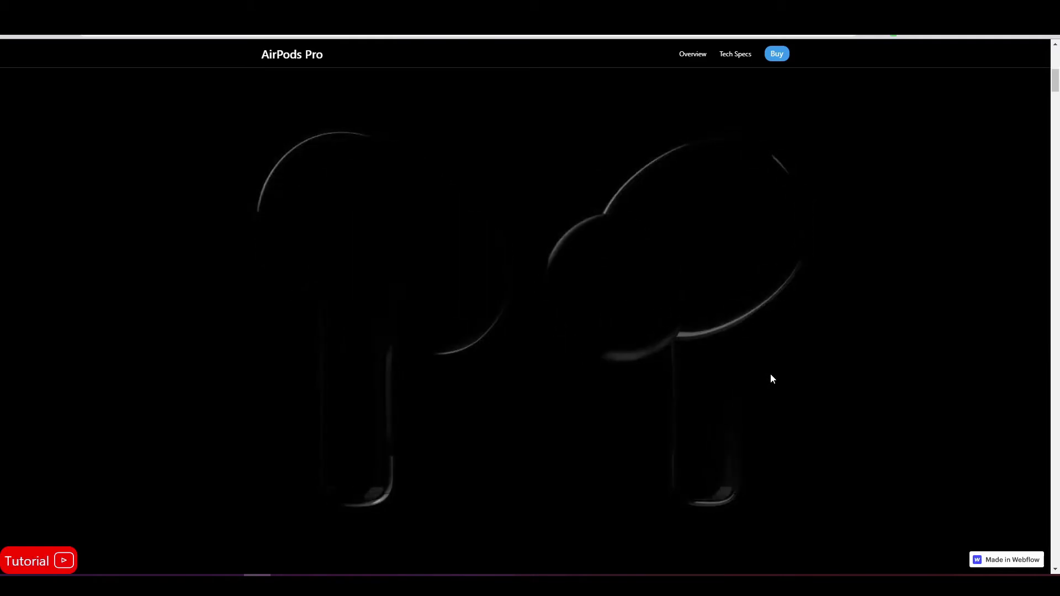
- Examine the scroll animations and content sections of the finished AirPods Pro page
scroll(772, 379, "down", 5)
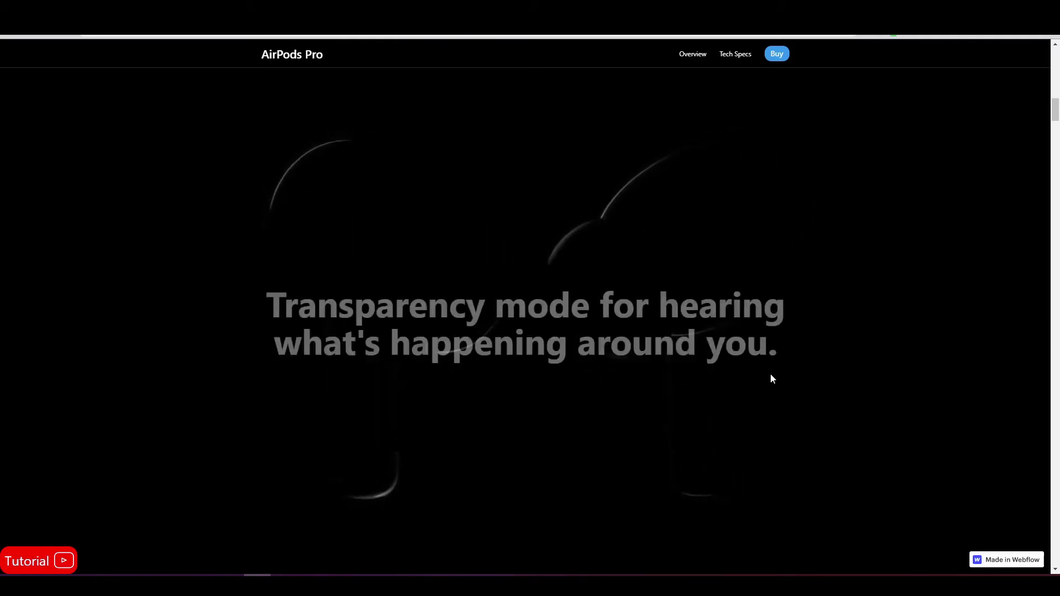
scroll(772, 379, "down", 5)
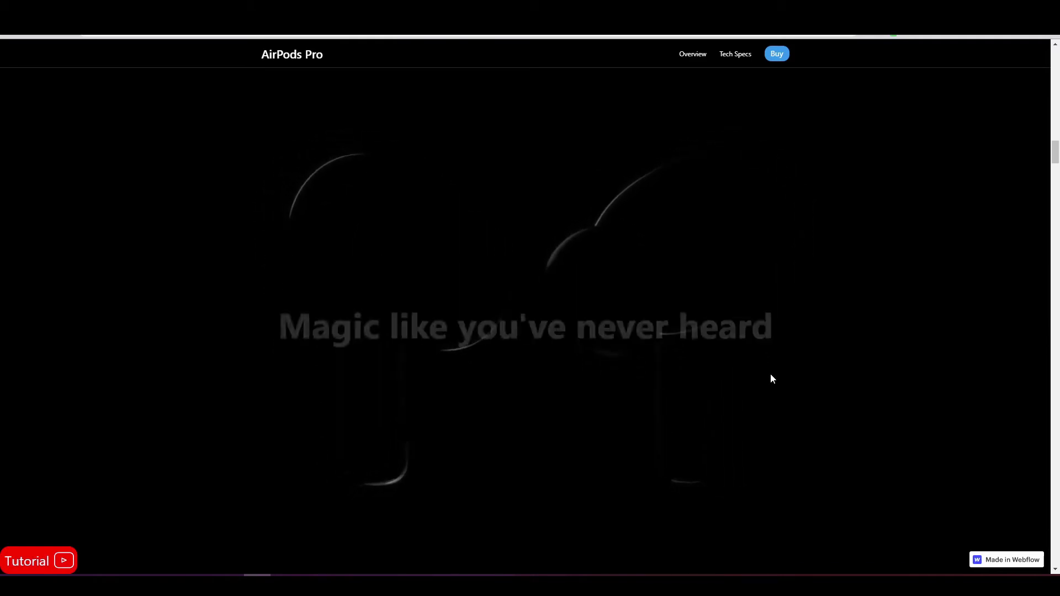
scroll(772, 379, "down", 4)
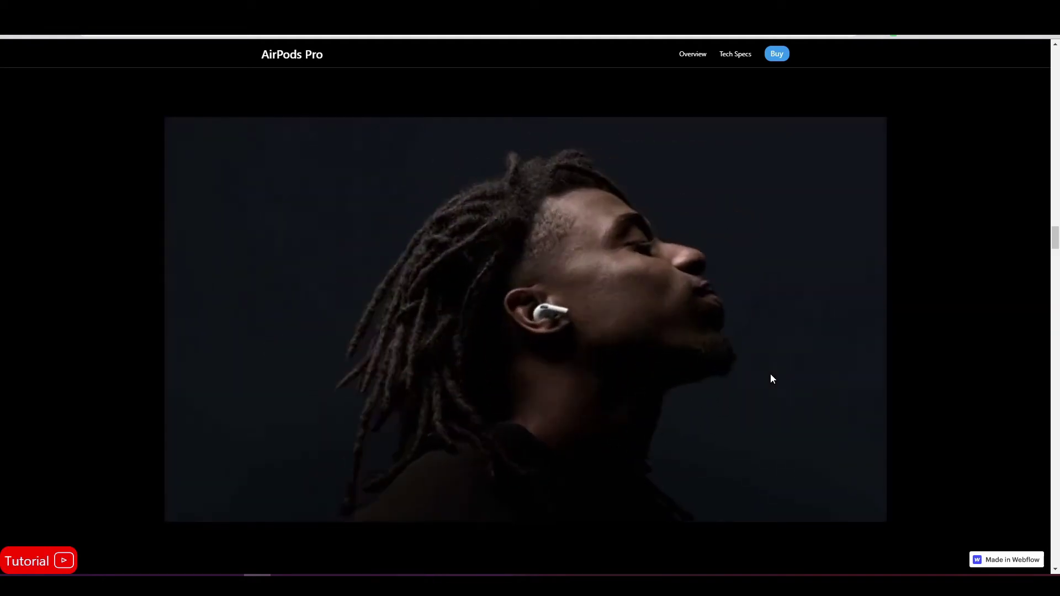
scroll(772, 379, "down", 3)
scroll(771, 375, "down", 4)
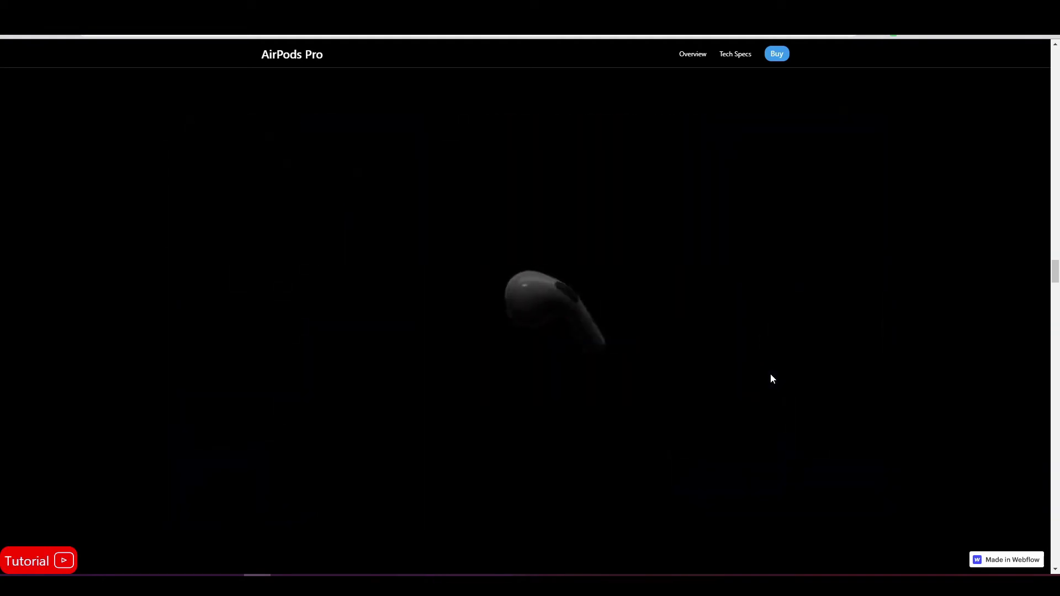
scroll(702, 363, "down", 3)
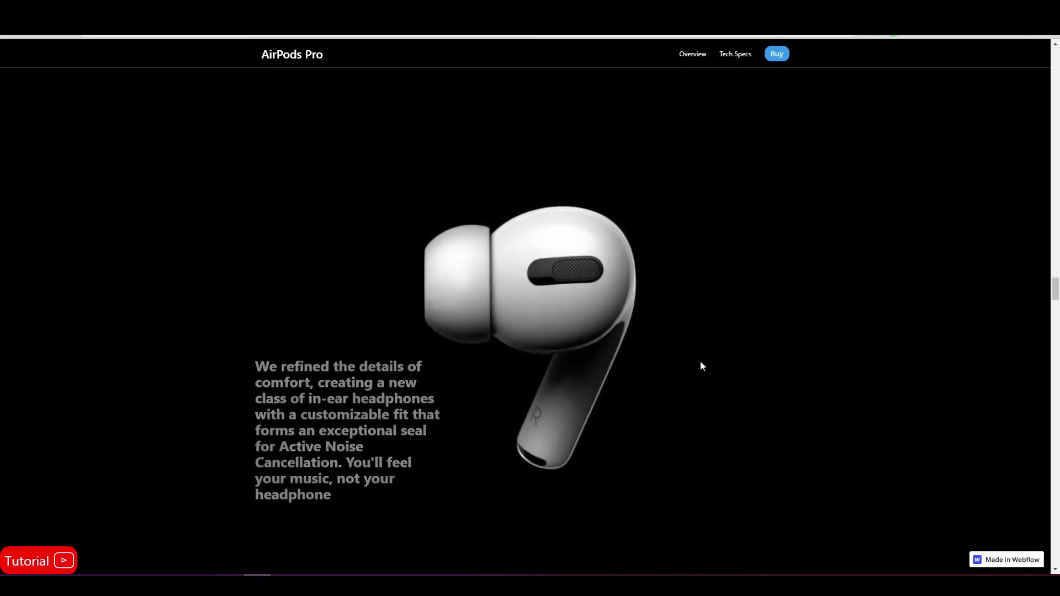
scroll(702, 366, "down", 3)
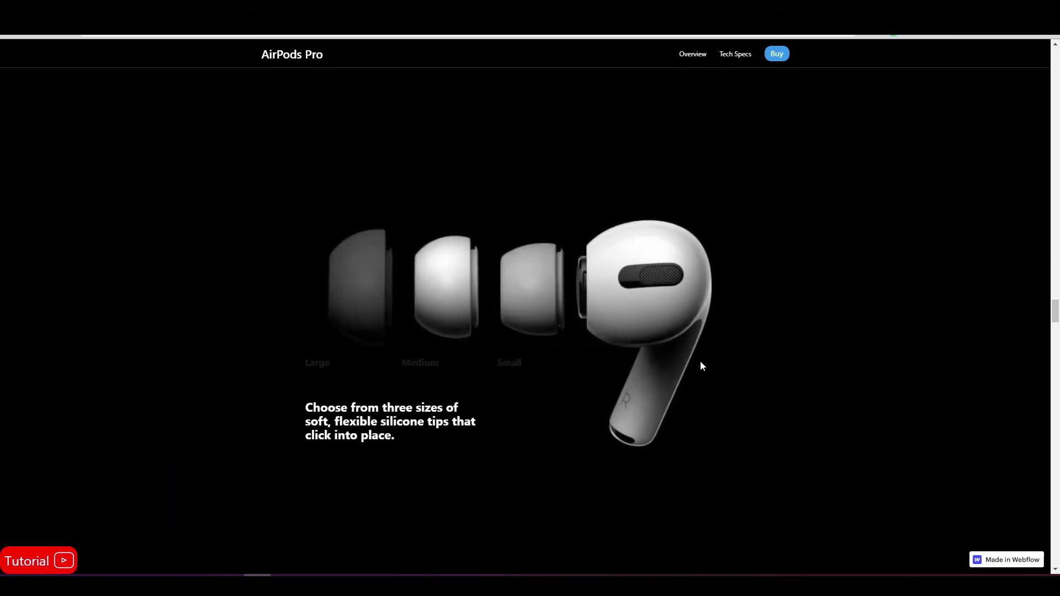
scroll(702, 366, "down", 3)
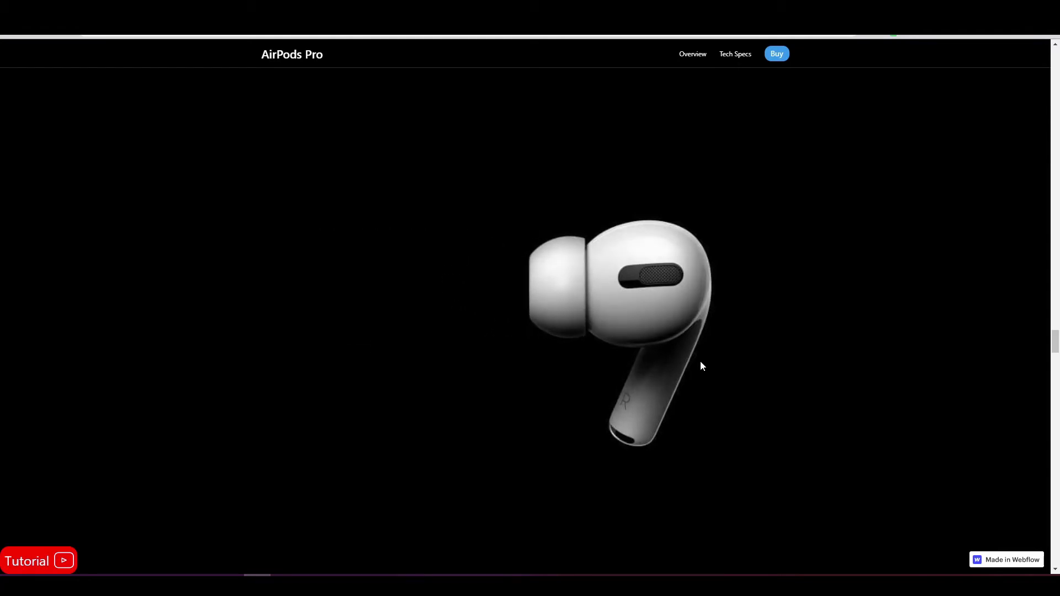
scroll(702, 366, "down", 3)
scroll(702, 366, "down", 3)
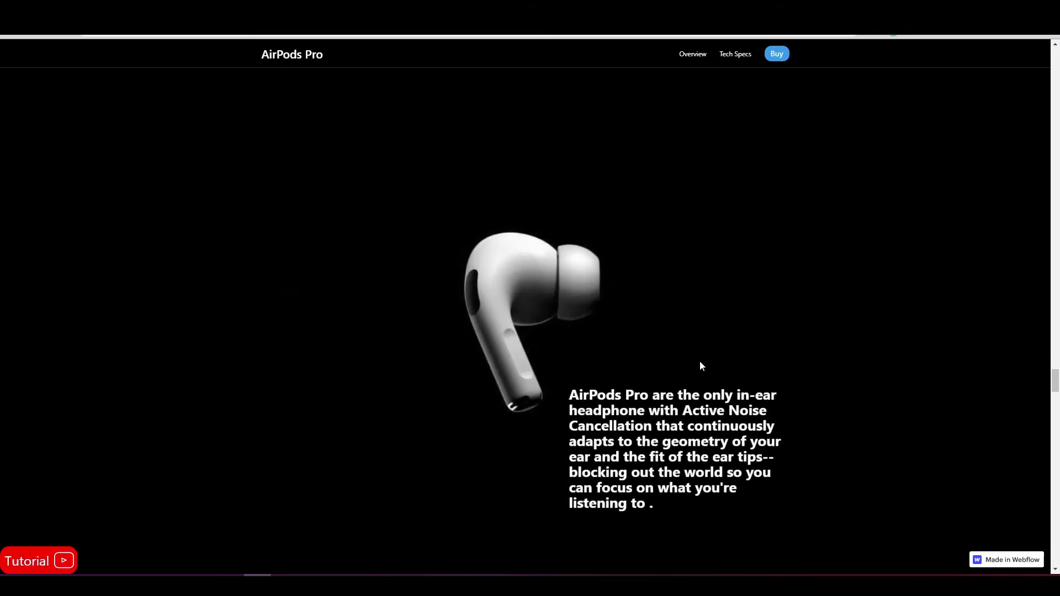
scroll(701, 367, "down", 3)
scroll(701, 366, "down", 3)
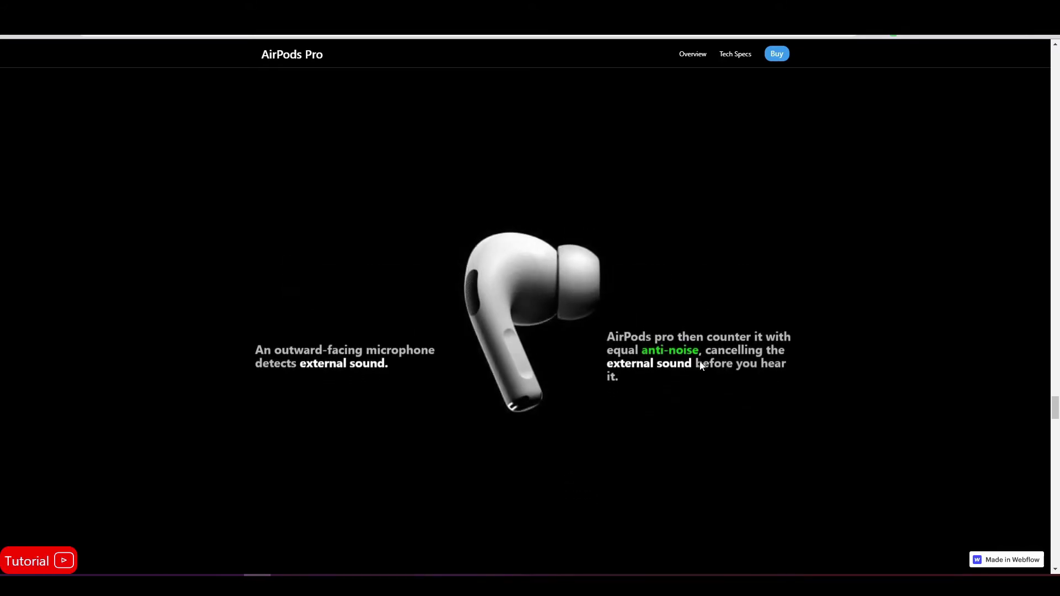
scroll(700, 366, "down", 3)
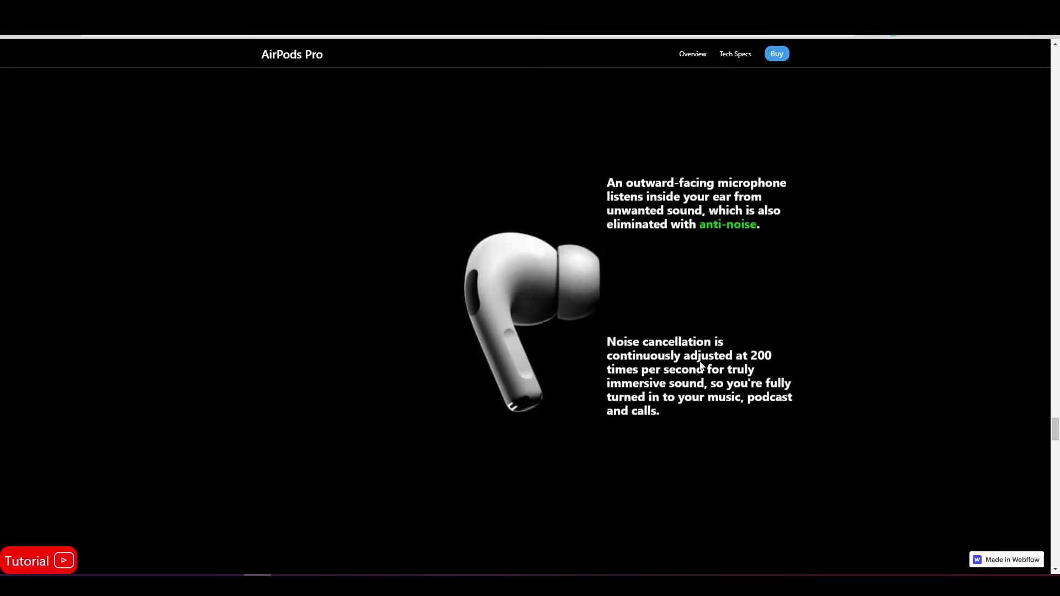
scroll(701, 366, "down", 3)
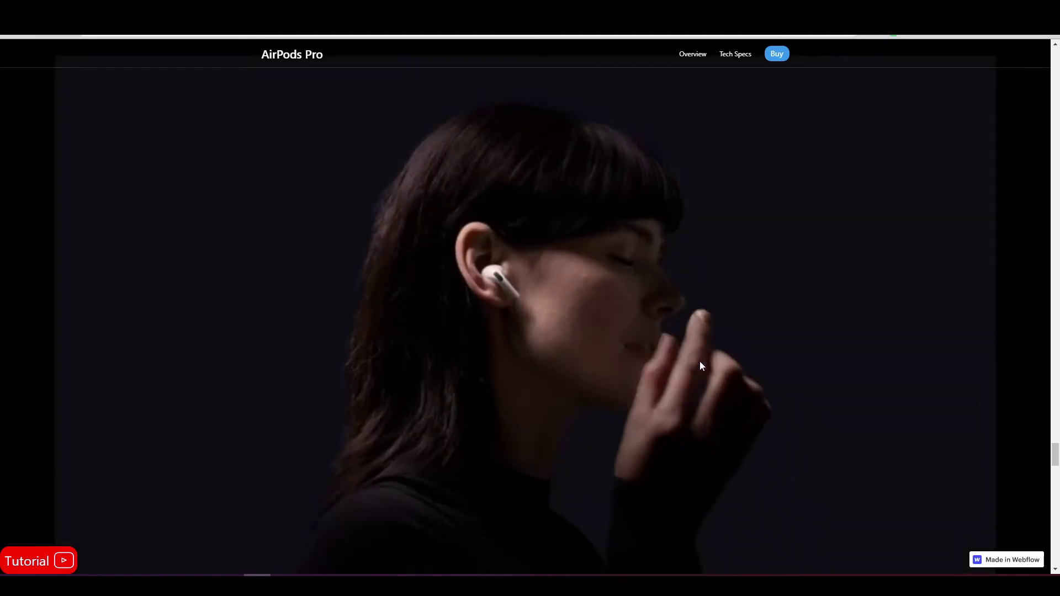
scroll(701, 366, "down", 3)
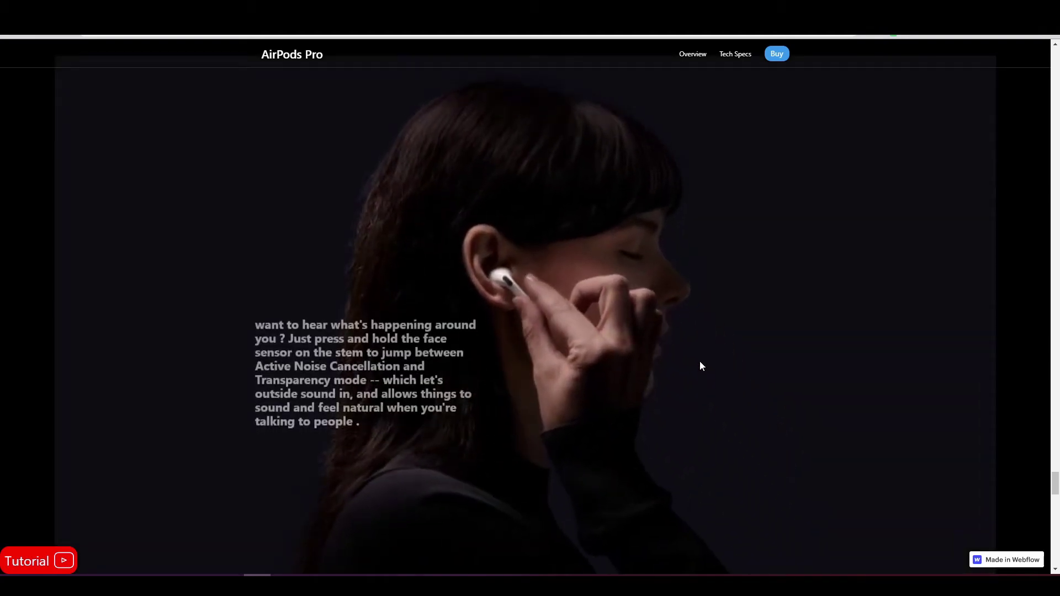
scroll(701, 366, "down", 3)
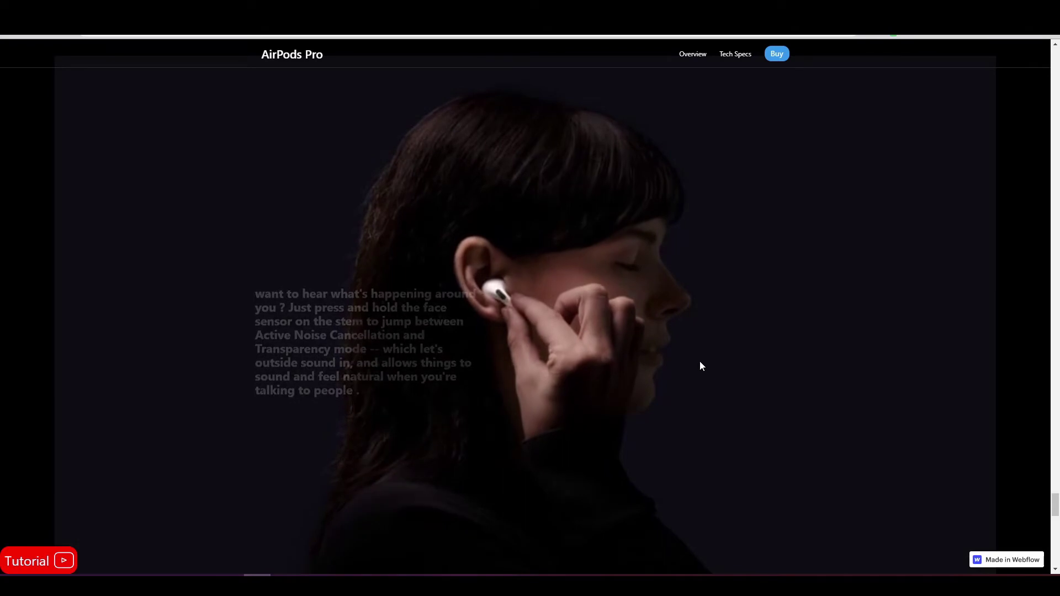
scroll(702, 366, "down", 3)
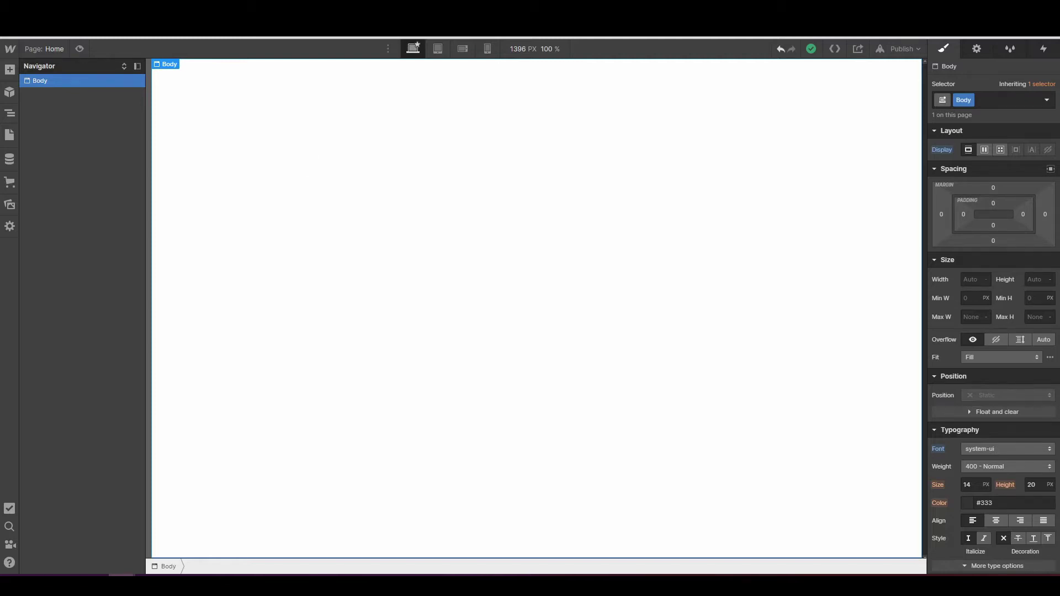
- Set the Body element's font to system-ui
scroll(1008, 214, "down", 5)
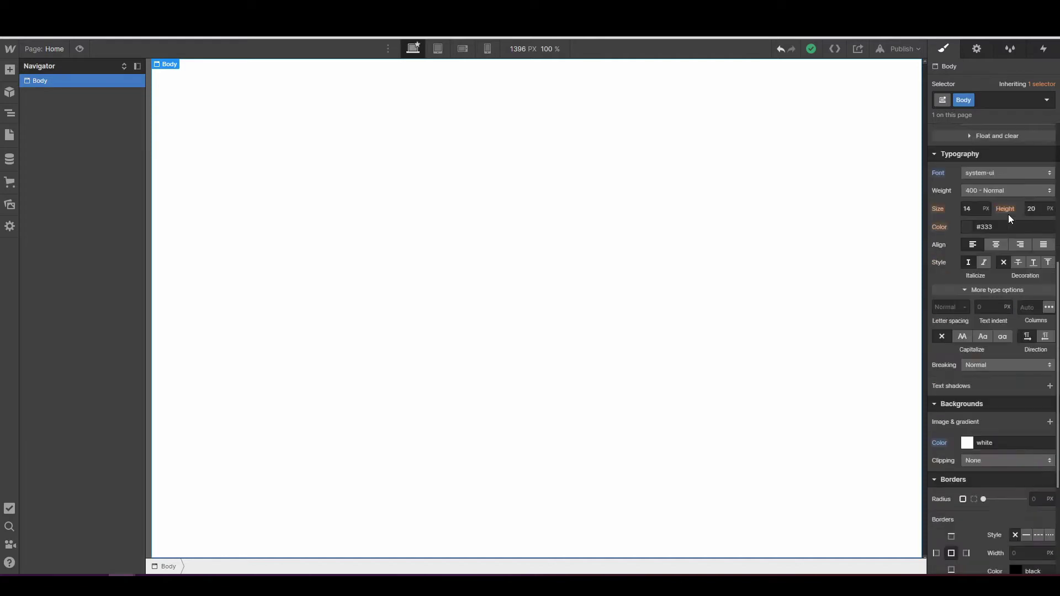
left_click(979, 175)
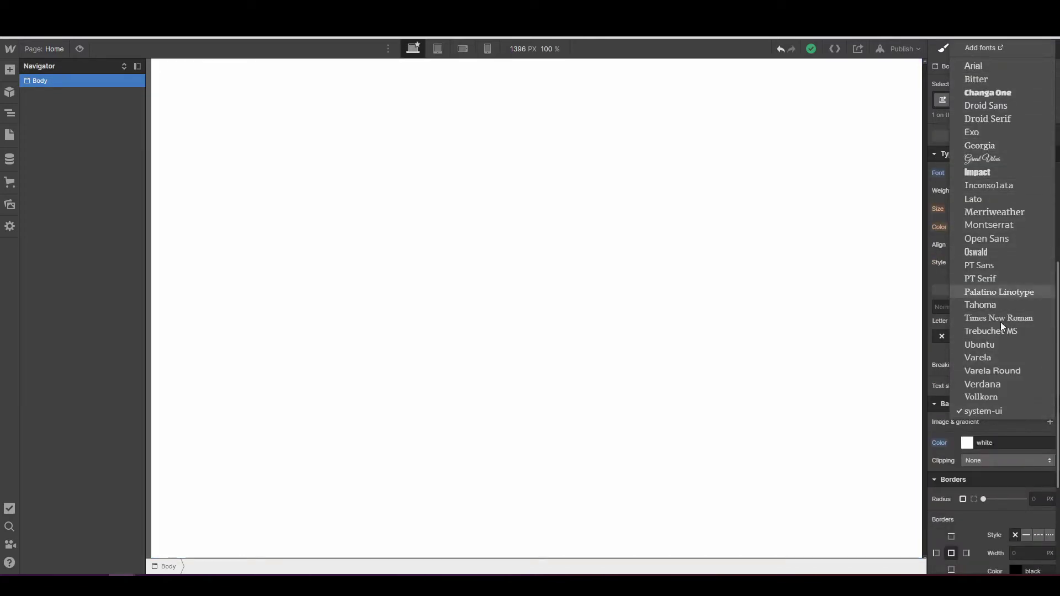
left_click(1001, 409)
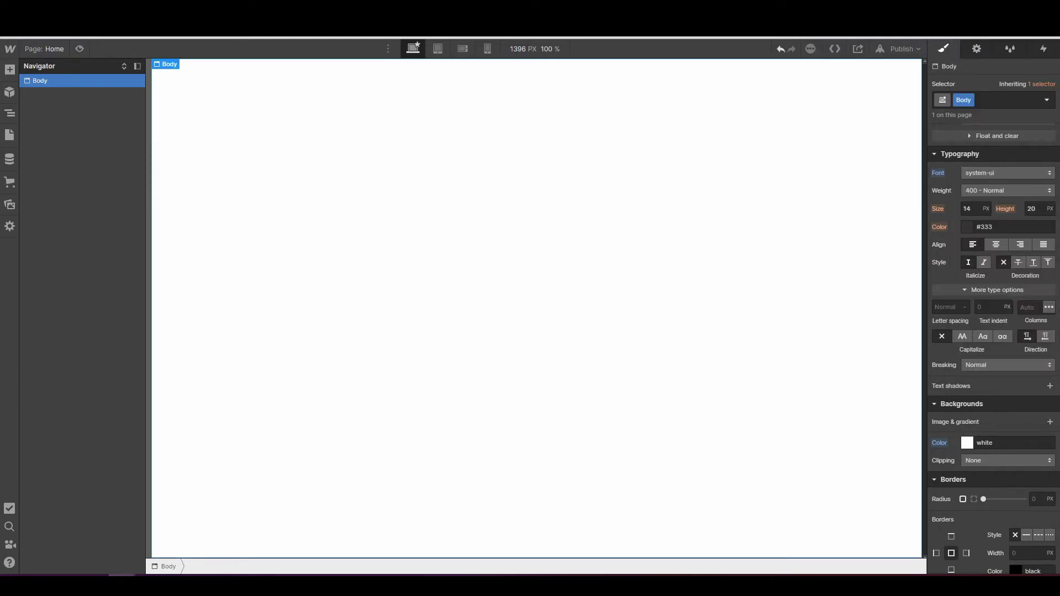
- Set the Body element's background color to black (#000000)
scroll(1023, 419, "down", 1)
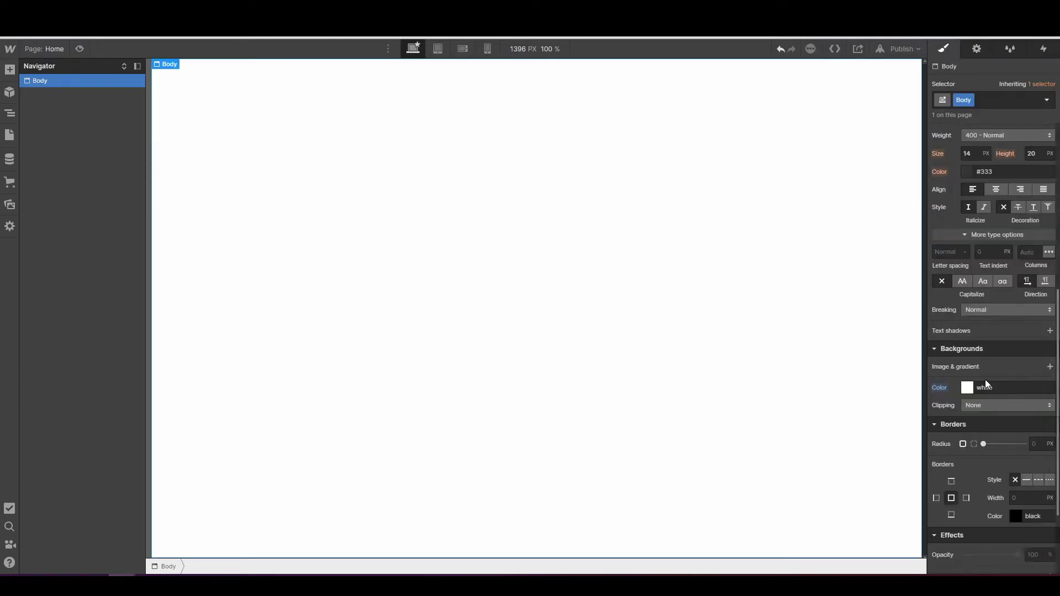
left_click(968, 387)
left_click(1021, 458)
left_click_drag(1022, 457, 1021, 484)
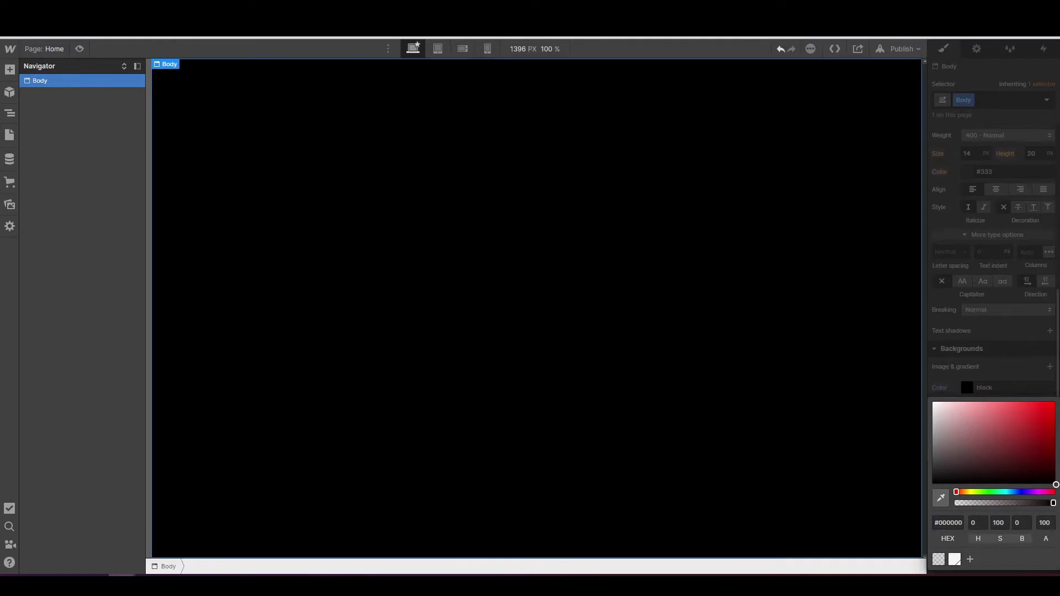
left_click(1016, 395)
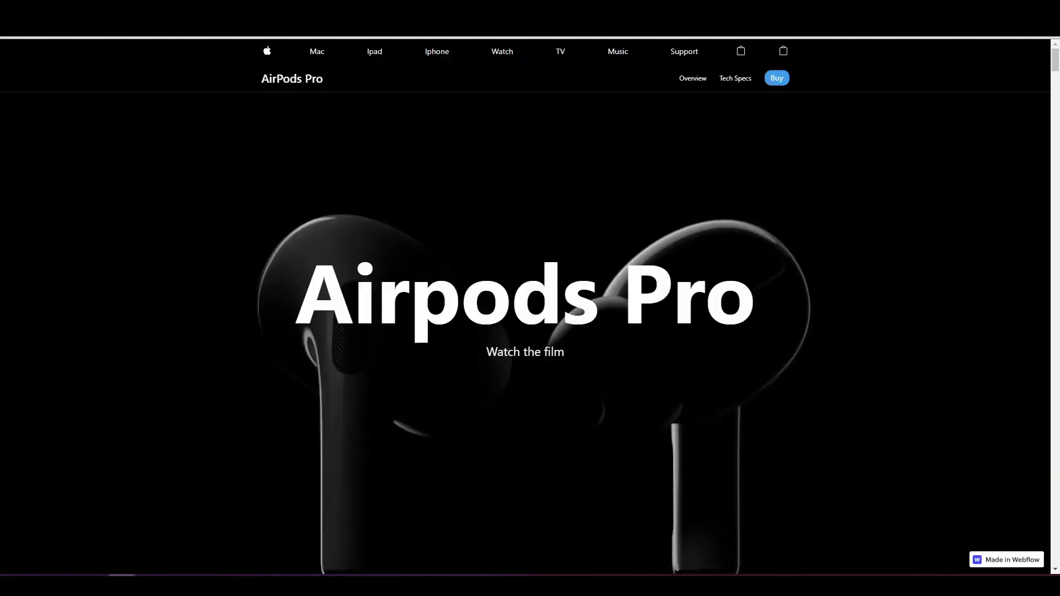
scroll(503, 363, "down", 5)
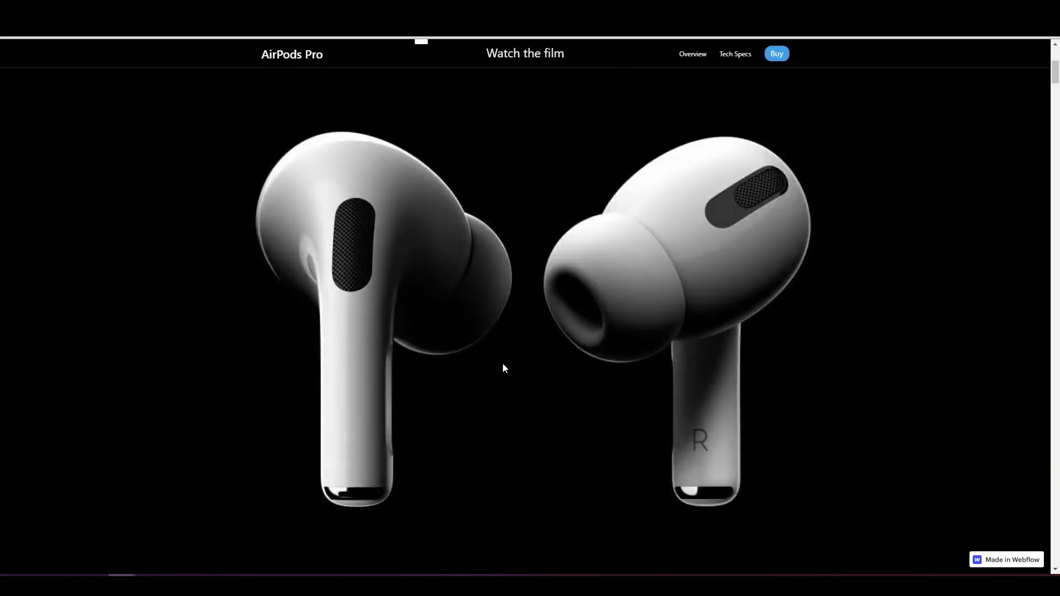
scroll(503, 364, "up", 5)
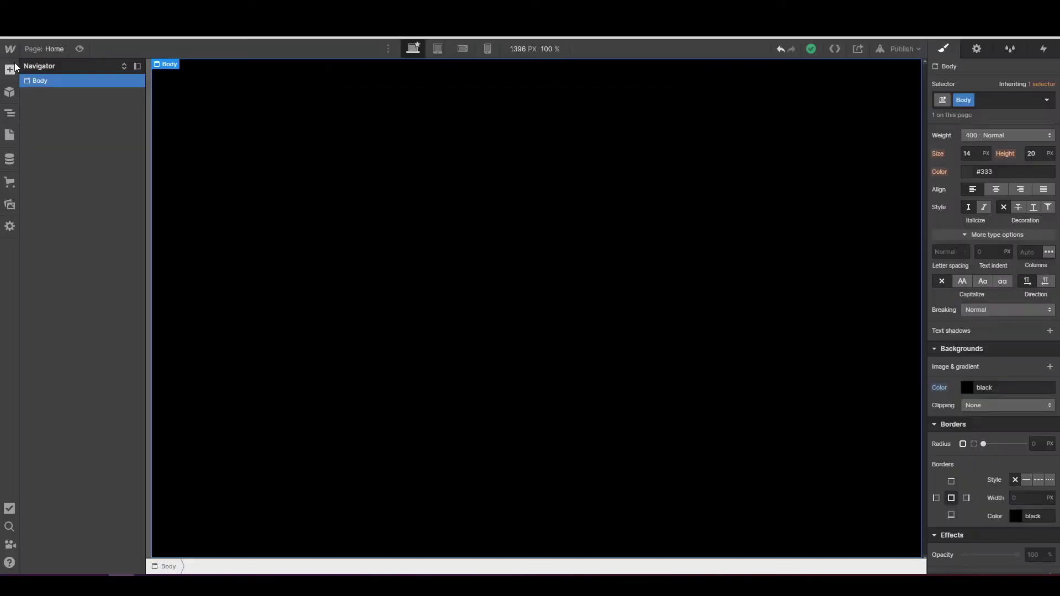
- Add a Section element to the page body and give it the class "nav"
left_click(10, 69)
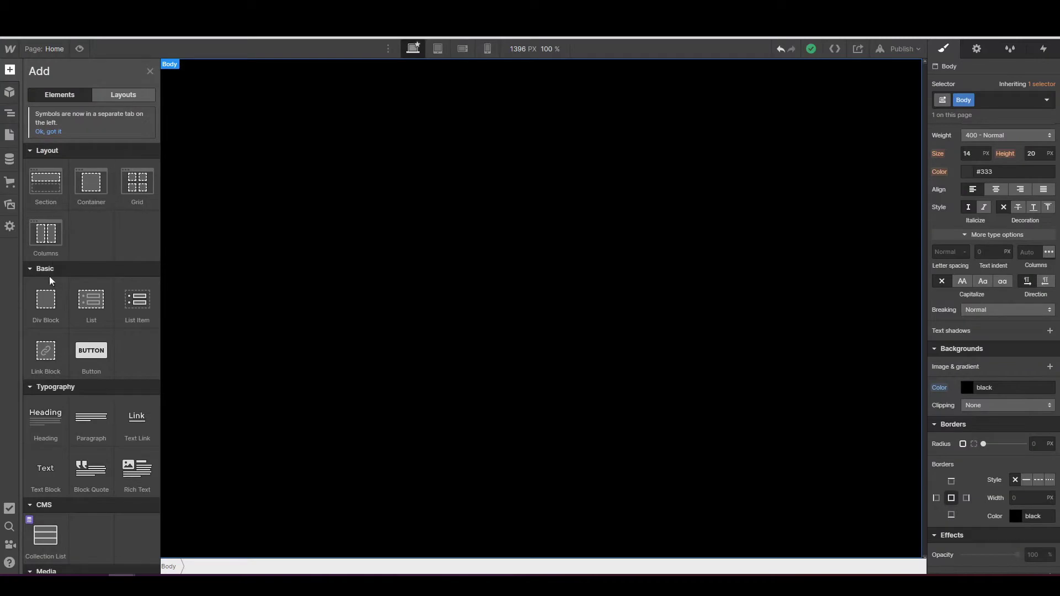
left_click(43, 203)
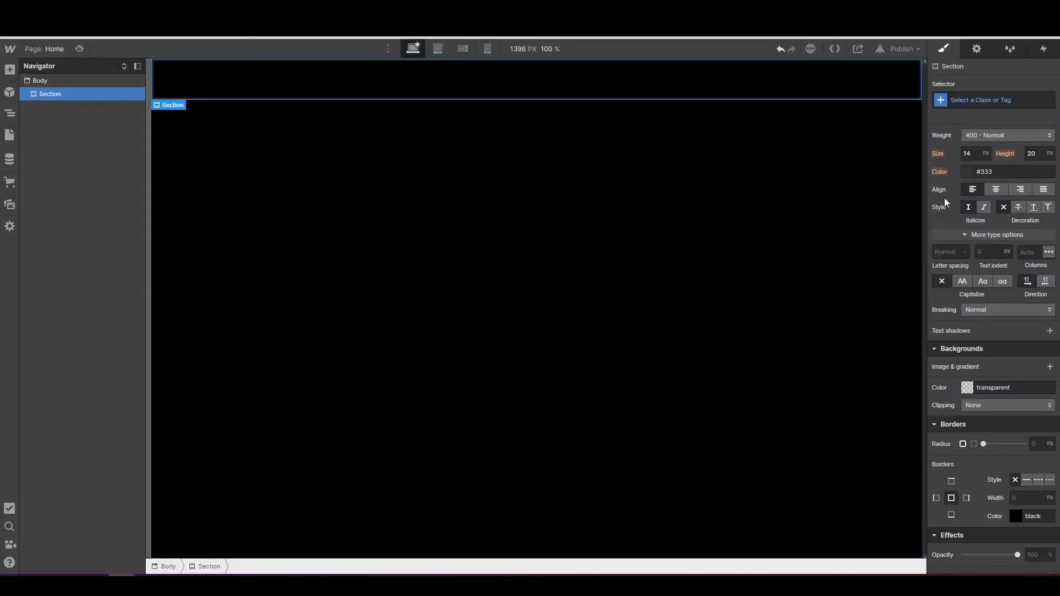
left_click(967, 102)
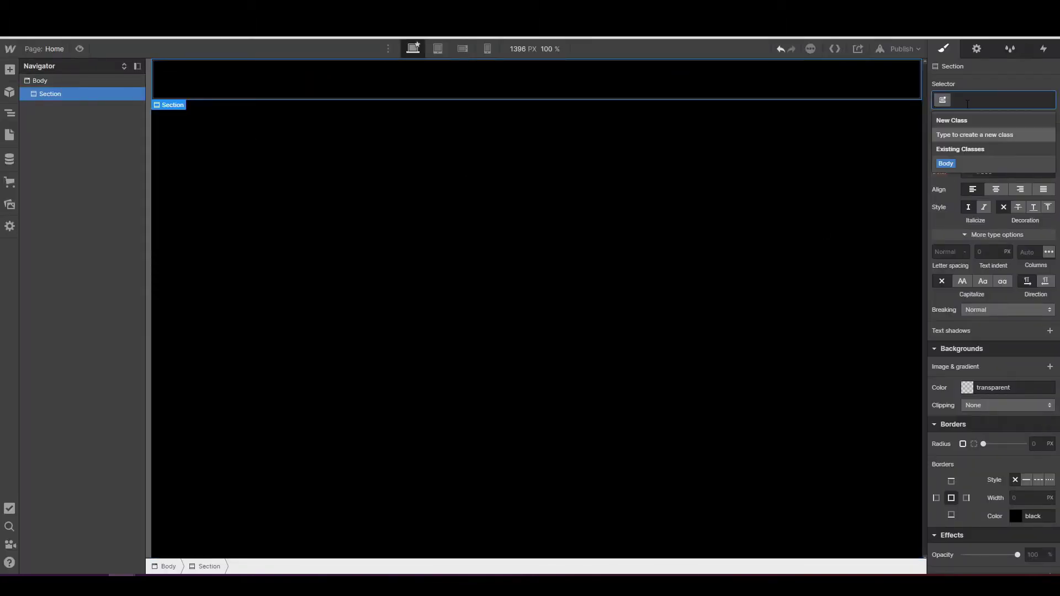
type("nav")
key("Return")
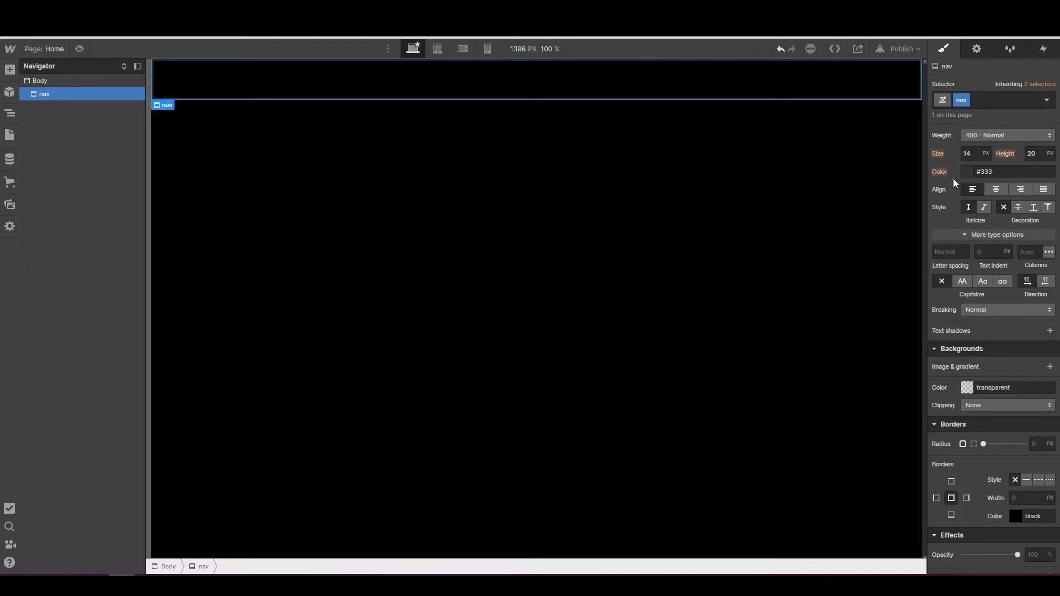
- Size the nav section to 100% width with a height and maximum height of 44 px
scroll(974, 182, "up", 6)
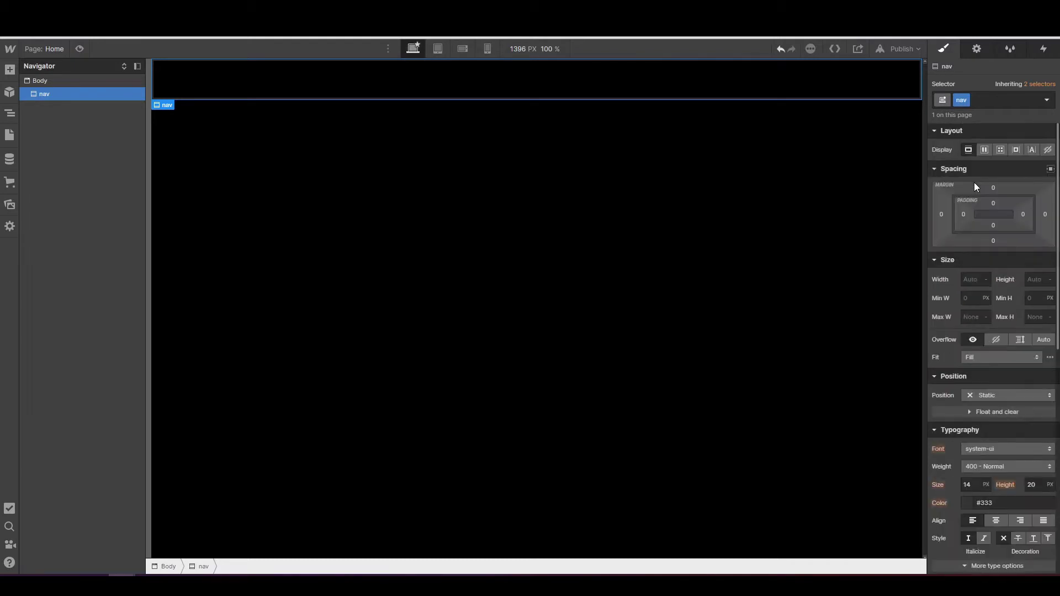
left_click(970, 279)
type("10")
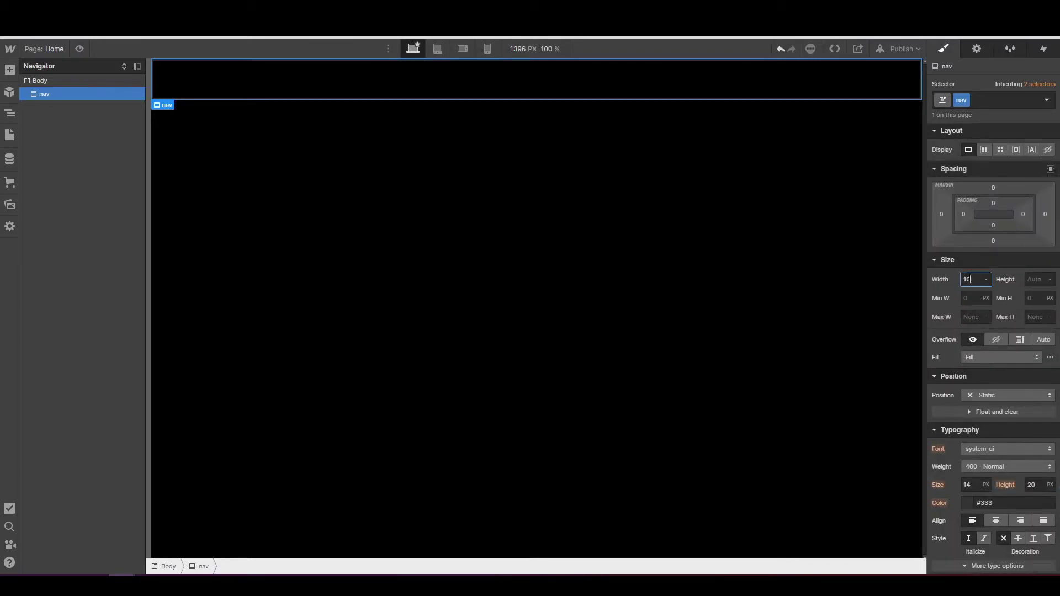
type("0%")
key("Return")
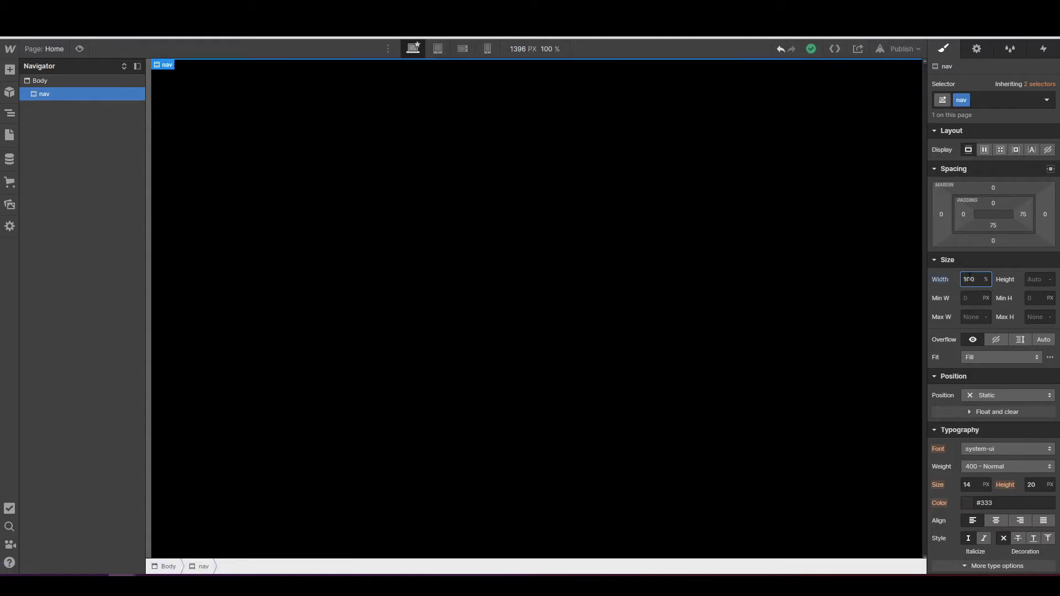
left_click(1040, 280)
type("44")
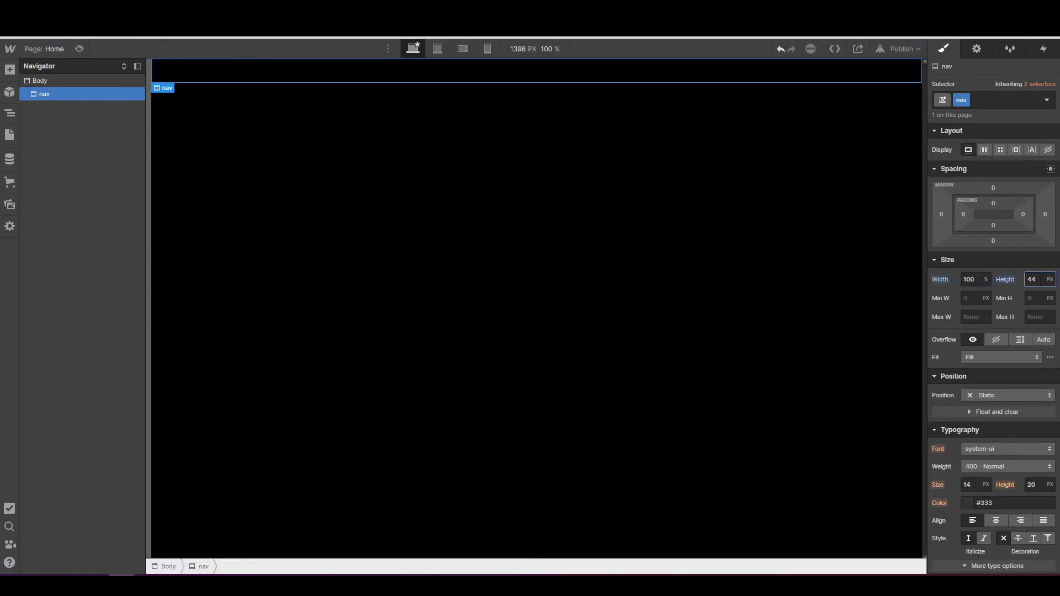
left_click(1042, 317)
type("44")
key("Return")
- Set the nav section's position to Relative
scroll(989, 288, "down", 2)
left_click(989, 289)
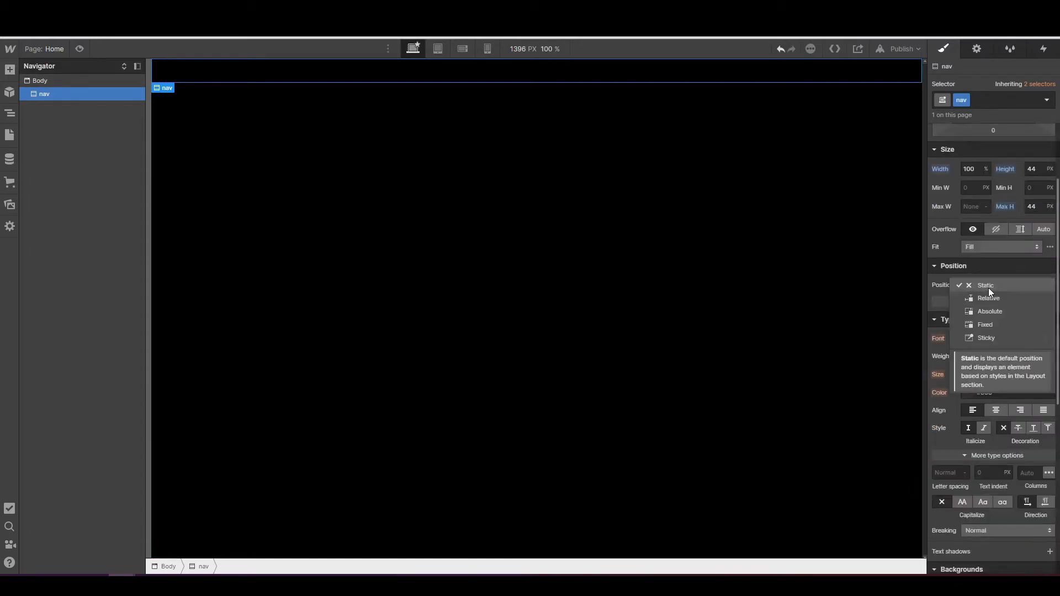
left_click(989, 296)
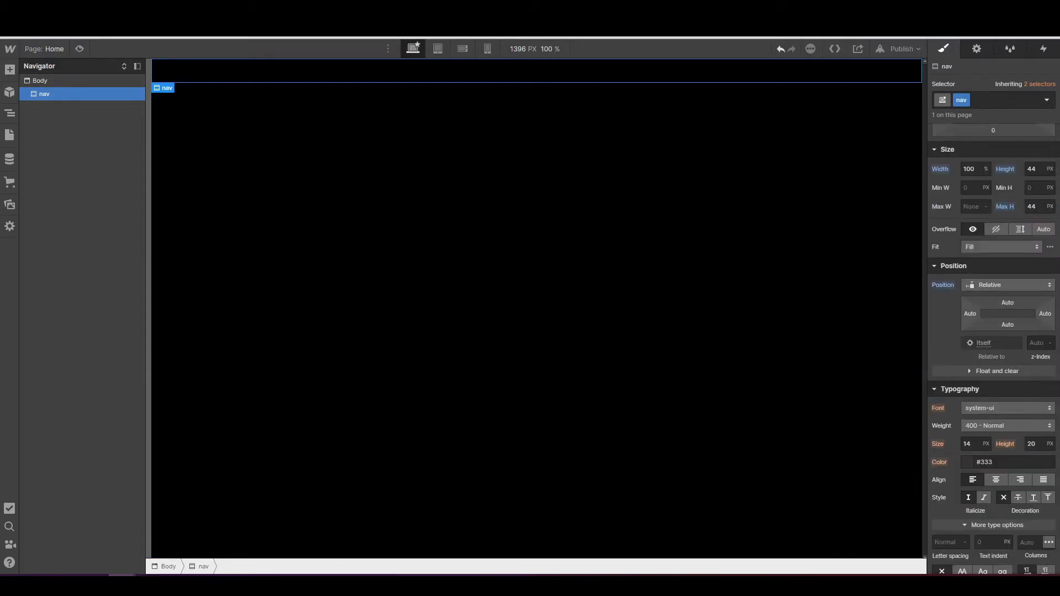
- Set the nav section's background color to black
scroll(1014, 445, "down", 5)
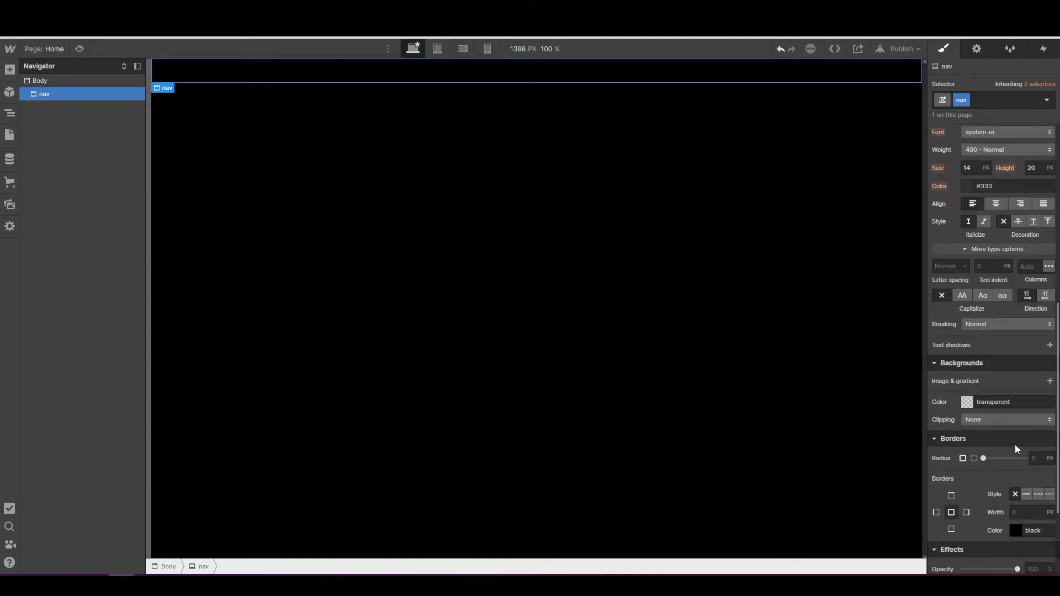
left_click(970, 401)
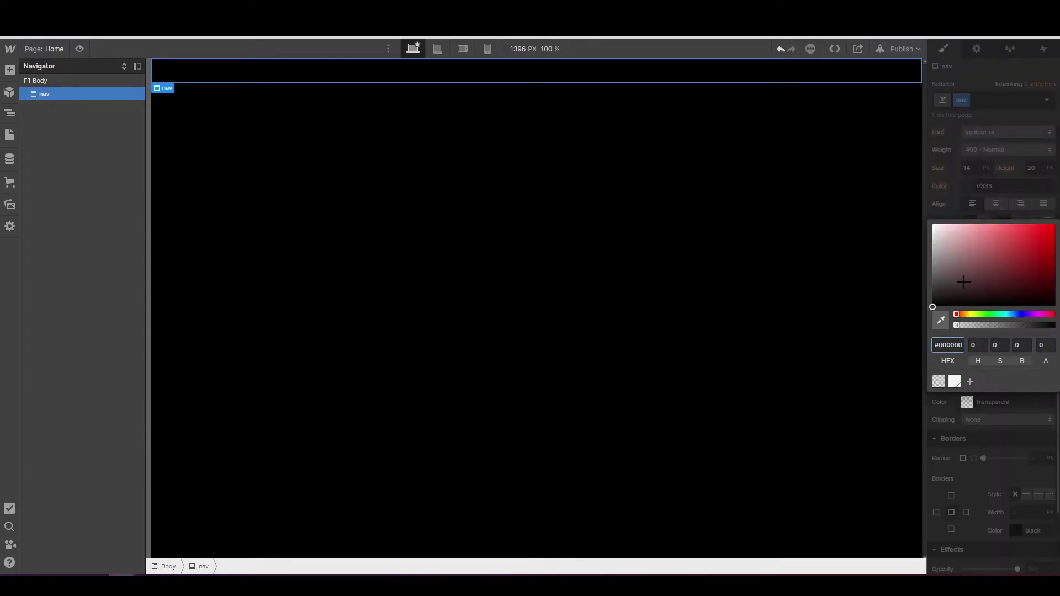
left_click_drag(961, 279, 1056, 307)
left_click(1003, 192)
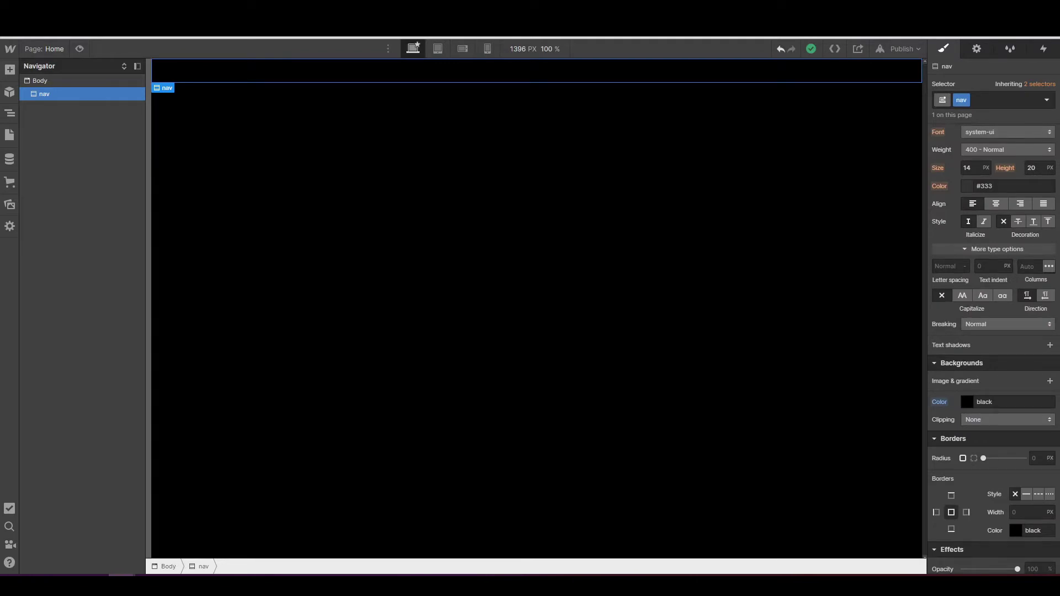
scroll(983, 345, "up", 7)
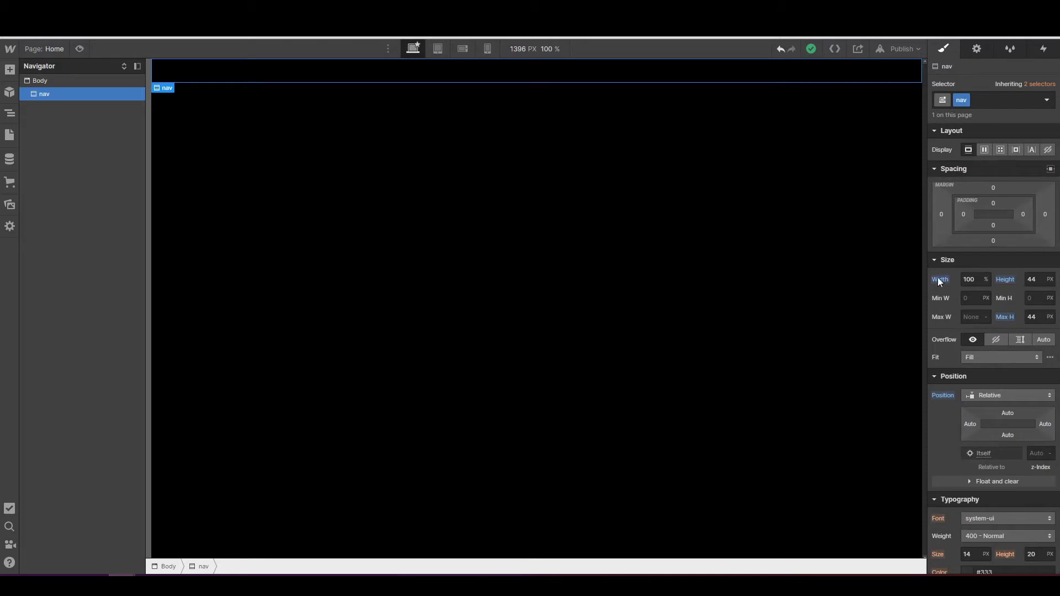
left_click(971, 280)
key("BackSpace")
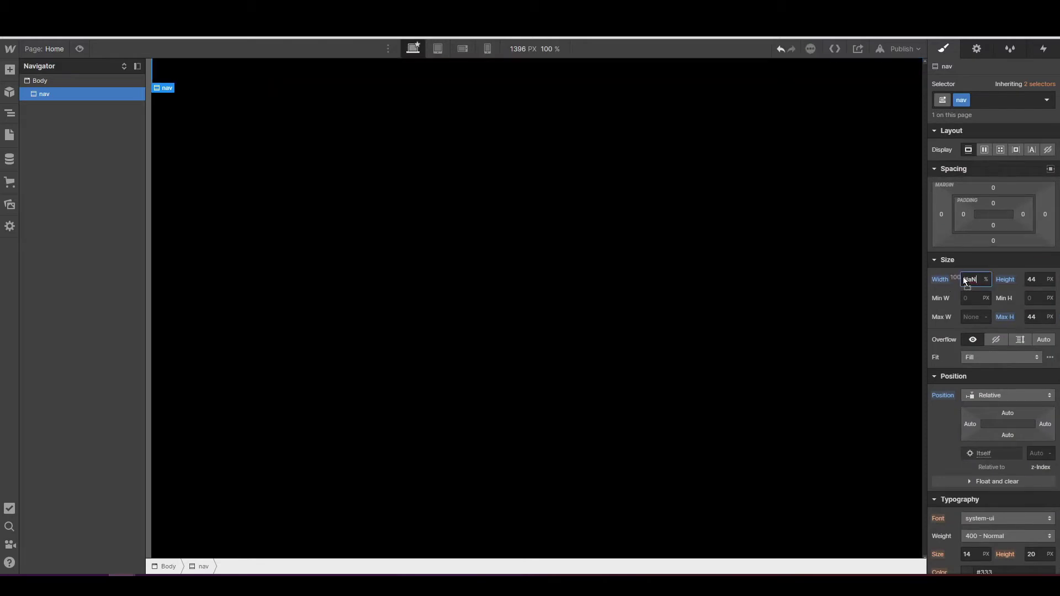
double_click(964, 280)
key("ctrl+z")
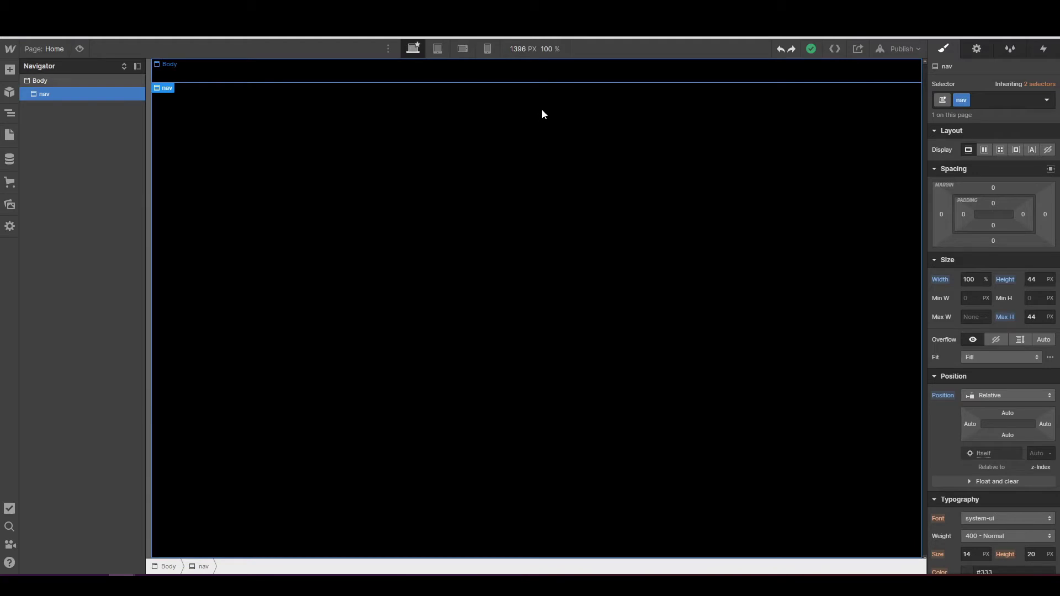
left_click(1032, 280)
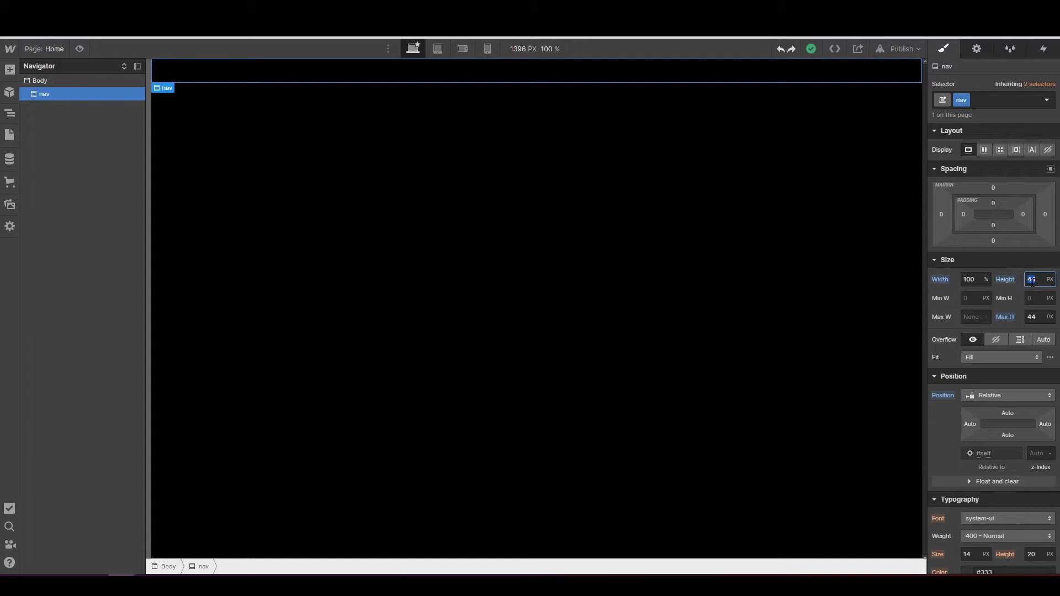
left_click(1033, 318)
scroll(1033, 317, "down", 2)
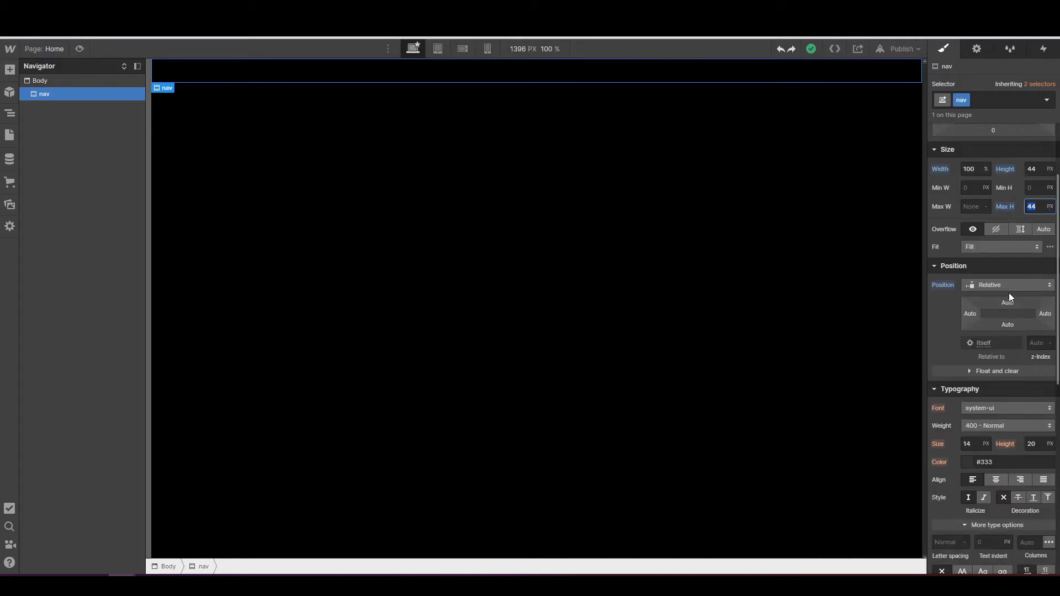
left_click(942, 321)
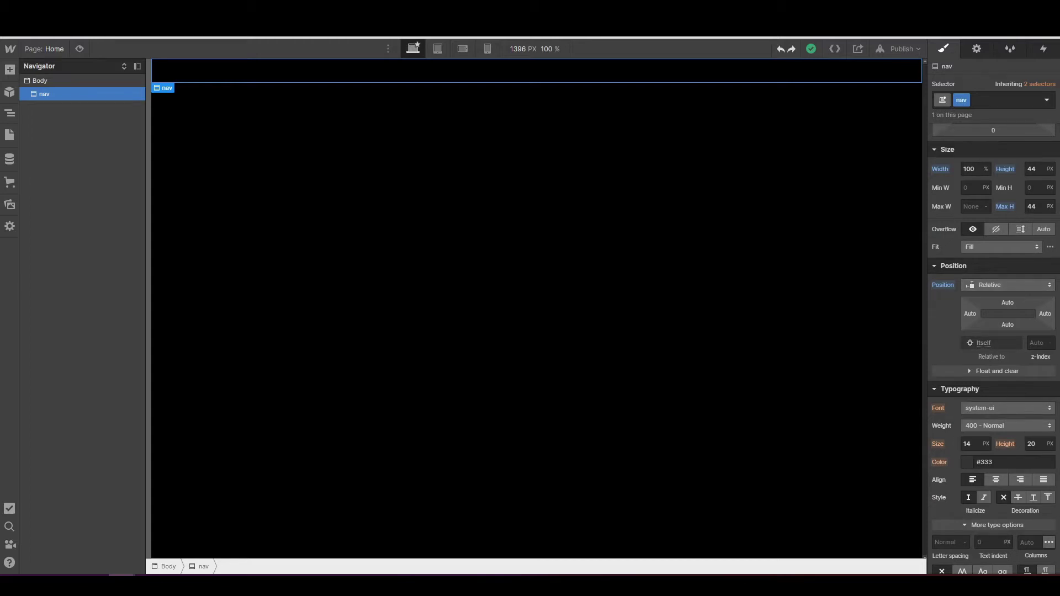
- Set the nav section's position to Relative with a z-index of 999
left_click(1037, 341)
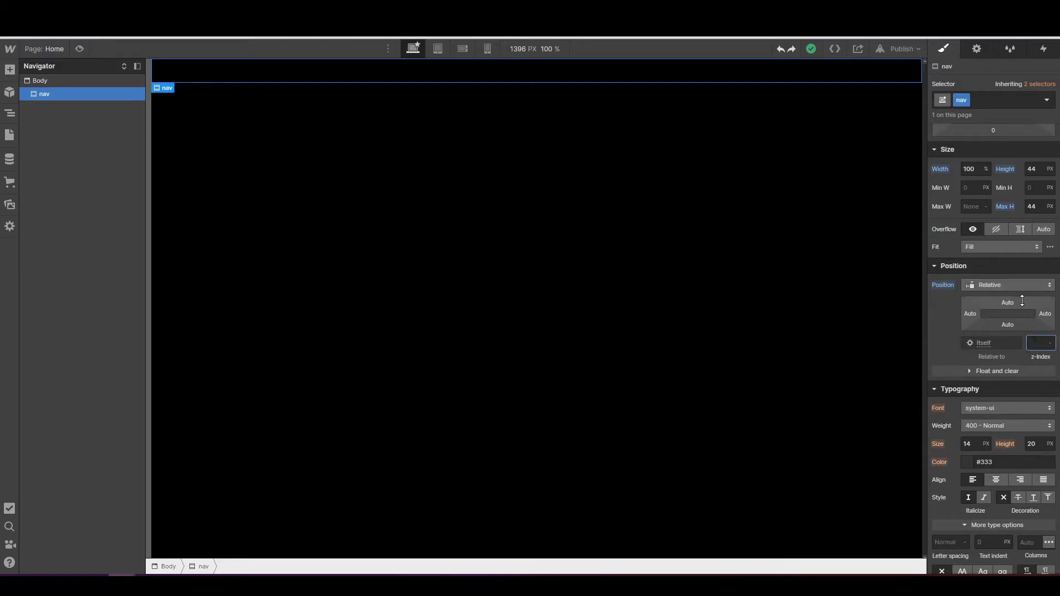
left_click(1000, 283)
left_click(988, 276)
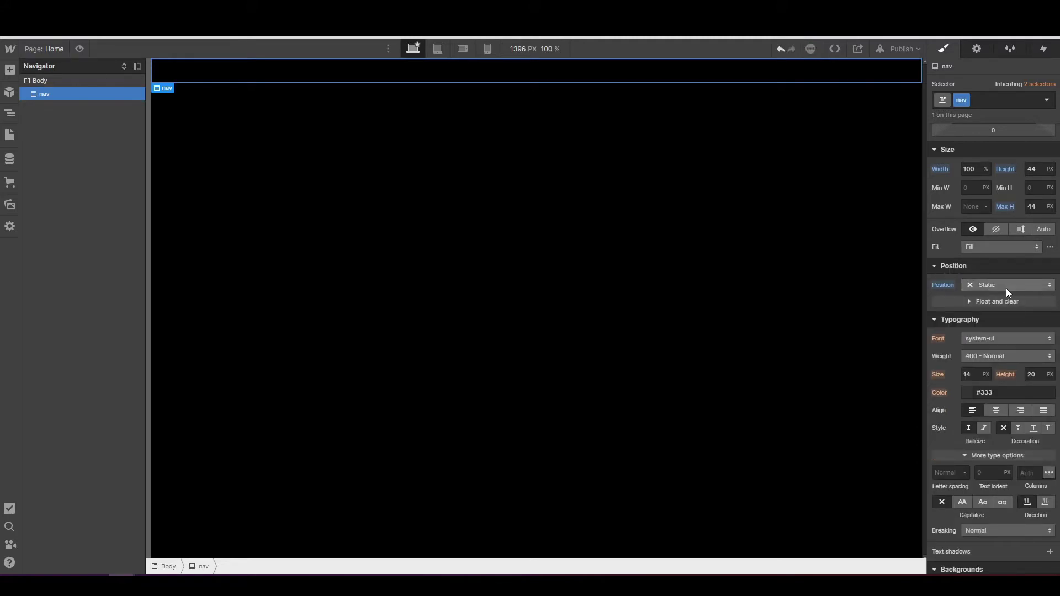
left_click(1006, 288)
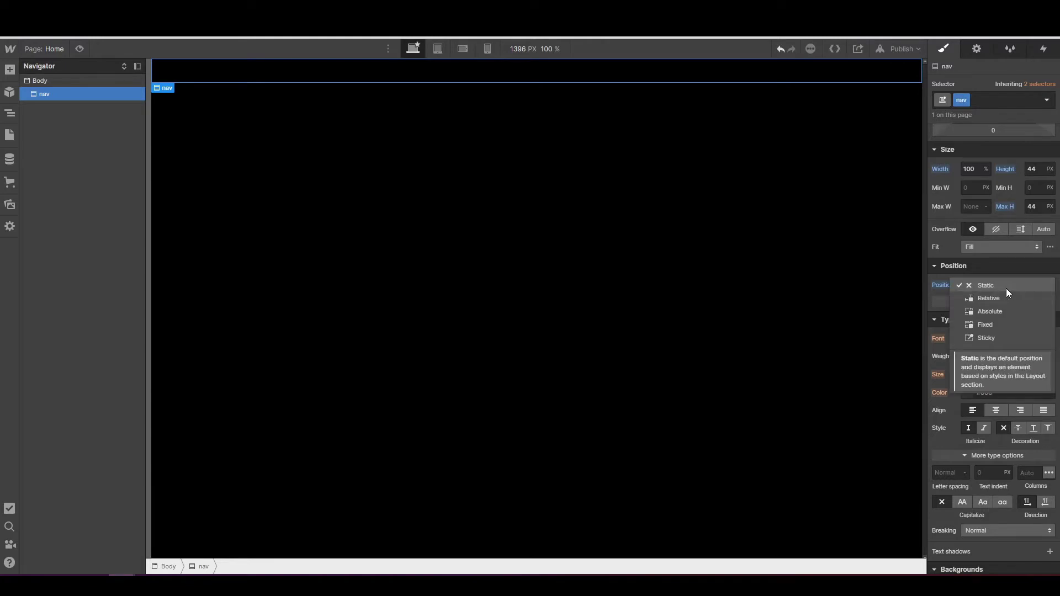
left_click(1003, 296)
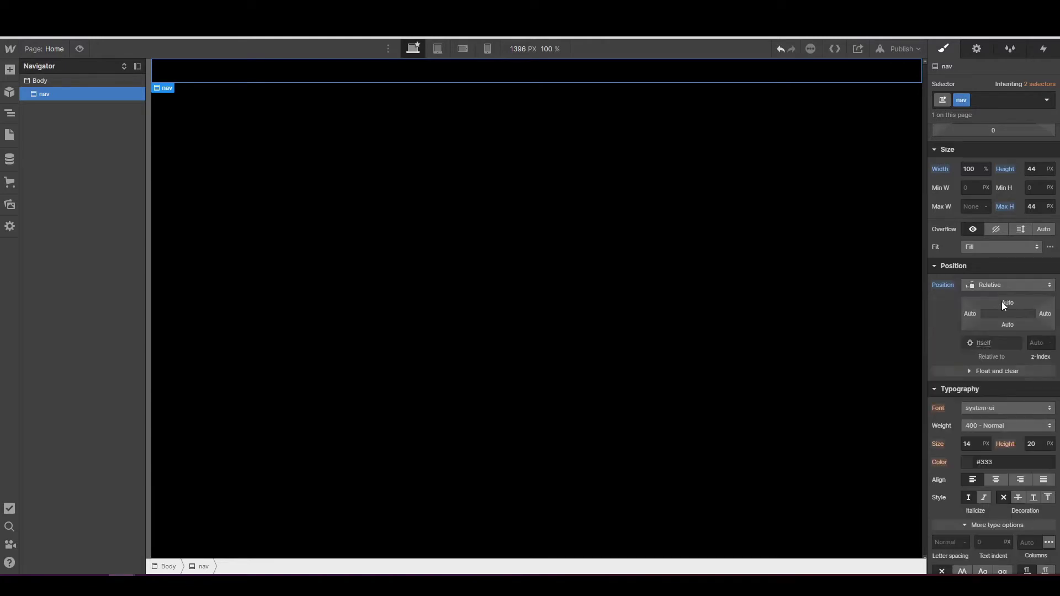
left_click(1034, 344)
type("999")
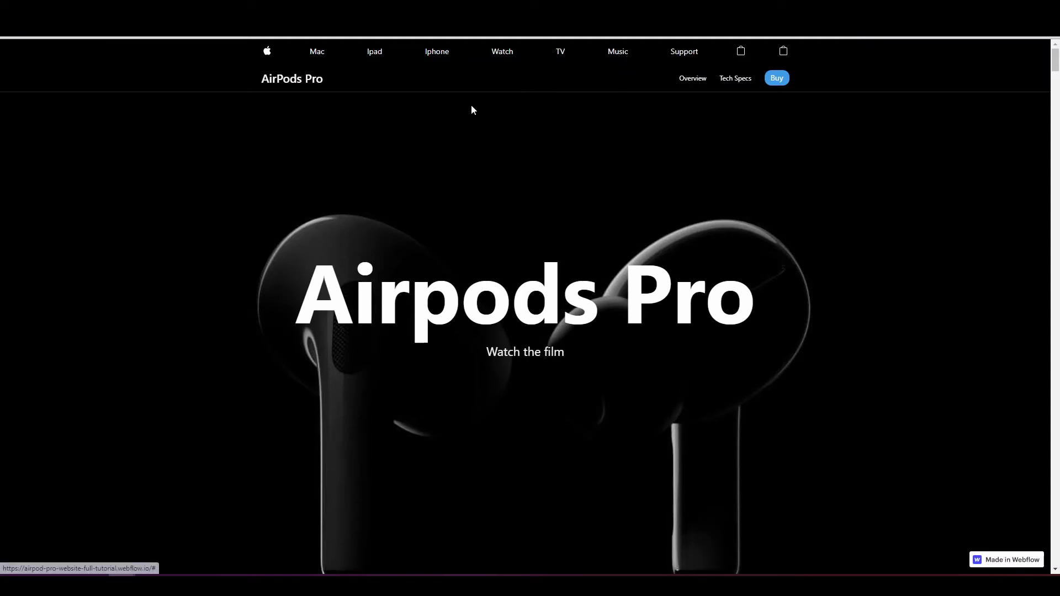
- Examine how the navigation bars on the published AirPods Pro reference page behave while scrolling
scroll(530, 298, "down", 1)
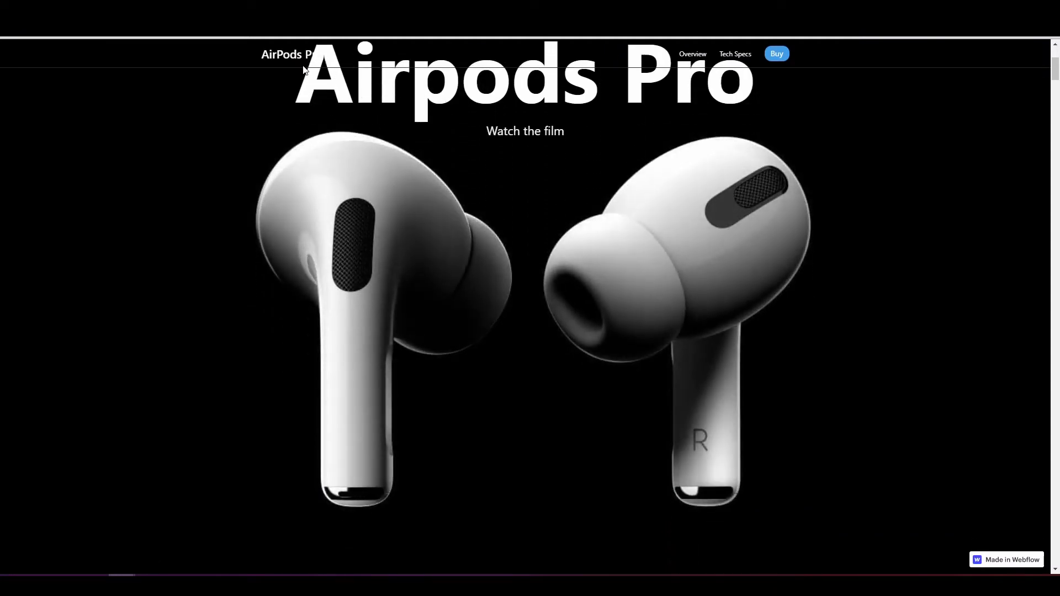
scroll(417, 260, "up", 2)
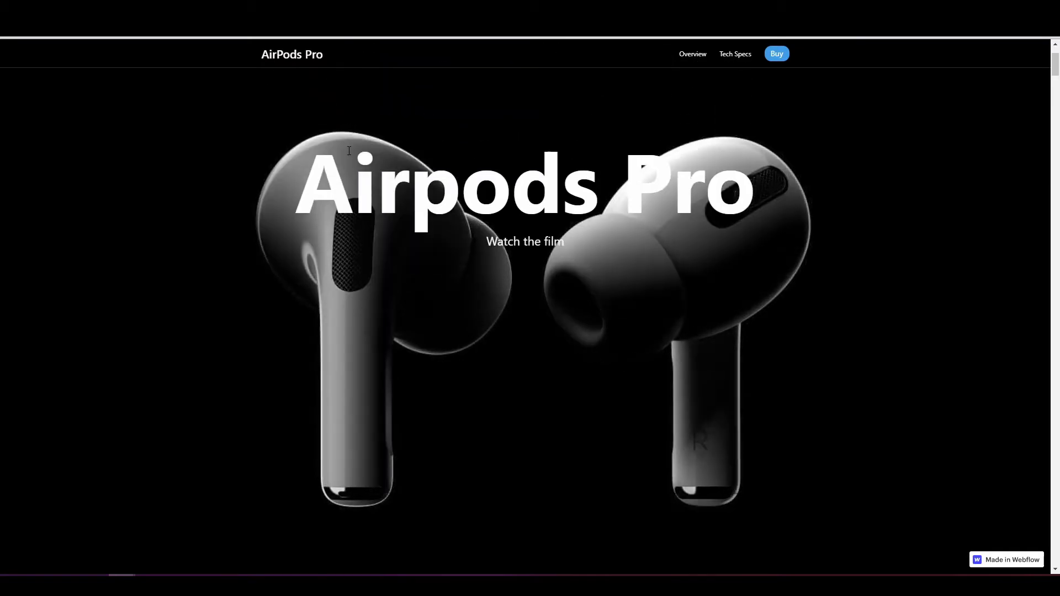
scroll(418, 259, "up", 2)
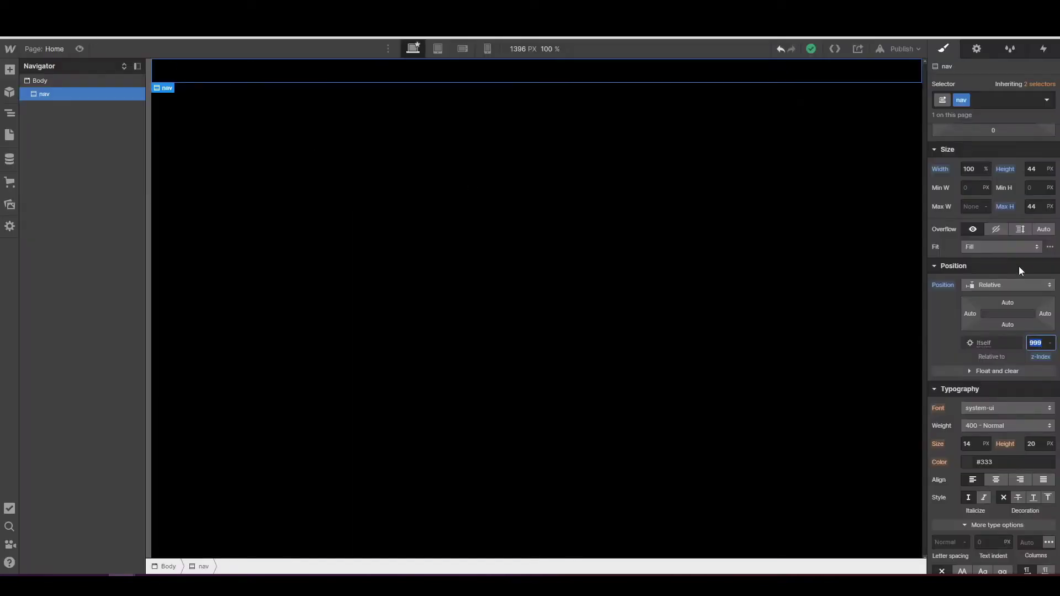
scroll(1015, 319, "down", 6)
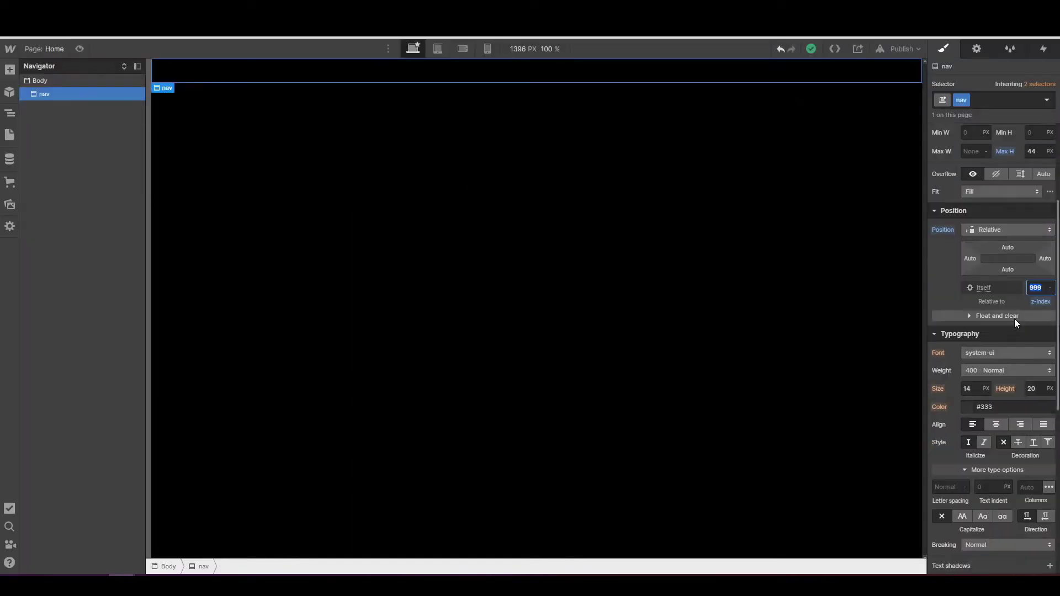
scroll(1015, 319, "up", 5)
scroll(1015, 319, "down", 4)
scroll(1015, 319, "up", 7)
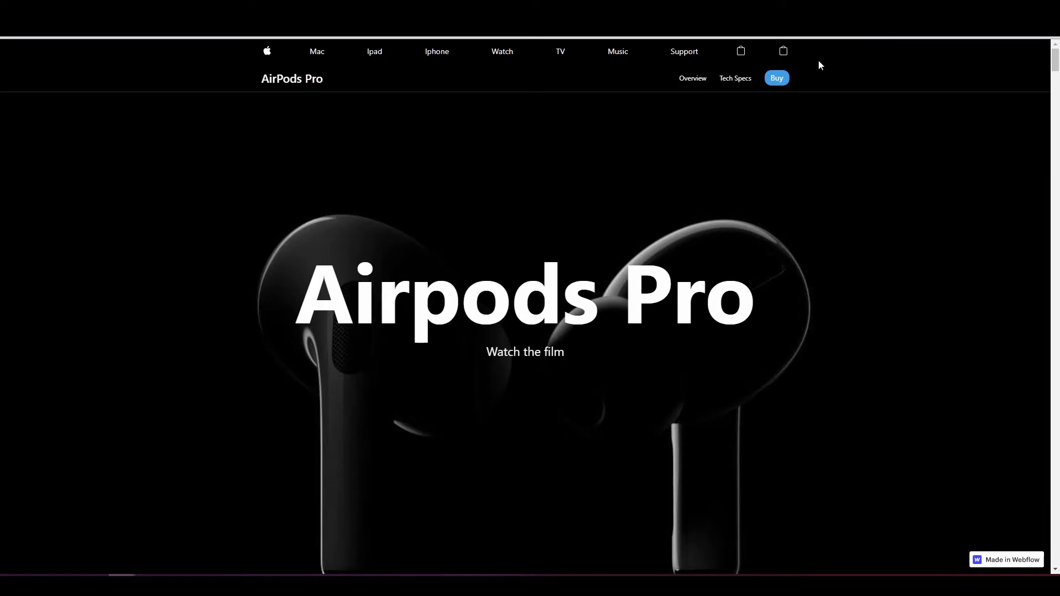
left_click(83, 26)
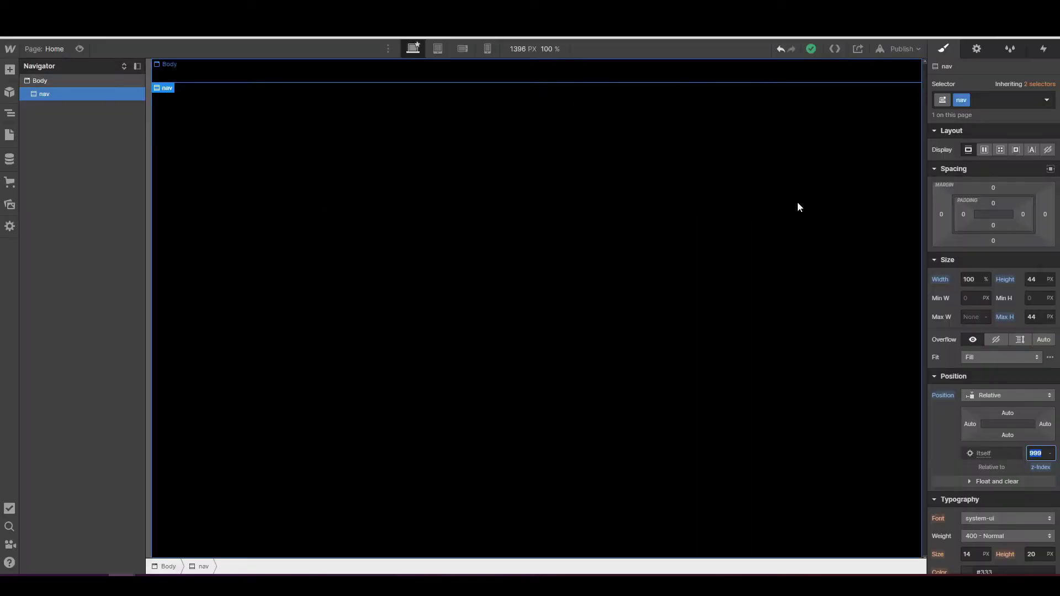
- Add a Div Block inside the nav section and give it the class "container"
left_click(11, 75)
left_click(45, 301)
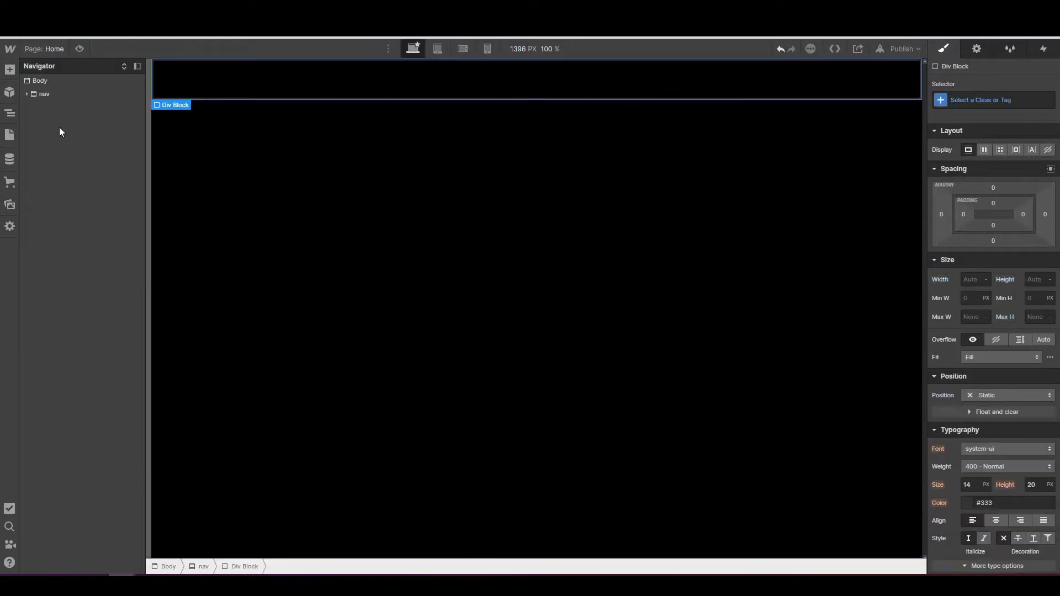
left_click(27, 95)
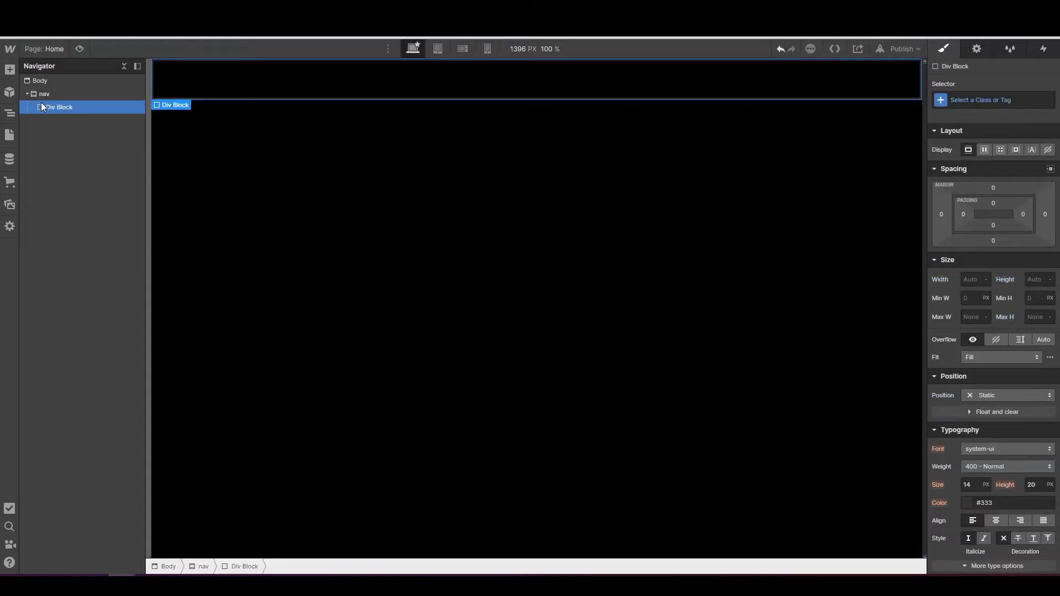
left_click(955, 102)
type("container")
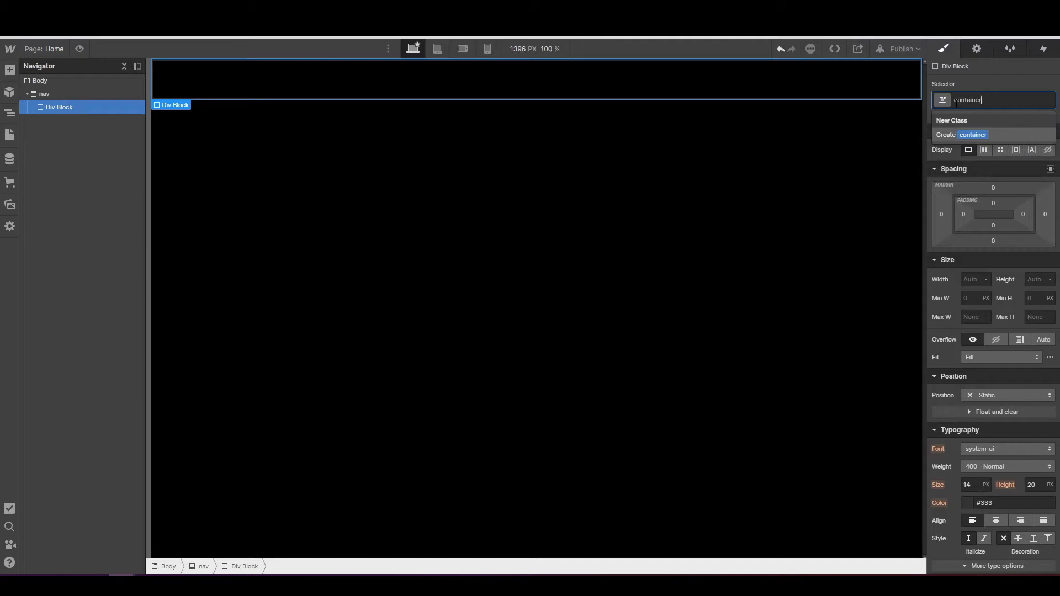
key("Return")
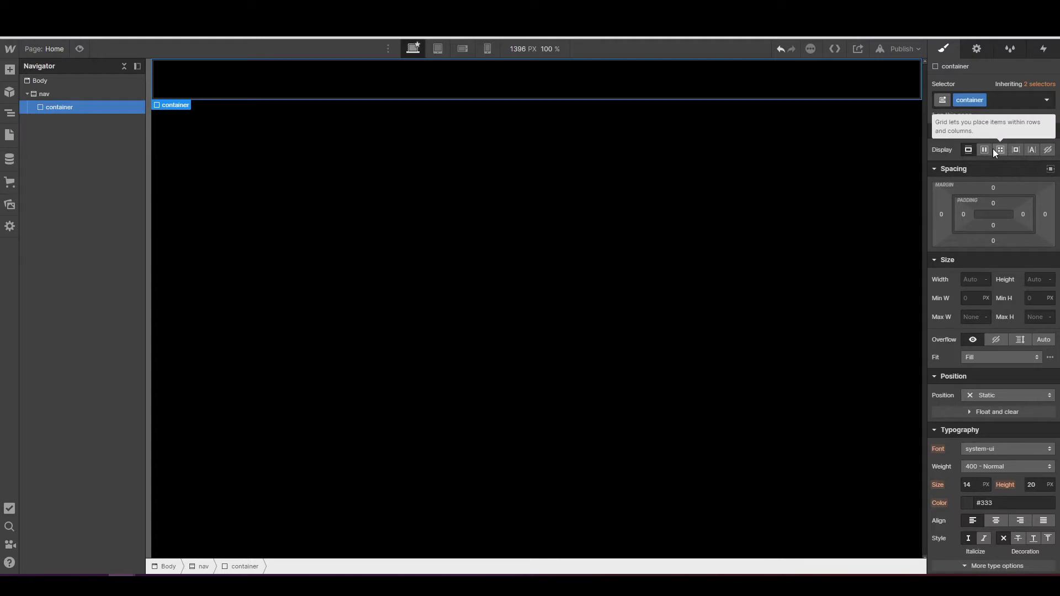
- Limit the container to a maximum width of 980 px and center it horizontally with auto side margins
left_click(975, 318)
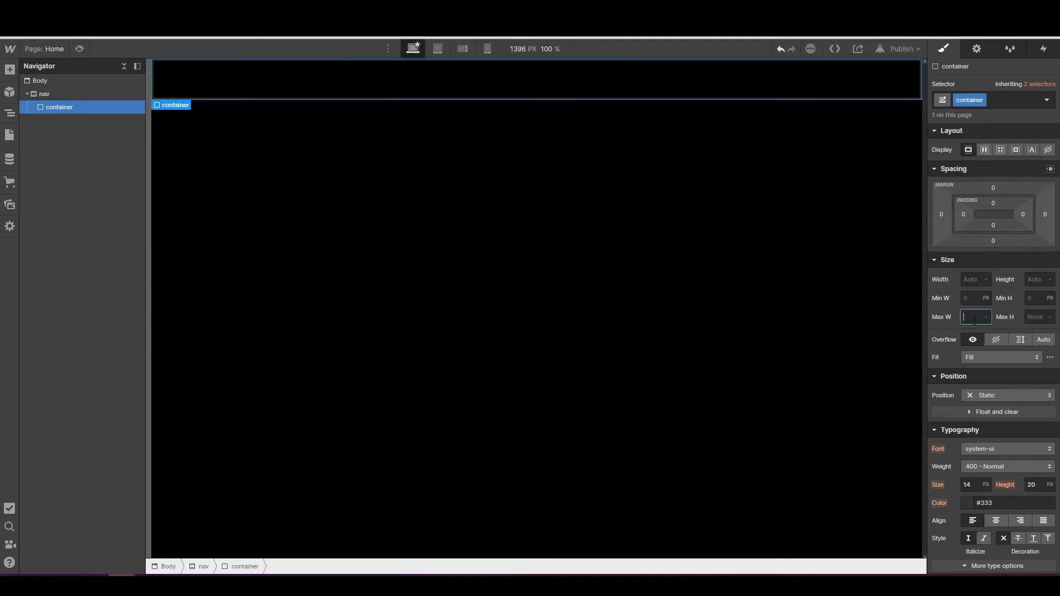
type("980")
key("Return")
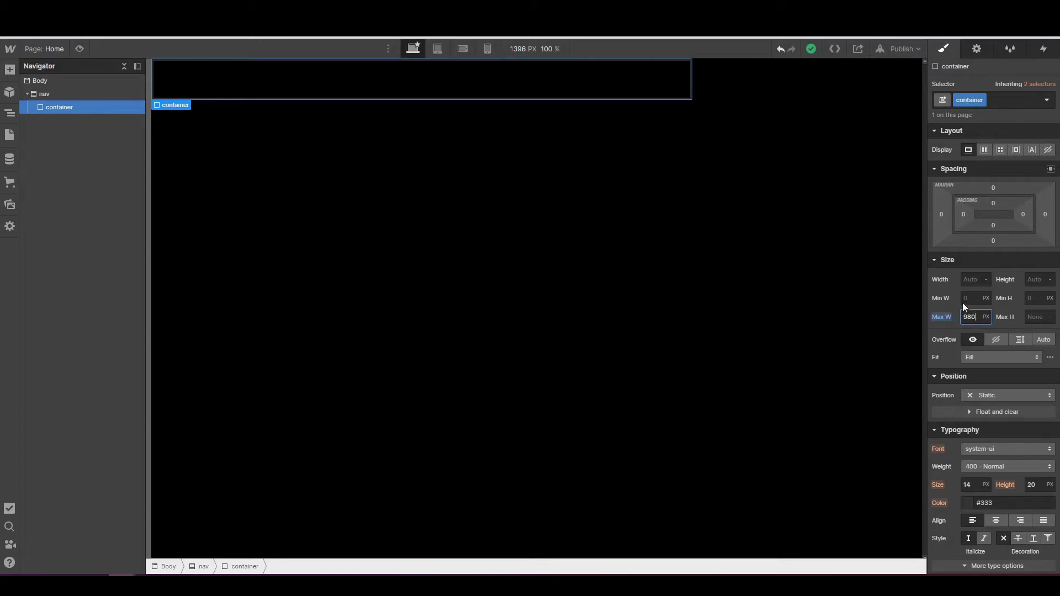
left_click(1051, 170)
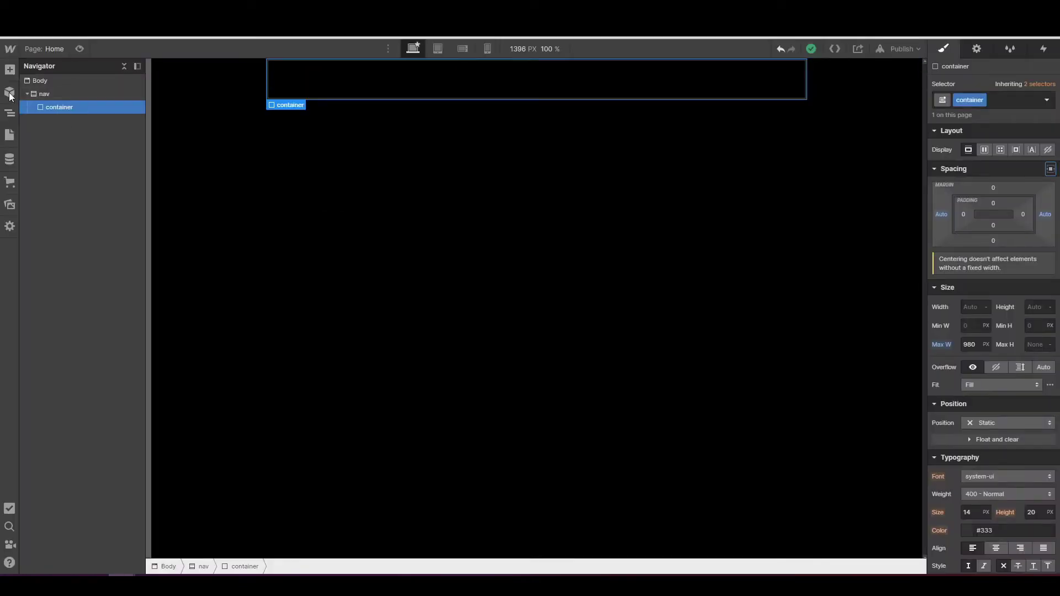
- Add a Div Block inside the container and give it the class "nav menu"
left_click(10, 70)
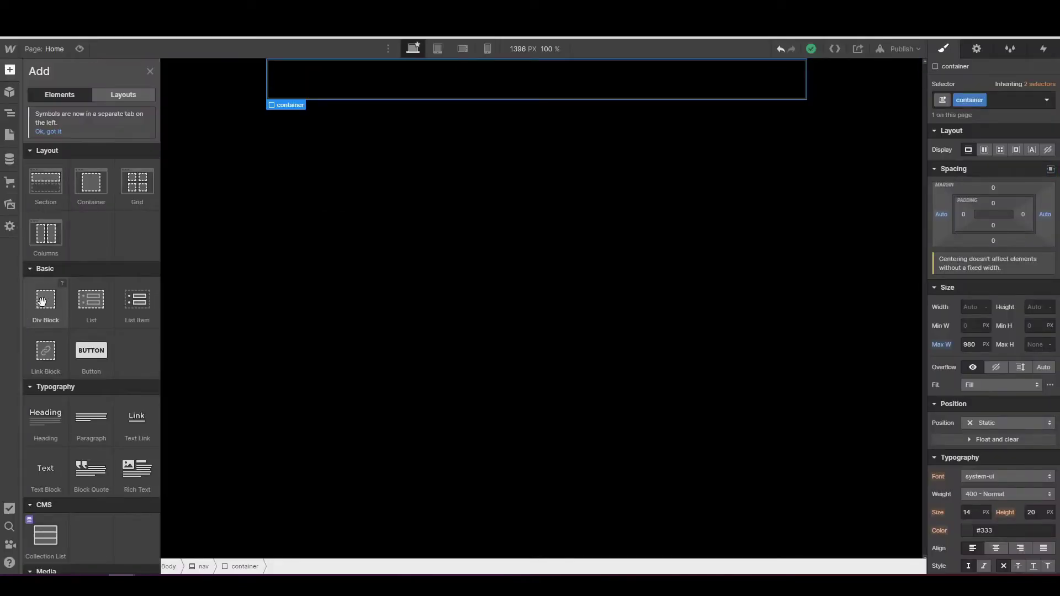
left_click_drag(42, 301, 70, 109)
left_click(982, 101)
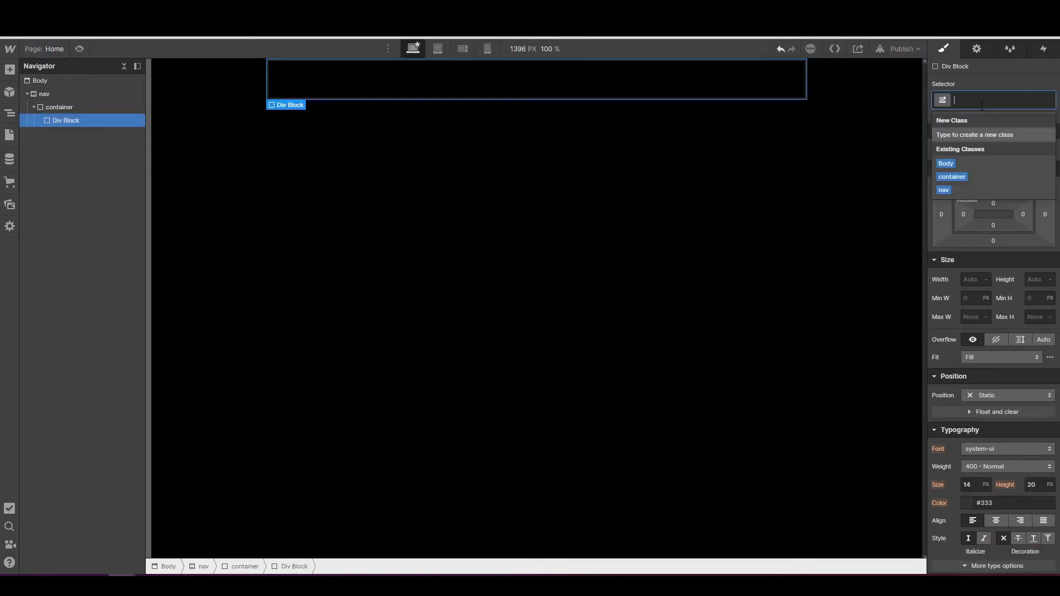
type("nav menu")
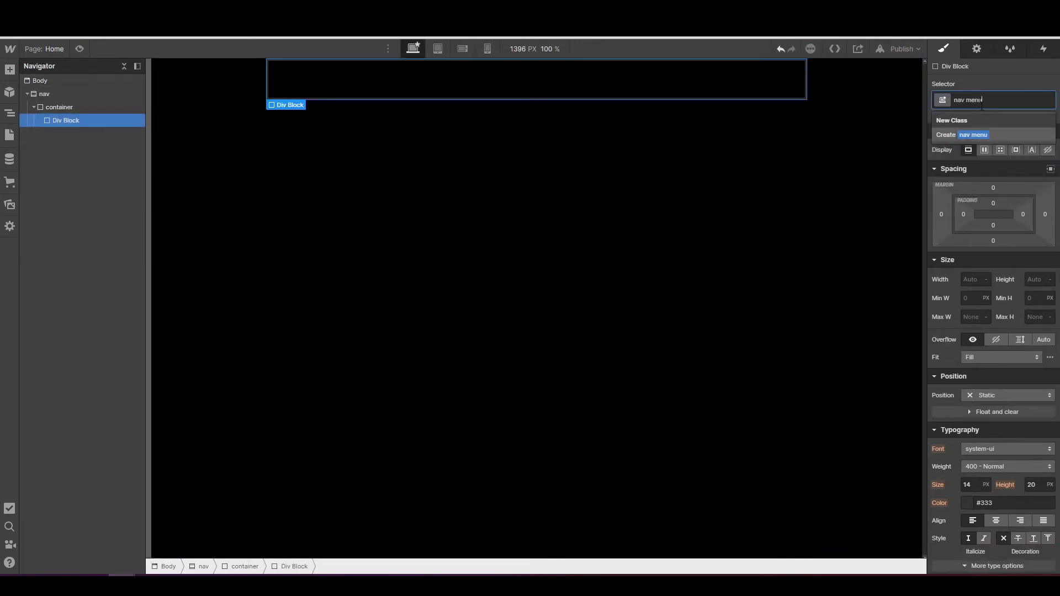
key("Return")
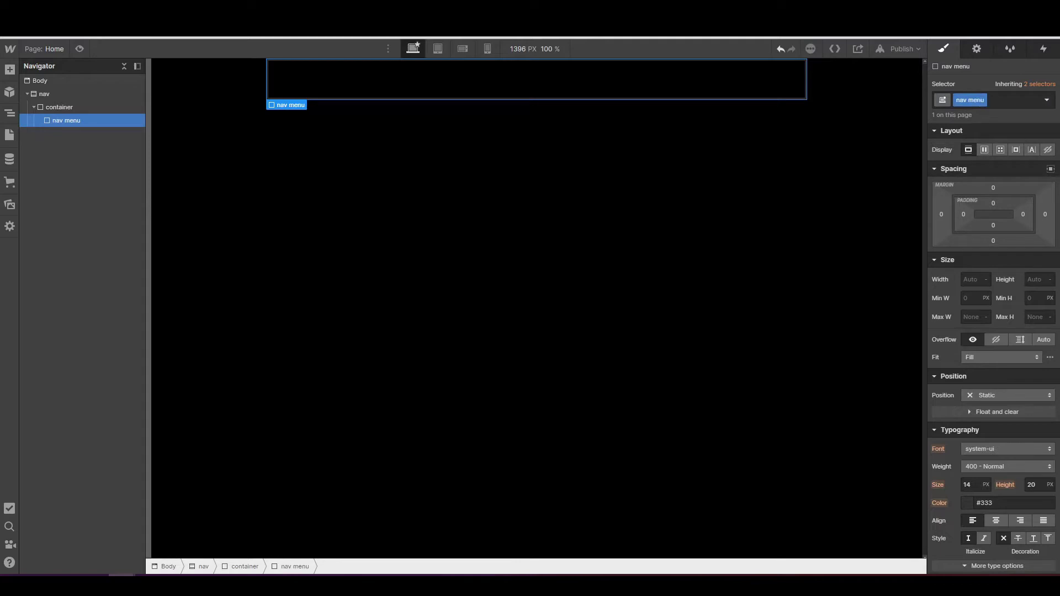
- Make the nav menu a horizontal flex layout with centered alignment and space-between justification
left_click(984, 151)
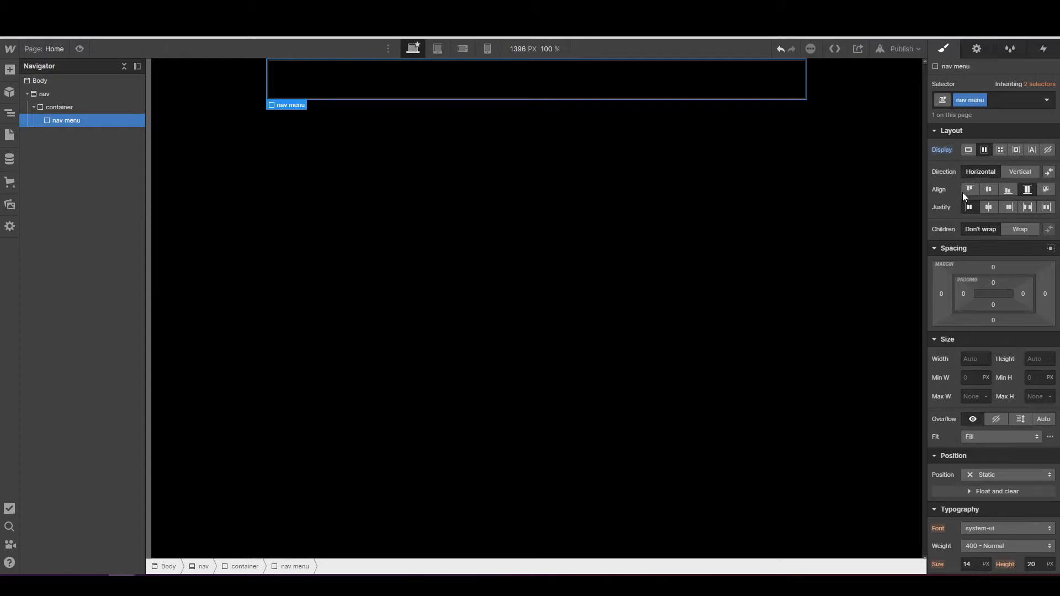
left_click(988, 192)
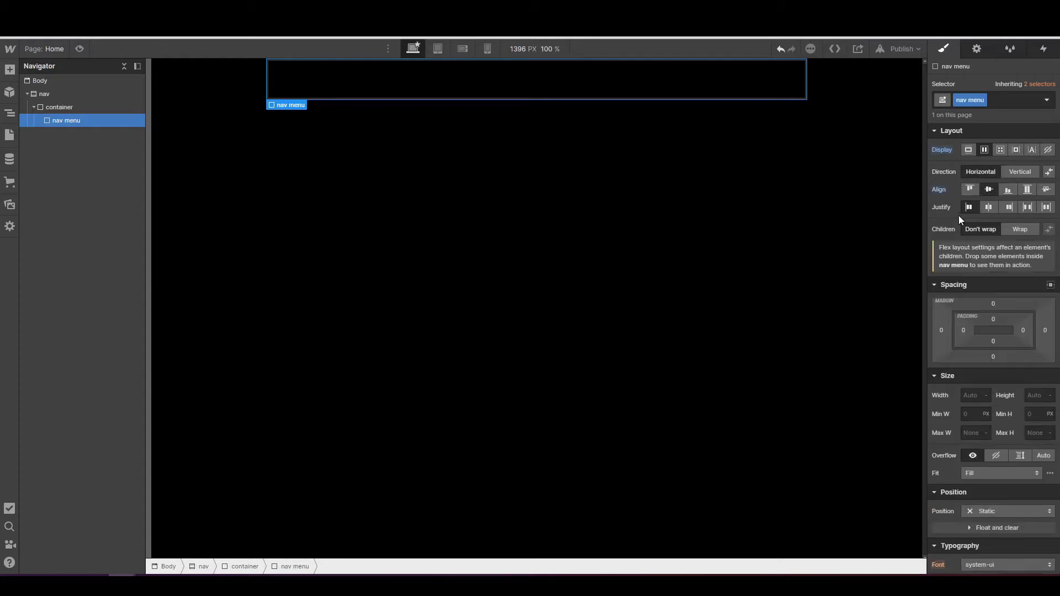
left_click(1026, 206)
- Set the nav menu's left and right padding to 12 px each
scroll(1013, 221, "down", 1)
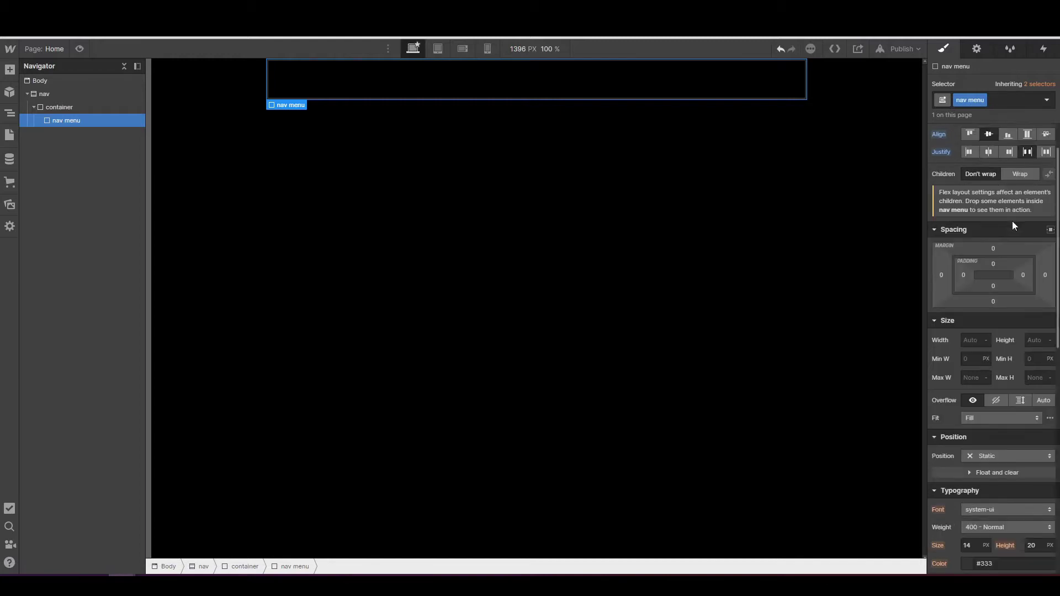
left_click(964, 276)
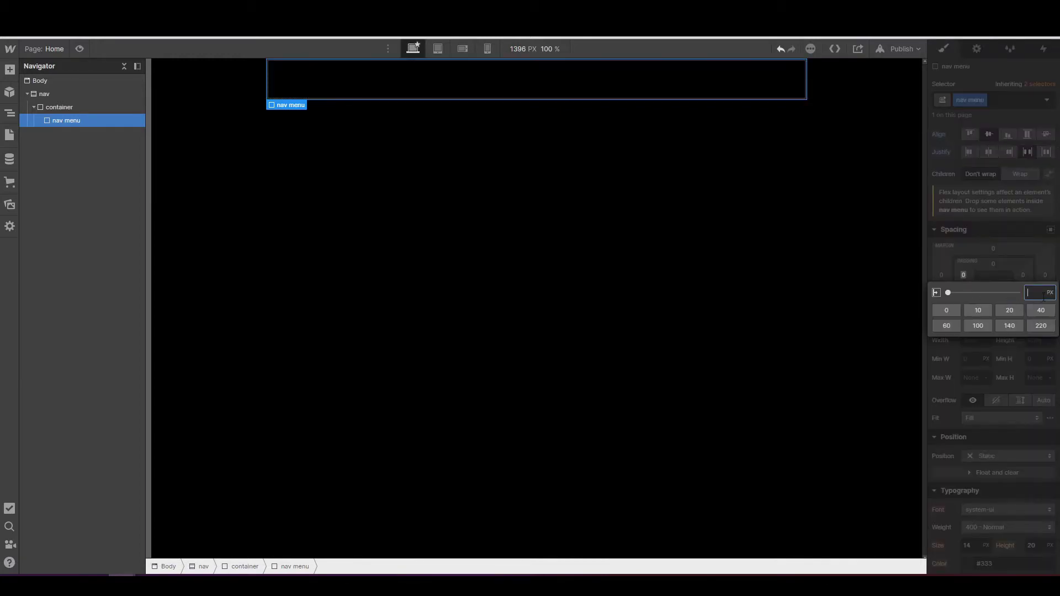
type("12")
key("Return")
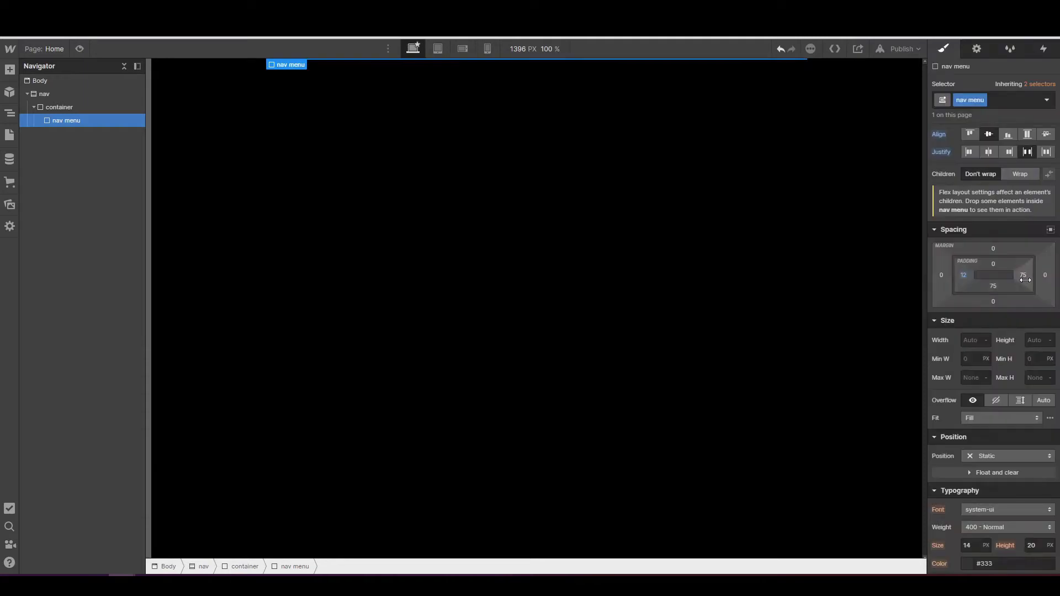
left_click(1026, 276)
type("12")
key("Return")
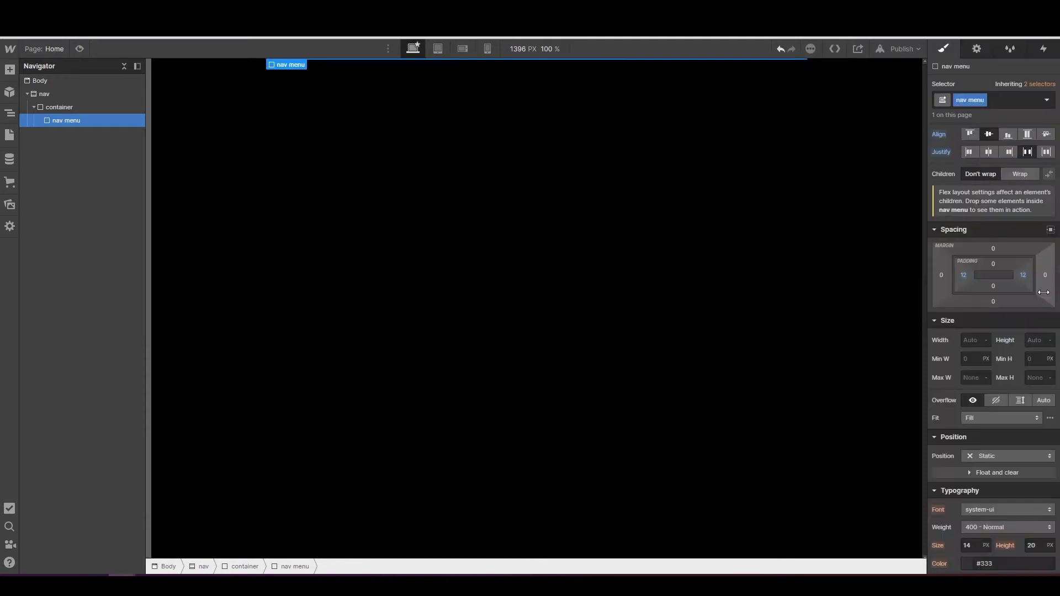
- Set the nav menu's height to 44 px
left_click(1039, 345)
type("44px")
key("Return")
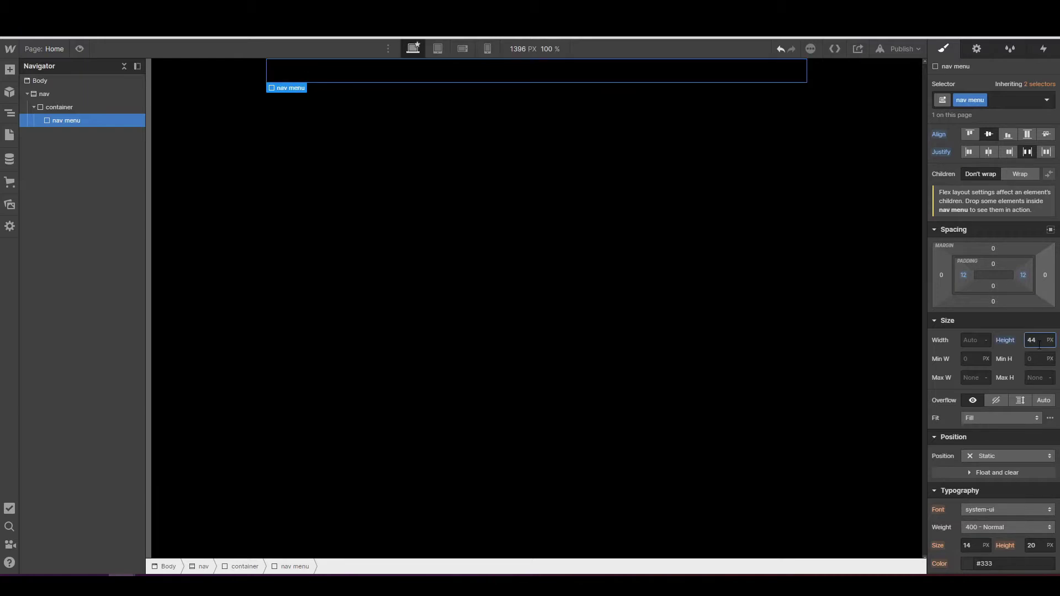
- Set the nav menu's maximum height to 44 px
left_click(1033, 380)
type("44px")
scroll(992, 353, "up", 2)
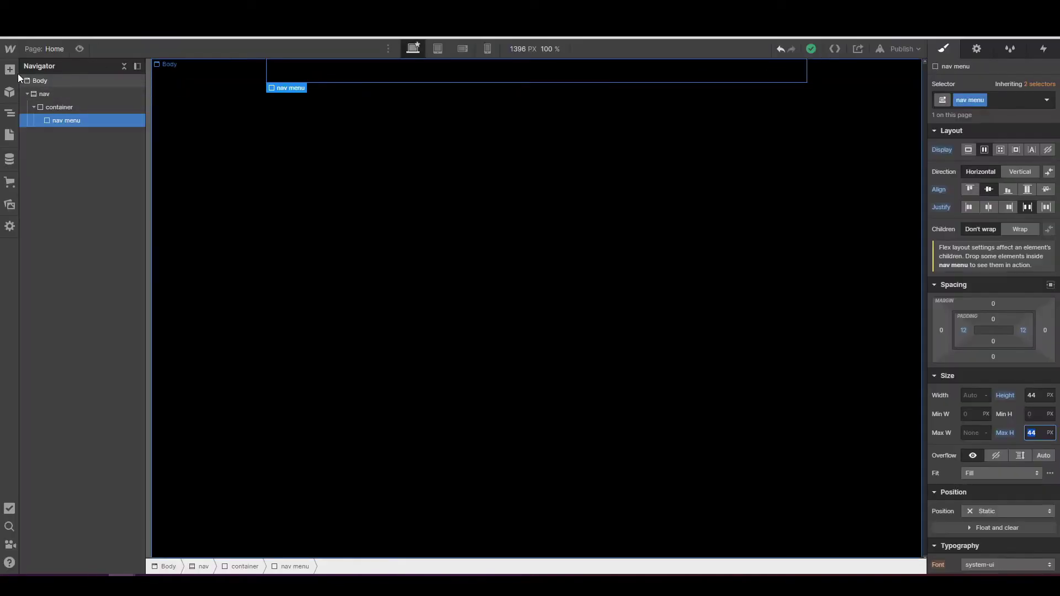
- Add a Text Link inside the nav menu and give it the class "nav link"
left_click(10, 69)
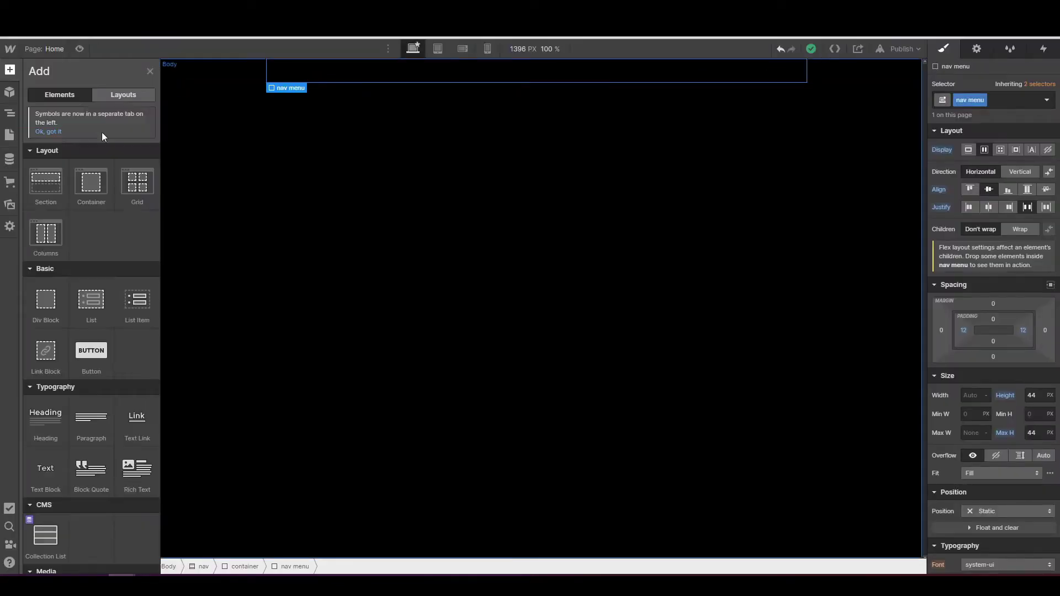
left_click_drag(135, 406, 68, 121)
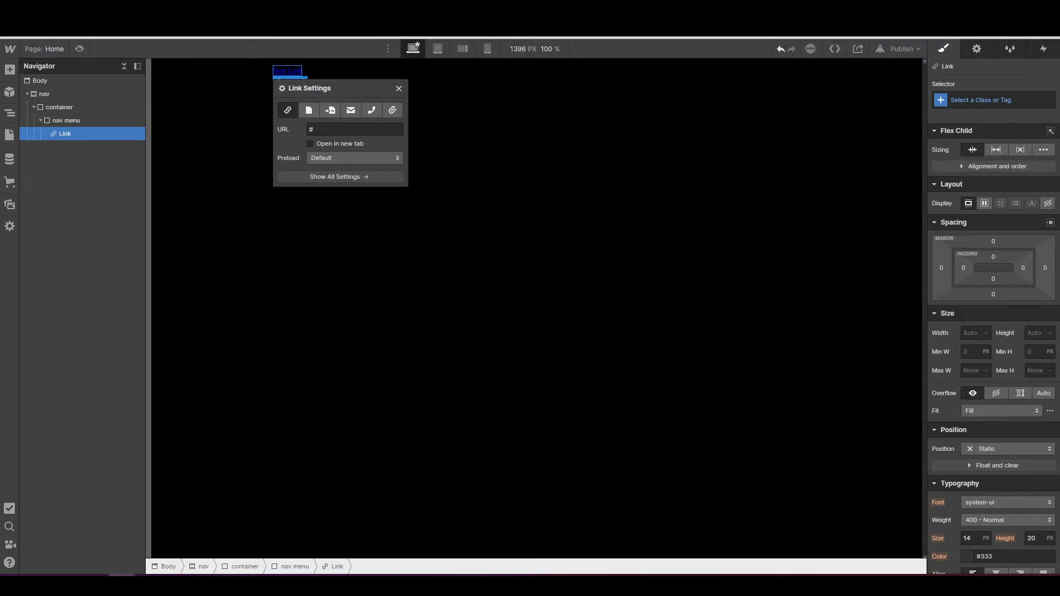
left_click(962, 100)
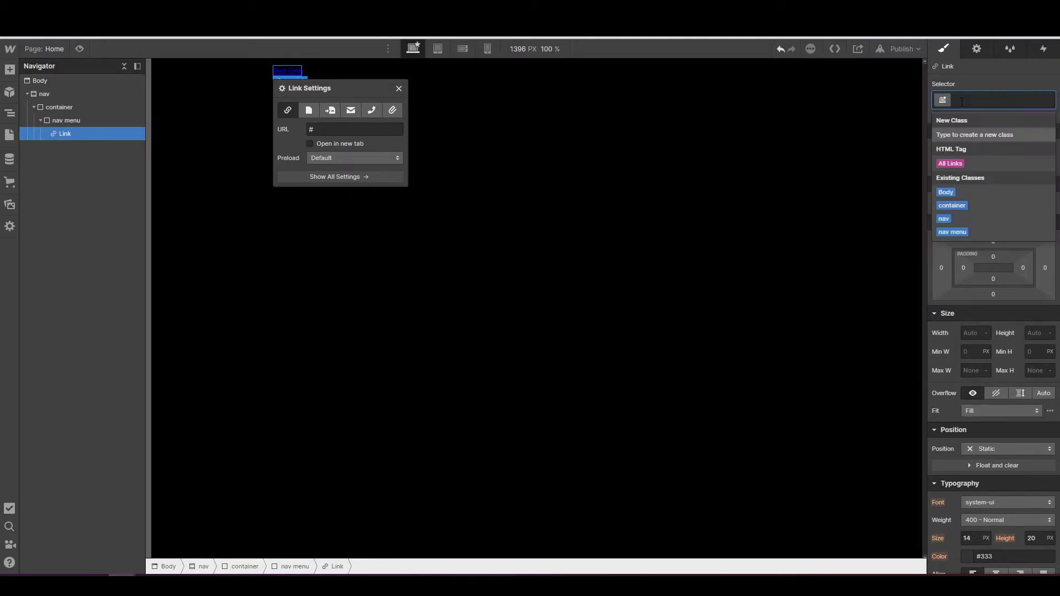
type("nav l")
type("ink")
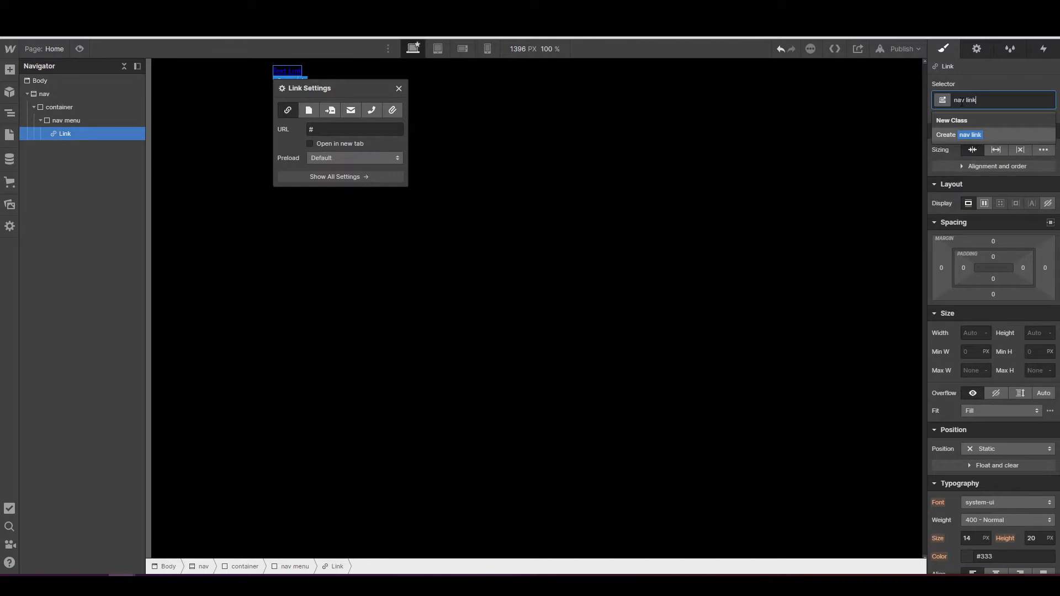
key("Return")
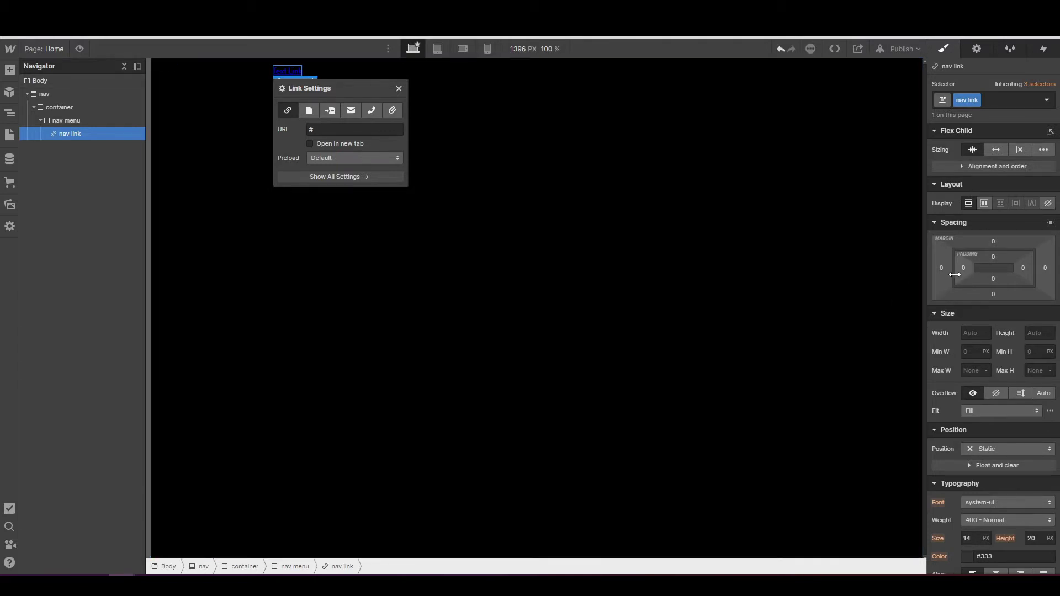
- Set the nav link's left and right padding to 10 px each and its height to 44 px
scroll(961, 254, "down", 1)
left_click(961, 214)
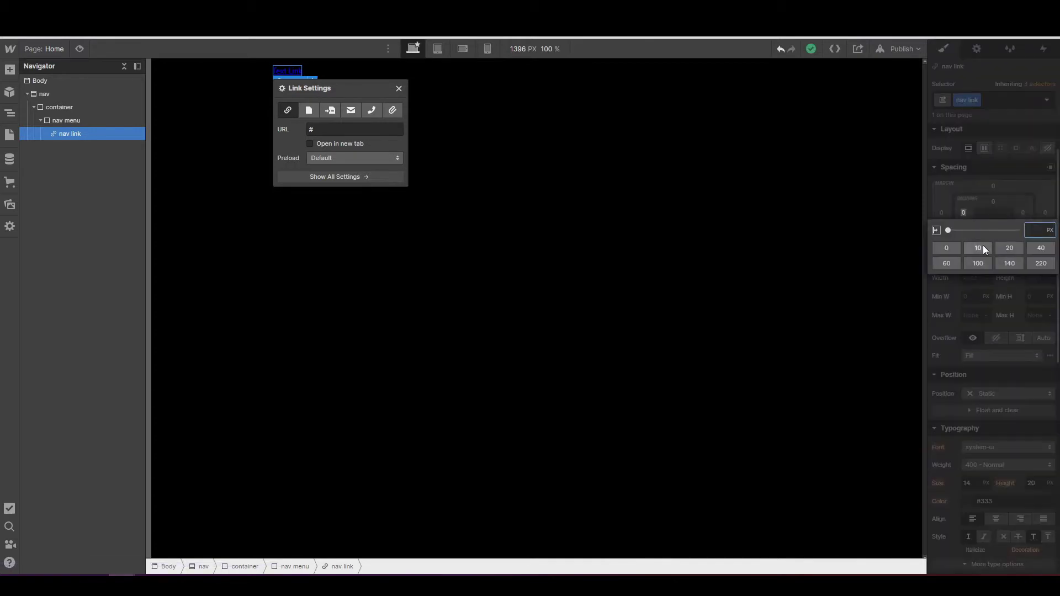
left_click(983, 246)
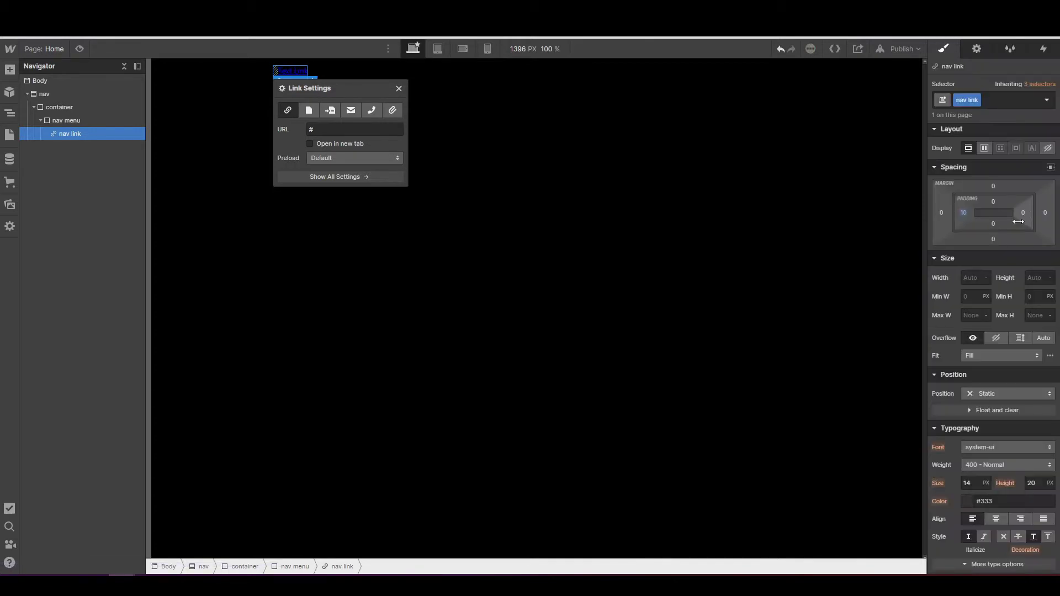
left_click(1023, 215)
left_click(984, 247)
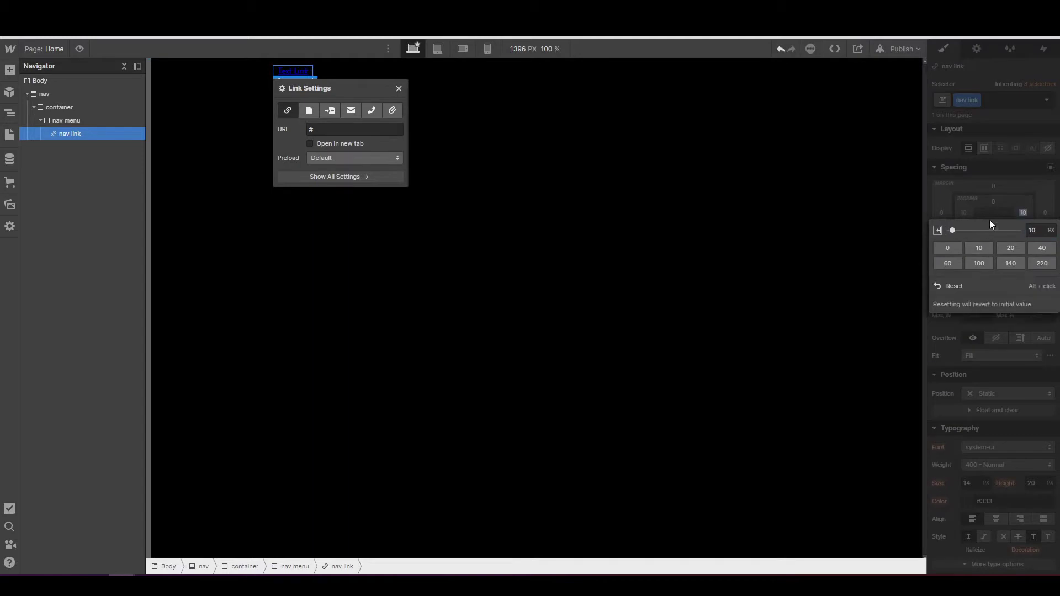
left_click(1029, 277)
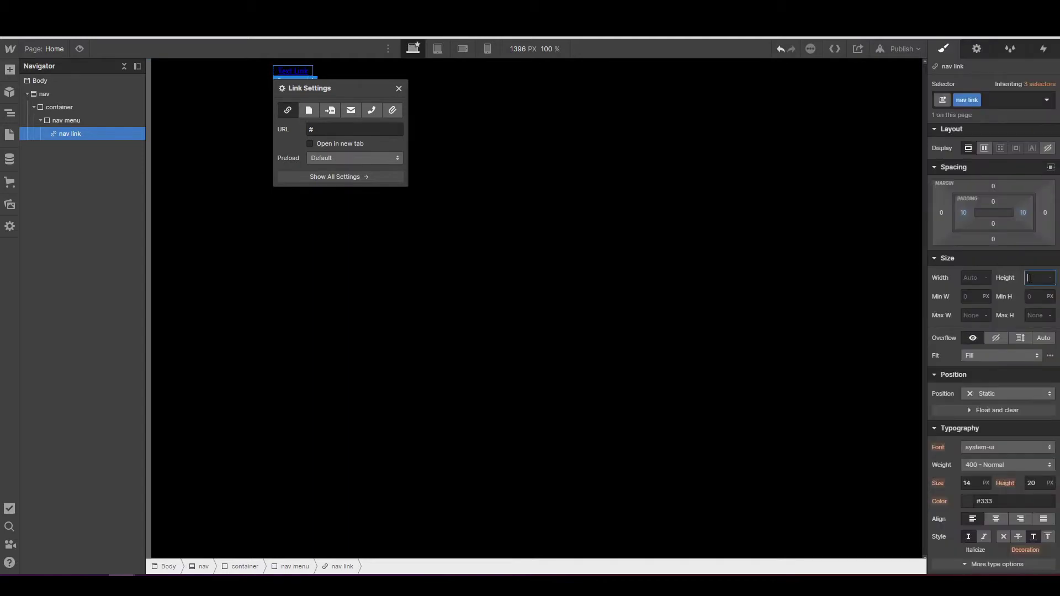
type("44px")
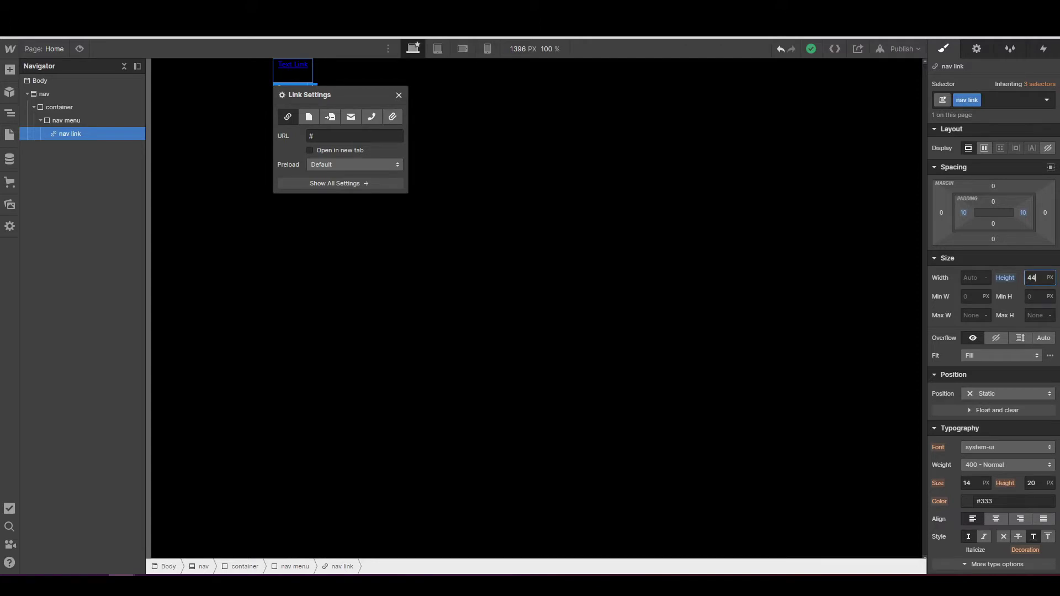
- Make the nav link's text white and remove its underline
scroll(1022, 303, "down", 3)
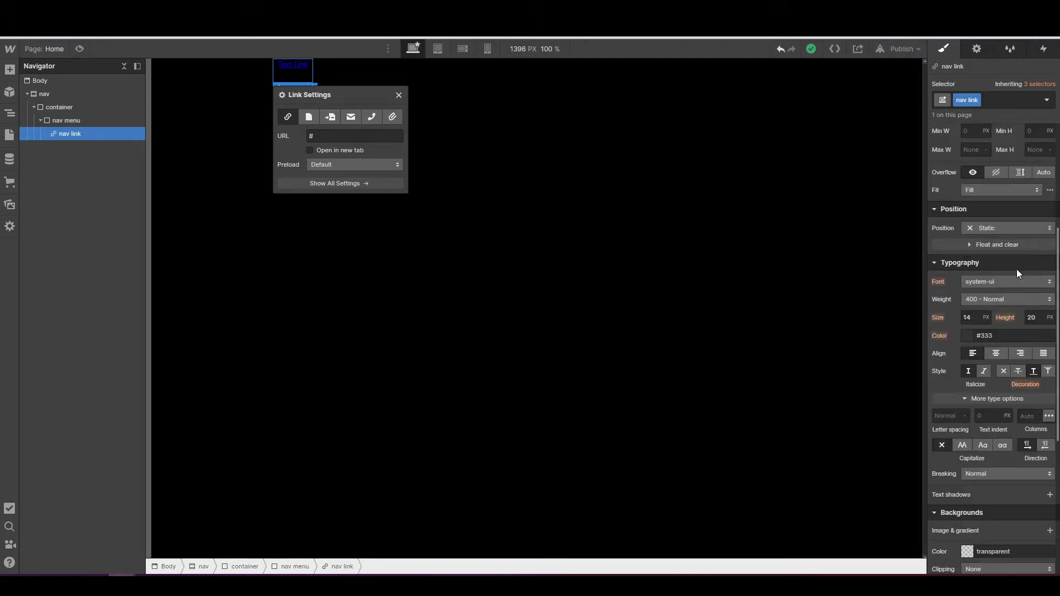
left_click(967, 318)
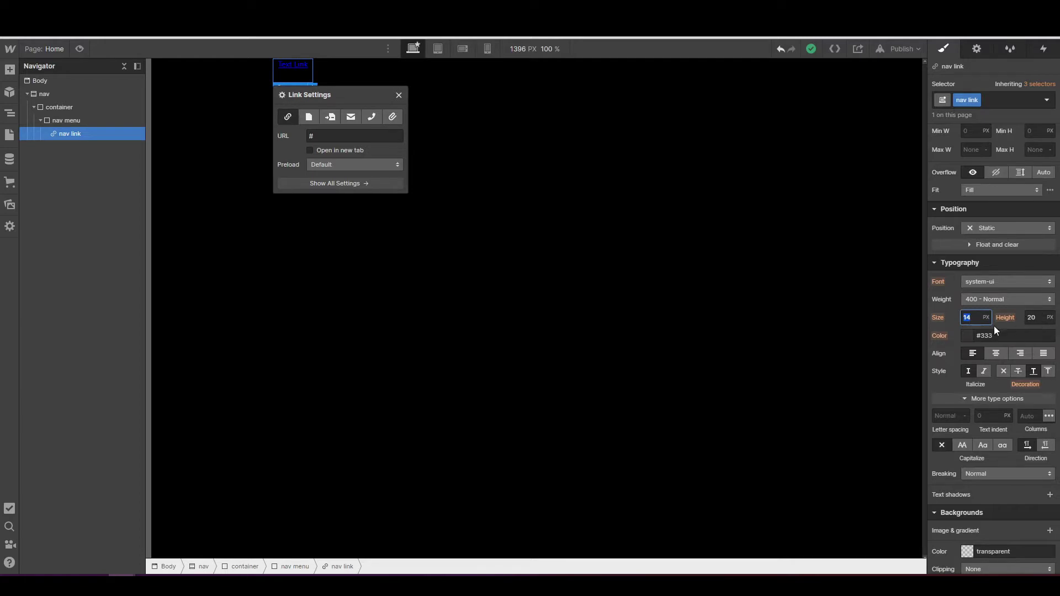
left_click(970, 336)
mouse_move(947, 359)
left_mouse_down()
mouse_move(933, 361)
mouse_move(931, 348)
left_mouse_up()
left_click(955, 327)
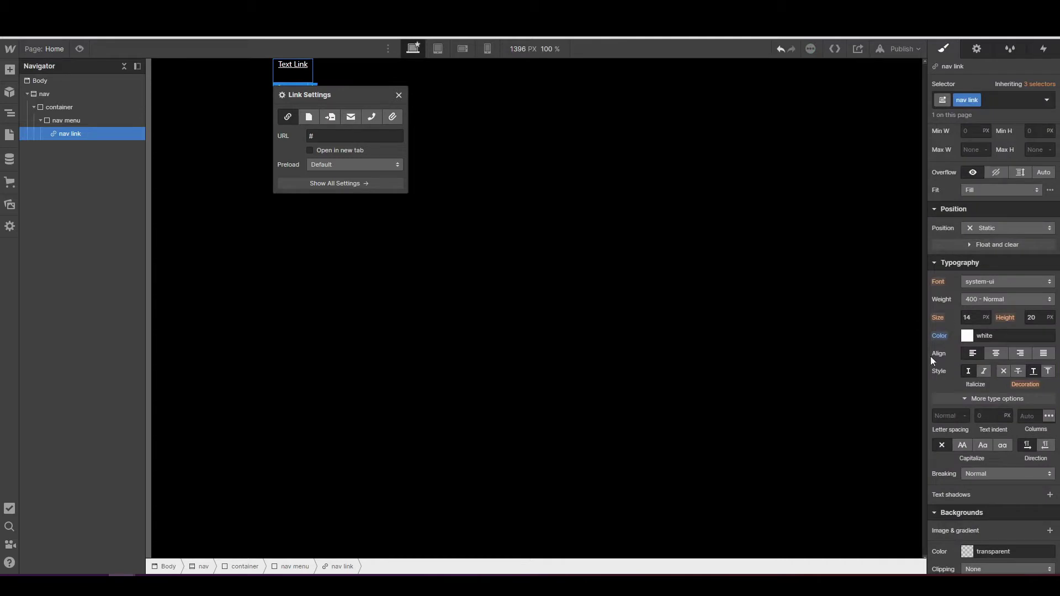
left_click(1006, 374)
- Make the nav link a horizontal flex layout with centered alignment and centered justification, and dismiss the link settings
scroll(975, 459, "down", 5)
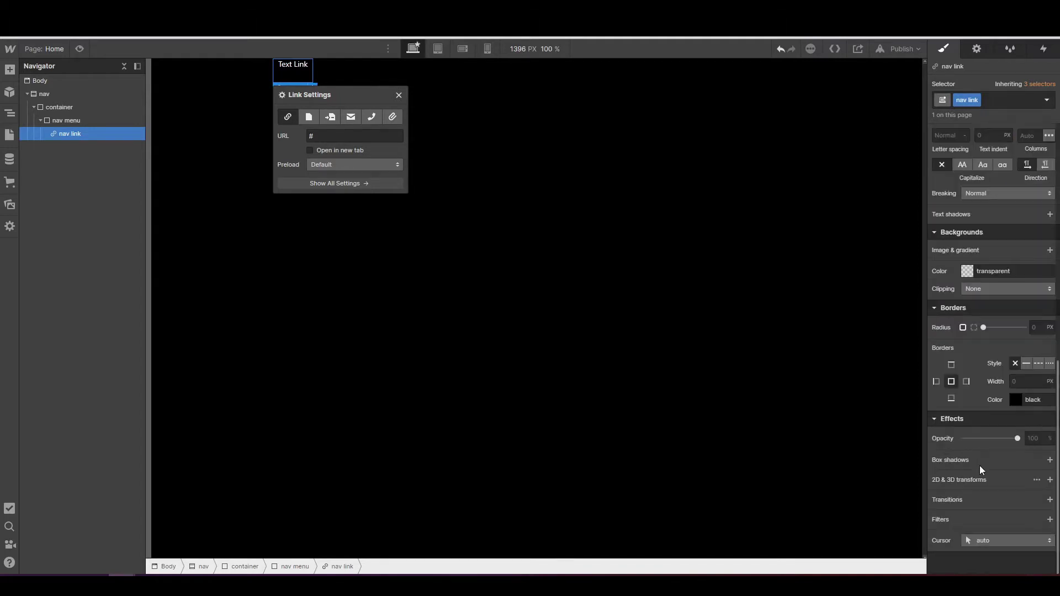
scroll(980, 466, "up", 9)
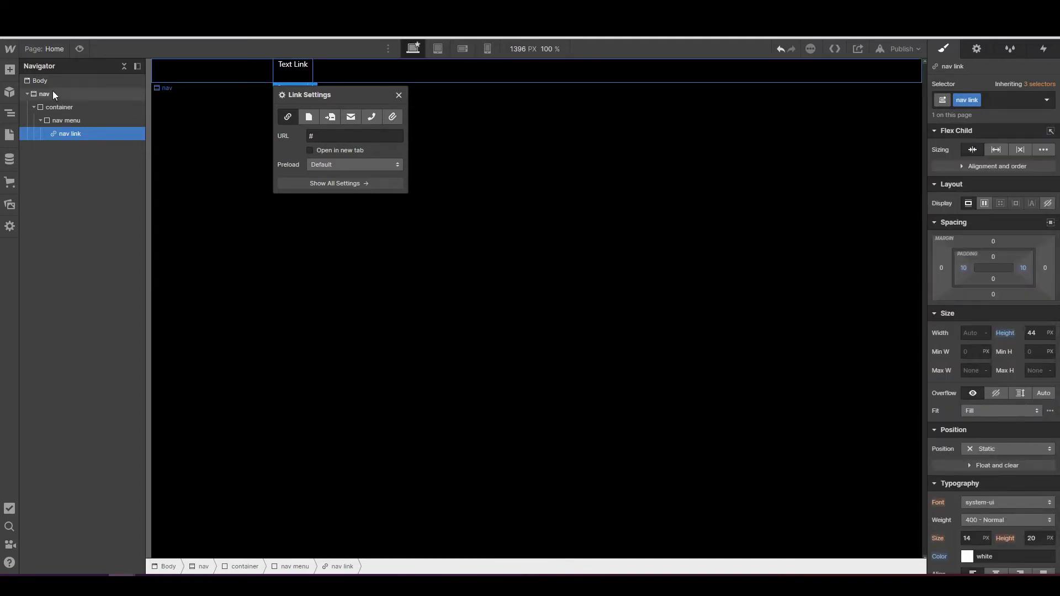
left_click(985, 203)
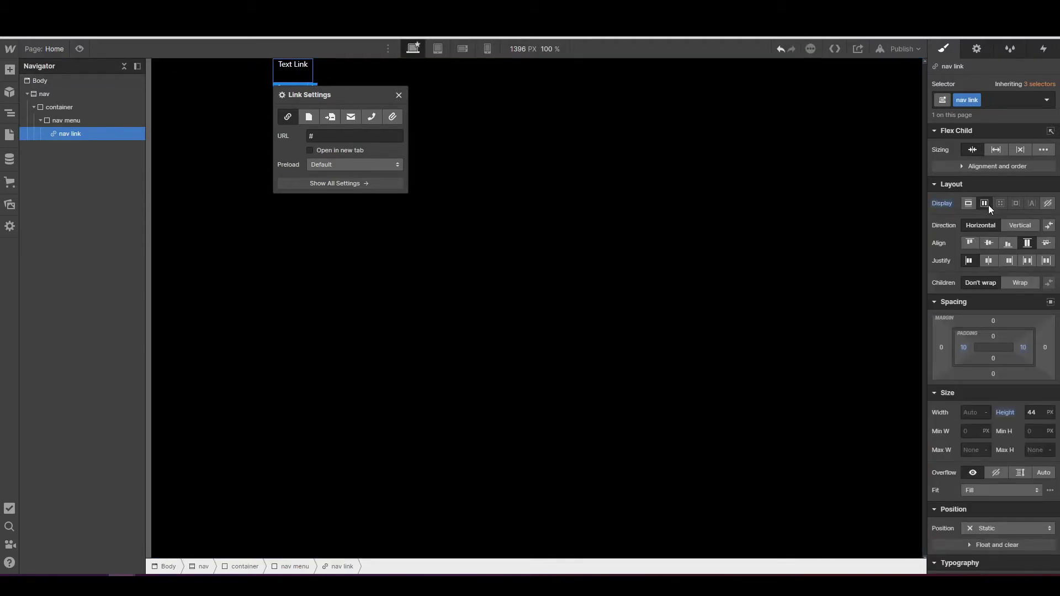
left_click(989, 243)
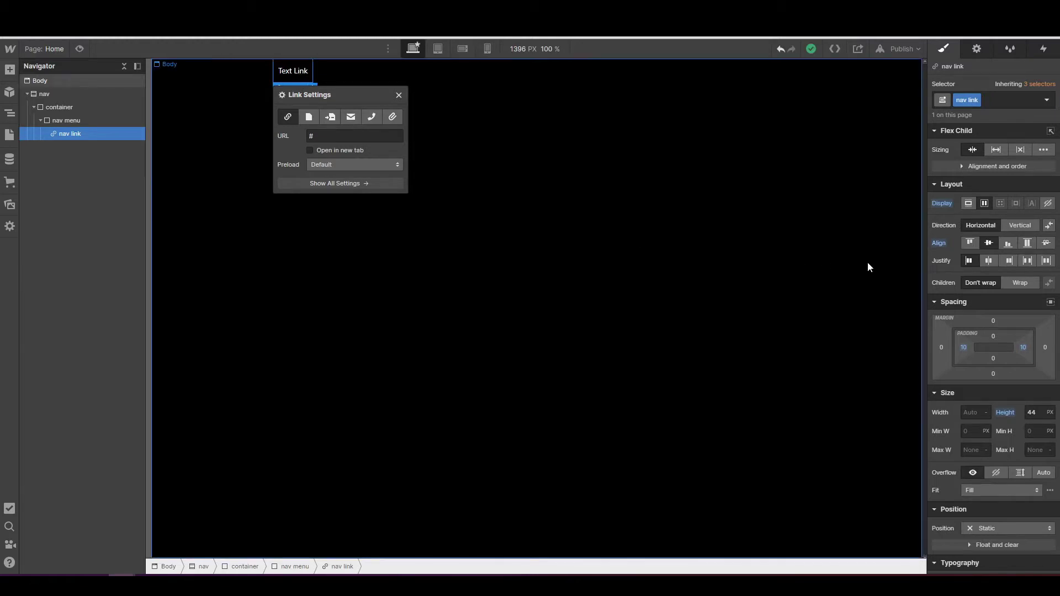
left_click(992, 261)
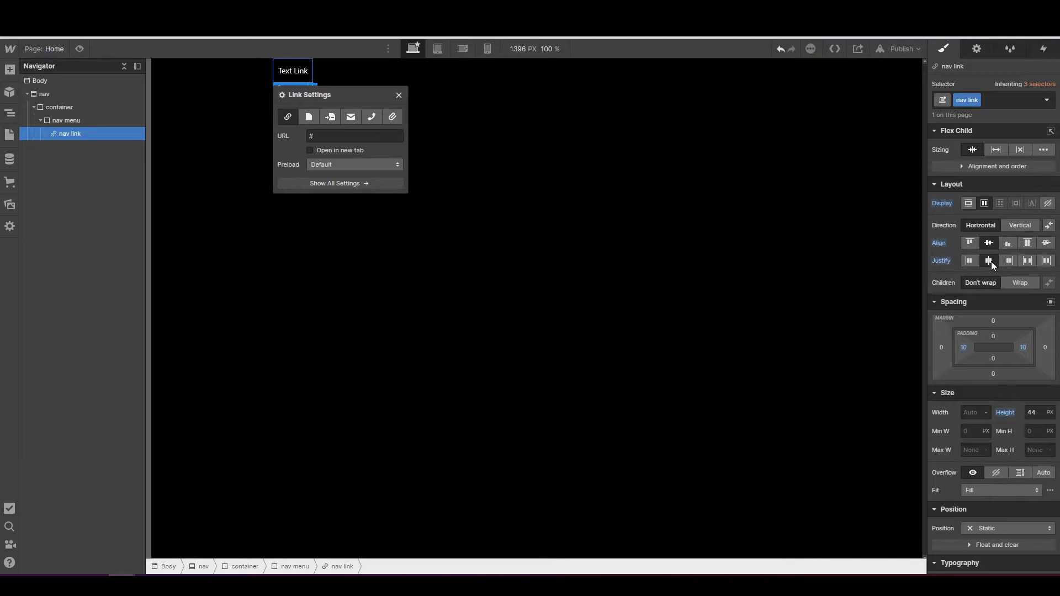
left_click(399, 96)
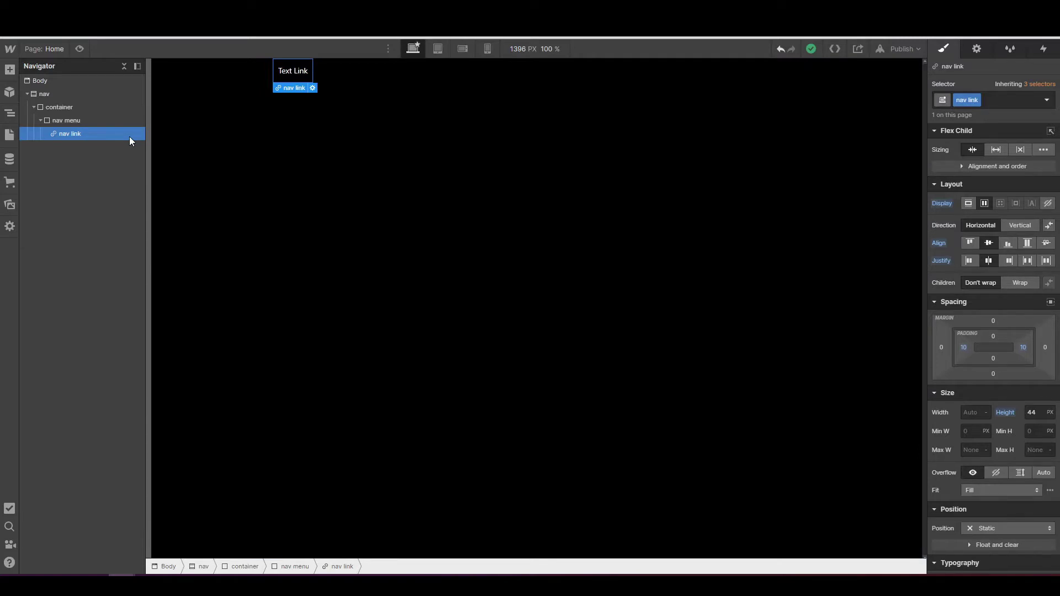
- Duplicate the nav link nine times so the nav menu holds ten links
key("ctrl+d")
key("ctrl+d")
key("ctrl+d")
key("ctrl+d")
key("ctrl+d")
key("ctrl+d")
key("ctrl+d")
key("ctrl+d")
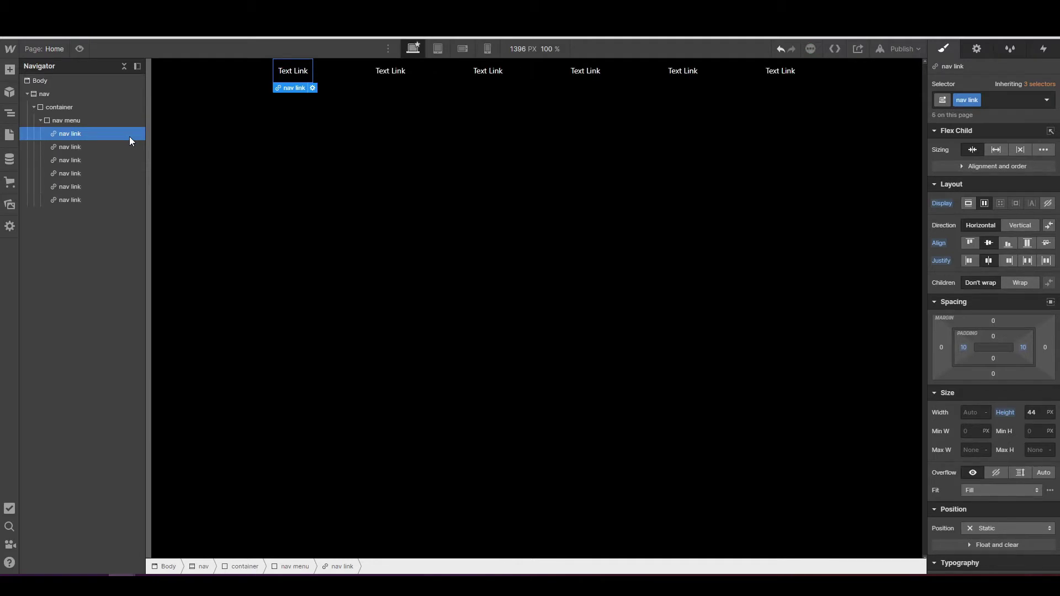
key("ctrl+d")
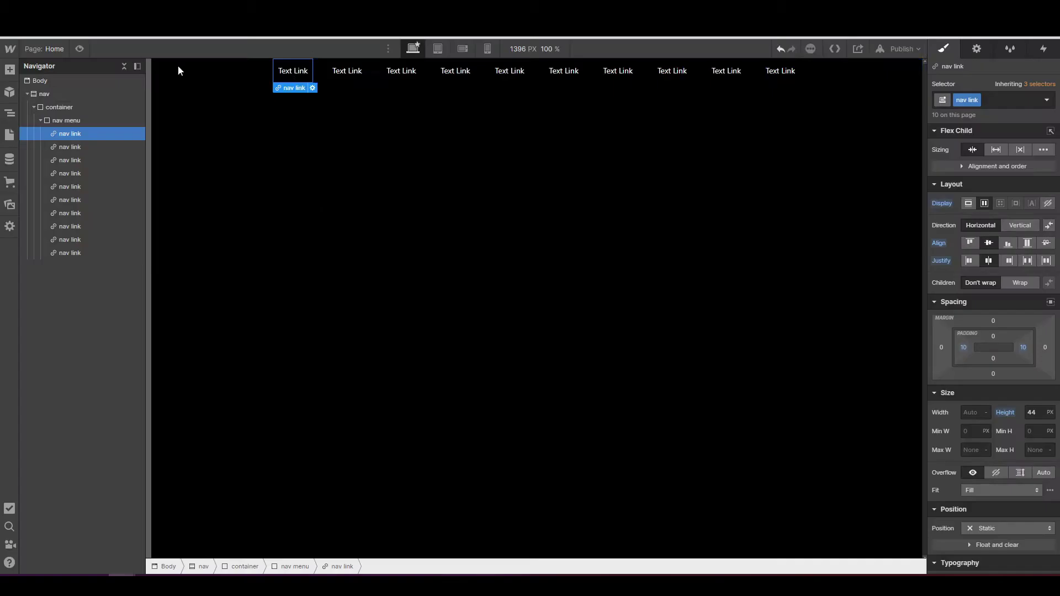
- Change the second nav link's text to "Mac" and the third one's to "Ipad"
left_click(348, 72)
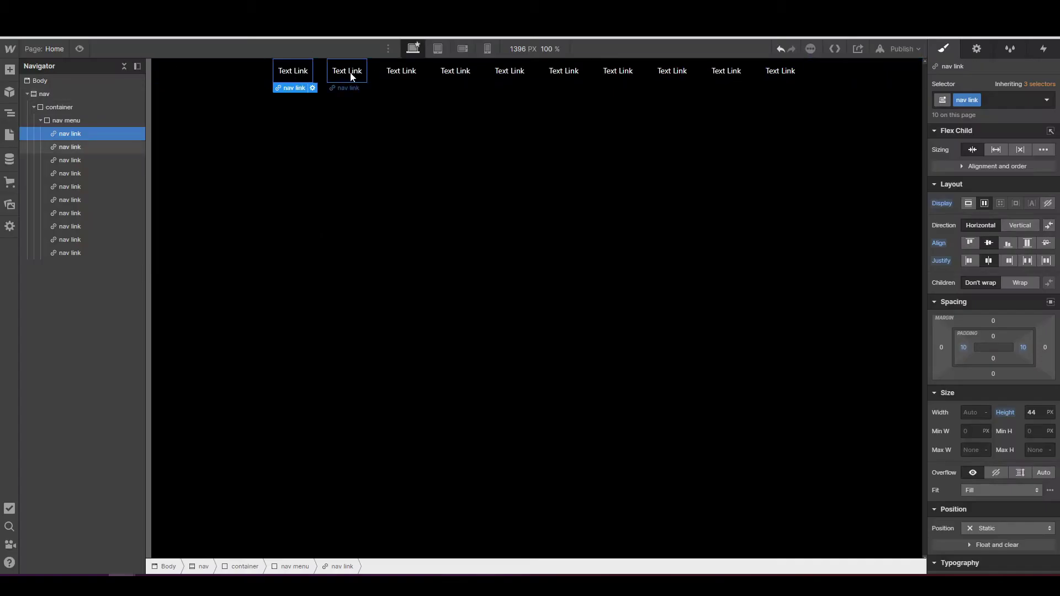
double_click(348, 71)
type("Mac")
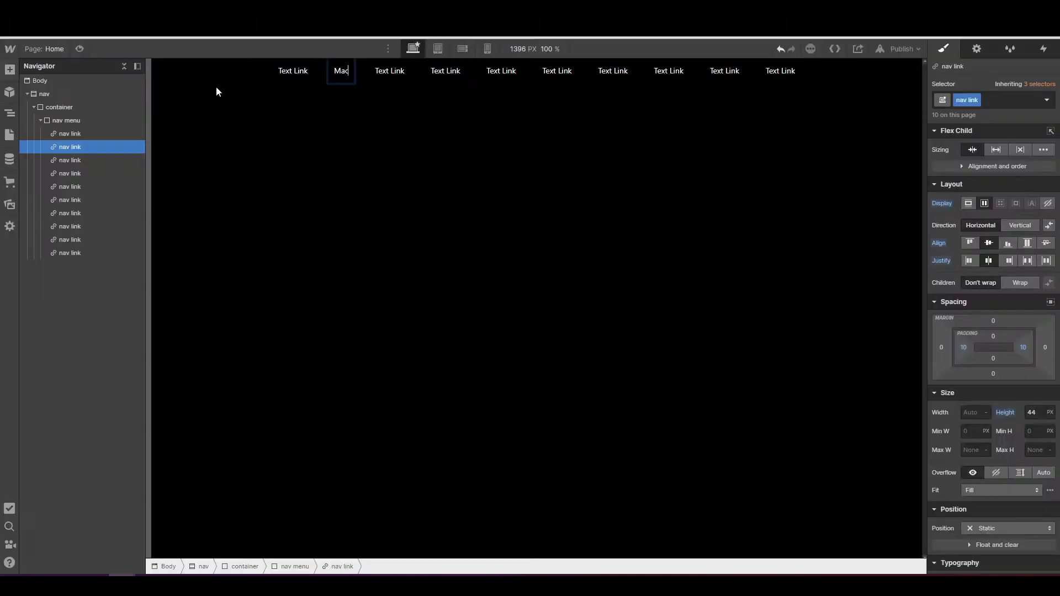
left_click(386, 70)
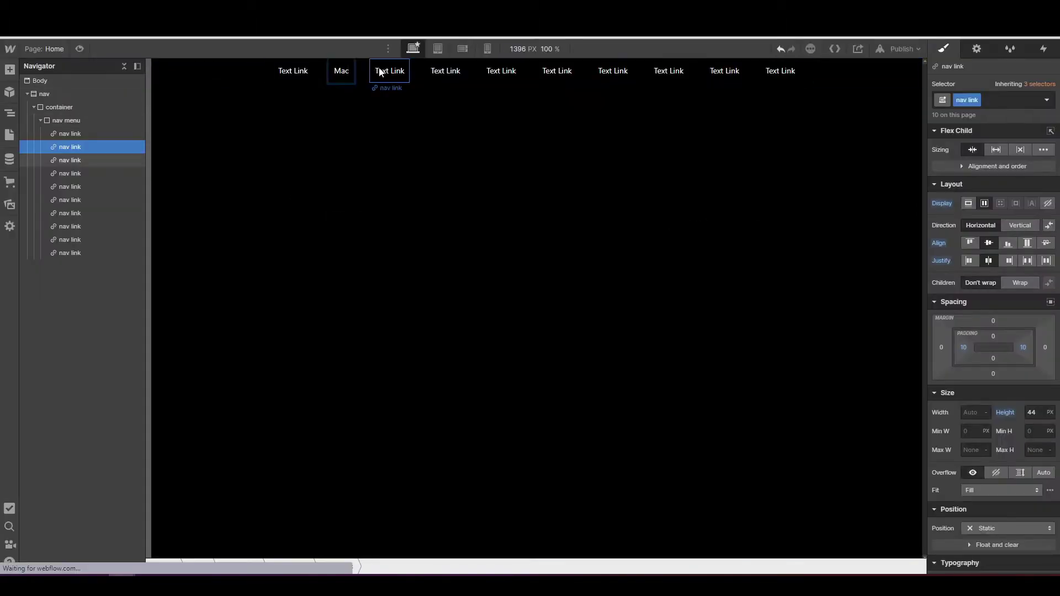
double_click(389, 71)
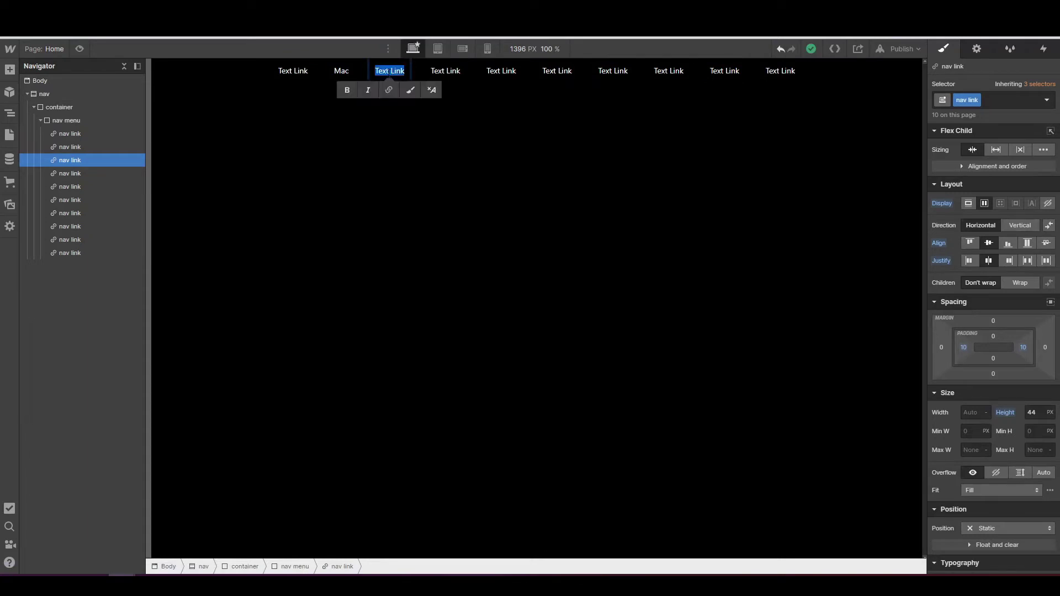
type("Ipad")
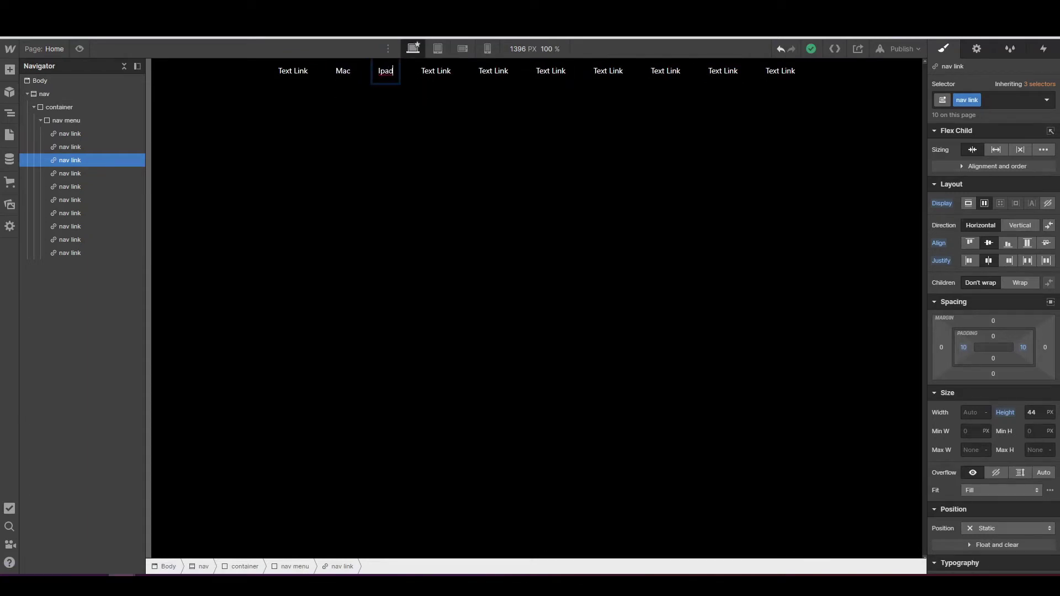
key("Escape")
- Change the fourth nav link's text to "Iphone" and the fifth one's to "Watch"
double_click(437, 72)
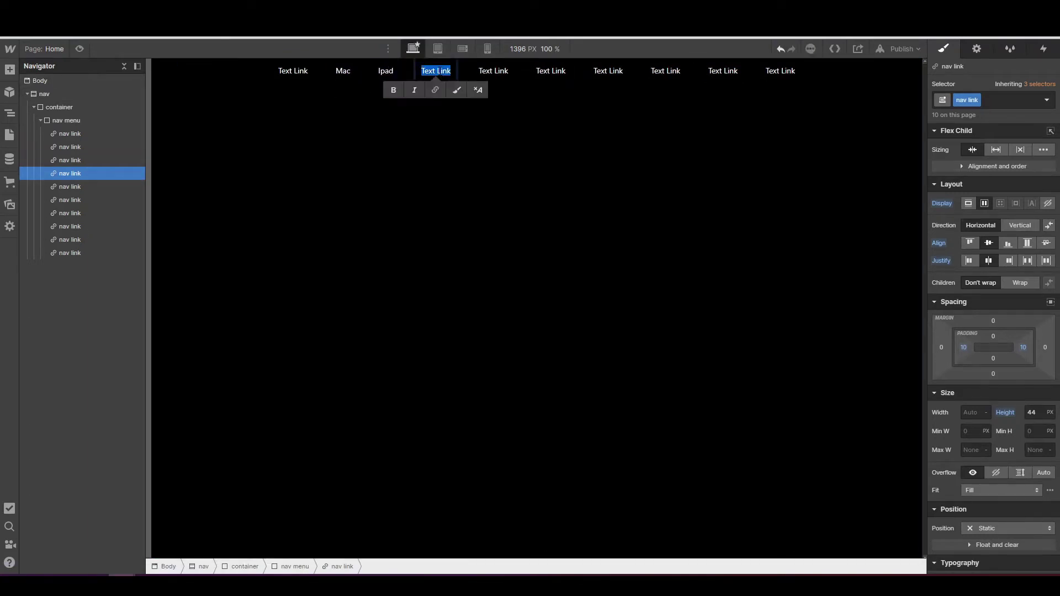
type("Iphone")
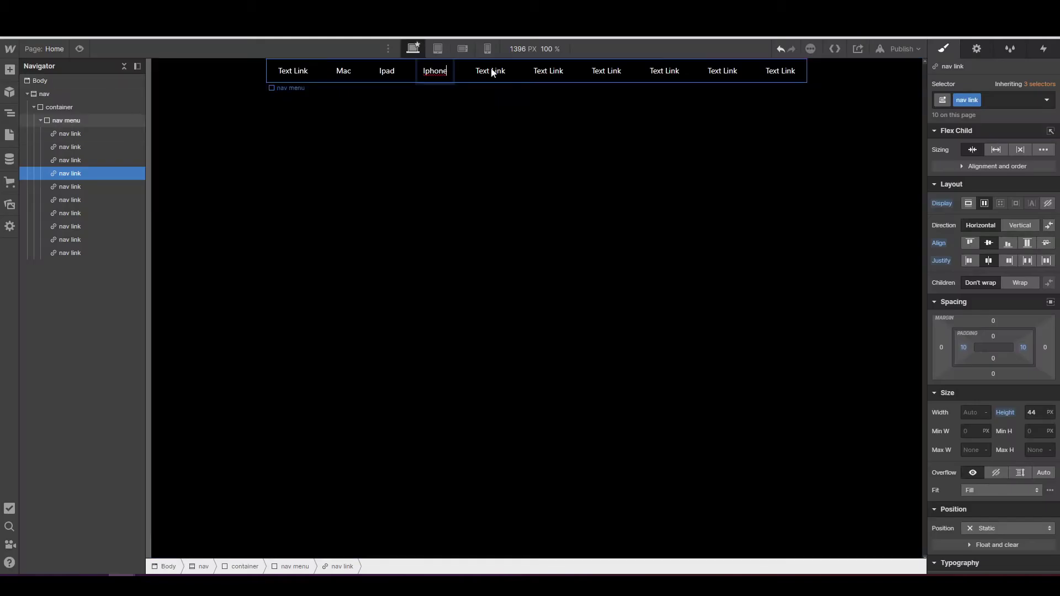
left_click(505, 69)
double_click(500, 71)
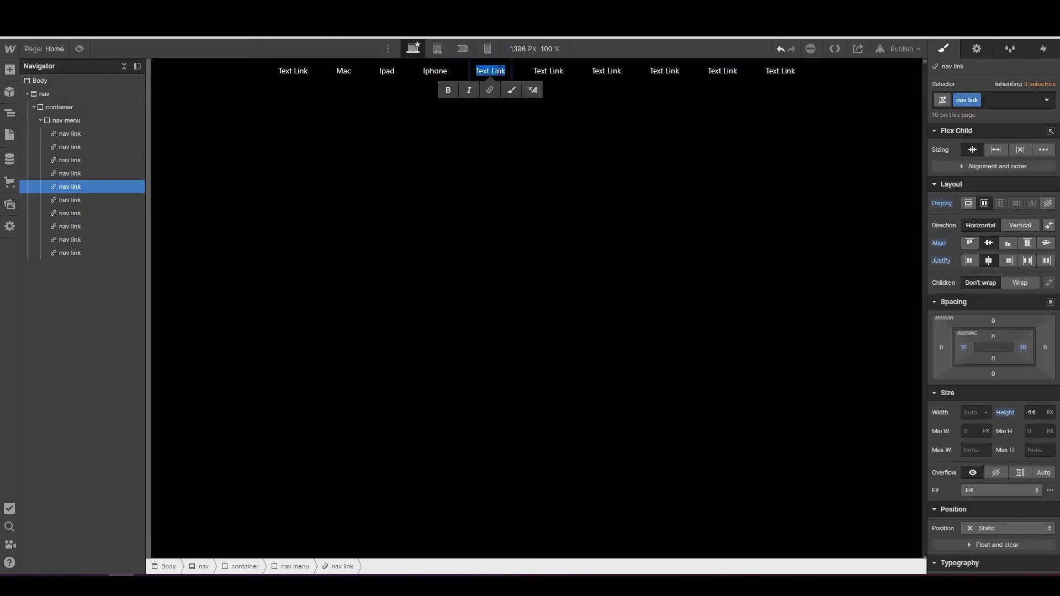
type("Watch")
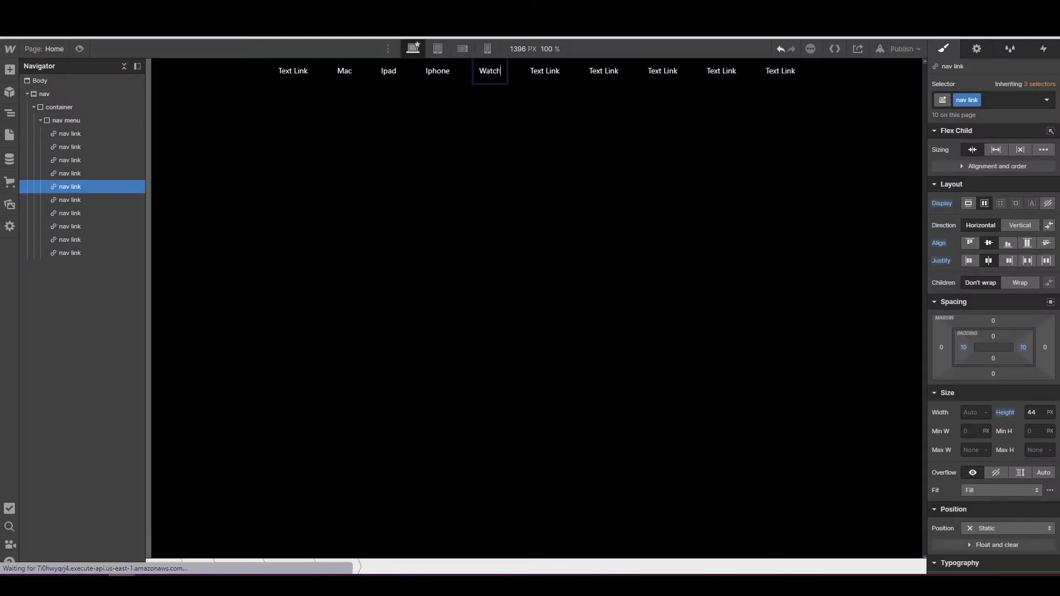
- Change the sixth nav link's text to "TV" and the seventh one's to "Music"
left_click(547, 72)
double_click(532, 70)
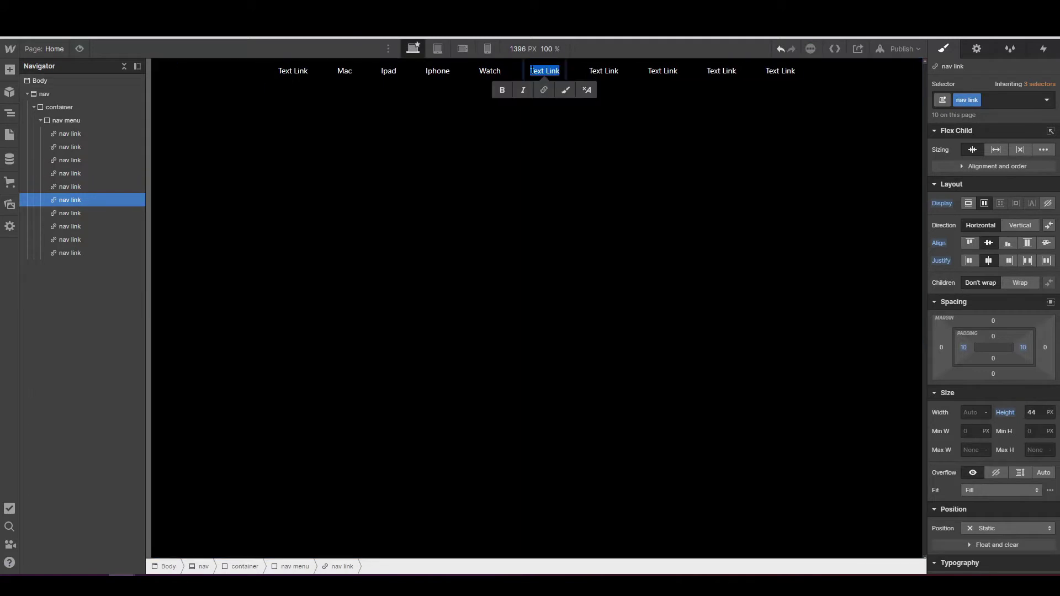
type("TV")
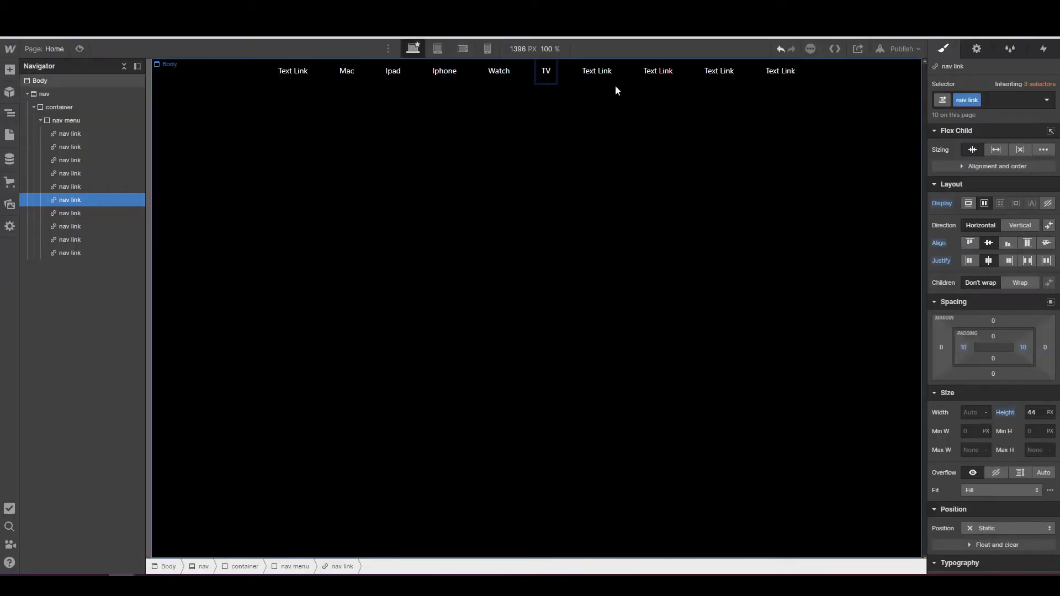
left_click(603, 72)
double_click(602, 71)
type("Muc")
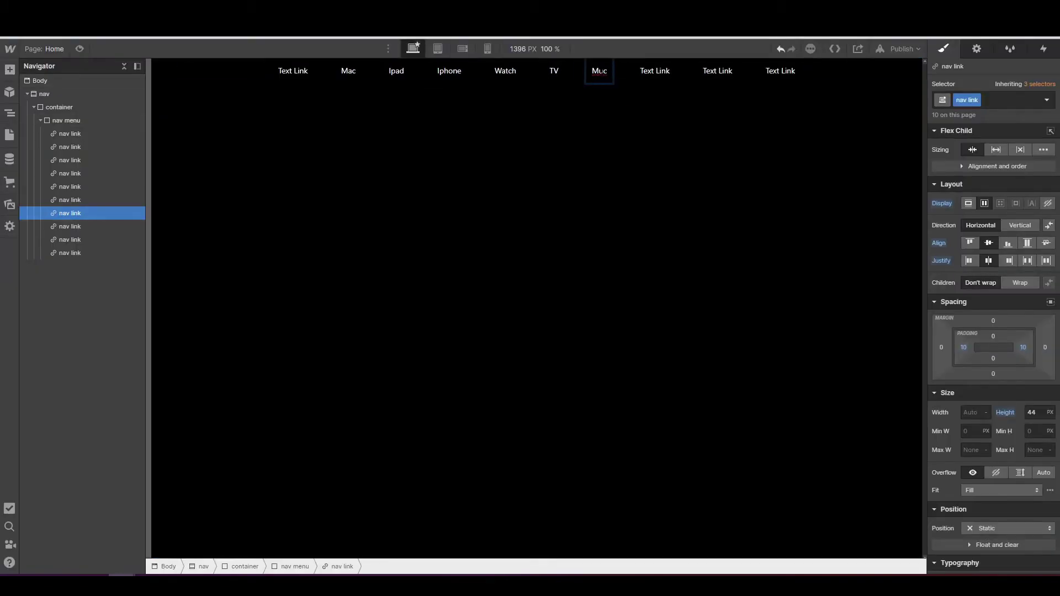
key("BackSpace")
type("sic")
key("Return")
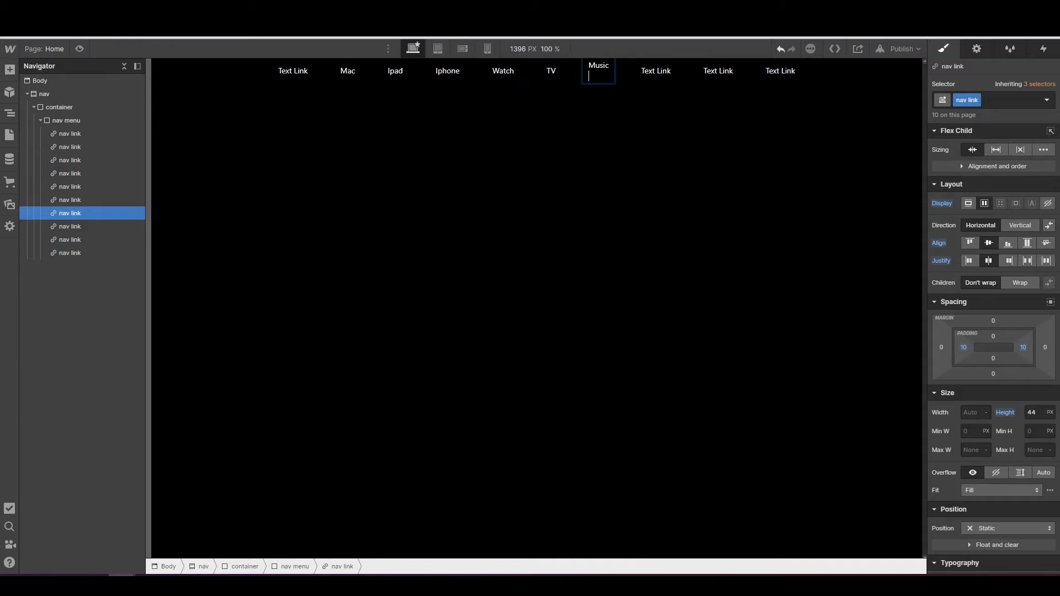
- Change the eighth nav link's text to "Support"
left_click(656, 70)
double_click(655, 71)
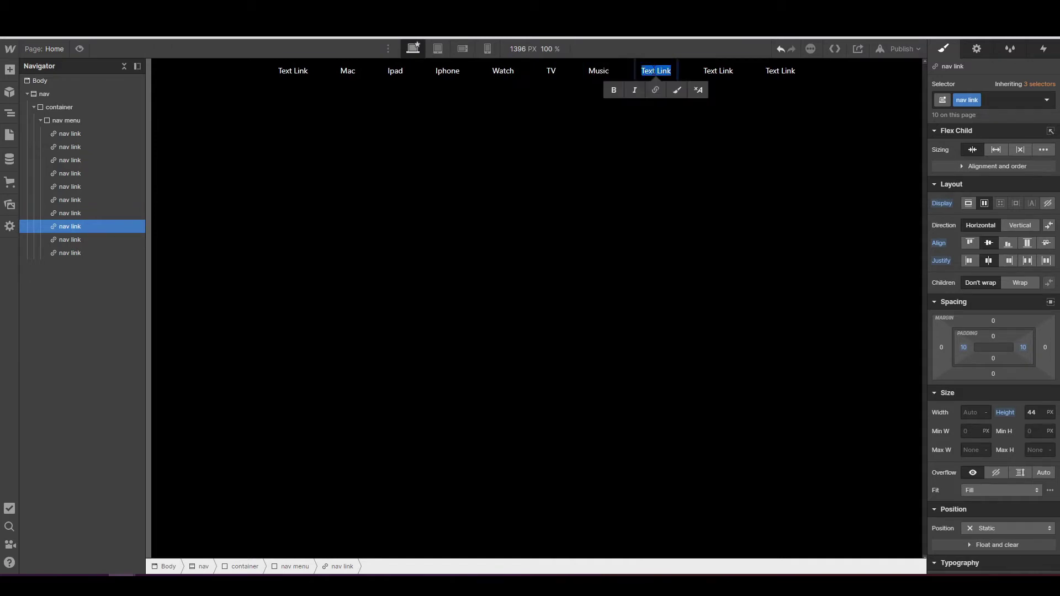
type("supp")
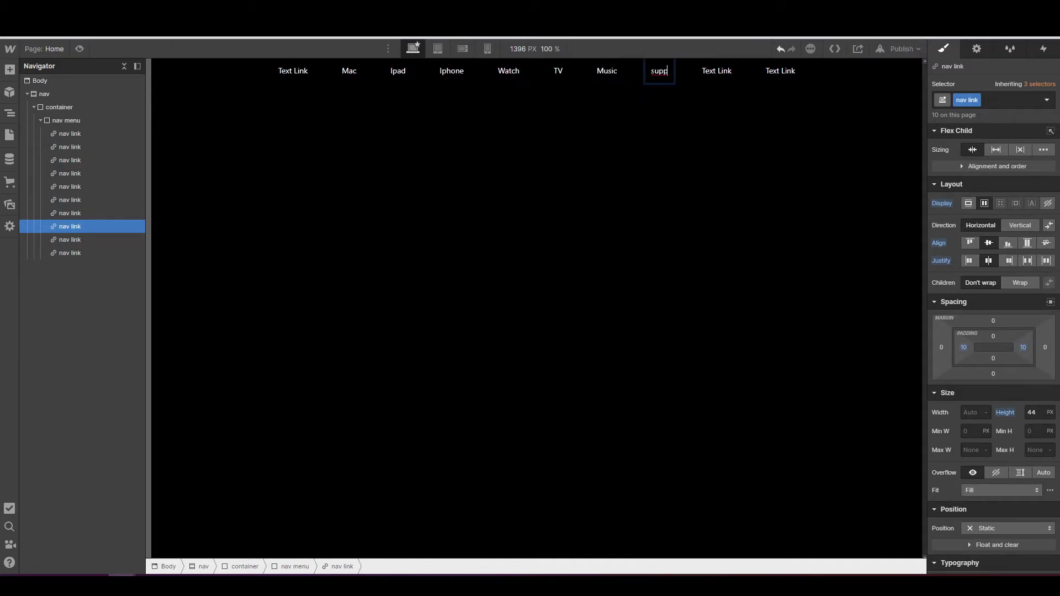
type("ort")
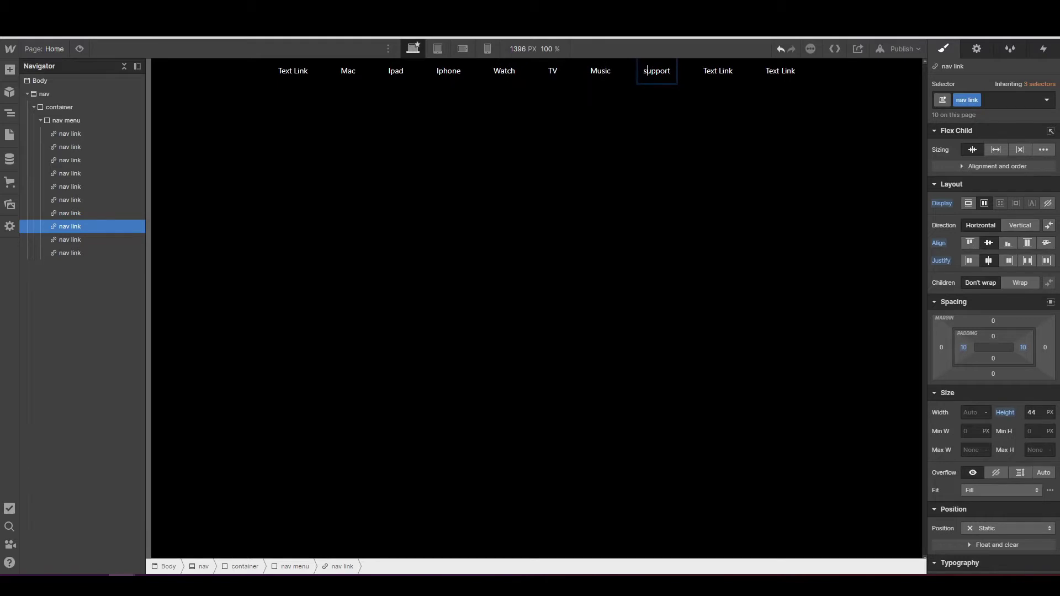
key("BackSpace")
type("S")
left_click(726, 73)
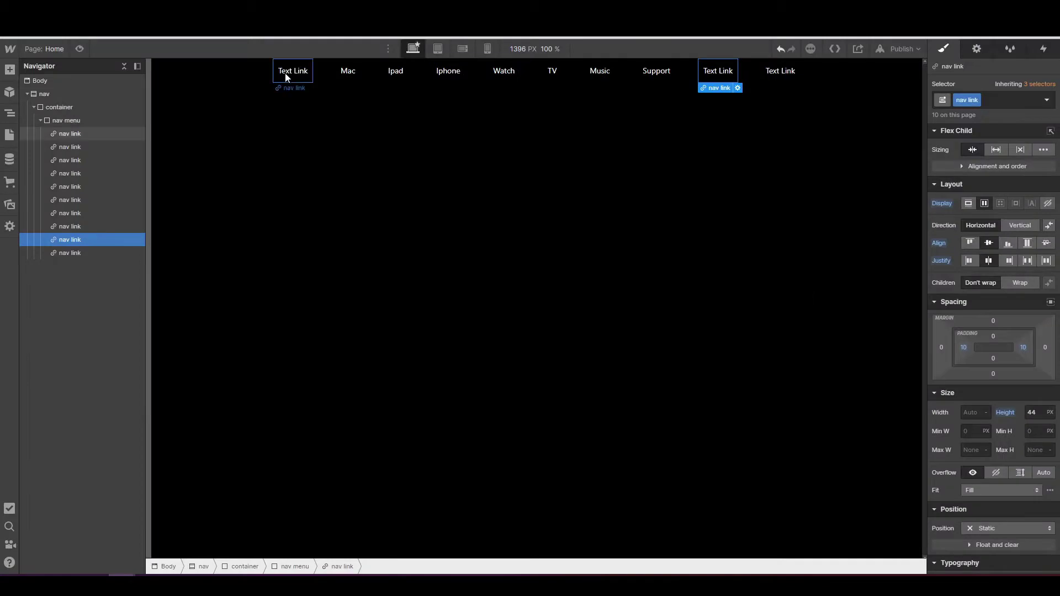
- Clear the placeholder text of the first nav link
left_click(292, 80)
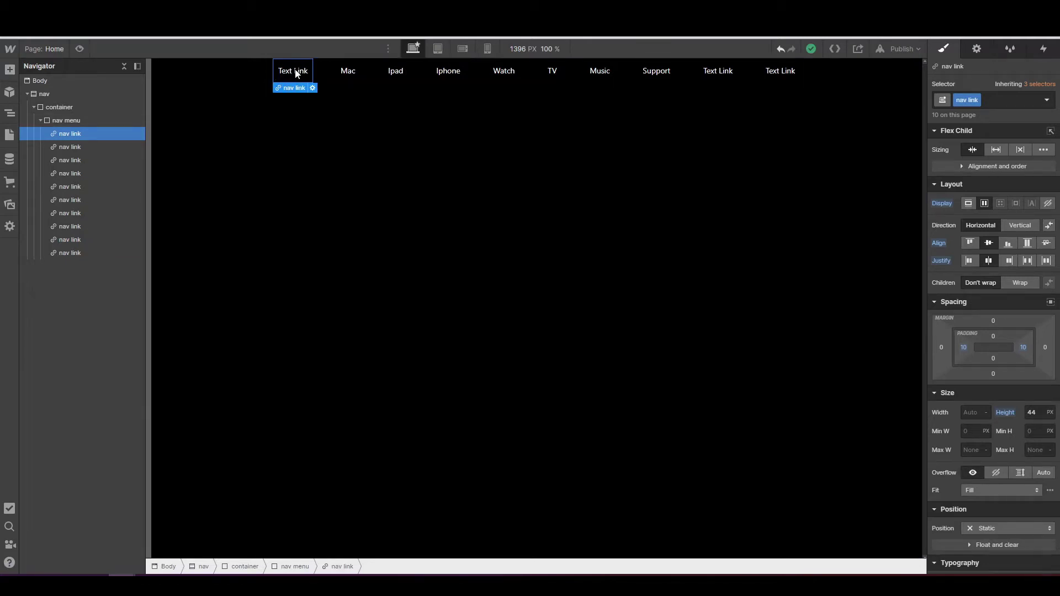
double_click(297, 73)
key("BackSpace")
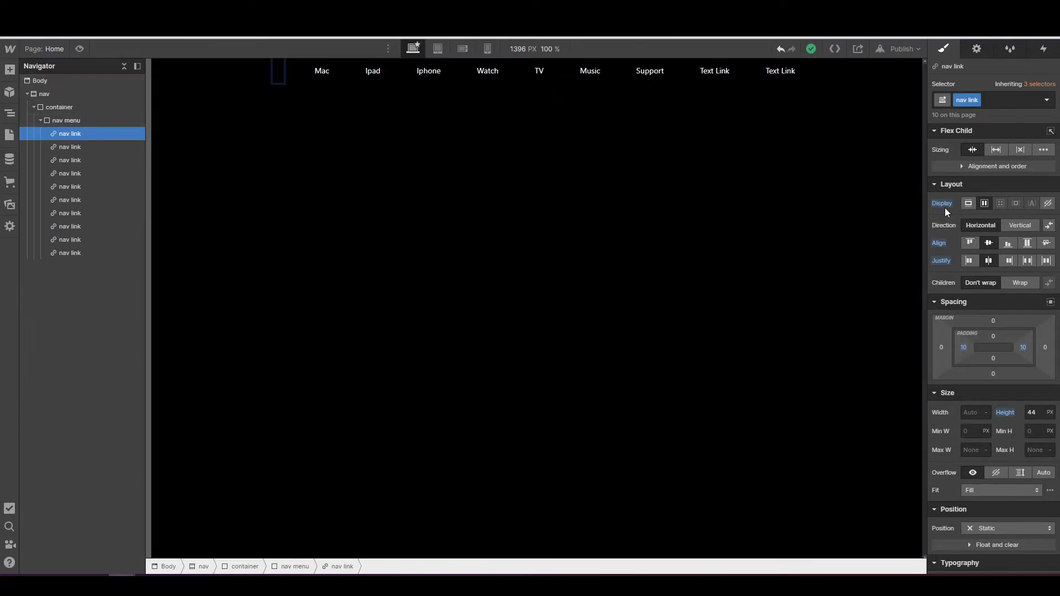
scroll(946, 208, "down", 8)
scroll(944, 207, "down", 3)
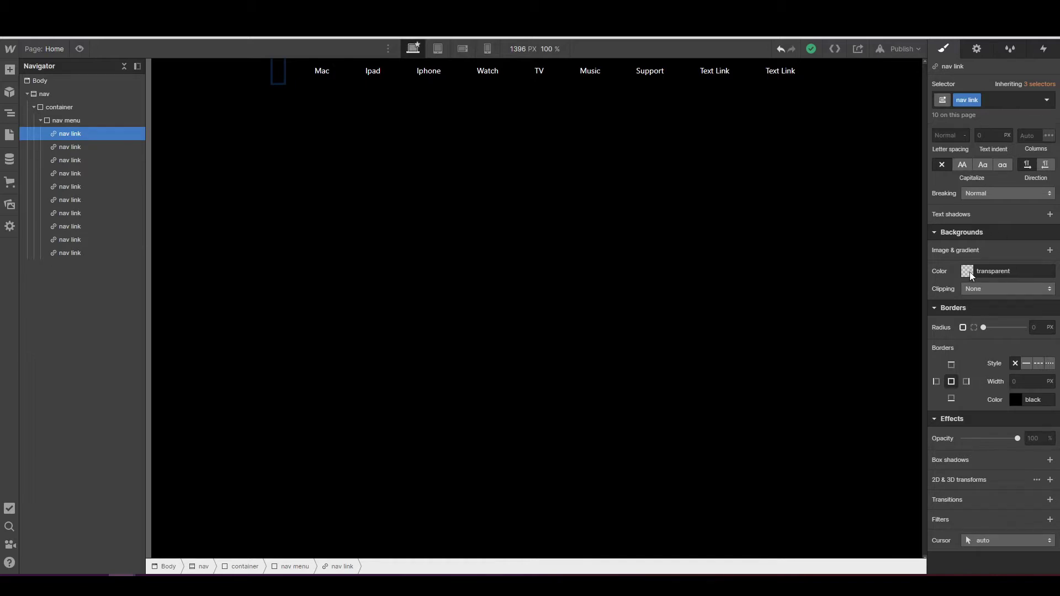
scroll(1042, 259, "up", 1)
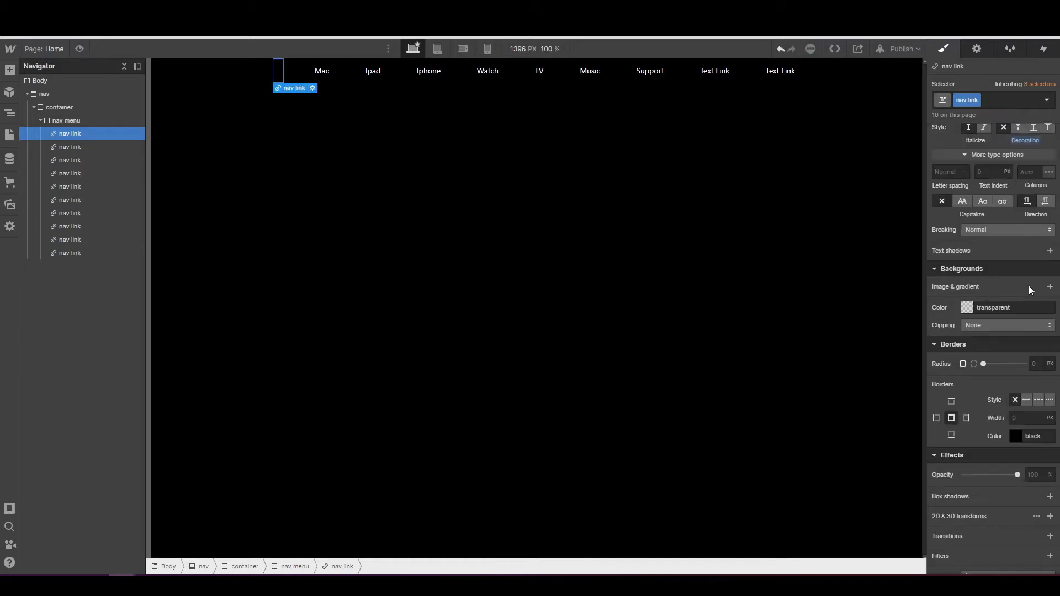
left_click(1051, 286)
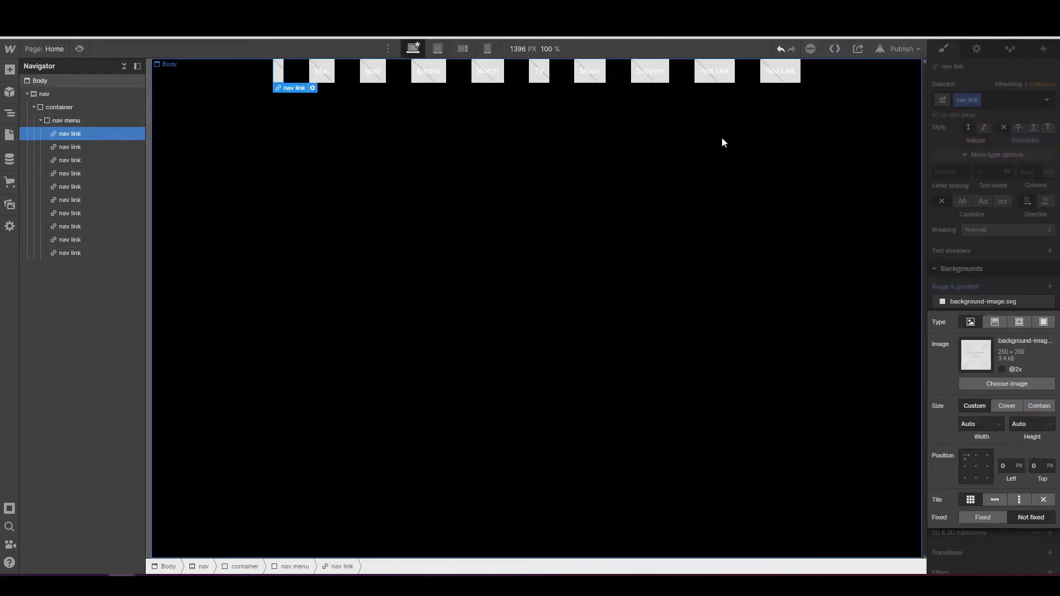
left_click(948, 229)
key("ctrl+z")
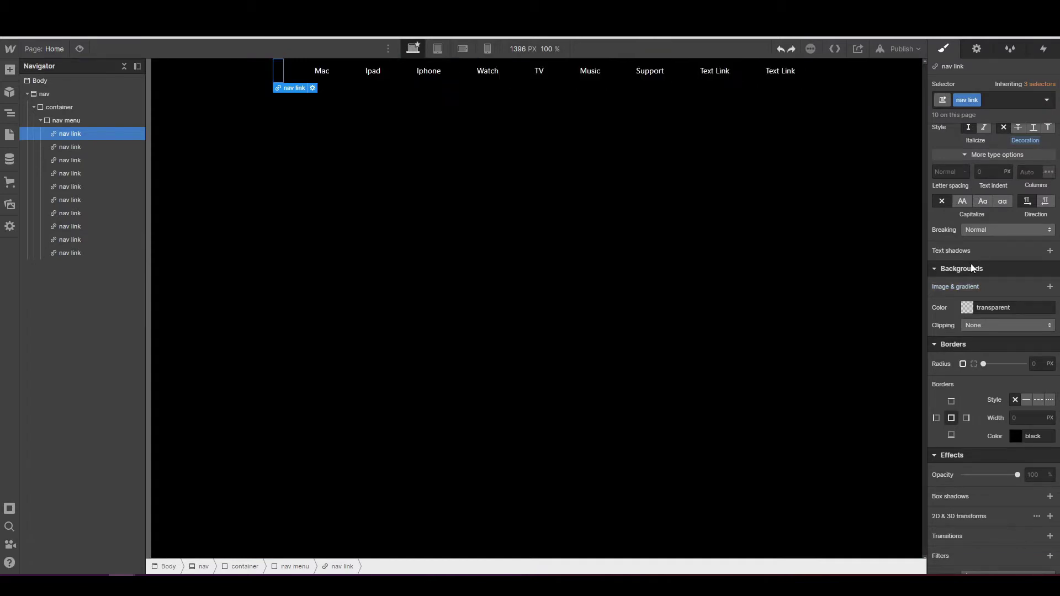
- Add the combo class "logo" to the first nav link and give it apple-logo.svg as its background image
left_click(989, 100)
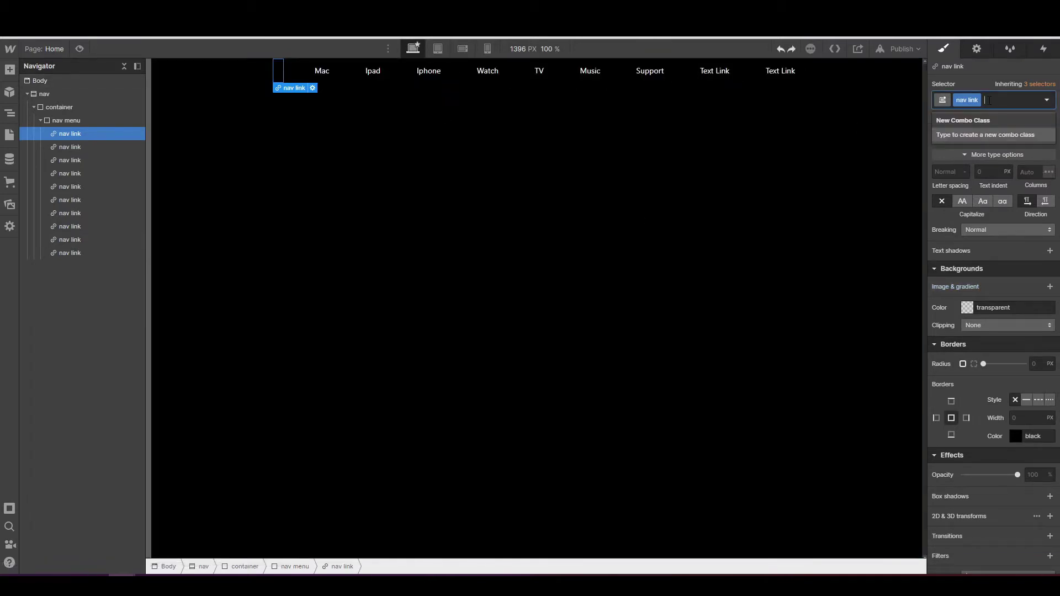
type("li")
key("Return")
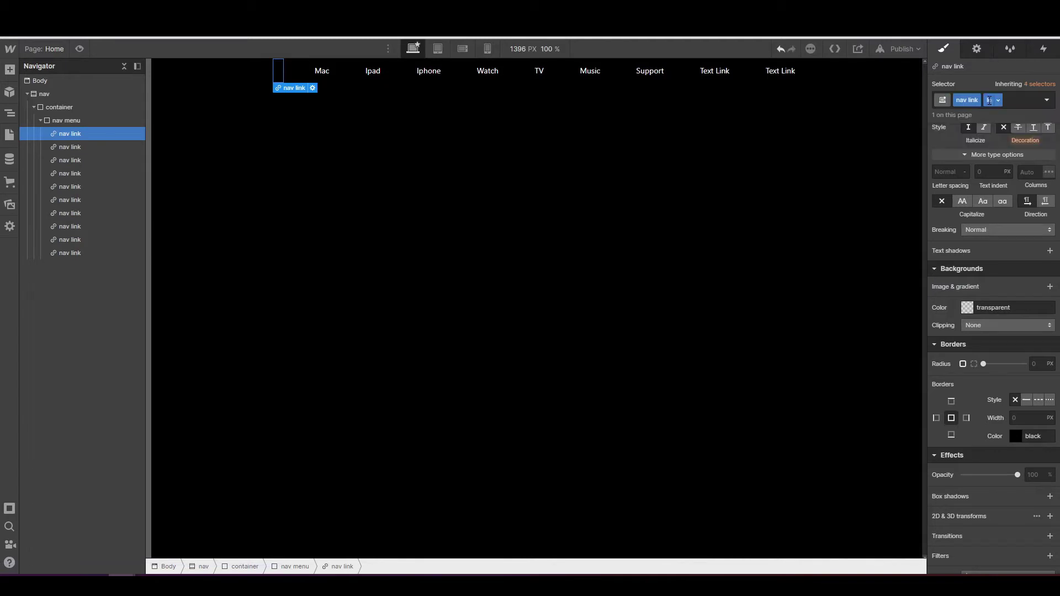
left_click(1050, 287)
left_click(994, 382)
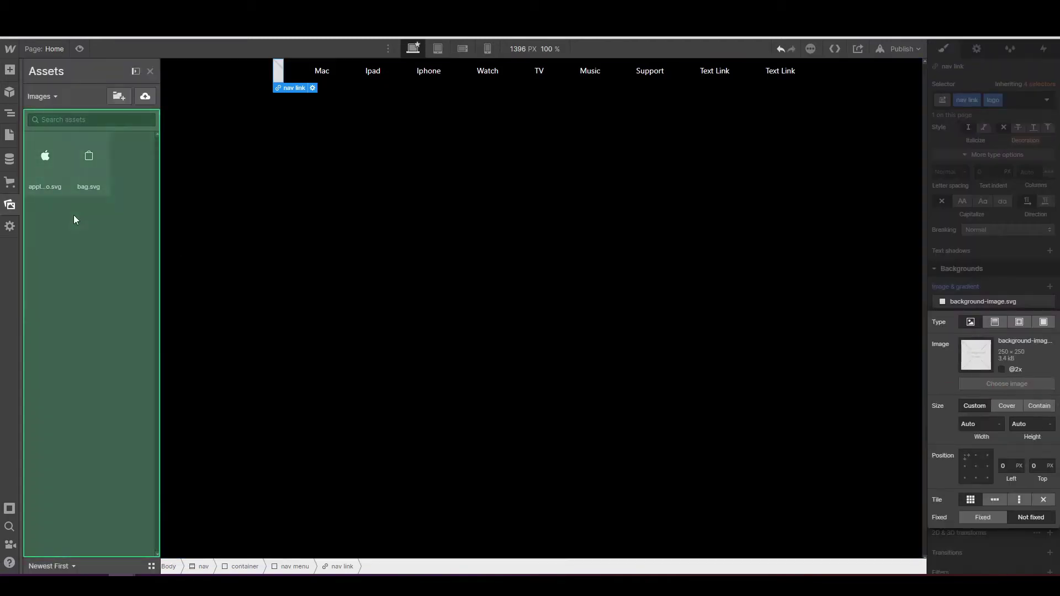
left_click(48, 178)
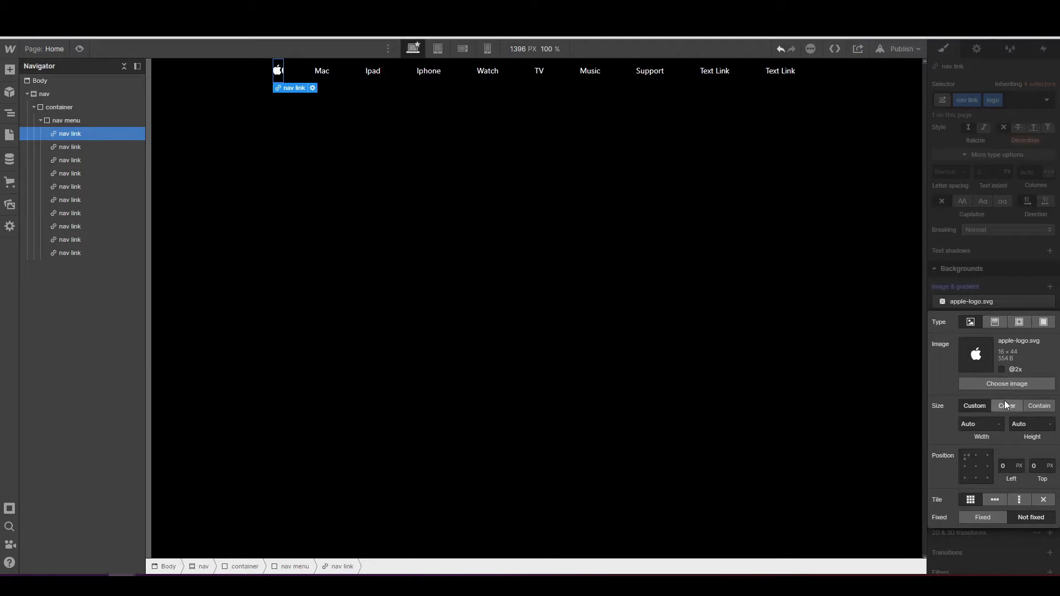
- Set the Apple logo background's custom size to 16 px wide and 44 px high
left_click(980, 424)
type("16px")
key("Return")
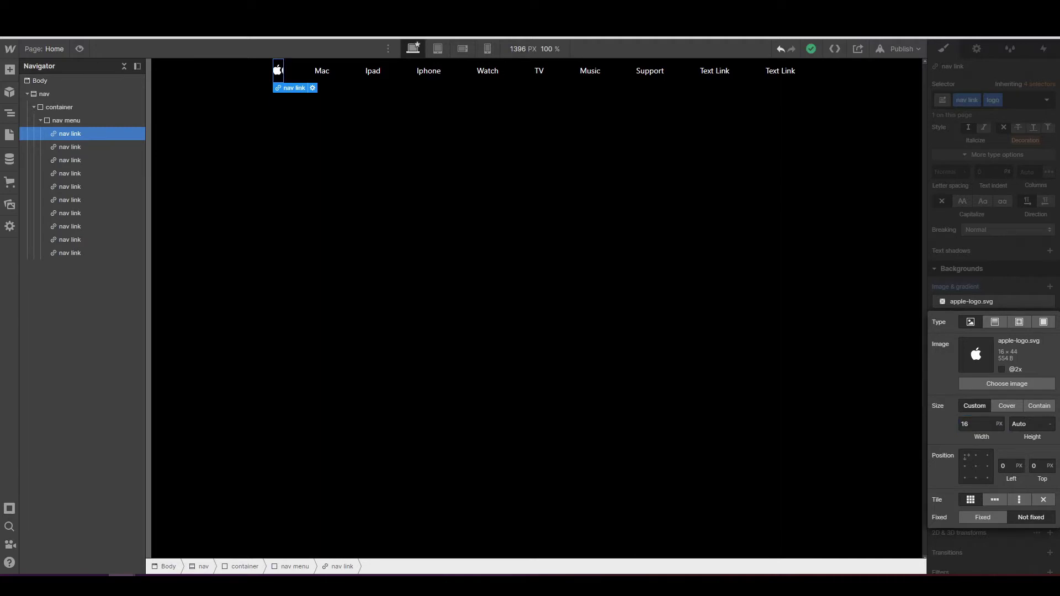
left_click(1023, 423)
type("44px")
- Try a 24 px width and a 20 px height for the Apple logo background, restoring 16 px and 44 px
left_click(981, 424)
type("24")
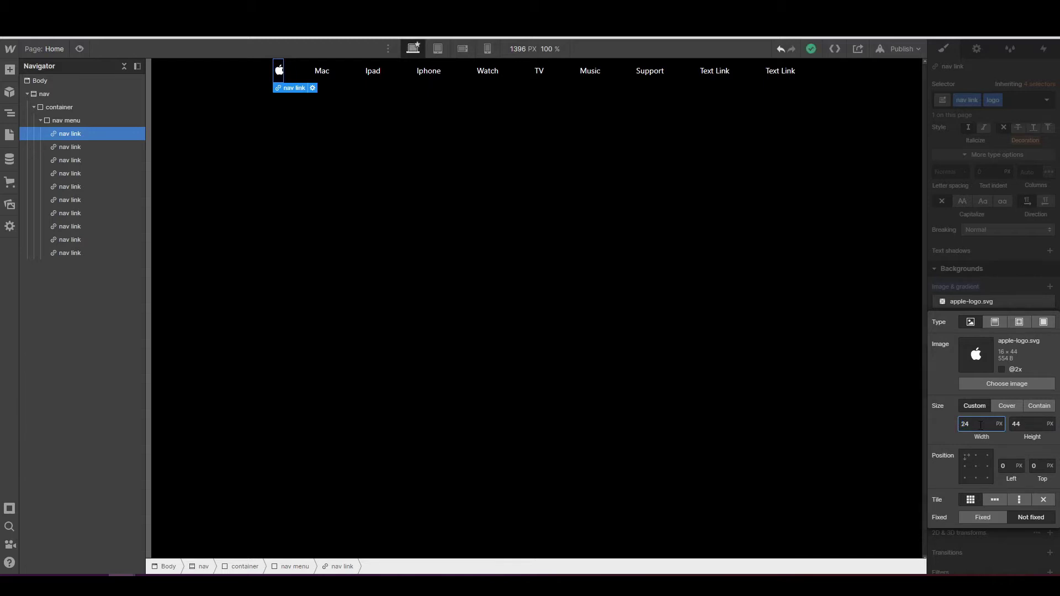
double_click(981, 424)
type("16")
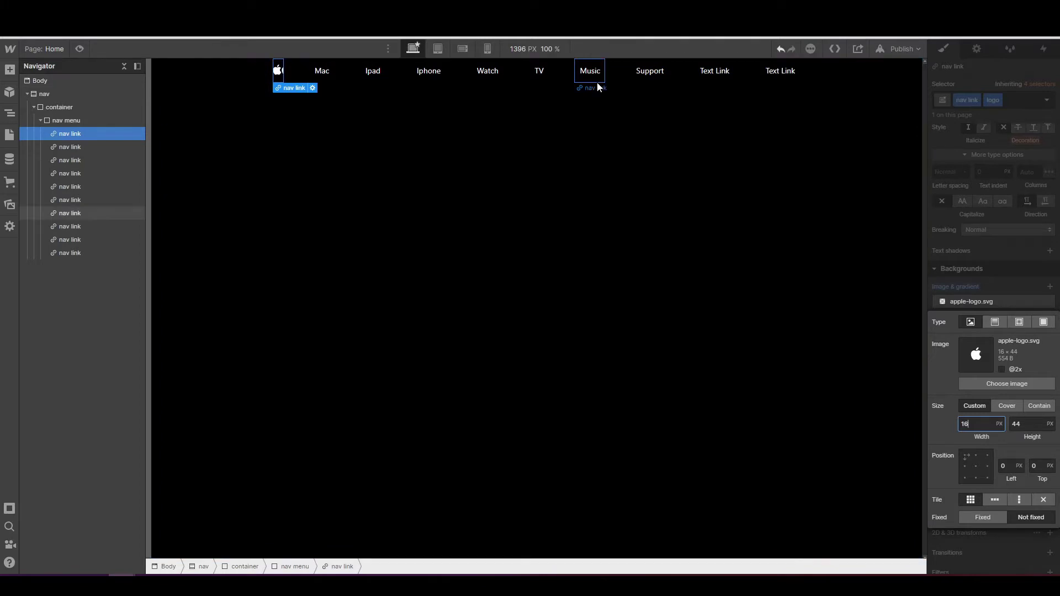
left_click(1025, 426)
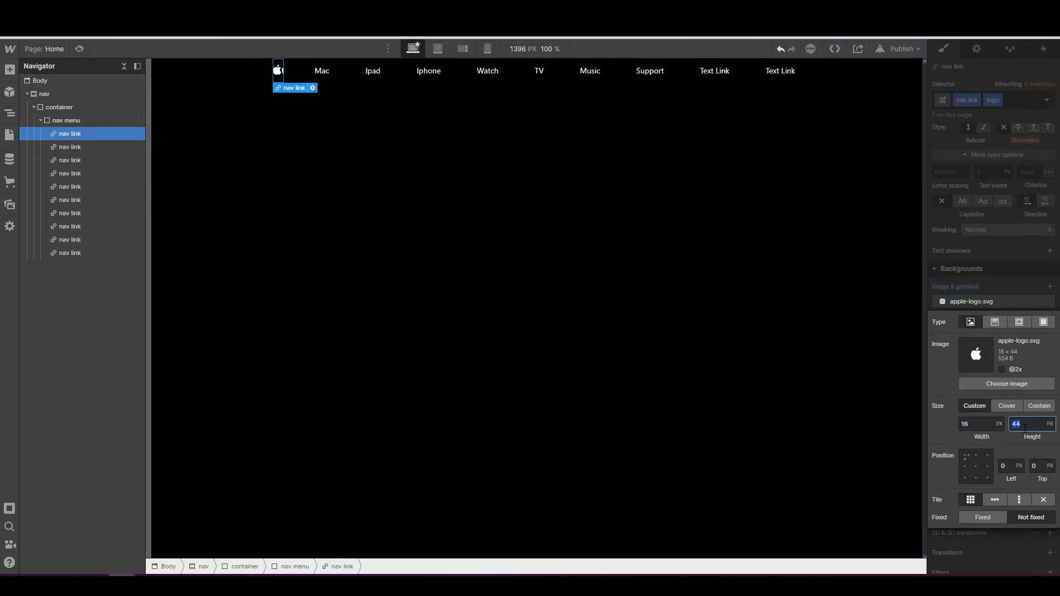
type("20")
key("Return")
type("44")
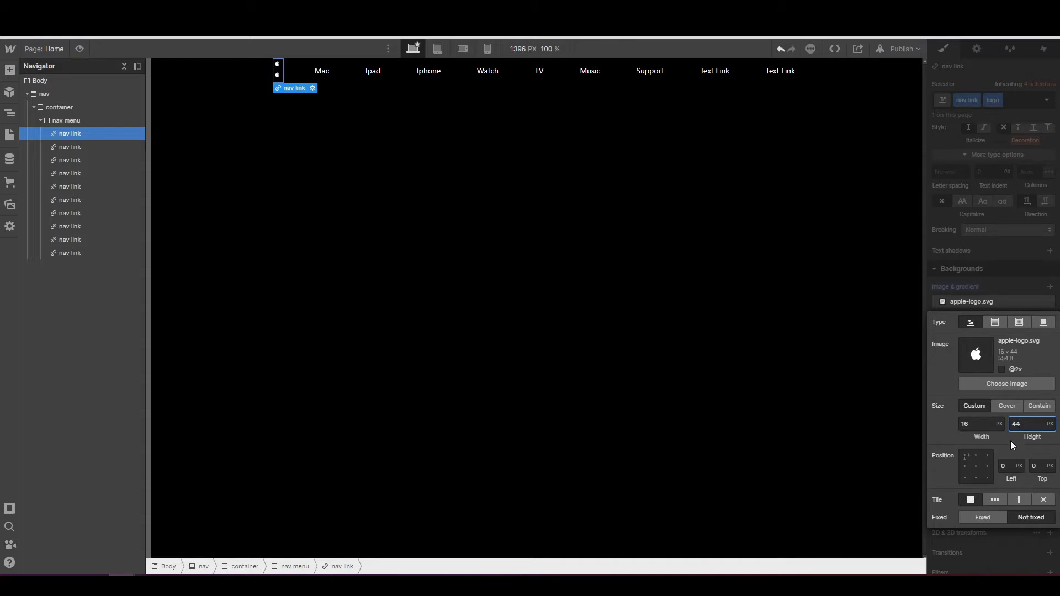
- Center the Apple logo background at 50% by 50%, turn off its tiling and dismiss the image settings
left_click(979, 465)
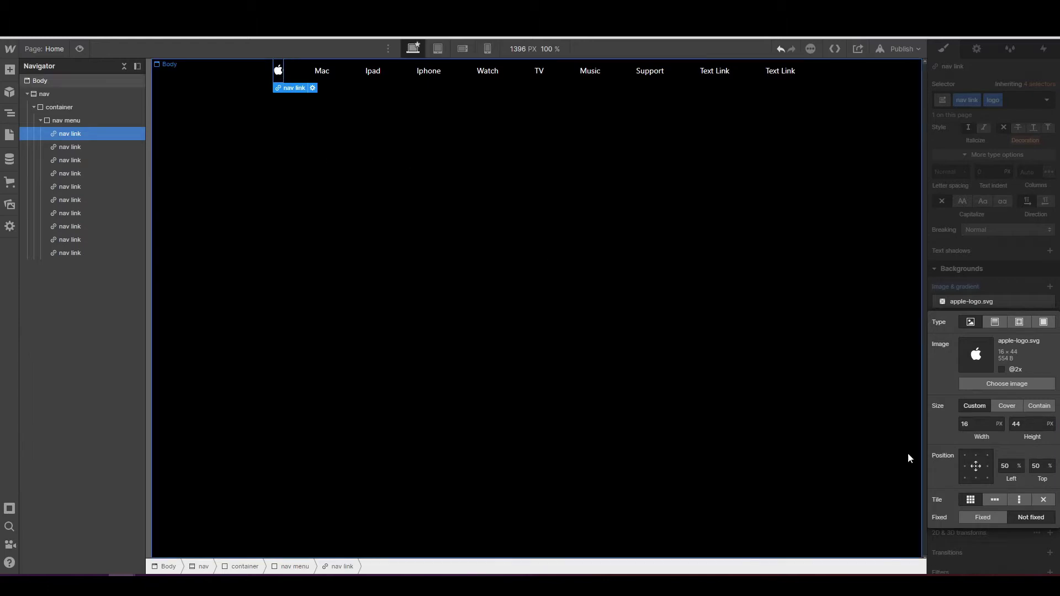
left_click(1047, 504)
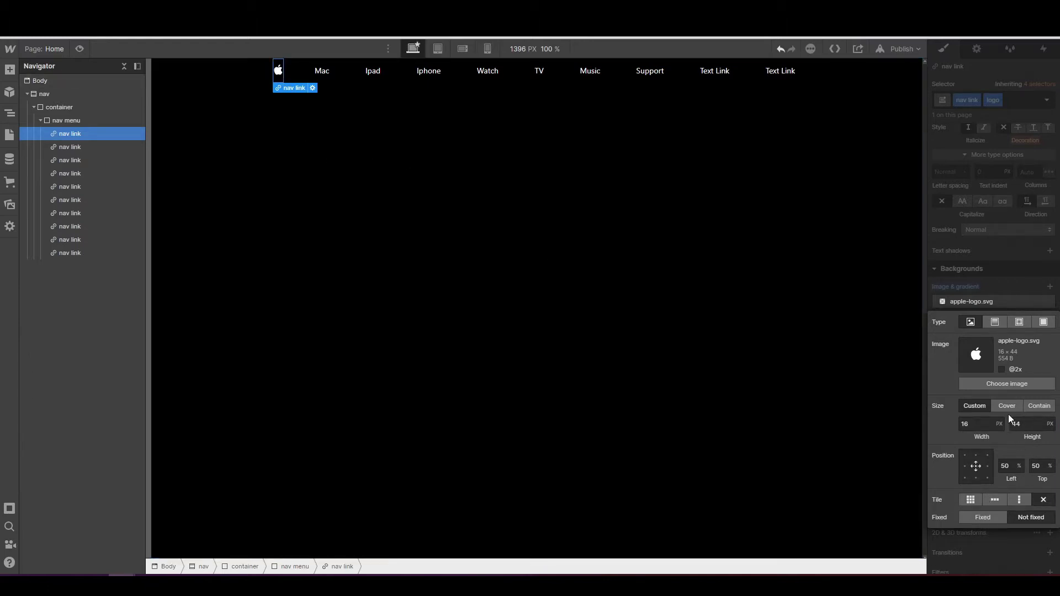
left_click(978, 292)
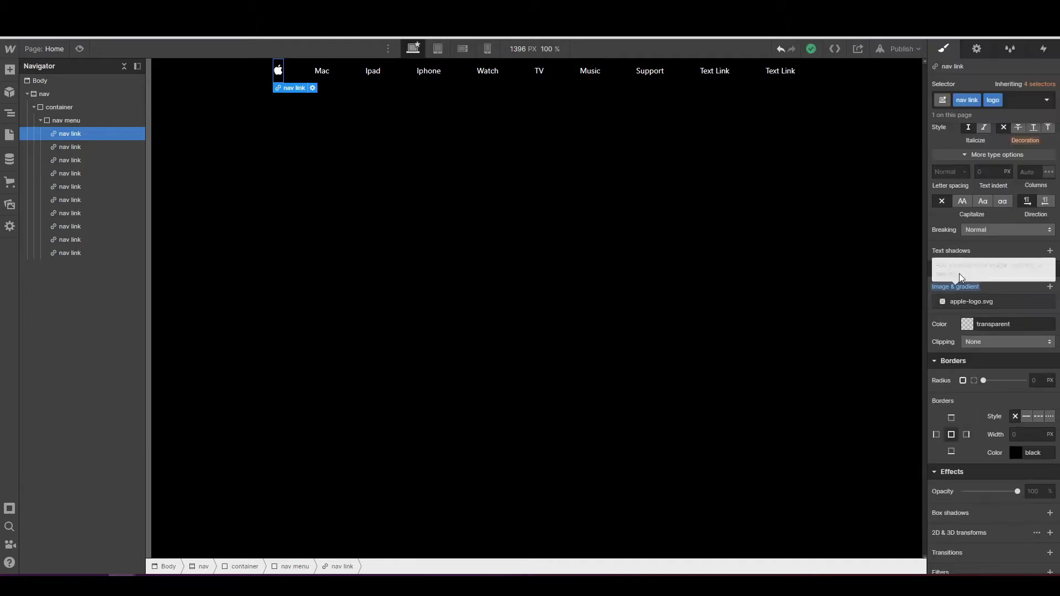
- Add the combo class "logo1" to the ninth nav link and give it bag.svg as its background image
left_click(727, 75)
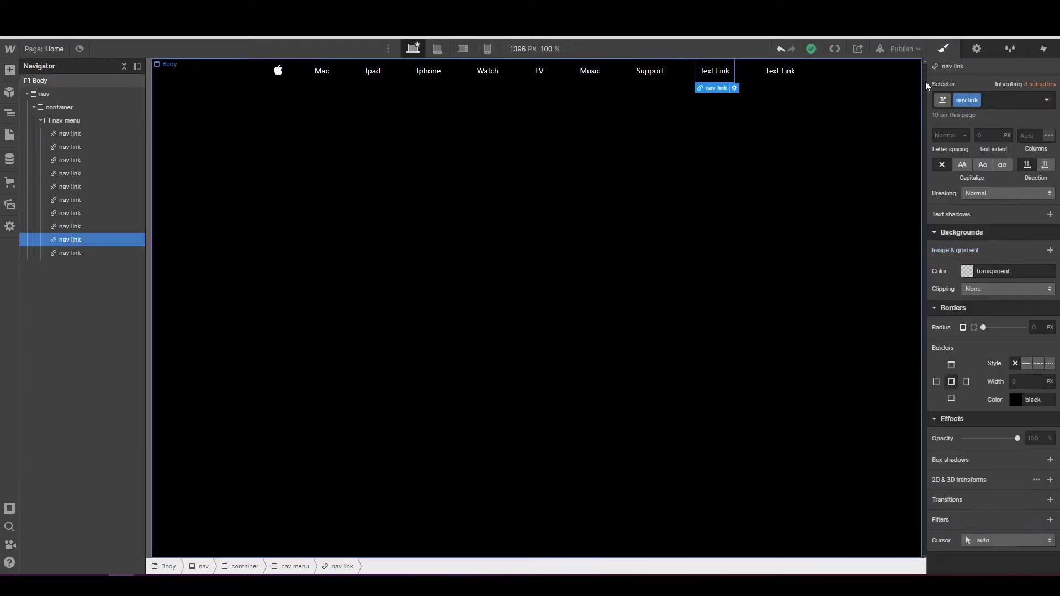
left_click(991, 99)
type("logo1")
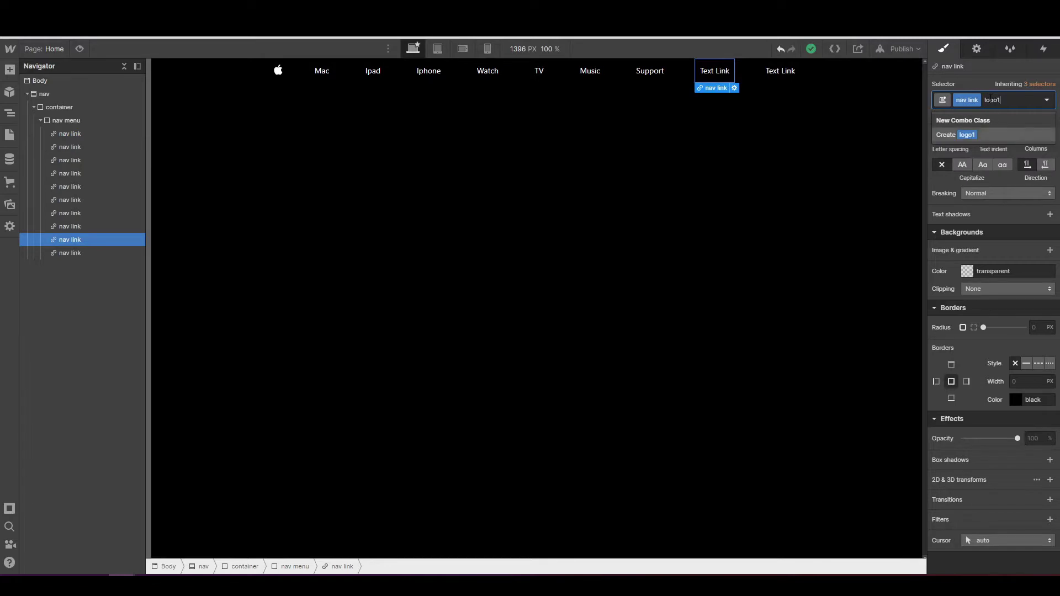
key("Return")
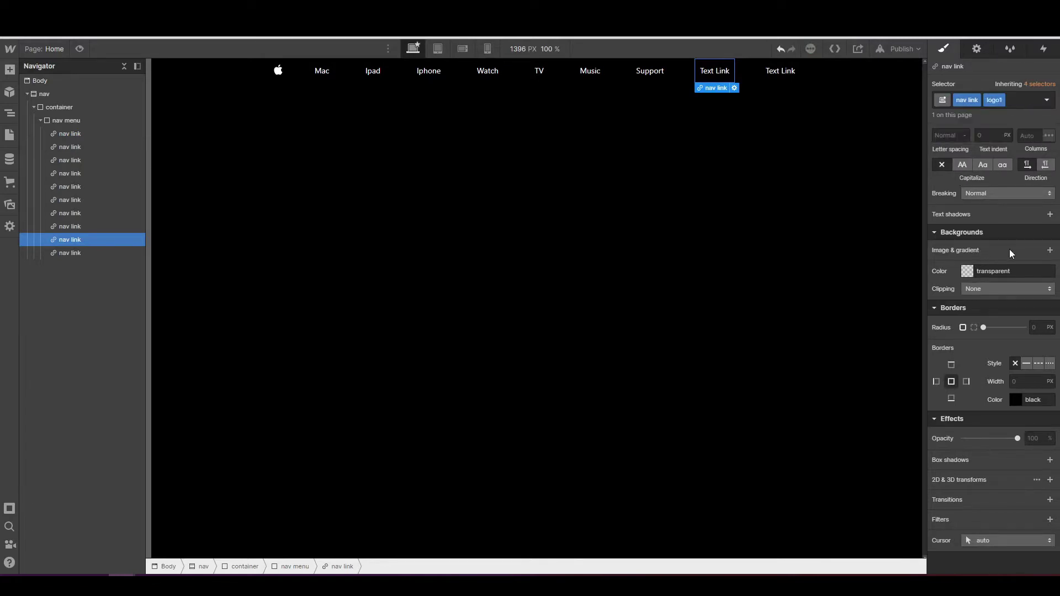
left_click(1051, 250)
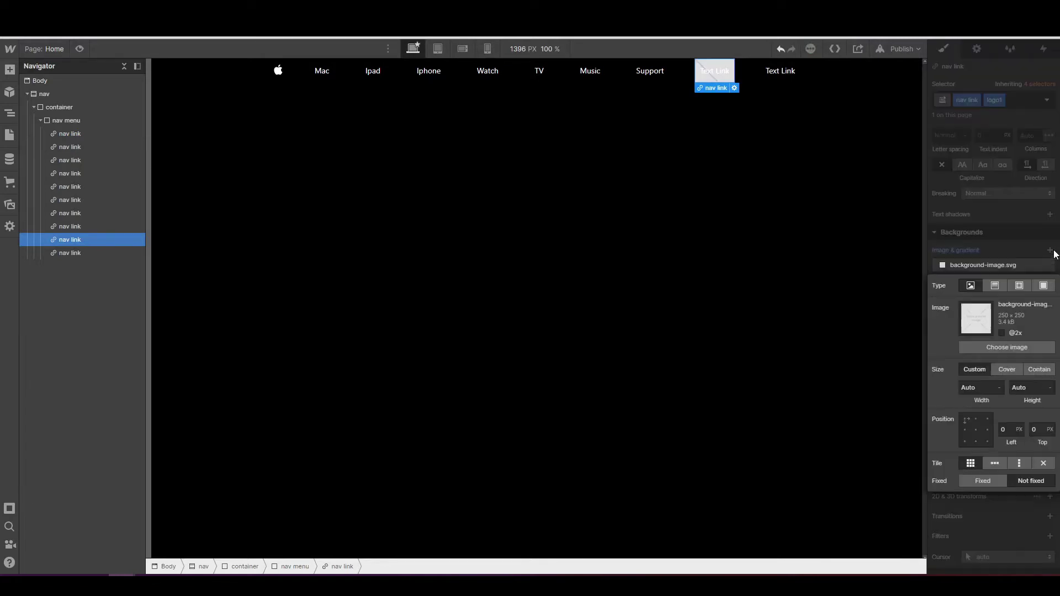
left_click(1009, 350)
left_click(88, 165)
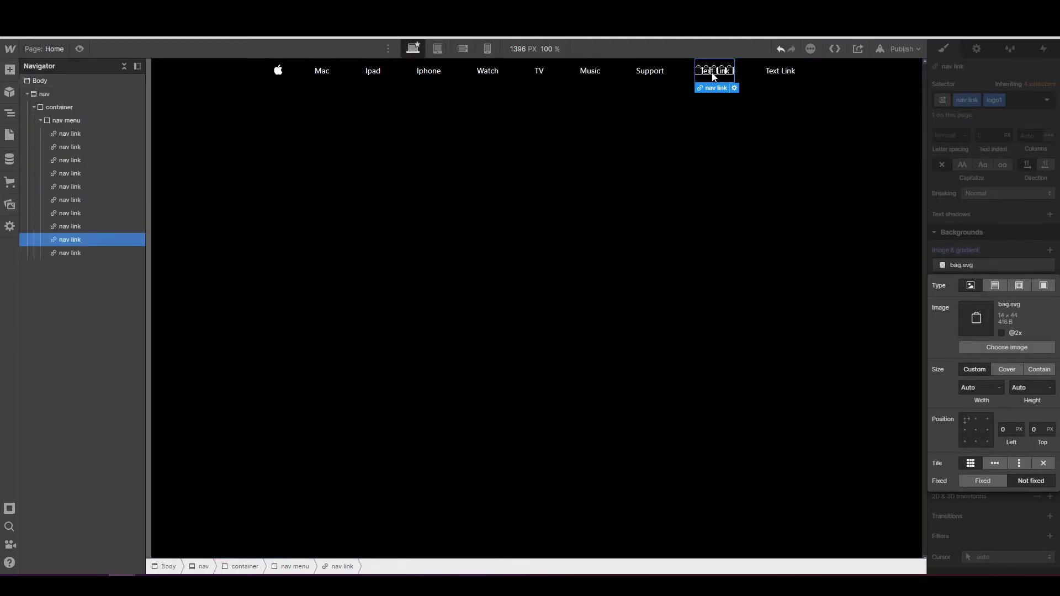
- Clear the ninth nav link's text and set its bag background to 14 px wide and 44 px high
double_click(733, 71)
key("BackSpace")
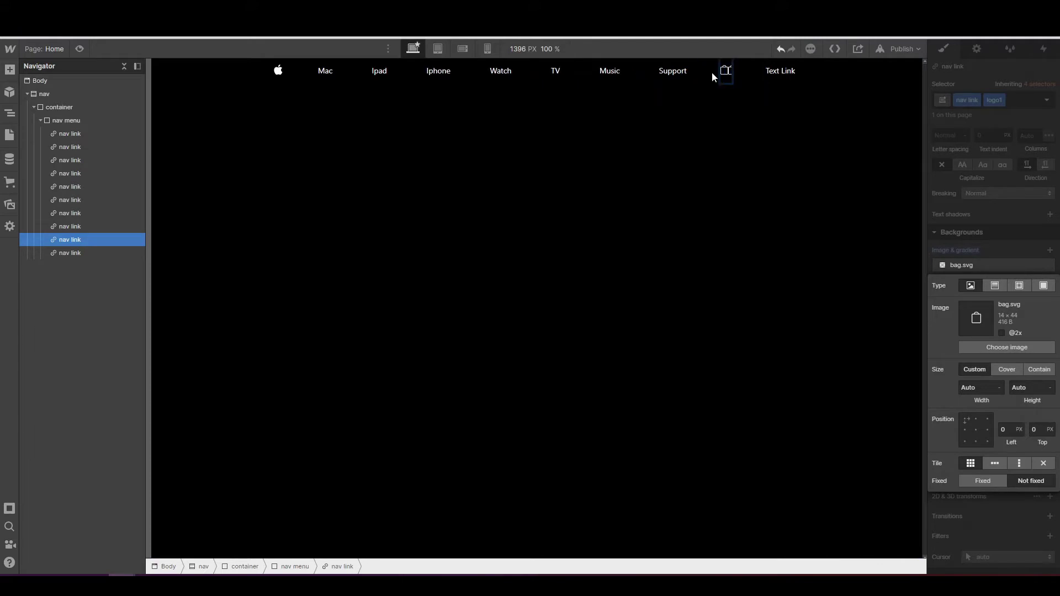
left_click(982, 387)
type("14px")
key("Return")
left_click(1016, 390)
type("44")
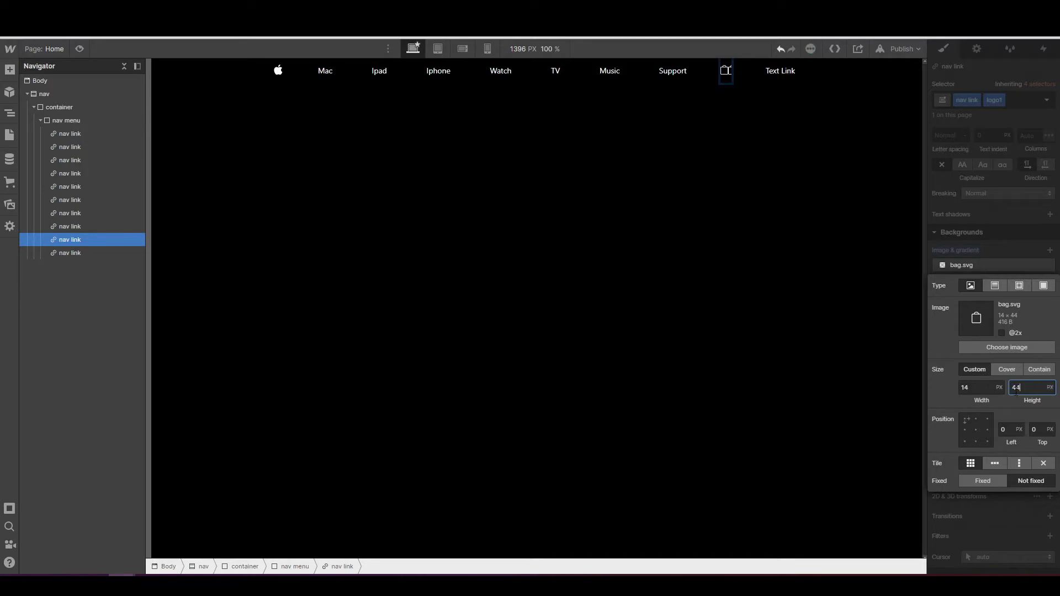
- Center the bag background at 50% by 50% without tiling, and select the tenth nav link
left_click(976, 430)
left_click(1044, 500)
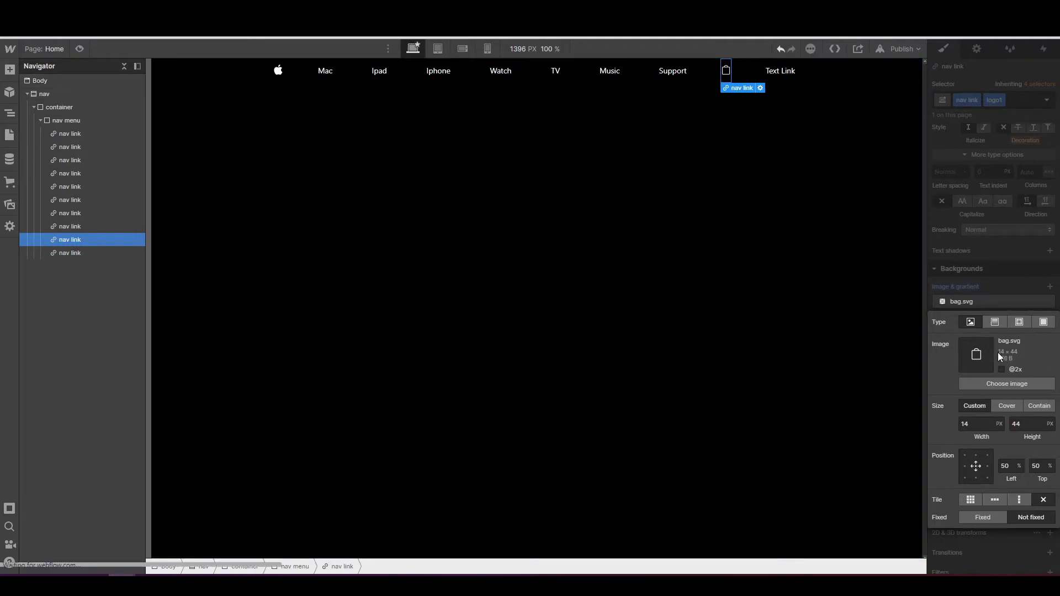
left_click(989, 280)
left_click(788, 78)
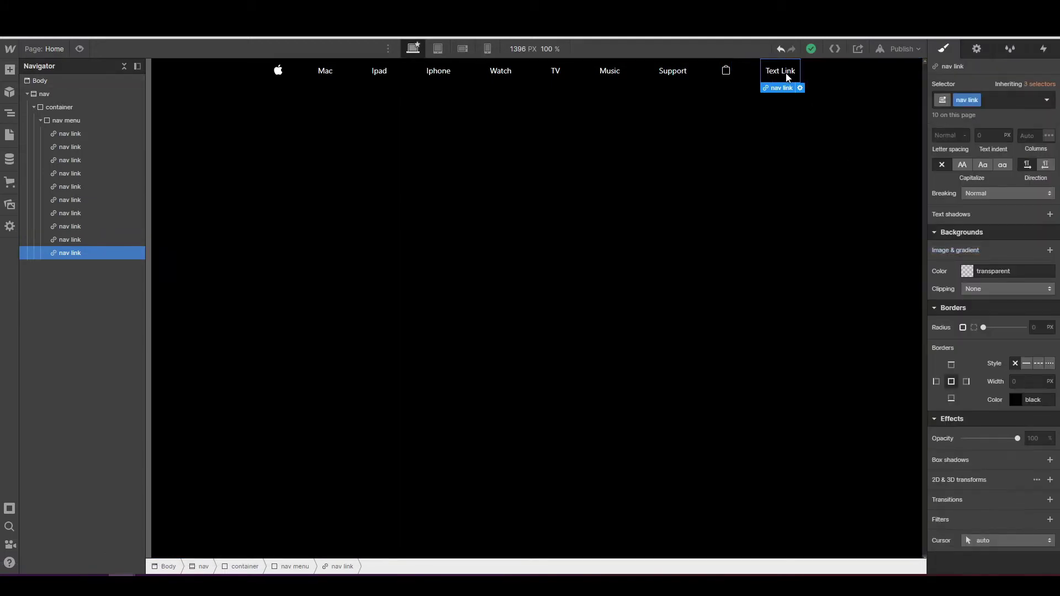
- Delete the tenth nav link and duplicate the bag icon link in its place
key("Delete")
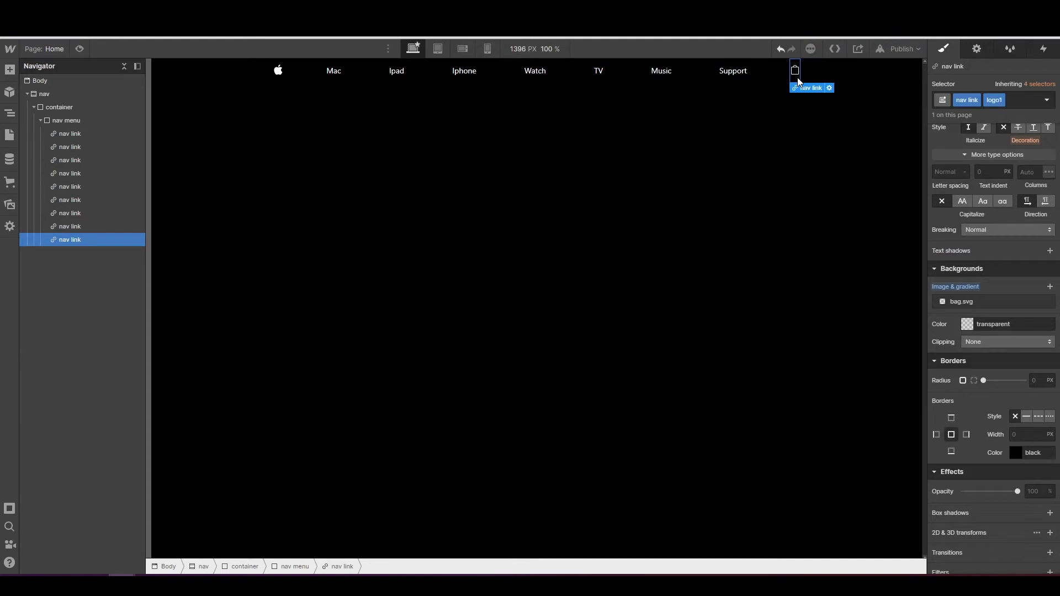
key("ctrl+d")
left_click(794, 97)
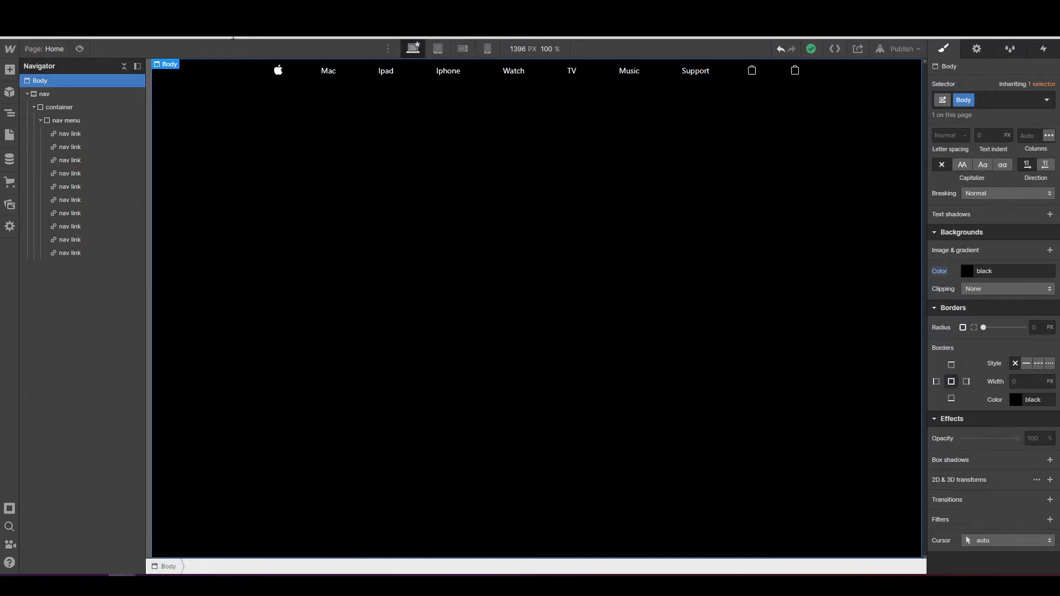
- Collapse the nav's element tree and add a section directly below the nav
left_click(41, 120)
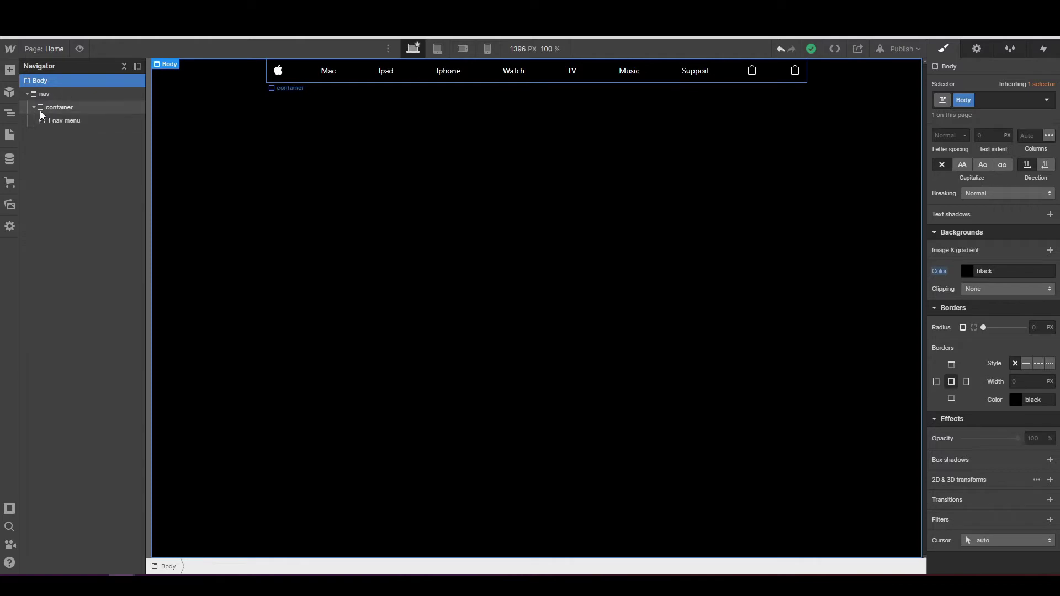
left_click(34, 108)
left_click(27, 94)
left_click(50, 95)
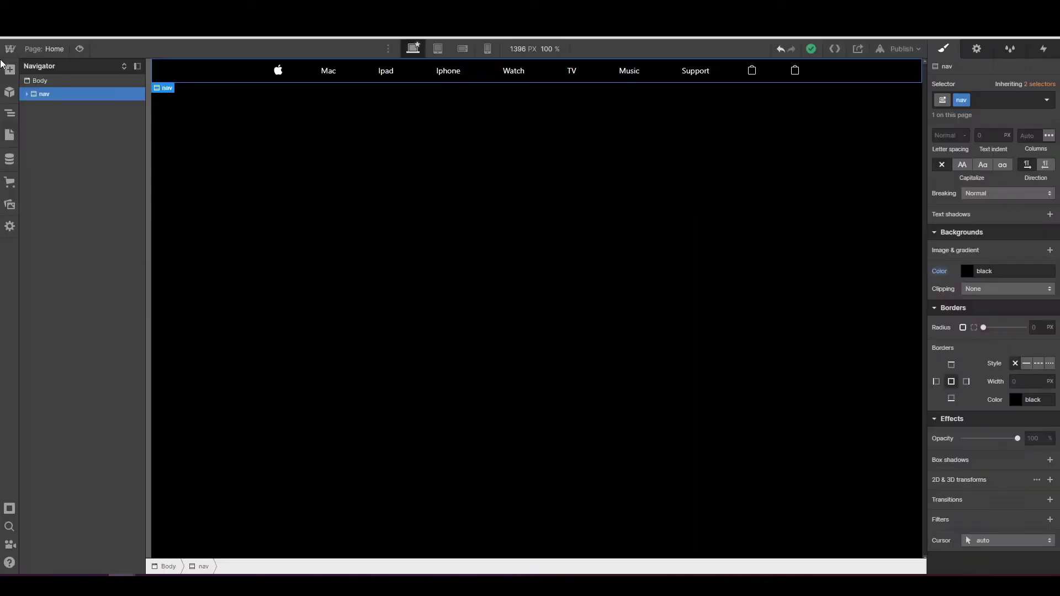
left_click(10, 70)
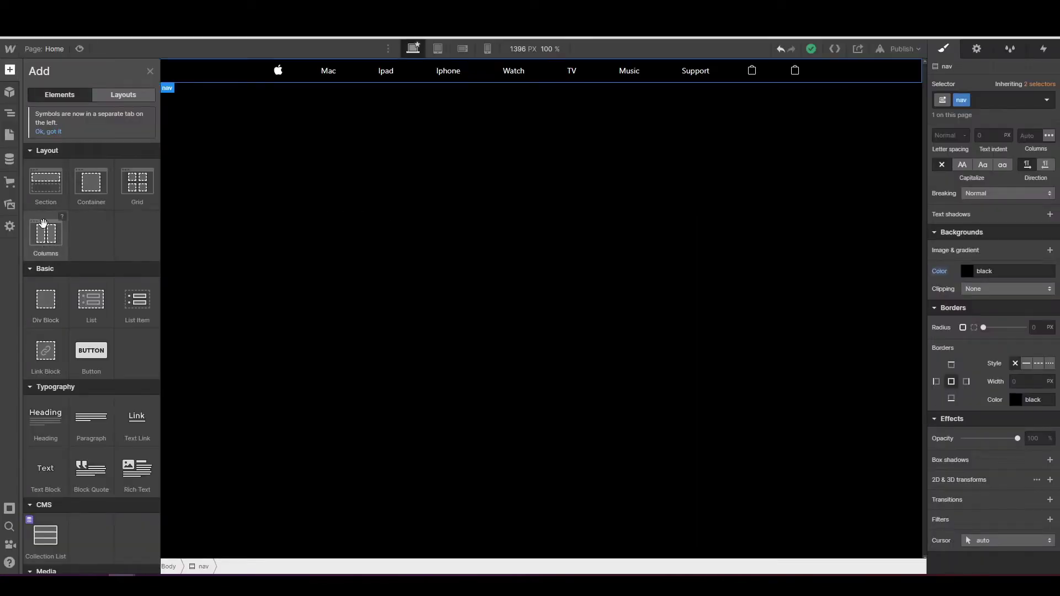
left_click_drag(47, 191, 52, 117)
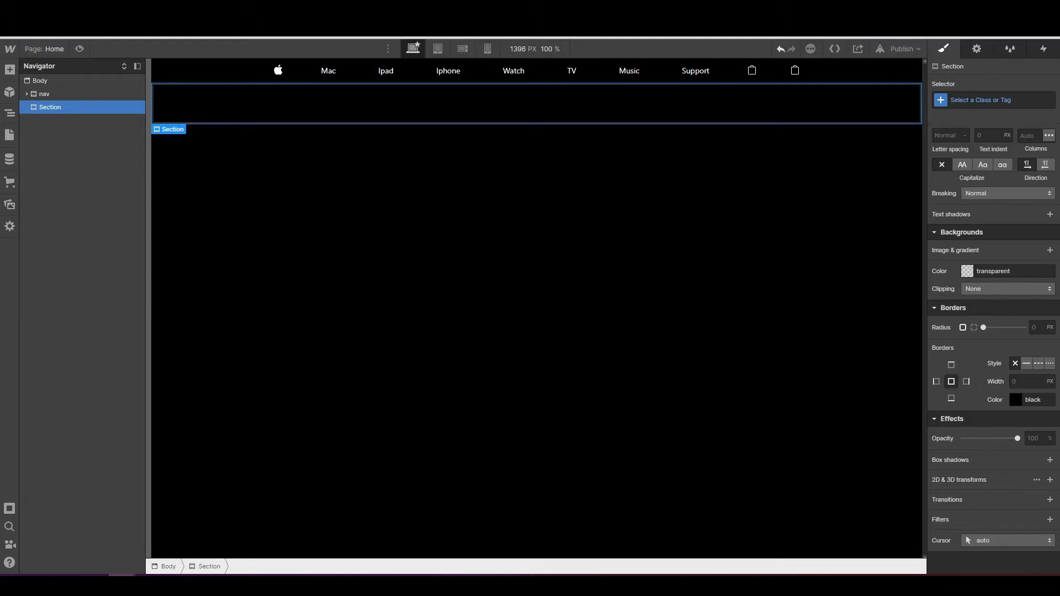
- Create the class "airpods nav" on the new section
left_click(979, 100)
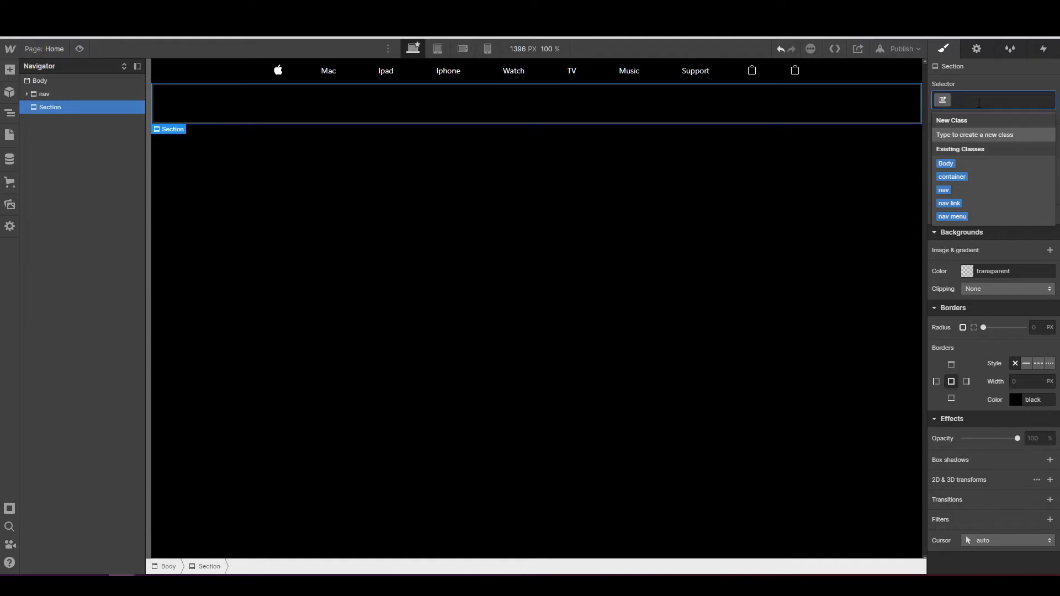
type("airpo")
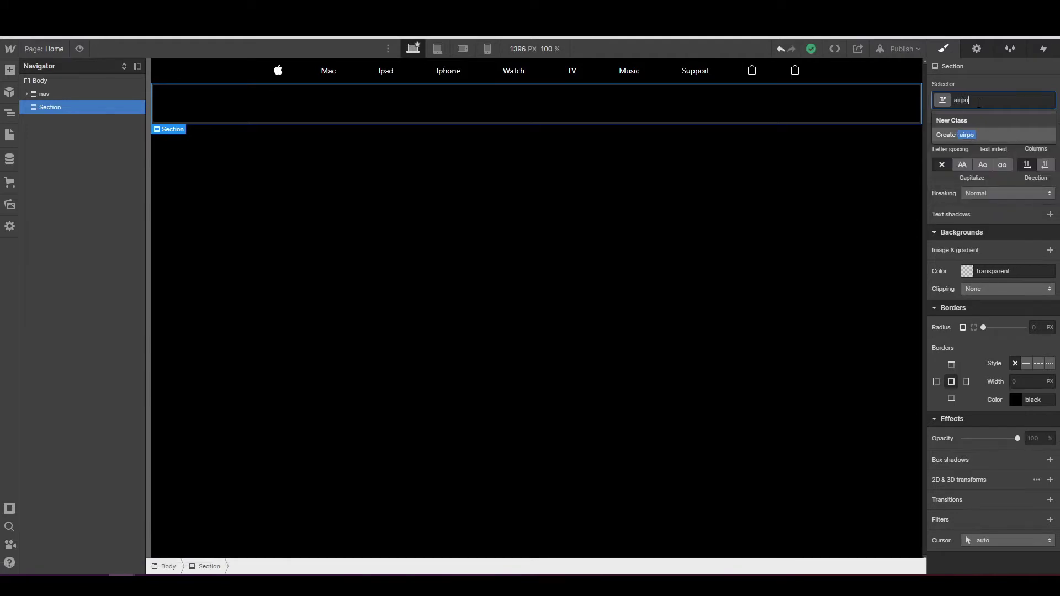
type("ds nav")
key("Return")
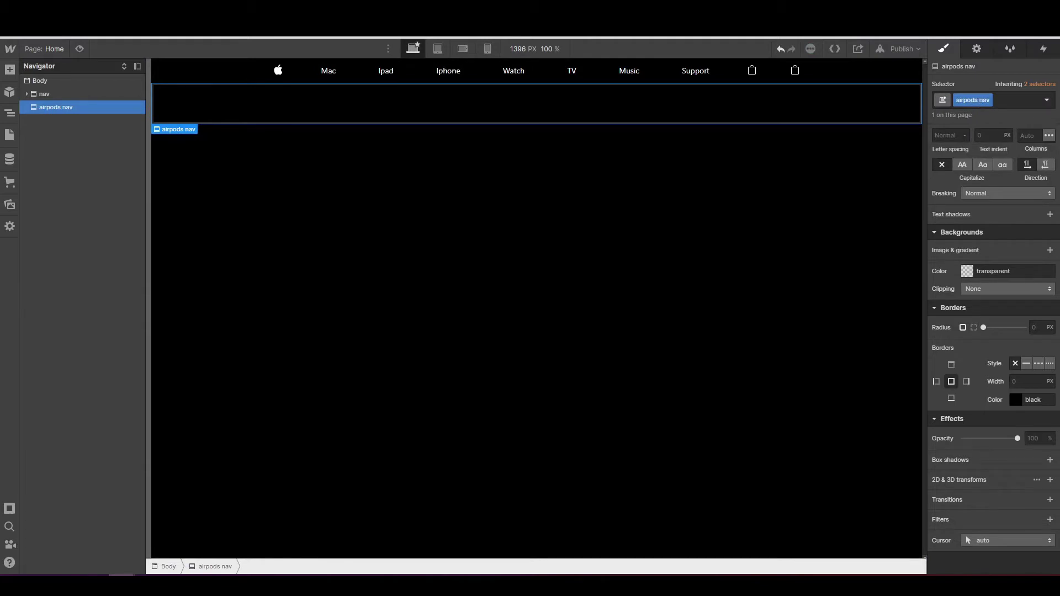
- Set the airpods nav section's width to 100% and its height to 52 px
scroll(1013, 189, "up", 8)
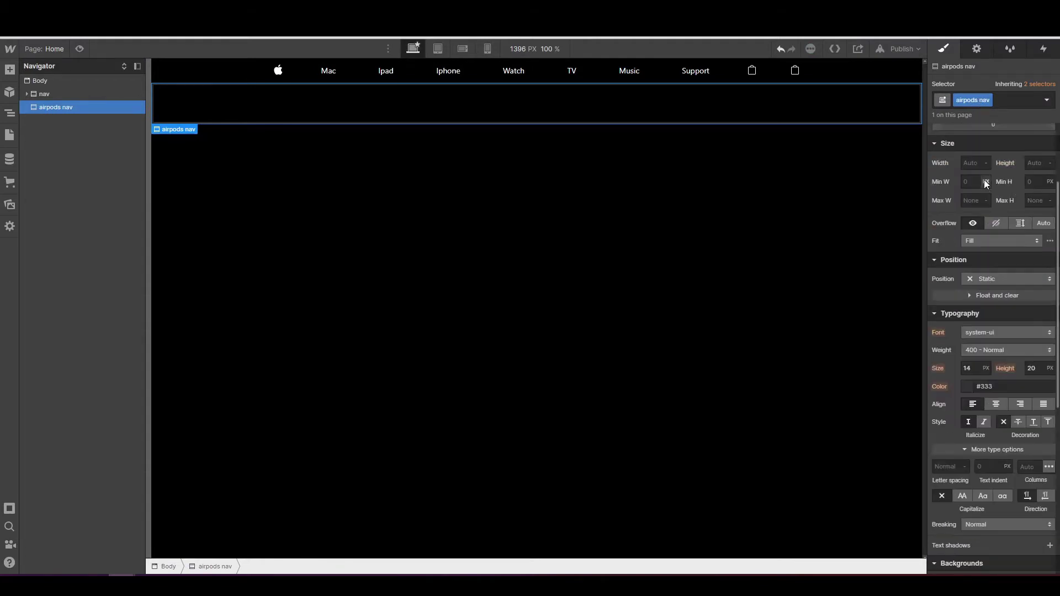
scroll(985, 179, "up", 3)
left_click(974, 282)
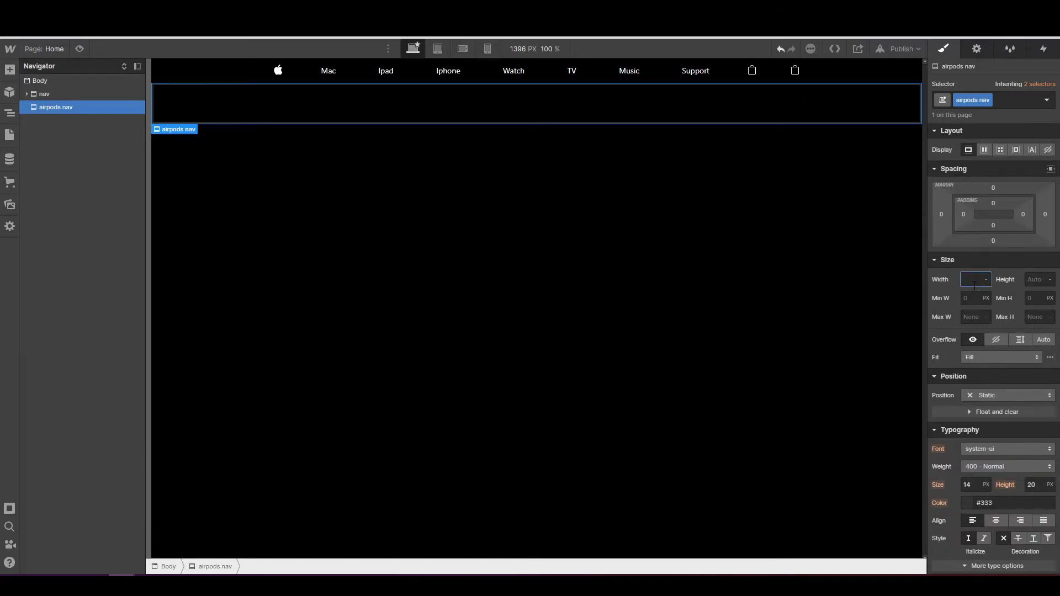
type("100")
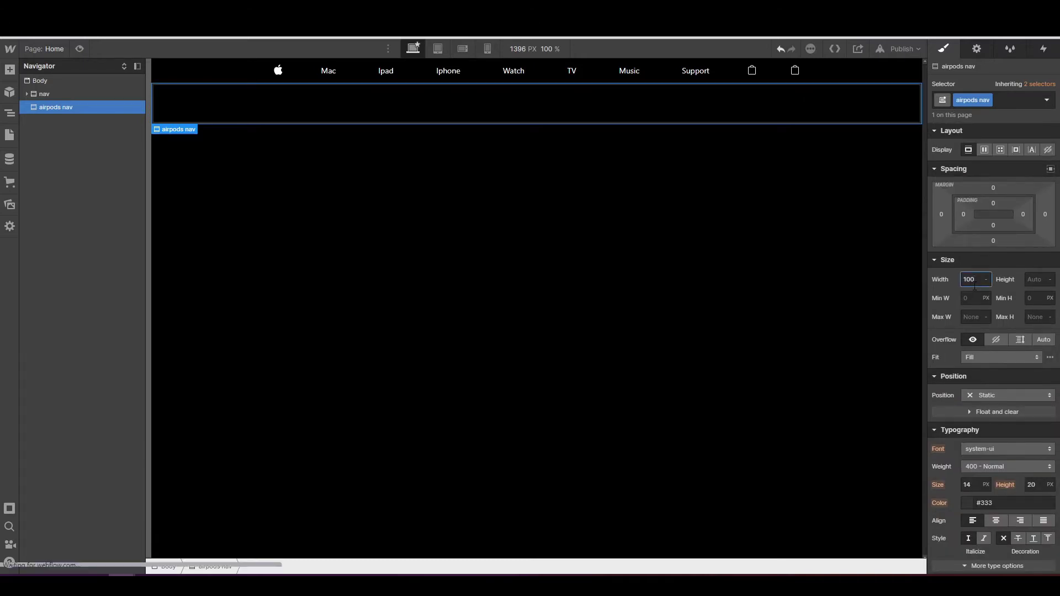
type("%")
key("Return")
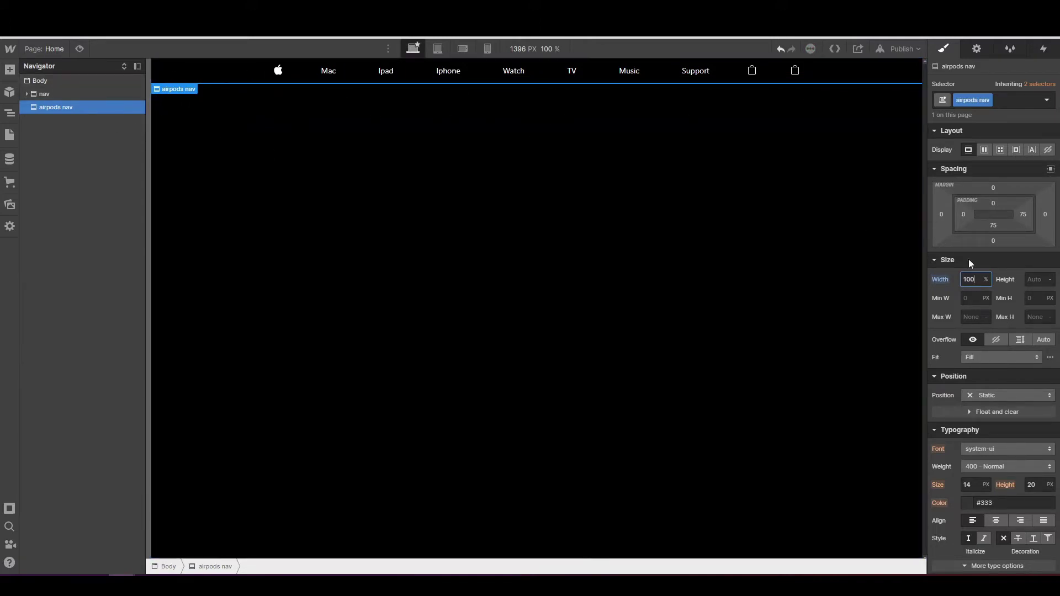
left_click(1035, 279)
type("52px")
key("Return")
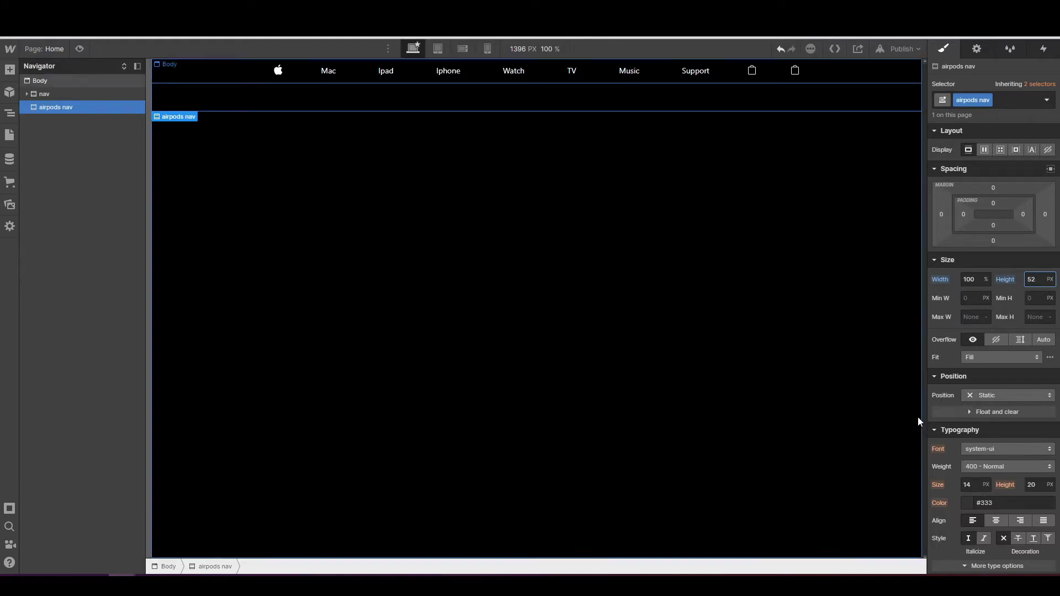
- Make the airpods nav section sticky with a top offset of 0 and a z-index of 9000
scroll(973, 406, "down", 1)
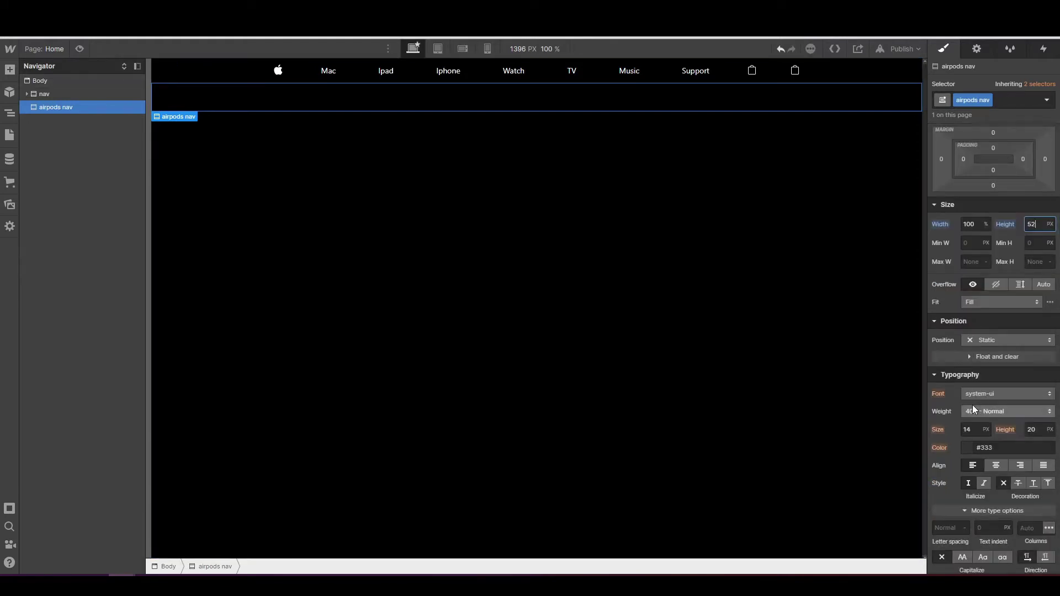
left_click(985, 342)
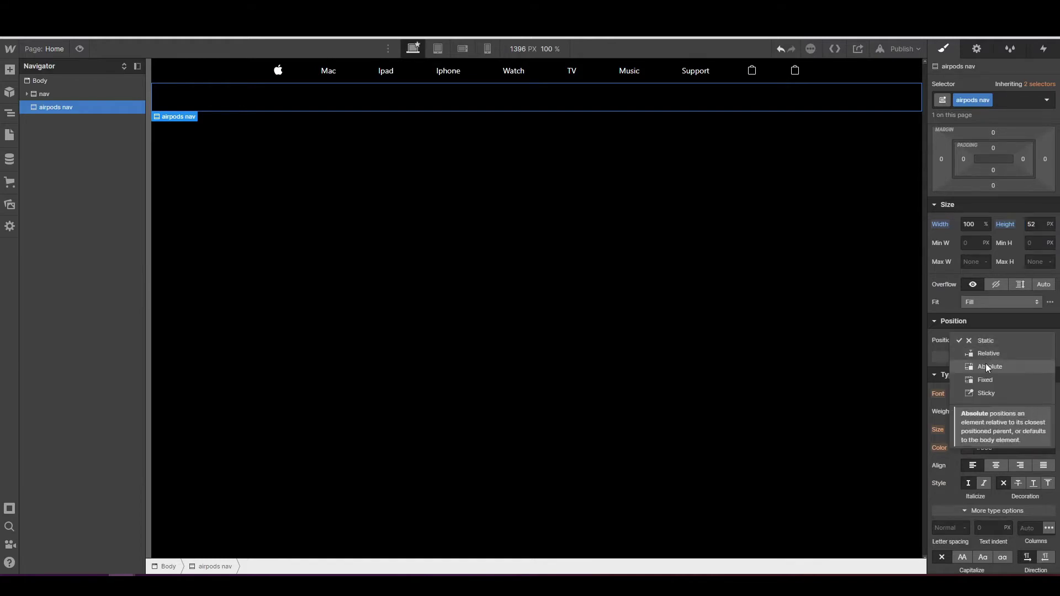
left_click(987, 391)
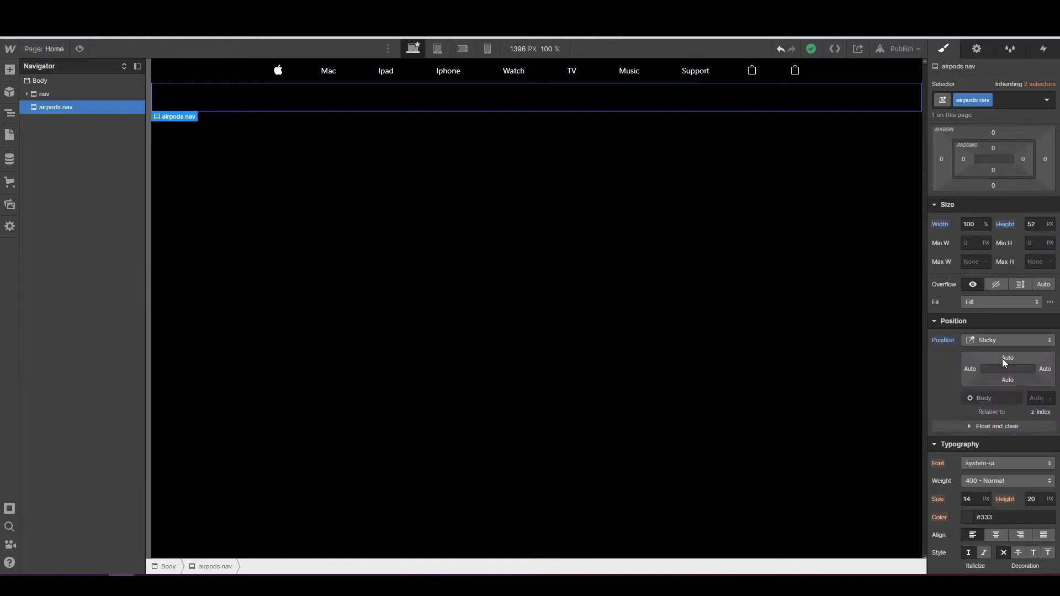
left_click(1002, 359)
left_click(981, 393)
left_click(1039, 400)
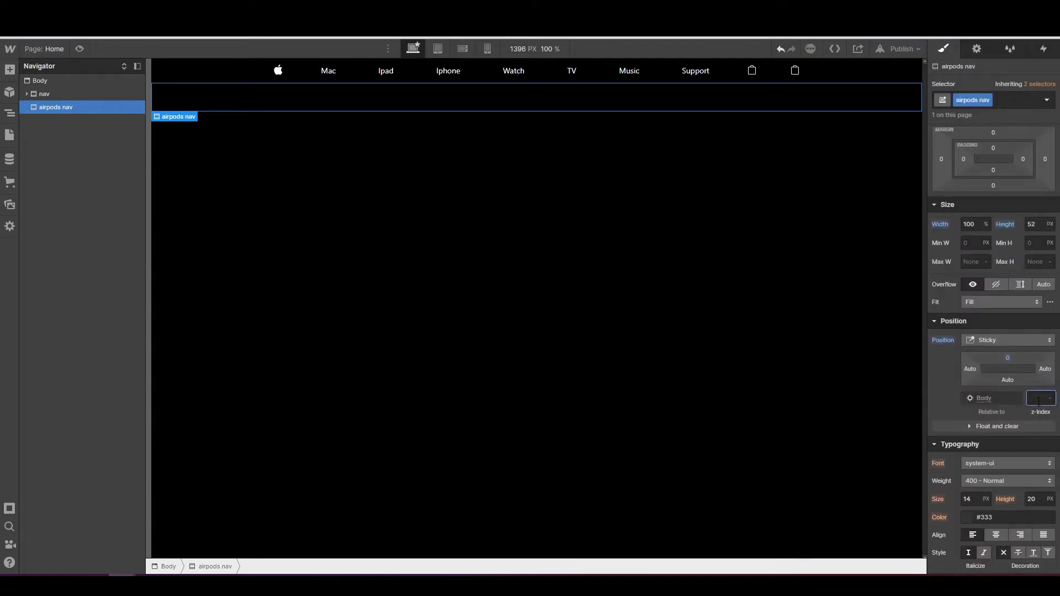
type("9000")
key("Return")
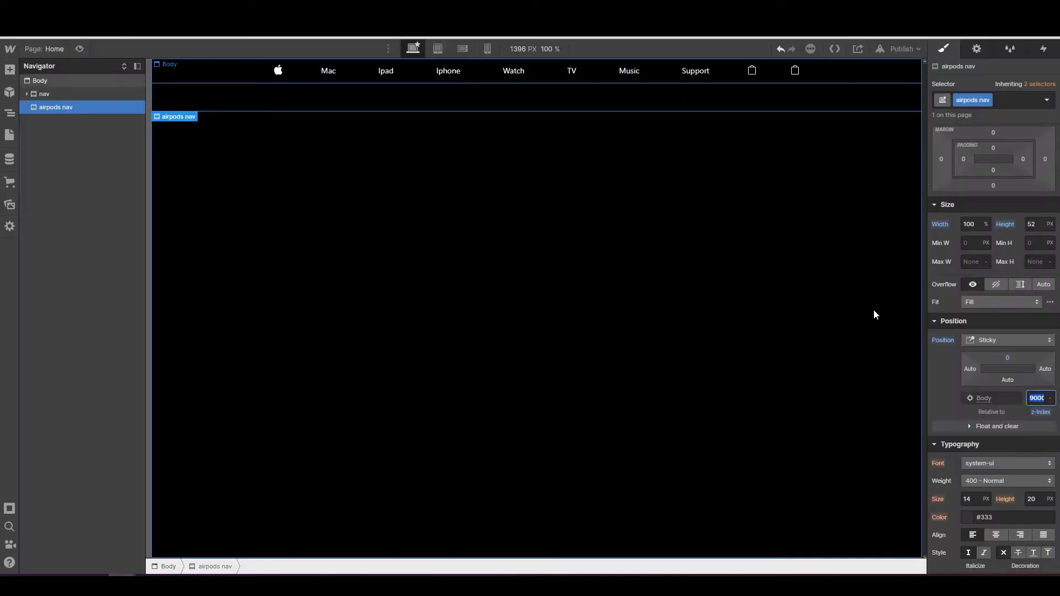
- Give the airpods nav section a solid bottom border in colour #2c2c2c
scroll(994, 331, "down", 10)
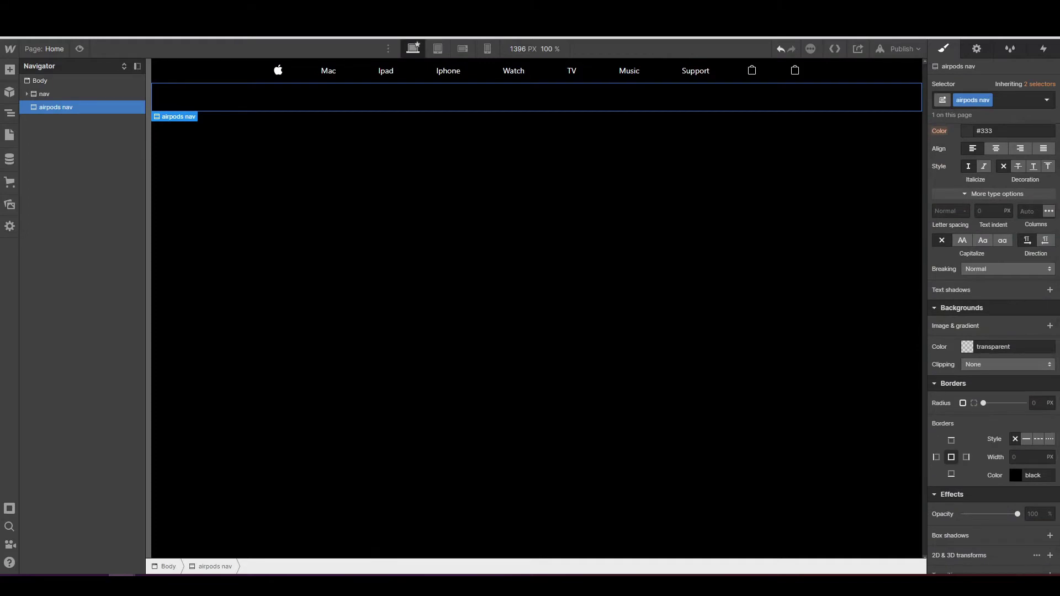
scroll(975, 373, "down", 2)
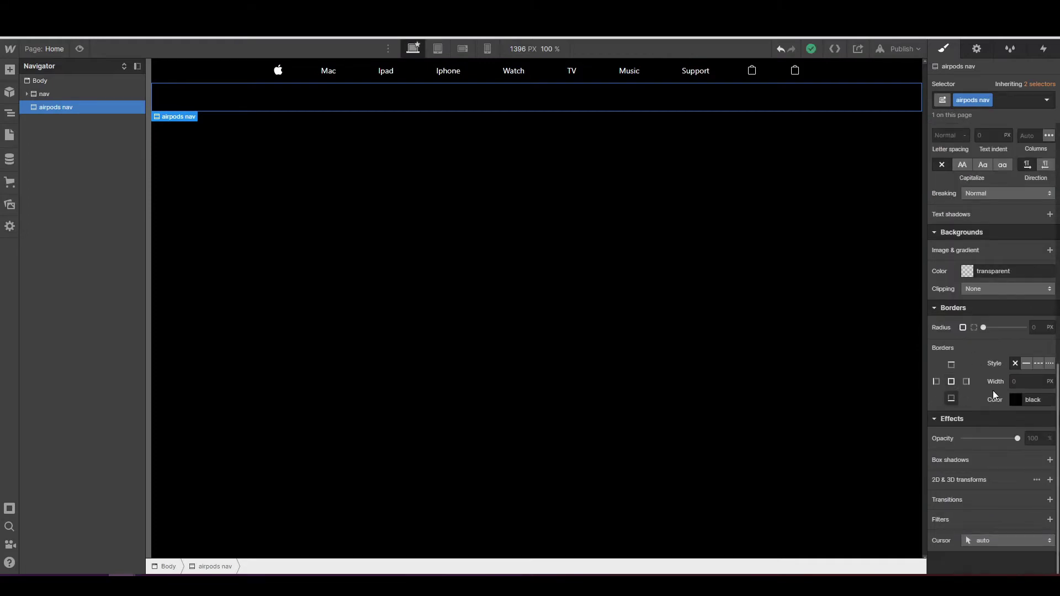
left_click(1028, 366)
left_click(1015, 399)
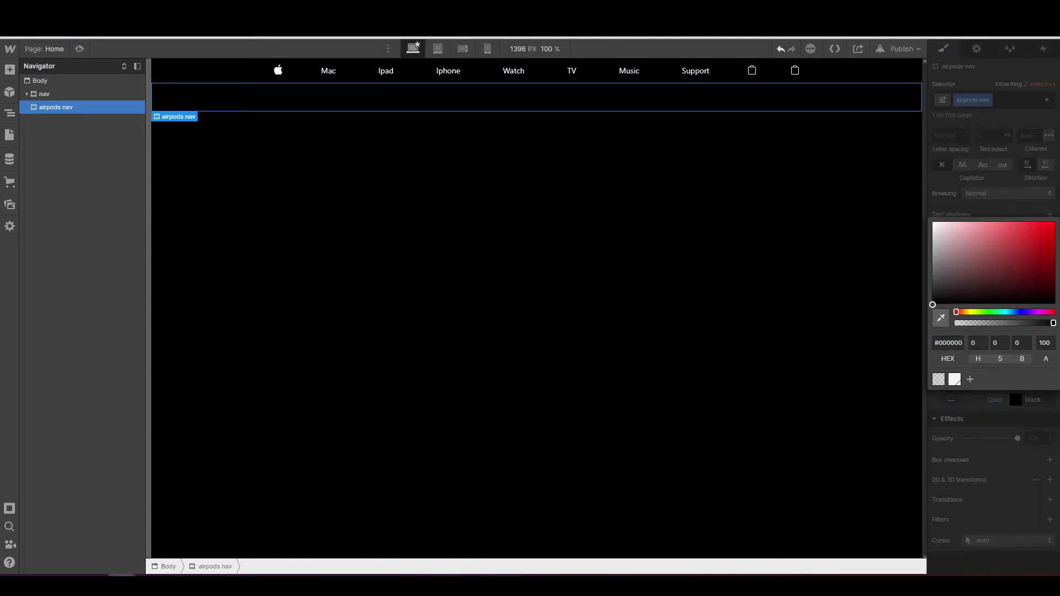
left_click(942, 343)
type("#2c2c2c")
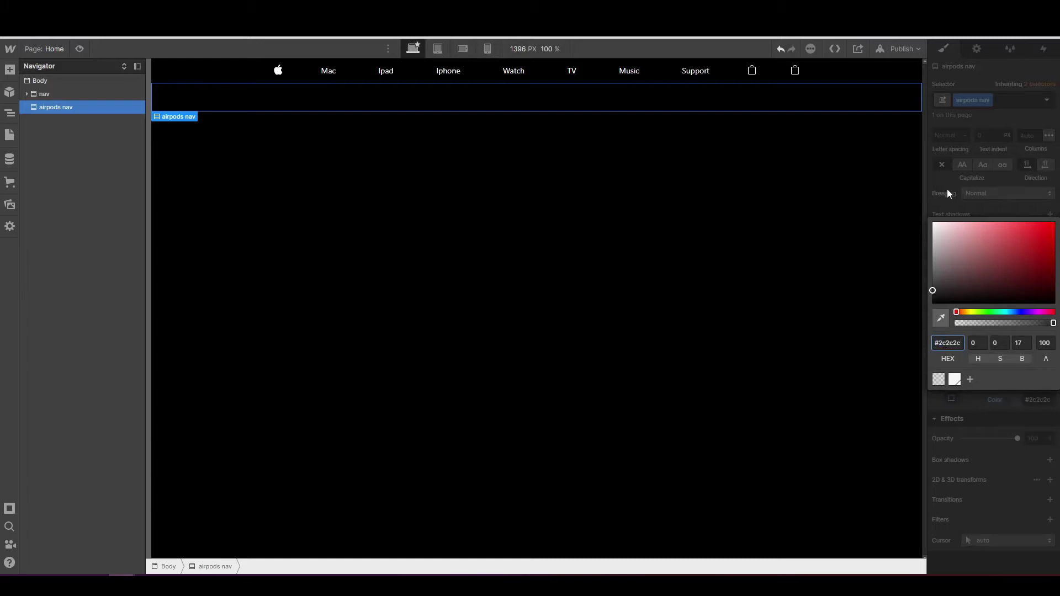
left_click(948, 192)
scroll(1053, 303, "up", 7)
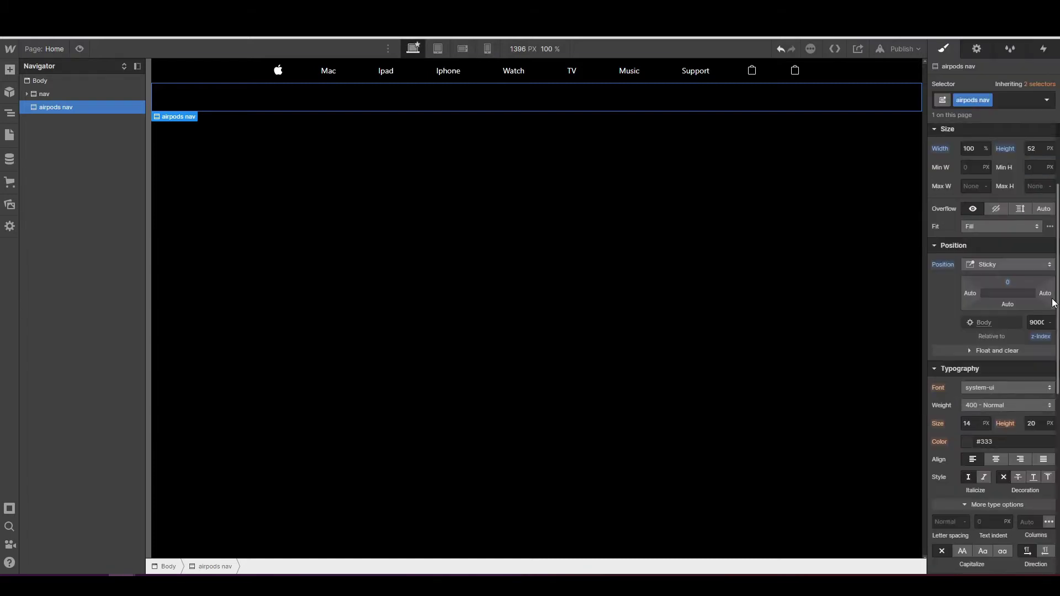
scroll(1054, 303, "up", 3)
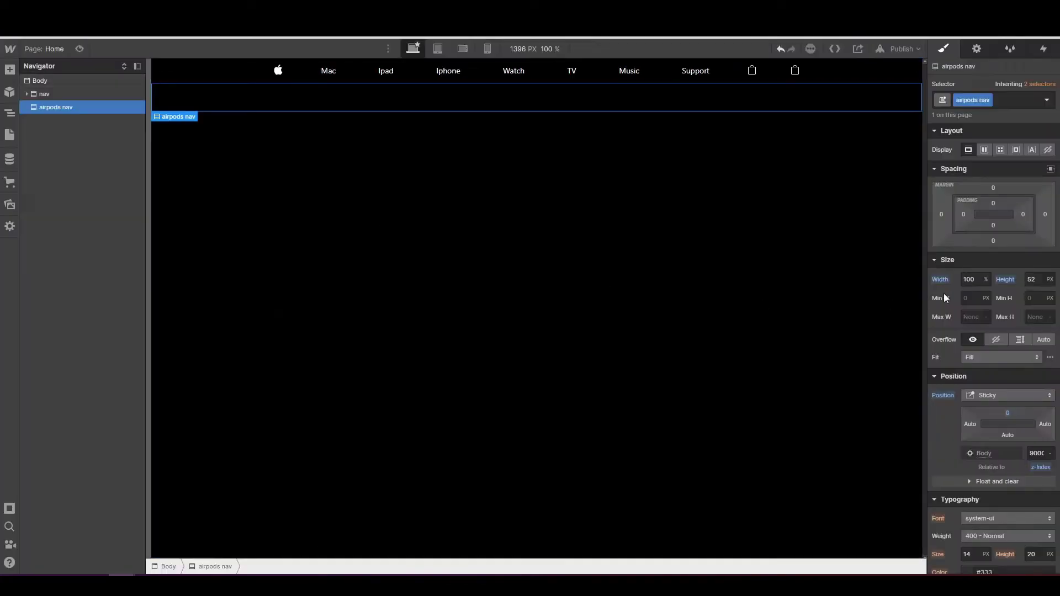
scroll(980, 290, "down", 1)
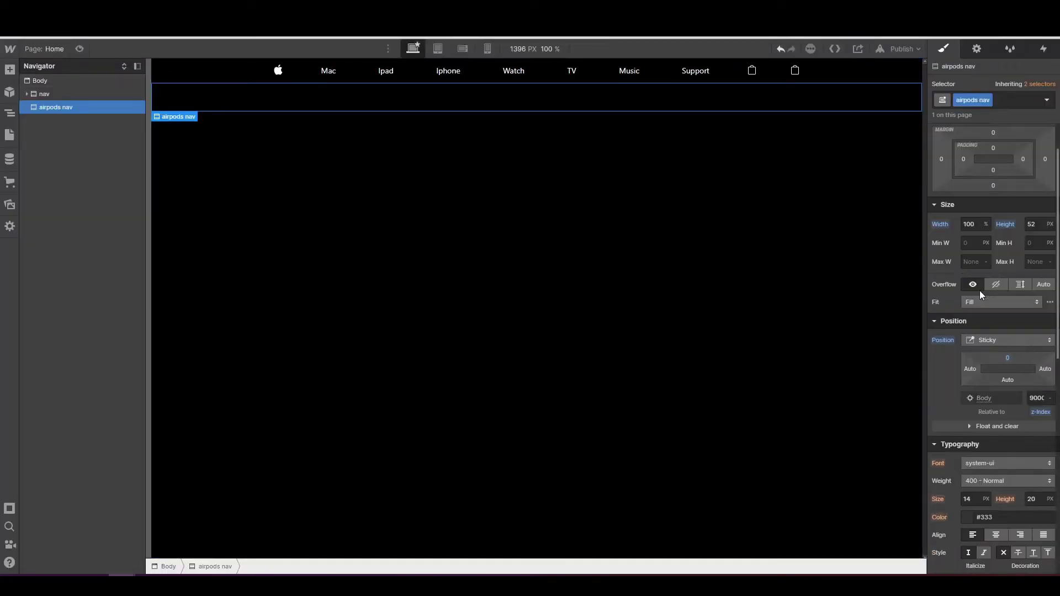
scroll(979, 290, "down", 2)
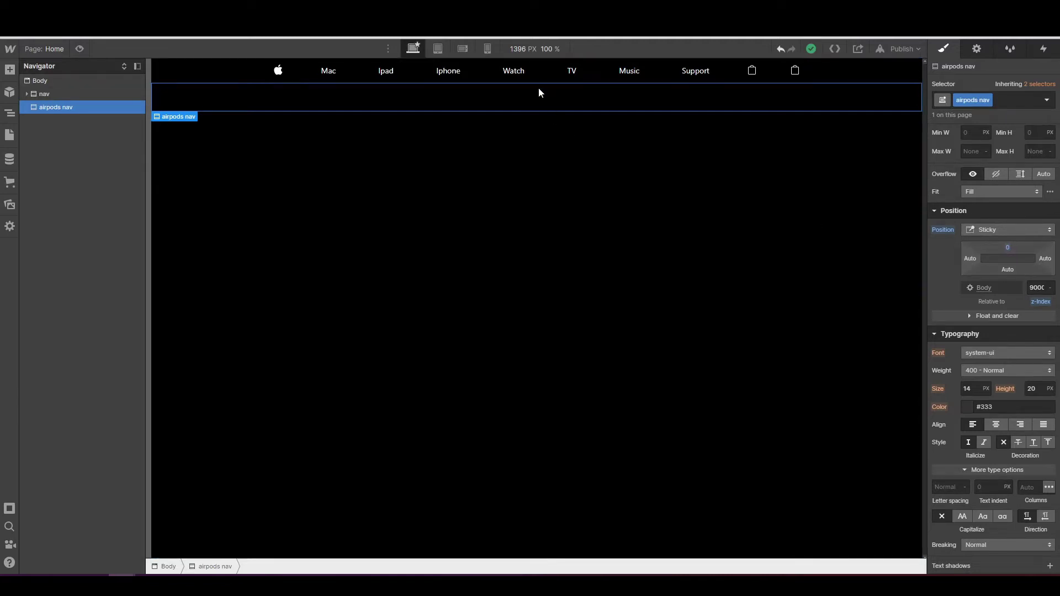
- Switch to the finished AirPods Pro page and examine the secondary nav bar's layout and how it behaves while scrolling
left_click(342, 10)
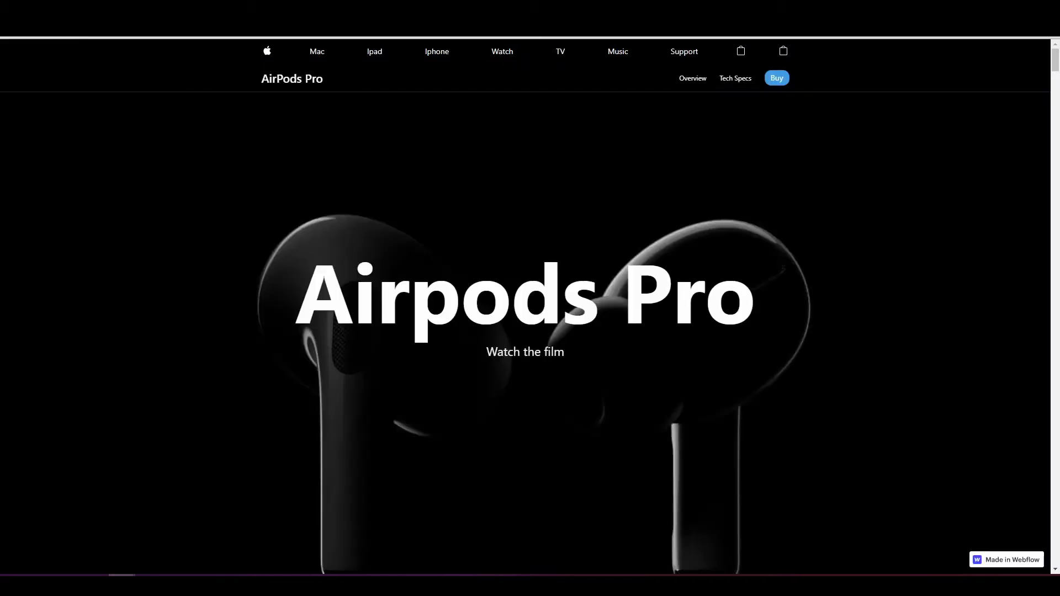
scroll(583, 268, "down", 5)
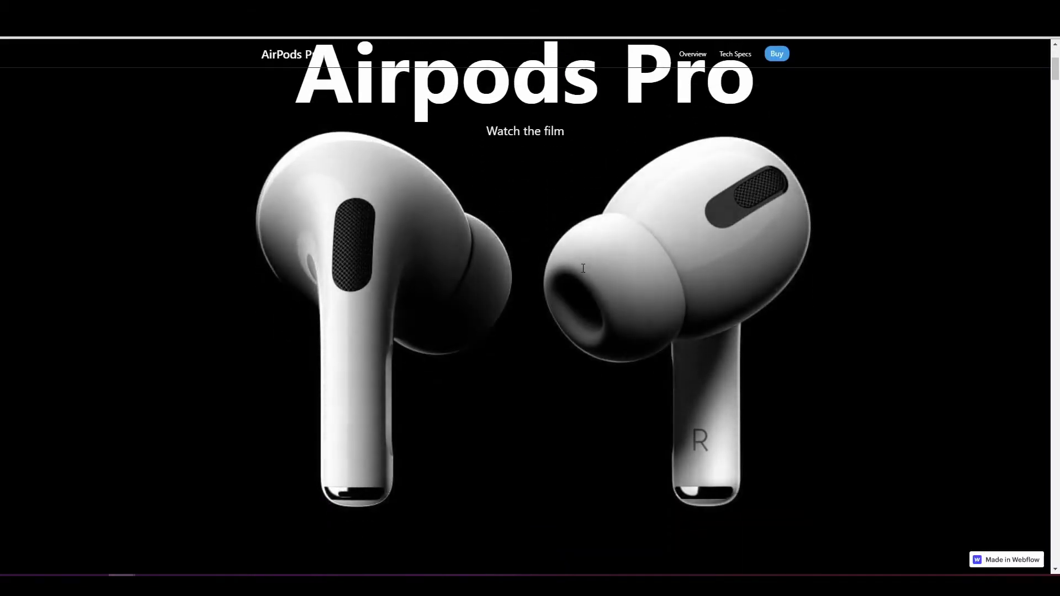
scroll(584, 268, "up", 3)
scroll(582, 268, "down", 1)
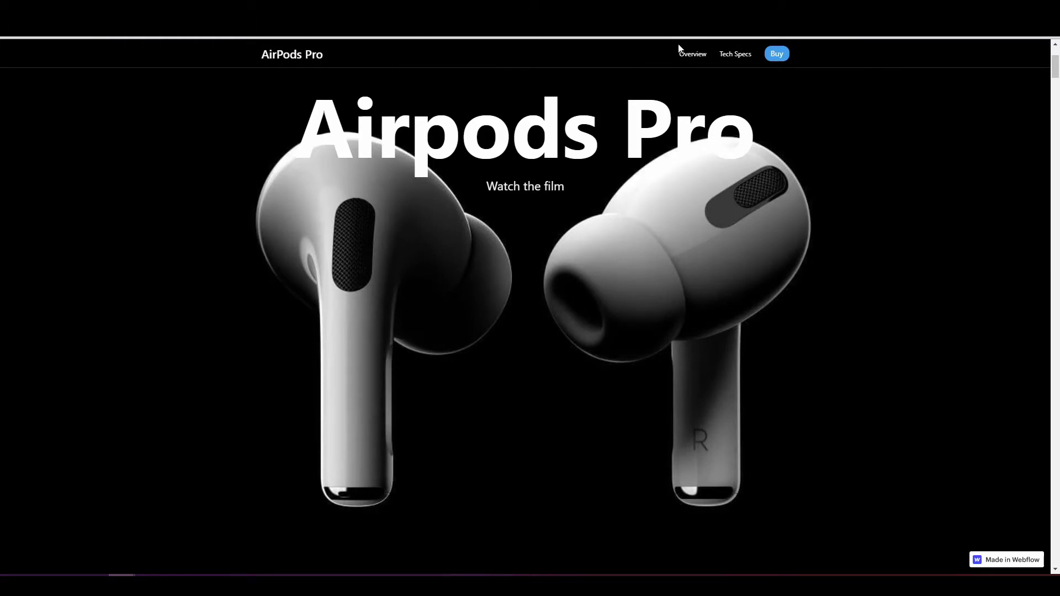
scroll(764, 212, "down", 2)
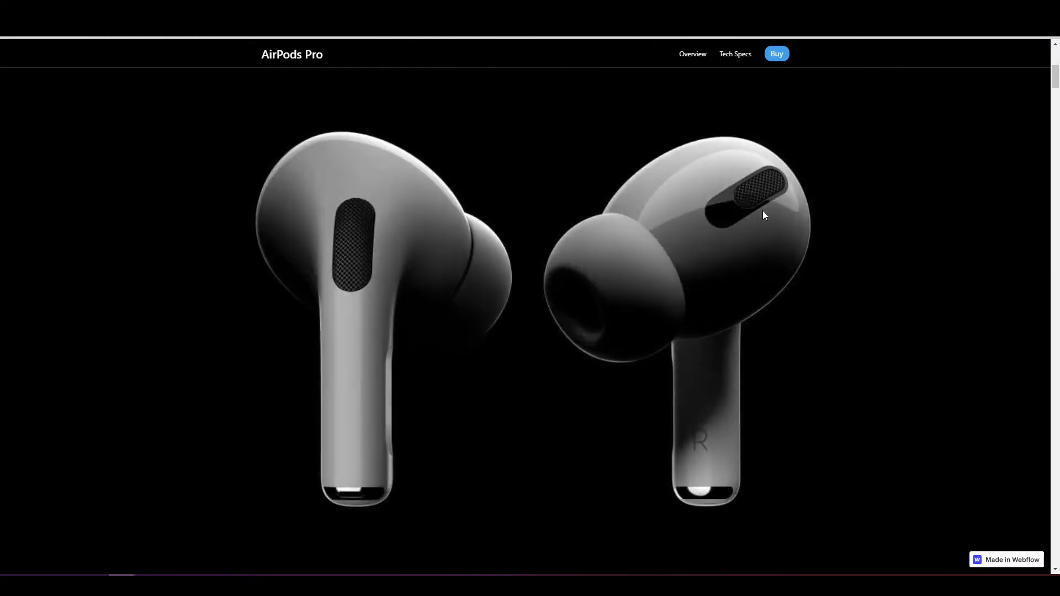
scroll(765, 215, "down", 2)
scroll(765, 215, "up", 5)
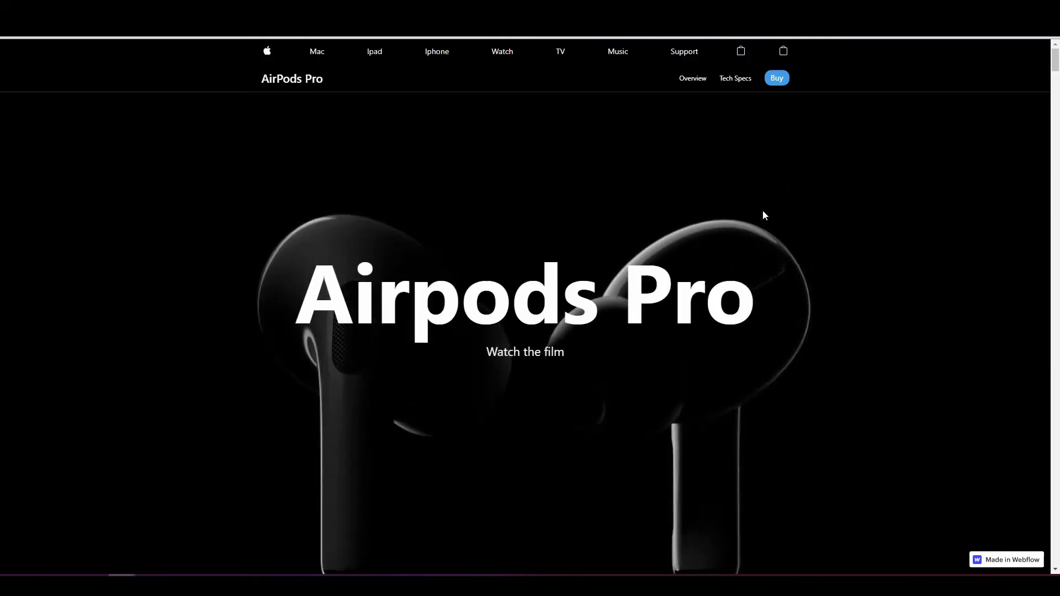
left_click(94, 9)
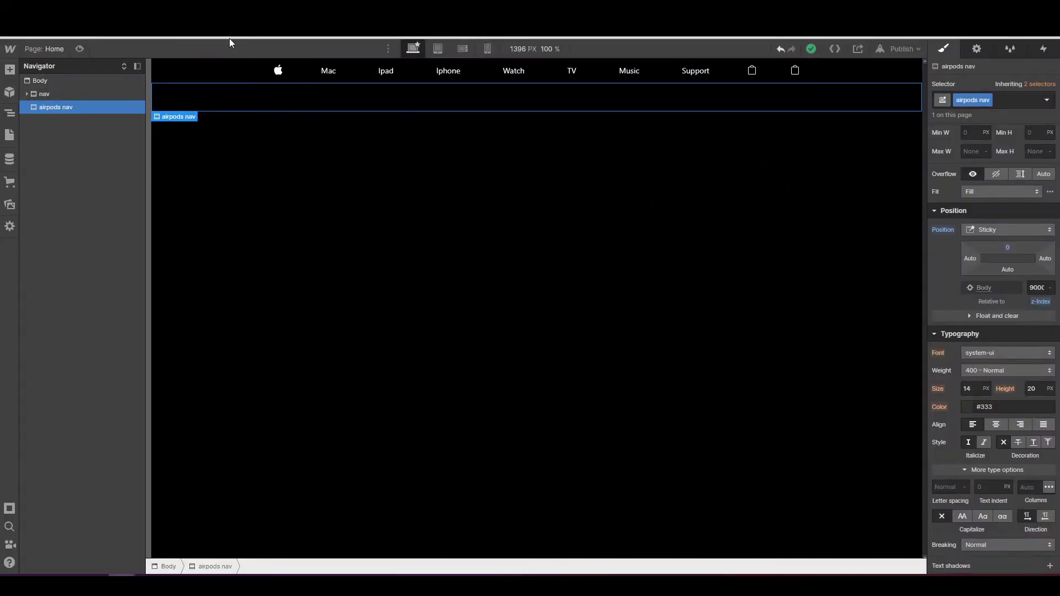
left_click(221, 8)
scroll(562, 226, "down", 2)
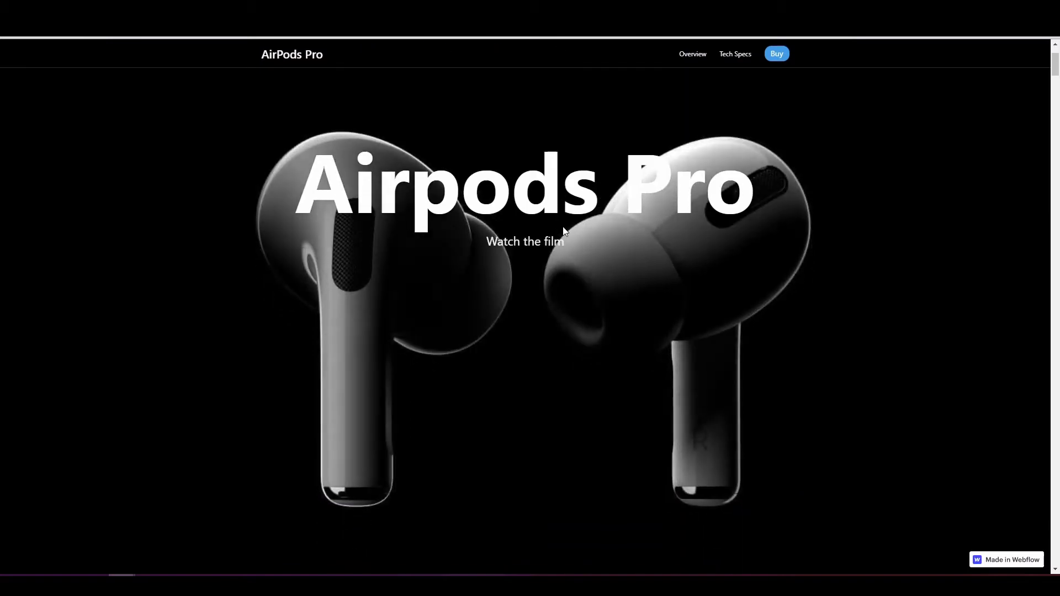
scroll(562, 227, "up", 3)
scroll(562, 226, "down", 1)
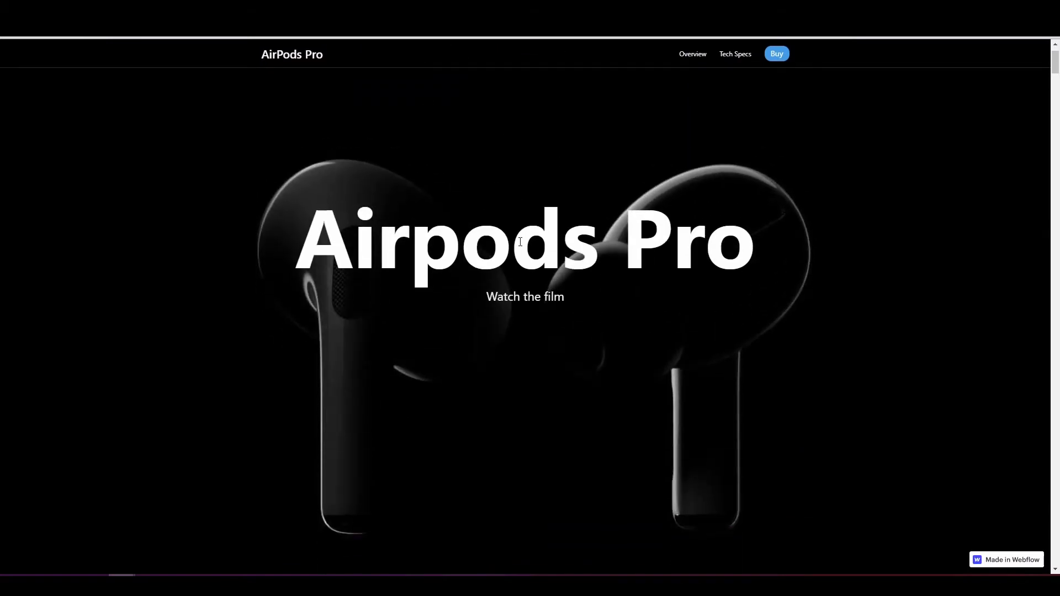
- Compare the finished page's secondary nav bar and its scroll behaviour with the airpods nav section, and return to Webflow
scroll(520, 241, "down", 2)
scroll(521, 242, "up", 3)
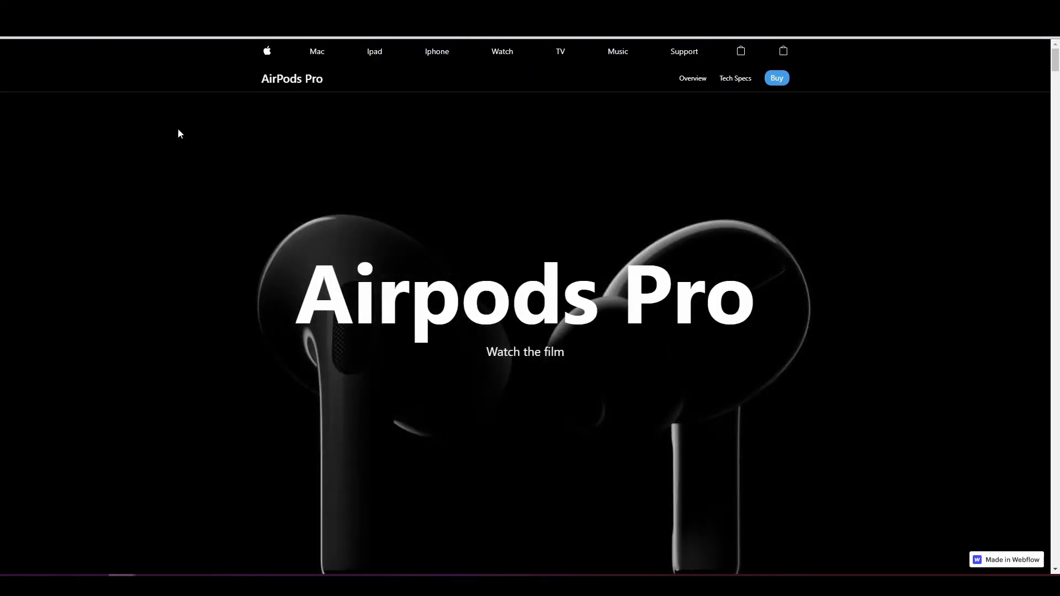
left_click(88, 9)
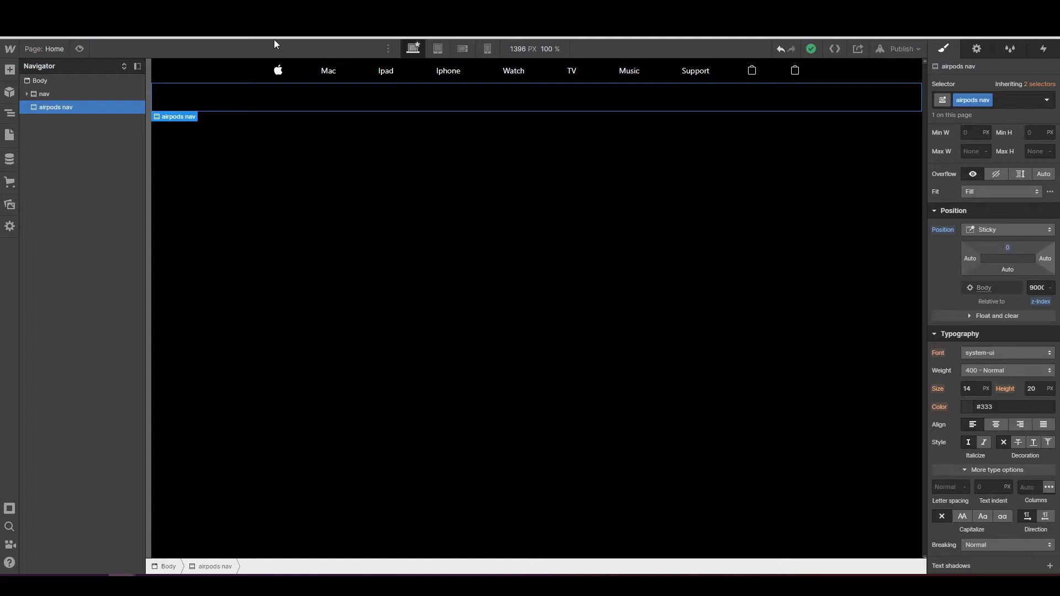
left_click(259, 11)
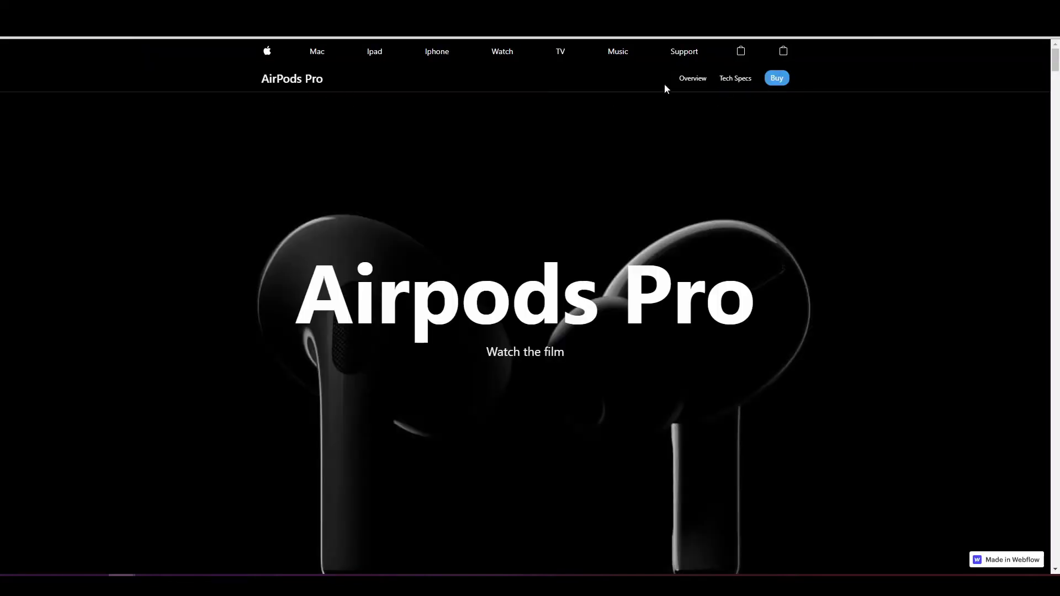
left_click(89, 8)
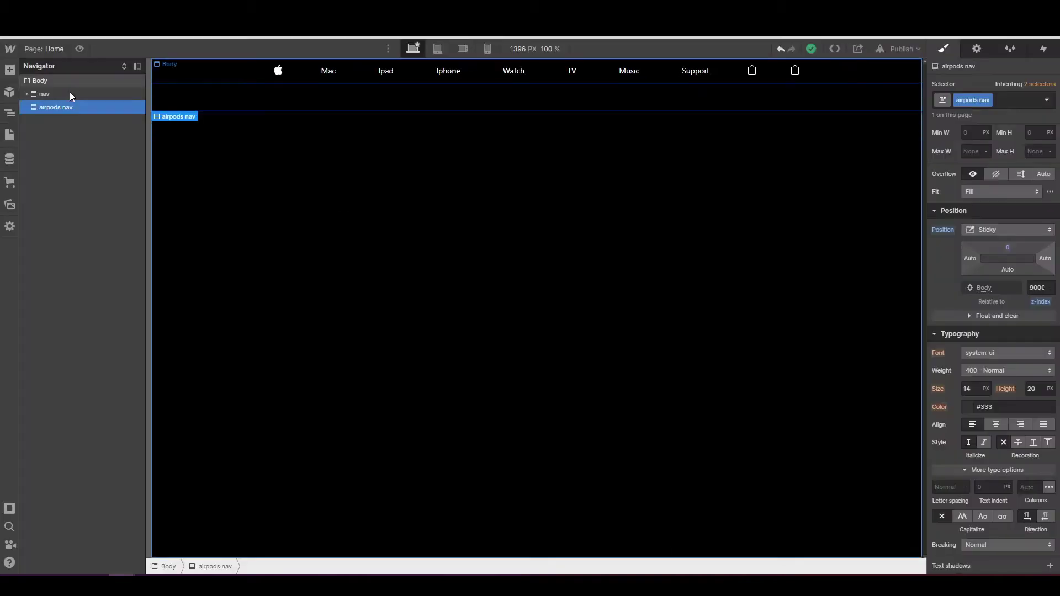
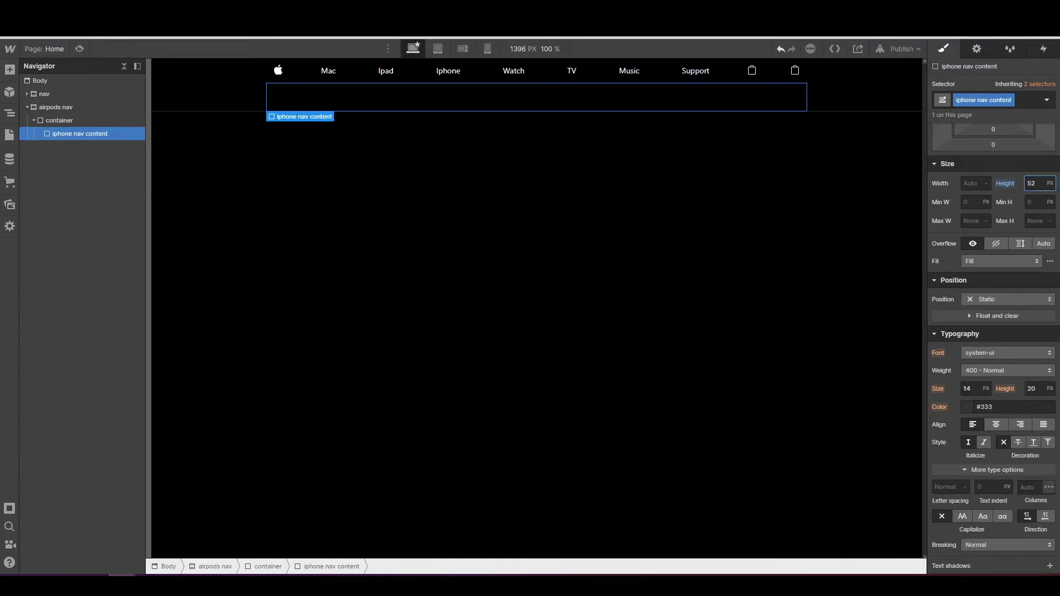
- Set the text colour of the iphone nav content div to white
scroll(939, 393, "down", 3)
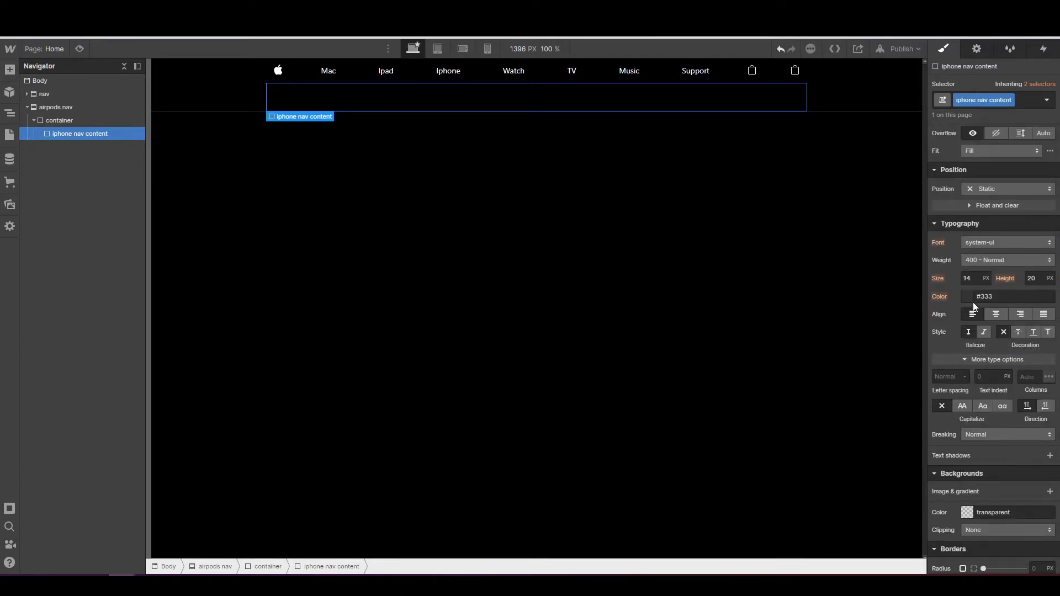
left_click(975, 298)
left_click_drag(935, 376, 931, 309)
scroll(985, 193, "up", 6)
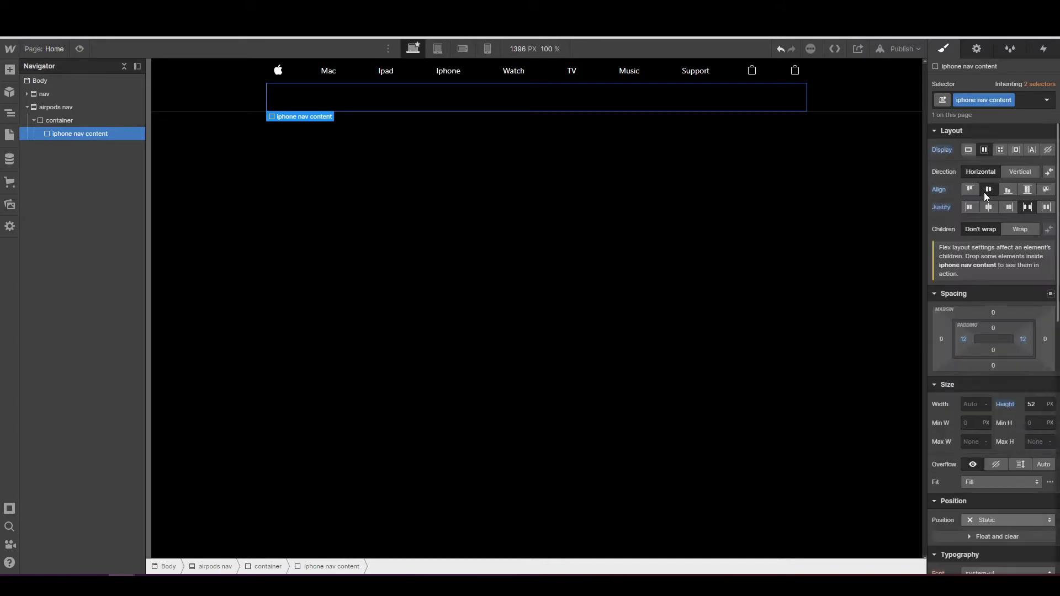
- Add a text link inside iphone nav content and give it the class iphone nav tile
left_click(287, 8)
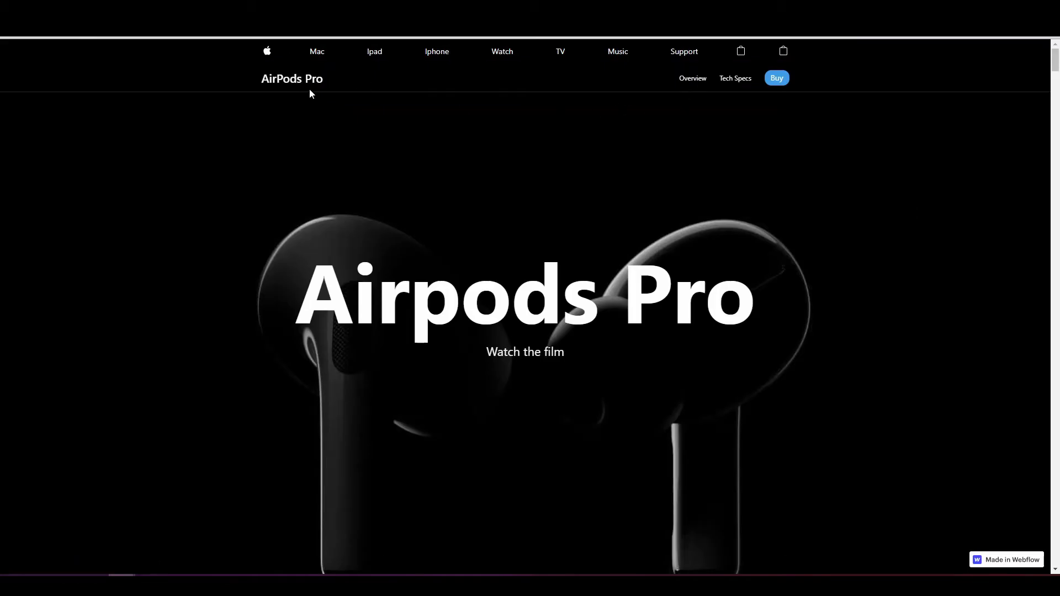
left_click(83, 11)
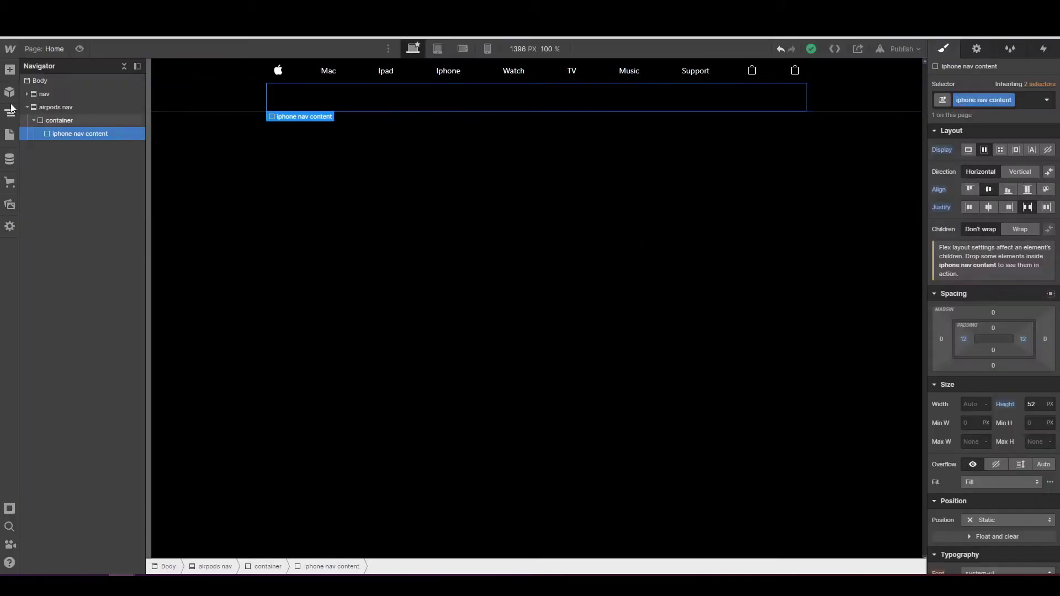
left_click(10, 70)
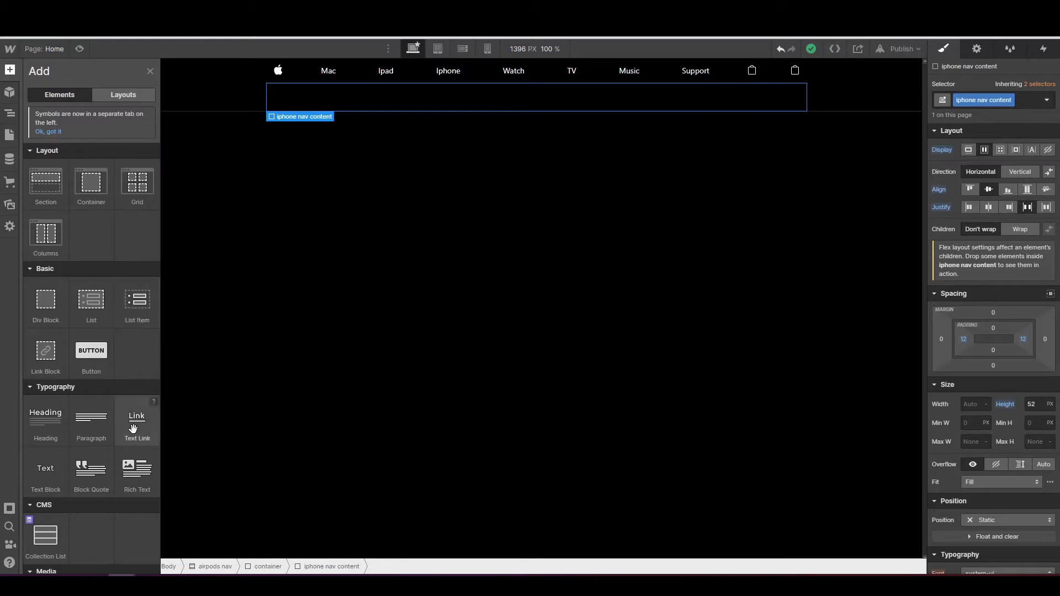
left_click_drag(137, 420, 71, 137)
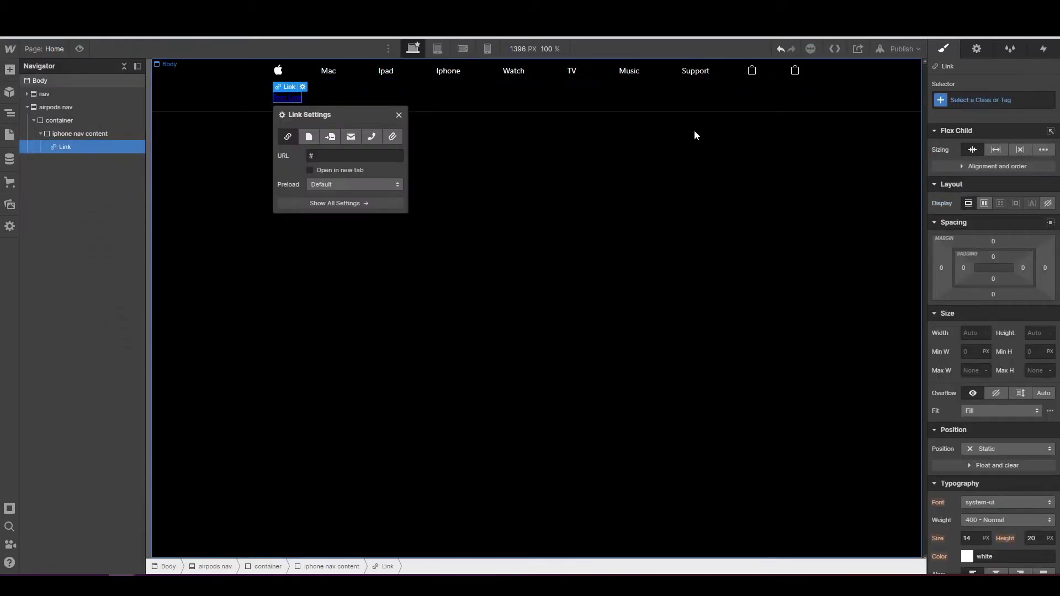
left_click(961, 100)
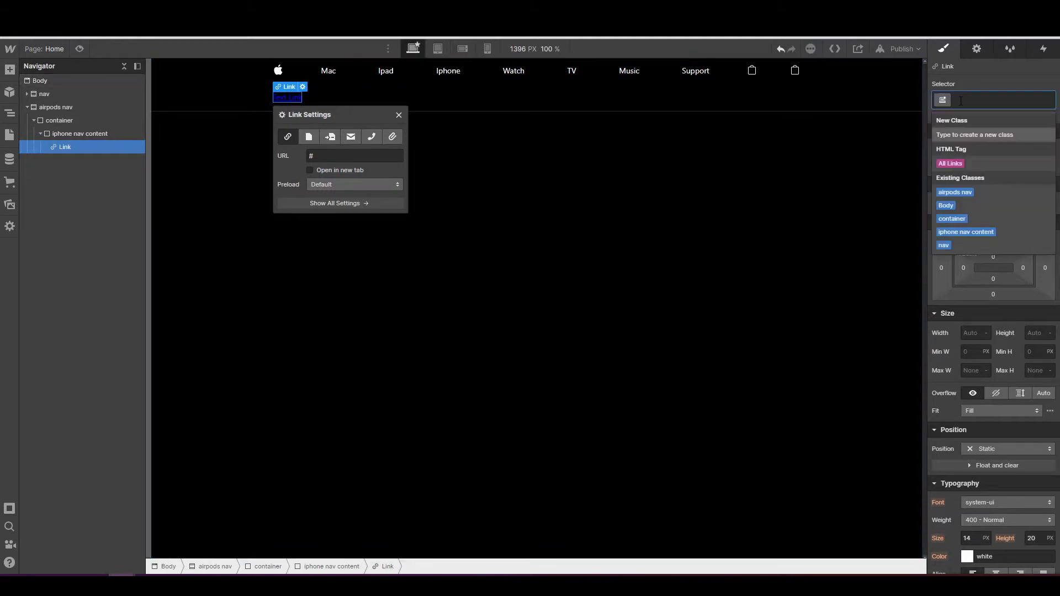
type("iphone ")
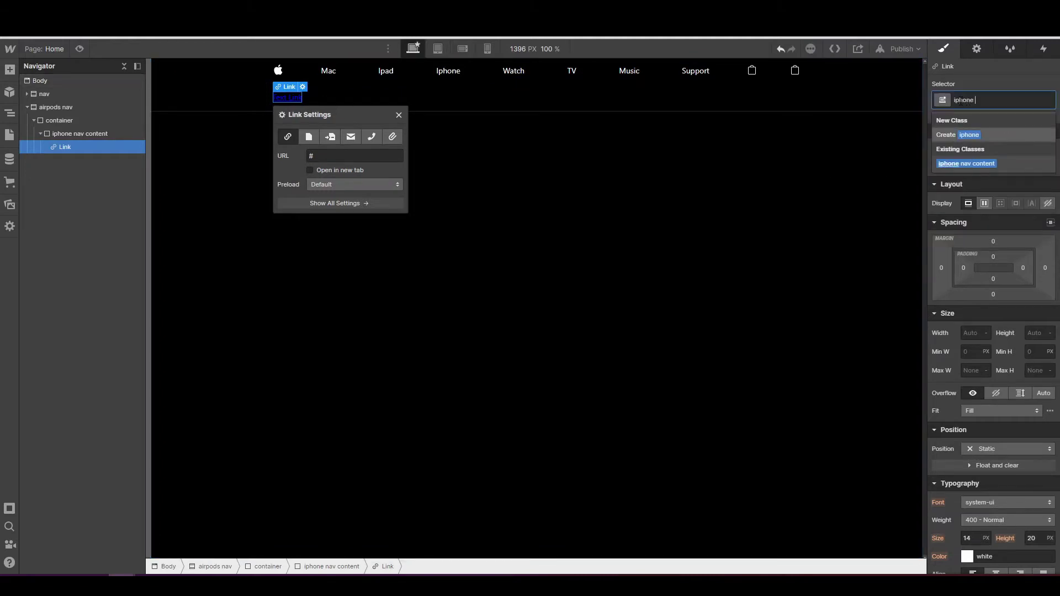
type("nav tile")
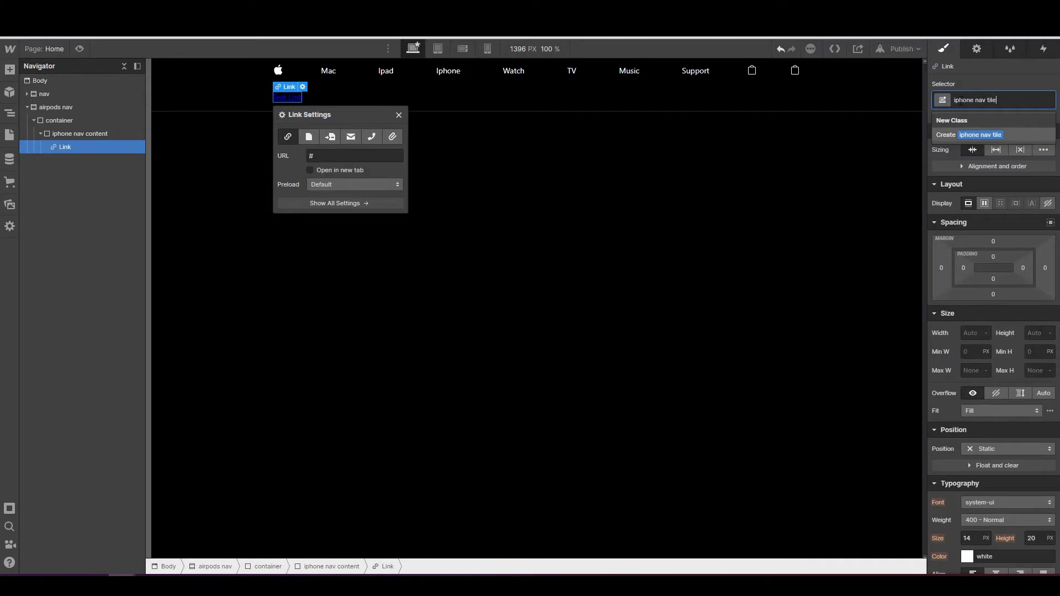
key("Return")
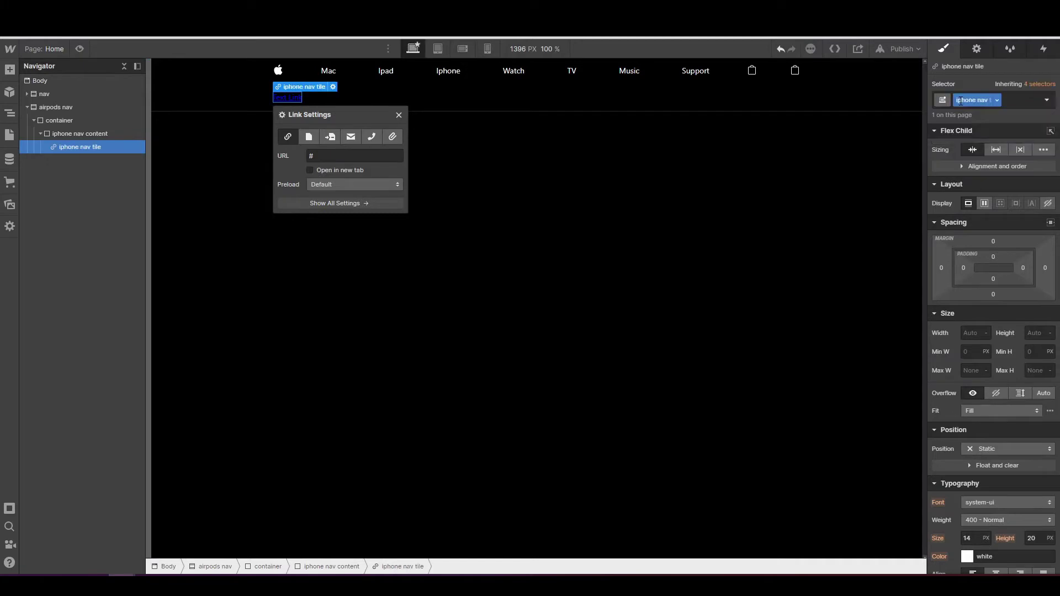
- Rename the text link's class to iphone nav title
left_click(997, 100)
left_click(988, 116)
key("BackSpace")
key("BackSpace")
type("tle")
key("Return")
- Set the iphone nav title link's font weight to 600 - Semi Bold and its colour to white
scroll(989, 309, "down", 5)
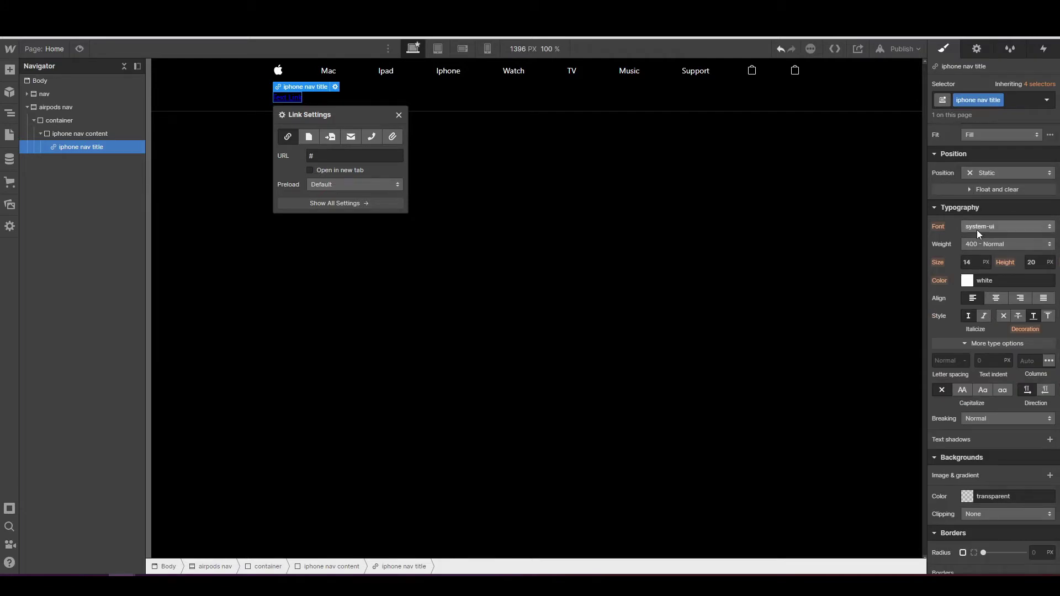
left_click(979, 245)
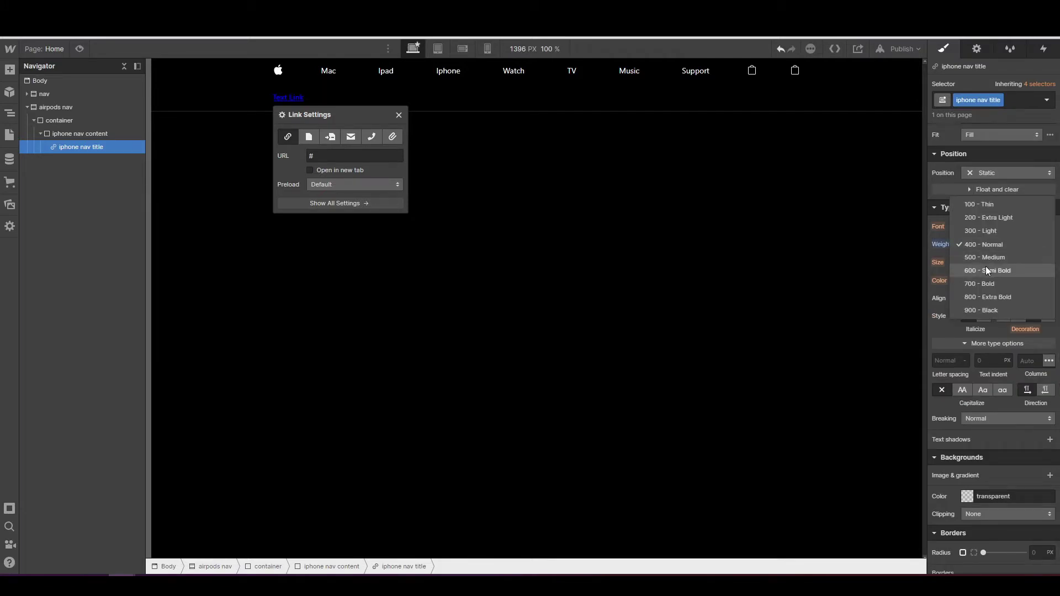
left_click(987, 269)
left_click(967, 280)
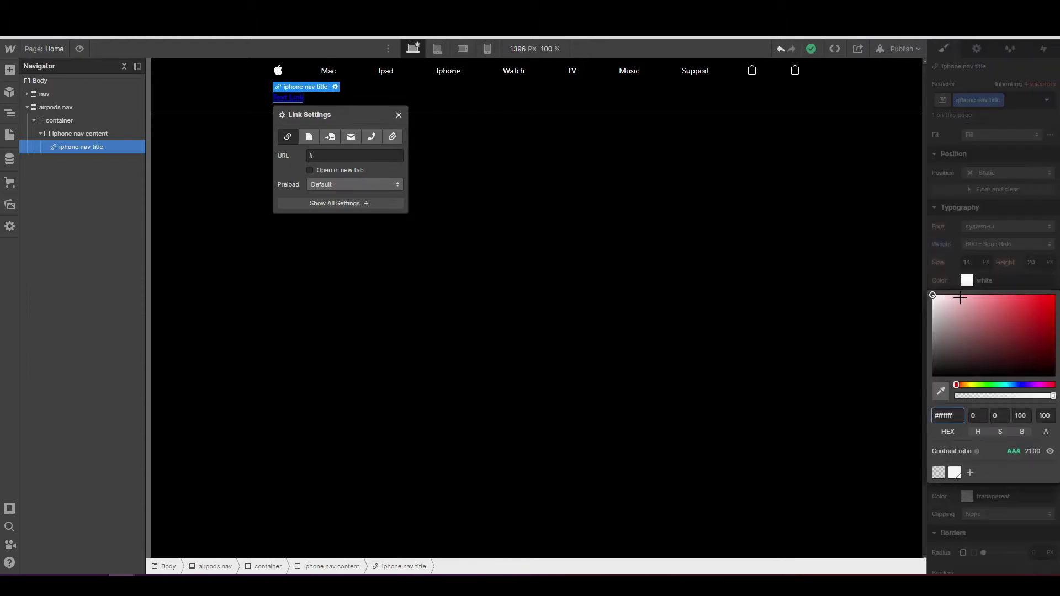
left_click(972, 269)
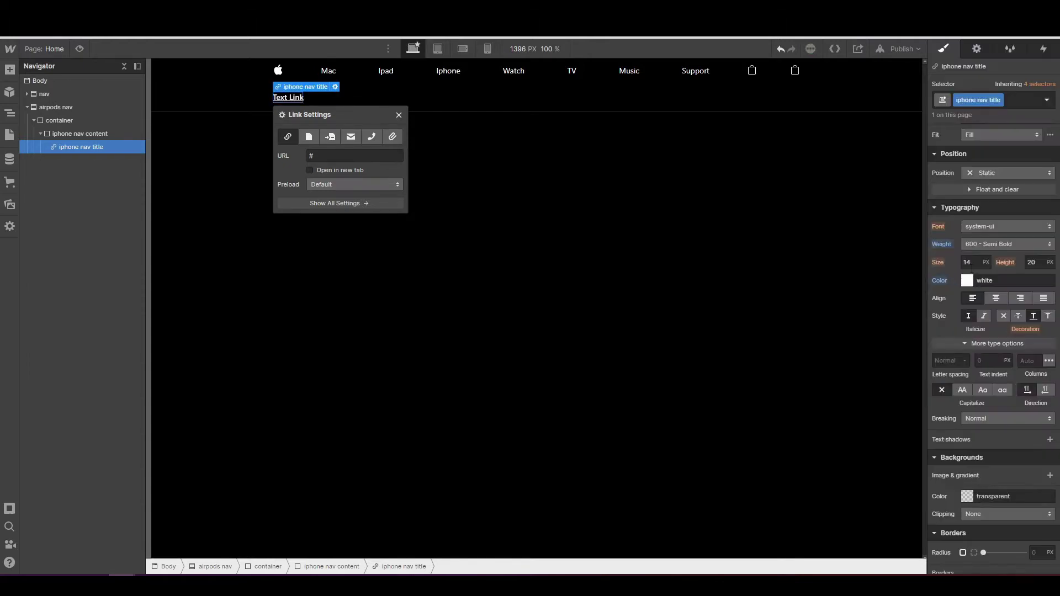
- Set the title link's font size to 21 px and remove its underline decoration
left_click(978, 264)
type("2")
key("Return")
left_click(1004, 316)
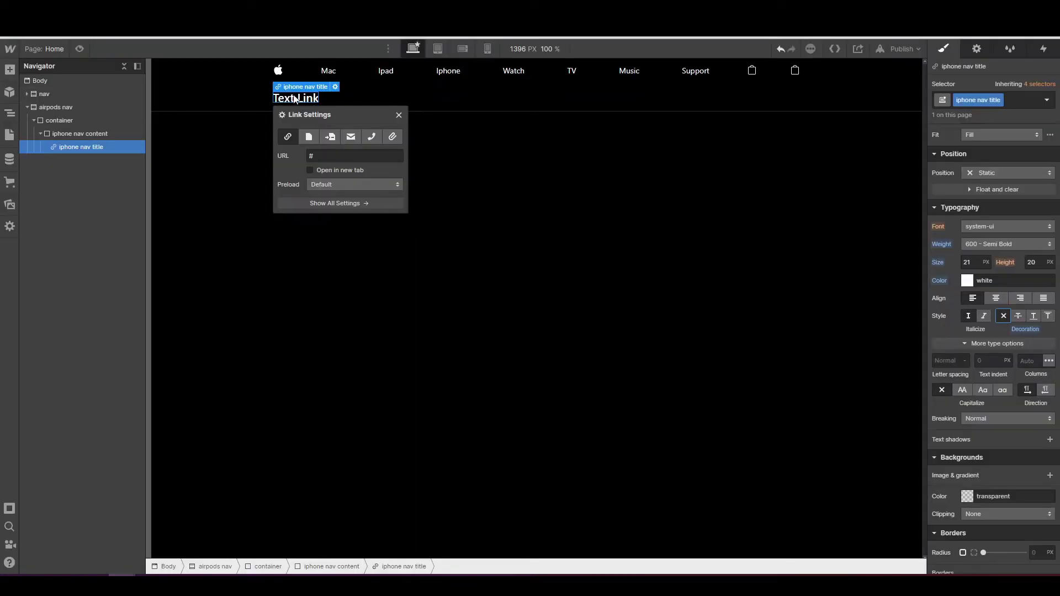
- Replace the title link's placeholder text with AirPods Pro
double_click(297, 97)
type("Ai")
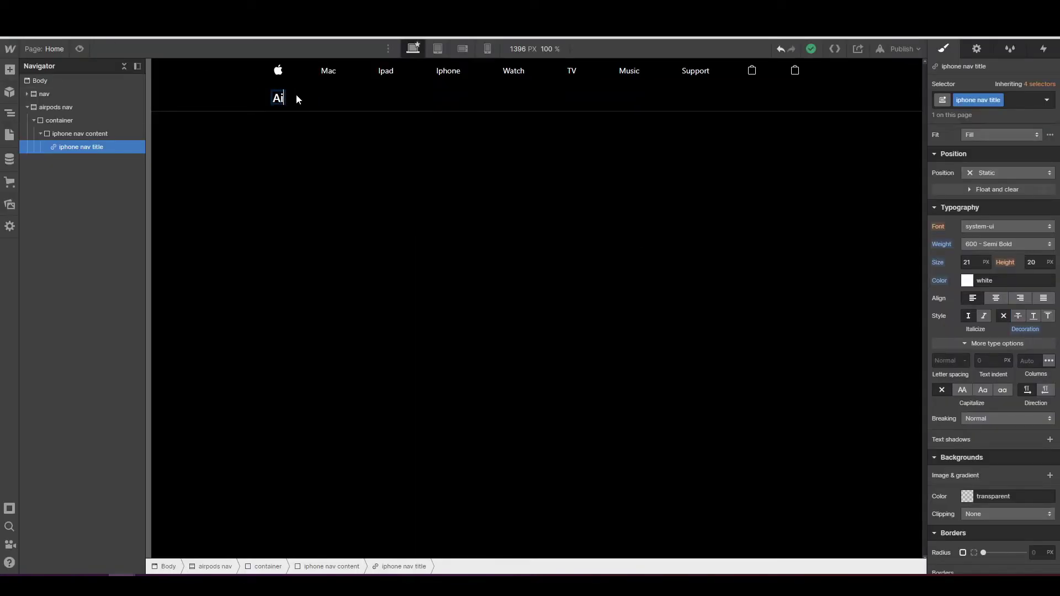
type("rPods Pro")
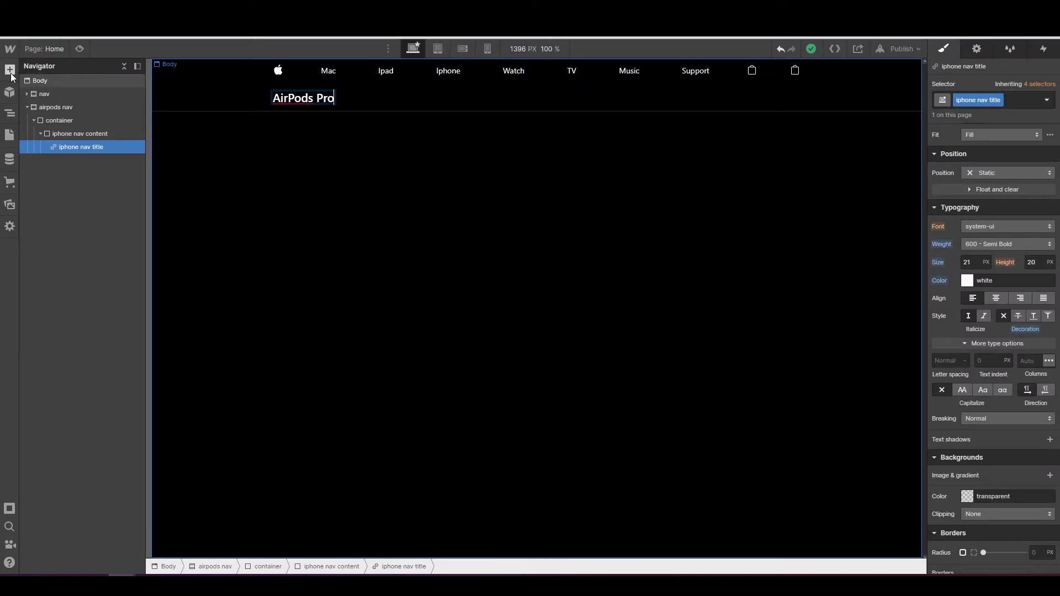
- Add a div block after the title link inside iphone nav content and give it the class Iphone nav menu
left_click(10, 70)
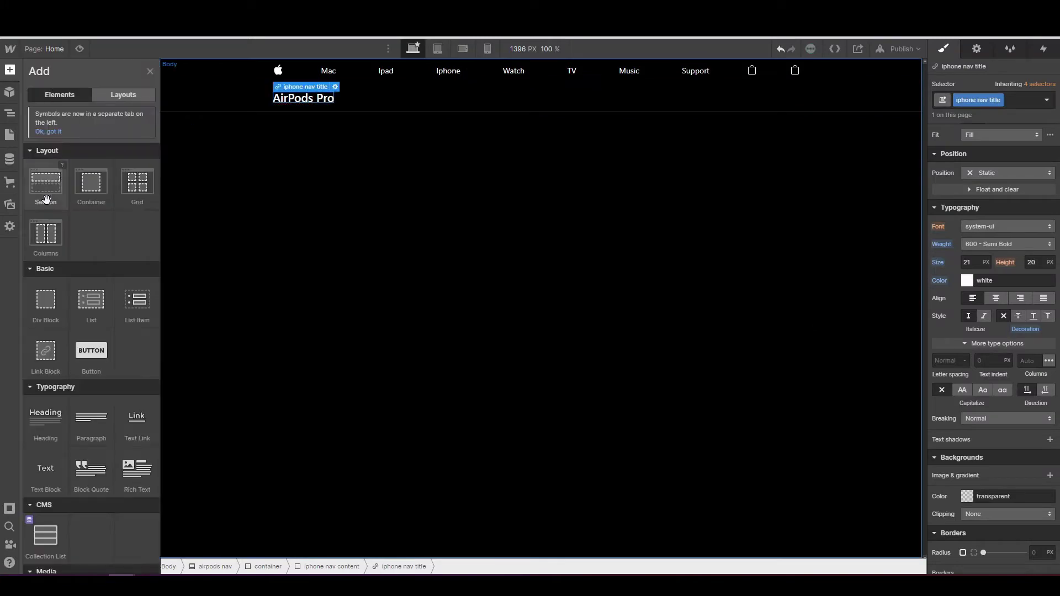
left_click_drag(43, 302, 72, 160)
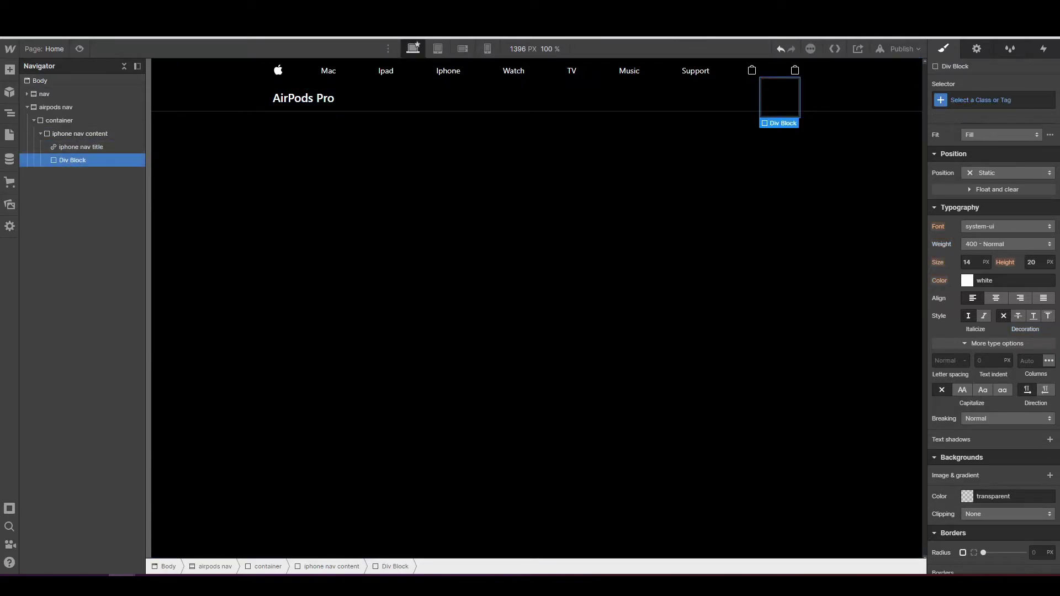
left_click(970, 100)
type("Ip")
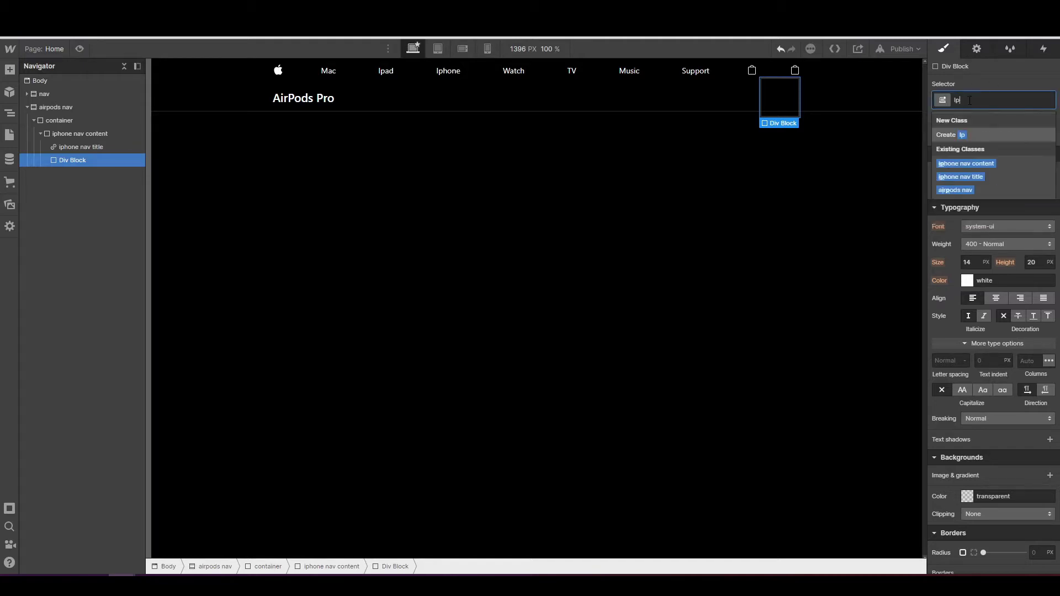
type("hone nav m")
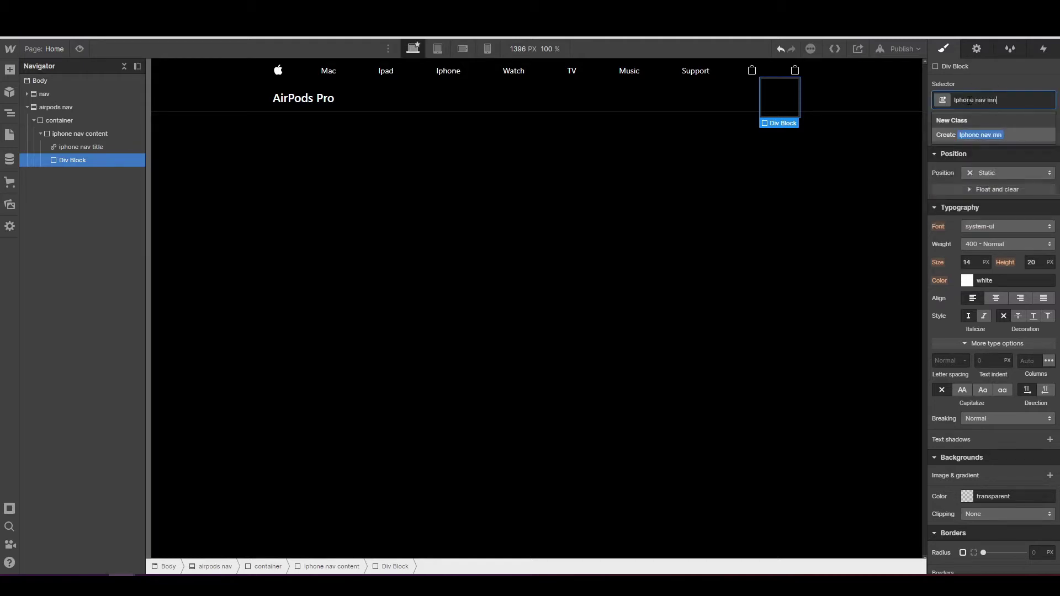
type("enu")
key("Return")
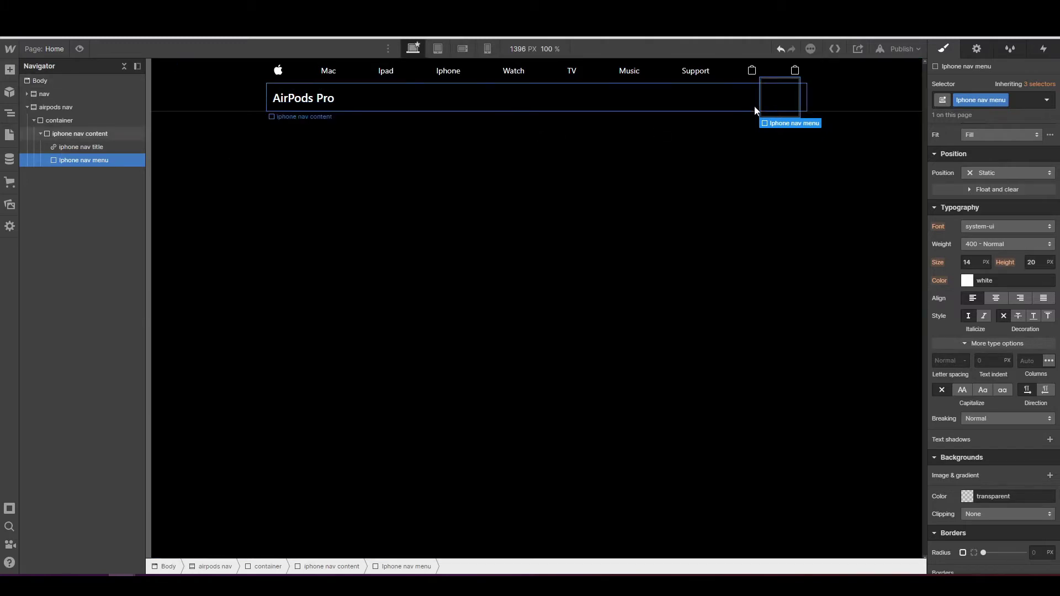
- Add a text link inside the Iphone nav menu div
scroll(976, 226, "up", 5)
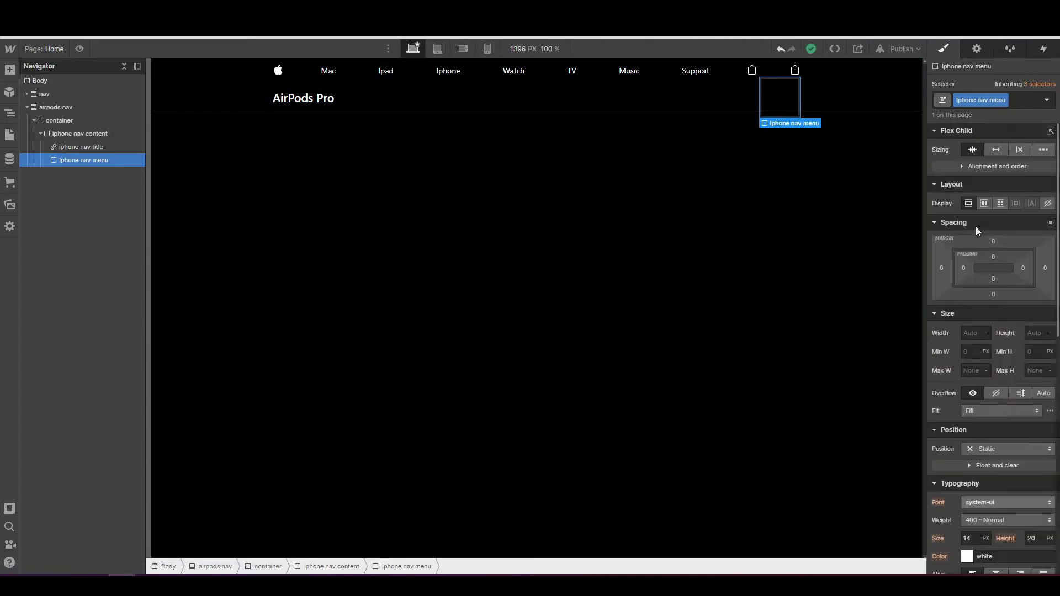
left_click(9, 71)
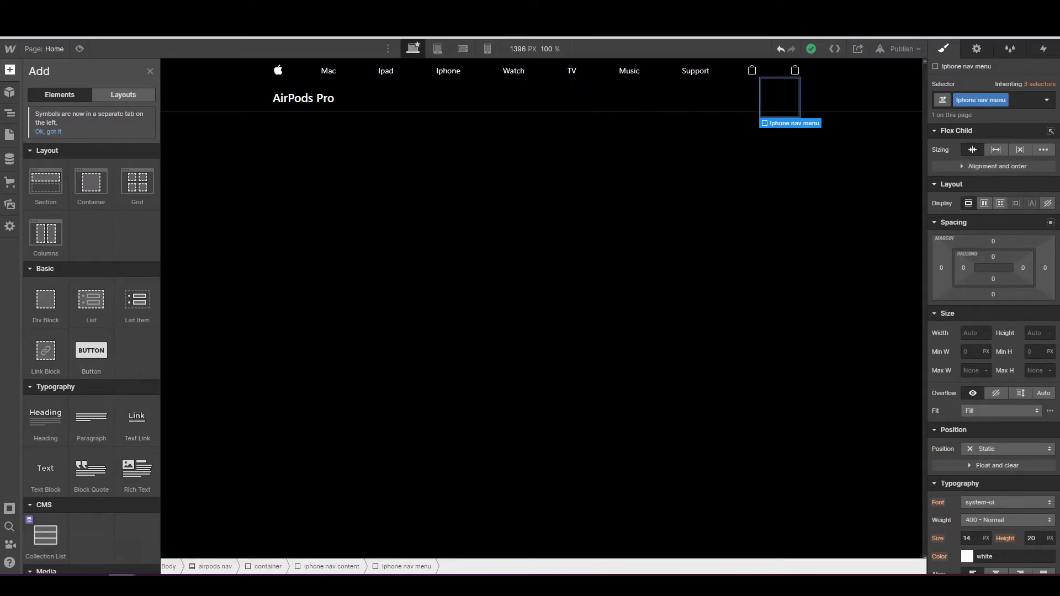
left_click_drag(137, 421, 87, 160)
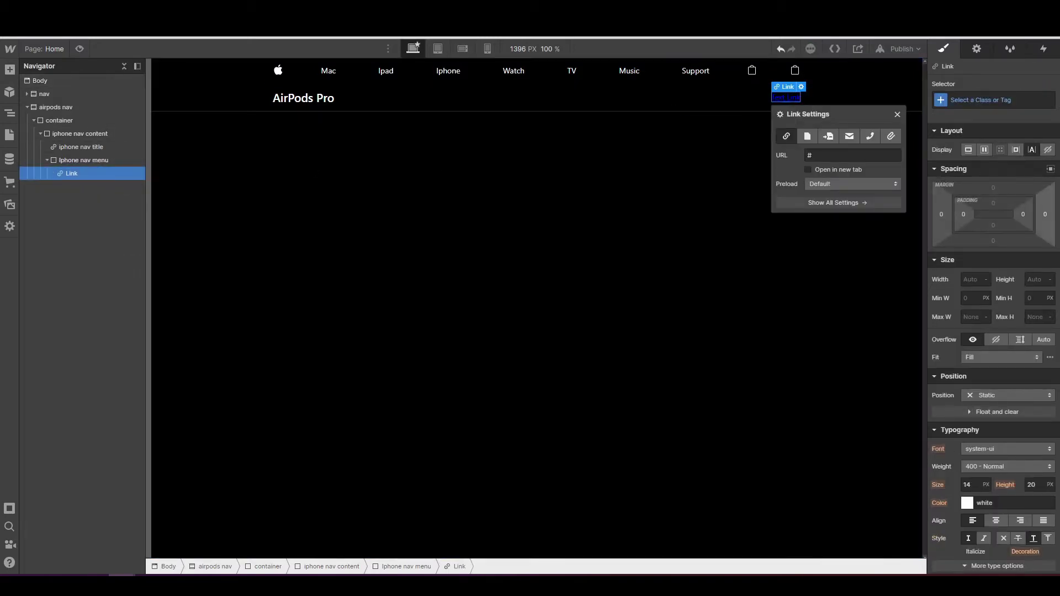
- Set the left margin of the link inside Iphone nav menu to 24 px
left_click(942, 214)
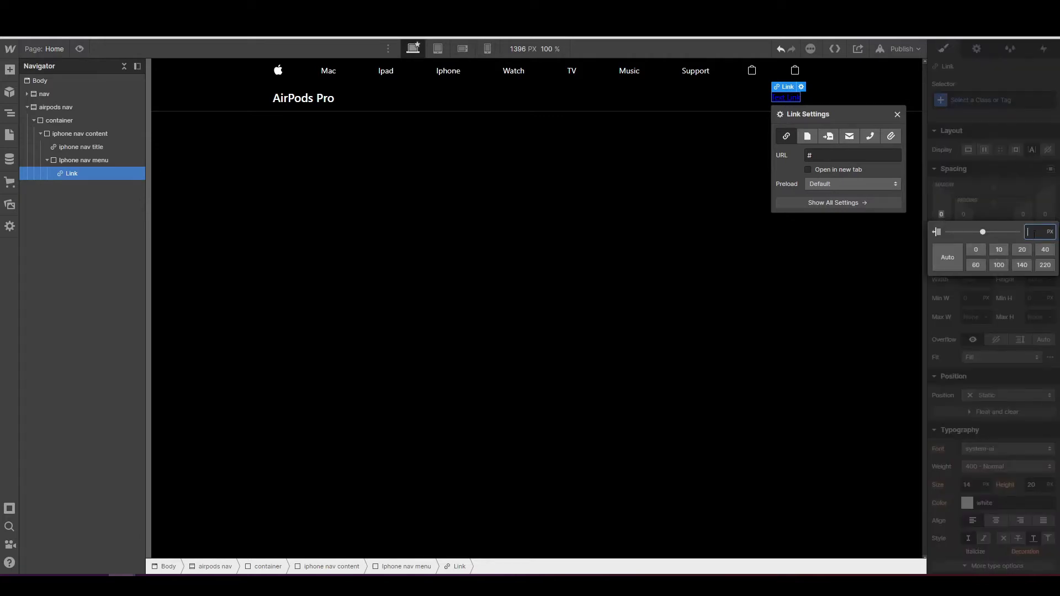
type("34")
key("Return")
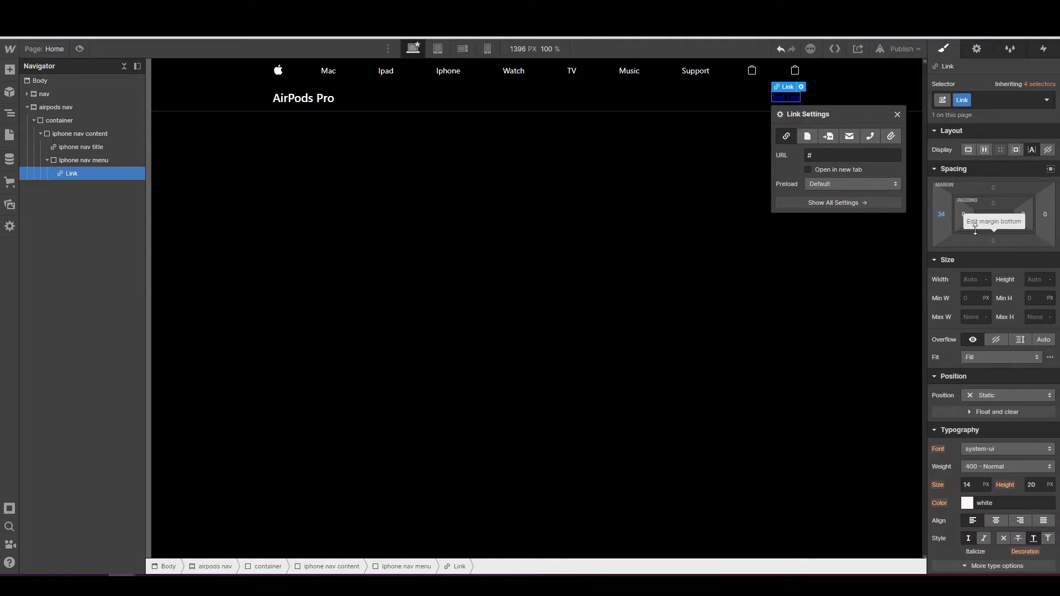
left_click(944, 214)
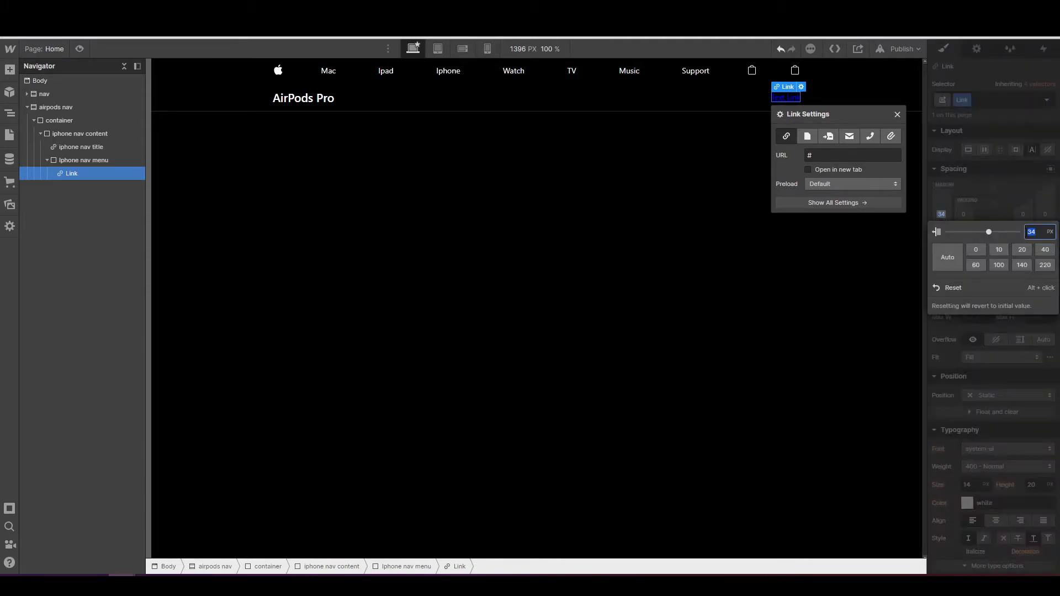
type("24")
key("Return")
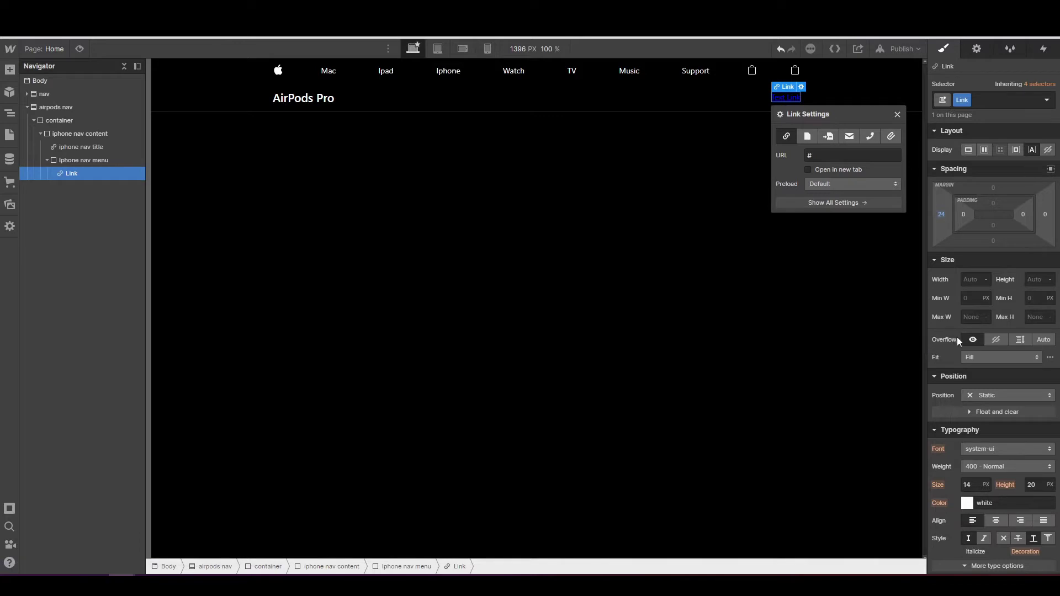
scroll(957, 337, "down", 3)
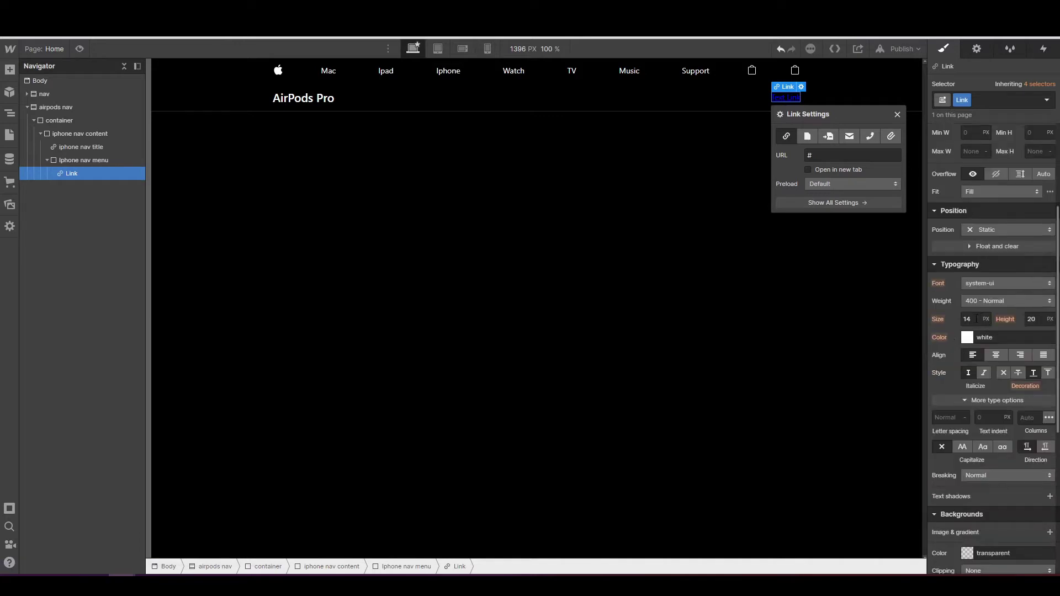
- Set the font size of the link inside Iphone nav menu to 12 px
left_click(977, 319)
key("BackSpace")
key("BackSpace")
type("12")
key("Return")
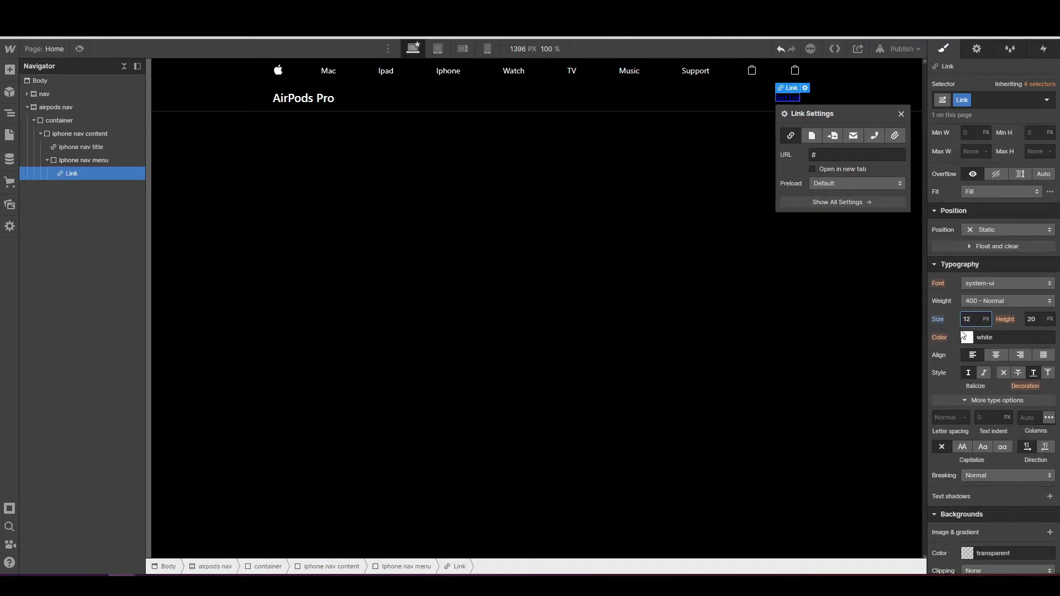
- Remove the underline decoration from the menu link and set its text color to white
scroll(960, 331, "down", 2)
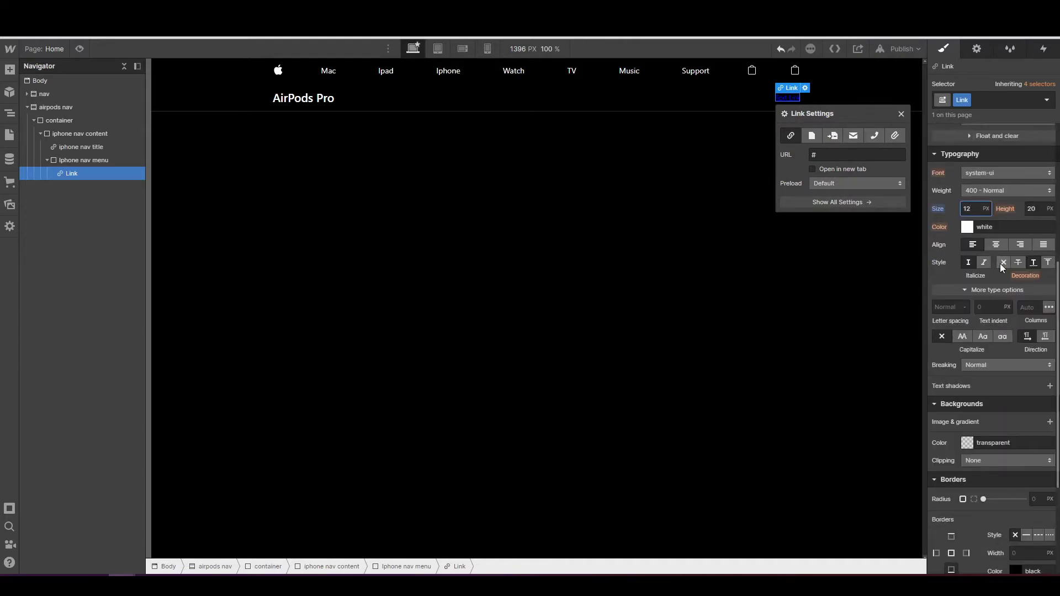
scroll(993, 289, "down", 3)
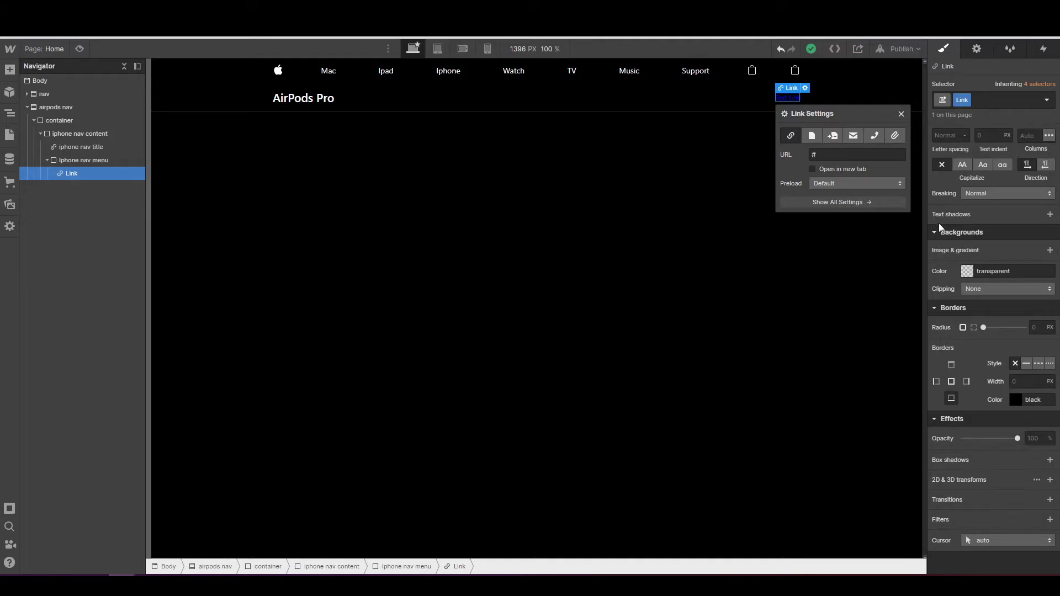
scroll(988, 260, "up", 5)
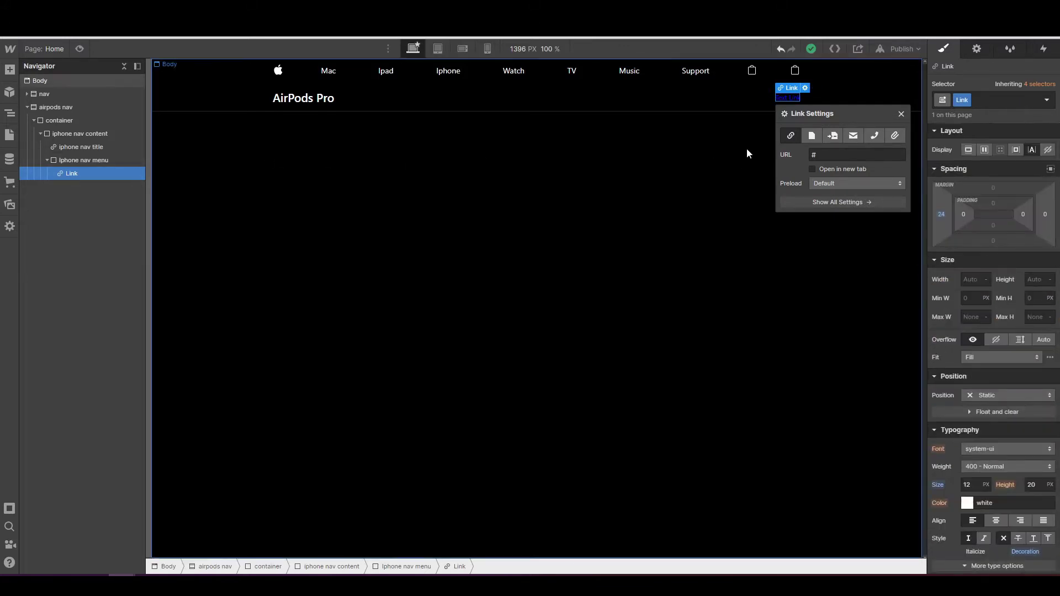
scroll(974, 337, "down", 3)
left_click(968, 338)
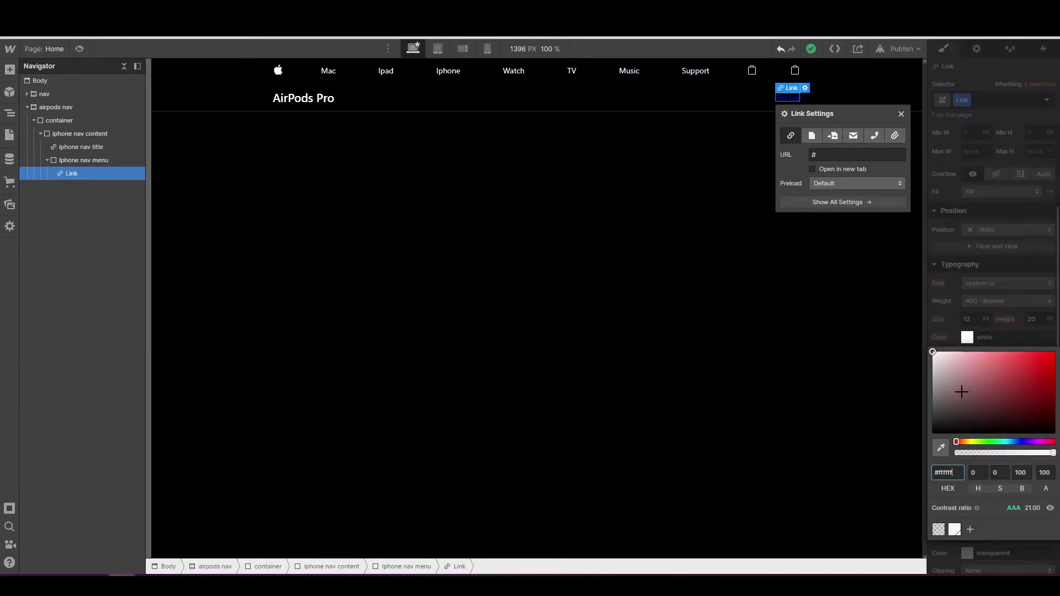
left_click(960, 293)
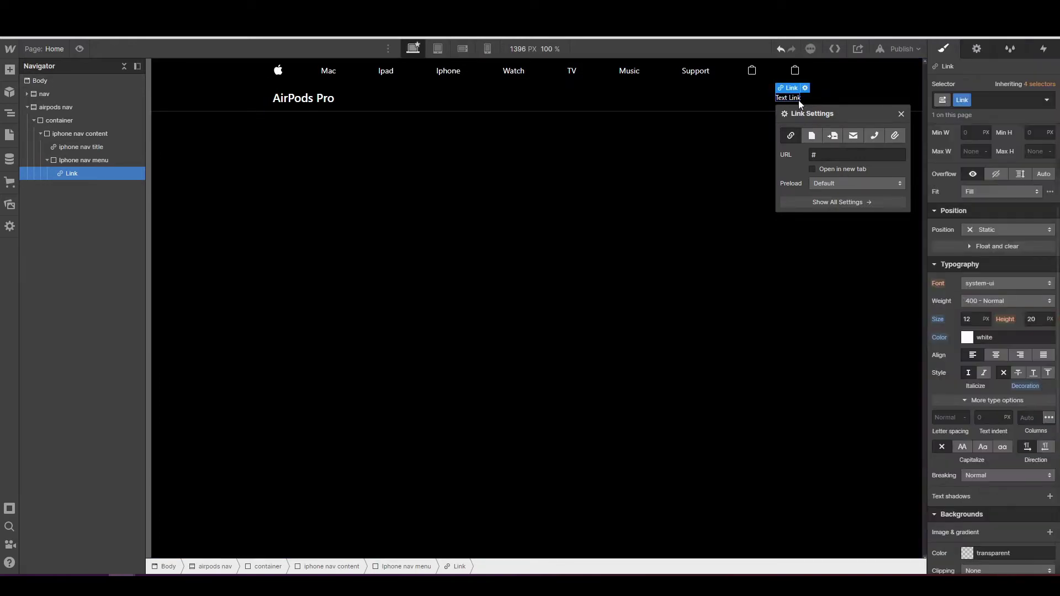
- Duplicate the menu link and set the text of the two links to Overview and Tech Specs
key("ctrl+d")
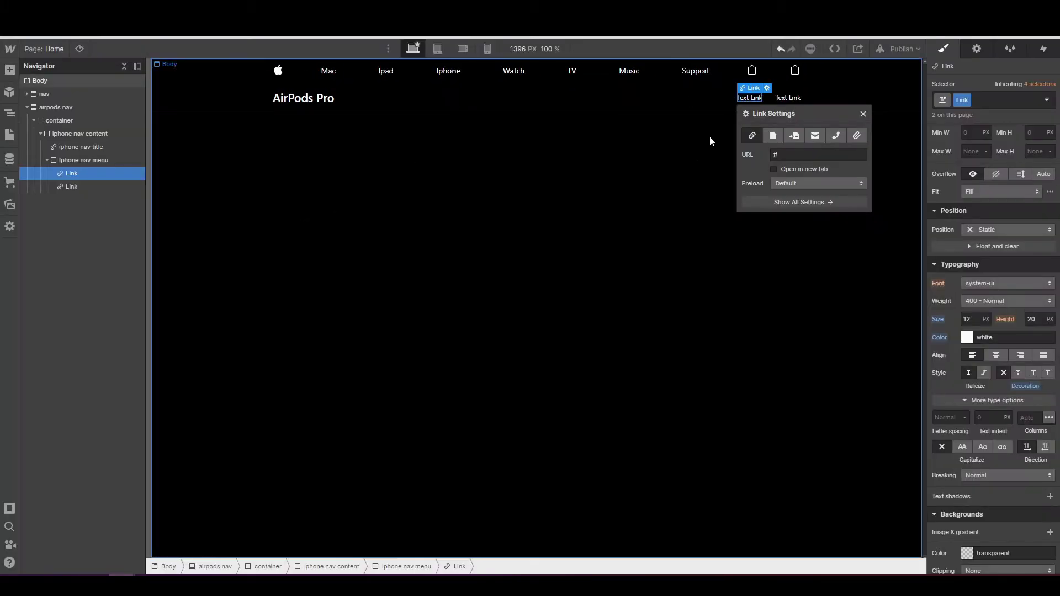
double_click(750, 98)
type("Overview")
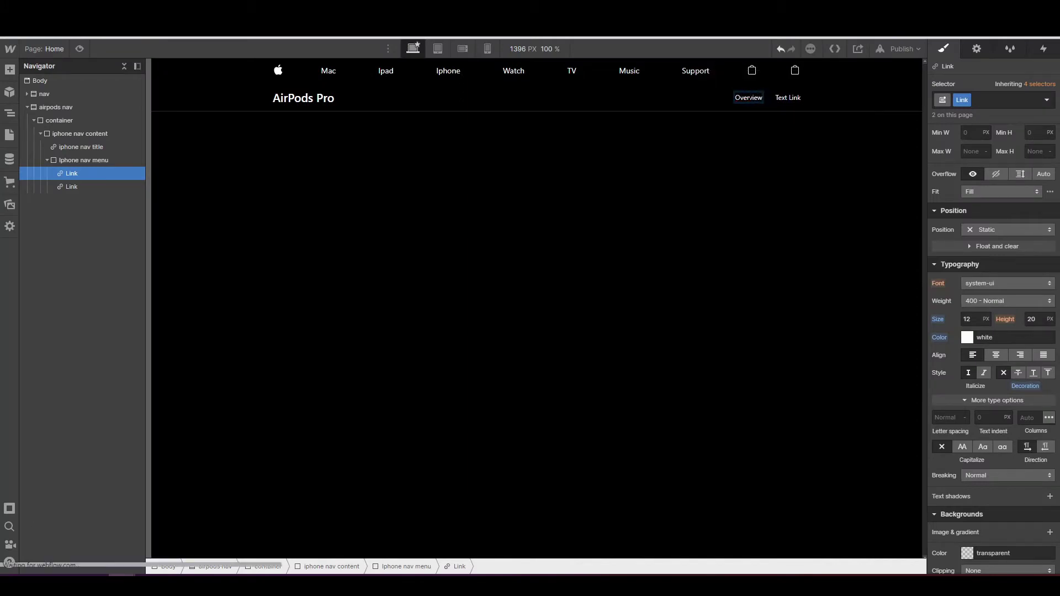
left_click(791, 99)
double_click(792, 100)
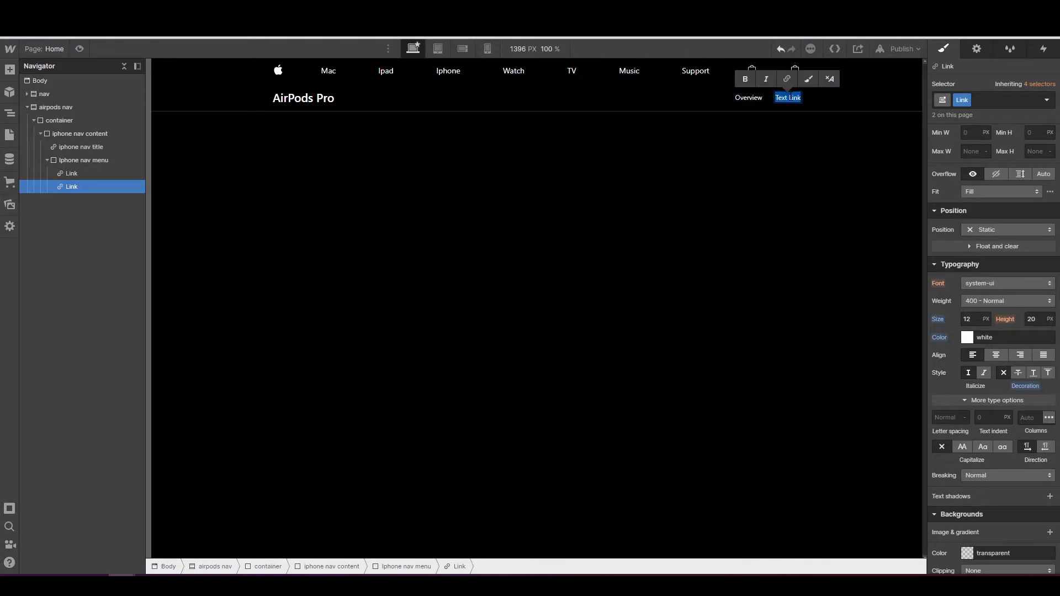
type("Tech")
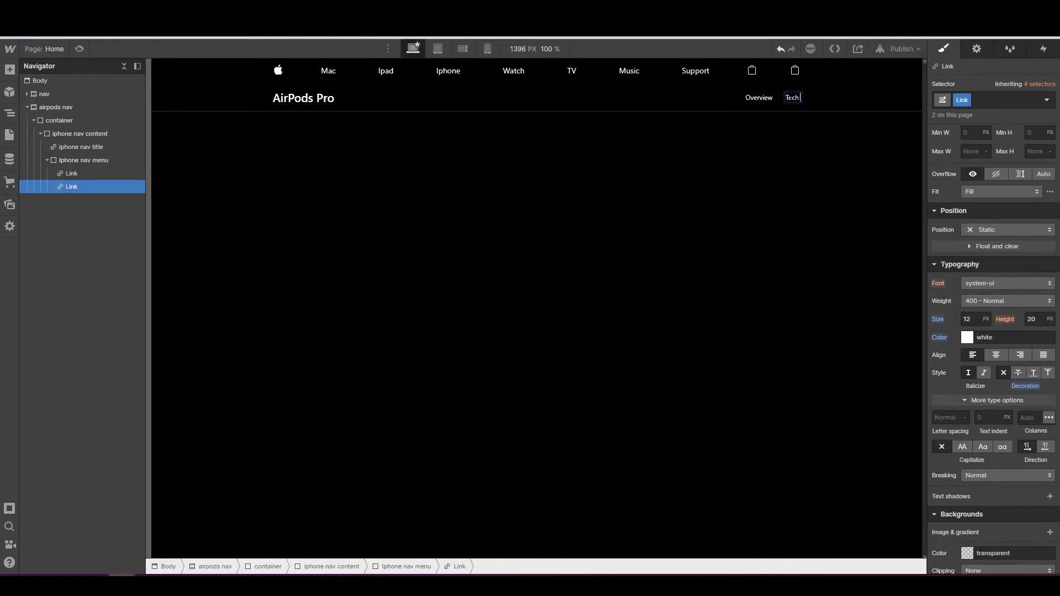
type(" Specs")
- Add a button after the Tech Specs link inside Iphone nav menu and label it Buy
left_click(10, 71)
left_click_drag(95, 347, 82, 206)
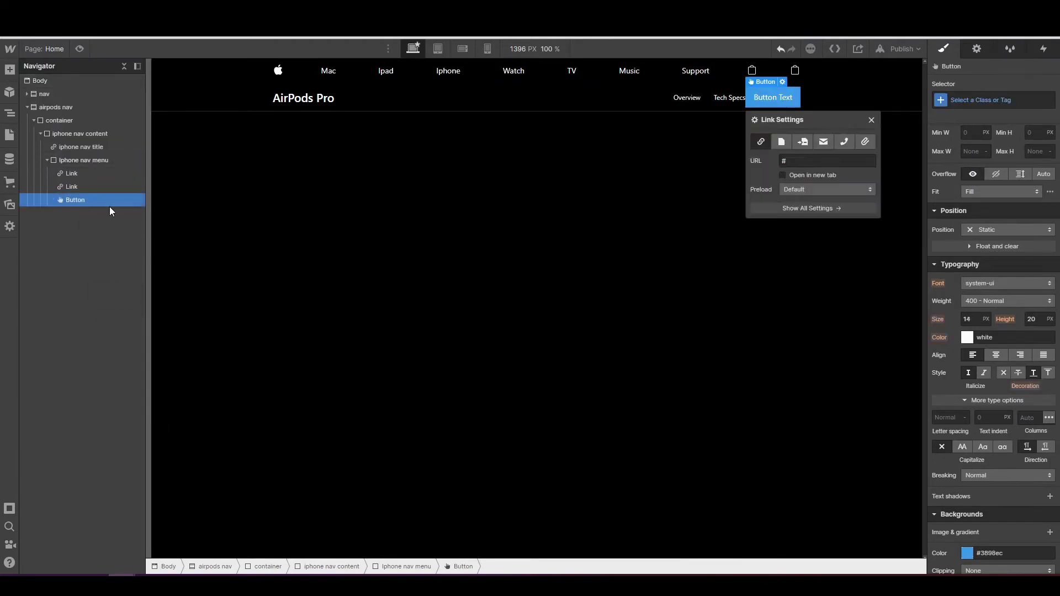
double_click(763, 100)
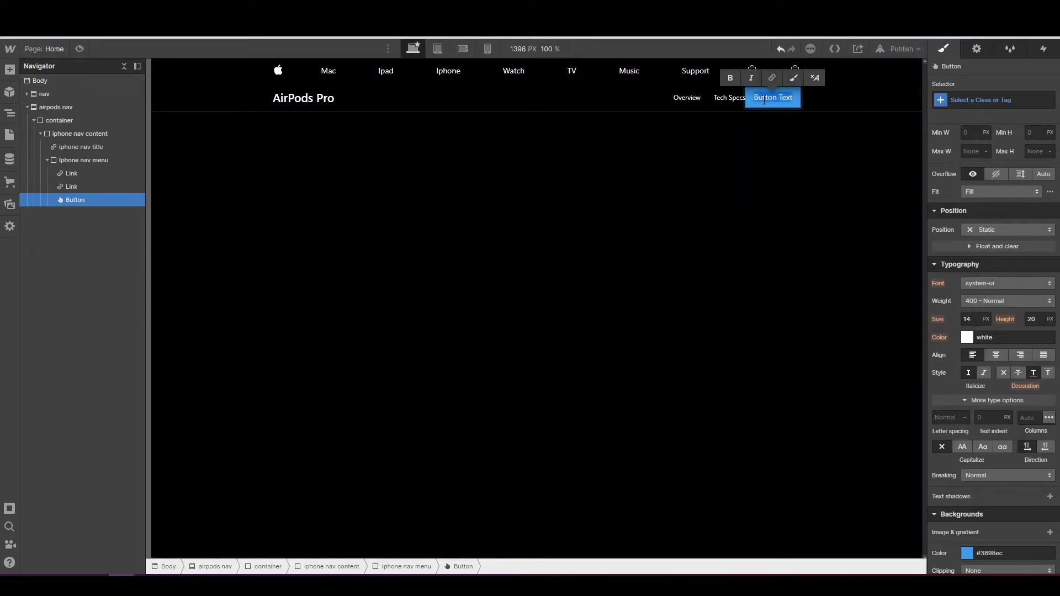
type("Buy")
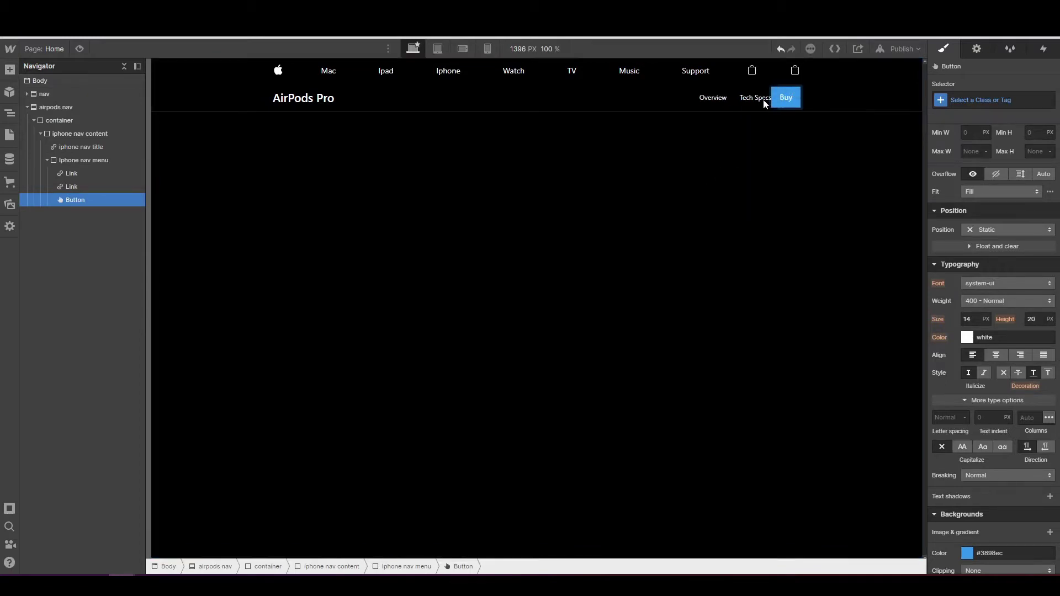
- Give the Buy button a new class named buy button
left_click(970, 101)
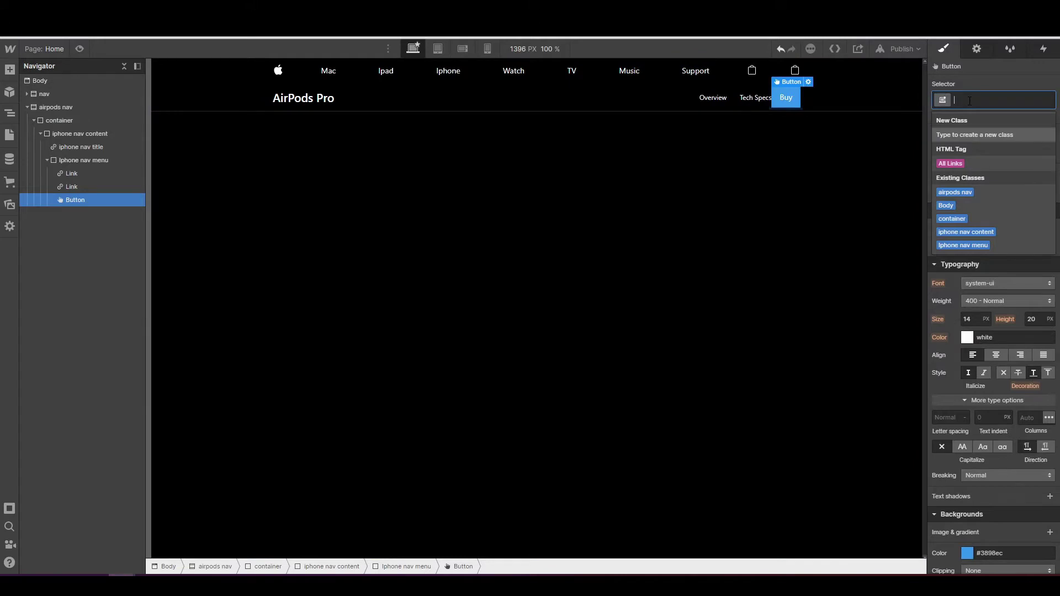
type("bu")
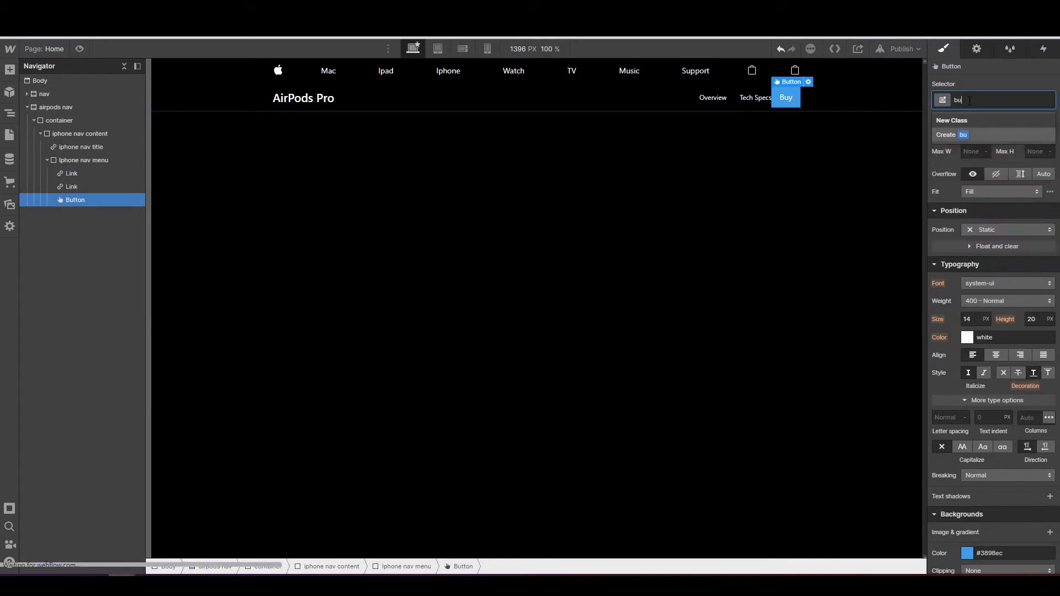
type("y button")
key("Return")
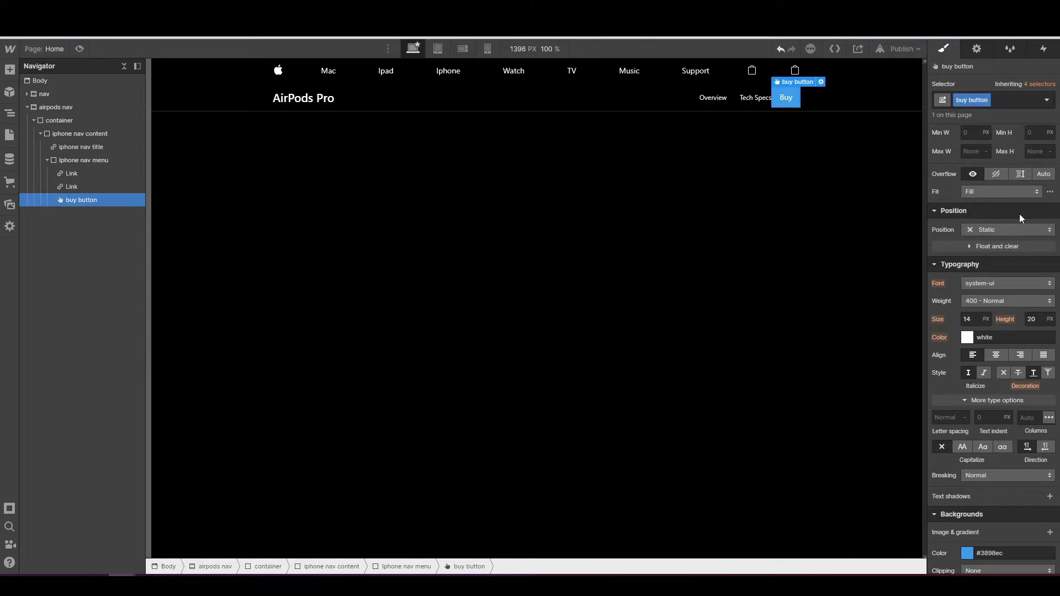
- Set the Buy button's padding to 4 px top and bottom and 11 px on the sides, with a 24 px left margin
scroll(1022, 218, "up", 3)
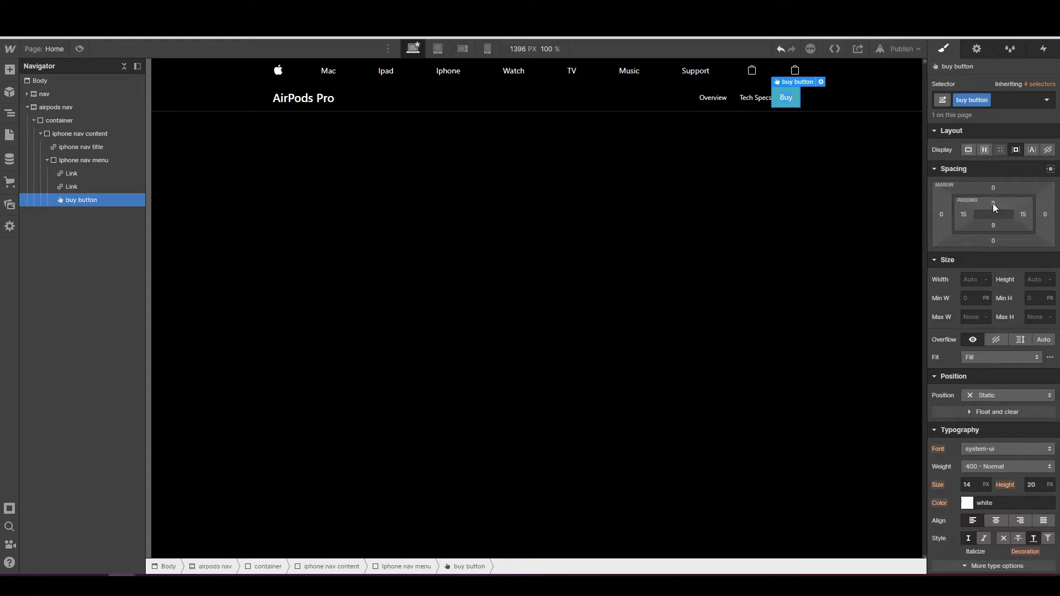
left_click_drag(995, 207, 990, 201)
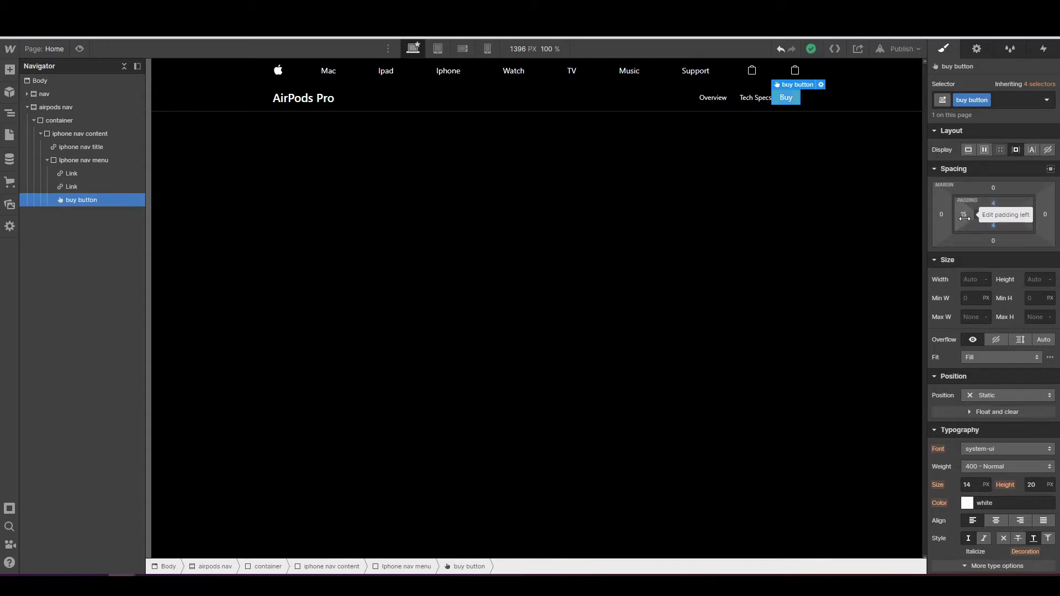
left_click_drag(964, 218, 963, 220)
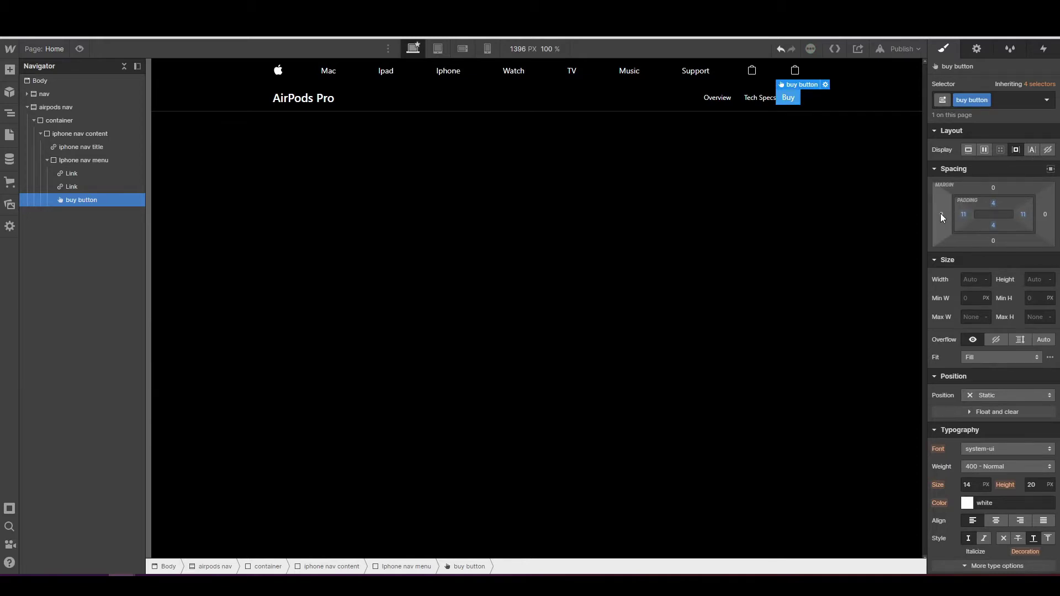
left_click(941, 214)
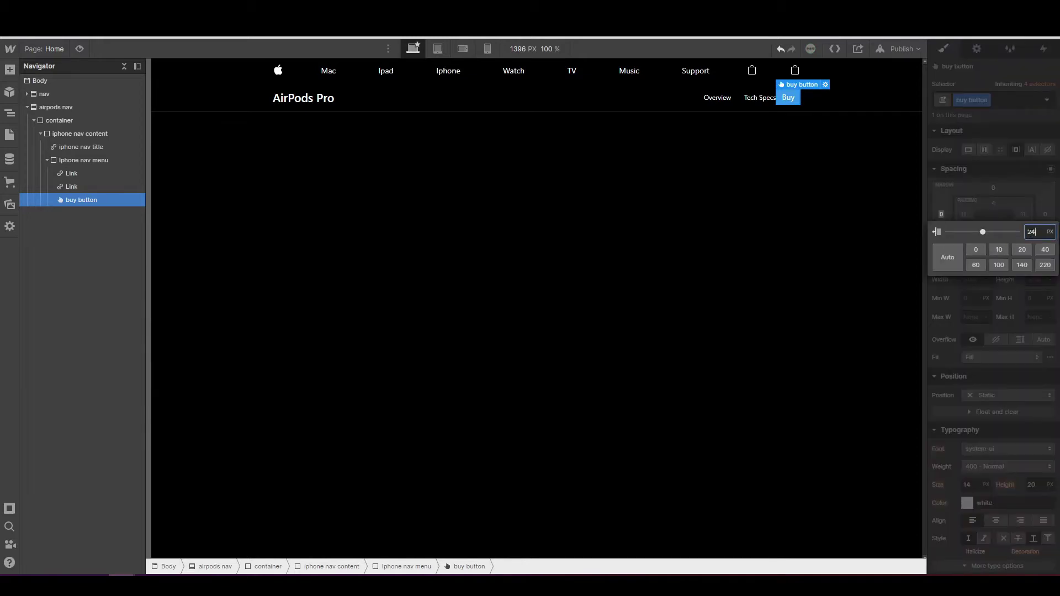
key("Return")
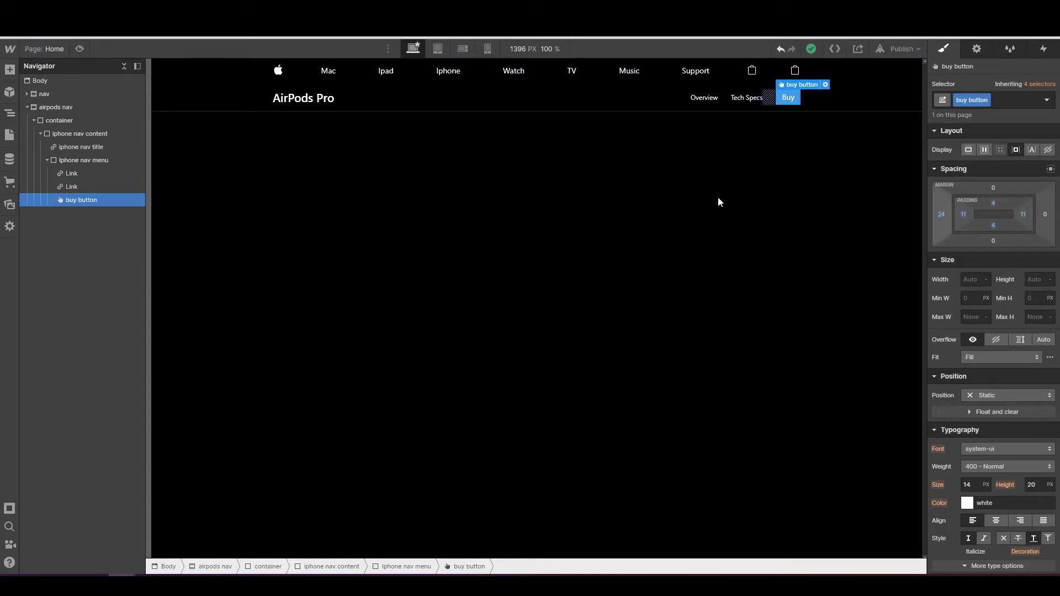
left_click(40, 134)
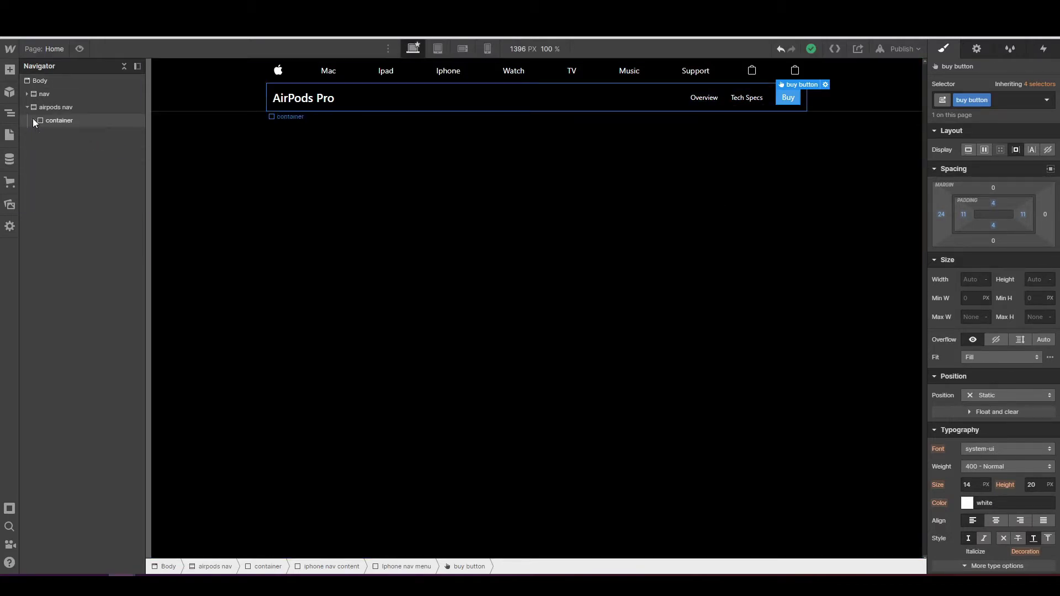
left_click(34, 120)
left_click(27, 107)
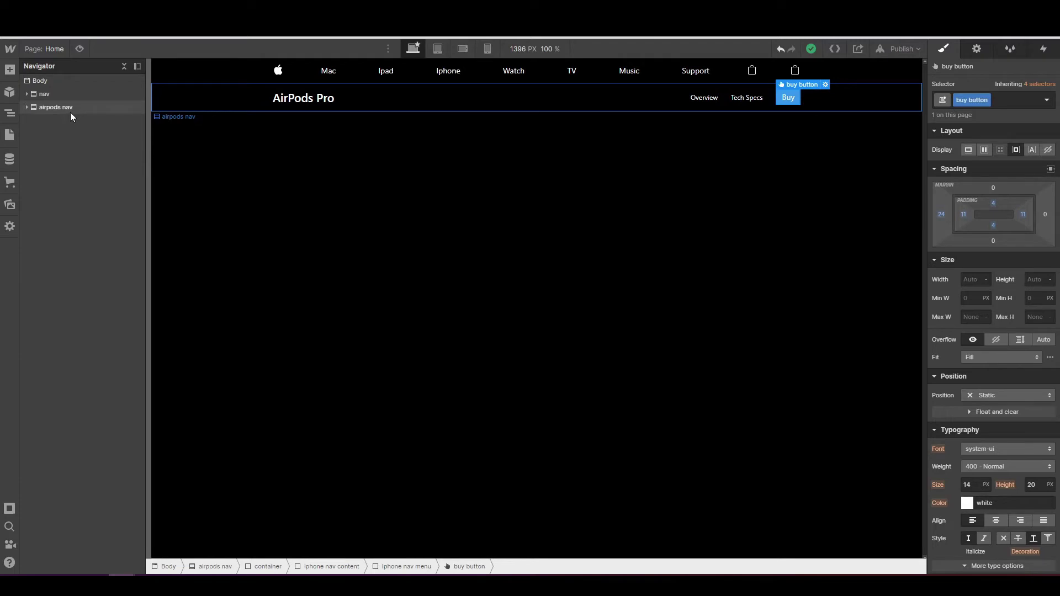
left_click(81, 49)
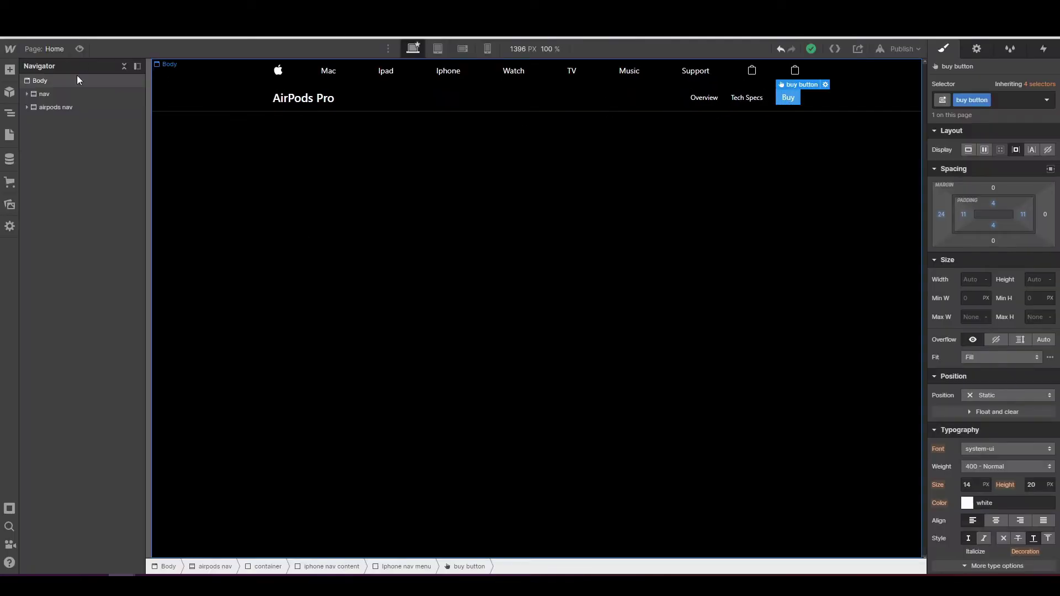
left_click(26, 107)
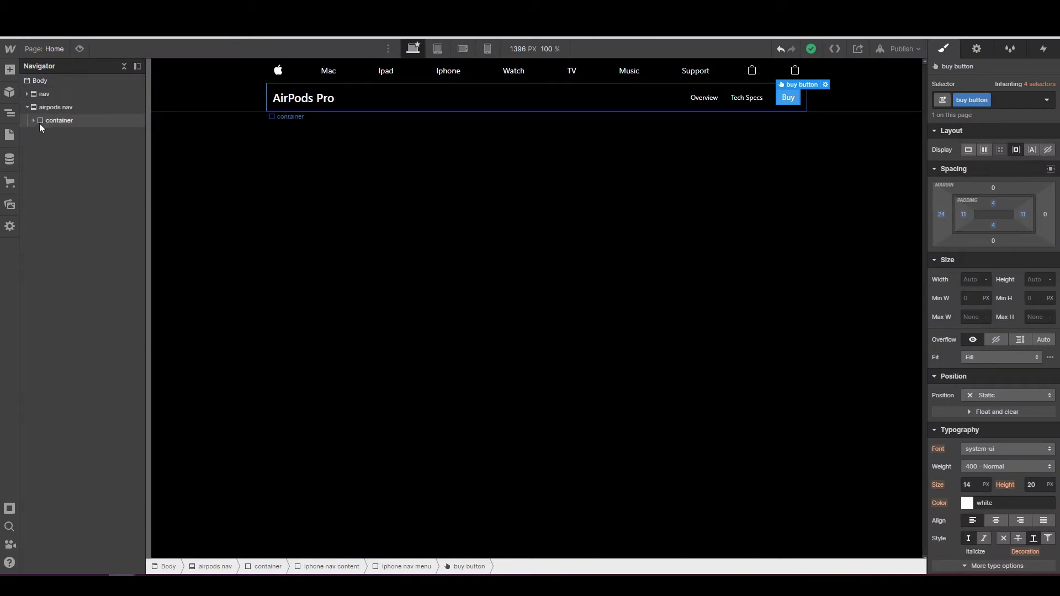
- Round the Buy button's corners with a 12 px border radius
left_click(780, 99)
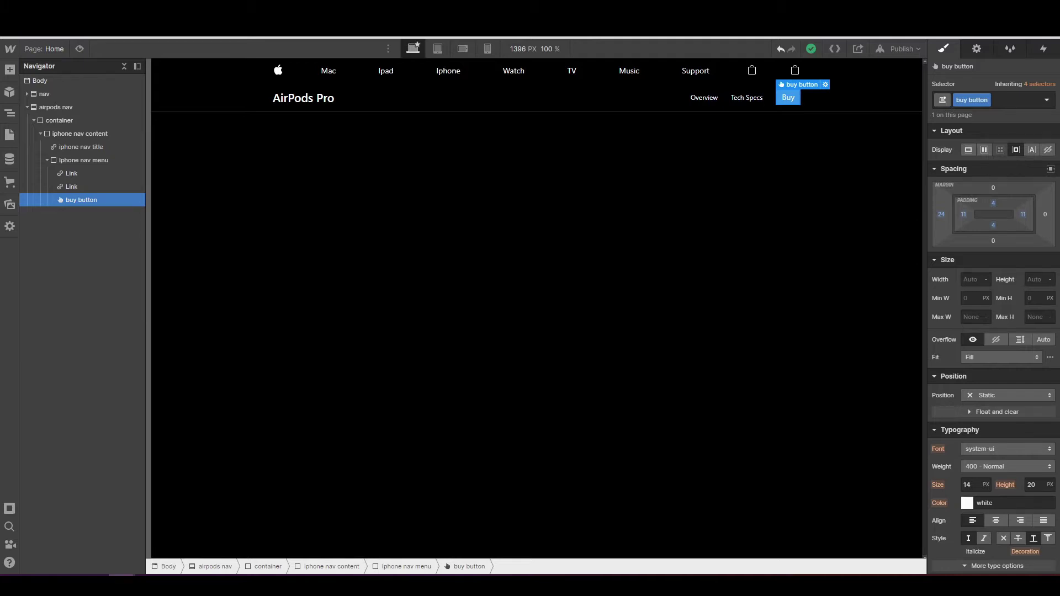
scroll(998, 351, "down", 8)
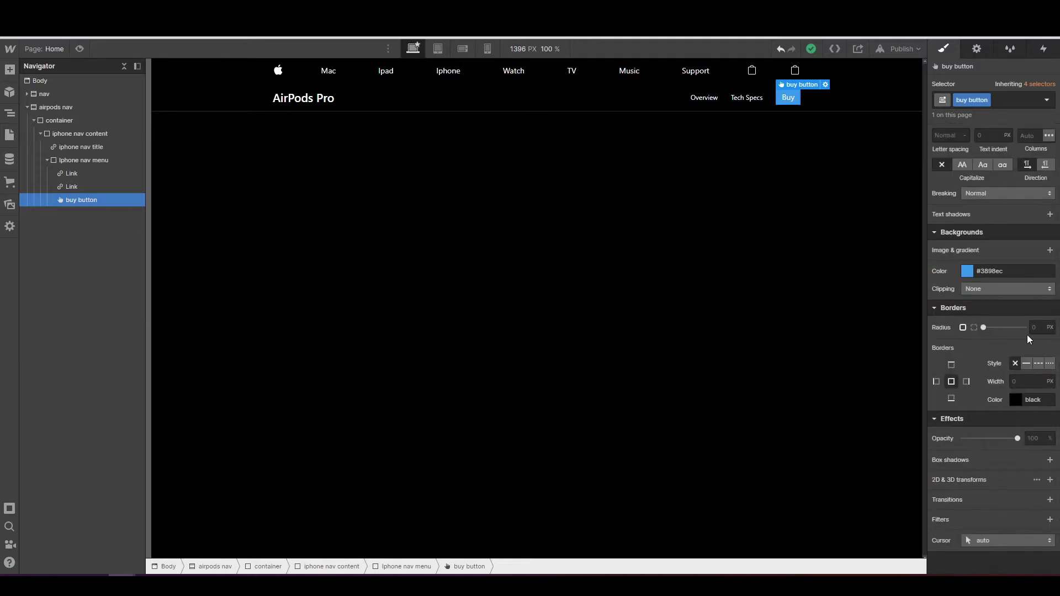
left_click(1041, 328)
type("12")
key("Return")
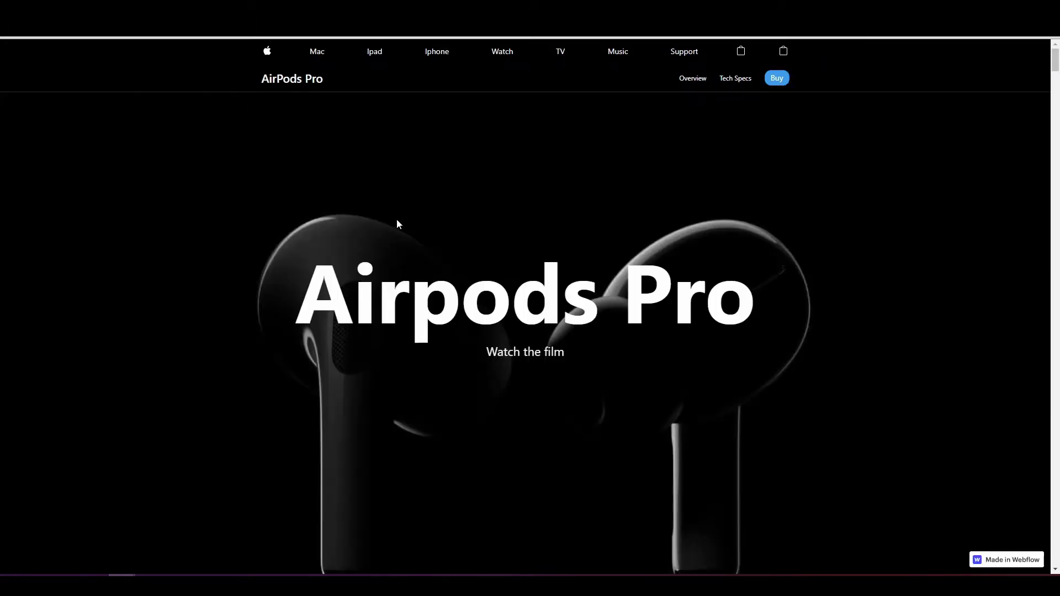
- Examine the finished AirPods Pro page's sticky nav, hero animation, feature headlines and video section, then return to its start
scroll(397, 219, "down", 3)
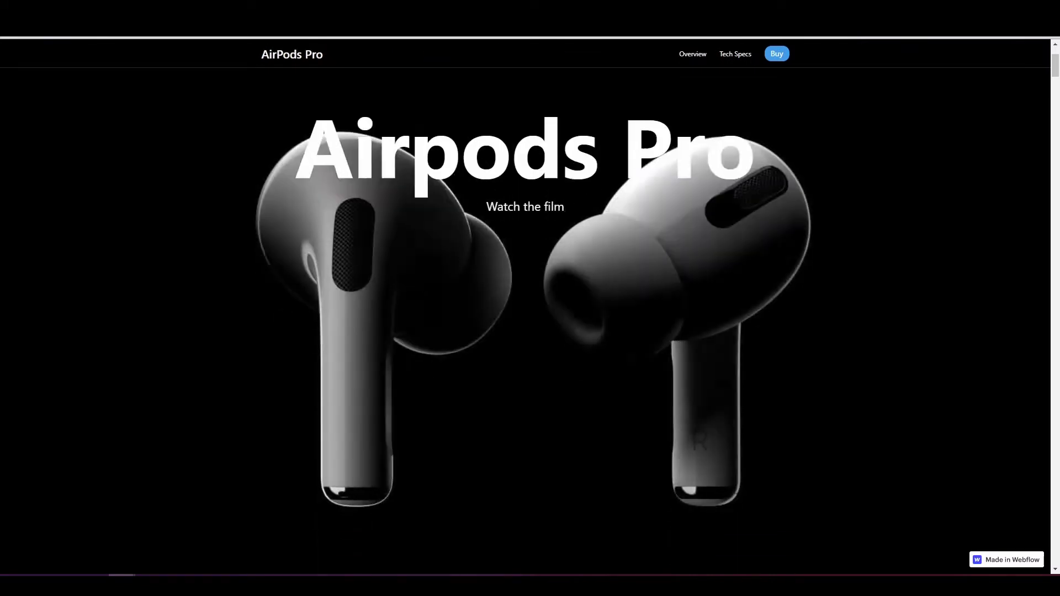
scroll(398, 220, "down", 3)
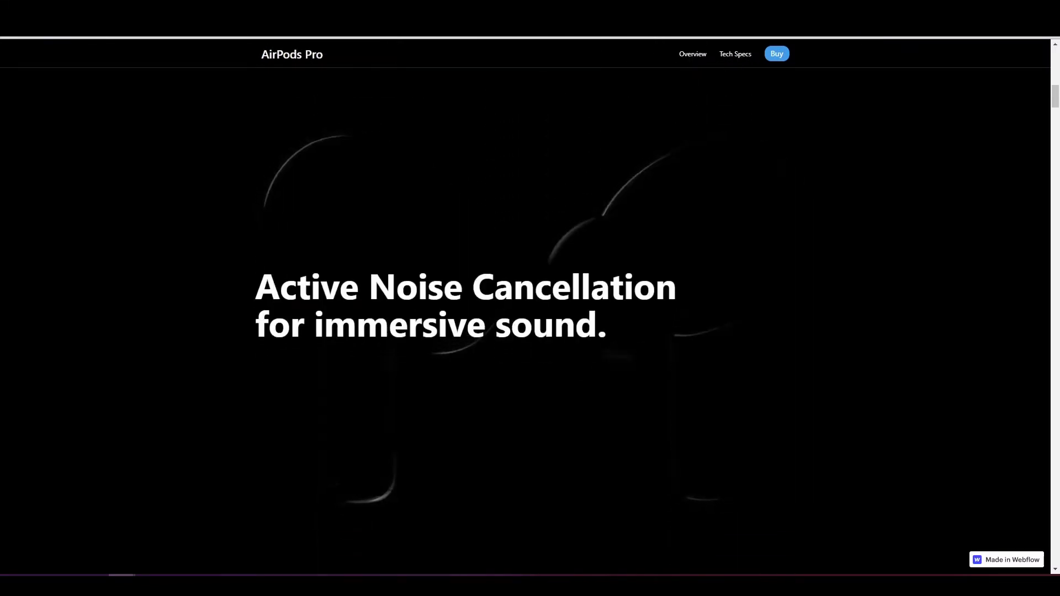
scroll(397, 220, "down", 4)
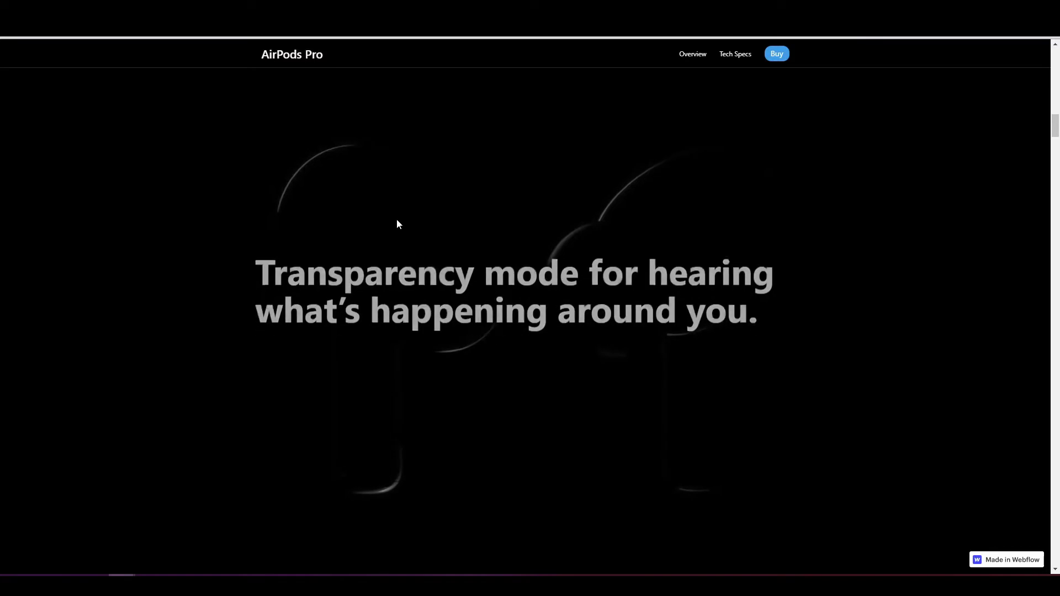
scroll(396, 224, "down", 5)
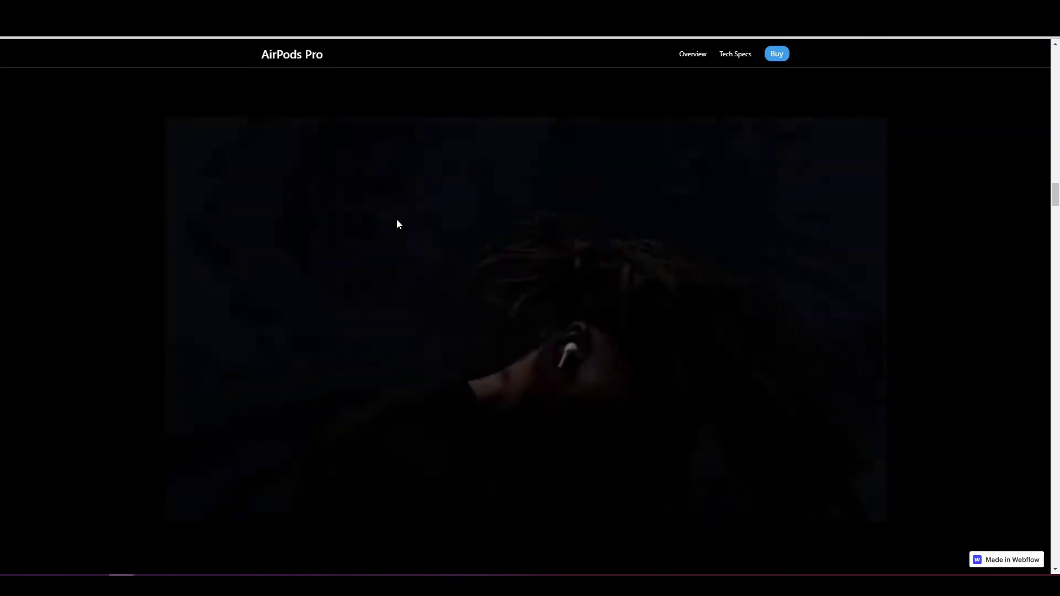
scroll(397, 224, "down", 3)
scroll(397, 224, "up", 4)
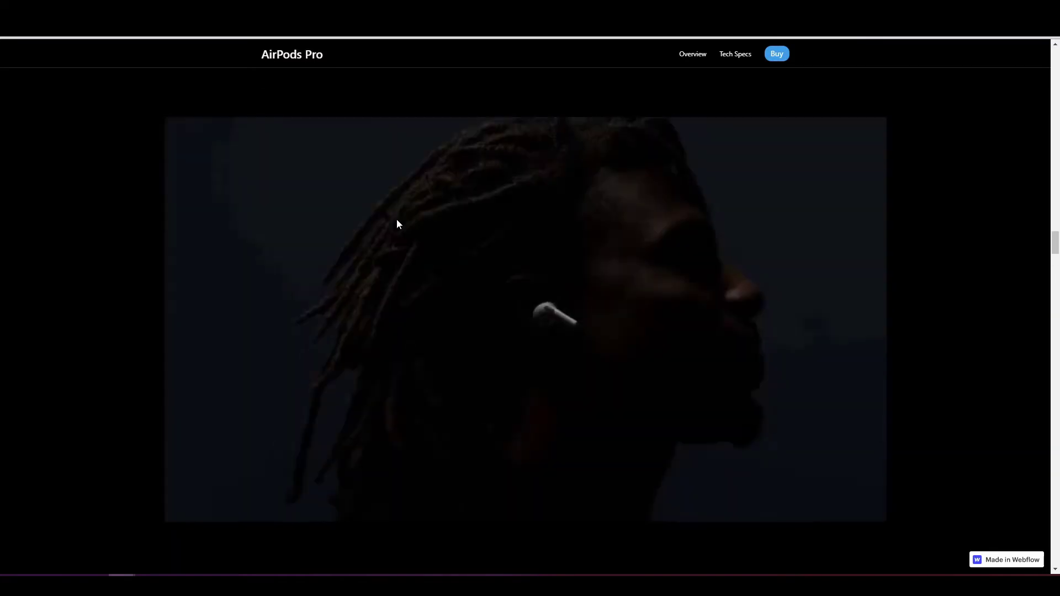
scroll(396, 224, "up", 5)
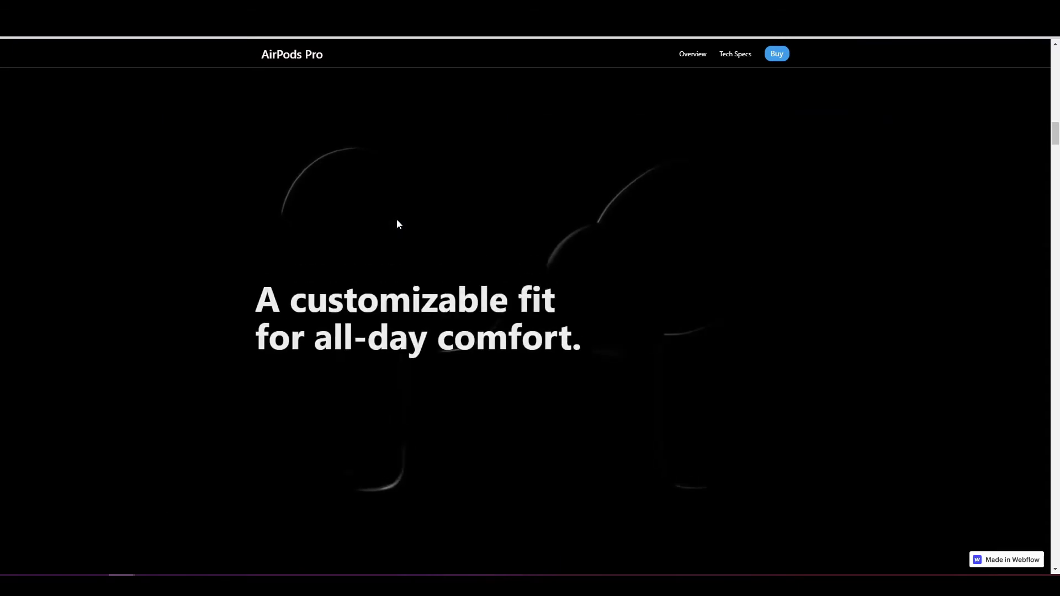
scroll(397, 224, "up", 3)
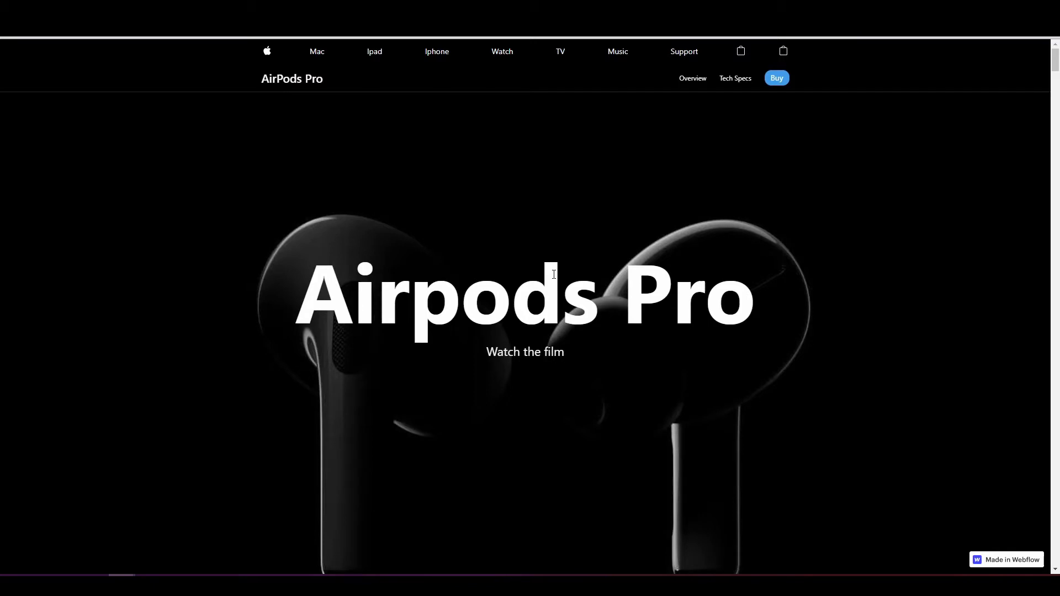
- Examine the finished page's hero title and the feature headlines that fade in and out over the AirPods animation
scroll(554, 274, "down", 5)
scroll(552, 274, "up", 5)
left_click_drag(326, 302, 816, 319)
left_click(817, 319)
scroll(531, 304, "down", 3)
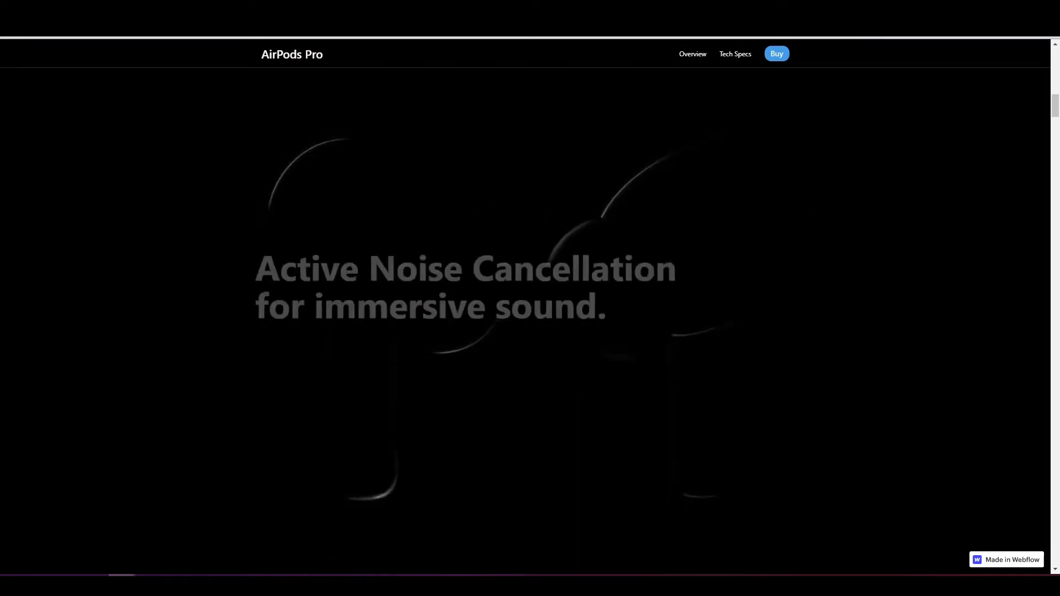
left_click_drag(369, 276, 608, 296)
left_click(608, 297)
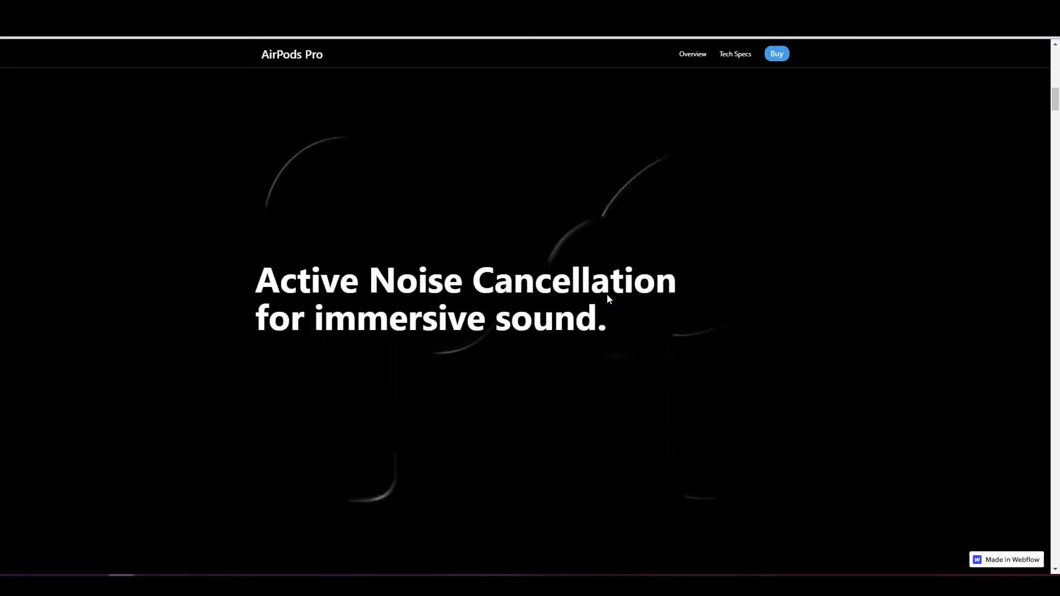
scroll(608, 296, "down", 3)
left_click_drag(477, 282, 639, 288)
scroll(639, 287, "down", 3)
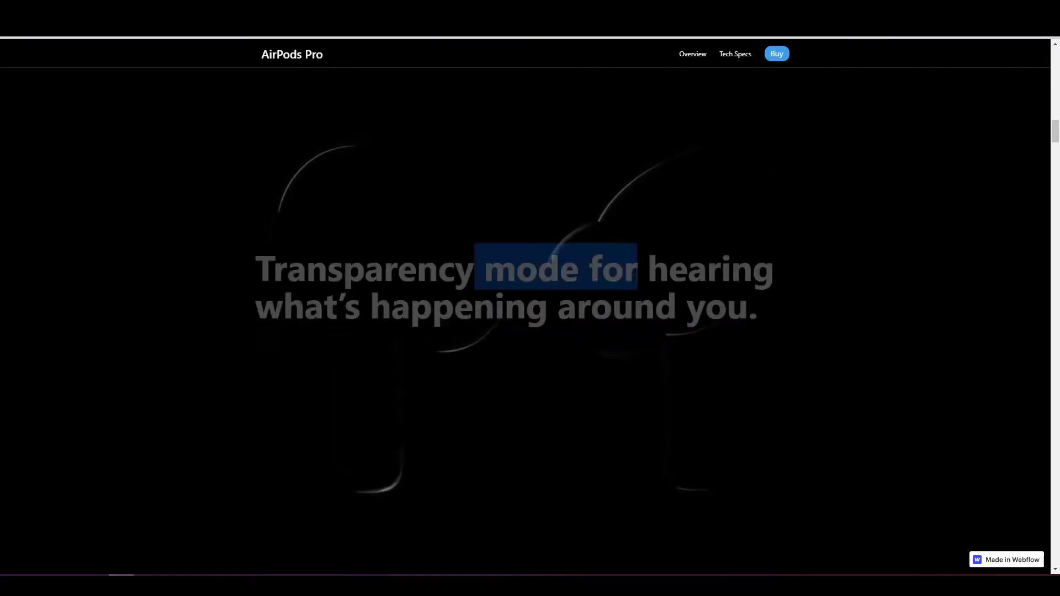
left_click_drag(478, 303, 556, 305)
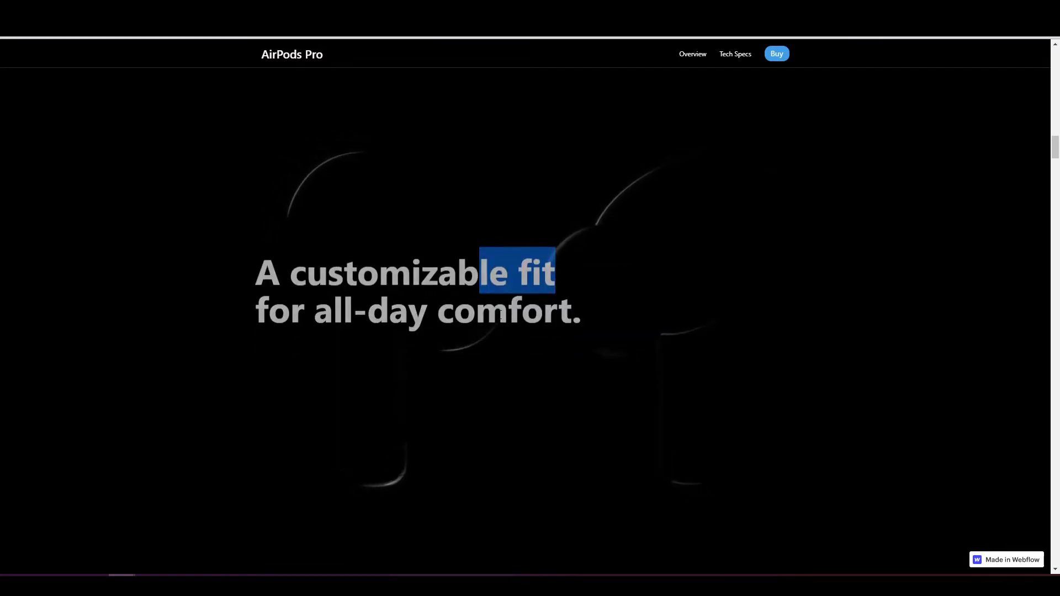
scroll(557, 305, "down", 3)
scroll(530, 310, "down", 3)
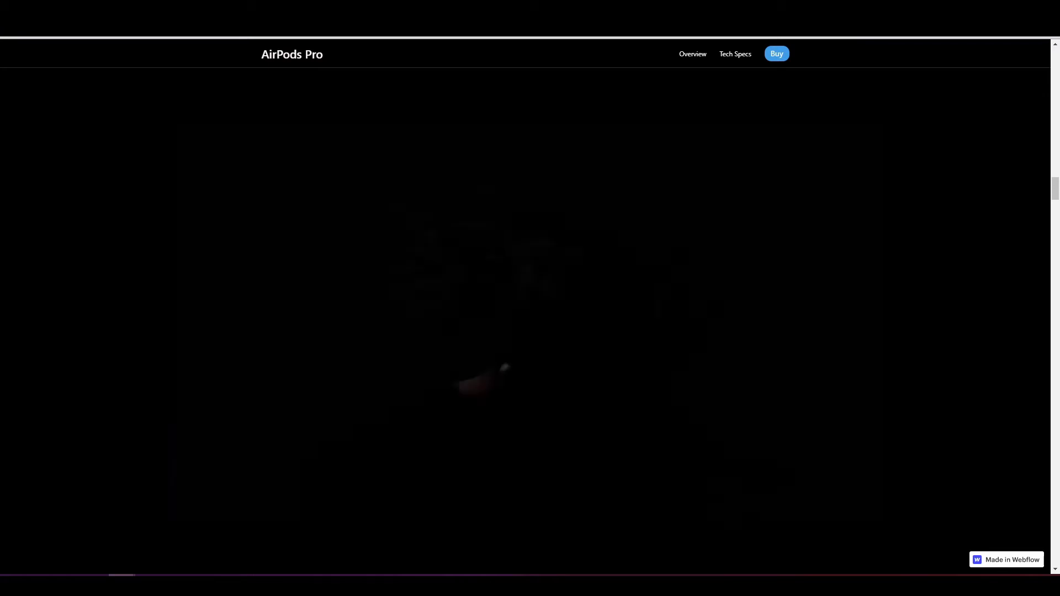
- Examine the comfort video, silicone ear-tip, noise cancellation and transparency mode sections down to the end of the finished page
scroll(459, 214, "down", 3)
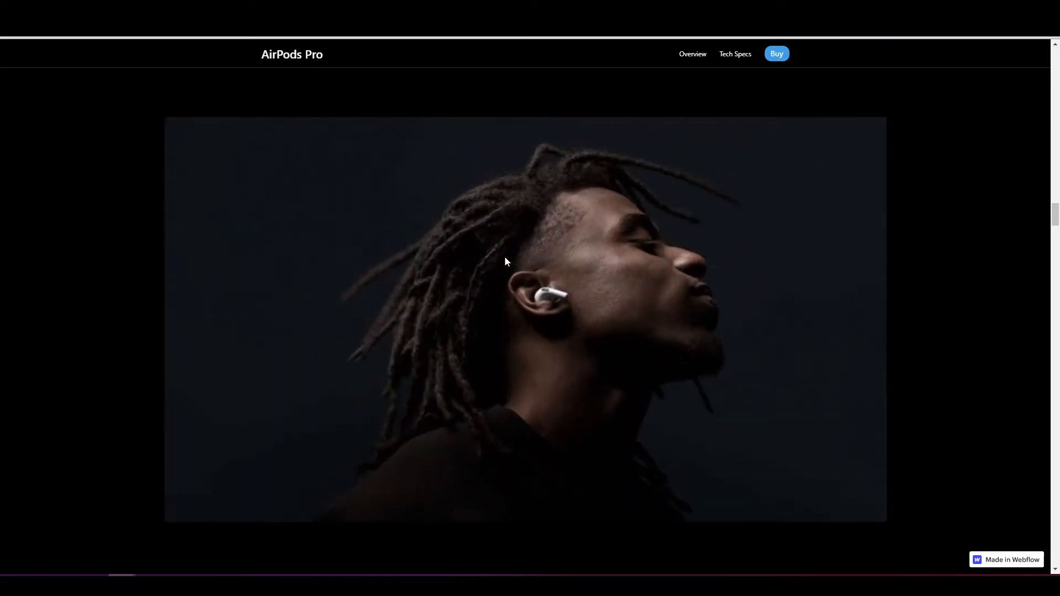
scroll(506, 261, "down", 3)
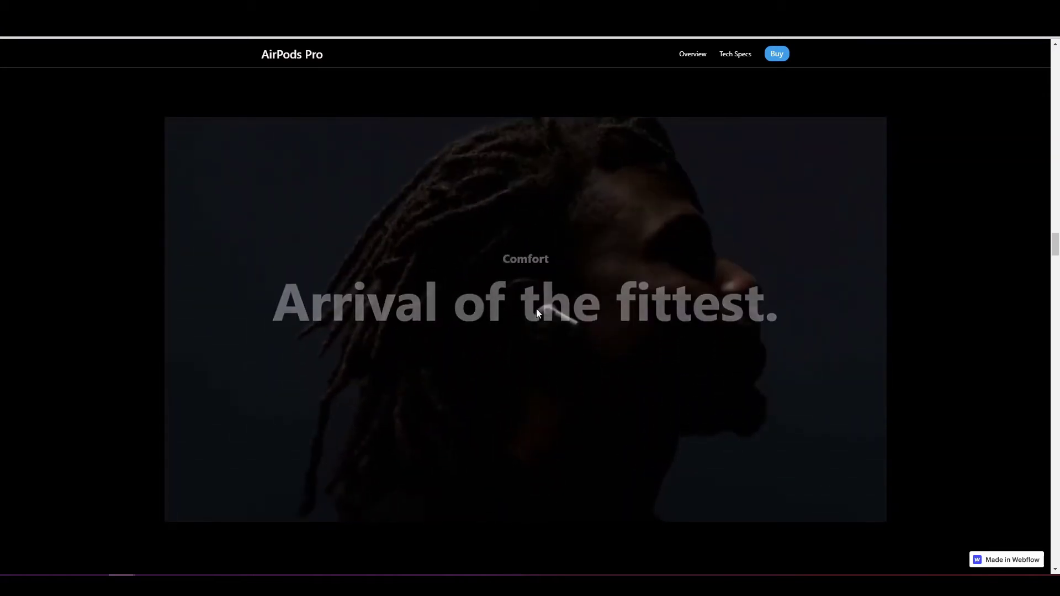
scroll(536, 309, "down", 2)
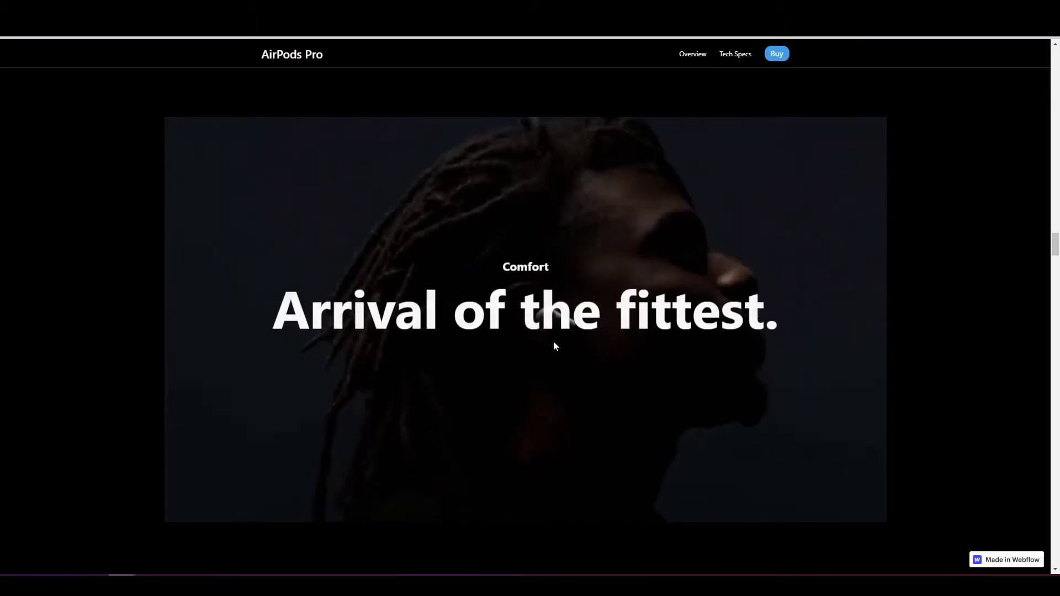
scroll(554, 342, "down", 5)
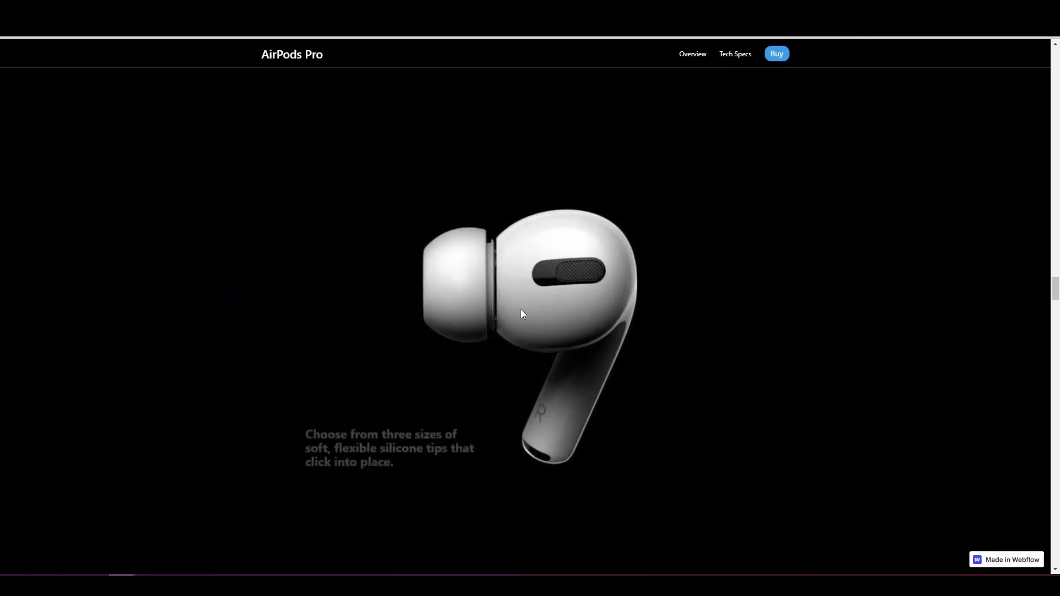
scroll(522, 314, "up", 2)
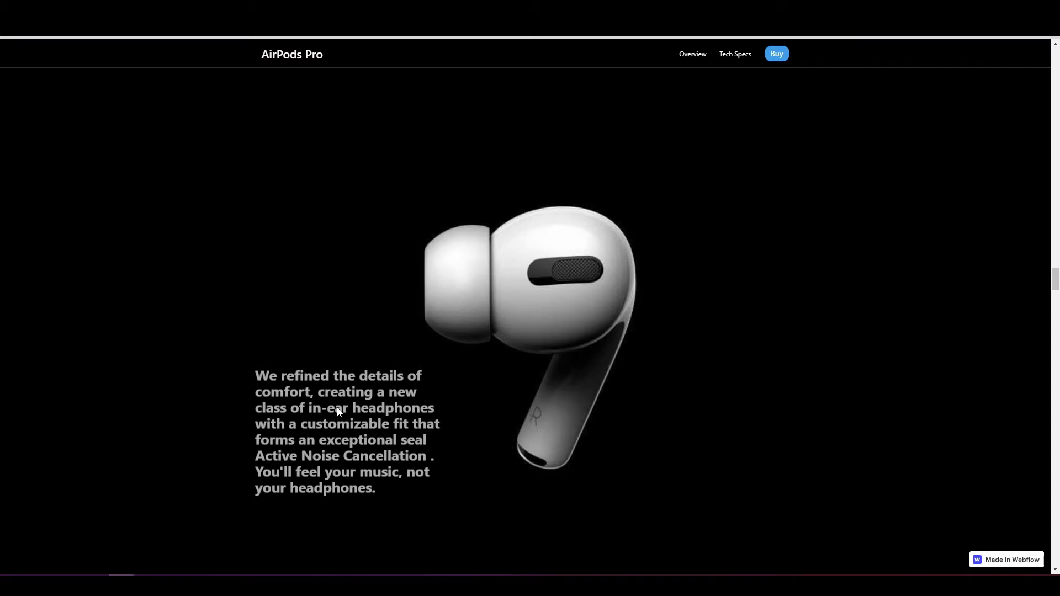
scroll(409, 350, "up", 1)
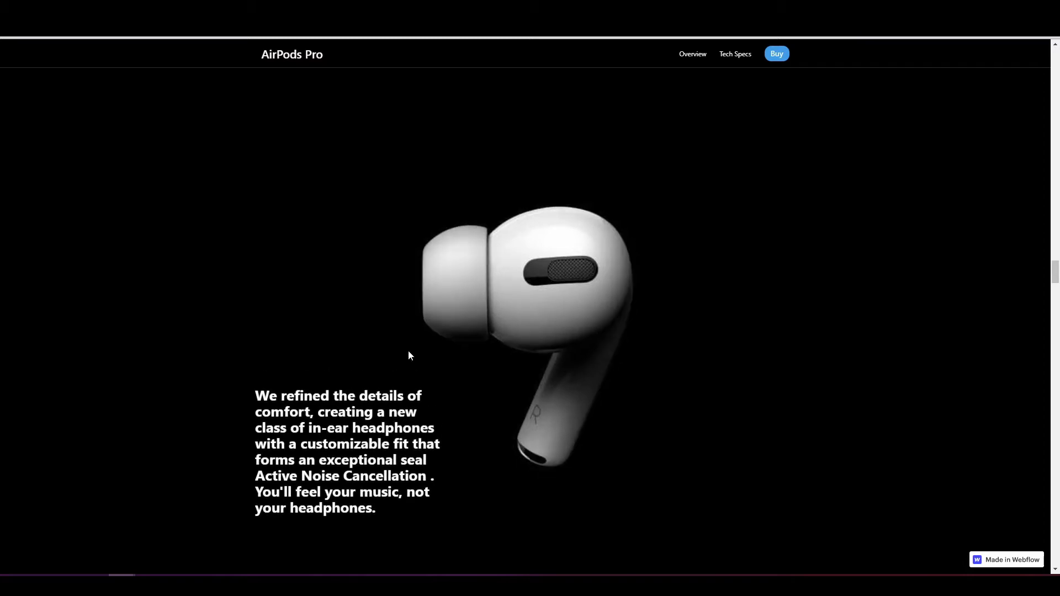
scroll(405, 360, "down", 3)
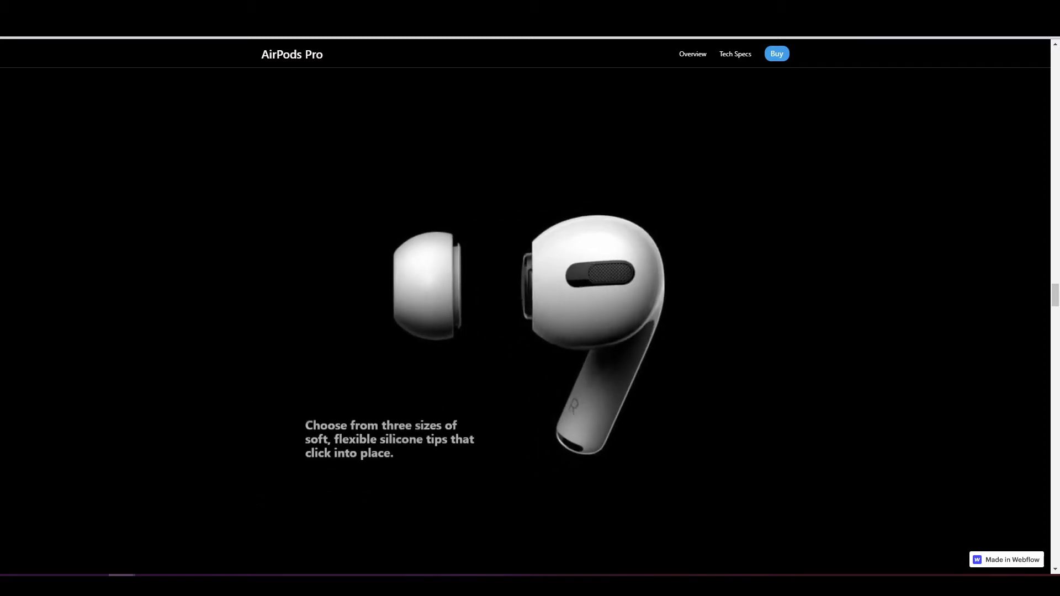
scroll(530, 331, "down", 5)
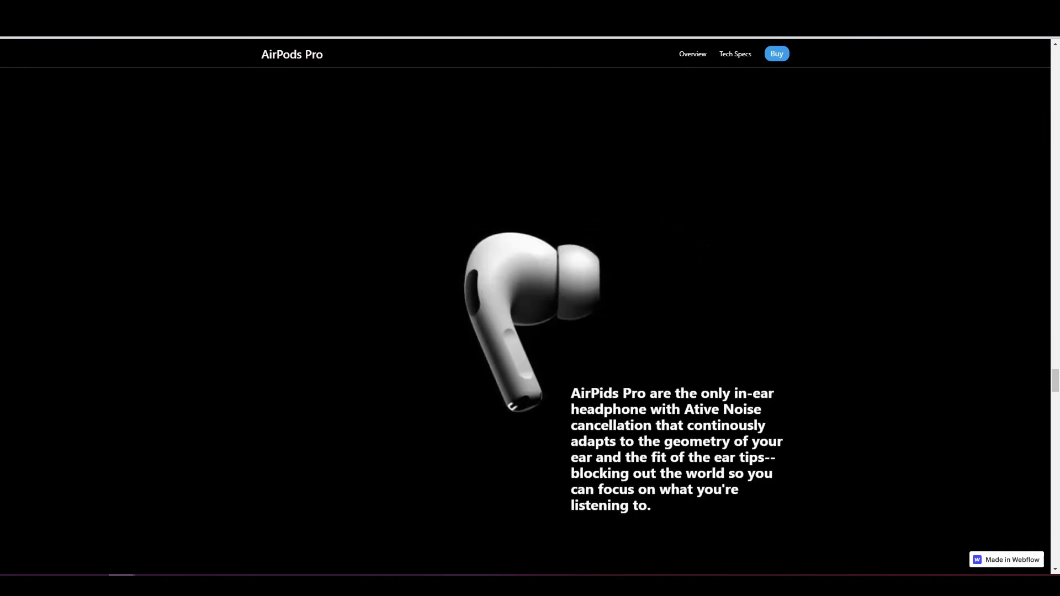
scroll(527, 318, "up", 3)
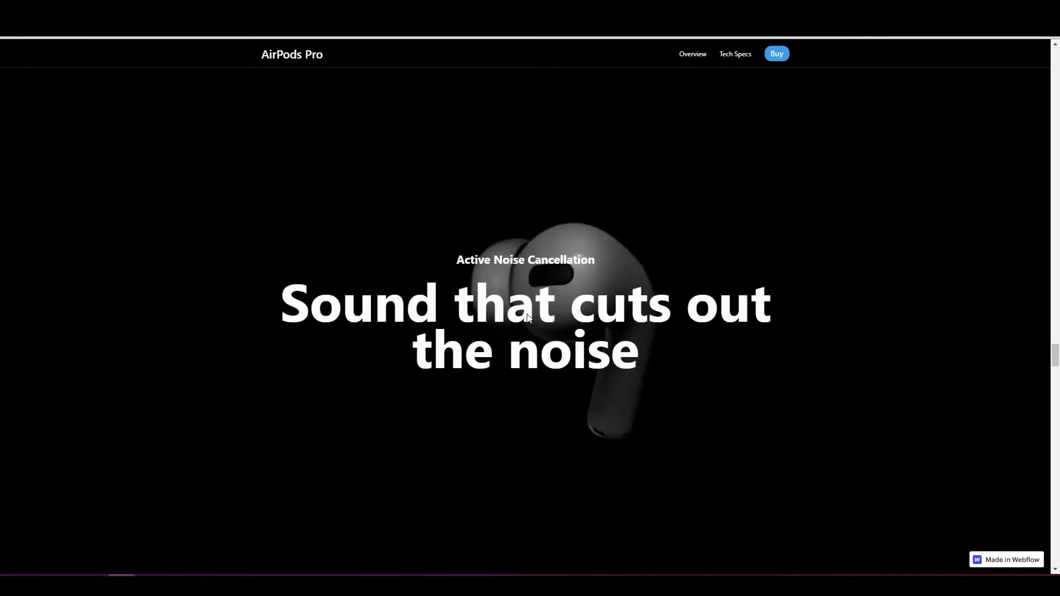
scroll(578, 264, "down", 5)
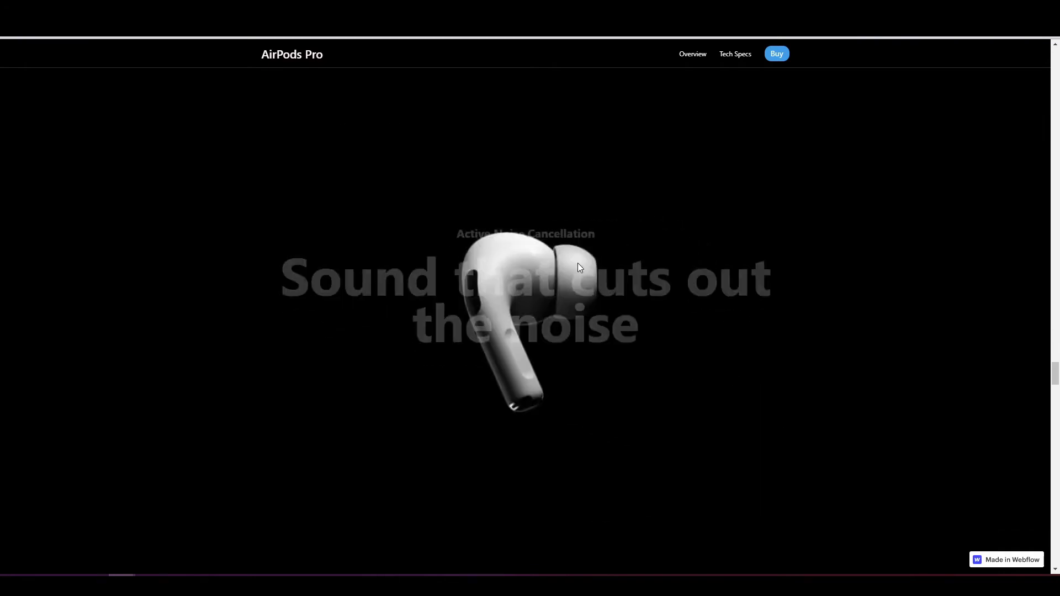
scroll(579, 267, "down", 5)
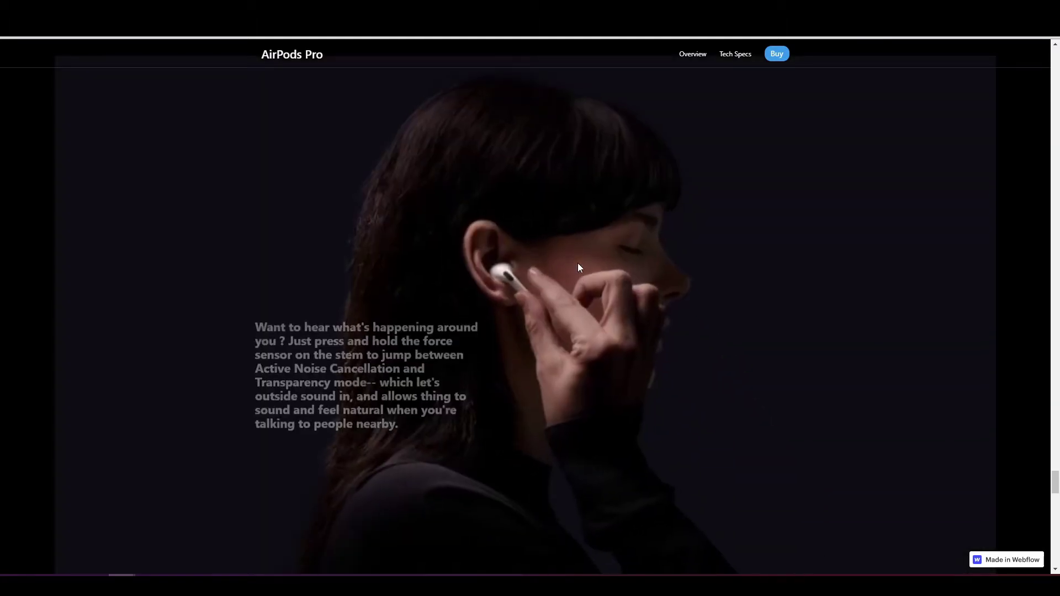
scroll(578, 264, "up", 5)
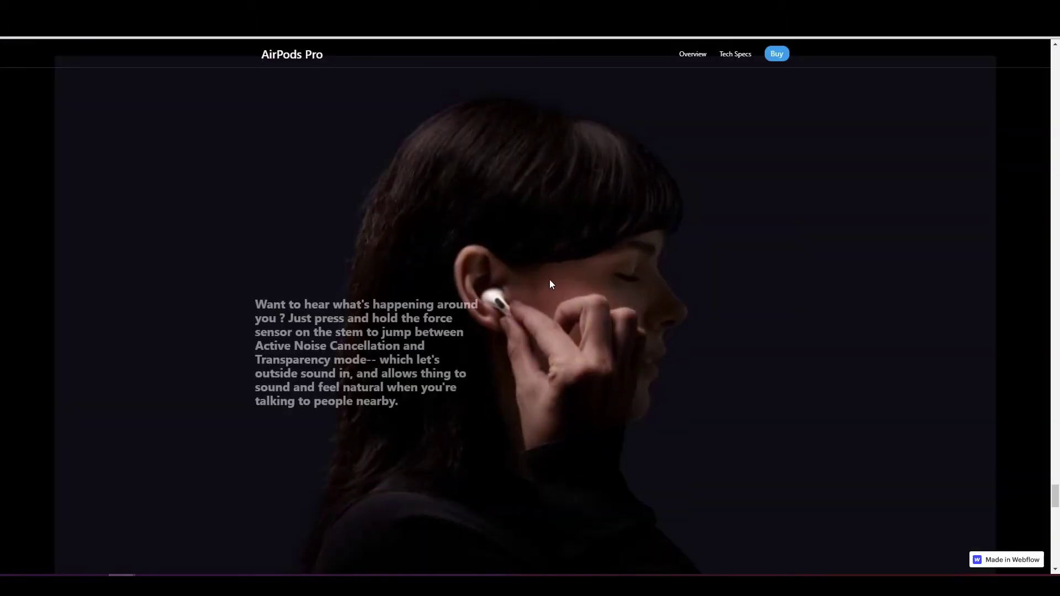
scroll(343, 359, "down", 5)
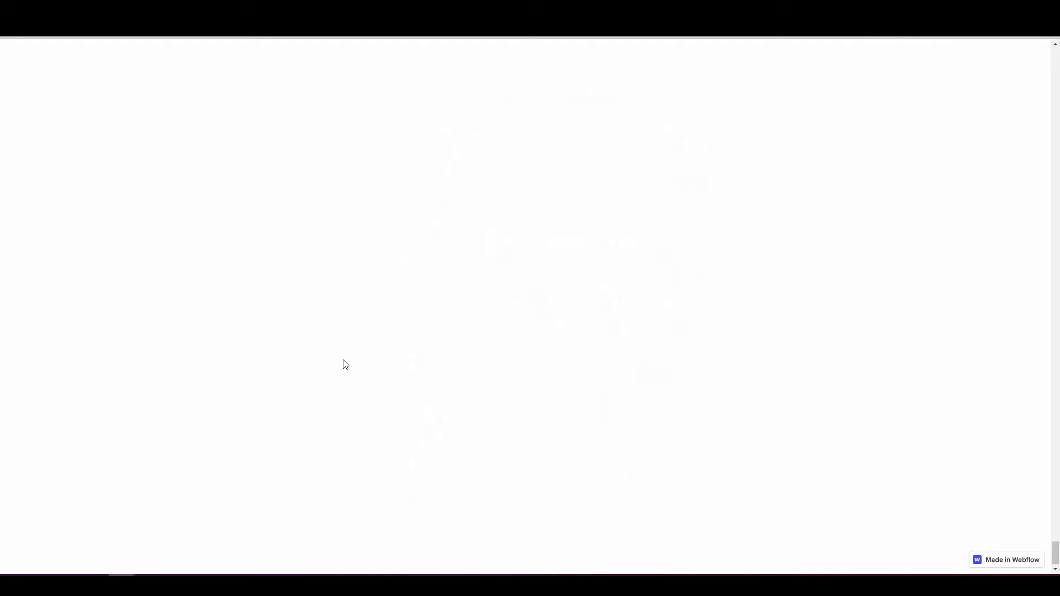
- Return to the hero, review its headline sequence through "Magic like you've never heard.", and go back to the start of the page
scroll(346, 365, "up", 10)
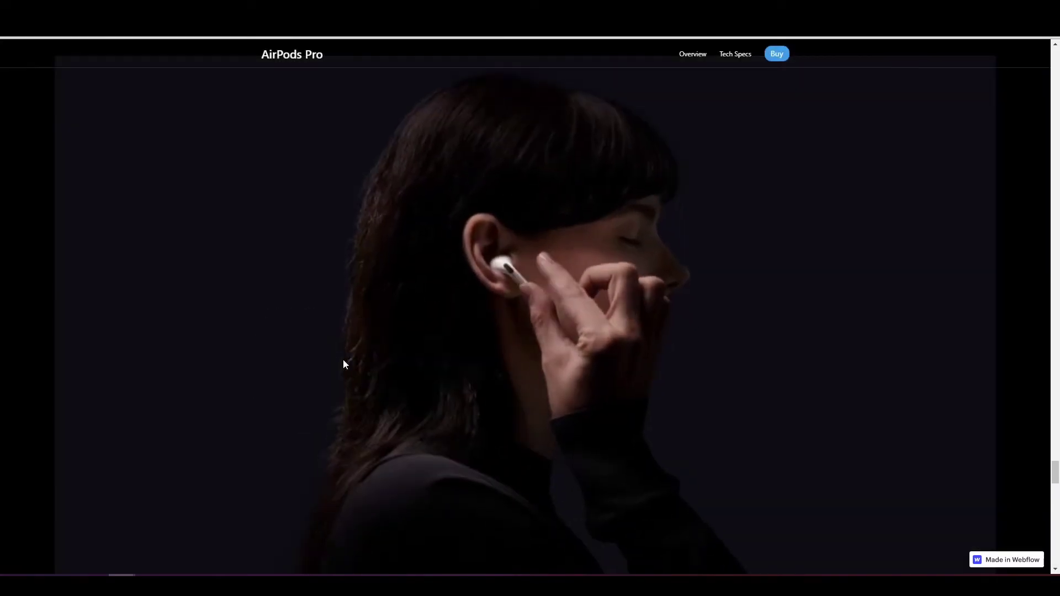
scroll(343, 360, "up", 10)
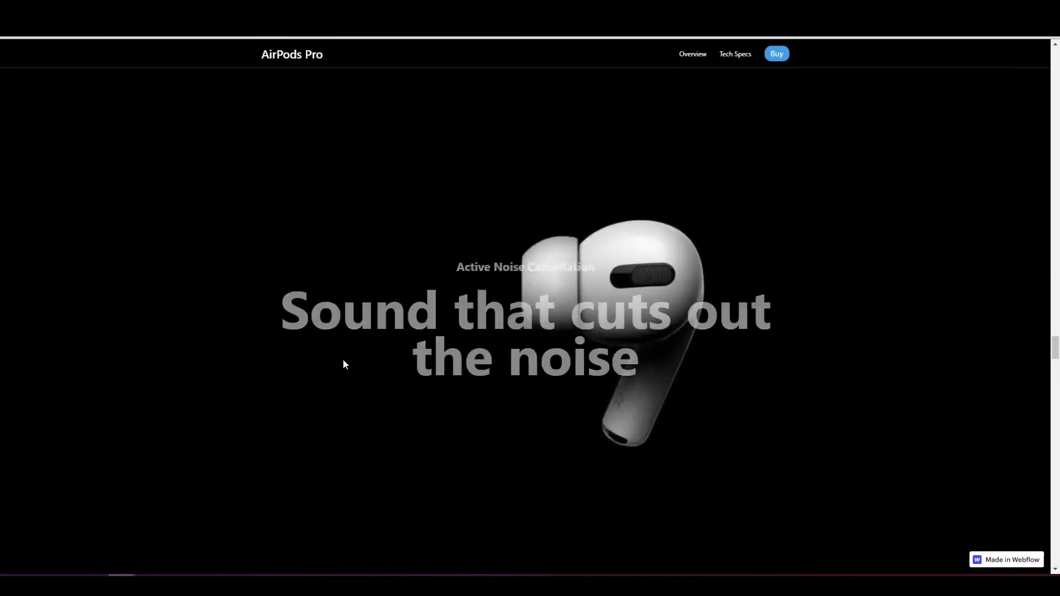
scroll(343, 359, "up", 10)
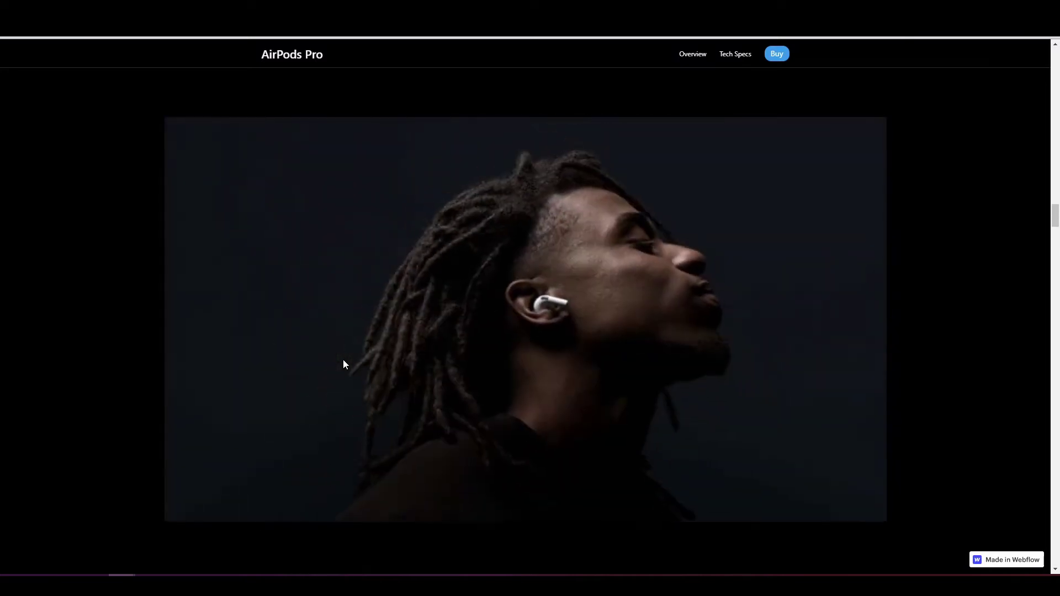
scroll(343, 359, "up", 5)
middle_click(343, 360)
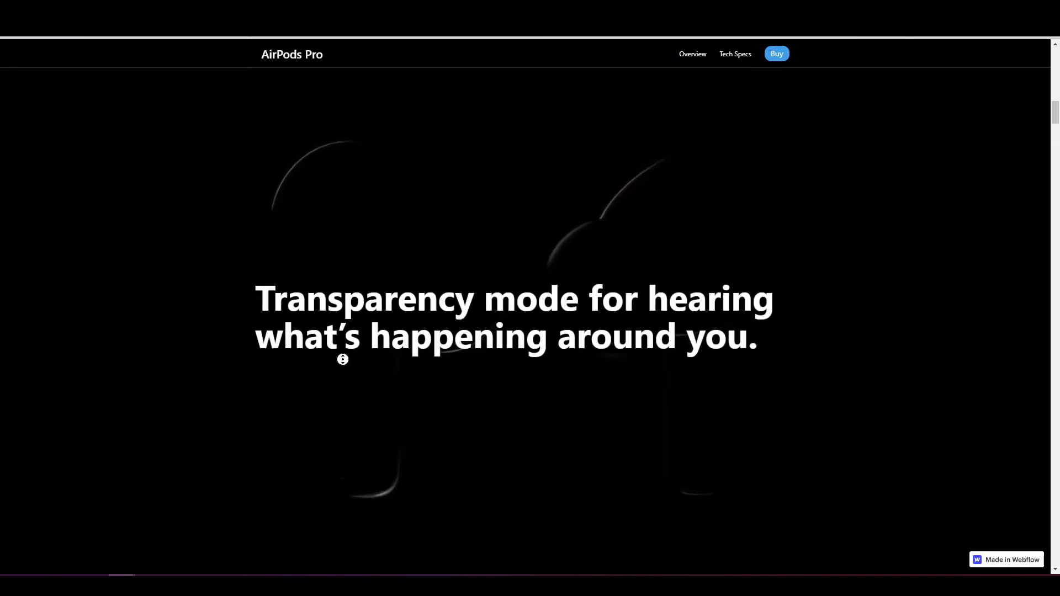
scroll(355, 344, "up", 5)
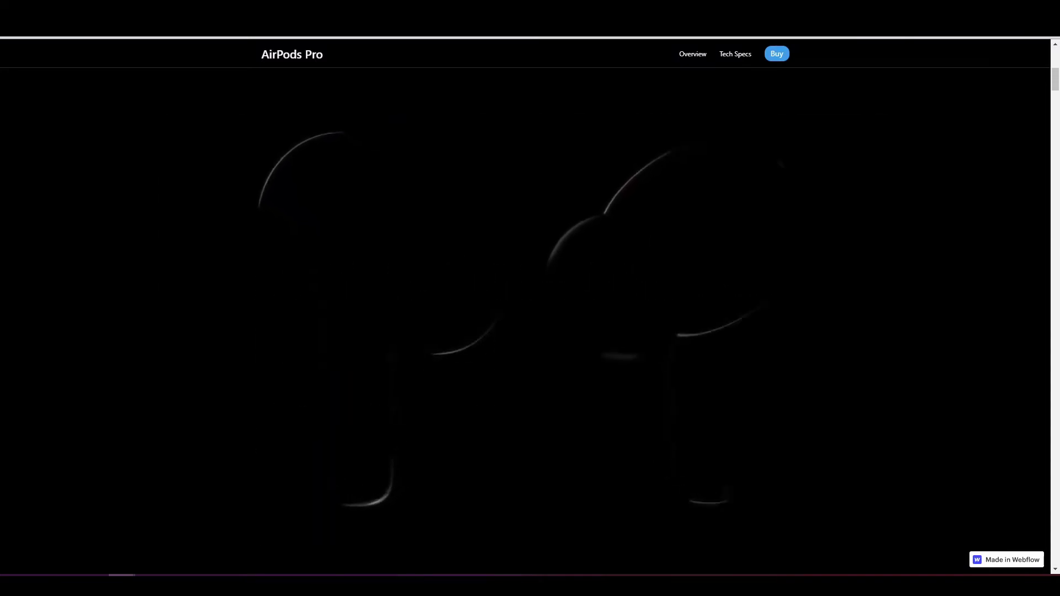
left_click_drag(361, 316, 462, 318)
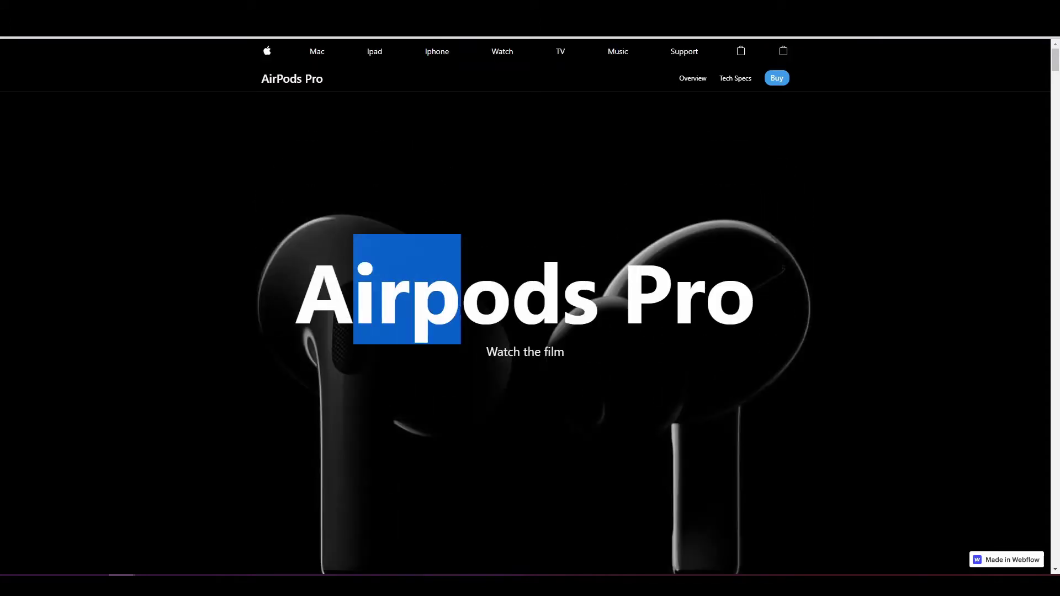
left_click(462, 318)
scroll(462, 317, "down", 3)
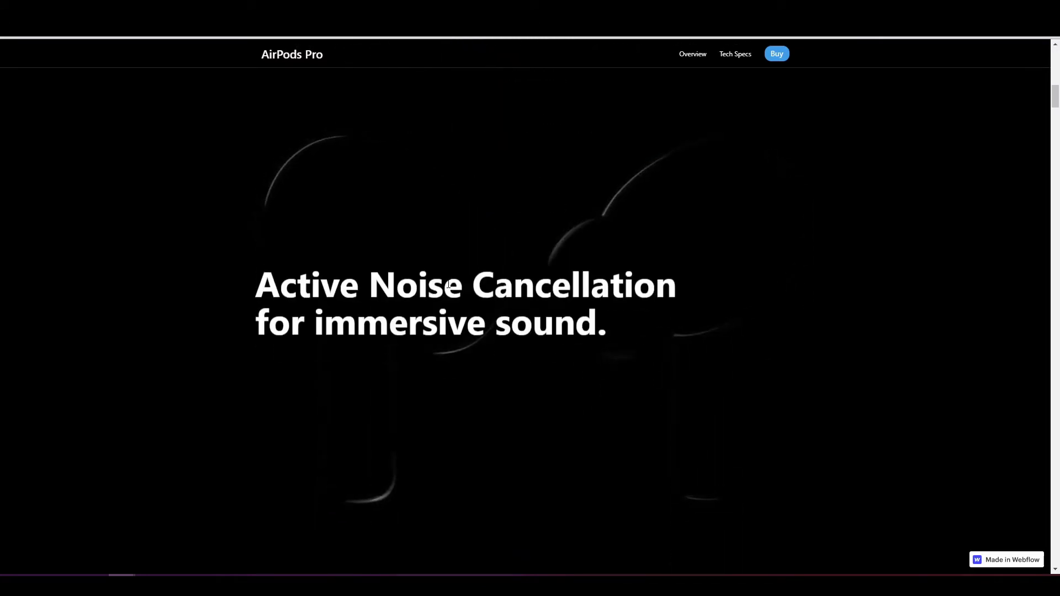
left_click_drag(610, 345, 499, 304)
left_click(498, 303)
scroll(499, 303, "down", 3)
scroll(498, 303, "down", 2)
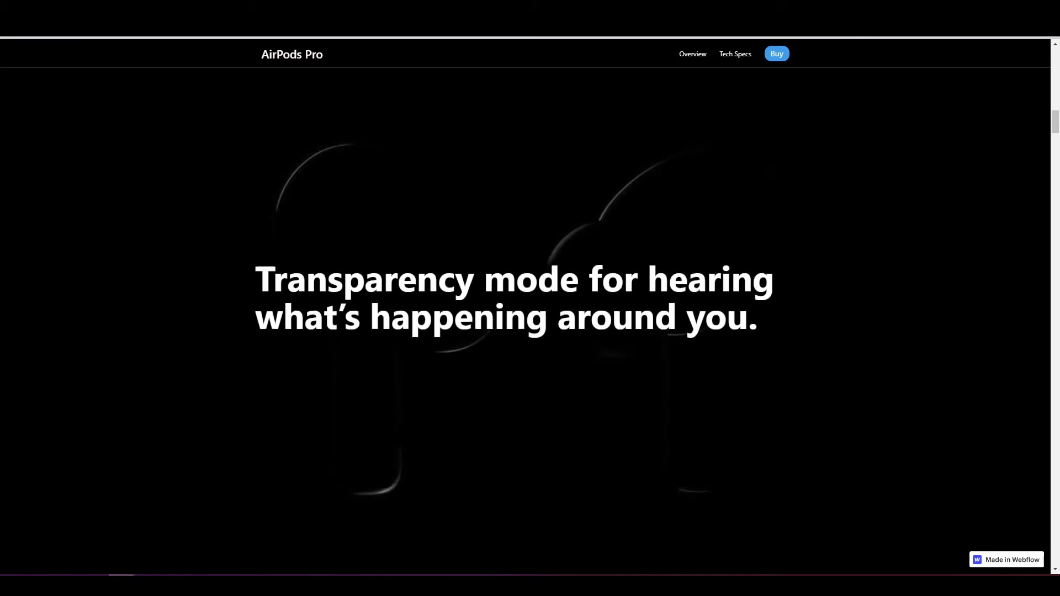
scroll(547, 288, "up", 2)
scroll(547, 288, "down", 5)
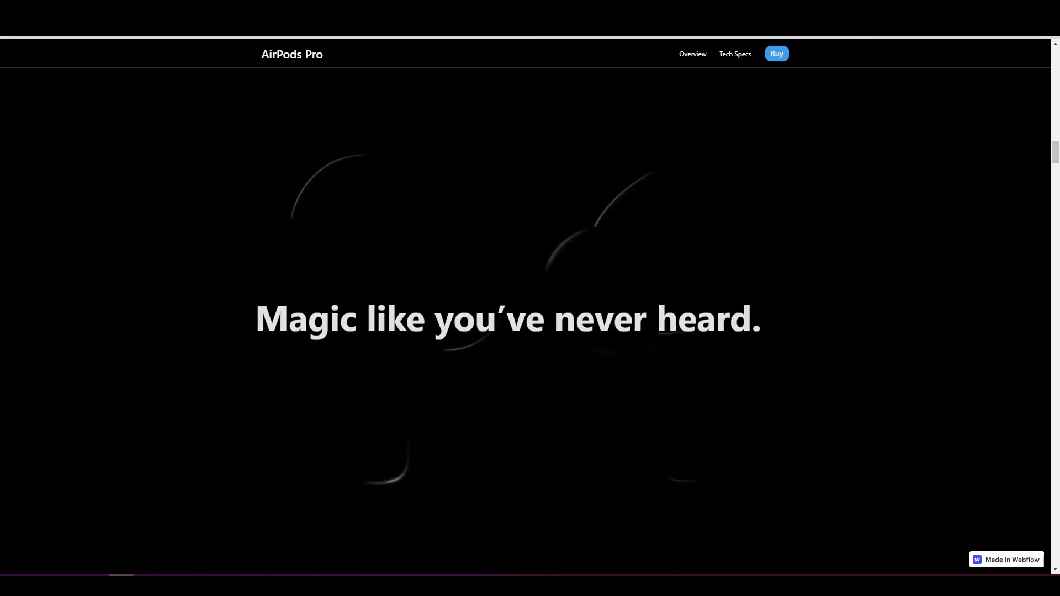
scroll(548, 288, "up", 4)
scroll(548, 288, "up", 5)
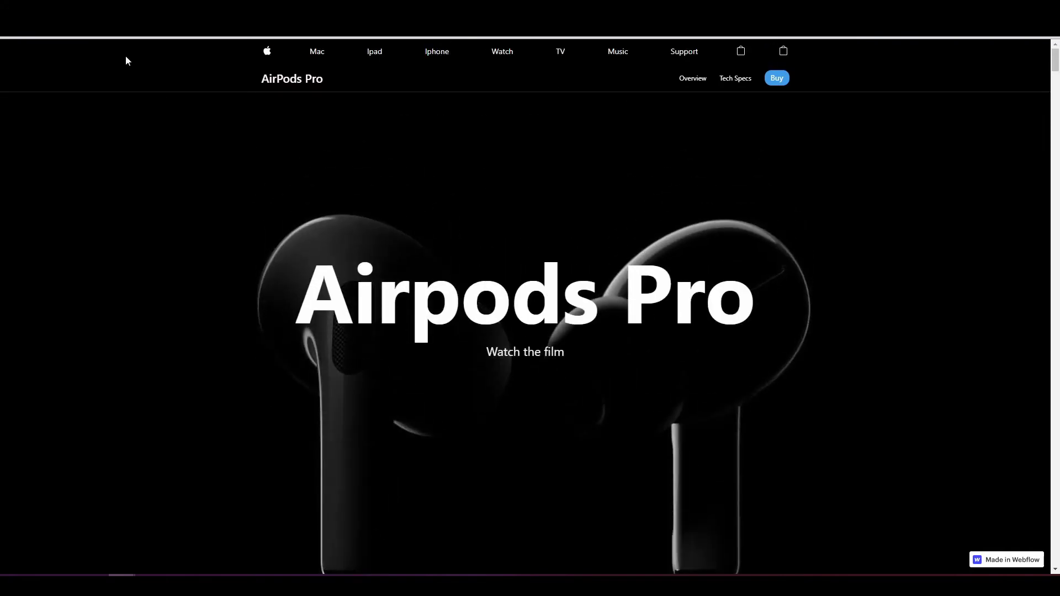
- Switch back to the Webflow Designer and inspect the nav and airpods nav sections in turn
key("Escape")
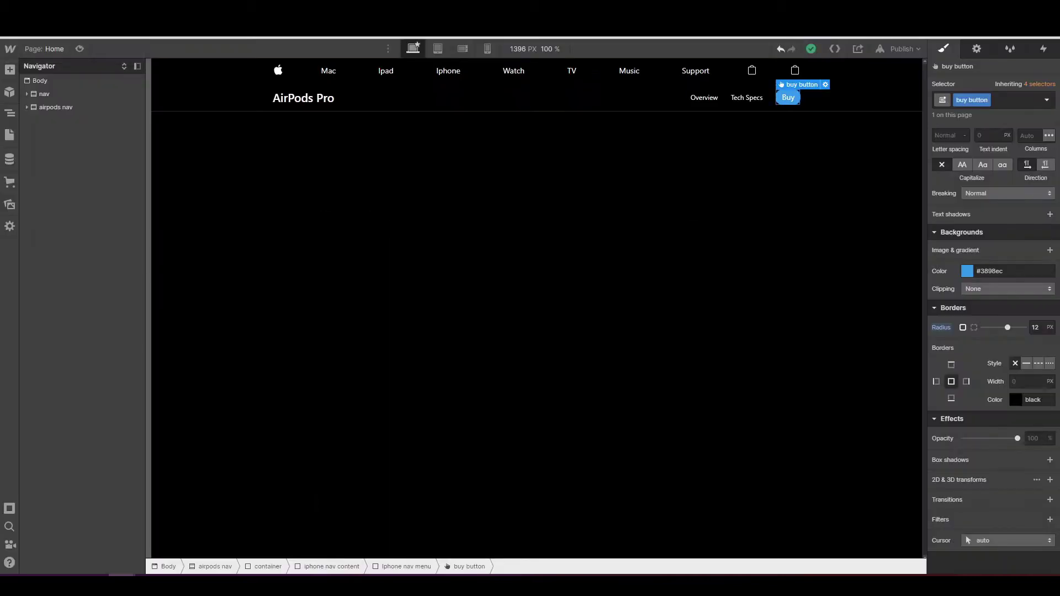
left_click(77, 95)
left_click(74, 106)
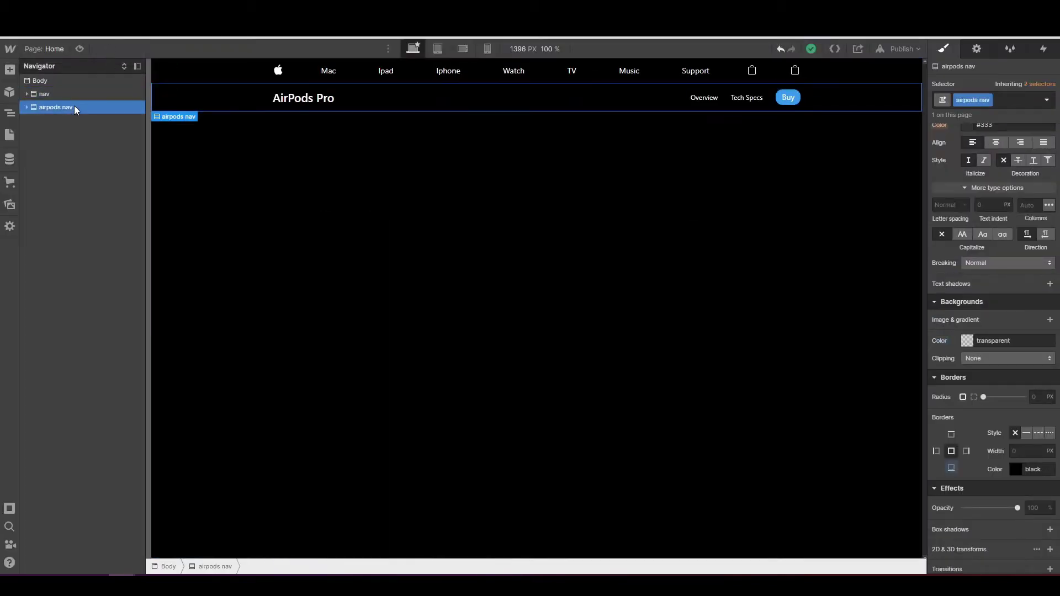
left_click(227, 73)
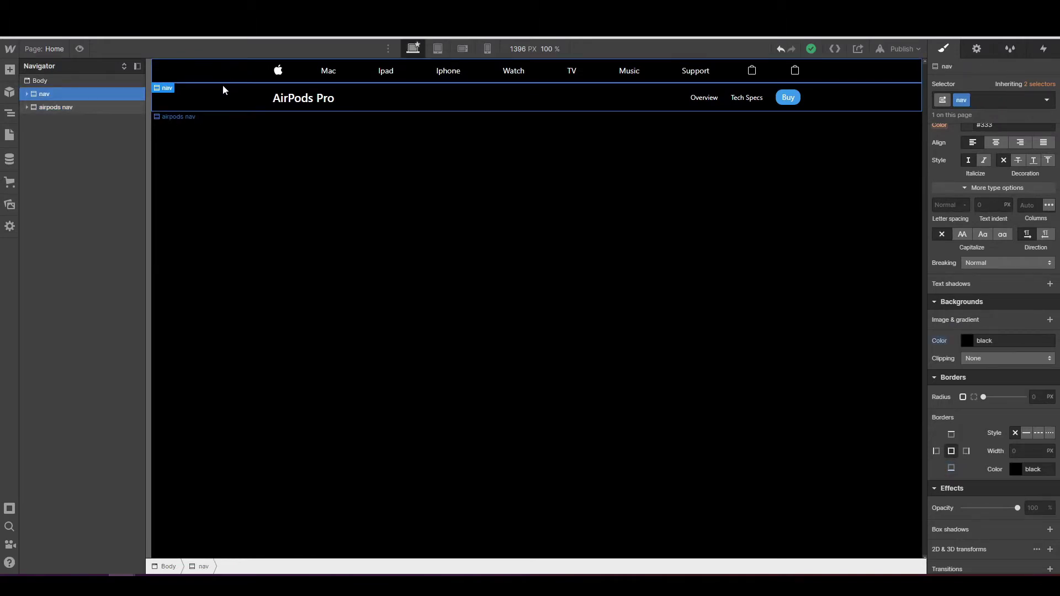
left_click(215, 97)
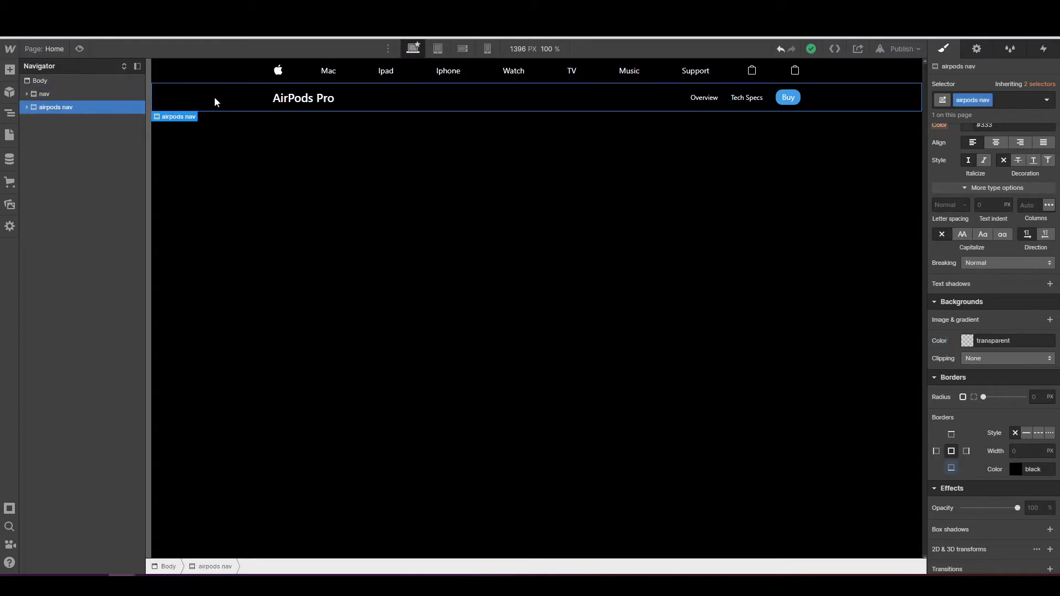
- Add a 134 px top margin to the nav section
left_click(62, 94)
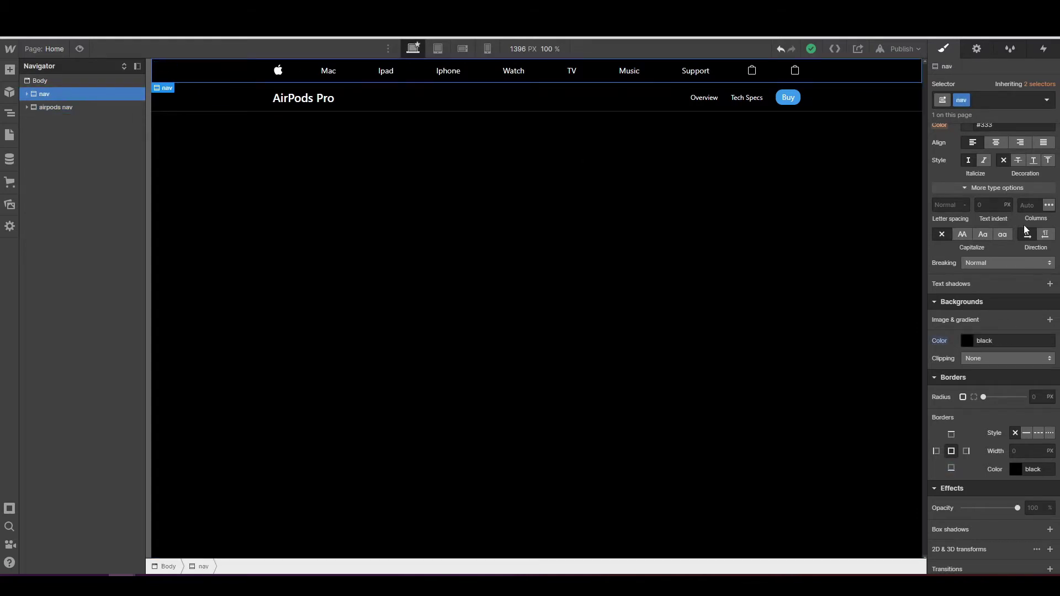
scroll(1036, 224, "up", 8)
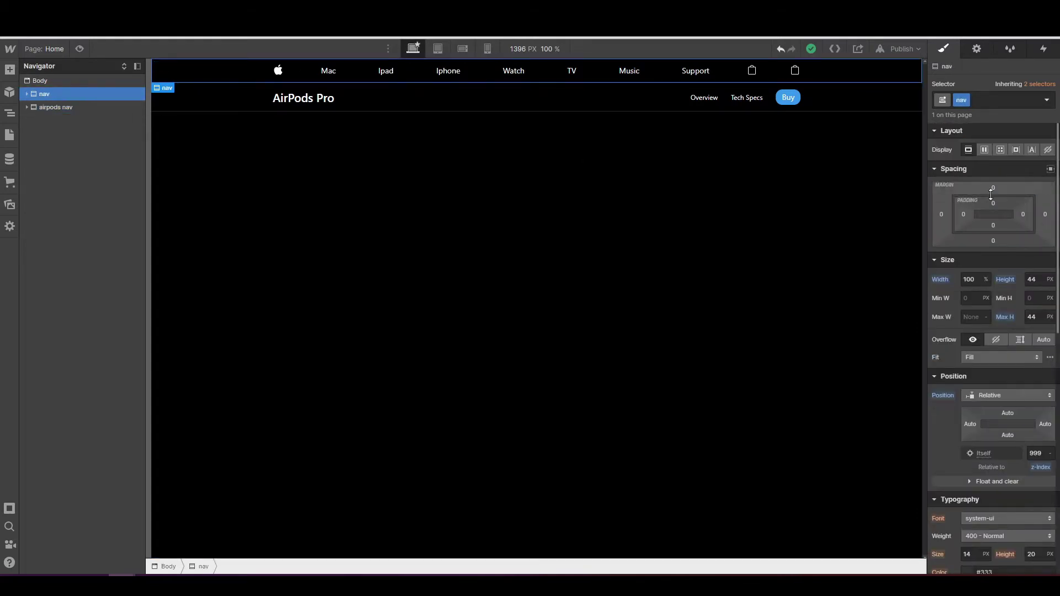
left_click_drag(993, 191, 984, 113)
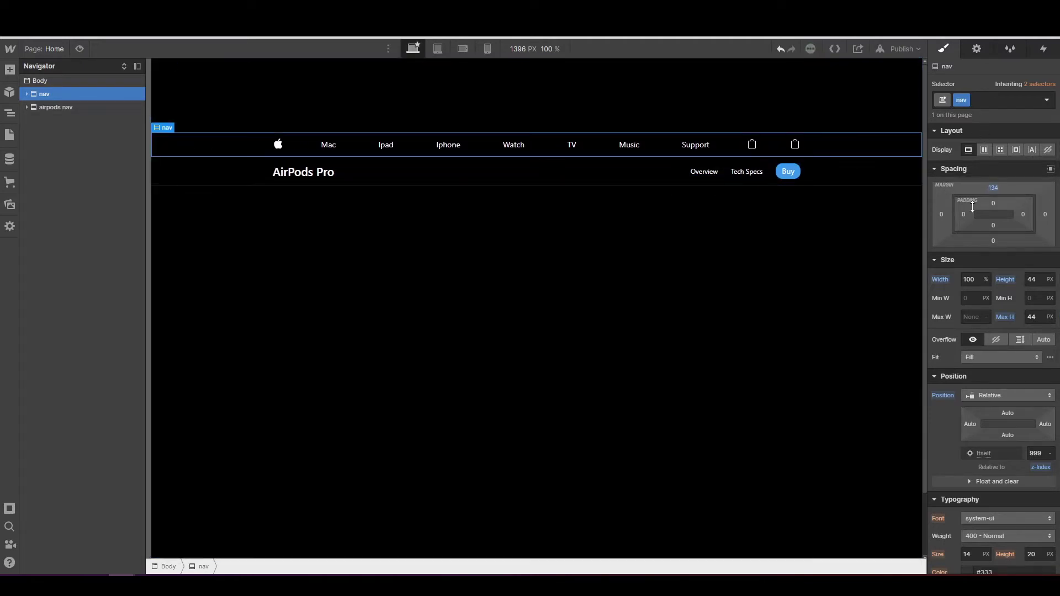
- Try a 243 px top padding on the nav section, and undo both the padding and the added top margin
left_click_drag(989, 170, 991, 305)
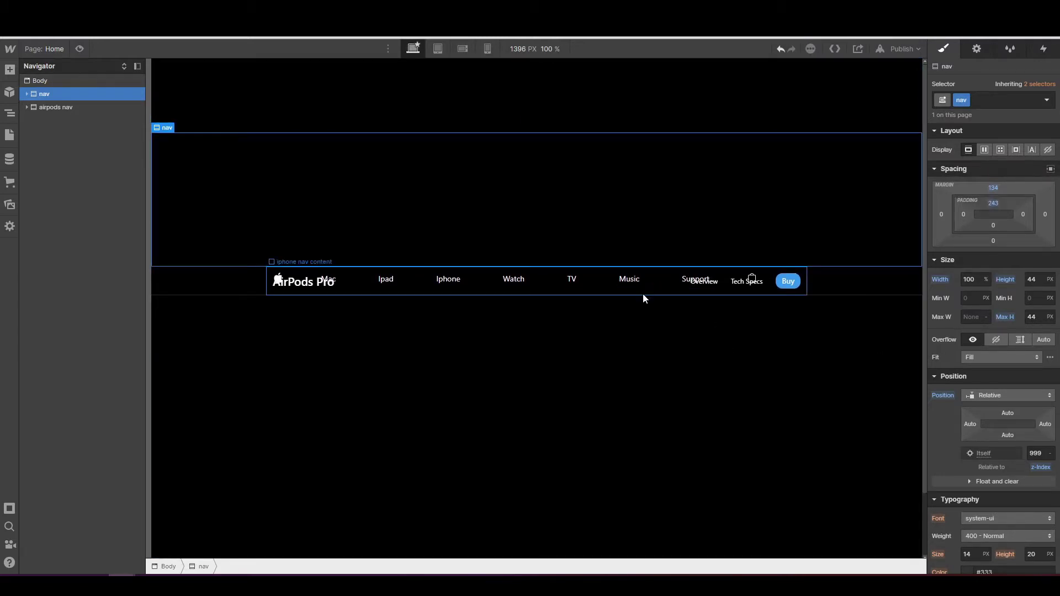
key("ctrl+z")
key("ctrl+z")
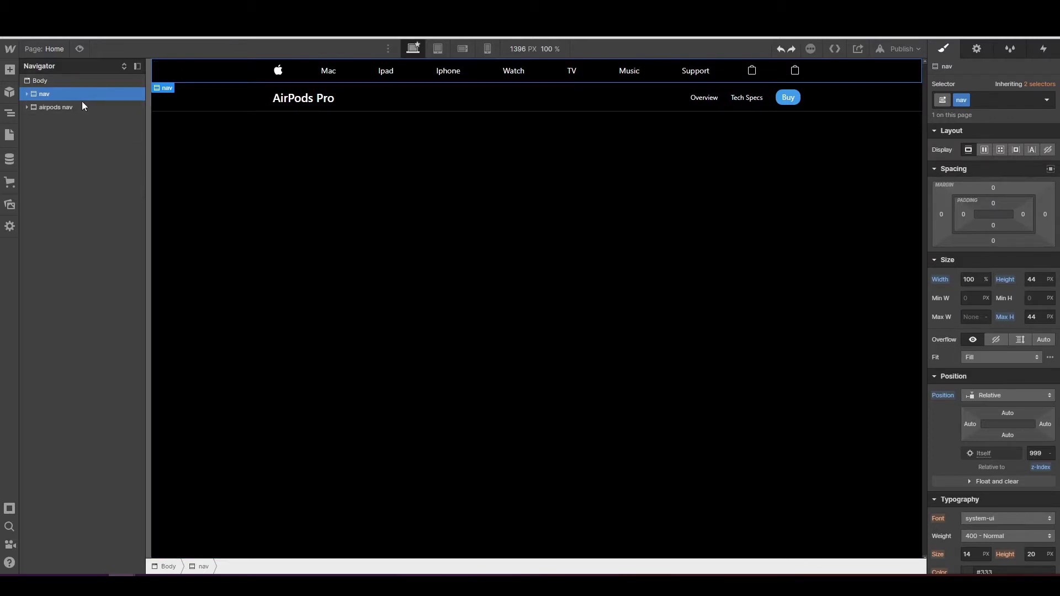
- Review how the airpods nav section behaves over the finished page's hero headlines, and return to the Webflow Designer
left_click(81, 107)
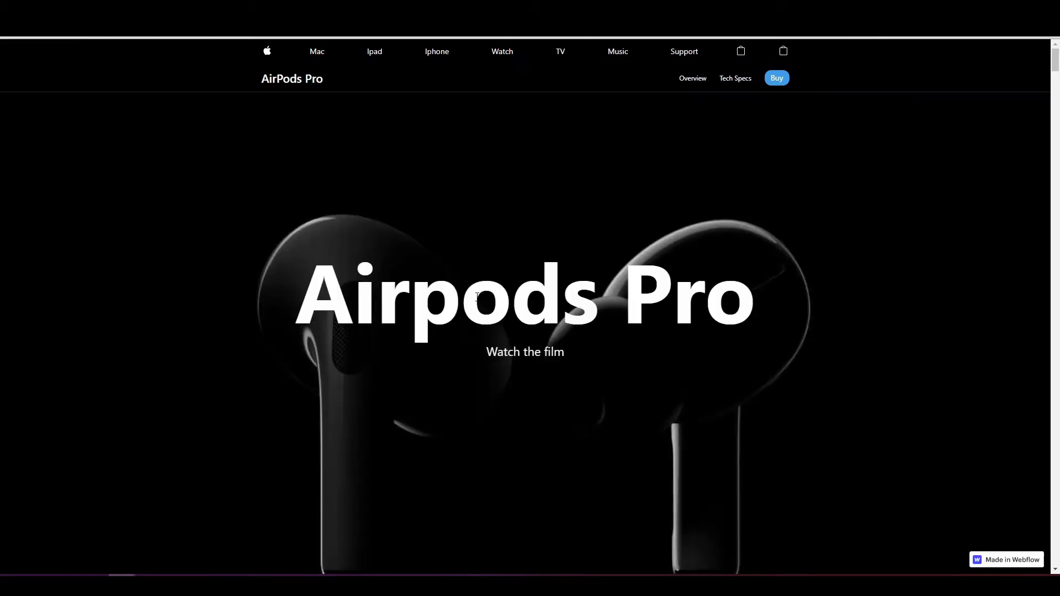
scroll(477, 297, "down", 1)
scroll(526, 309, "down", 5)
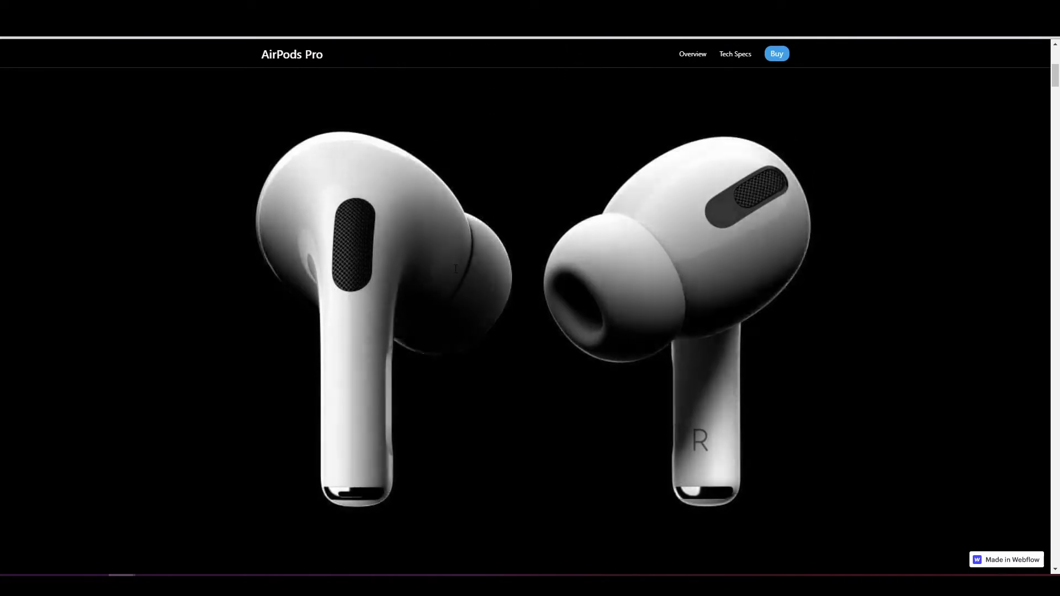
left_click_drag(342, 273, 418, 273)
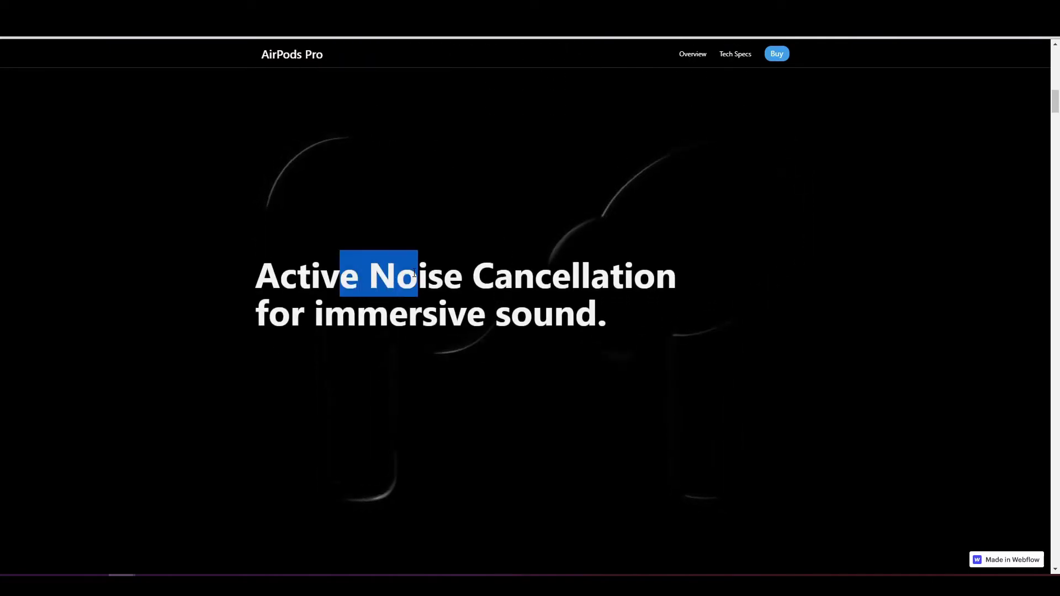
scroll(525, 309, "down", 2)
scroll(417, 275, "up", 8)
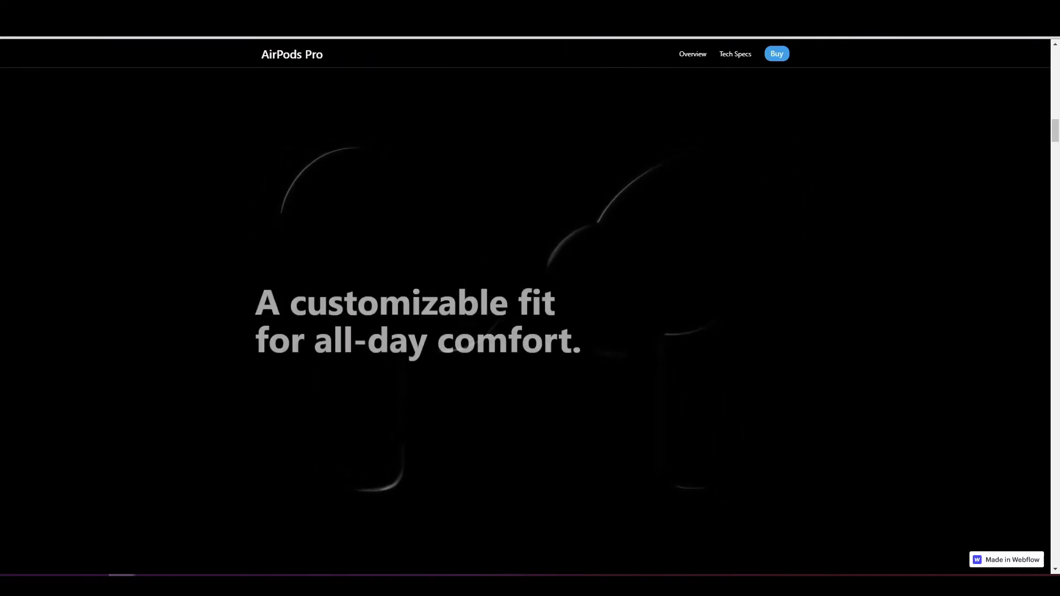
left_click(79, 50)
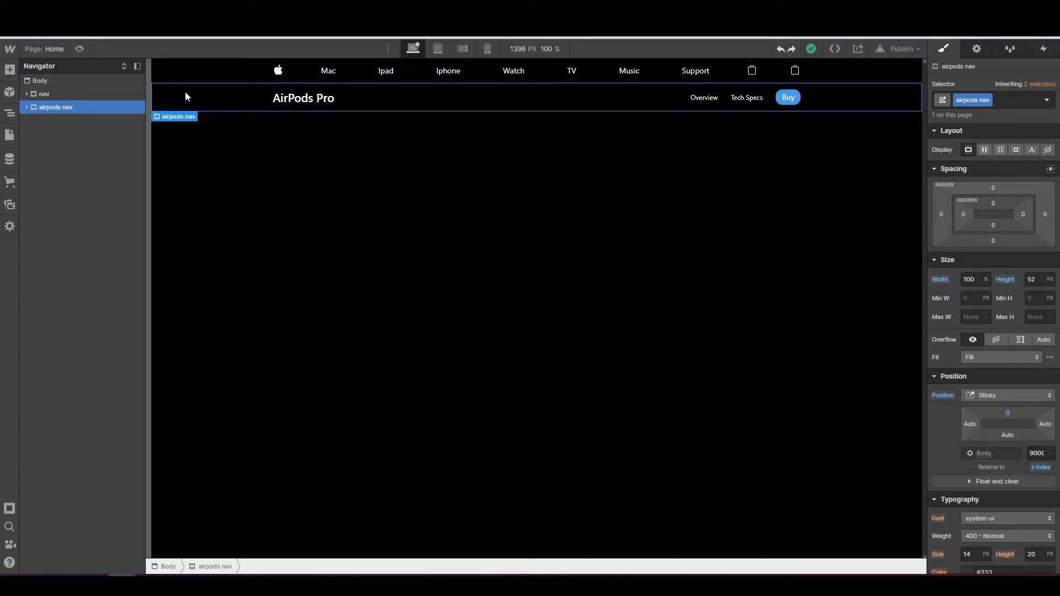
- Set the airpods nav section's position to Absolute with a 120 px top offset
left_click(984, 395)
left_click(987, 373)
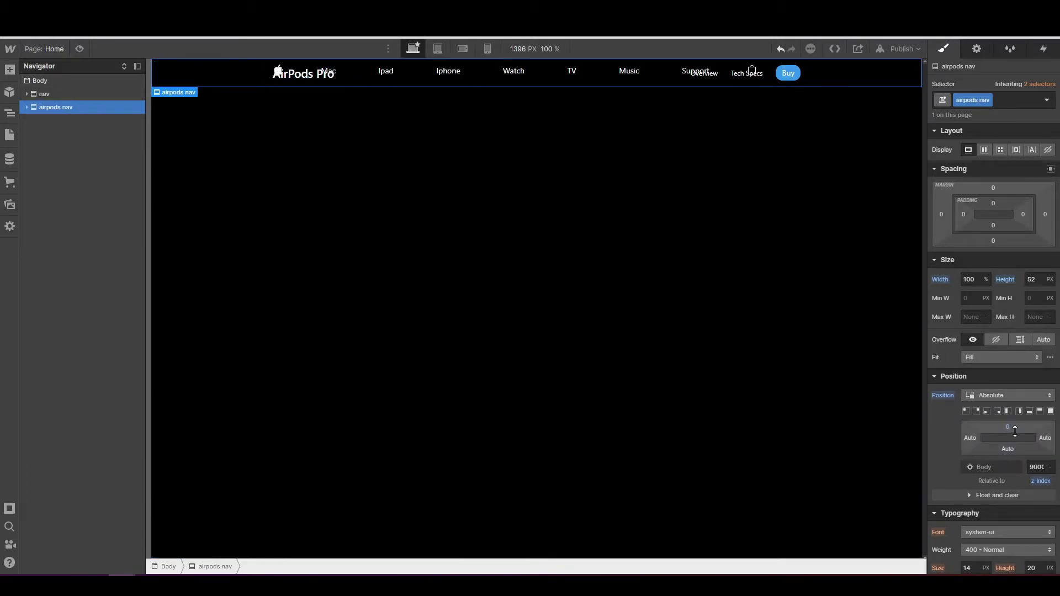
left_click_drag(1008, 427, 1038, 475)
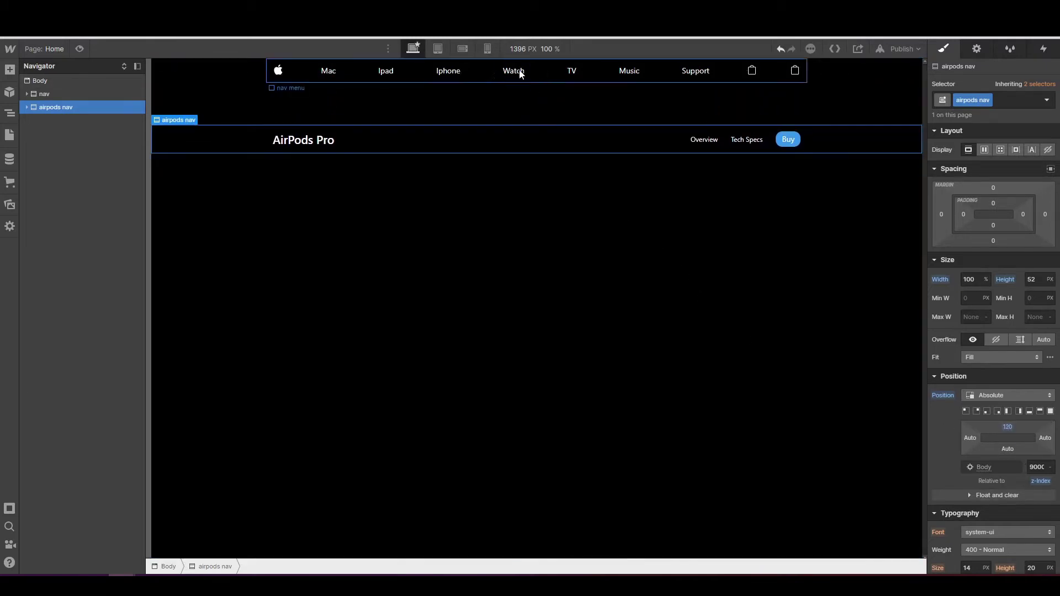
- Add a div block and place it directly in the body after the airpods nav section
left_click(9, 69)
left_click(46, 301)
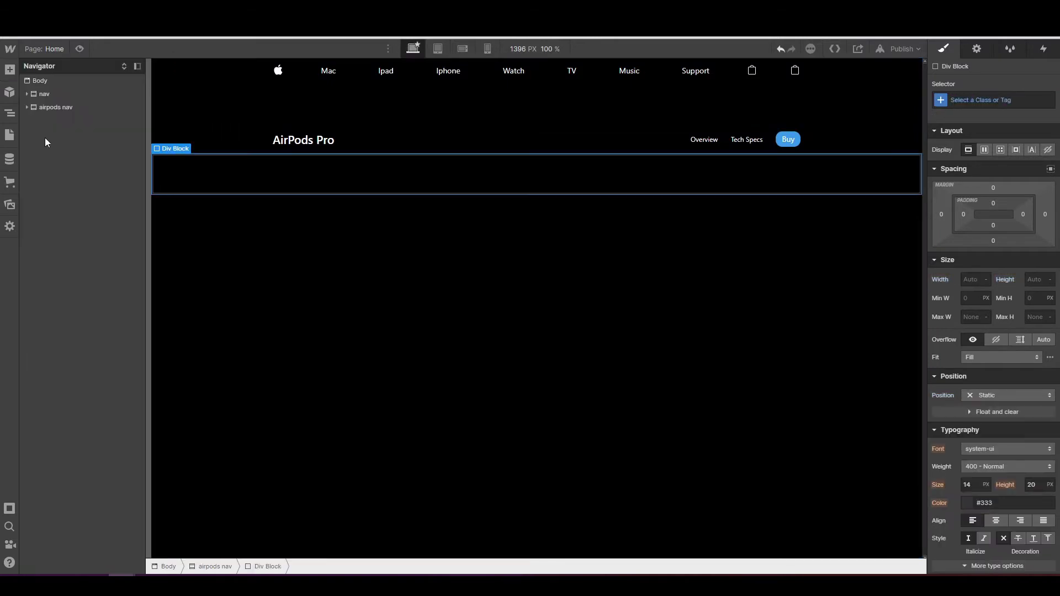
left_click(26, 106)
key("alt+Left")
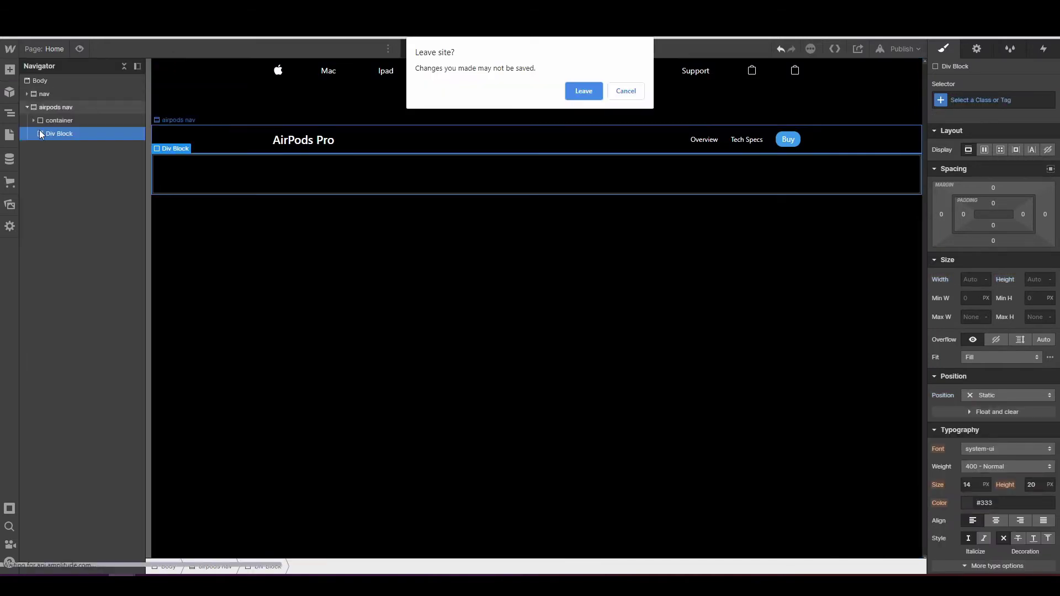
left_click(626, 94)
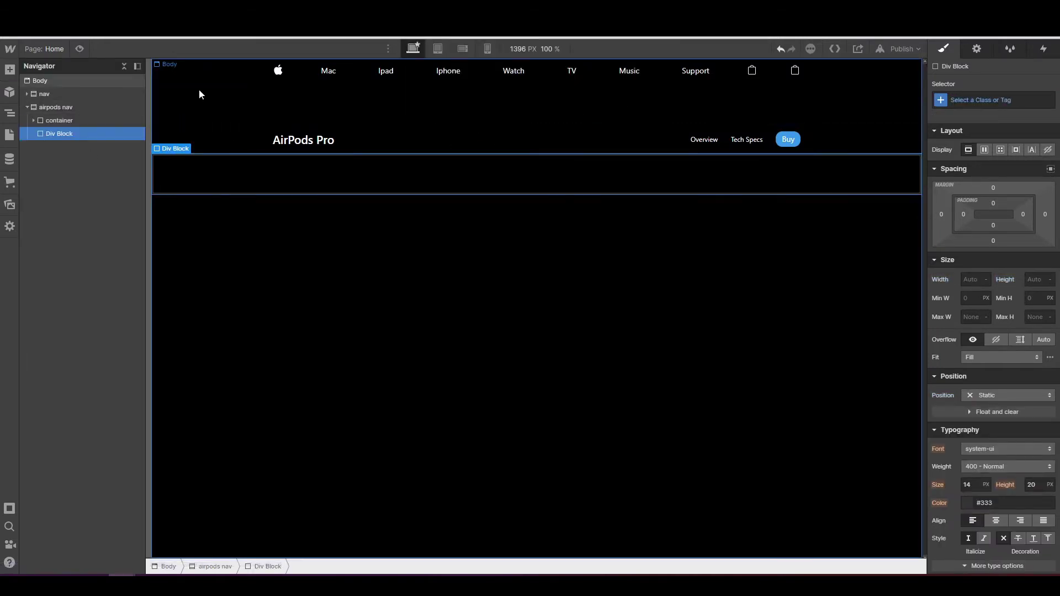
left_click_drag(91, 133, 77, 177)
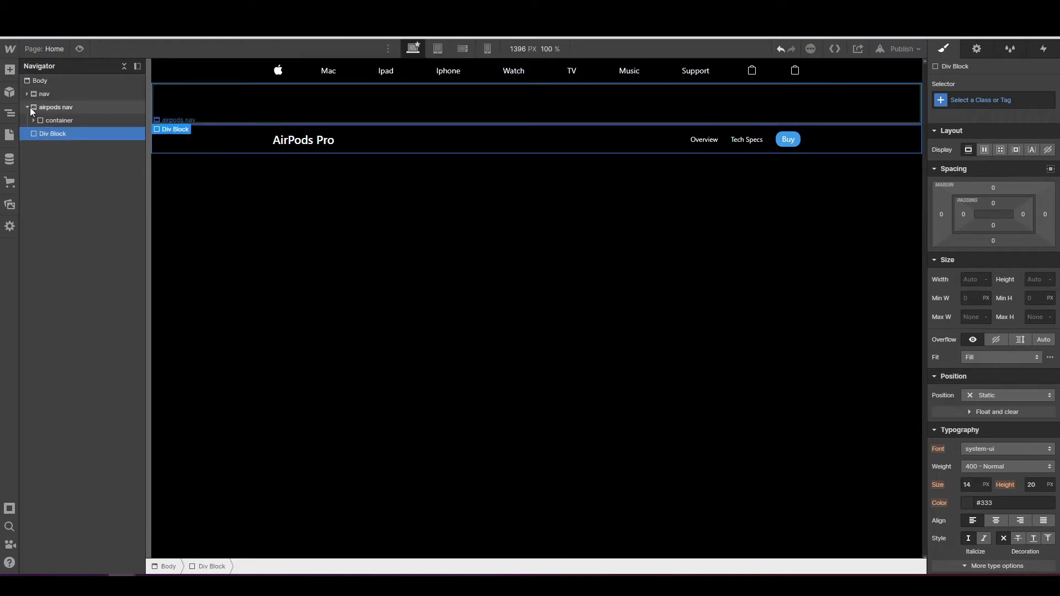
left_click(27, 107)
- Set the new div block's height to 100vh and its background color to red #f80707
left_click(1029, 278)
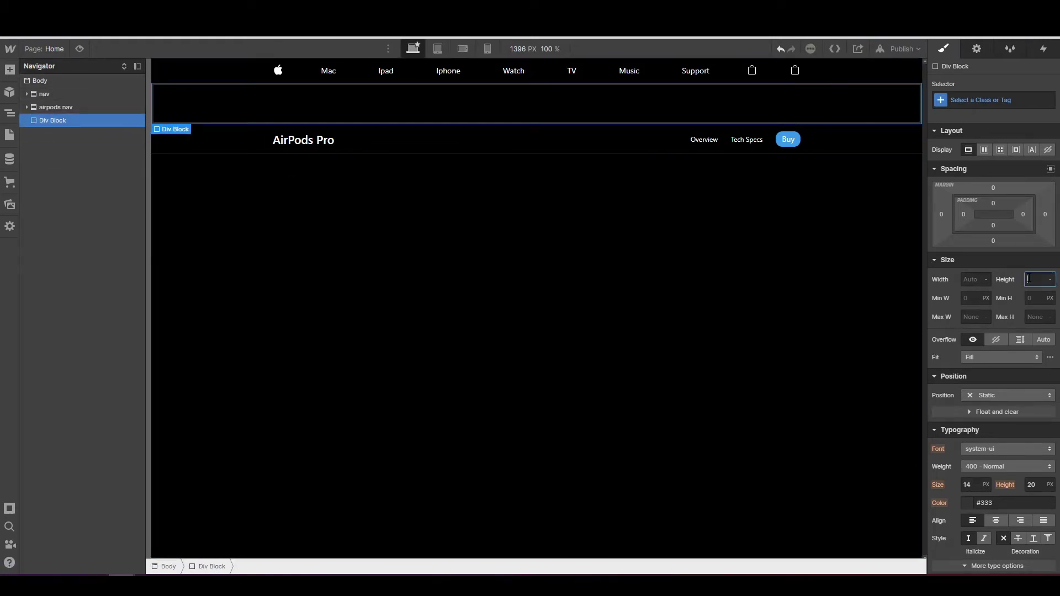
type("100vh")
key("Return")
scroll(989, 287, "down", 8)
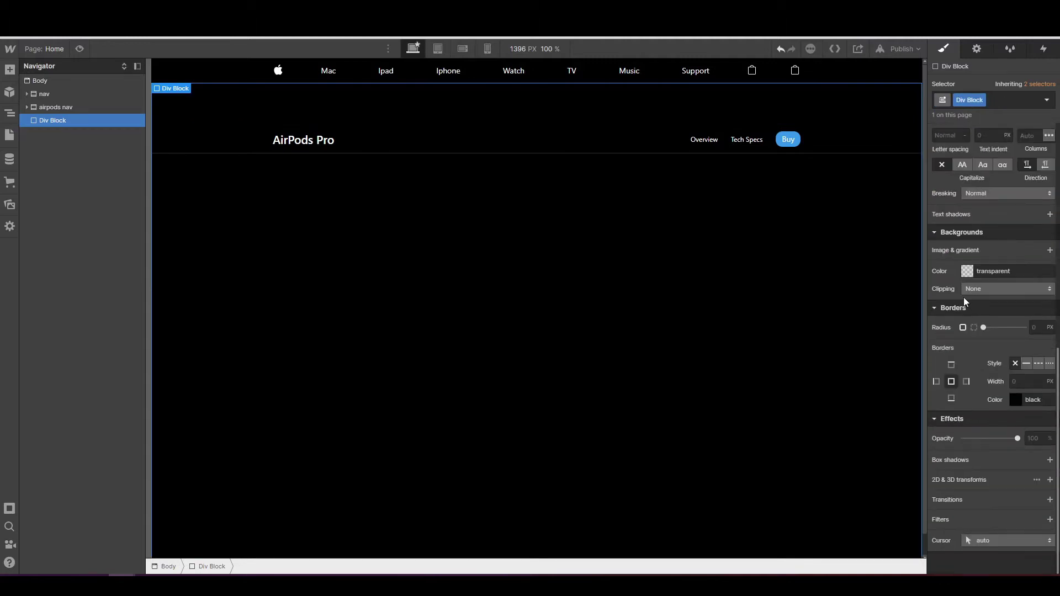
left_click(968, 274)
left_click_drag(985, 307, 994, 283)
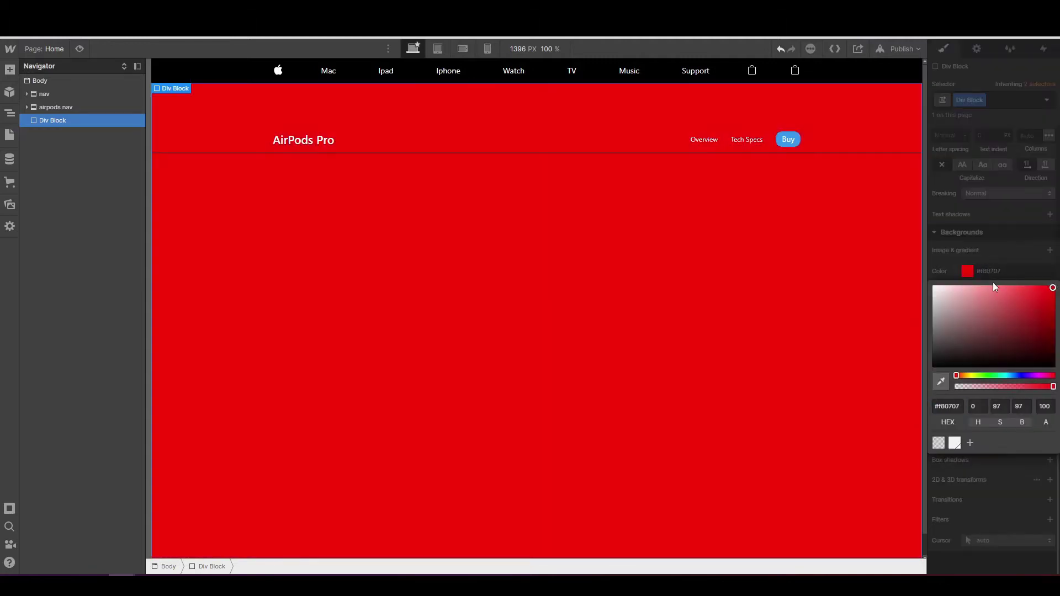
left_click(909, 248)
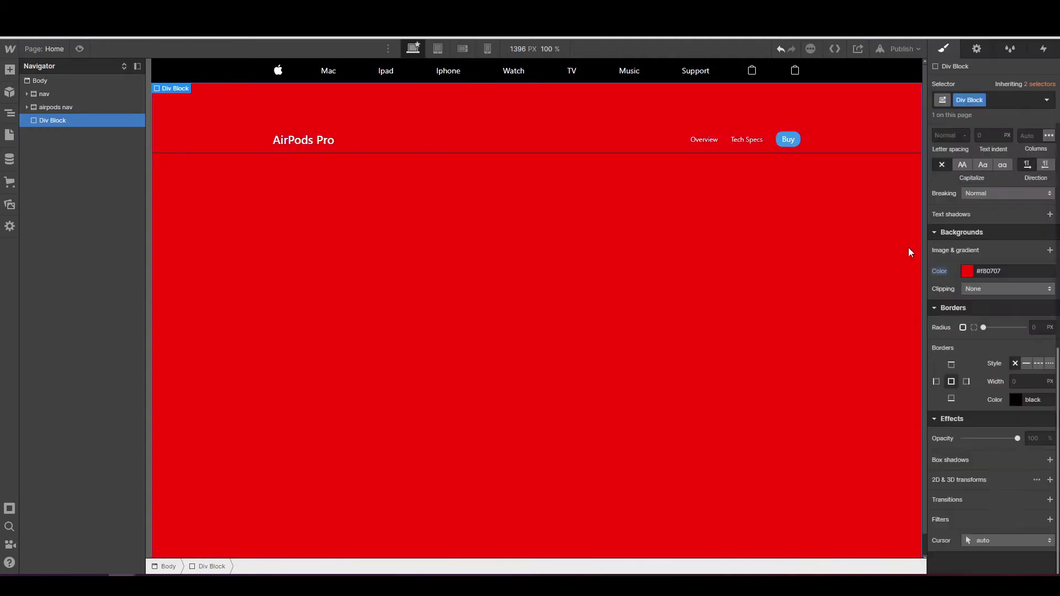
- Try a 120 px top margin on the nav section, and reset it to 0
left_click(59, 95)
scroll(962, 232, "up", 8)
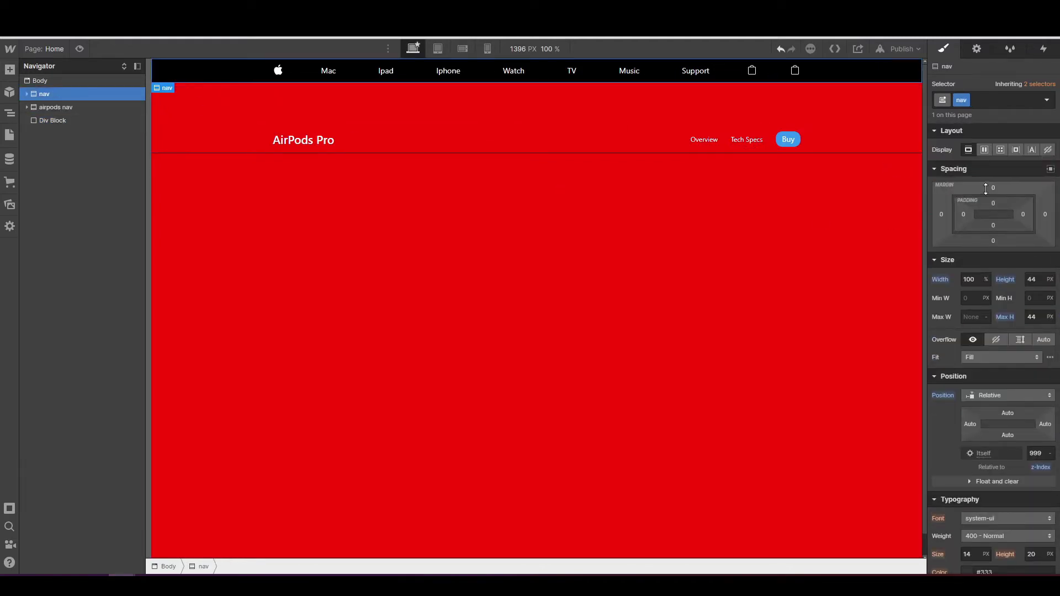
left_click_drag(983, 189, 981, 123)
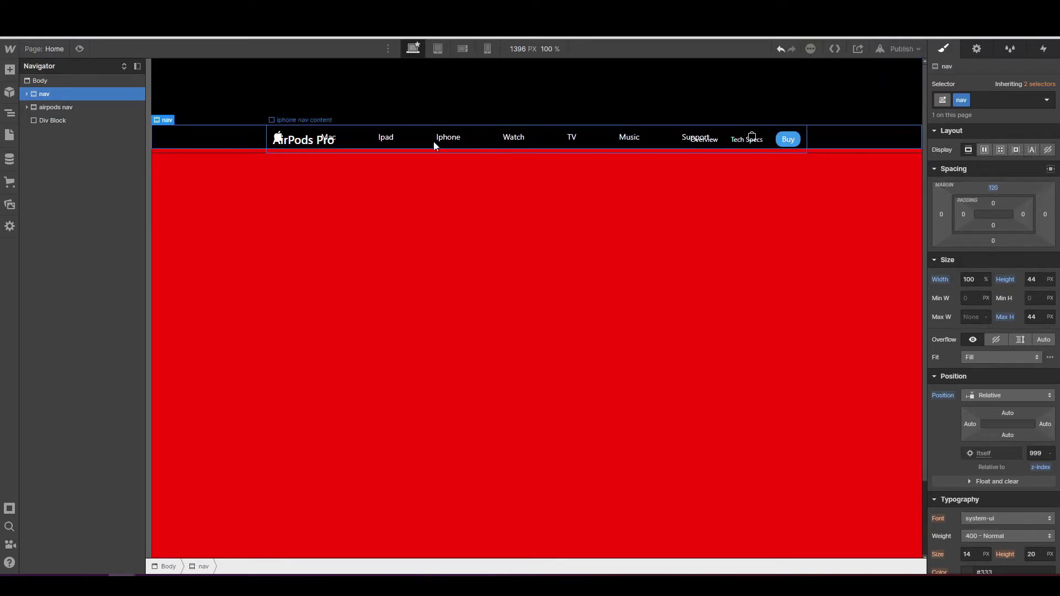
left_click(993, 189)
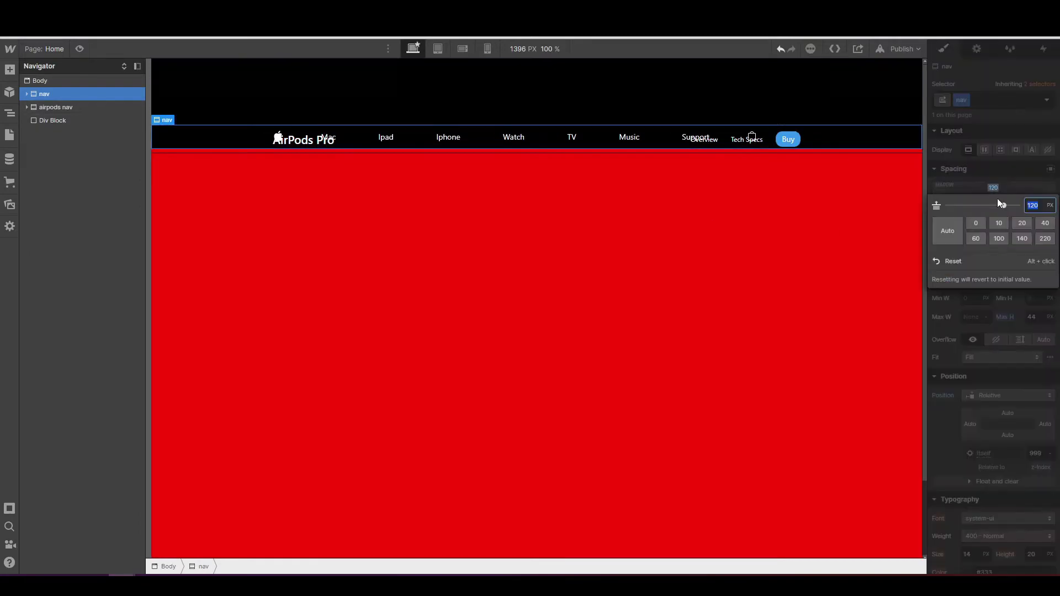
left_click(979, 222)
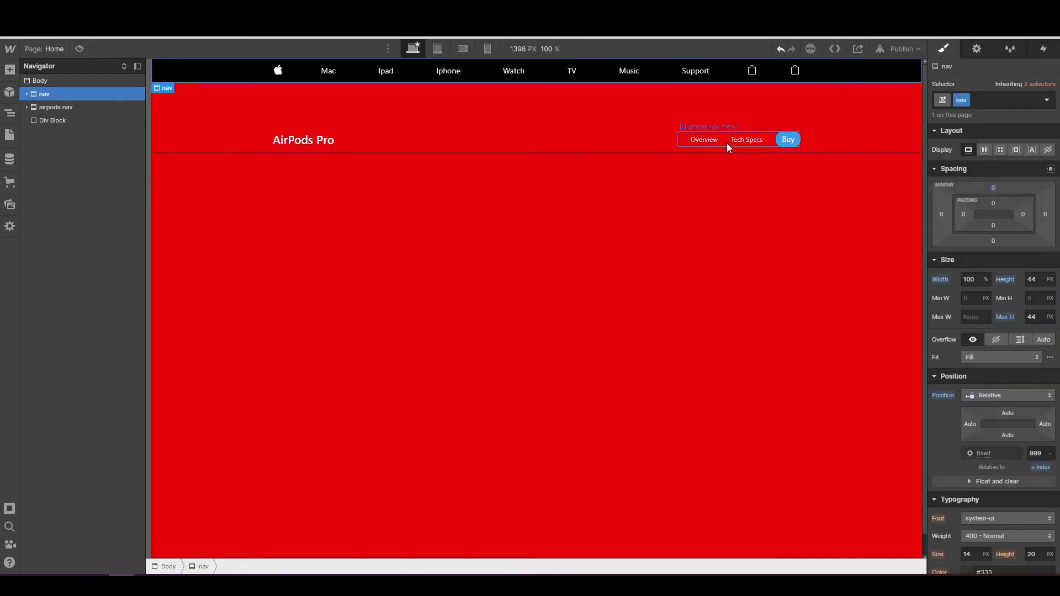
- Give the airpods nav section a 114 px top margin and change its position to Static
left_click(85, 109)
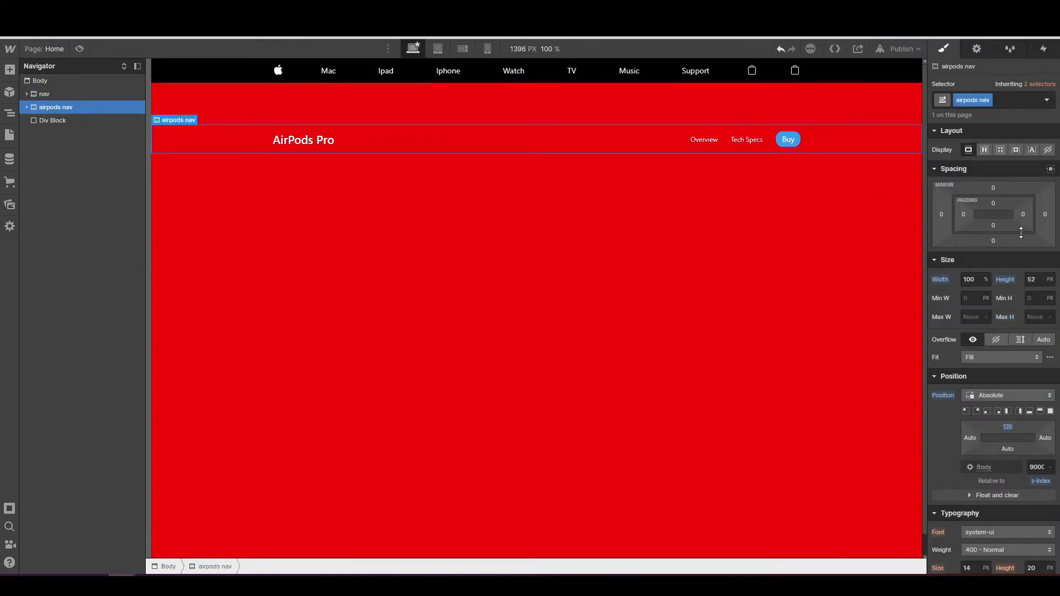
left_click_drag(1002, 197, 987, 127)
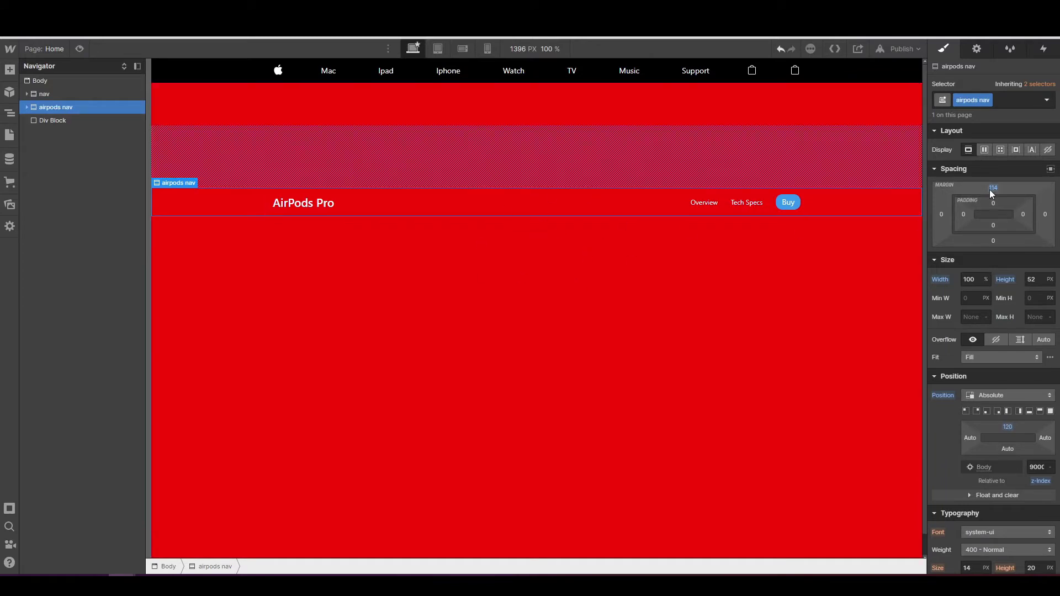
left_click(993, 396)
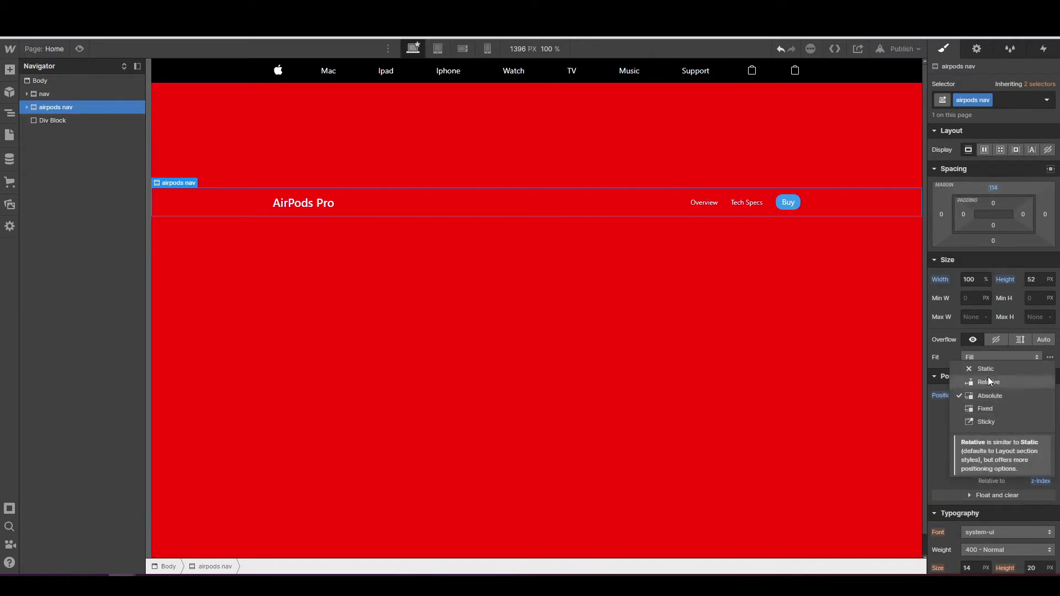
left_click(987, 374)
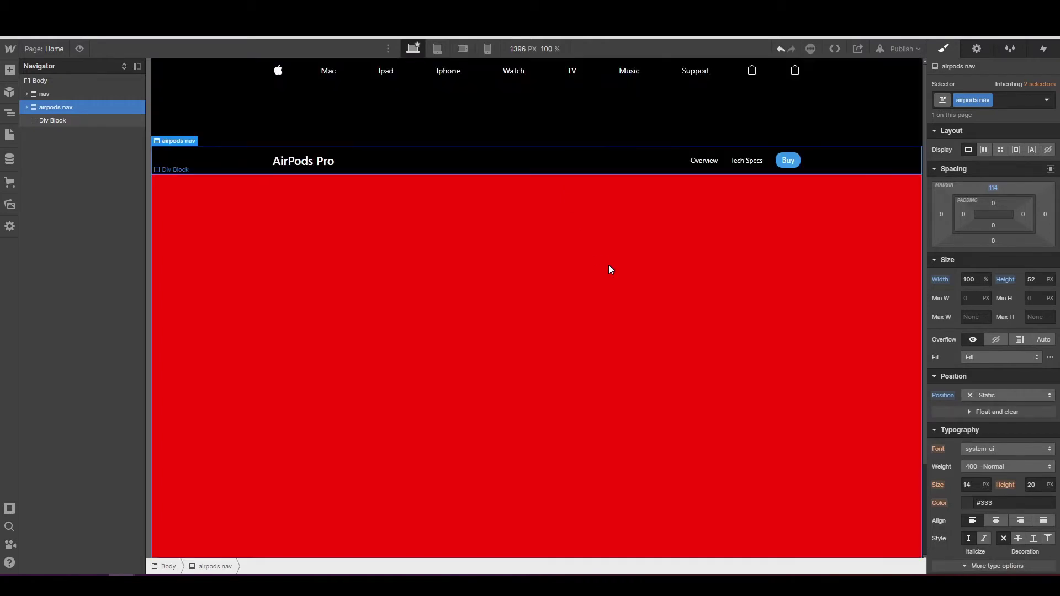
- Try a 214 px top padding on the airpods nav section, and undo it together with the Static position
left_click_drag(993, 201, 993, 138)
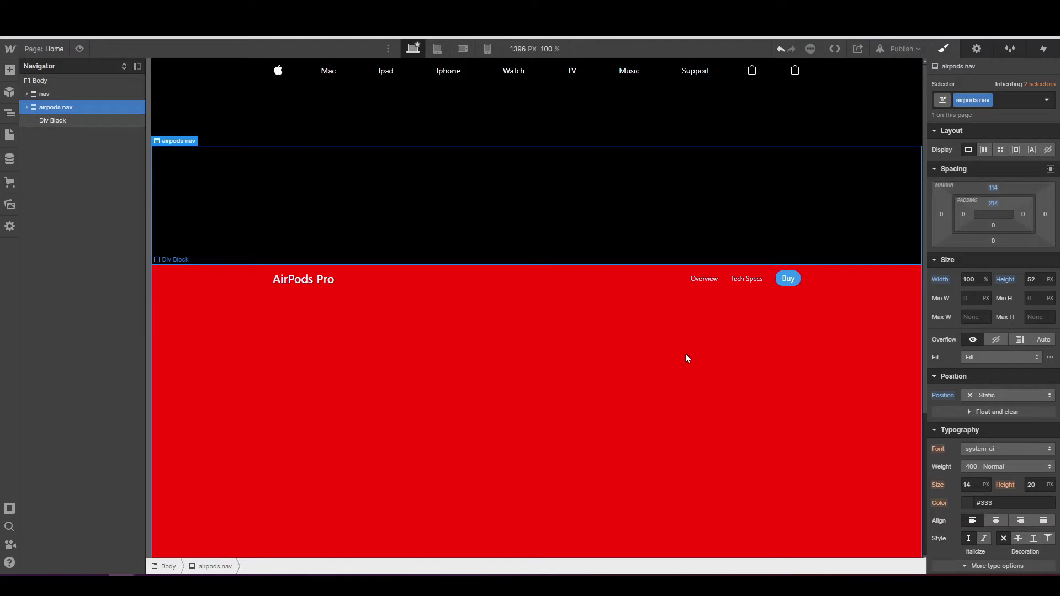
key("ctrl+z")
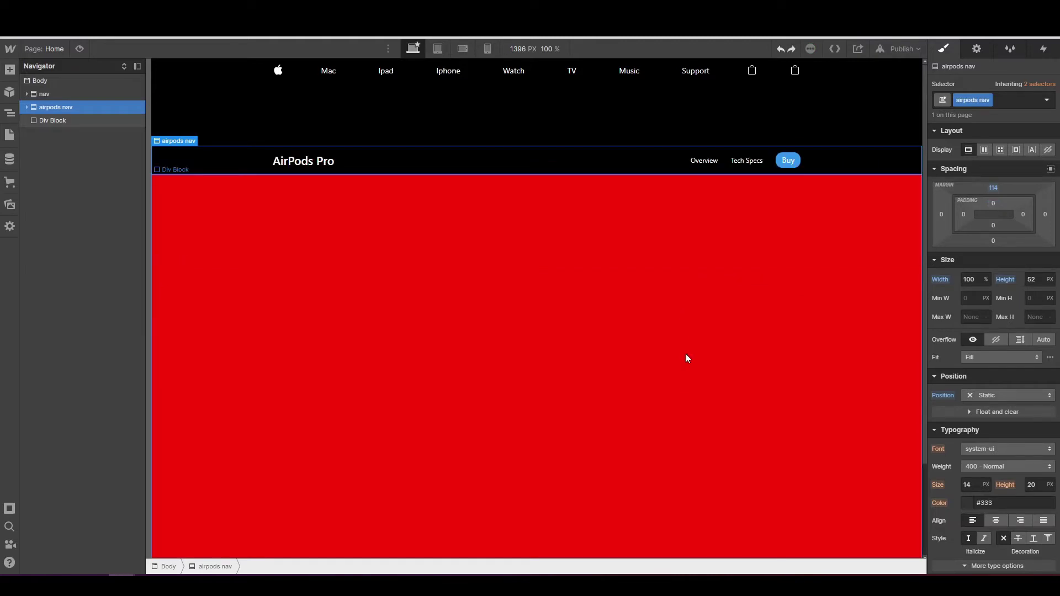
key("ctrl+z")
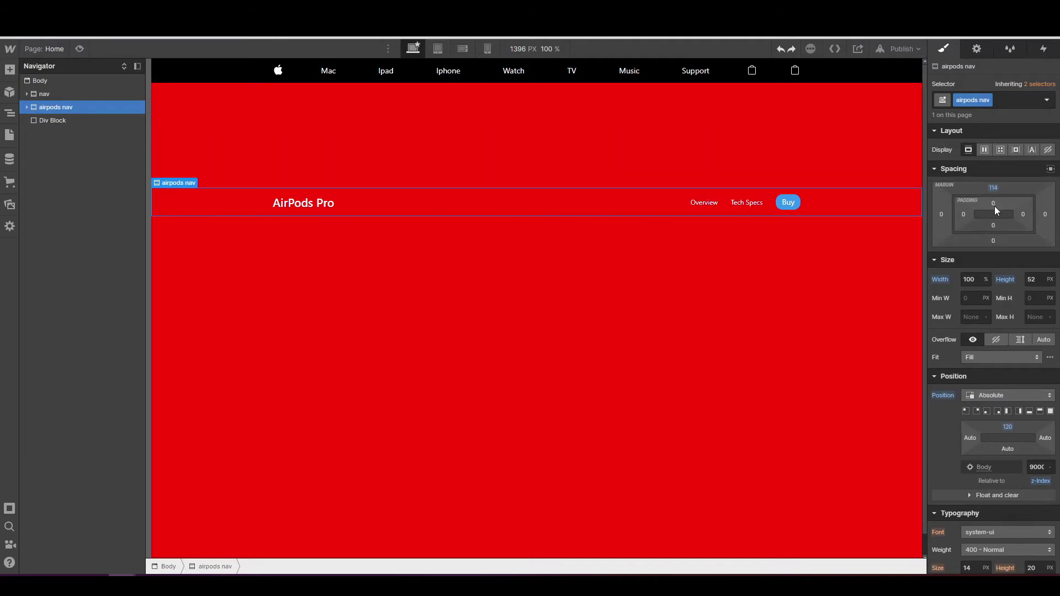
- Set the airpods nav section's top margin to 203 px and its top padding to 144 px
left_click_drag(996, 203, 993, 236)
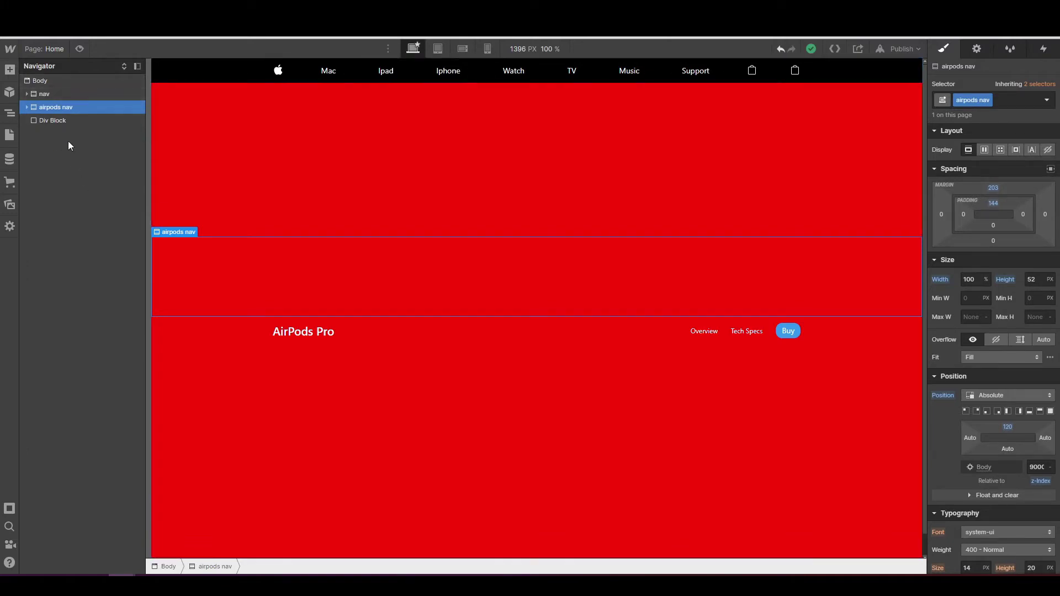
- Delete the red div block and reset the airpods nav section's top offset, top padding and top margin to 0
left_click(62, 119)
key("Delete")
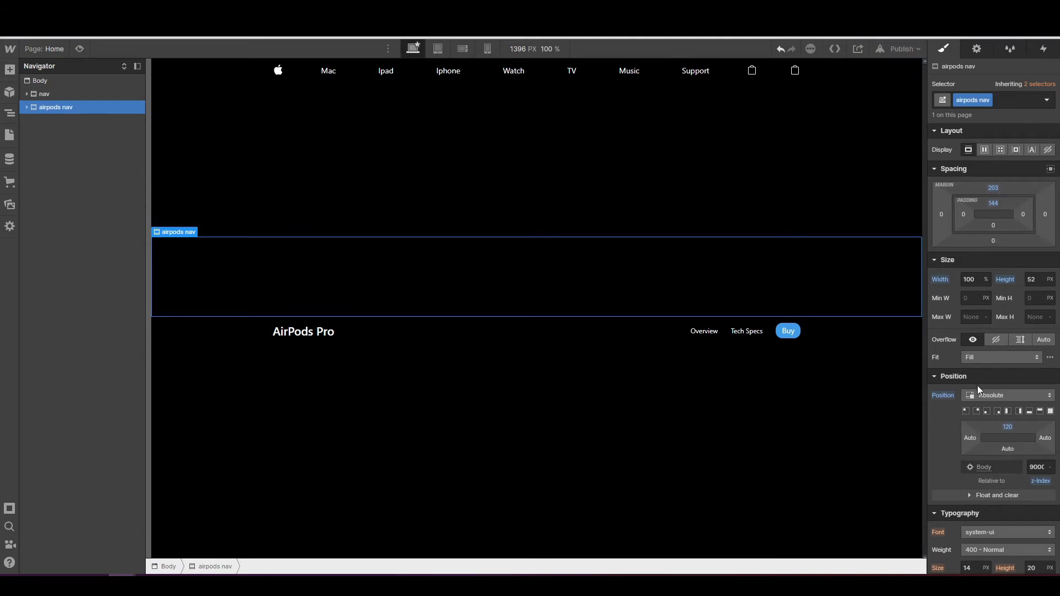
left_click(1008, 428)
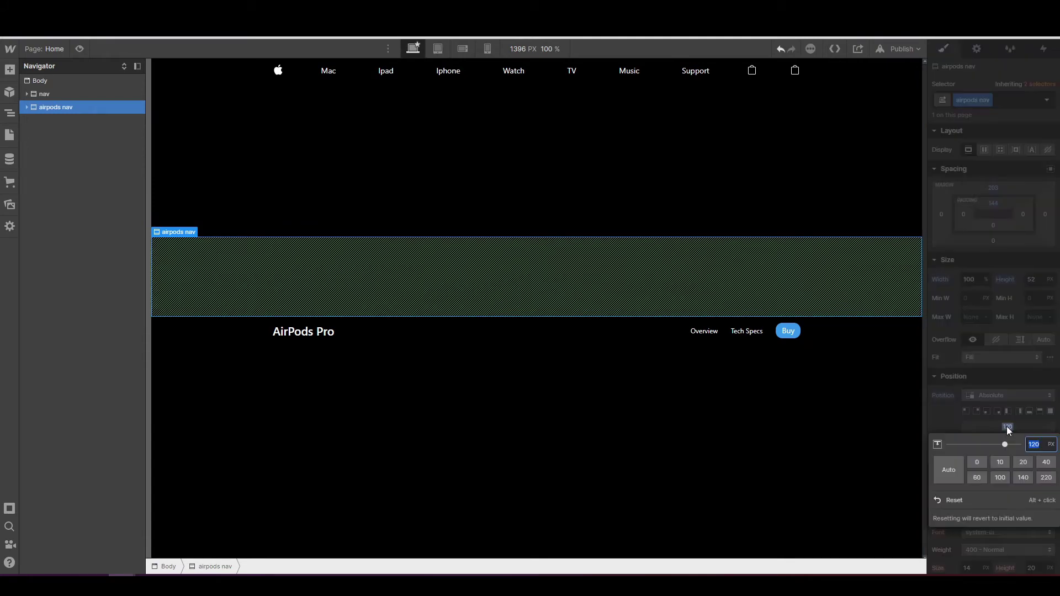
left_click(983, 461)
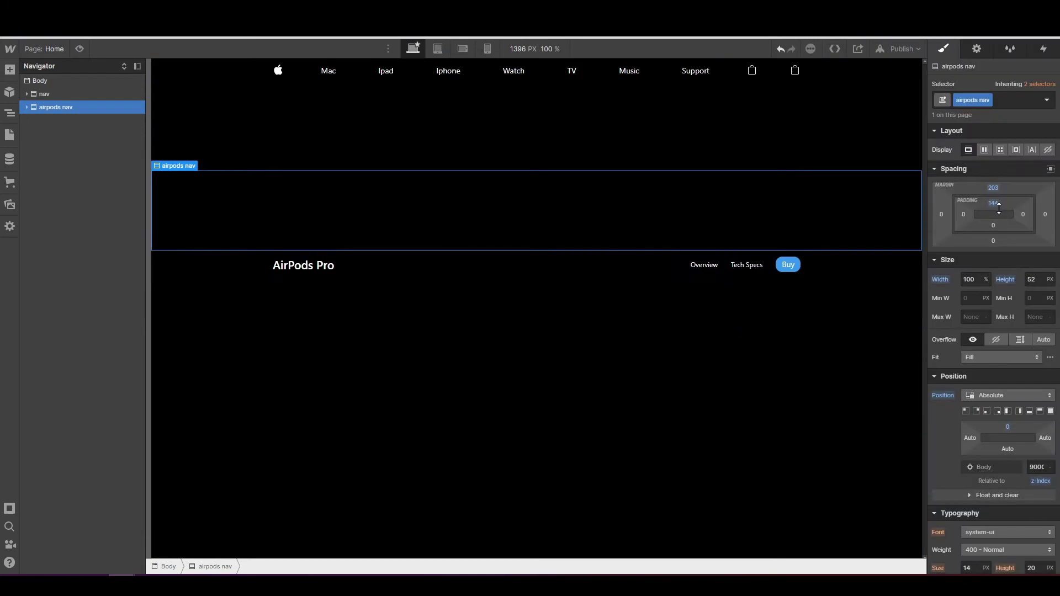
left_click(995, 203)
left_click(947, 239)
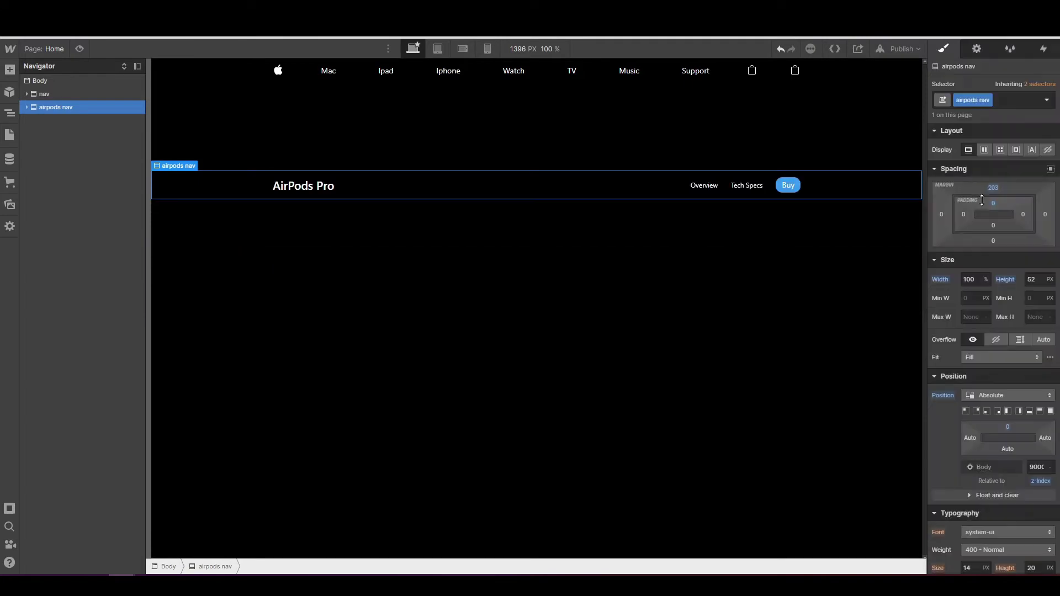
left_click(993, 187)
left_click(976, 223)
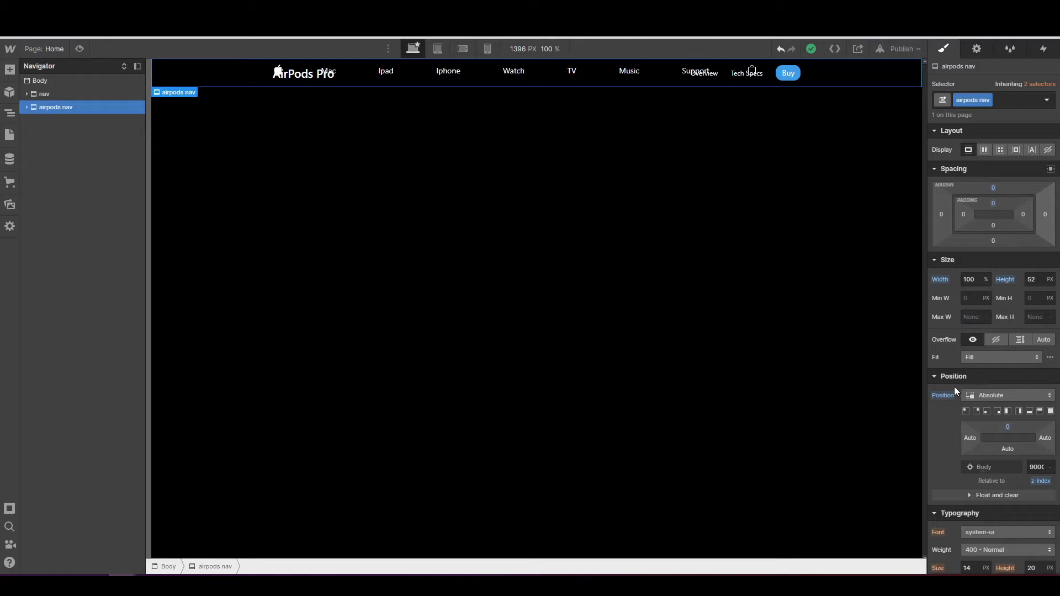
- Set the airpods nav section's position to Static
left_click(1003, 396)
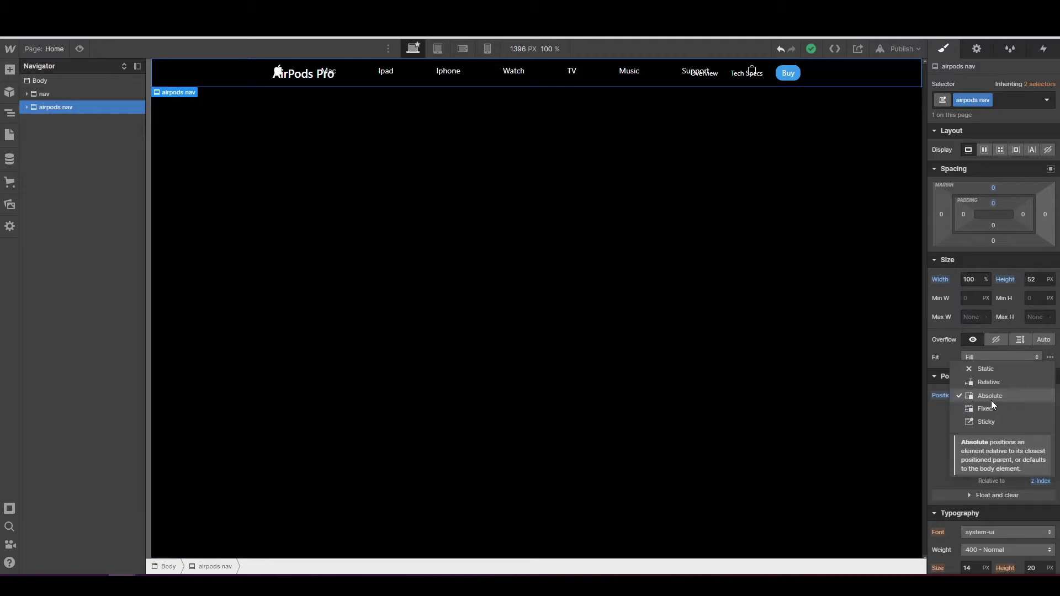
left_click(986, 369)
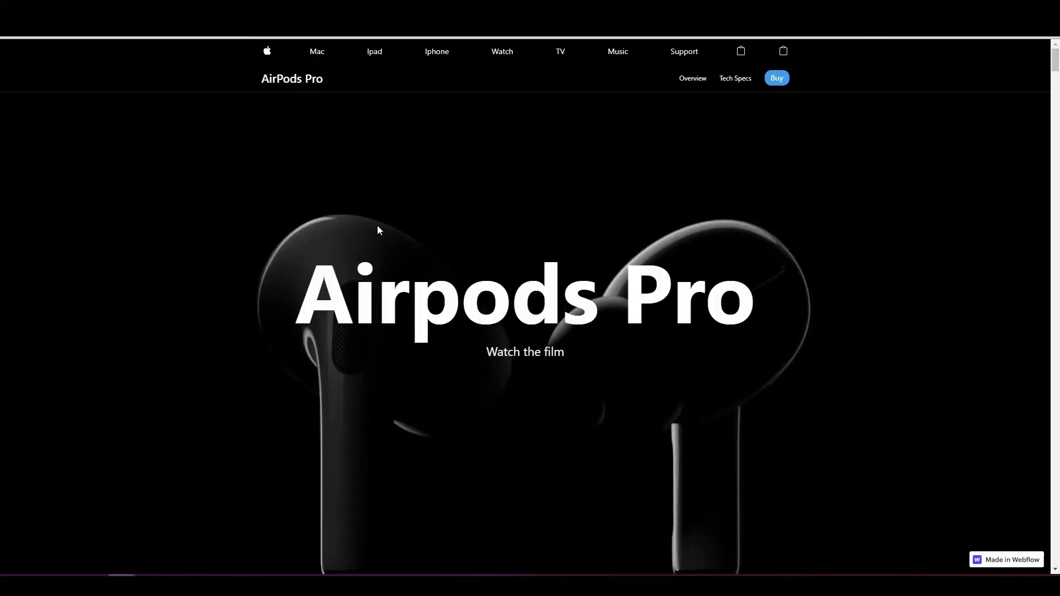
- Examine the scroll animations and sticky airpods nav on the published AirPods Pro page, and return to the Designer
scroll(378, 230, "down", 2)
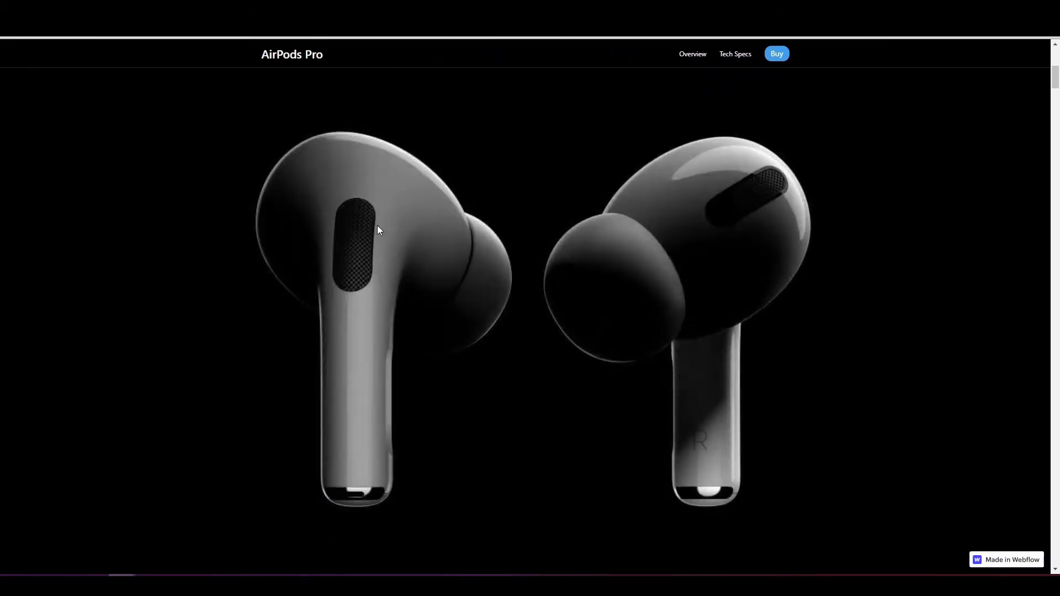
scroll(377, 230, "up", 1)
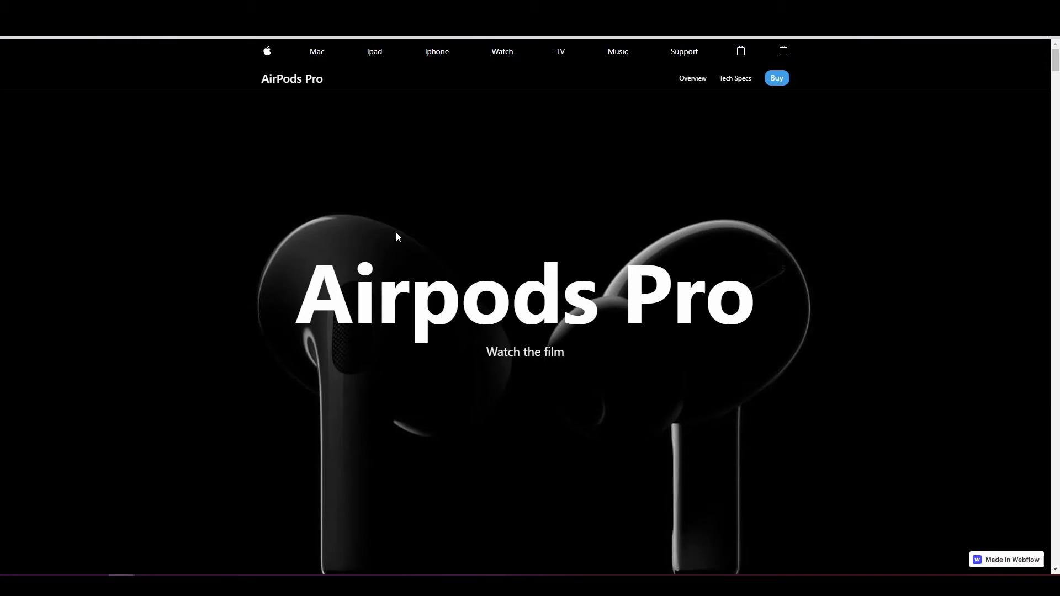
scroll(396, 235, "down", 2)
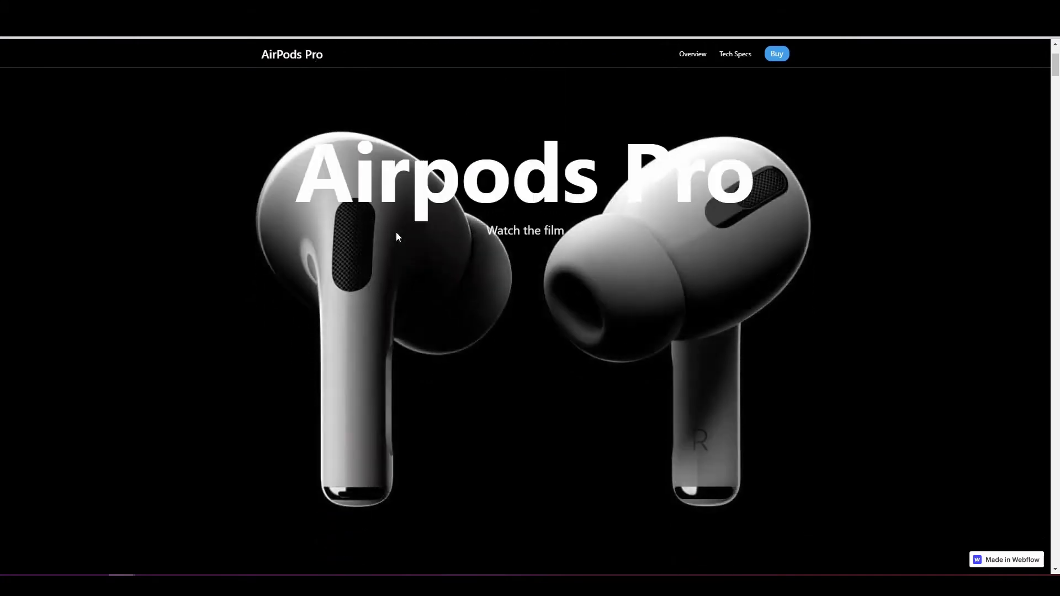
scroll(396, 237, "down", 3)
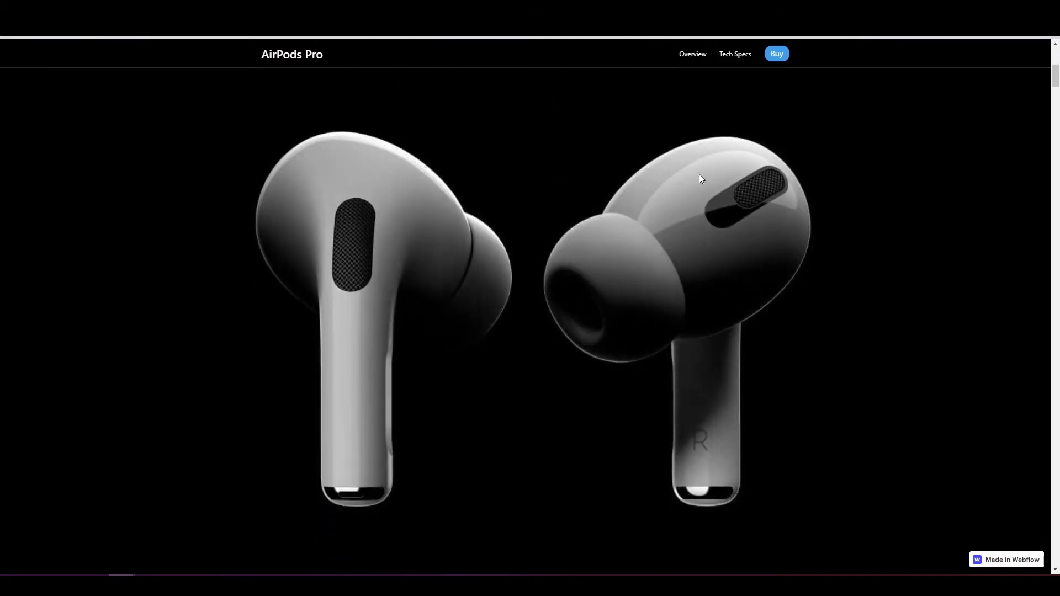
scroll(439, 218, "down", 5)
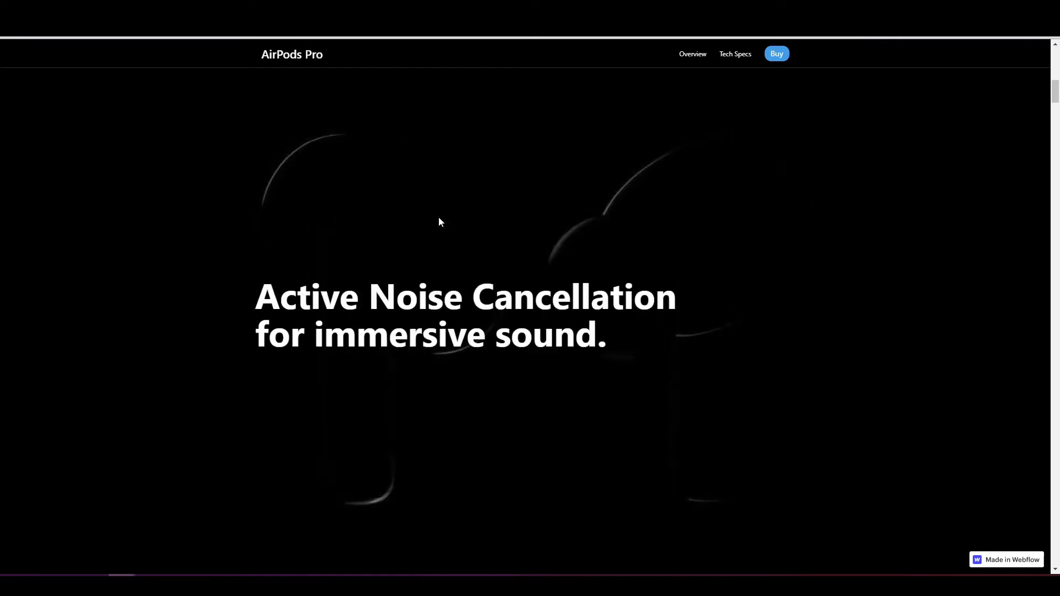
scroll(440, 222, "down", 5)
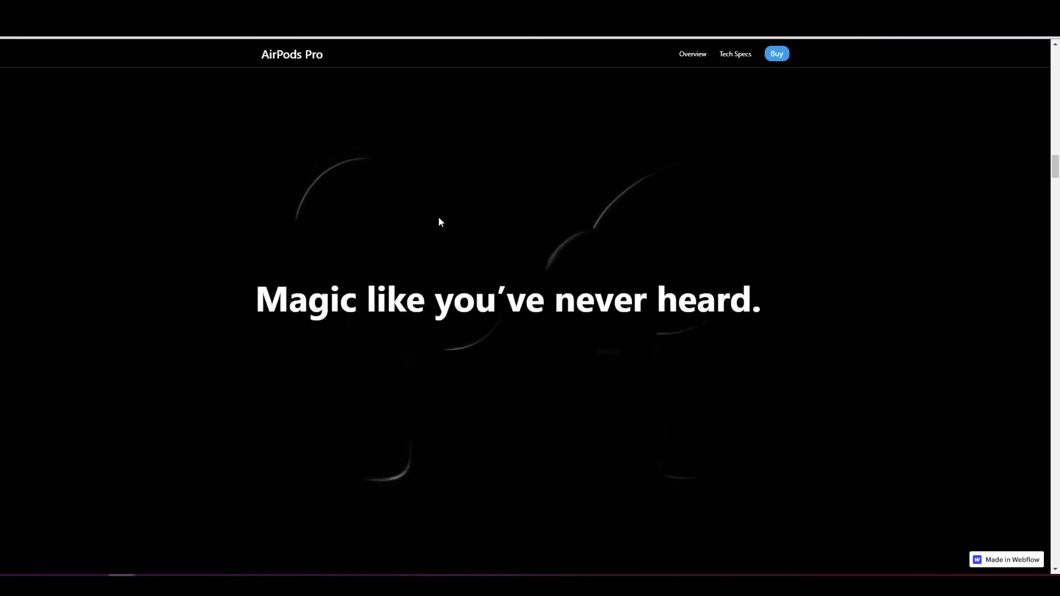
scroll(439, 222, "down", 3)
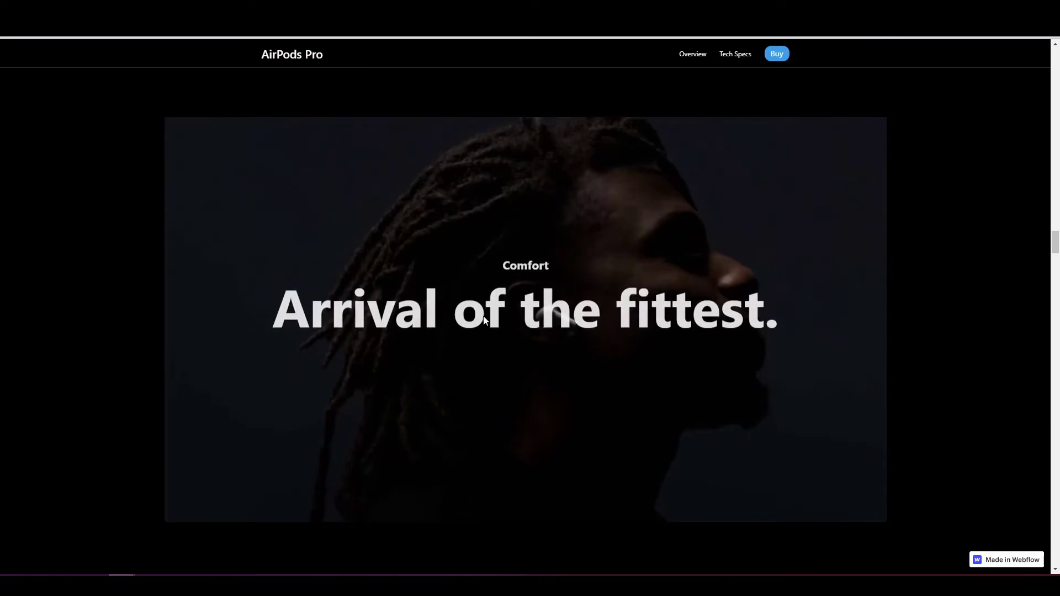
scroll(485, 320, "down", 5)
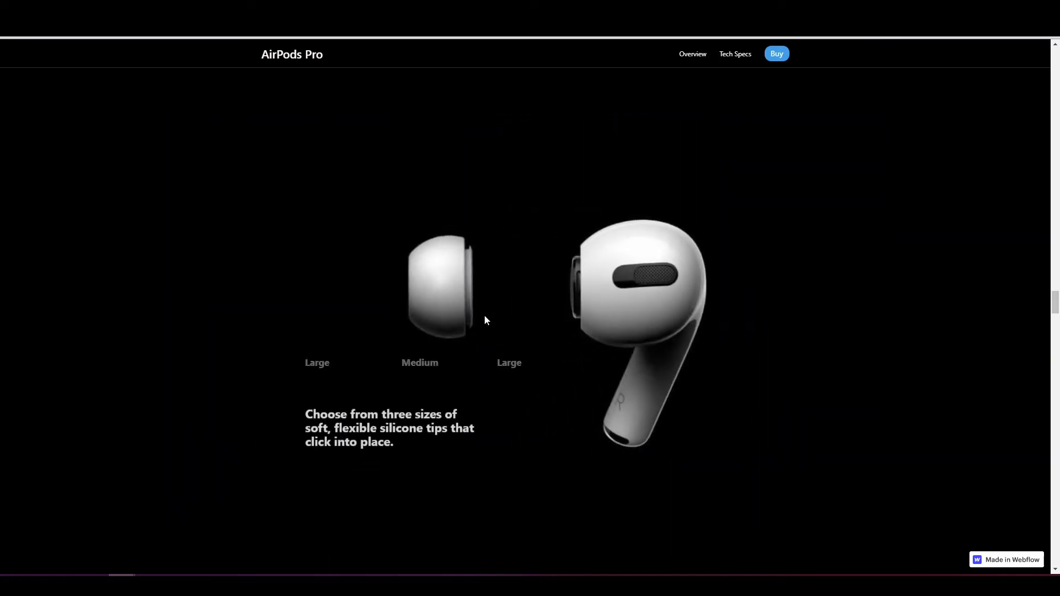
scroll(484, 320, "down", 3)
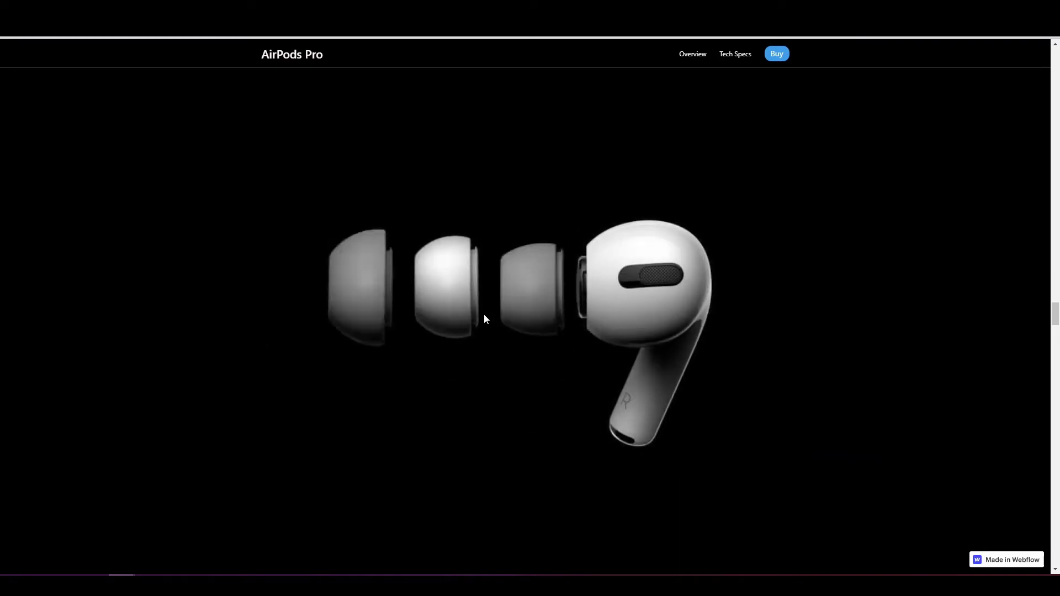
scroll(485, 319, "up", 10)
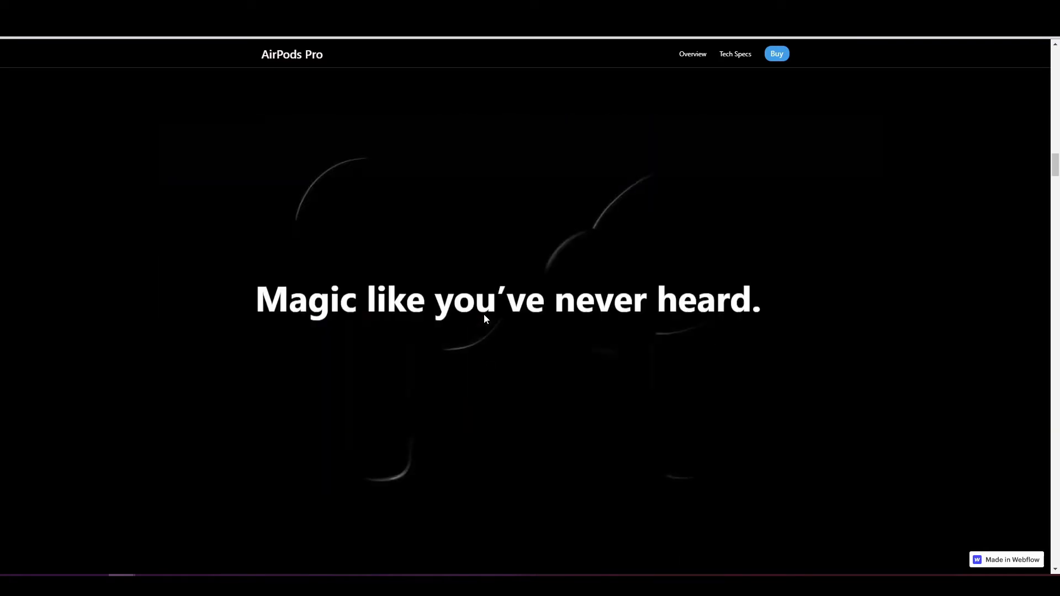
scroll(484, 319, "up", 6)
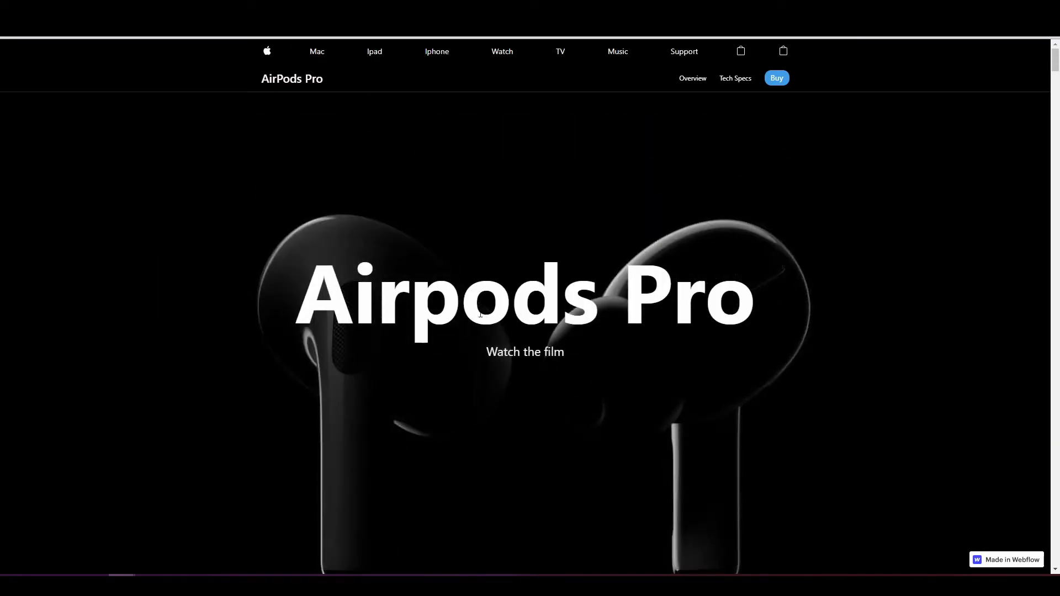
left_click(67, 17)
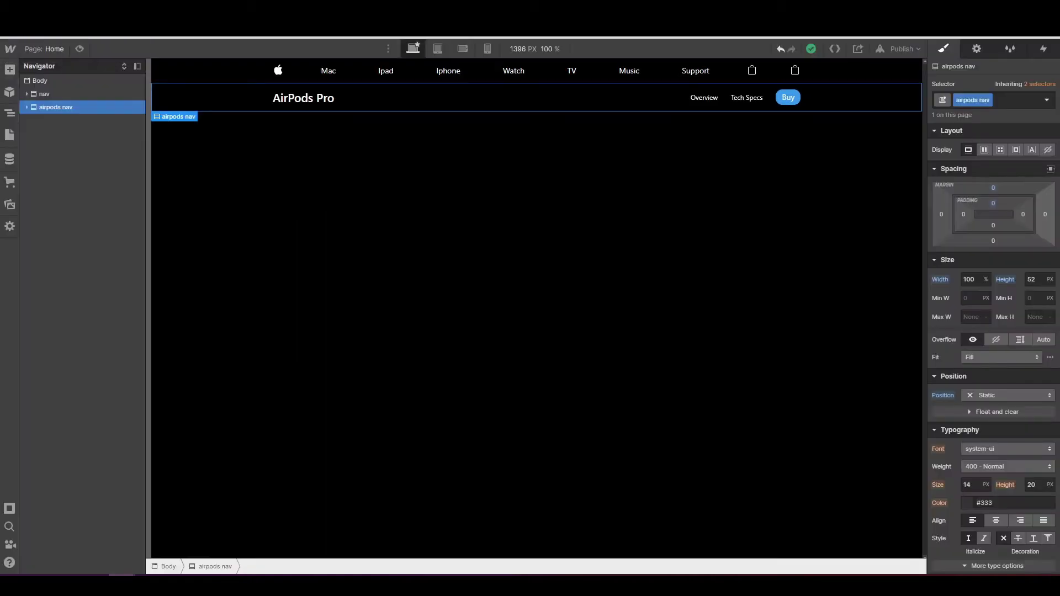
- Open the "testing the lottie animation" project from the YouTube Tutorial folder in a duplicate tab and briefly preview its Home page
right_click(64, 17)
left_click(84, 79)
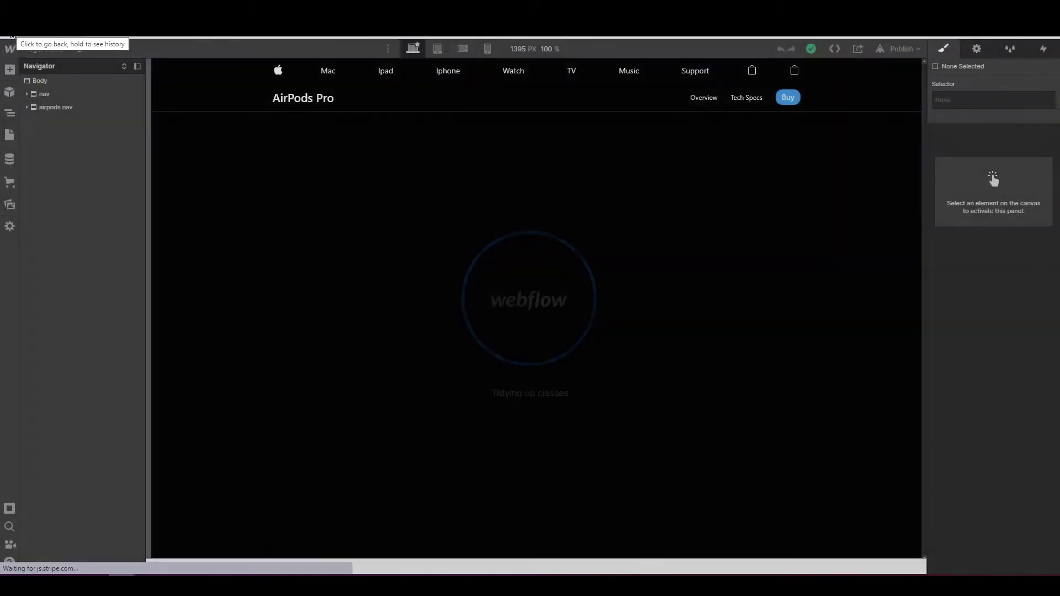
left_click(13, 34)
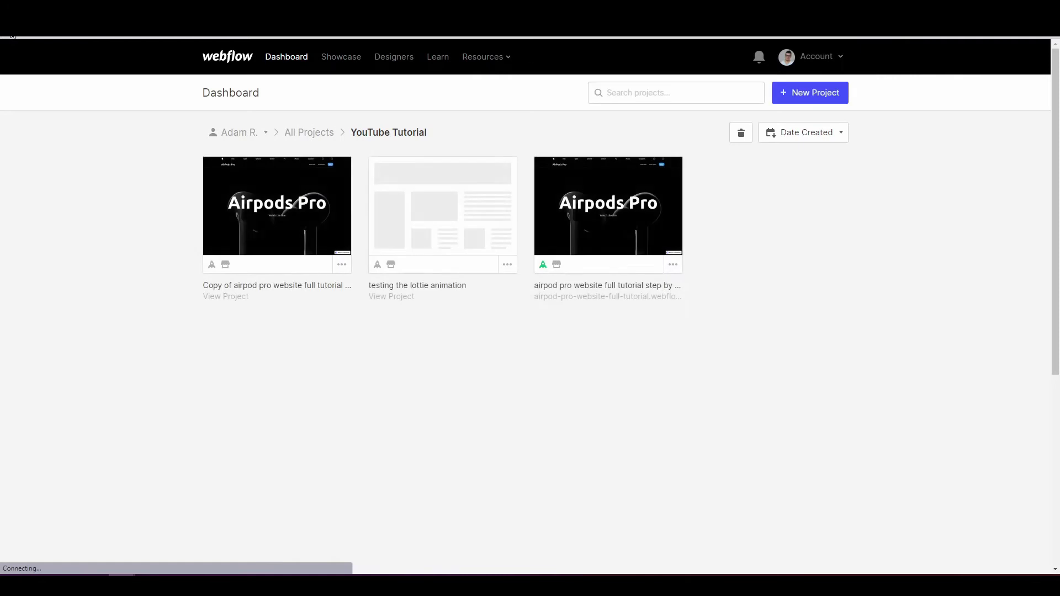
left_click(415, 250)
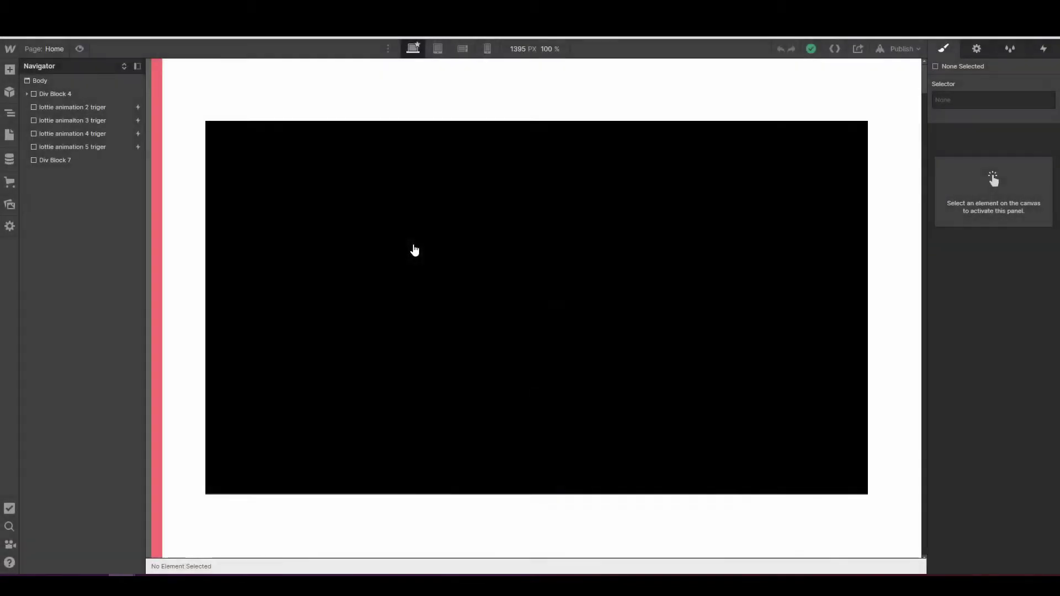
left_click(77, 51)
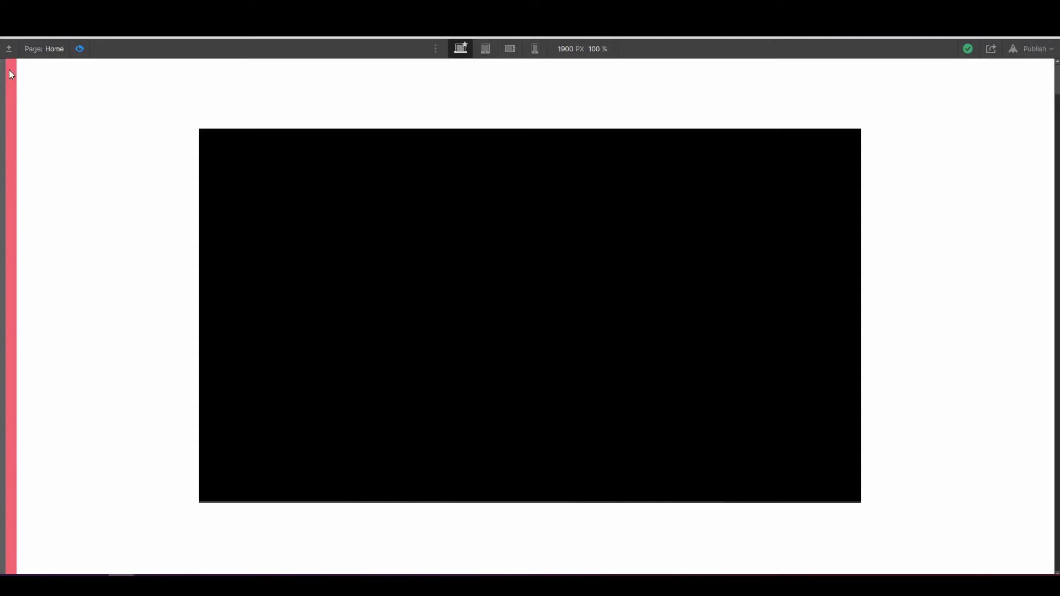
left_click(80, 50)
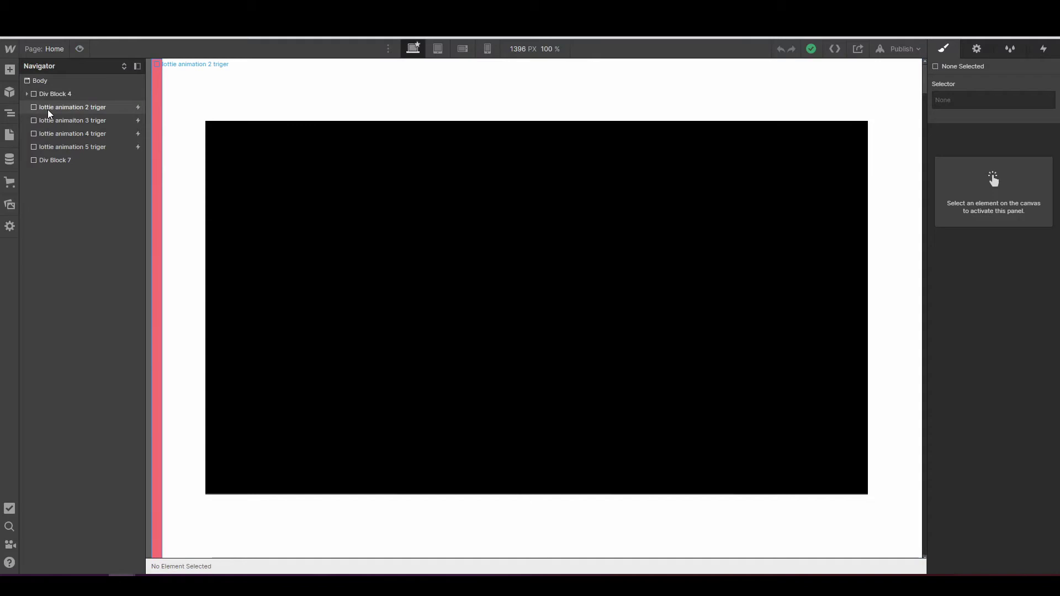
- Try a #b41f1f background colour on the lottie animation 2 triger block
left_click(48, 110)
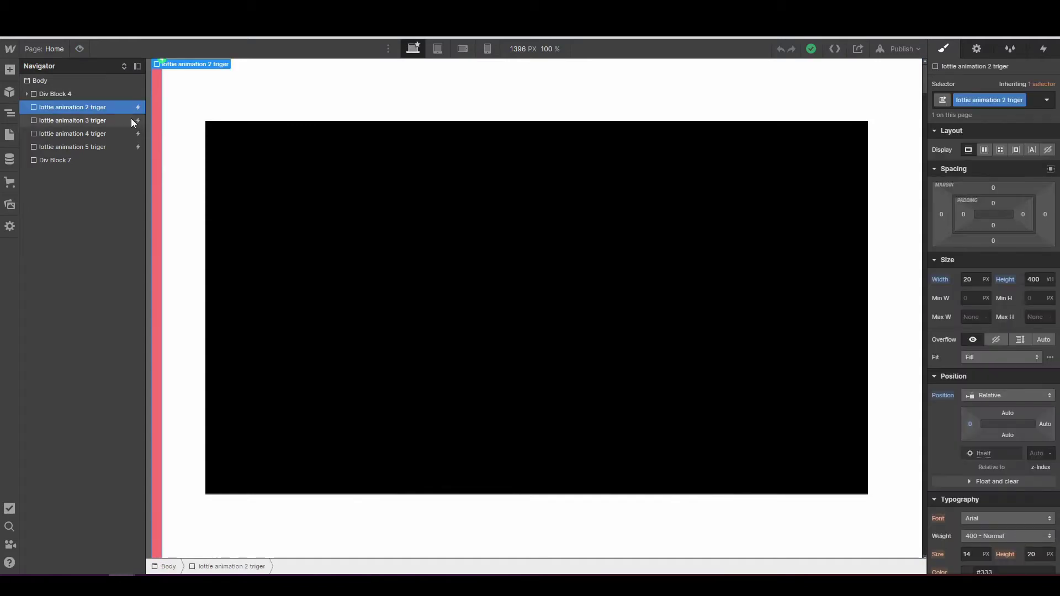
scroll(959, 343, "down", 8)
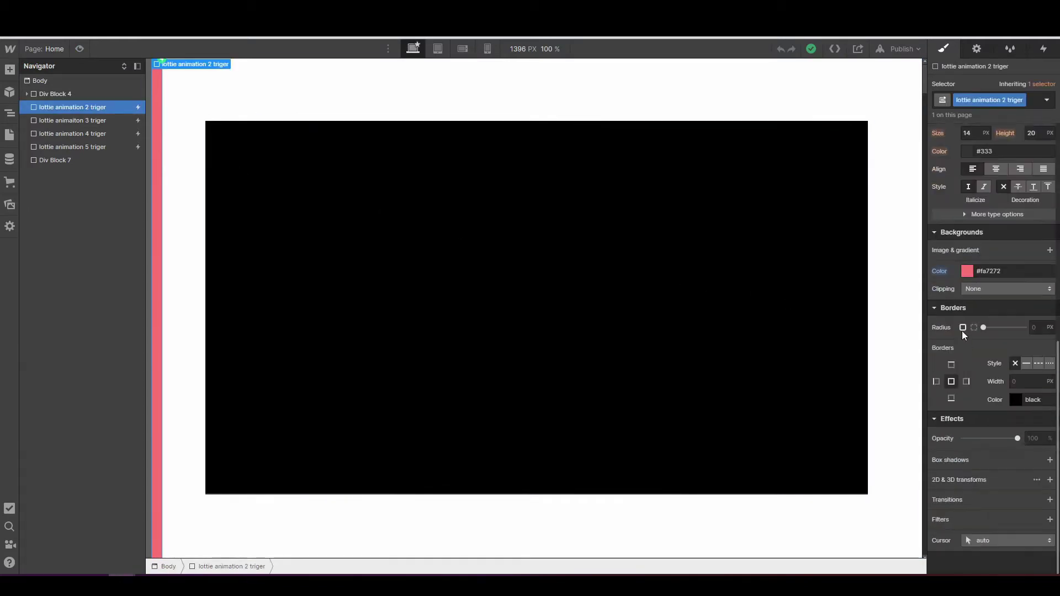
left_click(969, 274)
left_click_drag(988, 308, 1035, 309)
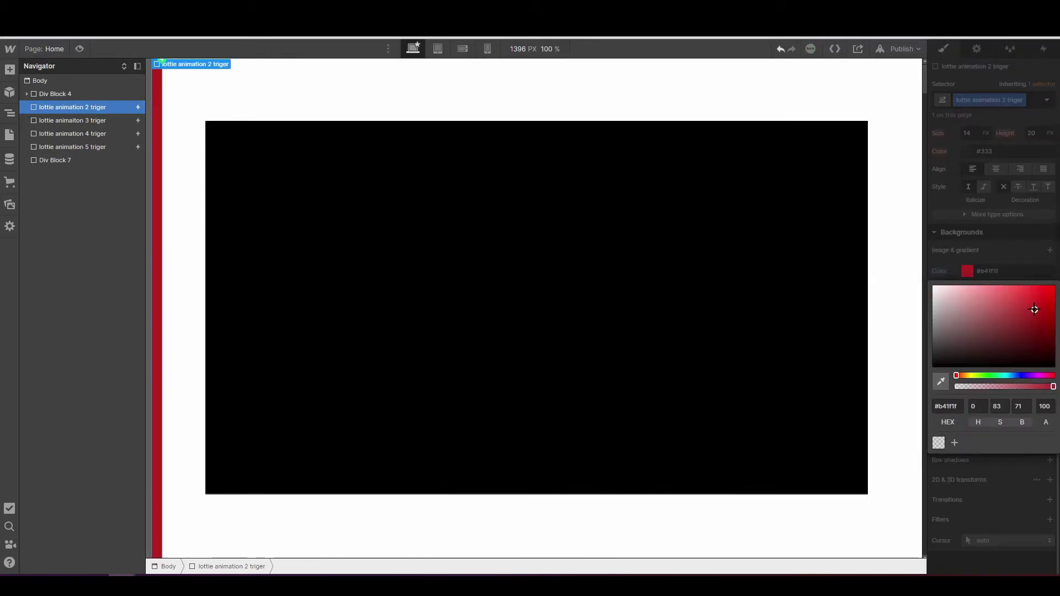
- Preview the red trigger strip on the page and inspect the height of the lottie animation 2 triger block
left_click(79, 48)
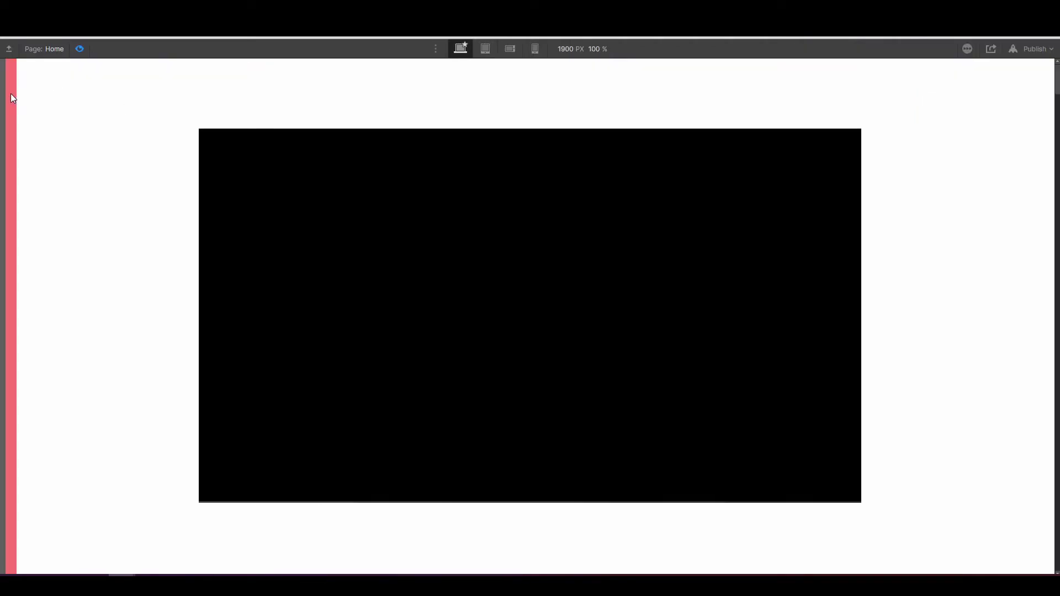
left_click(62, 49)
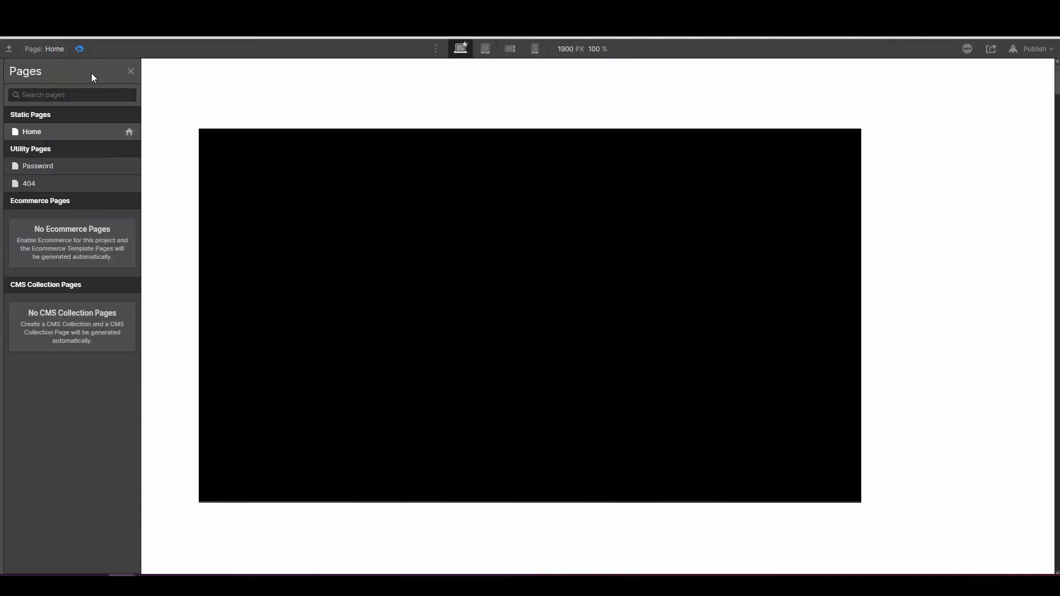
left_click(80, 48)
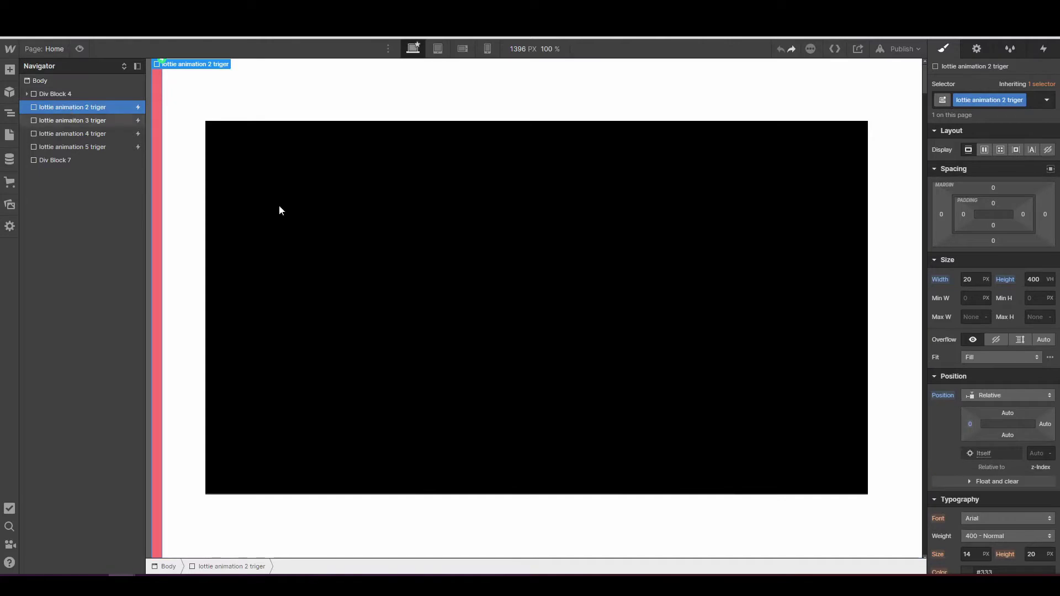
left_click(1034, 280)
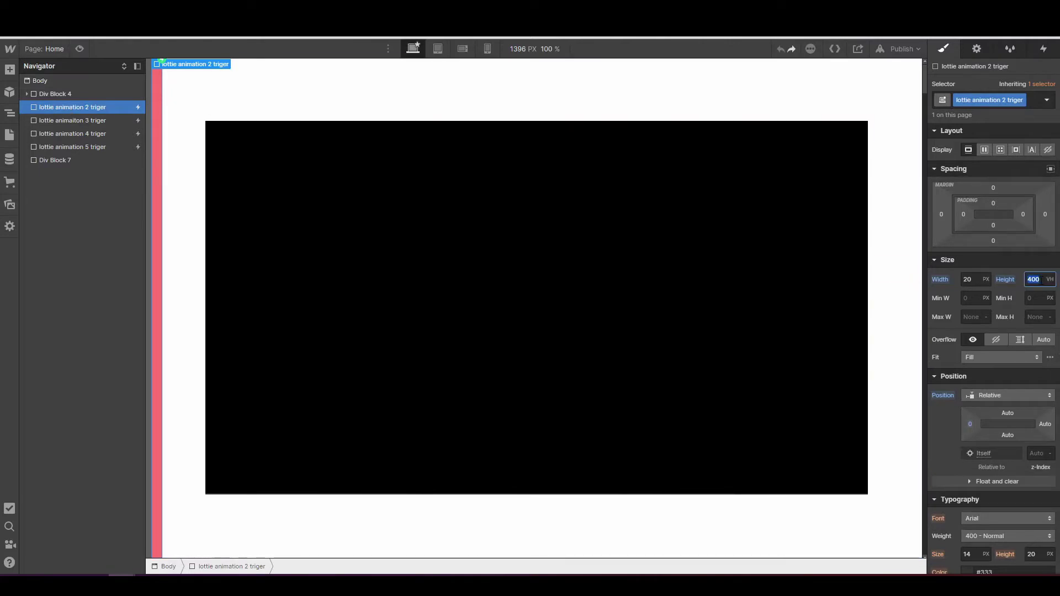
- Preview the test page and examine how its Lottie animations play while scrolling past the coloured trigger blocks
left_click(79, 49)
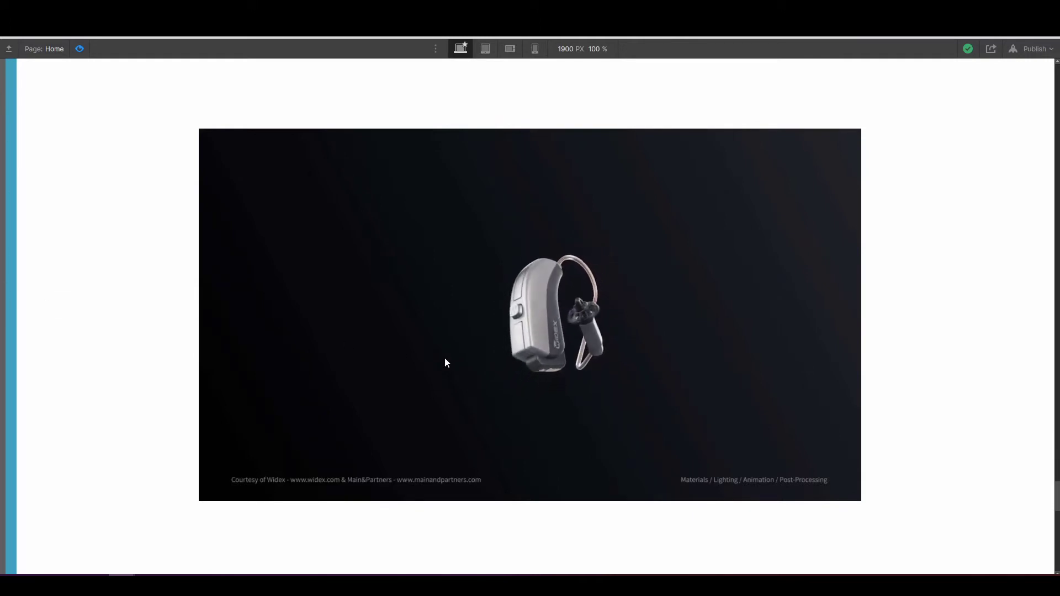
scroll(448, 362, "down", 4)
scroll(448, 363, "down", 5)
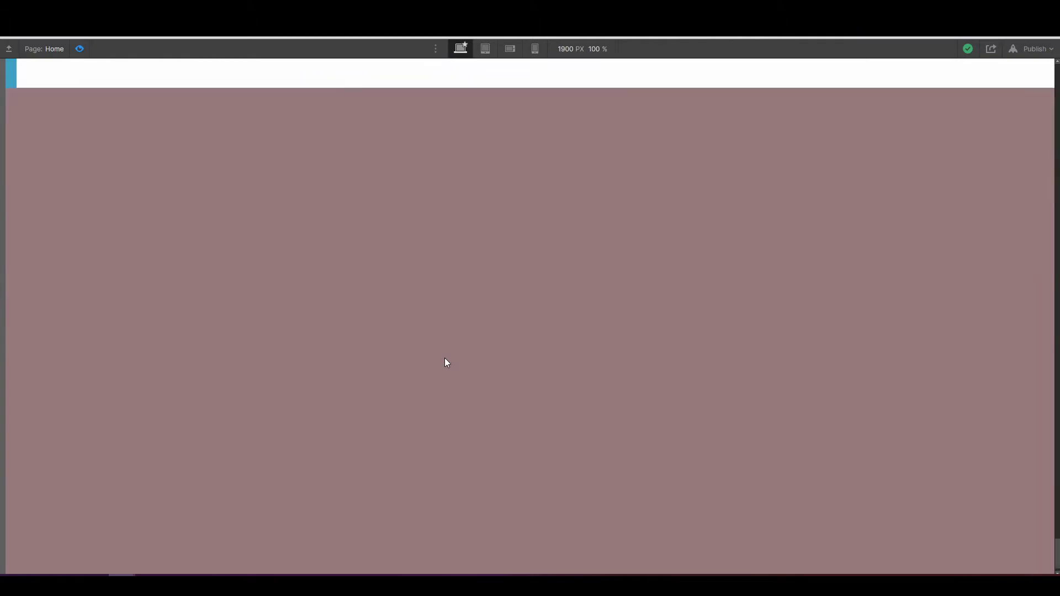
scroll(447, 363, "up", 9)
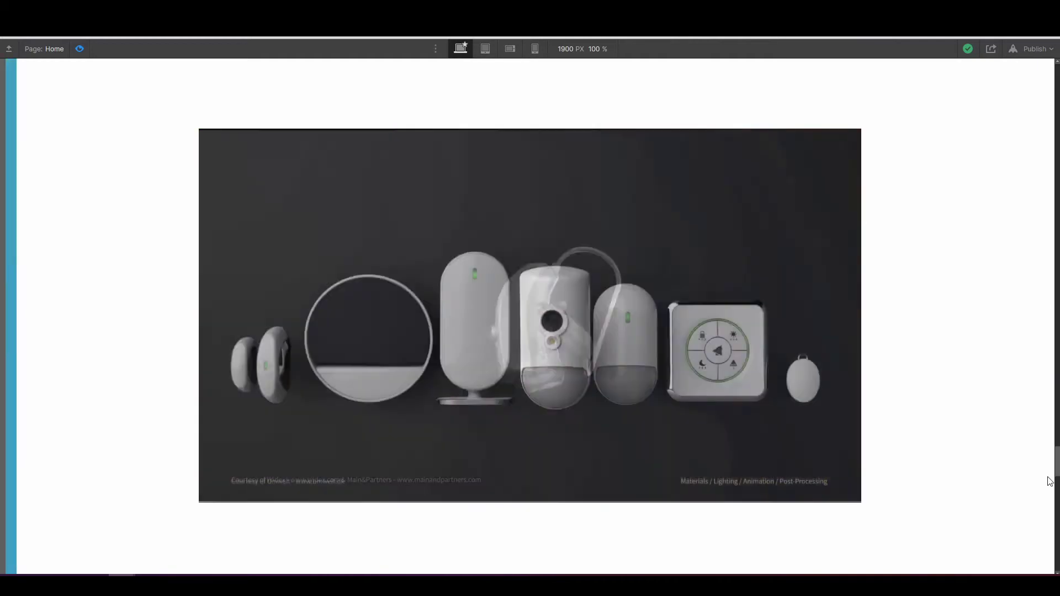
left_click(1053, 552)
left_click_drag(1052, 559, 1053, 78)
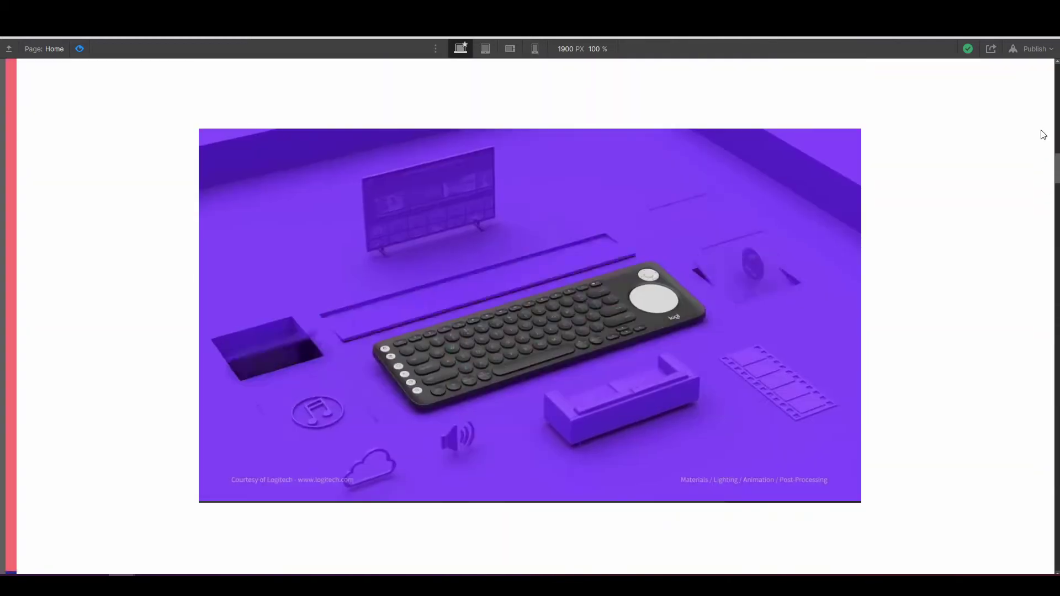
scroll(1042, 68, "down", 5)
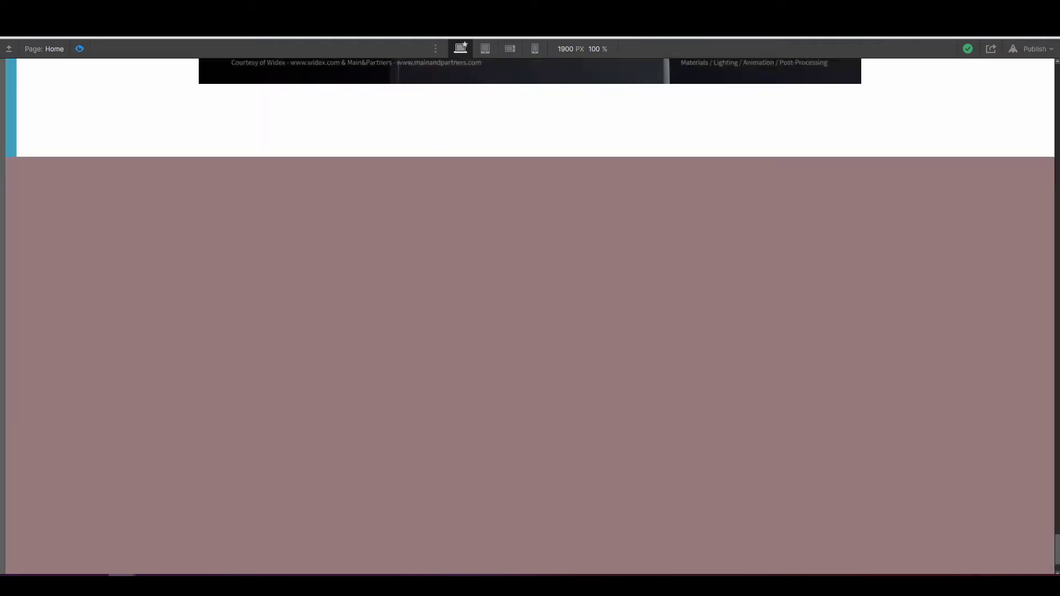
scroll(1043, 64, "up", 5)
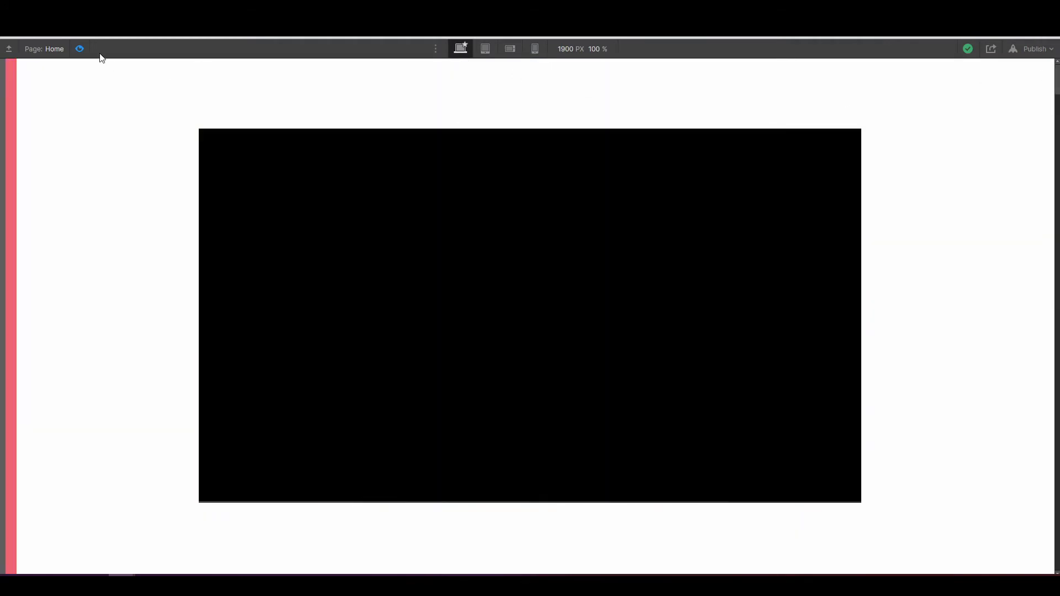
left_click(80, 49)
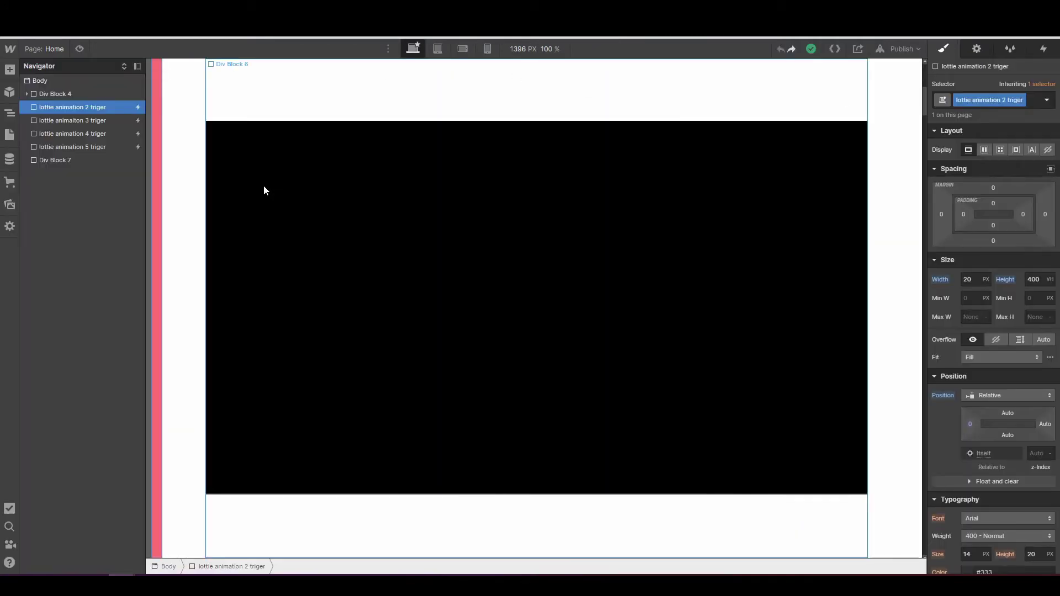
left_click(80, 50)
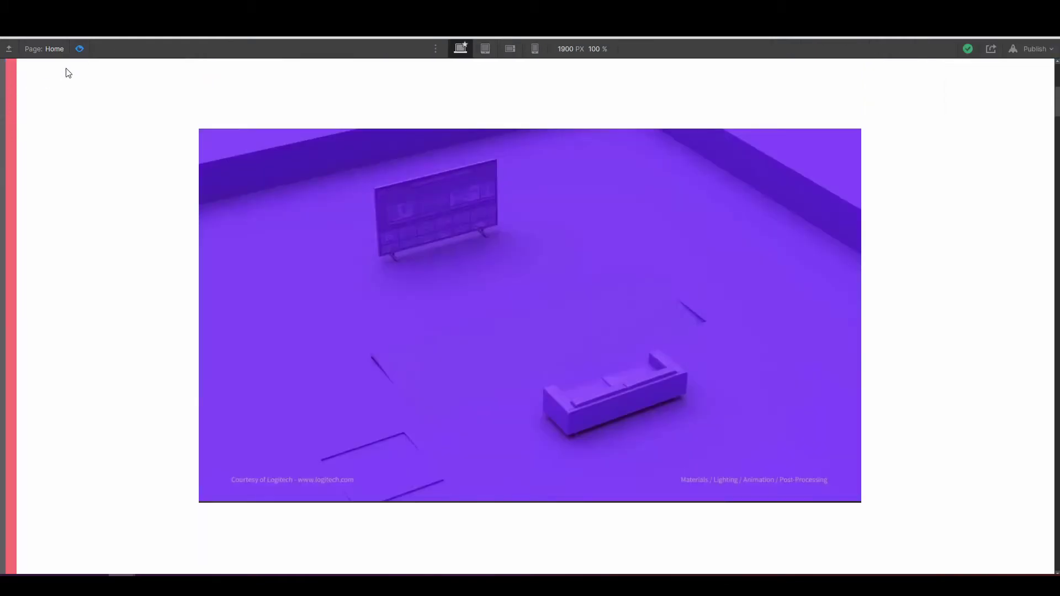
left_click(78, 48)
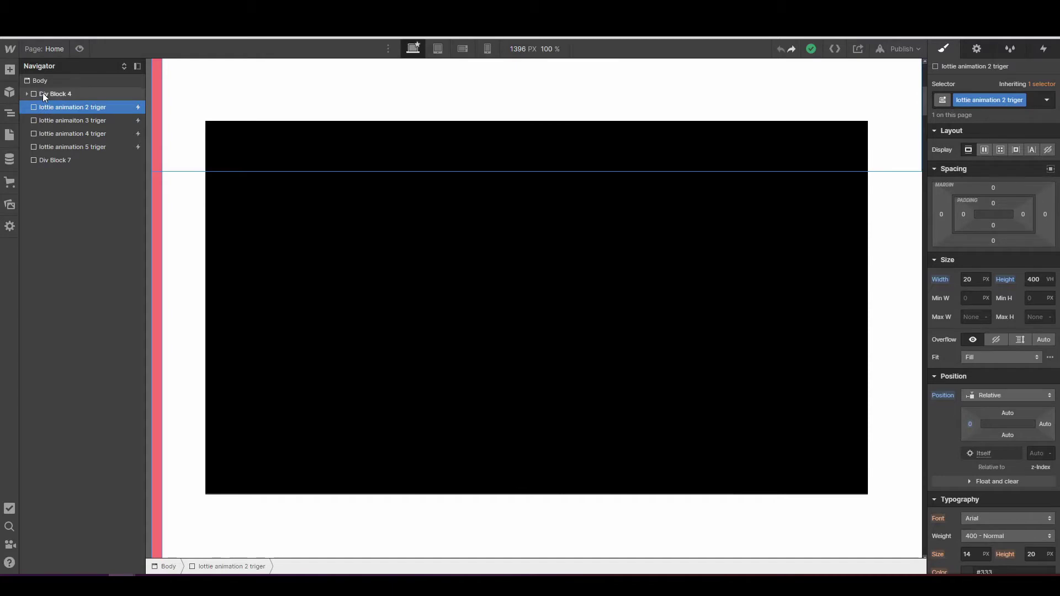
- Expand Div Block 4, Div Block 5 and Div Block 6 to examine the nested Lottie animations, and preview how they play on scroll
left_click(42, 94)
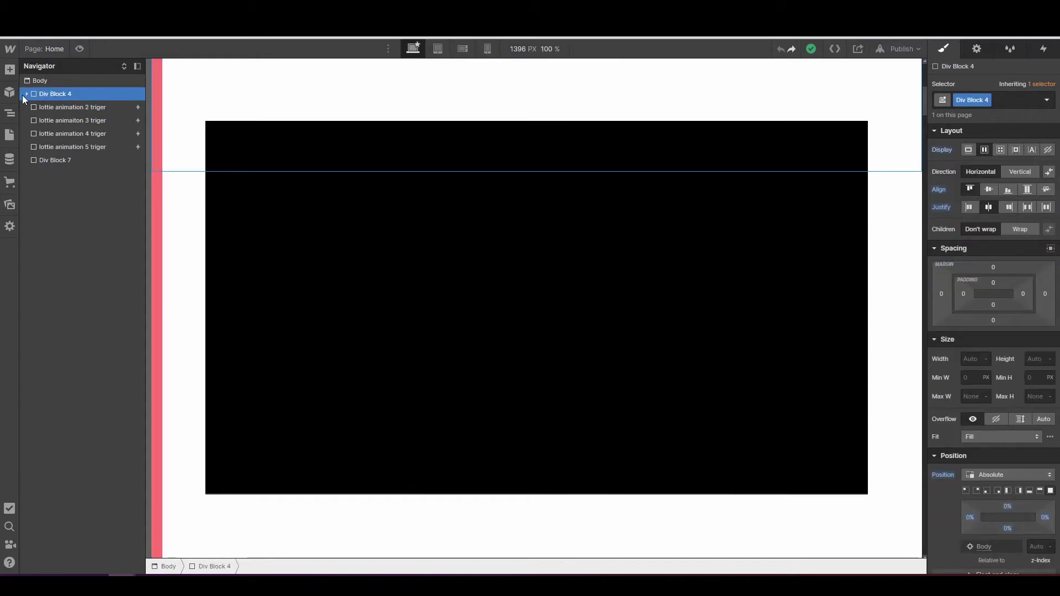
left_click(25, 95)
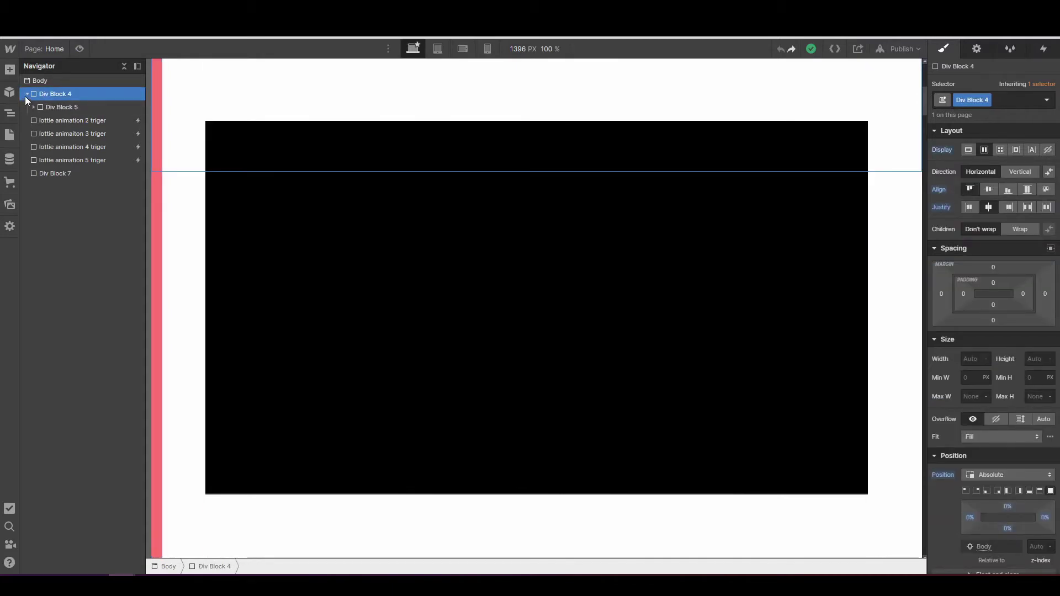
left_click(27, 94)
left_click(28, 94)
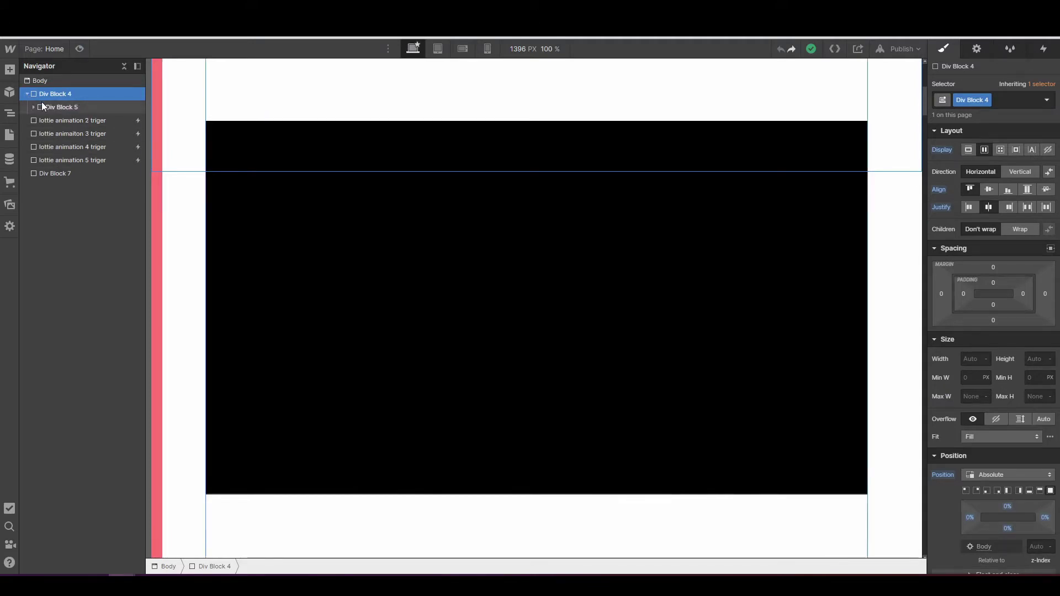
left_click(47, 107)
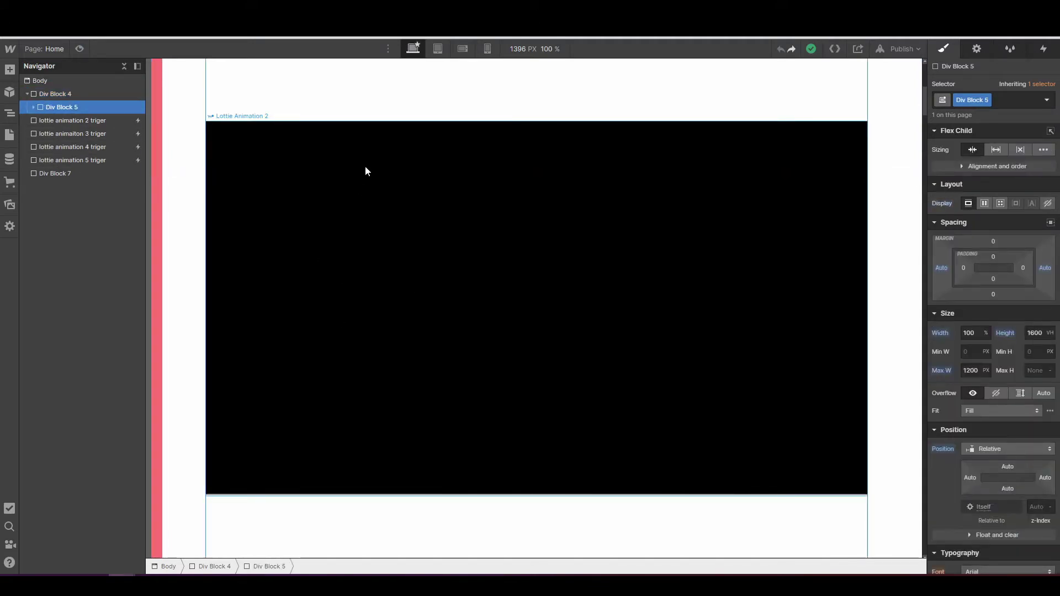
left_click(34, 107)
left_click(40, 120)
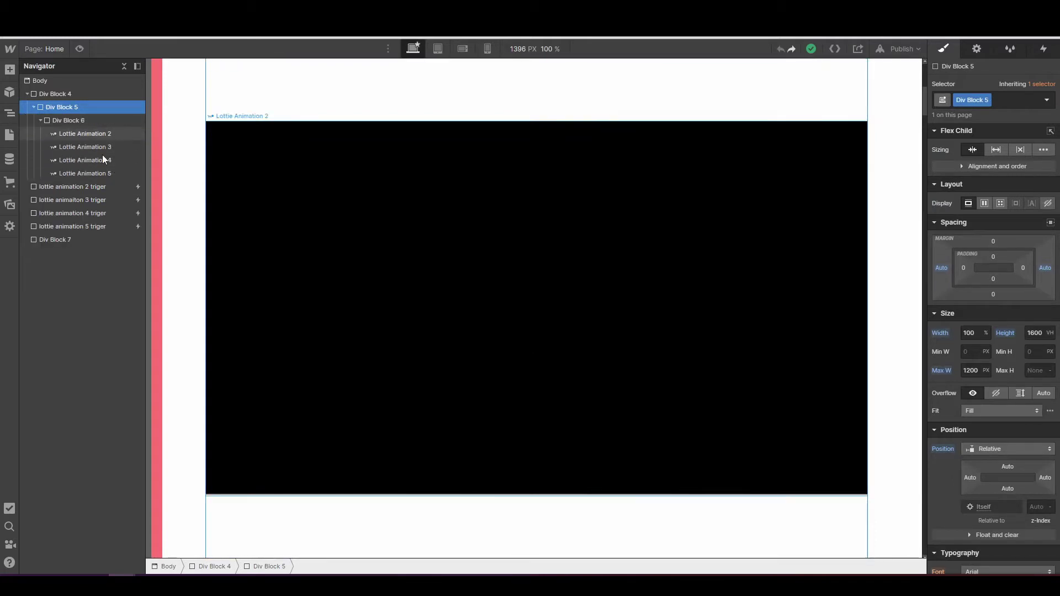
left_click(79, 49)
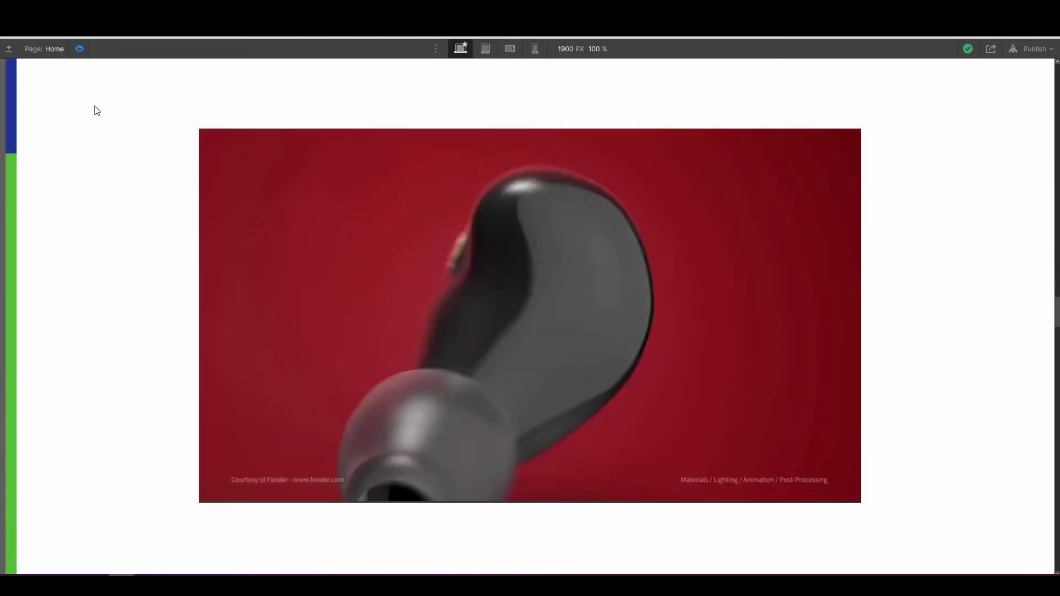
left_click(79, 49)
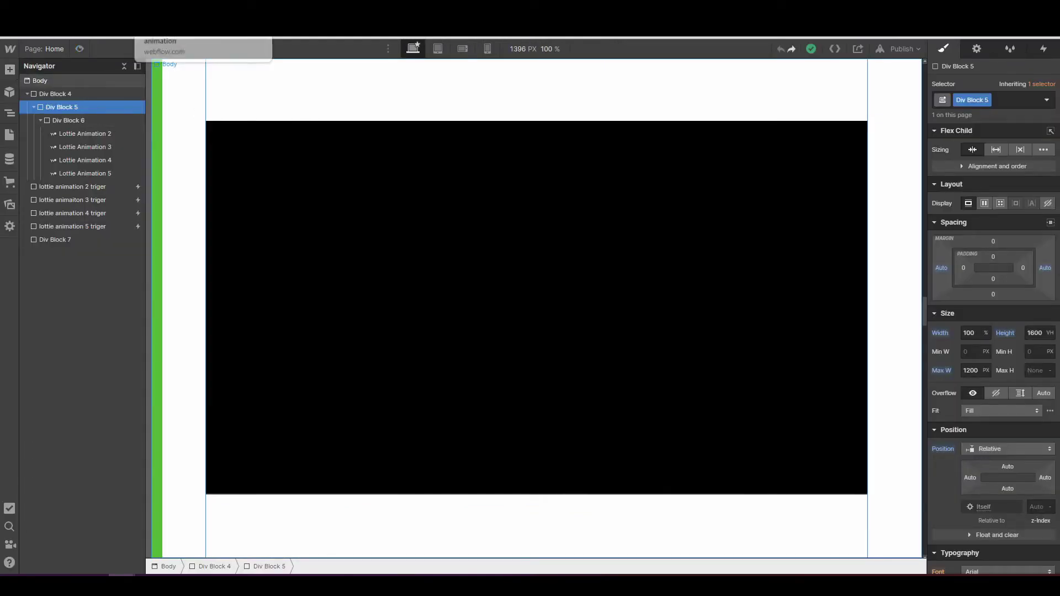
- Switch to the published AirPods Pro page and examine its scroll-driven animations from the hero down to the silicone tip sizes
left_click(193, 11)
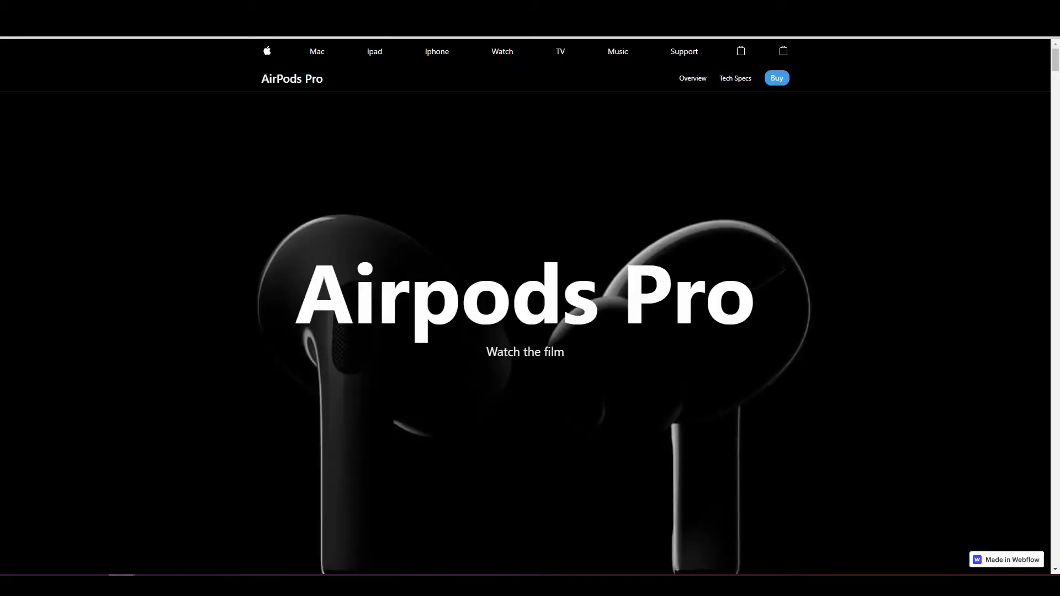
scroll(379, 351, "down", 5)
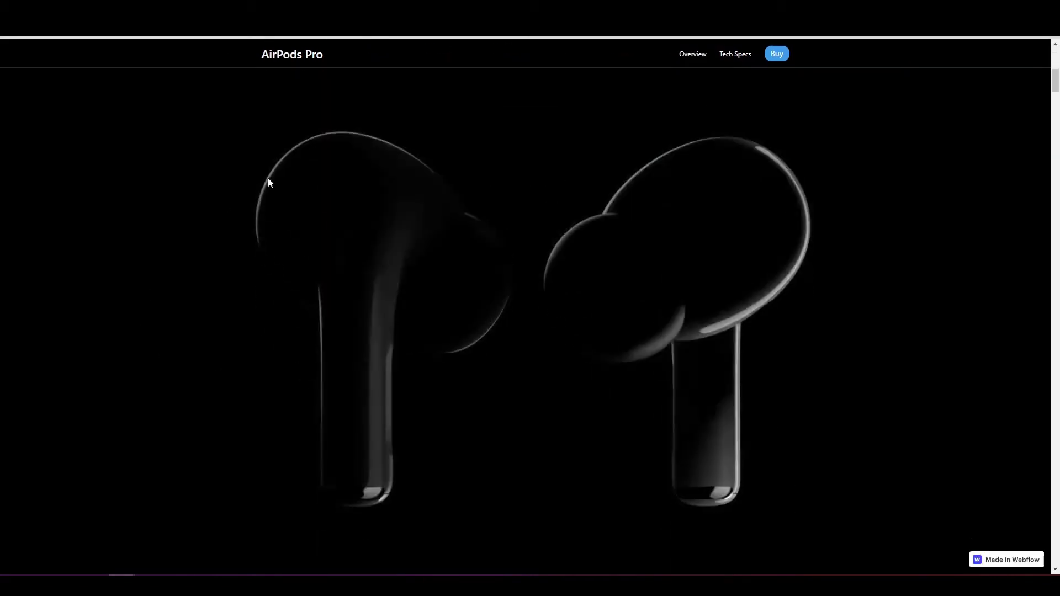
scroll(464, 274, "down", 10)
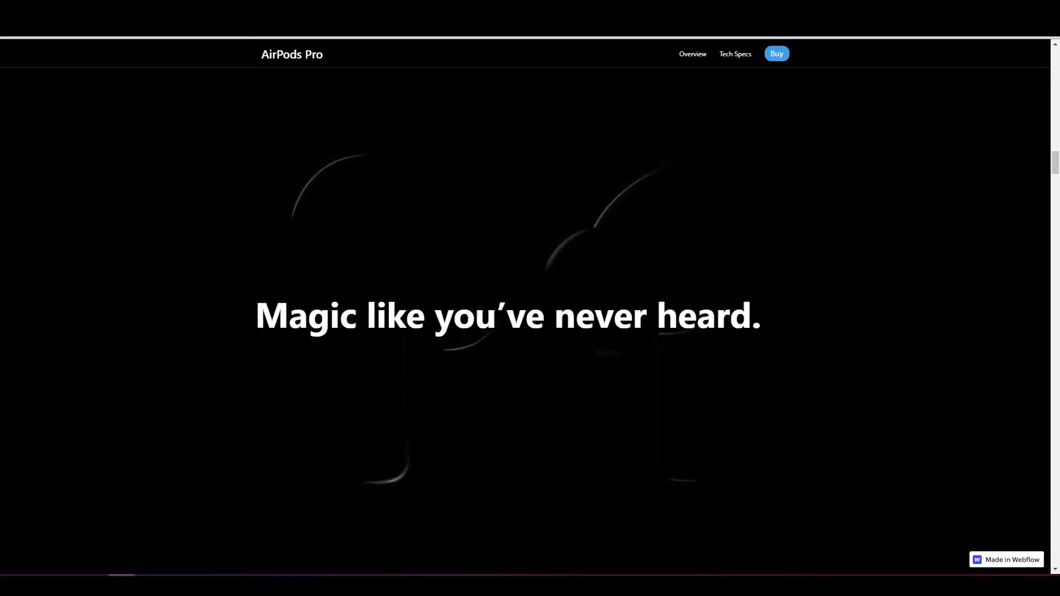
scroll(524, 317, "down", 15)
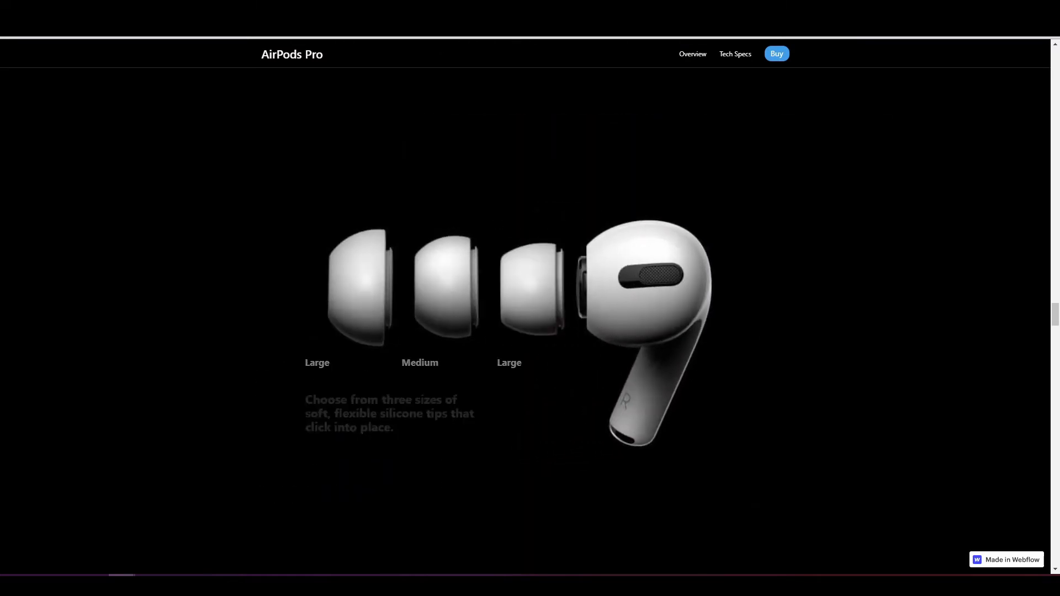
scroll(446, 347, "down", 15)
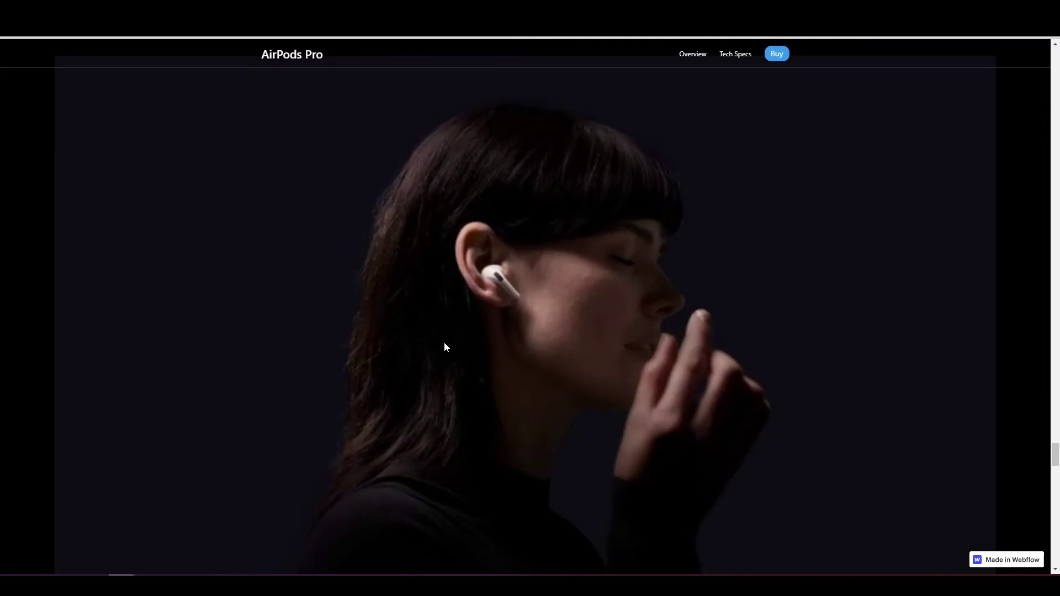
middle_click(446, 346)
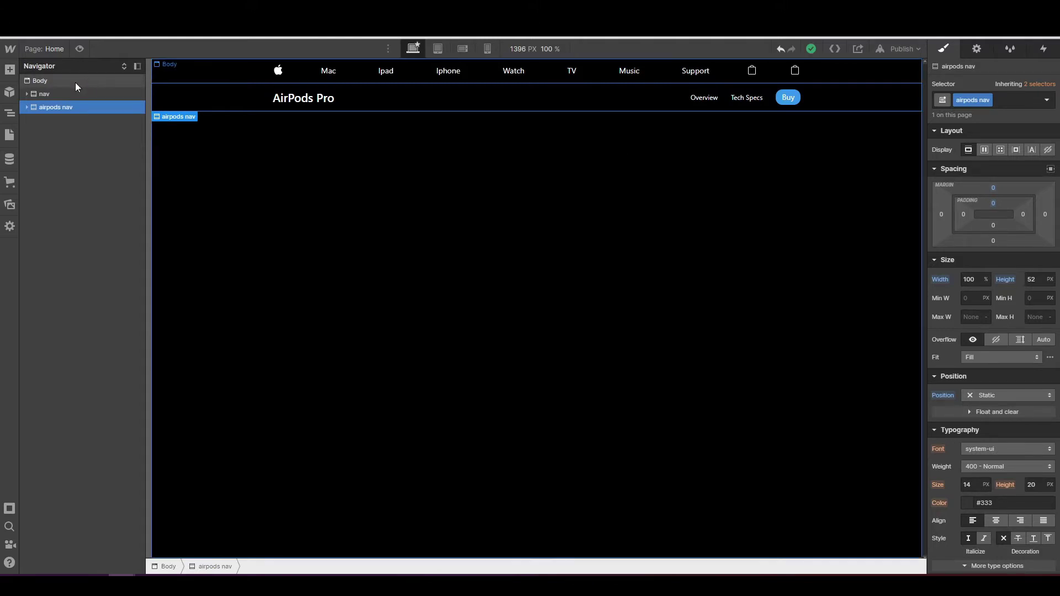
- Add a section below the airpods nav and give it the new class "scroll sequence"
left_click(7, 73)
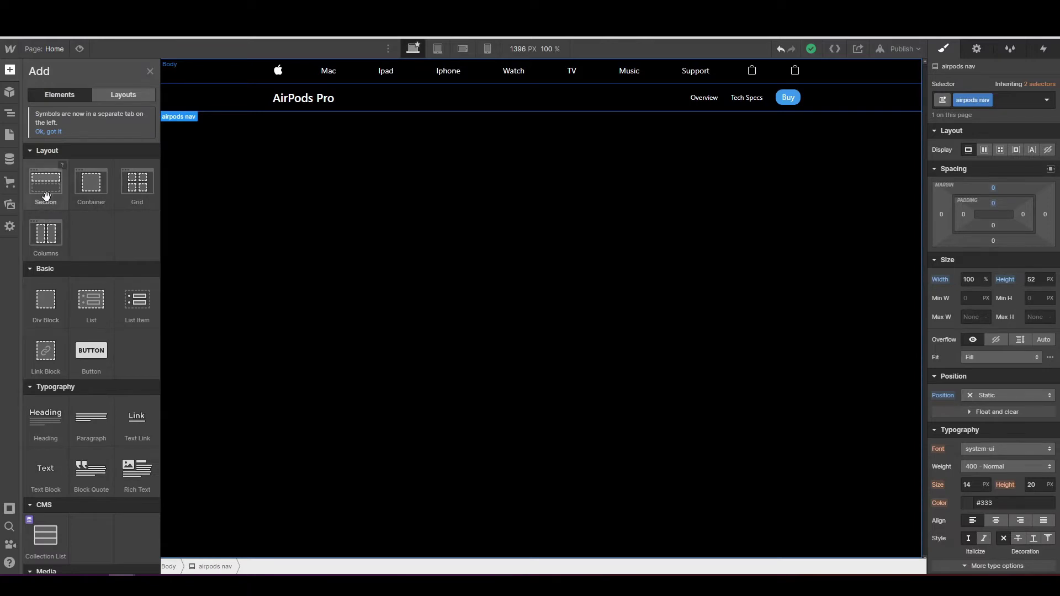
left_click_drag(44, 185, 59, 133)
left_click(994, 100)
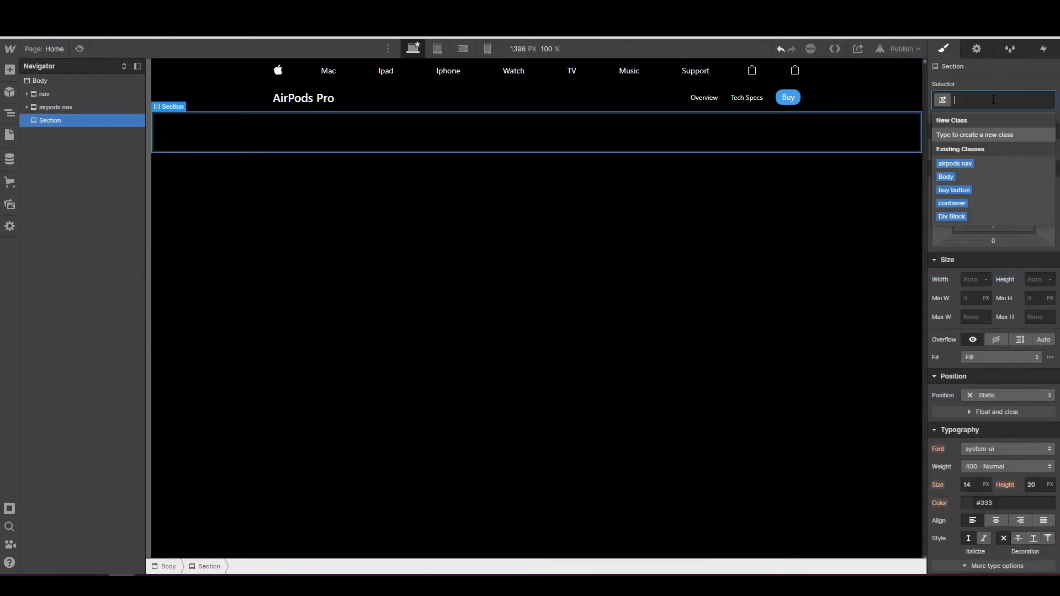
type("scroll")
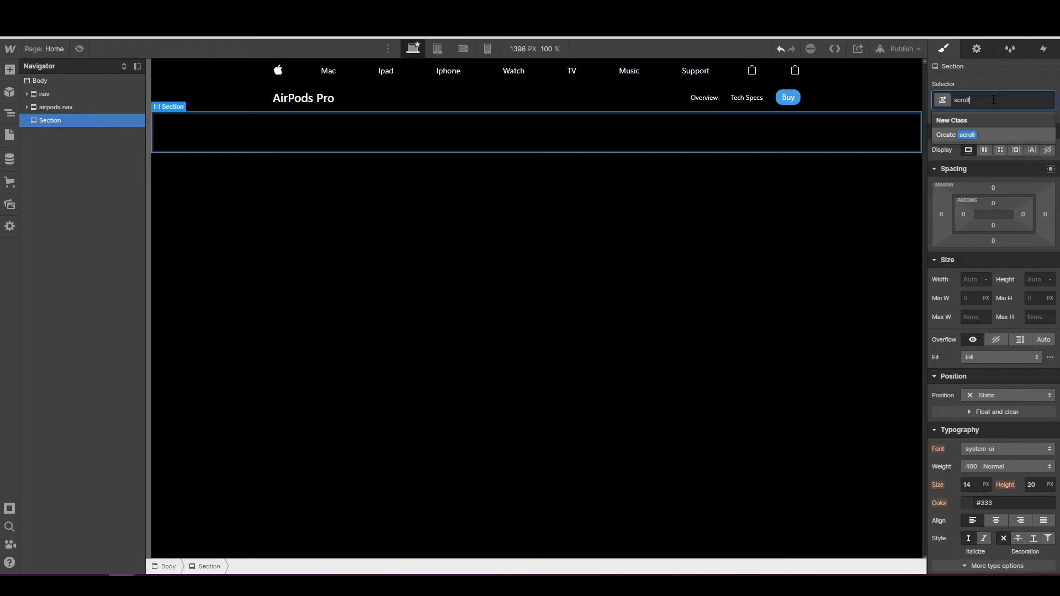
type(" sequence")
key("Return")
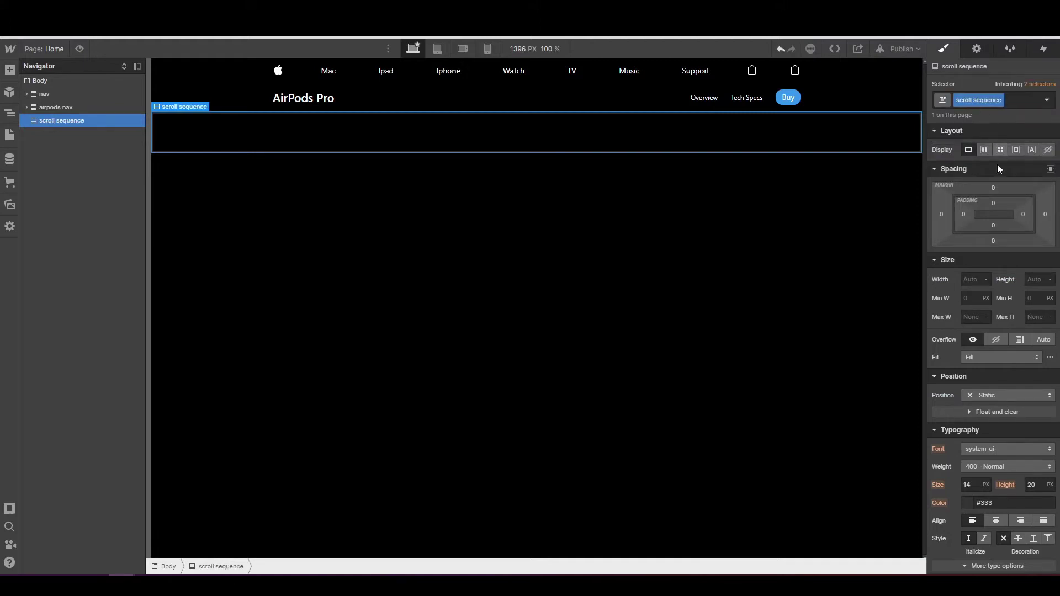
- Give the scroll sequence section a top margin of 150 px and a width of 100%
left_click(994, 188)
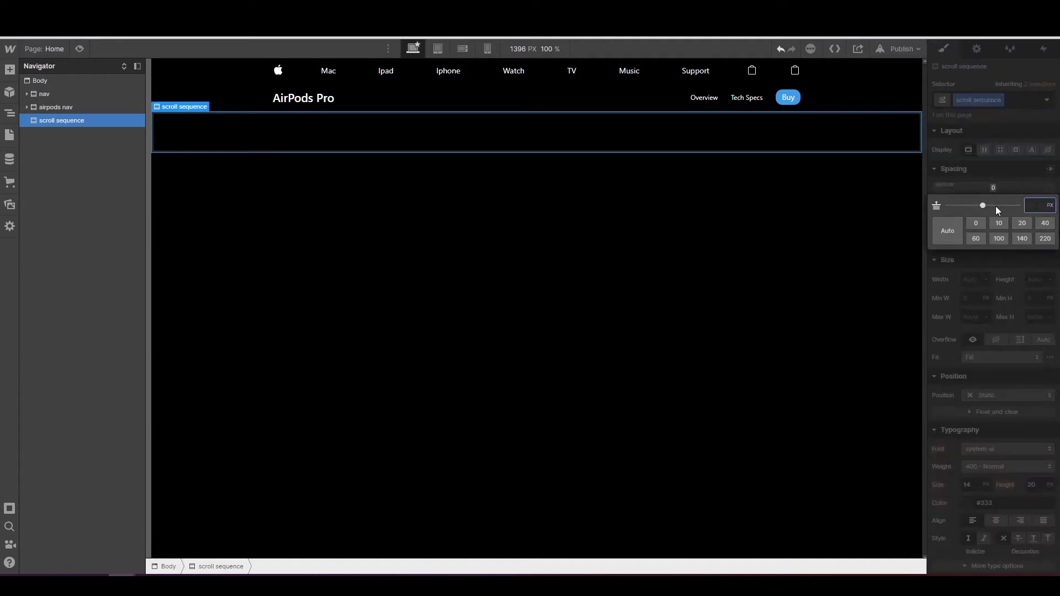
type("150")
key("Return")
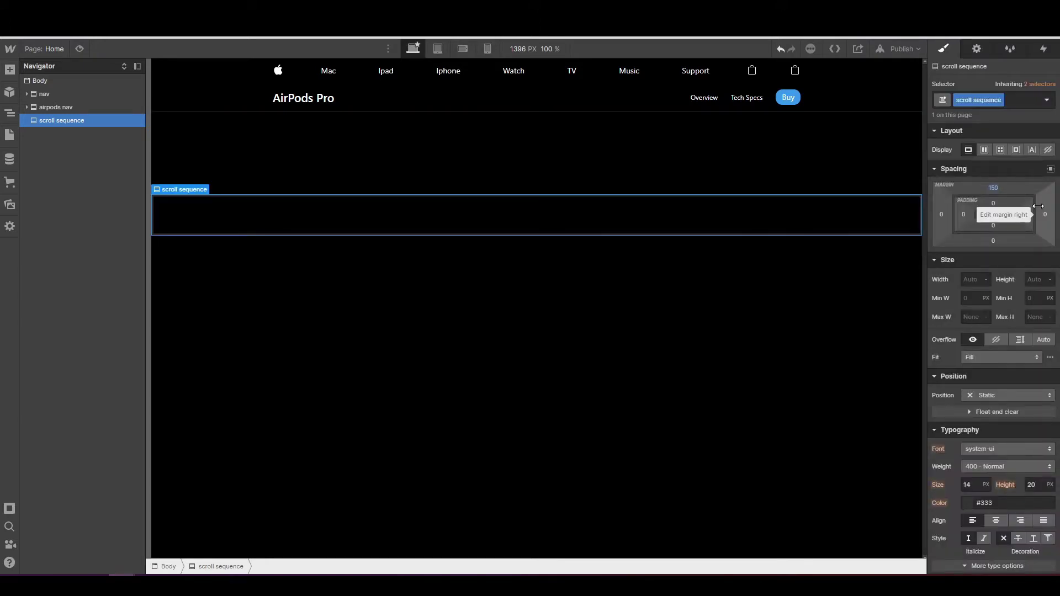
left_click(970, 280)
type("1")
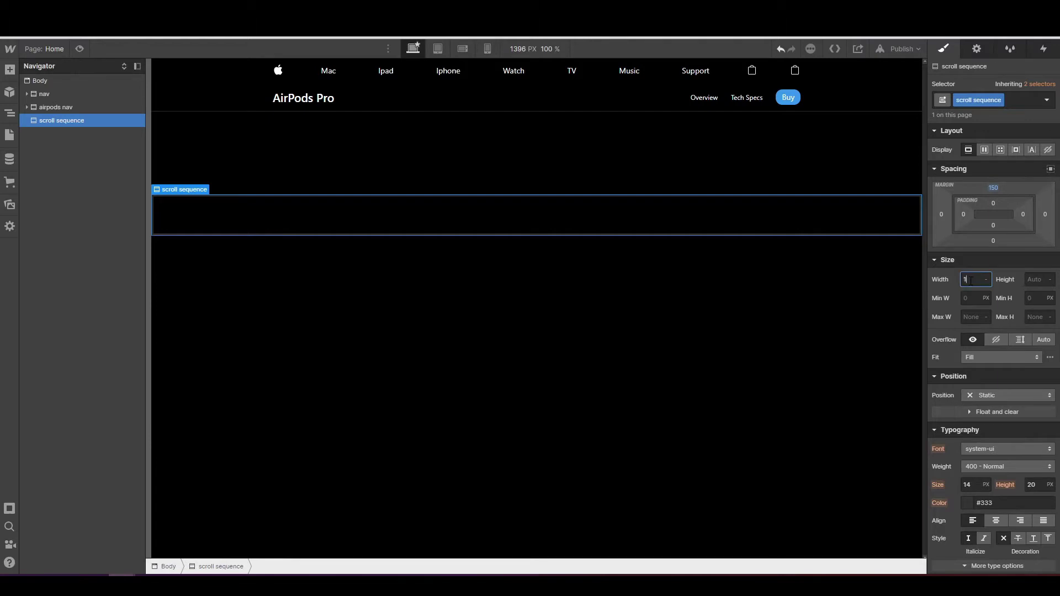
type("00%")
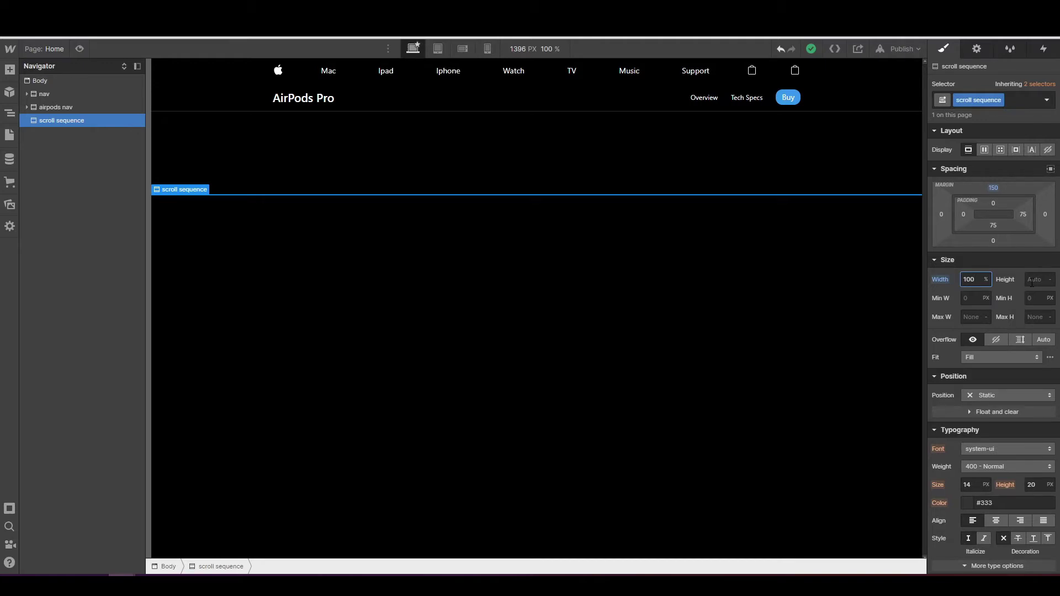
- Set the scroll sequence section's height to 2000 VH and check how far the page extends
left_click(1033, 280)
type("00")
type("vh")
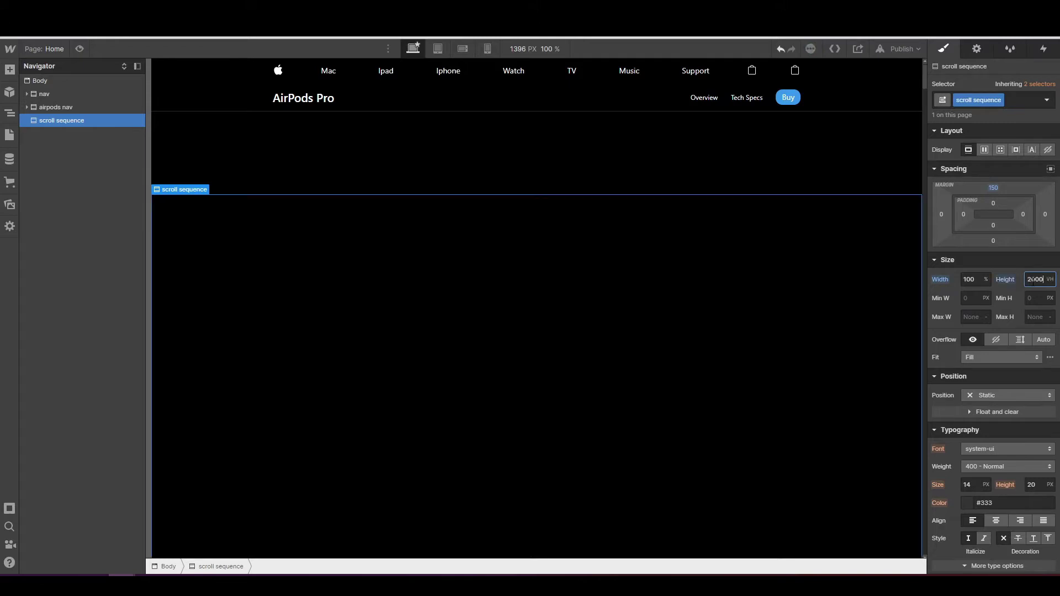
scroll(820, 321, "down", 15)
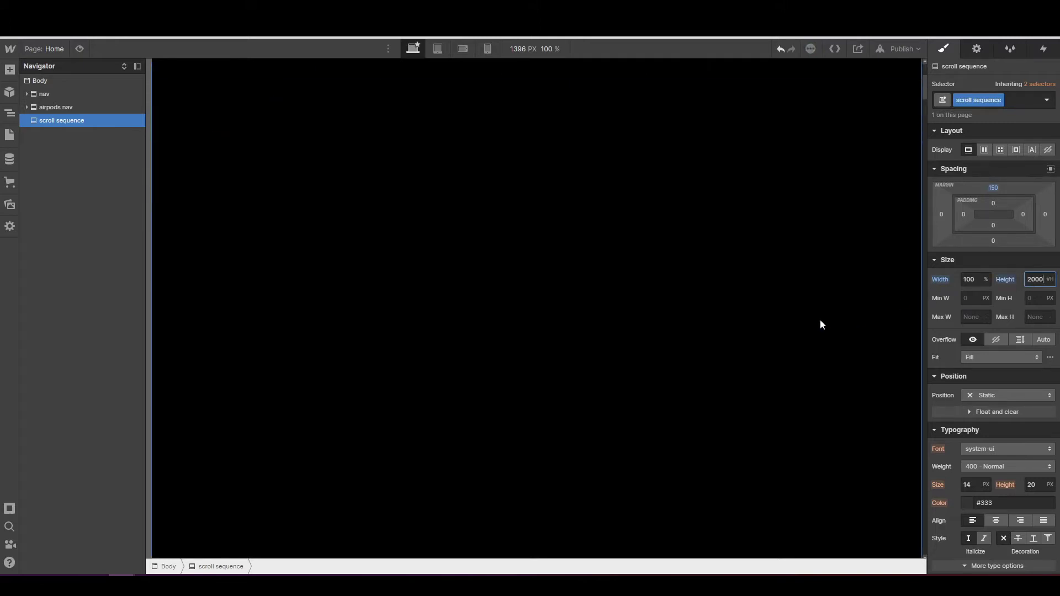
scroll(821, 321, "down", 10)
scroll(821, 320, "down", 10)
scroll(821, 324, "down", 10)
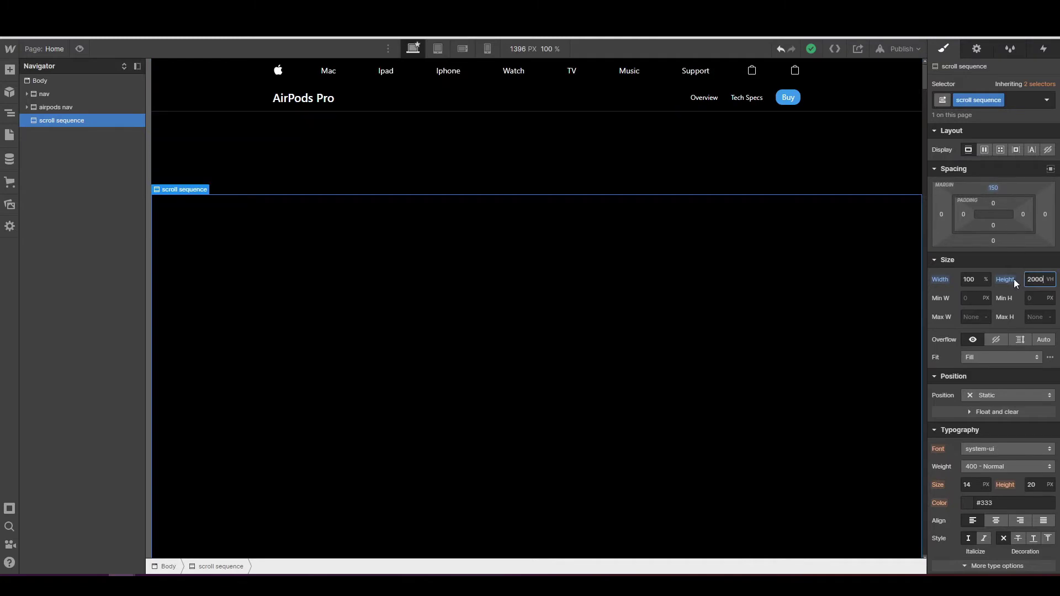
- Reduce the scroll sequence section's height to 100 VH and check it on the canvas
double_click(1039, 280)
type("100")
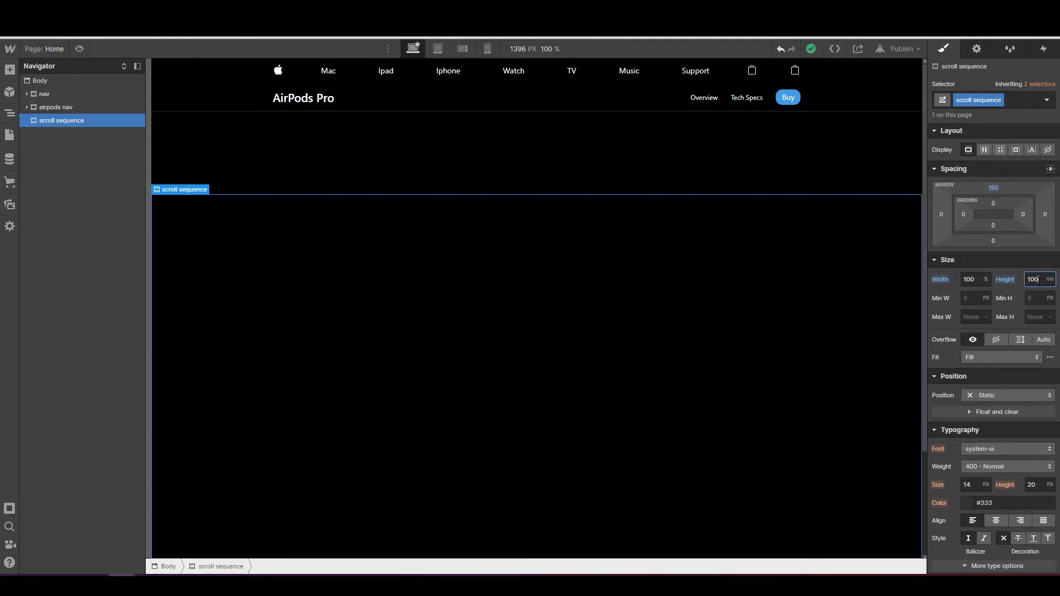
scroll(836, 299, "down", 3)
scroll(836, 299, "up", 3)
scroll(836, 298, "down", 3)
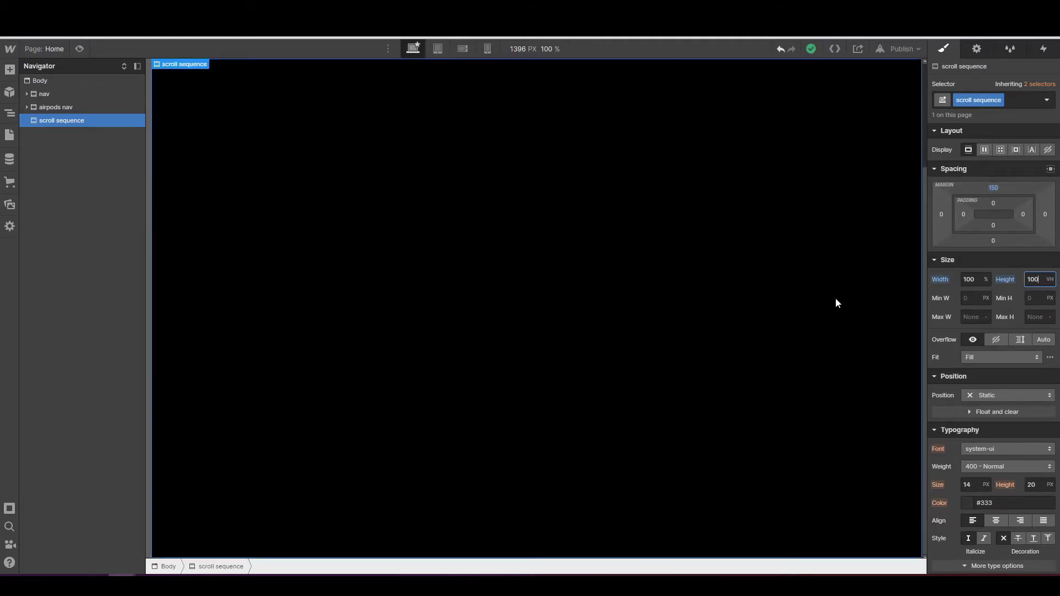
scroll(836, 299, "up", 3)
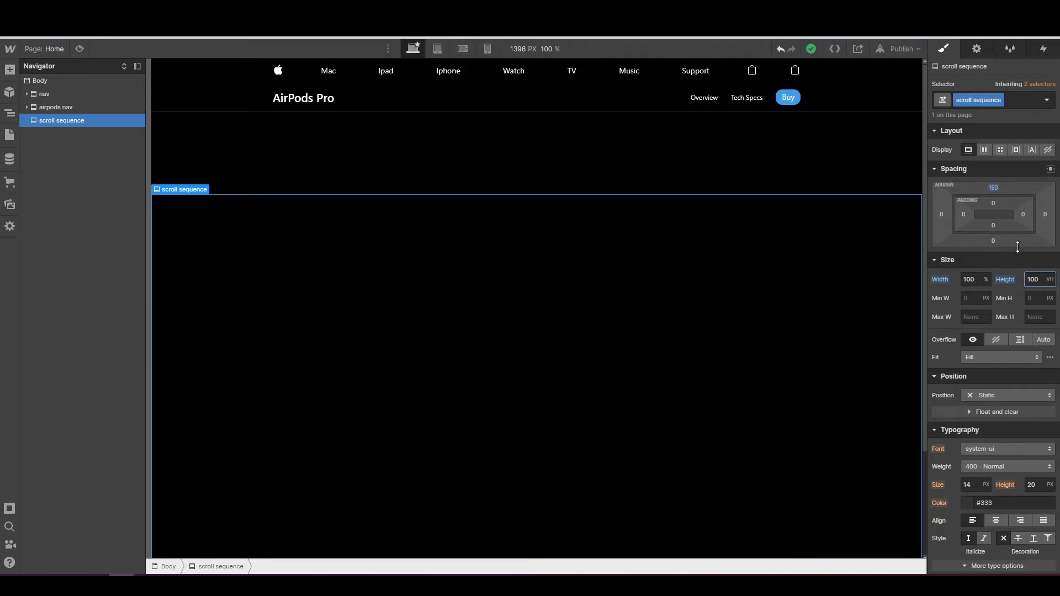
key("Return")
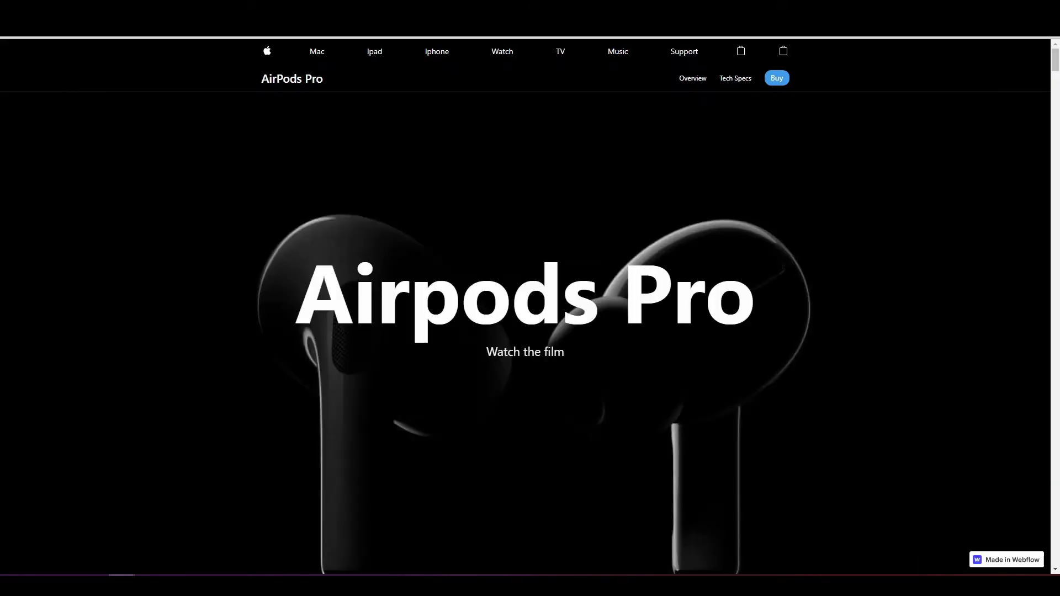
left_click_drag(354, 287, 755, 291)
left_click(755, 292)
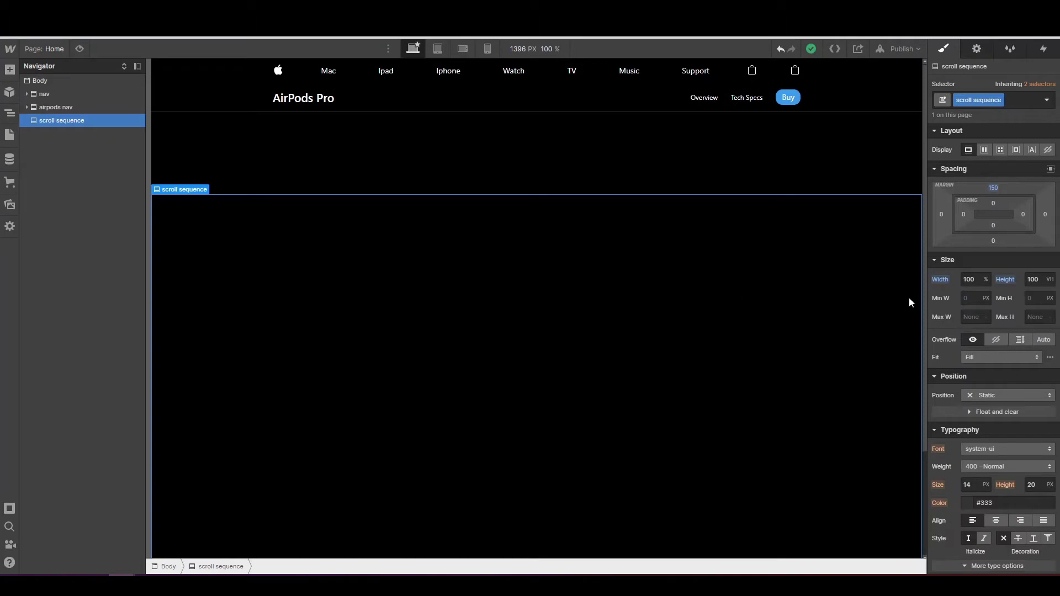
scroll(913, 302, "down", 2)
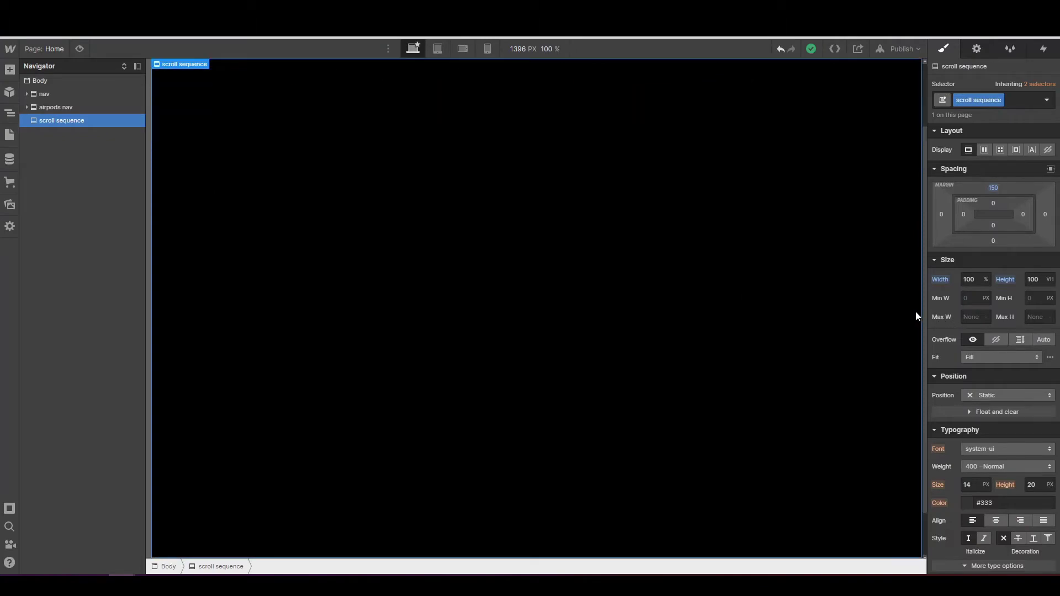
scroll(919, 314, "up", 2)
- Position the scroll sequence section as Absolute with a top offset of 0 px and check its placement
scroll(974, 342, "down", 2)
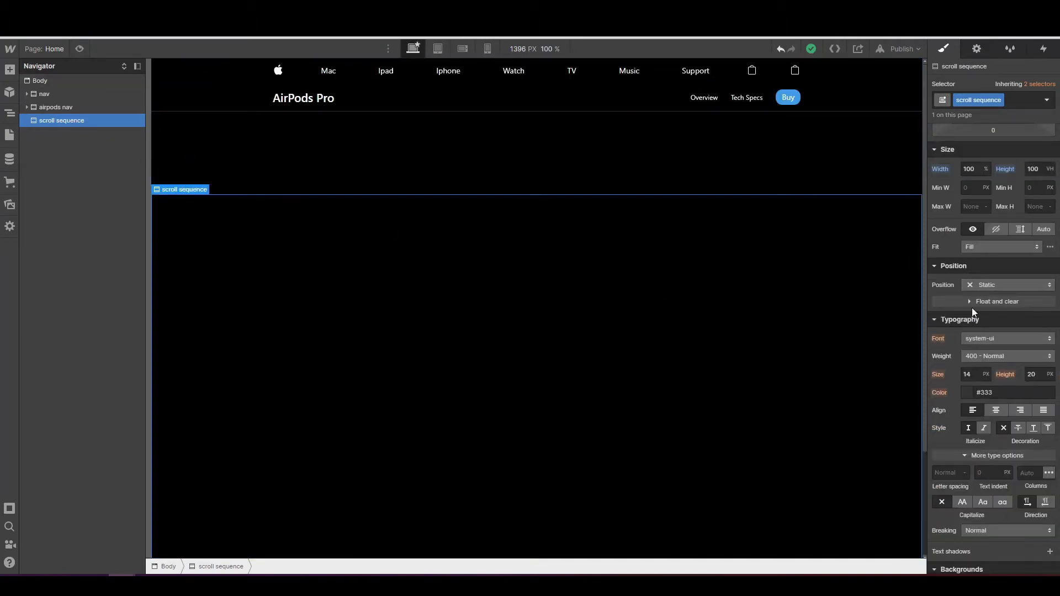
left_click(989, 287)
left_click(999, 313)
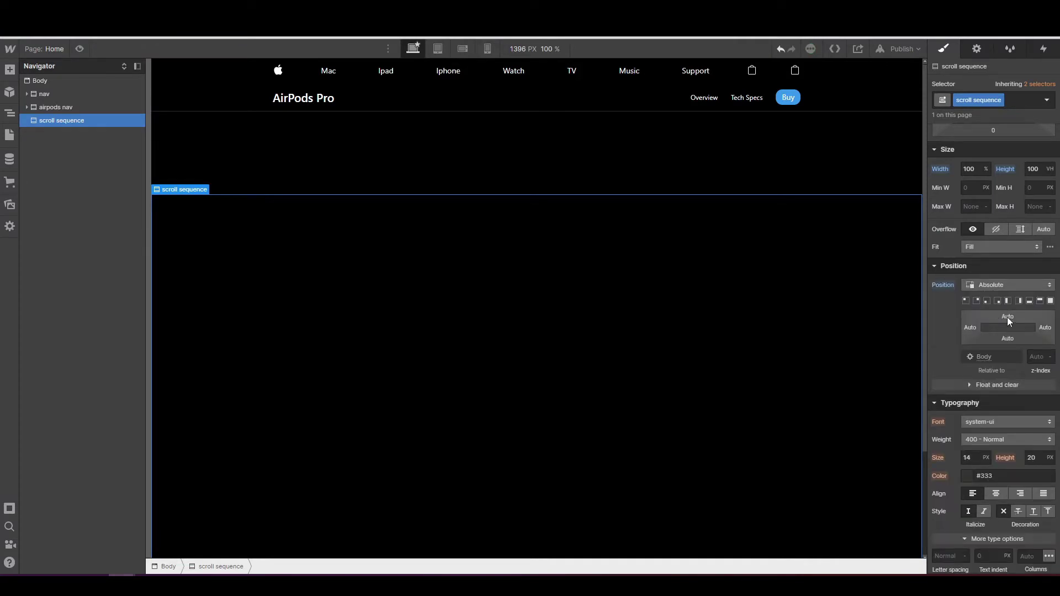
left_click(1008, 318)
left_click(977, 351)
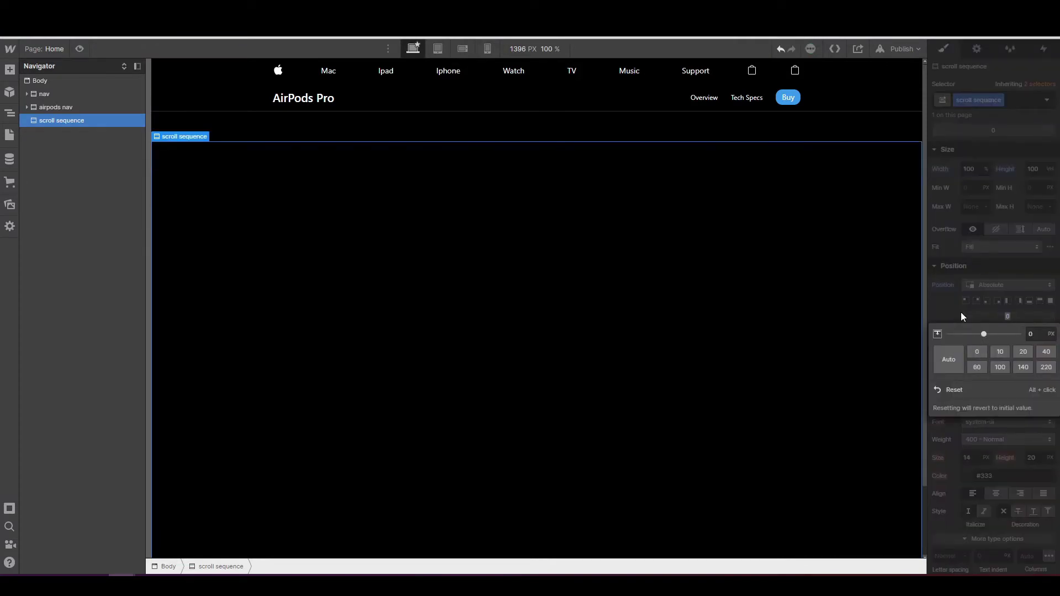
scroll(488, 212, "down", 2)
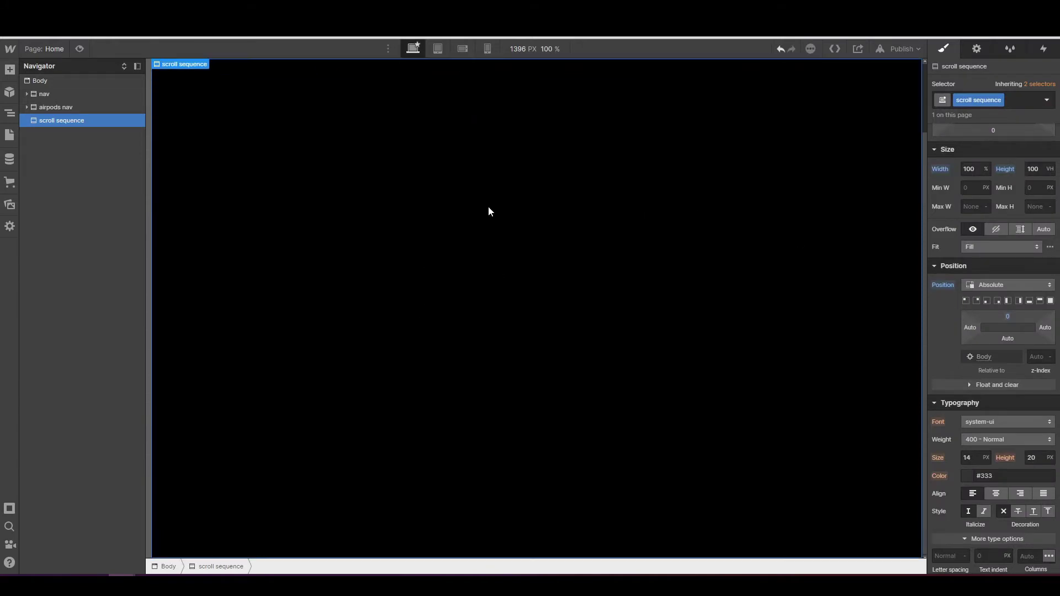
scroll(650, 186, "up", 2)
scroll(650, 187, "down", 2)
scroll(605, 241, "up", 2)
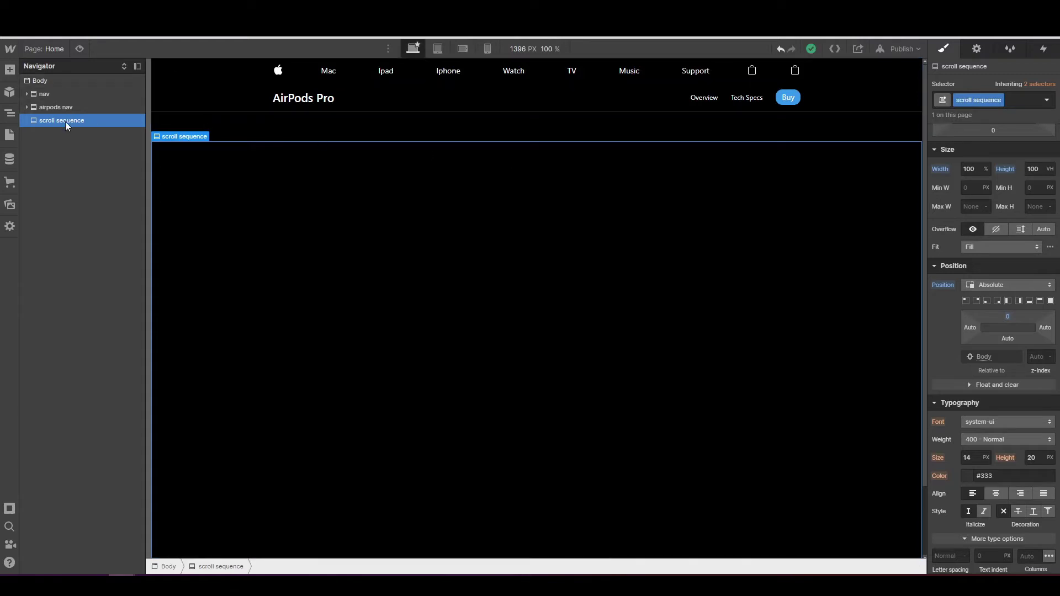
- Add a div block inside the scroll sequence section and give it the new class "sequence container"
left_click(9, 70)
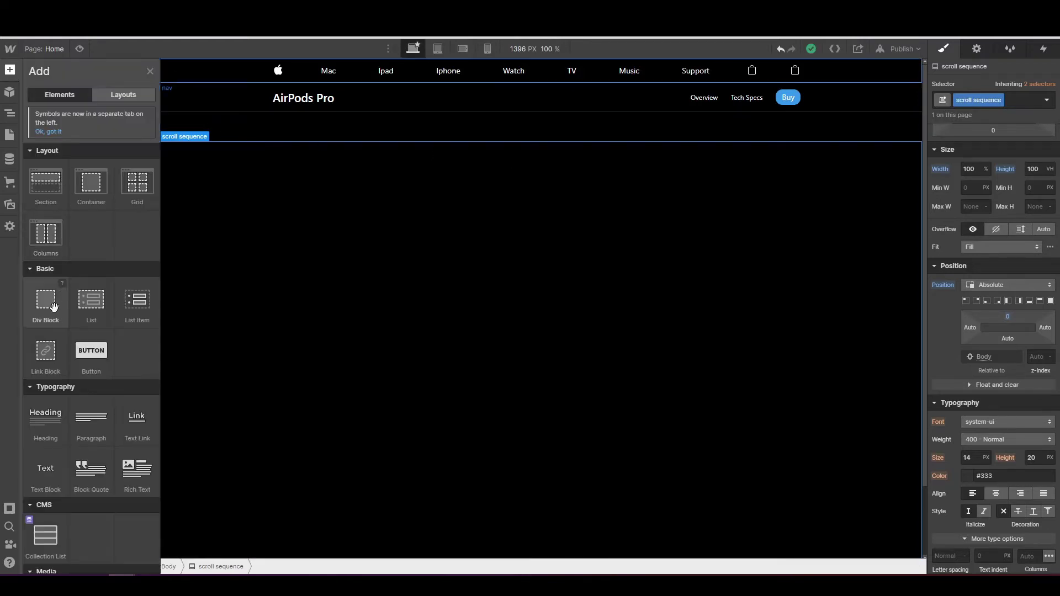
left_click_drag(50, 306, 55, 123)
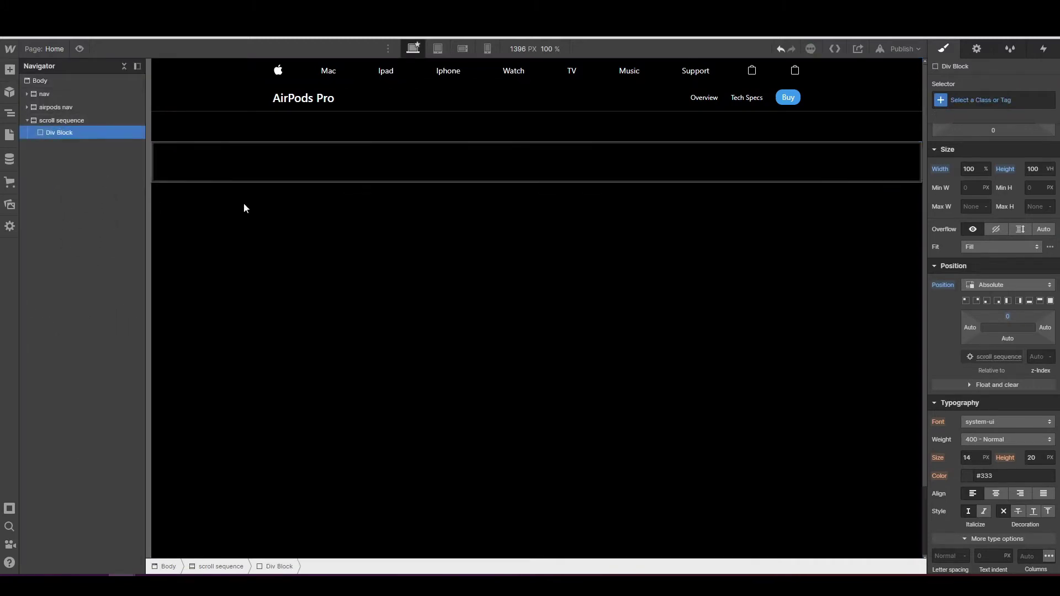
left_click(980, 101)
type("se")
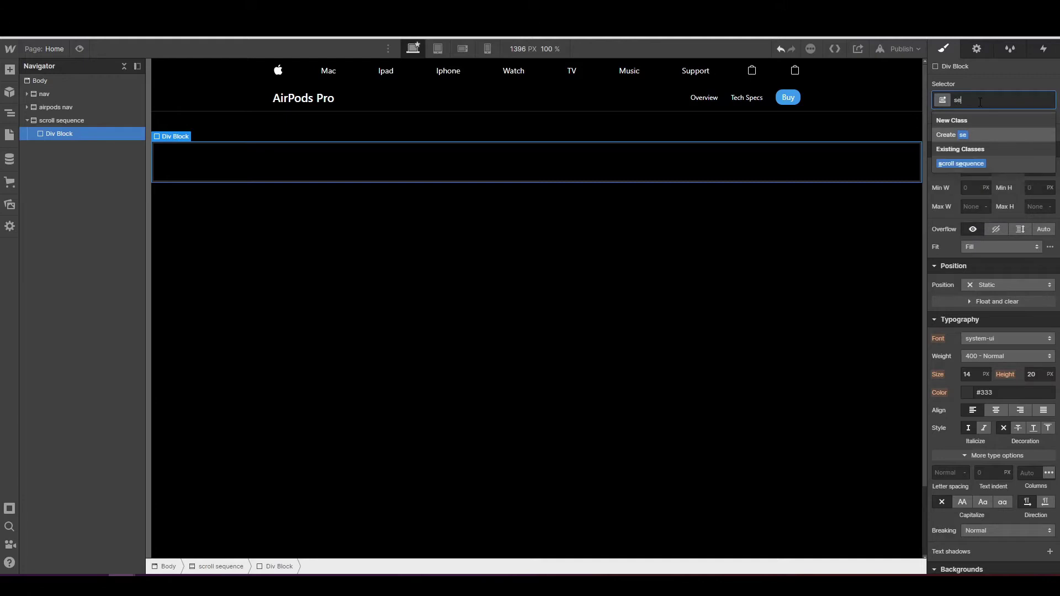
type("quence container")
key("Return")
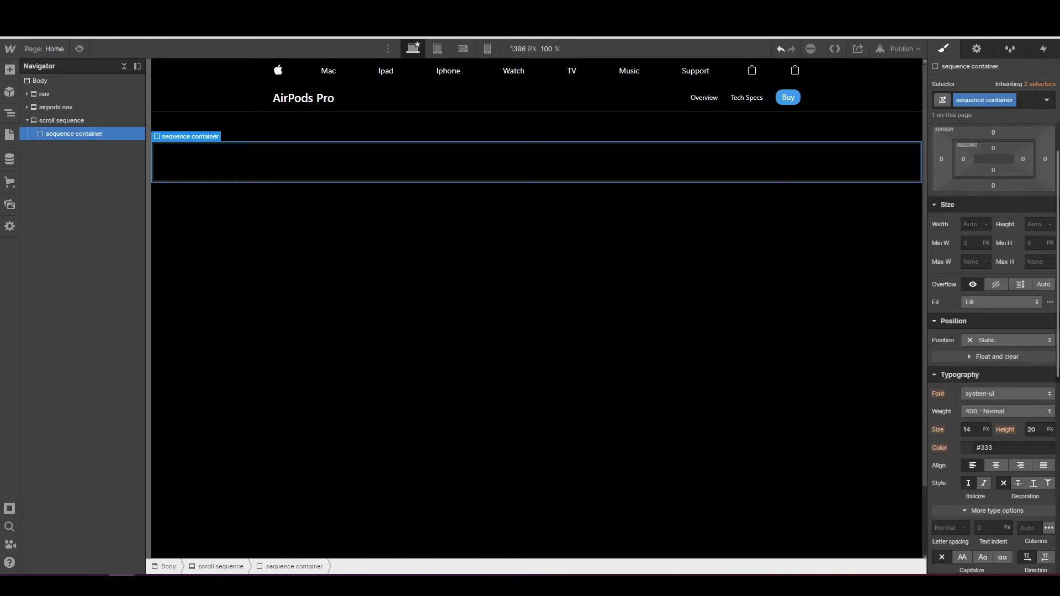
- Set both the width and the height of the sequence container to 100%
left_click(970, 225)
type("100")
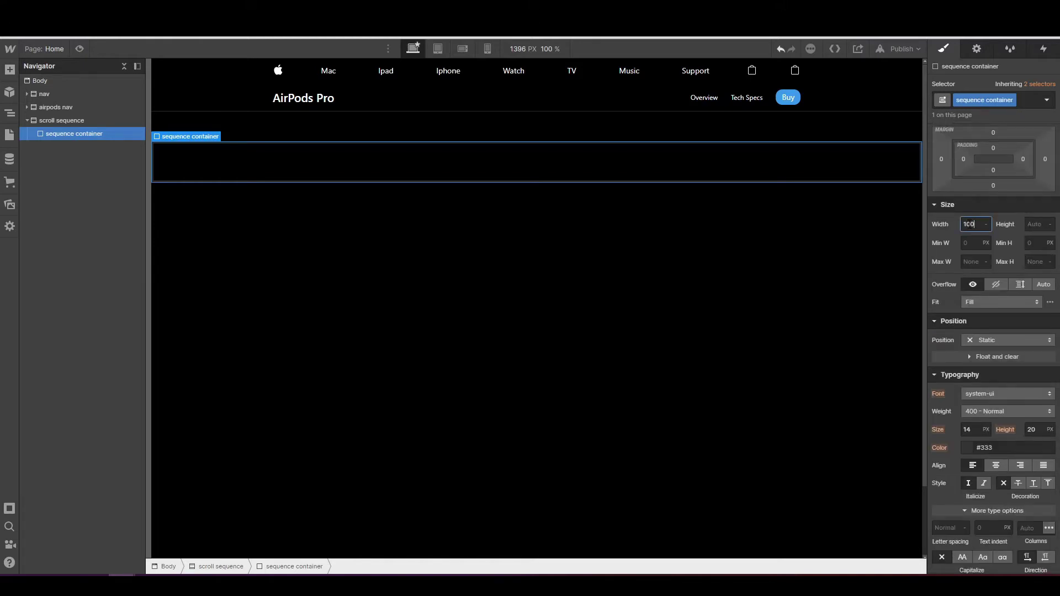
type("%")
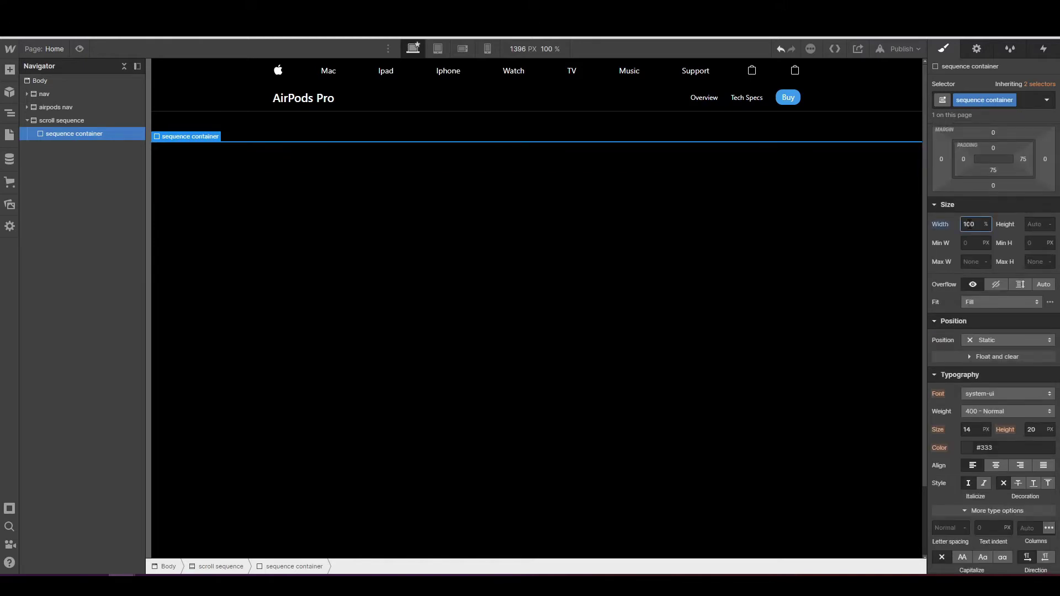
left_click(1029, 225)
type("100%")
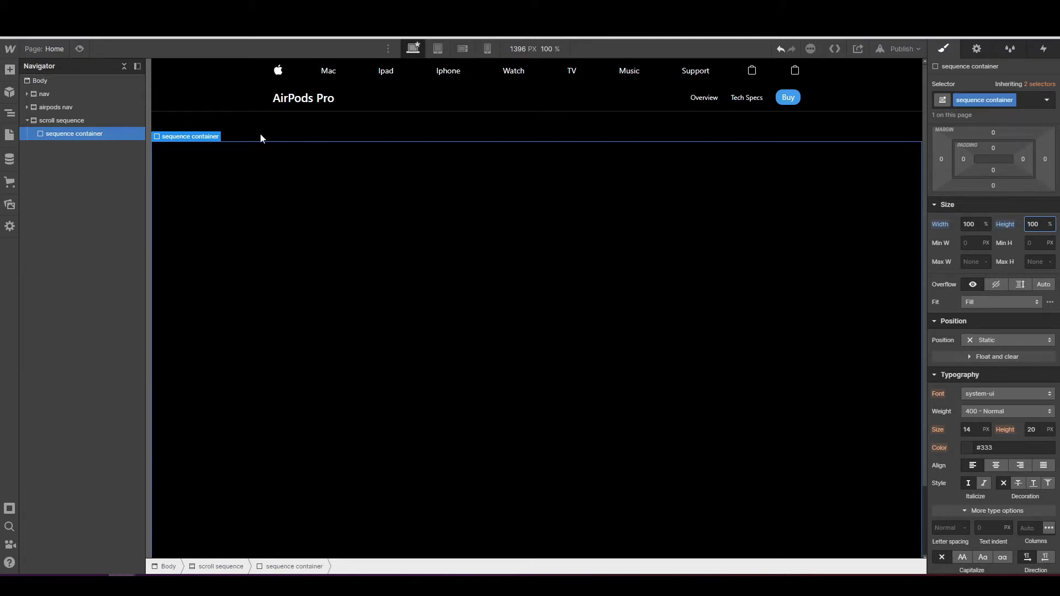
- Position the sequence container as Absolute with a top offset of 0
left_click(987, 340)
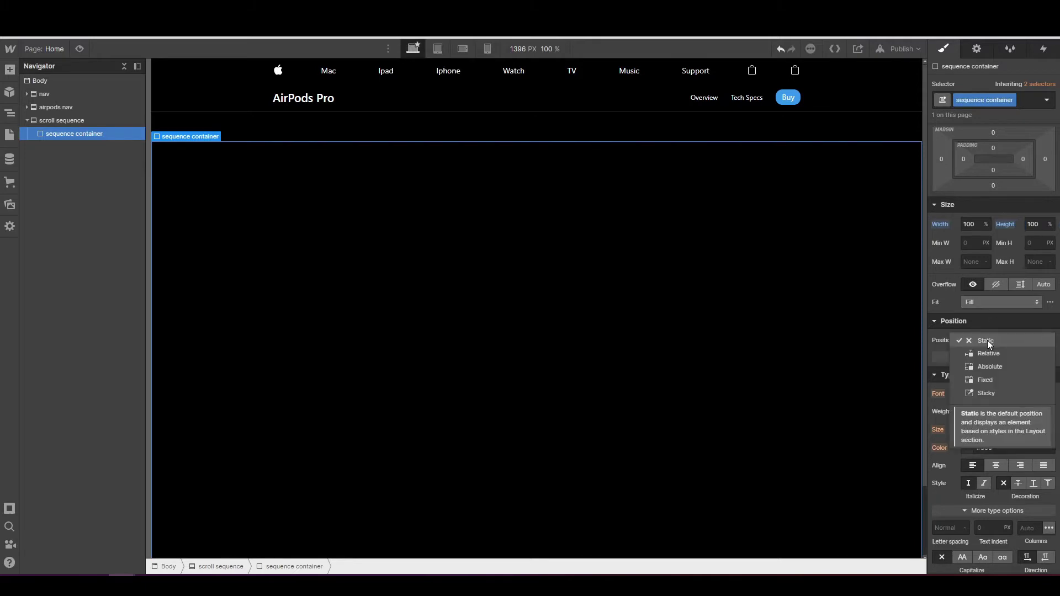
left_click(991, 366)
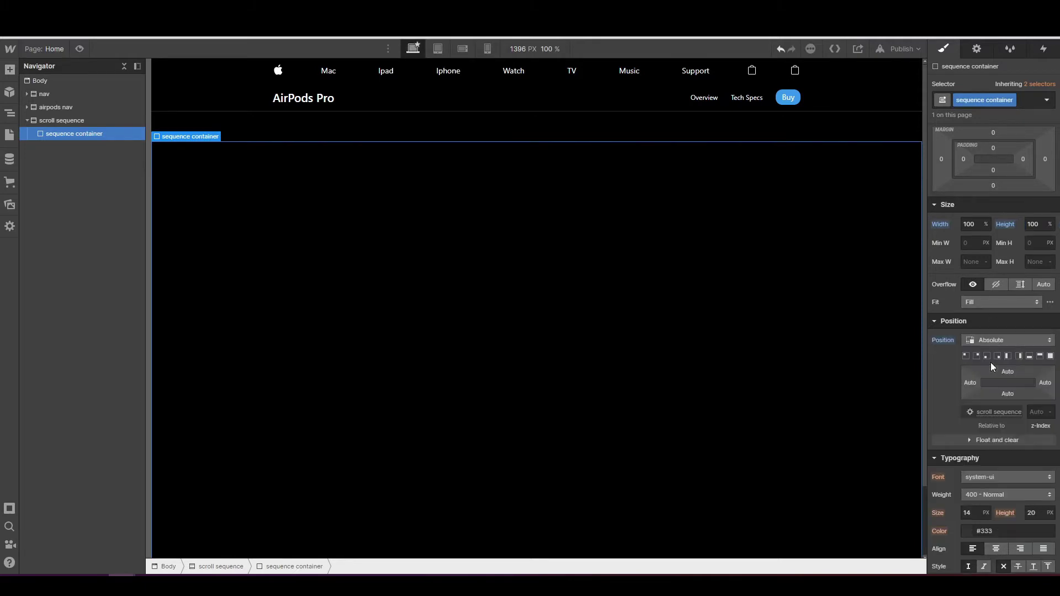
left_click(1007, 372)
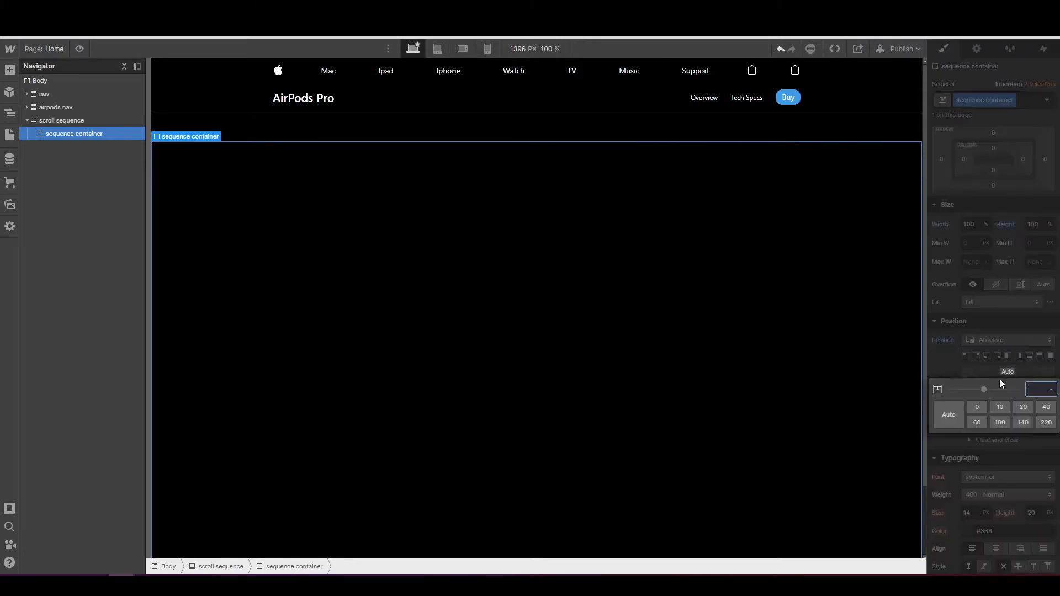
left_click(977, 407)
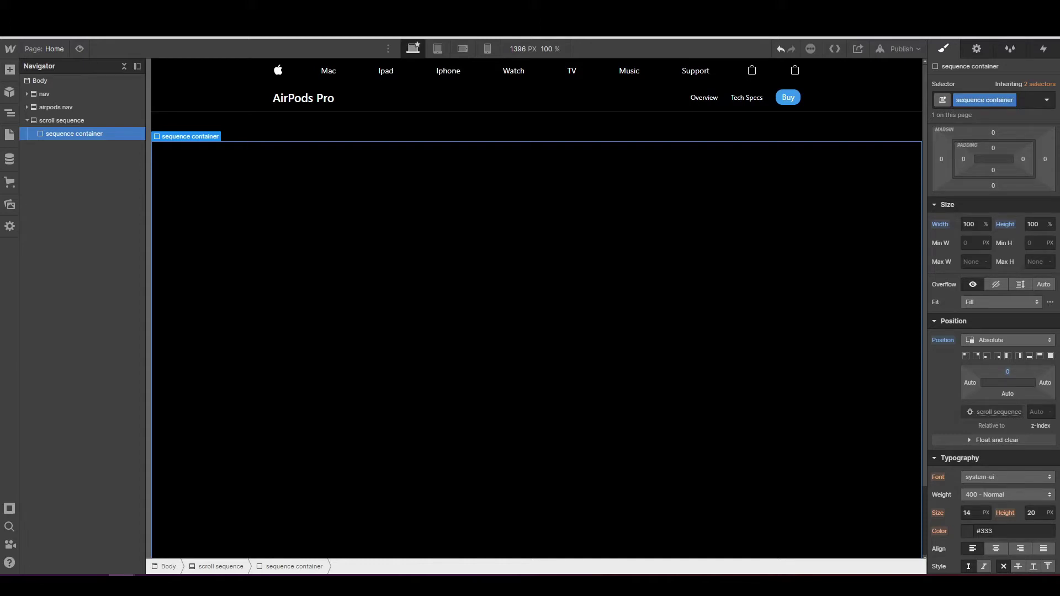
- Add a div block inside the sequence container and give it the new class "image sequences"
left_click(10, 69)
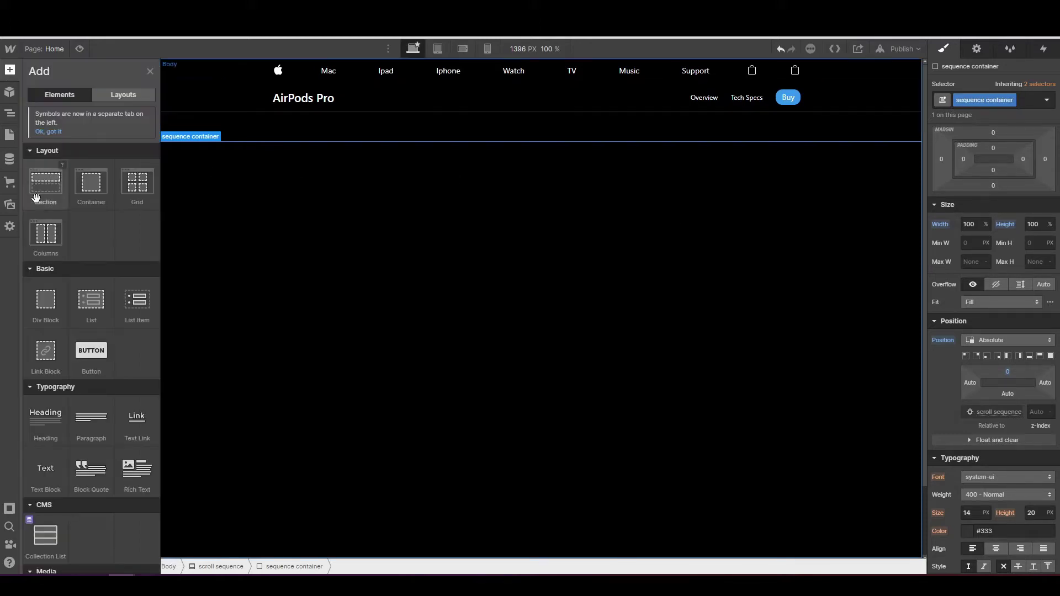
left_click_drag(38, 298, 72, 140)
left_click(997, 101)
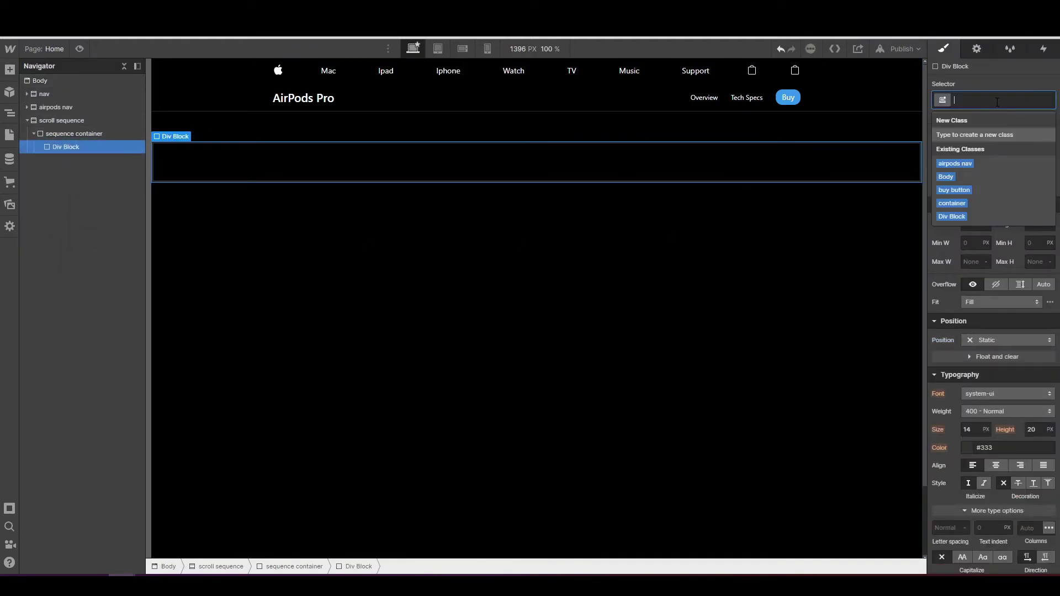
type("im")
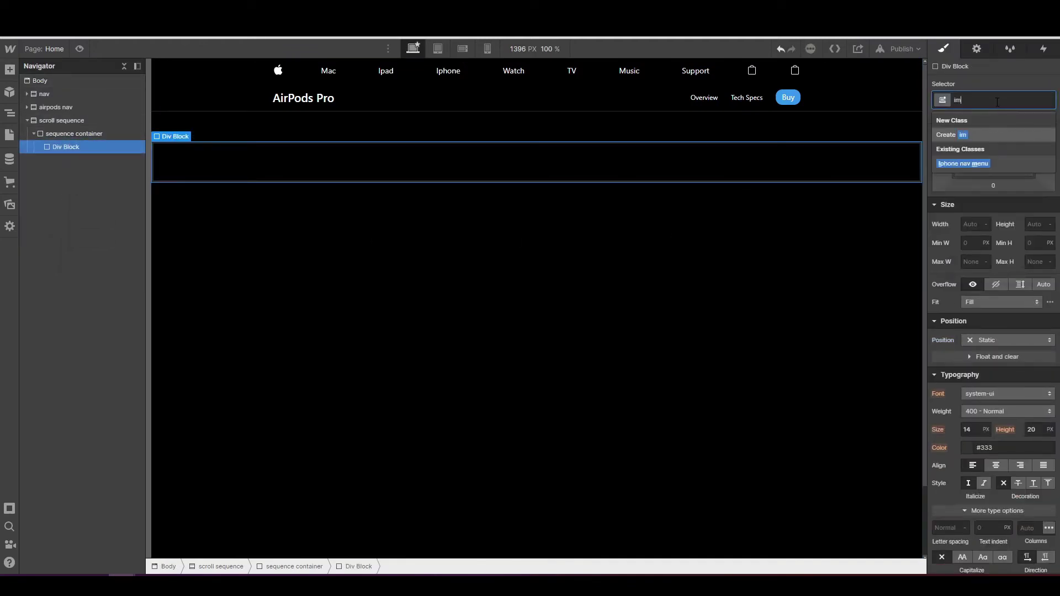
type("age seque")
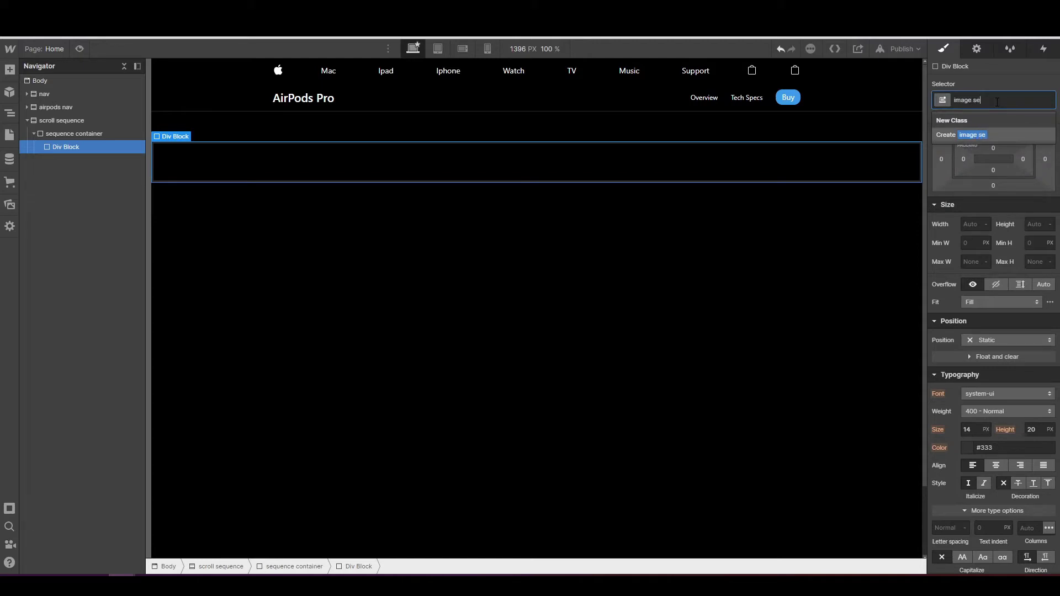
type("nces")
key("Return")
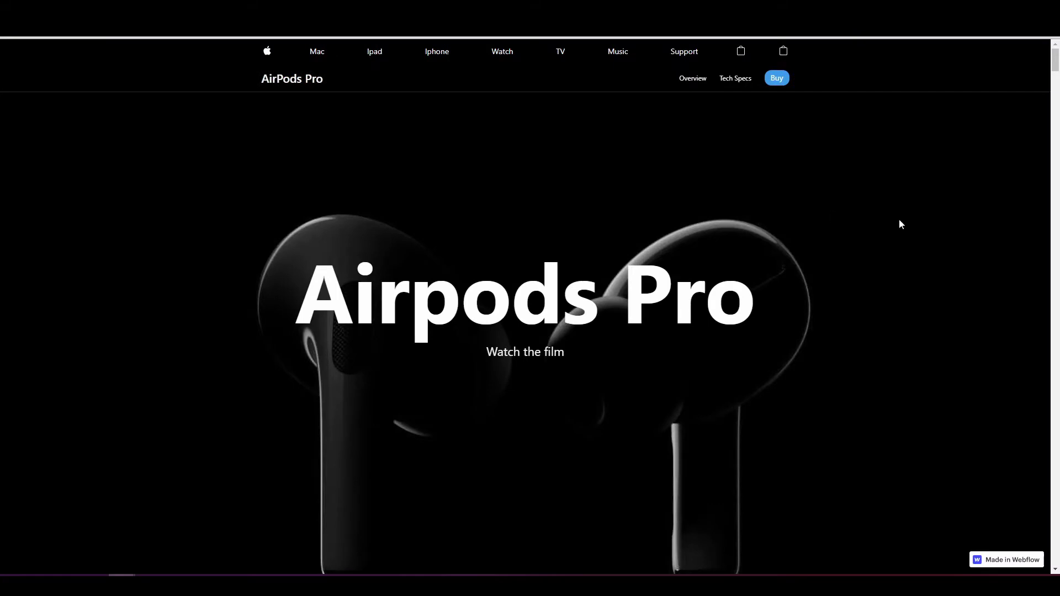
- Examine how the earbuds image and title change while scrolling the finished AirPods Pro reference page
scroll(901, 224, "down", 1)
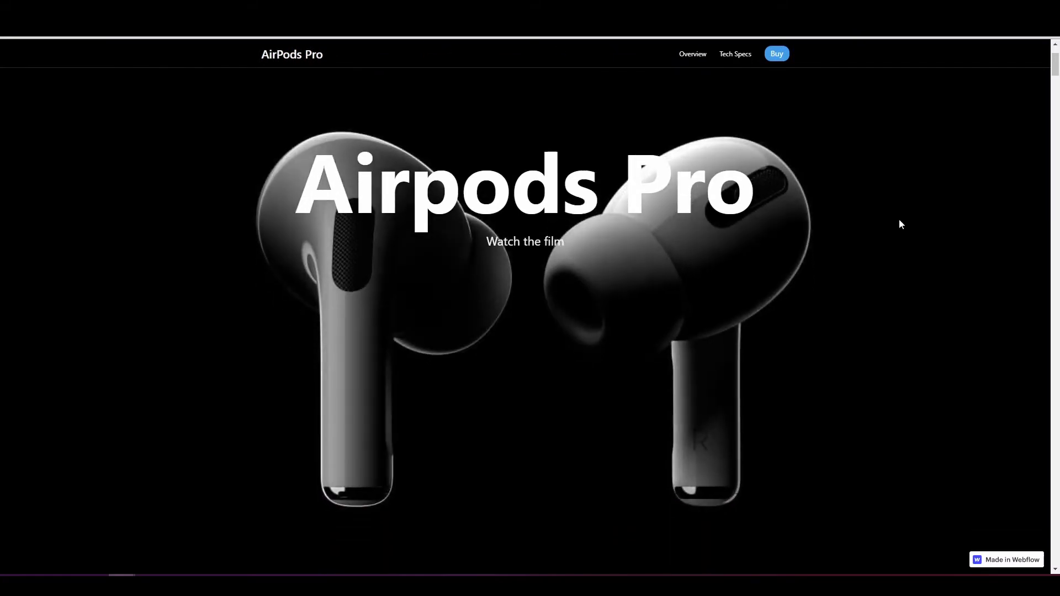
scroll(900, 223, "up", 1)
scroll(900, 224, "down", 1)
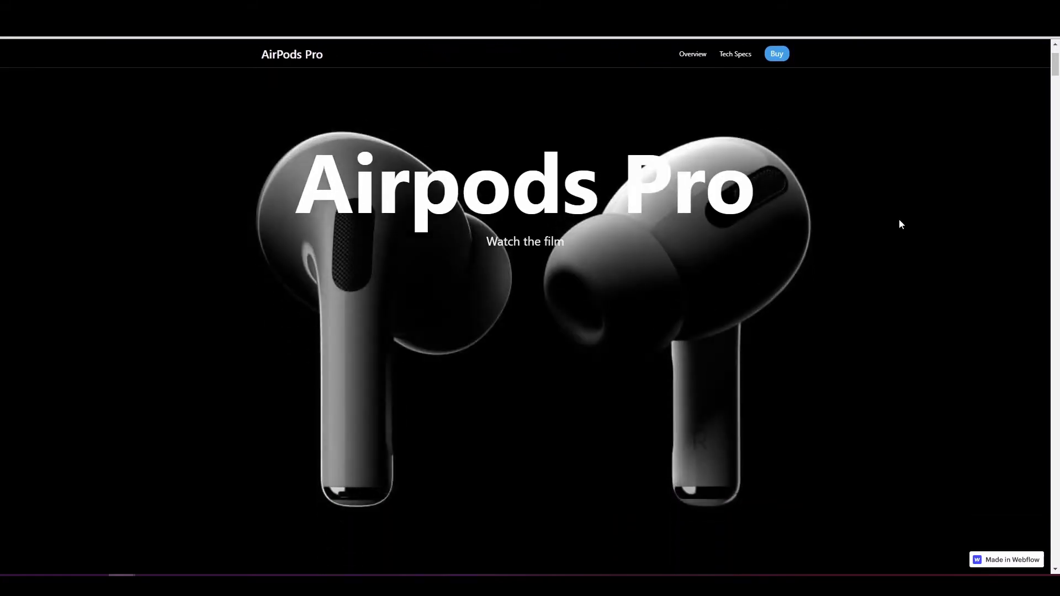
scroll(900, 224, "up", 1)
scroll(900, 224, "down", 1)
scroll(899, 220, "up", 1)
scroll(847, 237, "down", 1)
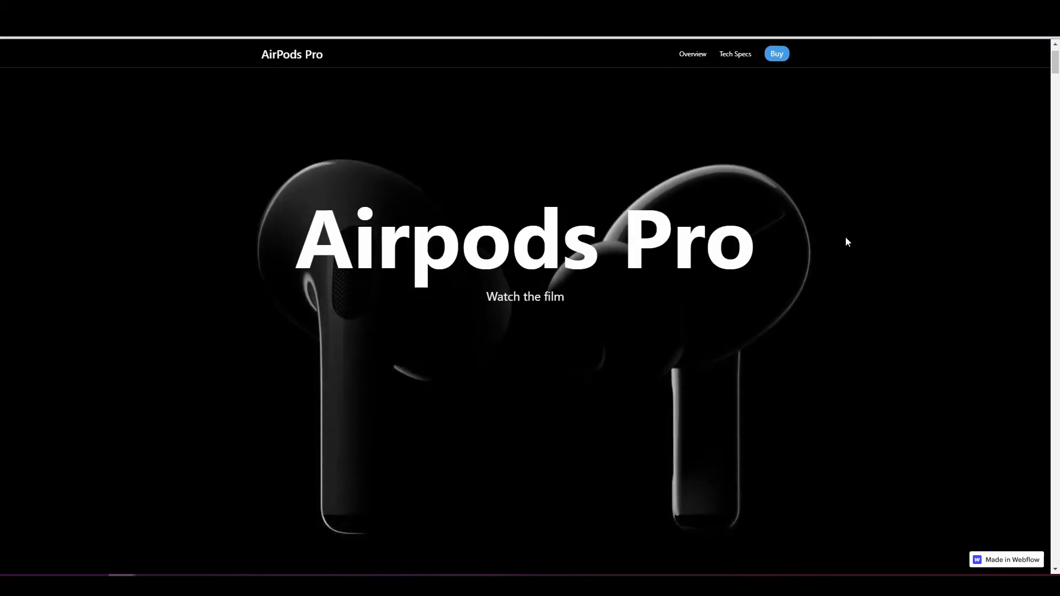
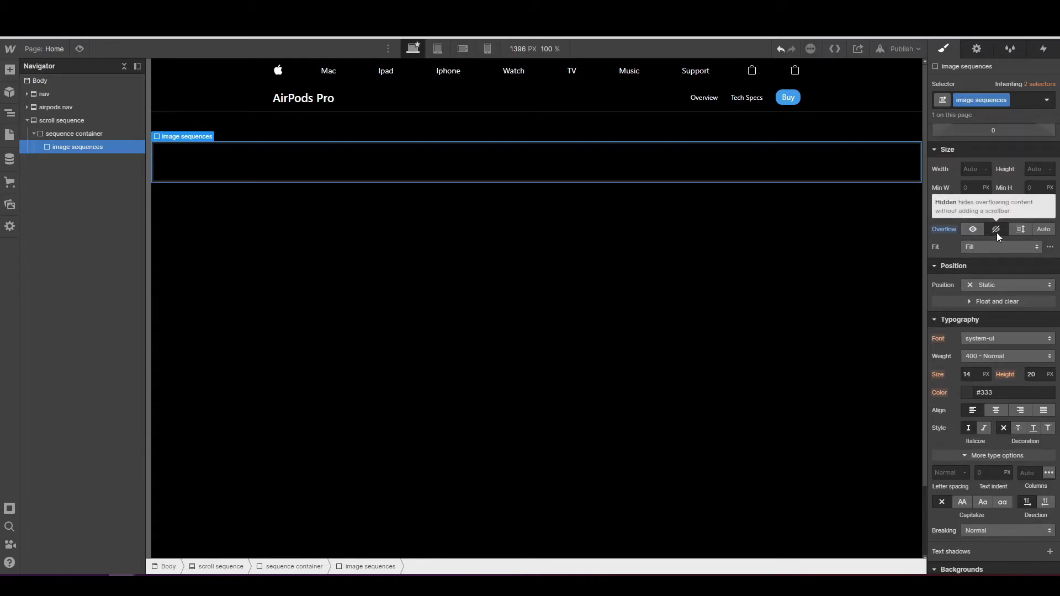
- Position the image sequences block as Sticky with a top offset of 0 and check how it behaves on scroll
scroll(982, 251, "down", 1)
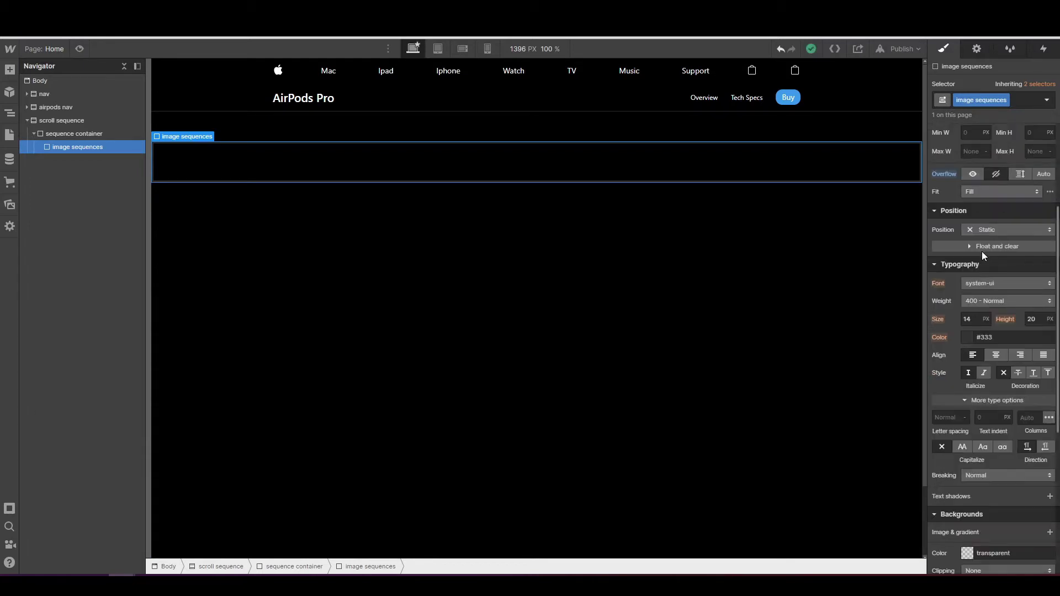
left_click(980, 232)
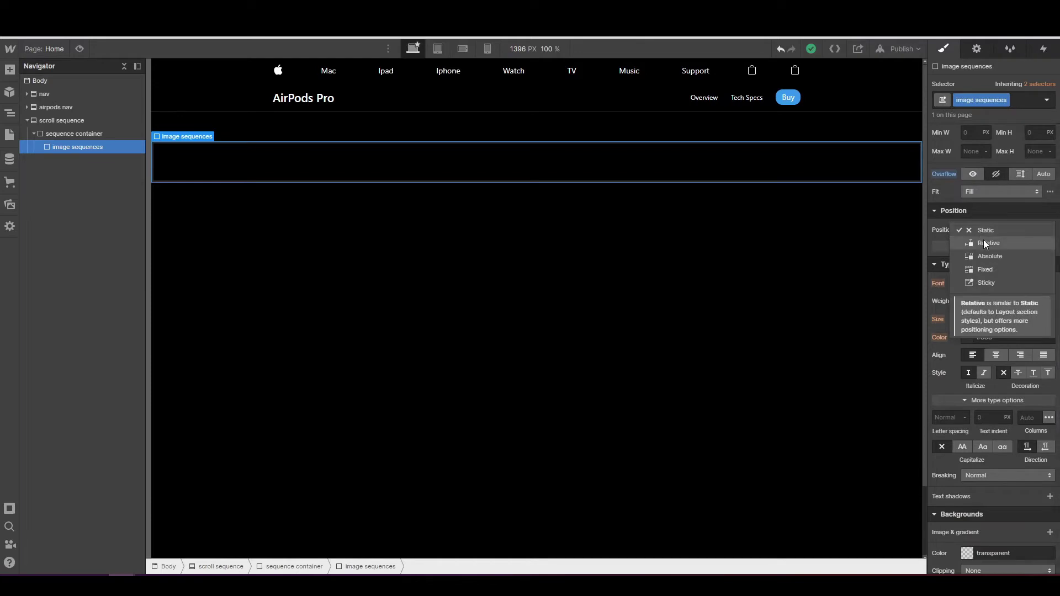
left_click(982, 280)
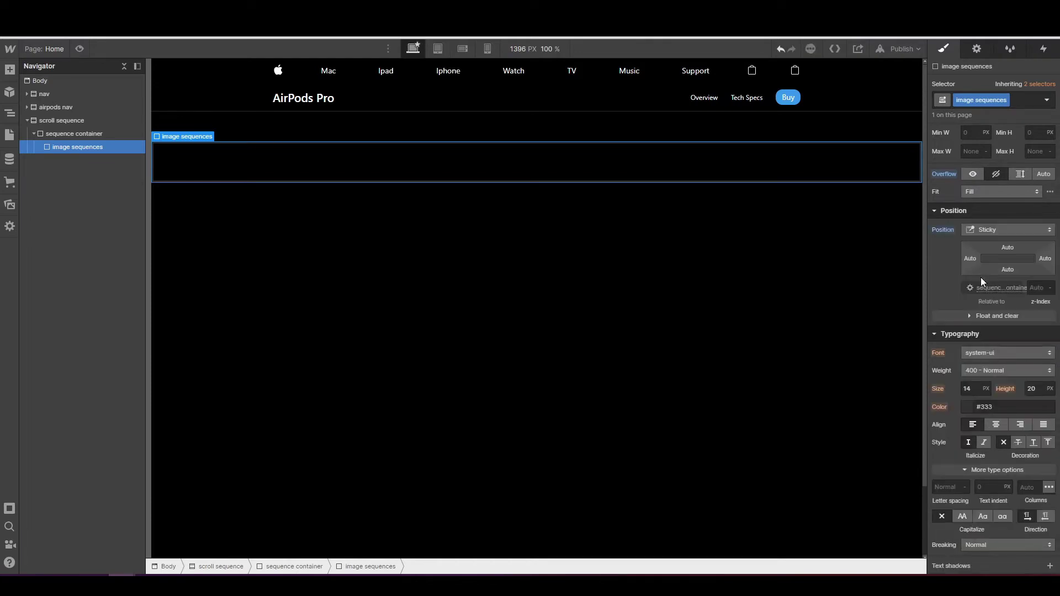
left_click(1006, 248)
left_click(977, 283)
scroll(710, 284, "down", 1)
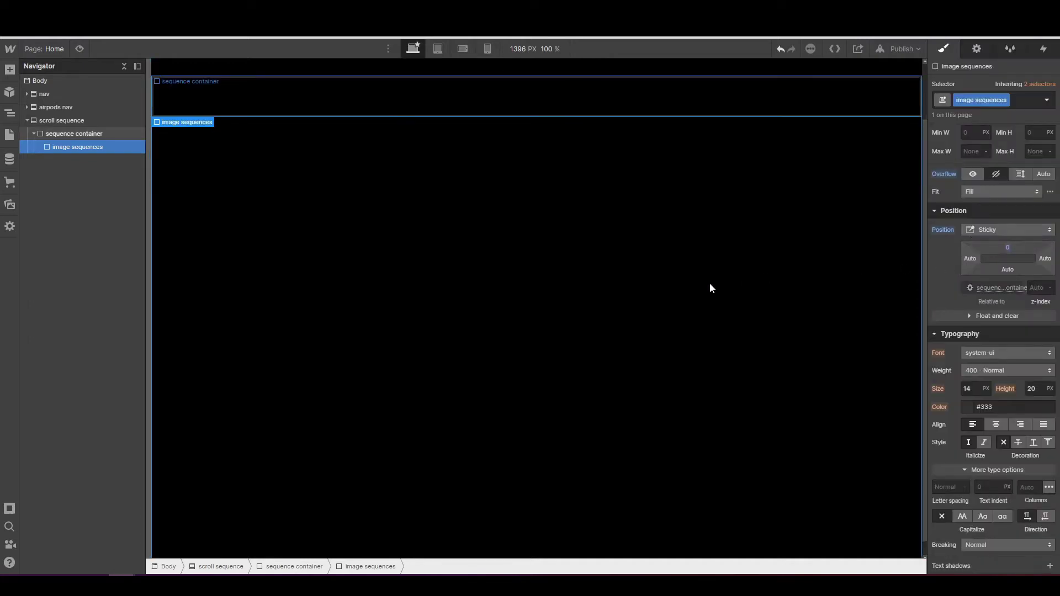
scroll(711, 285, "up", 1)
scroll(711, 288, "down", 1)
scroll(710, 288, "up", 1)
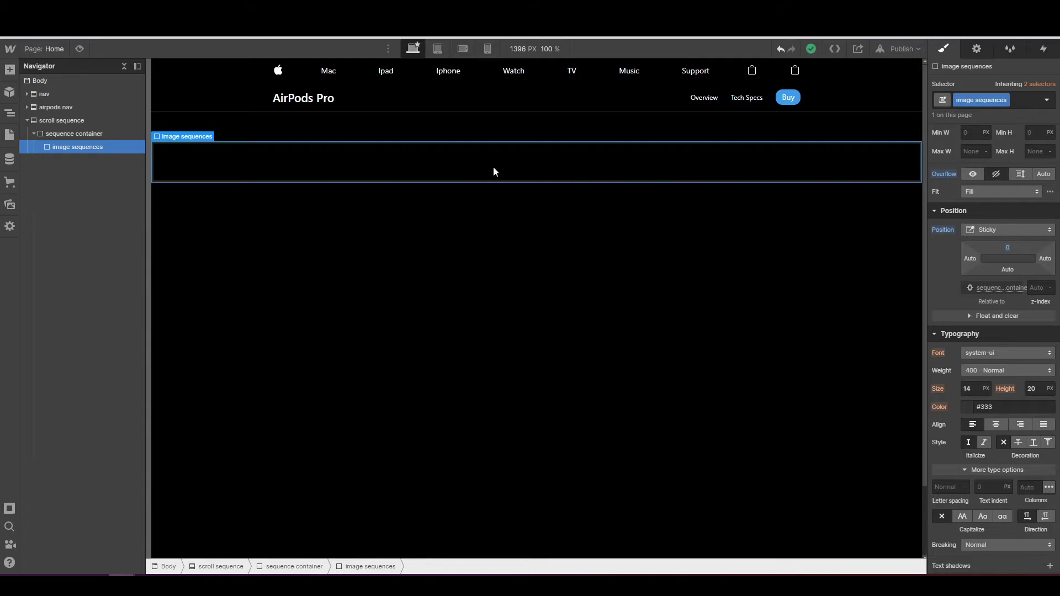
scroll(494, 172, "down", 3)
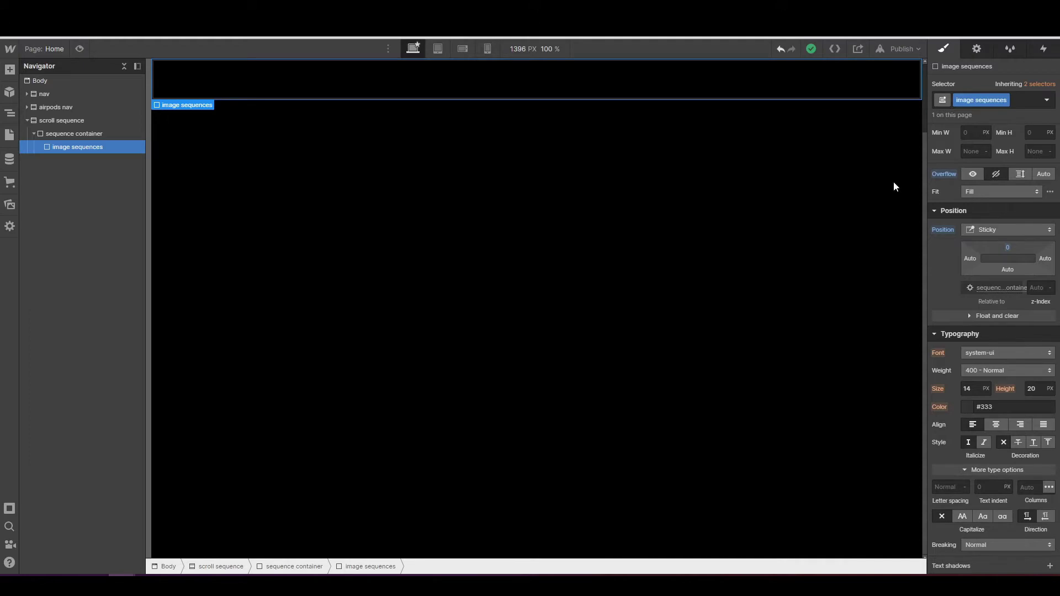
- Add a div block inside the image sequences block and give it the new class "lottie container"
left_click(13, 70)
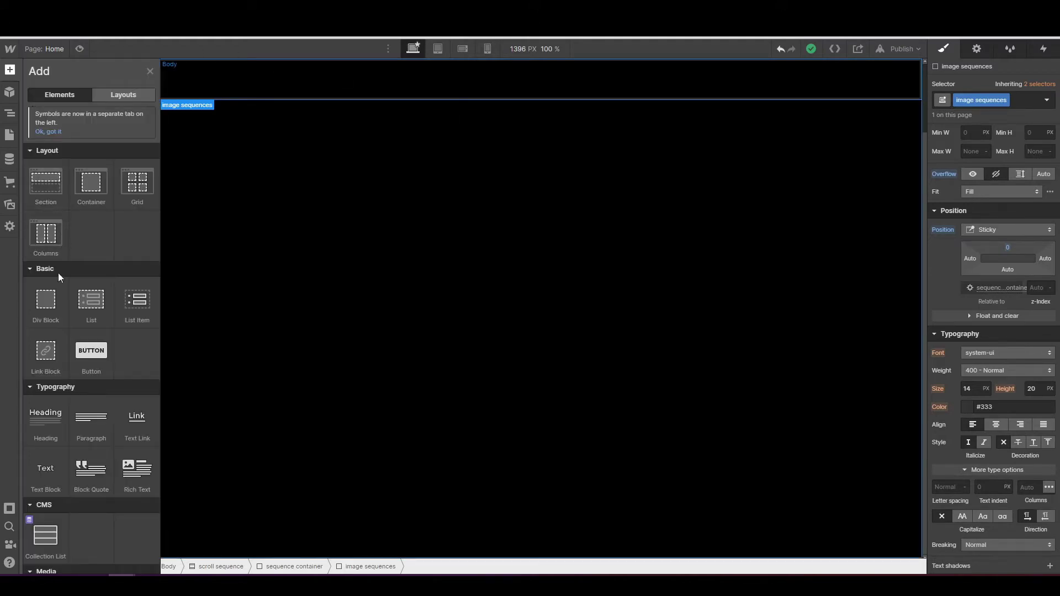
left_click_drag(44, 303, 76, 160)
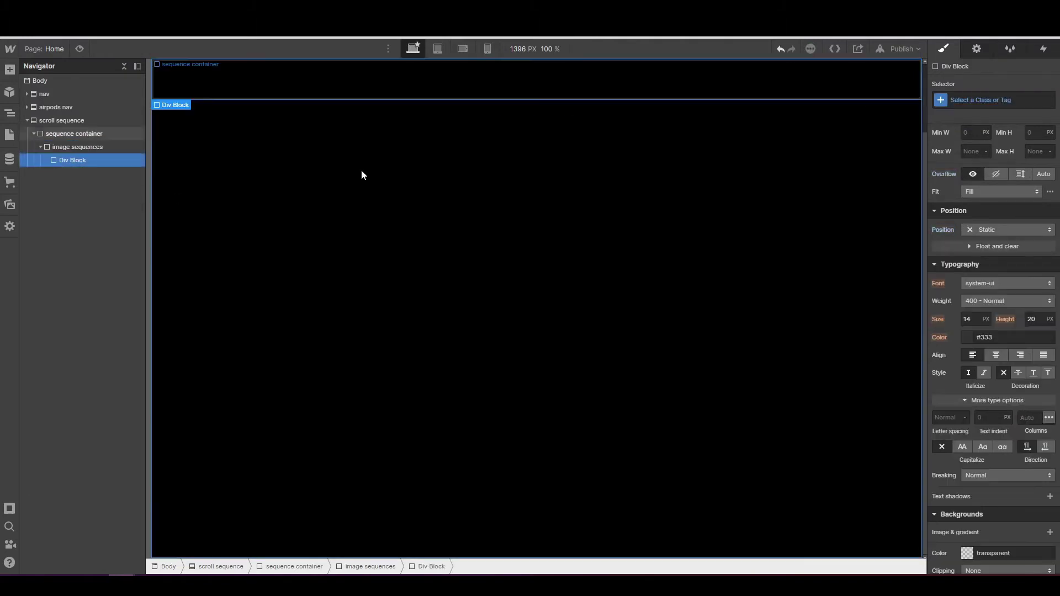
left_click(962, 103)
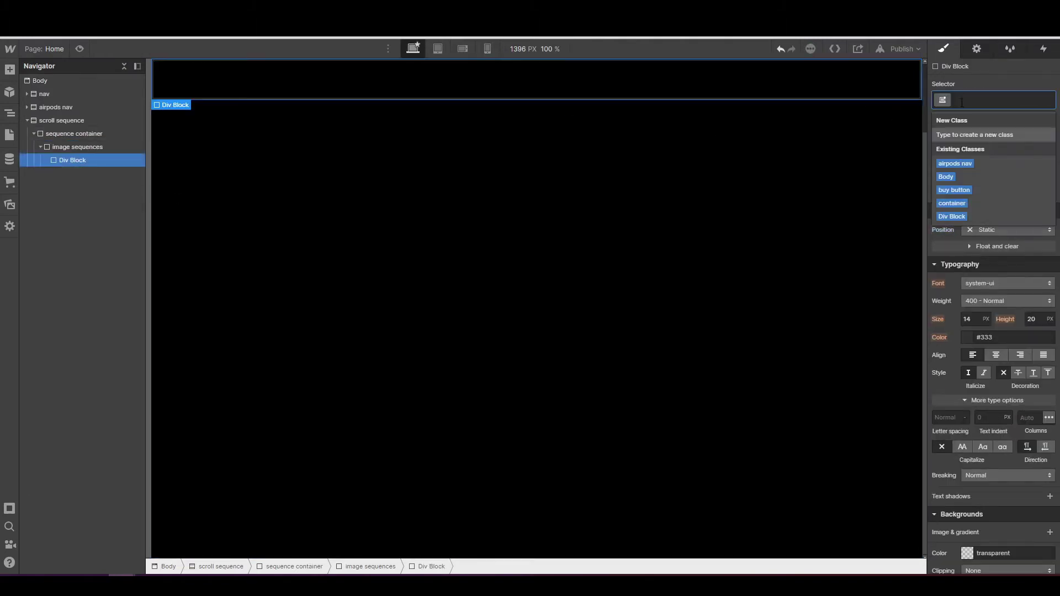
type("lottie container")
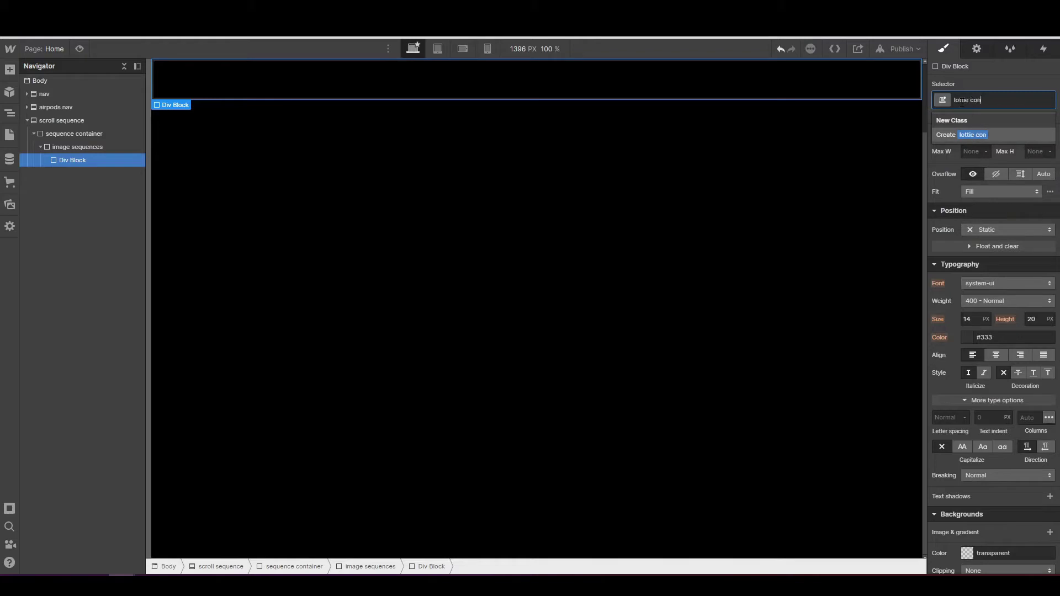
key("Return")
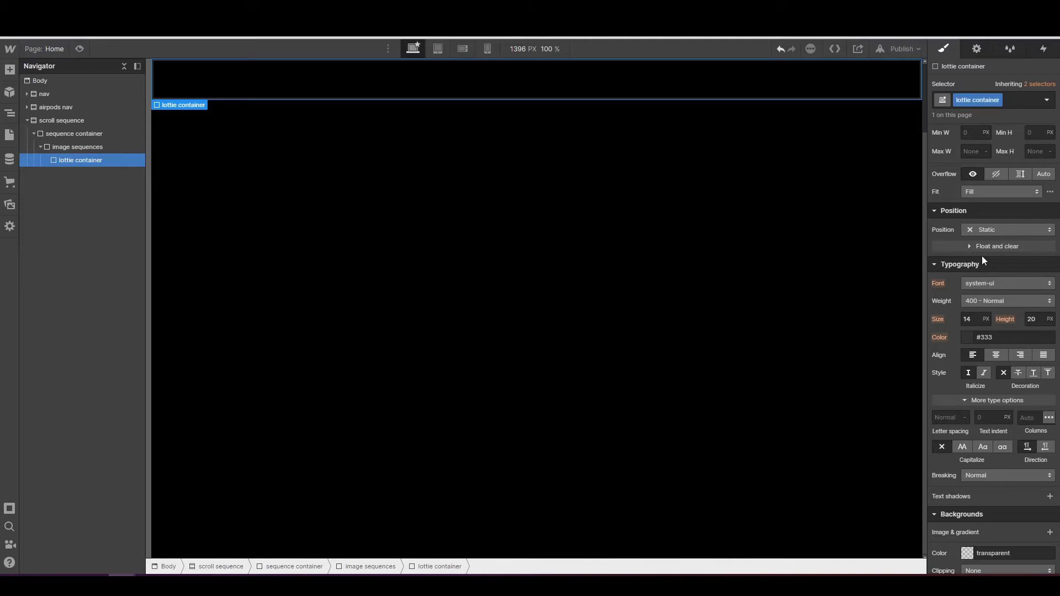
- Set the lottie container's display to horizontal Flex with both align and justify set to Center
scroll(982, 257, "up", 3)
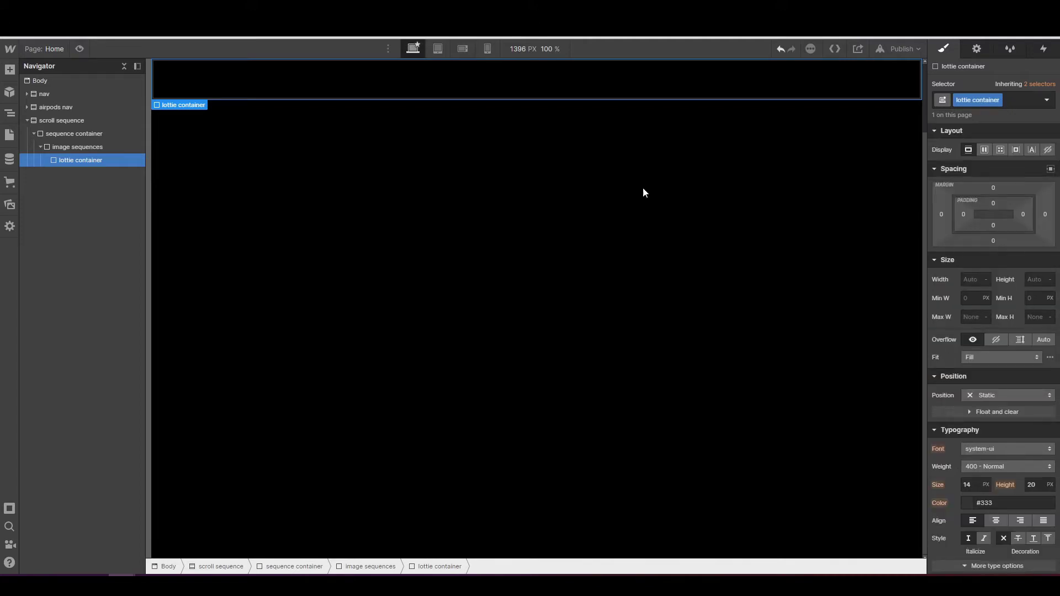
left_click(219, 8)
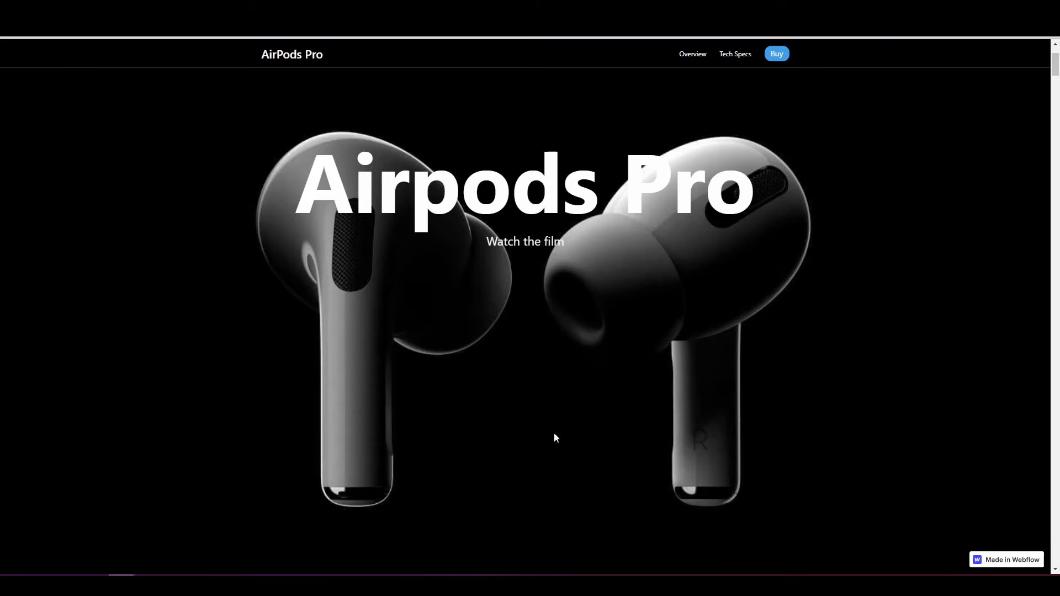
left_click(83, 9)
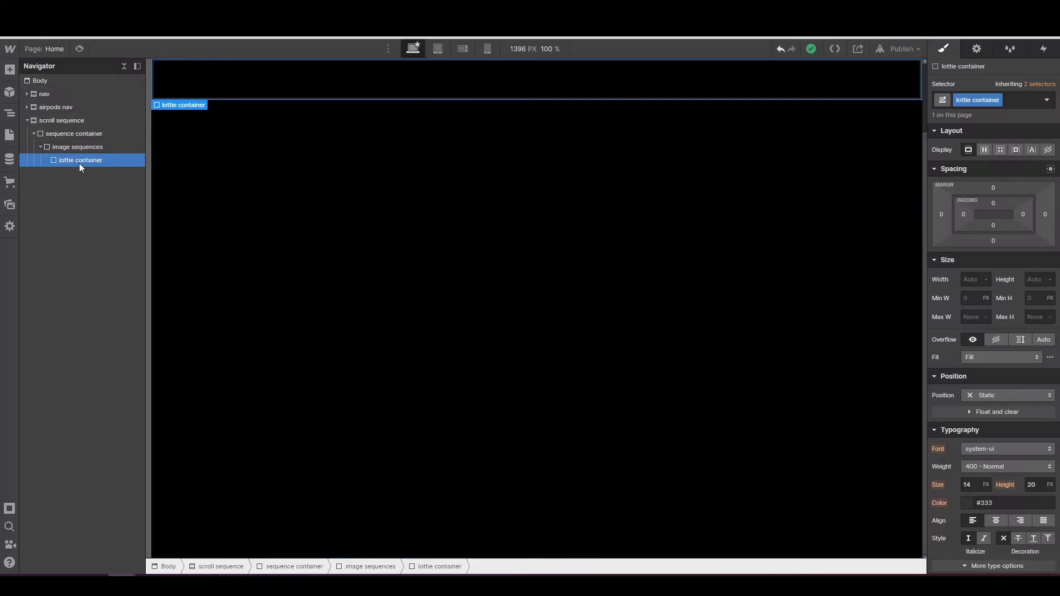
left_click(985, 149)
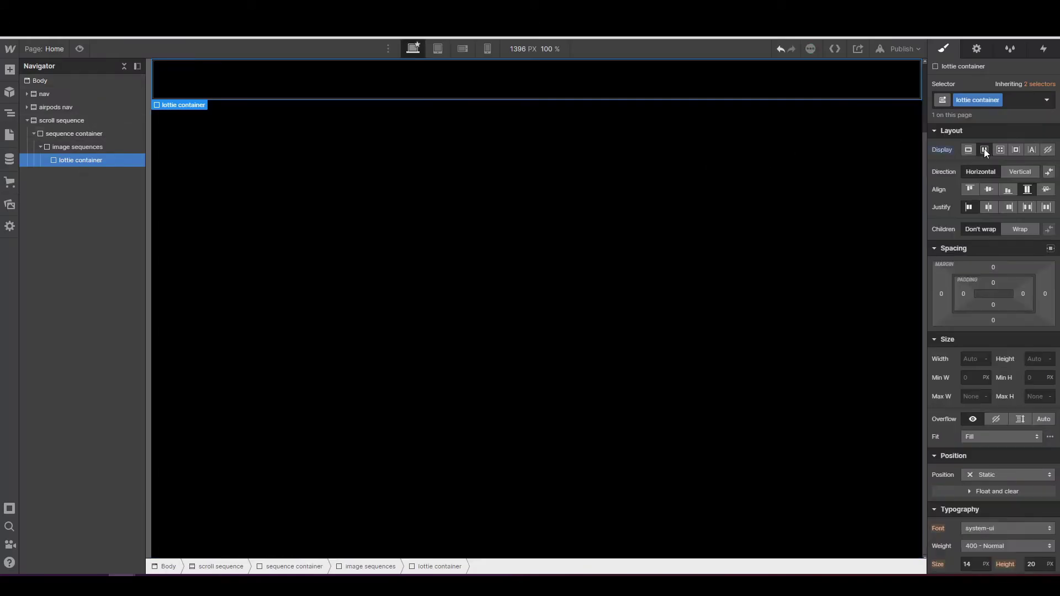
left_click(989, 188)
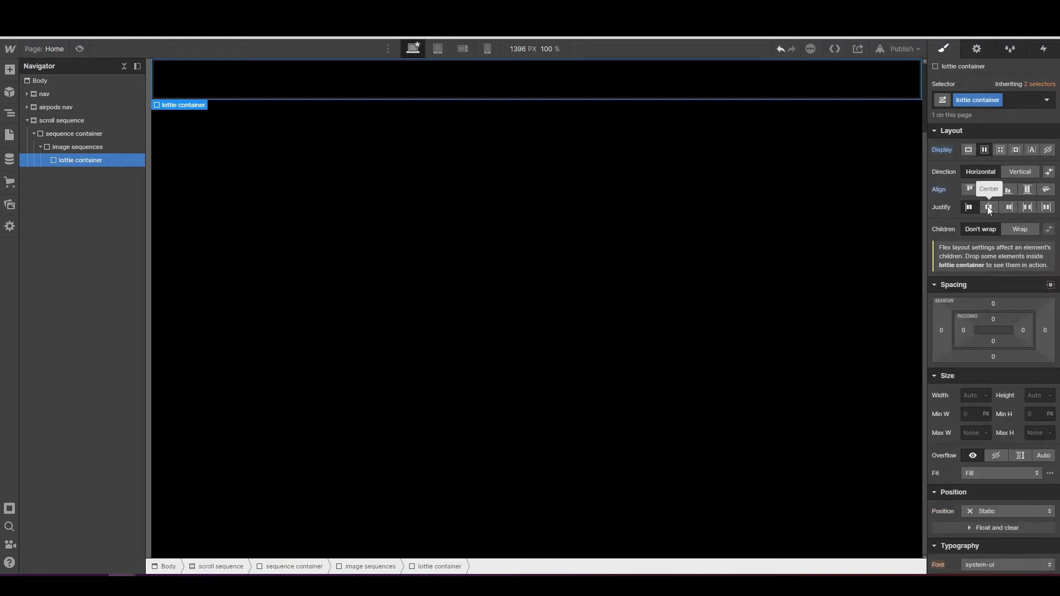
left_click(987, 206)
- Set the lottie container's top padding to 52 px and review the spacing below the navigation on the finished reference page
left_click(994, 319)
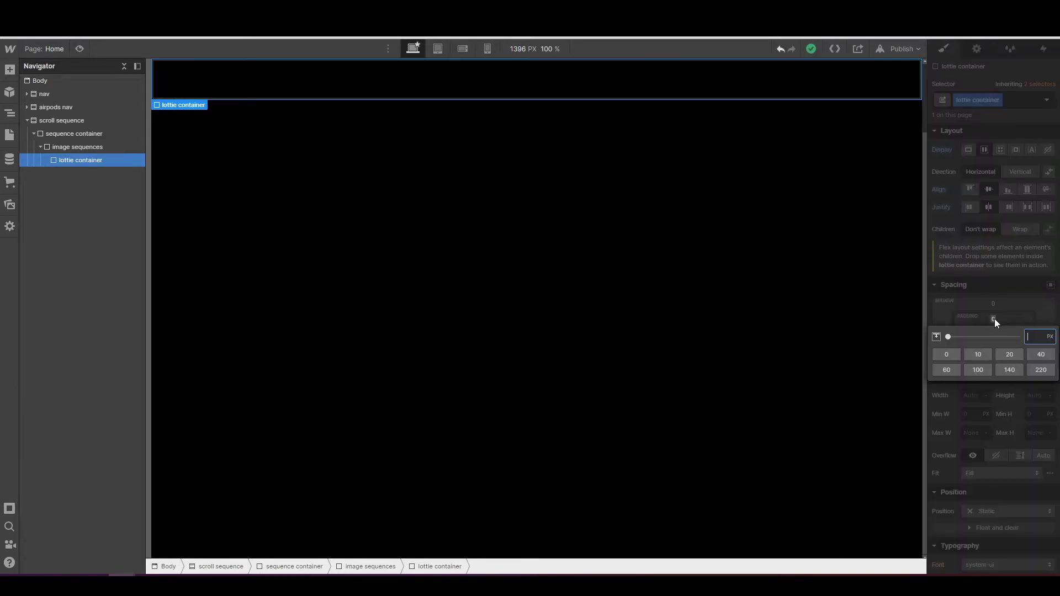
type("50")
key("Return")
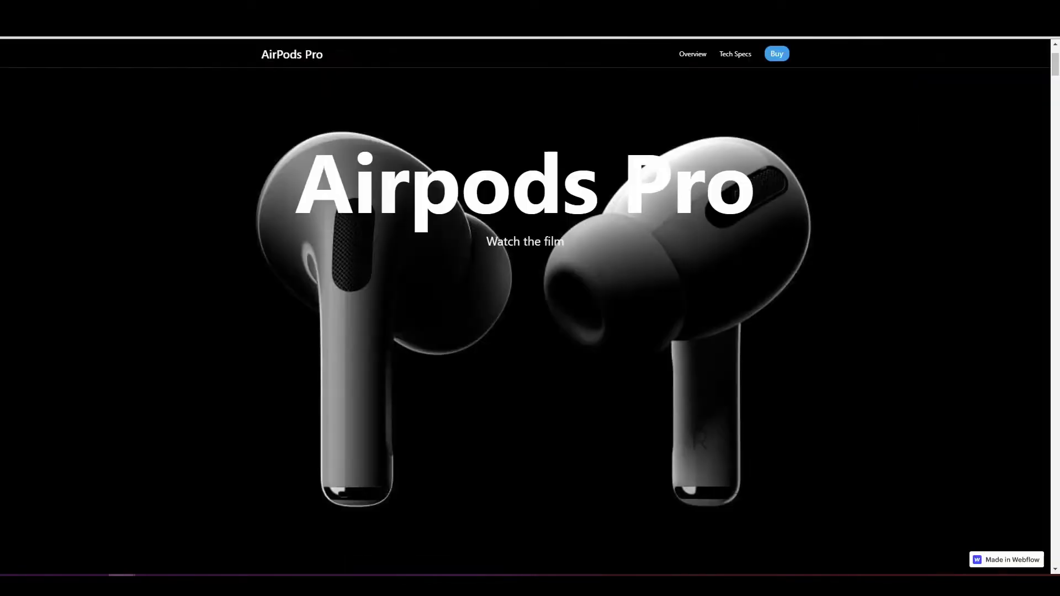
scroll(513, 253, "down", 2)
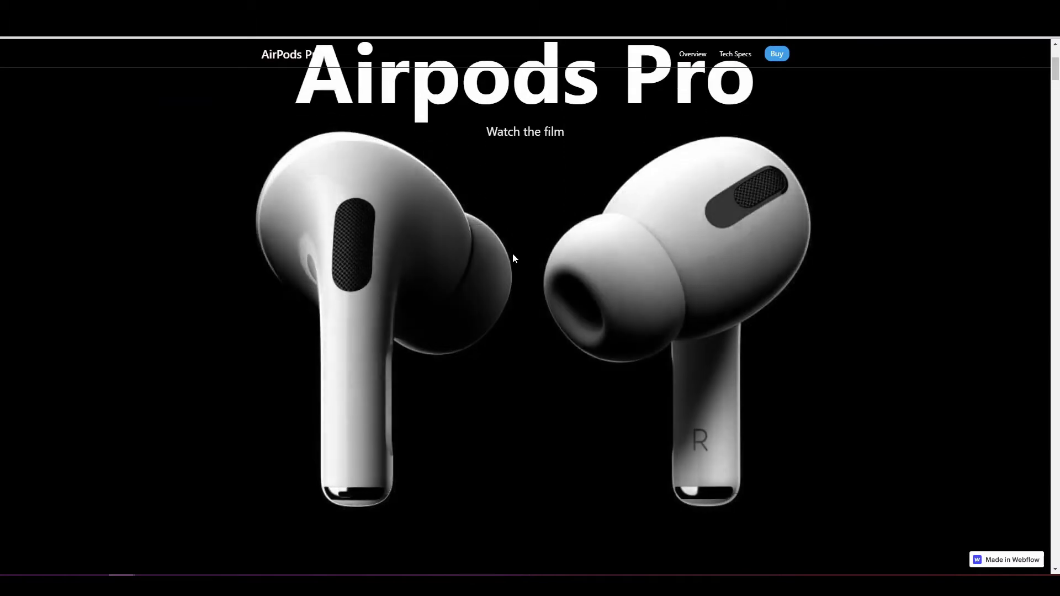
scroll(624, 157, "up", 3)
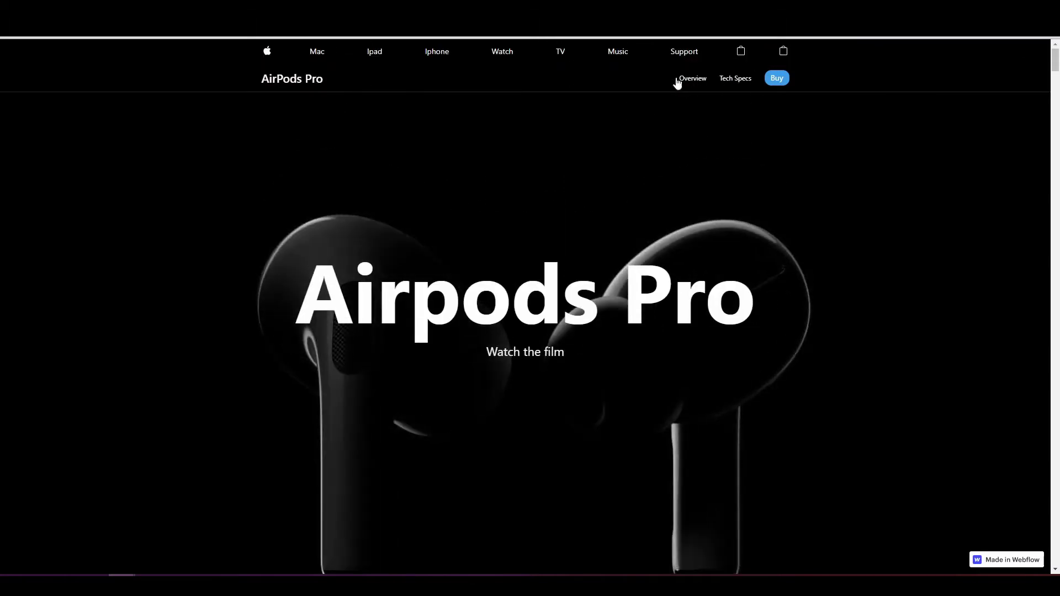
scroll(673, 144, "down", 2)
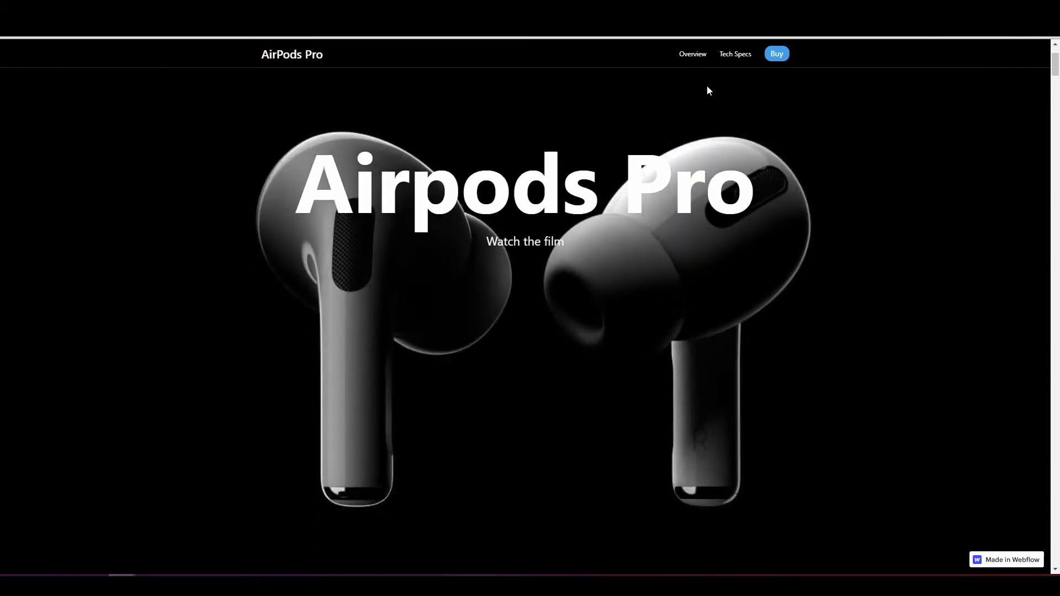
scroll(685, 77, "up", 2)
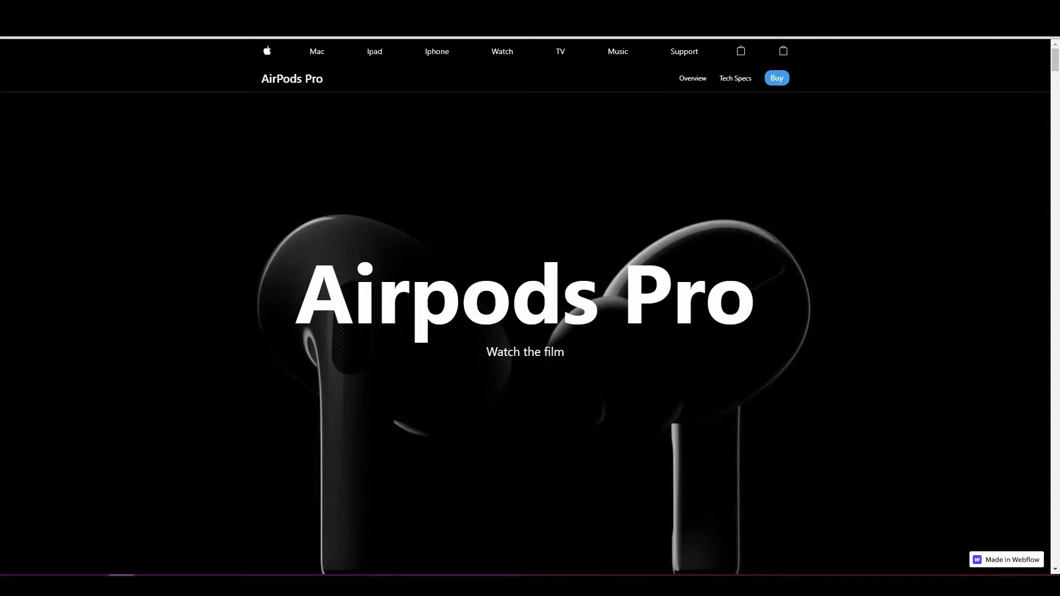
left_click(66, 25)
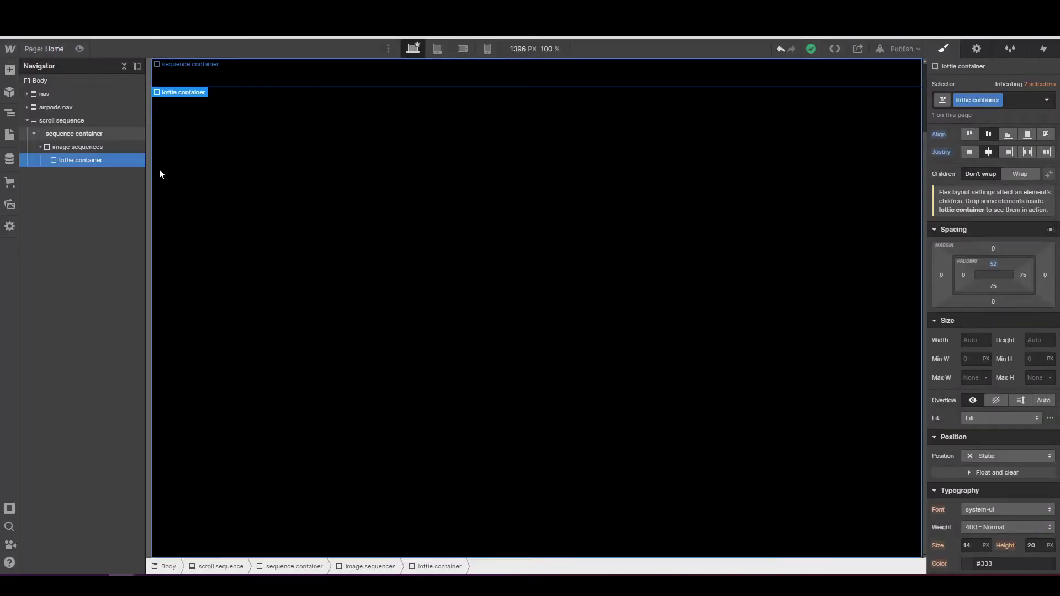
- Set the lottie container's width to 100% and its height to 100 VH
scroll(971, 293, "down", 1)
left_click(970, 287)
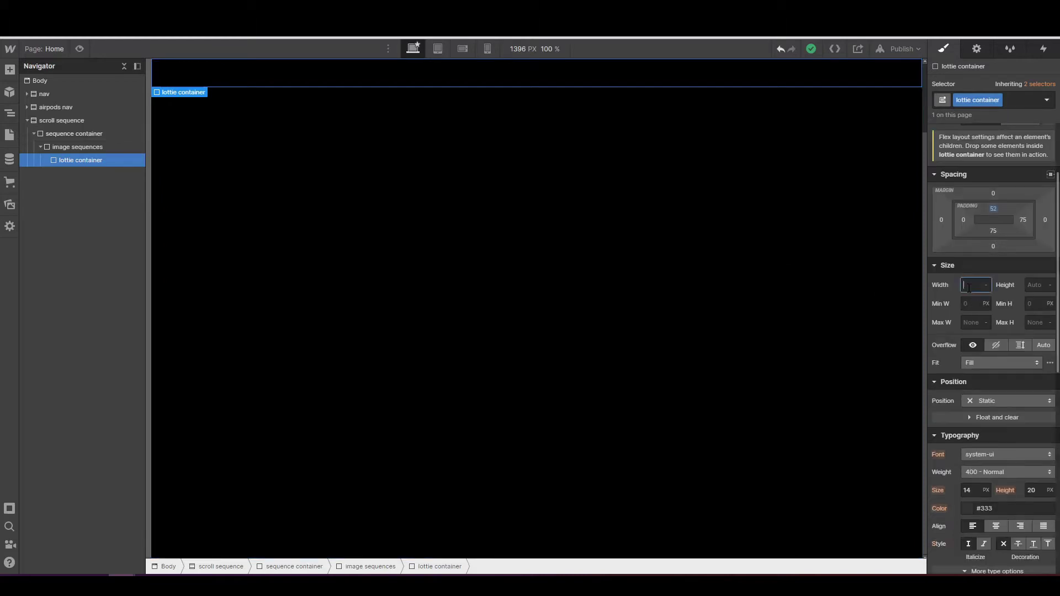
type("100")
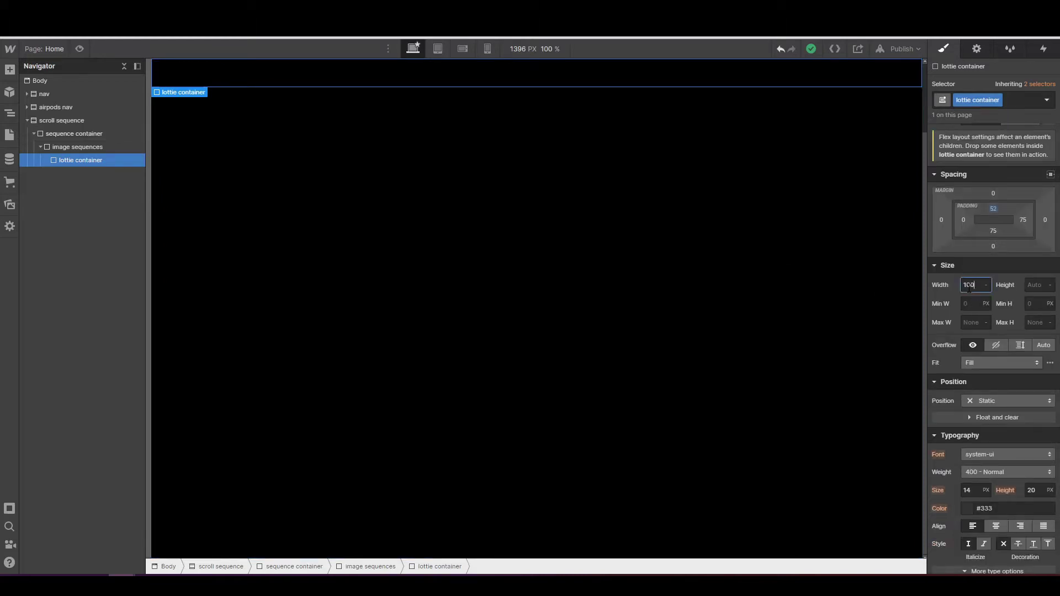
type("%")
left_click(1038, 284)
type("100vh")
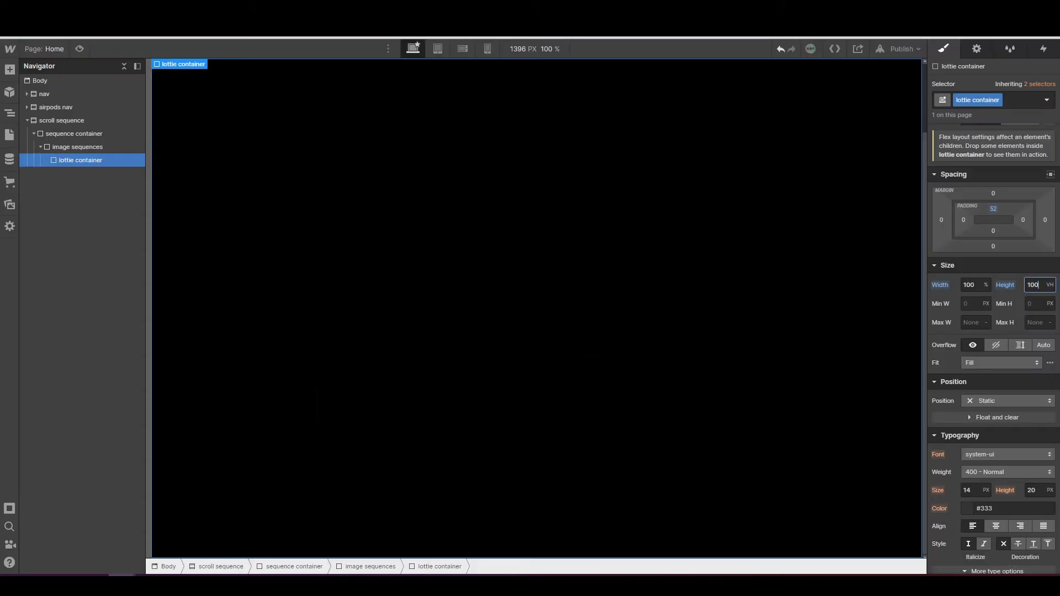
- Set the lottie container's position to Relative
key("Return")
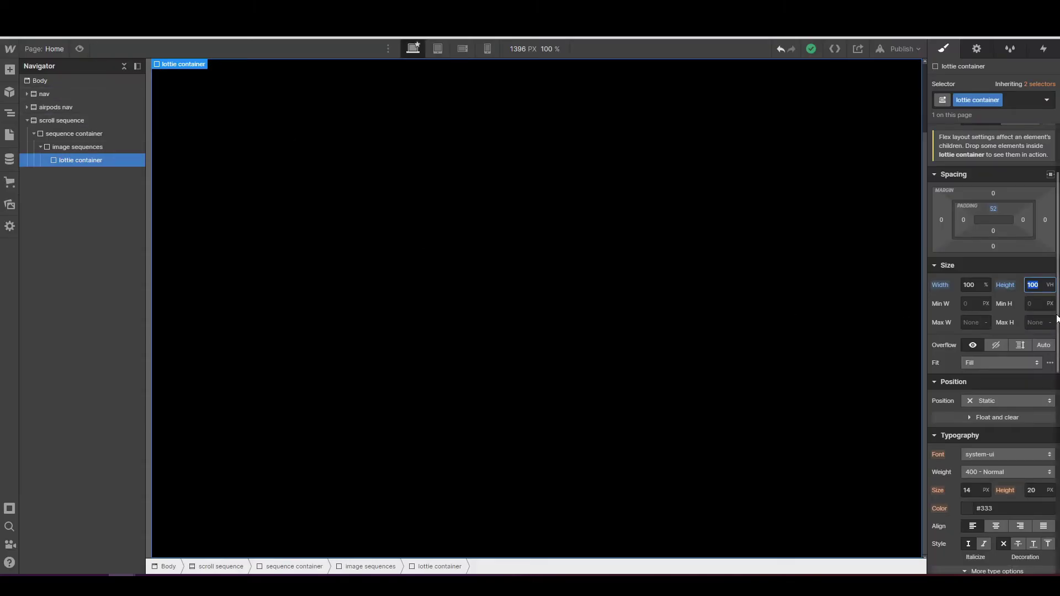
scroll(964, 317, "down", 3)
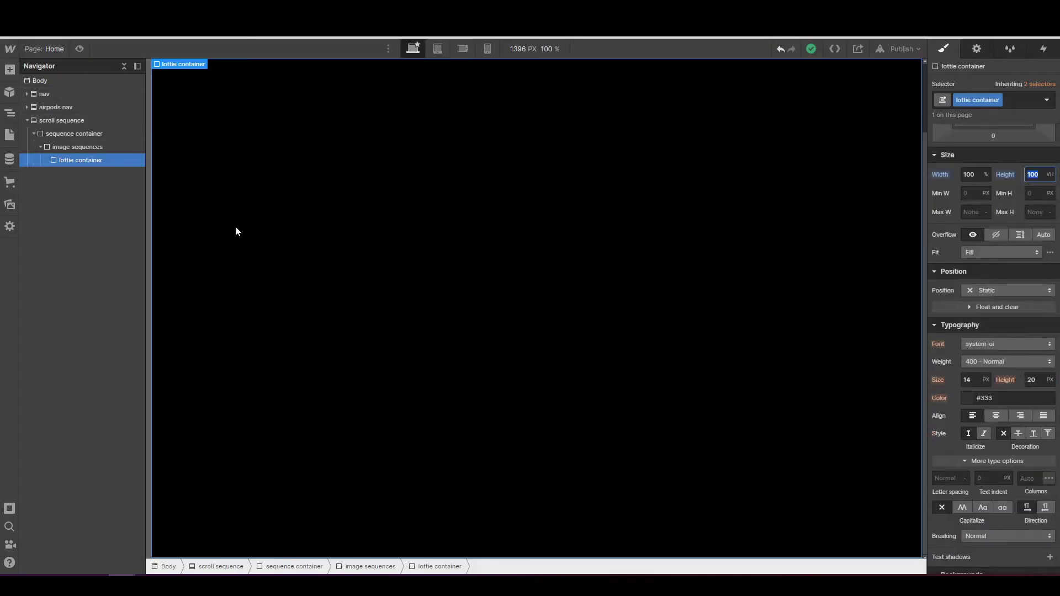
left_click(987, 285)
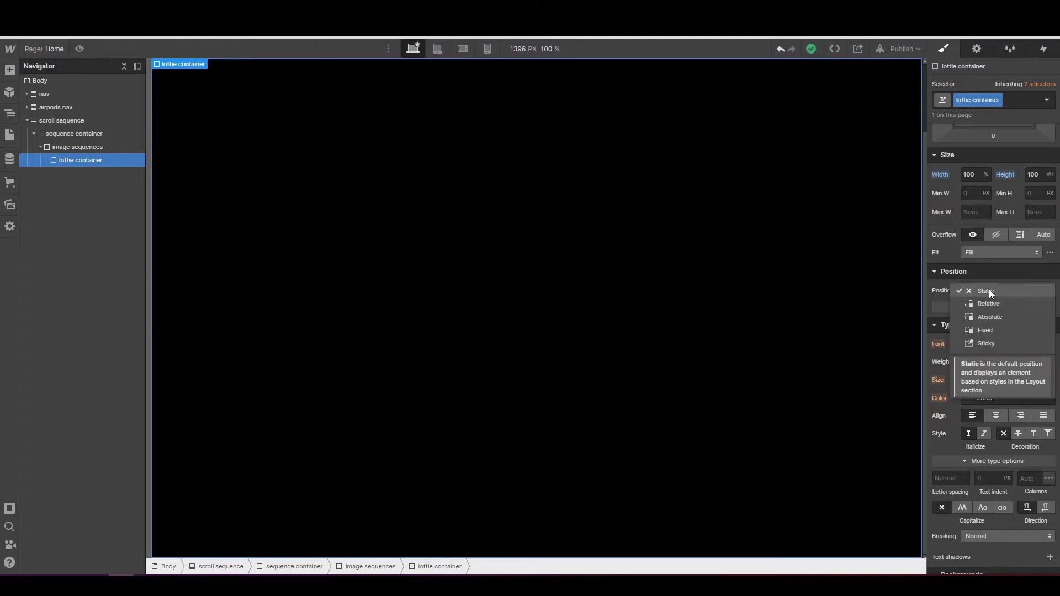
left_click(990, 299)
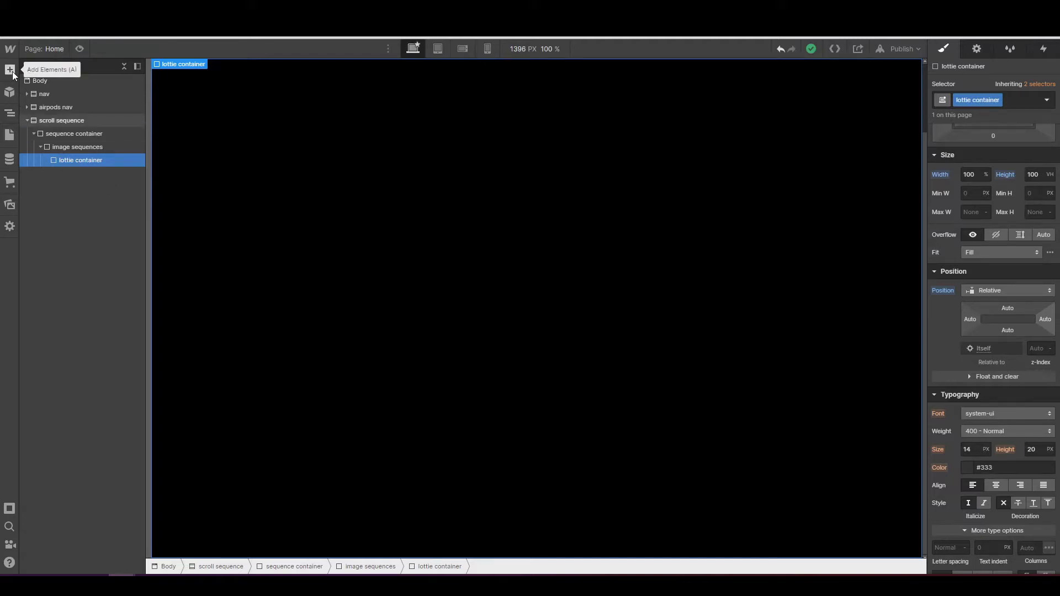
- Show the project's stored image and media assets
left_click(8, 202)
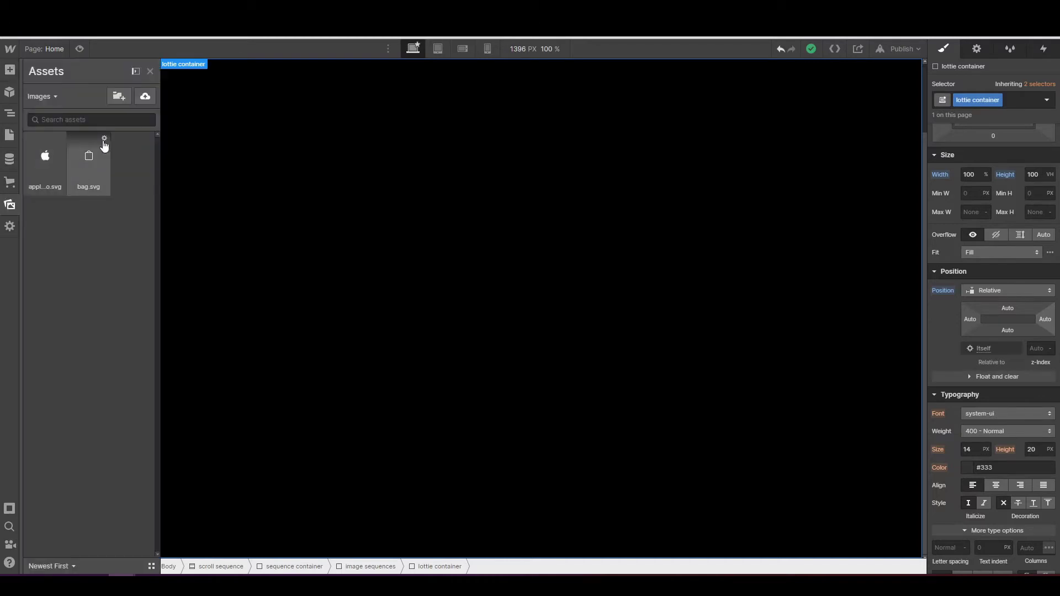
left_click(118, 96)
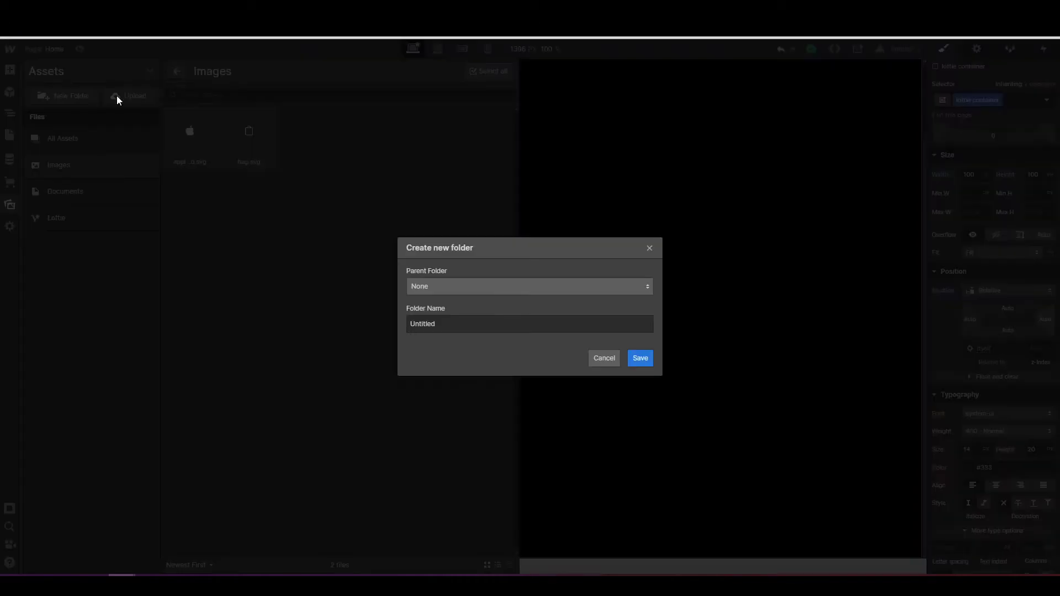
left_click(604, 358)
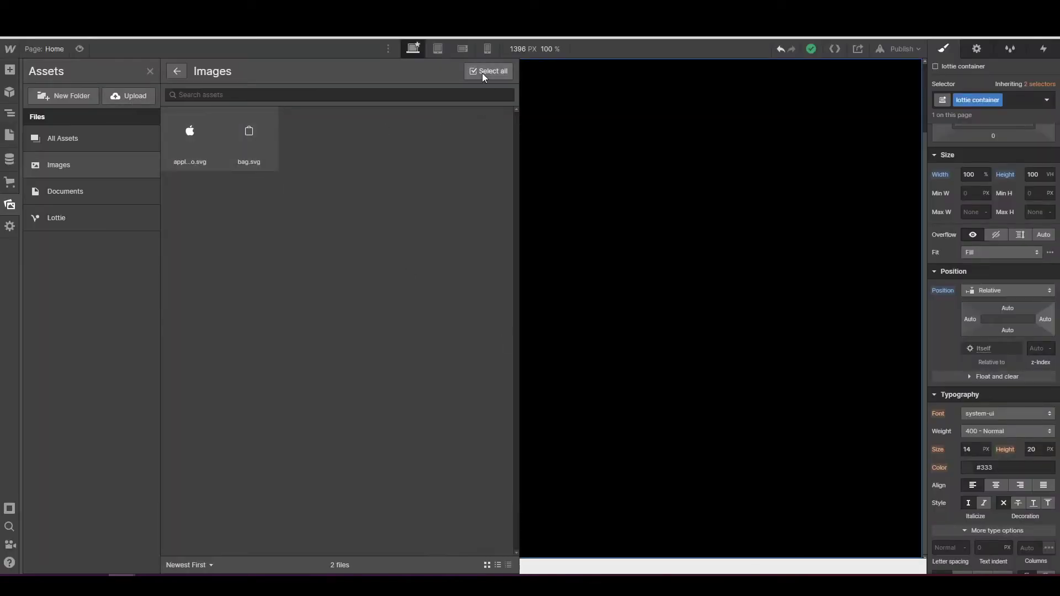
left_click(176, 73)
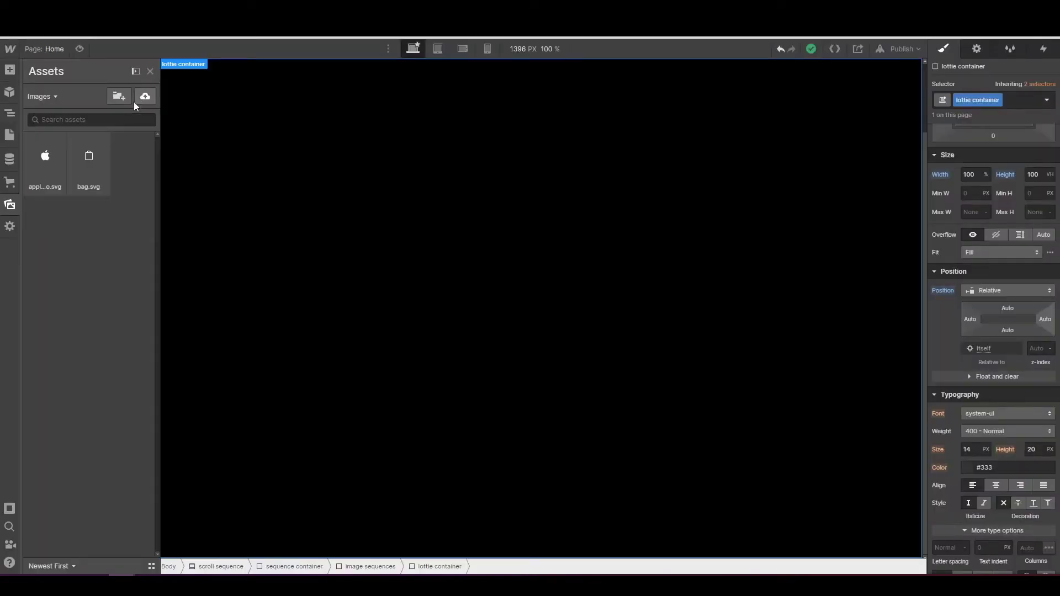
- Upload the explode-tips, flip, flip-nc, head, hero and transparency JSON animation files to the project's assets
left_click(146, 101)
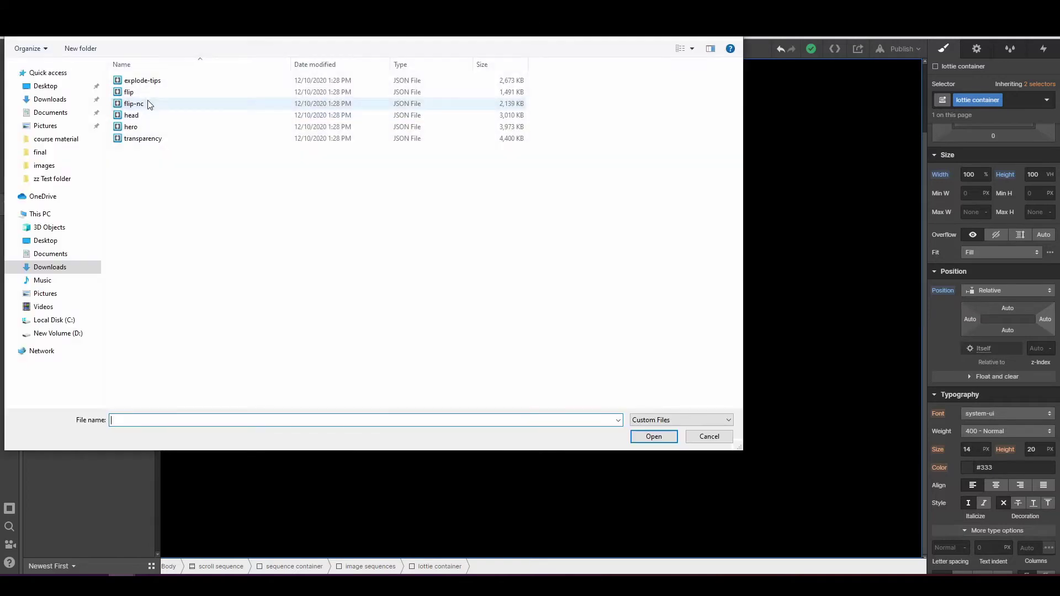
left_click_drag(168, 190, 169, 79)
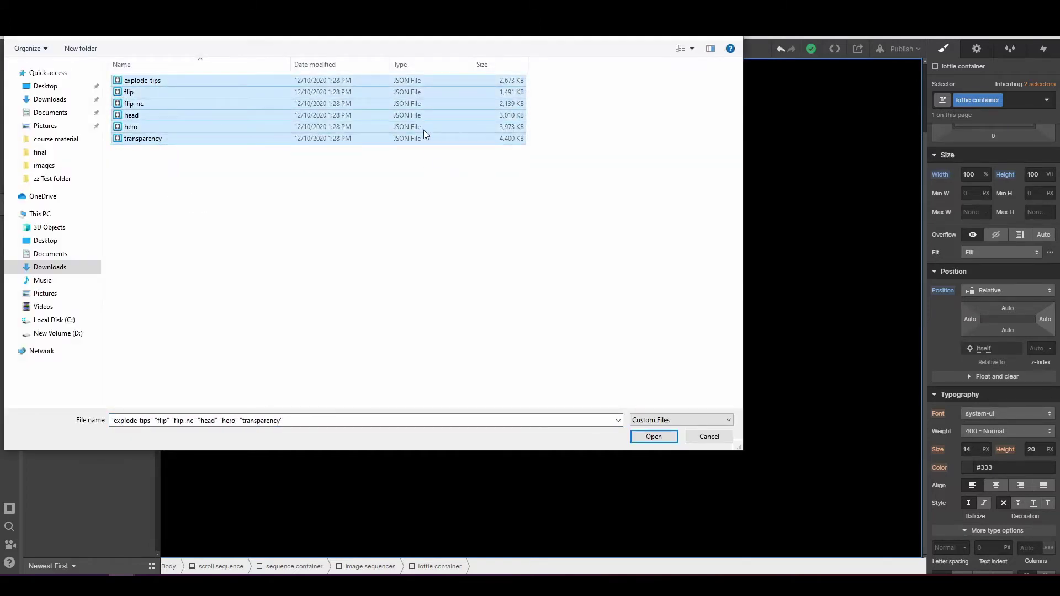
left_click(654, 444)
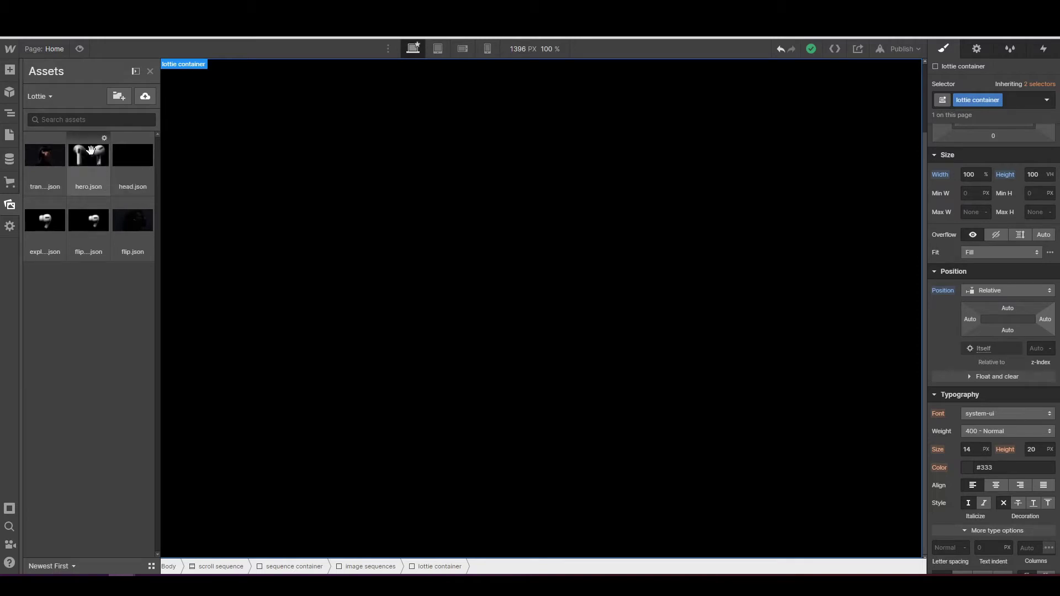
- Place the hero.json animation inside the lottie container, preview it and set its rendering to Canvas
mouse_move(93, 182)
left_mouse_down()
mouse_move(105, 252)
mouse_move(93, 162)
mouse_move(93, 172)
left_mouse_up()
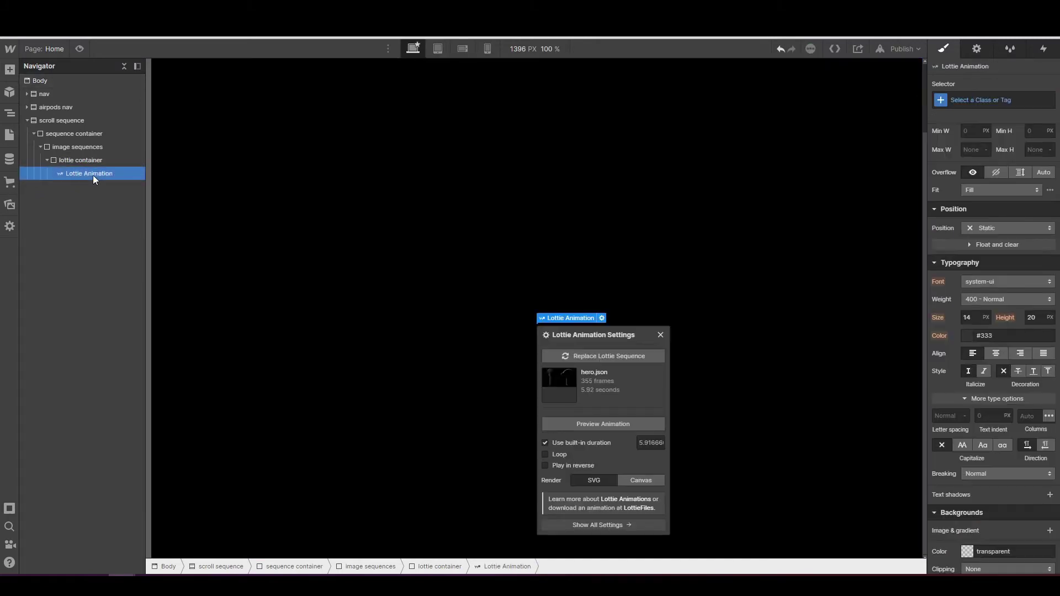
left_click(333, 286)
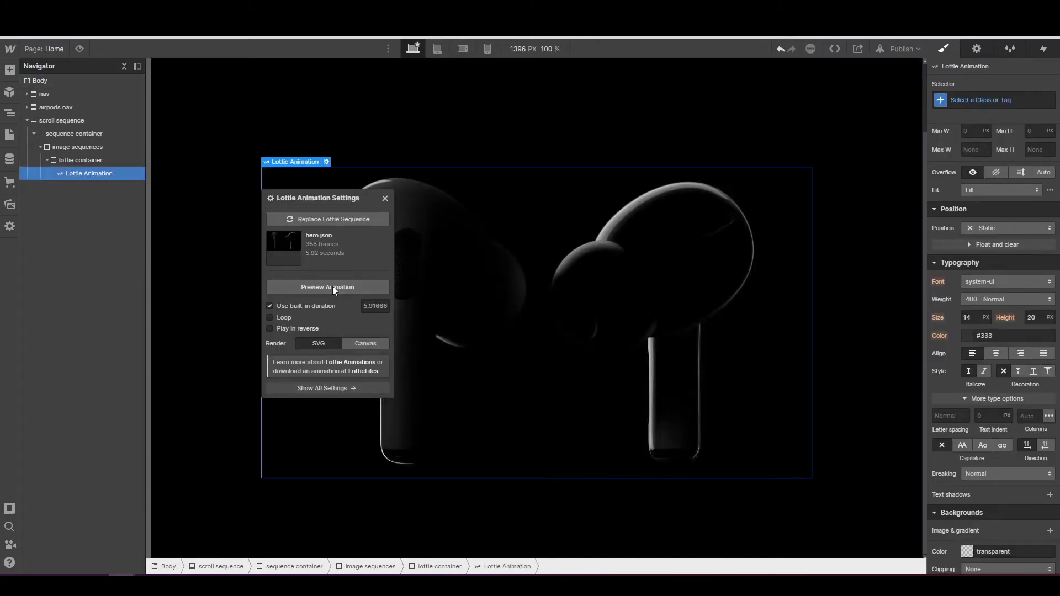
left_click(343, 287)
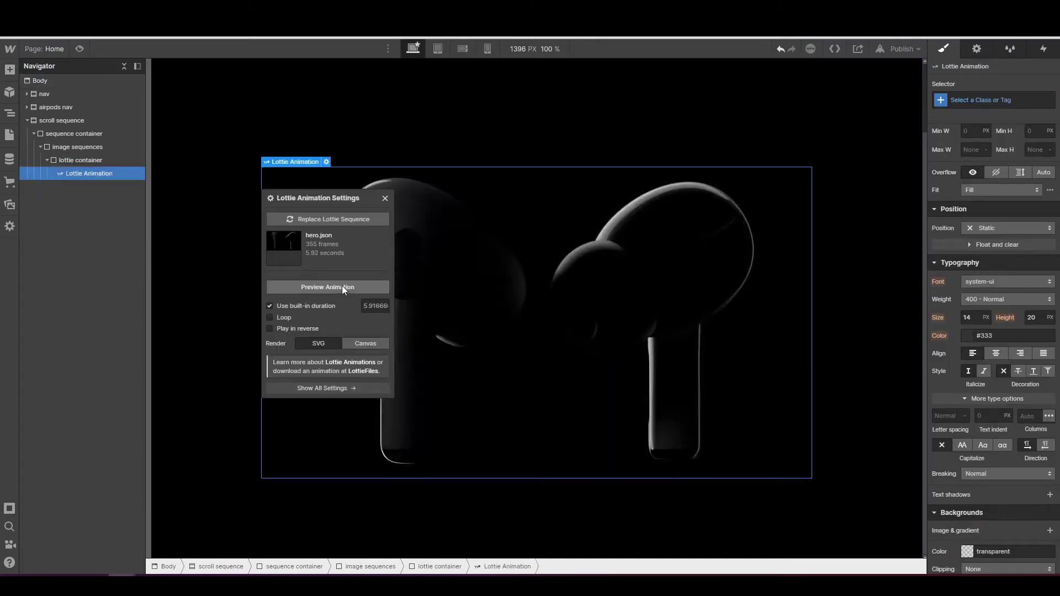
left_click(373, 344)
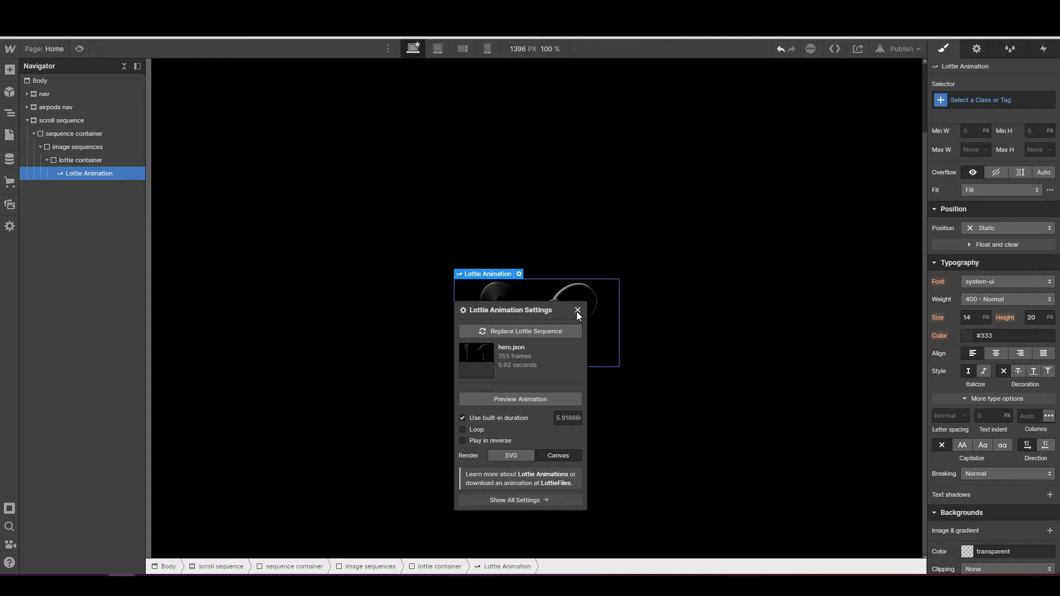
left_click(577, 311)
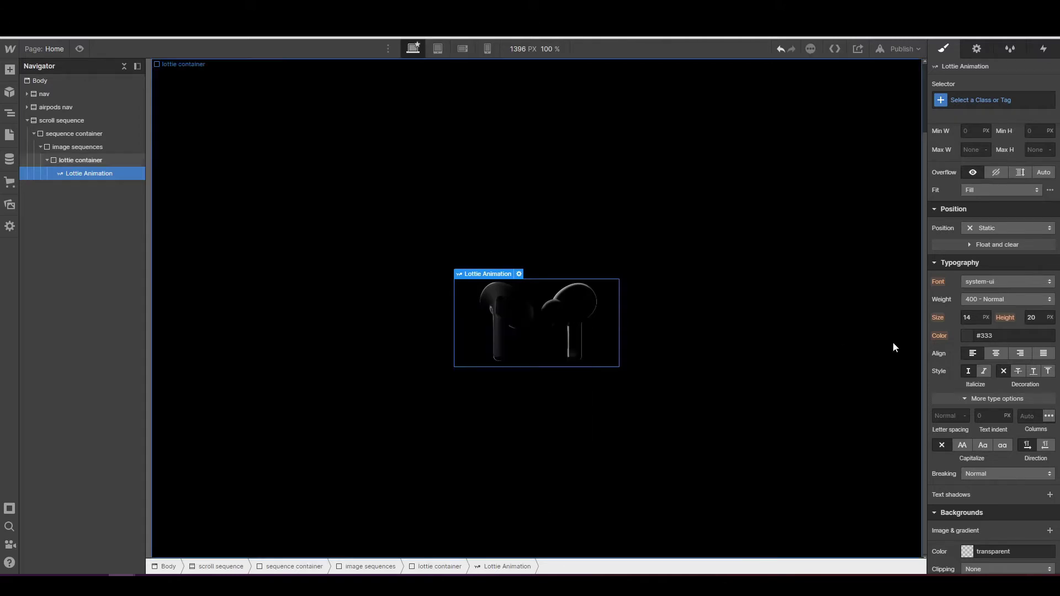
- Set the hero animation's width to 100% and maximum width to 1458 px, centred with automatic side margins
scroll(956, 364, "up", 4)
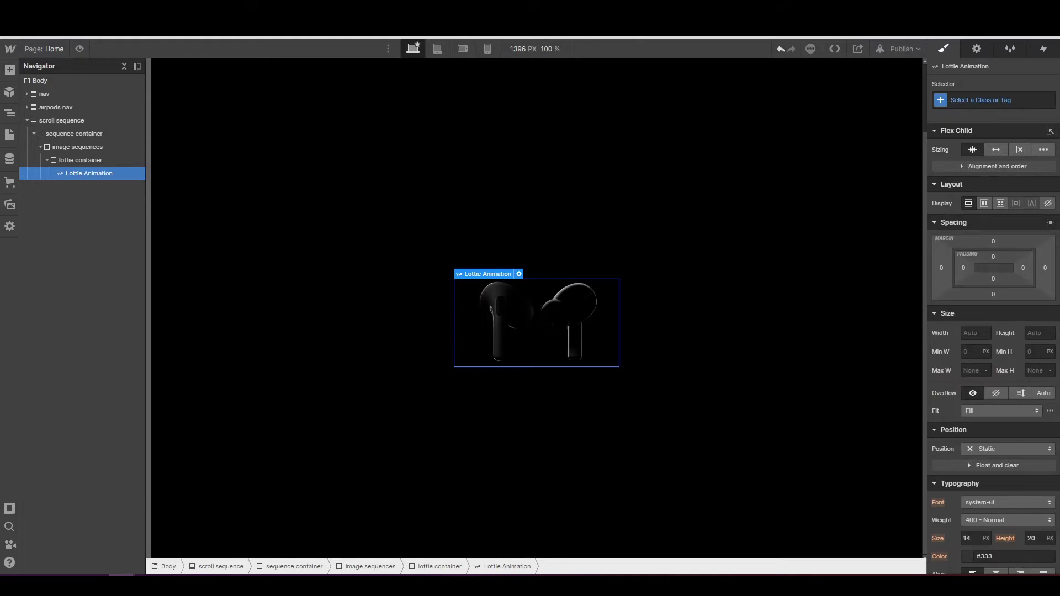
left_click(973, 333)
type("100%")
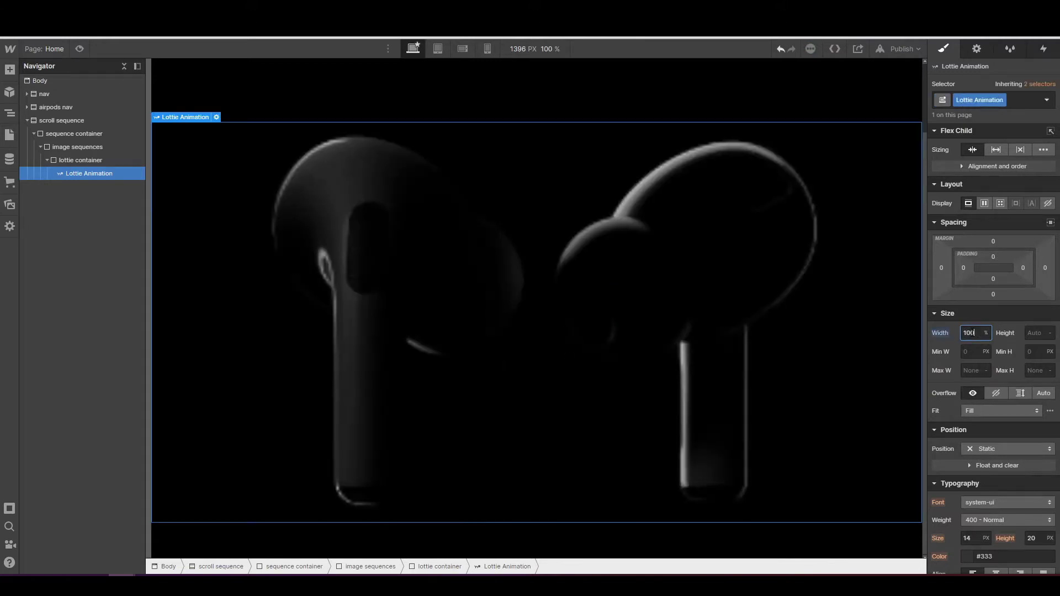
left_click(978, 371)
type("1458")
key("Return")
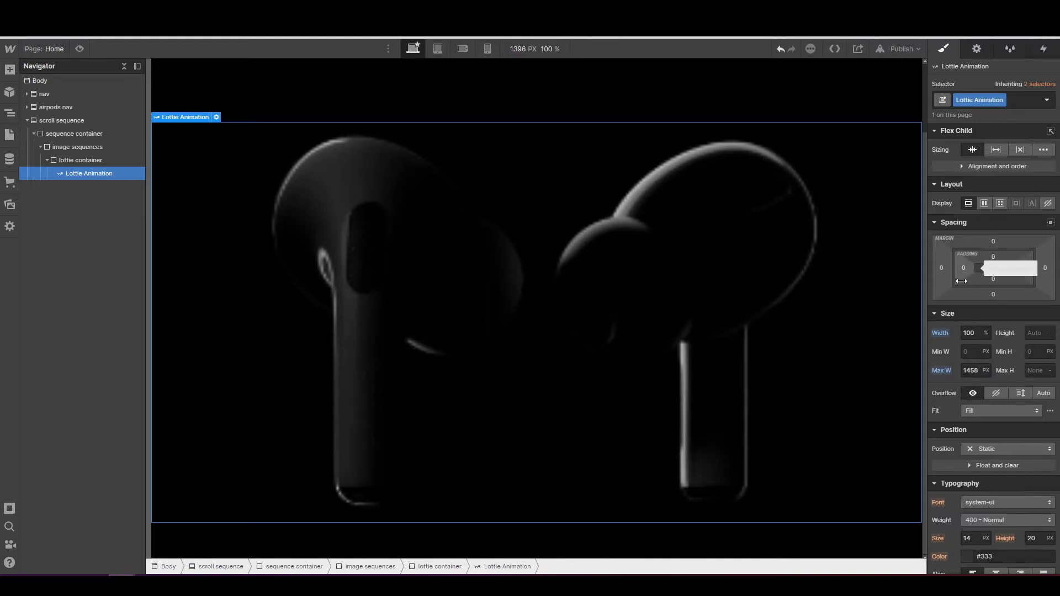
left_click(1051, 224)
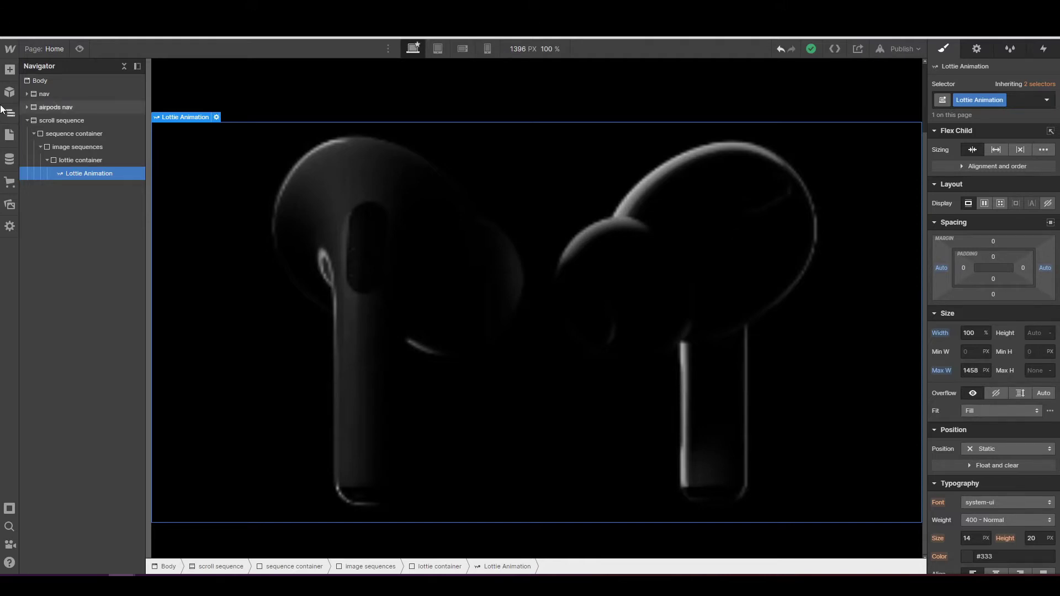
- Place the head.json animation below the hero animation in the lottie container, preview it and set its rendering to Canvas
left_click(9, 206)
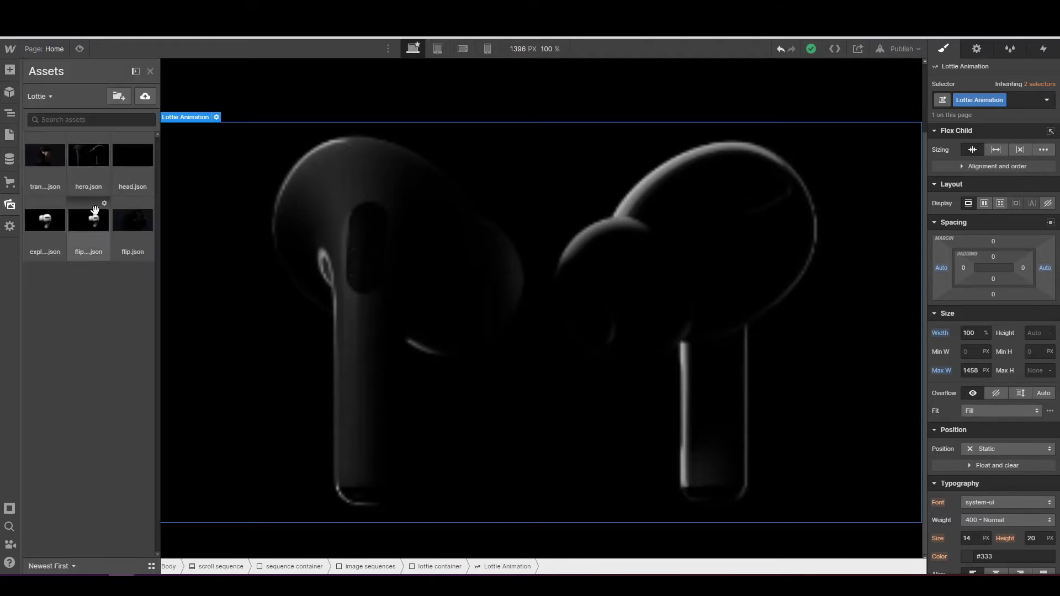
left_click_drag(134, 170, 101, 189)
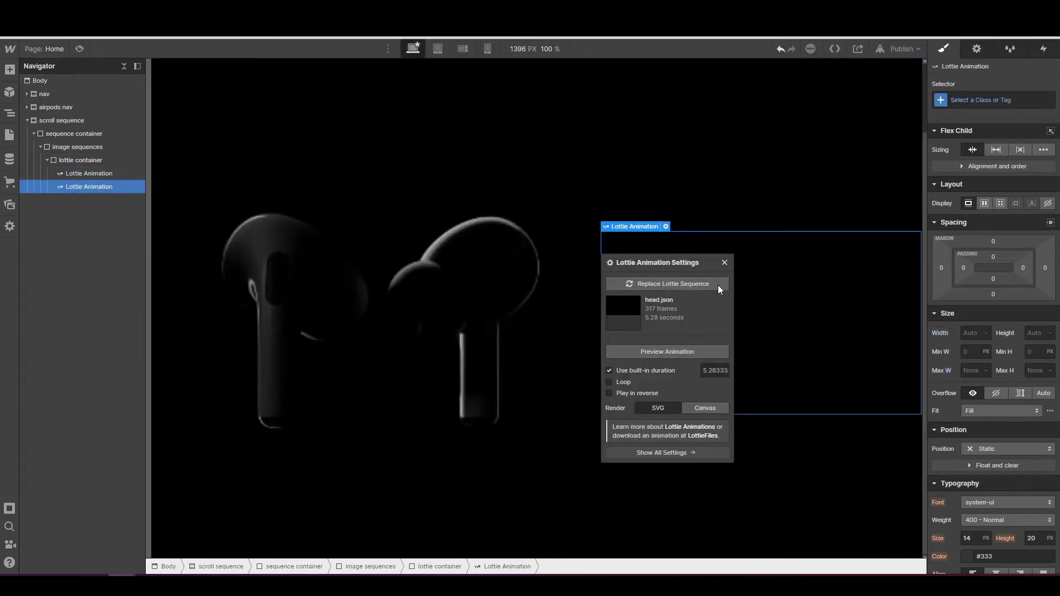
left_click(667, 353)
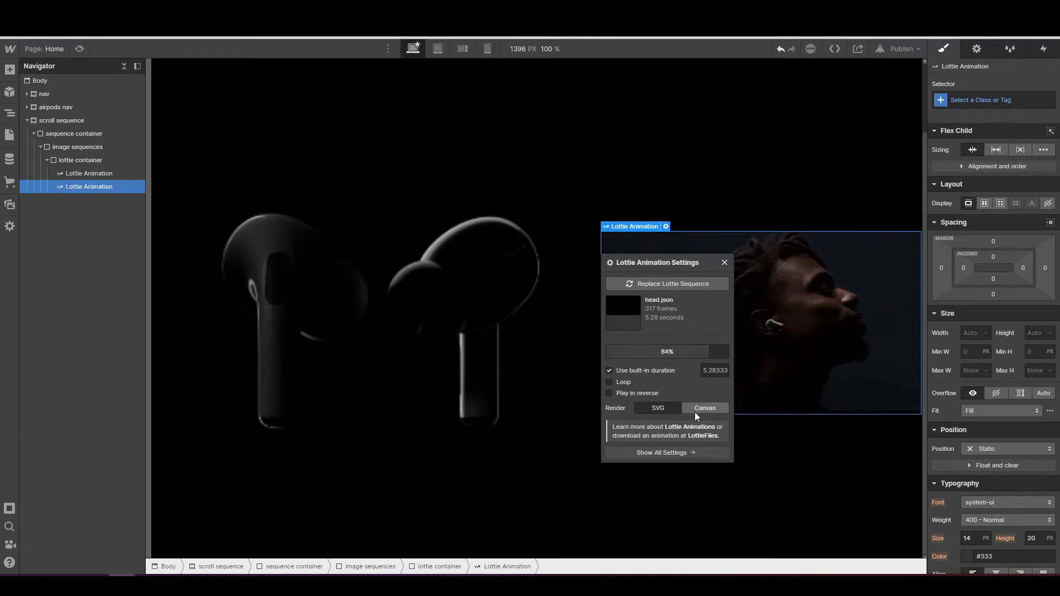
left_click(724, 263)
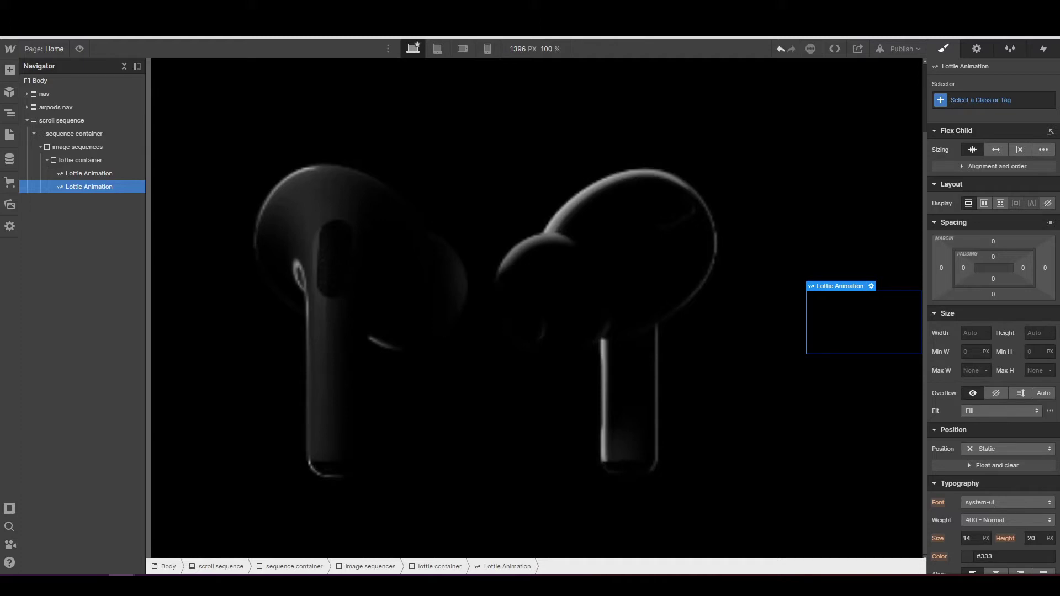
- Set the head animation's width to 1458 px with automatic side margins and review the scroll sequence on the finished reference page
left_click(973, 335)
type("1458")
key("Return")
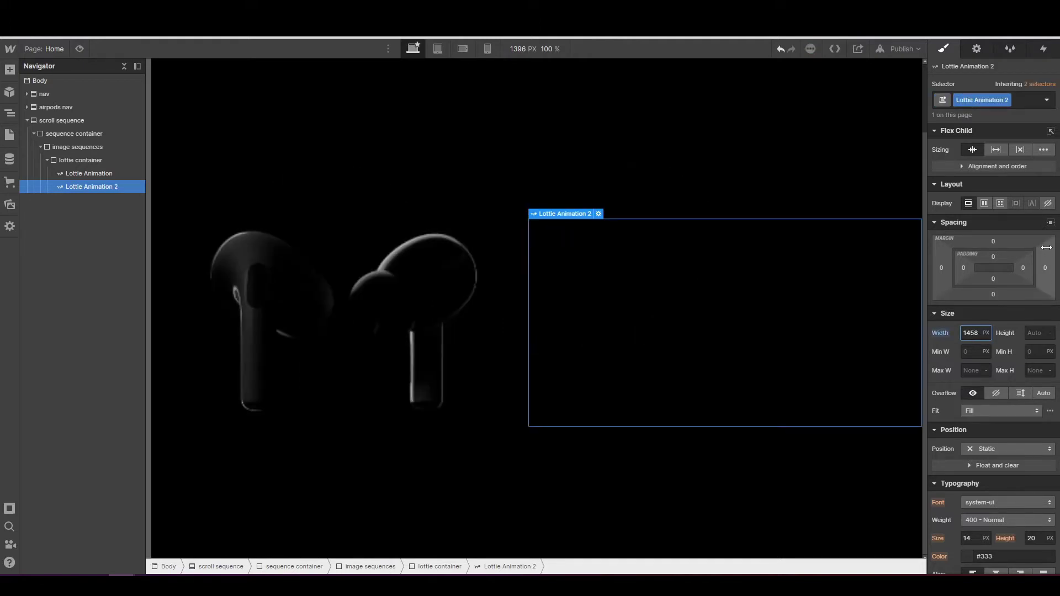
left_click(1049, 224)
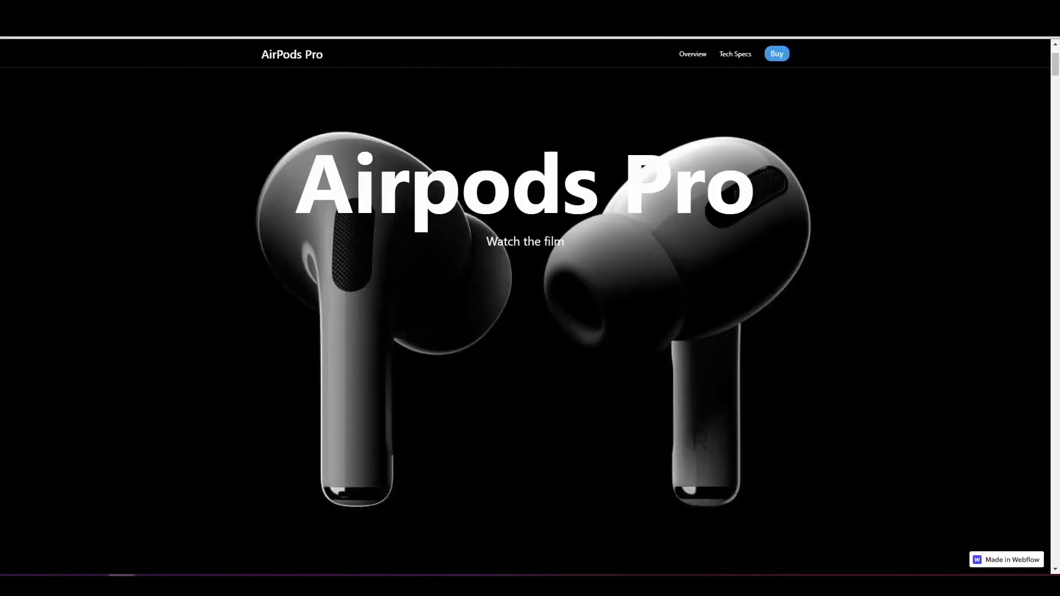
scroll(530, 298, "down", 10)
scroll(394, 238, "down", 10)
scroll(395, 237, "up", 15)
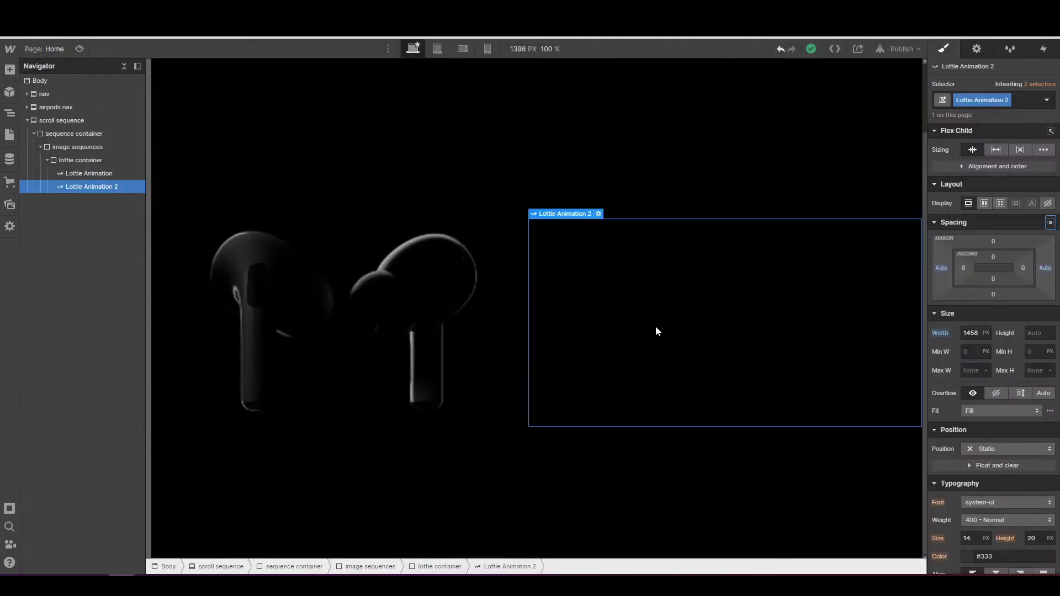
- Try the vertical direction for the lottie container's Flex layout and return it to horizontal
left_click(115, 163)
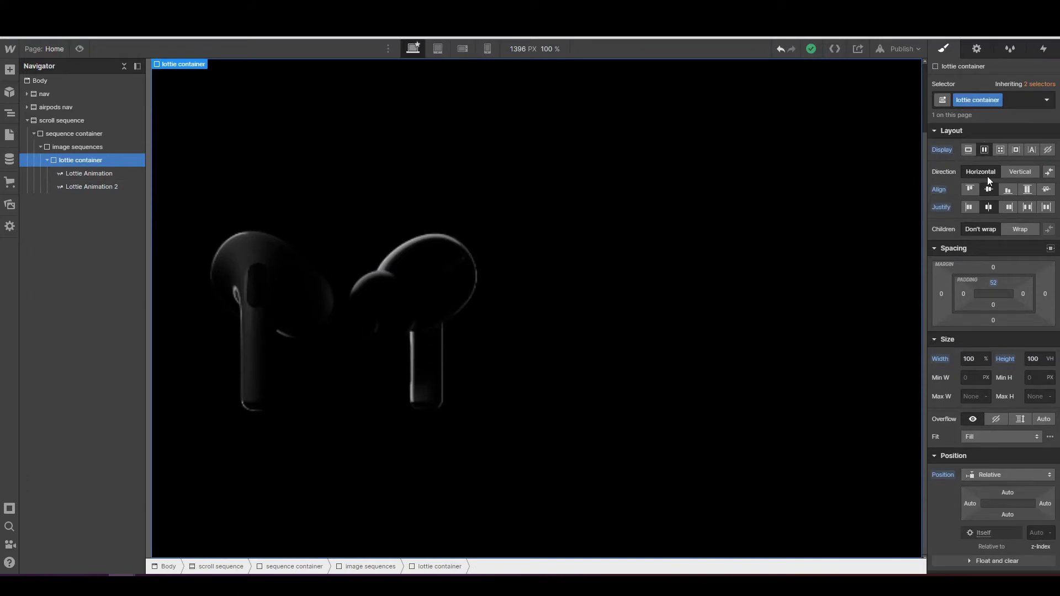
left_click(1020, 173)
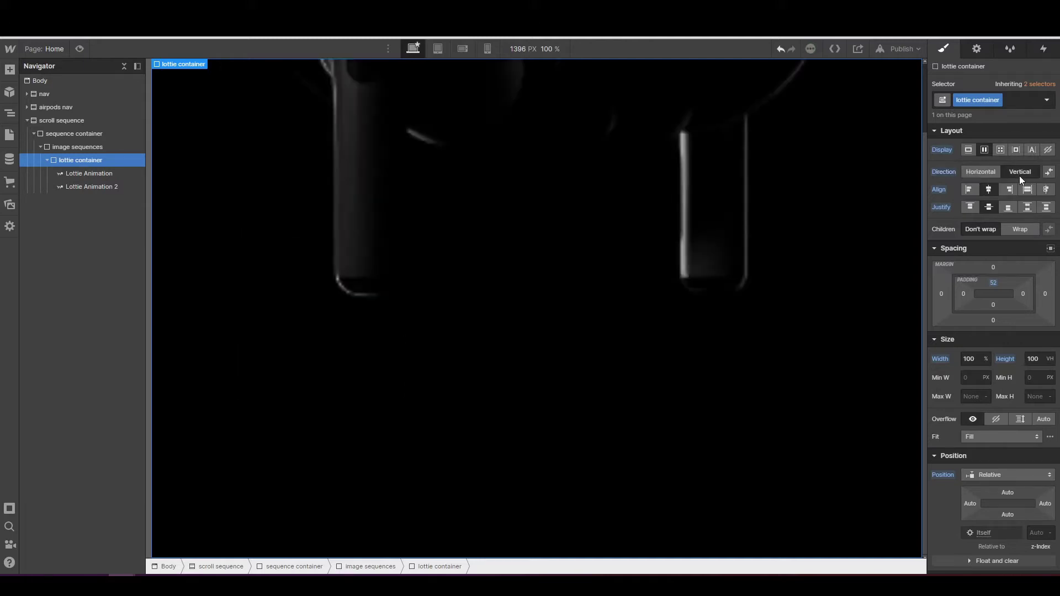
left_click(987, 175)
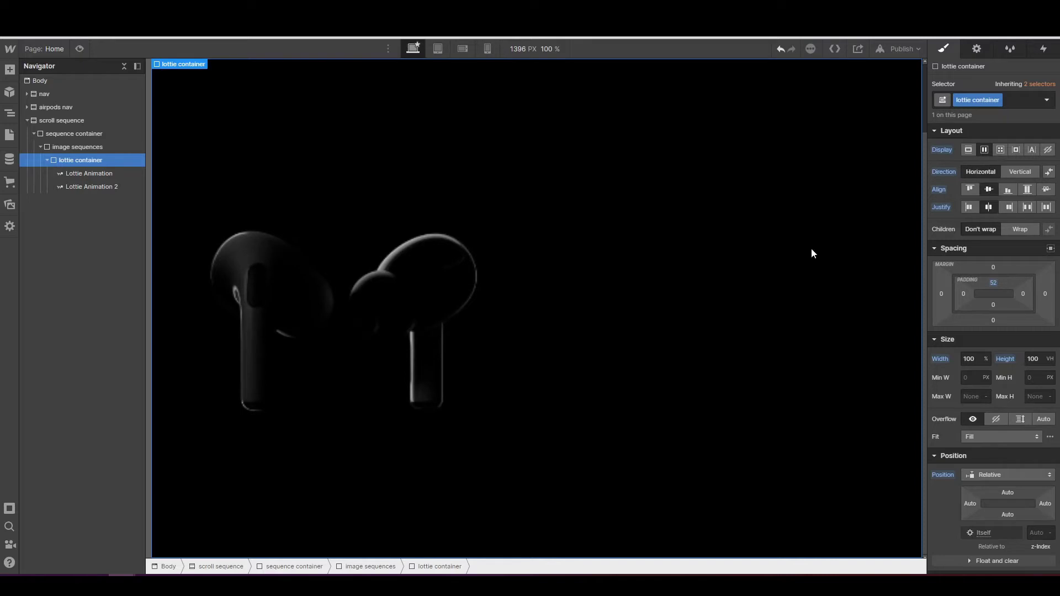
- Compare the size, margin and layout settings of the two Lottie animations inside the lottie container
left_click(89, 172)
left_click(97, 188)
left_click(94, 173)
left_click(93, 187)
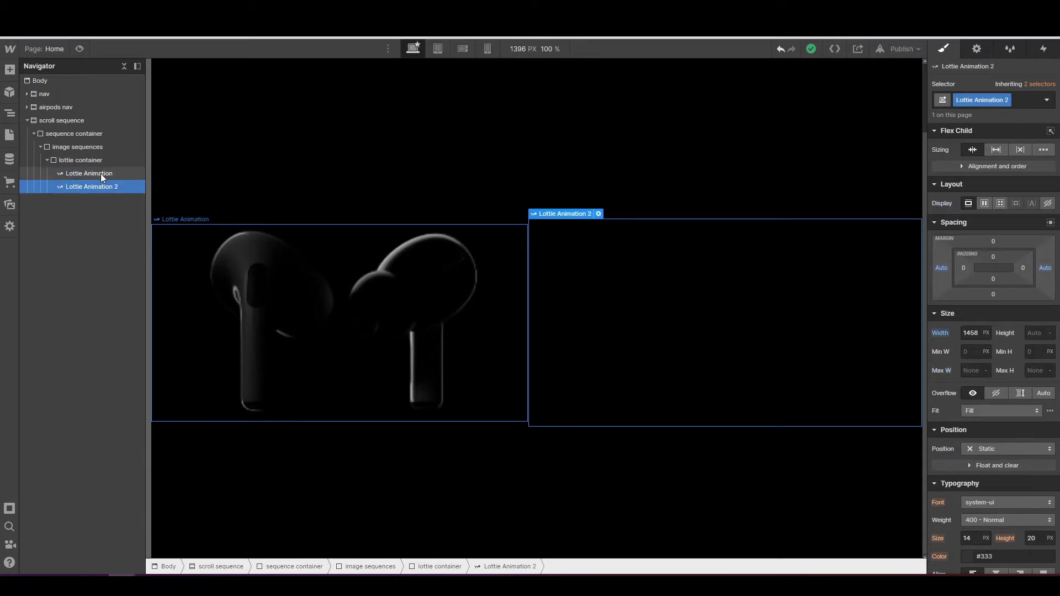
left_click(100, 173)
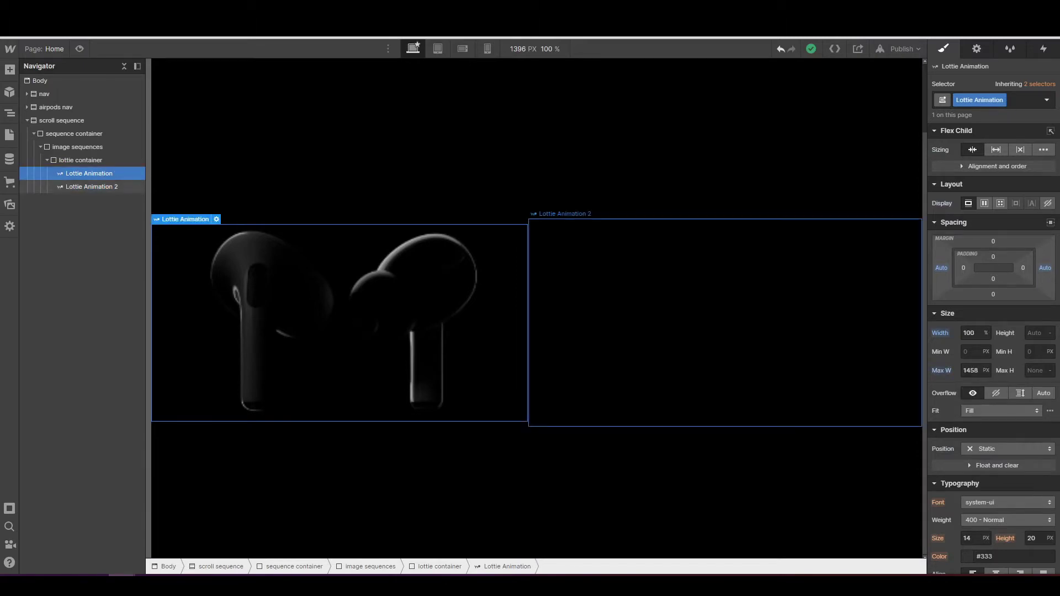
left_click(111, 186)
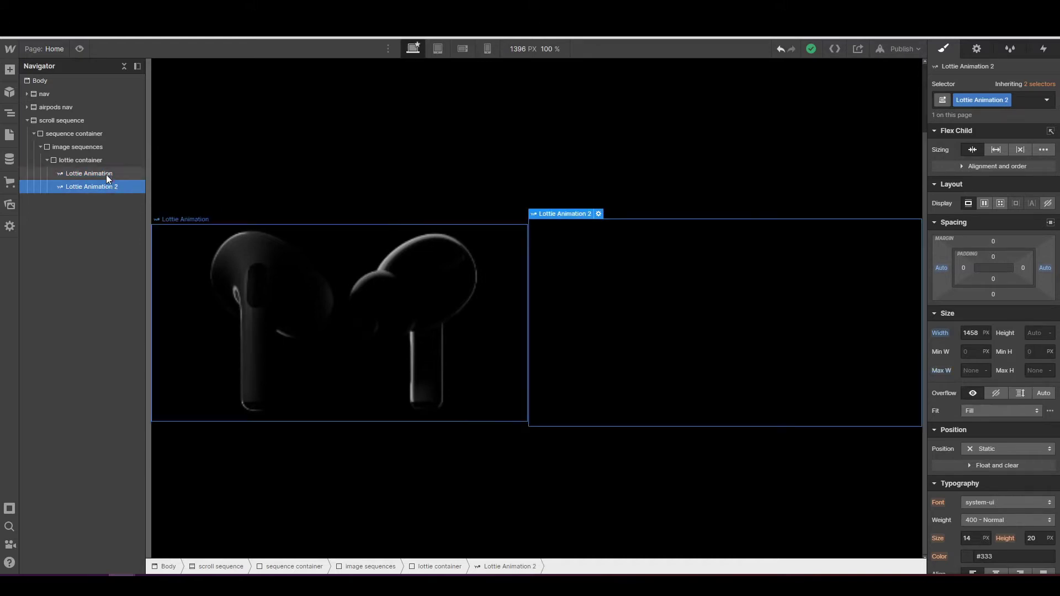
left_click(107, 175)
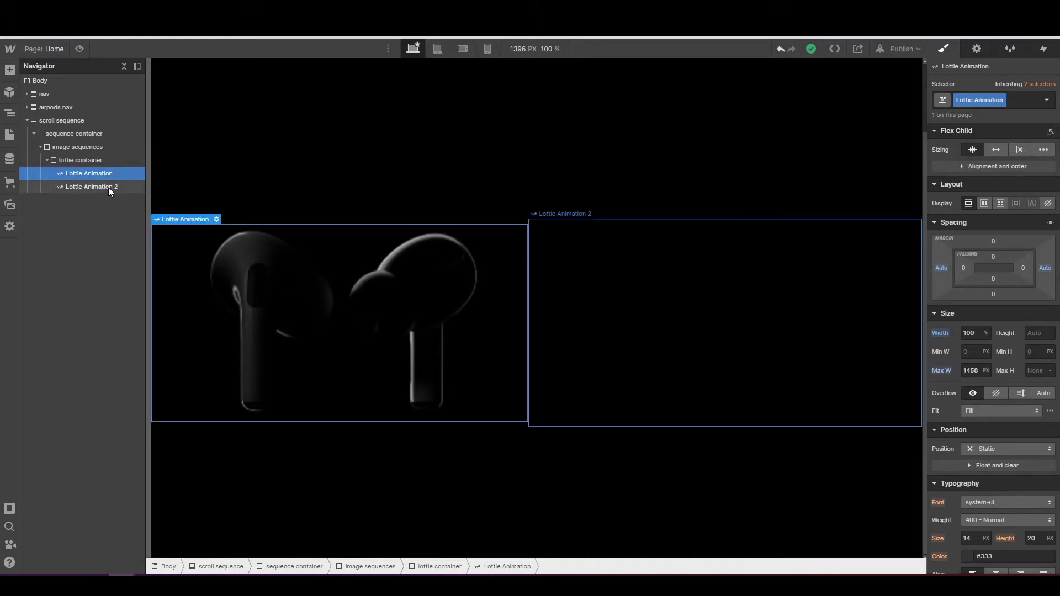
left_click(94, 186)
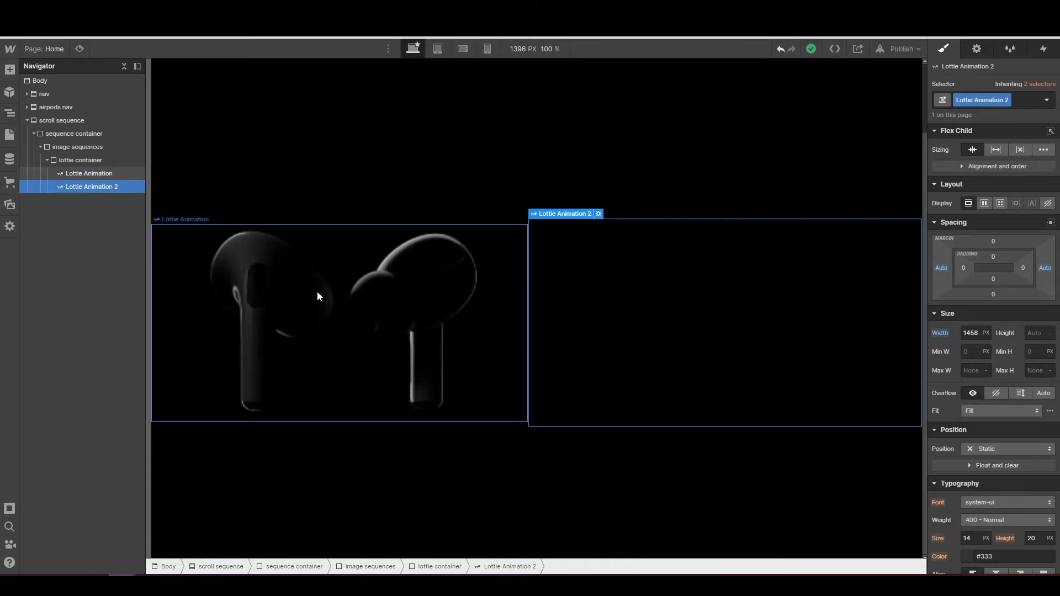
- Set the hero animation in the lottie container to absolute position with a z-index of 11
left_click(109, 175)
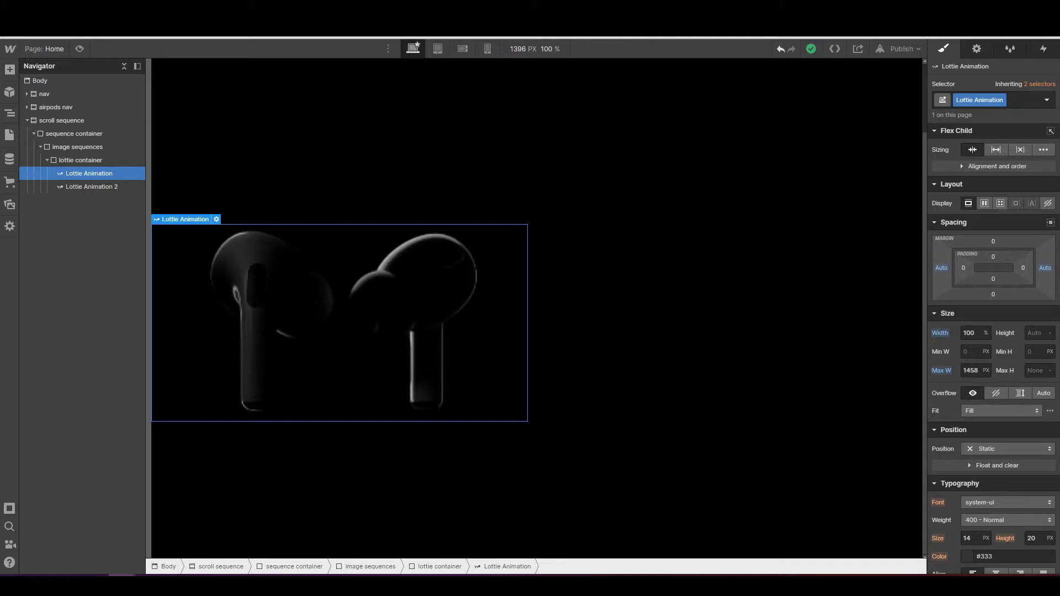
scroll(1049, 320, "down", 3)
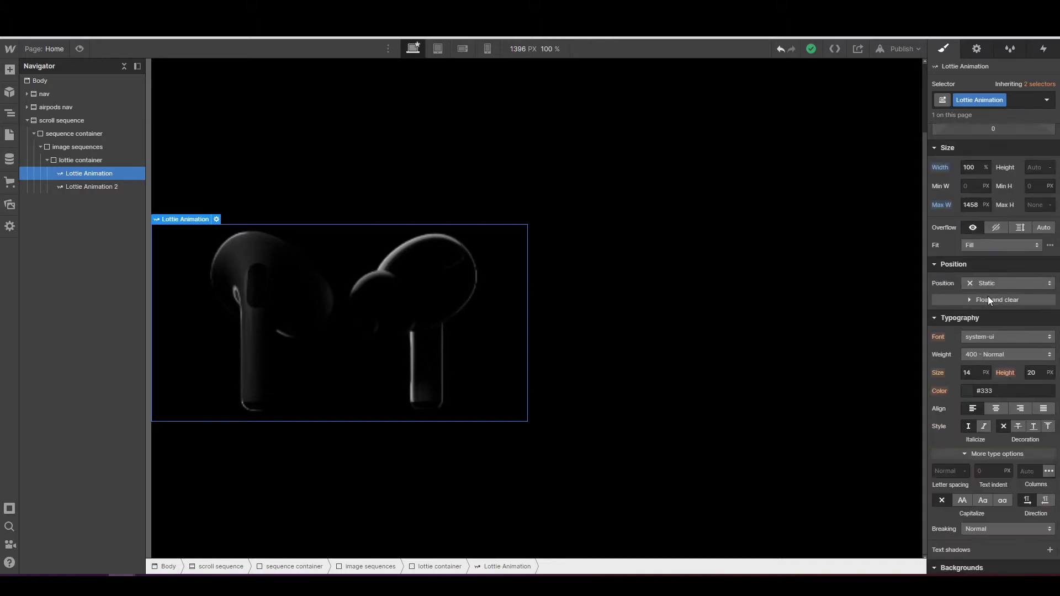
scroll(999, 228, "up", 3)
scroll(999, 228, "down", 3)
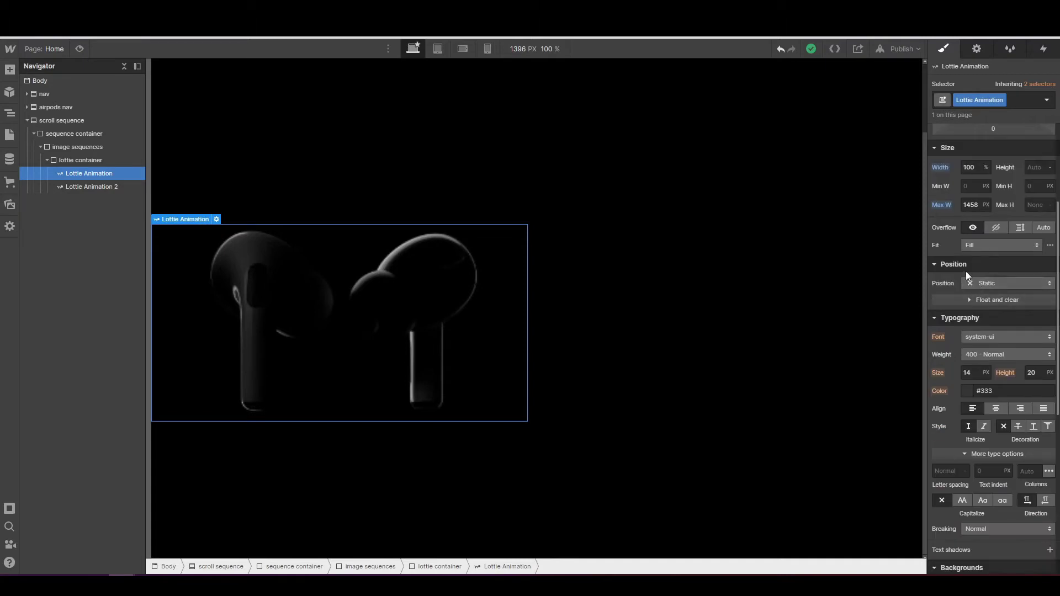
left_click(988, 282)
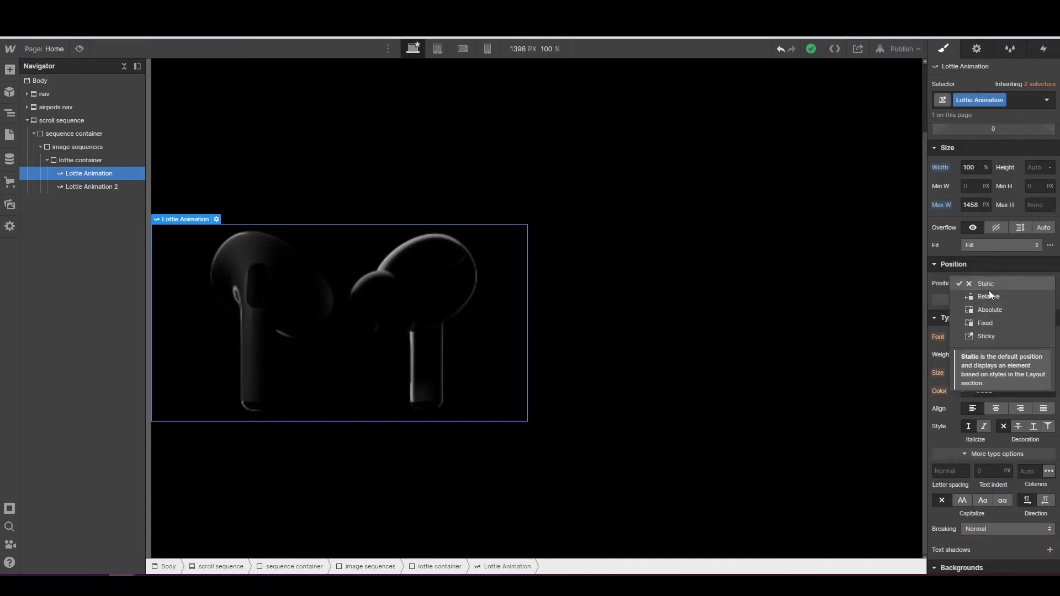
left_click(989, 309)
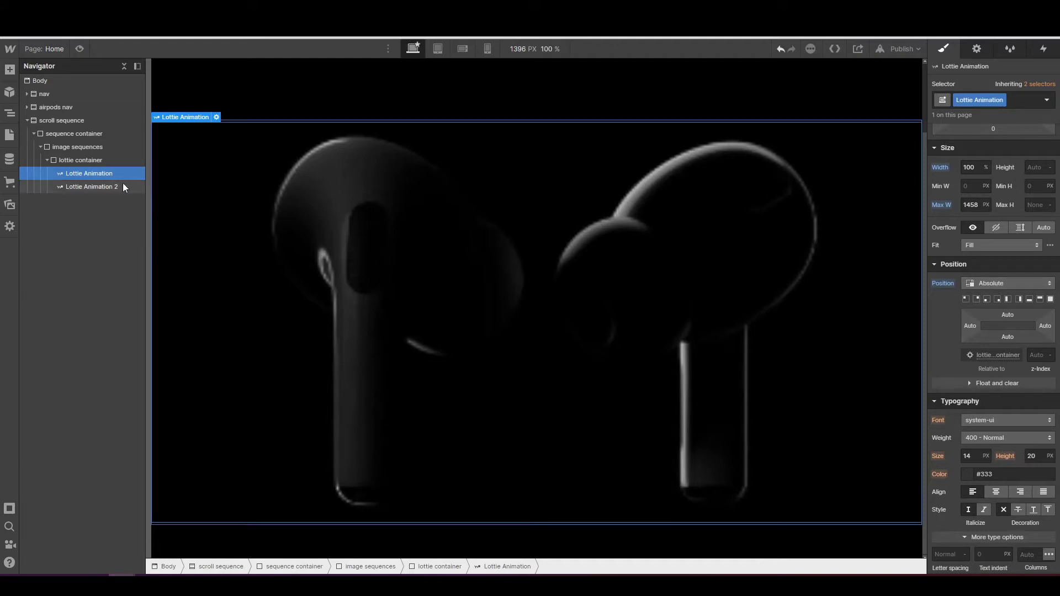
left_click(1043, 356)
type("11")
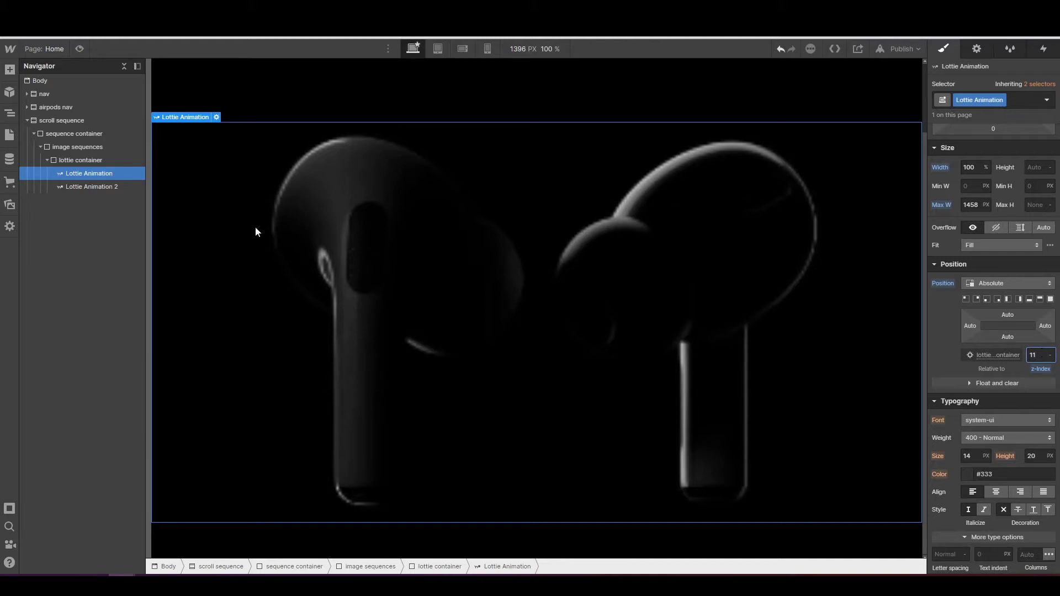
- Set the head animation (Lottie Animation 2) to absolute position with a z-index of 12
left_click(93, 187)
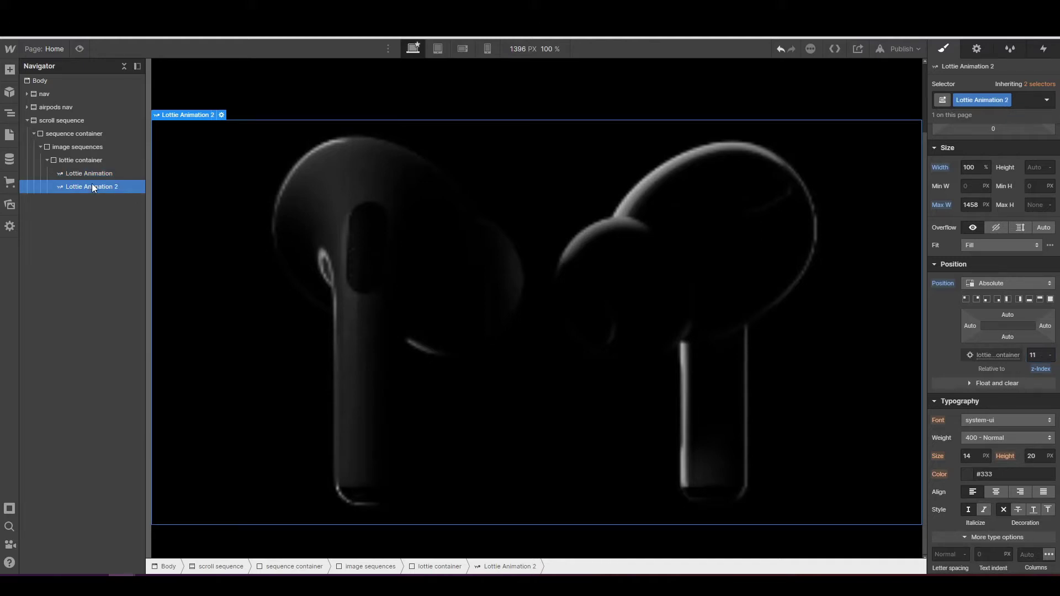
left_click(982, 284)
left_click(988, 307)
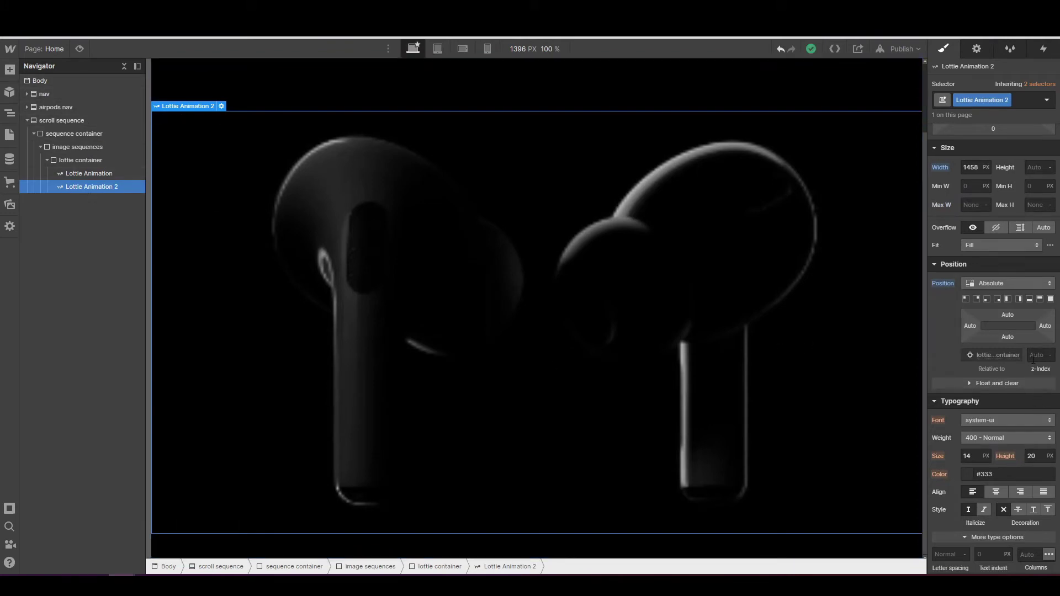
left_click(1034, 356)
type("12")
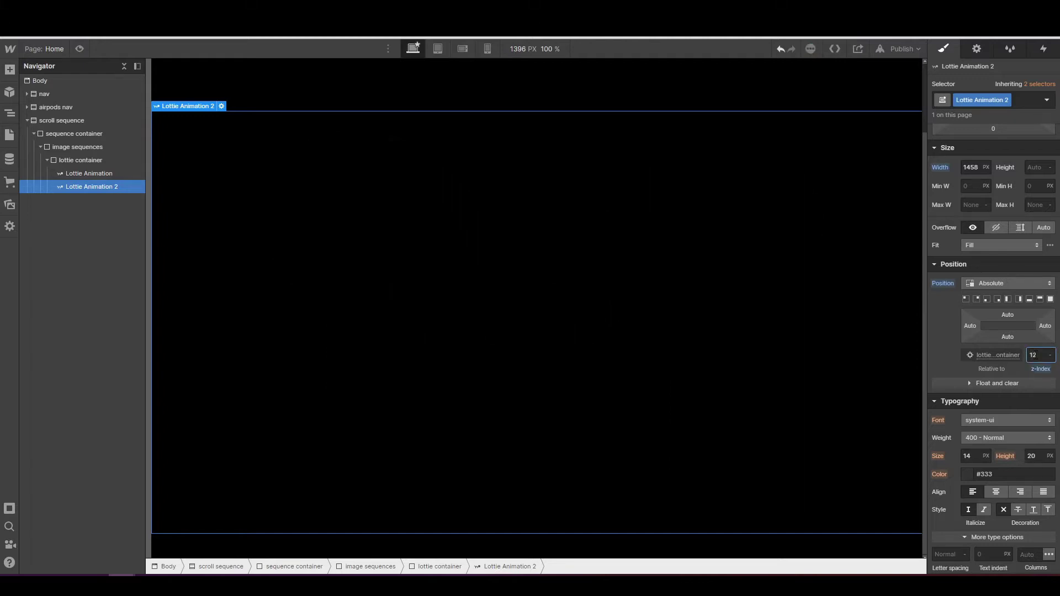
- Preview the head.json animation from the settings of Lottie Animation 2
left_click(89, 177)
left_click(89, 187)
left_click(219, 106)
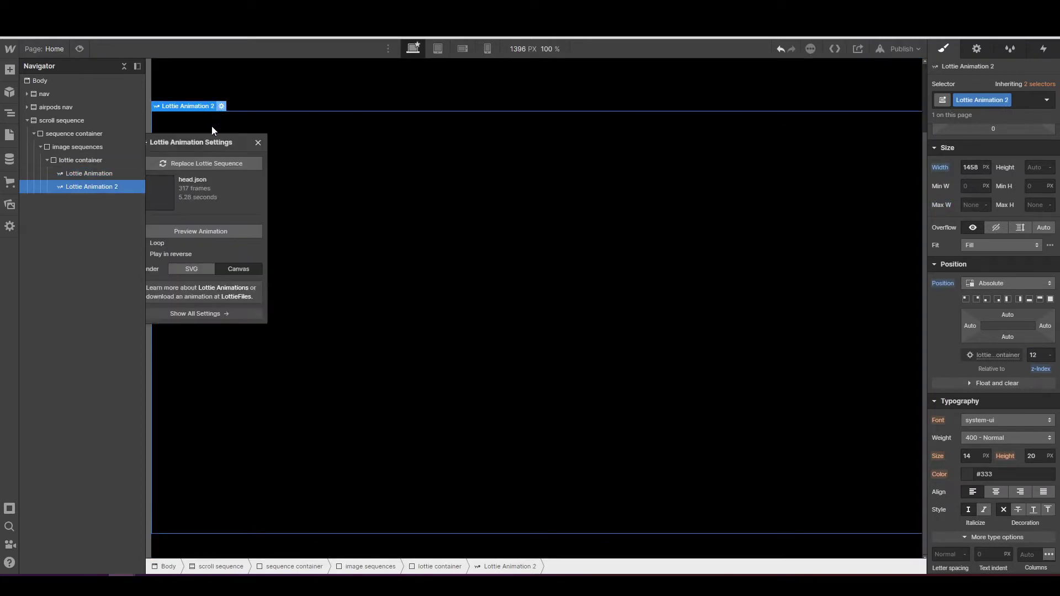
left_click(200, 231)
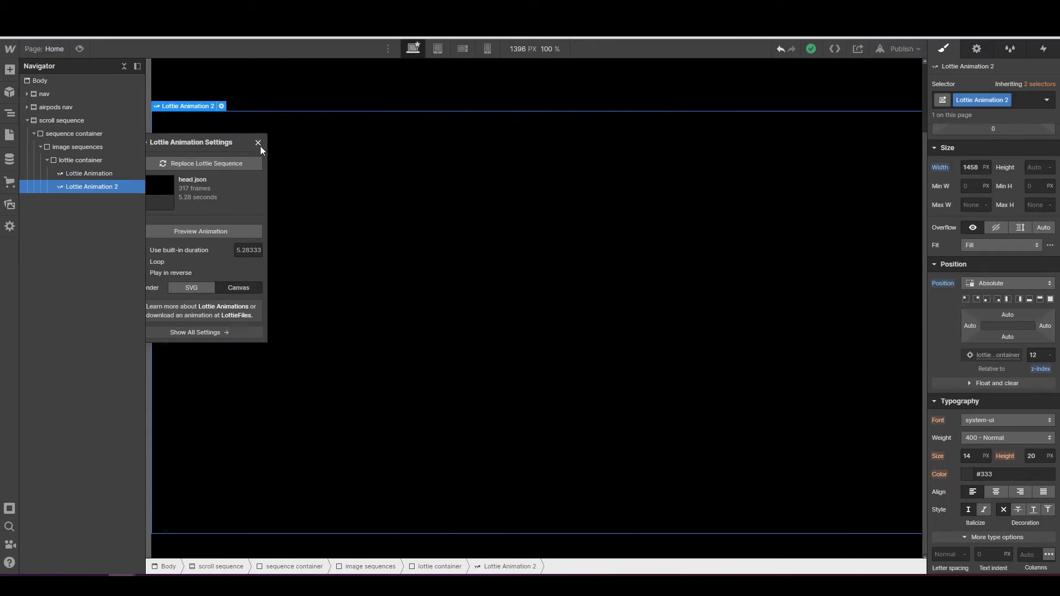
left_click(257, 143)
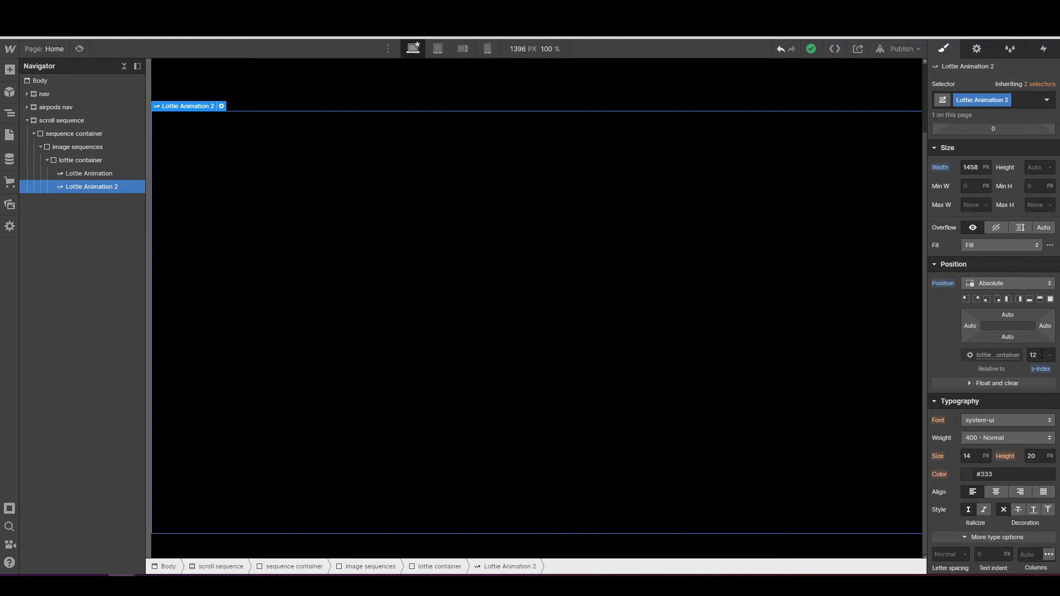
- Set the head animation's z-index to 10 and preview it behind the hero animation
left_click(1042, 354)
type("10")
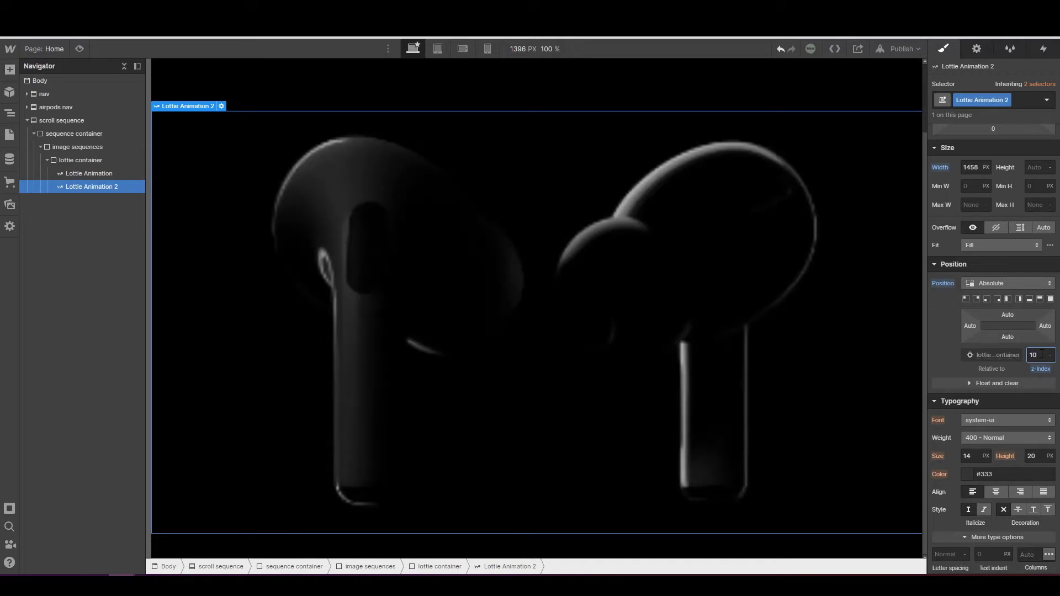
left_click(222, 106)
left_click(217, 232)
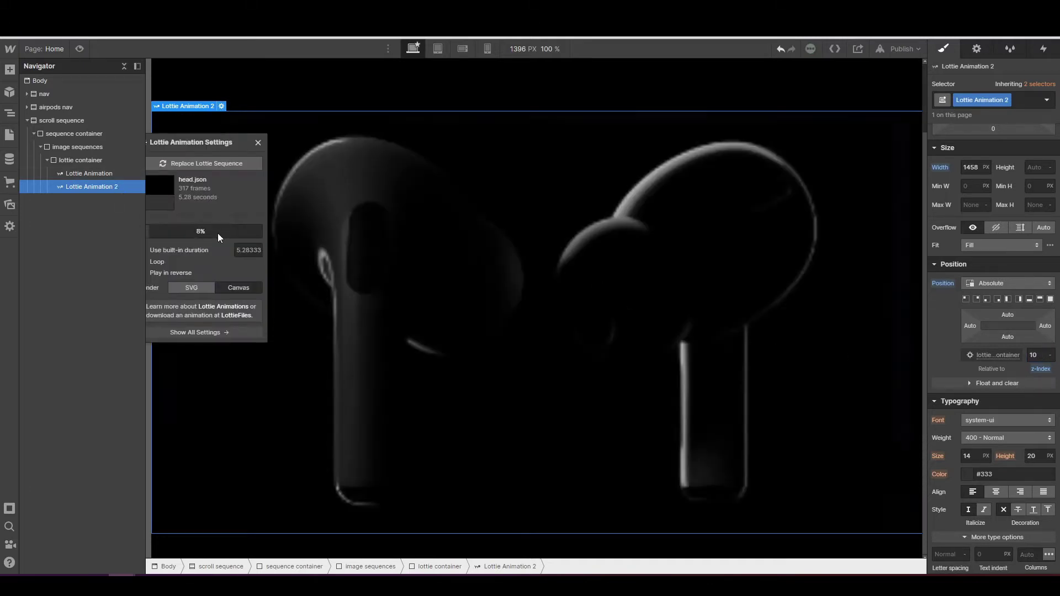
left_click(258, 142)
- Compare the size, position and z-index settings of the hero and head animations and preview the hero animation
left_click(94, 174)
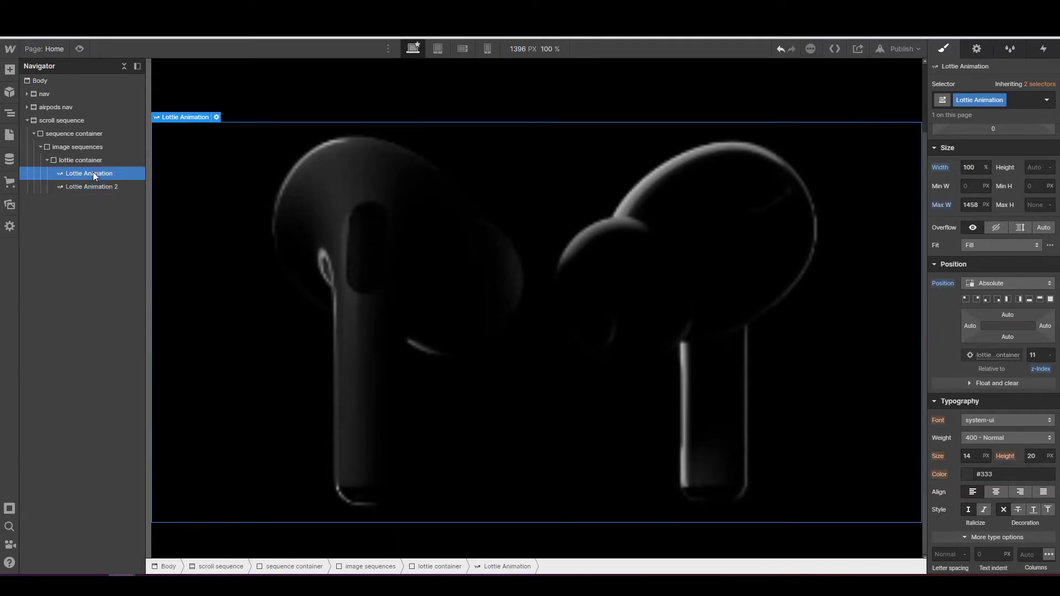
left_click(94, 183)
left_click(95, 175)
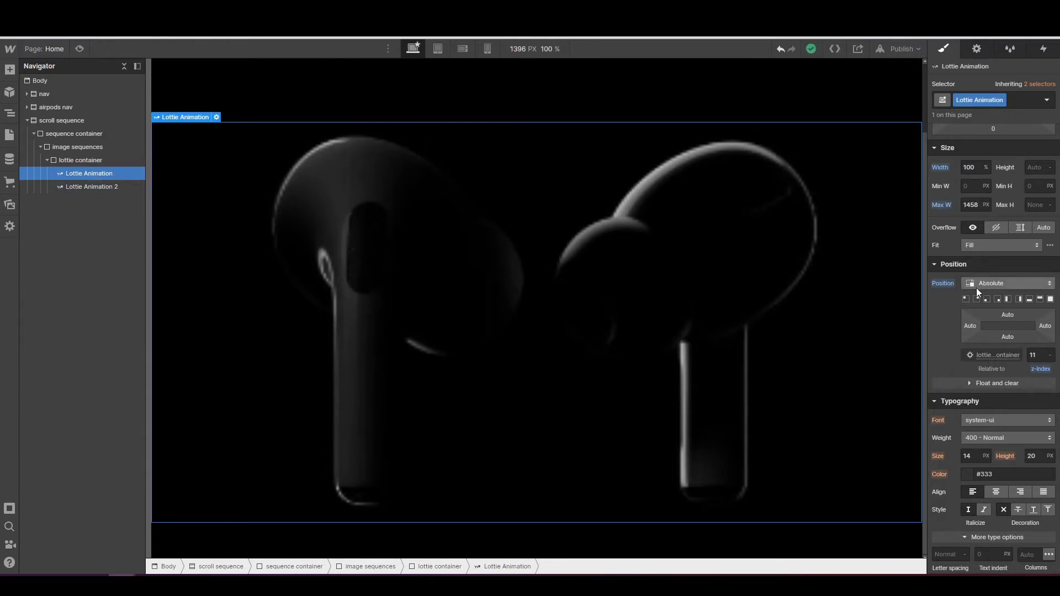
left_click(111, 185)
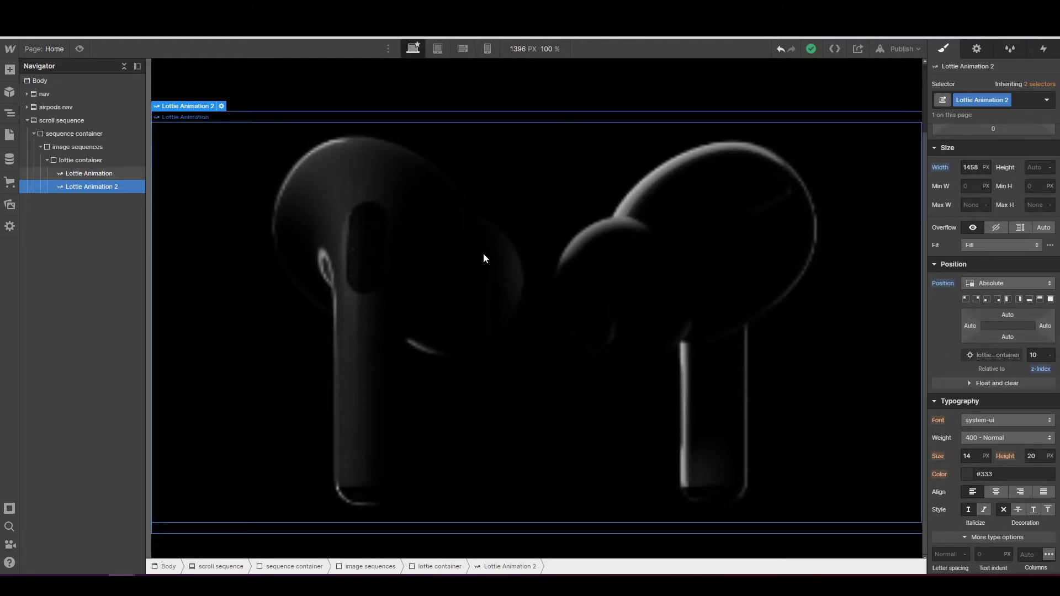
left_click(91, 174)
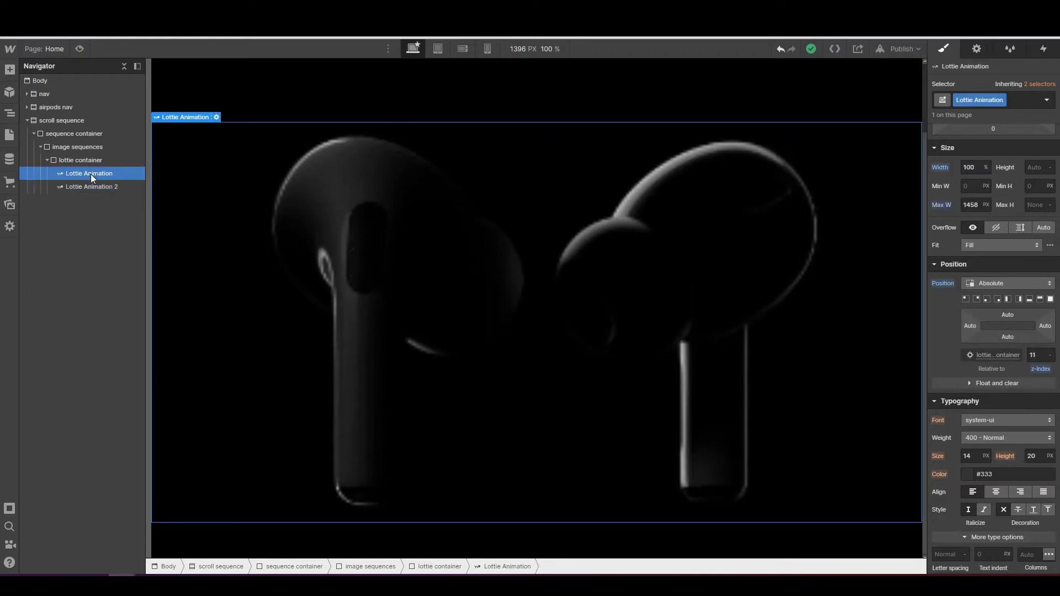
left_click(217, 117)
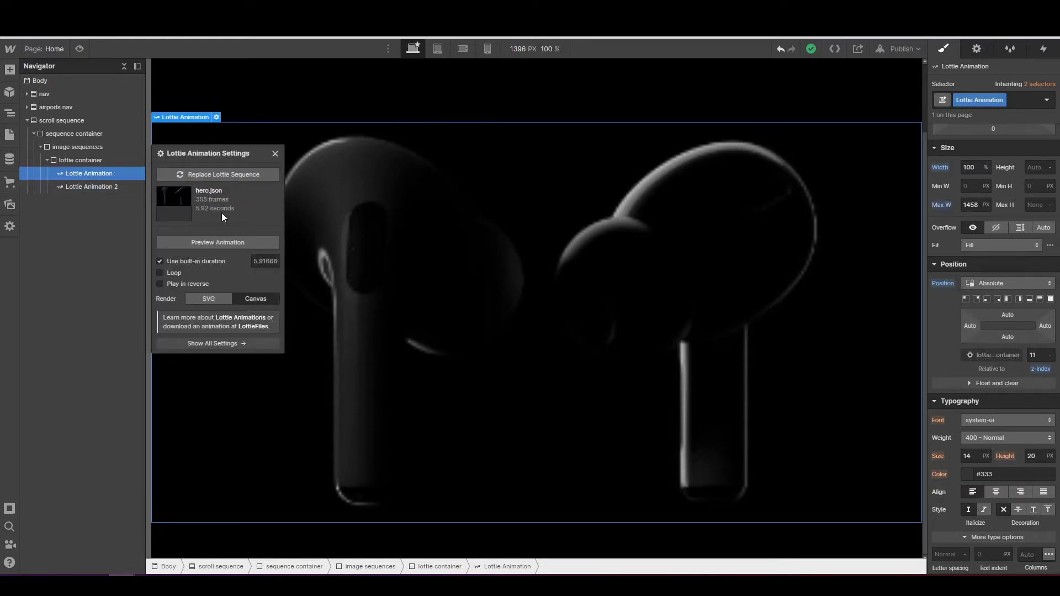
left_click_drag(220, 241, 518, 275)
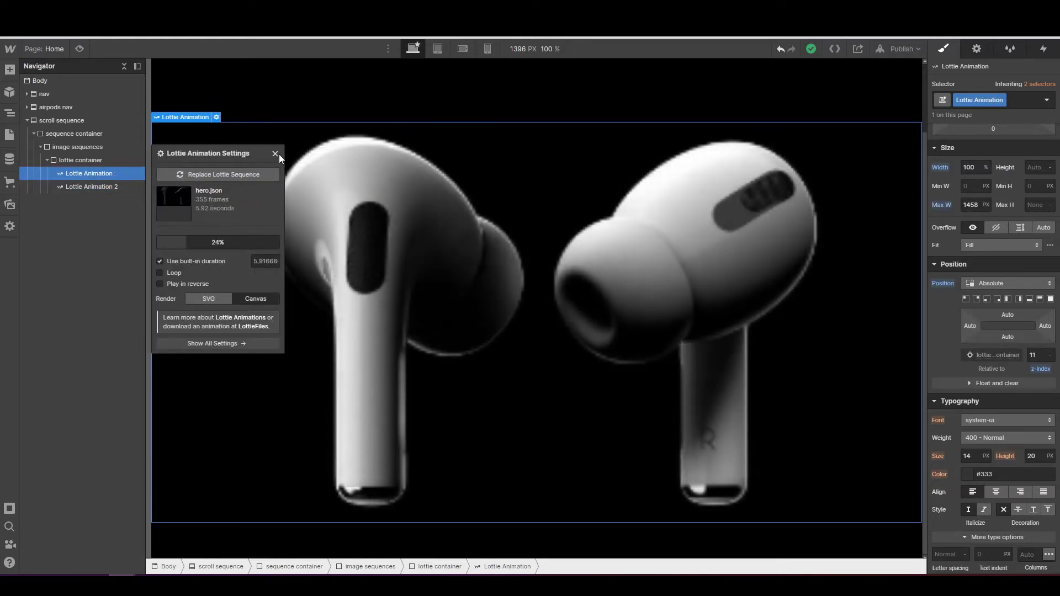
left_click(275, 153)
left_click(116, 188)
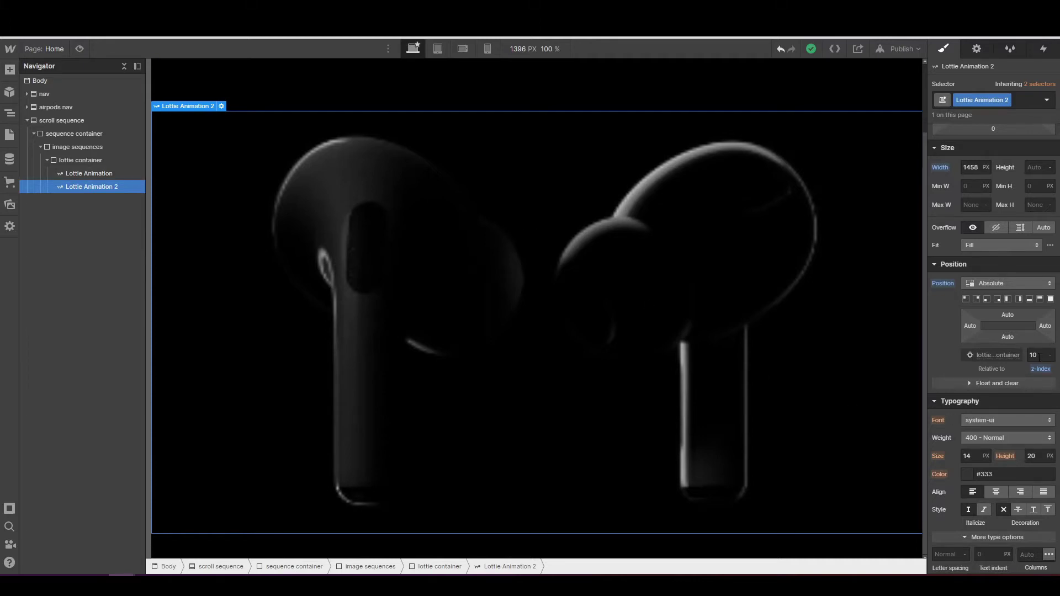
scroll(994, 343, "up", 3)
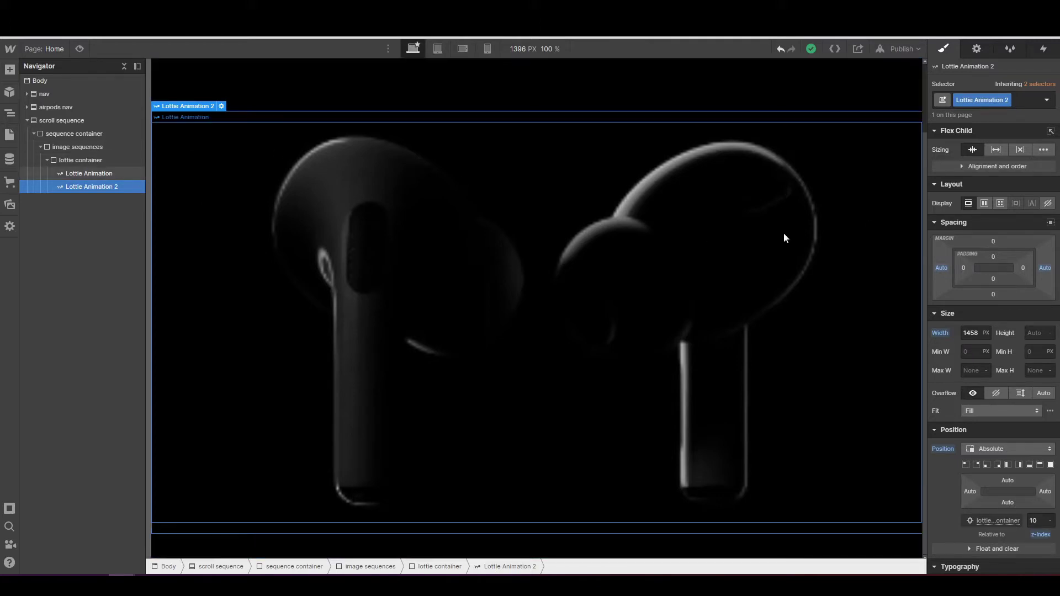
- Place the flip animation listed beside explode-tips.json below Lottie Animation 2 in the lottie container, with a 1458 px width and automatic side margins
left_click(9, 204)
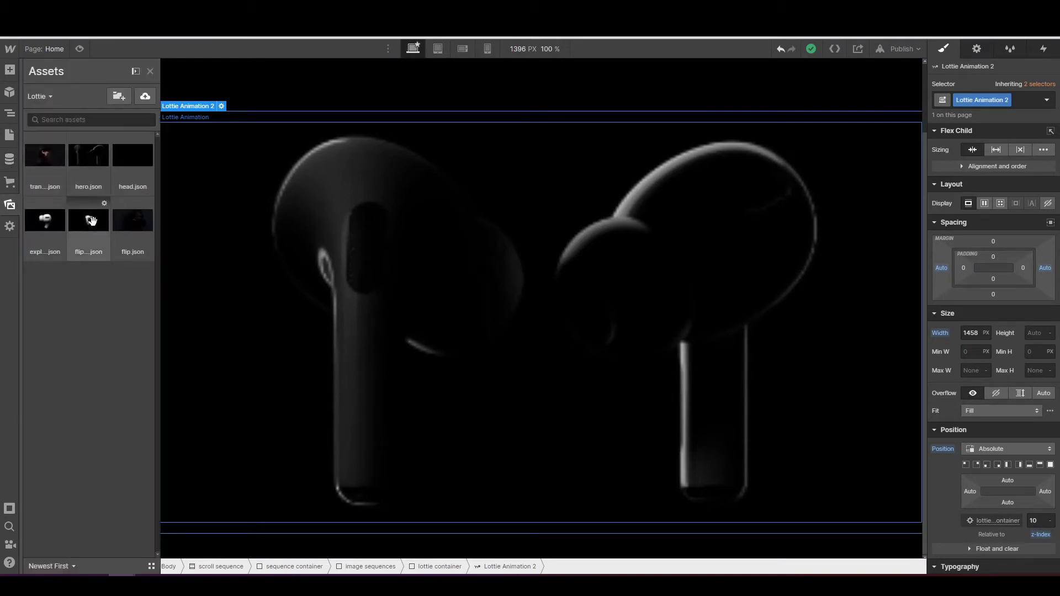
mouse_move(92, 221)
left_mouse_down()
mouse_move(95, 260)
mouse_move(100, 178)
mouse_move(90, 207)
left_mouse_up()
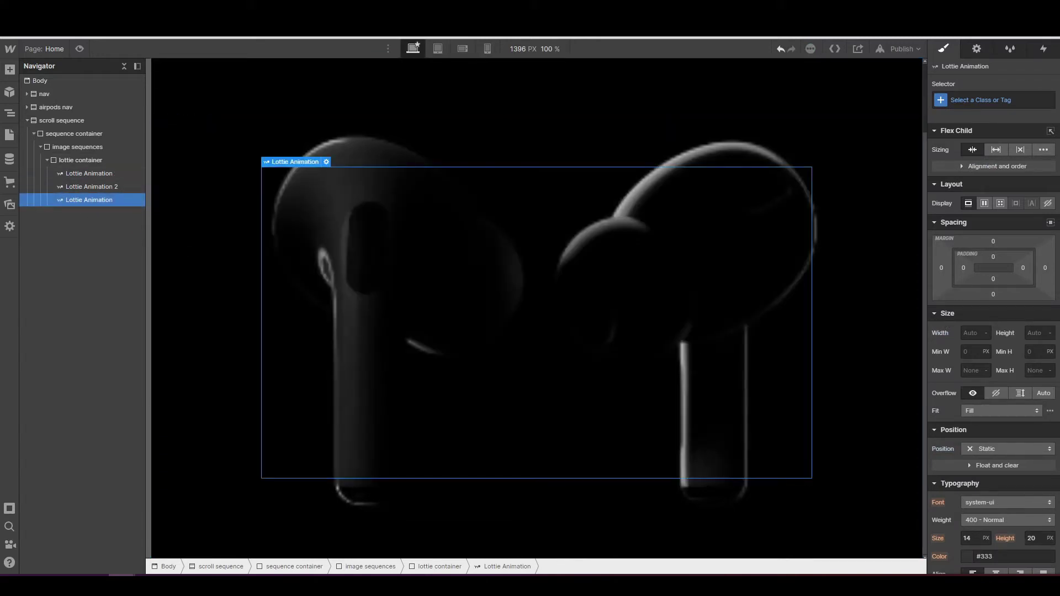
left_click(975, 334)
type("1")
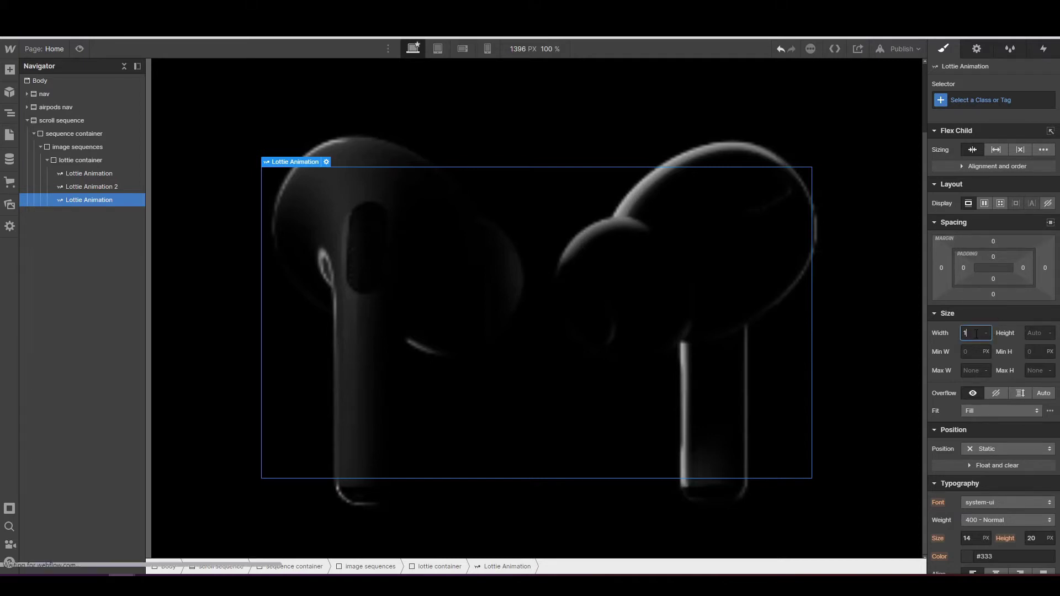
type("58px")
key("Return")
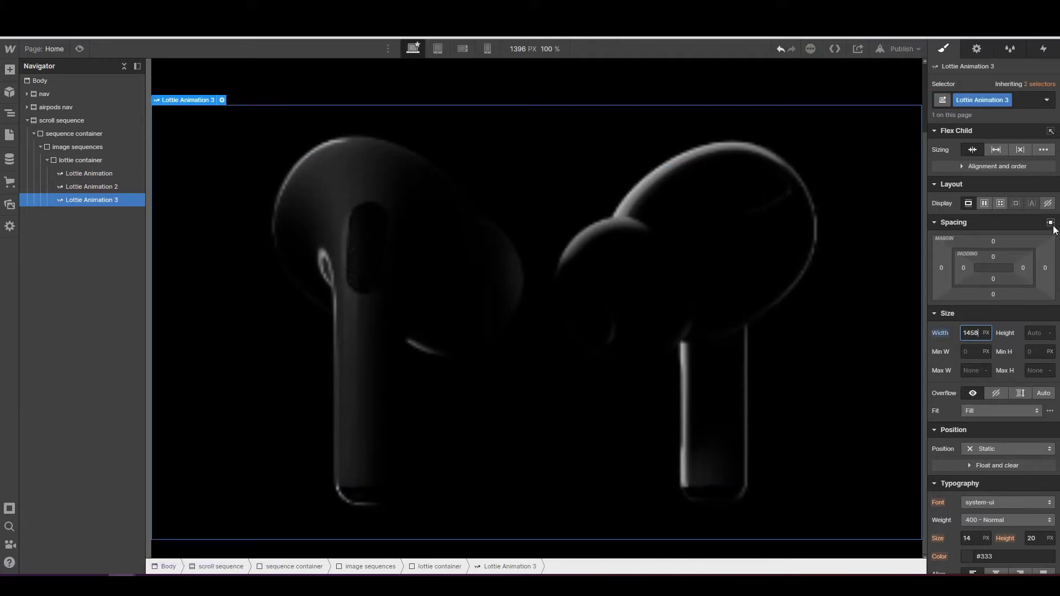
scroll(1044, 344, "down", 2)
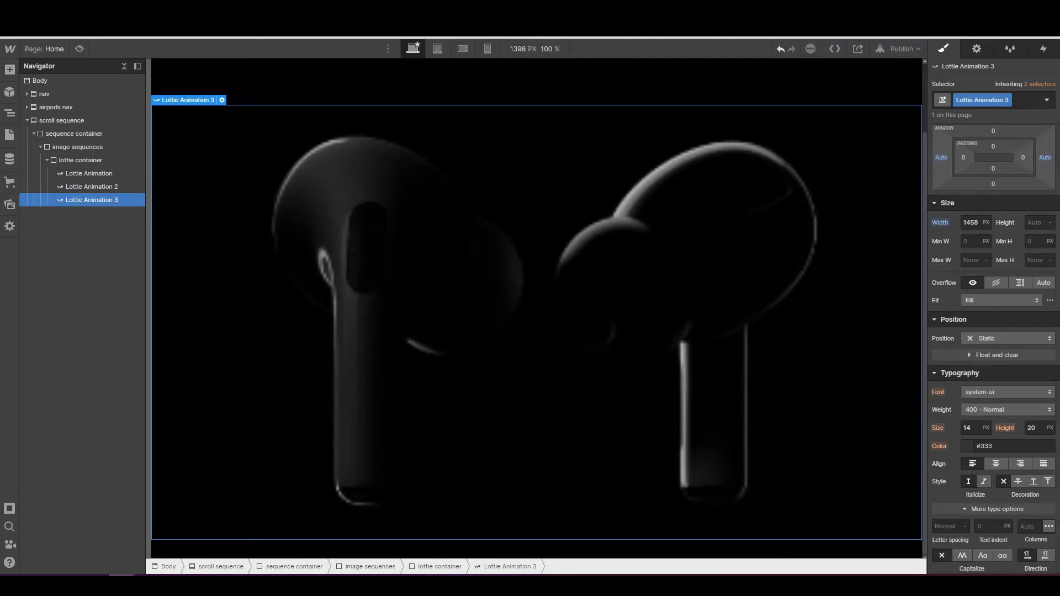
- Set Lottie Animation 3 to absolute position with a z-index of 9
scroll(999, 368, "down", 2)
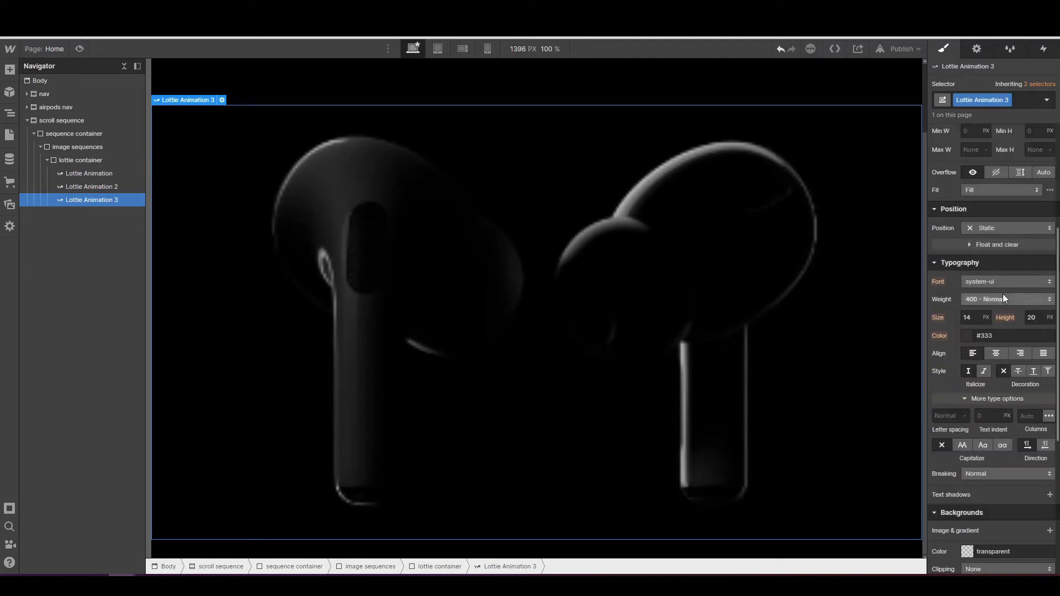
left_click(992, 231)
left_click(988, 256)
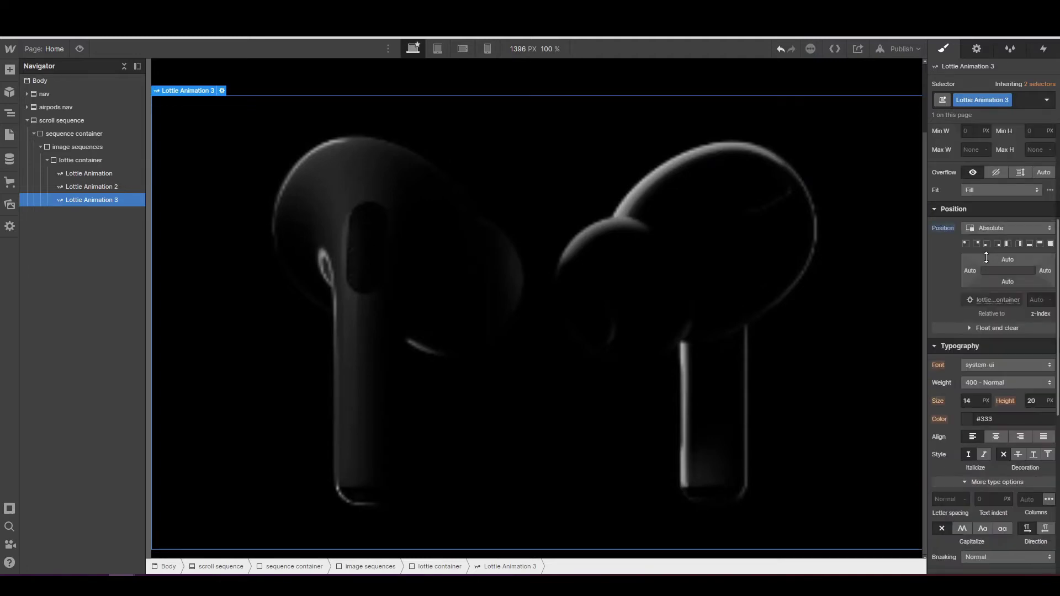
left_click(1036, 300)
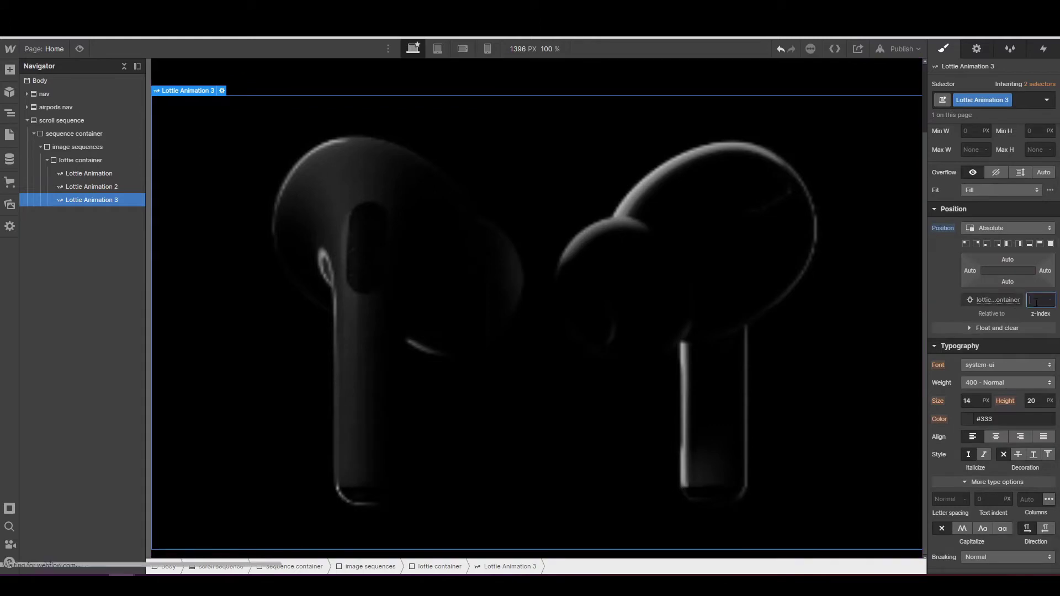
type("9")
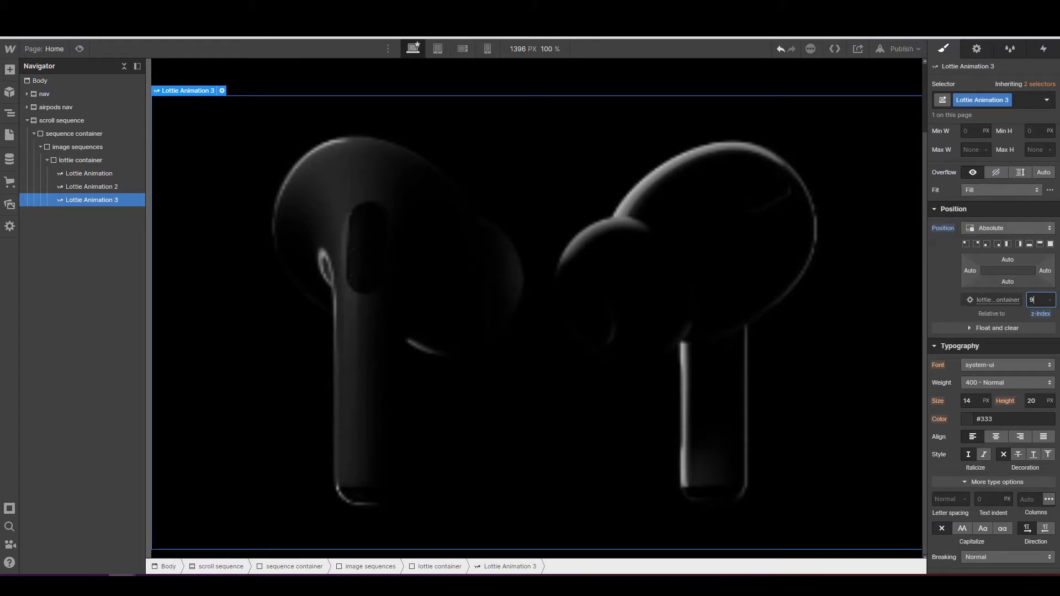
key("Return")
- Place explode-tips.json below Lottie Animation 3 in the lottie container, with Canvas rendering, a 1458 px width and automatic side margins
left_click(10, 205)
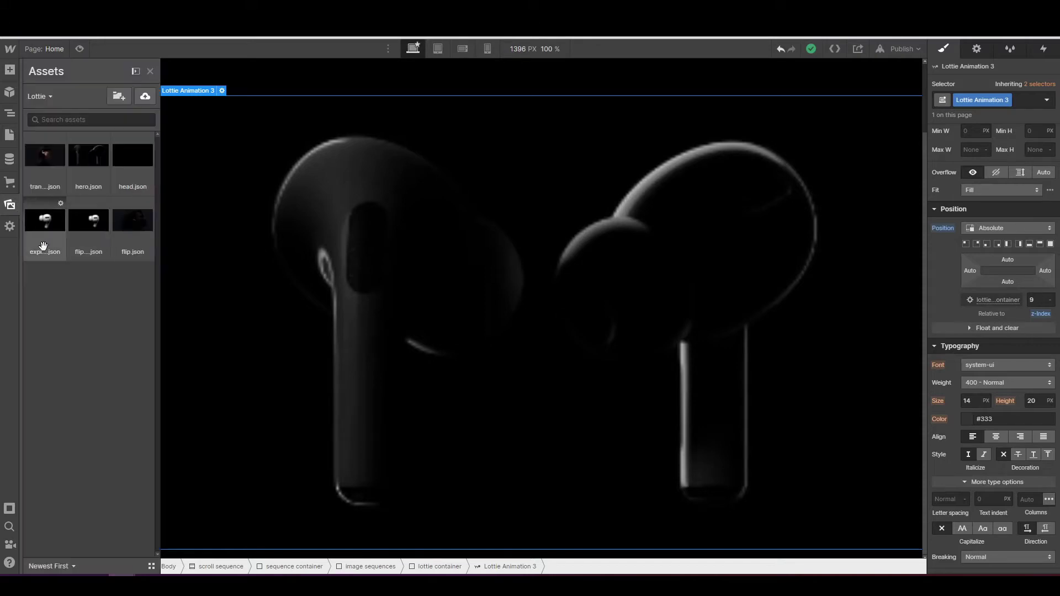
left_click_drag(49, 226, 94, 215)
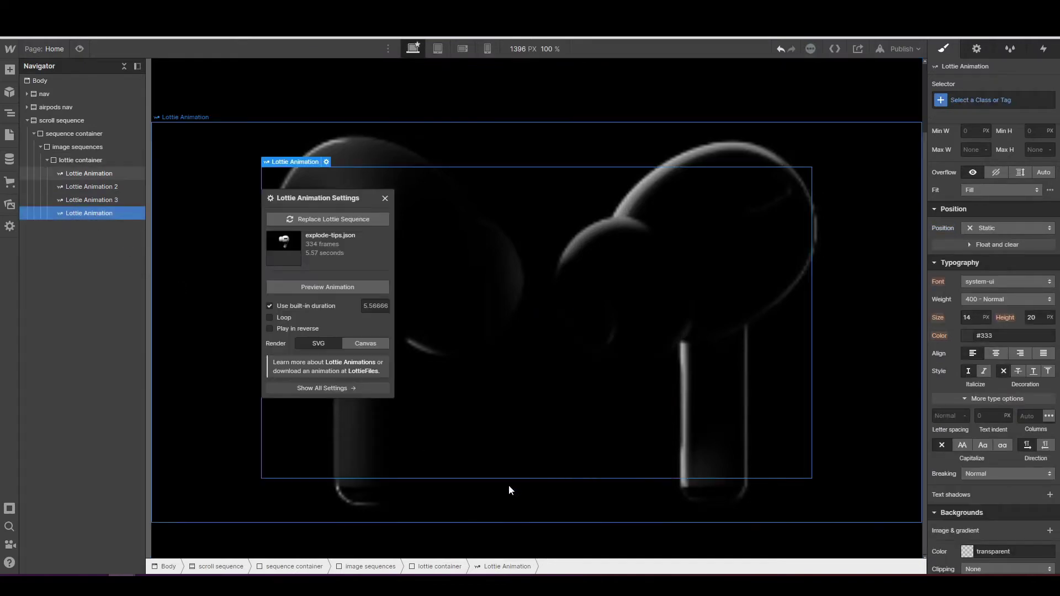
left_click(333, 287)
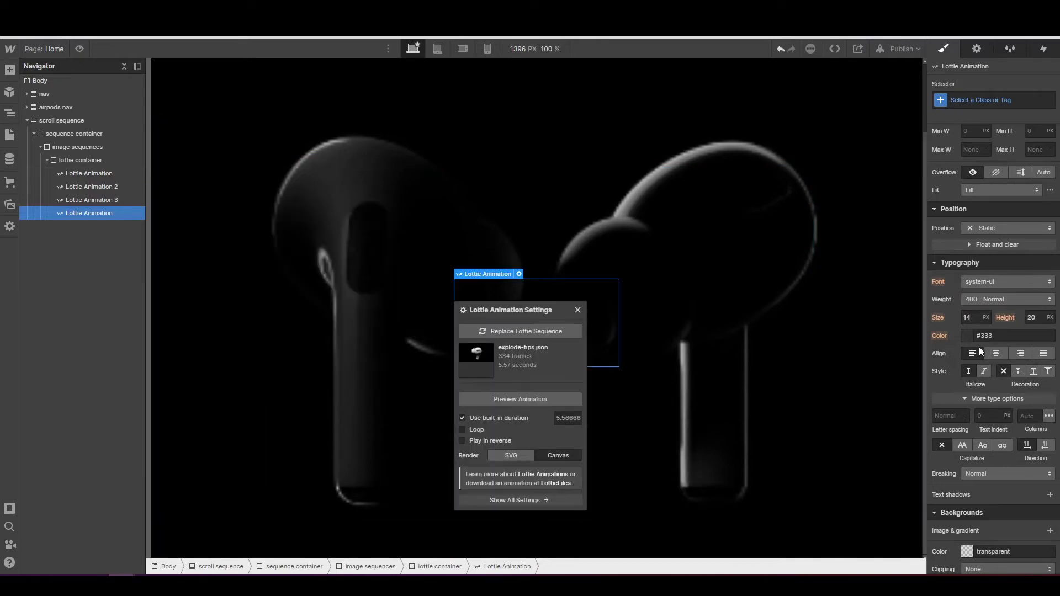
scroll(980, 347, "up", 4)
left_click(972, 332)
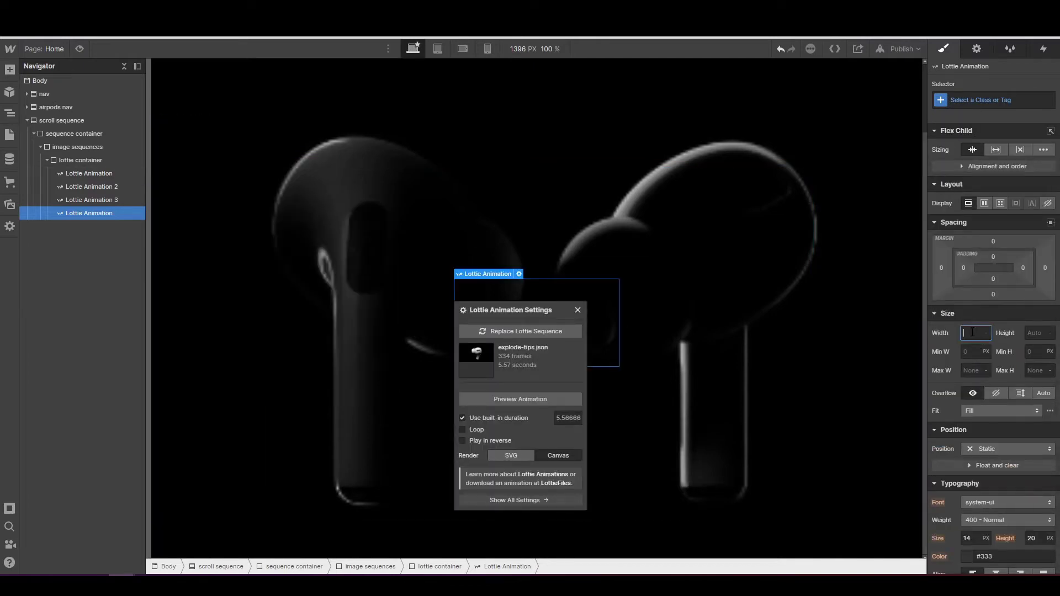
type("1458")
key("Return")
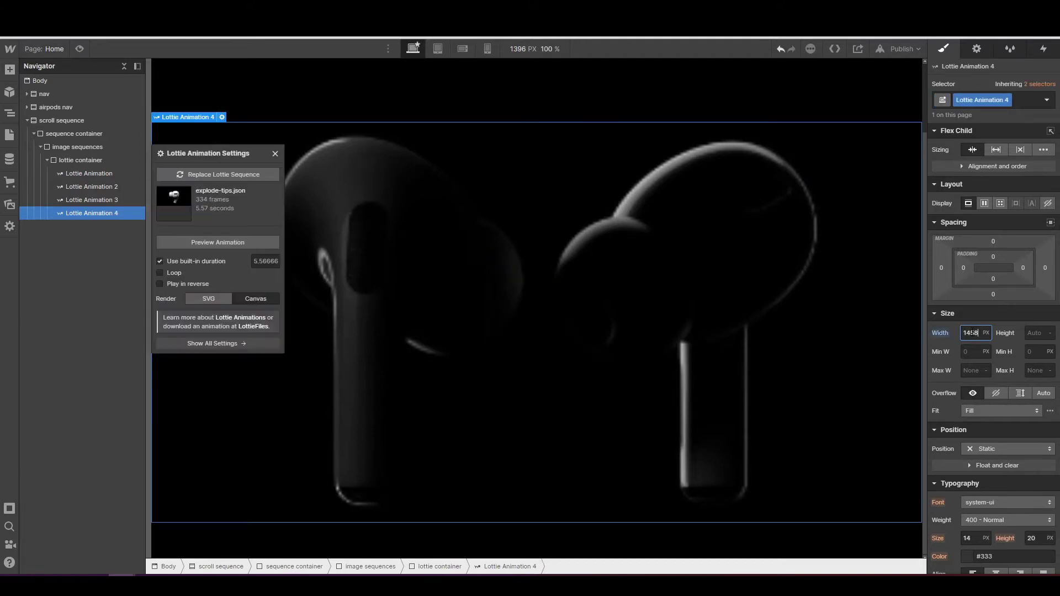
left_click(1051, 223)
- Set Lottie Animation 4 to absolute position with a z-index of 8 and close its animation settings
scroll(968, 419, "down", 3)
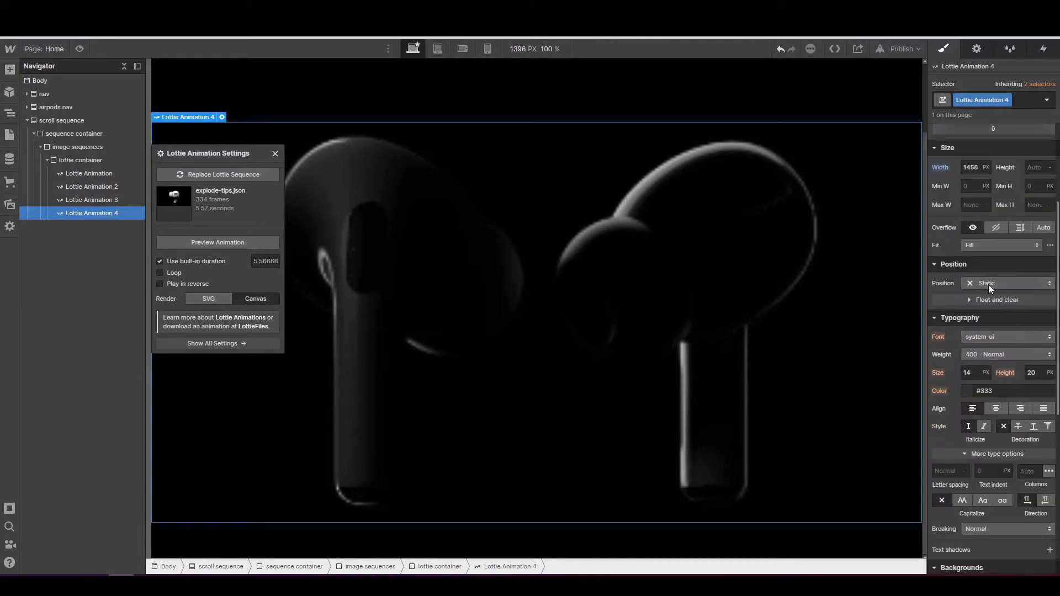
left_click(989, 284)
left_click(987, 310)
left_click(1038, 356)
type("8")
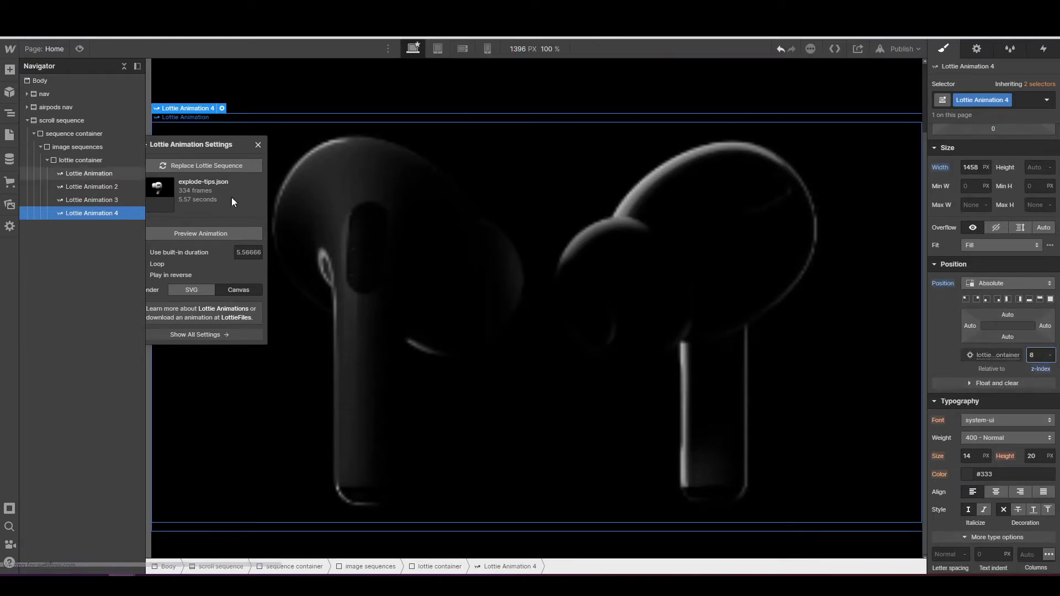
left_click(258, 145)
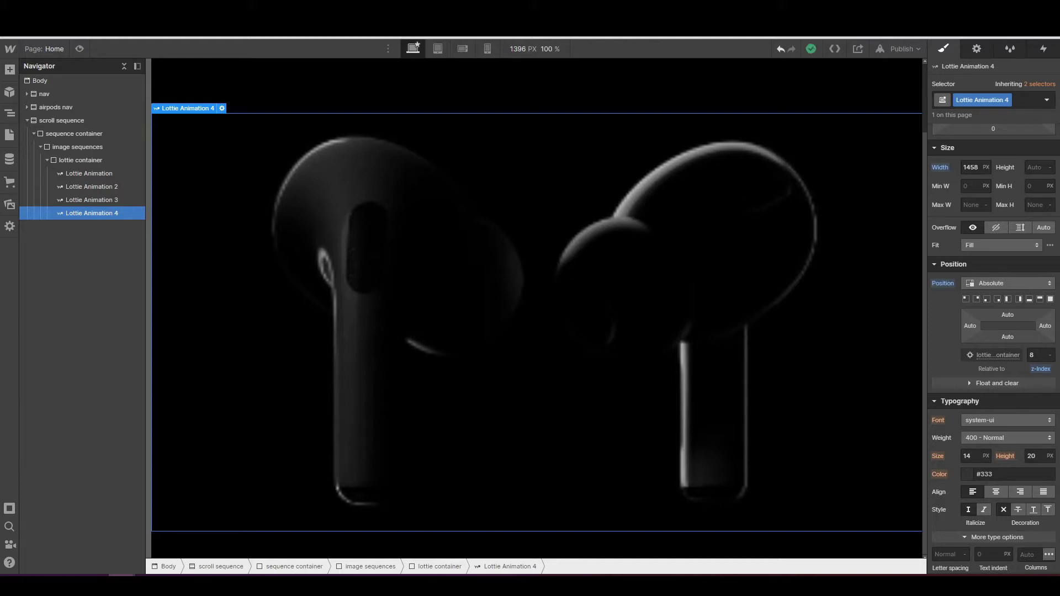
- Place flip-nc.json below Lottie Animation 4 in the lottie container, with Canvas rendering, a 1458 px width and automatic side margins
left_click(12, 205)
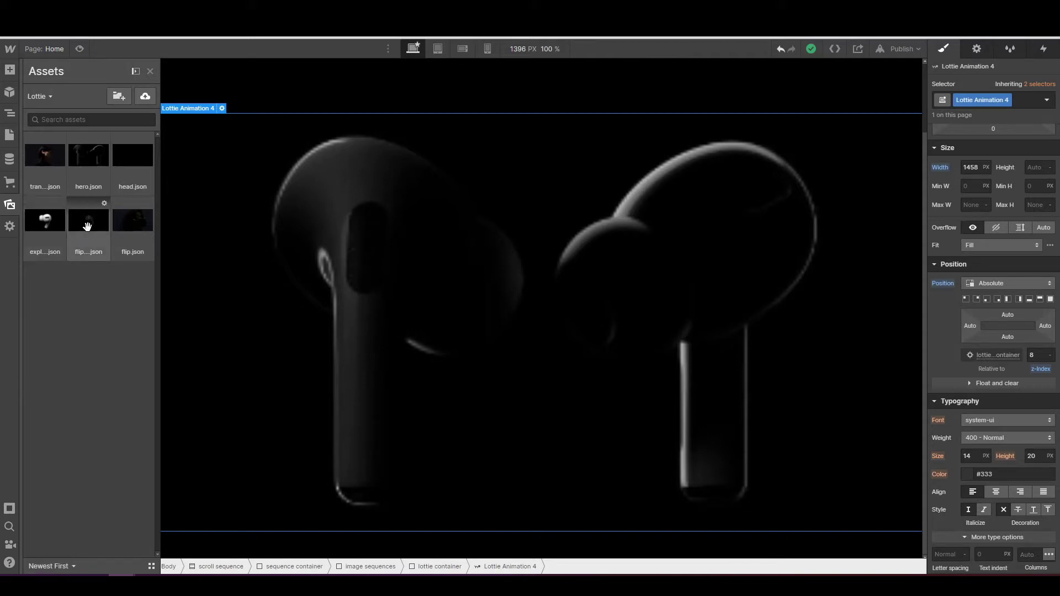
mouse_move(88, 226)
left_mouse_down()
mouse_move(118, 265)
mouse_move(113, 223)
mouse_move(99, 212)
mouse_move(100, 231)
left_mouse_up()
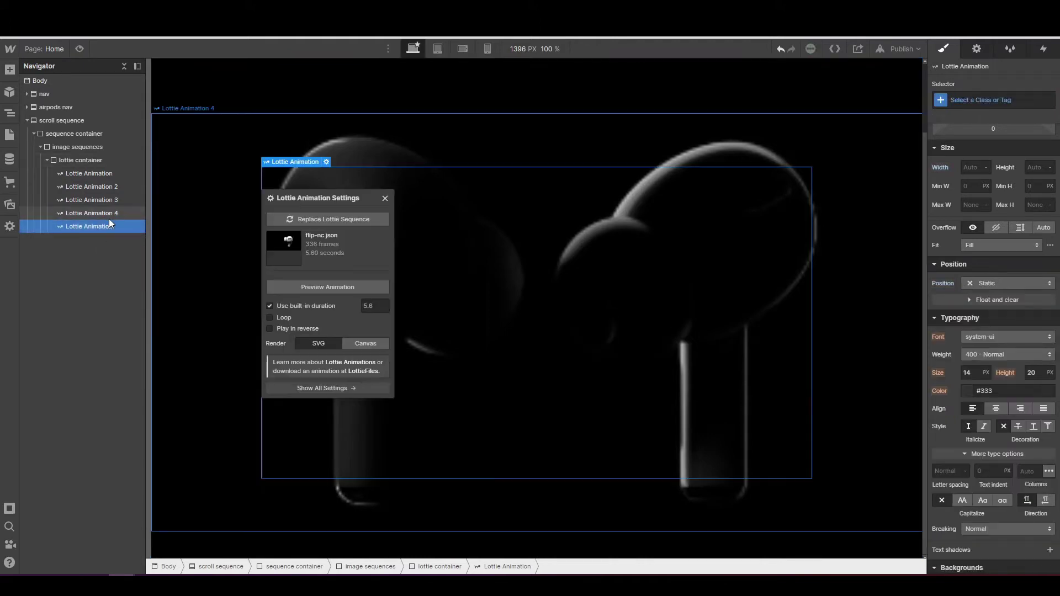
left_click(309, 289)
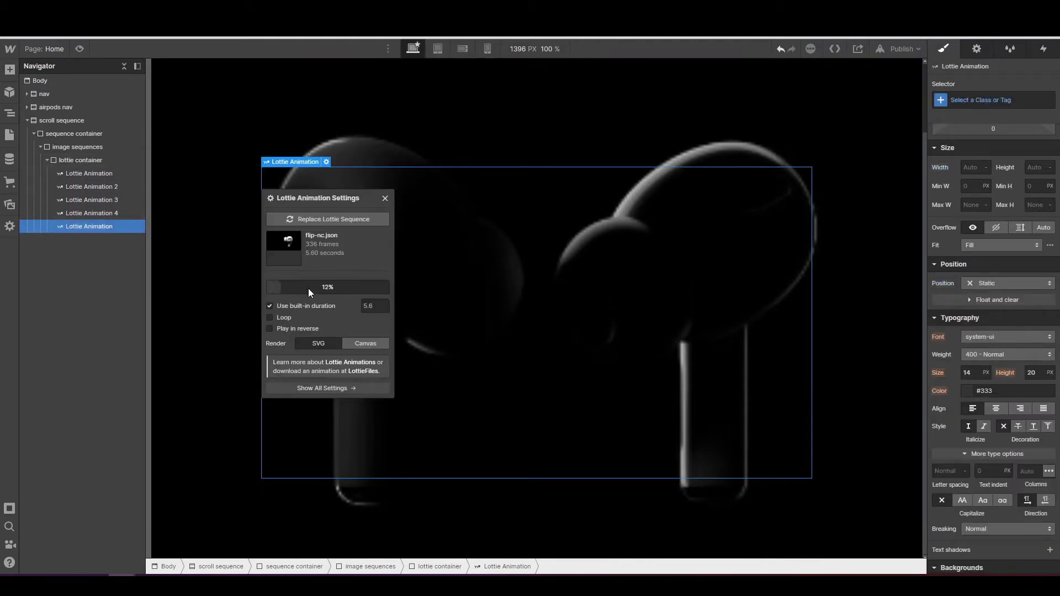
left_click(364, 344)
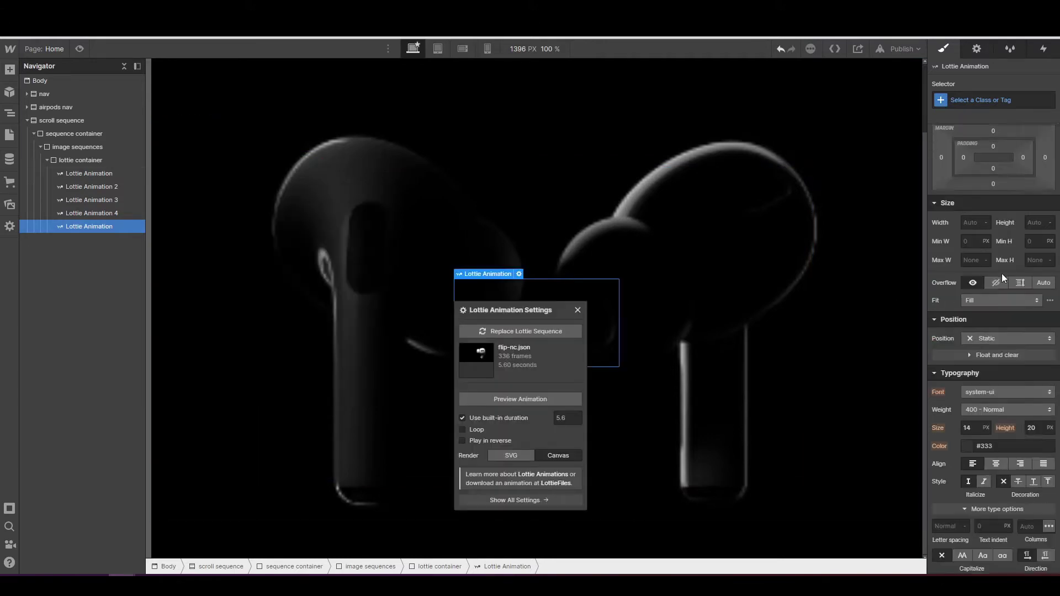
left_click(982, 334)
type("1458")
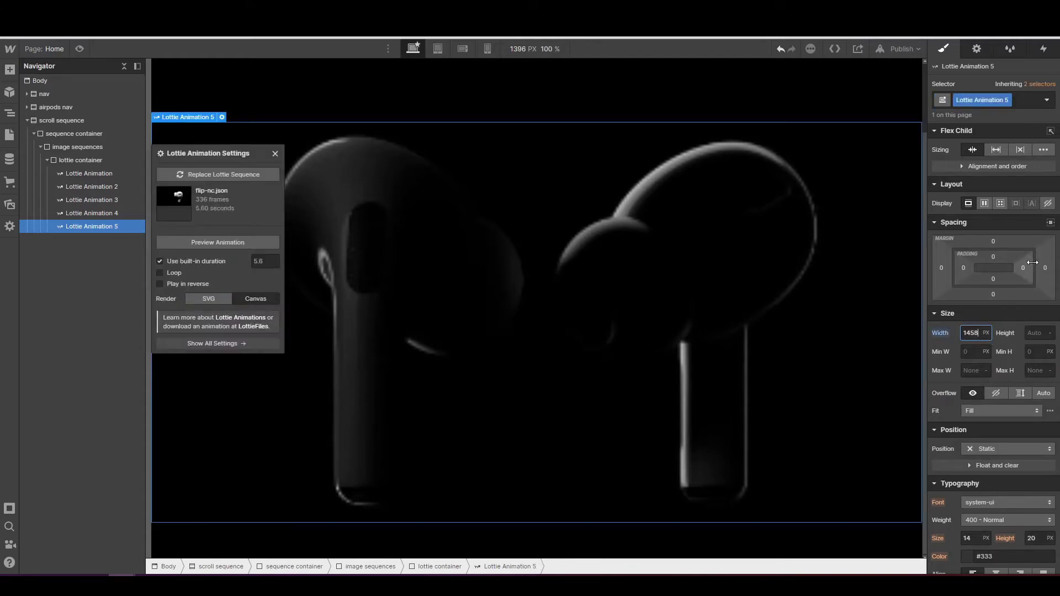
left_click(1051, 223)
- Set Lottie Animation 5 to absolute position with a z-index of 7
scroll(1018, 322, "down", 2)
left_click(991, 338)
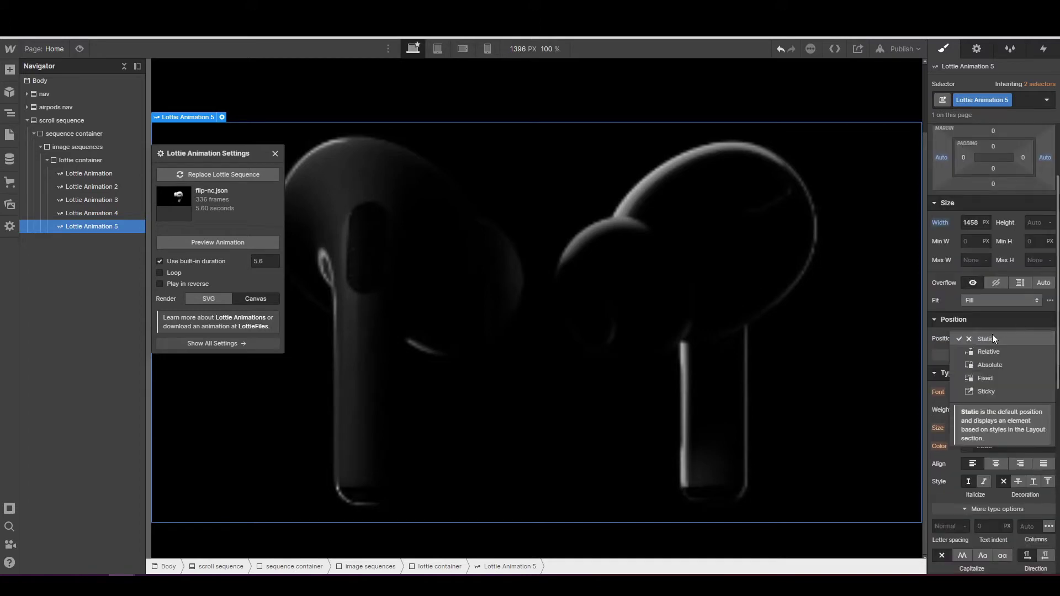
left_click(989, 364)
left_click(103, 214)
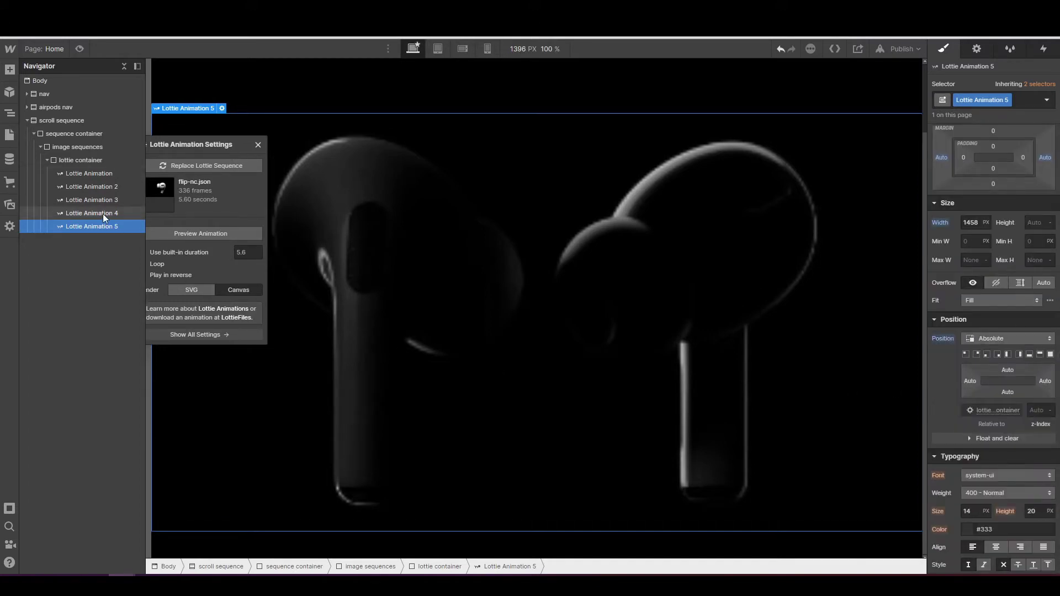
left_click(104, 225)
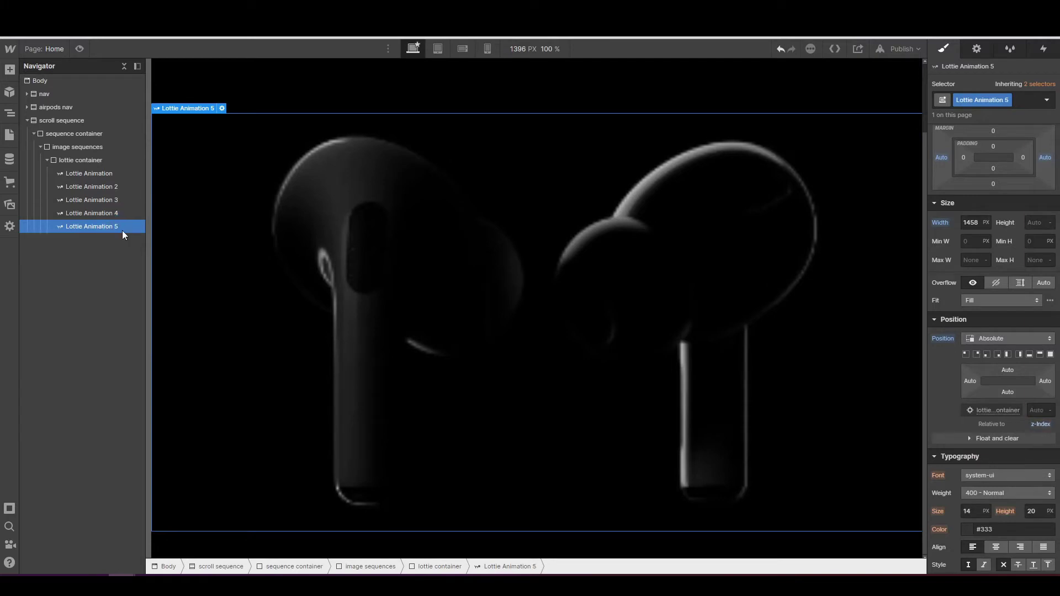
left_click(1030, 411)
type("7")
key("Return")
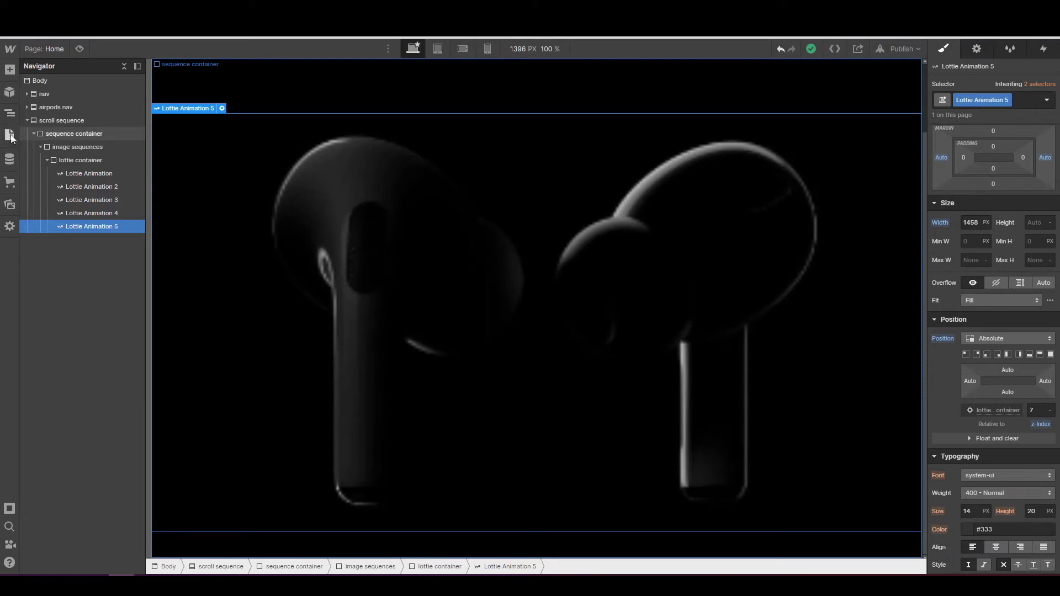
- Place transparency.json below Lottie Animation 5 in the lottie container, with Canvas rendering and a width of 100%
left_click(10, 205)
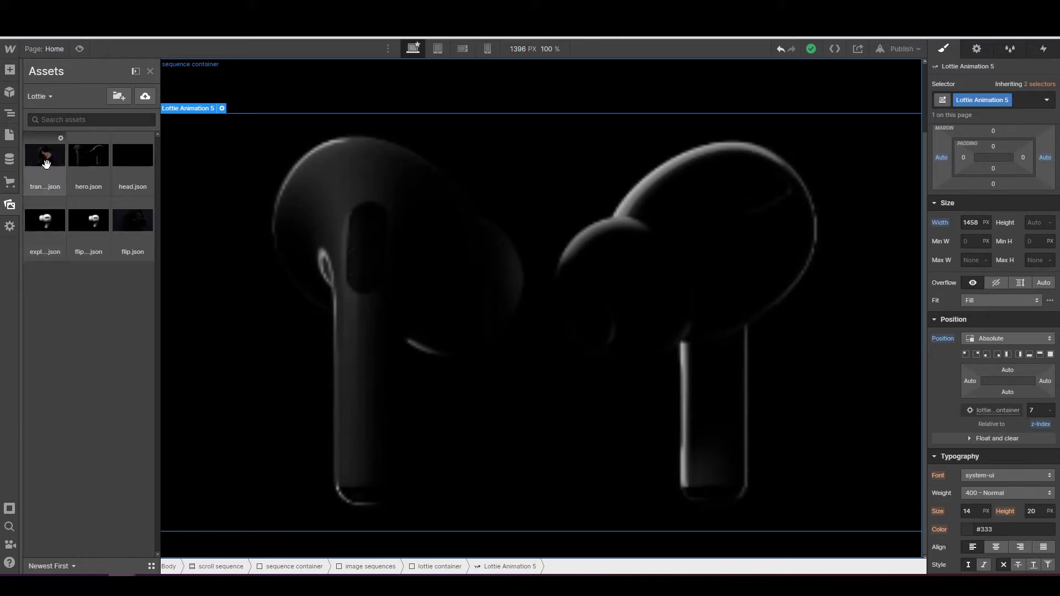
left_click_drag(46, 163, 63, 240)
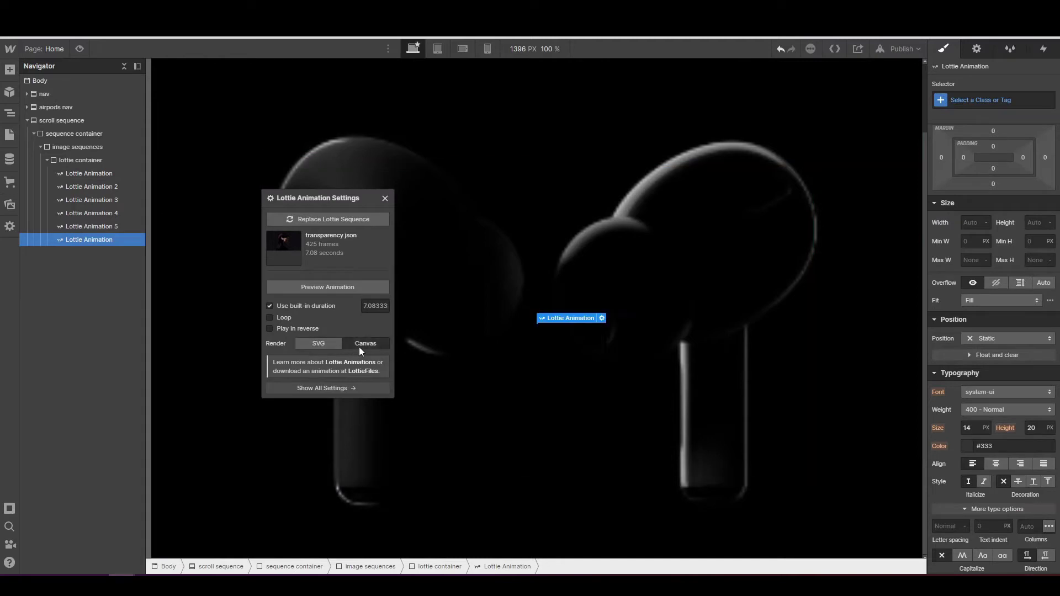
left_click(979, 223)
type("100%")
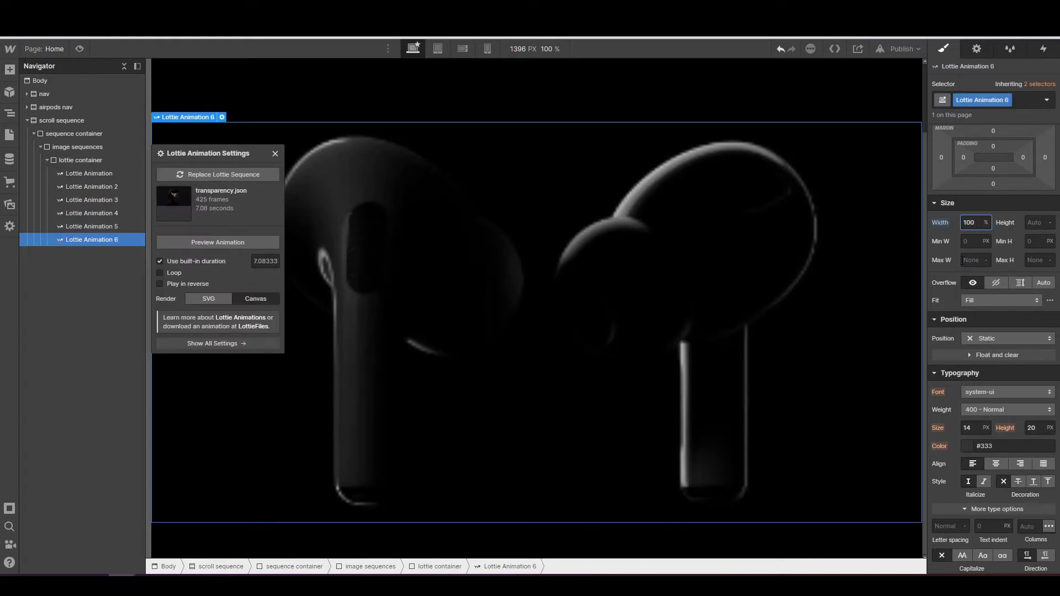
- Set Lottie Animation 6 to absolute position with a z-index of 6
scroll(943, 235, "down", 1)
left_click(986, 283)
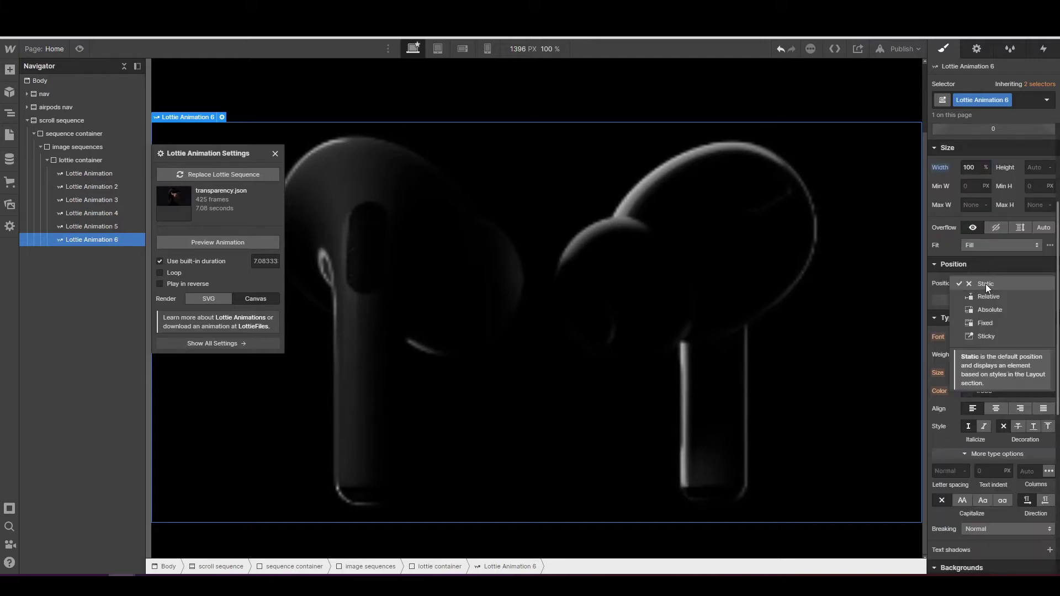
left_click(990, 310)
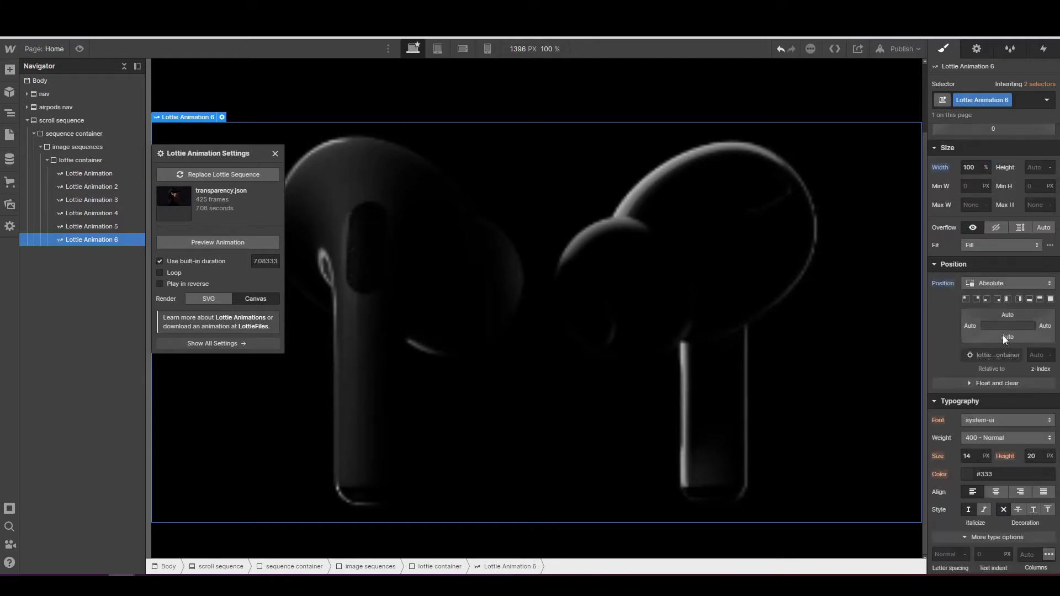
left_click(1033, 353)
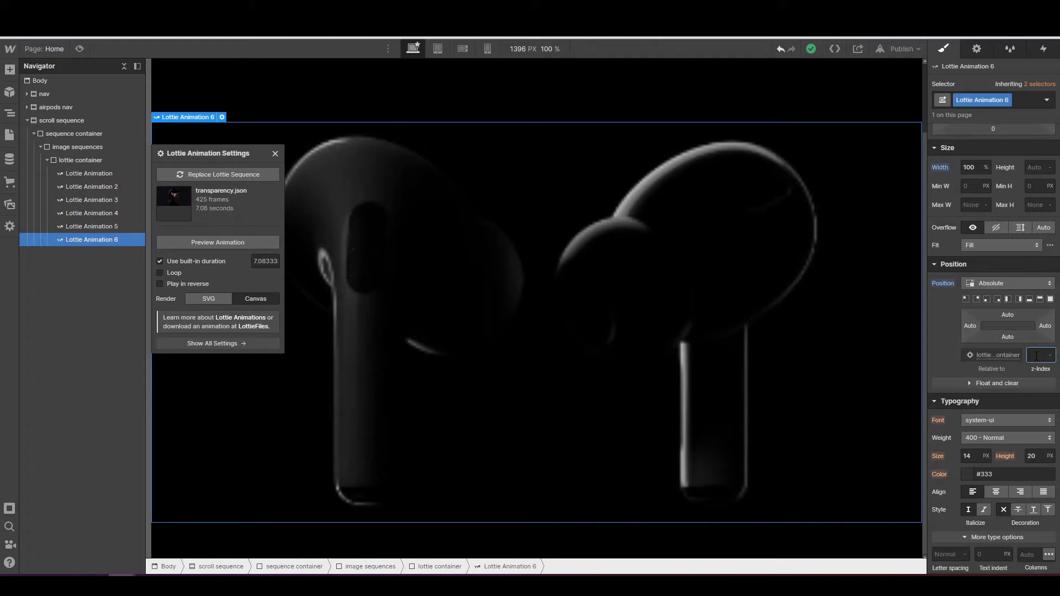
type("6")
- Review the size and position settings of the lottie container, the first two Lottie animations and the image sequences block
left_click(85, 159)
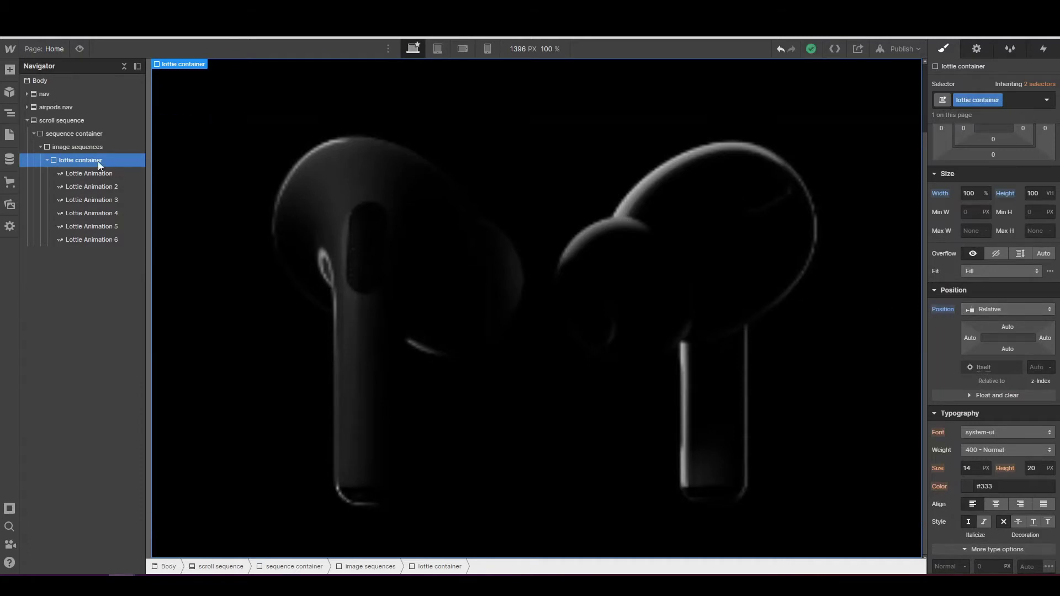
left_click(78, 182)
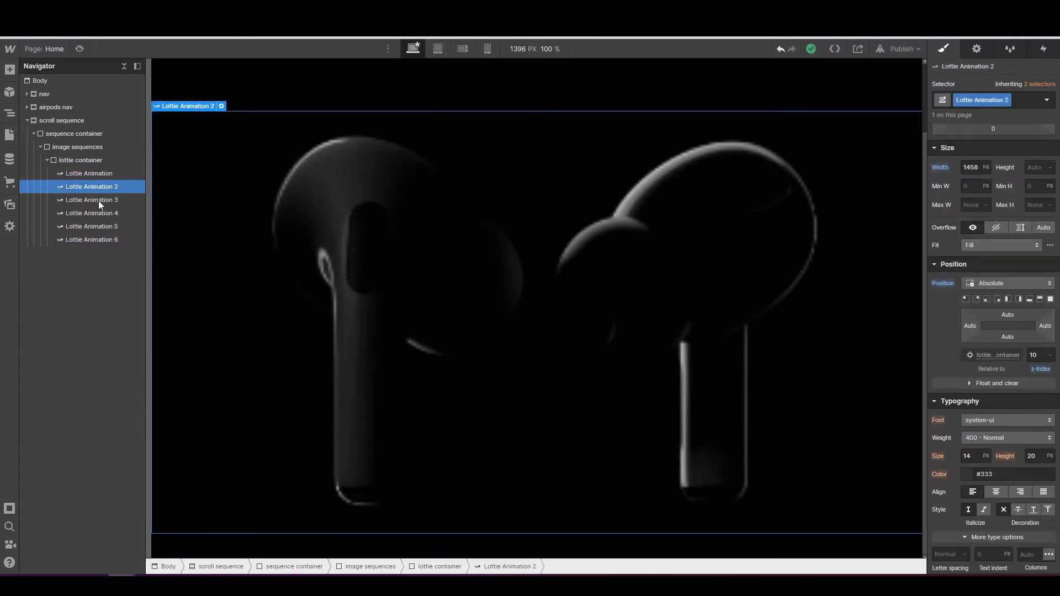
left_click(87, 159)
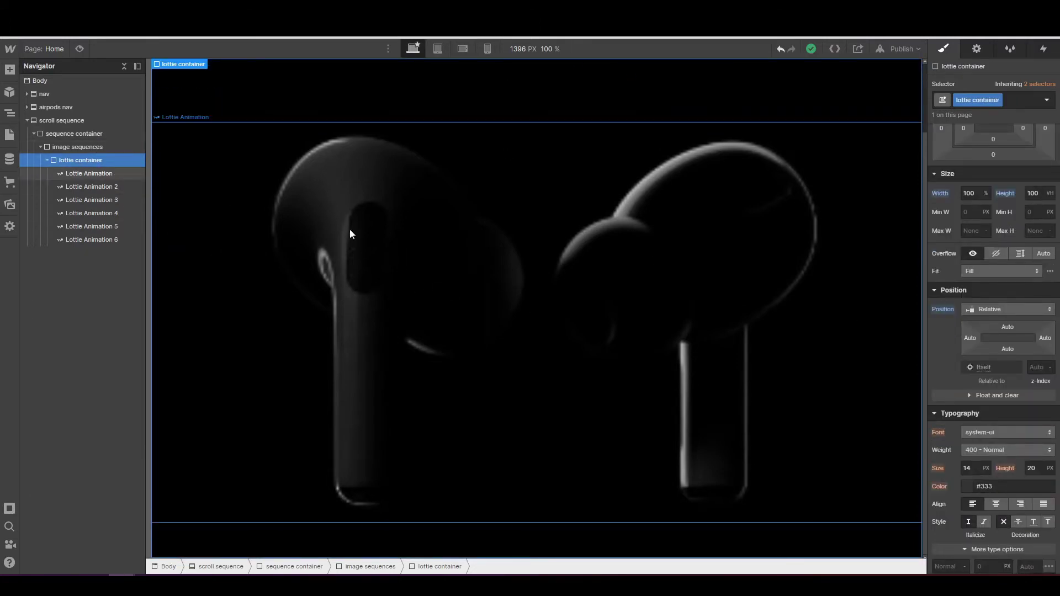
left_click(74, 177)
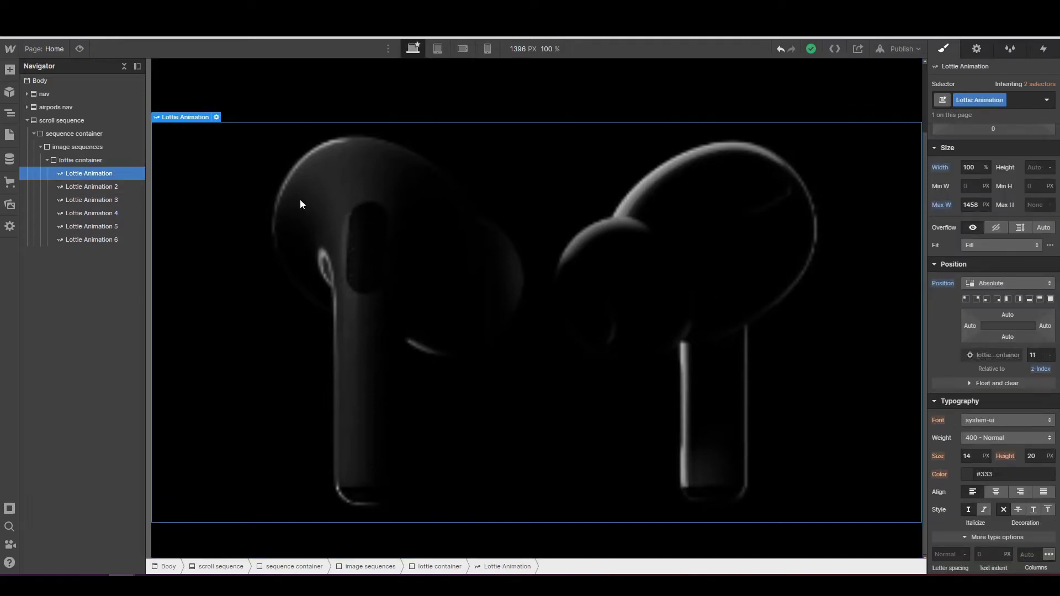
left_click(109, 148)
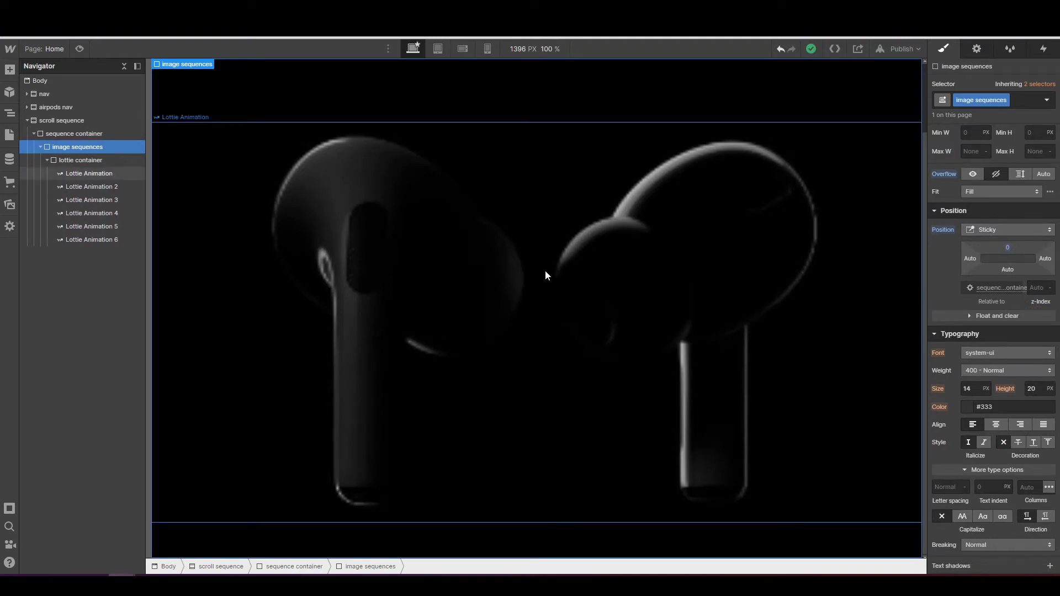
scroll(545, 270, "up", 3)
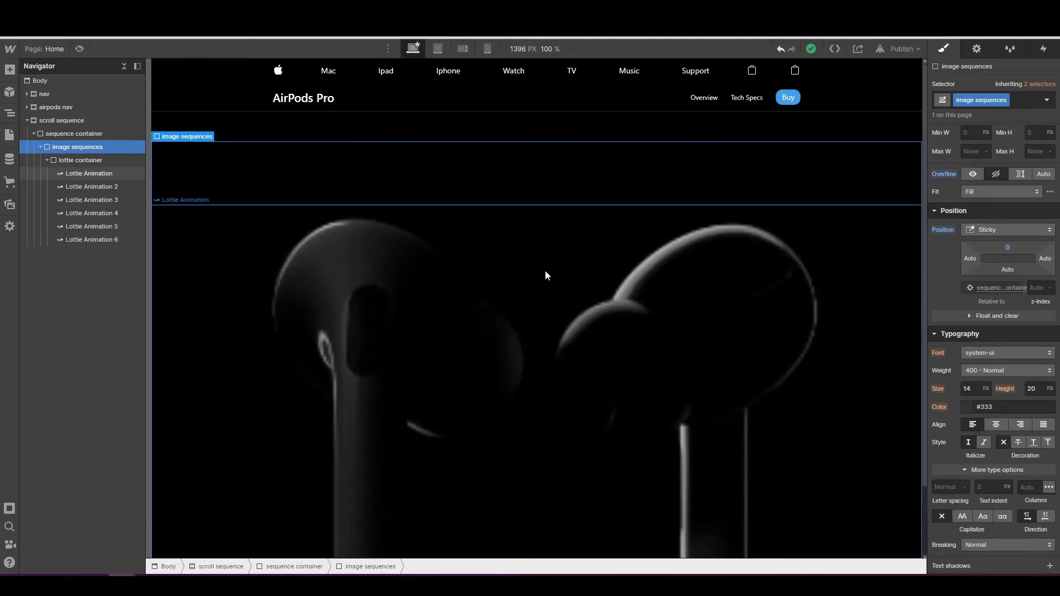
scroll(545, 270, "down", 3)
- Examine the scroll sequence section's size and position settings and how far the page scrolls over the AirPods animation
left_click(81, 124)
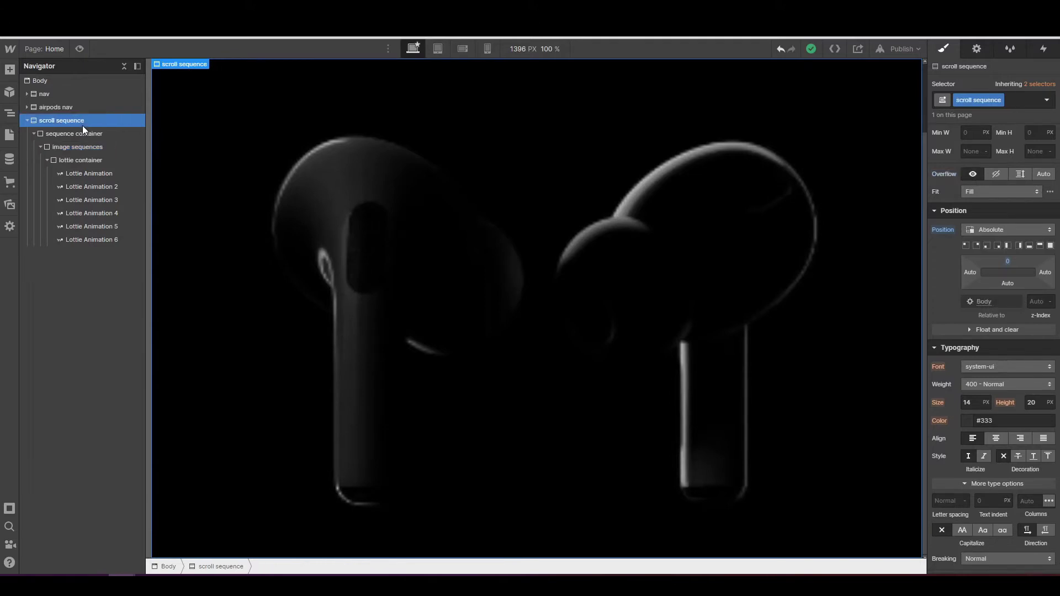
scroll(1024, 276, "up", 3)
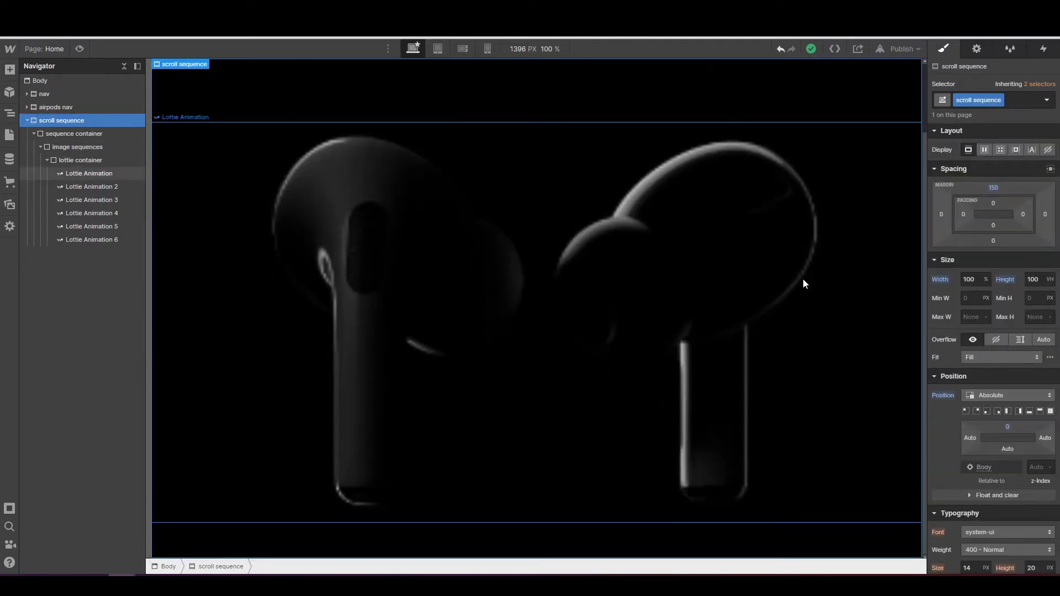
scroll(804, 280, "up", 1)
scroll(804, 281, "down", 1)
scroll(804, 280, "up", 1)
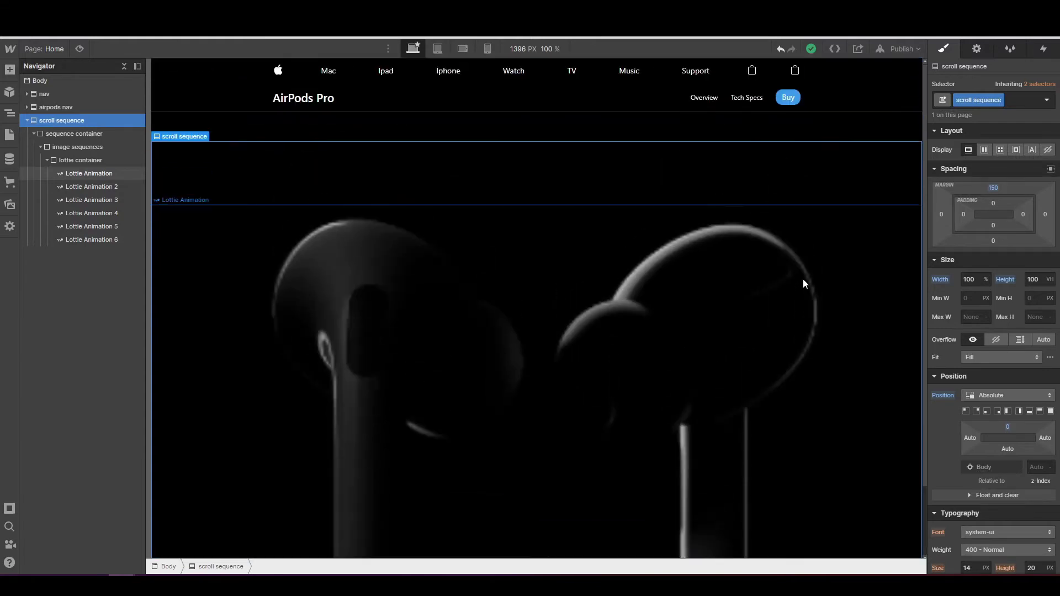
scroll(803, 281, "down", 1)
scroll(804, 281, "up", 1)
scroll(804, 280, "down", 1)
scroll(804, 281, "up", 1)
scroll(803, 284, "down", 1)
scroll(803, 284, "up", 1)
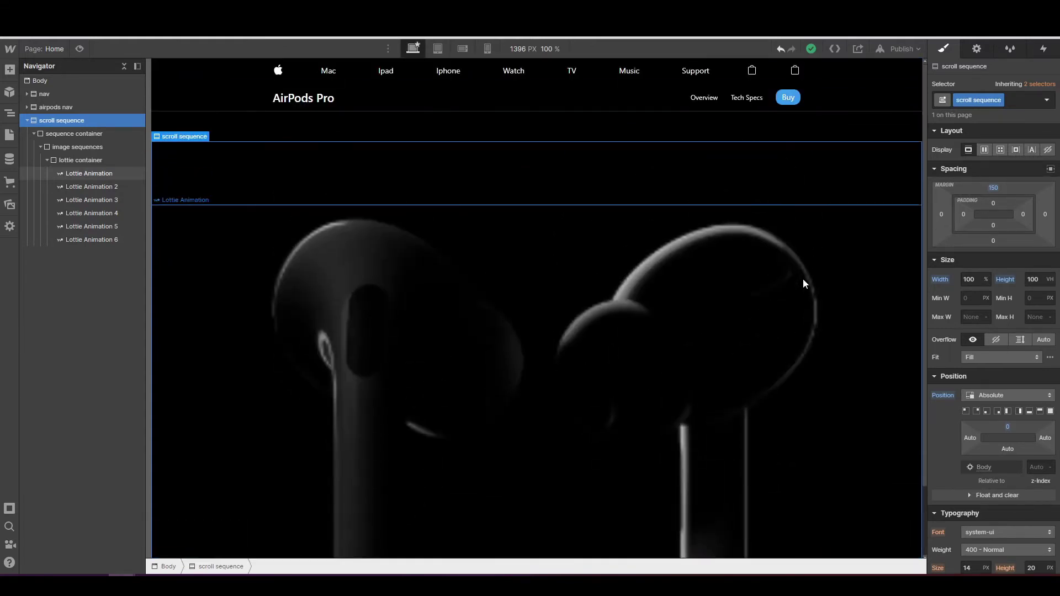
scroll(803, 284, "down", 1)
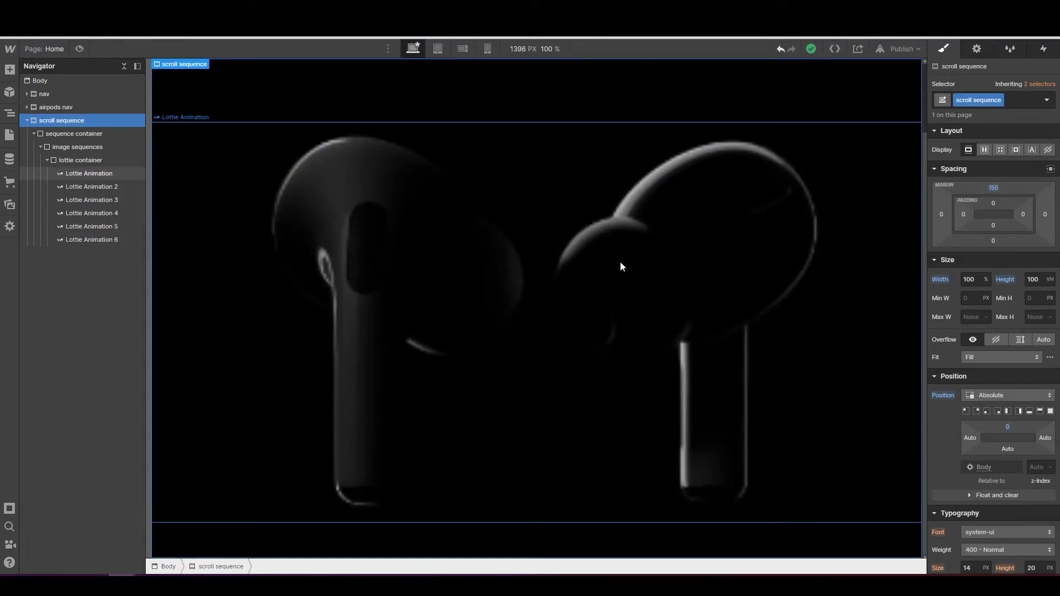
- Set the scroll sequence section's height to 2000 VH and check how the sticky AirPods animation scrolls
left_click(1033, 281)
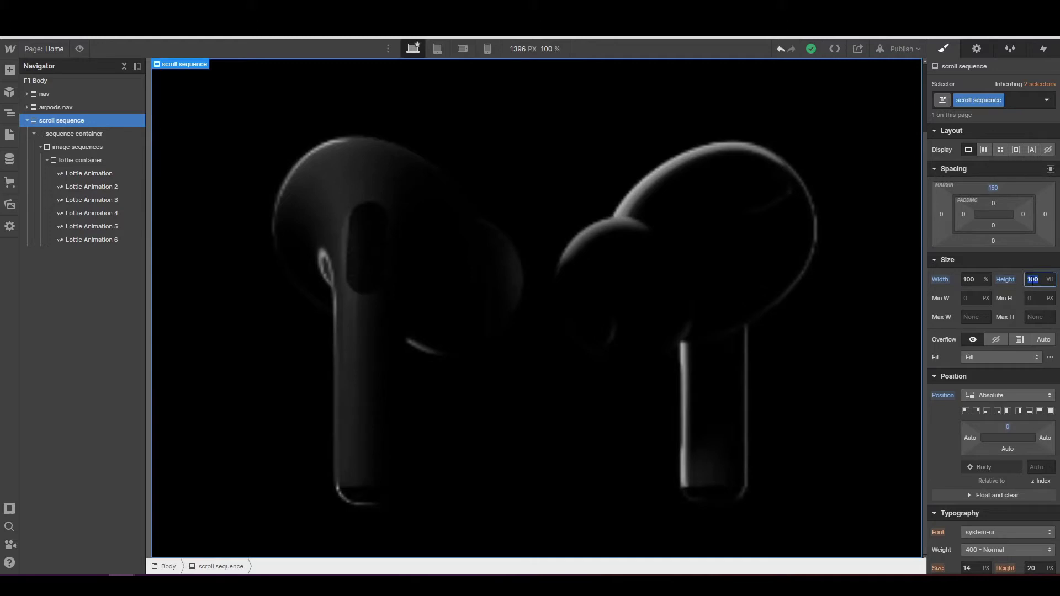
type("2000")
key("Return")
scroll(889, 316, "down", 2)
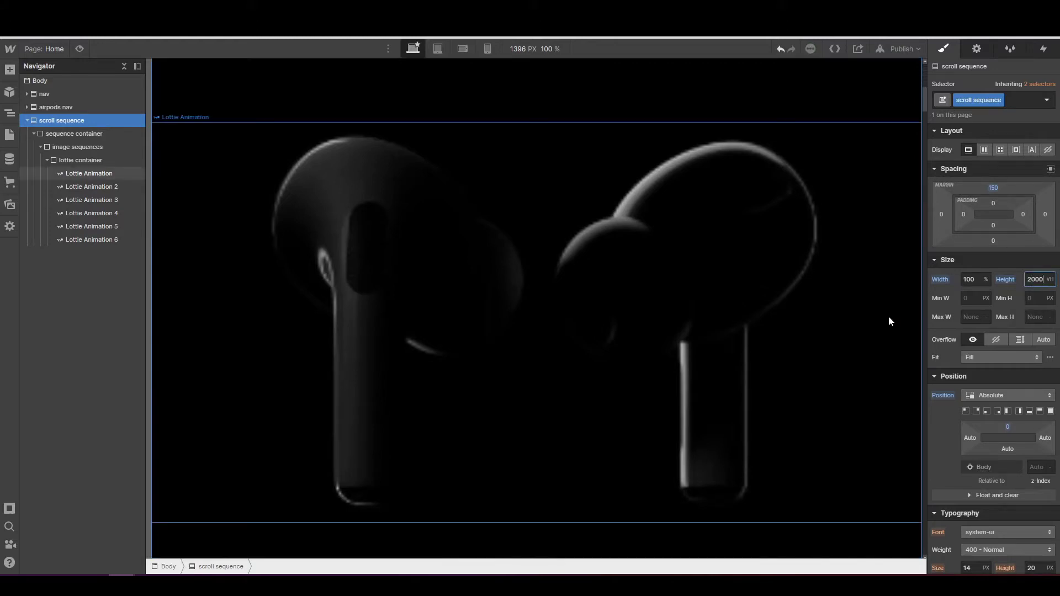
scroll(889, 317, "down", 5)
scroll(889, 320, "down", 1)
scroll(889, 320, "up", 3)
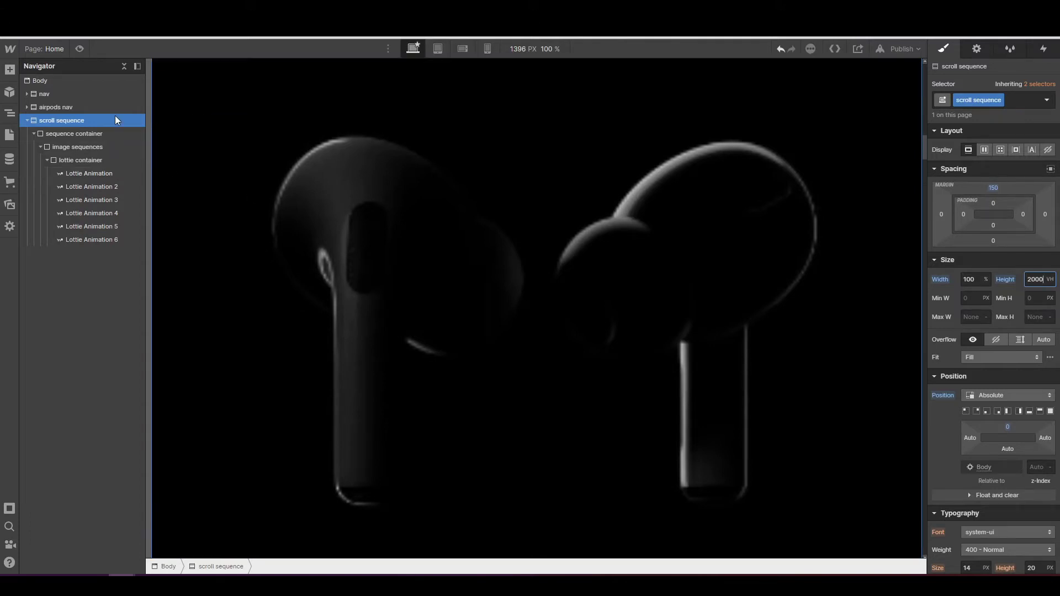
- Add a div block below the scroll sequence section at body level and set its height to 500 VH
left_click(124, 67)
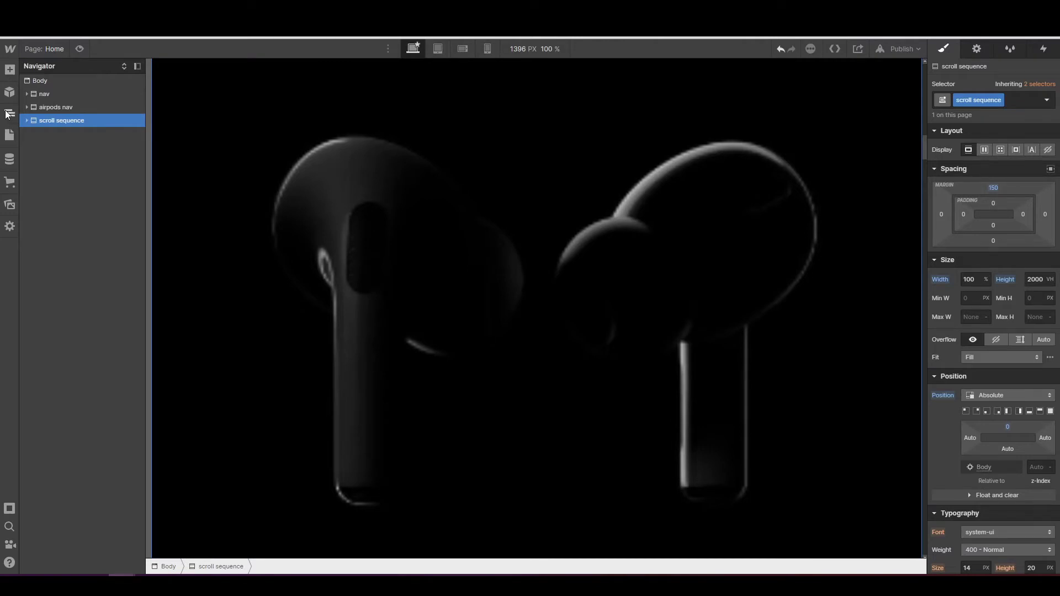
left_click(10, 71)
left_click_drag(44, 302, 49, 132)
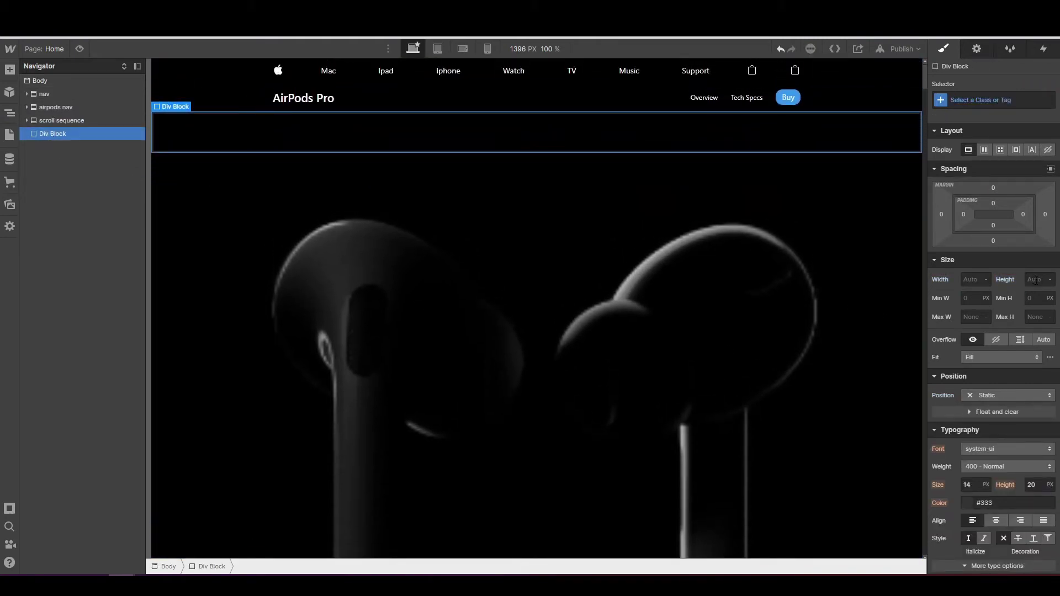
left_click(1036, 281)
type("33")
key("BackSpace")
type("500vh")
key("Return")
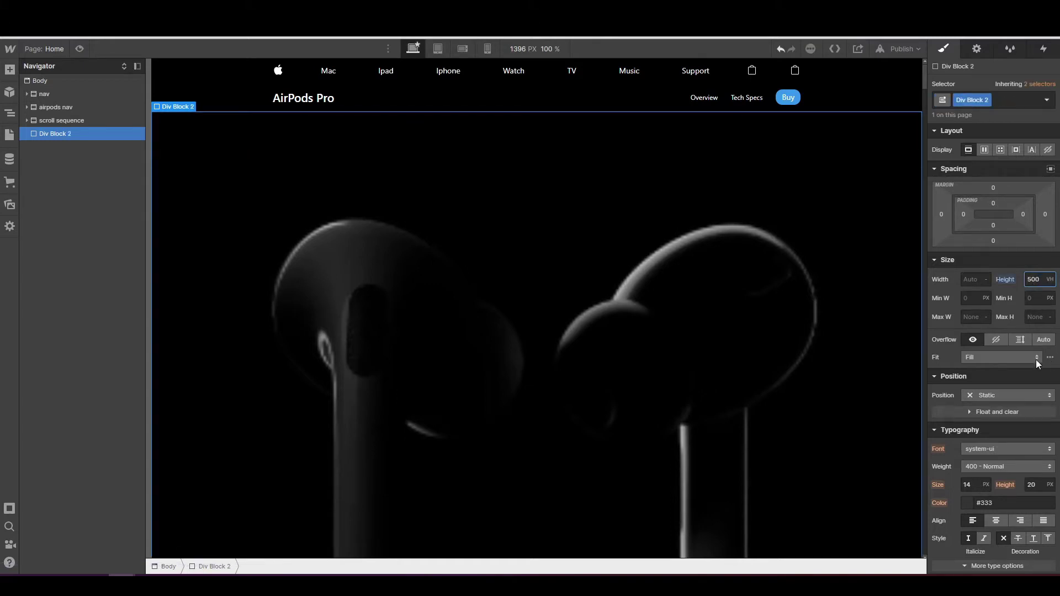
- Give the new div block a red background colour of #d15a5a and check it behind the animation
scroll(1030, 359, "down", 10)
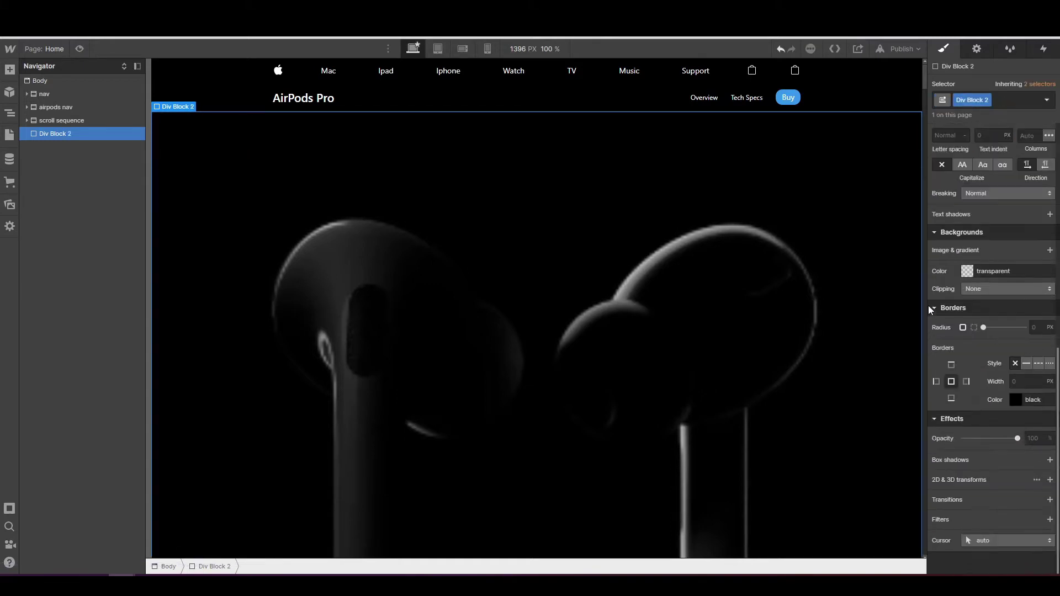
left_click(989, 271)
left_click(1004, 304)
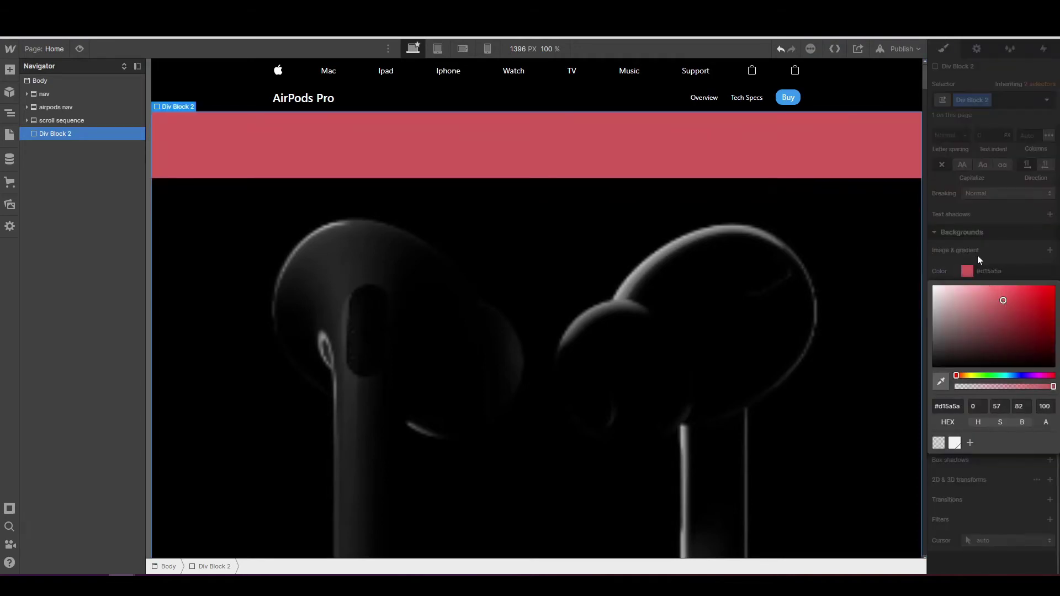
left_click(980, 257)
scroll(980, 257, "up", 10)
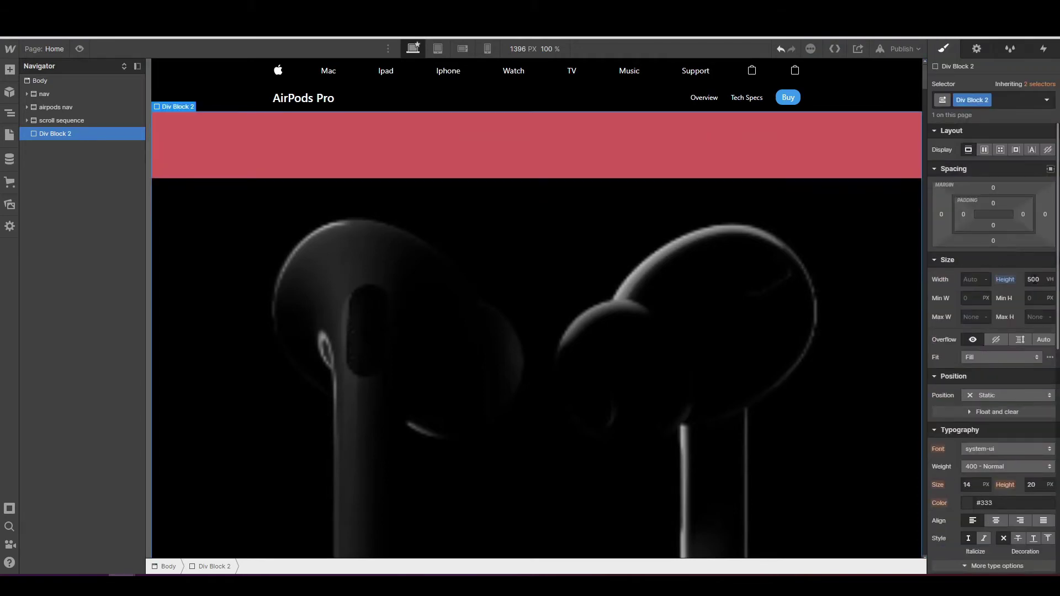
scroll(343, 267, "down", 3)
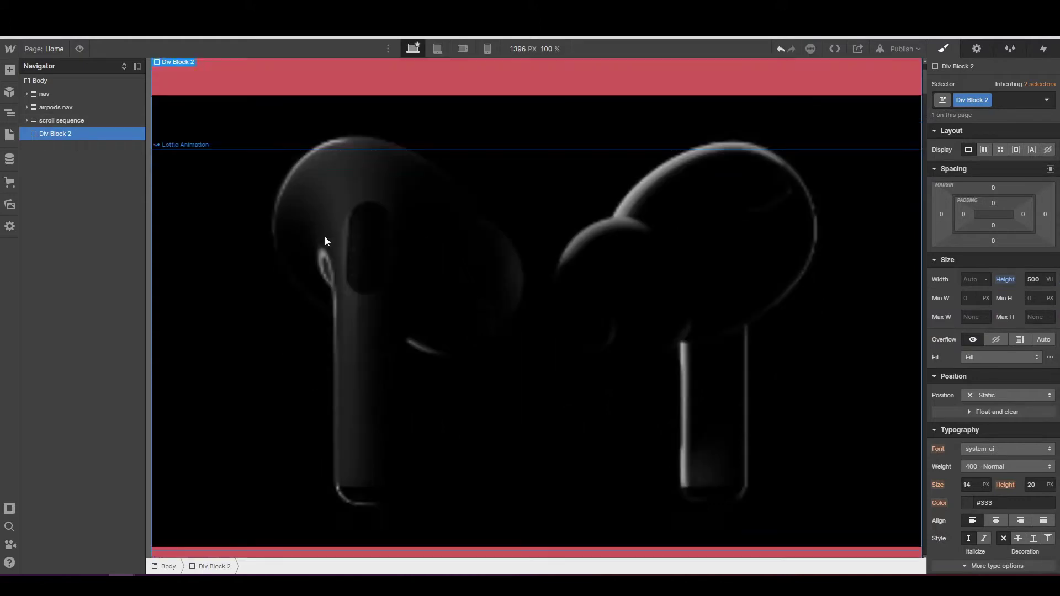
scroll(343, 271, "down", 1)
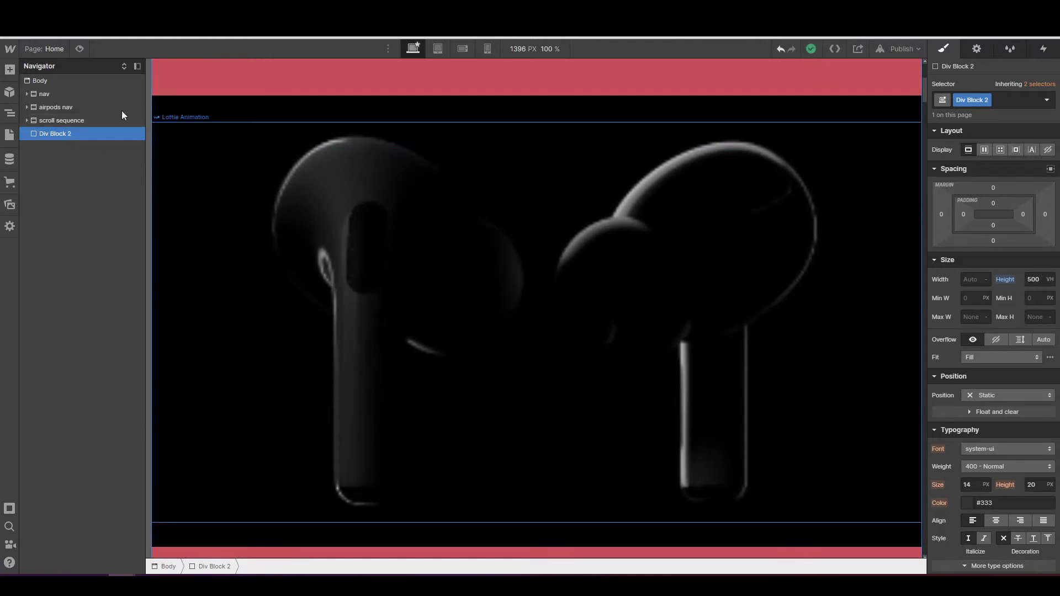
- Set the scroll sequence section's height to 200 VH and check where the sticky animation releases
left_click(91, 120)
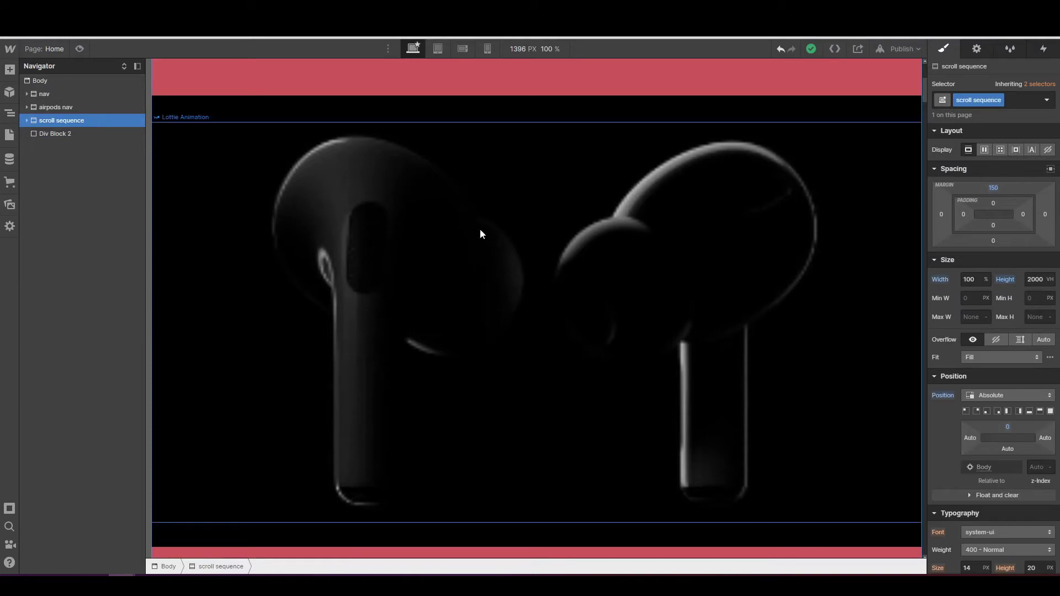
left_click(1042, 280)
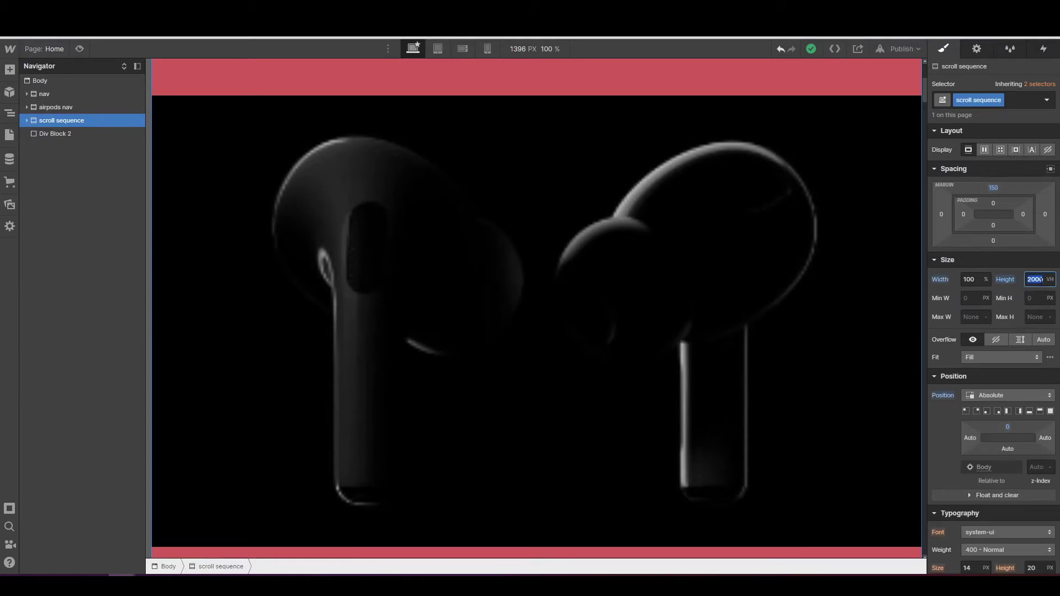
type("200")
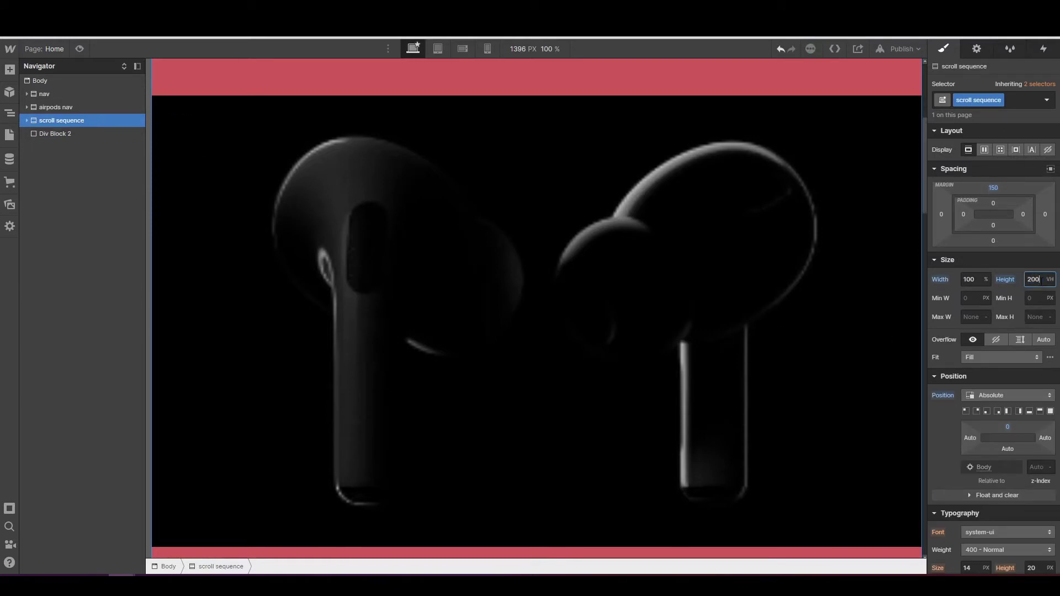
scroll(727, 383, "down", 3)
scroll(726, 383, "up", 3)
scroll(727, 383, "down", 3)
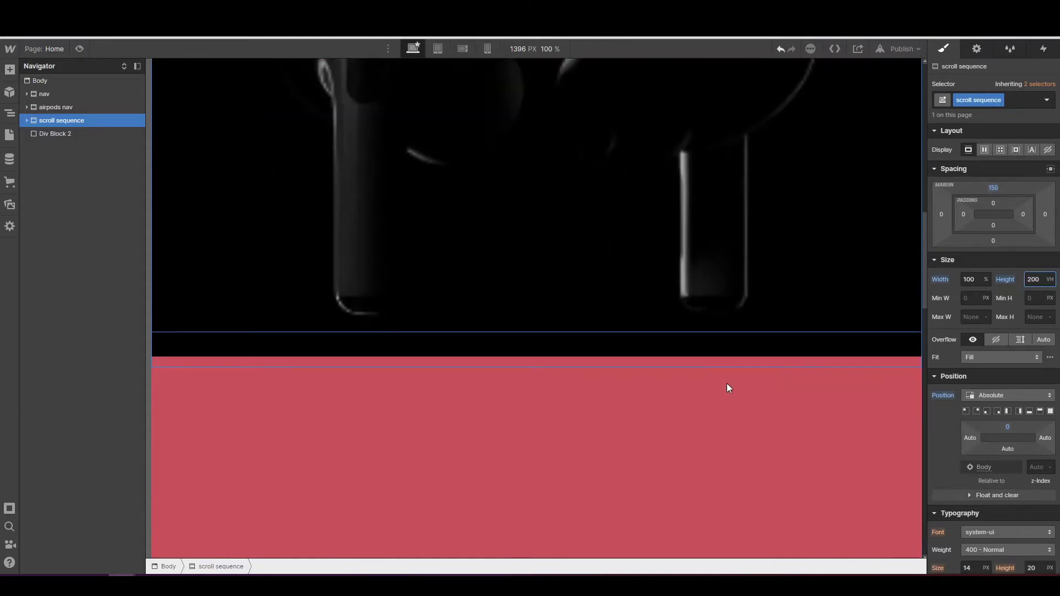
scroll(726, 388, "down", 3)
scroll(727, 388, "up", 4)
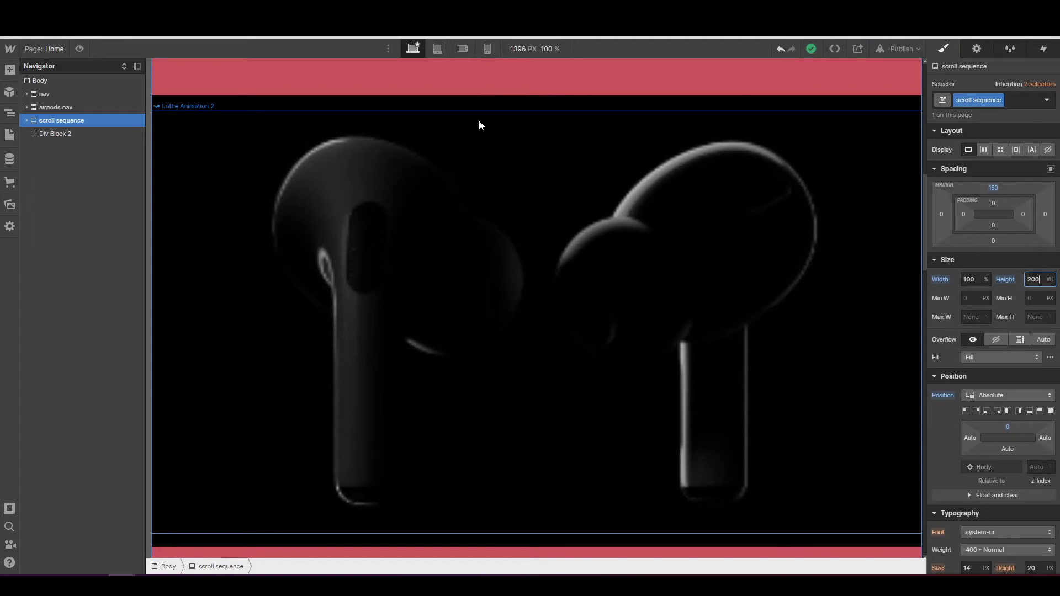
- Examine how the sticky AirPods animation scrolls over the red div block, and check the div block's size and position settings
scroll(479, 121, "down", 6)
scroll(479, 120, "up", 5)
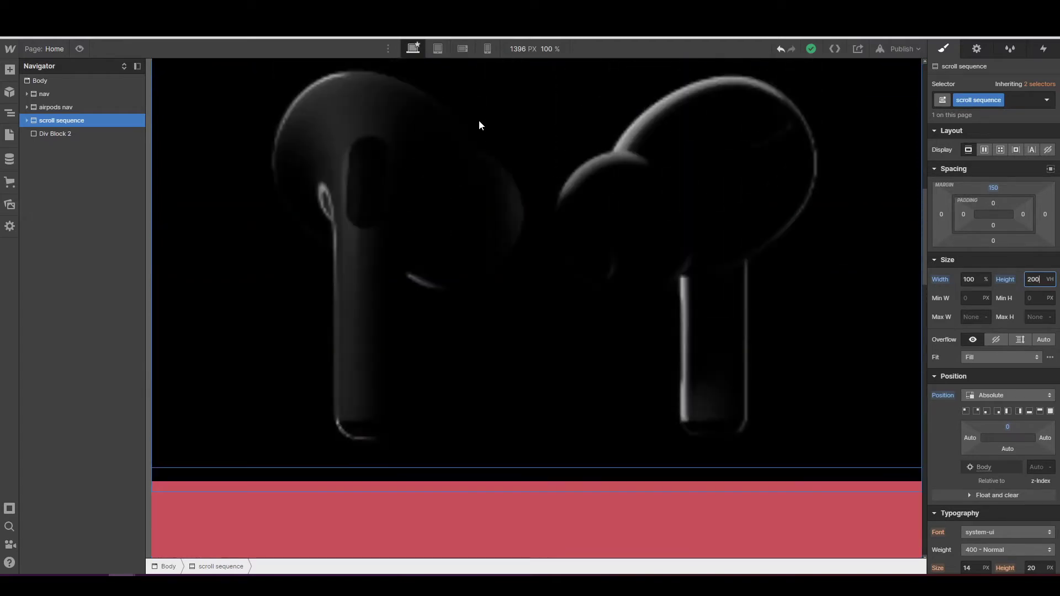
scroll(479, 120, "up", 1)
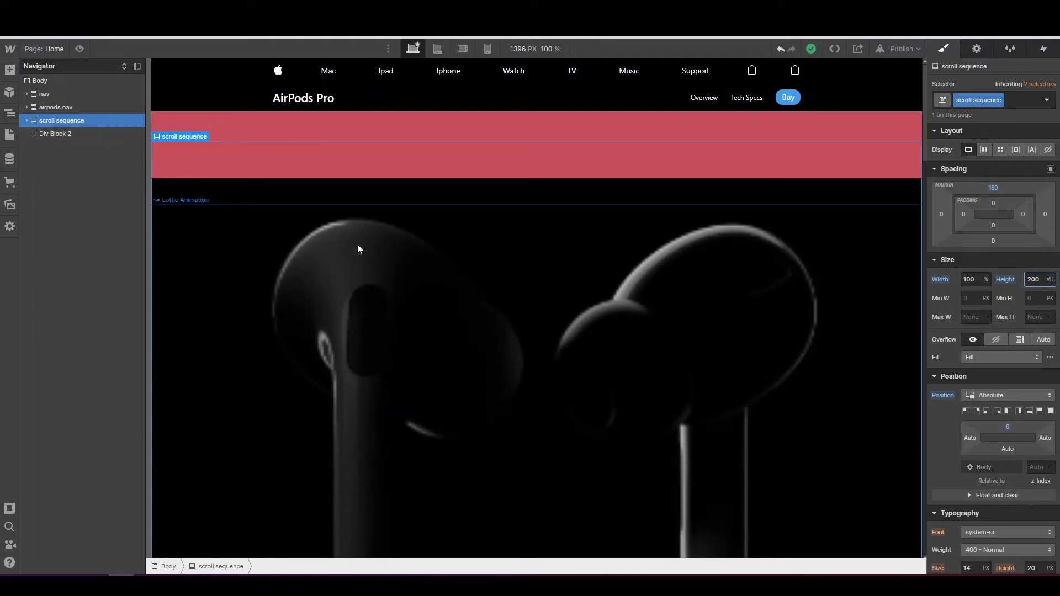
scroll(444, 251, "down", 2)
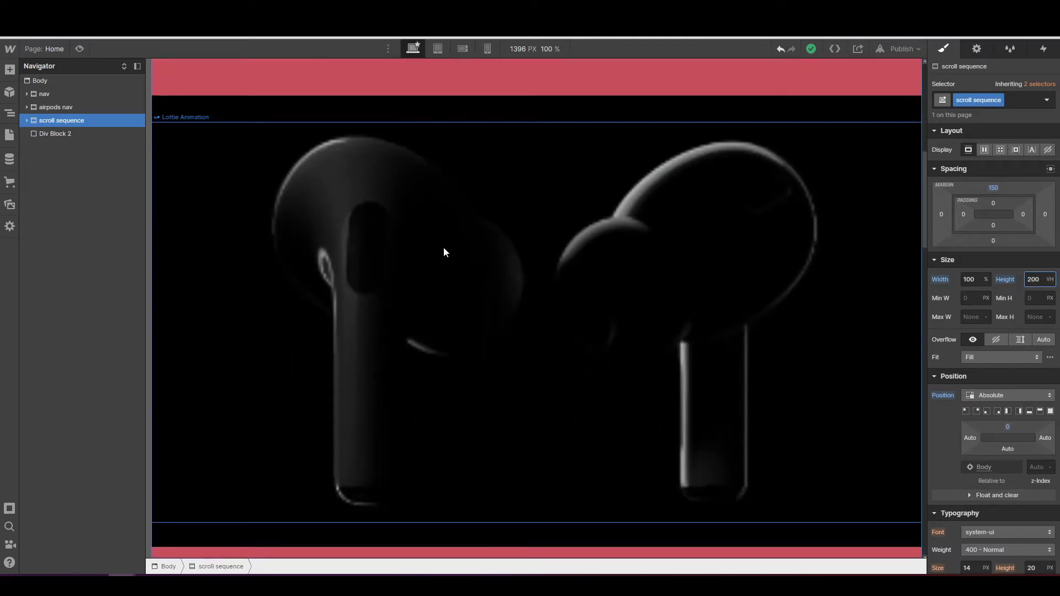
scroll(444, 252, "down", 2)
scroll(444, 251, "up", 2)
scroll(222, 211, "down", 2)
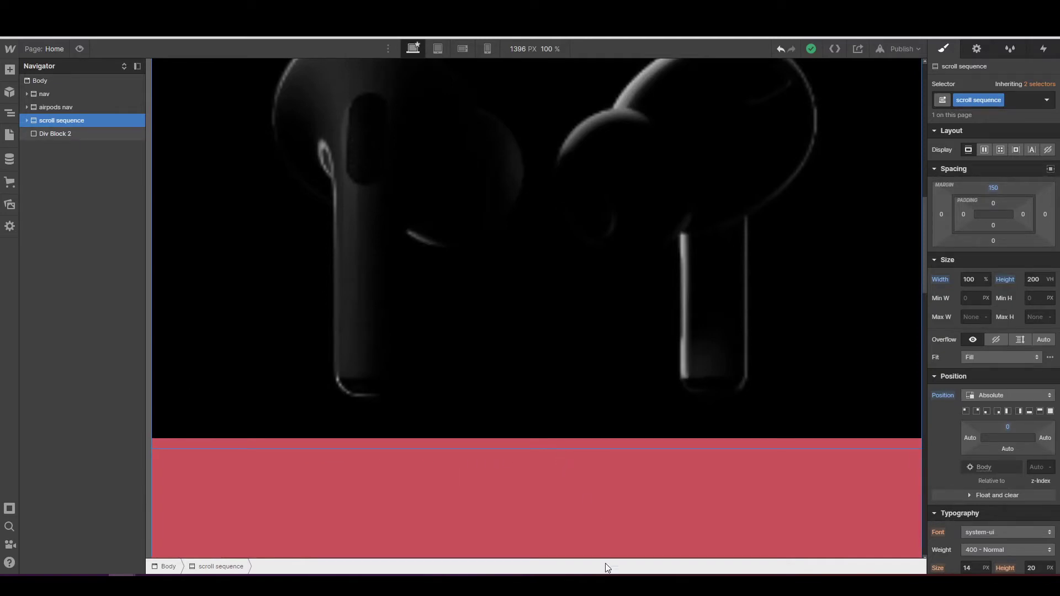
scroll(583, 483, "down", 4)
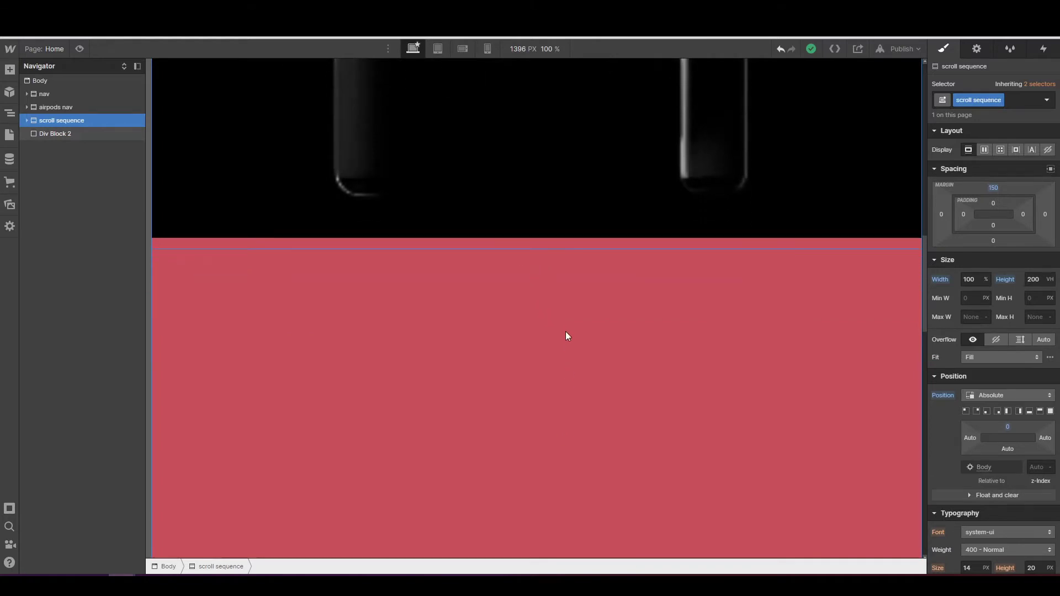
scroll(566, 336, "down", 1)
scroll(566, 336, "down", 2)
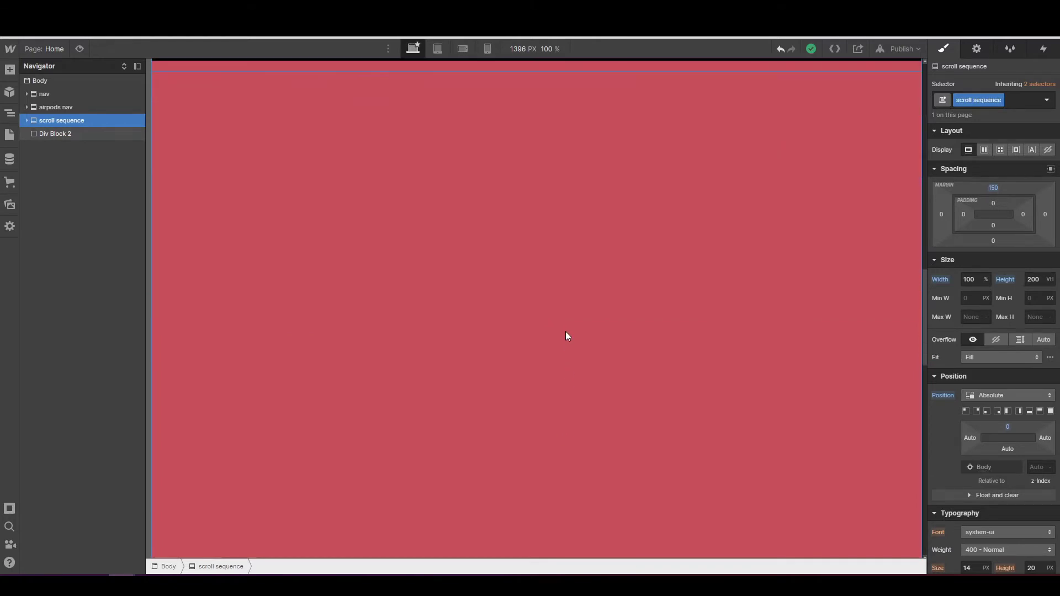
scroll(565, 336, "up", 6)
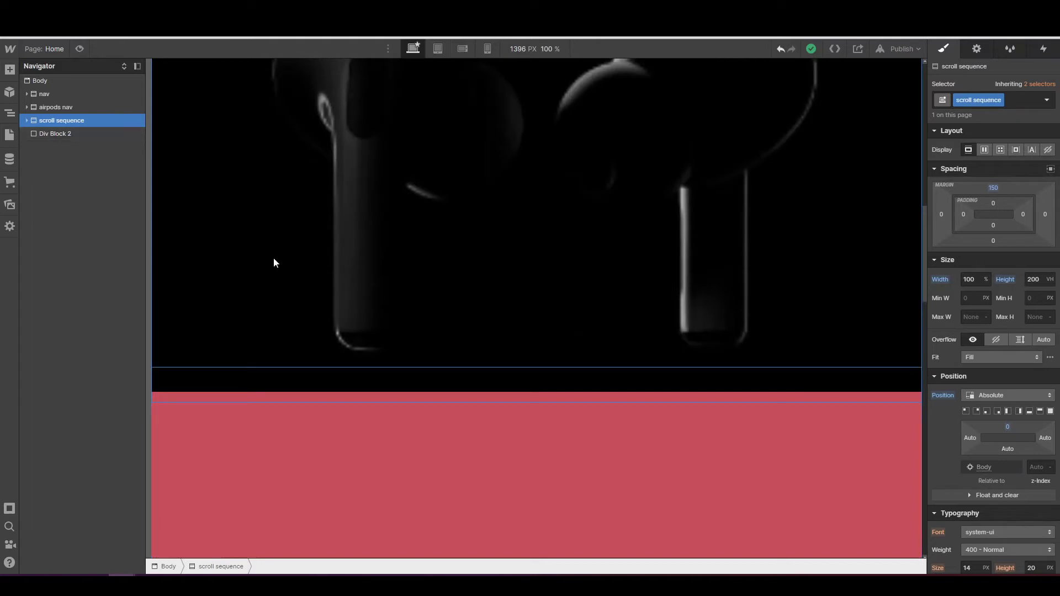
left_click(55, 133)
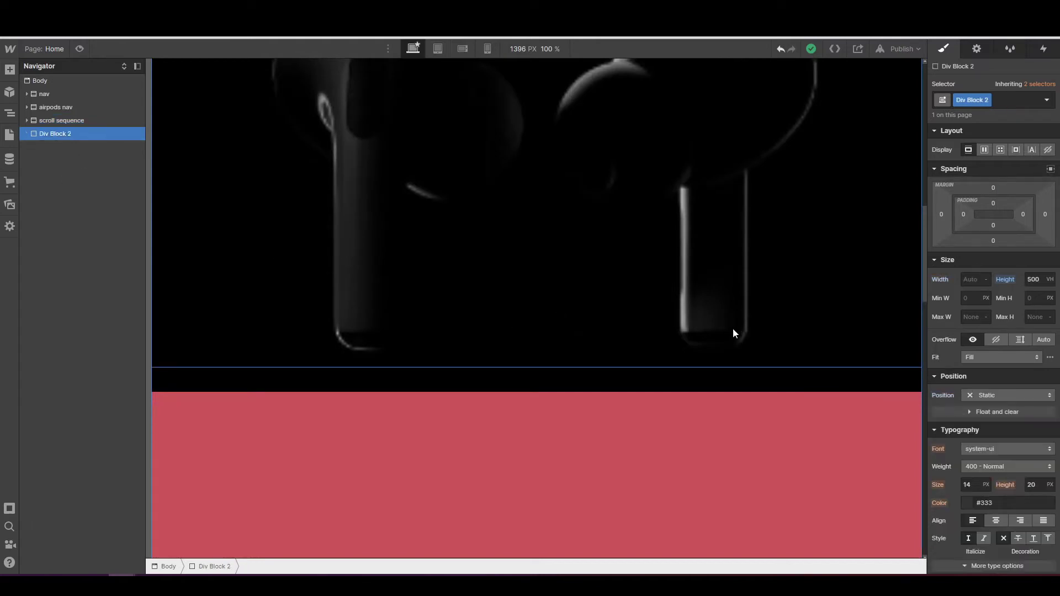
scroll(757, 273, "down", 3)
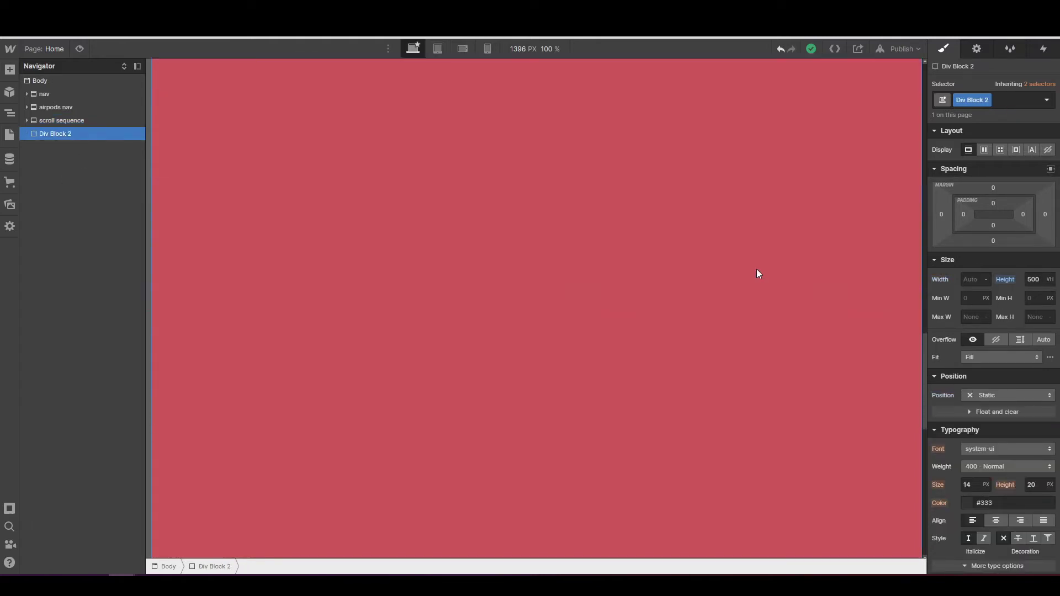
scroll(757, 274, "up", 5)
scroll(740, 282, "up", 3)
scroll(547, 253, "down", 5)
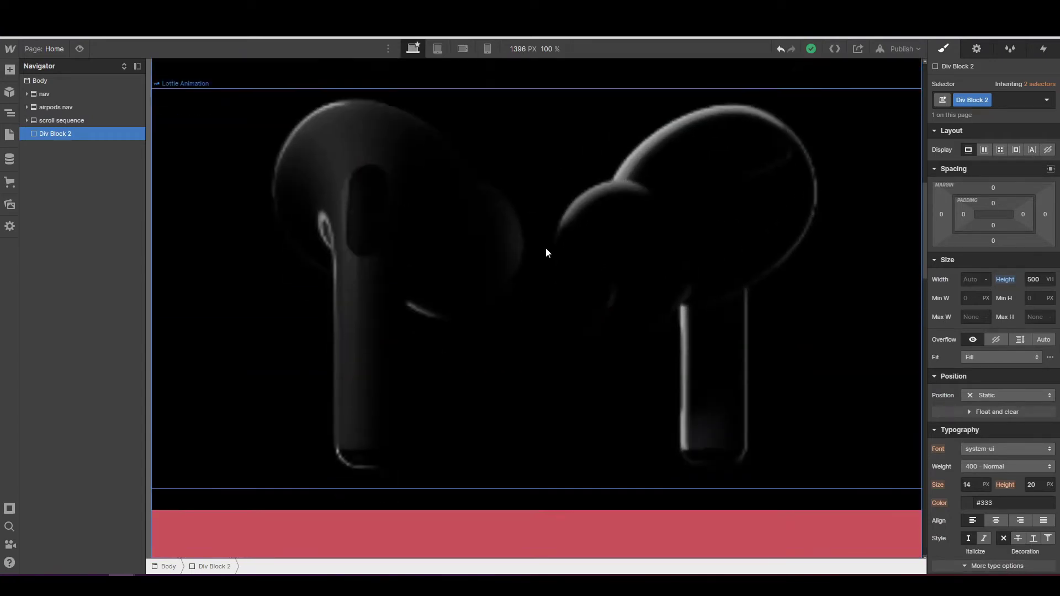
scroll(546, 253, "up", 3)
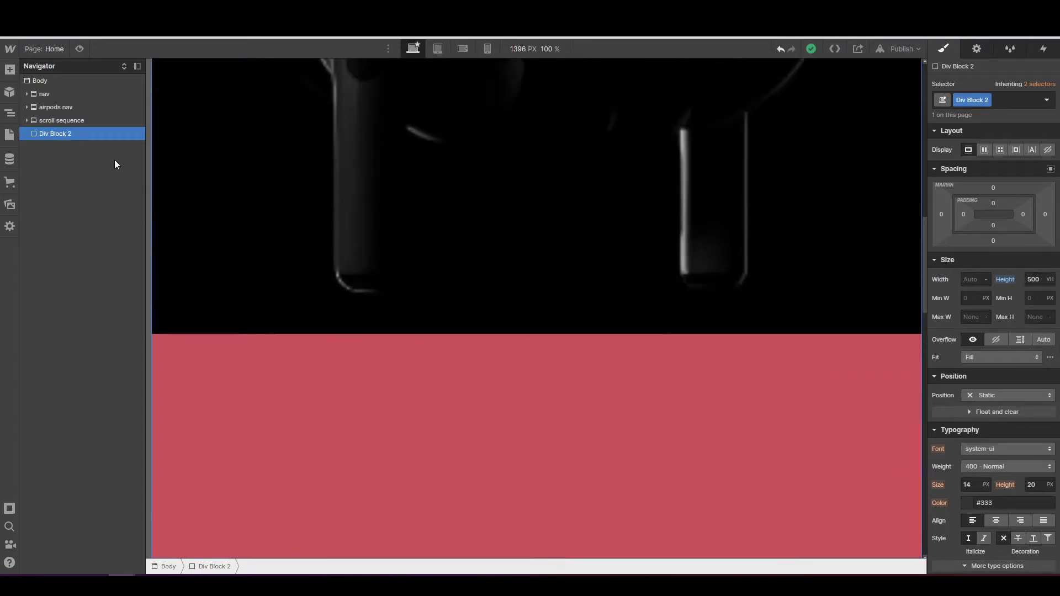
- Set the scroll sequence section's height to 500 VH and check the animation's sticky scrolling
left_click(94, 121)
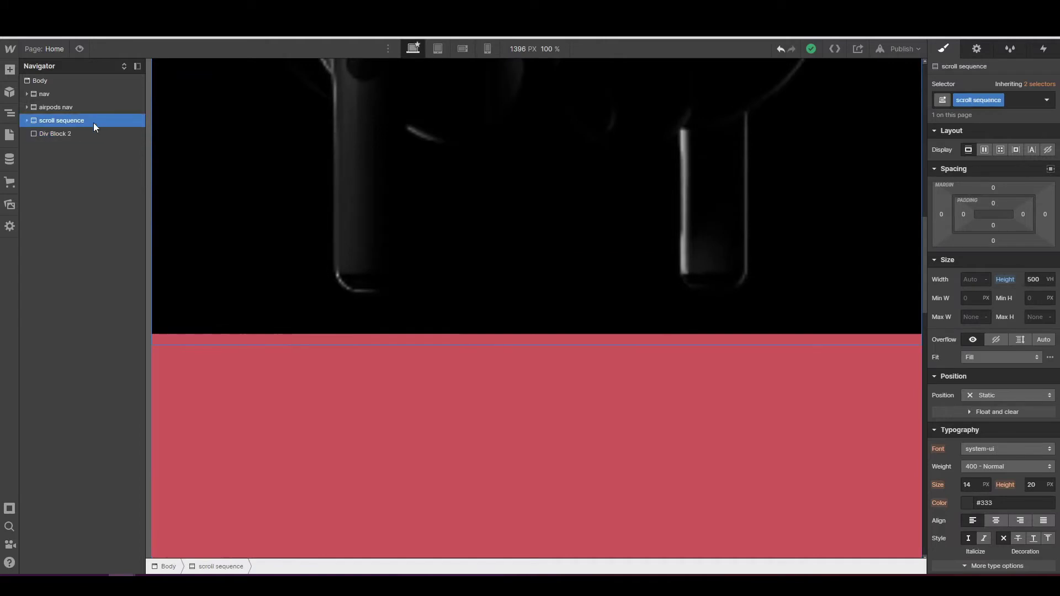
left_click(1034, 280)
type("50")
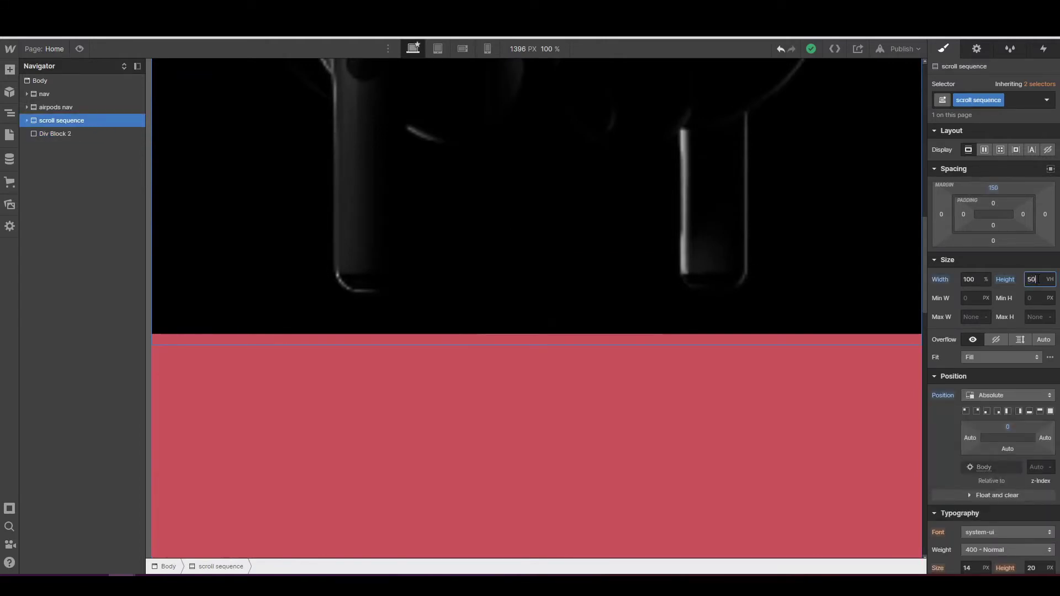
key("Return")
scroll(724, 292, "up", 2)
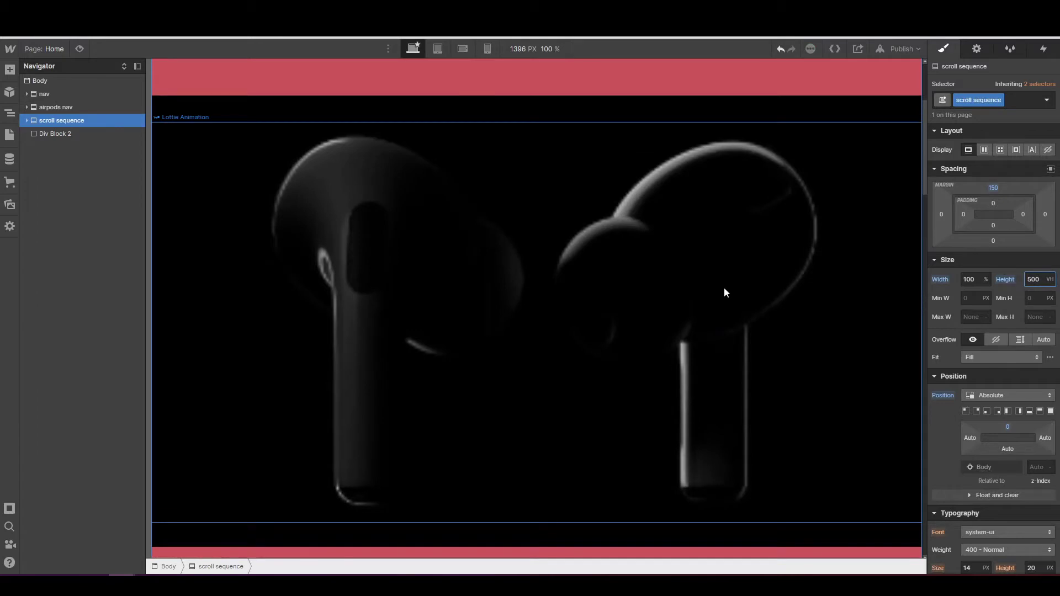
- Examine how the sticky AirPods animation behaves over the red div block through the whole 500 VH scroll sequence section
scroll(724, 293, "down", 2)
scroll(725, 292, "up", 2)
scroll(725, 293, "down", 2)
scroll(725, 292, "down", 10)
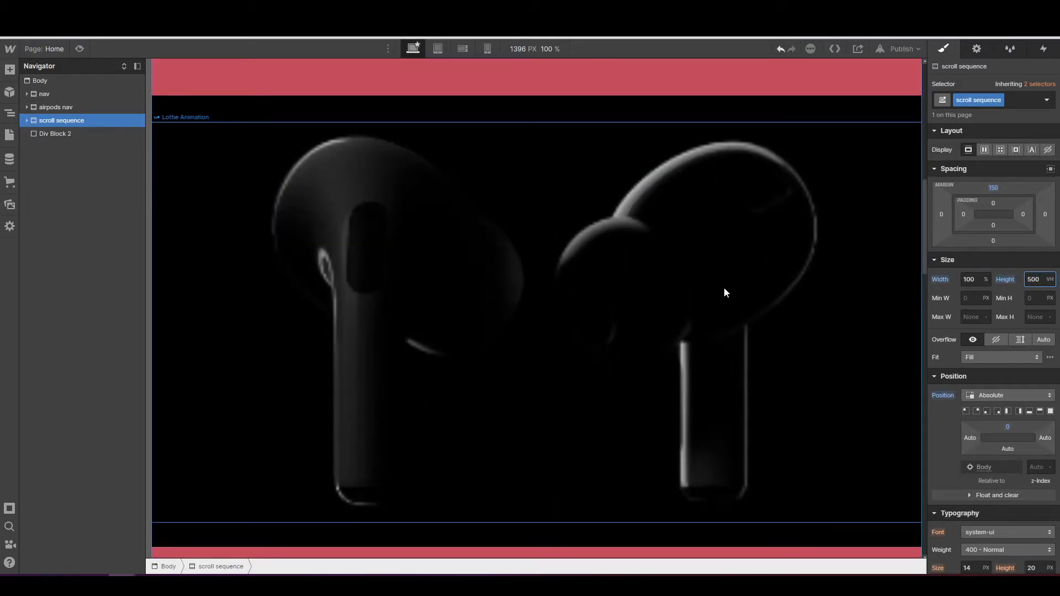
scroll(722, 288, "down", 2)
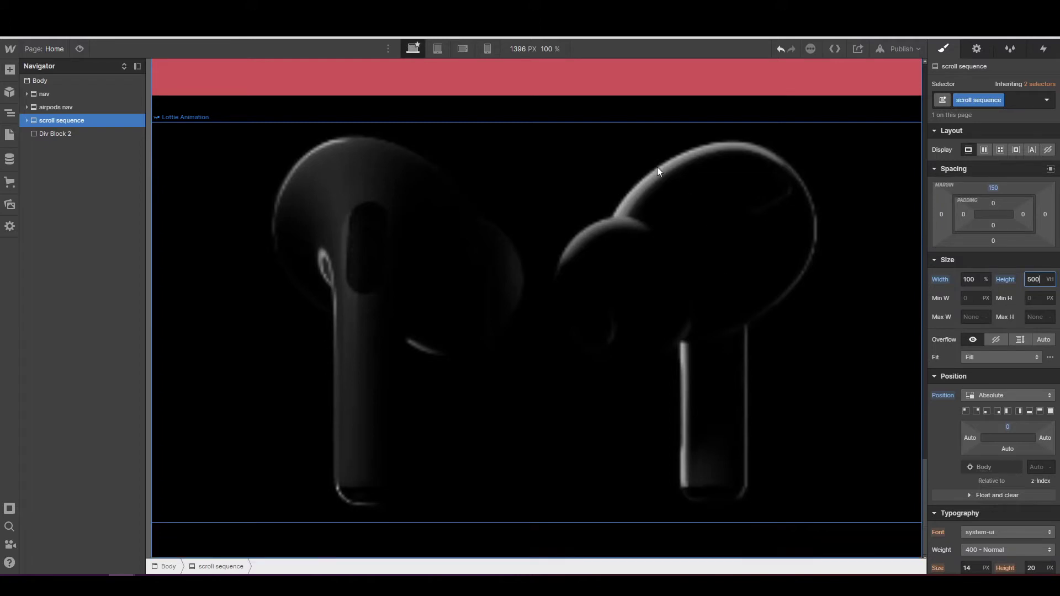
scroll(602, 247, "up", 3)
scroll(602, 247, "down", 3)
scroll(602, 247, "up", 10)
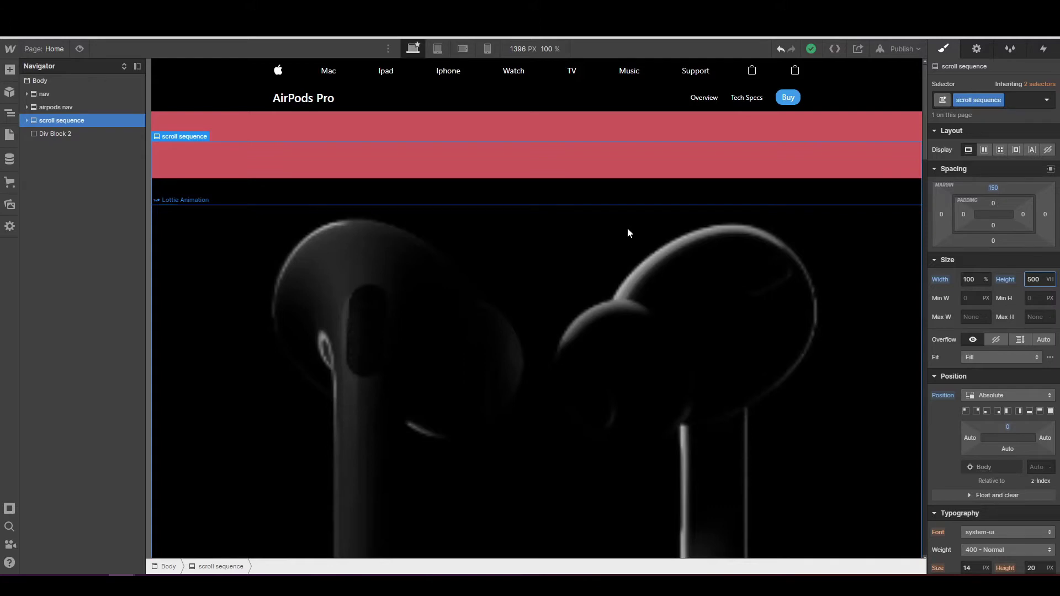
- Delete the red div block below the scroll sequence section and set the section's height to 2000 VH
left_click(54, 134)
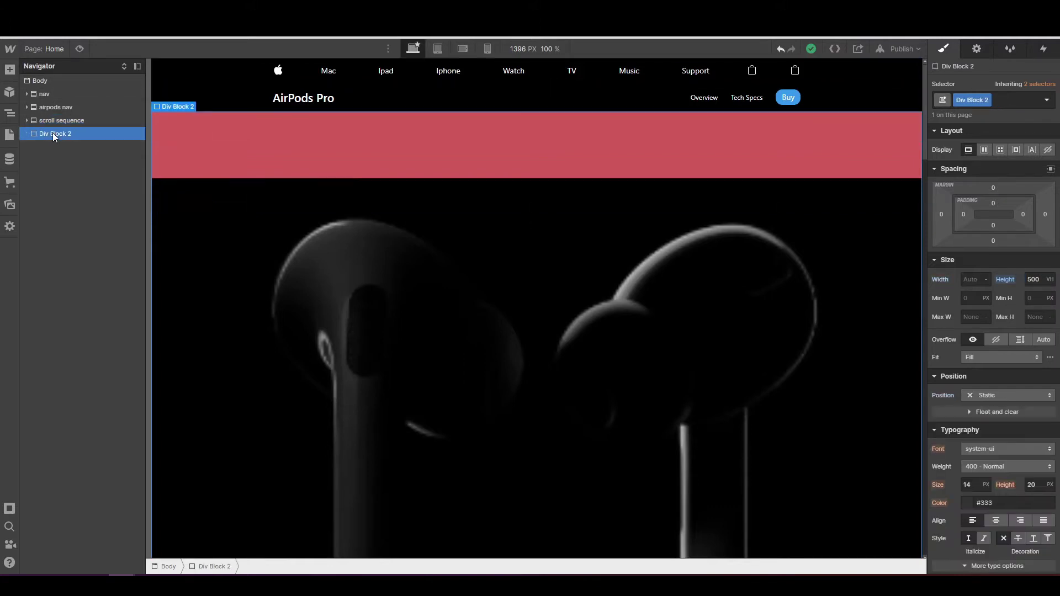
key("Delete")
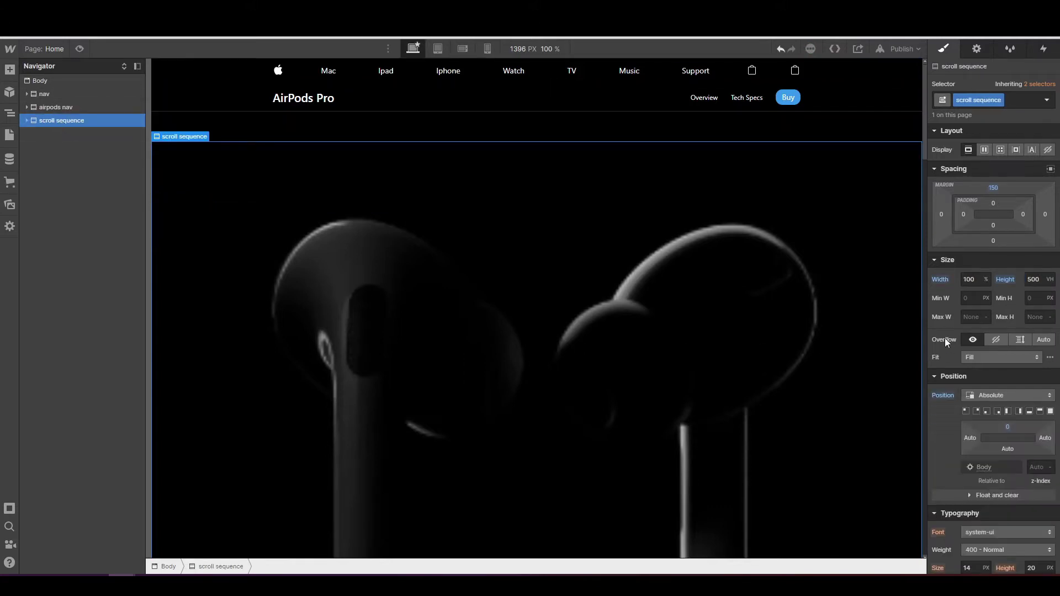
left_click(1041, 281)
type("2000")
key("Return")
scroll(728, 248, "down", 2)
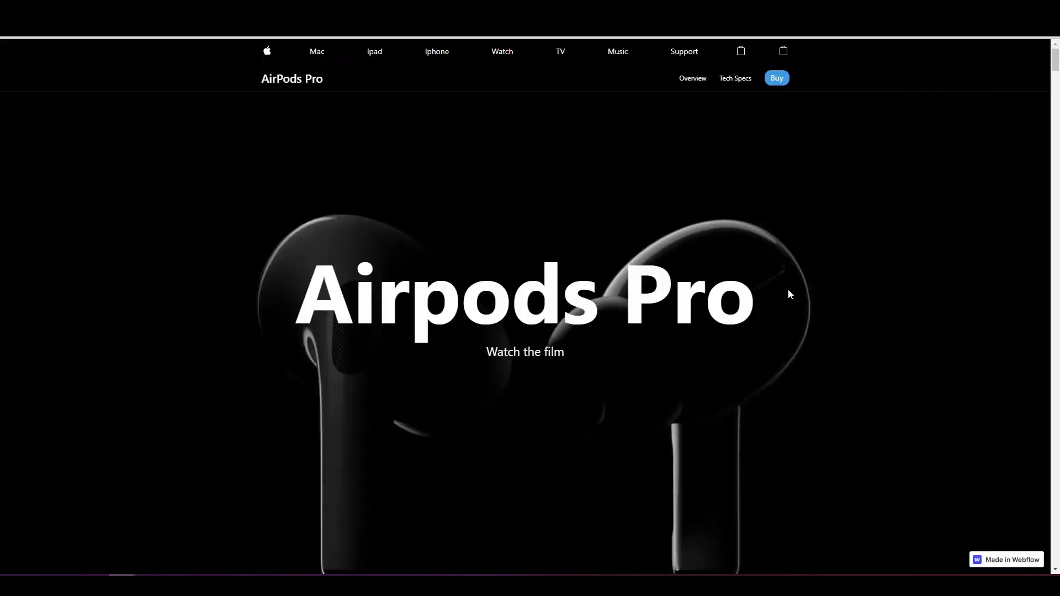
- Switch to the published AirPods Pro page and look through its scroll animations and following sections
scroll(787, 289, "down", 10)
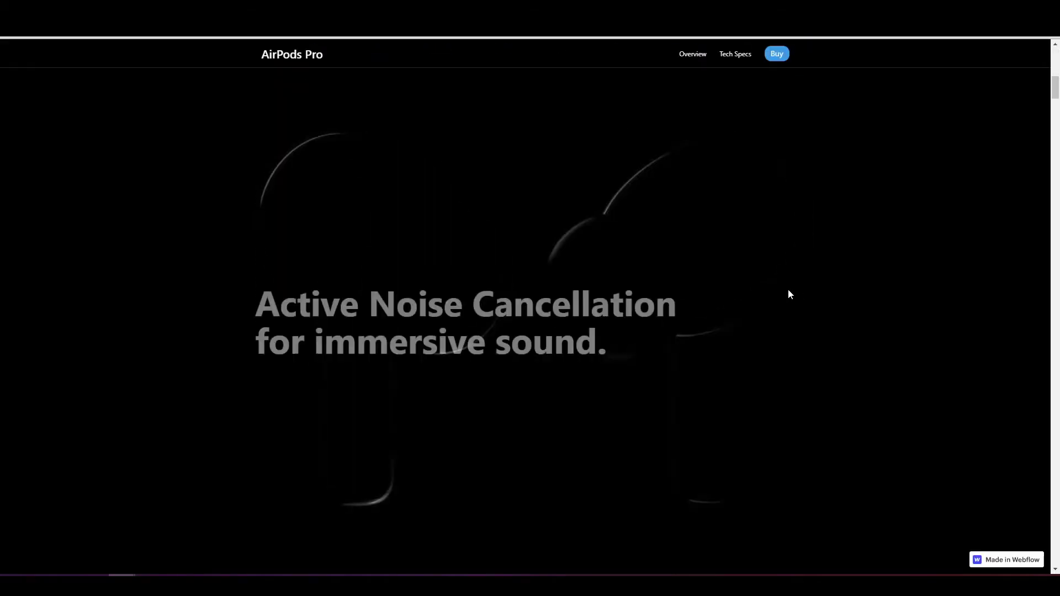
scroll(781, 337, "down", 10)
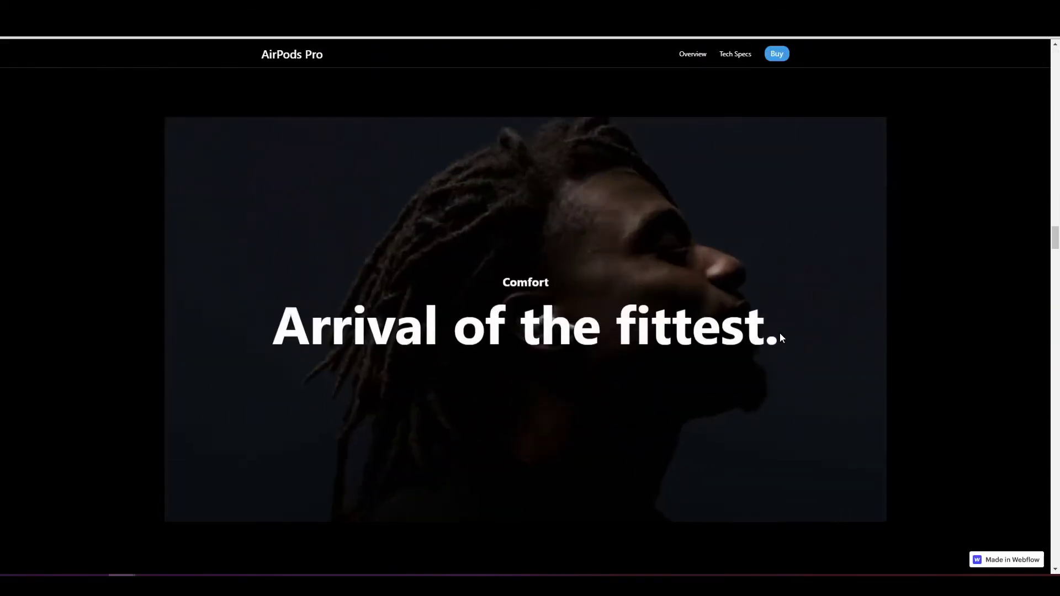
scroll(781, 338, "down", 10)
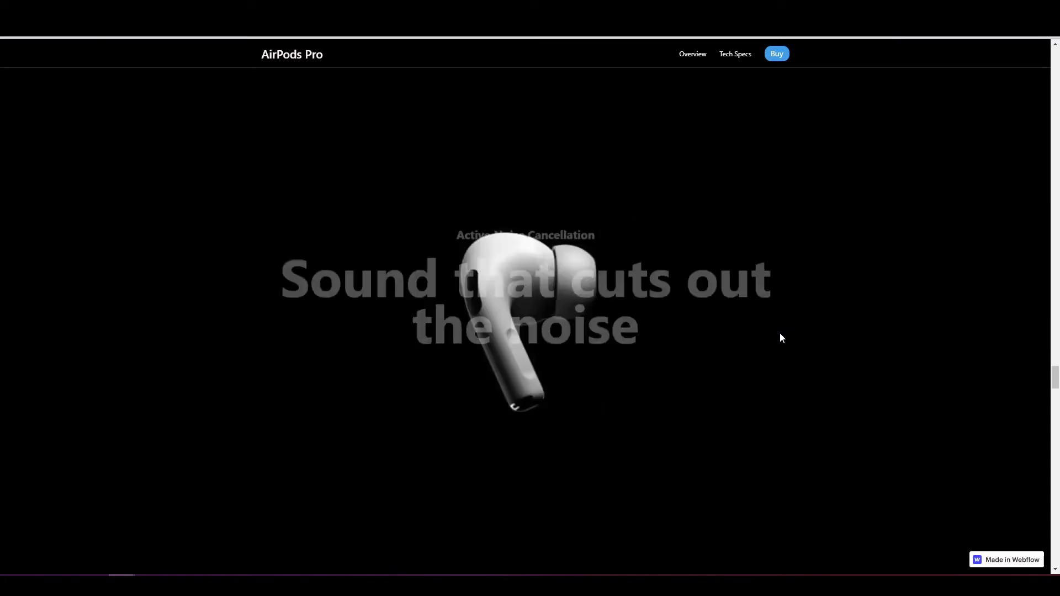
scroll(781, 335, "down", 10)
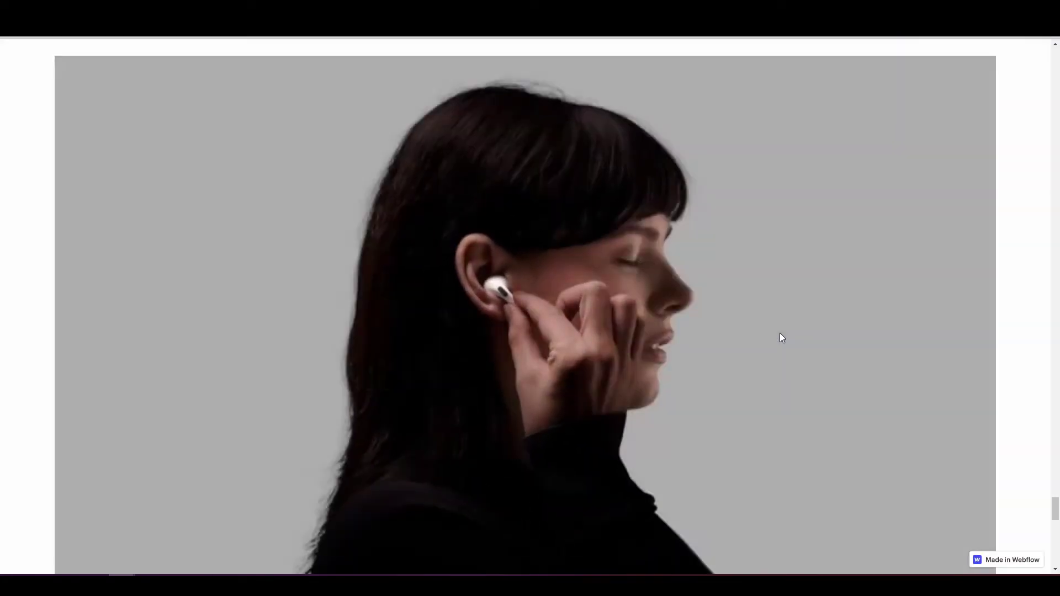
scroll(787, 280, "up", 20)
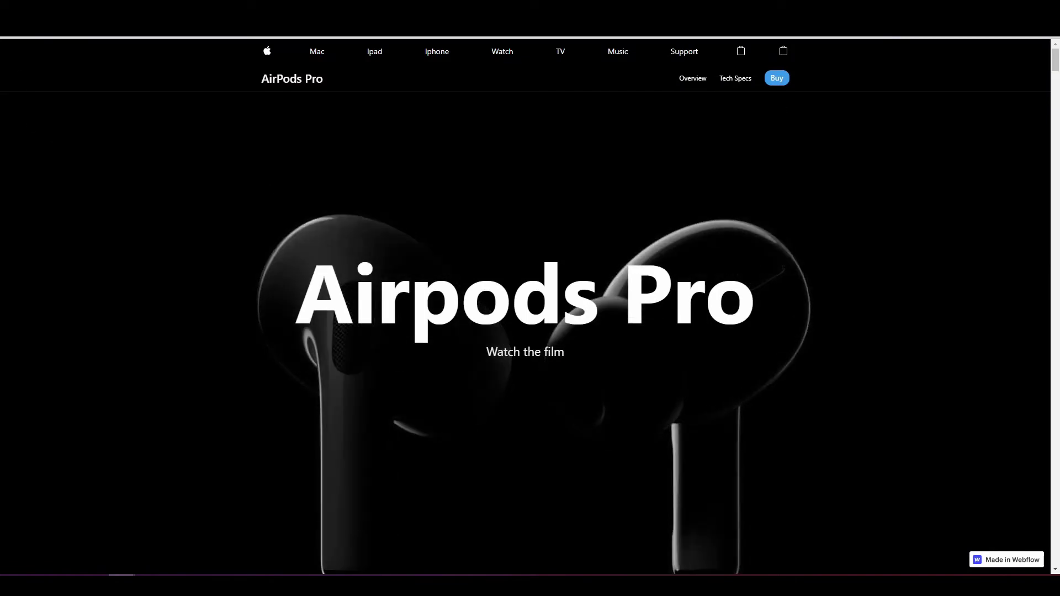
- Return to the Webflow Designer and check the sticky AirPods animation along the full length of the scroll sequence section
key("ctrl+Tab")
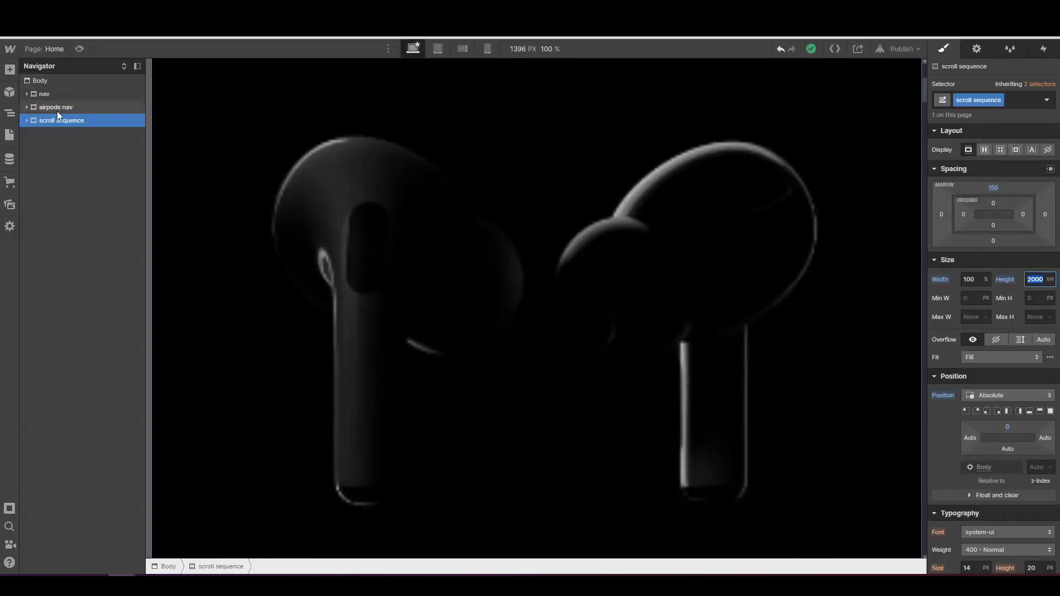
scroll(495, 313, "down", 10)
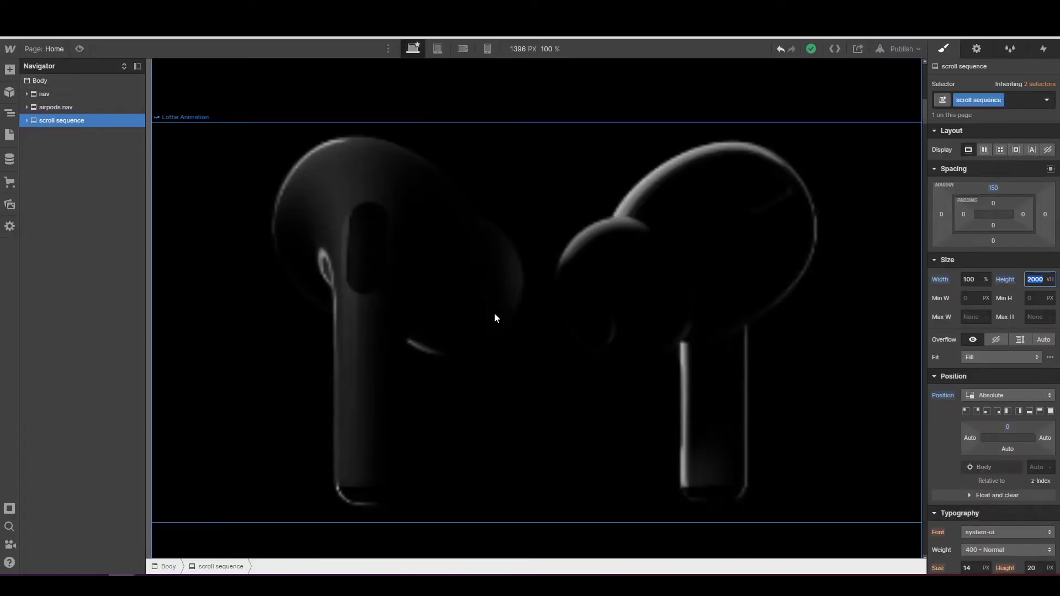
scroll(495, 317, "down", 10)
scroll(495, 314, "down", 10)
scroll(495, 318, "down", 10)
scroll(495, 318, "up", 10)
scroll(494, 318, "up", 10)
scroll(495, 315, "up", 10)
scroll(495, 318, "up", 10)
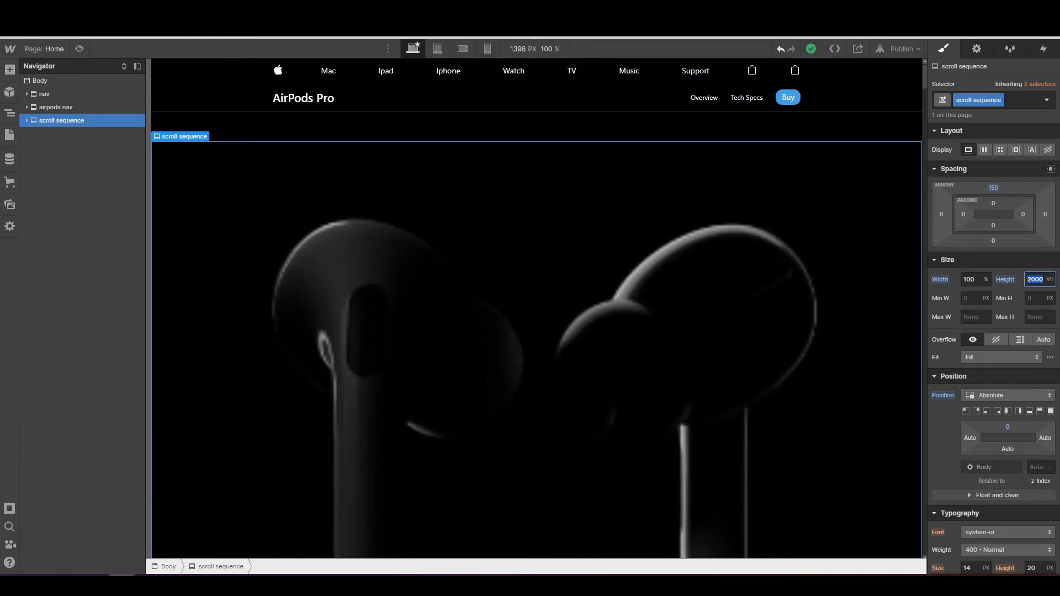
- Set the airpods nav section's position to Sticky and check that bar while scrolling the canvas
left_click(101, 107)
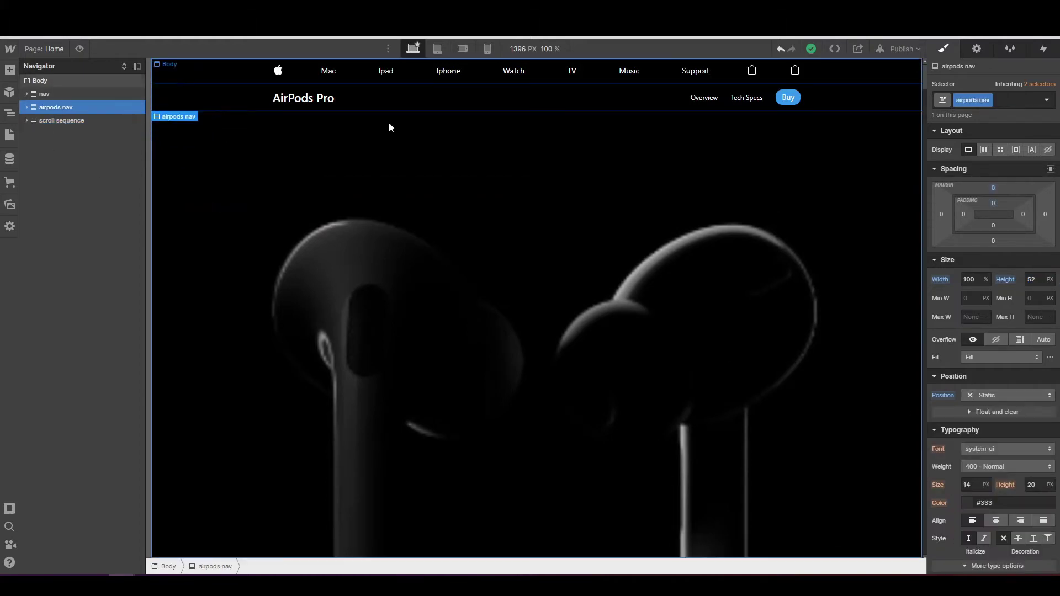
left_click(1008, 396)
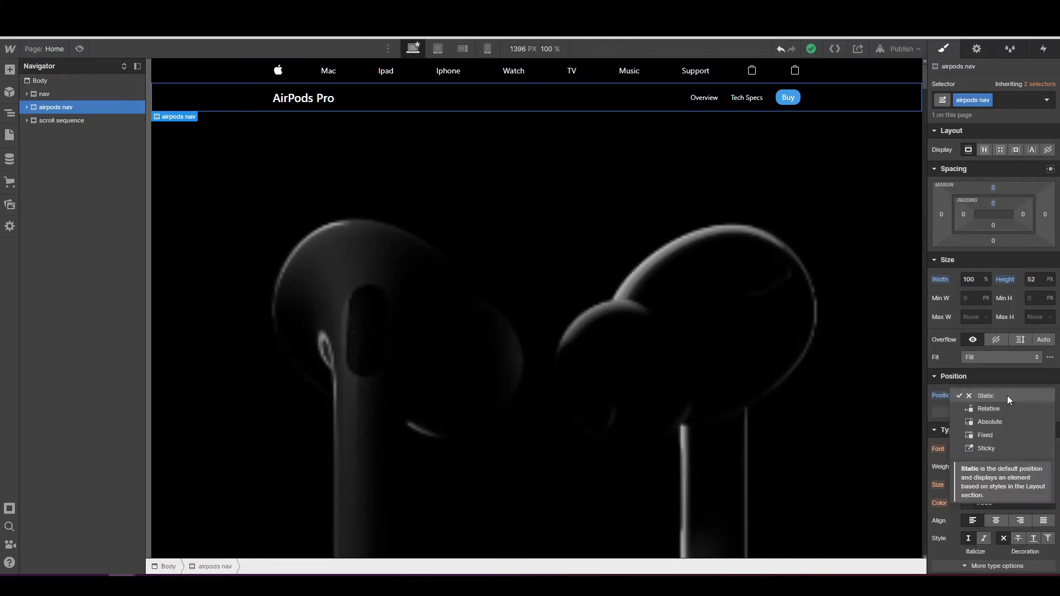
left_click(995, 448)
scroll(554, 322, "down", 1)
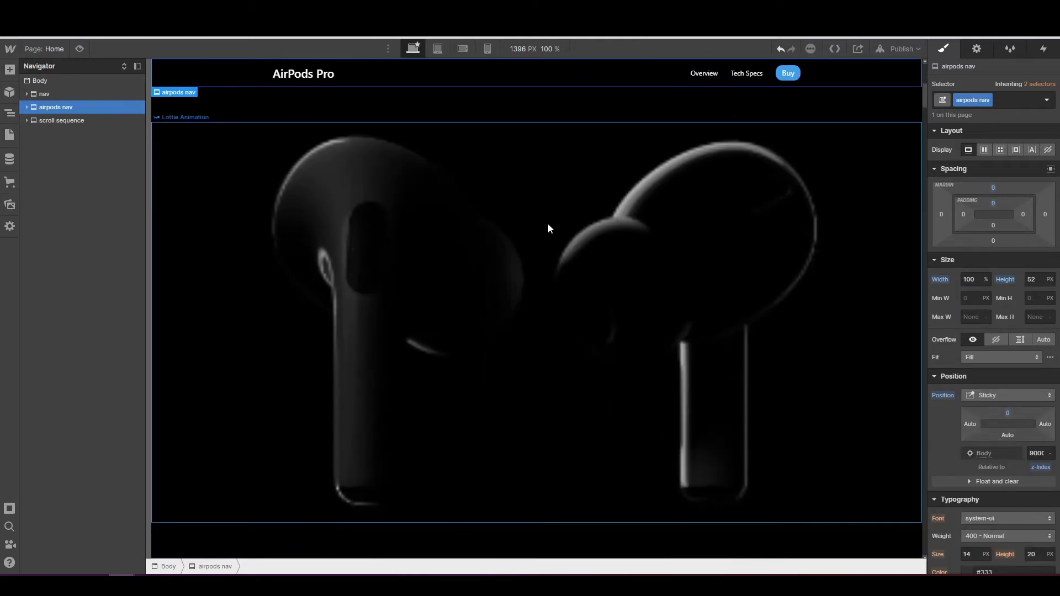
scroll(550, 228, "up", 1)
scroll(549, 224, "up", 3)
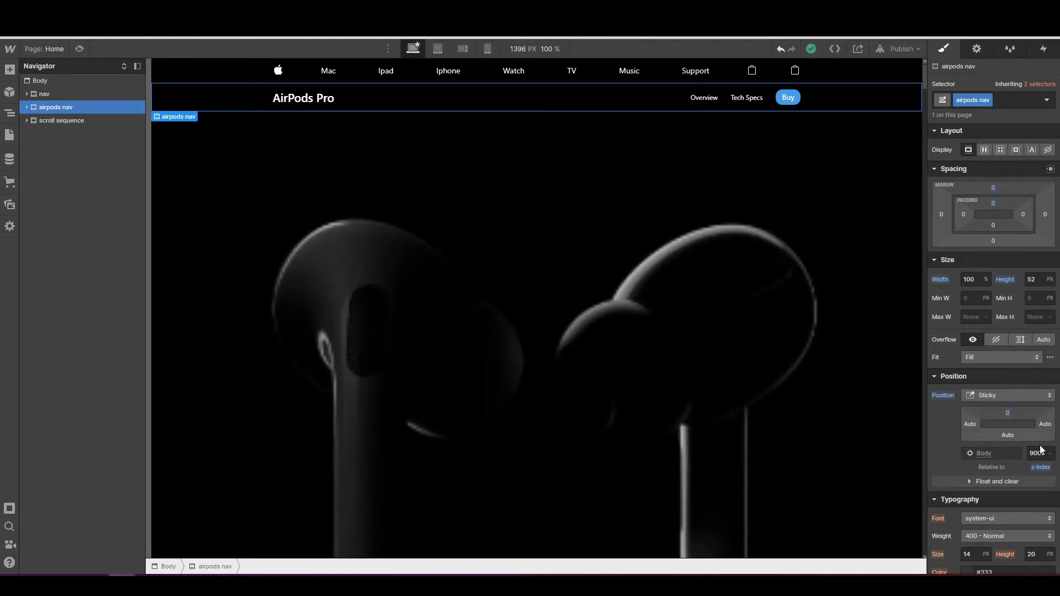
scroll(331, 177, "down", 3)
scroll(259, 176, "up", 3)
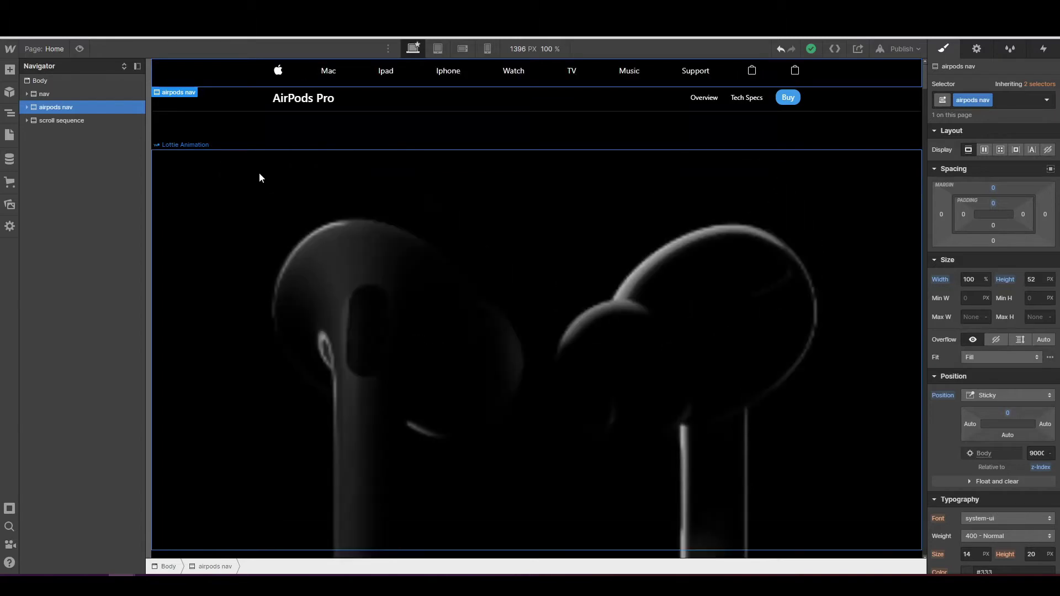
- On the published page, examine how the hero heading and "Watch the film" text scroll over the AirPods animation
left_click(54, 124)
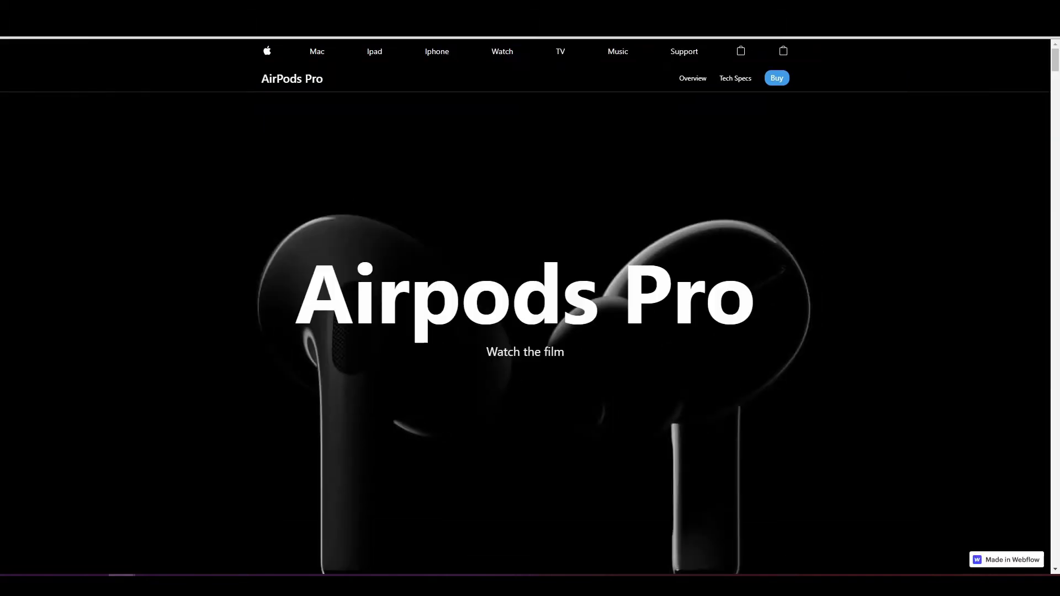
scroll(453, 232, "down", 3)
scroll(453, 232, "up", 3)
scroll(453, 232, "down", 4)
scroll(454, 235, "down", 2)
scroll(454, 235, "up", 4)
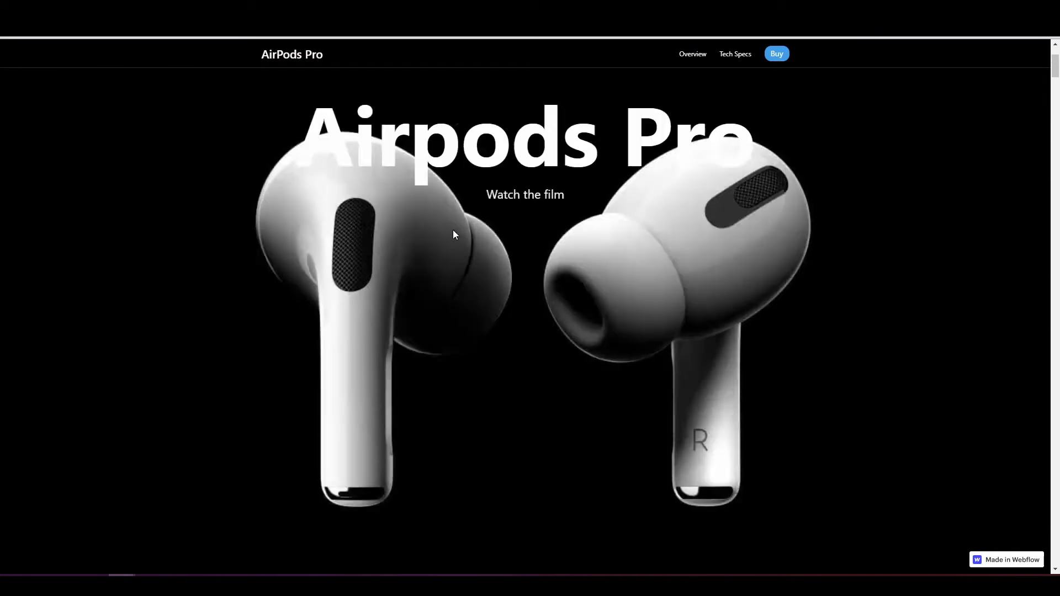
scroll(454, 234, "down", 5)
scroll(454, 235, "up", 6)
scroll(454, 235, "down", 2)
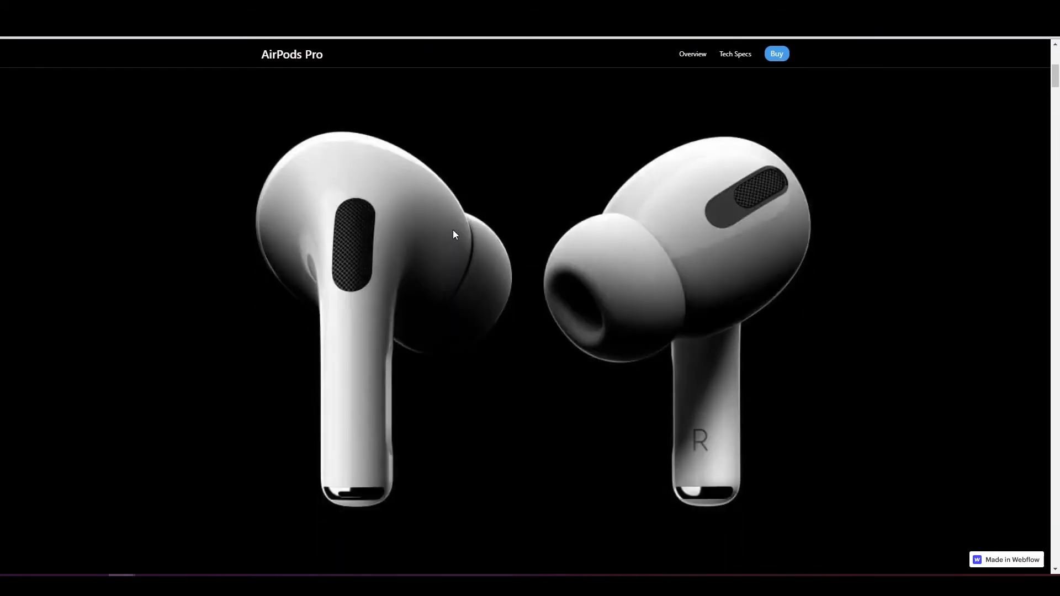
scroll(440, 280, "down", 2)
scroll(441, 279, "down", 2)
scroll(441, 280, "up", 3)
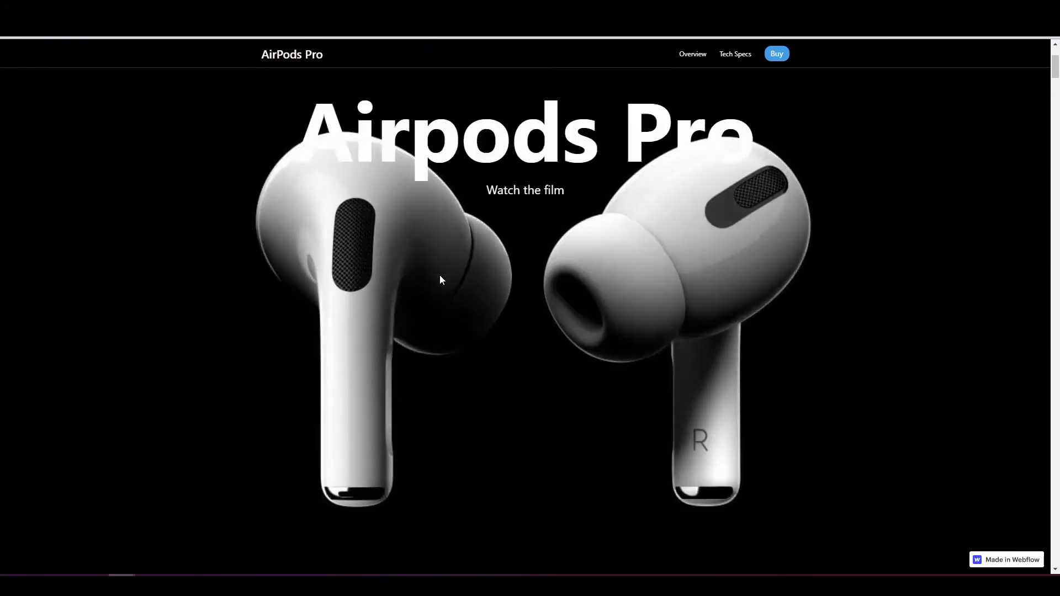
scroll(441, 279, "up", 3)
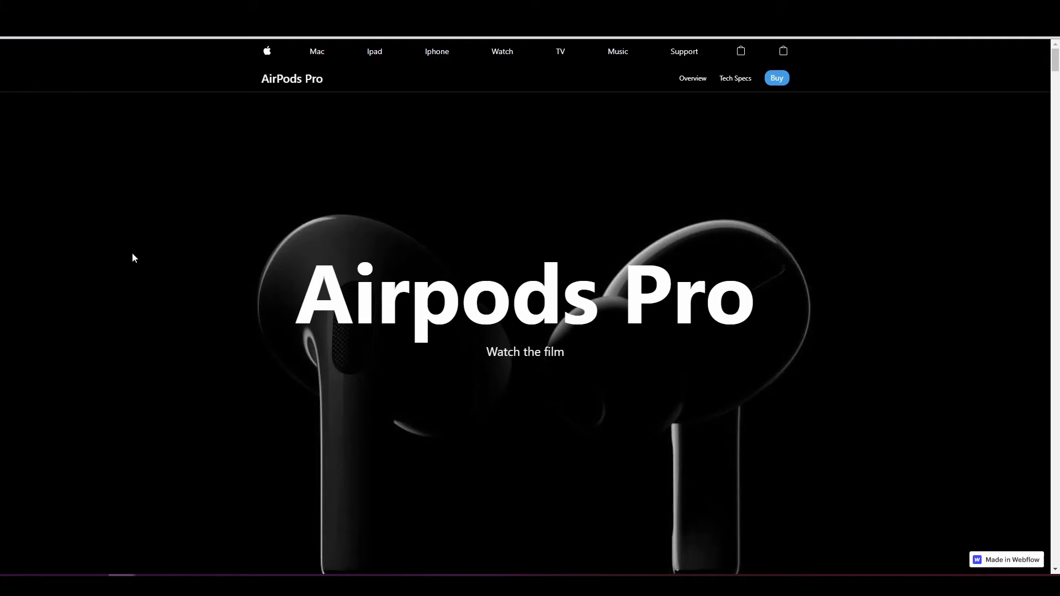
scroll(133, 257, "down", 2)
scroll(132, 257, "up", 3)
- Compare the Designer with the published page and examine its "Airpods Pro" heading and "Watch the film" text
key("ctrl+shift+p")
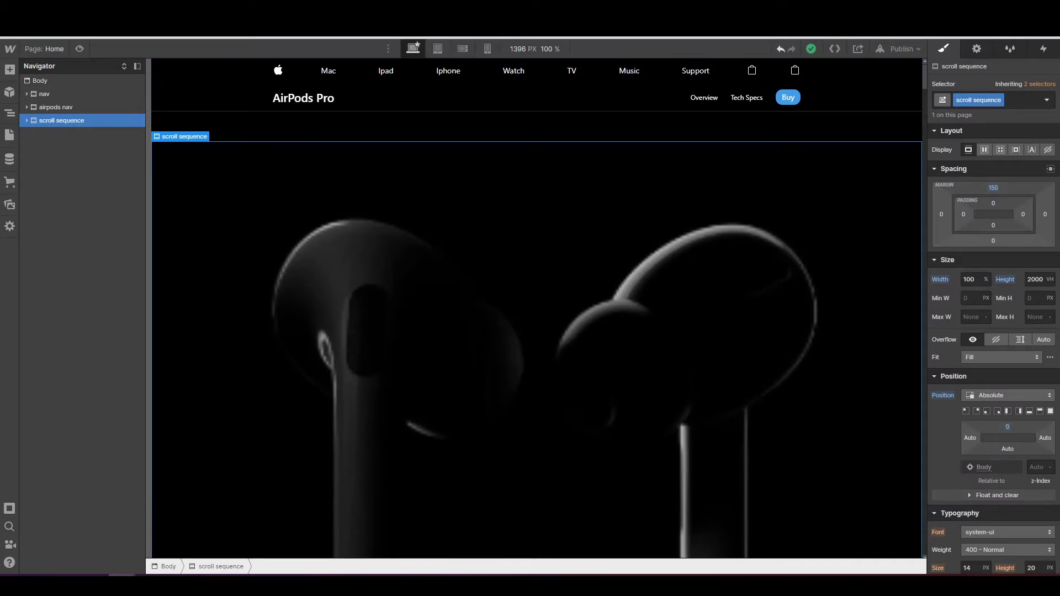
key("ctrl+shift+p")
scroll(332, 233, "down", 1)
left_click_drag(332, 233, 754, 263)
left_click_drag(564, 297, 498, 298)
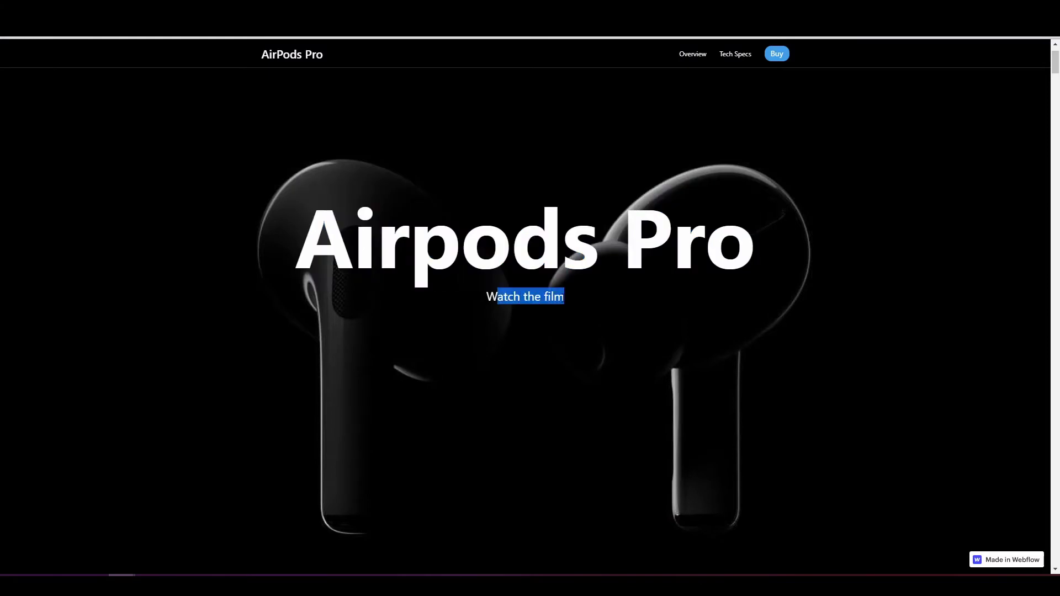
left_click(572, 303)
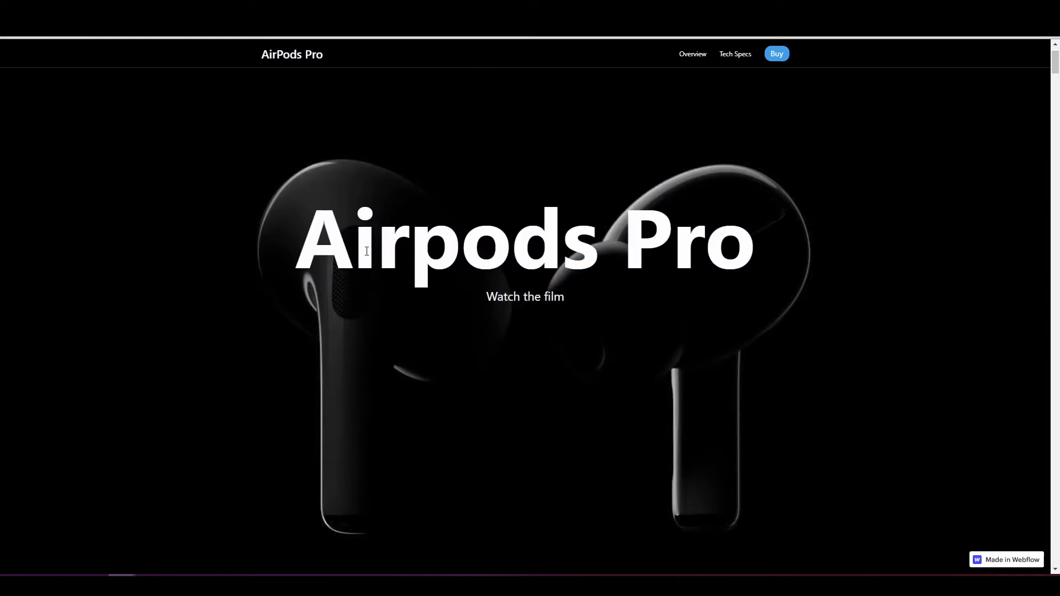
left_click_drag(327, 250, 674, 250)
left_click(674, 250)
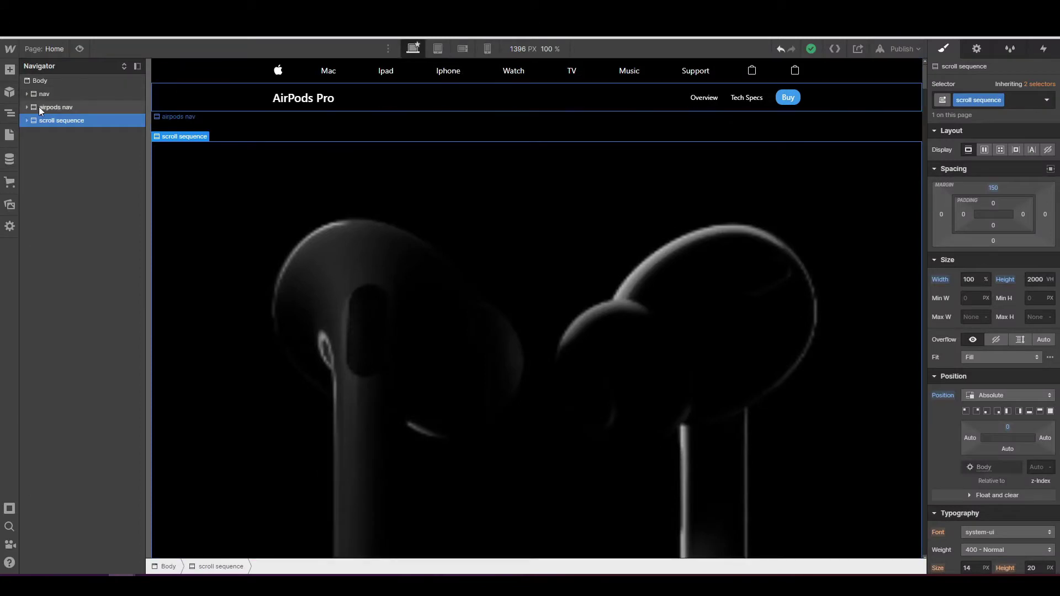
- Add a div block to the Body below the scroll sequence section, and check the nav and scroll sequence position settings
left_click(8, 70)
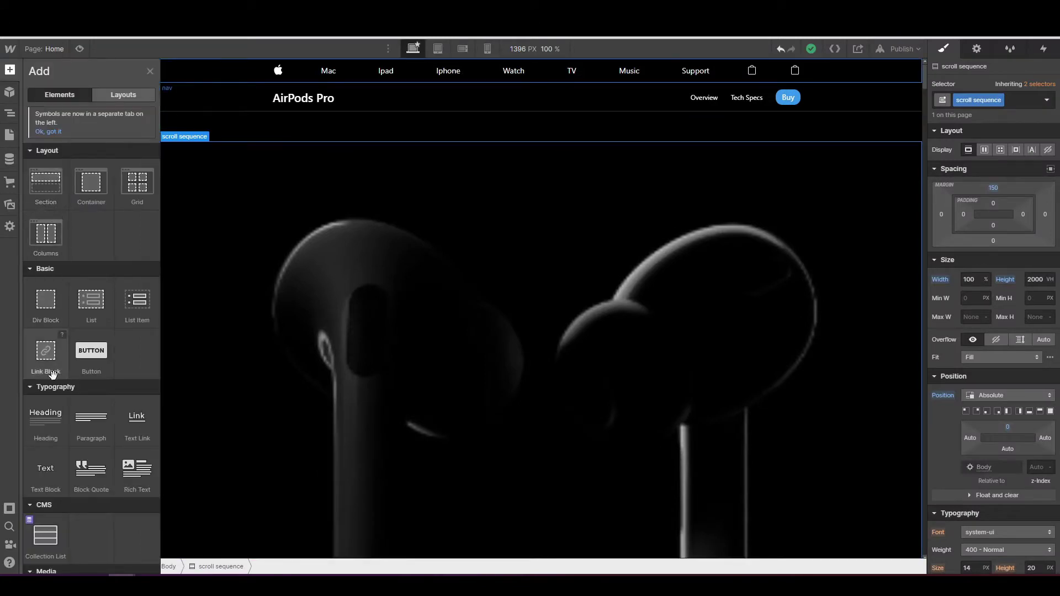
left_click_drag(45, 300, 49, 141)
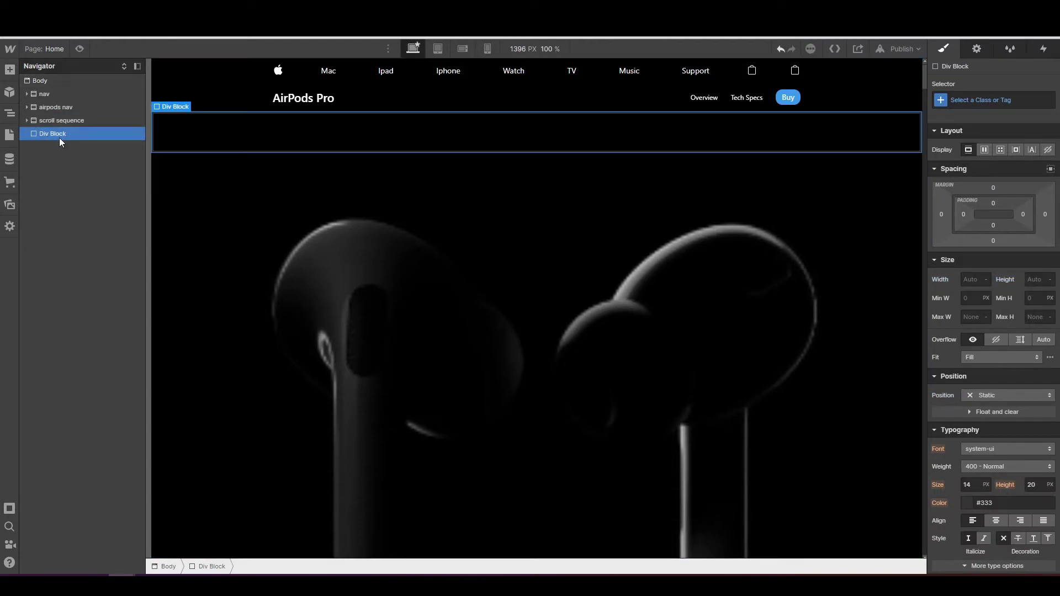
left_click(57, 109)
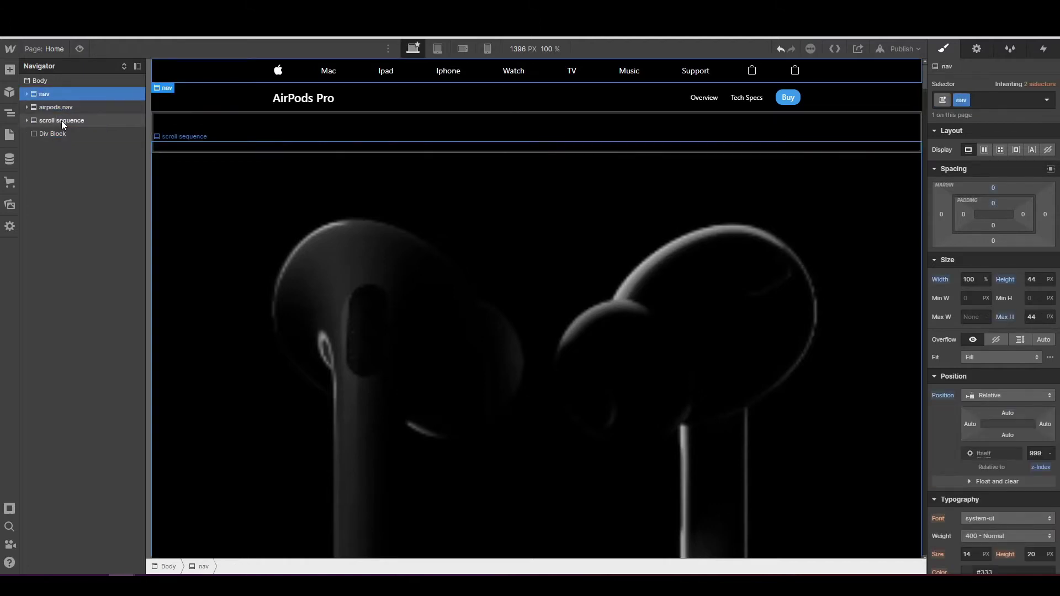
left_click(61, 120)
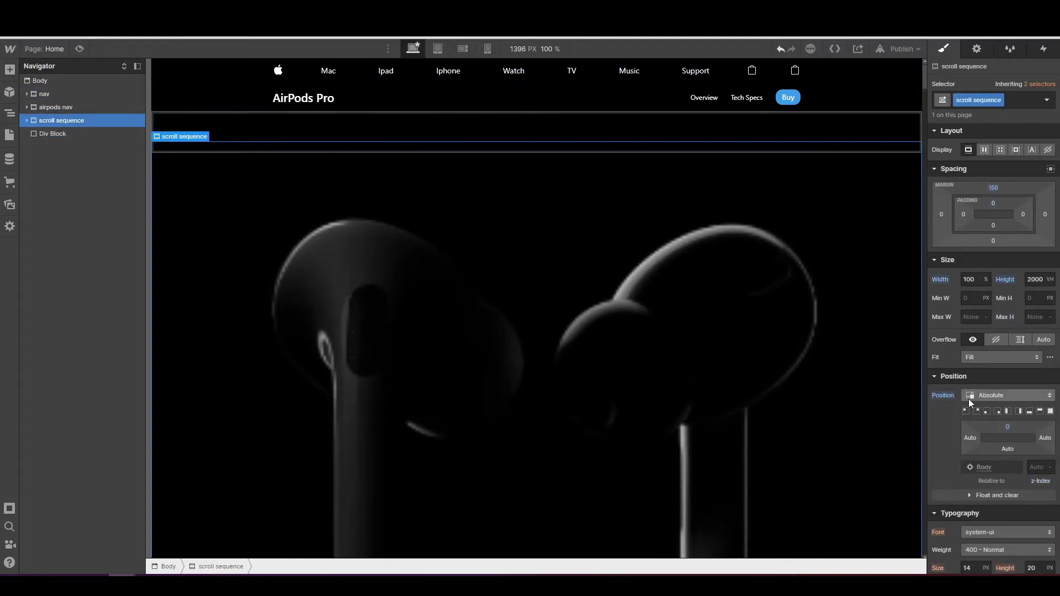
- Give the new div block below the scroll sequence a new class named "hero text"
left_click(63, 137)
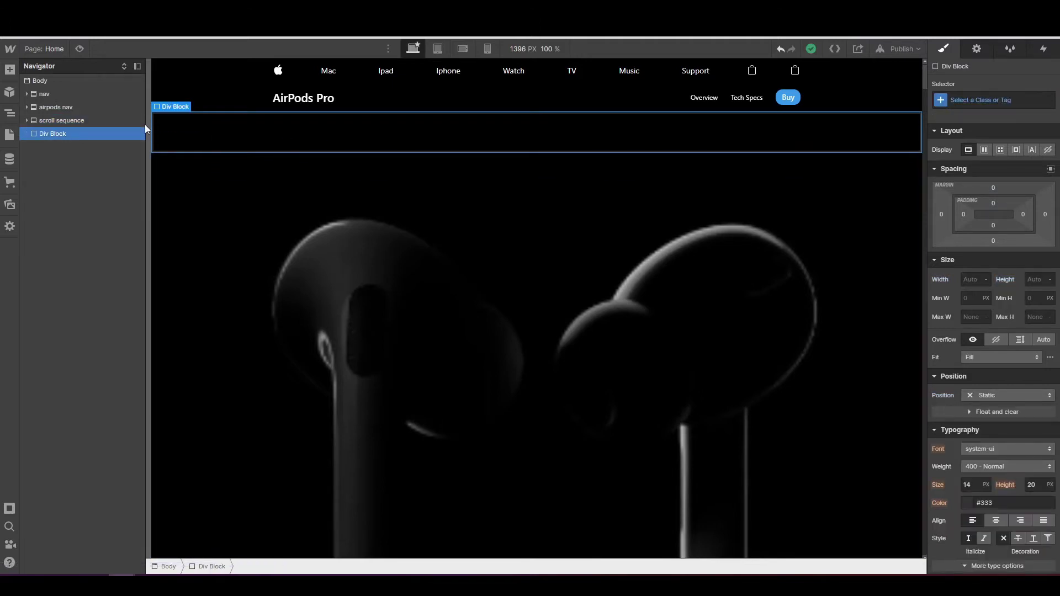
left_click(951, 100)
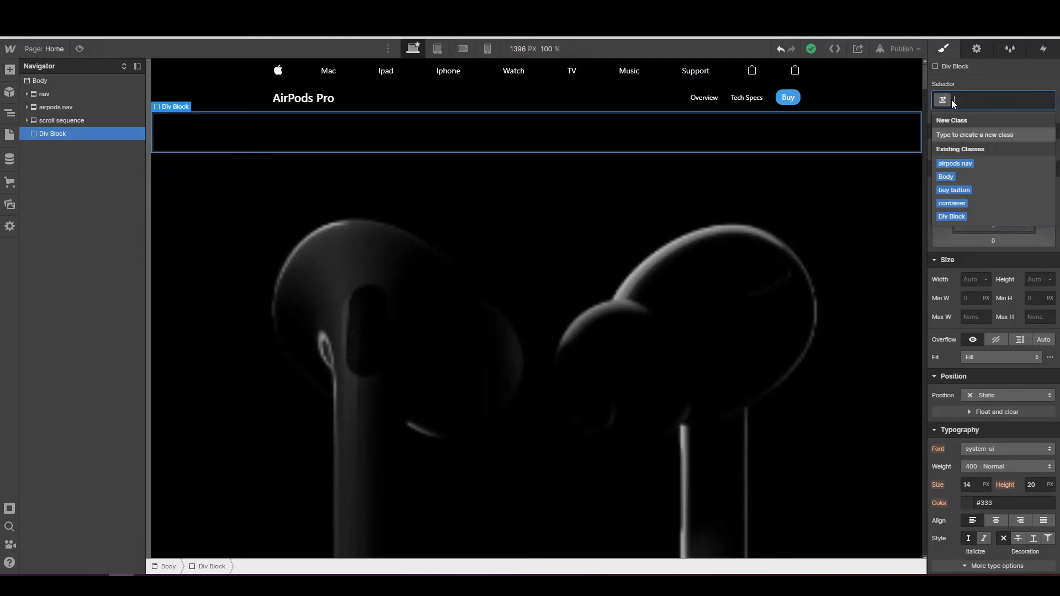
type("hero text")
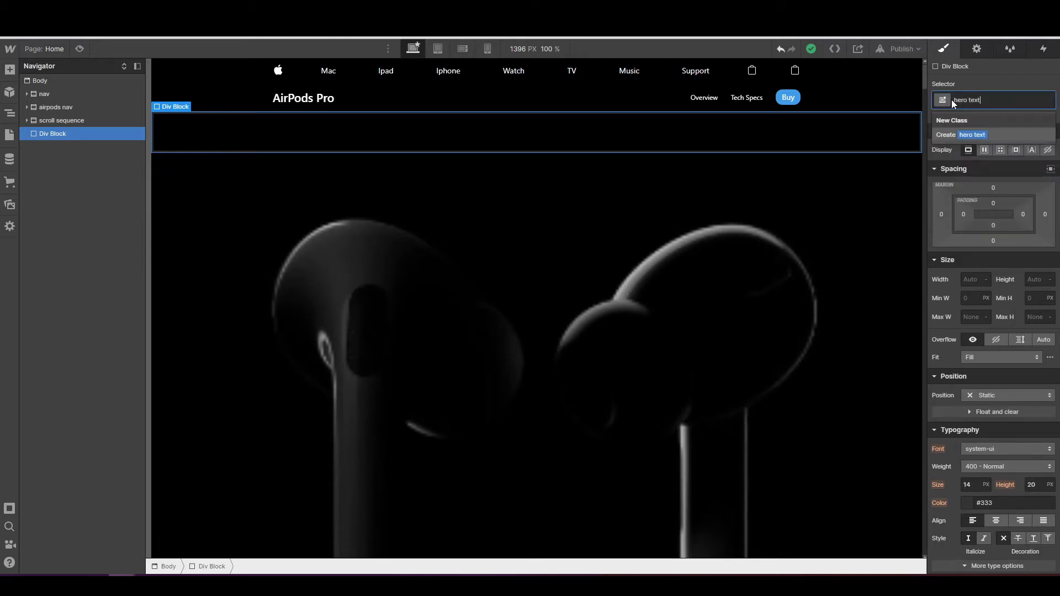
key("Return")
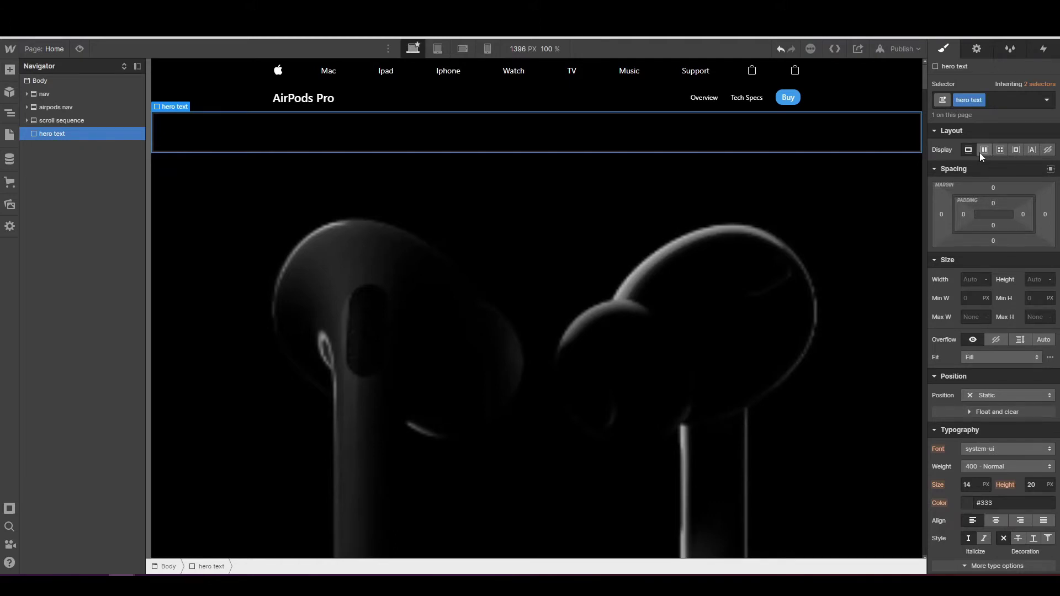
- Try a bottom padding of 200 px and a width of 100% on the hero text block
left_click(994, 225)
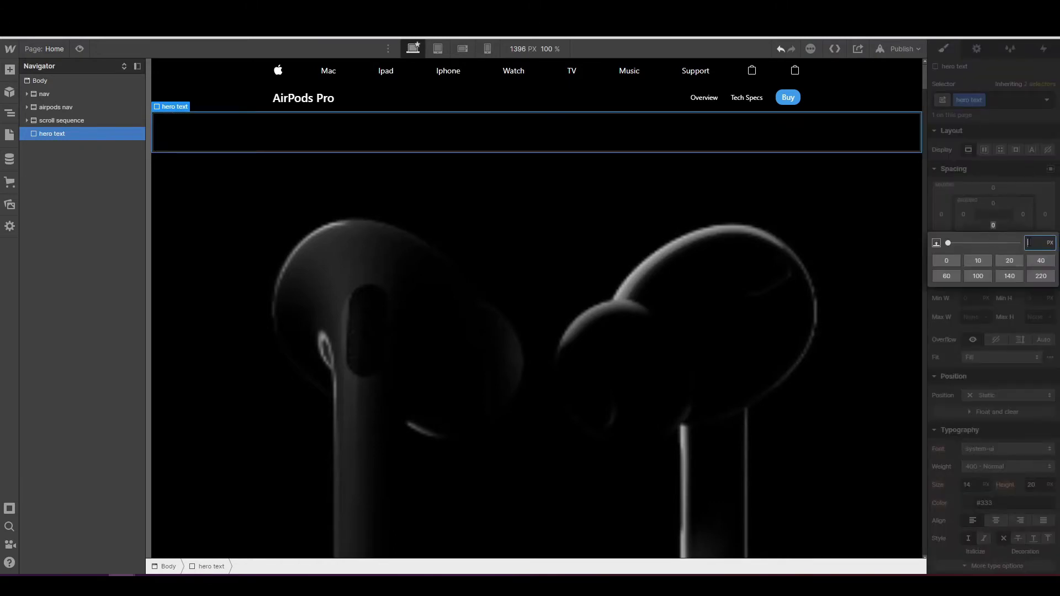
type("100")
key("BackSpace")
key("BackSpace")
key("BackSpace")
type("200")
key("Return")
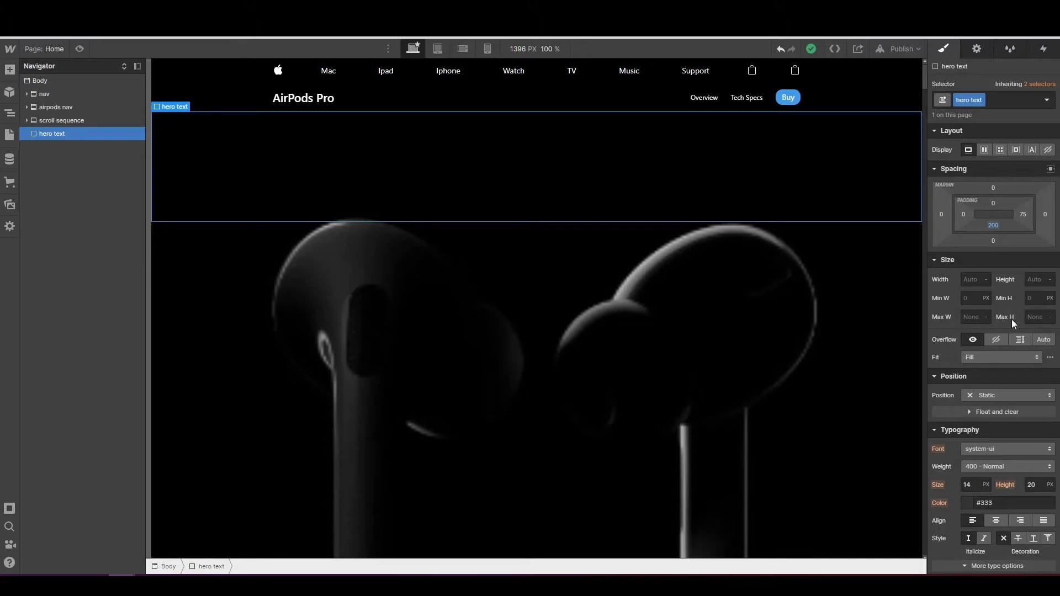
left_click(981, 282)
type("100")
key("Return")
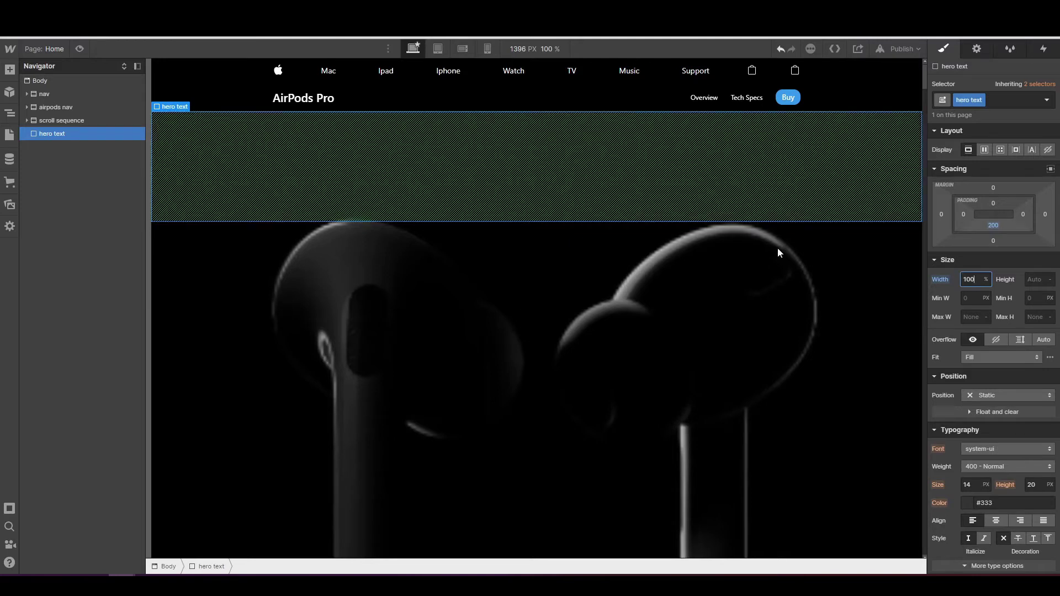
- Set the hero text block's bottom padding back to 0 and reset its width
key("Escape")
left_click(992, 226)
left_click(947, 260)
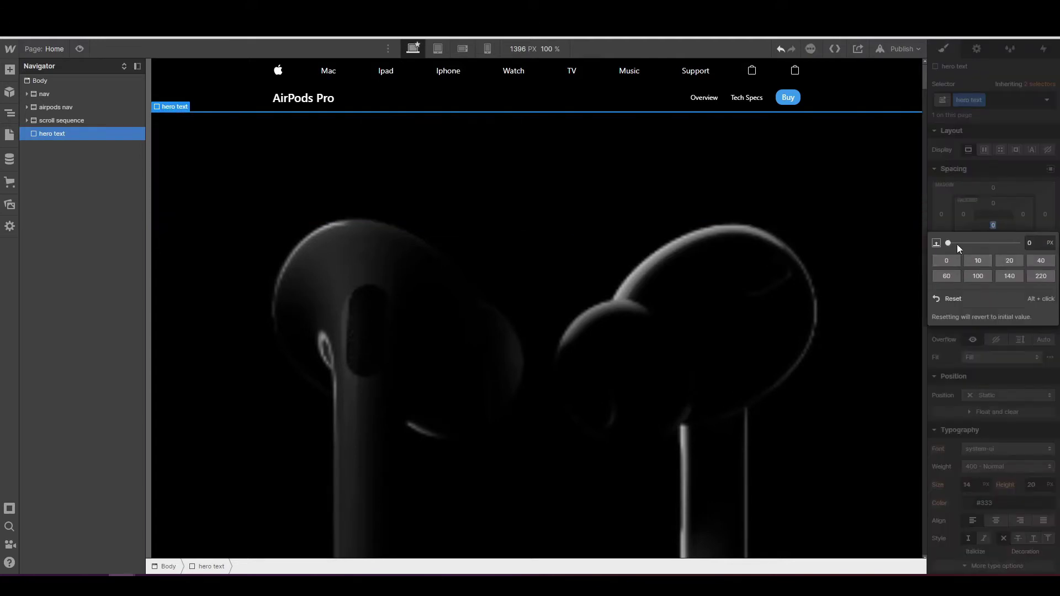
left_click(984, 212)
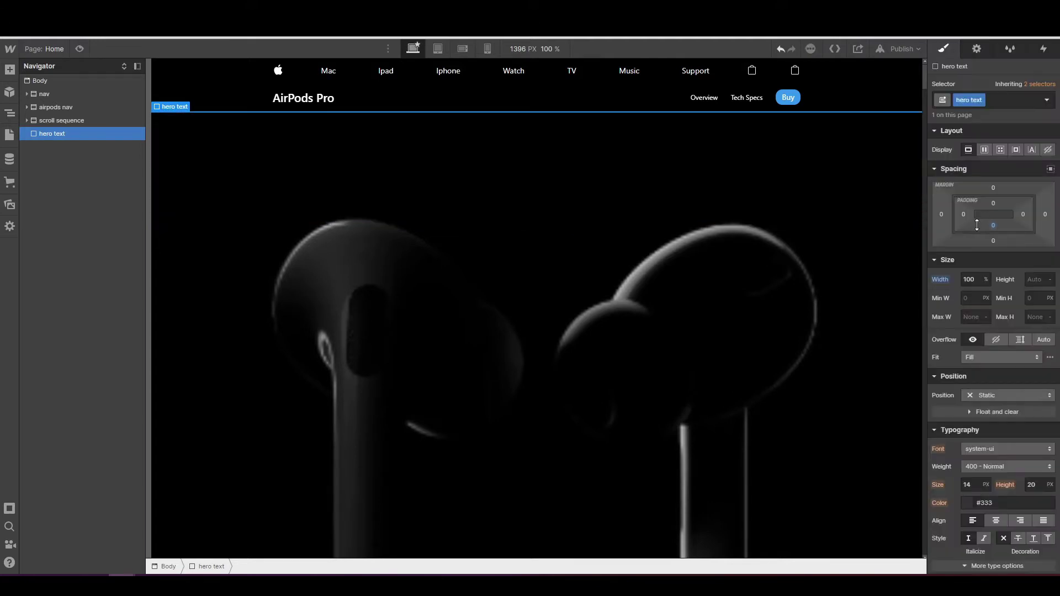
left_click(945, 281)
left_click(951, 293)
- Set the hero text block's position to Relative
scroll(1006, 349, "down", 2)
left_click(993, 285)
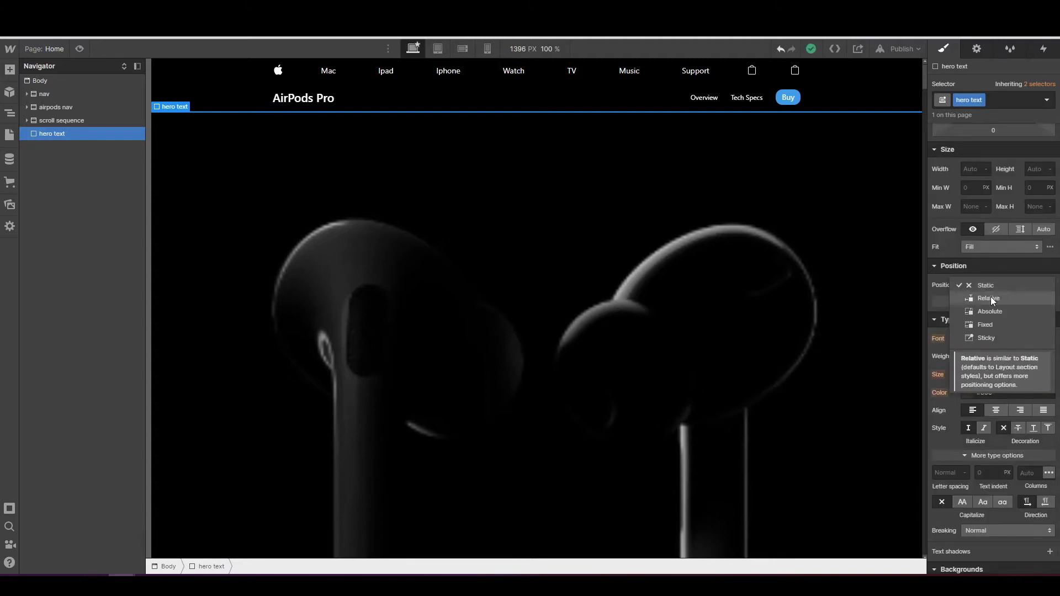
left_click(991, 297)
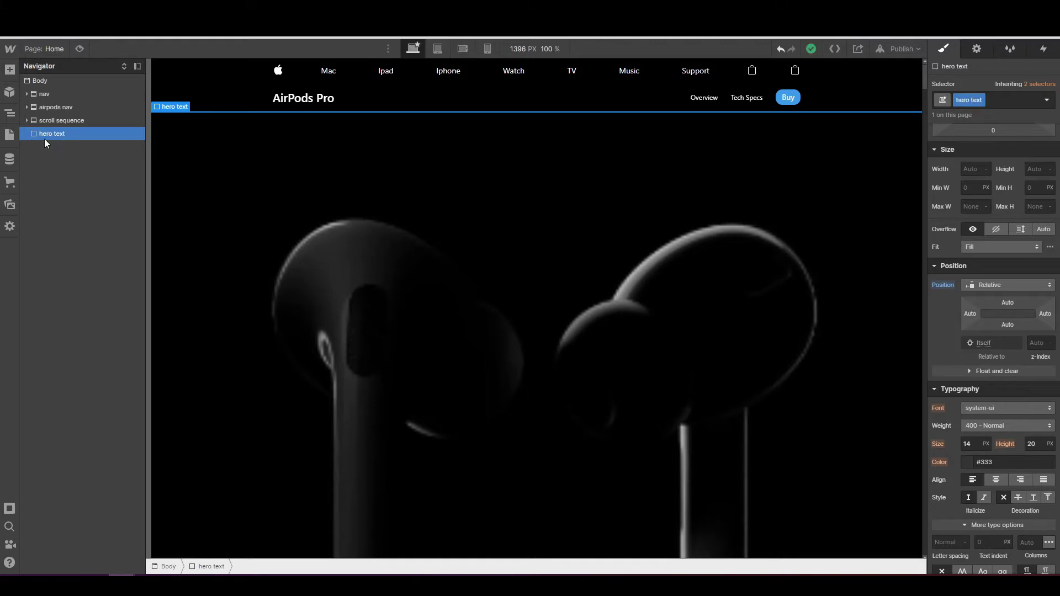
- Add a div block inside the hero text block and give it a new class named "text container"
left_click(10, 70)
left_click_drag(44, 310, 55, 139)
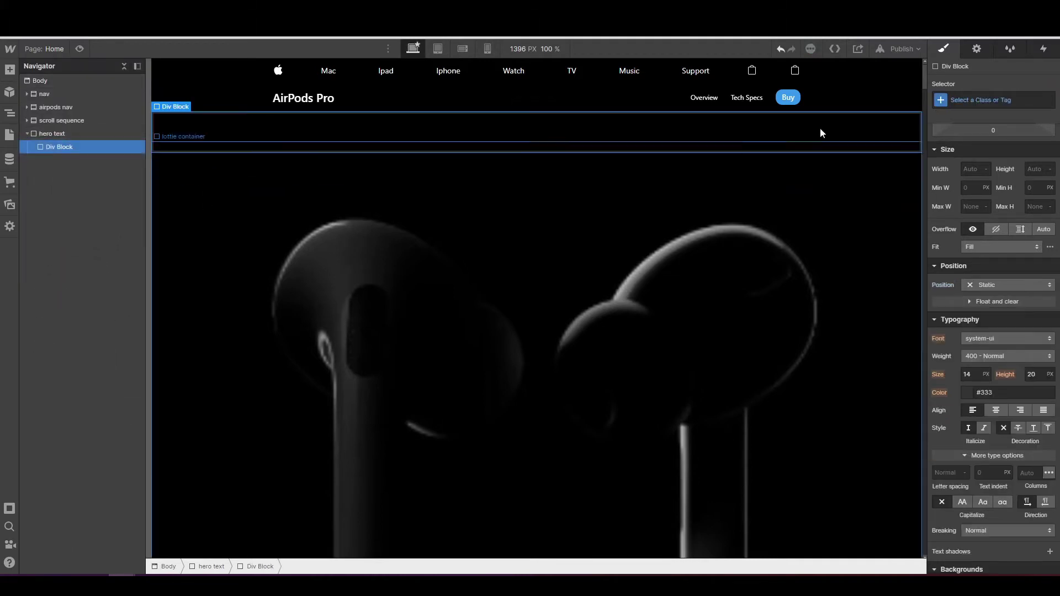
left_click(972, 99)
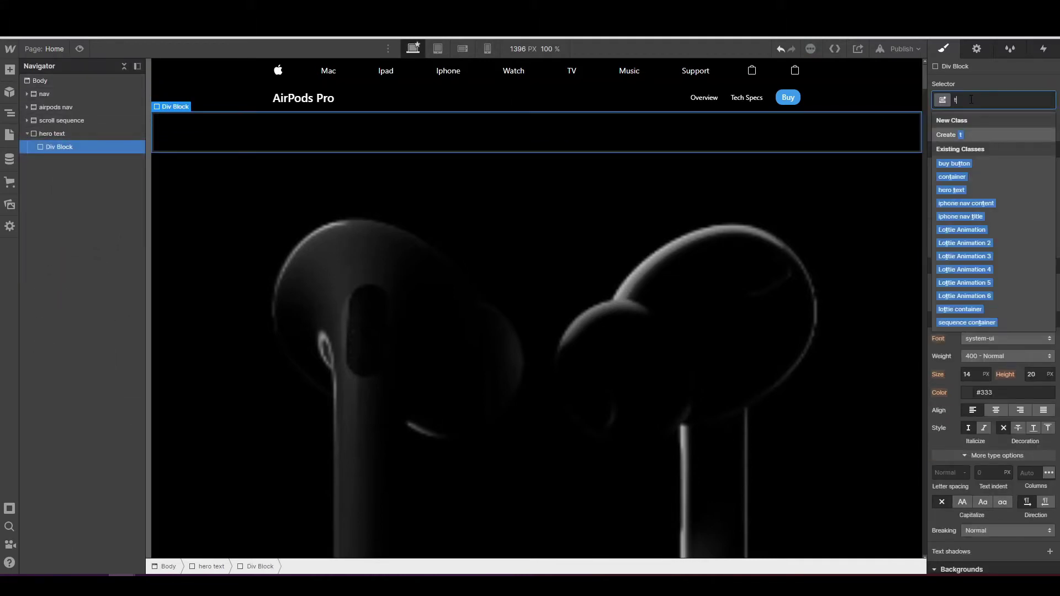
type("text container")
key("Return")
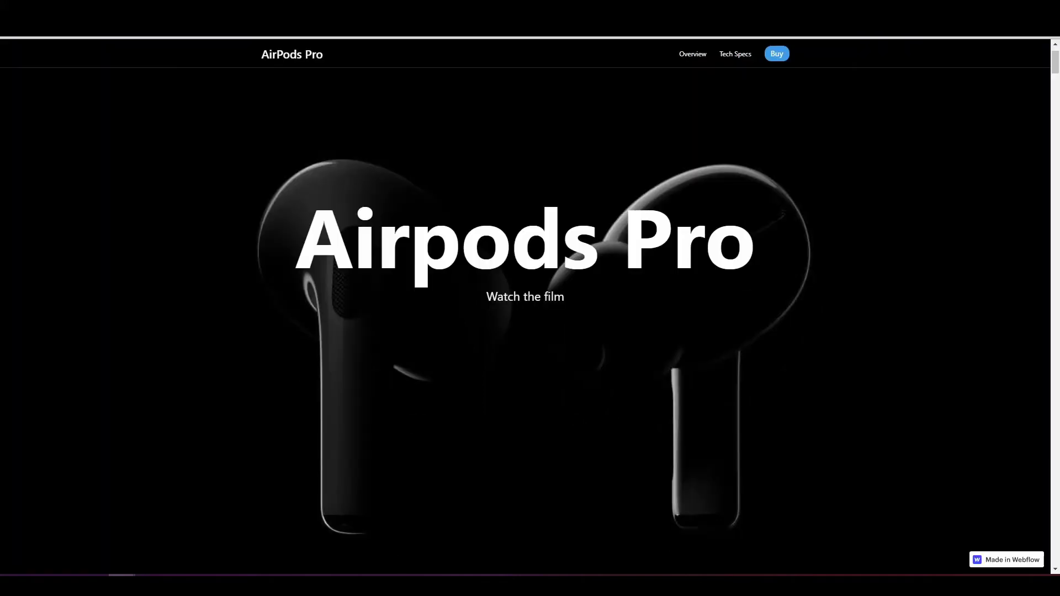
- On the published page, examine the "Airpods Pro" heading and "Watch the film" text and how they scroll, and return to the Designer
left_click_drag(333, 242, 309, 243)
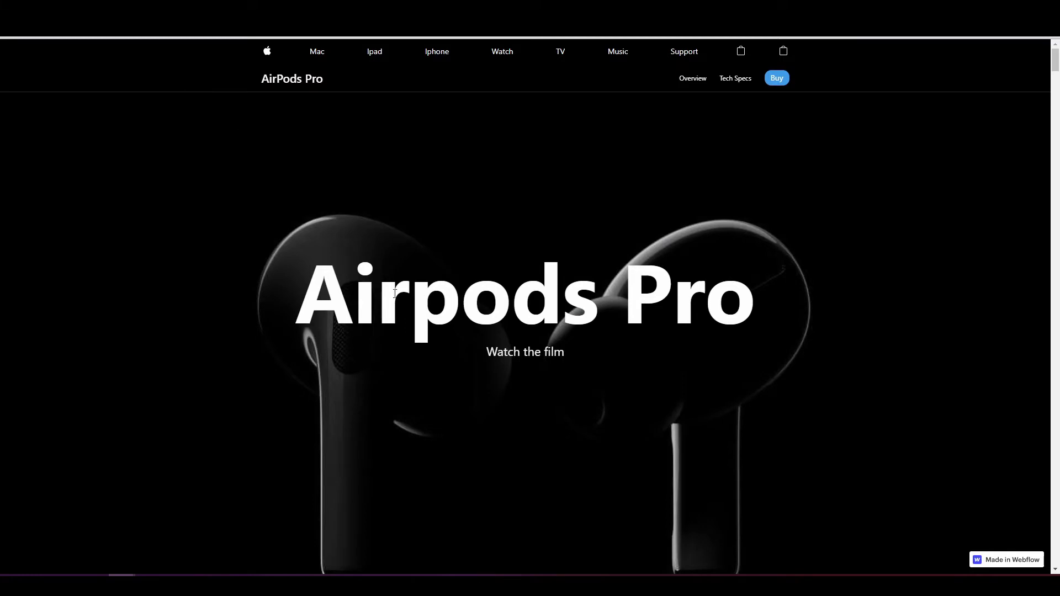
left_click_drag(331, 296, 717, 289)
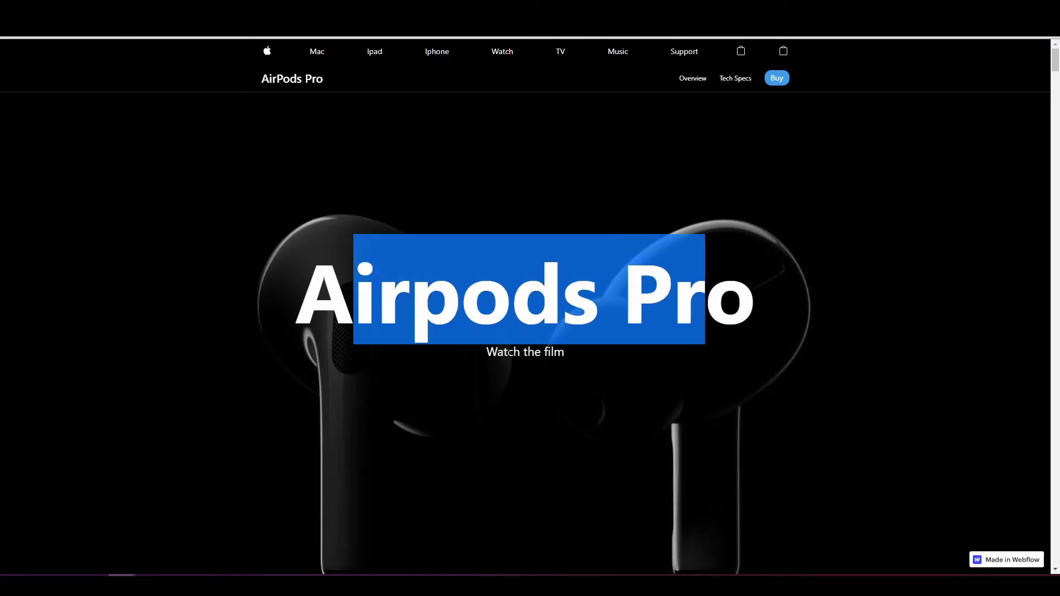
left_click_drag(505, 353, 549, 353)
left_click(582, 361)
scroll(582, 361, "down", 2)
scroll(582, 360, "down", 5)
scroll(582, 360, "up", 7)
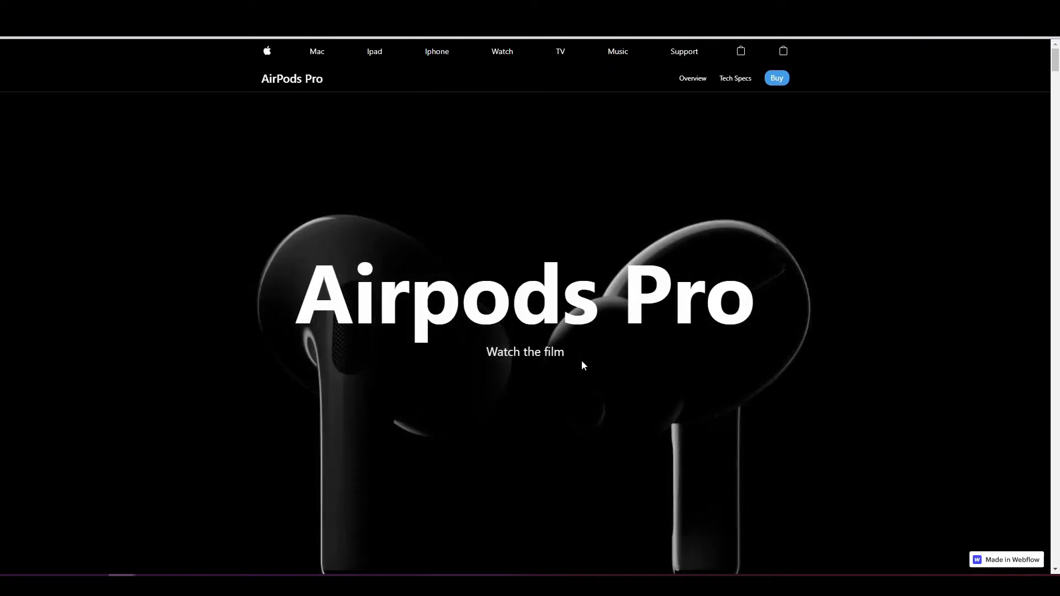
key("ctrl+shift+p")
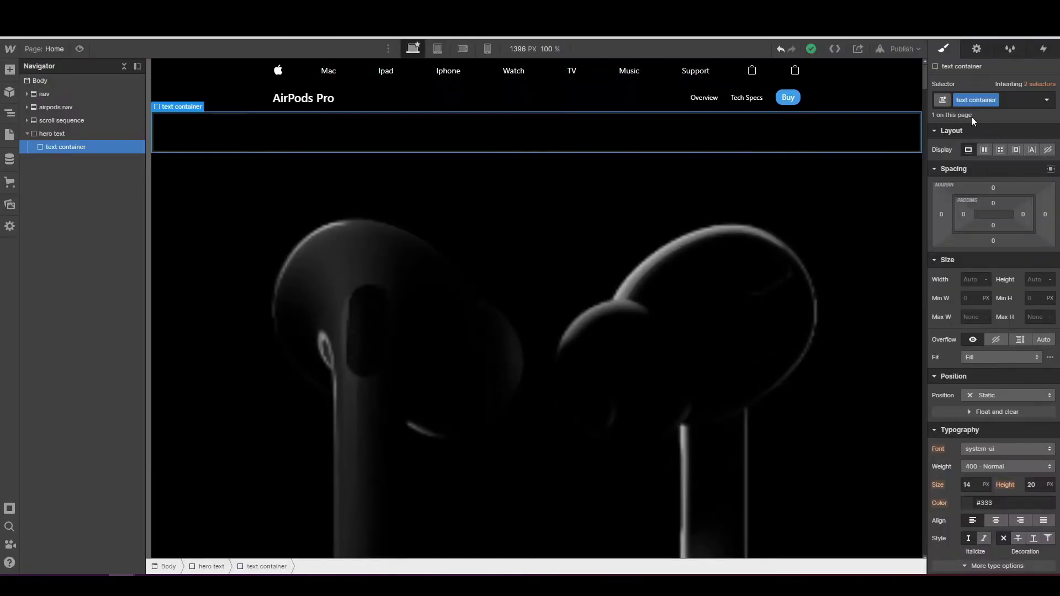
- Make the text container a vertical flex layout with its children aligned to the center
left_click(984, 150)
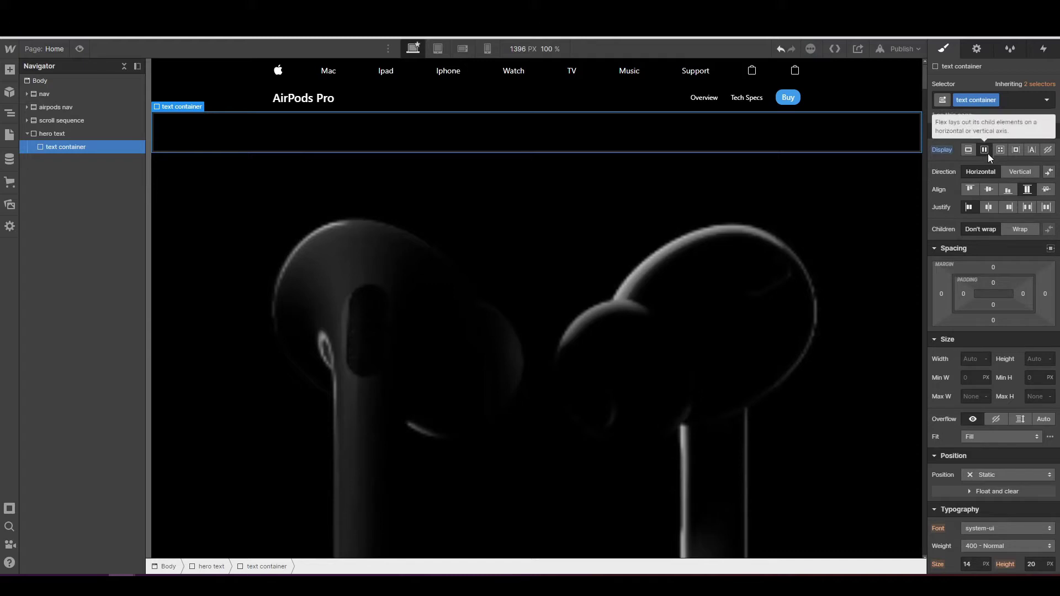
left_click(1011, 172)
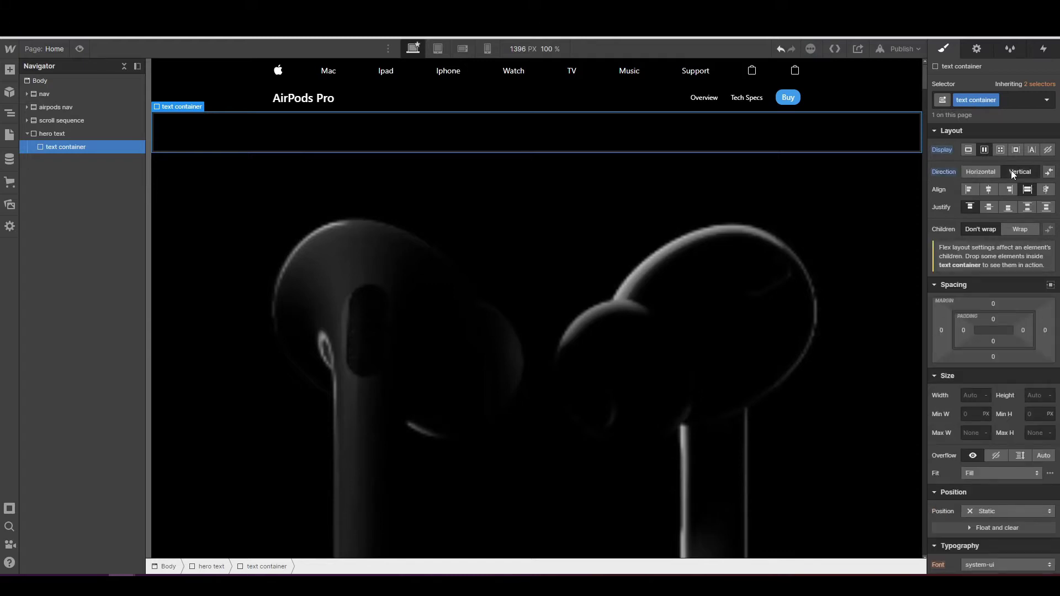
left_click(989, 194)
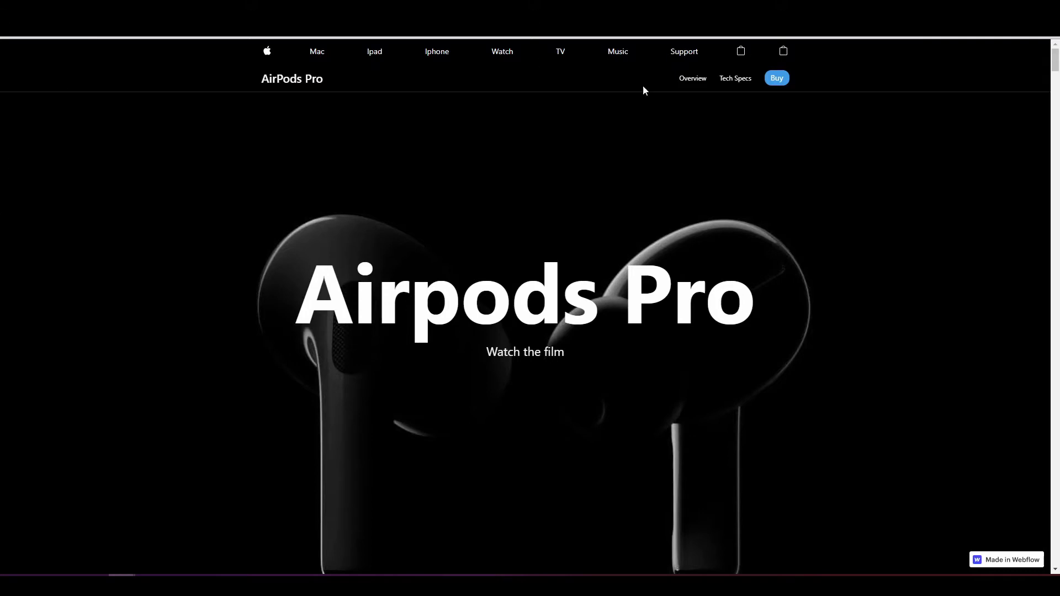
- Check the extent of the "Airpods Pro" heading and the "Watch the film" line on the published page
left_click_drag(298, 285, 705, 288)
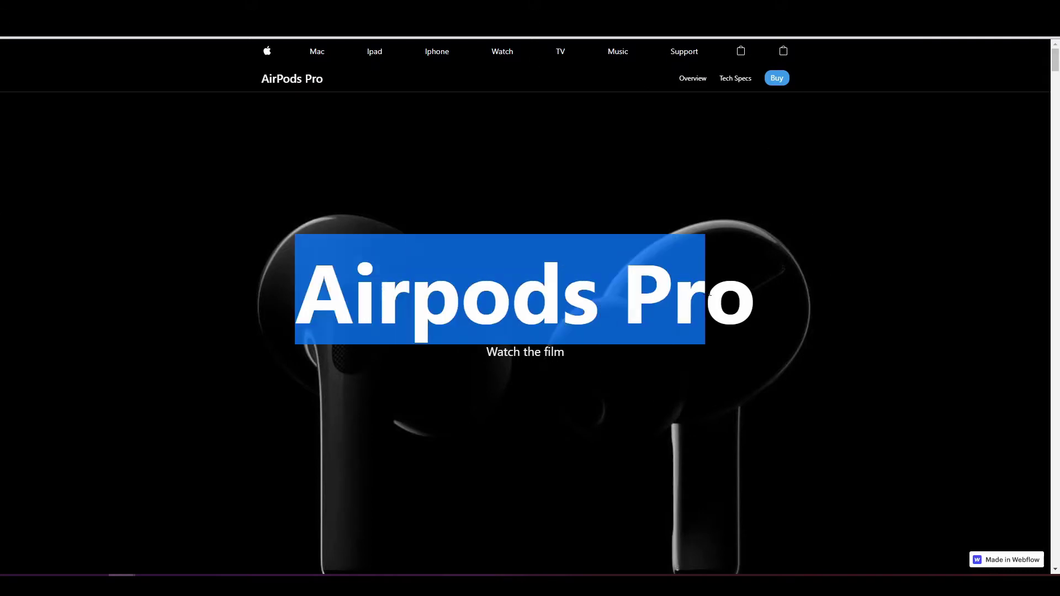
left_click(714, 304)
left_click_drag(486, 353, 570, 355)
left_click(215, 96)
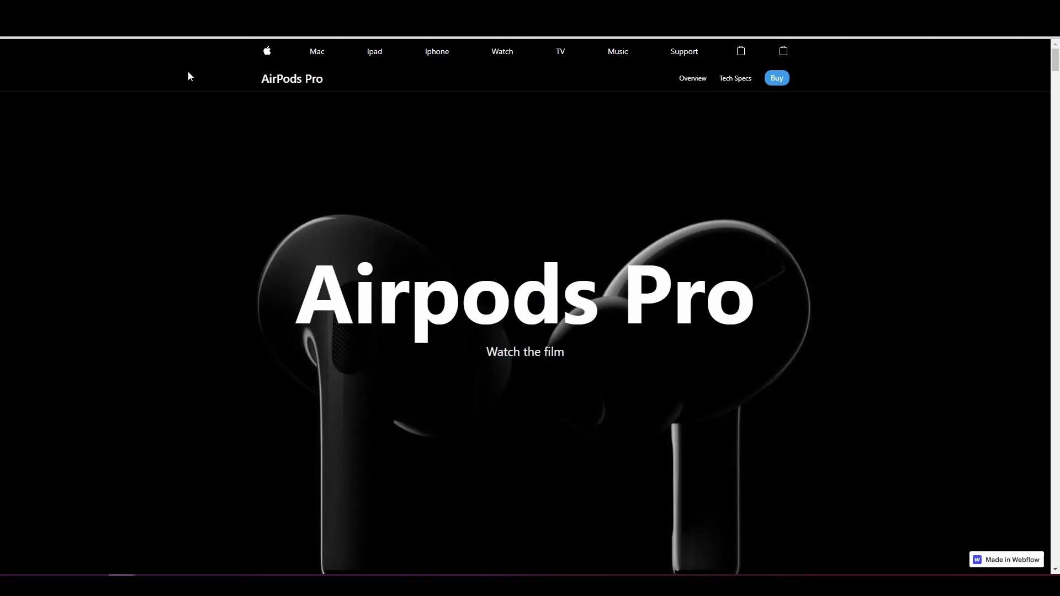
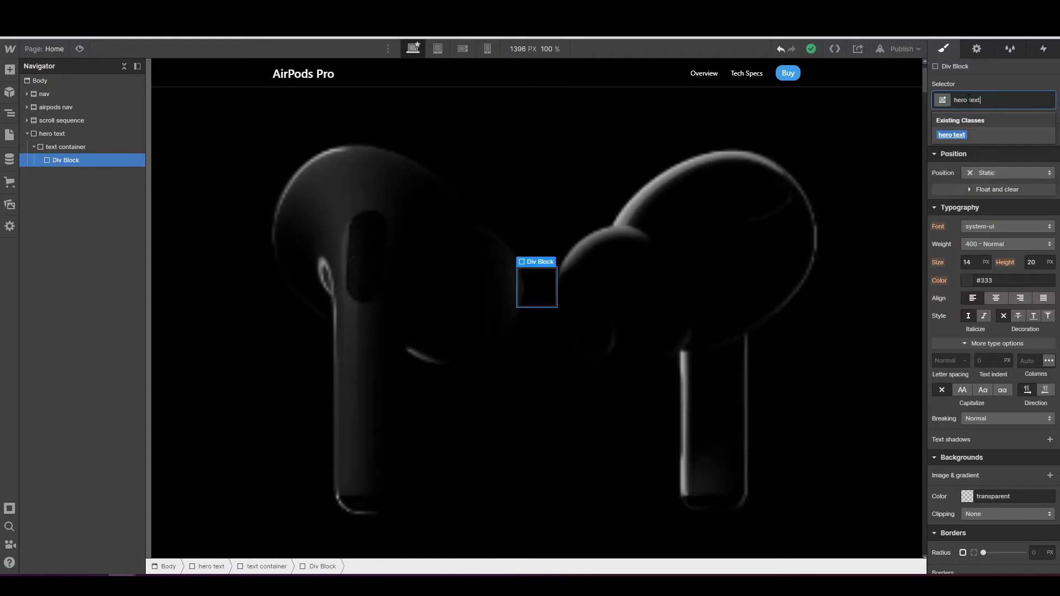
- Apply the existing "hero text" class to the div block inside the text container and review its style settings
key("Return")
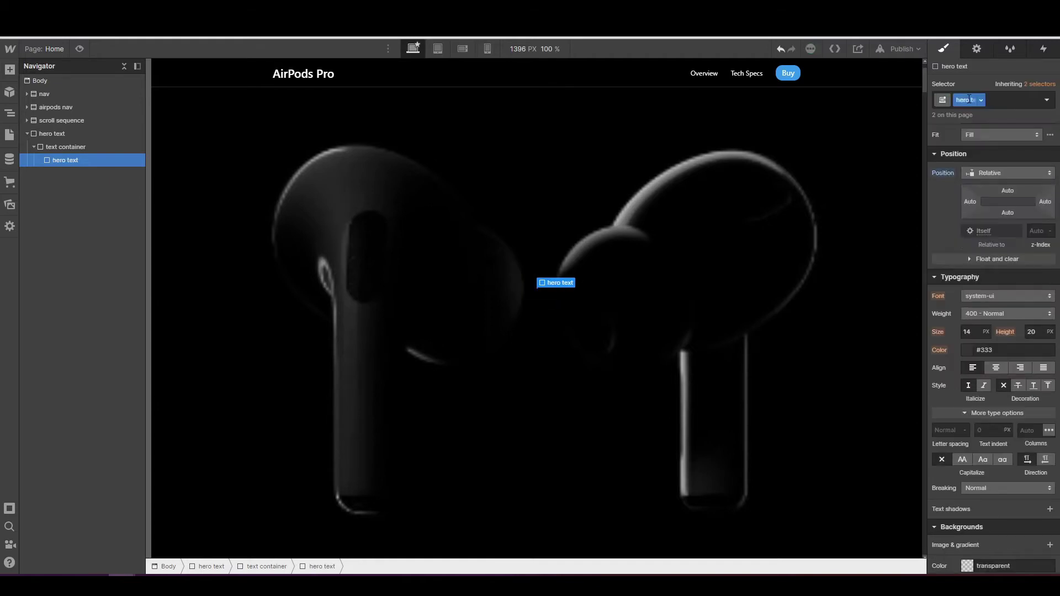
scroll(639, 276, "up", 3)
scroll(638, 276, "down", 2)
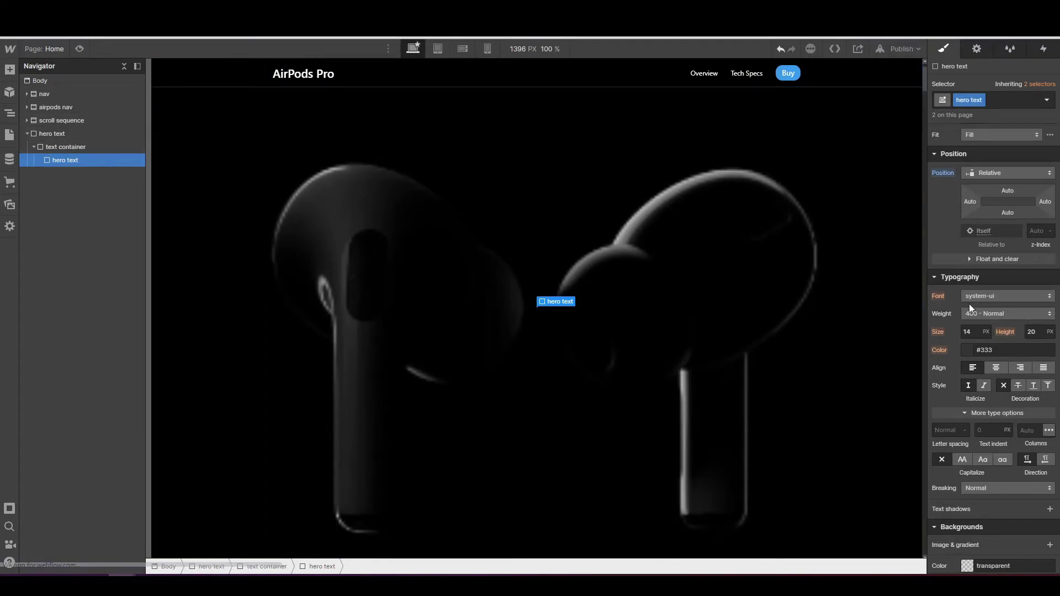
scroll(987, 236, "up", 2)
scroll(987, 236, "up", 3)
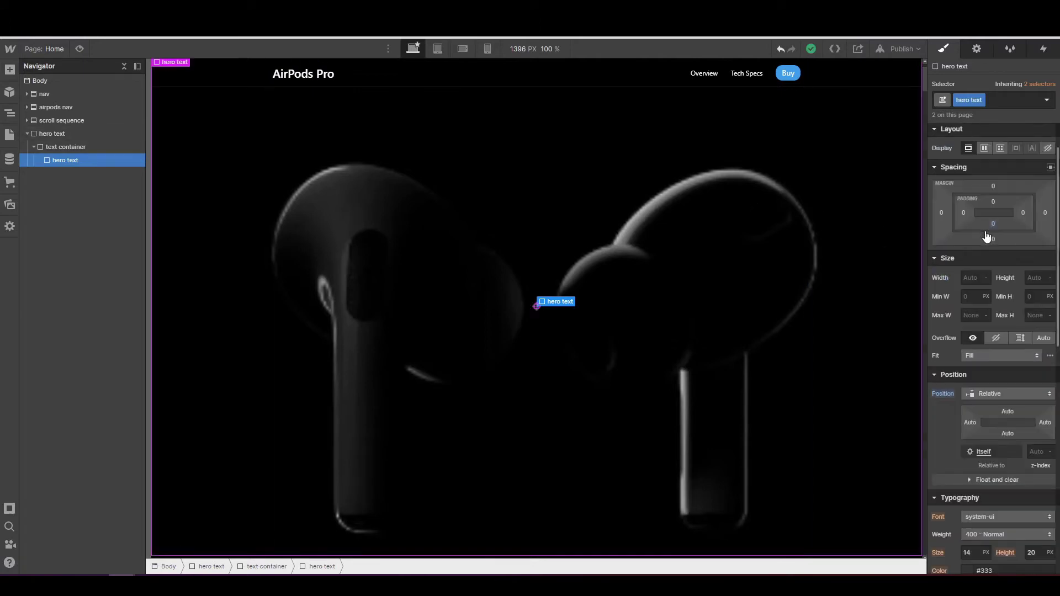
- Rename the outer block's "hero text" class to "hero"
left_click(66, 133)
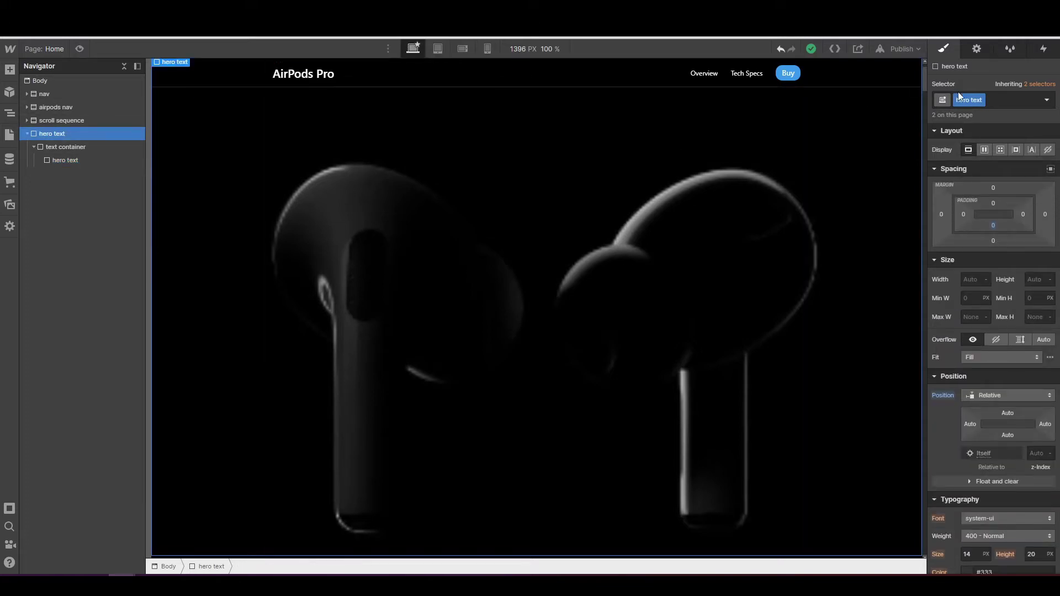
left_click(981, 101)
left_click(976, 116)
key("BackSpace")
key("BackSpace")
key("BackSpace")
key("Return")
scroll(988, 242, "down", 5)
scroll(988, 242, "up", 5)
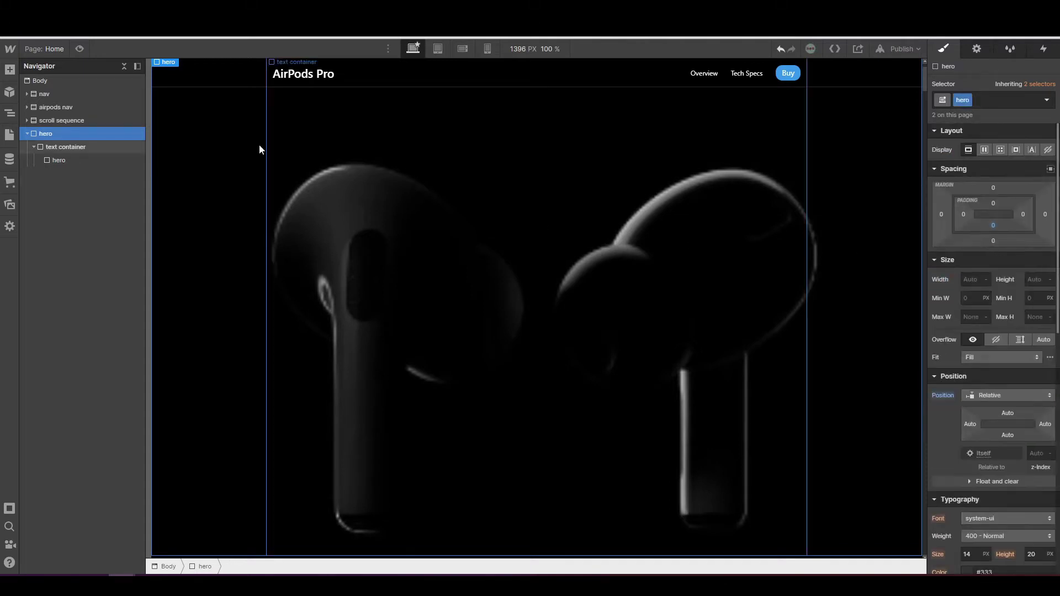
- Replace the "hero" class on the div block inside the text container with a new class named "hero text"
left_click(99, 163)
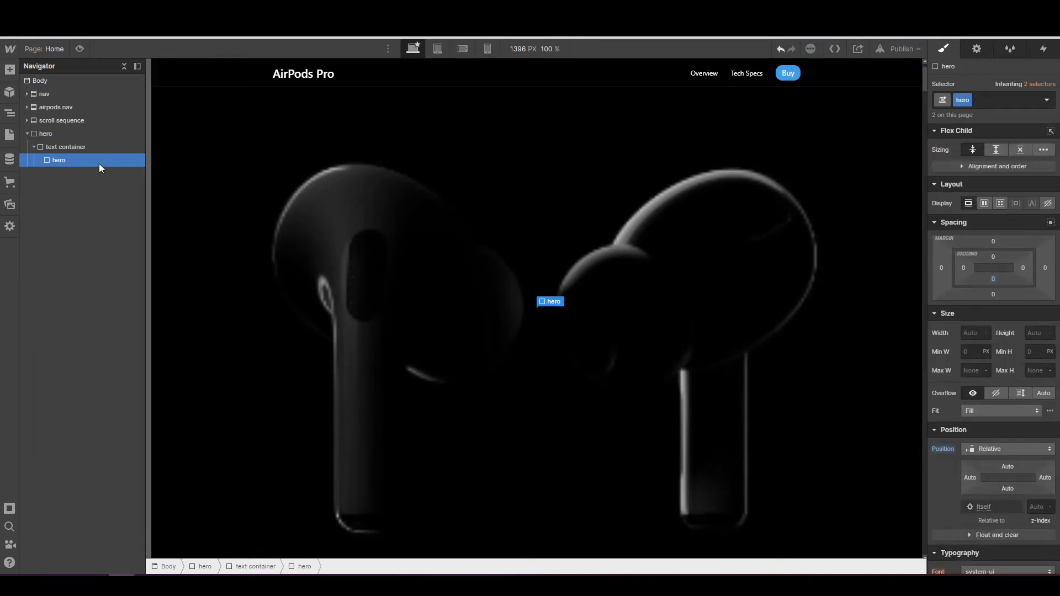
left_click(982, 101)
key("BackSpace")
type("h")
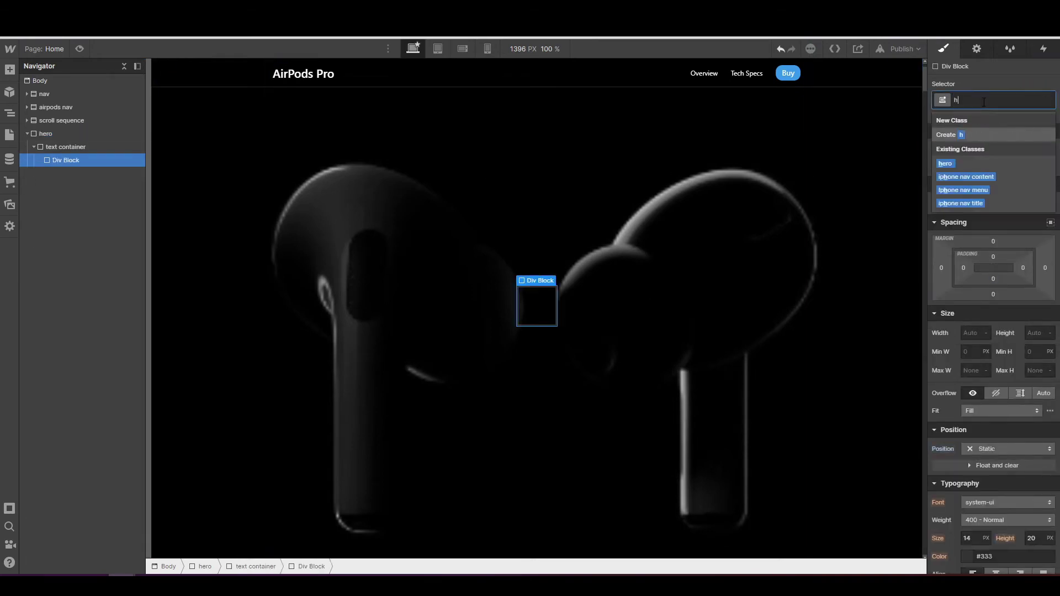
type("ero text")
key("Return")
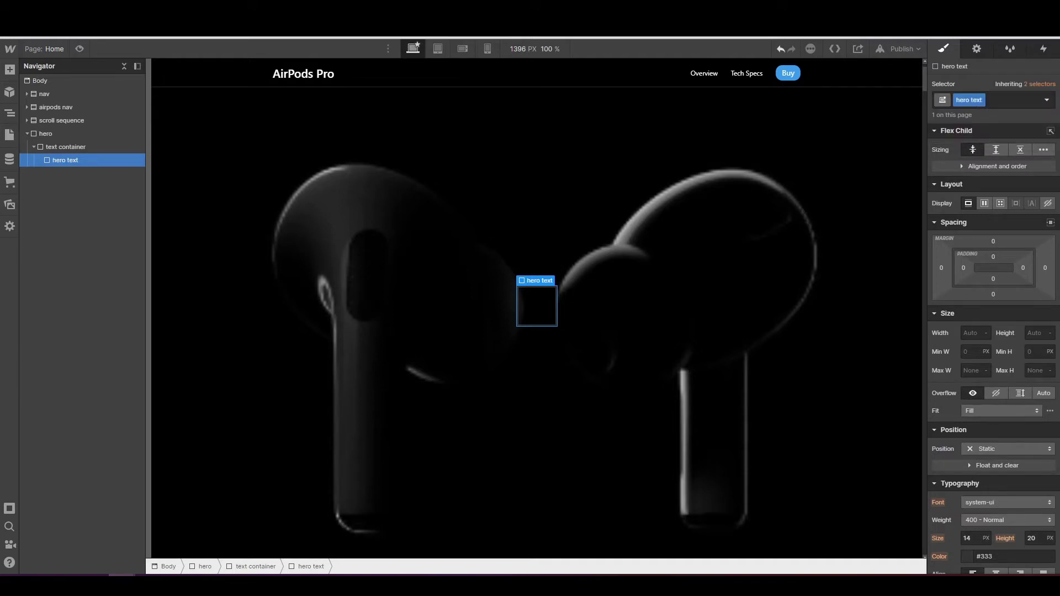
- Give the hero text block a bottom padding of 200 px and a width of 100%
left_click(110, 136)
left_click(102, 161)
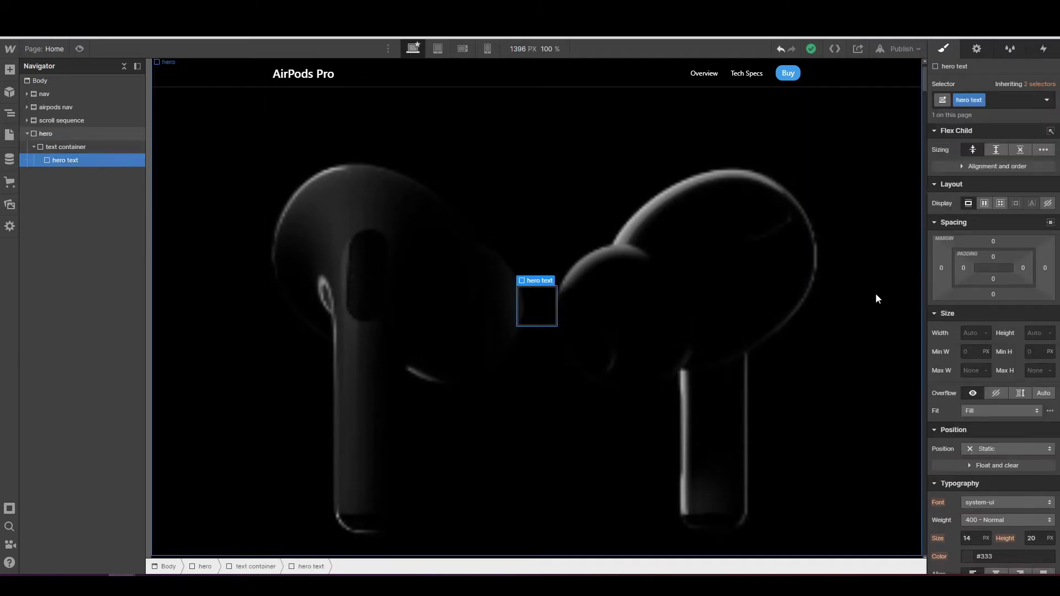
left_click(994, 279)
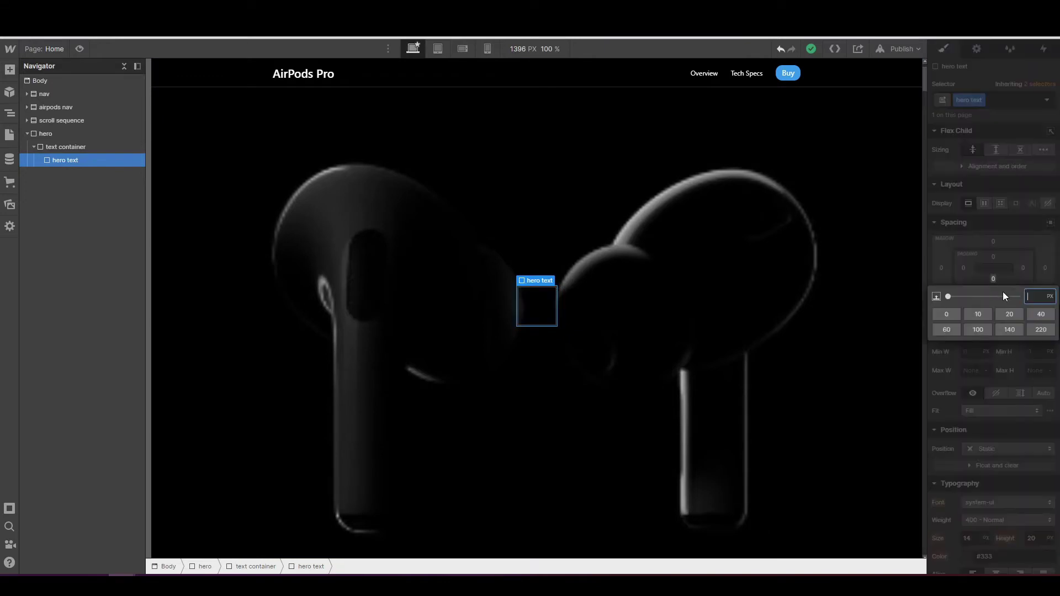
type("200")
key("Return")
left_click(966, 333)
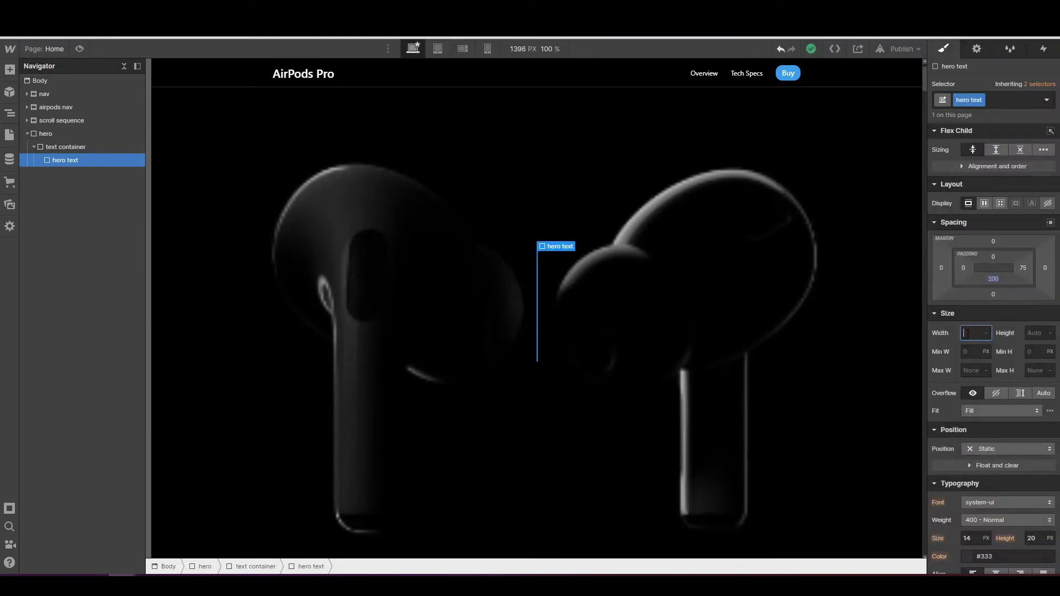
type("100%")
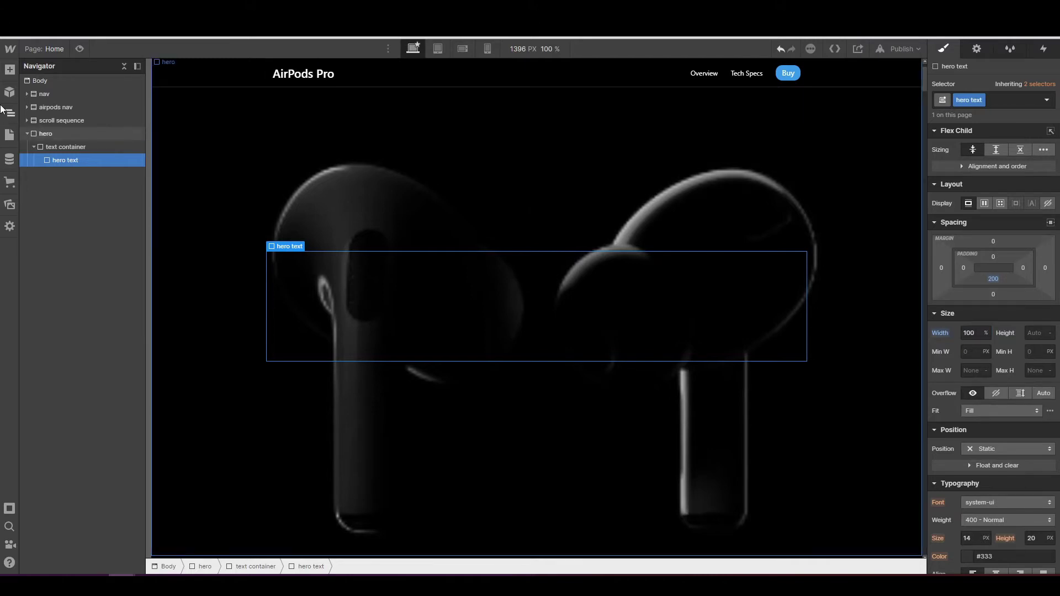
- Add an H1 heading inside the hero text block and give it a new class named "hero headline"
left_click(10, 69)
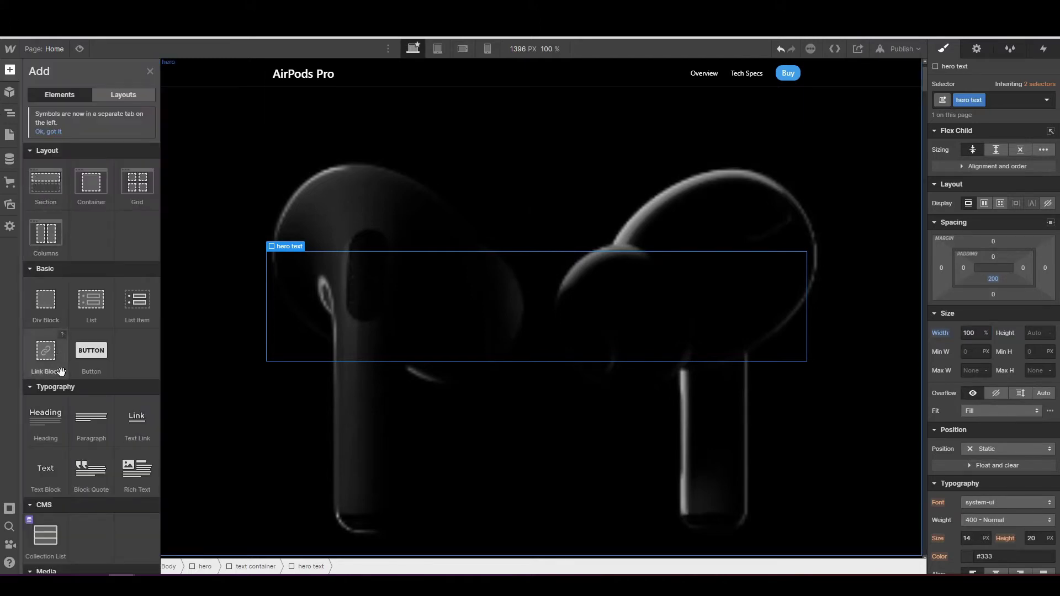
left_click_drag(52, 414, 64, 166)
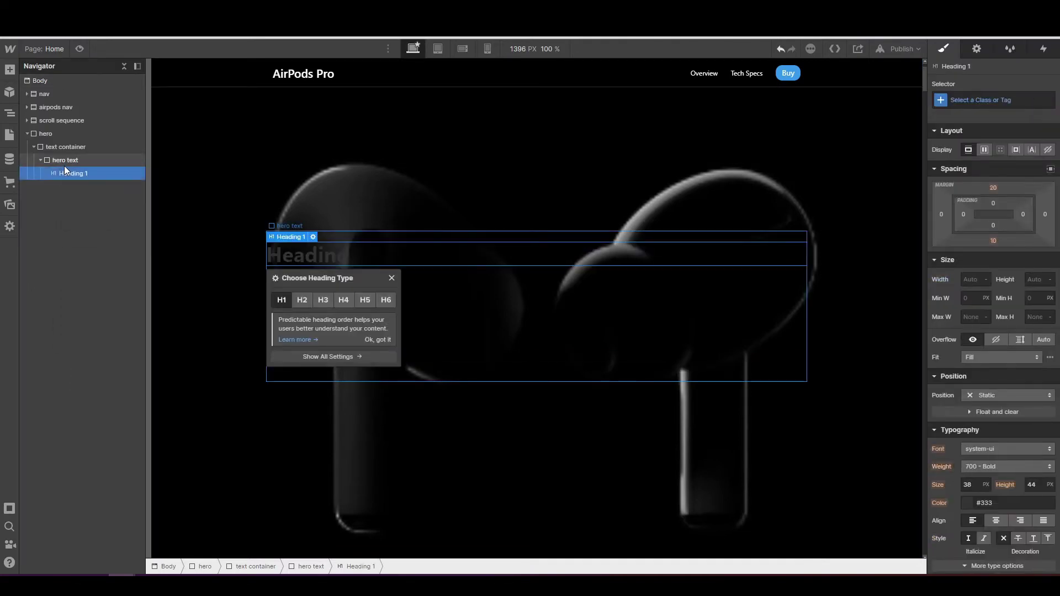
left_click(958, 100)
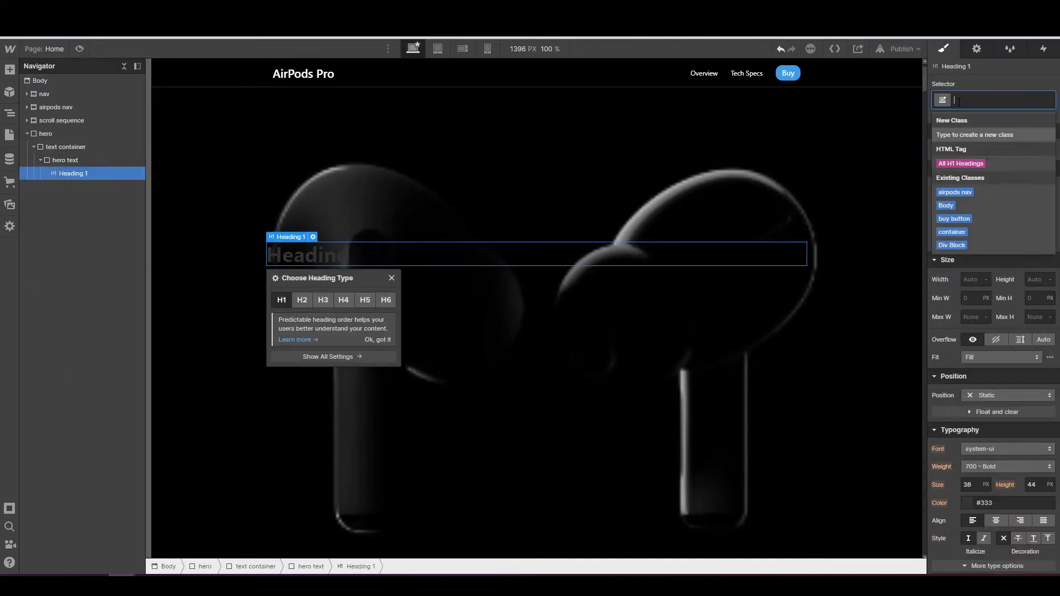
type("hero")
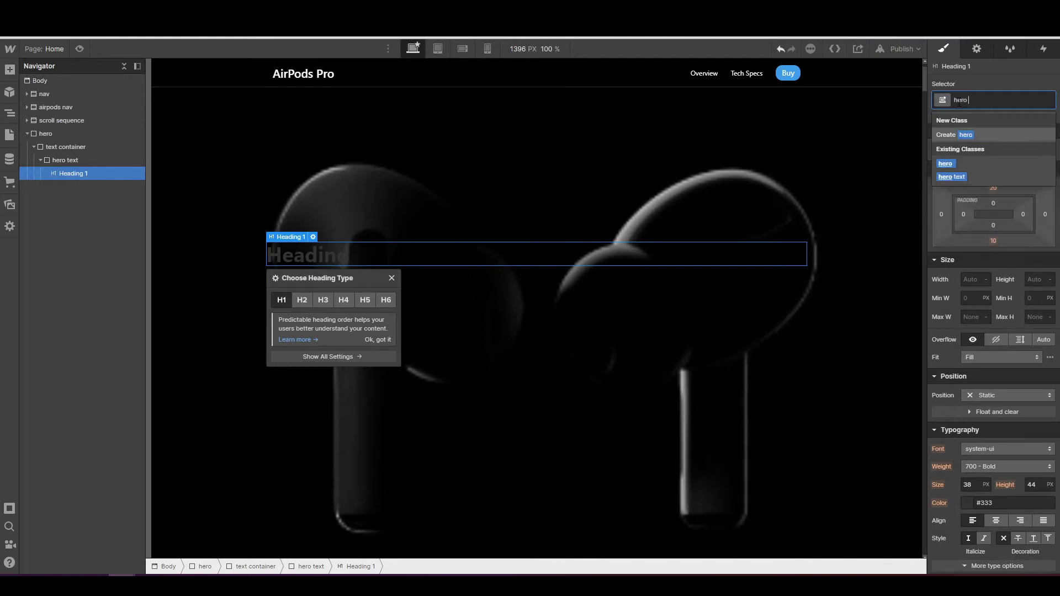
type(" headline")
key("Return")
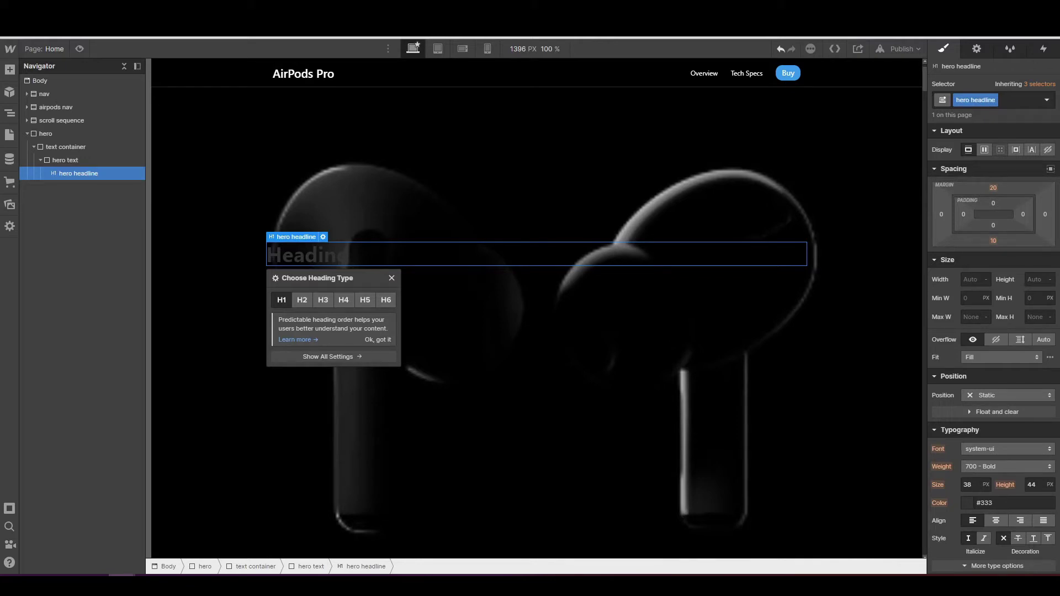
- Set the hero headline's font size to 150 px and its text color to white
scroll(989, 309, "down", 5)
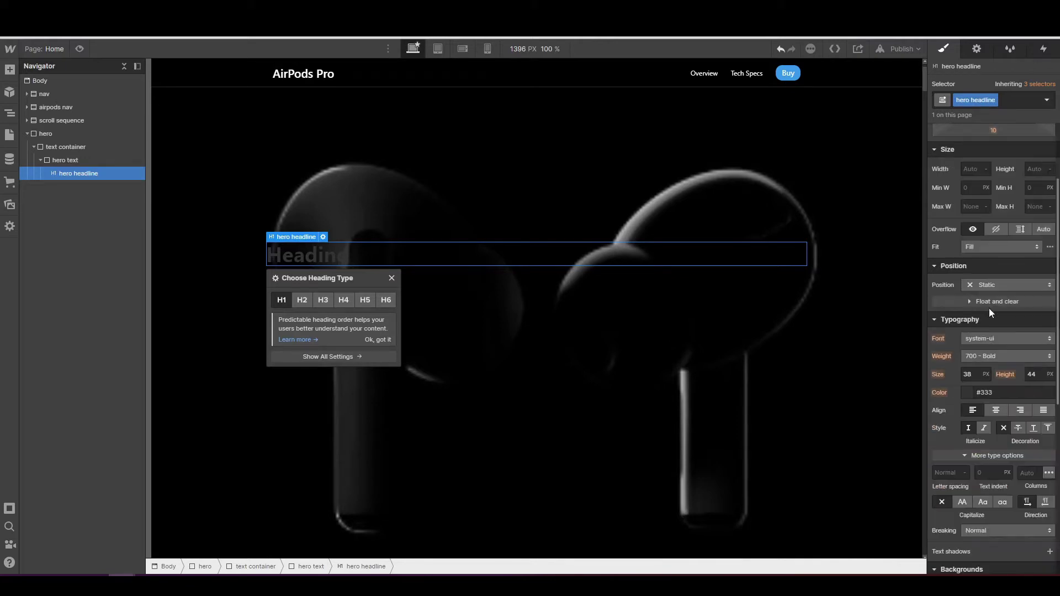
left_click(974, 321)
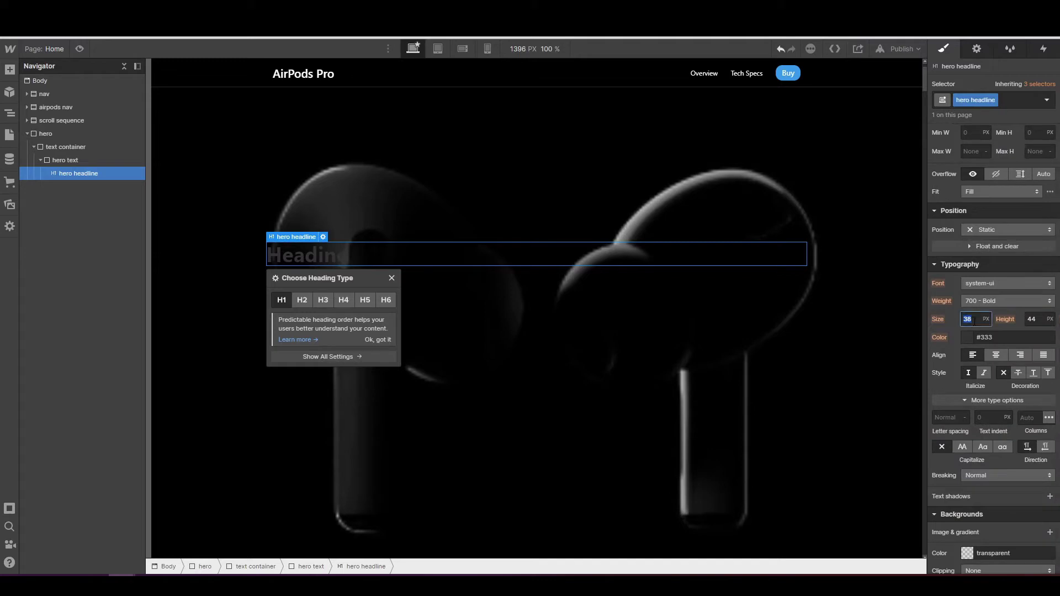
type("150")
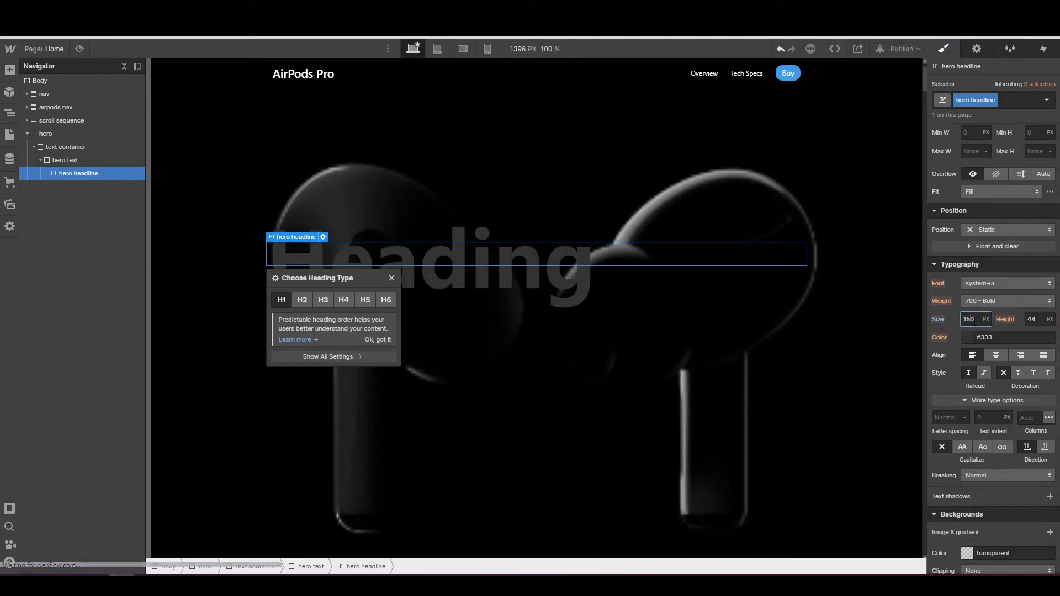
left_click(971, 340)
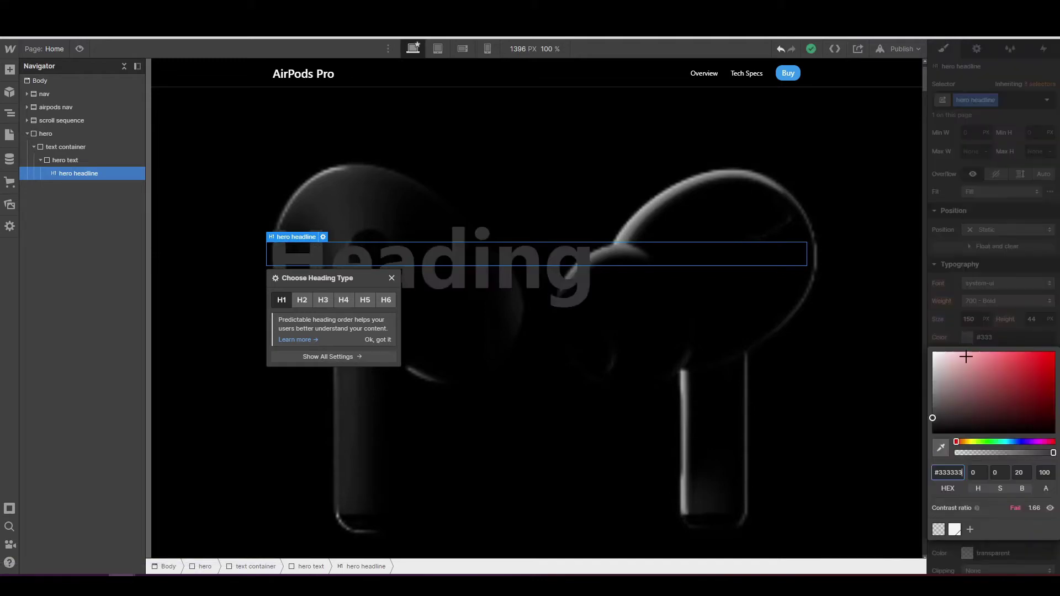
left_click_drag(966, 358, 931, 350)
left_click(949, 323)
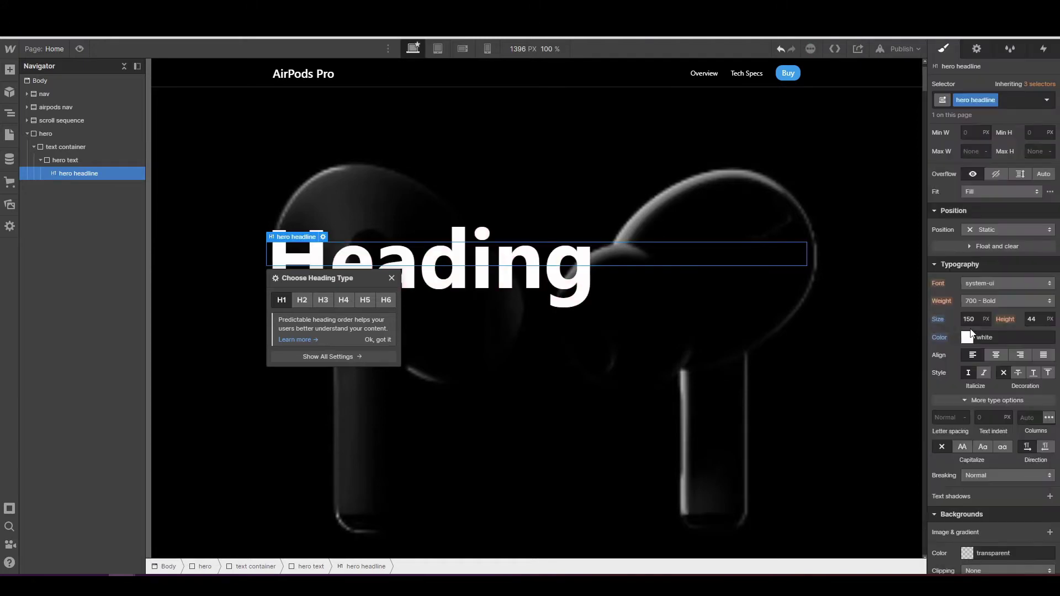
- Set the hero headline's line height to a unitless 0.667 and center its text
left_click(1032, 319)
type("0.667")
left_click(1050, 320)
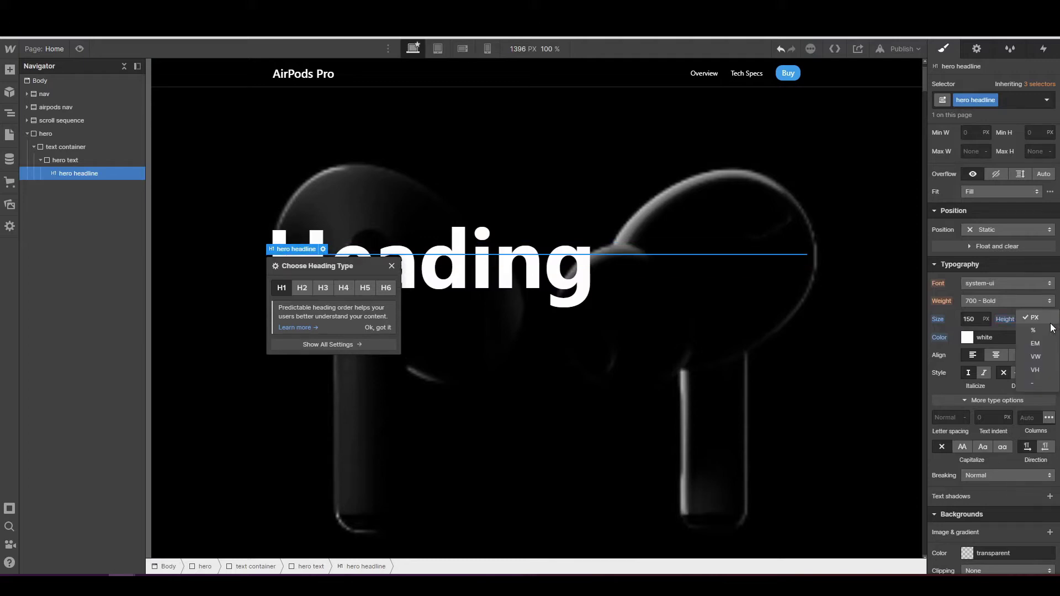
left_click(1031, 383)
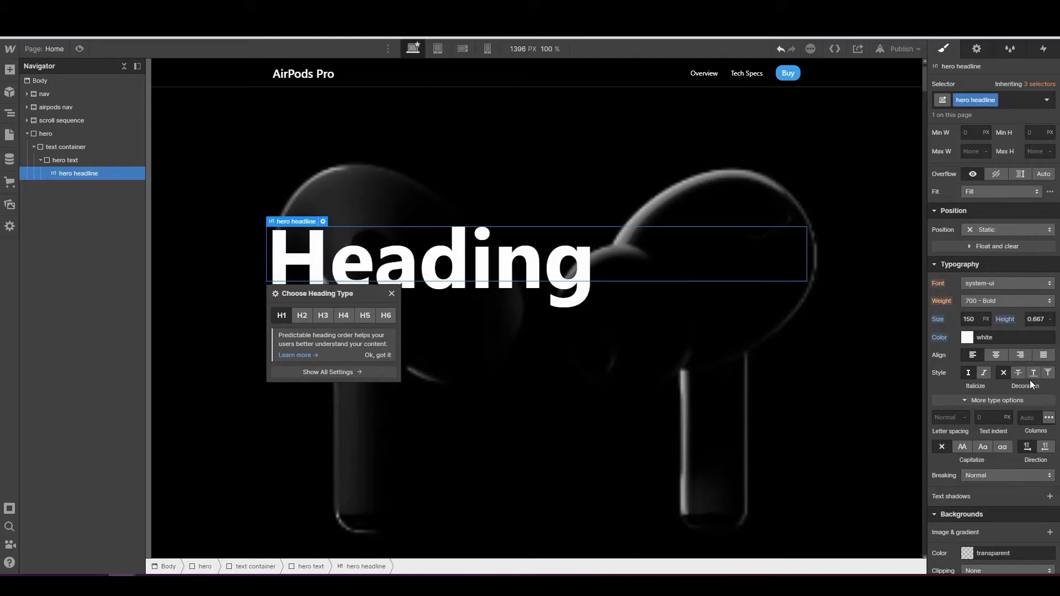
left_click(995, 355)
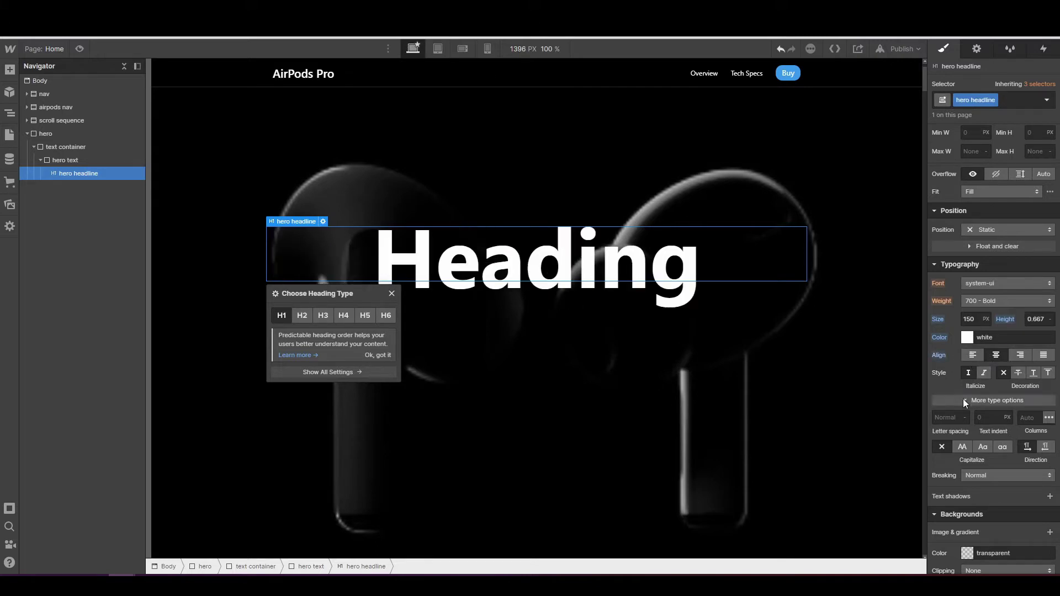
- Set the hero headline's letter spacing to -0.15 px and dismiss the heading type settings
left_click(954, 418)
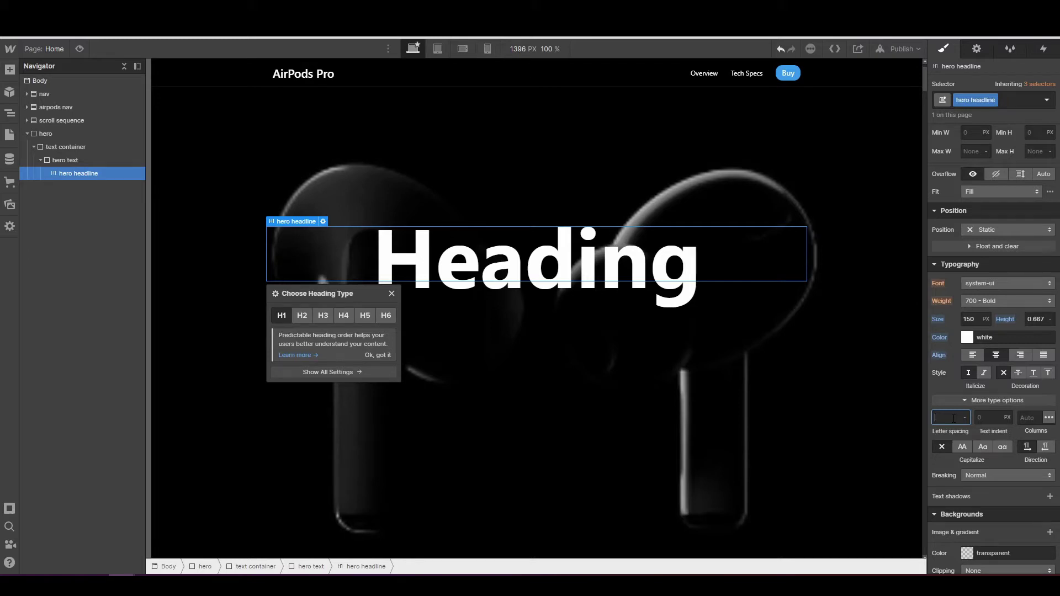
type("-.15px")
key("Return")
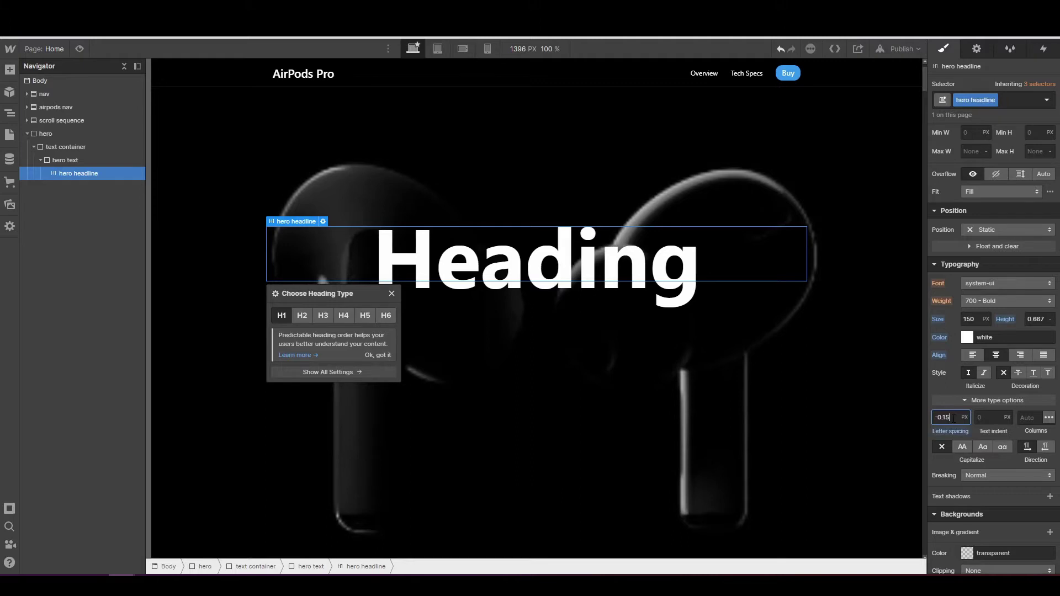
scroll(954, 418, "up", 1)
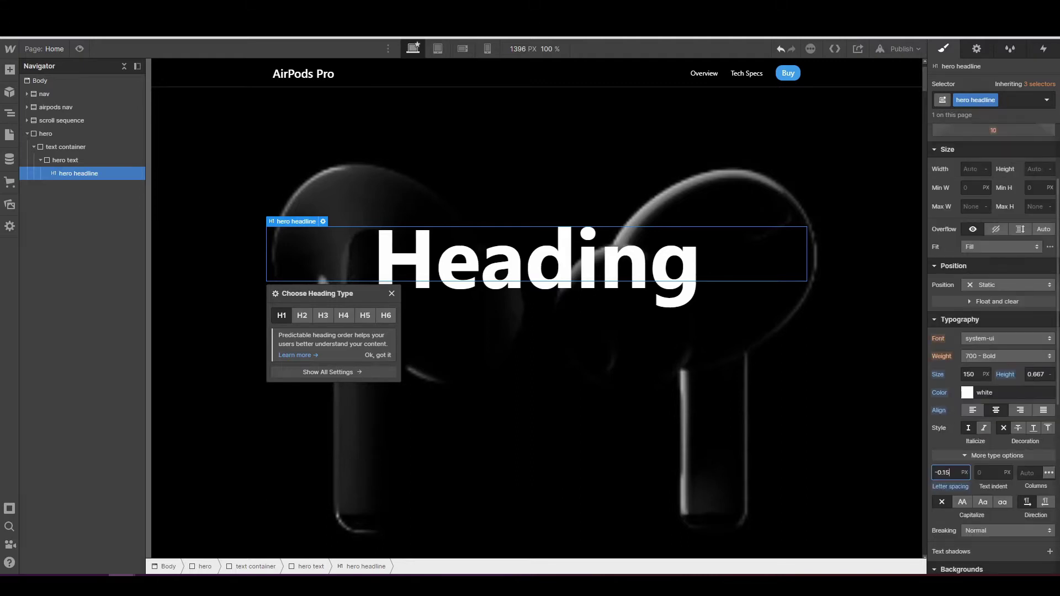
scroll(936, 419, "down", 3)
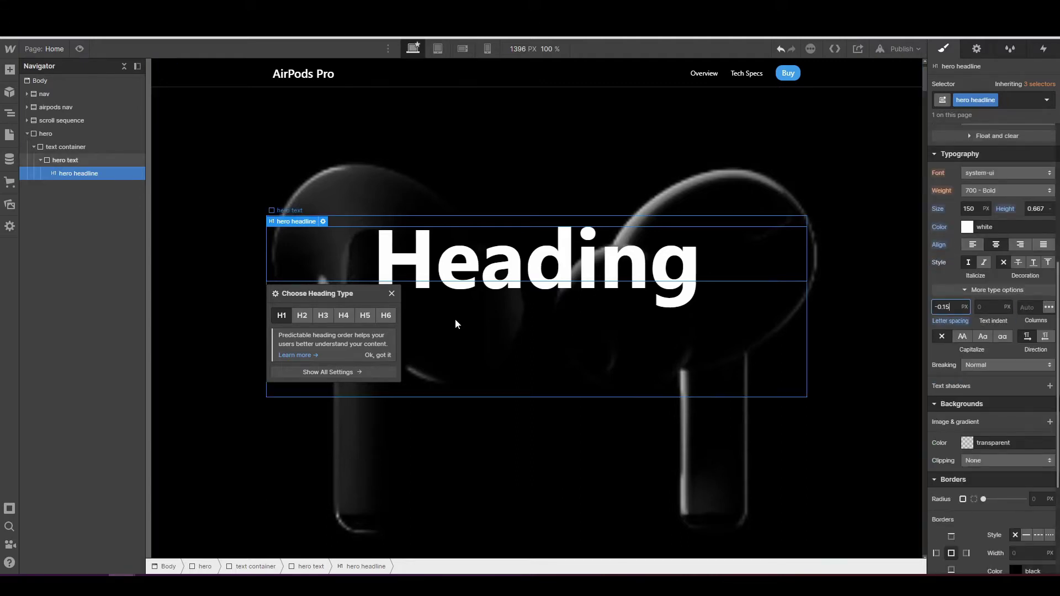
left_click(392, 294)
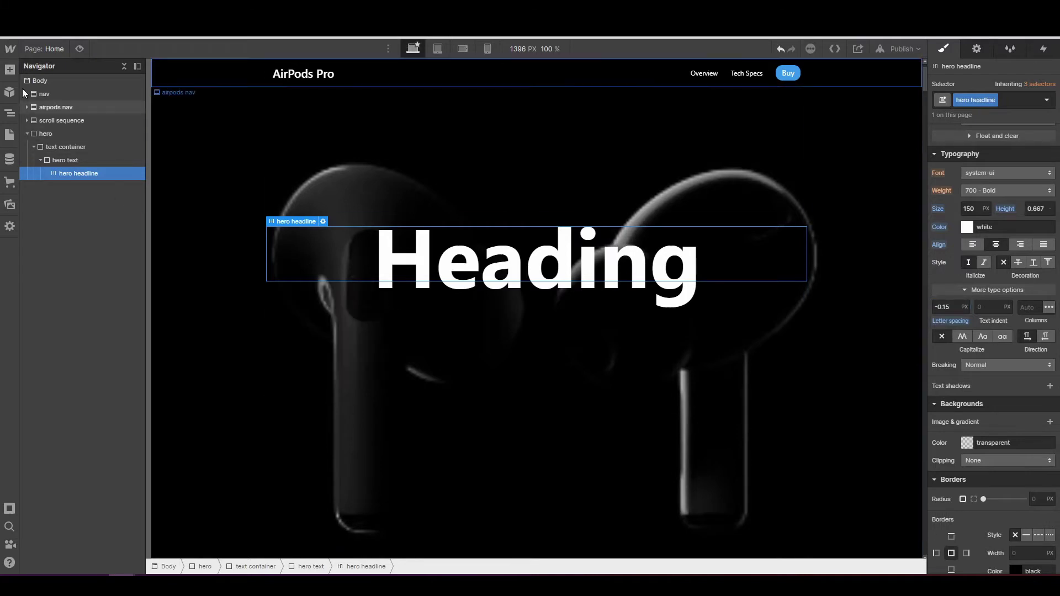
- Add a paragraph below the hero headline inside the hero text block and give it a new class named "watch the film"
left_click(9, 69)
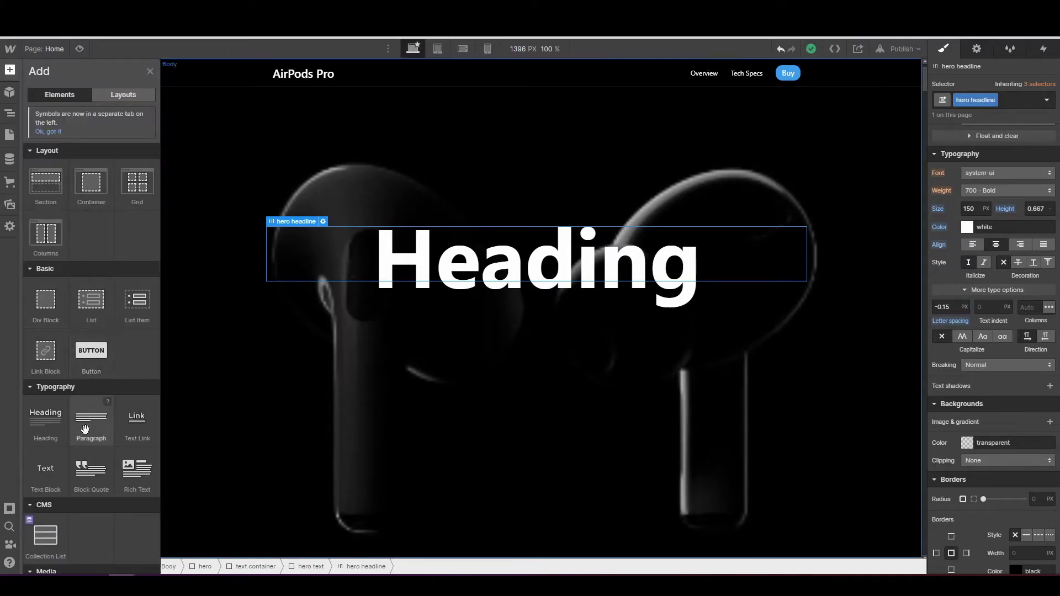
left_click_drag(83, 429, 64, 187)
left_click(972, 100)
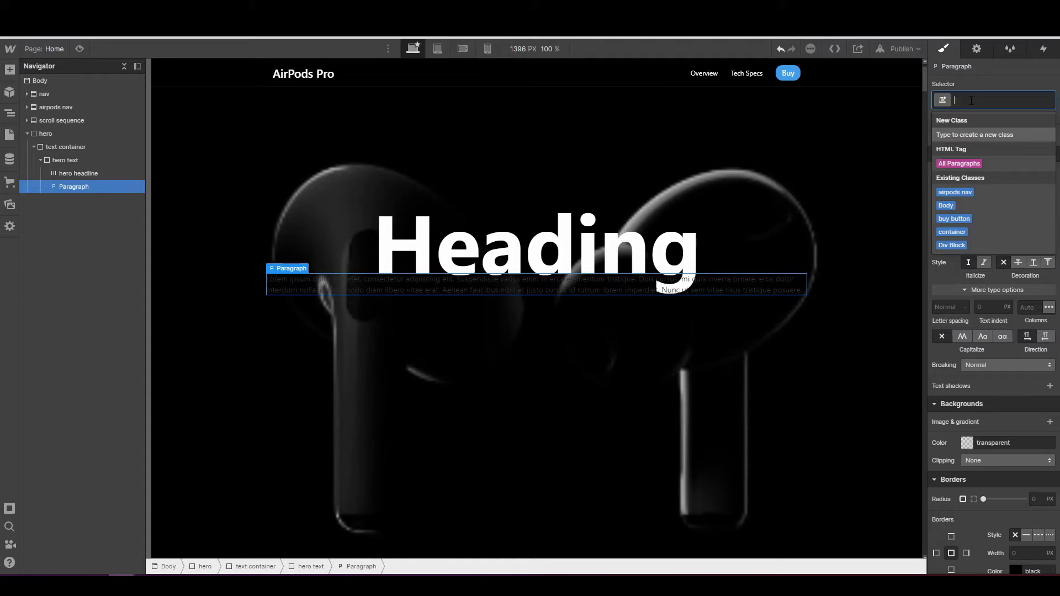
type("watch the ")
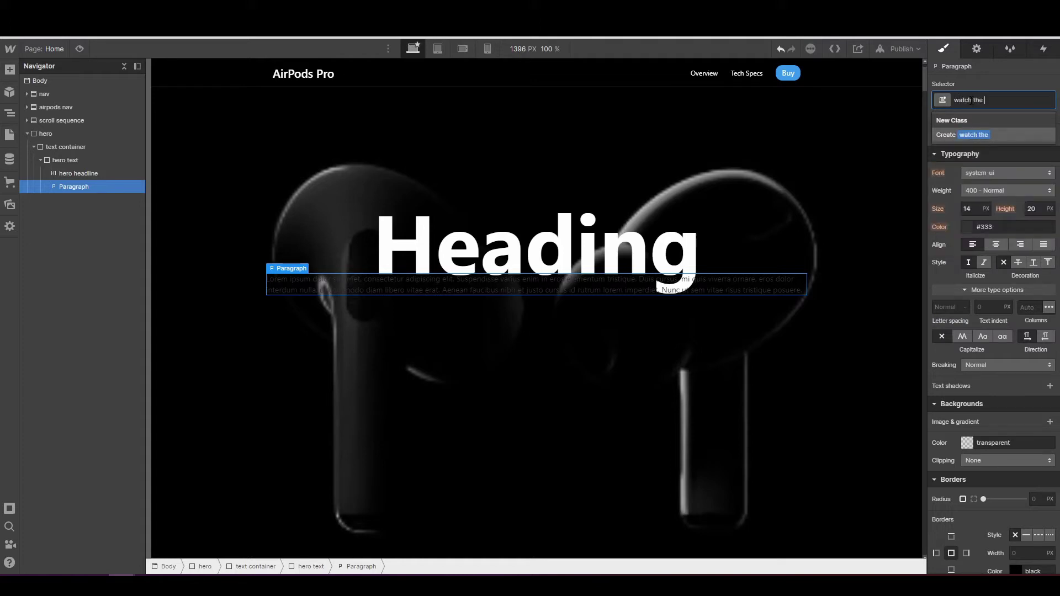
type("film")
key("Return")
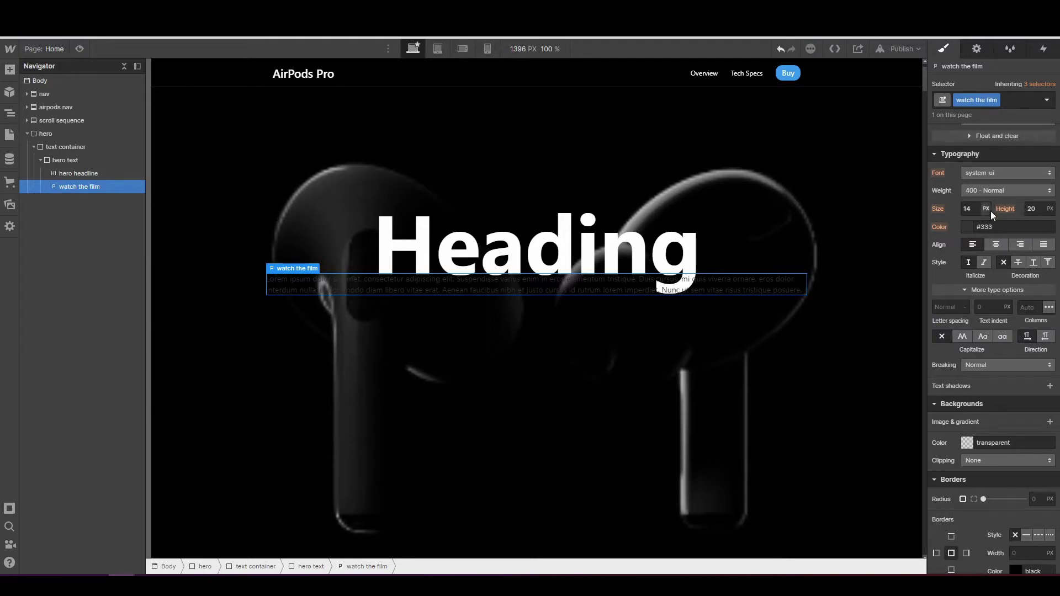
- Set the top margin of the "watch the film" paragraph to 50 px
scroll(991, 211, "up", 5)
left_click(993, 186)
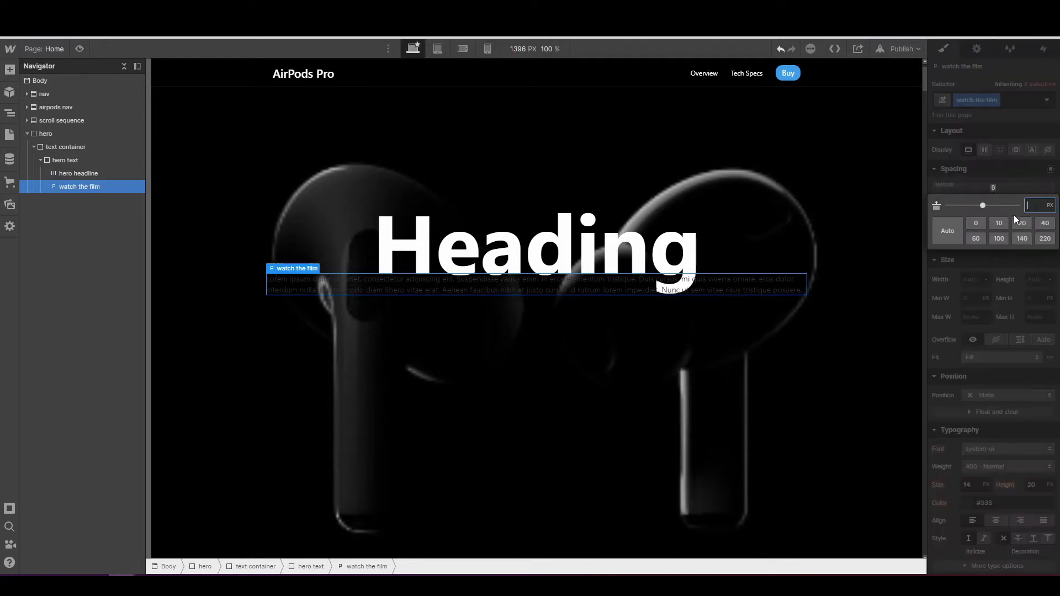
type("50")
key("Return")
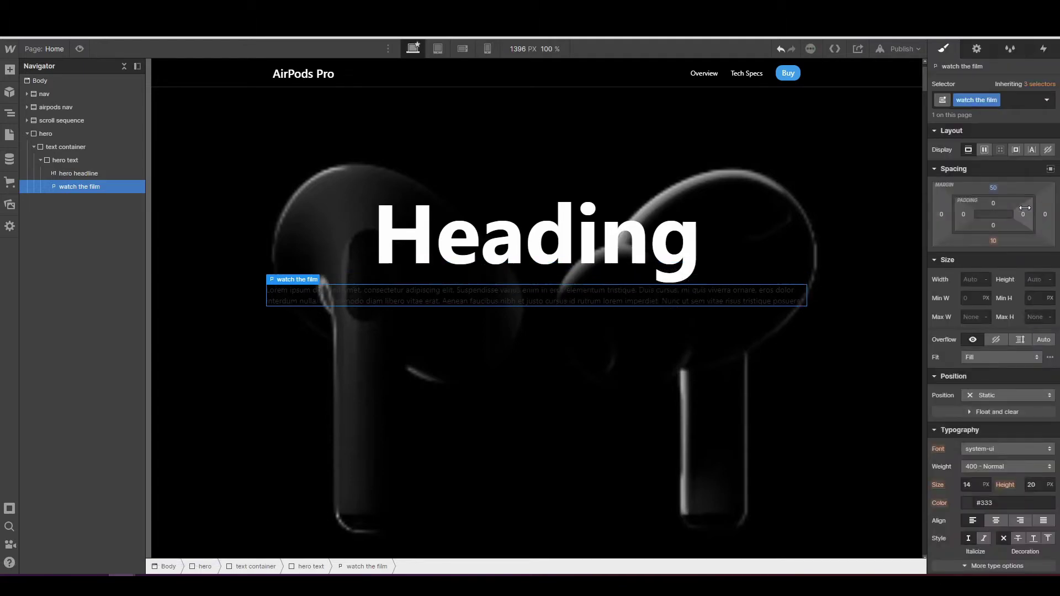
- Replace the paragraph's placeholder text with "Watch the film"
double_click(578, 296)
key("ctrl+a")
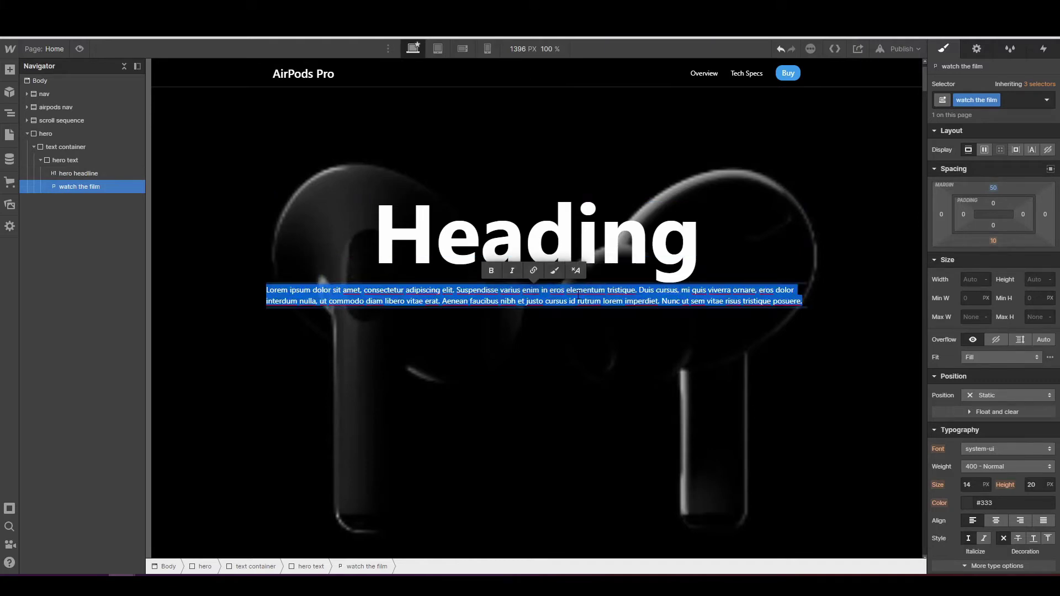
type("Watch the")
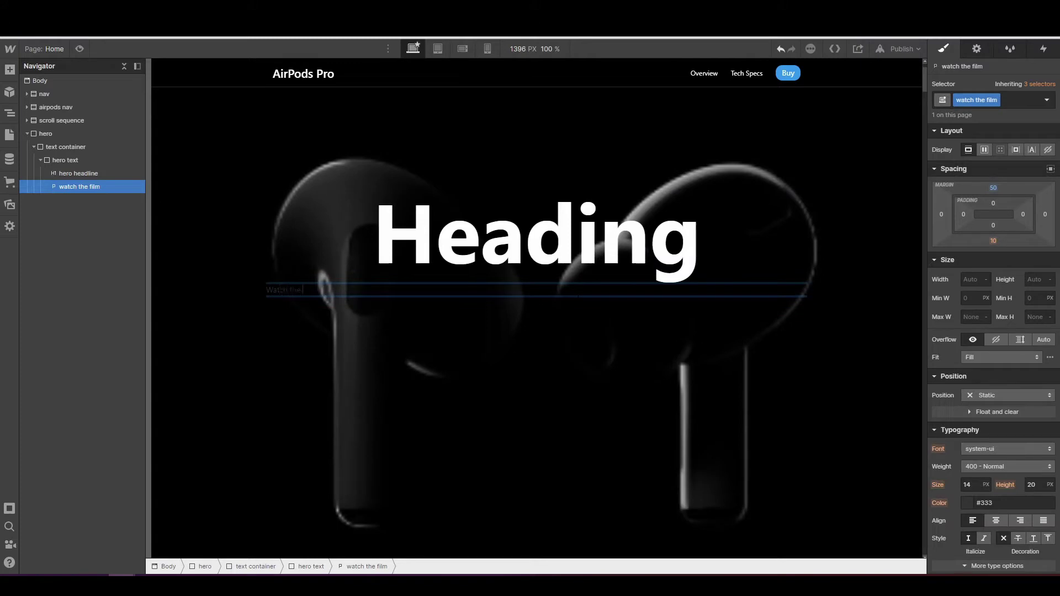
type(" film")
- Replace the hero headline's placeholder text with "AirPods Pro"
left_click(79, 173)
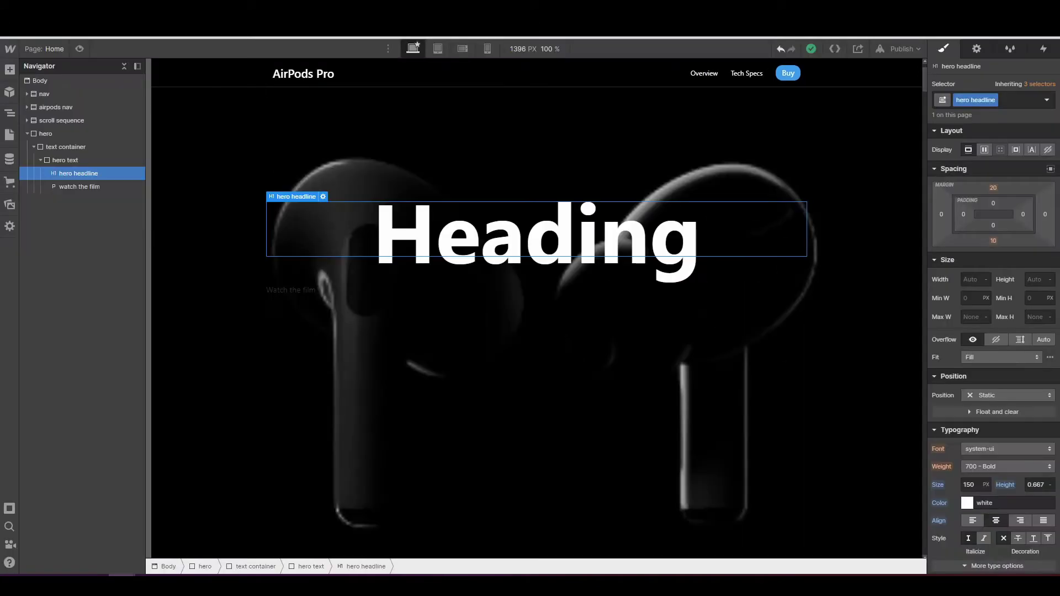
double_click(486, 249)
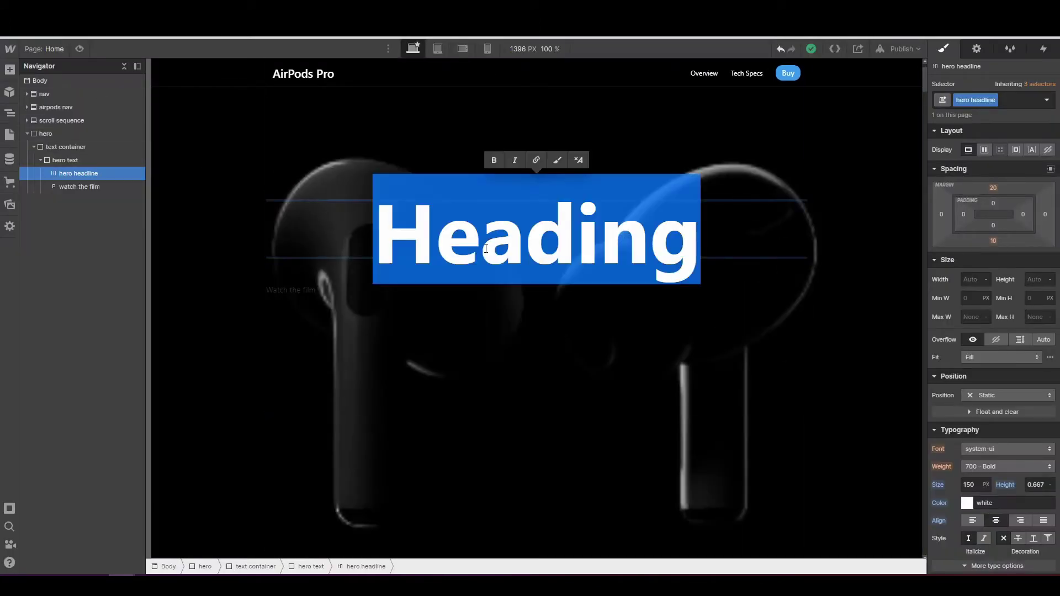
type("Airp")
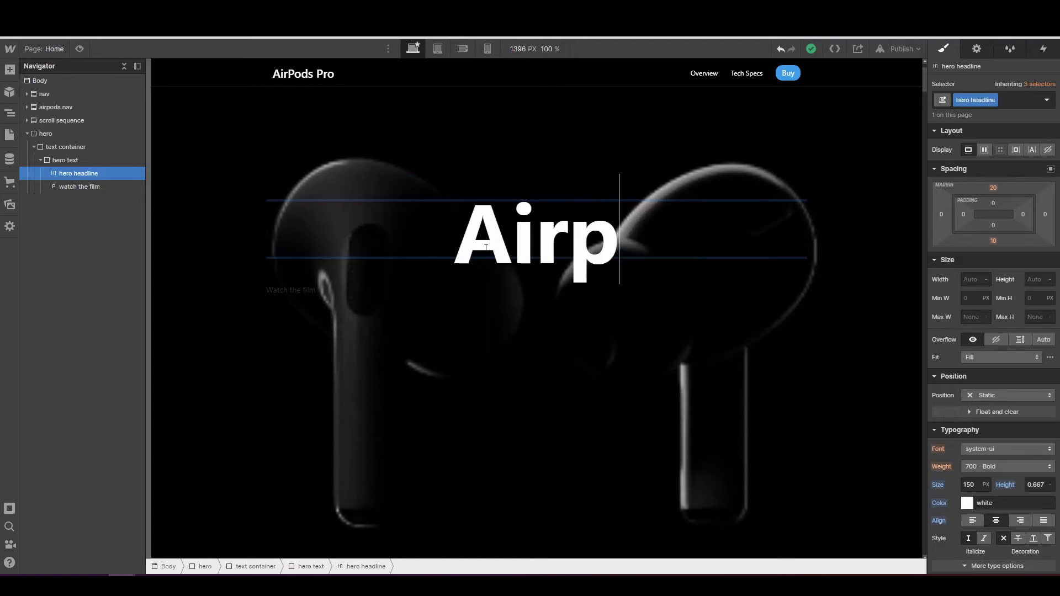
key("BackSpace")
type("Pods ")
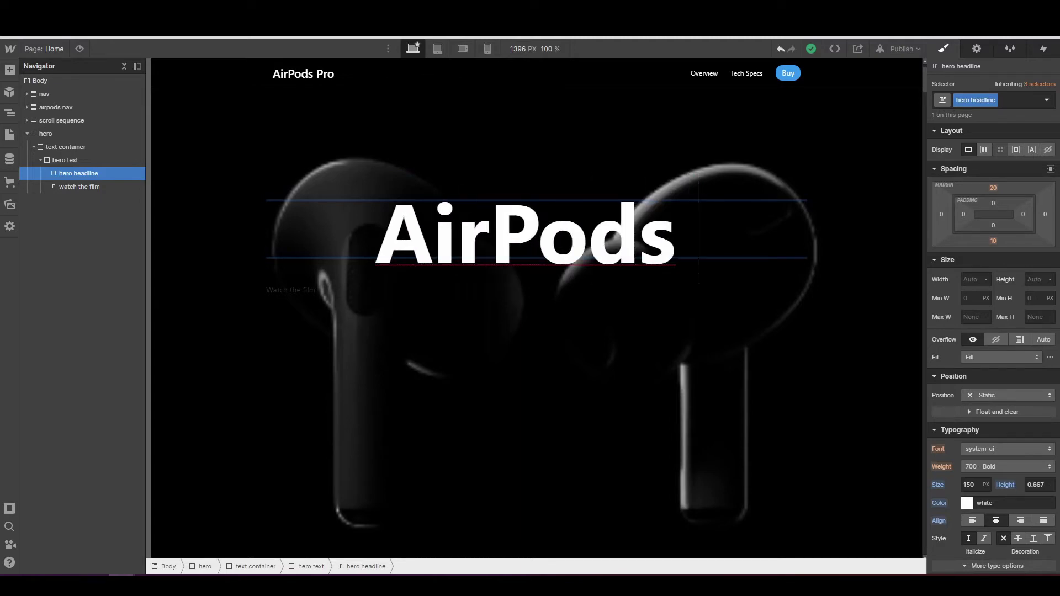
type("Pro")
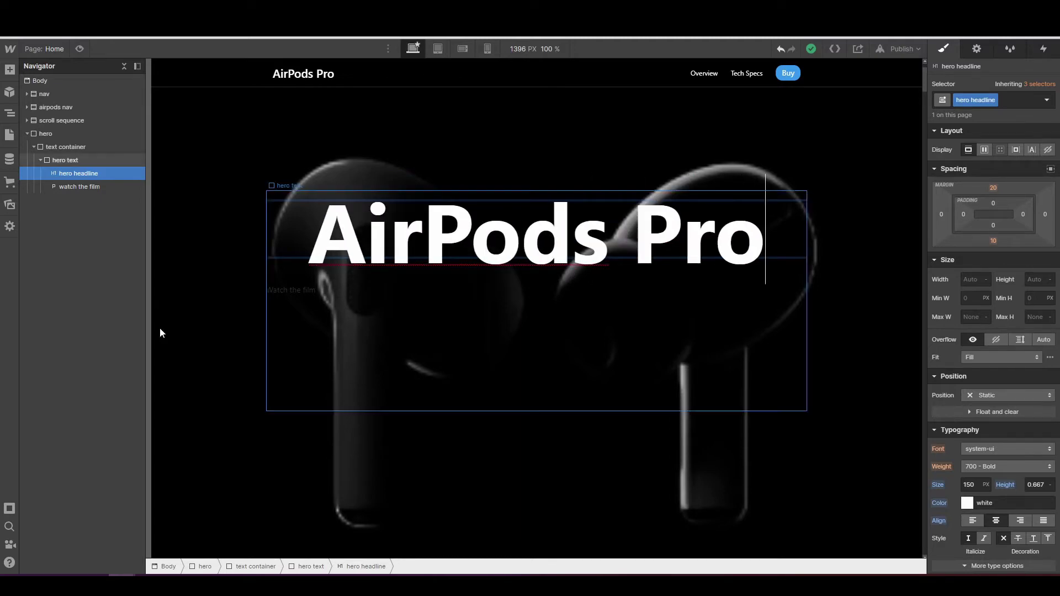
- Set the "watch the film" paragraph's typography to 22 px size, 700 - Bold weight and 1.17 line height
left_click(298, 286)
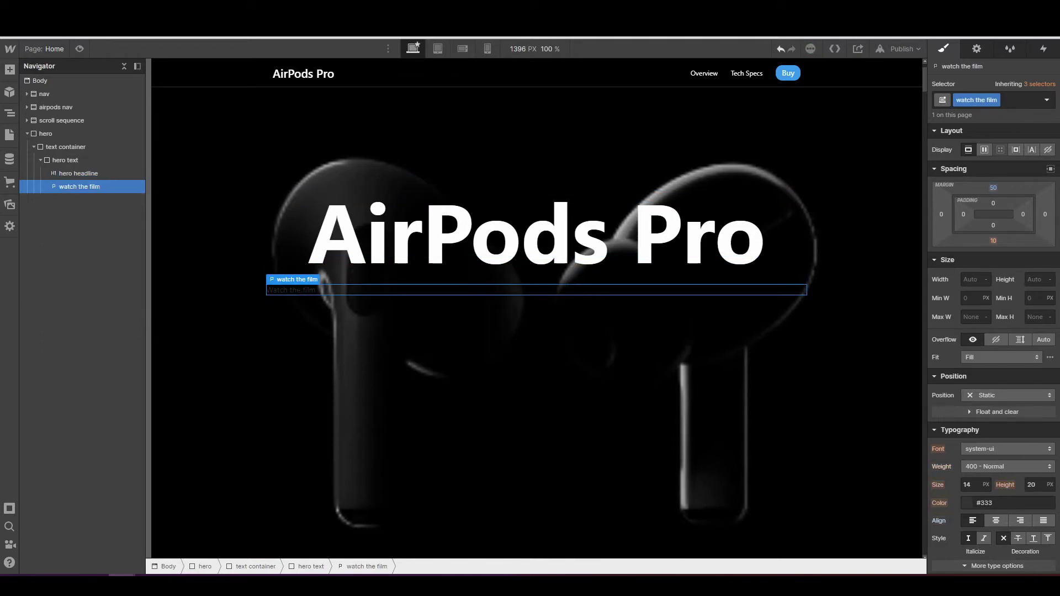
scroll(1012, 357, "down", 4)
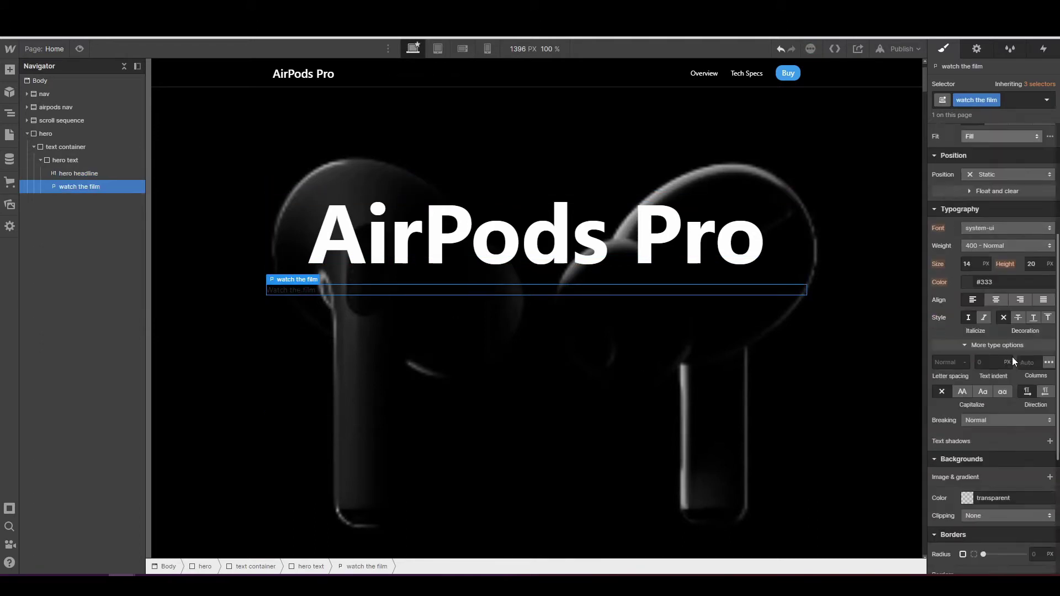
left_click(975, 263)
type("22")
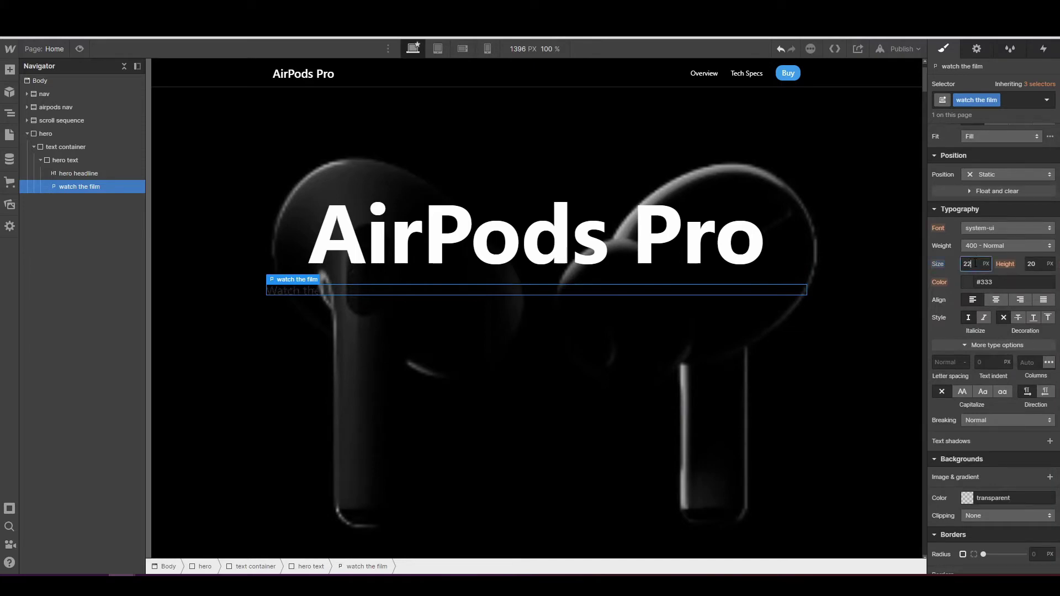
left_click(984, 250)
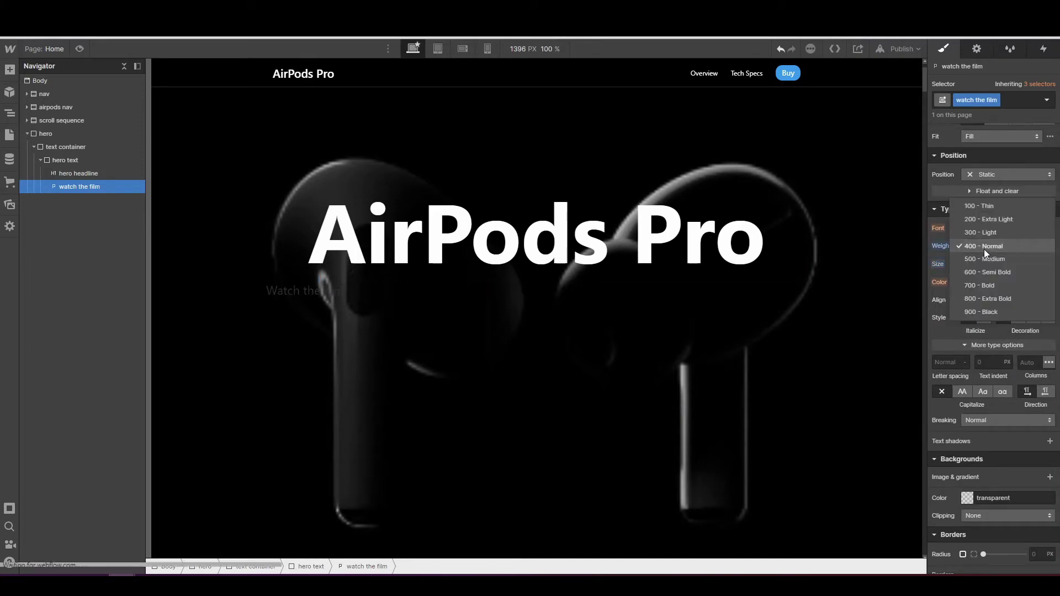
left_click(977, 280)
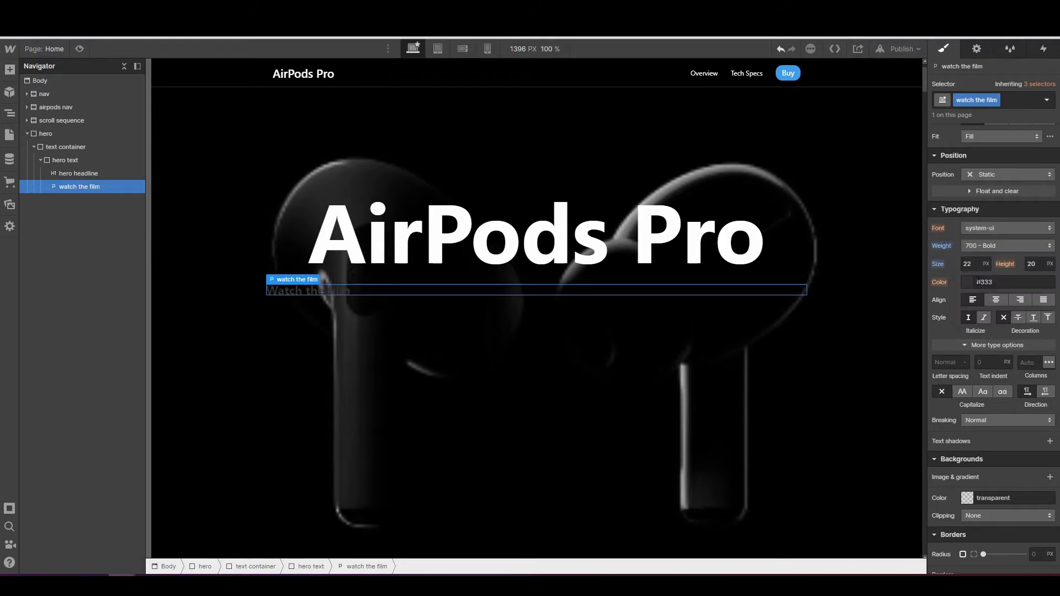
left_click(1032, 264)
type("1.17")
key("Return")
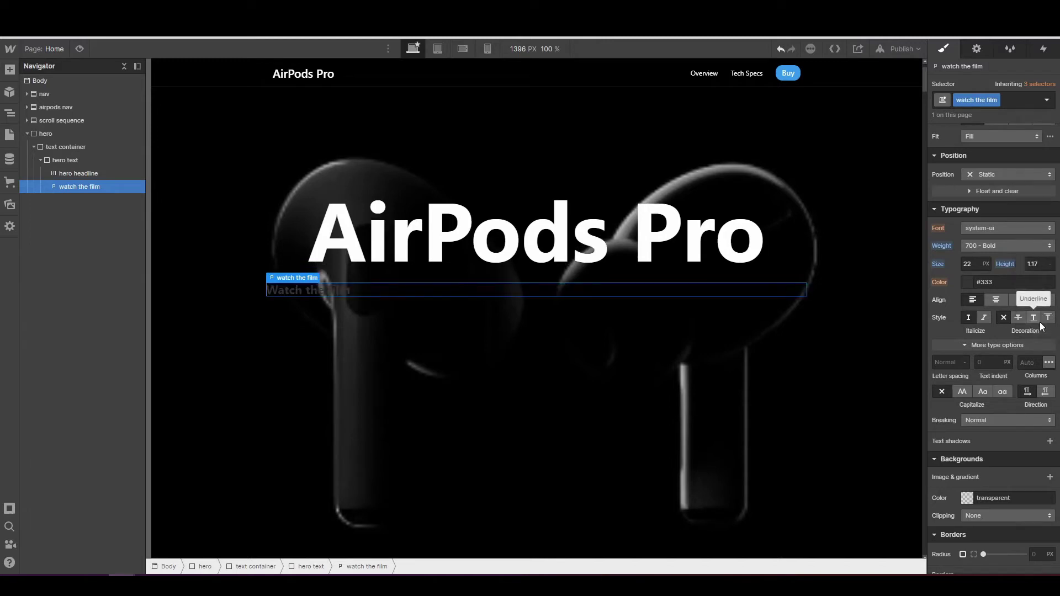
- Center-align the "watch the film" text and set its color to white (#ffffff)
left_click(997, 300)
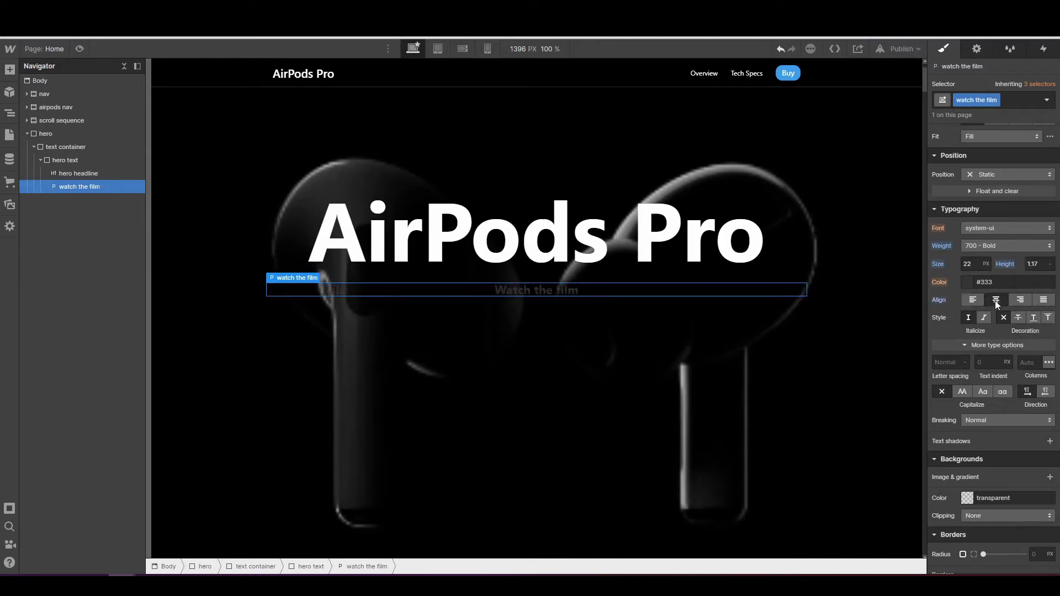
left_click(967, 283)
left_click_drag(951, 303, 932, 296)
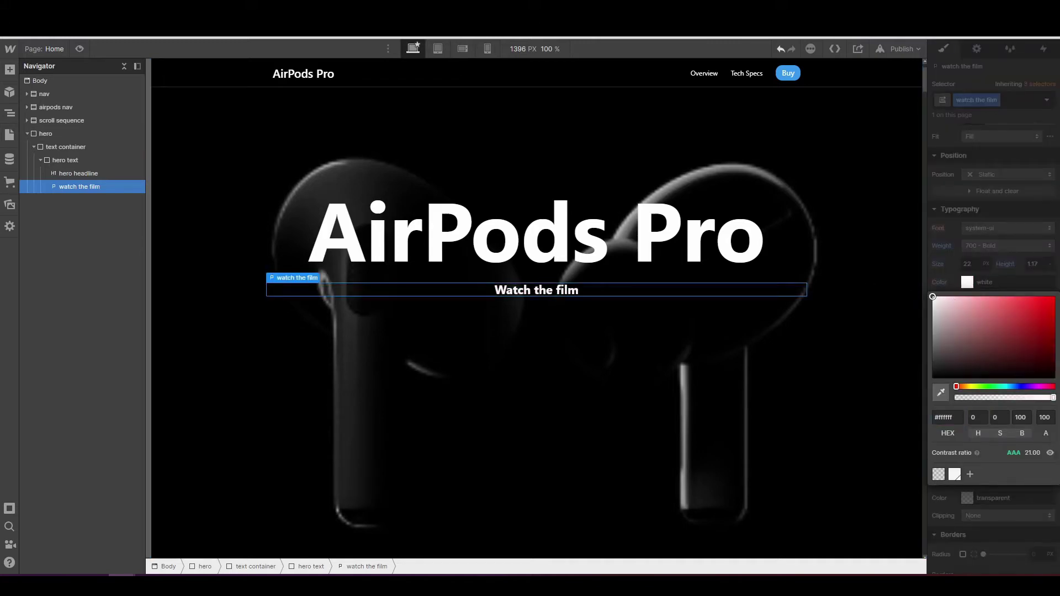
- Review the hero headline's styling and compare it with the scrolling hero section of the finished reference page
left_click(561, 247)
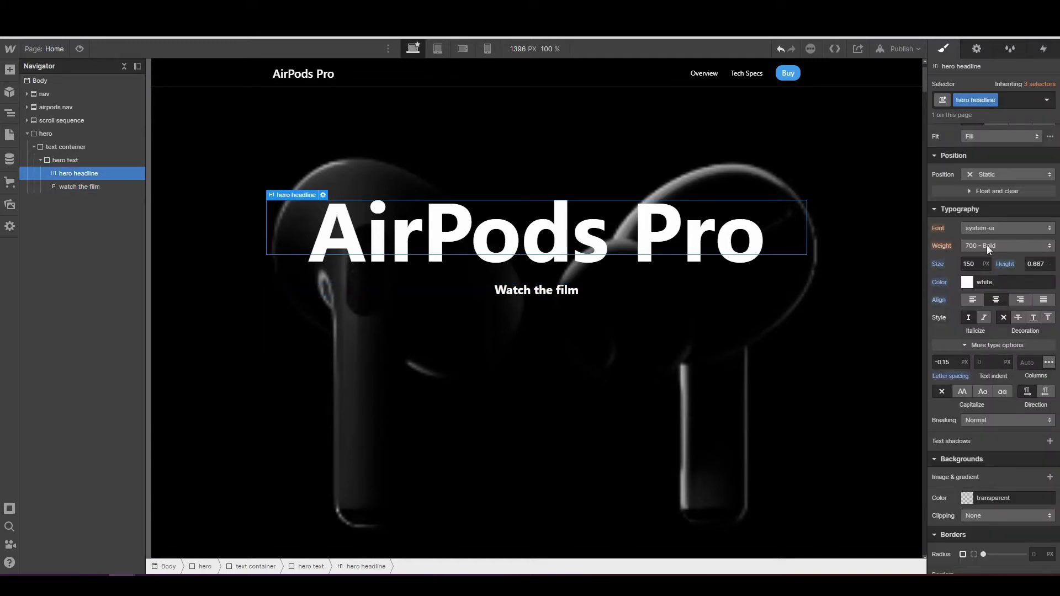
scroll(987, 247, "down", 4)
scroll(972, 256, "up", 2)
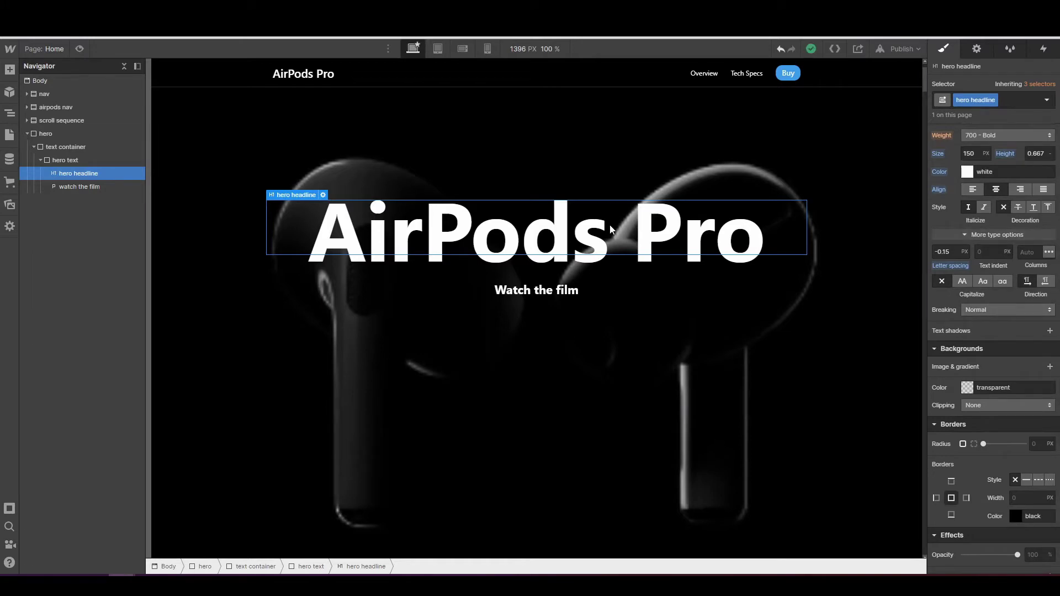
scroll(610, 226, "down", 3)
scroll(610, 225, "up", 3)
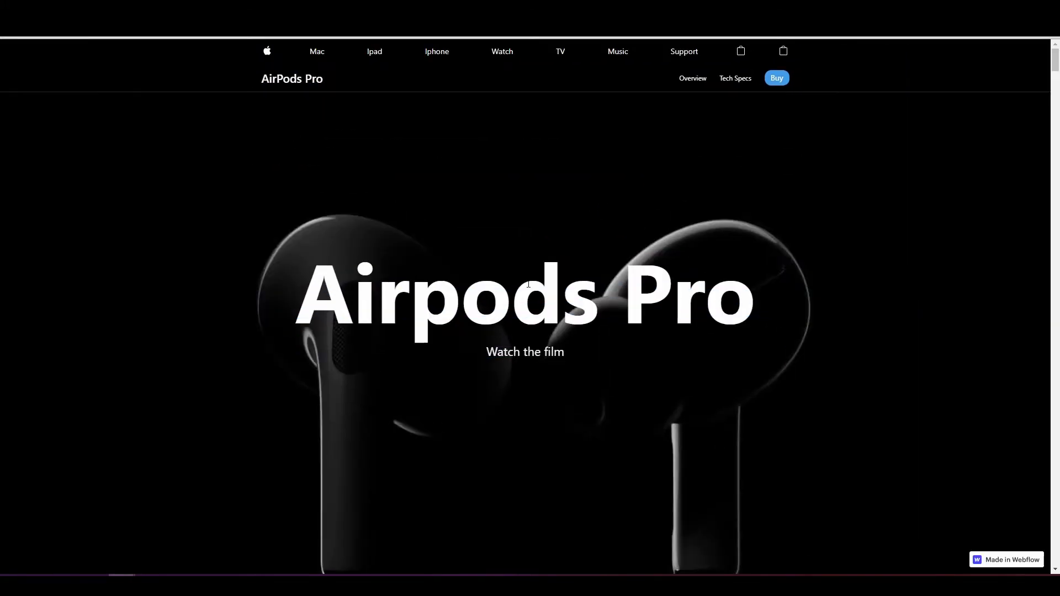
scroll(529, 285, "down", 5)
scroll(529, 285, "up", 5)
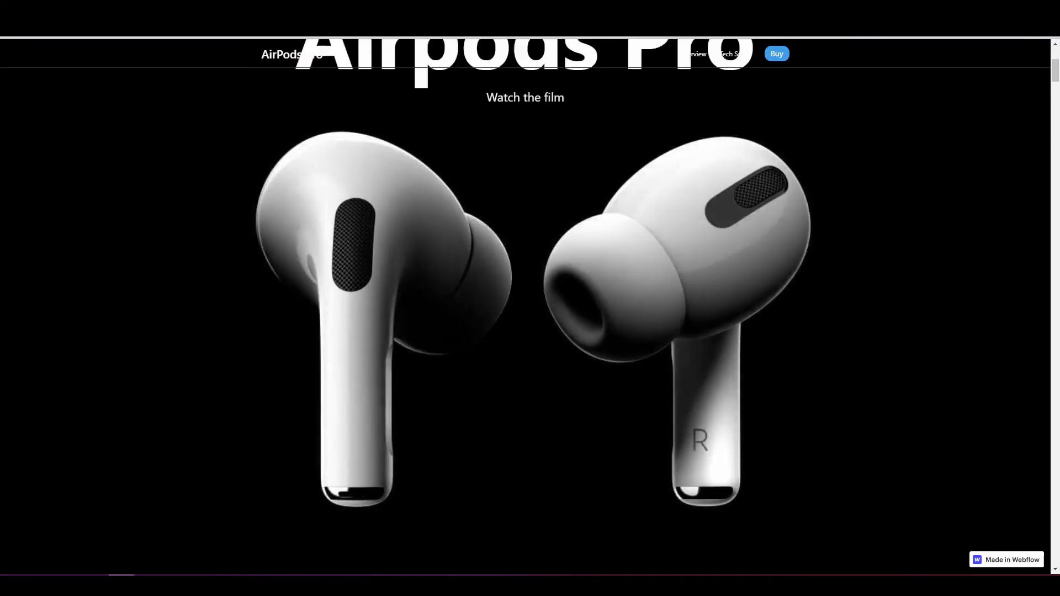
scroll(528, 284, "down", 3)
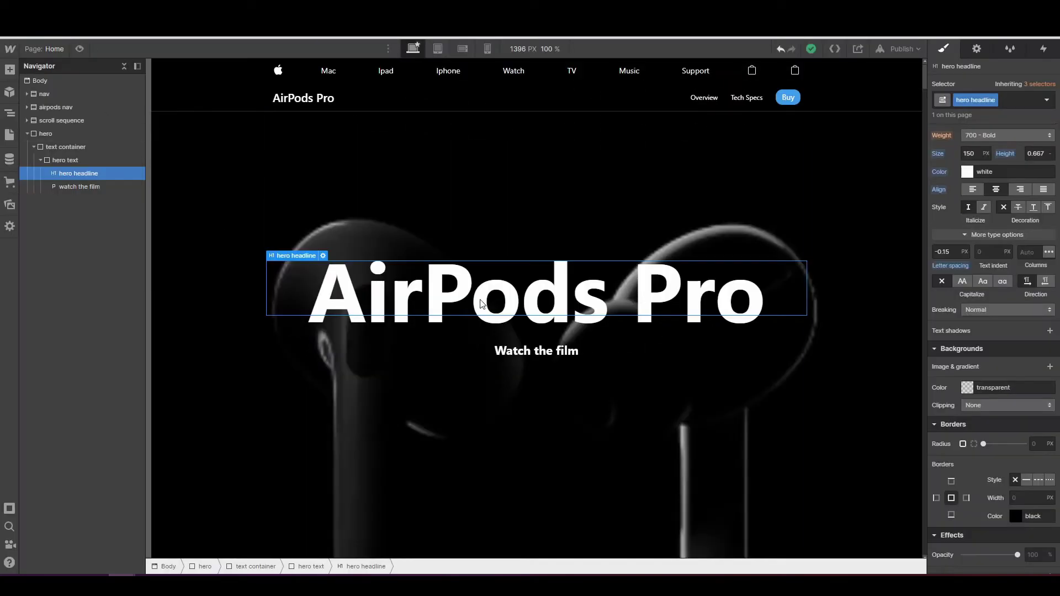
- Examine how the hero headline and "Watch the film" text scroll over the sticky AirPods sequence on the canvas
scroll(479, 299, "down", 3)
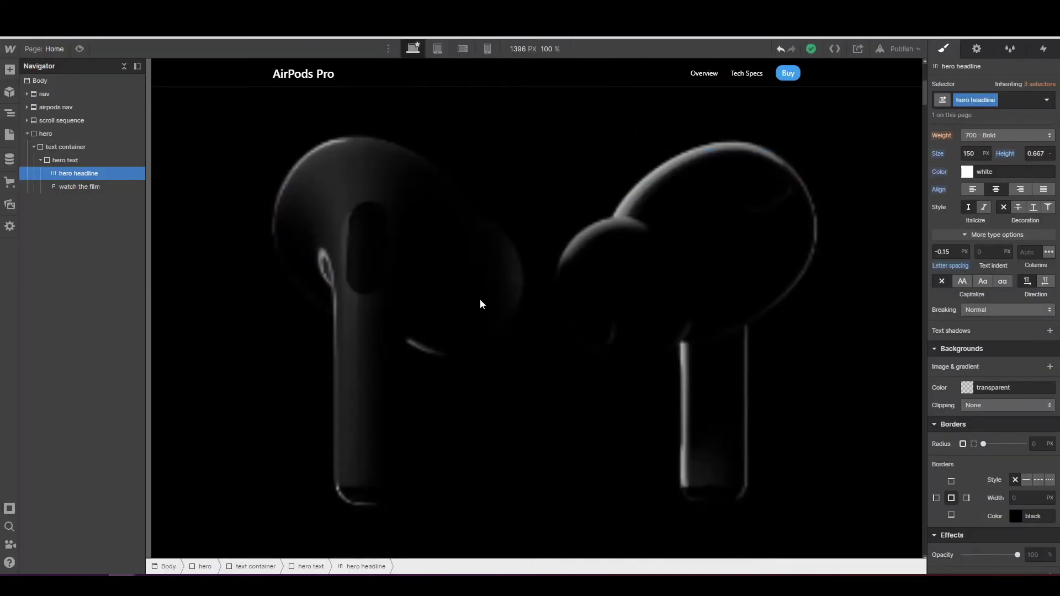
scroll(479, 299, "up", 2)
scroll(480, 299, "up", 2)
scroll(479, 299, "down", 3)
scroll(479, 299, "up", 3)
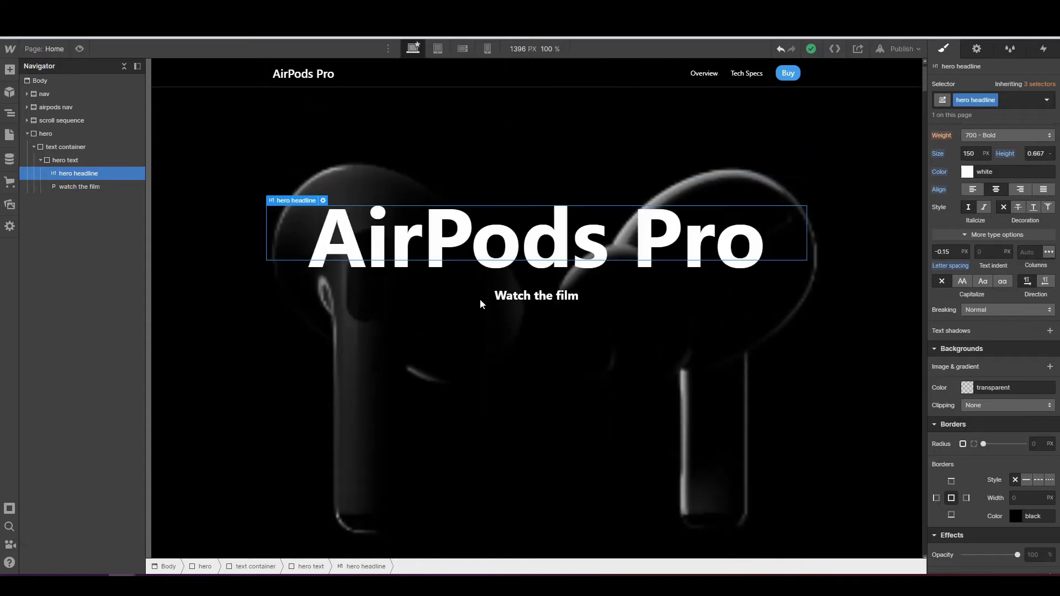
scroll(425, 293, "down", 4)
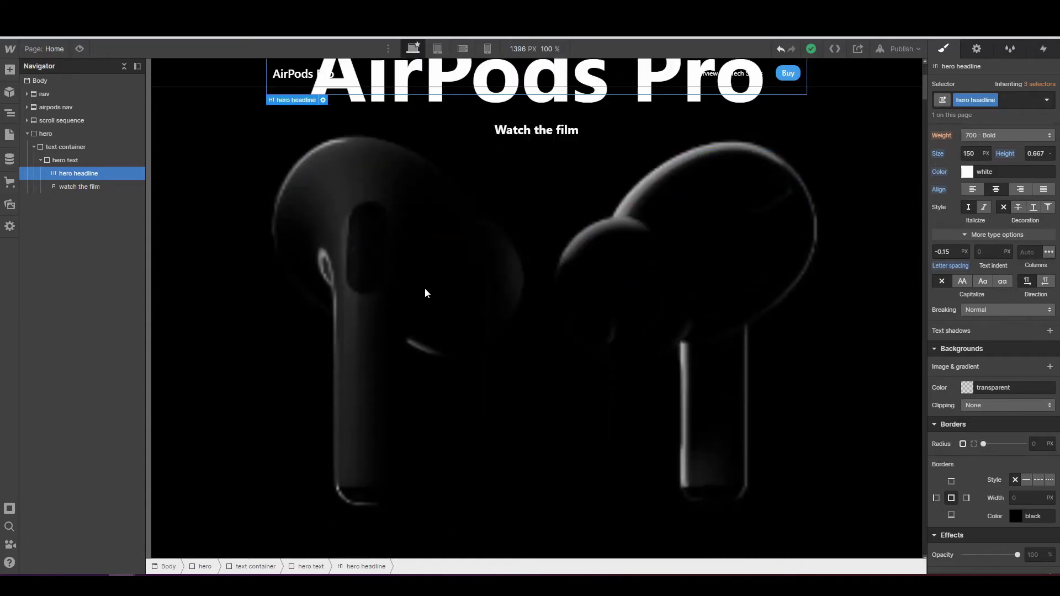
scroll(426, 292, "up", 4)
scroll(426, 293, "down", 4)
scroll(425, 292, "down", 3)
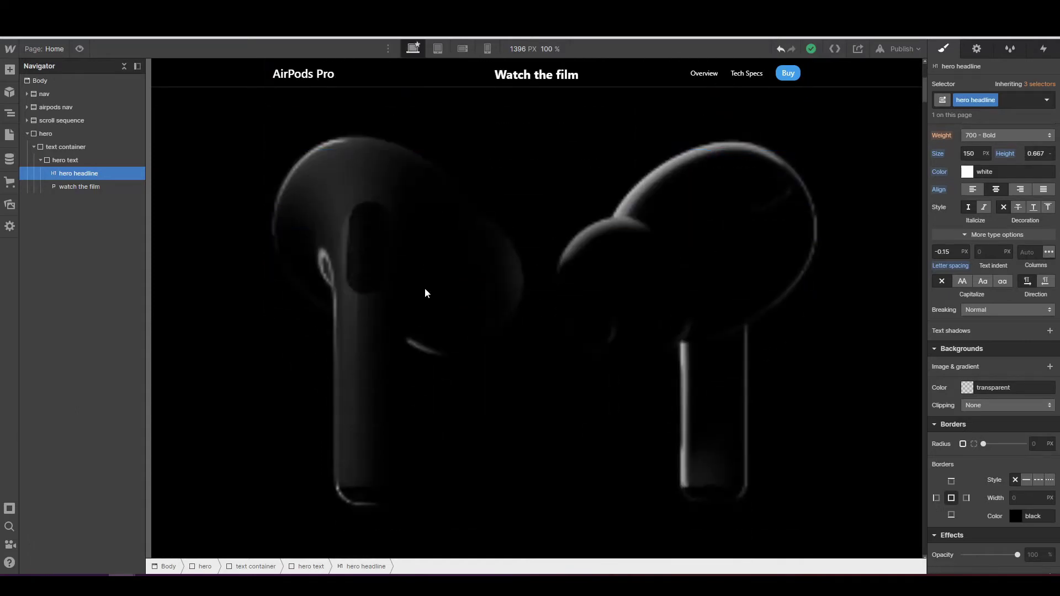
scroll(425, 293, "up", 4)
scroll(425, 293, "down", 4)
scroll(425, 293, "up", 4)
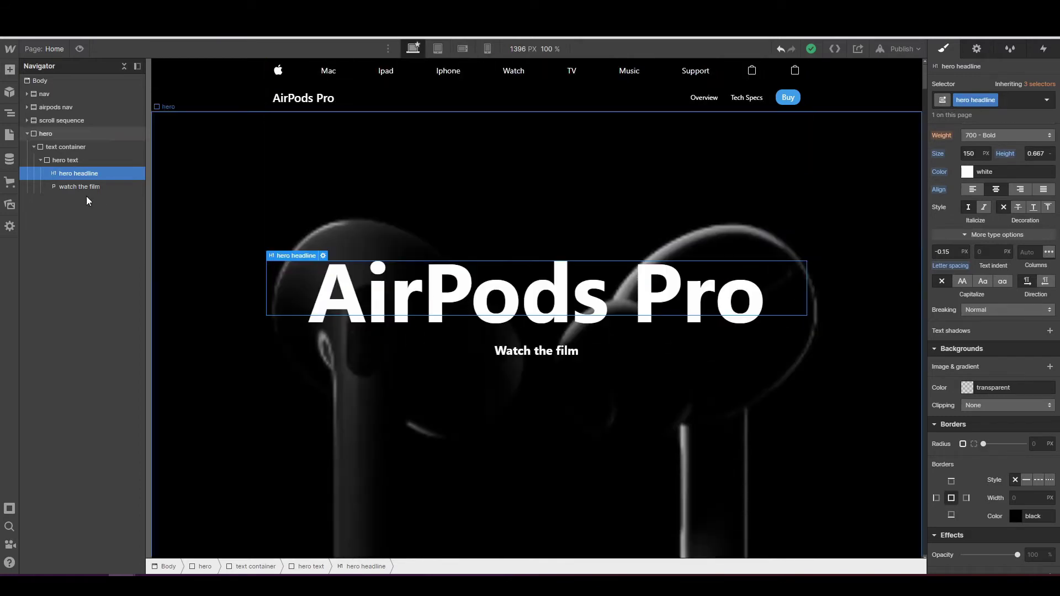
- Collapse the hero text and text container elements, then examine the text container's layout settings and its extent on the canvas
left_click(40, 160)
left_click(35, 146)
left_click(52, 148)
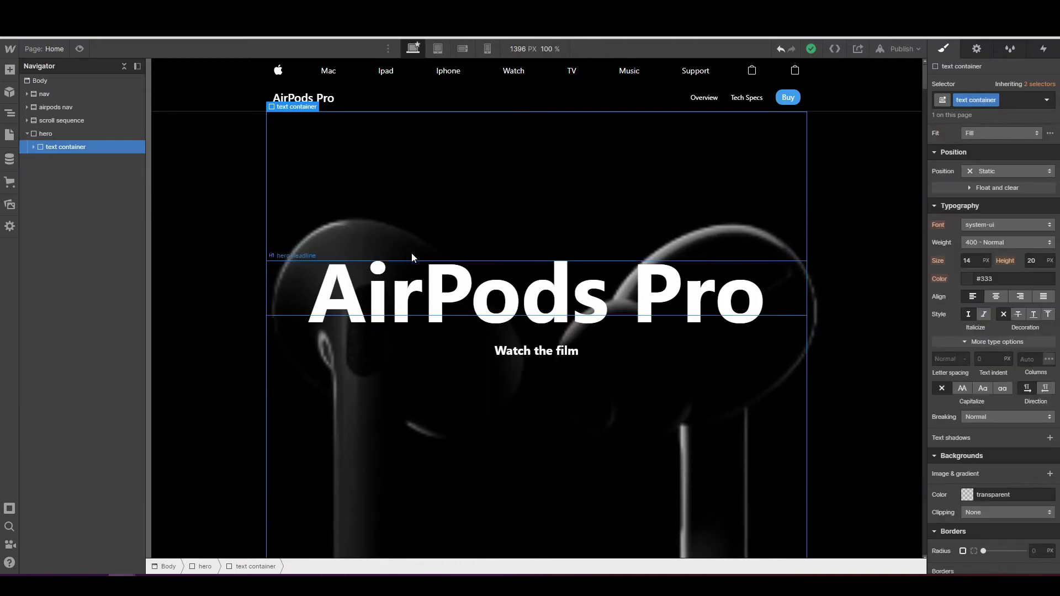
scroll(1030, 248, "up", 5)
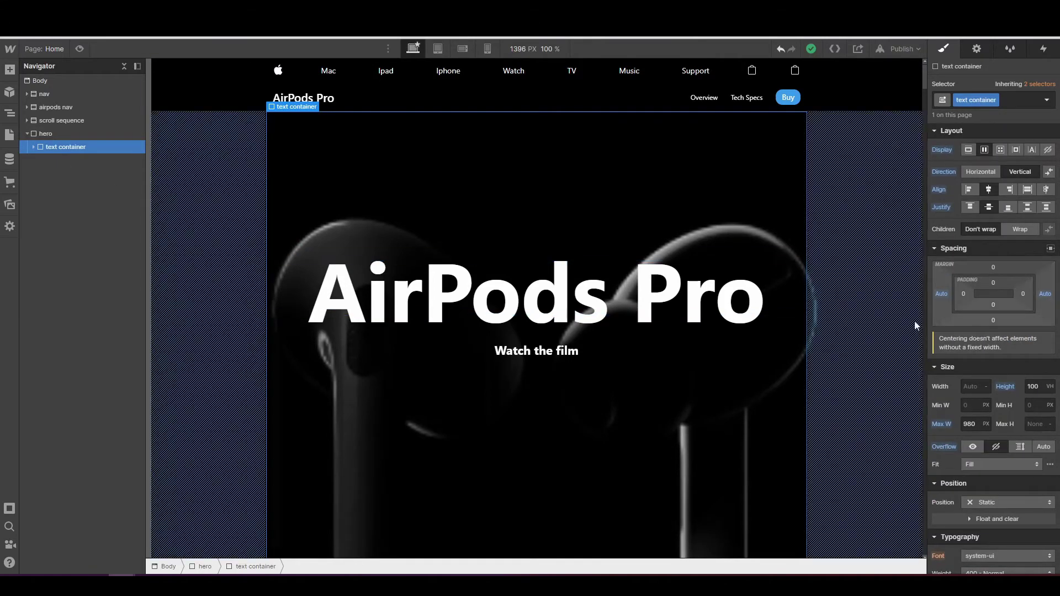
scroll(823, 307, "down", 2)
scroll(822, 310, "up", 2)
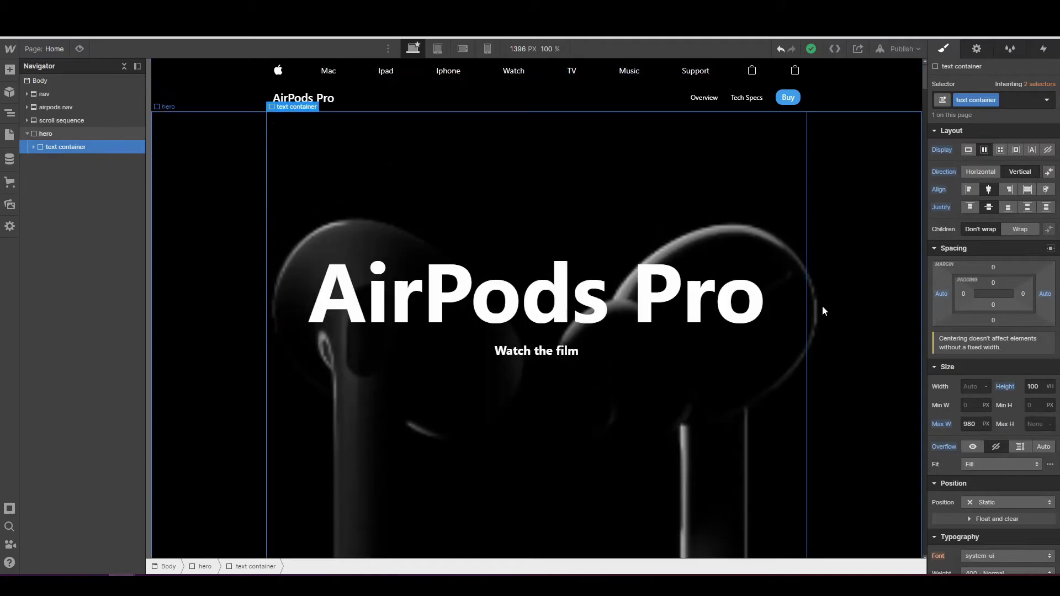
scroll(823, 310, "down", 8)
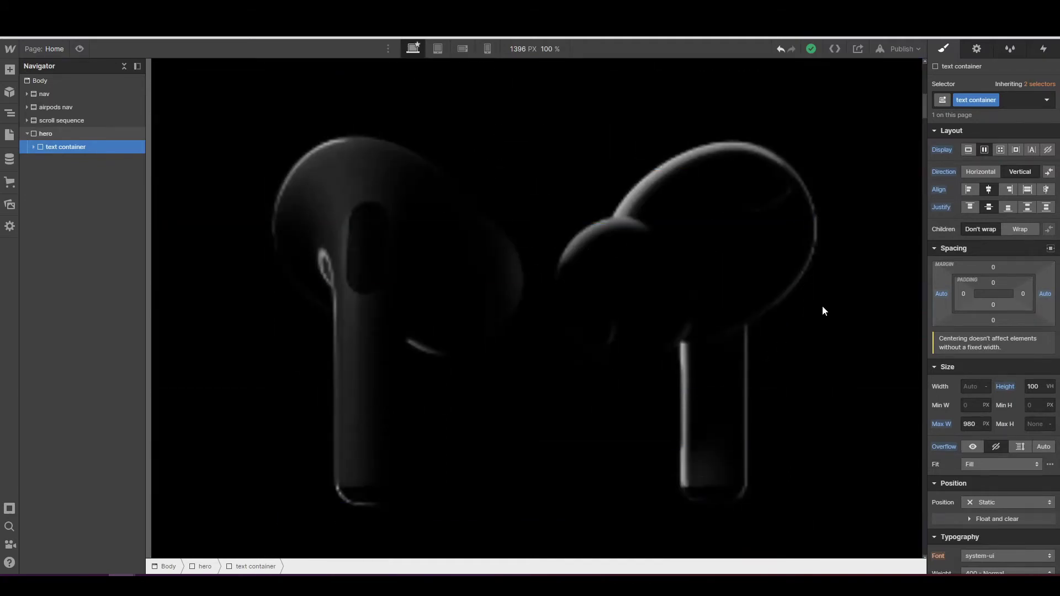
scroll(823, 310, "up", 5)
scroll(823, 310, "down", 3)
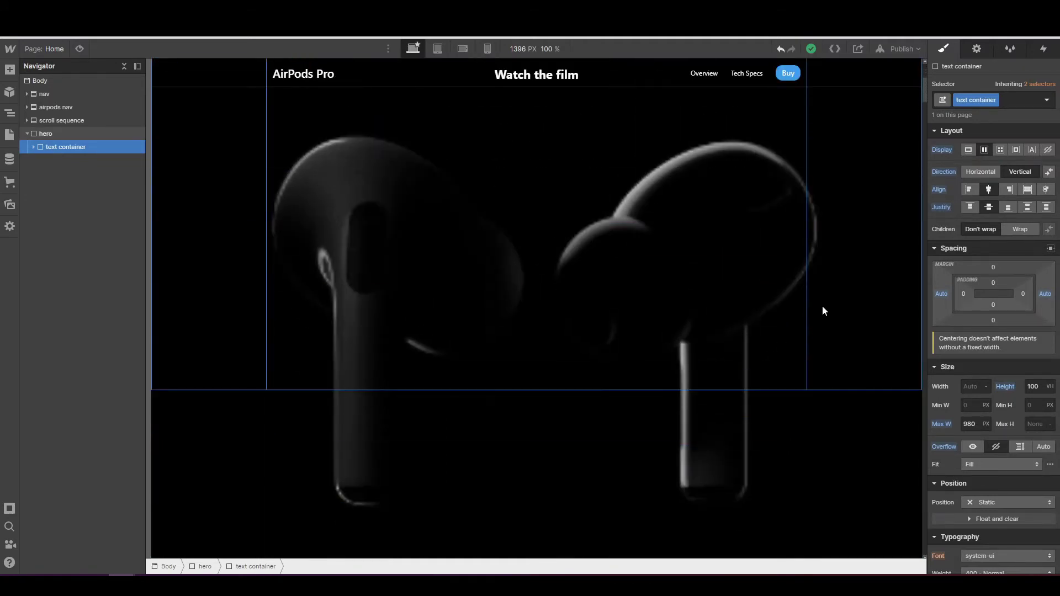
scroll(823, 310, "up", 4)
scroll(823, 310, "down", 1)
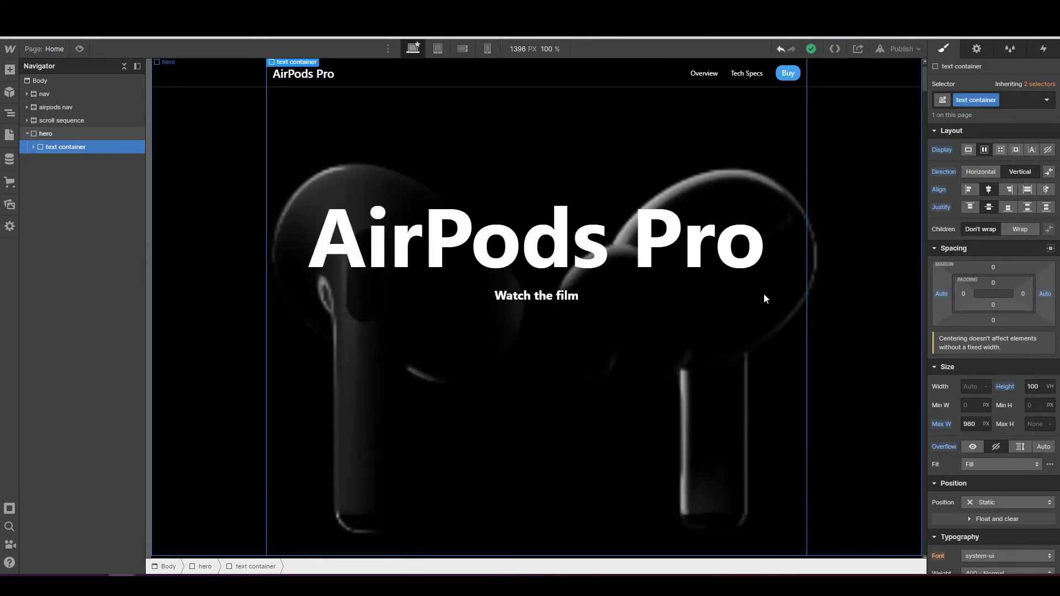
- Switch to the finished reference page to examine the text sections that follow the hero, and return to the Webflow Designer
left_click(187, 8)
scroll(534, 284, "down", 3)
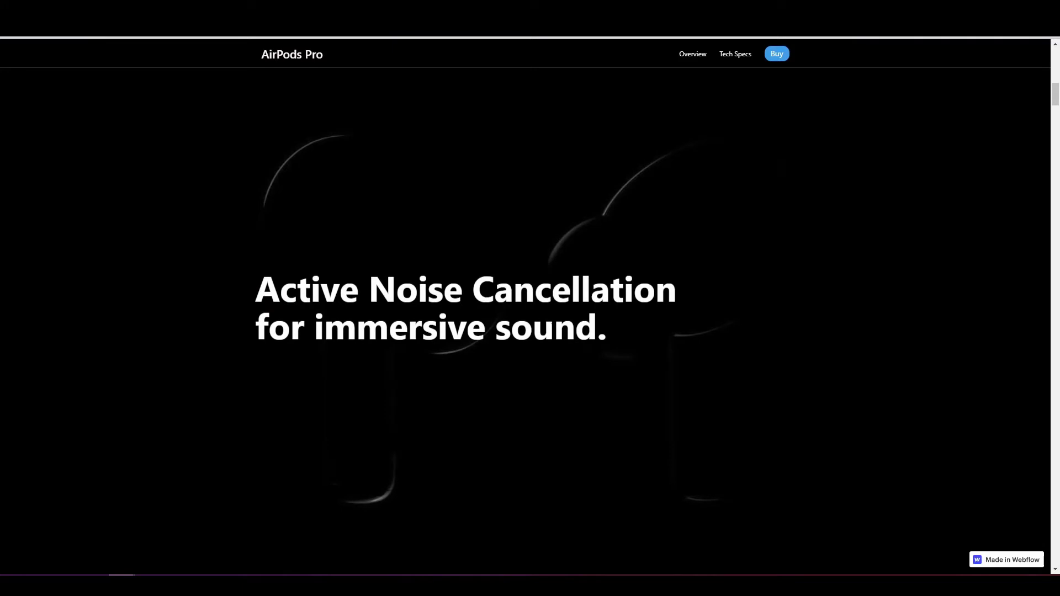
scroll(502, 326, "down", 1)
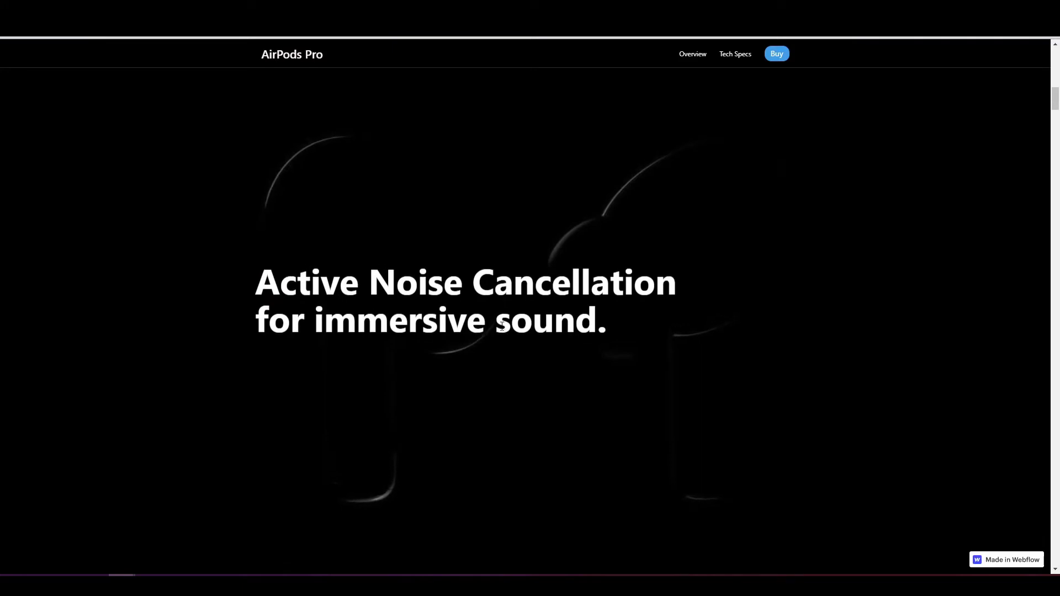
scroll(436, 319, "down", 3)
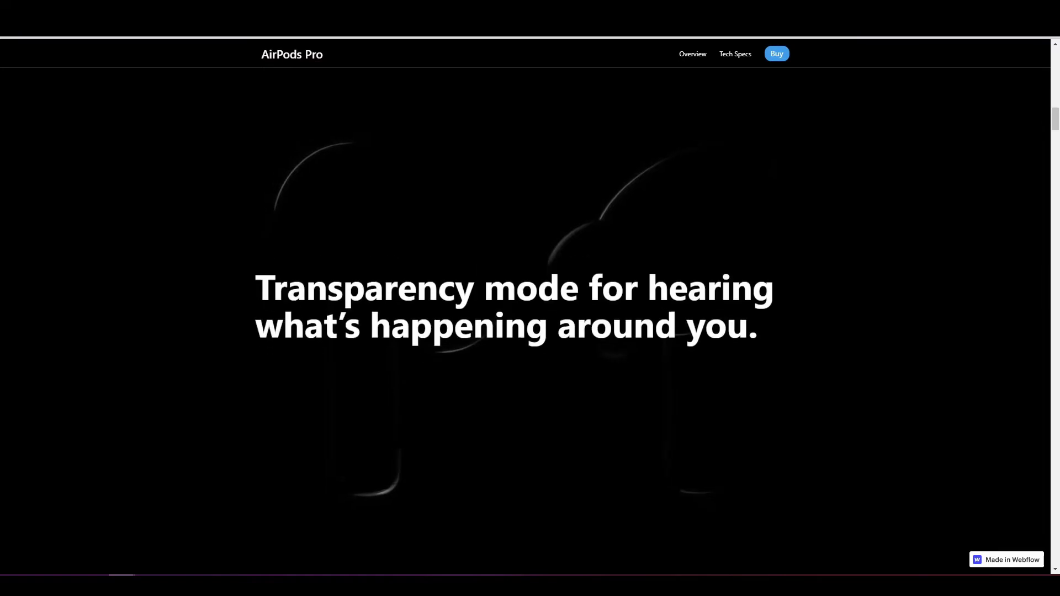
scroll(437, 319, "down", 5)
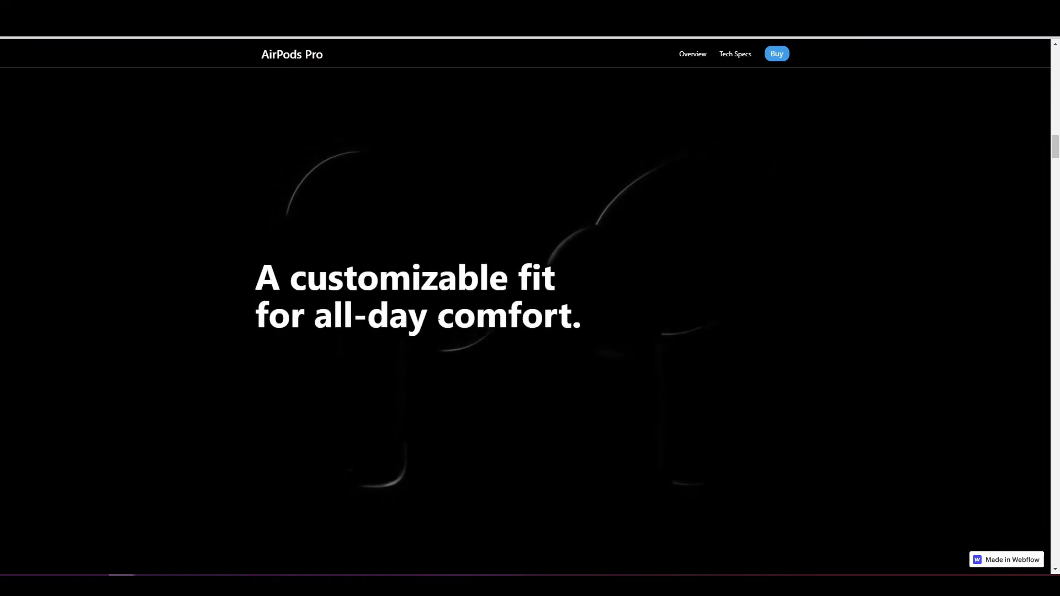
scroll(436, 319, "up", 2)
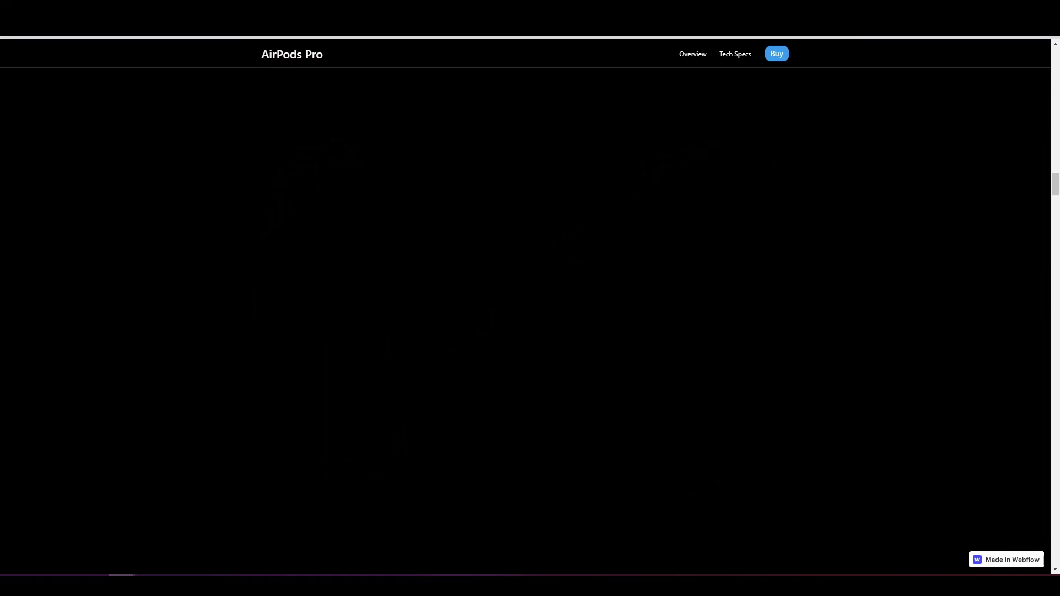
scroll(440, 314, "up", 6)
scroll(440, 314, "down", 10)
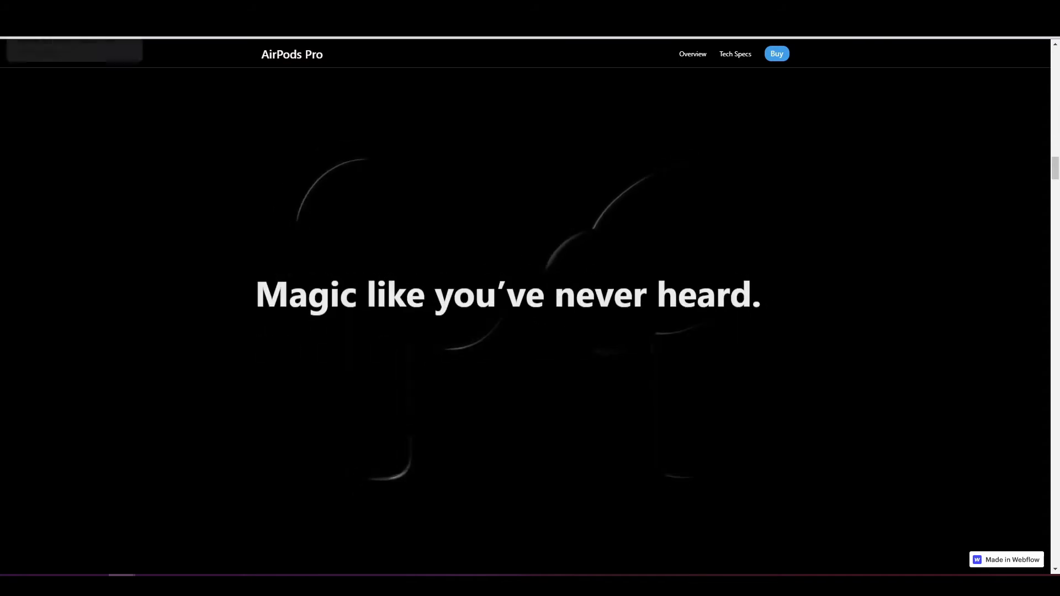
left_click(66, 10)
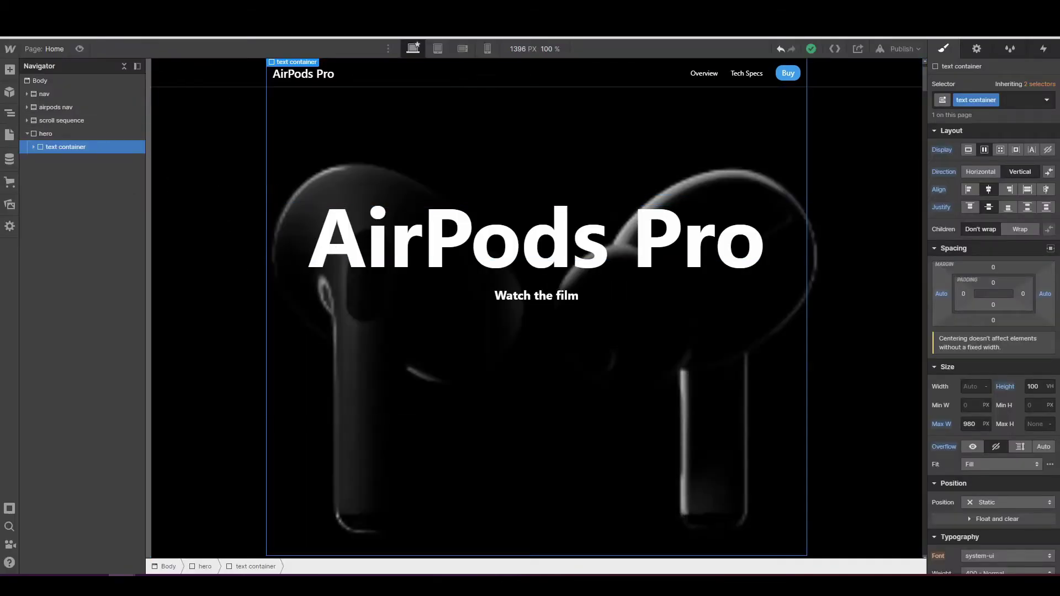
left_click(221, 10)
scroll(560, 329, "up", 3)
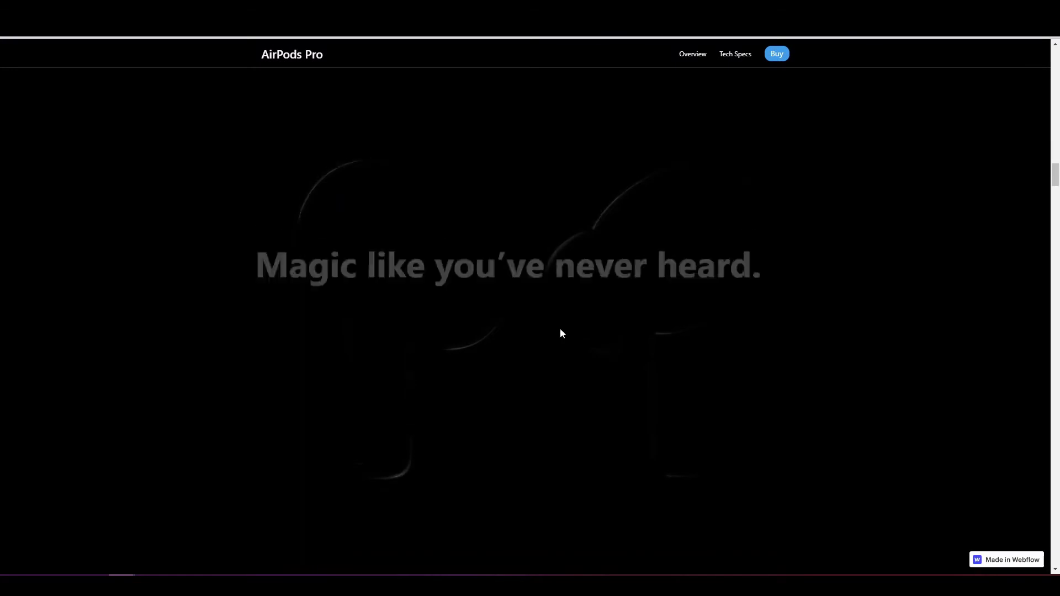
scroll(560, 329, "up", 5)
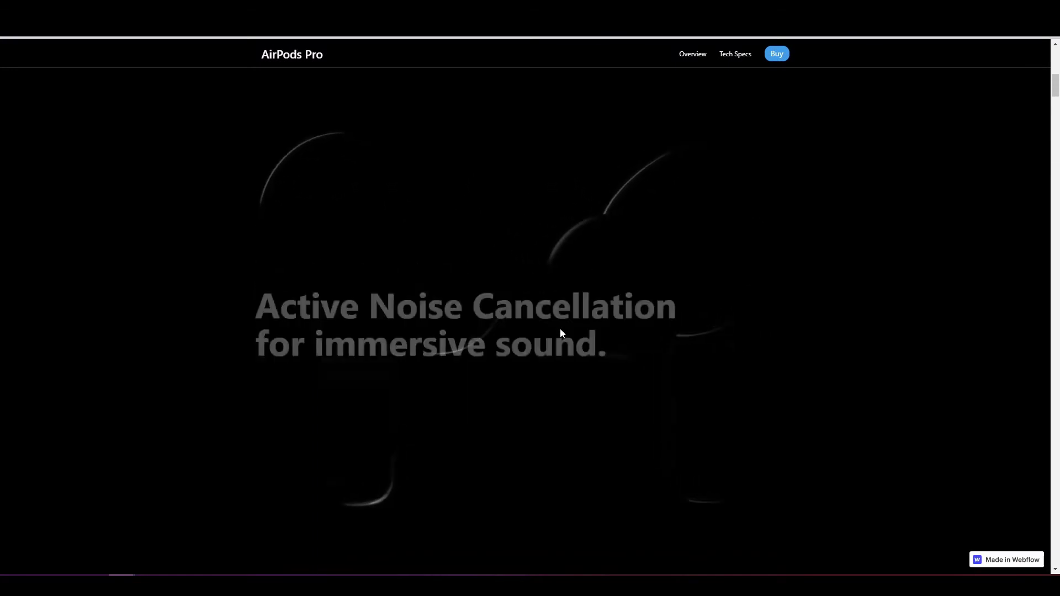
scroll(560, 329, "up", 2)
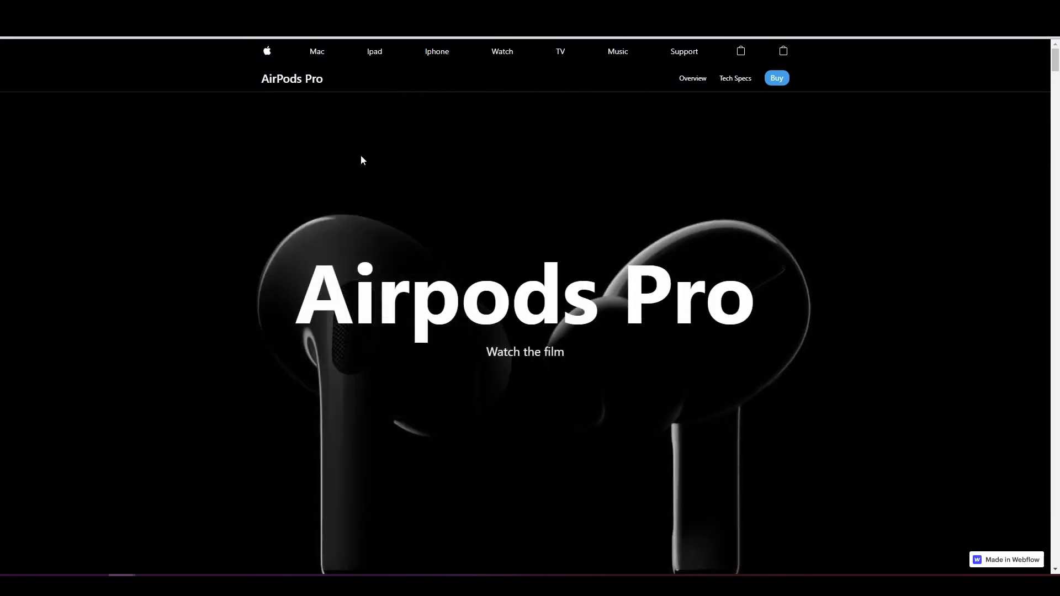
left_click(132, 10)
scroll(462, 309, "down", 8)
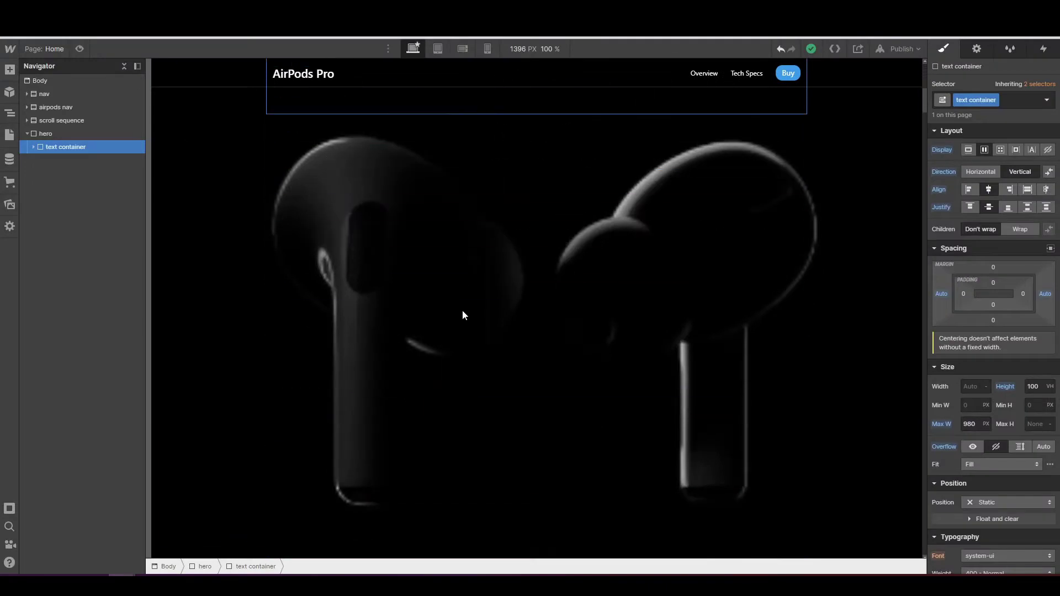
- Compare the hero section on the canvas with the scrolling hero of the finished reference page
scroll(462, 309, "up", 9)
key("ctrl+Tab")
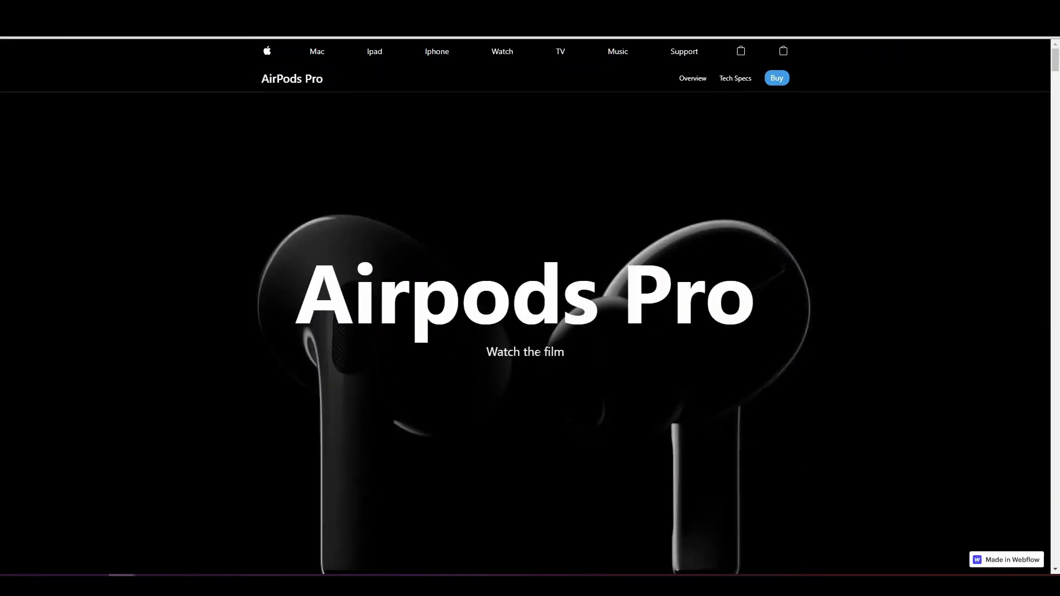
scroll(530, 310, "down", 10)
scroll(539, 352, "up", 10)
key("ctrl+shift+Tab")
- Open the "testing the lottie animation" project from the YouTube Tutorial folder of the Webflow dashboard
right_click(71, 30)
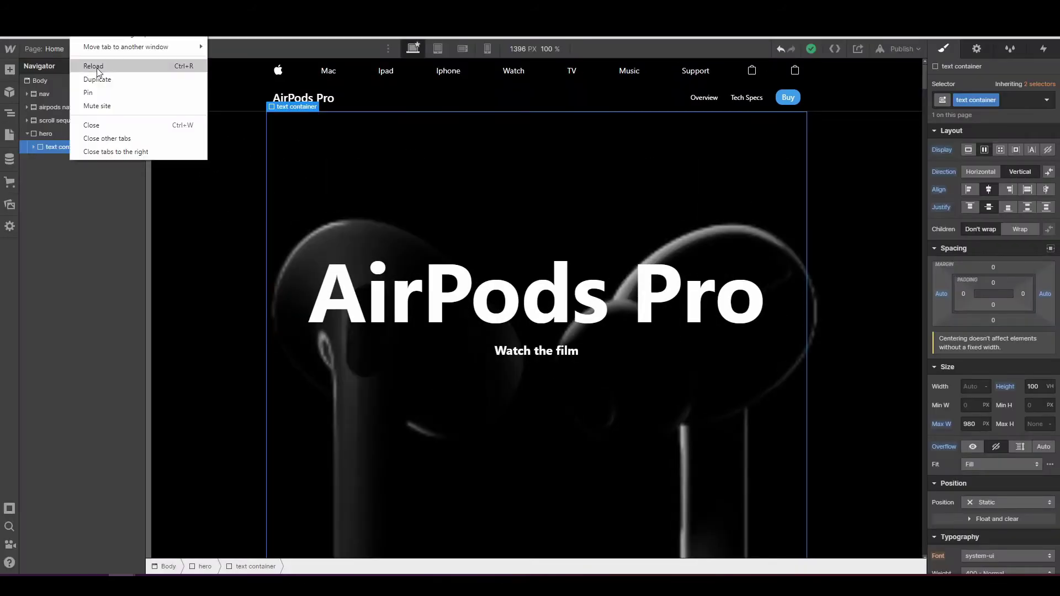
left_click(111, 65)
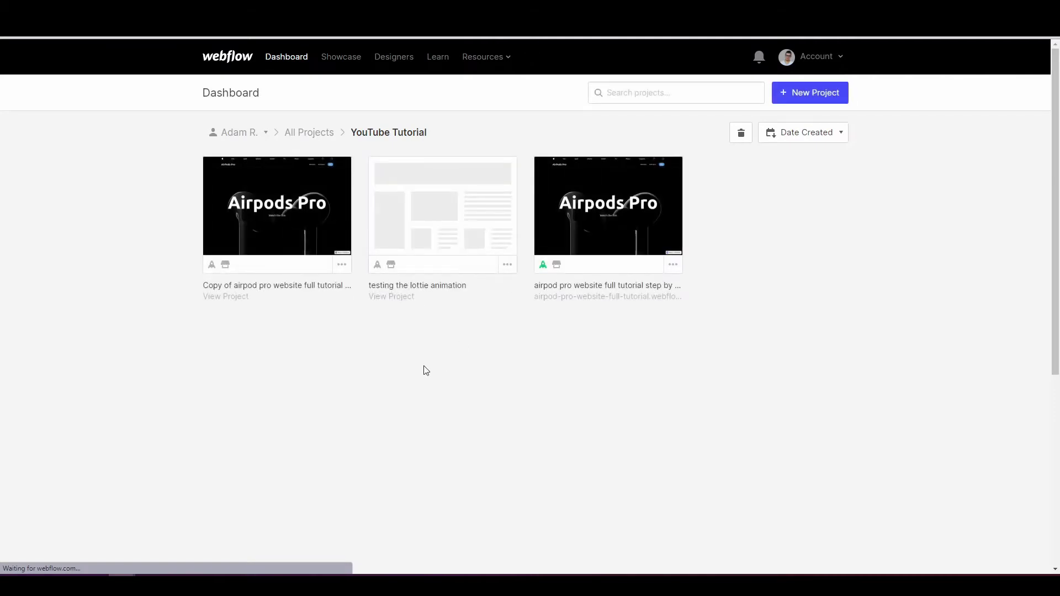
left_click(412, 224)
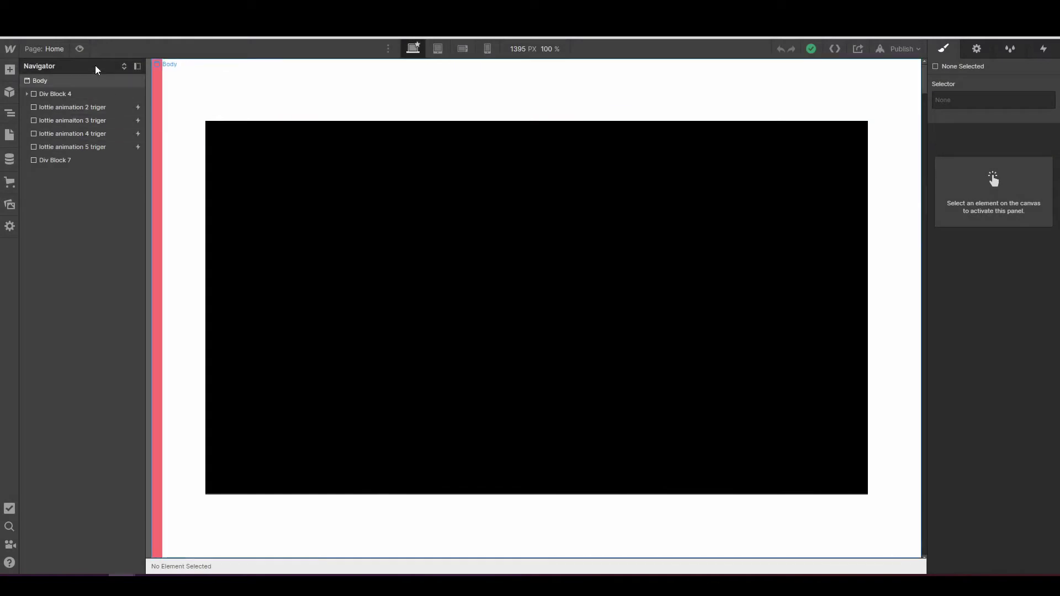
- Preview the Lottie test page and inspect the size and position settings of the "lottie animation 2 triger" element
left_click(79, 48)
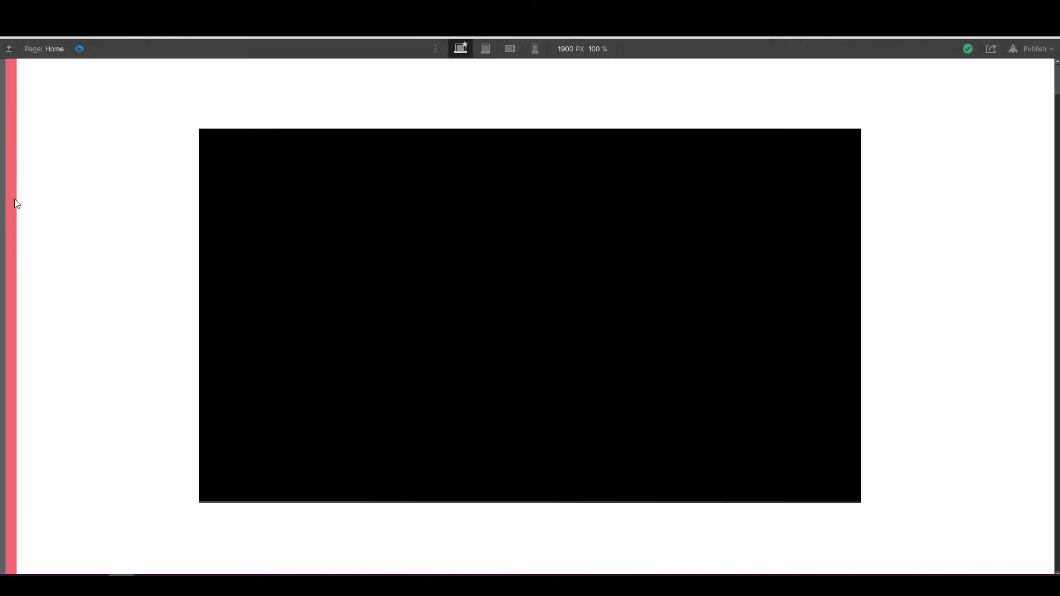
left_click(79, 48)
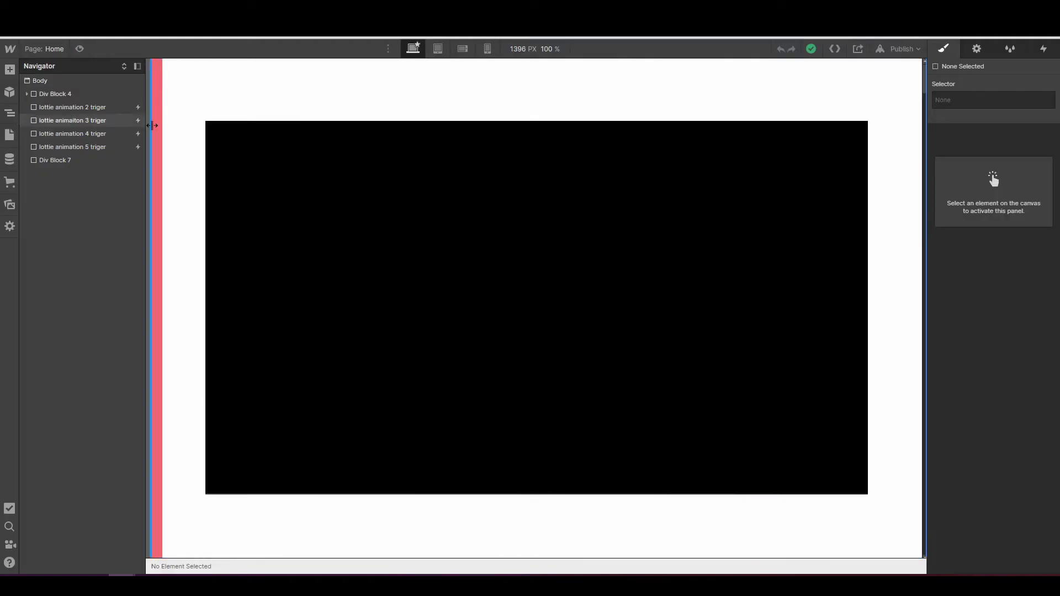
left_click(89, 108)
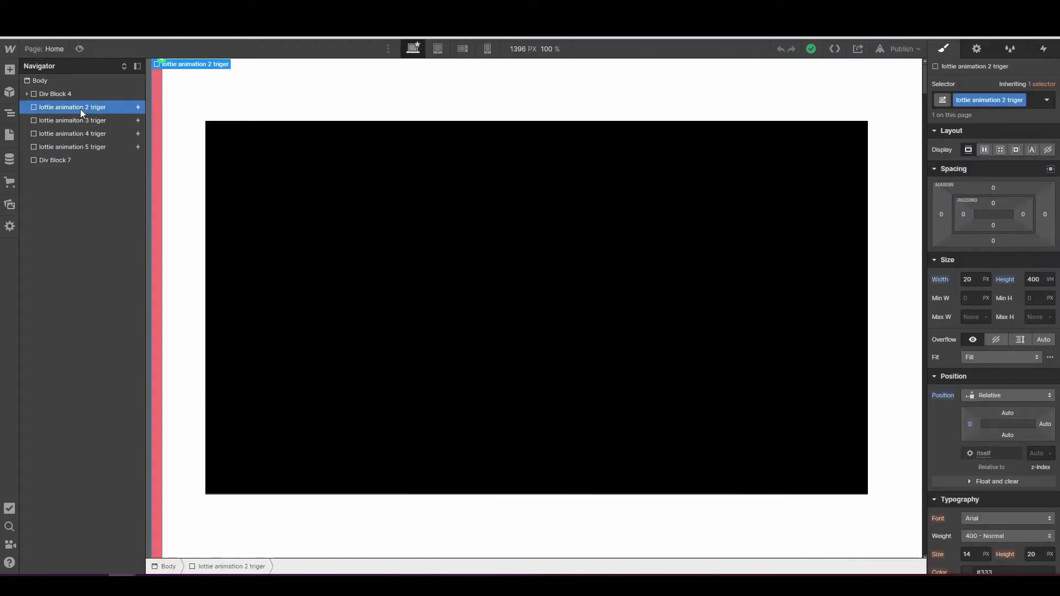
left_click(79, 49)
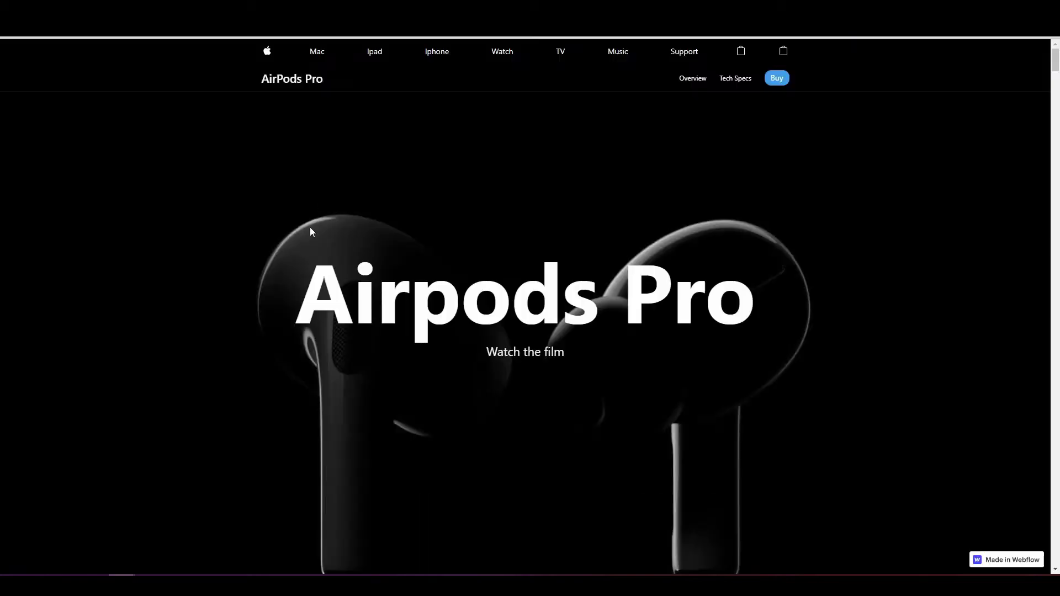
- Examine the finished reference page's scroll sequence from the hero to beyond the "Magic like you've never heard." text and back
scroll(125, 99, "down", 2)
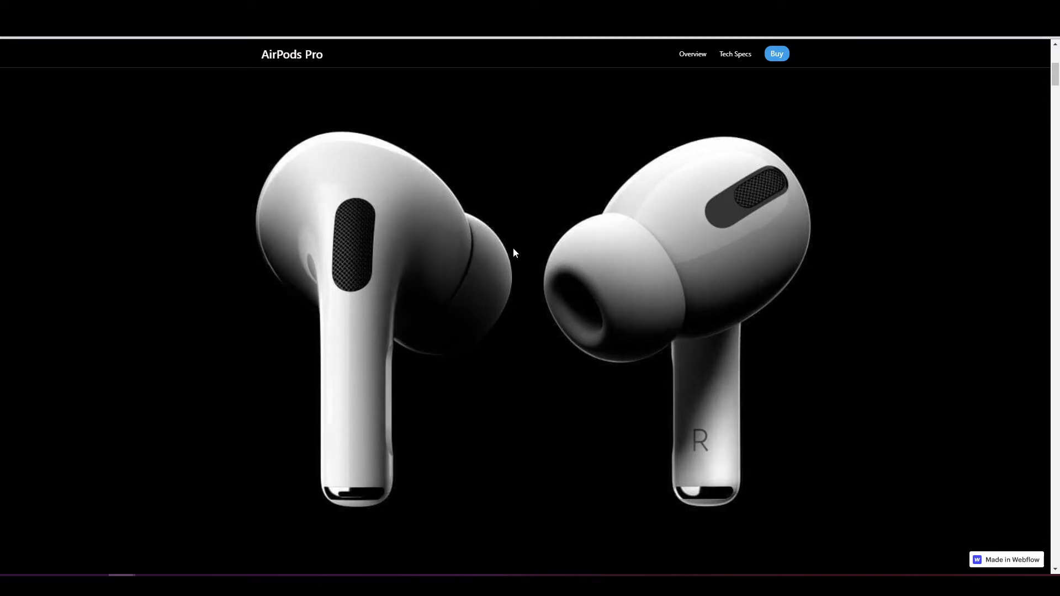
scroll(512, 248, "down", 5)
scroll(513, 248, "down", 5)
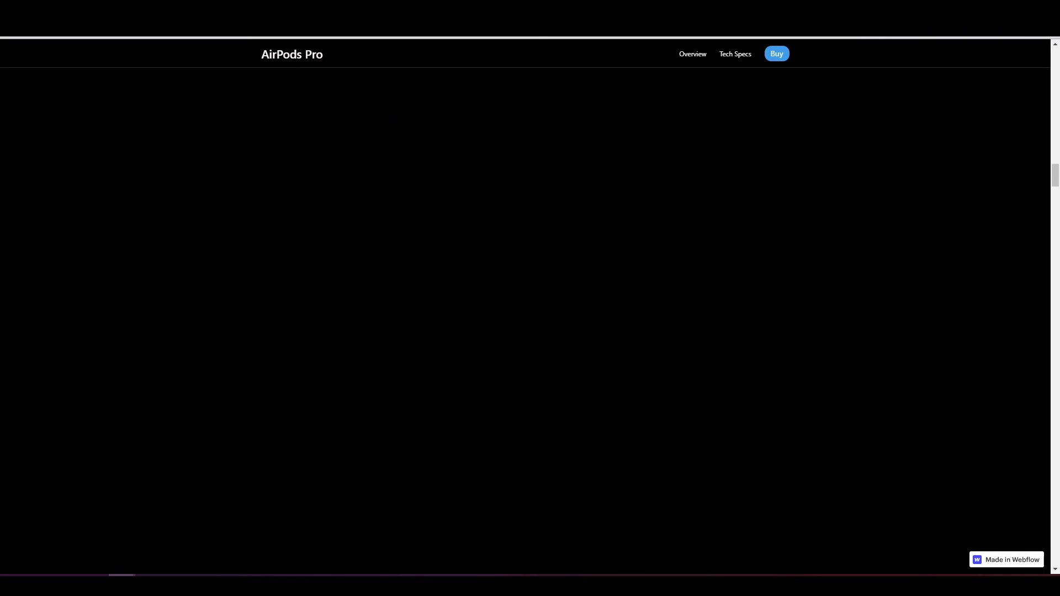
scroll(525, 298, "up", 2)
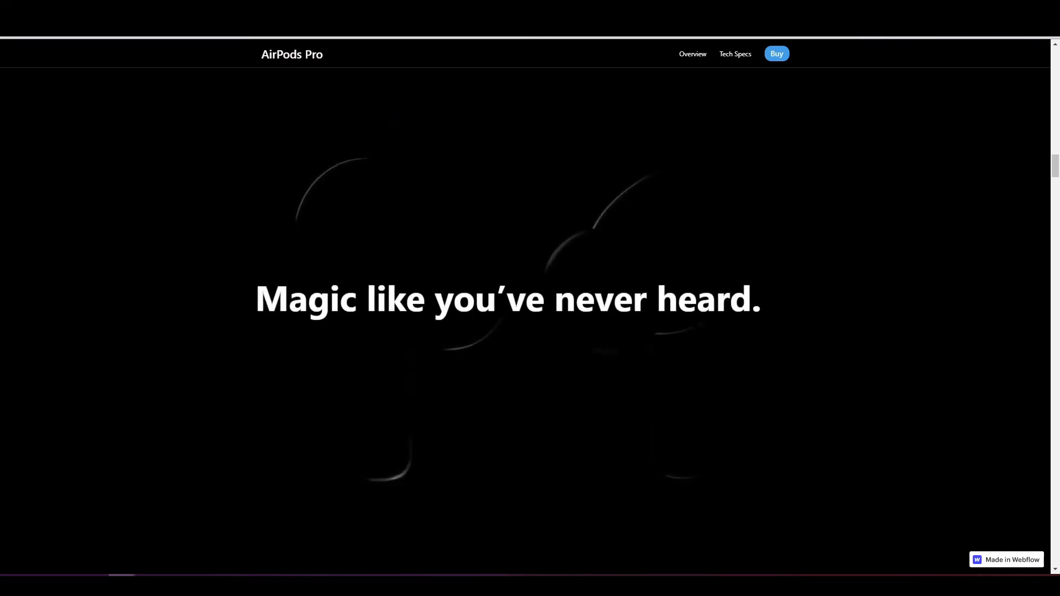
scroll(524, 298, "up", 3)
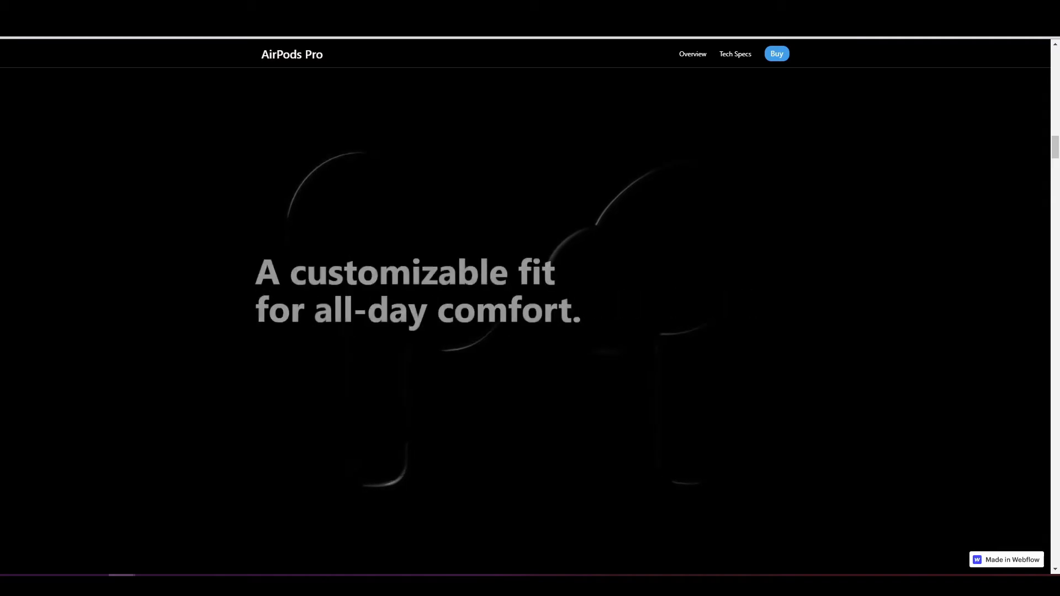
scroll(524, 298, "up", 3)
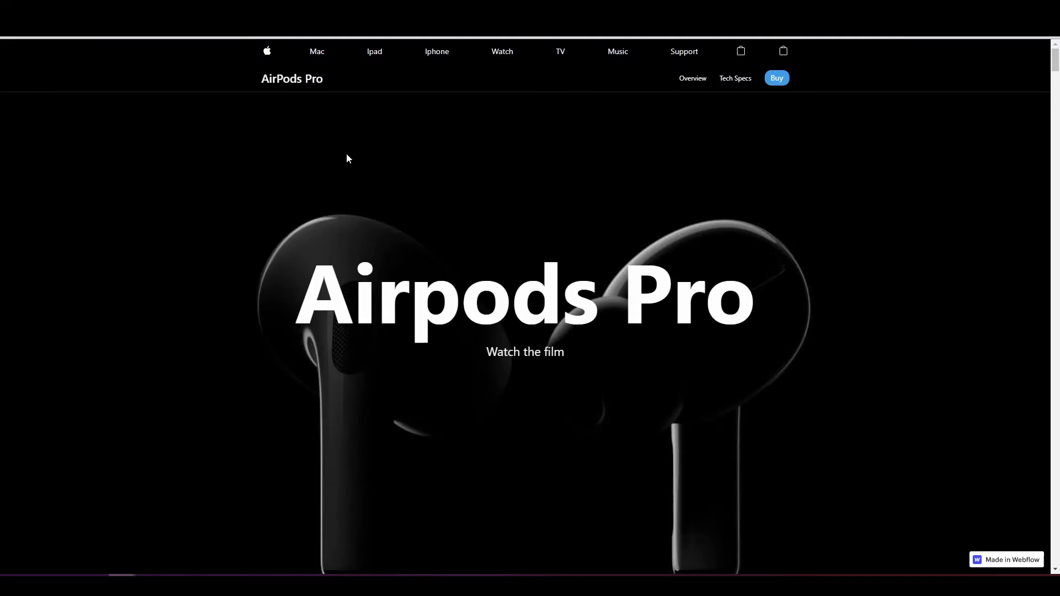
- Examine how the "Active Noise Cancellation" text fades and gives way to the "Transparency mode" text over the dimmed AirPods
scroll(348, 158, "down", 5)
scroll(349, 158, "down", 5)
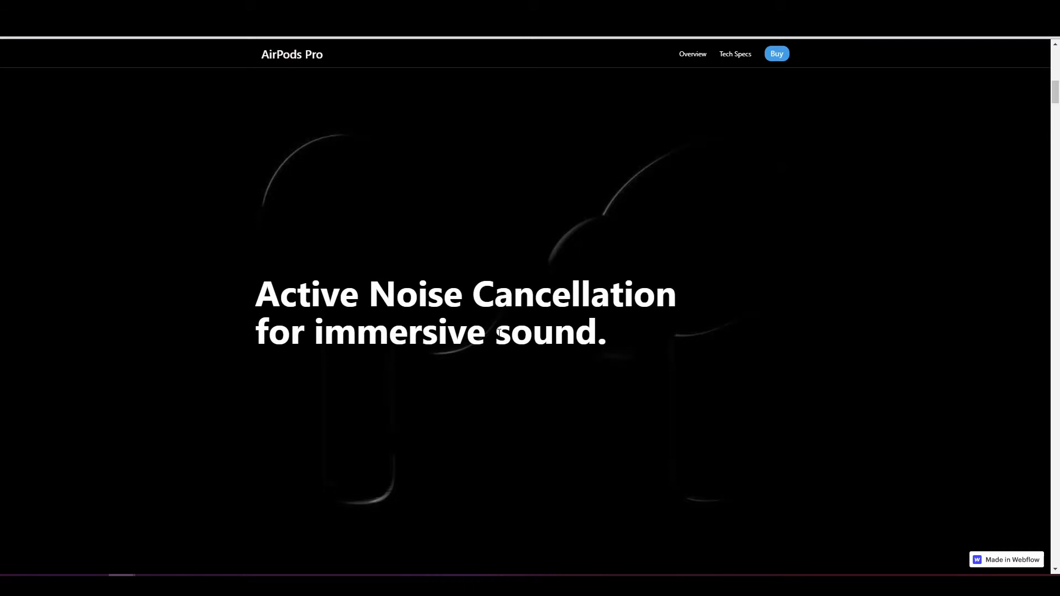
scroll(500, 332, "down", 3)
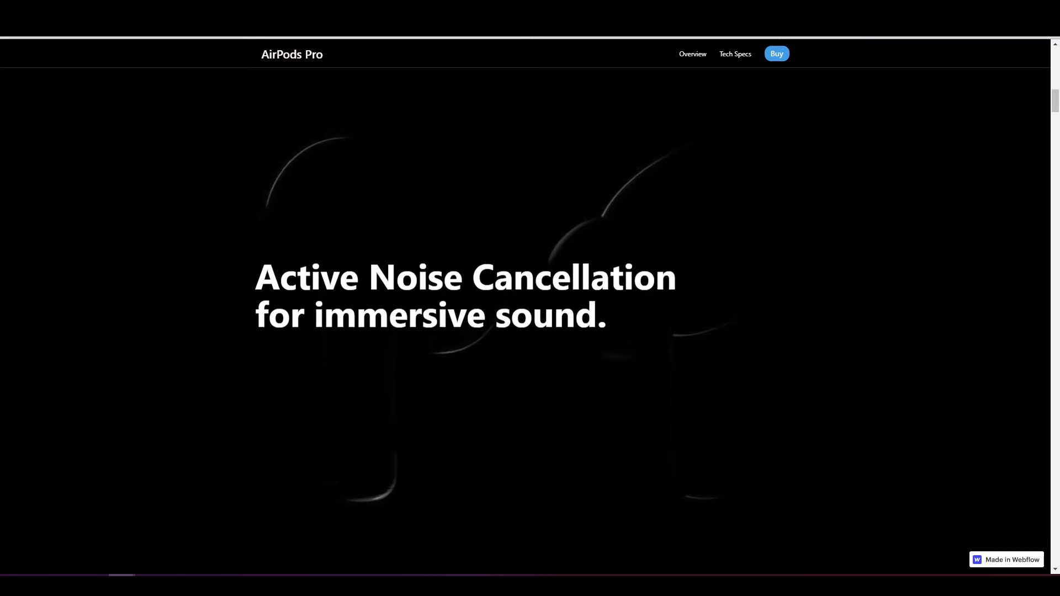
scroll(499, 332, "up", 2)
scroll(500, 332, "up", 2)
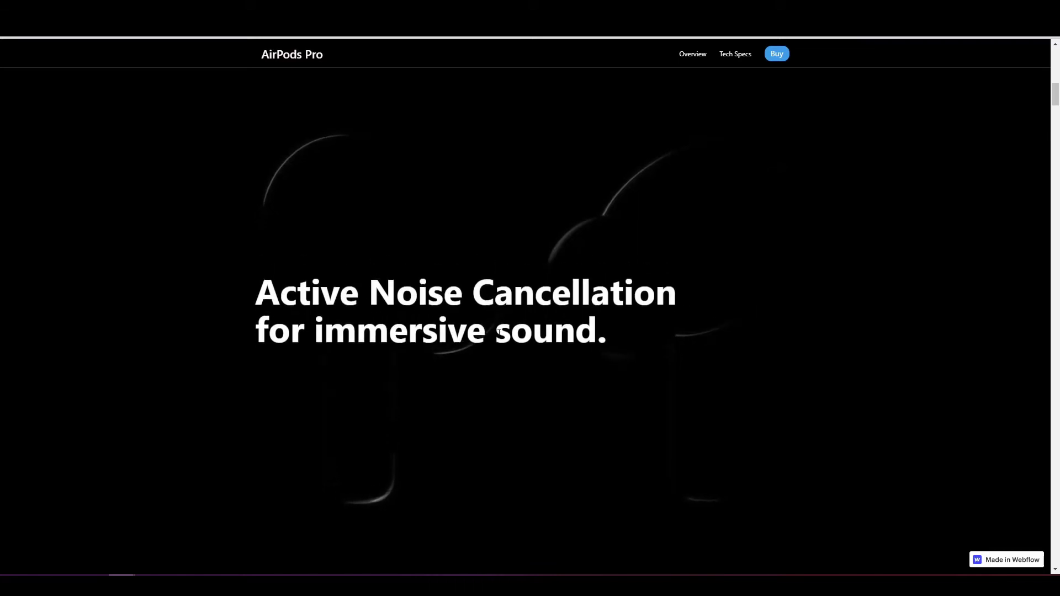
scroll(499, 331, "down", 3)
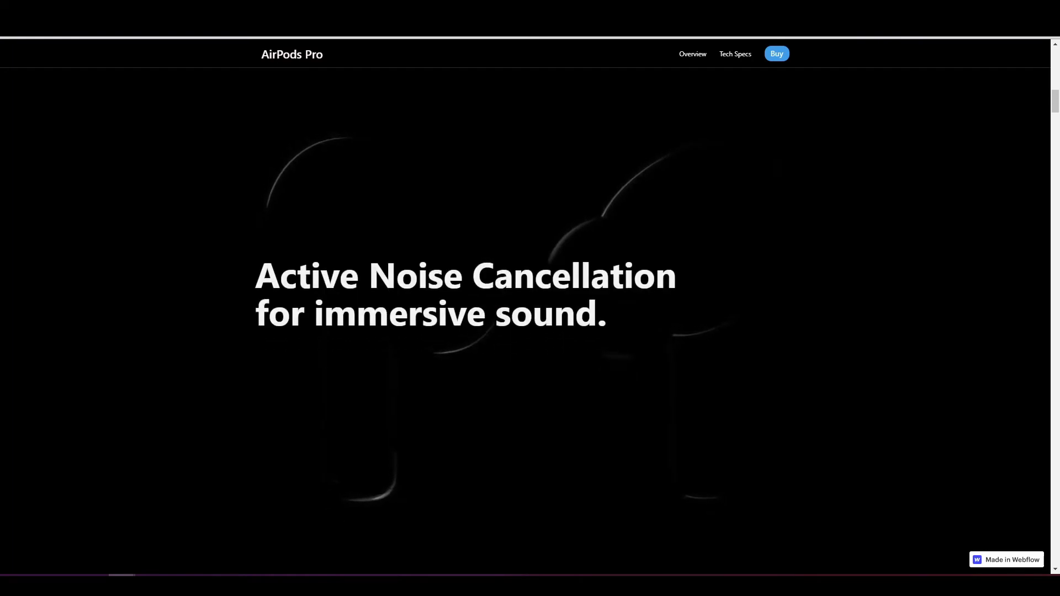
scroll(499, 332, "up", 2)
scroll(499, 332, "down", 2)
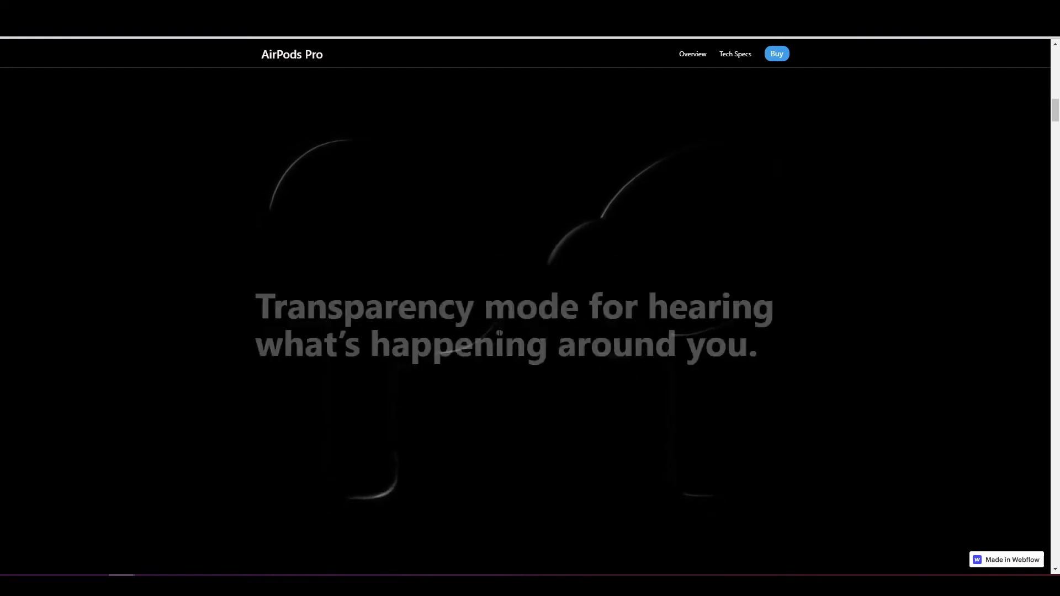
- Replay the scroll from the hero to the "Active Noise Cancellation" text to examine how the AirPods animation changes, and return to the hero
scroll(500, 332, "up", 4)
scroll(499, 332, "up", 3)
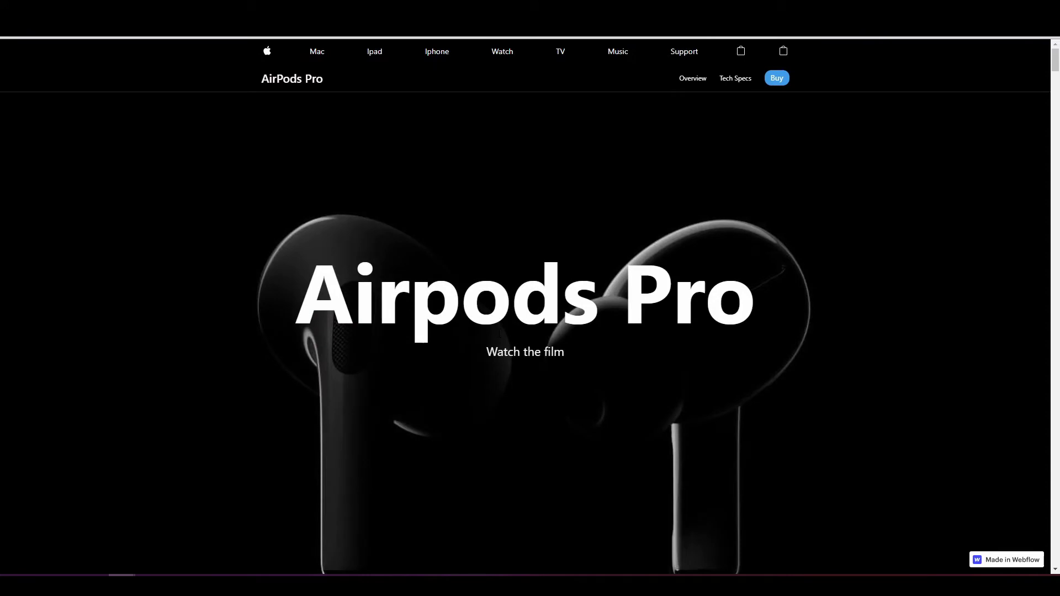
scroll(499, 331, "down", 3)
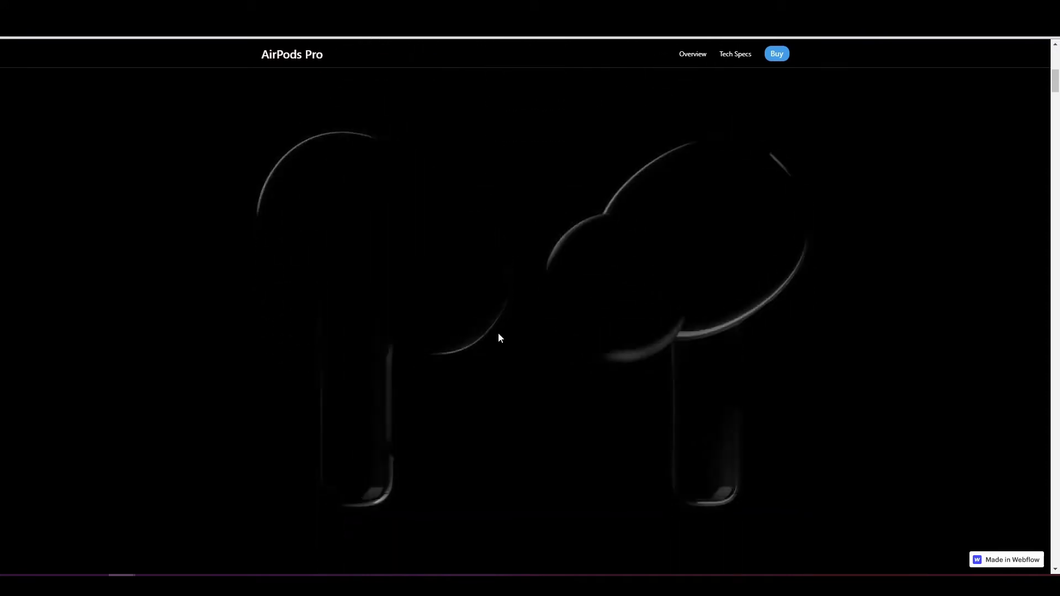
scroll(499, 338, "down", 2)
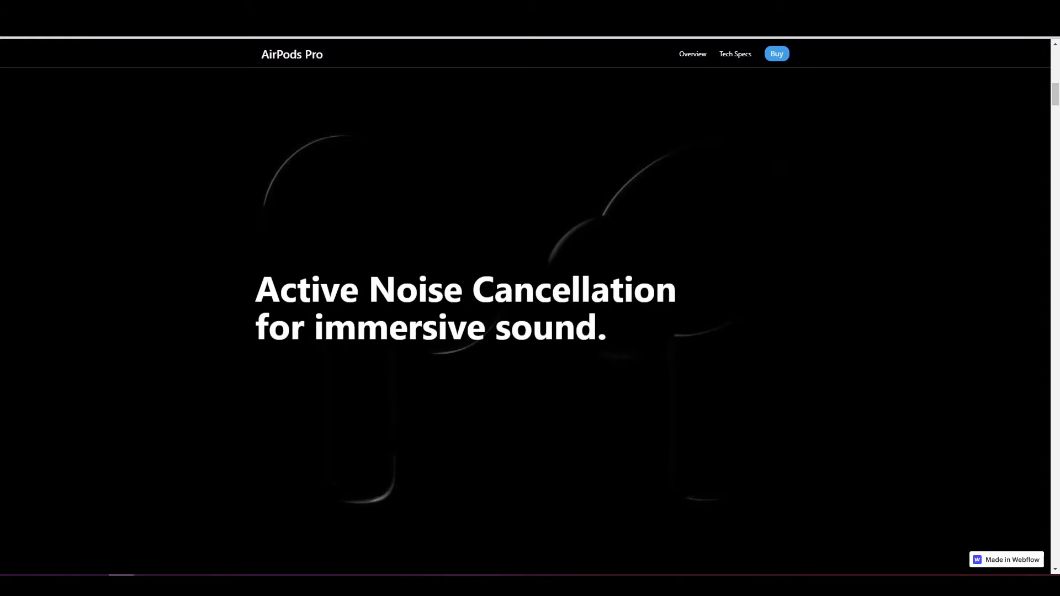
middle_click(452, 311)
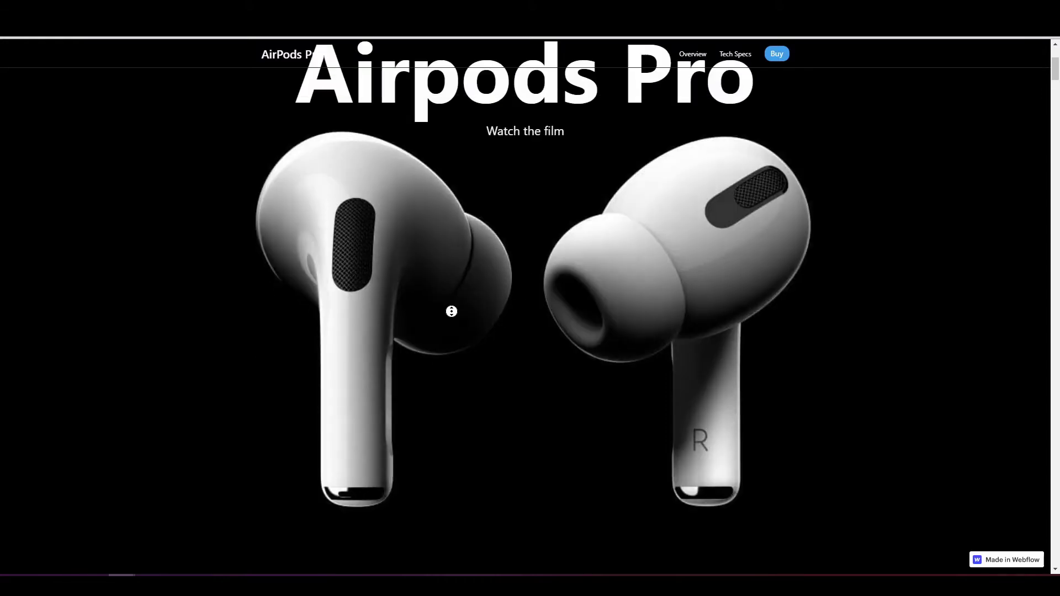
scroll(452, 311, "up", 4)
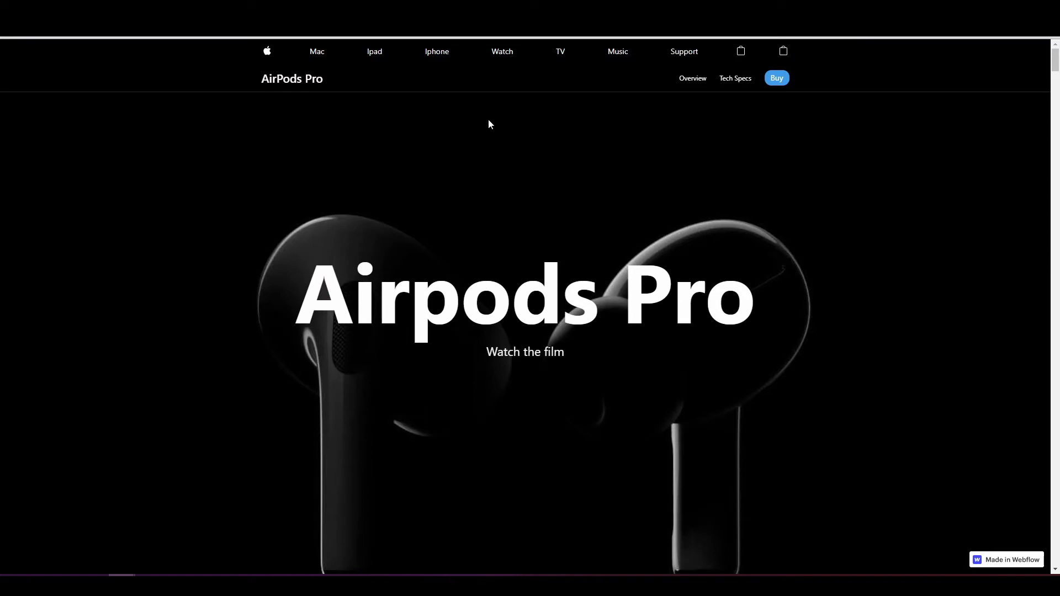
- Examine the scroll animation on the published AirPods Pro page, from the hero title through the sequence of feature headlines
scroll(488, 166, "down", 5)
scroll(457, 242, "down", 3)
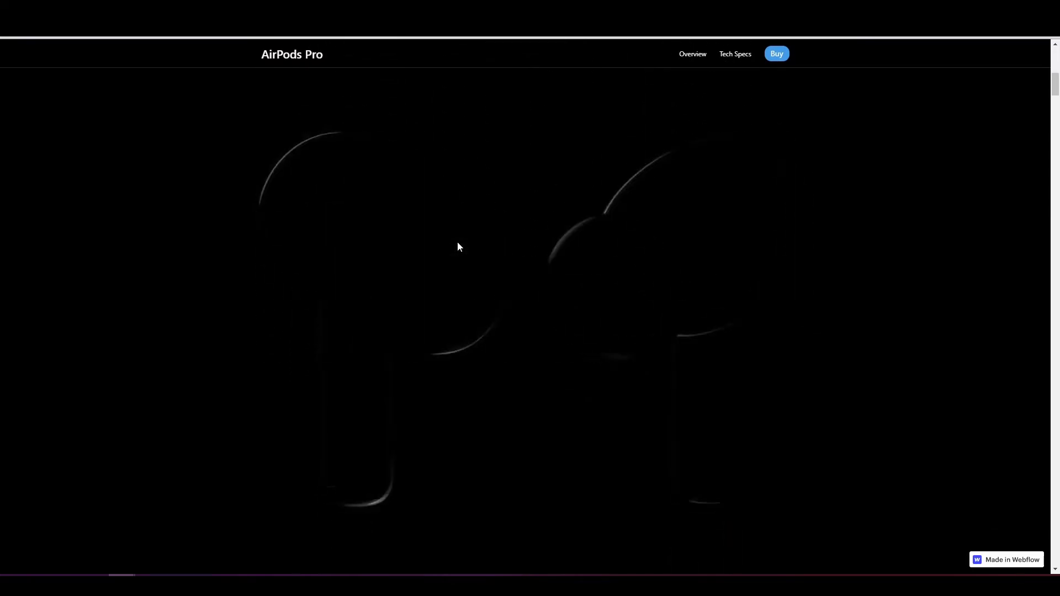
scroll(457, 242, "up", 5)
scroll(458, 242, "down", 3)
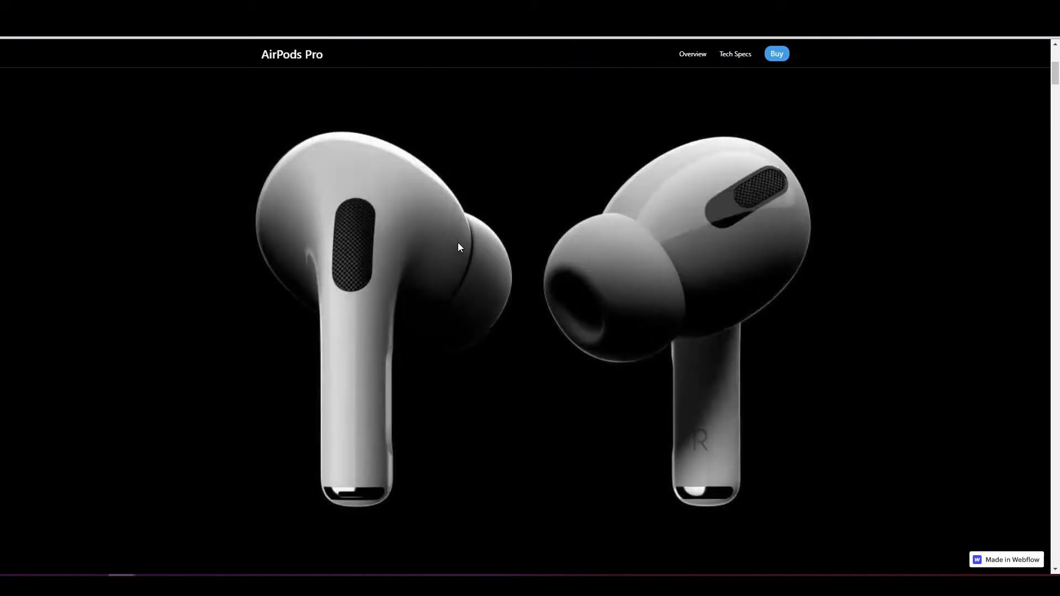
scroll(459, 247, "down", 2)
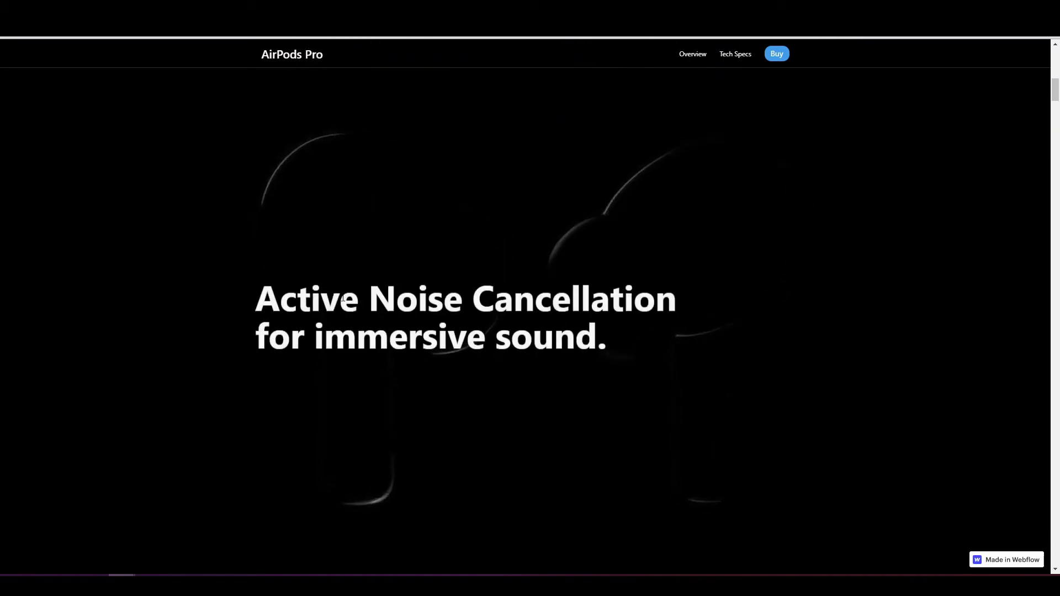
scroll(294, 273, "down", 2)
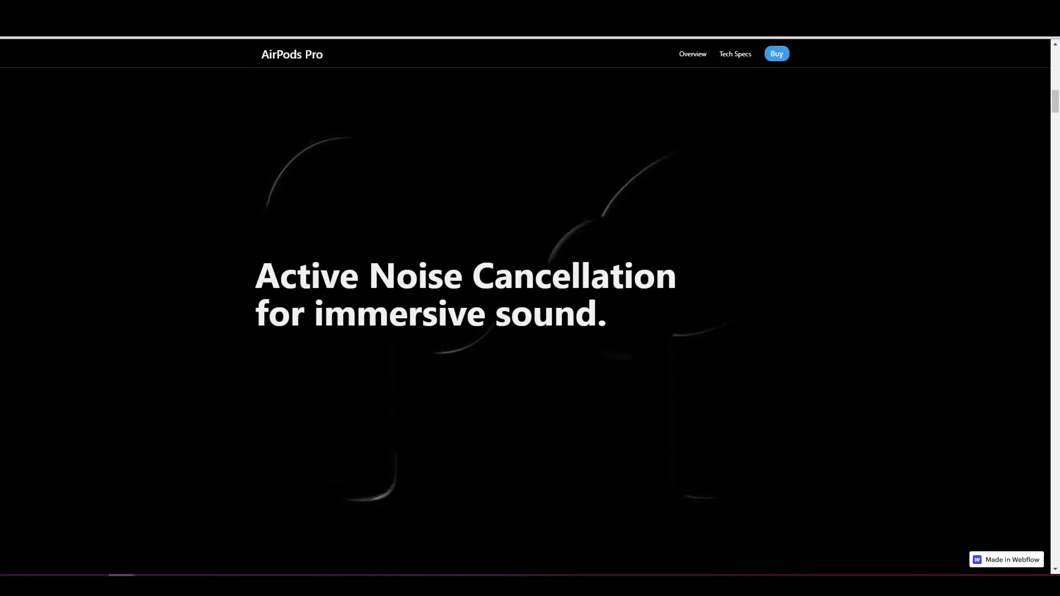
scroll(310, 280, "down", 3)
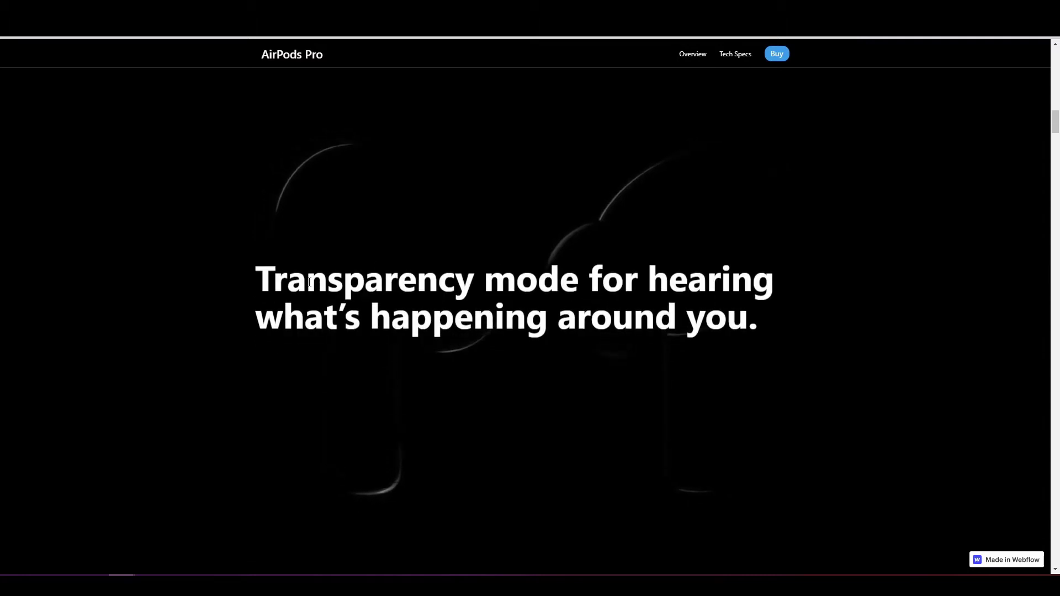
scroll(310, 283, "down", 3)
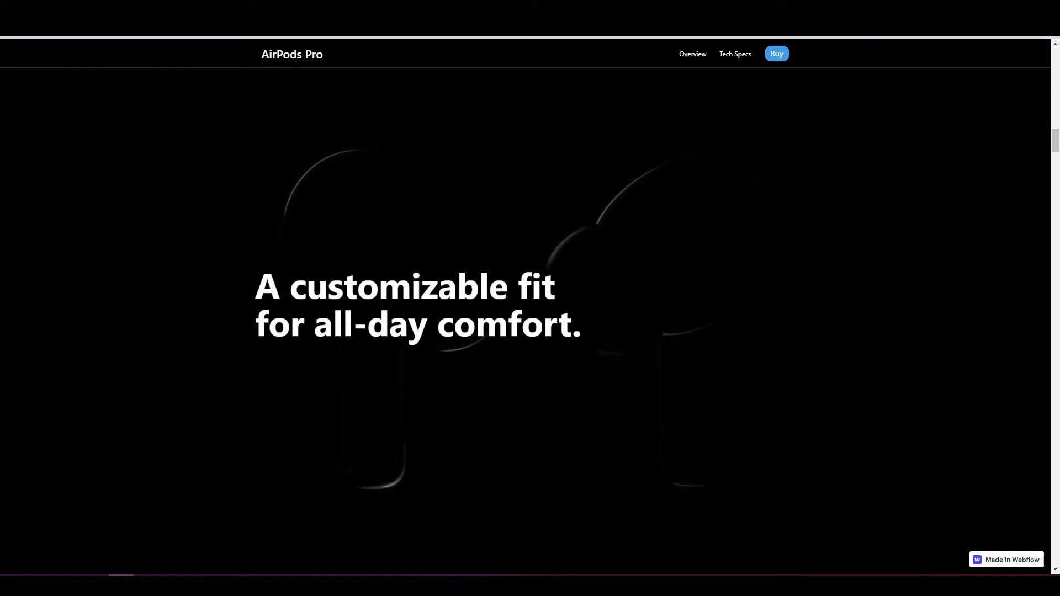
scroll(525, 304, "down", 3)
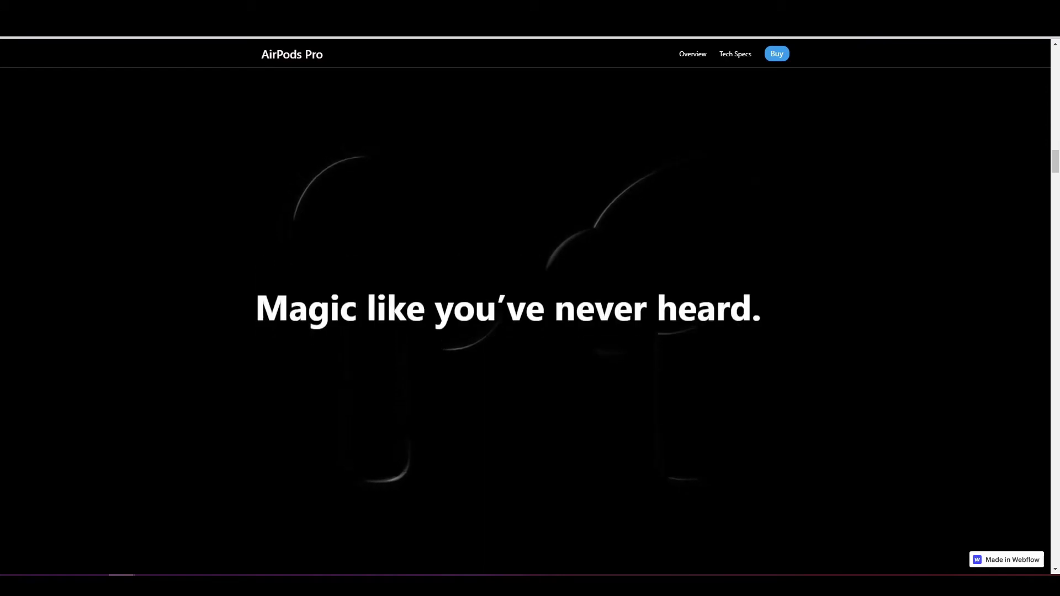
scroll(373, 317, "down", 3)
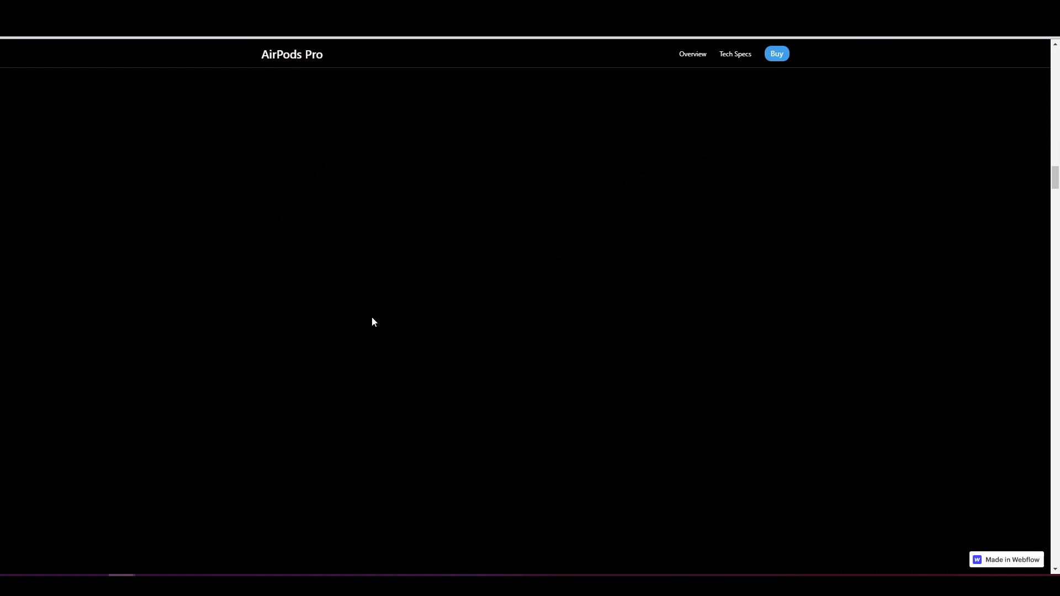
scroll(372, 321, "up", 5)
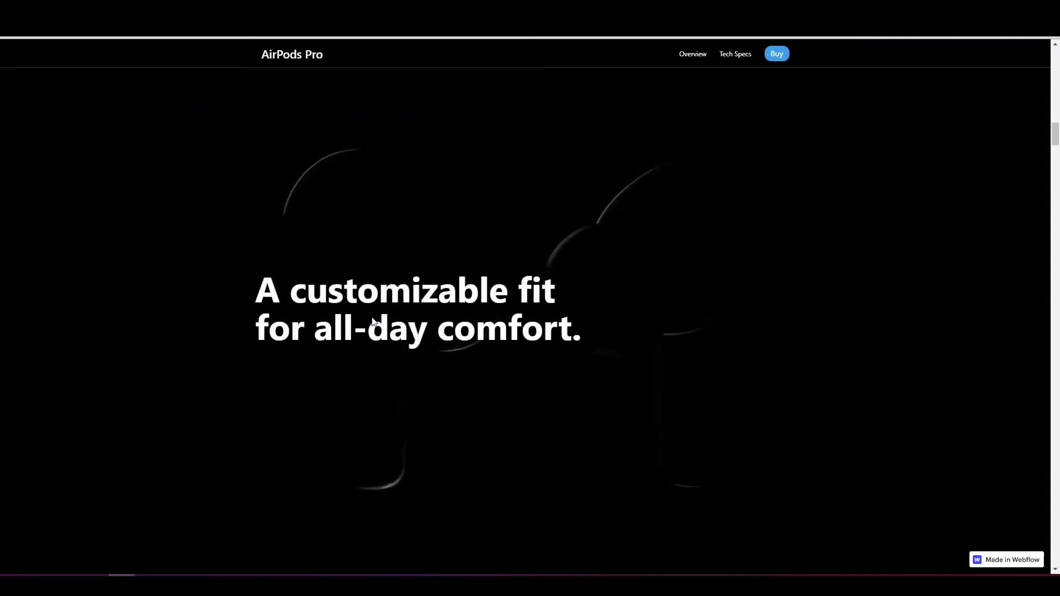
scroll(373, 317, "up", 10)
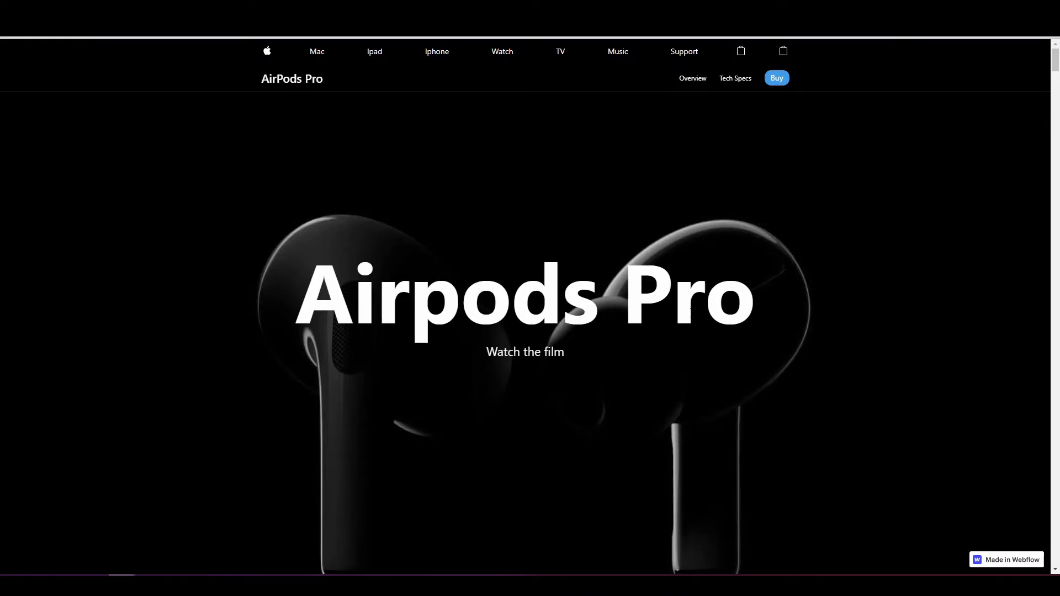
scroll(690, 317, "down", 6)
scroll(690, 317, "up", 6)
scroll(691, 317, "down", 11)
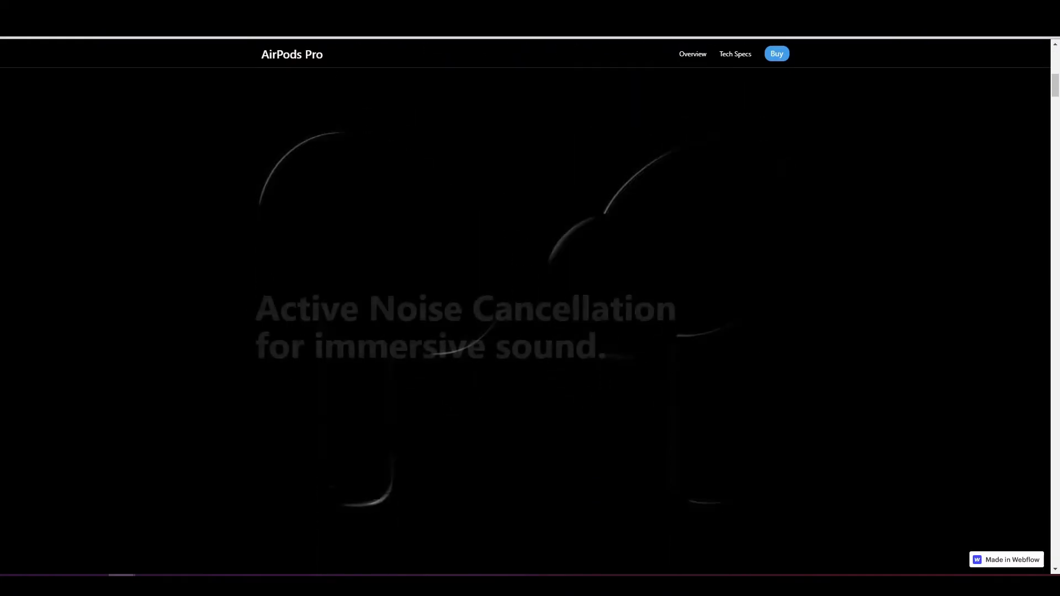
scroll(466, 318, "down", 2)
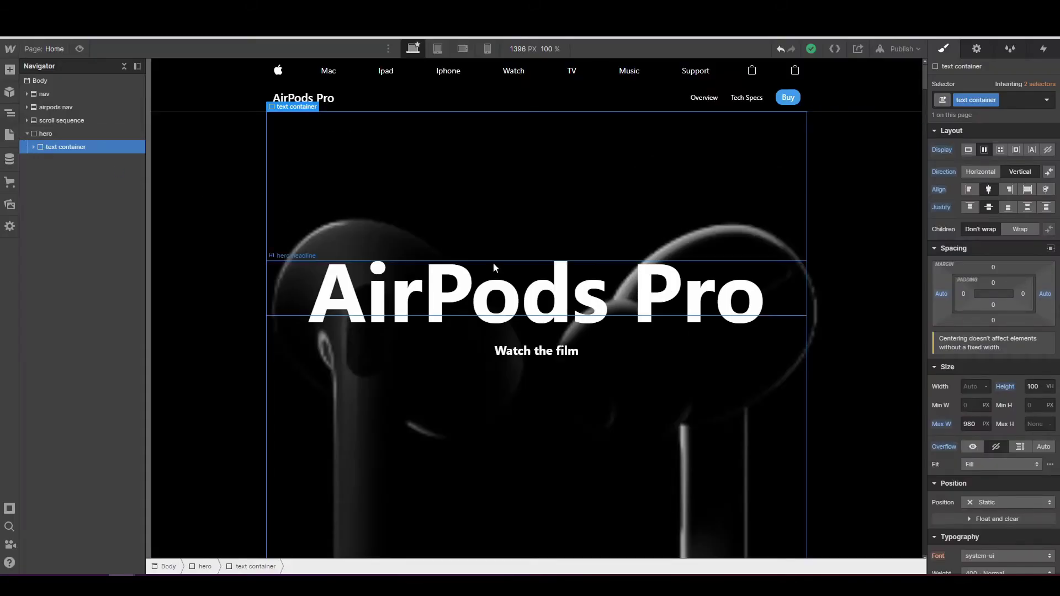
- In the Webflow Designer, add a div block to the hero below the text container and give it the class "hero scroll contaienr"
left_click(1032, 386)
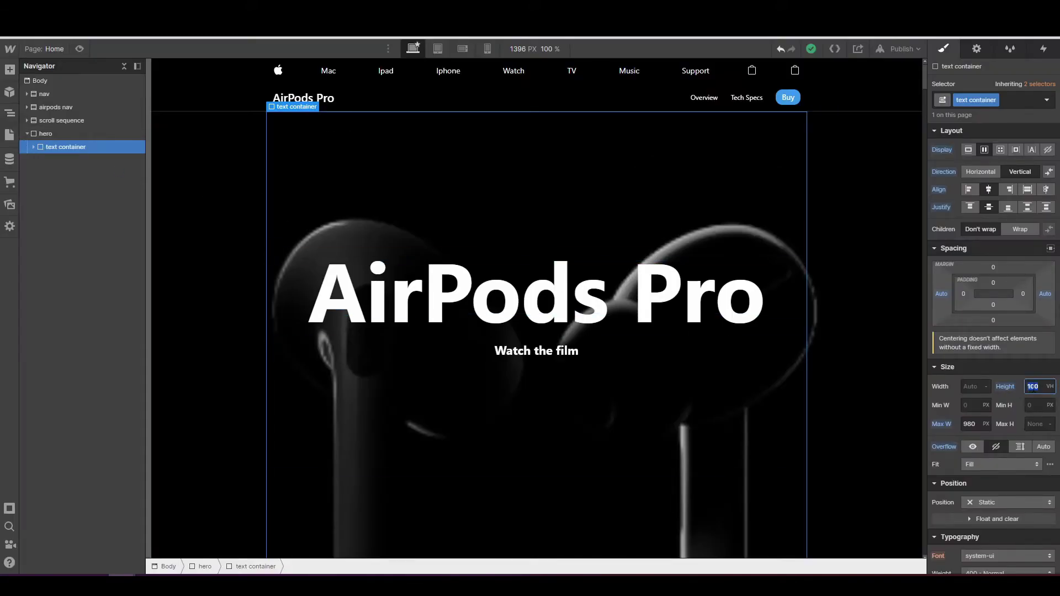
left_click(10, 70)
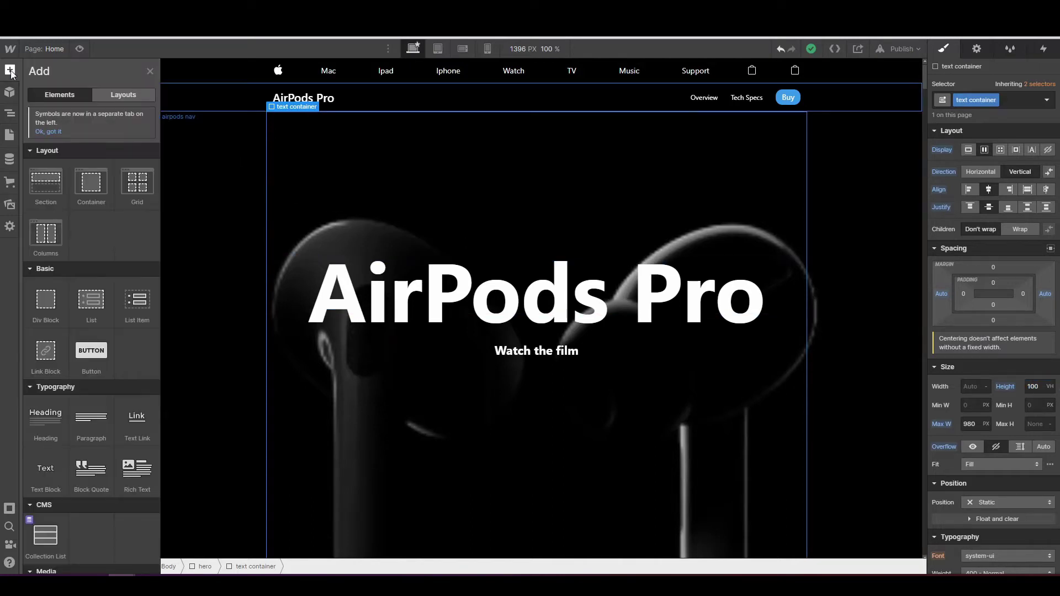
left_click_drag(46, 304, 52, 160)
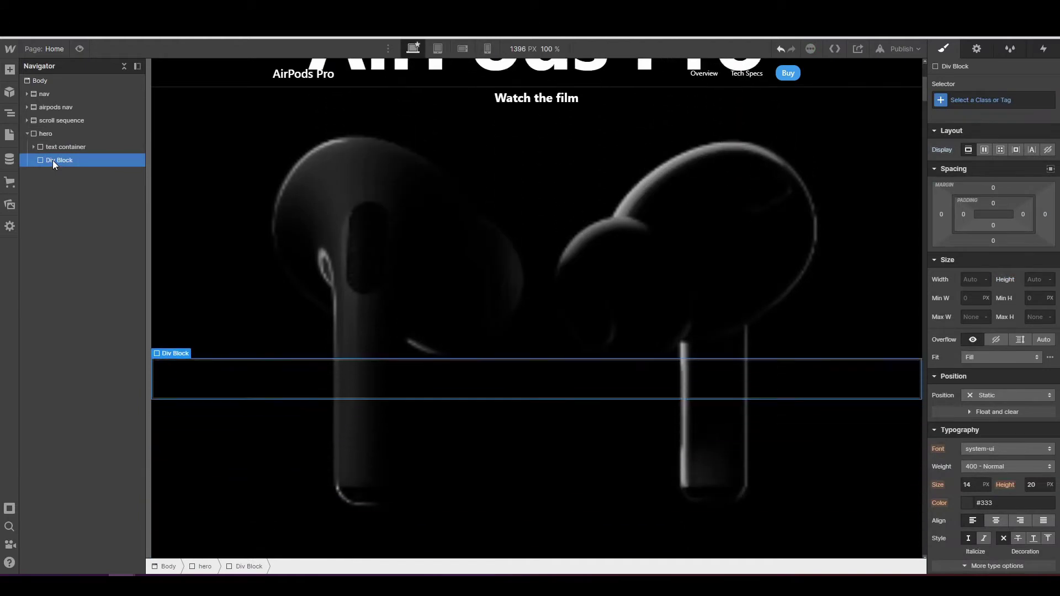
left_click(953, 101)
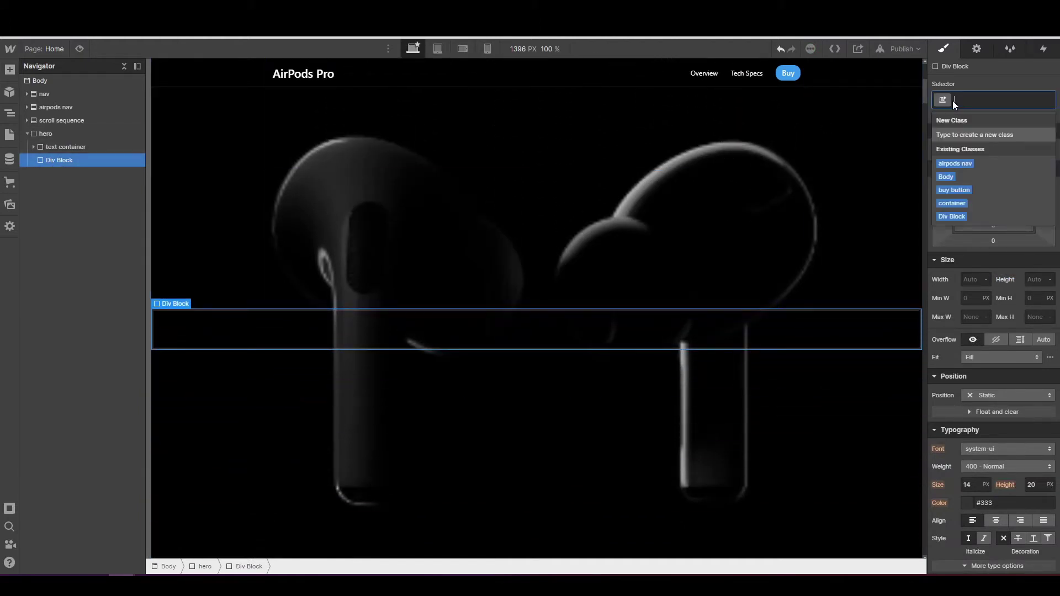
type("hero sc")
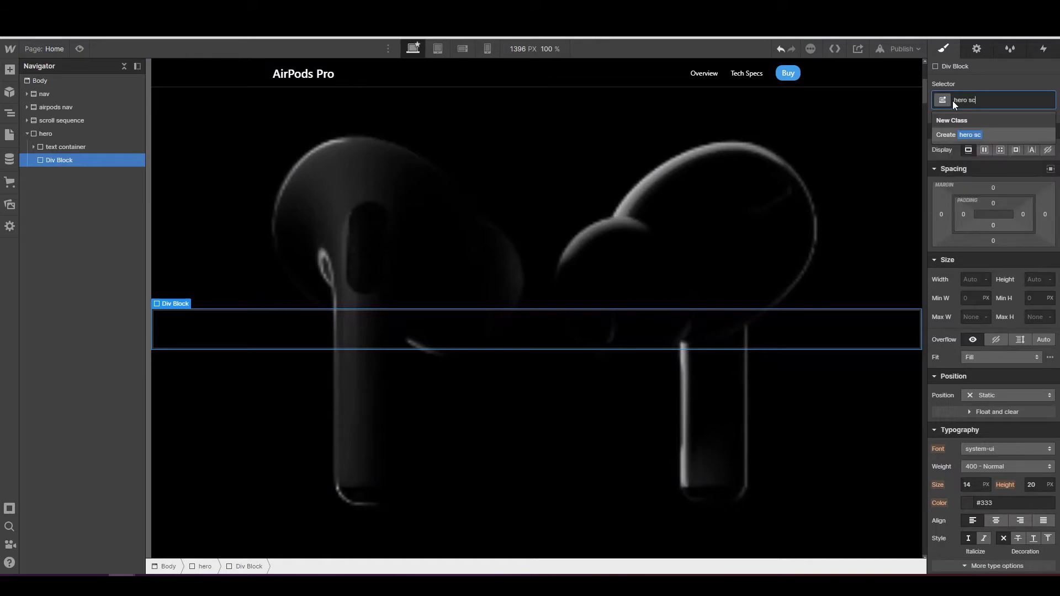
type("roll contaienr")
key("Return")
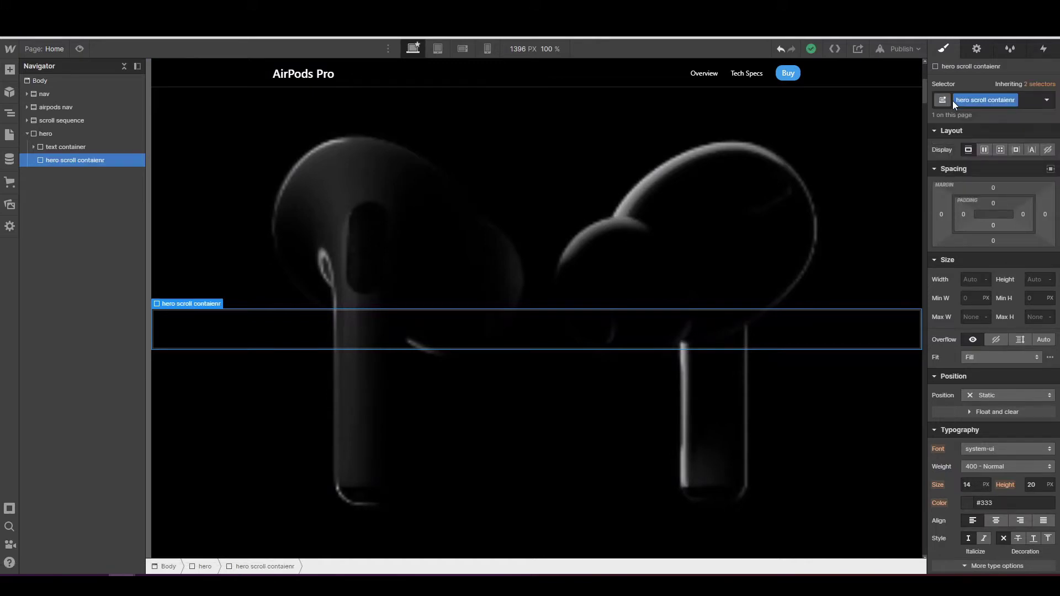
- Correct the new div block's class name to "hero scroll container"
left_click(1014, 101)
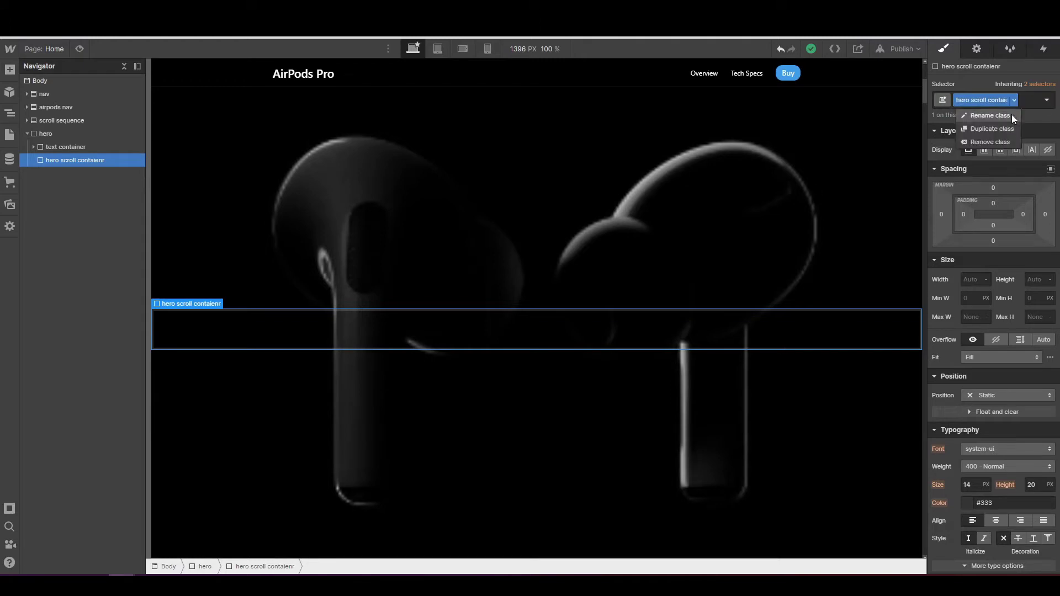
left_click(1012, 115)
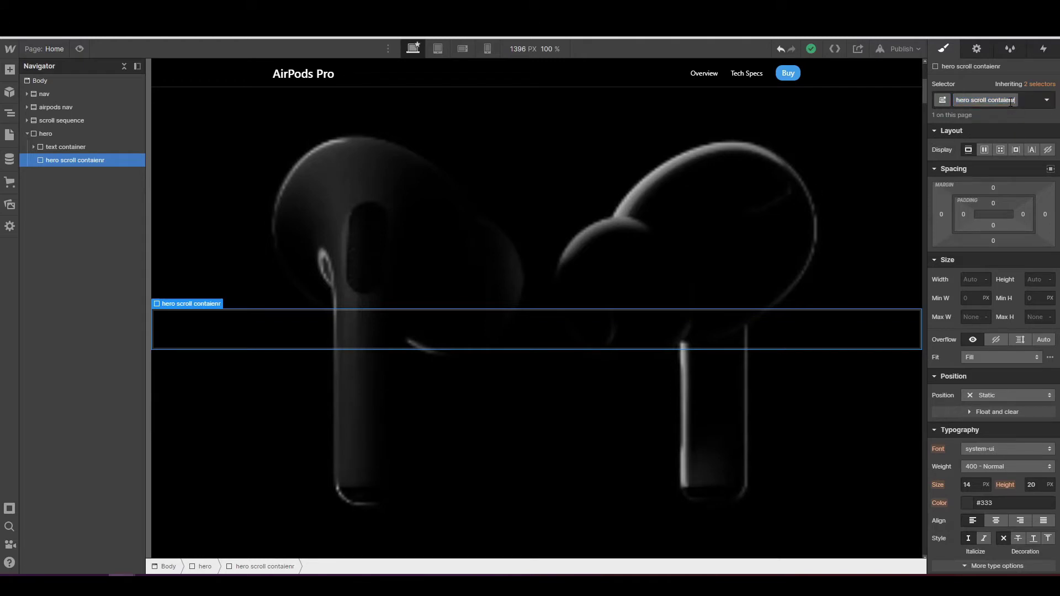
key("BackSpace")
key("BackSpace")
key("BackSpace")
type("iner")
key("Return")
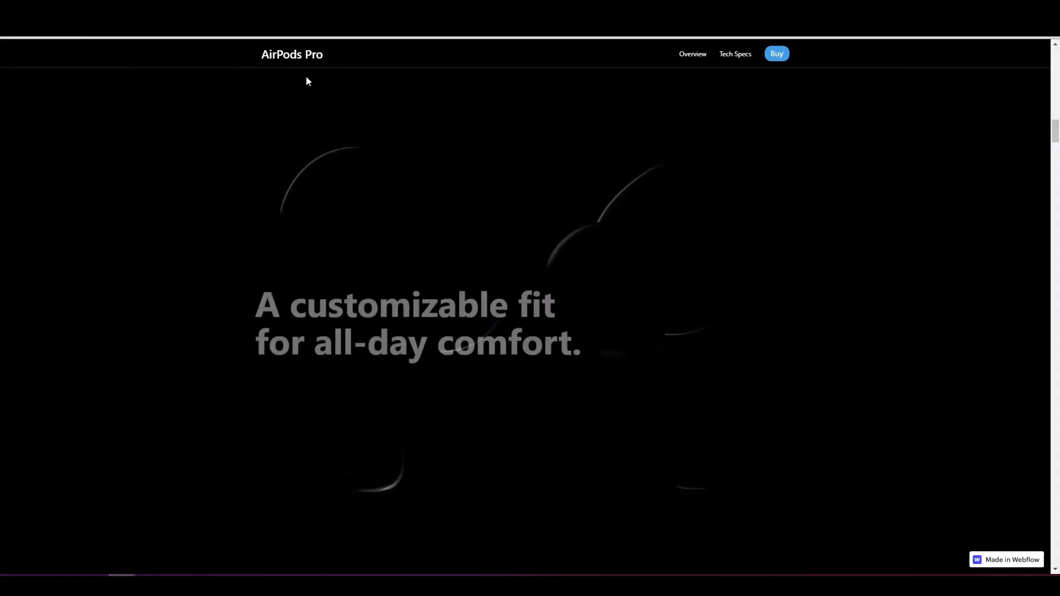
- Study on the published AirPods Pro page how the earbuds and each feature headline fade in and out over the scroll
scroll(479, 296, "up", 10)
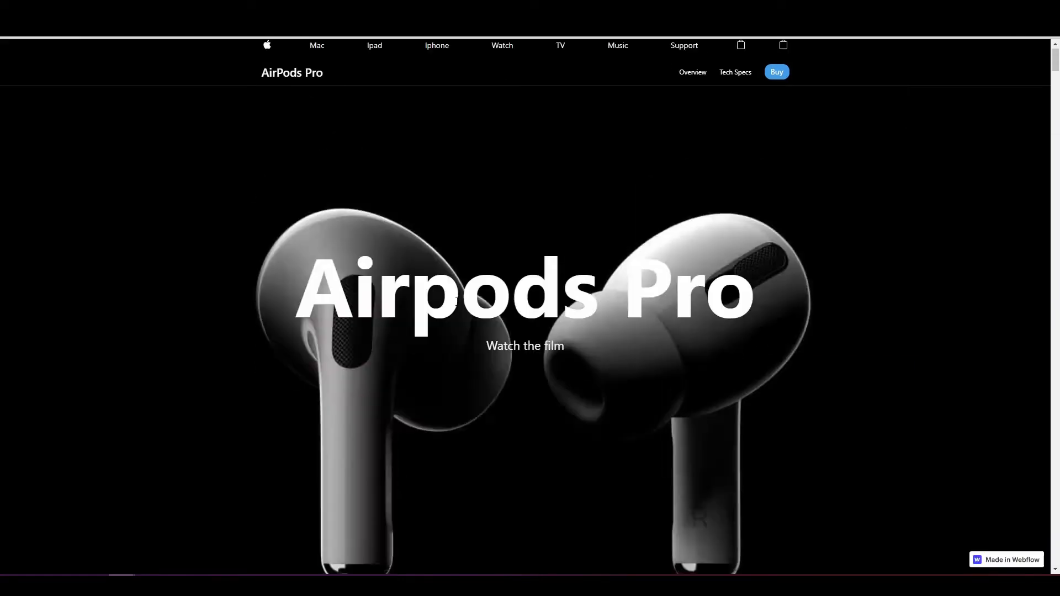
scroll(478, 296, "down", 1)
scroll(478, 296, "down", 3)
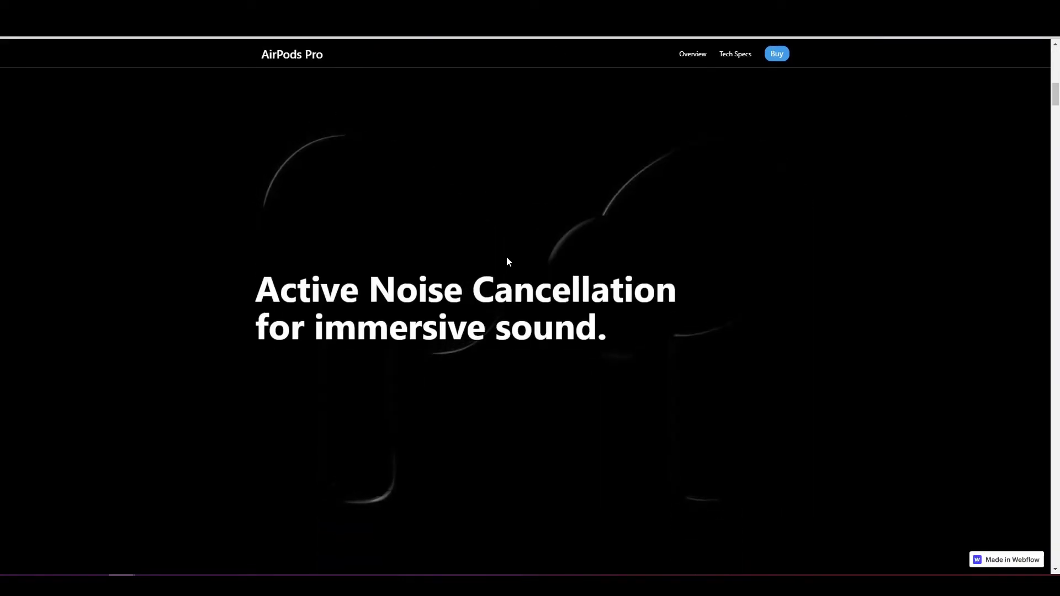
scroll(507, 258, "down", 5)
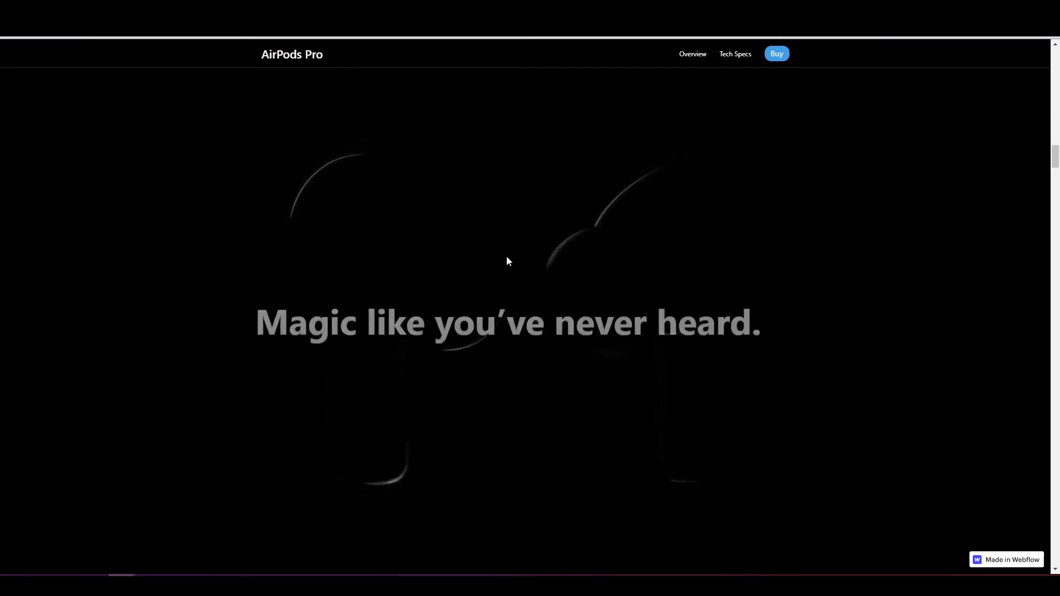
scroll(508, 260, "up", 2)
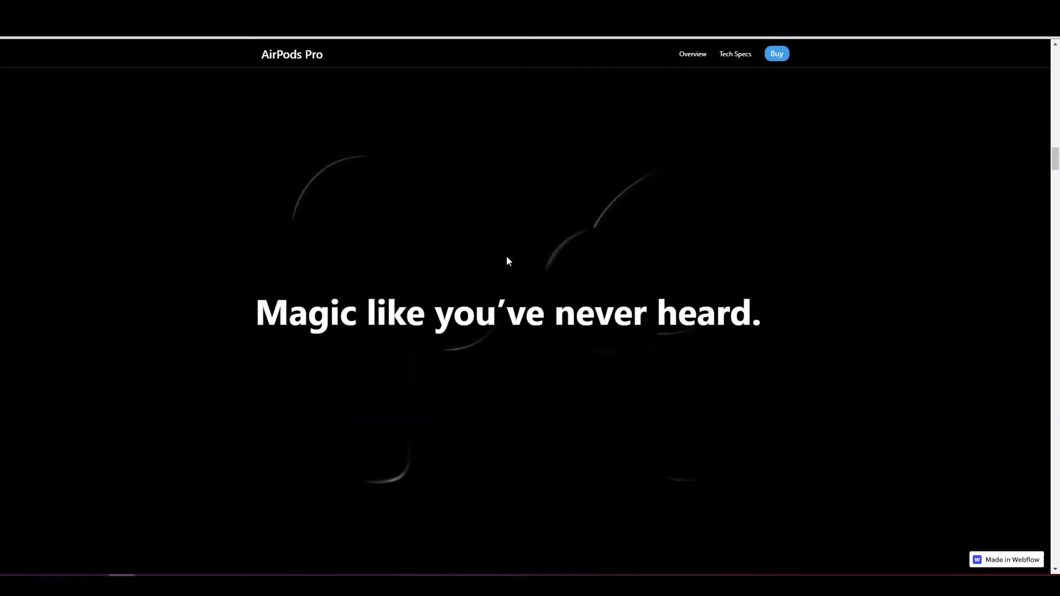
scroll(269, 315, "down", 3)
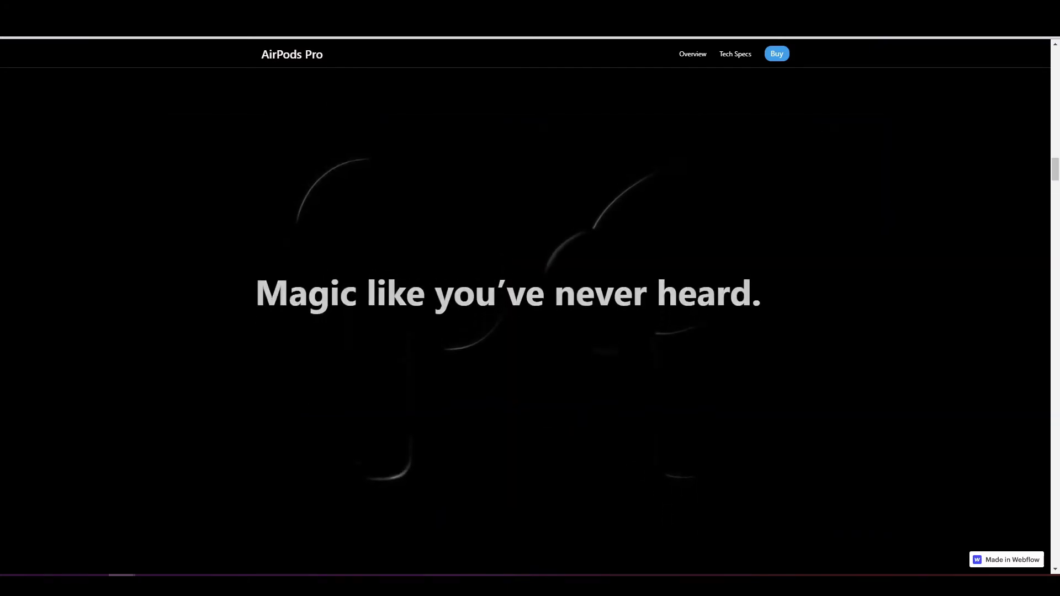
scroll(270, 299, "up", 2)
scroll(270, 299, "down", 2)
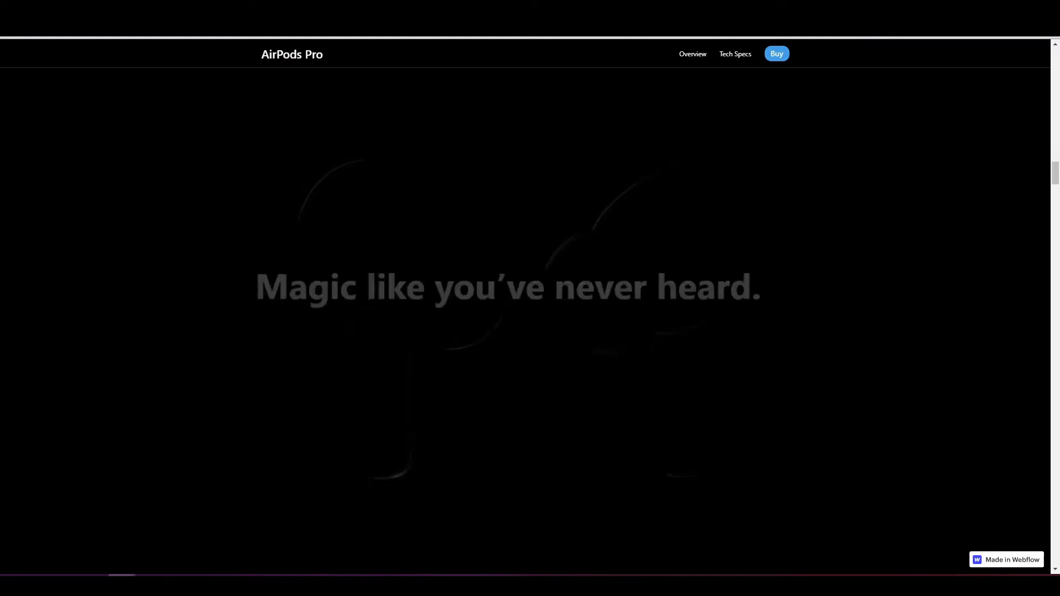
scroll(270, 299, "up", 2)
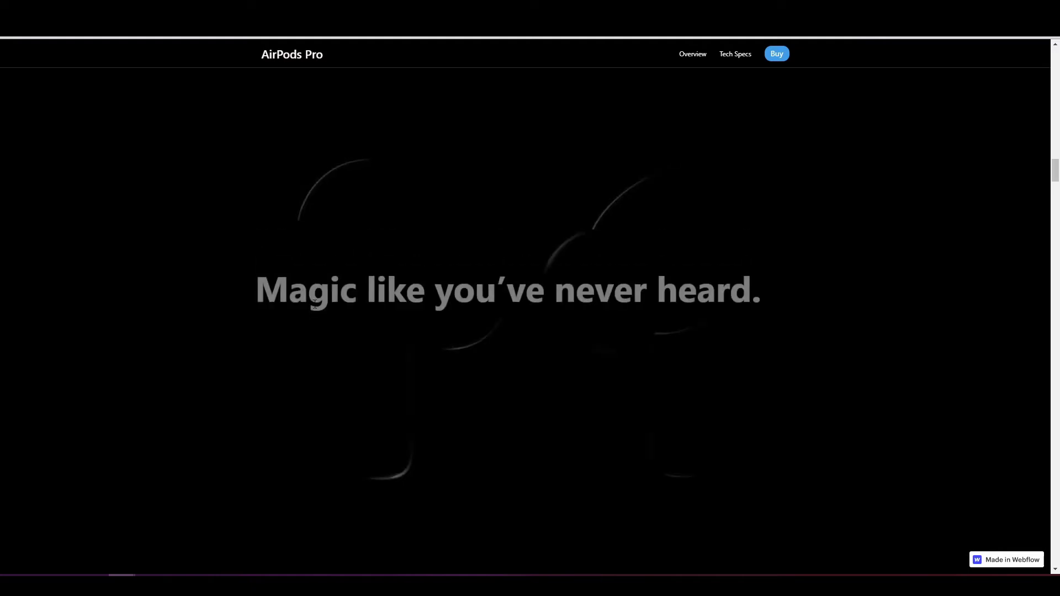
left_click_drag(315, 303, 426, 303)
scroll(426, 303, "down", 2)
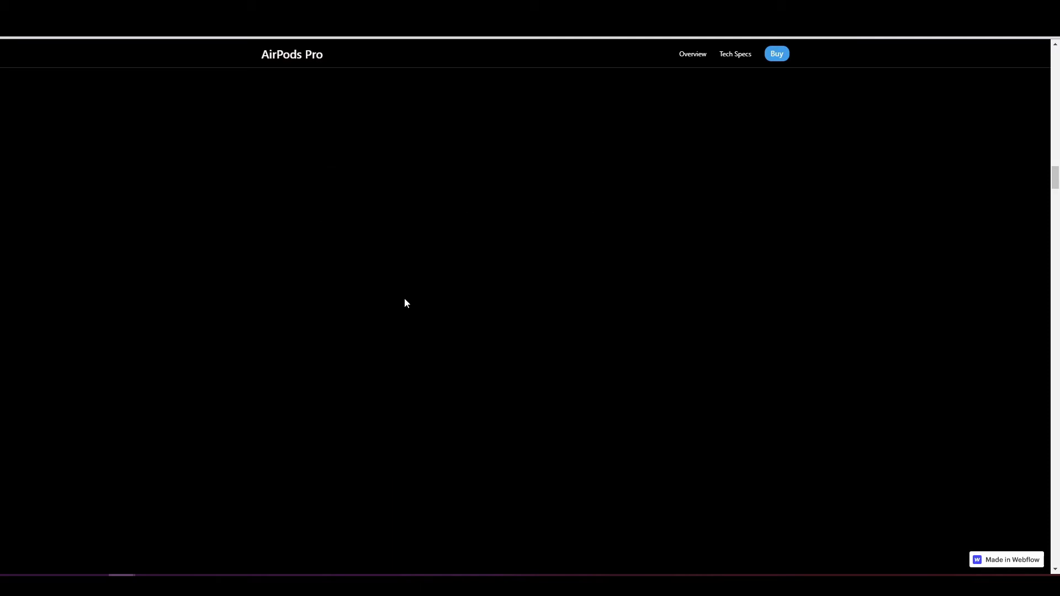
scroll(405, 299, "up", 2)
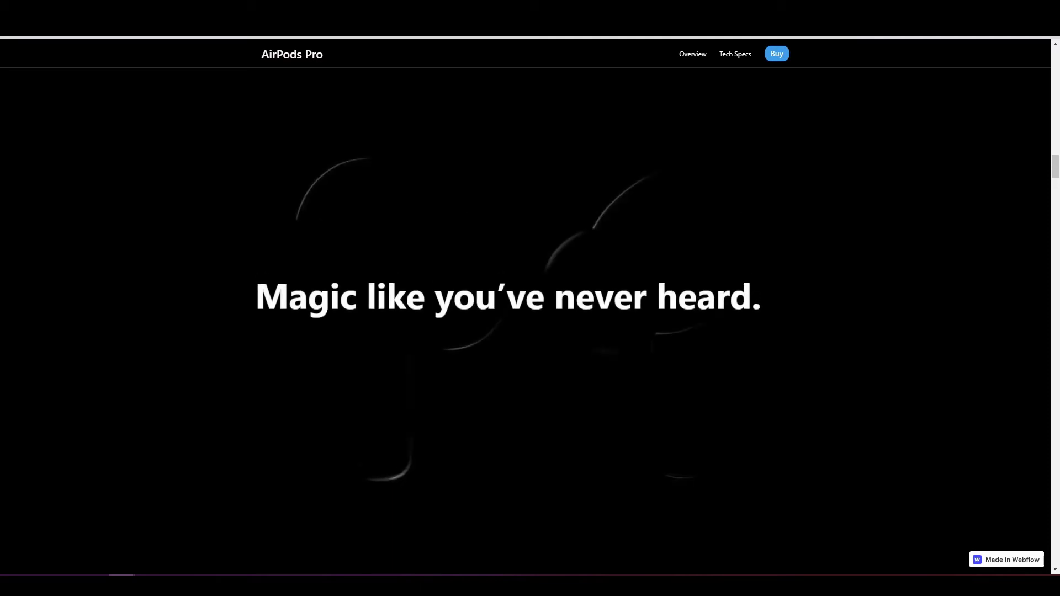
scroll(405, 299, "up", 5)
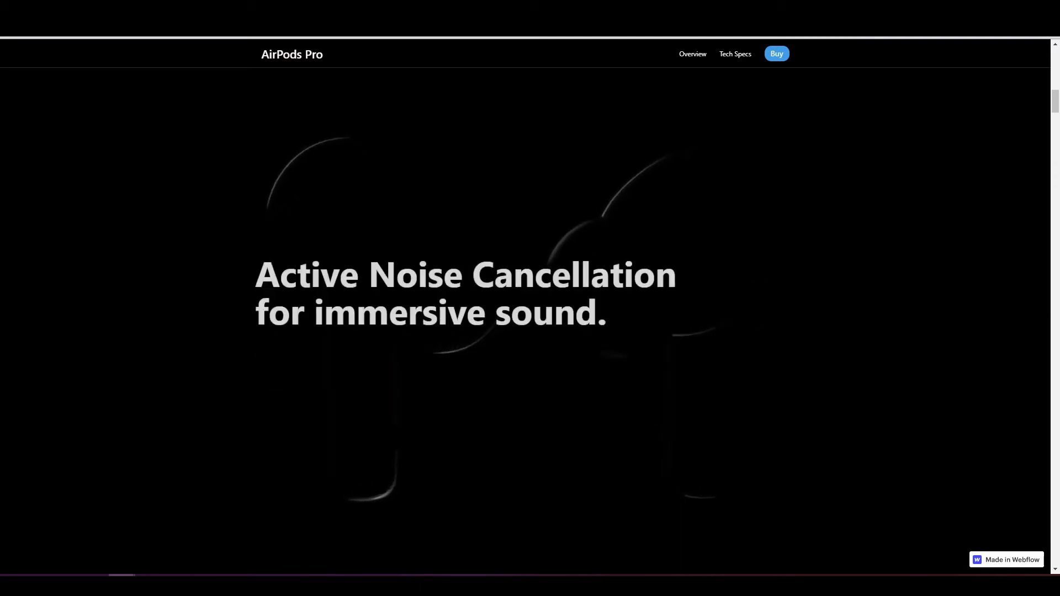
scroll(405, 299, "up", 1)
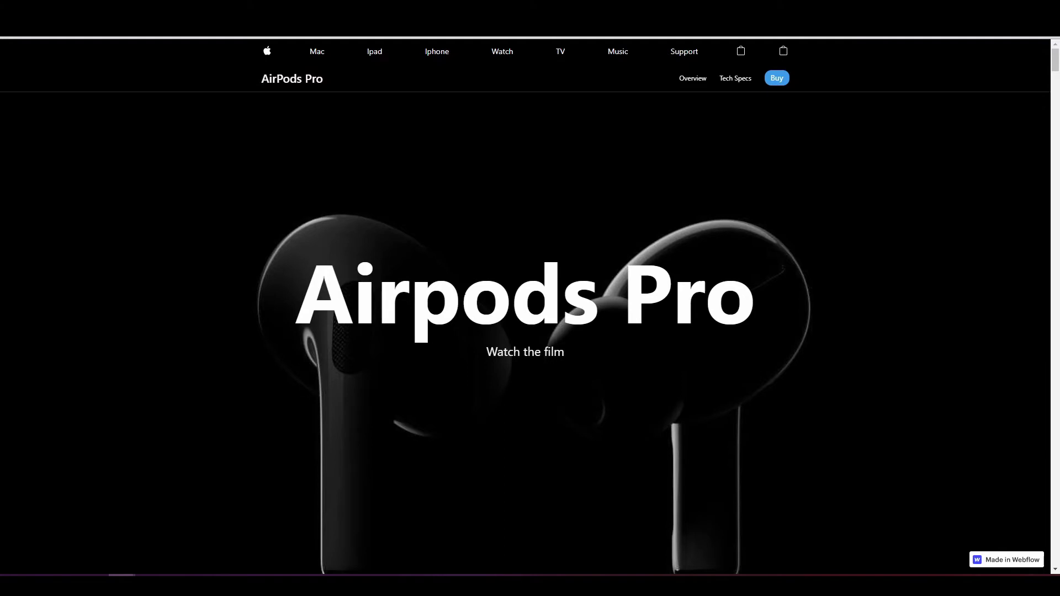
scroll(530, 310, "down", 3)
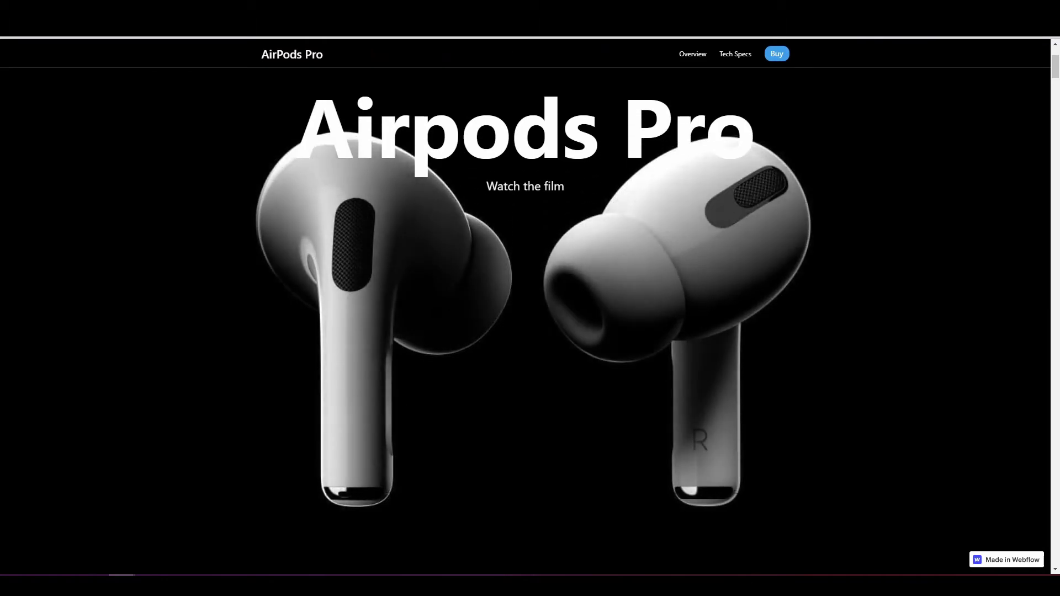
scroll(462, 295, "down", 3)
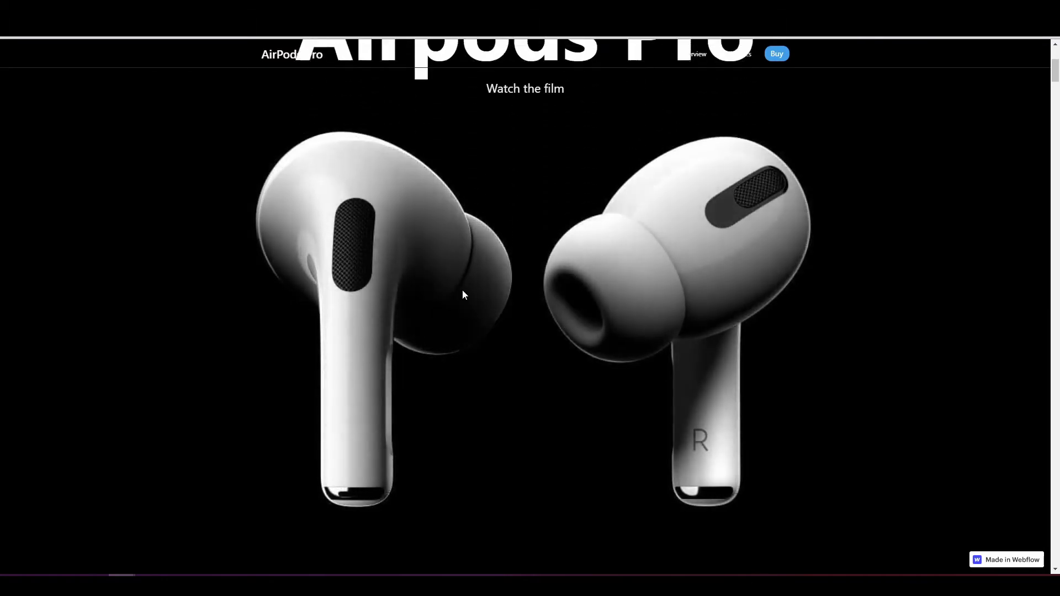
scroll(462, 294, "down", 5)
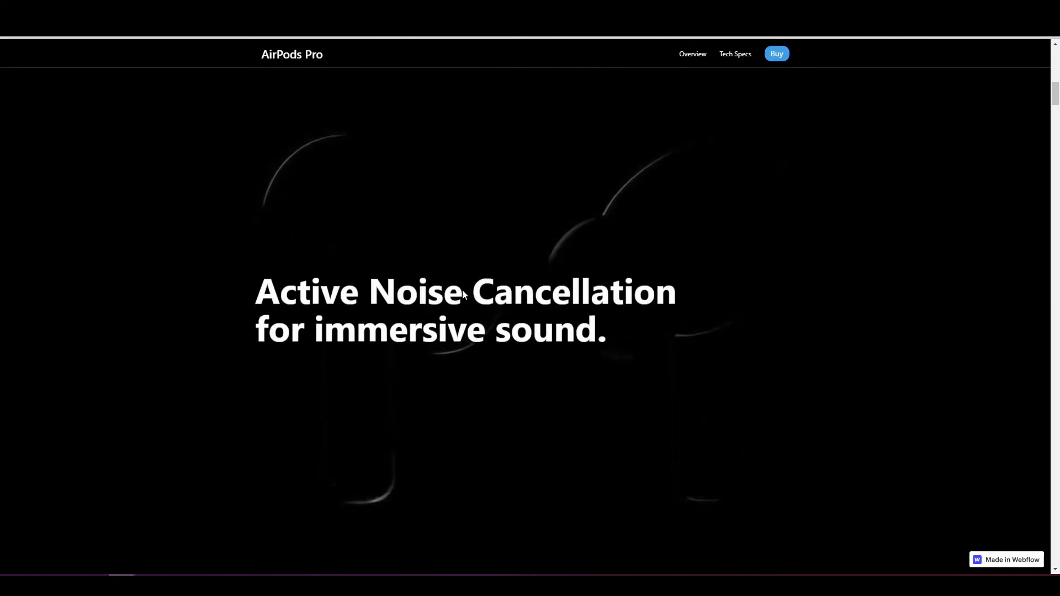
- Examine how the feature headlines from Active Noise Cancellation to "Magic like you've never heard." fade while scrolling the published page
scroll(463, 290, "up", 2)
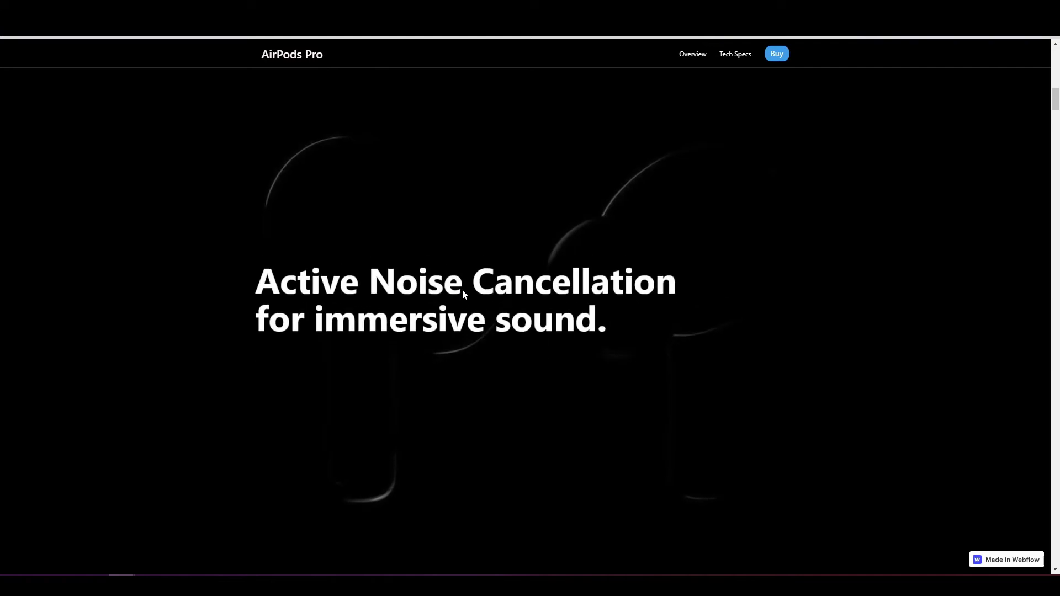
scroll(462, 290, "down", 4)
scroll(462, 290, "down", 4)
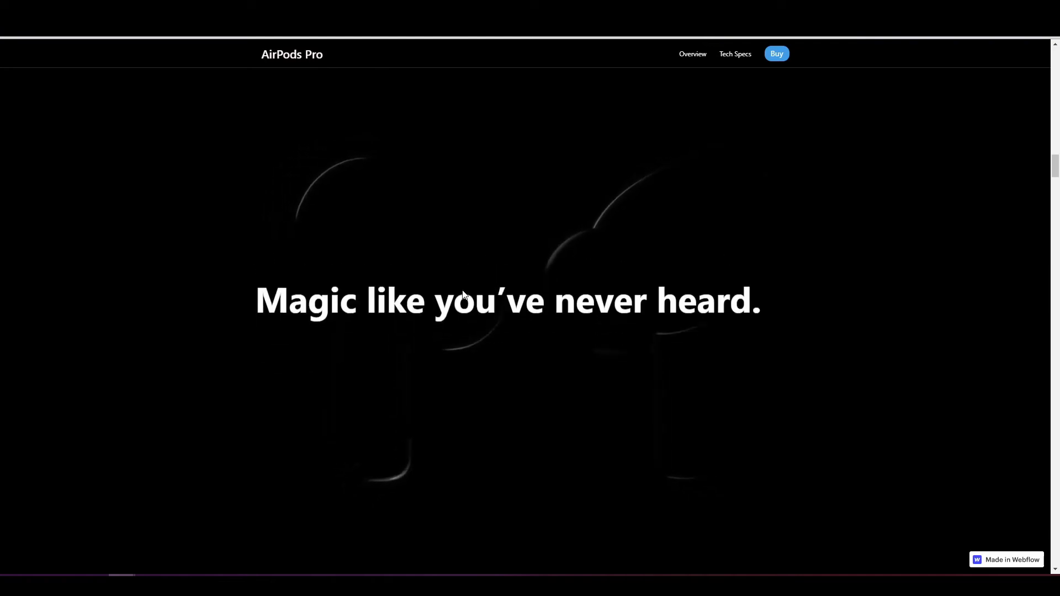
scroll(462, 294, "up", 2)
scroll(463, 295, "down", 1)
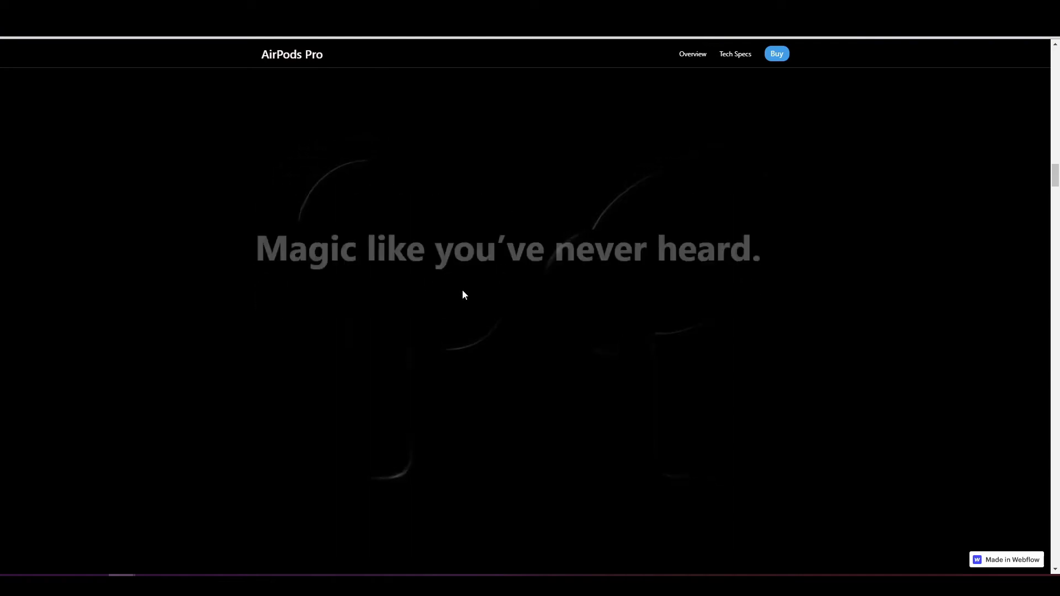
scroll(463, 295, "up", 3)
scroll(463, 295, "up", 6)
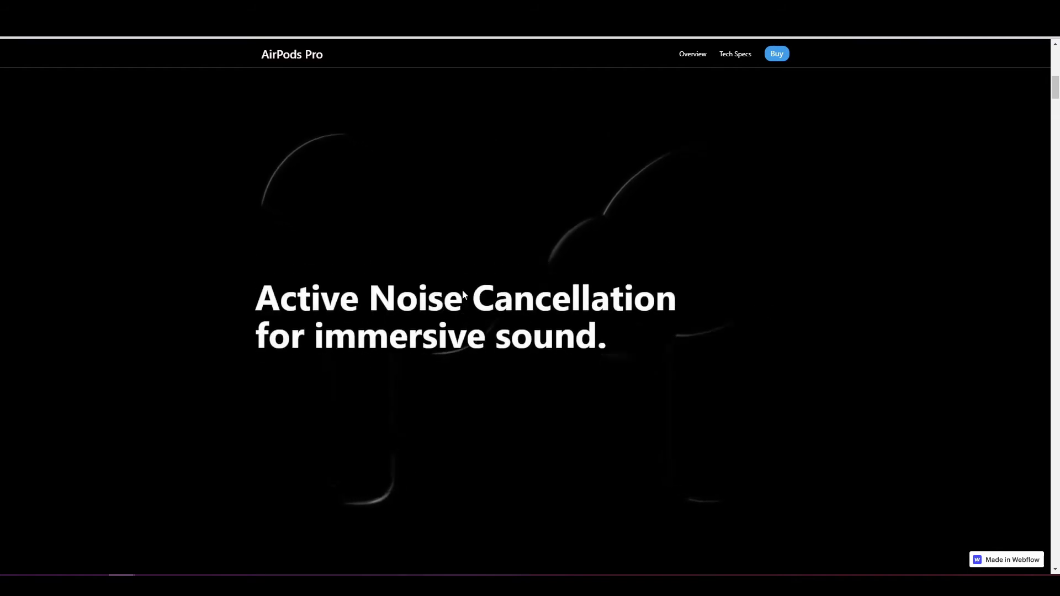
scroll(463, 295, "down", 3)
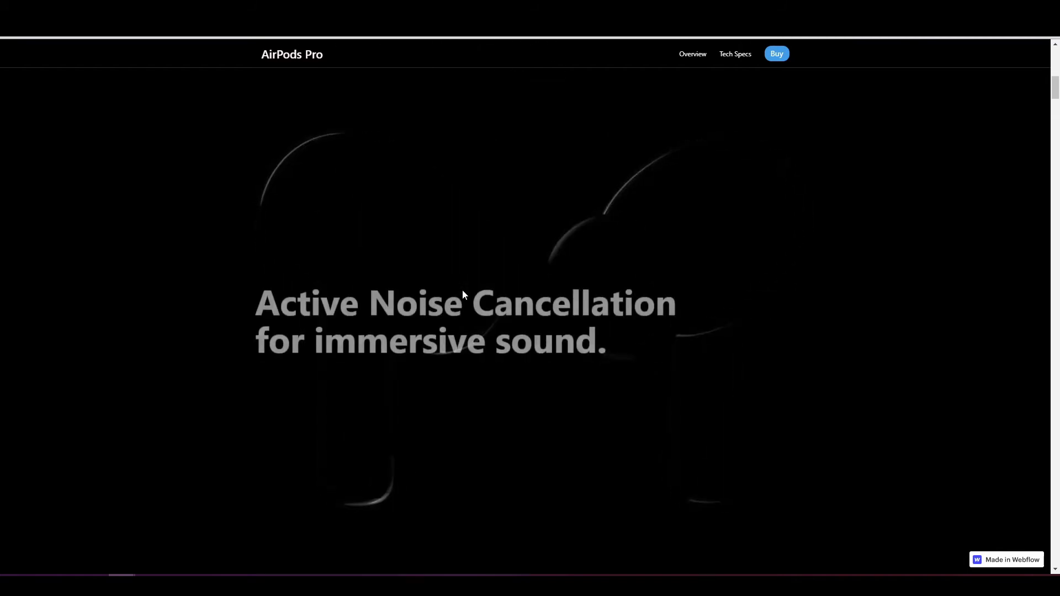
triple_click(254, 308)
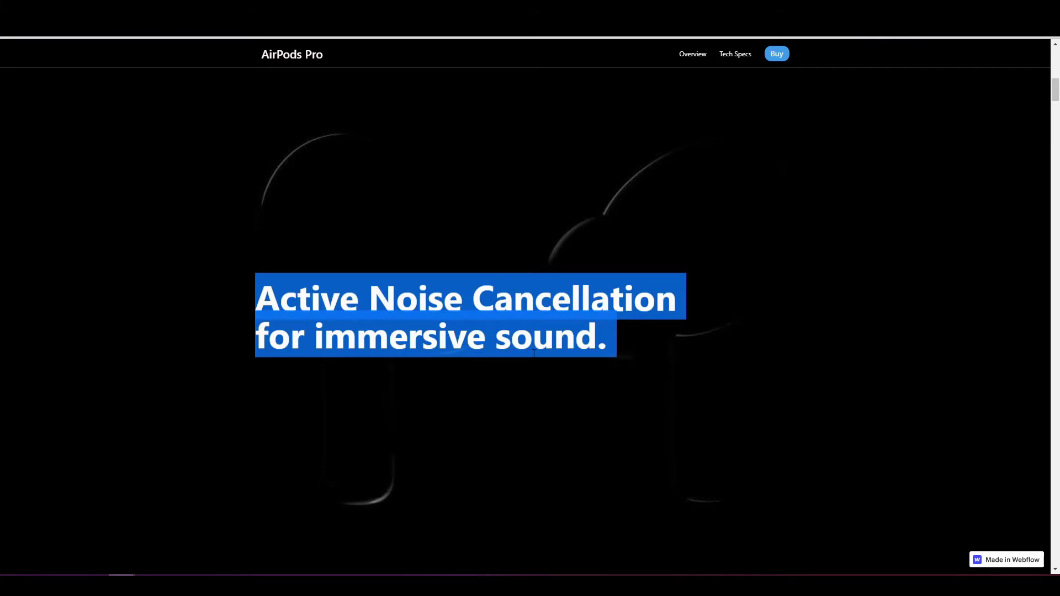
left_click(522, 340)
- Back in the Webflow Designer, set the hero scroll container's height to 500 VH
left_click(79, 40)
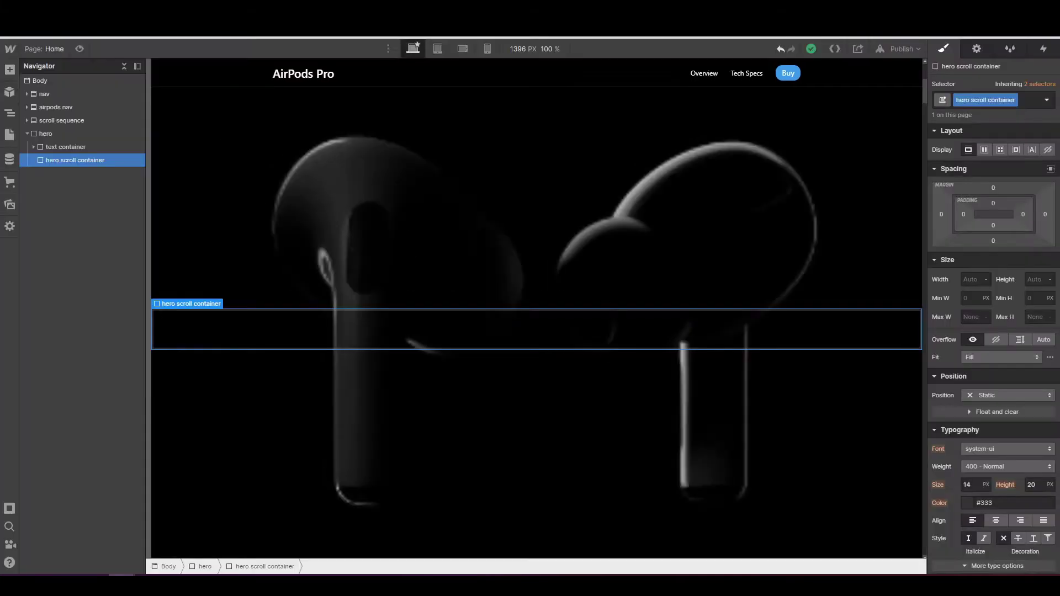
left_click(1039, 278)
type("500vh")
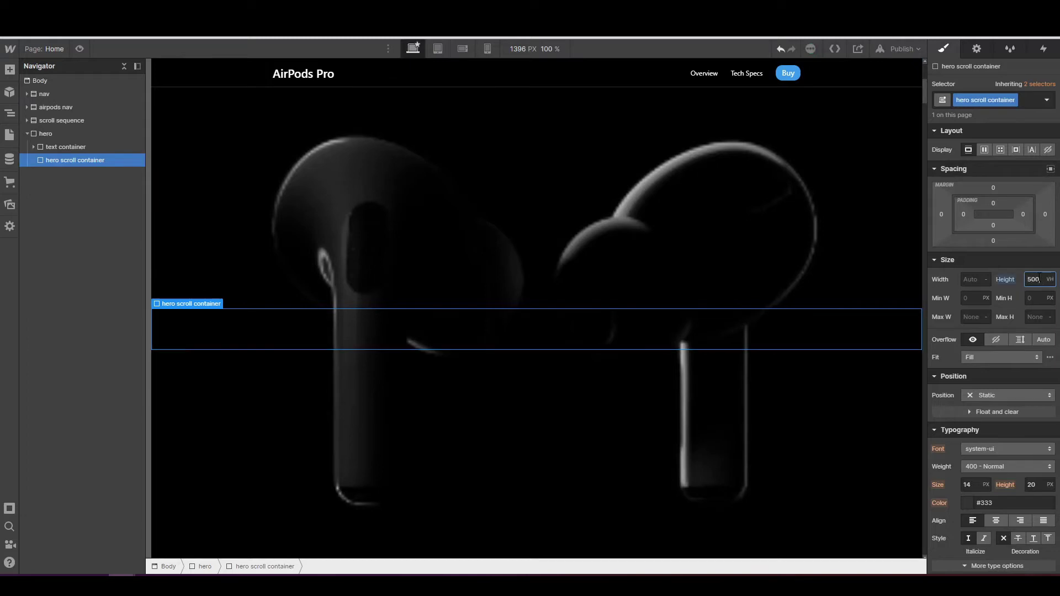
key("Return")
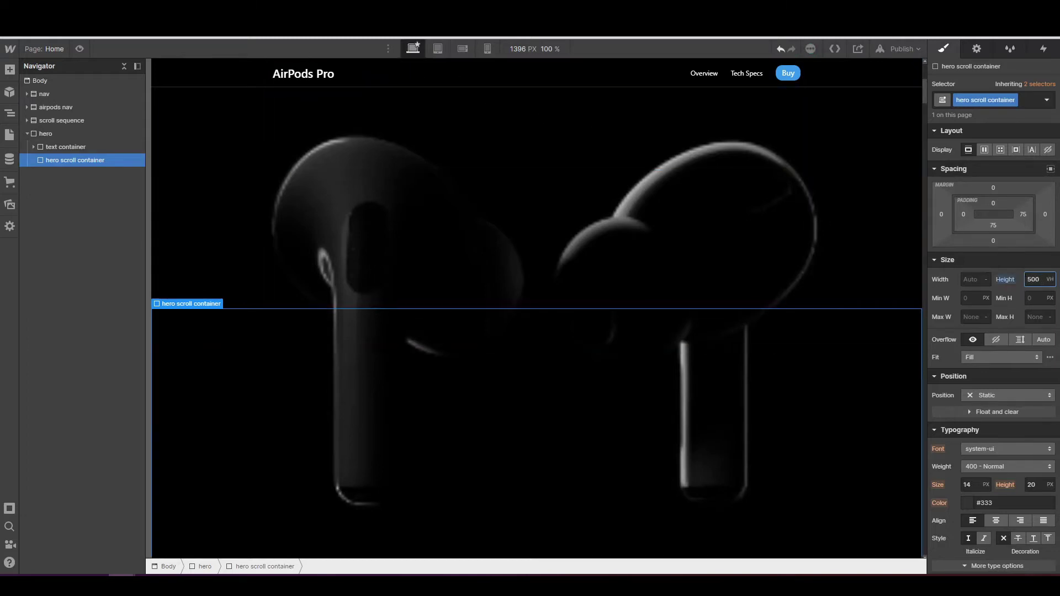
- Check the published page briefly, and compare the style settings of the text container and the hero scroll container in the Designer
key("ctrl+Tab")
middle_click(381, 140)
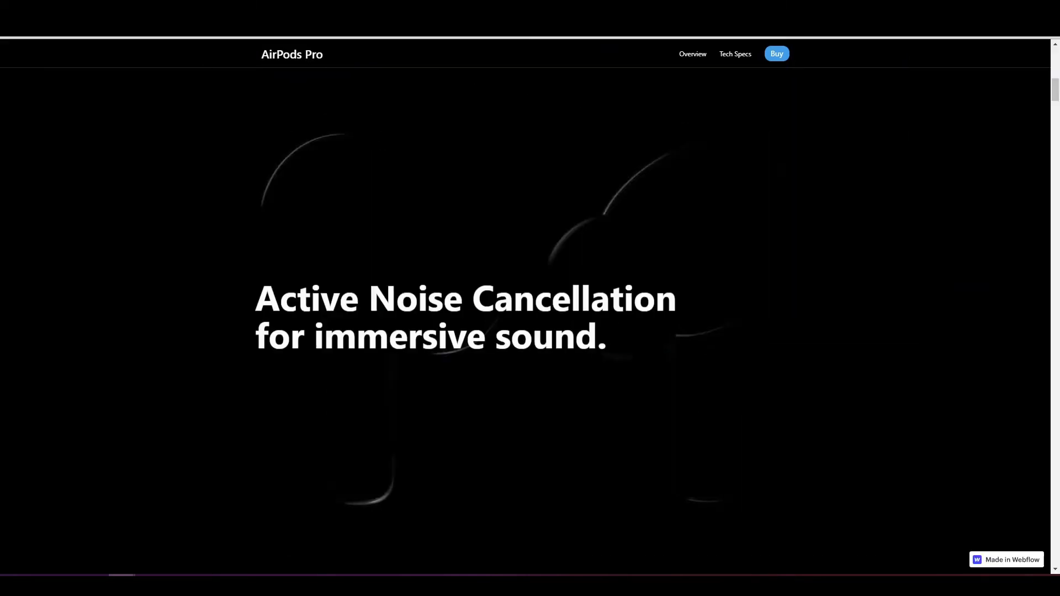
key("ctrl+shift+Tab")
left_click(72, 151)
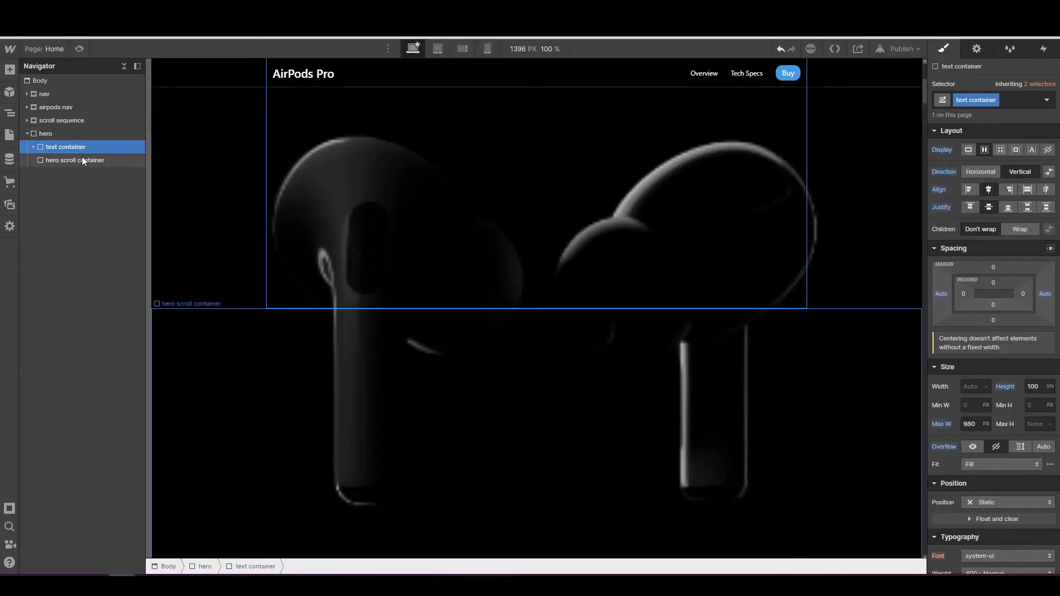
left_click(84, 160)
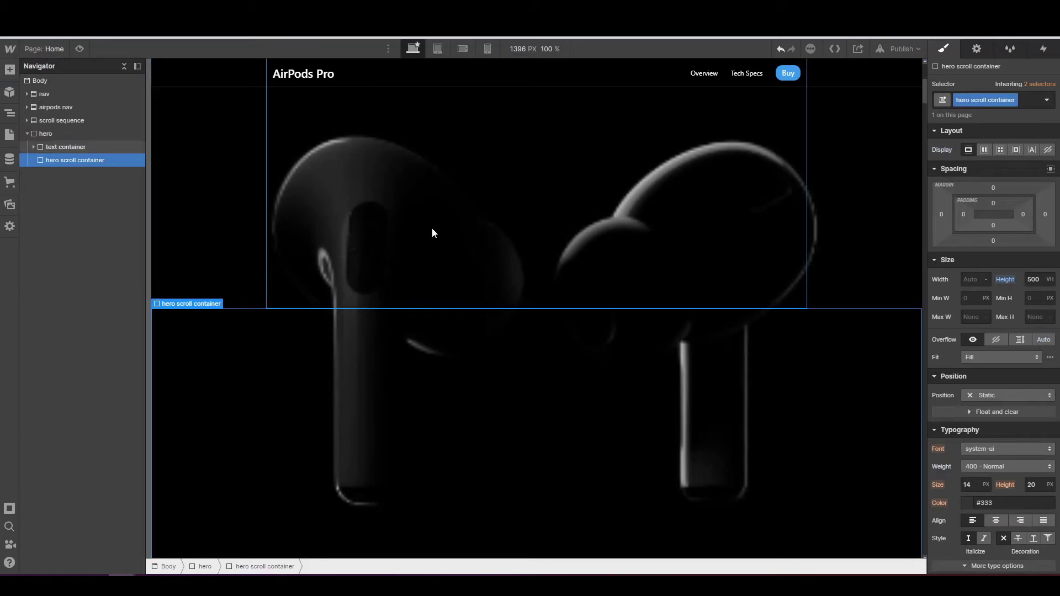
- Review on the published AirPods Pro page the order and timing of the fading headlines, from the hero title to the last one
key("ctrl+Tab")
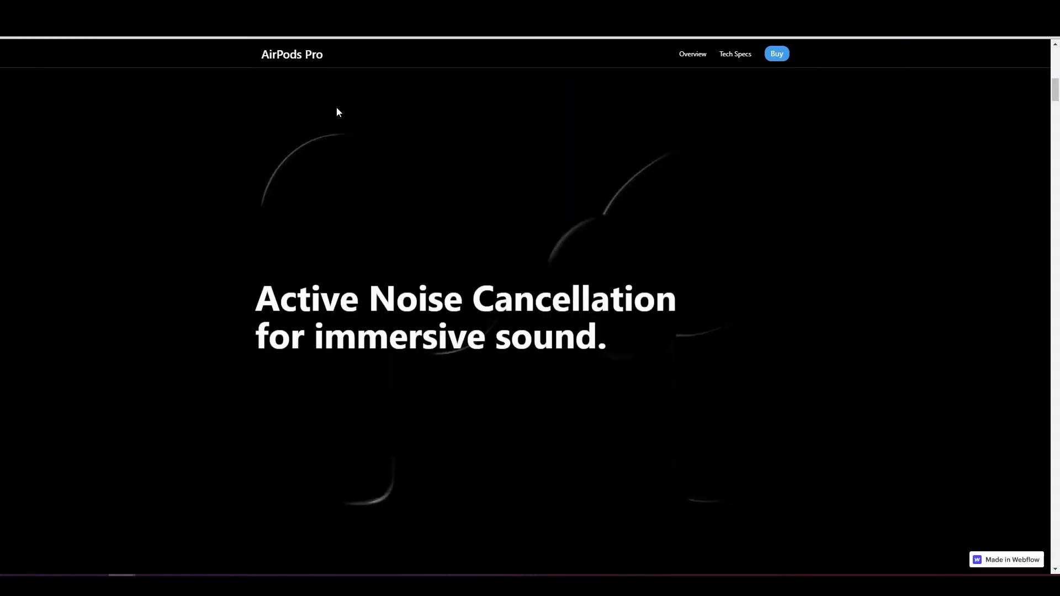
scroll(339, 112, "up", 10)
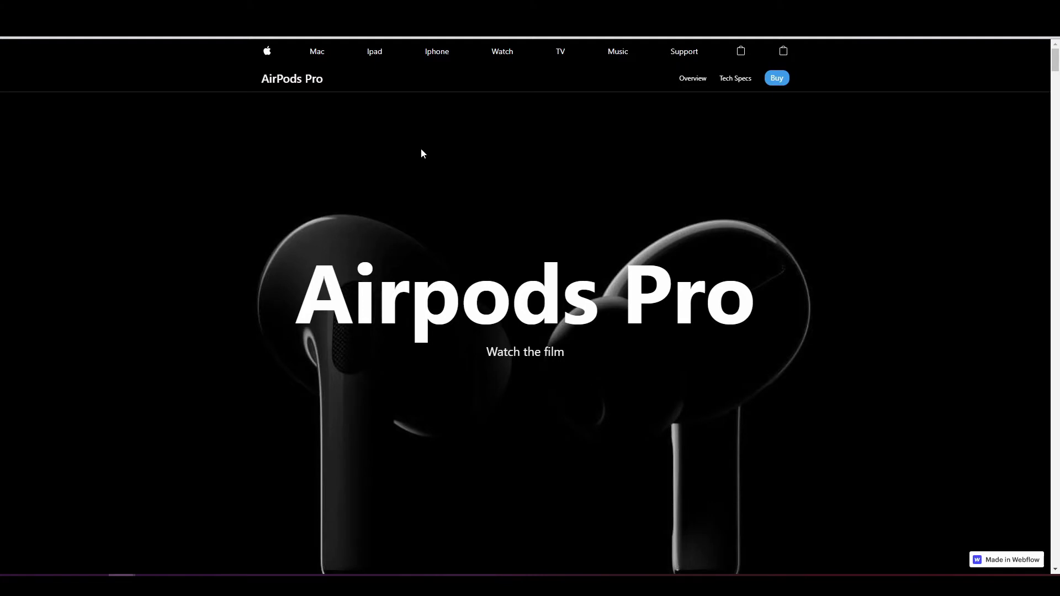
scroll(422, 153, "down", 5)
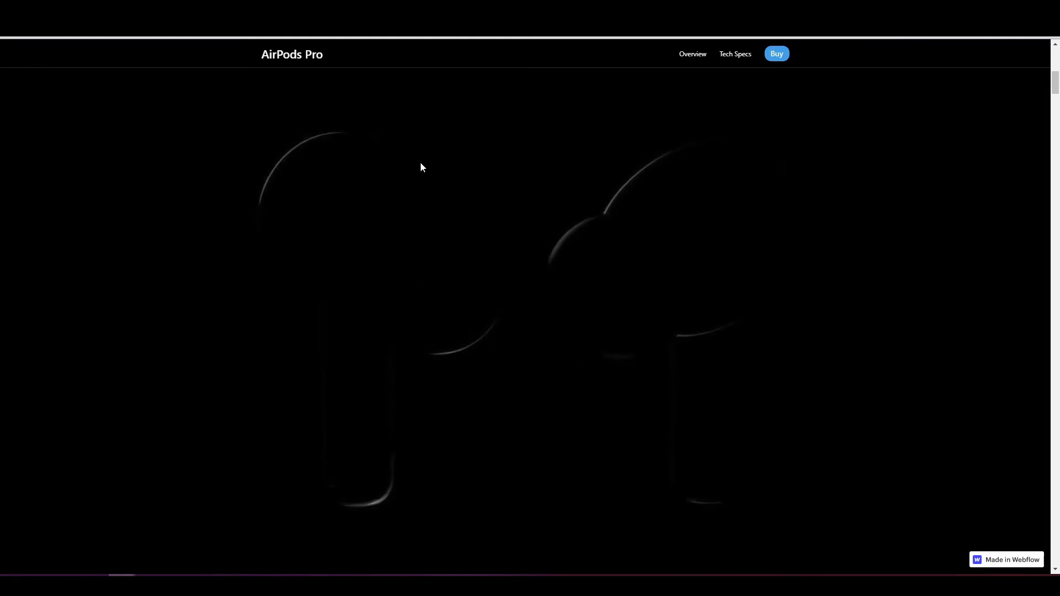
scroll(421, 164, "down", 5)
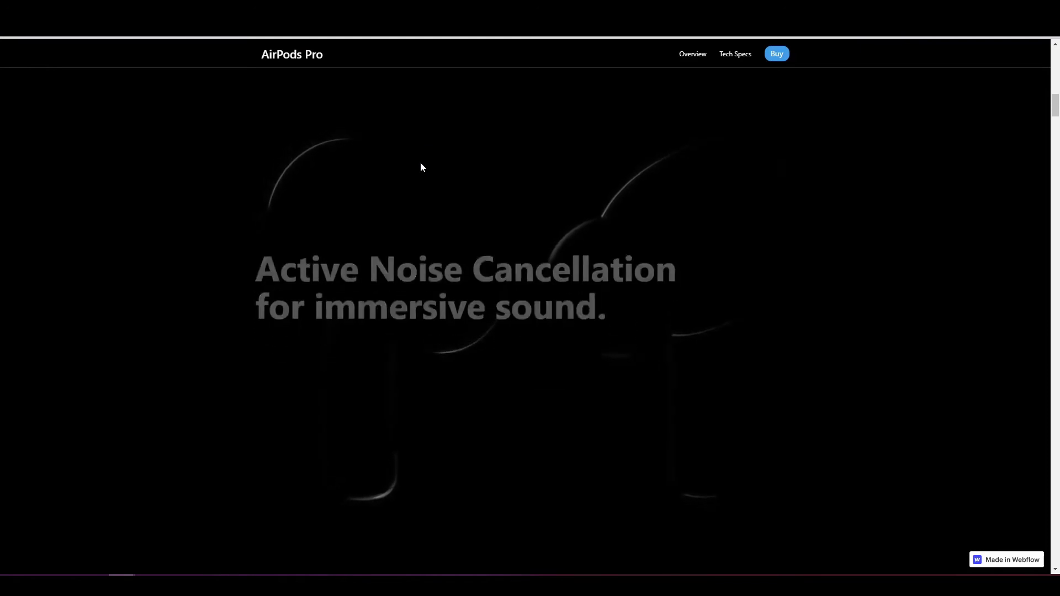
scroll(421, 164, "up", 3)
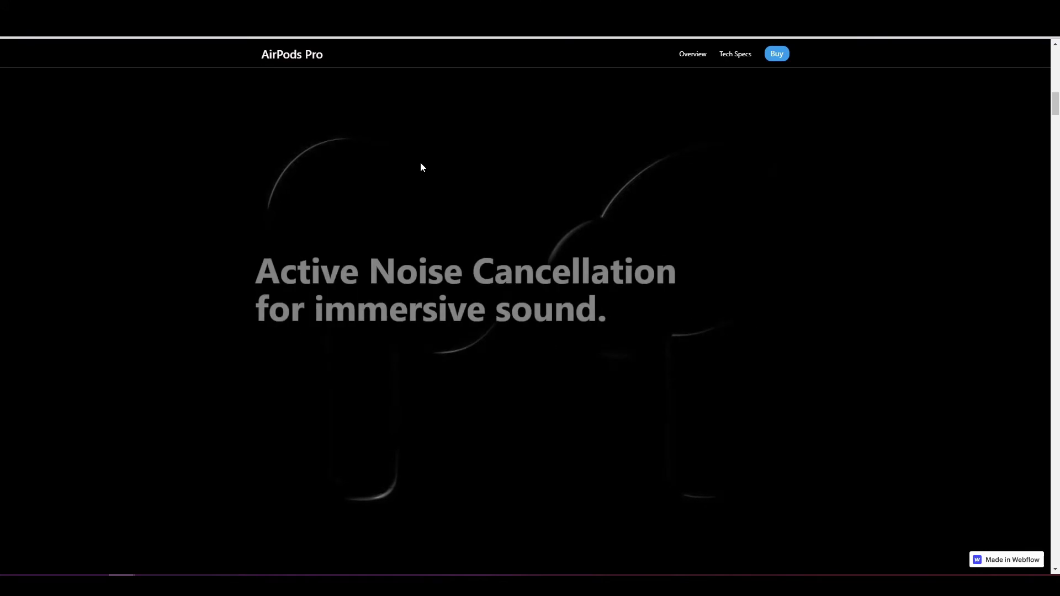
scroll(421, 163, "down", 3)
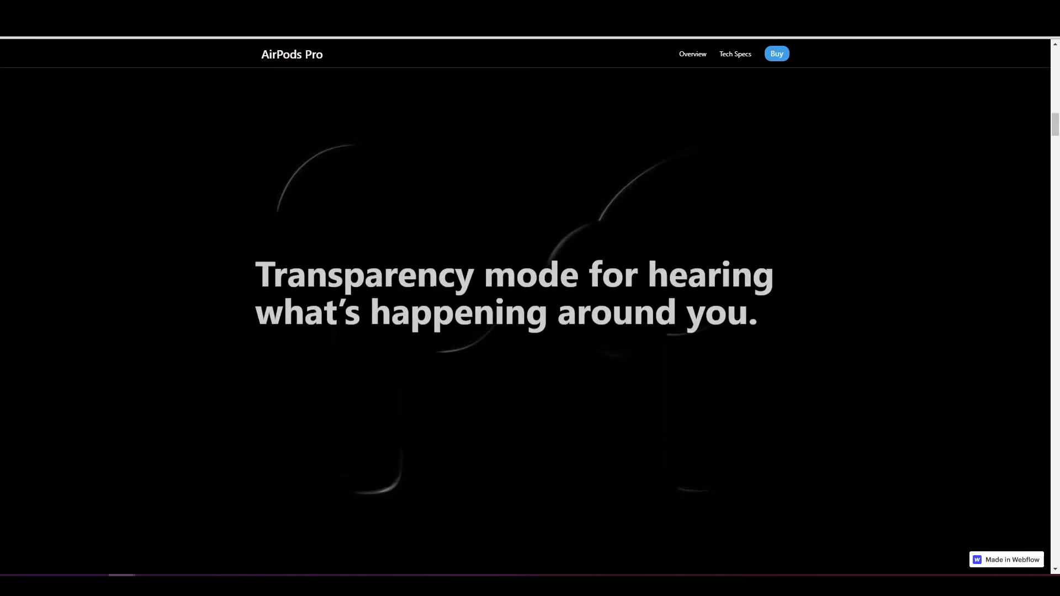
scroll(434, 280, "down", 3)
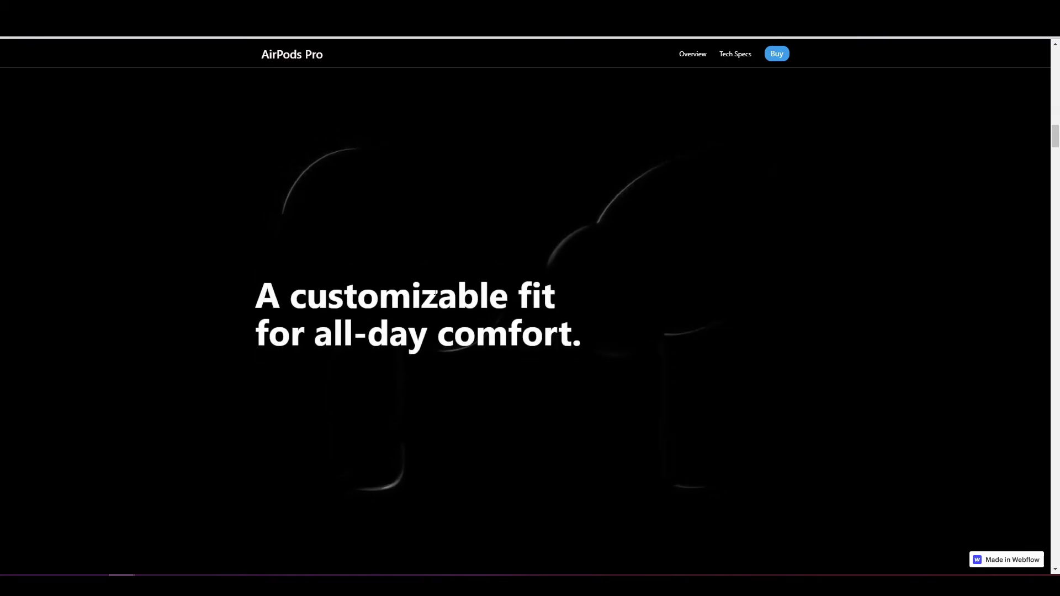
scroll(436, 293, "down", 3)
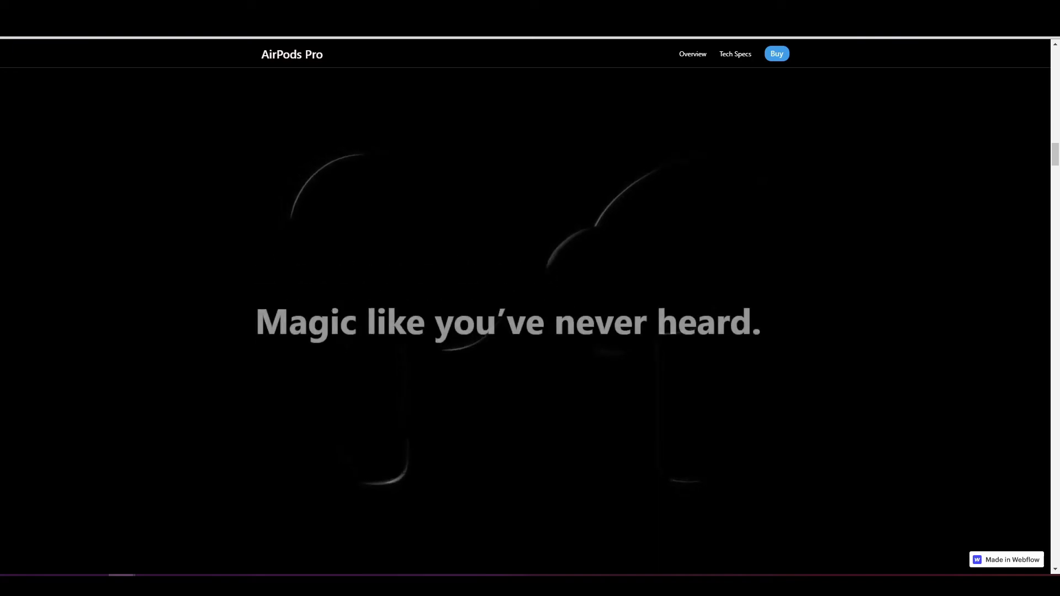
left_click_drag(331, 323, 425, 323)
scroll(426, 323, "down", 3)
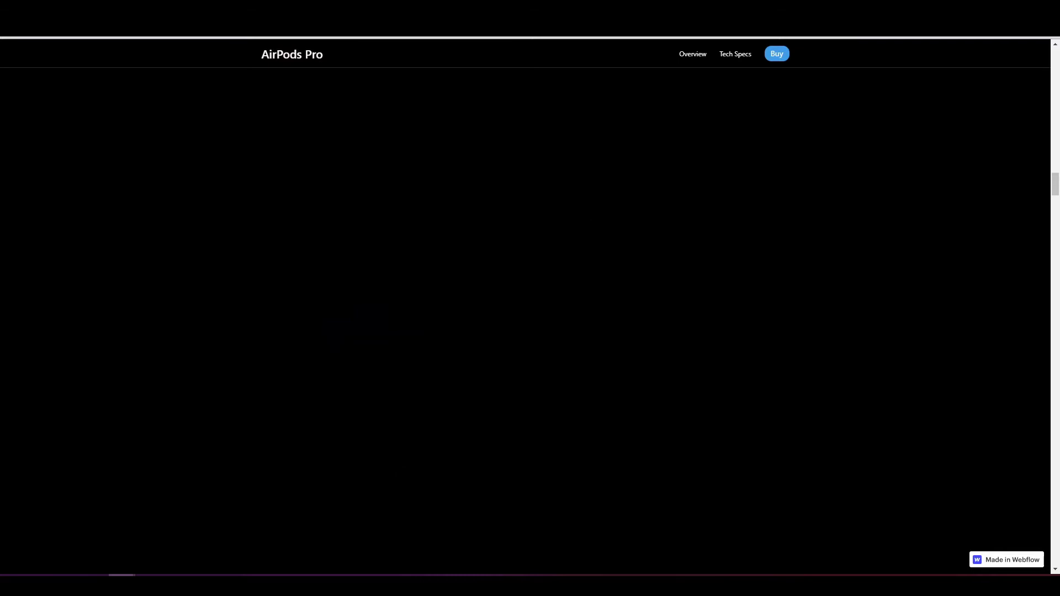
scroll(426, 343, "up", 3)
left_click(432, 389)
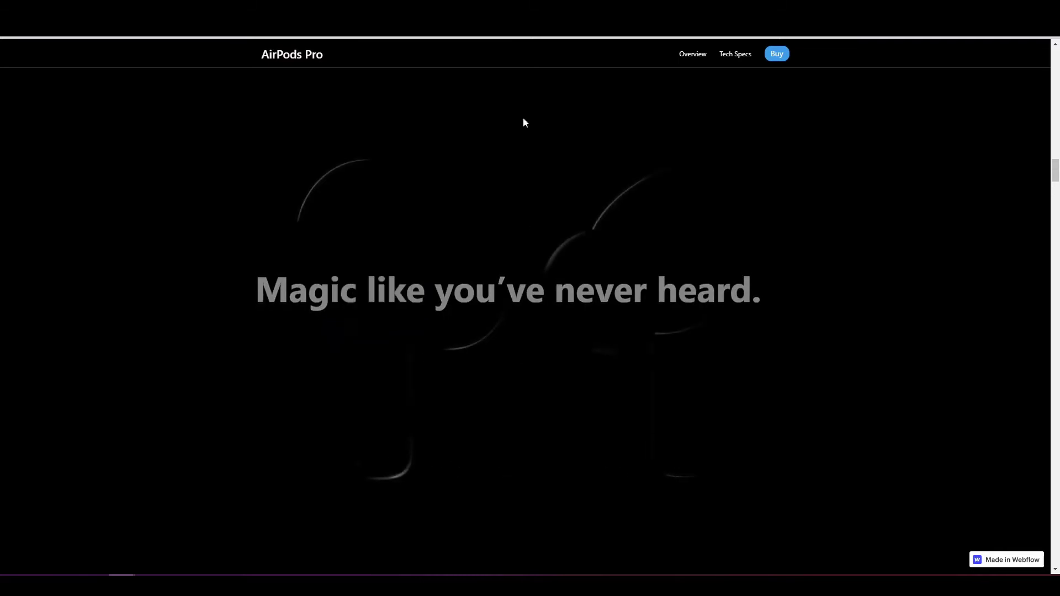
- Examine the published page's transition into the Comfort section, and revisit the hero title and the Active Noise Cancellation headline
scroll(509, 104, "down", 3)
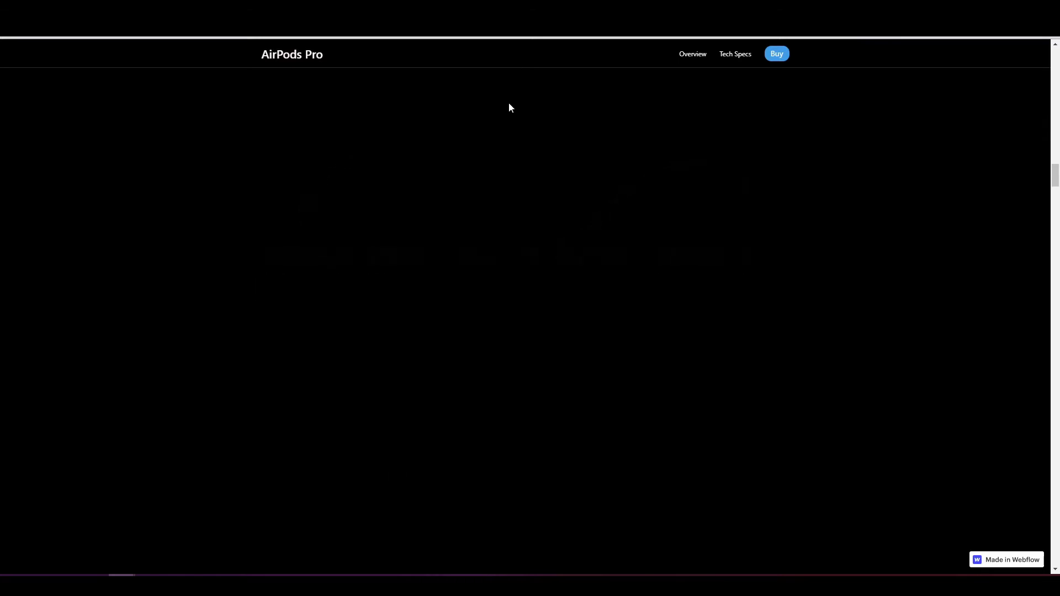
scroll(573, 242, "down", 15)
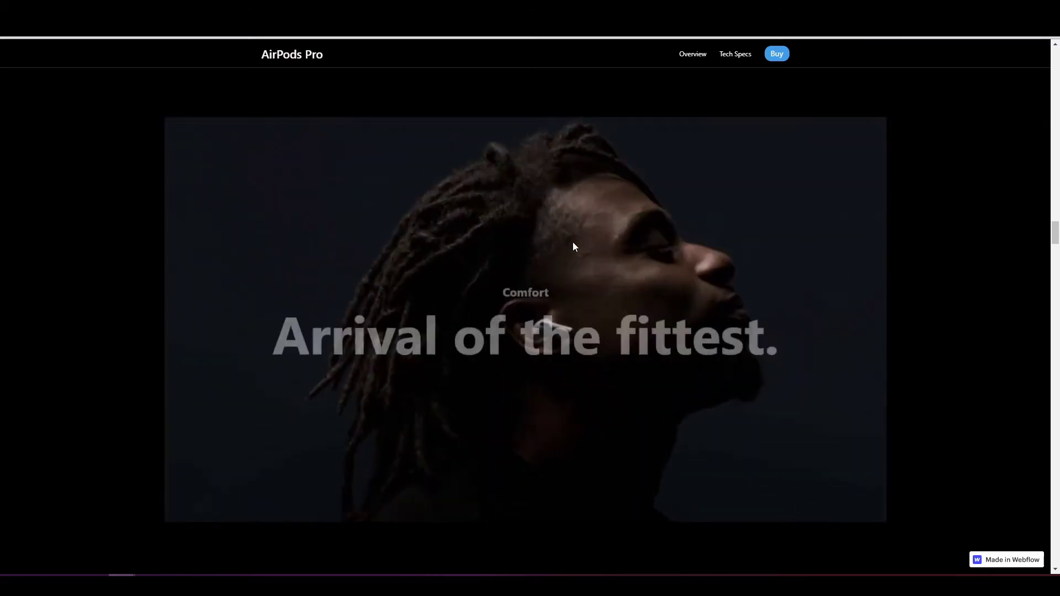
scroll(574, 244, "up", 20)
scroll(575, 243, "up", 10)
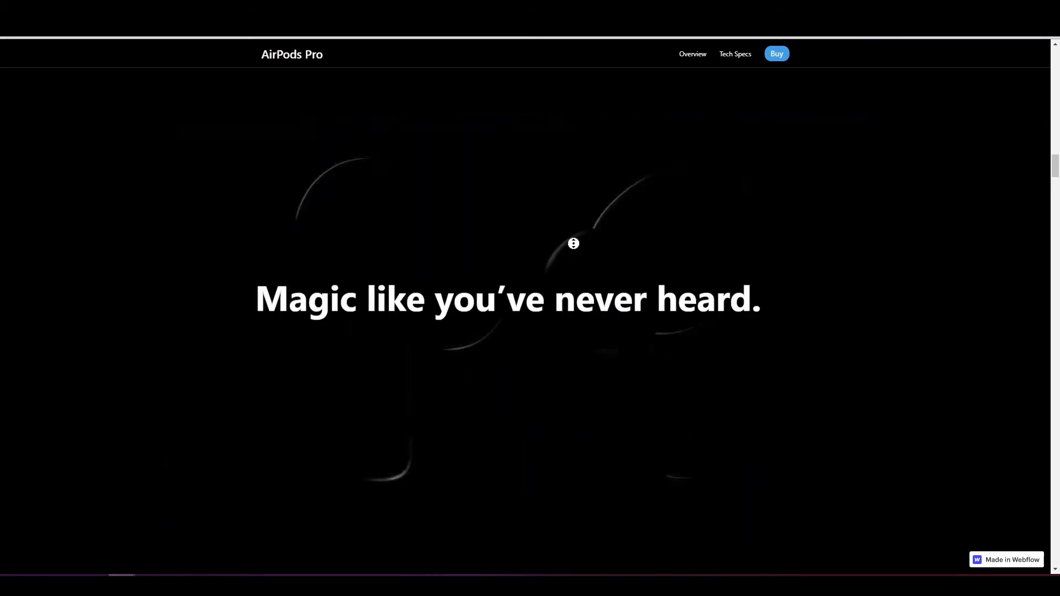
scroll(525, 307, "up", 10)
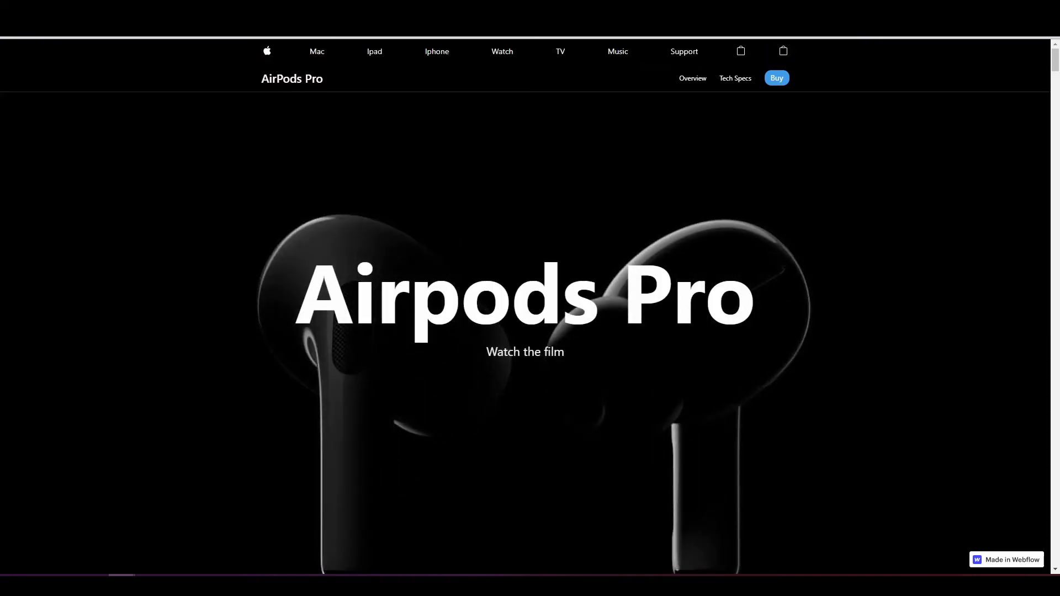
scroll(525, 307, "down", 3)
left_click_drag(297, 278, 617, 330)
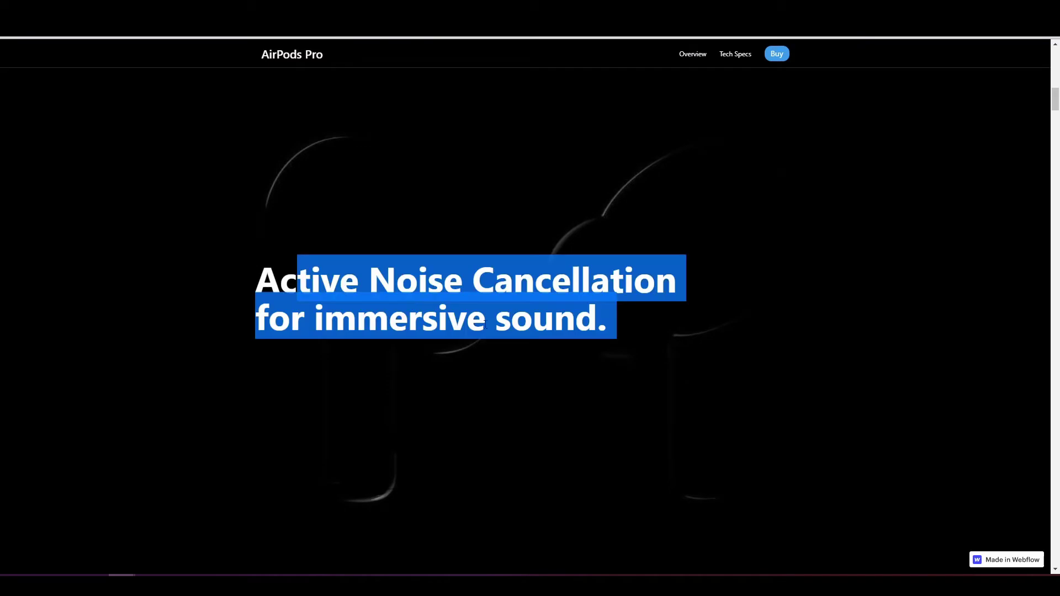
left_click(359, 287)
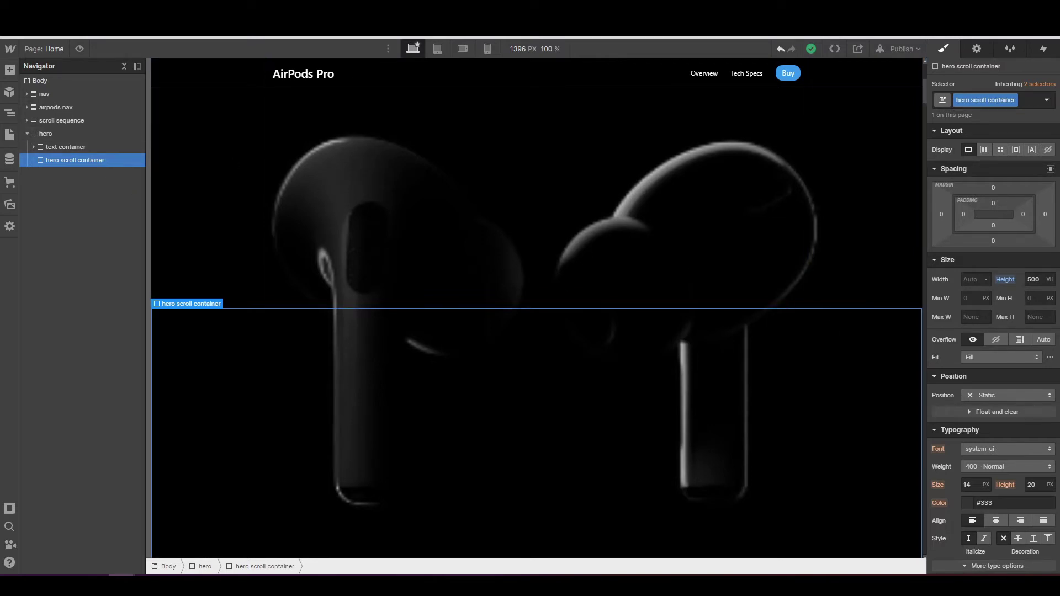
- In the Webflow Designer, set the hero scroll container's position to Relative
scroll(996, 270, "down", 2)
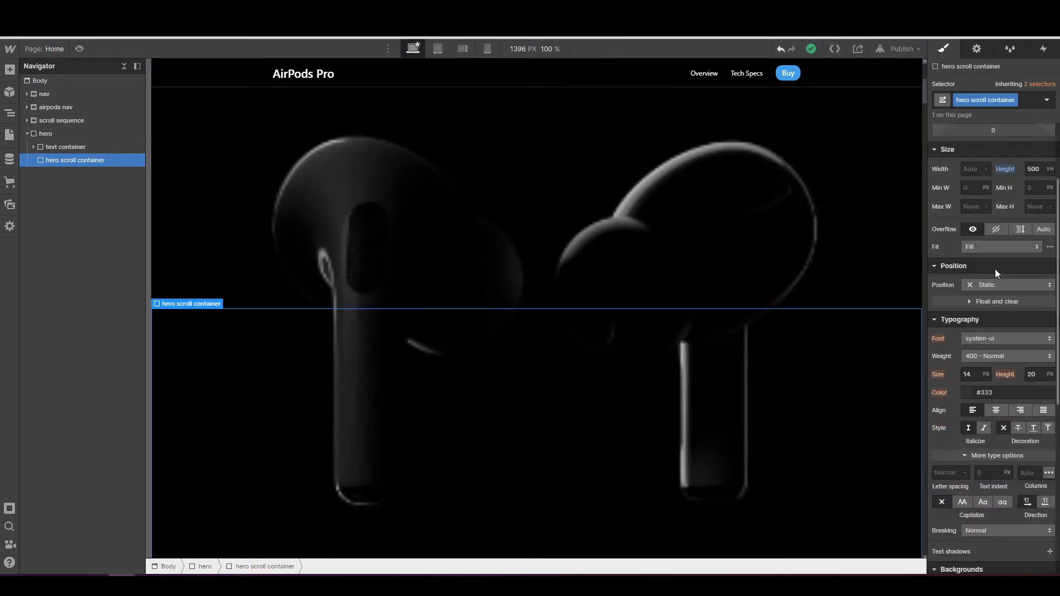
left_click(990, 285)
left_click(990, 293)
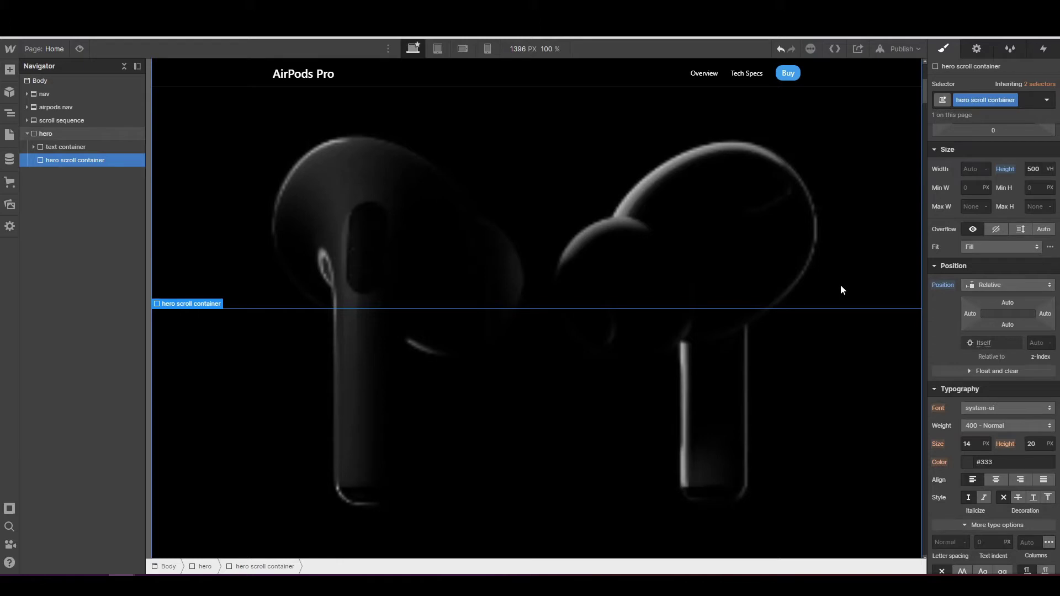
- Add a div block inside the hero scroll container
scroll(841, 286, "down", 2)
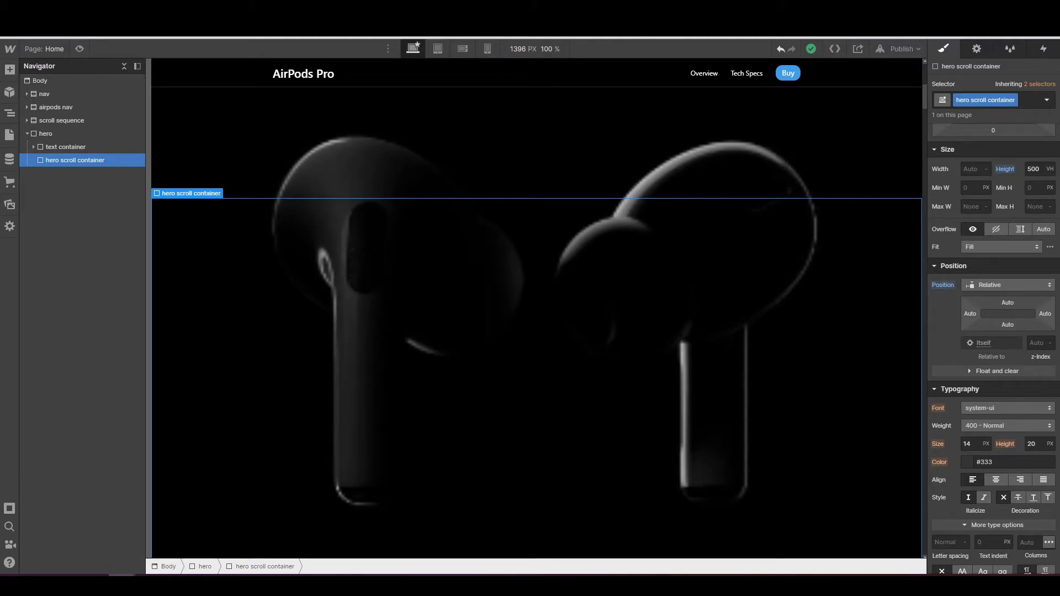
left_click(10, 70)
left_click_drag(43, 303, 75, 173)
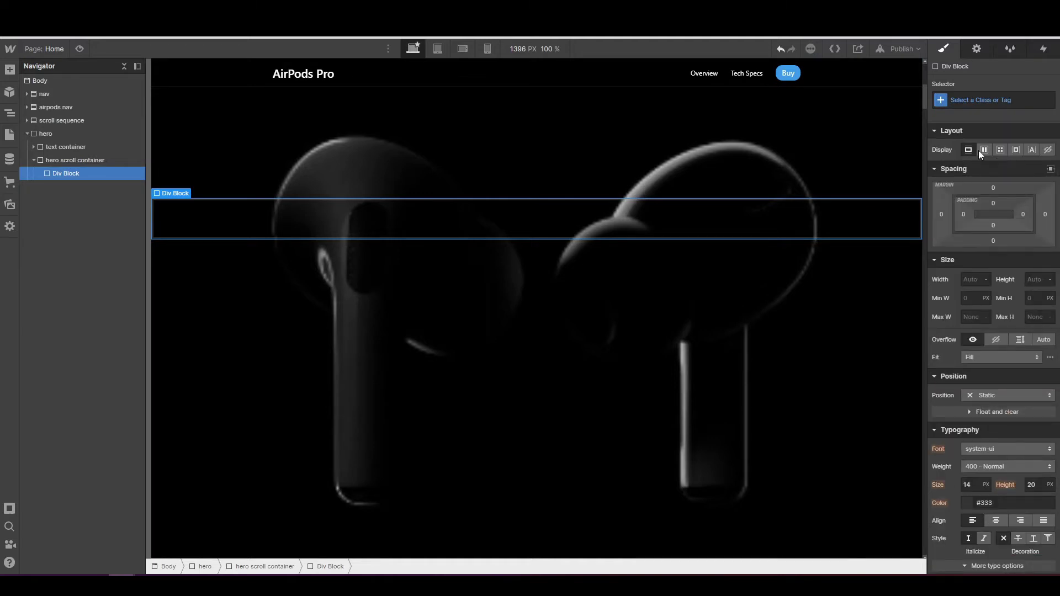
- Make the new div block a vertical flex layout with its children aligned and justified to the center
left_click(979, 151)
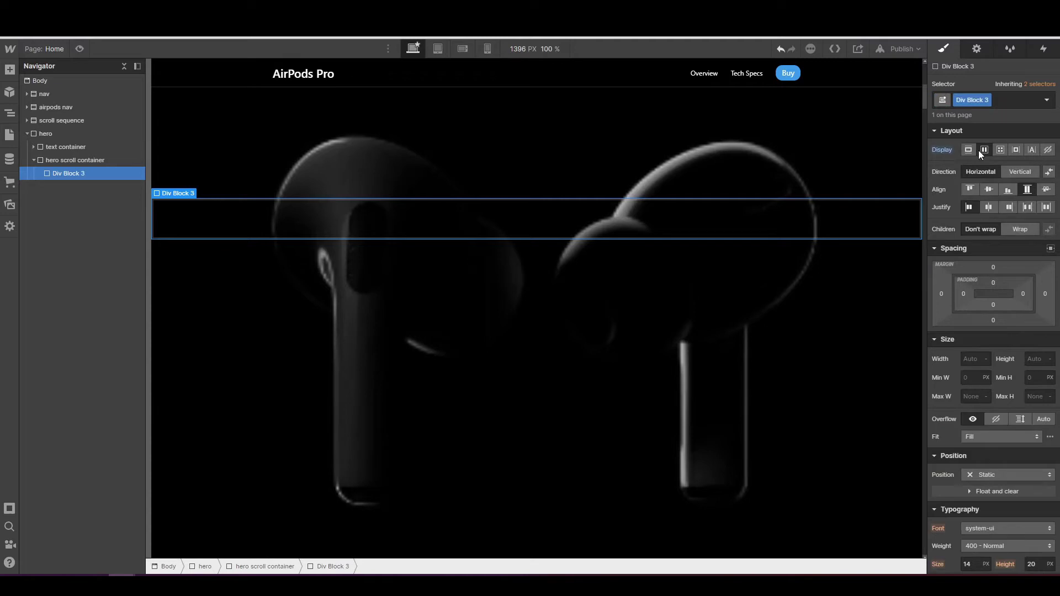
left_click(1008, 172)
left_click(985, 190)
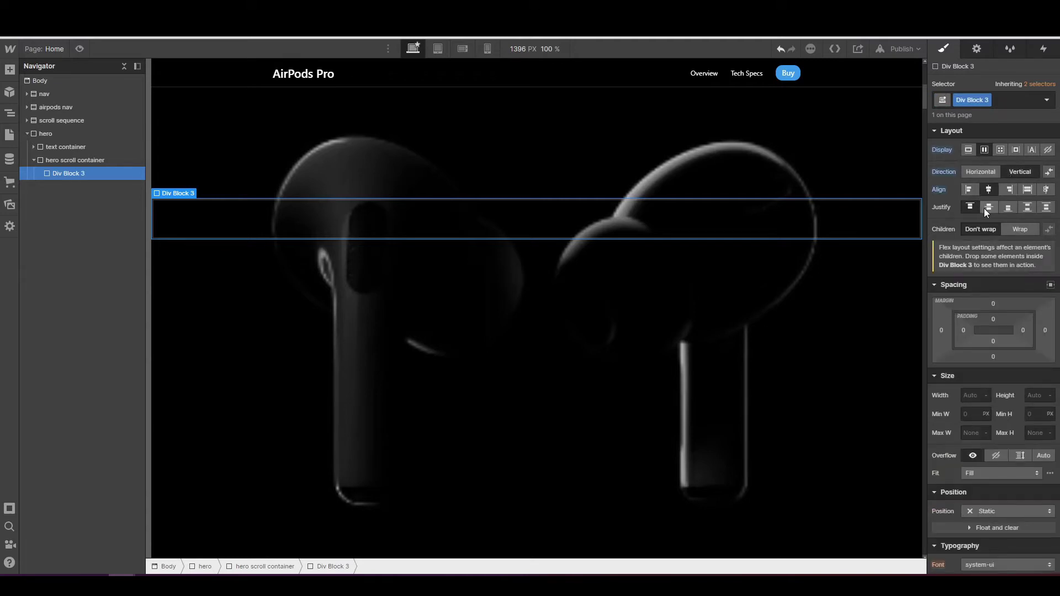
left_click(986, 208)
scroll(1003, 293, "down", 1)
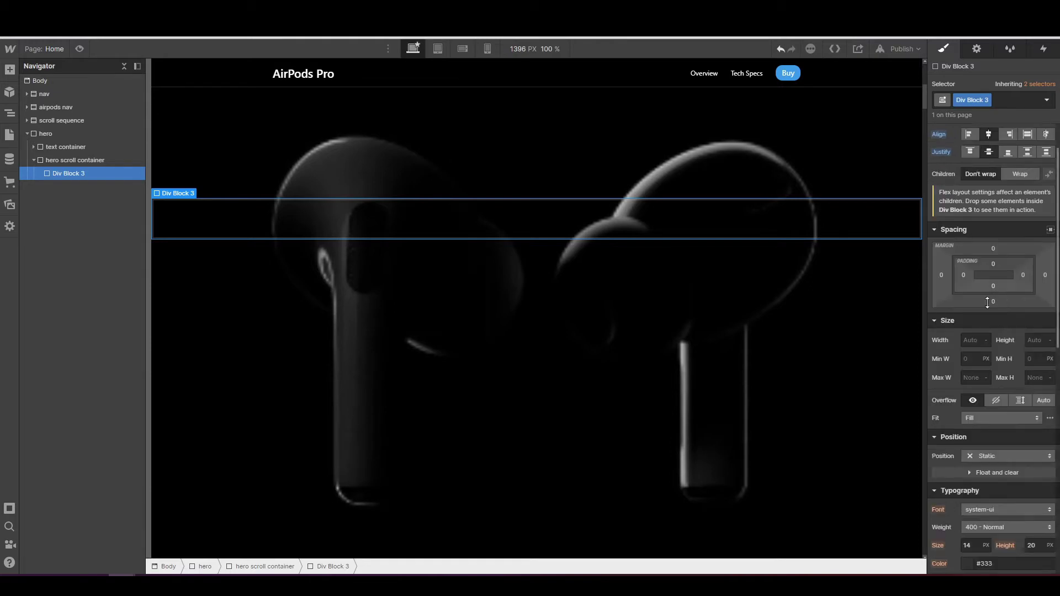
- Limit the new div block's maximum width to 980 px and center it horizontally with automatic side margins
left_click(978, 378)
type("980")
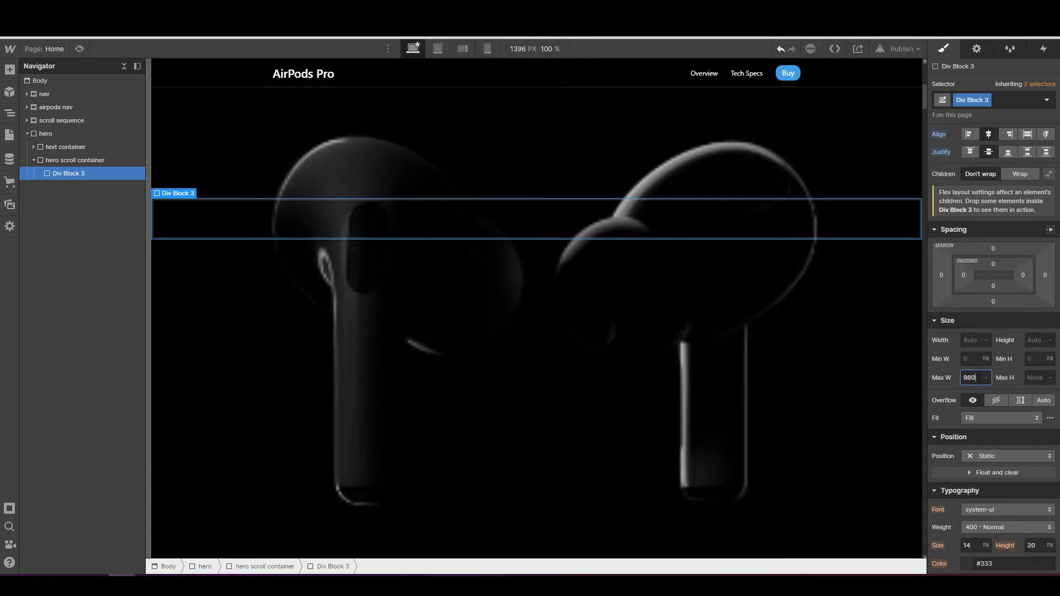
key("Return")
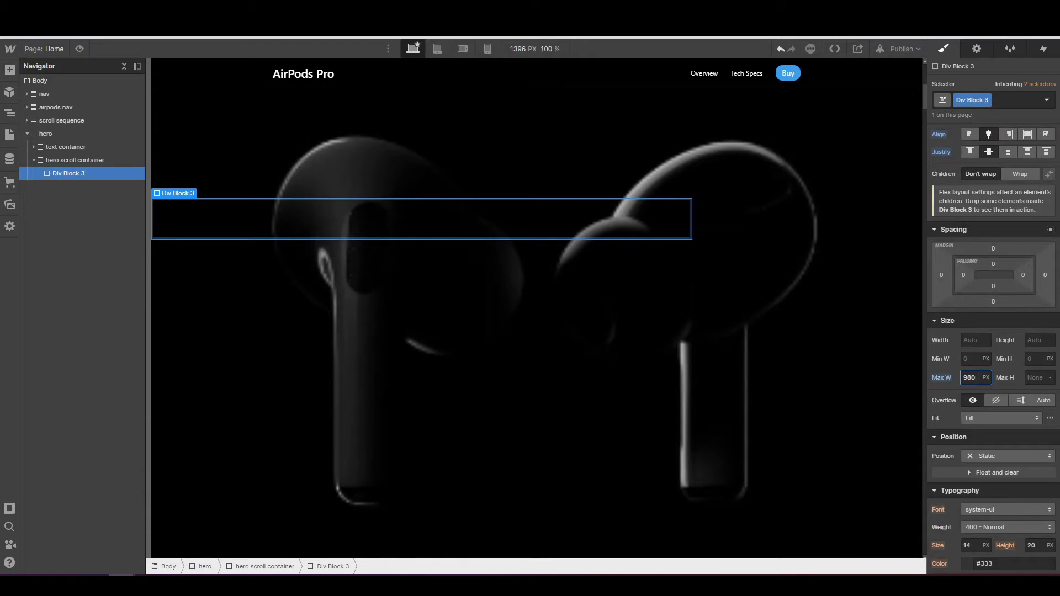
left_click(1051, 231)
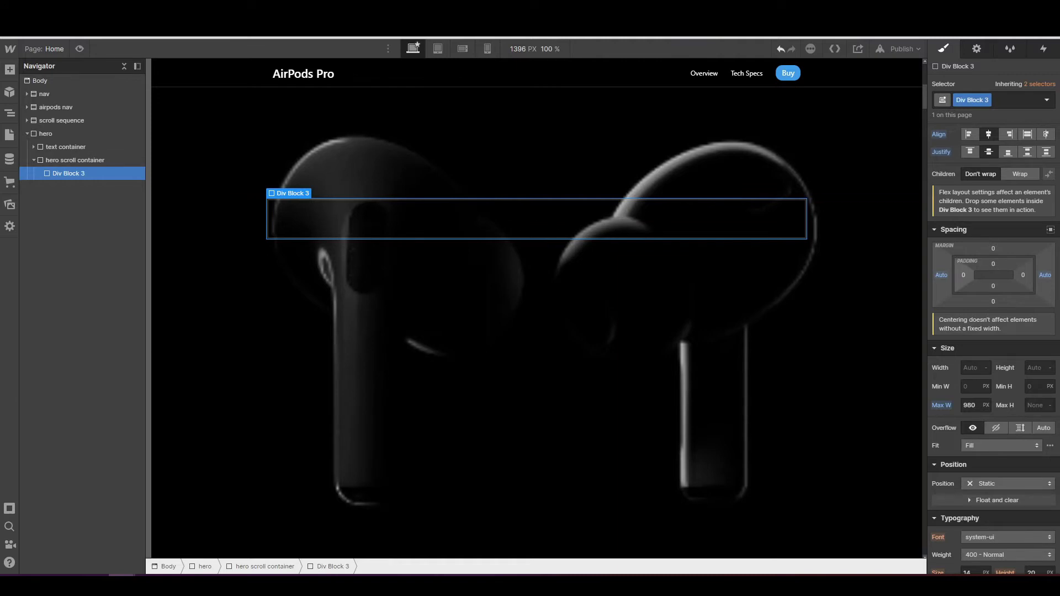
- Set the height of the div block inside the hero scroll container to 100 VH
scroll(1002, 319, "down", 2)
left_click(1040, 263)
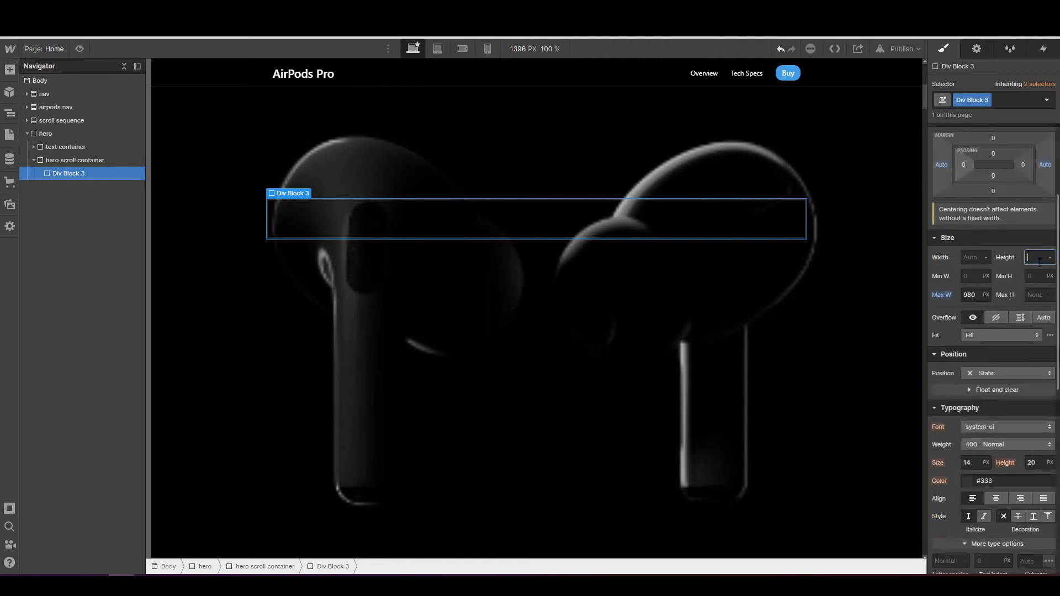
type("100vh")
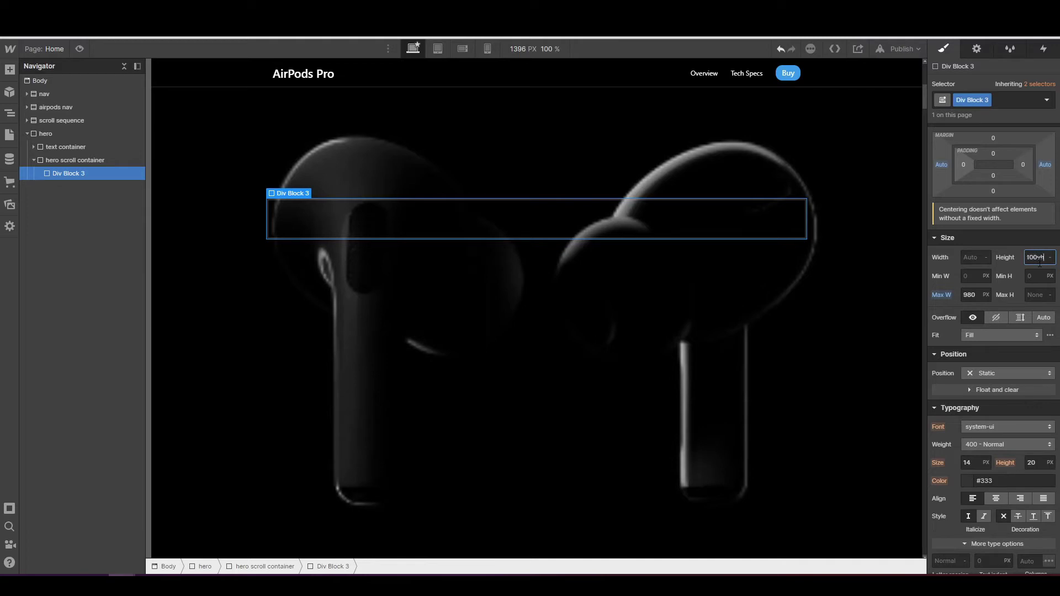
key("Return")
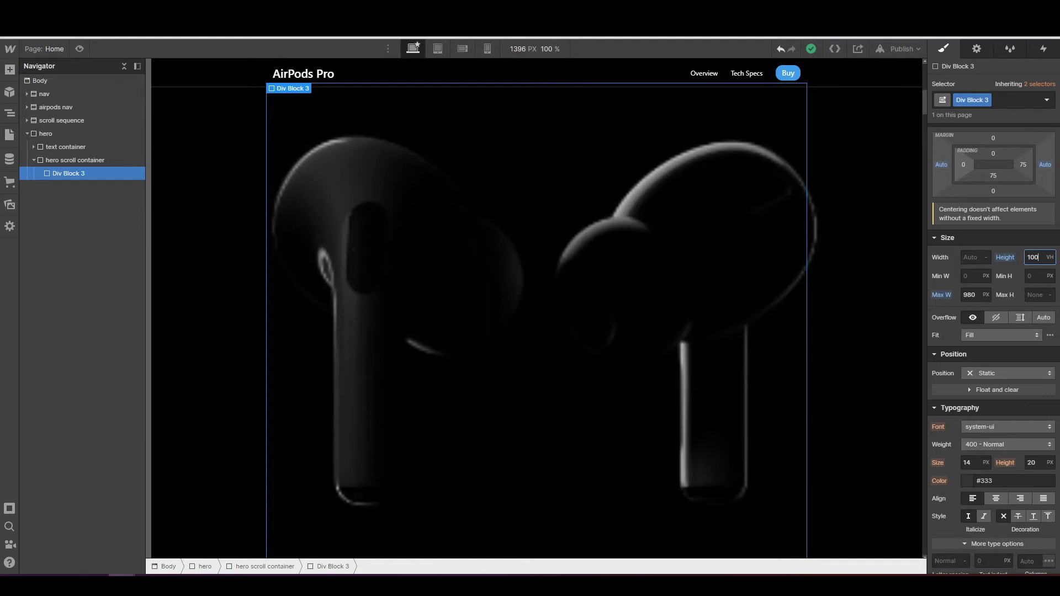
- Make the div block sticky with a top offset of 0
left_click(989, 375)
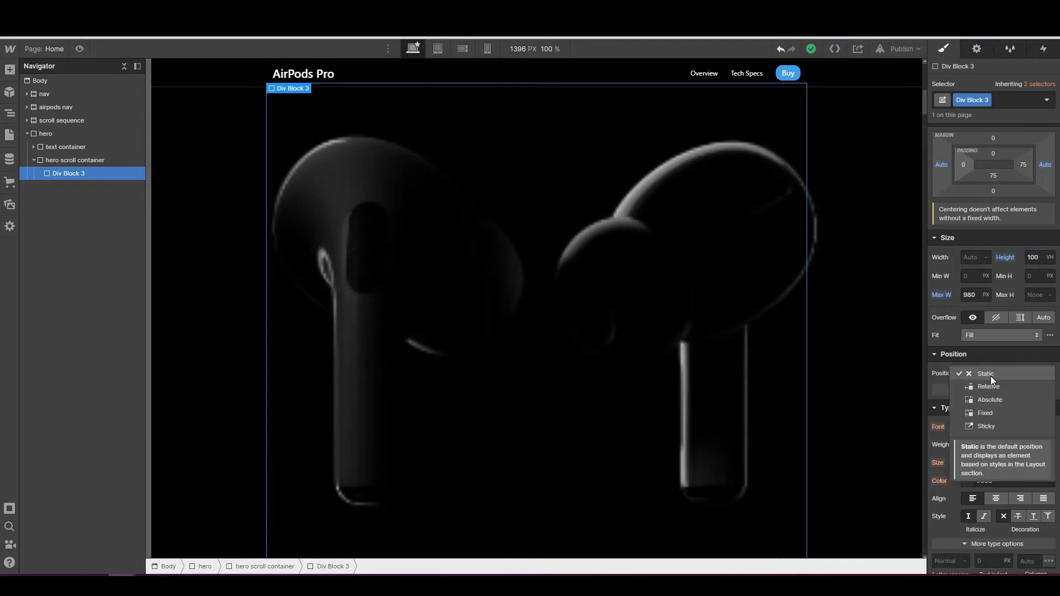
left_click(985, 426)
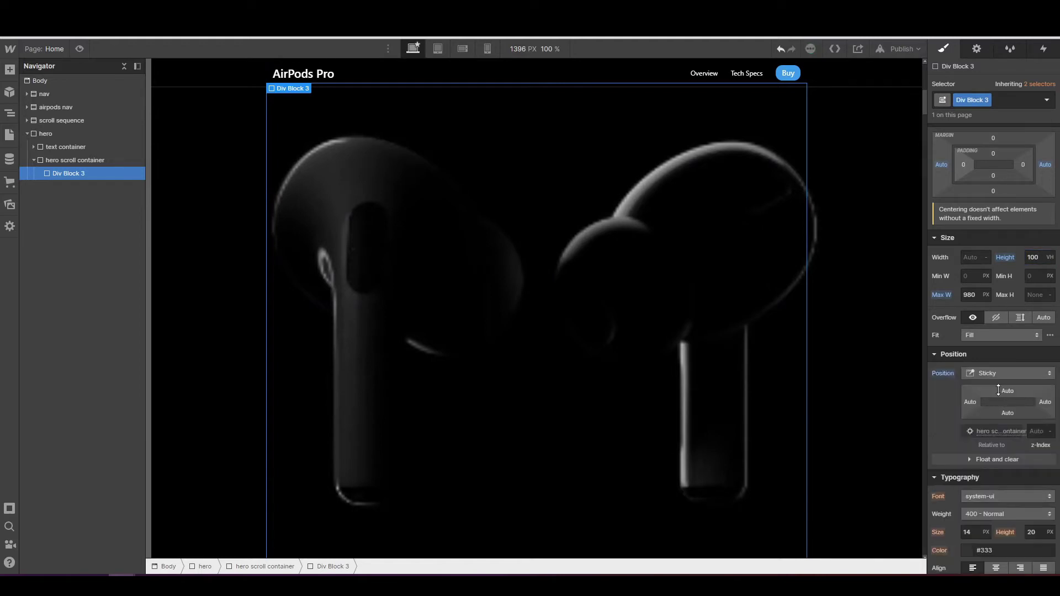
left_click(1006, 390)
left_click(946, 432)
- Examine how the sticky block behaves while the hero scrolls, and compare it with the headline transitions on the published page
scroll(791, 310, "up", 2)
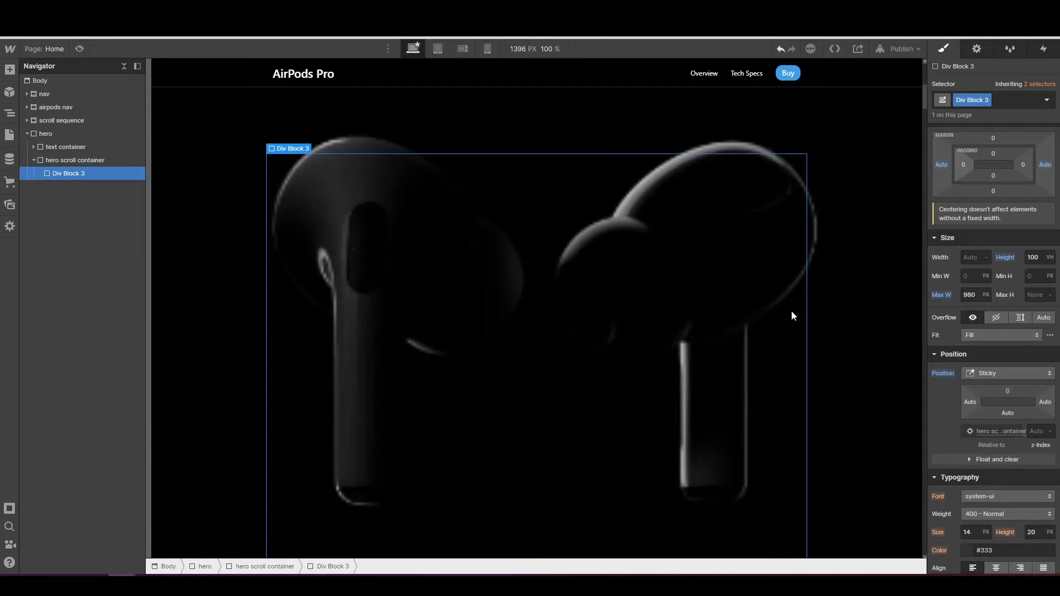
scroll(796, 317, "down", 2)
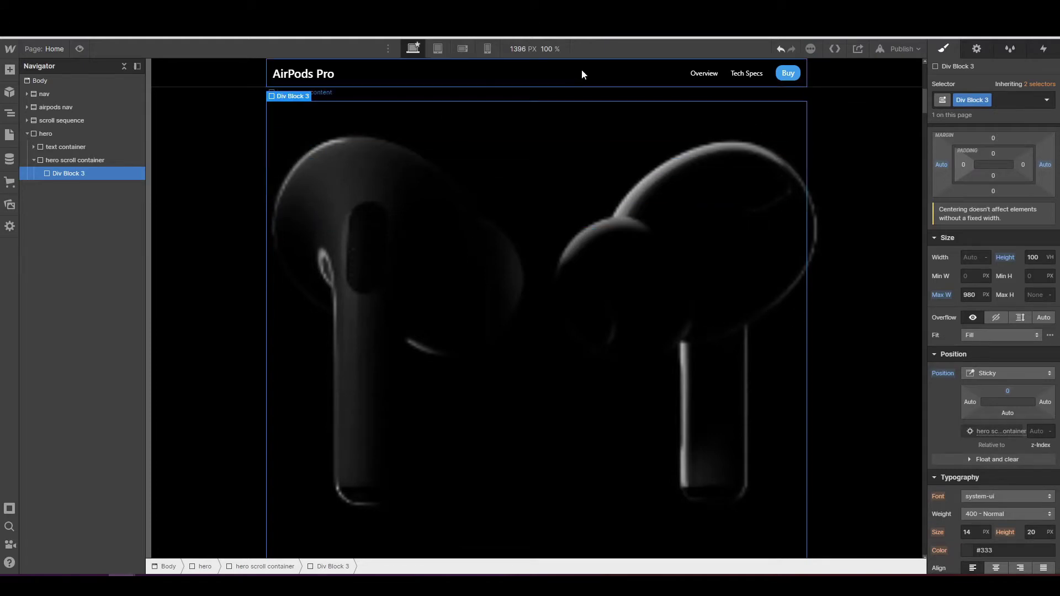
scroll(582, 68, "down", 1)
scroll(841, 245, "down", 3)
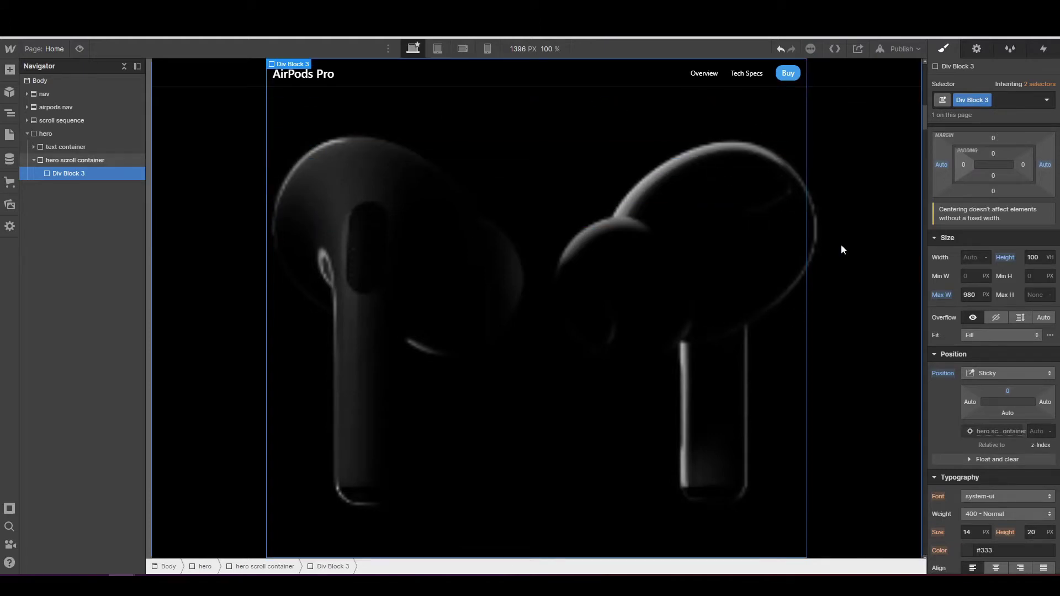
scroll(840, 250, "up", 1)
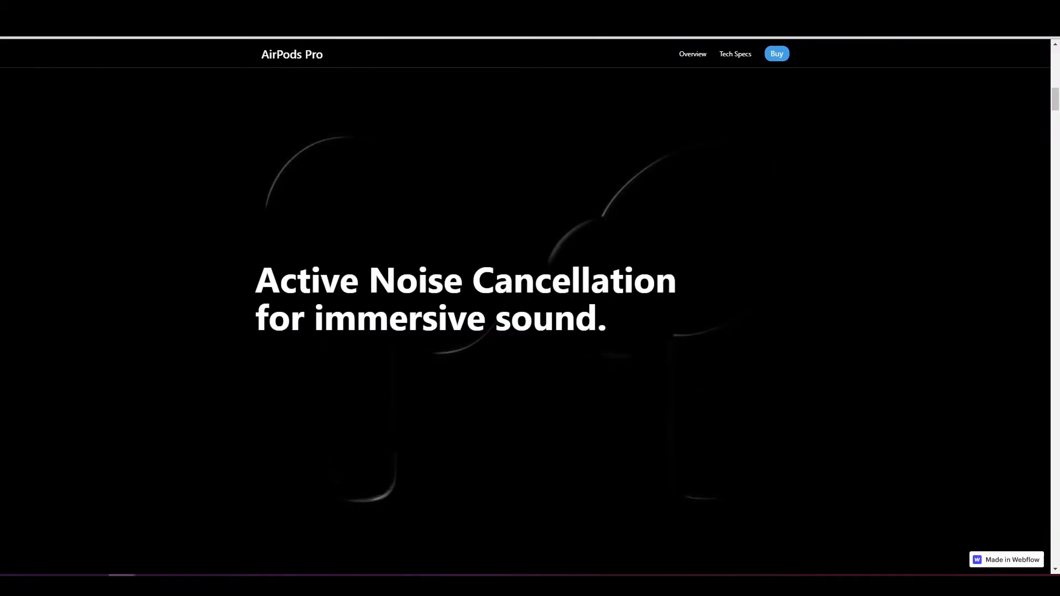
scroll(413, 300, "up", 3)
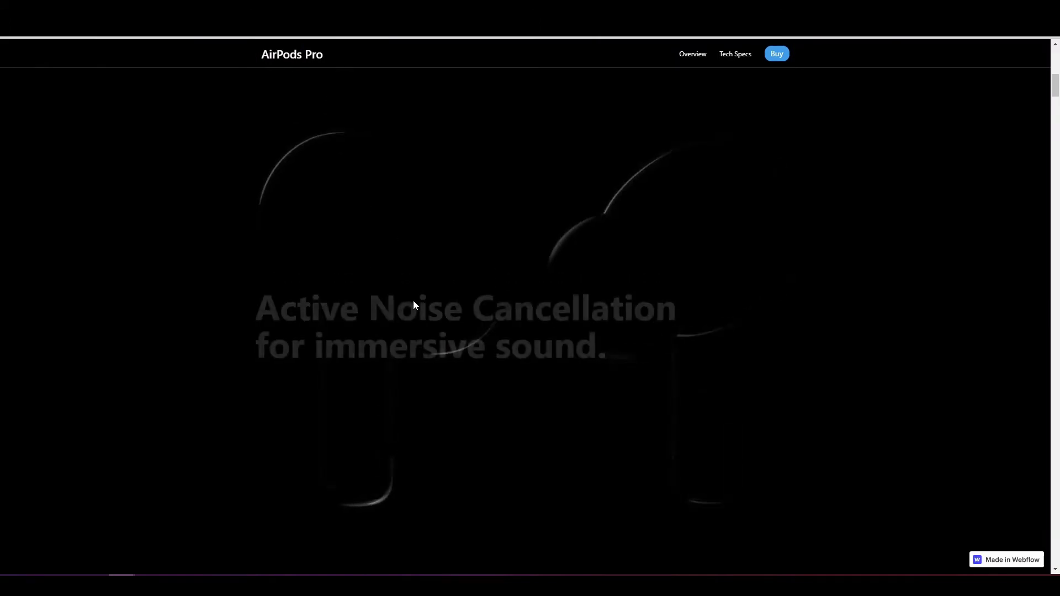
scroll(413, 300, "down", 5)
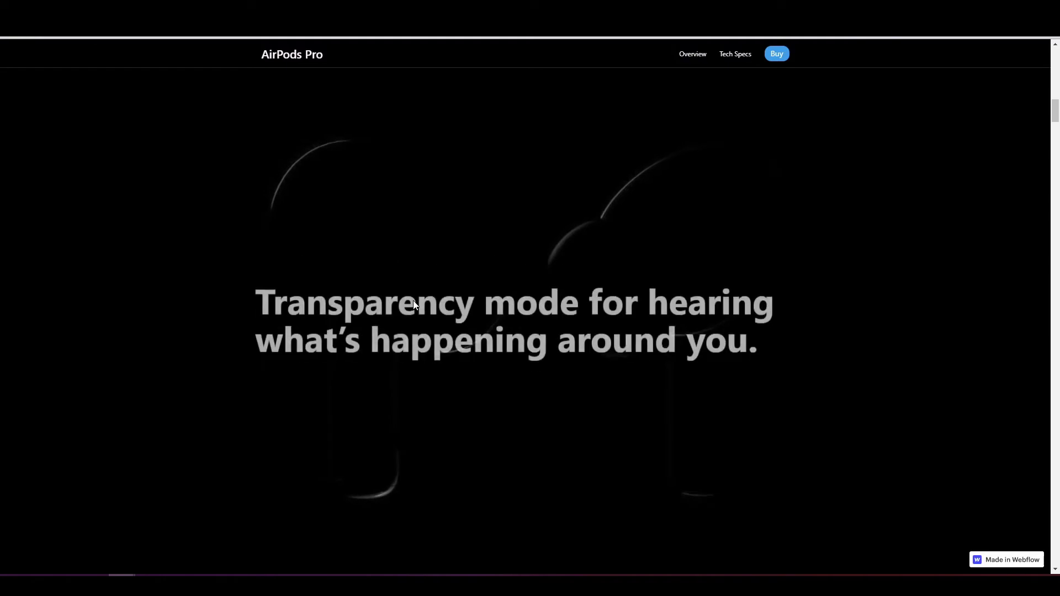
scroll(413, 302, "up", 4)
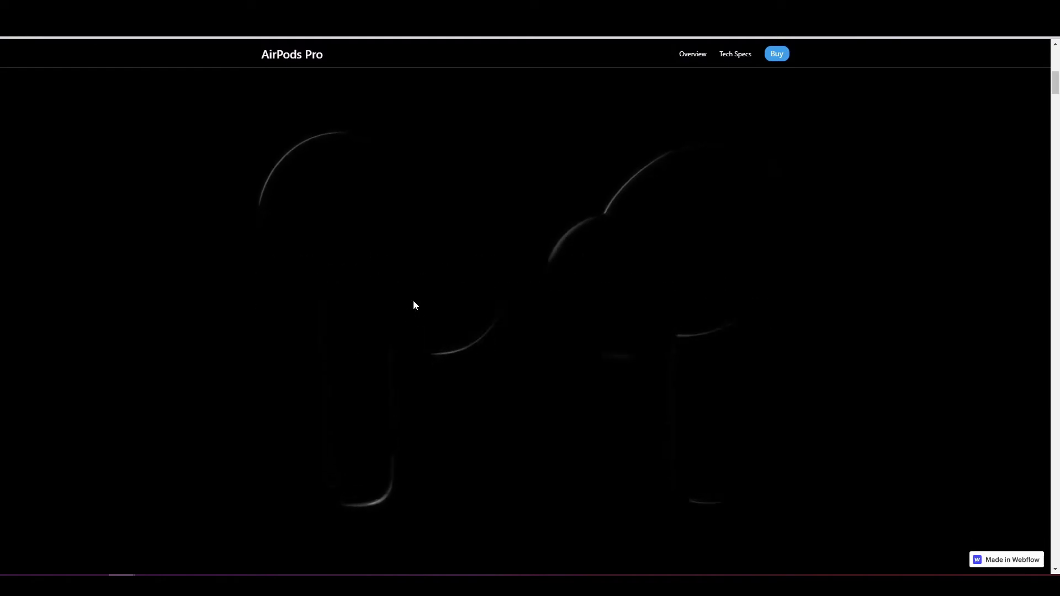
scroll(429, 275, "down", 4)
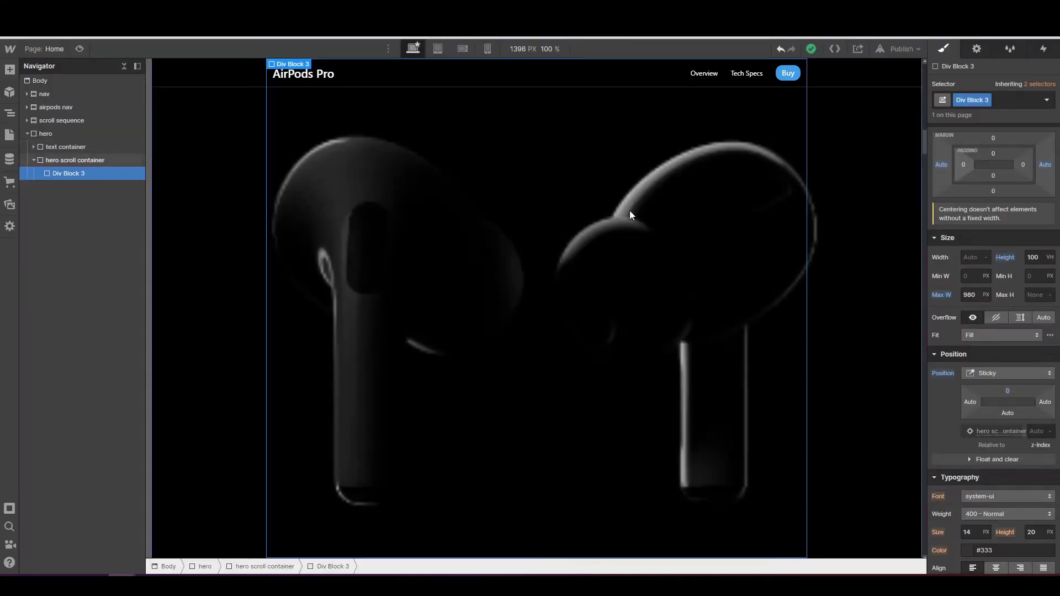
- In the Webflow Designer, rename the sticky div block's class to "sticky container"
left_click(987, 102)
left_click(978, 115)
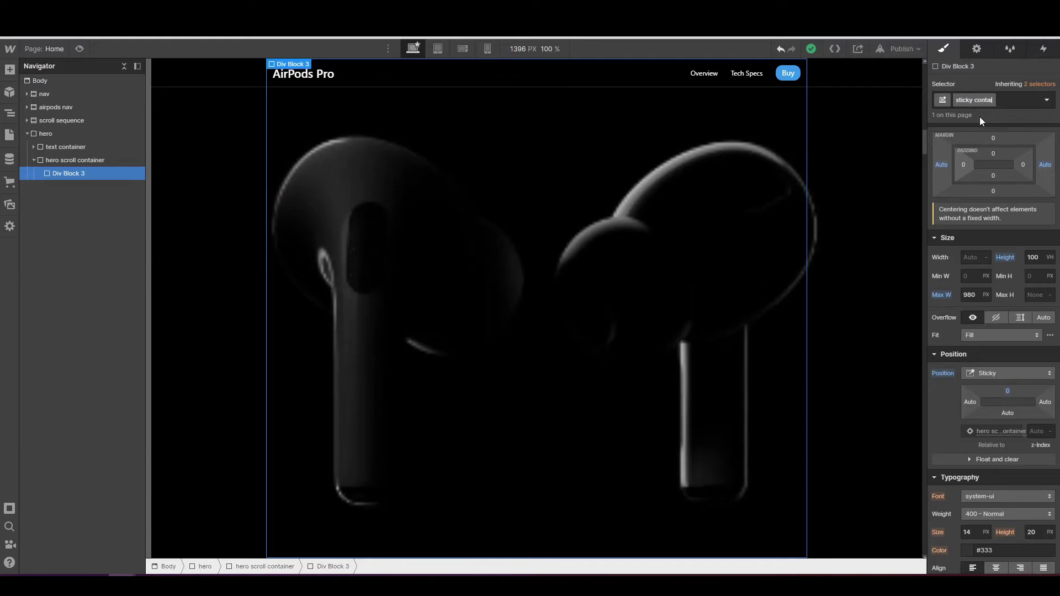
type("sticky container")
key("Return")
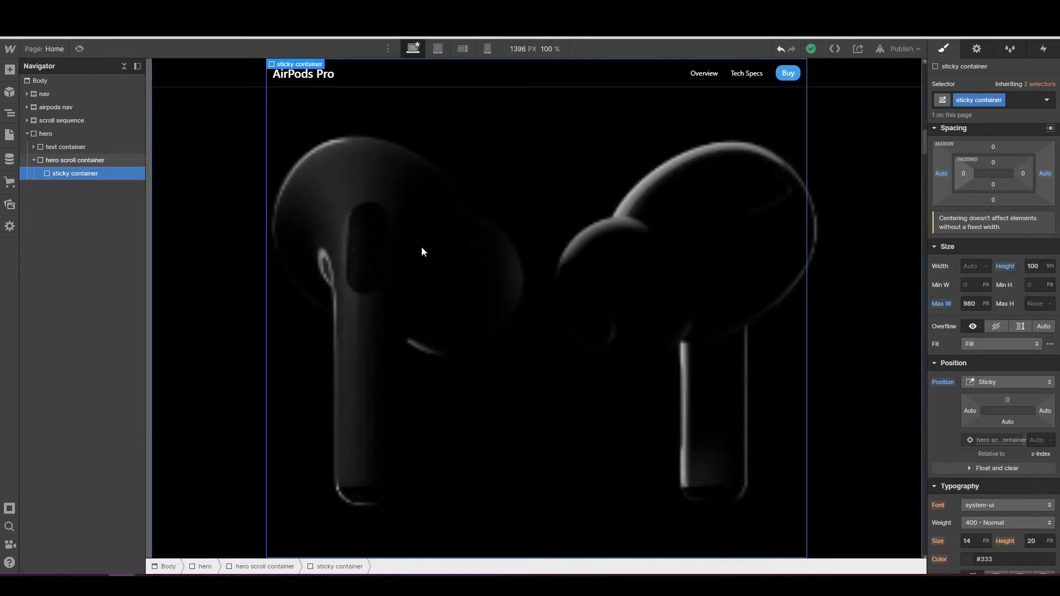
- Add a div block inside the sticky container and give it the new class "hero bullet points"
left_click(10, 70)
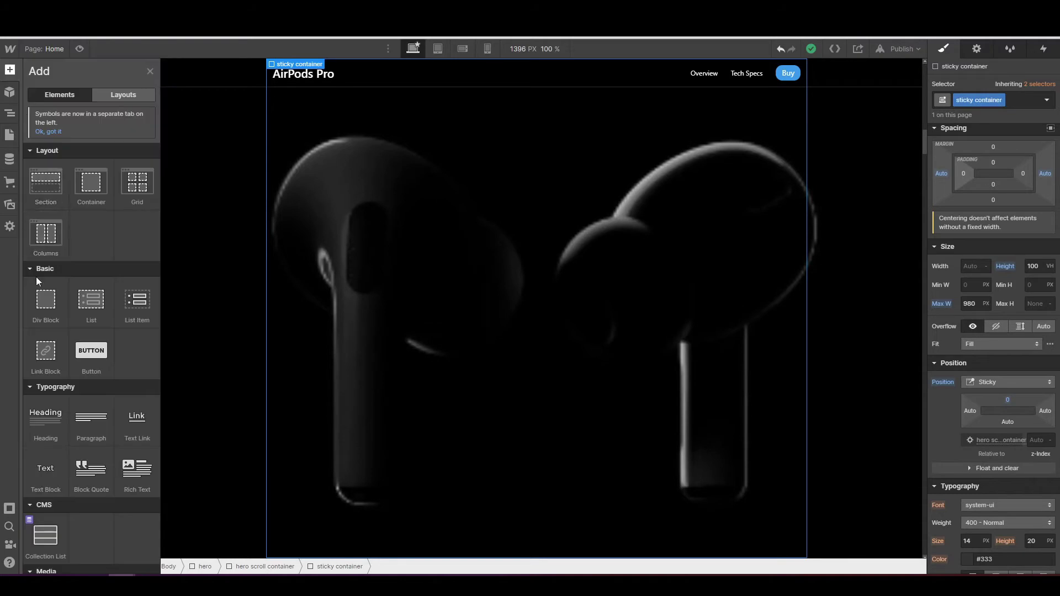
left_click_drag(43, 304, 74, 185)
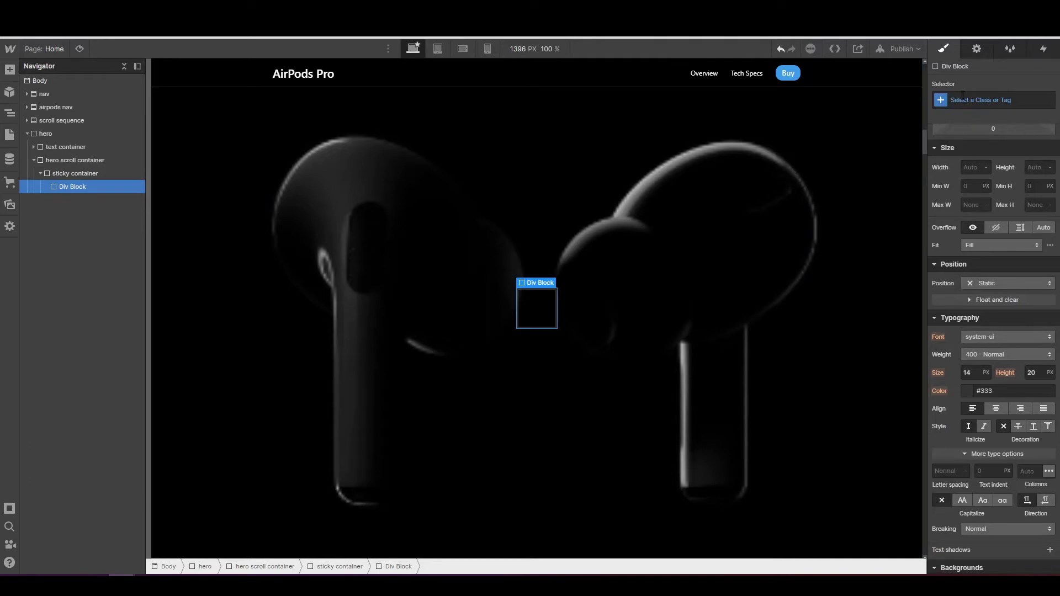
left_click(964, 100)
type("hero ")
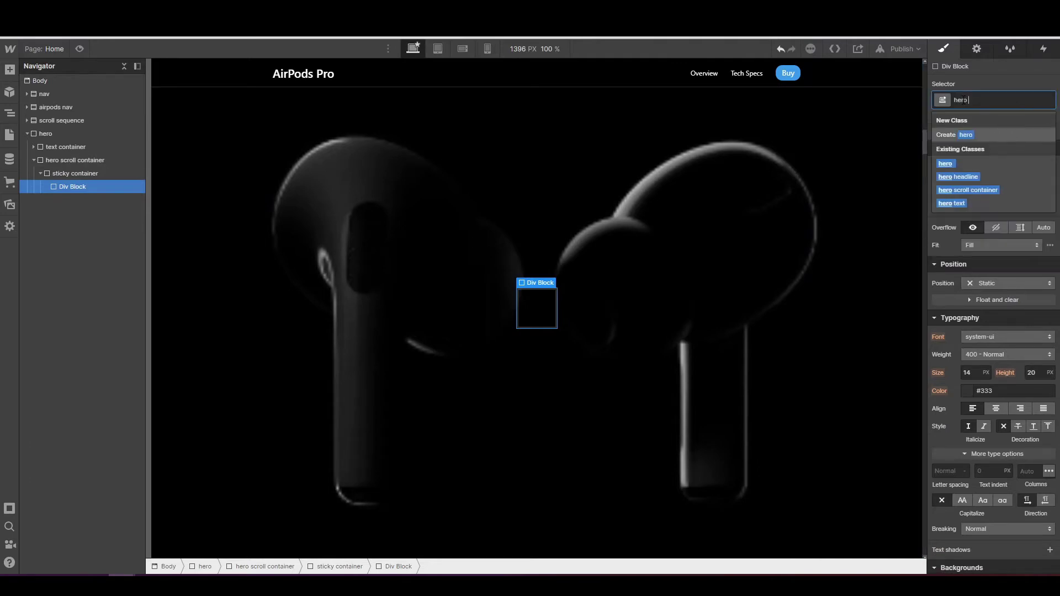
type("bullet points")
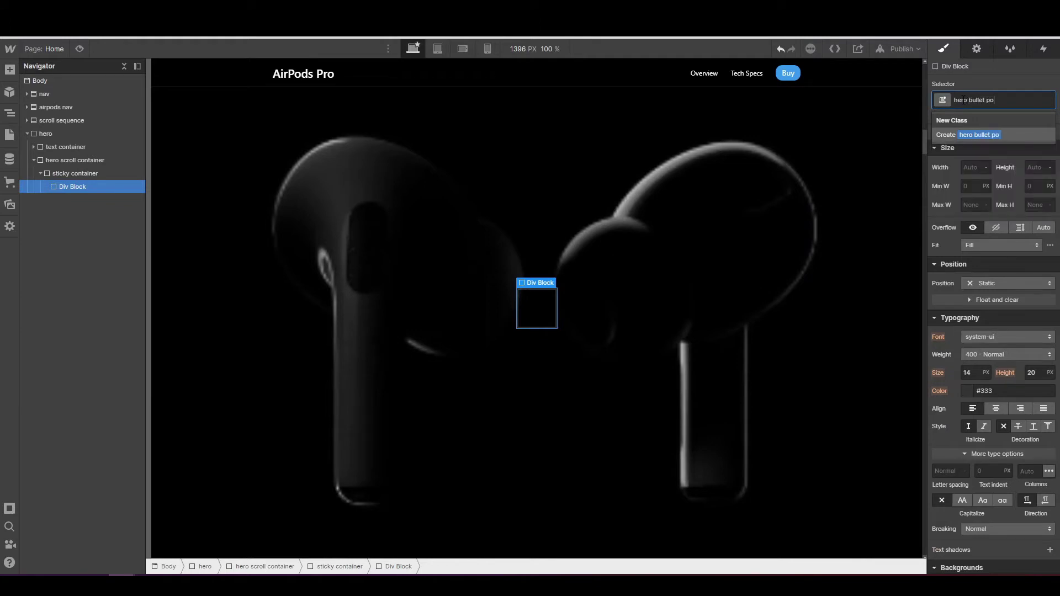
key("Return")
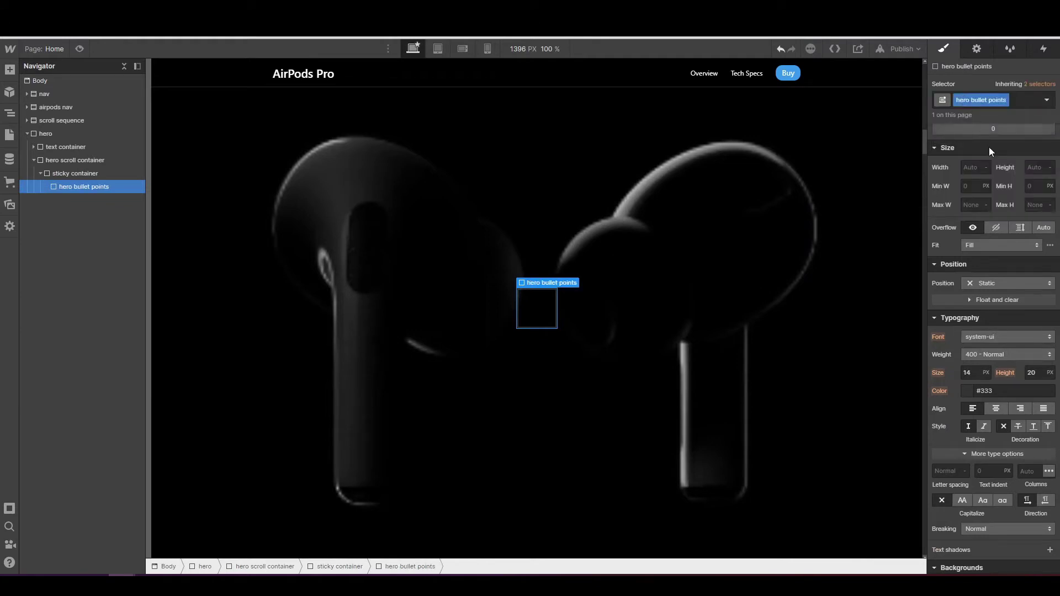
- Set the hero bullet points block's width to 100% and center it with automatic side margins
scroll(959, 244, "up", 3)
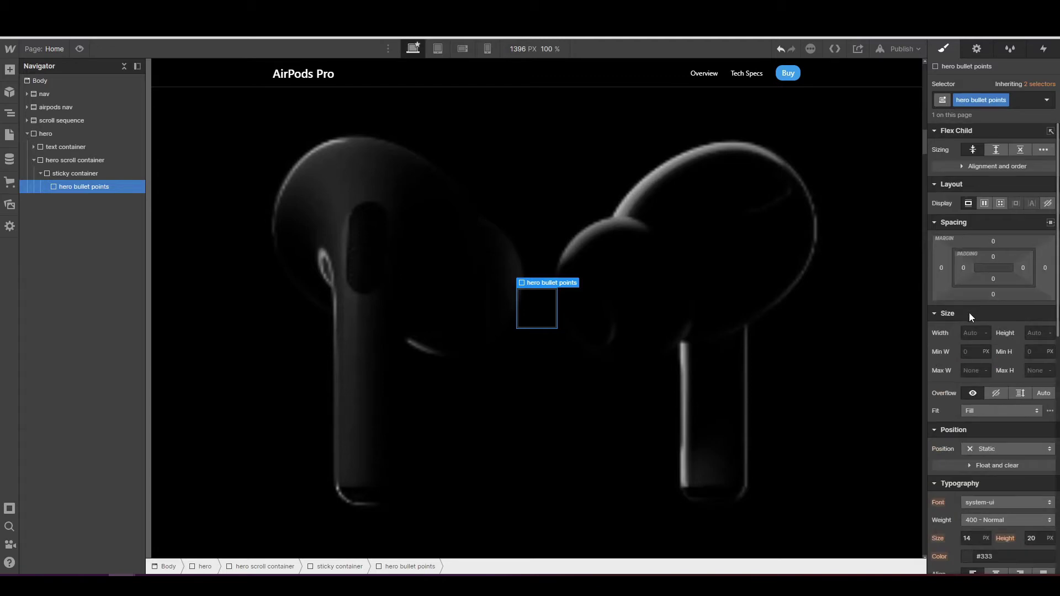
left_click(971, 333)
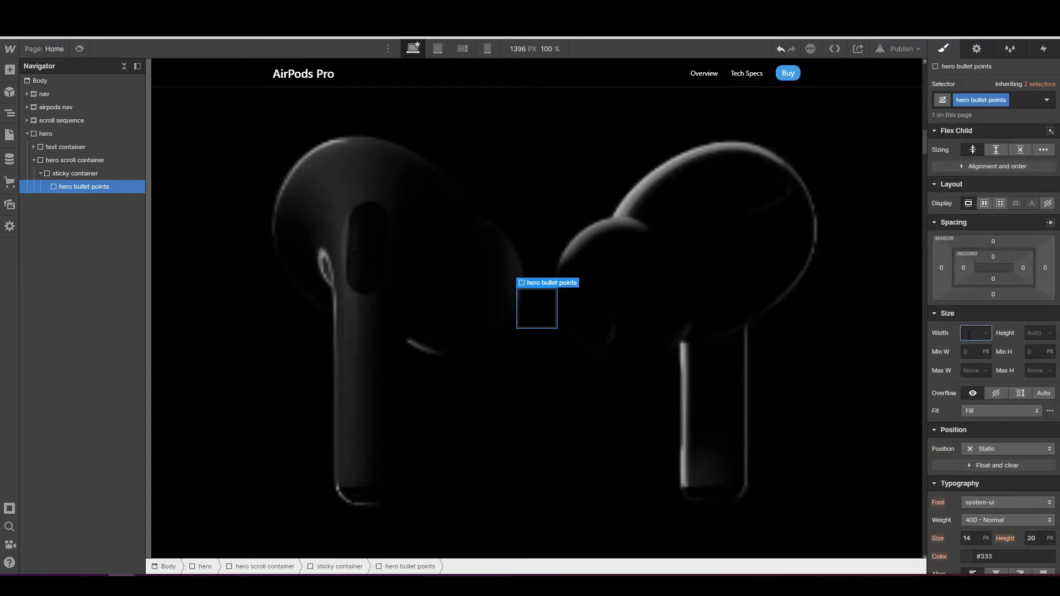
type("100%")
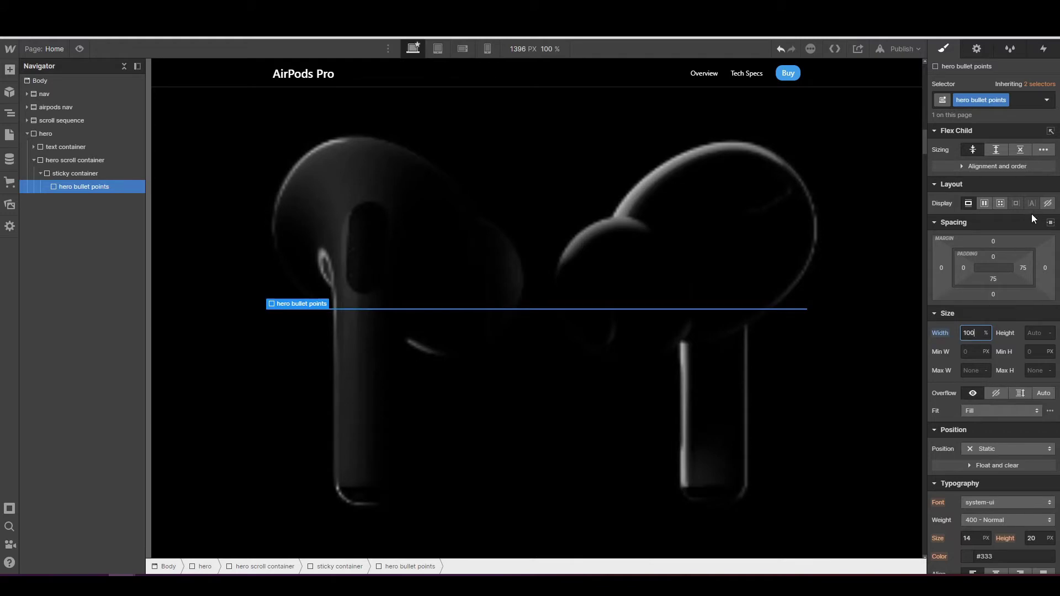
left_click(1051, 223)
scroll(994, 332, "down", 3)
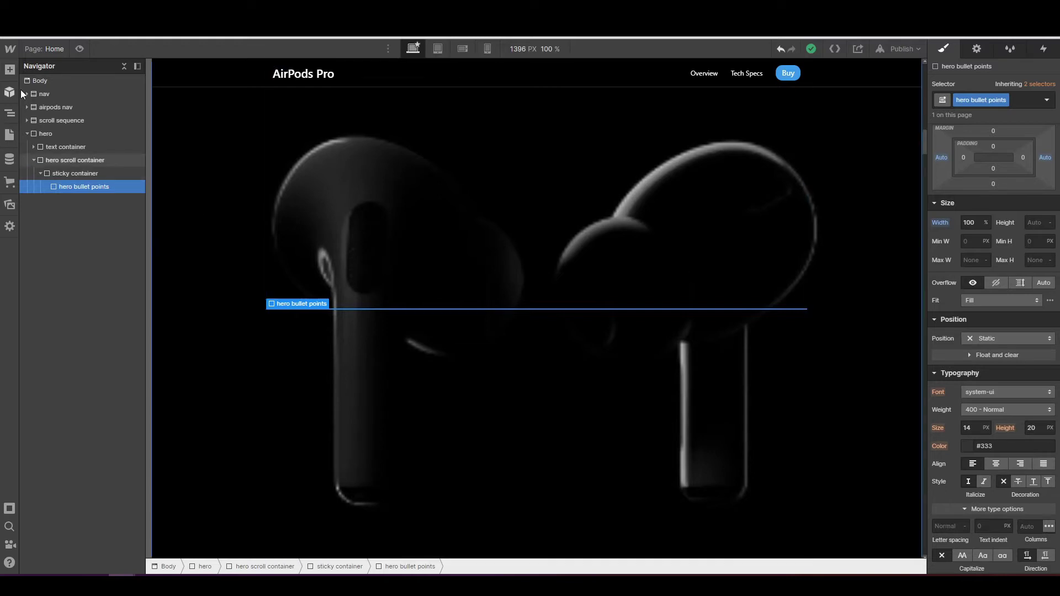
- Add a paragraph inside the hero bullet points block with the published page's first headline, "Active Noise cancellation for immersive sound."
left_click(10, 71)
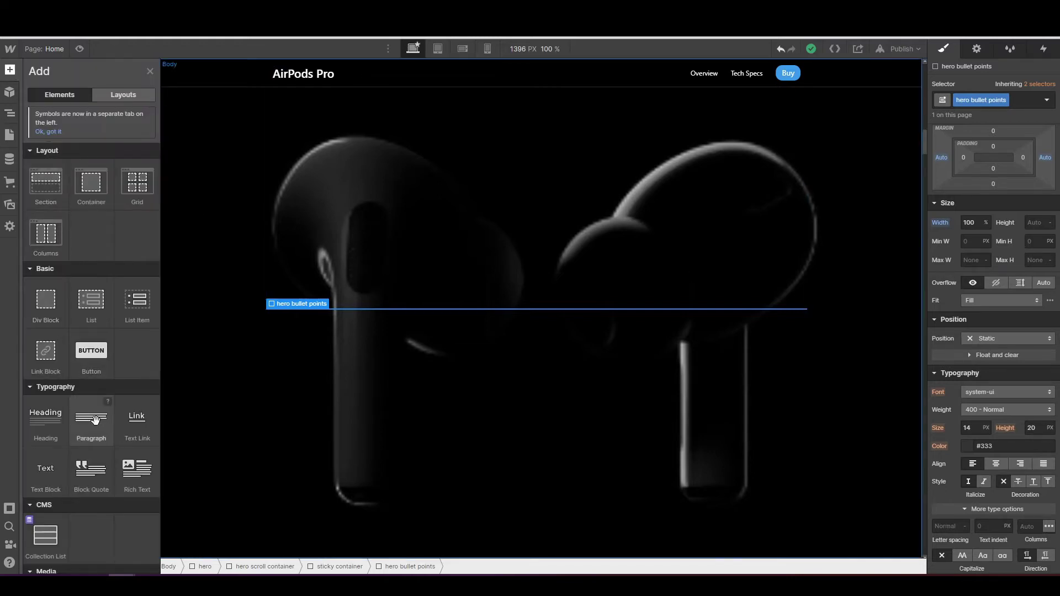
left_click_drag(91, 421, 81, 198)
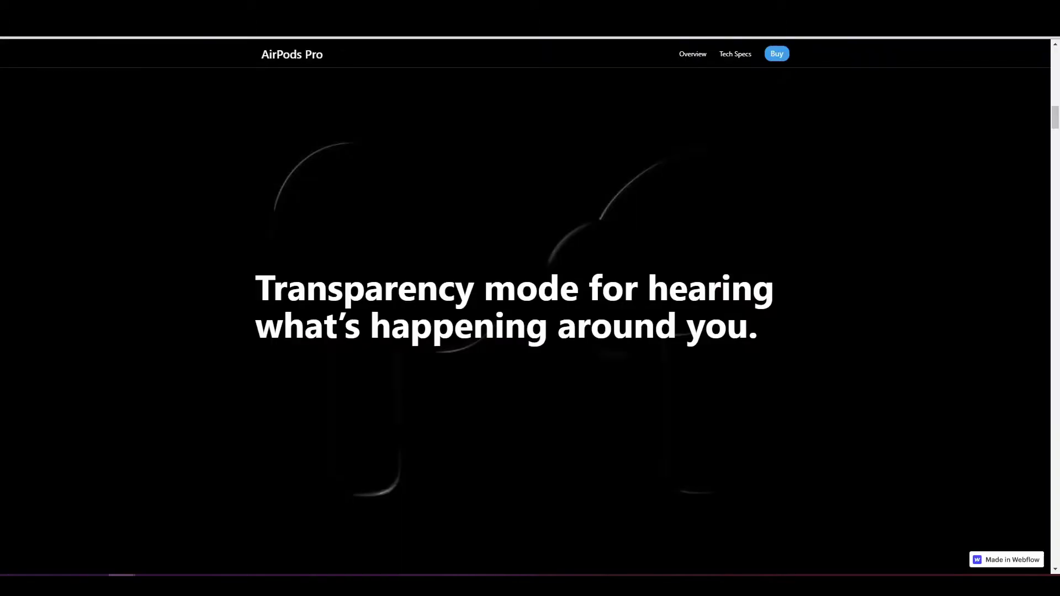
scroll(391, 295, "up", 5)
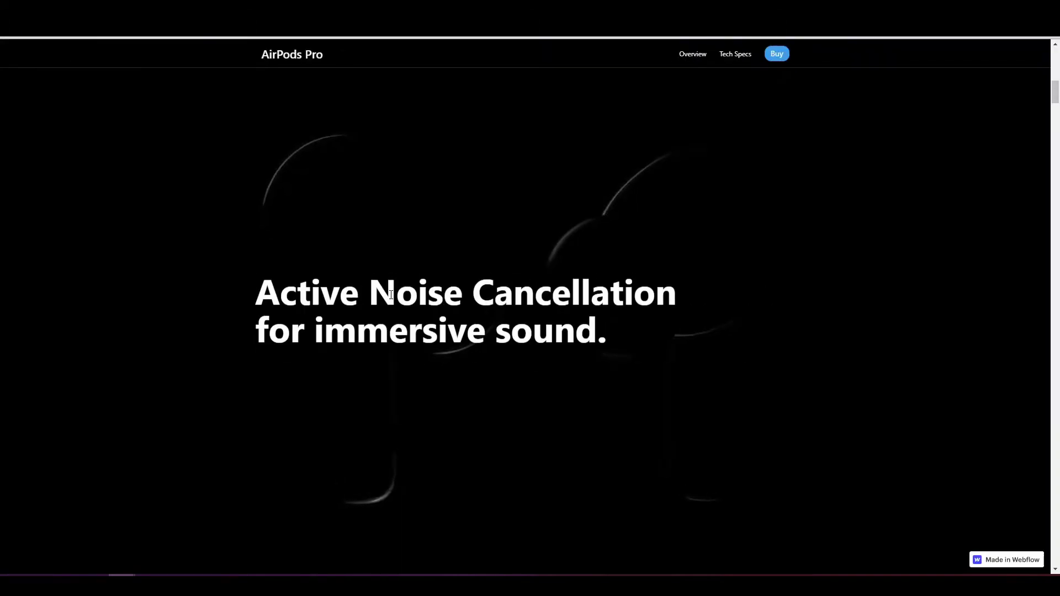
scroll(391, 295, "down", 3)
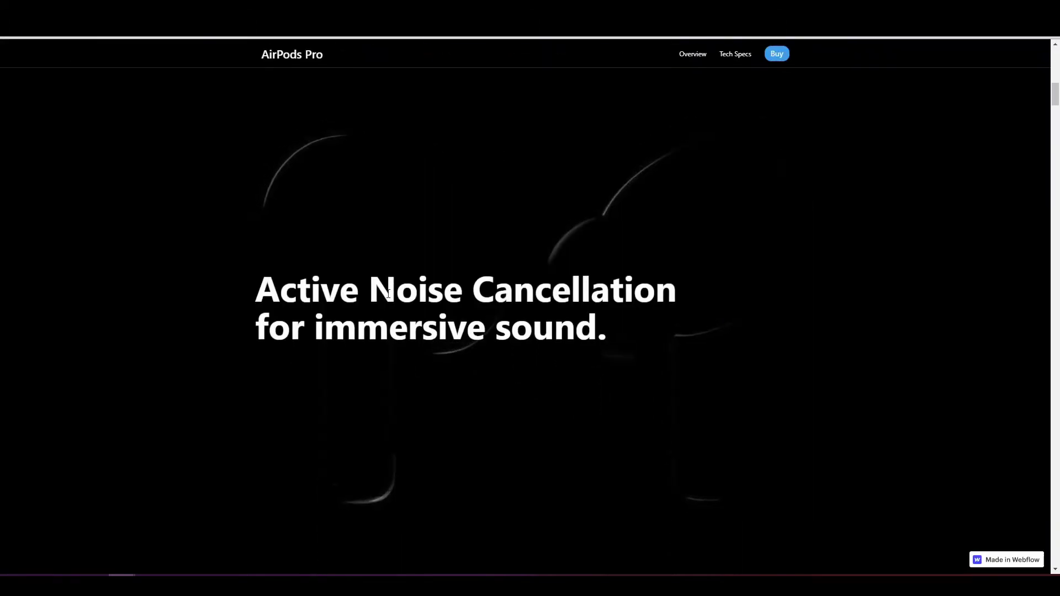
scroll(271, 285, "down", 1)
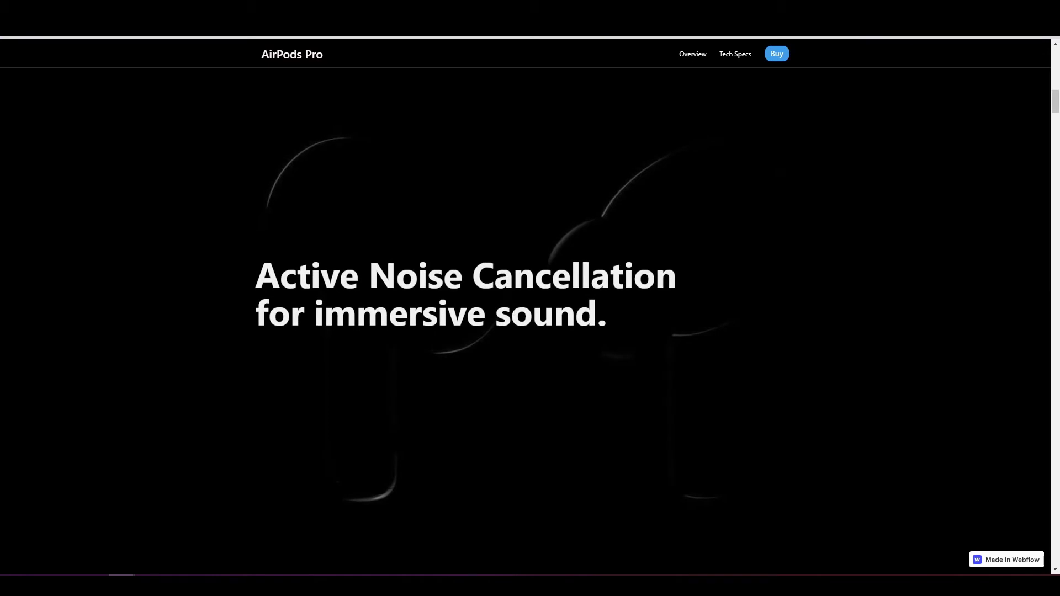
key("ctrl+shift+p")
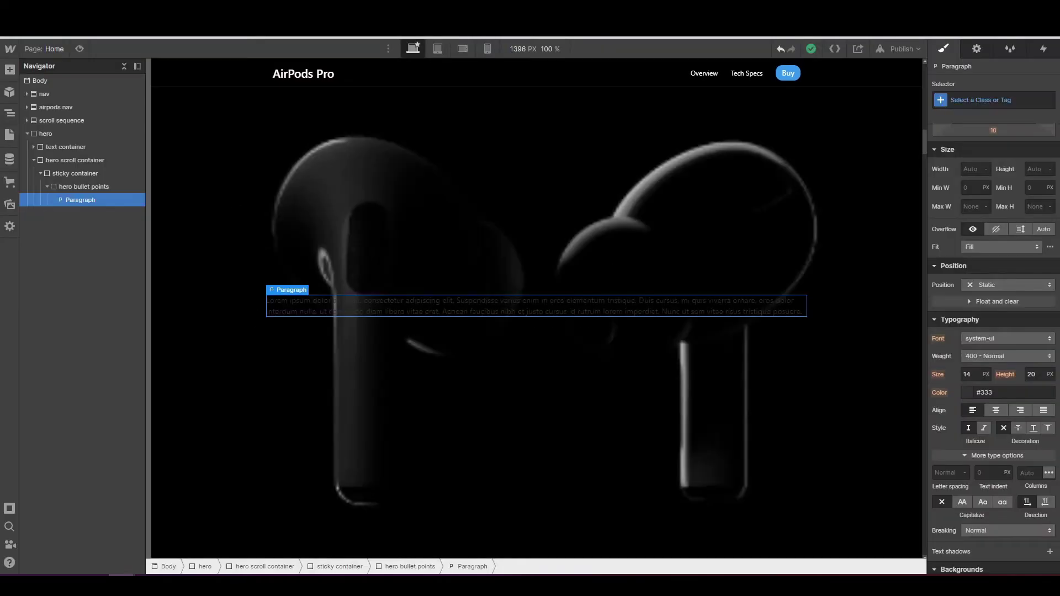
double_click(415, 300)
key("ctrl+a")
type("Active Noise ca")
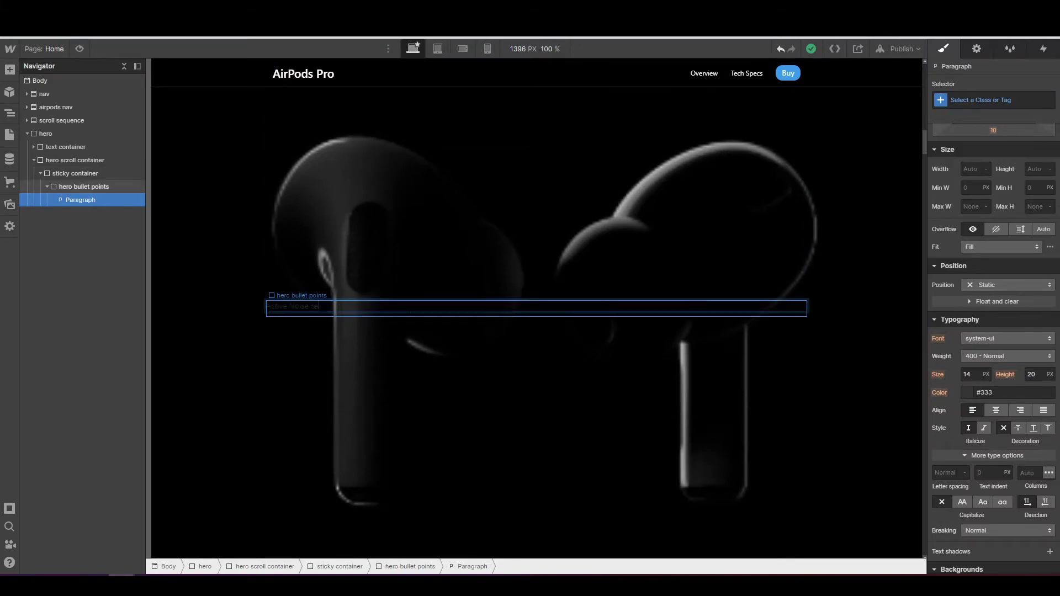
type("ncellation for immersive sound.")
left_click_drag(405, 307, 365, 307)
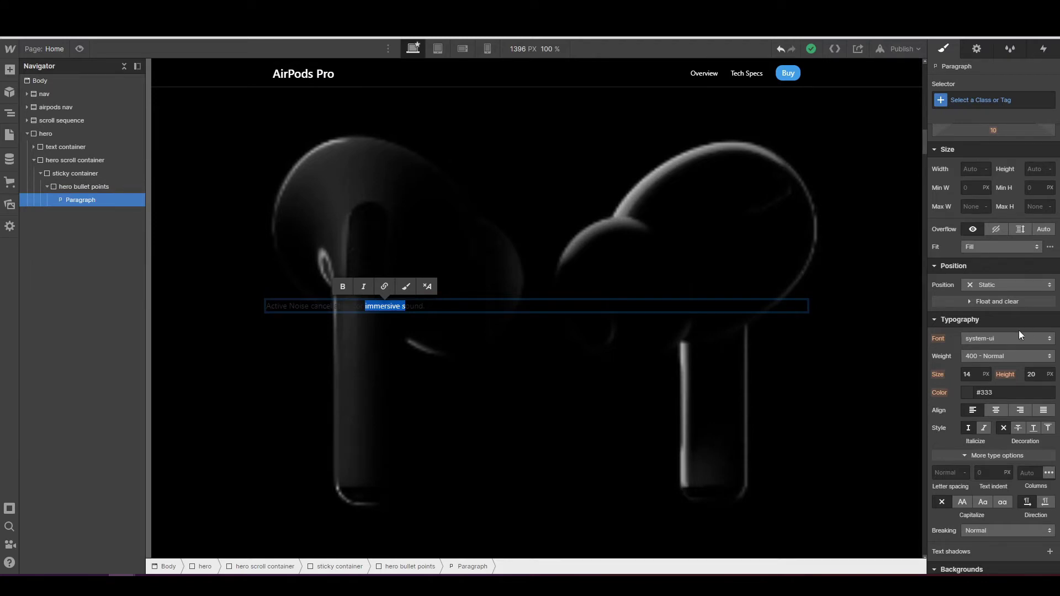
- Make the hero bullet points paragraph bold (700) and set its text color to white
scroll(1016, 330, "up", 2)
scroll(1016, 330, "down", 4)
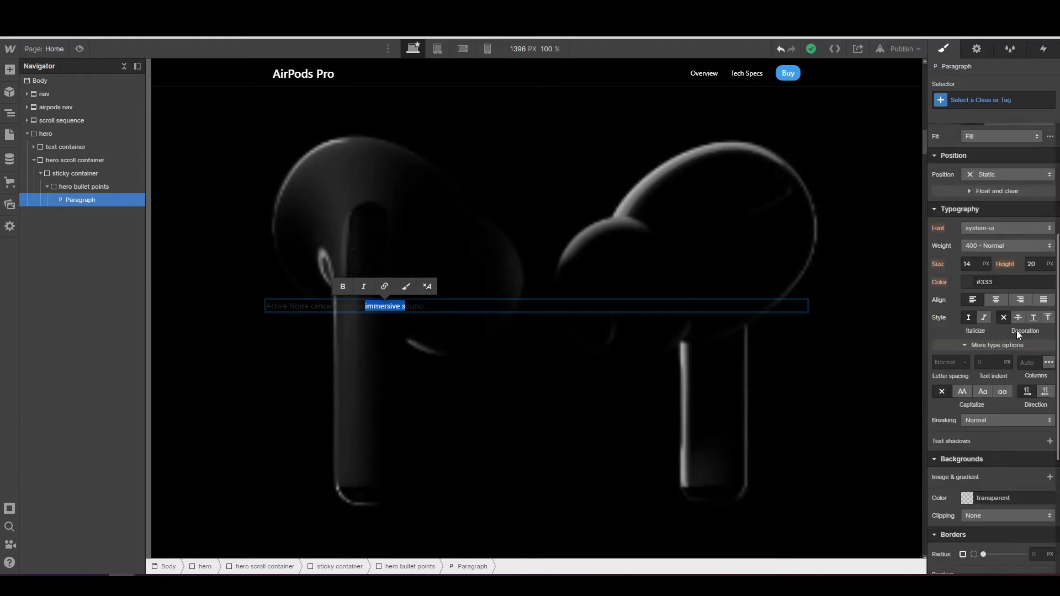
left_click(989, 246)
left_click(983, 286)
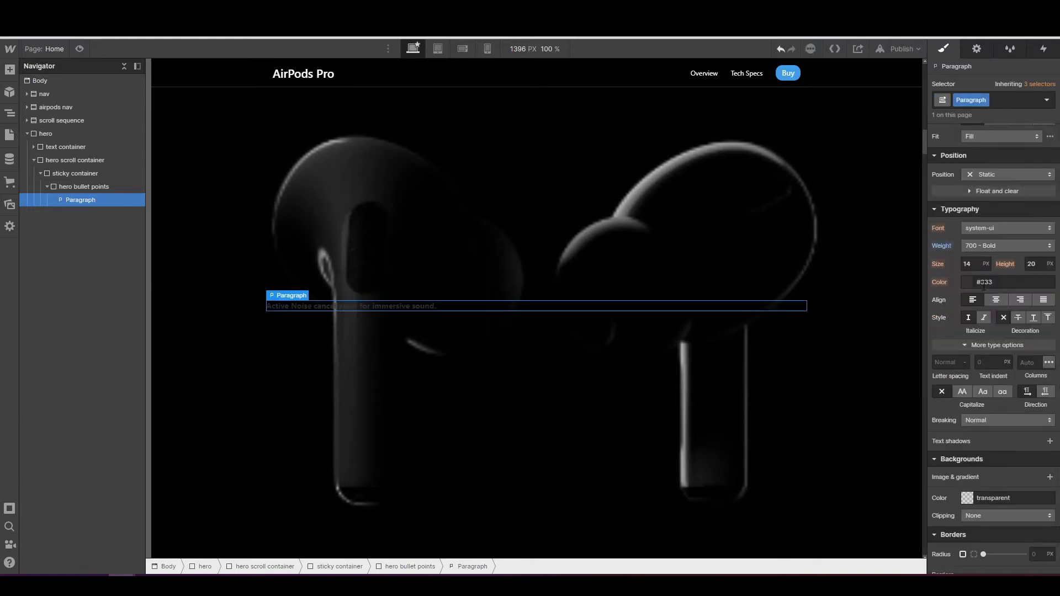
left_click(978, 286)
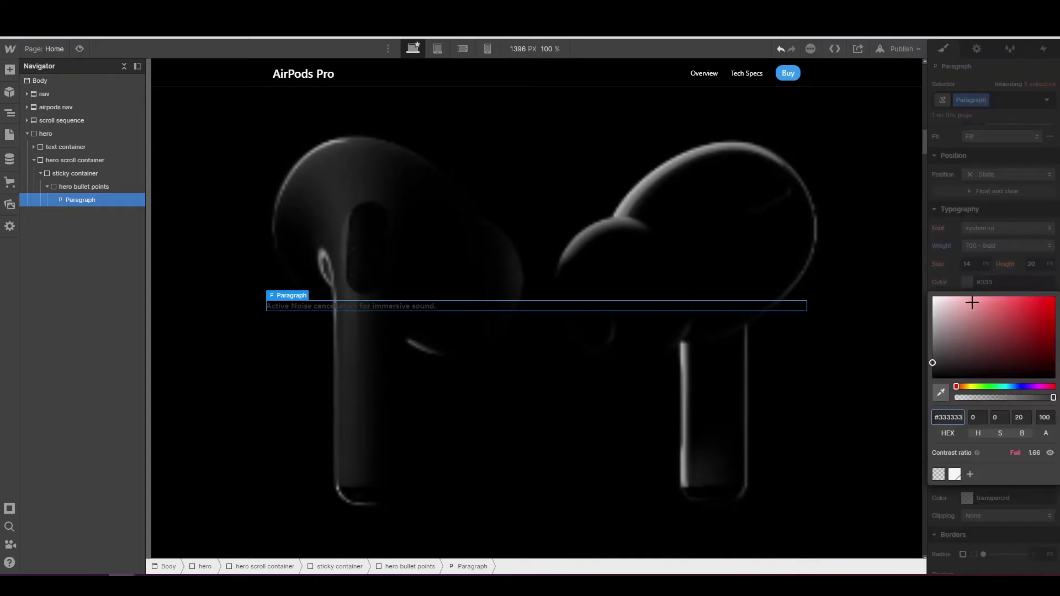
type("white")
left_click(967, 282)
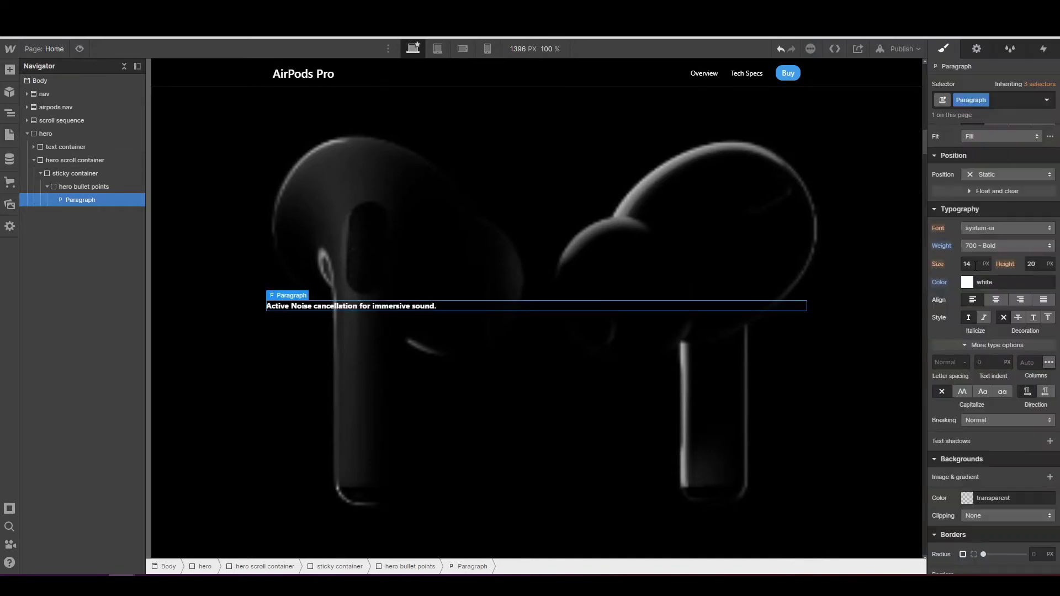
- Set the headline paragraph's font size to 64 px and line height to a unitless 1.07, with centered text
left_click(975, 267)
type("64")
key("Return")
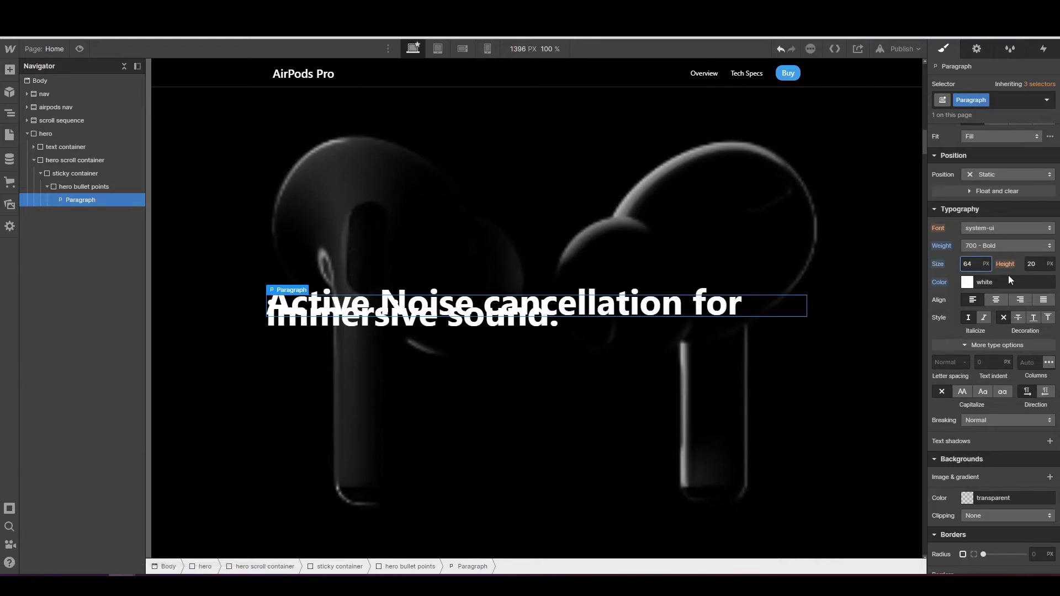
left_click(1028, 264)
type("1.07")
left_click(1050, 264)
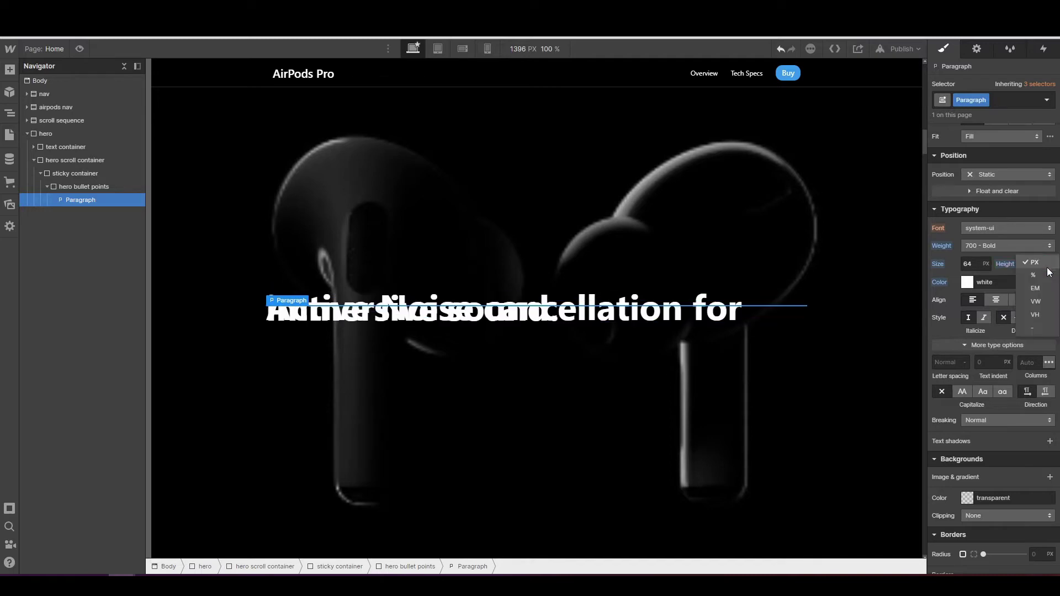
left_click(1040, 328)
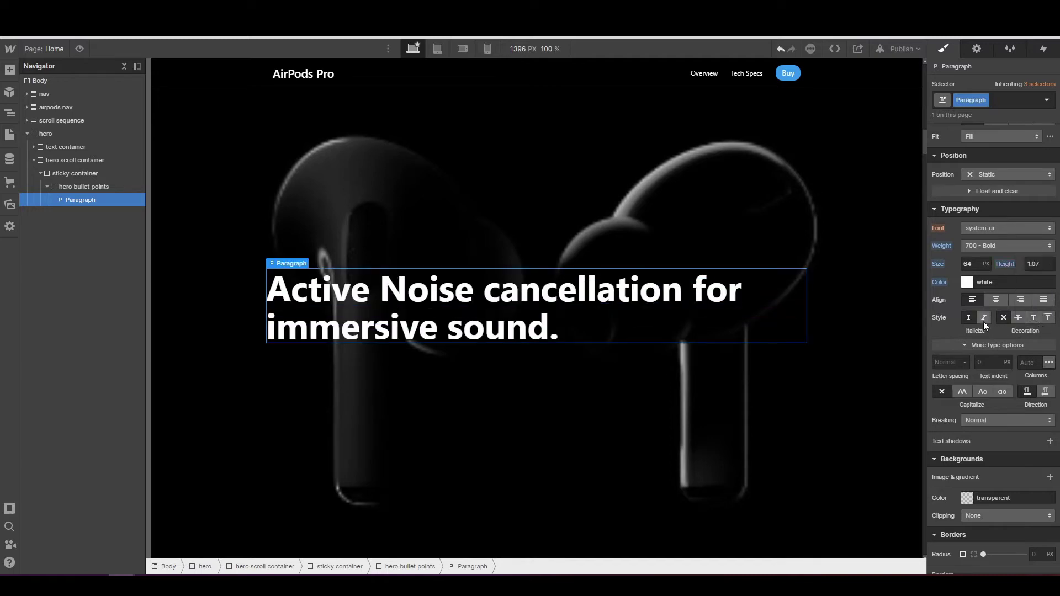
left_click(993, 300)
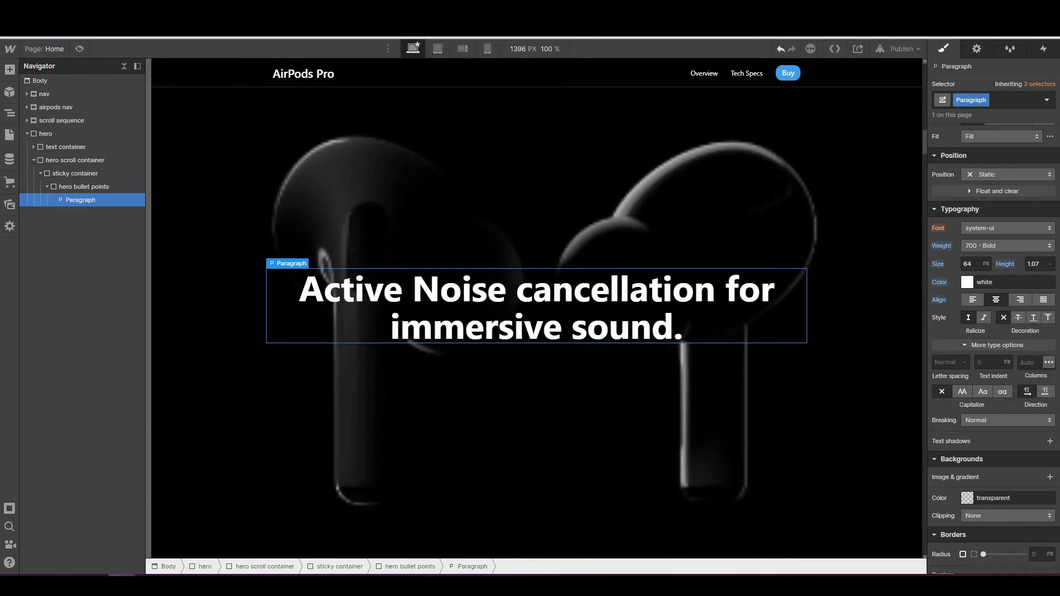
- Duplicate the hero bullet points block three times inside the sticky container
left_click(46, 188)
left_click(58, 185)
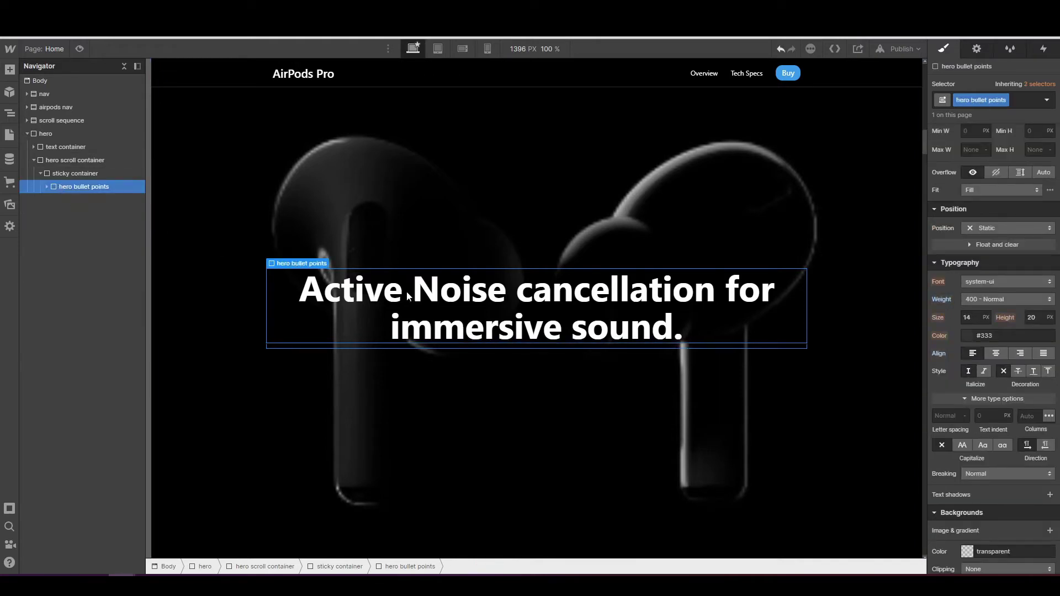
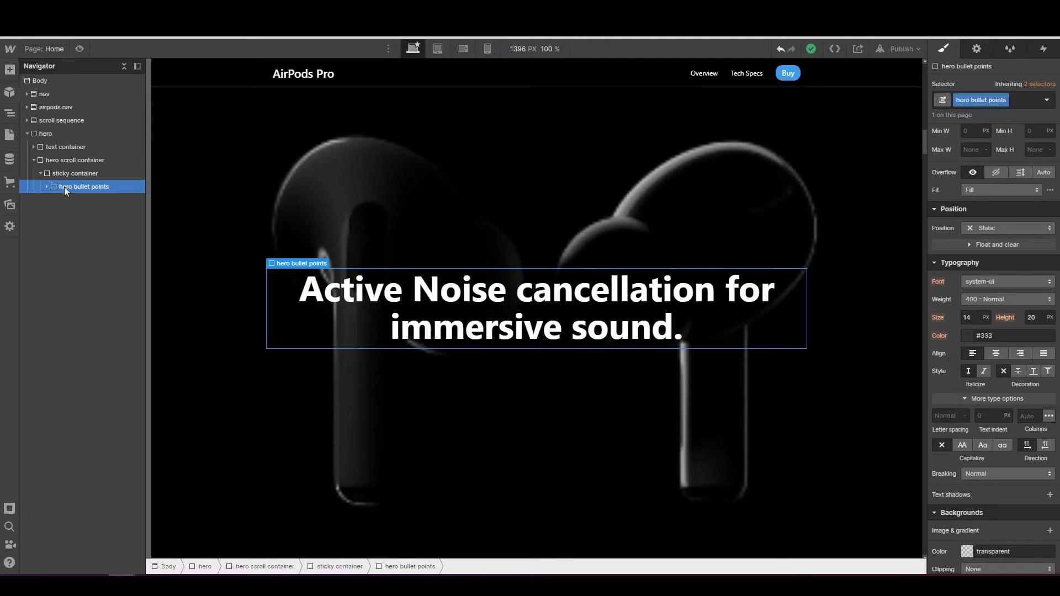
key("ctrl+d")
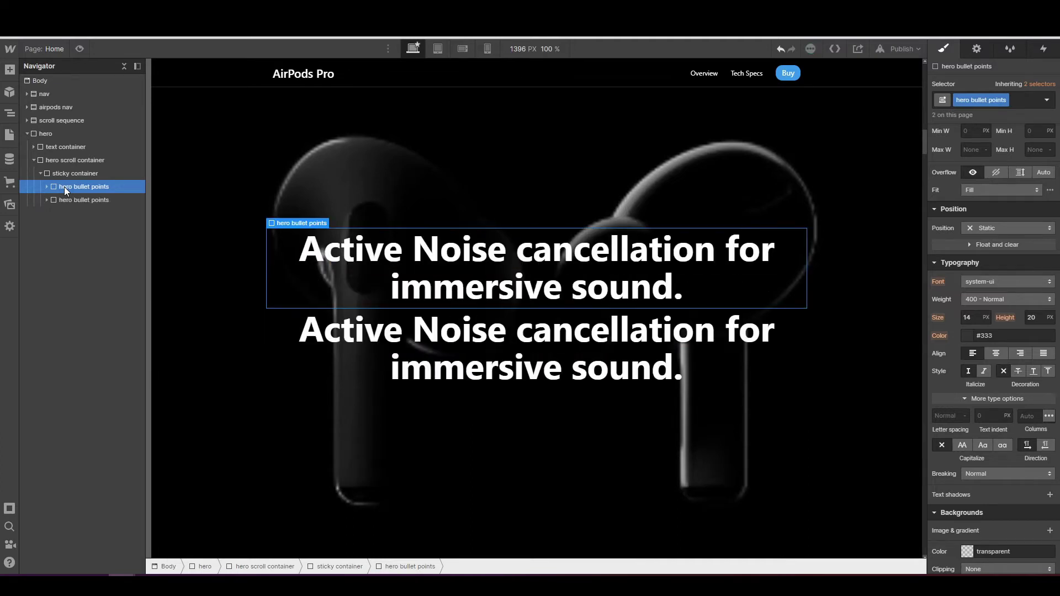
key("ctrl+d")
key("ctrl+d")
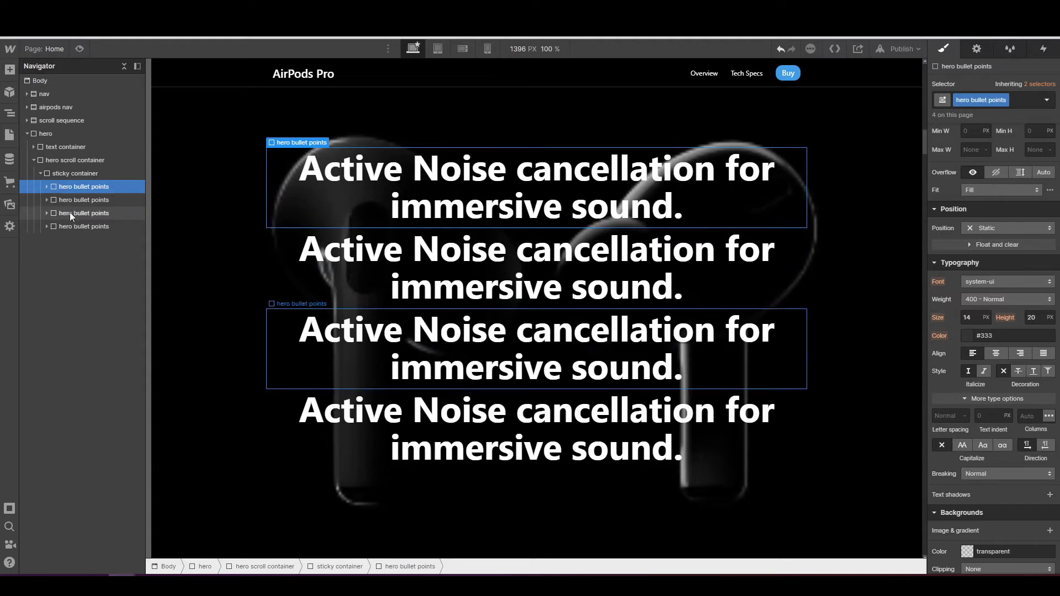
- Switch to the published AirPods Pro page and review the wording of the headlines in its hero scroll section
left_click(482, 263)
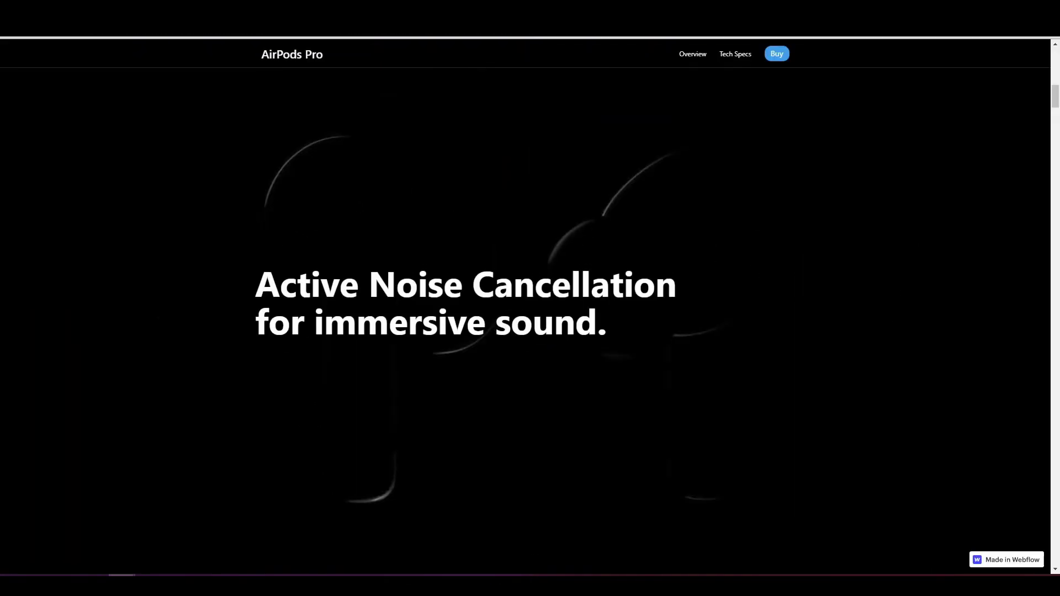
scroll(530, 309, "down", 5)
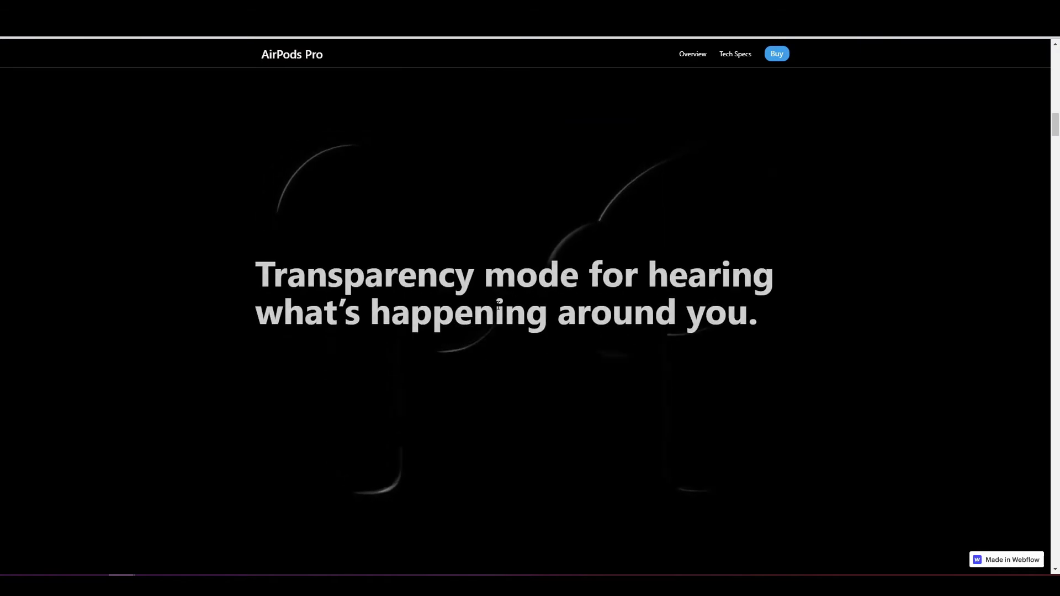
scroll(531, 309, "down", 5)
scroll(530, 310, "up", 6)
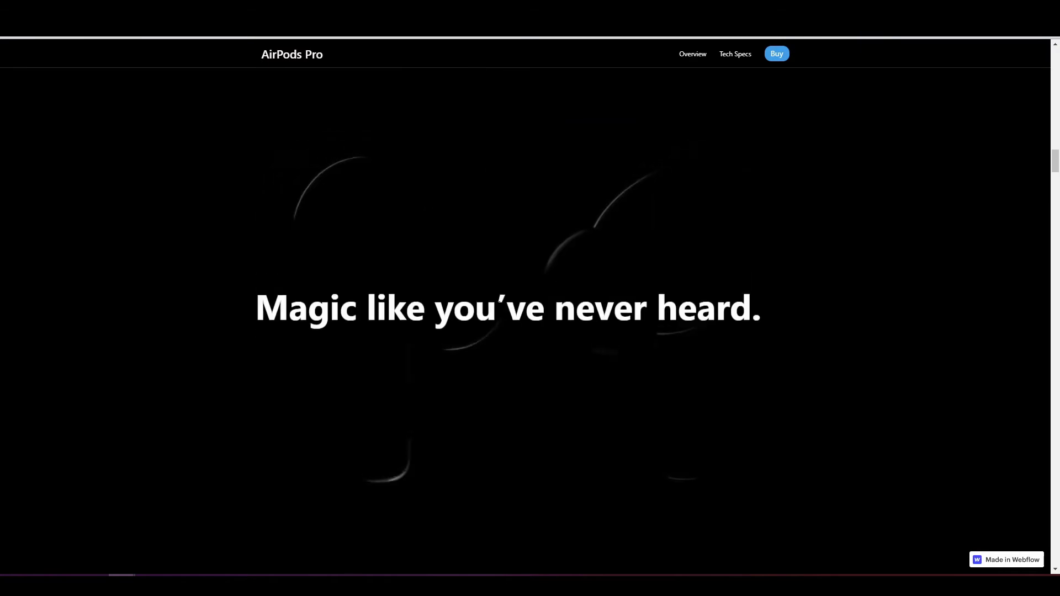
scroll(499, 305, "up", 5)
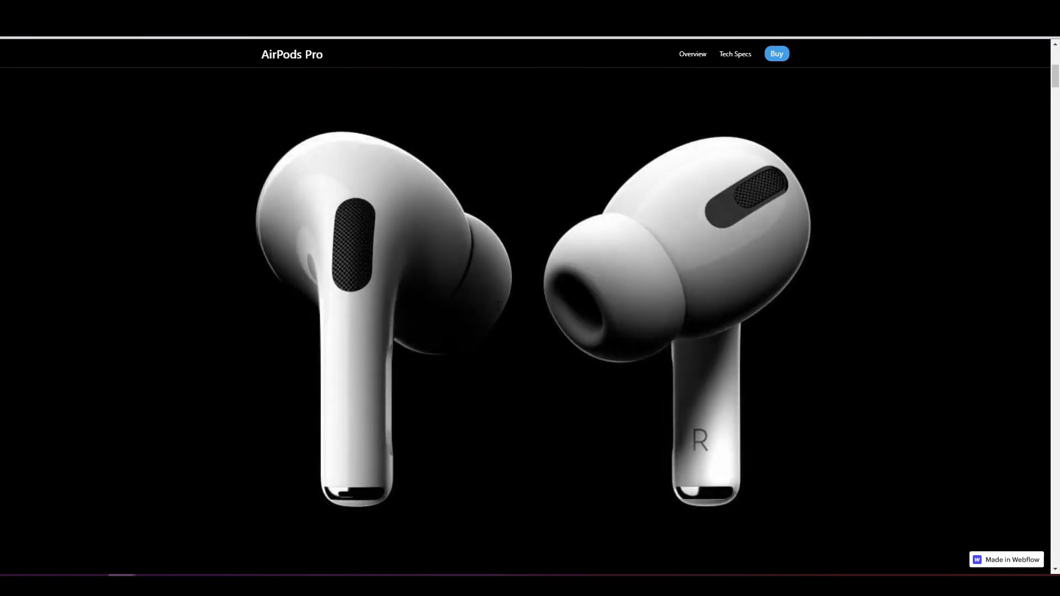
scroll(499, 306, "down", 2)
scroll(499, 307, "down", 3)
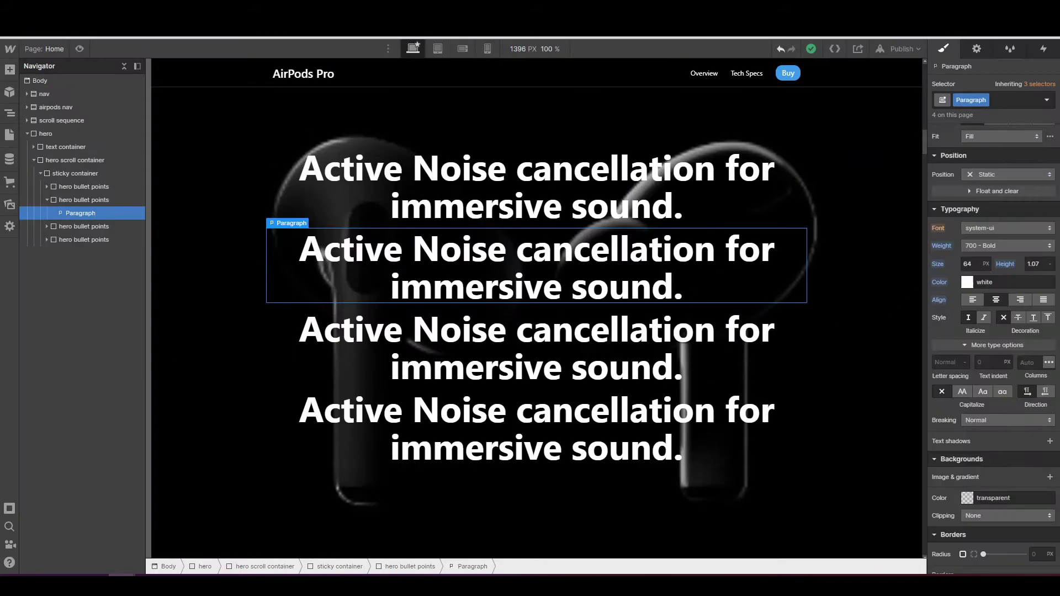
- In the Webflow Designer, replace the second block's paragraph text with "Transparency mode for hearing what's happening around you."
double_click(639, 284)
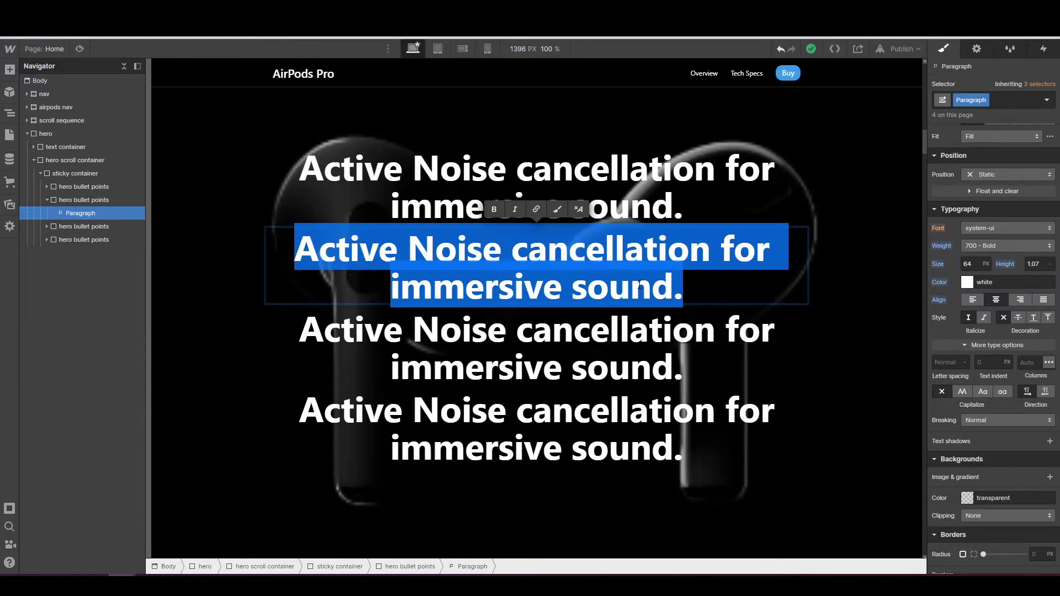
type("Transparency ")
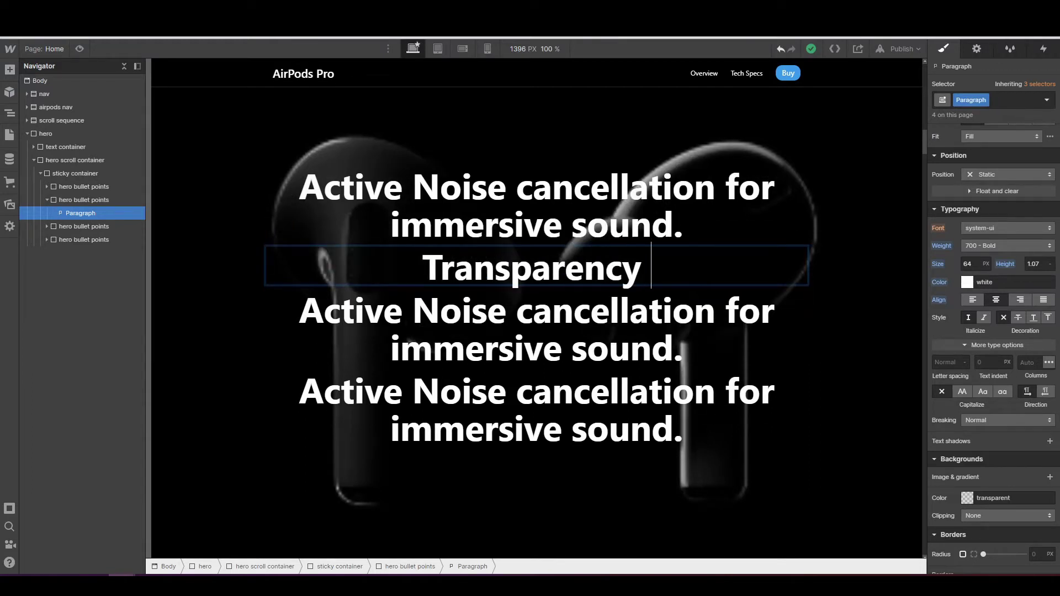
type("mode for hearing ")
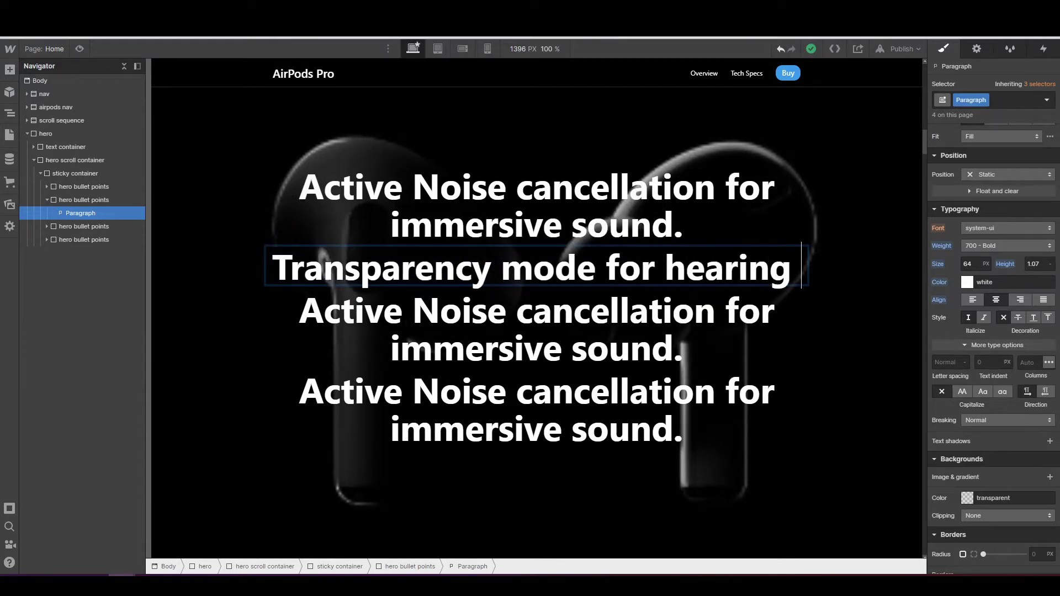
type("what's happeing")
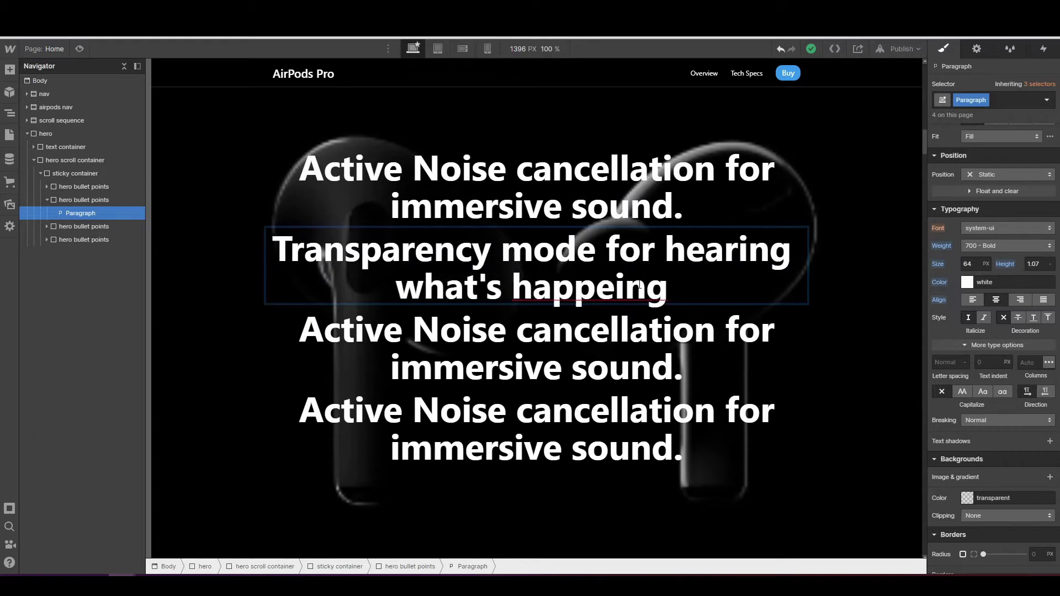
type(" around you.")
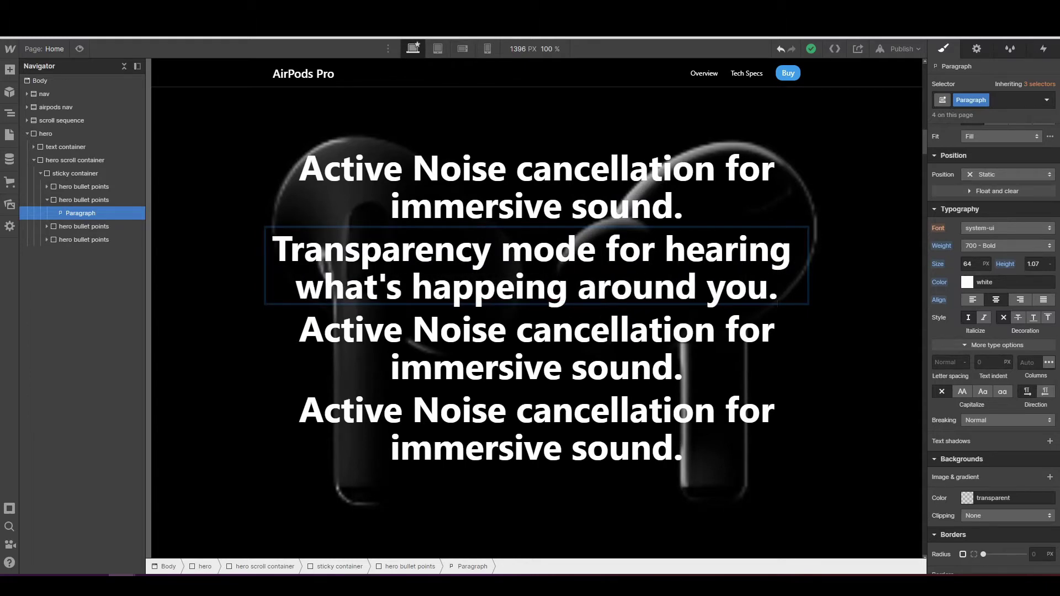
right_click(449, 295)
left_click(484, 300)
- Replace the third block's paragraph text with "A customizable fit for all-day comfort."
left_click(598, 339)
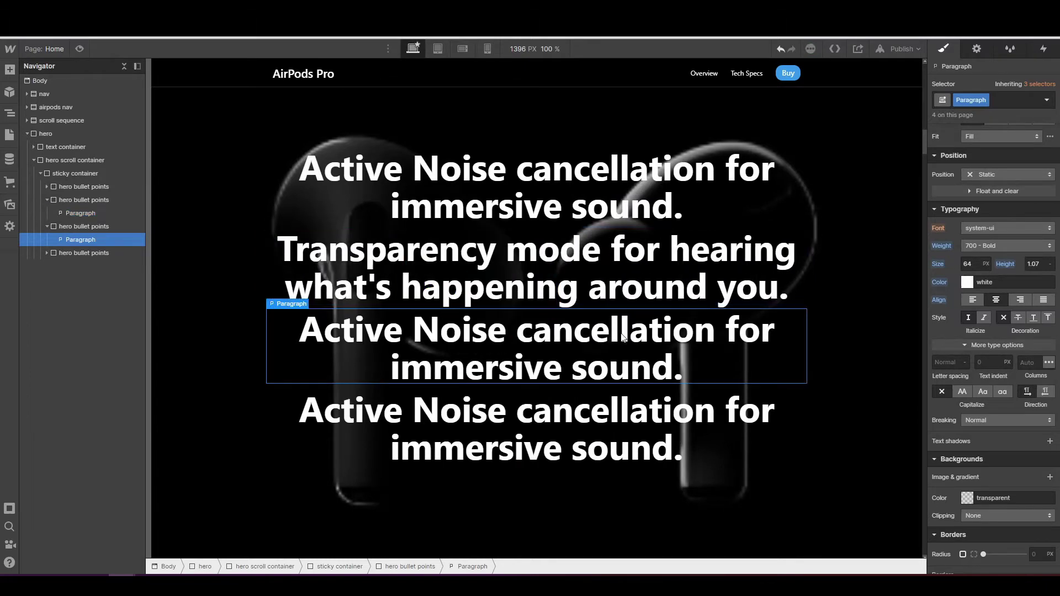
double_click(536, 341)
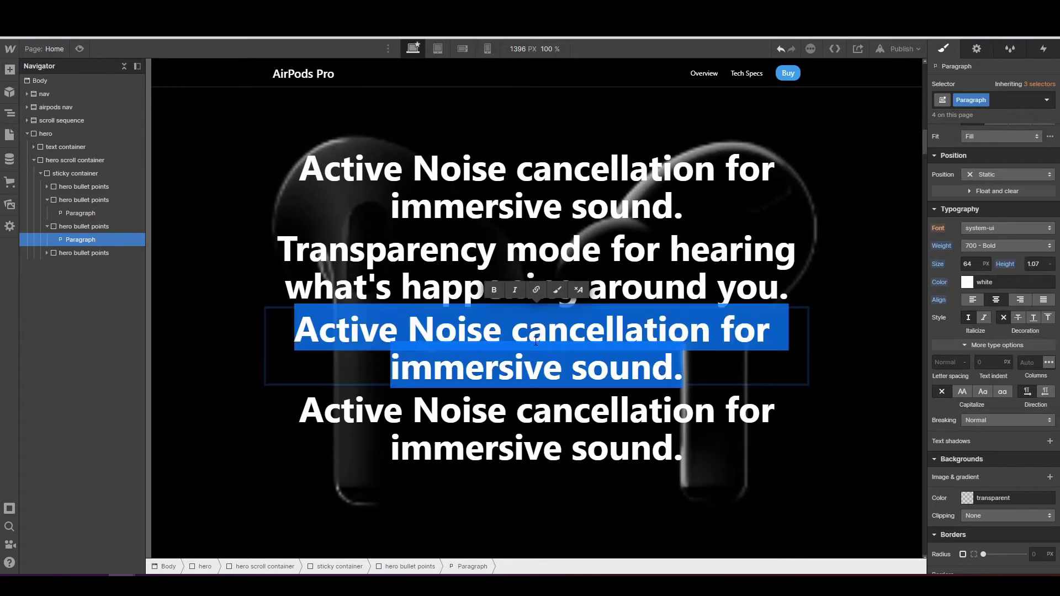
type("A cuso")
key("BackSpace")
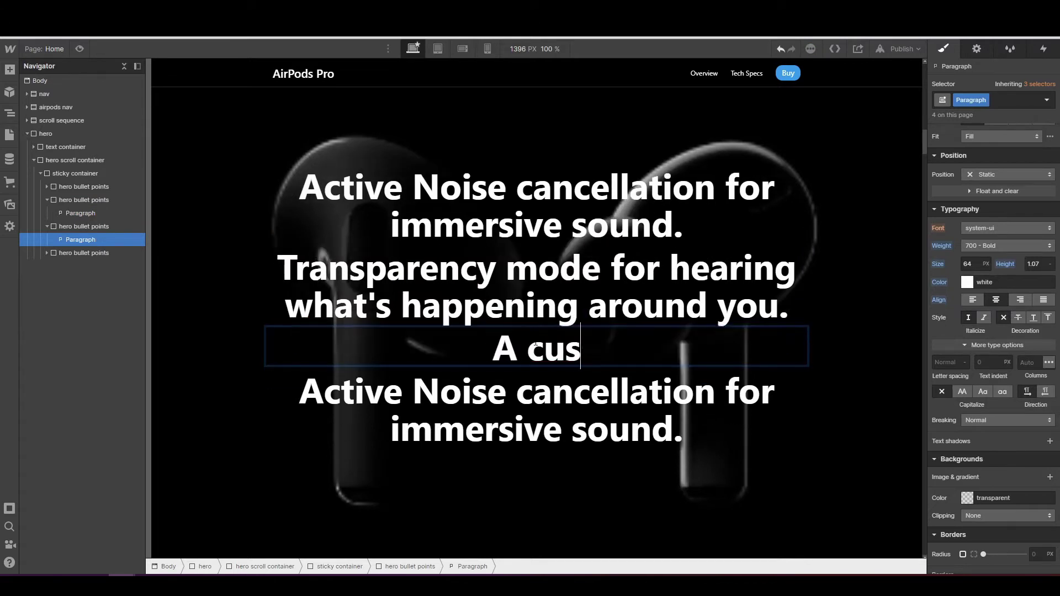
type("tomizable fit for ")
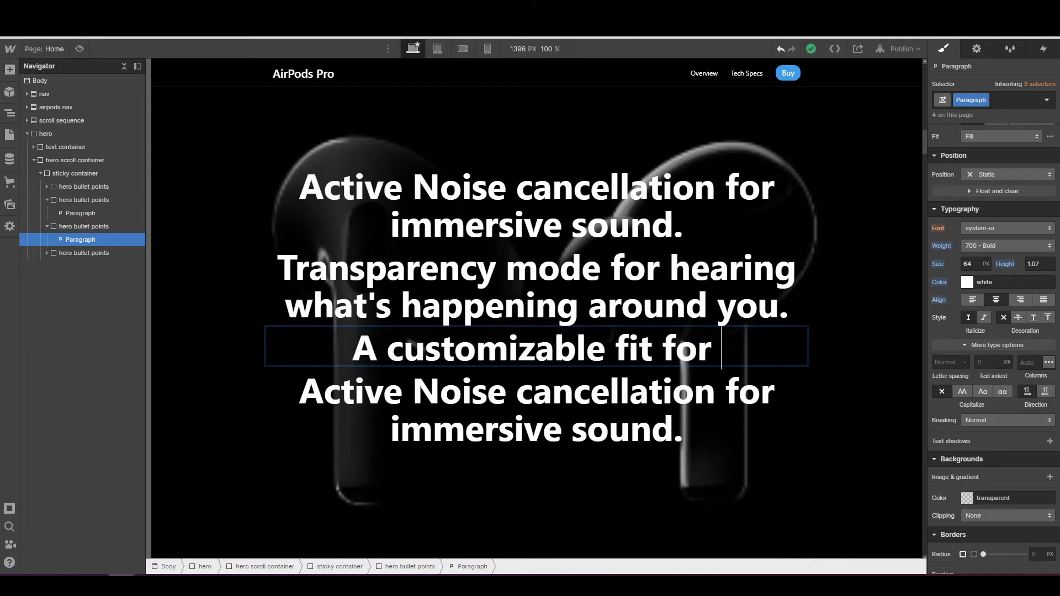
type("all-day comfort")
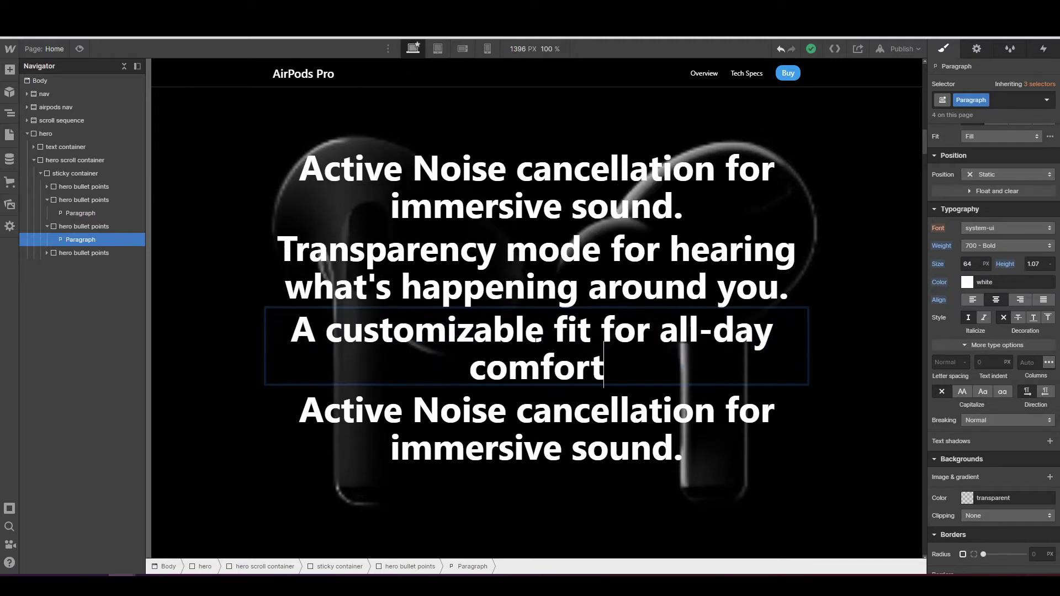
type(".")
- Replace the fourth block's paragraph text with "Magic like you've never heard"
double_click(529, 416)
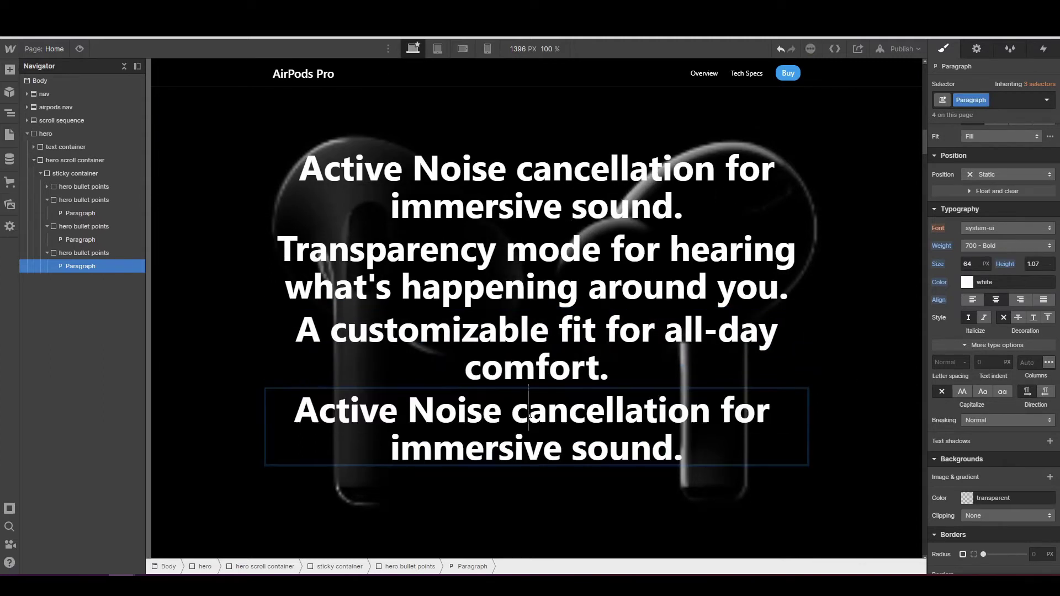
triple_click(529, 415)
type("Magic l")
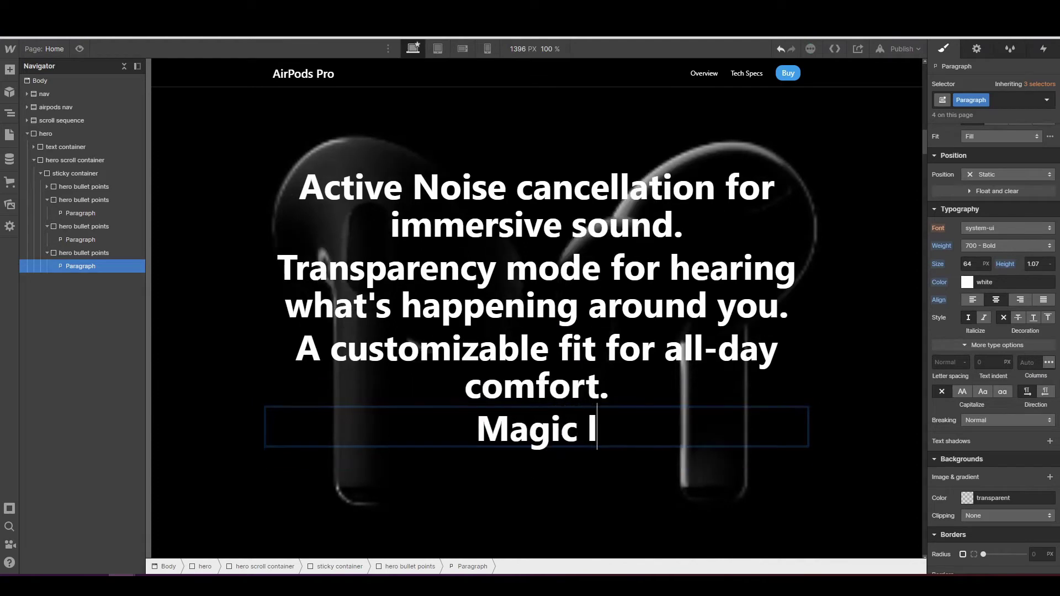
type("ike you've never ")
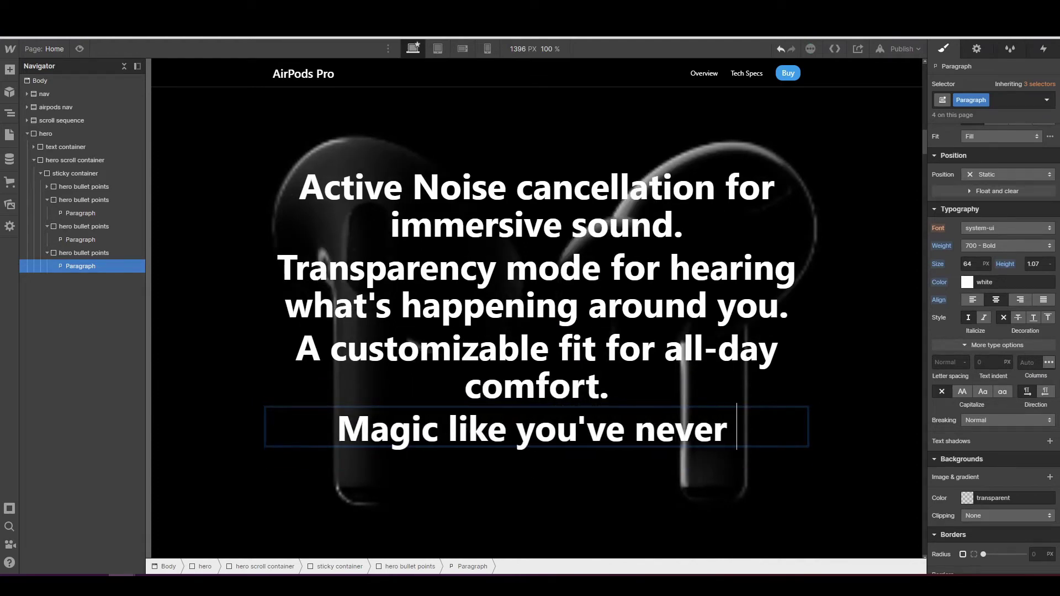
type("seen")
key("BackSpace")
key("BackSpace")
key("BackSpace")
key("BackSpace")
type("head")
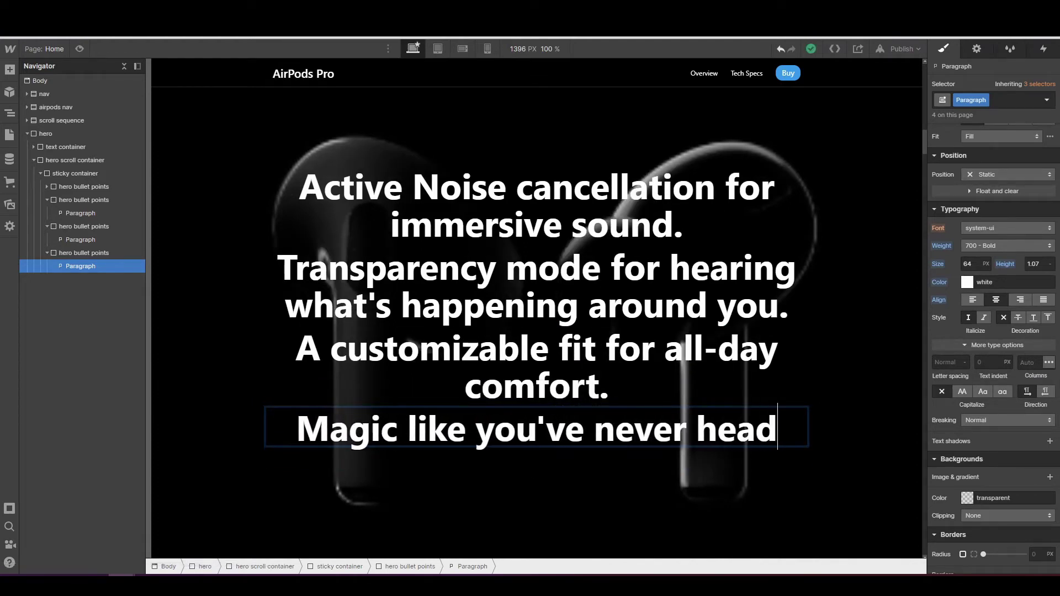
key("BackSpace")
type("rd")
- Check the start of the hero section on the published page and return to the Webflow Designer
key("alt+Tab")
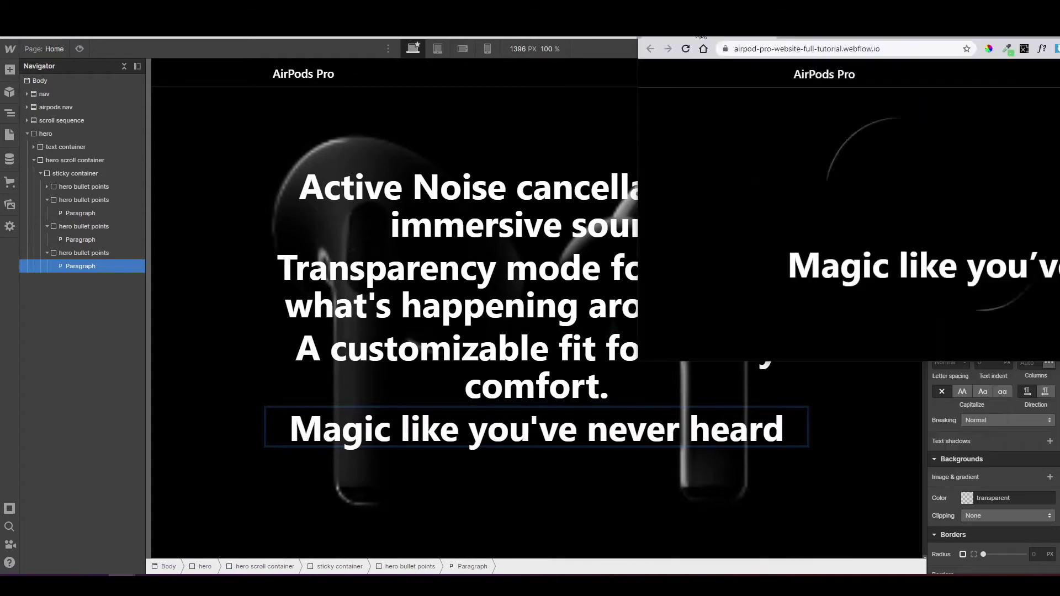
scroll(380, 223, "up", 10)
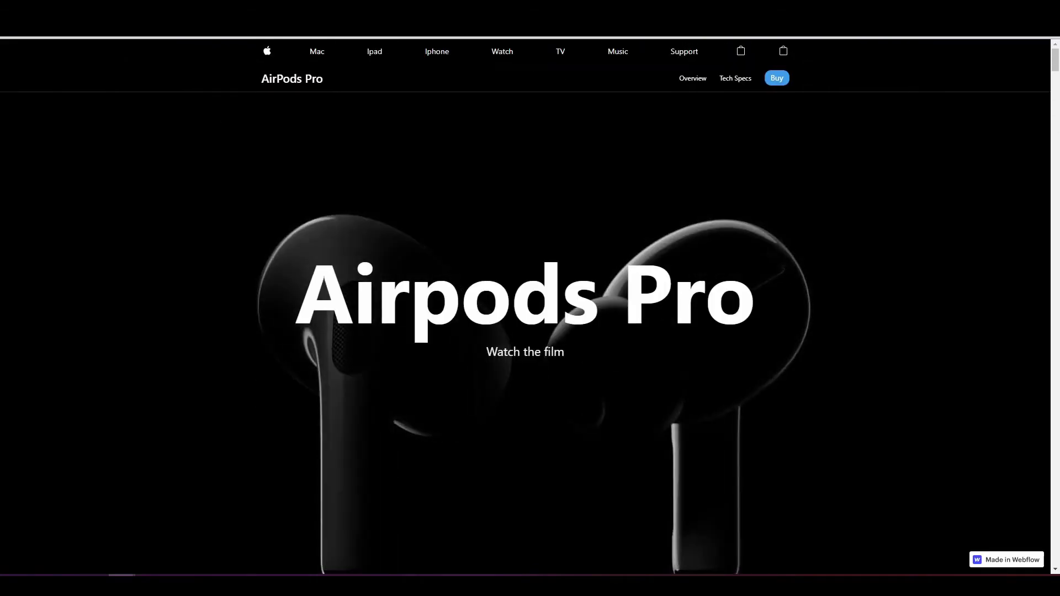
key("alt+Tab")
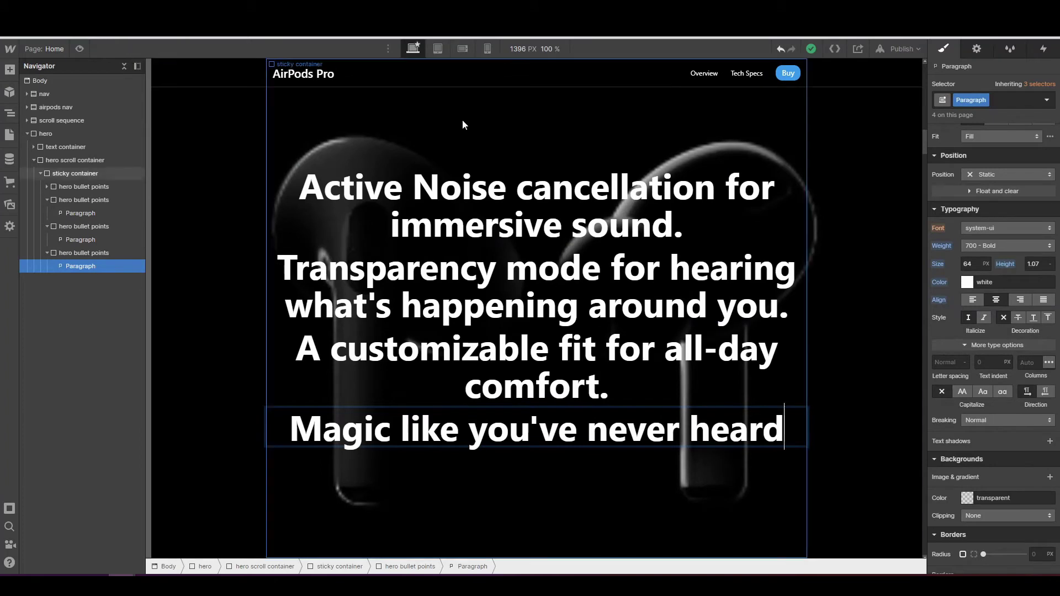
scroll(417, 268, "up", 1)
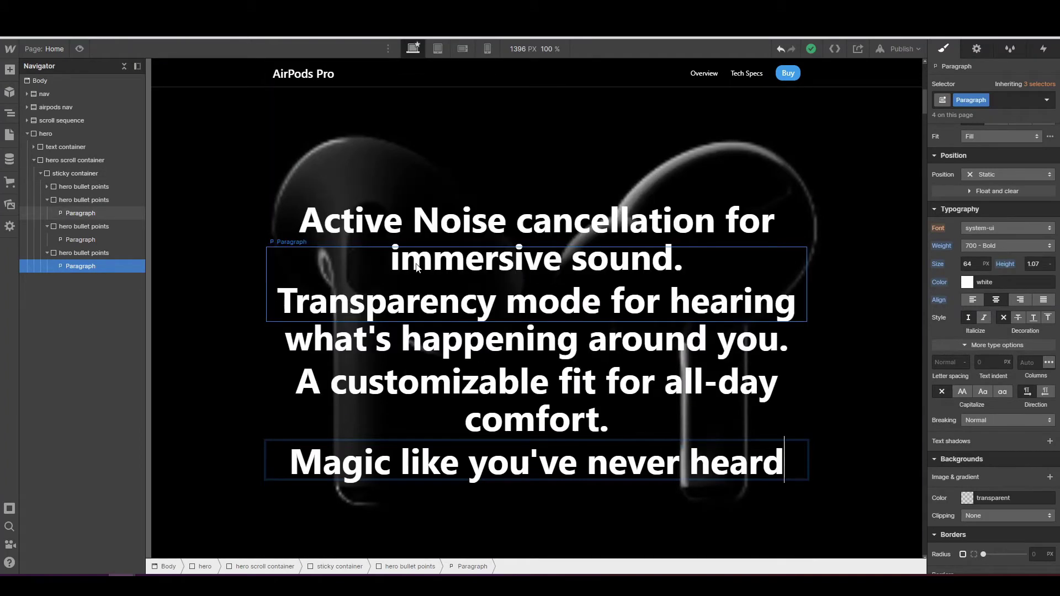
- Review the layout, spacing, size and position settings of the sticky container and the hero block
left_click(82, 173)
scroll(420, 131, "down", 1)
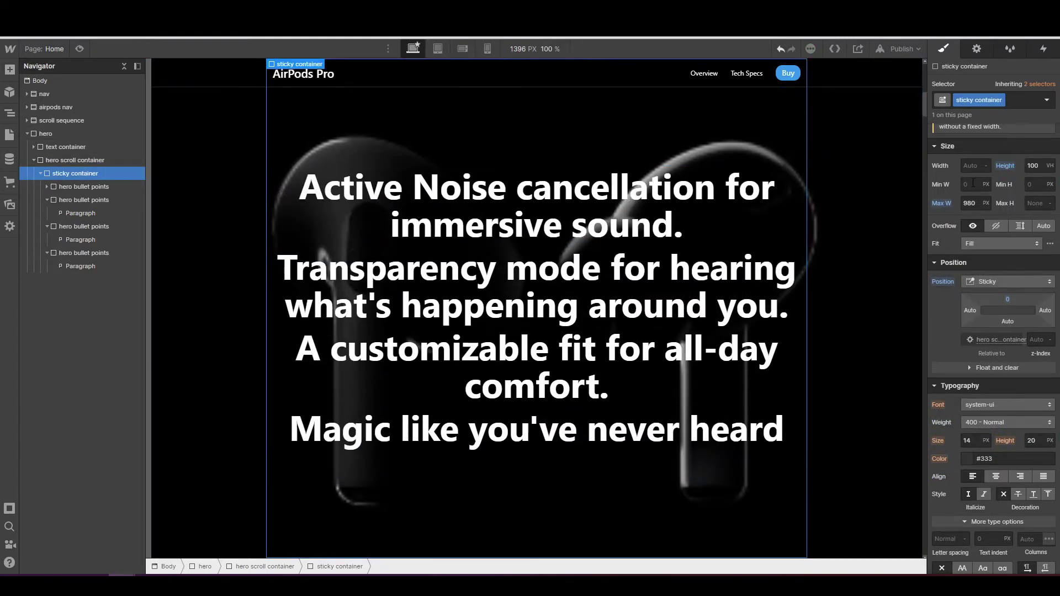
left_click(61, 136)
scroll(1022, 281, "up", 4)
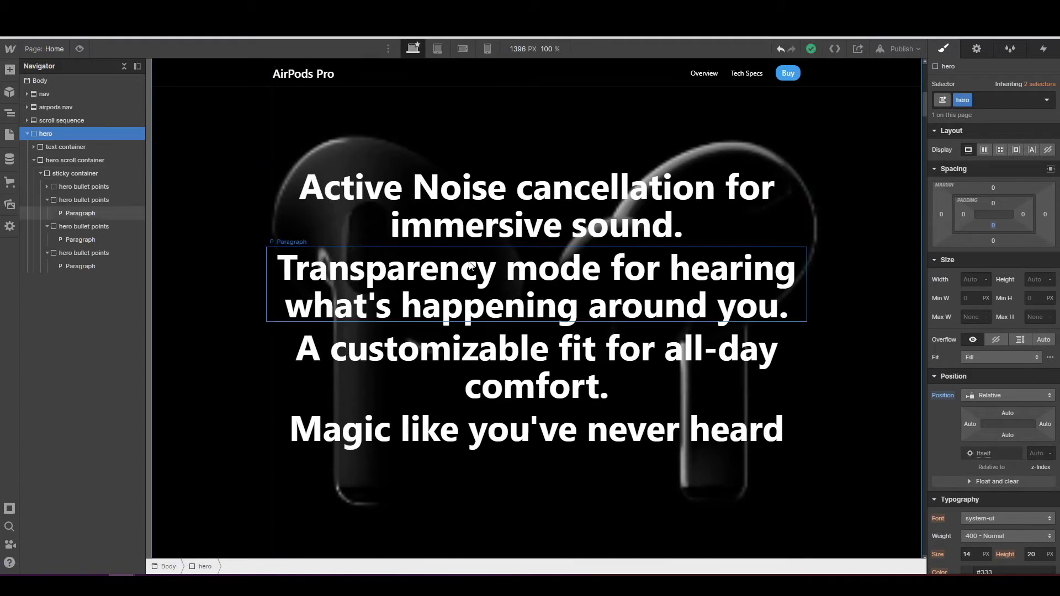
scroll(822, 256, "down", 2)
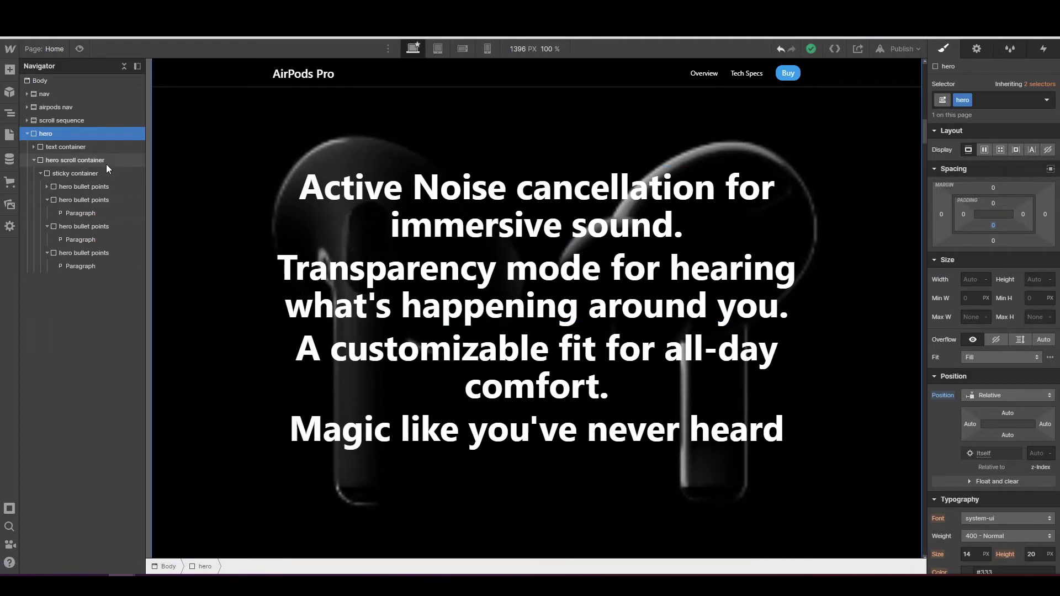
left_click(116, 176)
scroll(437, 150, "down", 5)
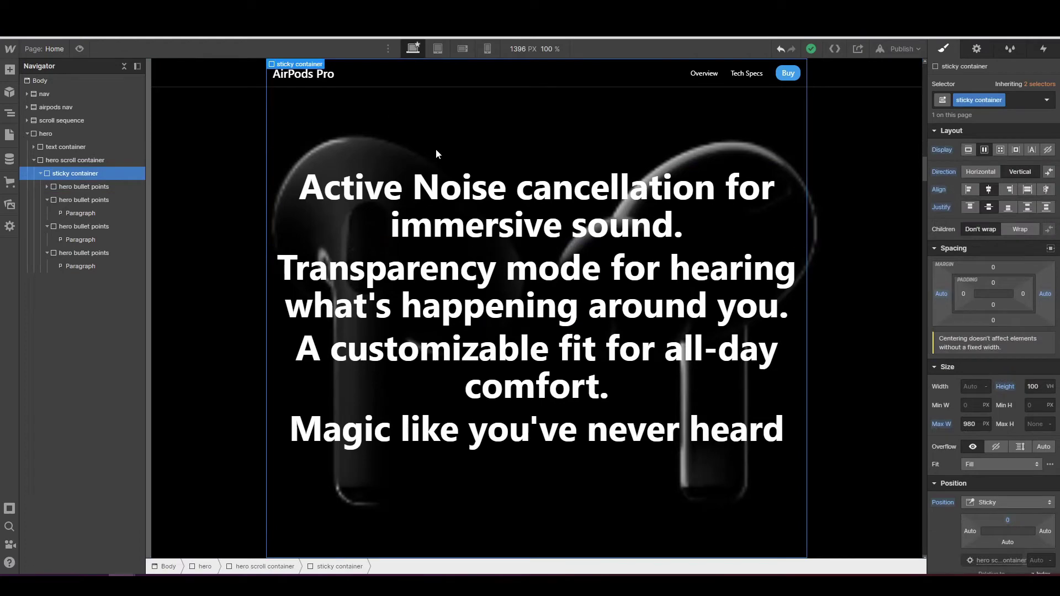
scroll(435, 148, "down", 5)
scroll(436, 148, "up", 5)
scroll(435, 148, "up", 5)
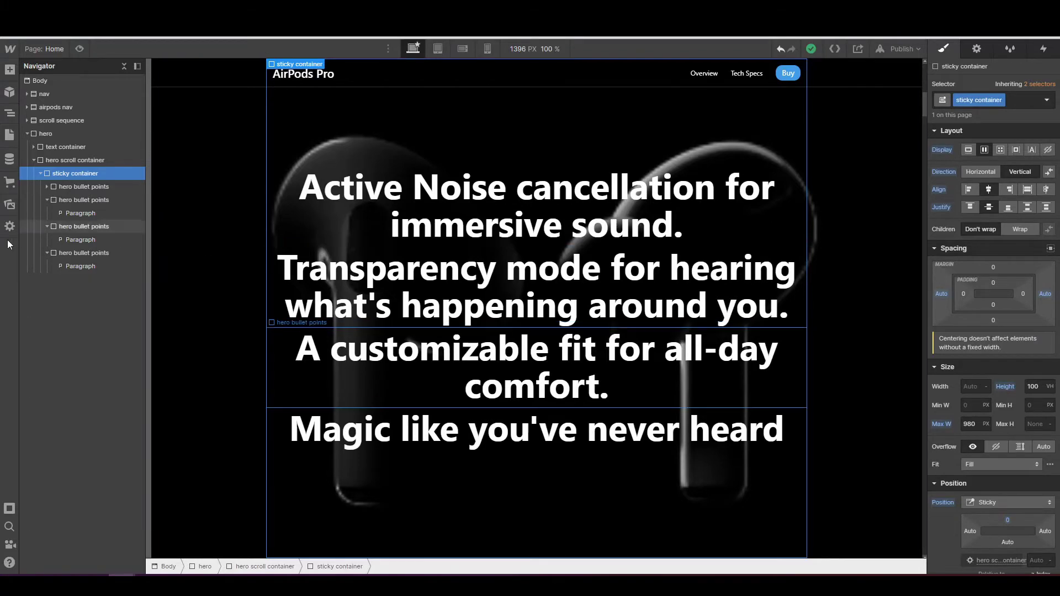
- Collapse the expanded hero bullet points blocks in the element tree and select the first one
left_click(47, 200)
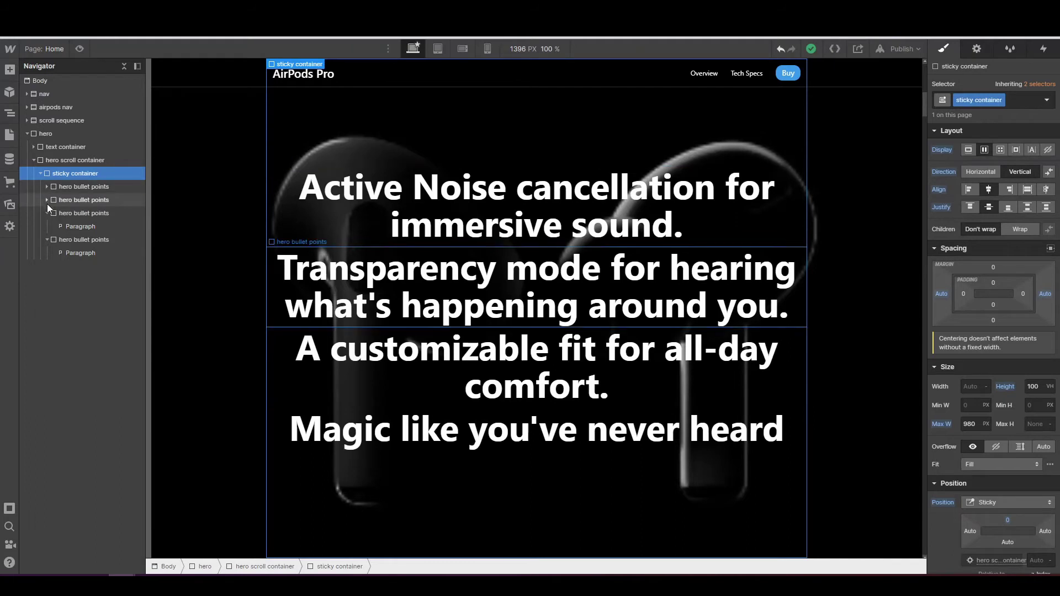
left_click(51, 213)
left_click(48, 214)
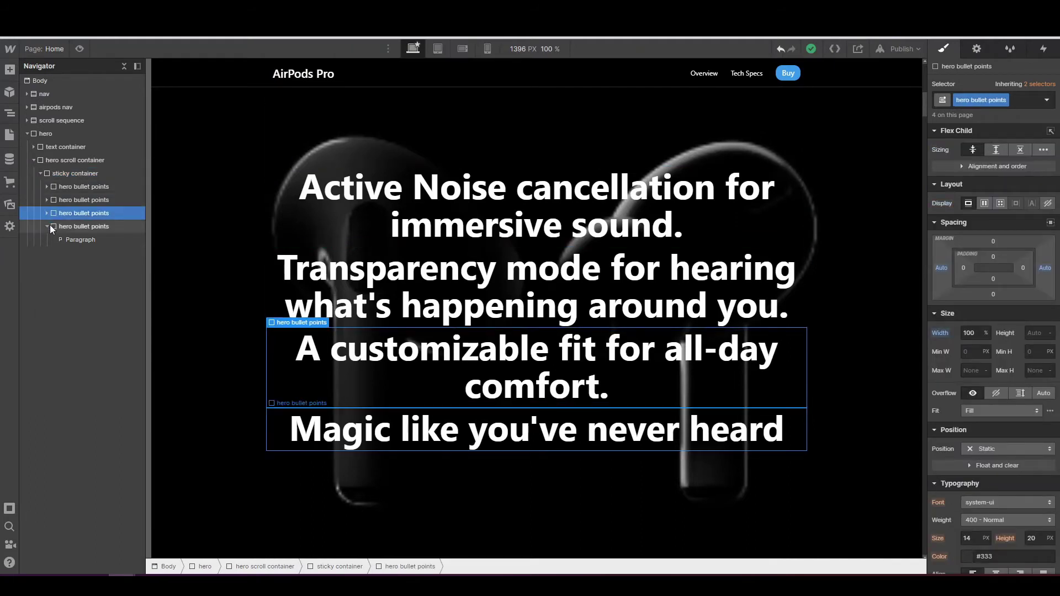
left_click(47, 227)
left_click(71, 189)
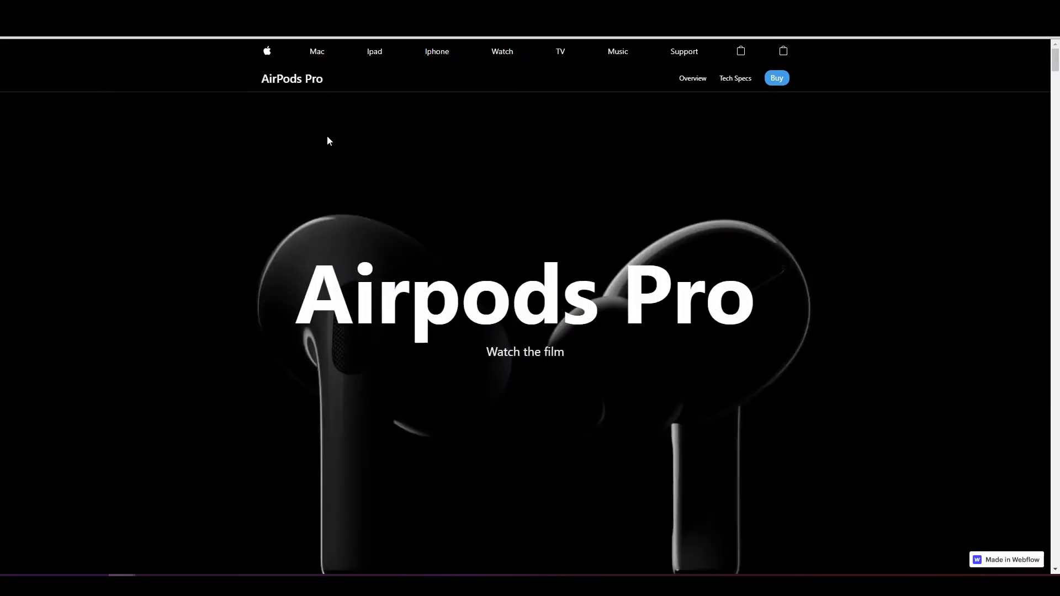
- Check on the published page how the Active Noise Cancellation headline behaves while scrolling past the hero
scroll(327, 135, "down", 1)
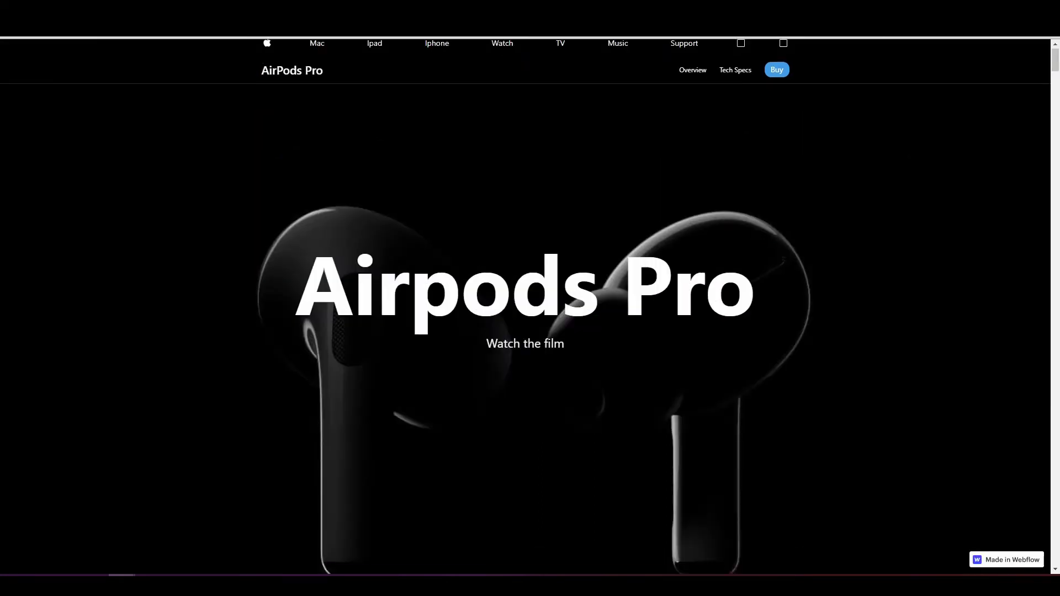
scroll(327, 135, "down", 3)
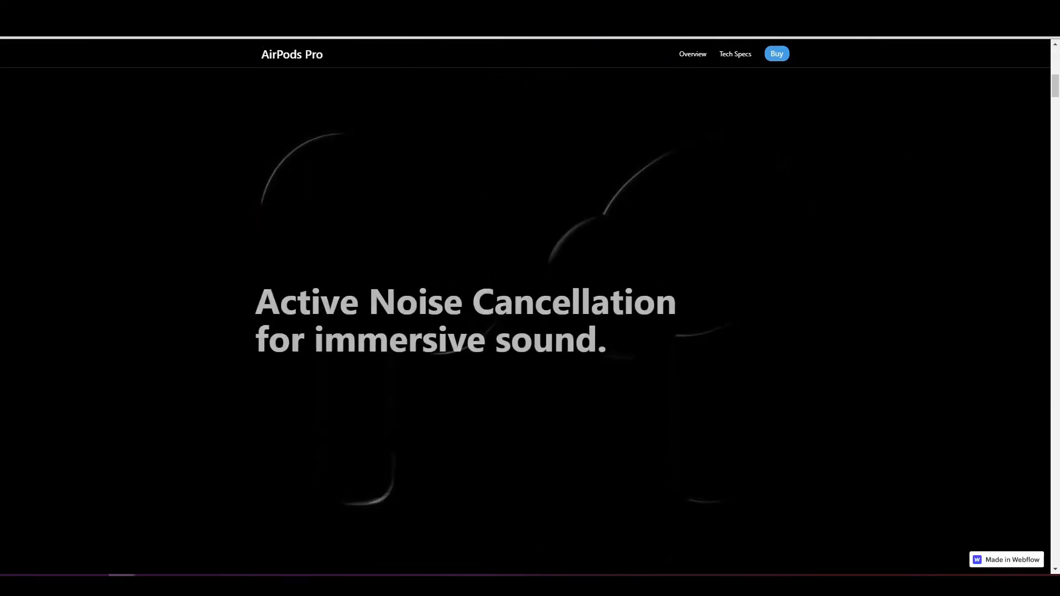
scroll(524, 310, "down", 3)
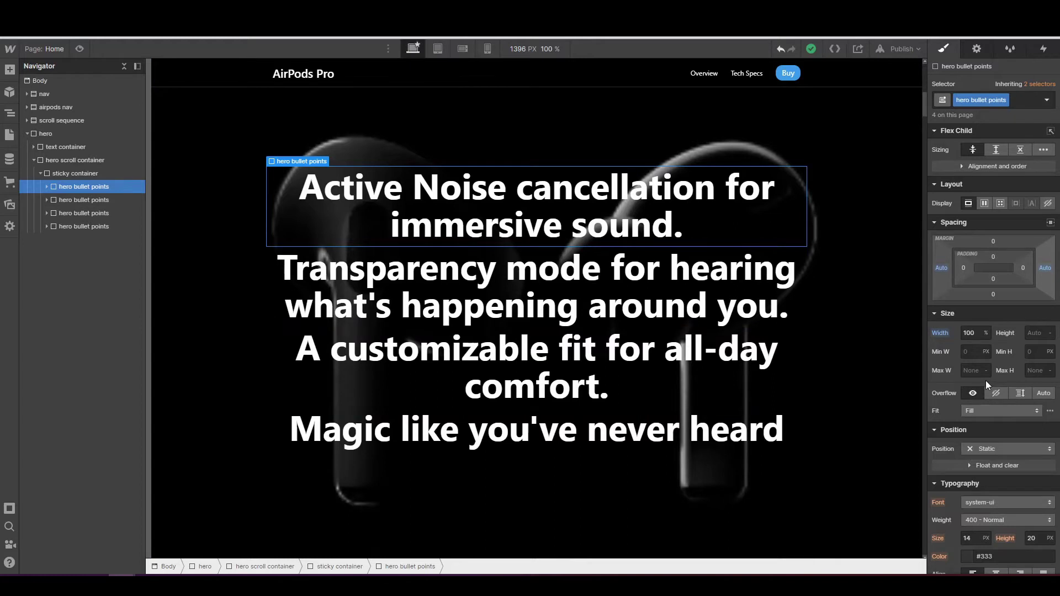
- In the Webflow Designer, add a combo class named 1 to the first hero bullet points block
scroll(986, 380, "down", 3)
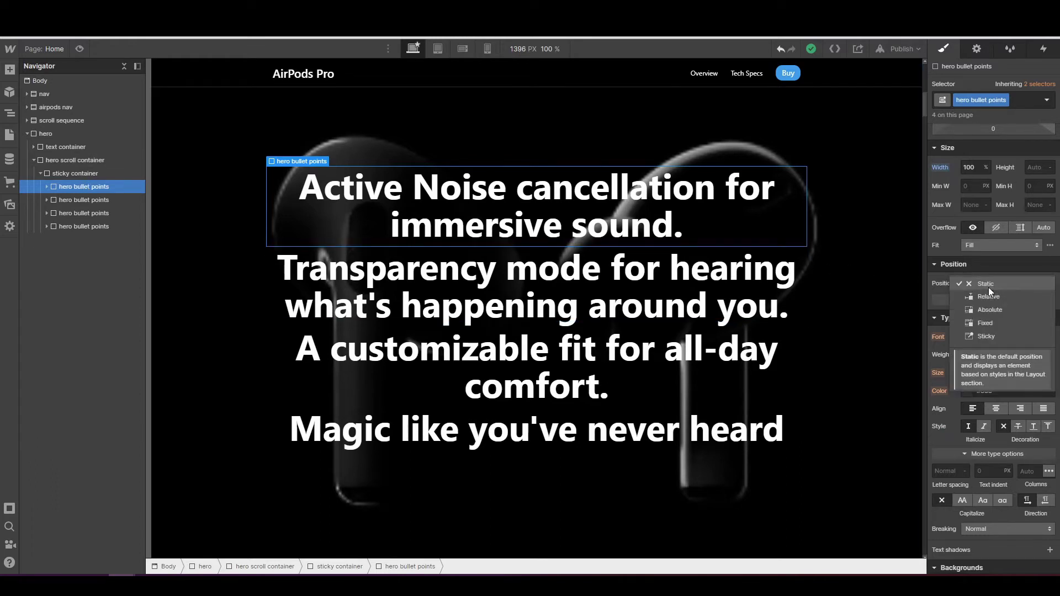
left_click(948, 287)
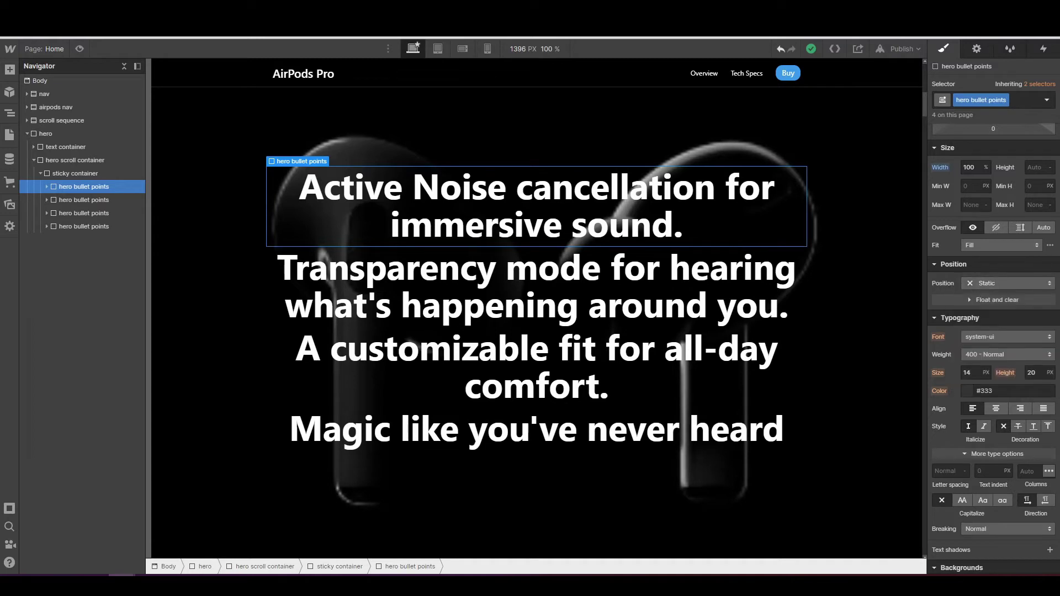
left_click(1027, 103)
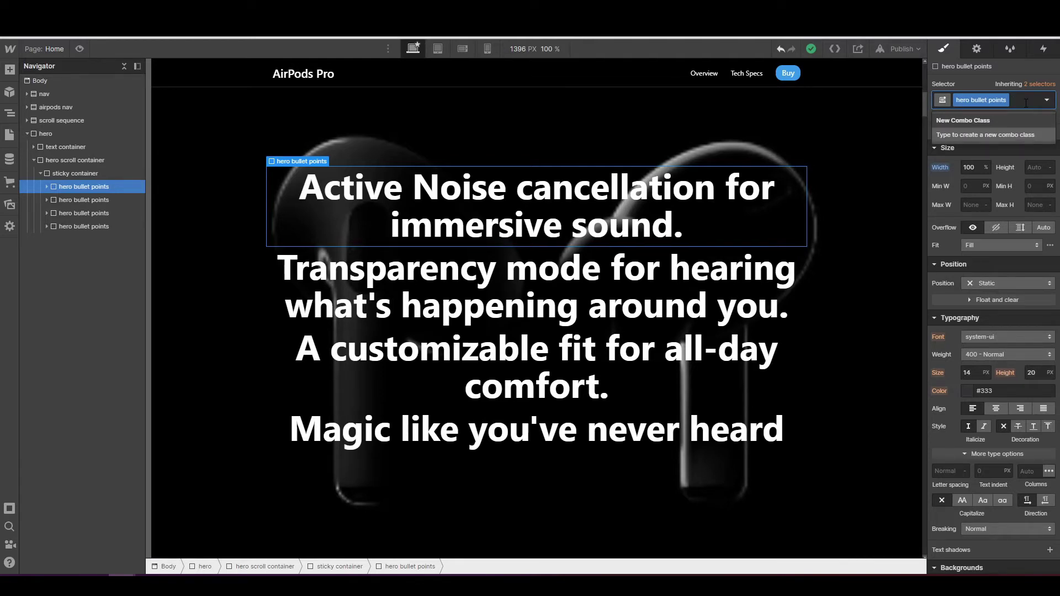
type("1")
key("Escape")
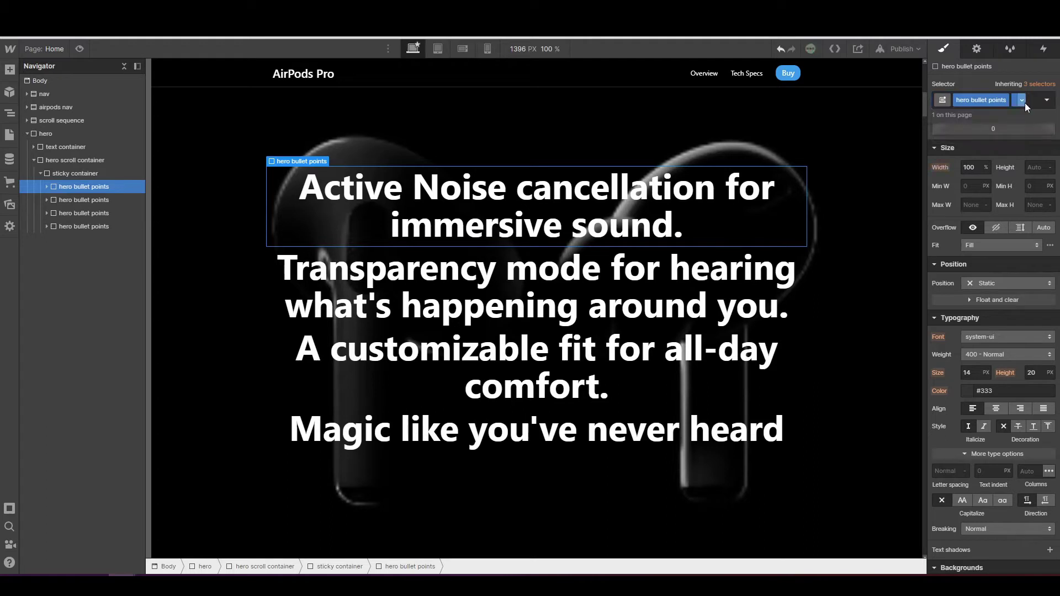
- Add a combo class named 2 to the second hero bullet points block
left_click(137, 200)
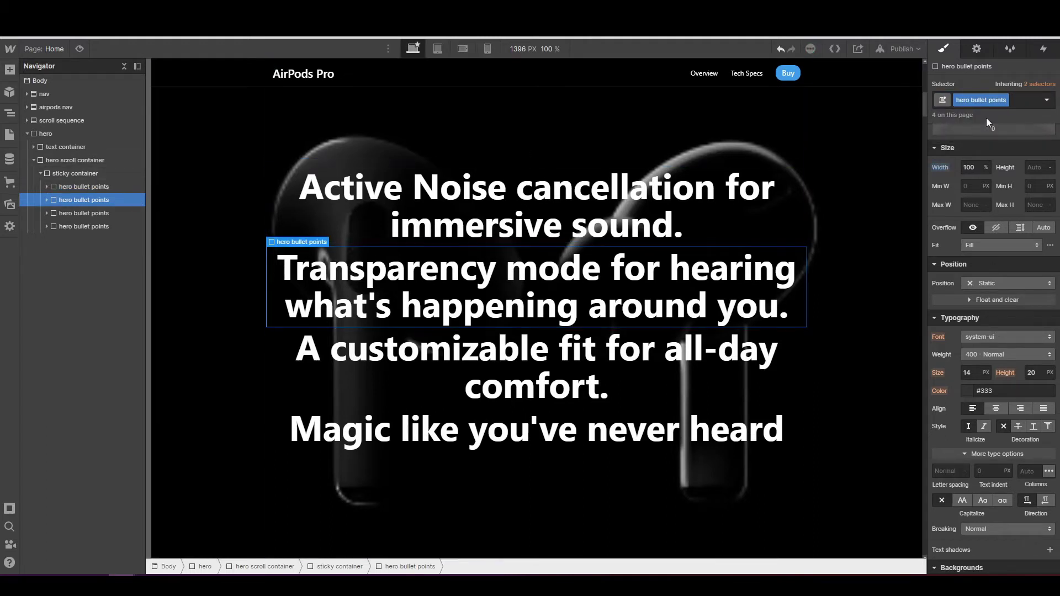
left_click(1025, 102)
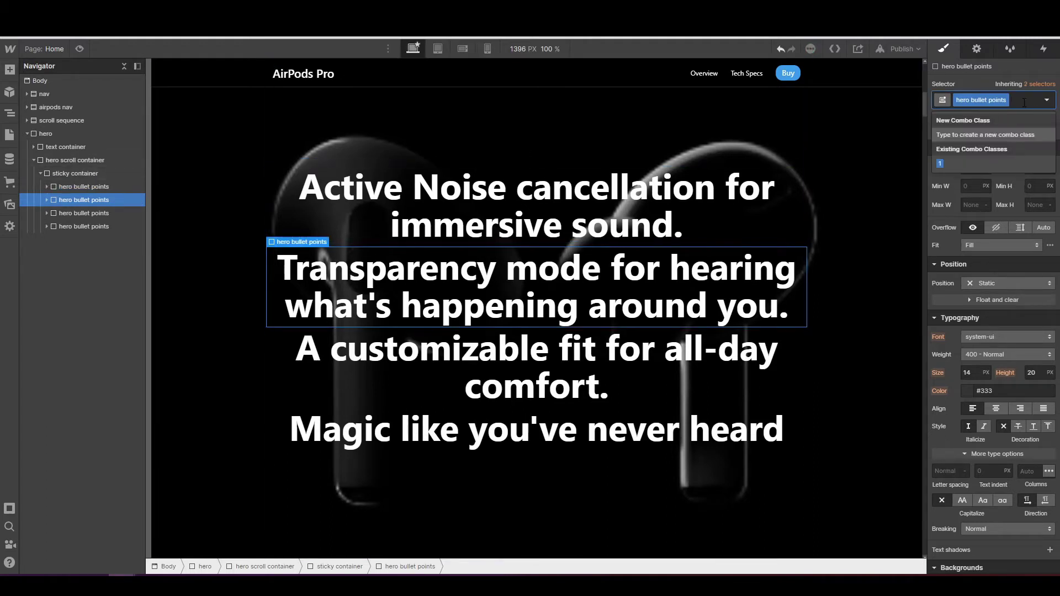
type("2")
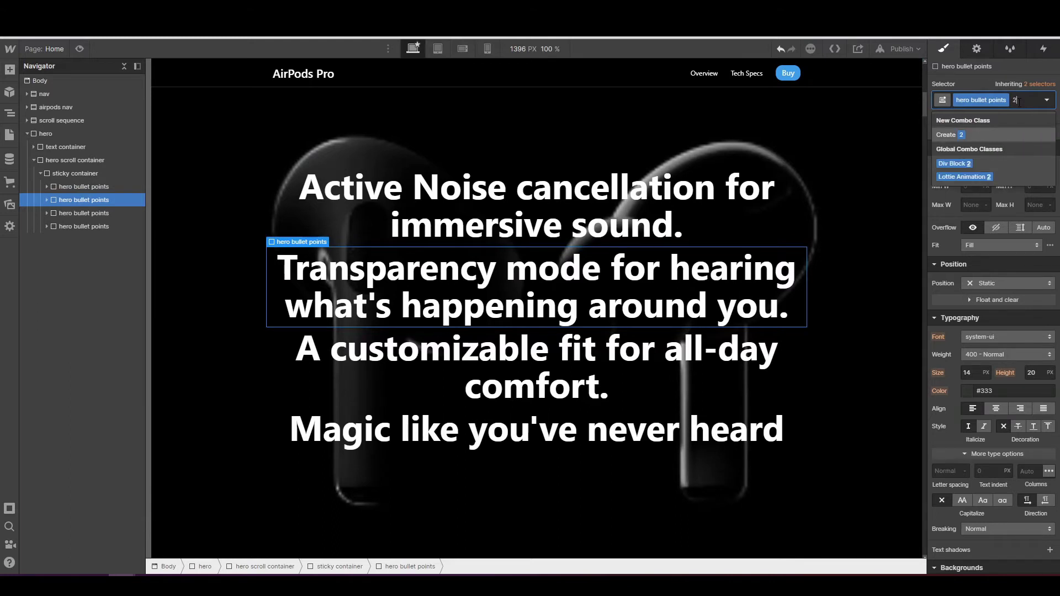
key("Escape")
- Add a combo class named 3 to the third hero bullet points block
left_click(138, 213)
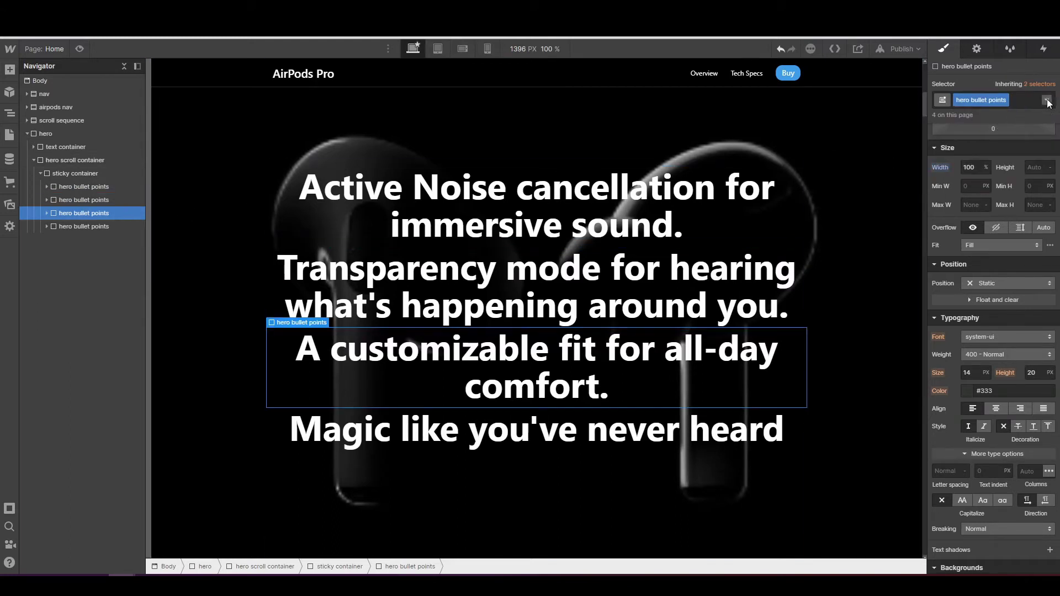
left_click(1029, 100)
type("3")
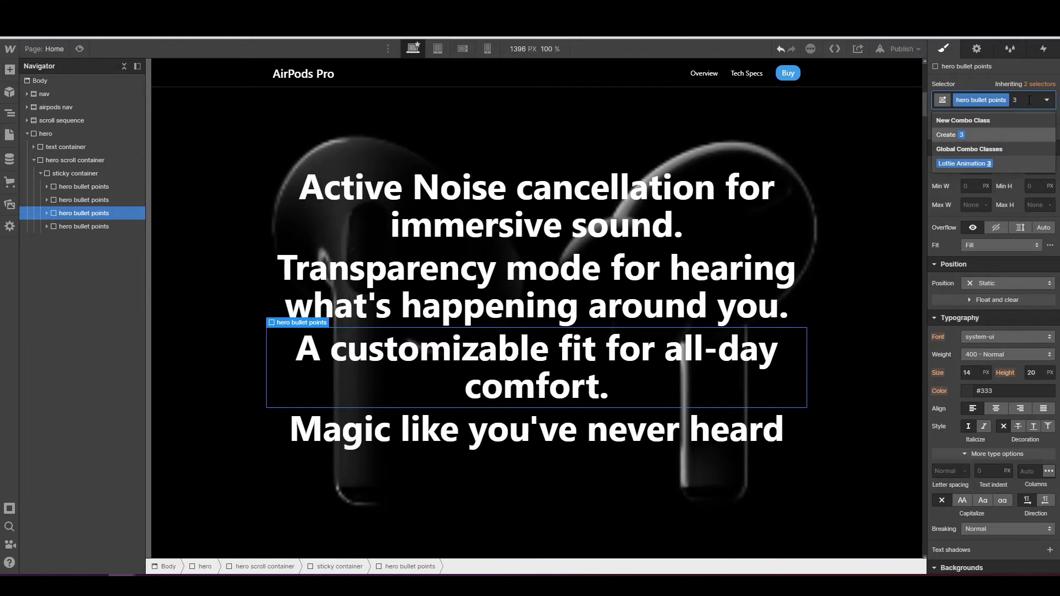
key("Escape")
- Add a combo class named 4 to the fourth hero bullet points block
left_click(111, 227)
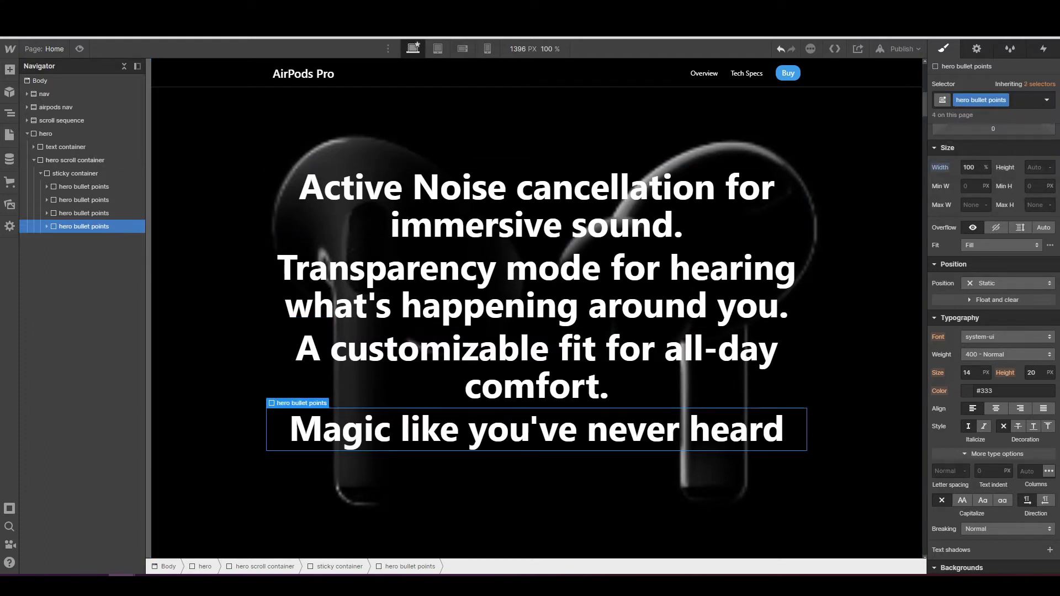
left_click(1019, 100)
type("4")
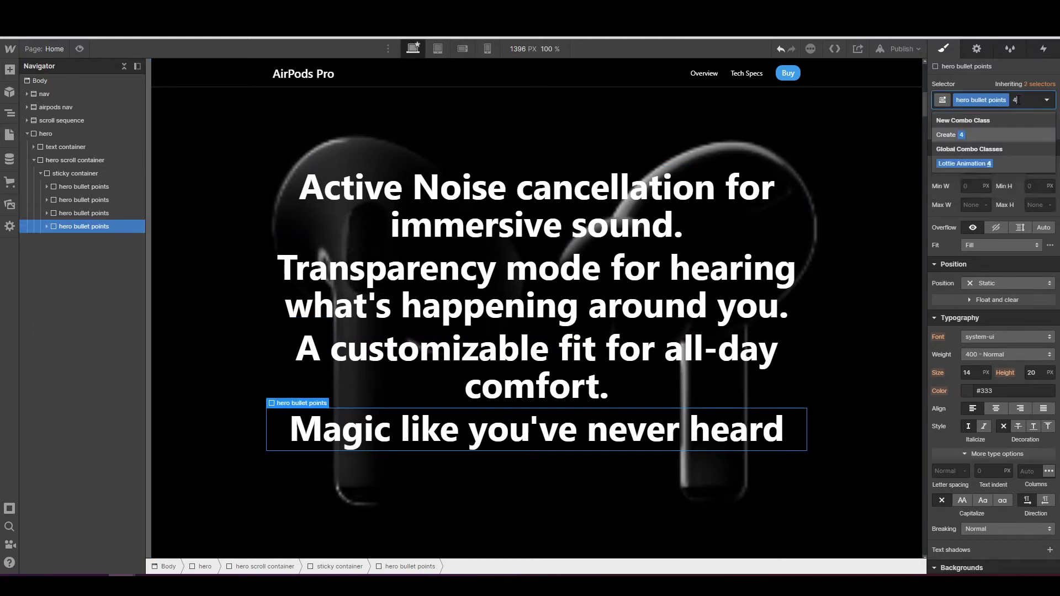
key("Return")
- Set the position of the first hero bullet points block to Absolute
left_click(90, 188)
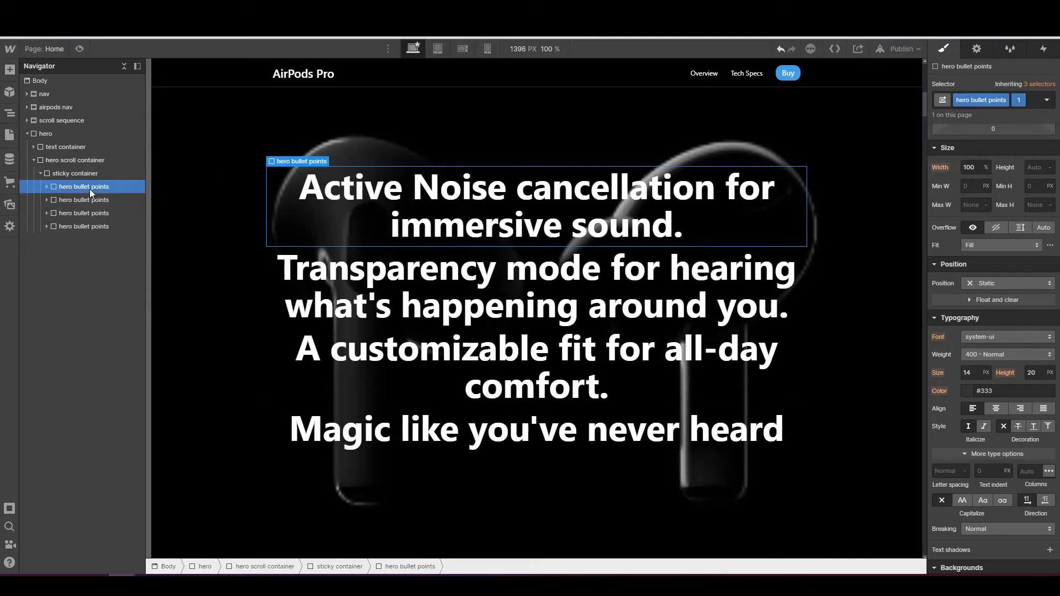
left_click(993, 286)
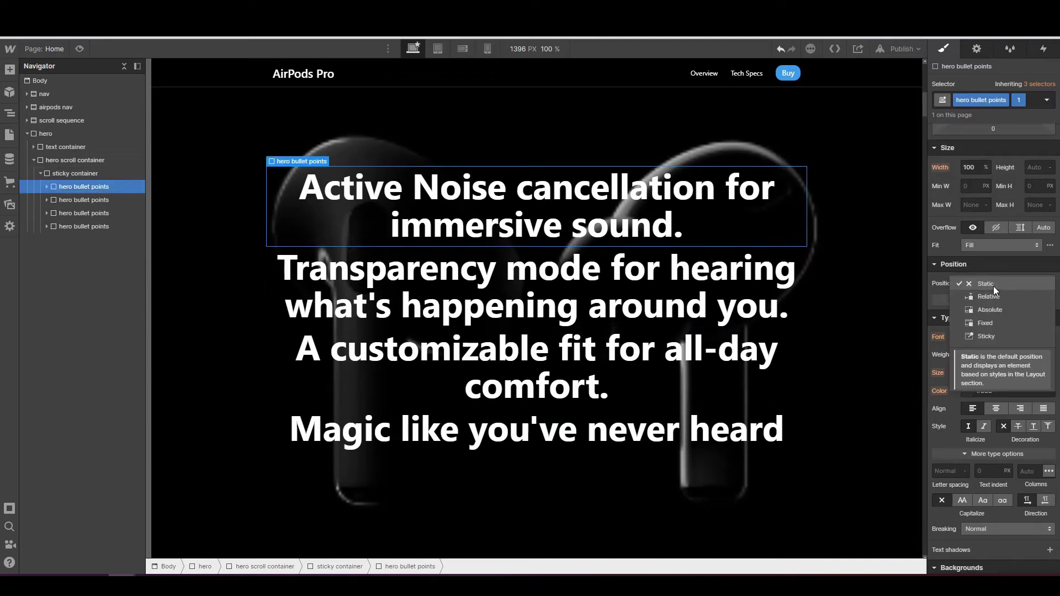
left_click(990, 309)
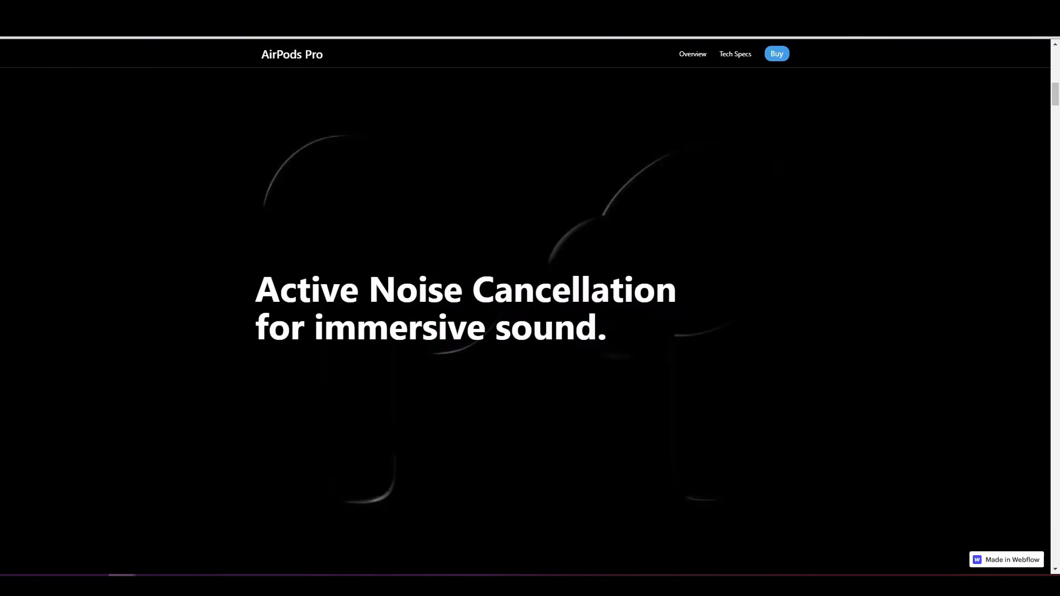
- On the published page, examine how the Active Noise Cancellation headline moves and fades during scrolling
scroll(521, 276, "up", 5)
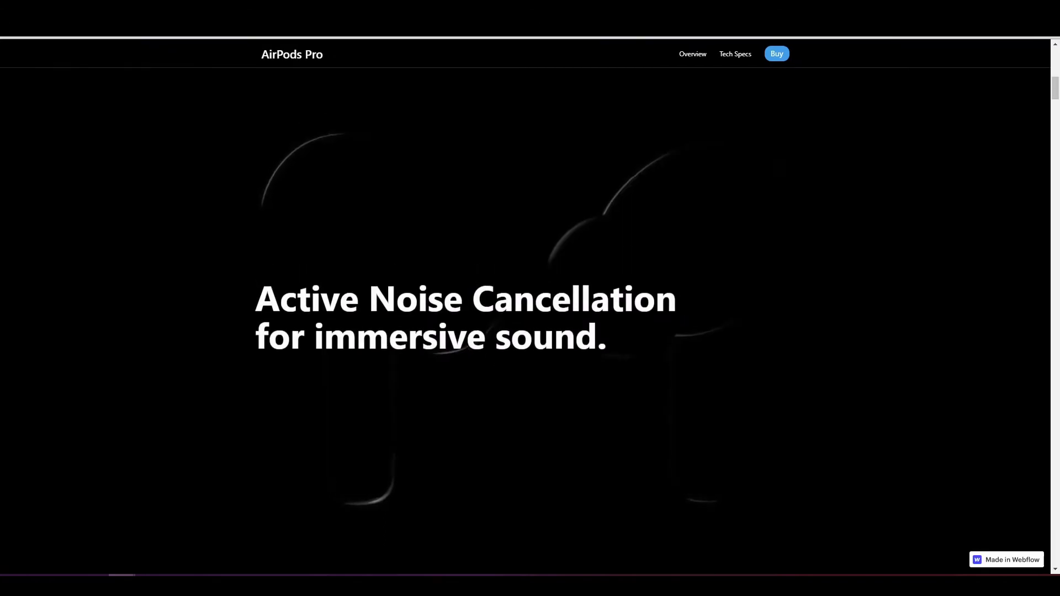
scroll(525, 310, "down", 3)
scroll(521, 299, "down", 3)
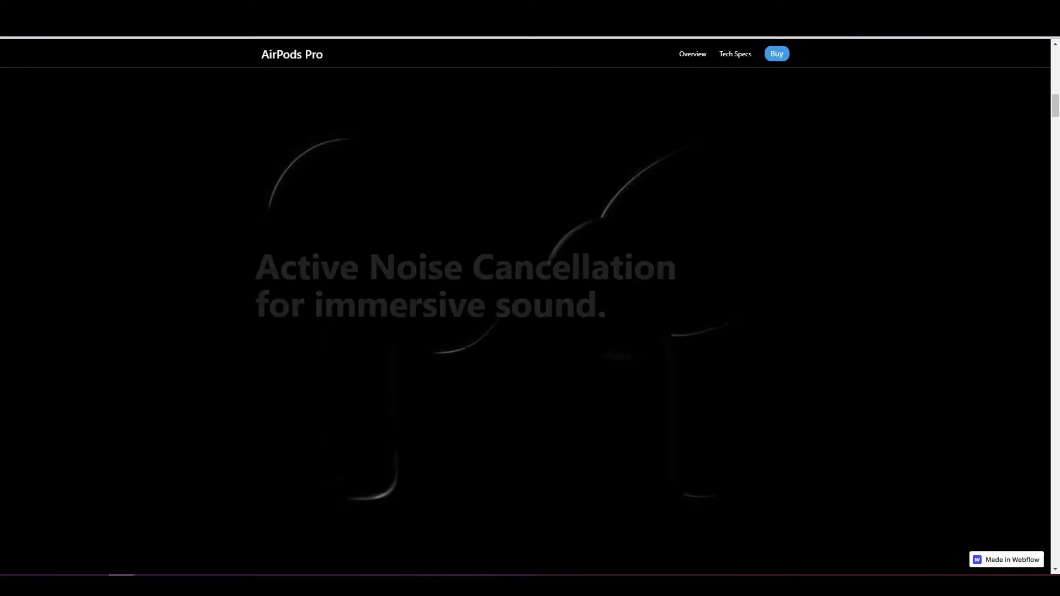
scroll(462, 344, "up", 3)
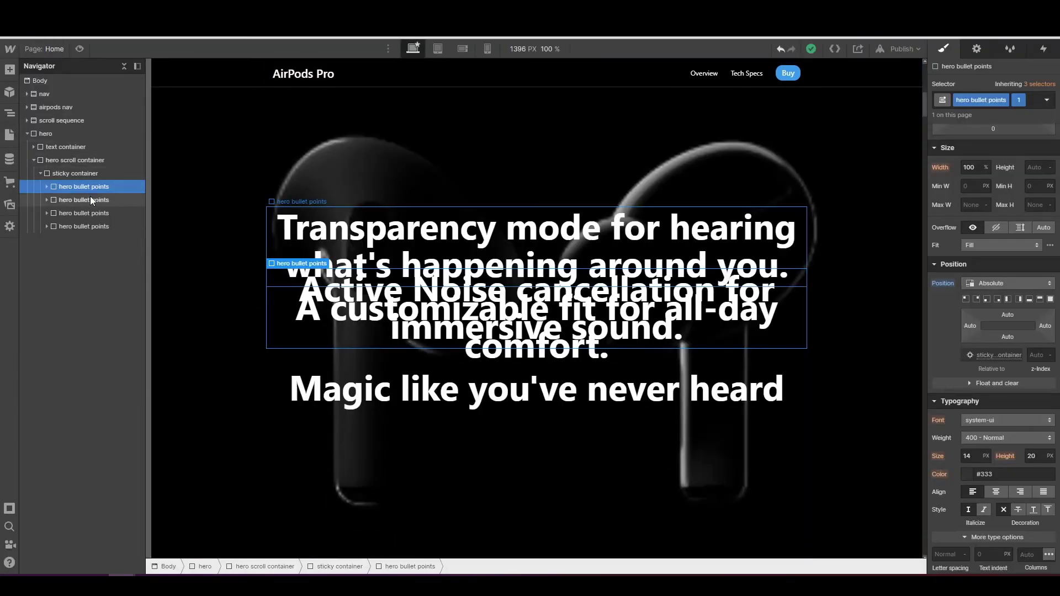
- In the Webflow Designer, set the position of the second hero bullet points block to Absolute
left_click(84, 200)
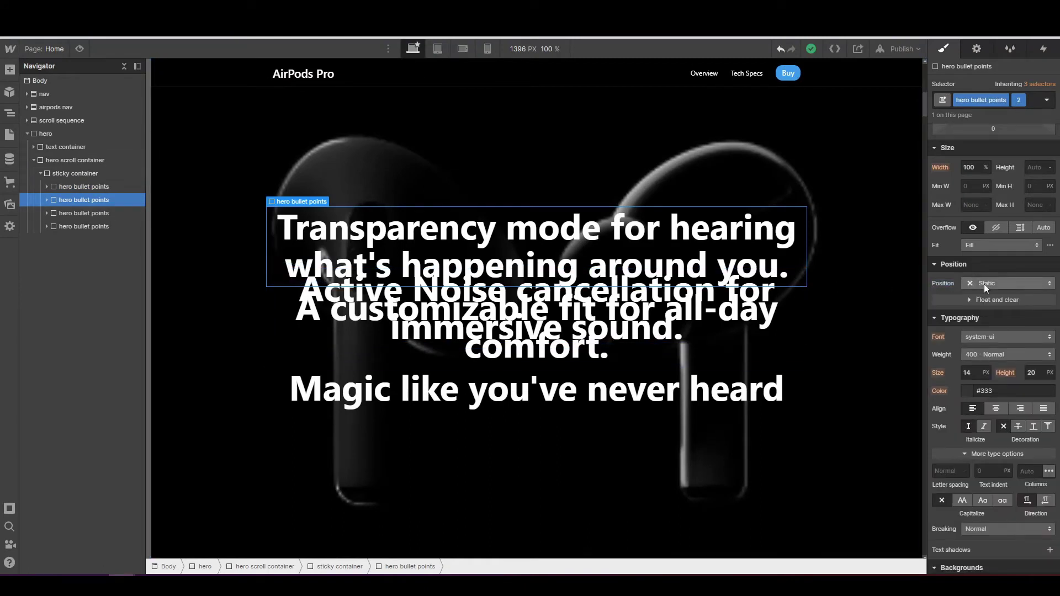
left_click(984, 283)
left_click(984, 308)
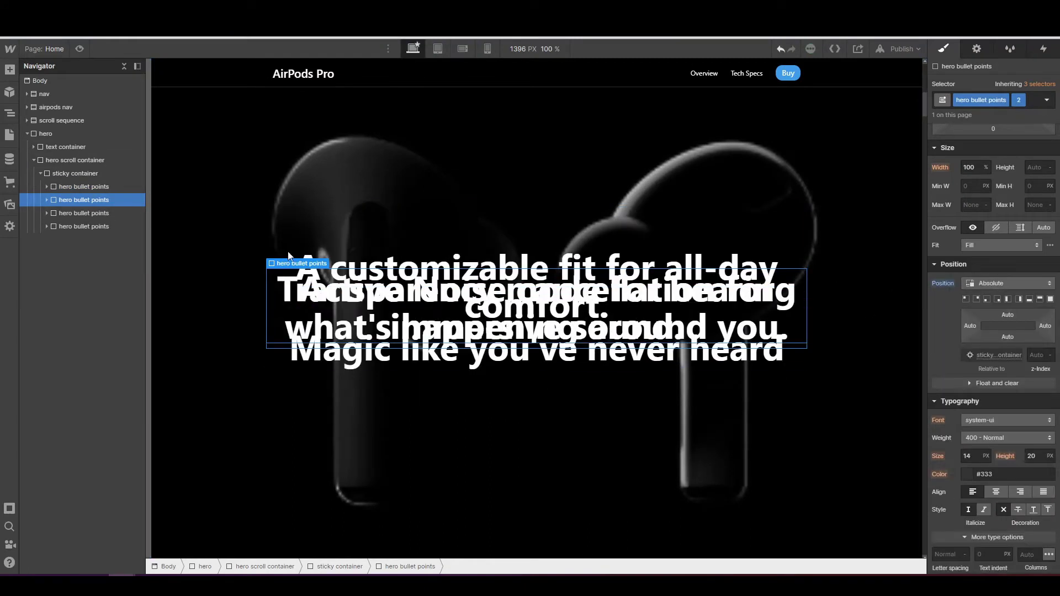
- Set the position of the third hero bullet points block to Absolute
left_click(121, 214)
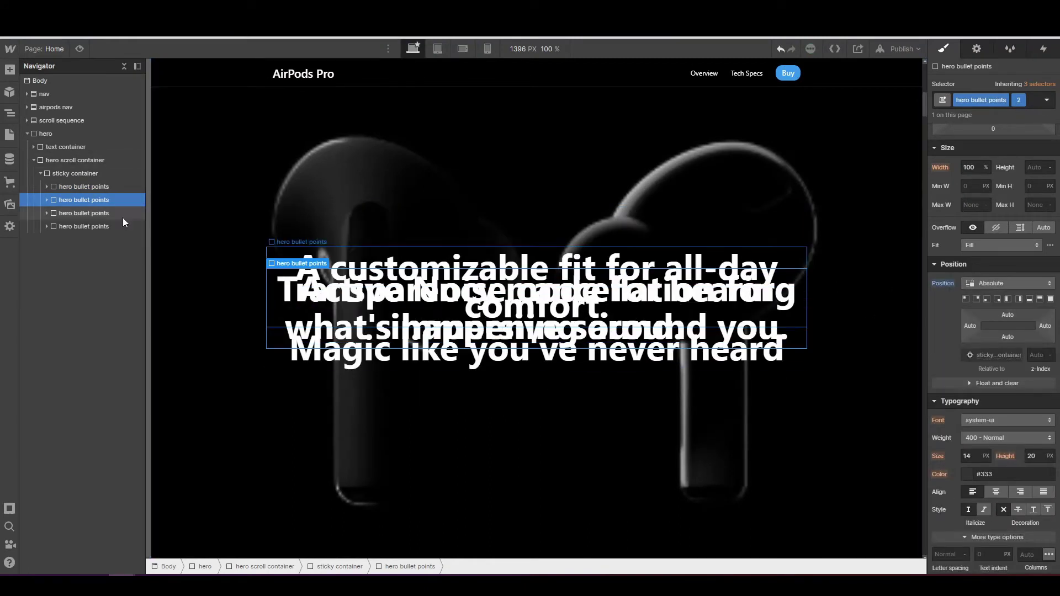
left_click(997, 288)
left_click(999, 307)
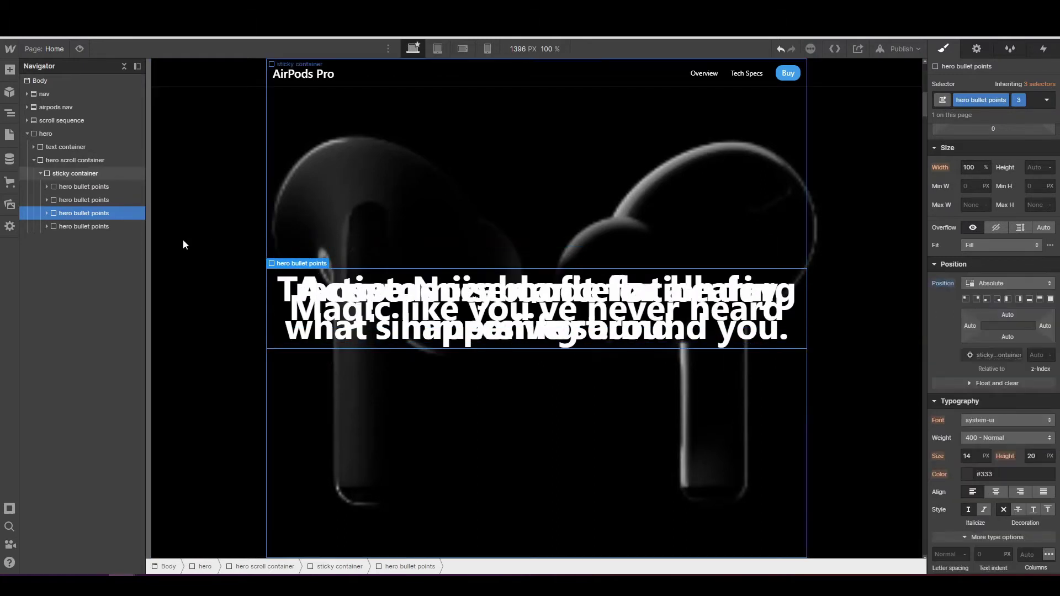
- Set the position of the fourth hero bullet points block to Absolute
left_click(103, 226)
left_click(982, 282)
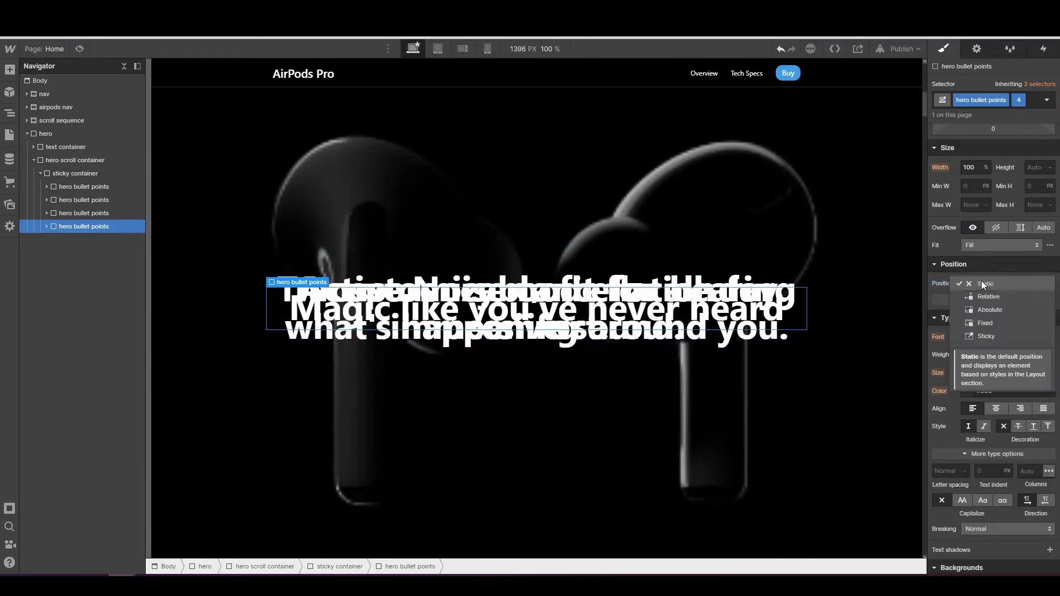
left_click(986, 309)
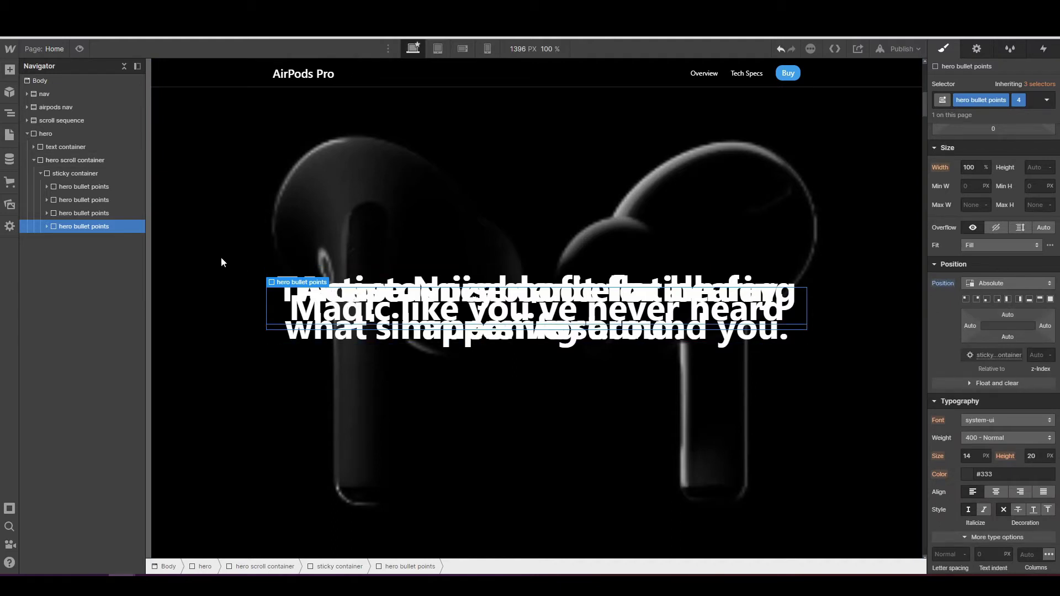
left_click(94, 189)
left_click(110, 202)
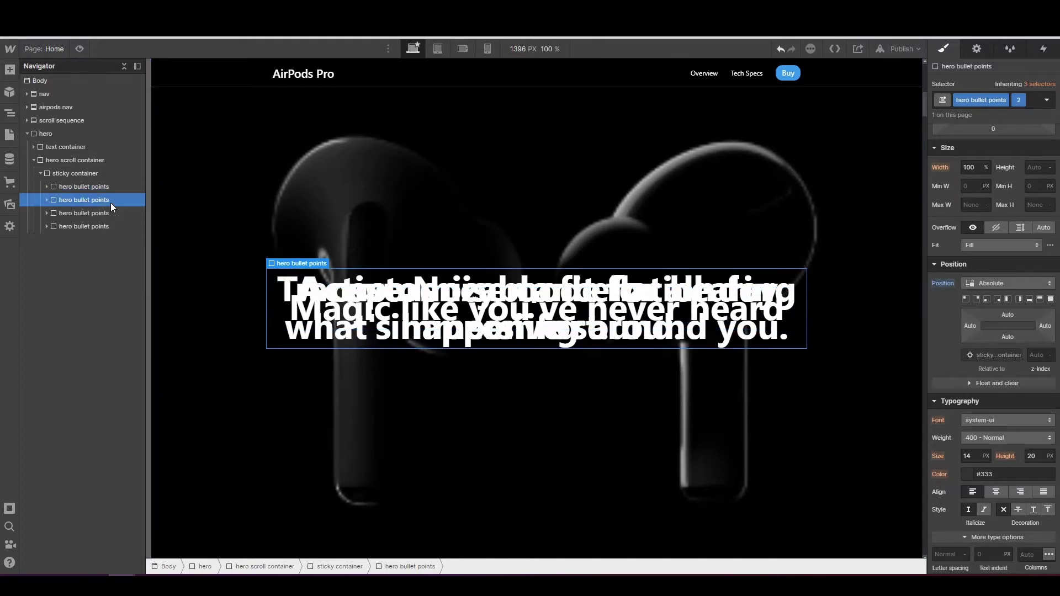
- Set the opacity of the first and second hero bullet points blocks in the sticky container to 0%
left_click(76, 217)
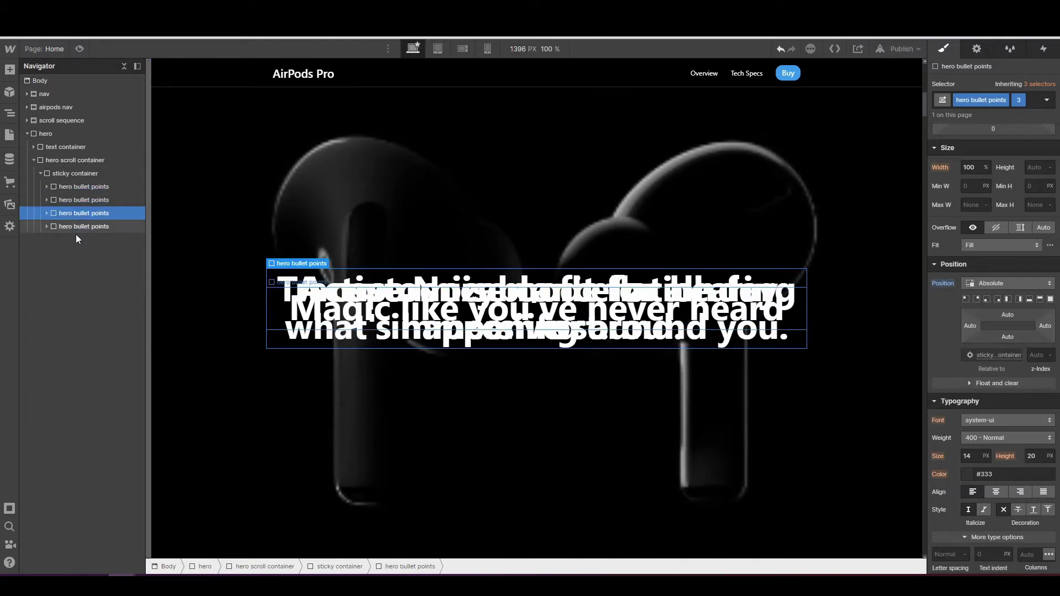
left_click(78, 230)
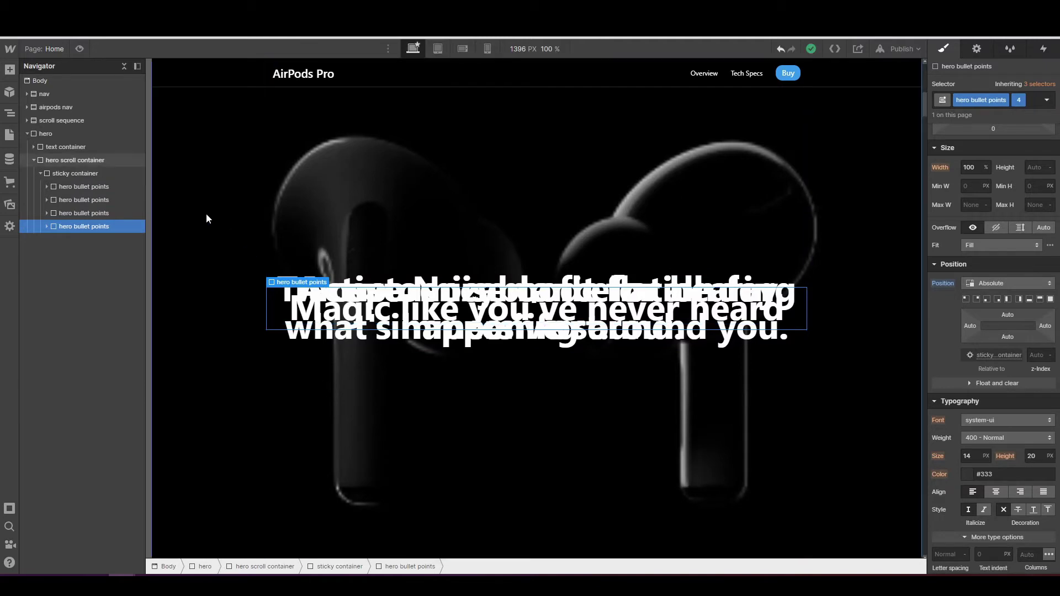
left_click(129, 191)
scroll(967, 364, "down", 8)
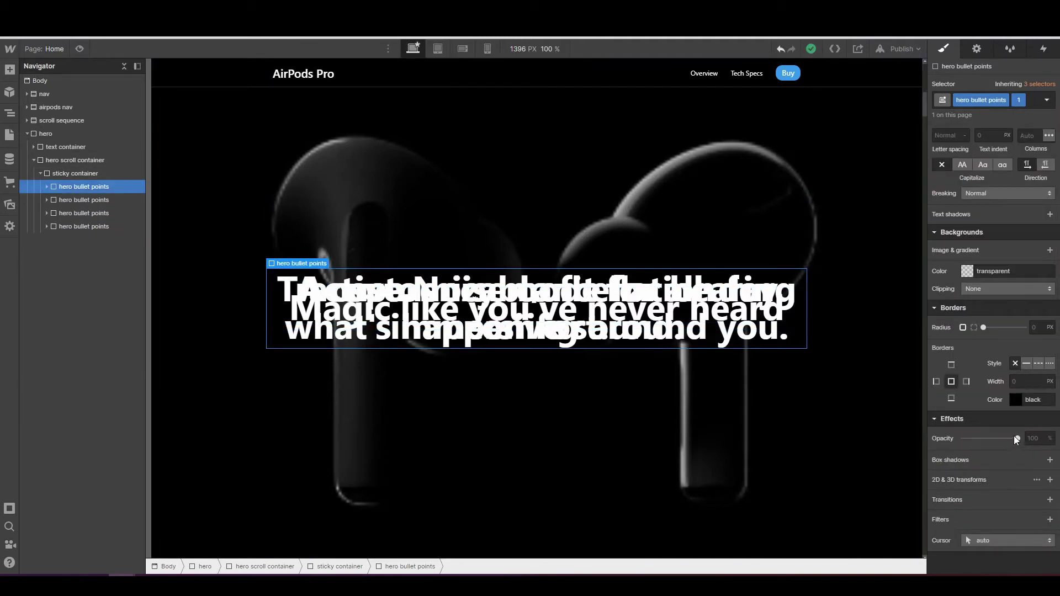
left_click_drag(1016, 439, 963, 439)
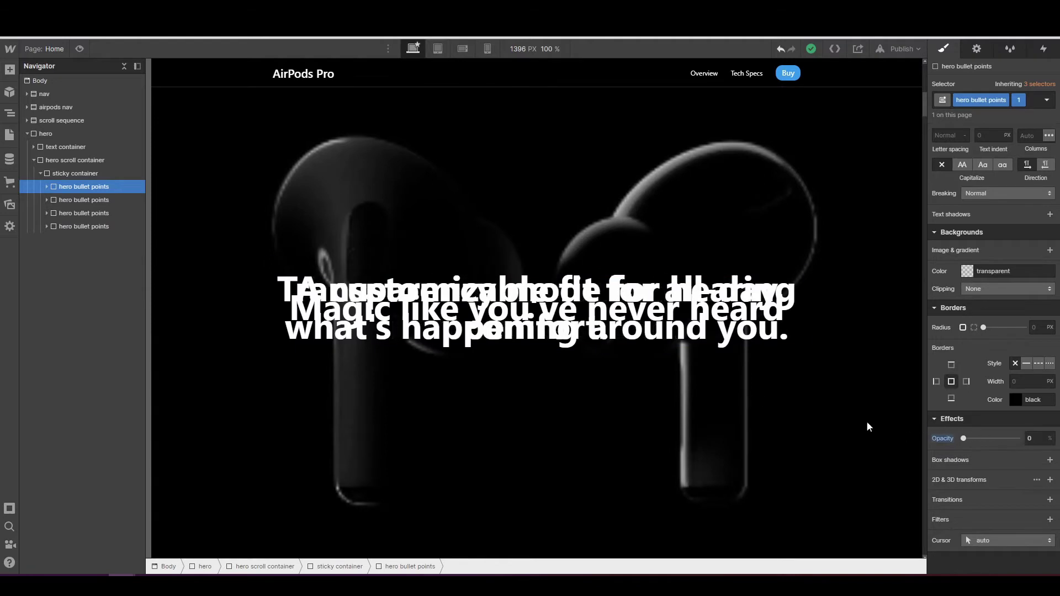
left_click(135, 200)
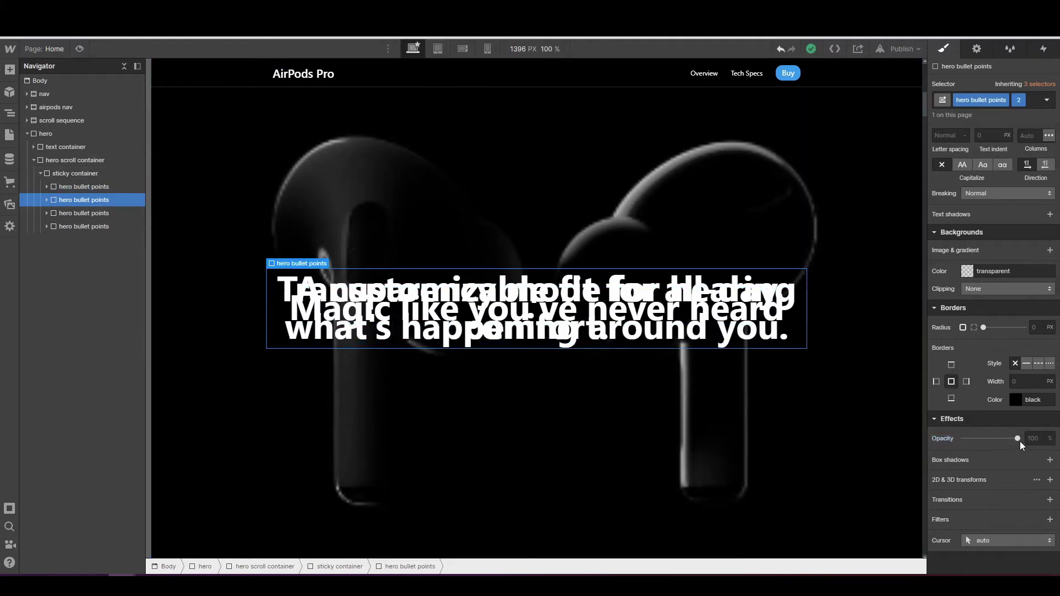
left_click_drag(1020, 441, 964, 440)
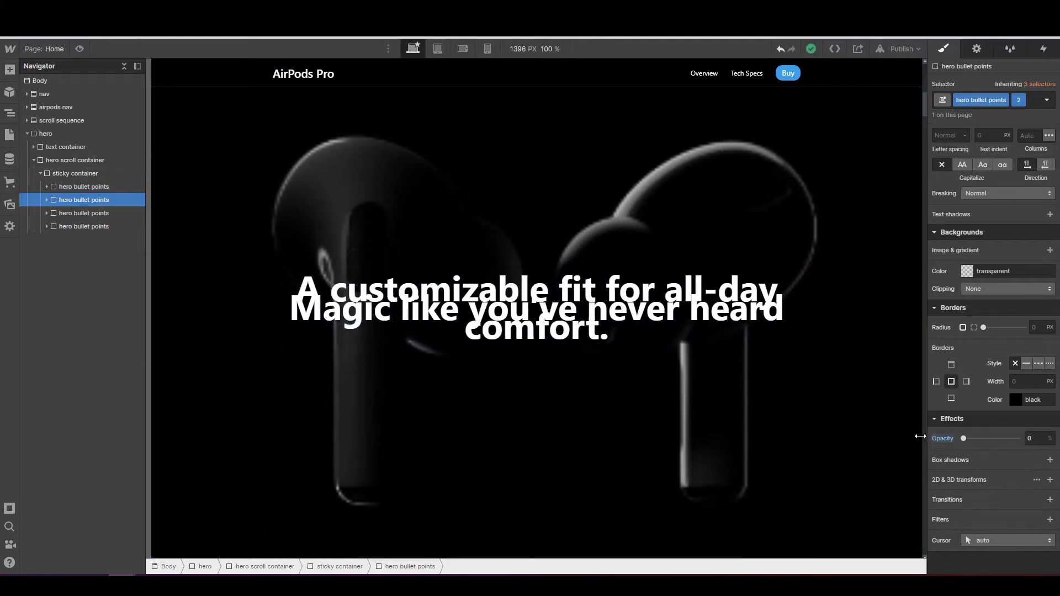
- Set the opacity of the third and fourth hero bullet points blocks to 0%
left_click(66, 215)
left_click_drag(1019, 442, 963, 440)
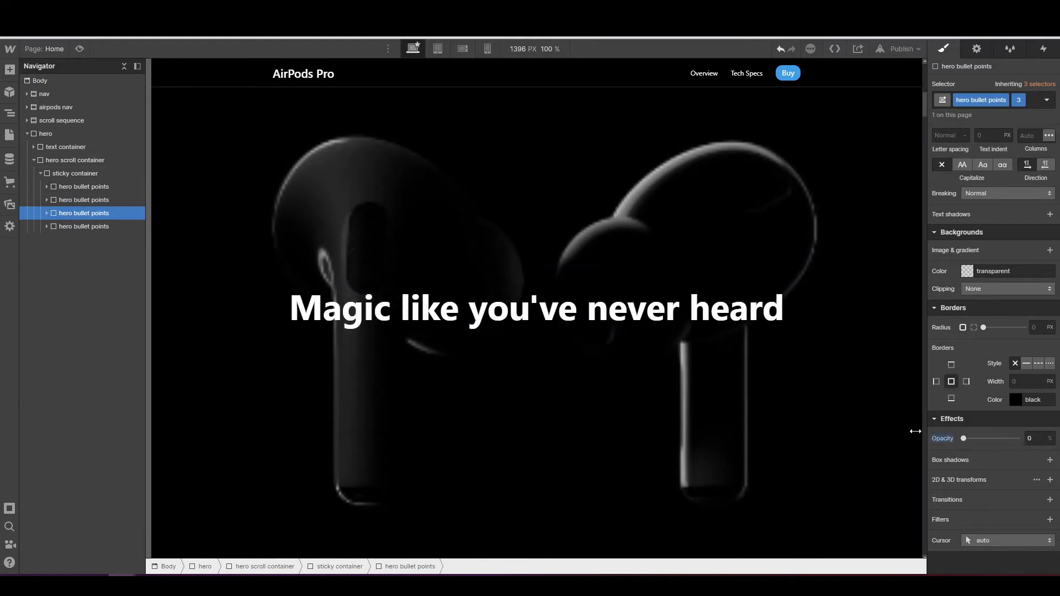
left_click(48, 227)
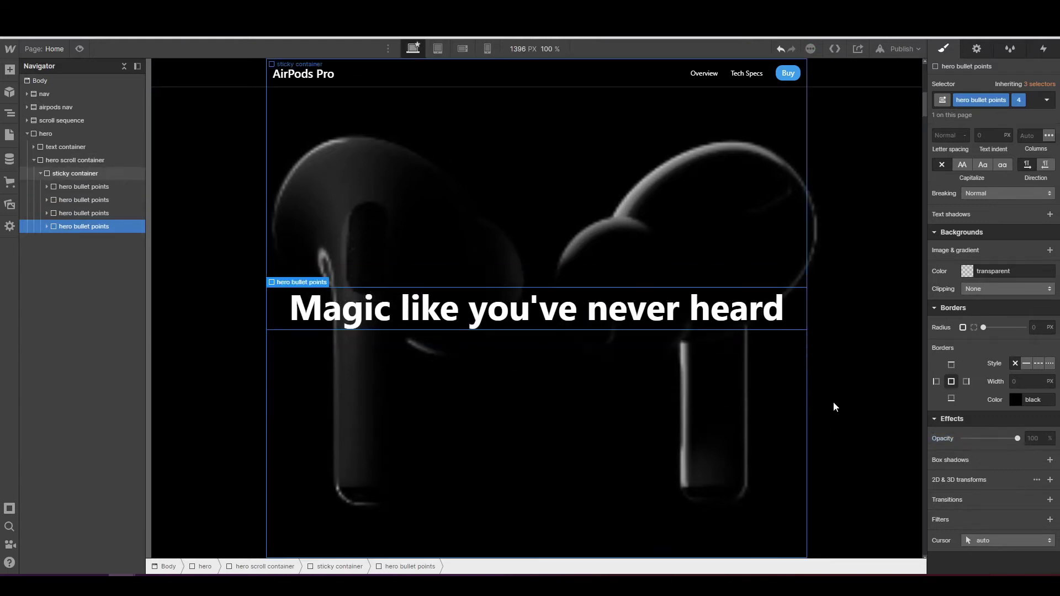
left_click_drag(1019, 439, 964, 439)
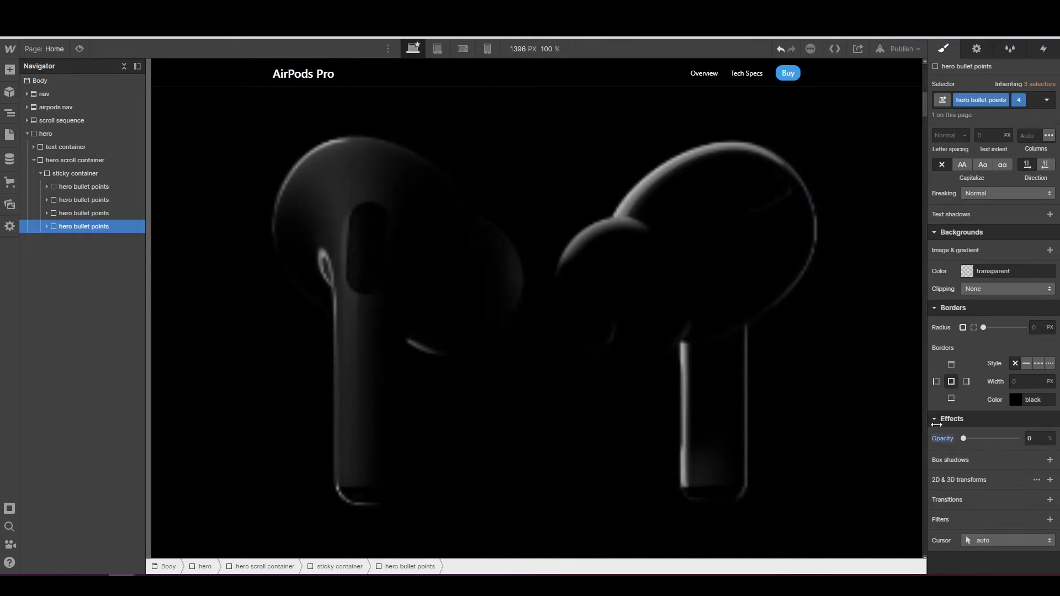
- On the published page, examine how the hero title, AirPods images and bold headlines appear and fade during scrolling
scroll(784, 370, "up", 5)
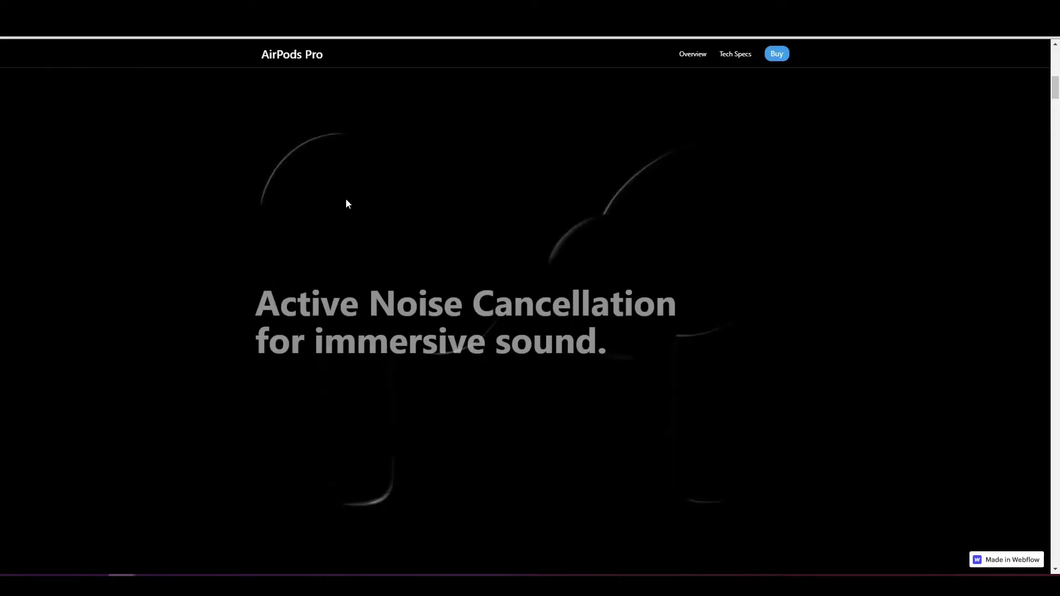
scroll(345, 198, "up", 5)
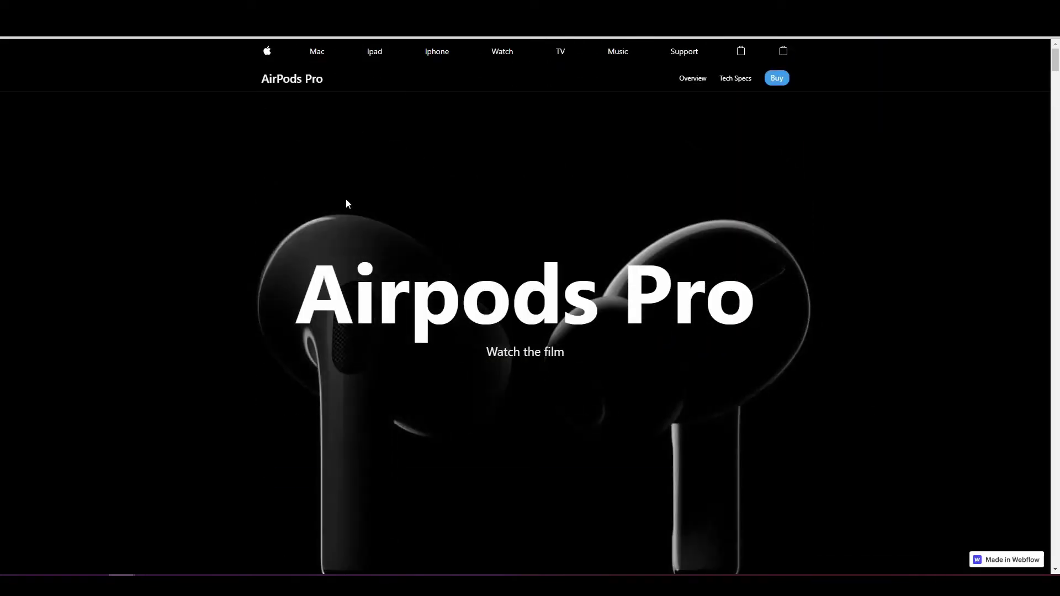
scroll(345, 198, "down", 3)
scroll(347, 199, "up", 3)
scroll(347, 200, "down", 5)
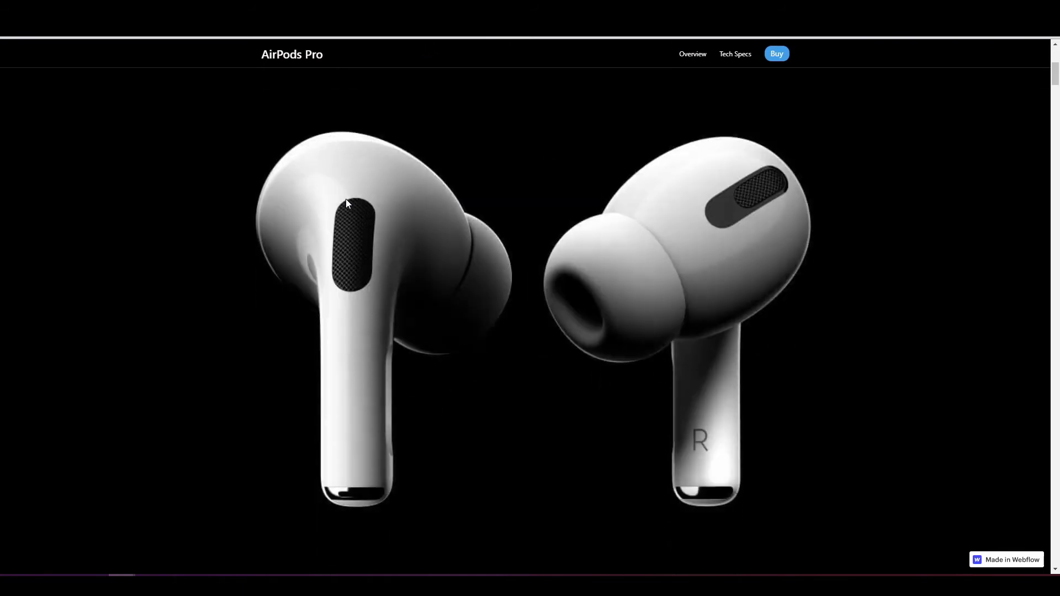
scroll(347, 200, "down", 4)
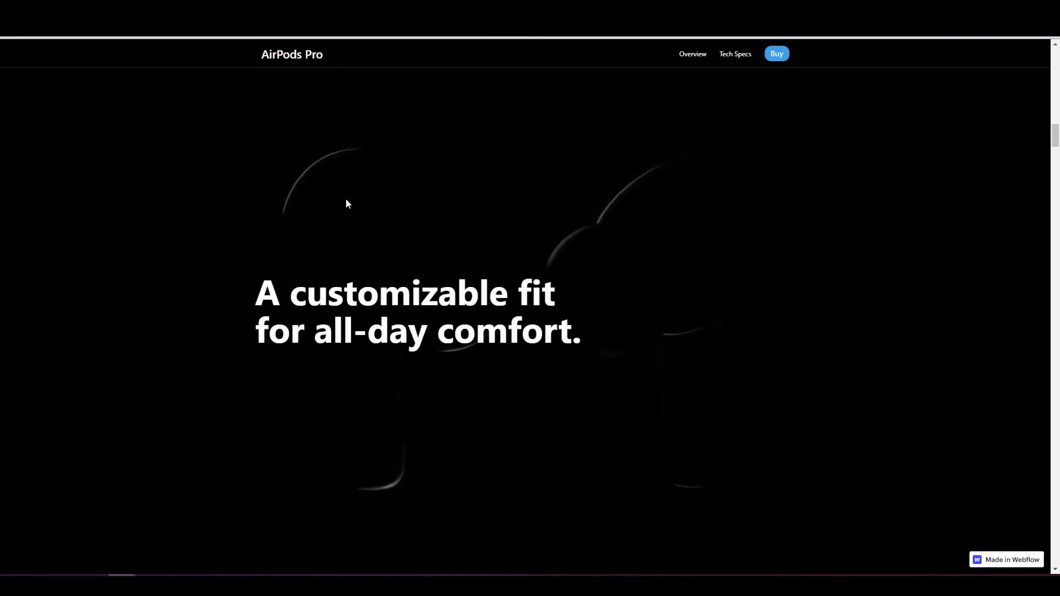
scroll(346, 200, "up", 3)
scroll(346, 200, "up", 5)
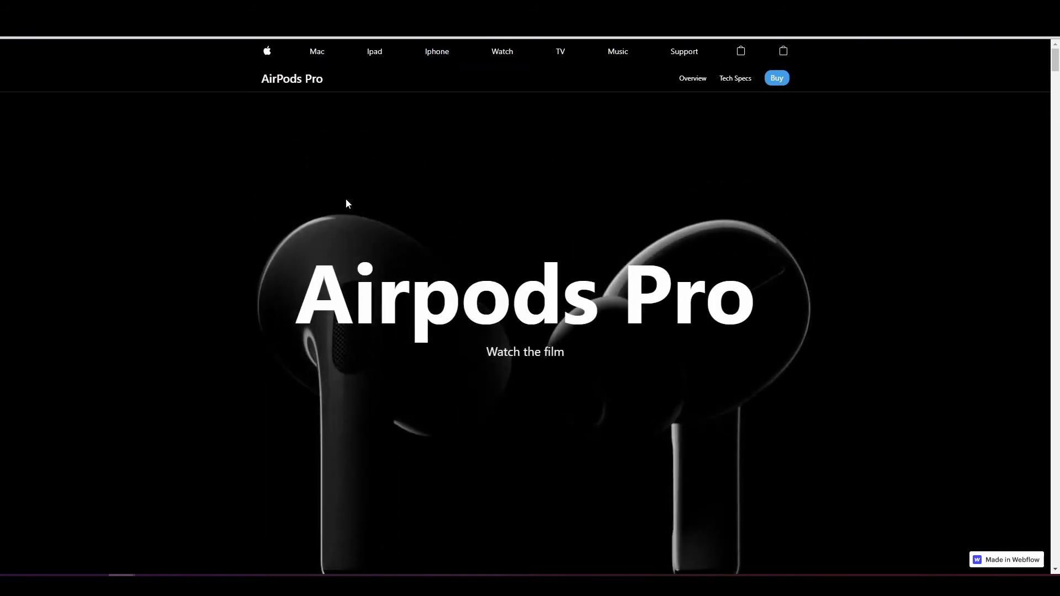
- In the Webflow Designer, examine the extent and size settings of the hero, its text container and its hero scroll container
left_click(98, 42)
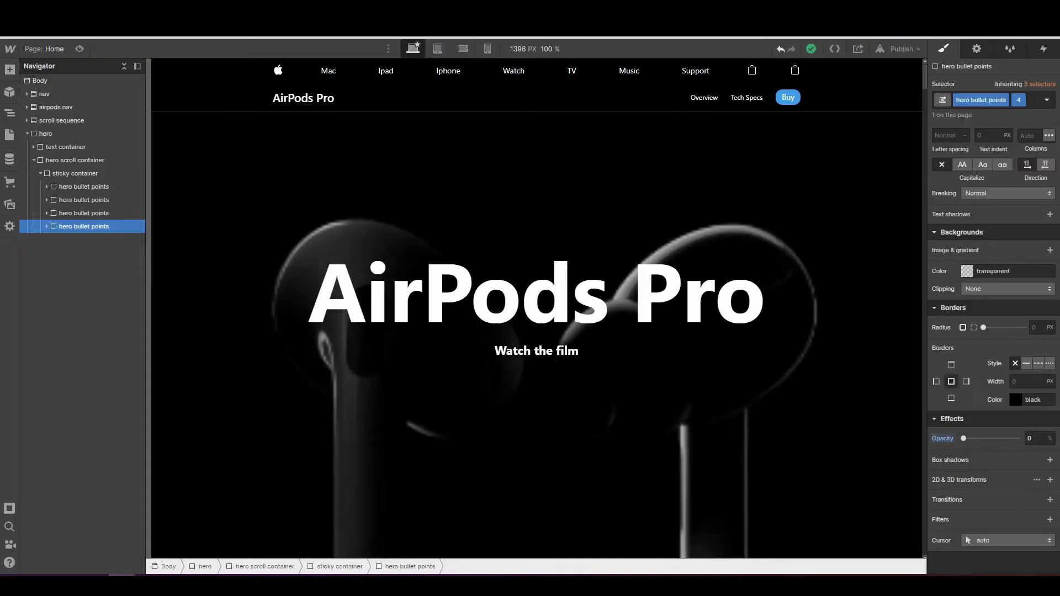
left_click(54, 134)
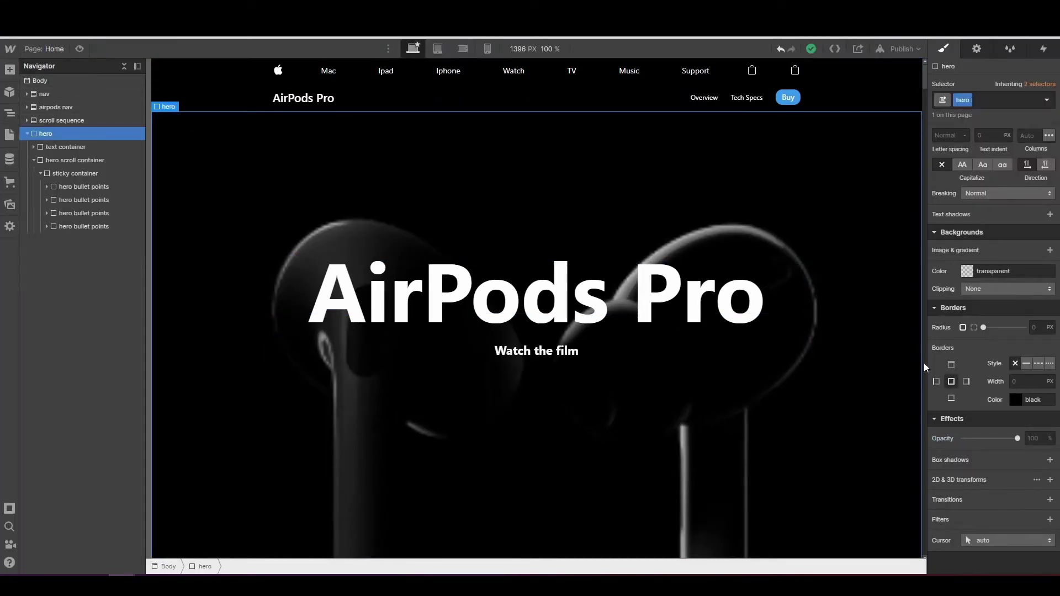
scroll(1010, 369, "up", 10)
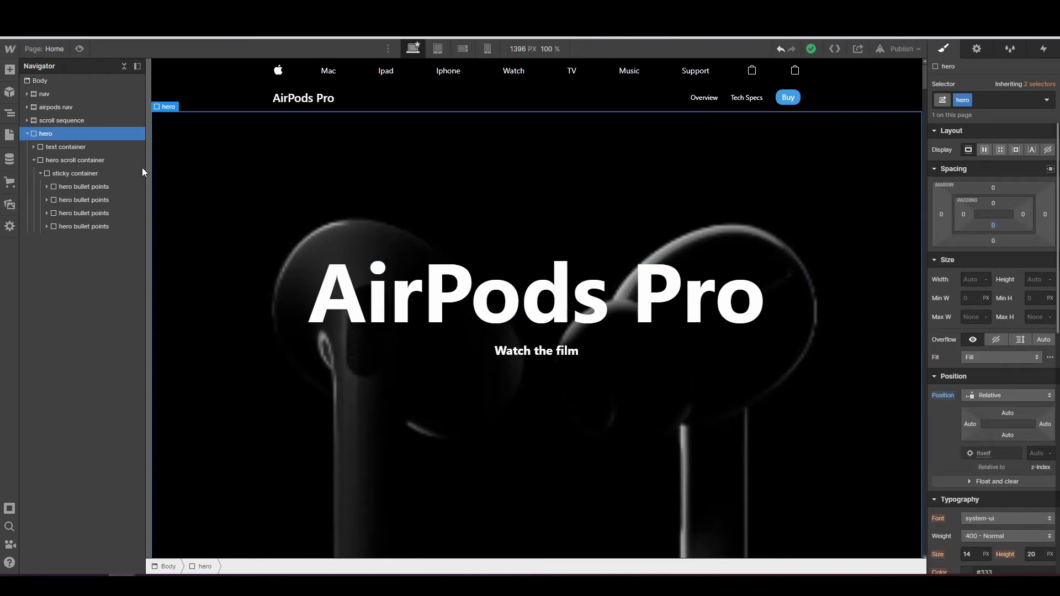
left_click(34, 161)
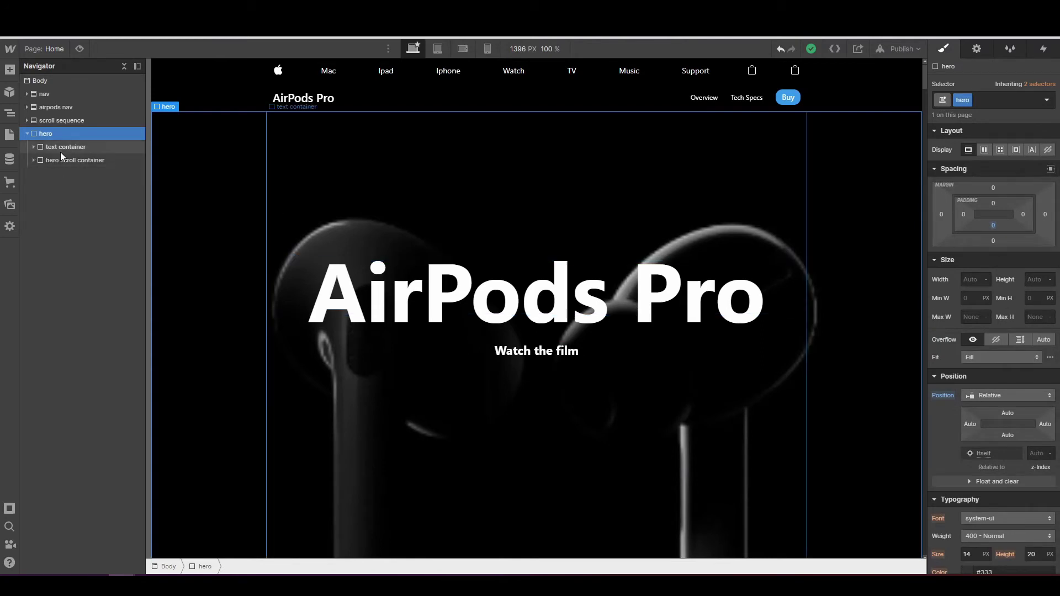
left_click(60, 151)
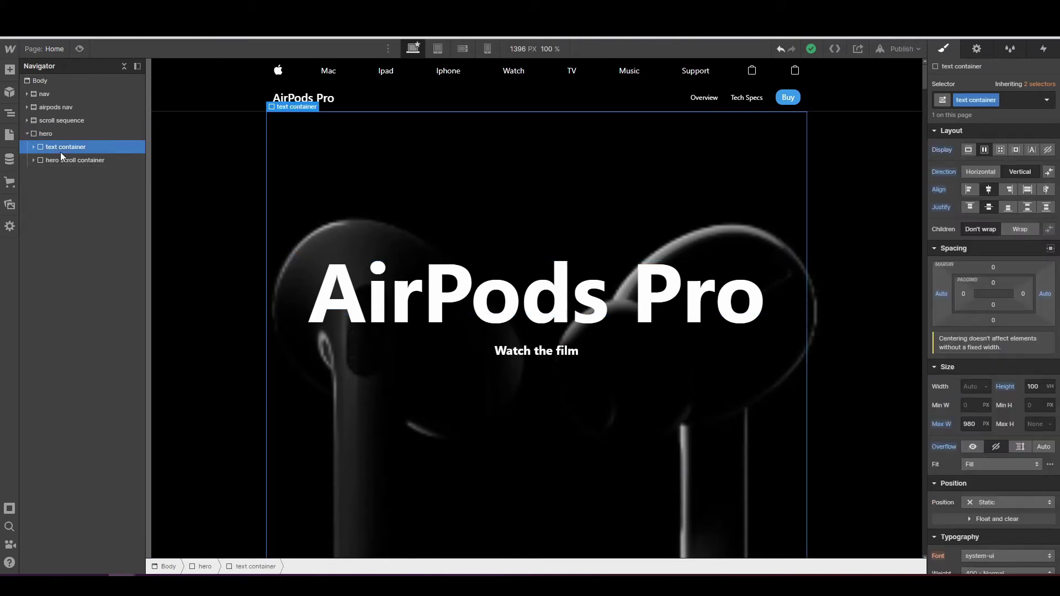
left_click(68, 163)
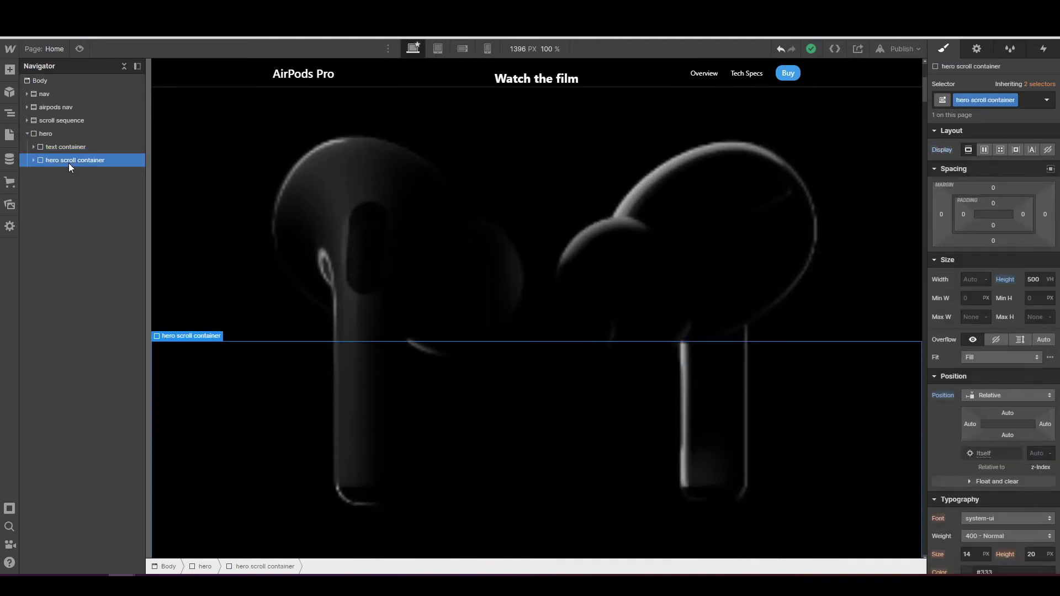
left_click(61, 134)
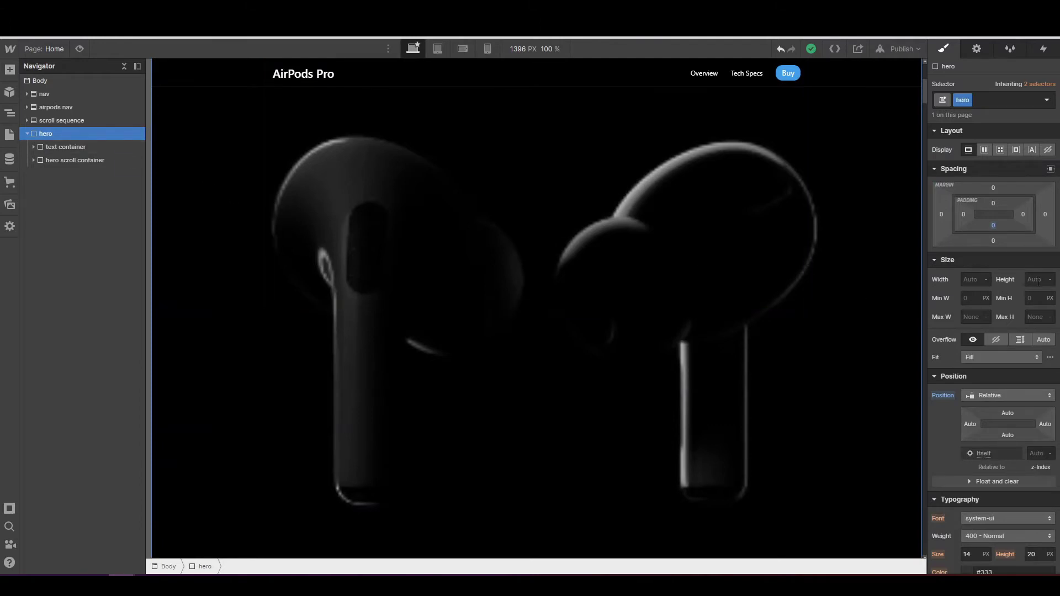
left_click(94, 149)
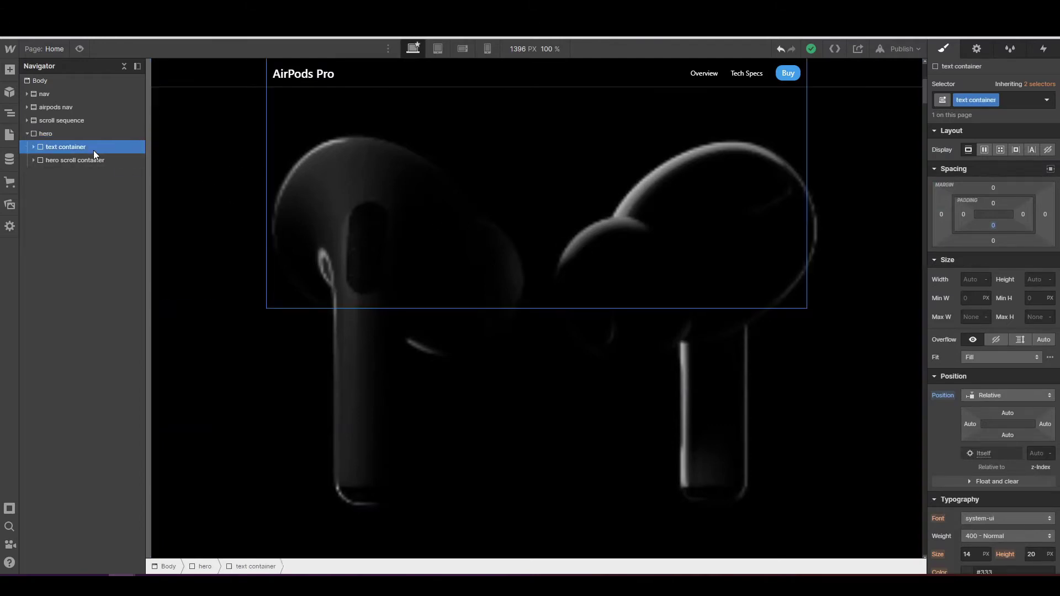
left_click(89, 161)
left_click(87, 134)
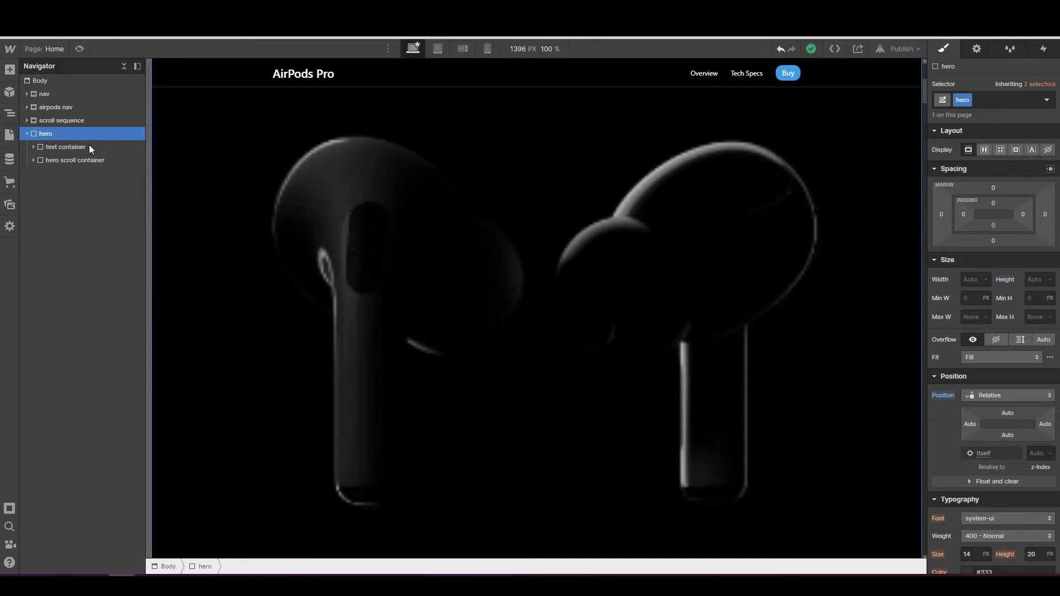
left_click(92, 146)
left_click(89, 158)
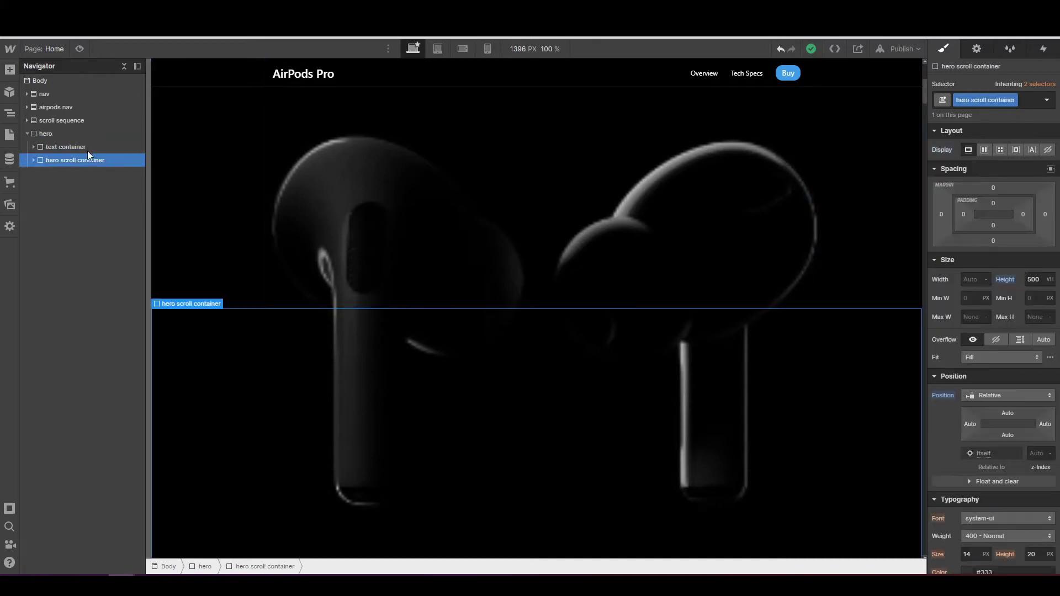
- Add a While scrolling in view trigger to the hero element with the action Play scroll animation
left_click(76, 141)
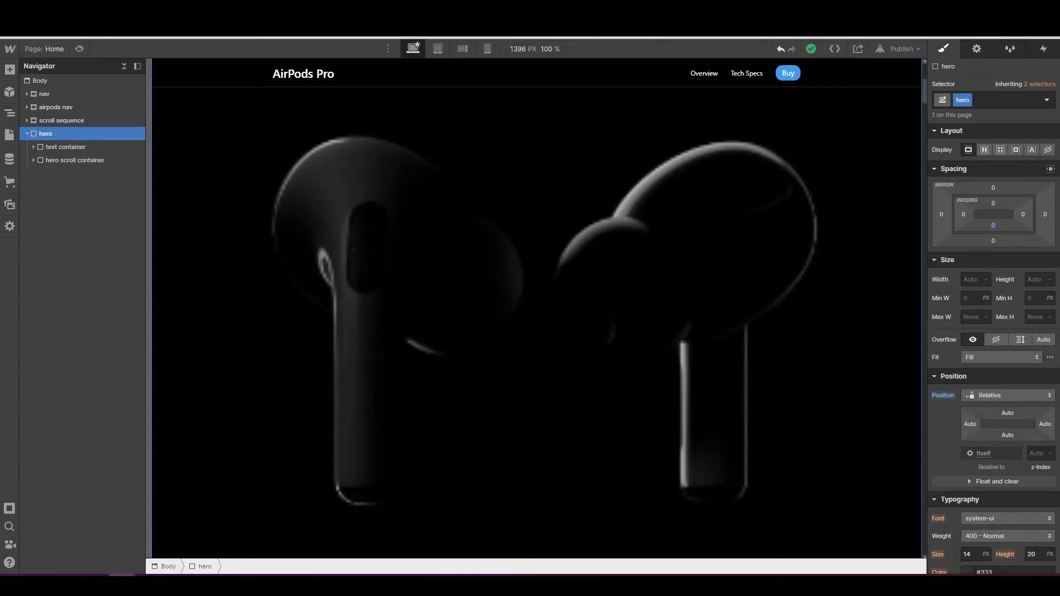
left_click(1045, 50)
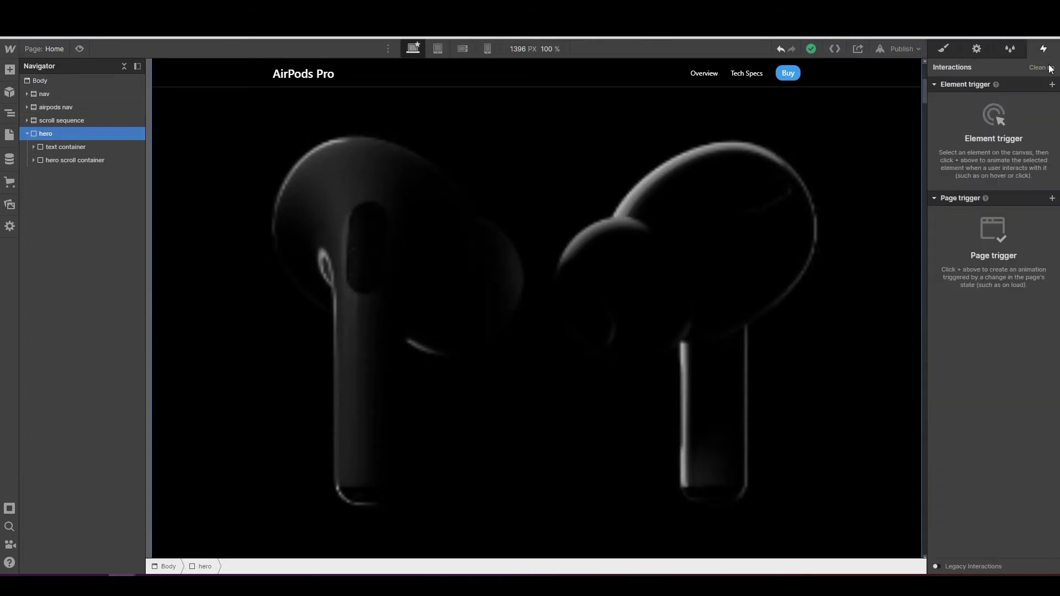
left_click(1053, 84)
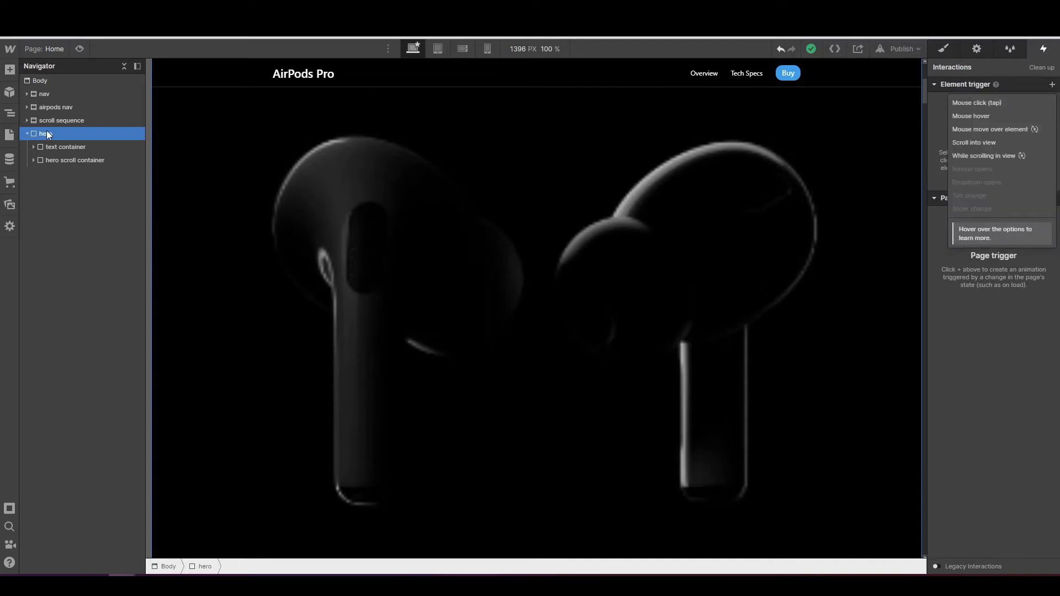
left_click(975, 151)
left_click(973, 144)
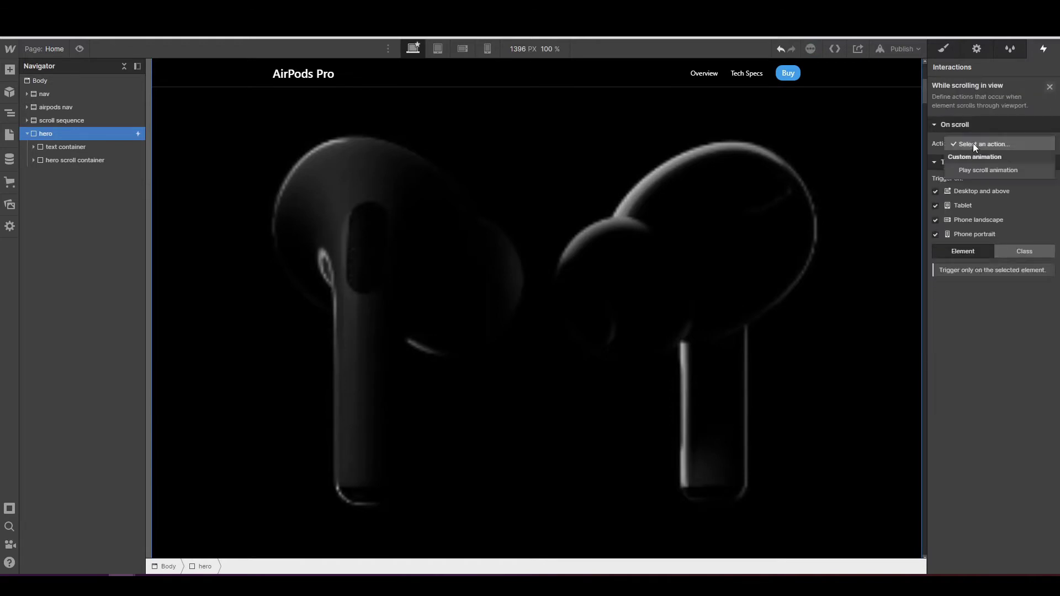
left_click(978, 170)
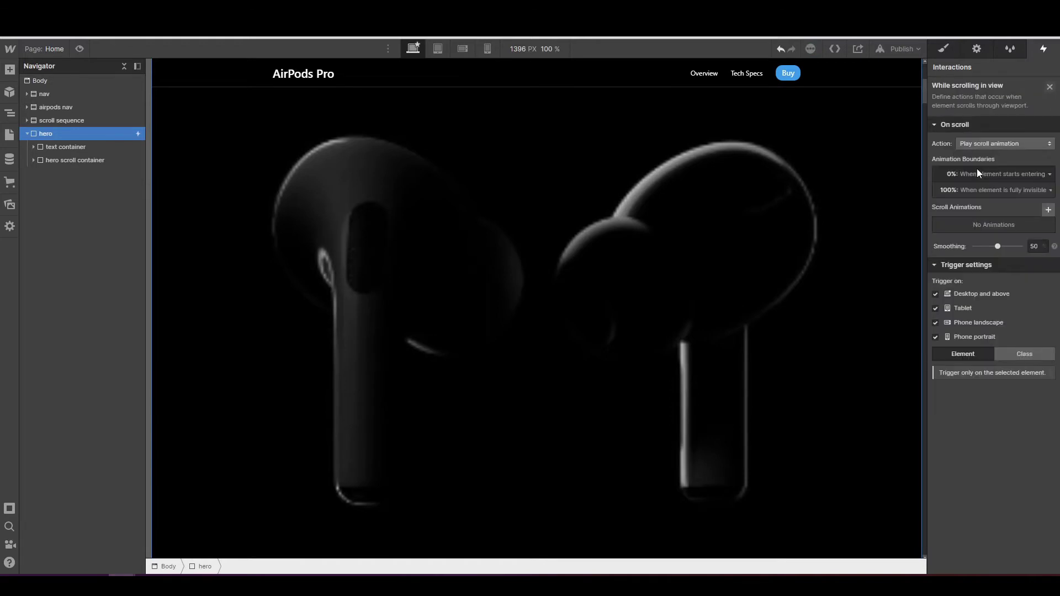
- Start the hero's scroll animation when the element is fully visible, and set its smoothing to 70
left_click(978, 177)
left_click(977, 177)
left_click(986, 171)
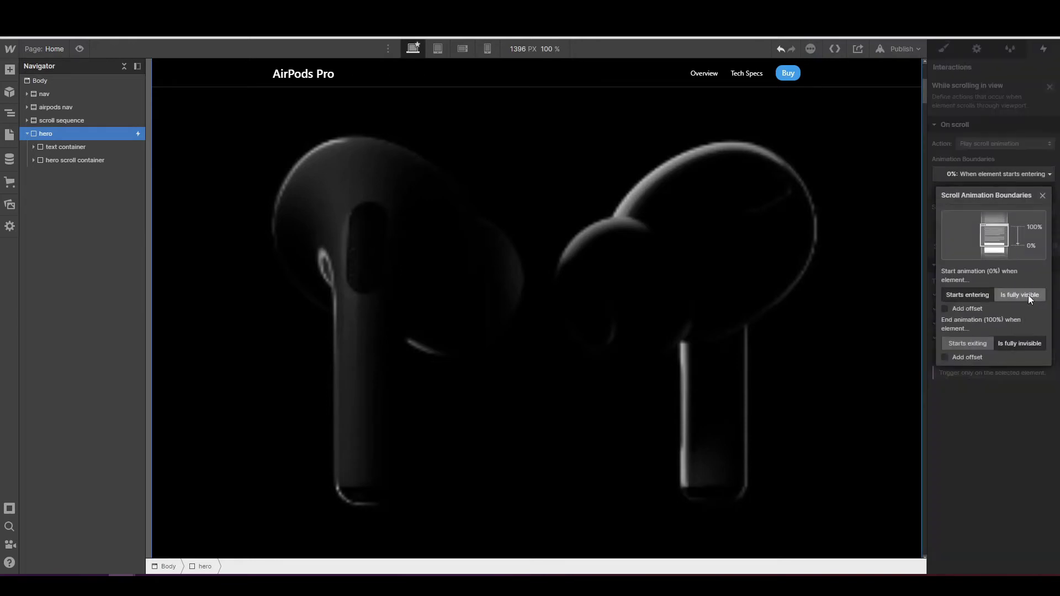
left_click(1028, 295)
left_click(967, 174)
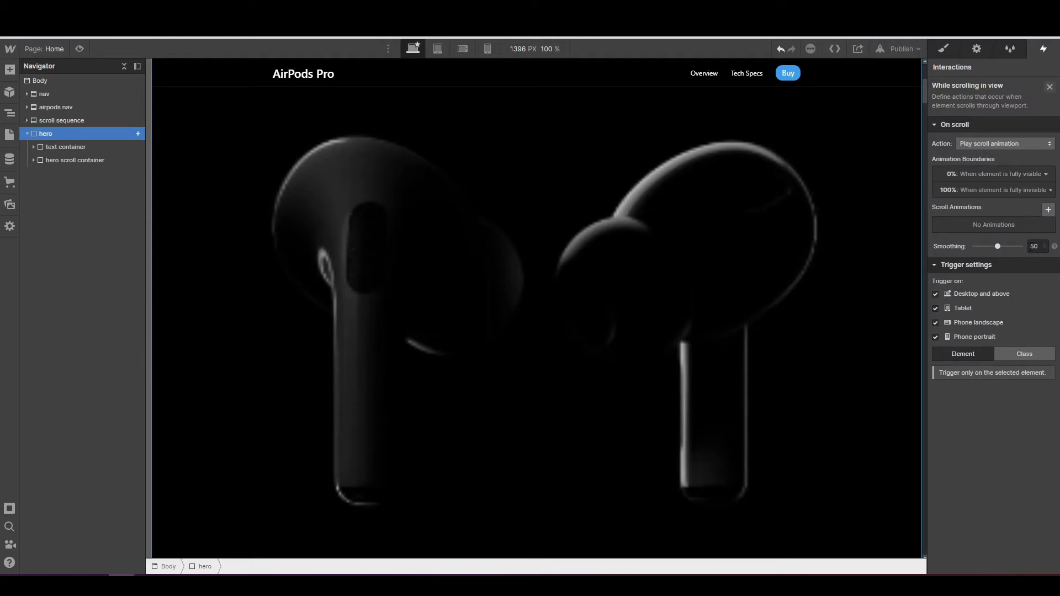
left_click(1032, 246)
type("70")
- Create a new scroll animation for the hero trigger and name it "hero animation"
left_click(1048, 210)
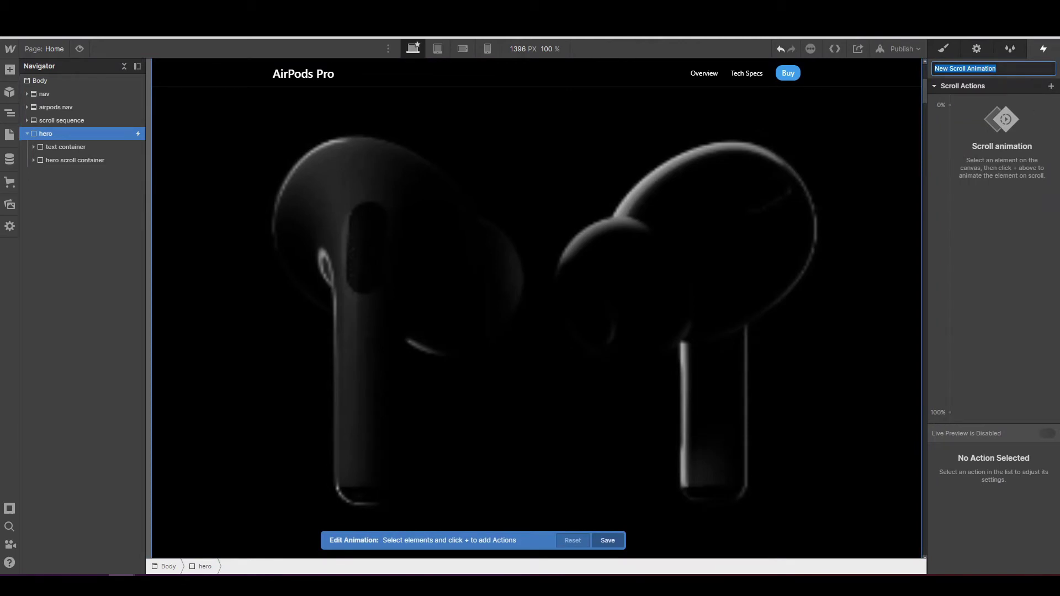
key("Return")
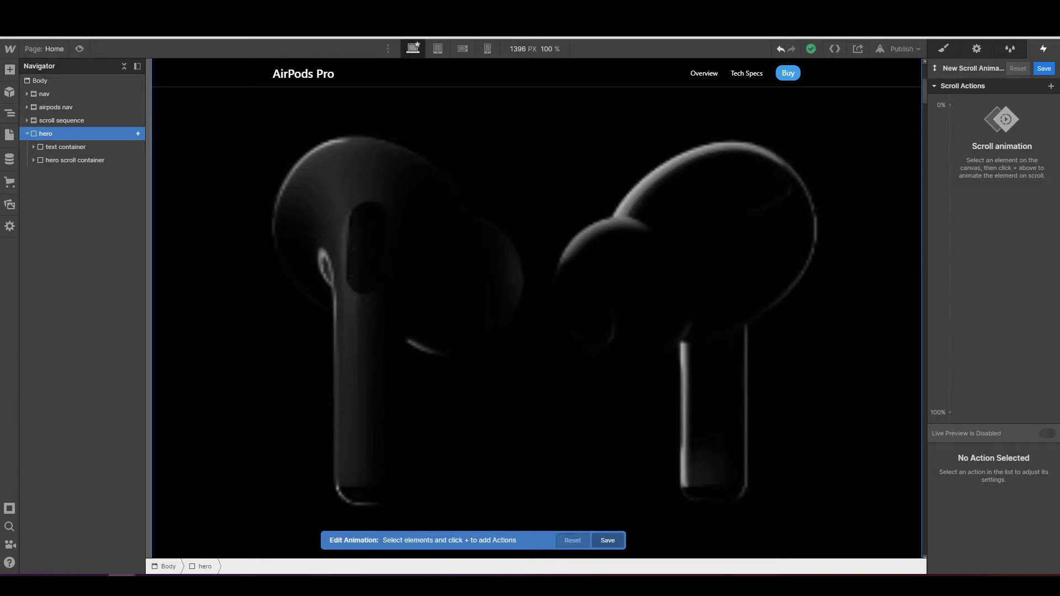
left_click(985, 71)
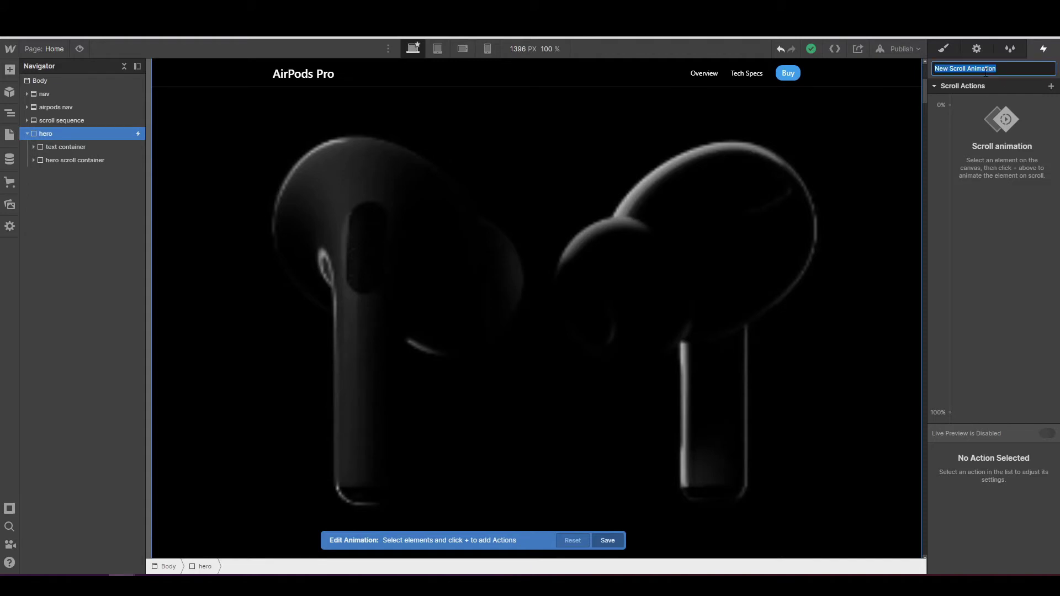
type("hero animation")
key("Return")
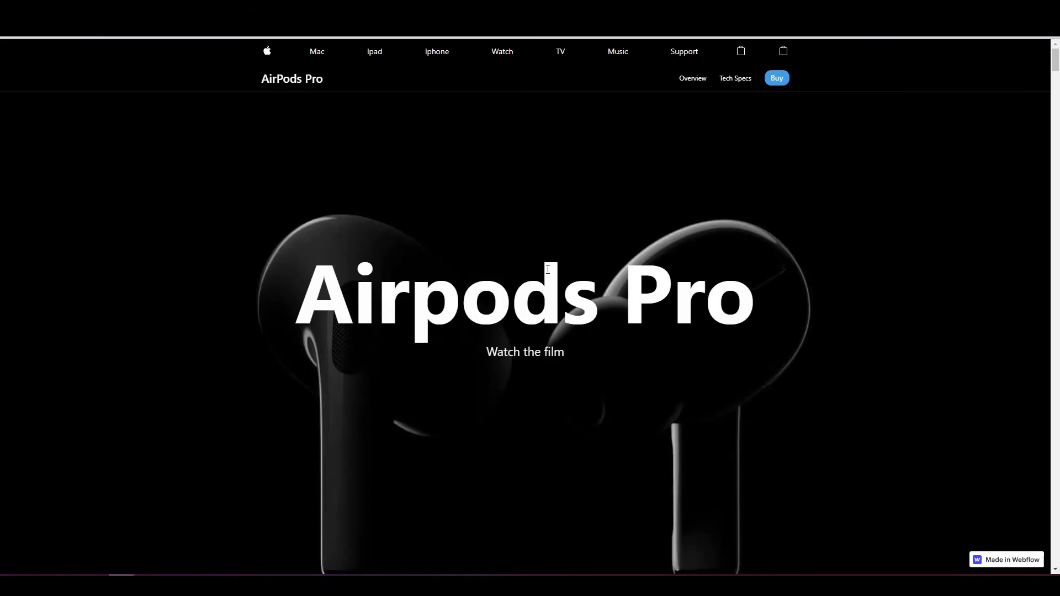
- On the finished AirPods Pro page, examine how the hero earbuds light up and the headlines change while scrolling
scroll(548, 270, "down", 3)
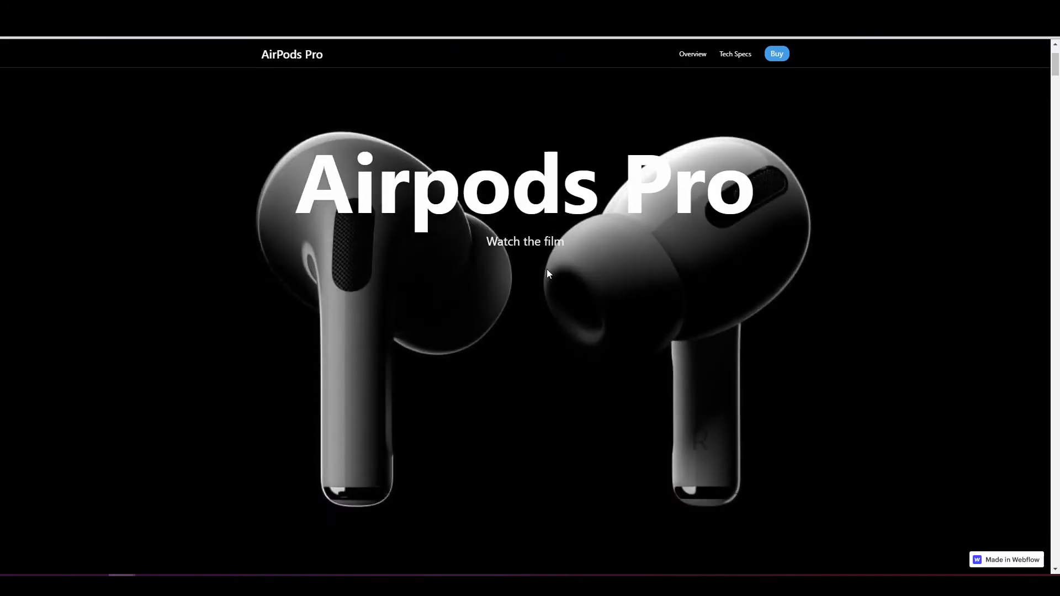
scroll(546, 270, "down", 3)
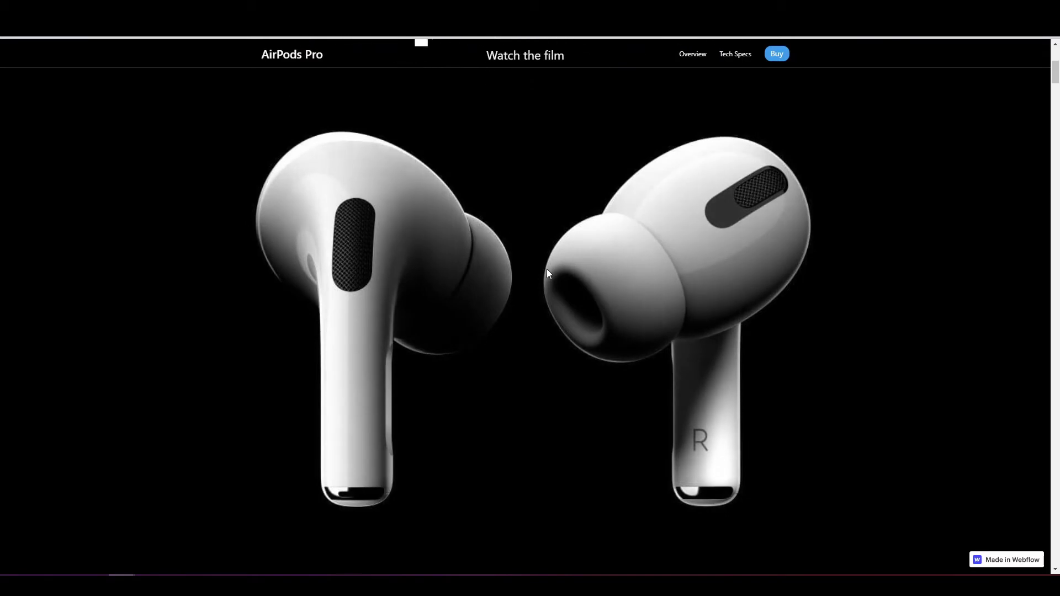
scroll(547, 270, "up", 5)
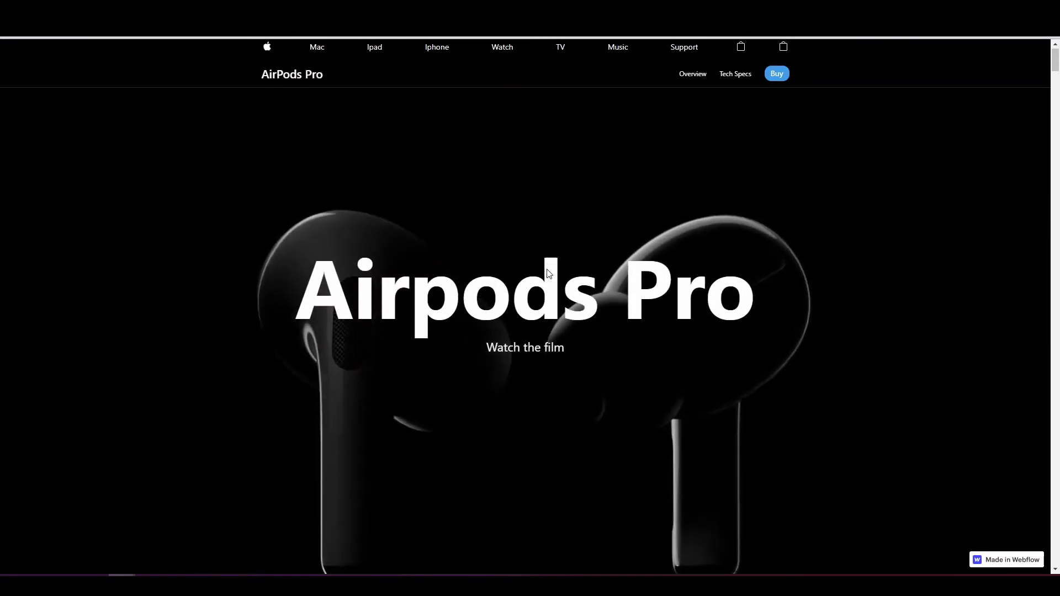
scroll(548, 270, "down", 1)
scroll(548, 269, "down", 5)
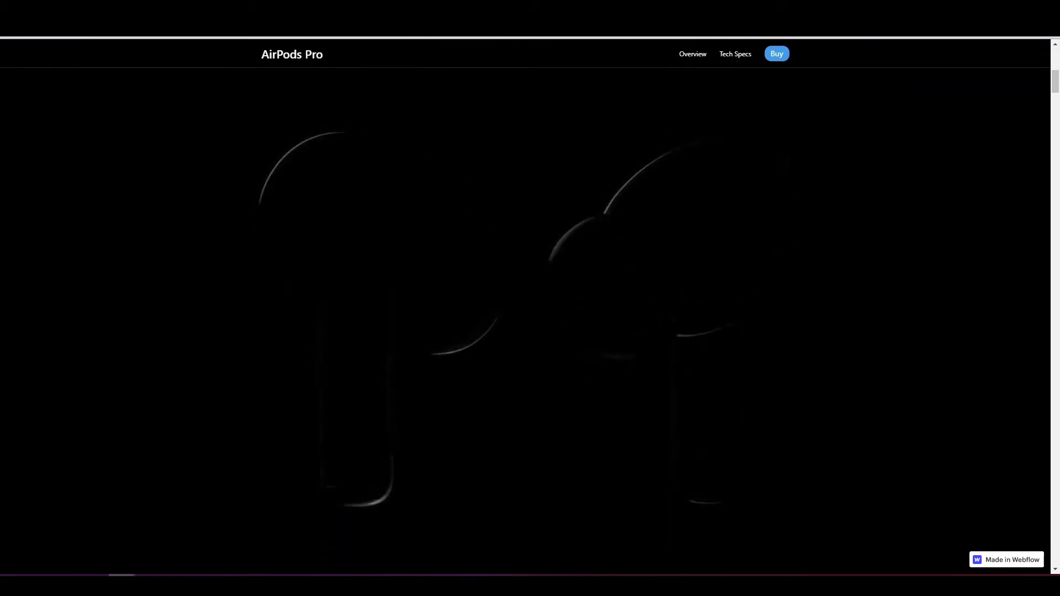
scroll(548, 269, "up", 5)
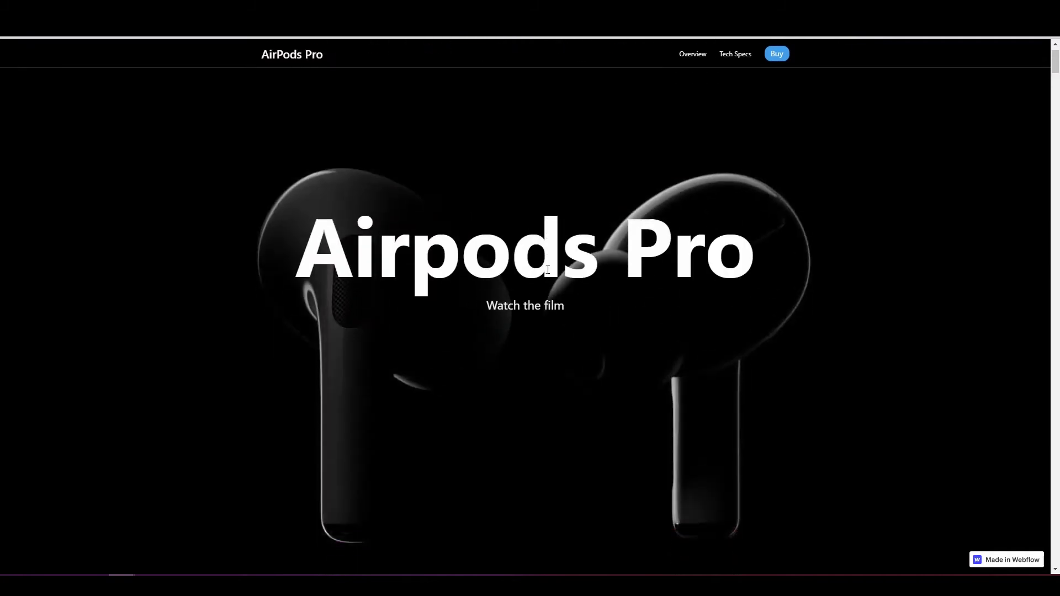
scroll(547, 269, "down", 2)
scroll(547, 269, "down", 3)
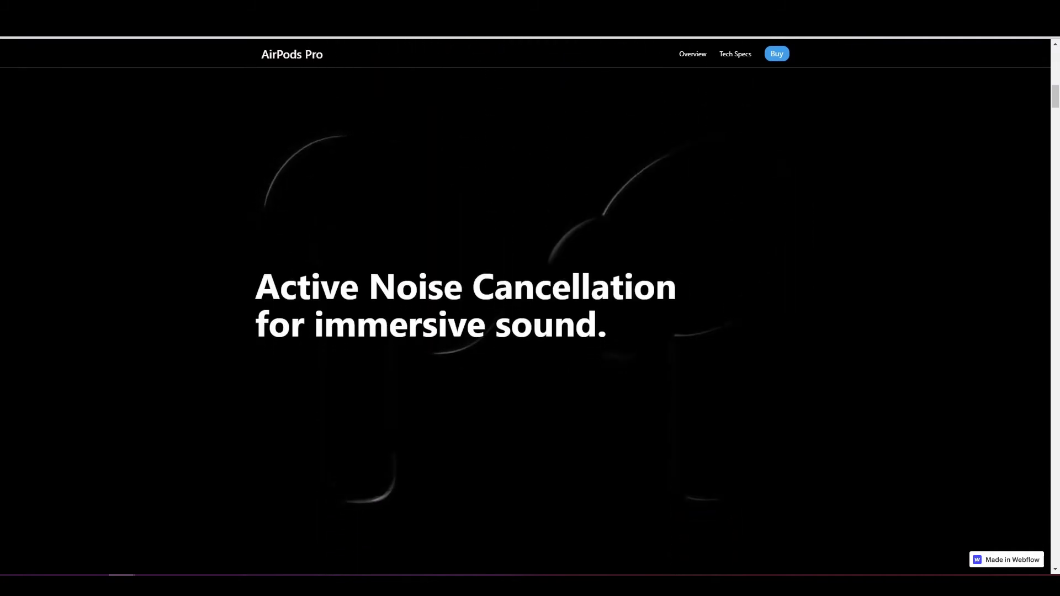
scroll(548, 266, "down", 3)
scroll(548, 266, "down", 3)
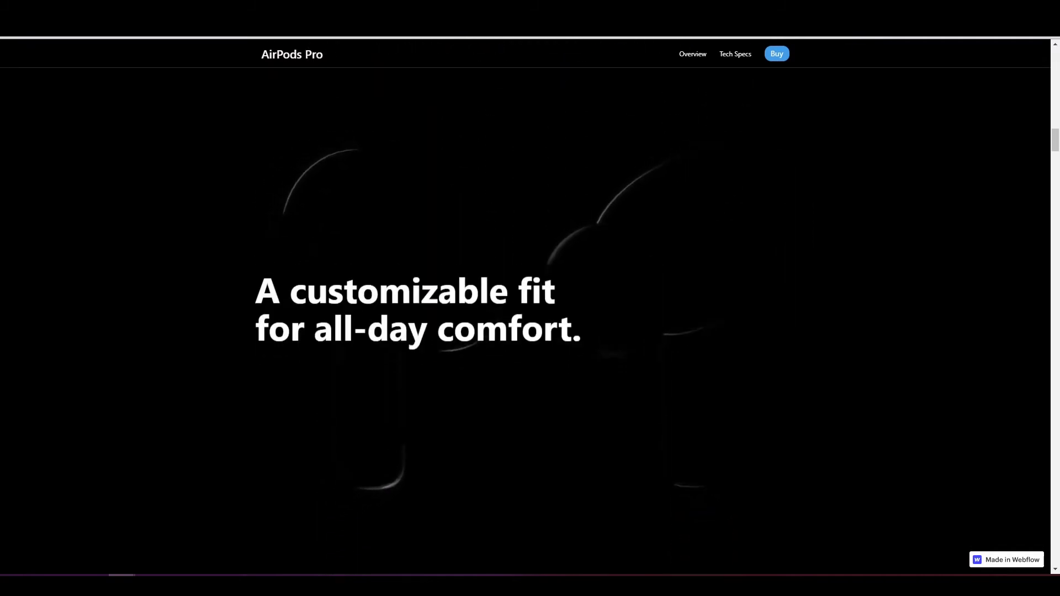
scroll(548, 269, "down", 3)
scroll(547, 272, "up", 3)
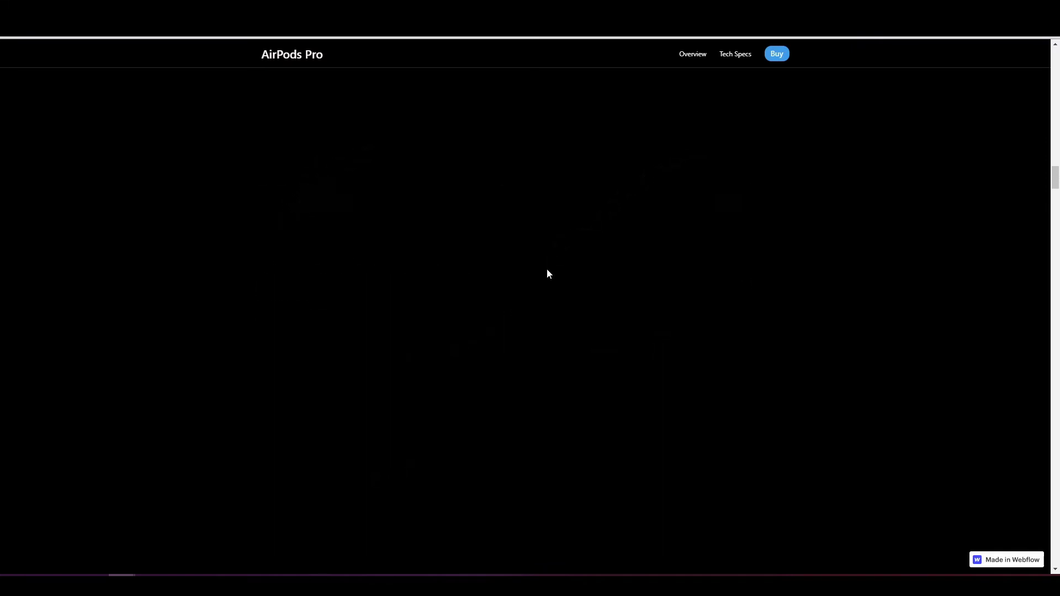
scroll(547, 269, "up", 8)
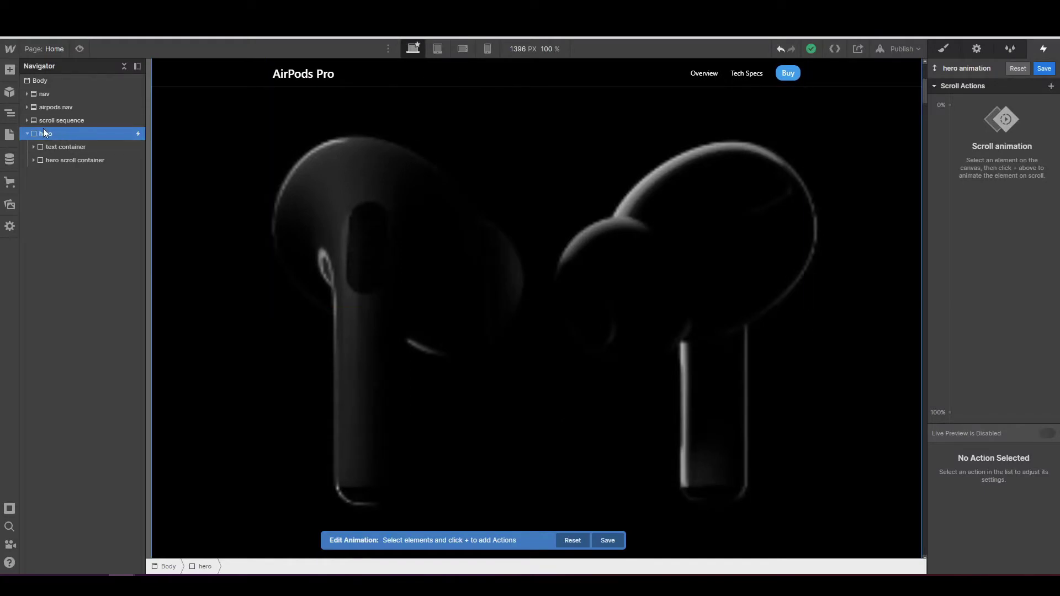
- Back in the Webflow Designer, add a Lottie scroll action for the first Lottie Animation inside the scroll sequence's lottie container
left_click(27, 120)
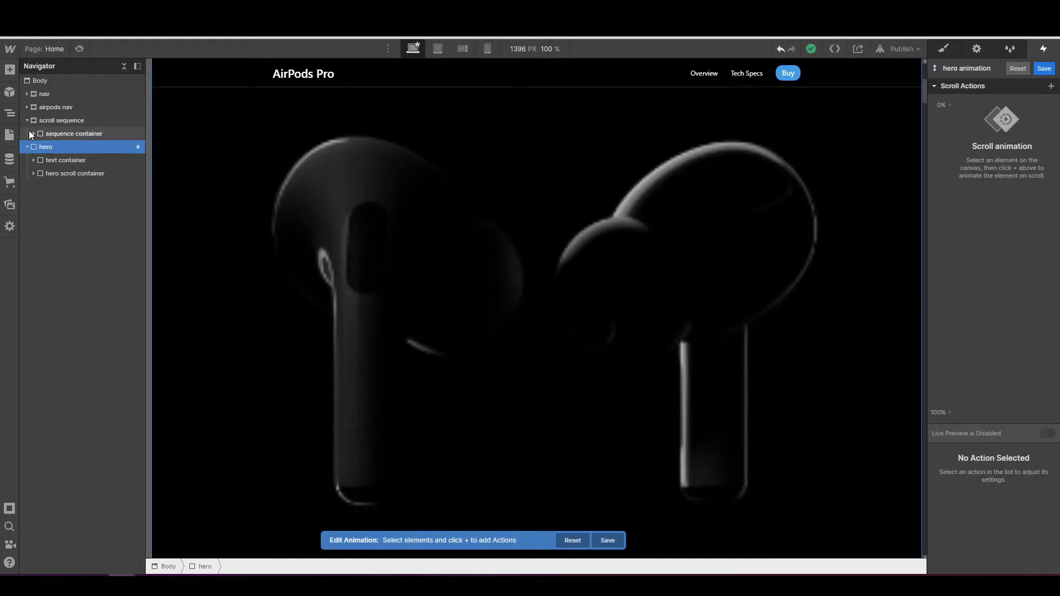
left_click(33, 134)
left_click(41, 147)
left_click(48, 159)
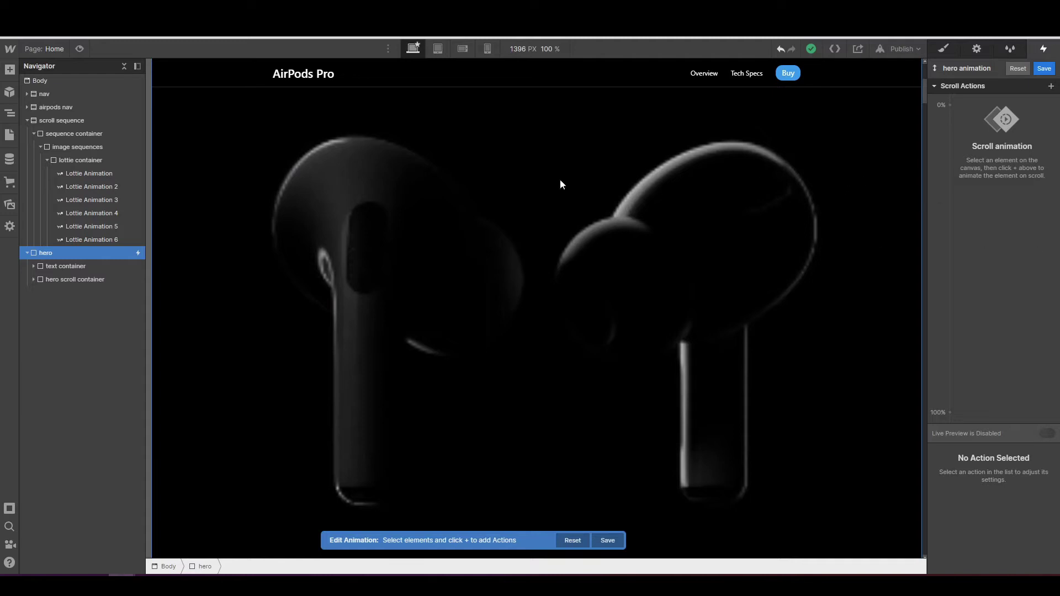
left_click(88, 176)
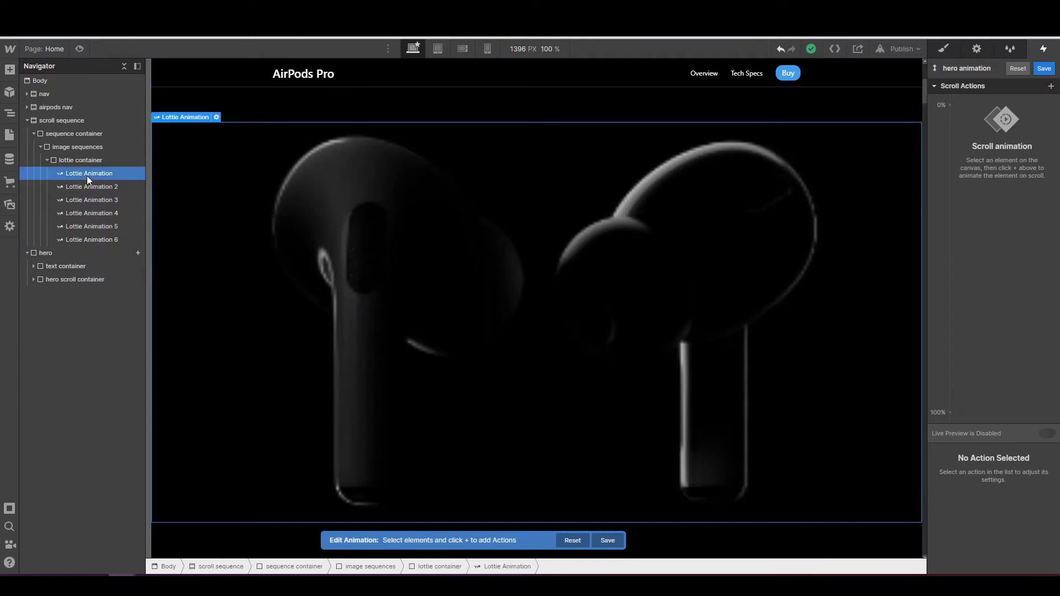
left_click(949, 105)
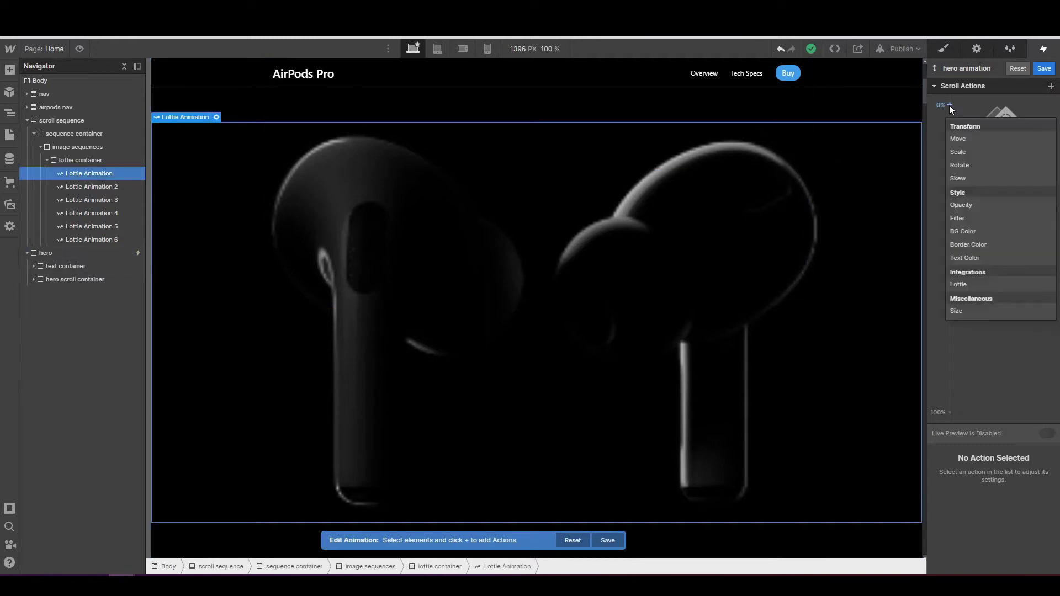
left_click(970, 284)
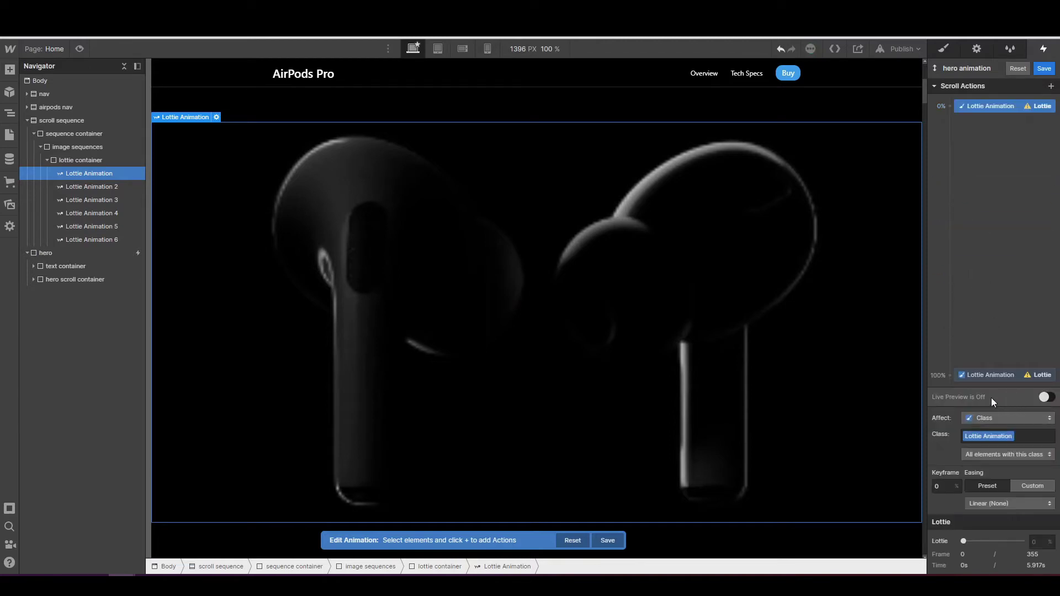
- Set the Lottie playback position to 0% at the 0% keyframe and 93% at the 100% keyframe
left_click(1033, 541)
key("Return")
left_click(980, 376)
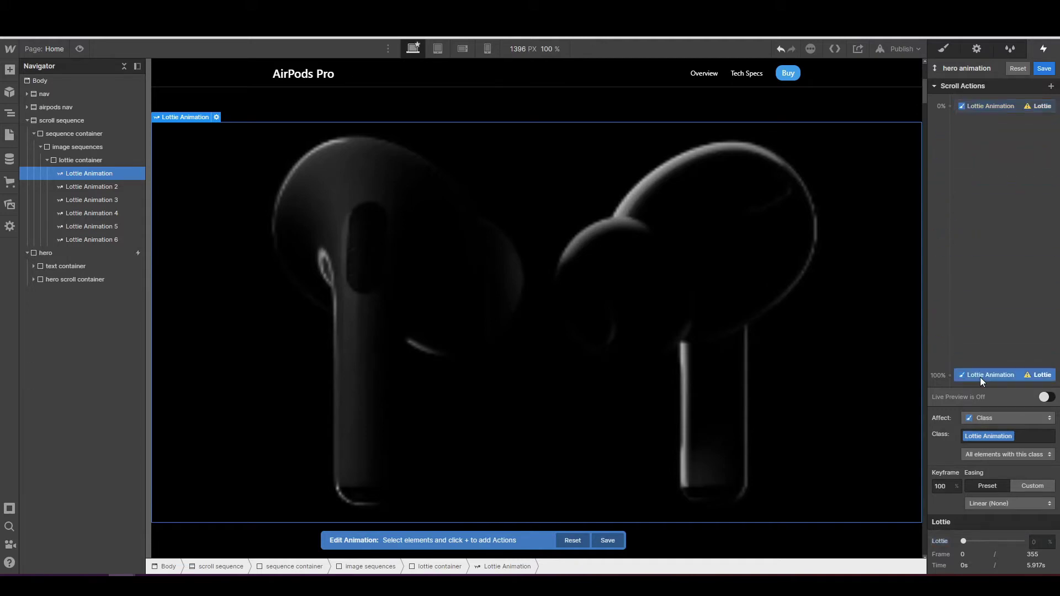
left_click(1037, 543)
type("93")
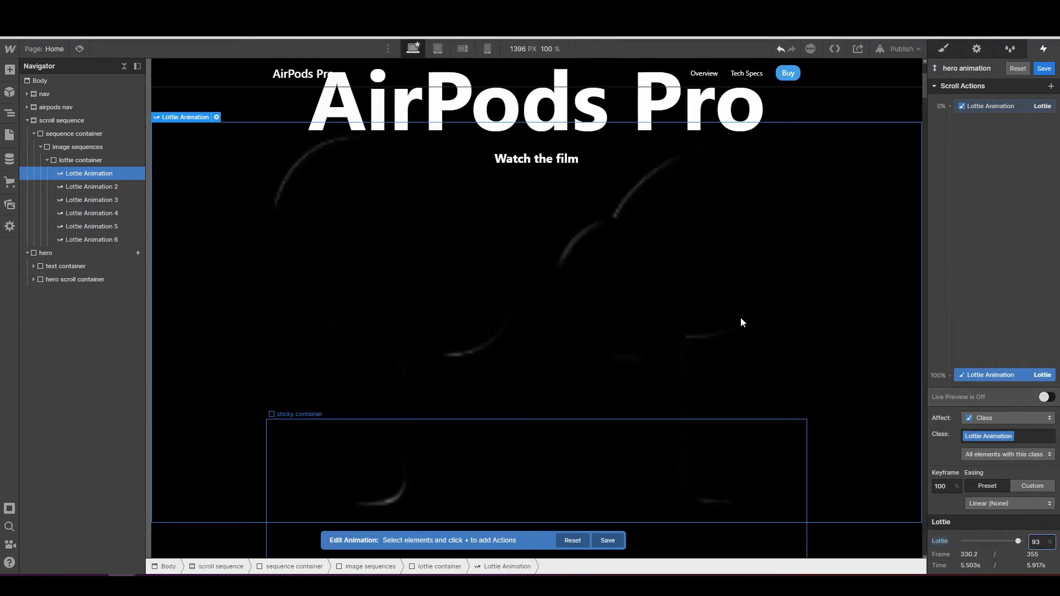
- Turn on Live Preview for the hero animation and check the earbuds sequence through the hero's scroll range
left_click(1046, 397)
scroll(872, 350, "up", 2)
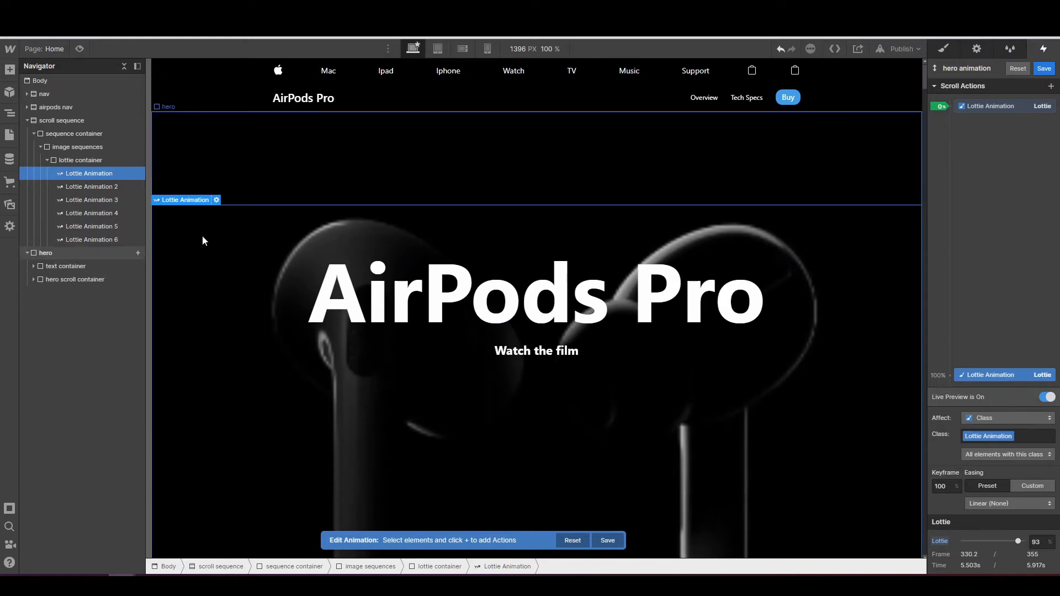
scroll(773, 180, "down", 3)
scroll(773, 180, "down", 5)
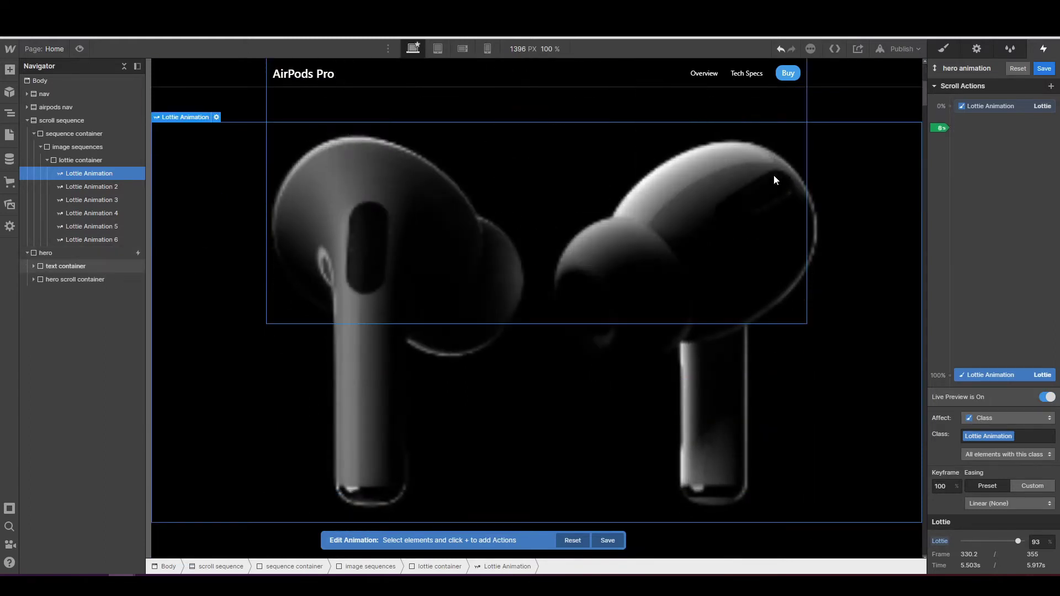
scroll(774, 176, "down", 10)
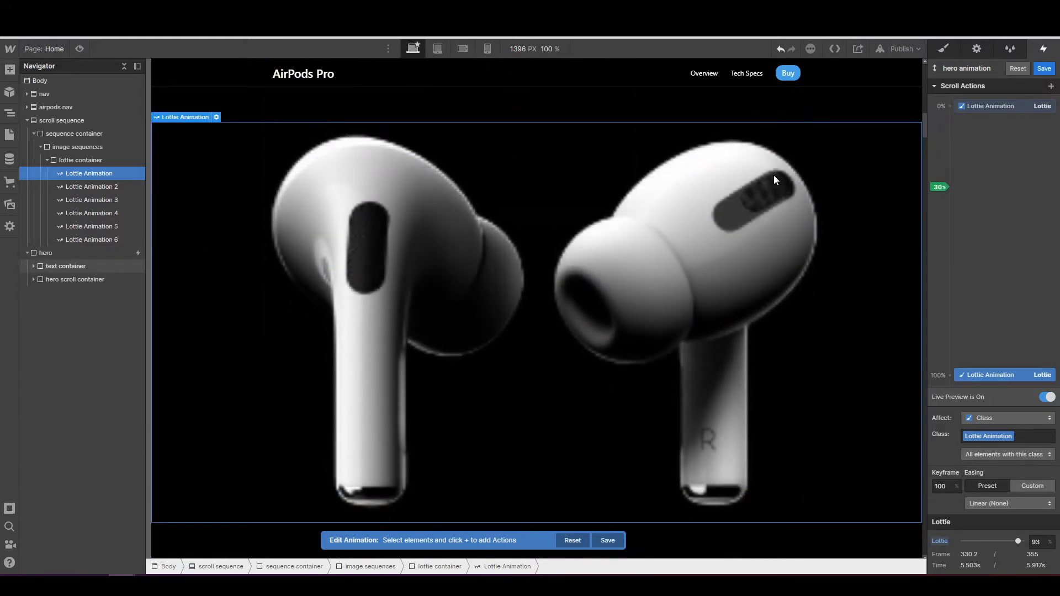
scroll(774, 177, "down", 14)
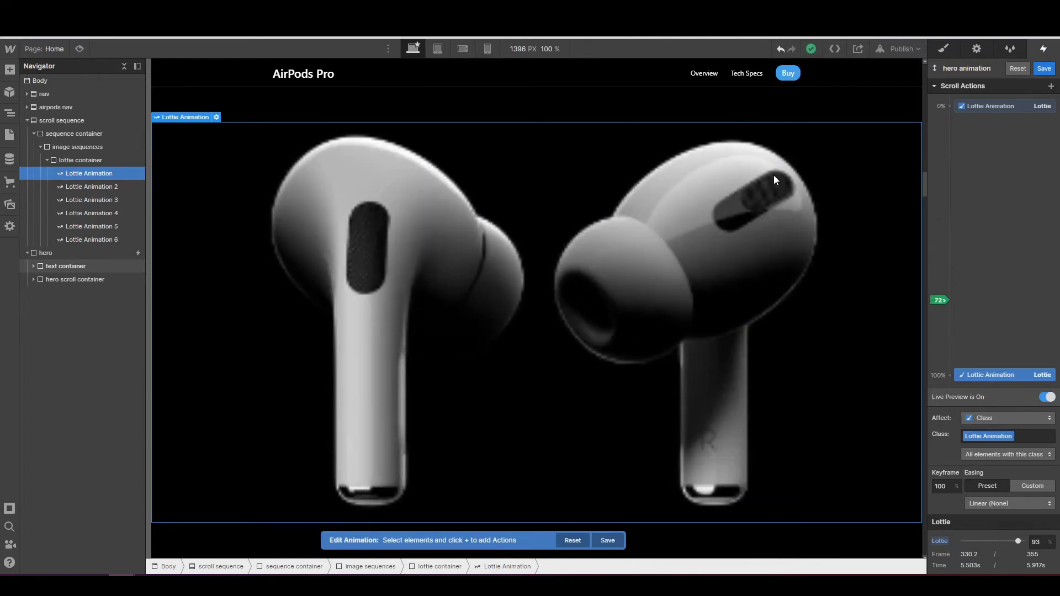
scroll(774, 174, "up", 5)
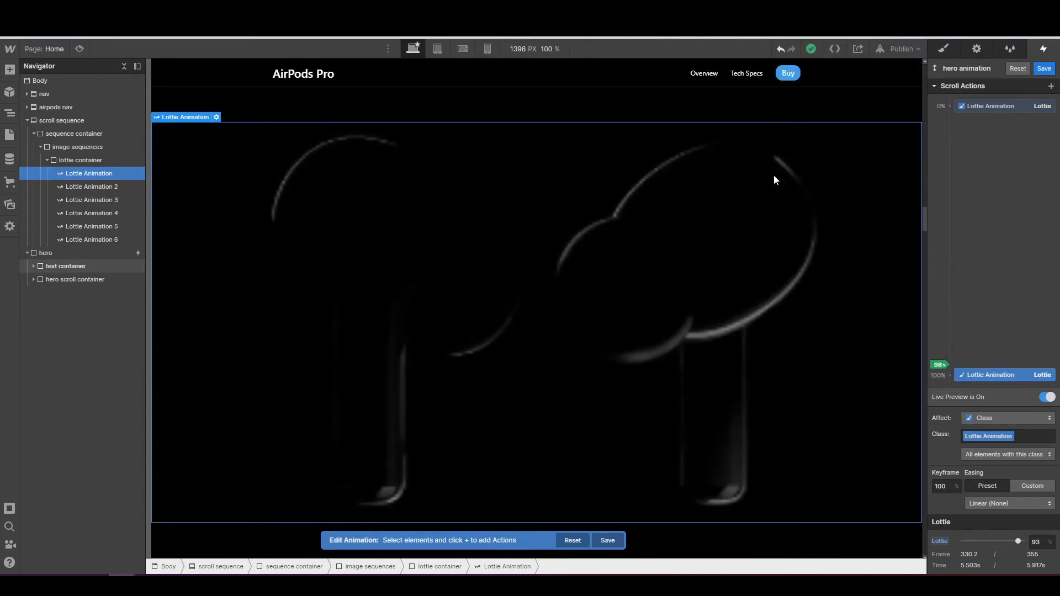
- Try SVG rendering for the first Lottie Animation in the hero preview and restore it to Canvas
left_click(217, 117)
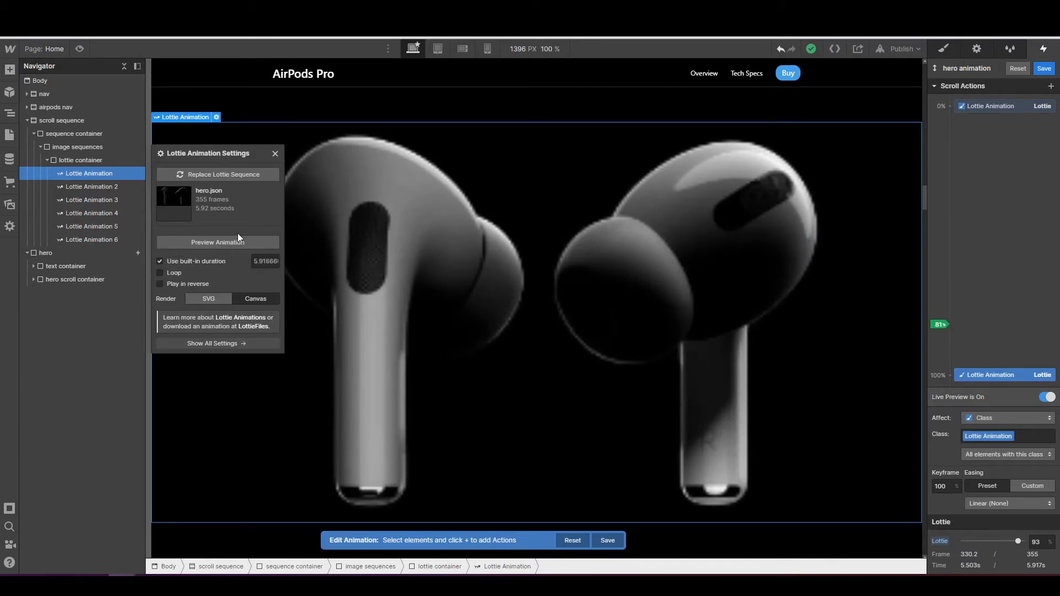
left_click(240, 302)
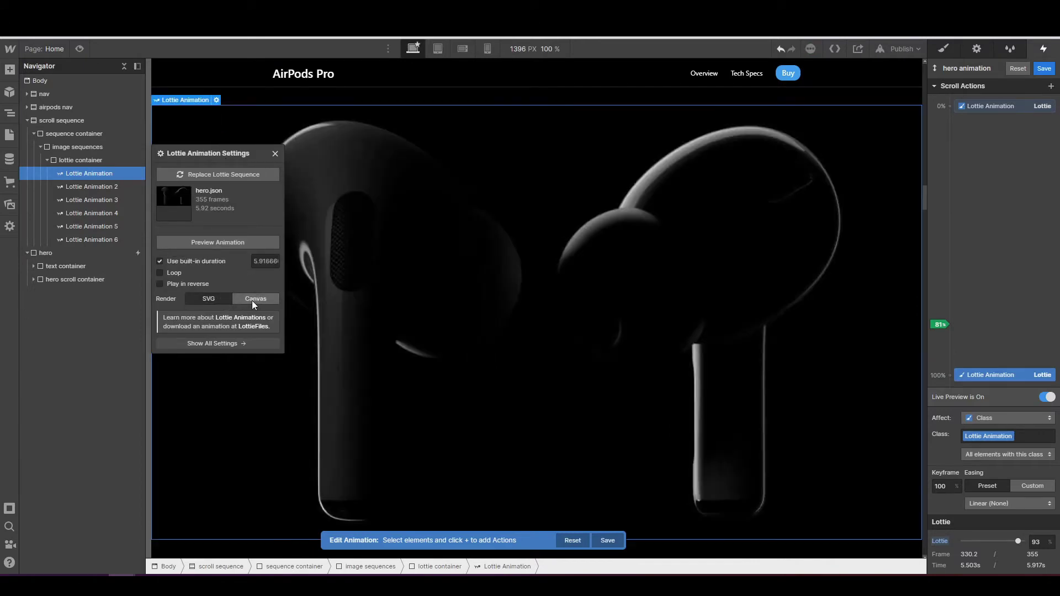
left_click(275, 154)
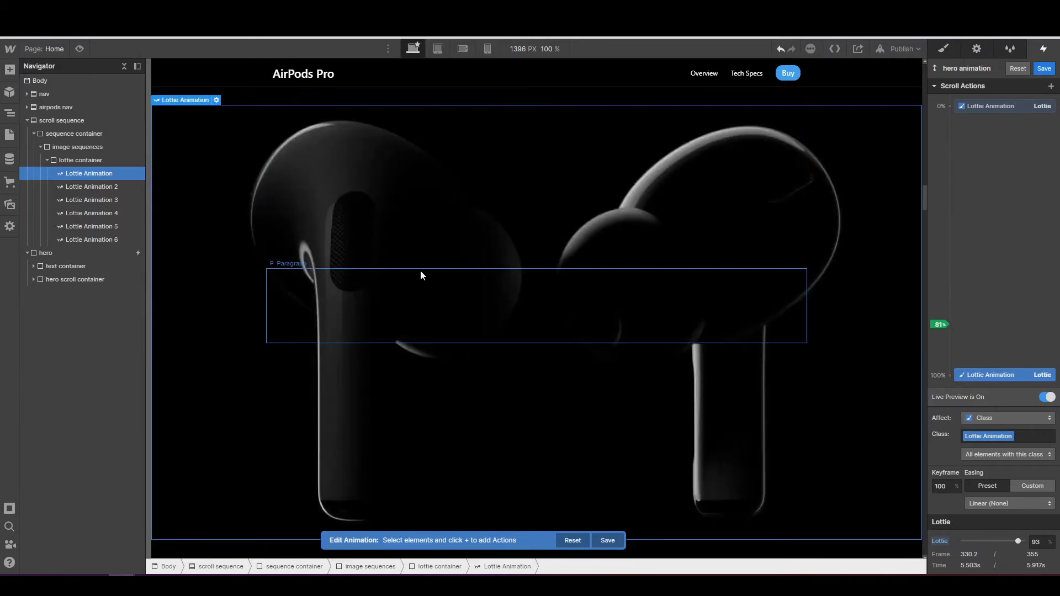
scroll(420, 271, "up", 10)
scroll(419, 275, "up", 5)
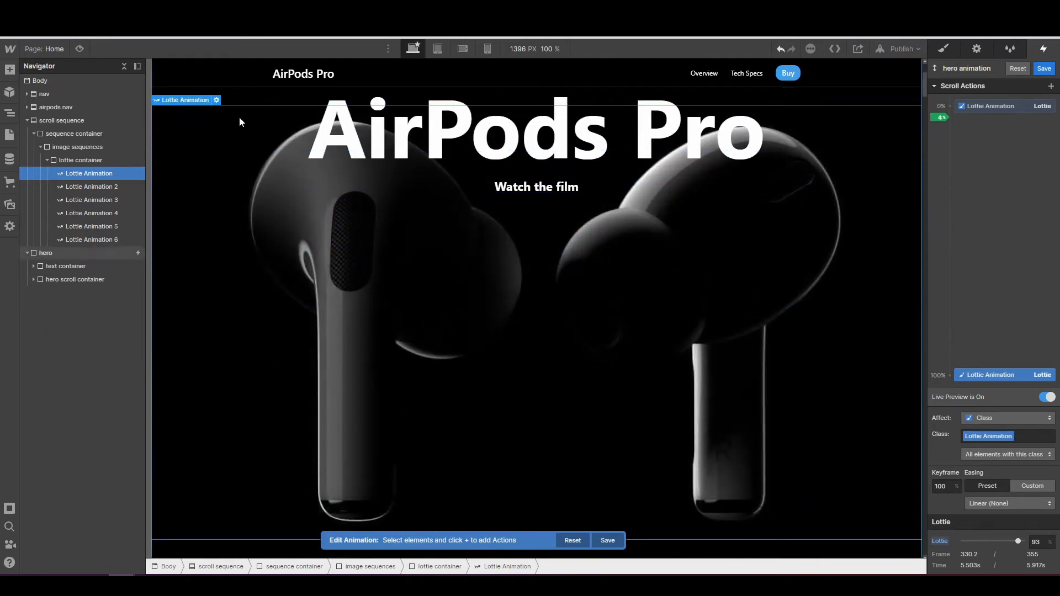
scroll(218, 108, "down", 2)
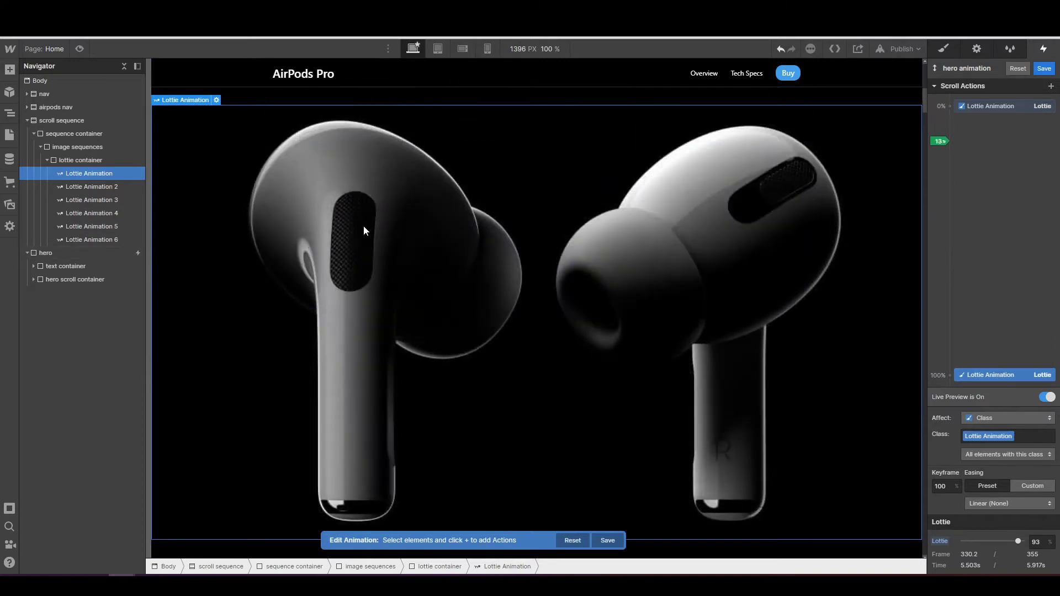
left_click(216, 101)
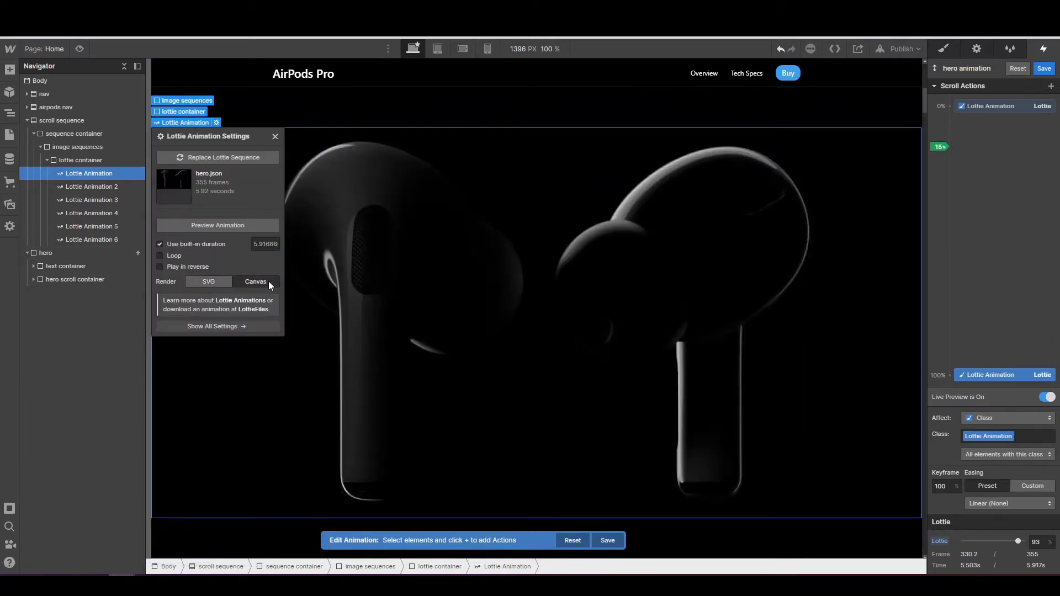
left_click(275, 158)
- Examine the Canvas-rendered earbuds sequence in the live preview across the hero's full scroll range
scroll(458, 298, "down", 2)
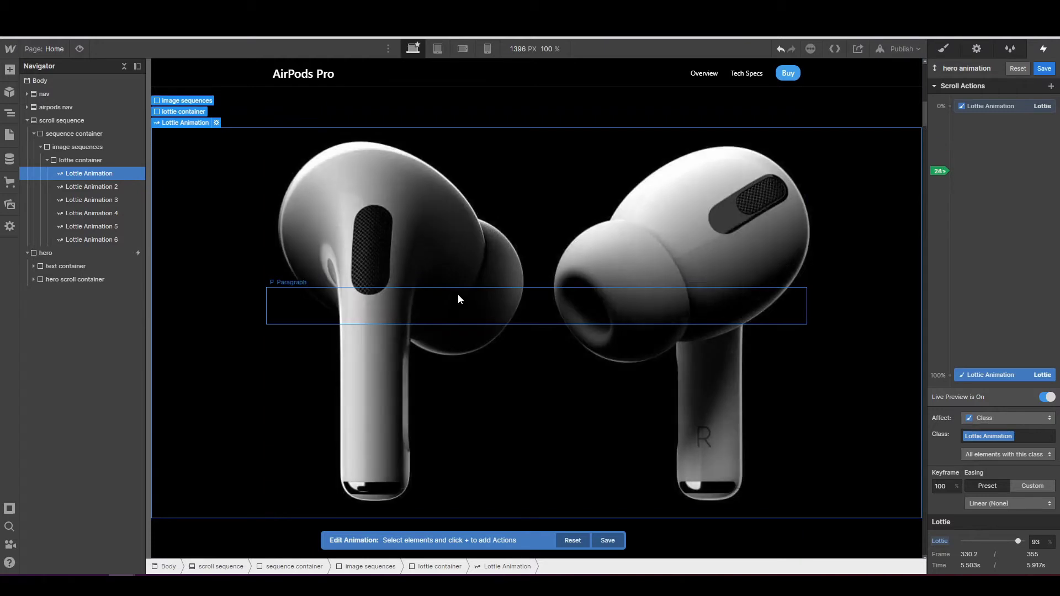
scroll(459, 298, "up", 5)
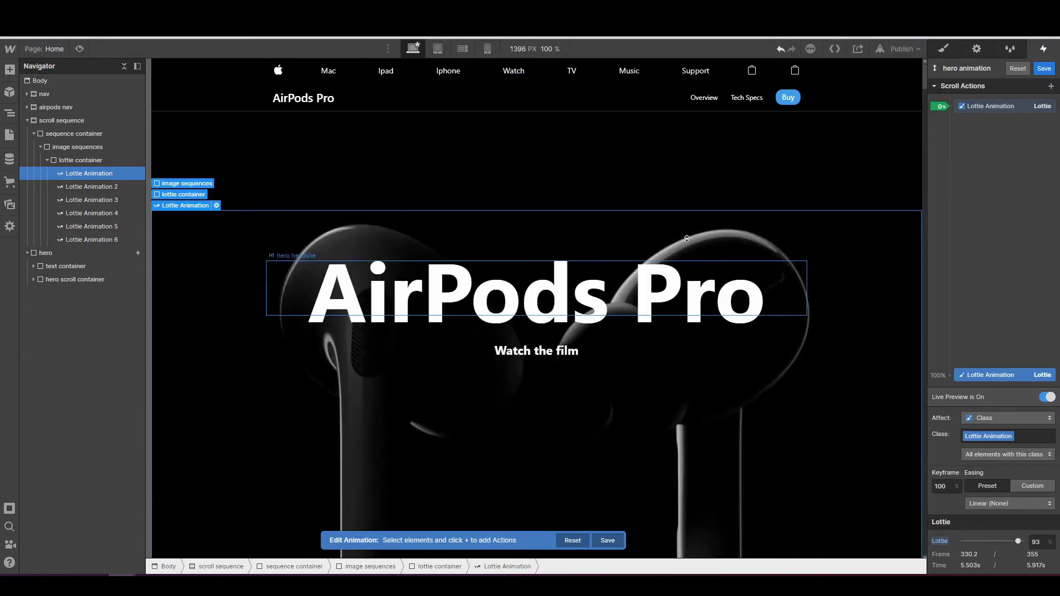
scroll(751, 254, "down", 2)
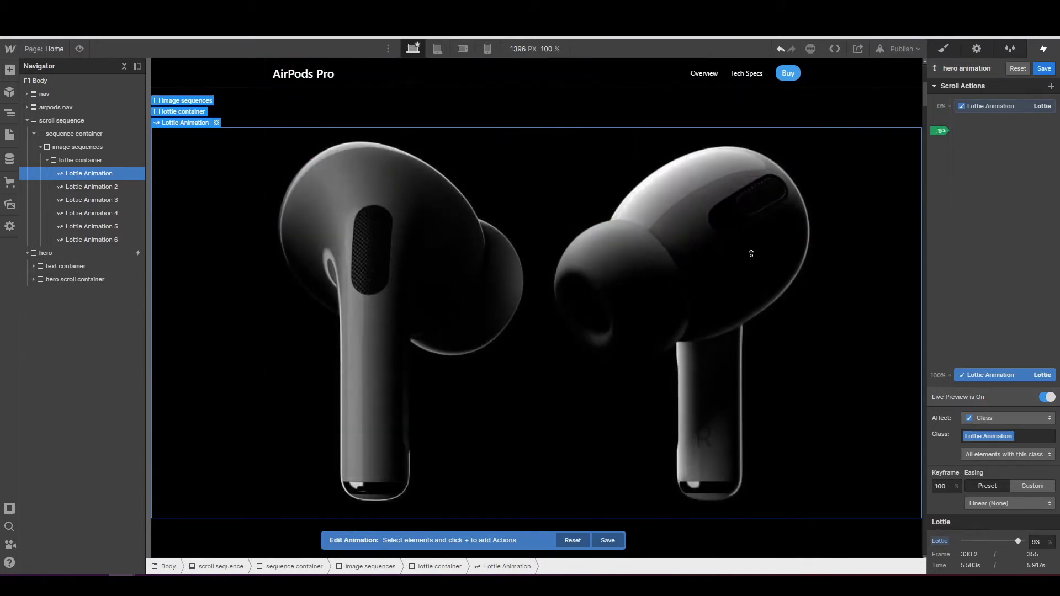
scroll(751, 253, "up", 1)
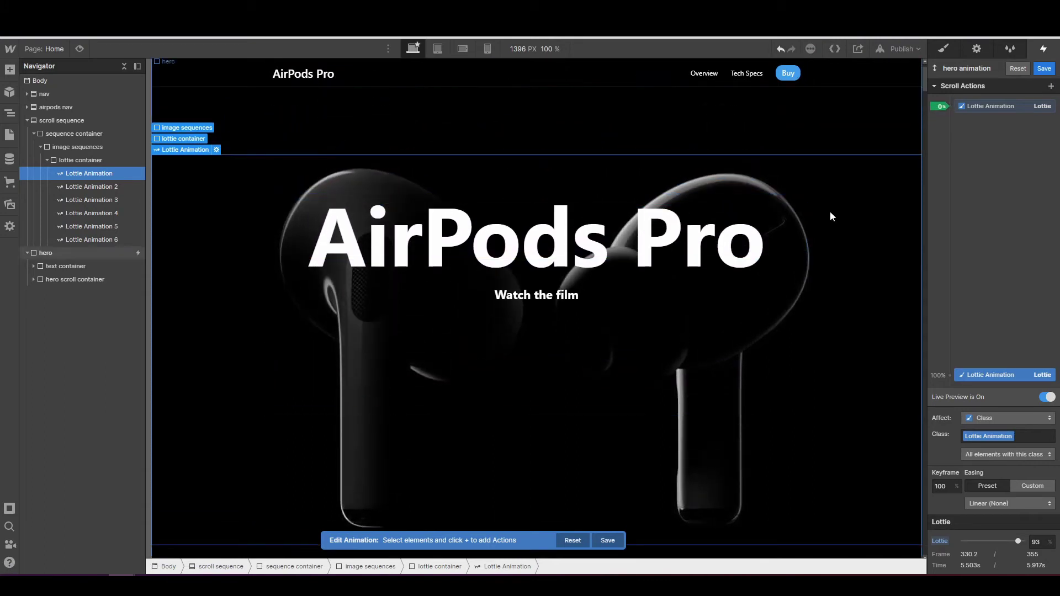
scroll(830, 211, "down", 1)
scroll(835, 207, "down", 5)
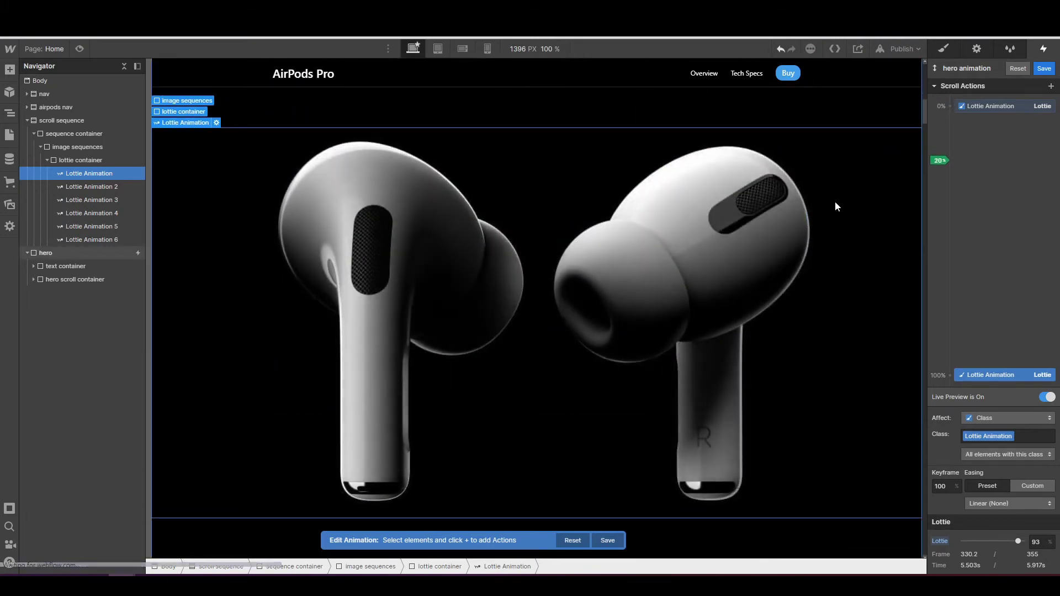
scroll(835, 206, "down", 7)
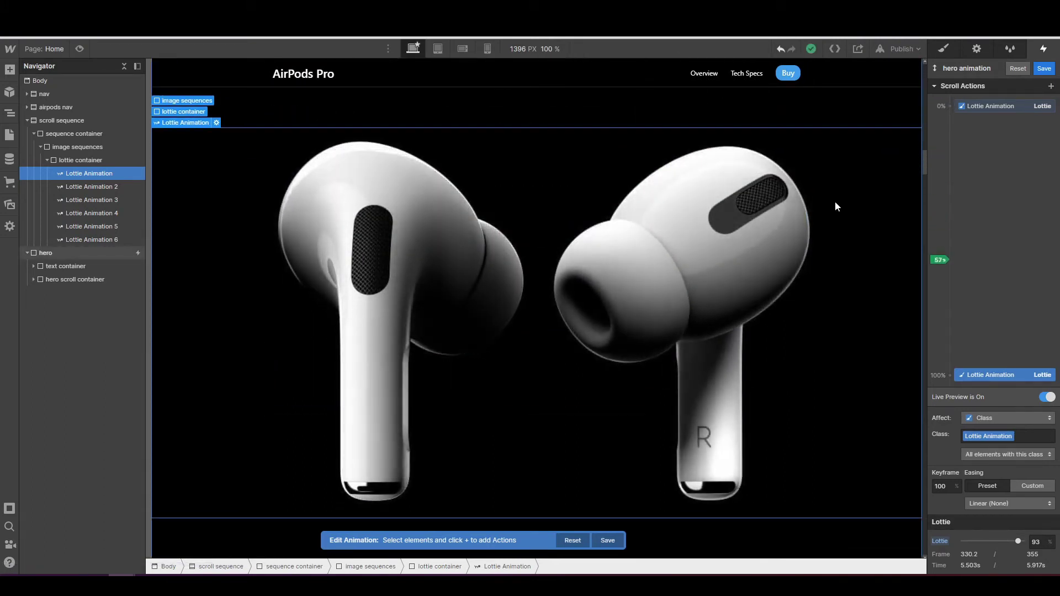
scroll(835, 206, "down", 6)
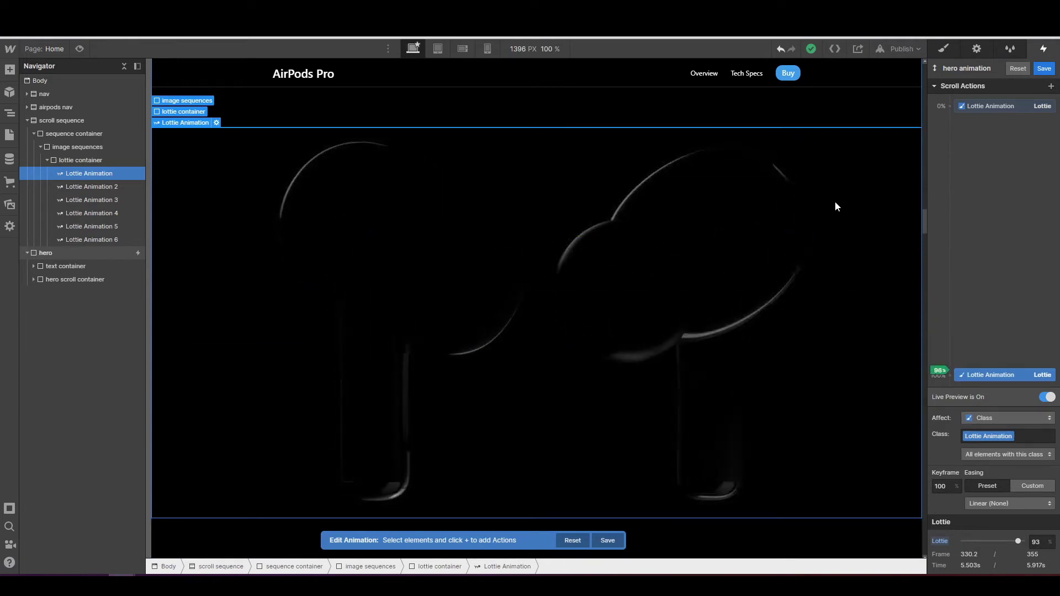
scroll(835, 206, "up", 15)
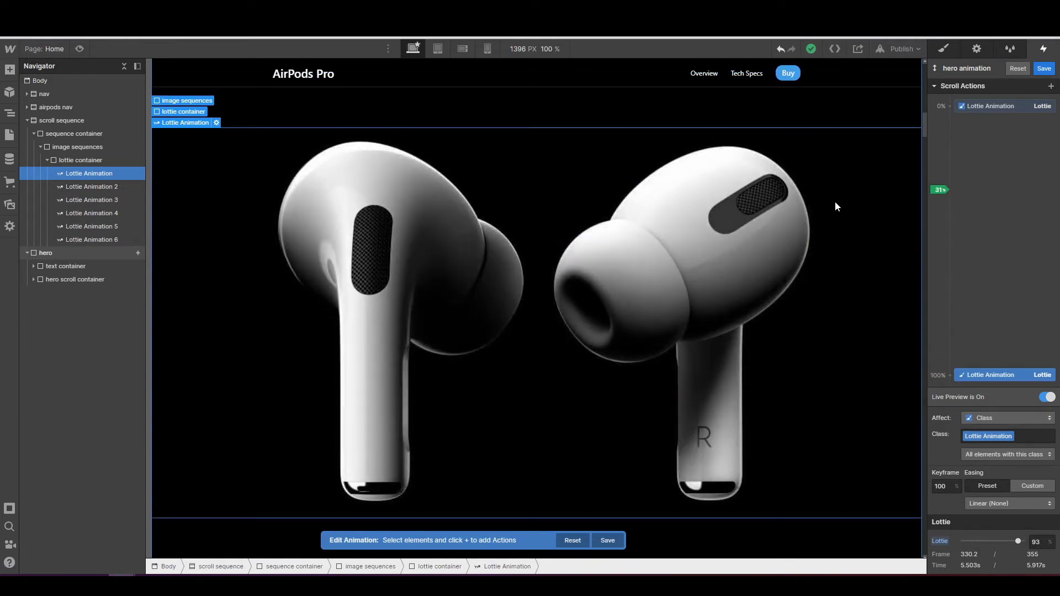
- Move the hero animation's closing Lottie Animation keyframe to 17% and turn on Live Preview
left_click(974, 376)
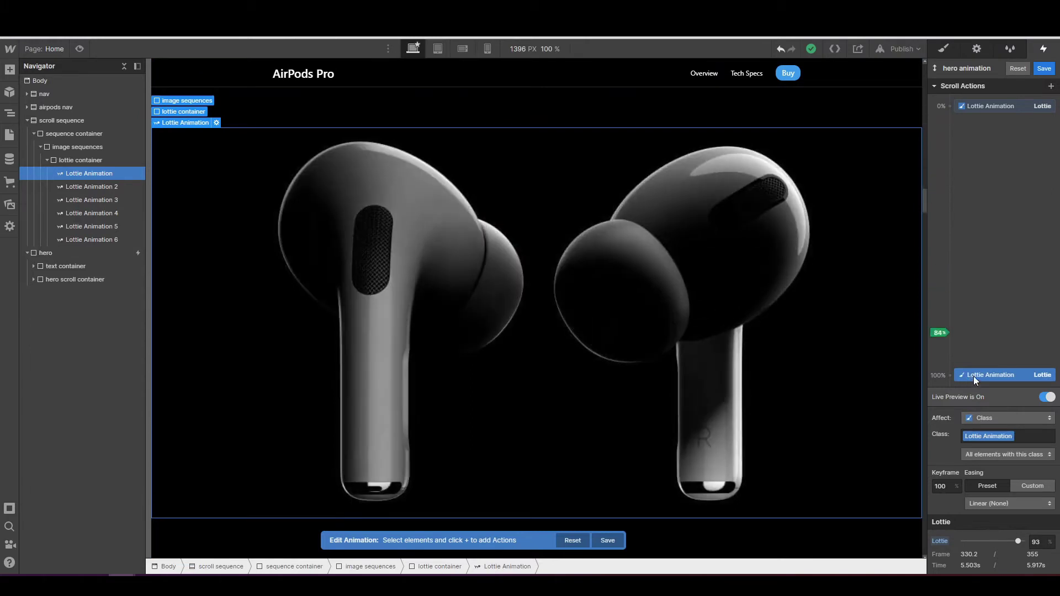
left_click_drag(978, 373, 965, 159)
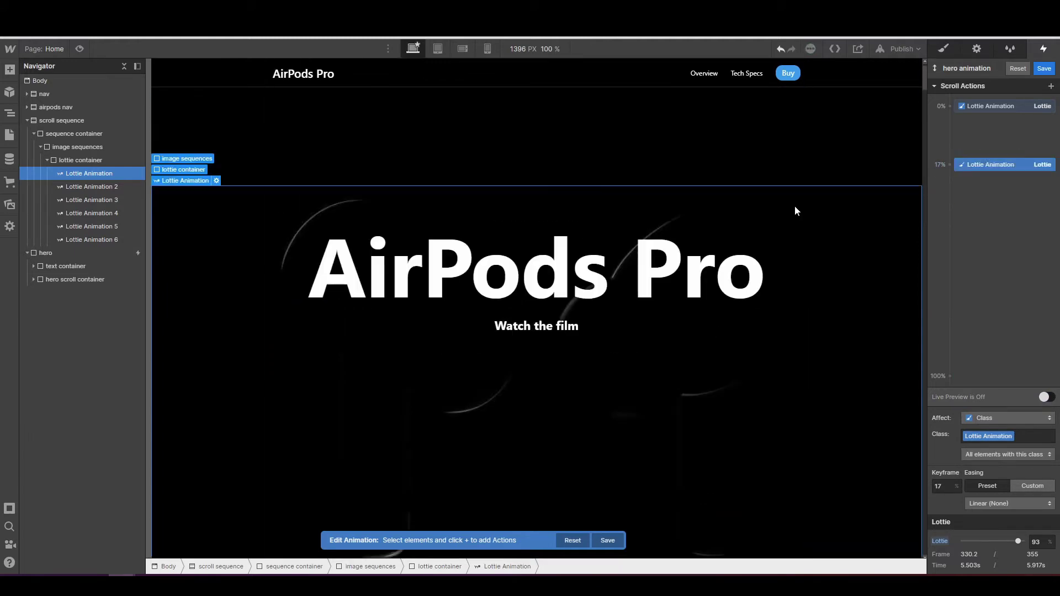
left_click(1047, 397)
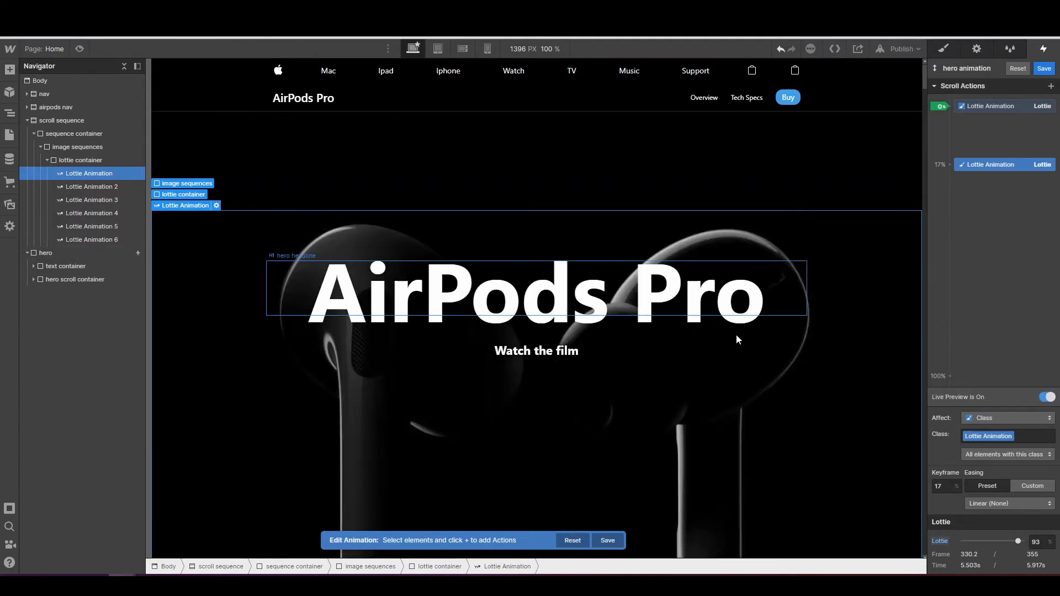
- Check the shortened earbuds sequence in the live preview and compare its scroll timing with the published AirPods Pro reference page
scroll(737, 340, "down", 2)
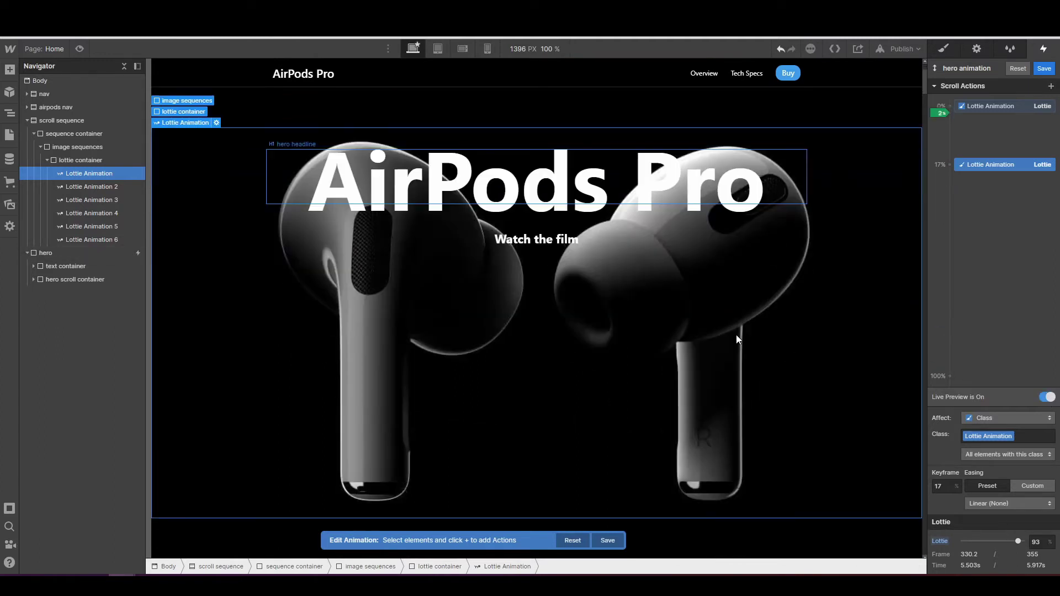
scroll(736, 335, "up", 1)
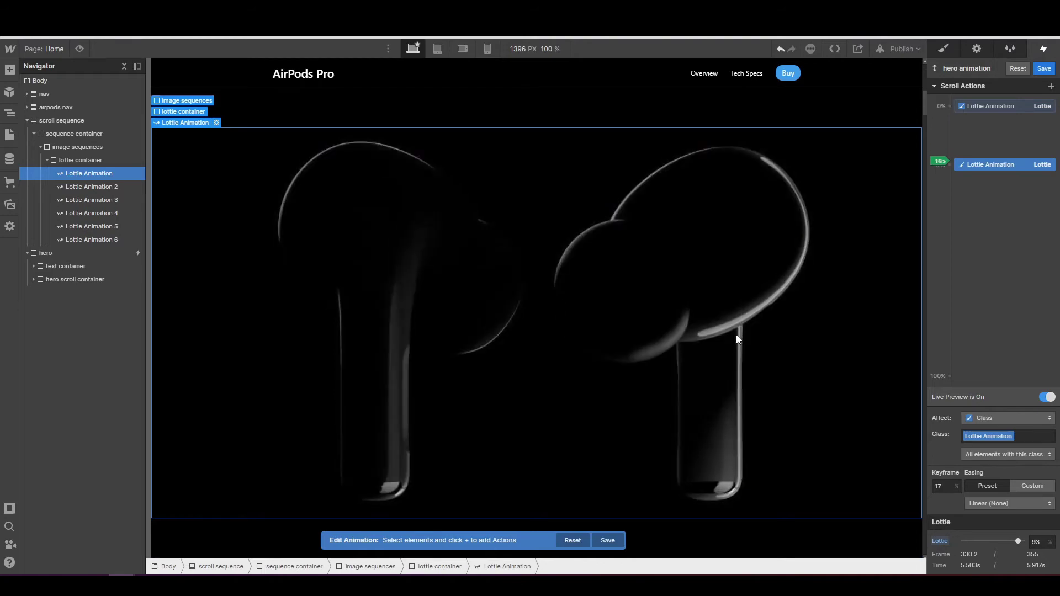
scroll(737, 334, "down", 2)
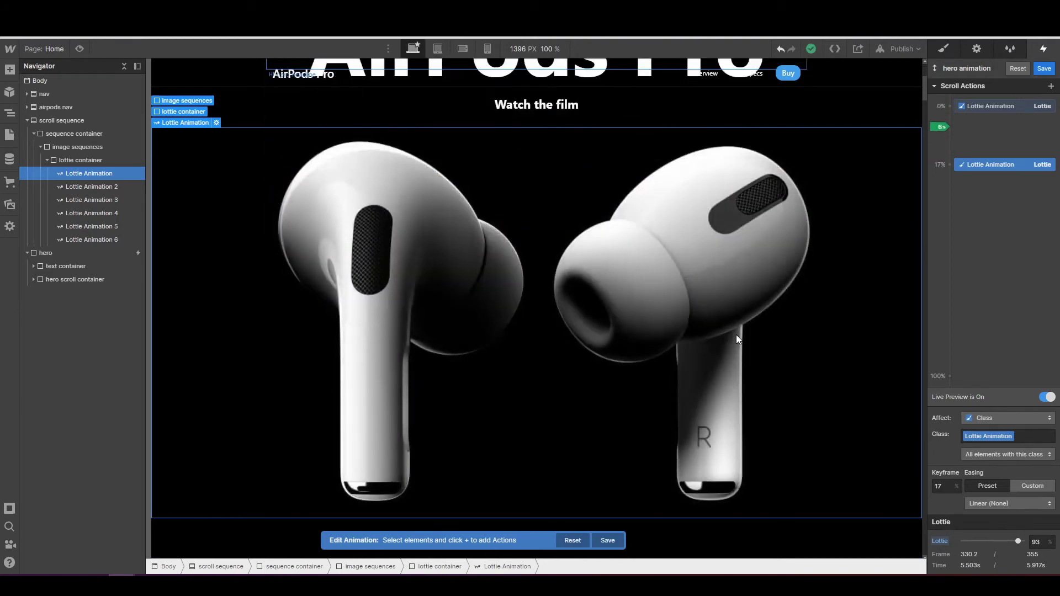
scroll(737, 335, "up", 2)
scroll(737, 334, "down", 3)
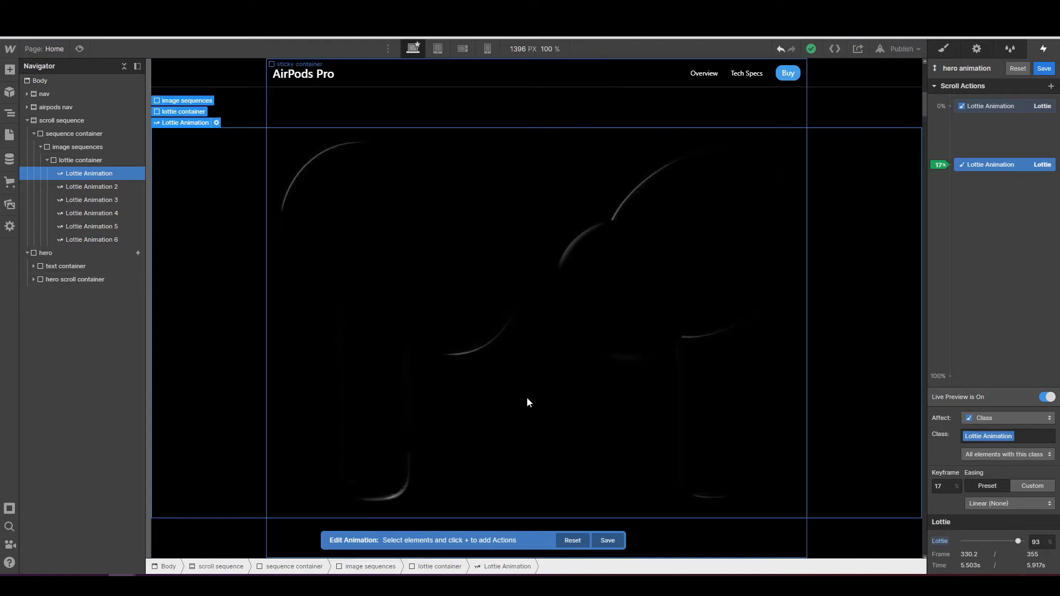
scroll(527, 396, "up", 3)
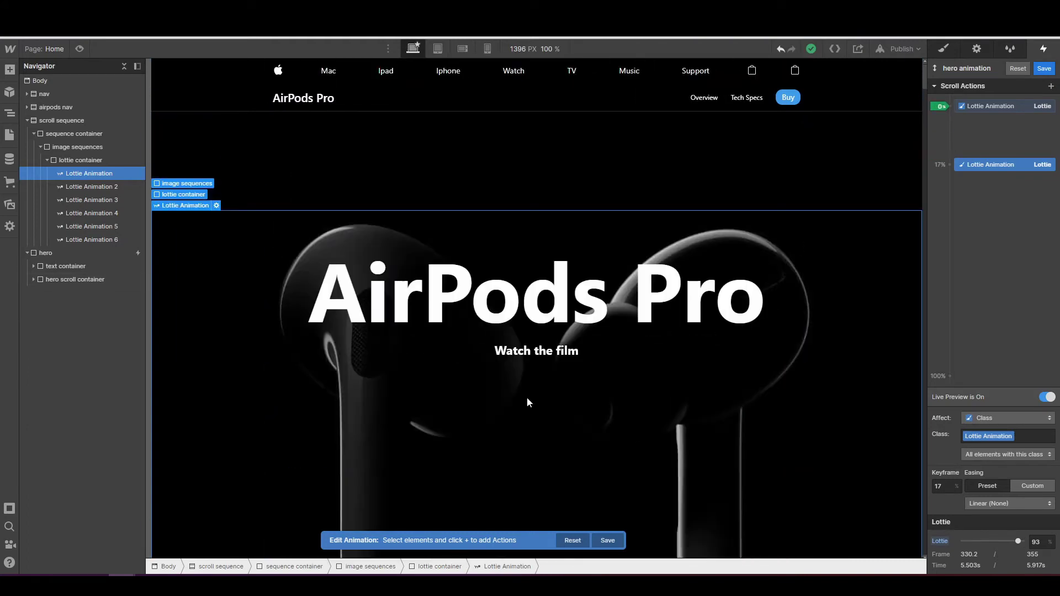
scroll(647, 256, "down", 2)
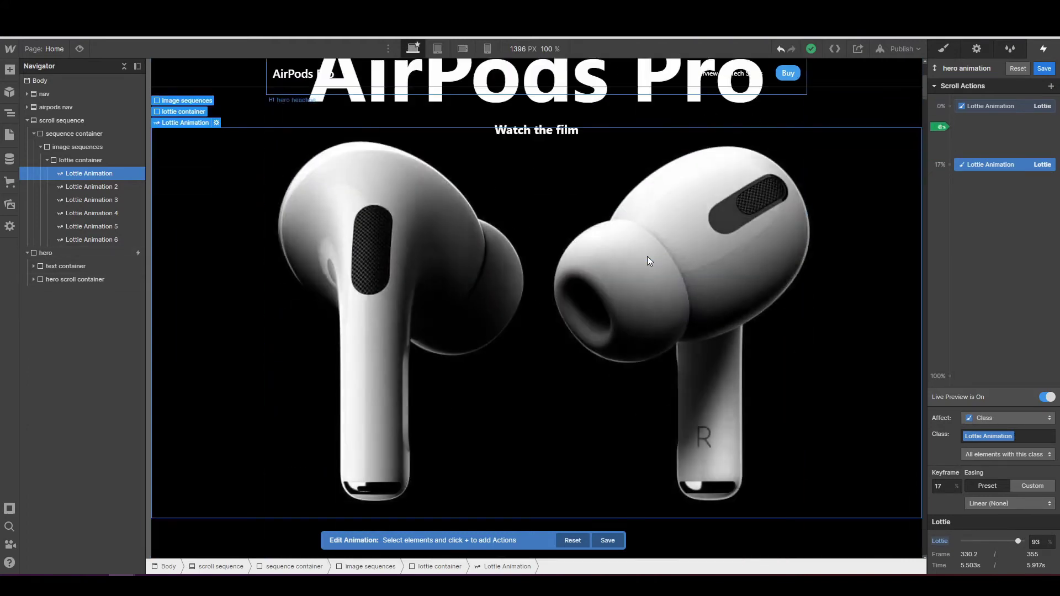
scroll(648, 257, "down", 2)
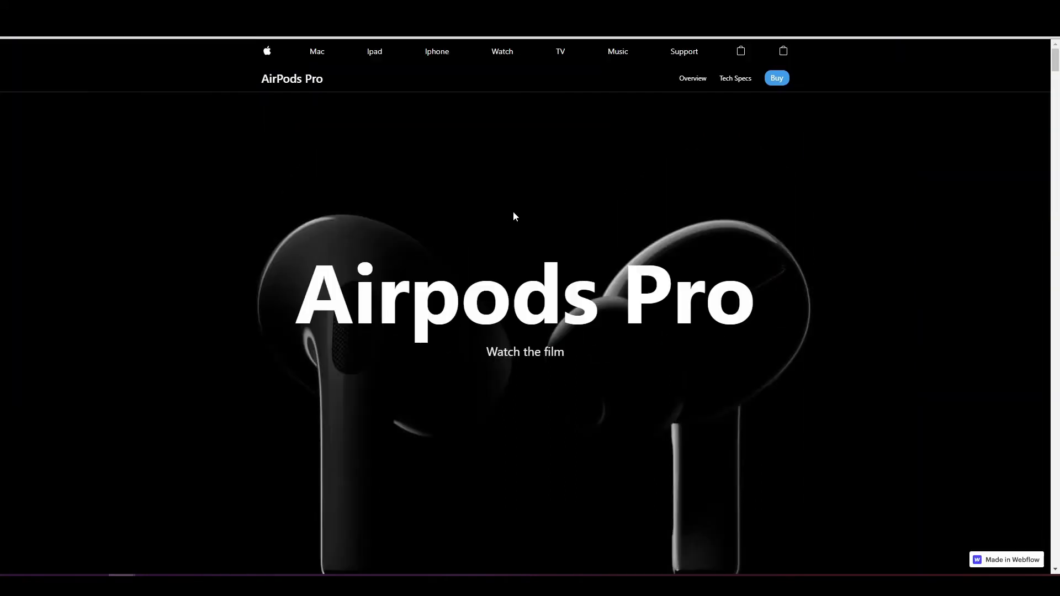
scroll(514, 216, "down", 5)
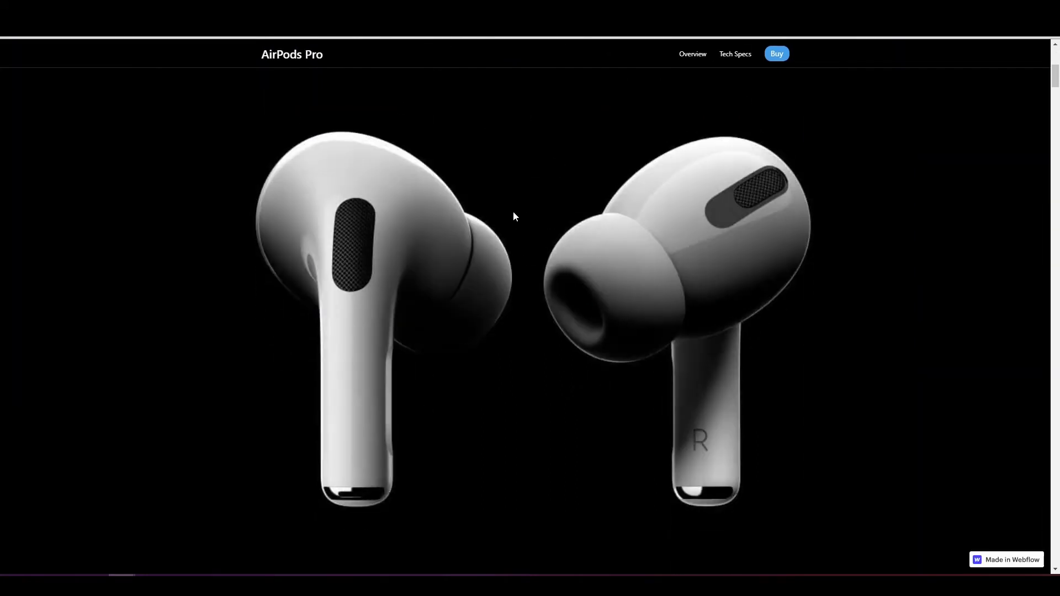
scroll(513, 216, "down", 2)
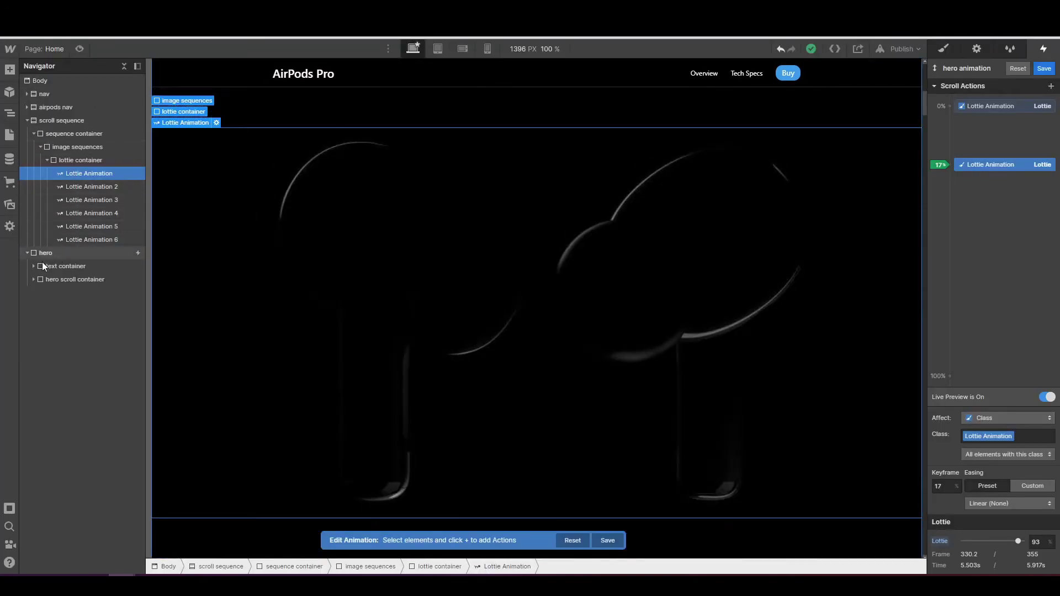
- Add a Move action at 20% for the first hero bullet points block with a vertical offset of 40 px
left_click(34, 279)
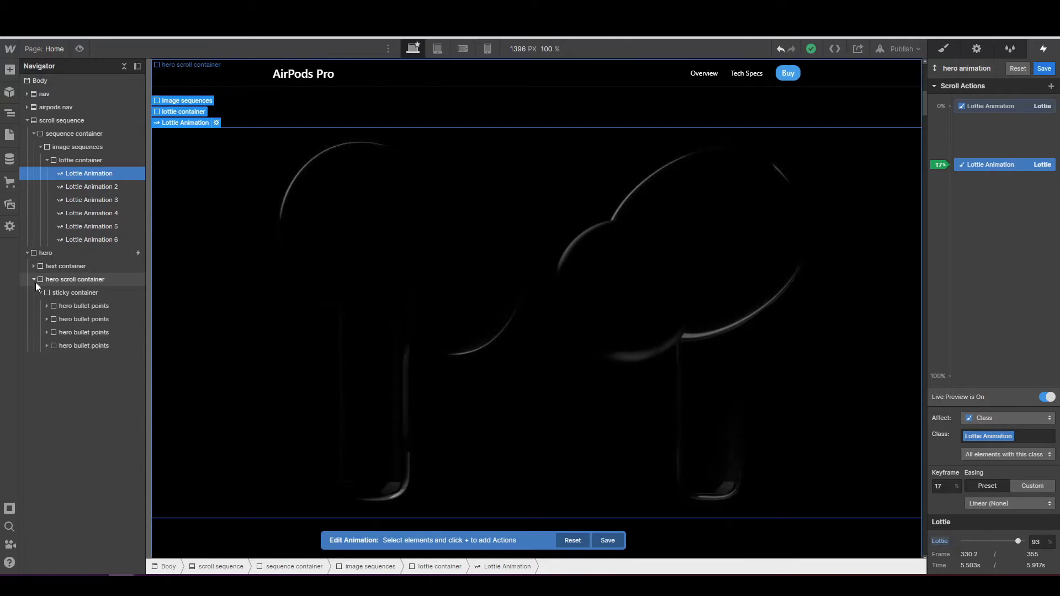
left_click(64, 306)
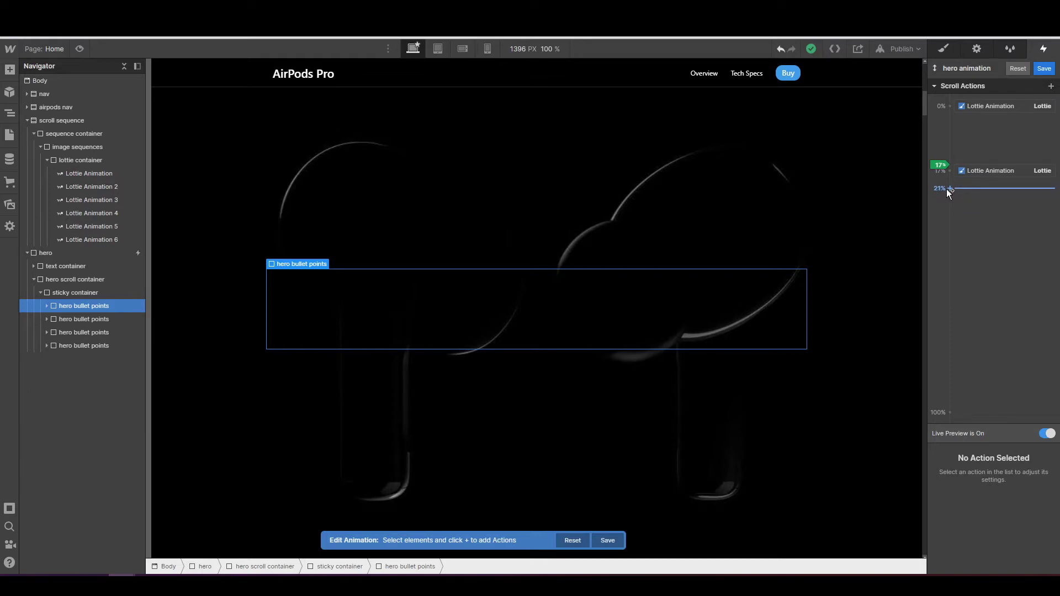
left_click(950, 186)
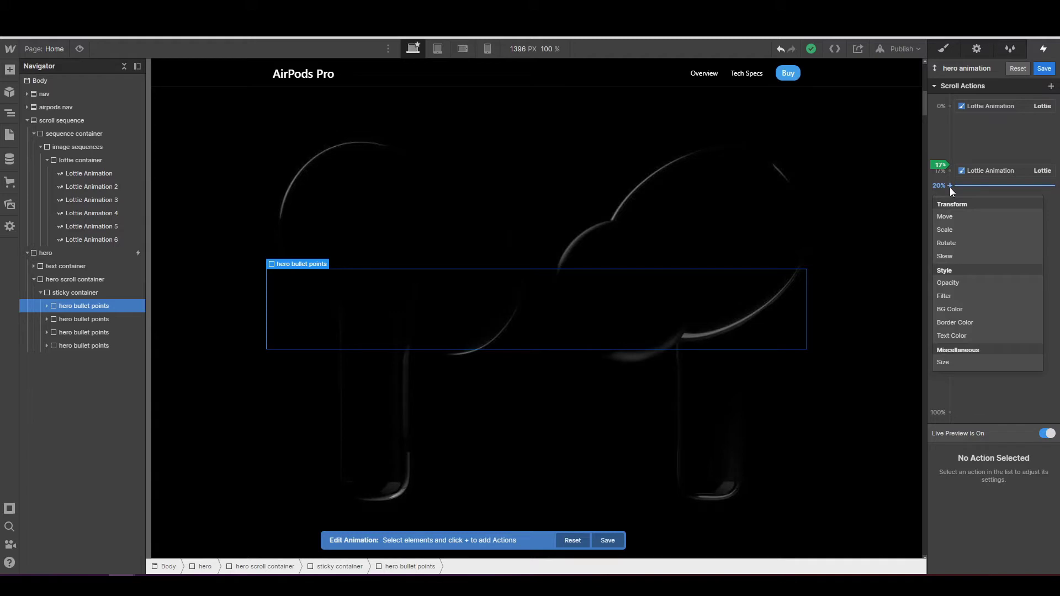
left_click(956, 217)
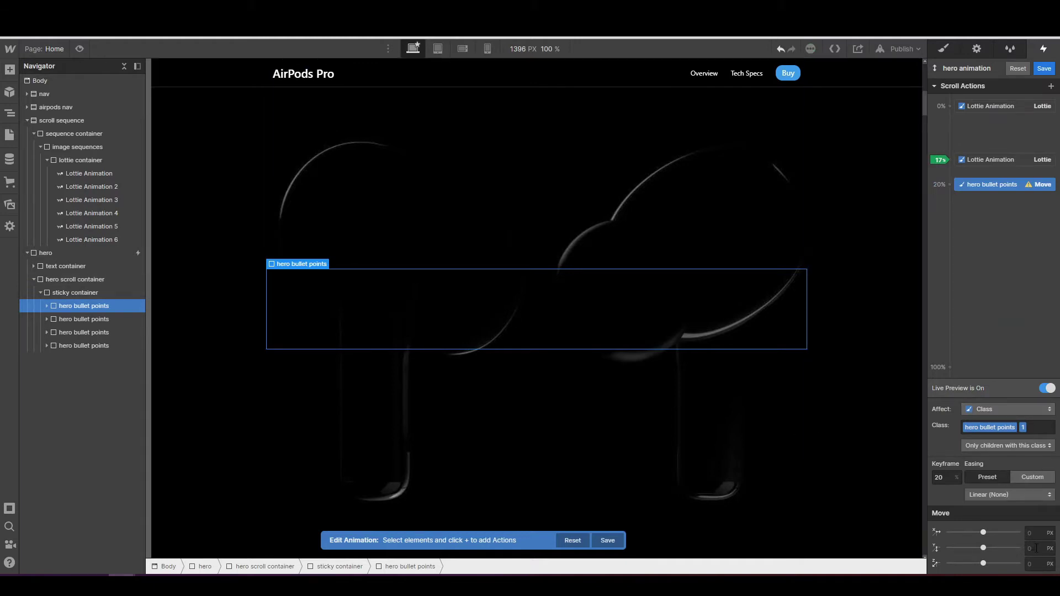
left_click(1036, 548)
type("40")
left_click(1046, 389)
- Add an Opacity action of 0% to the first hero bullet points block at the 20% keyframe
left_click(949, 186)
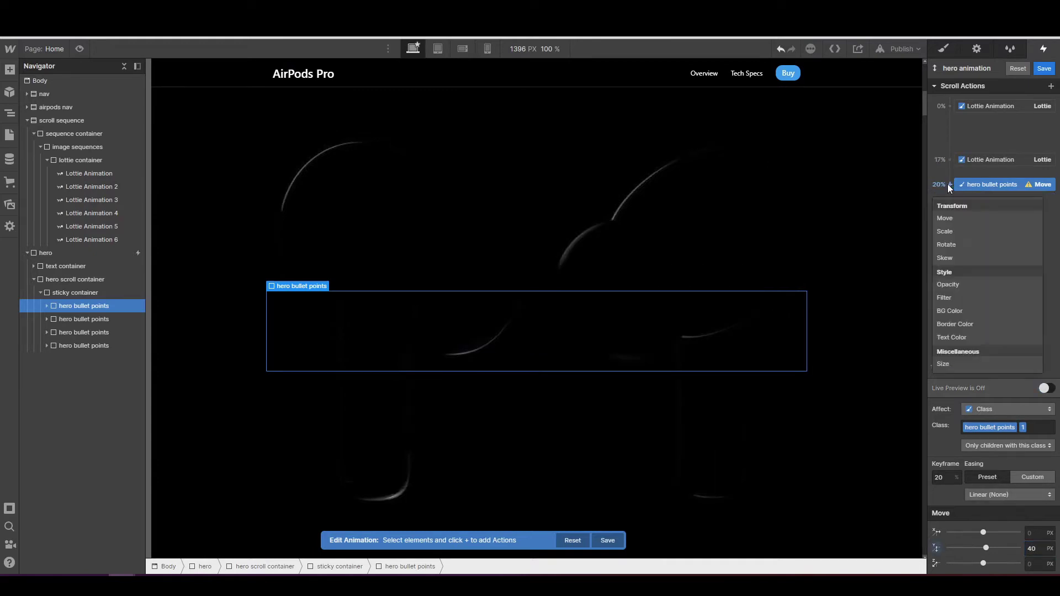
left_click(956, 284)
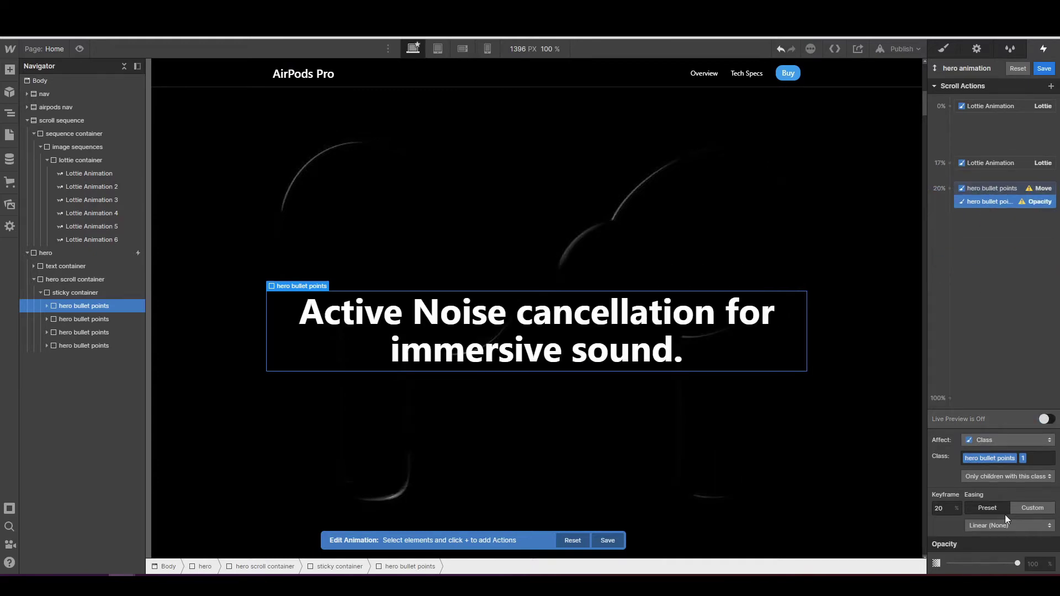
left_click(1036, 564)
key("Return")
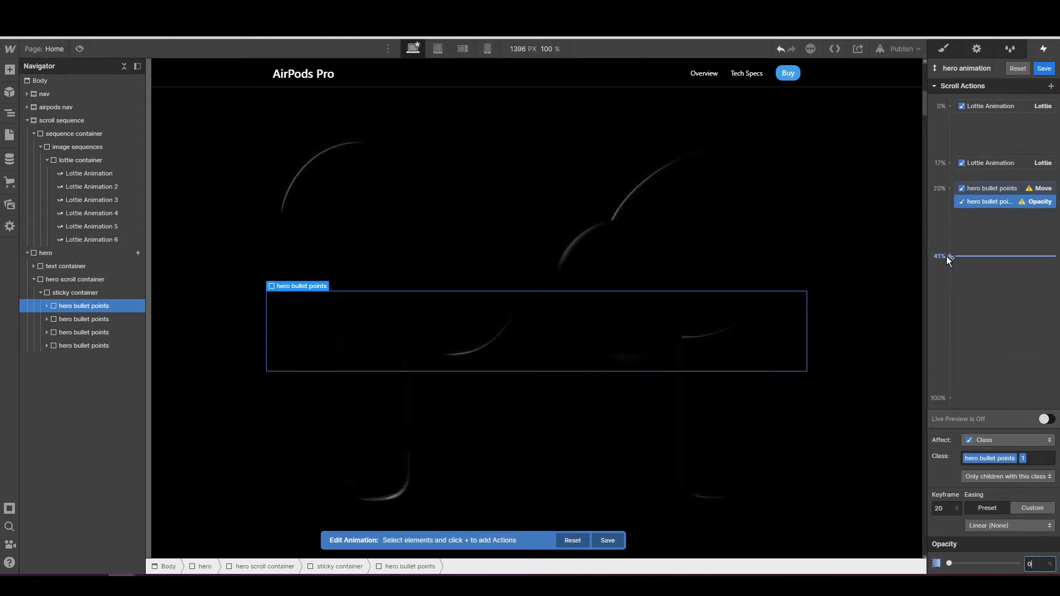
- Add a Move action at 40% for the first hero bullet points block with a vertical offset of -40 px
left_click(949, 255)
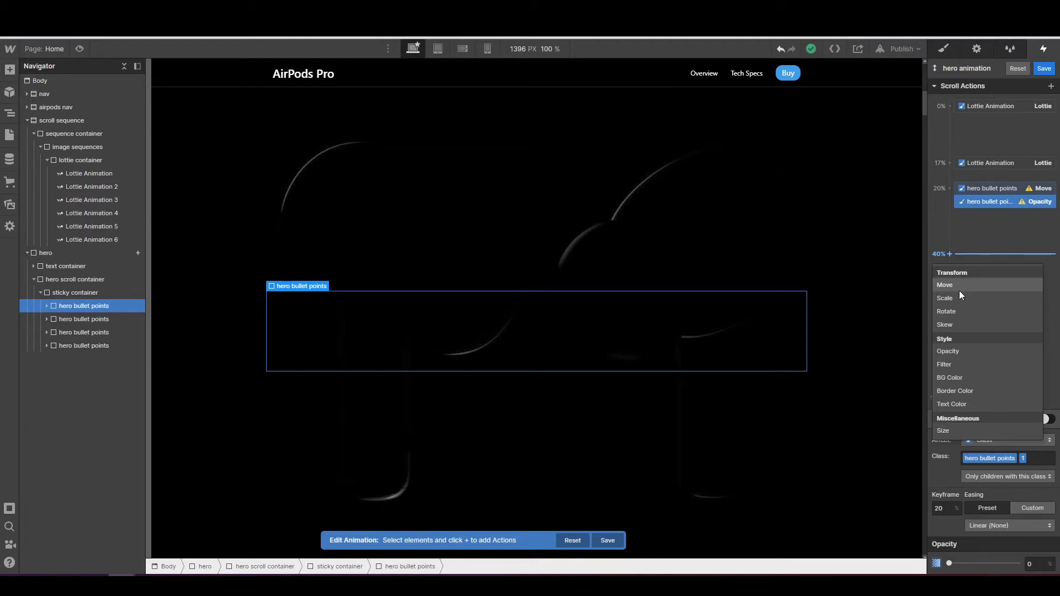
left_click(960, 290)
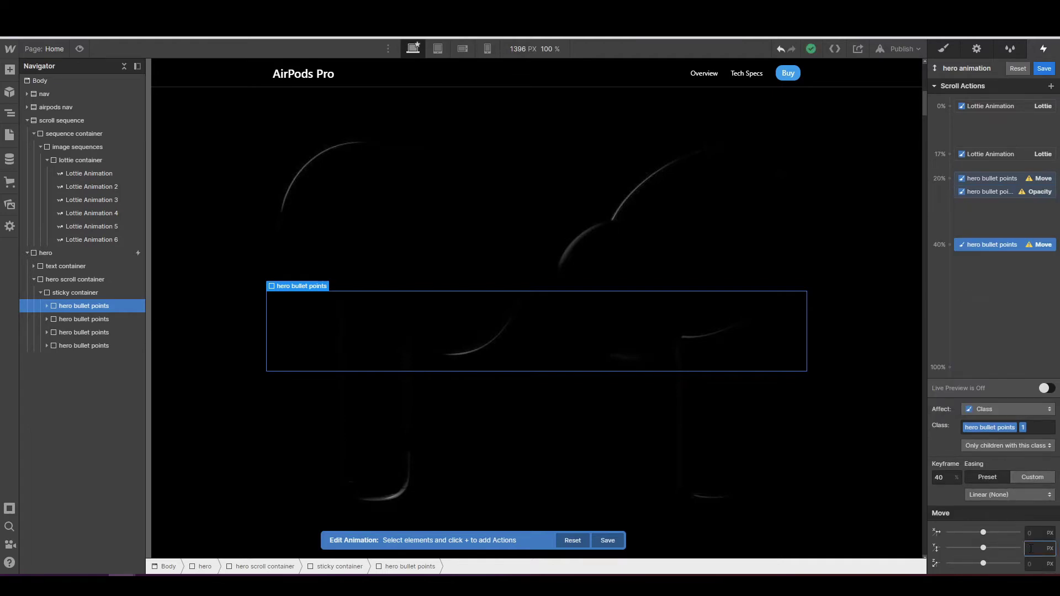
type("-80")
key("Return")
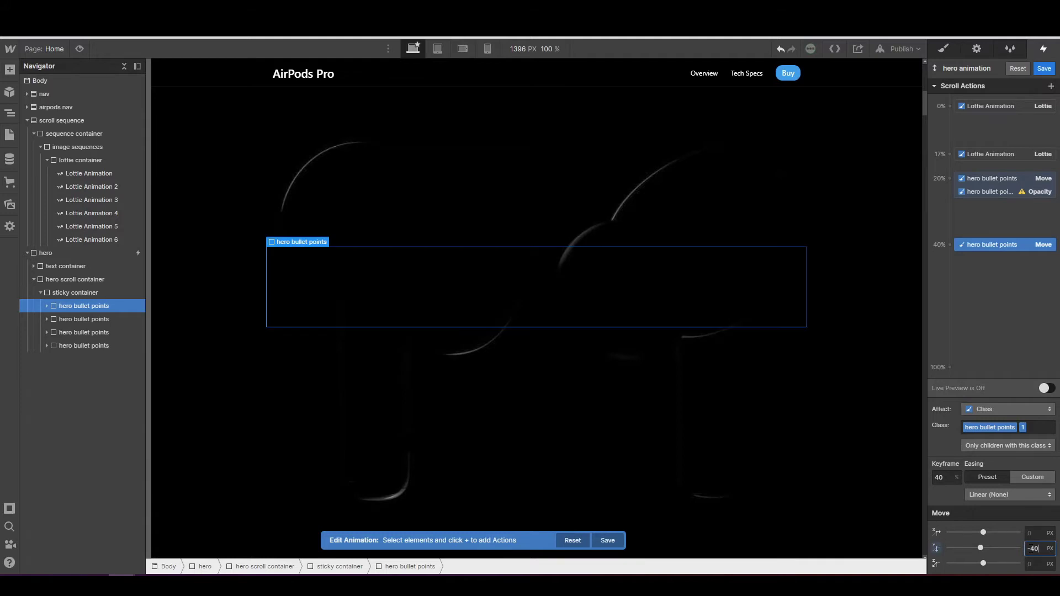
- Add an Opacity action of 100% to the first hero bullet points block at the 40% keyframe
left_click(950, 244)
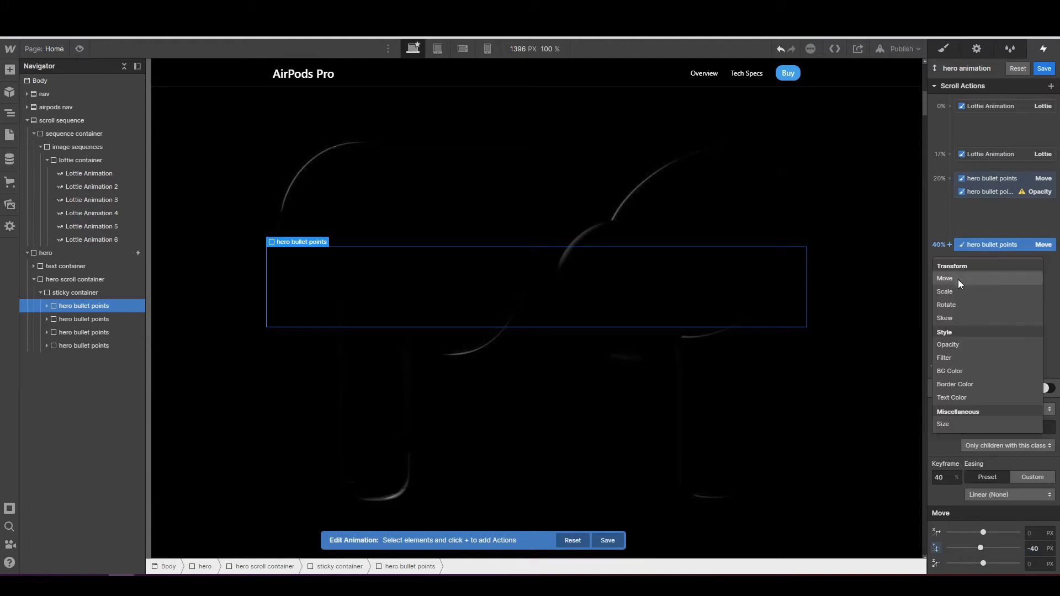
left_click(964, 345)
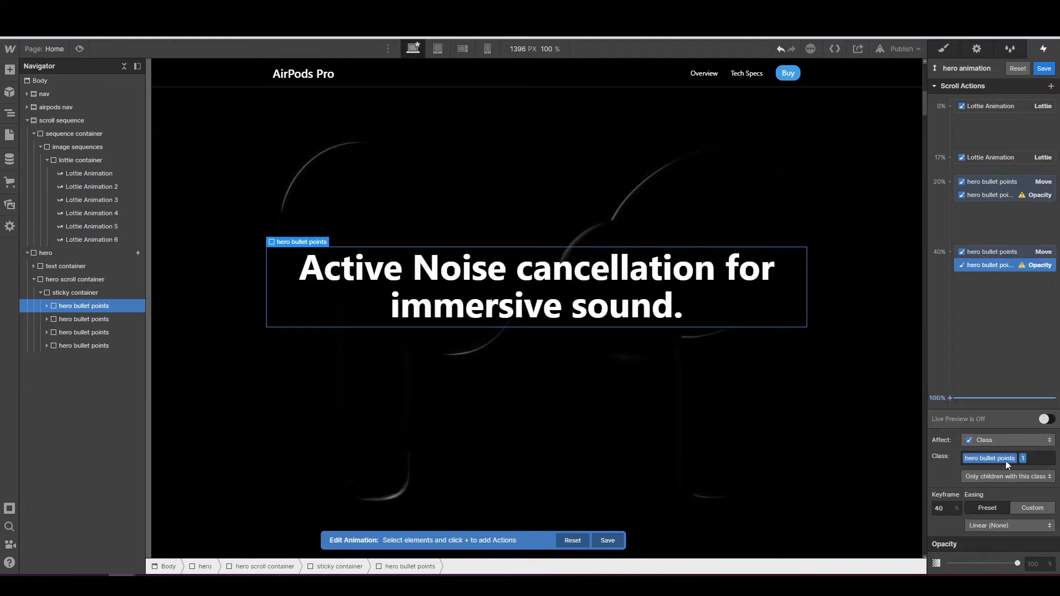
left_click(1030, 563)
type("100")
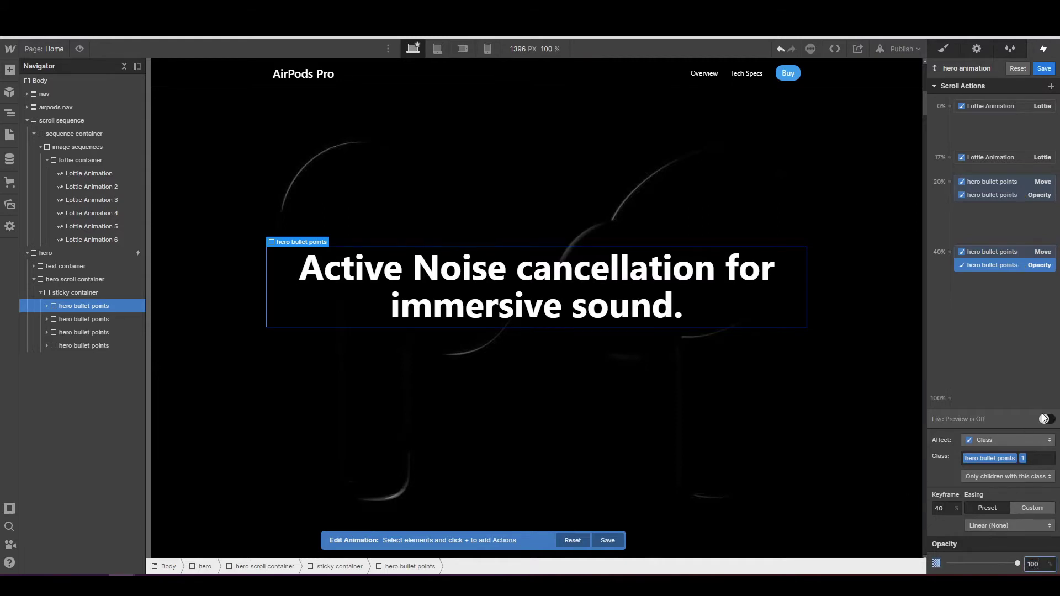
- Turn on Live Preview and study how the noise cancellation headline fades and moves on the published reference page
left_click(1046, 419)
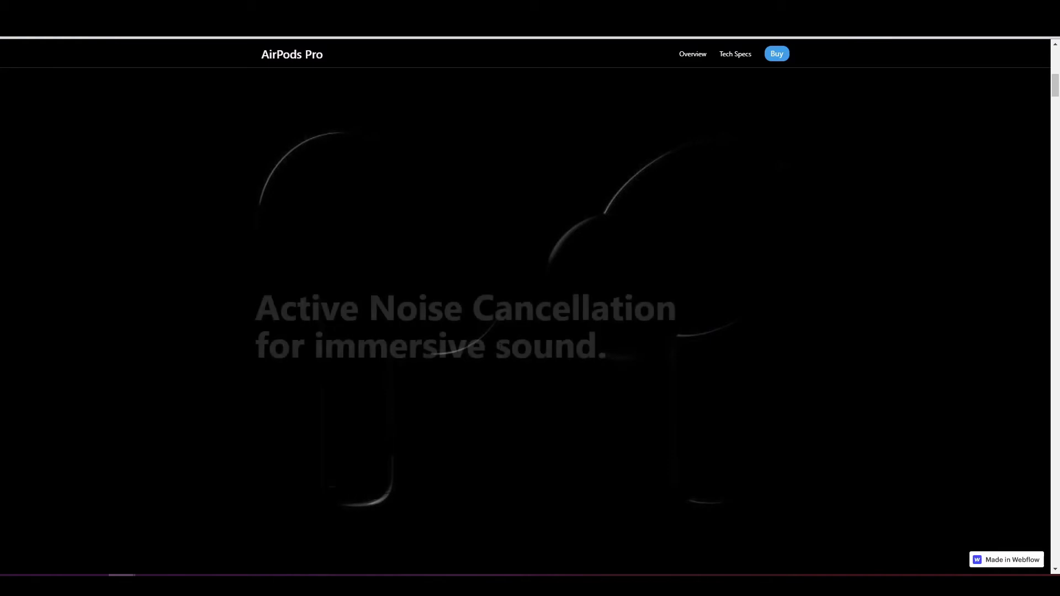
scroll(500, 346, "down", 2)
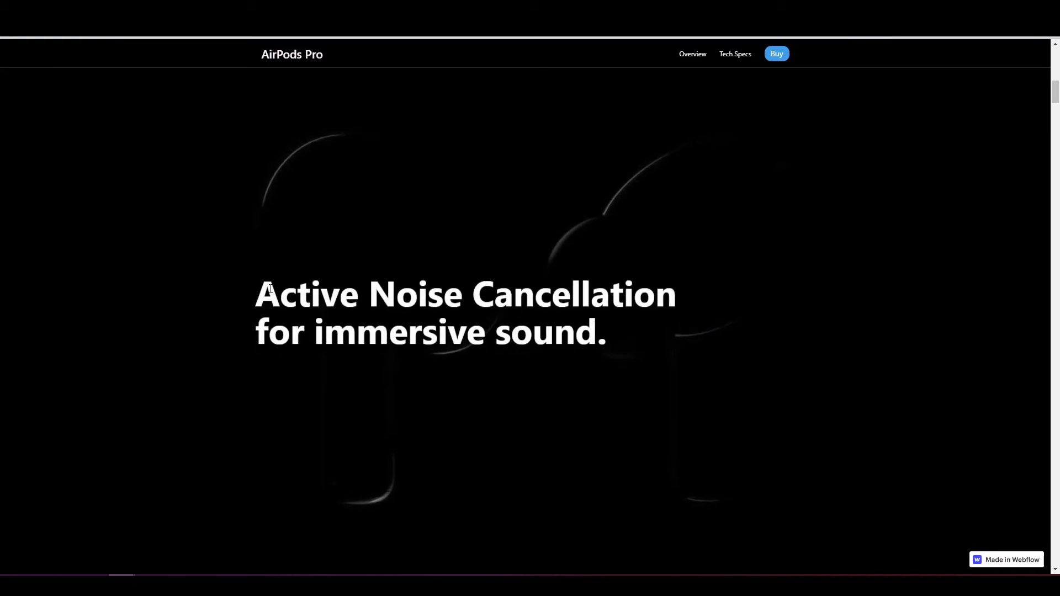
scroll(531, 310, "down", 2)
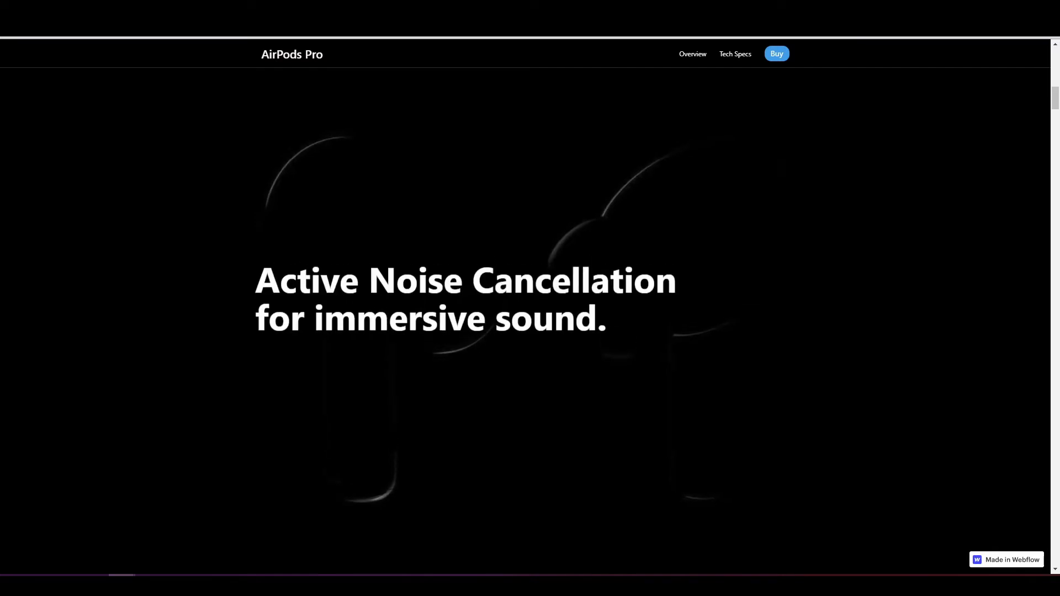
scroll(531, 309, "up", 2)
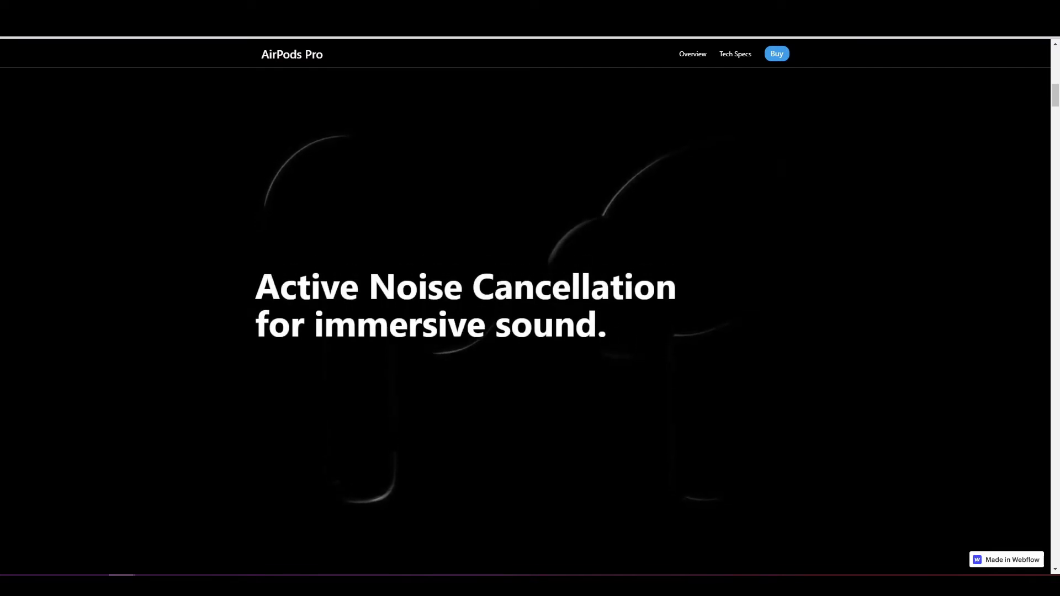
scroll(367, 306, "down", 2)
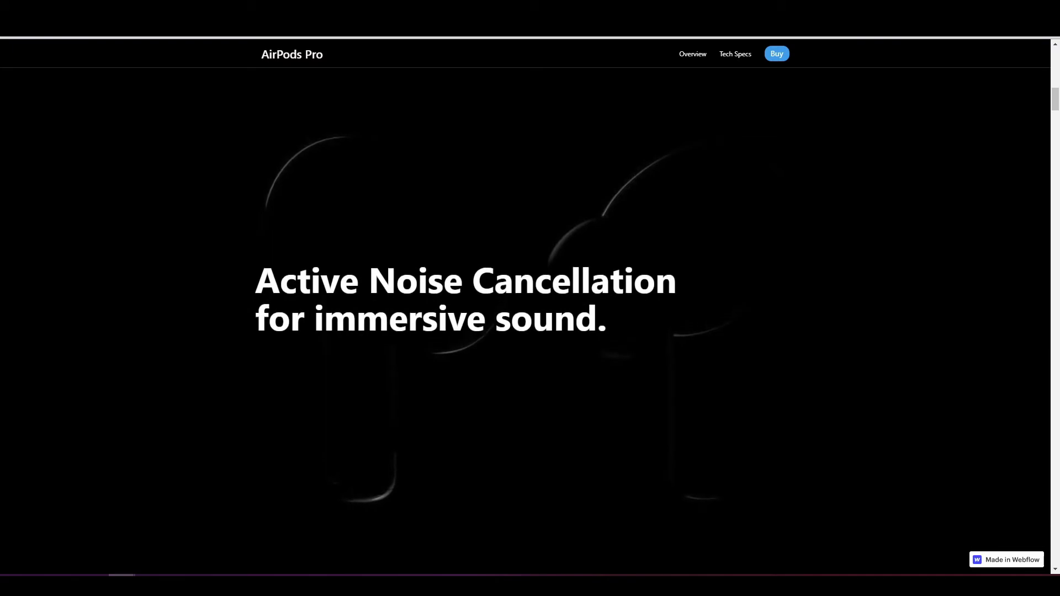
scroll(367, 305, "up", 2)
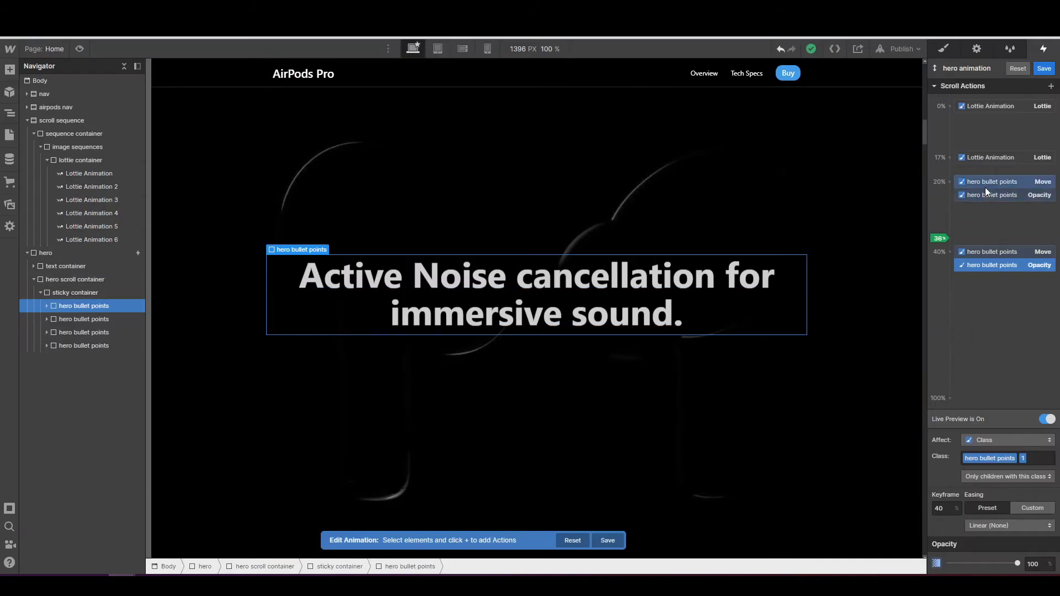
- Set the first hero bullet points block's opacity to 0% at the 40% keyframe
left_click(986, 264)
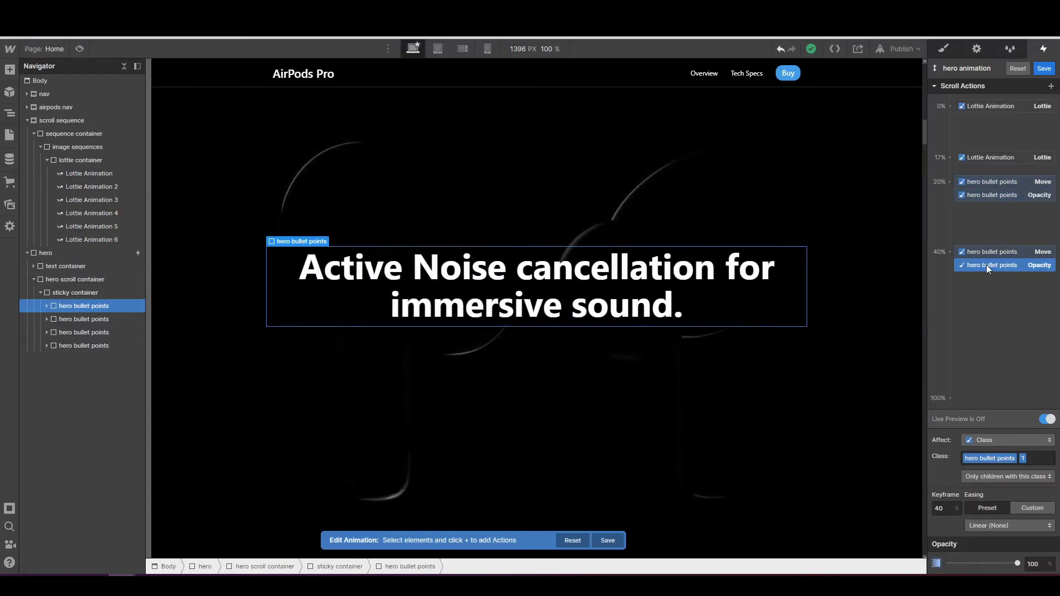
left_click(1041, 567)
type("0")
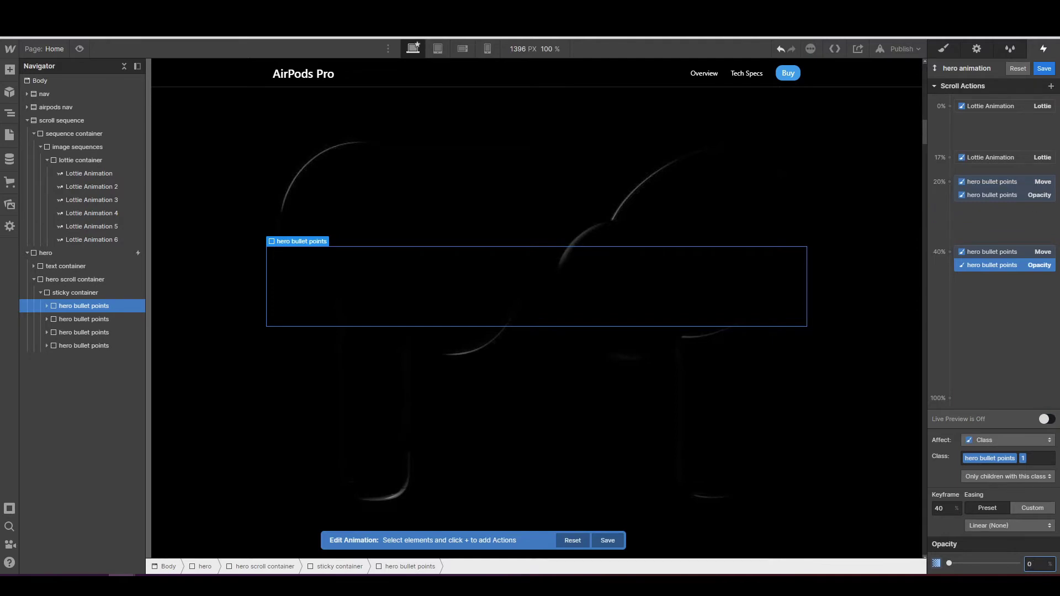
- Add an Opacity action of 100% for the first hero bullet points block at the 25% keyframe
left_click(950, 212)
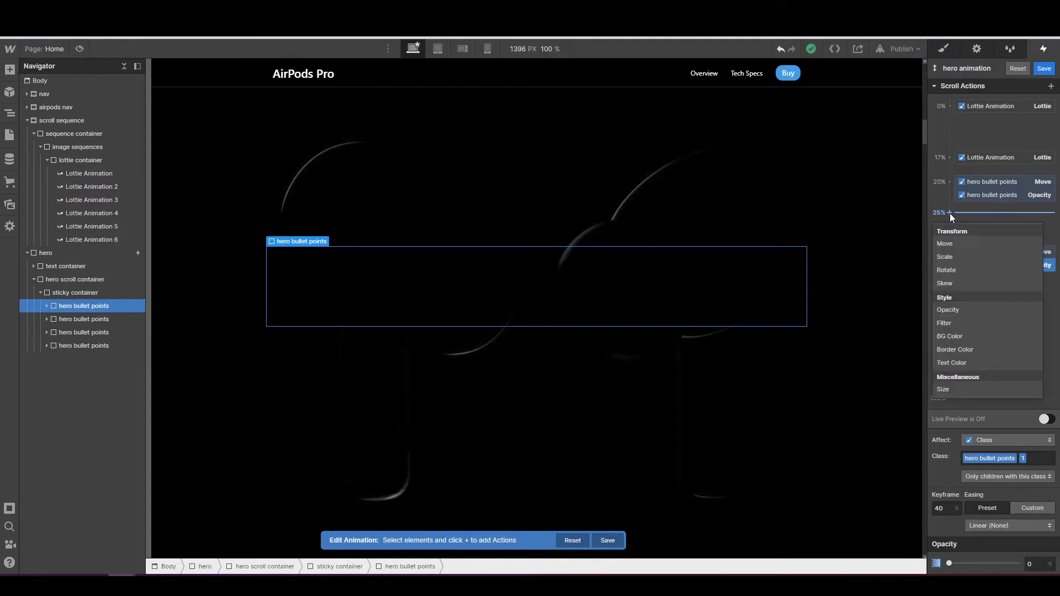
left_click(961, 310)
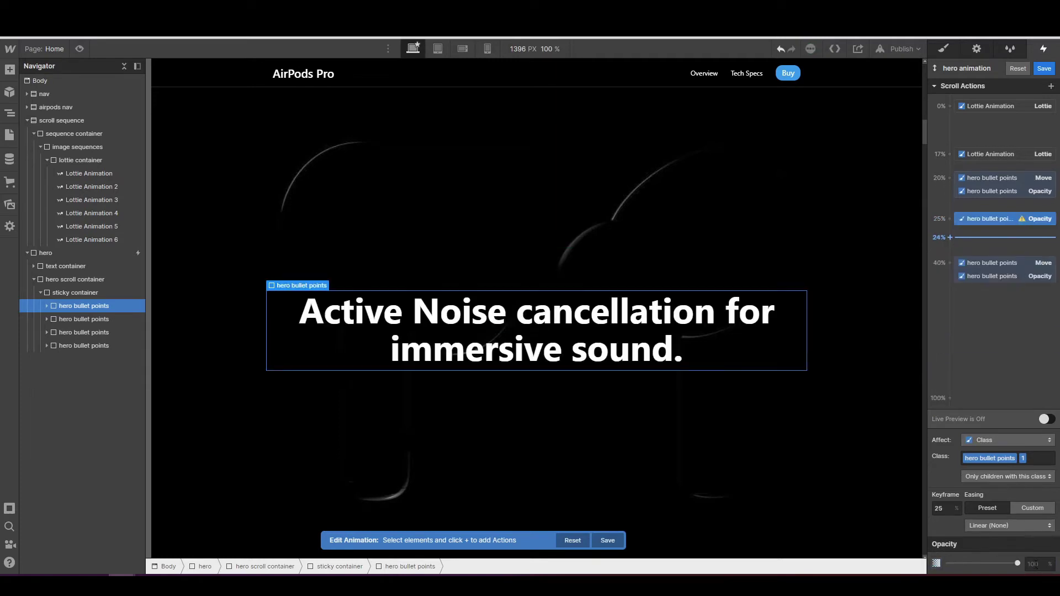
left_click(1038, 564)
type("100")
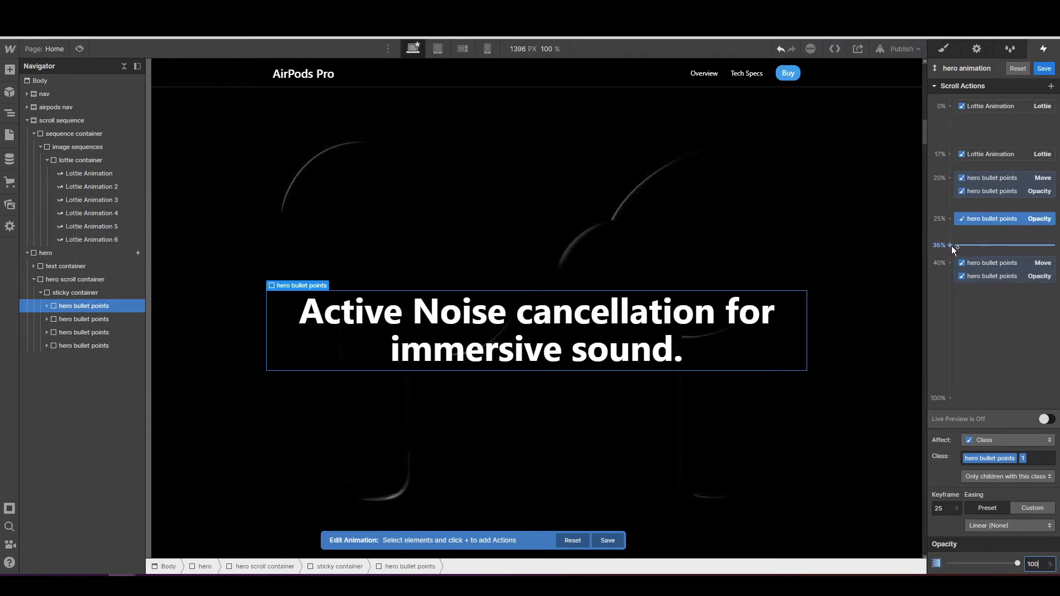
- Add another Opacity action of 100% for the first hero bullet points block at the 35% keyframe
left_click(951, 245)
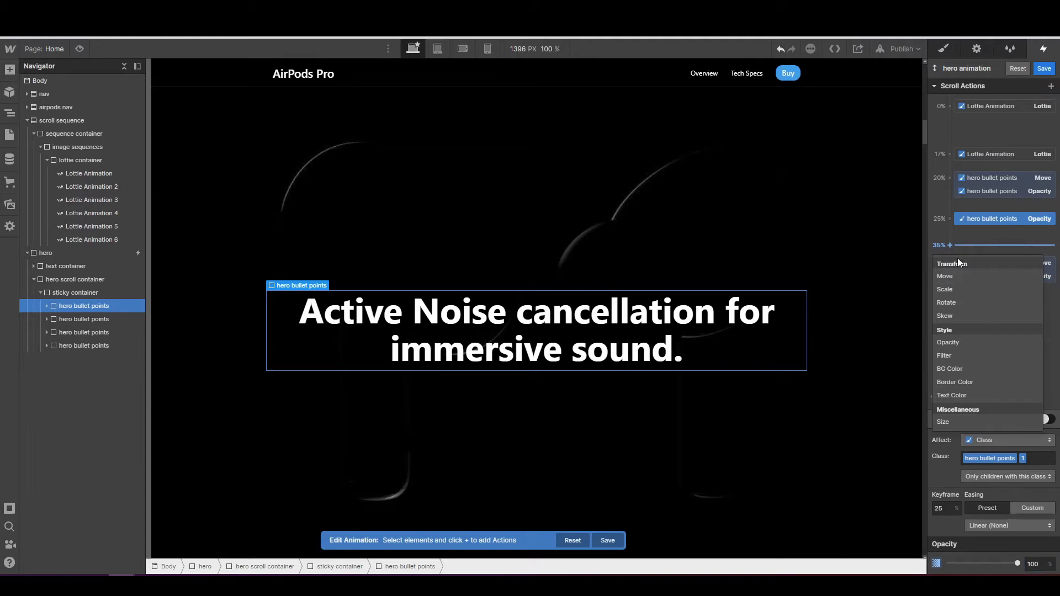
left_click(954, 342)
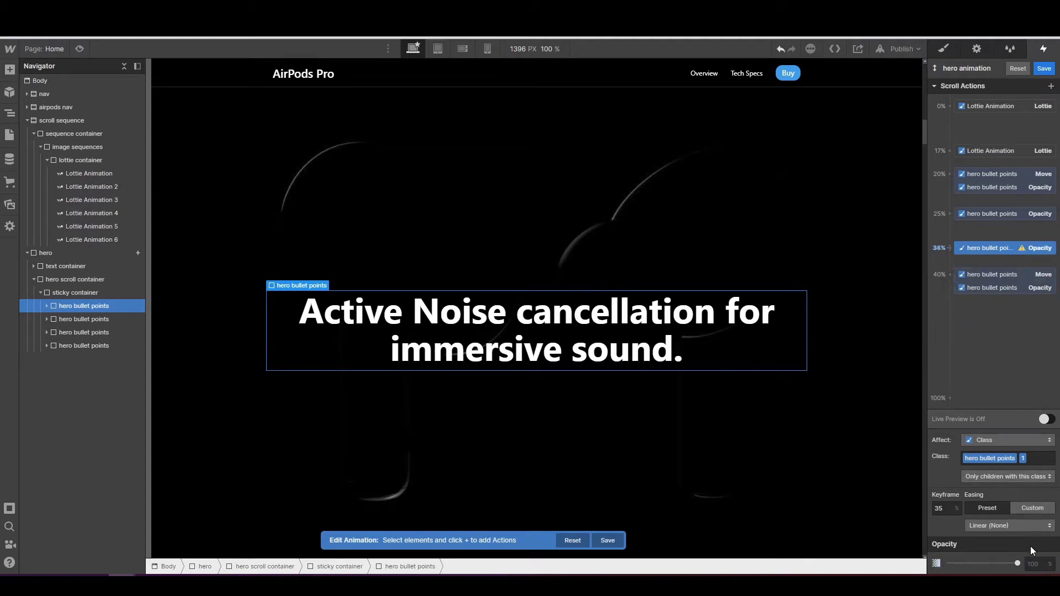
left_click(1034, 564)
type("100")
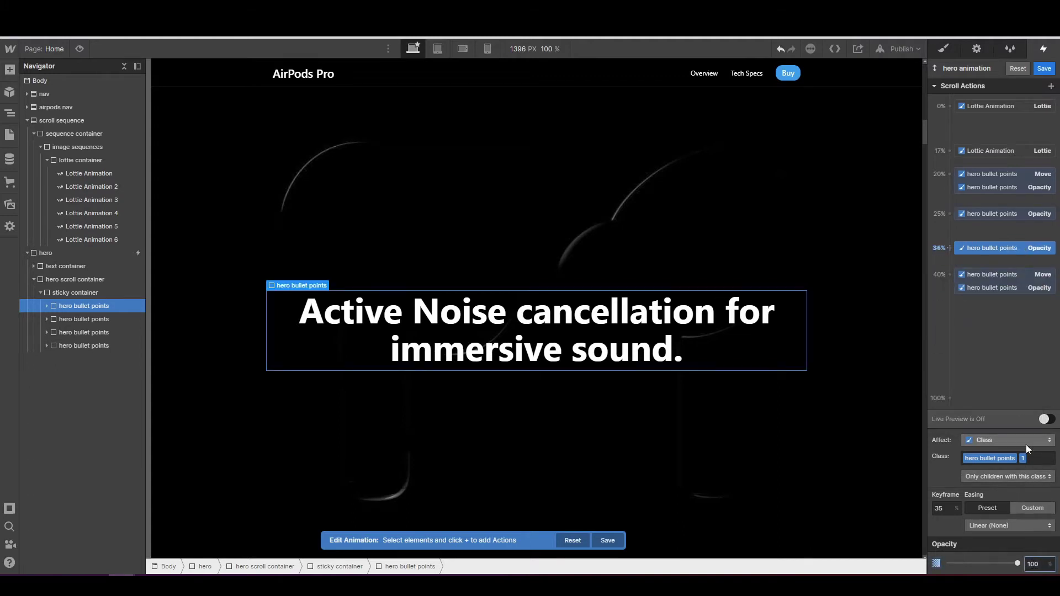
- Turn on Live Preview to check the first headline, and study how the successive headlines change while scrolling the published reference page
left_click(1046, 420)
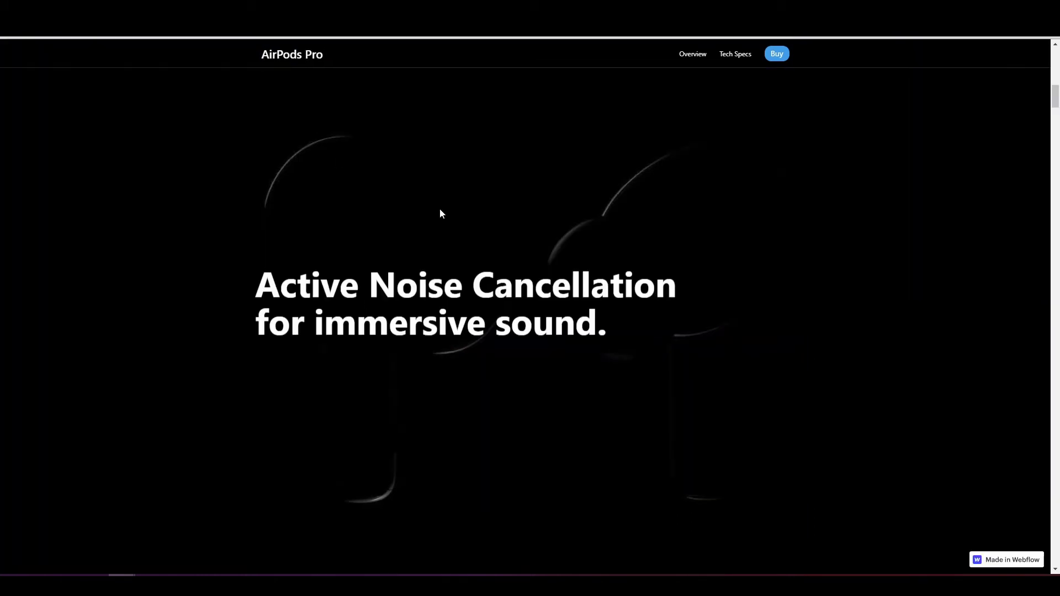
scroll(440, 208, "down", 3)
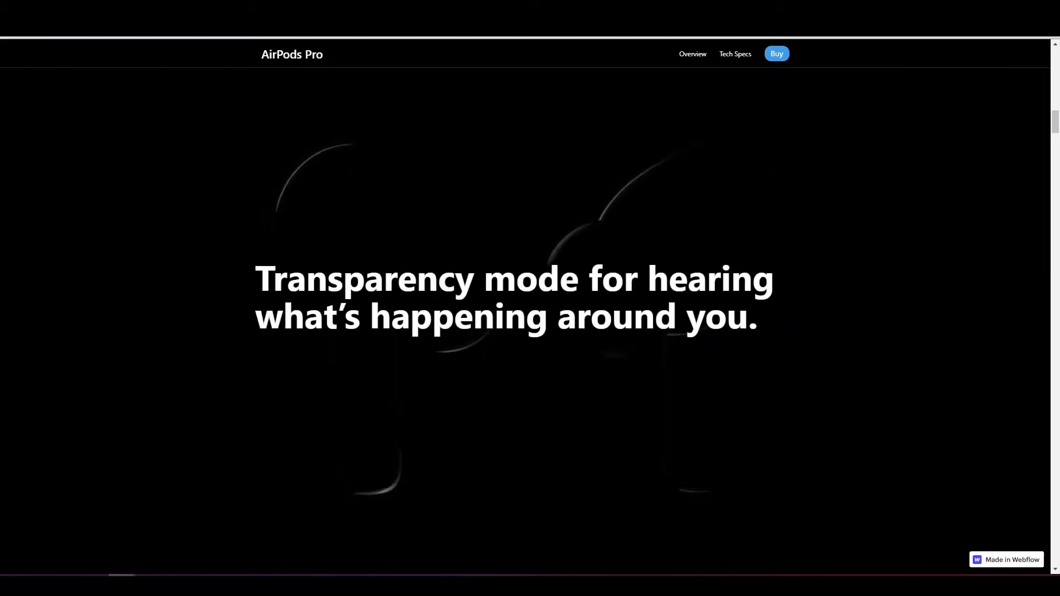
scroll(530, 299, "down", 3)
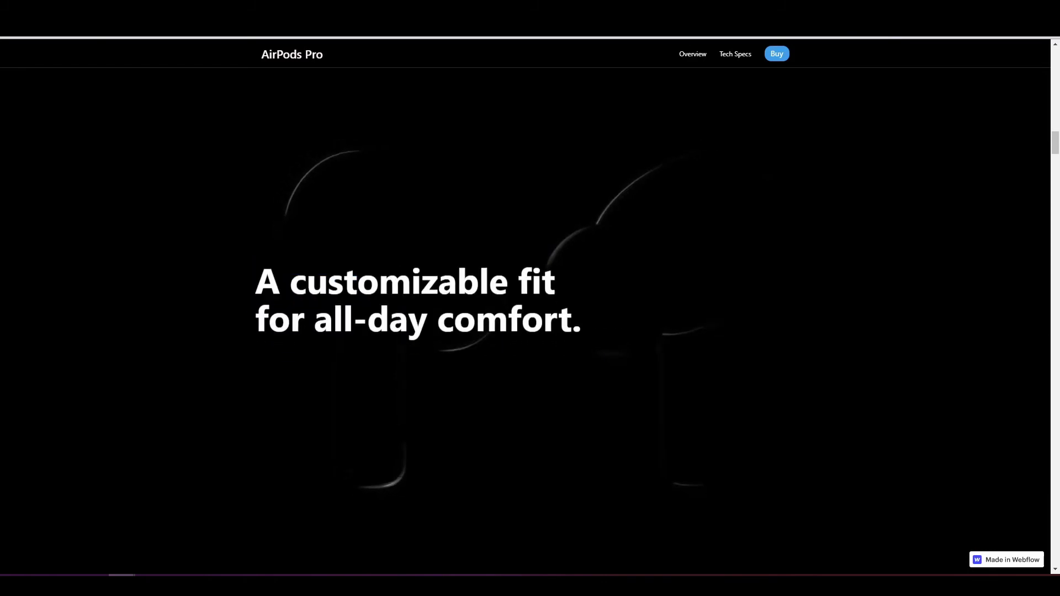
scroll(530, 298, "down", 3)
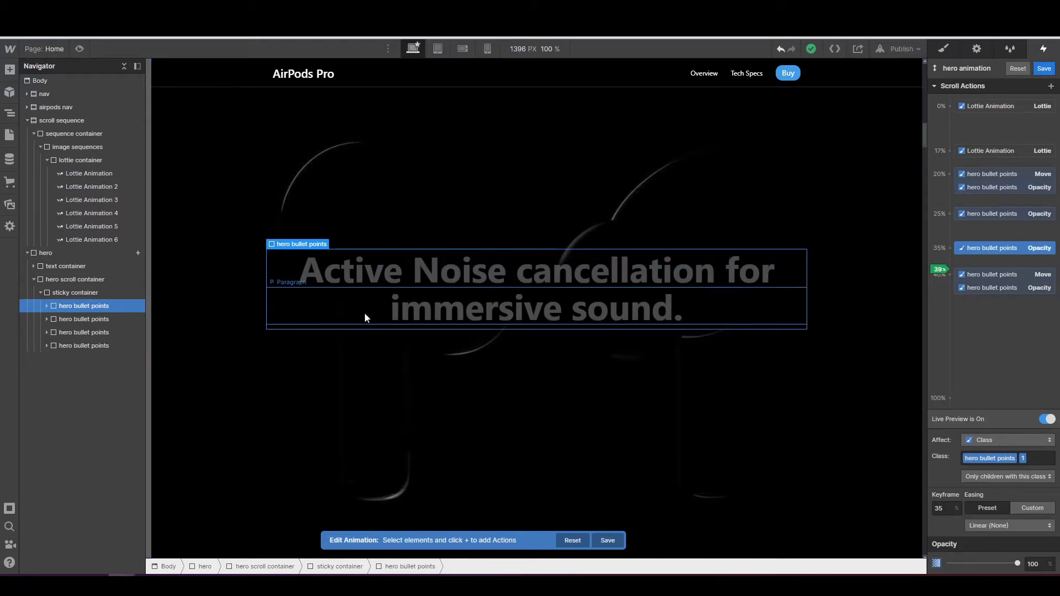
- Duplicate all of the first hero bullet points block's Move and Opacity actions and place the copies at the 40% keyframe
left_click(989, 177)
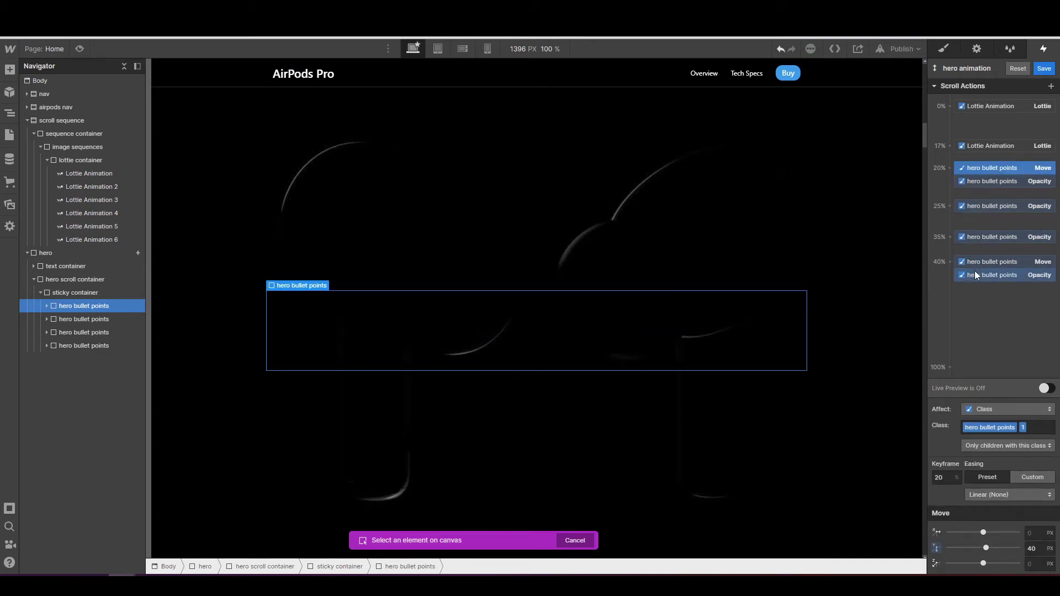
left_click(976, 276, "shift")
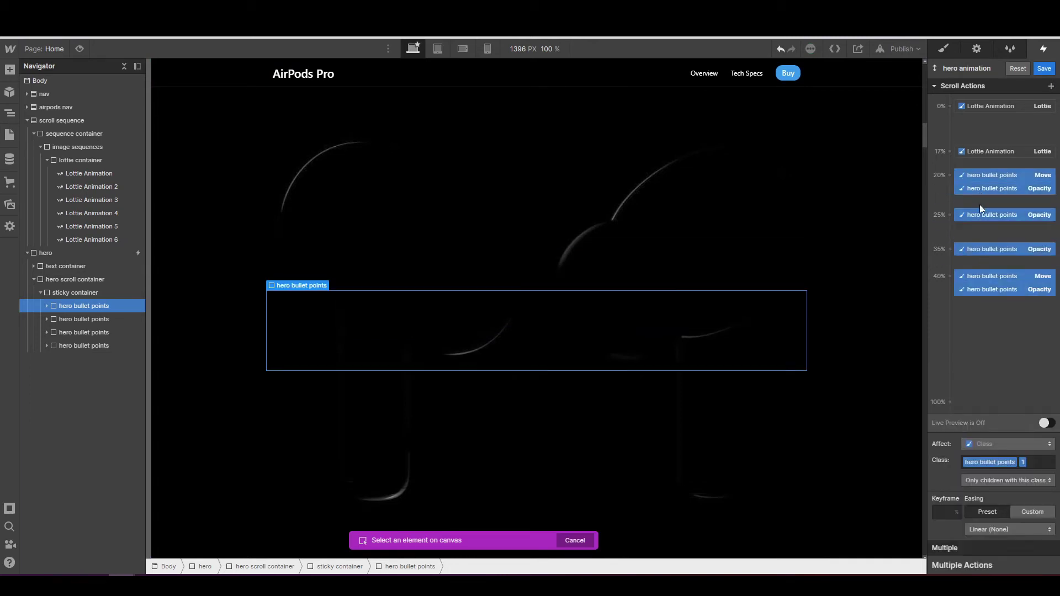
right_click(983, 179)
left_click(996, 218)
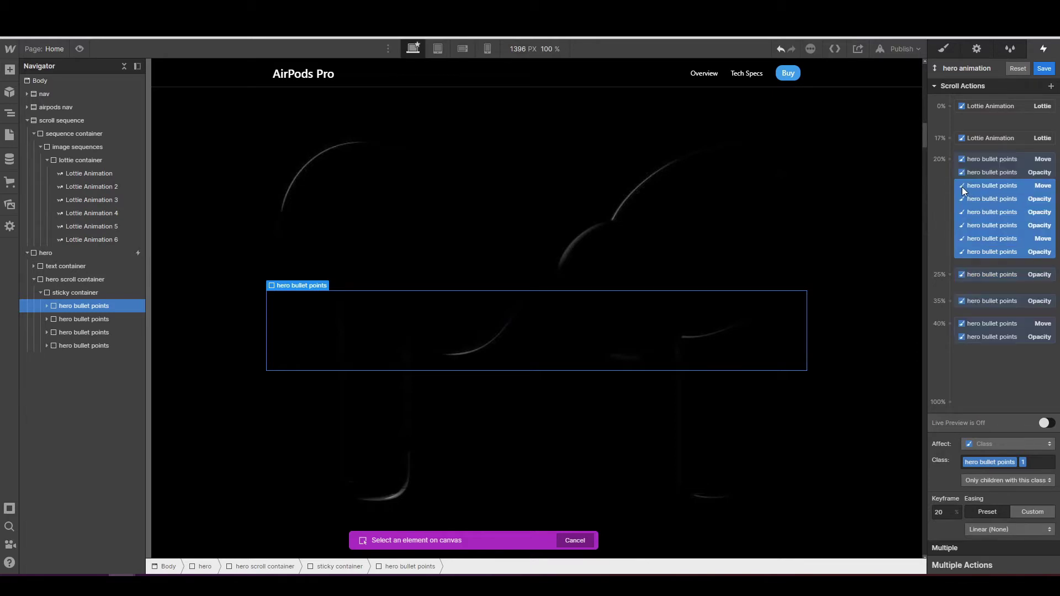
left_click_drag(962, 186, 963, 336)
- Change the target of the six duplicated actions at 40% to the second hero bullet points block
left_click(987, 273)
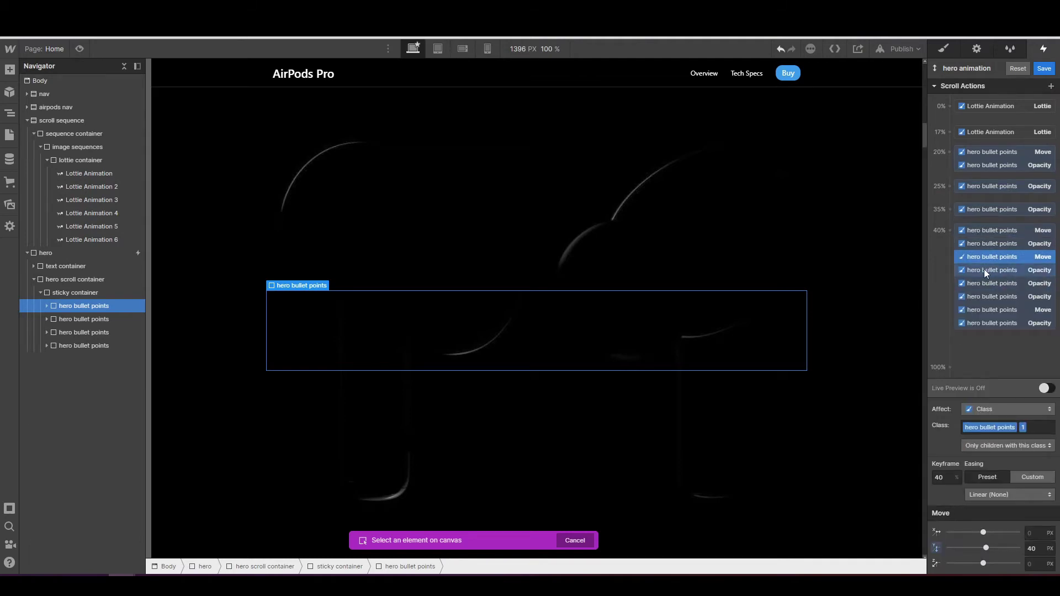
left_click(975, 310)
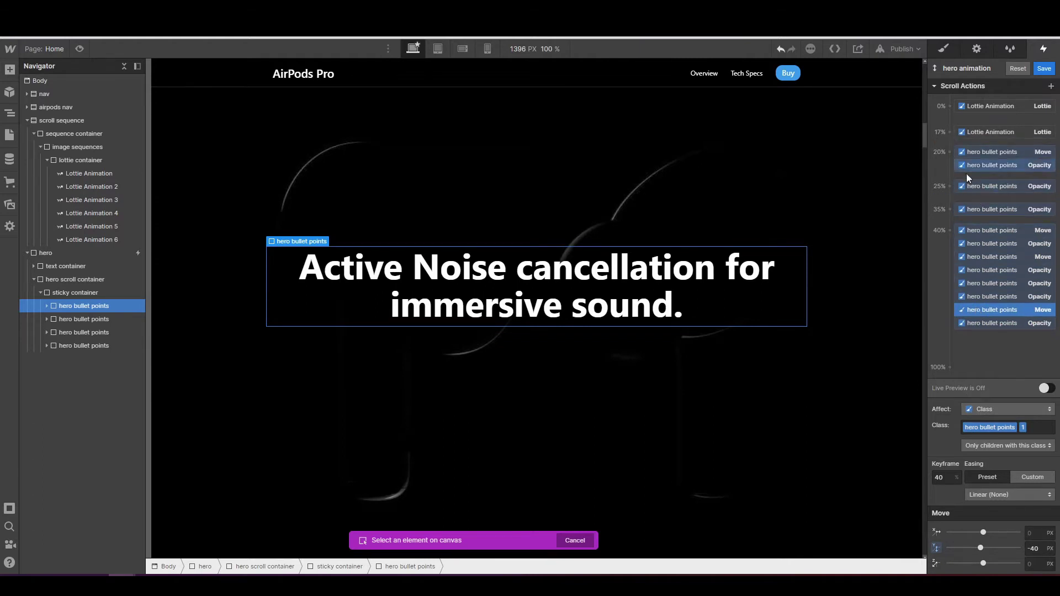
left_click(973, 322, "shift")
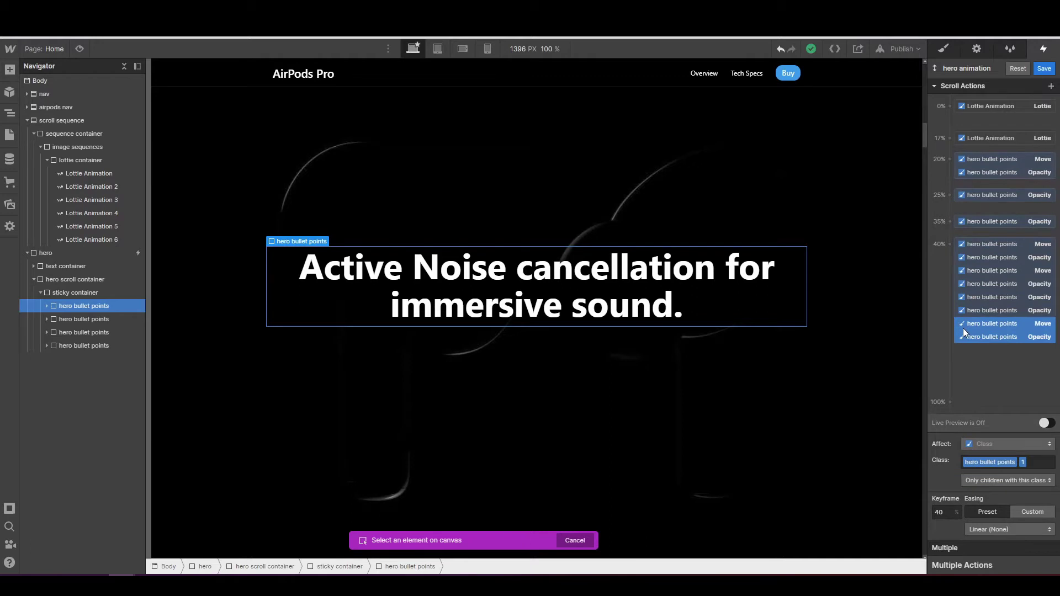
left_click(980, 274)
left_click(983, 270, "shift")
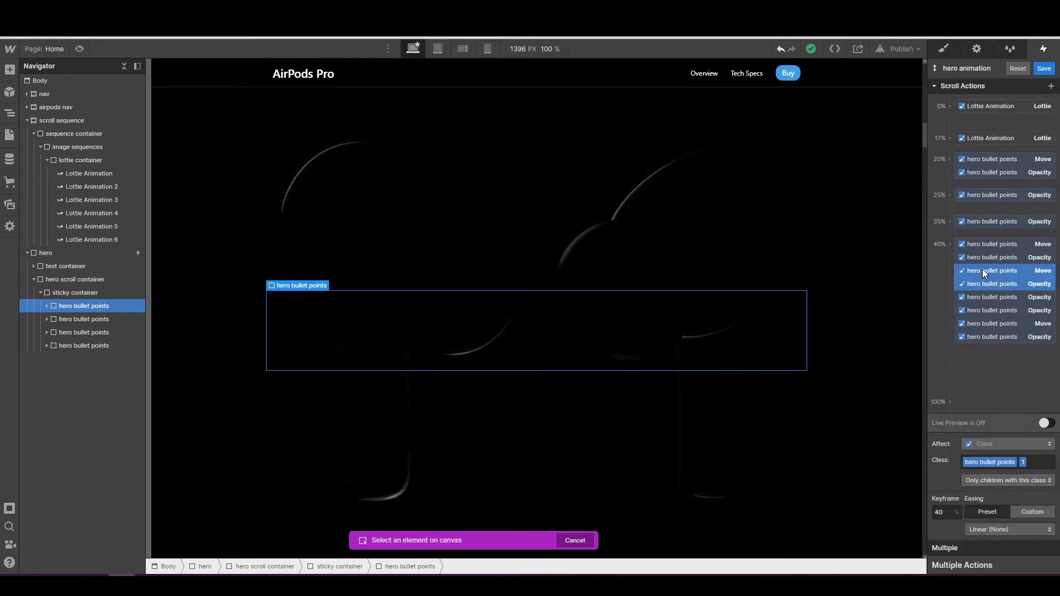
left_click(983, 293, "shift")
left_click(989, 313, "shift")
left_click(989, 322, "shift")
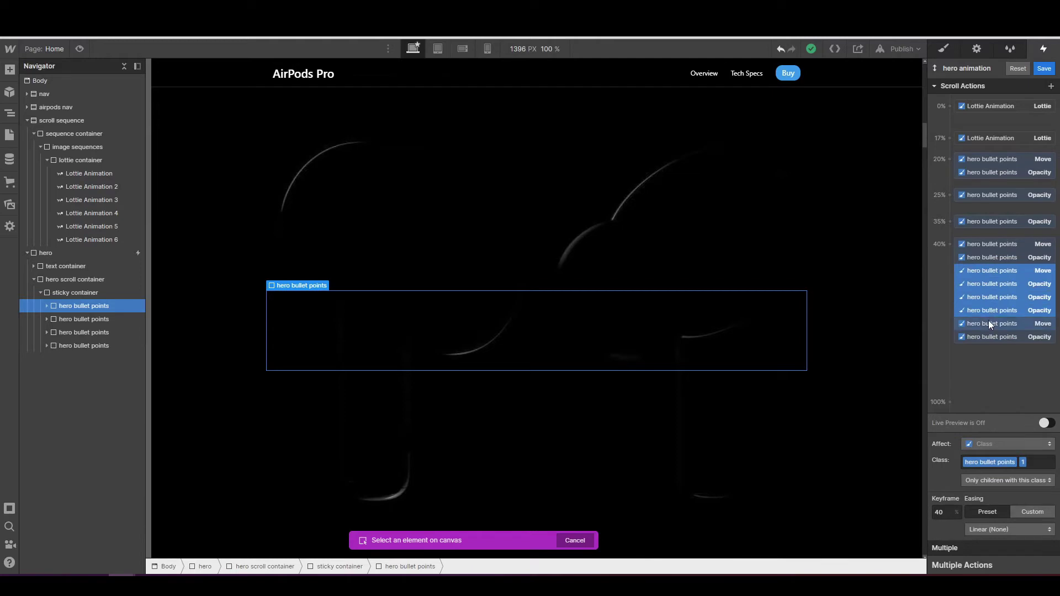
left_click(989, 334, "shift")
right_click(986, 293)
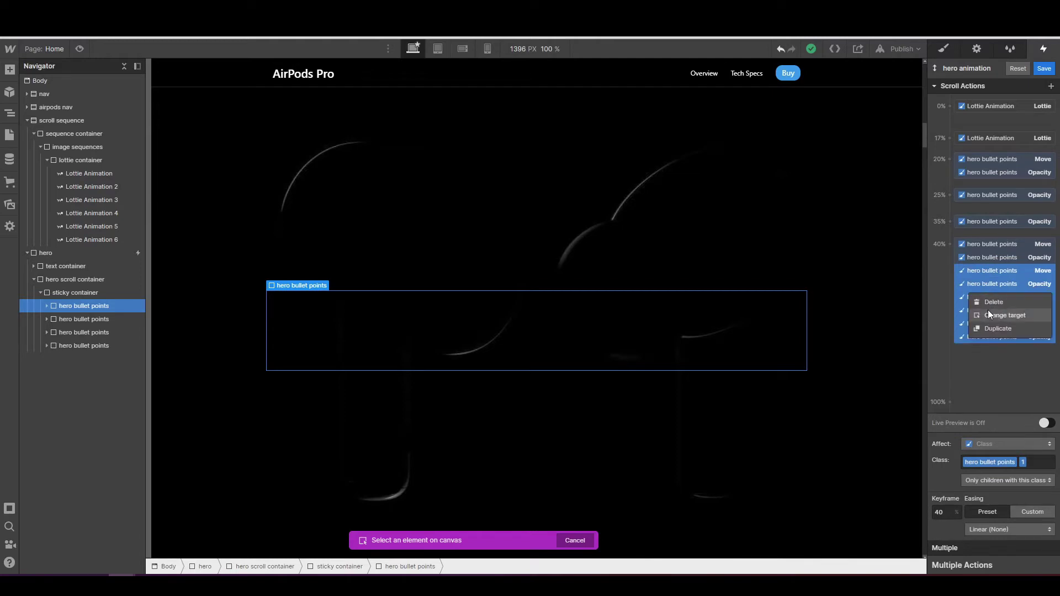
left_click(988, 313)
left_click(79, 319)
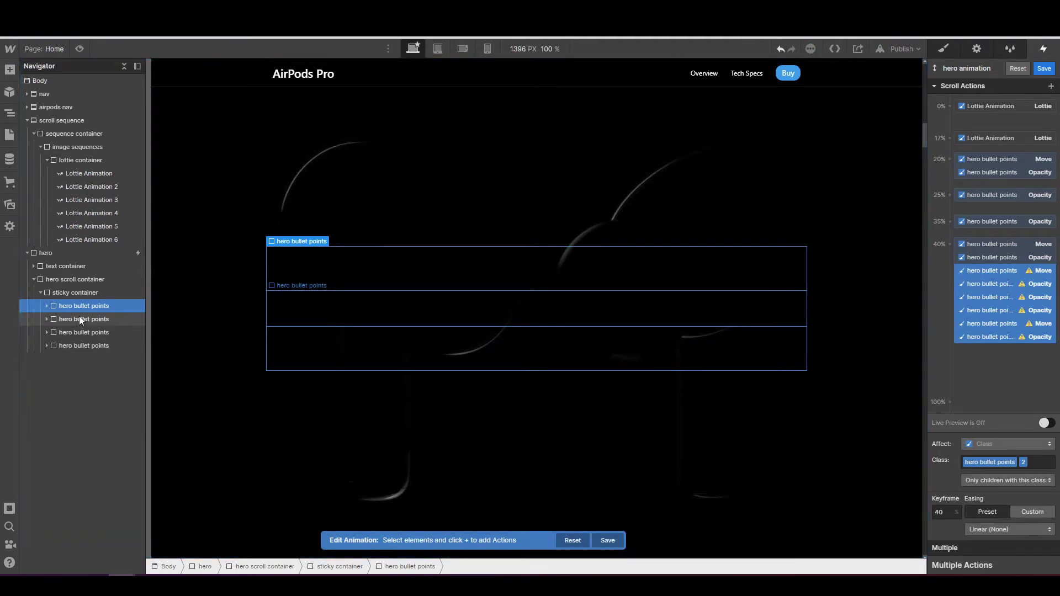
- Move the second hero bullet points block's -40 px Move action and closing 0% Opacity action to the 60% keyframe
left_click(970, 322)
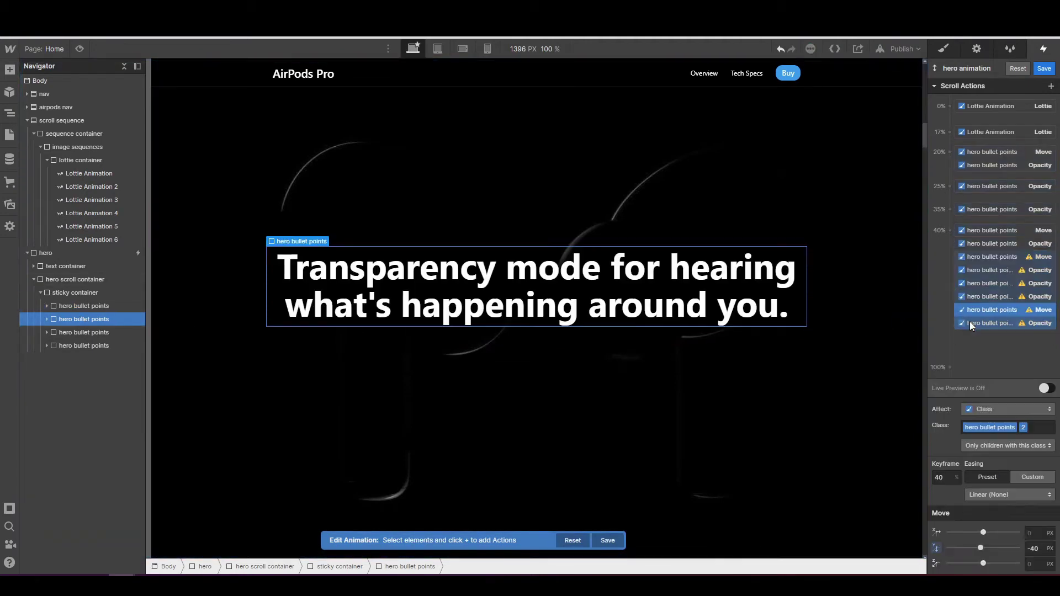
left_click(982, 261)
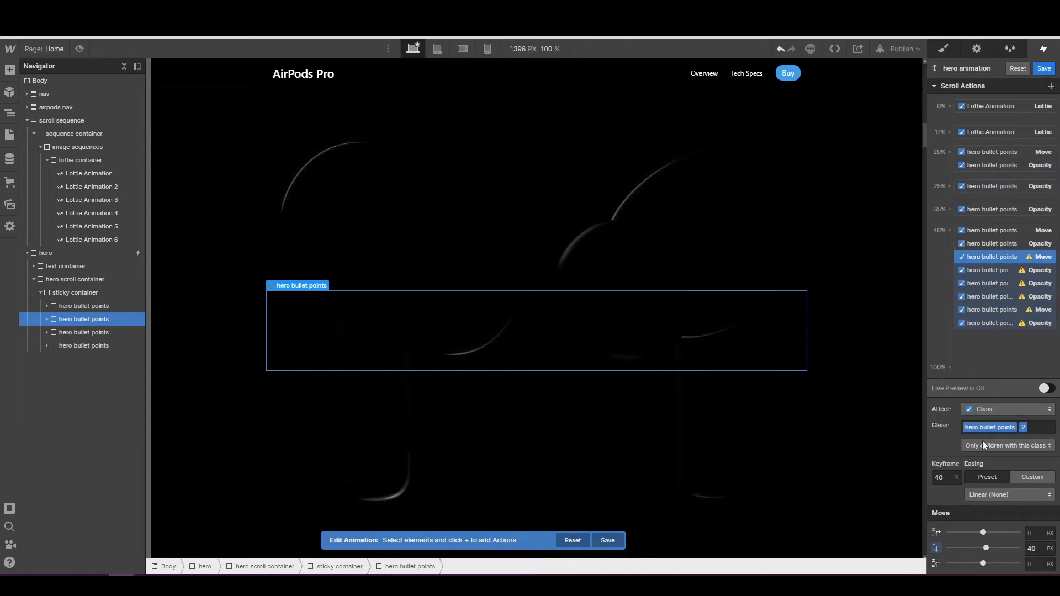
left_click(992, 283)
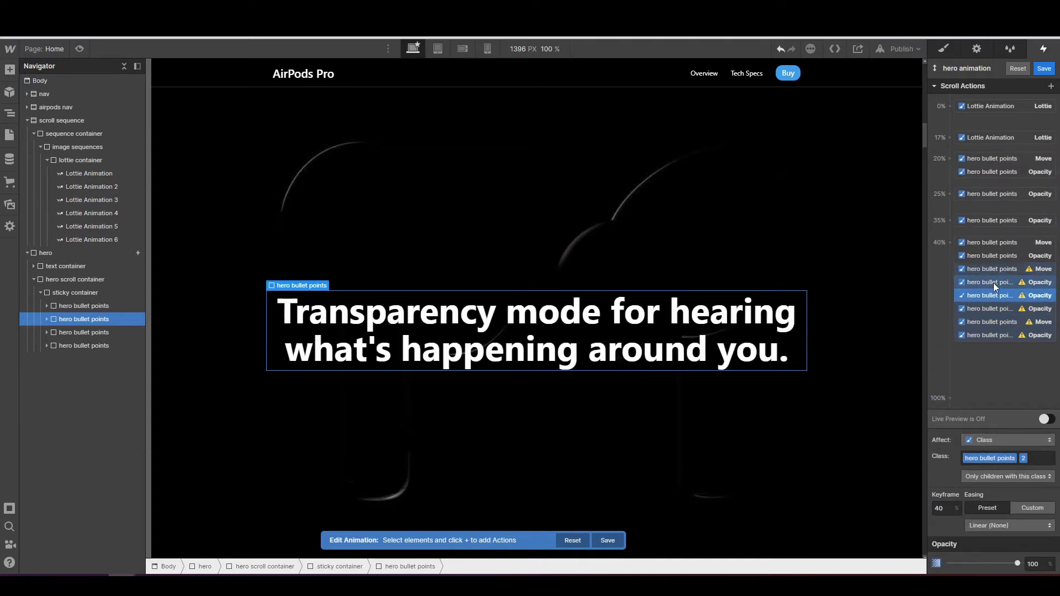
left_click(997, 281)
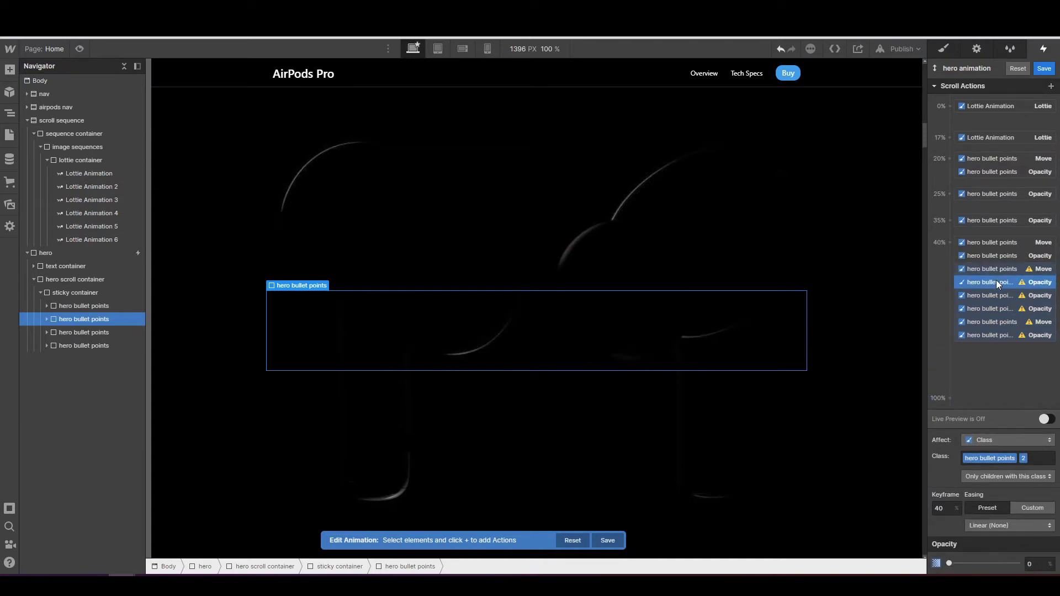
left_click(973, 324)
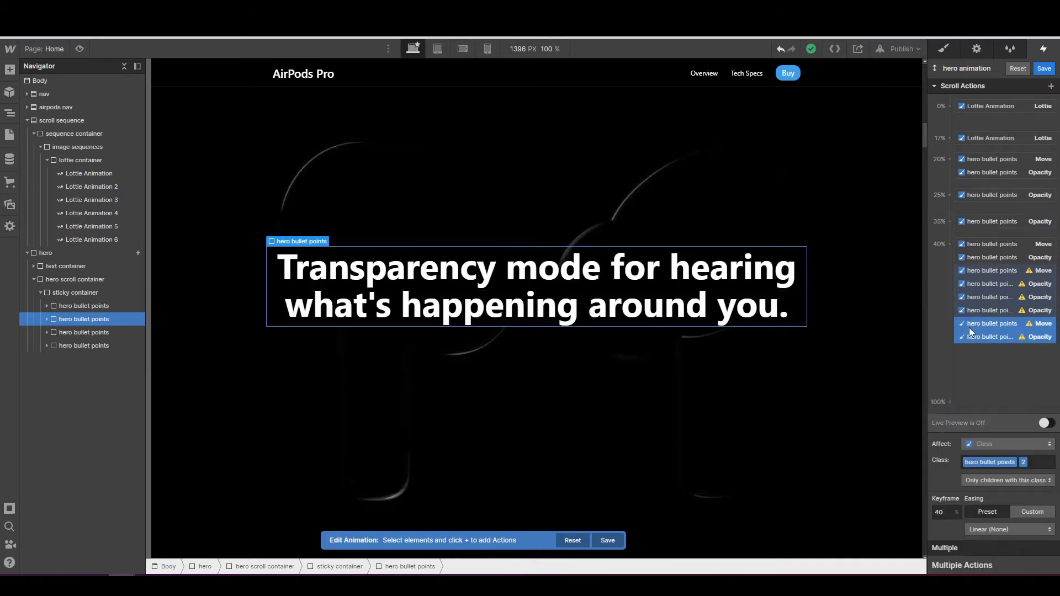
left_click_drag(970, 329, 956, 360)
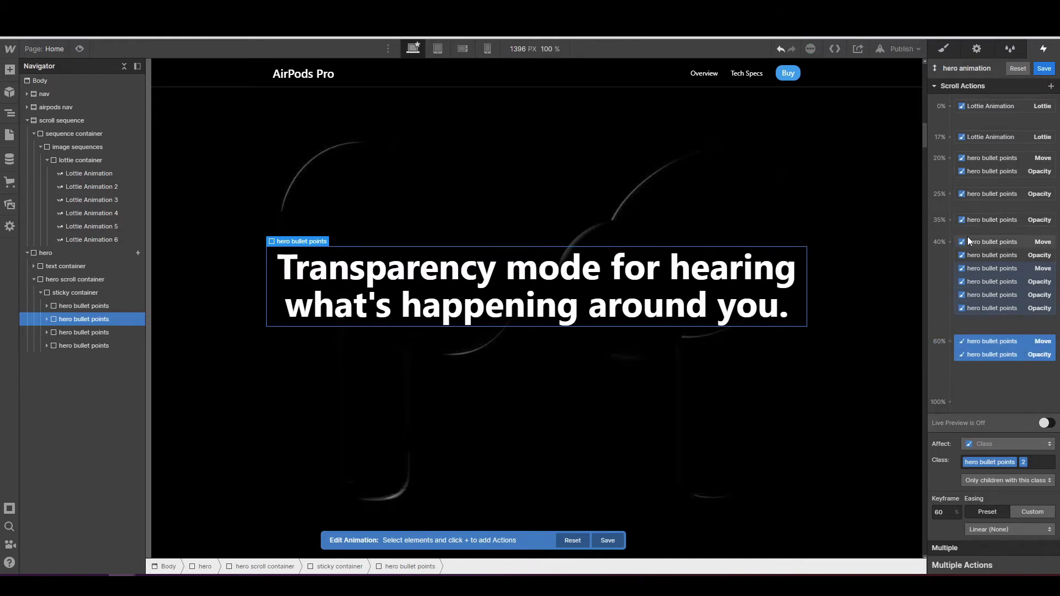
- Set the keyframe of one of the second hero bullet points block's 100% Opacity actions to 45%
left_click(967, 307)
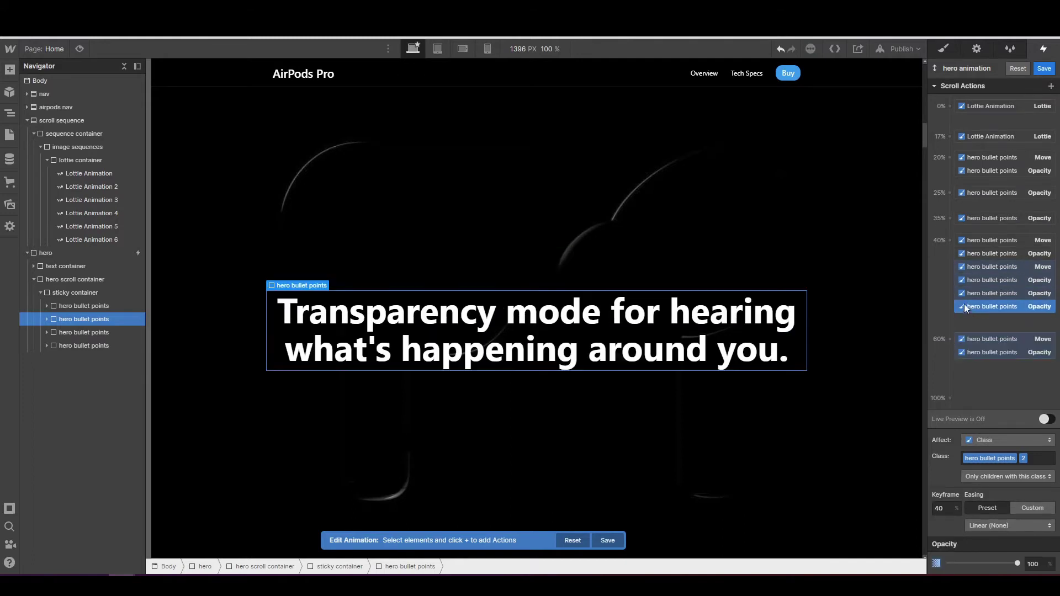
left_click(966, 294)
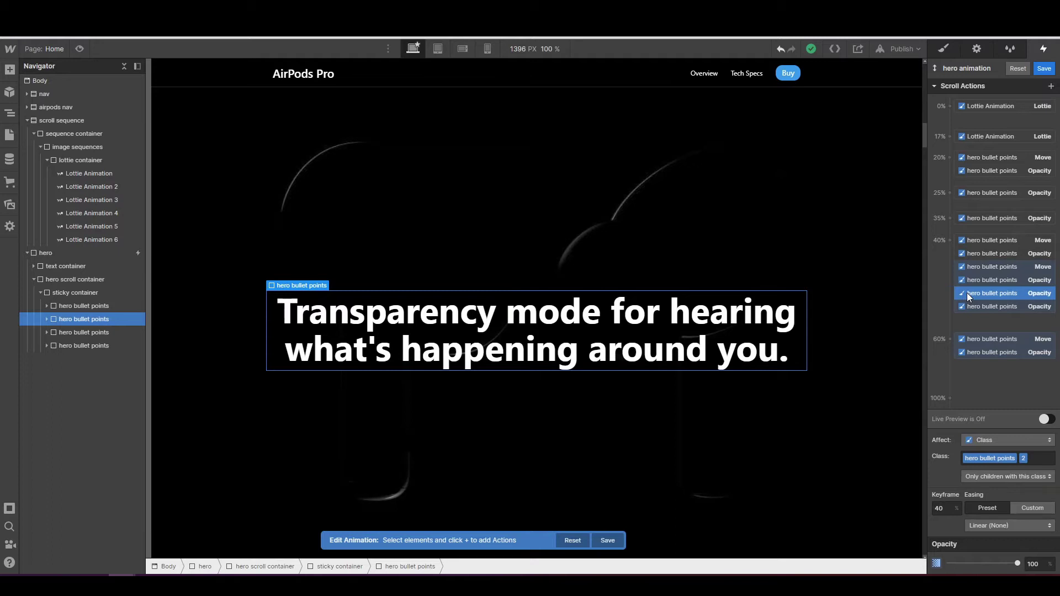
double_click(939, 509)
type("45")
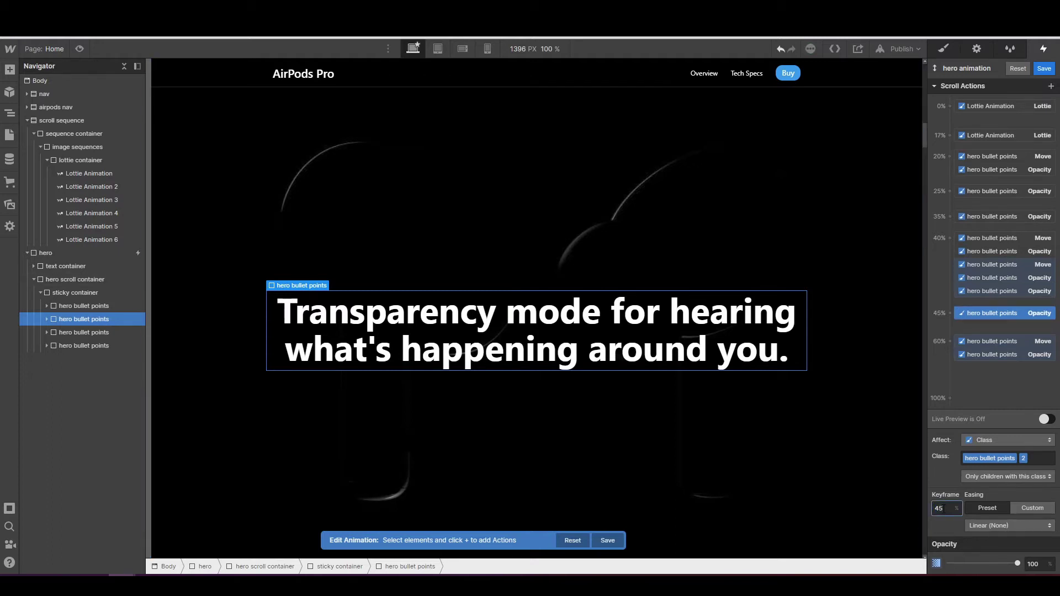
- Set the keyframe of the second hero bullet points block's remaining 100% Opacity action to 55%
left_click(983, 293)
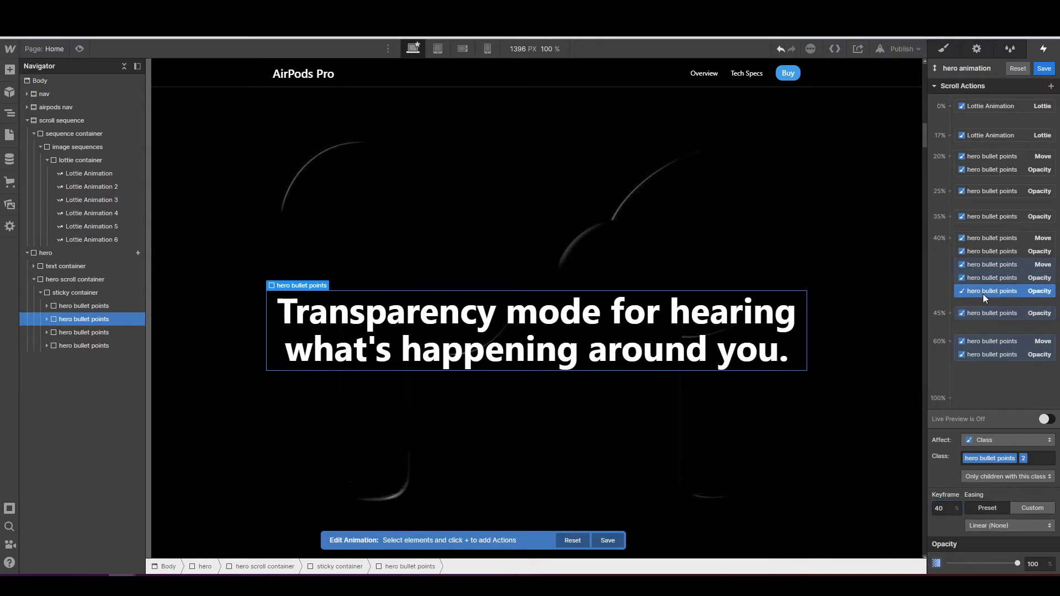
double_click(939, 508)
type("55")
- Preview the scroll animation live and review the start and end actions of the first and second hero bullet points blocks
left_click(1044, 419)
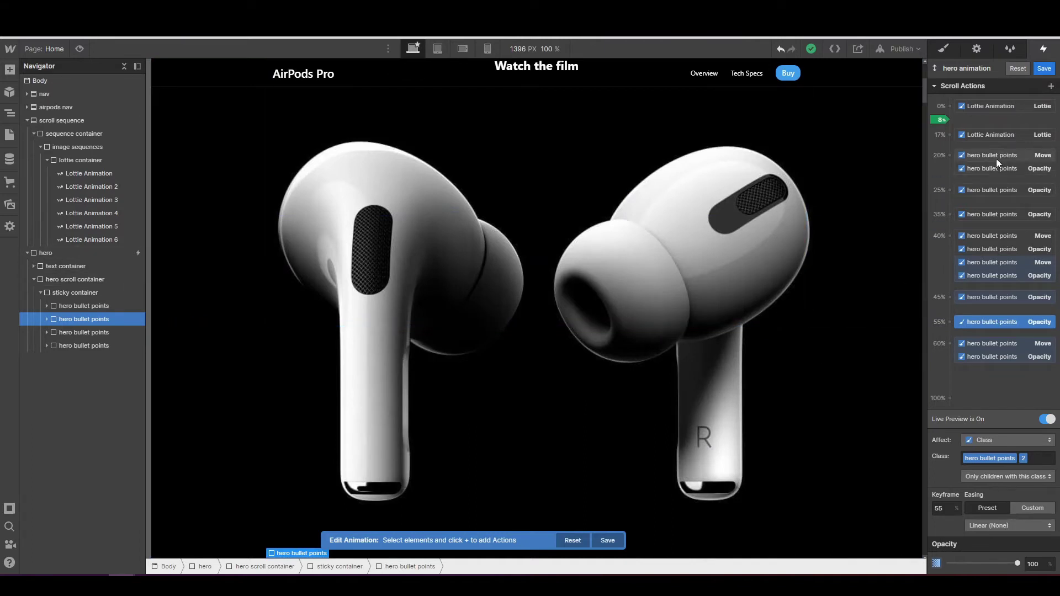
left_click(962, 155)
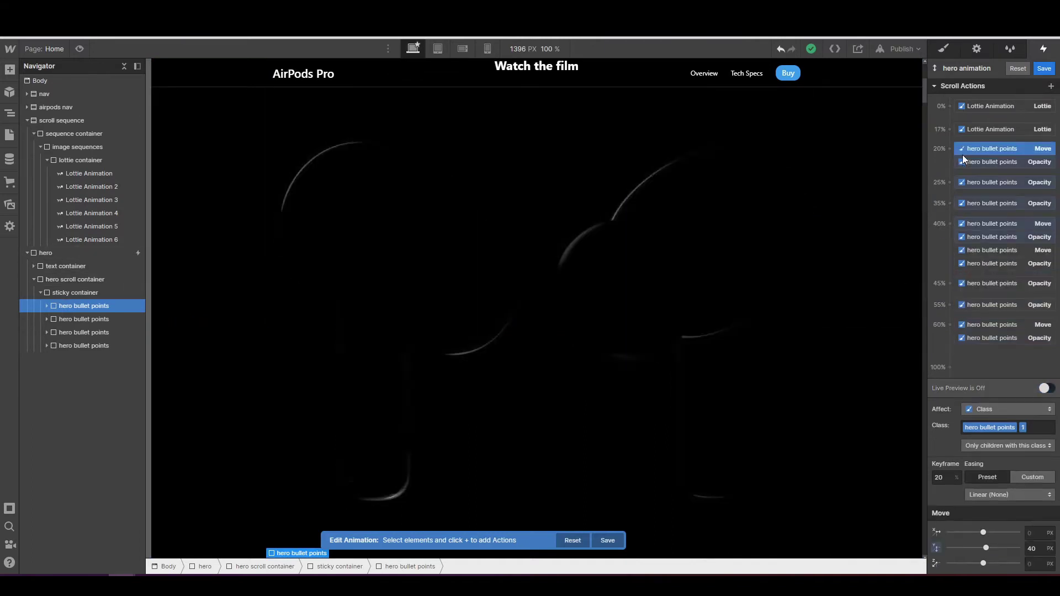
left_click(961, 236)
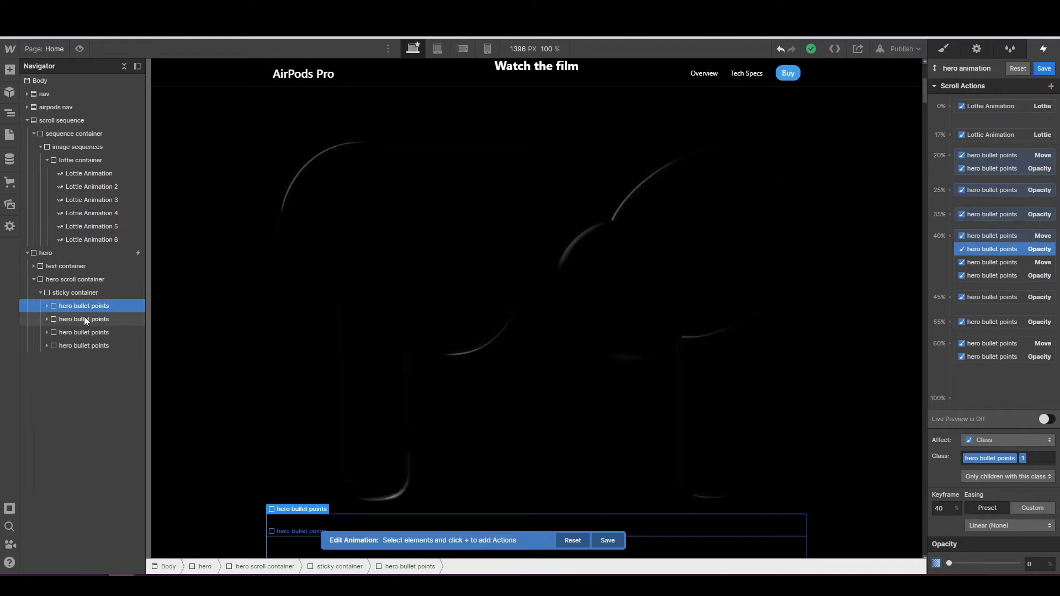
left_click(979, 264)
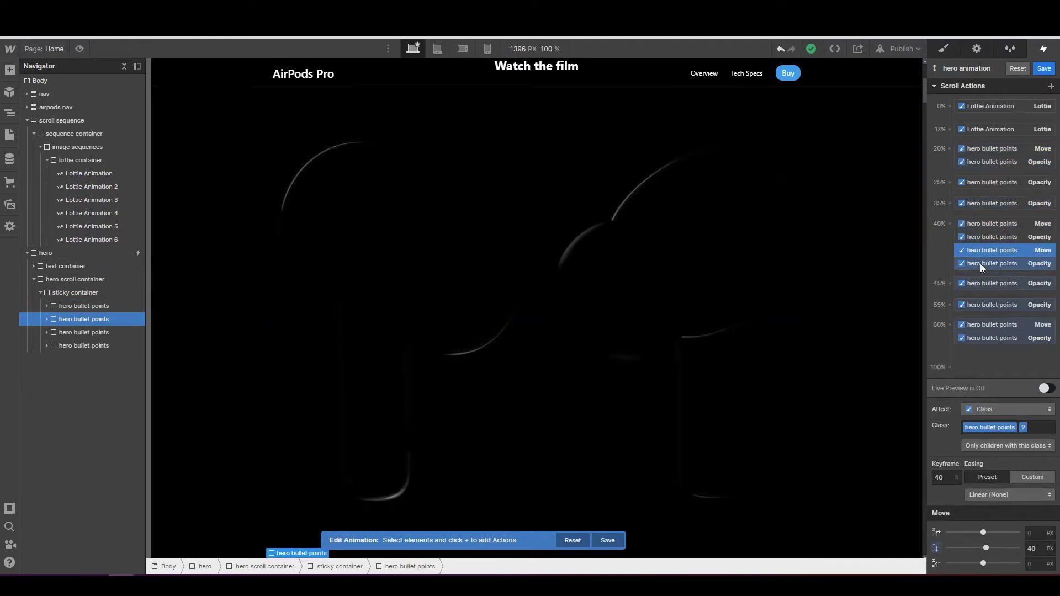
left_click(982, 336)
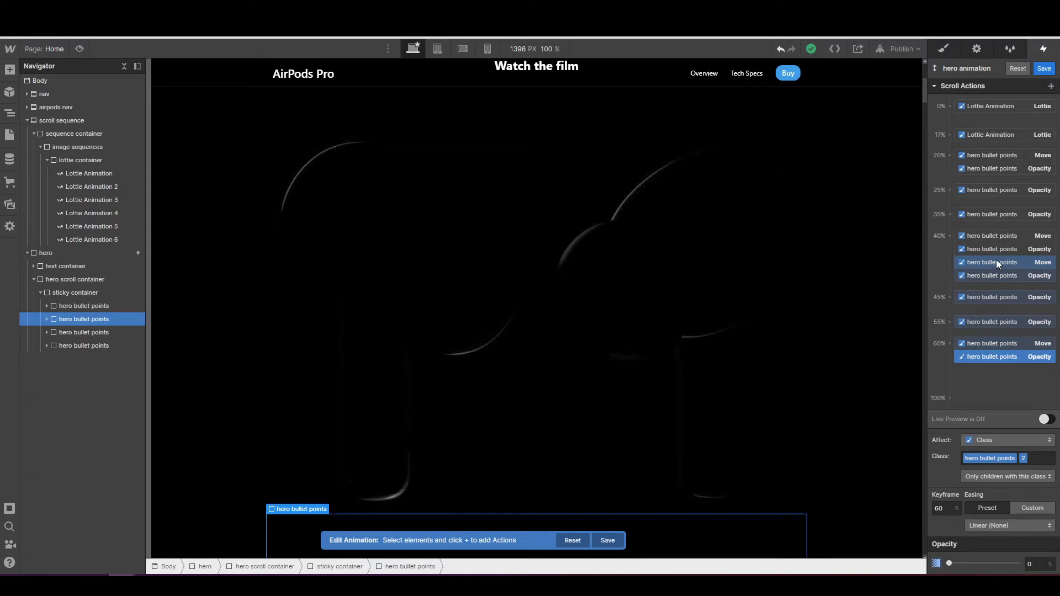
- Preview the scroll animation live and examine how the first and second hero headlines move and fade through the 40% to 60% keyframes
left_click(997, 261)
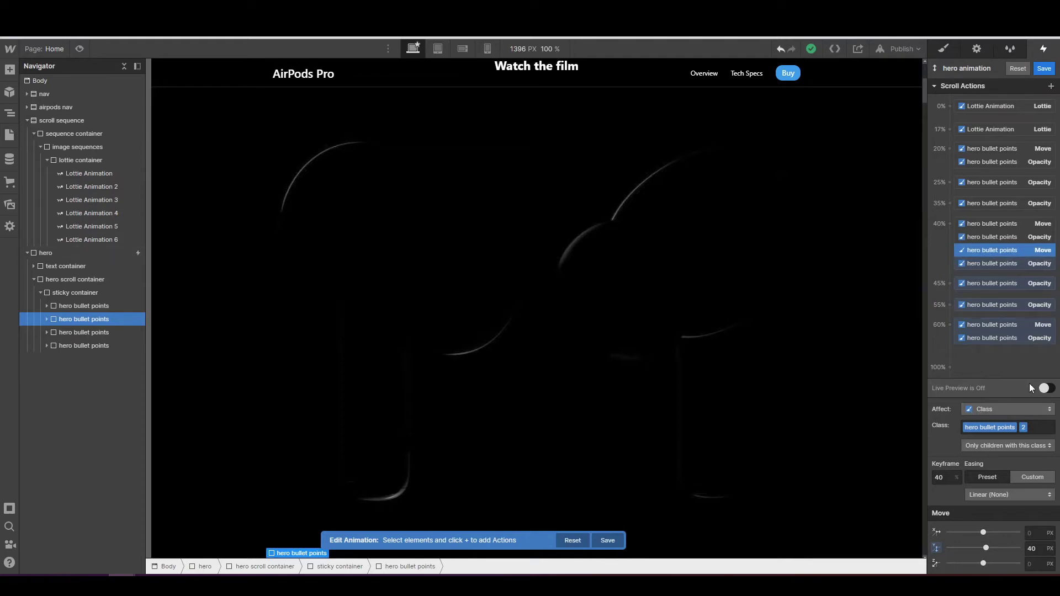
scroll(764, 329, "up", 5)
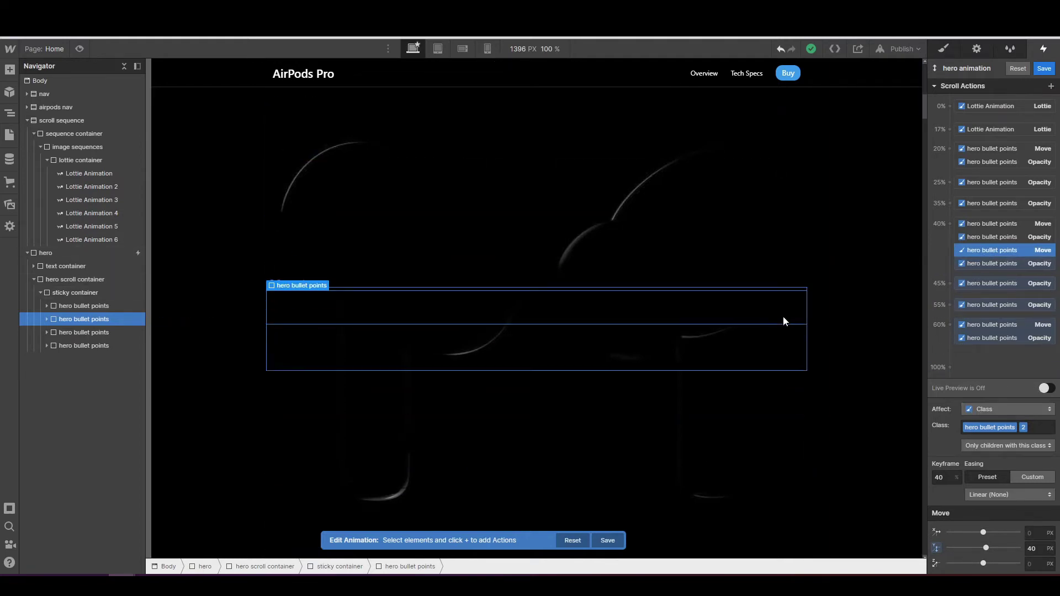
scroll(783, 315, "down", 3)
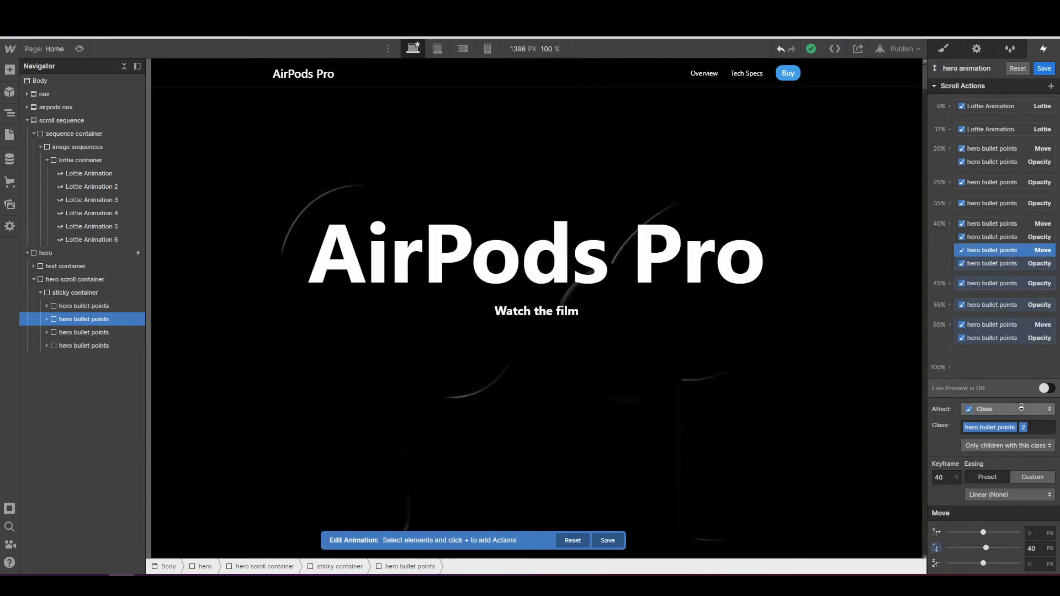
left_click(1045, 389)
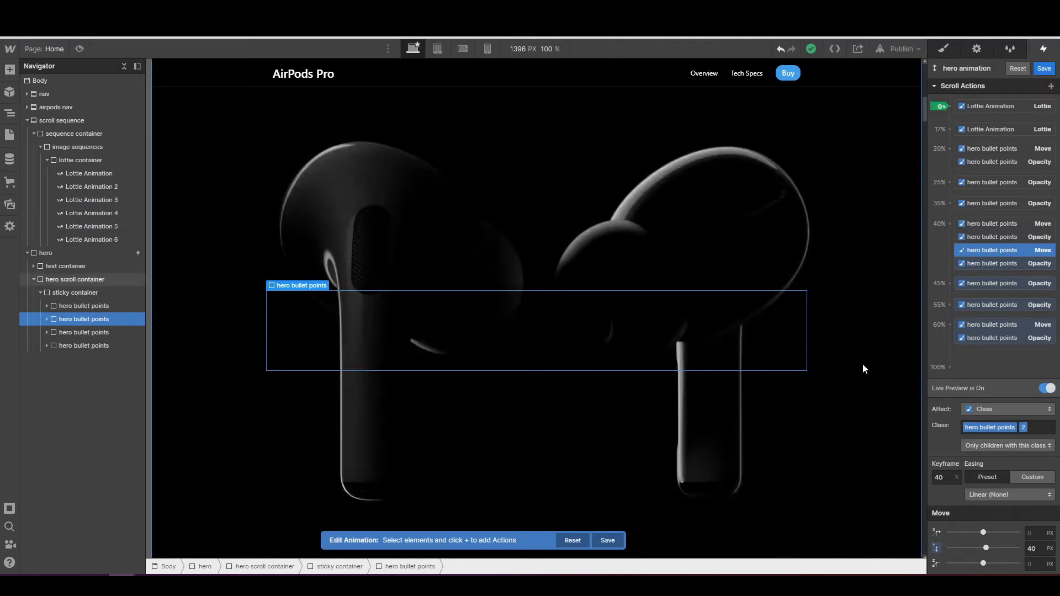
scroll(832, 334, "up", 2)
scroll(832, 333, "down", 3)
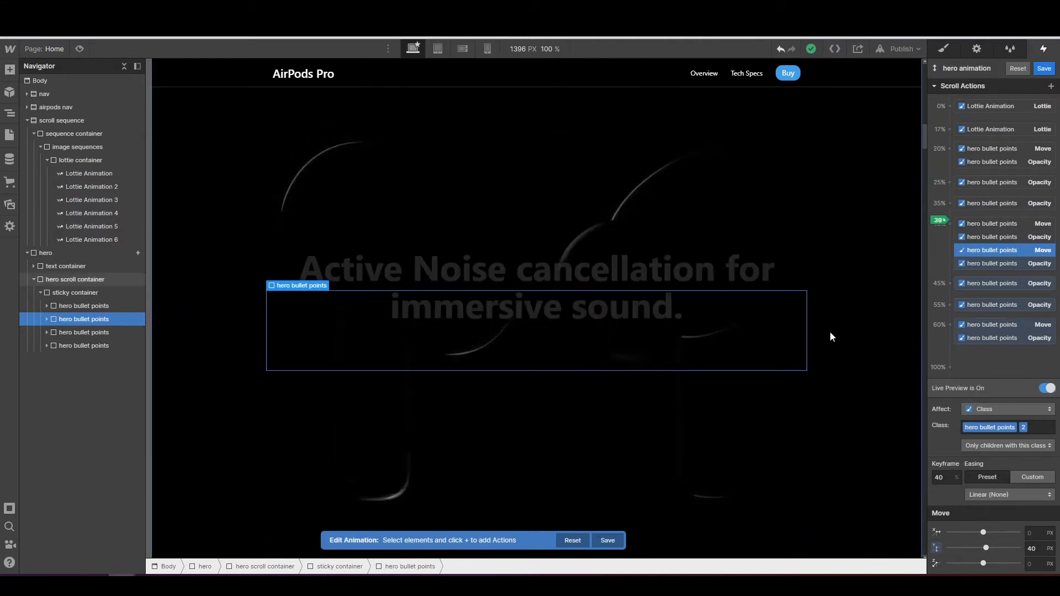
scroll(833, 337, "down", 2)
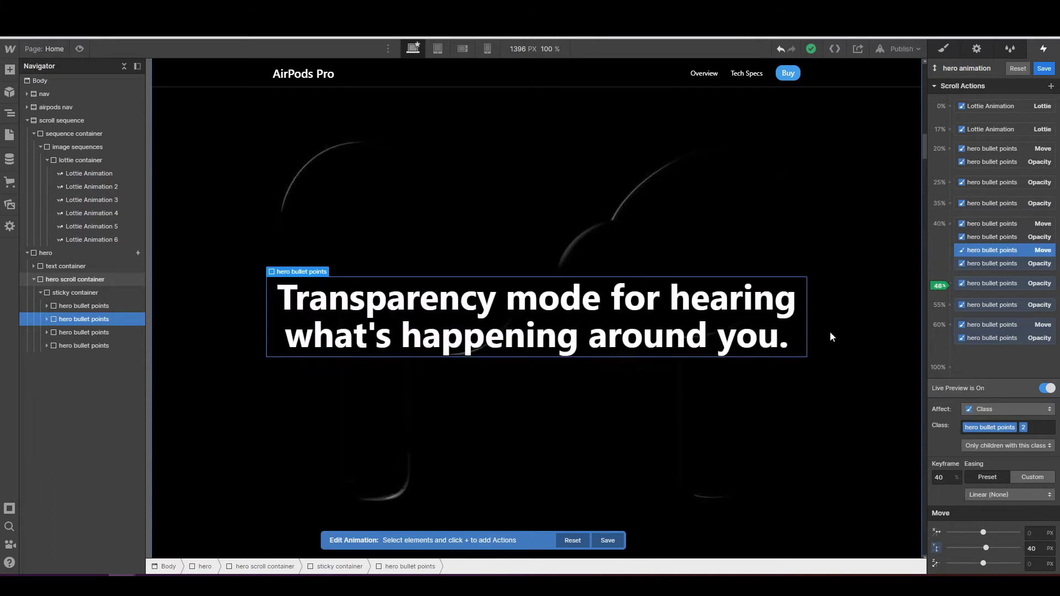
scroll(831, 335, "down", 1)
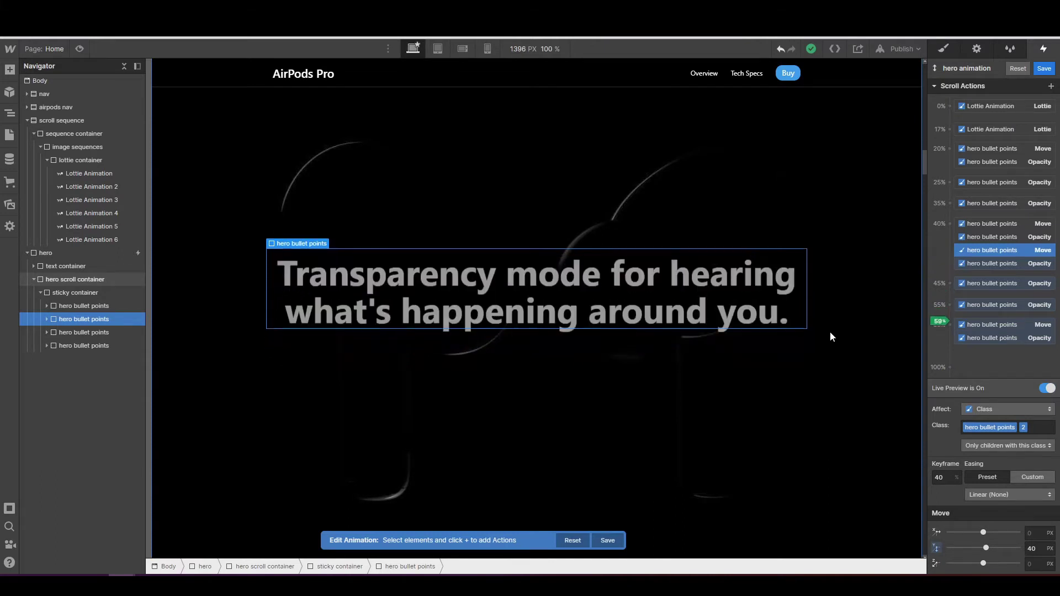
scroll(581, 299, "up", 1)
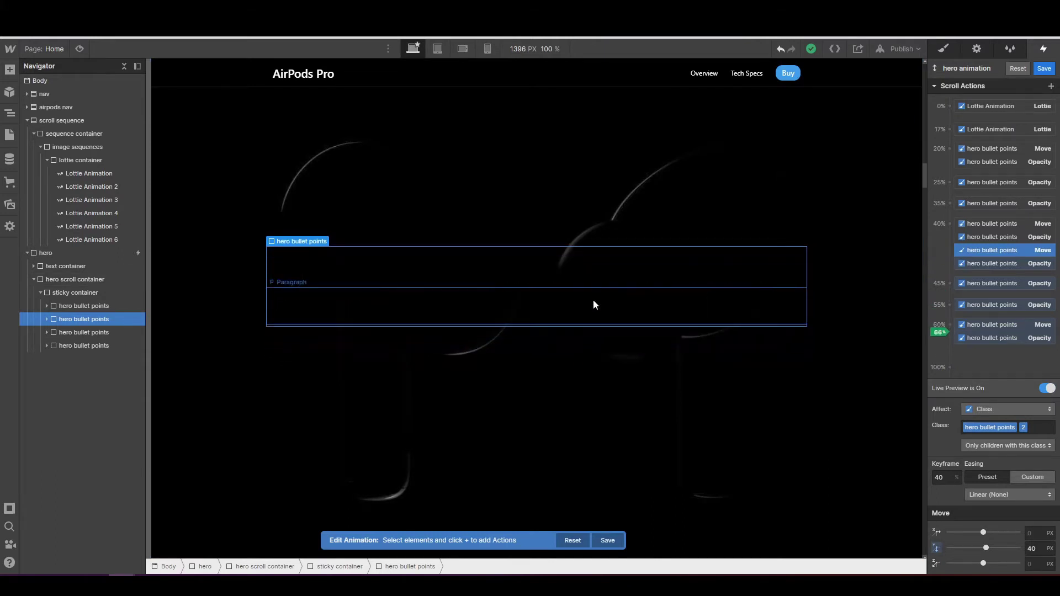
scroll(594, 301, "up", 2)
left_click(594, 302)
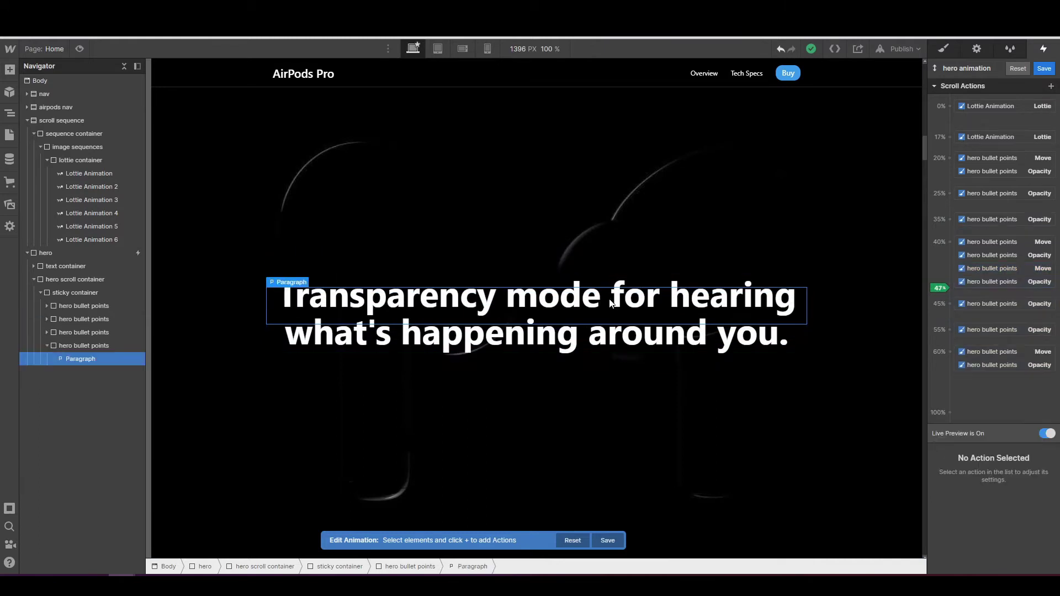
- Duplicate all six Move and Opacity actions of the second hero bullet points block, from the 40% through the 60% keyframe
left_click(988, 270)
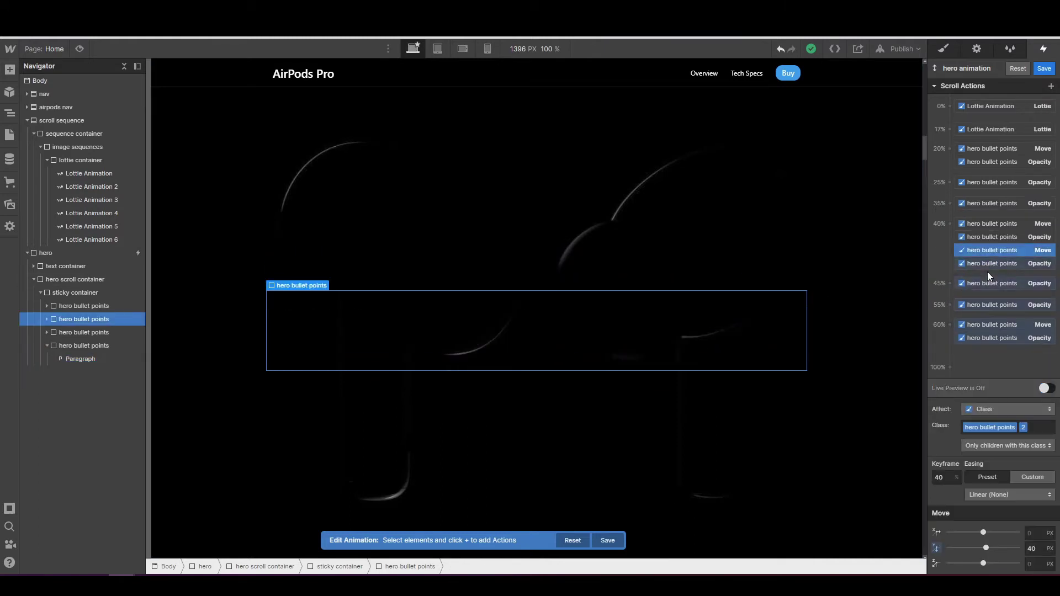
left_click(992, 264, "shift")
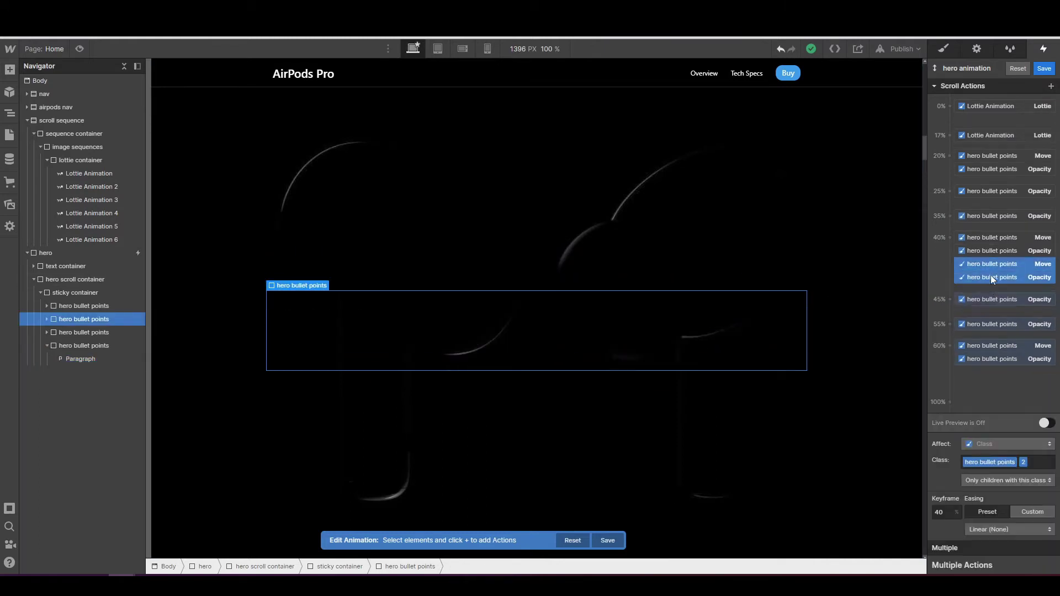
left_click(985, 297, "shift")
left_click(980, 324, "shift")
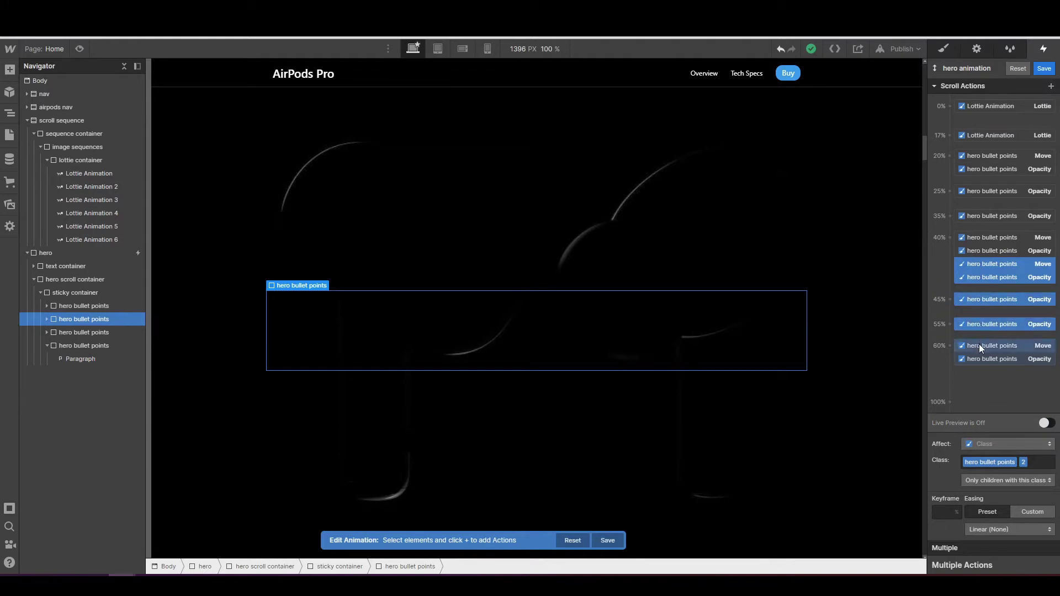
left_click(980, 344, "shift")
left_click(981, 357, "shift")
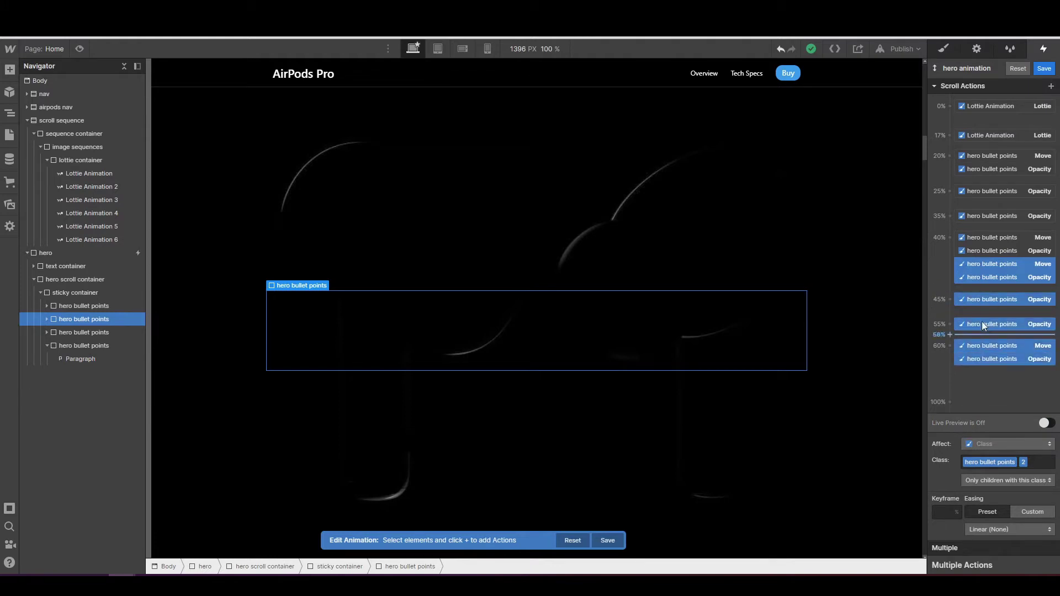
right_click(986, 263)
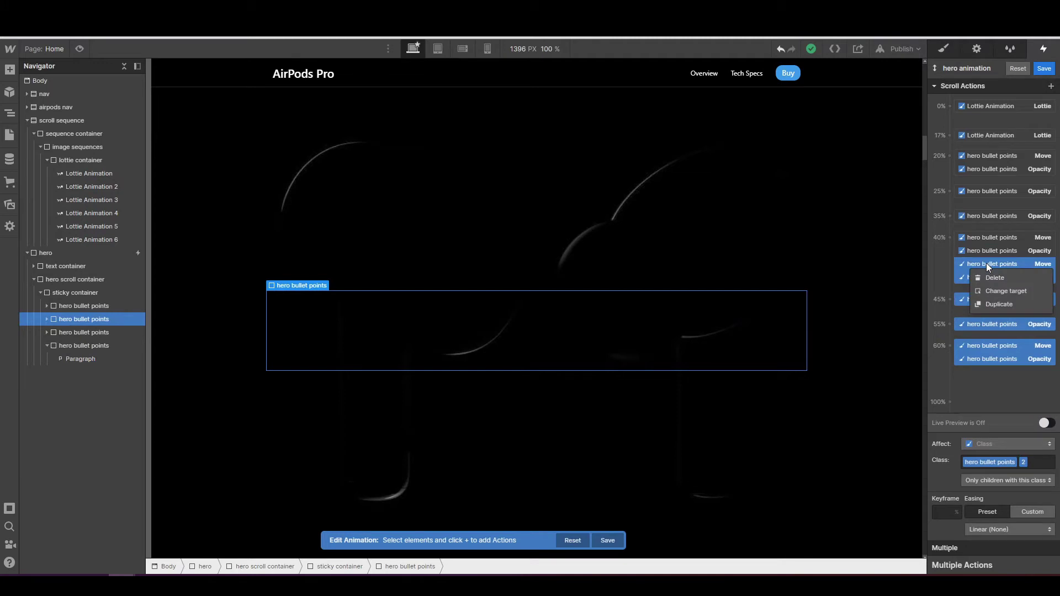
left_click(997, 305)
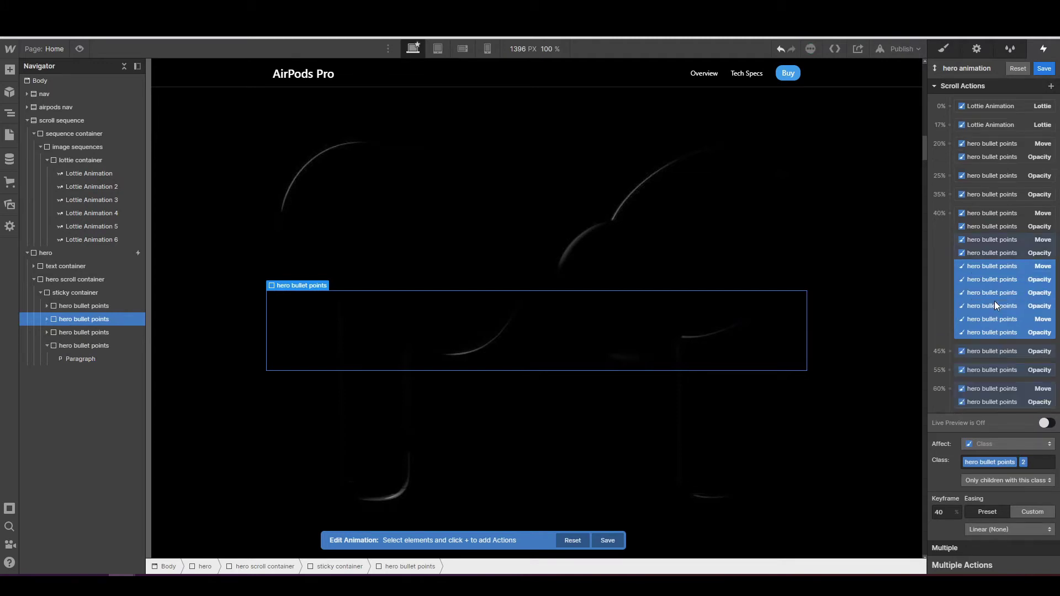
- Retarget the six duplicated actions to the third hero bullet points block and move them to the 60% keyframe
scroll(994, 300, "down", 1)
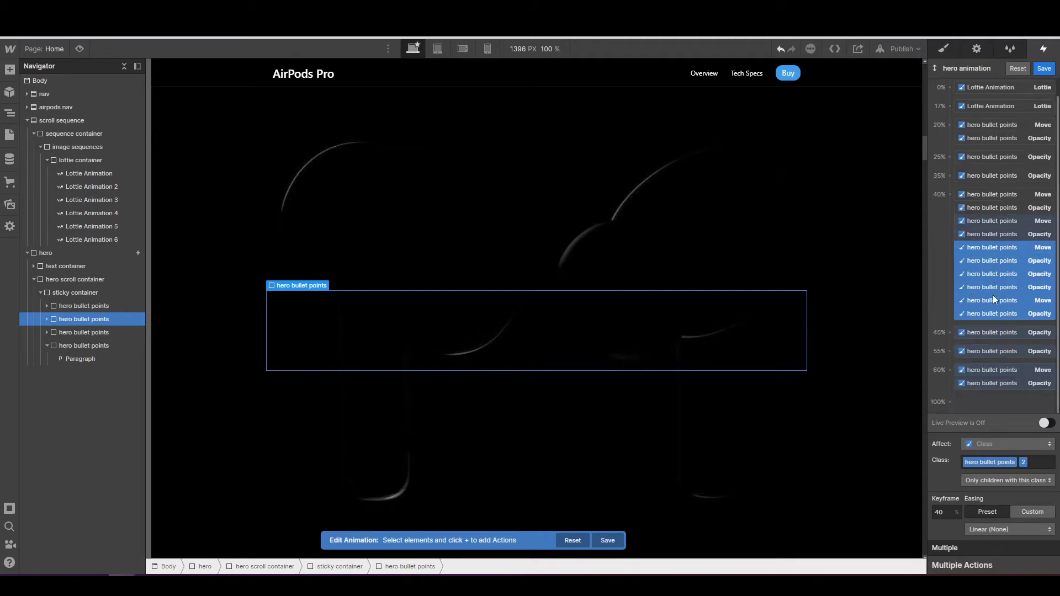
right_click(982, 260)
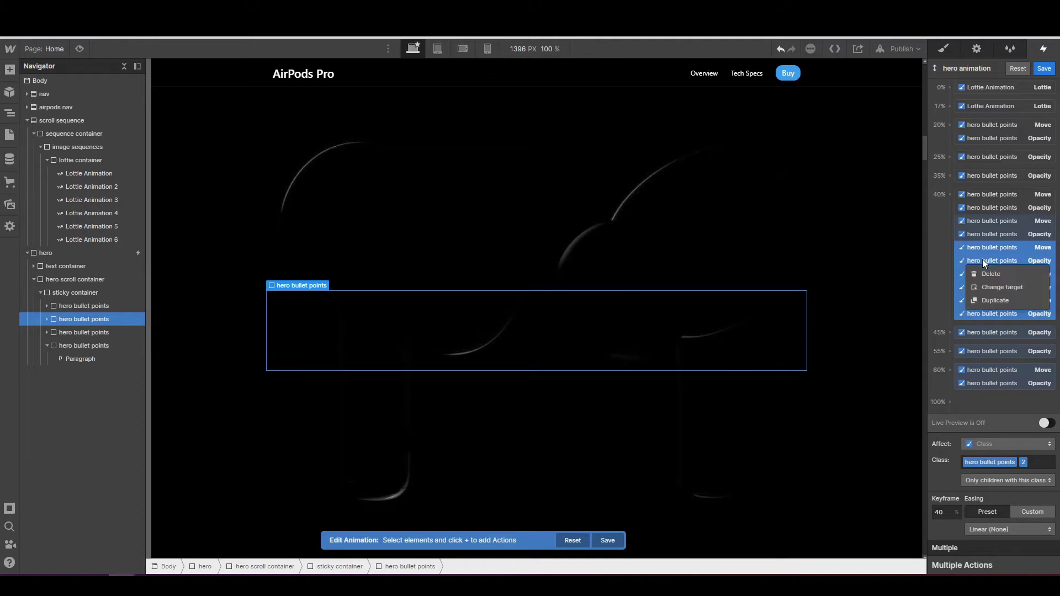
left_click(994, 286)
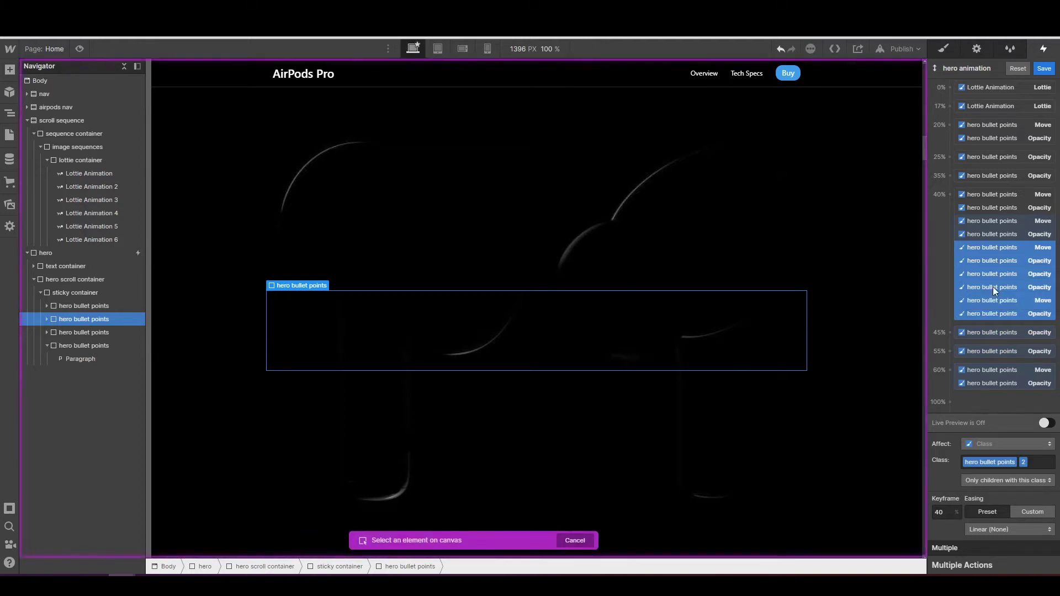
left_click(80, 333)
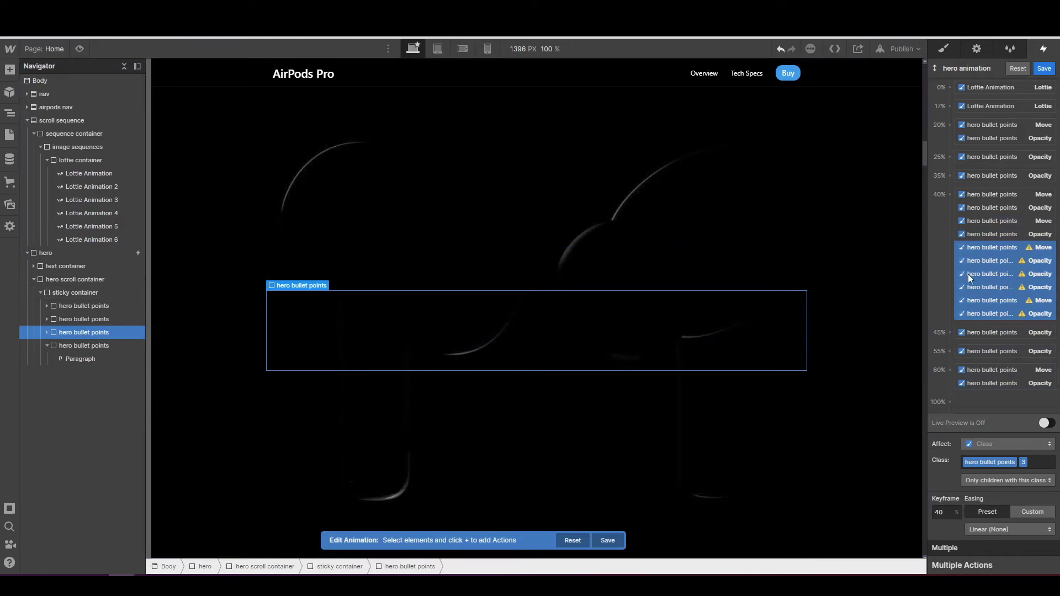
left_click_drag(965, 263, 972, 369)
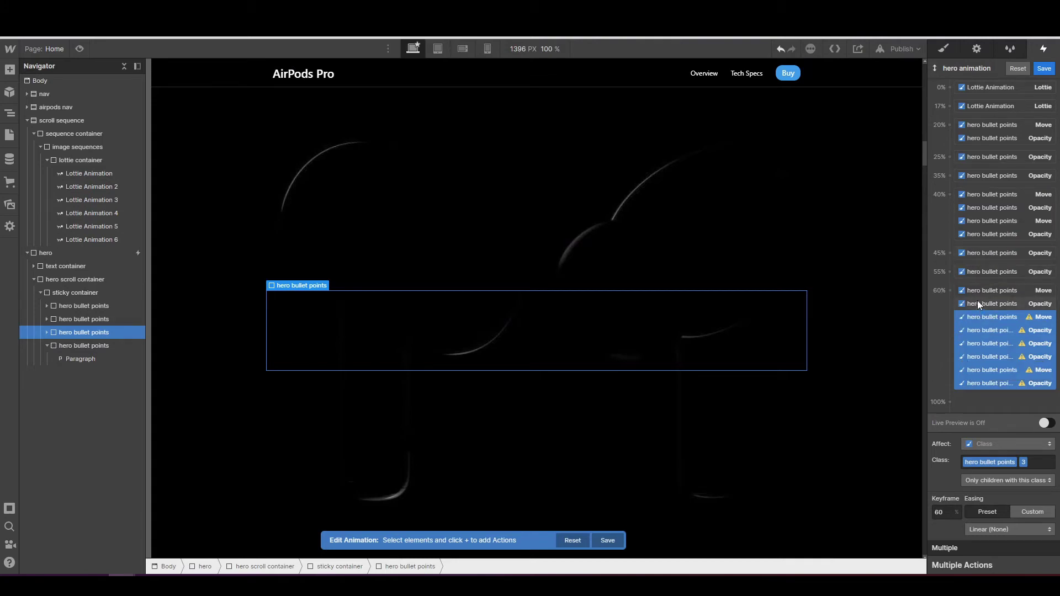
- Move the third hero bullet points block's -40 px Move action and closing 0% Opacity action to the 80% keyframe
left_click(985, 319)
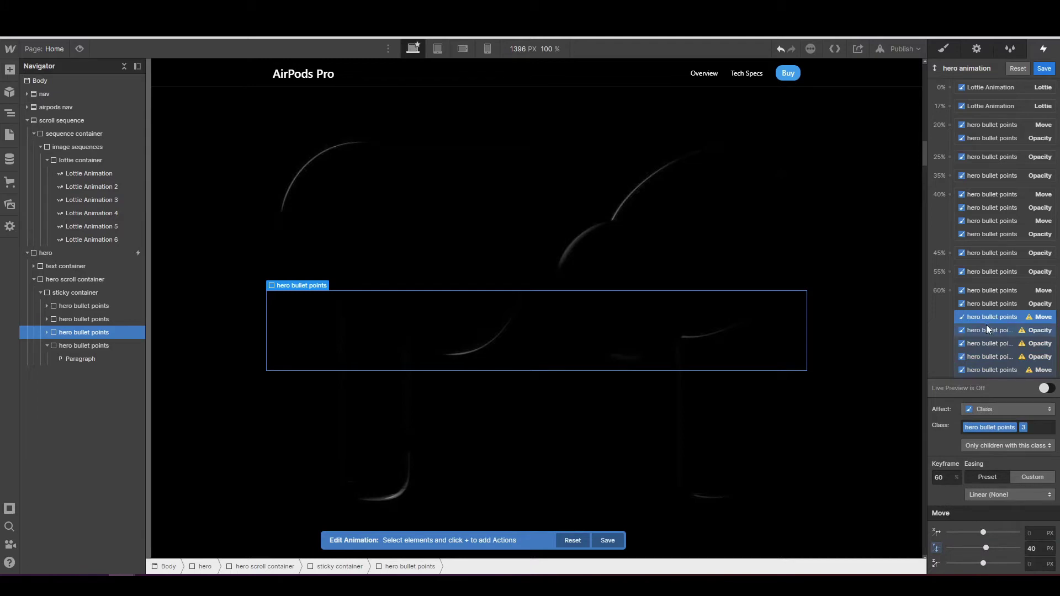
left_click(987, 325)
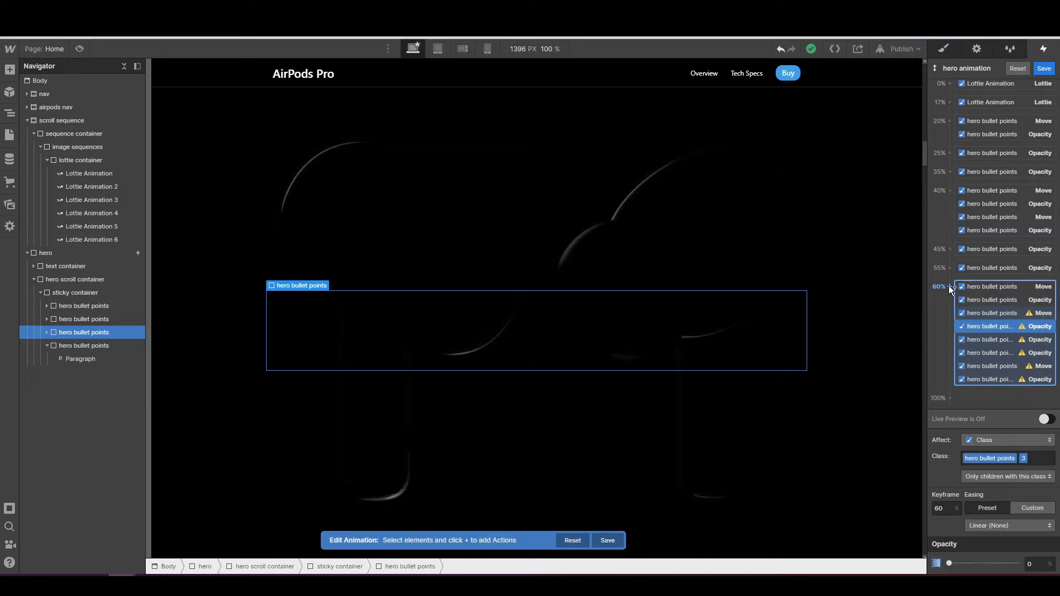
left_click(974, 365)
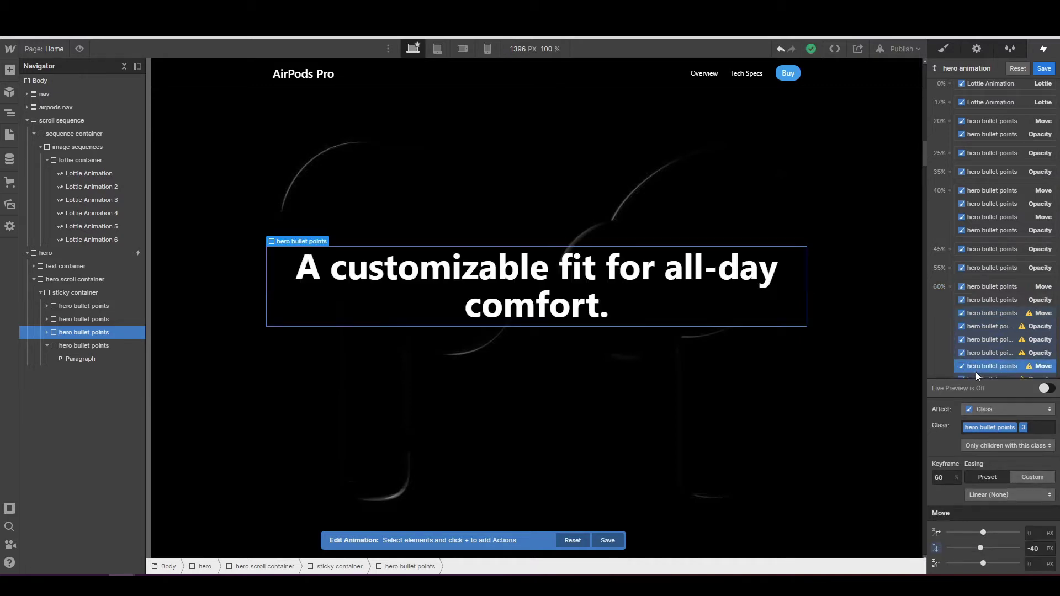
scroll(987, 353, "down", 1)
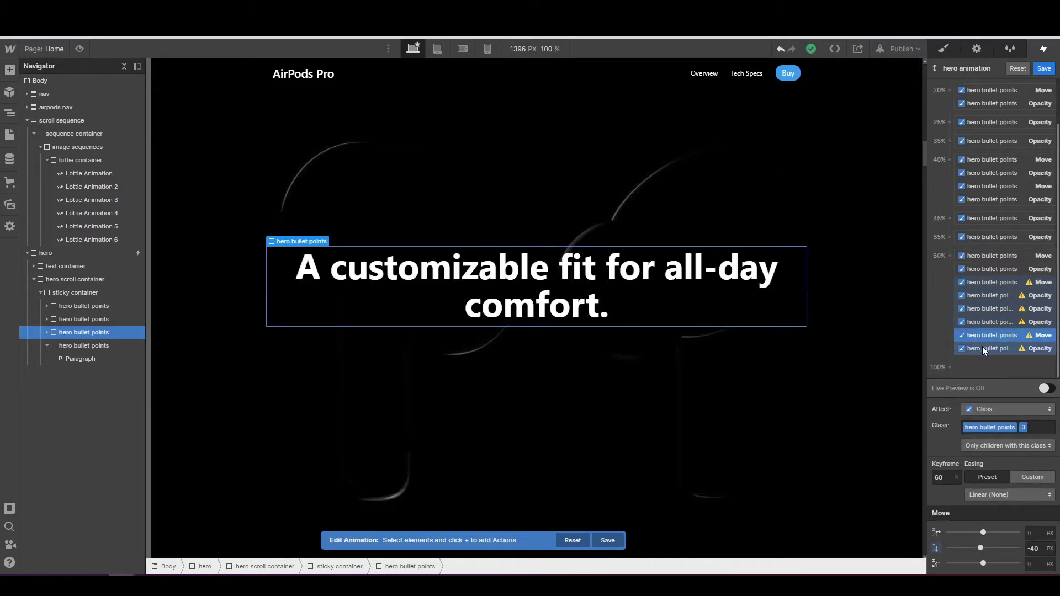
left_click(983, 346, "shift")
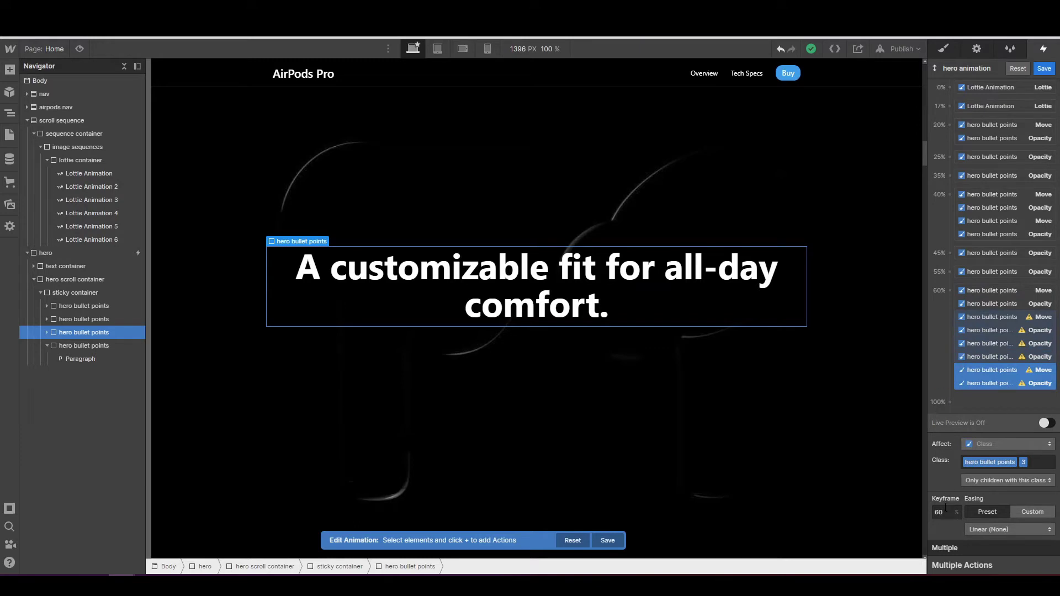
left_click_drag(956, 371, 955, 392)
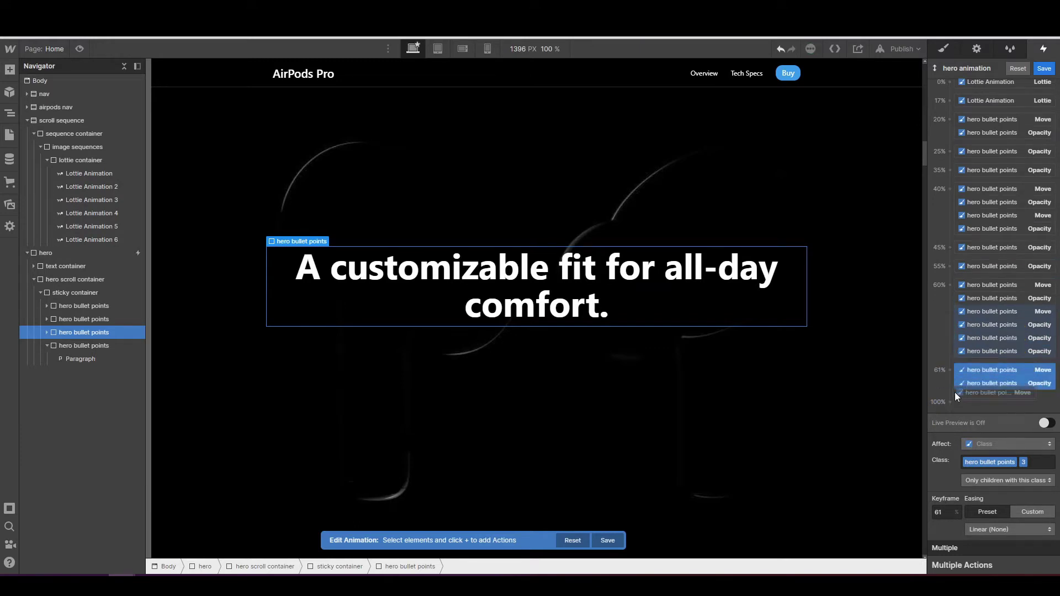
left_click(946, 512)
type("80")
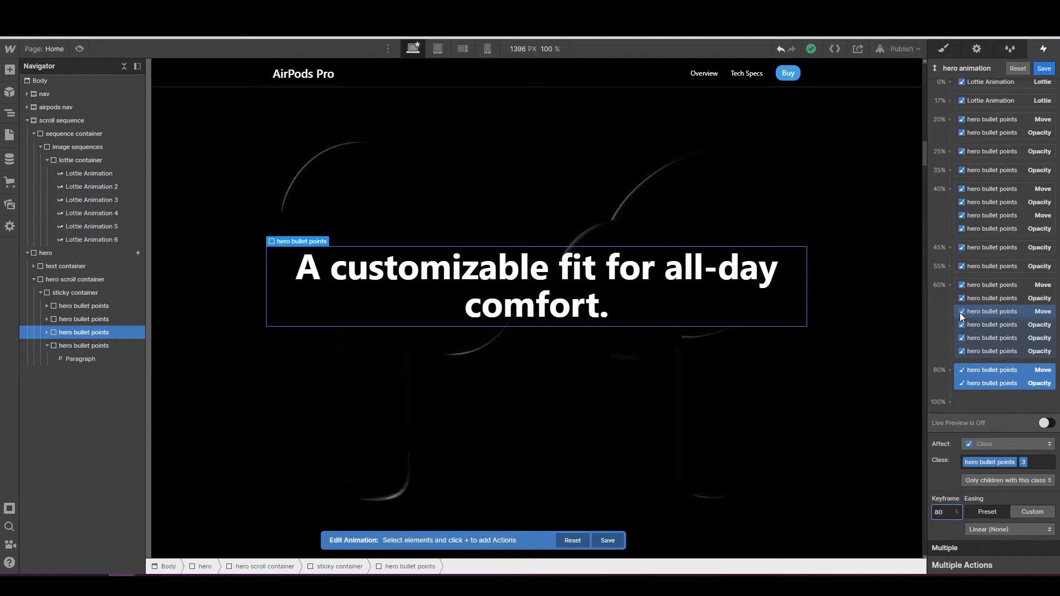
- Set the keyframe of one of the third hero bullet points block's 100% Opacity actions to 65%
left_click(975, 338)
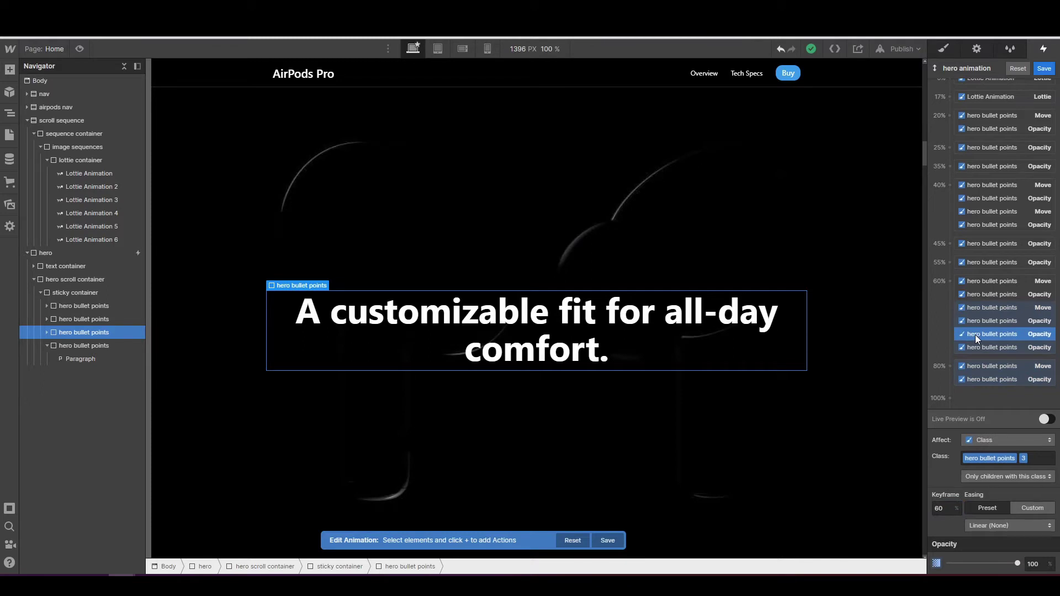
double_click(942, 509)
type("65")
key("Return")
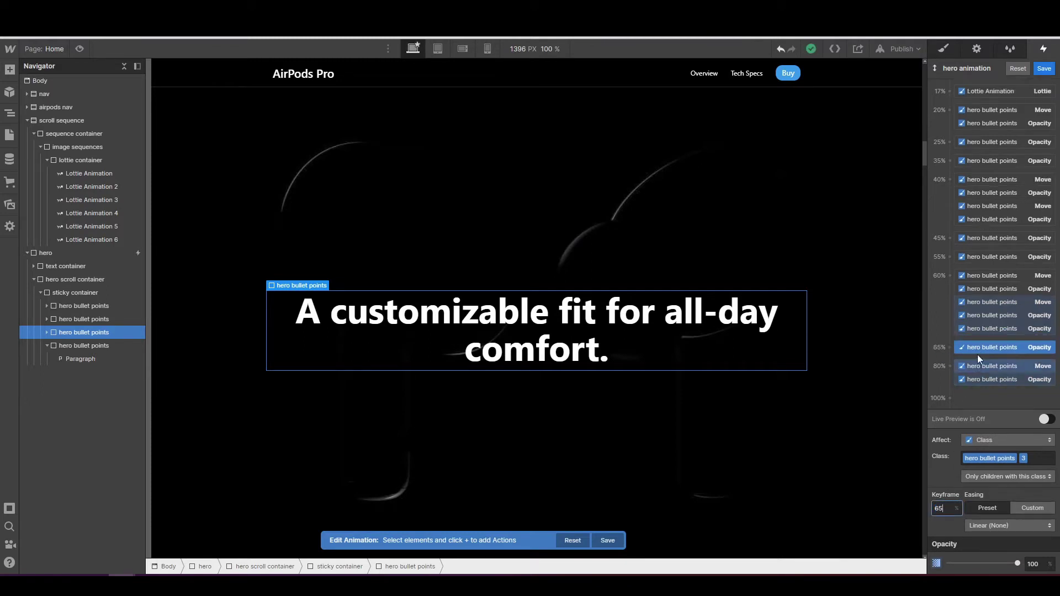
- Set the keyframe of the third hero bullet points block's remaining 100% Opacity action to 75% and preview the animation live
left_click(983, 329)
double_click(948, 508)
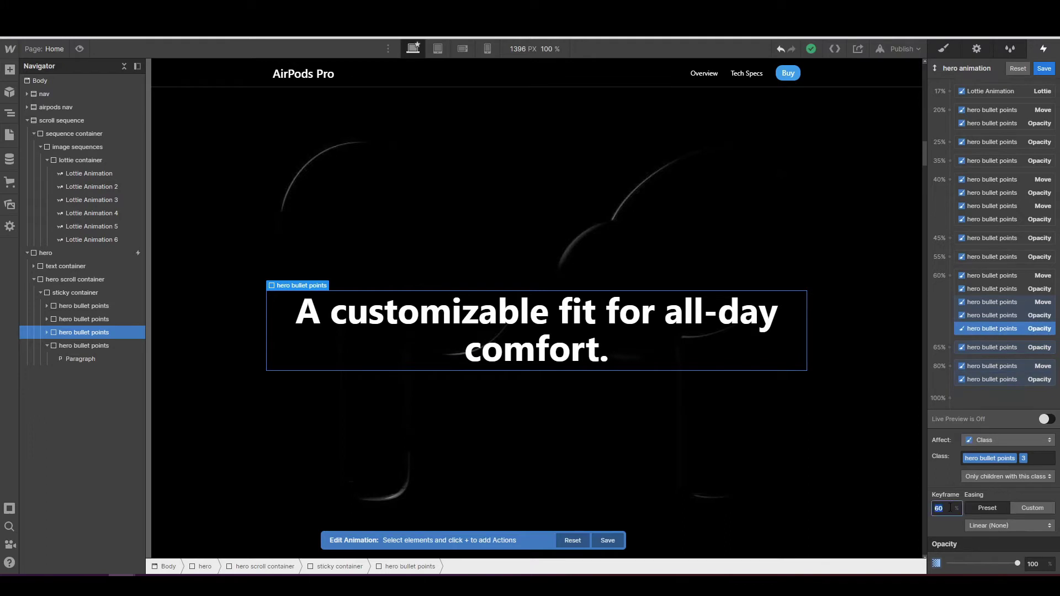
type("75")
key("Return")
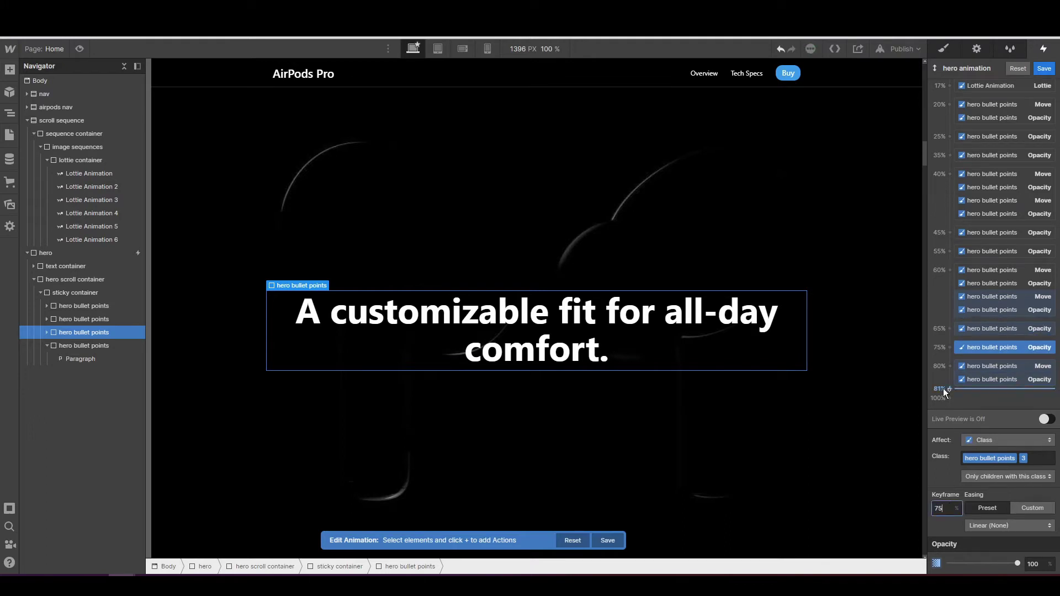
left_click(1039, 422)
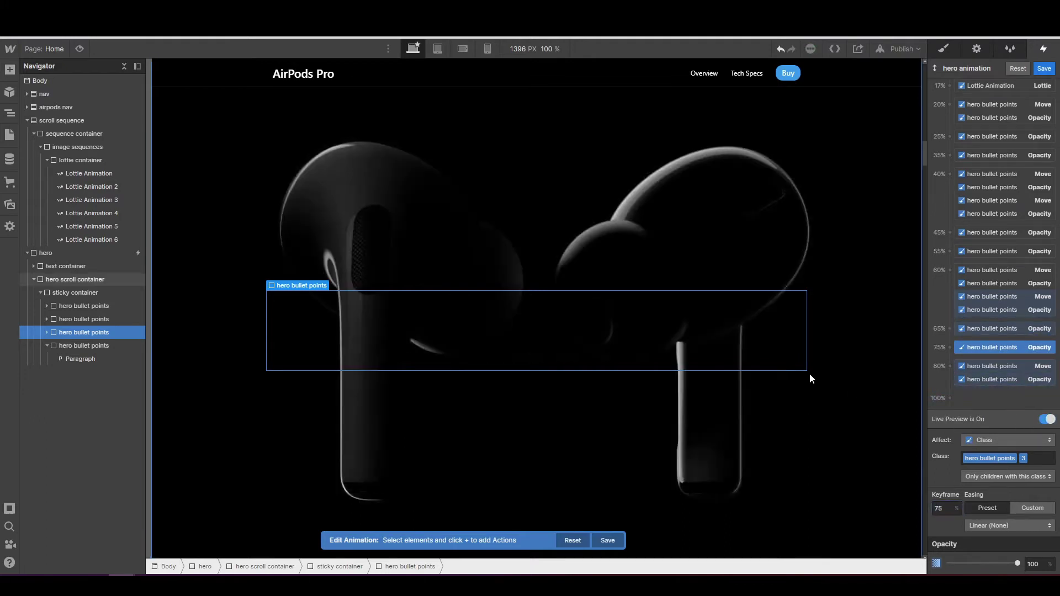
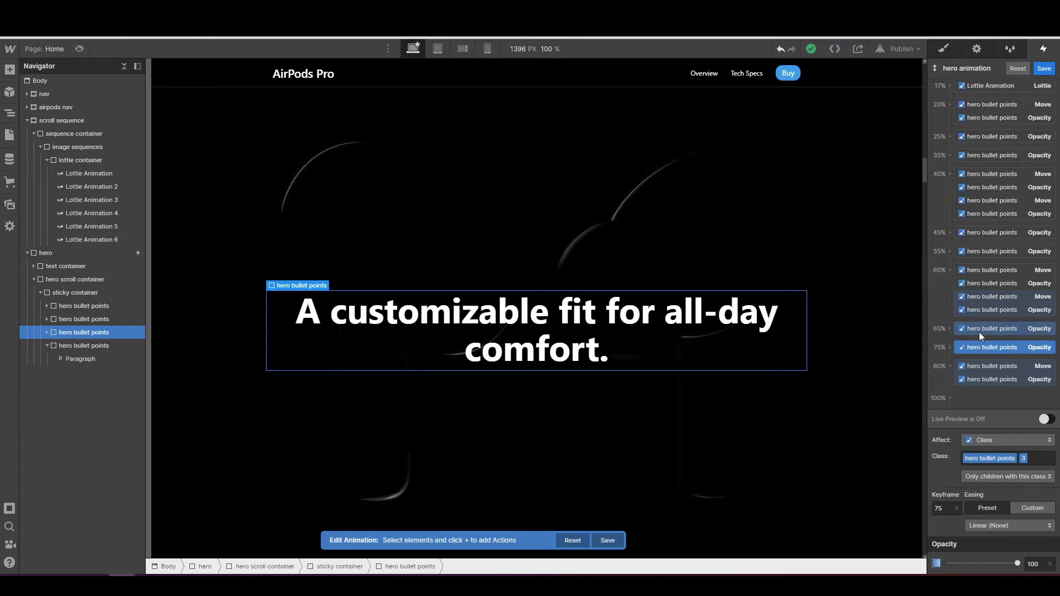
- Duplicate the third hero bullet points block's six Move and Opacity actions between the 60% and 80% keyframes
left_click(991, 297)
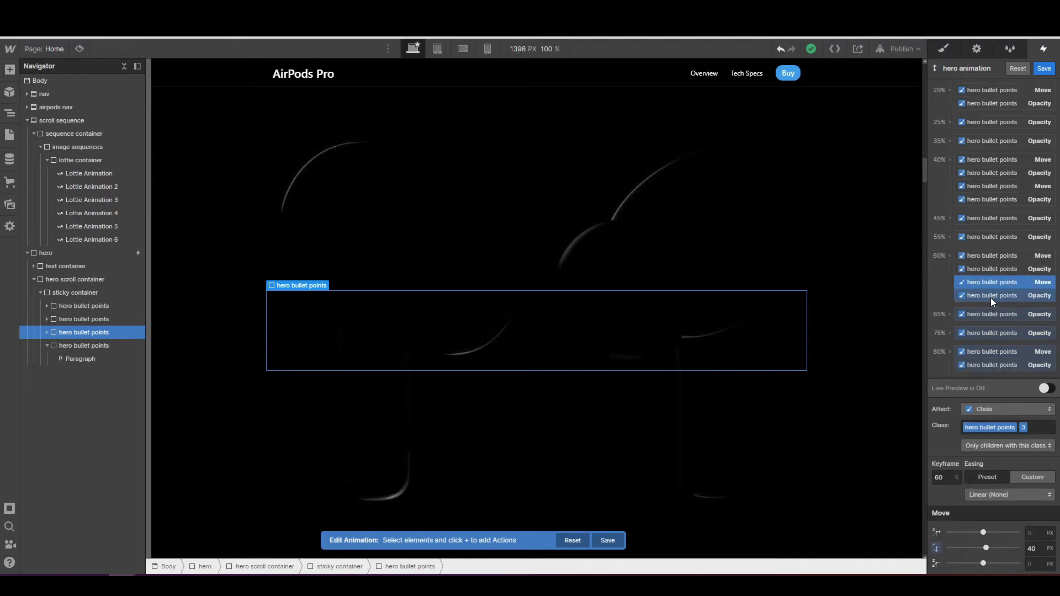
scroll(990, 290, "down", 1)
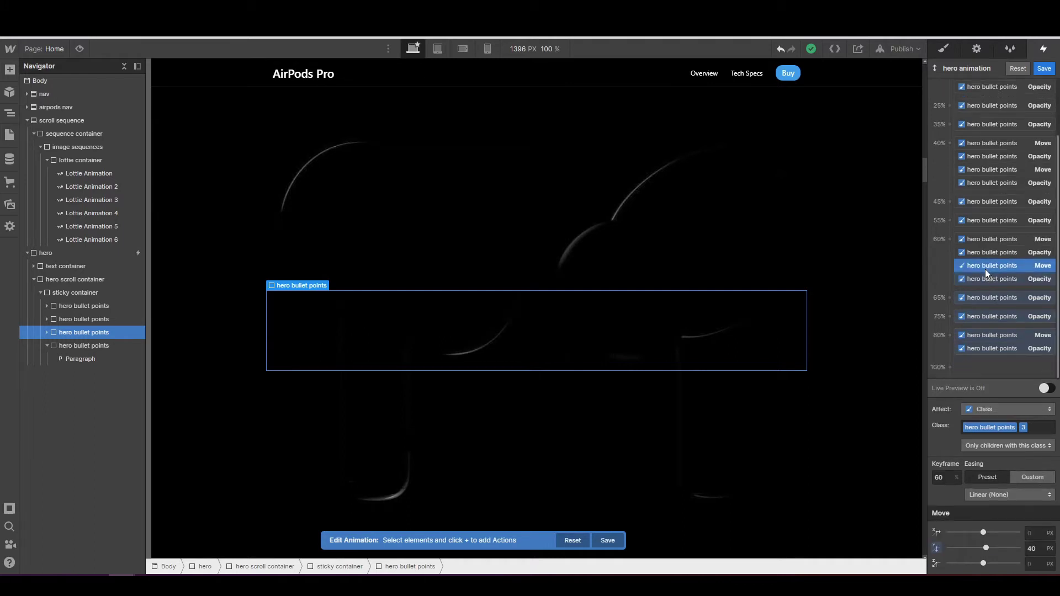
left_click(986, 347, "shift")
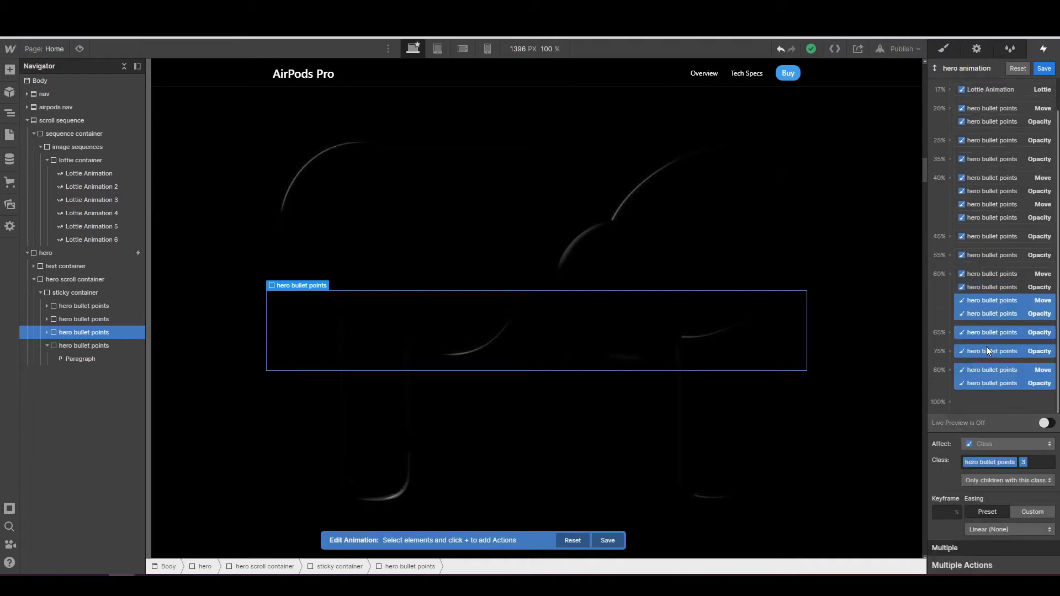
right_click(979, 305)
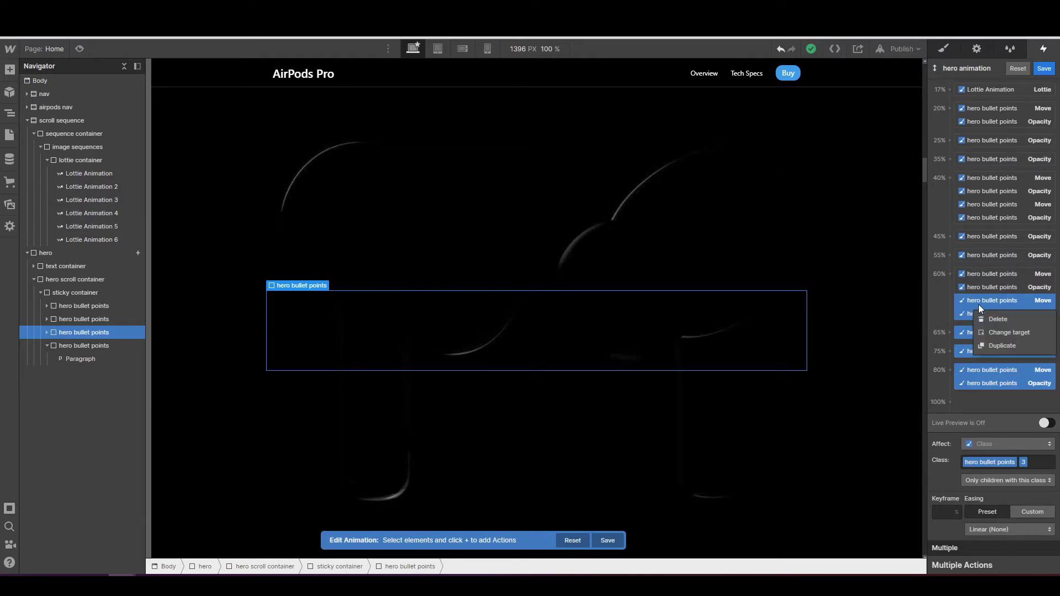
left_click(996, 345)
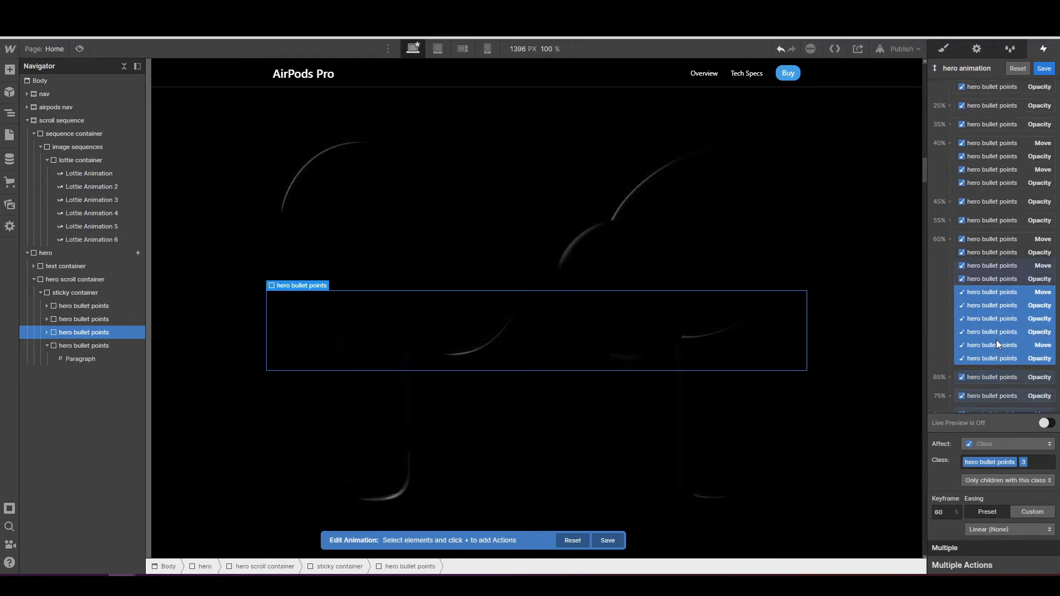
- Retarget the six duplicated actions to the fourth hero bullet points block and move them to the 80% keyframe
right_click(982, 310)
left_click(989, 335)
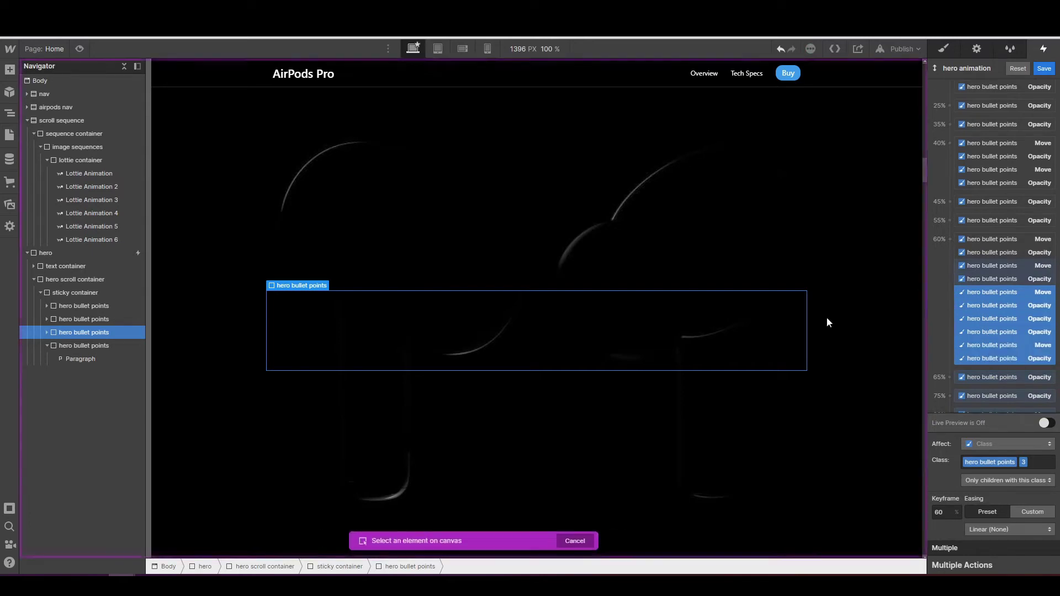
left_click(91, 346)
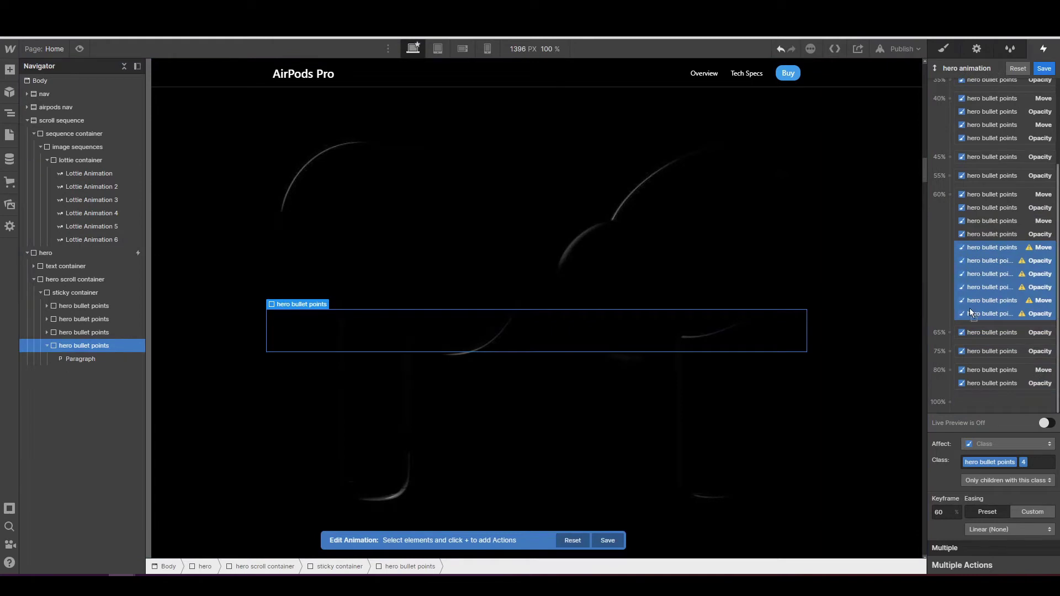
left_click_drag(970, 311, 959, 369)
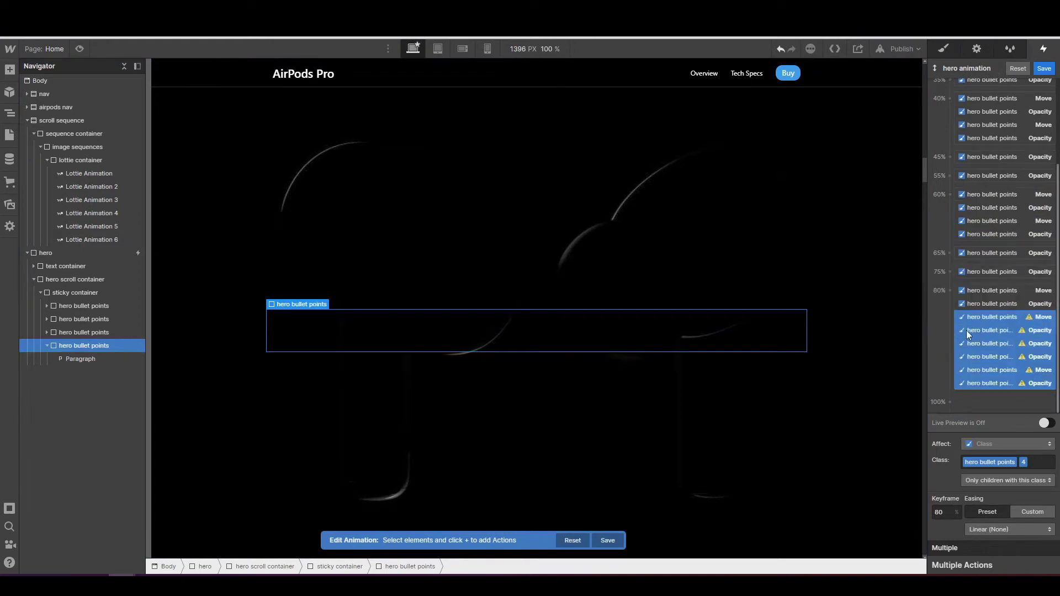
- Move the fourth hero bullet points block's -40 px Move action and closing Opacity action to the 100% keyframe
left_click(983, 371)
scroll(977, 345, "down", 1)
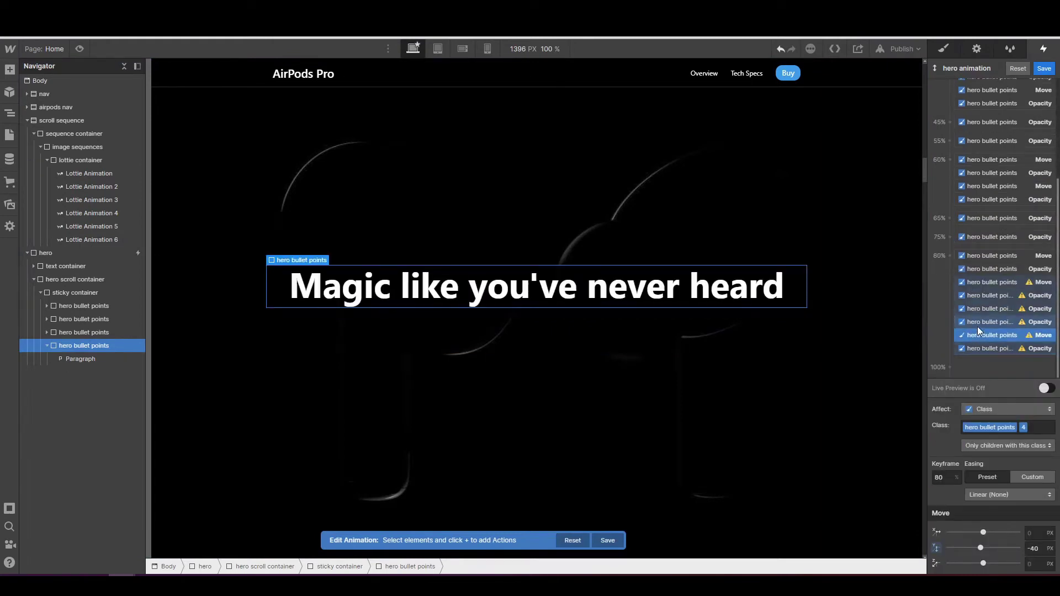
left_click(980, 348, "shift")
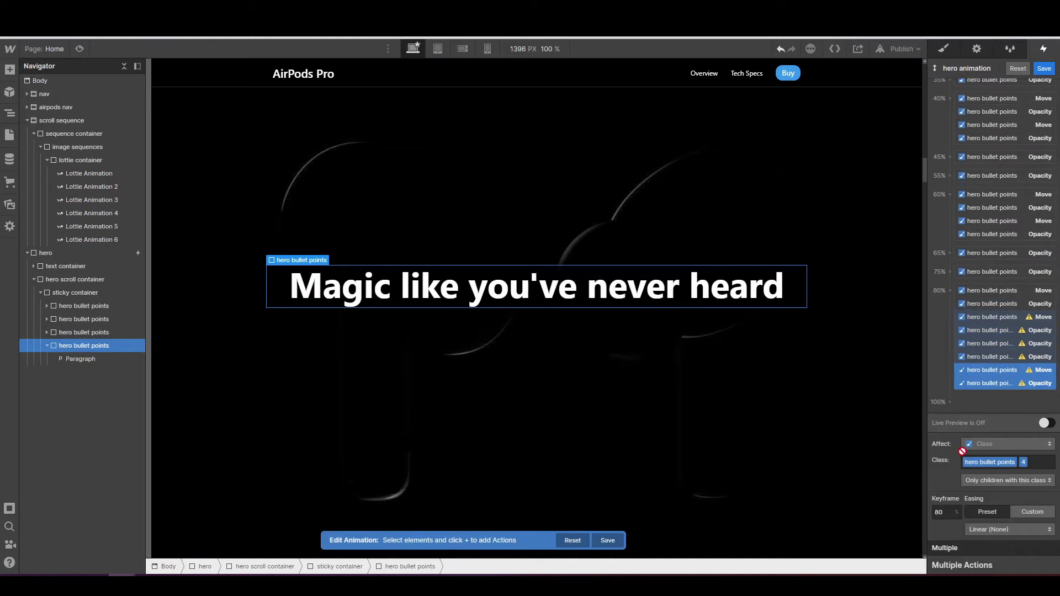
- Set the keyframe of the fourth hero bullet point's last Move and Opacity actions to 100%
left_click(949, 513)
type("100")
key("Return")
- Set the keyframes of the fourth bullet point's two remaining duplicate Opacity actions to 85% and 95%
left_click(973, 358)
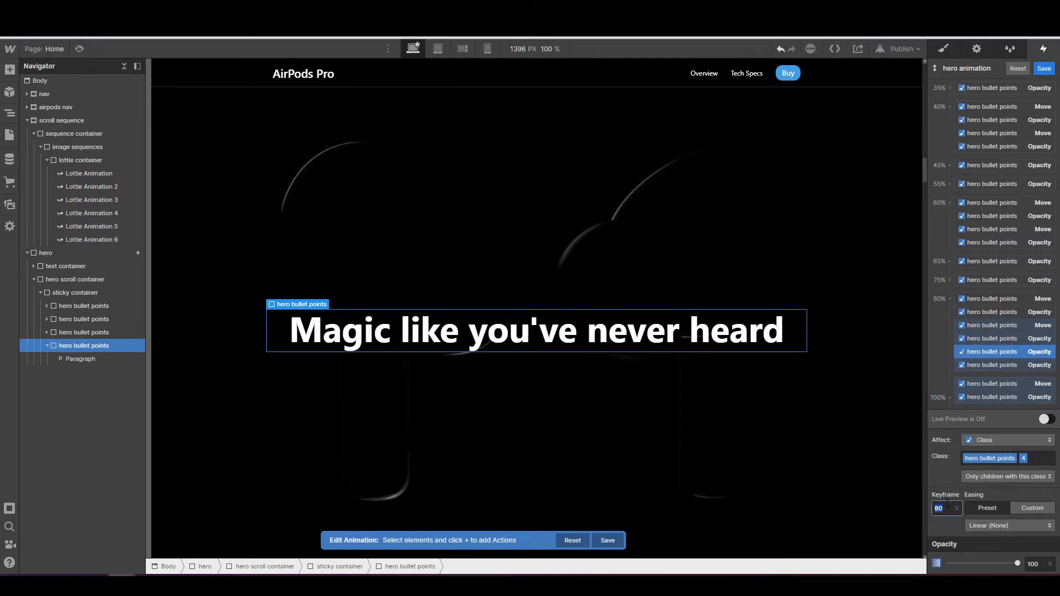
type("85")
key("Return")
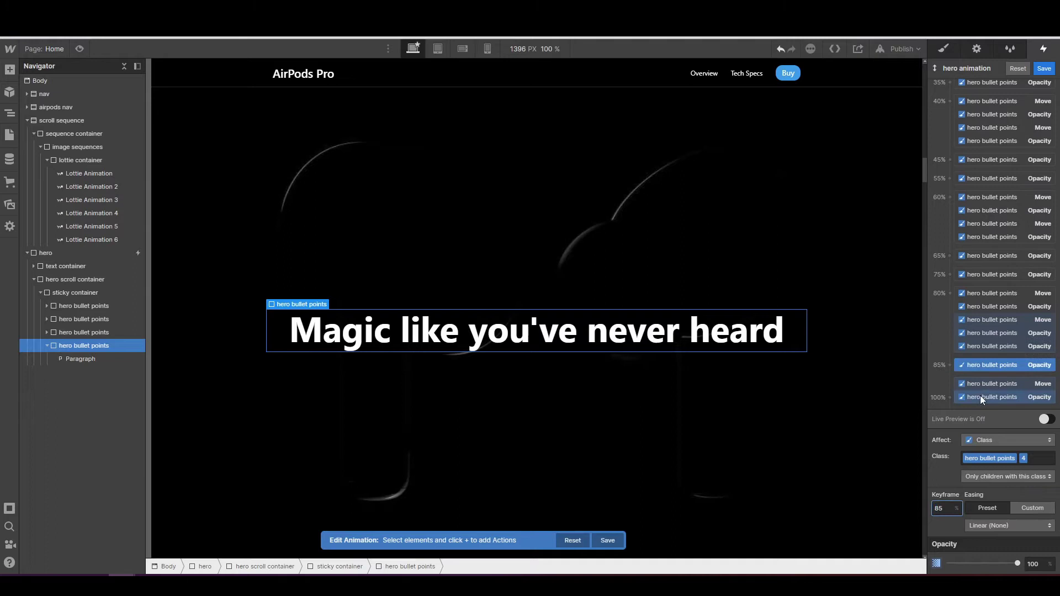
left_click(974, 347)
double_click(945, 509)
type("95")
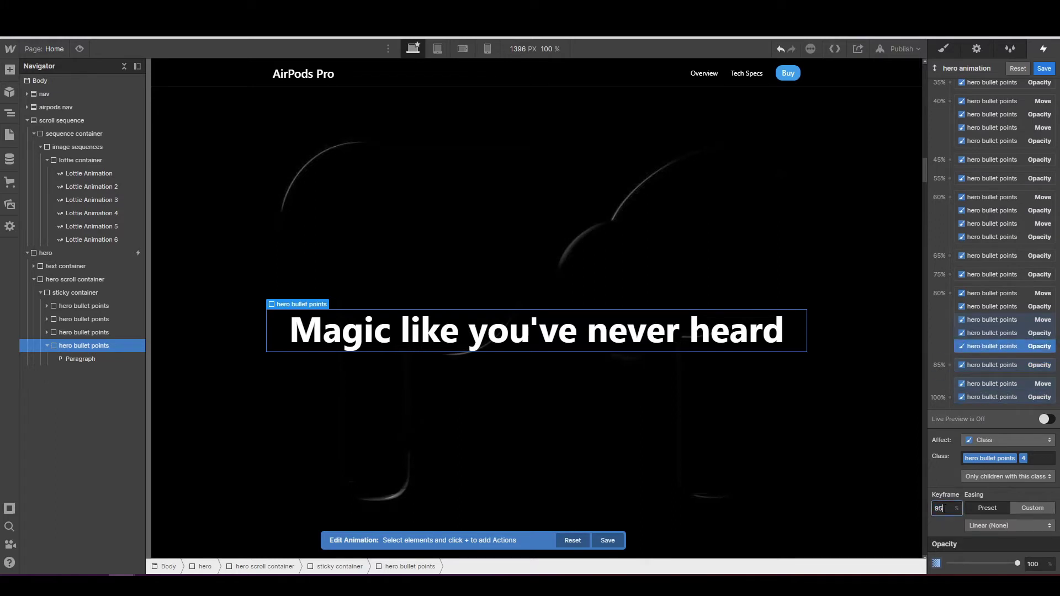
key("Return")
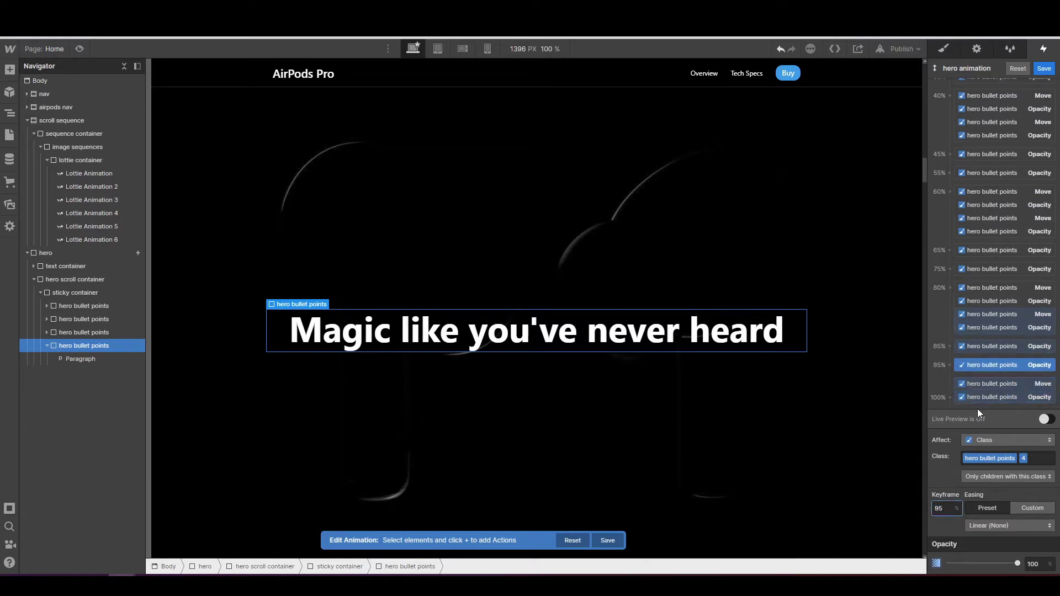
- Turn on live preview and examine the hero scroll animation from the AirPods intro through all the bullet points
left_click(1046, 421)
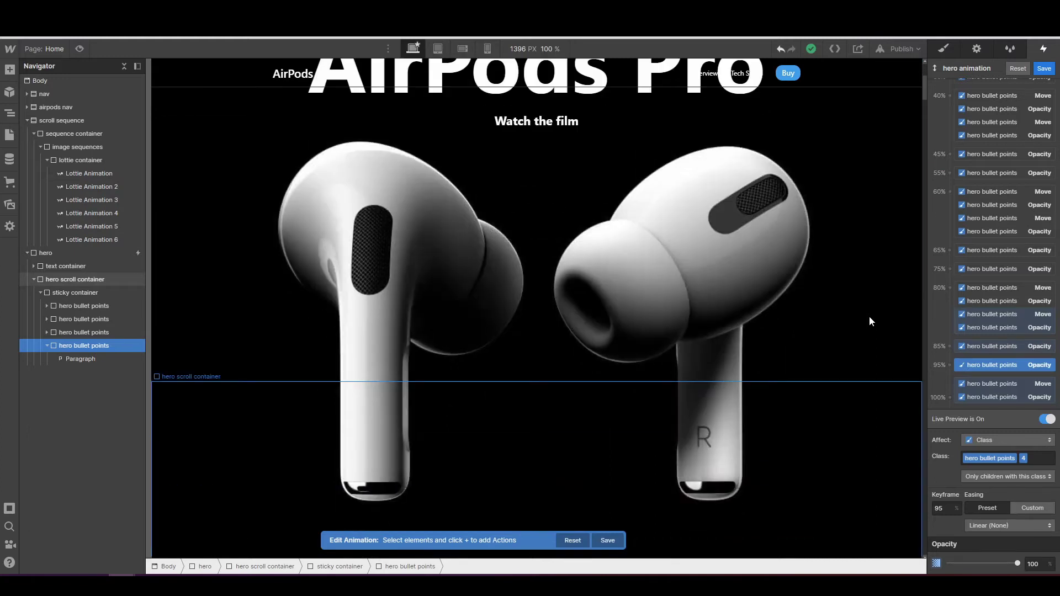
scroll(962, 298, "up", 3)
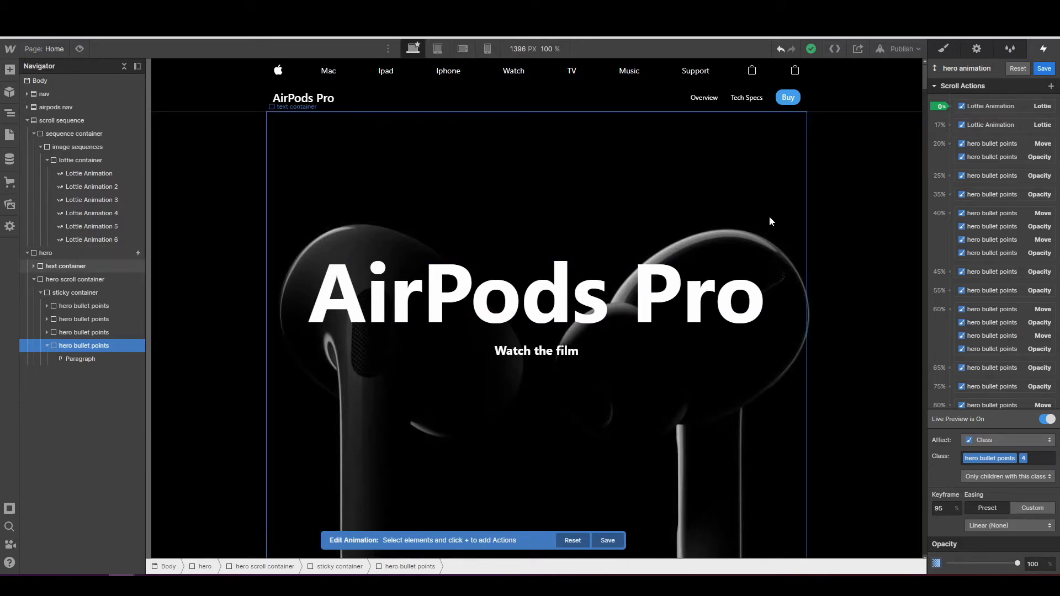
scroll(772, 221, "down", 1)
scroll(771, 221, "down", 5)
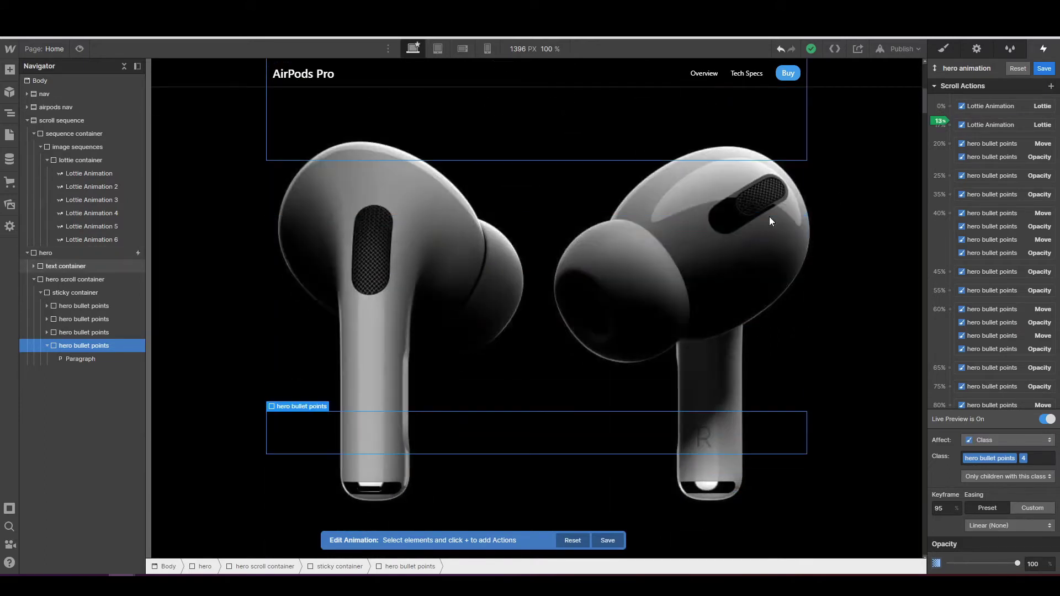
scroll(742, 235, "down", 1)
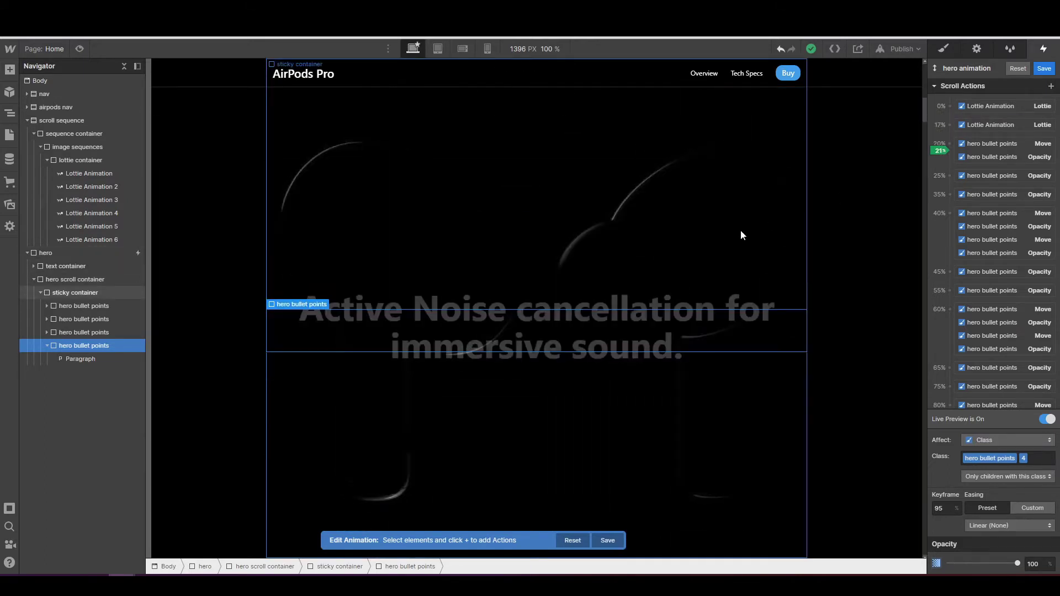
scroll(741, 230, "up", 4)
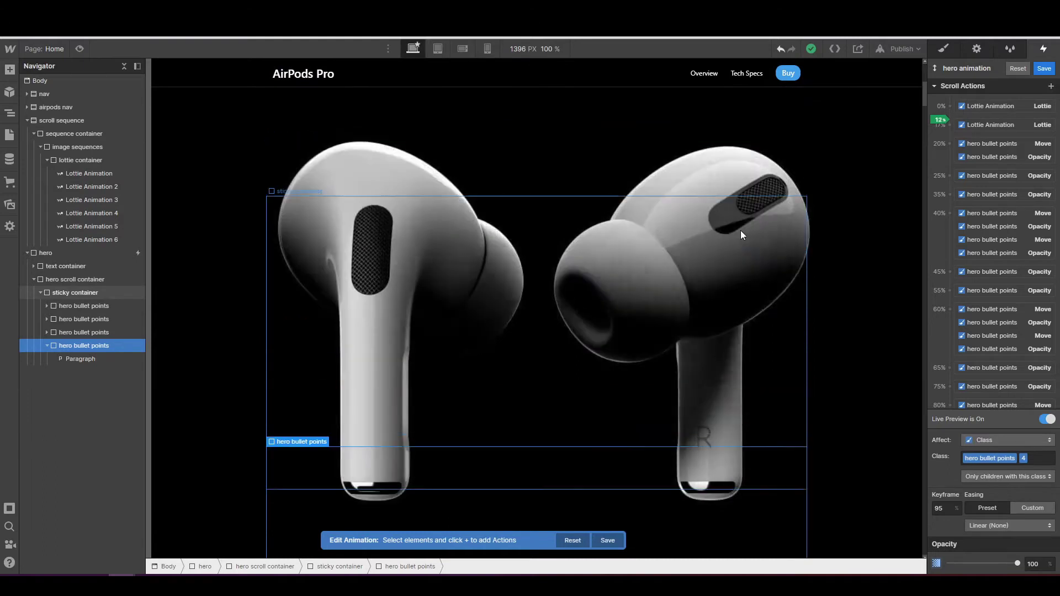
scroll(741, 230, "down", 4)
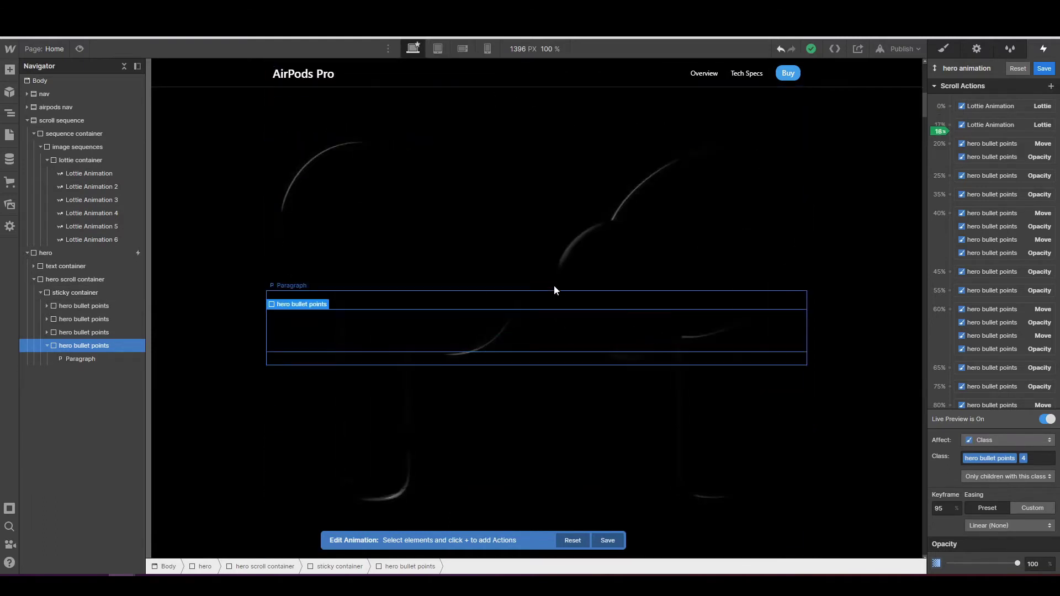
scroll(591, 269, "down", 5)
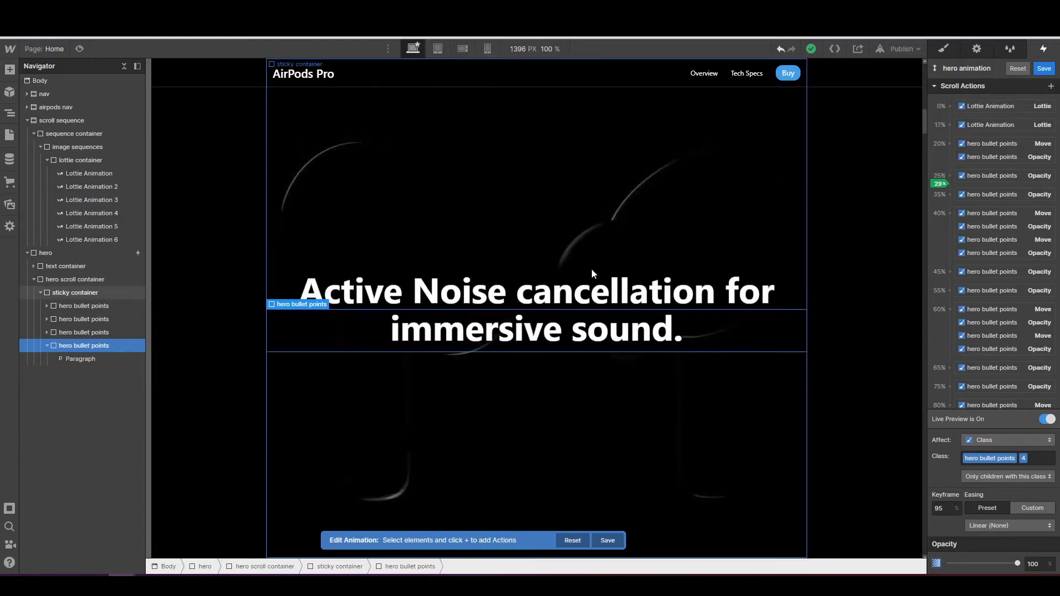
scroll(592, 273, "down", 5)
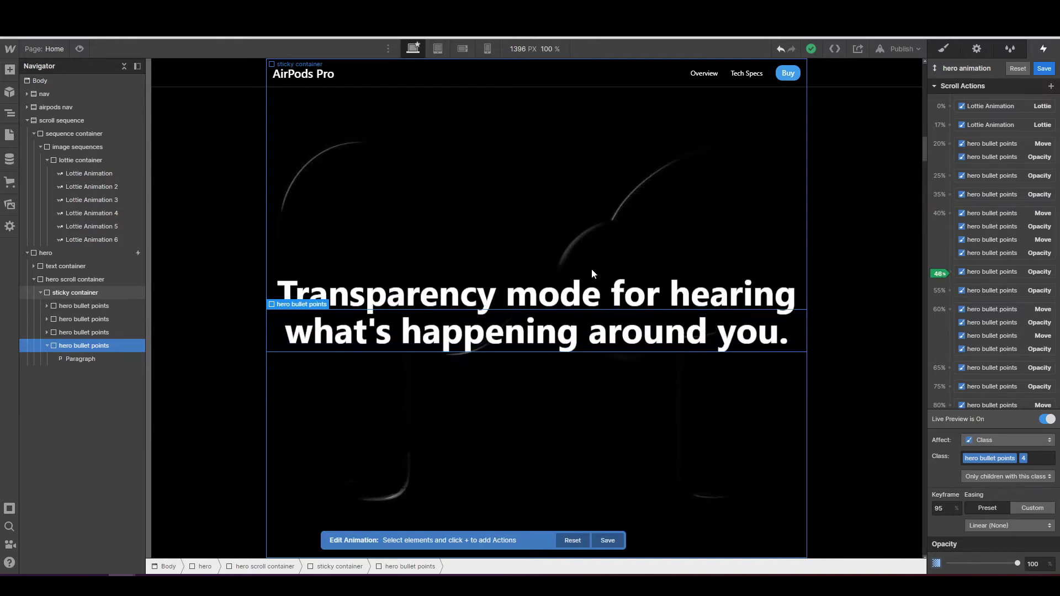
scroll(592, 269, "down", 4)
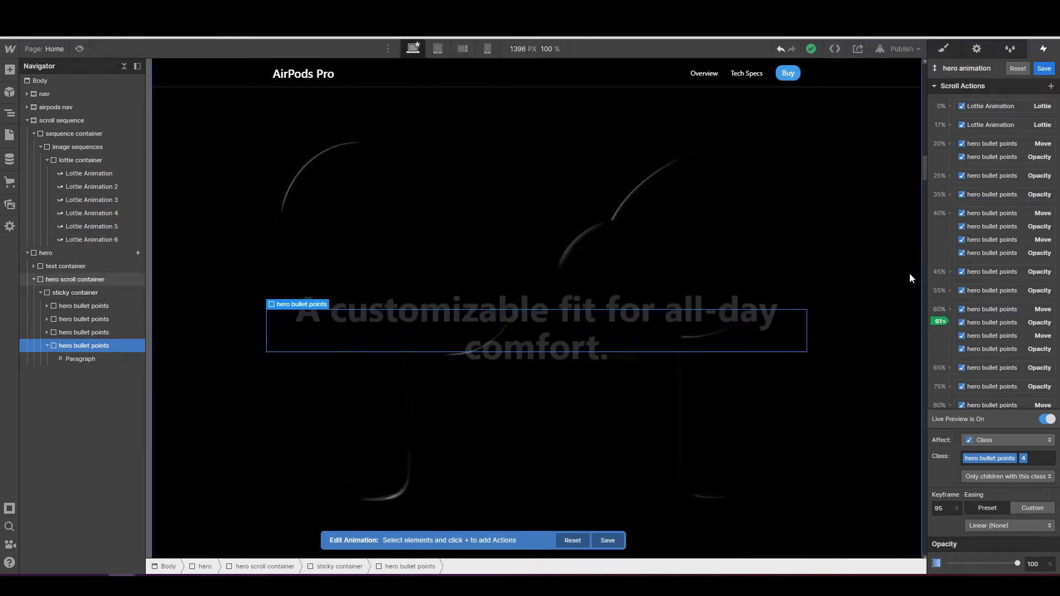
scroll(942, 277, "down", 3)
scroll(649, 260, "down", 3)
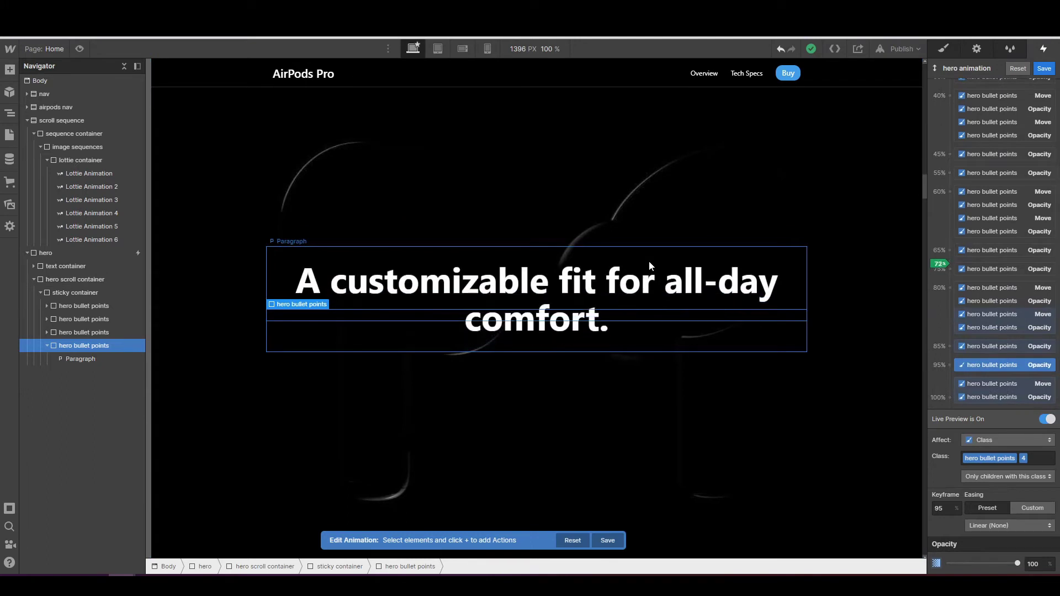
scroll(649, 263, "down", 2)
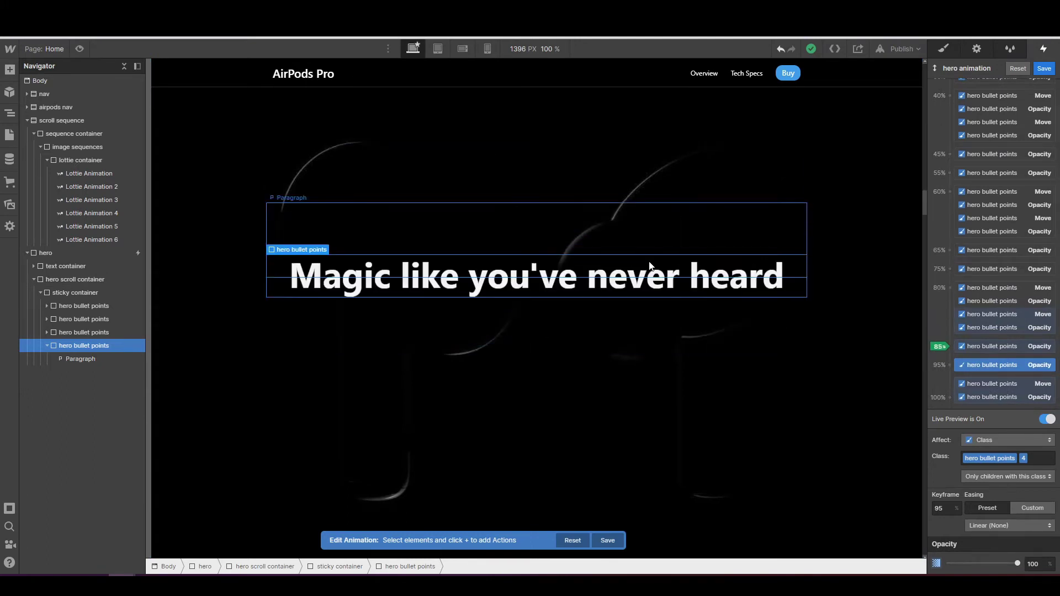
- Examine how the "A customizable fit" text hands over to "Magic like you've never heard" while scrolling back and forth
scroll(650, 266, "down", 2)
scroll(650, 266, "up", 3)
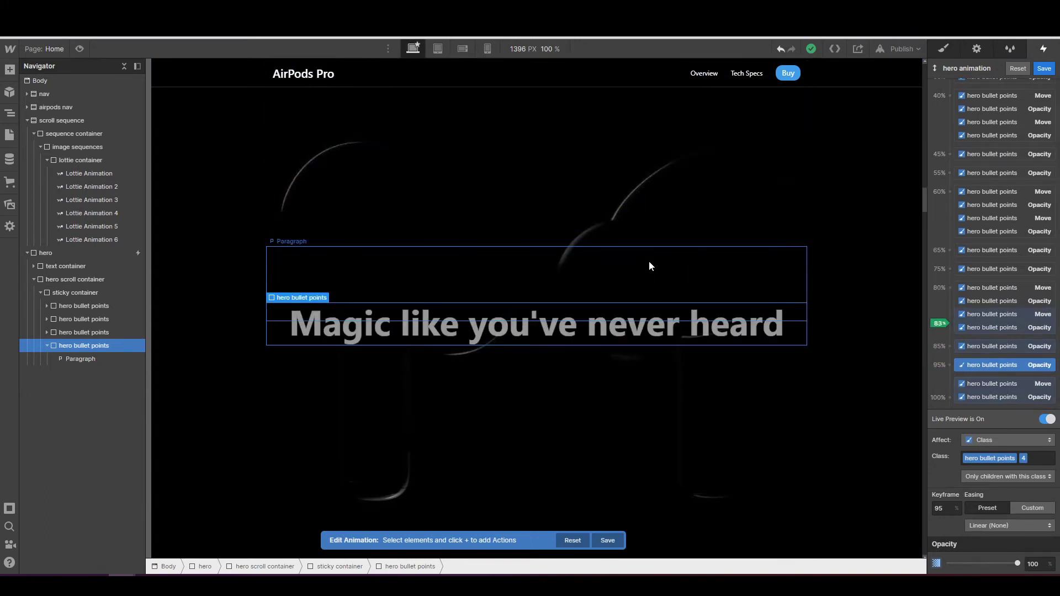
scroll(649, 266, "down", 2)
scroll(650, 267, "up", 2)
scroll(650, 266, "down", 3)
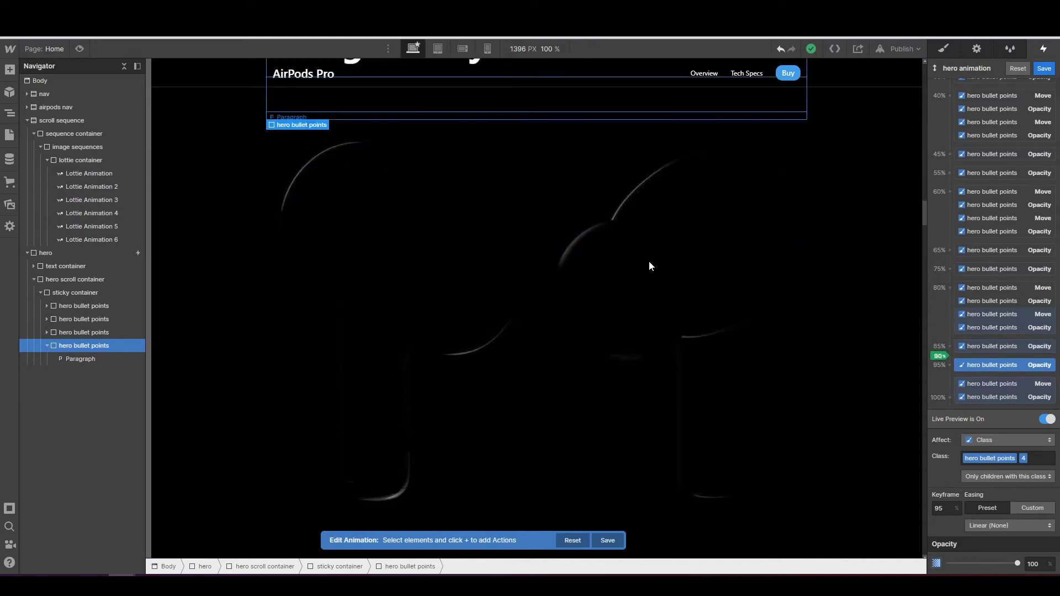
scroll(649, 266, "up", 4)
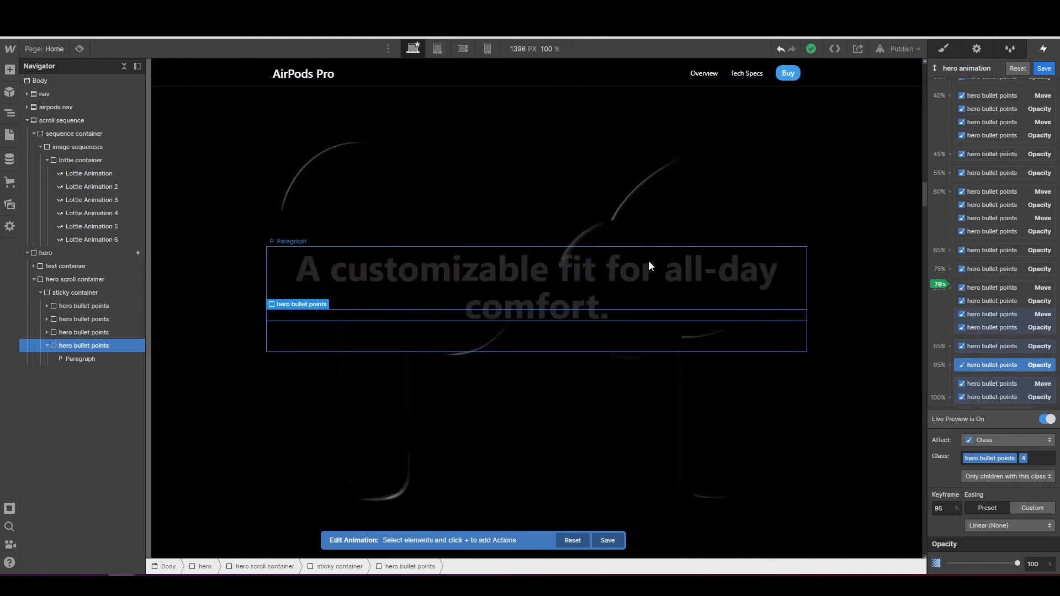
scroll(650, 265, "up", 1)
scroll(649, 265, "down", 2)
scroll(649, 265, "up", 2)
scroll(650, 265, "down", 2)
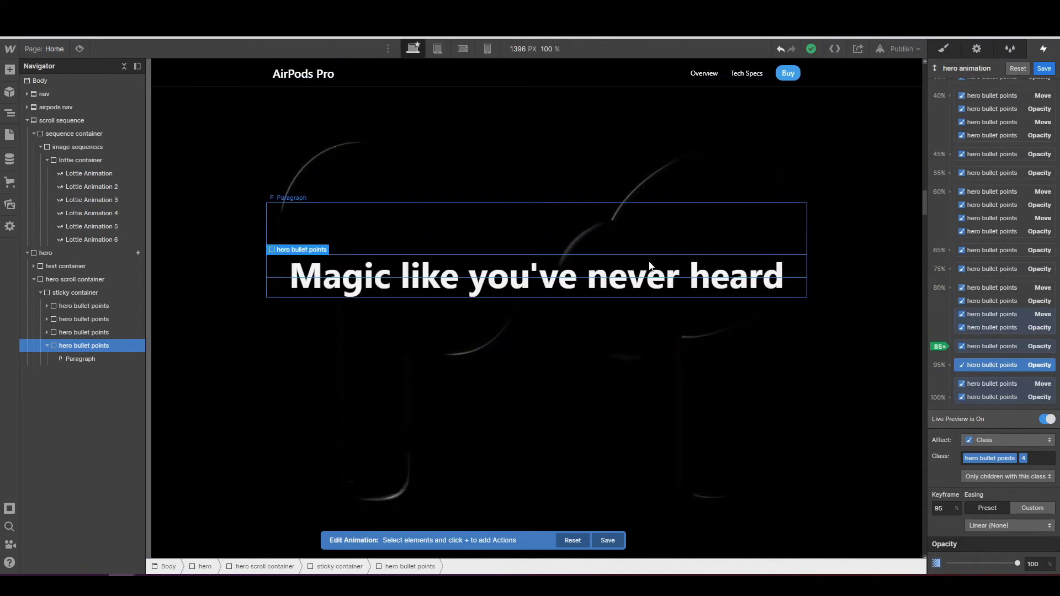
scroll(649, 266, "up", 3)
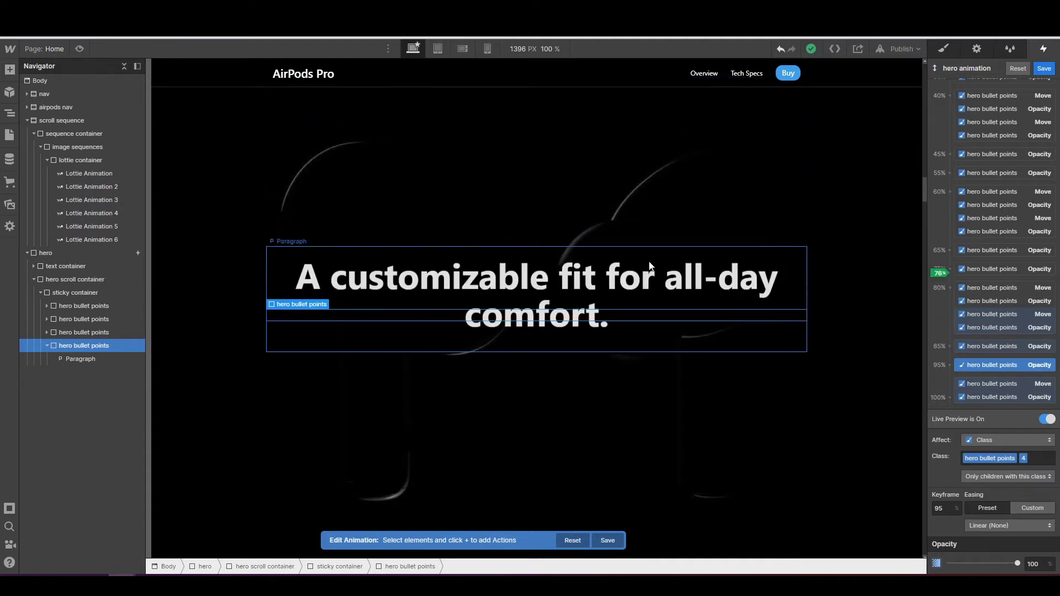
scroll(650, 267, "up", 10)
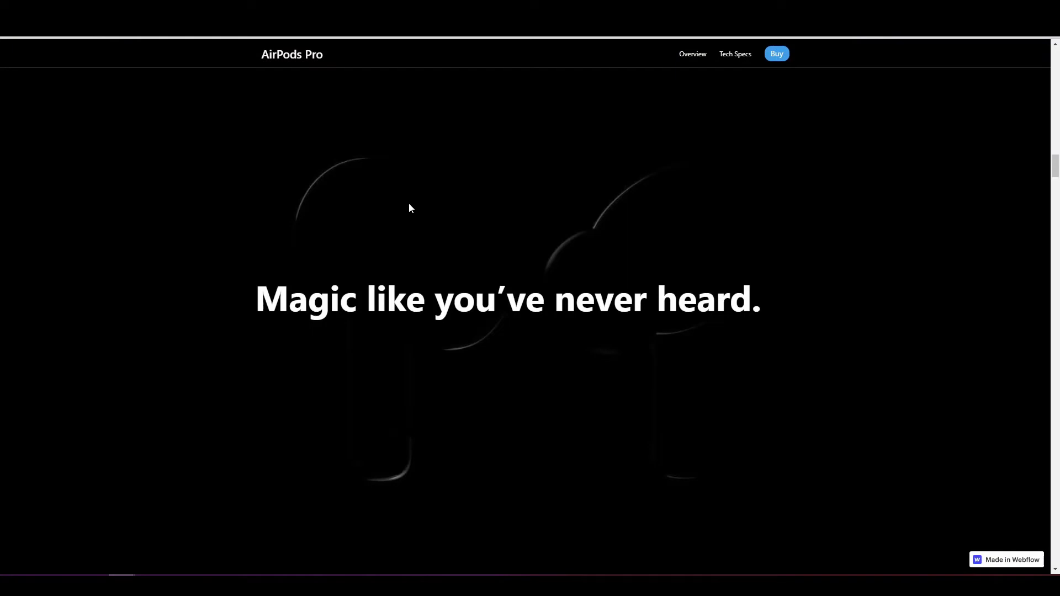
- Examine the published AirPods Pro reference page, watching how the earbuds' size and the bullet texts change during the scroll
scroll(472, 223, "up", 10)
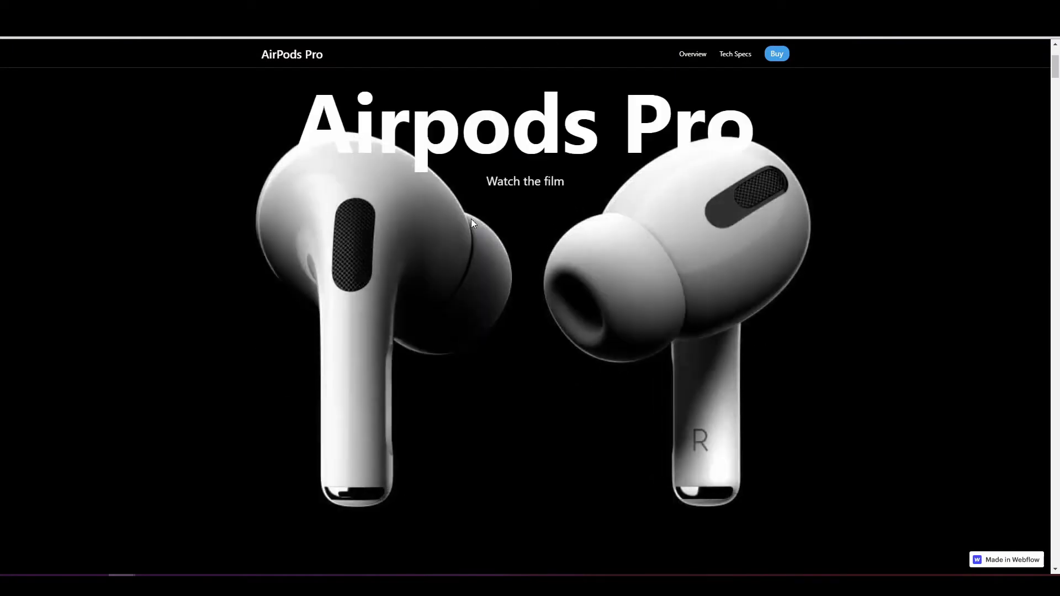
scroll(472, 224, "up", 2)
scroll(502, 299, "down", 3)
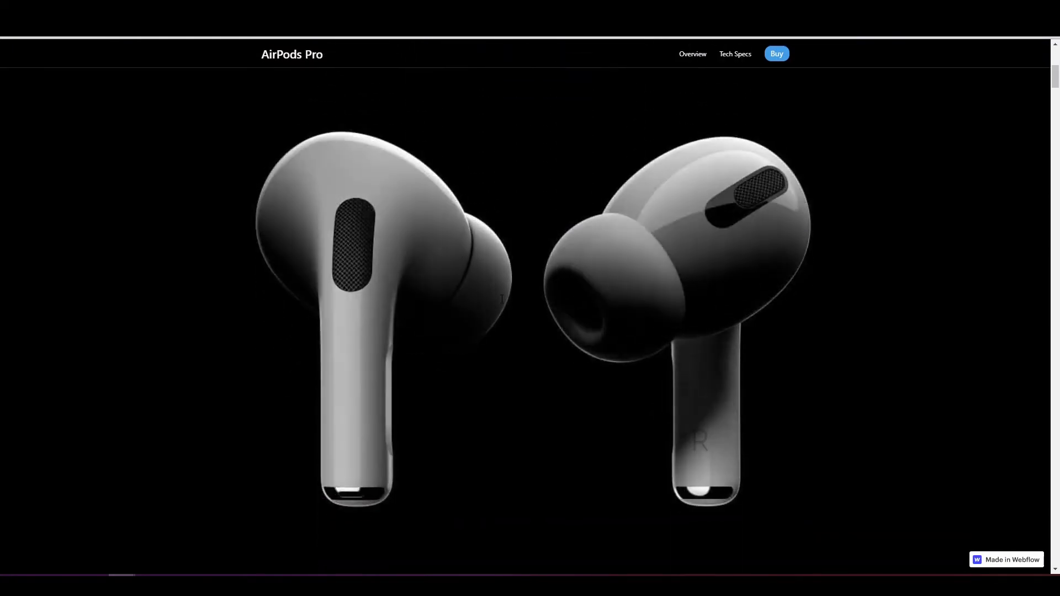
scroll(501, 298, "down", 5)
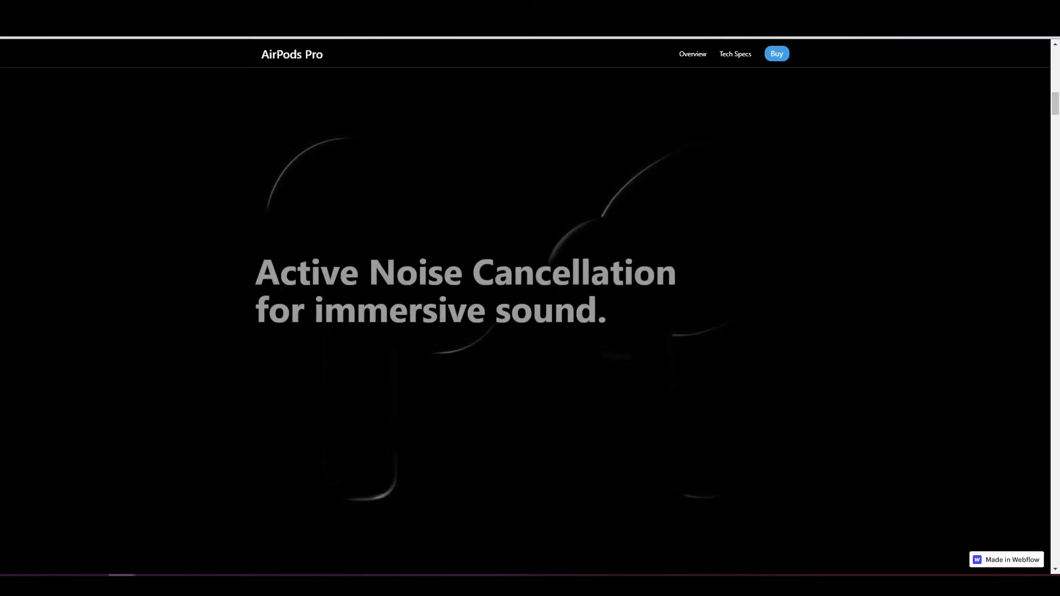
scroll(524, 298, "down", 5)
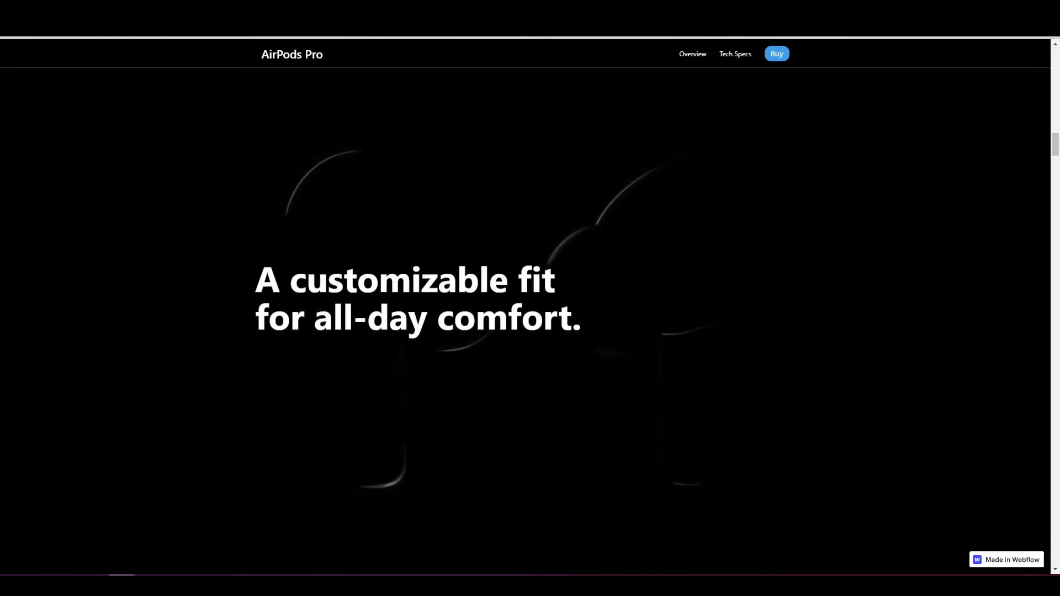
scroll(501, 300, "down", 5)
scroll(501, 300, "up", 2)
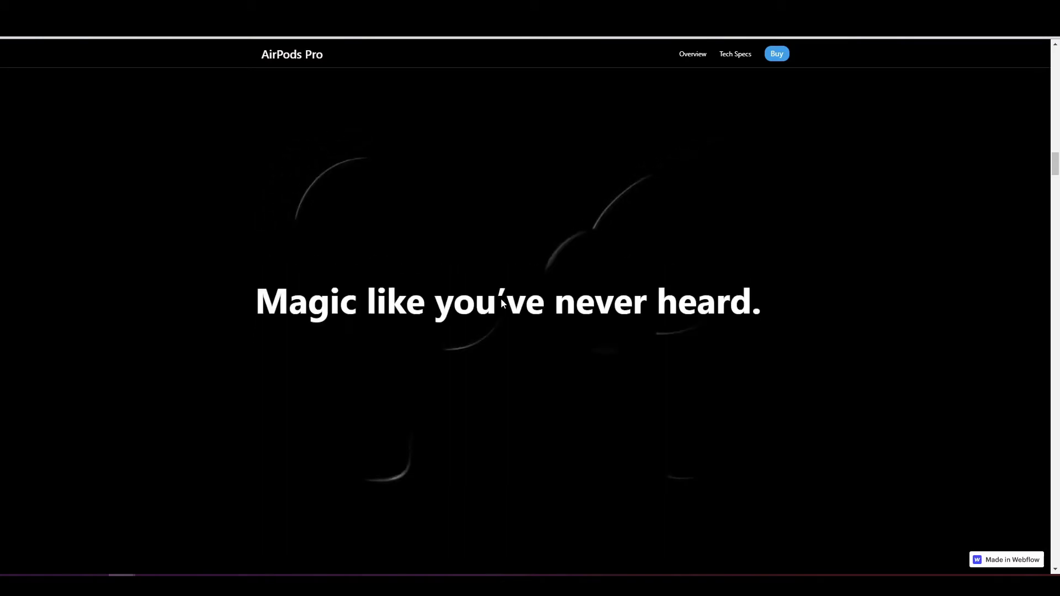
scroll(501, 300, "up", 2)
scroll(323, 183, "up", 1)
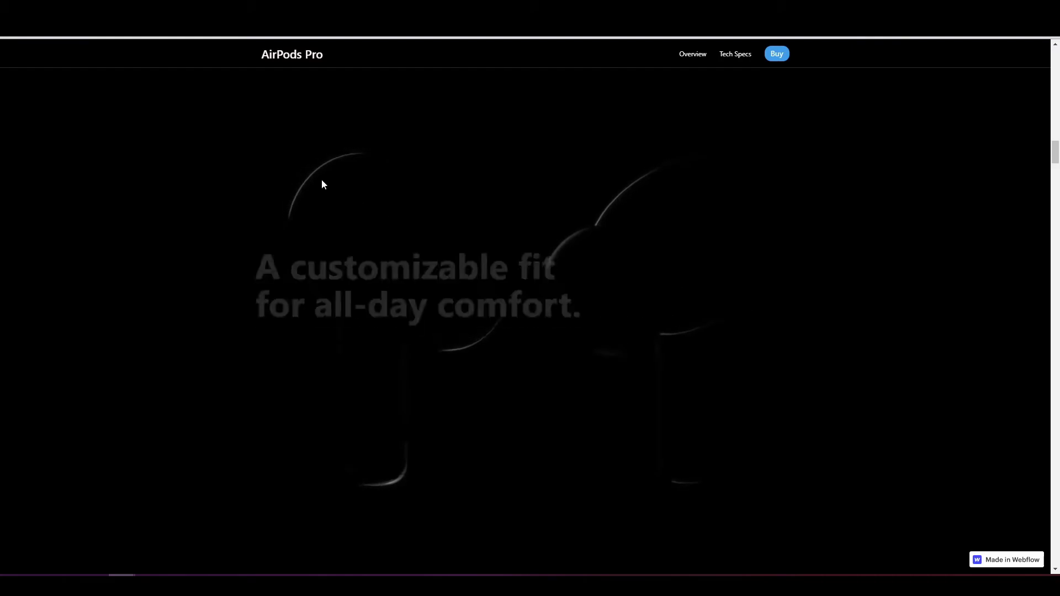
scroll(323, 183, "down", 2)
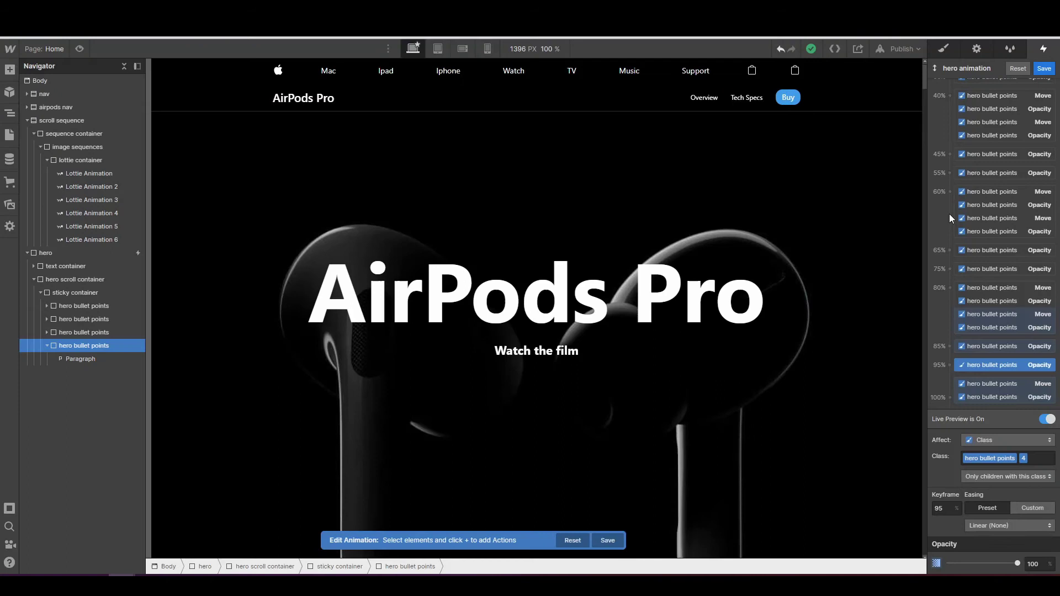
- Add a Scale action for the first Lottie Animation at the 20% keyframe, with X and Y scale set to 1
scroll(949, 213, "up", 1)
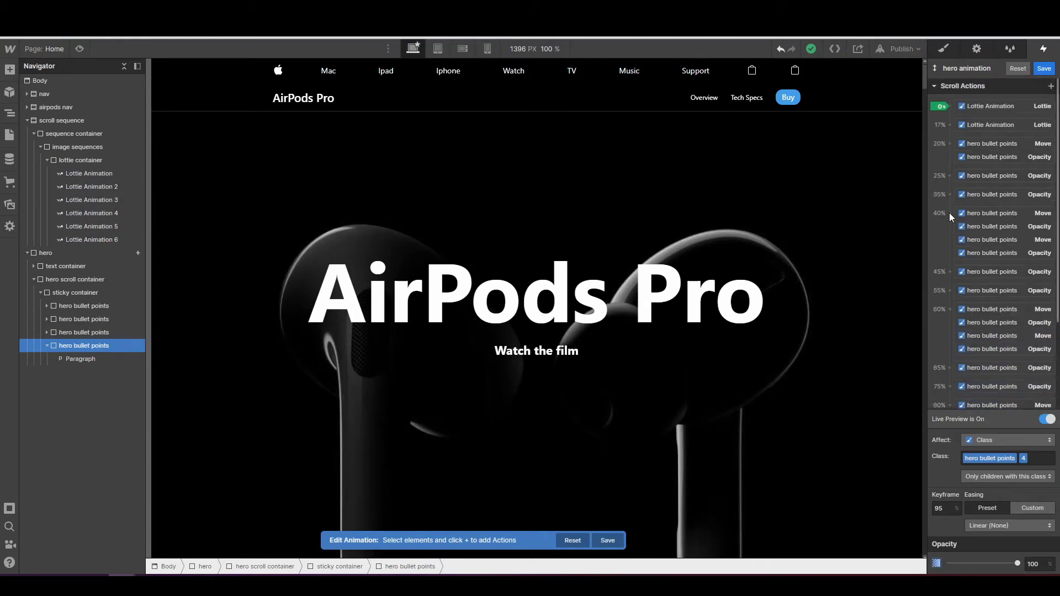
left_click(967, 147)
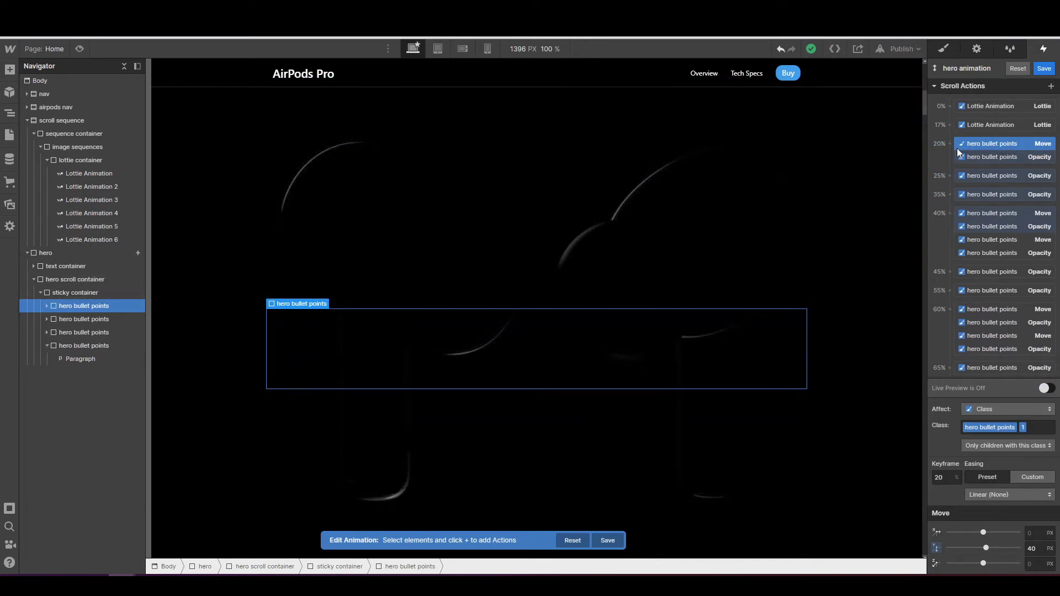
left_click(101, 174)
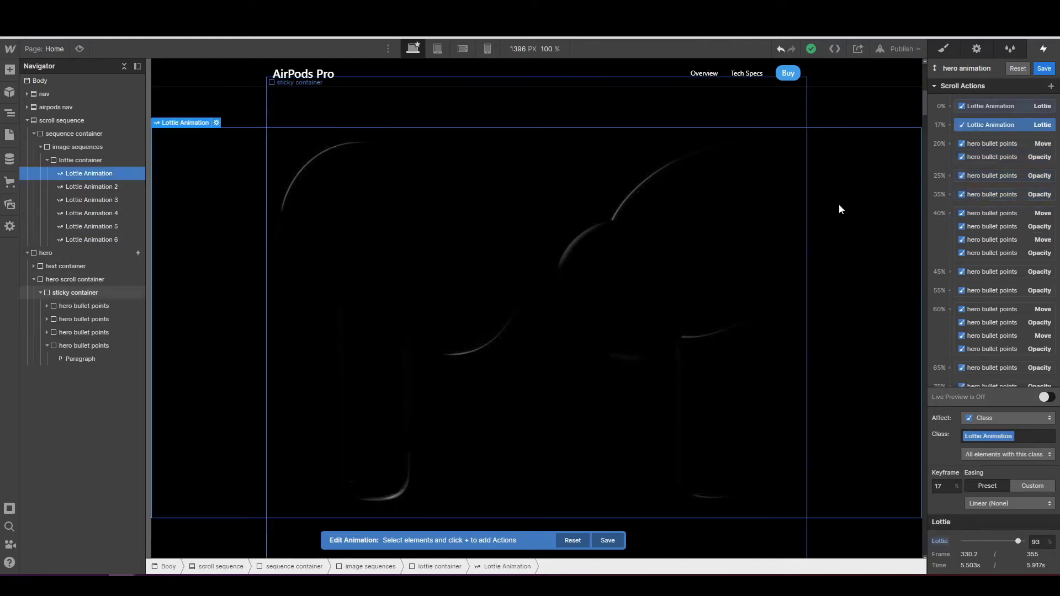
left_click(949, 143)
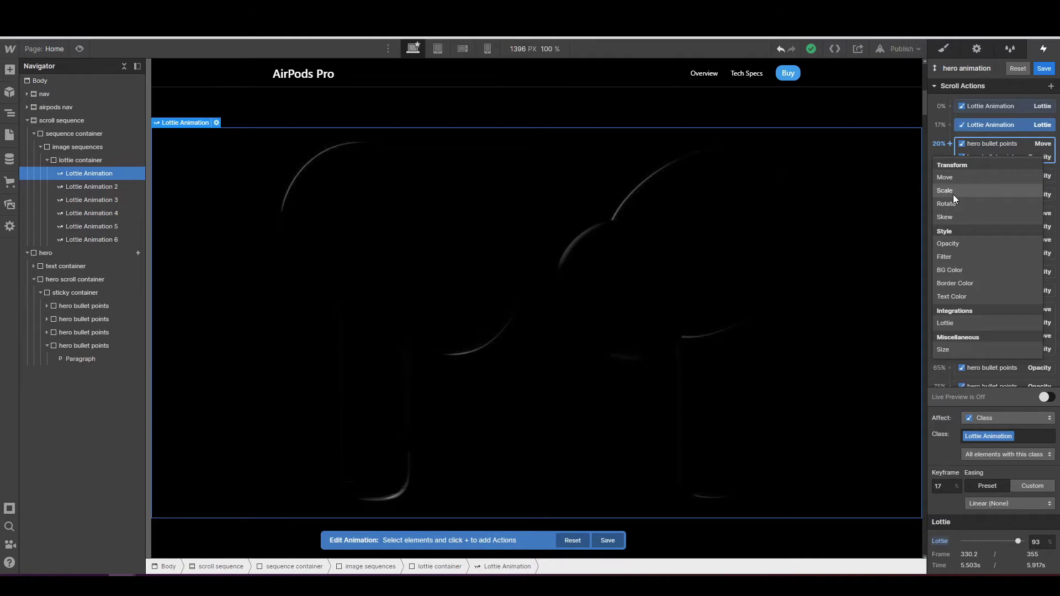
left_click(953, 191)
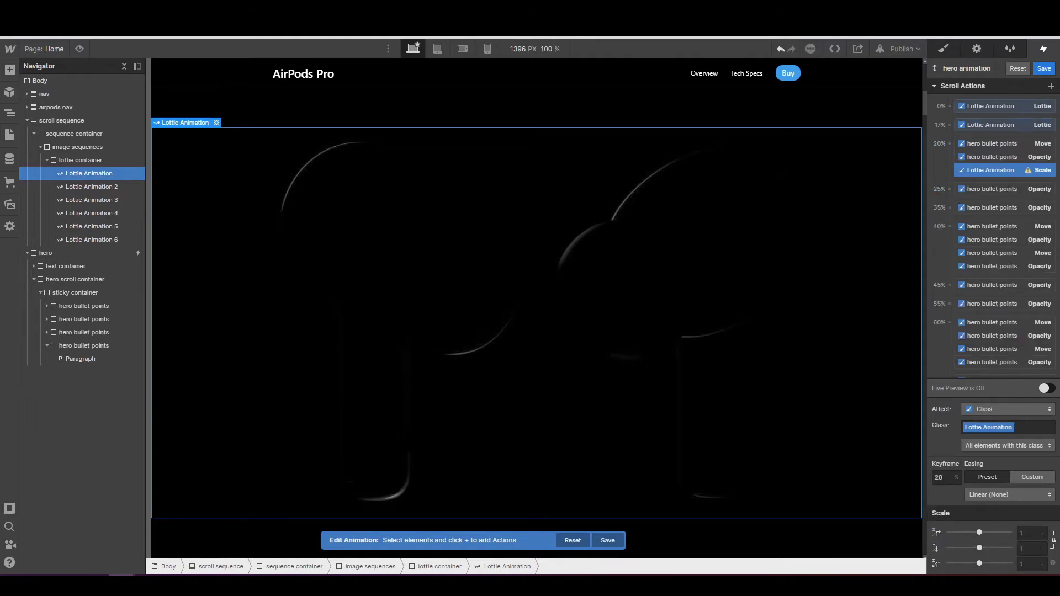
left_click(1032, 533)
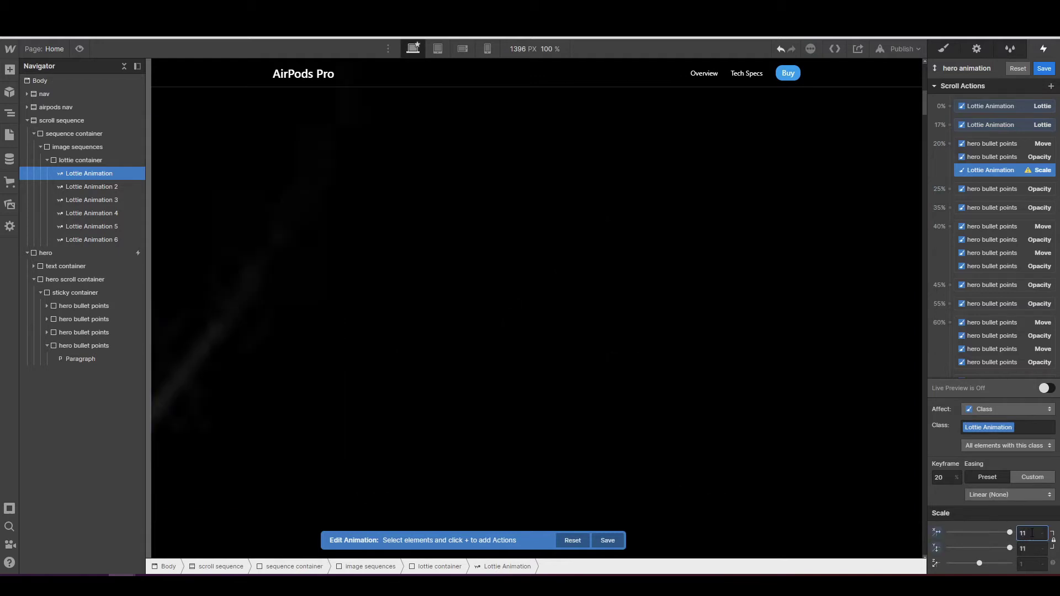
key("BackSpace")
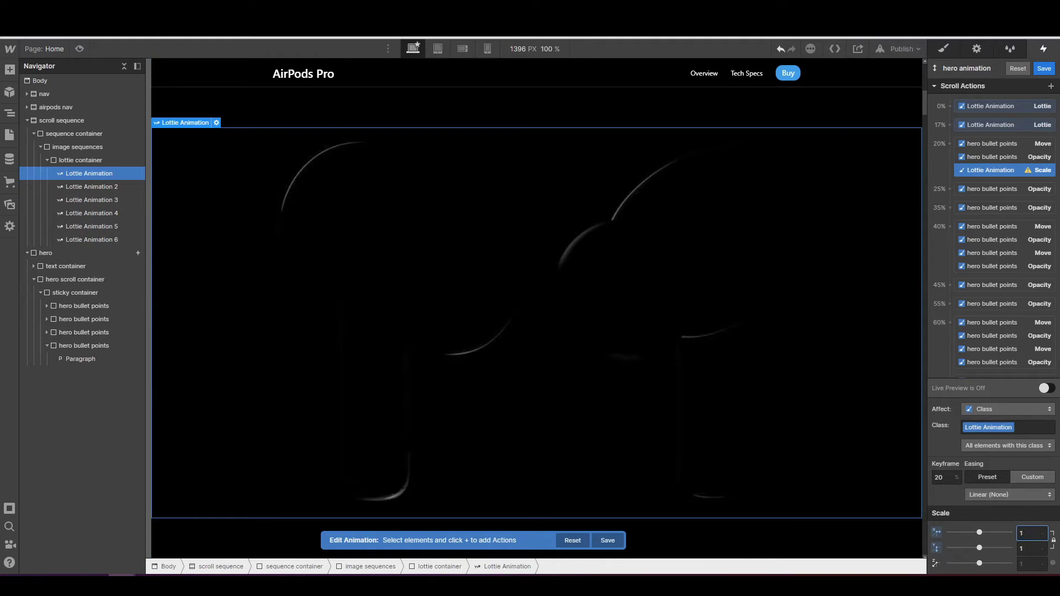
key("Return")
scroll(985, 300, "down", 3)
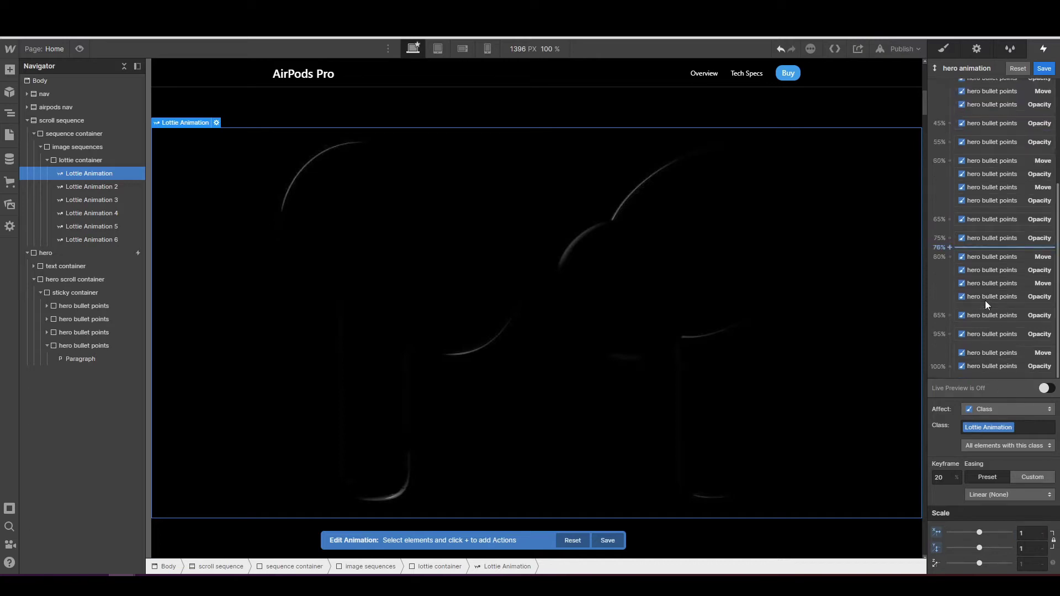
left_click(960, 364)
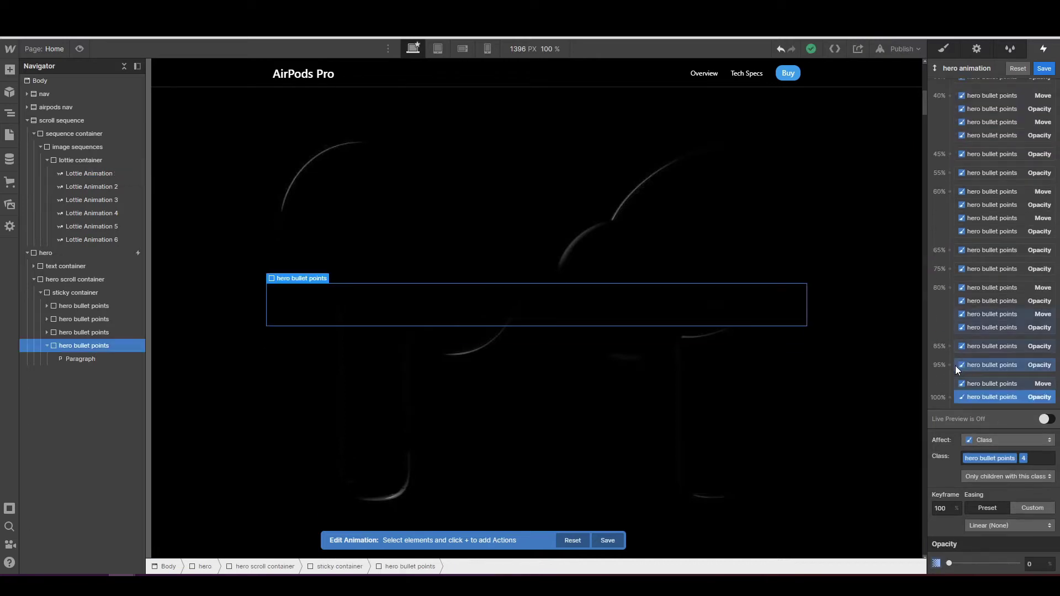
left_click(951, 398)
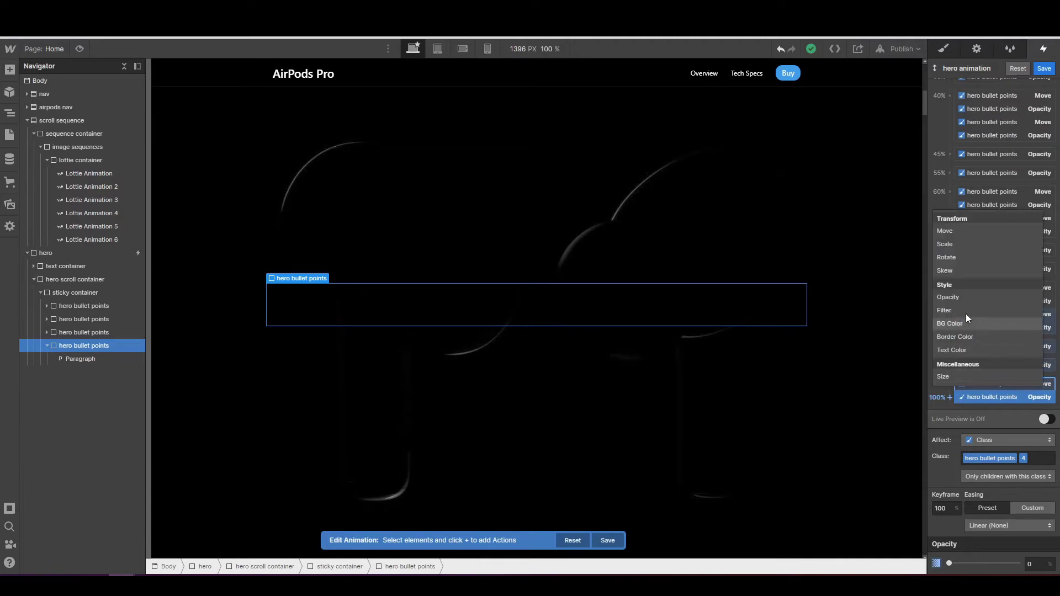
left_click(960, 244)
left_click(1028, 533)
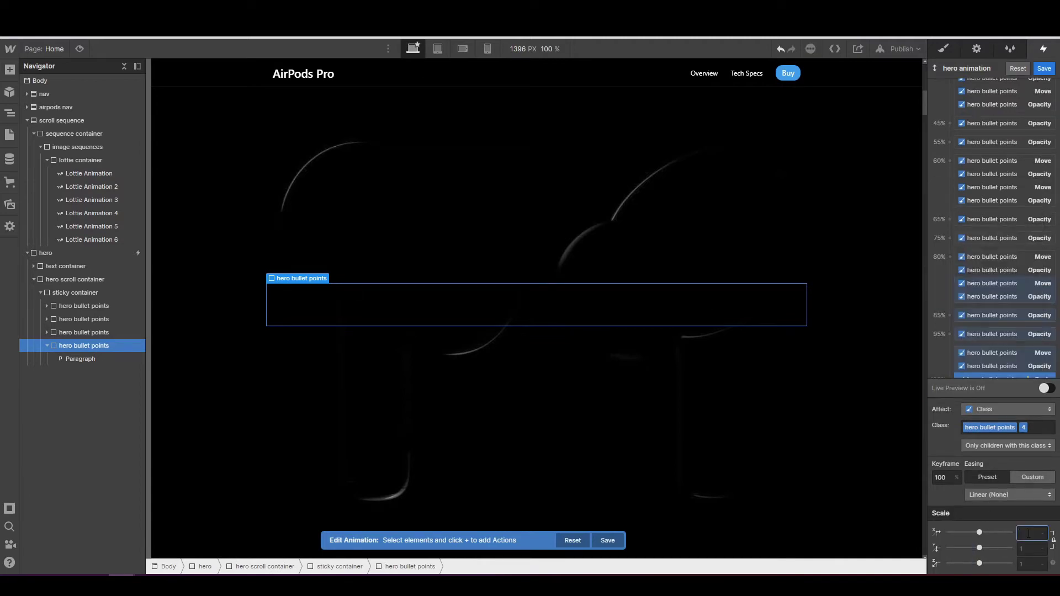
type("0.85")
key("Return")
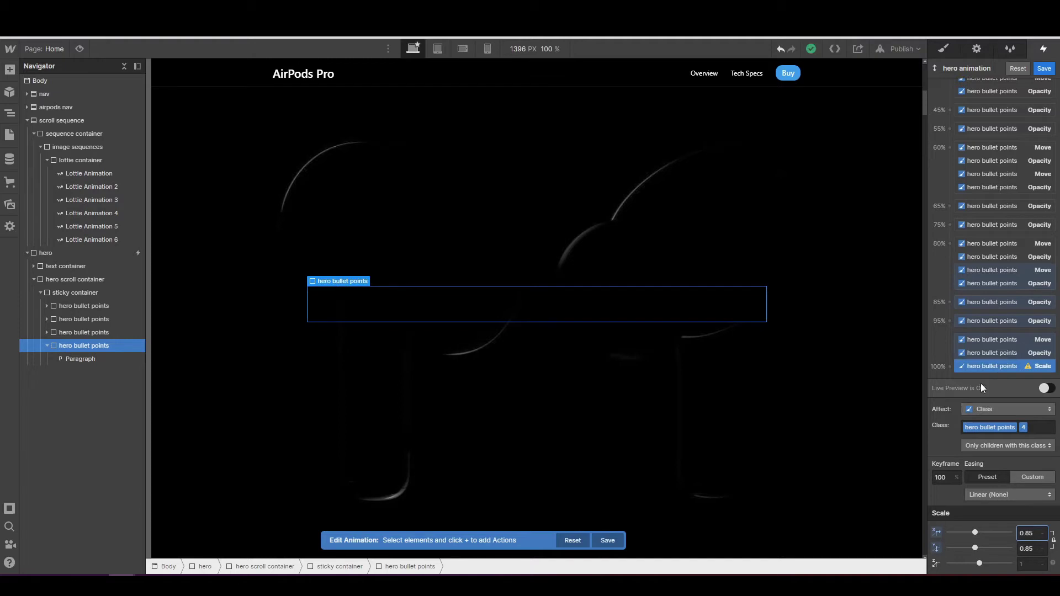
left_click(986, 366)
key("Delete")
- Add a Scale action for the first Lottie Animation at the 100% keyframe, with X and Y scale set to 0.85
scroll(985, 367, "up", 5)
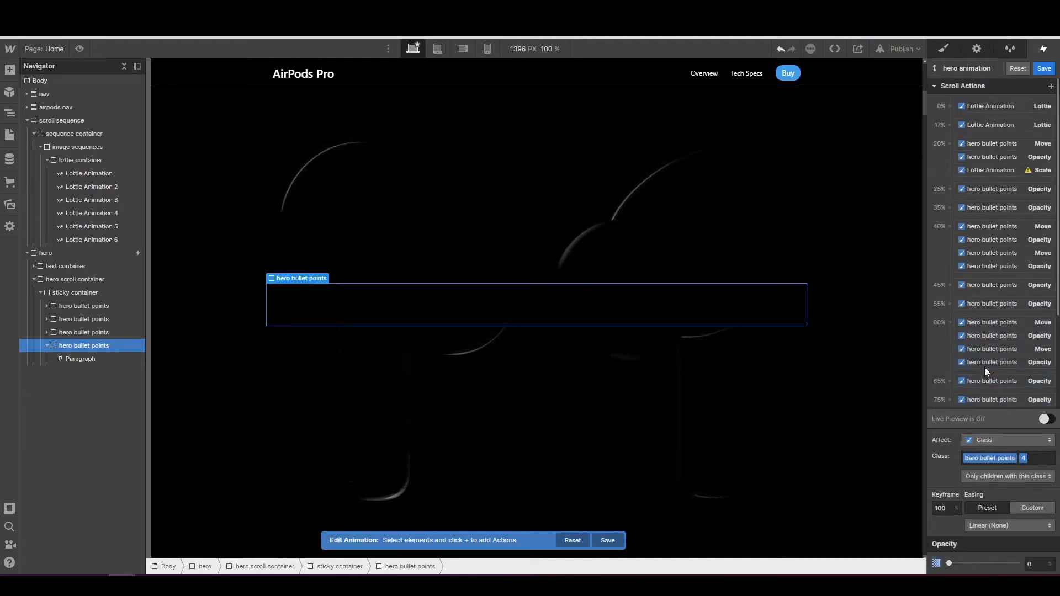
left_click(992, 170)
scroll(992, 170, "down", 3)
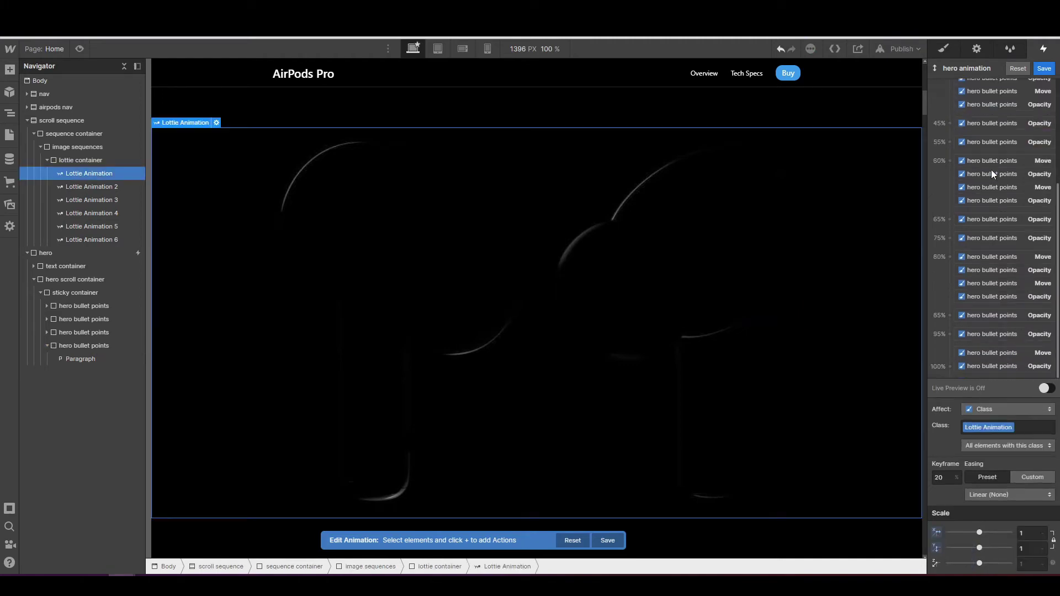
left_click(946, 367)
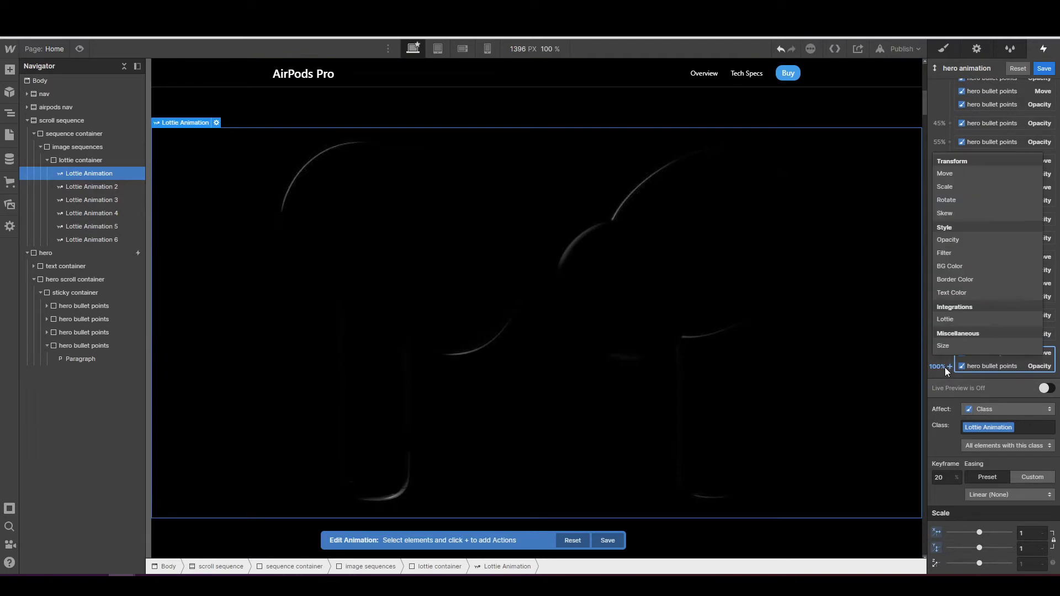
left_click(949, 190)
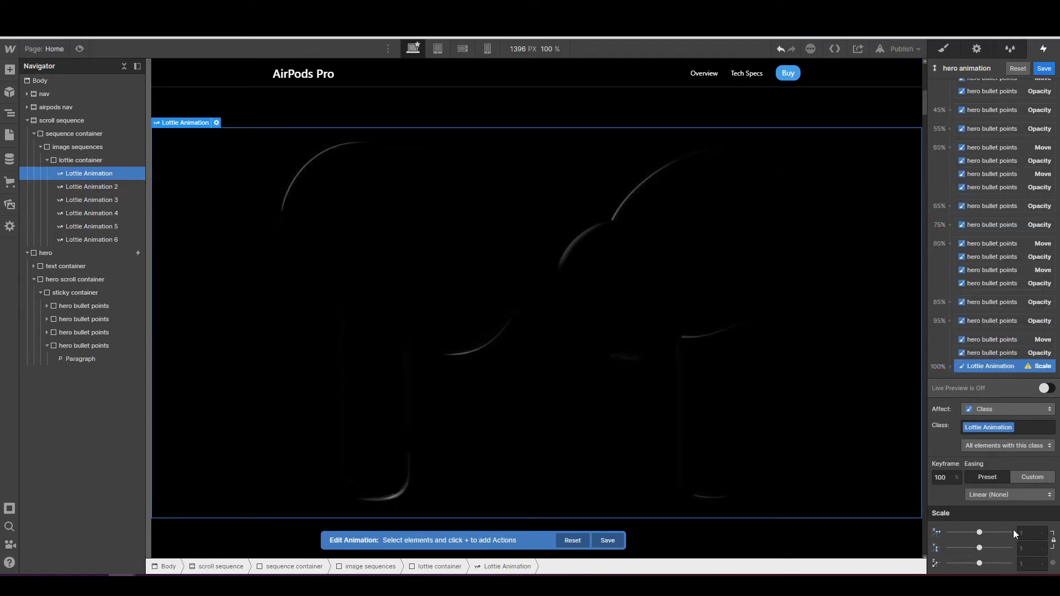
left_click(1032, 535)
type("0.85")
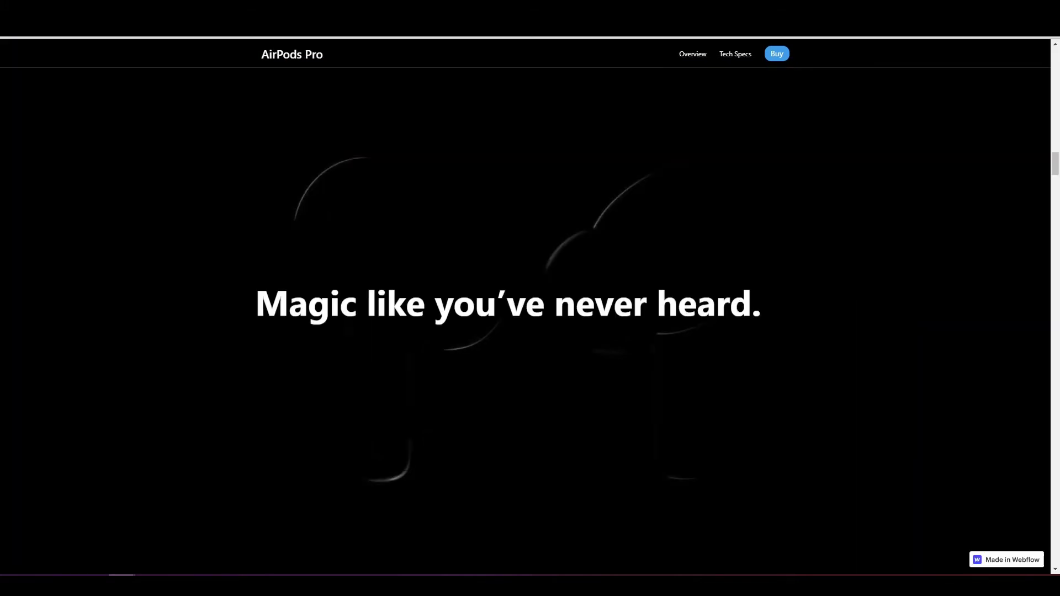
- Examine on the published reference page how the earbuds and the "Magic like you've never heard." text fade before the next section
scroll(531, 291, "down", 2)
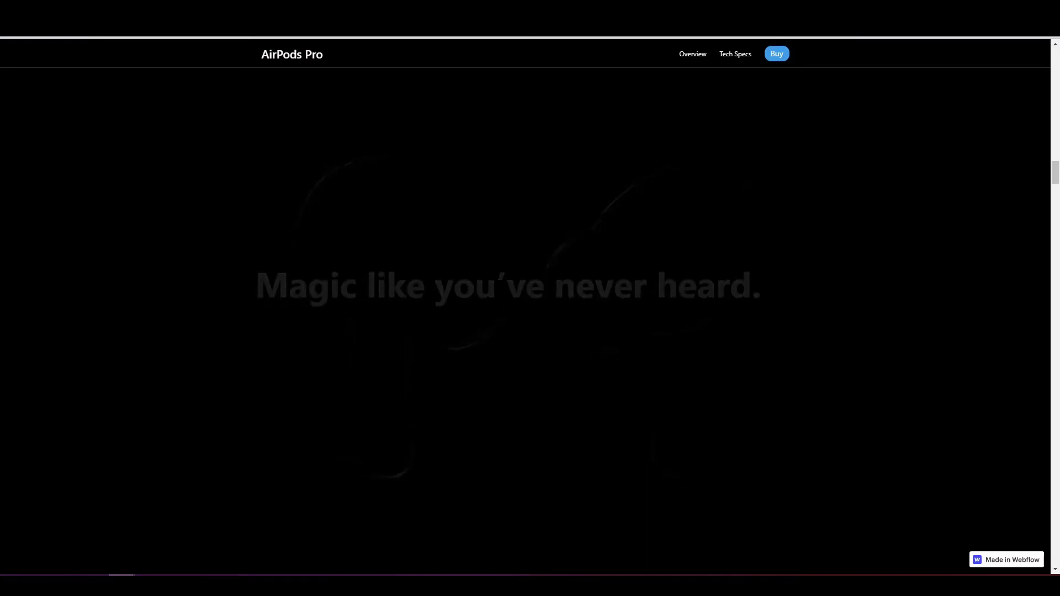
scroll(580, 255, "down", 2)
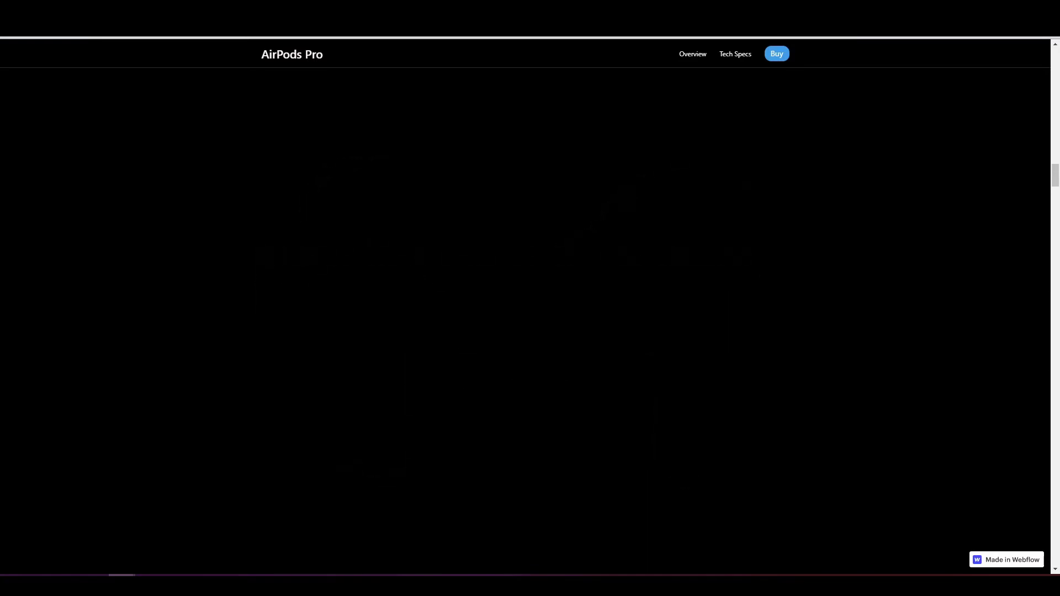
scroll(580, 257, "down", 2)
scroll(580, 258, "up", 2)
scroll(508, 360, "up", 1)
scroll(509, 363, "up", 1)
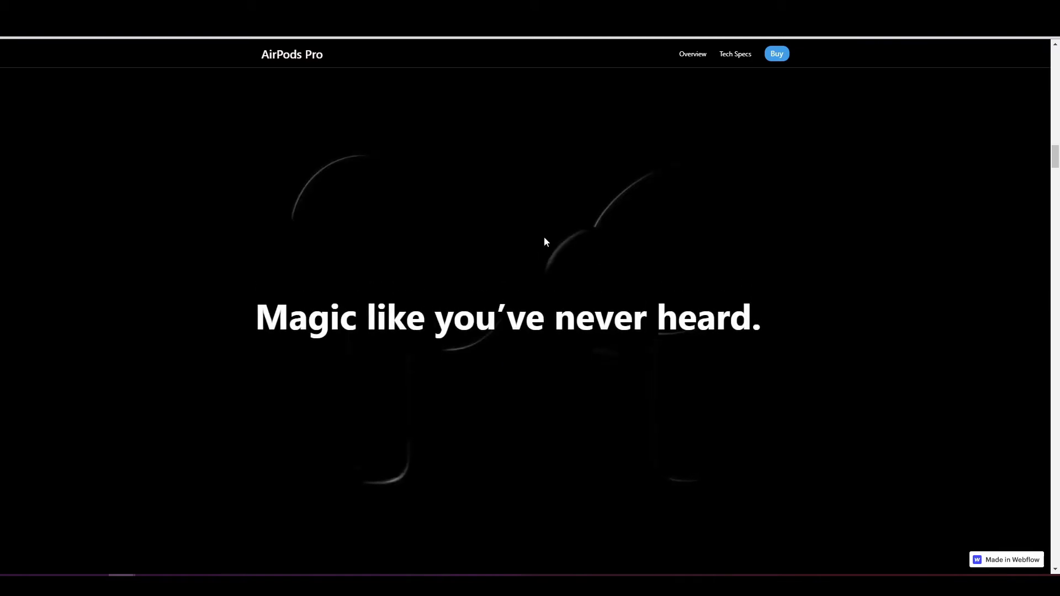
scroll(610, 239, "down", 3)
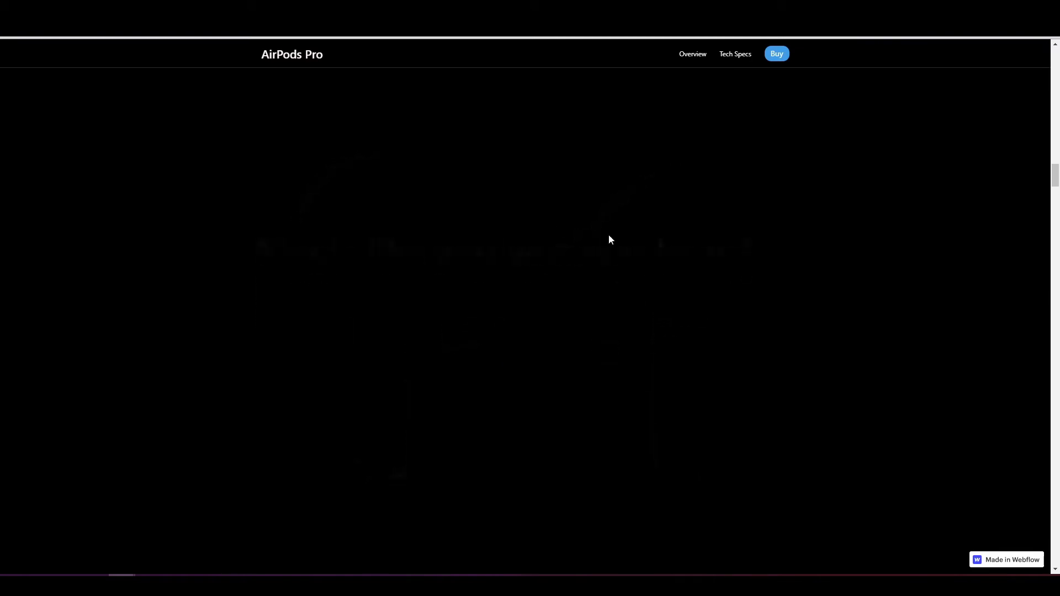
scroll(609, 238, "down", 2)
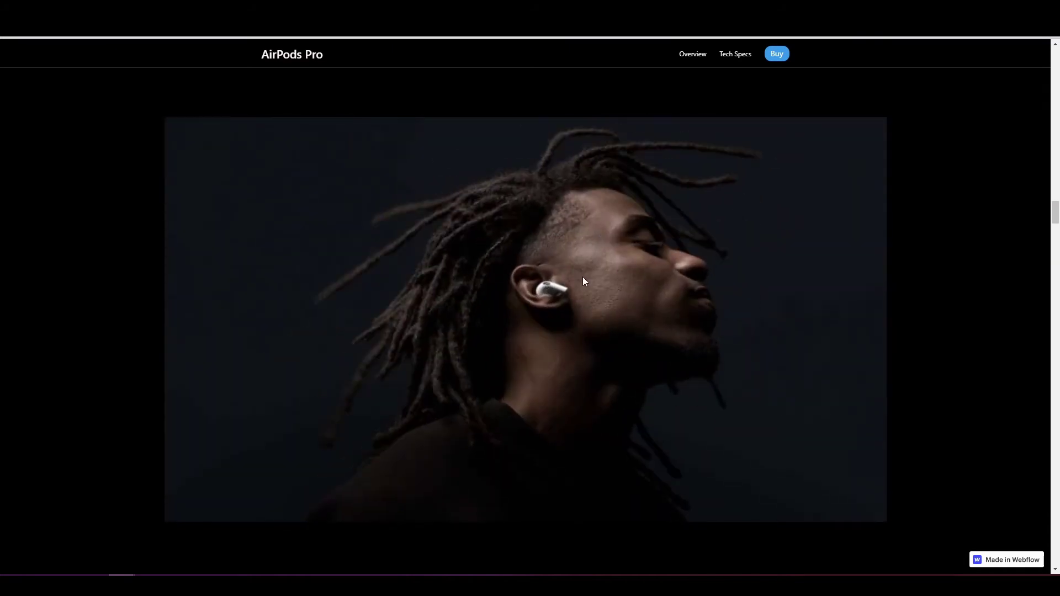
scroll(584, 282, "down", 1)
scroll(584, 281, "up", 5)
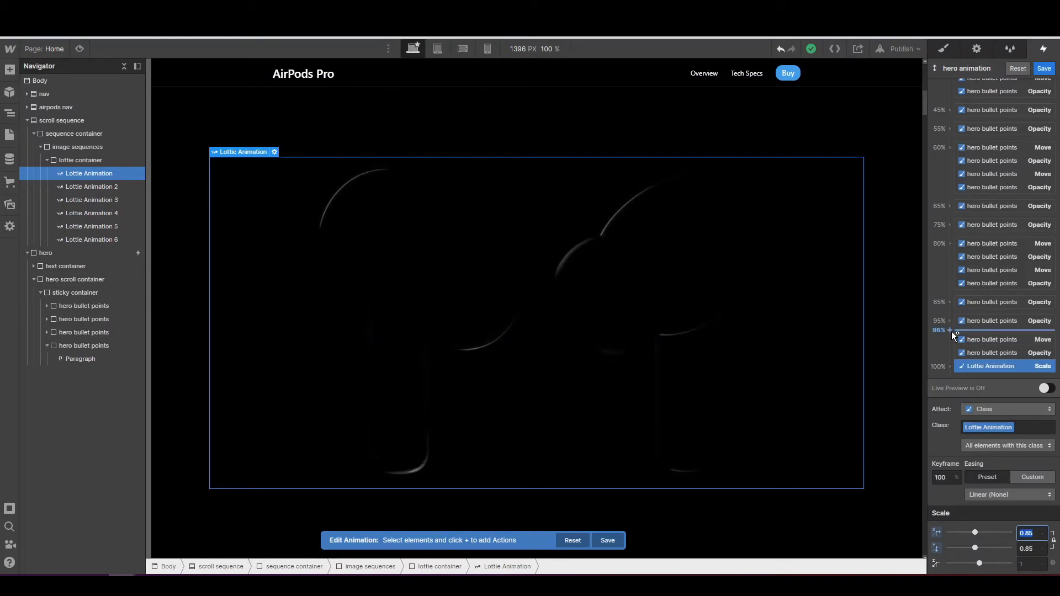
- Add an Opacity action for the first Lottie Animation at the 97% keyframe, with opacity set to 100%
left_click(951, 330)
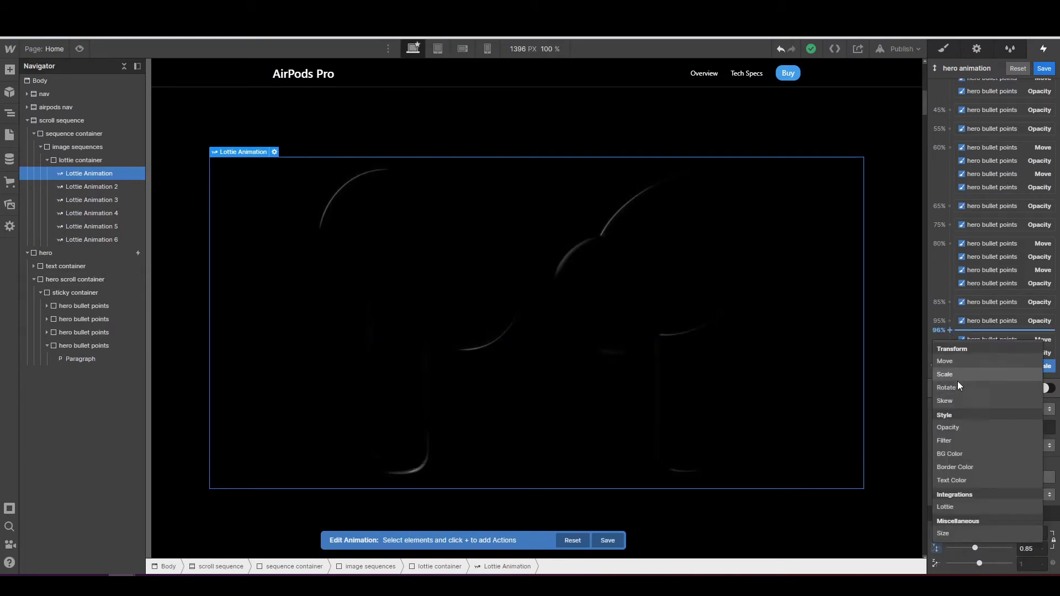
left_click(956, 428)
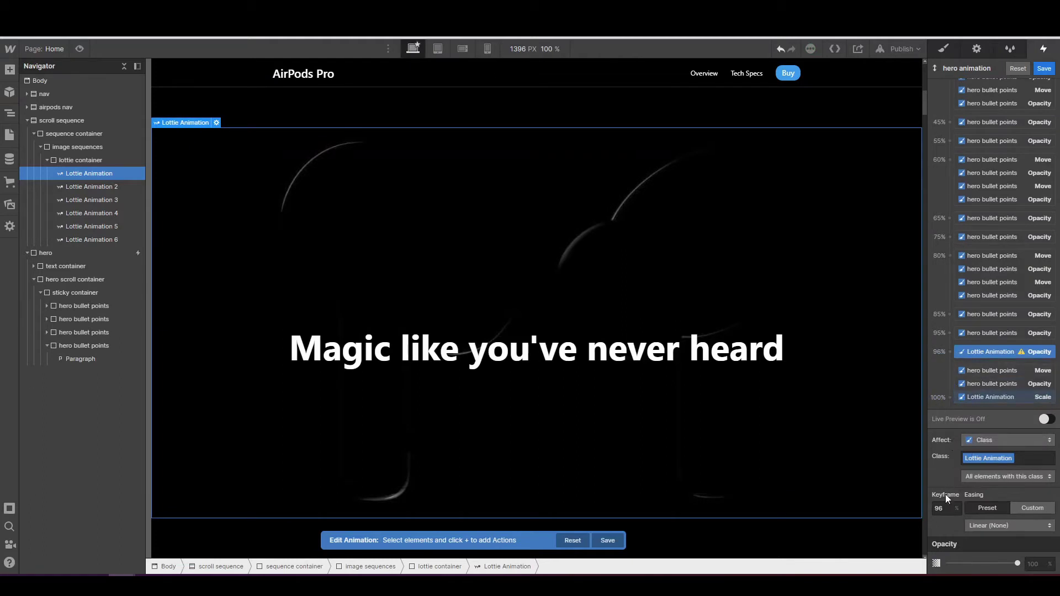
left_click(939, 509)
type("97")
key("Return")
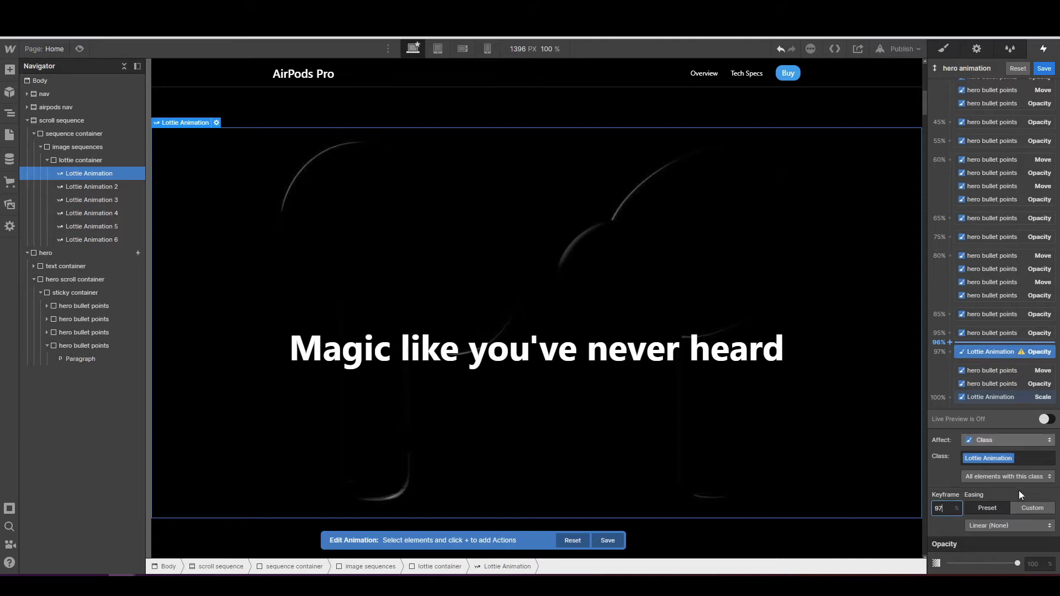
left_click(1033, 563)
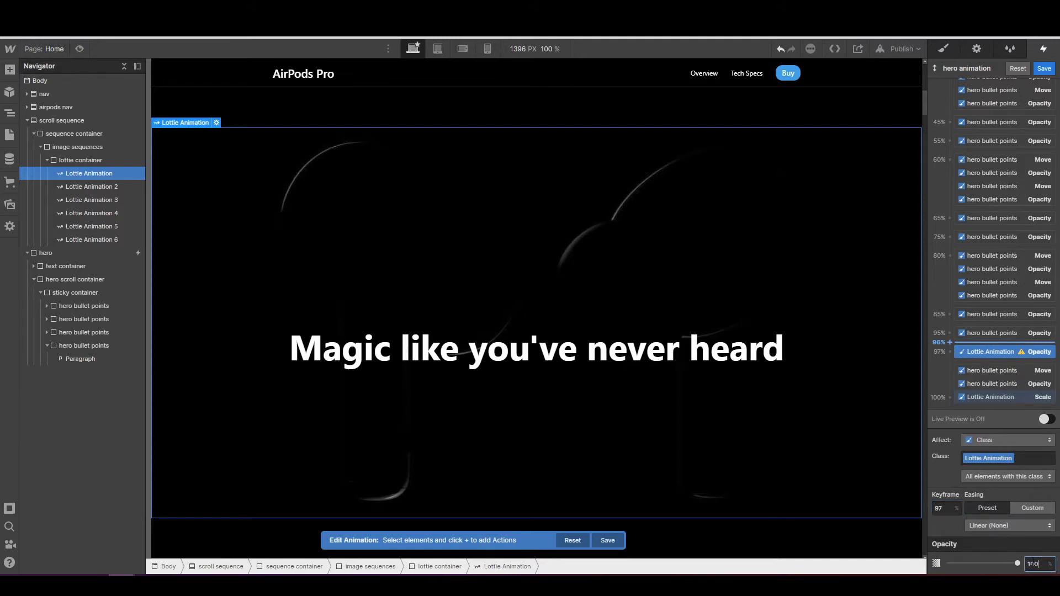
- Add an Opacity action for the same Lottie Animation at the 100% keyframe, with opacity set to 0%
left_click(951, 398)
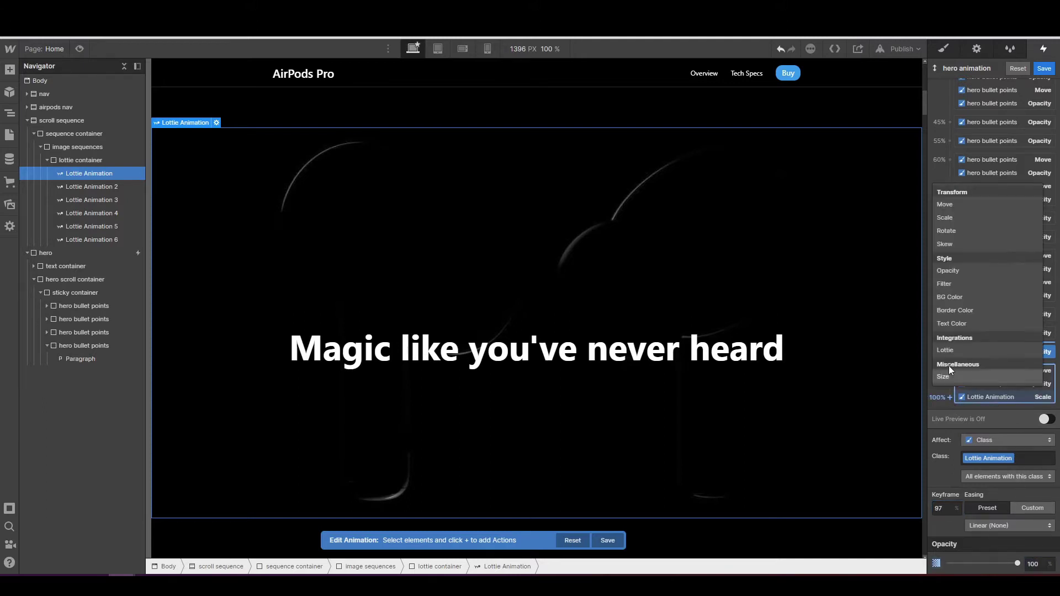
left_click(952, 274)
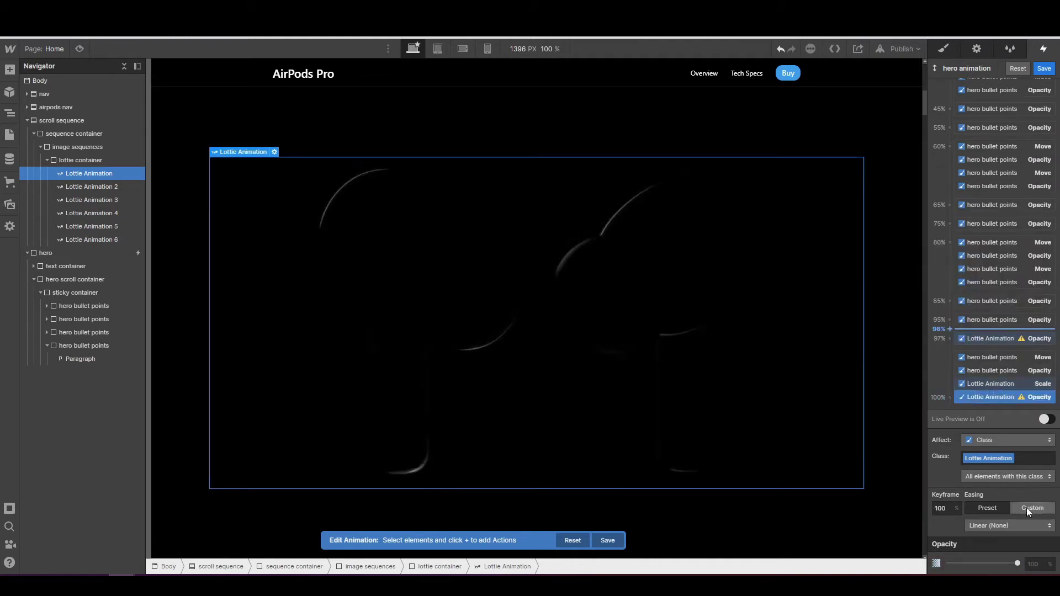
left_click(1029, 563)
type("0")
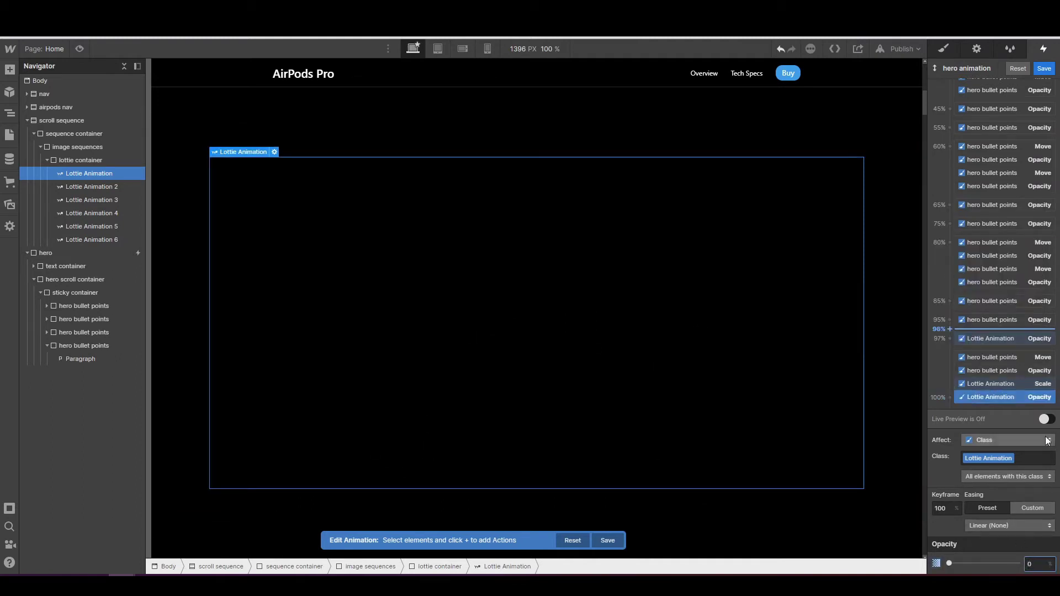
- Preview the hero animation live across its whole scroll range, checking the bullet texts and the scaling of the Lottie Animation
scroll(994, 353, "up", 5)
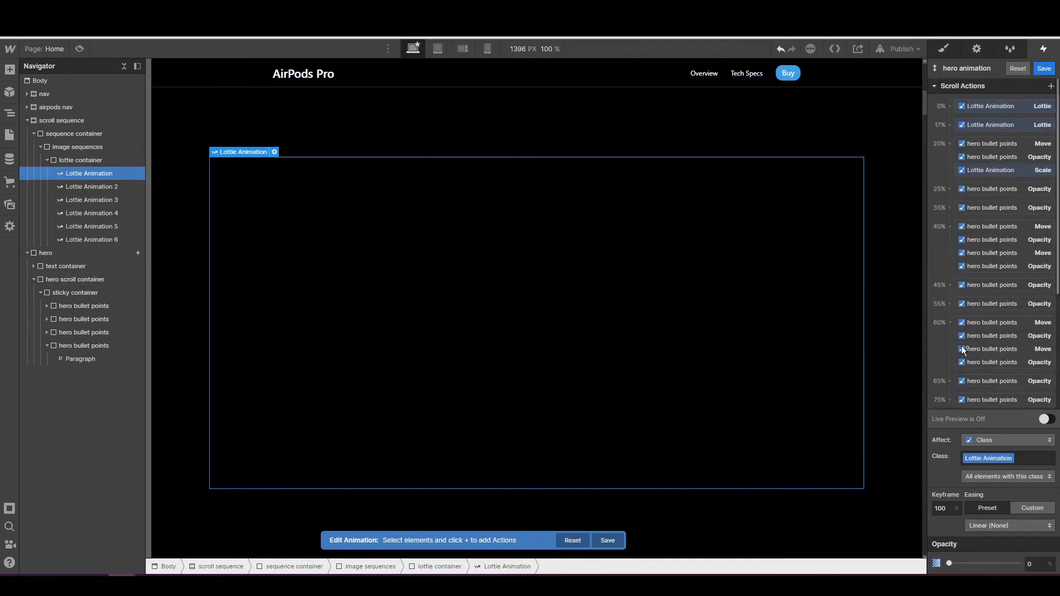
left_click(1051, 419)
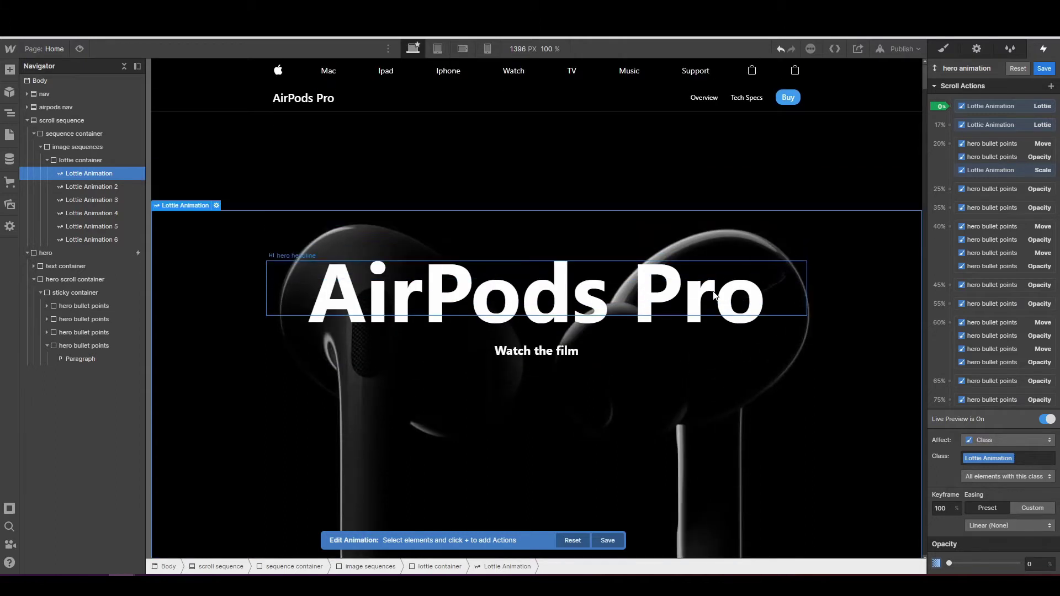
scroll(714, 295, "down", 2)
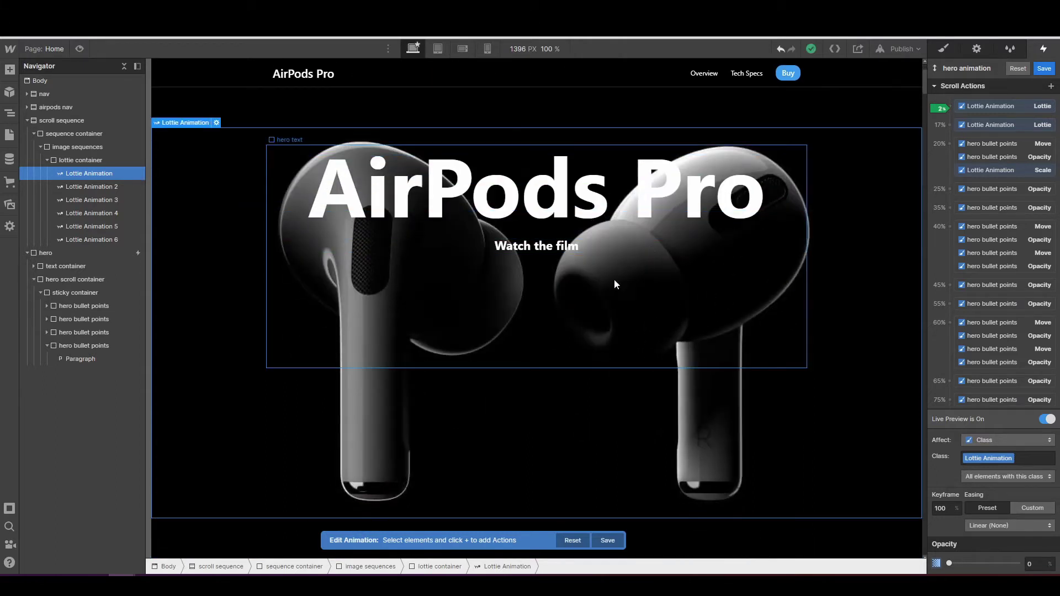
scroll(594, 272, "down", 4)
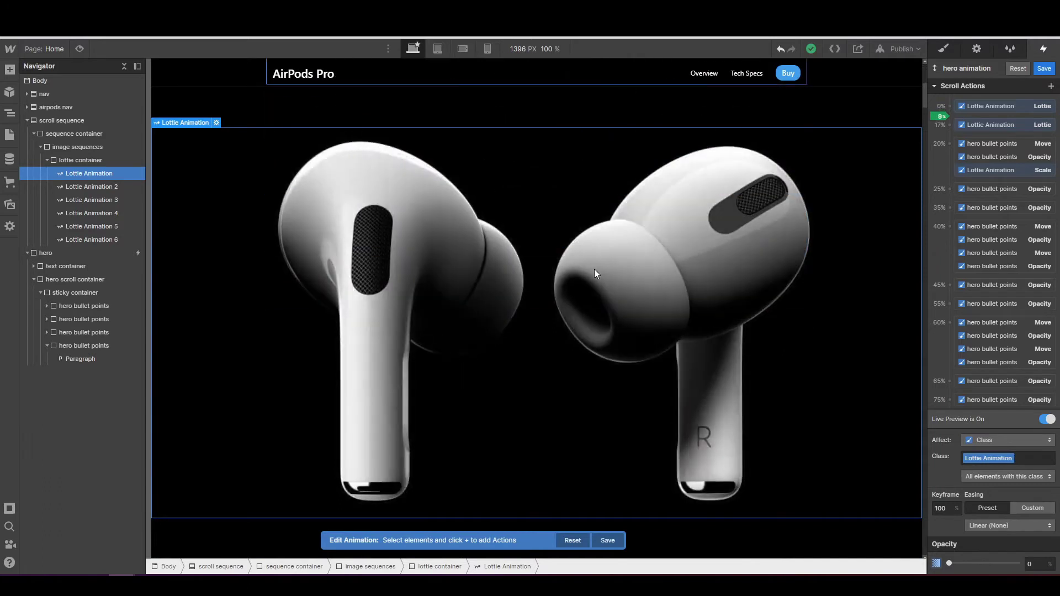
scroll(594, 273, "down", 1)
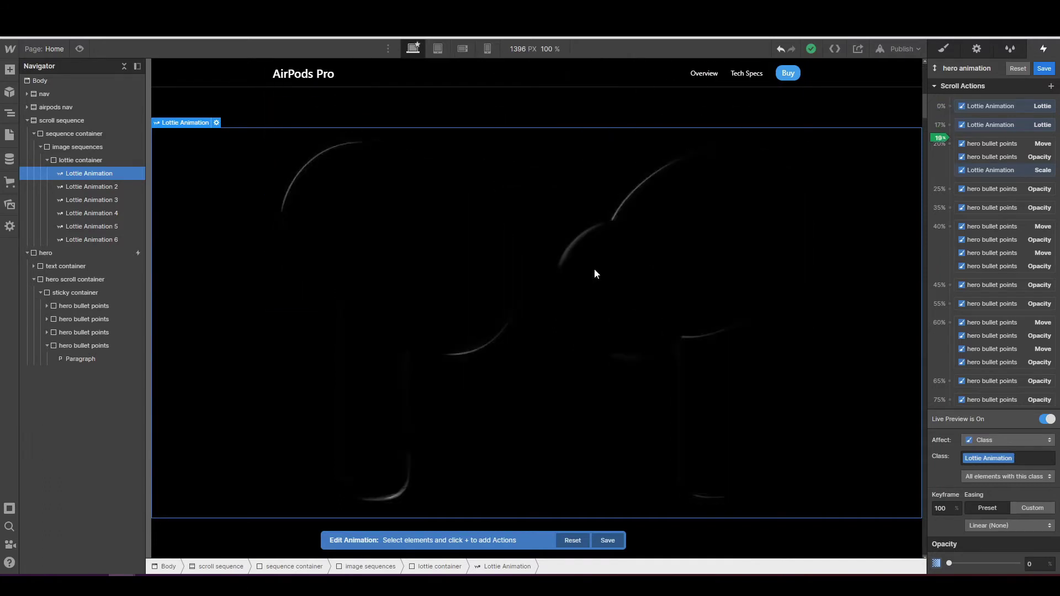
scroll(595, 273, "down", 4)
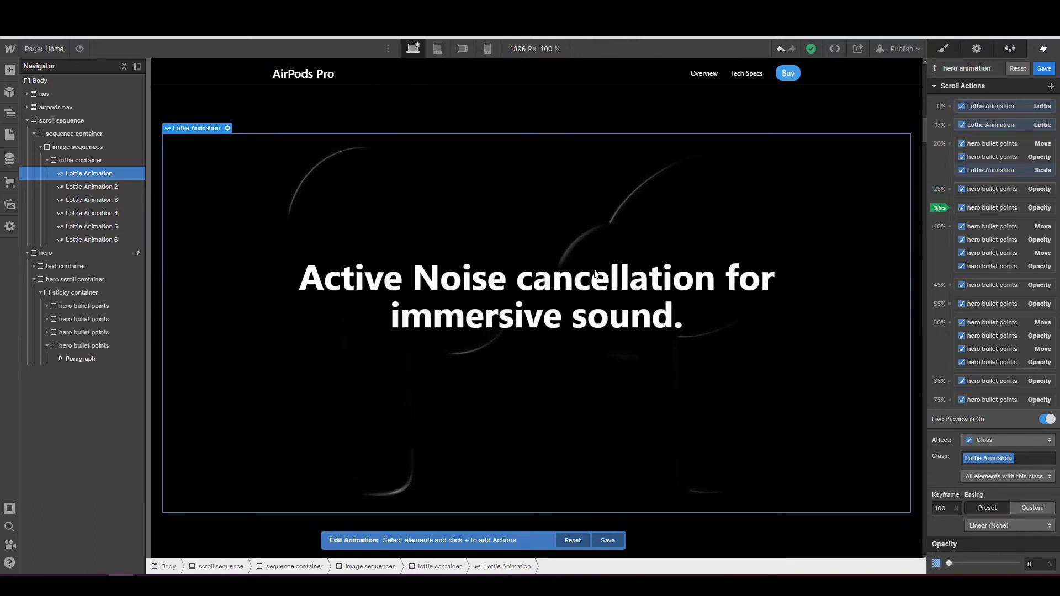
scroll(963, 278, "down", 1)
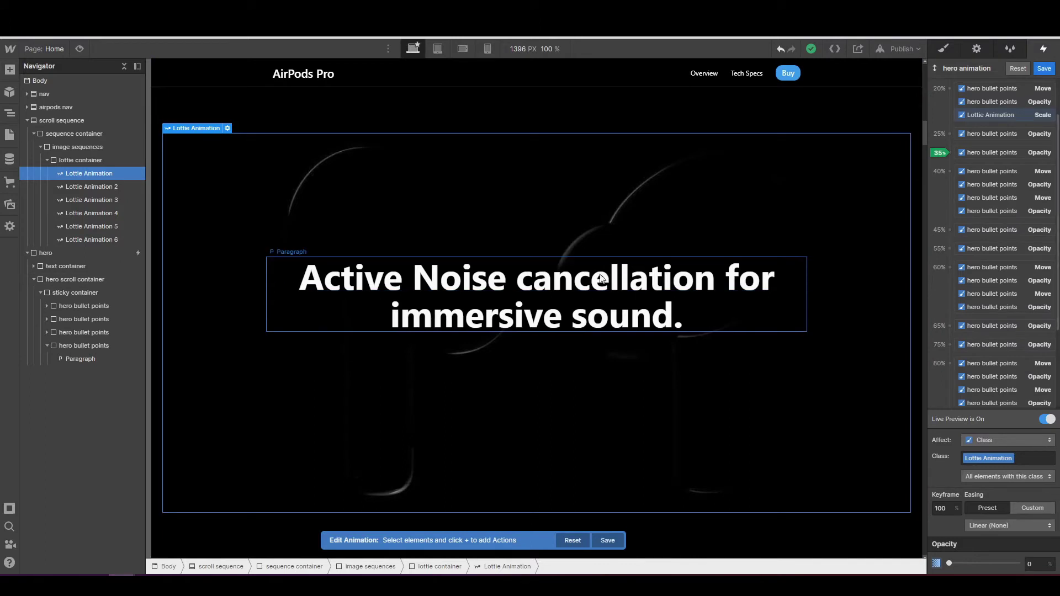
scroll(534, 257, "down", 4)
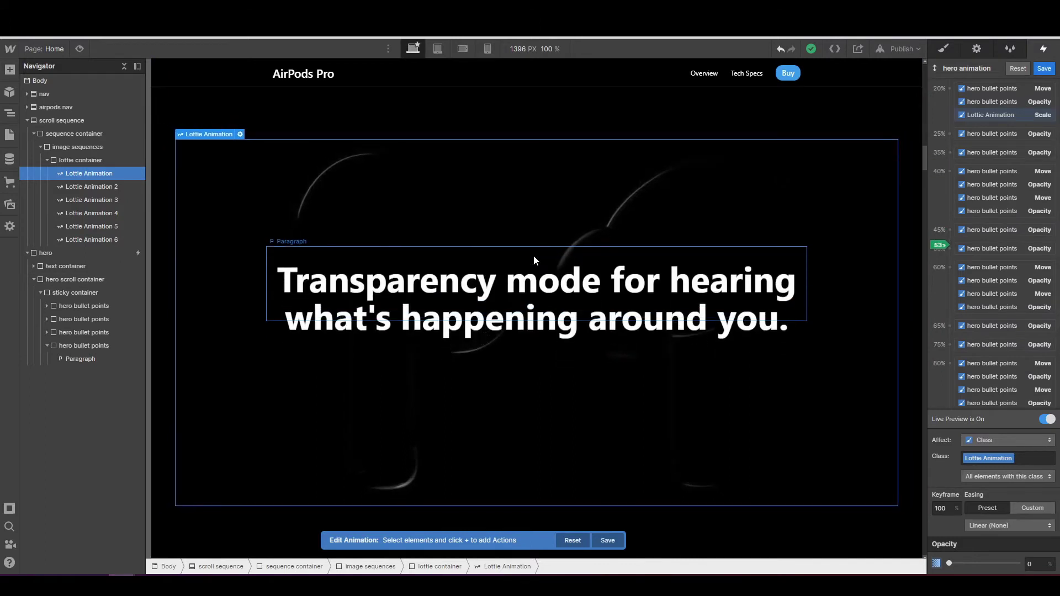
scroll(535, 258, "down", 5)
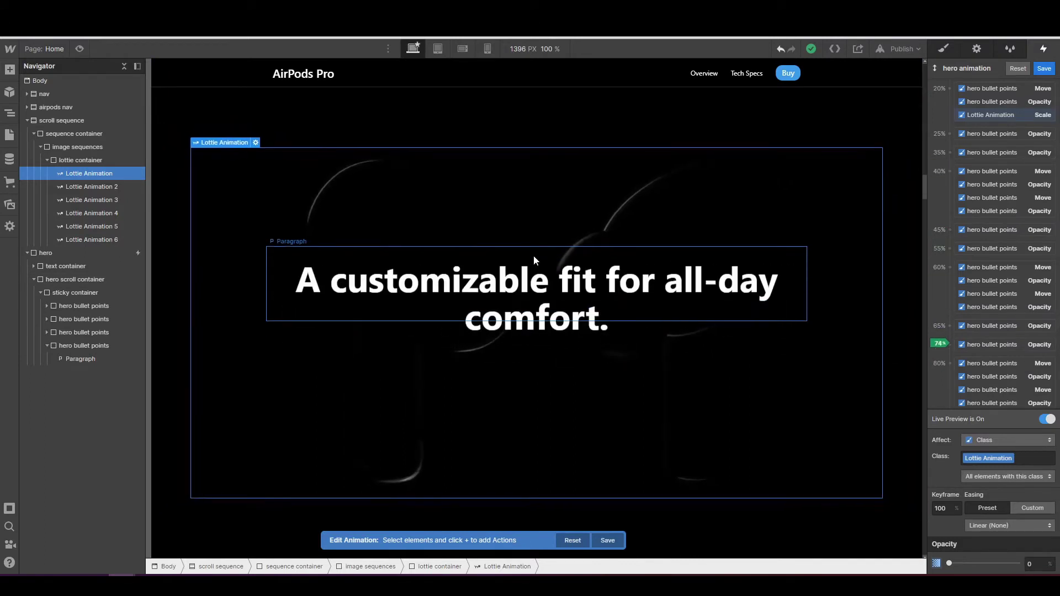
scroll(950, 284, "down", 2)
scroll(716, 306, "down", 3)
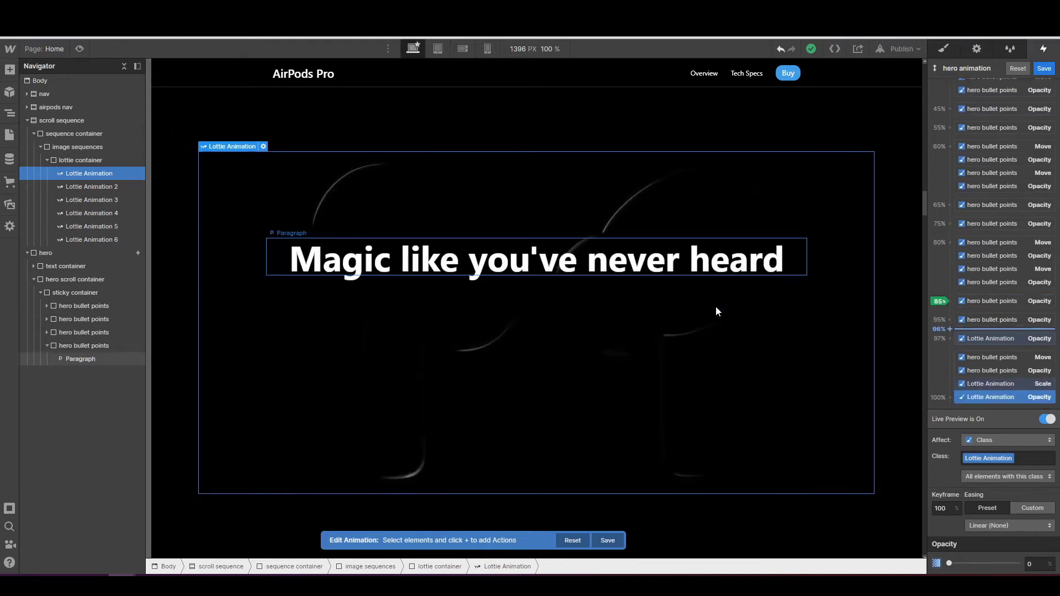
scroll(716, 307, "down", 2)
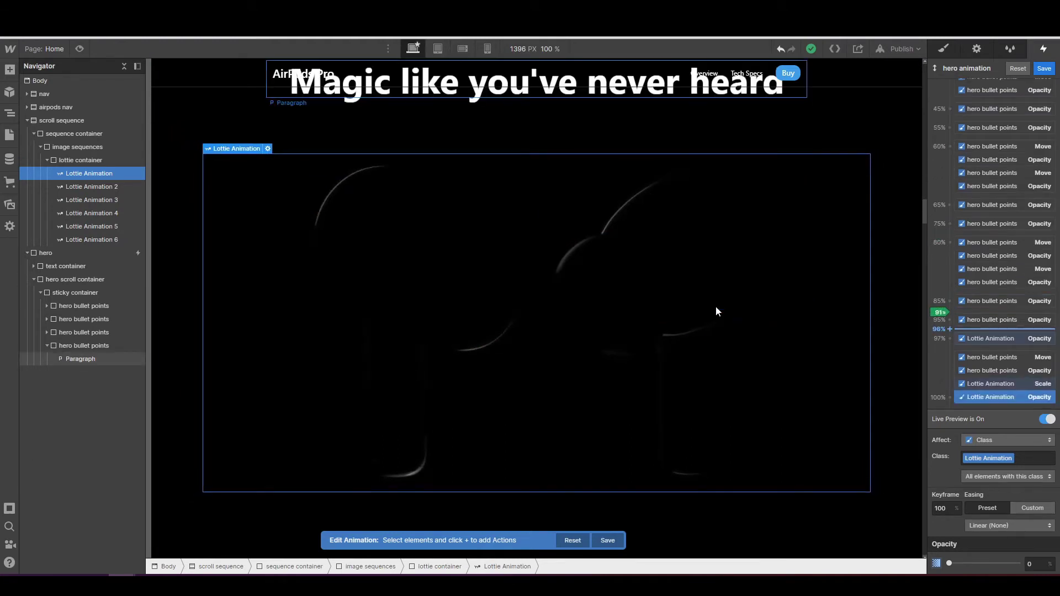
scroll(716, 307, "down", 3)
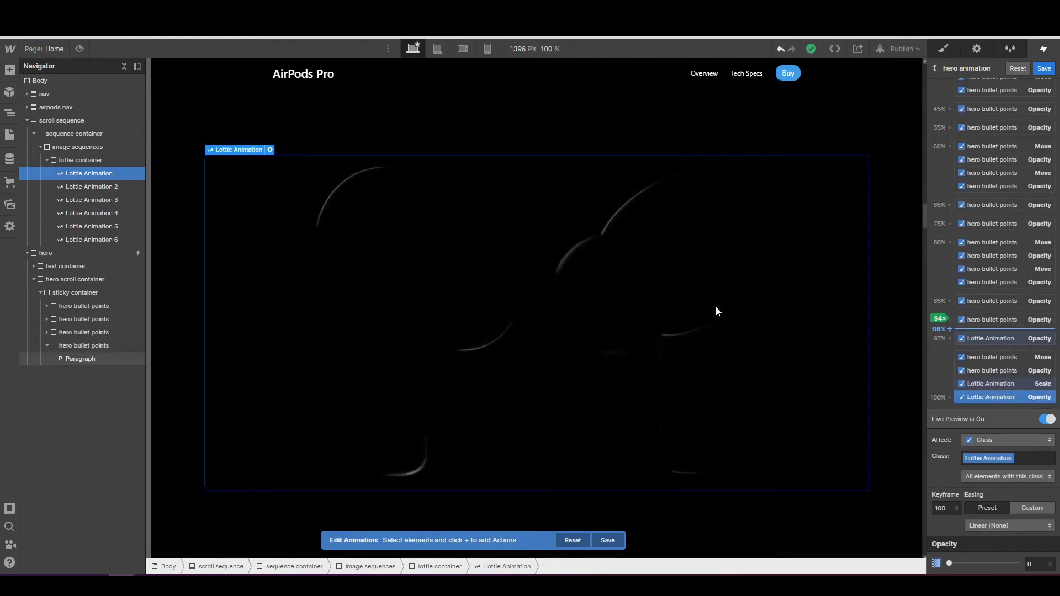
scroll(717, 307, "up", 3)
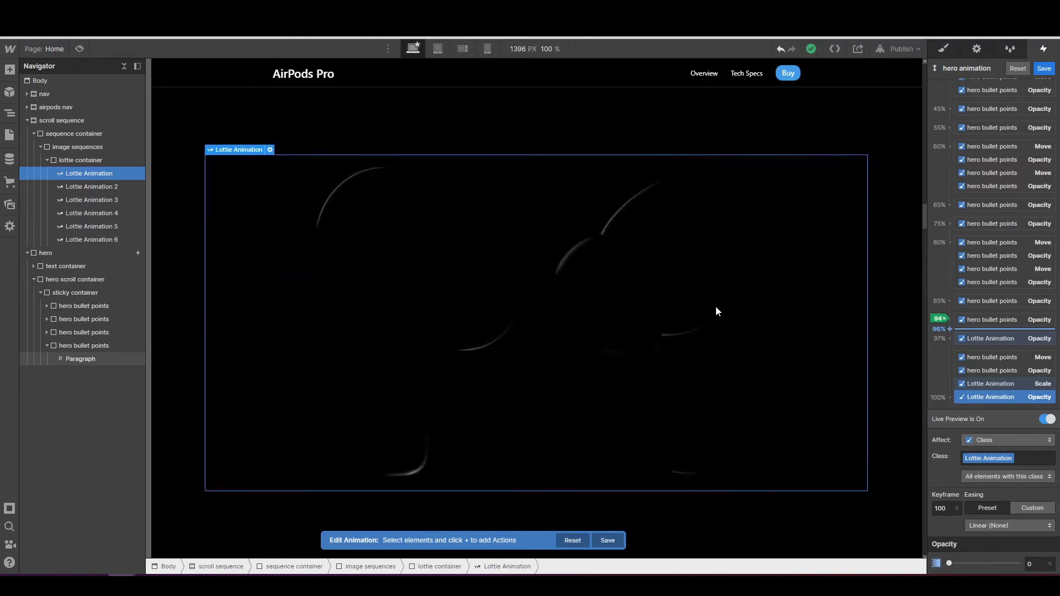
scroll(716, 311, "up", 5)
- Save the hero animation and add a 17% offset to its end boundary, with the hero element fully invisible
left_click(1045, 68)
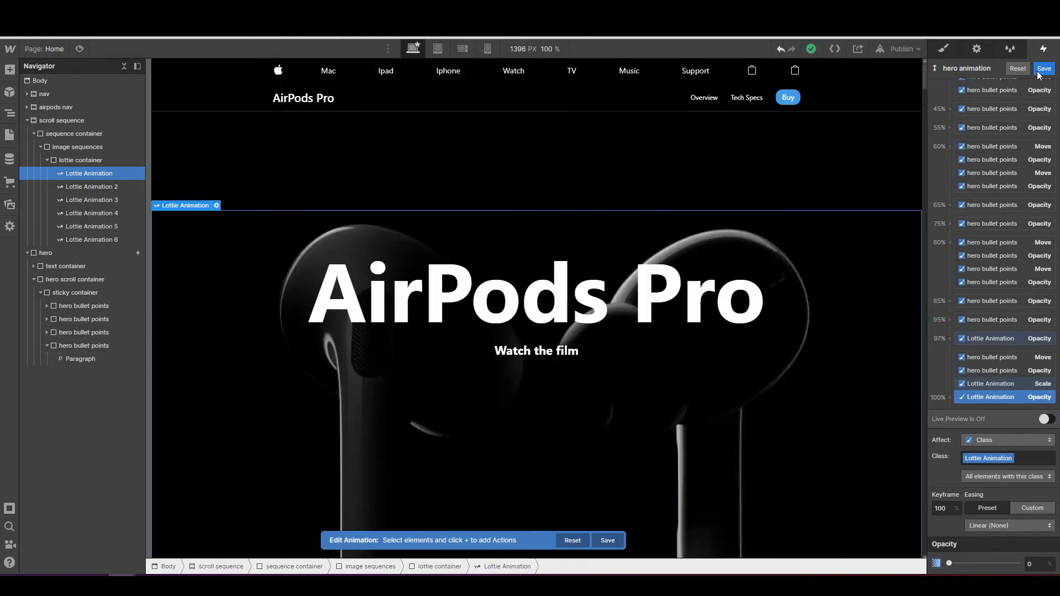
left_click(978, 174)
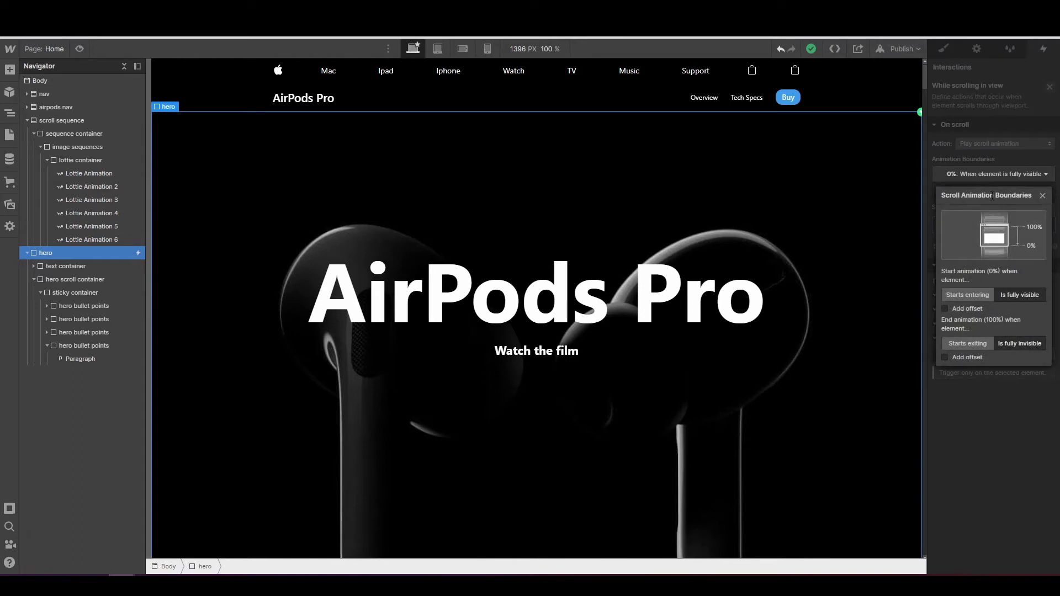
left_click(1018, 338)
left_click(945, 358)
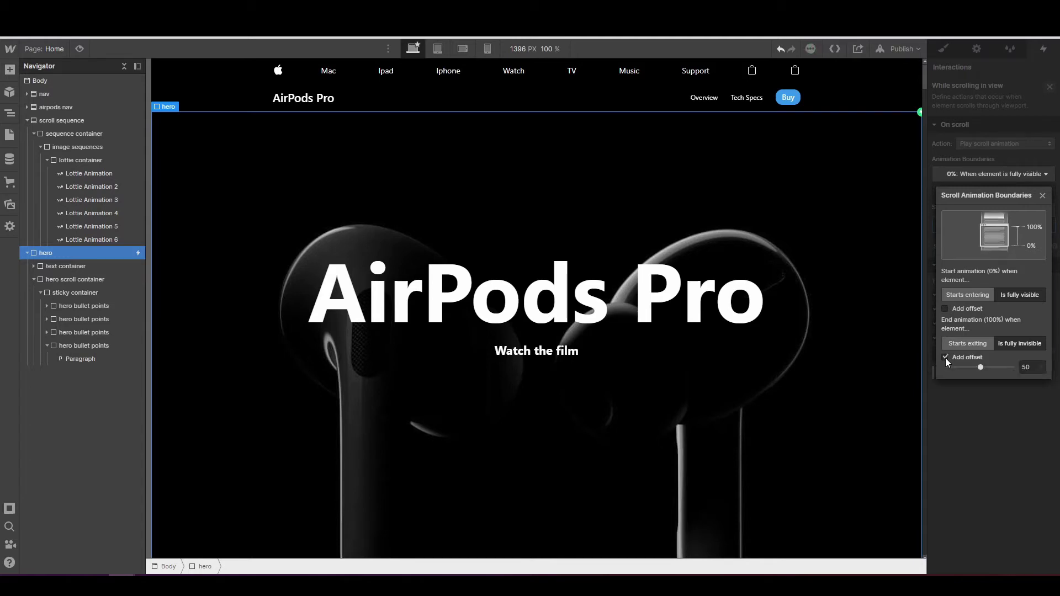
left_click(1027, 370)
type("17")
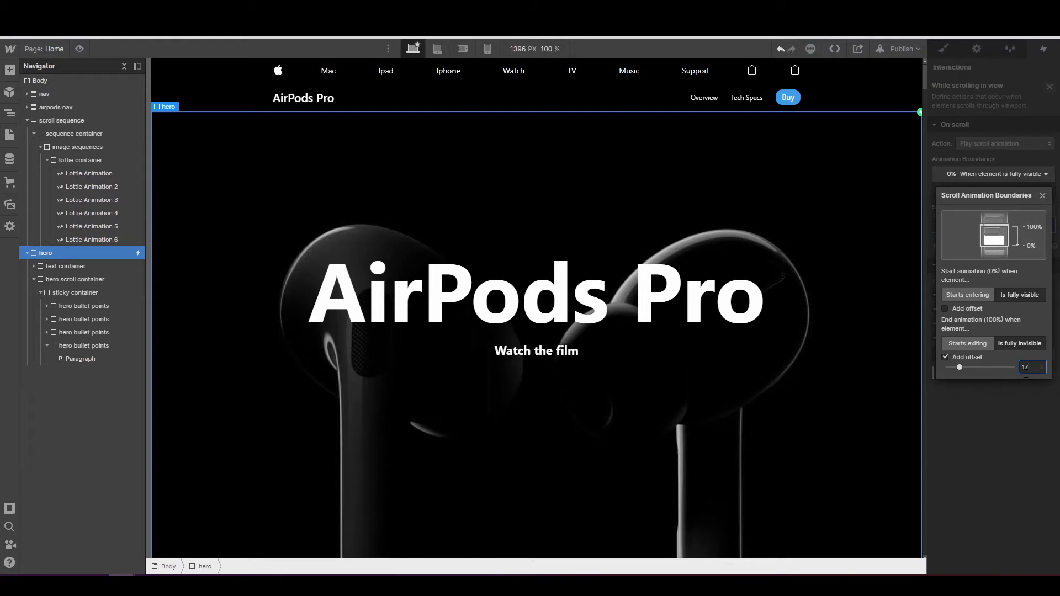
- Add a 10% offset to the start boundary of the hero scroll animation
left_click(944, 308)
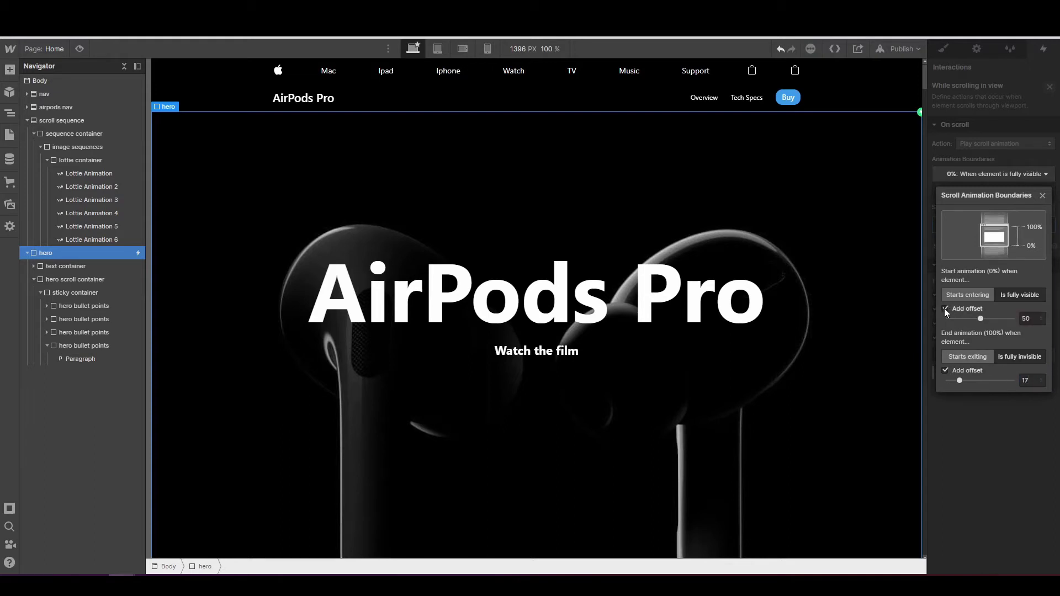
left_click(1025, 318)
type("10")
- Try the hero scroll animation's end boundary without its offset, then restore the 17% offset
scroll(213, 228, "down", 5)
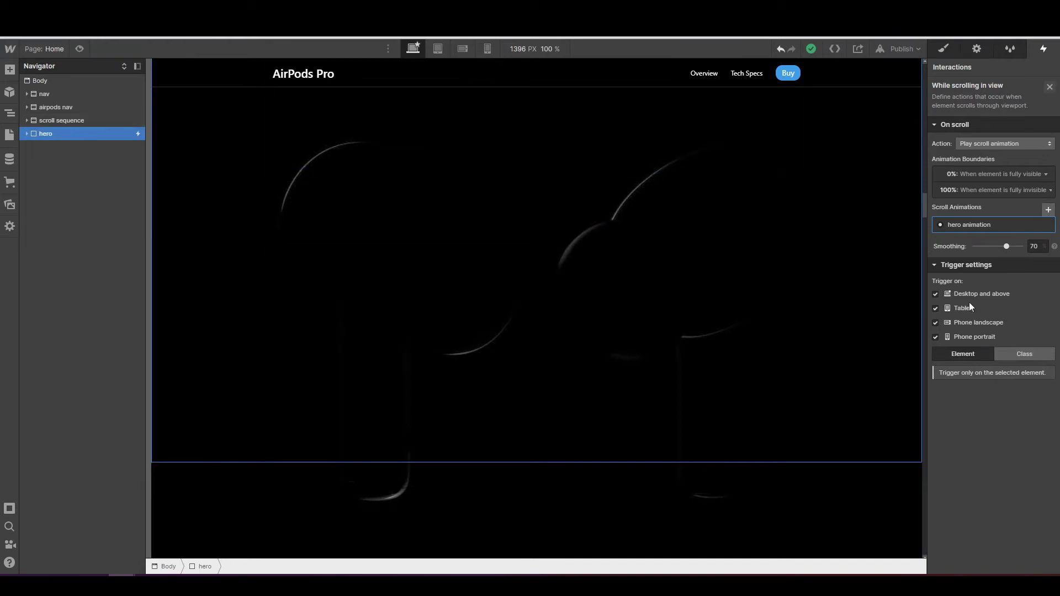
left_click(963, 188)
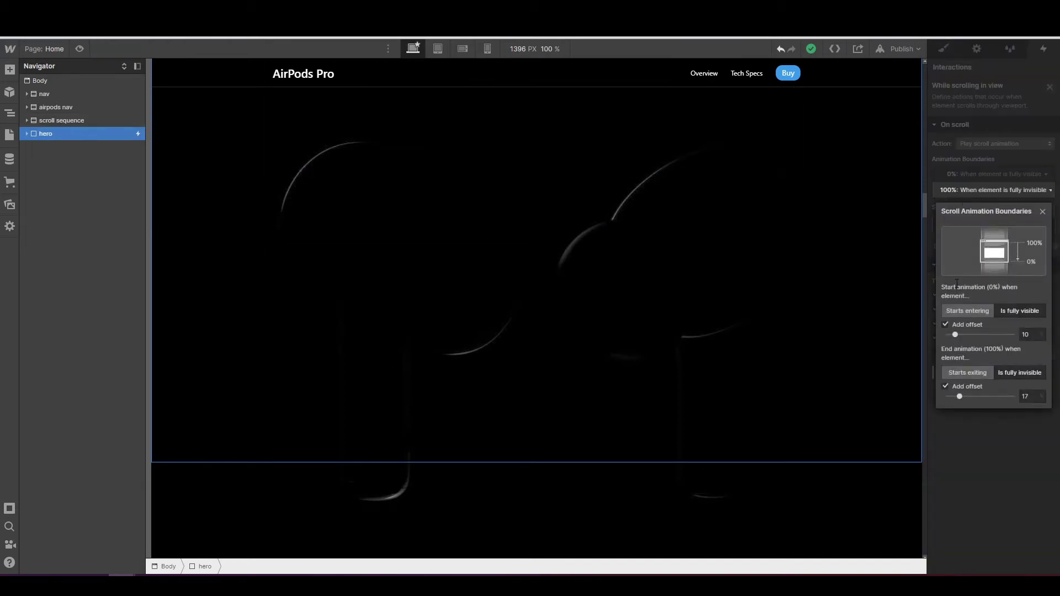
left_click(1035, 396)
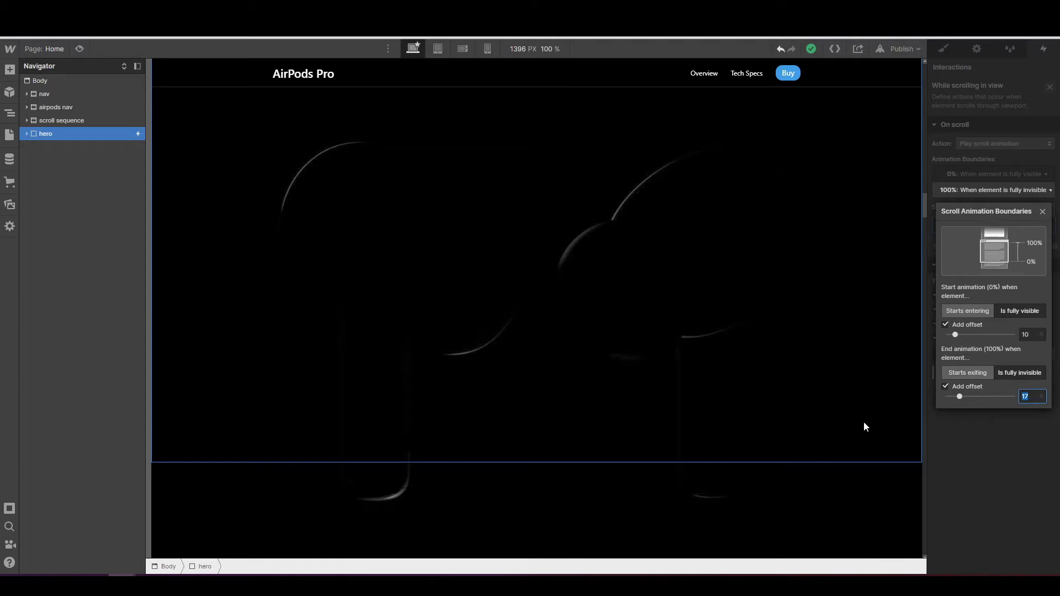
left_click(946, 387)
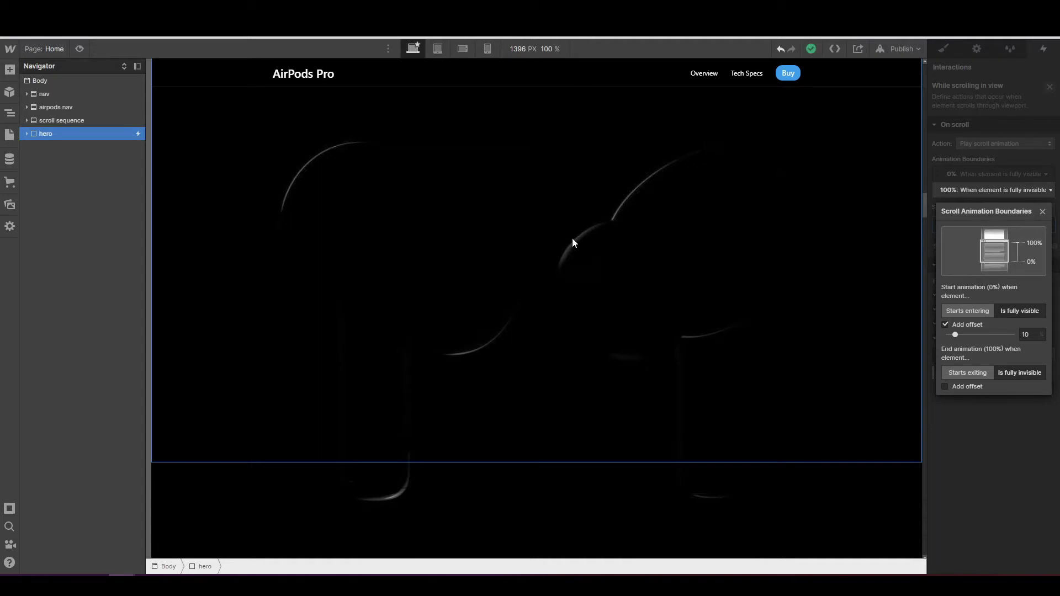
left_click(944, 387)
left_click(1023, 396)
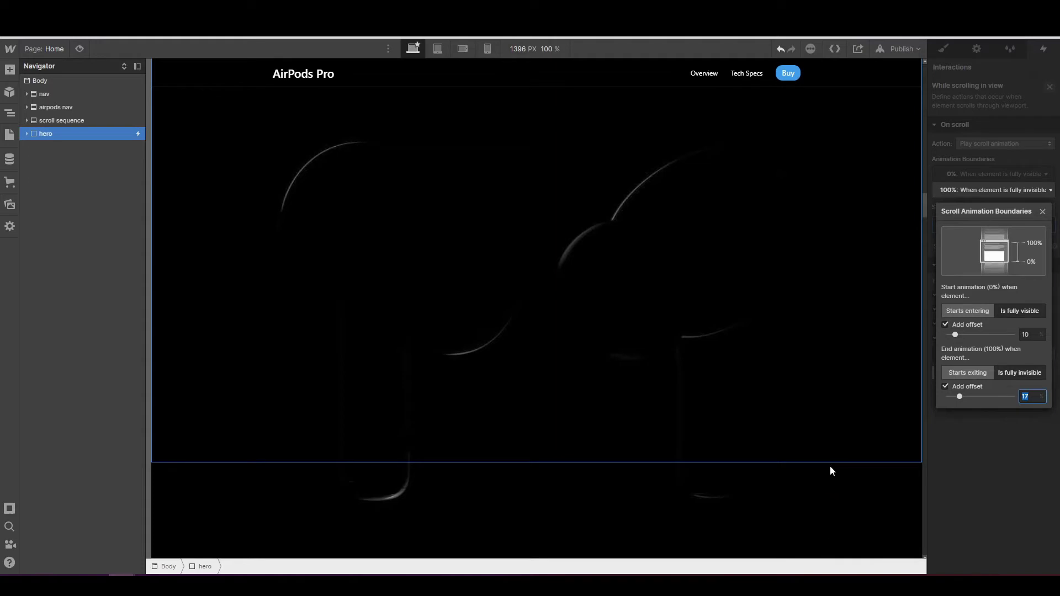
left_click(989, 434)
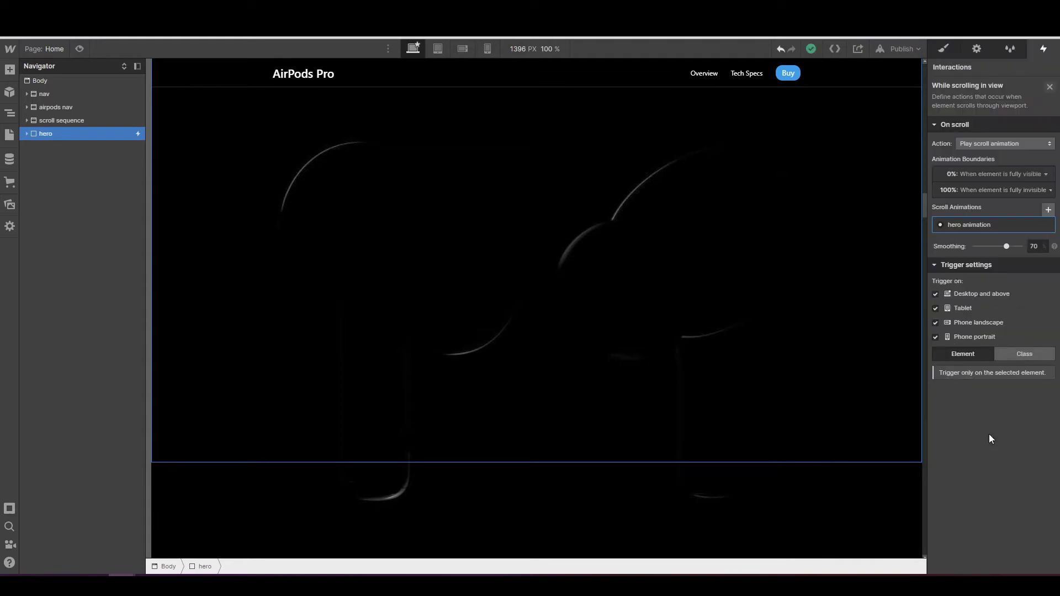
- Preview the page around the "Magic like you've never heard" text to check how the hero animation ends, then return to the editor
left_click(79, 48)
scroll(409, 318, "down", 5)
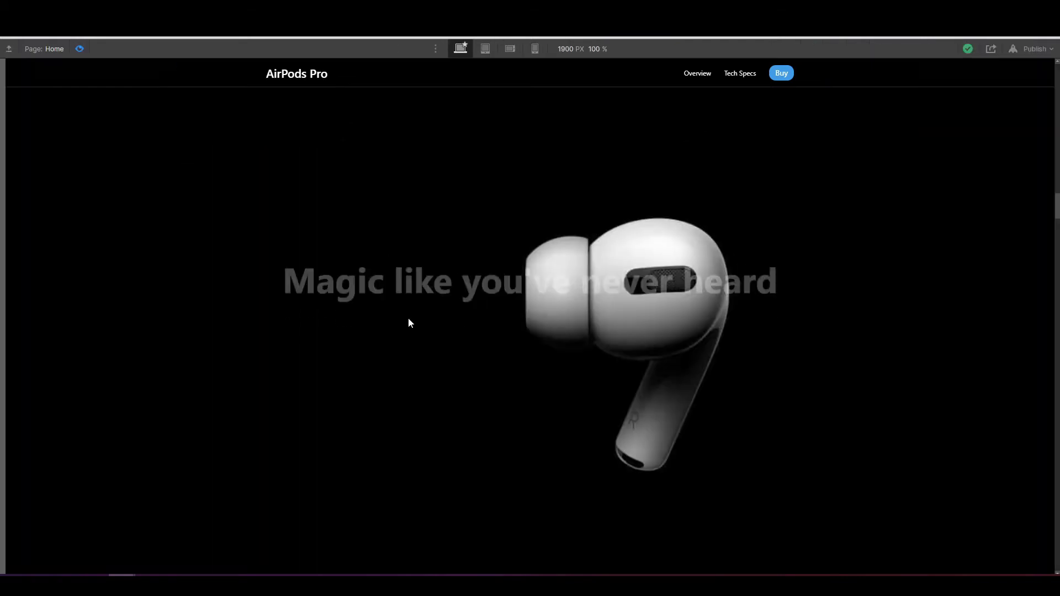
scroll(497, 364, "up", 5)
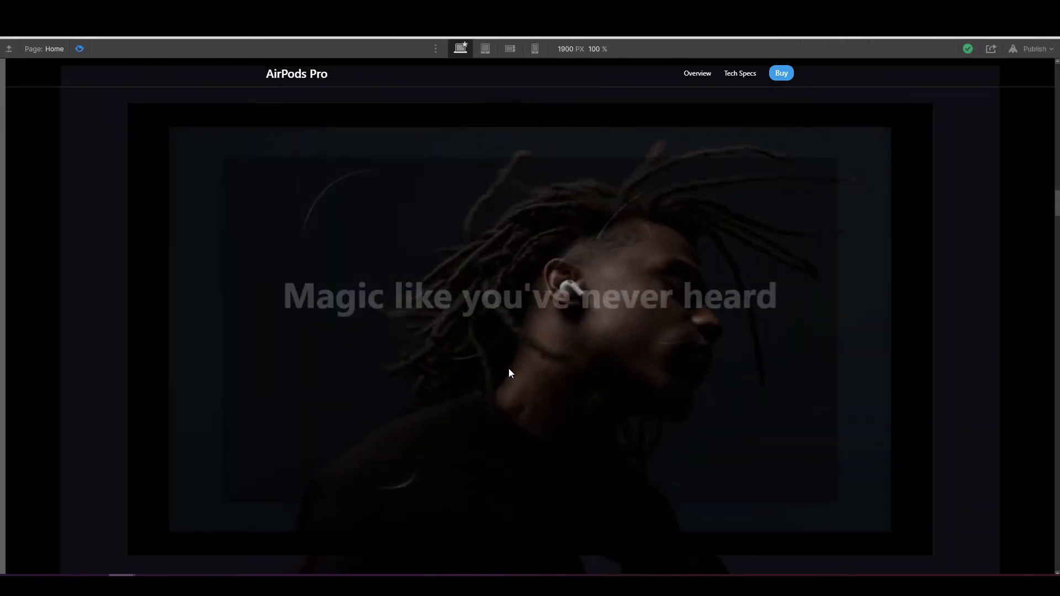
scroll(509, 373, "down", 3)
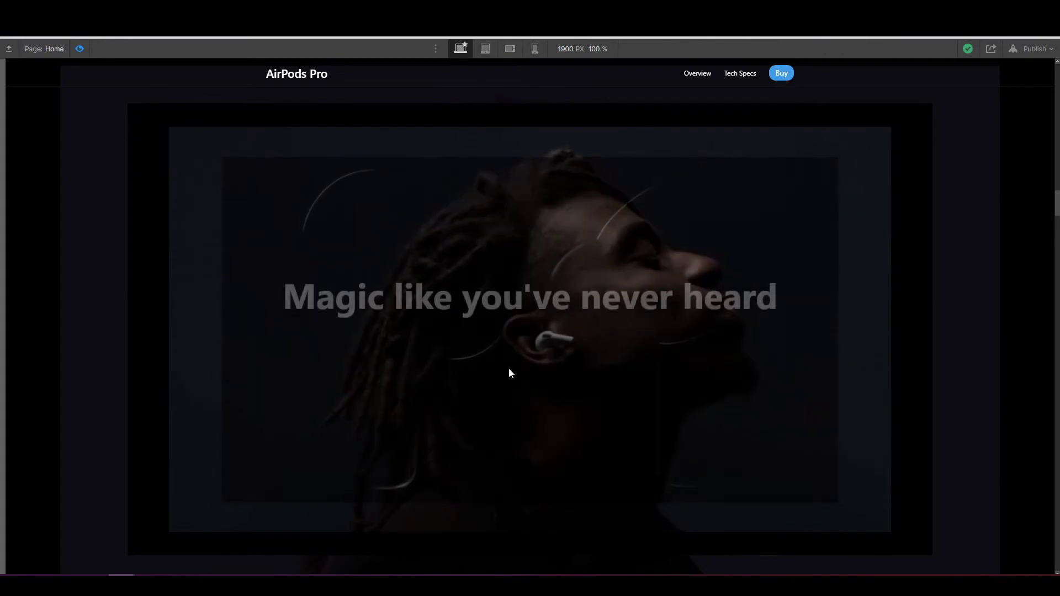
scroll(564, 224, "down", 2)
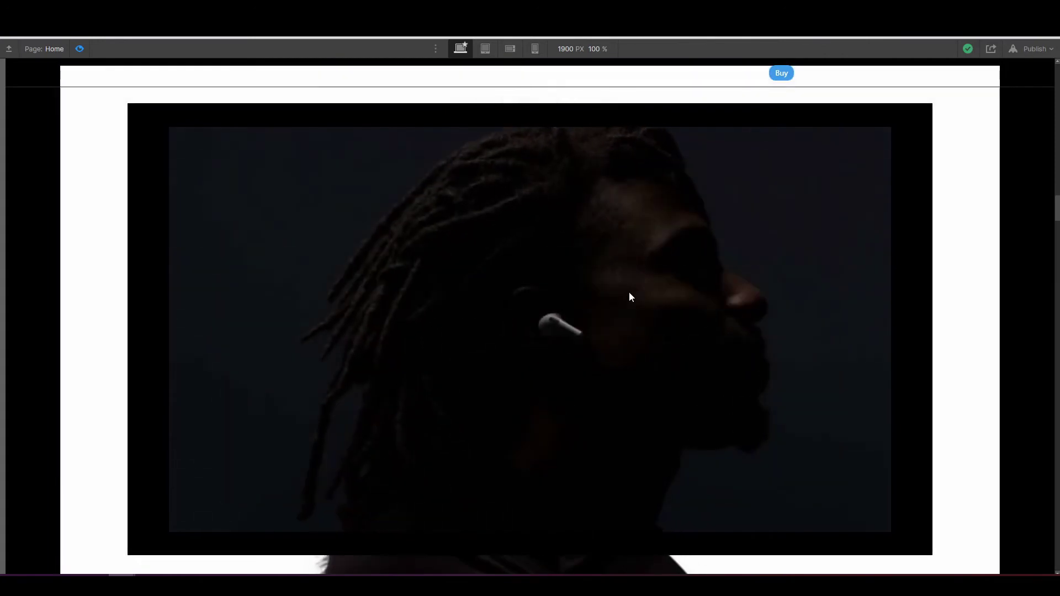
scroll(629, 292, "up", 2)
scroll(629, 292, "down", 2)
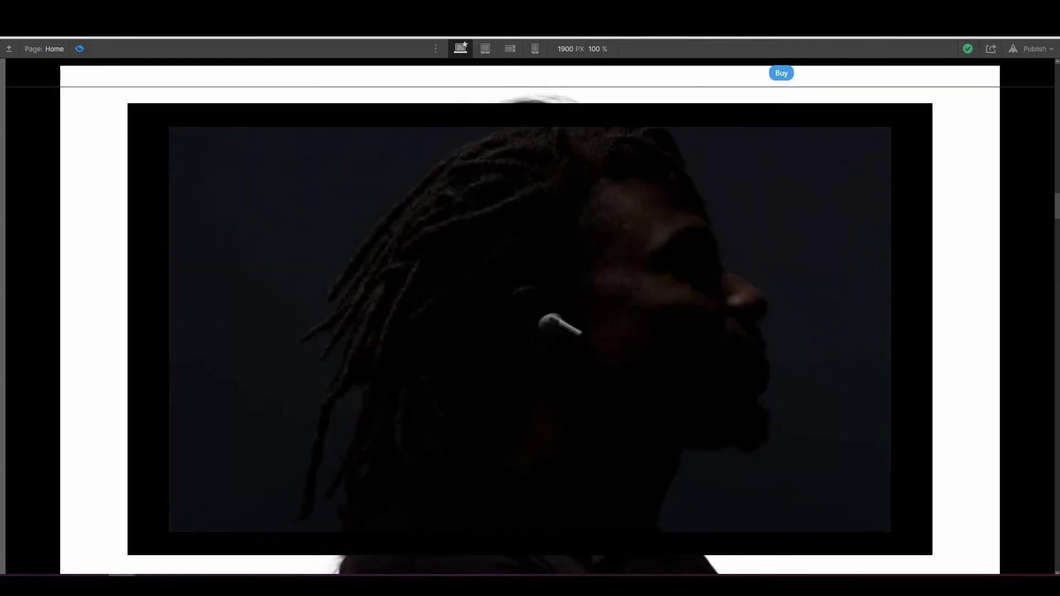
left_click(79, 49)
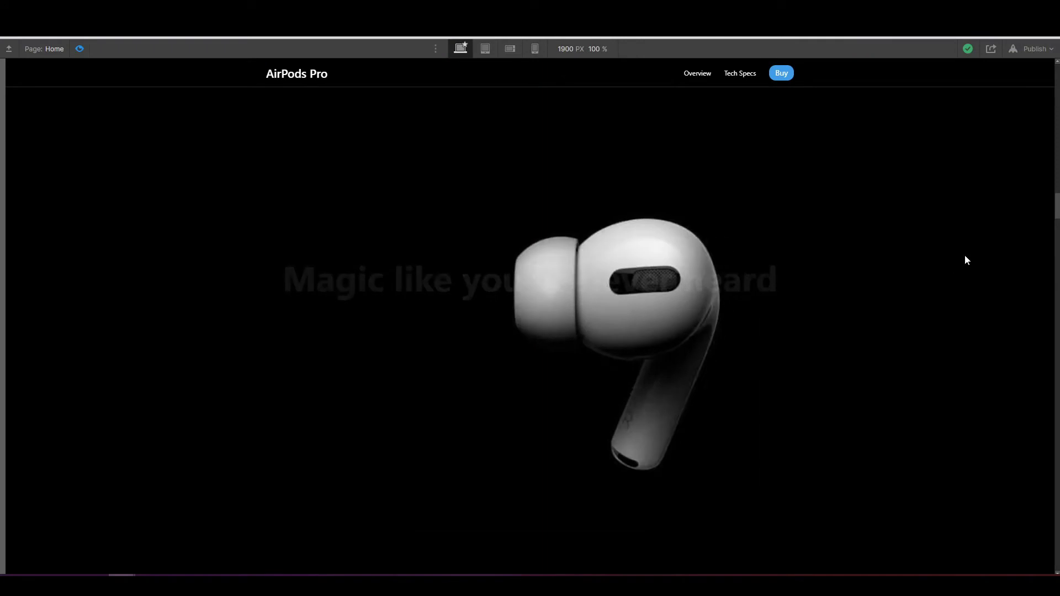
left_click(78, 49)
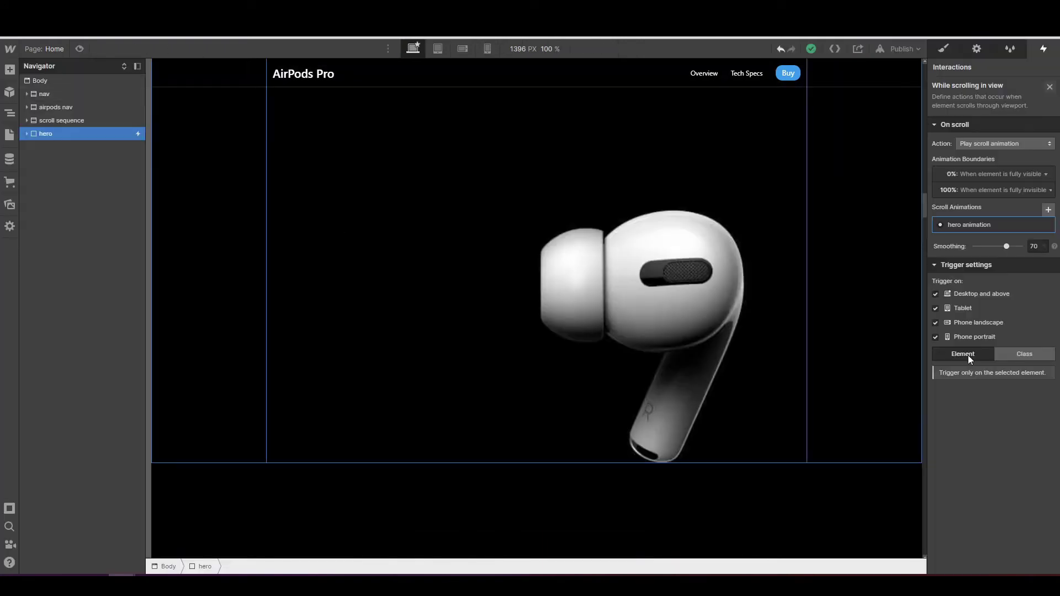
- Review the start and end offsets in the hero element's scroll animation boundaries
left_click(975, 191)
left_click(1030, 393)
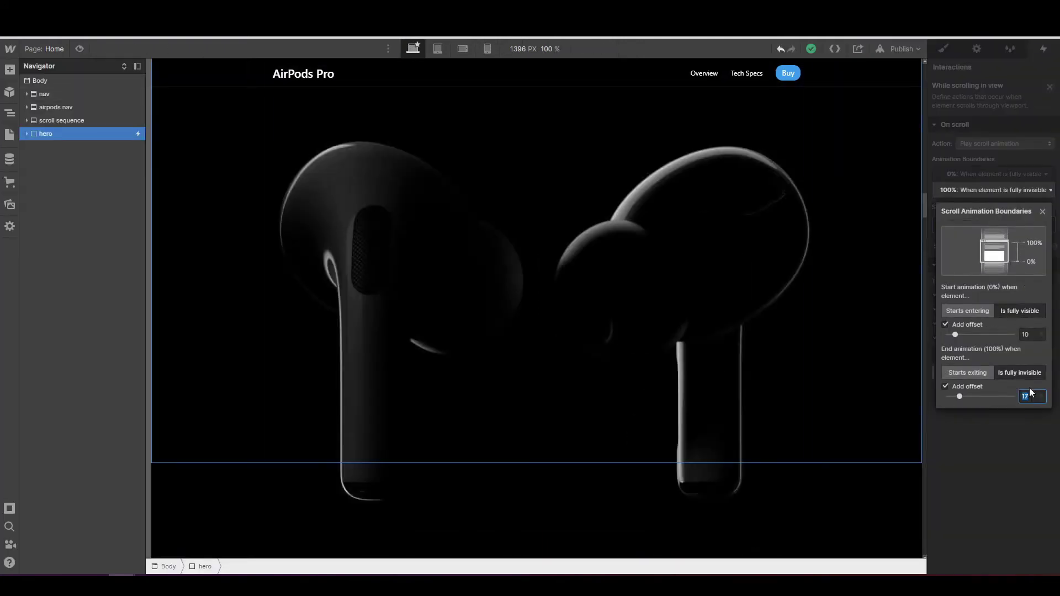
left_click(1026, 332)
left_click(975, 446)
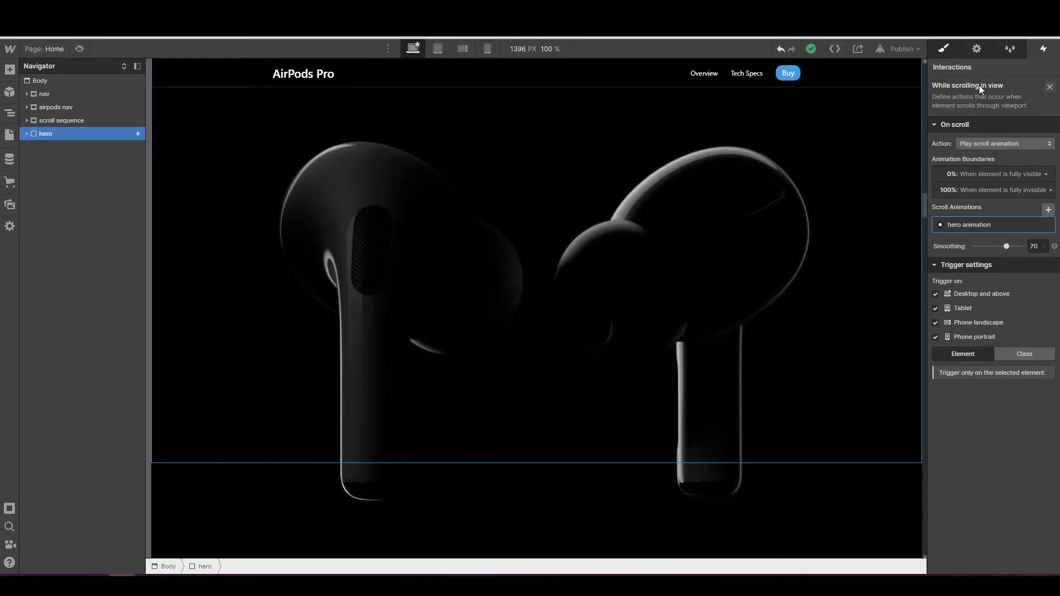
- Switch to the published AirPods Pro reference page and examine how the hero sequence plays and fades into the following section
left_click(943, 49)
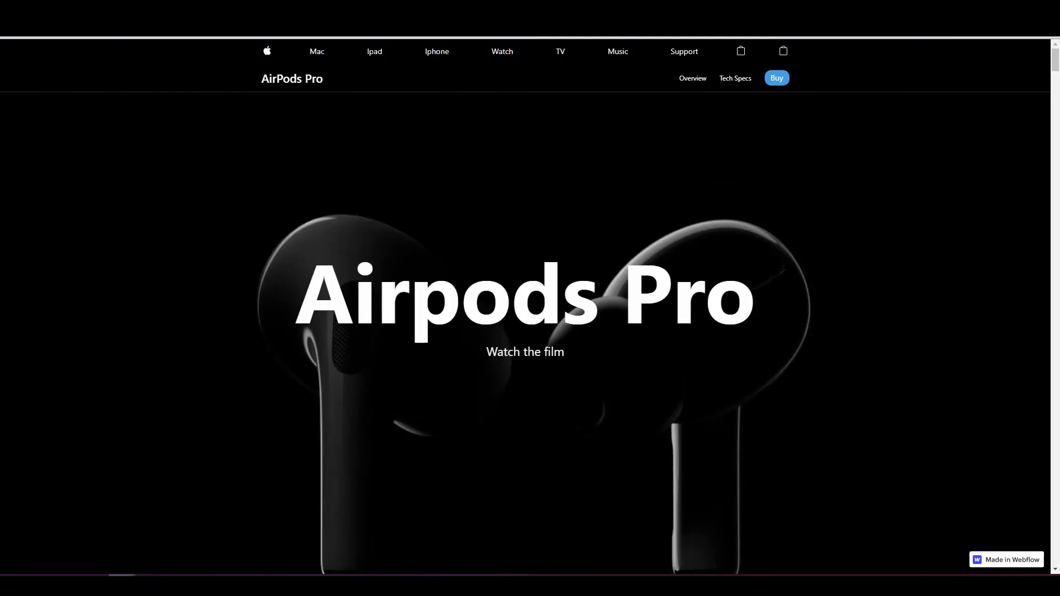
scroll(525, 306, "down", 5)
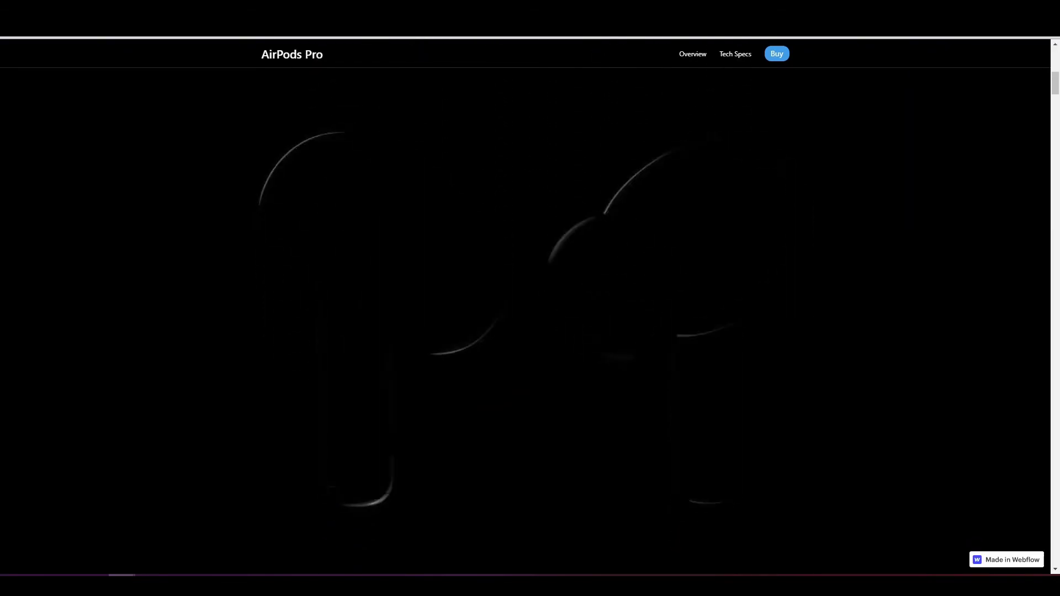
scroll(525, 306, "down", 6)
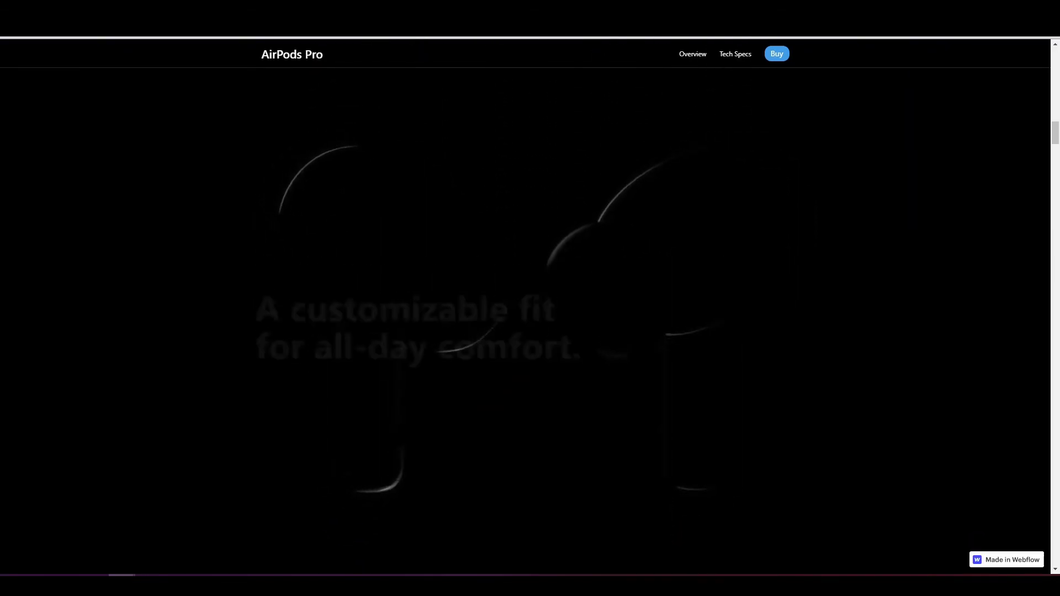
scroll(525, 307, "down", 5)
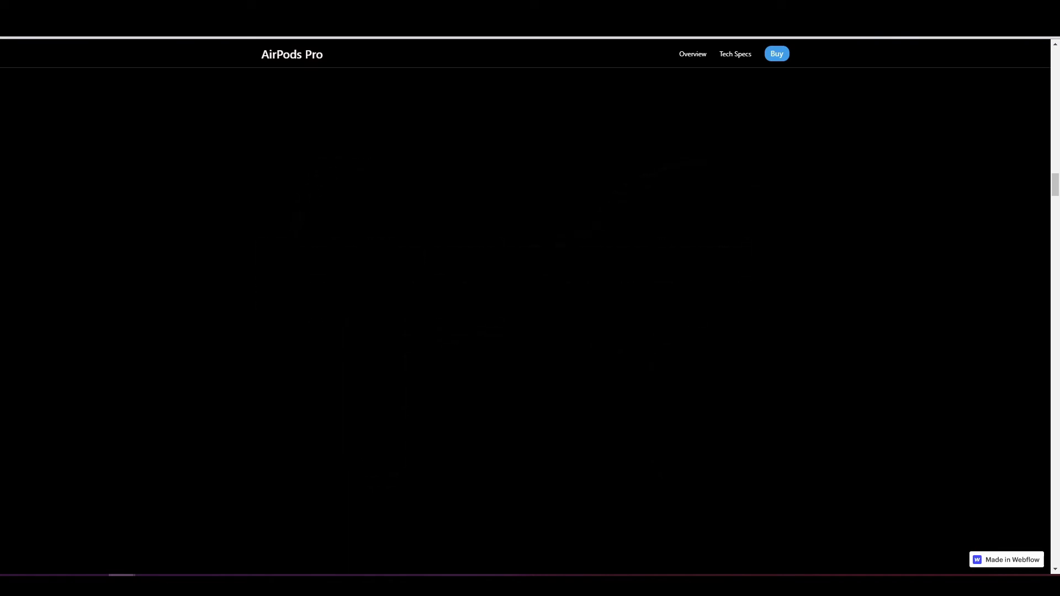
scroll(683, 385, "up", 2)
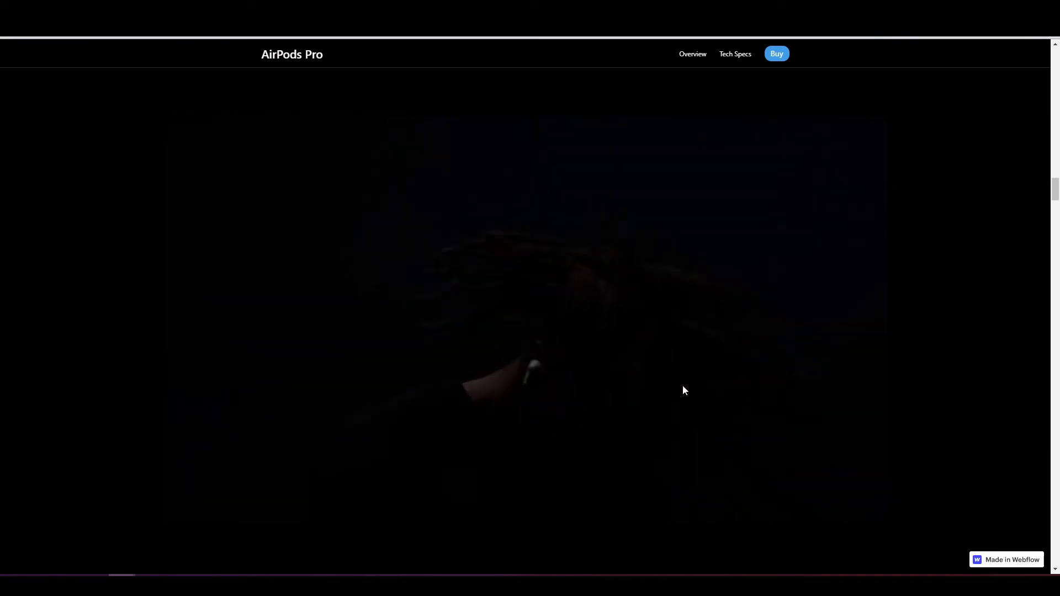
scroll(684, 391, "up", 1)
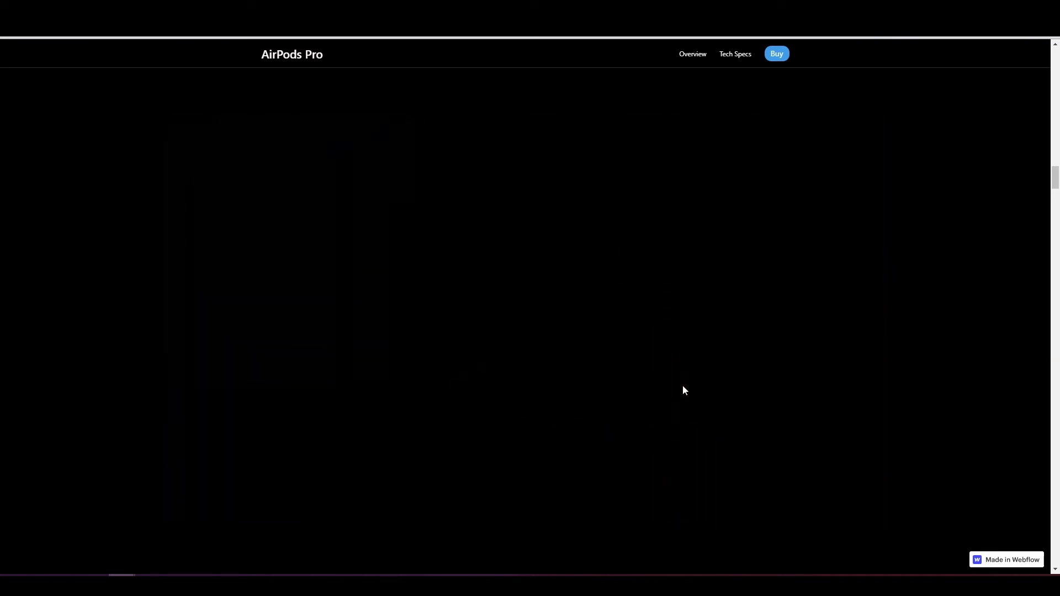
- Examine the reference's Comfort section, from the man's video to the earbud with its detachable silicone tip
scroll(692, 331, "down", 4)
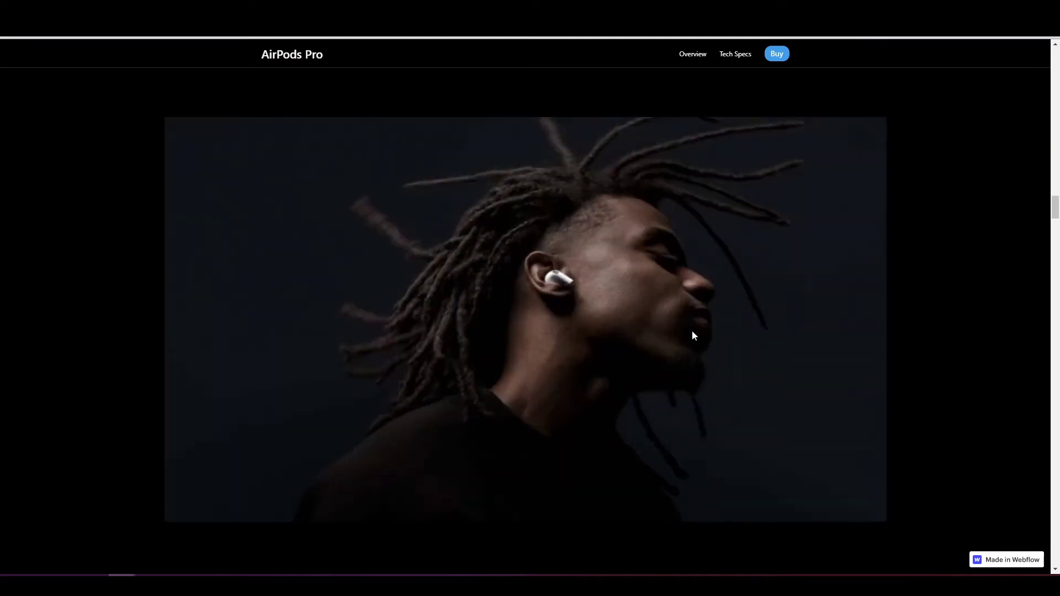
scroll(695, 336, "down", 5)
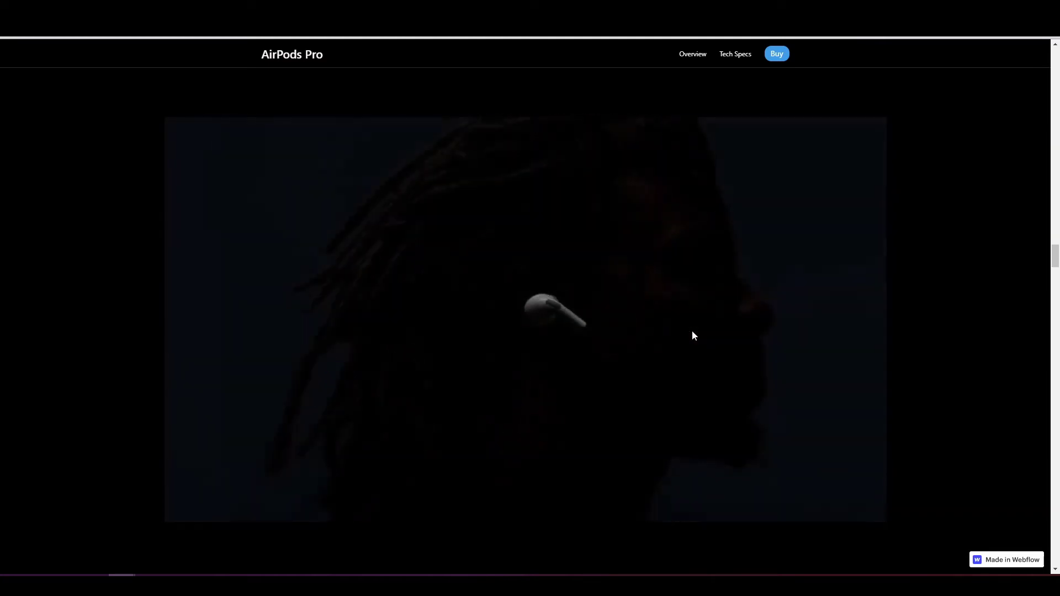
scroll(694, 336, "down", 5)
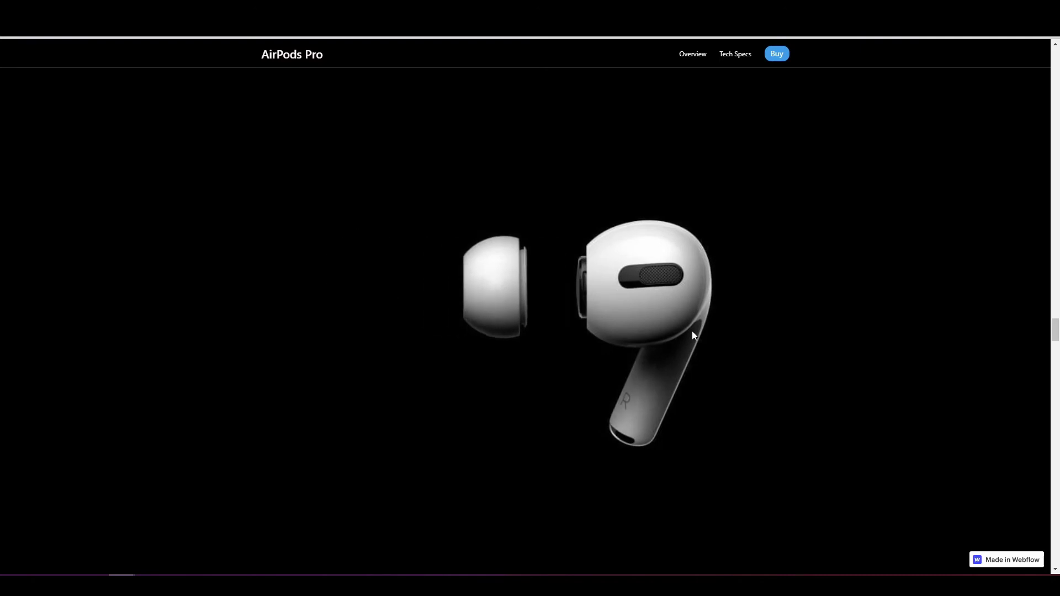
scroll(694, 336, "down", 2)
scroll(694, 335, "up", 3)
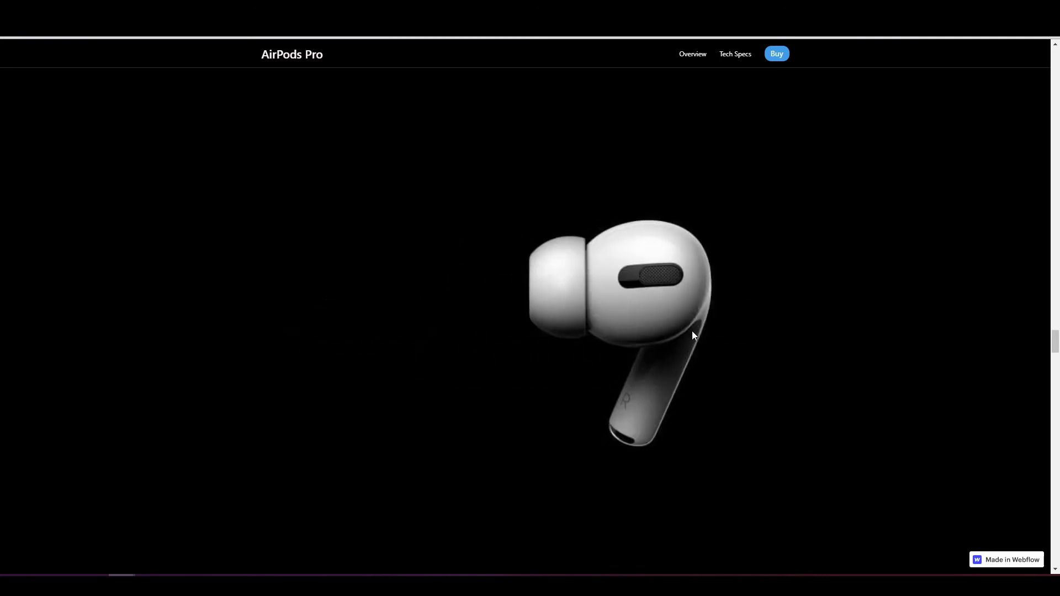
scroll(663, 292, "up", 6)
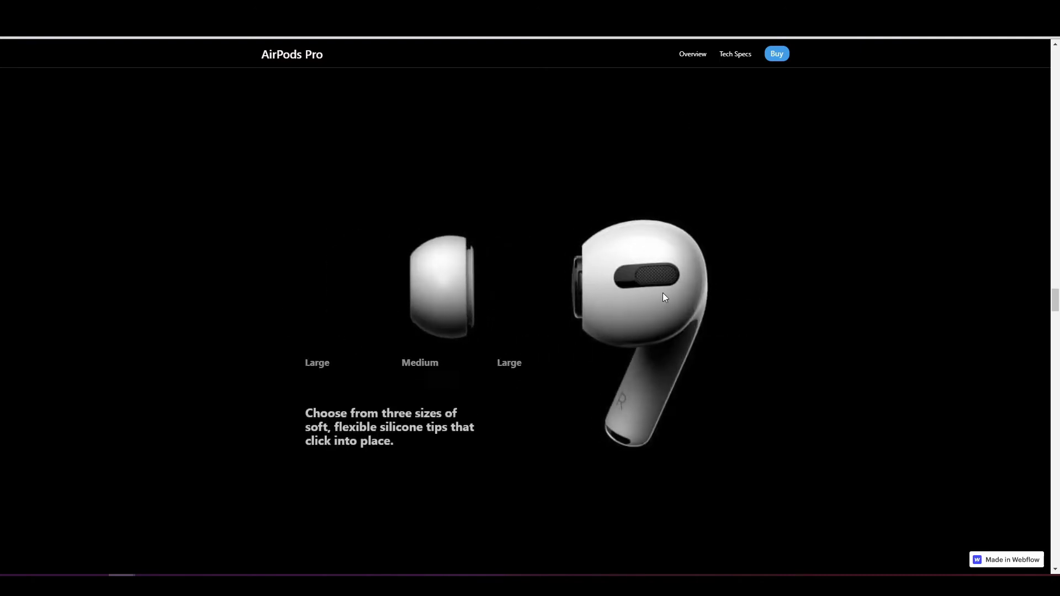
scroll(664, 297, "up", 3)
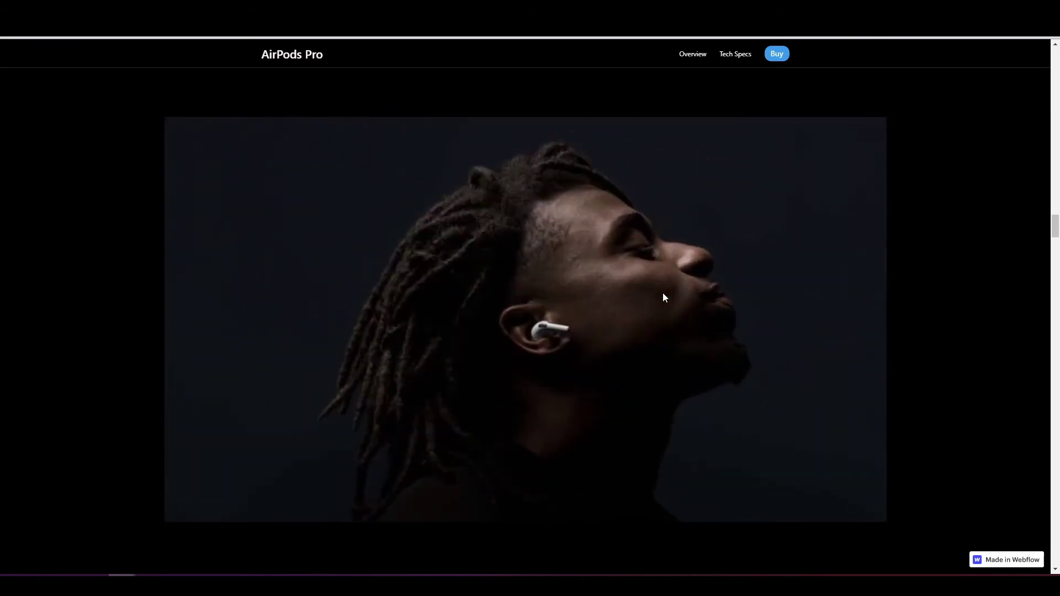
- Examine how the video and the "Arrival of the fittest." heading transition into the earbud close-up with its "We refined the details of comfort" paragraph
scroll(665, 298, "down", 3)
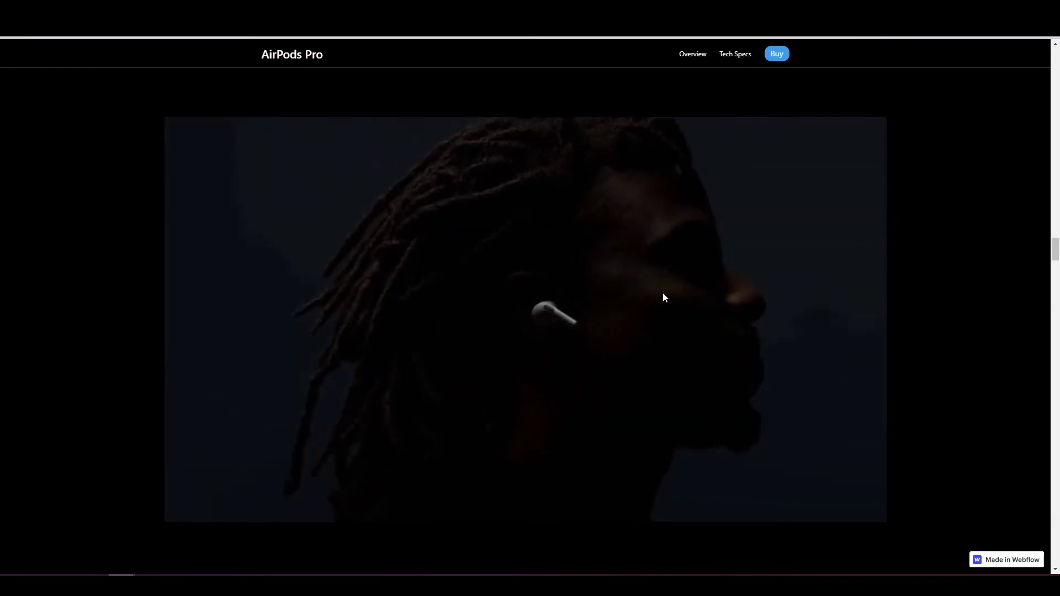
scroll(641, 276, "up", 1)
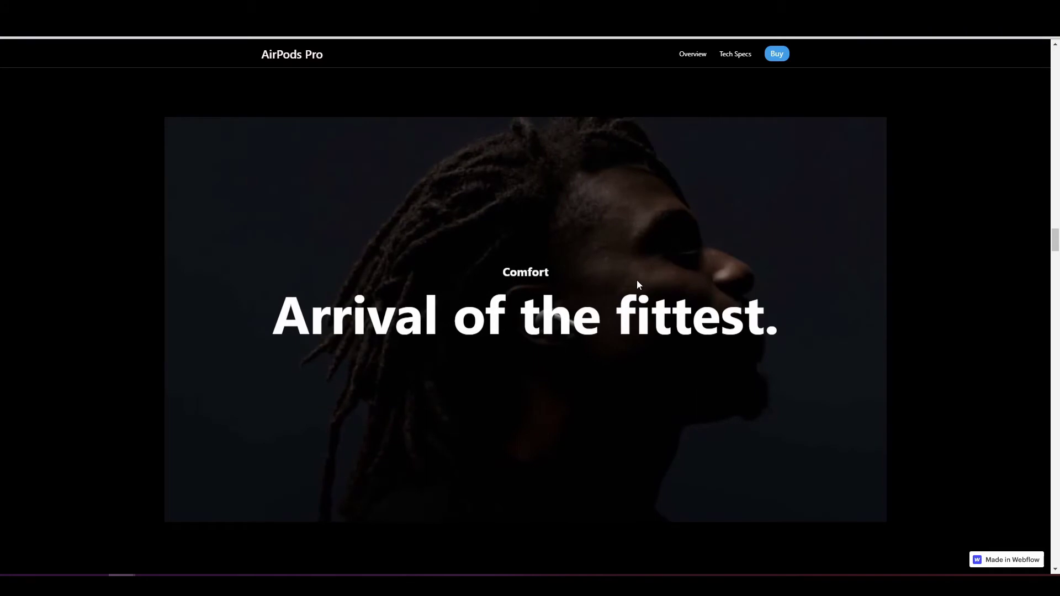
scroll(637, 285, "down", 1)
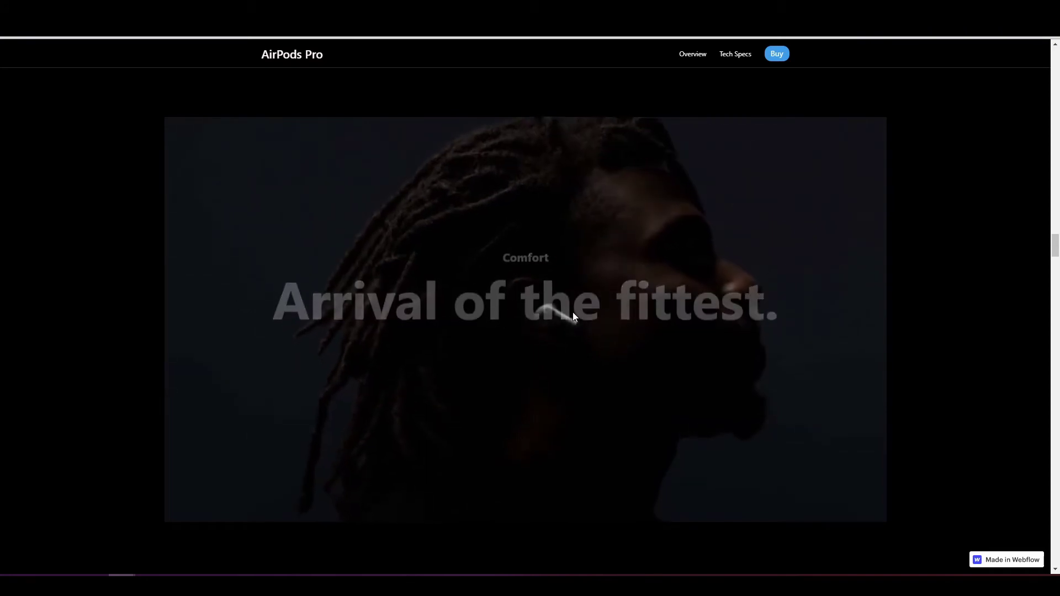
scroll(573, 314, "down", 3)
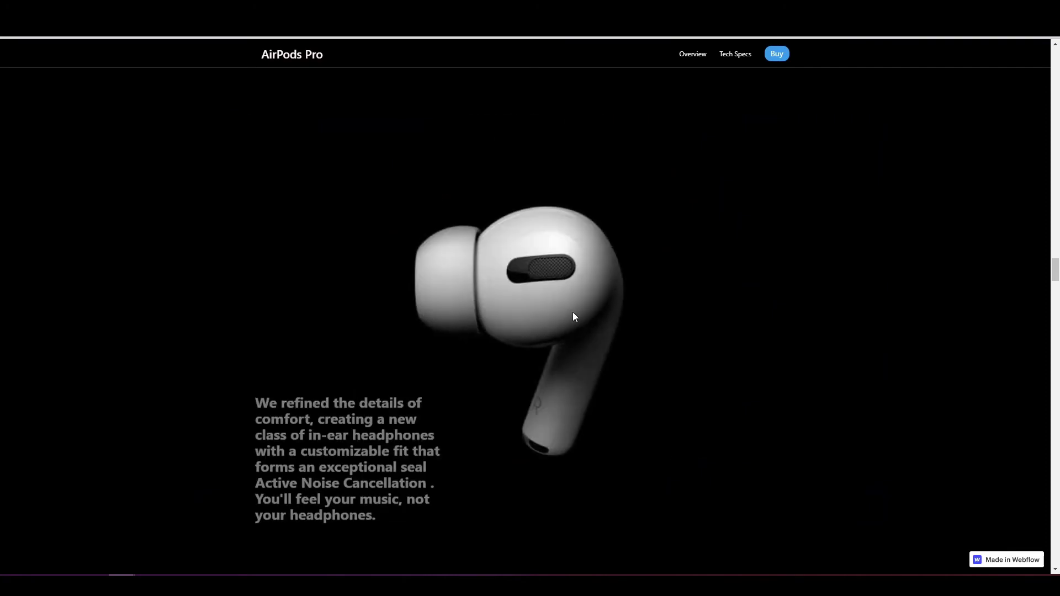
scroll(574, 316, "up", 2)
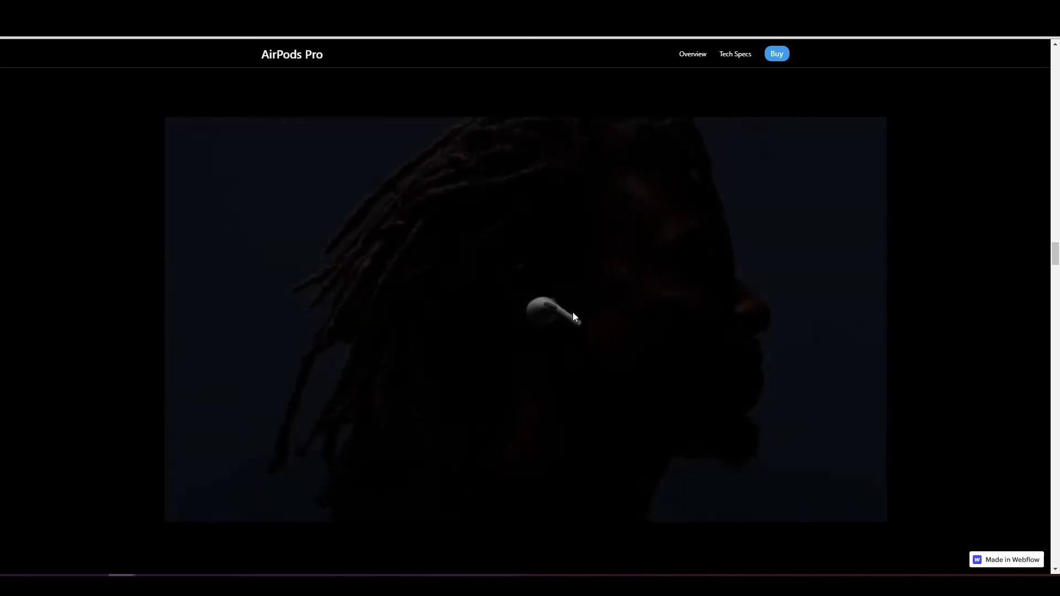
scroll(572, 317, "down", 2)
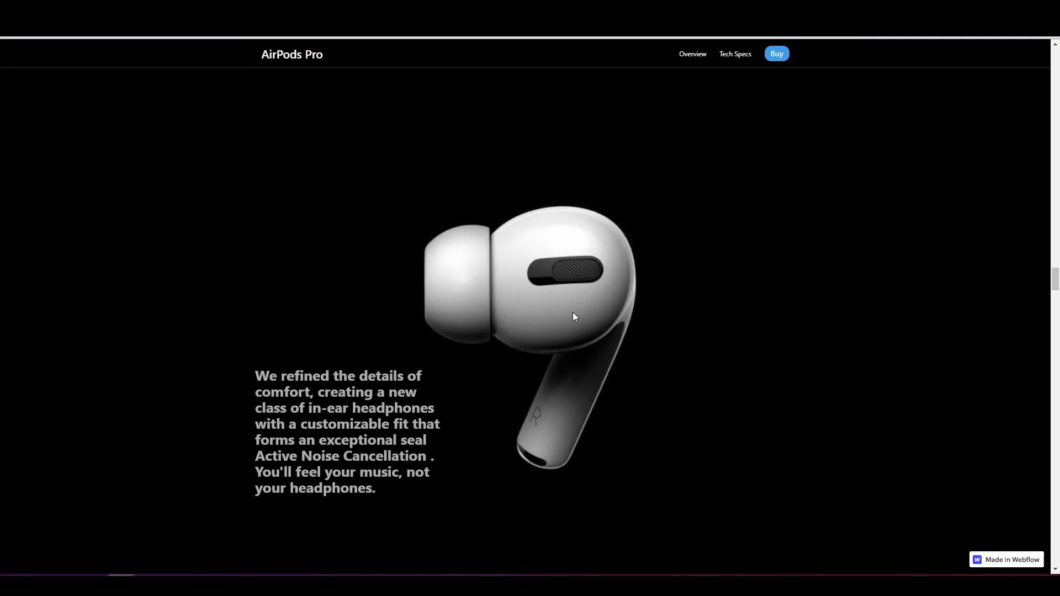
- Examine the silicone tip animation and the timing of its accompanying texts, going back to the start of the man's video
scroll(572, 317, "down", 2)
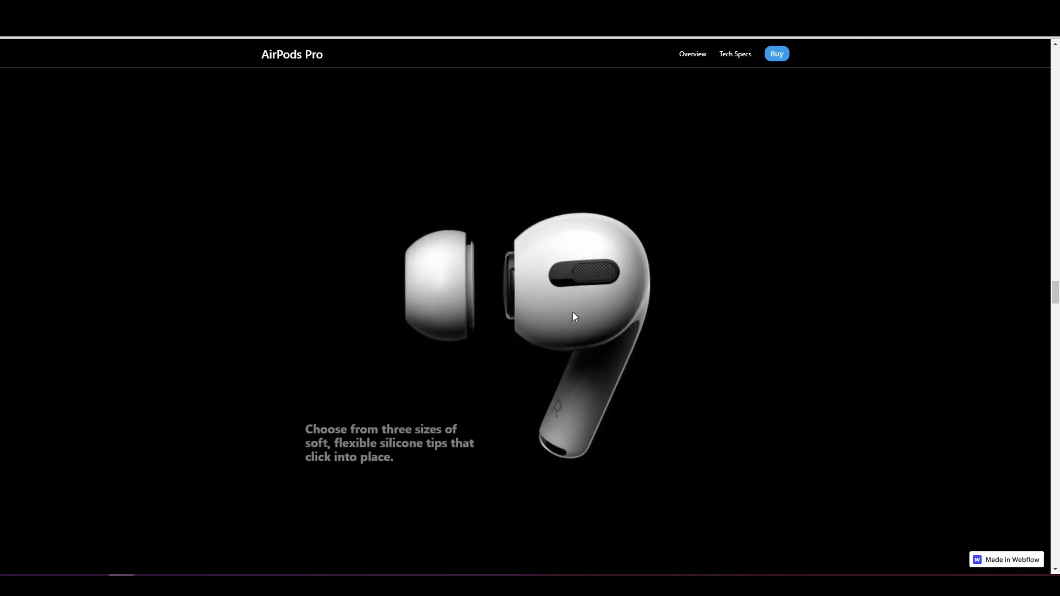
scroll(573, 316, "down", 3)
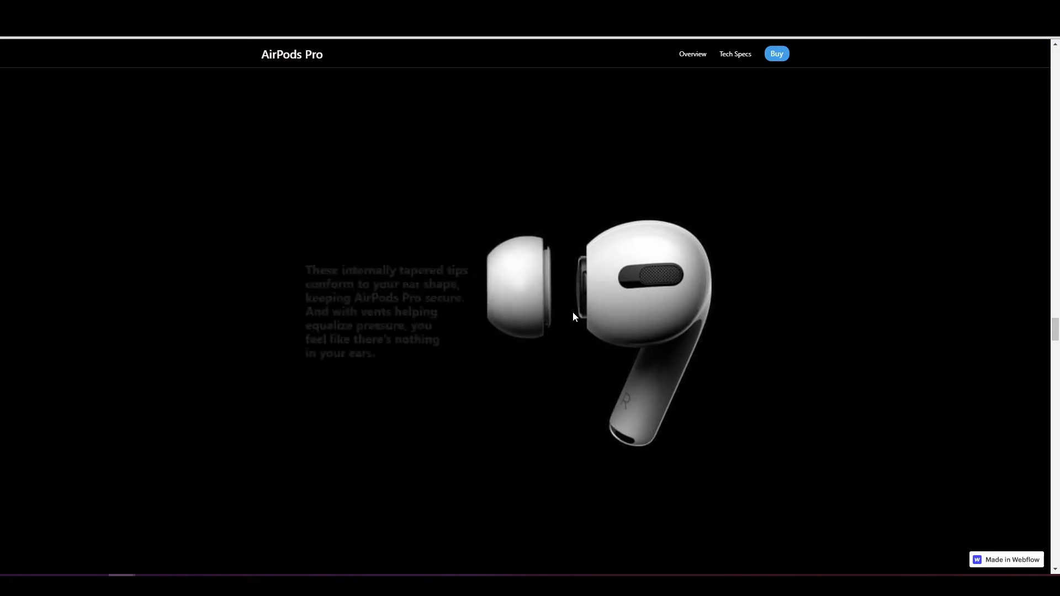
scroll(573, 316, "down", 1)
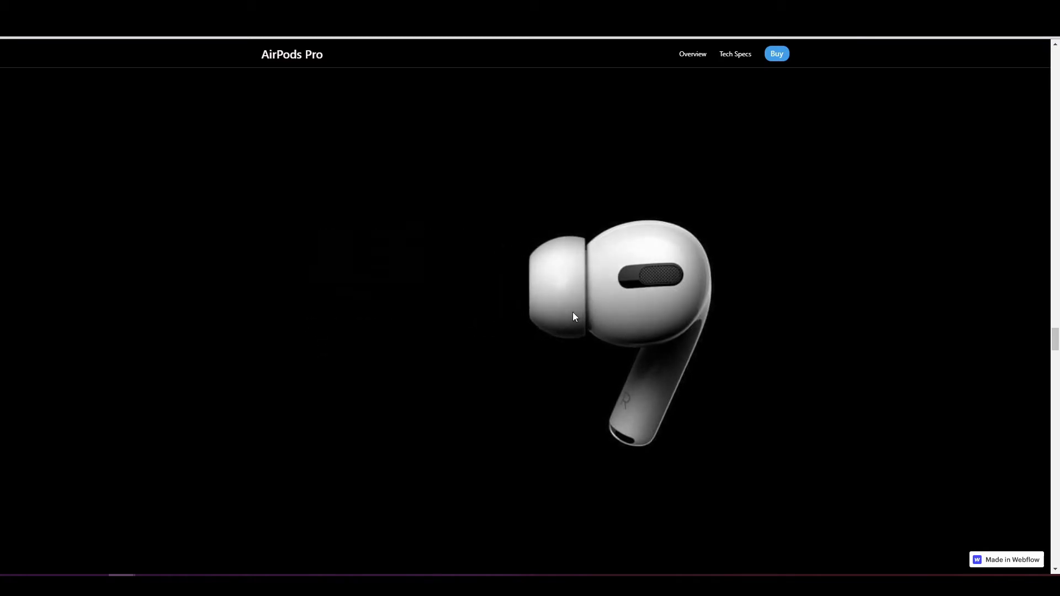
scroll(573, 317, "up", 5)
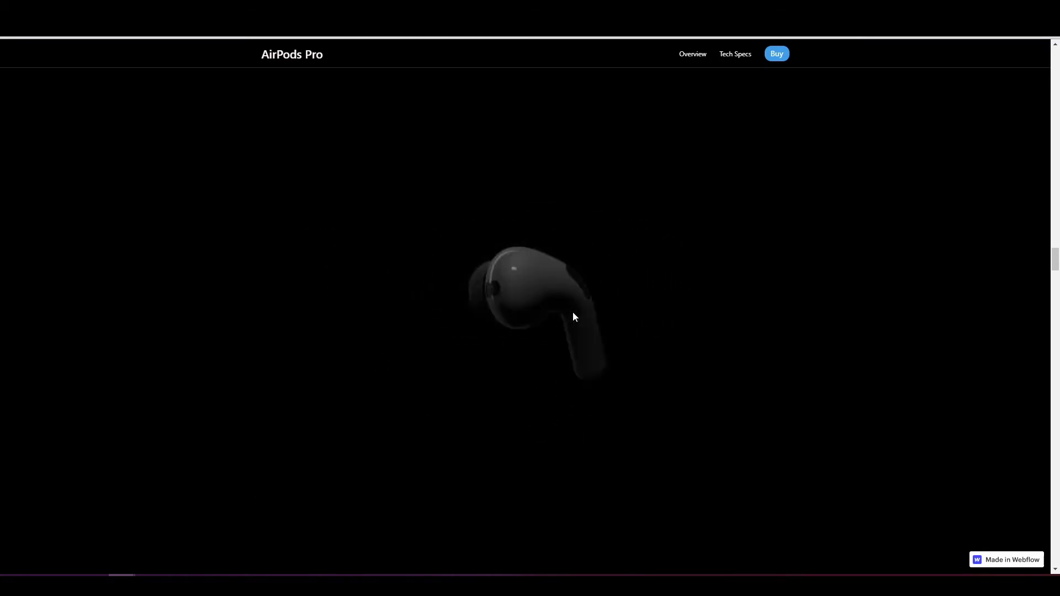
scroll(572, 317, "up", 3)
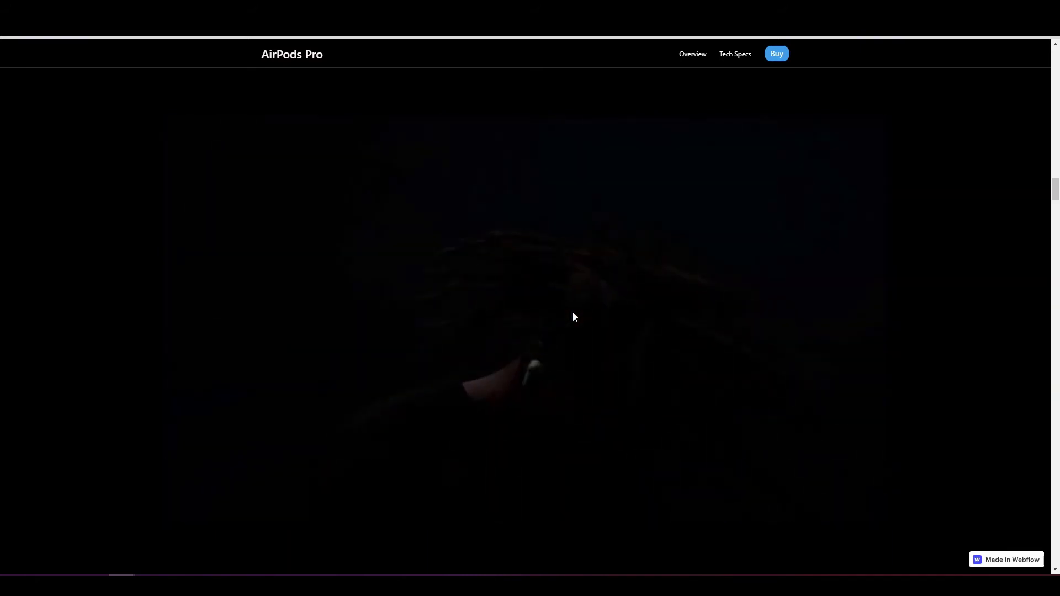
- Replay the complete Comfort sequence on the reference to study the earbud's hand-over from video to animation and its tip reattaching
scroll(572, 313, "down", 4)
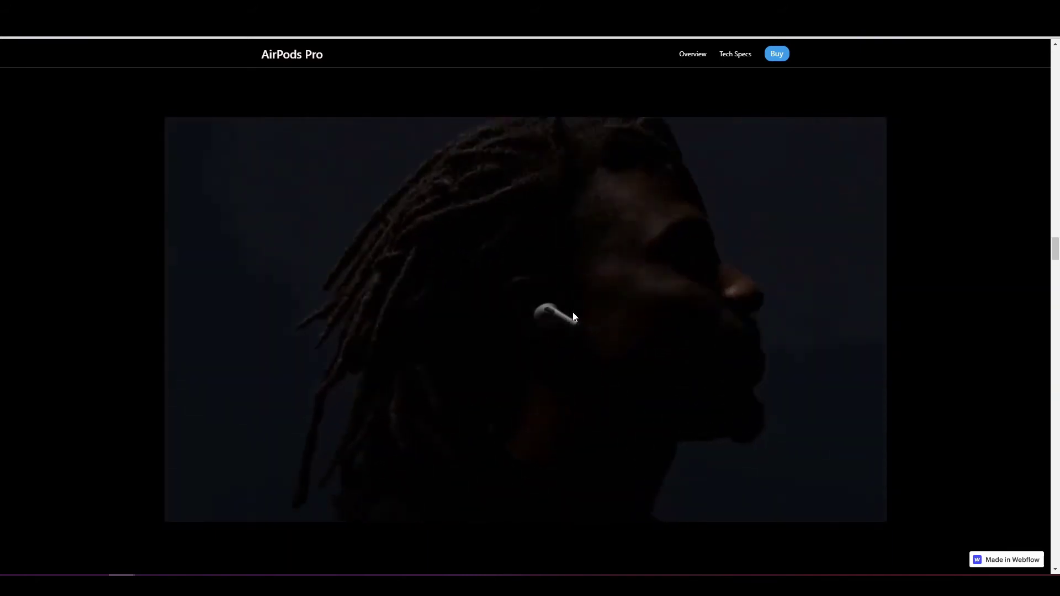
scroll(572, 313, "down", 3)
scroll(562, 330, "up", 3)
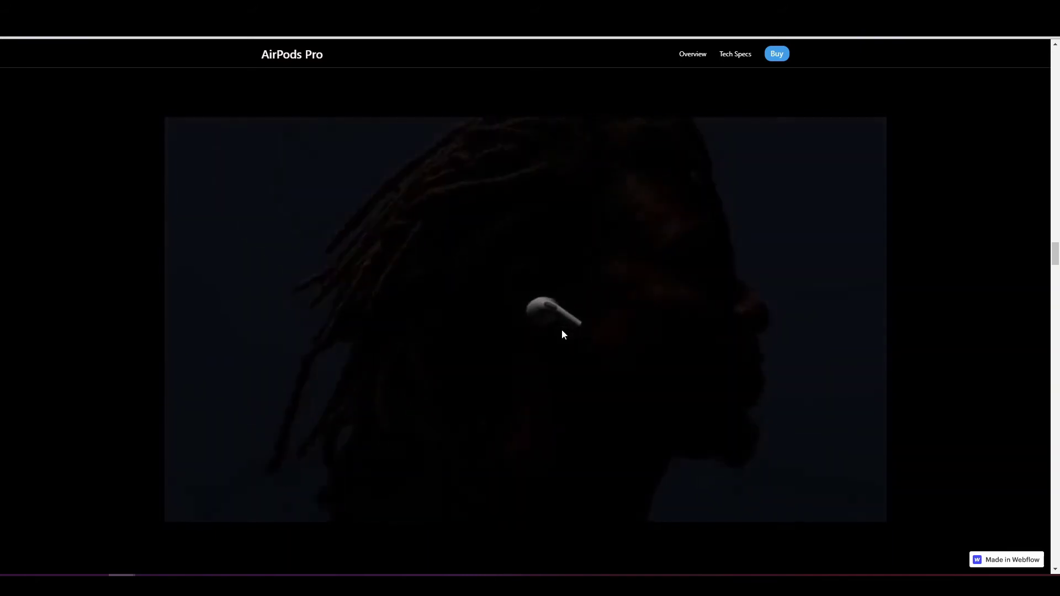
scroll(562, 335, "down", 3)
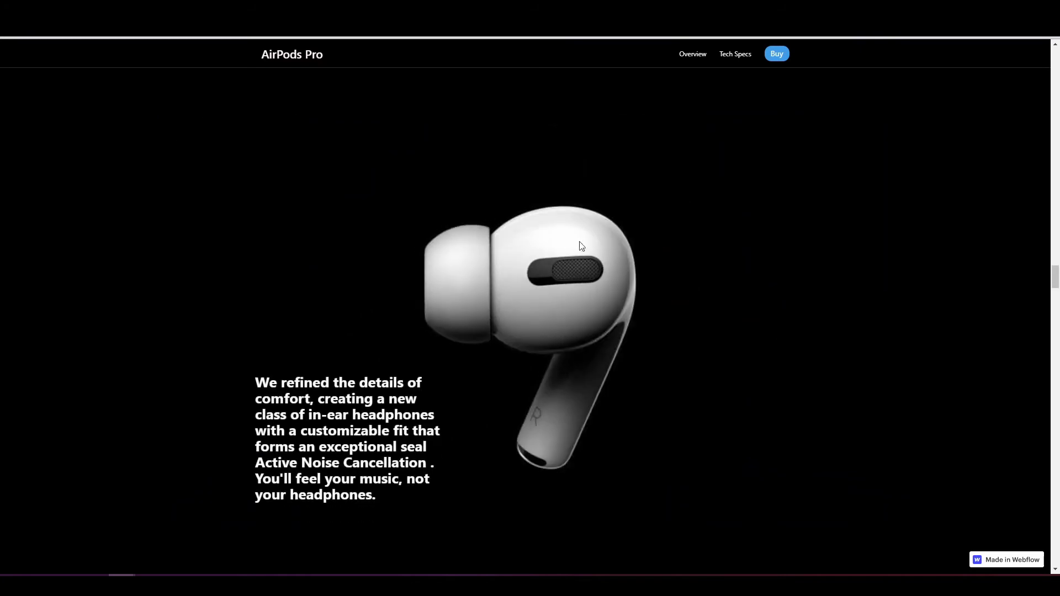
scroll(534, 283, "down", 3)
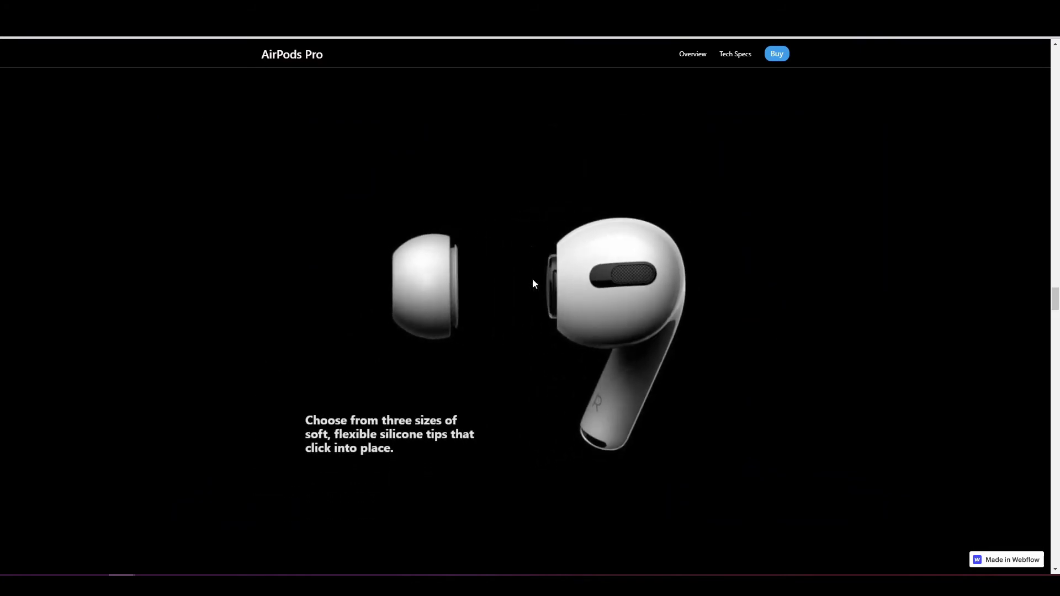
scroll(533, 283, "up", 2)
scroll(534, 283, "down", 2)
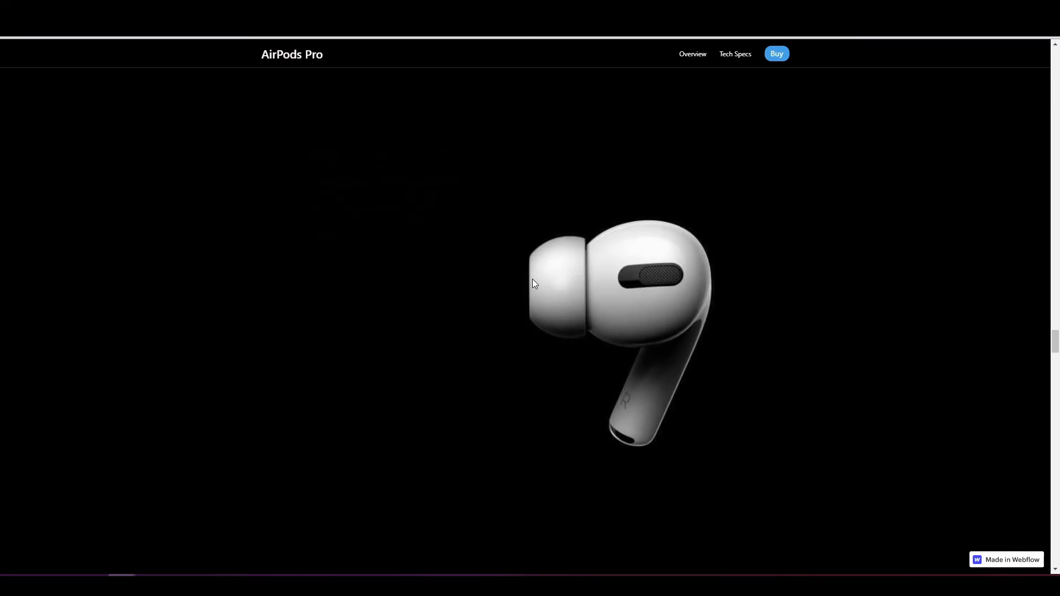
scroll(534, 283, "up", 5)
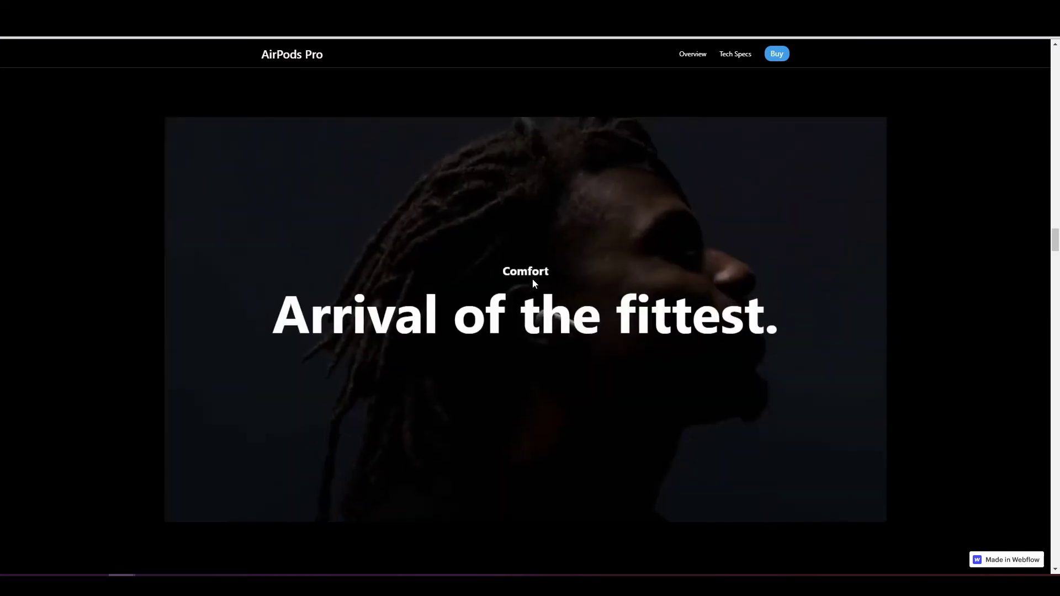
scroll(534, 283, "up", 3)
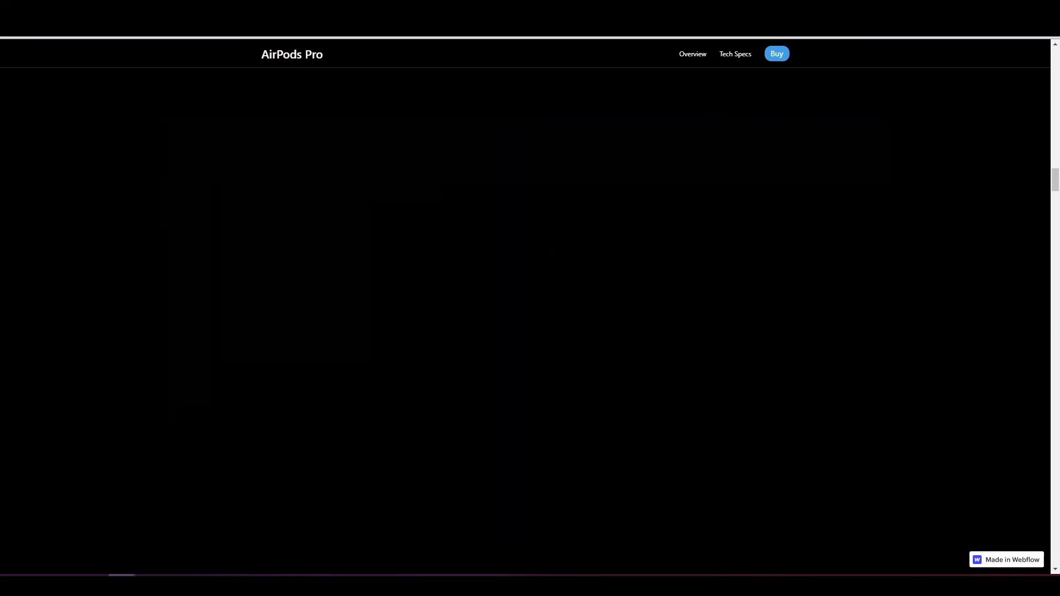
- Return to the Webflow Designer, add a section after the hero element and give it the new class "comfort"
key("ctrl+shift+p")
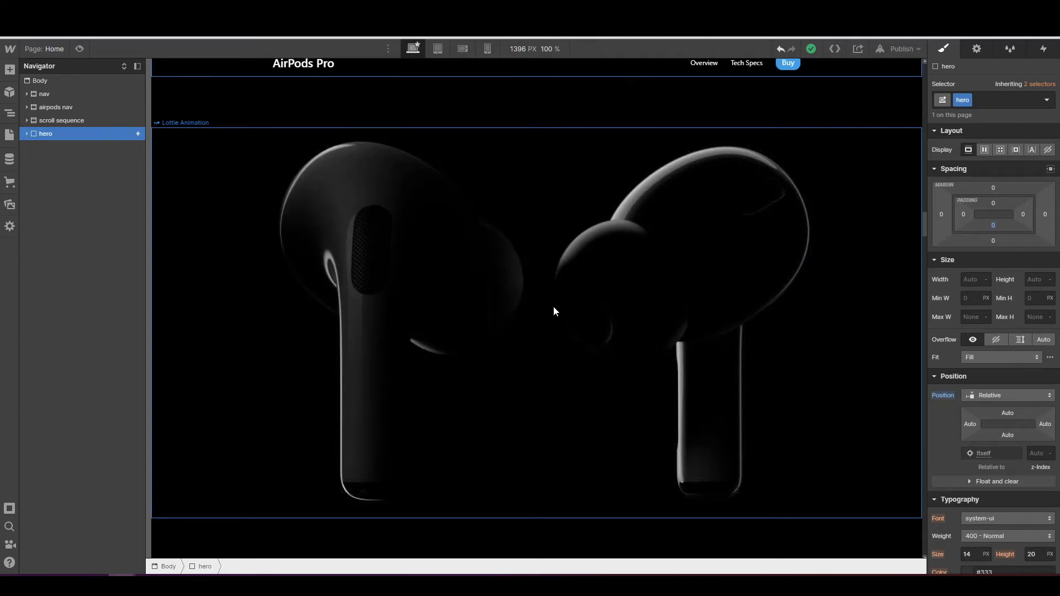
left_click(9, 70)
left_click_drag(46, 182, 61, 149)
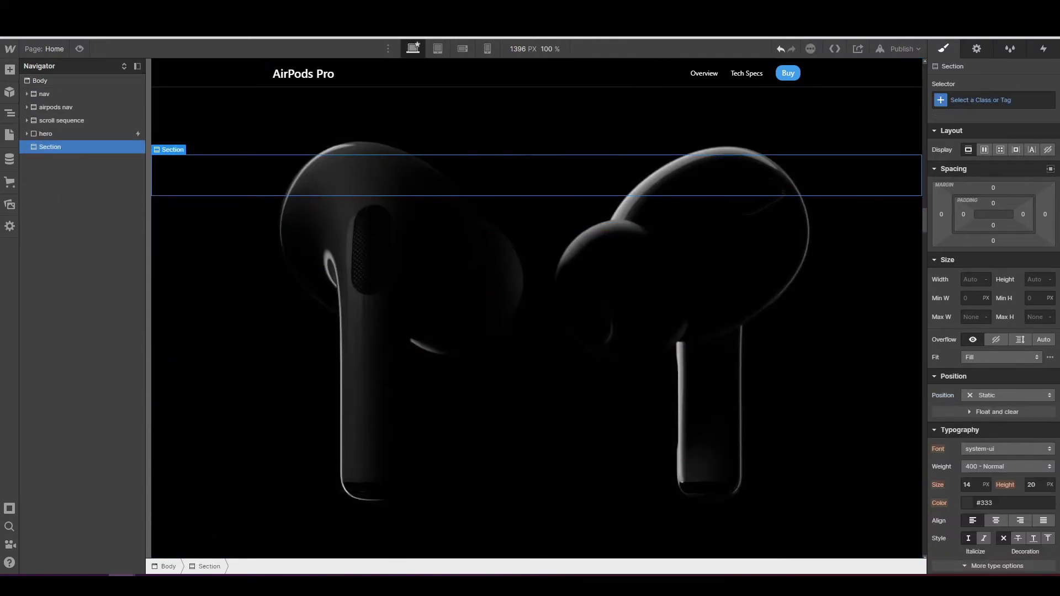
left_click(978, 98)
type("comfort")
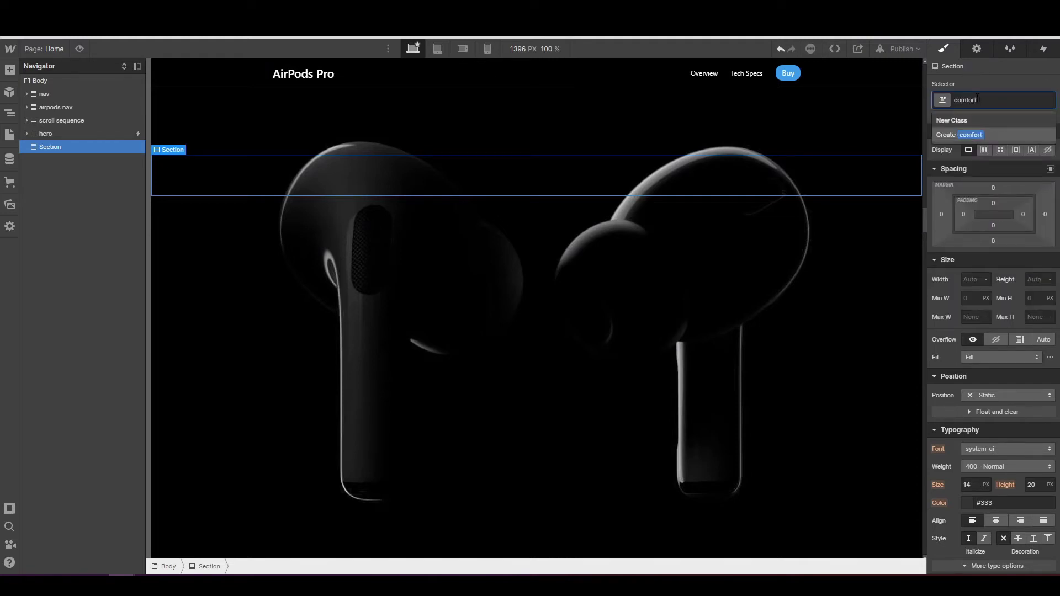
key("Return")
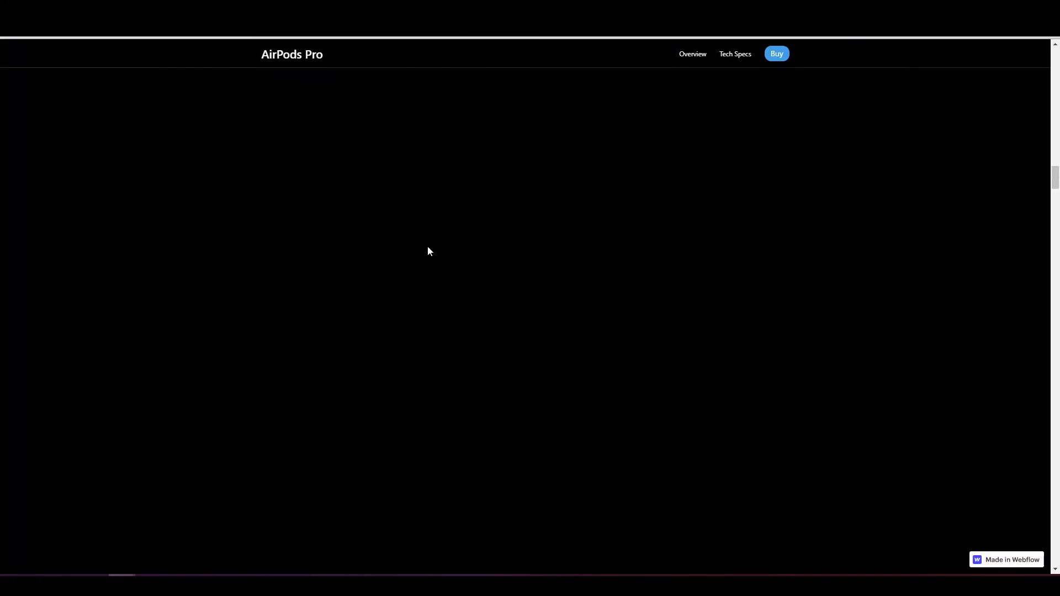
- Check the reference's blank stretch after the hero animation, and set the comfort section's top margin to 50vh and bottom margin to -70vh
scroll(428, 247, "up", 3)
scroll(571, 296, "down", 2)
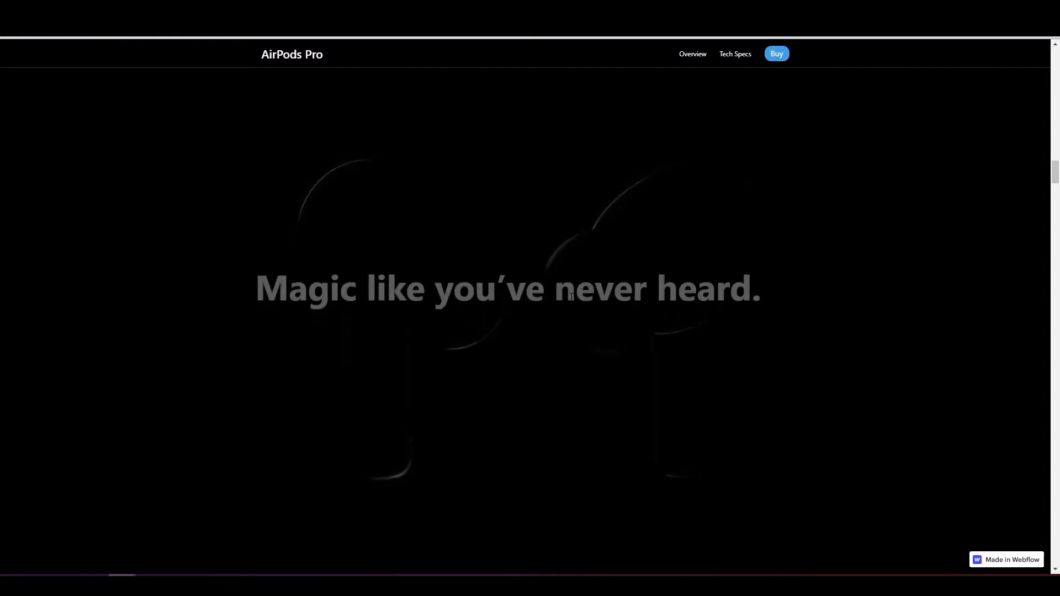
scroll(571, 298, "up", 3)
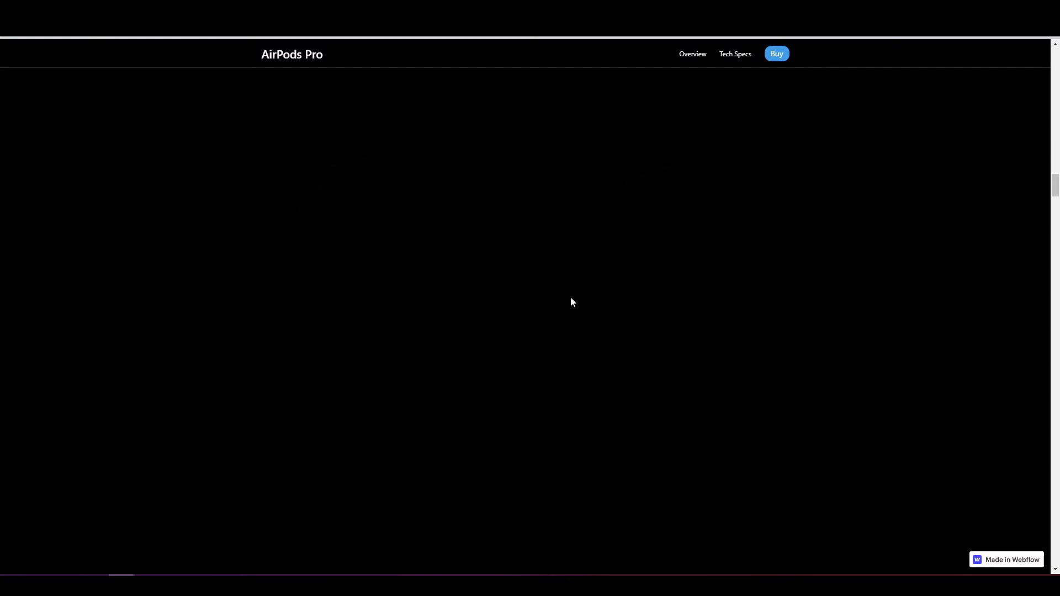
scroll(571, 298, "down", 3)
scroll(571, 302, "down", 4)
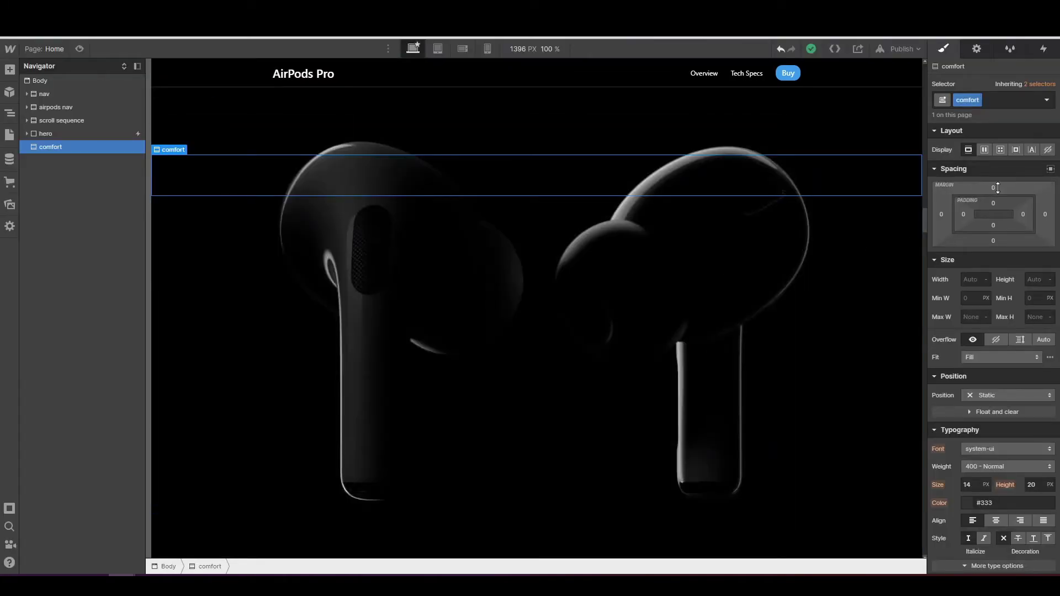
left_click(994, 188)
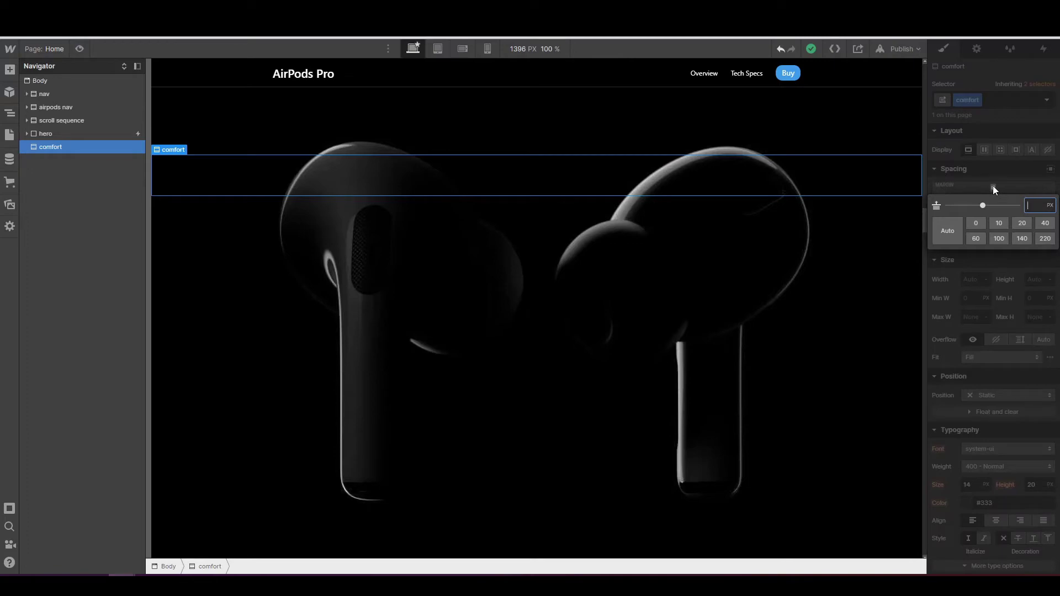
type("50vh")
key("Return")
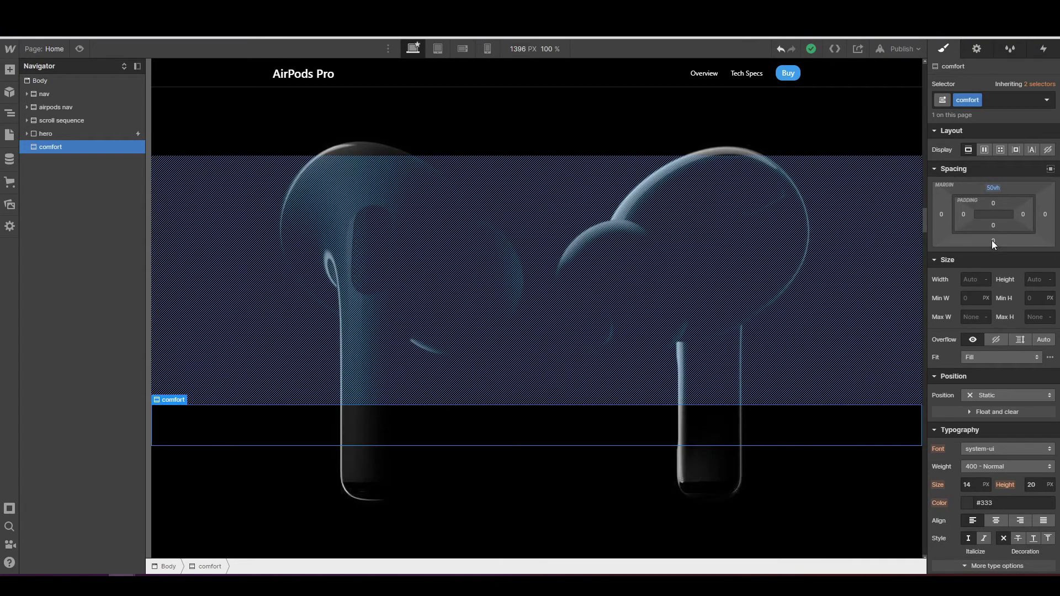
left_click(992, 241)
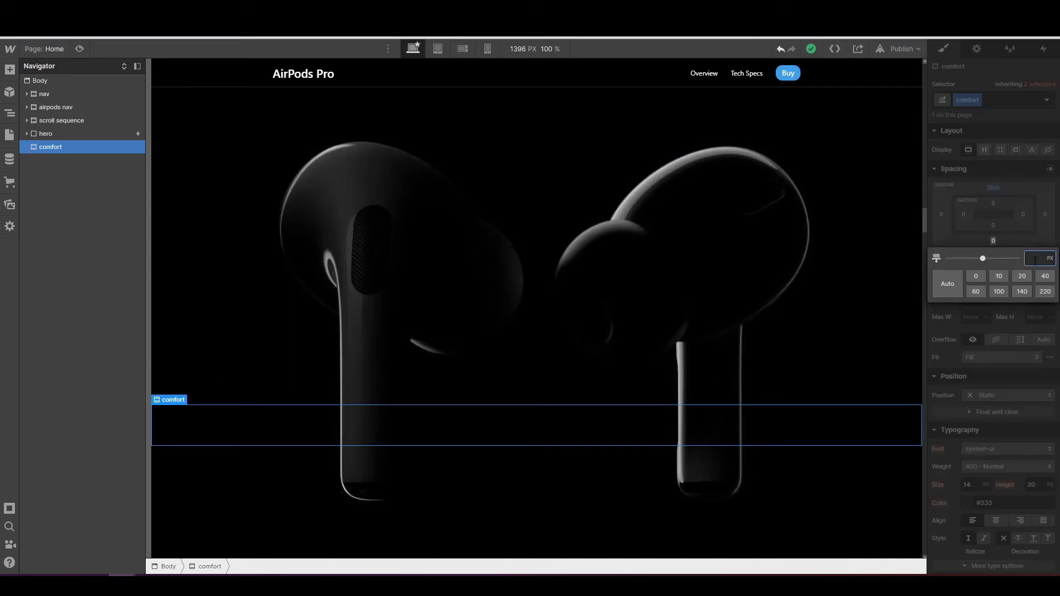
type("-70vh")
key("Return")
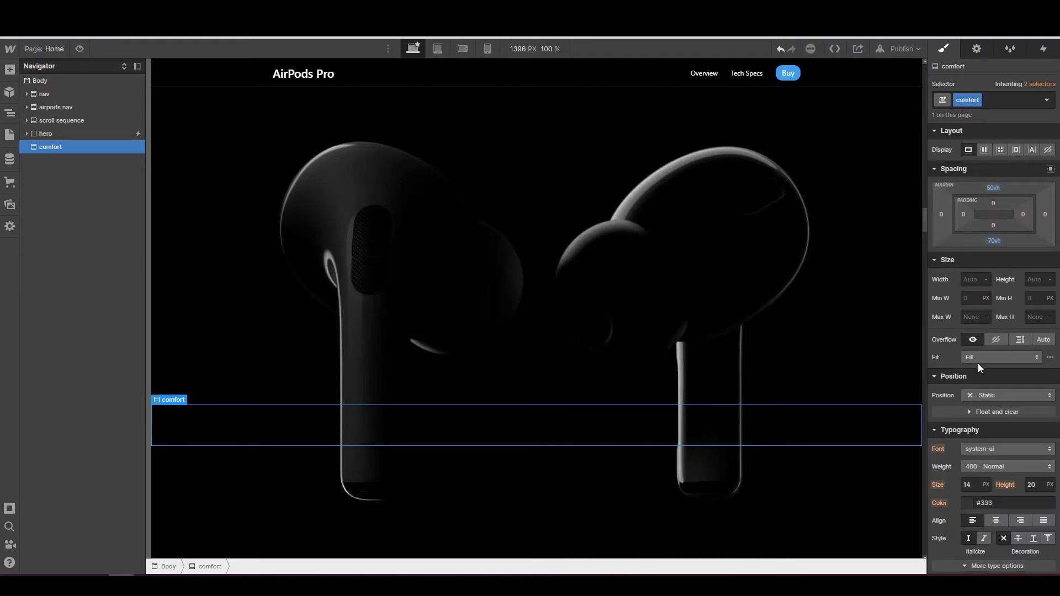
- Set the comfort section's position to Relative
scroll(966, 359, "down", 2)
left_click(985, 288)
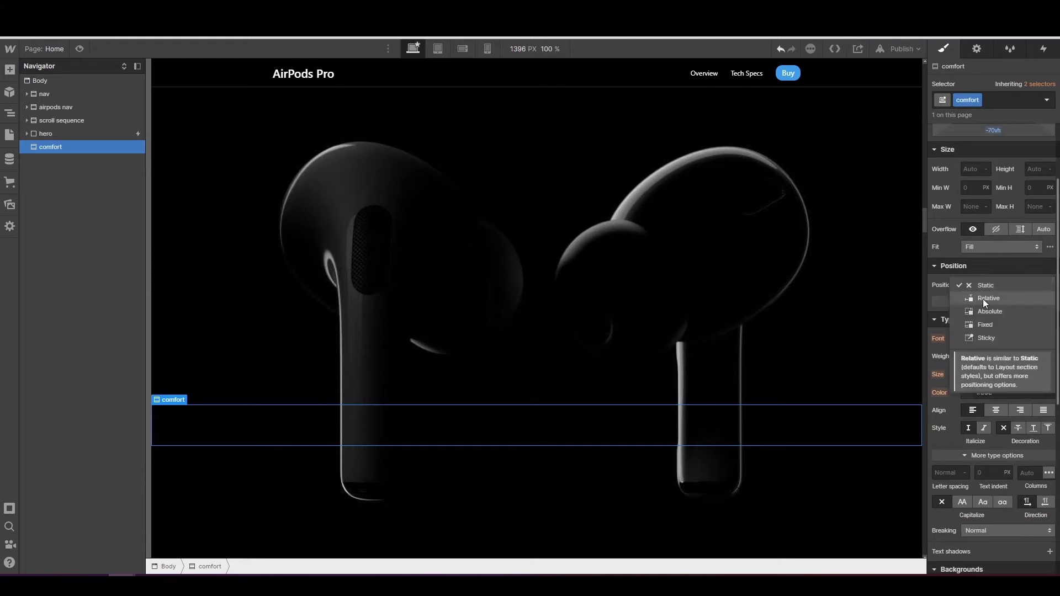
left_click(983, 300)
scroll(983, 299, "down", 1)
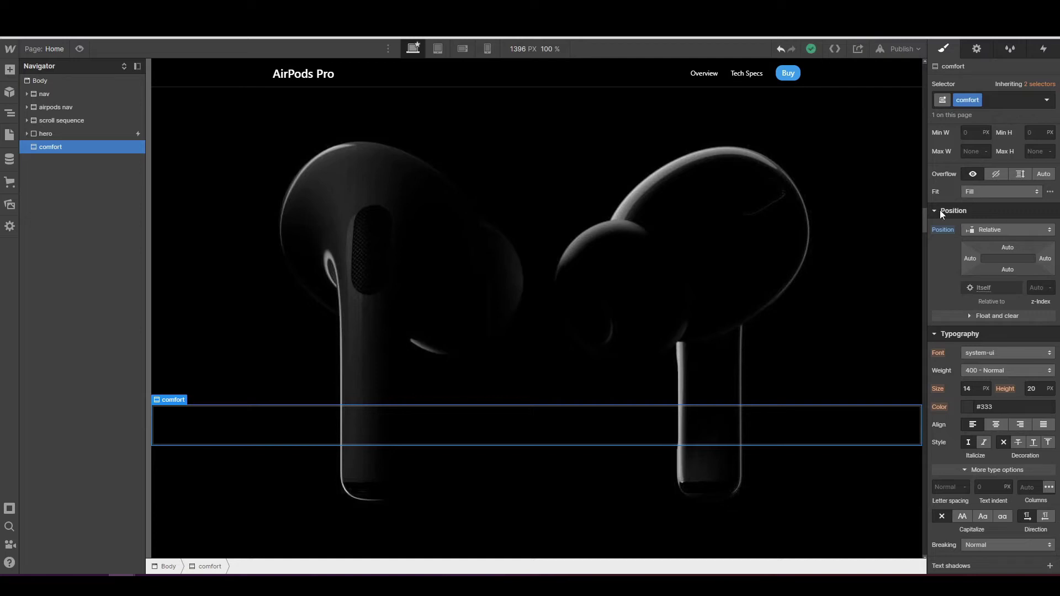
- Add a div block inside the comfort section and give it the new class "comfort scroll container"
left_click(9, 70)
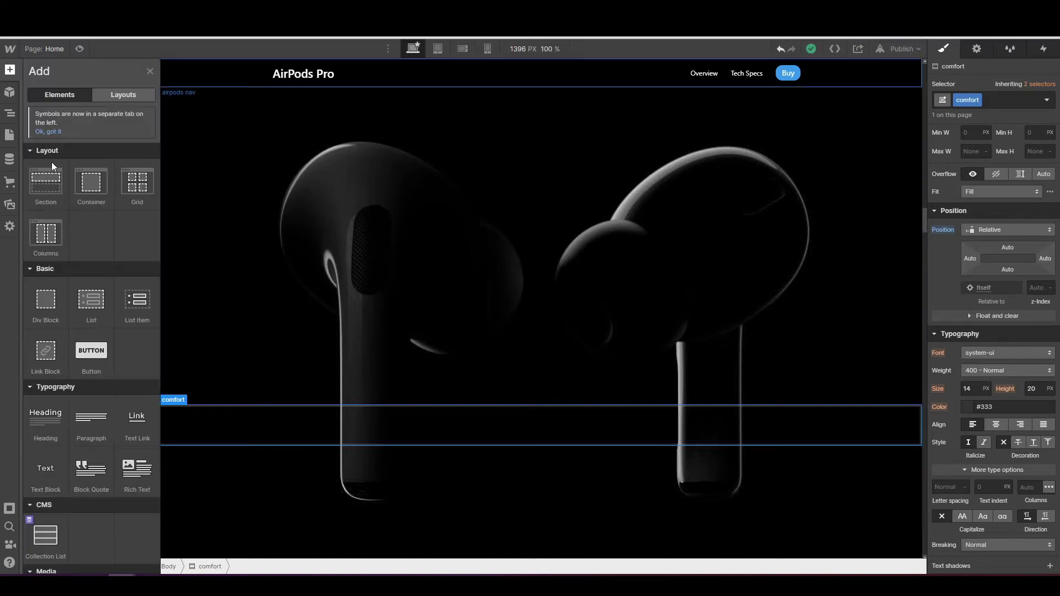
left_click_drag(44, 301, 63, 161)
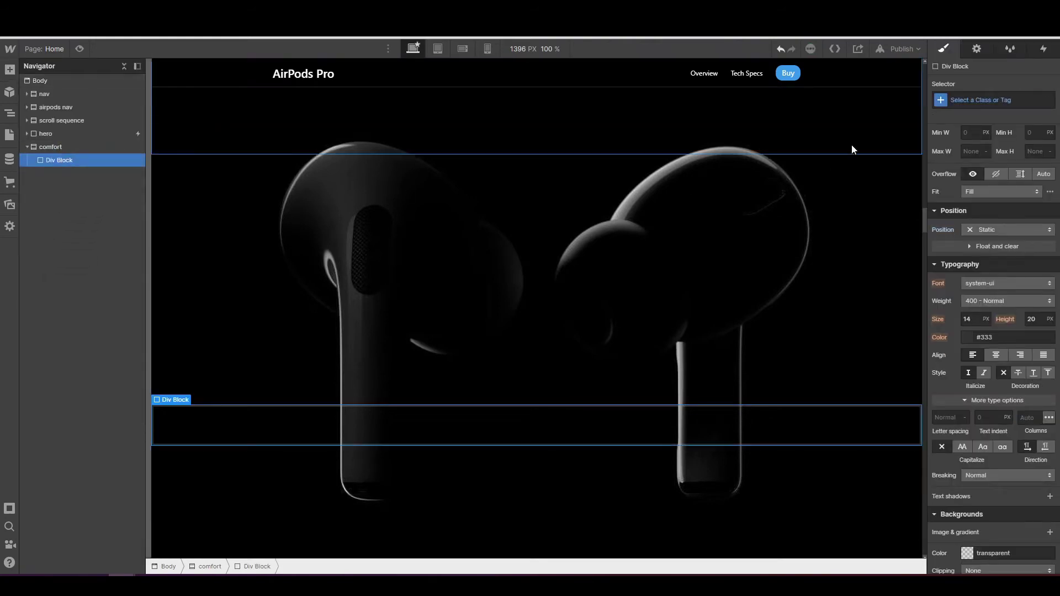
left_click(962, 101)
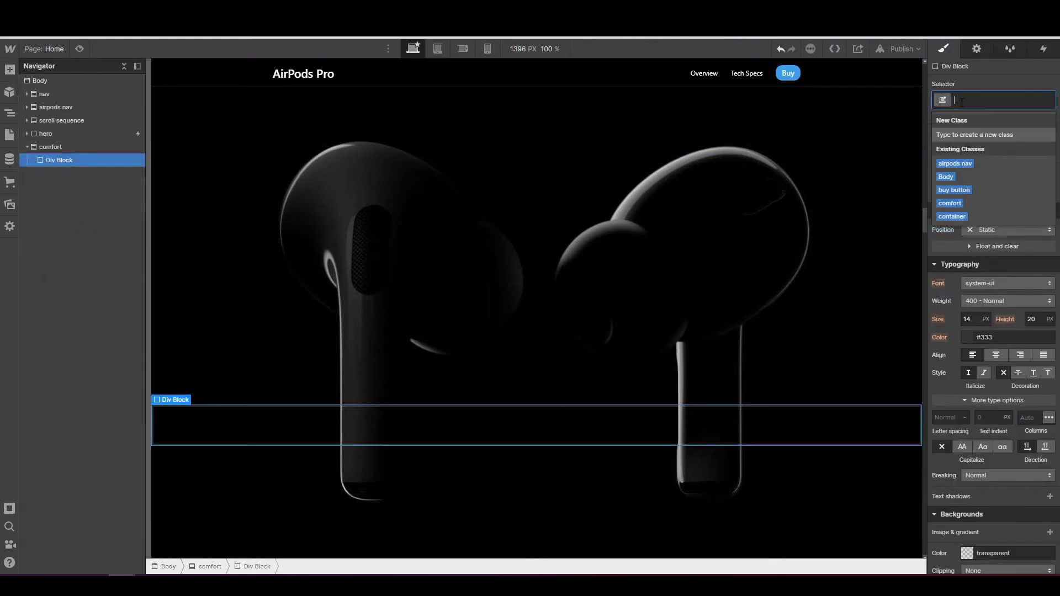
type("comfort")
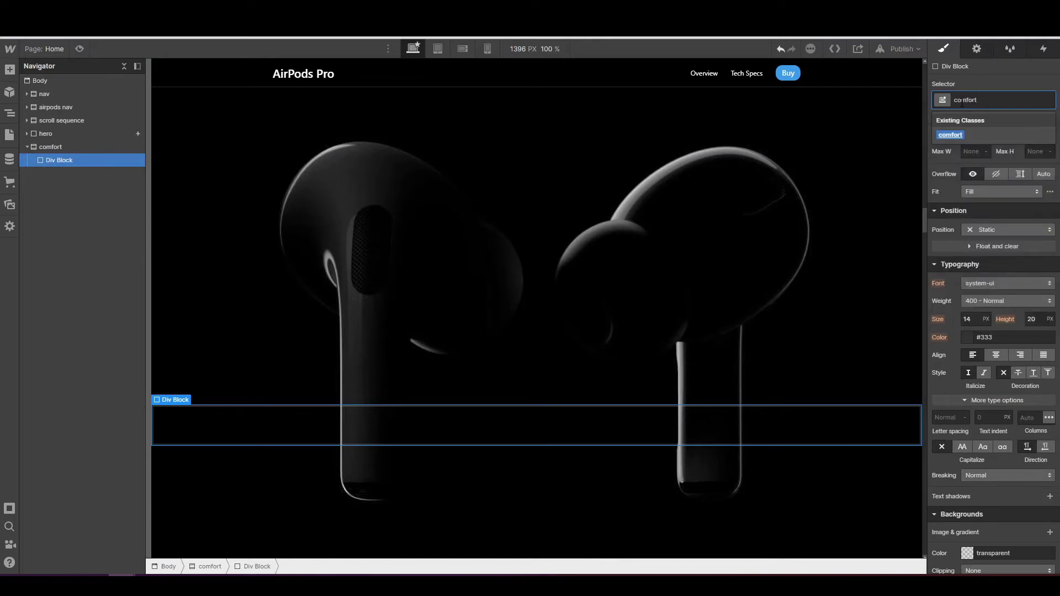
type(" scroll")
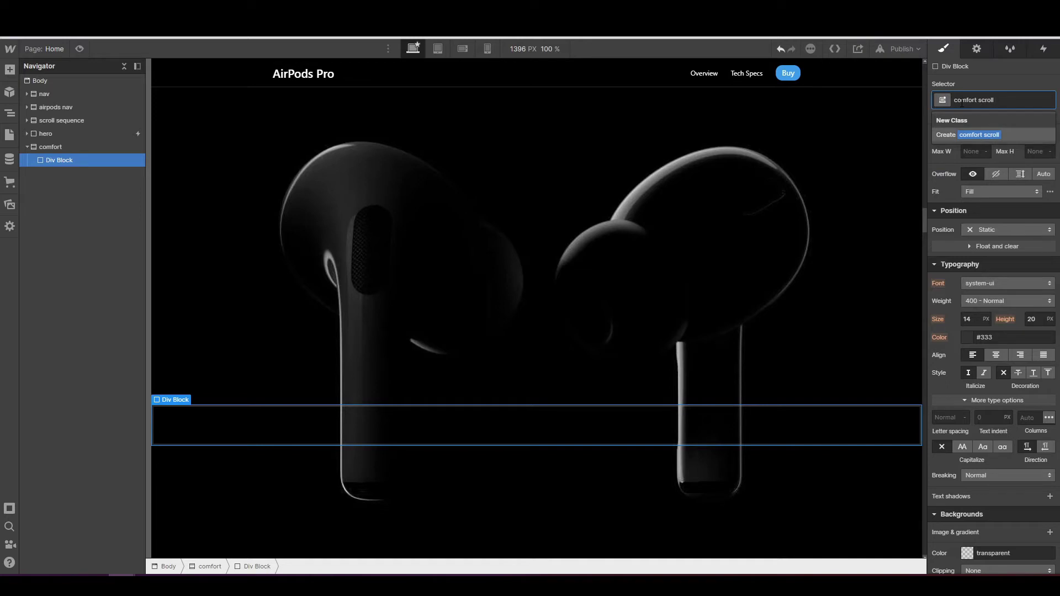
type(" container")
key("Return")
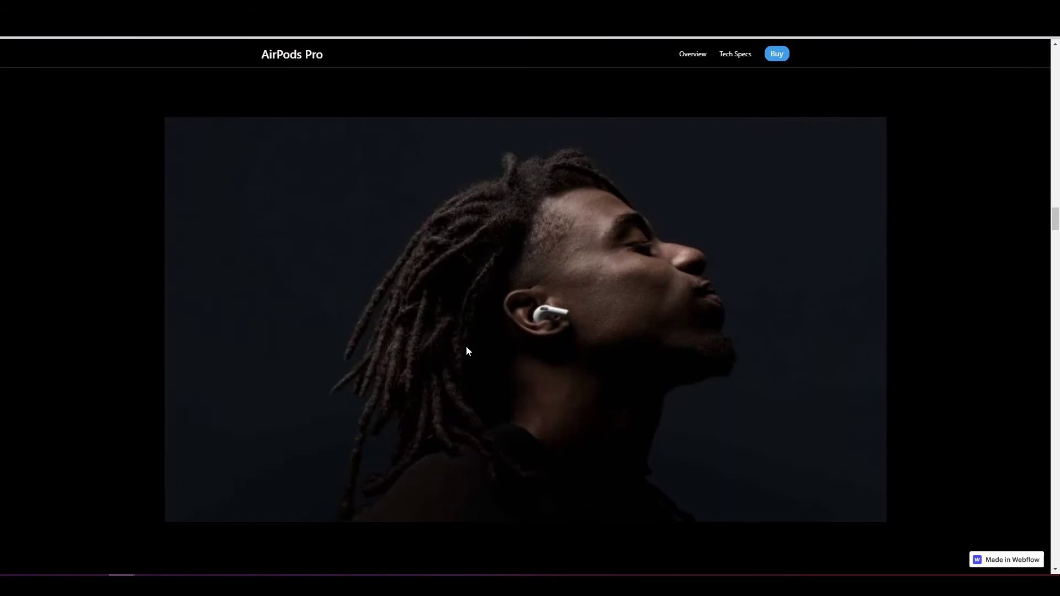
- Give the comfort scroll container a height of 685 px, a bottom padding of 0 and the Relative position
scroll(469, 343, "down", 3)
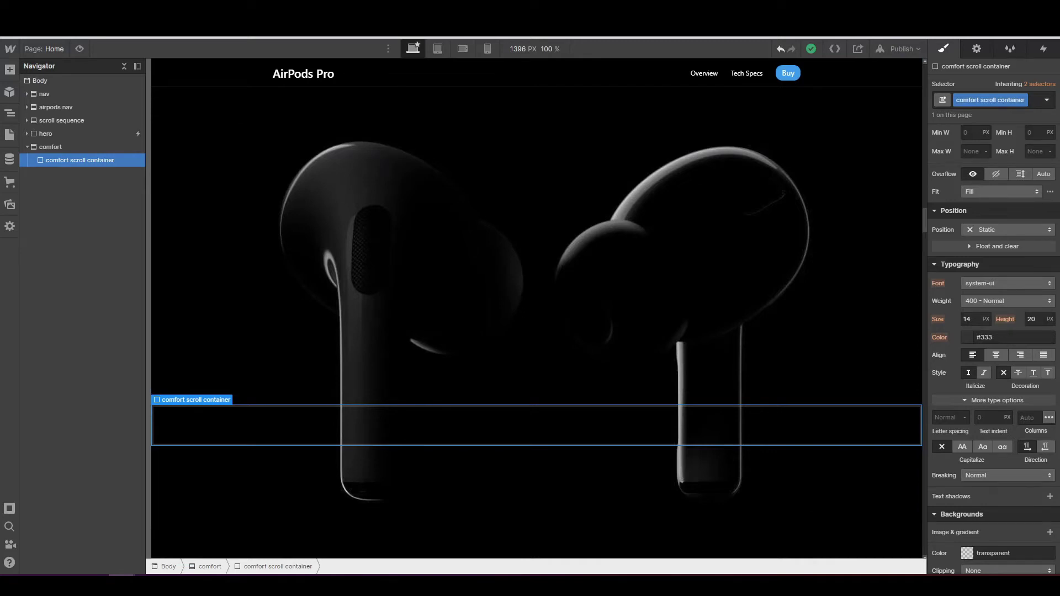
scroll(944, 288, "up", 3)
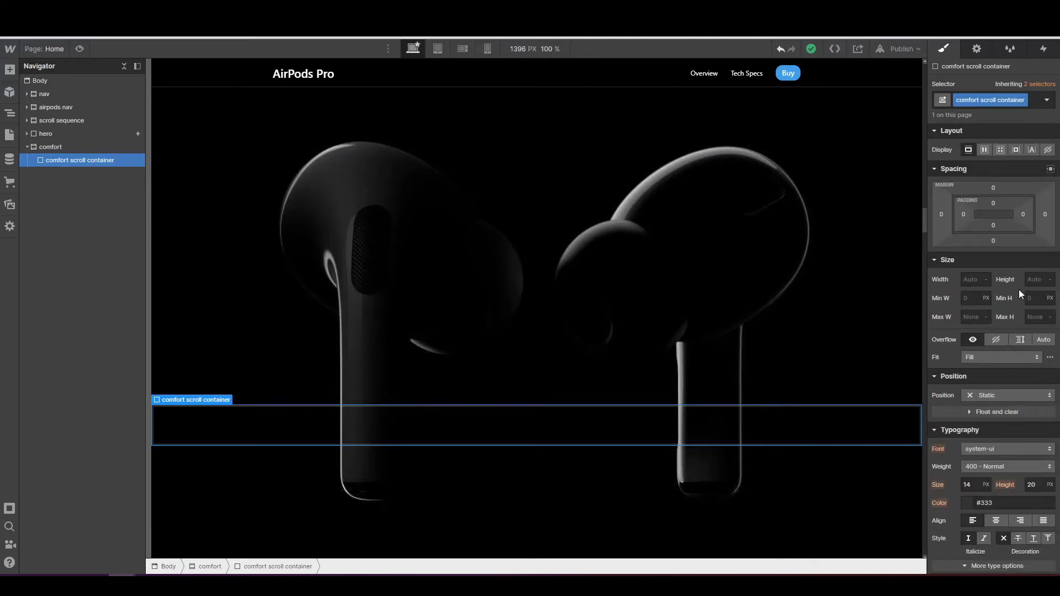
left_click(1031, 280)
type("685")
key("Return")
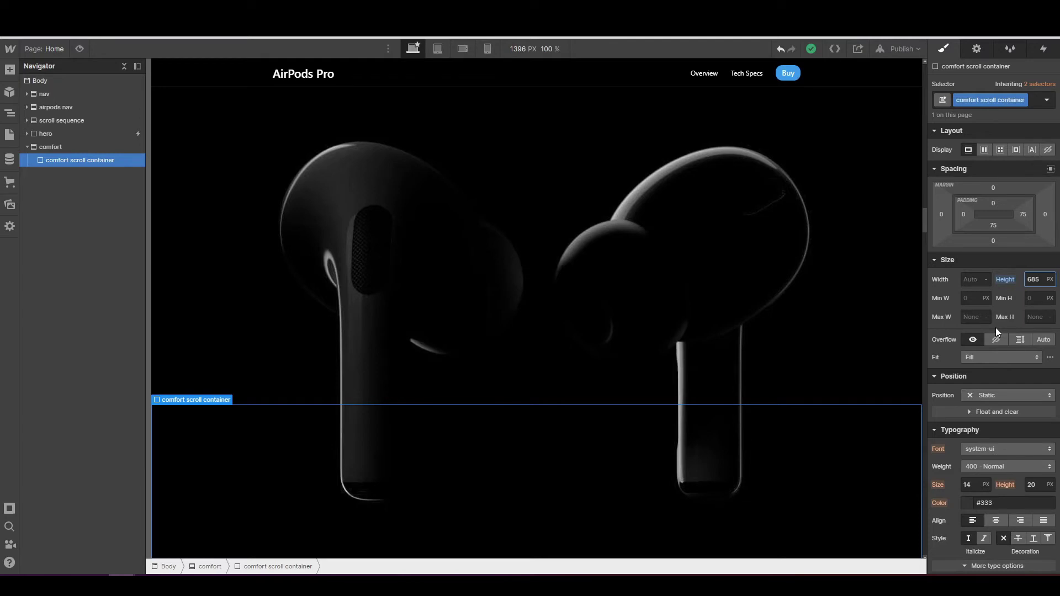
left_click(993, 226)
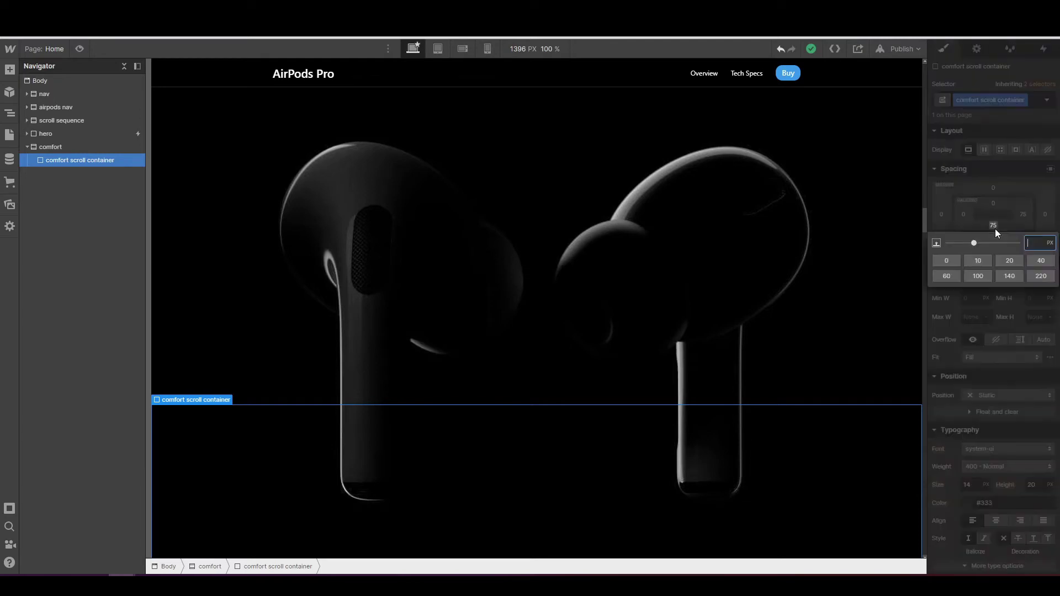
left_click(941, 258)
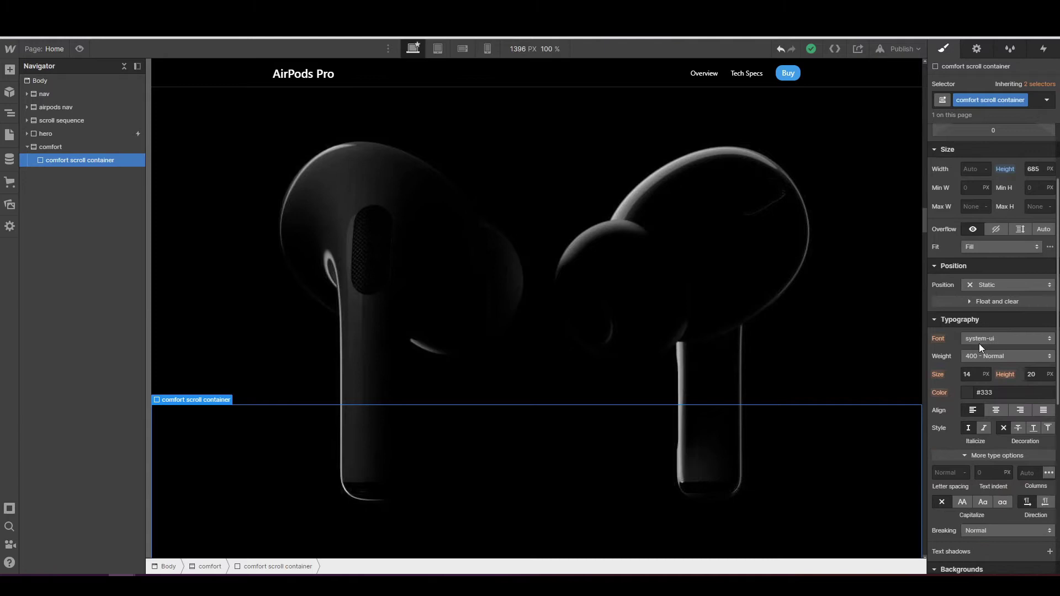
left_click(973, 286)
left_click(976, 298)
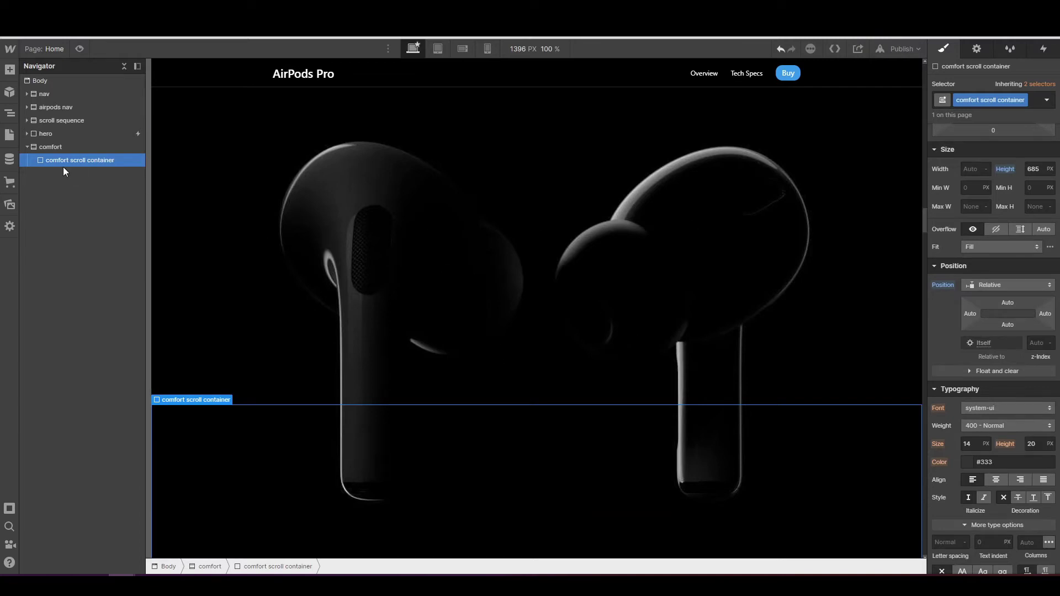
- Nest a div block inside the comfort scroll container and give it the new class "stikcy container"
left_click(10, 69)
left_click_drag(45, 302, 61, 167)
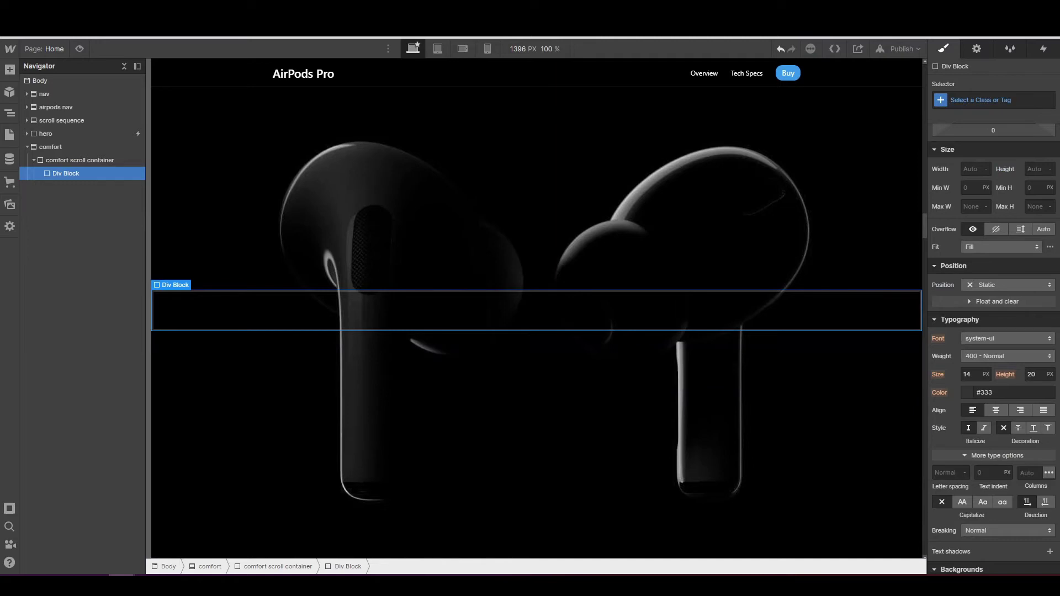
left_click(972, 101)
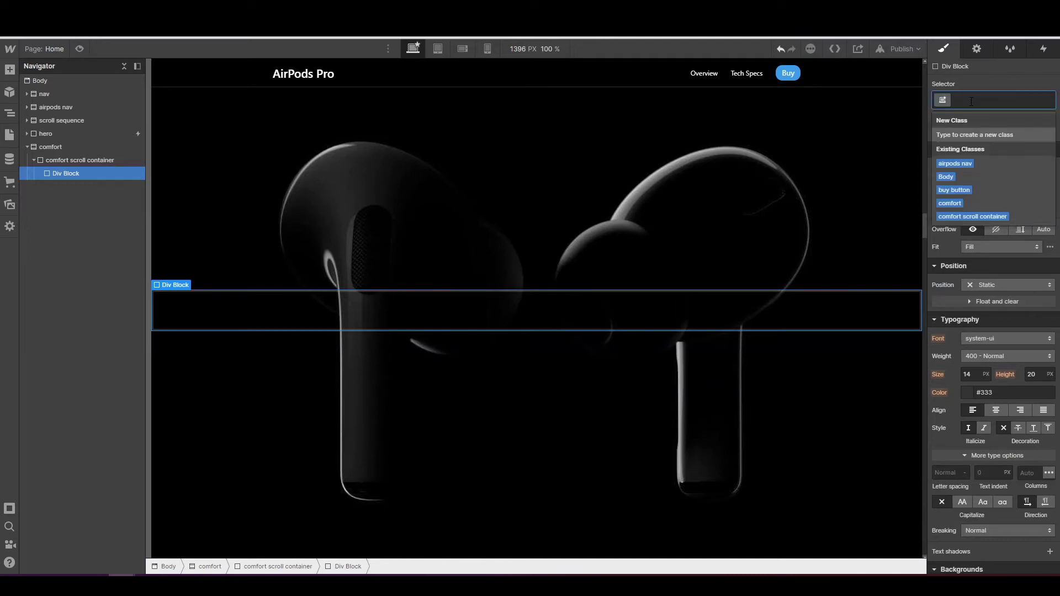
type("stikcy cont")
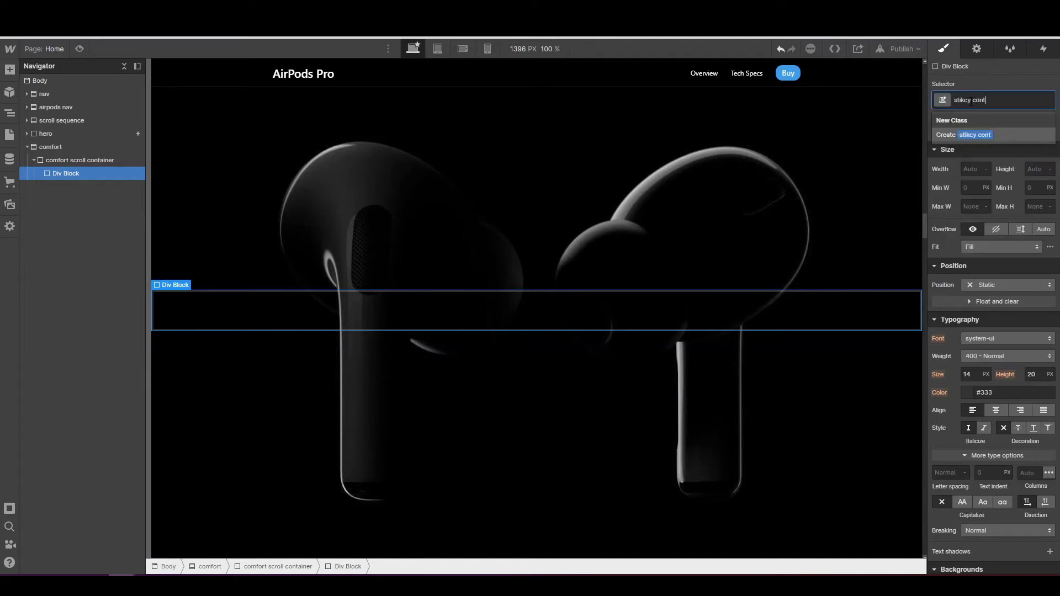
type("ainer")
key("Return")
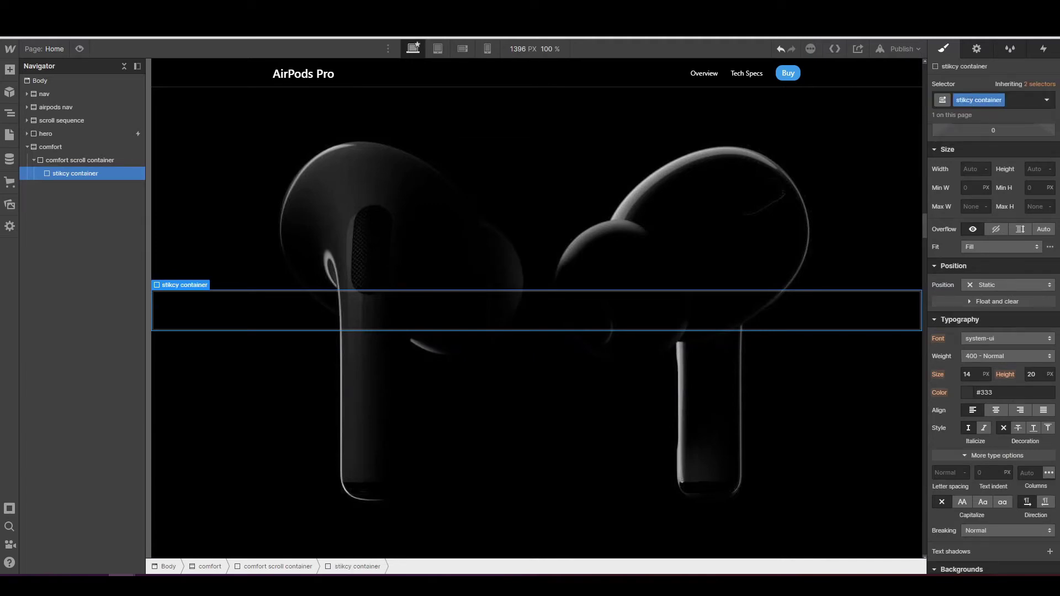
- Review the "Arrival of the fittest." heading over the video on the reference, and make the stikcy container a vertical flexbox centered on both axes
left_click(265, 37)
key("ctrl+Tab")
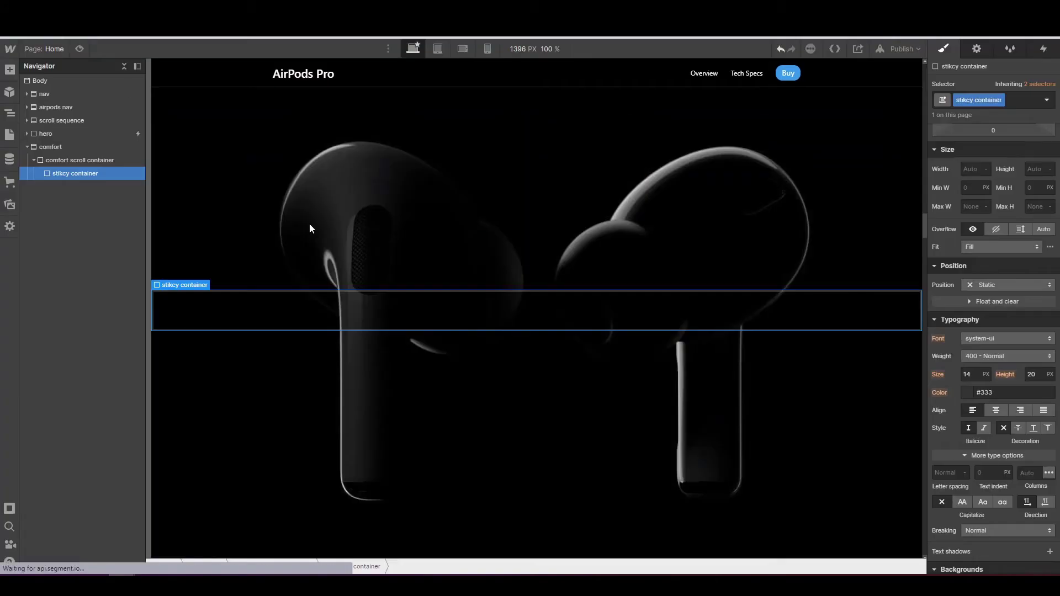
key("ctrl+Tab")
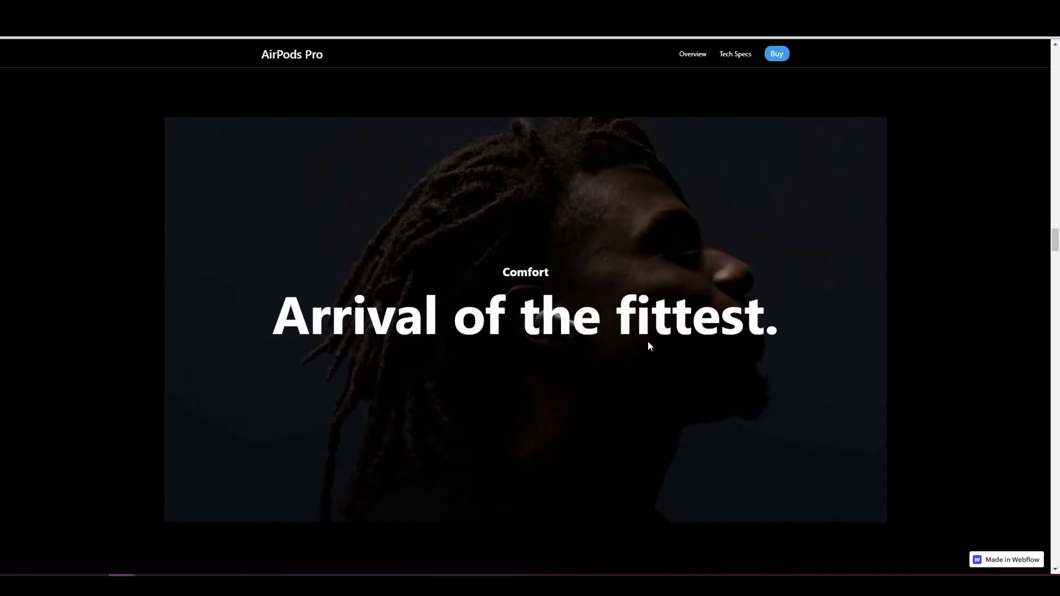
scroll(649, 346, "down", 2)
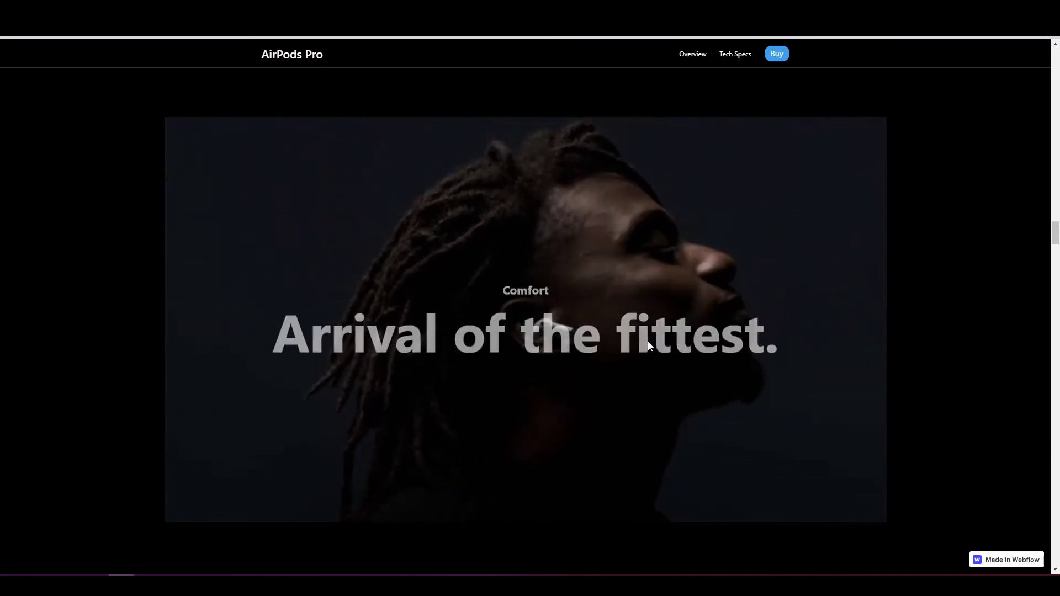
scroll(649, 346, "up", 2)
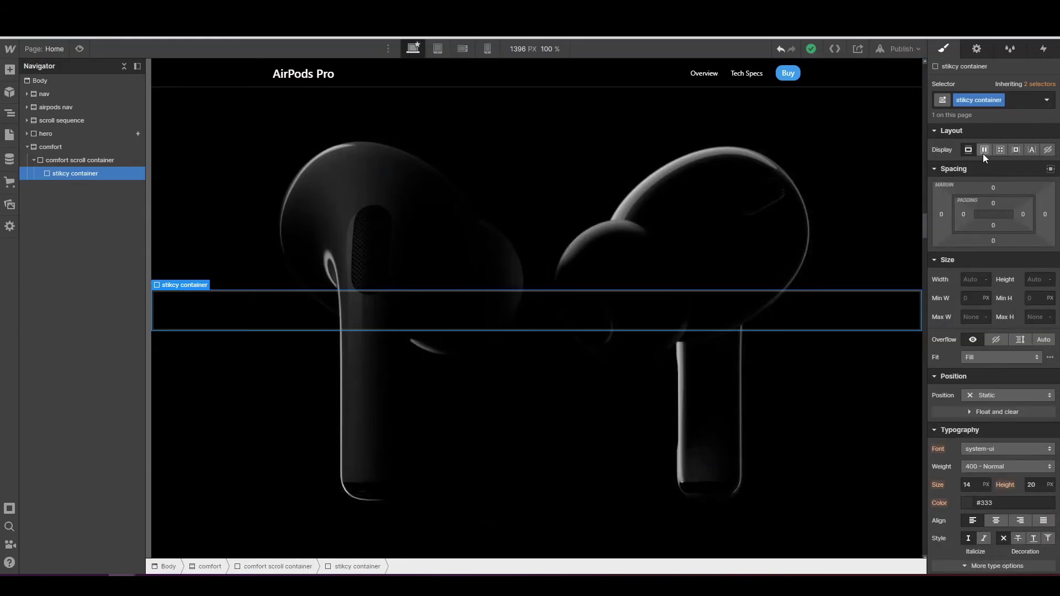
left_click(984, 150)
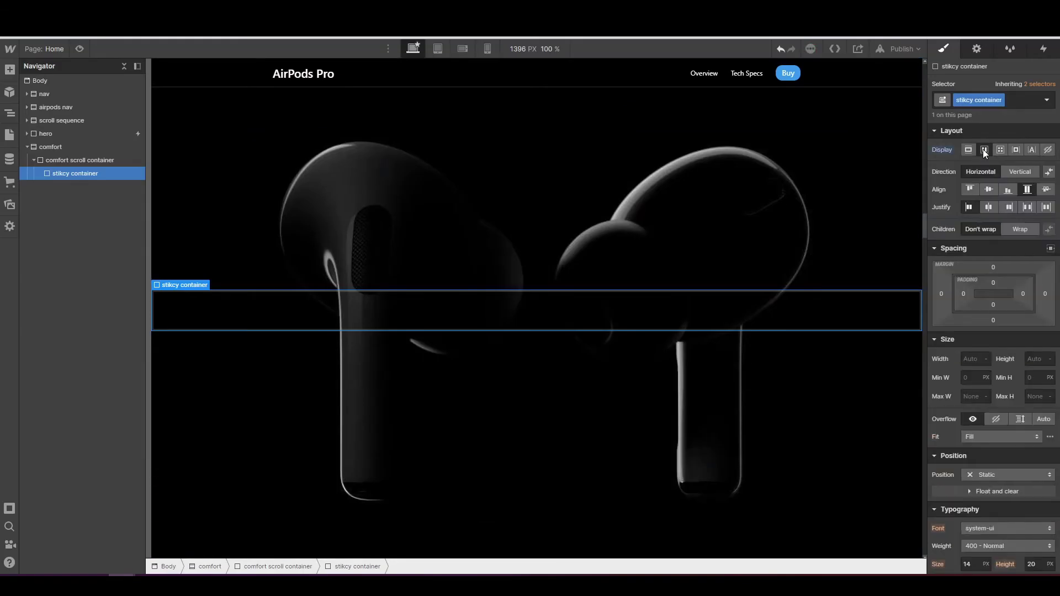
left_click(1019, 173)
left_click(989, 189)
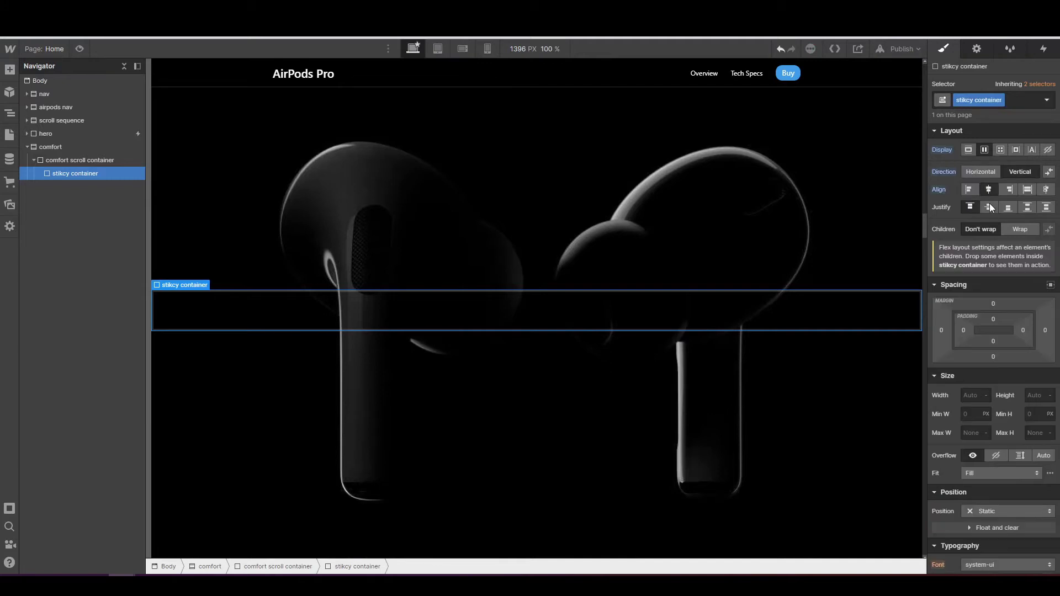
left_click(989, 208)
- Set the stikcy container's maximum width to 980 px and its height to 100vh, and check its extent on the canvas
left_click(972, 433)
type("980")
key("Return")
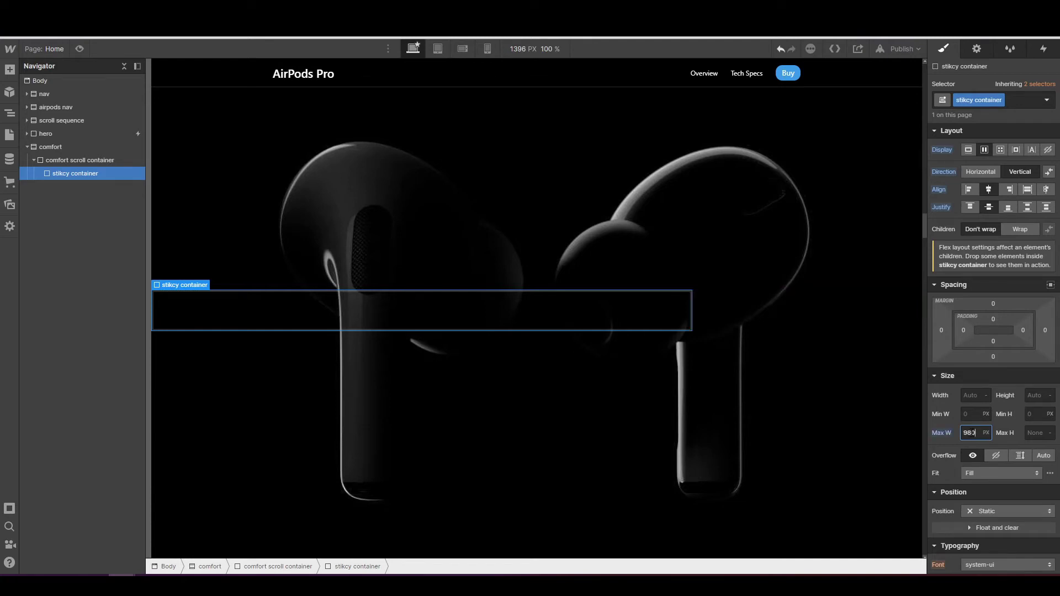
left_click(1027, 396)
type("100vh")
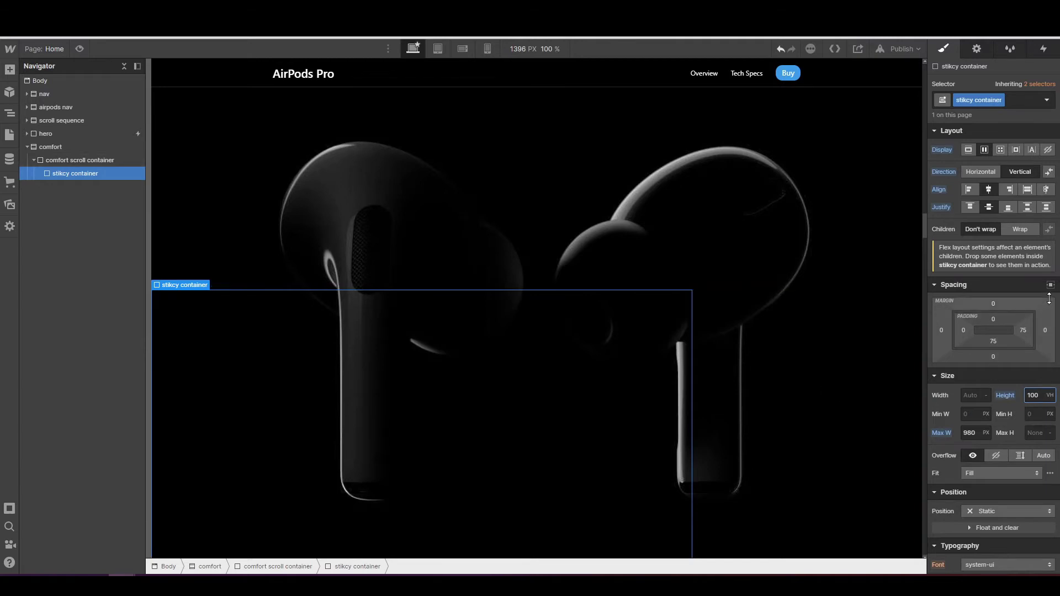
scroll(785, 325, "down", 2)
scroll(785, 324, "down", 2)
scroll(757, 306, "down", 2)
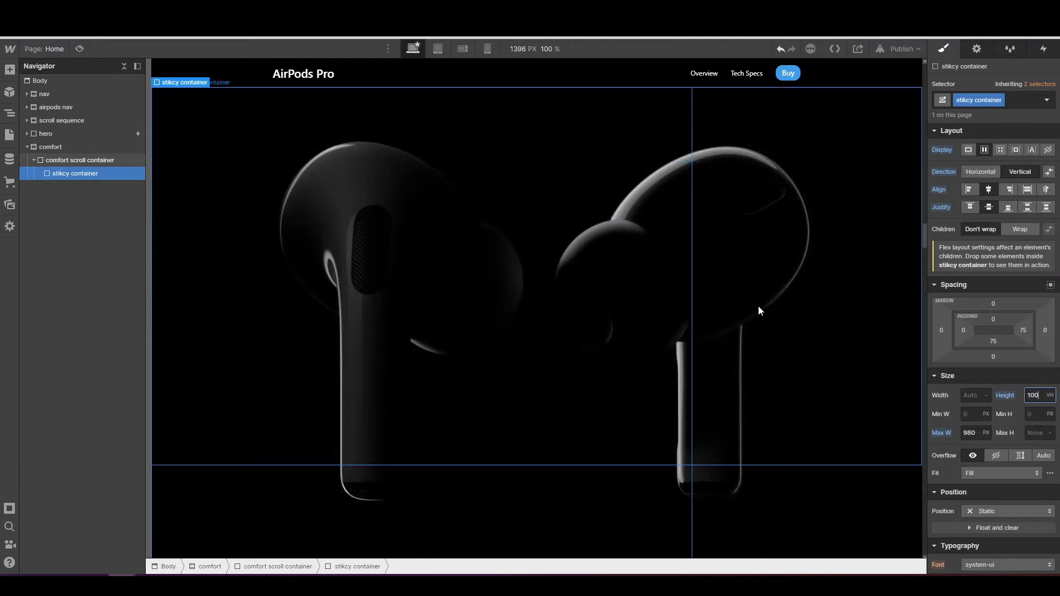
scroll(731, 299, "up", 2)
scroll(723, 294, "down", 2)
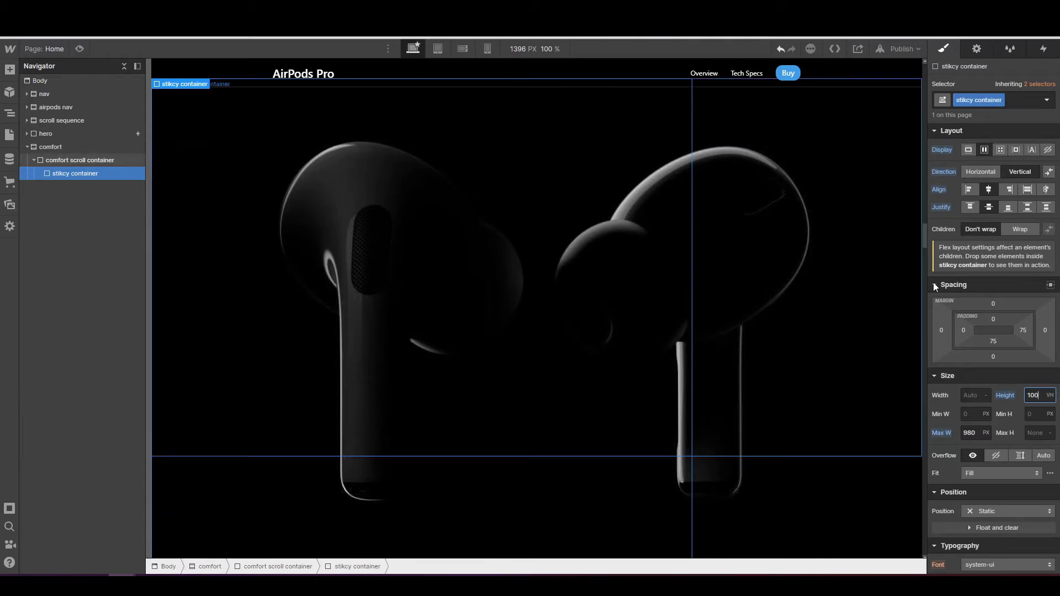
- Center the stikcy container with auto side margins and give it the Sticky position with a top offset of 0
left_click(1050, 286)
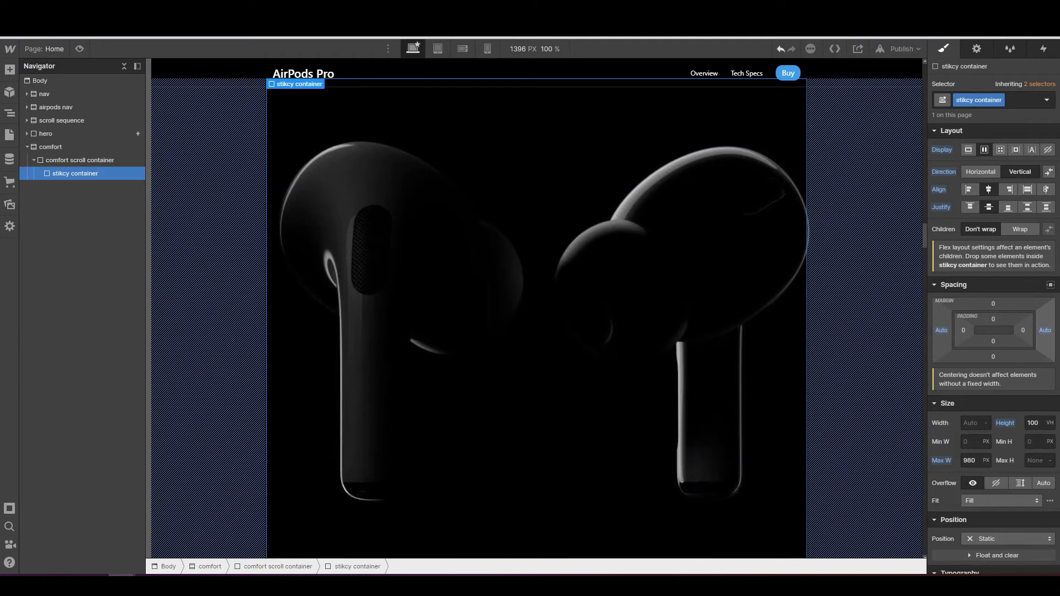
scroll(1000, 390, "down", 3)
left_click(1002, 375)
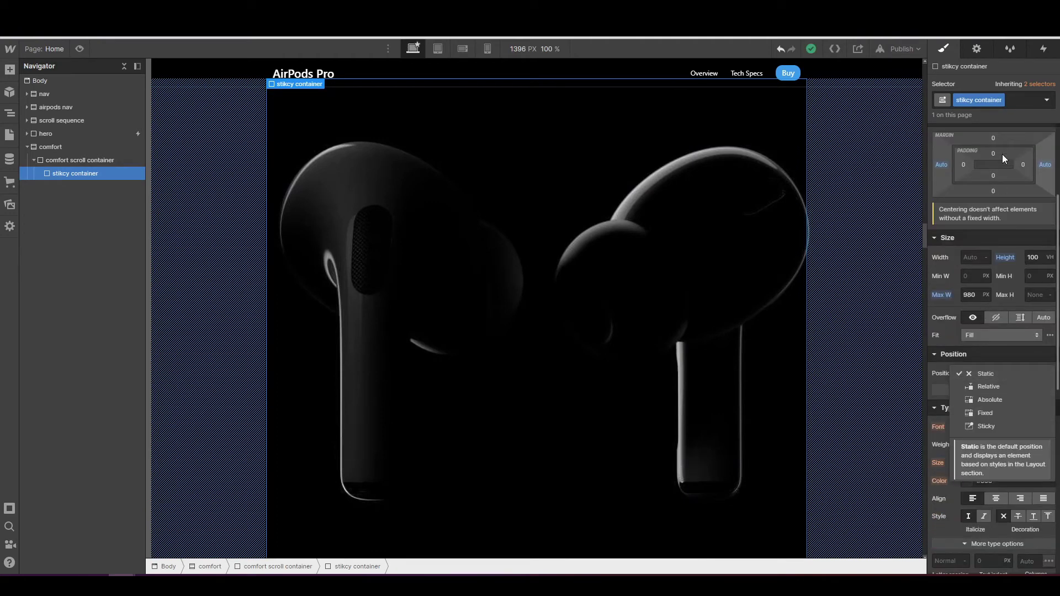
left_click(986, 426)
left_click(1008, 391)
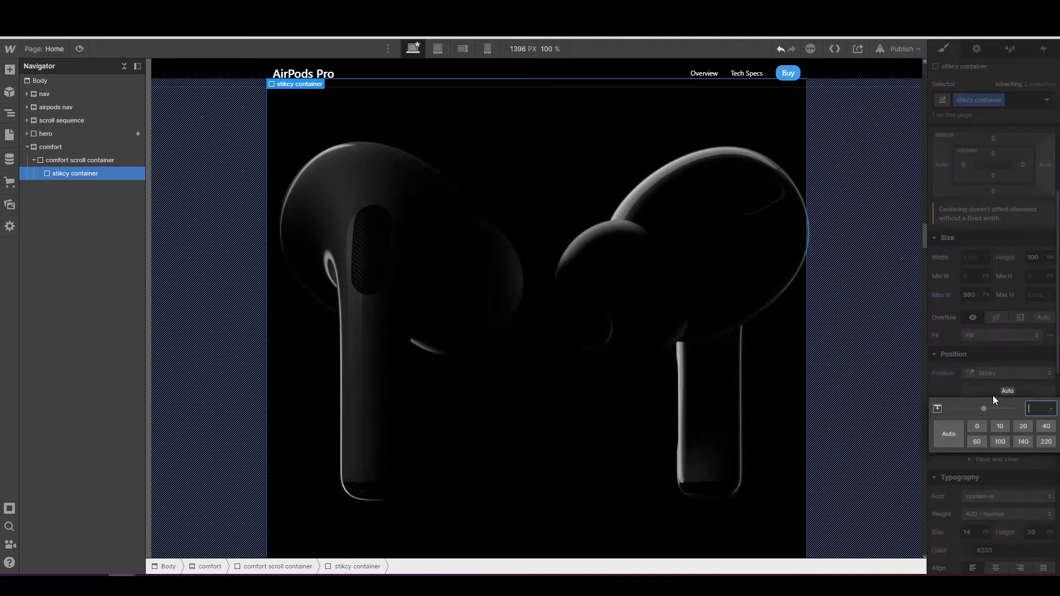
left_click(977, 426)
left_click(965, 388)
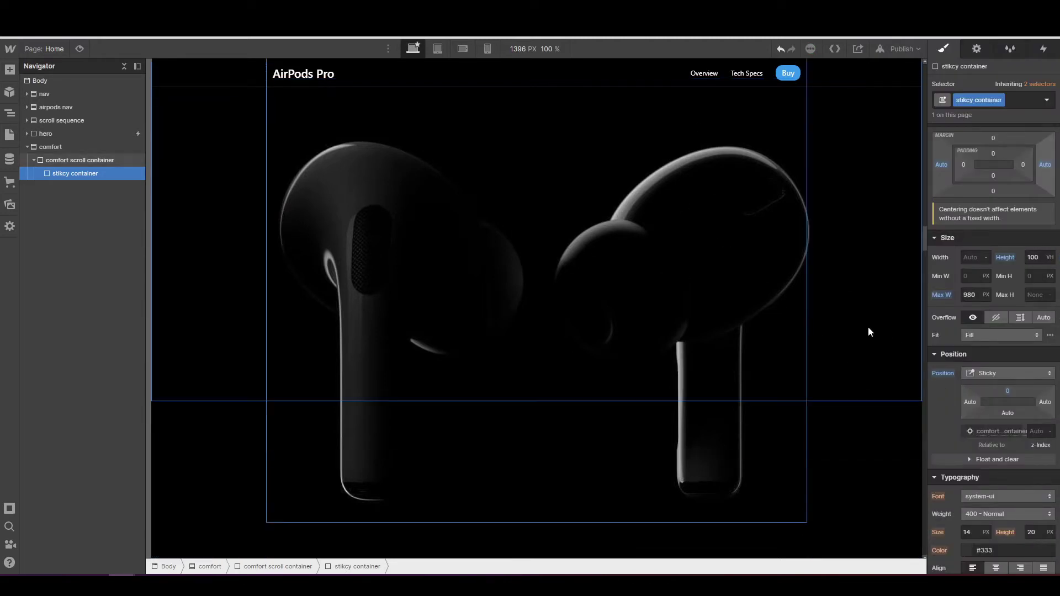
- Examine on the canvas how the stikcy container moves relative to the comfort scroll container while the page scrolls
scroll(868, 332, "down", 3)
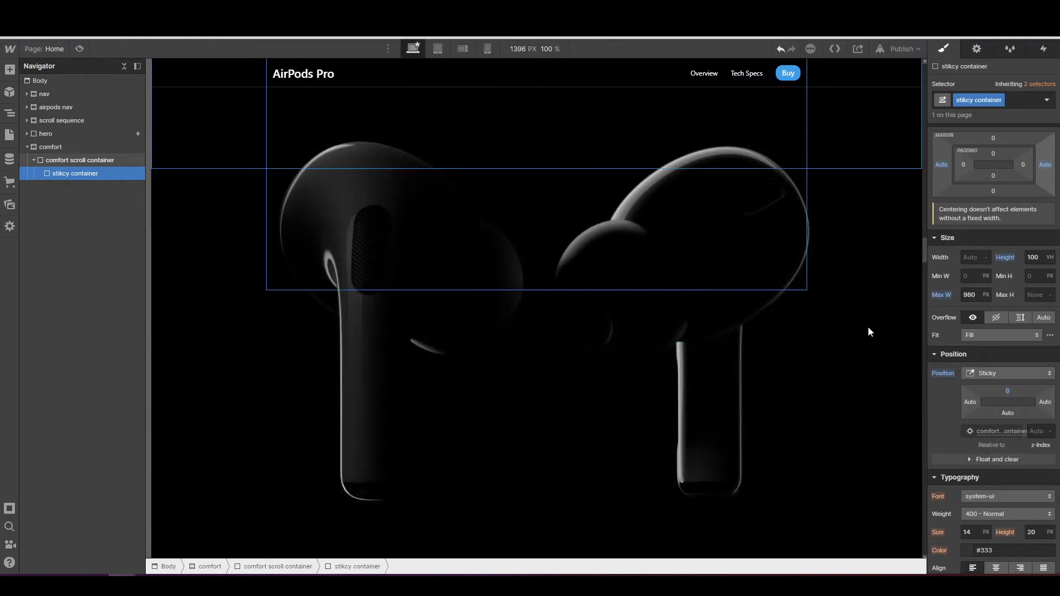
scroll(868, 332, "up", 5)
scroll(868, 332, "down", 3)
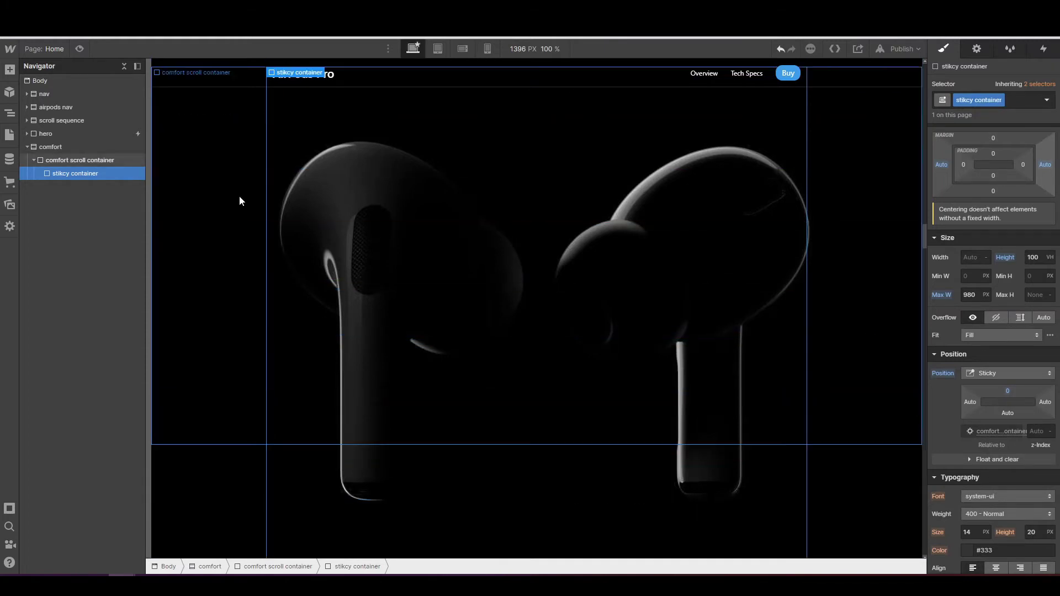
scroll(441, 263, "down", 2)
scroll(441, 263, "down", 2)
scroll(441, 263, "up", 5)
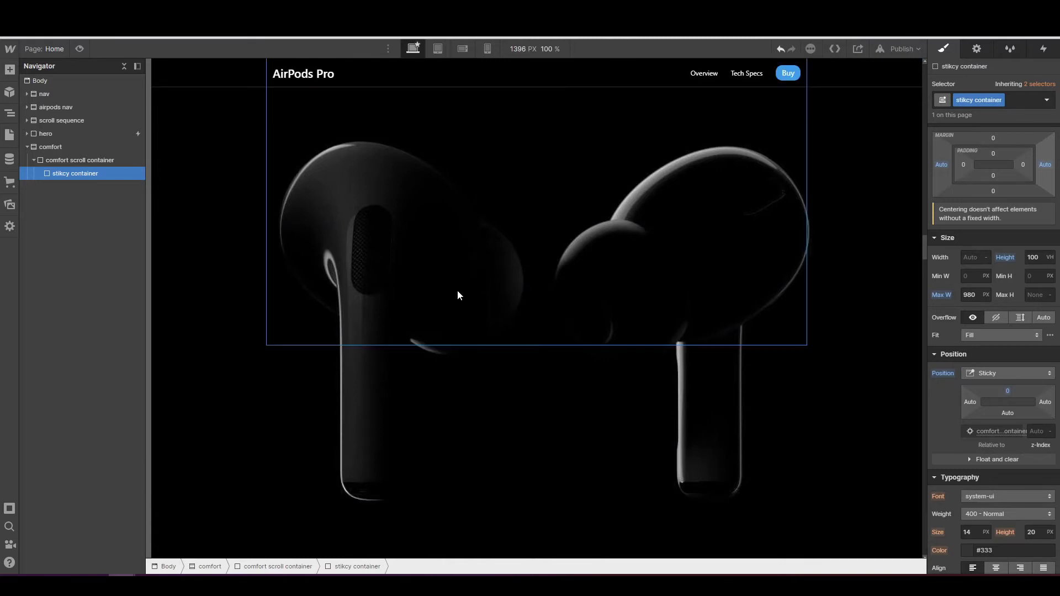
key("Up")
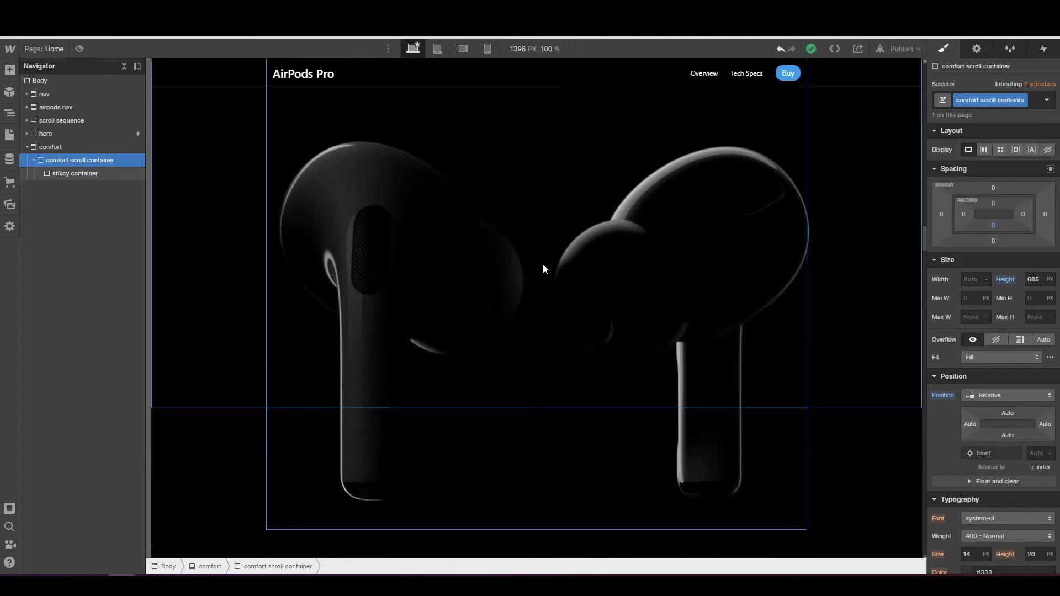
scroll(542, 263, "down", 2)
scroll(542, 263, "up", 4)
scroll(543, 263, "down", 2)
scroll(543, 265, "up", 1)
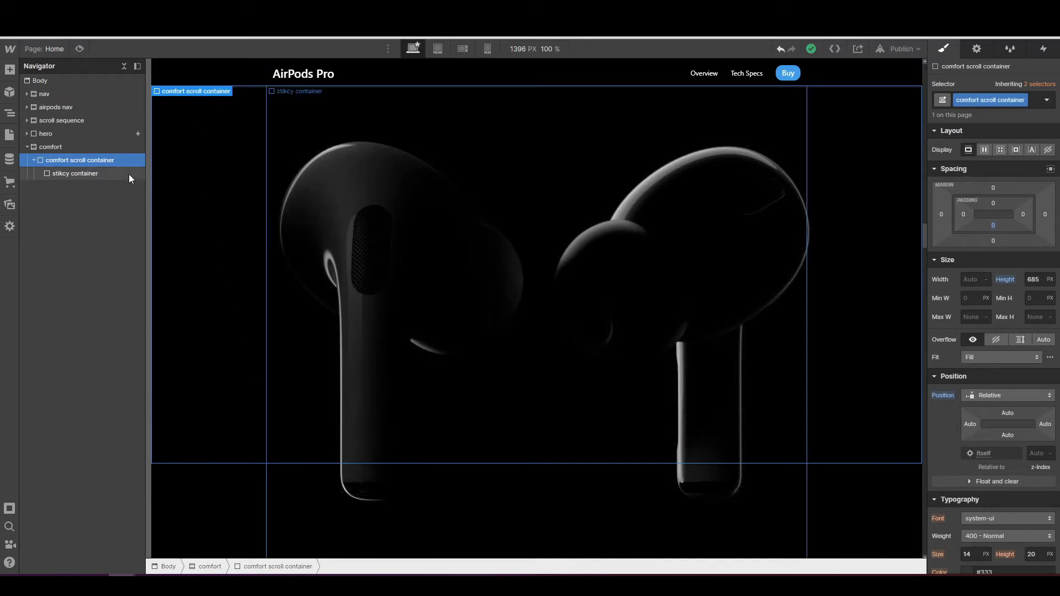
scroll(226, 212, "down", 2)
scroll(227, 212, "up", 3)
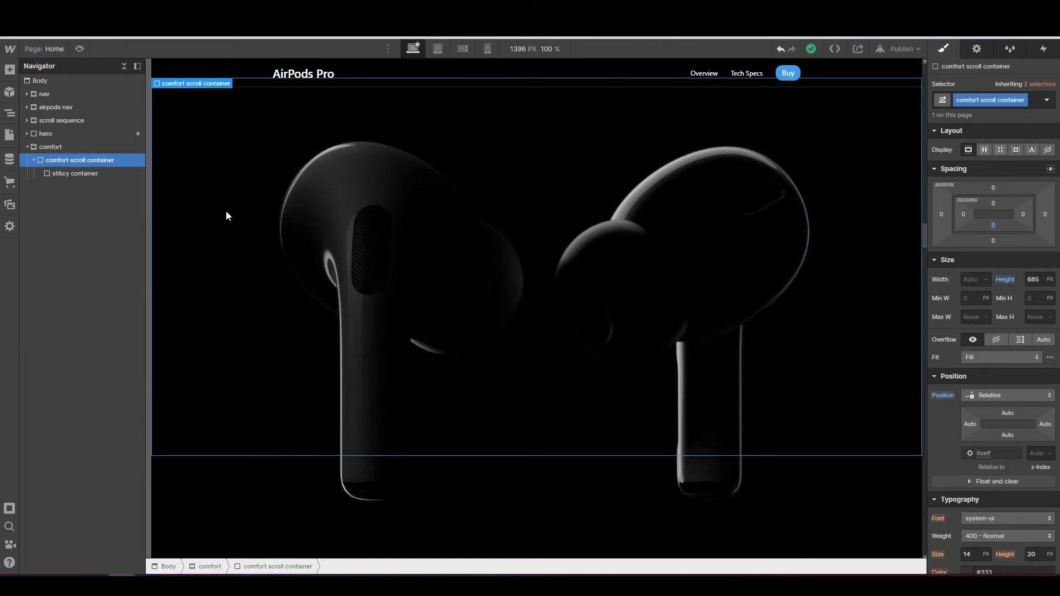
- Change the comfort scroll container's height to 685 VH
left_click(1050, 279)
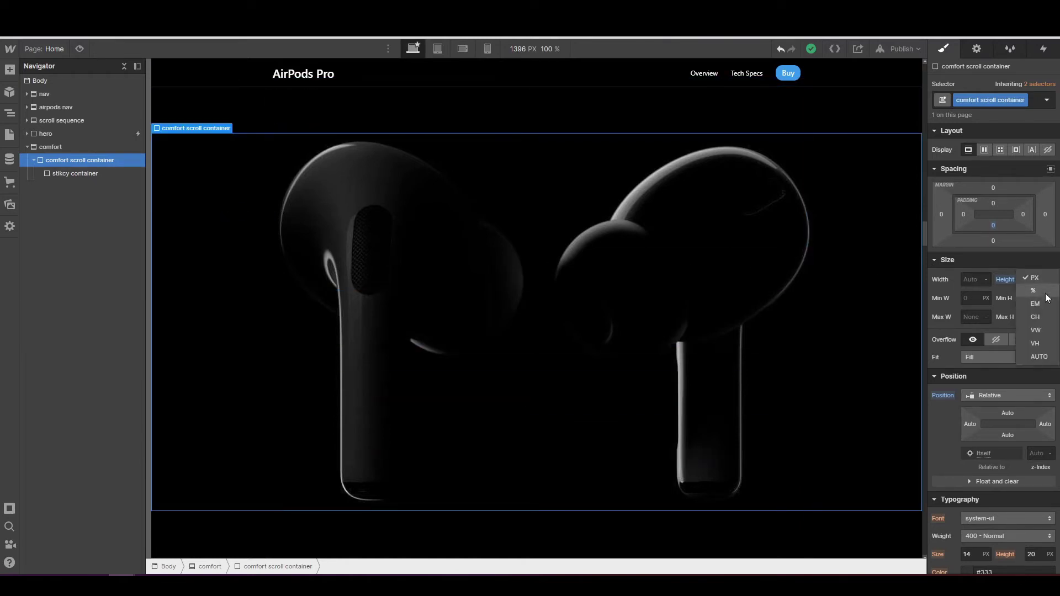
left_click(1048, 330)
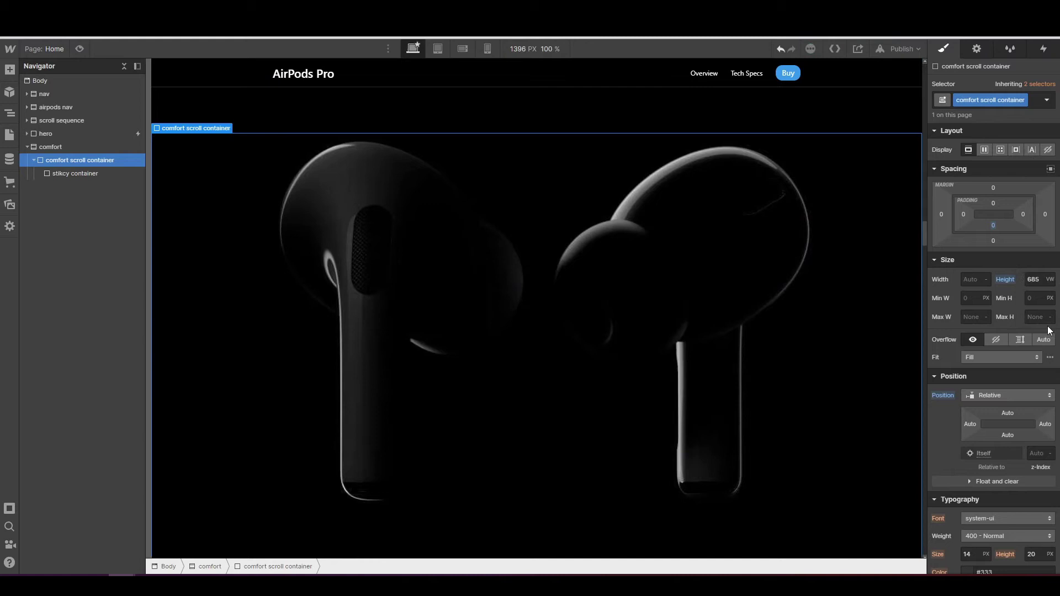
left_click(1050, 279)
left_click(1047, 293)
- Nest a div block inside the stikcy container and give it the new class "comfort heading wrapper"
left_click(88, 176)
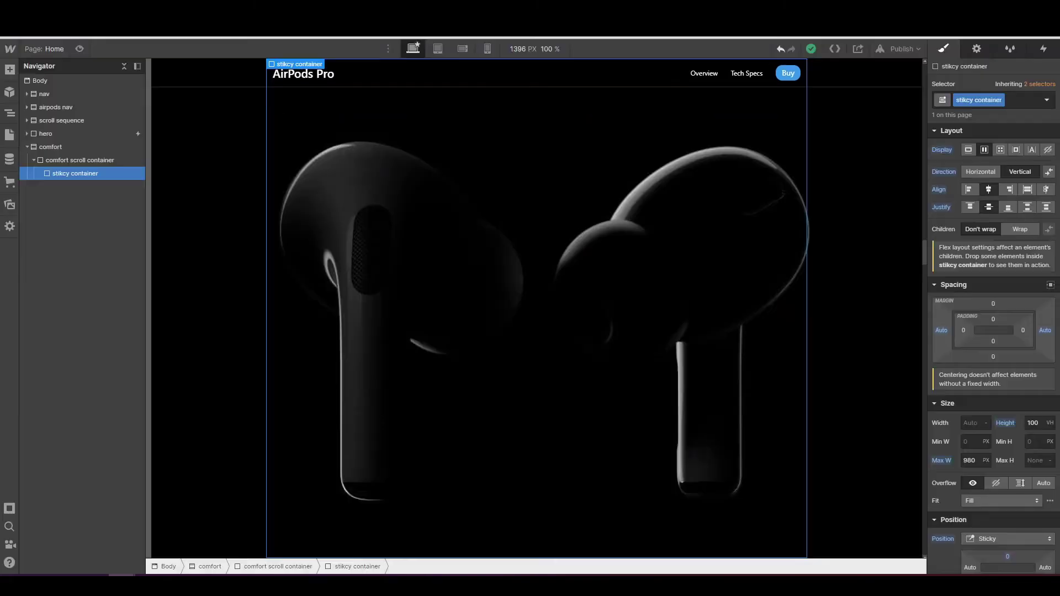
left_click(9, 69)
left_click_drag(58, 244, 91, 184)
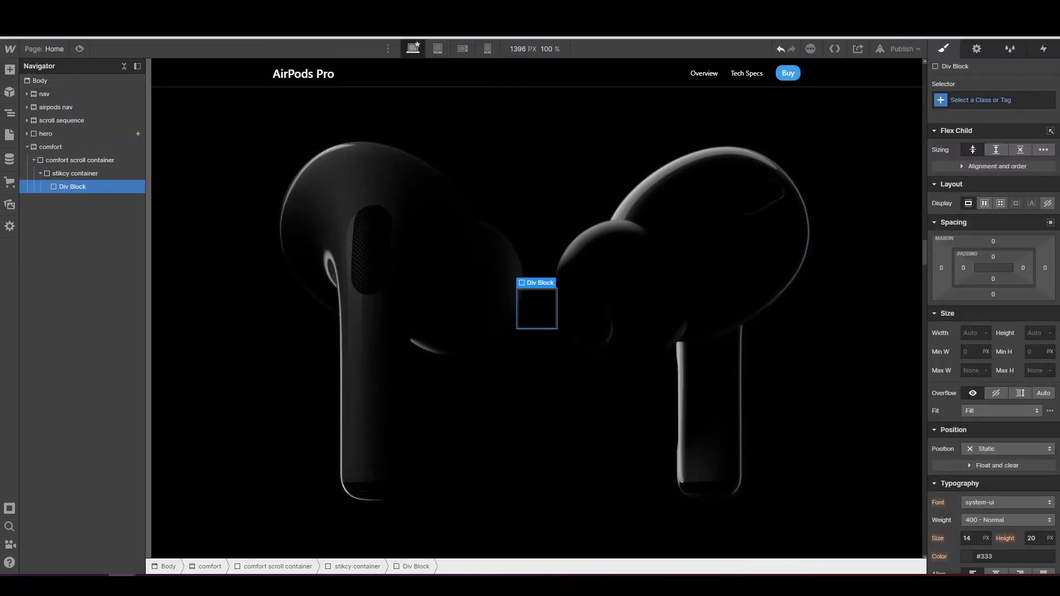
left_click(965, 98)
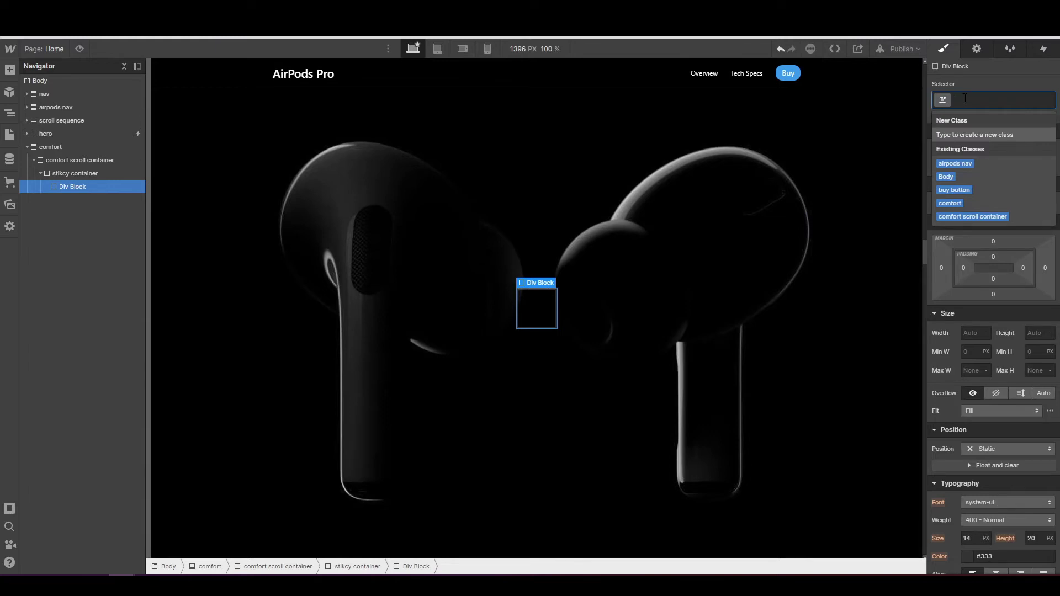
type("comfort headi")
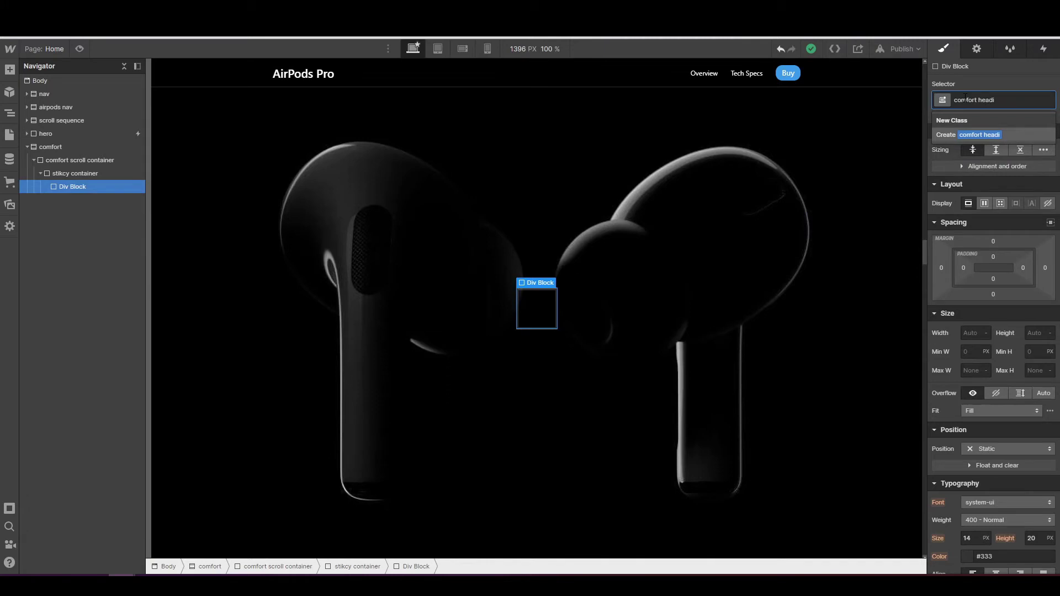
type("ng wrapper")
key("Return")
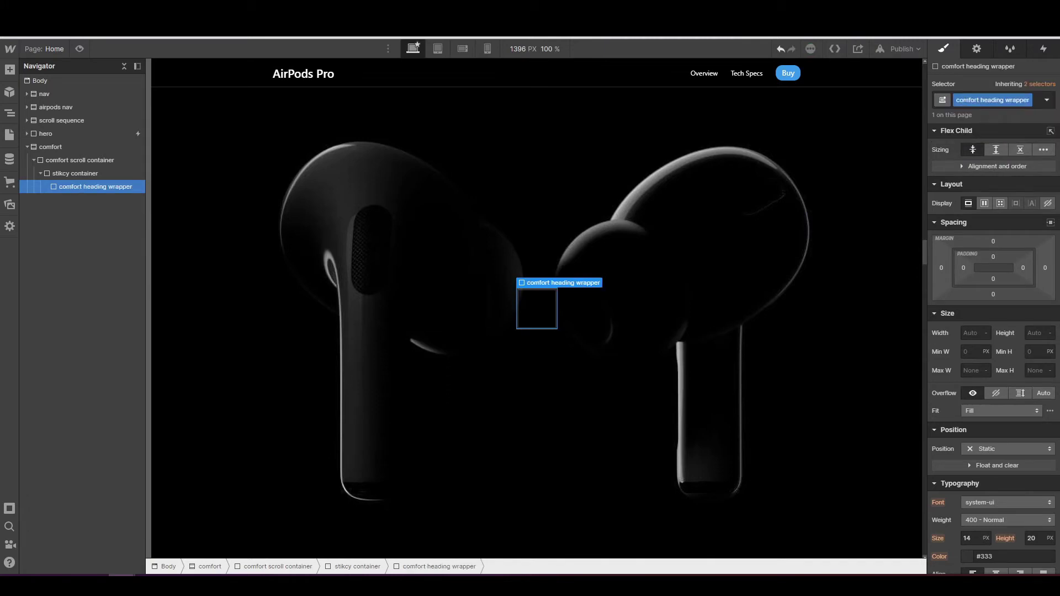
- Give the comfort heading wrapper a width of 100% and centered text, following the heading layout on the published reference
left_click(975, 332)
type("100%")
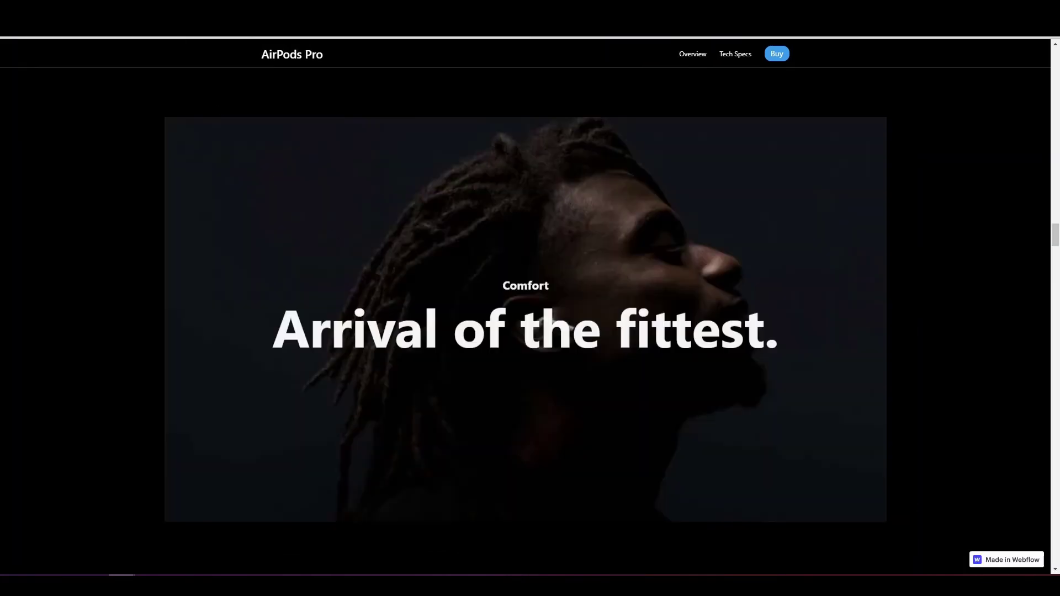
scroll(444, 327, "down", 5)
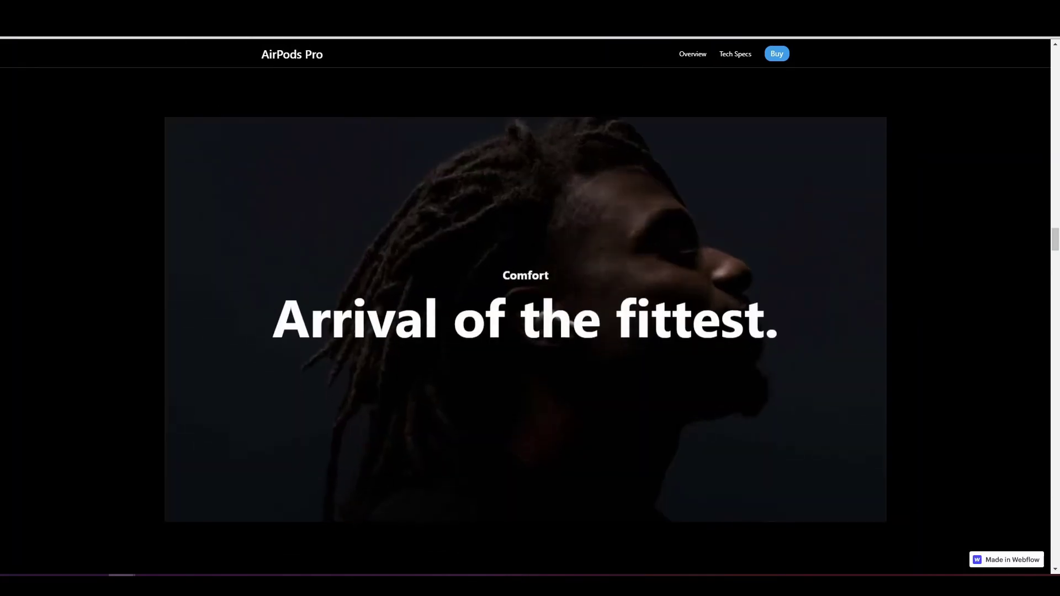
scroll(443, 327, "up", 3)
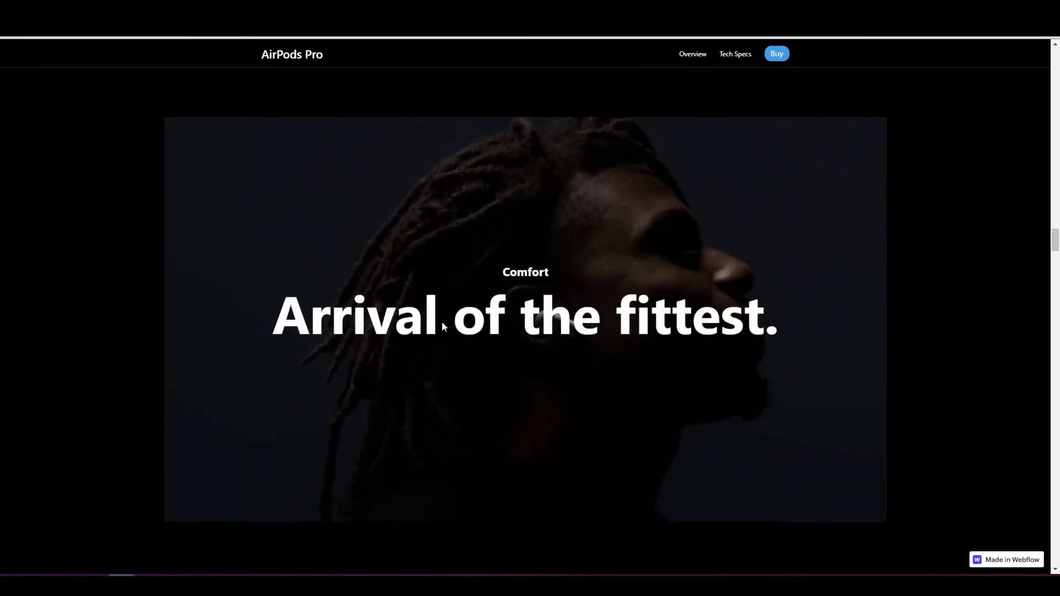
scroll(444, 326, "down", 3)
scroll(444, 327, "up", 3)
scroll(441, 326, "up", 3)
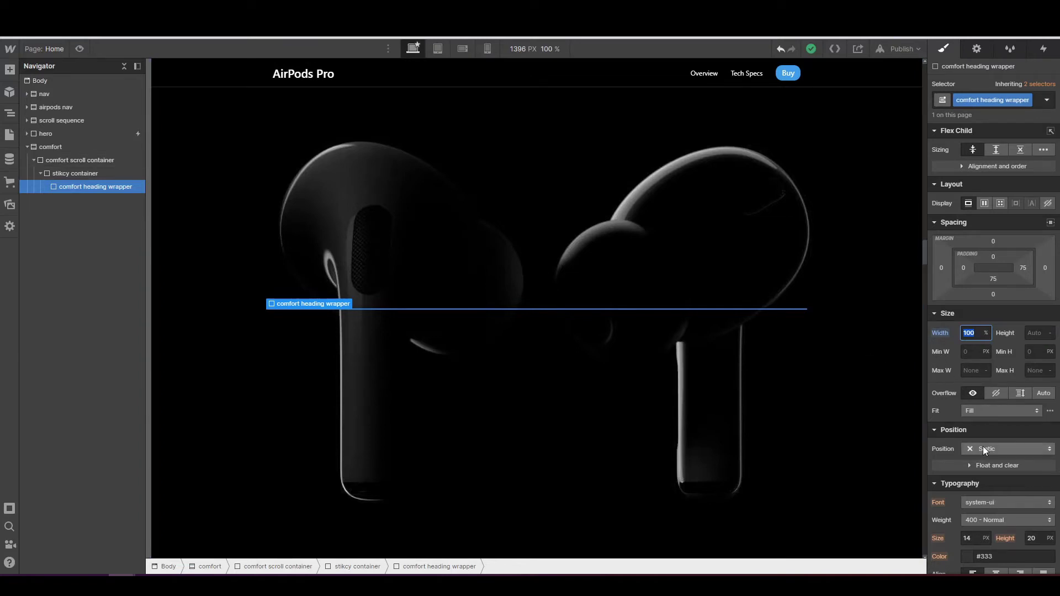
scroll(973, 411, "down", 3)
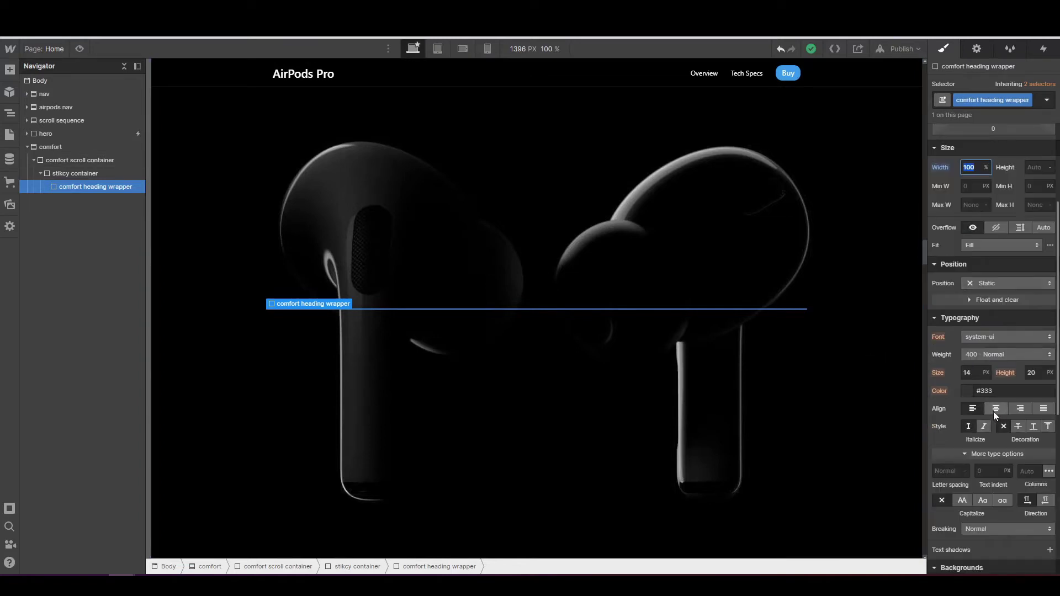
left_click(996, 409)
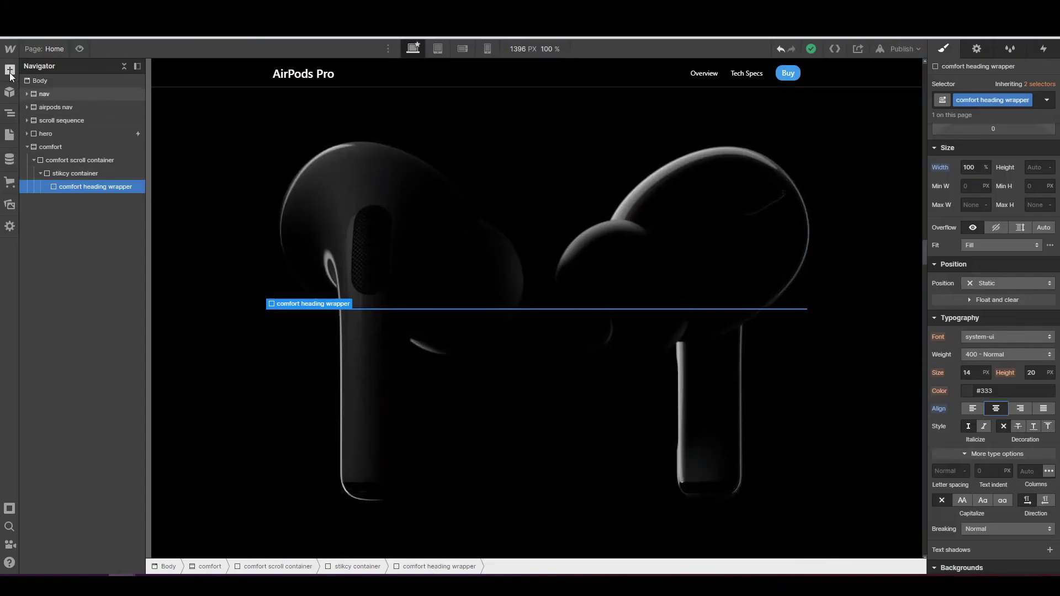
- Add a paragraph inside the comfort heading wrapper and give it the new class "section eyebrow"
key("a")
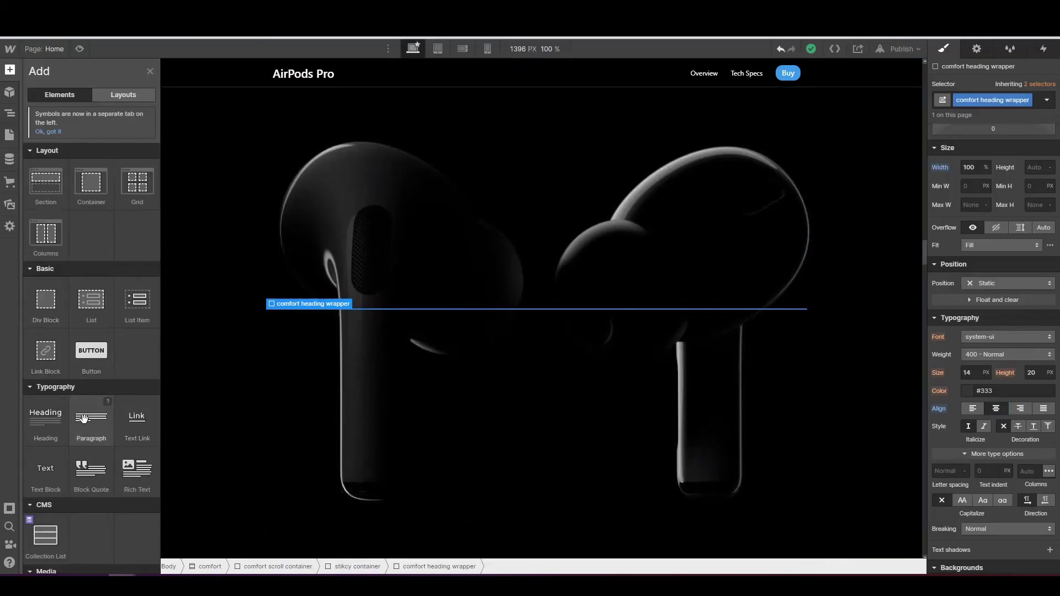
left_click_drag(90, 418, 101, 191)
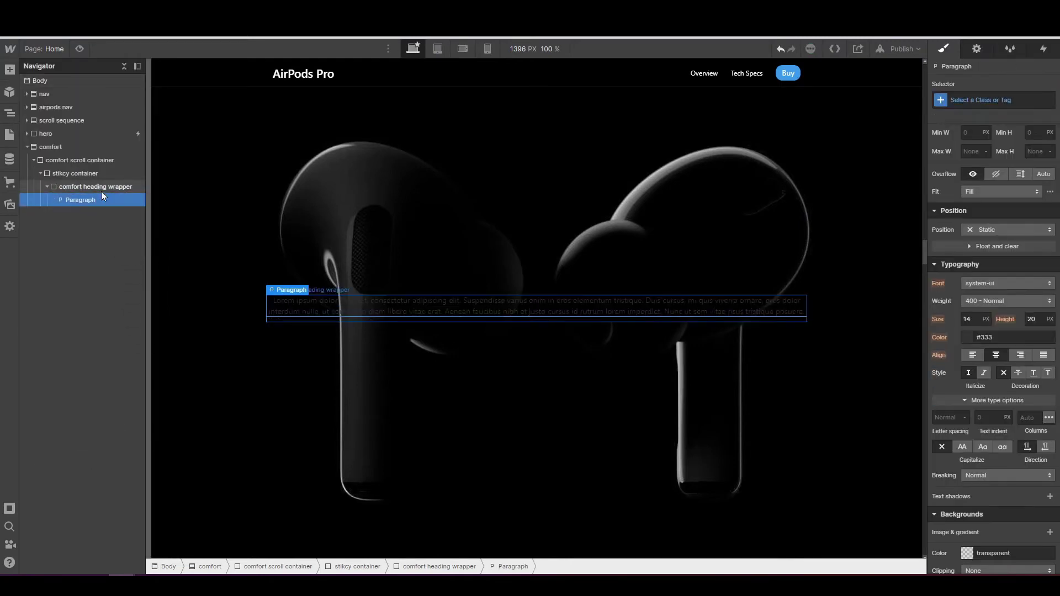
left_click(966, 102)
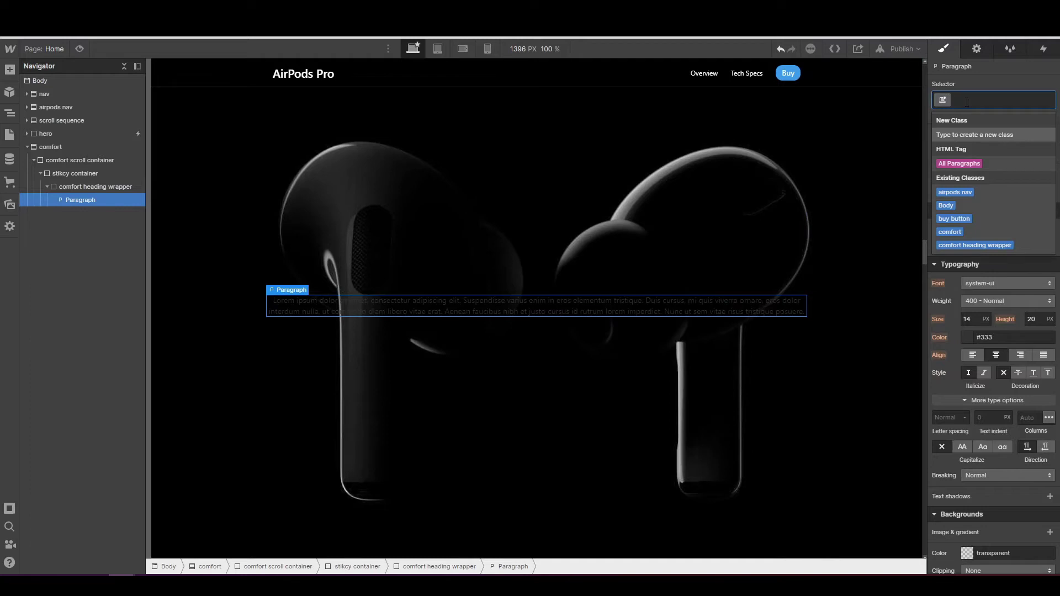
type("sec")
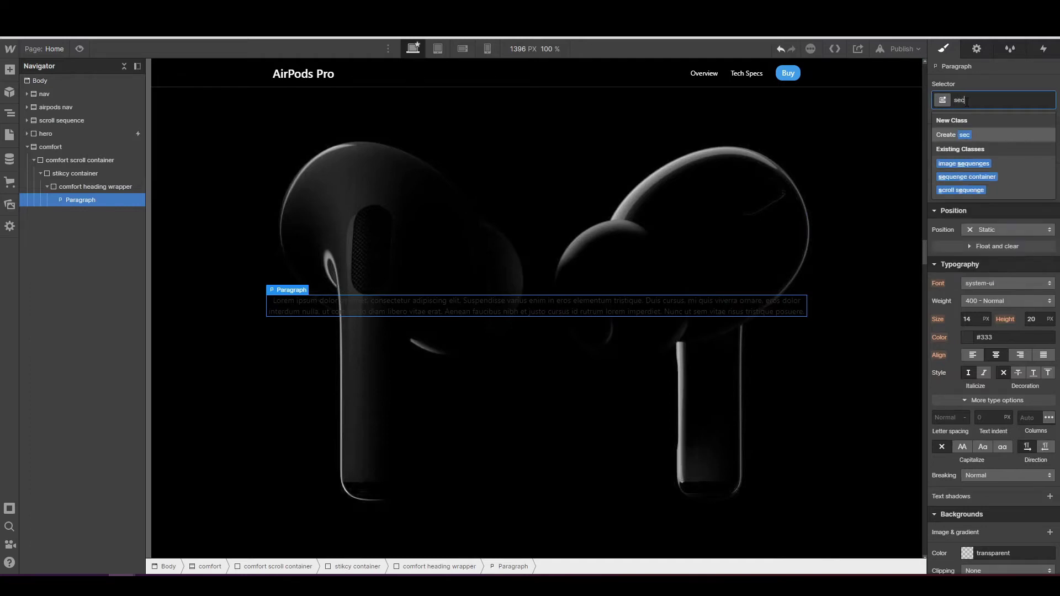
type("tion eyebrow")
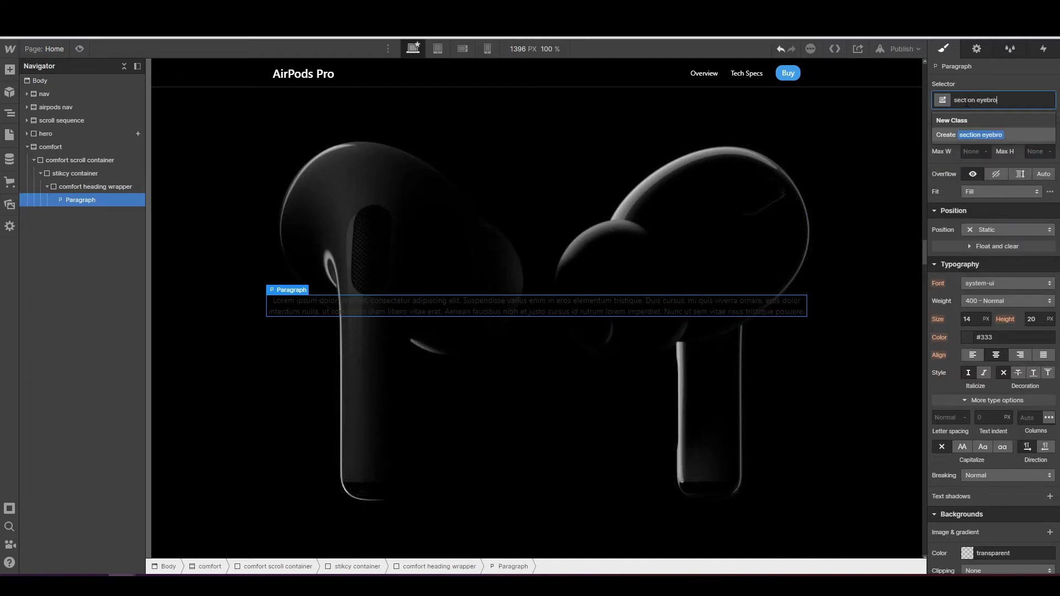
key("Return")
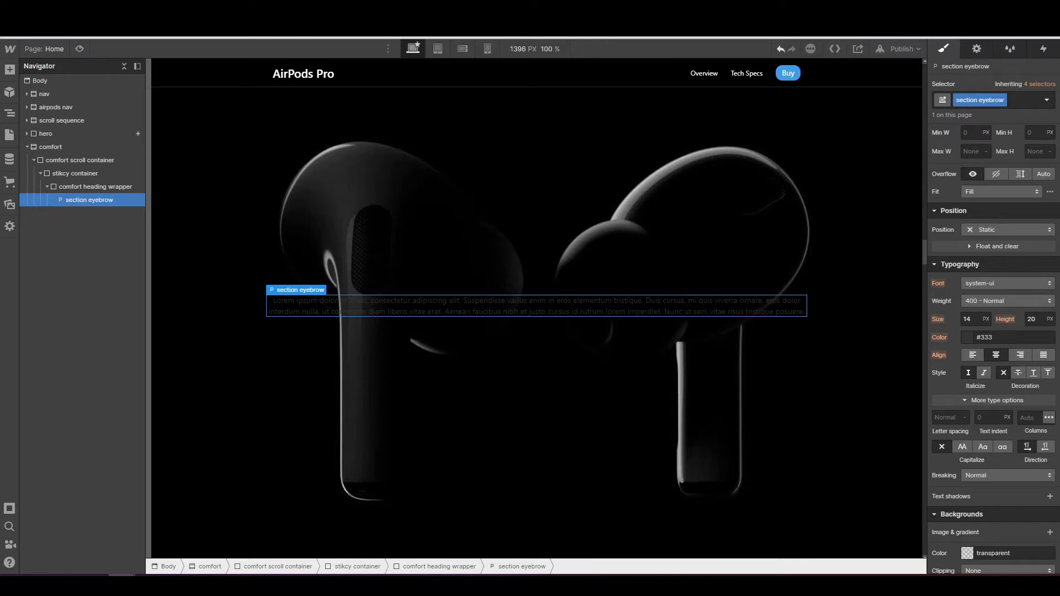
- Style the section eyebrow text with a 21 px font size, a unitless line height of 1.19 and the color white
scroll(964, 332, "down", 1)
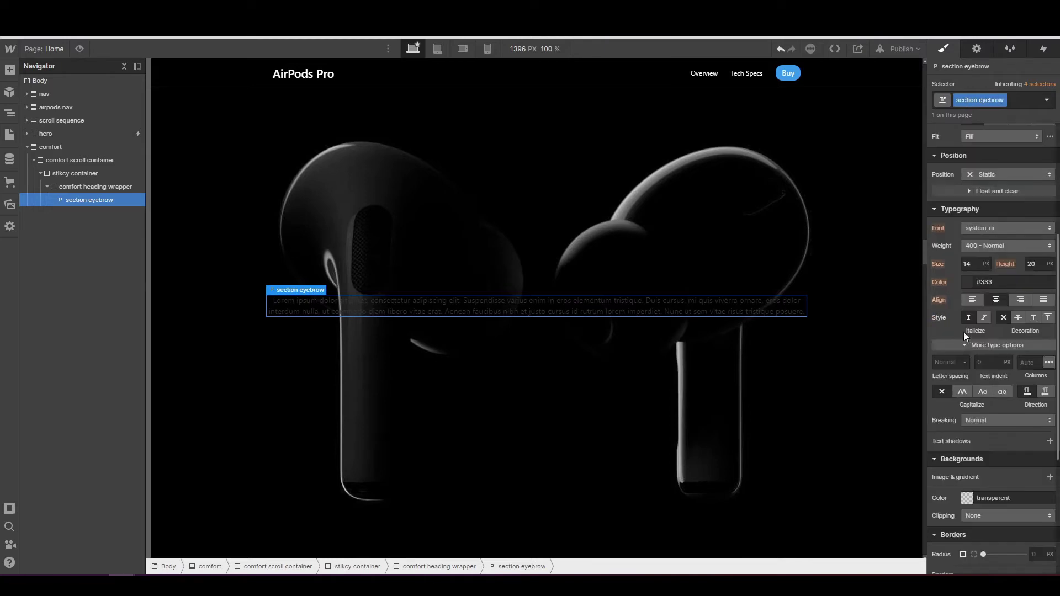
left_click(968, 264)
type("2")
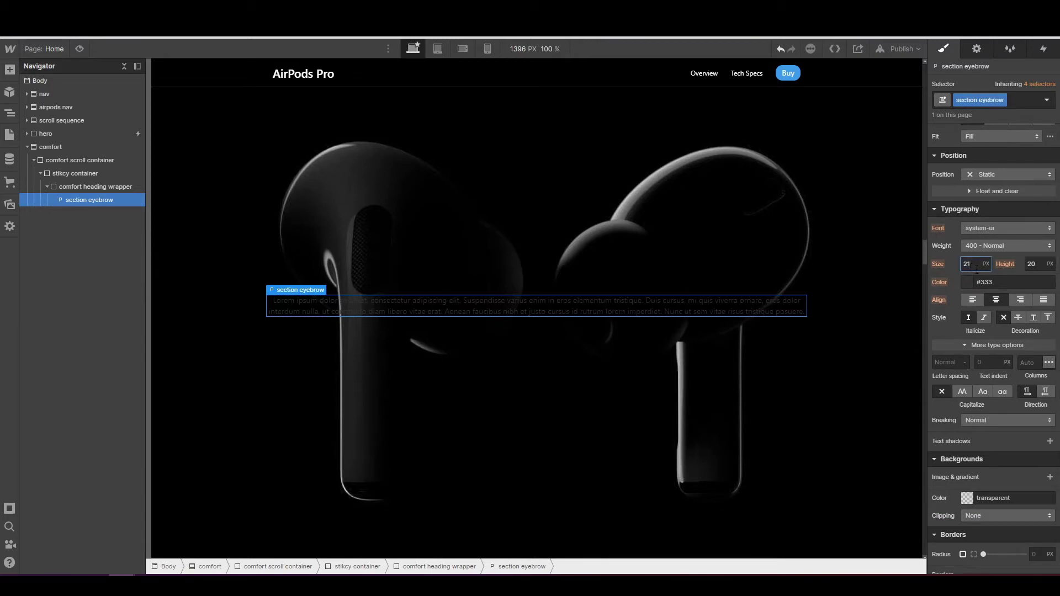
type("1")
left_click(1041, 264)
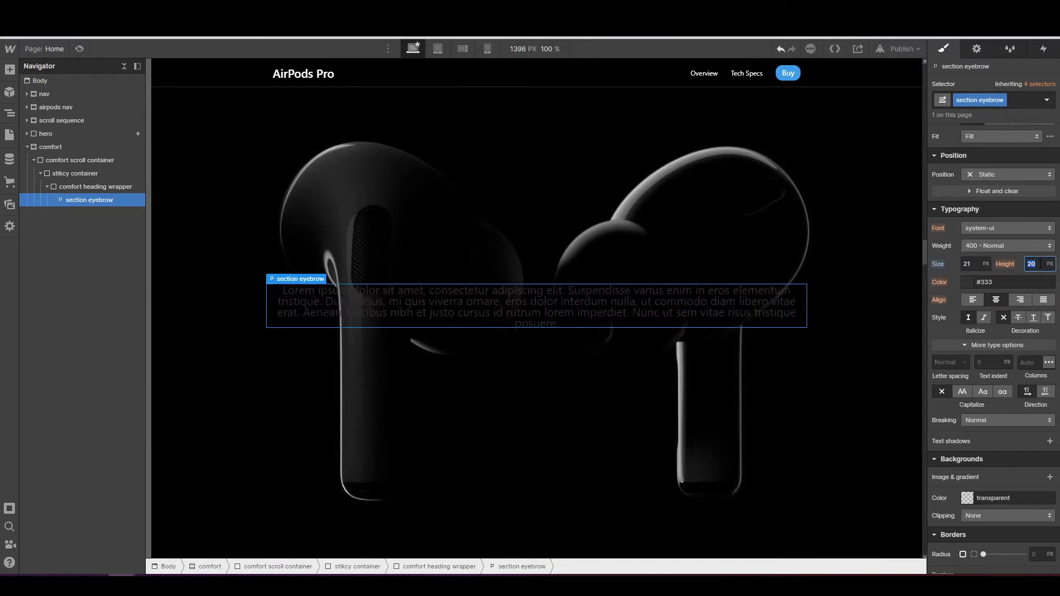
type("1.19")
left_click(1051, 264)
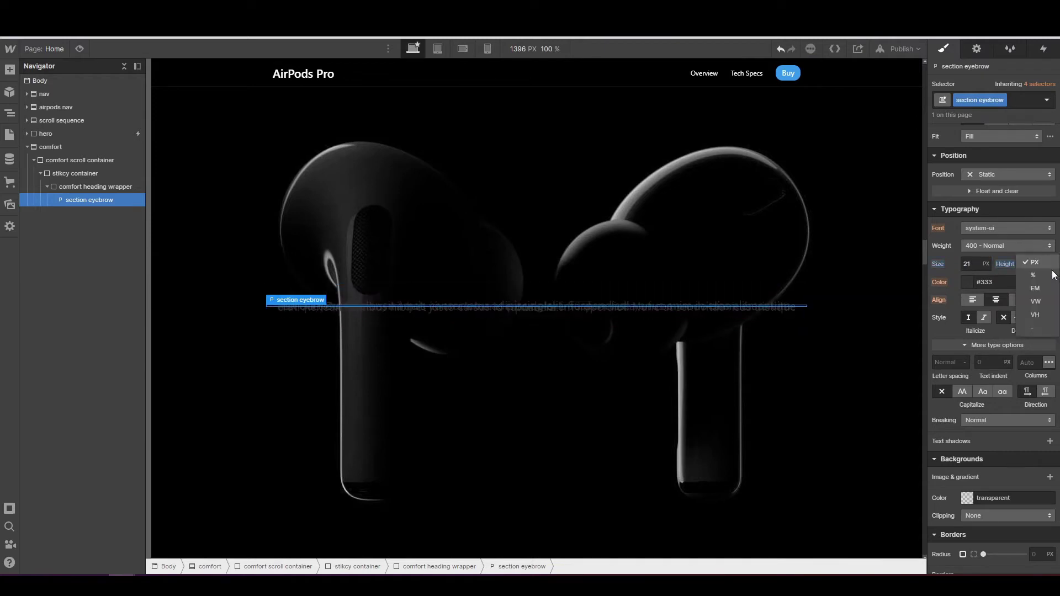
left_click(1046, 328)
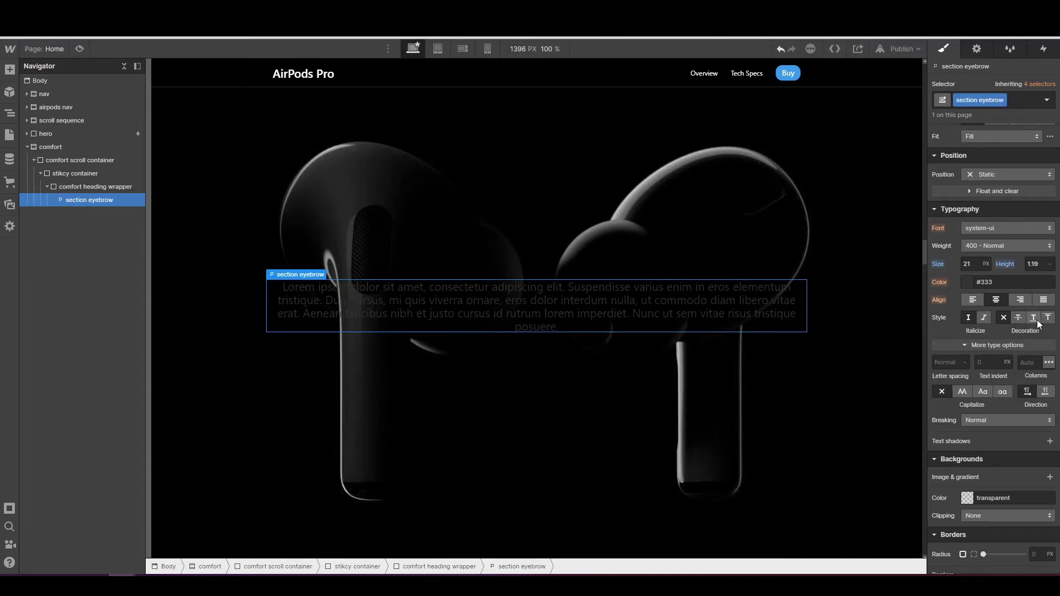
left_click(967, 284)
left_click_drag(956, 315, 917, 284)
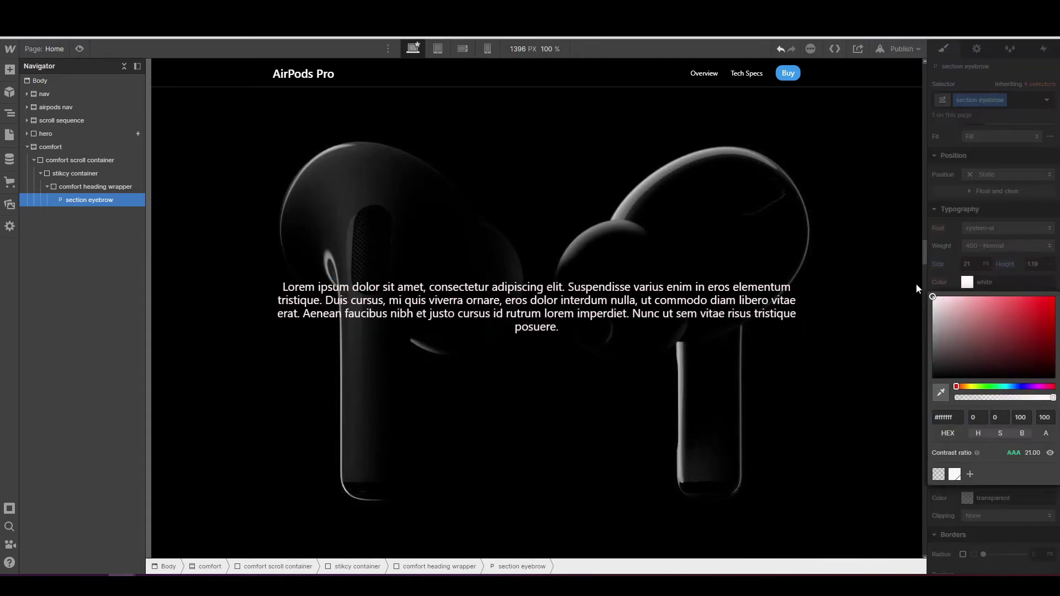
- Replace the section eyebrow's placeholder text with "Comfort"
left_click(916, 284)
key("alt+Left")
left_click(625, 110)
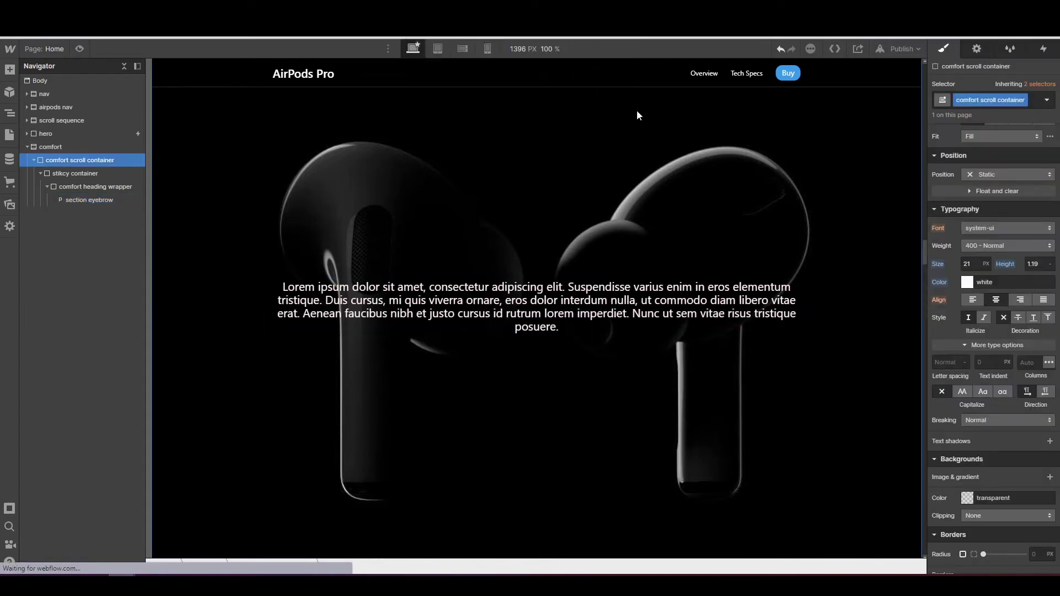
left_click(612, 290)
double_click(612, 290)
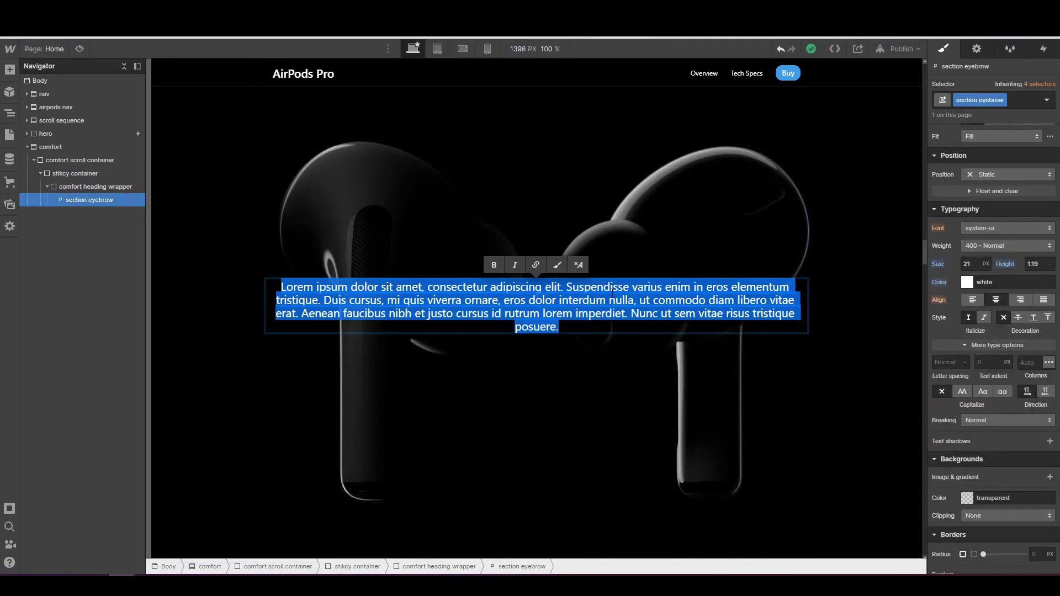
key("BackSpace")
type("Co")
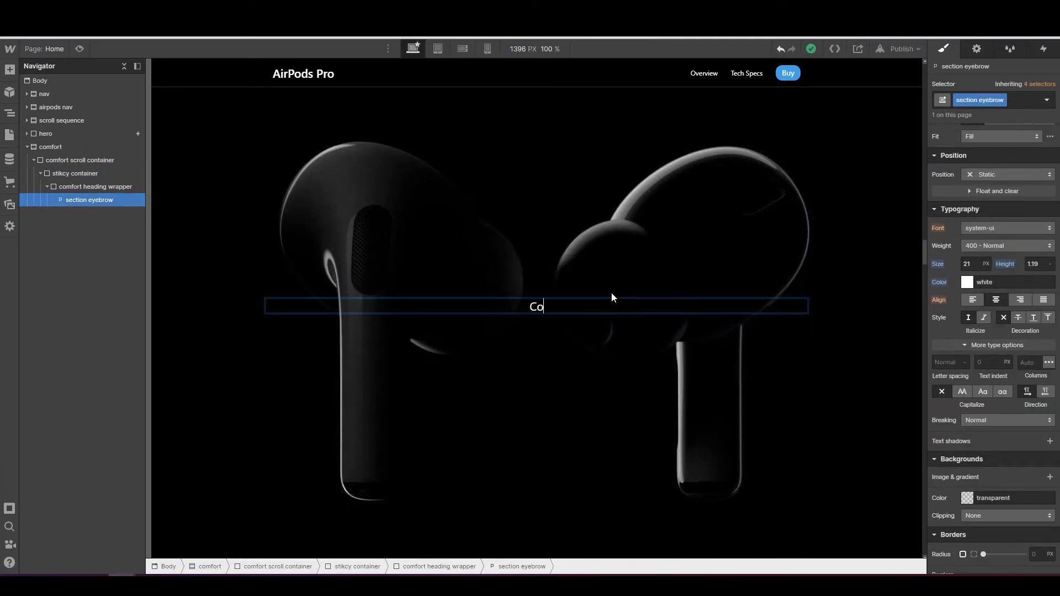
type("mfort")
left_click(121, 200)
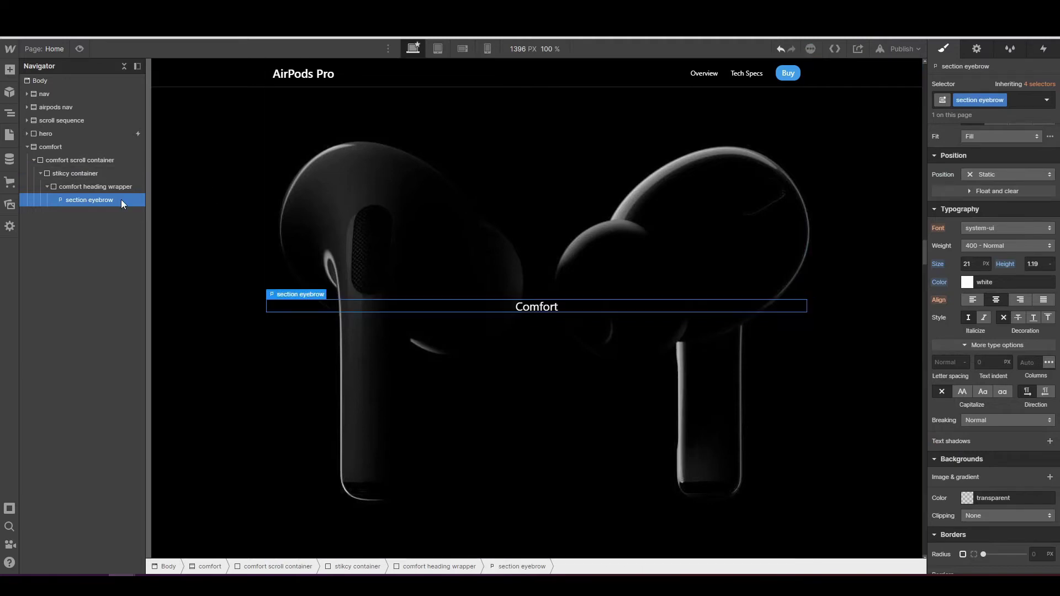
- Add an H1 heading below the section eyebrow in the comfort heading wrapper and give it the new class "section headline"
left_click(10, 71)
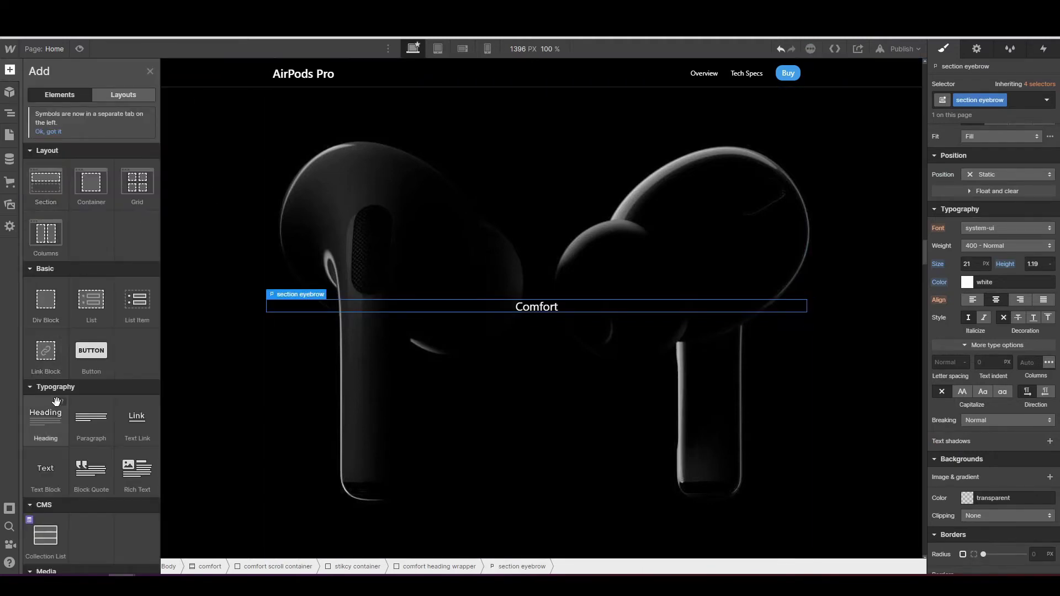
left_click_drag(45, 418, 75, 214)
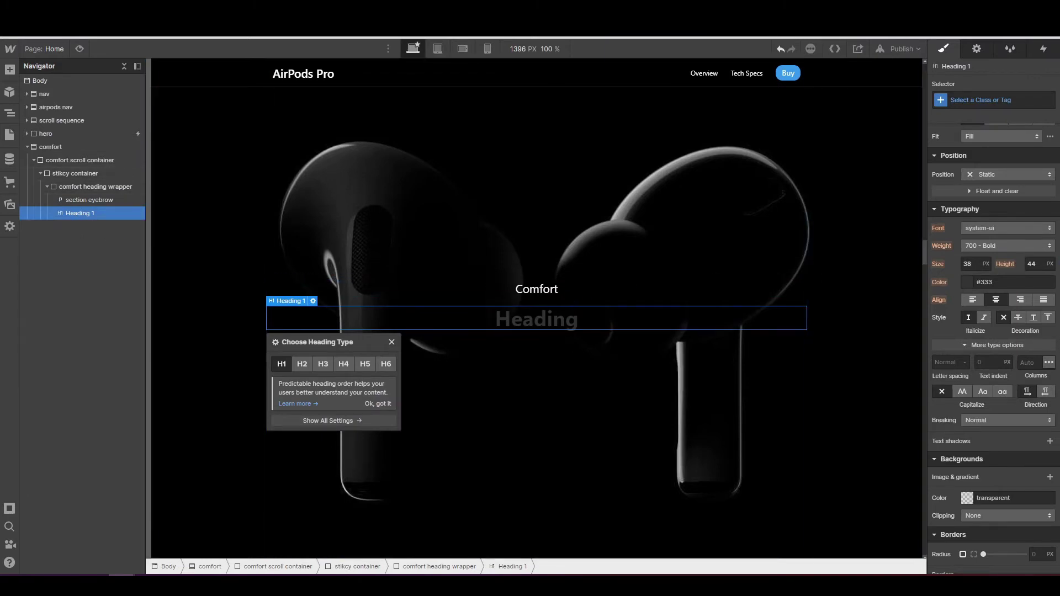
left_click(964, 102)
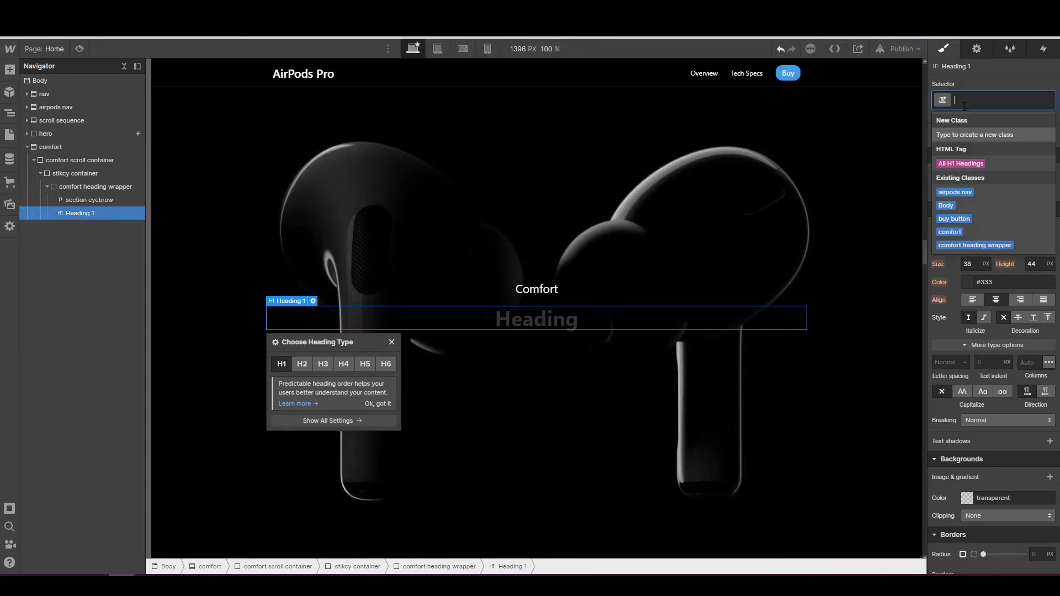
type("se")
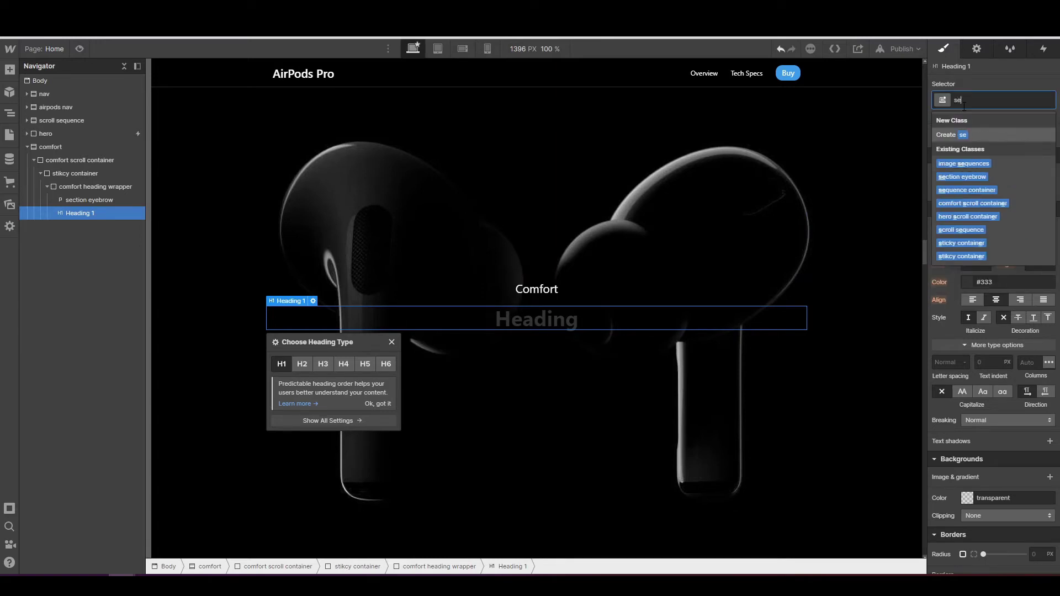
type("ction headline")
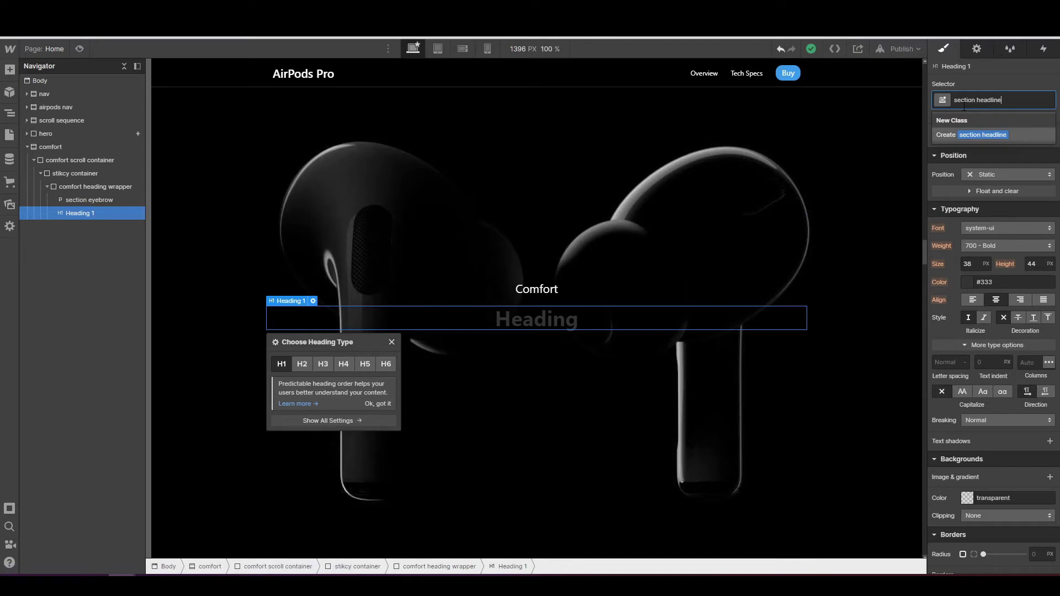
key("Return")
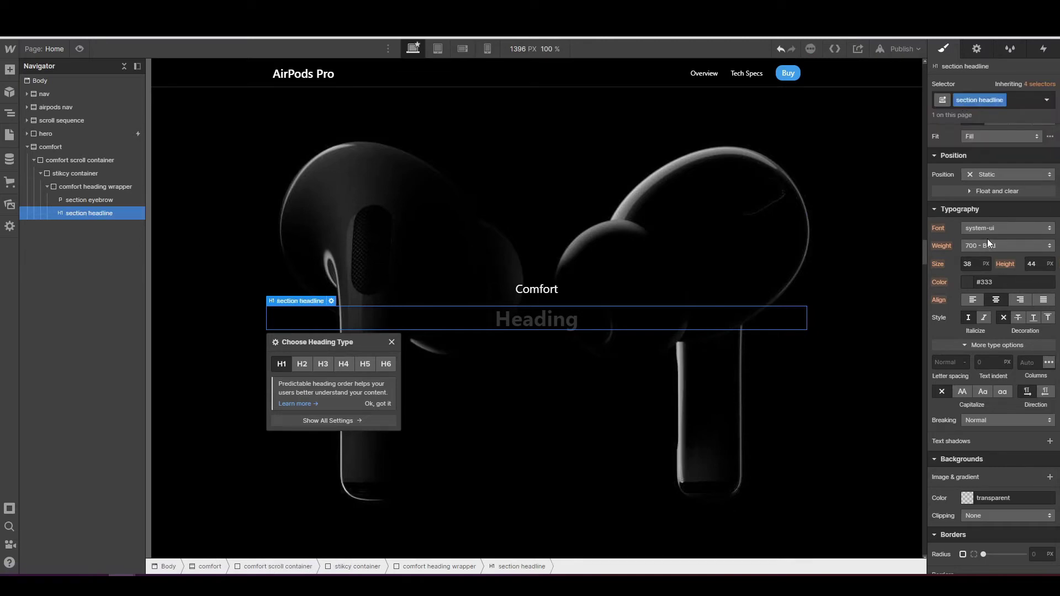
- Style the section headline with a 96 px font size, a unitless line height of 0.87 and the color white
left_click(977, 262)
type("96")
key("Return")
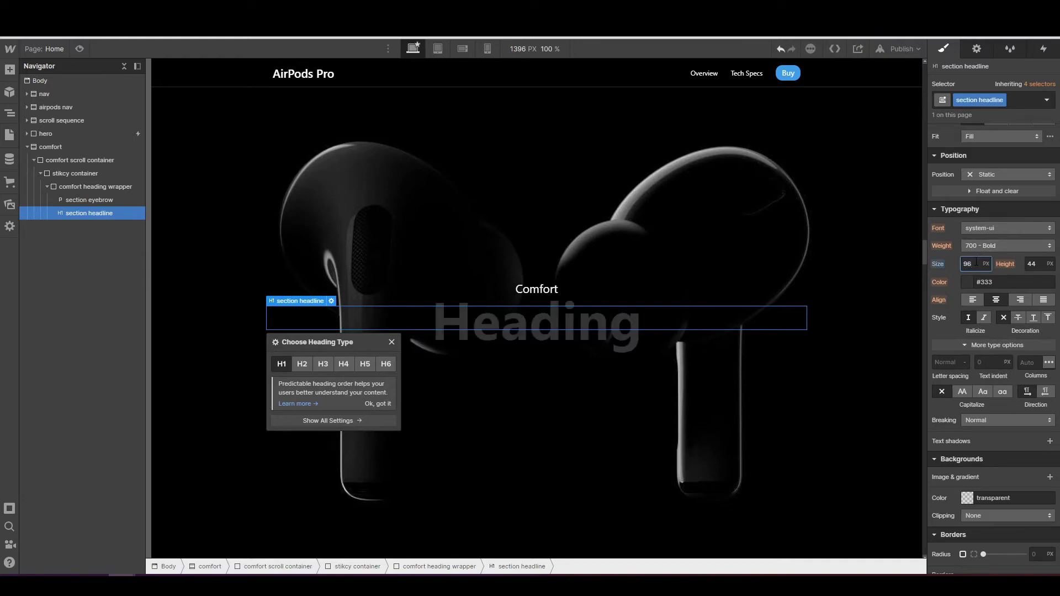
left_click(1034, 264)
type("0.87")
key("Return")
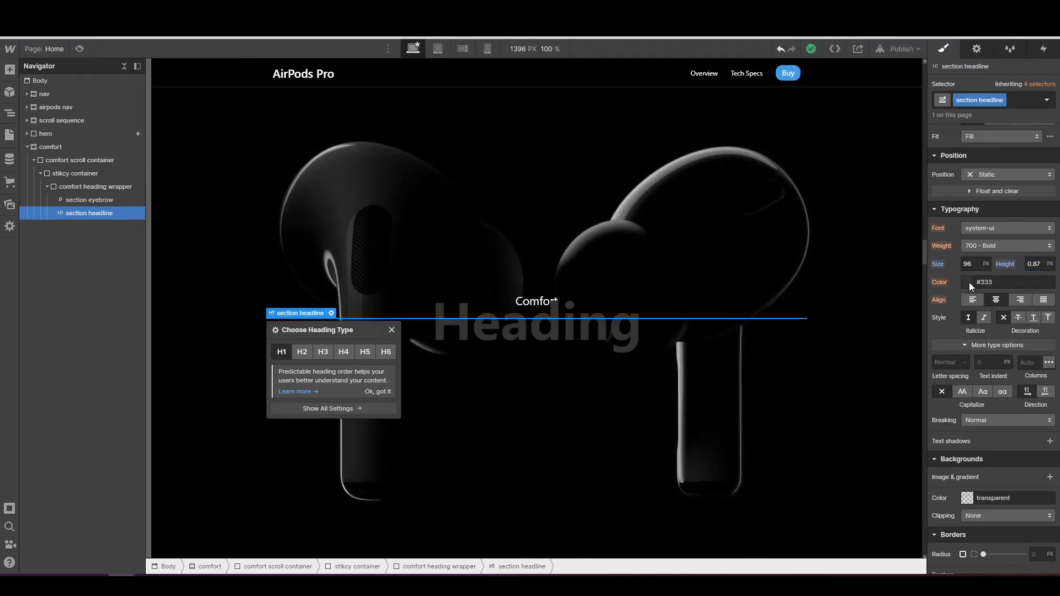
left_click(968, 283)
left_click_drag(970, 293, 920, 283)
left_click(968, 266)
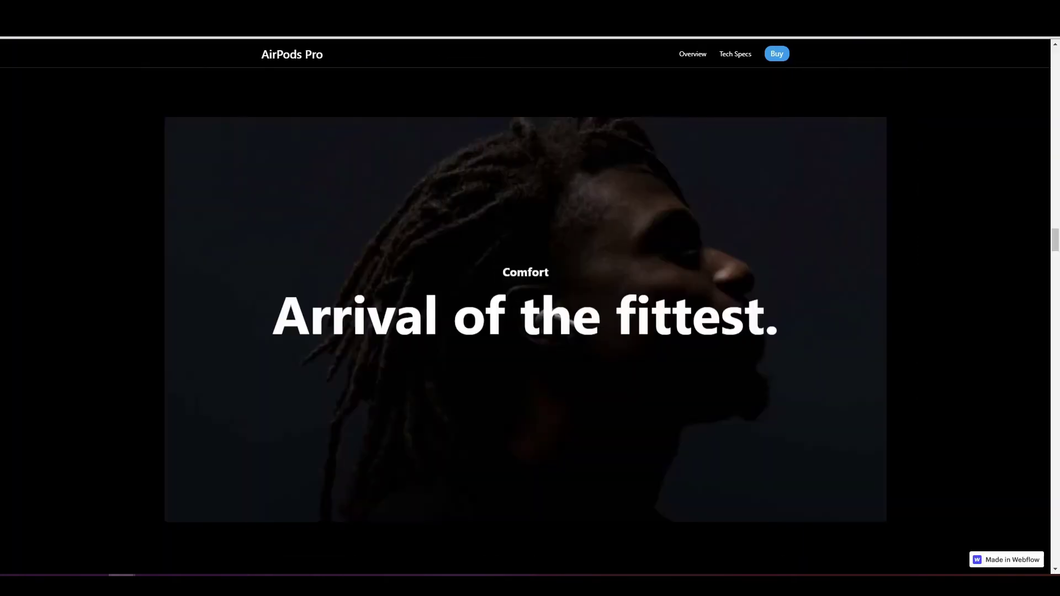
- Following the published reference, add a div block below the comfort heading wrapper in the stikcy container with the new class "comfort intro text wrapper"
scroll(465, 296, "down", 5)
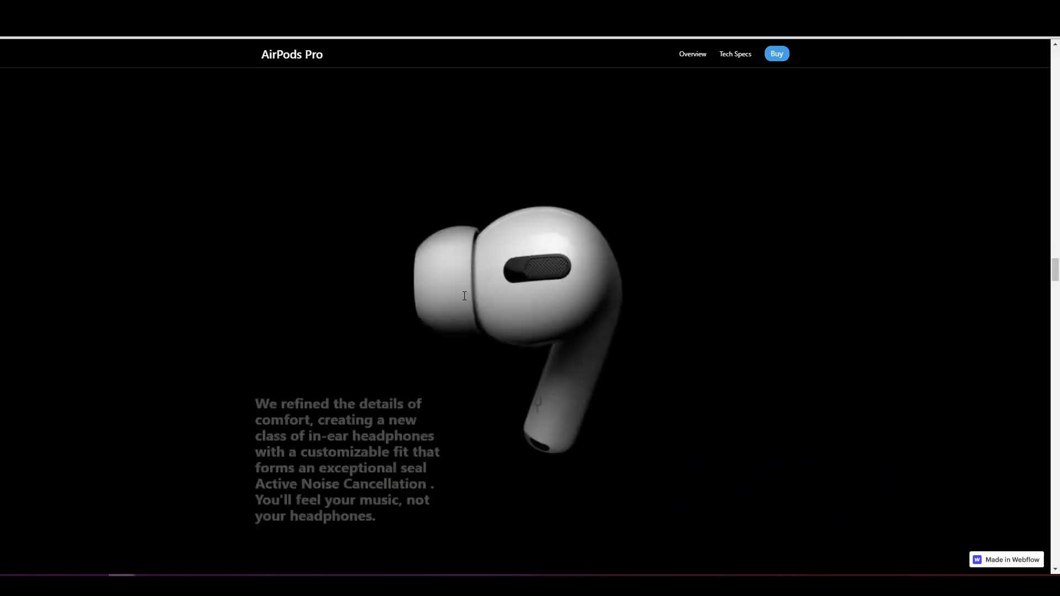
scroll(465, 296, "down", 1)
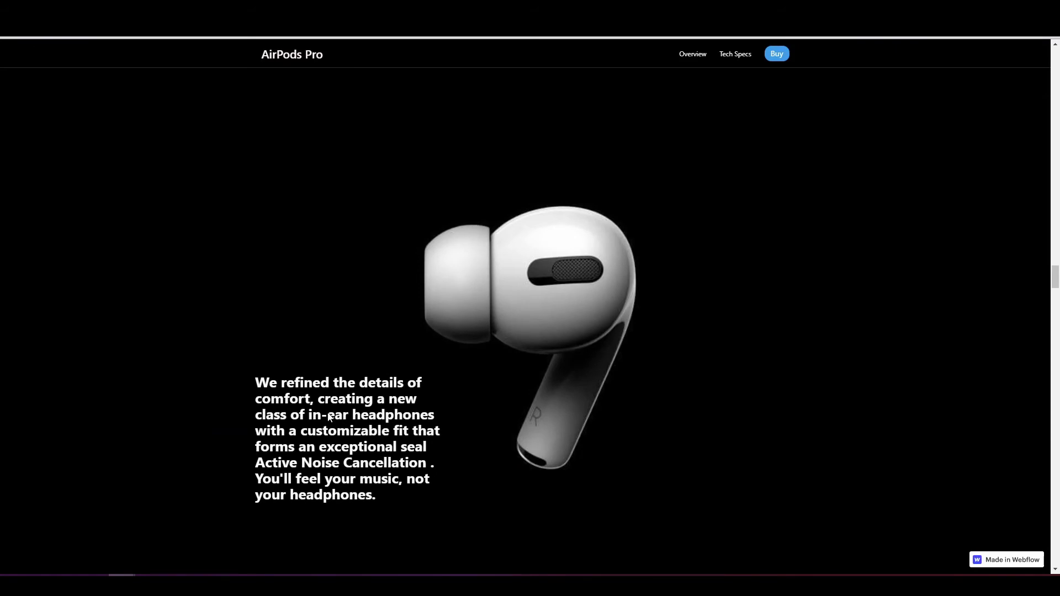
key("ctrl+shift+p")
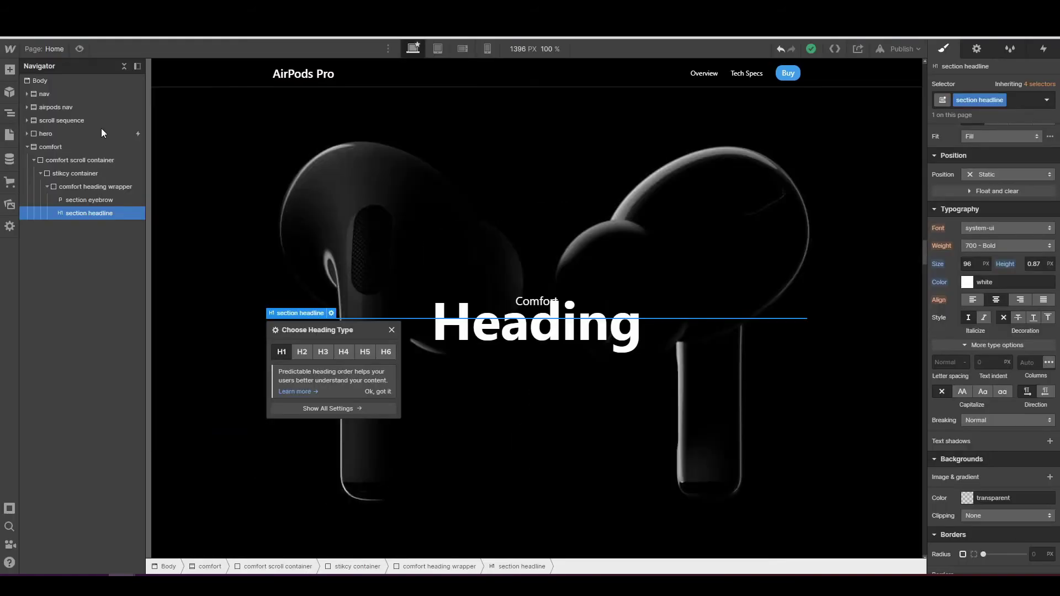
left_click(47, 187)
left_click(67, 186)
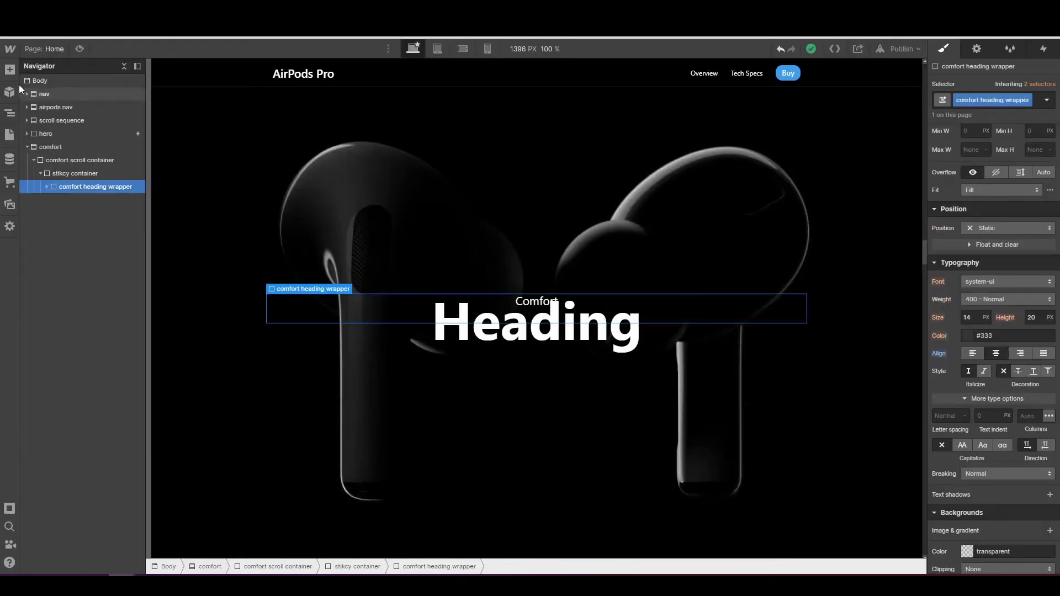
left_click(9, 70)
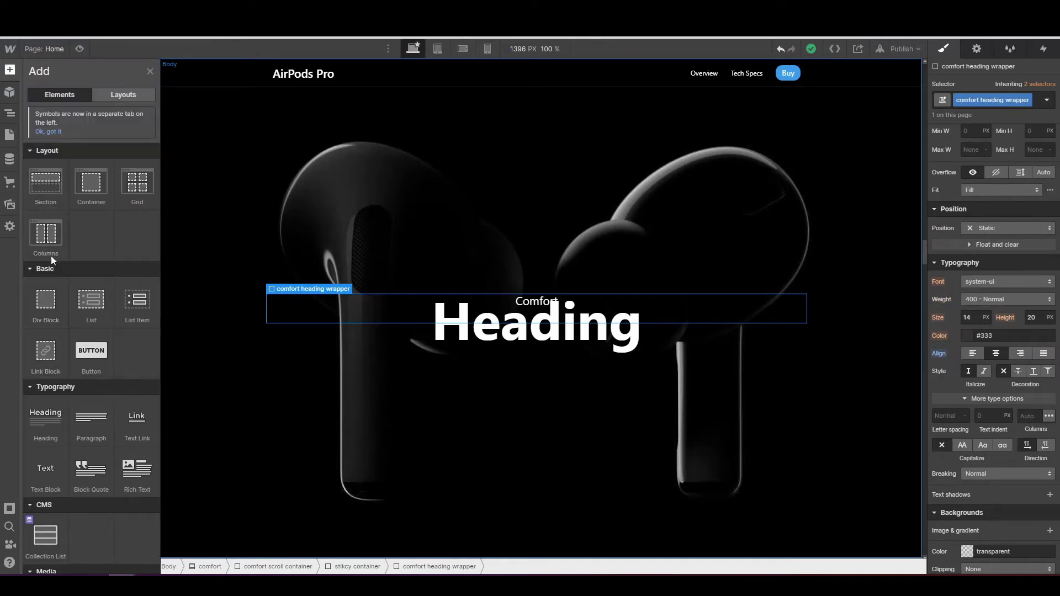
left_click_drag(40, 302, 63, 207)
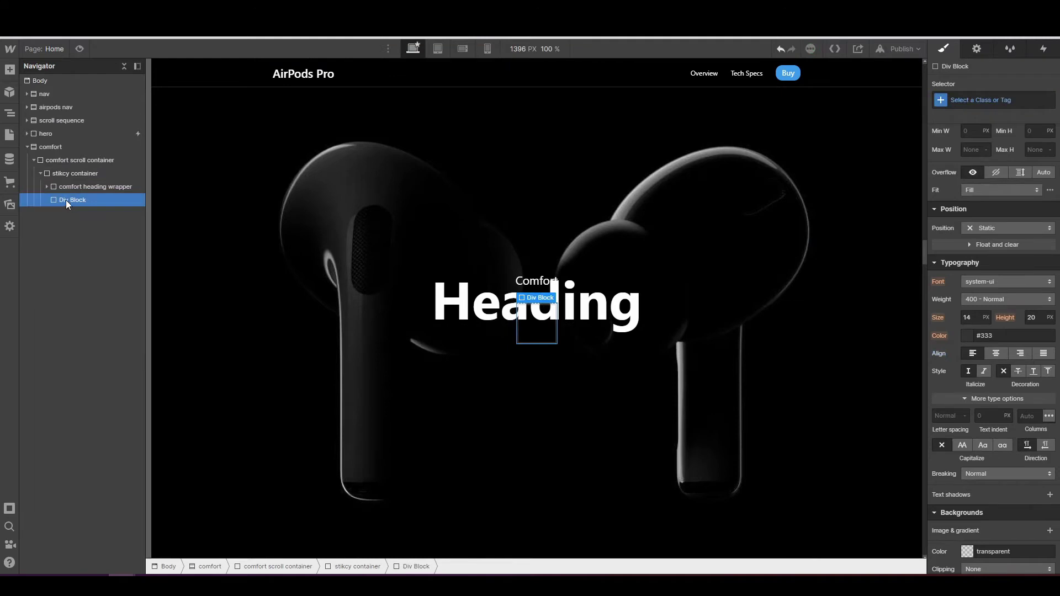
left_click(979, 103)
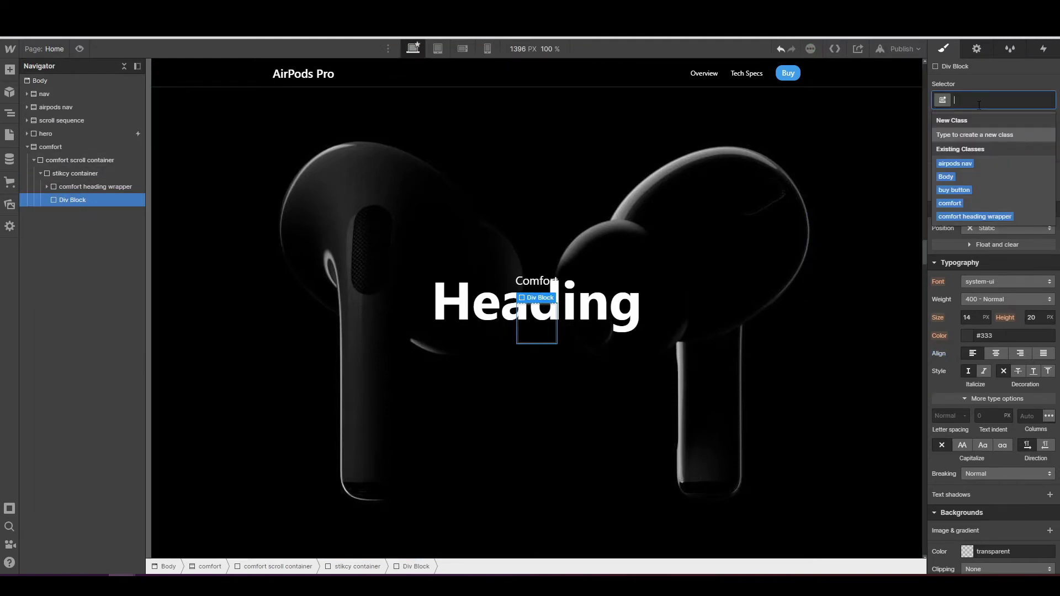
type("comfort intro")
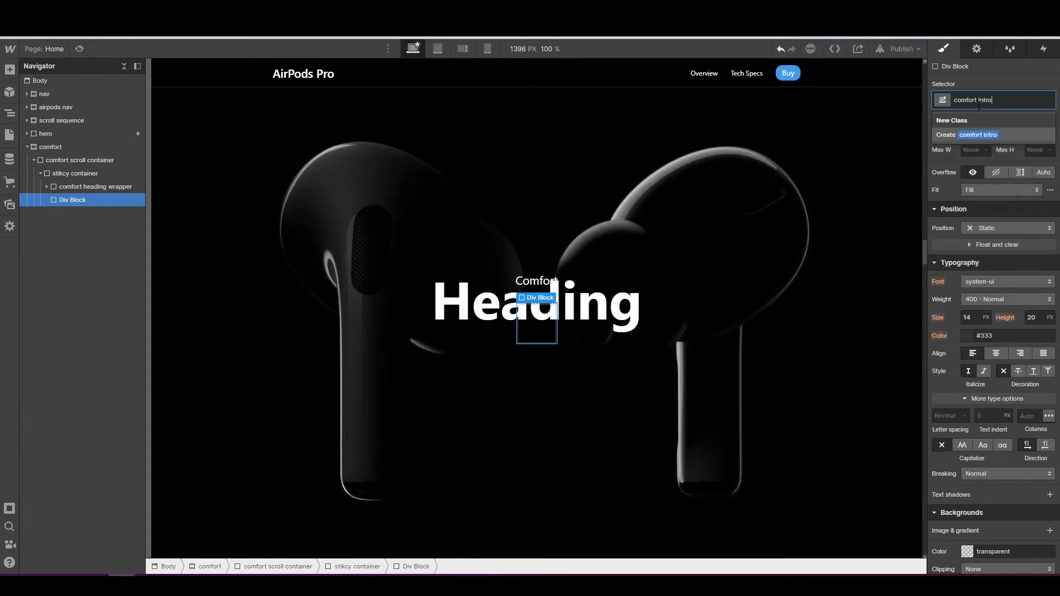
type(" text wrapper")
key("Return")
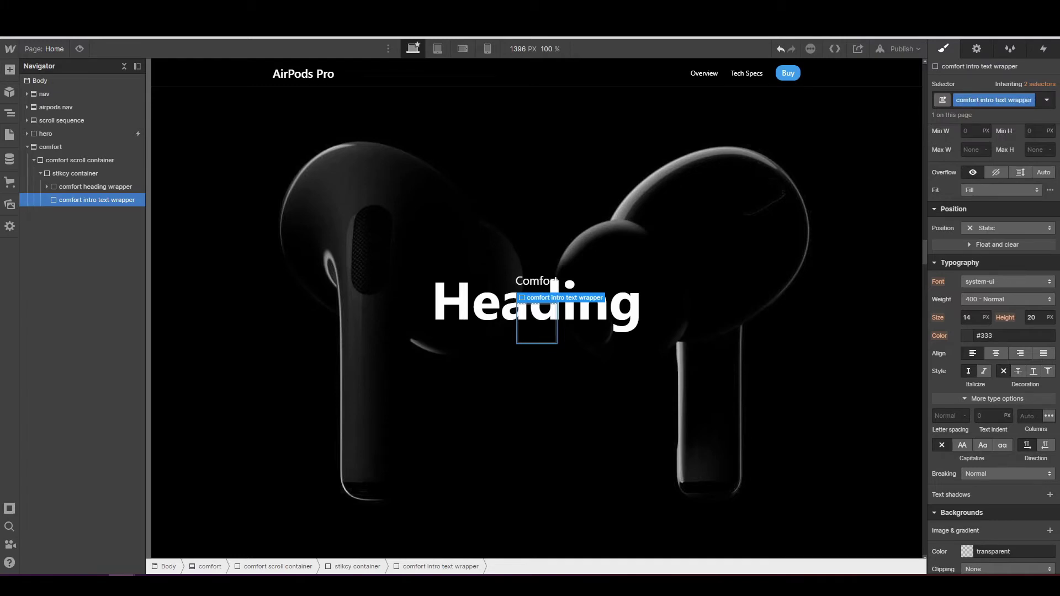
- Set the comfort intro text wrapper's top padding to 50vh and its bottom padding to 0, following the published reference
scroll(968, 208, "up", 4)
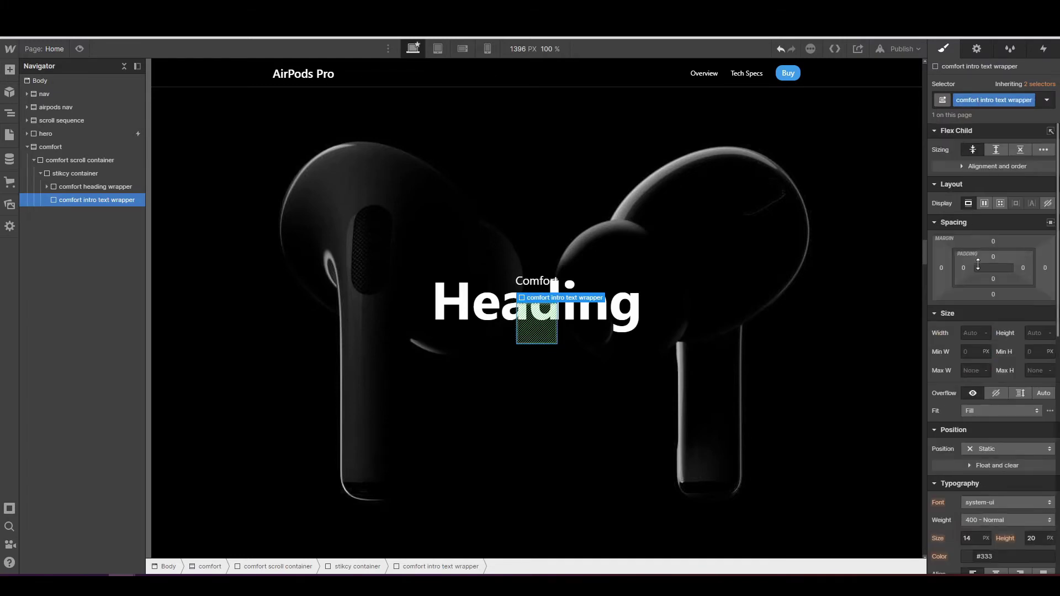
left_click(237, 10)
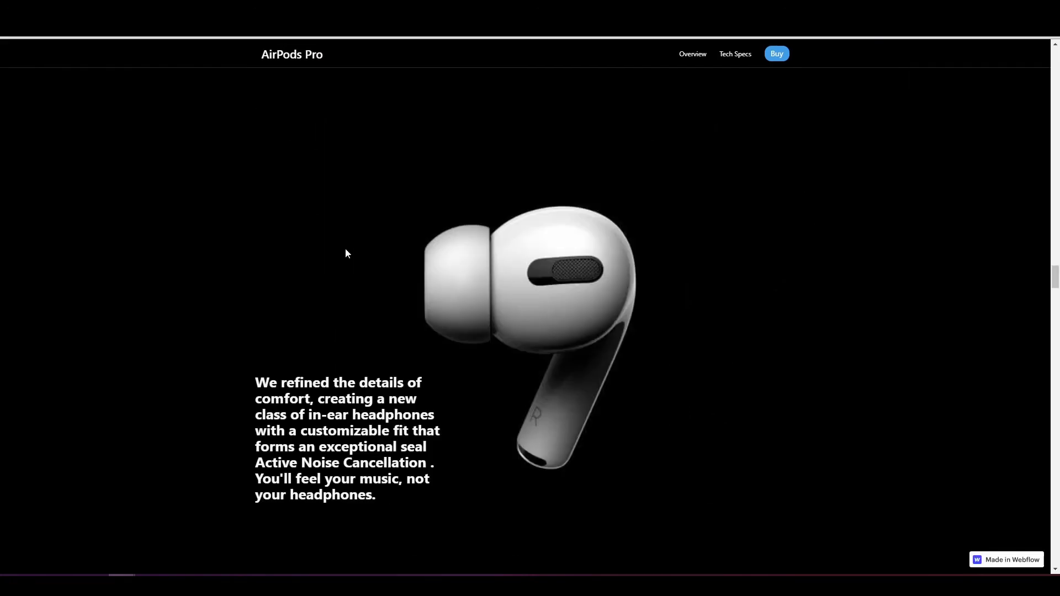
left_click(121, 10)
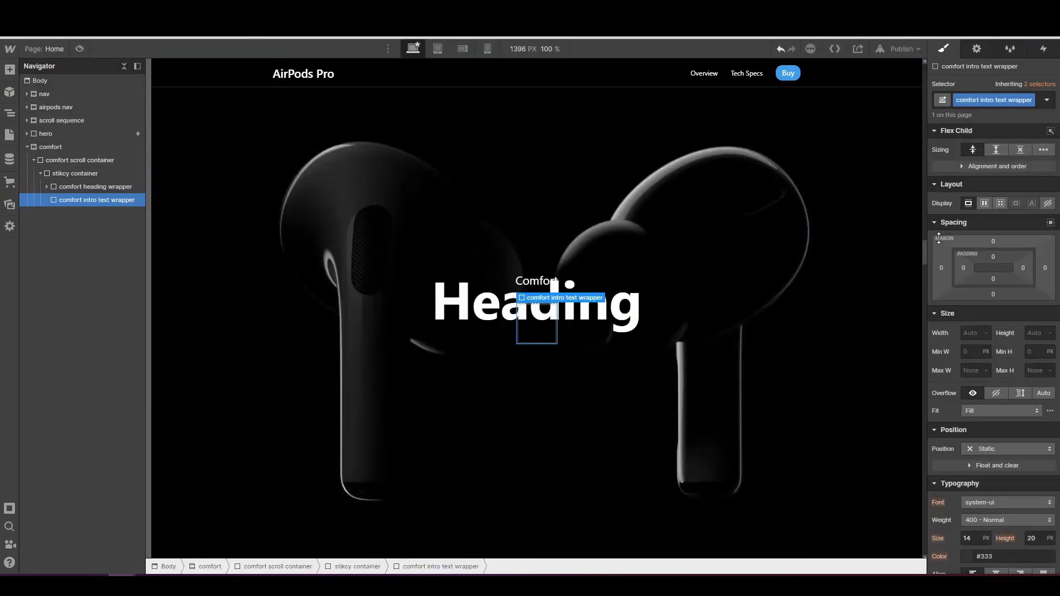
left_click(993, 257)
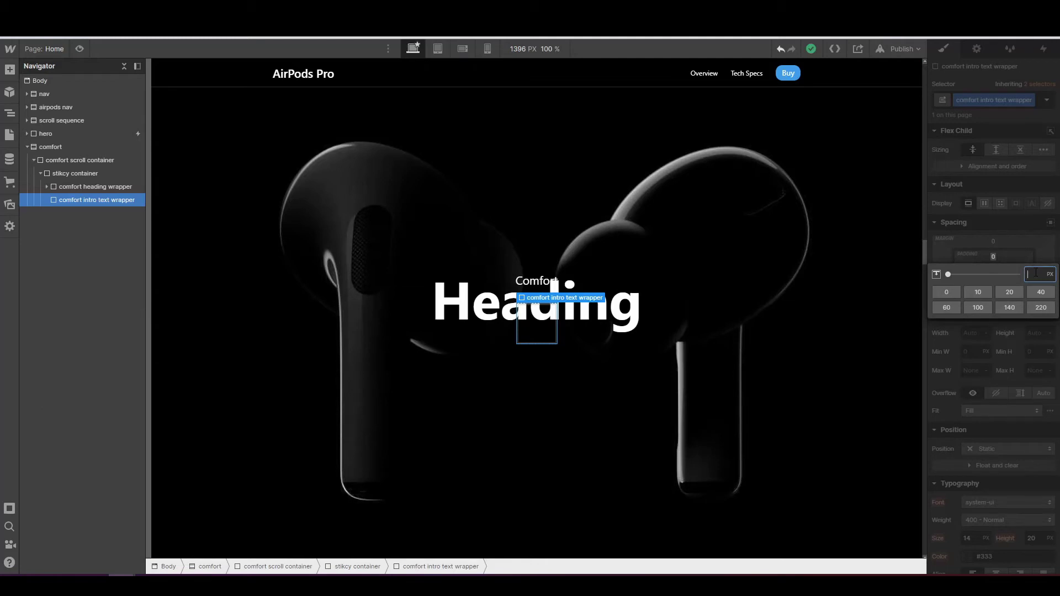
type("50vh")
key("Return")
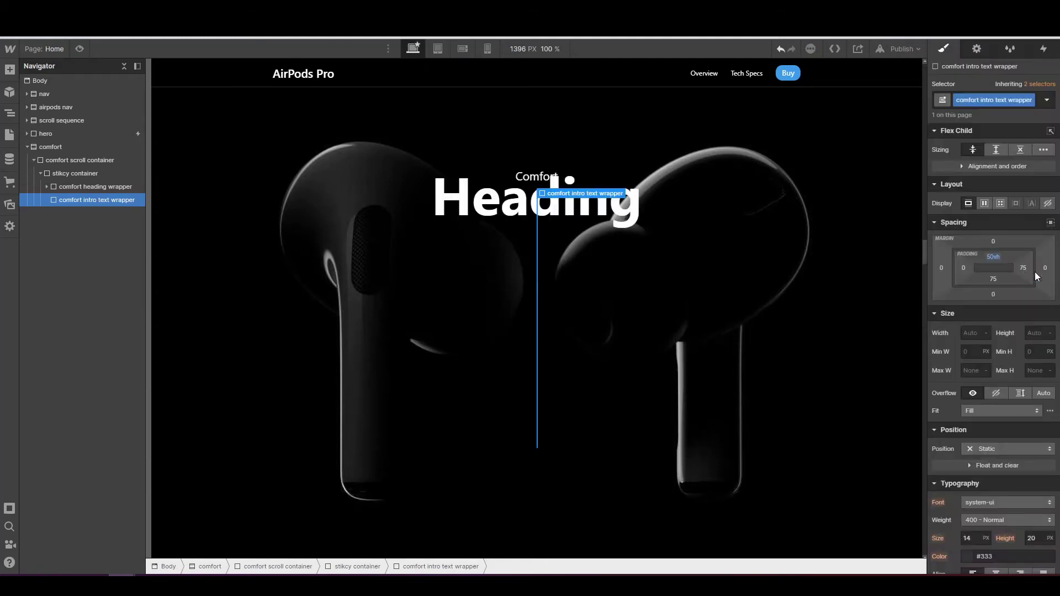
left_click(993, 279)
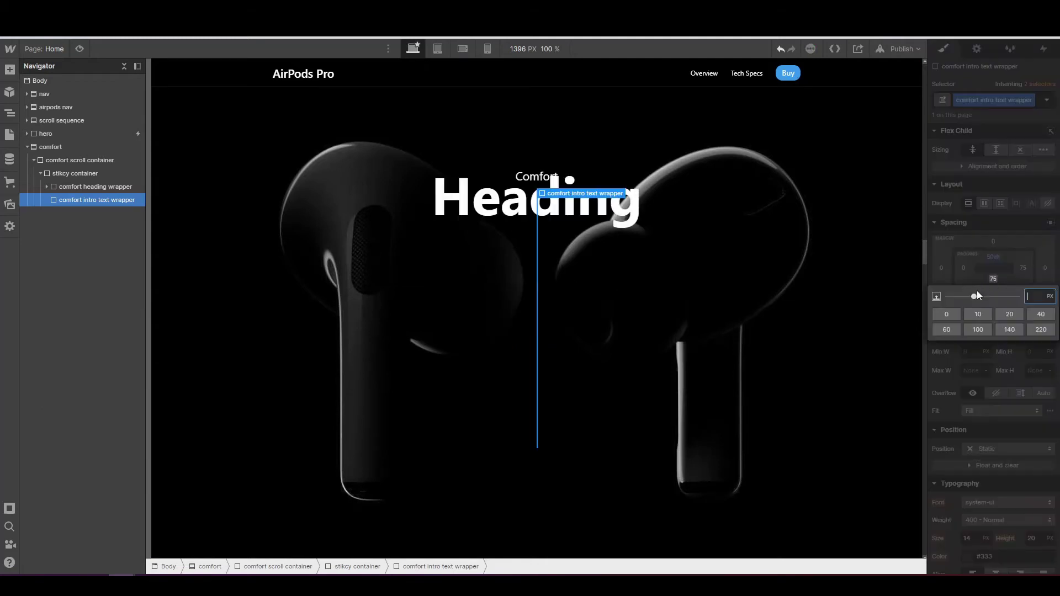
left_click(947, 314)
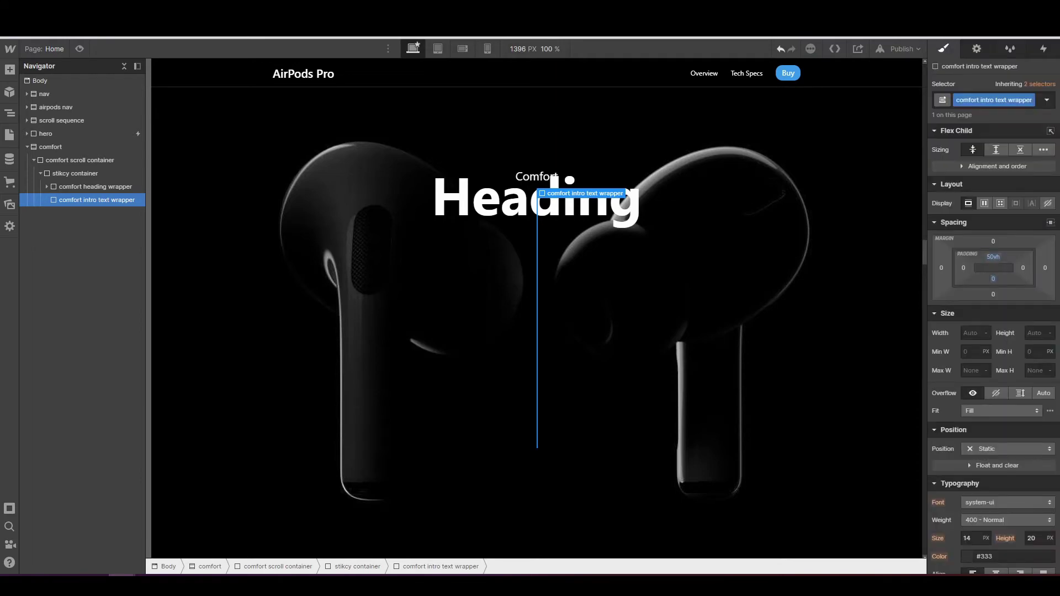
- Set the width of the comfort intro text wrapper to 100%
left_click(981, 333)
type("100%")
key("Return")
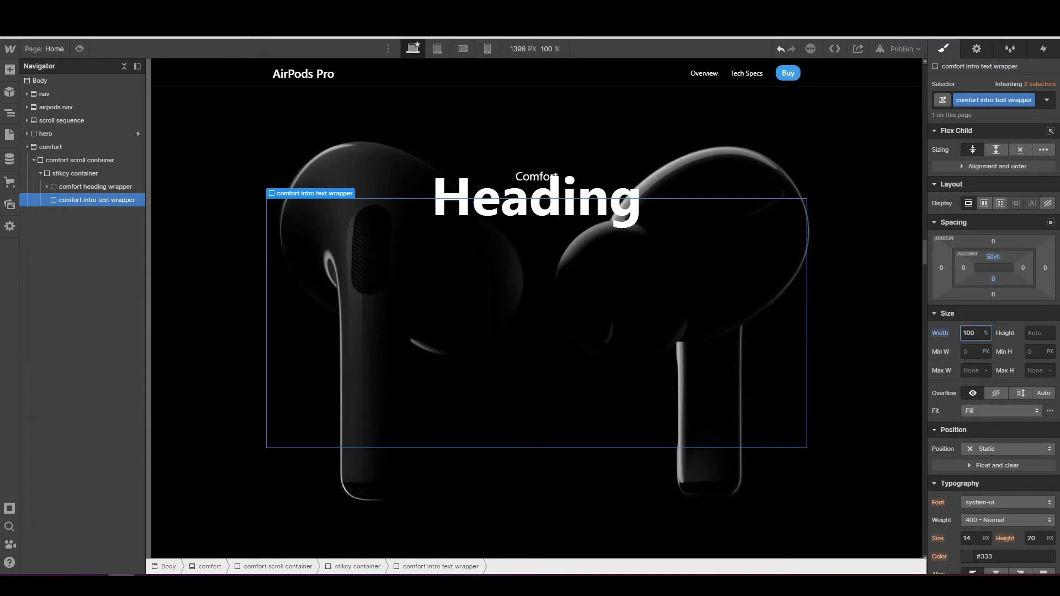
key("Return")
- Add a paragraph inside the comfort intro text wrapper and bring up its typography settings
left_click(10, 70)
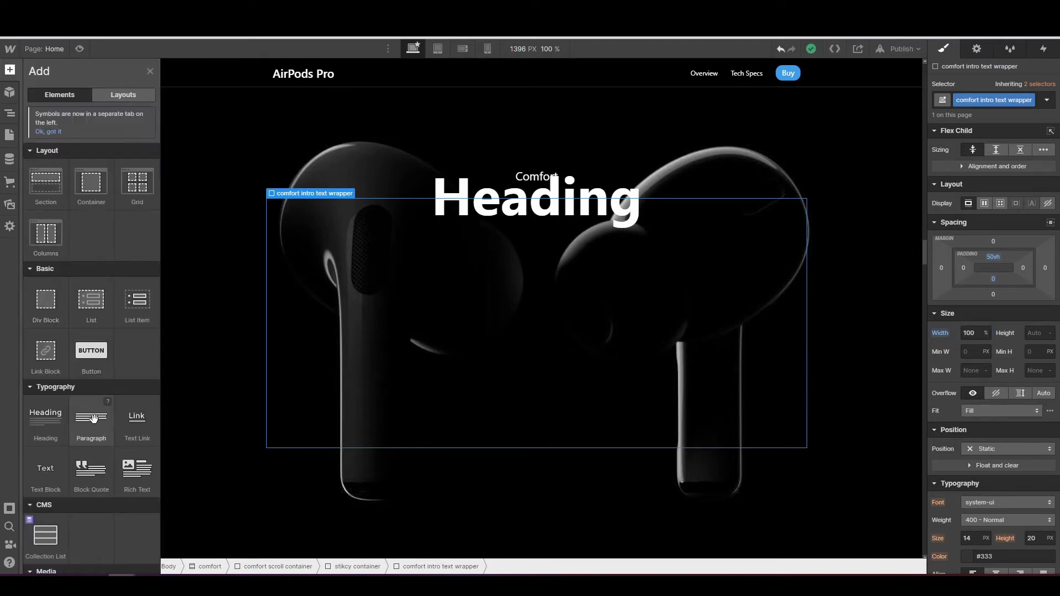
left_click_drag(91, 418, 75, 214)
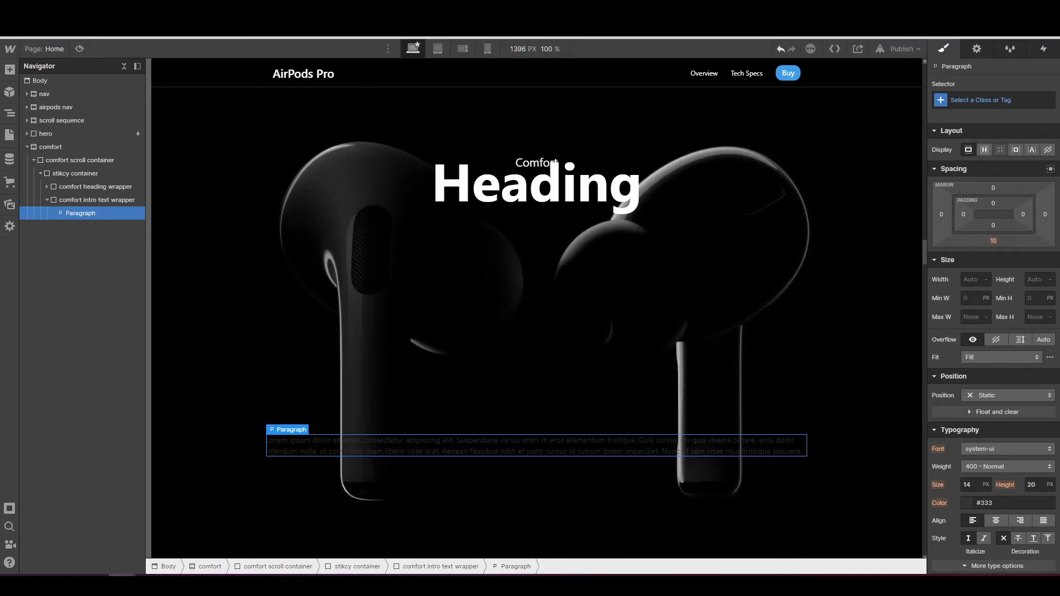
double_click(465, 443)
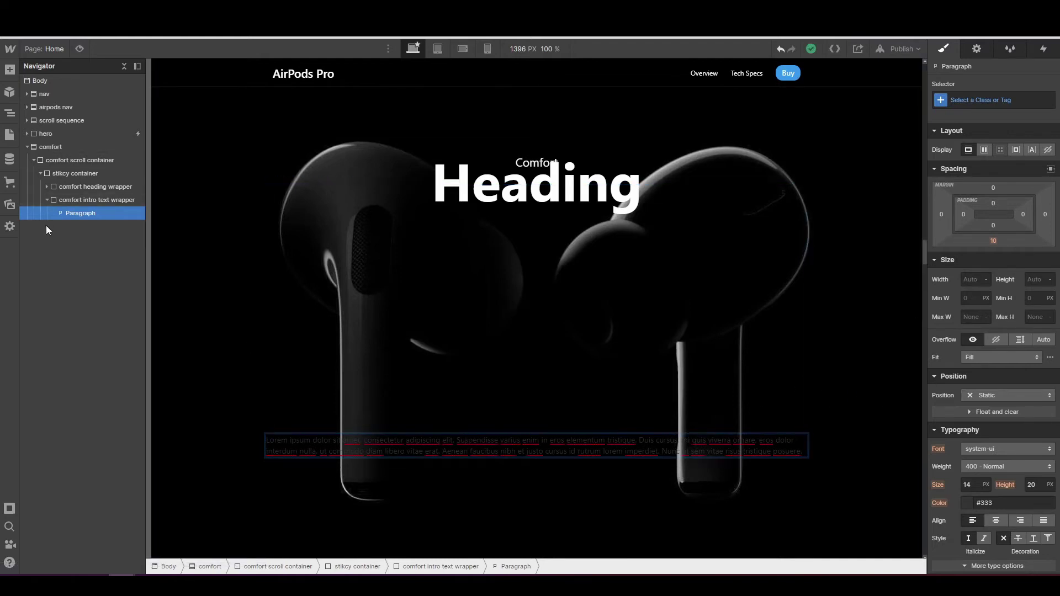
left_click(58, 213)
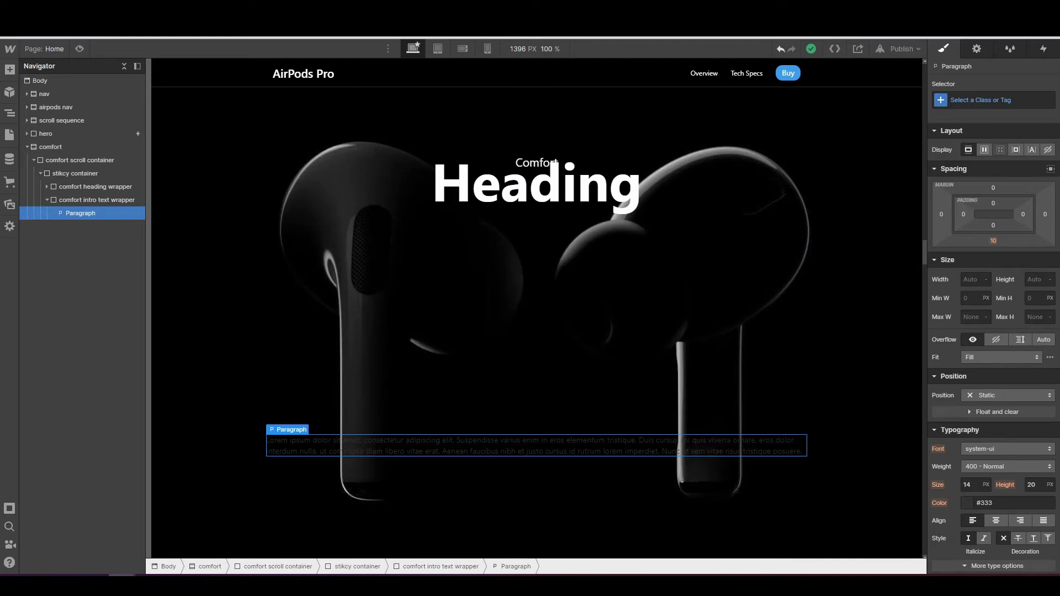
scroll(974, 312, "down", 3)
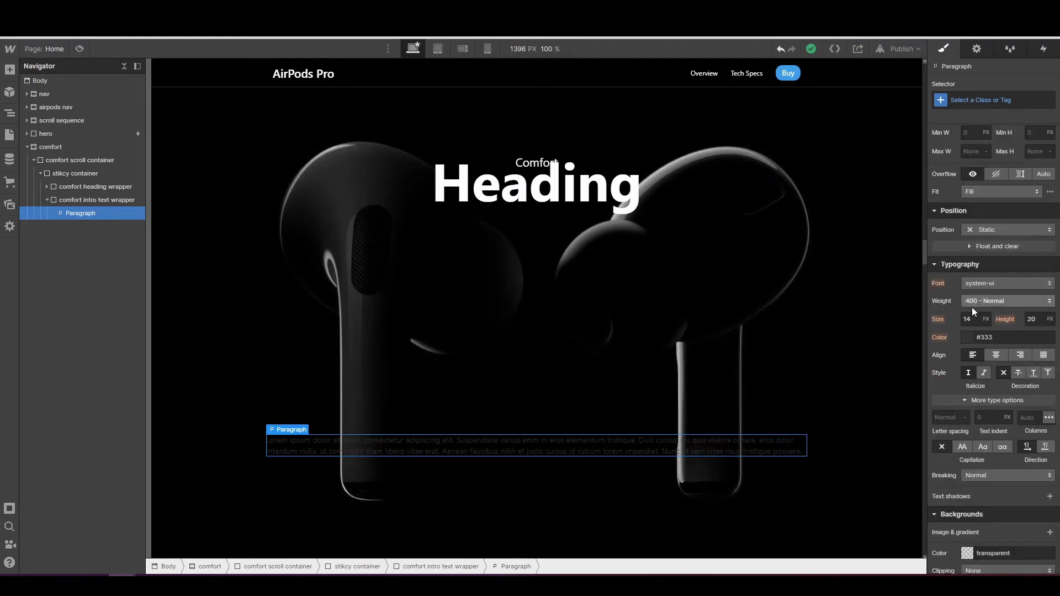
- Set the intro paragraph's font size to 26 px and its weight to 700 - Bold
scroll(974, 312, "down", 2)
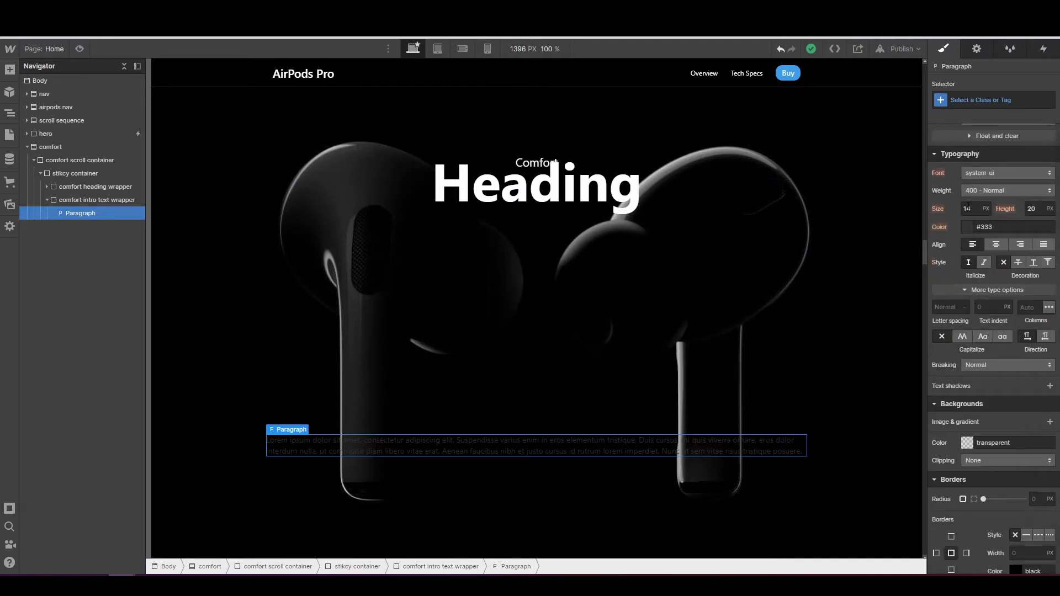
left_click(968, 208)
type("26")
key("Return")
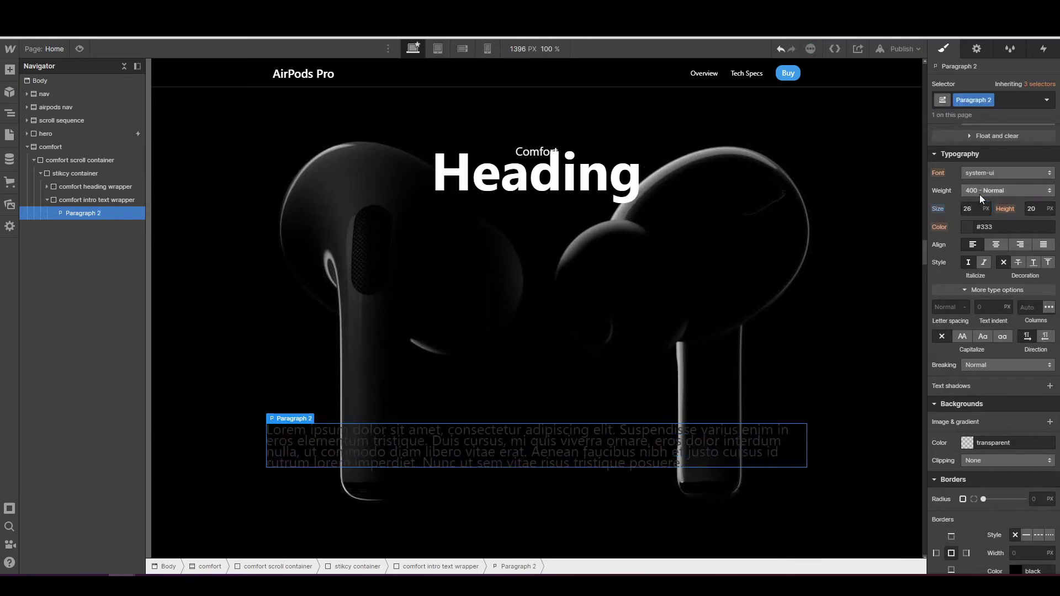
left_click(979, 194)
left_click(982, 228)
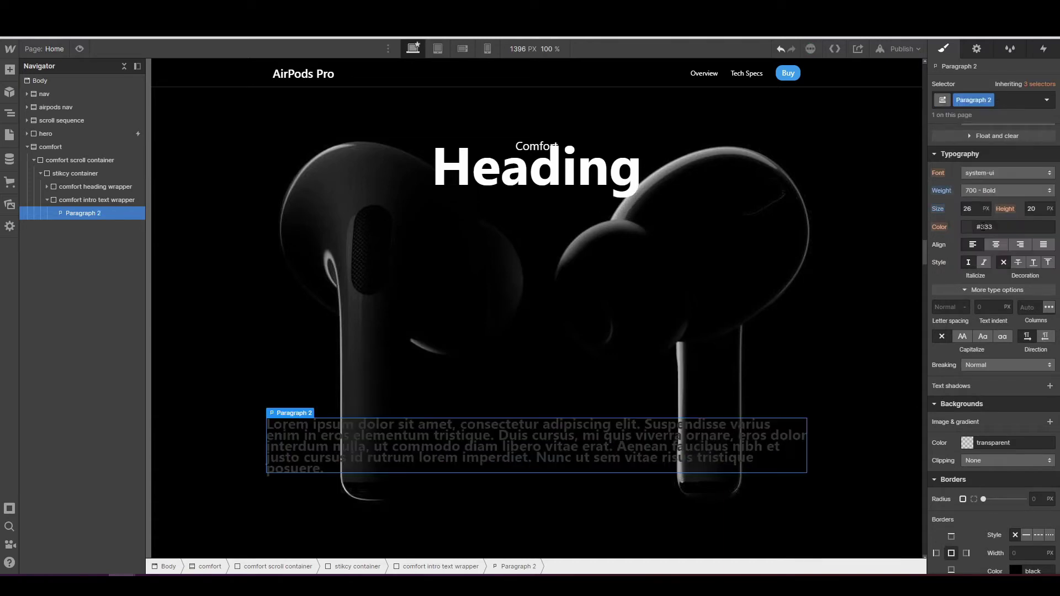
- Set the intro paragraph's line height to 1.15 without a unit and its text color to white
left_click(1036, 211)
type("1.15")
left_click(1050, 209)
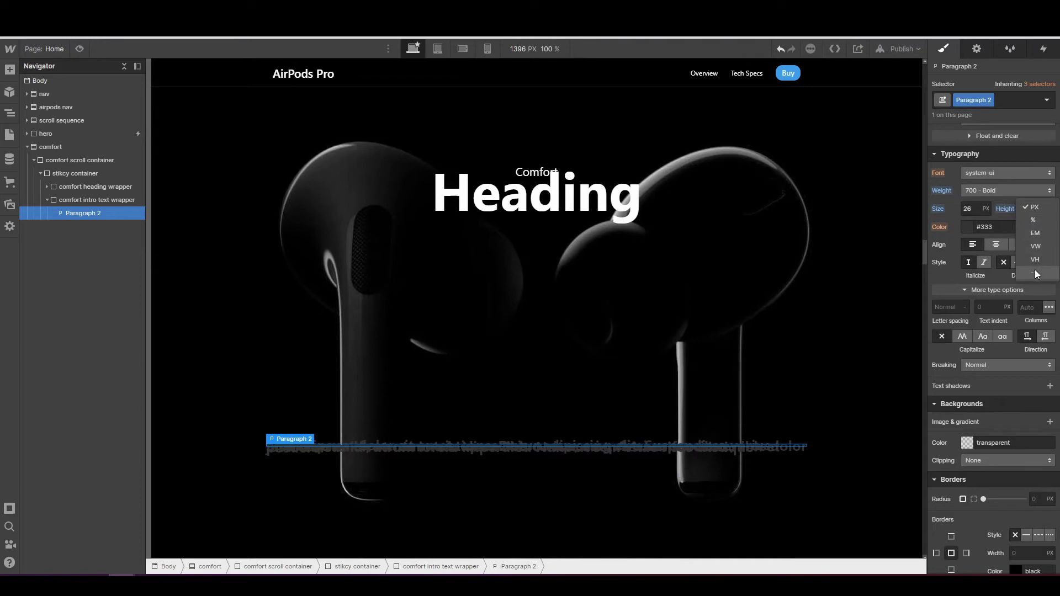
left_click(1036, 273)
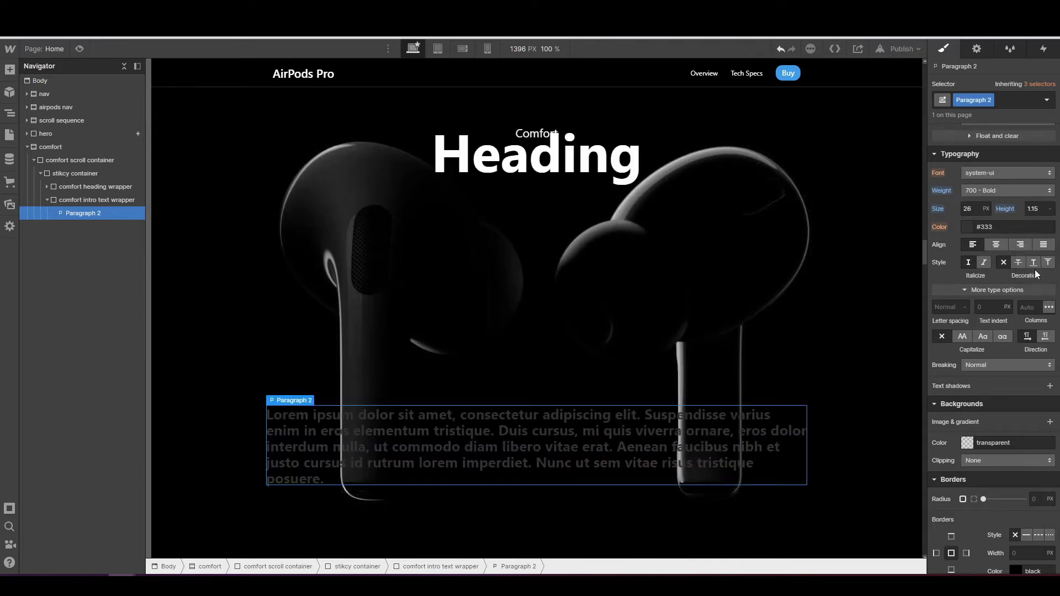
left_click(971, 227)
left_click(975, 283)
left_click(955, 419)
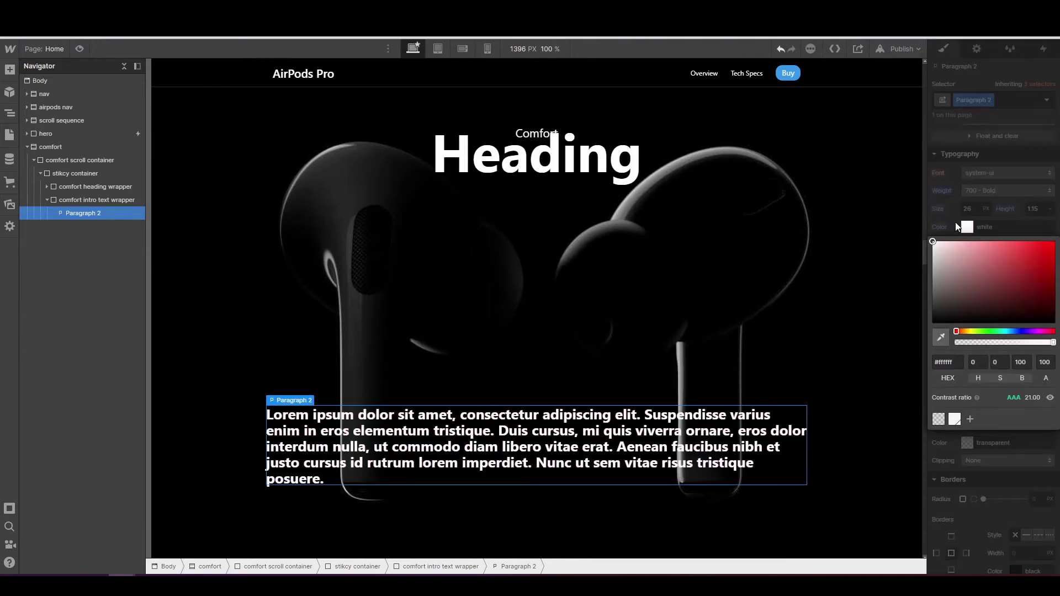
left_click(955, 222)
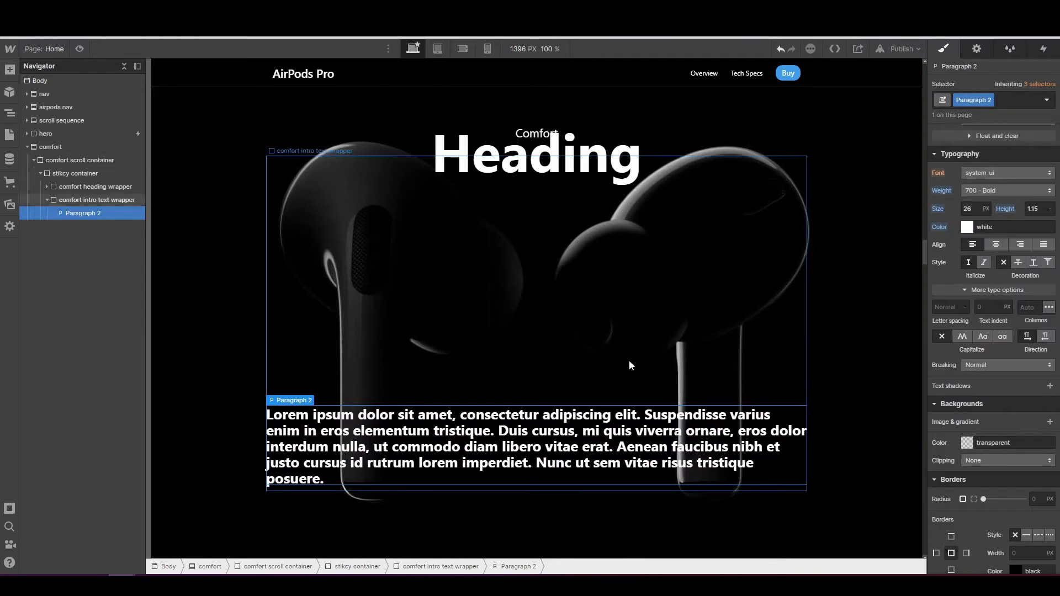
- Replace the paragraph's placeholder text with "We refined the details of comfort, creating a new class of in-ear headphones with a customizable"
double_click(519, 435)
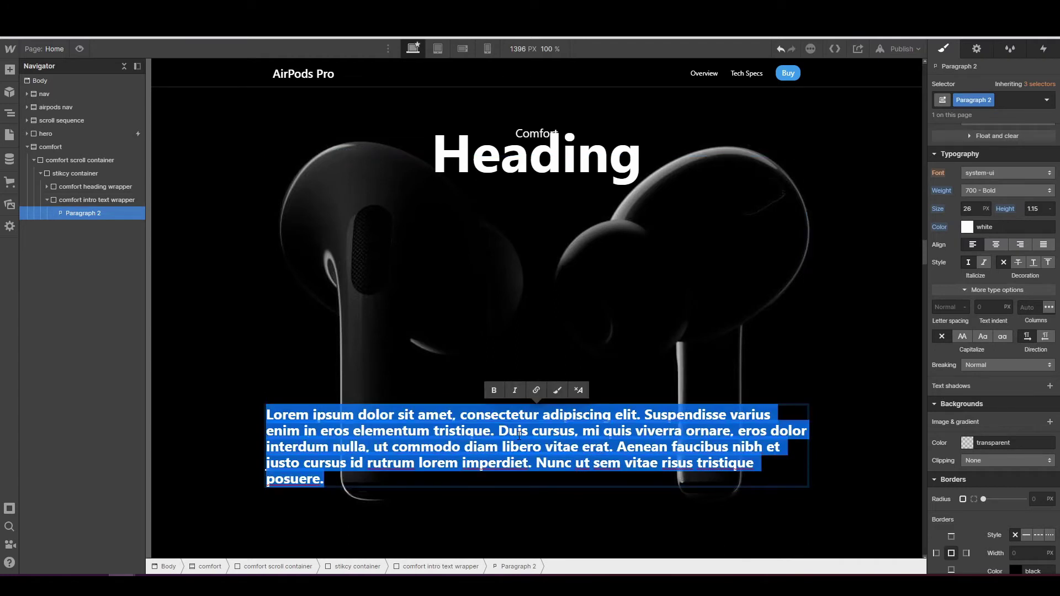
type("We refined")
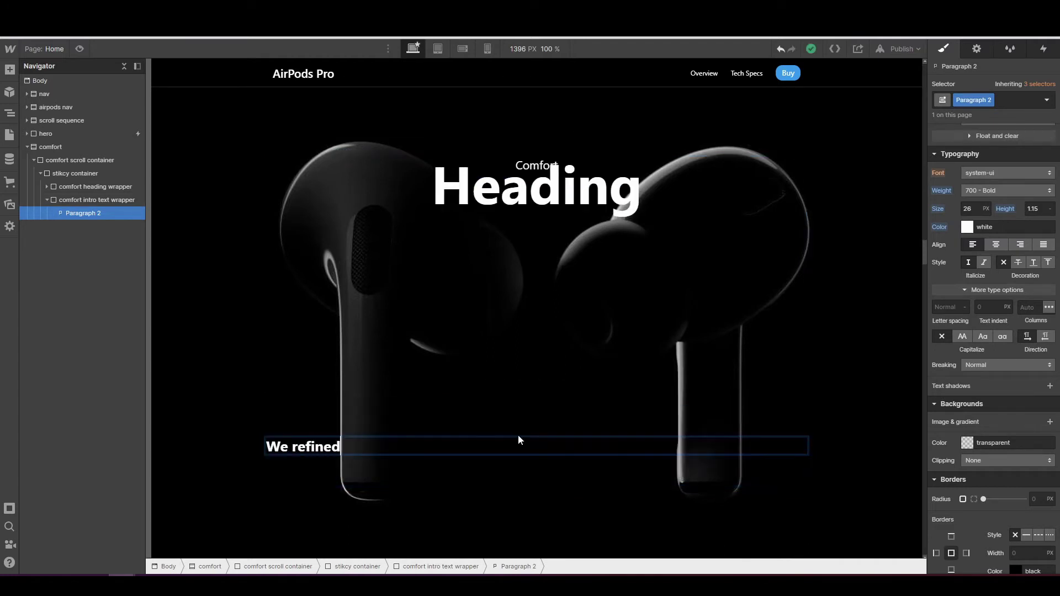
type(" the details of comfort, ch")
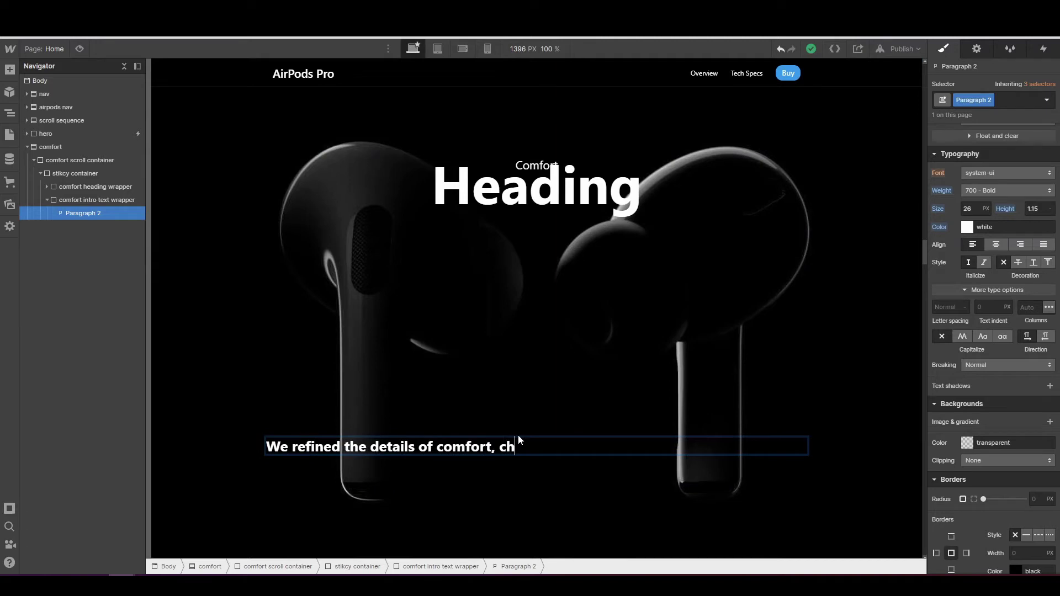
key("BackSpace")
type("reating a new class")
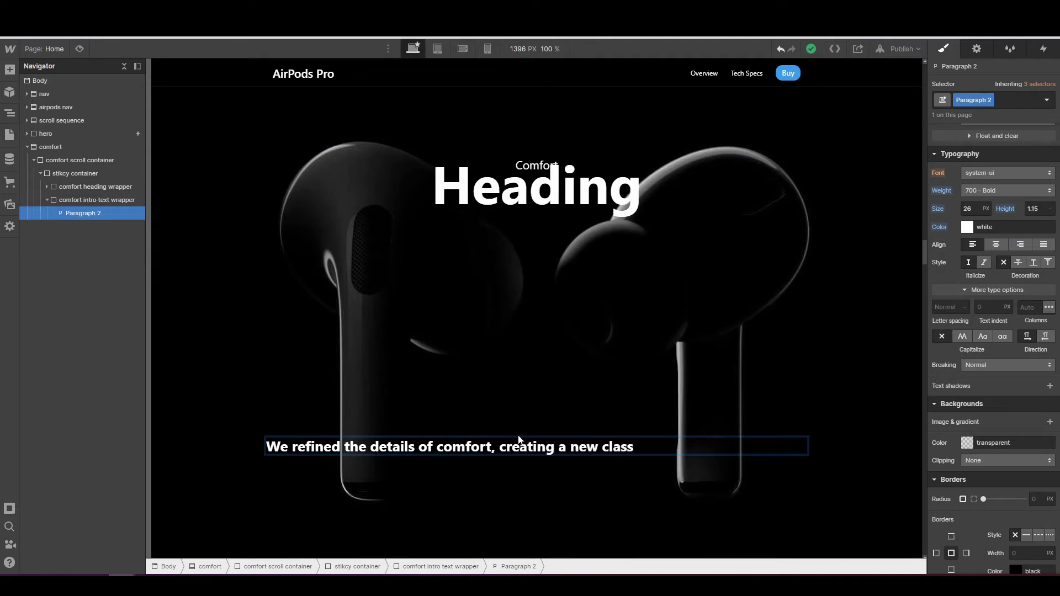
type(" of in-ear headphone")
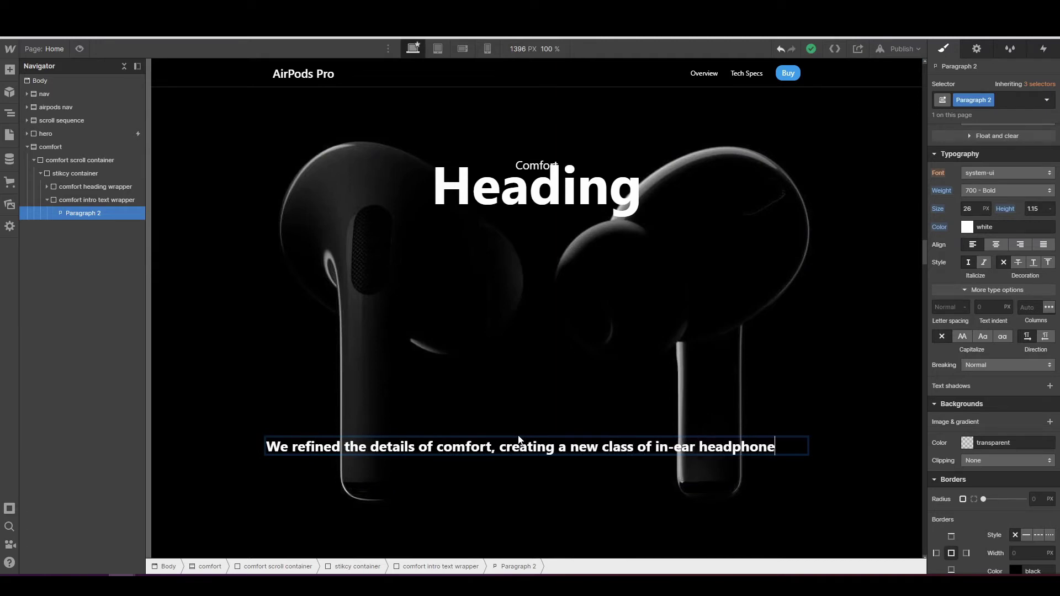
type("s with a customizable ")
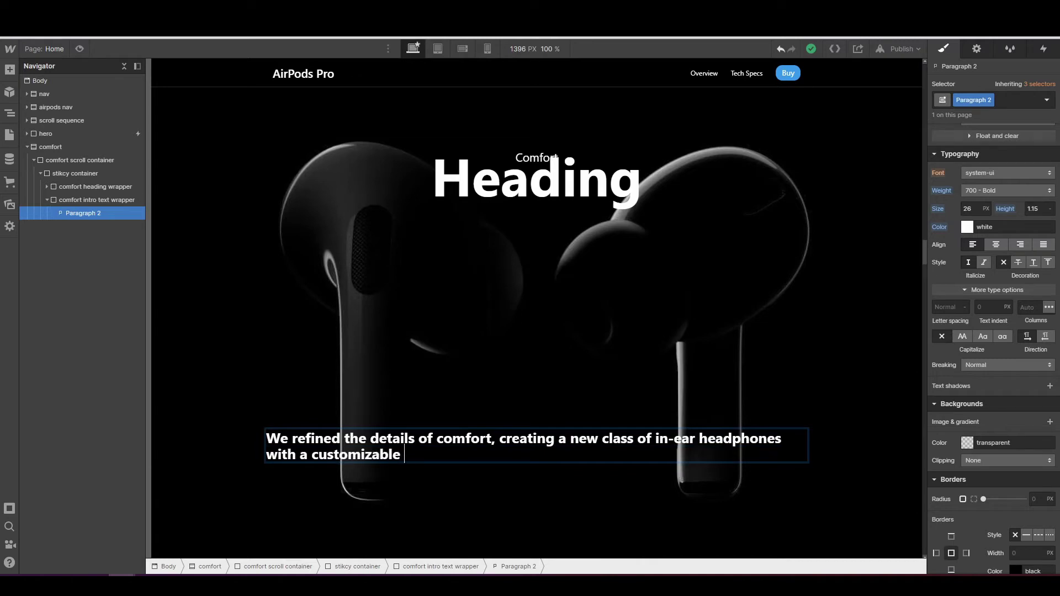
- Continue the paragraph with "fit that forms an exceptional seal for Active Noise Cancellation. You'll feel your music, not your headphone"
type("fit that forms an exceptona")
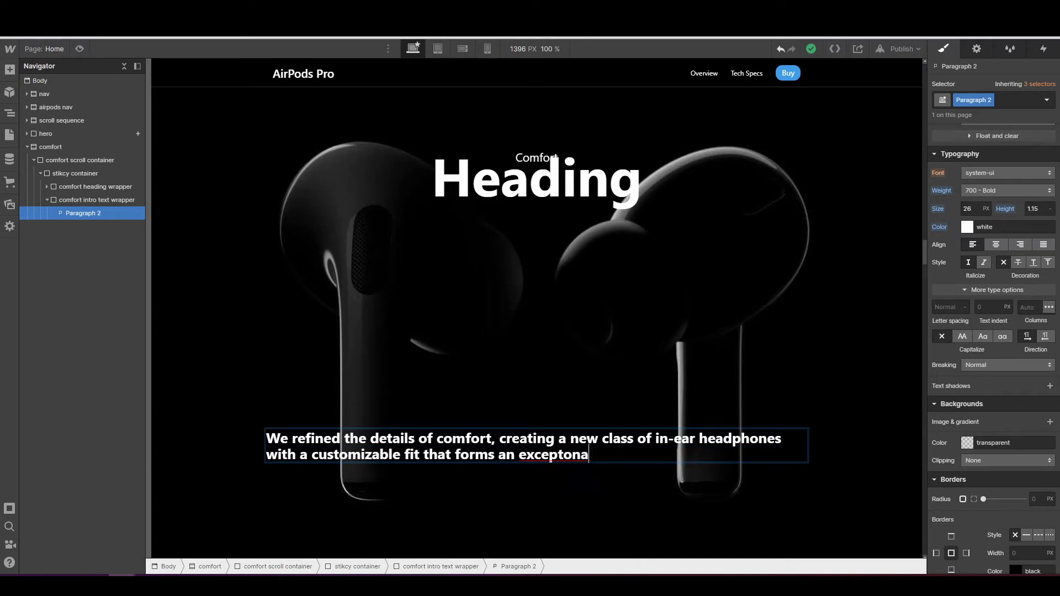
key("BackSpace")
key("BackSpace")
key("BackSpace")
type("ional seal for")
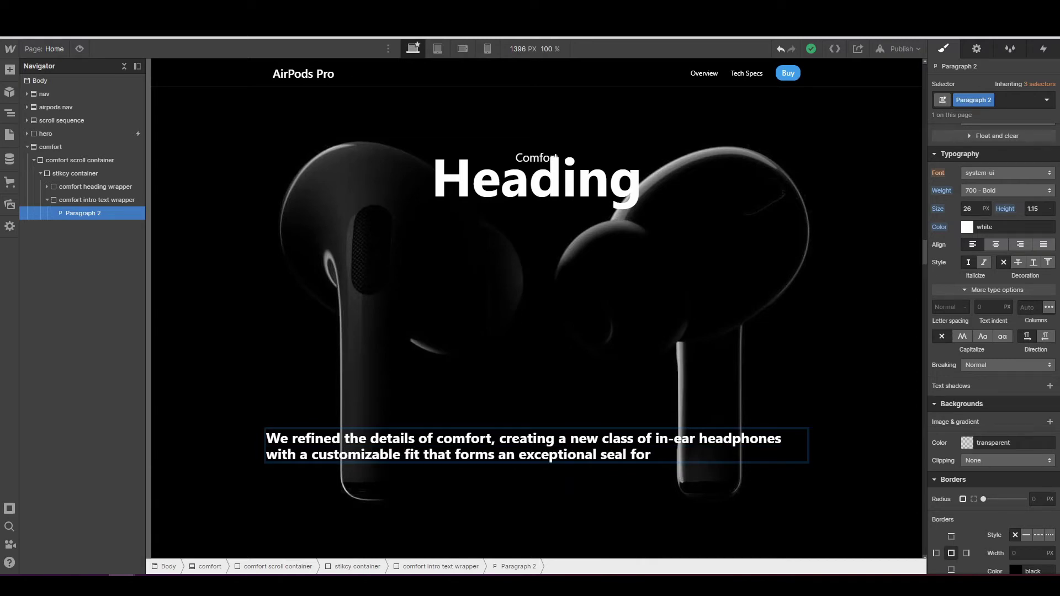
type(" Active Noise Cancellati")
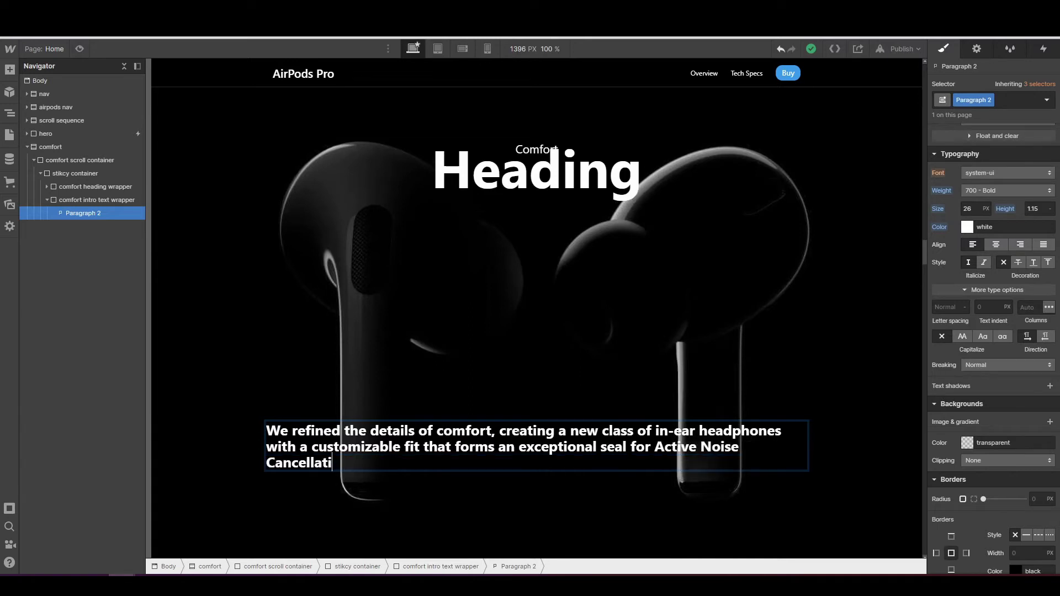
type("on. You'll feel you")
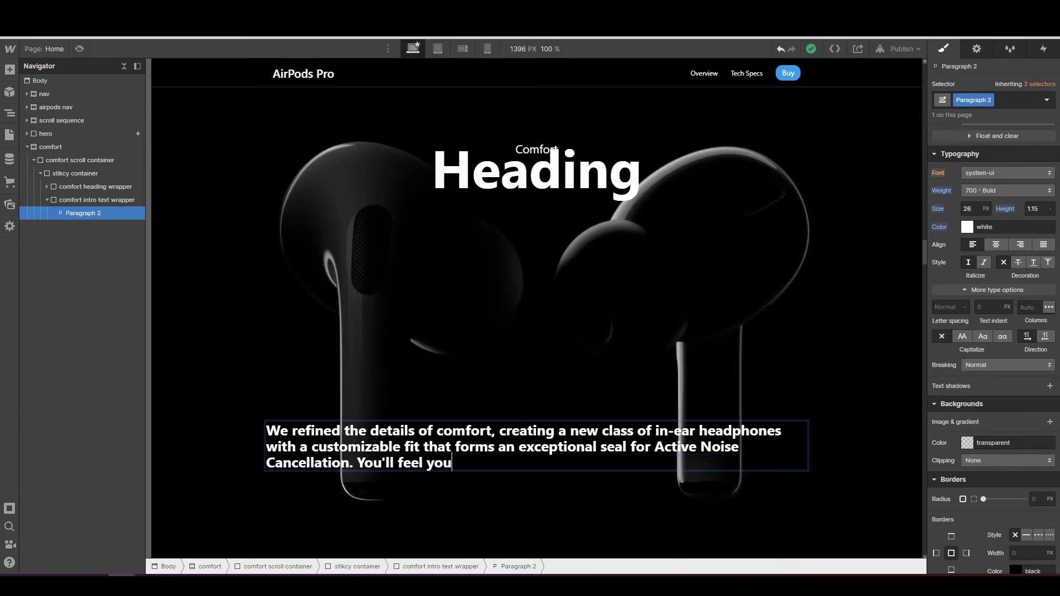
type("r music, not your headphone")
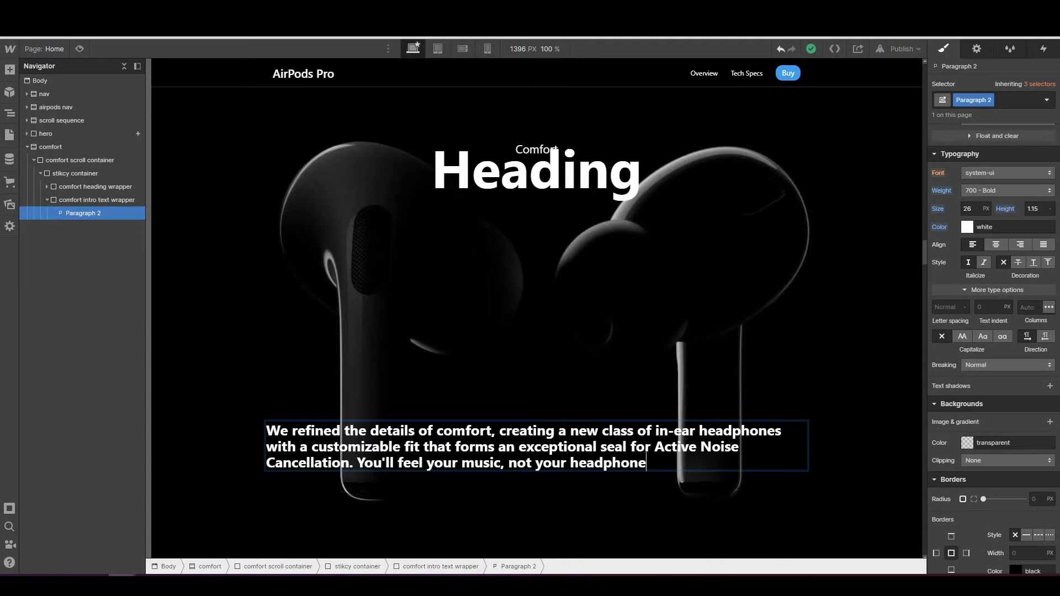
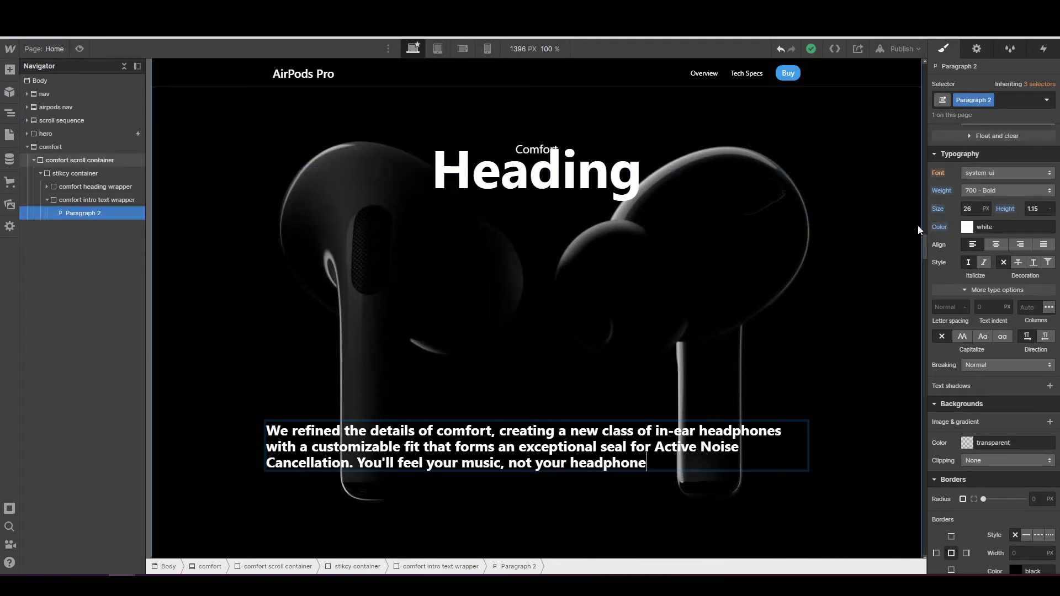
- Set the intro paragraph's width to 35%
scroll(957, 232, "up", 5)
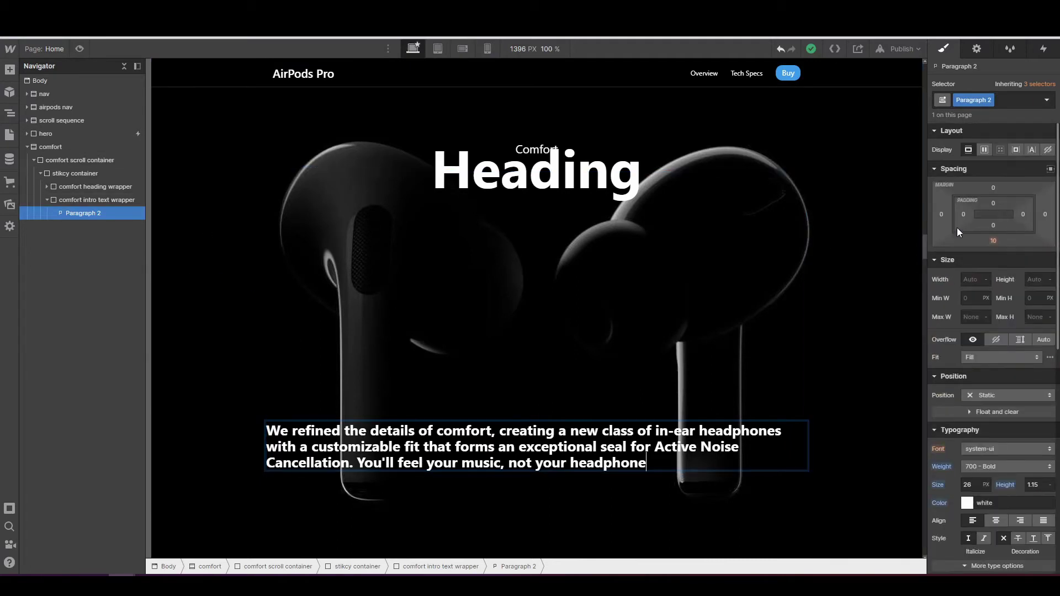
left_click(977, 280)
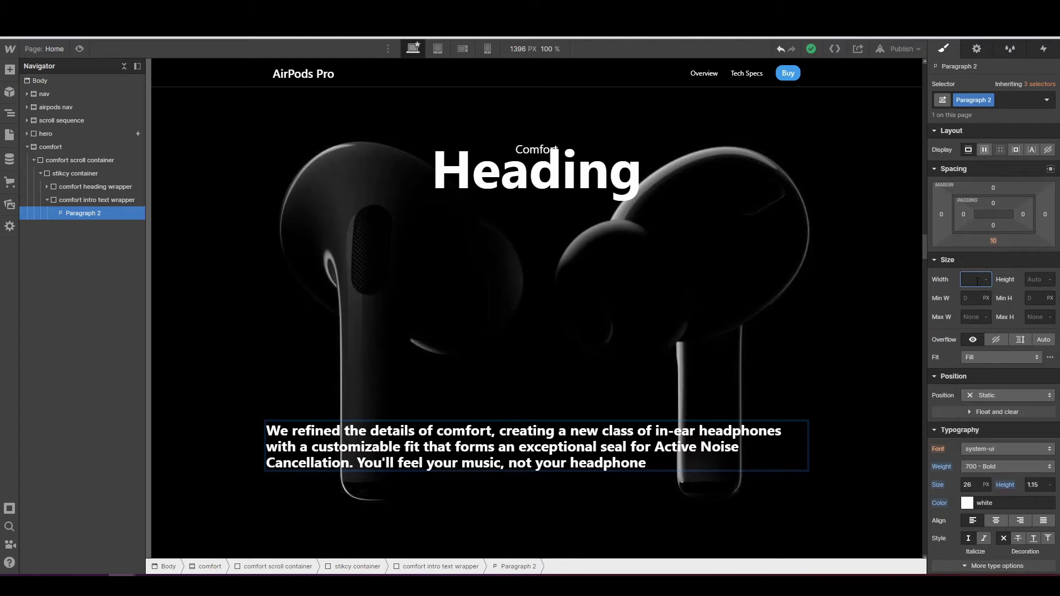
key("Return")
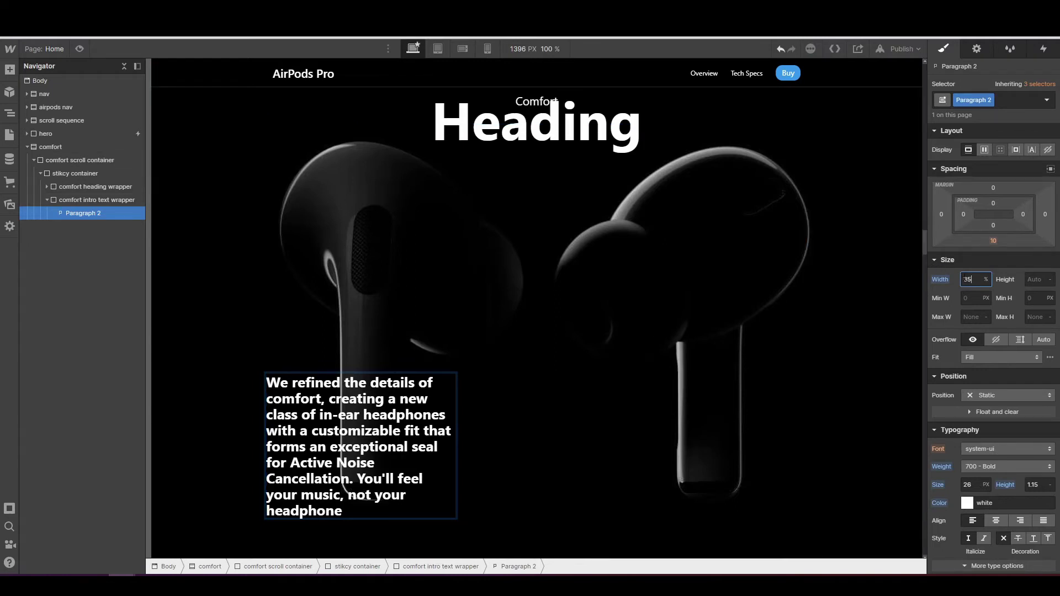
- Reset the intro paragraph's width and undo that reset
left_click(951, 280)
left_click(945, 296)
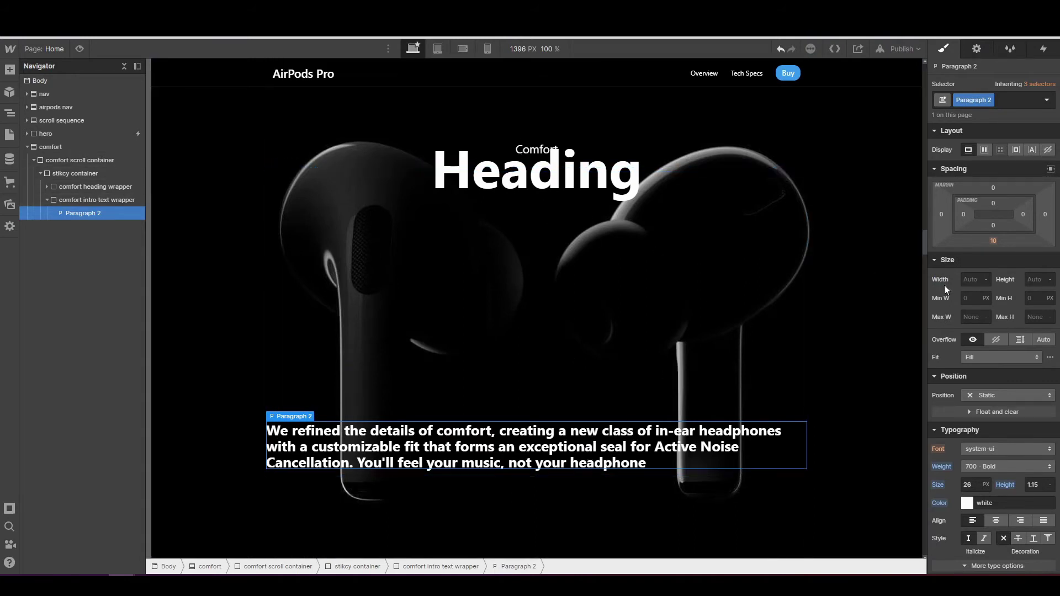
key("ctrl+z")
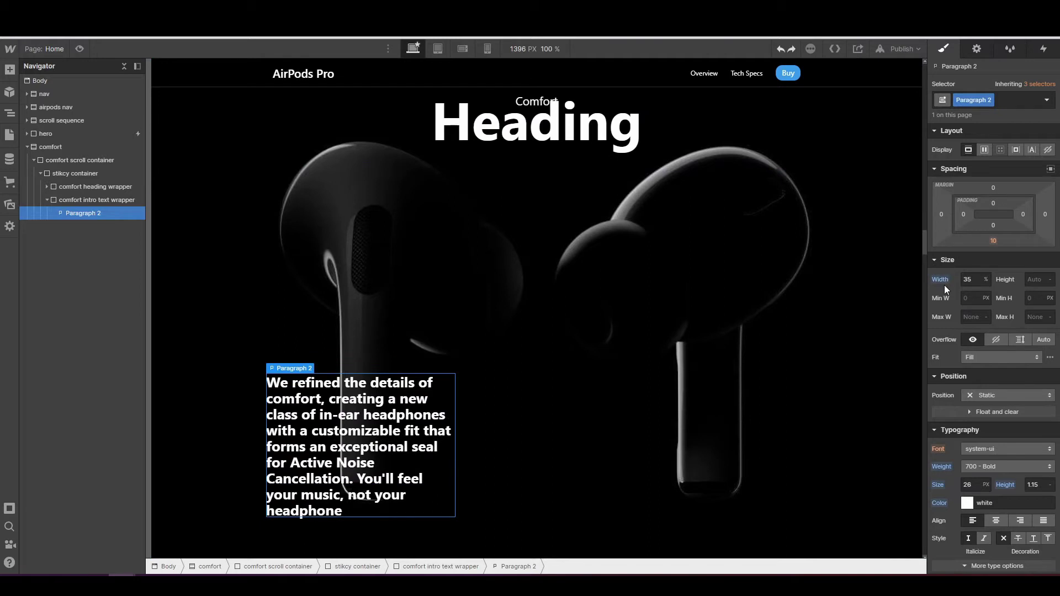
- Set the comfort heading wrapper's position to absolute
left_click(49, 201)
left_click(89, 201)
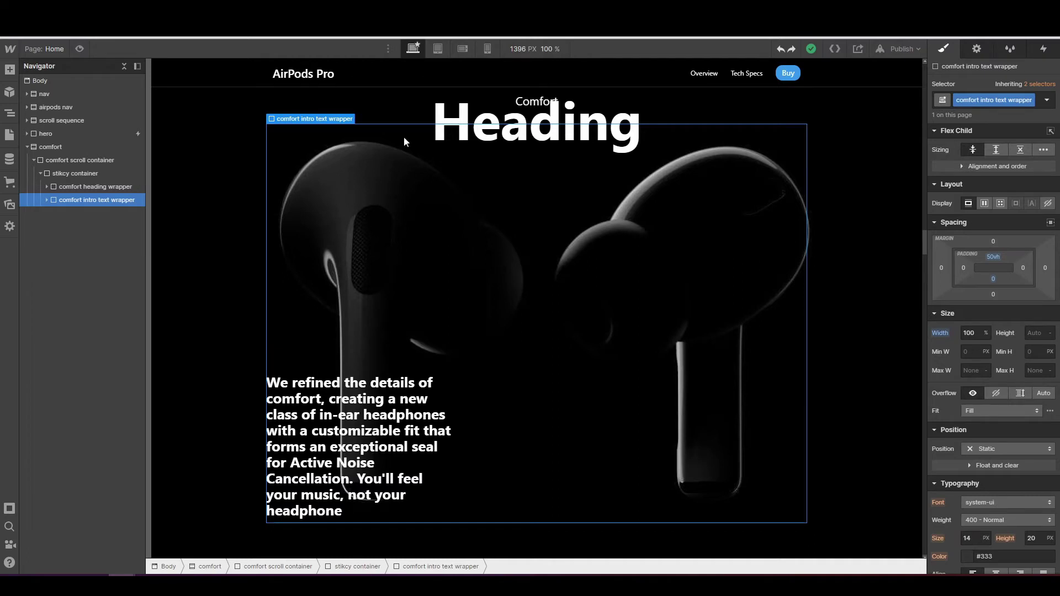
left_click(121, 186)
scroll(973, 349, "down", 2)
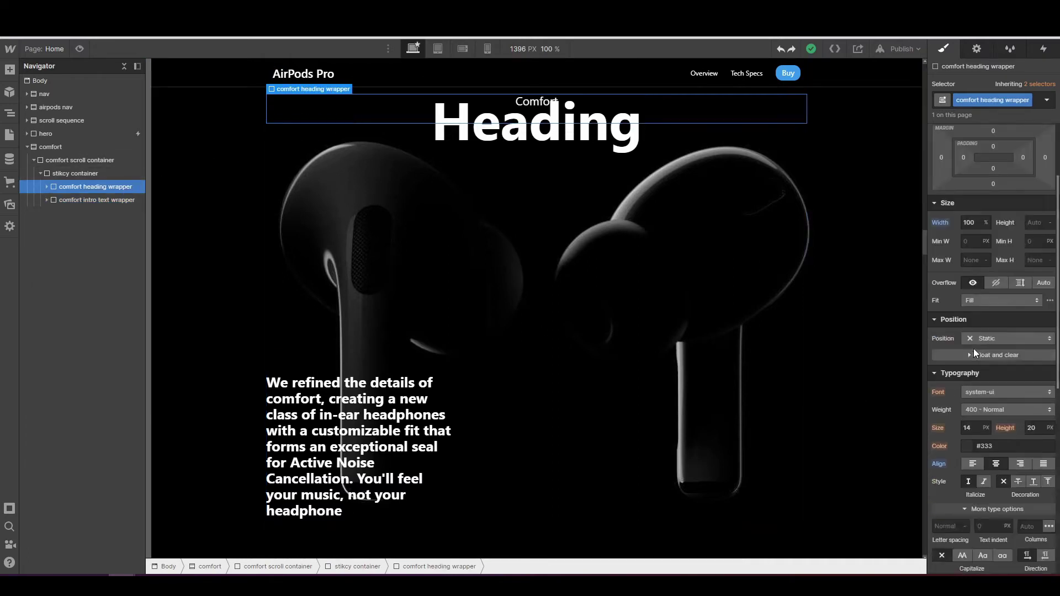
scroll(977, 331, "down", 3)
scroll(975, 244, "up", 1)
left_click(993, 228)
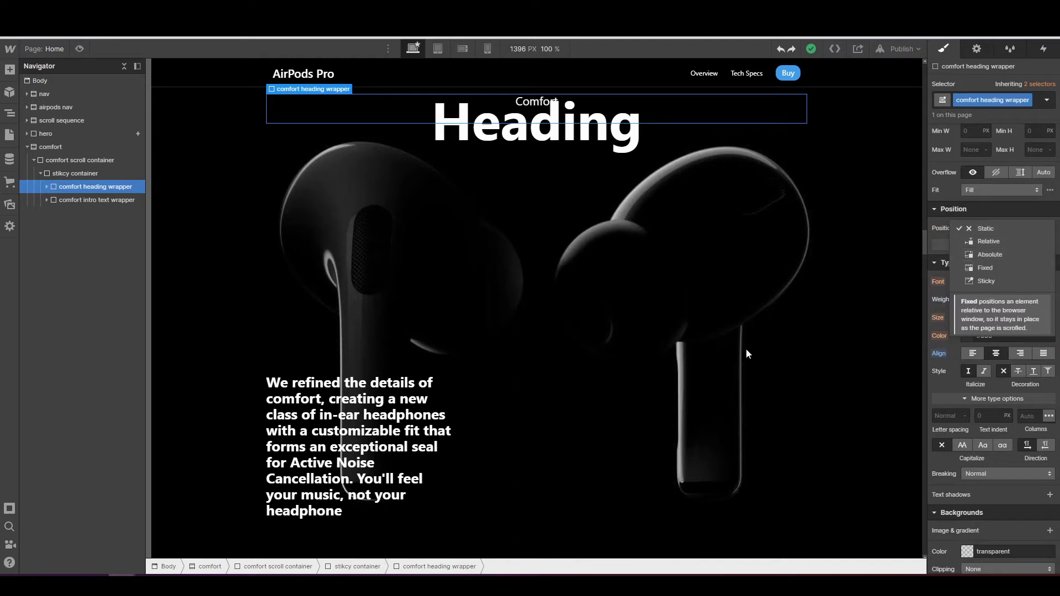
left_click(983, 255)
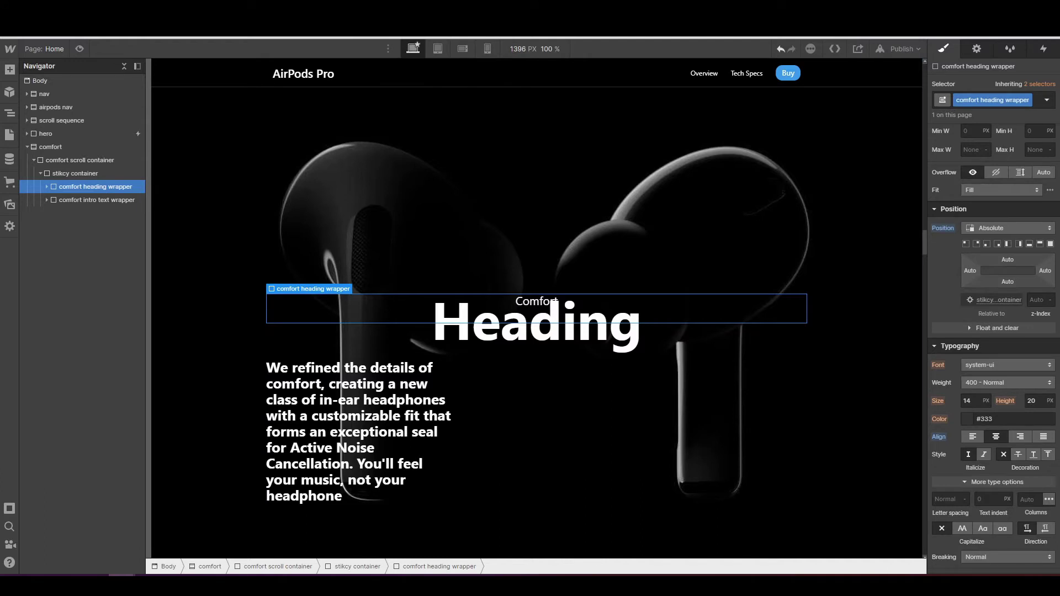
- Set the comfort intro text wrapper's position to absolute
left_click(123, 202)
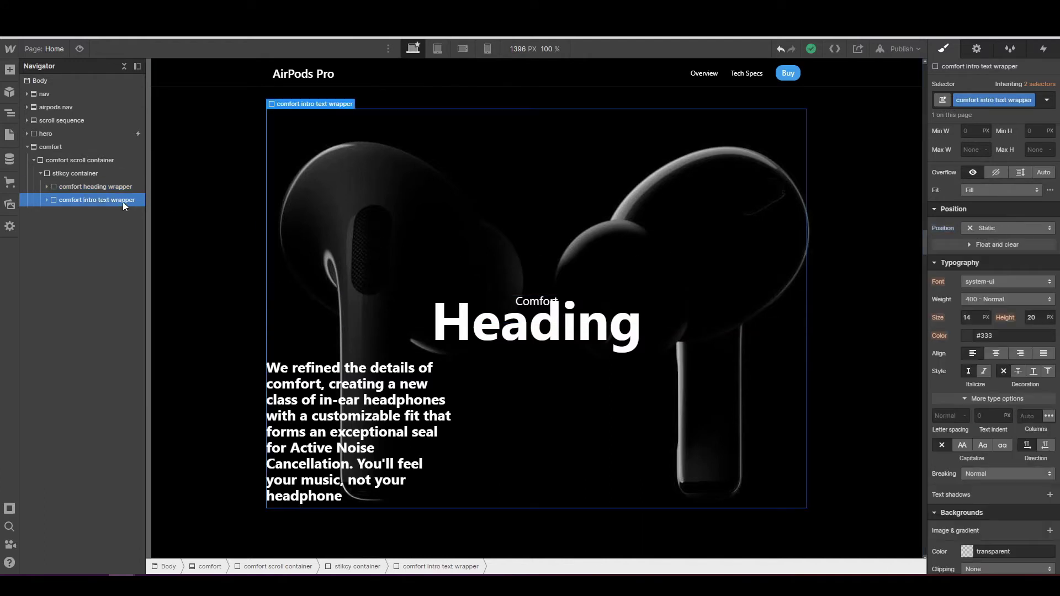
left_click(988, 233)
left_click(989, 254)
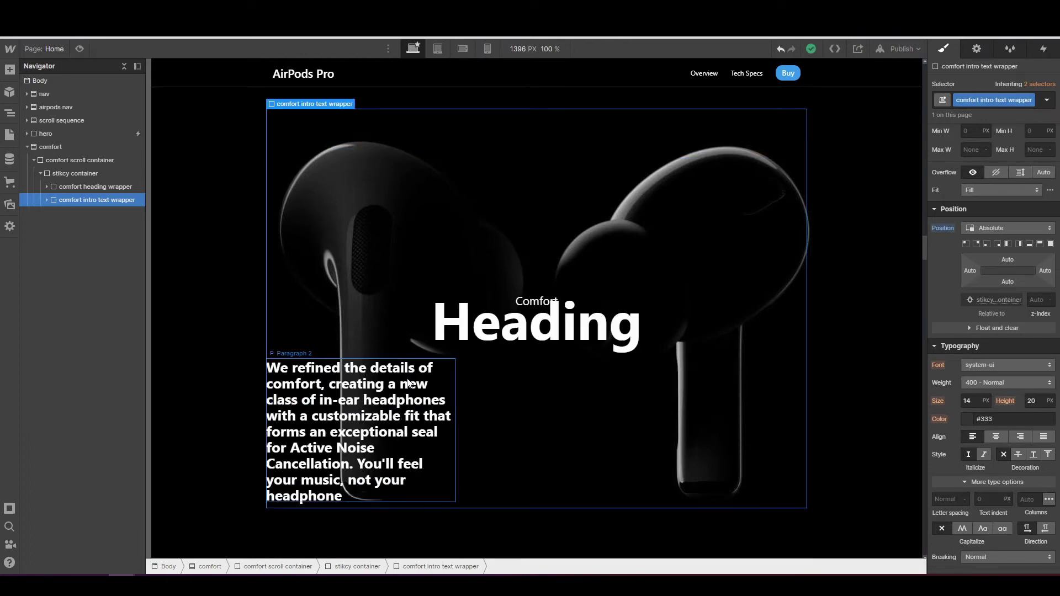
- Examine how the absolutely positioned heading and intro text sit and scroll over the Comfort section
scroll(406, 378, "up", 2)
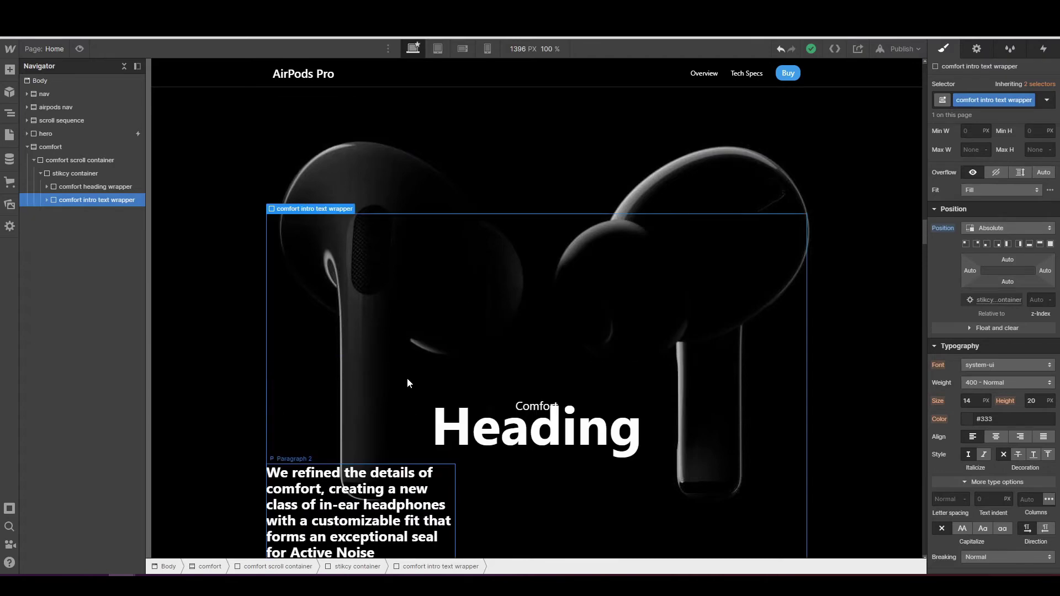
scroll(407, 378, "down", 2)
scroll(407, 383, "up", 2)
scroll(407, 383, "down", 2)
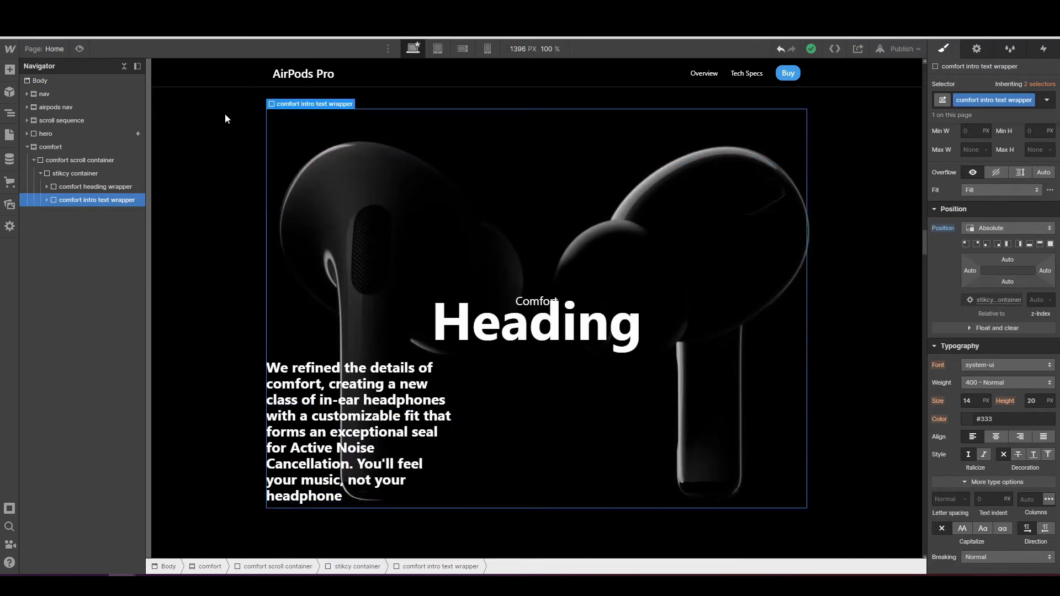
scroll(540, 377, "up", 3)
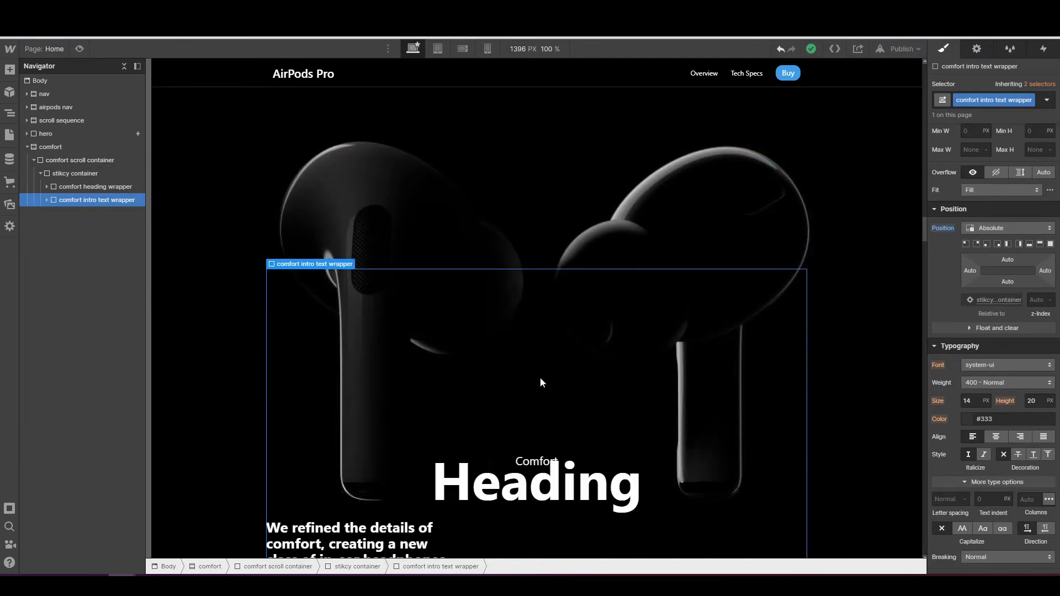
scroll(540, 376, "down", 3)
scroll(554, 345, "up", 1)
scroll(555, 350, "down", 1)
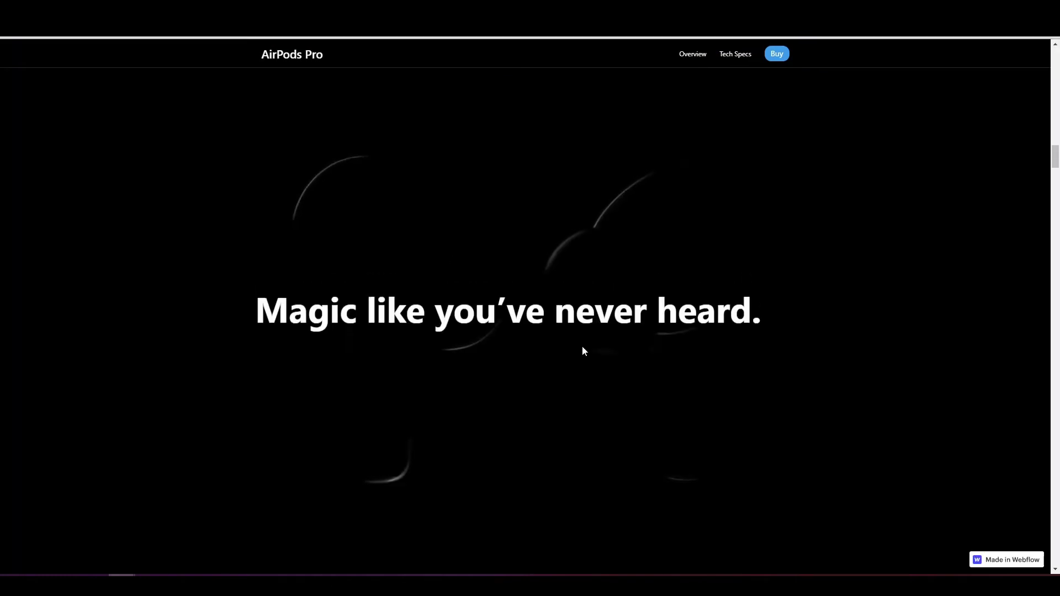
- Examine how the published reference scrolls through the Comfort section, from the magic headline to the intro paragraph
scroll(583, 351, "down", 3)
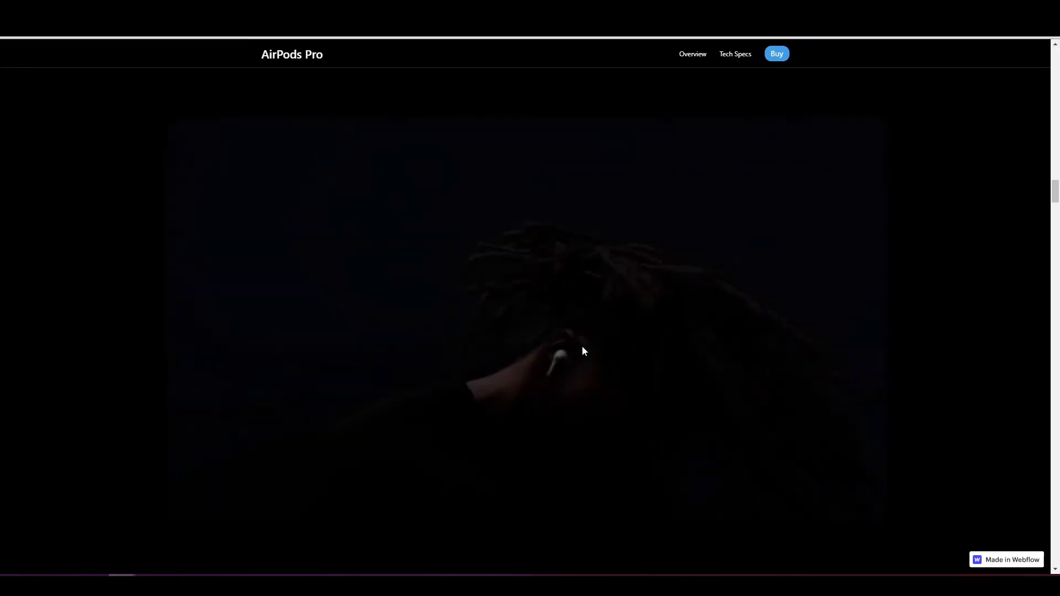
scroll(583, 351, "down", 3)
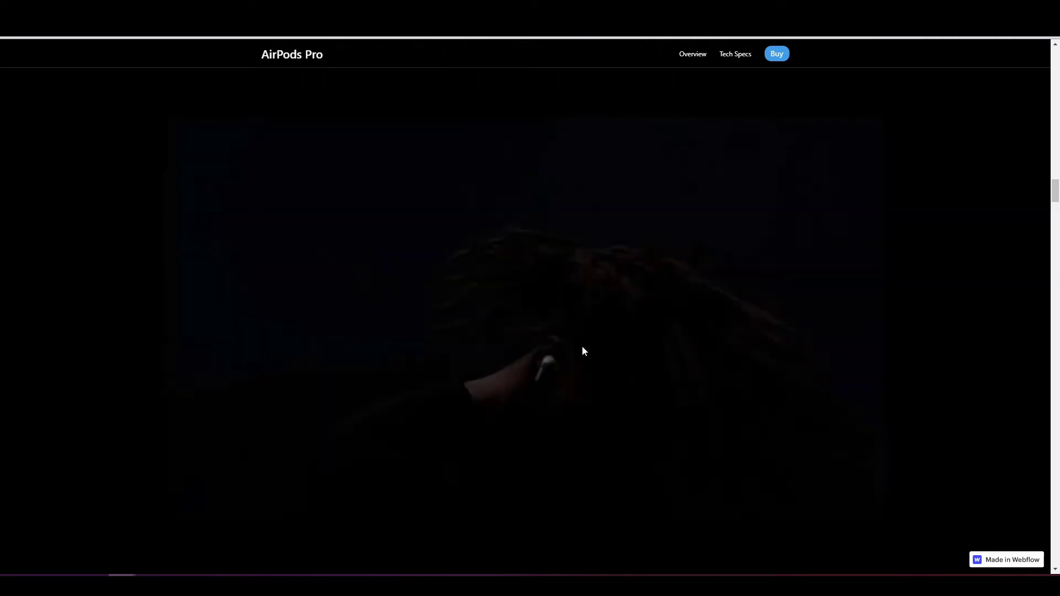
scroll(582, 351, "down", 3)
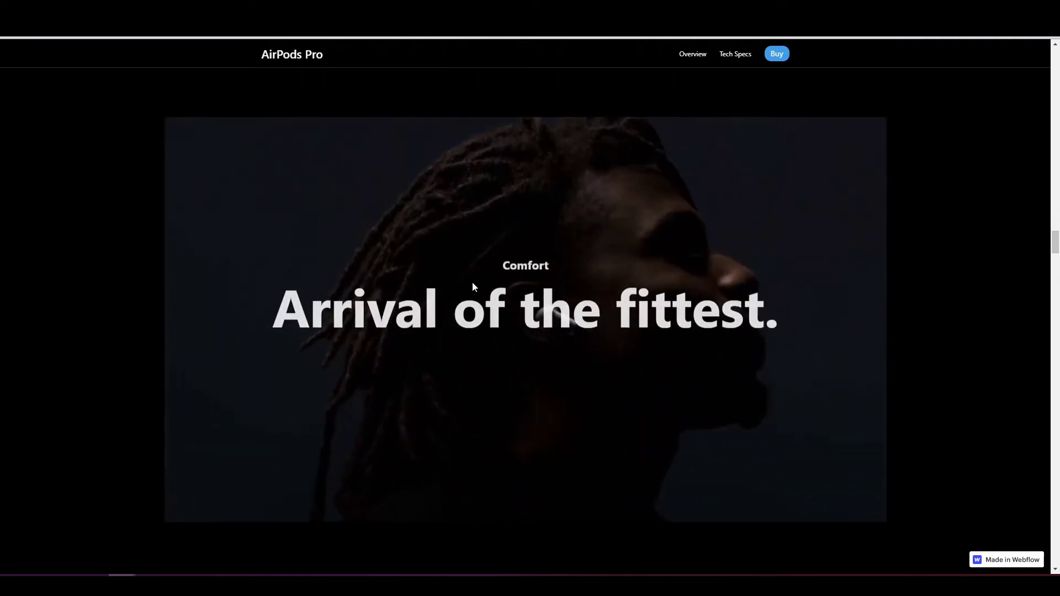
scroll(532, 309, "down", 3)
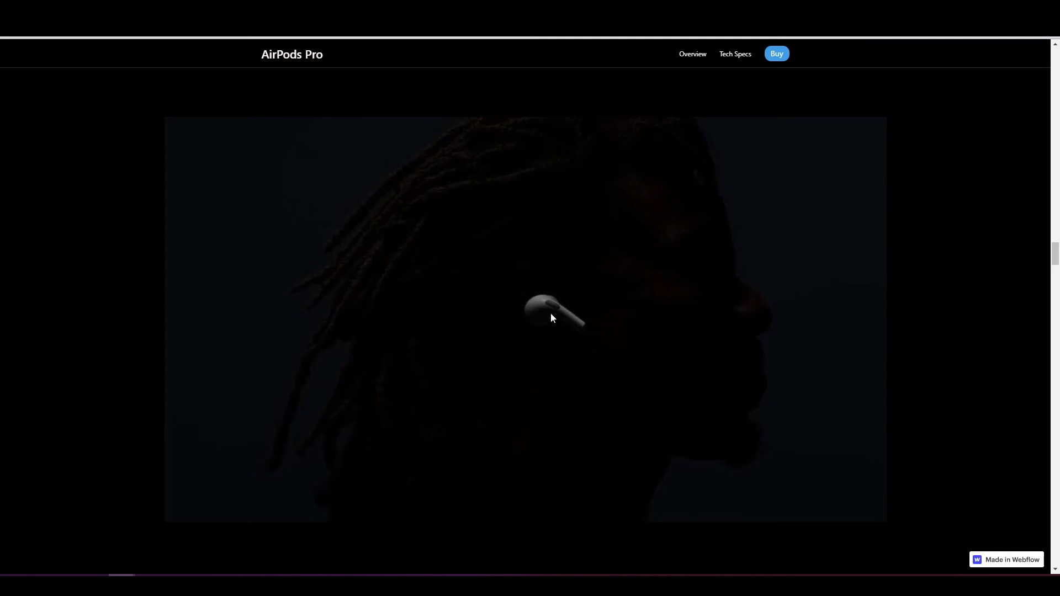
scroll(552, 316, "down", 2)
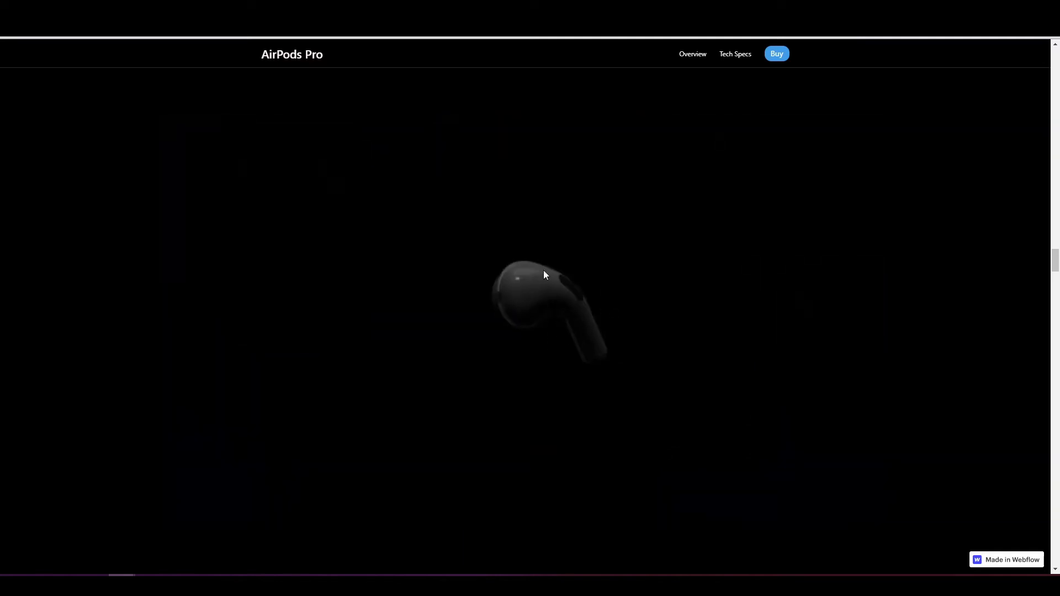
scroll(532, 290, "down", 3)
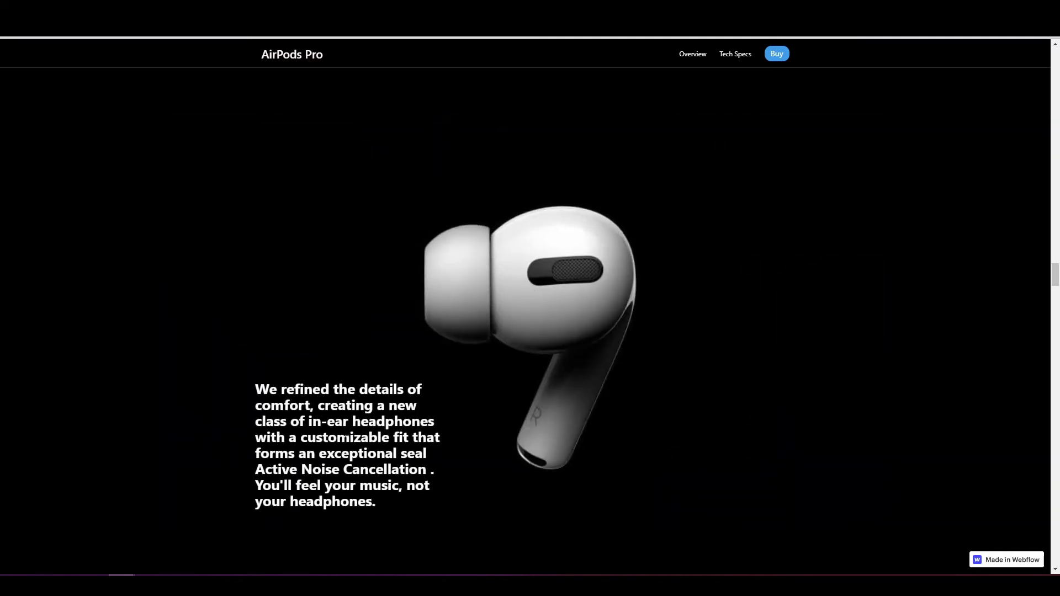
scroll(343, 438, "up", 5)
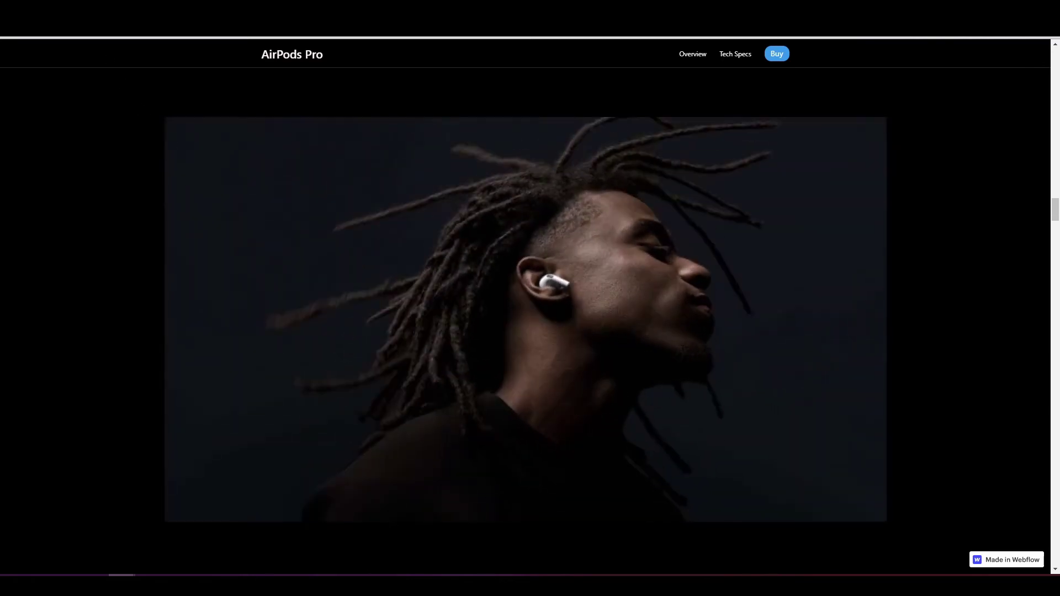
key("ctrl+shift+p")
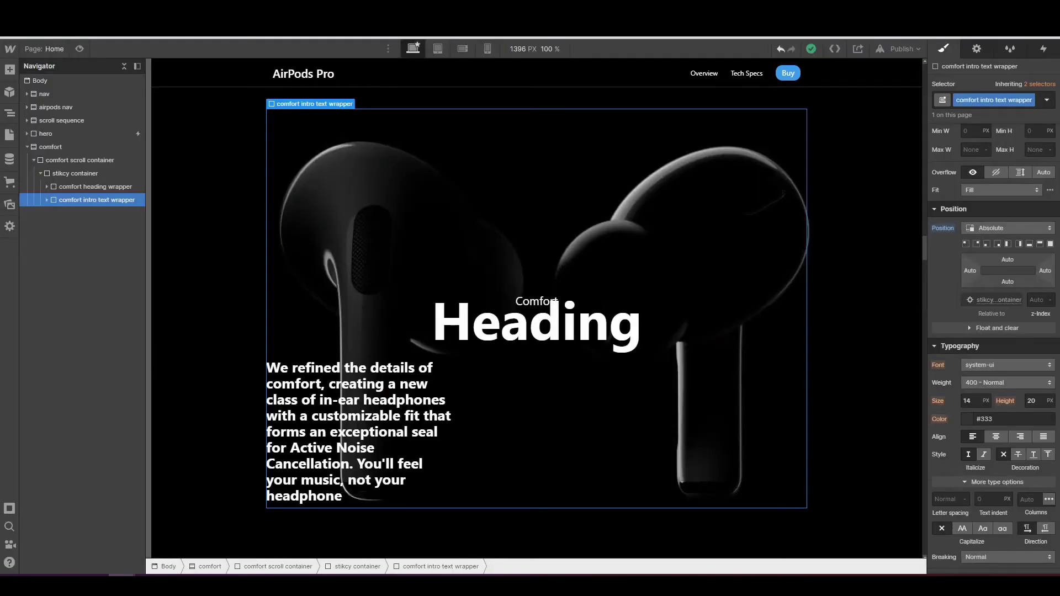
- Add a While scrolling in view trigger to the comfort section, with Play scroll animation as its action
left_click(59, 146)
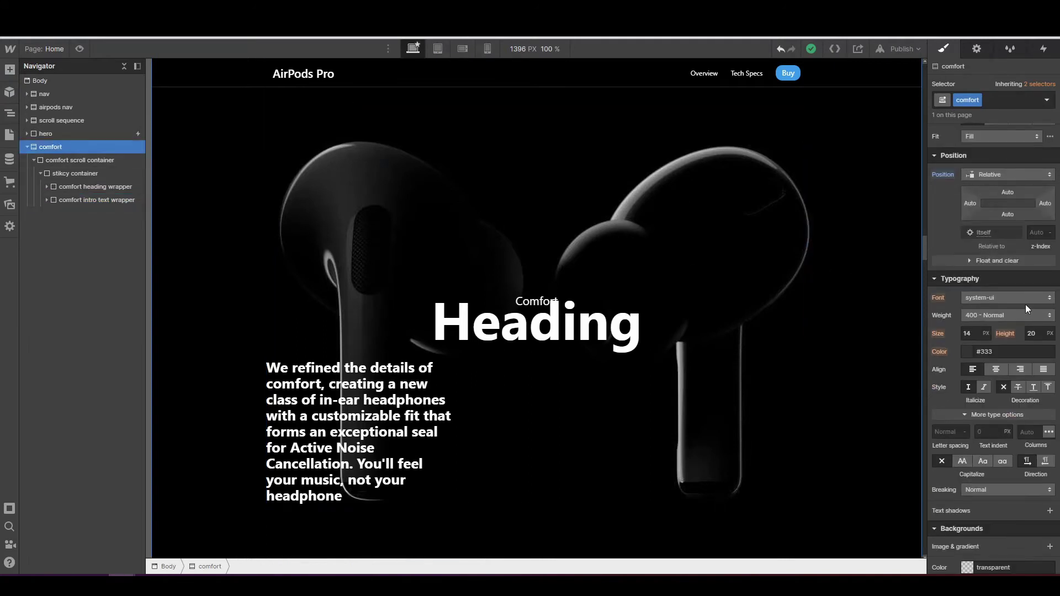
scroll(1025, 304, "up", 5)
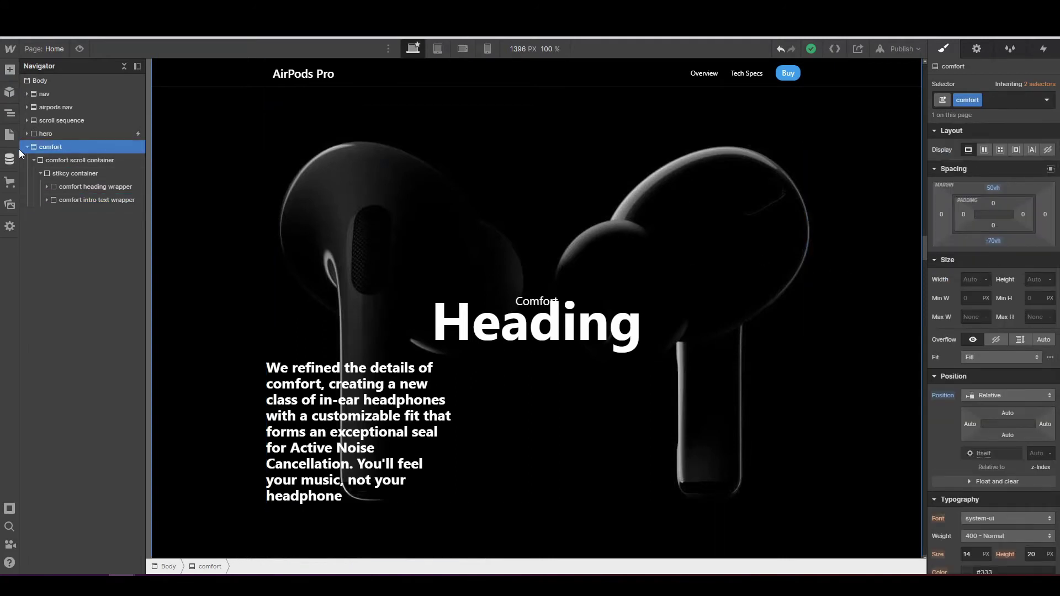
left_click(1044, 53)
left_click(1052, 84)
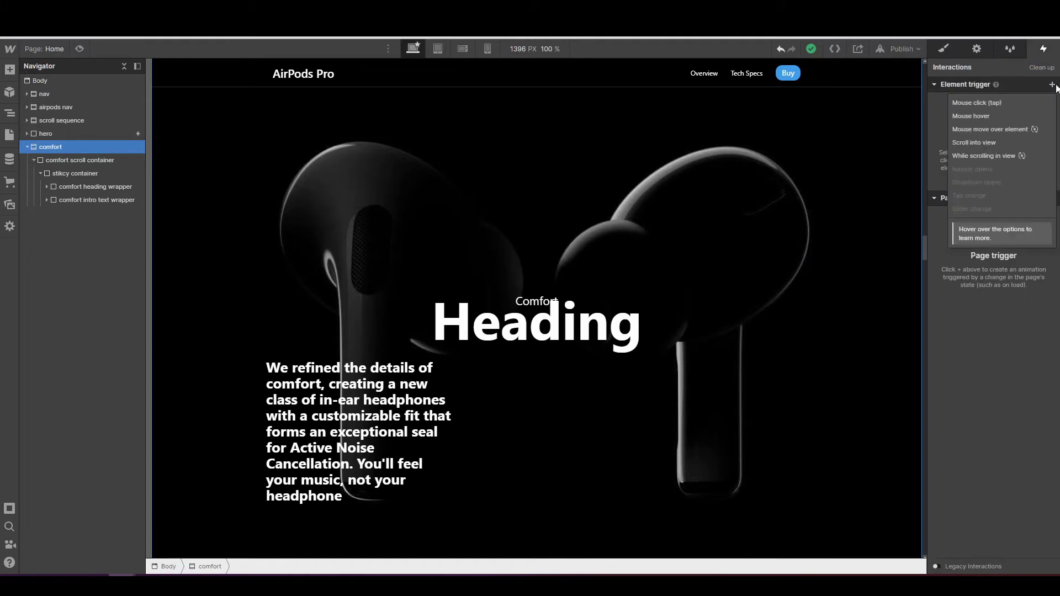
left_click(990, 157)
left_click(992, 148)
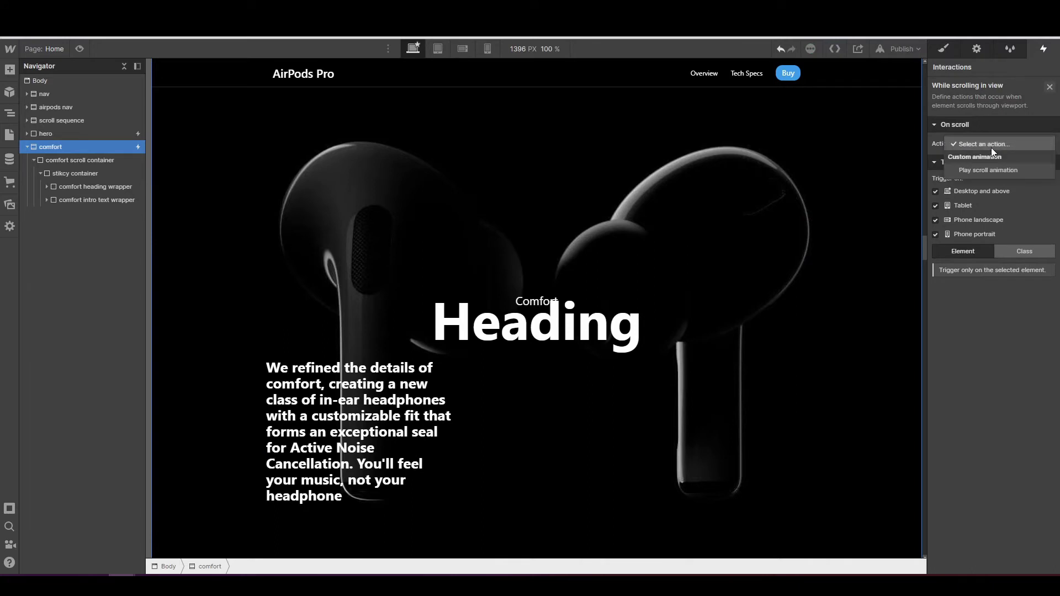
left_click(993, 168)
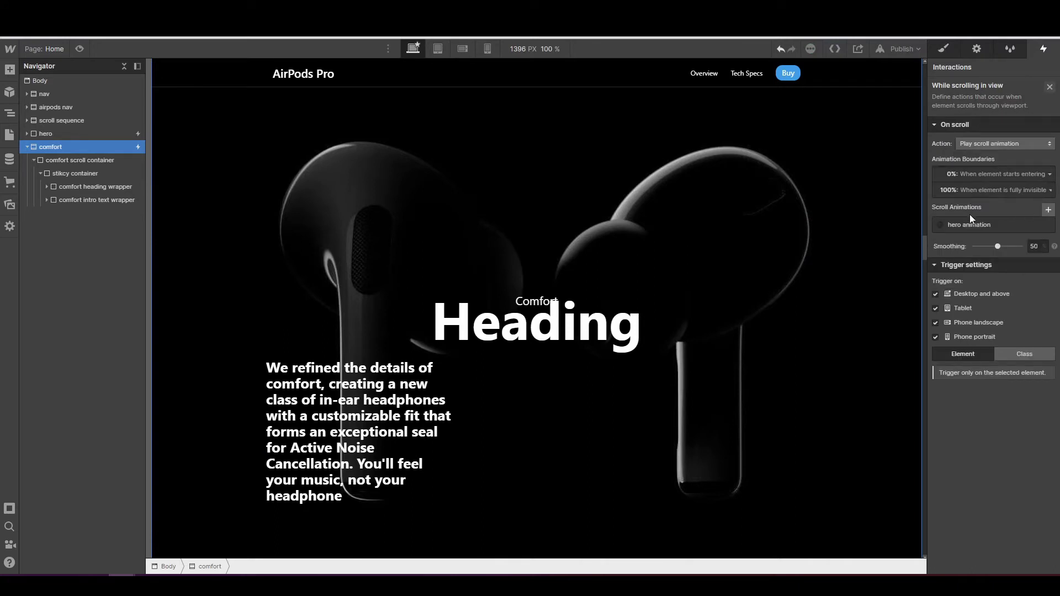
- Set the scroll trigger's smoothing to 70 and start its animation when the element is fully visible
left_click(1034, 247)
type("70")
left_click(1028, 191)
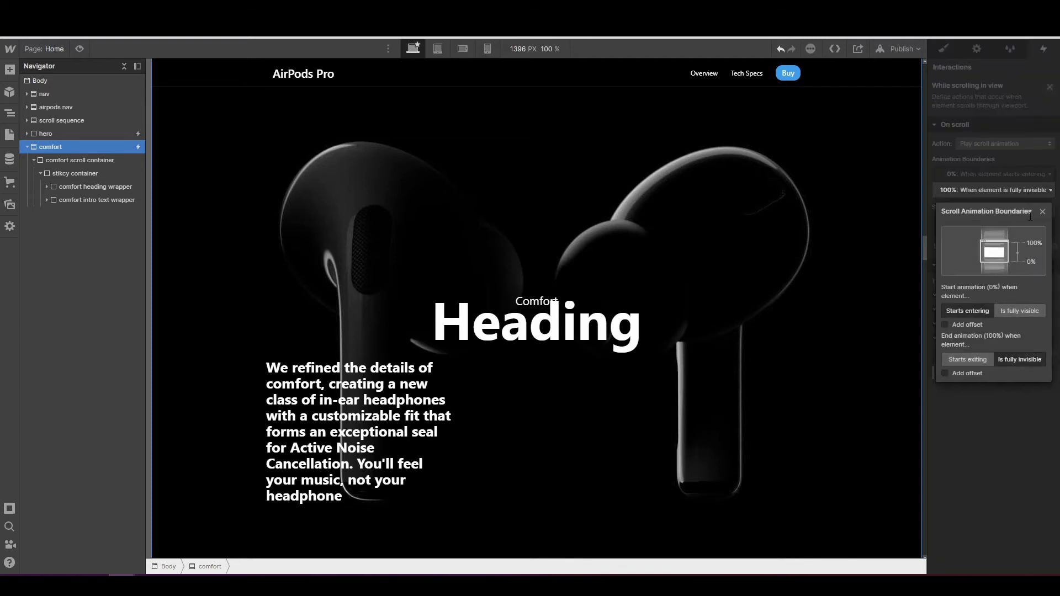
left_click(1019, 311)
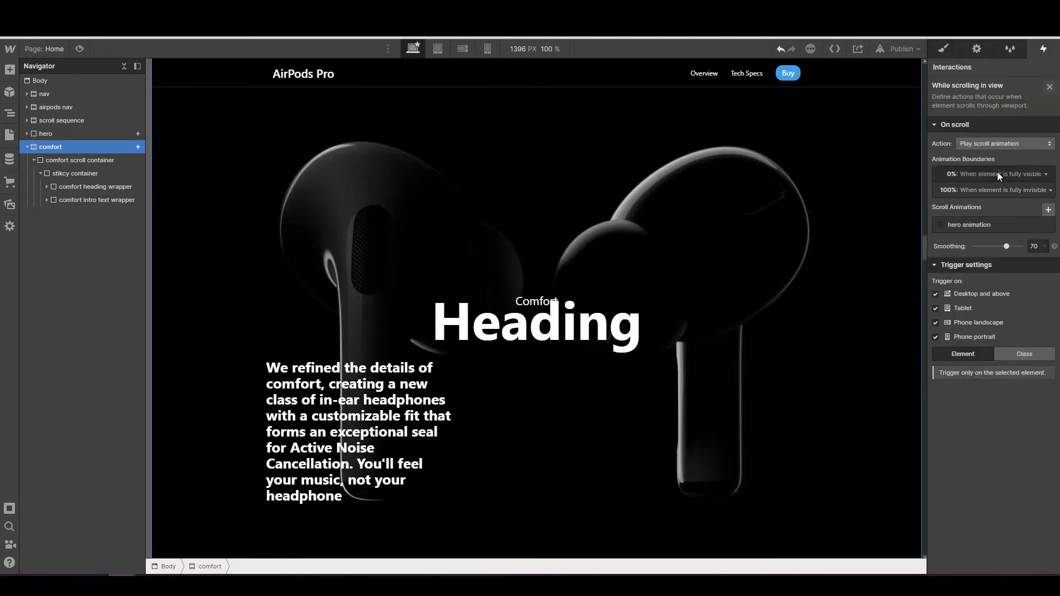
- Create a new scroll animation named "comfort animation" for the comfort section's trigger
left_click(1049, 210)
scroll(1051, 216, "down", 1)
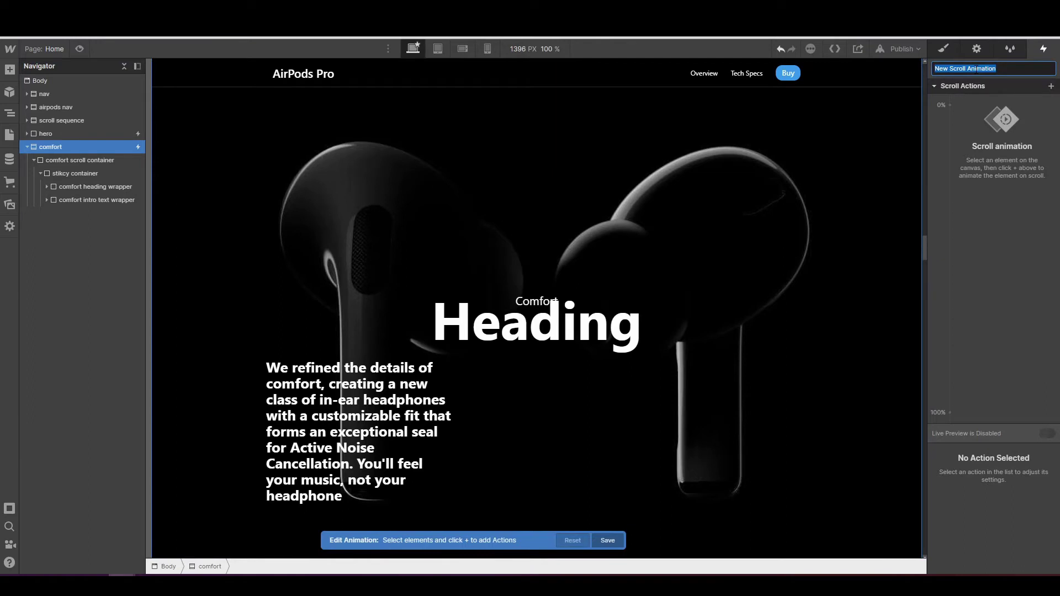
type("comfort animat")
type("ion")
key("Return")
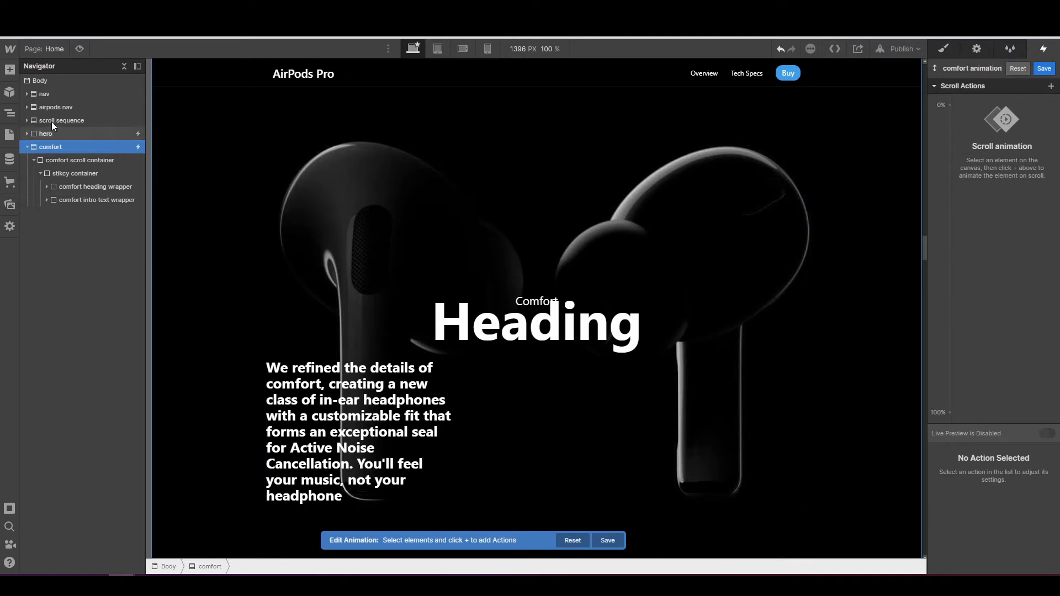
- Add a Lottie action for Lottie Animation 2 in the lottie container, with 0% playback at the 0% keyframe
left_click(28, 119)
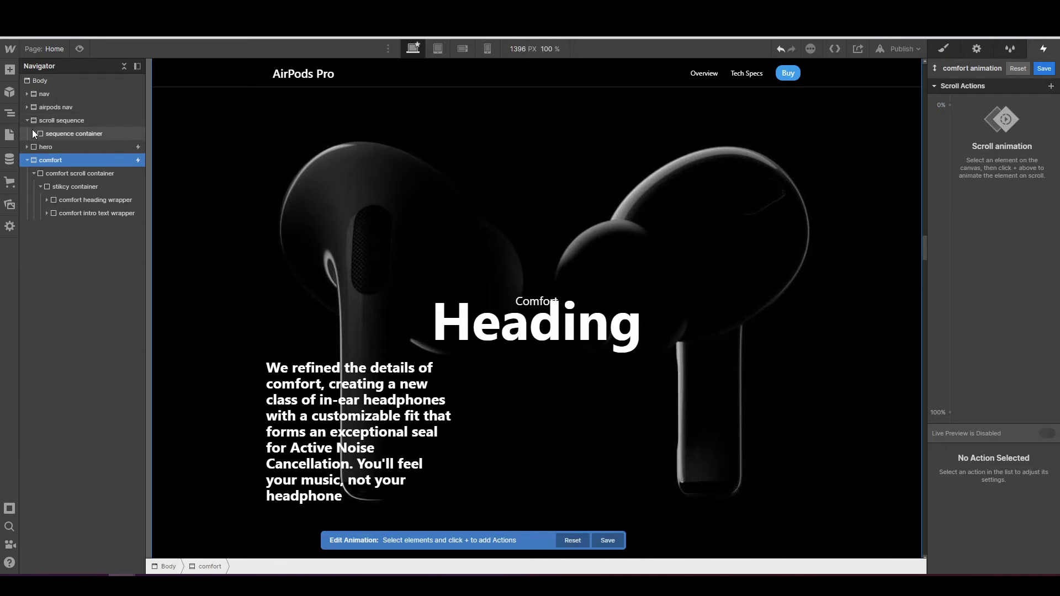
left_click(32, 129)
left_click(34, 133)
left_click(39, 145)
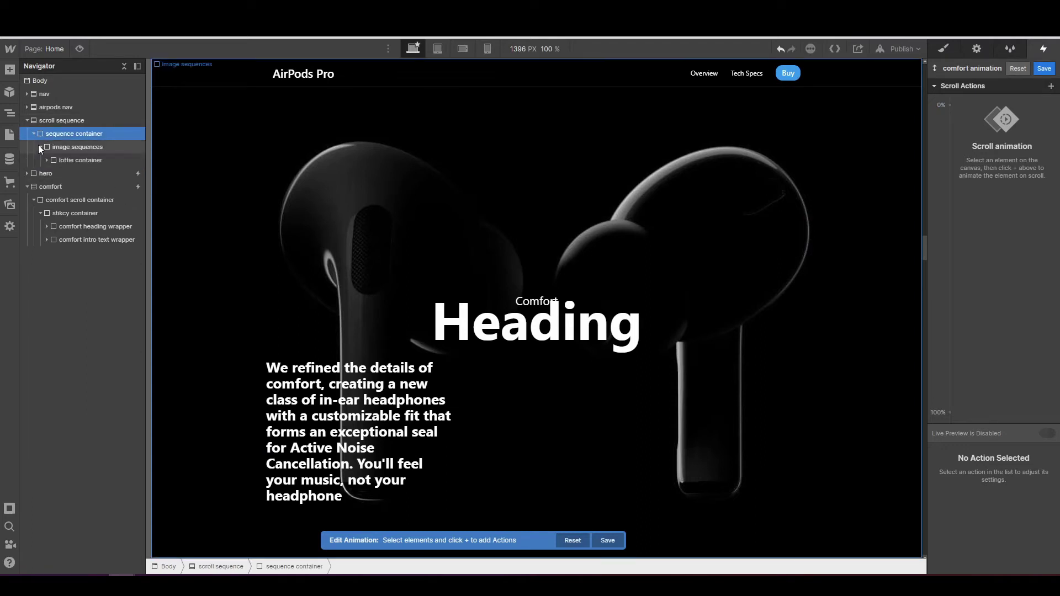
left_click(47, 160)
left_click(80, 189)
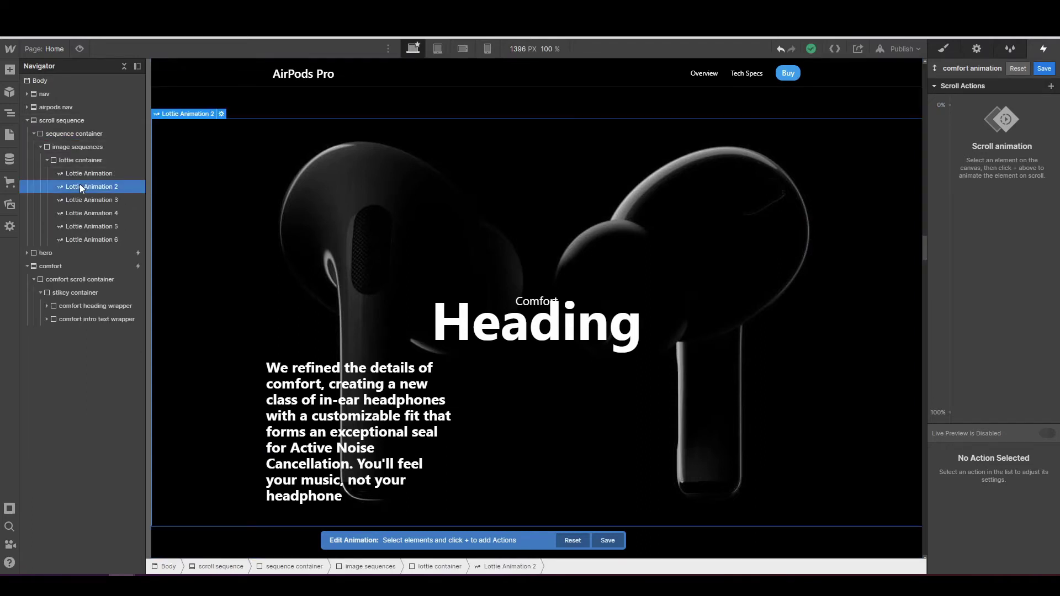
left_click(951, 105)
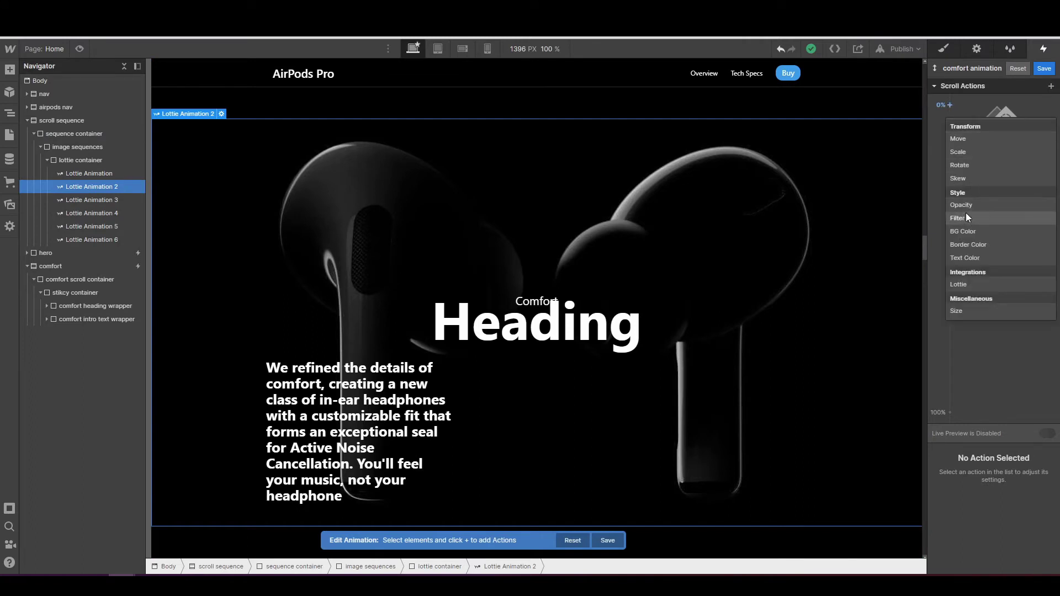
left_click(971, 283)
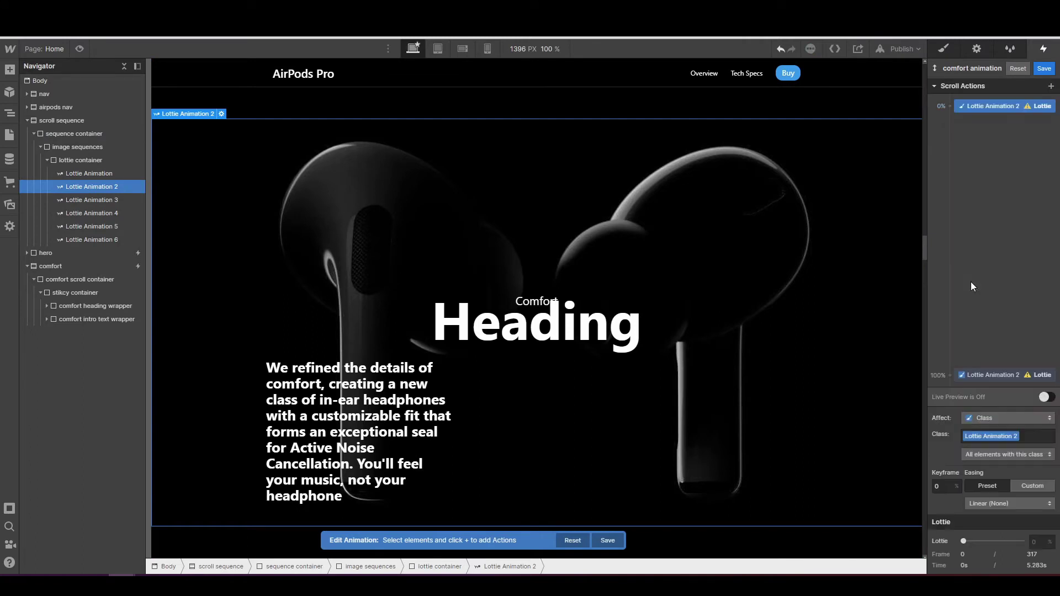
left_click(1040, 547)
- Add opacity actions for Lottie Animation 2: 0% opacity at the 0% keyframe and full opacity at the 1% keyframe
left_click(950, 106)
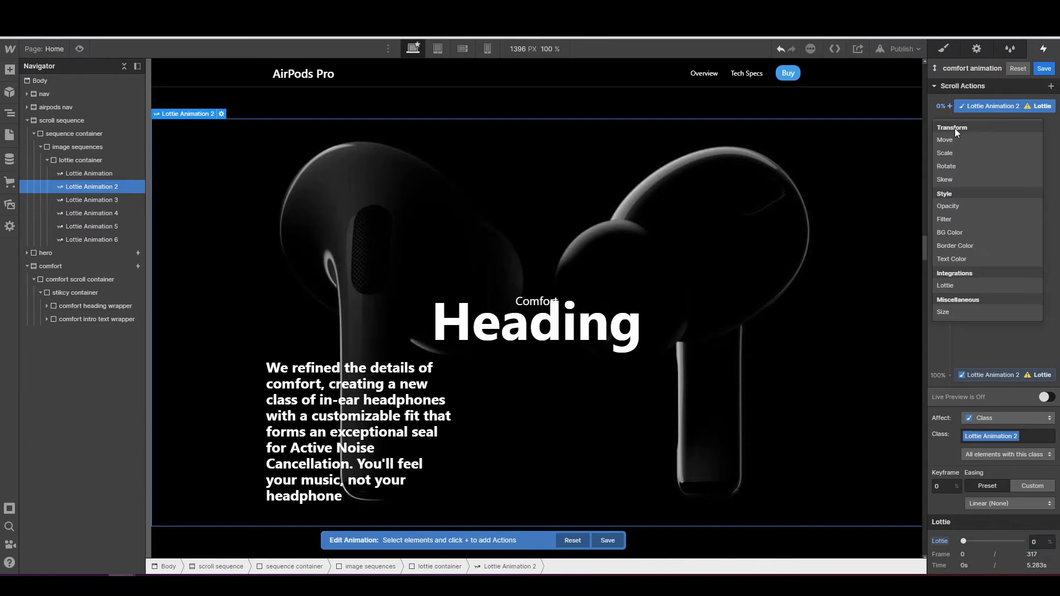
left_click(953, 207)
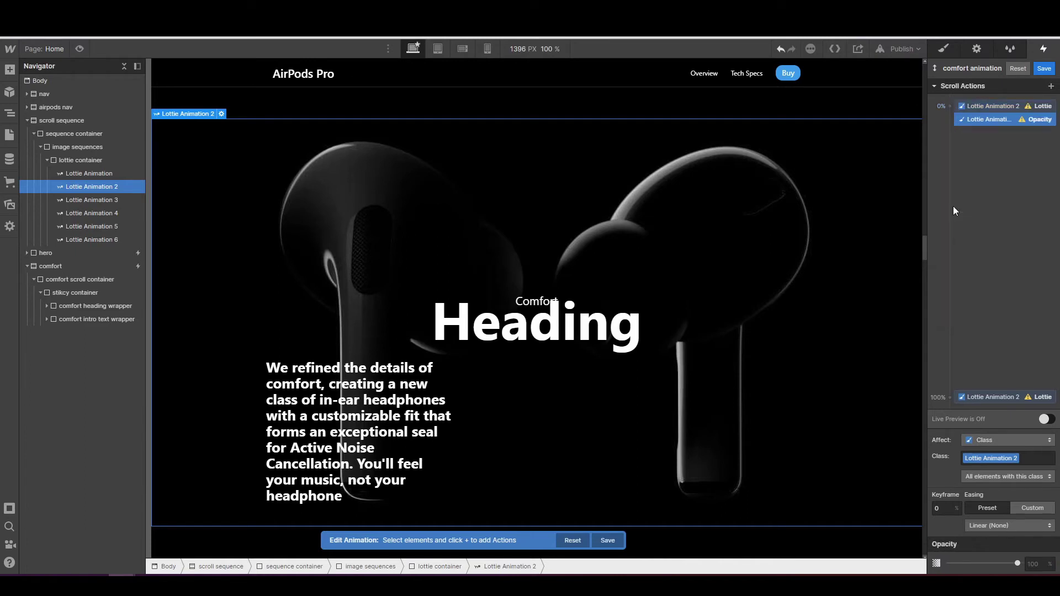
left_click(1031, 566)
type("0")
left_click(949, 131)
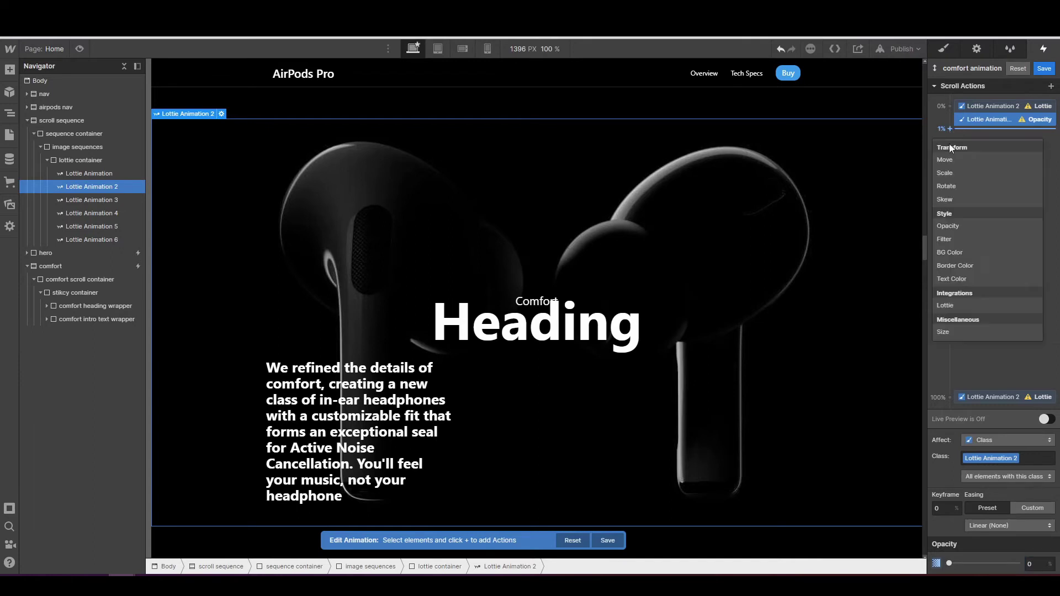
left_click(956, 225)
left_click(1035, 564)
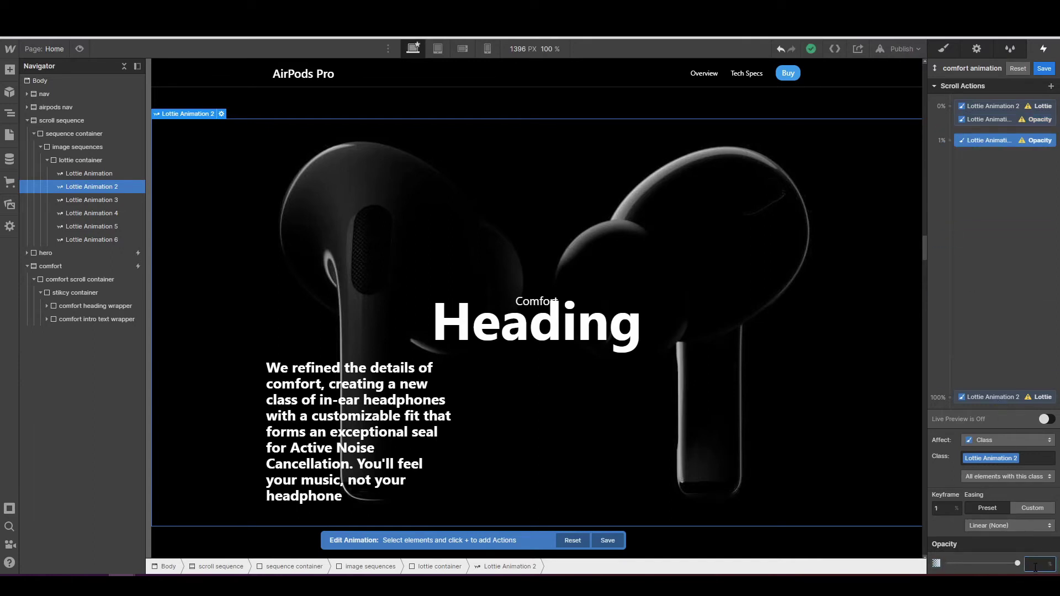
key("Return")
- Set Lottie Animation 2's playback to 100% at the 100% keyframe and turn on the live preview
left_click(974, 397)
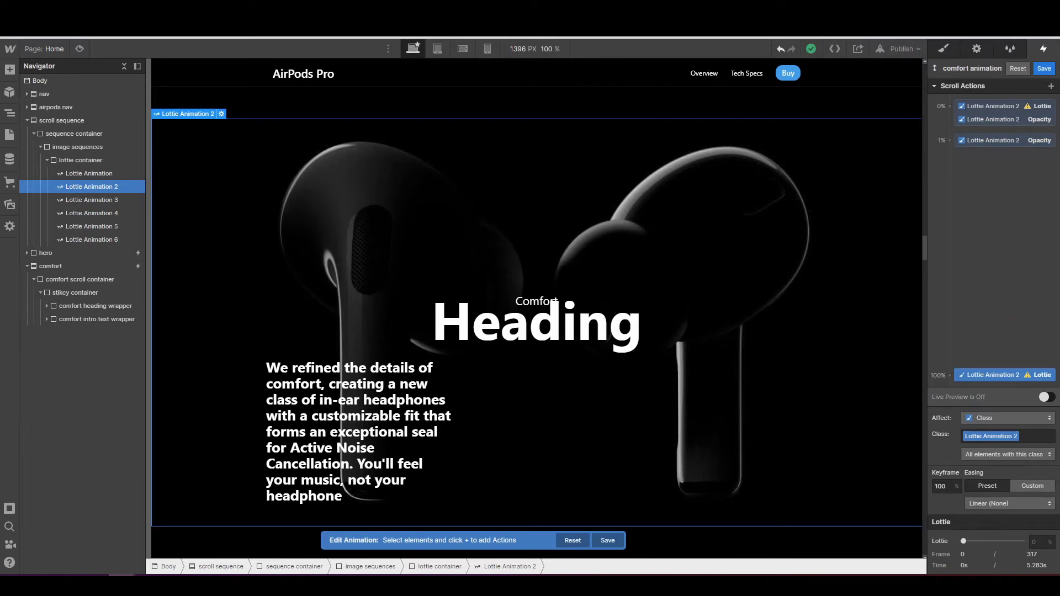
left_click(1035, 542)
type("100")
left_click(1046, 397)
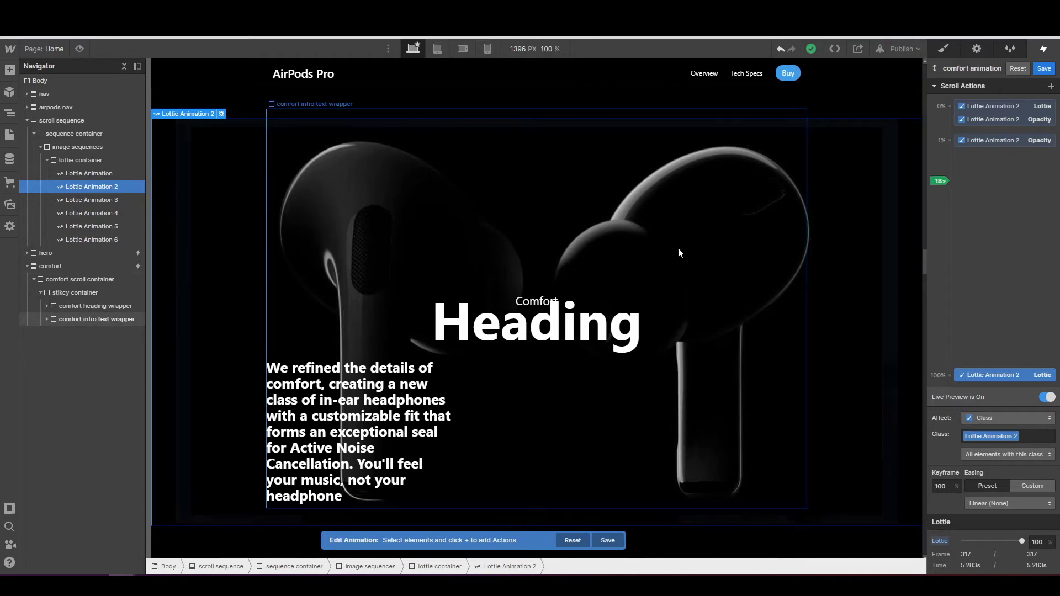
- Set the first Lottie Animation's opacity style to 0%
left_click(944, 49)
left_click(107, 174)
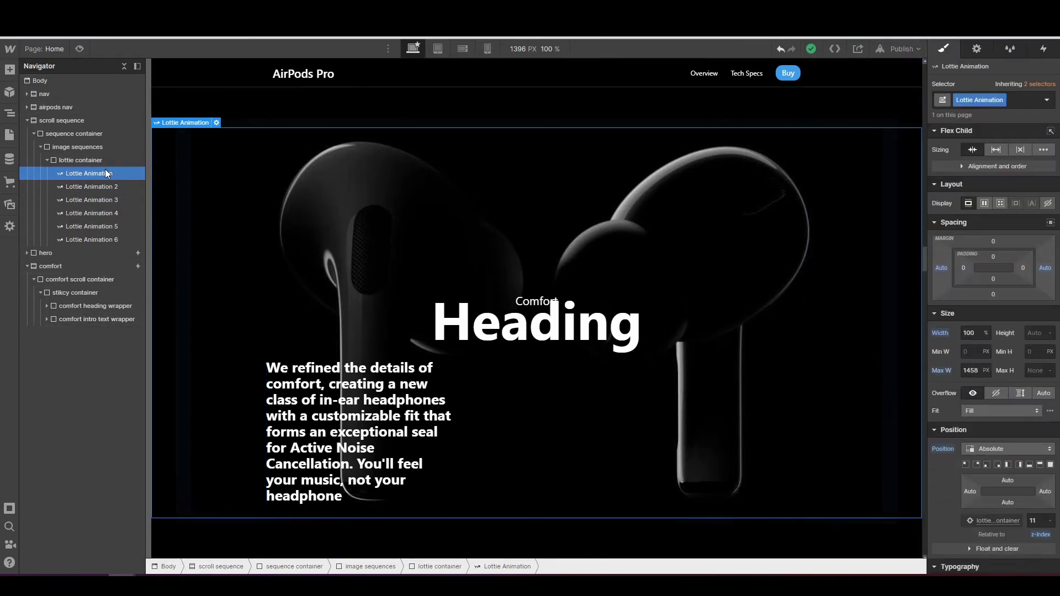
scroll(958, 365, "down", 10)
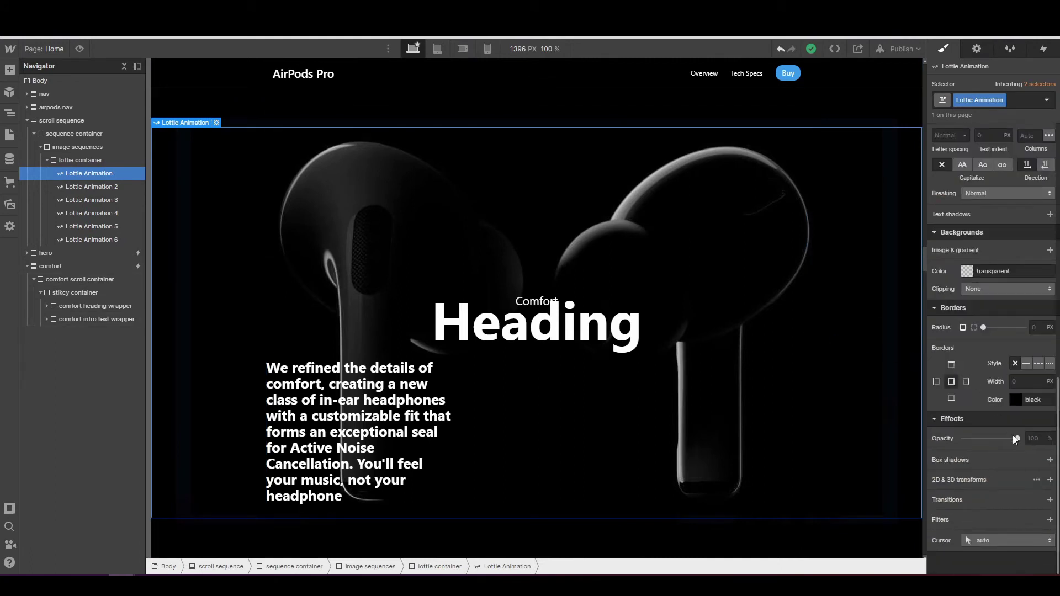
left_click_drag(1016, 438, 903, 439)
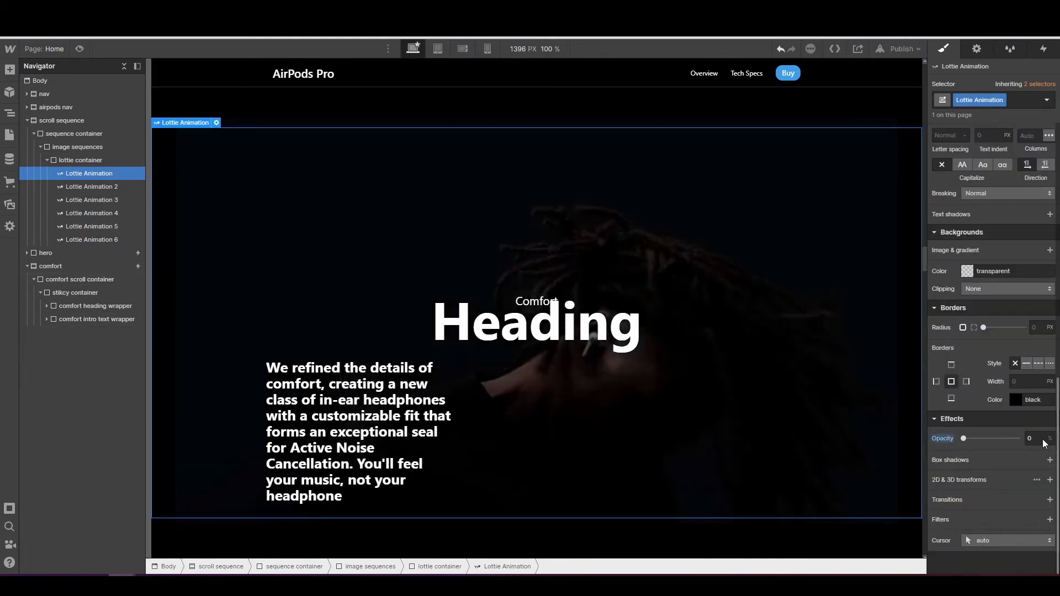
- Preview the page and examine how the Lottie animations play from the hero through the Comfort section
left_click(80, 49)
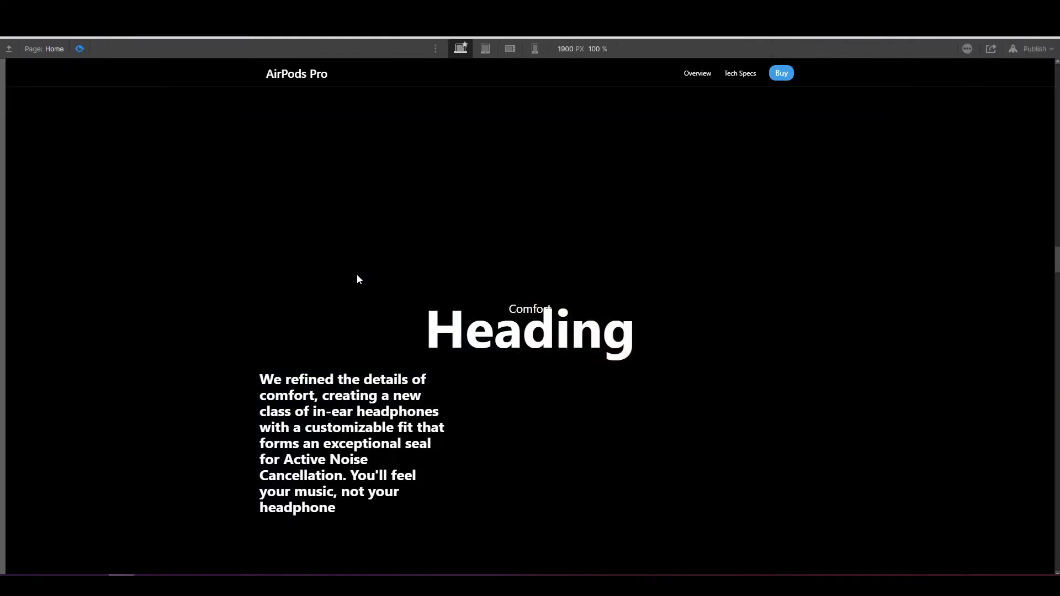
scroll(499, 319, "up", 5)
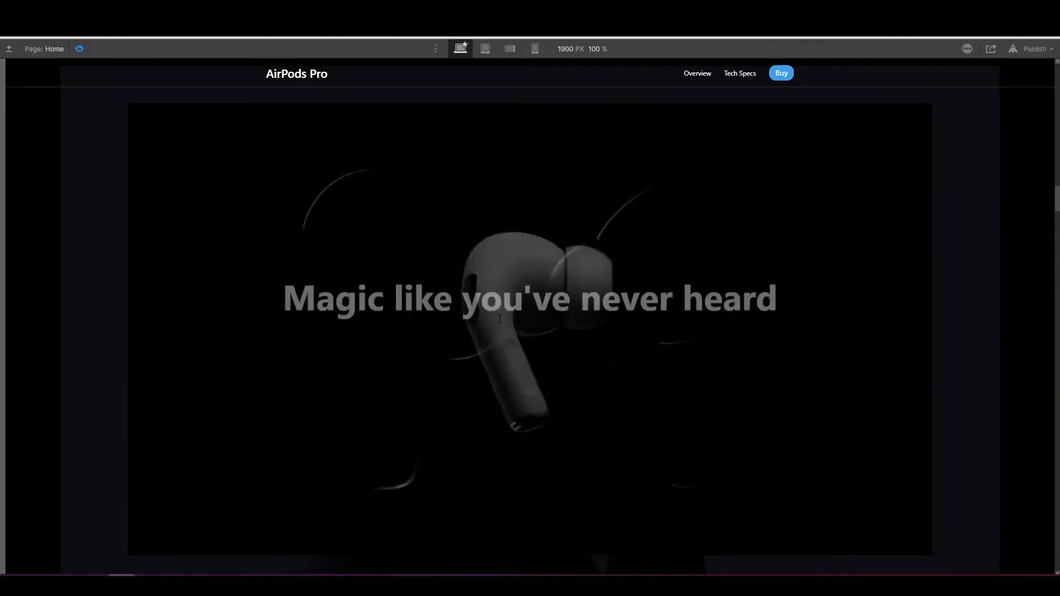
scroll(499, 319, "up", 10)
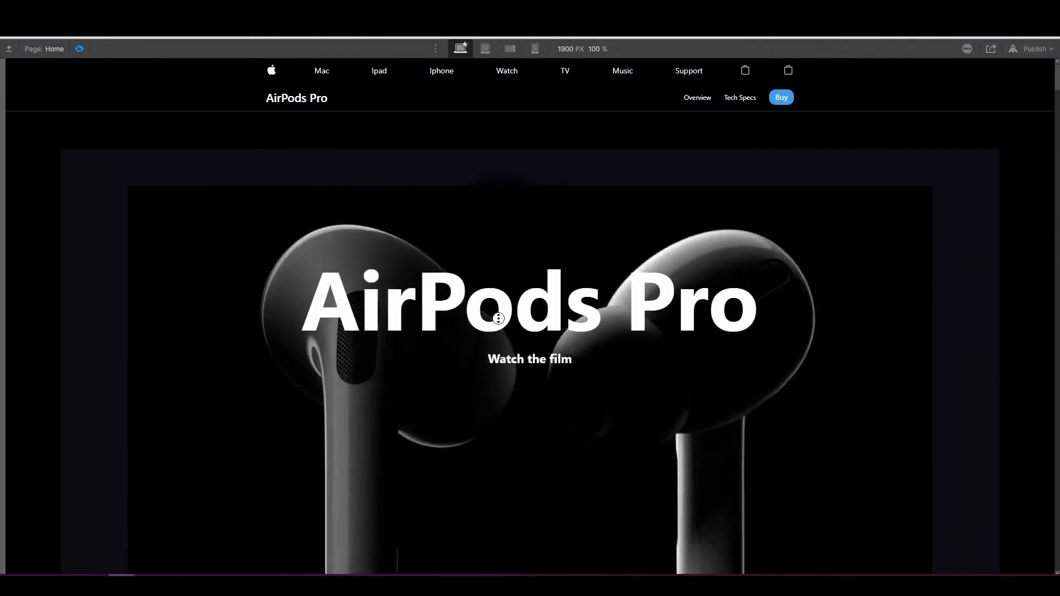
scroll(499, 318, "down", 2)
scroll(523, 333, "up", 2)
scroll(524, 337, "down", 5)
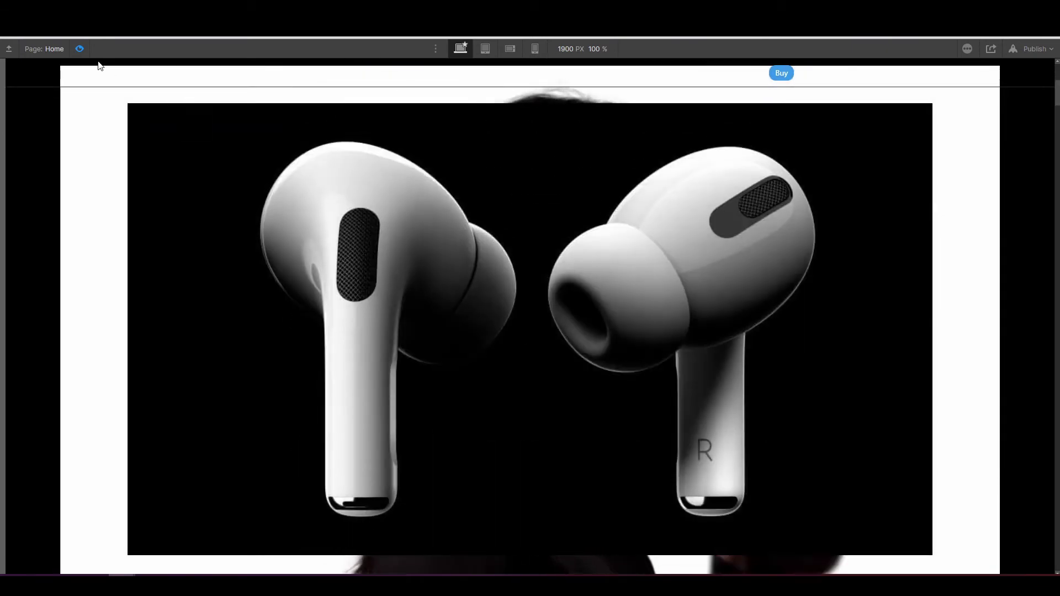
- Leave the preview and examine the first Lottie Animation's opacity style and the comfort scroll animation's actions for Lottie Animation 2
left_click(79, 48)
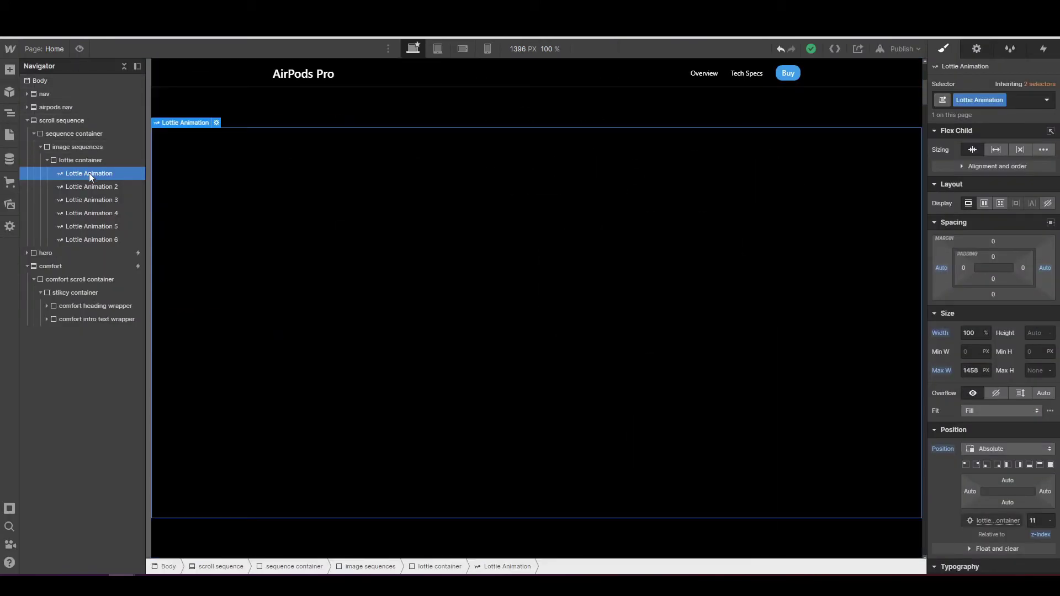
scroll(1035, 490, "down", 8)
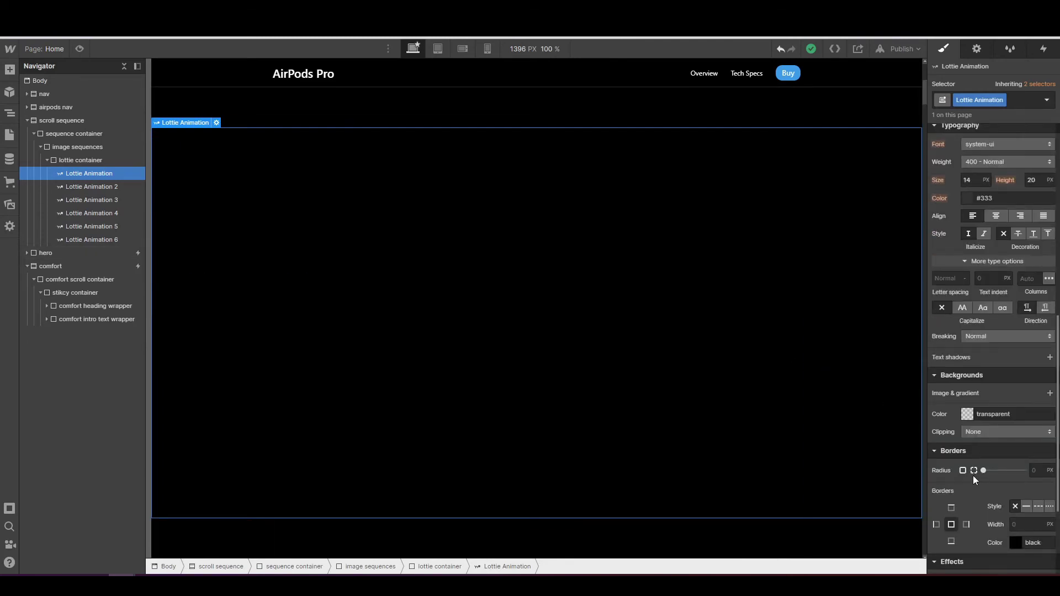
scroll(973, 476, "down", 3)
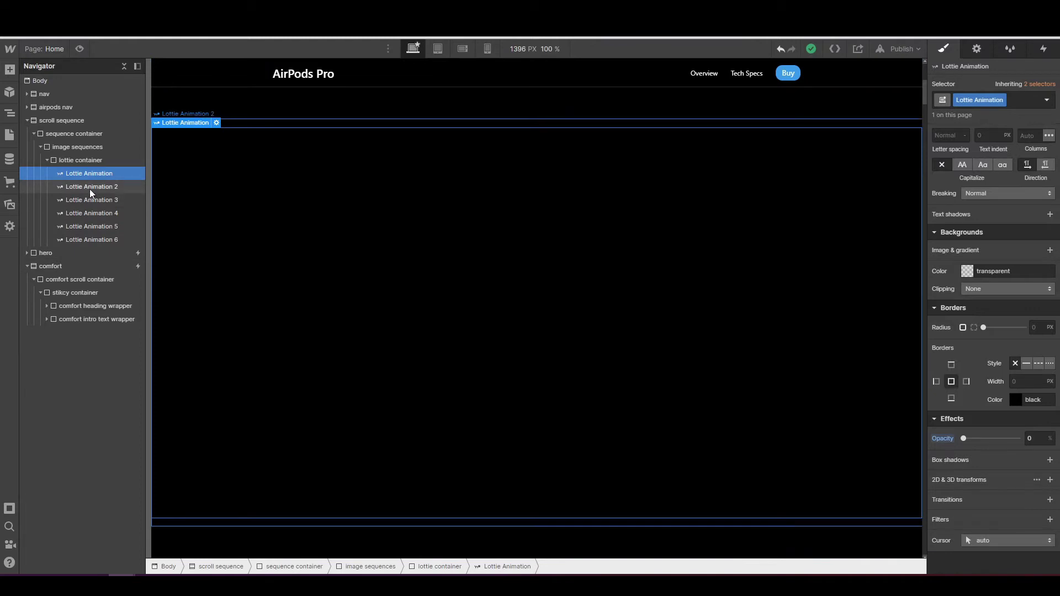
left_click(52, 265)
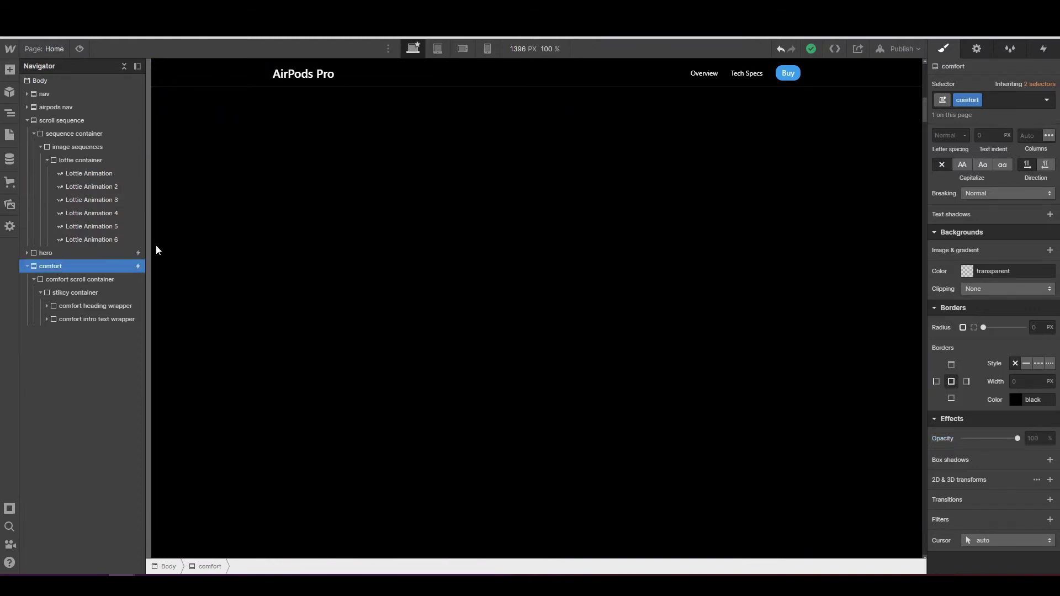
left_click(1044, 48)
left_click(972, 105)
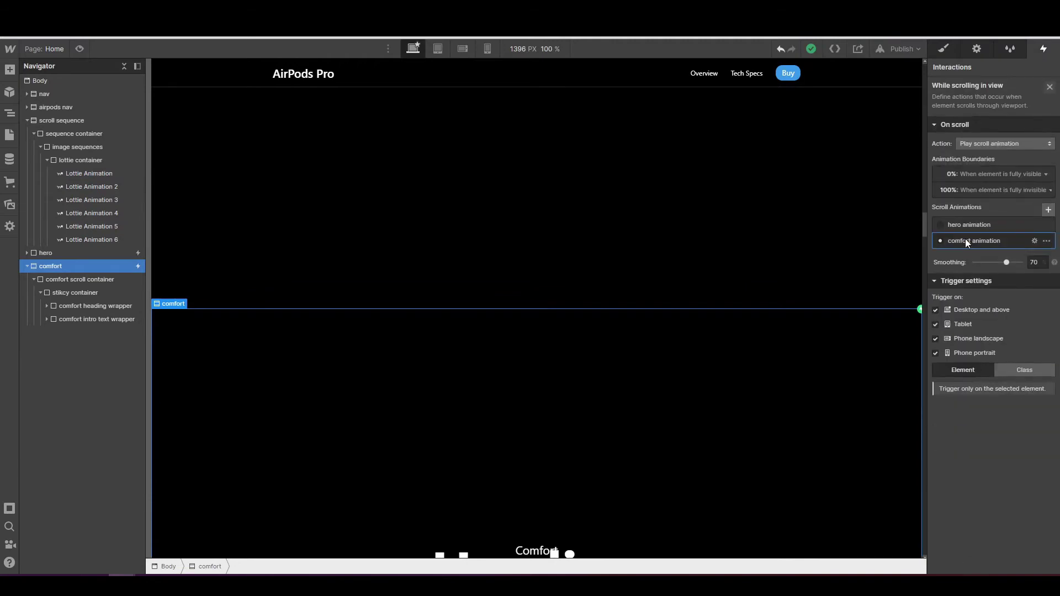
left_click(966, 238)
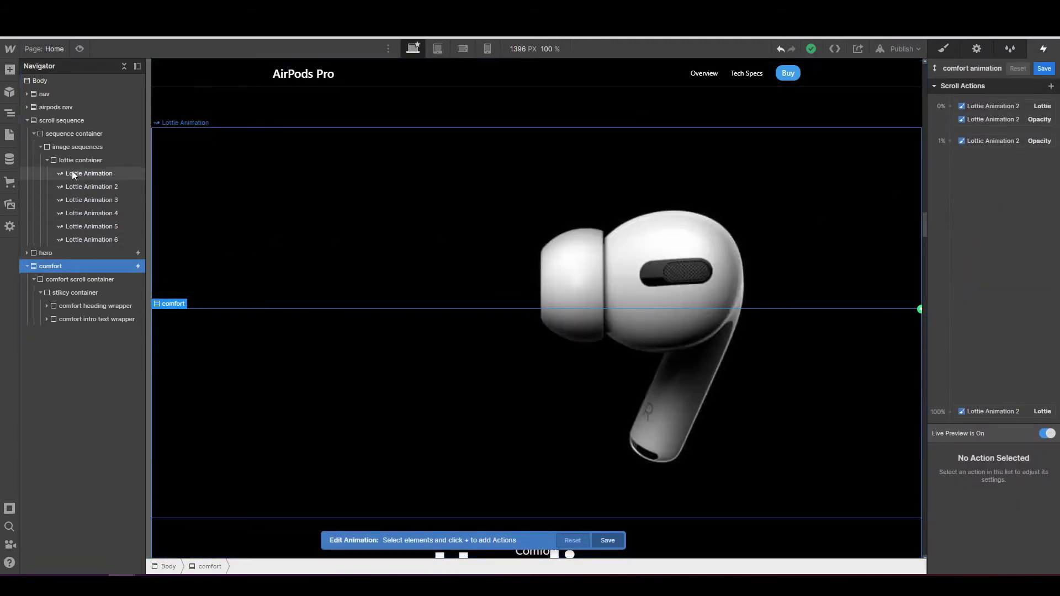
left_click(77, 185)
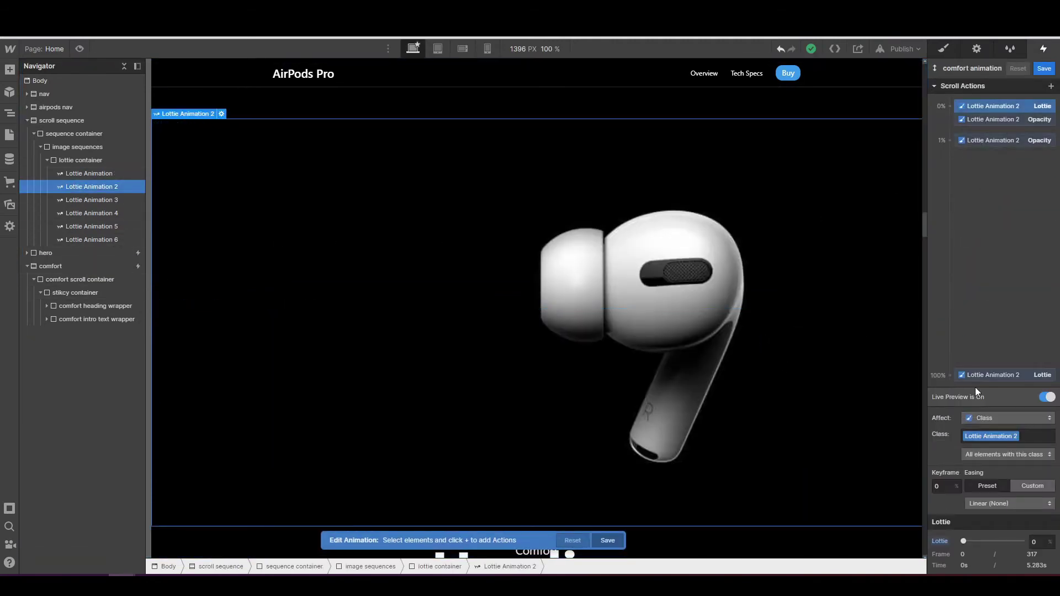
scroll(882, 264, "up", 10)
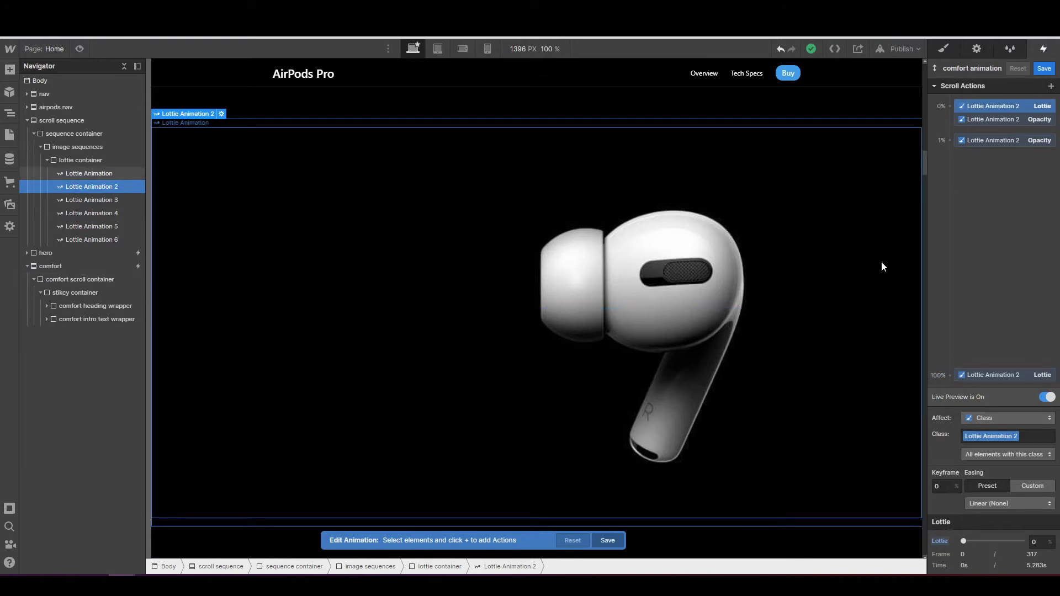
scroll(882, 267, "down", 3)
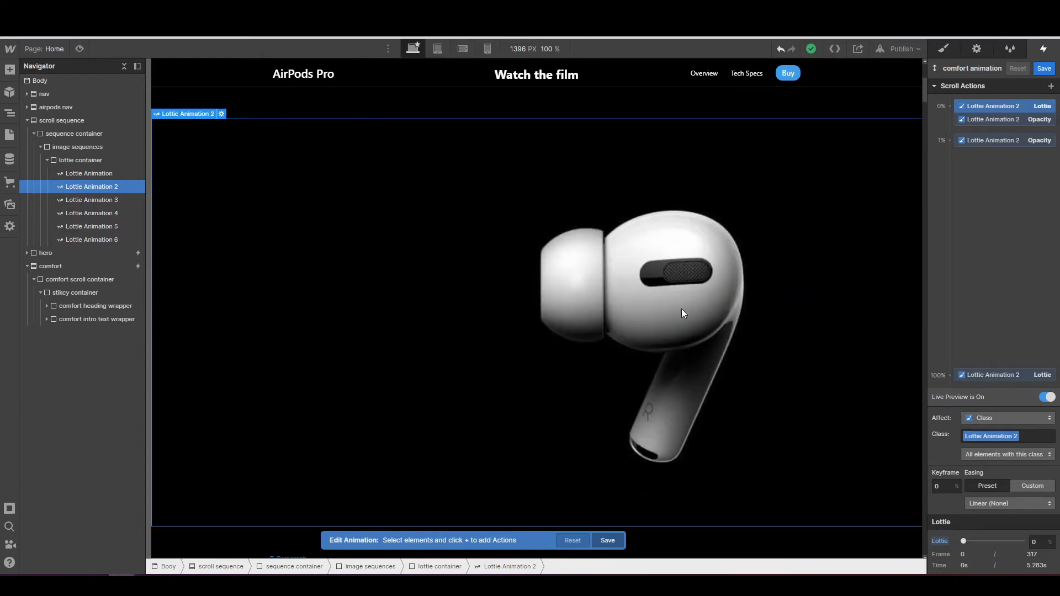
- Set Lottie Animation 3's opacity style to 0%
left_click(950, 54)
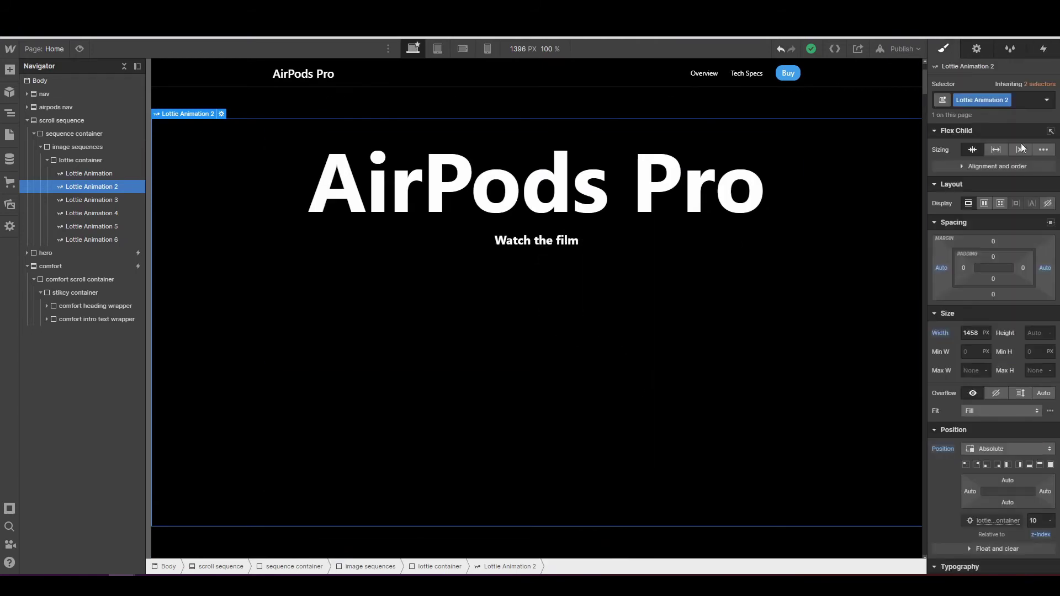
left_click(113, 200)
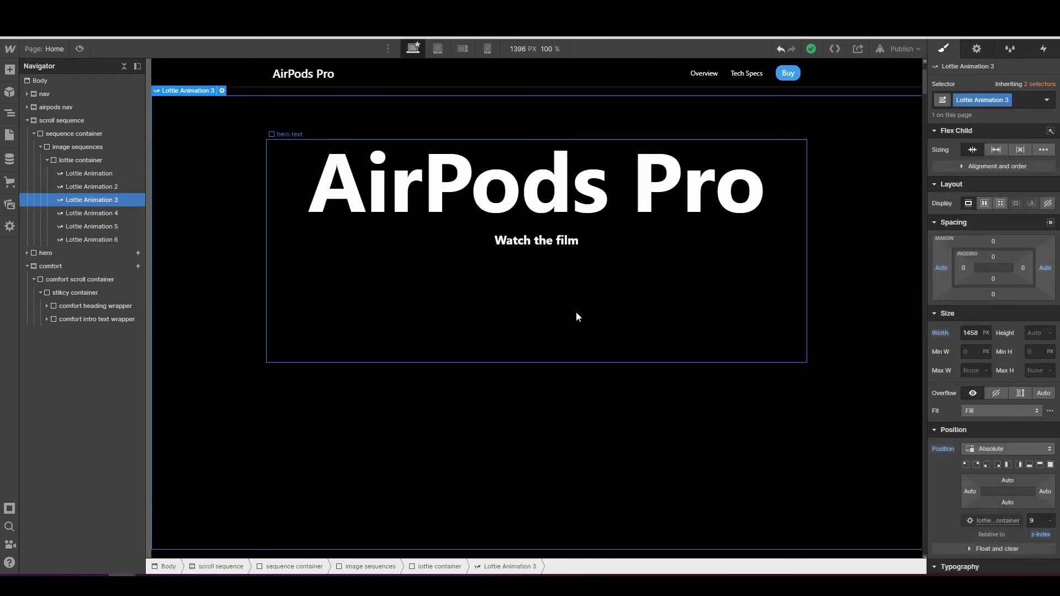
left_click(86, 188)
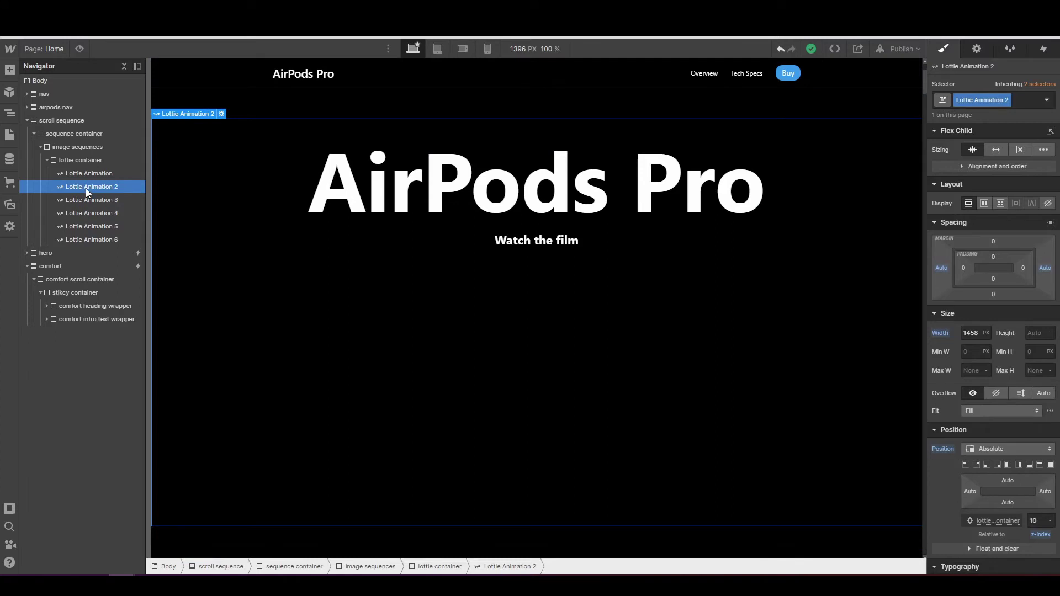
left_click(93, 199)
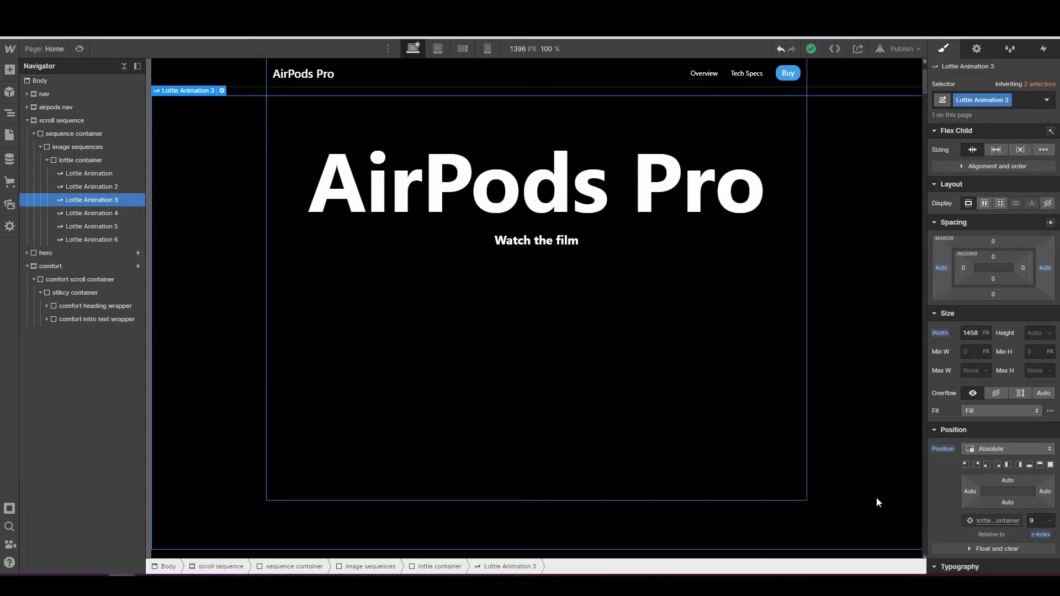
scroll(994, 456, "down", 10)
left_click_drag(1020, 438, 906, 441)
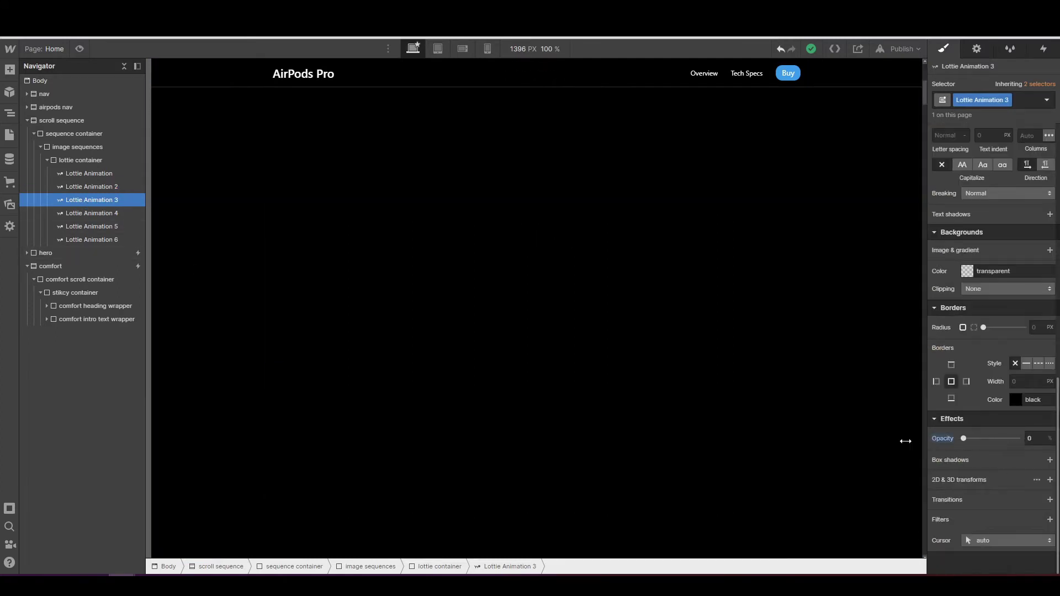
- Set the opacity style of Lottie Animations 4, 5 and 6 to 0% each
left_click(89, 215)
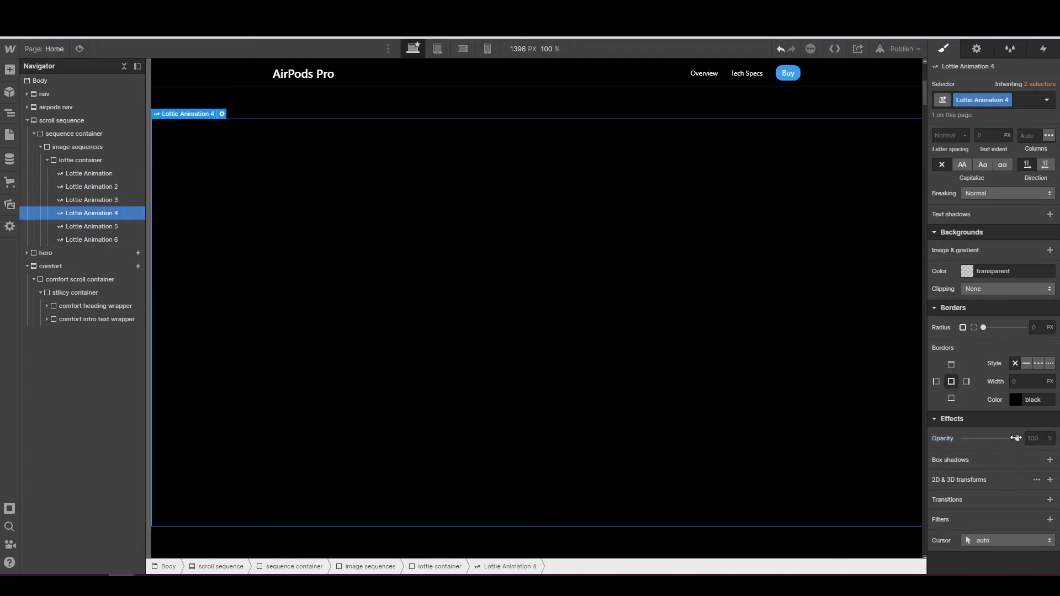
left_click_drag(1017, 438, 964, 439)
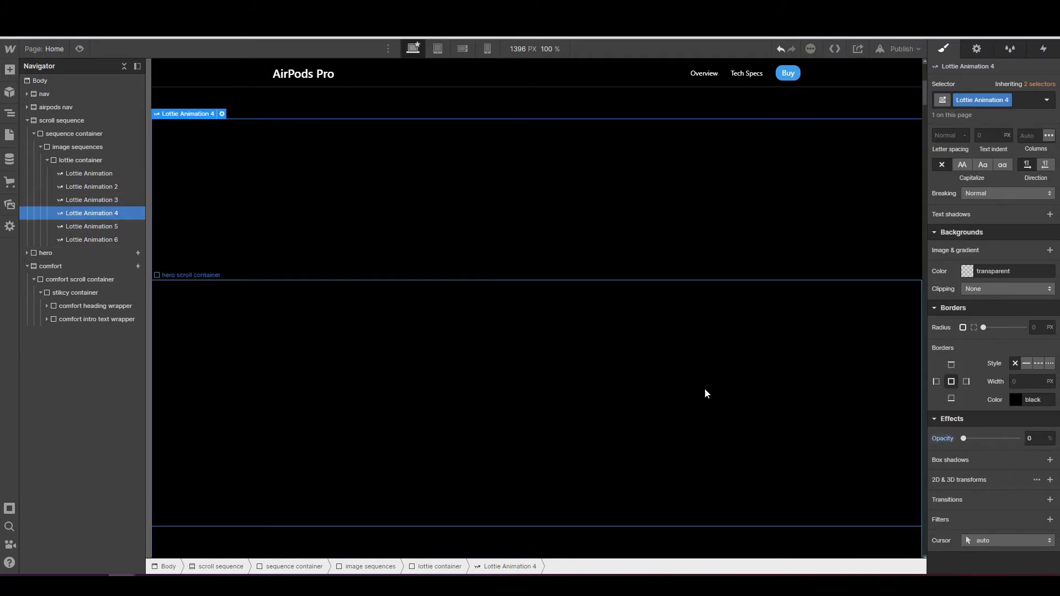
left_click(121, 229)
left_click_drag(1016, 437, 911, 440)
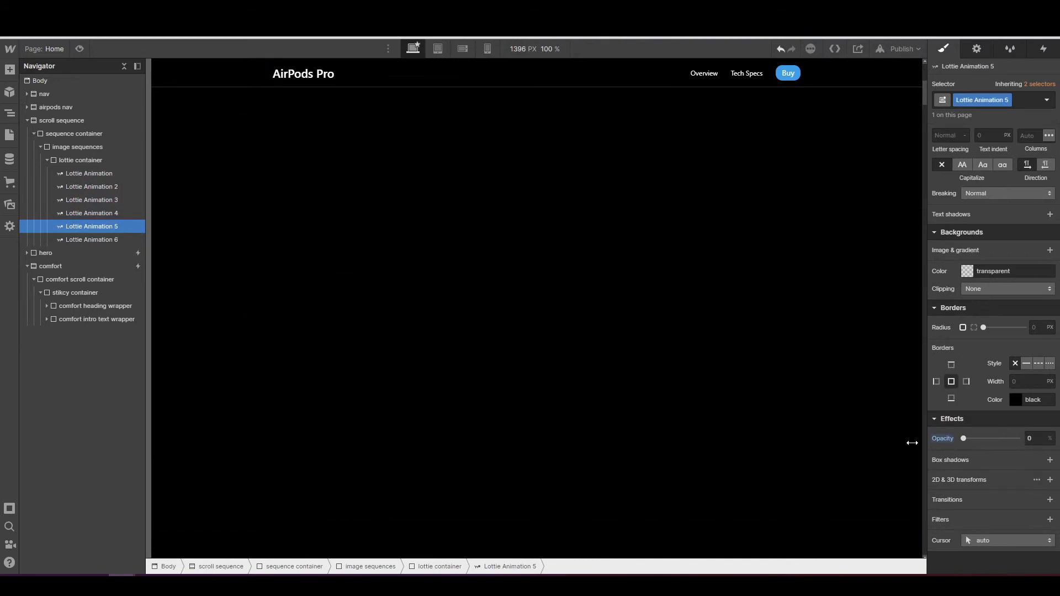
left_click(105, 240)
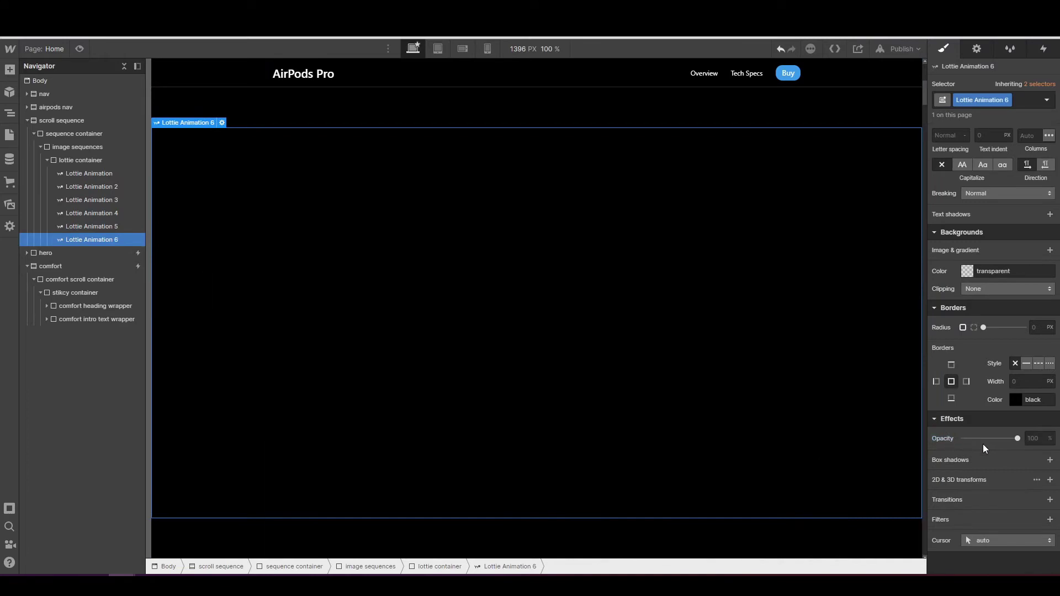
left_click_drag(1014, 439, 911, 442)
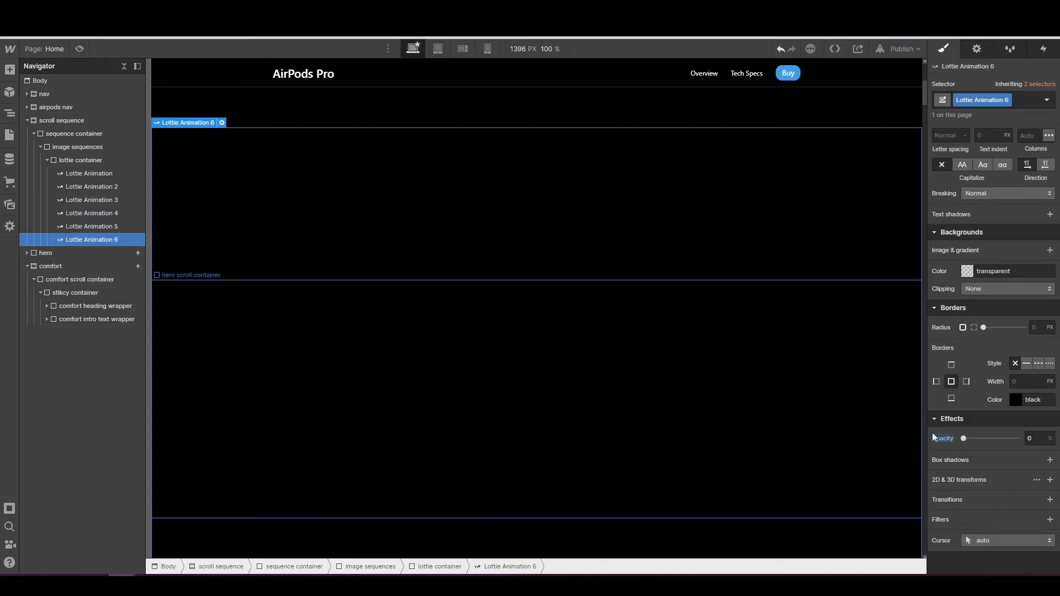
- Compare the size, position and opacity styles of the Lottie animations in the lottie container
scroll(1012, 203, "up", 10)
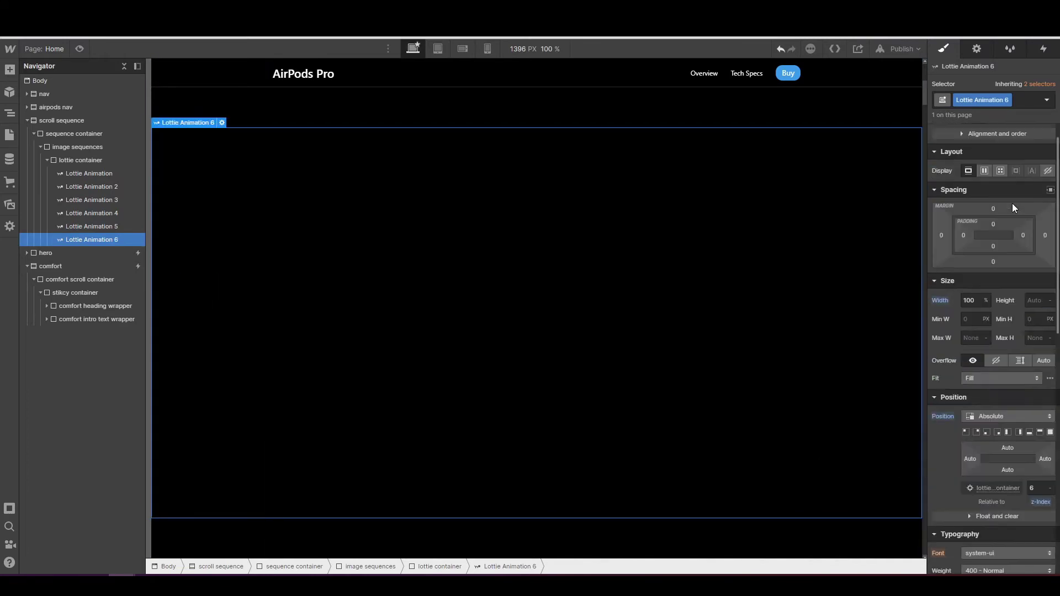
left_click(107, 177)
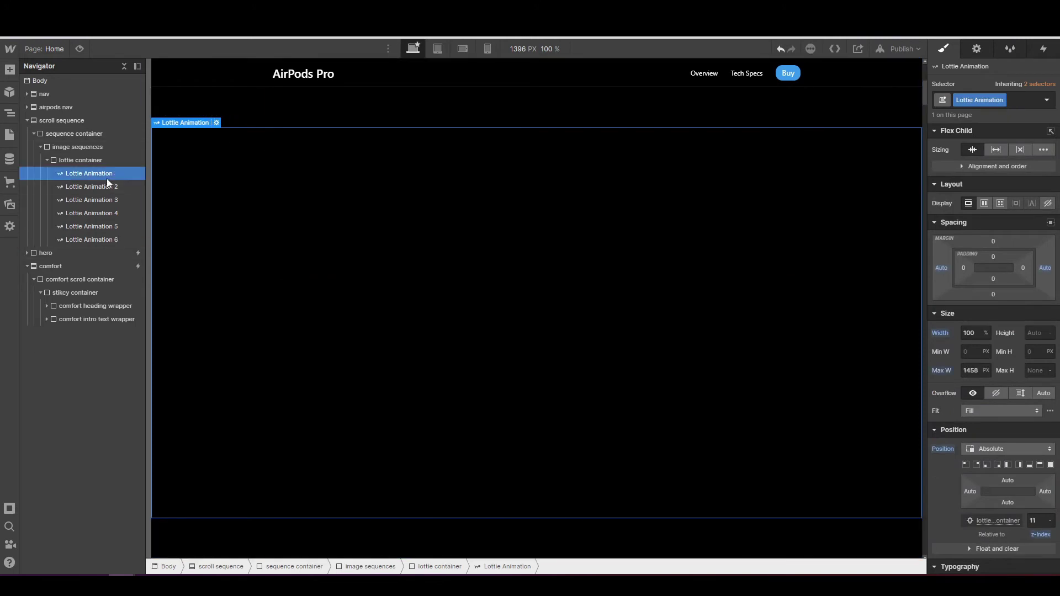
scroll(994, 436, "down", 6)
scroll(1032, 424, "down", 5)
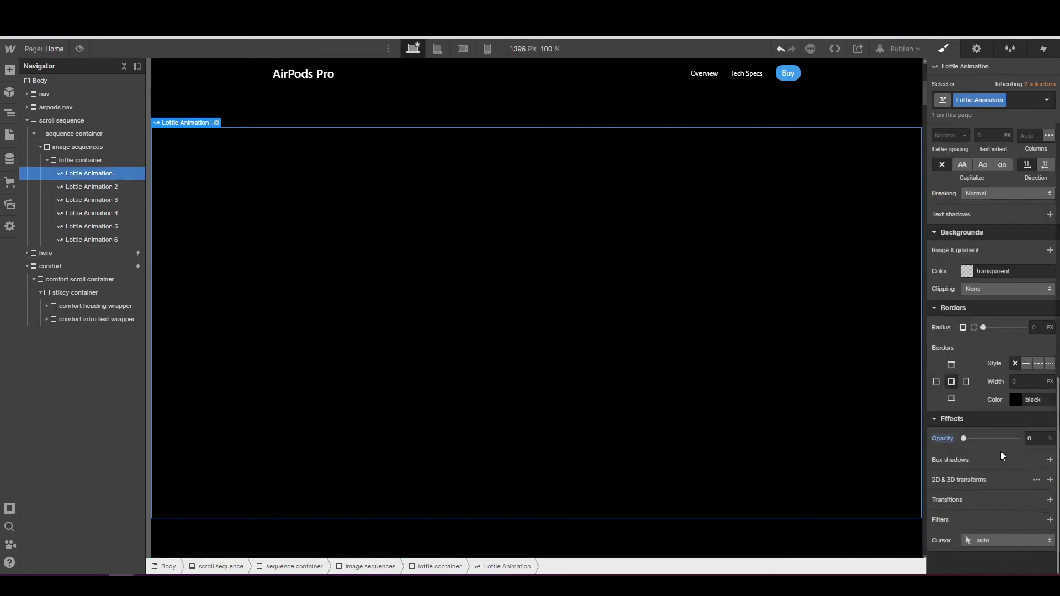
left_click(108, 187)
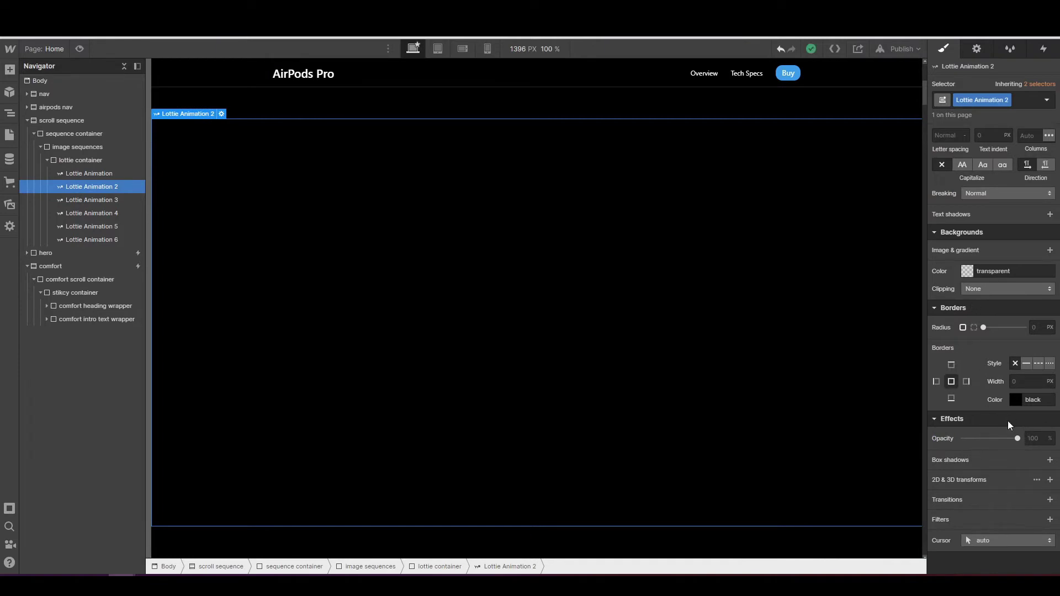
scroll(1019, 318, "up", 10)
scroll(1006, 333, "down", 1)
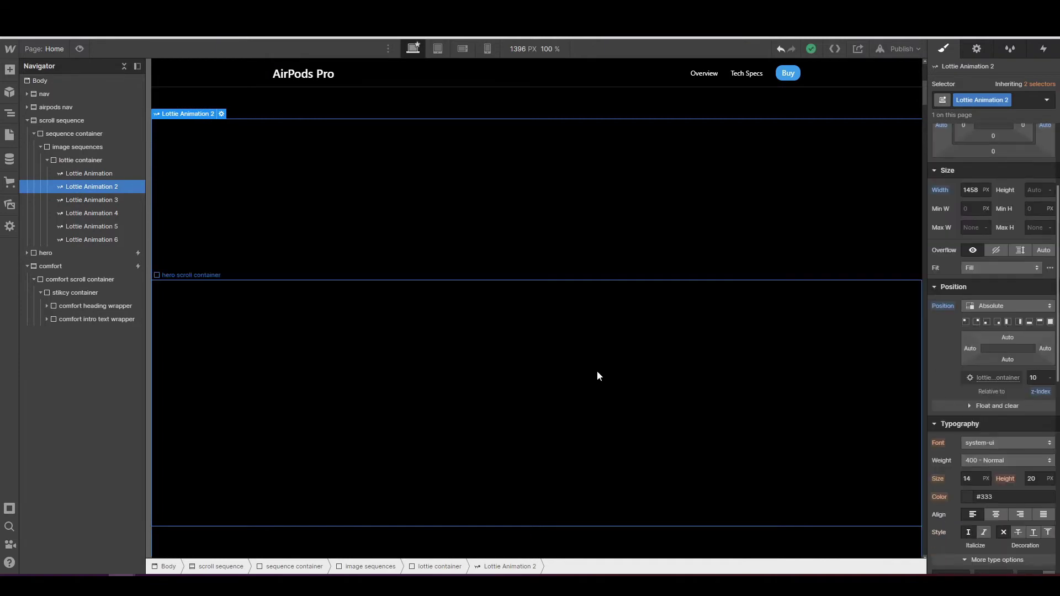
left_click(115, 177)
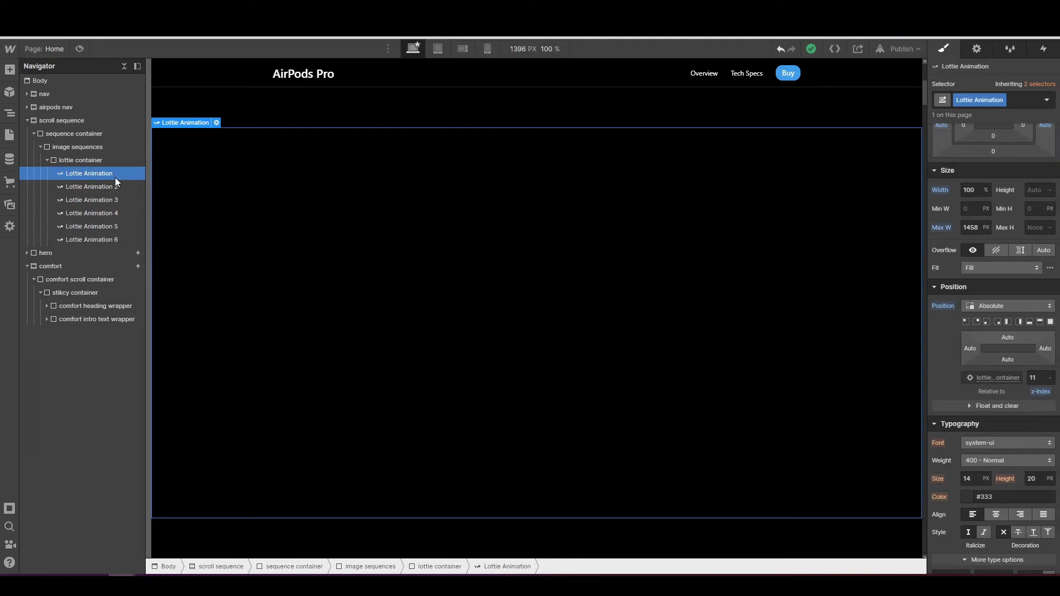
left_click(114, 181)
left_click(114, 200)
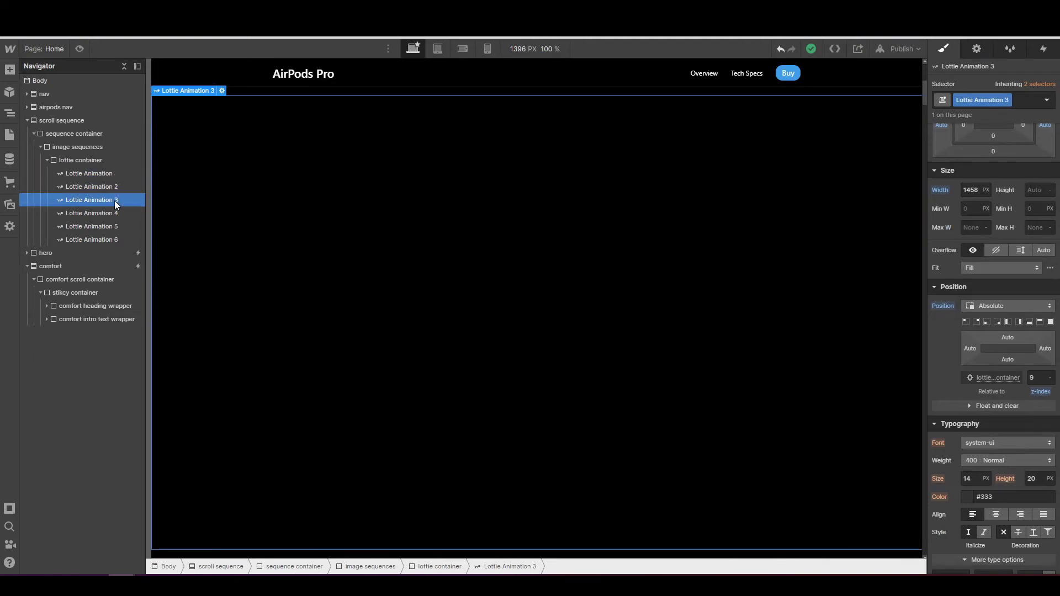
left_click(111, 212)
left_click(108, 228)
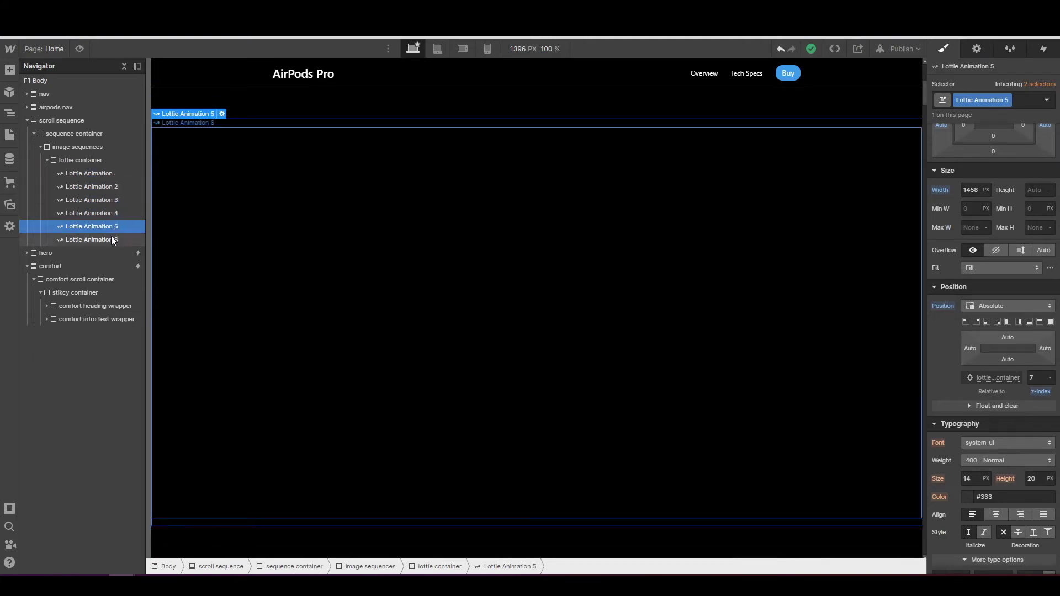
left_click(111, 237)
left_click(112, 176)
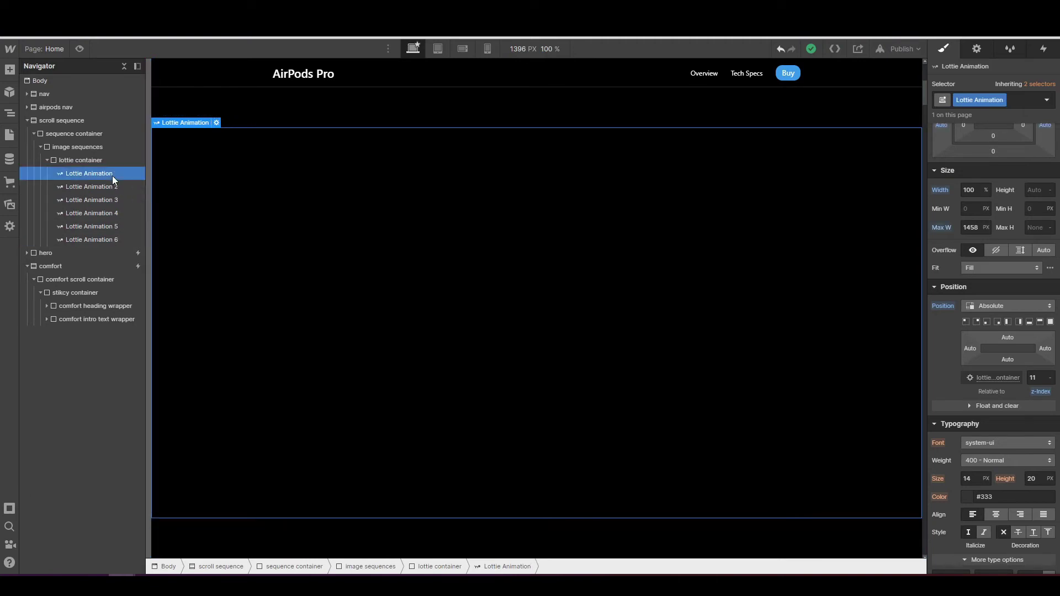
- Check the render settings of the first two Lottie animations and set Lottie Animation 3 to render as Canvas
left_click(216, 122)
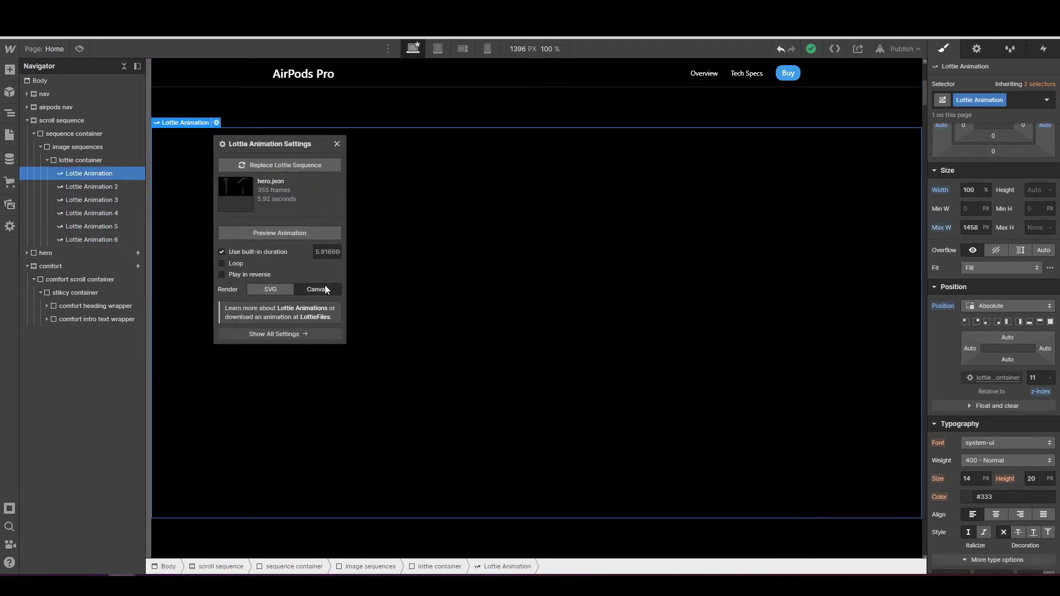
left_click(337, 144)
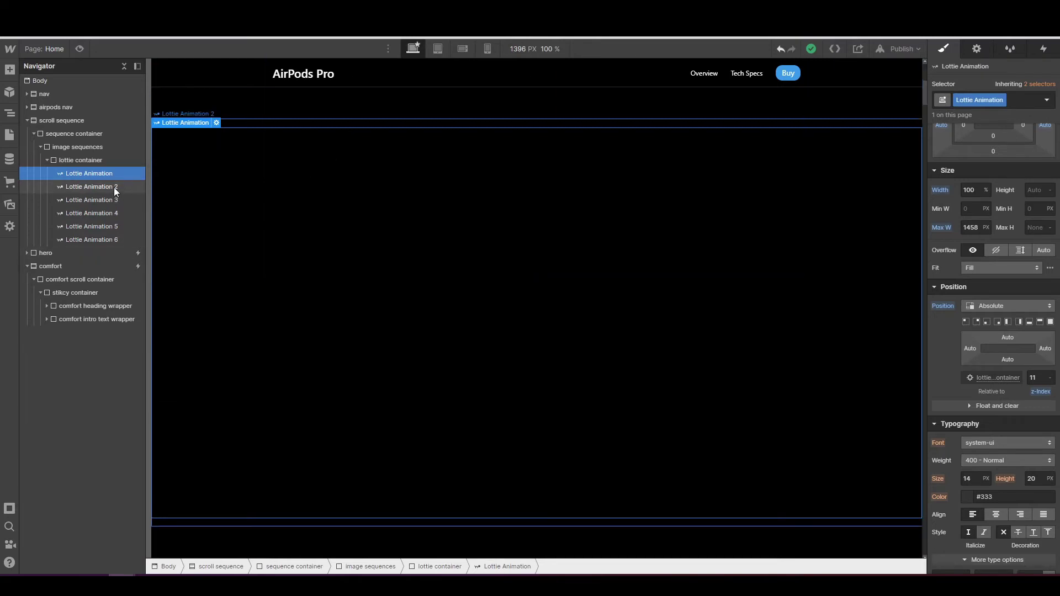
left_click(227, 146)
left_click(221, 114)
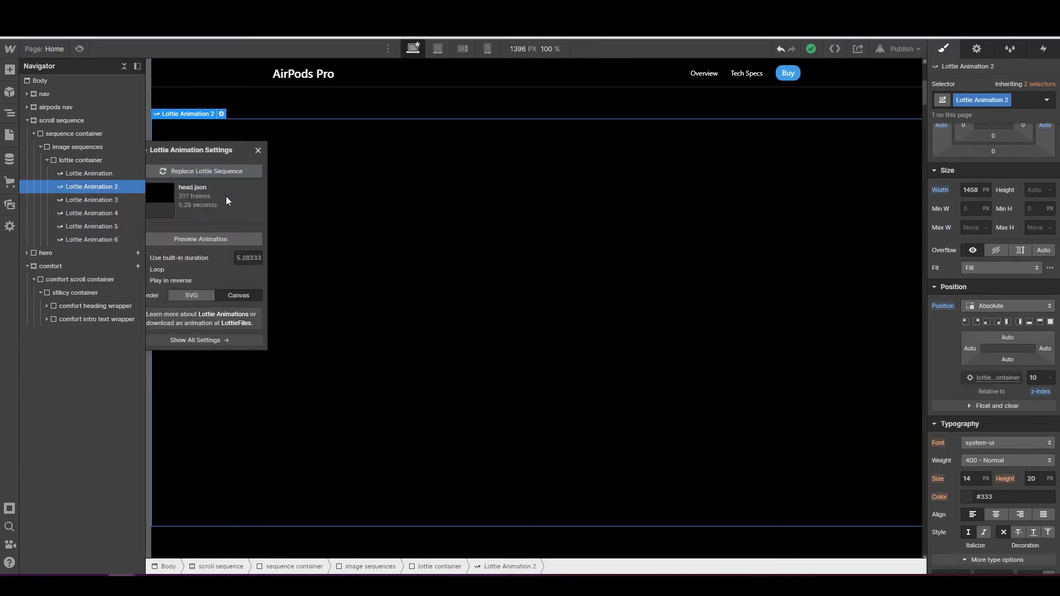
left_click(258, 151)
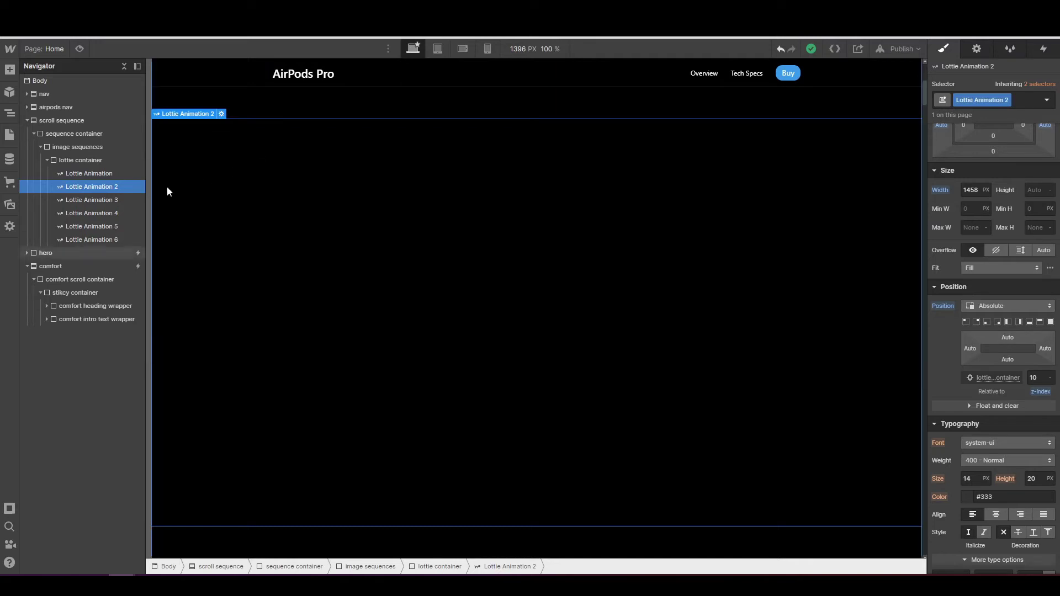
left_click(130, 199)
left_click(222, 90)
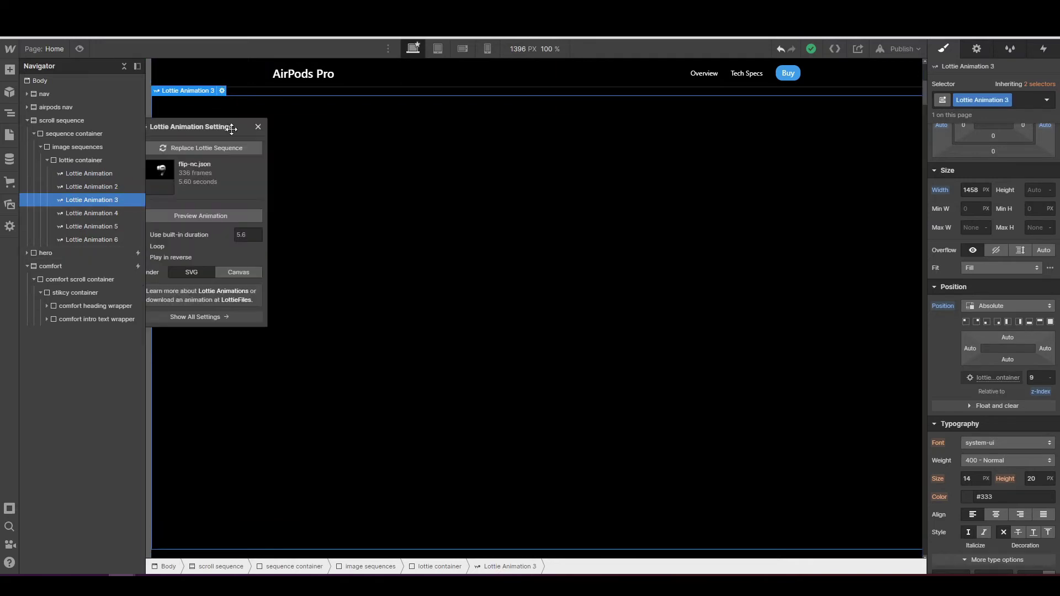
left_click_drag(187, 134, 291, 133)
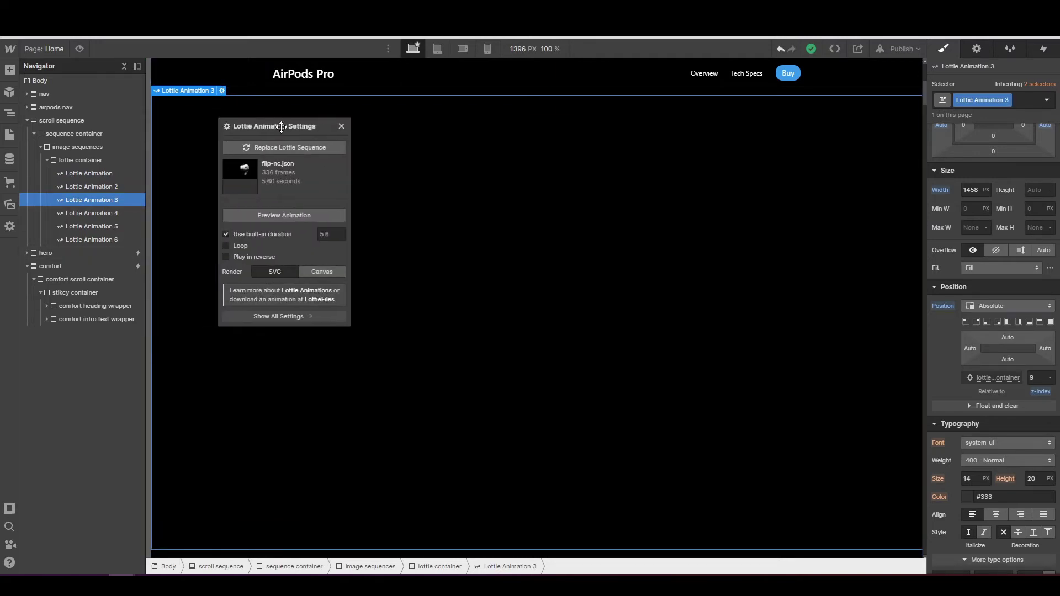
left_click(324, 272)
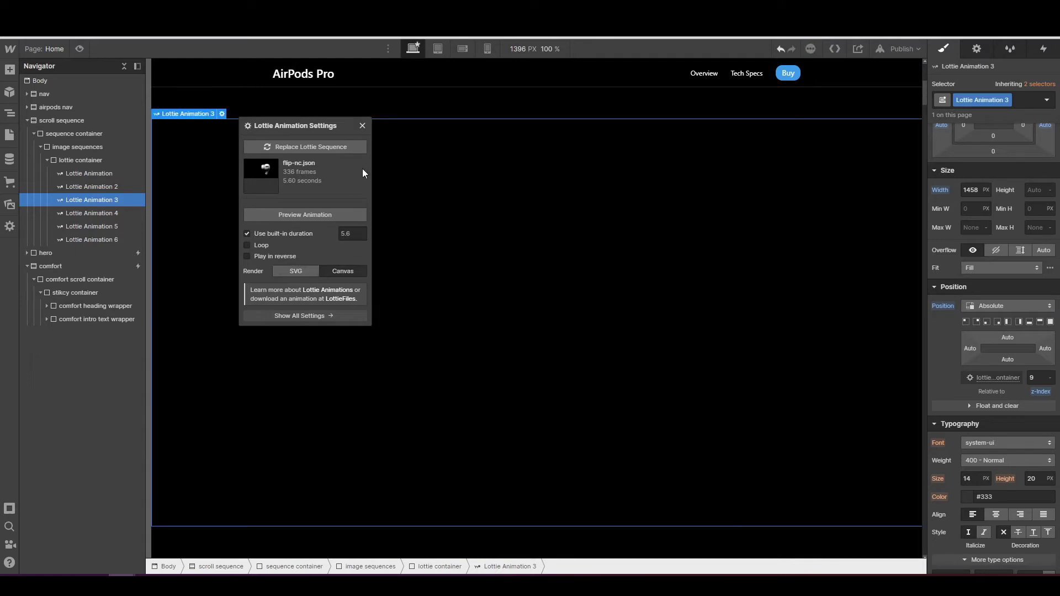
- Check the render settings of Lottie Animations 4, 5 and 6 and the opacity style of Lottie Animation 6
left_click(363, 126)
left_click(108, 213)
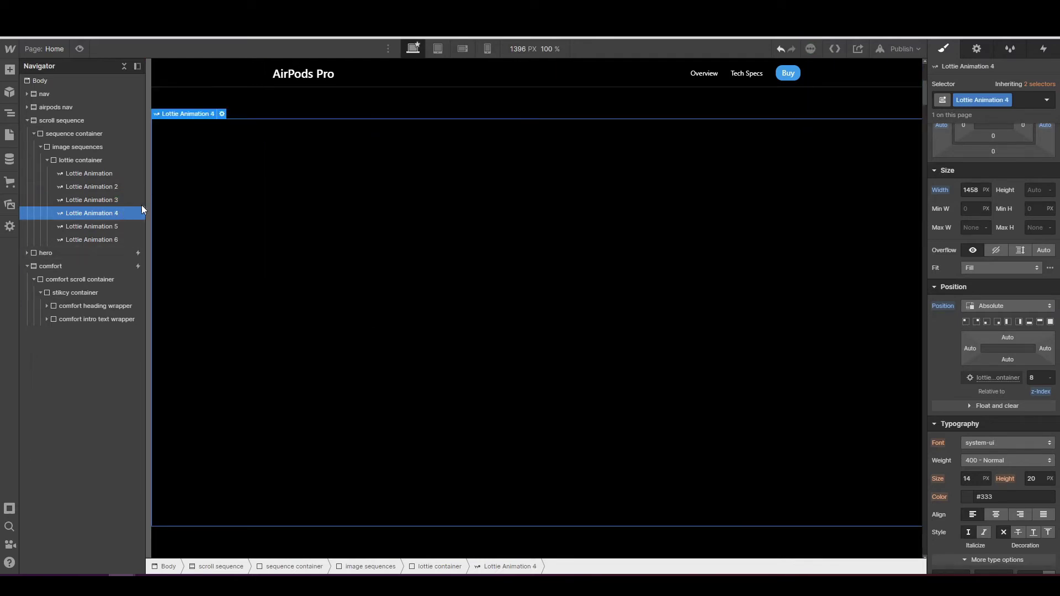
left_click(221, 114)
left_click_drag(215, 148, 297, 140)
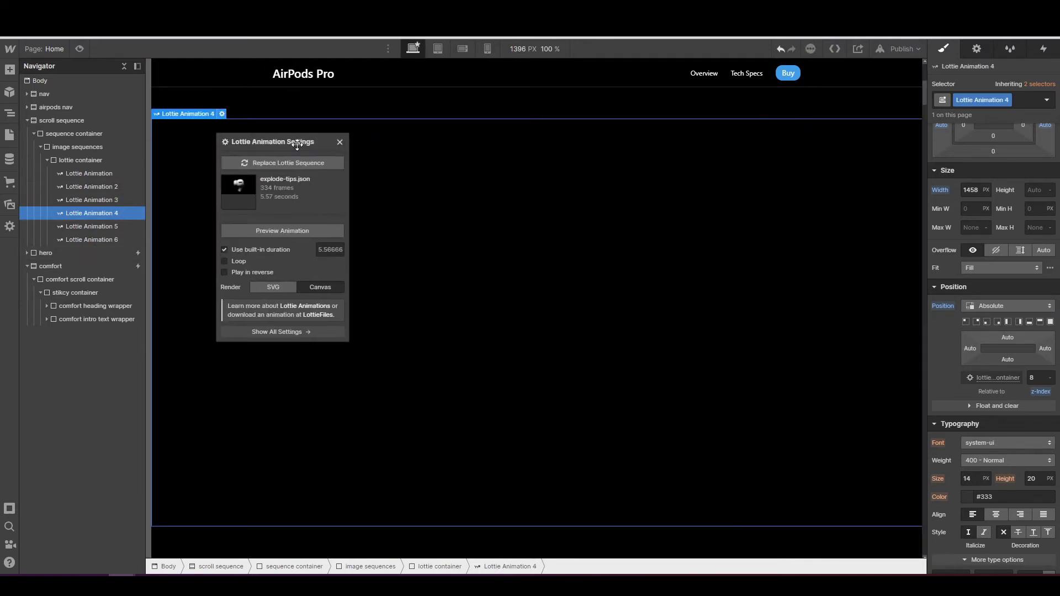
left_click(340, 142)
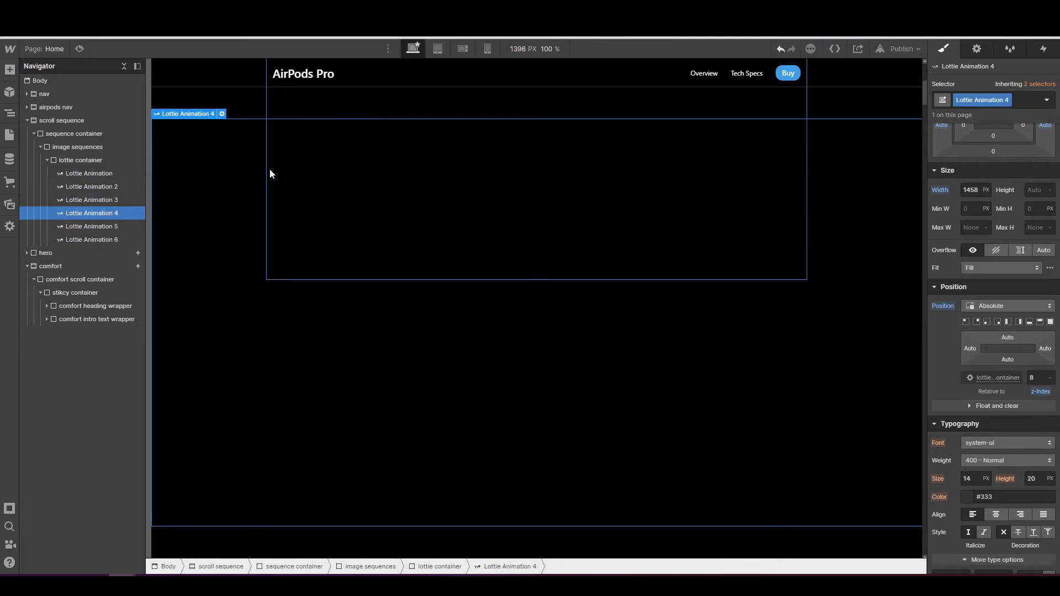
left_click(127, 226)
left_click(222, 113)
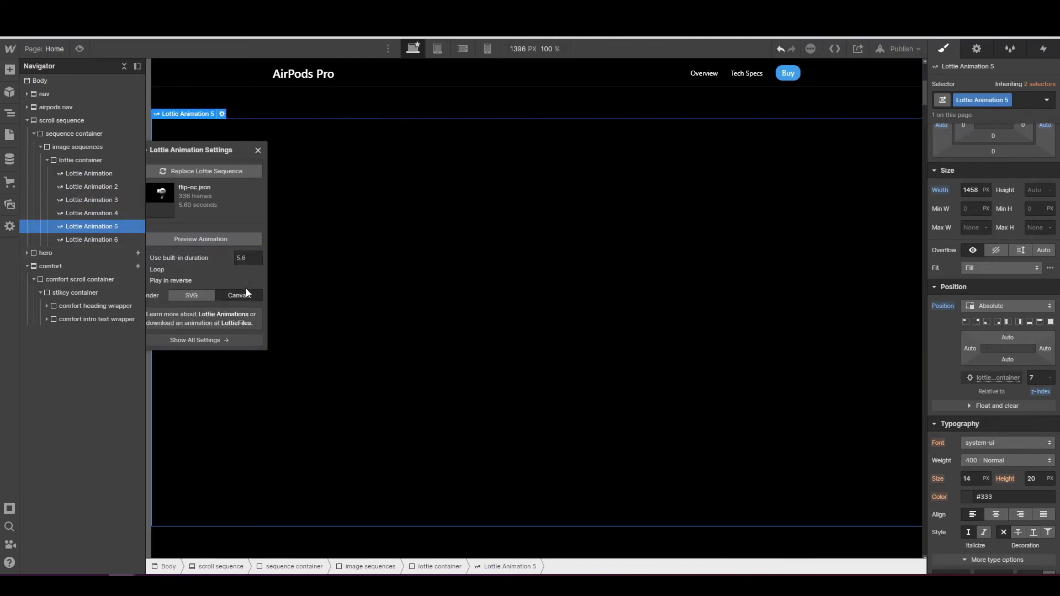
left_click(120, 240)
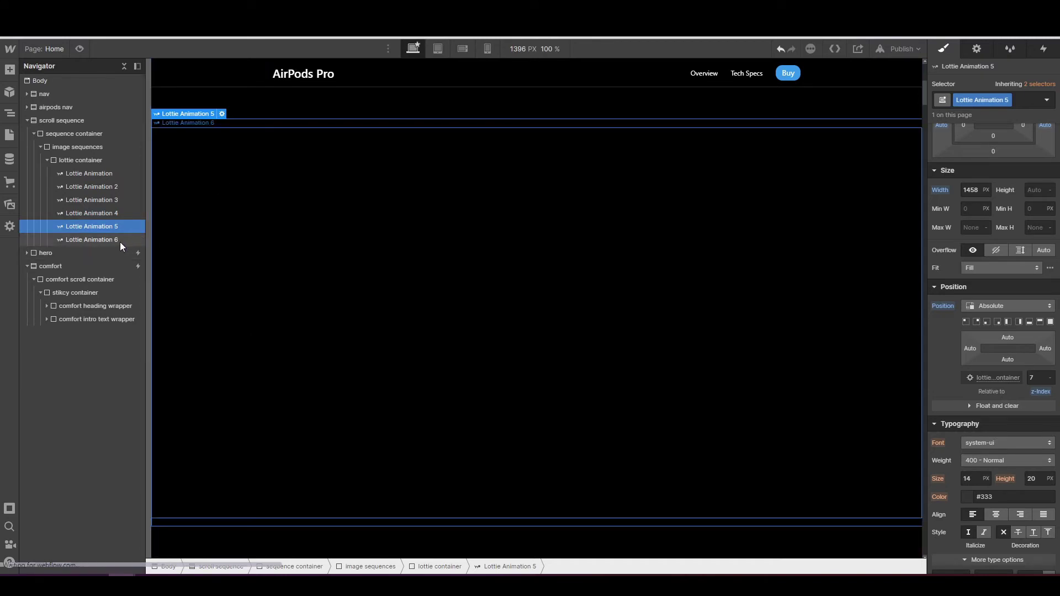
left_click(224, 123)
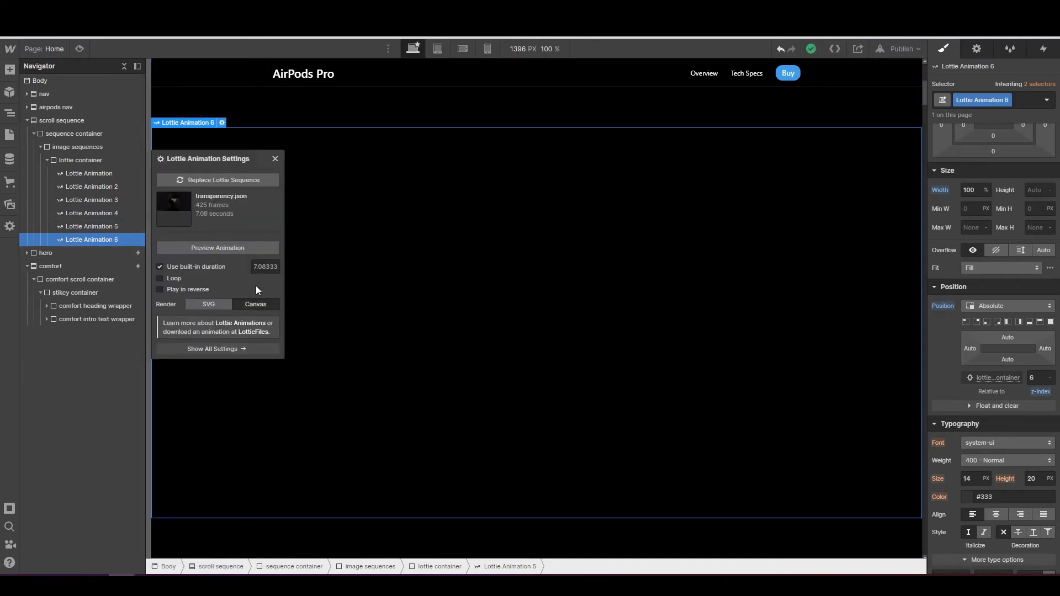
left_click(278, 158)
scroll(999, 439, "down", 8)
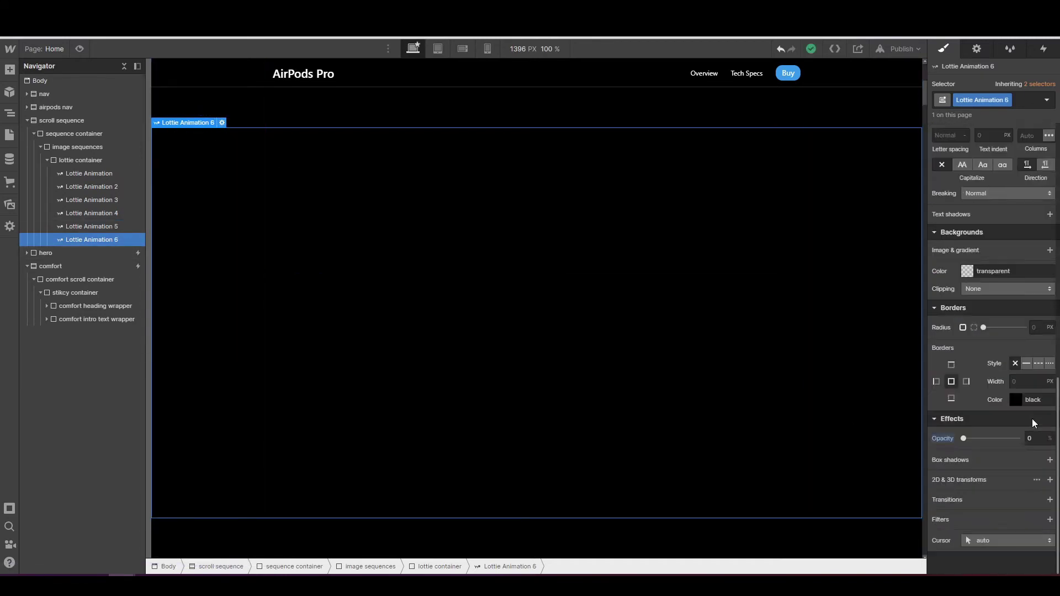
scroll(990, 445, "up", 10)
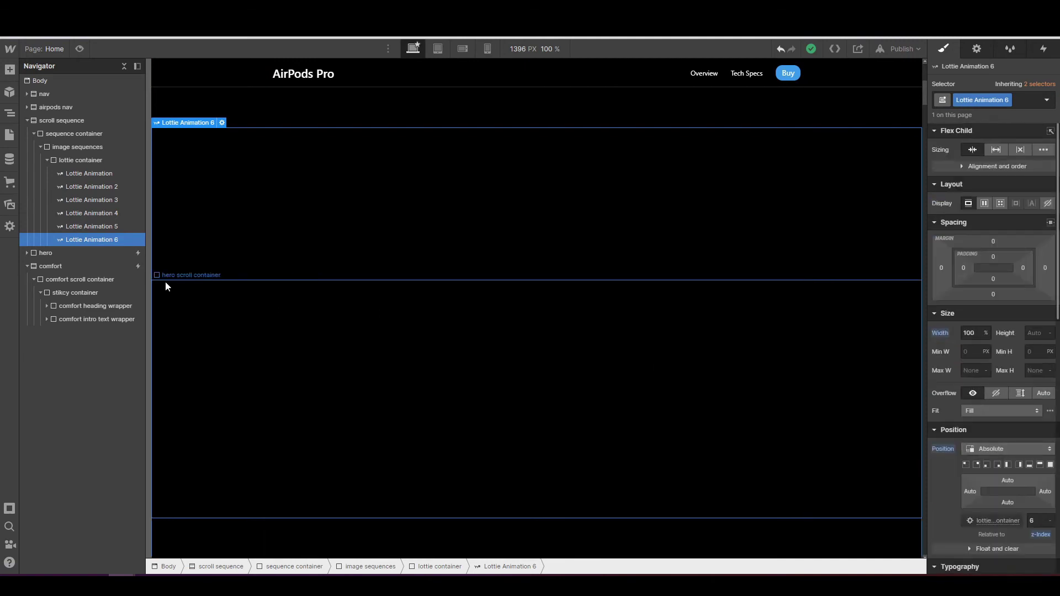
- Open the comfort section's scroll animation and examine how Lottie Animation 2 plays in the live preview through the whole section
left_click(73, 267)
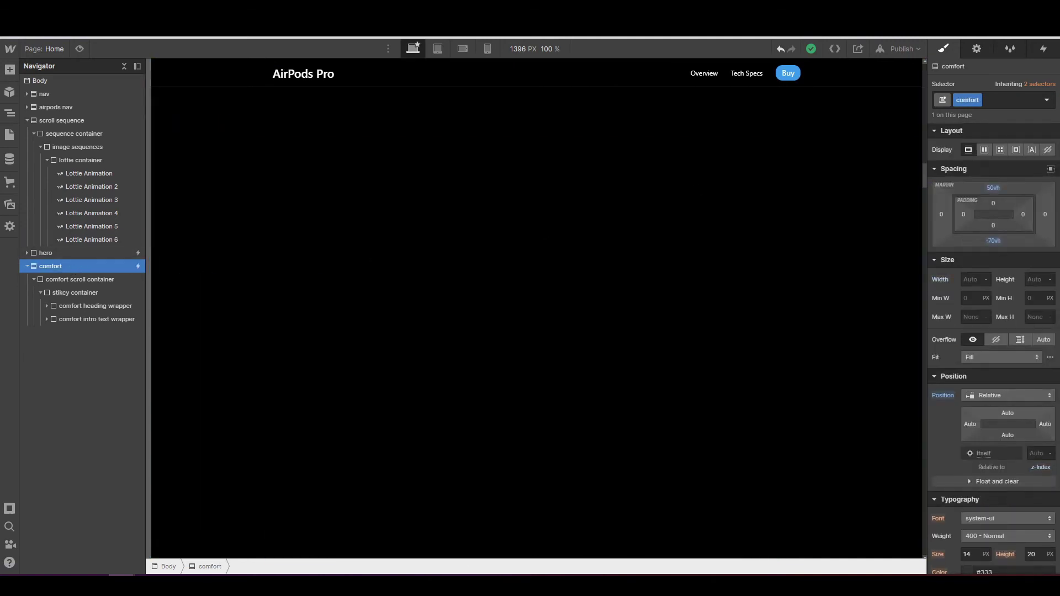
left_click(1044, 49)
left_click(976, 113)
left_click(972, 238)
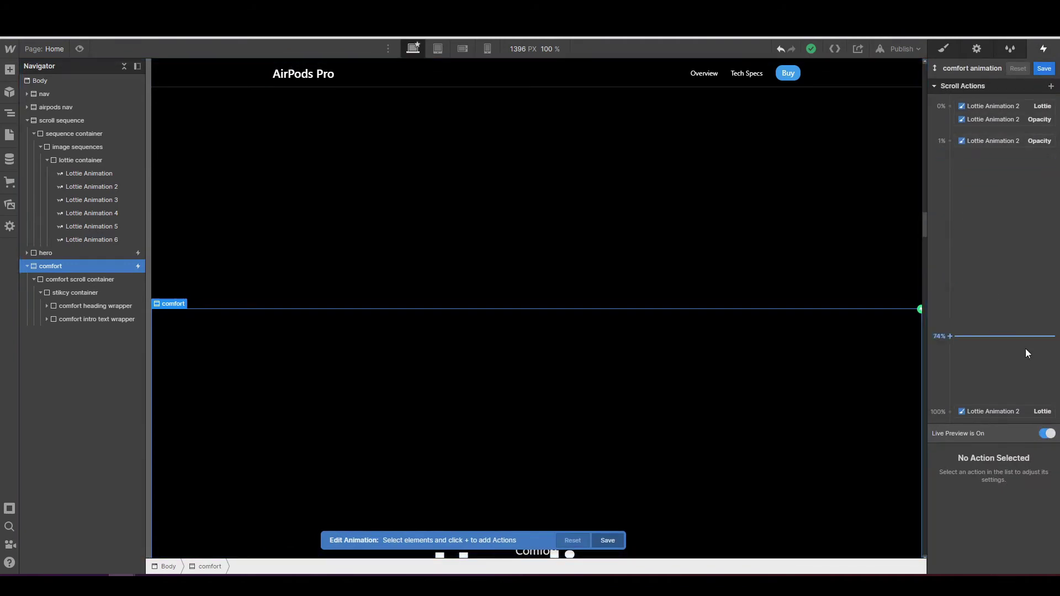
scroll(825, 281, "down", 5)
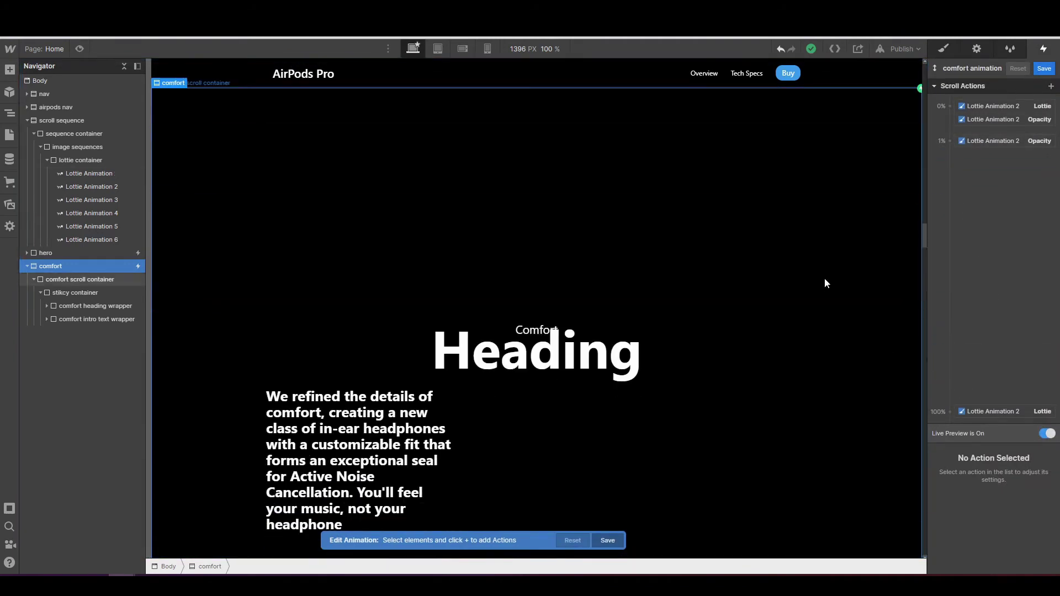
scroll(825, 280, "up", 2)
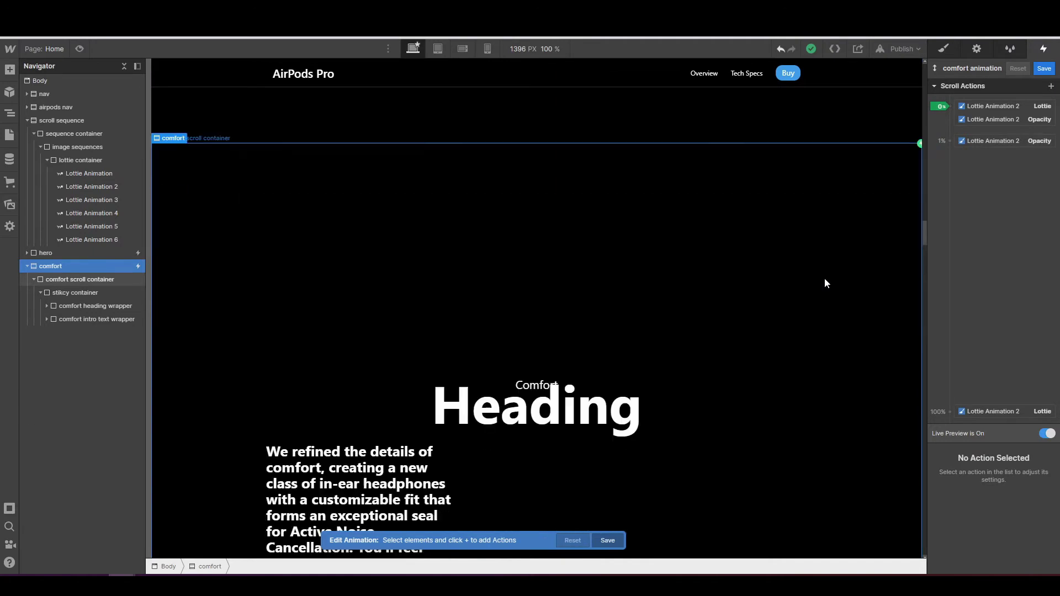
scroll(825, 281, "down", 4)
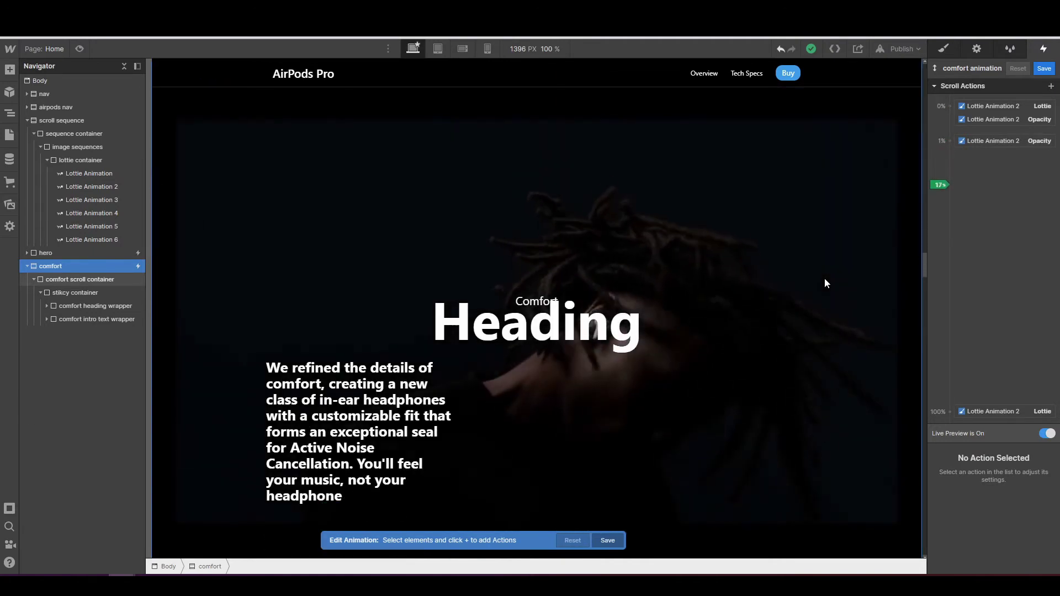
scroll(825, 283, "down", 4)
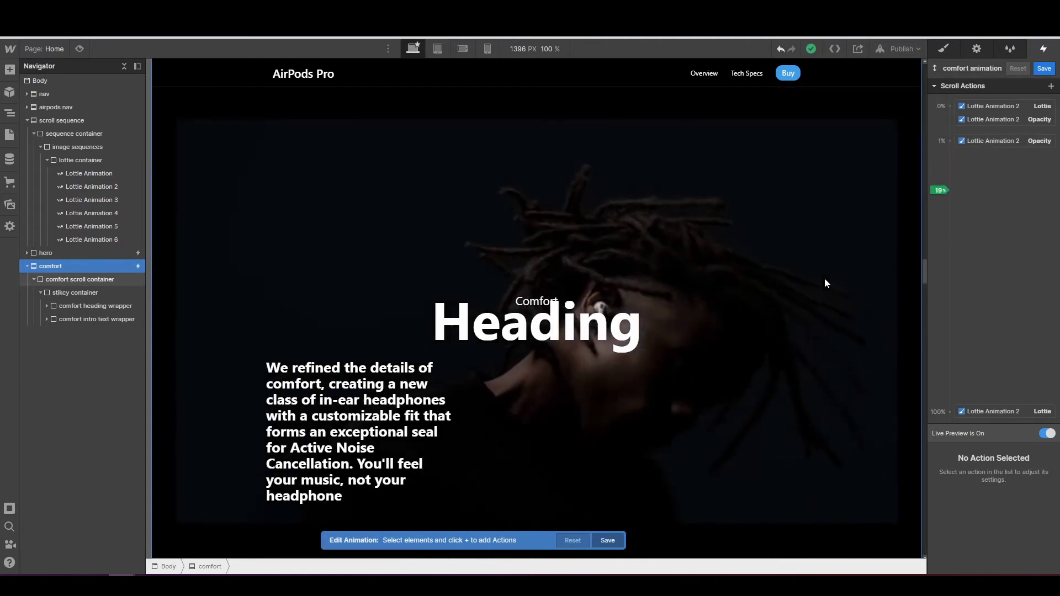
scroll(825, 284, "down", 8)
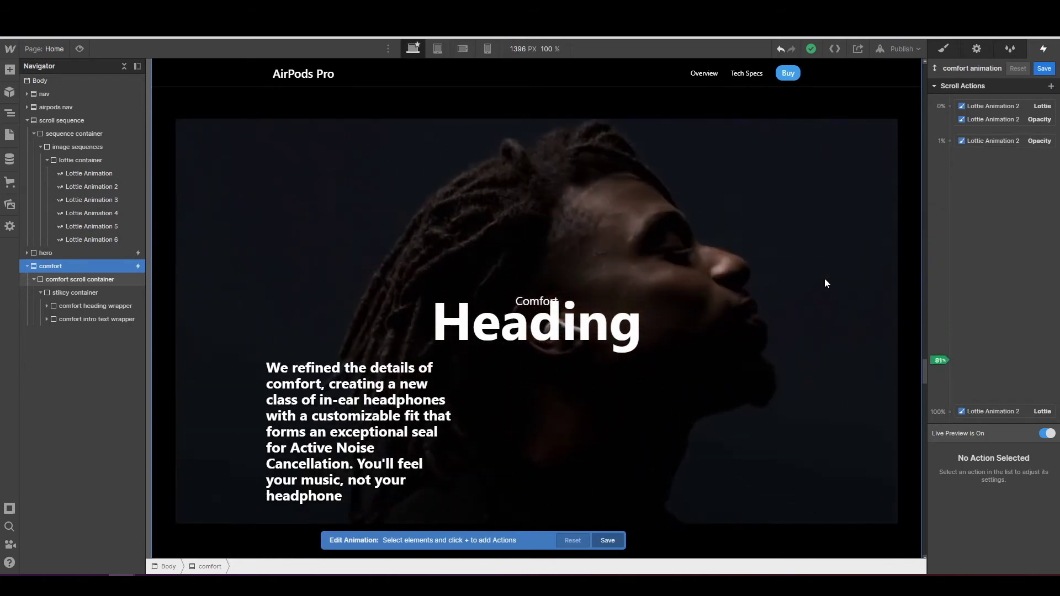
scroll(825, 283, "down", 5)
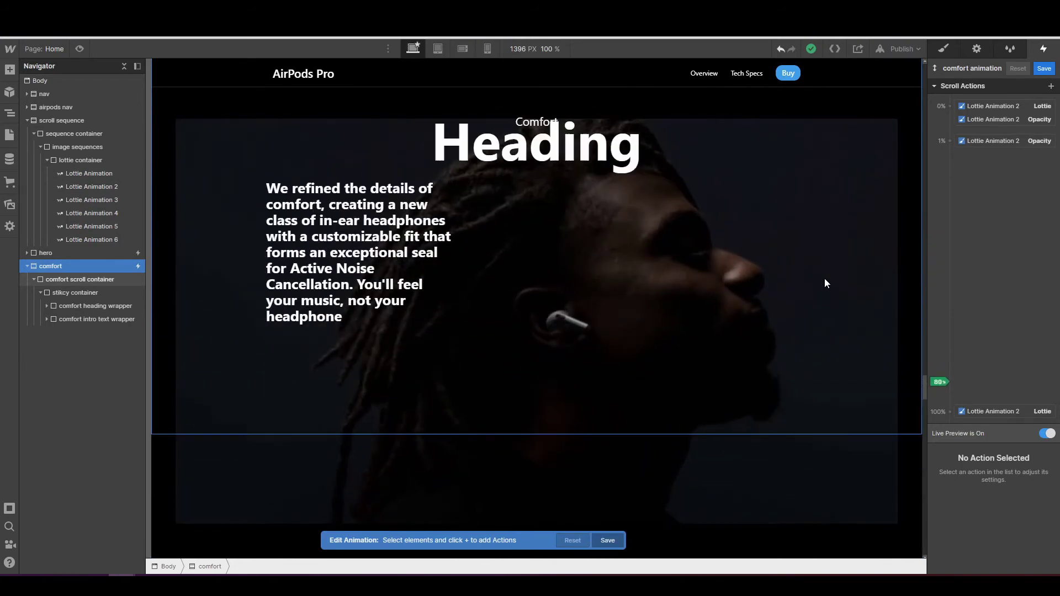
scroll(825, 284, "down", 2)
scroll(824, 278, "down", 1)
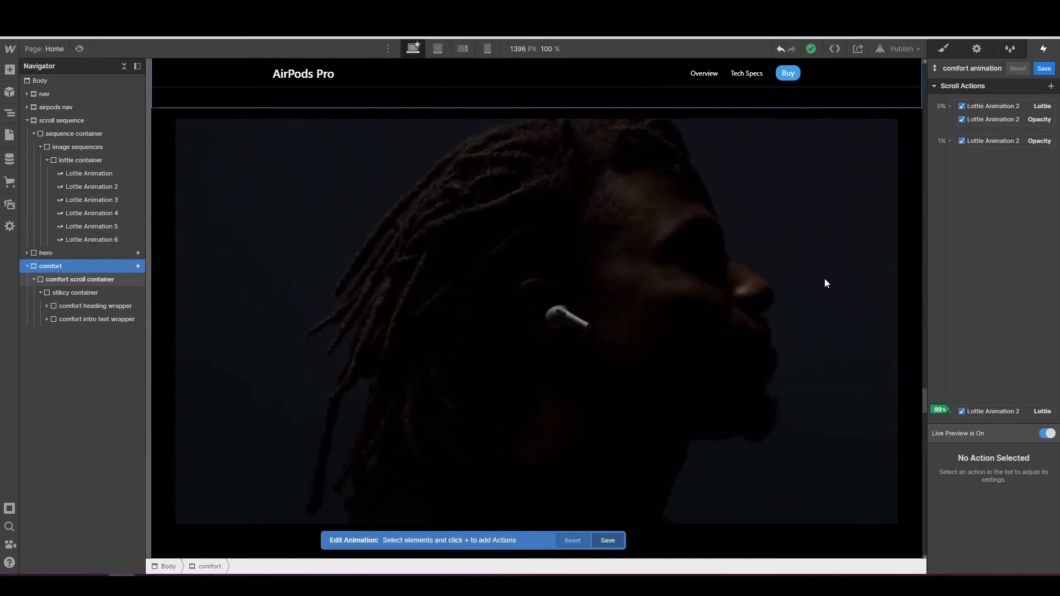
scroll(759, 110, "up", 2)
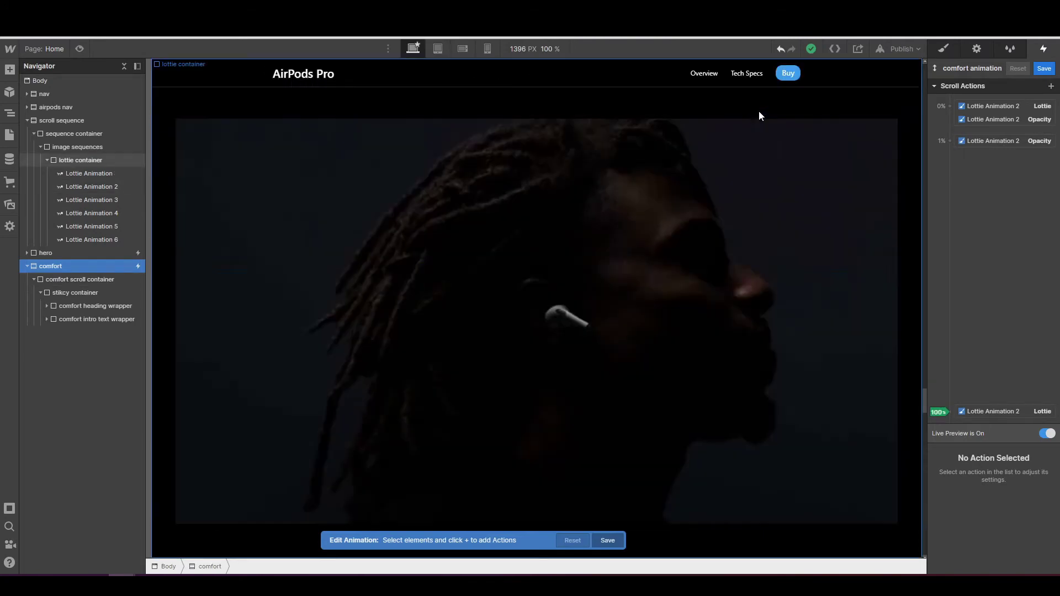
- Switch to the published AirPods Pro page and examine how its Comfort sequence and heading fade in and out on scroll
scroll(820, 376, "up", 5)
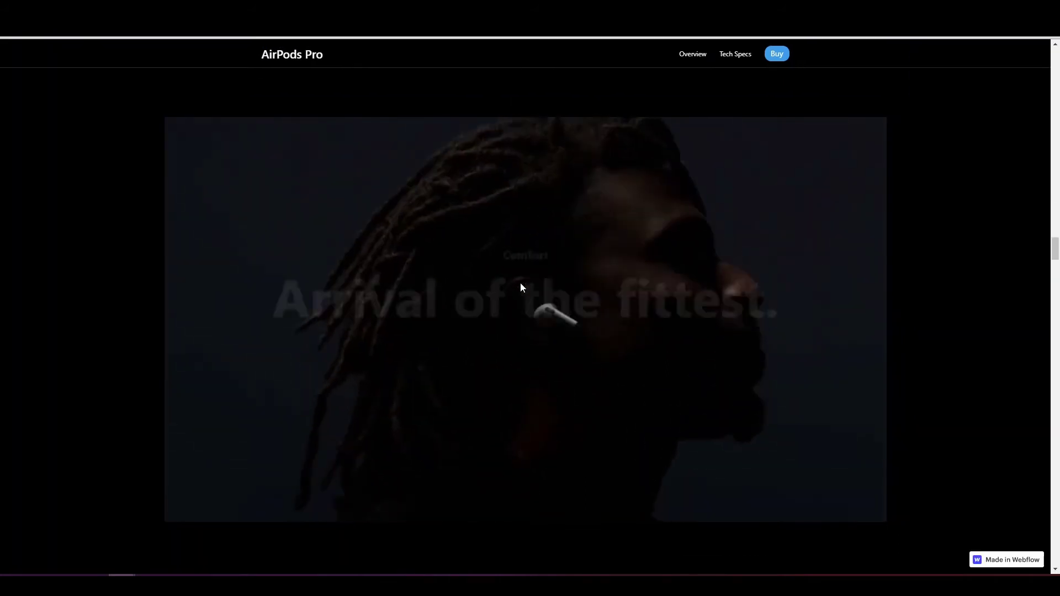
scroll(520, 287, "up", 3)
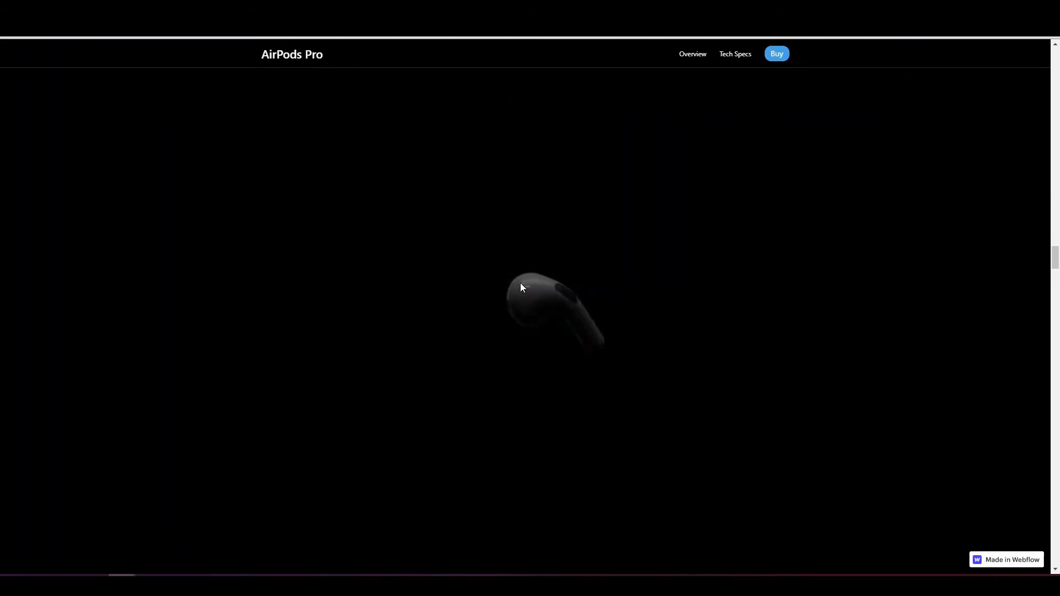
scroll(521, 284, "down", 2)
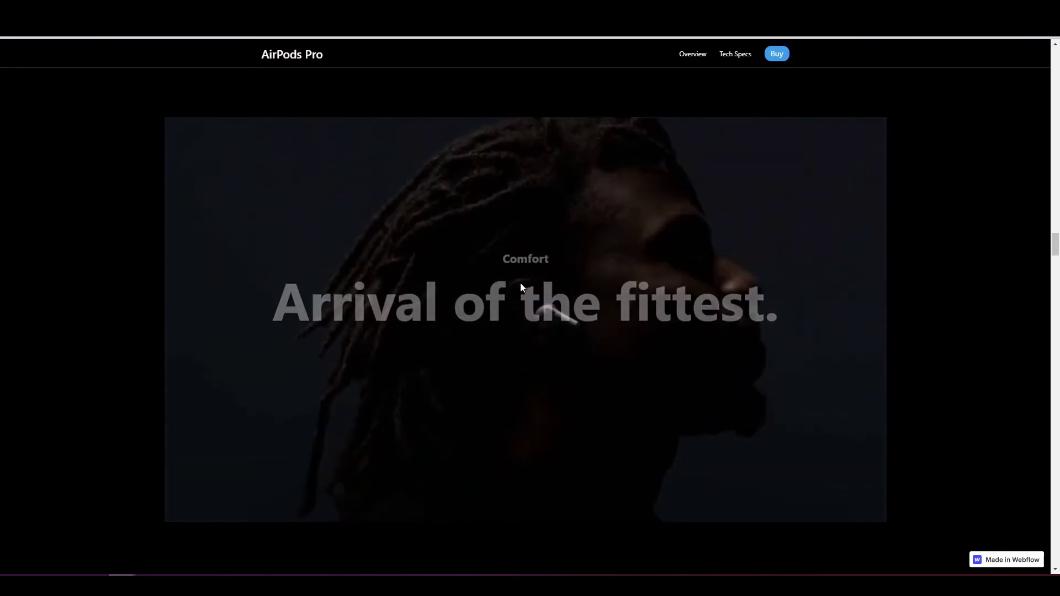
scroll(521, 287, "up", 2)
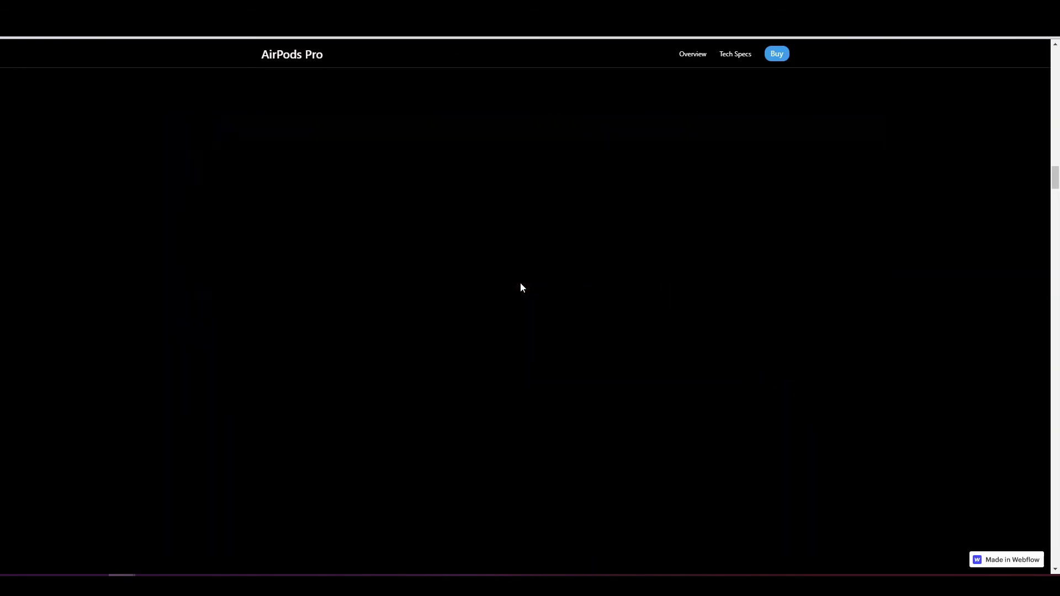
scroll(520, 287, "up", 1)
scroll(520, 287, "down", 3)
scroll(521, 284, "down", 2)
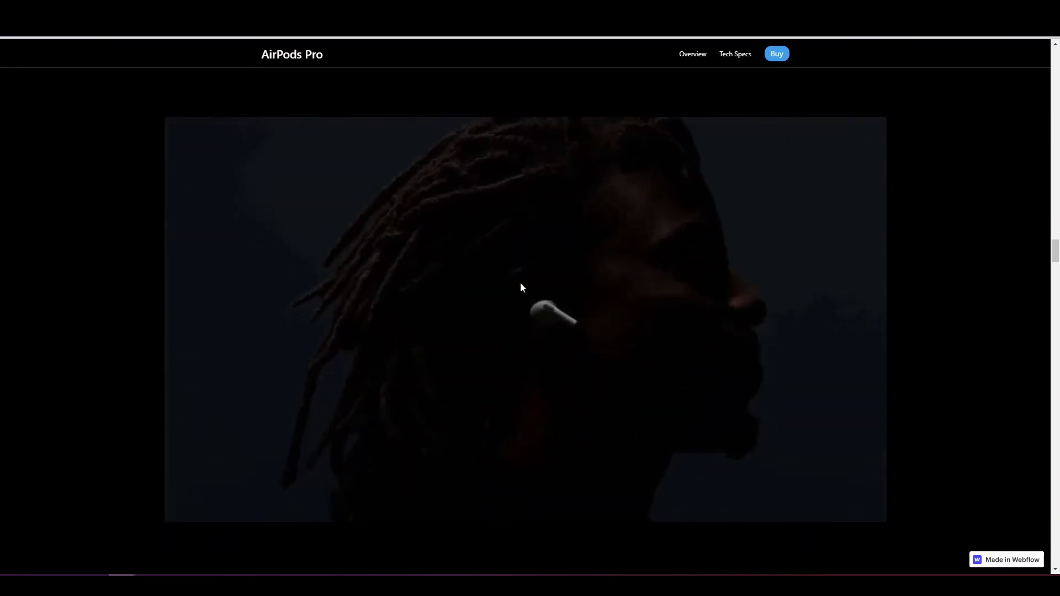
- Check the comfort scroll sequence on the published AirPods Pro page, then in the Webflow Designer move Lottie Animation 2's final Lottie keyframe to 40%
scroll(521, 284, "down", 3)
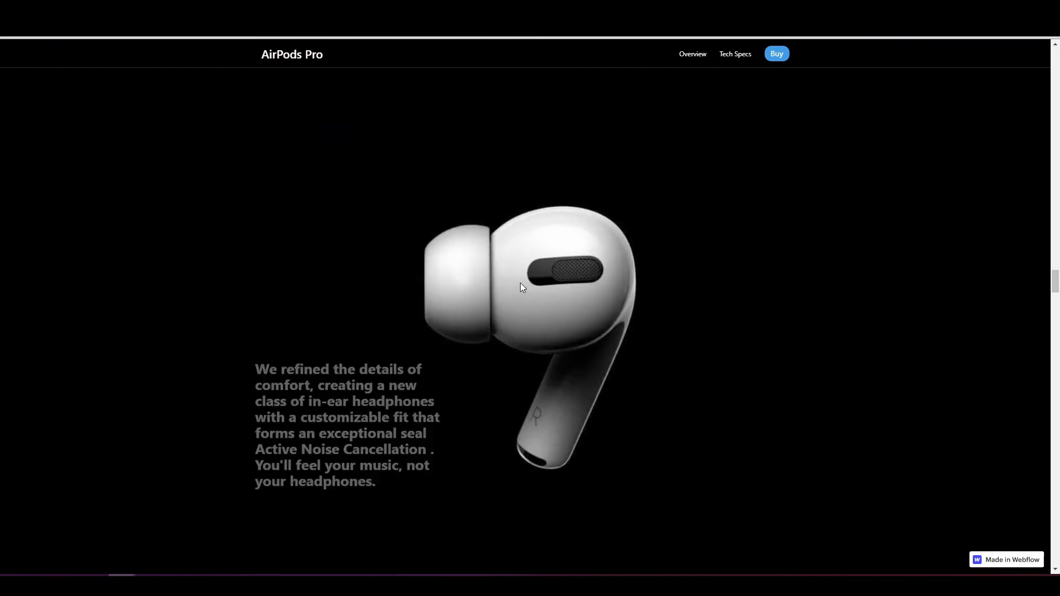
scroll(520, 285, "up", 2)
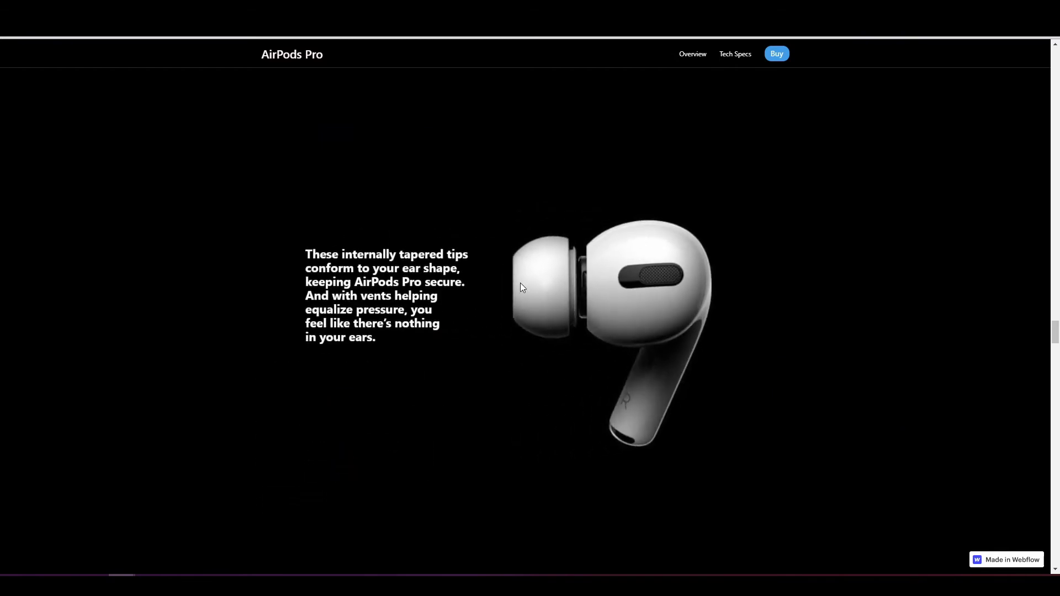
scroll(520, 285, "down", 2)
scroll(520, 285, "up", 1)
scroll(521, 284, "up", 2)
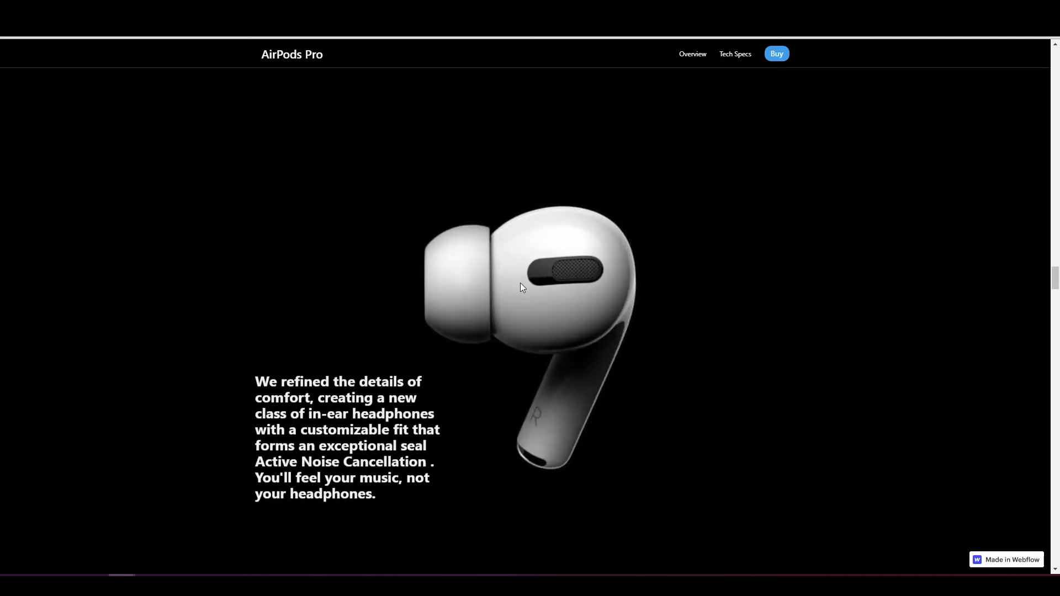
scroll(520, 284, "down", 1)
left_click(81, 37)
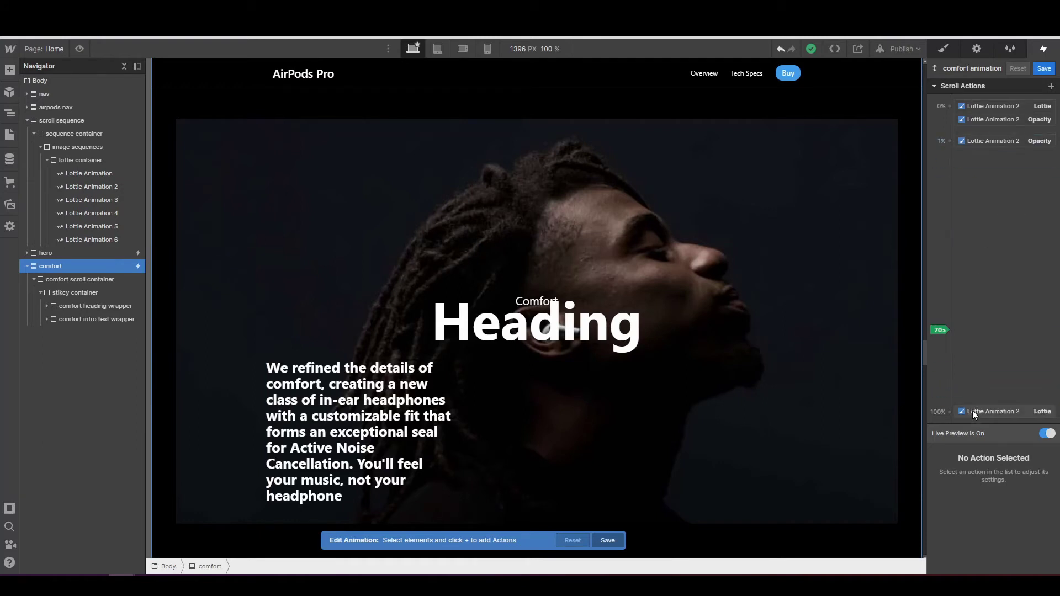
mouse_move(973, 410)
left_mouse_down()
mouse_move(959, 291)
mouse_move(966, 205)
mouse_move(973, 244)
left_mouse_up()
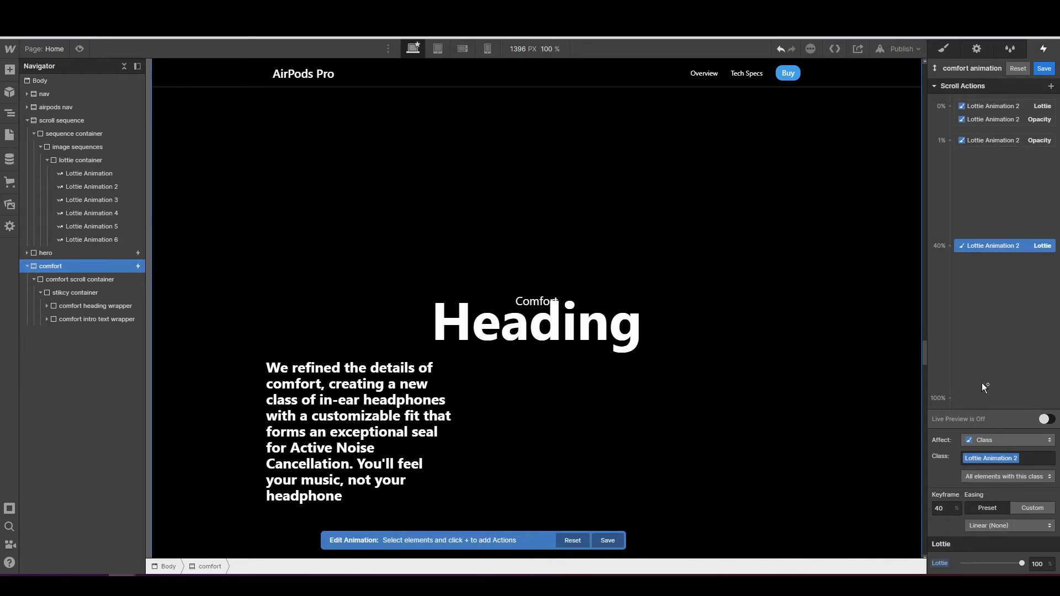
- Turn on live preview and play the comfort section's scroll animation to check the image sequence's timing
left_click(1047, 419)
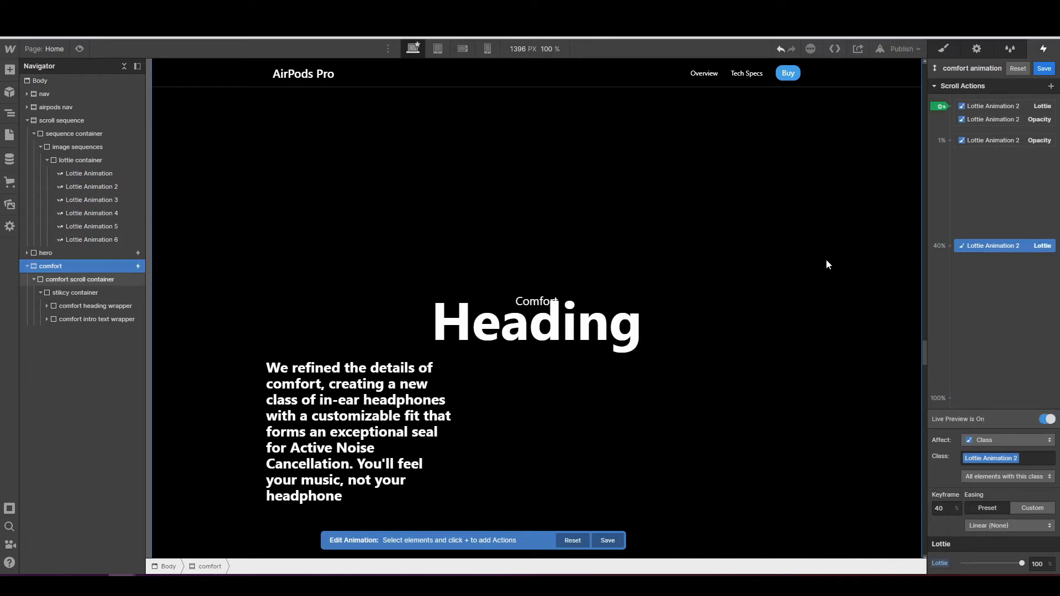
scroll(827, 264, "down", 1)
scroll(827, 264, "up", 9)
scroll(827, 259, "up", 10)
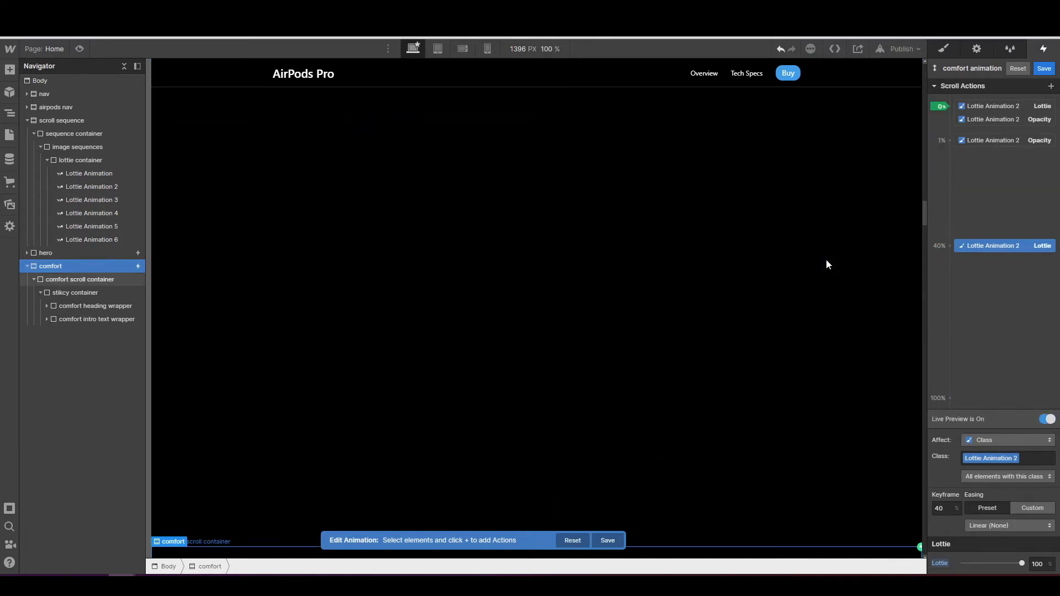
scroll(826, 265, "down", 5)
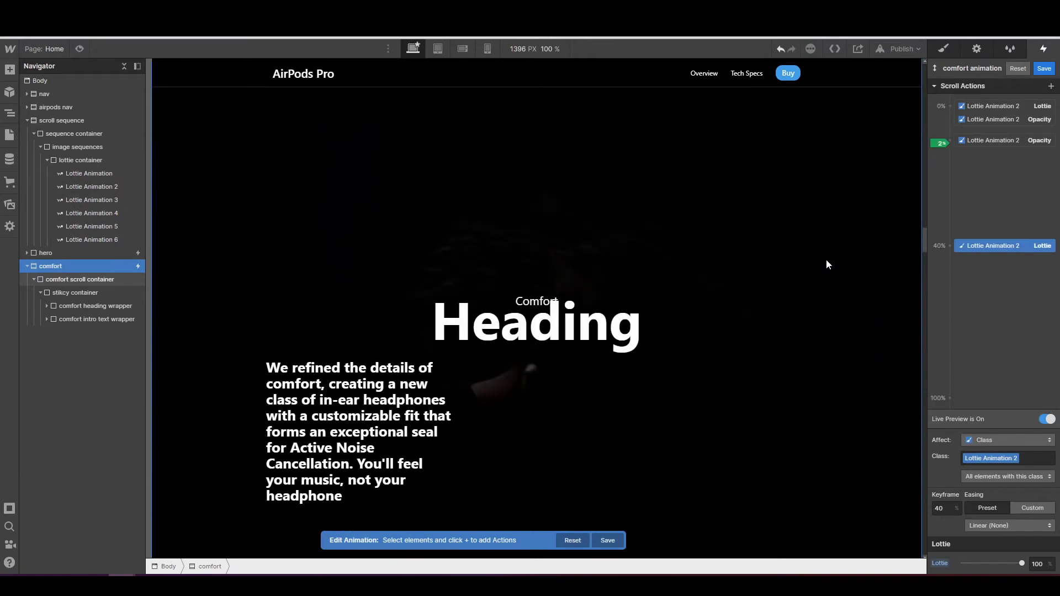
scroll(826, 264, "down", 3)
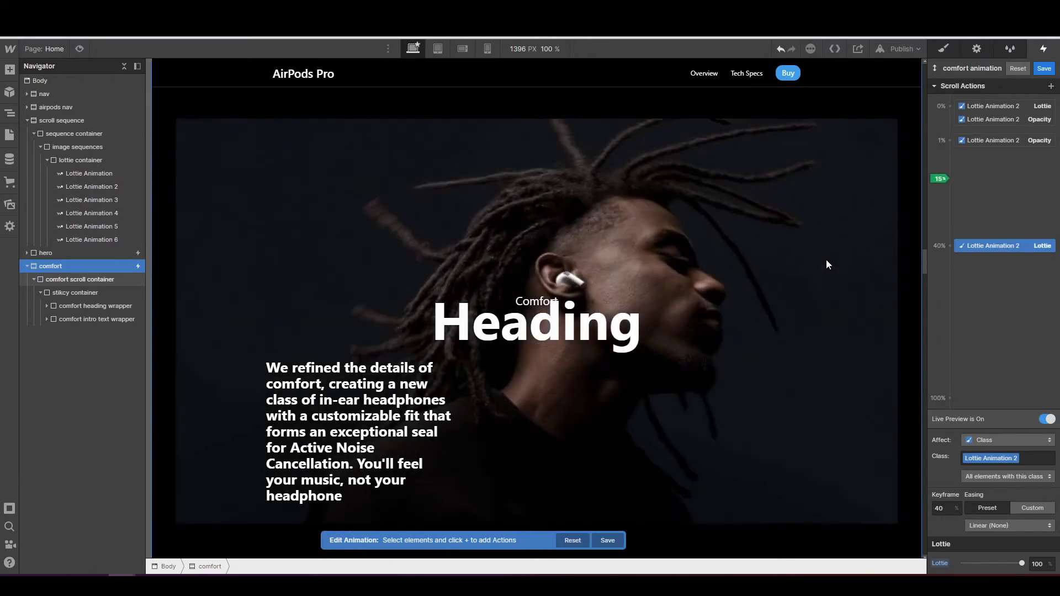
scroll(827, 263, "down", 5)
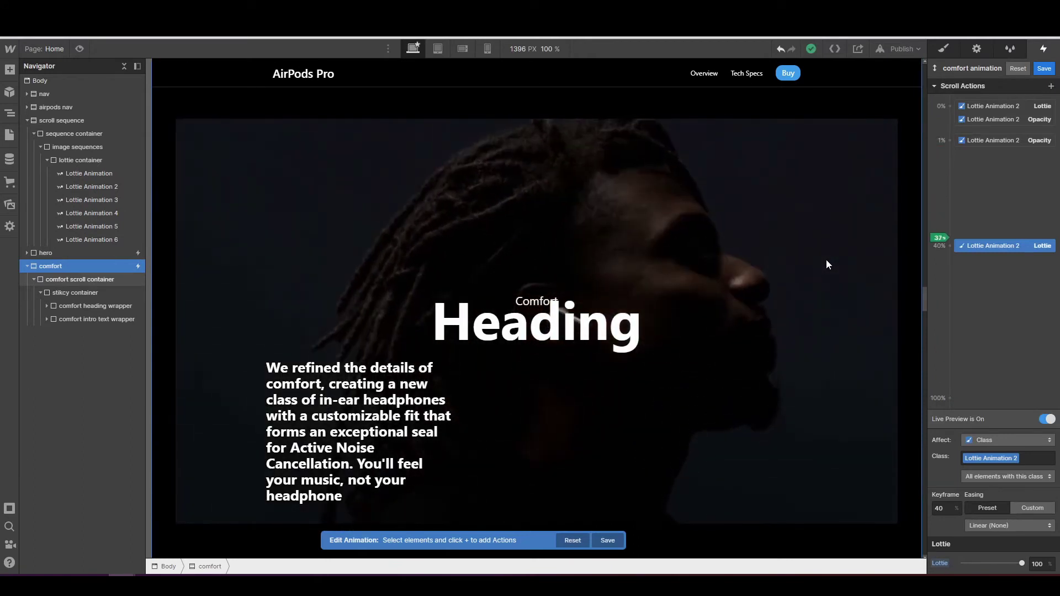
scroll(826, 265, "down", 1)
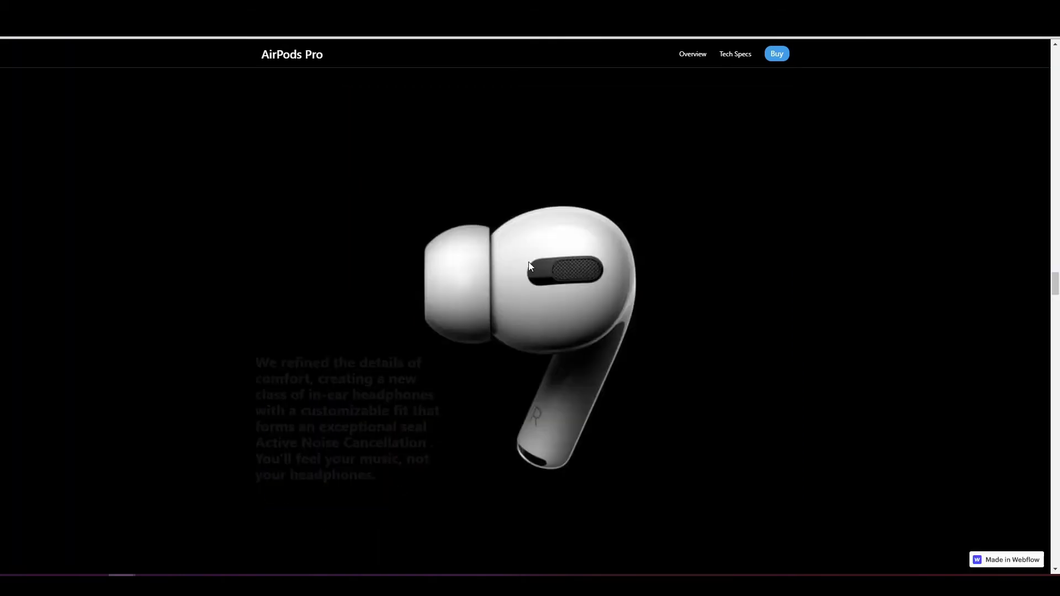
- Switch to the published AirPods Pro page and compare how its head-turn image sequence ends around the comfort heading
scroll(528, 262, "up", 5)
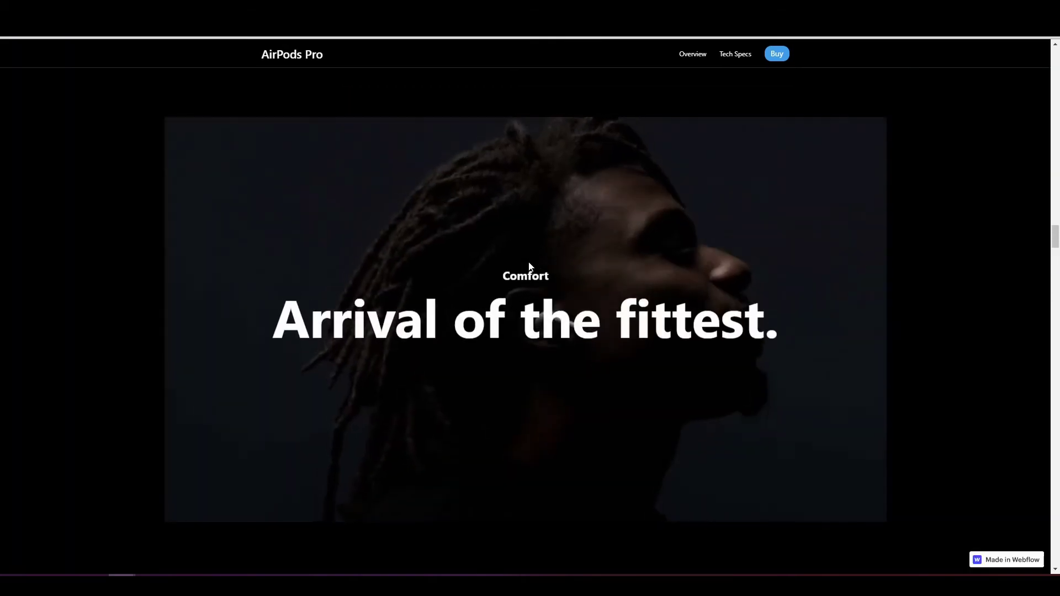
scroll(559, 337, "down", 5)
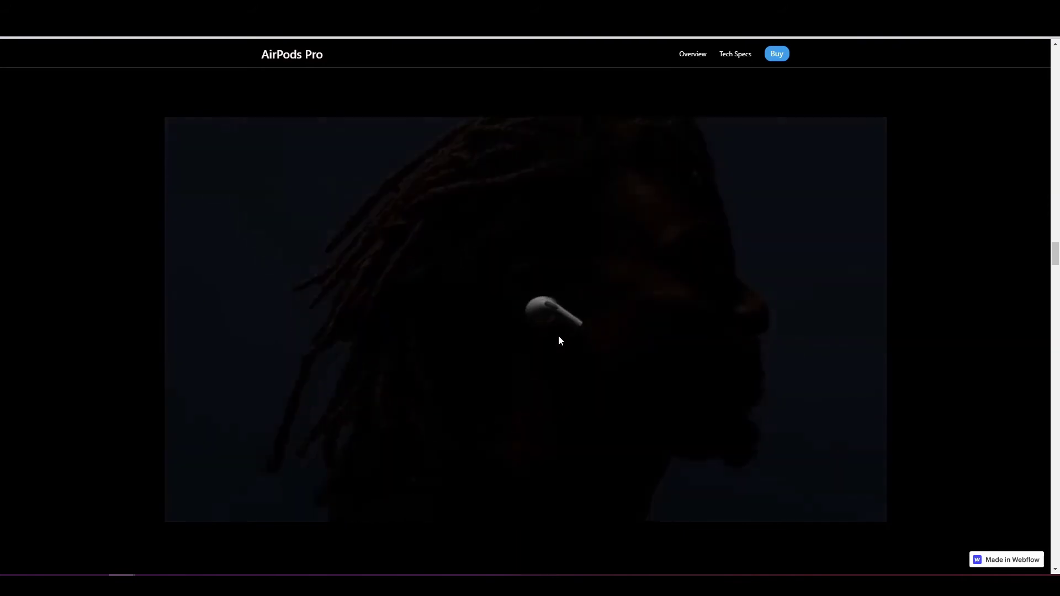
scroll(559, 337, "up", 7)
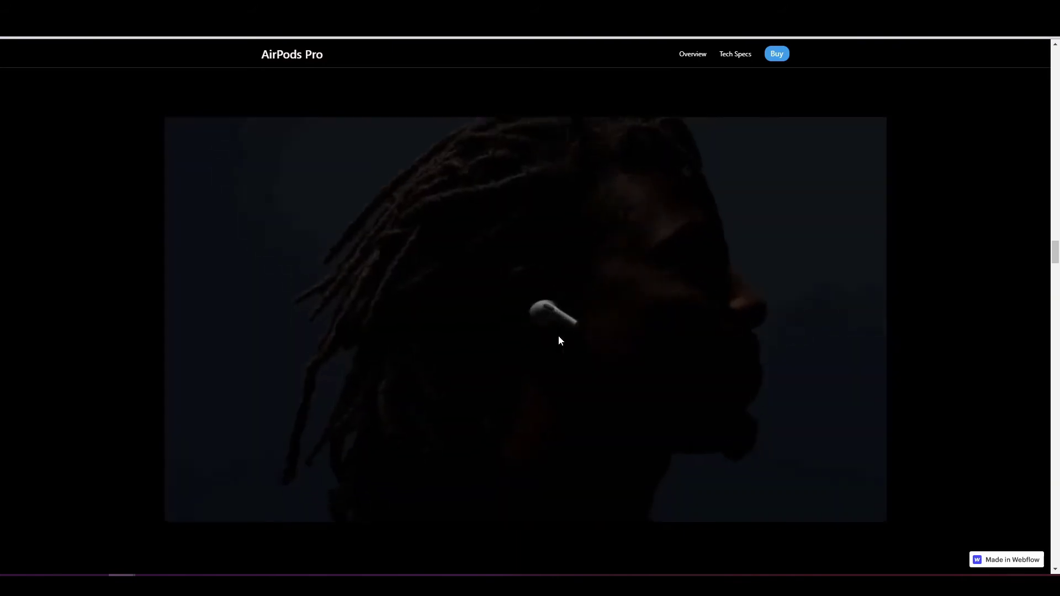
scroll(558, 337, "down", 7)
scroll(559, 337, "up", 7)
left_click(119, 10)
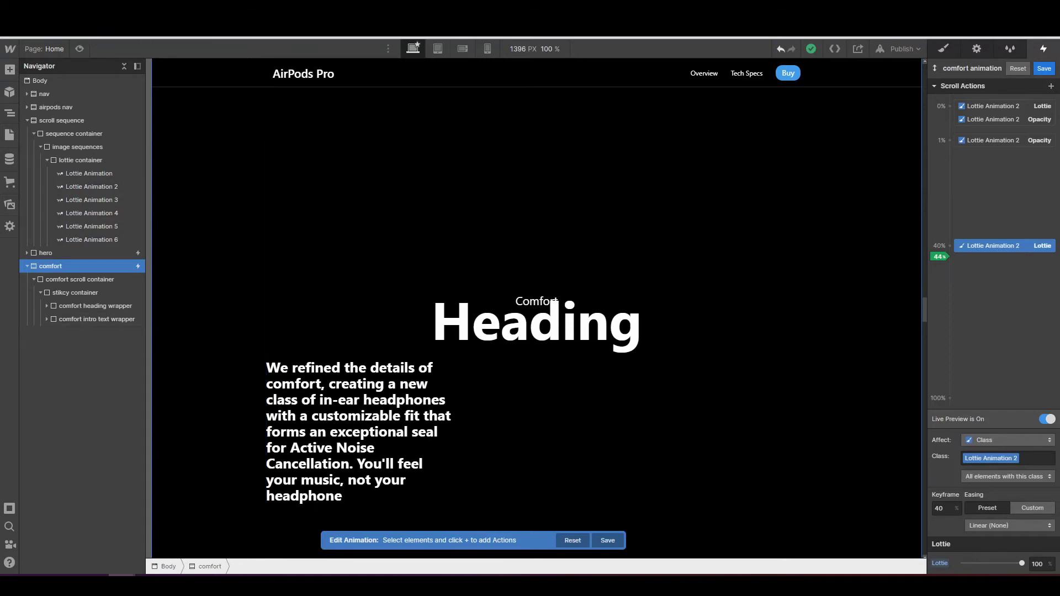
- Examine on the published page at which frame of the head-turn sequence the "Arrival of the fittest." heading fades in
left_click(232, 10)
scroll(466, 400, "up", 15)
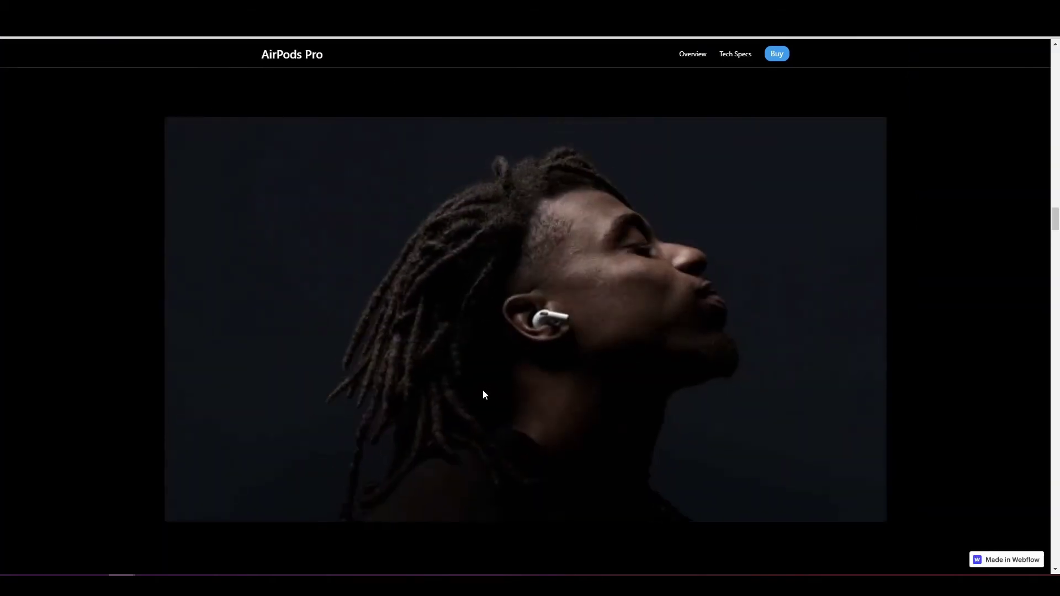
scroll(518, 340, "up", 5)
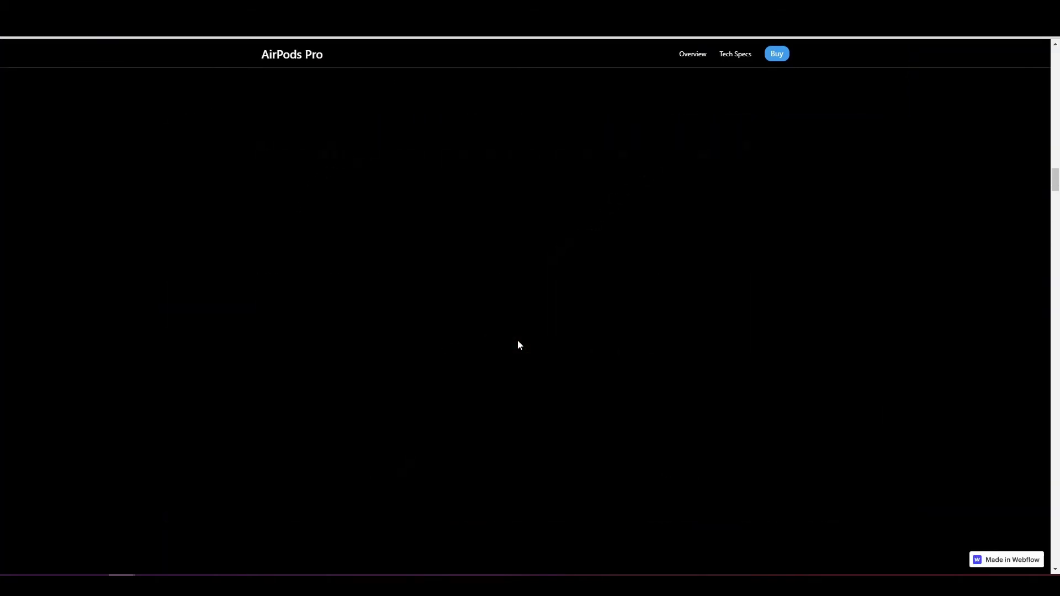
scroll(518, 341, "down", 2)
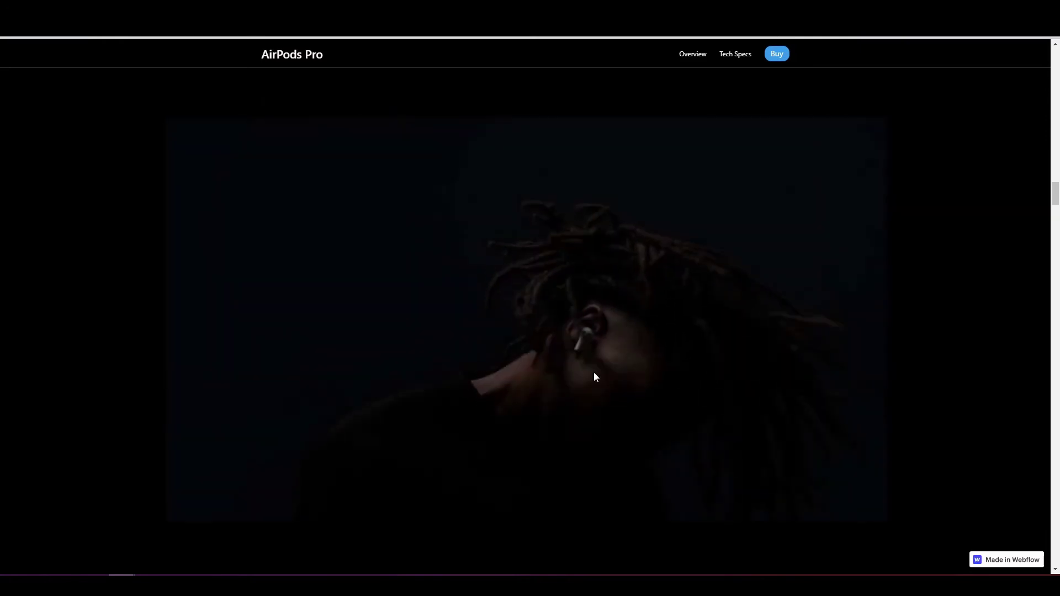
scroll(595, 373, "down", 5)
scroll(595, 375, "down", 5)
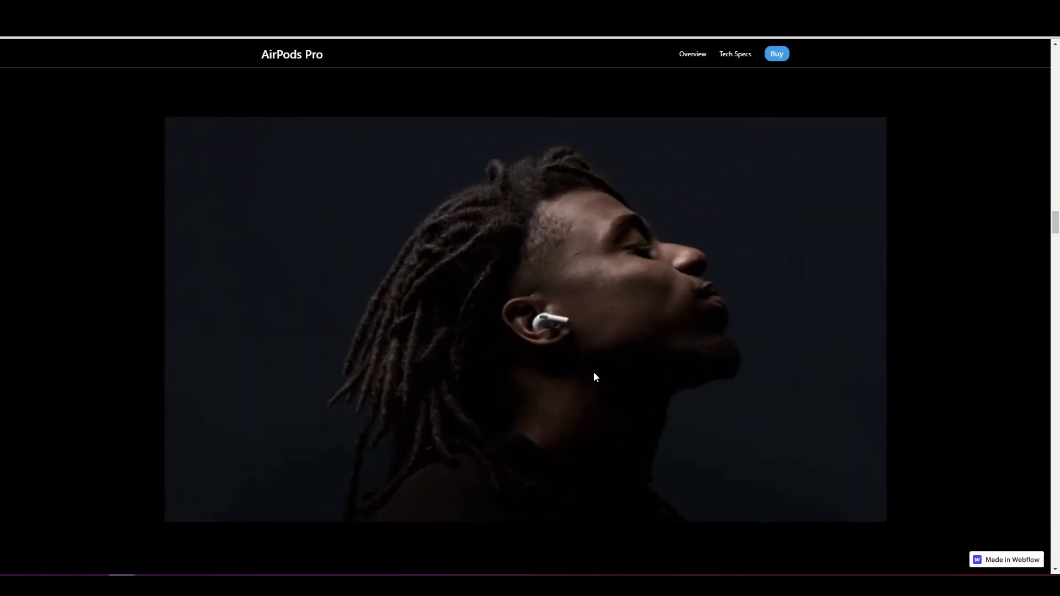
scroll(595, 377, "down", 2)
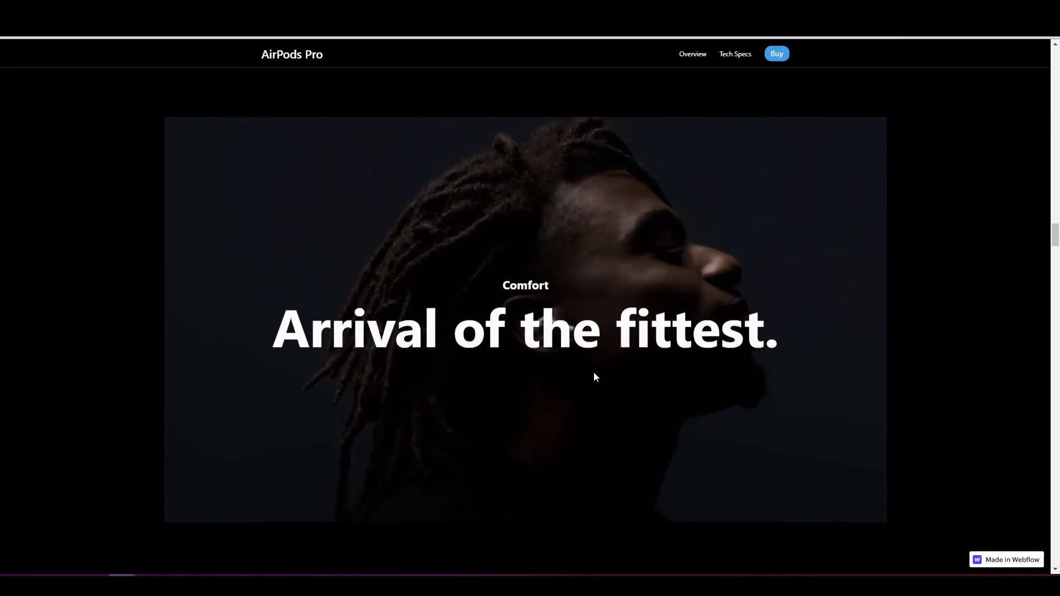
scroll(535, 312, "up", 3)
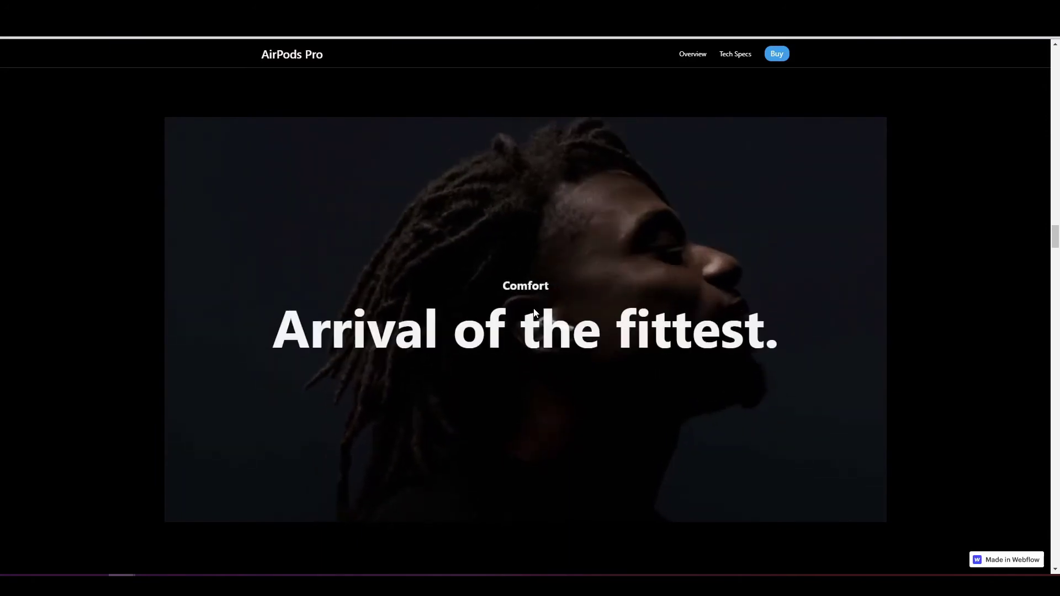
scroll(392, 230, "down", 3)
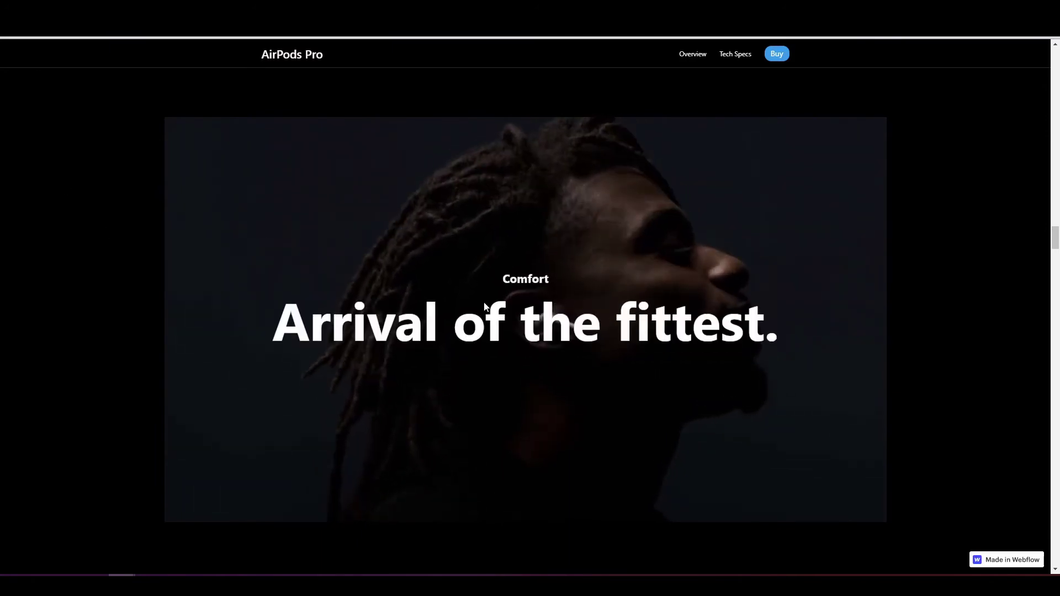
scroll(500, 326, "up", 2)
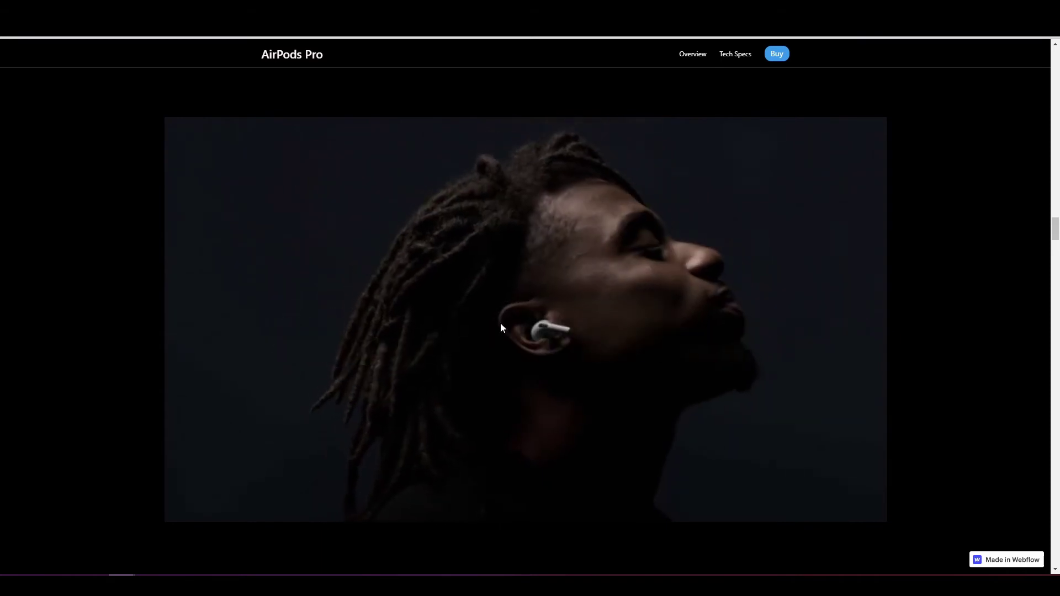
scroll(501, 328, "up", 3)
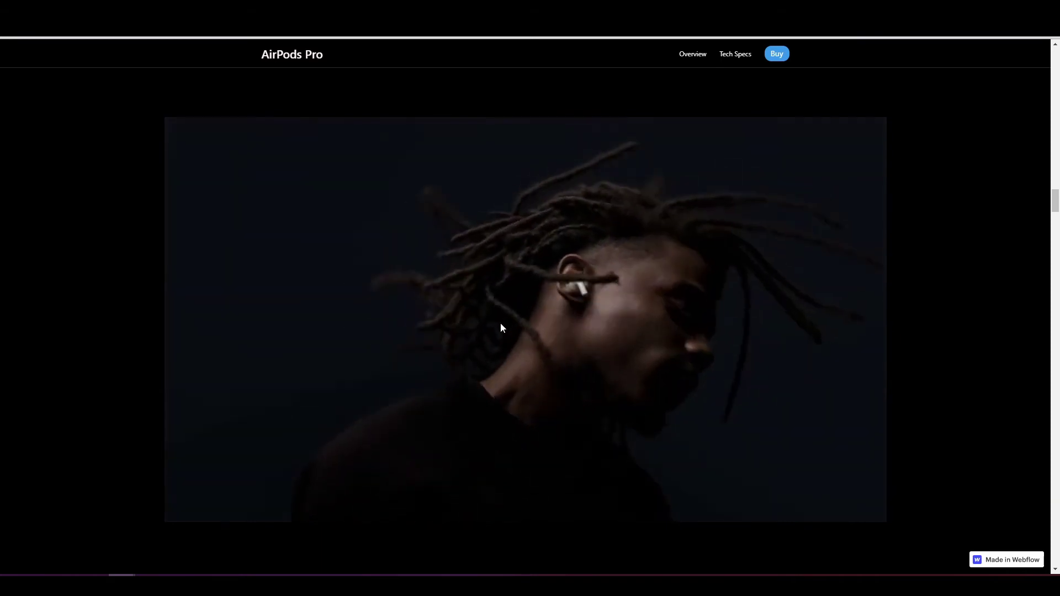
scroll(503, 328, "down", 3)
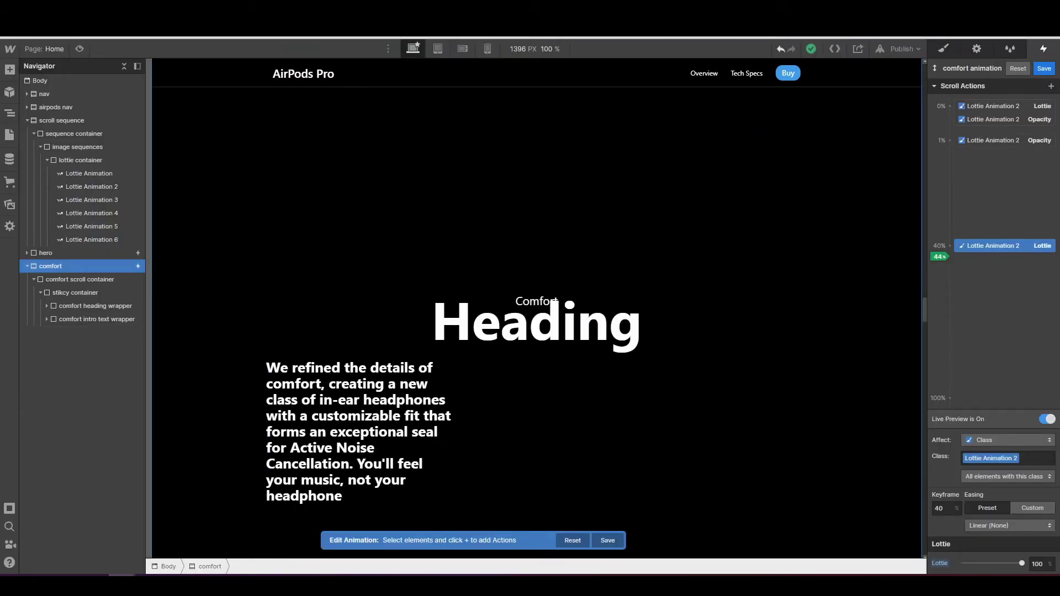
- Preview the comfort animation in the Webflow Designer and match its frame to the published page's frame just before the heading appears
scroll(892, 264, "up", 3)
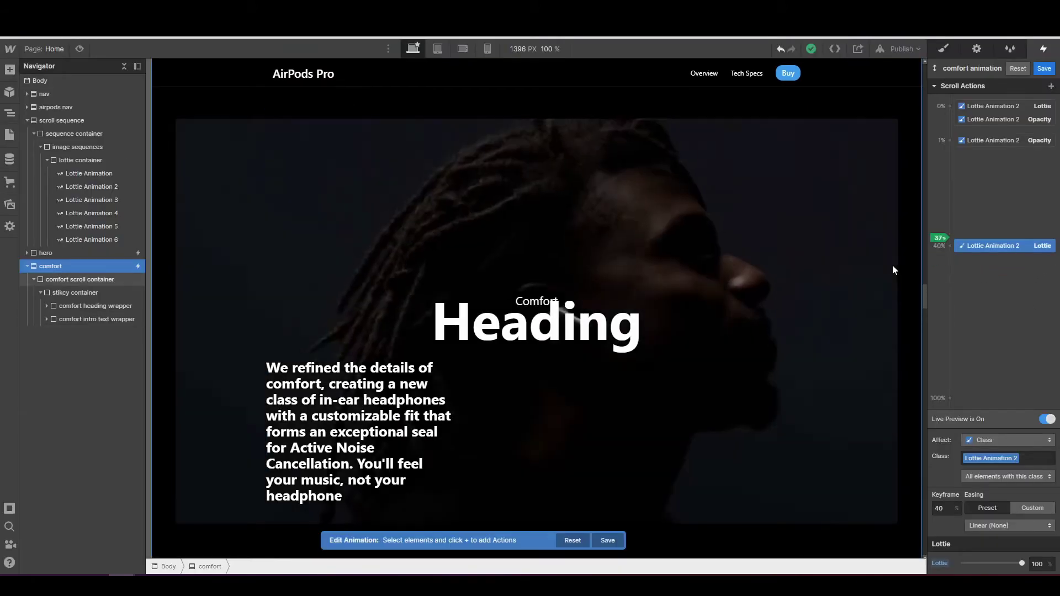
scroll(893, 266, "up", 3)
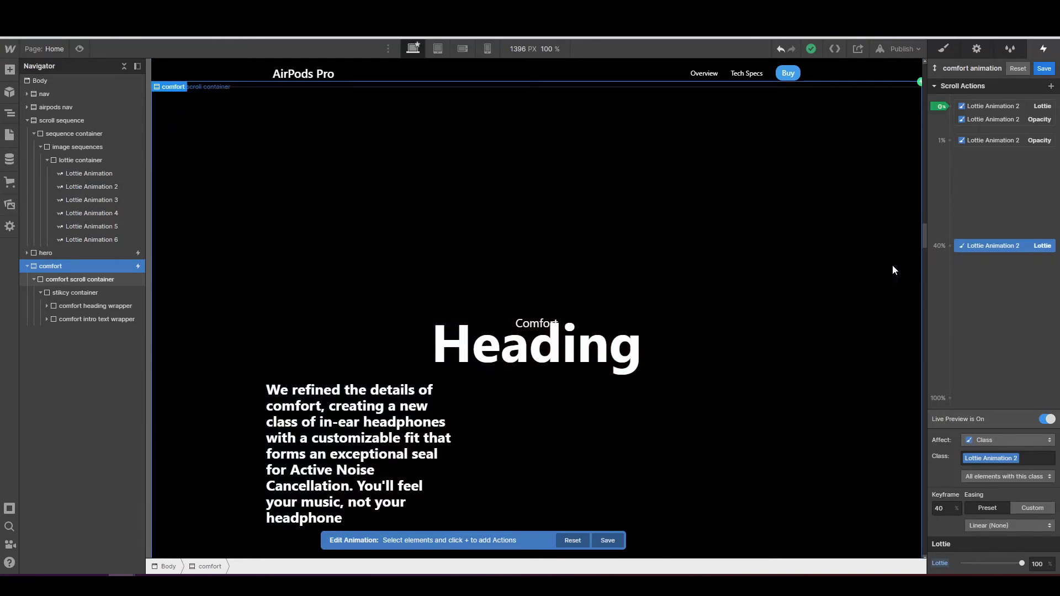
scroll(894, 270, "down", 2)
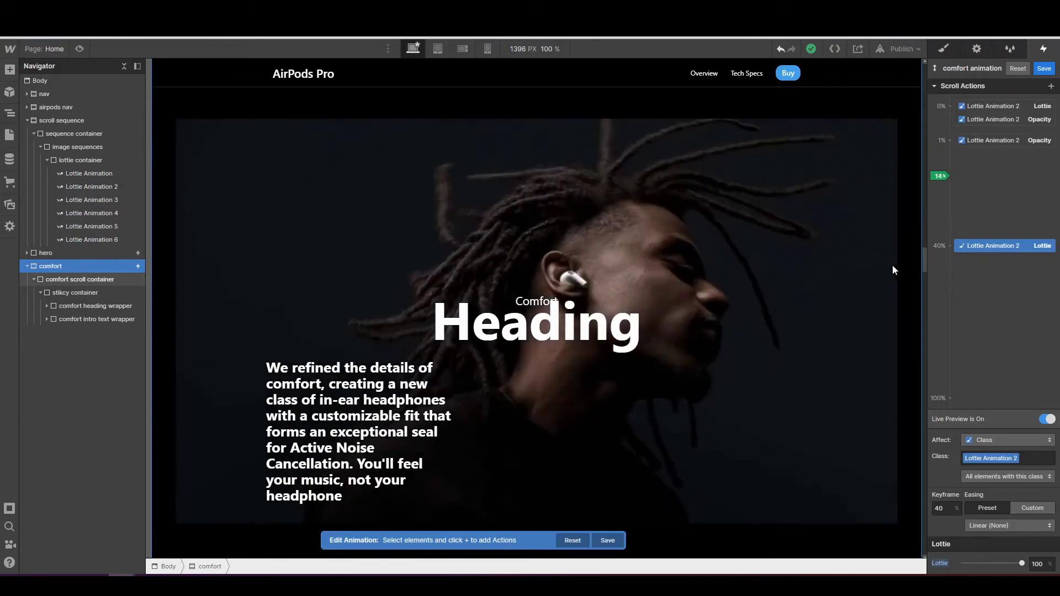
scroll(895, 270, "down", 1)
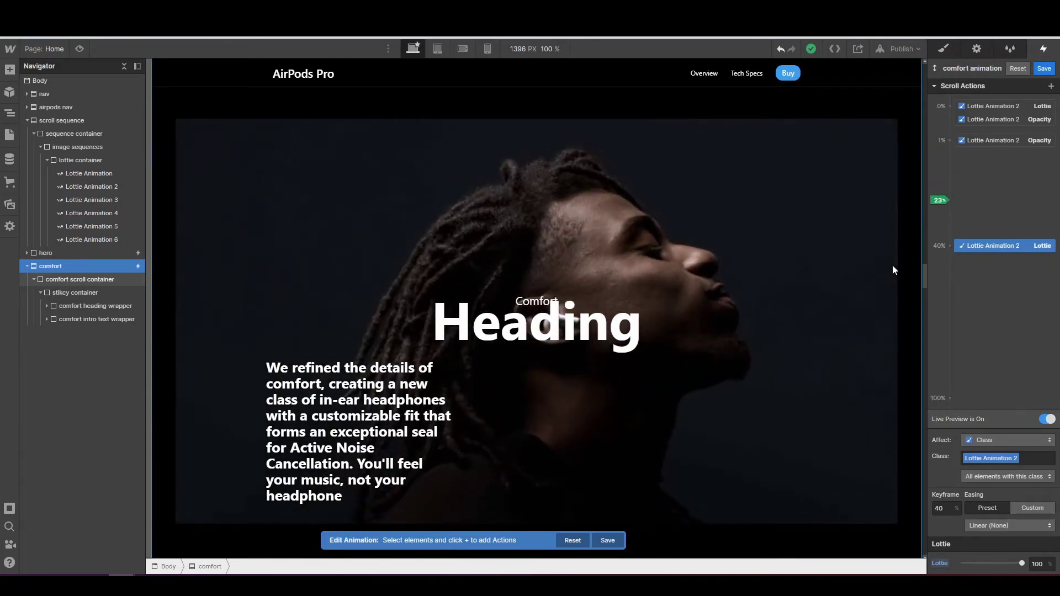
scroll(893, 265, "down", 1)
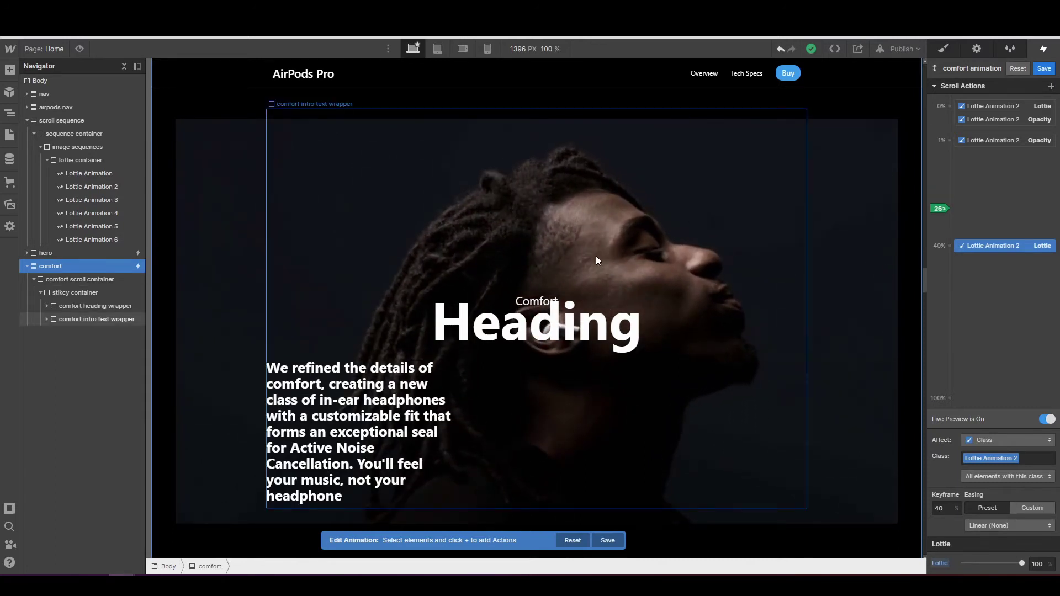
left_click(191, 40)
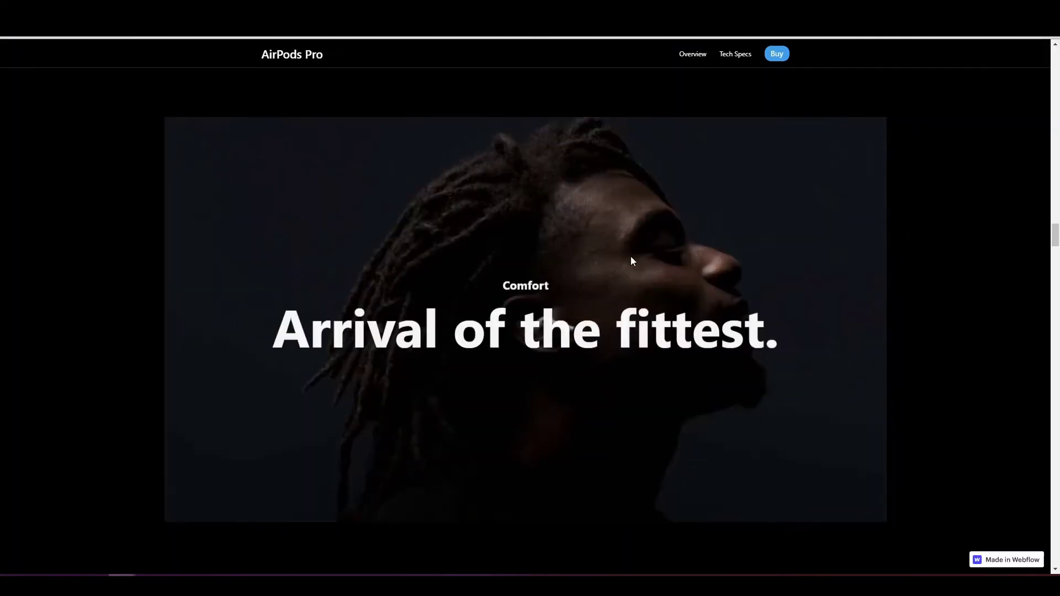
scroll(525, 320, "up", 2)
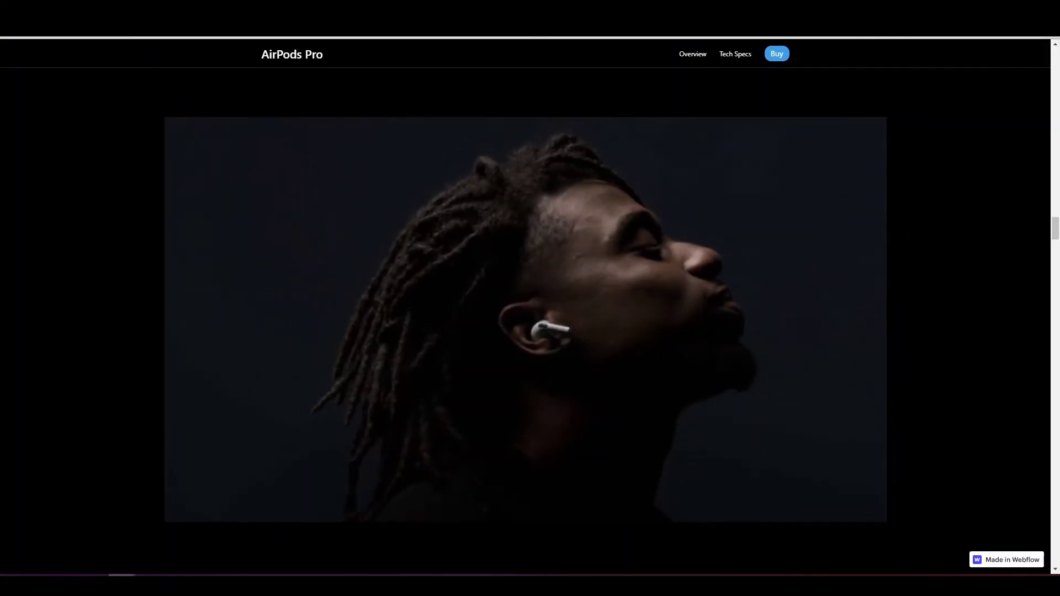
key("Escape")
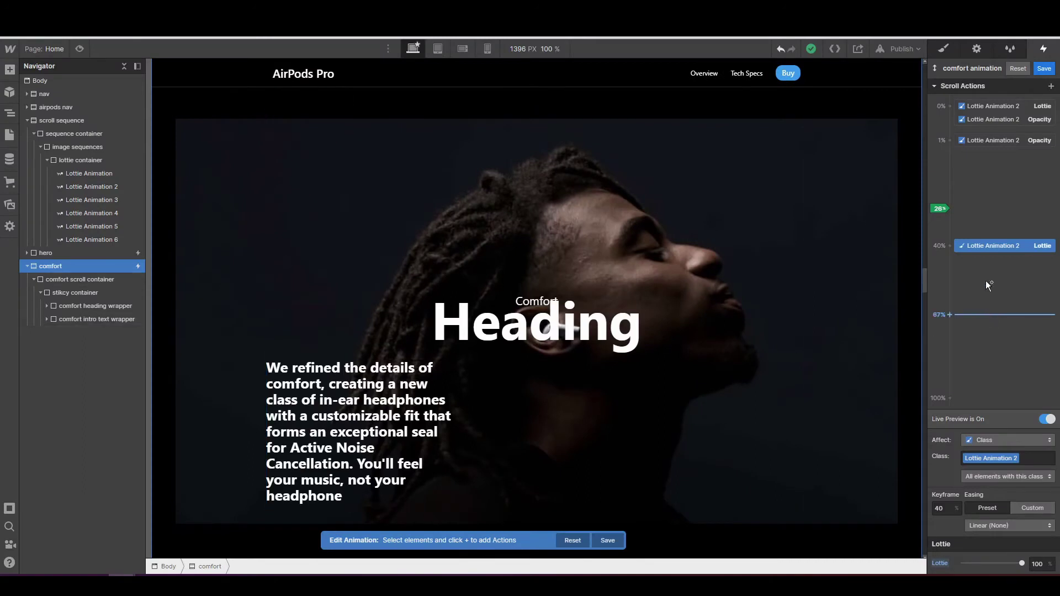
- Add an Opacity action for the comfort heading wrapper at 30% of the comfort animation and set it to 0%
left_click(951, 214)
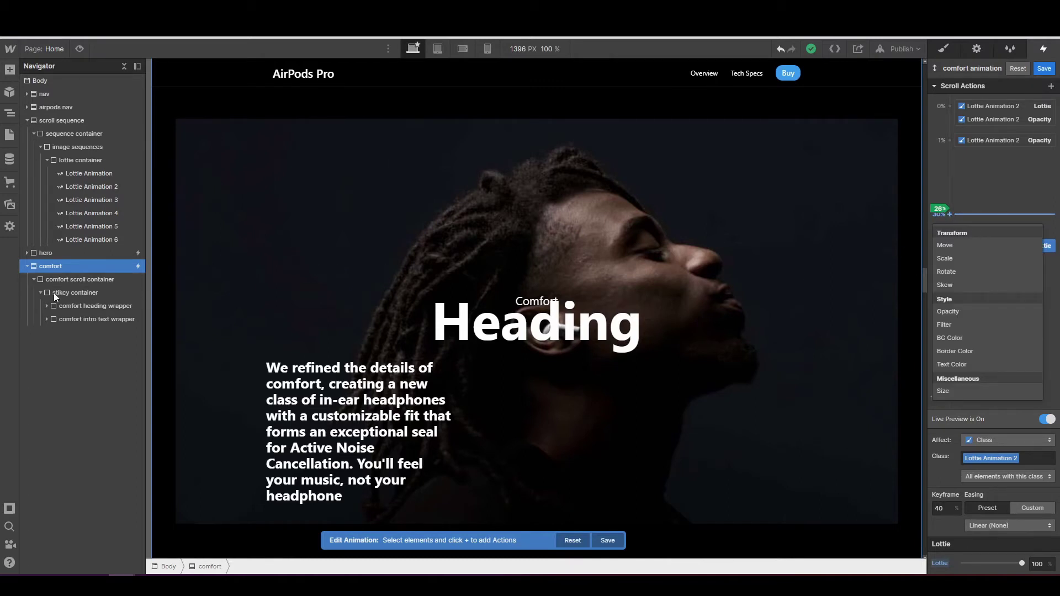
left_click(77, 306)
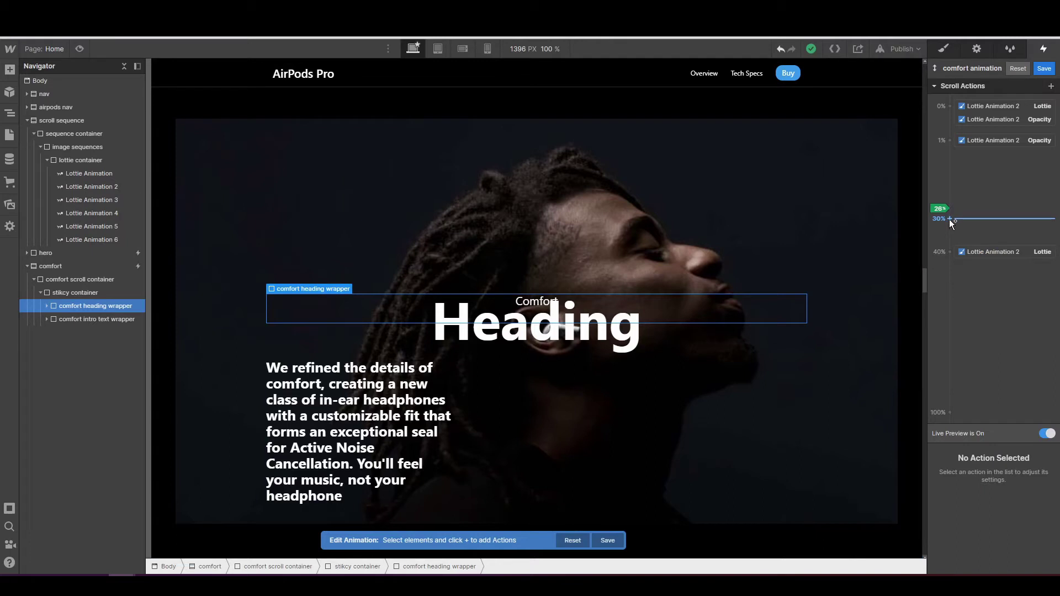
left_click(950, 219)
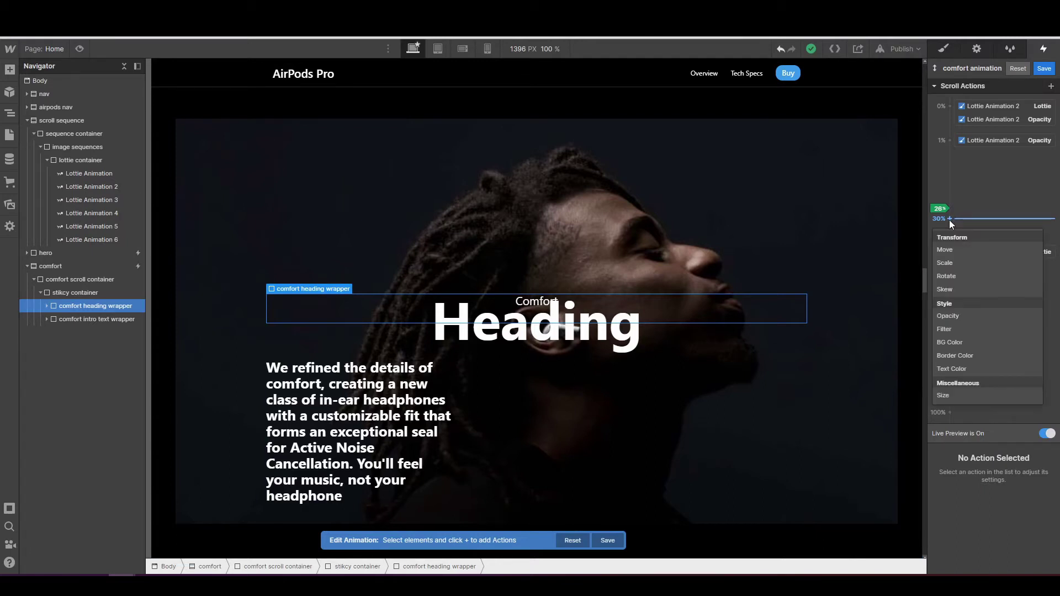
left_click(958, 315)
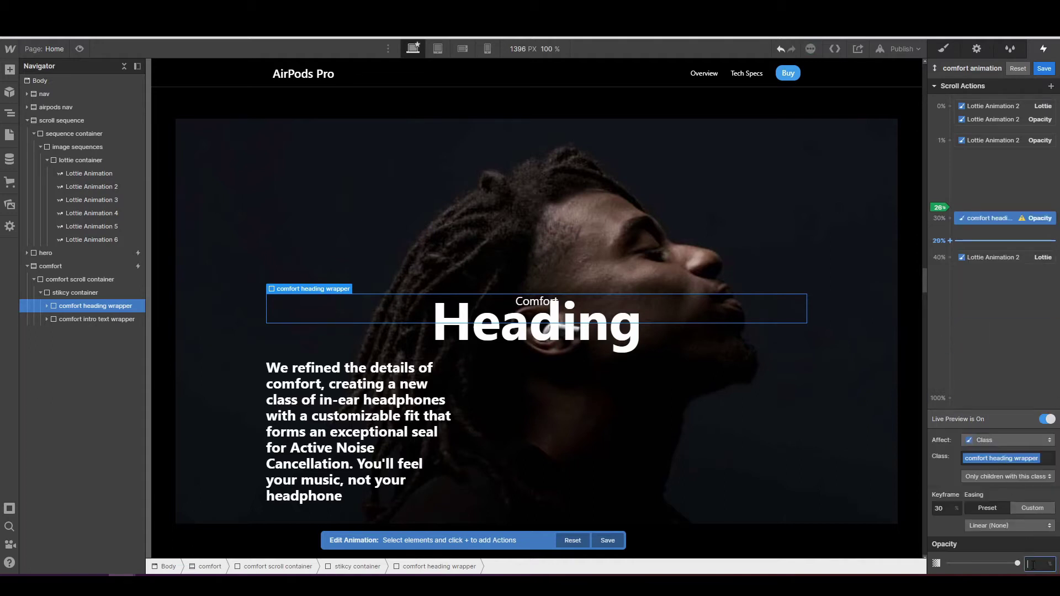
key("Return")
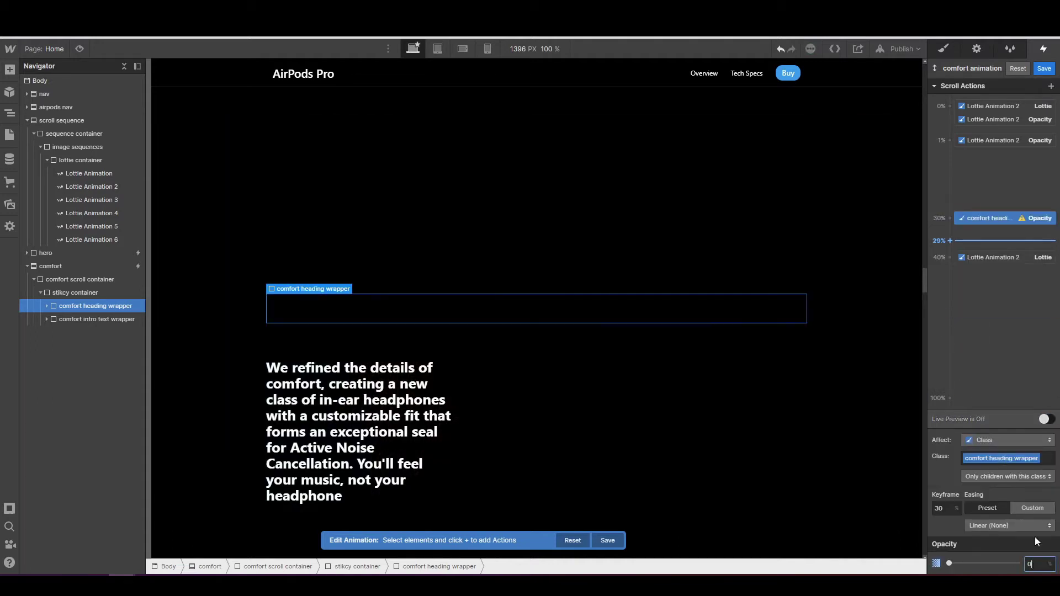
- Add a Move action for the comfort heading wrapper at 30% with a vertical offset of 40 px, checking the published page's heading motion
mouse_move(951, 222)
left_click(949, 219)
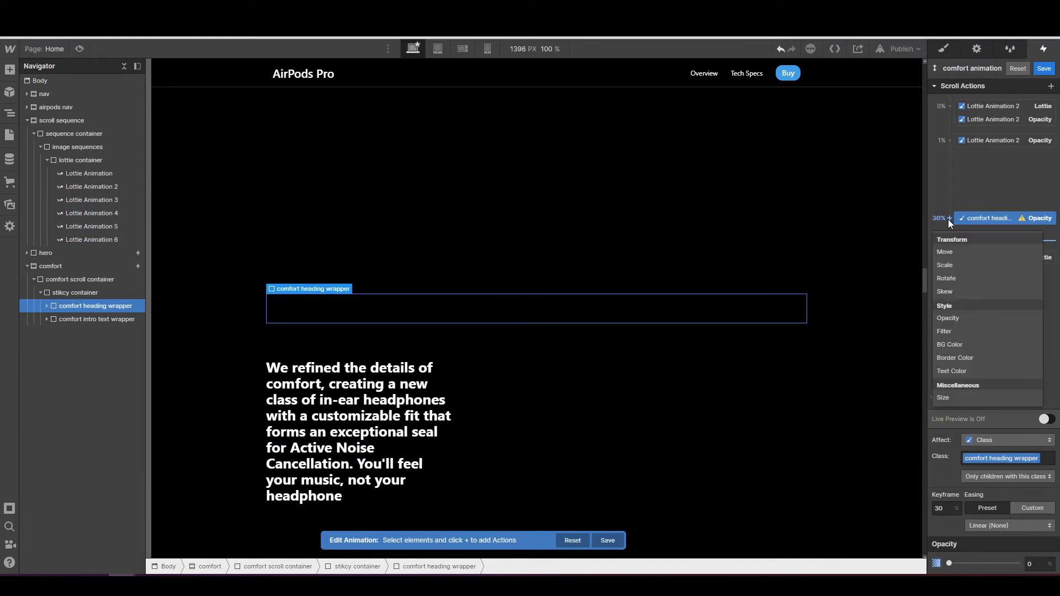
left_click(946, 252)
left_click(1034, 553)
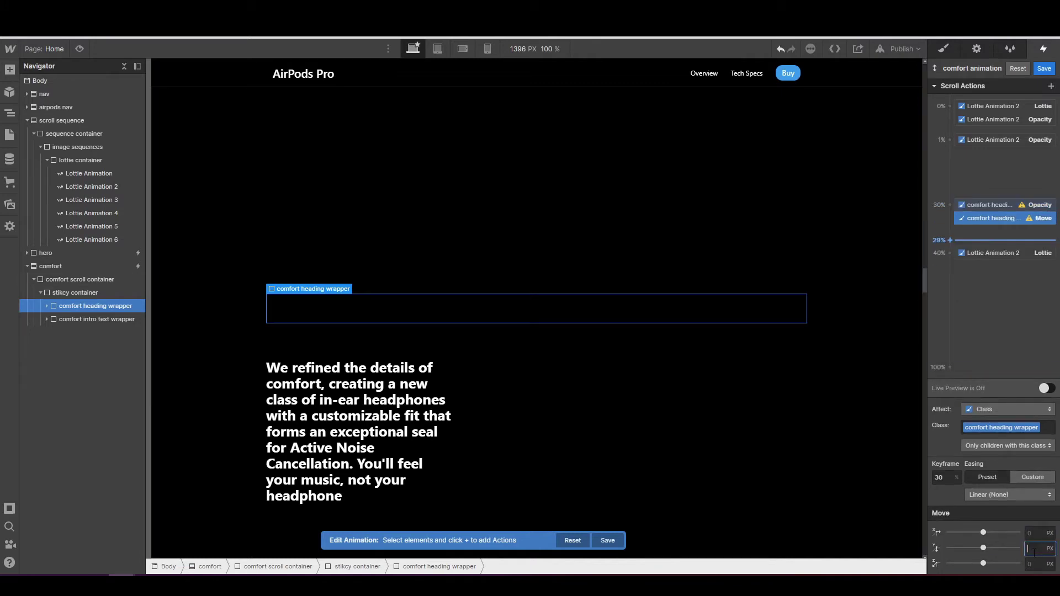
key("Return")
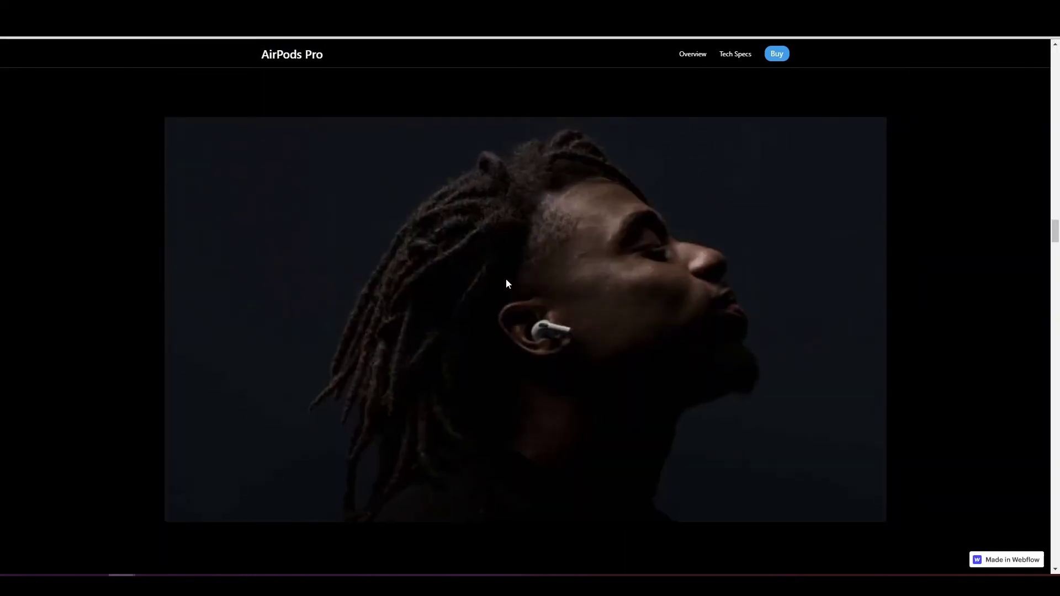
scroll(507, 284, "down", 5)
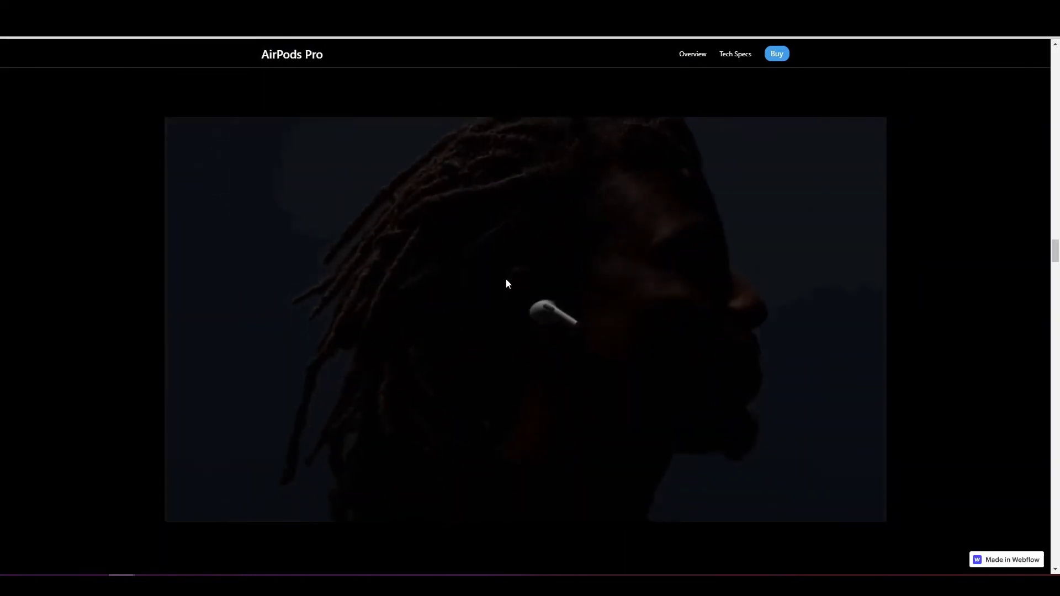
scroll(506, 284, "up", 2)
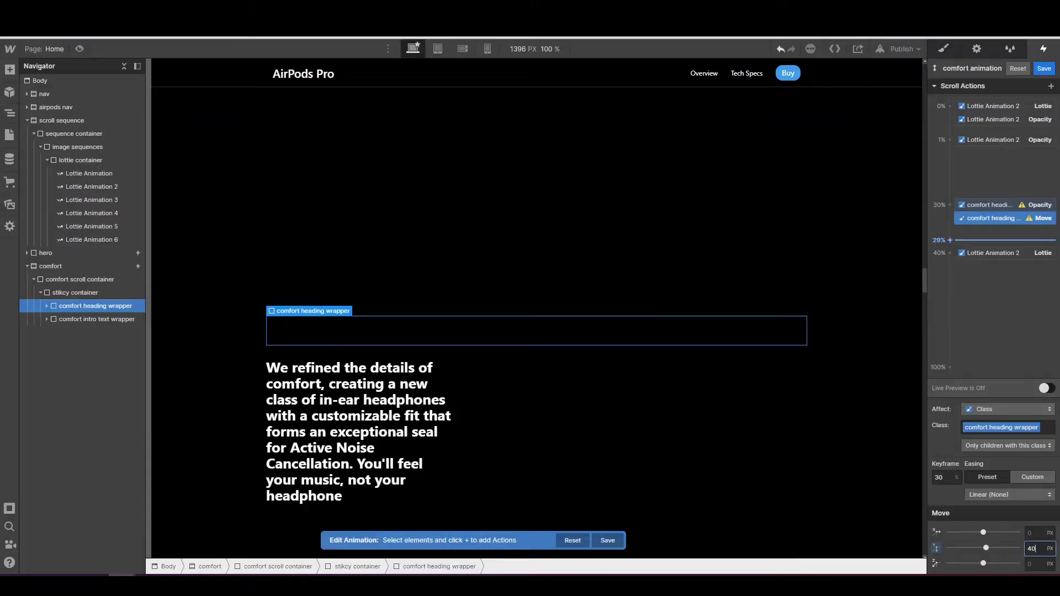
- Add an Opacity action for the comfort heading wrapper at the 40% keyframe and set it to 0%
left_click(988, 253)
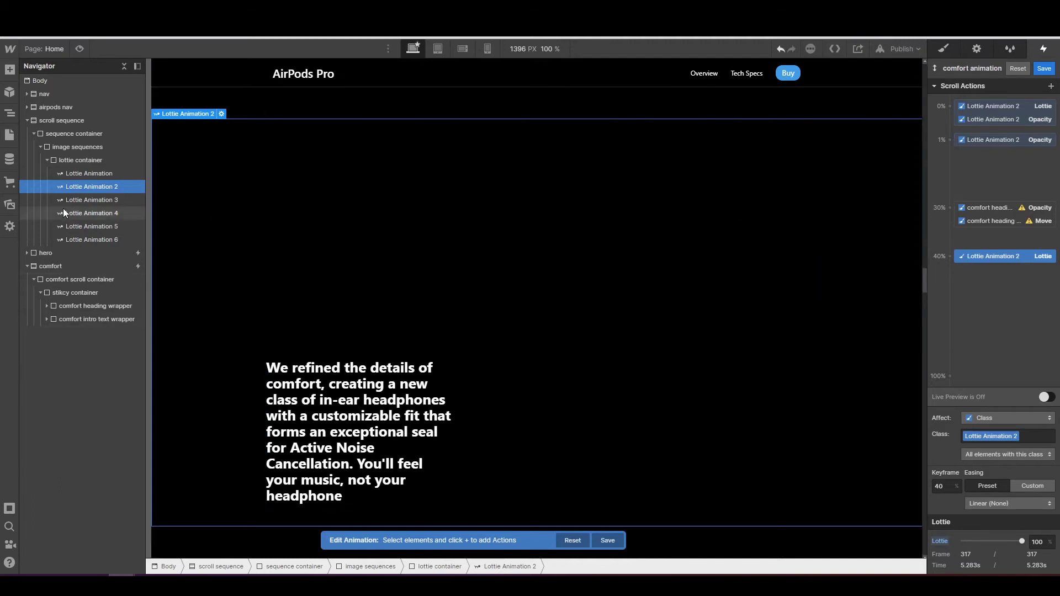
left_click(89, 281)
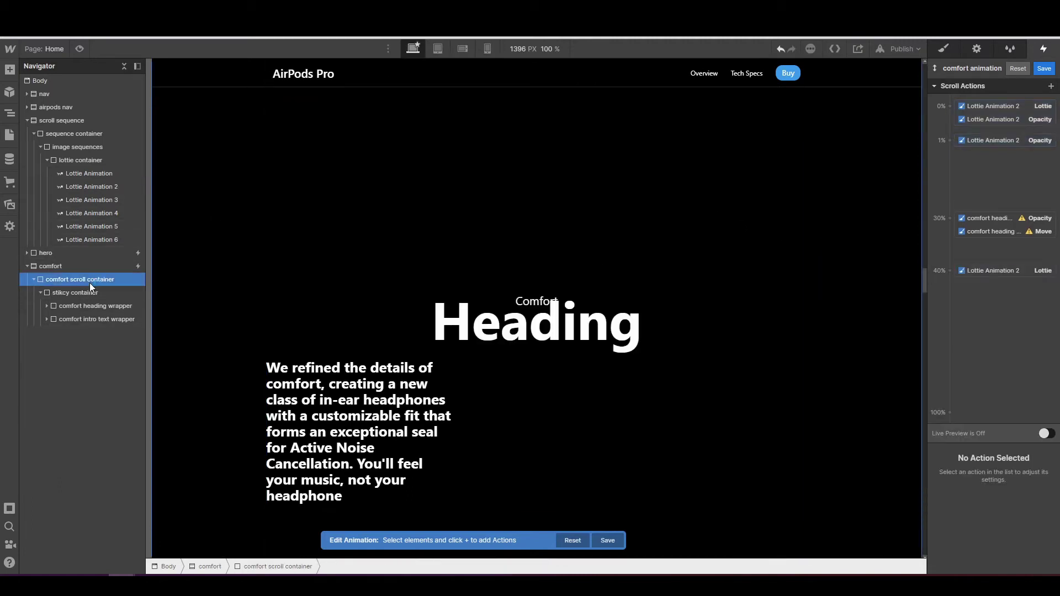
left_click(92, 307)
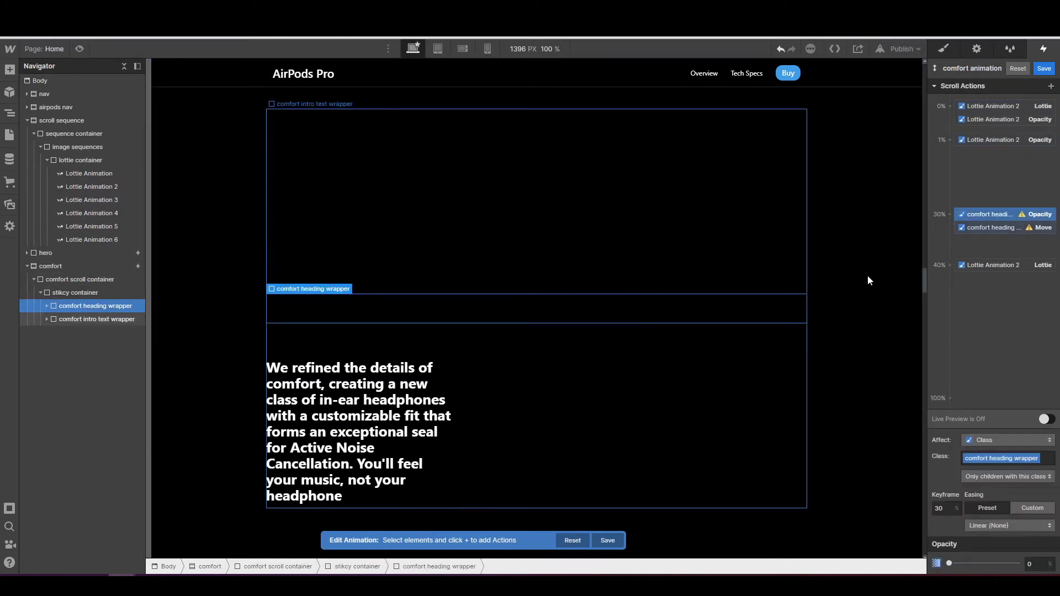
left_click(949, 266)
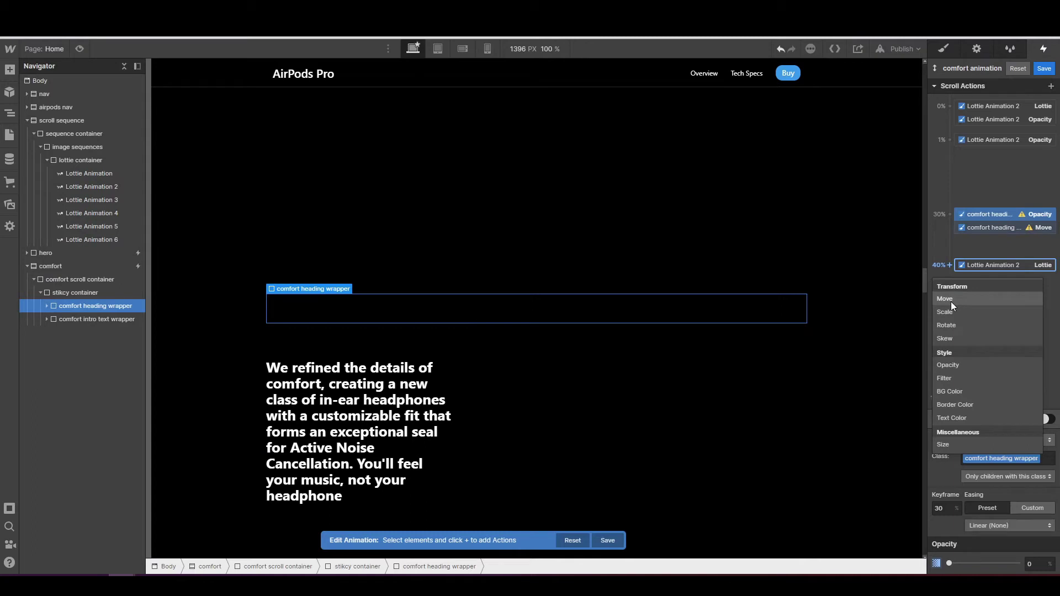
left_click(958, 366)
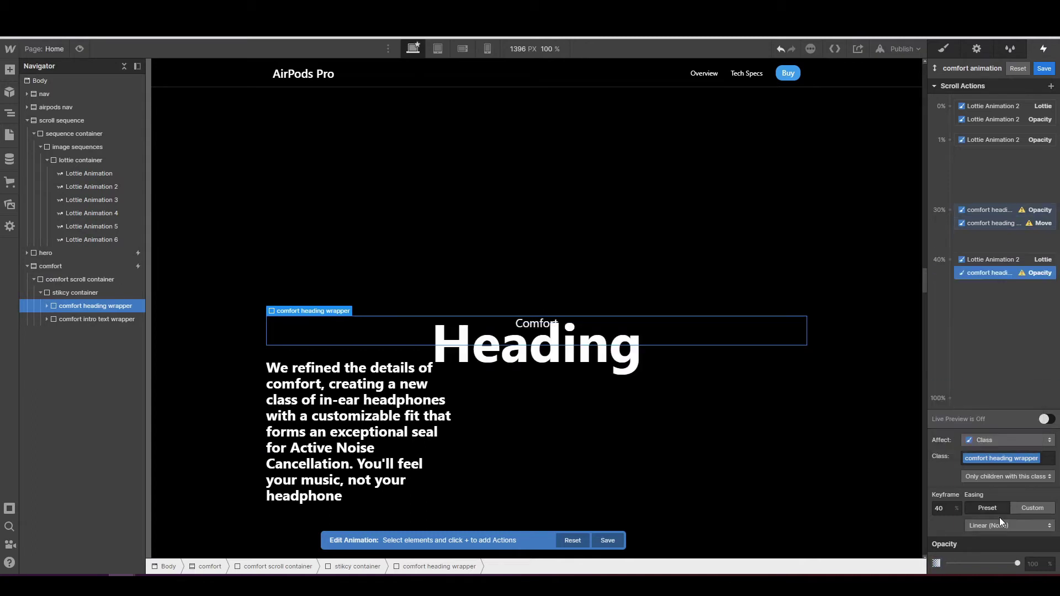
left_click(1038, 564)
type("0")
key("Return")
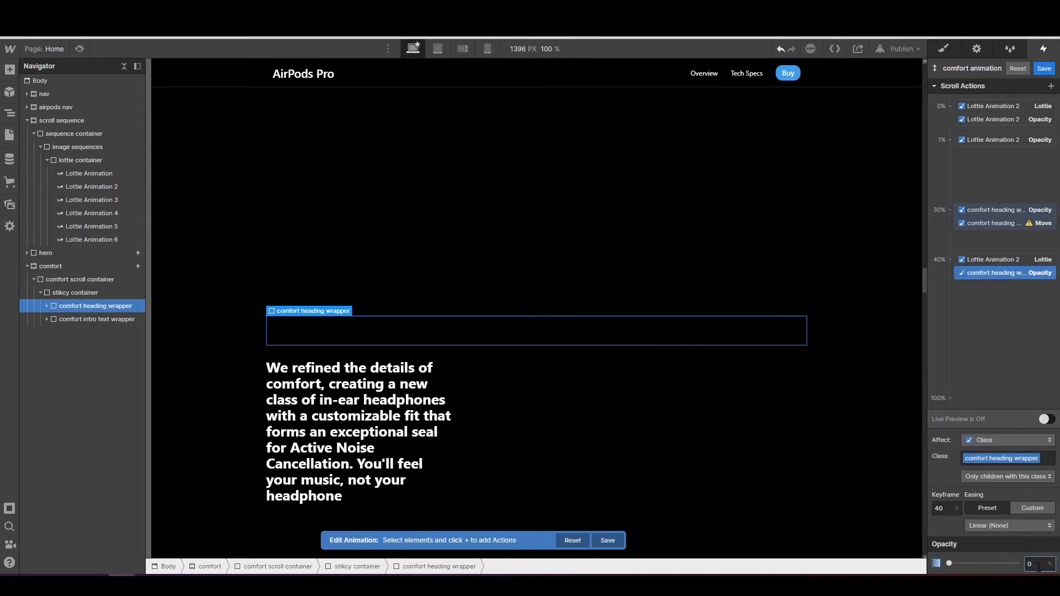
- Add a Move action for the comfort heading wrapper at 40% with a vertical offset of -40 px
left_click(950, 259)
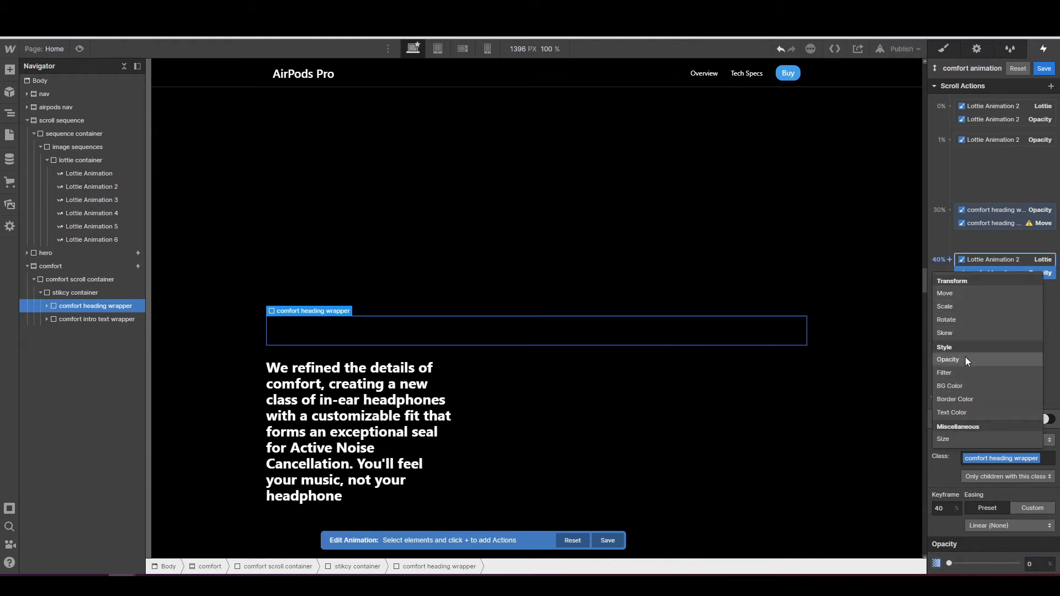
left_click(956, 294)
left_click(1042, 548)
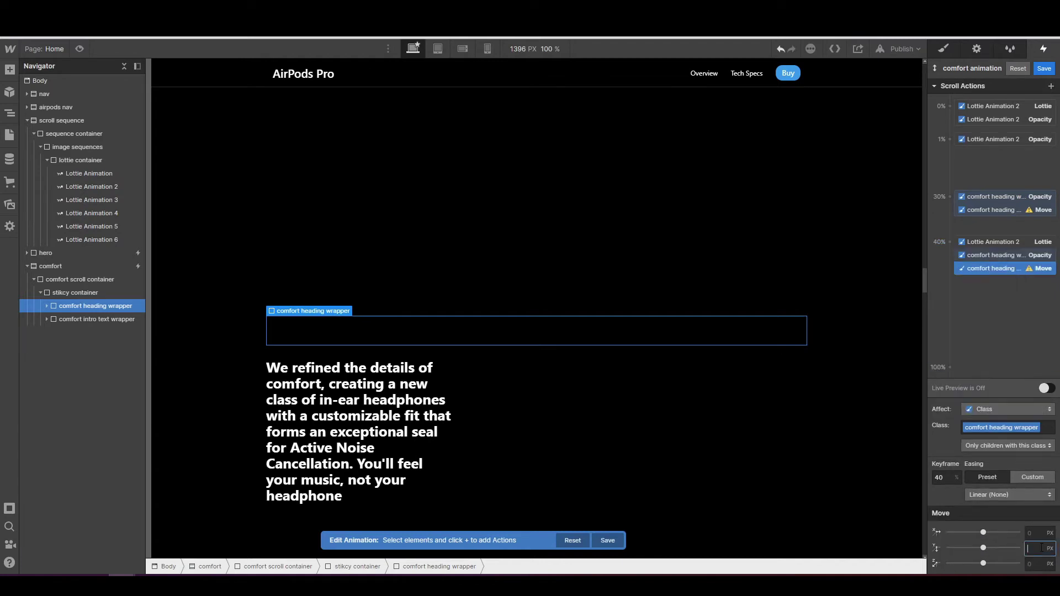
type("-40")
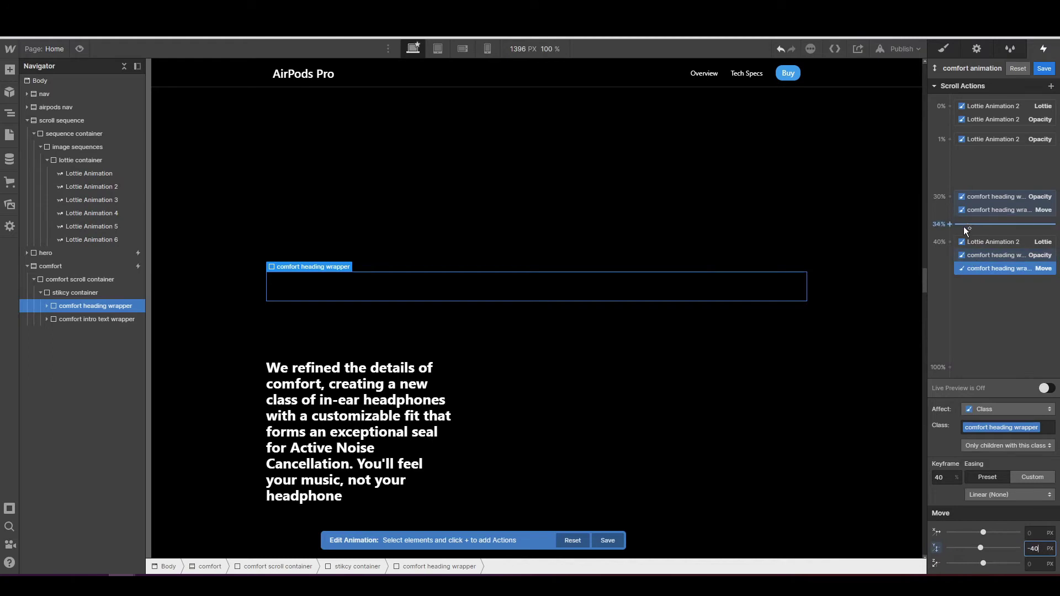
- Set the comfort heading wrapper's opacity at 40% to 100% and turn on live preview
left_click(971, 256)
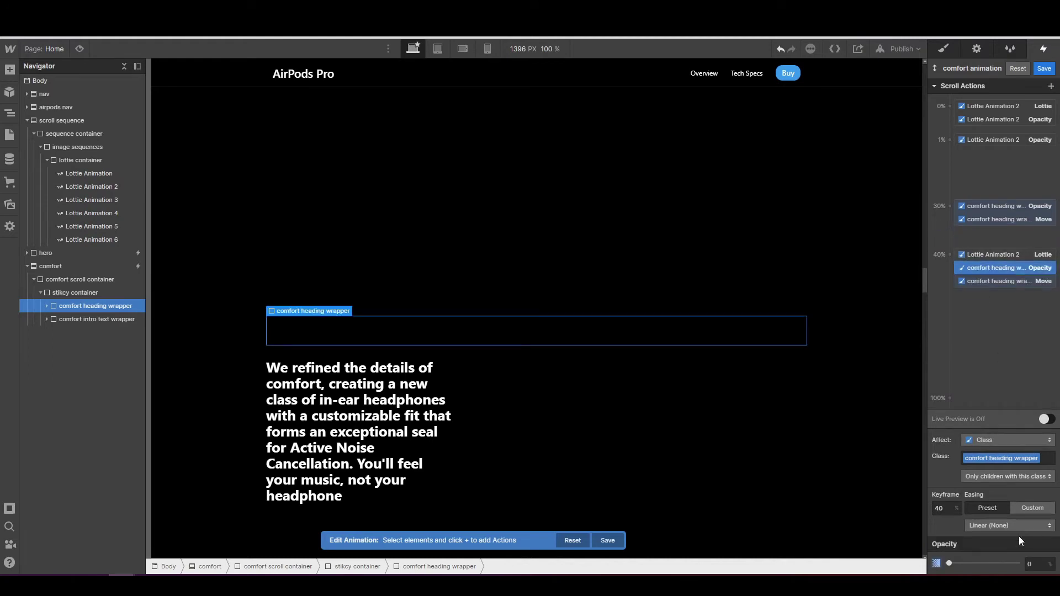
left_click_drag(949, 563, 1018, 563)
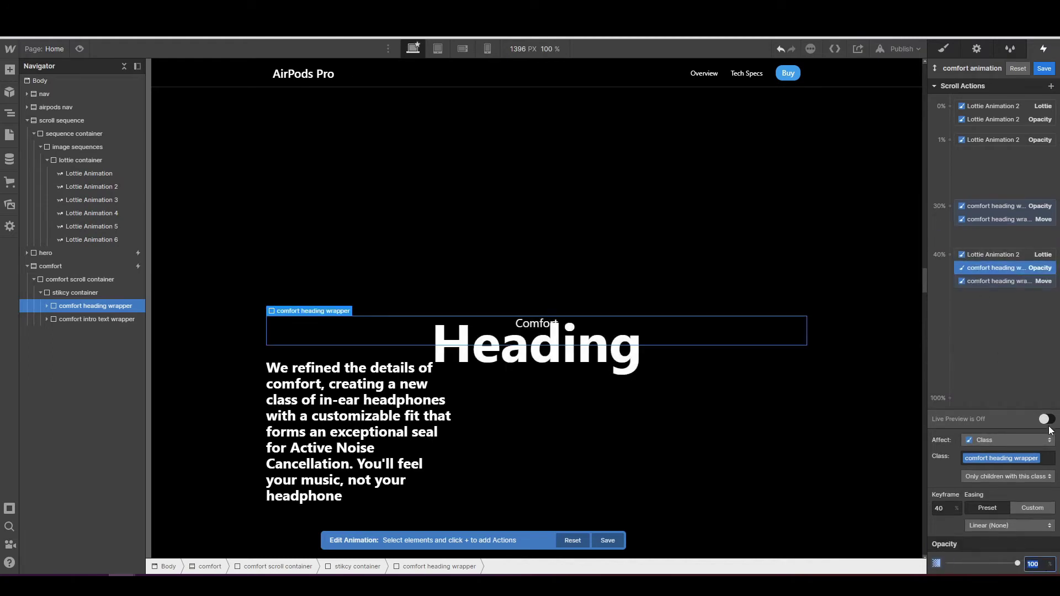
left_click(1046, 420)
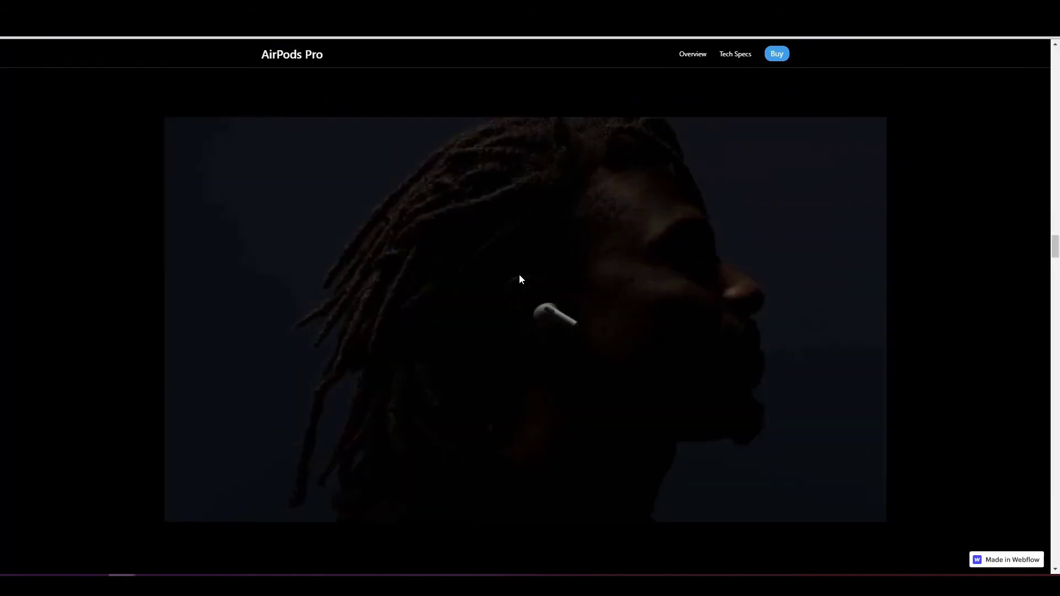
- Examine on the published page how the "Arrival of the fittest." heading fades in, moves up and fades out during the head turn
scroll(541, 285, "up", 6)
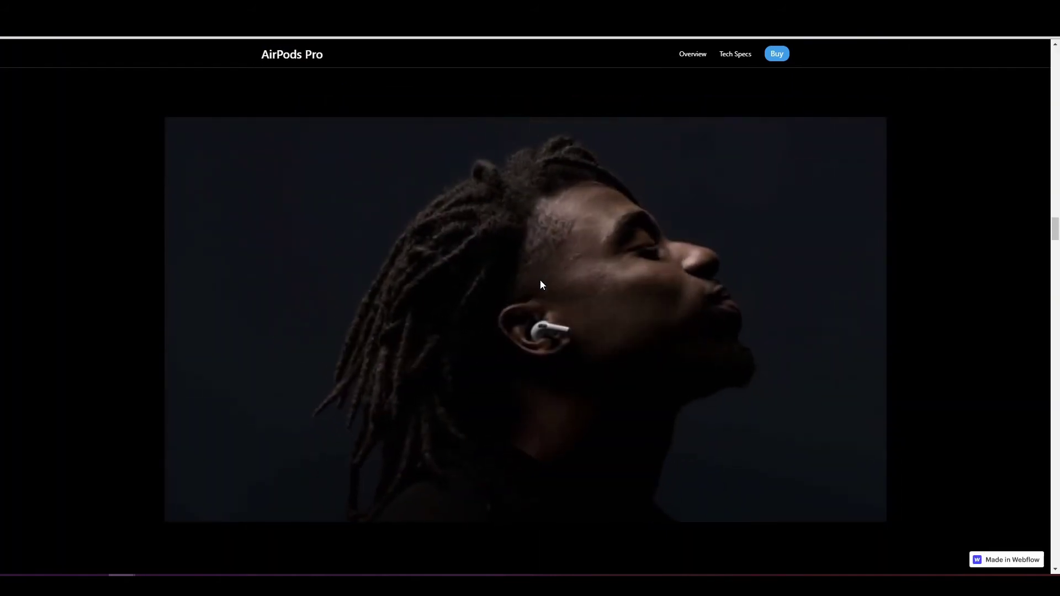
scroll(541, 286, "down", 3)
scroll(552, 346, "up", 2)
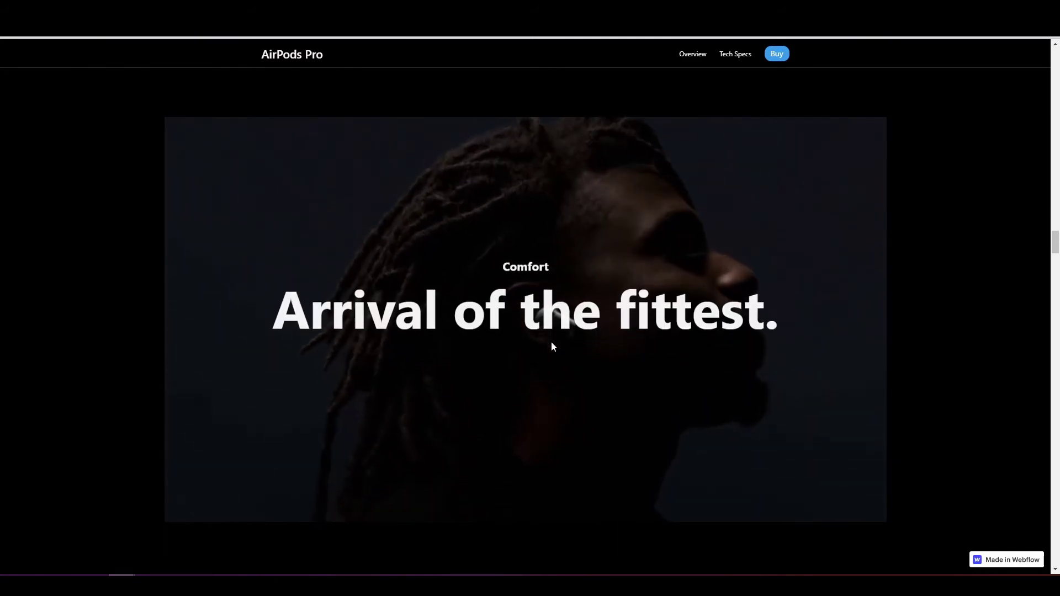
scroll(551, 342, "down", 5)
scroll(551, 342, "up", 7)
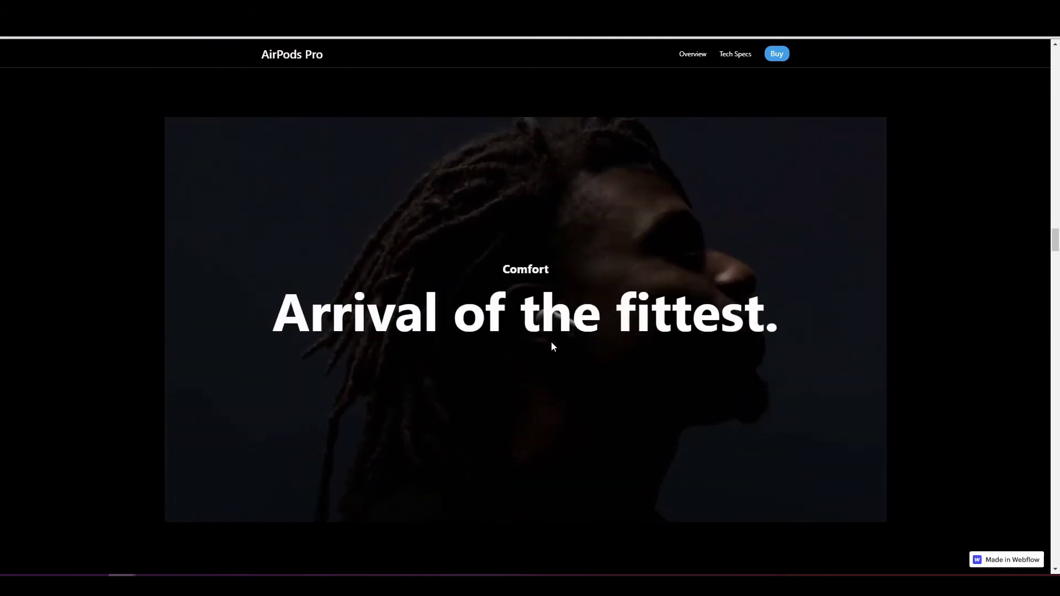
scroll(551, 342, "down", 7)
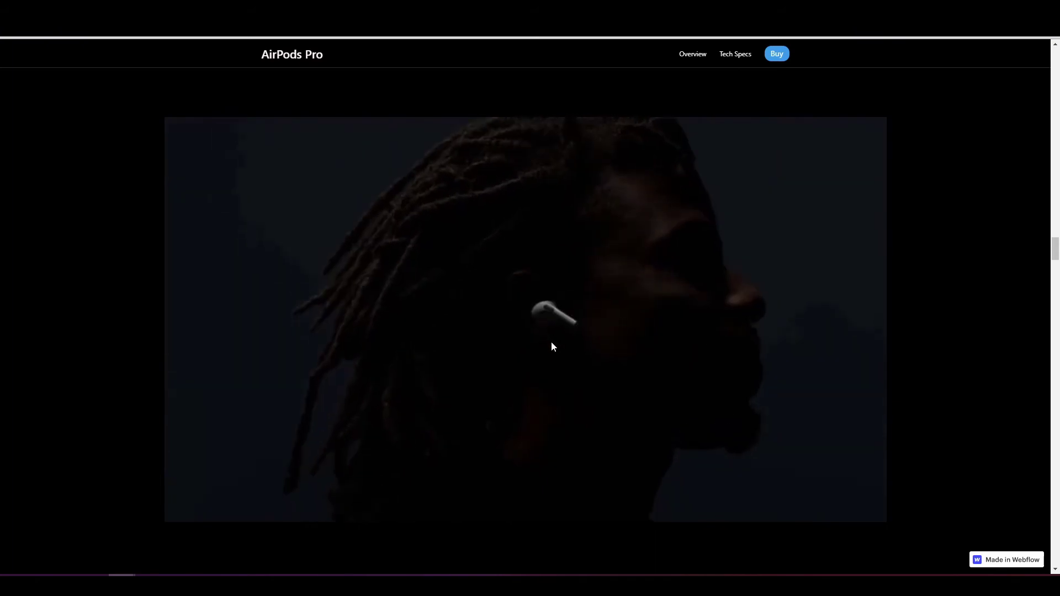
scroll(552, 342, "up", 6)
scroll(551, 347, "down", 3)
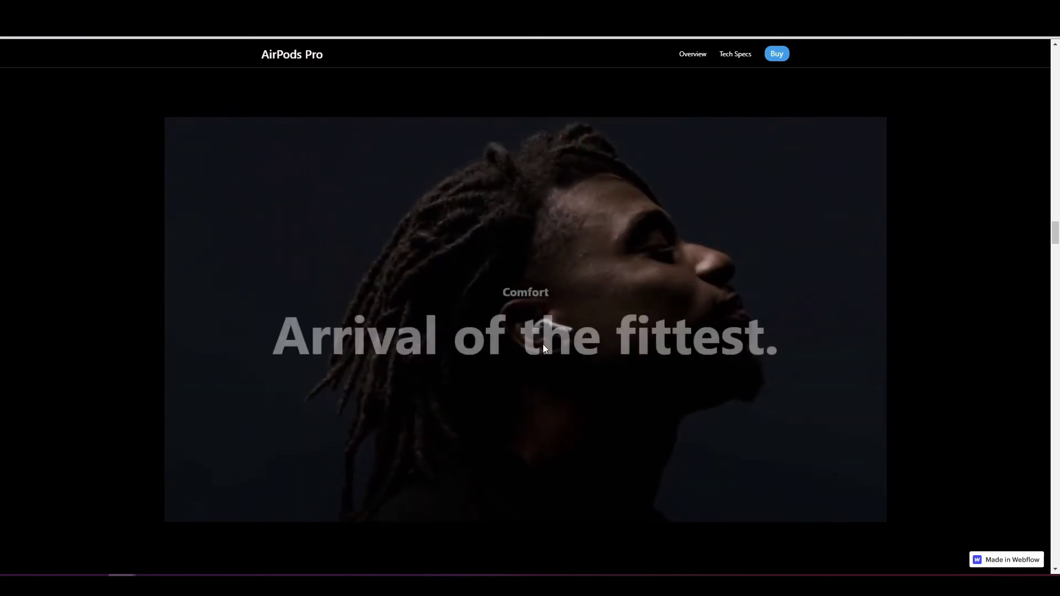
scroll(544, 346, "up", 3)
scroll(543, 347, "down", 4)
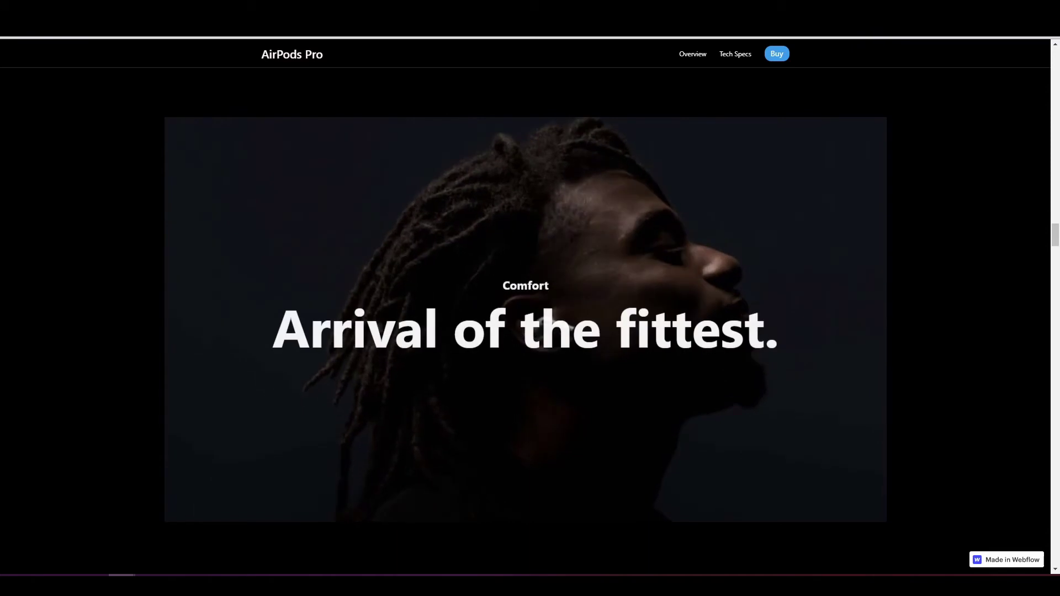
scroll(447, 342, "down", 2)
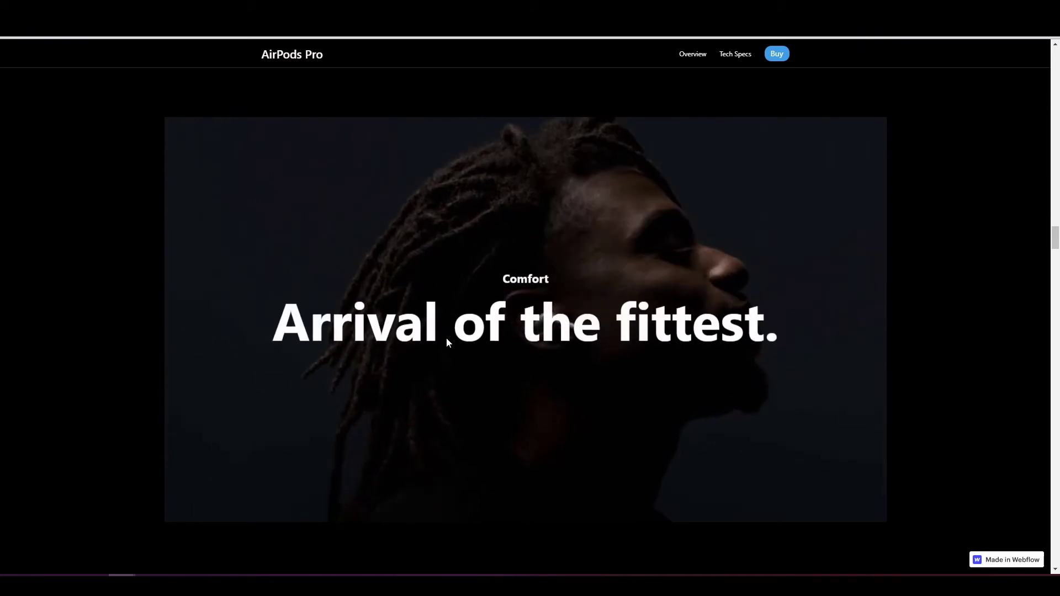
scroll(447, 343, "down", 2)
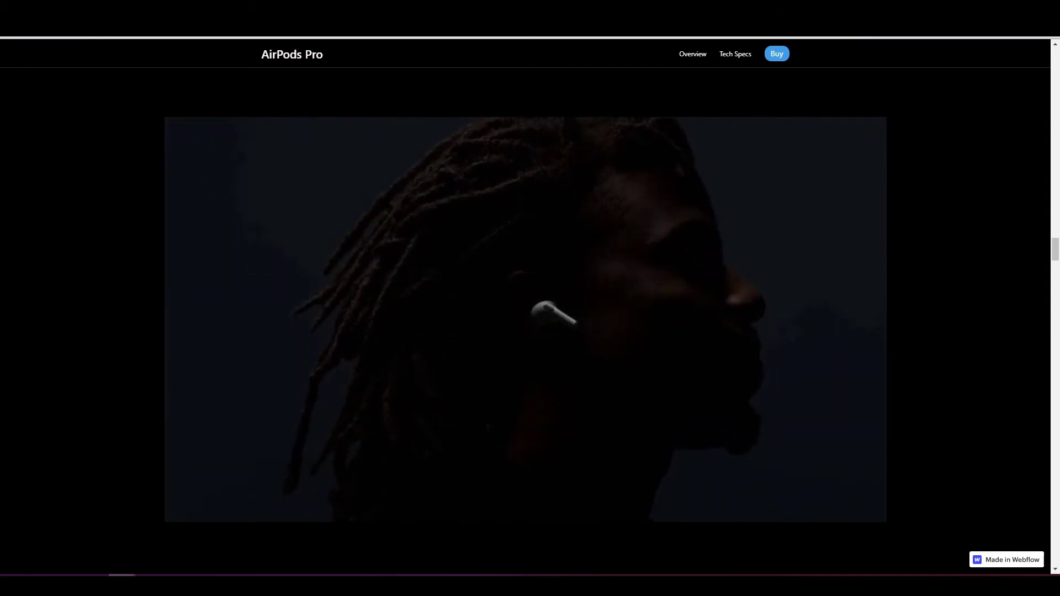
- Switch back to the Webflow Designer and set the comfort heading wrapper's opacity at the 40% keyframe to 0%
key("ctrl+shift+p")
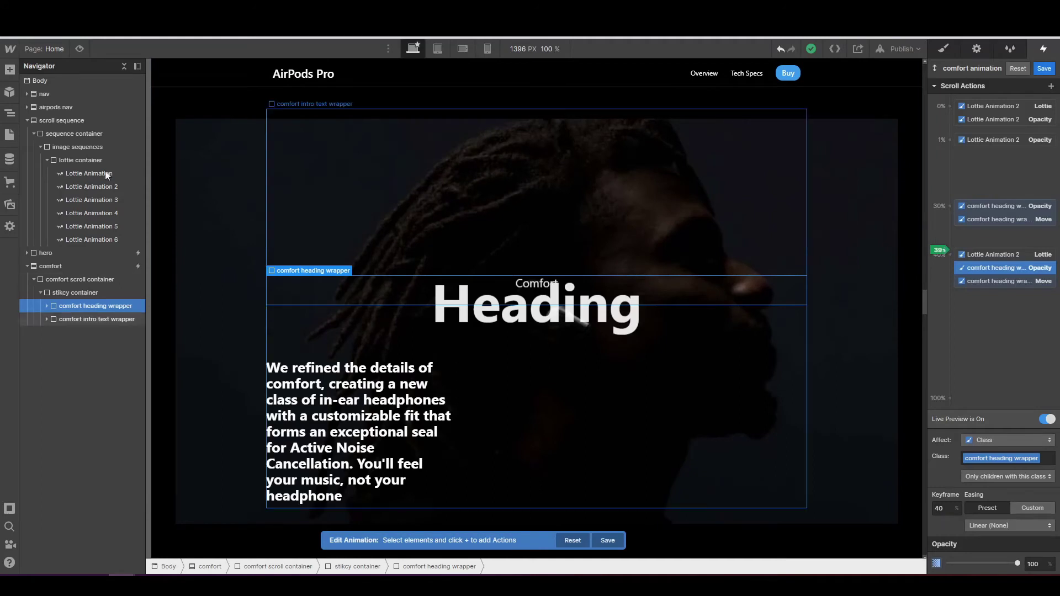
left_click(975, 267)
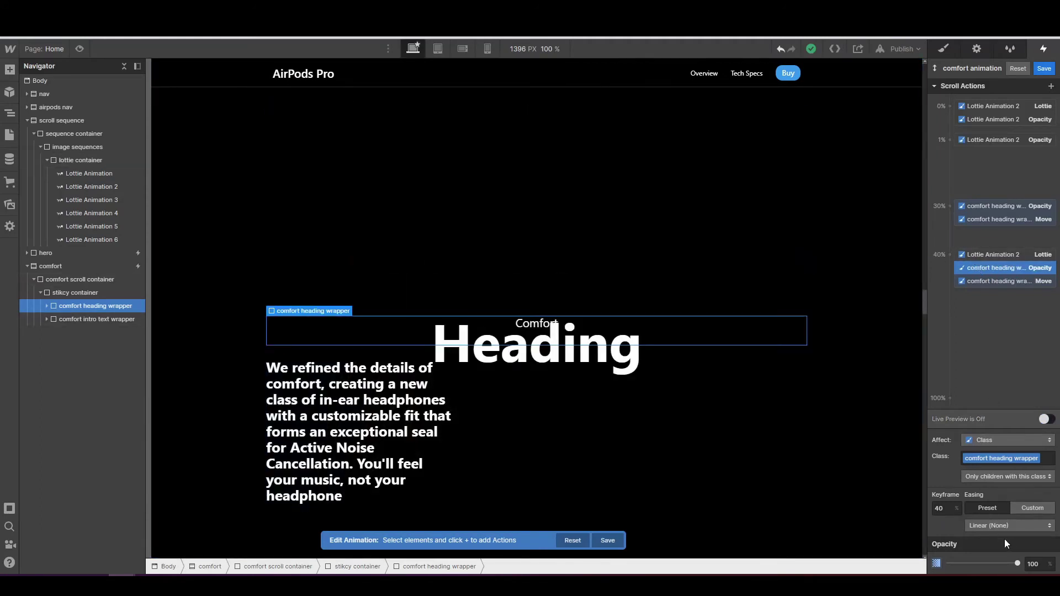
left_click(1033, 564)
type("0")
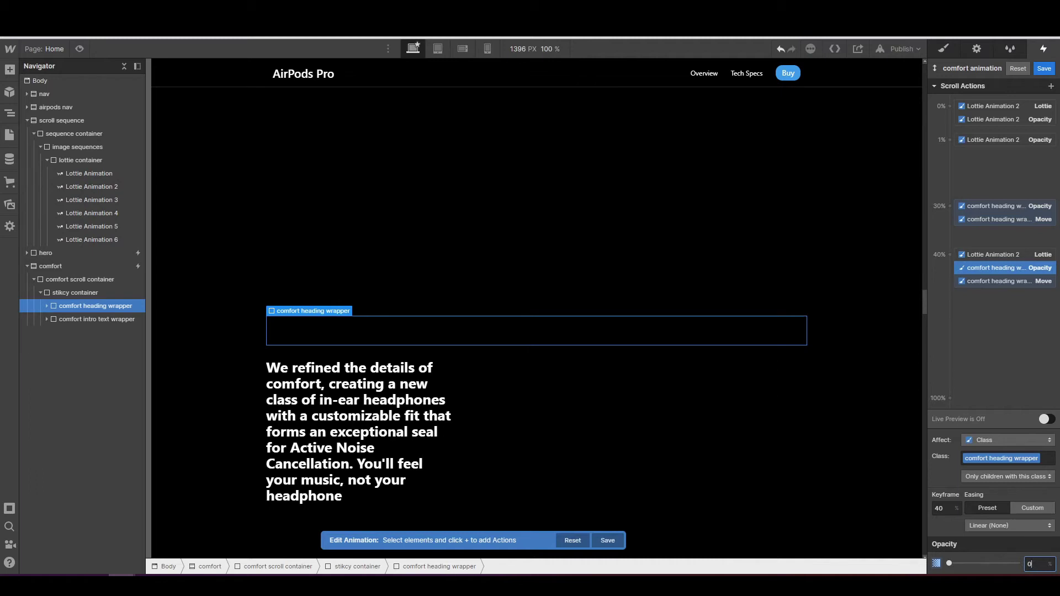
- Add an Opacity action for the comfort heading wrapper at 33% and set it to 100%
left_click(950, 232)
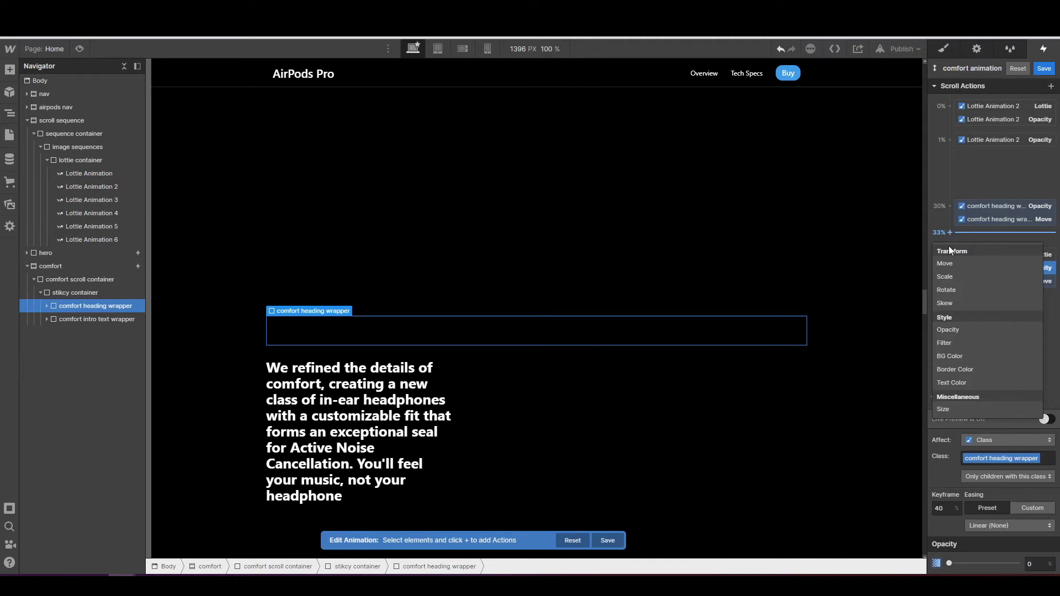
left_click(954, 330)
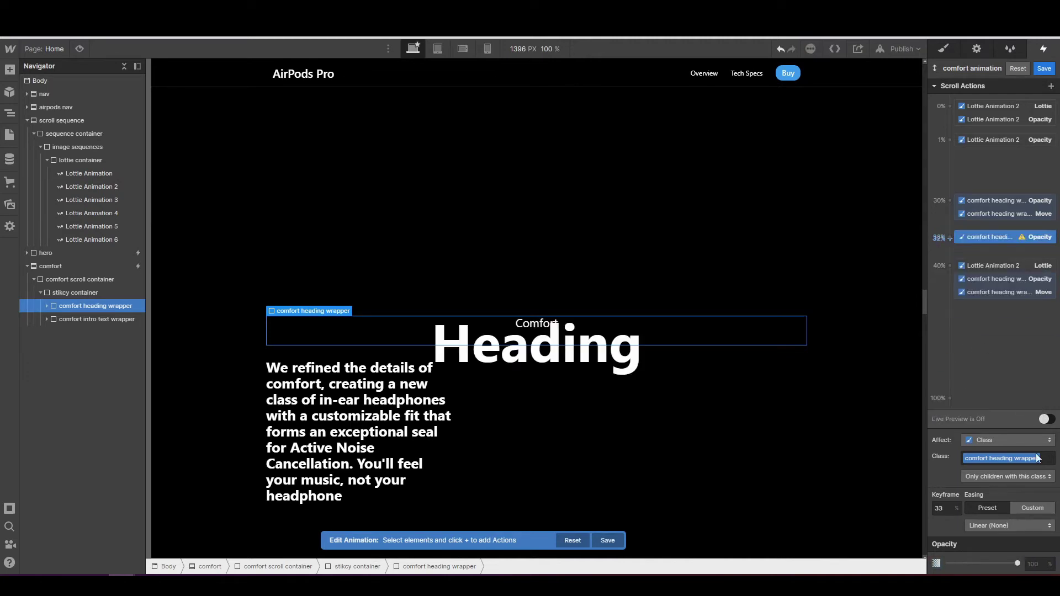
left_click(1035, 564)
type("100")
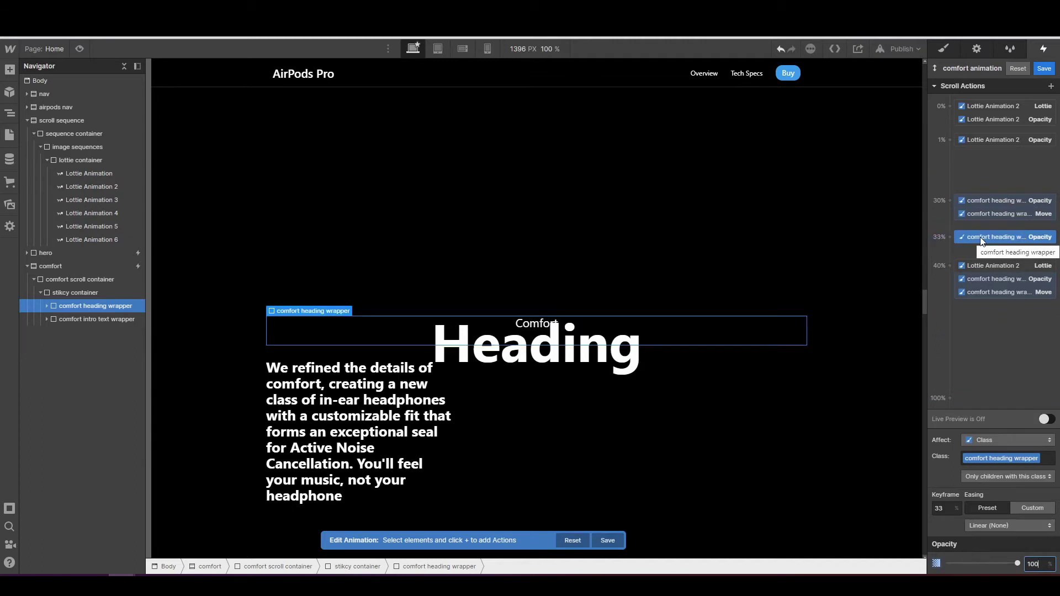
- Add an Opacity action for the comfort heading wrapper at 37%, set to 100%, and turn on live preview
left_click(950, 252)
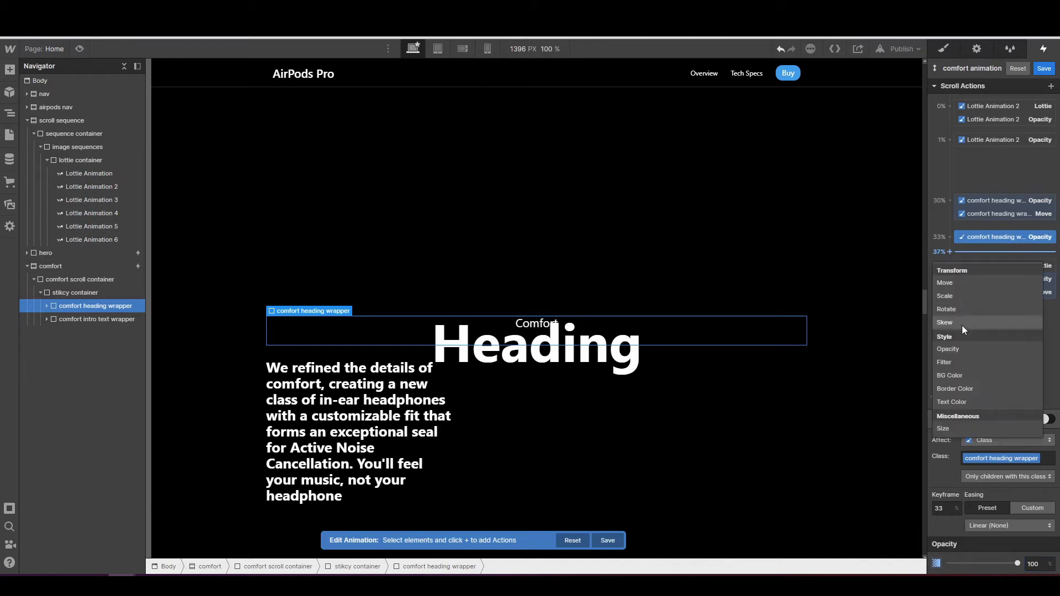
left_click(959, 349)
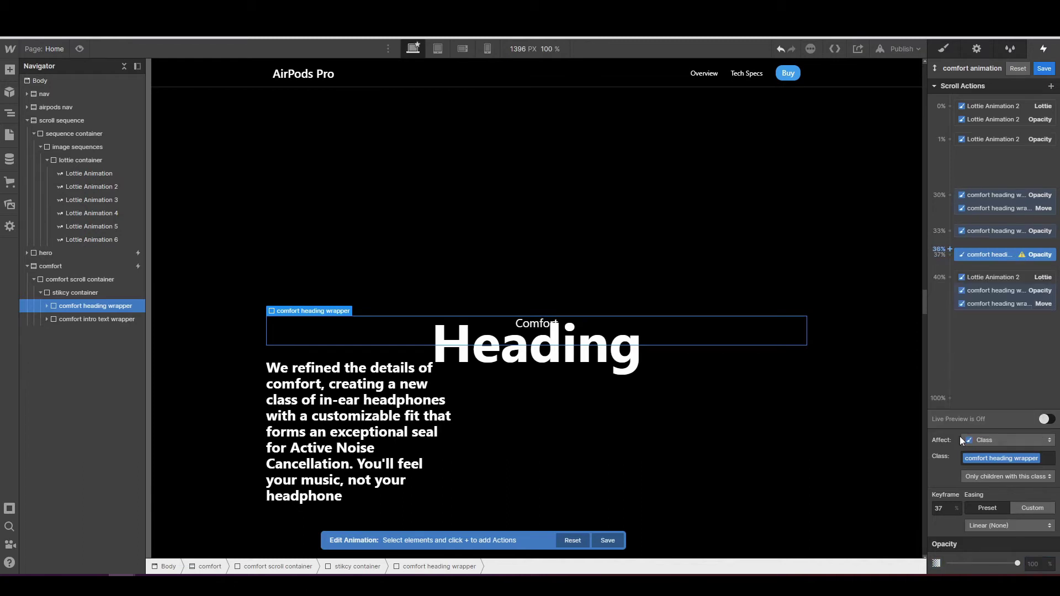
left_click(1037, 566)
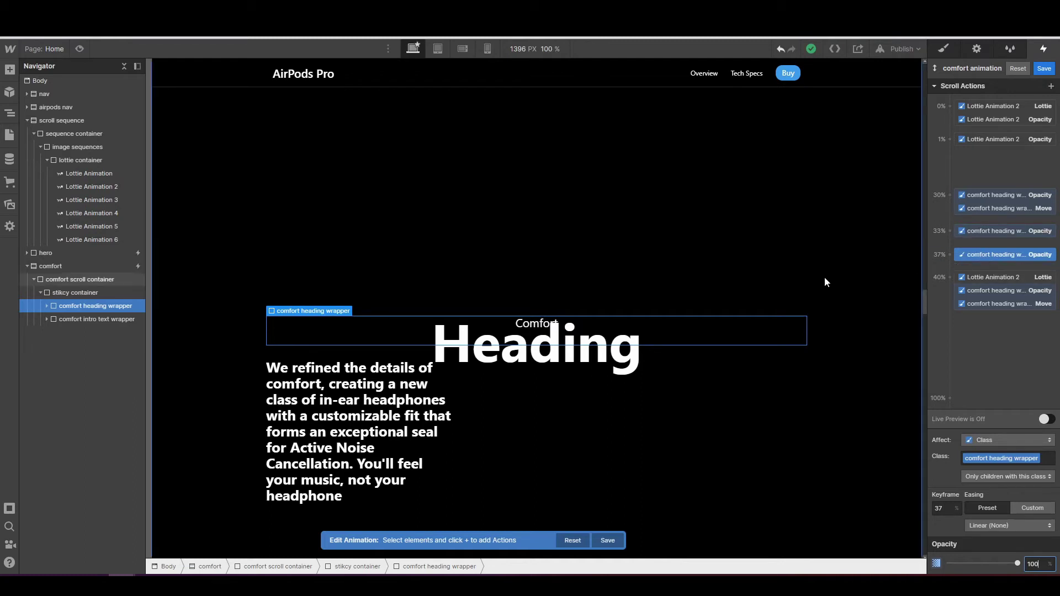
left_click(1044, 419)
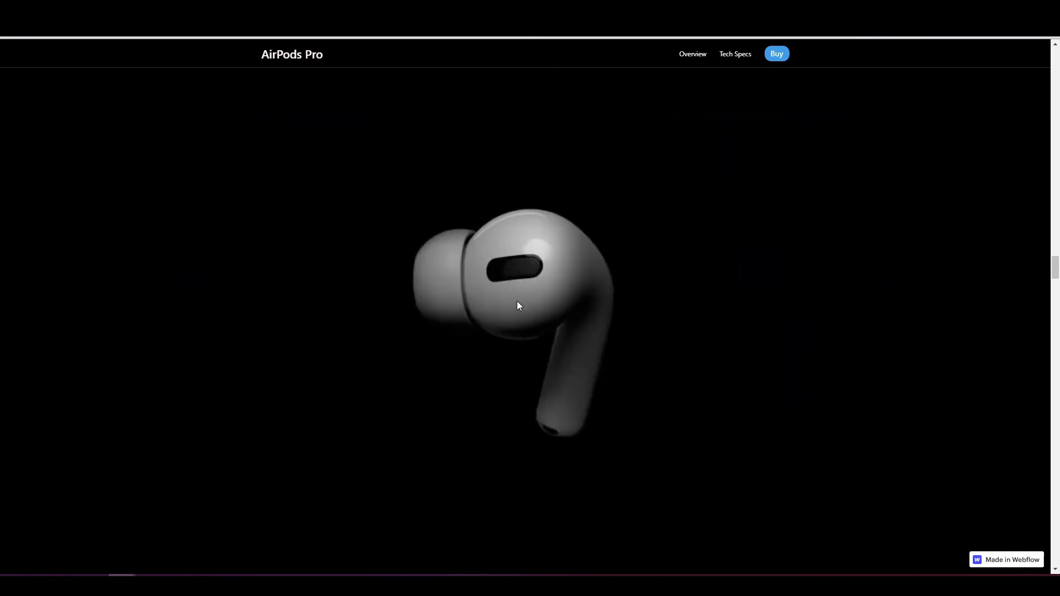
- Examine on the published page how the comfort intro text fades and moves beside the earbud
scroll(517, 302, "down", 3)
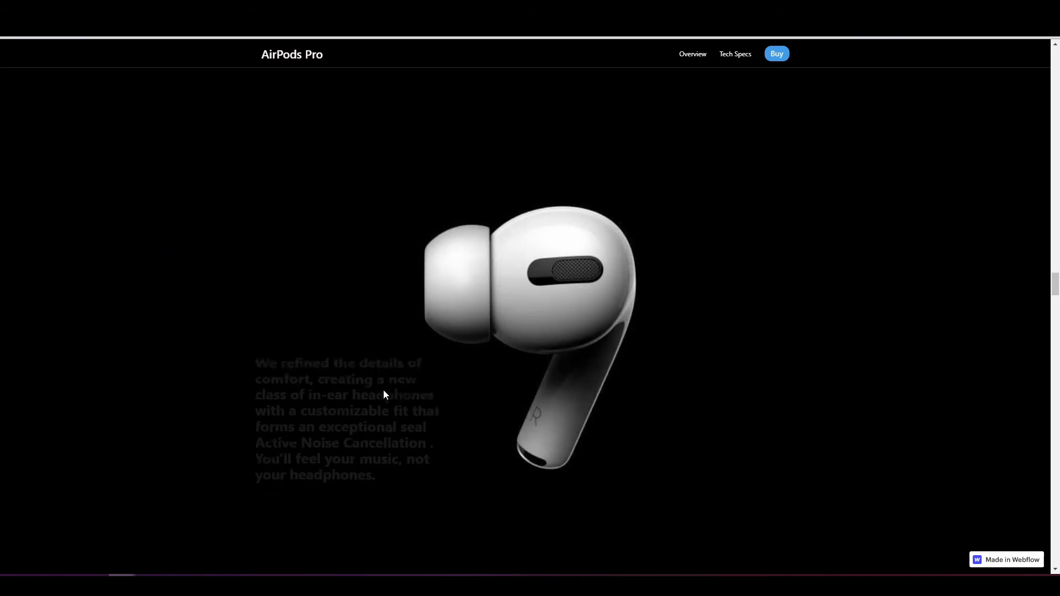
scroll(385, 394, "down", 2)
scroll(385, 394, "up", 3)
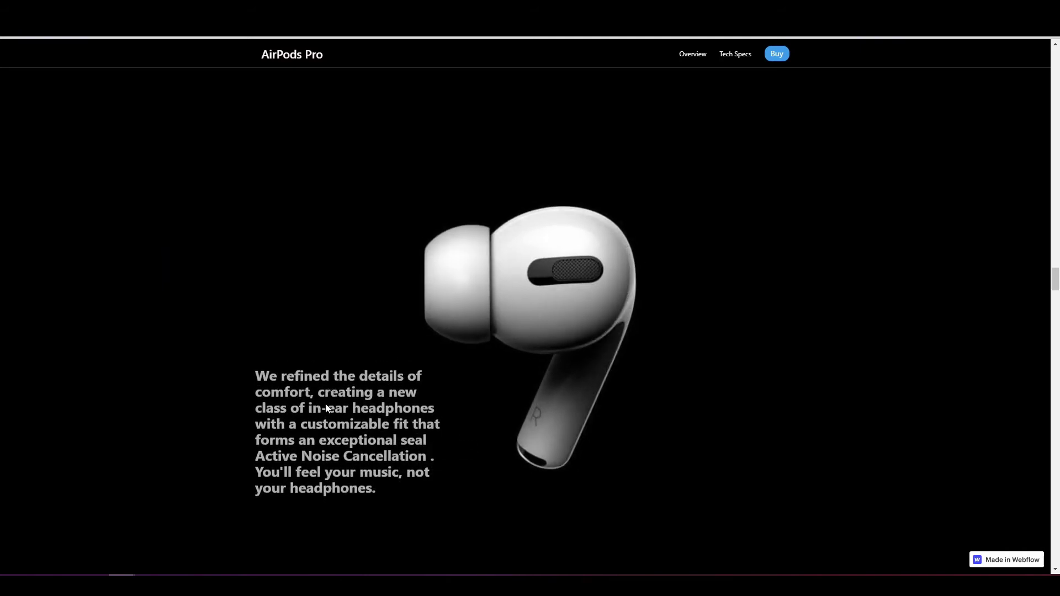
scroll(315, 419, "up", 1)
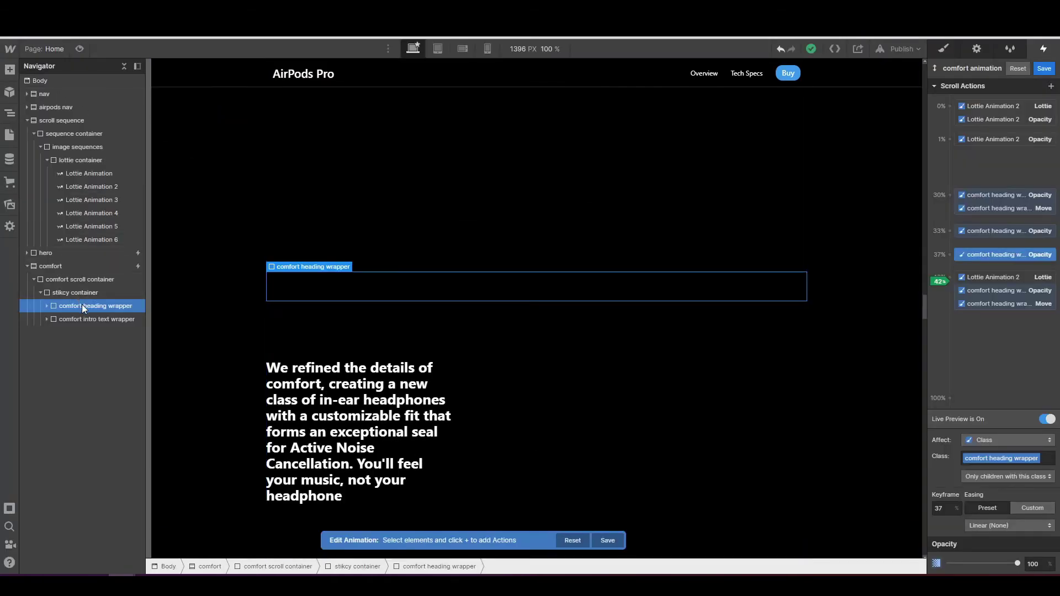
- Return to the Webflow Designer and review Lottie Animation 2's Lottie action at 0% and Opacity action at 1%
left_click(108, 204)
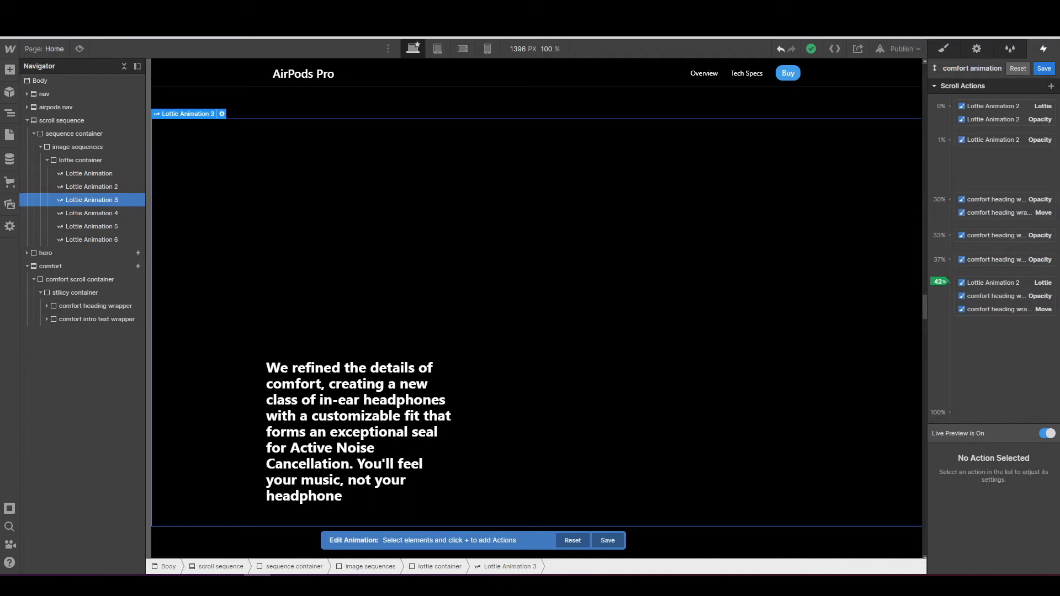
left_click(970, 108)
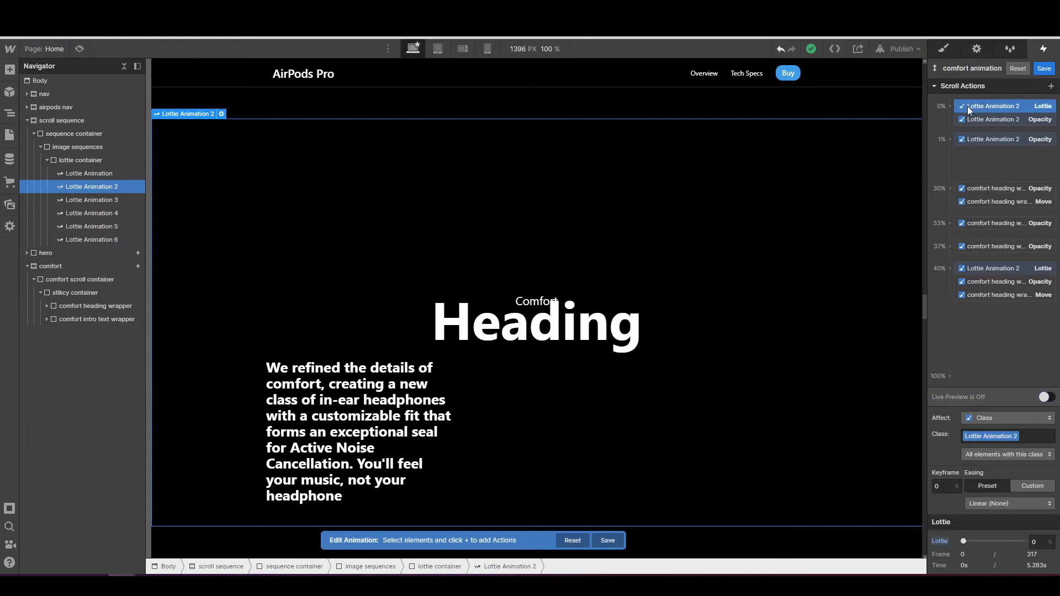
left_click(975, 135)
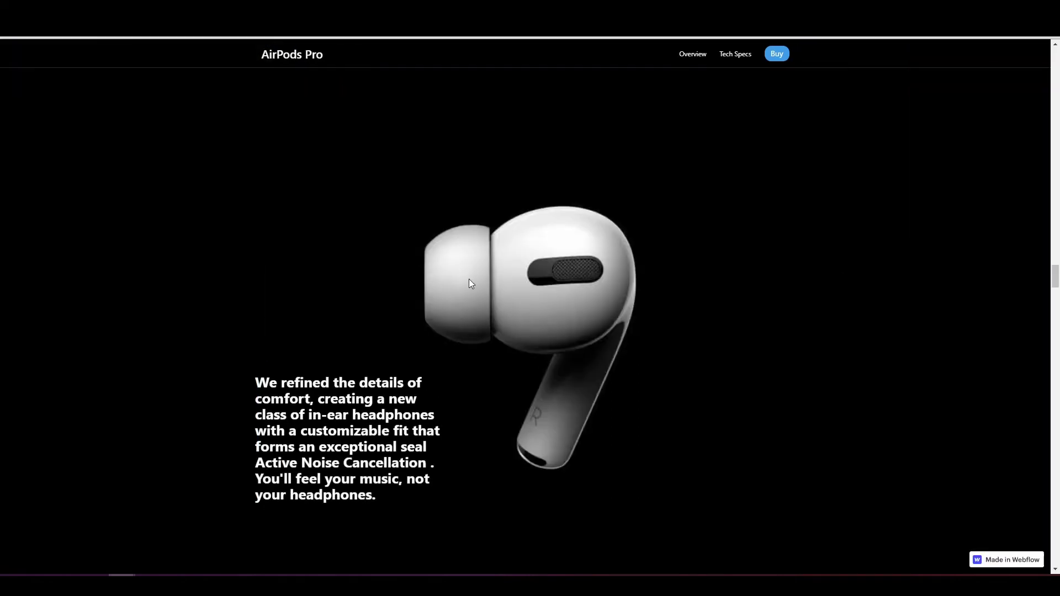
- Examine on the published page how the turning head sequence hands over to the earbud sequence once the heading fades out
scroll(469, 280, "down", 5)
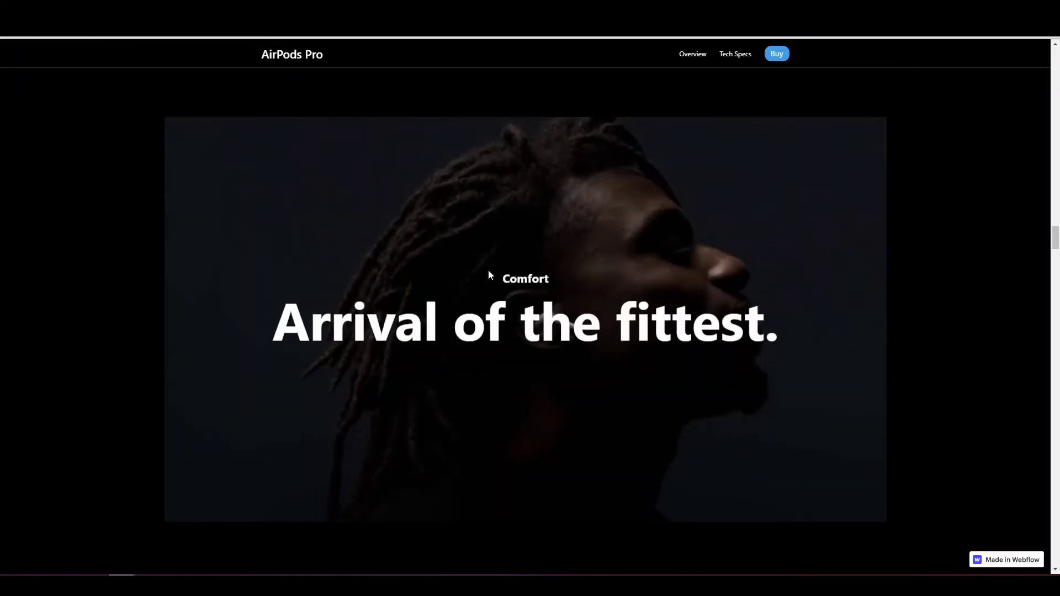
scroll(570, 283, "down", 2)
scroll(570, 283, "up", 2)
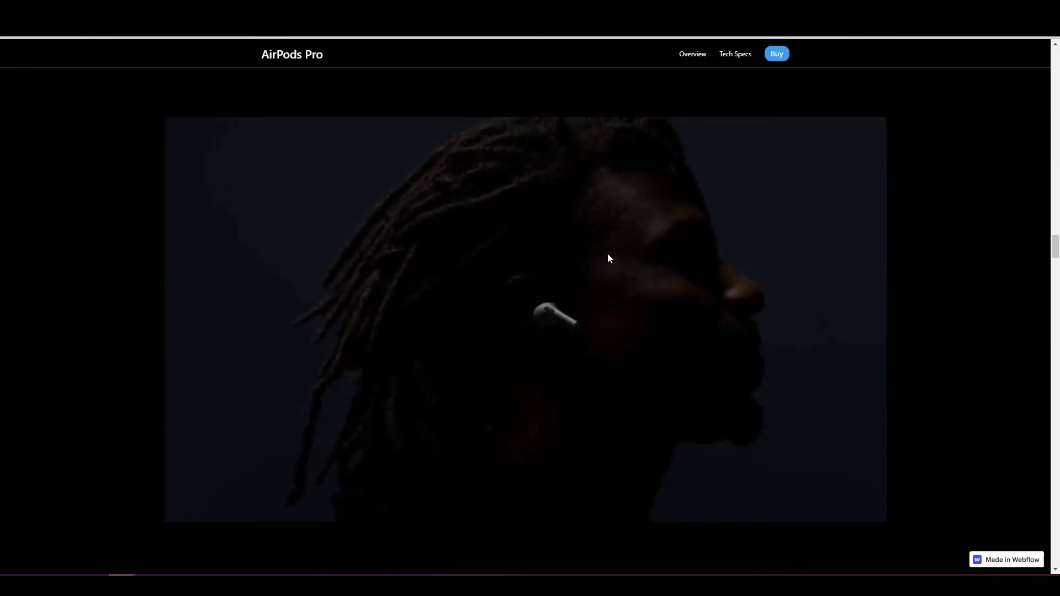
scroll(530, 298, "up", 1)
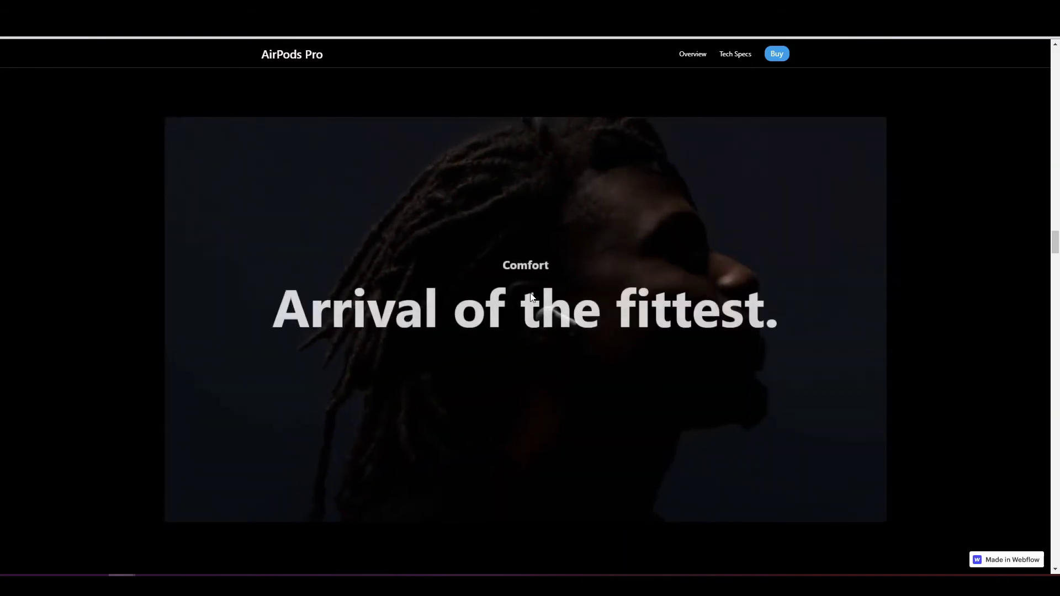
scroll(531, 297, "down", 1)
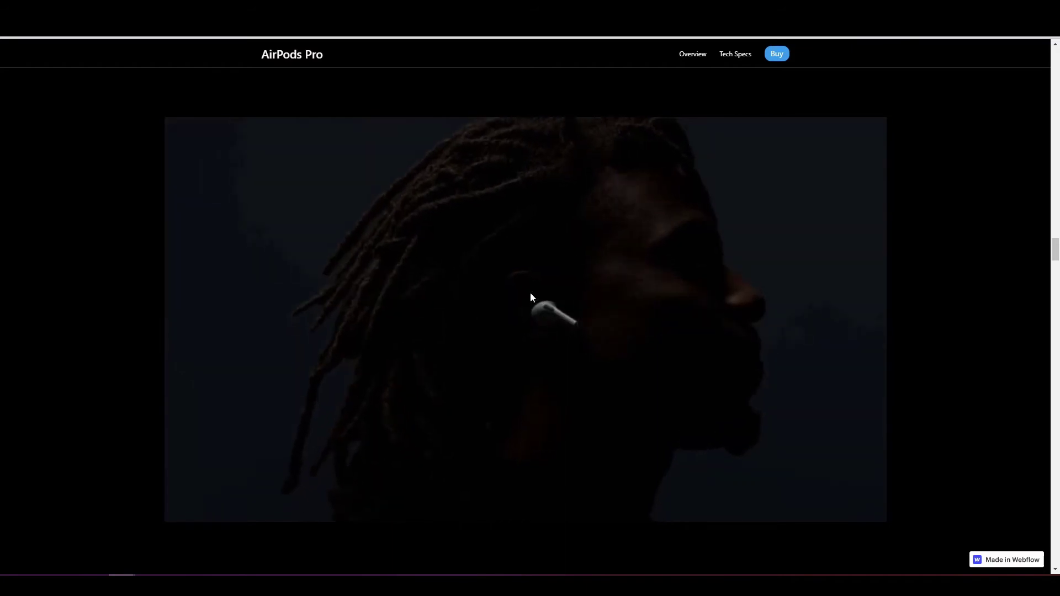
scroll(550, 324, "down", 2)
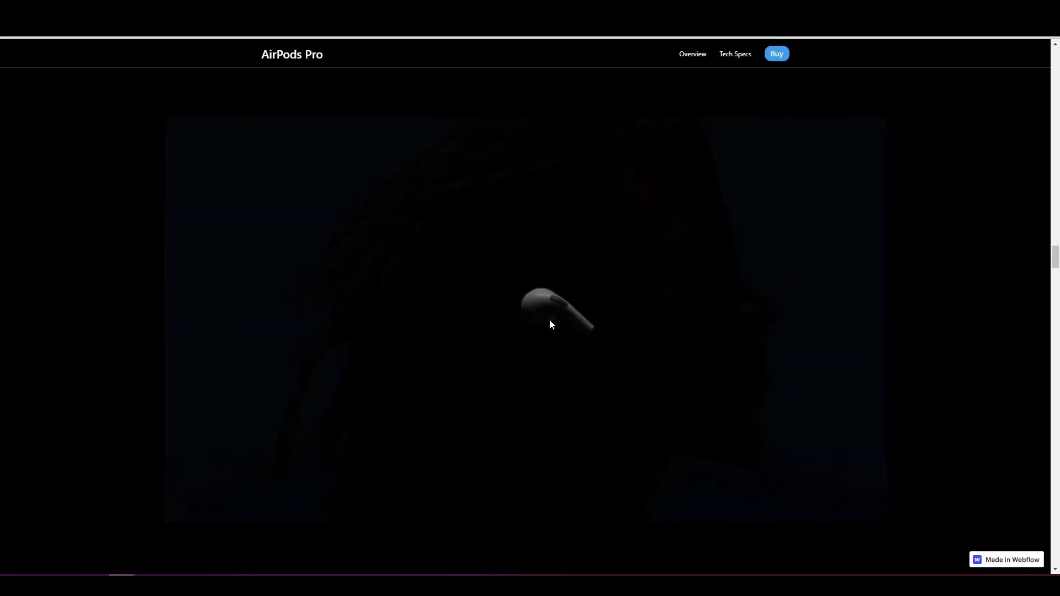
scroll(550, 324, "up", 2)
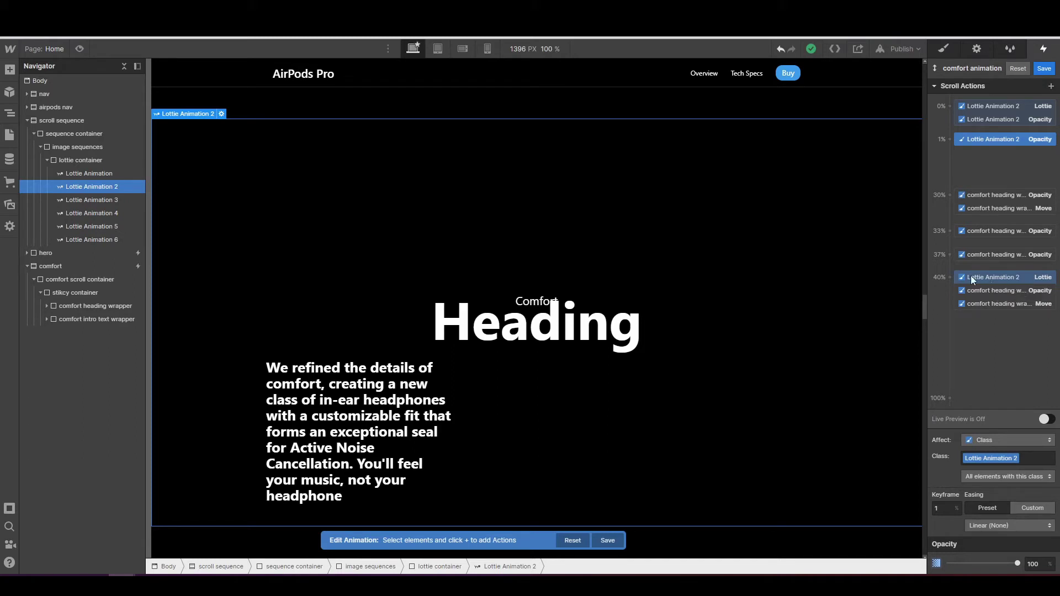
- Back in the Webflow Designer, add an Opacity action for Lottie Animation 3 at 39% and set it to 0%
left_click(971, 276)
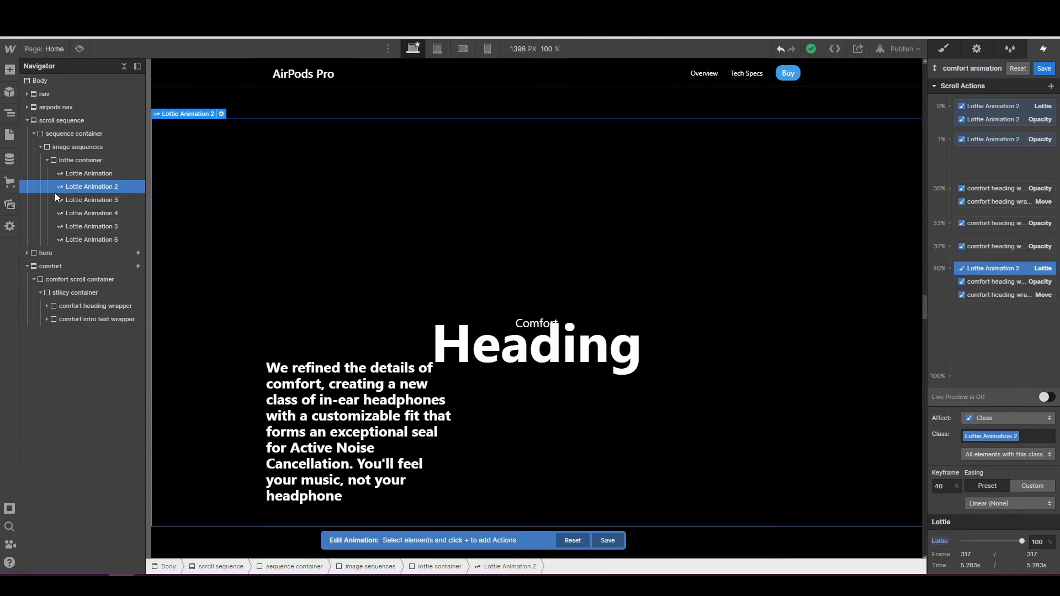
left_click(81, 202)
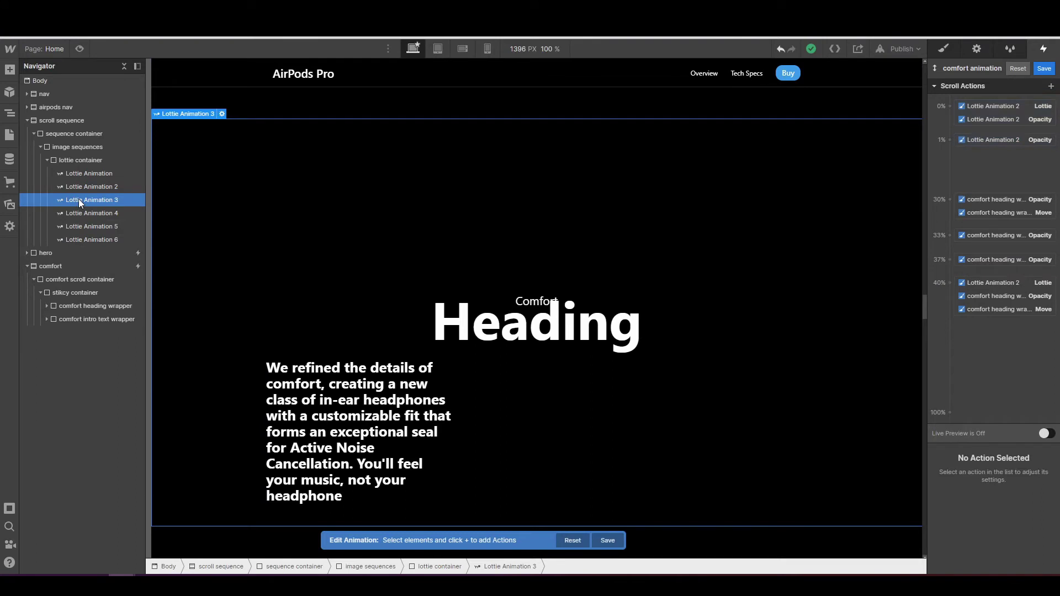
left_click(950, 273)
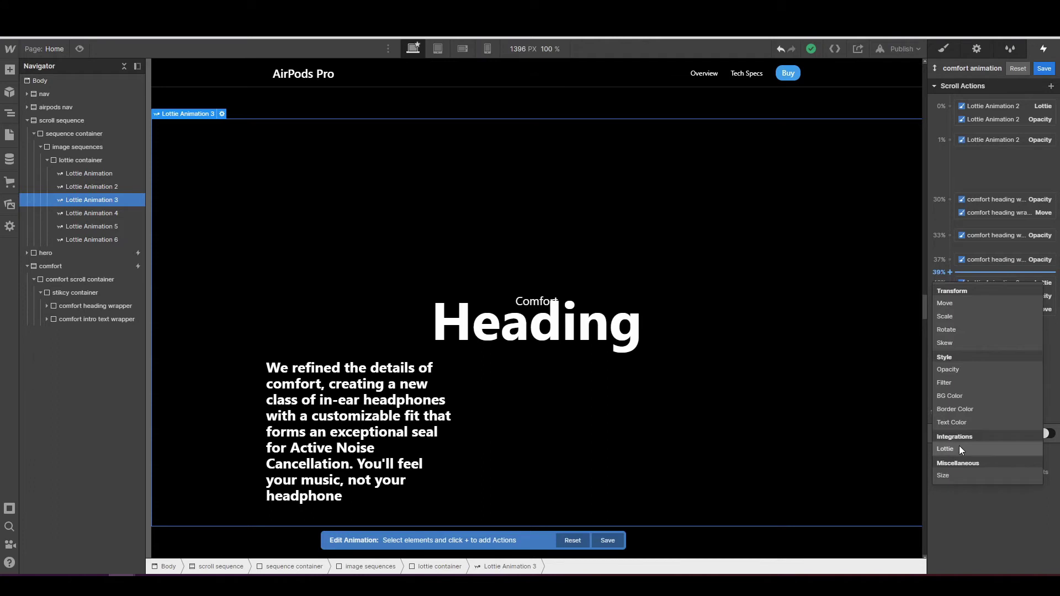
left_click(950, 371)
left_click(1040, 563)
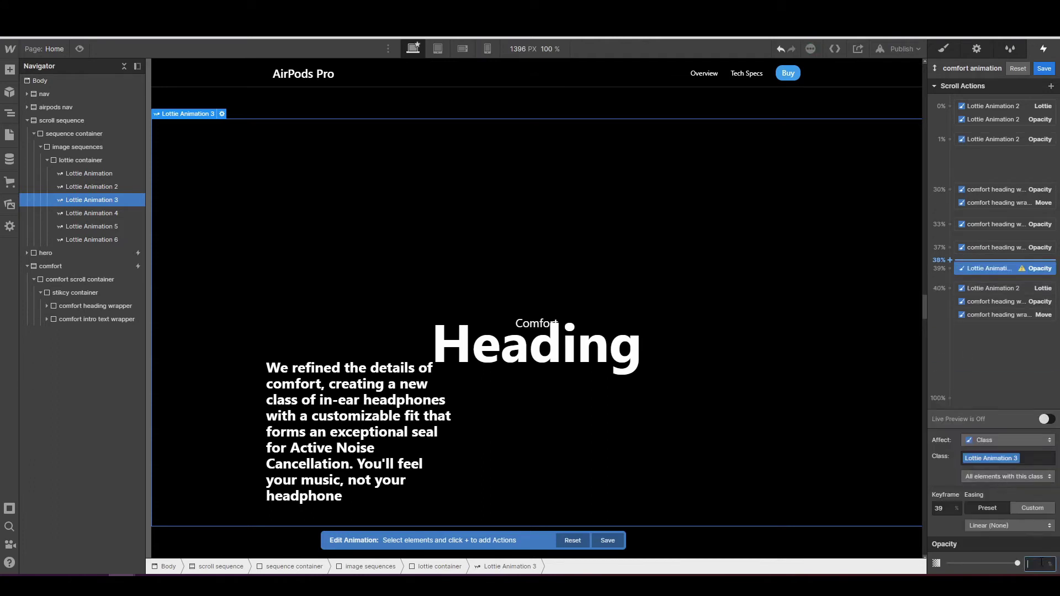
type("0")
left_click(950, 288)
left_click(954, 466)
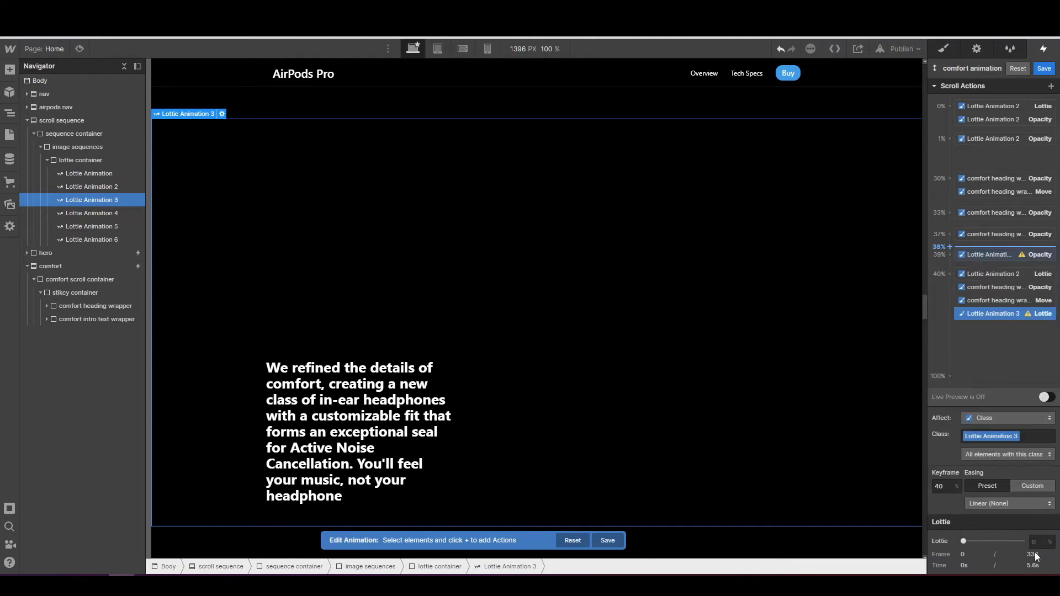
left_click(1036, 543)
type("100")
key("Delete")
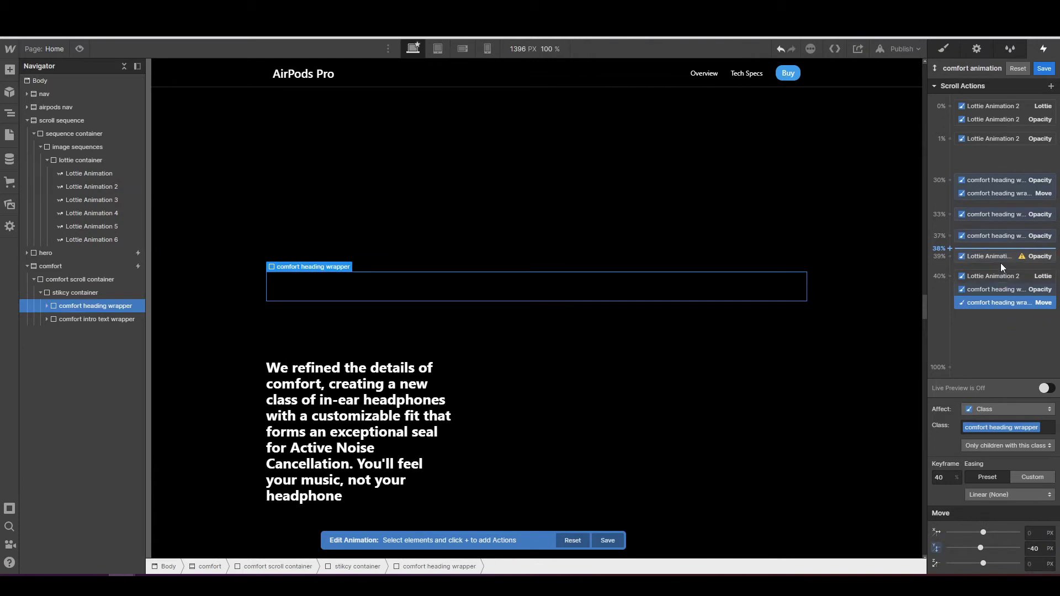
left_click(950, 276)
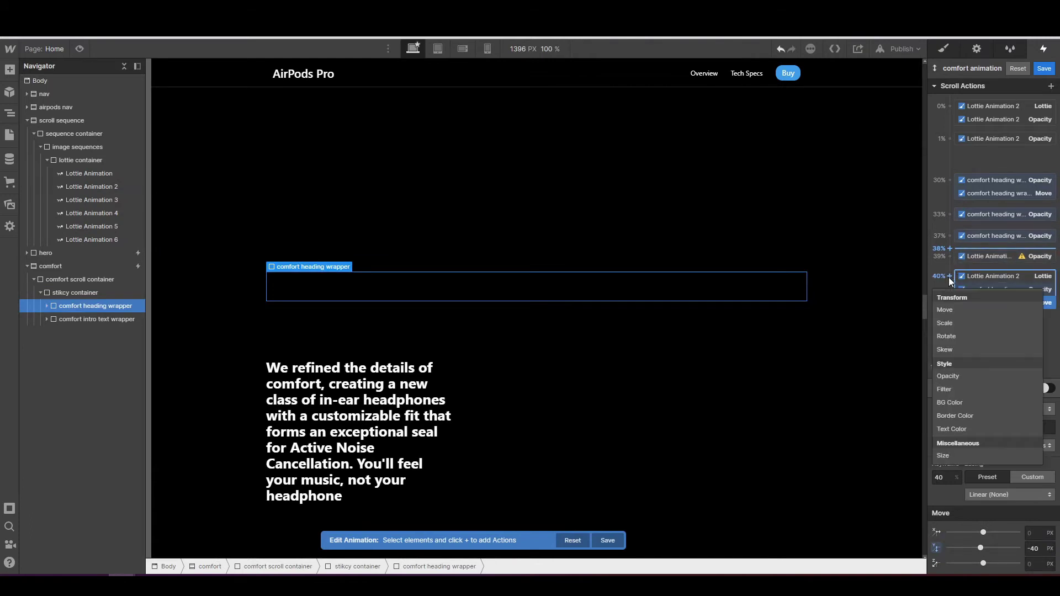
- Add an Opacity action for Lottie Animation 3 at the 40% keyframe and set it to 100%
left_click(90, 200)
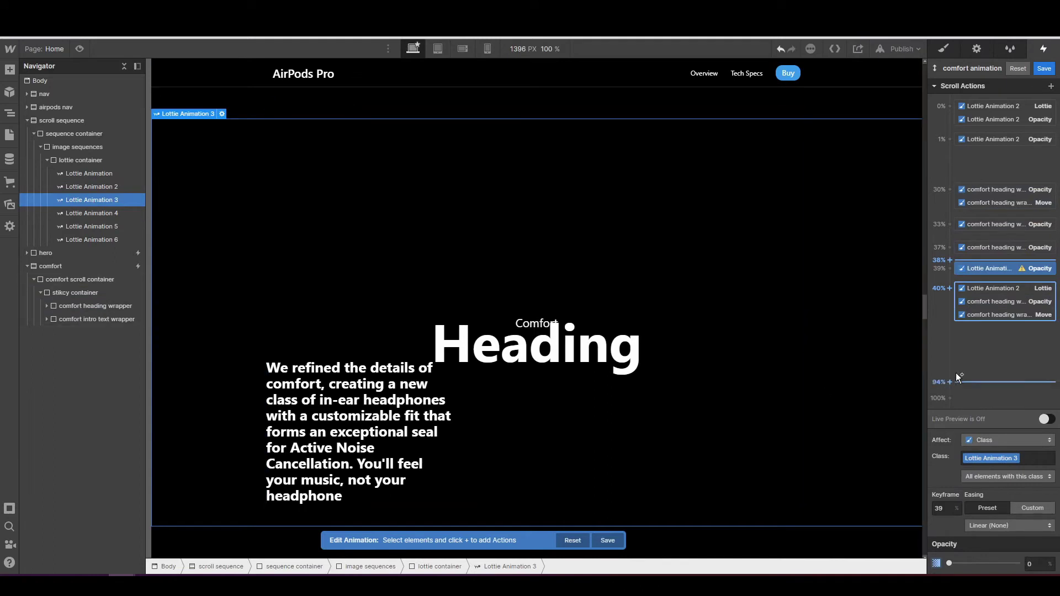
left_click(950, 288)
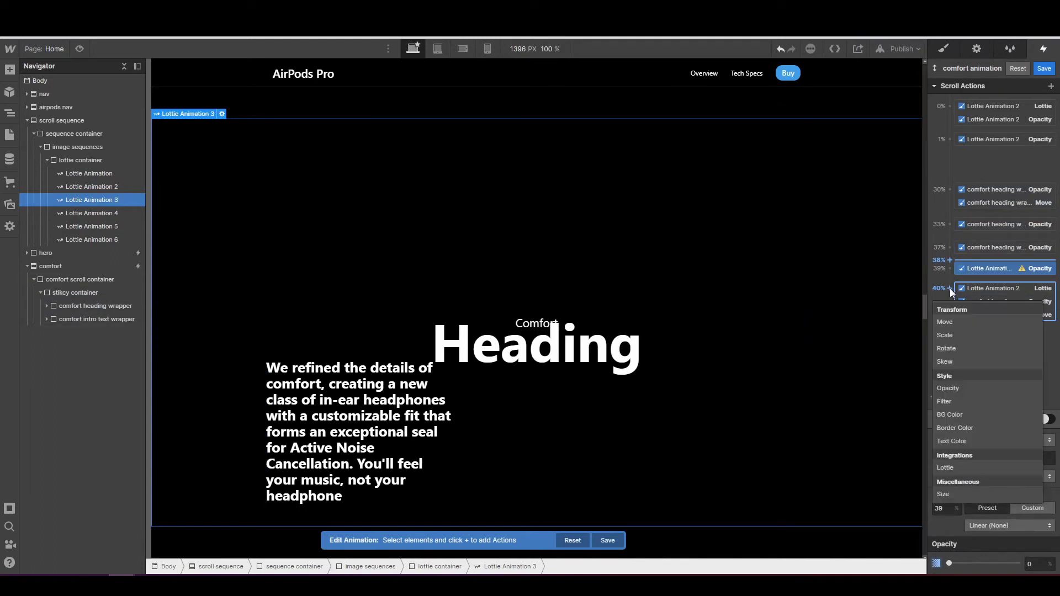
left_click(953, 388)
left_click(1032, 563)
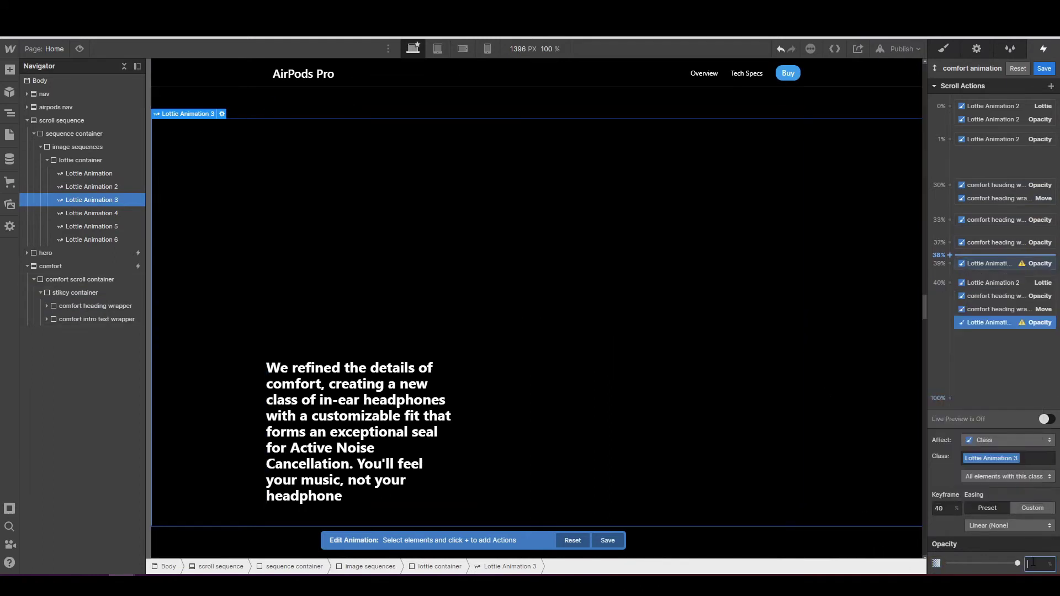
type("100")
- Turn on live preview and check the transition from the head sequence to Lottie Animation 3 around the 39% to 40% keyframes
left_click(1045, 419)
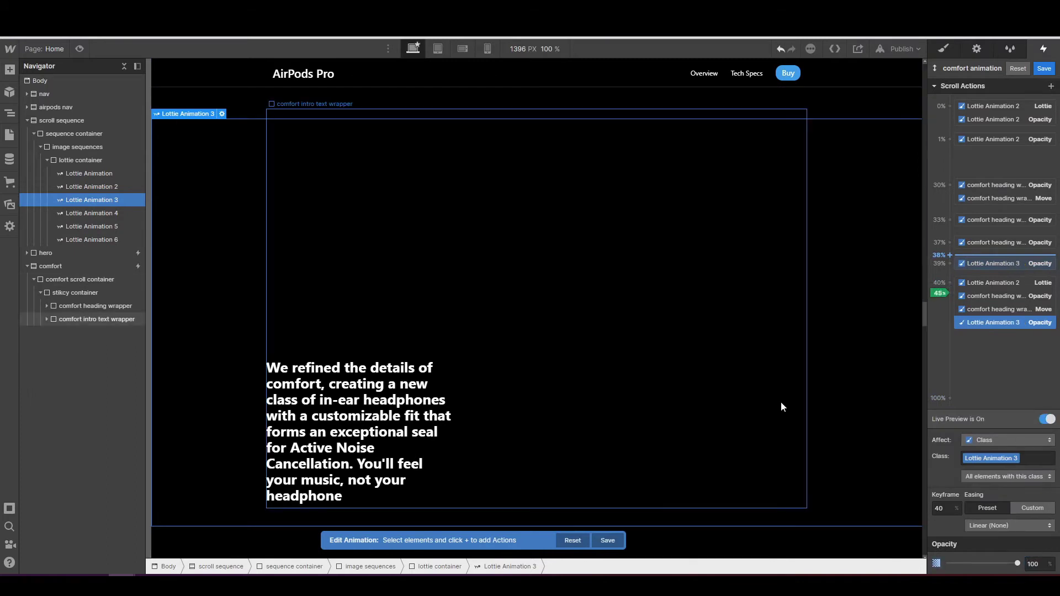
scroll(781, 407, "up", 3)
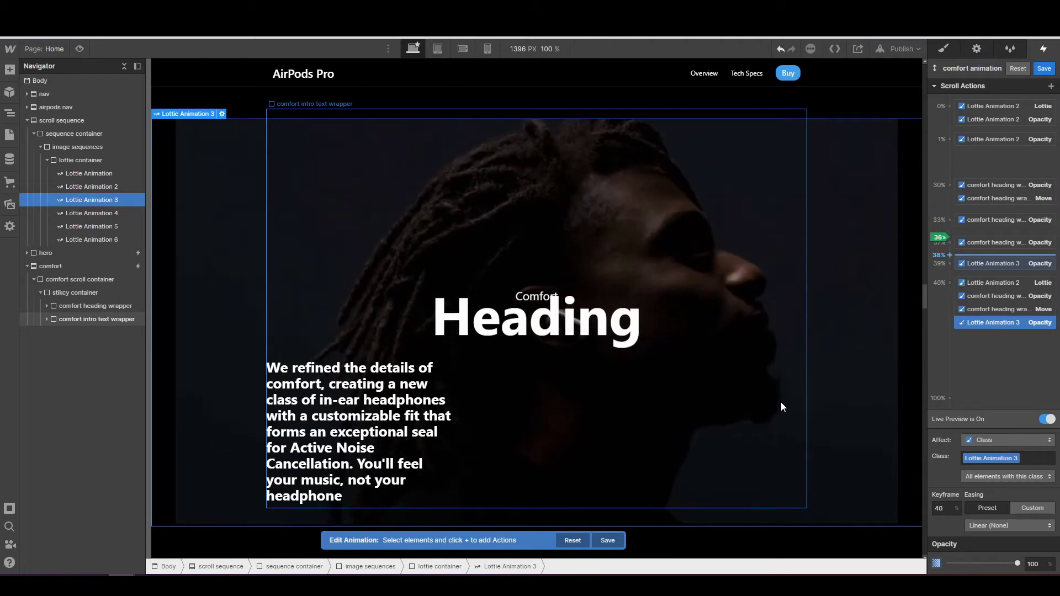
scroll(781, 407, "down", 1)
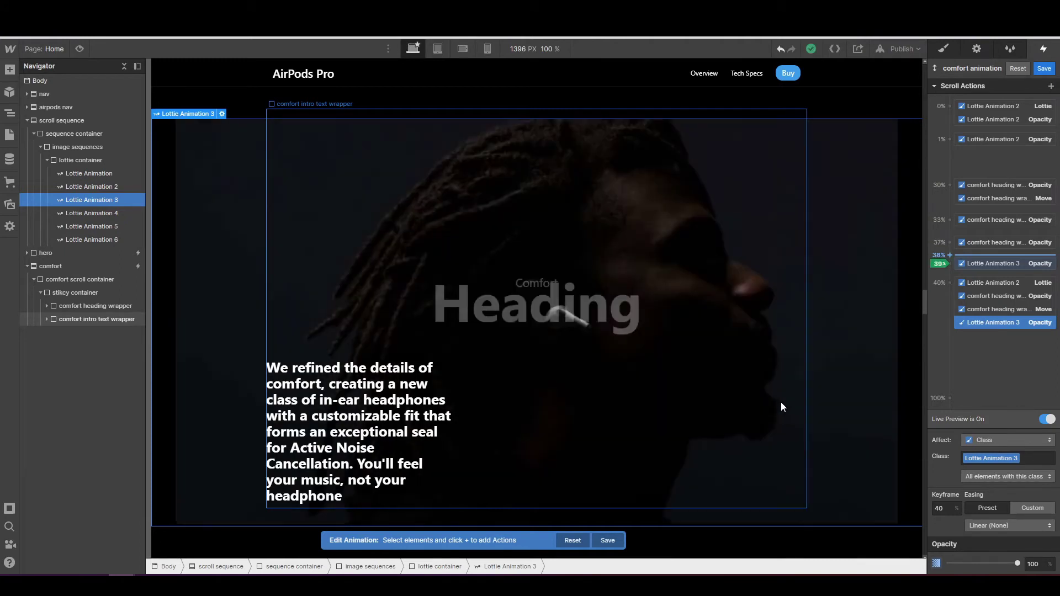
scroll(781, 407, "down", 1)
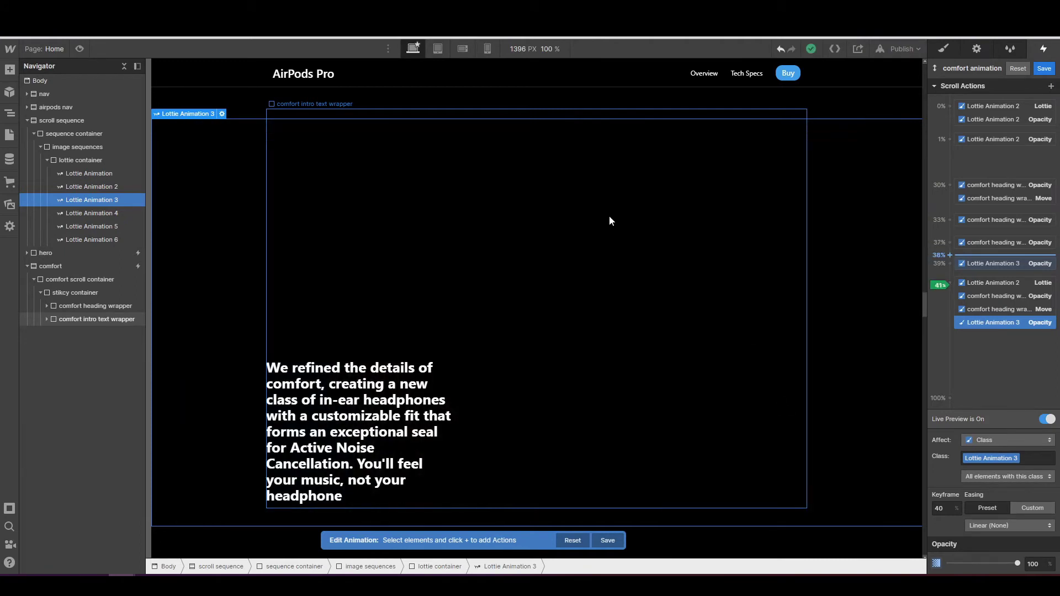
scroll(842, 300, "up", 1)
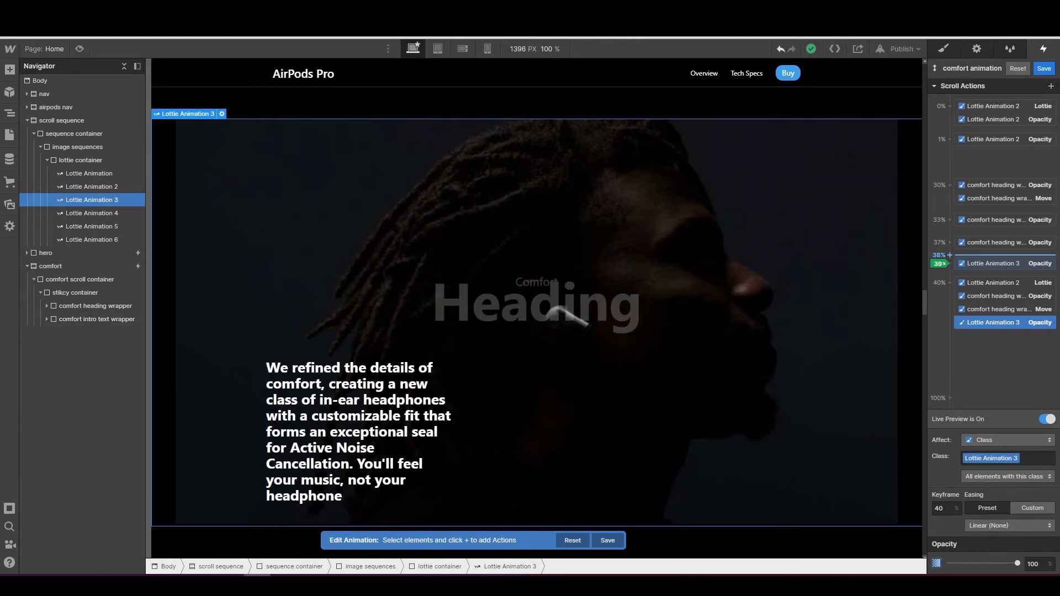
- Add a Lottie action for Lottie Animation 3 at the 40% keyframe and set it to 0%
left_click(946, 284)
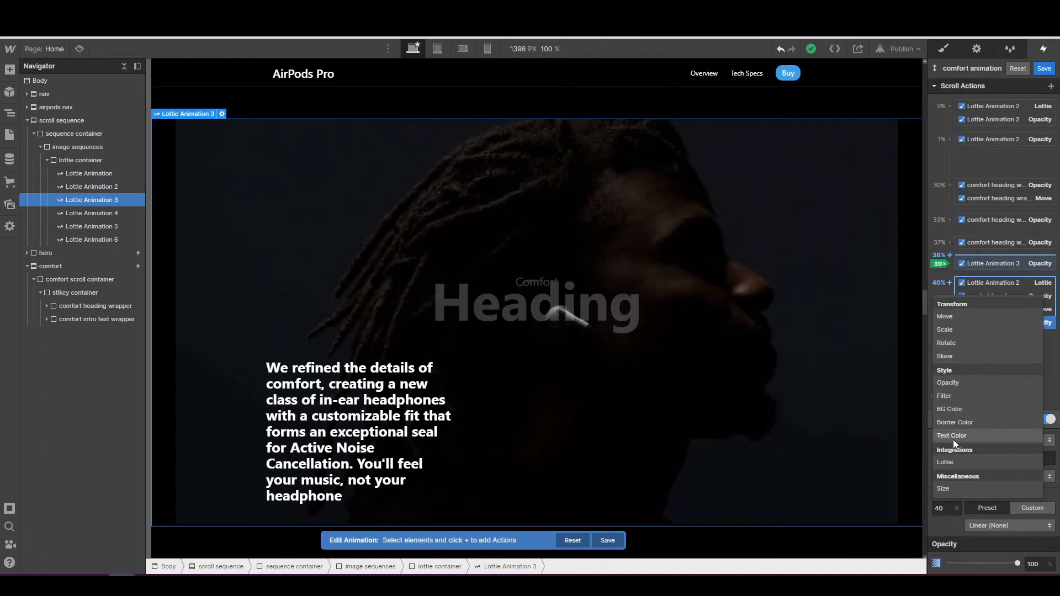
left_click(954, 462)
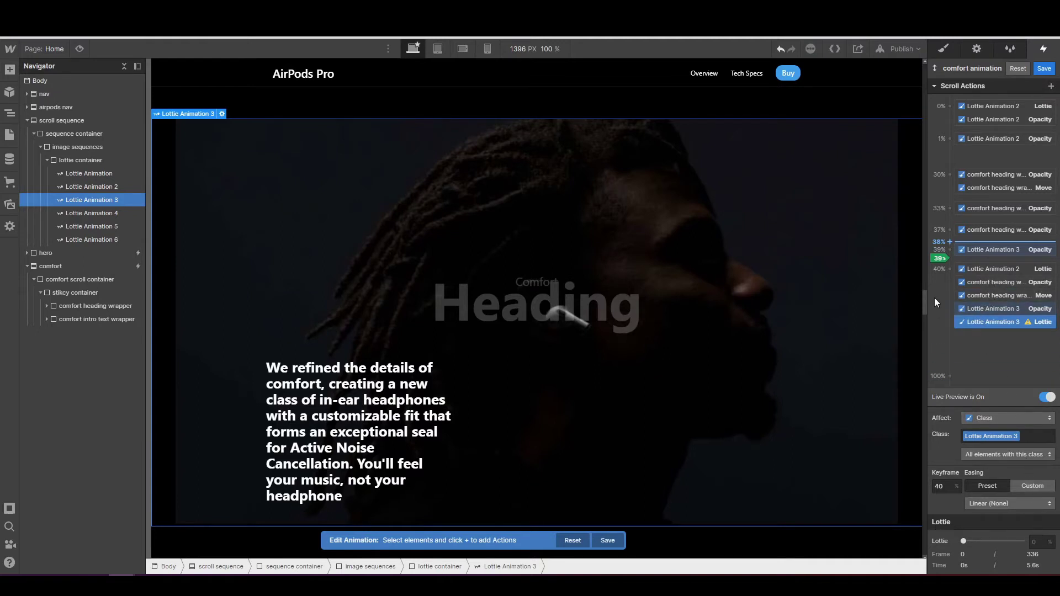
left_click(1036, 540)
key("Return")
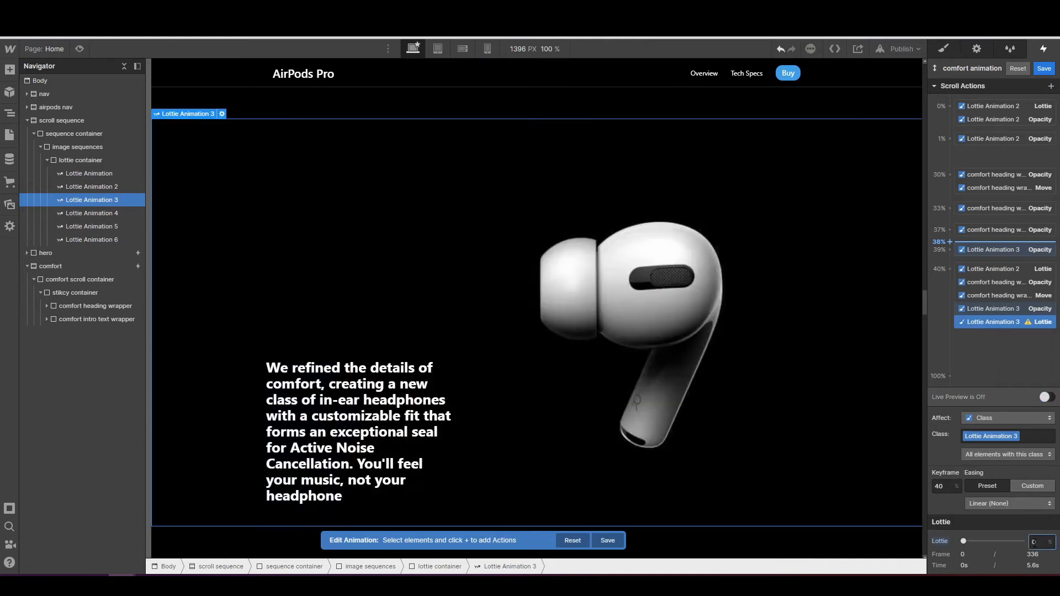
left_click(979, 400)
- Add a Lottie action for Lottie Animation 3 at the 60% keyframe and set it to 99%
left_click(949, 343)
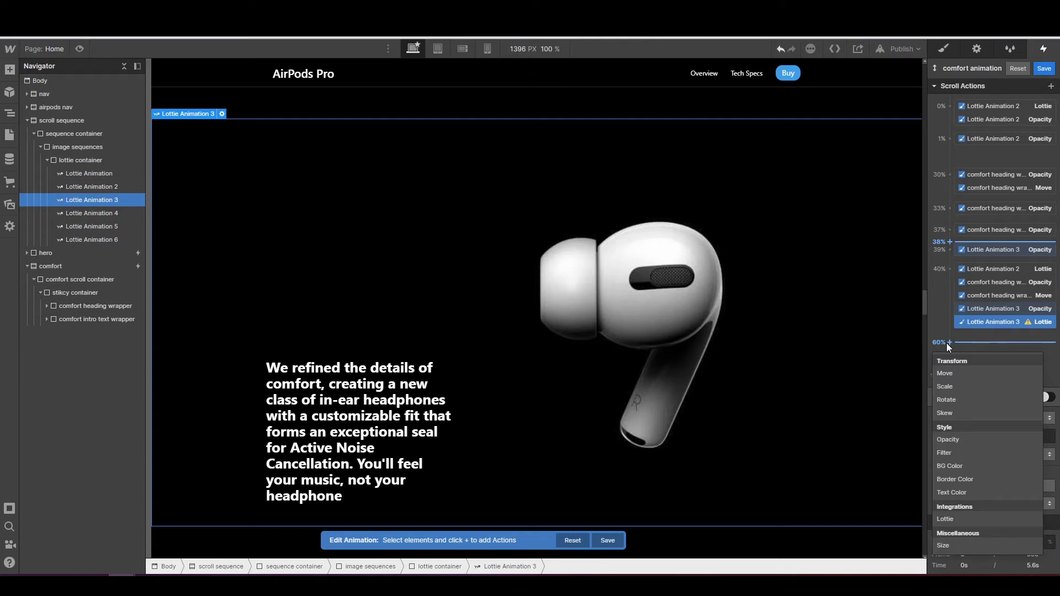
left_click(975, 518)
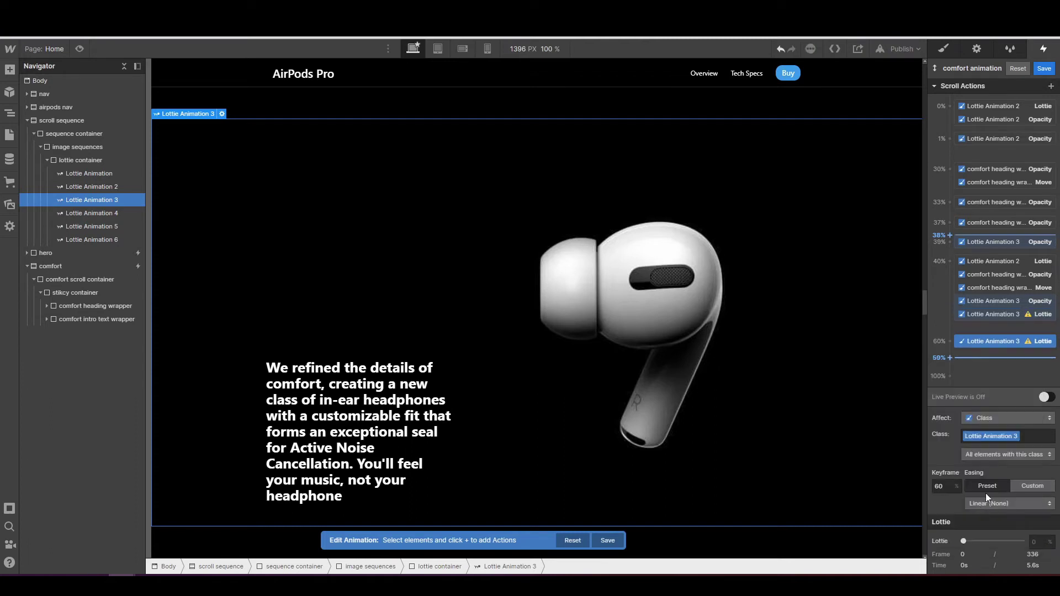
left_click(992, 314)
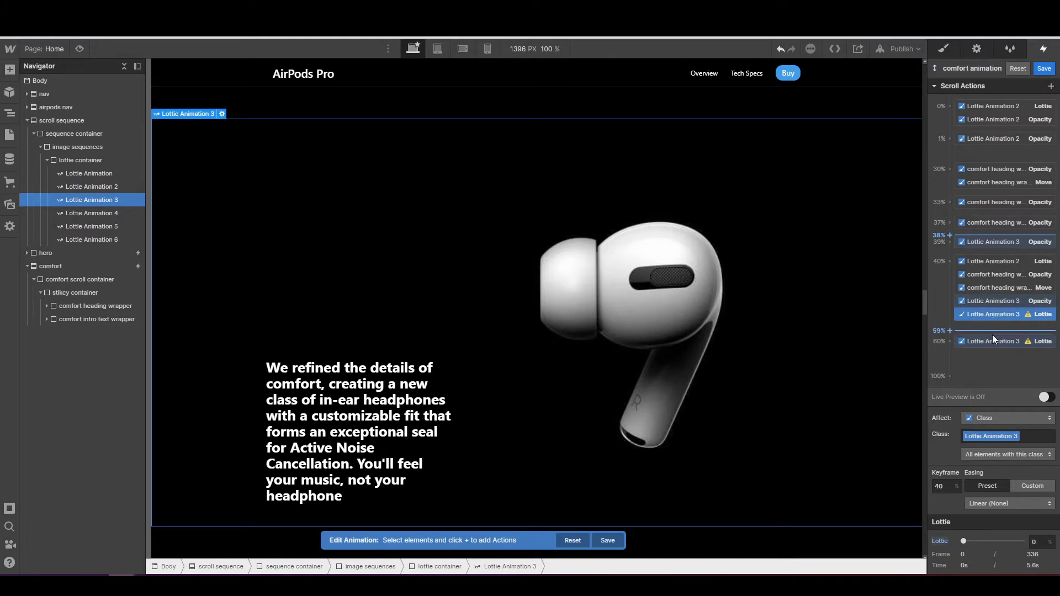
left_click(990, 342)
left_click(1035, 546)
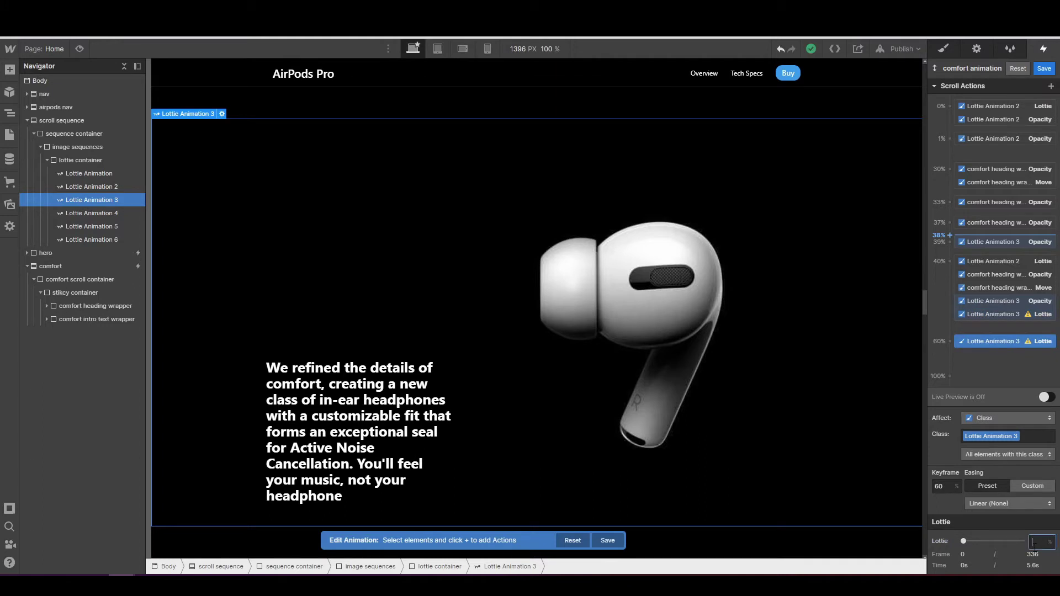
type("99")
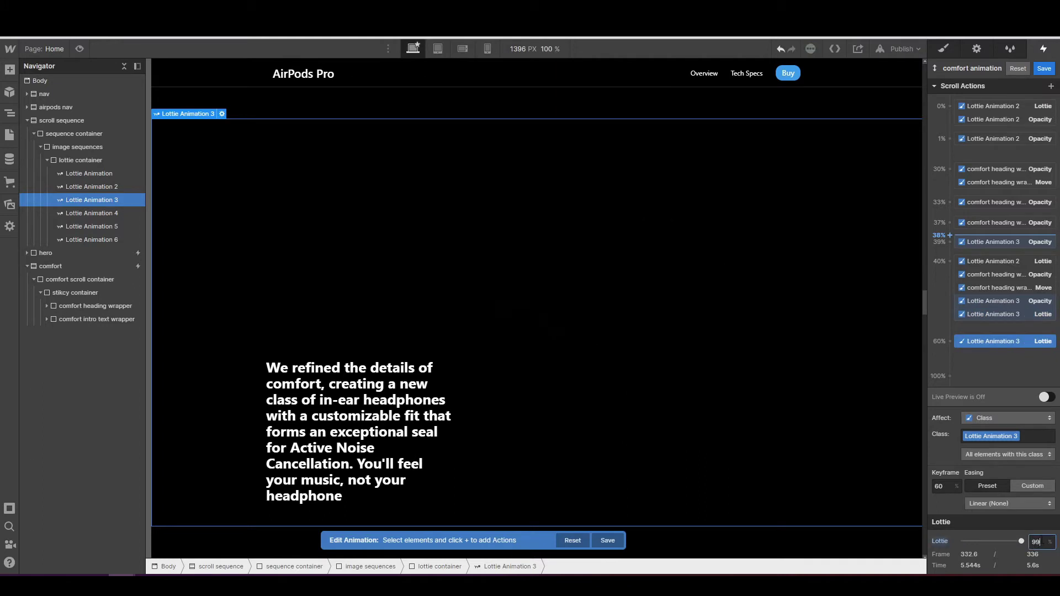
- Turn on live preview and check how the head sequence hands over to the rotating earbud between the 36% and 55% scroll positions
left_click(1044, 398)
scroll(838, 369, "up", 1)
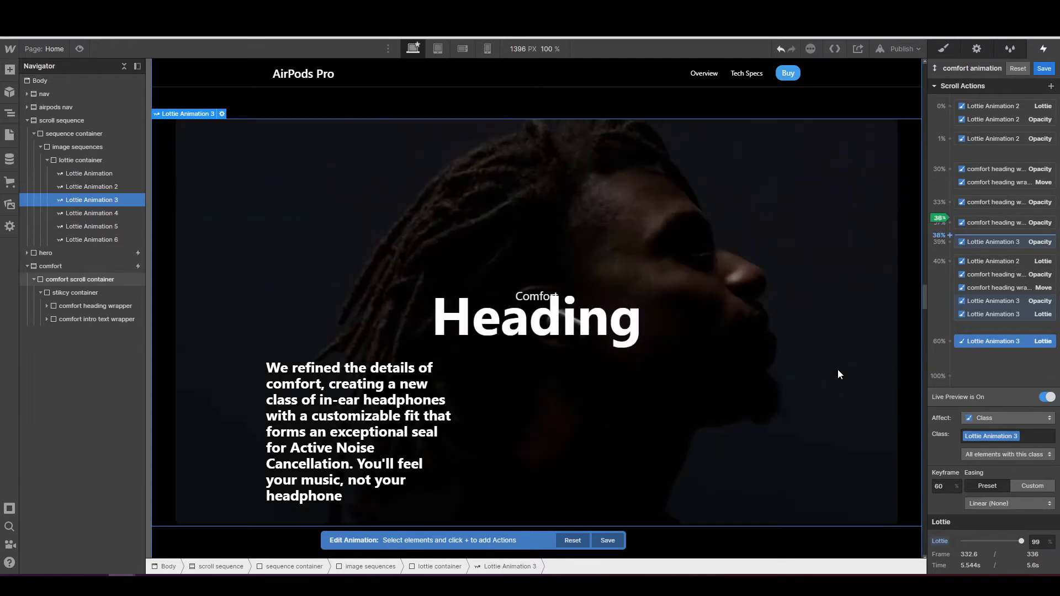
scroll(839, 374, "up", 1)
scroll(838, 375, "down", 1)
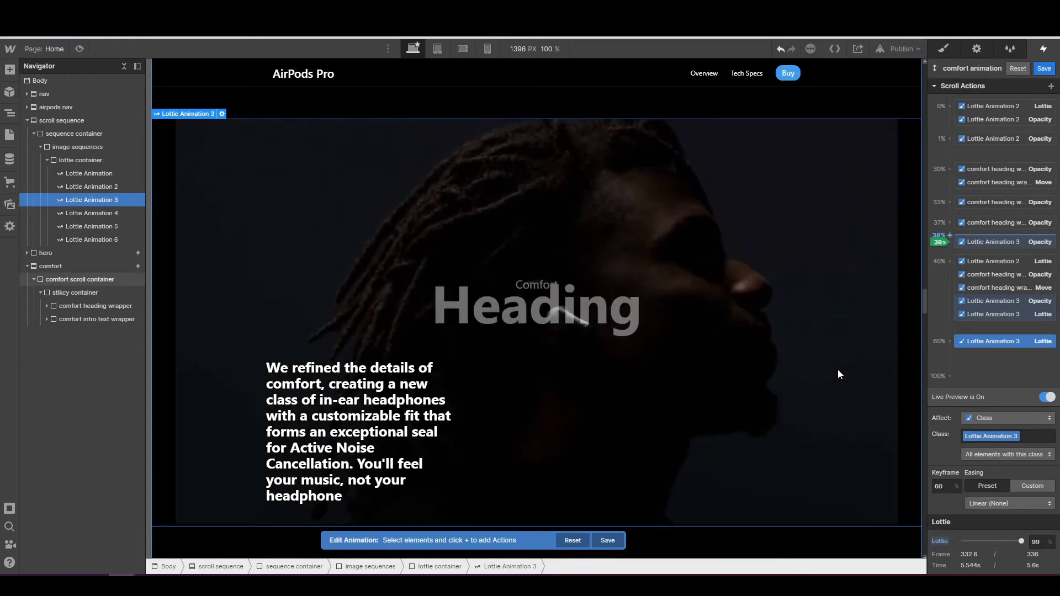
scroll(838, 375, "down", 1)
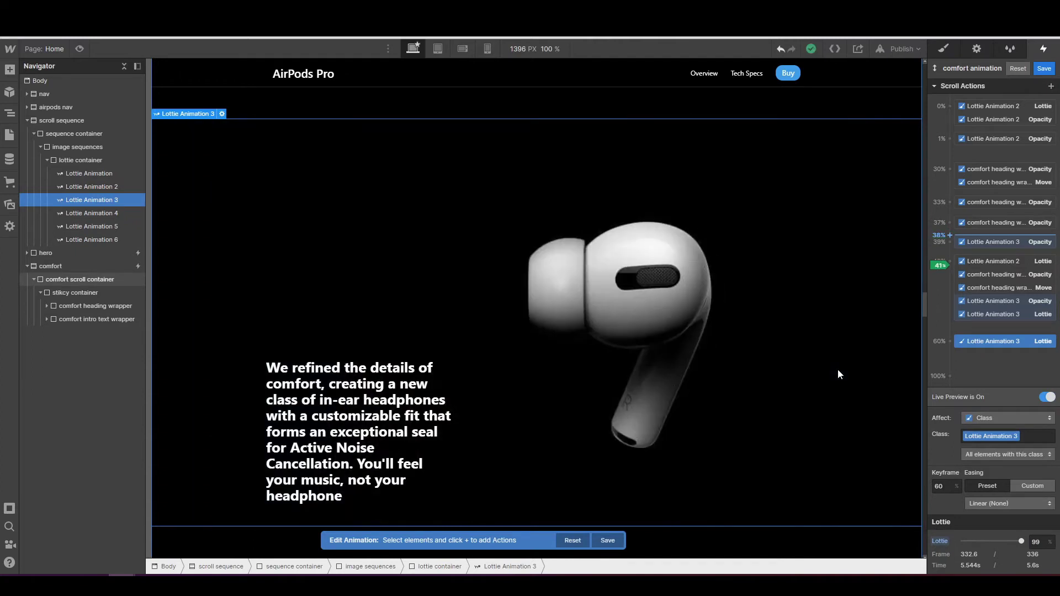
scroll(839, 375, "up", 1)
scroll(838, 375, "down", 1)
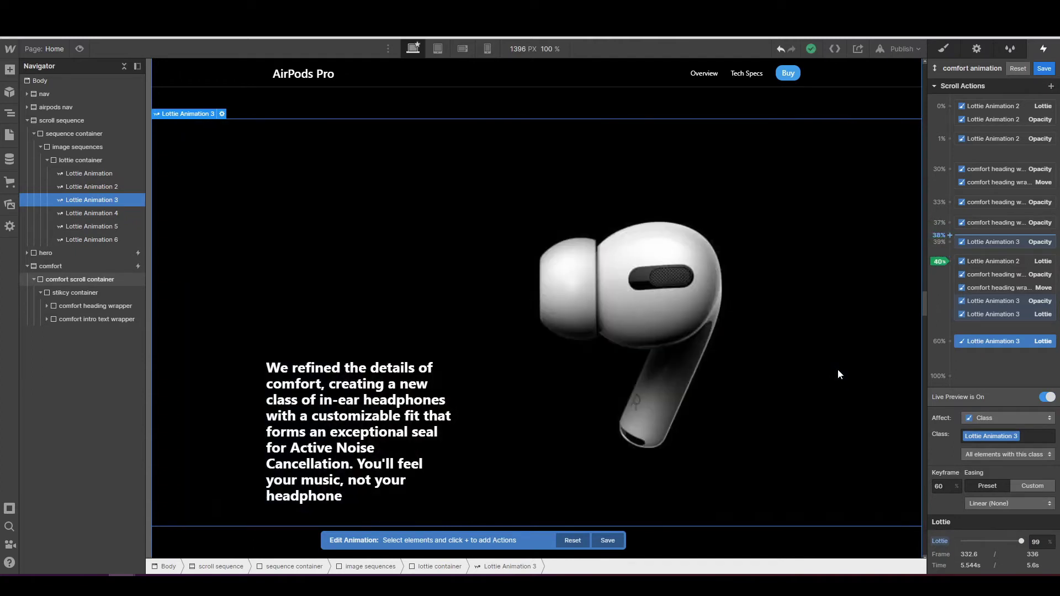
scroll(839, 370, "down", 3)
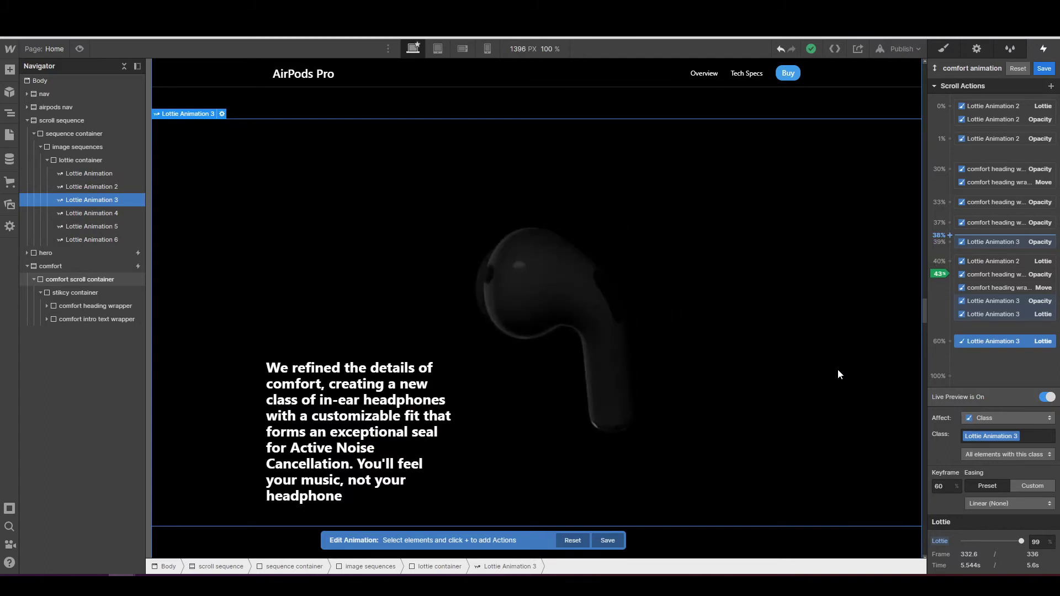
scroll(838, 370, "down", 3)
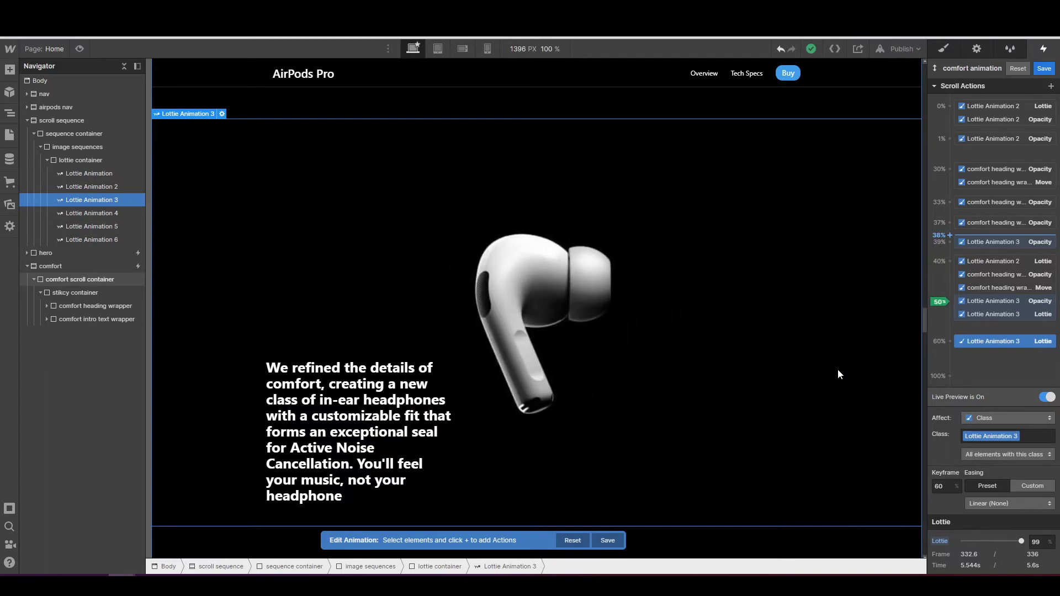
scroll(837, 370, "down", 2)
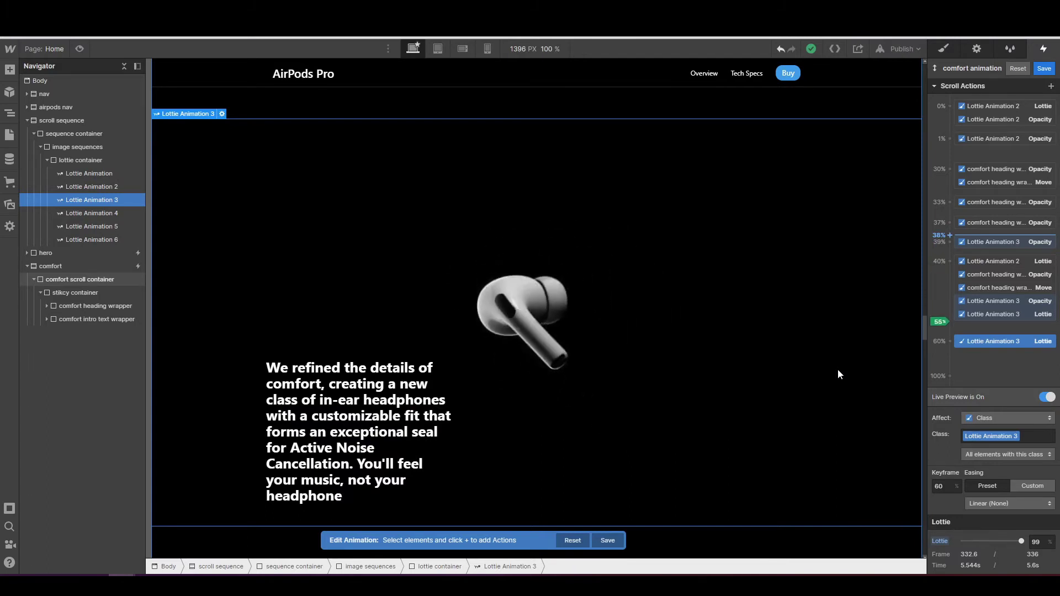
scroll(837, 369, "up", 2)
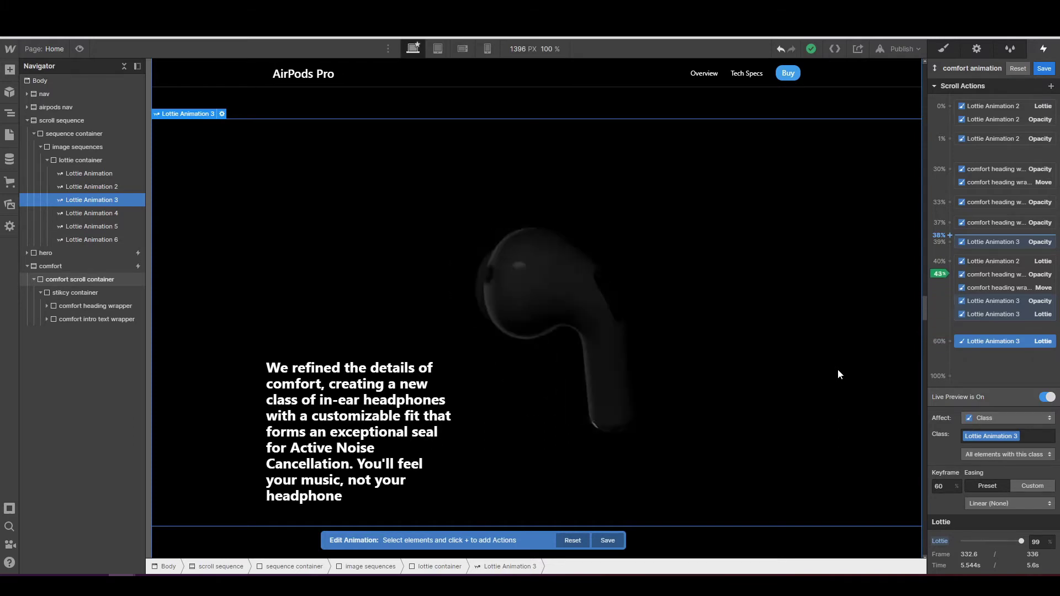
scroll(841, 322, "down", 2)
scroll(841, 321, "up", 8)
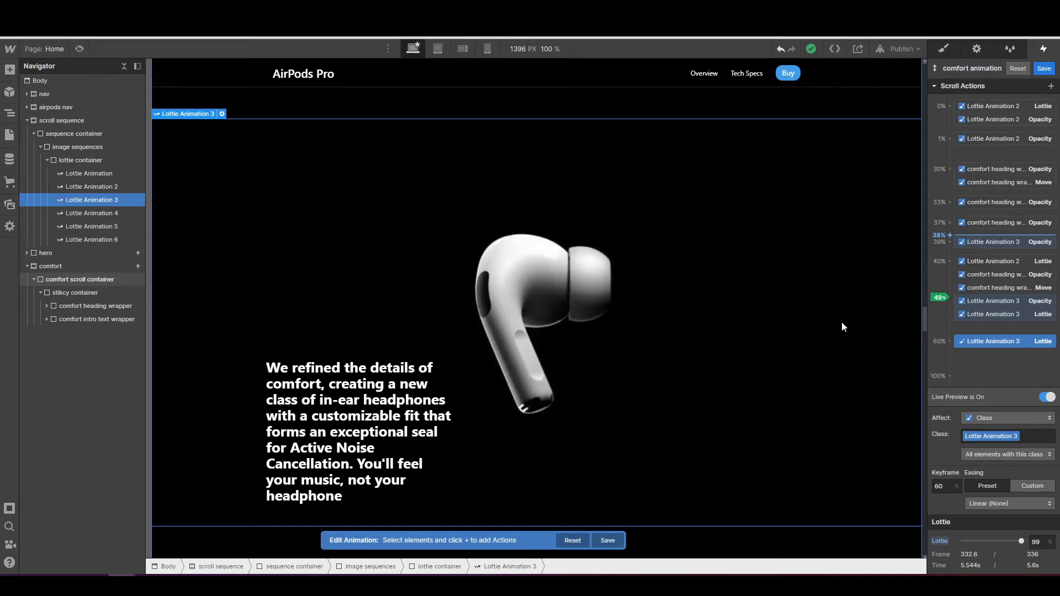
scroll(843, 326, "down", 1)
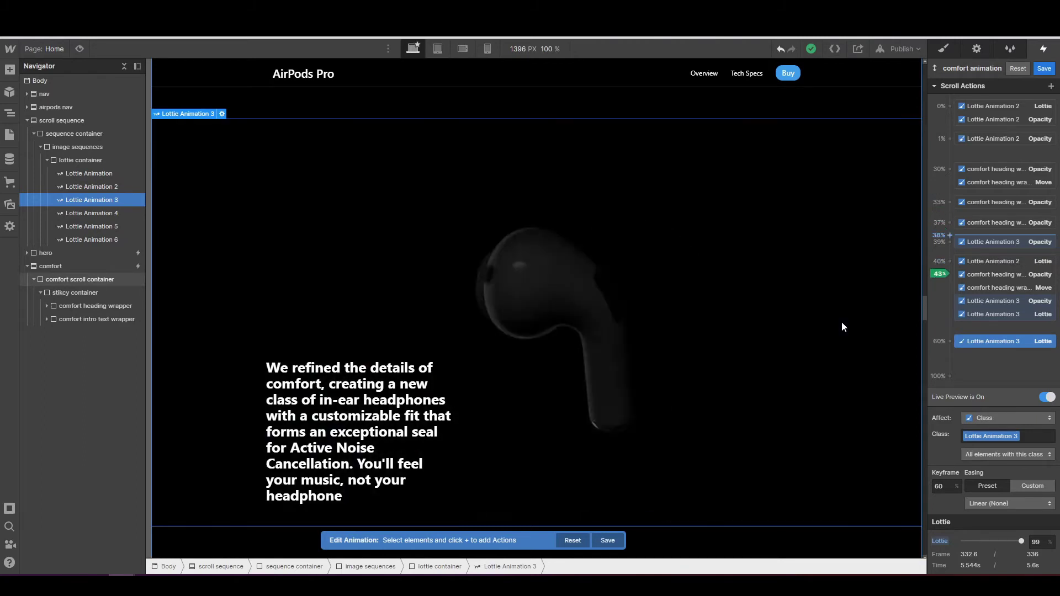
scroll(842, 321, "down", 3)
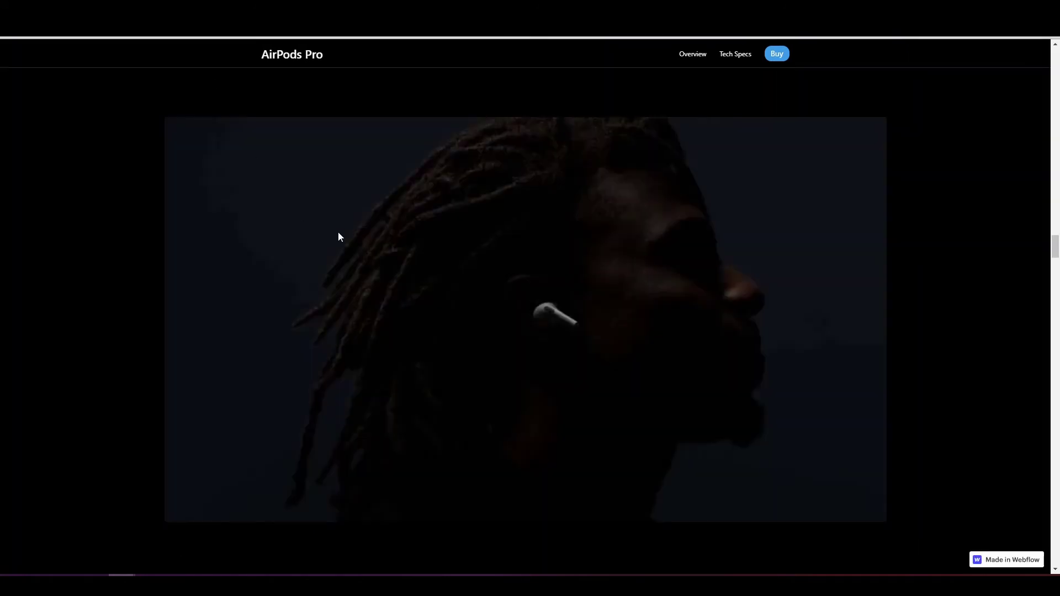
- Switch to the published page and examine how the flipping earbud leads into the silicone tips sequence and its text
scroll(339, 237, "down", 3)
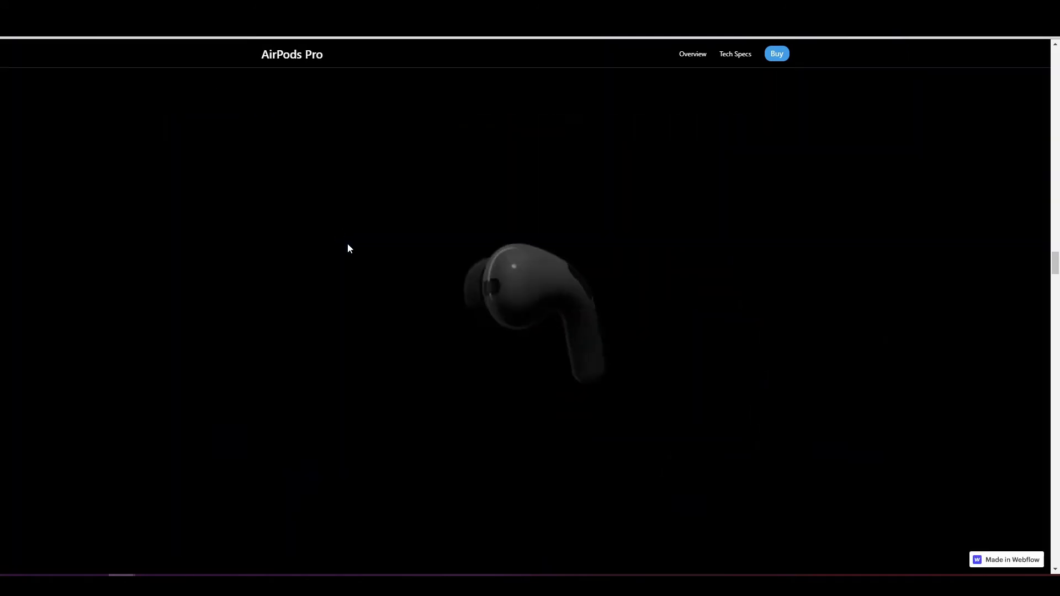
scroll(430, 292, "down", 3)
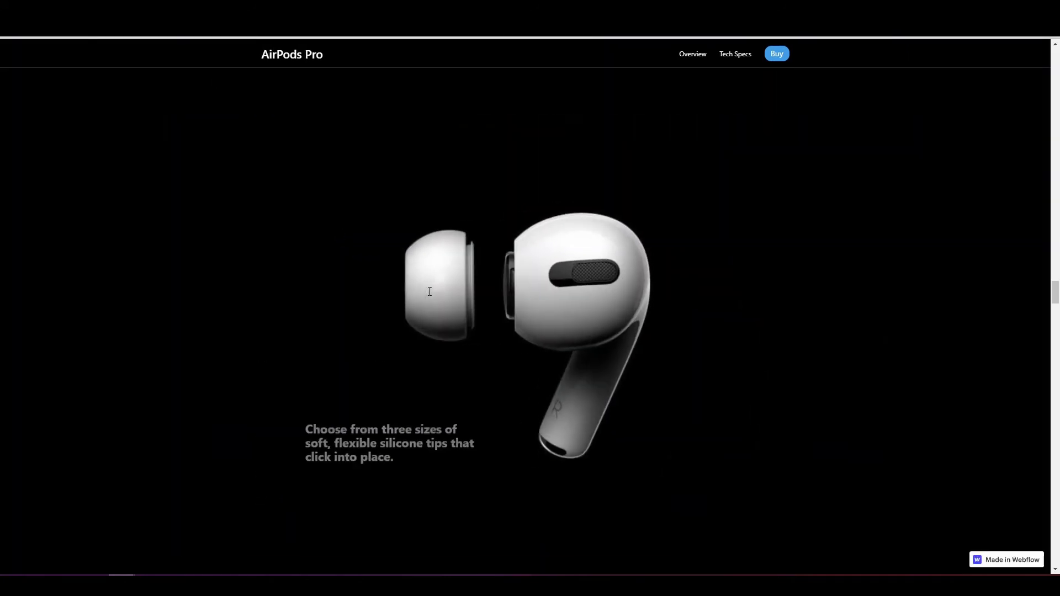
scroll(429, 292, "down", 5)
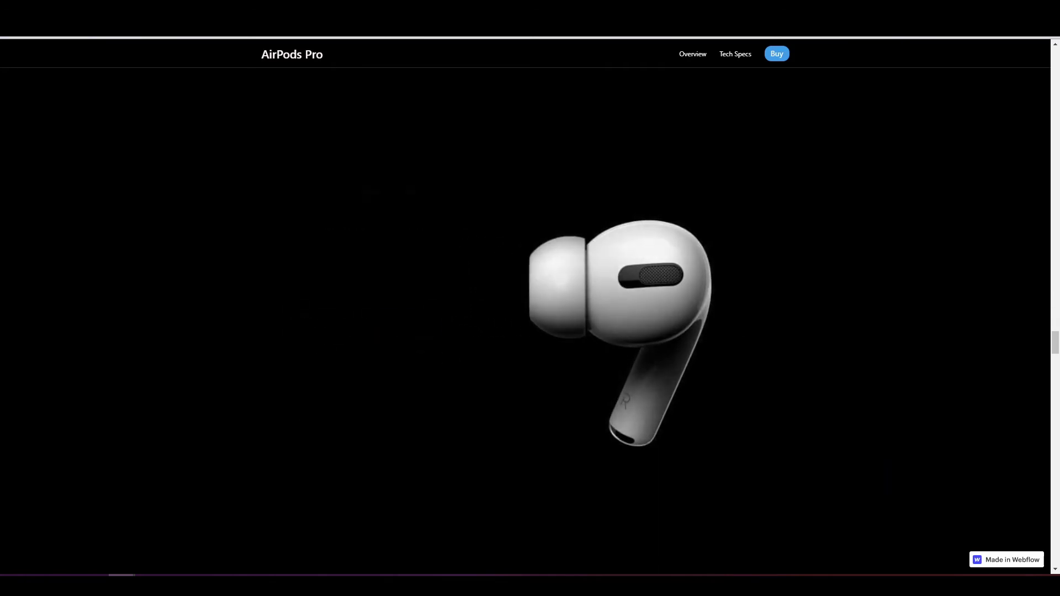
scroll(430, 292, "up", 1)
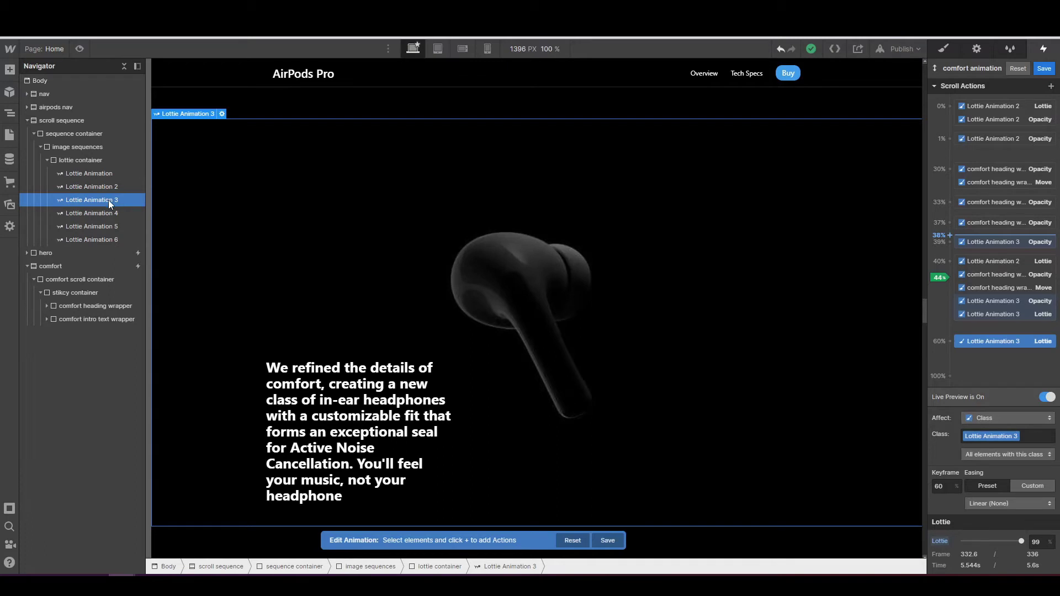
- Back in the Webflow Designer, inspect Lottie Animation 4's settings, preview its explode-tips.json sequence, and return to the element tree
left_click(98, 213)
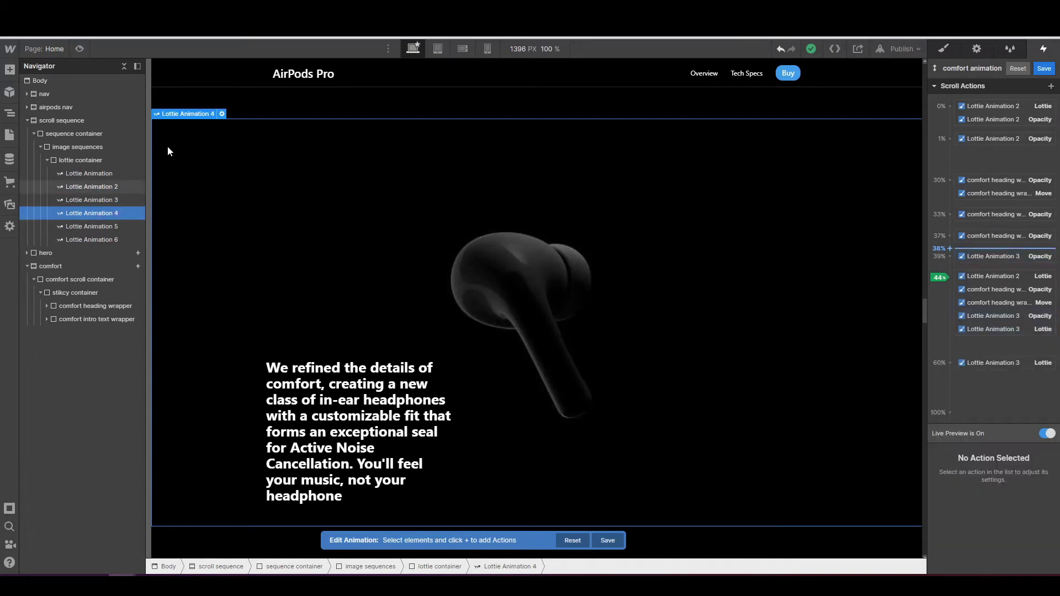
left_click(222, 113)
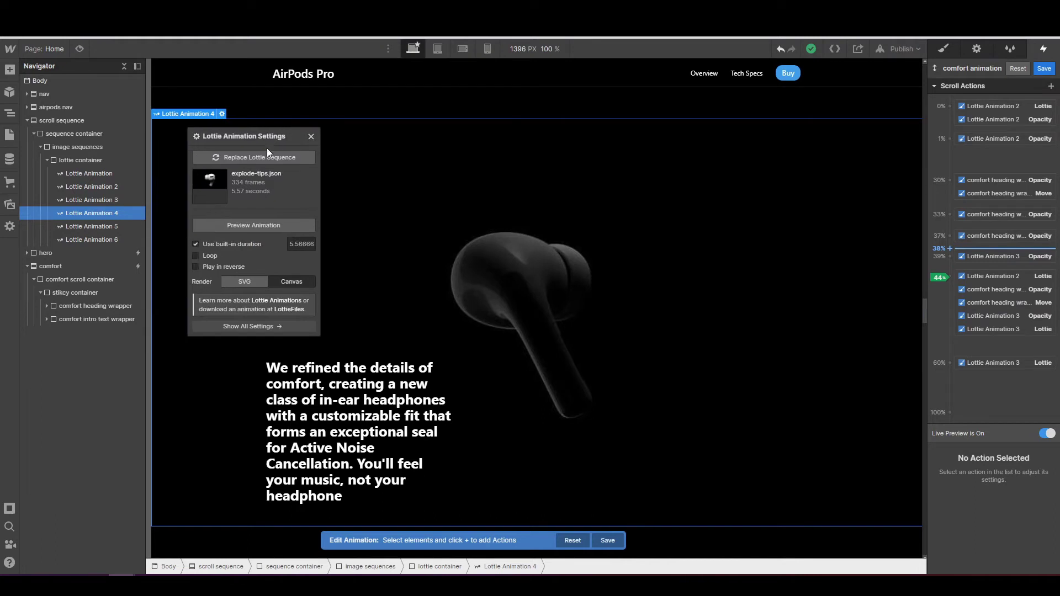
left_click(268, 156)
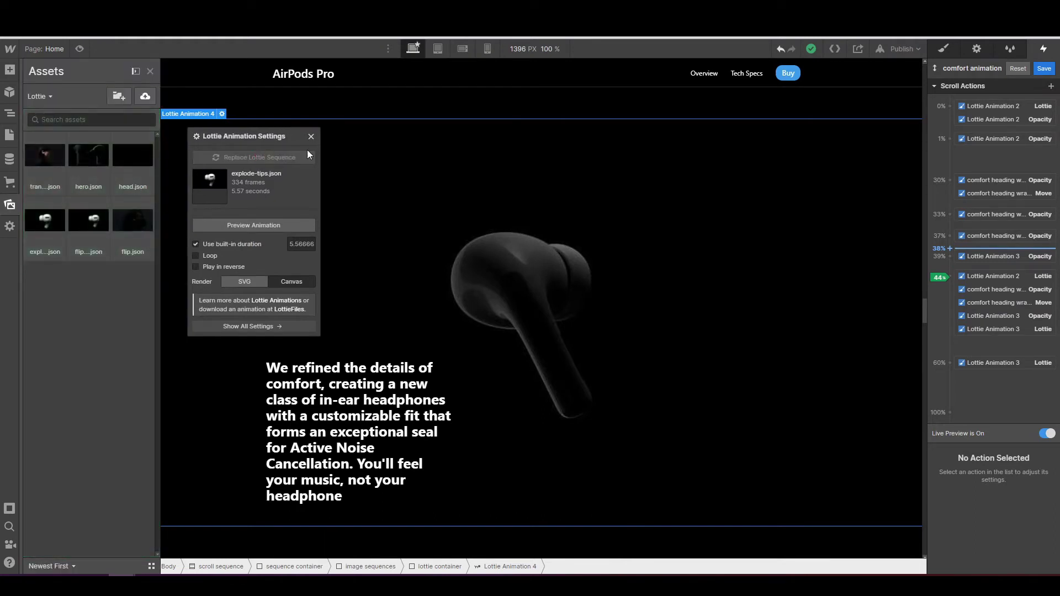
left_click(311, 137)
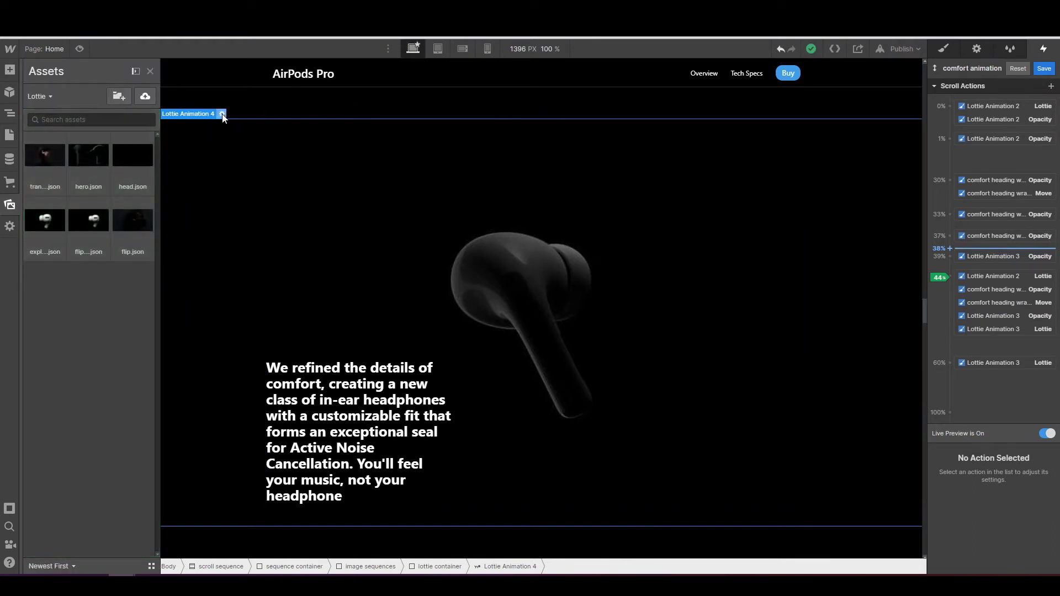
left_click(221, 114)
left_click(227, 239)
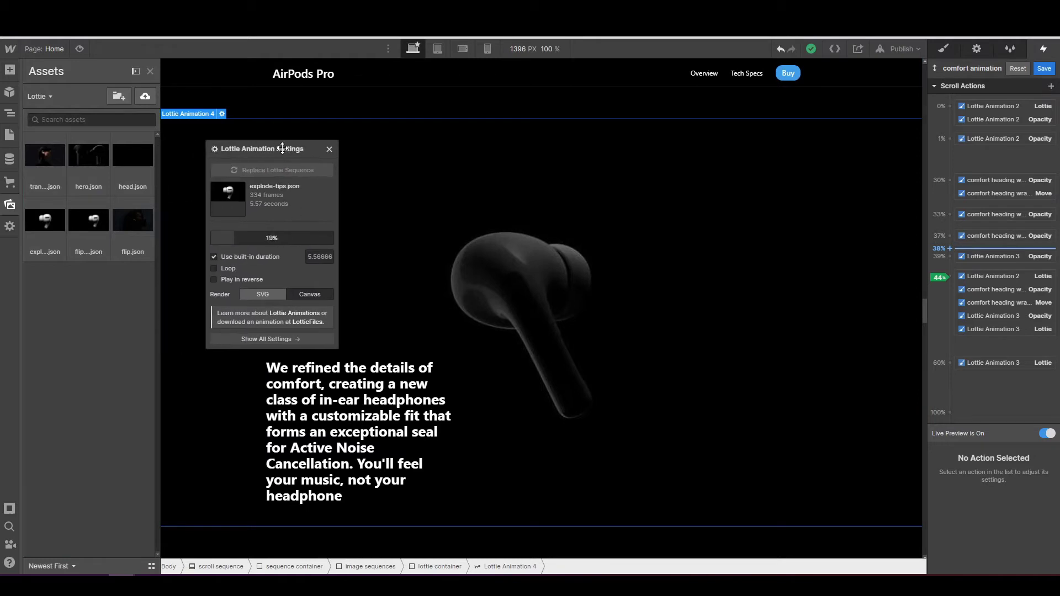
left_click(330, 149)
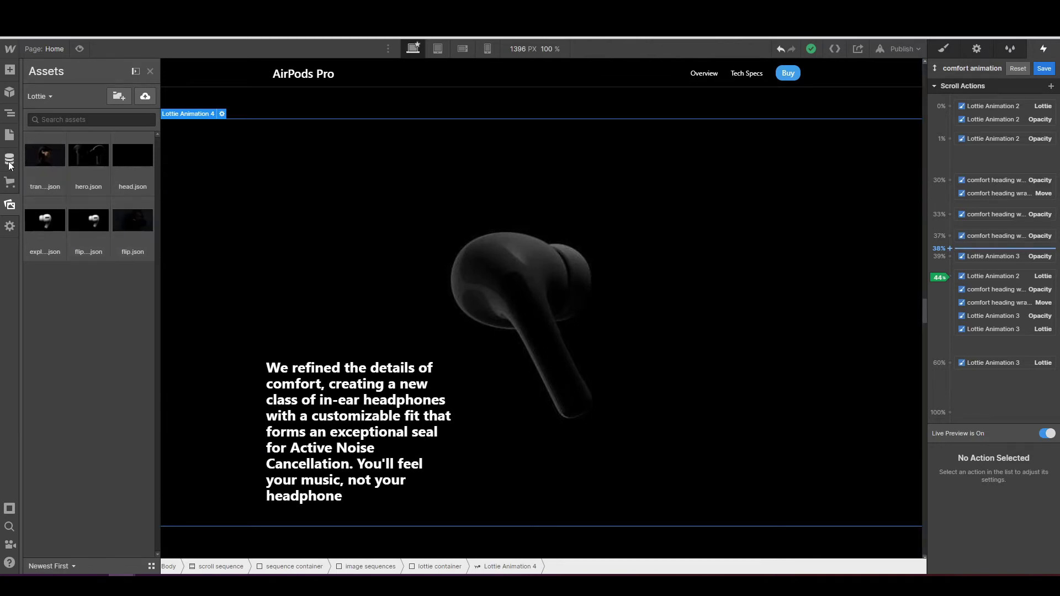
left_click(10, 113)
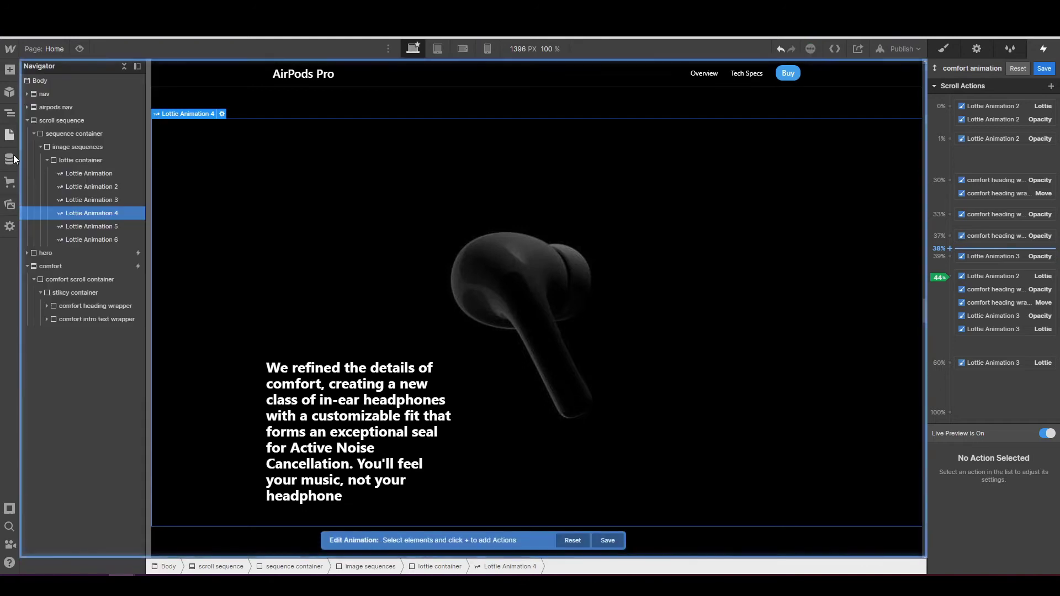
left_click(11, 207)
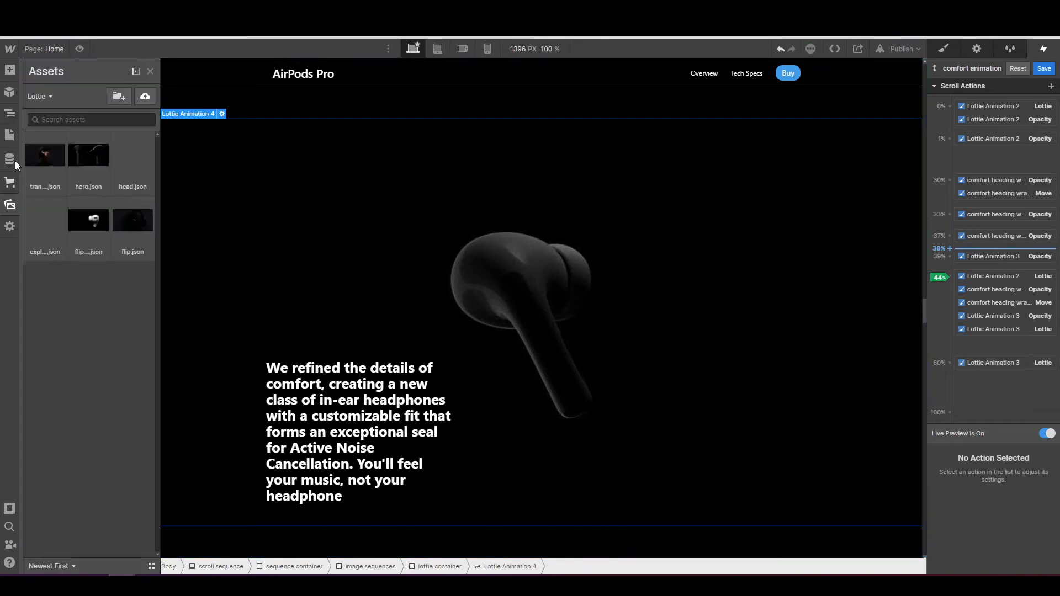
left_click(10, 115)
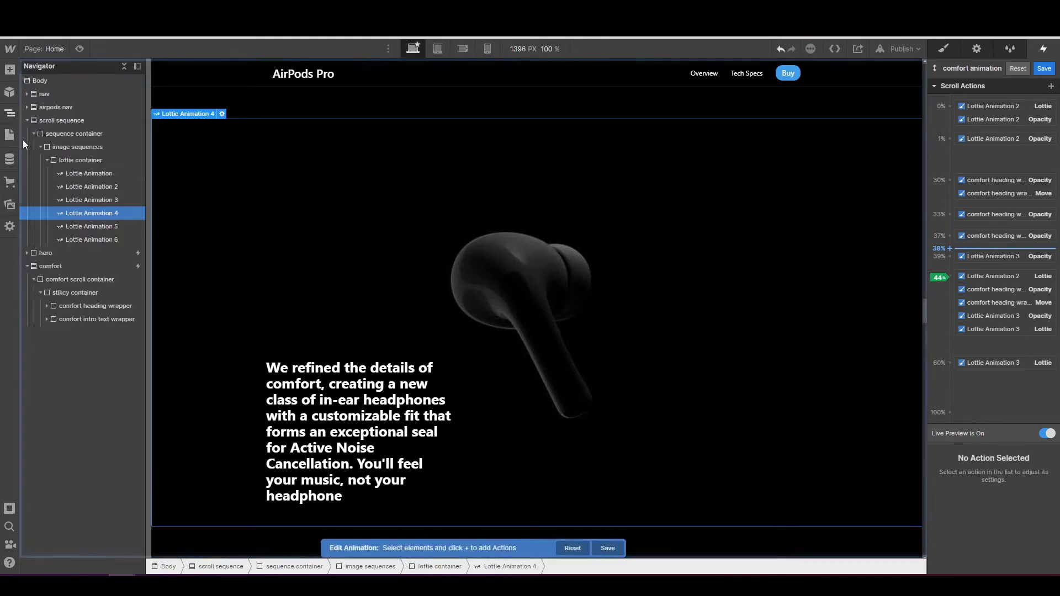
- Save the comfort animation with its new Lottie Animation 3 scroll actions
left_click(114, 230)
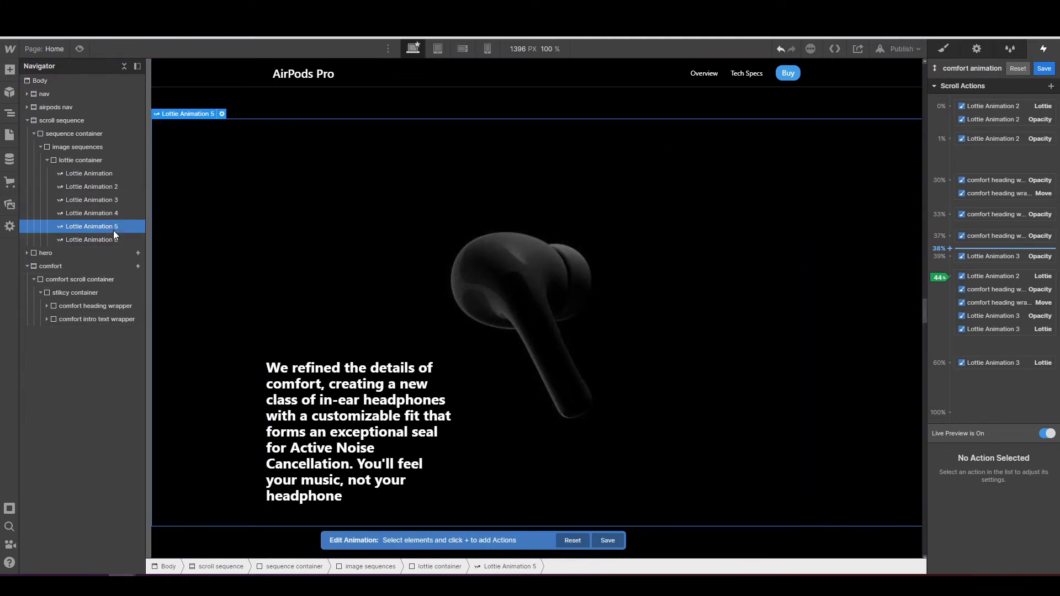
left_click(91, 214)
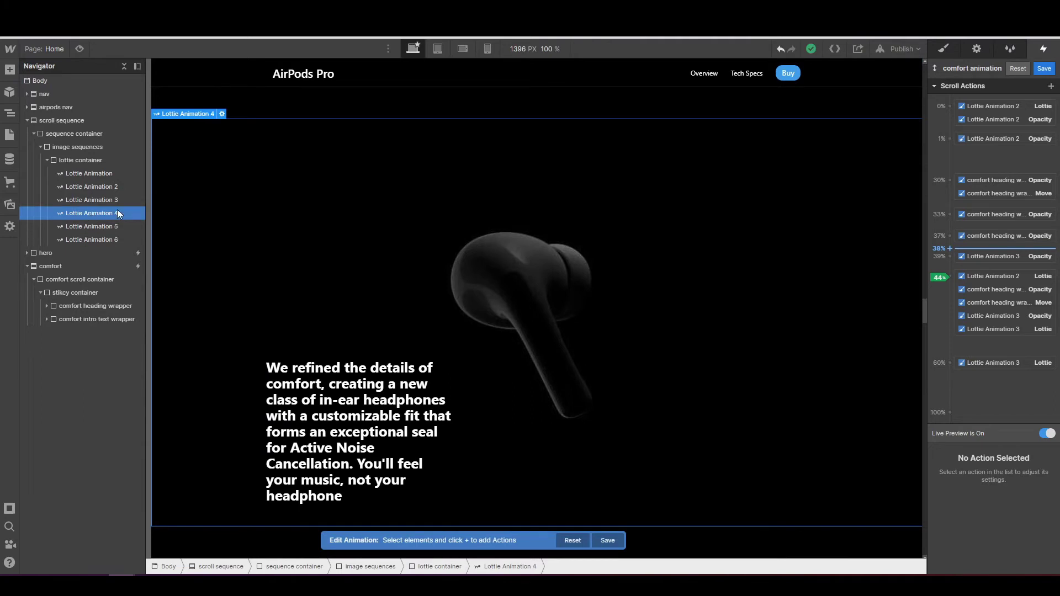
left_click(1043, 69)
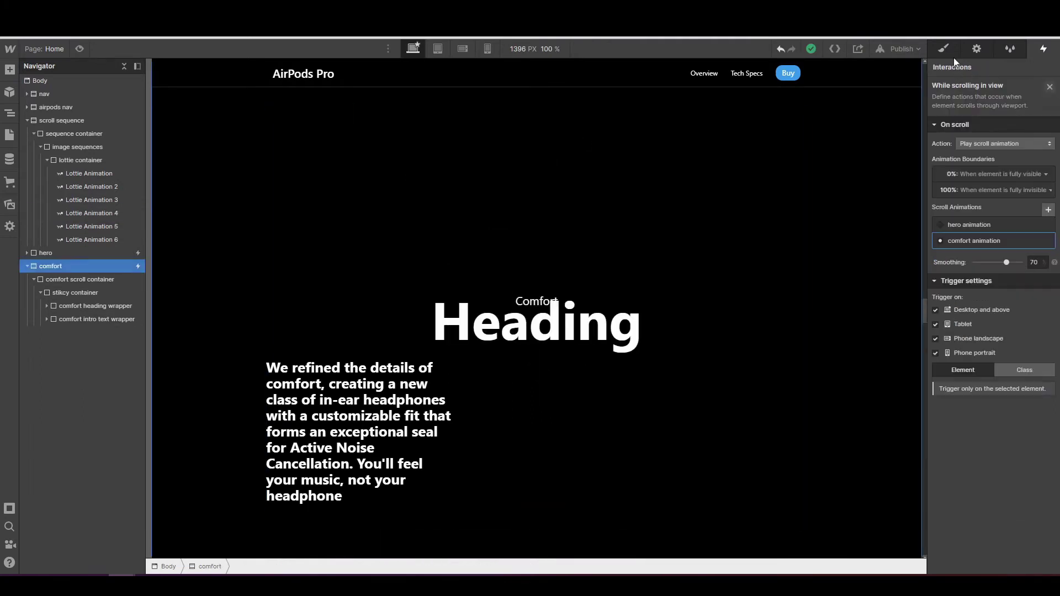
- Inspect the Lottie settings of Lottie Animation 3 and Lottie Animation 5 to compare which sequence files they use
left_click(944, 48)
left_click(111, 205)
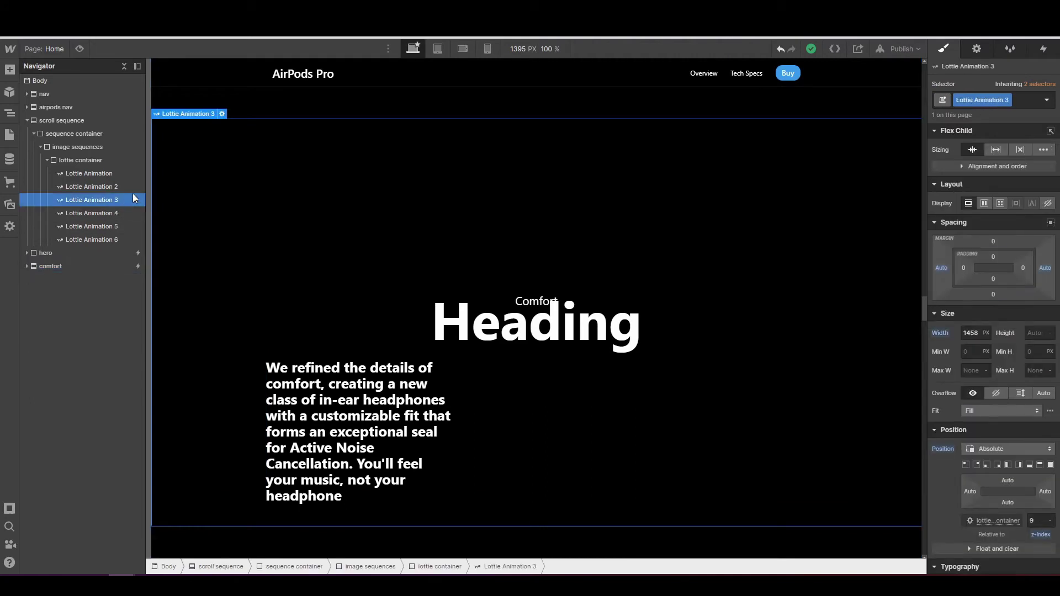
left_click(222, 115)
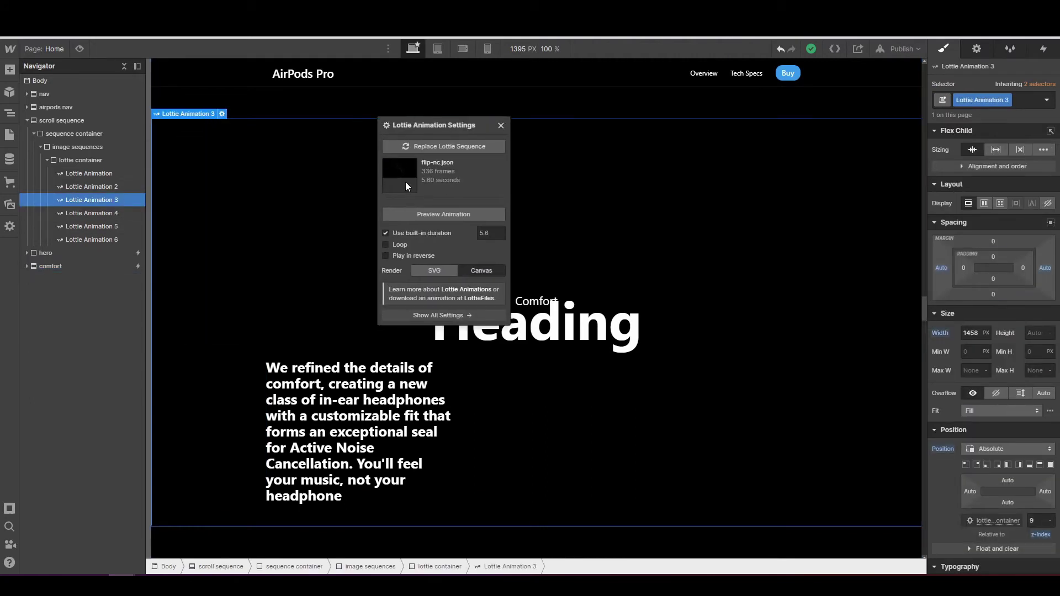
left_click(107, 226)
left_click(222, 114)
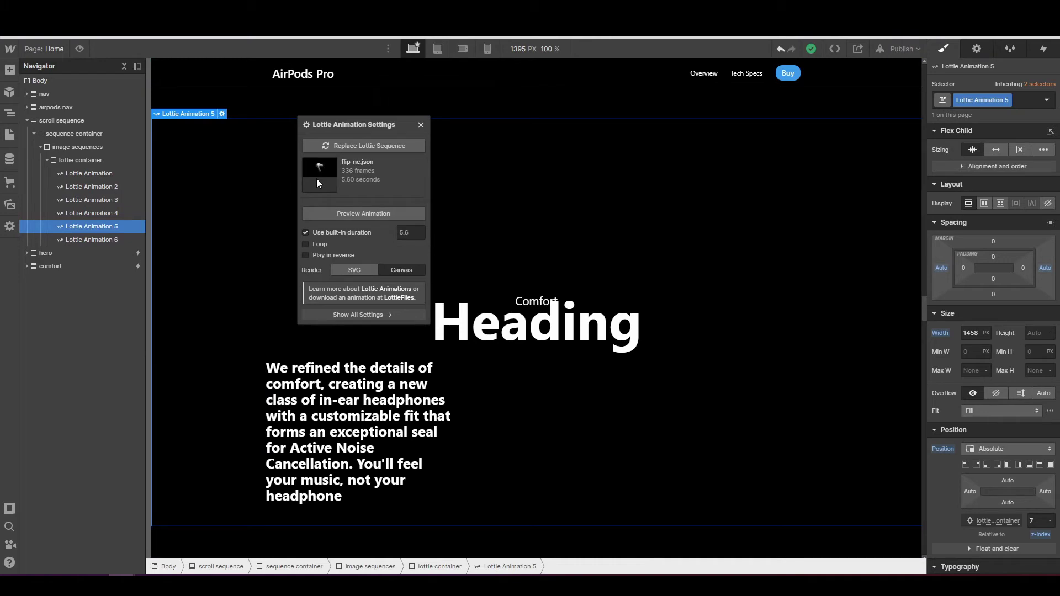
- Add the flip.json asset to the lottie container directly below Lottie Animation 3 and preview its sequence
left_click(122, 200)
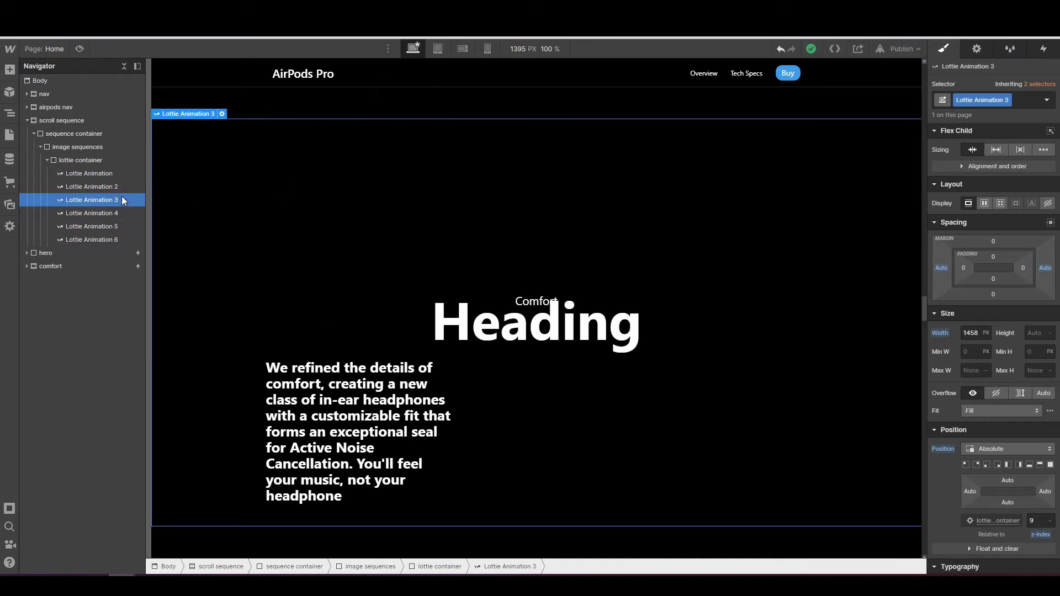
left_click(10, 205)
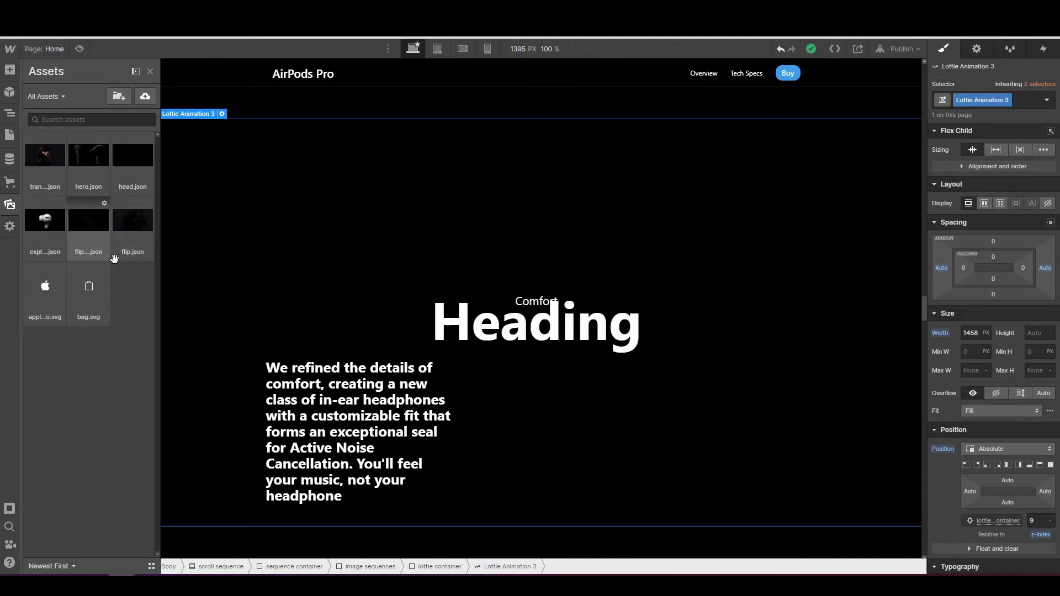
left_click_drag(138, 234, 92, 211)
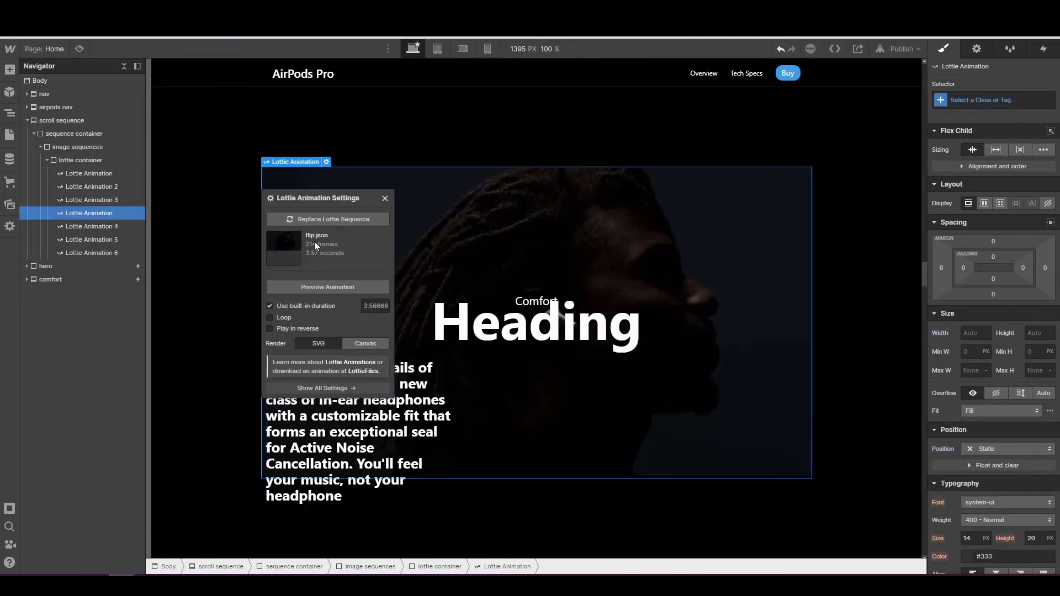
left_click(322, 288)
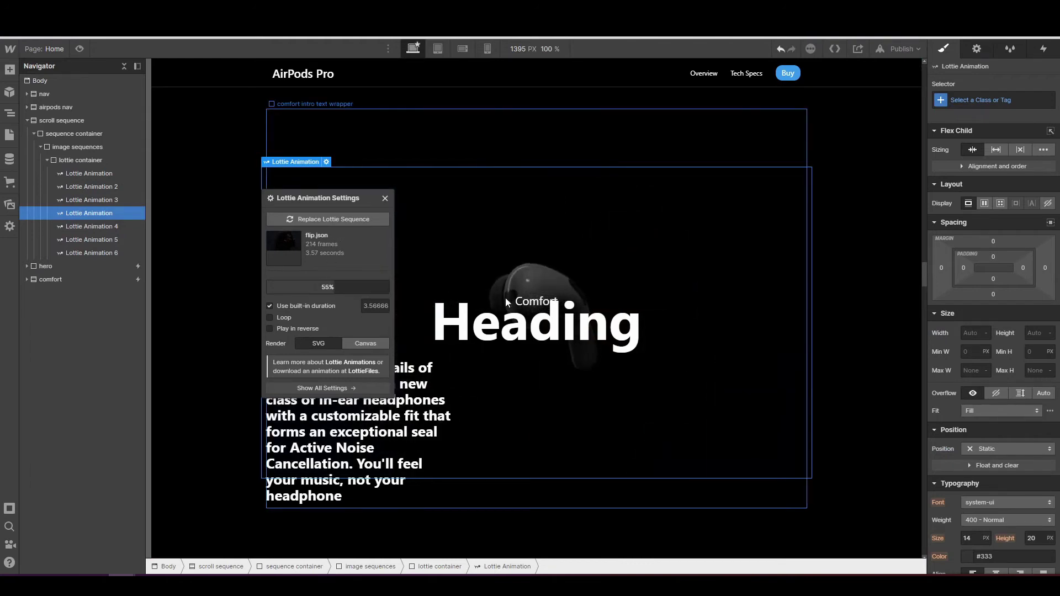
left_click_drag(338, 198, 291, 162)
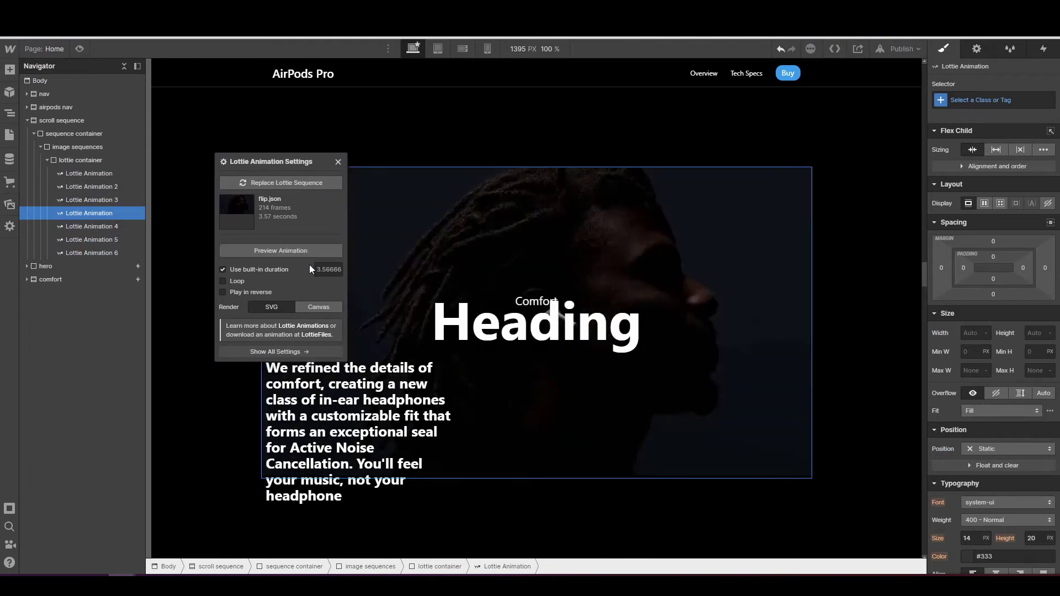
left_click(291, 250)
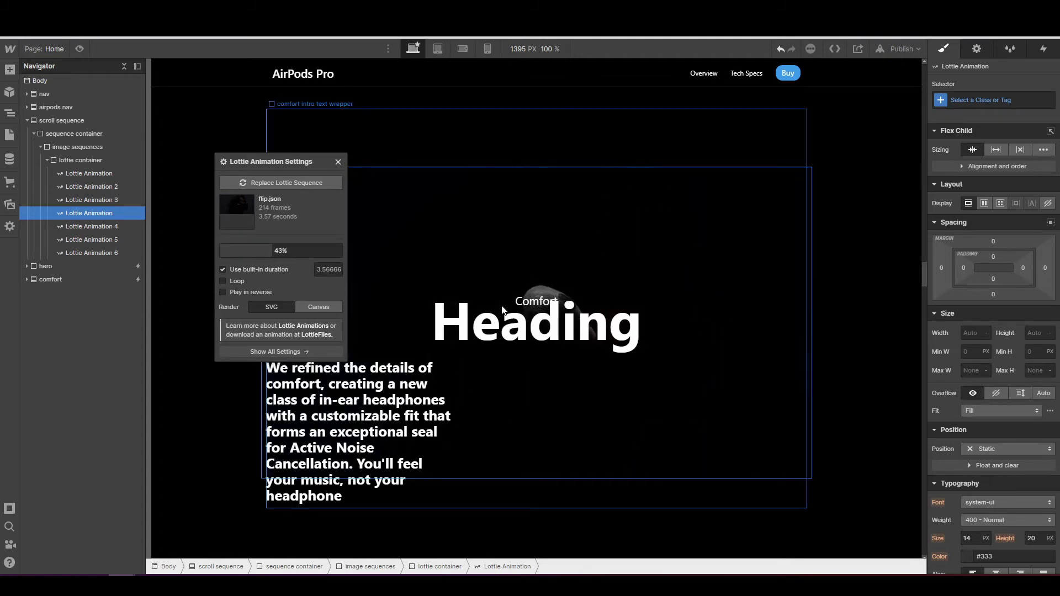
left_click(338, 161)
- Delete the old Lottie Animation 3 and apply its existing Lottie Animation 3 class to the new flip.json element
left_click(110, 201)
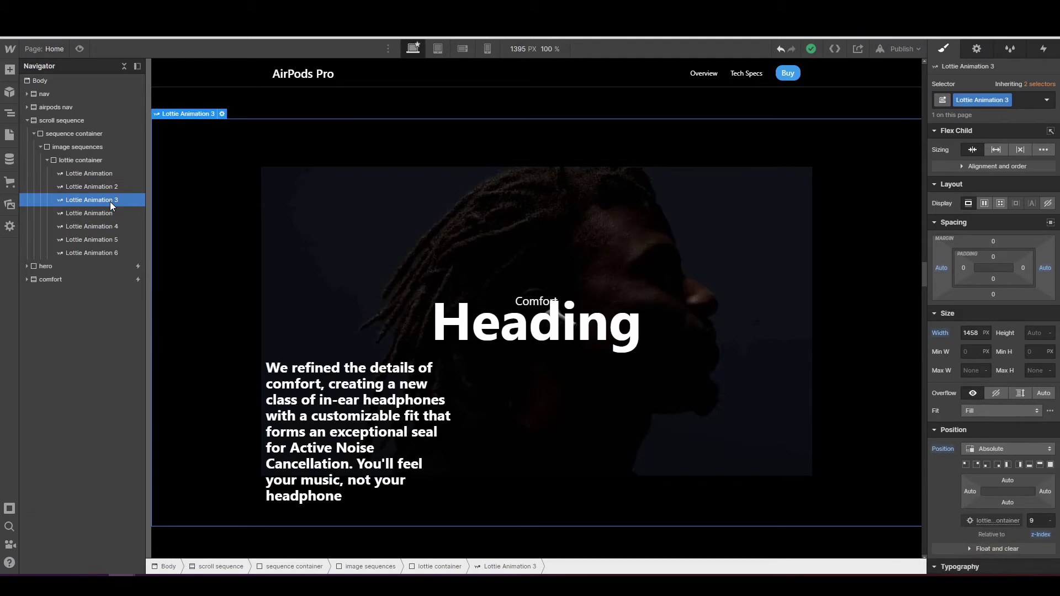
key("Delete")
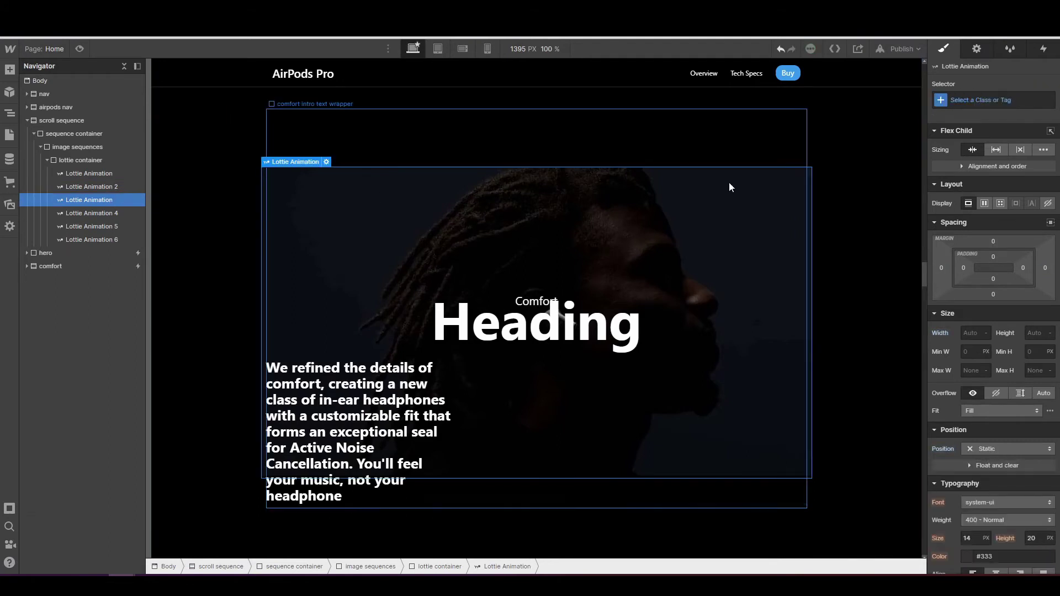
left_click(988, 98)
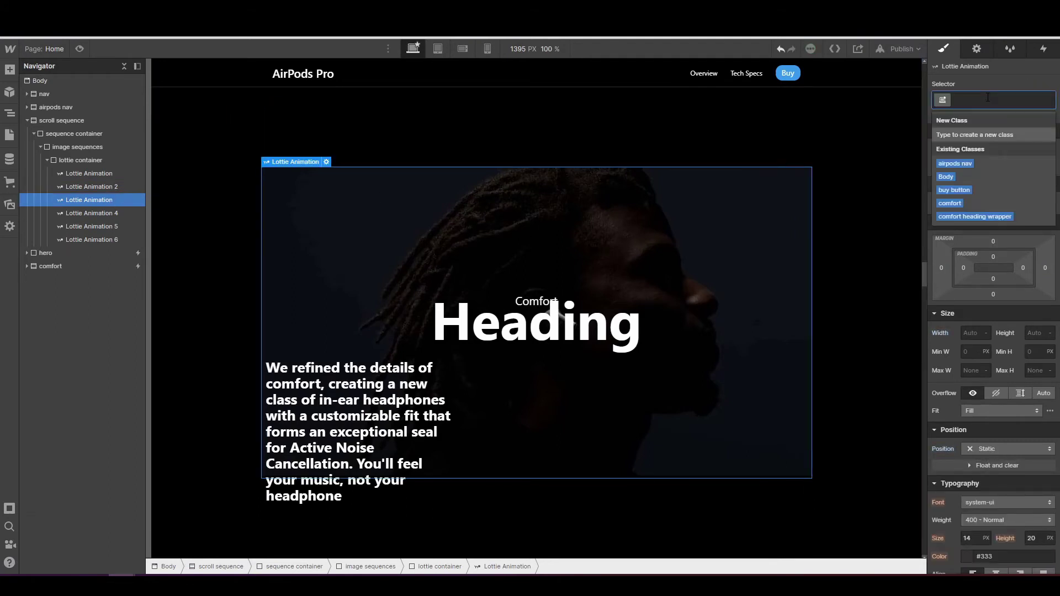
type("lottie ani")
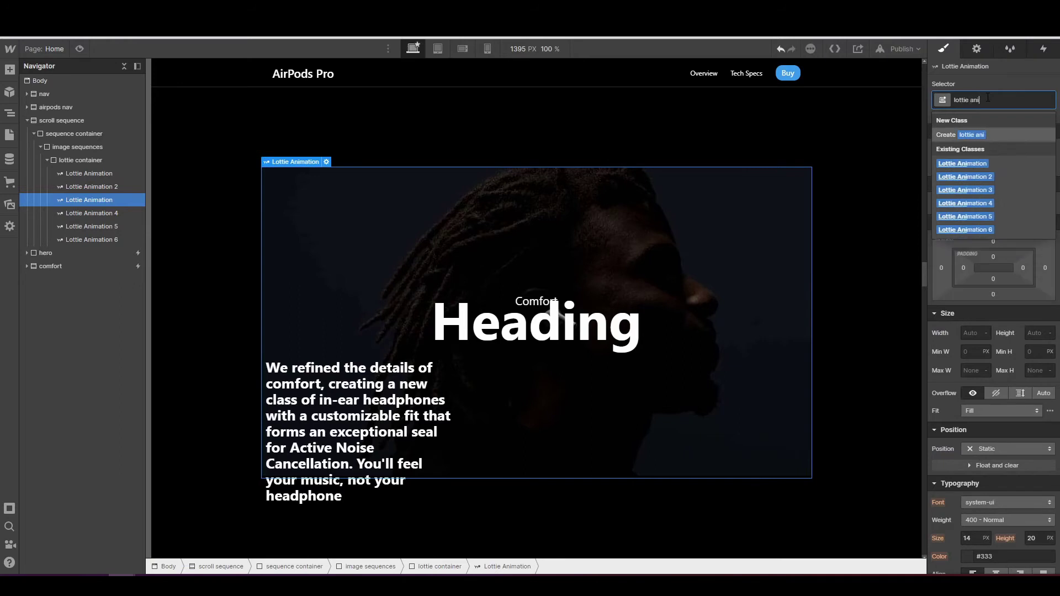
type("mation3")
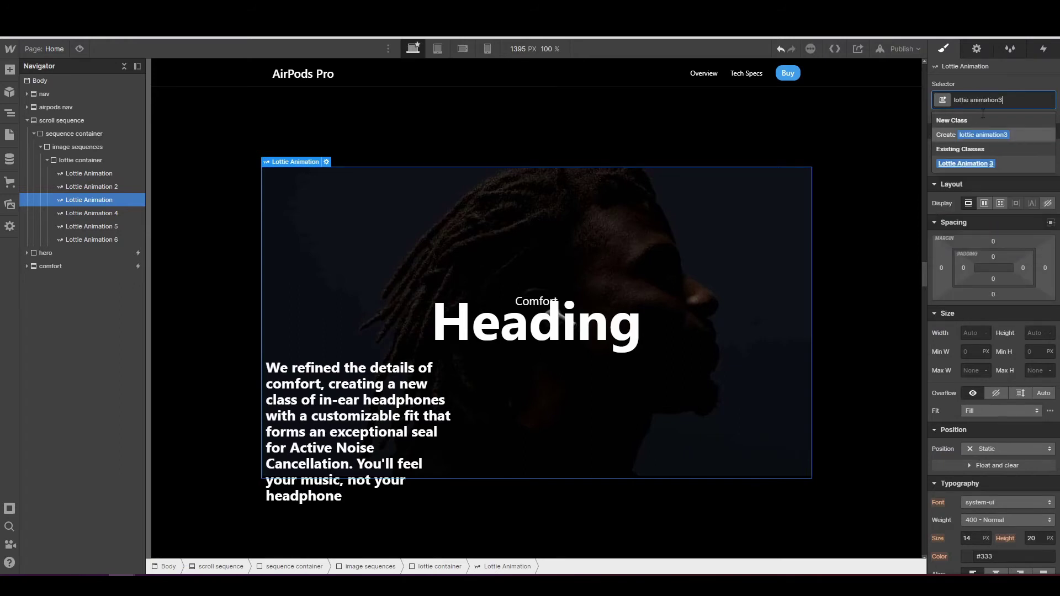
left_click(945, 164)
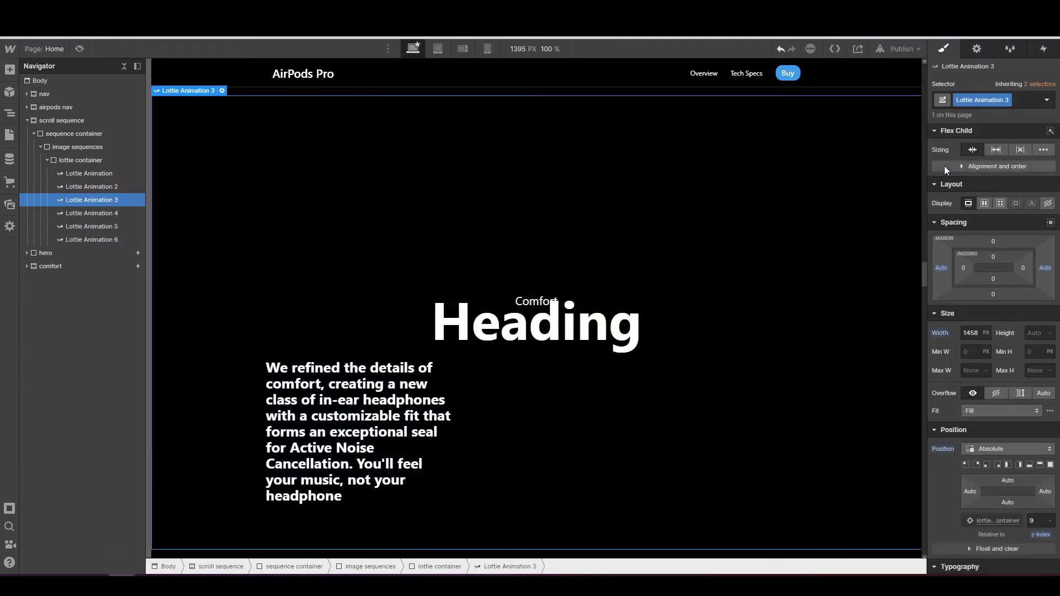
- Open the comfort section's comfort animation and check how the flip sequence plays between the 42% and 58% scroll positions
left_click(1044, 48)
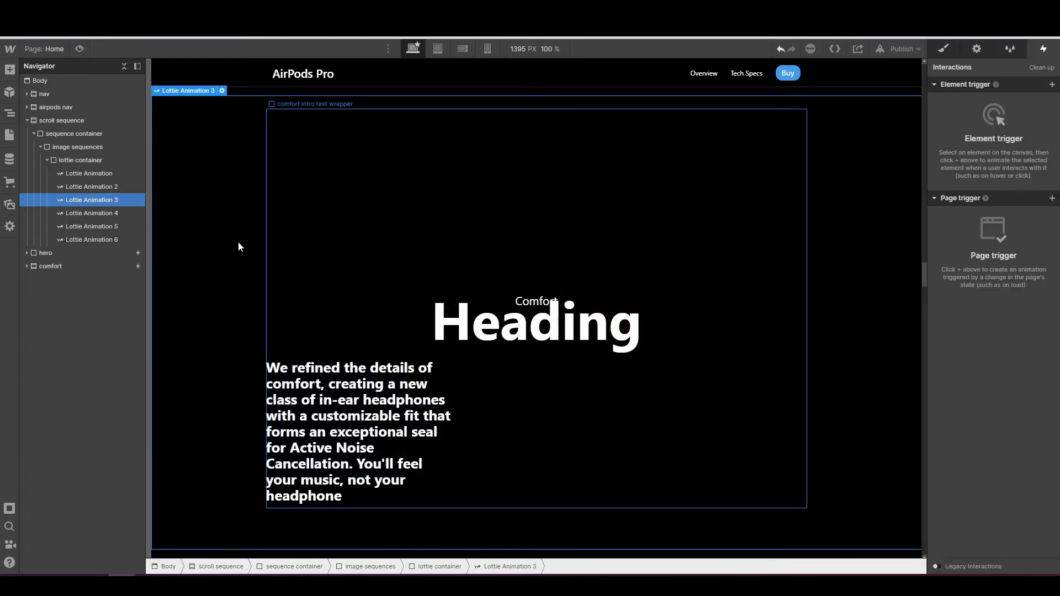
left_click(82, 253)
left_click(76, 267)
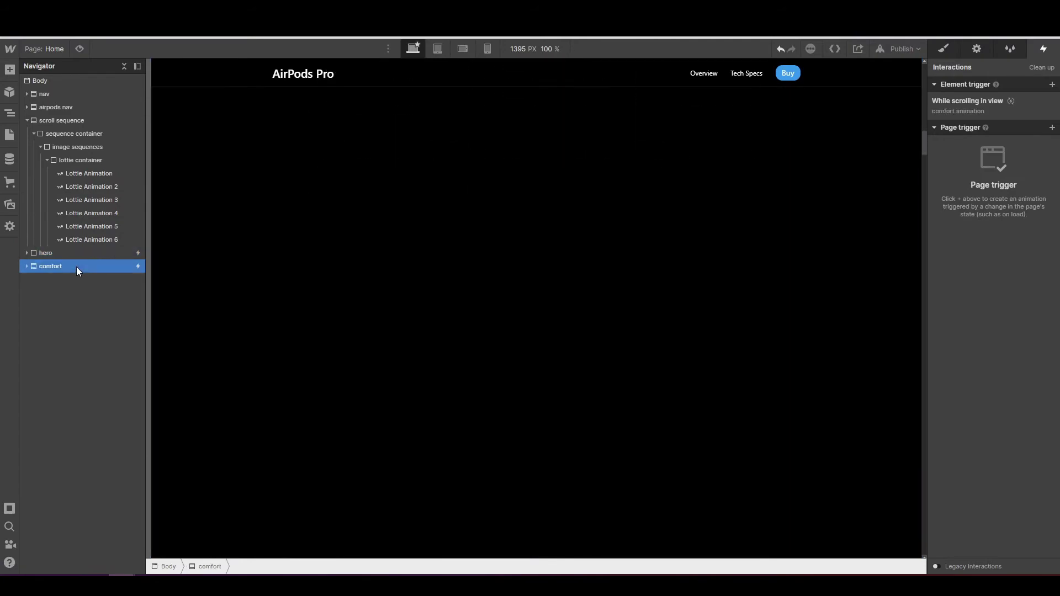
left_click(1008, 113)
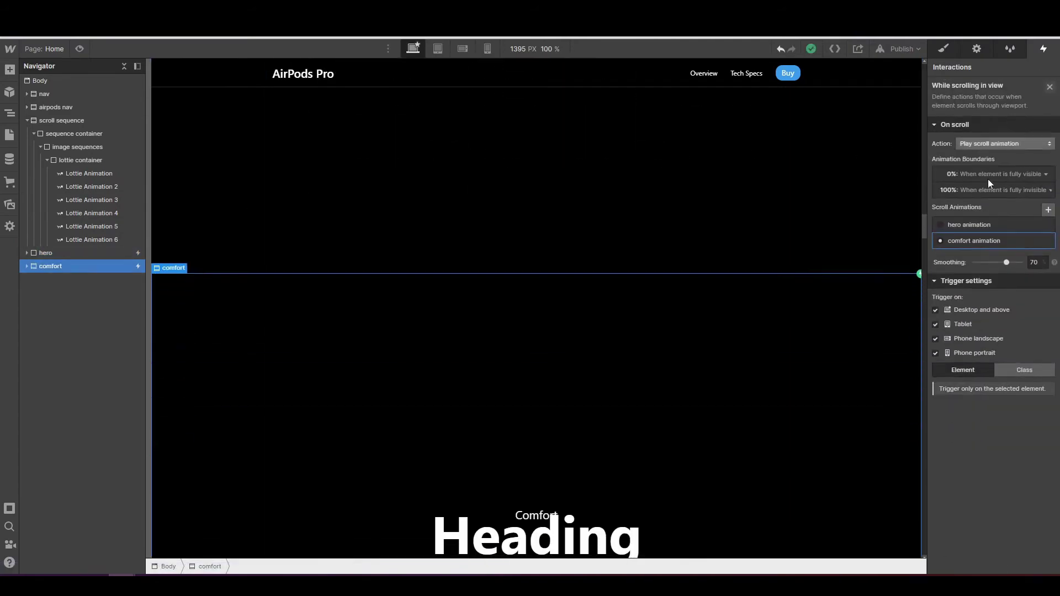
left_click(978, 241)
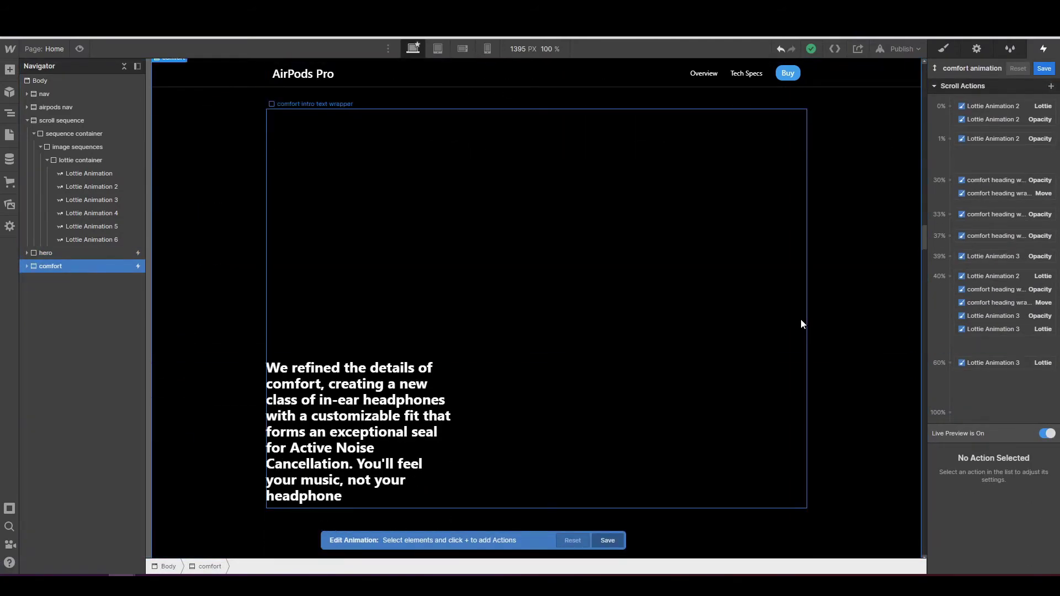
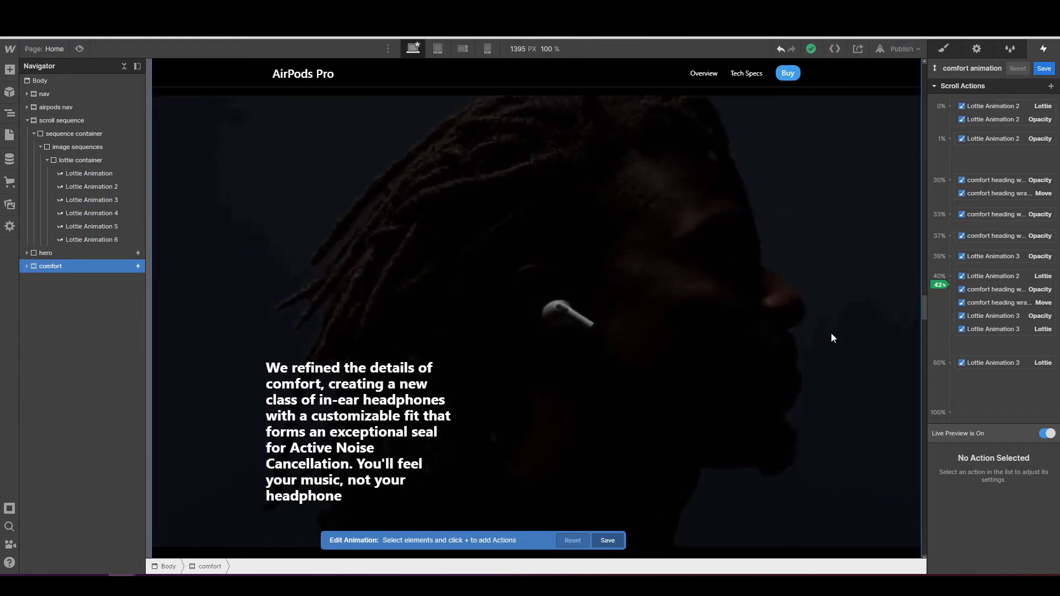
scroll(833, 338, "down", 3)
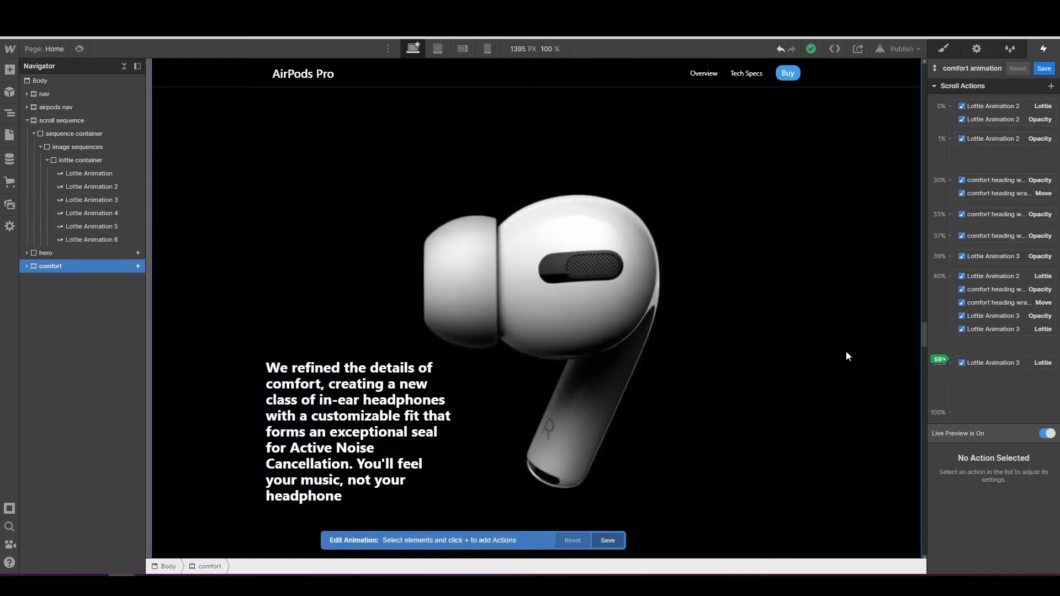
scroll(846, 356, "up", 2)
scroll(847, 356, "down", 1)
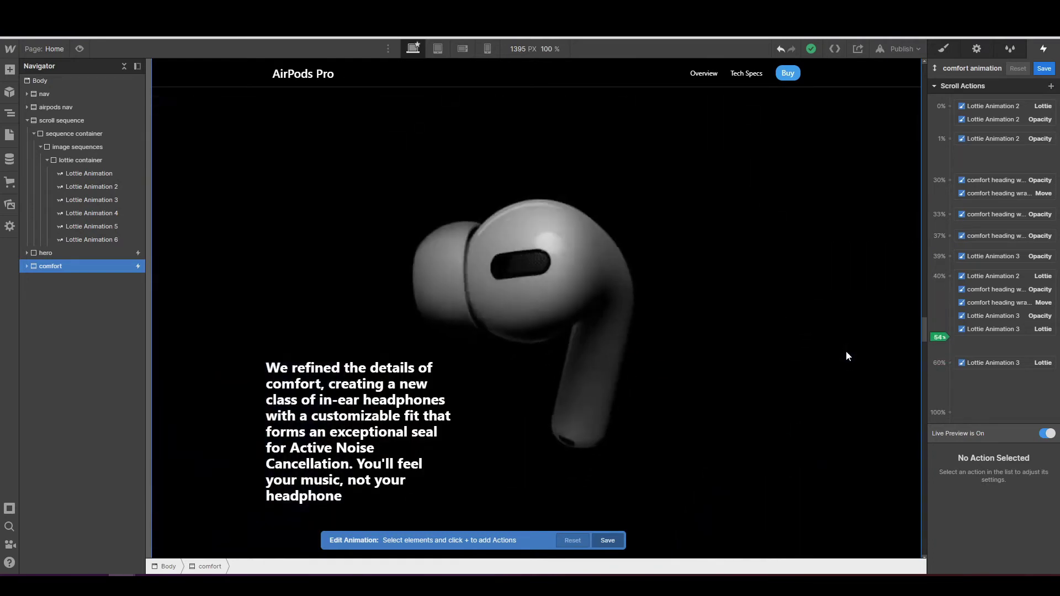
scroll(848, 356, "down", 1)
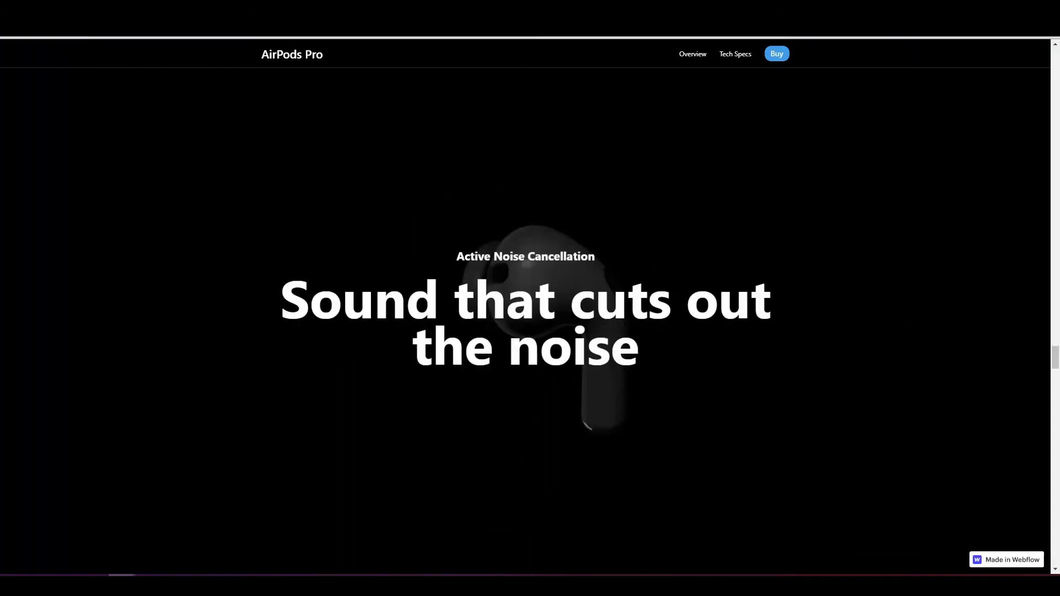
- Switch to the published page and examine the flipping earbud, its intro text and the silicone tips sequence
scroll(595, 320, "down", 4)
scroll(596, 322, "up", 5)
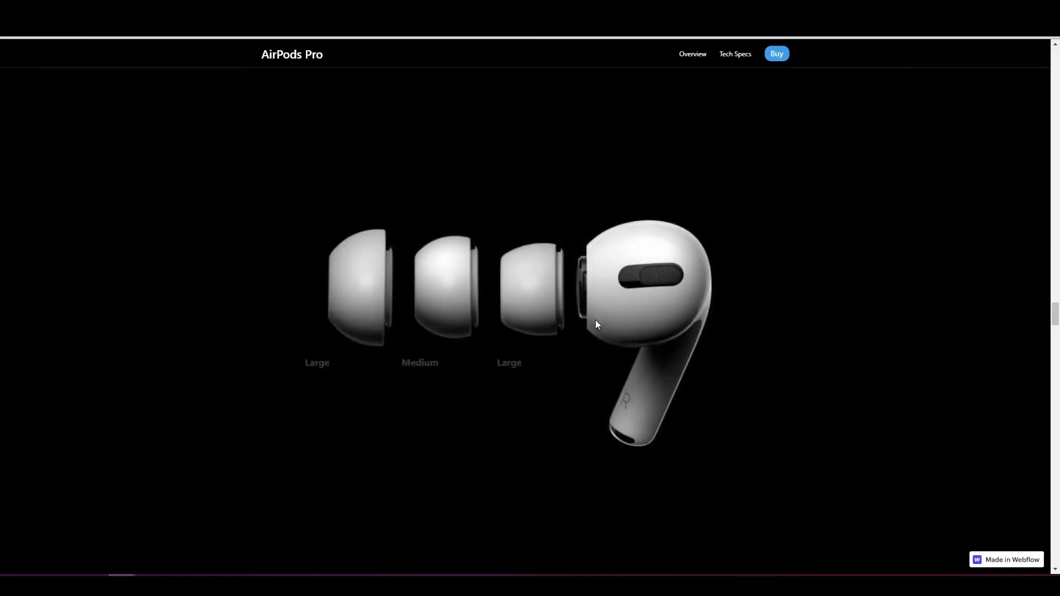
scroll(596, 324, "down", 5)
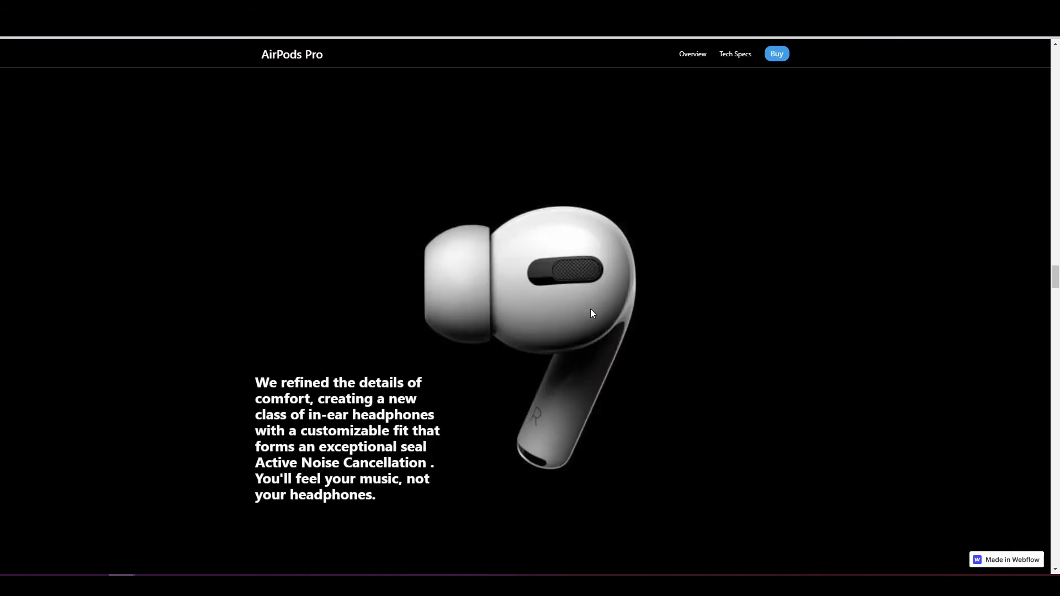
scroll(559, 323, "down", 3)
scroll(558, 323, "up", 5)
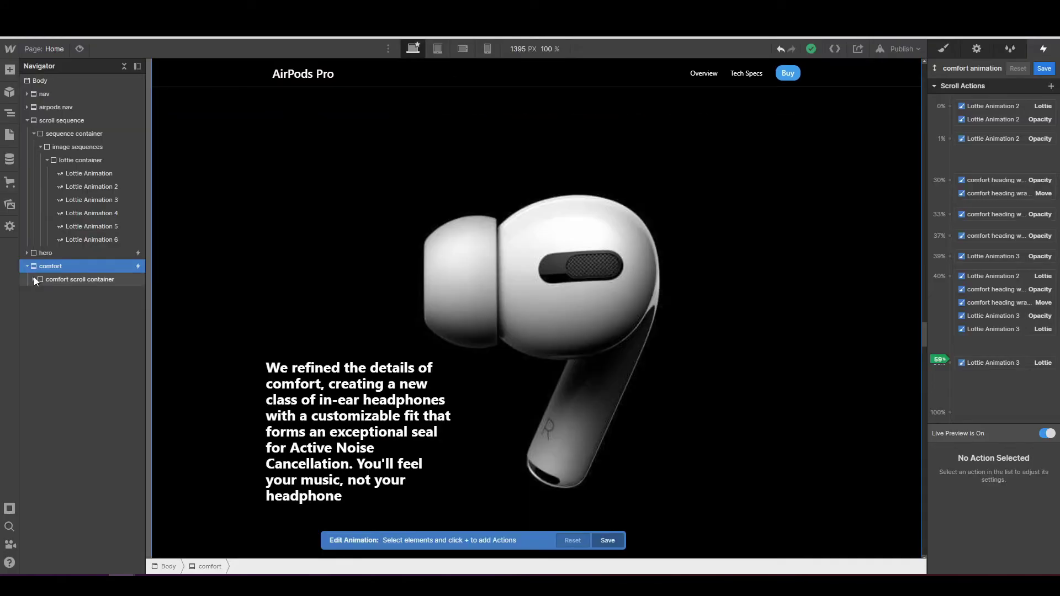
- Back in the Webflow Designer, select the comfort intro text wrapper nested inside the comfort scroll container
left_click(34, 278)
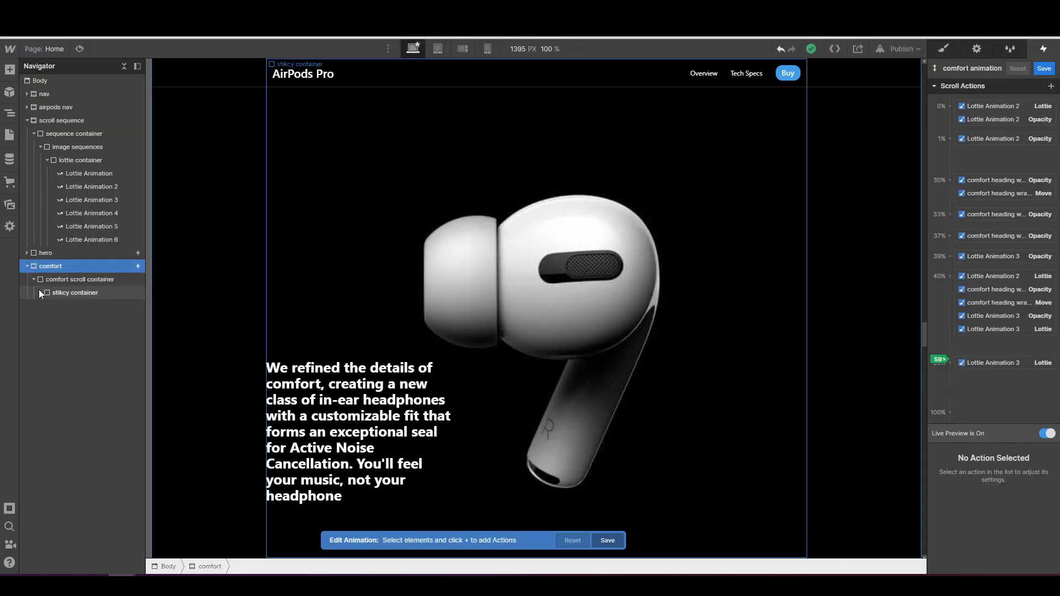
left_click(39, 291)
left_click(58, 321)
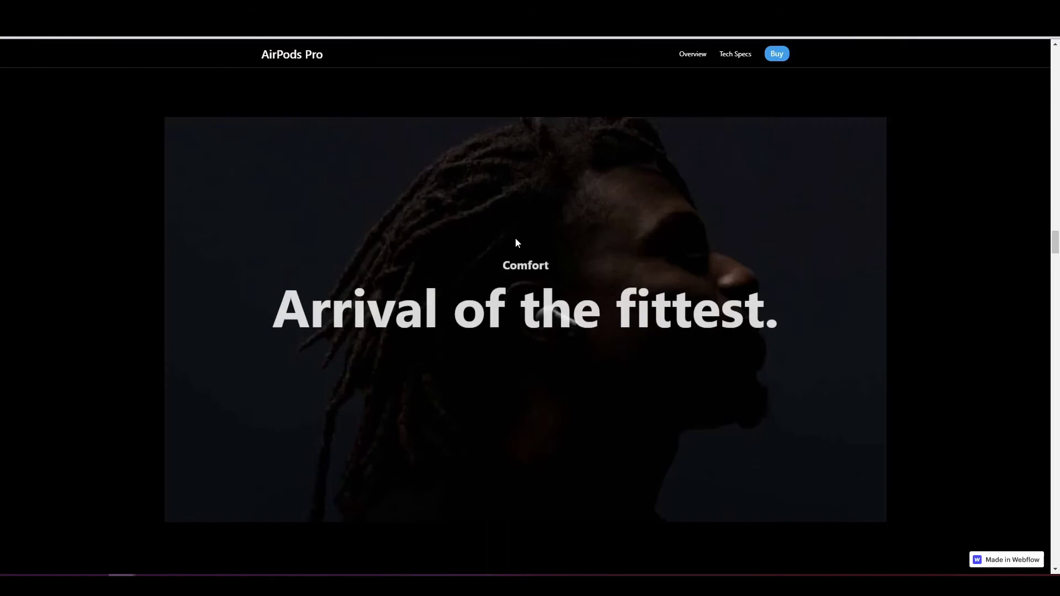
- On the published page, examine when the comfort intro text appears relative to the earbud flip
scroll(517, 243, "down", 5)
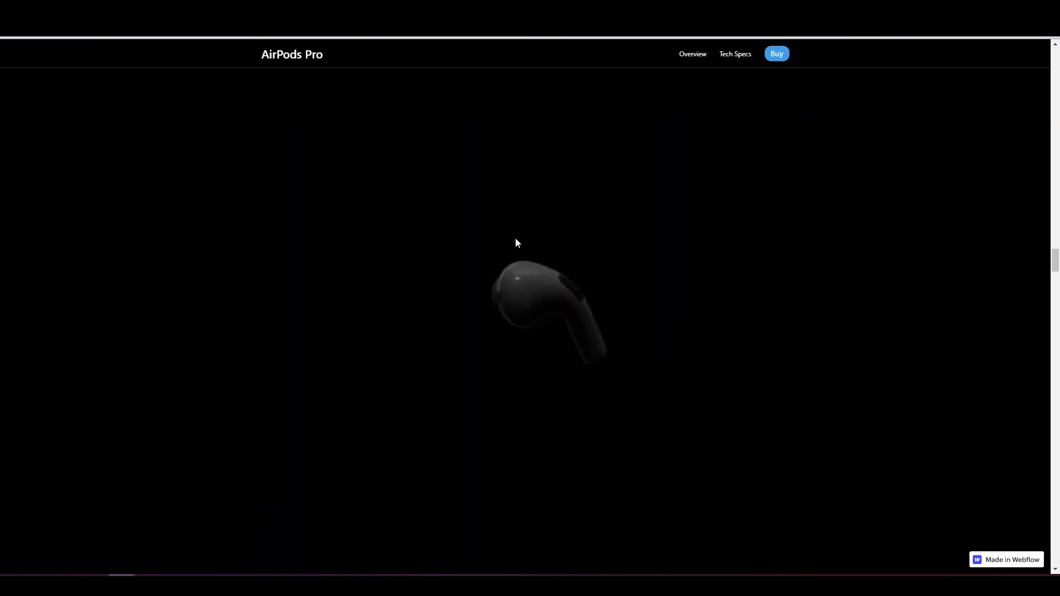
scroll(516, 243, "up", 2)
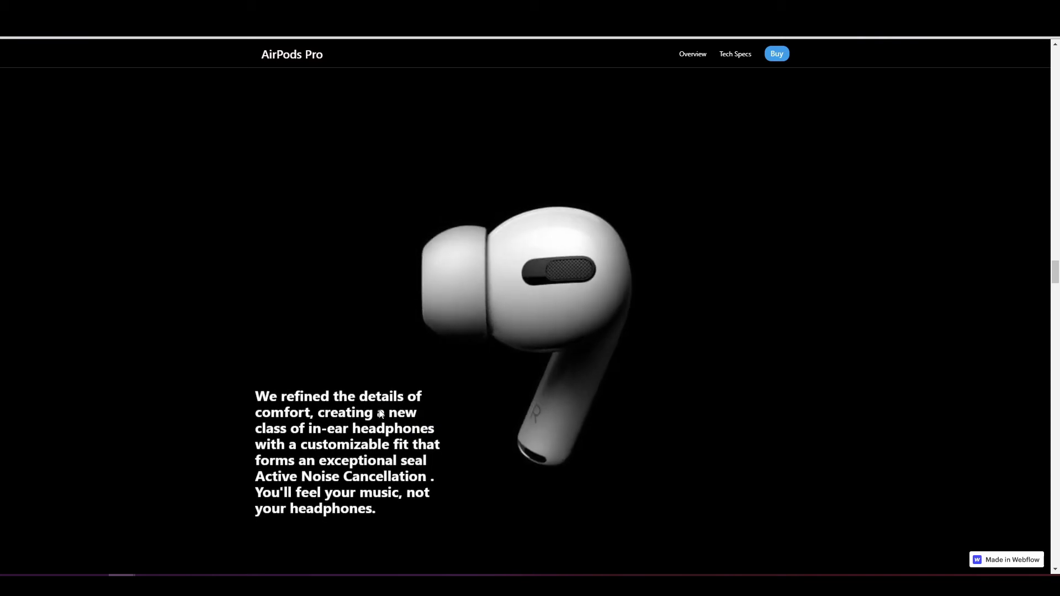
scroll(376, 412, "down", 1)
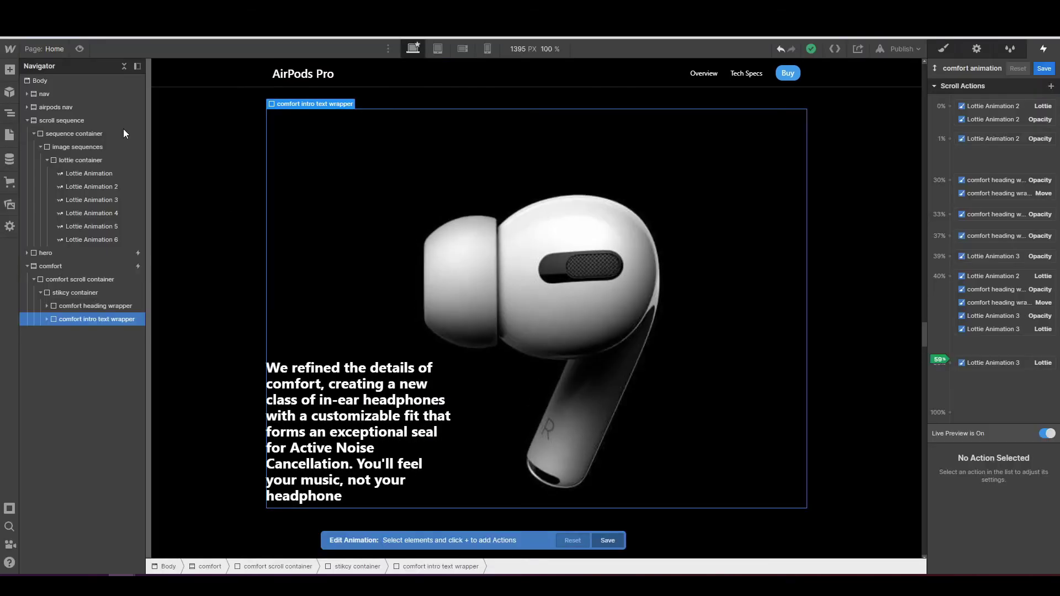
- Return to the Designer's live preview and check the intro text against the earbud flip between the 43% and 62% scroll positions
scroll(902, 354, "up", 5)
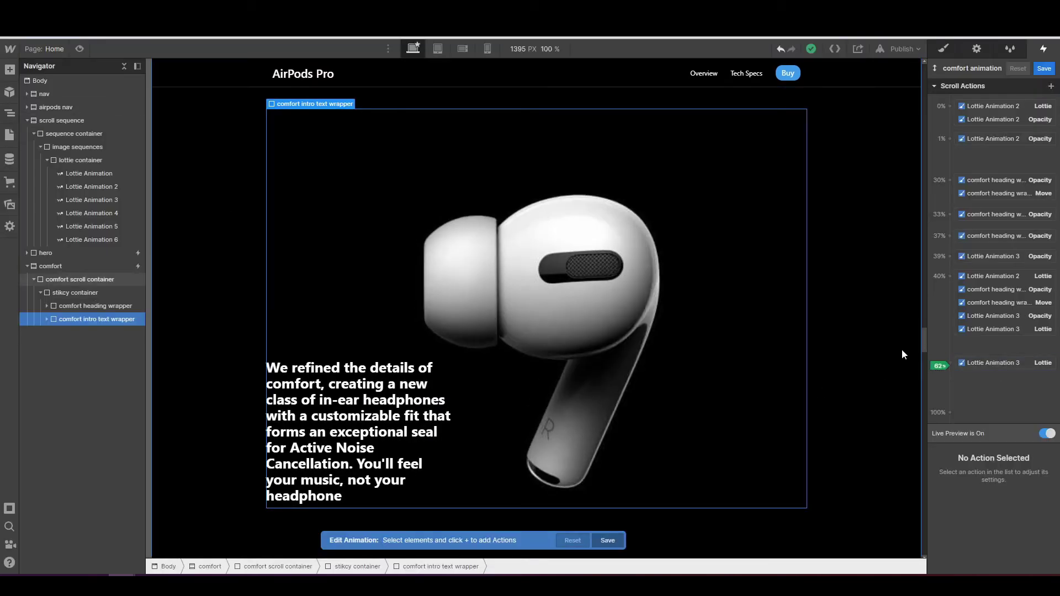
scroll(903, 351, "up", 1)
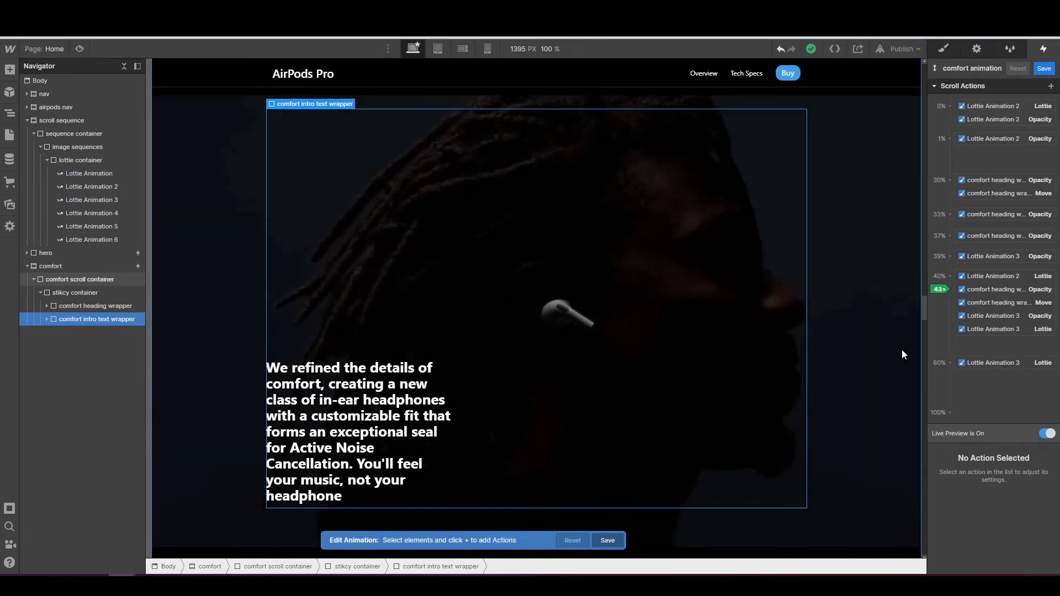
scroll(903, 353, "down", 6)
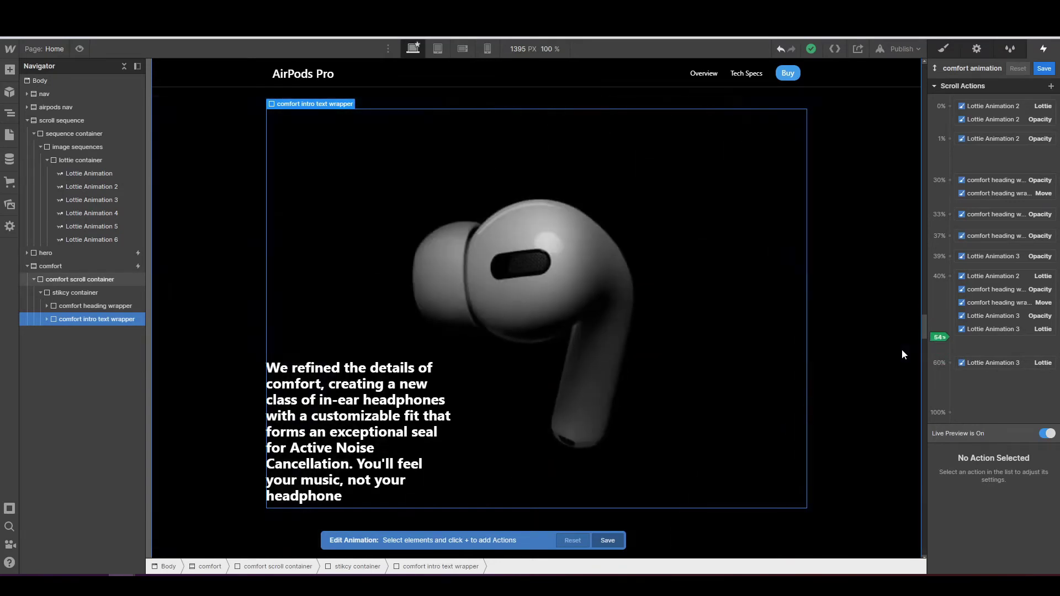
scroll(903, 355, "down", 1)
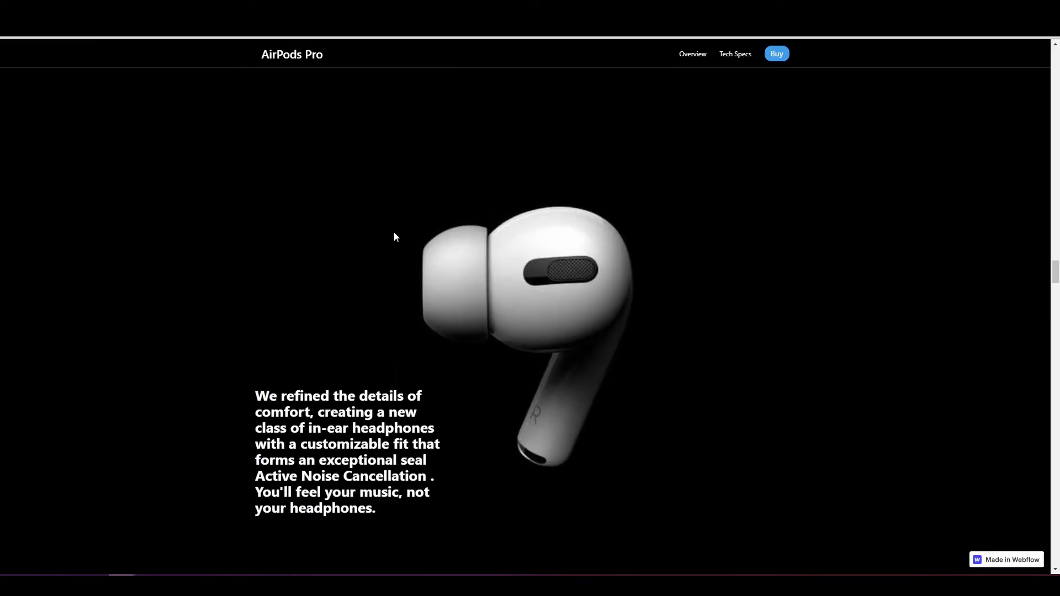
- On the published page, examine how the comfort intro text gives way to the silicone tips sequence
scroll(473, 249, "down", 5)
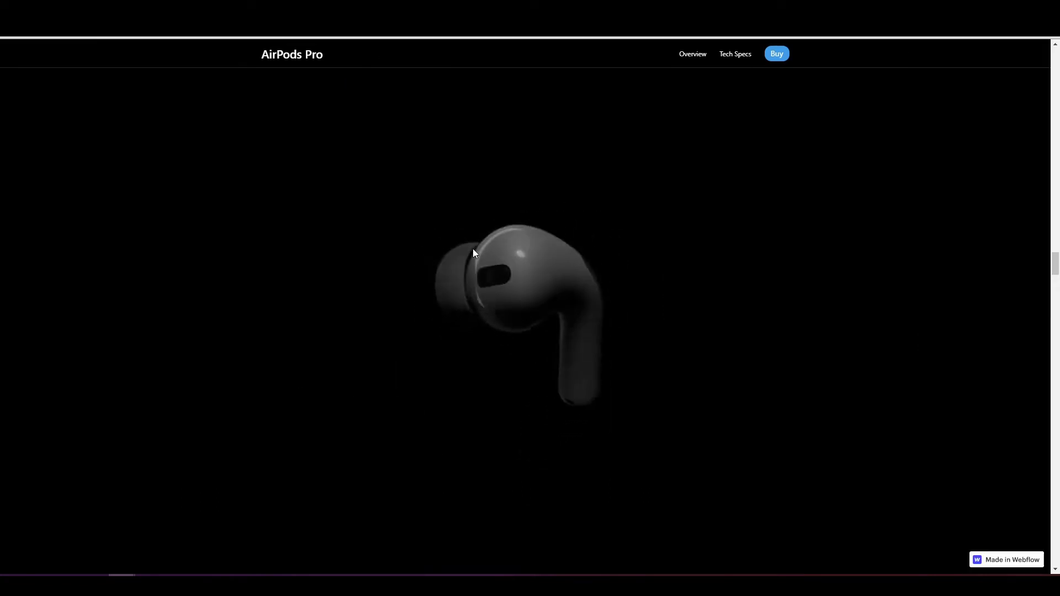
scroll(474, 250, "down", 3)
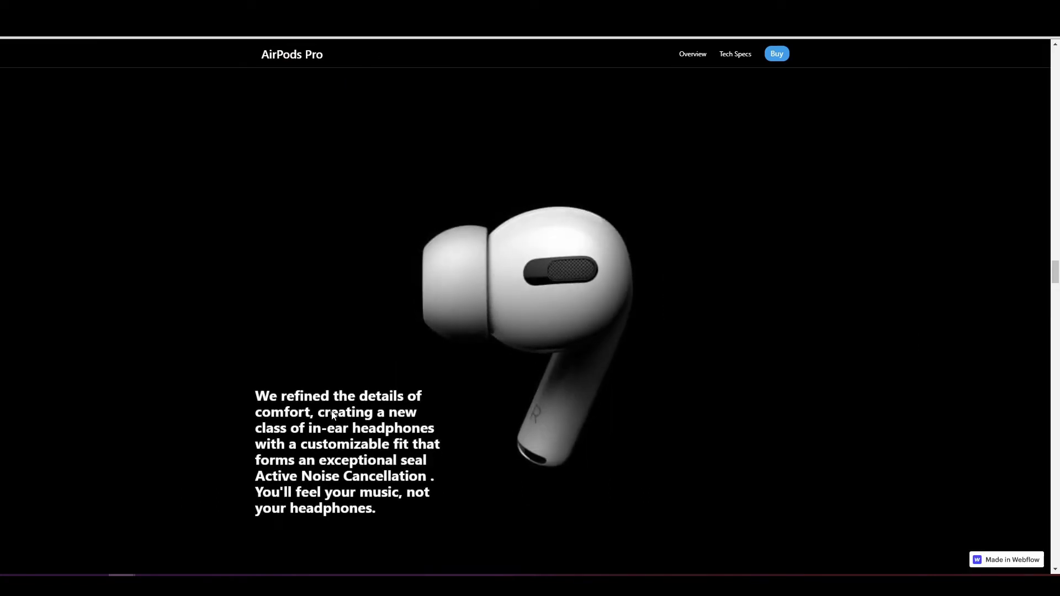
scroll(333, 415, "down", 5)
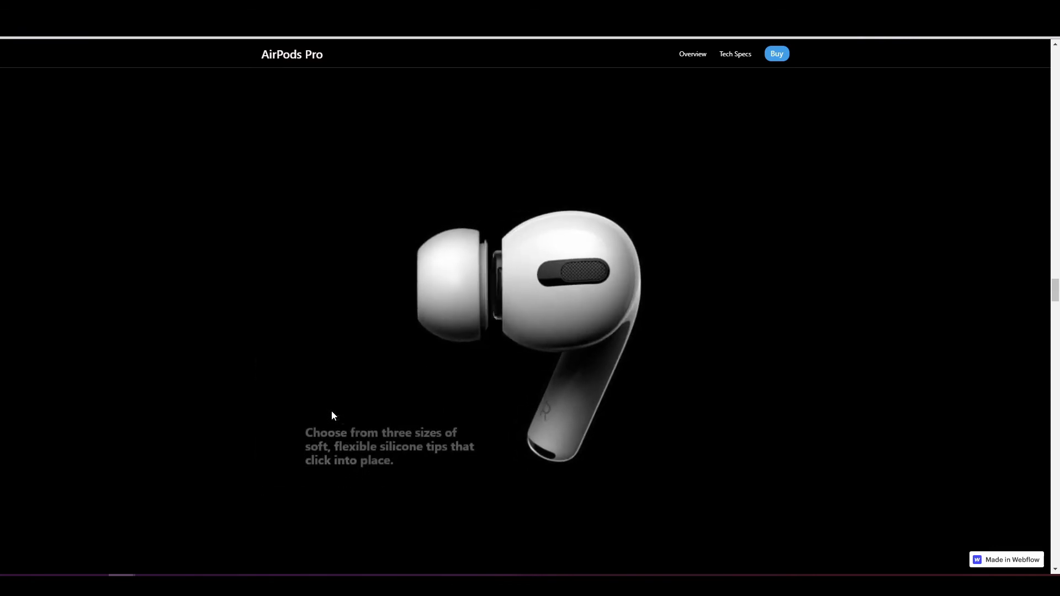
scroll(332, 415, "down", 10)
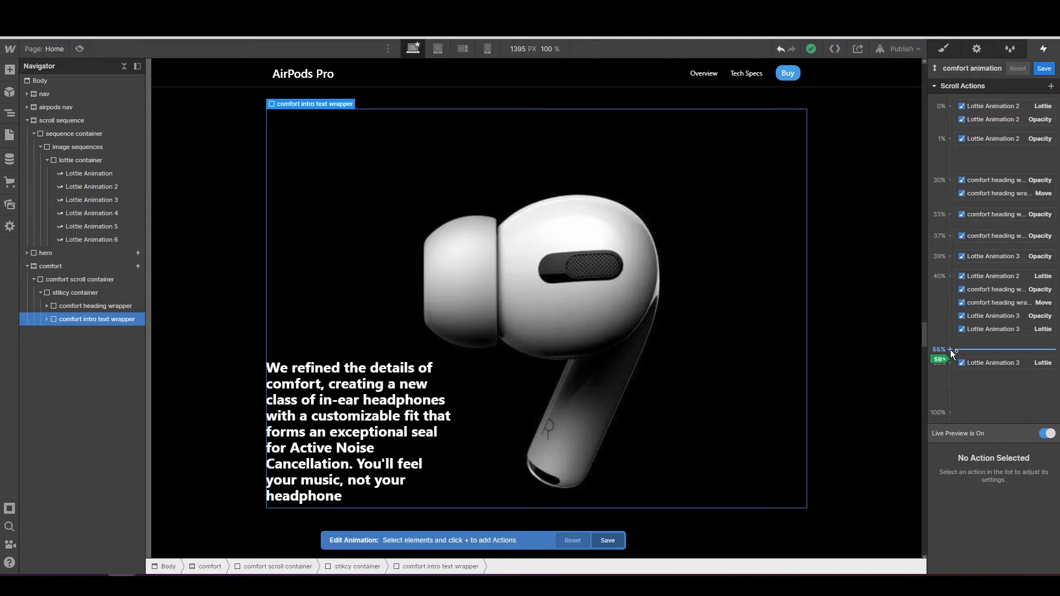
- Back in the Webflow Designer, give the comfort intro text wrapper a 40 px vertical move and 0% opacity at the 55% keyframe
left_click(950, 350)
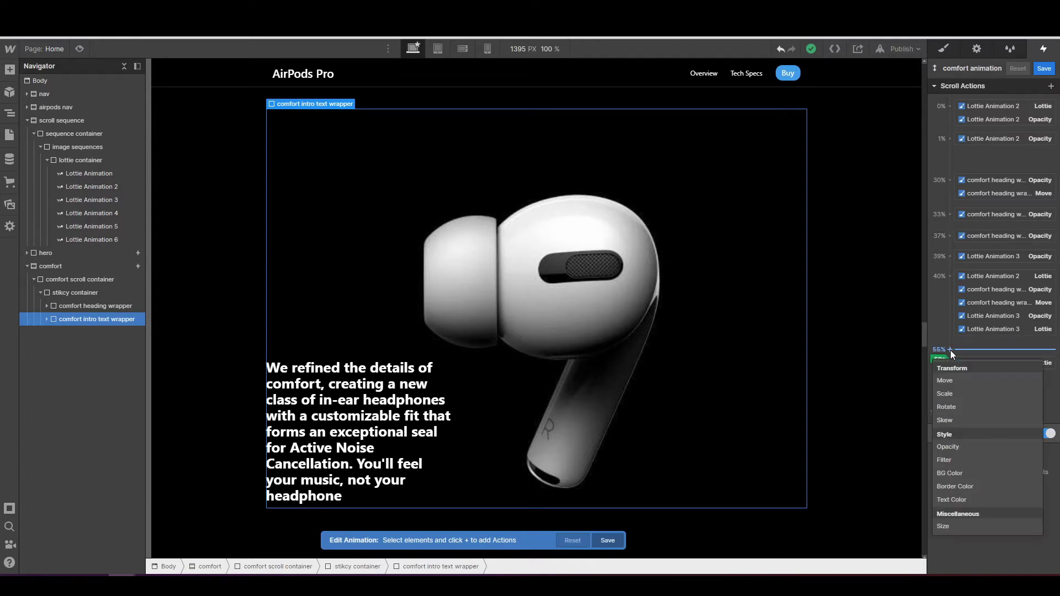
left_click(956, 378)
left_click(1032, 548)
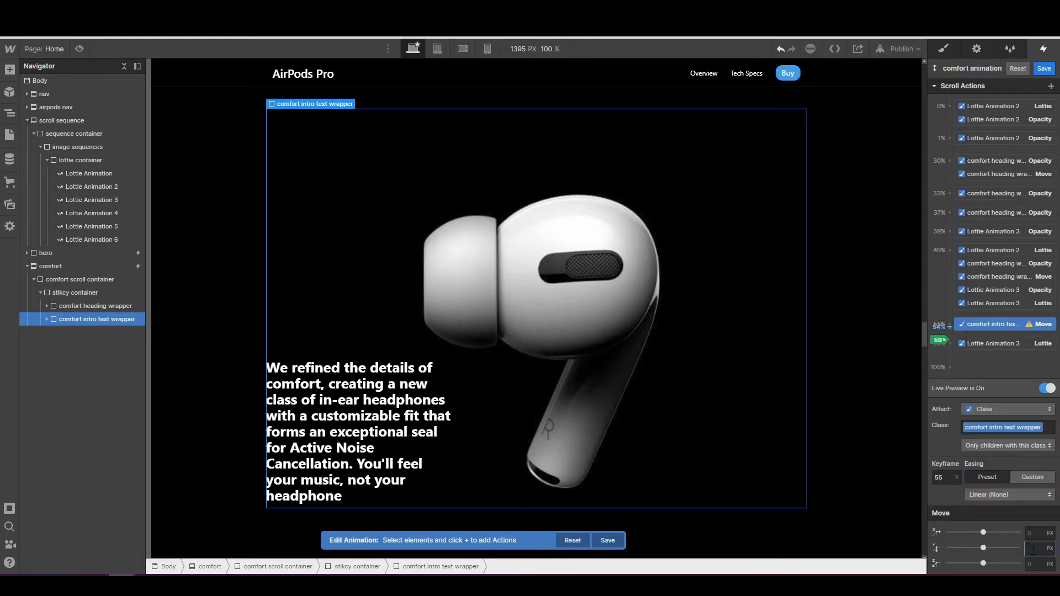
key("Return")
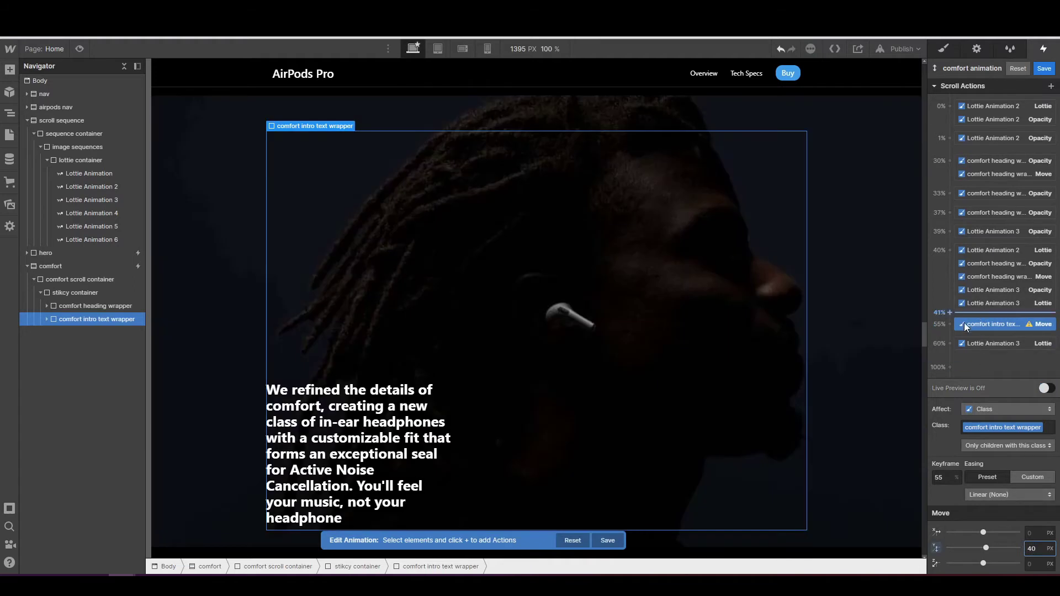
left_click(948, 323)
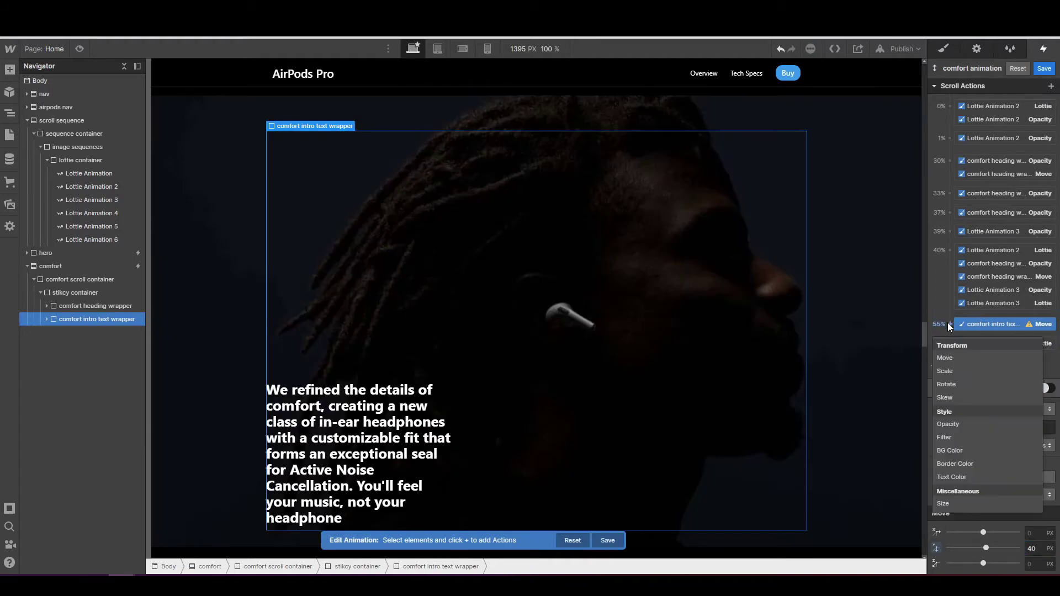
left_click(956, 422)
left_click(1040, 564)
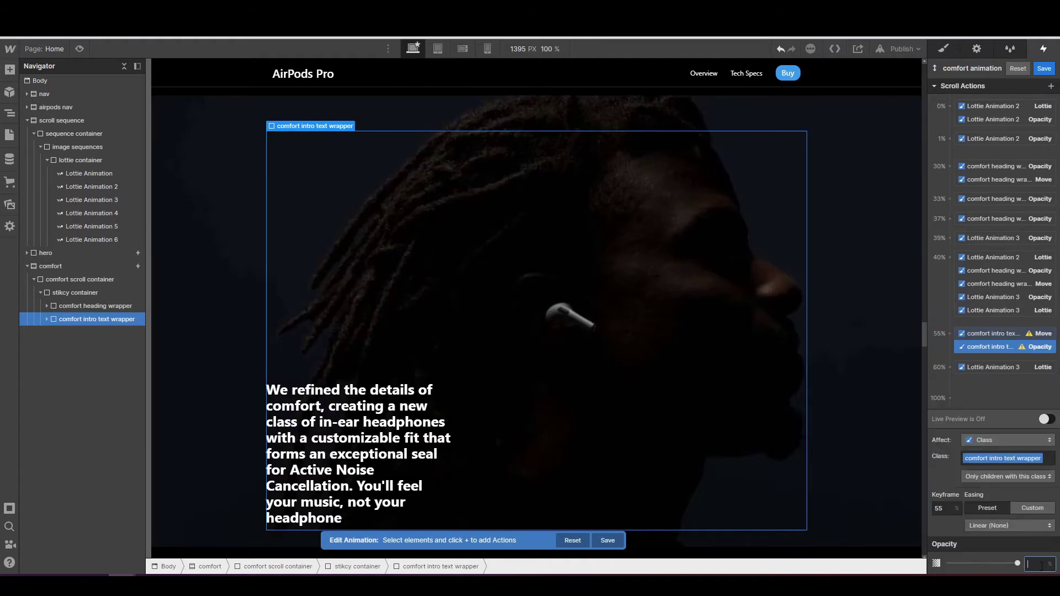
type("0")
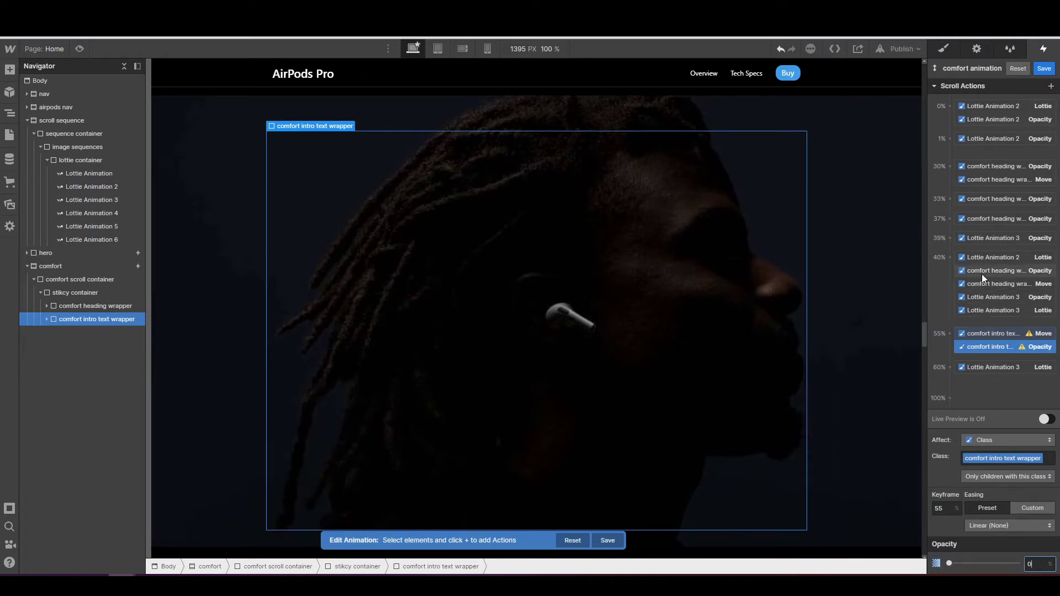
- At the 65% keyframe, set the comfort intro text wrapper to 0% opacity with a -40 px vertical move
left_click(949, 378)
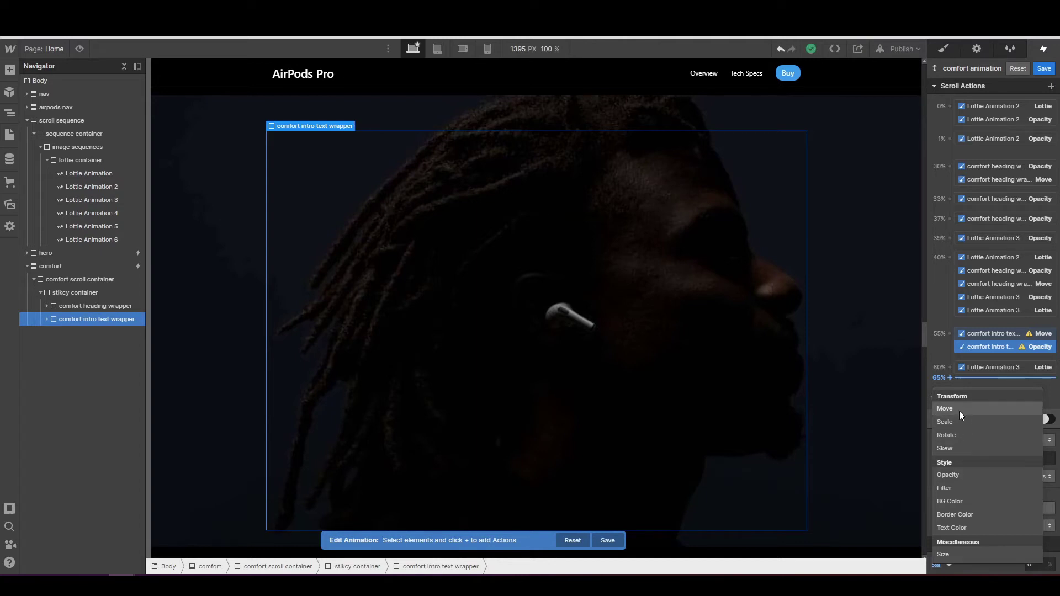
left_click(956, 474)
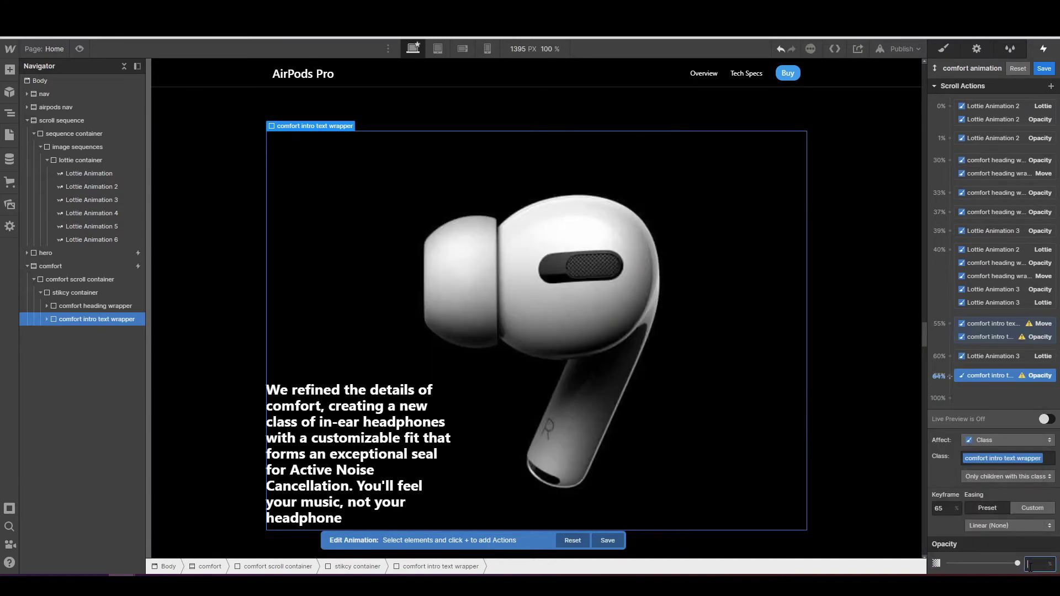
left_click(949, 377)
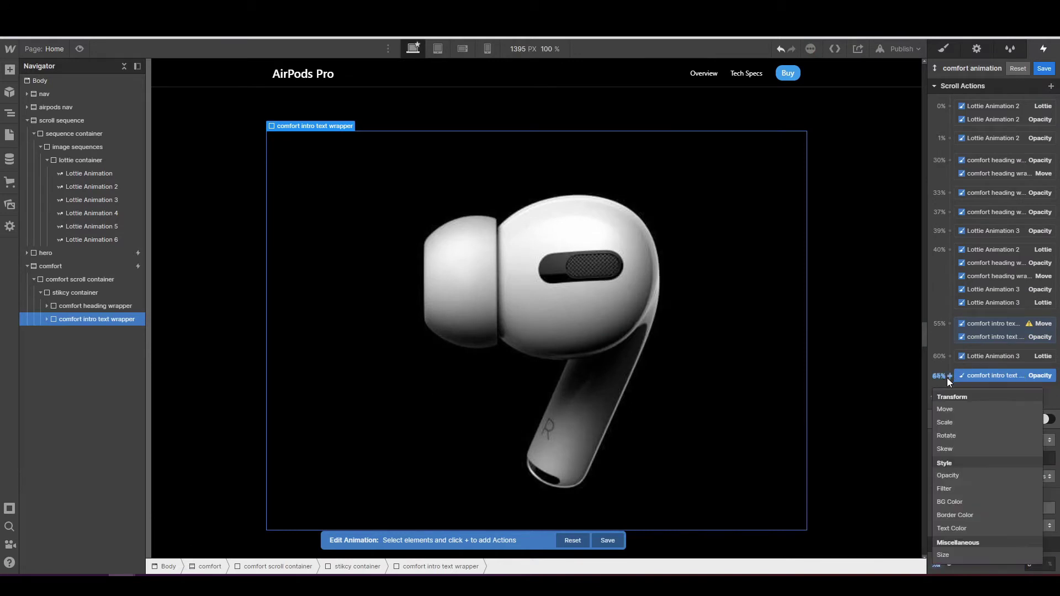
left_click(959, 412)
left_click(1038, 549)
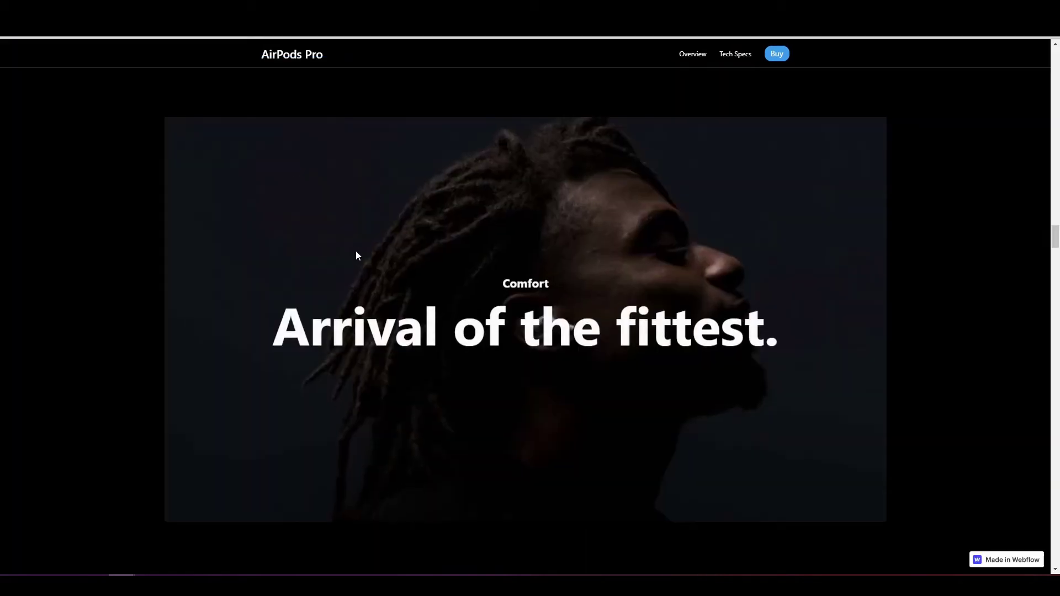
- Switch to the published page and examine the intro text's fade in and out from the comfort heading to the noise cancellation heading
scroll(357, 252, "down", 5)
scroll(357, 257, "down", 5)
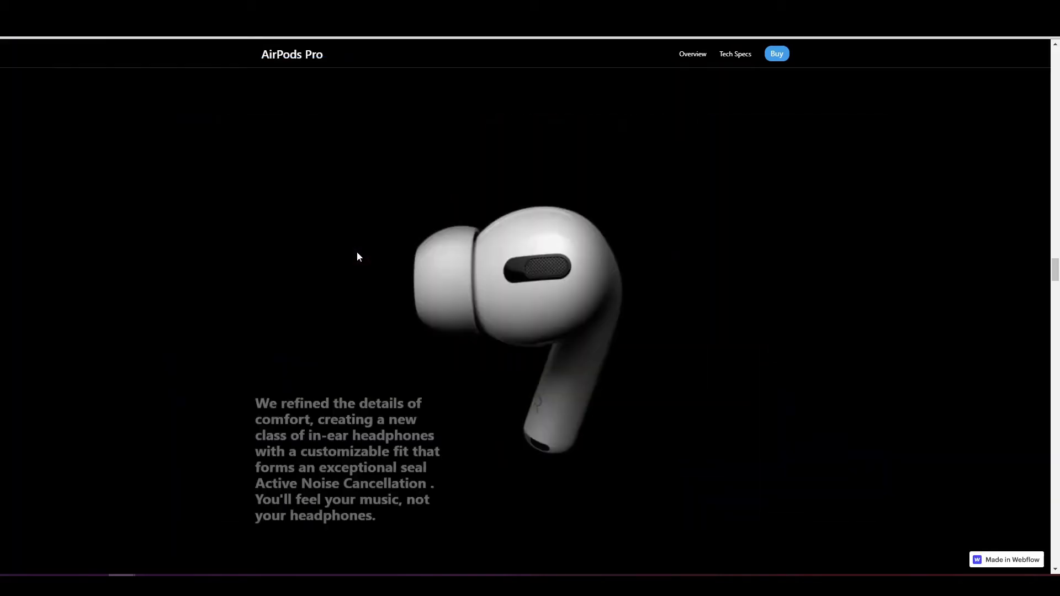
scroll(383, 410, "down", 4)
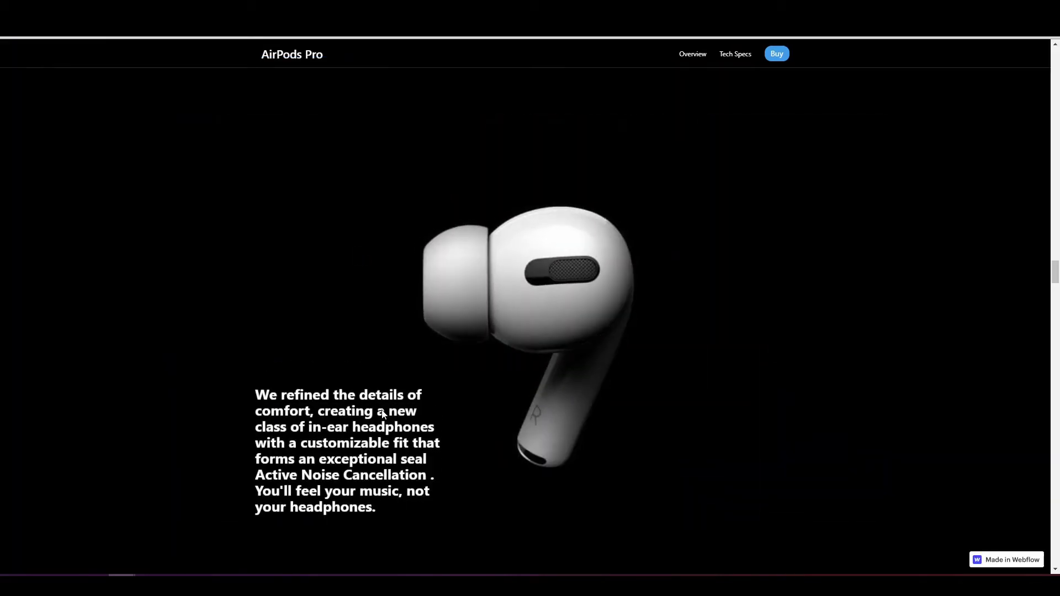
scroll(382, 410, "down", 5)
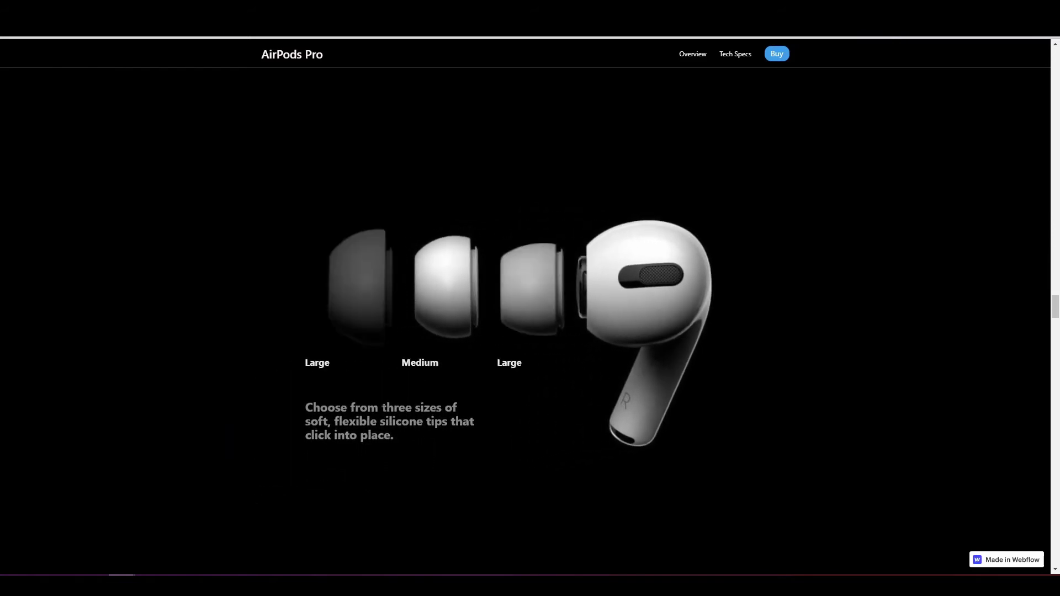
scroll(439, 368, "down", 2)
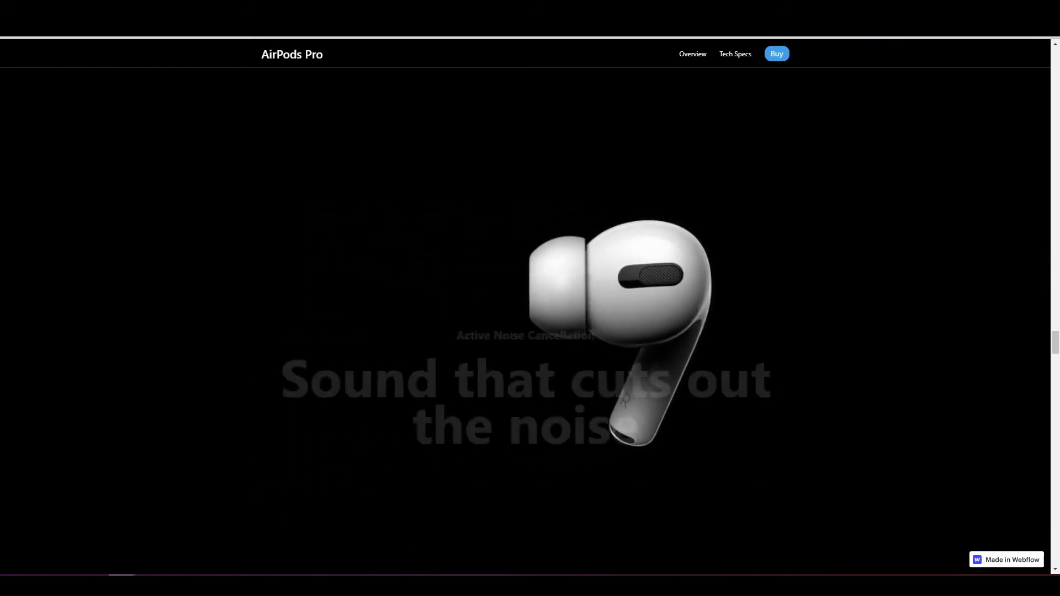
scroll(439, 367, "up", 8)
scroll(441, 371, "up", 2)
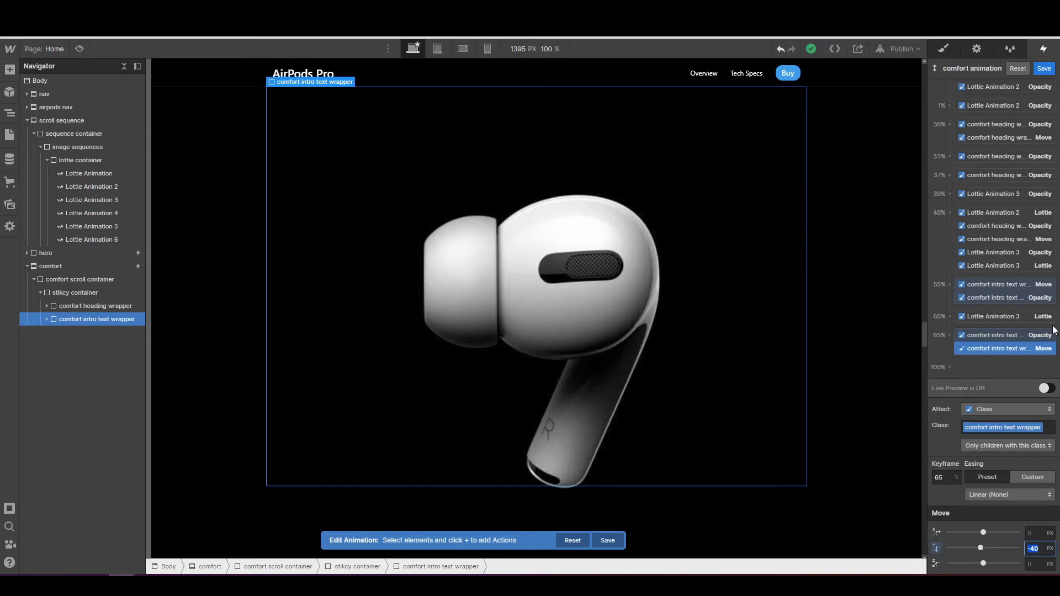
- Back in the Designer, add a 100% opacity action for the intro text wrapper at 56% and turn on live preview
left_click(950, 306)
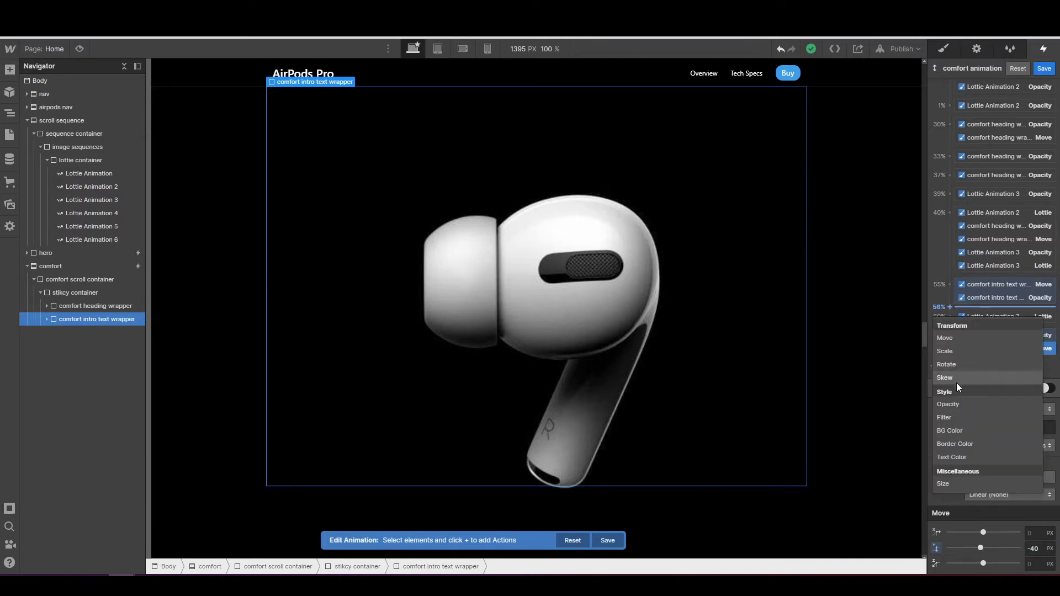
left_click(951, 405)
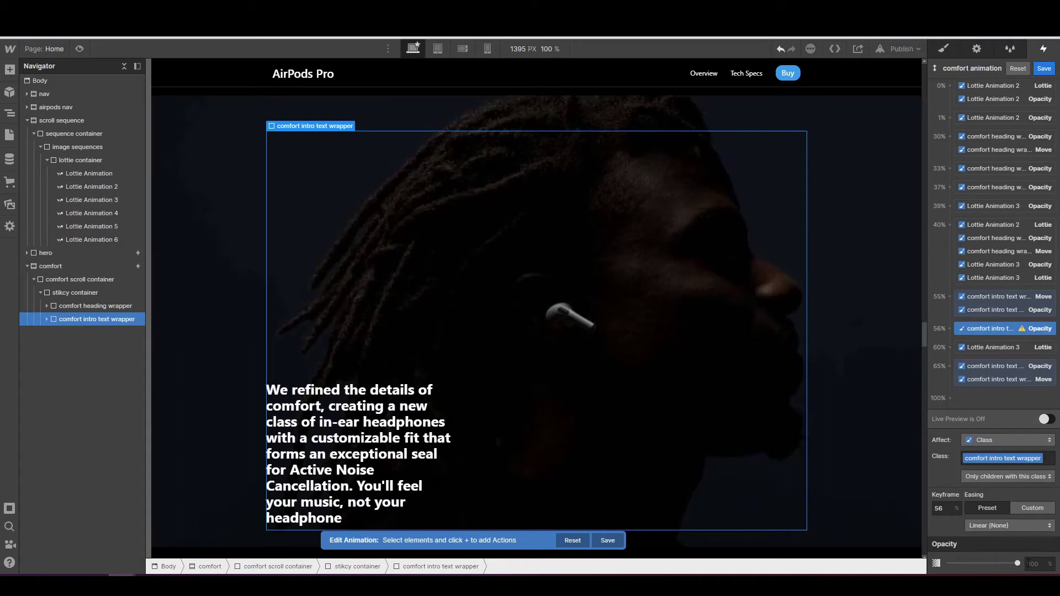
left_click(1028, 564)
type("100")
key("Return")
left_click(1045, 420)
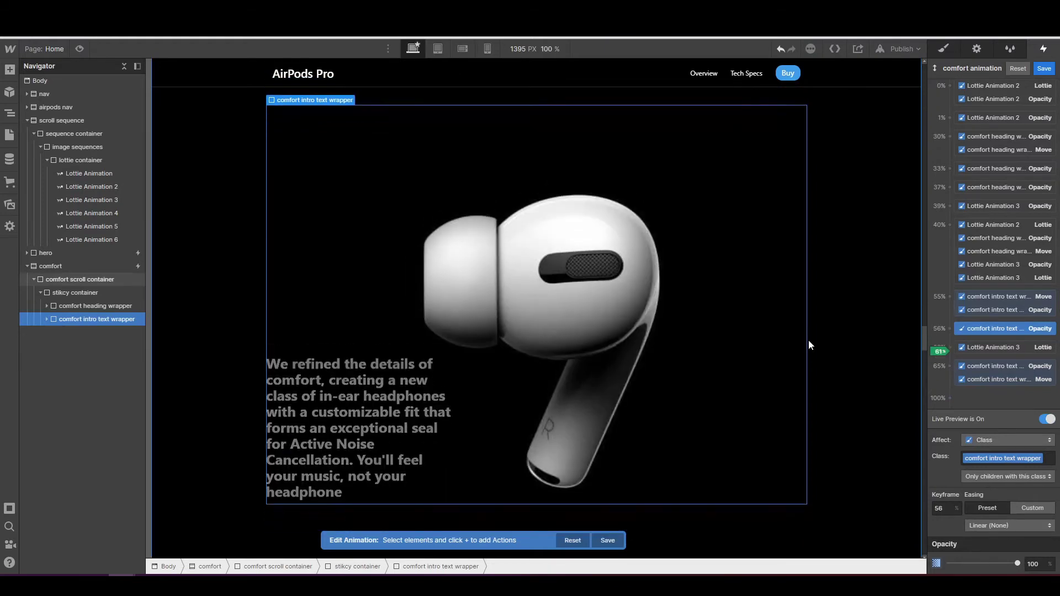
- Add another opacity action for the intro text wrapper, with its keyframe at 59% and opacity at 100%
left_click(949, 346)
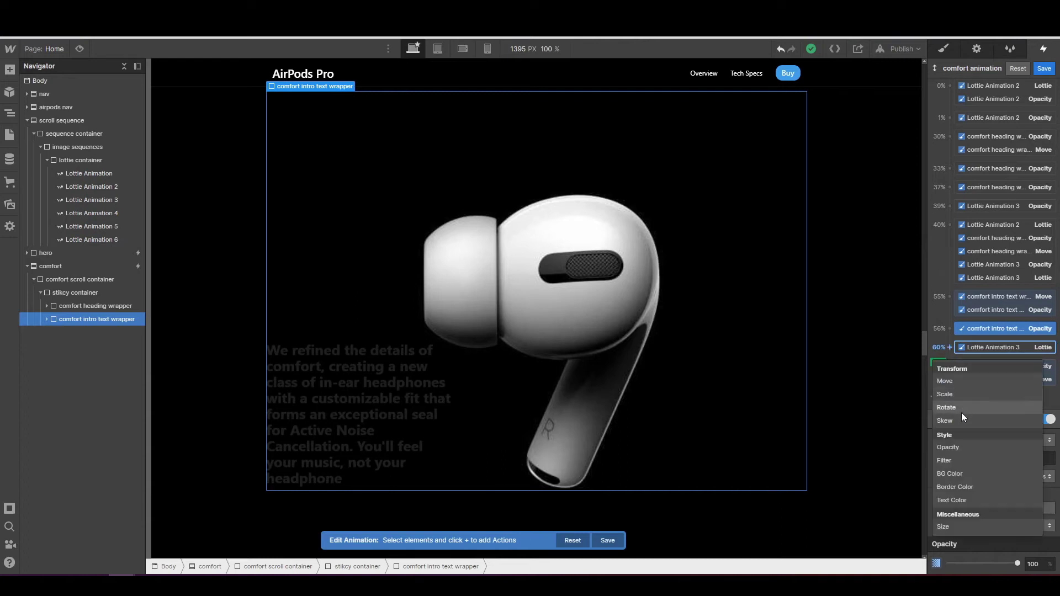
left_click(961, 447)
left_click(946, 508)
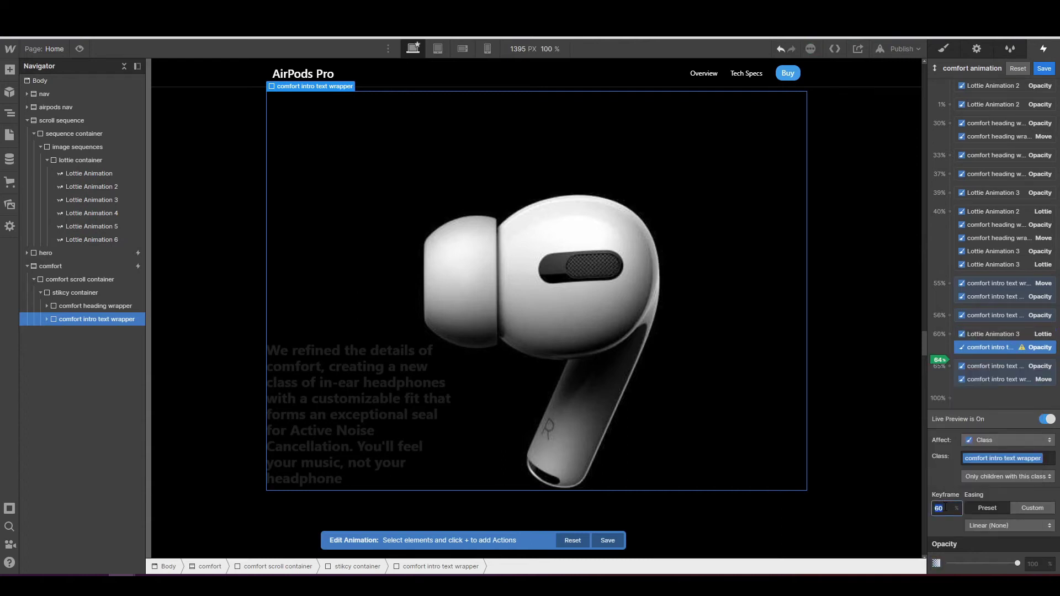
key("Return")
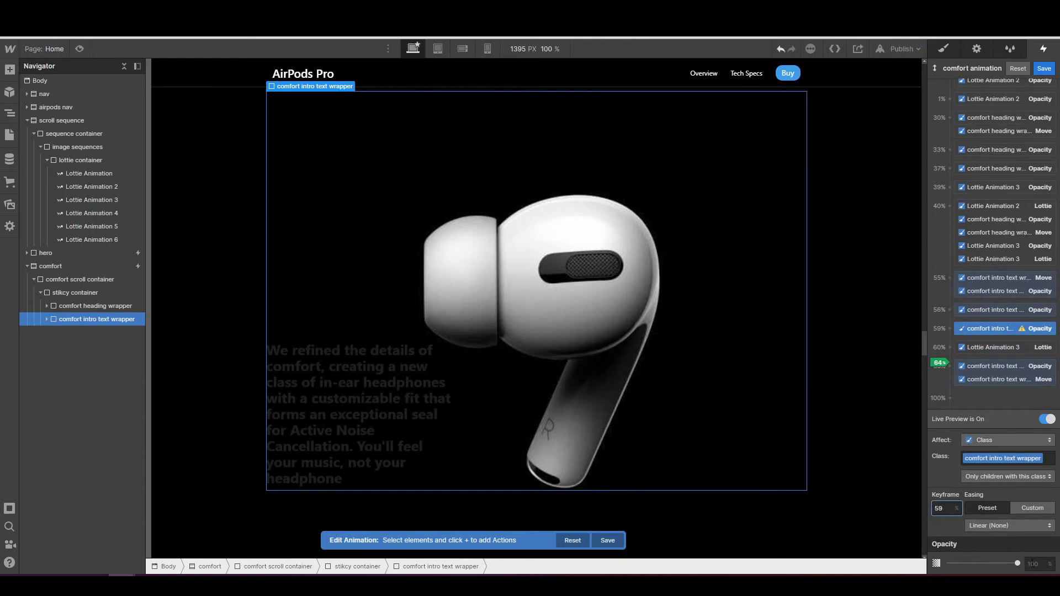
left_click(1033, 563)
type("100")
key("Return")
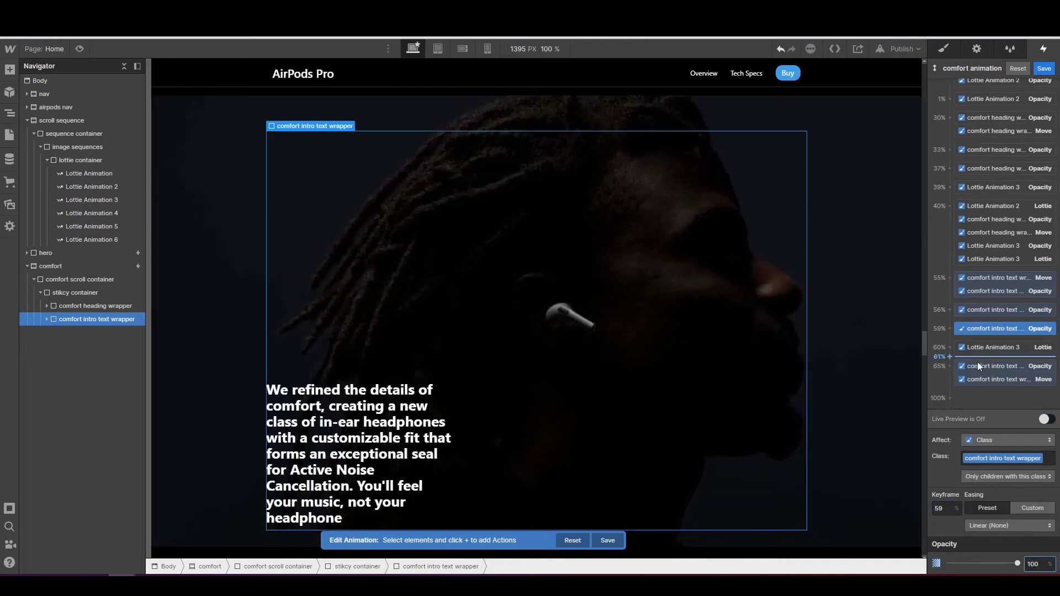
- Check the intro text's fade-out toward the 65% keyframe in live preview, then inspect the Lottie Animation 3 action at 60%
left_click(979, 366)
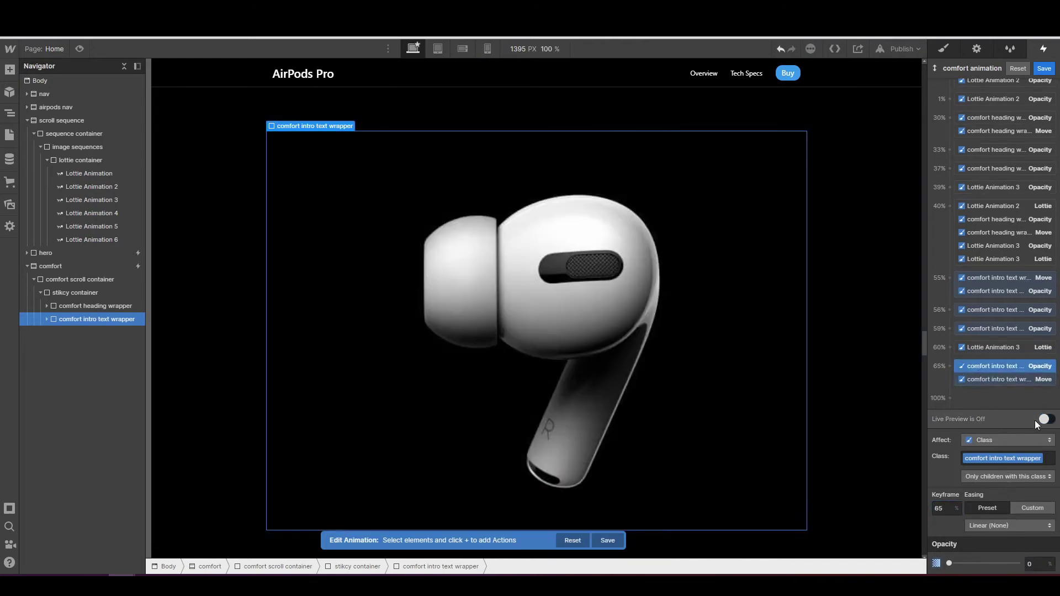
left_click(1045, 421)
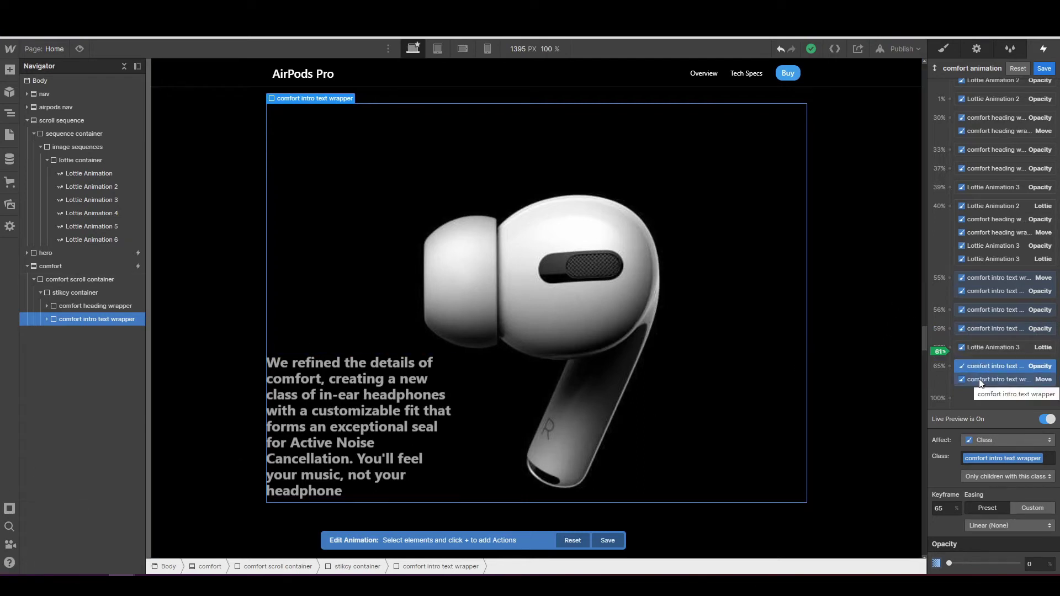
left_click(996, 347)
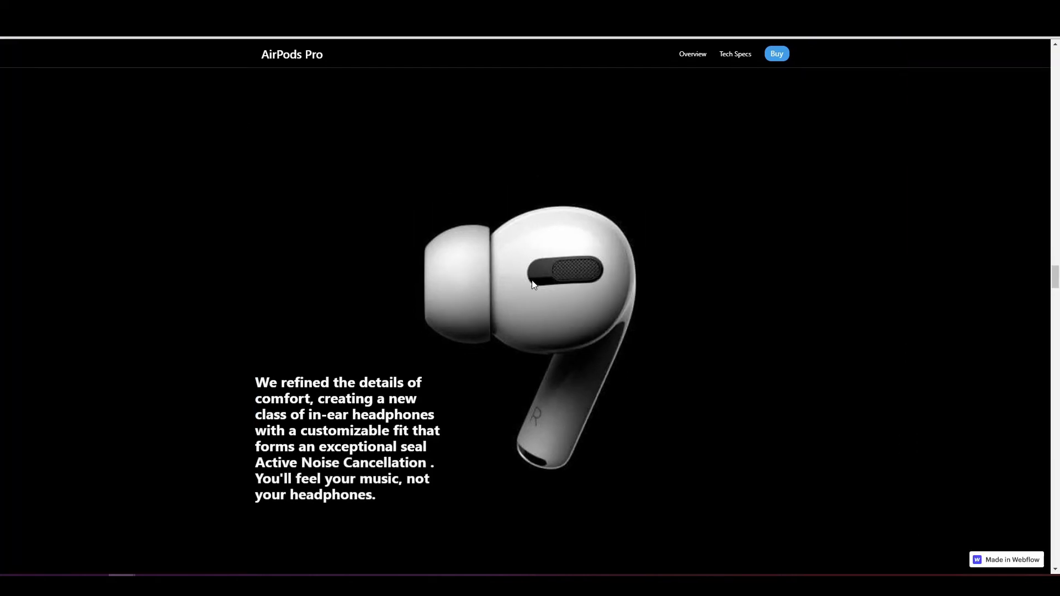
- On the published page, examine when the tips start detaching from the earbud relative to the intro text's fade-out
scroll(565, 300, "down", 3)
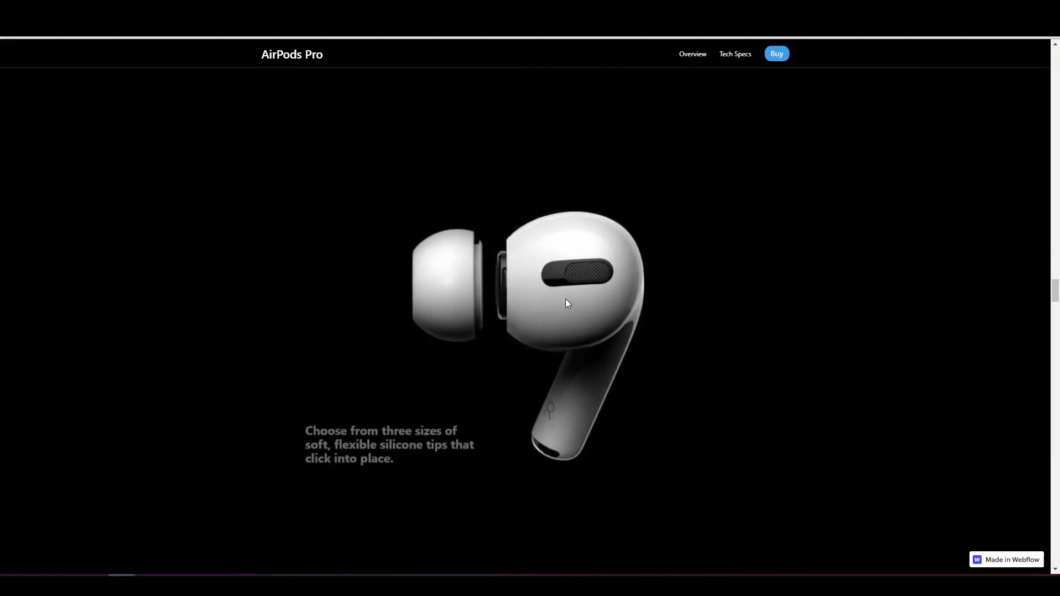
scroll(565, 300, "down", 3)
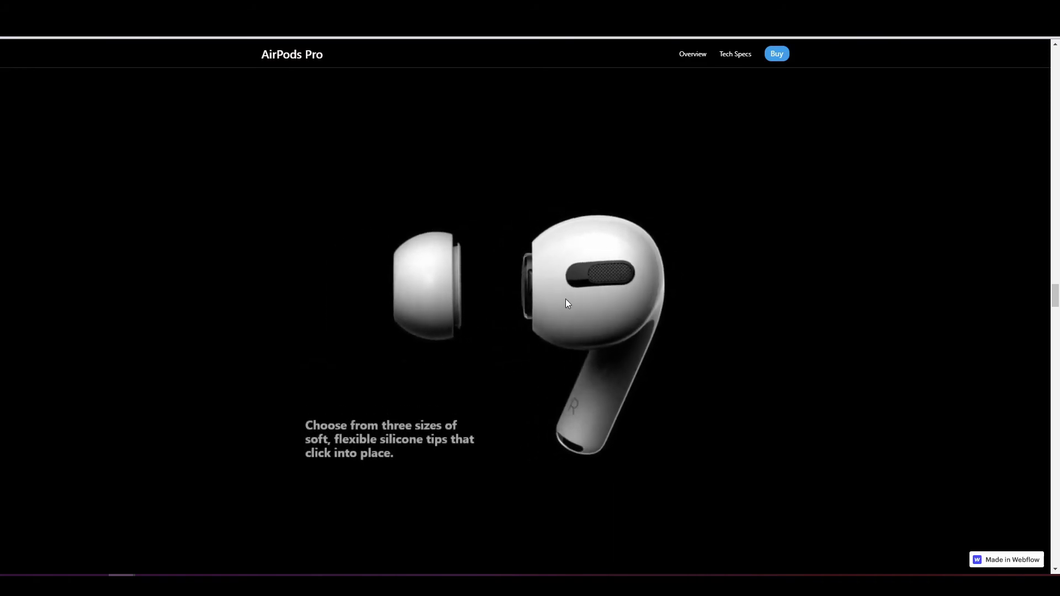
scroll(565, 299, "up", 4)
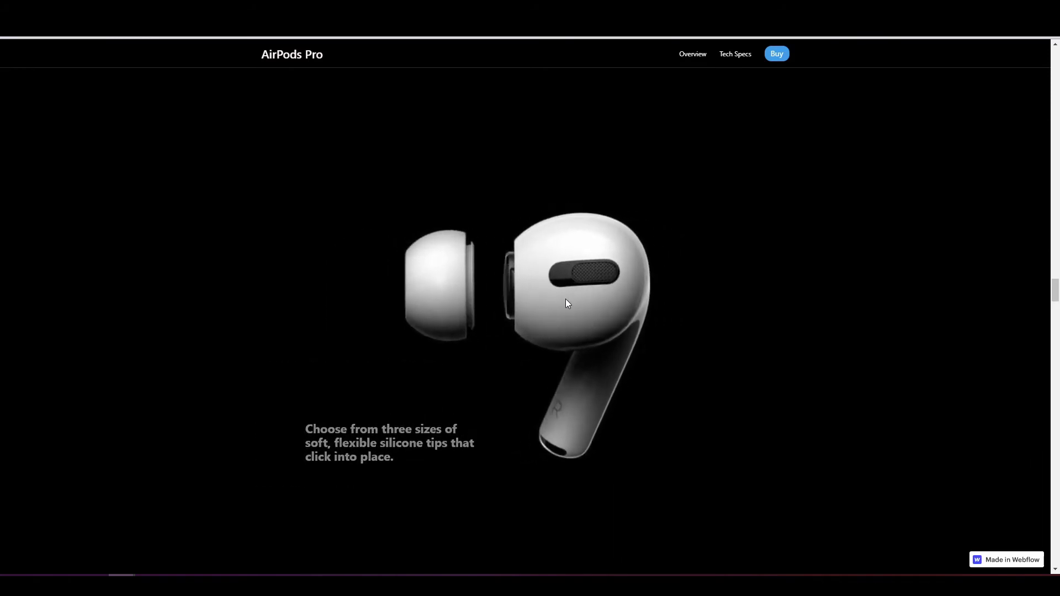
scroll(565, 299, "down", 6)
scroll(566, 299, "up", 7)
scroll(566, 300, "down", 3)
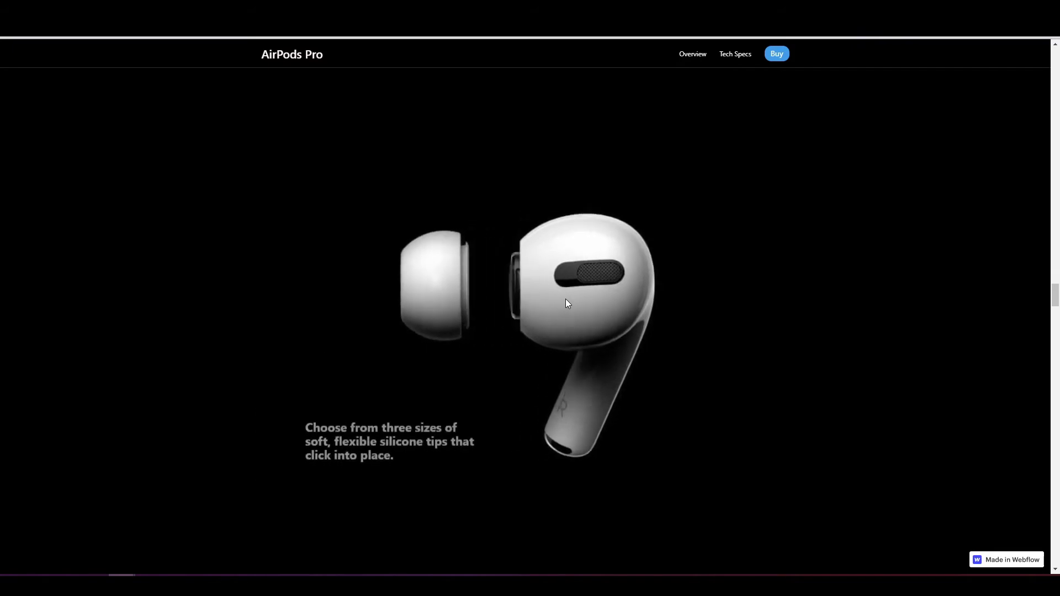
scroll(566, 299, "up", 3)
scroll(565, 299, "down", 5)
scroll(566, 299, "up", 3)
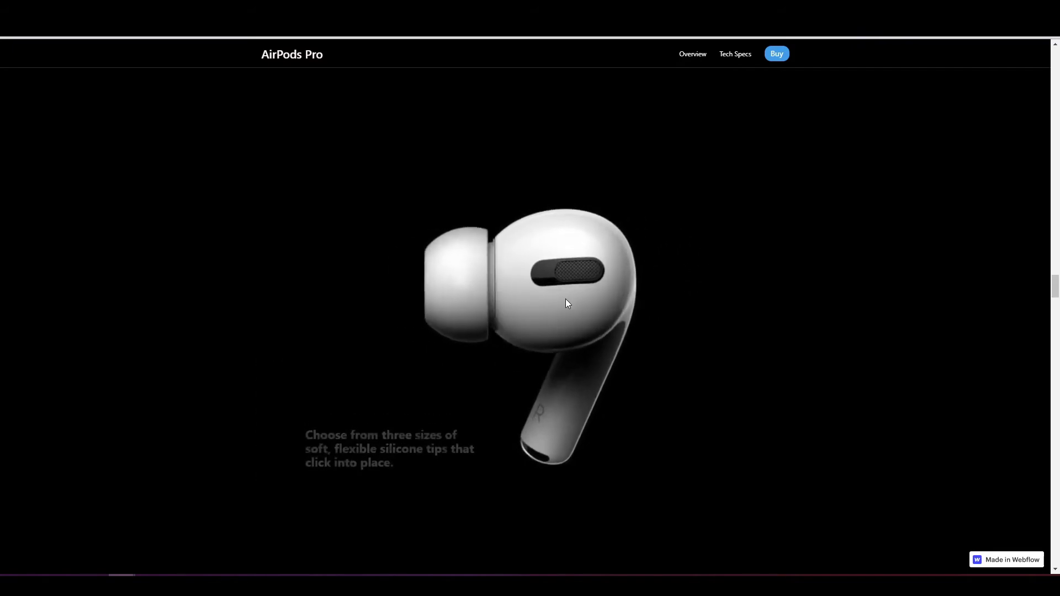
scroll(565, 299, "down", 3)
scroll(566, 299, "up", 4)
scroll(565, 299, "up", 1)
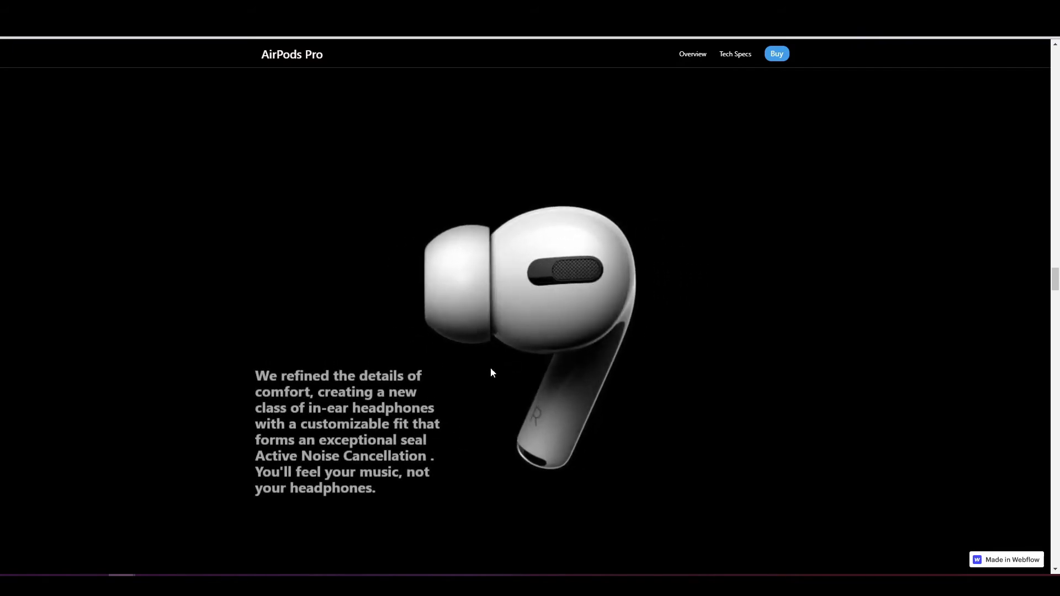
- On the published page, compare the intro text's fade-out with the appearance of the tips text as the tips separate
scroll(453, 410, "down", 2)
scroll(376, 392, "up", 2)
scroll(376, 395, "down", 3)
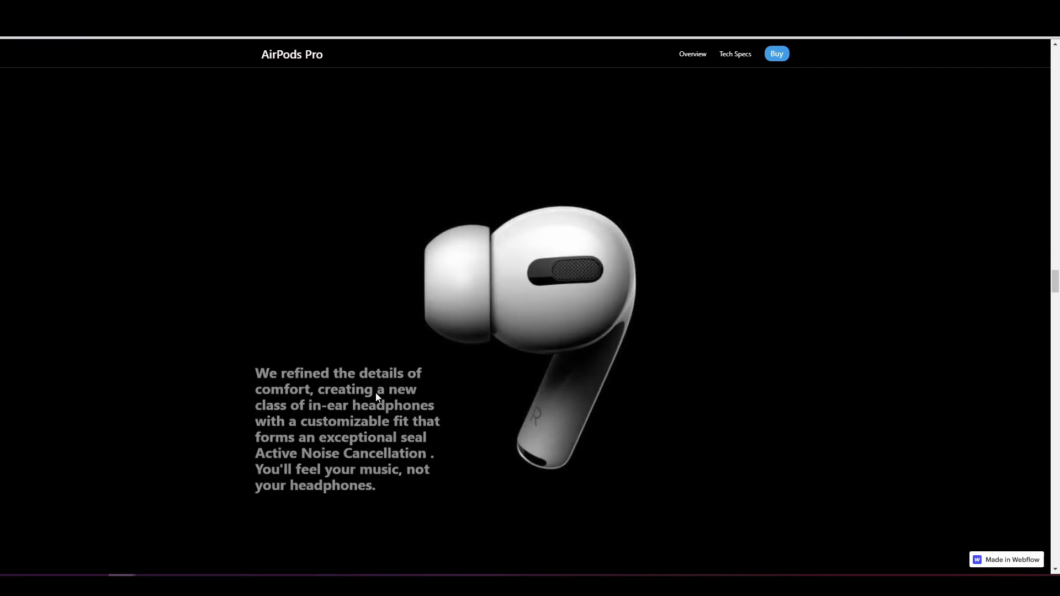
scroll(522, 378, "down", 2)
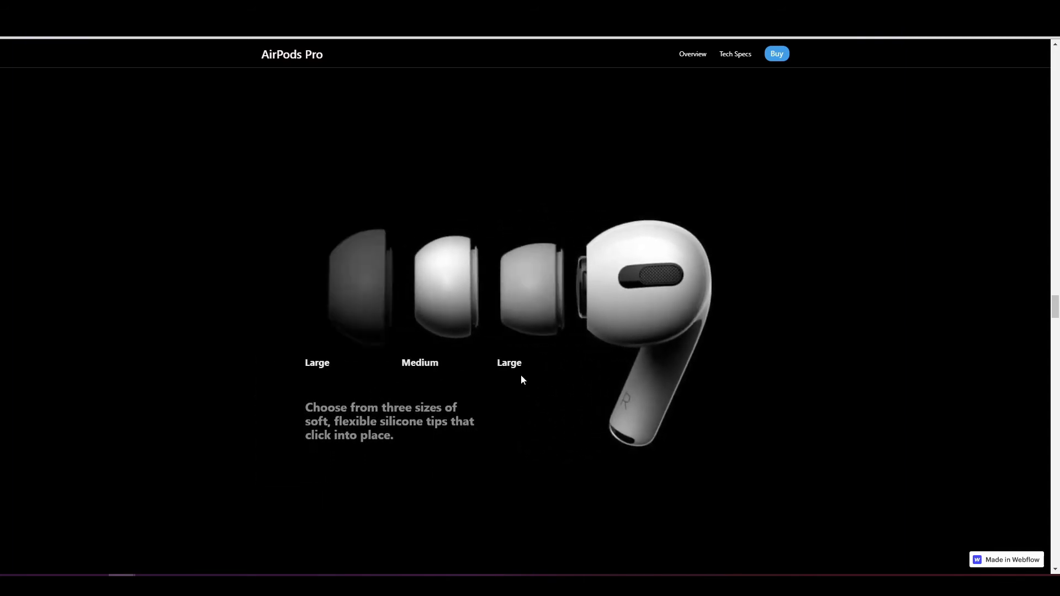
scroll(481, 389, "up", 3)
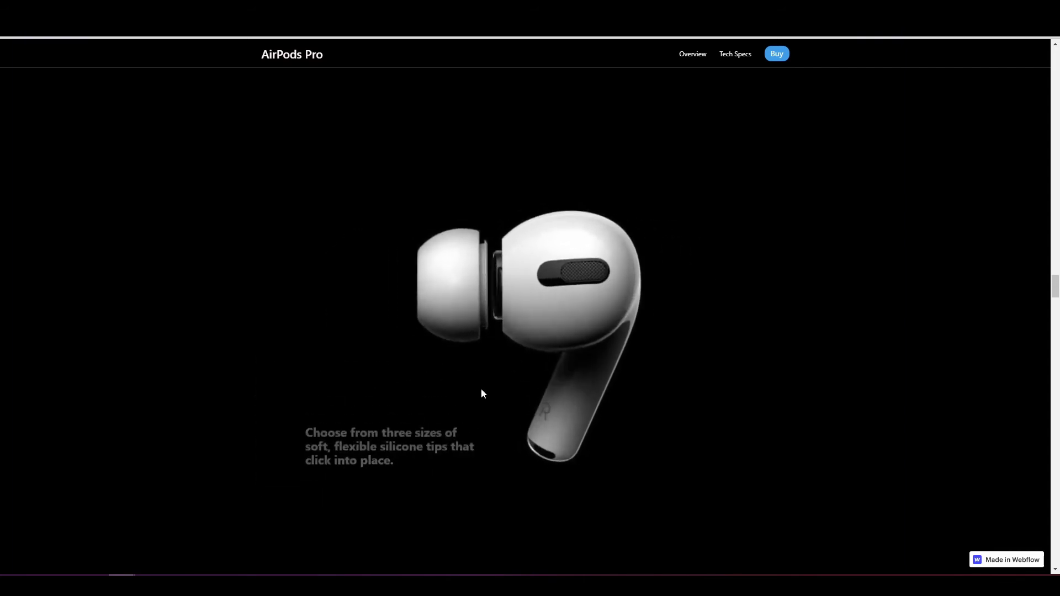
- Back in the Designer, check the intro text around the 57–59% keyframes in live preview and save the comfort animation
left_click(79, 49)
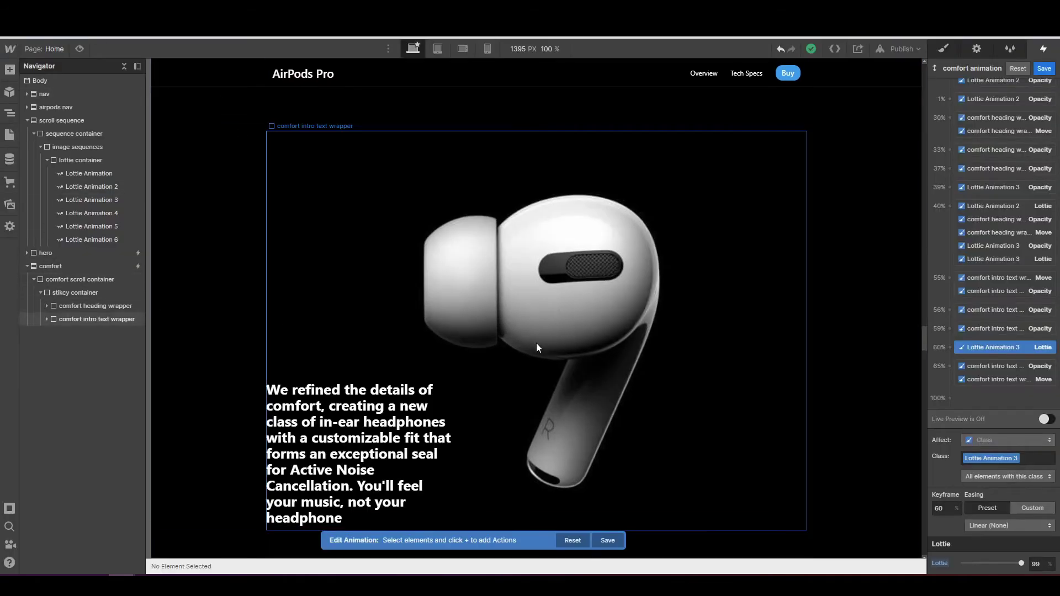
left_click(1044, 420)
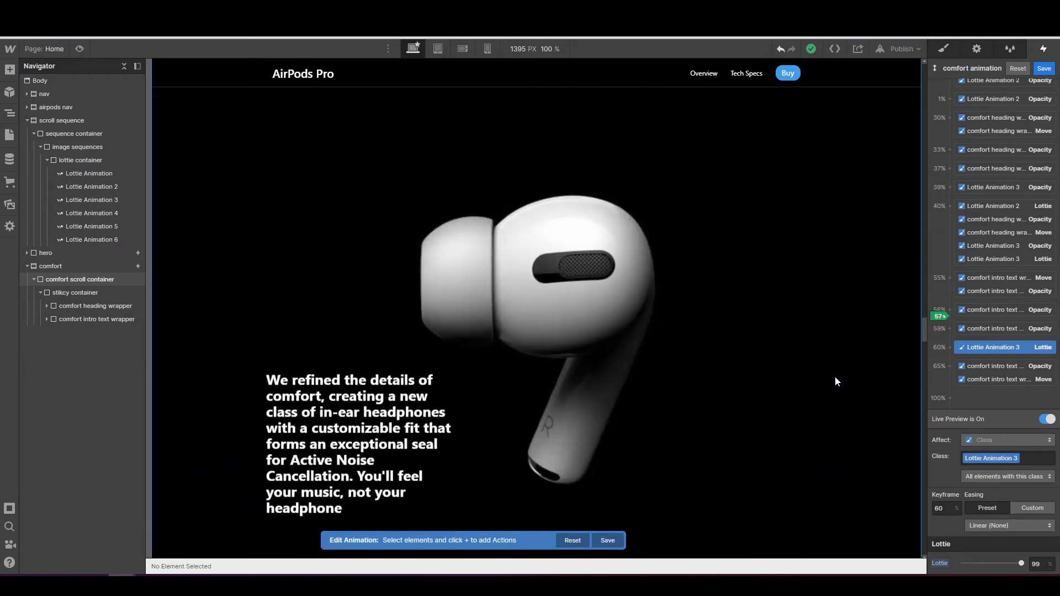
scroll(836, 376, "up", 3)
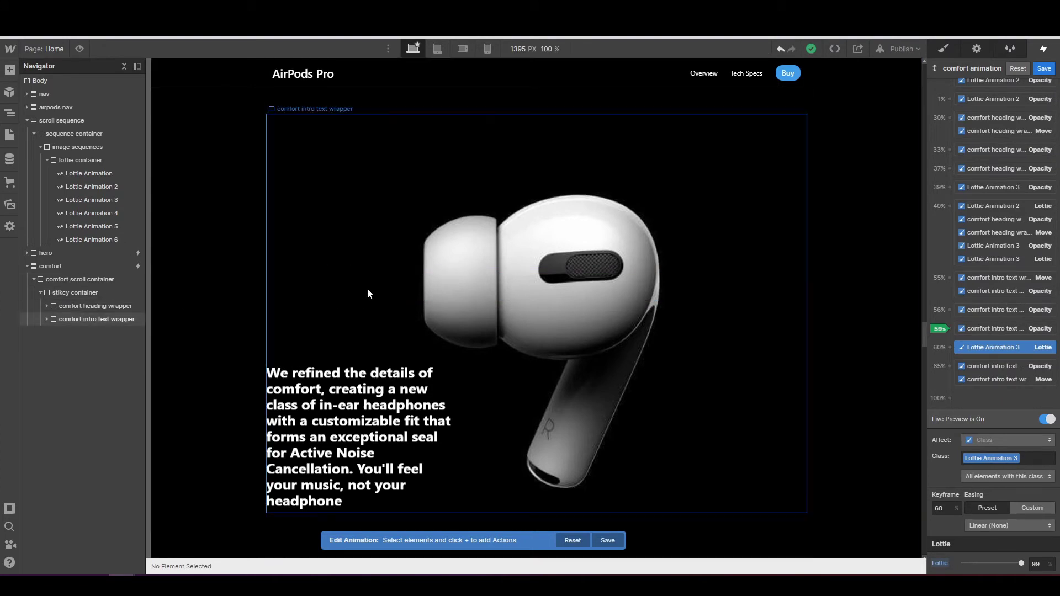
left_click(1045, 68)
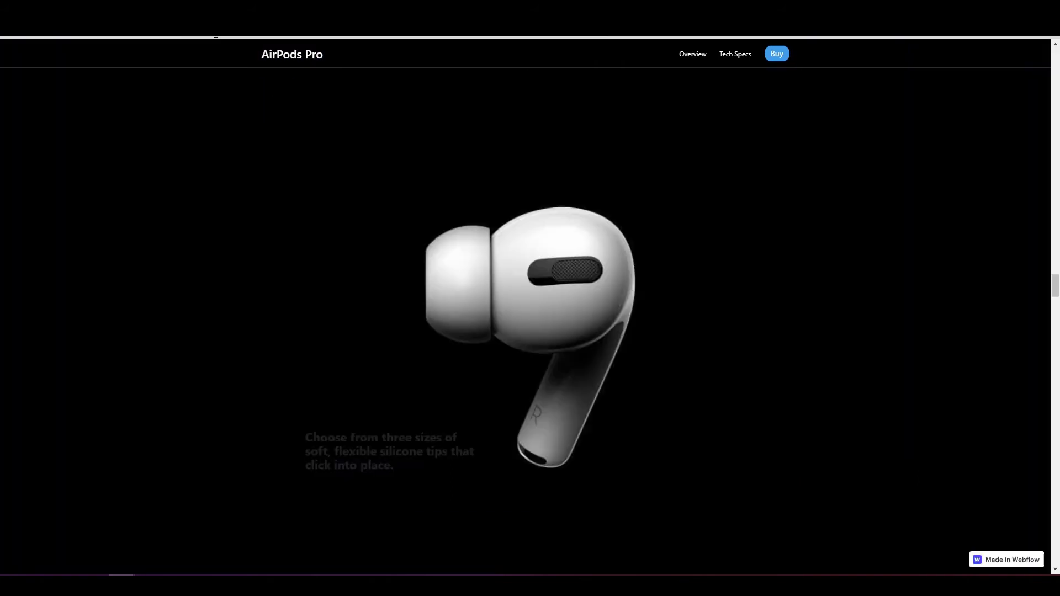
- Check the published page's scroll sequence, then replace the comfort section's placeholder headline in the Designer with "Arrival of the fittest."
scroll(446, 280, "up", 10)
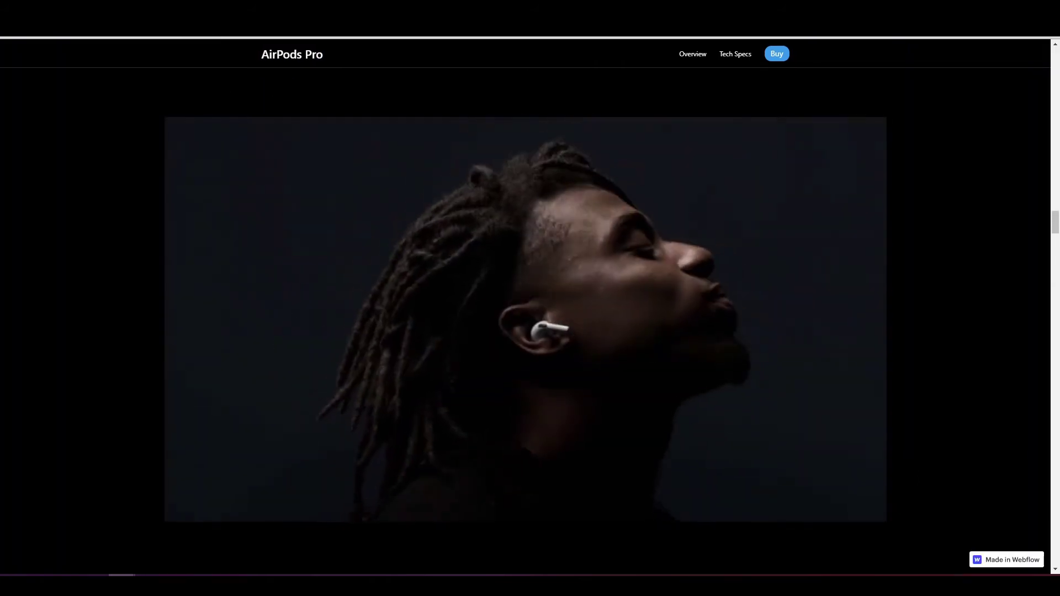
scroll(525, 320, "down", 2)
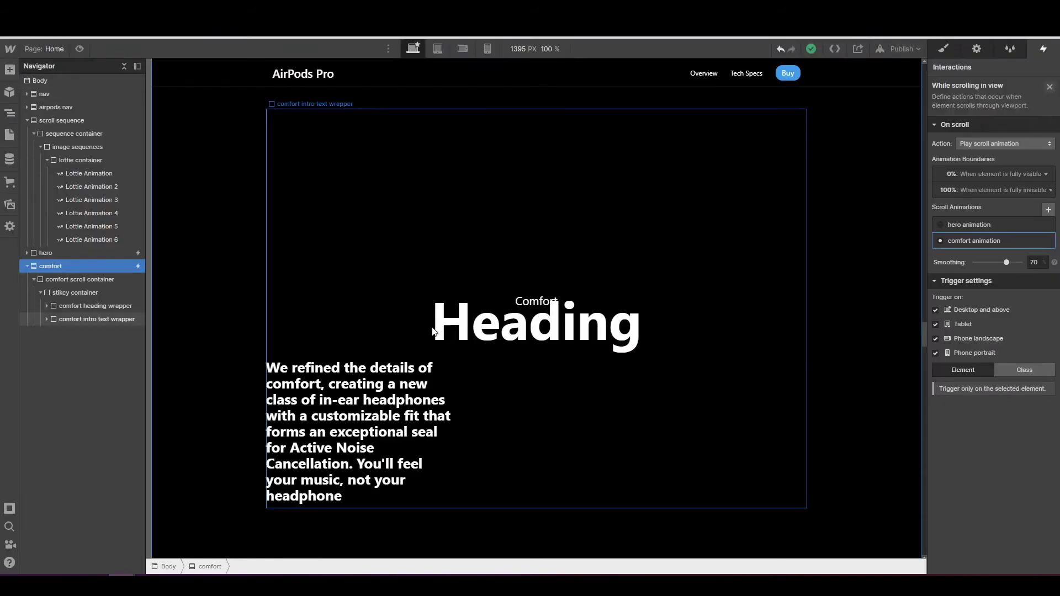
left_click(494, 325)
left_click(494, 324)
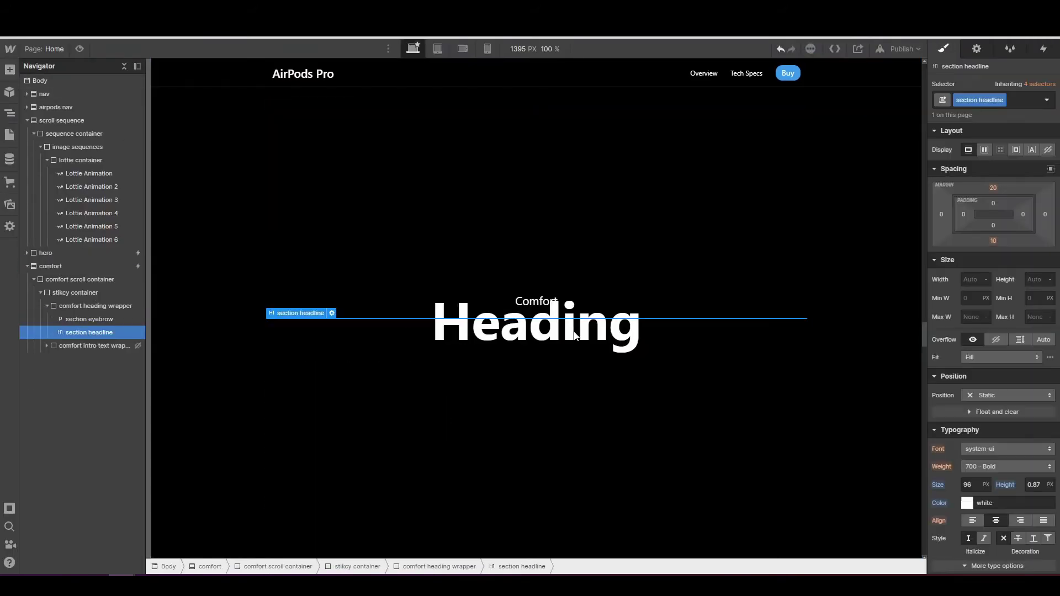
double_click(574, 332)
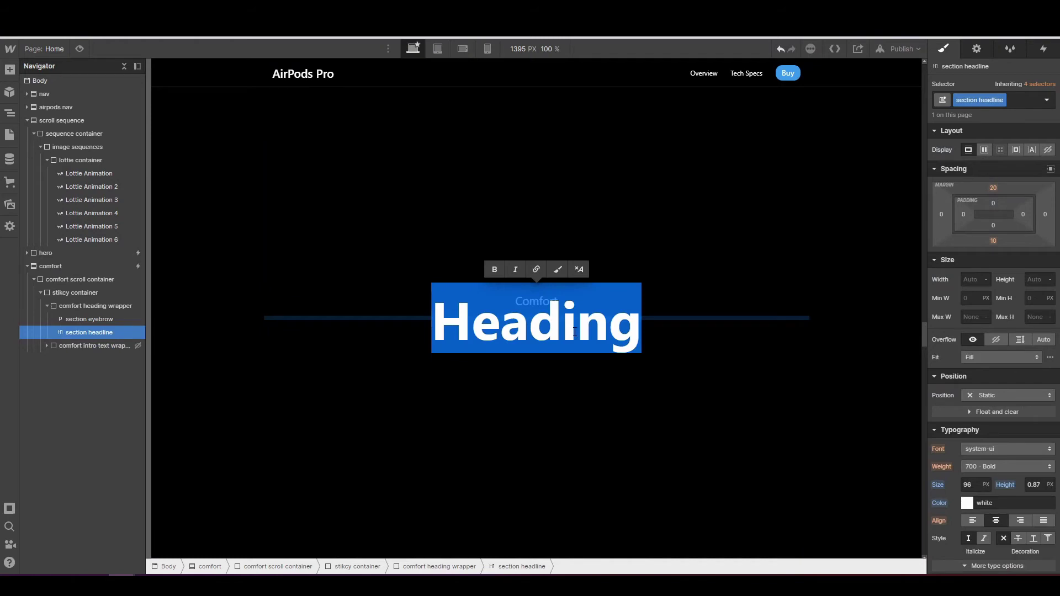
type("Arri")
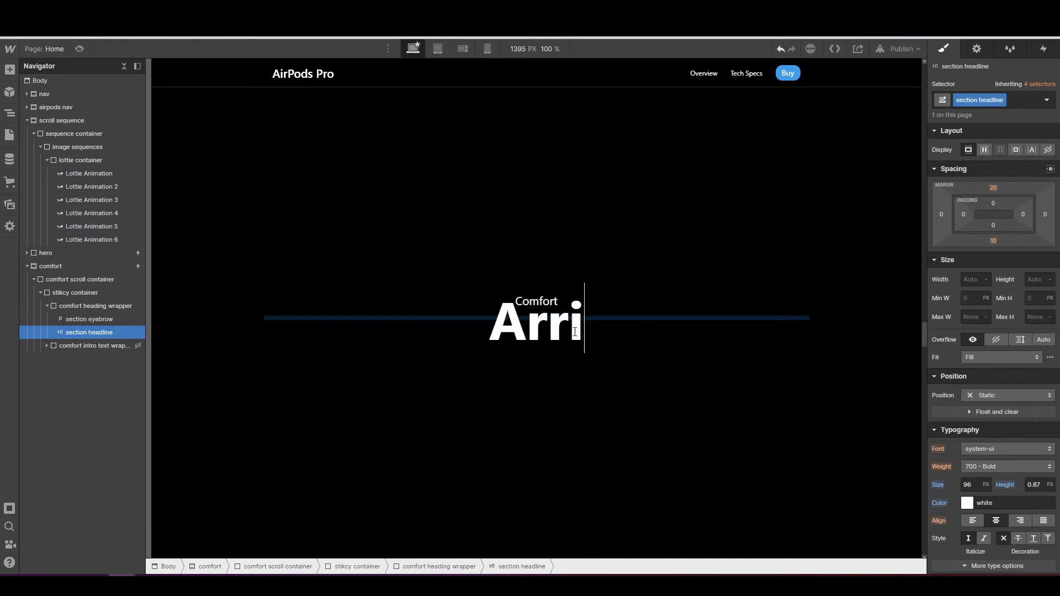
type("val of ")
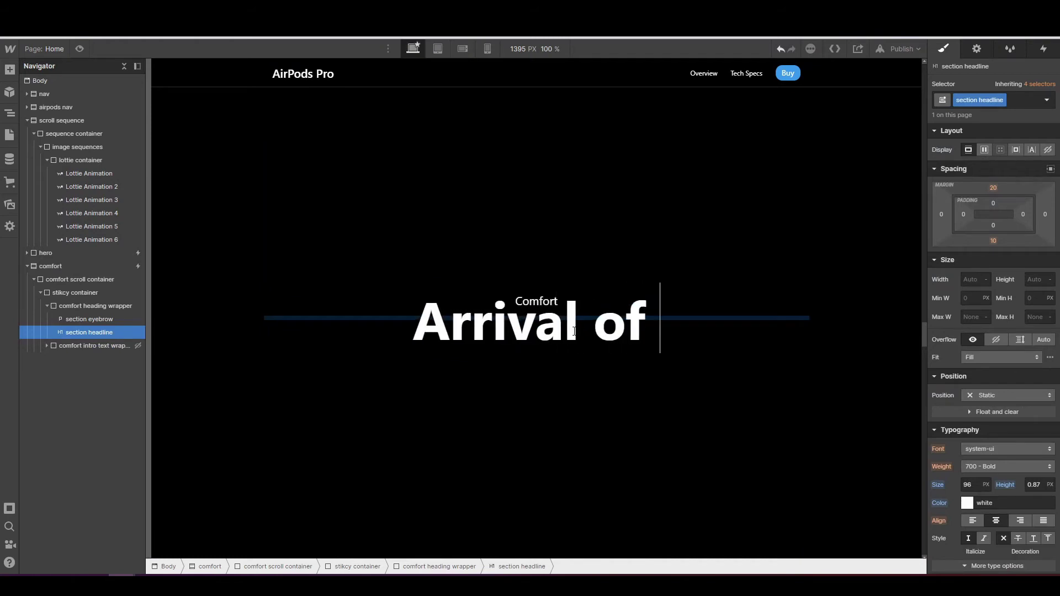
type("the fitt")
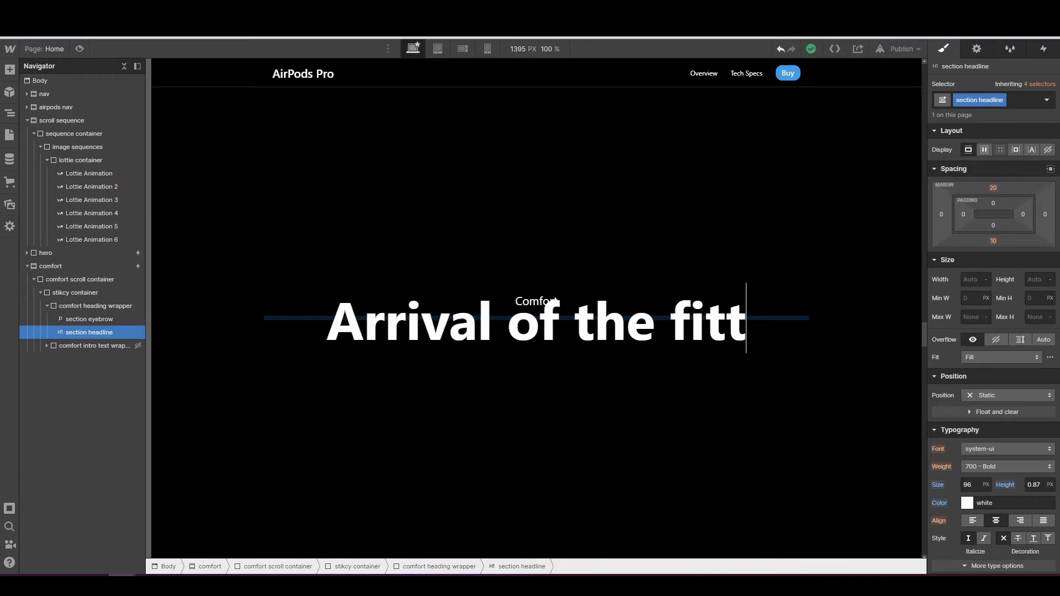
type("est.")
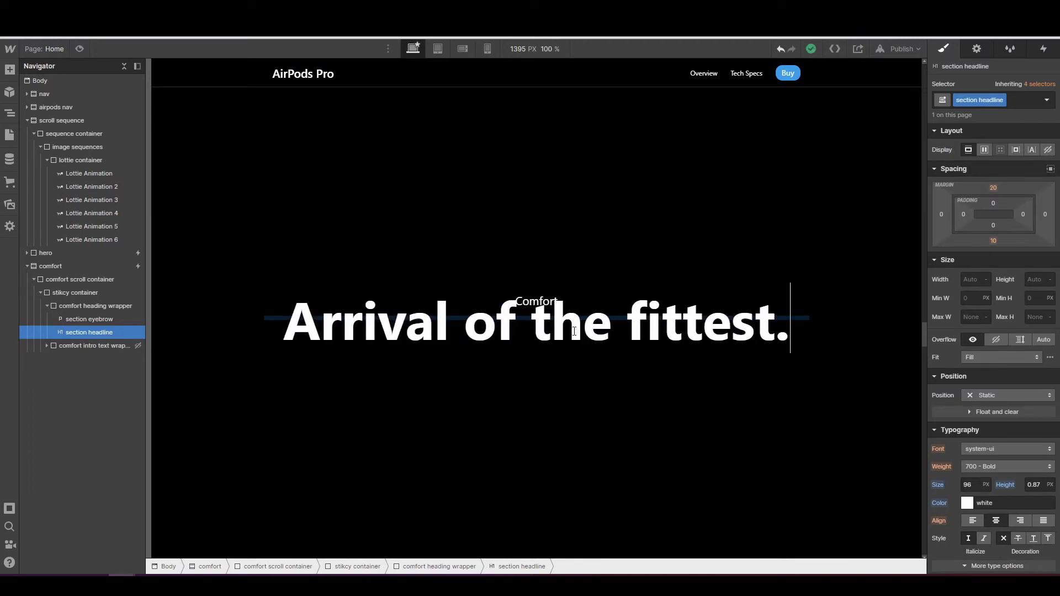
key("Escape")
- Change the section headline's line height unit from pixels to unitless, keeping the 0.87 value
left_click(605, 302)
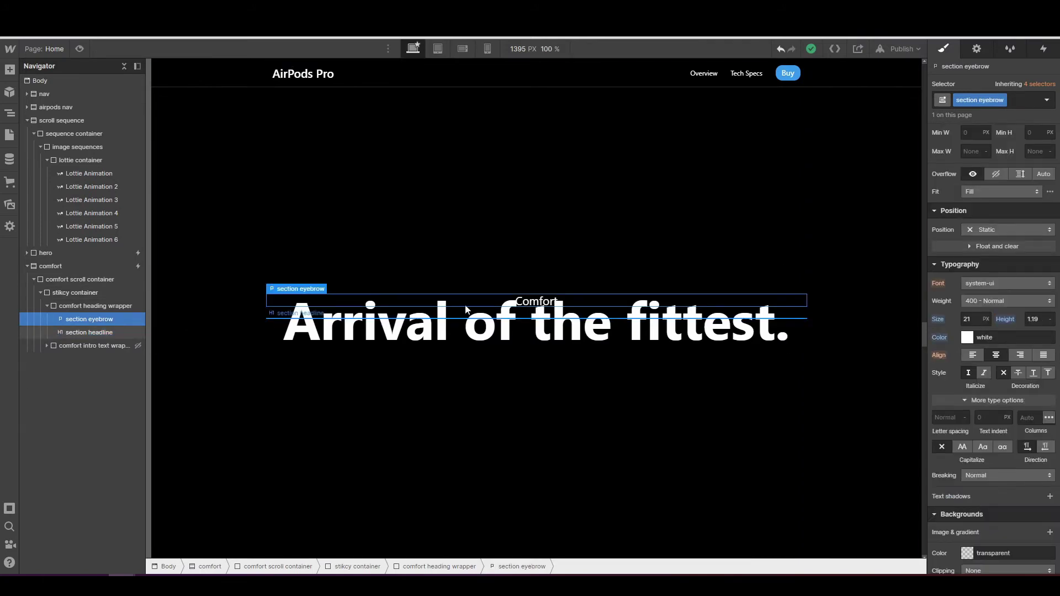
left_click(88, 330)
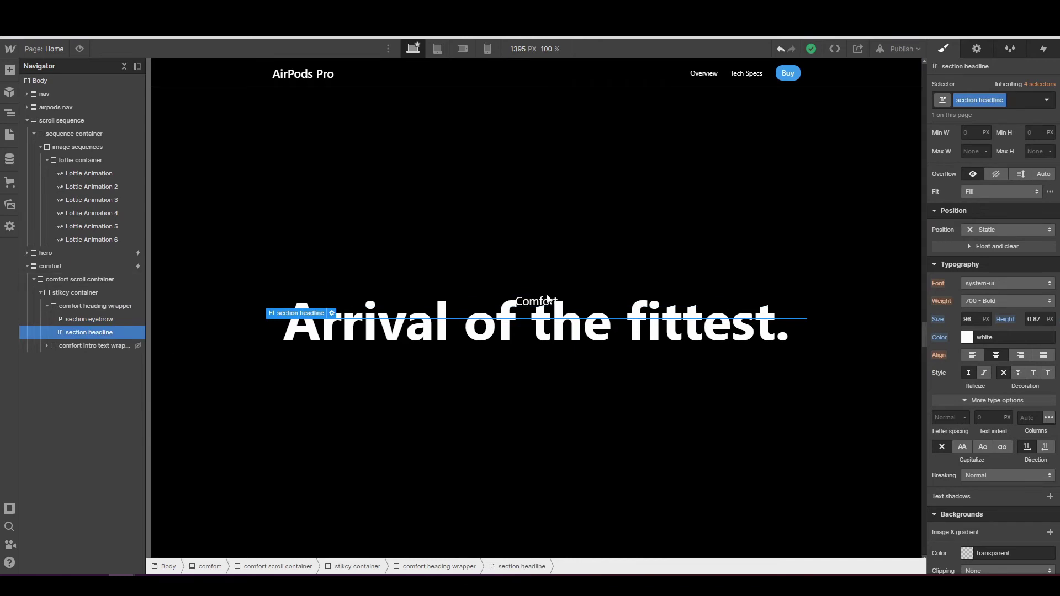
left_click(1049, 320)
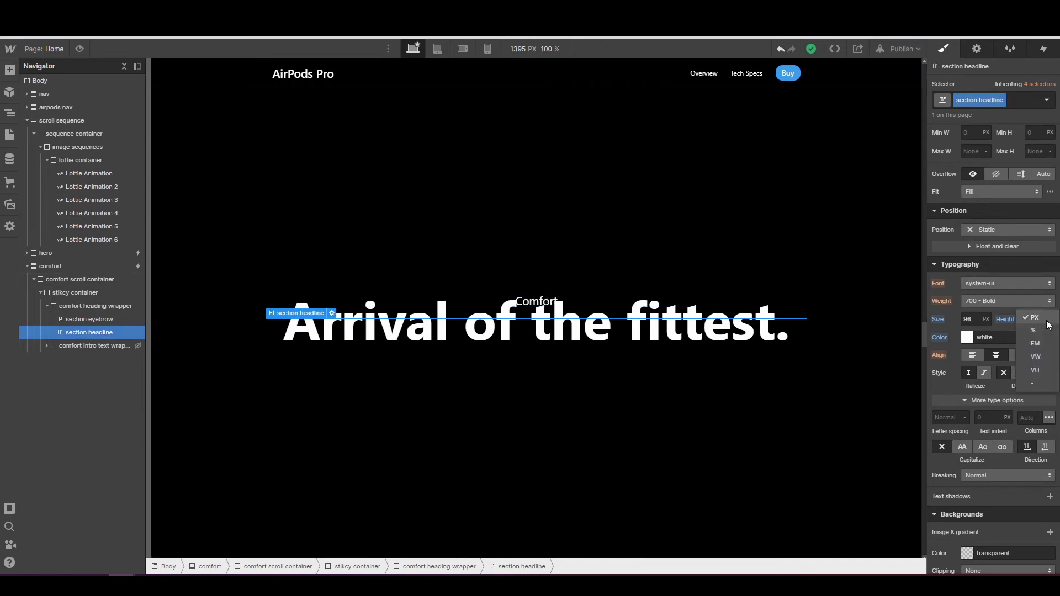
left_click(1042, 385)
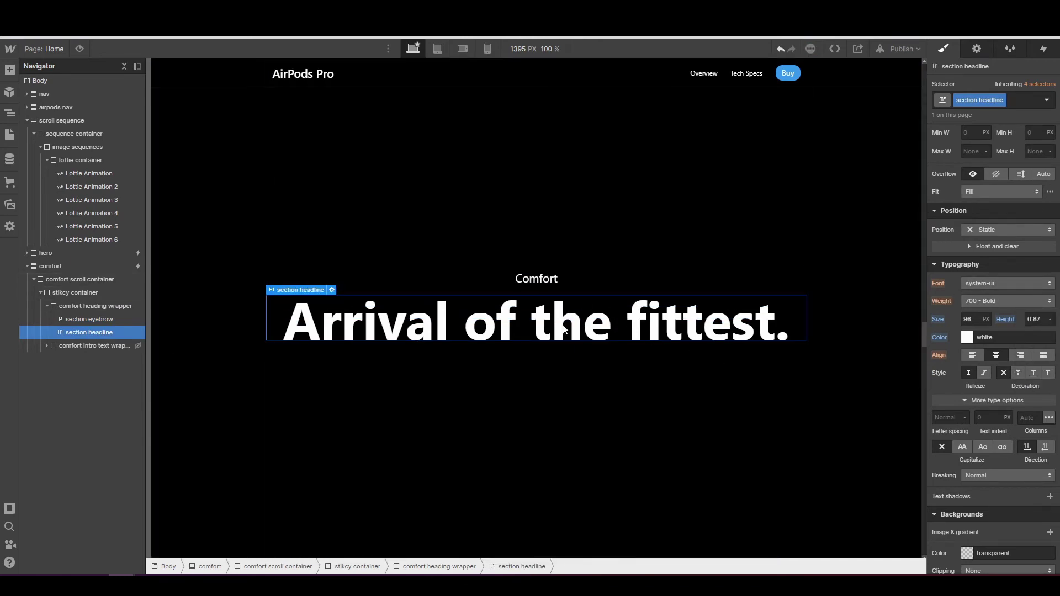
- Set the base opacity of both the comfort heading wrapper and the comfort intro text wrapper to 0%
left_click(52, 307)
left_click(48, 307)
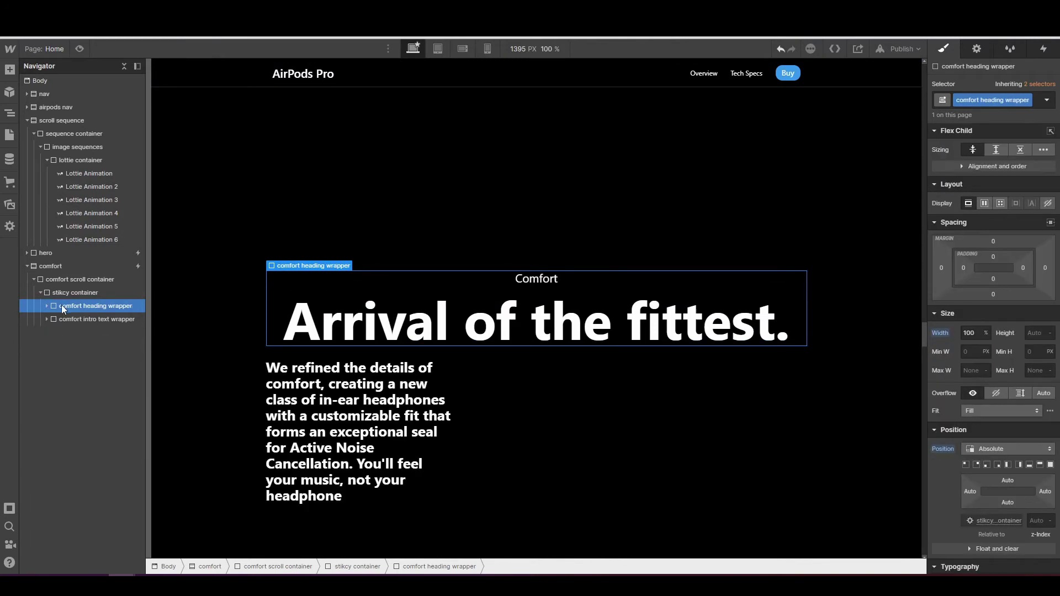
scroll(1020, 331, "down", 10)
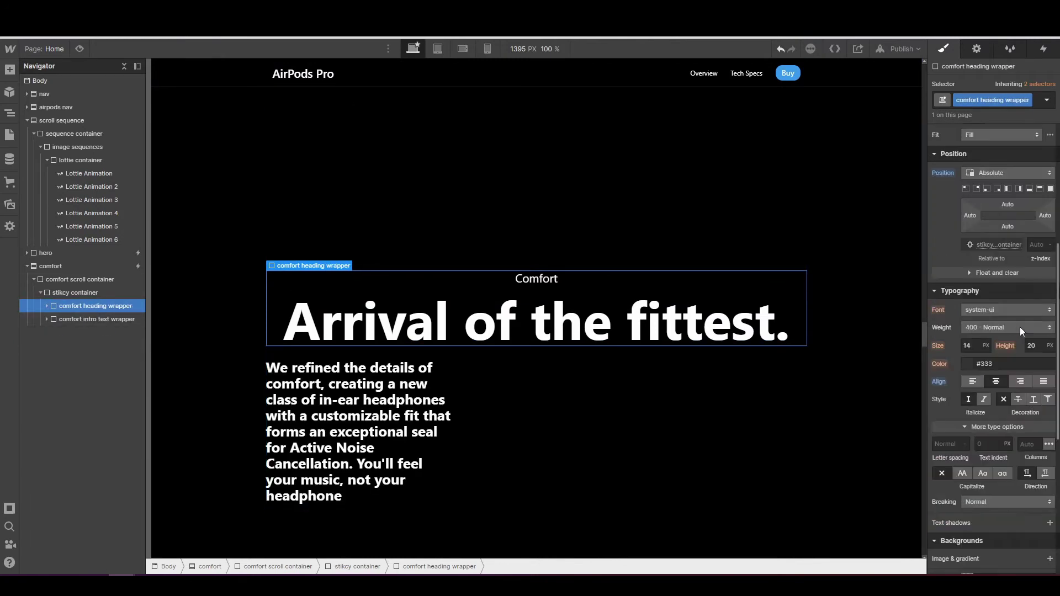
left_click_drag(1019, 438, 961, 439)
left_click(99, 319)
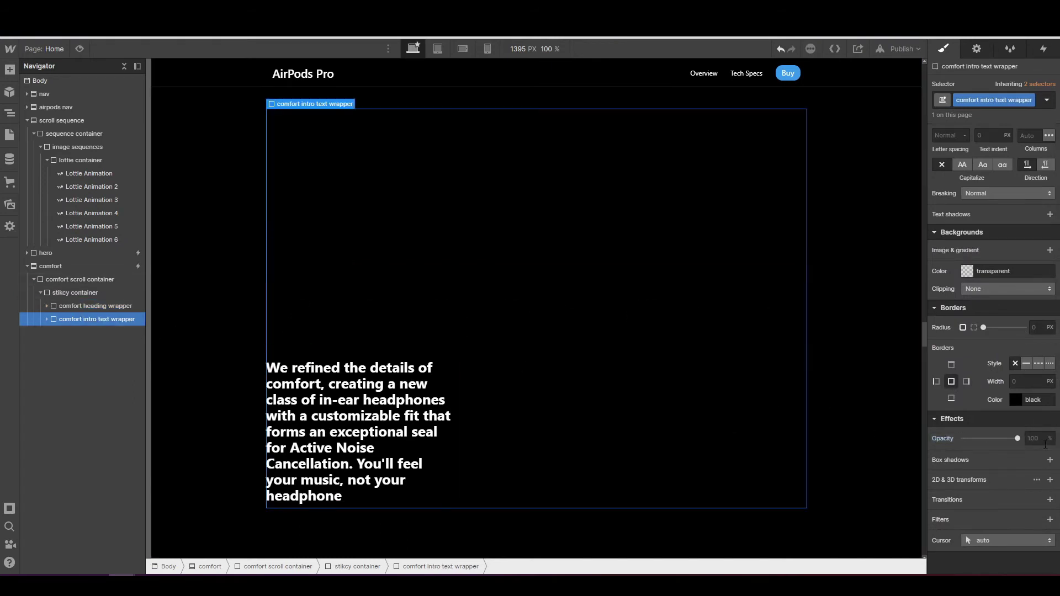
left_click_drag(1019, 439, 924, 438)
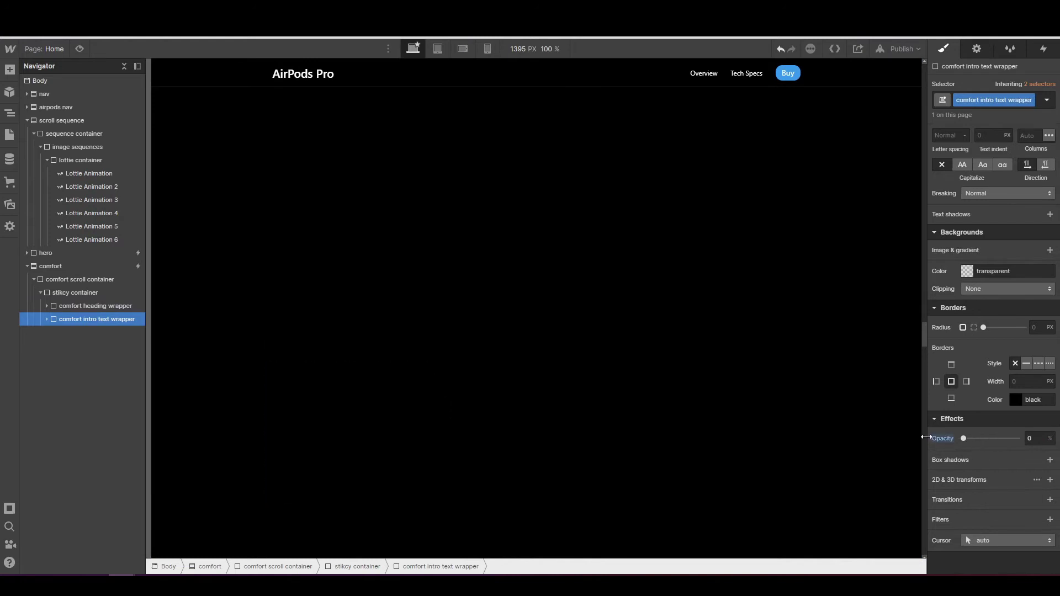
- Preview the page to check the comfort headline and intro text during scrolling, then return to editing
left_click(79, 49)
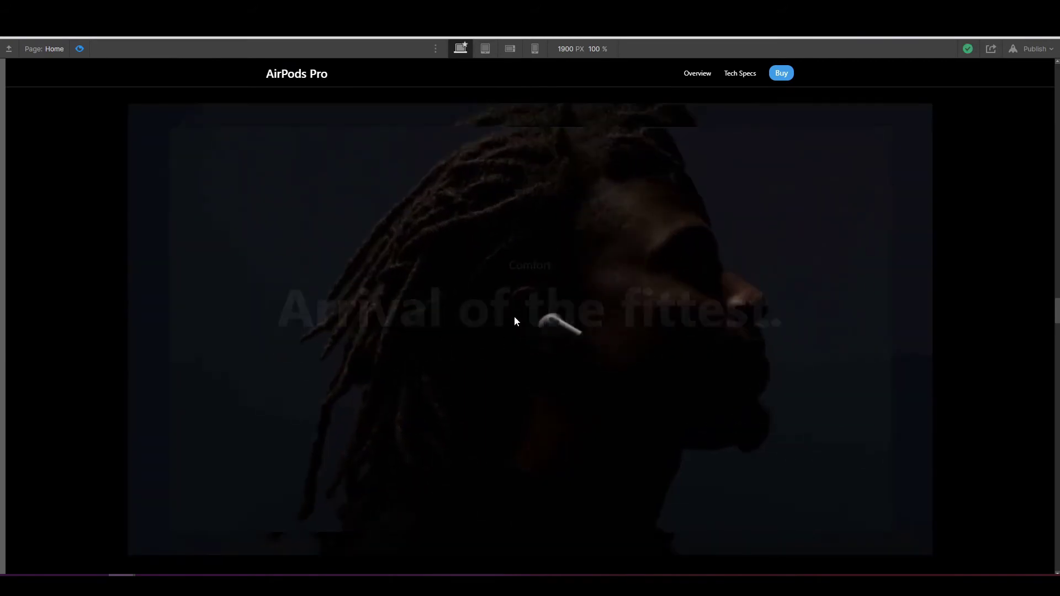
scroll(514, 321, "down", 5)
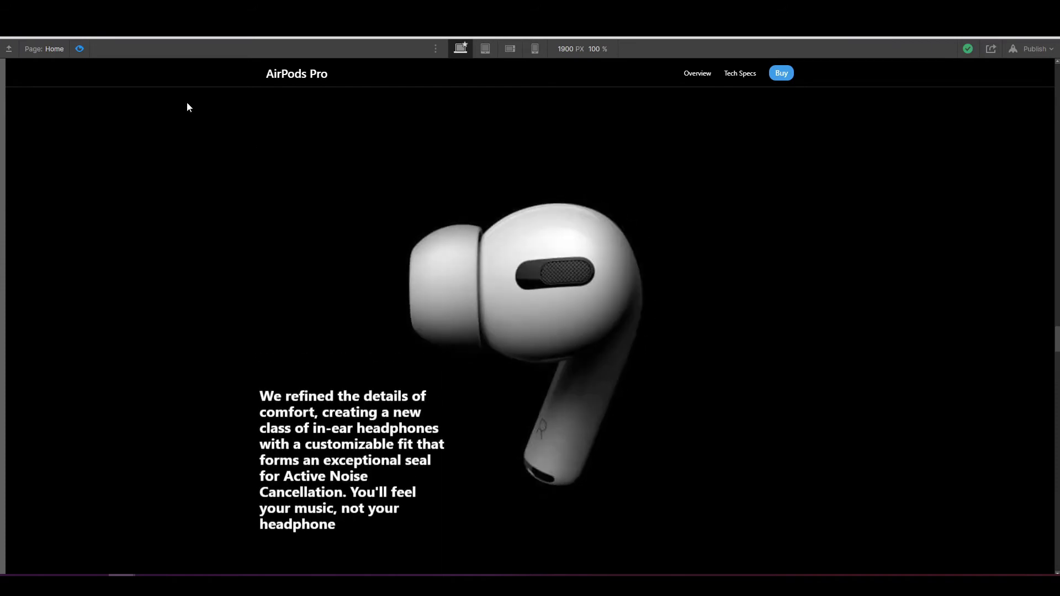
left_click(81, 54)
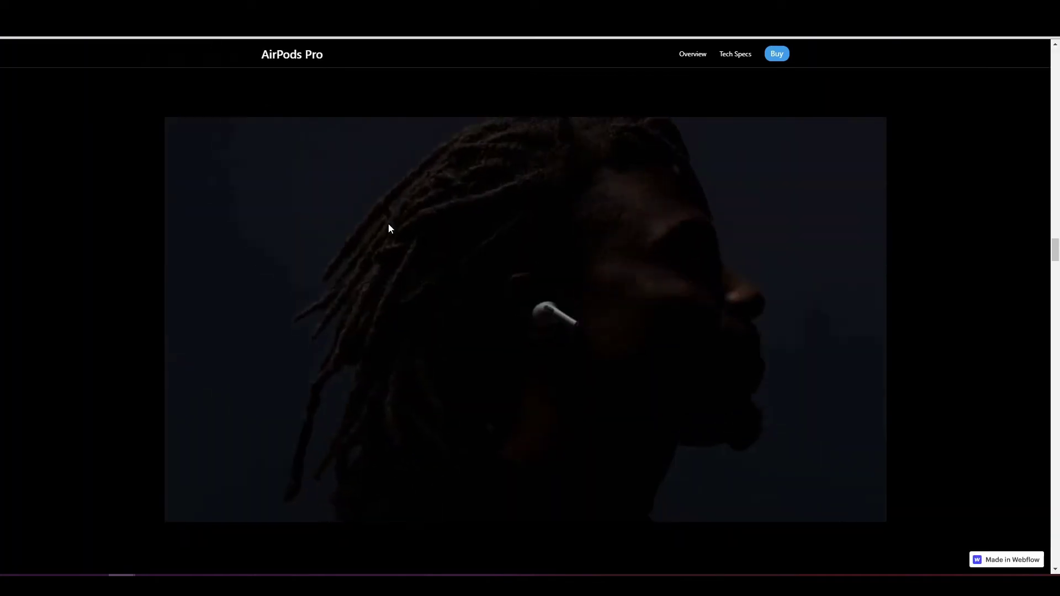
- On the published page, examine the sequence of tips text, size labels and tapered-tips paragraph up to the noise cancellation heading
scroll(389, 229, "down", 15)
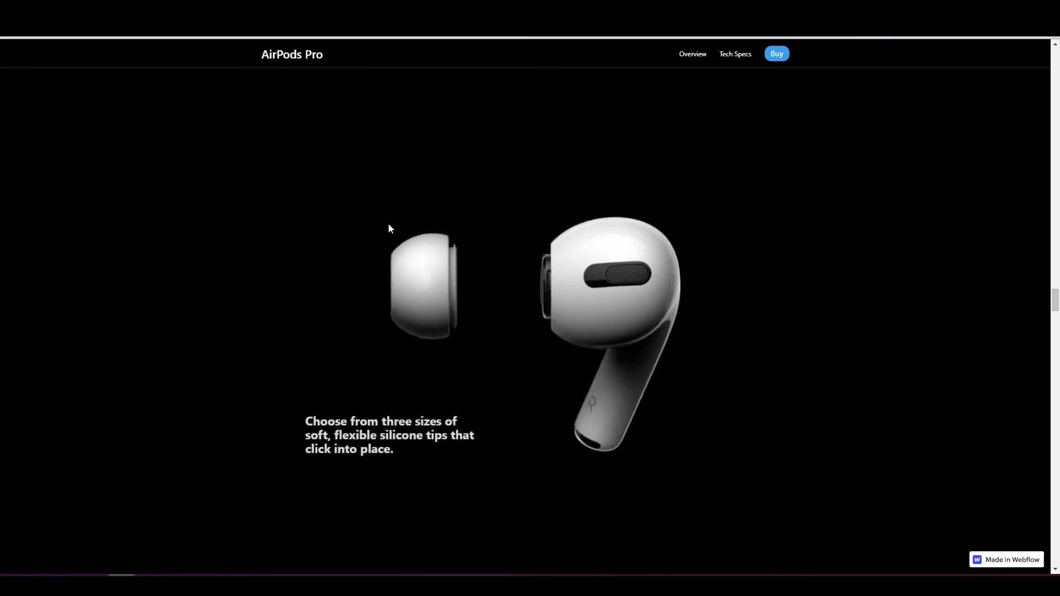
scroll(389, 229, "down", 1)
scroll(384, 379, "down", 5)
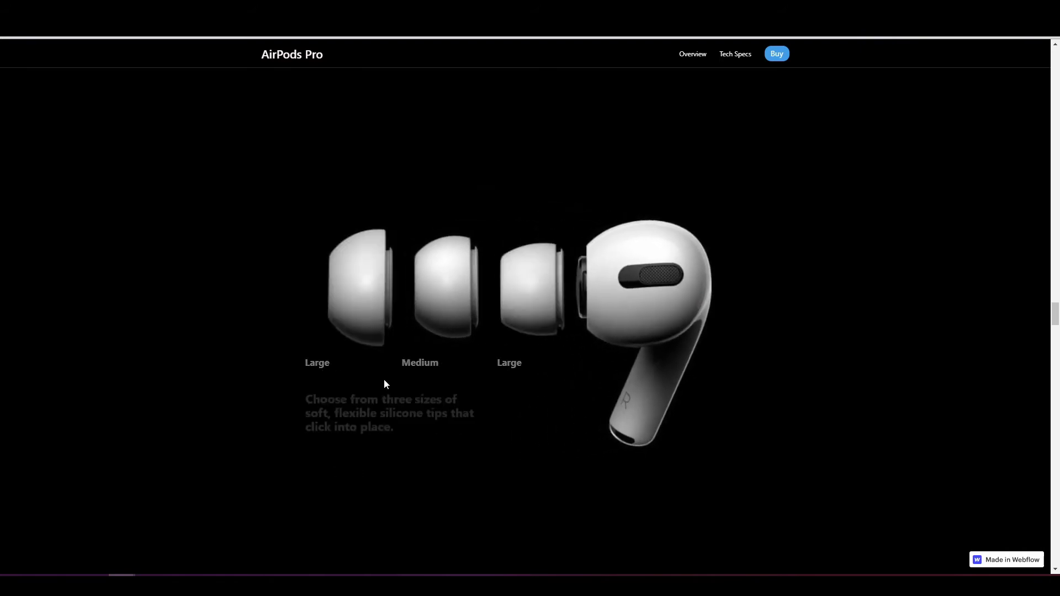
scroll(390, 268, "down", 5)
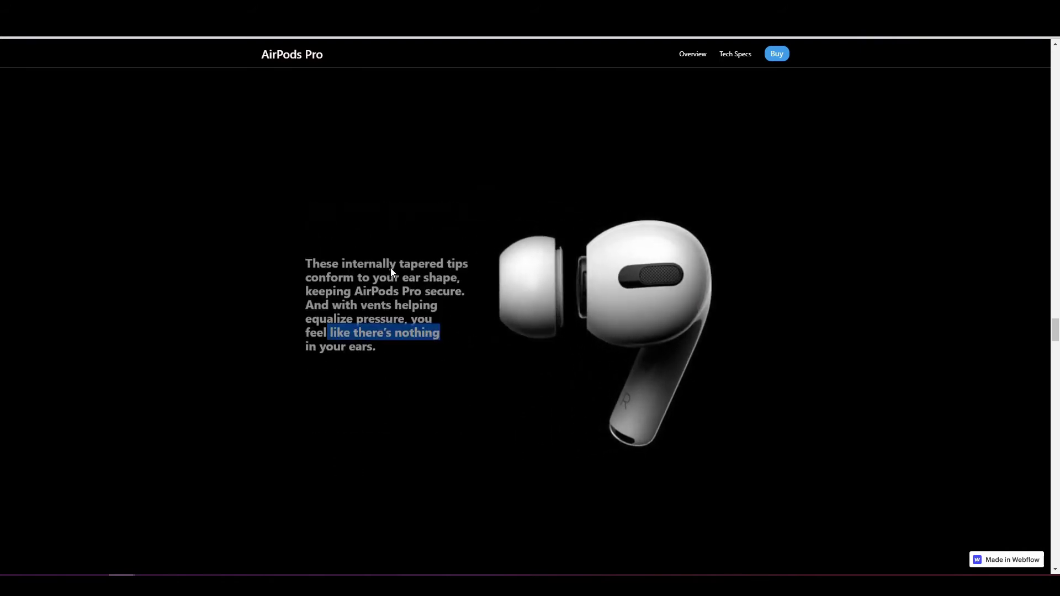
scroll(607, 234, "up", 1)
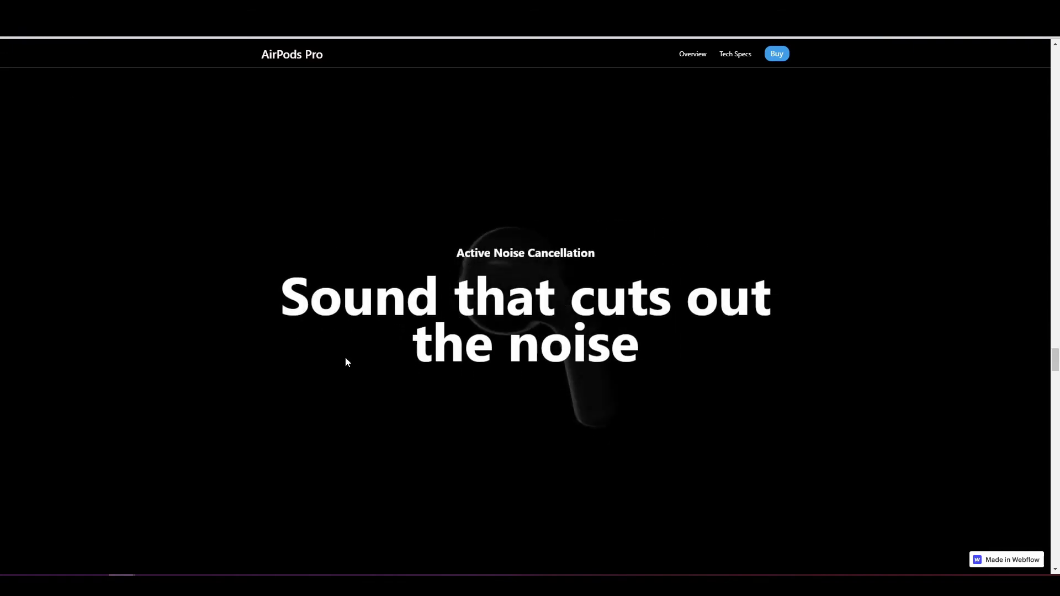
scroll(346, 358, "up", 5)
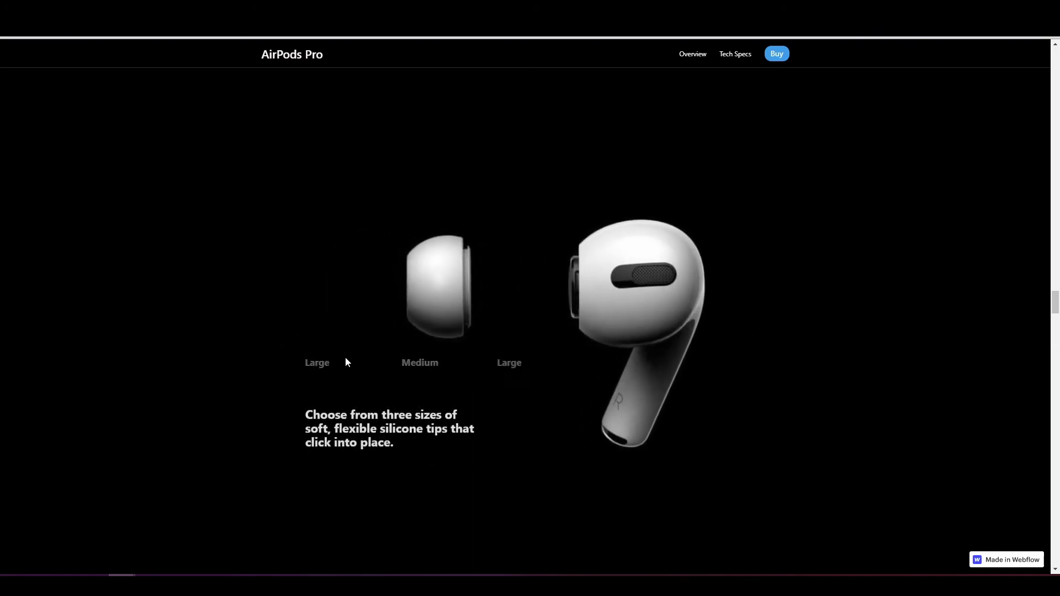
scroll(346, 358, "down", 1)
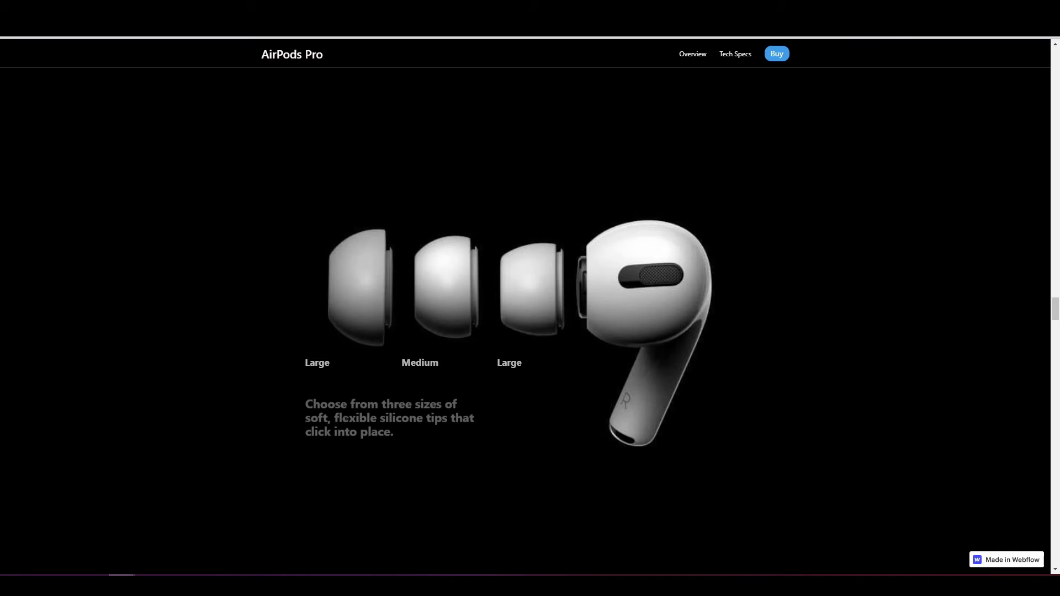
- Back in the Designer, add a Div Block to the comfort scroll container, directly after the sticky container
left_click(25, 67)
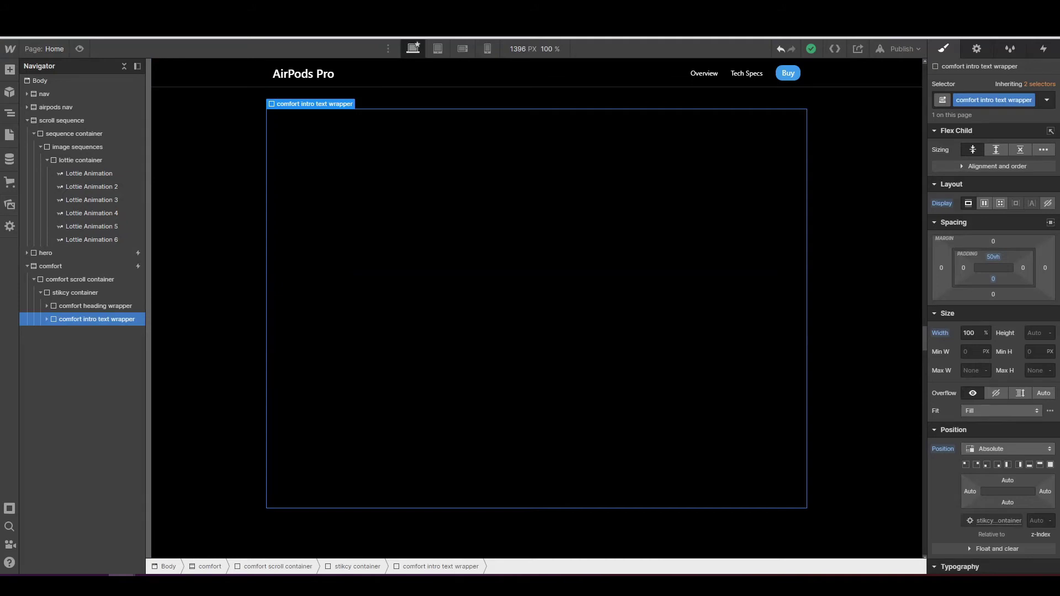
key("Delete")
key("a")
left_click_drag(44, 307, 68, 288)
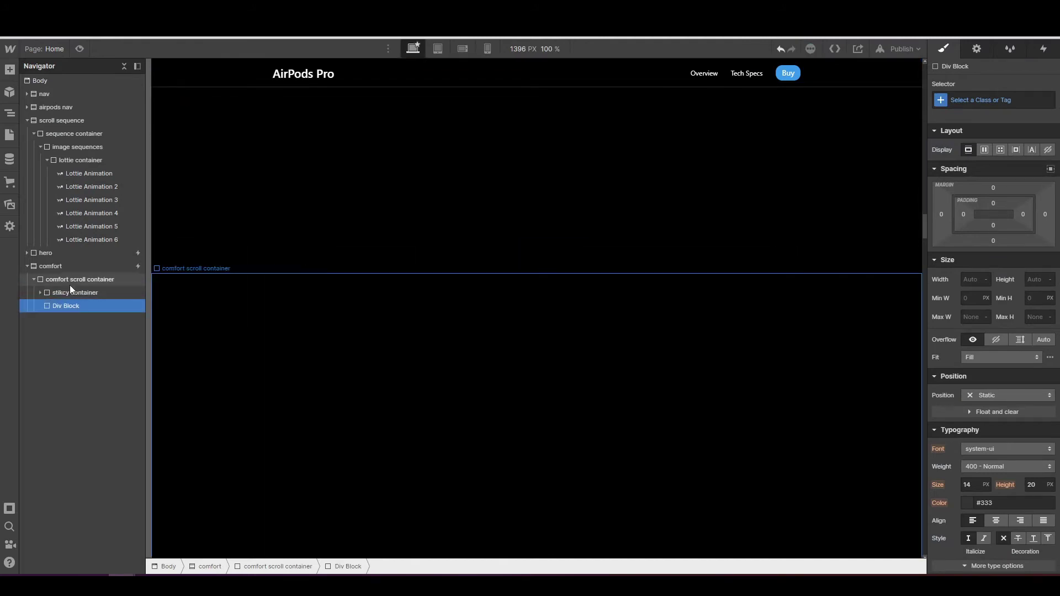
left_click(35, 277)
left_click(35, 277)
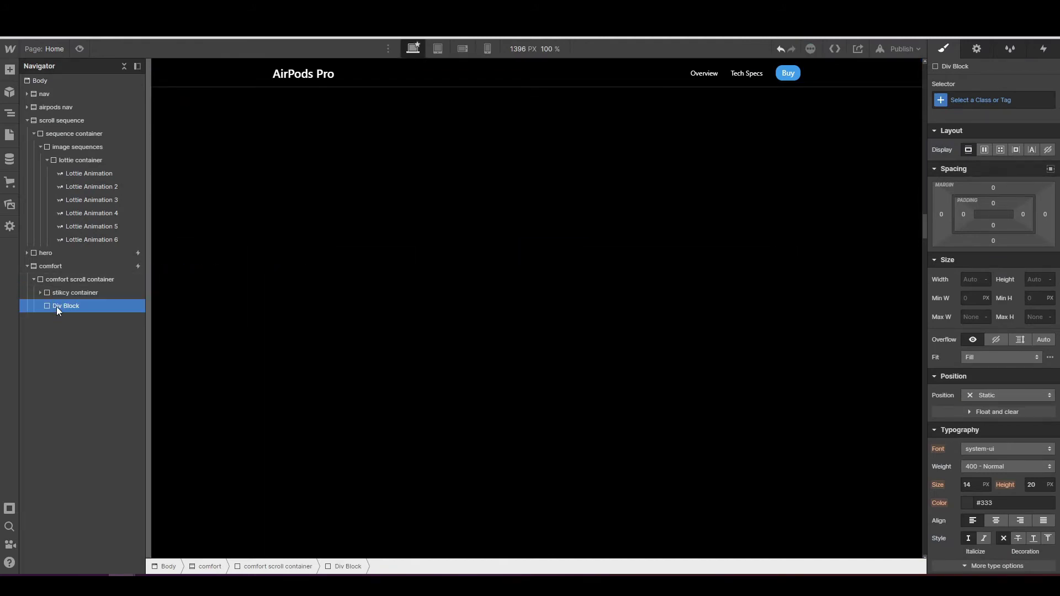
- Apply the existing "sticky container" class to the new Div Block in the comfort scroll container
left_click(976, 100)
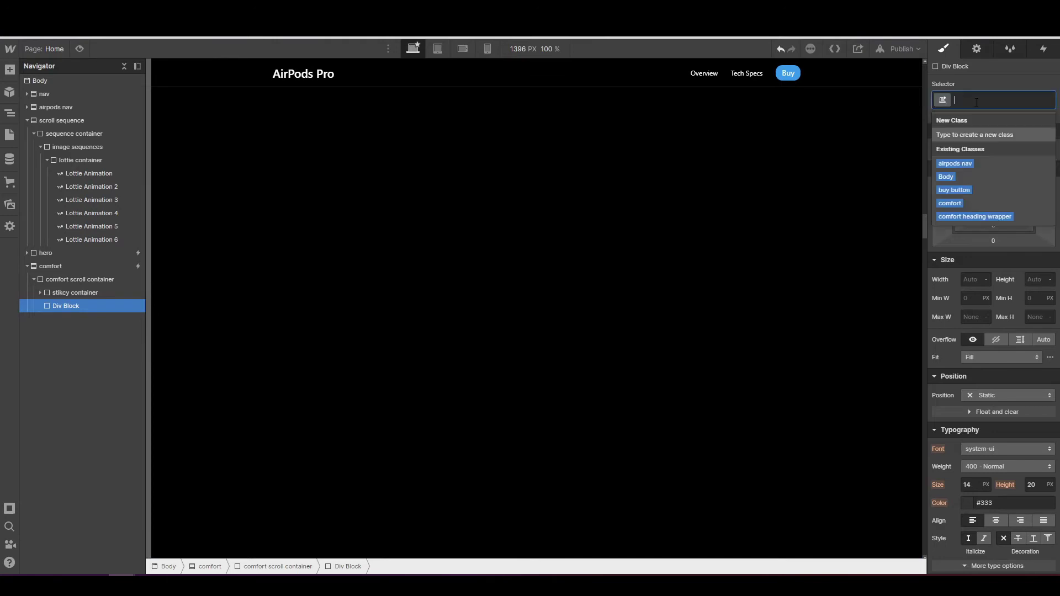
type("stick")
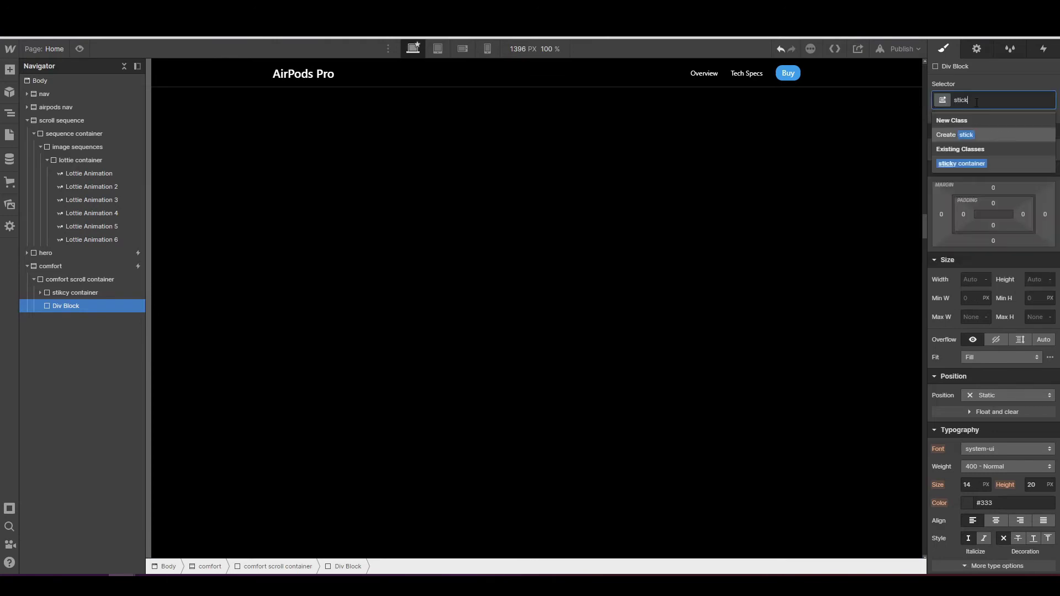
type("y container")
key("Return")
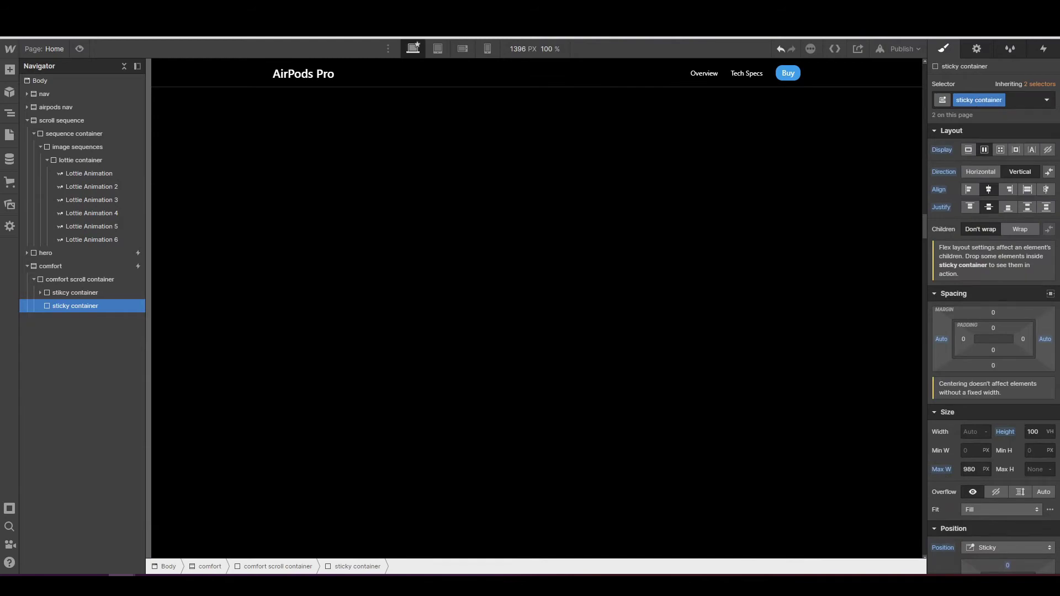
- Add a Div Block inside the new sticky container and give it the class "comfort tips"
left_click(9, 72)
left_click_drag(44, 302, 58, 336)
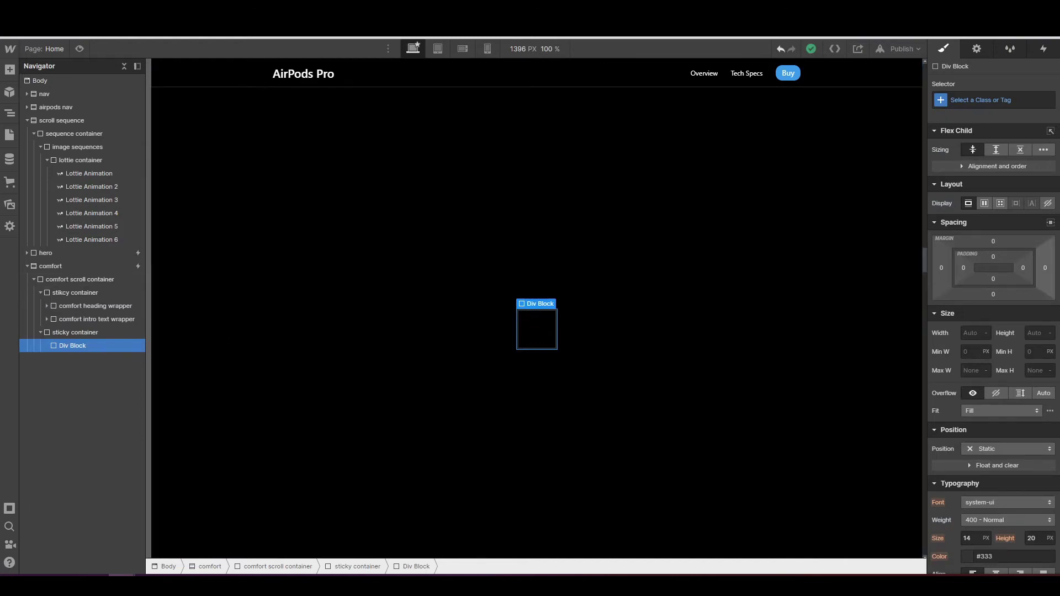
left_click(988, 100)
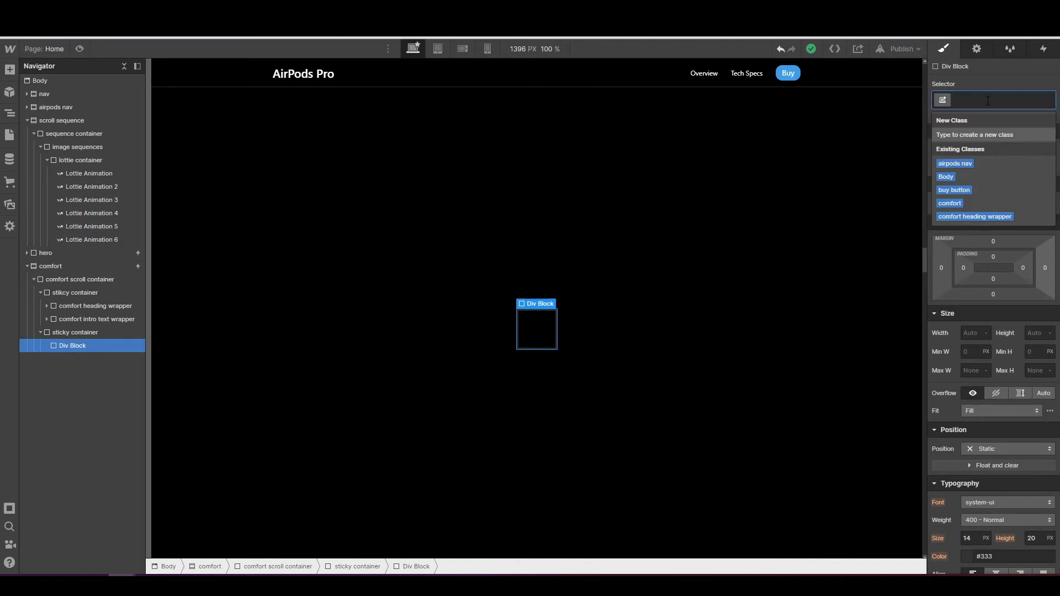
type("comfort tips")
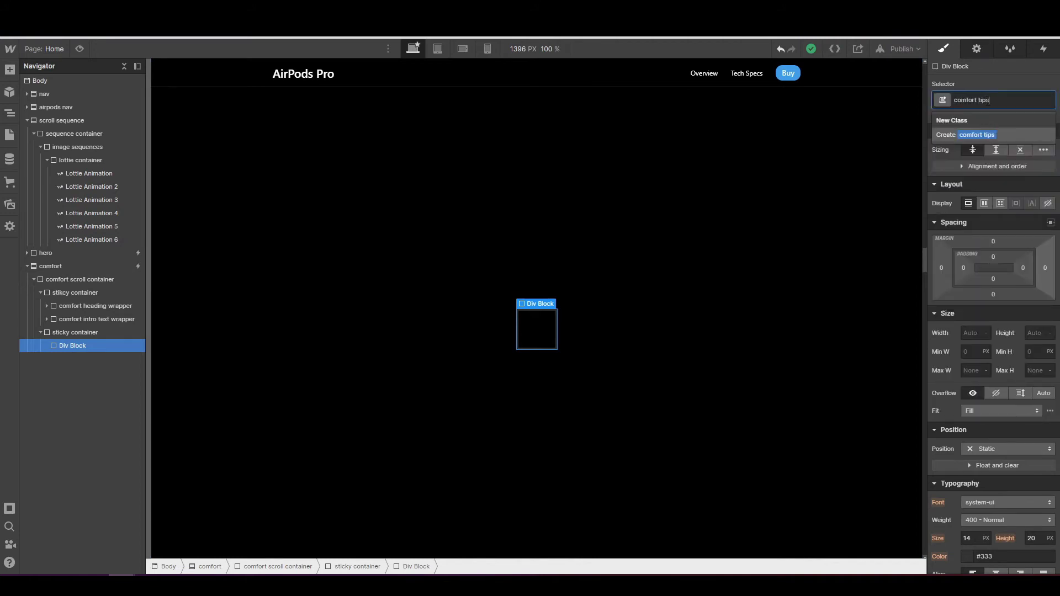
key("Return")
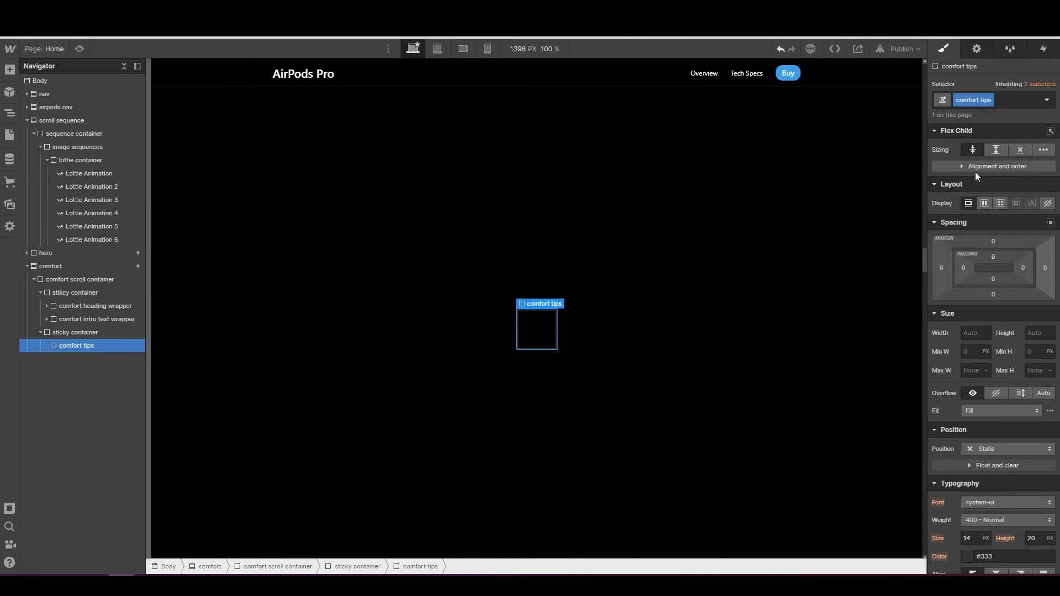
- Make the comfort tips block a flex container with 200 px top padding and 0 bottom padding
left_click(985, 203)
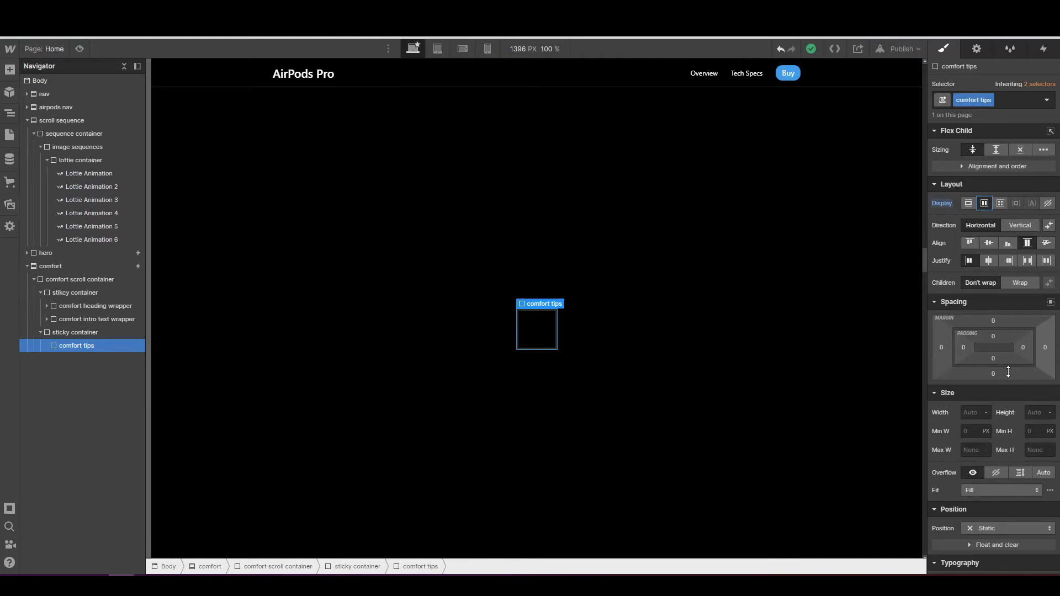
left_click(994, 336)
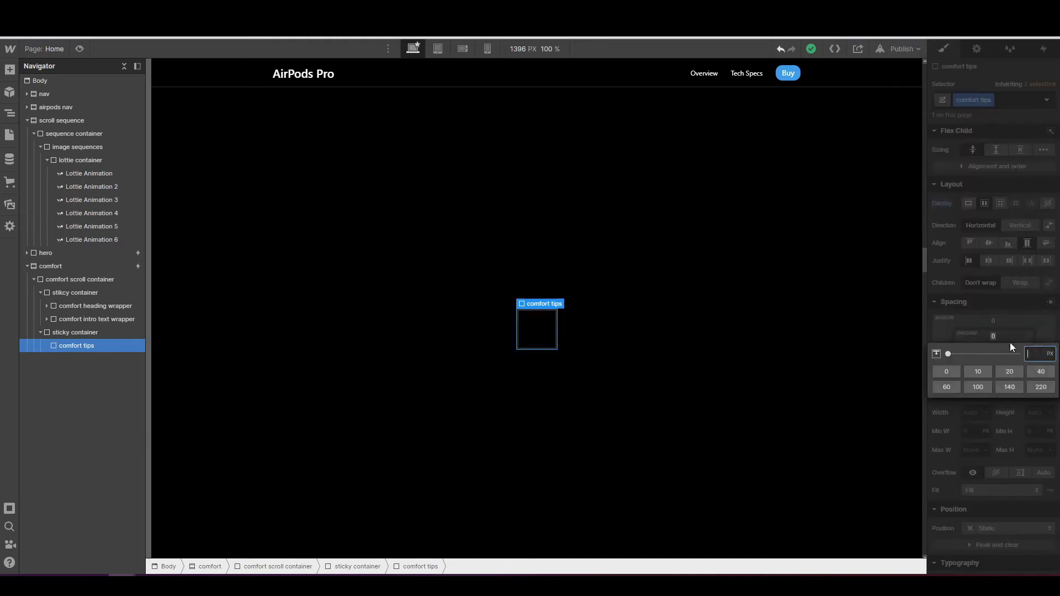
type("200")
key("Return")
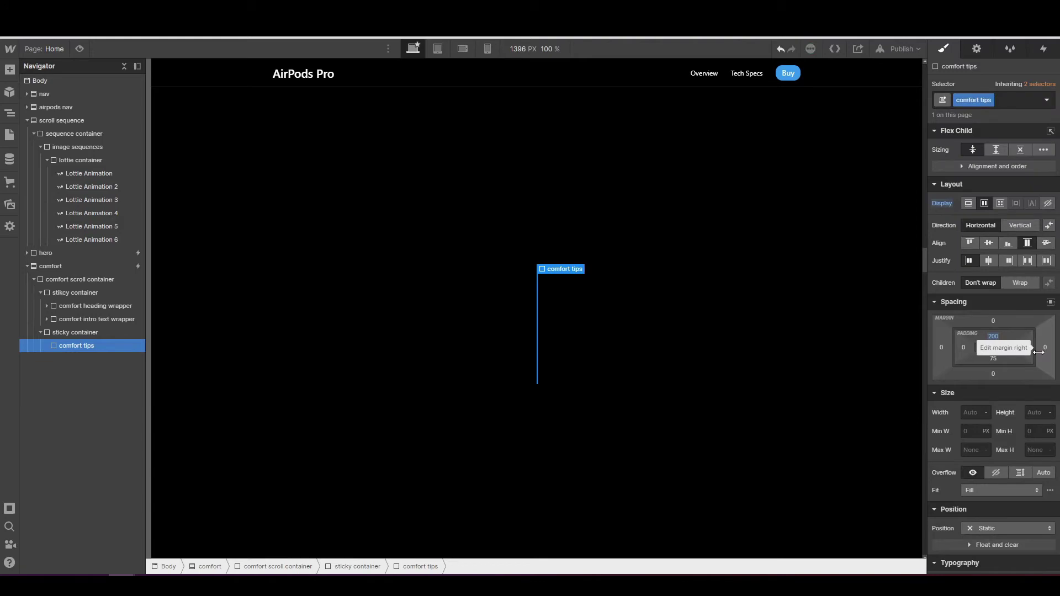
left_click(993, 359)
left_click(945, 395)
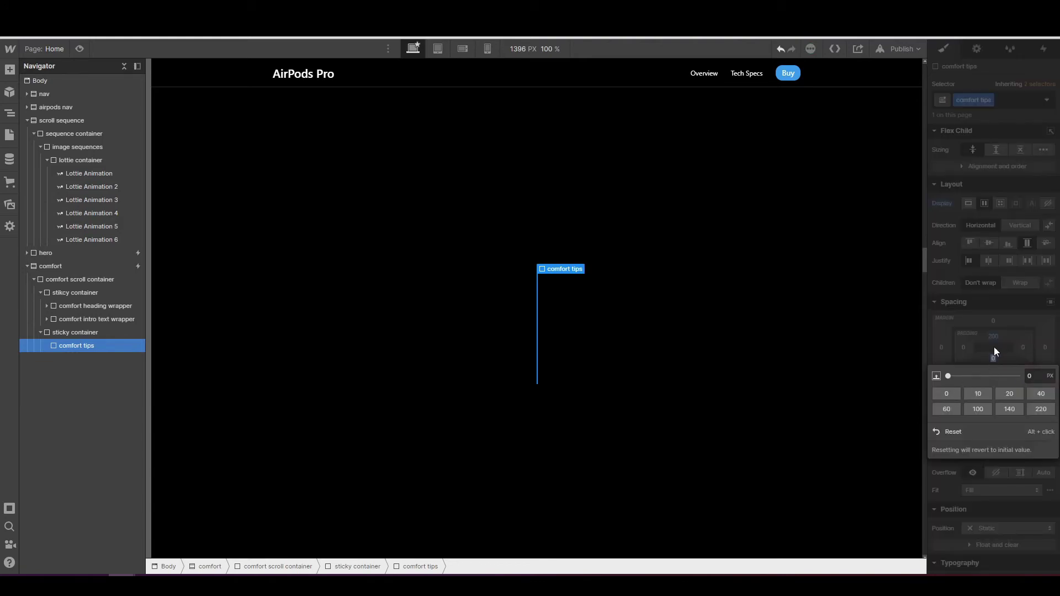
left_click(995, 349)
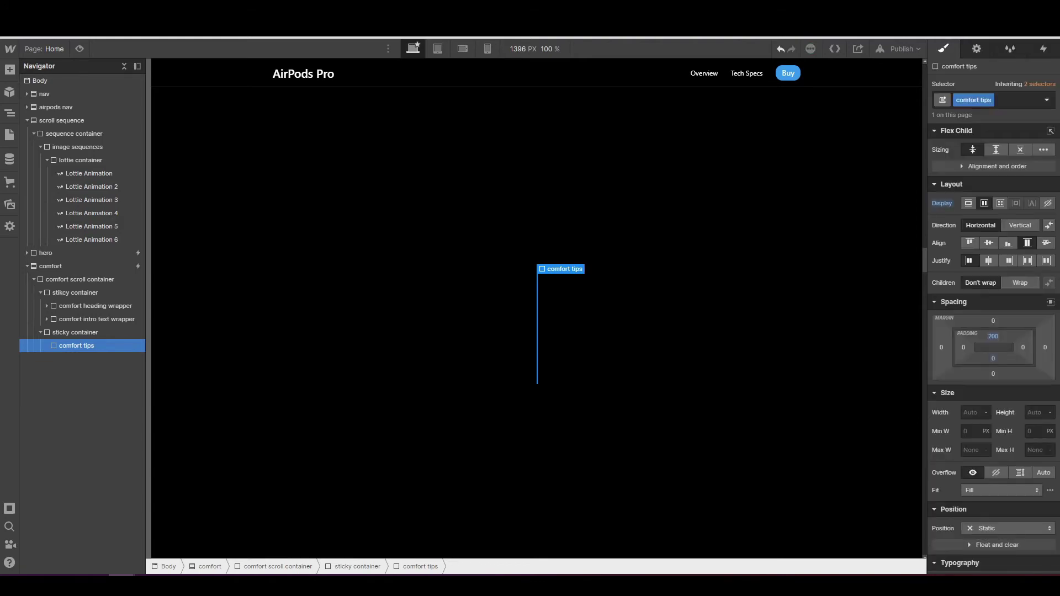
- Set the width of the comfort tips block to 100%
left_click(987, 413)
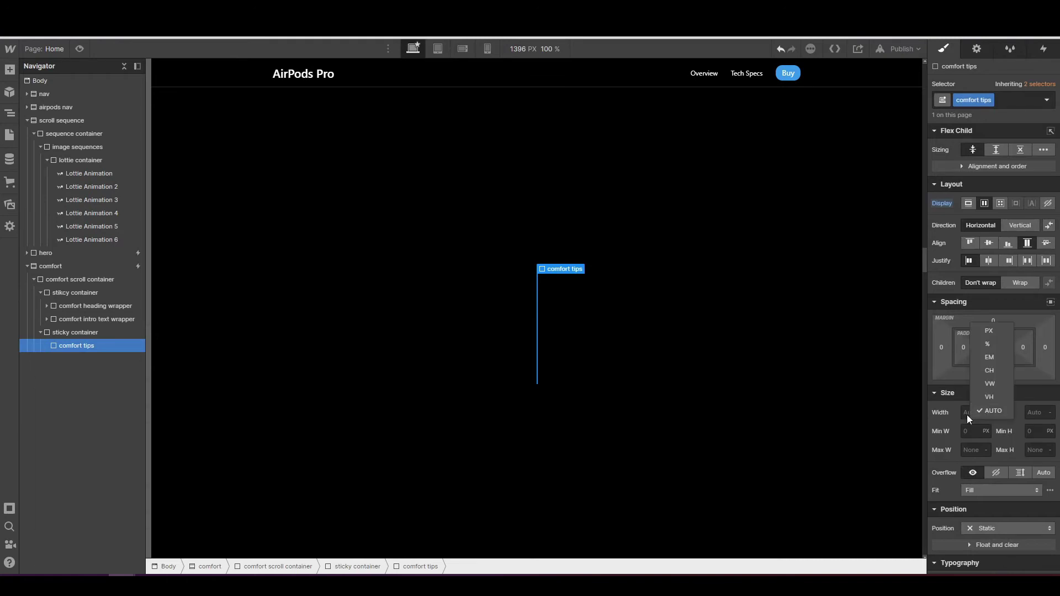
left_click(966, 415)
type("100%")
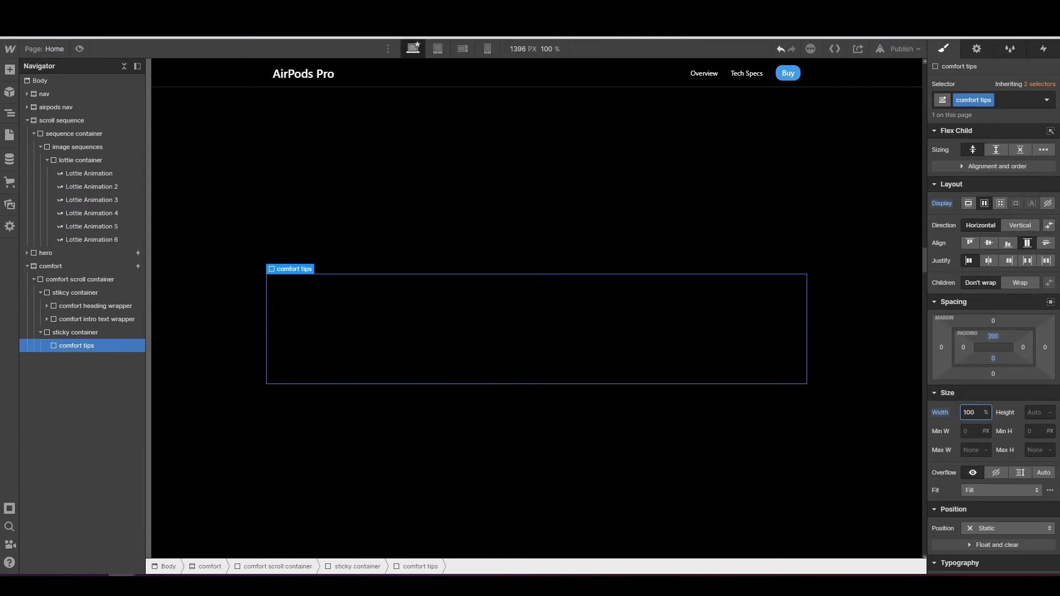
key("Return")
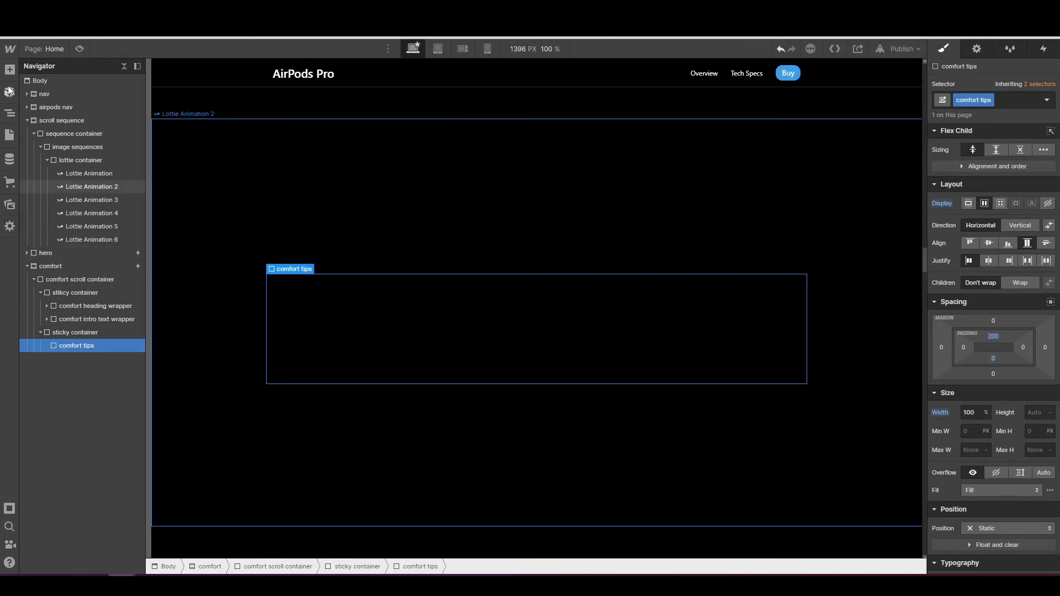
- Add a Paragraph inside the comfort tips block and set its width to 175 px
left_click(10, 70)
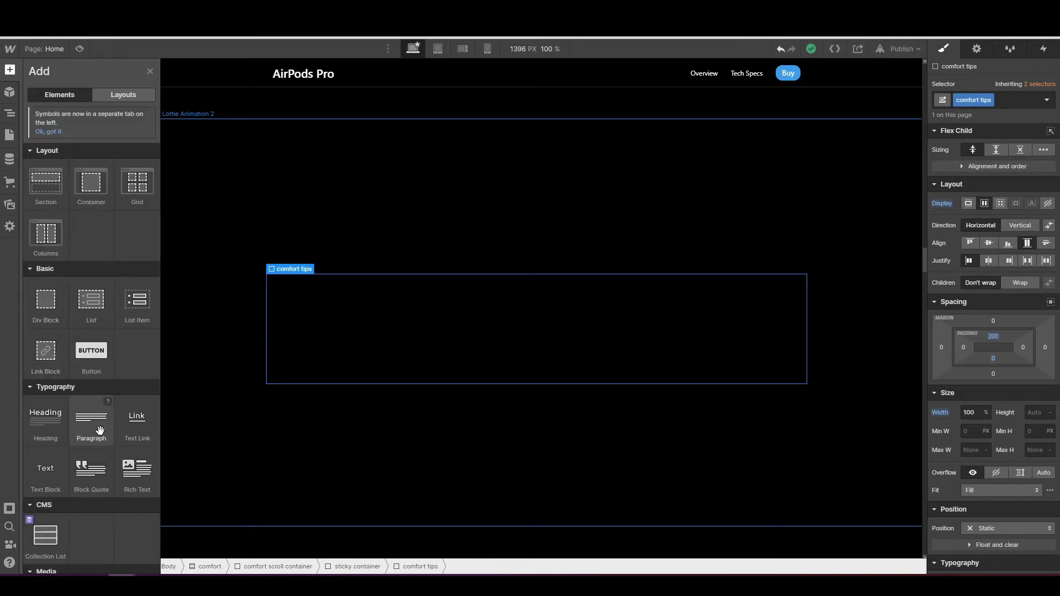
left_click_drag(92, 423, 79, 363)
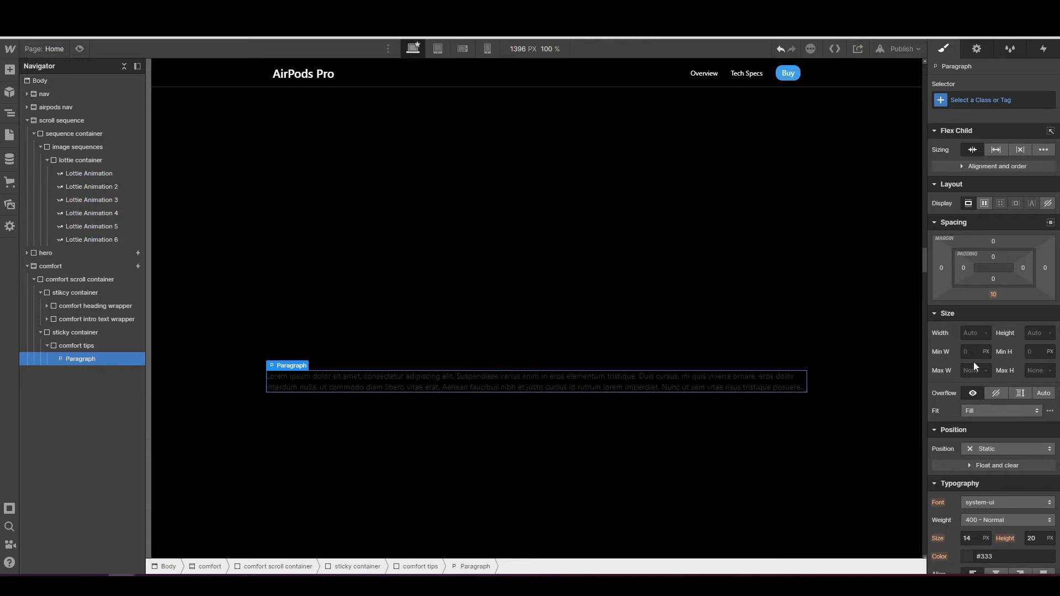
left_click(972, 333)
type("175")
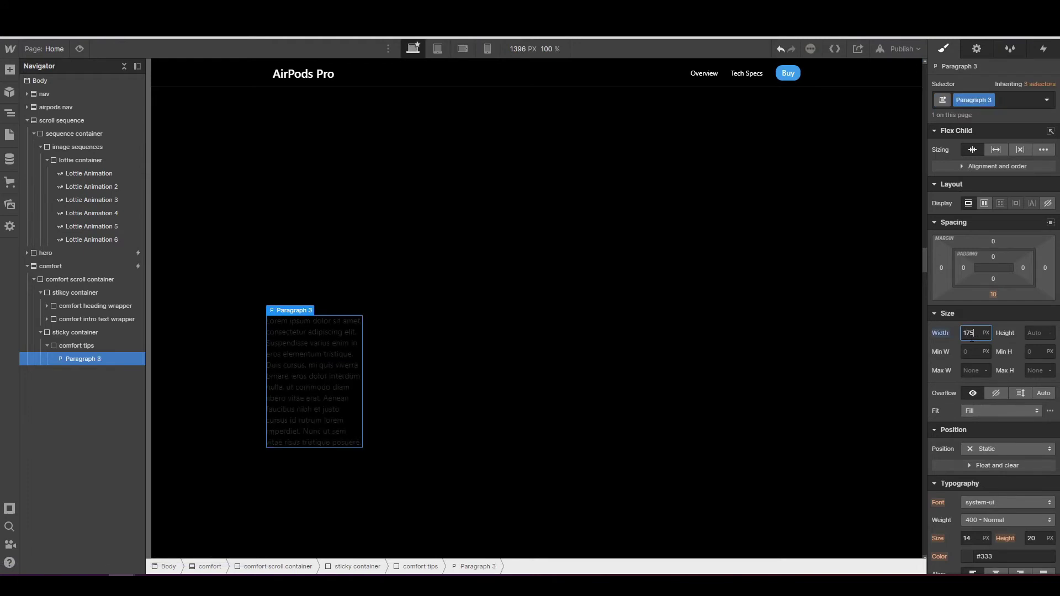
- Give the new paragraph a left margin of 91 px and a bottom margin of 0
left_click(941, 268)
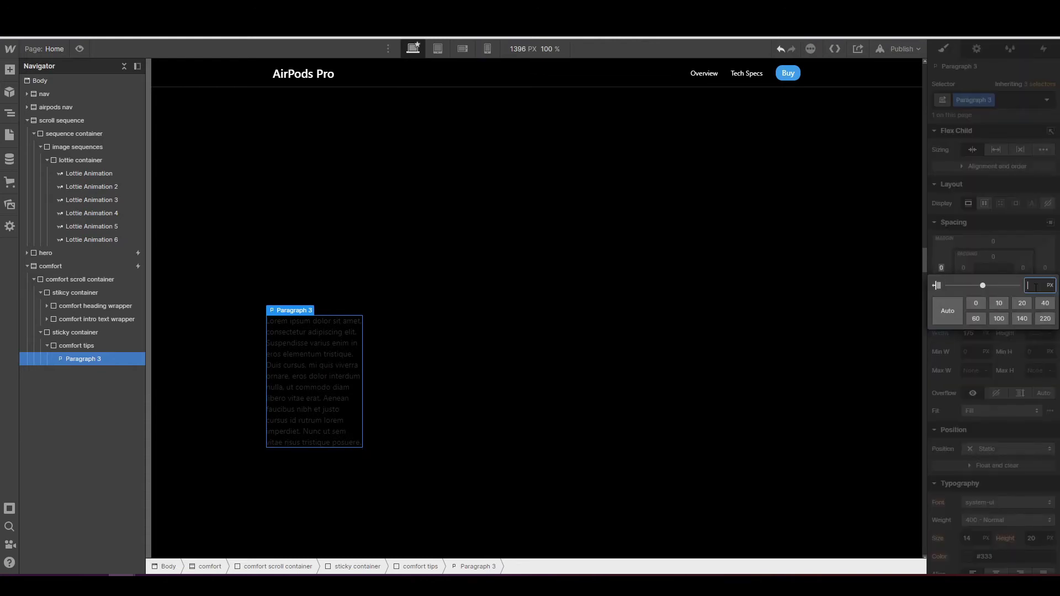
type("91")
key("Return")
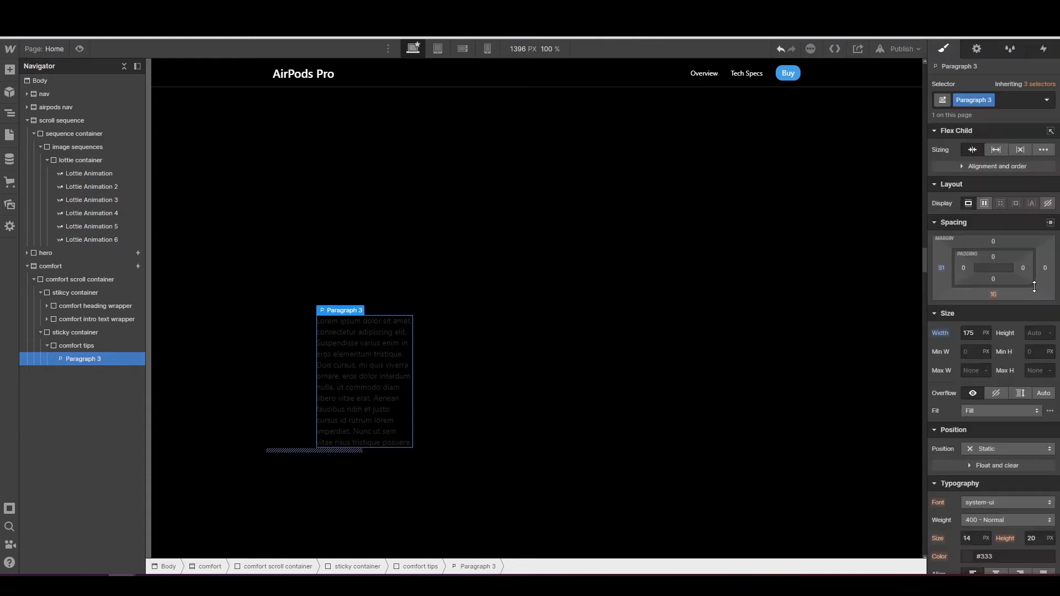
left_click(993, 294)
left_click(986, 270)
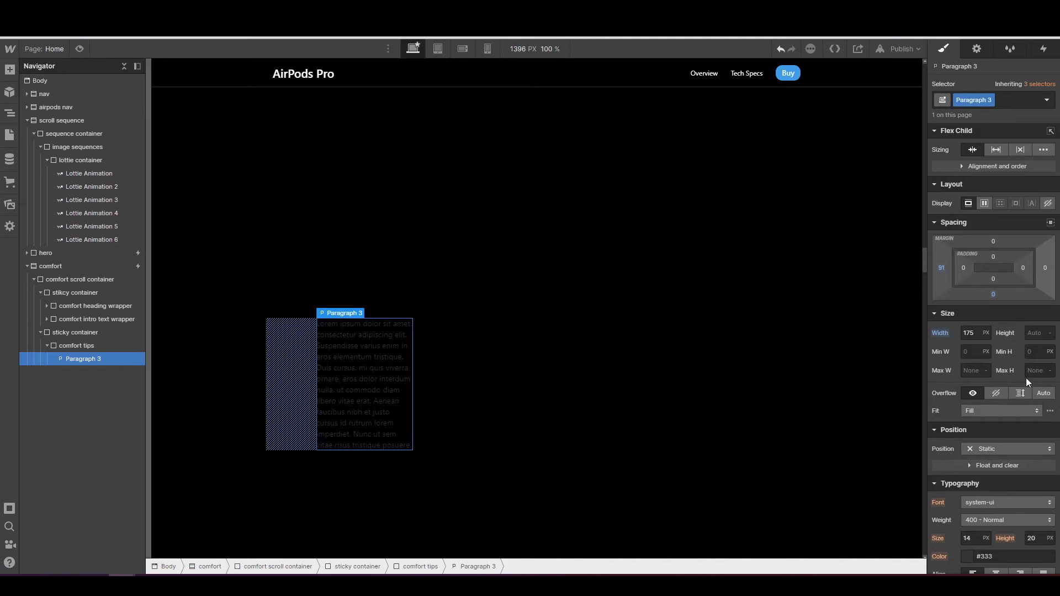
- Style the paragraph's text with 700 - Bold weight, 17 px size and white colour
scroll(976, 350, "down", 5)
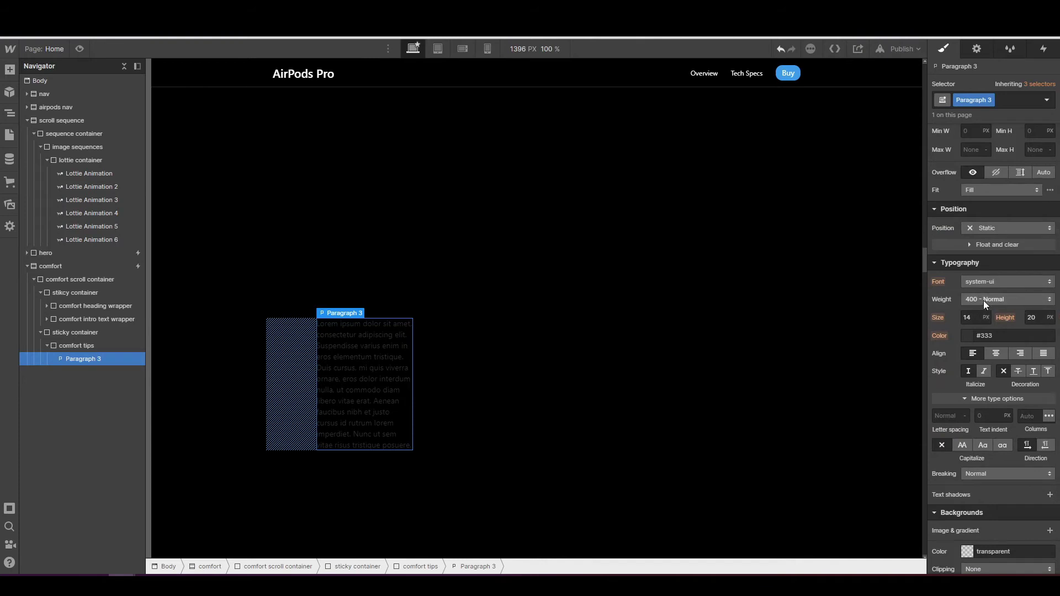
left_click(983, 301)
left_click(979, 336)
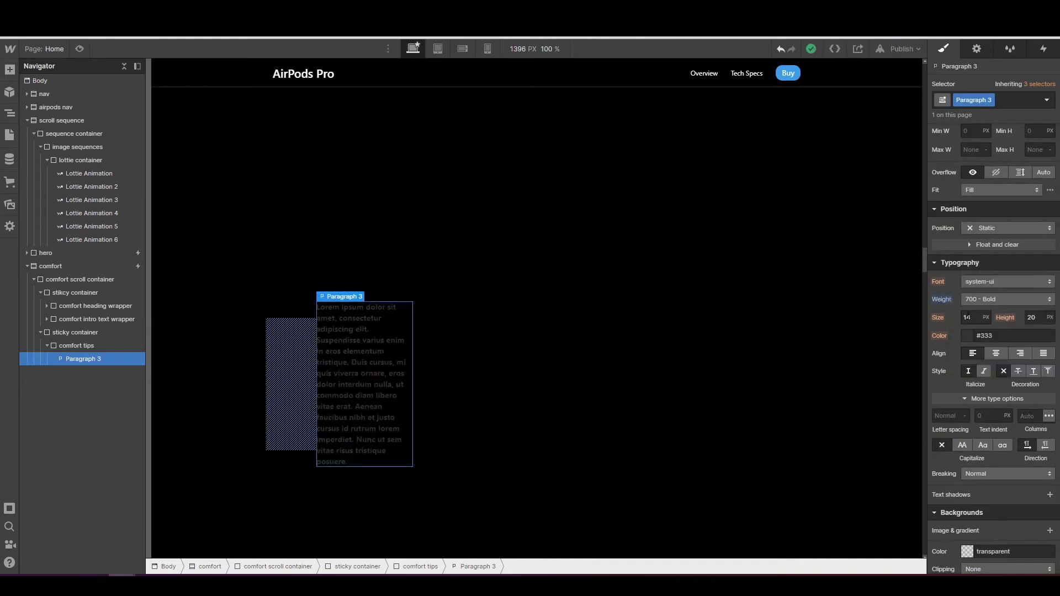
left_click(967, 318)
type("17")
left_click(966, 335)
left_click_drag(966, 357, 932, 350)
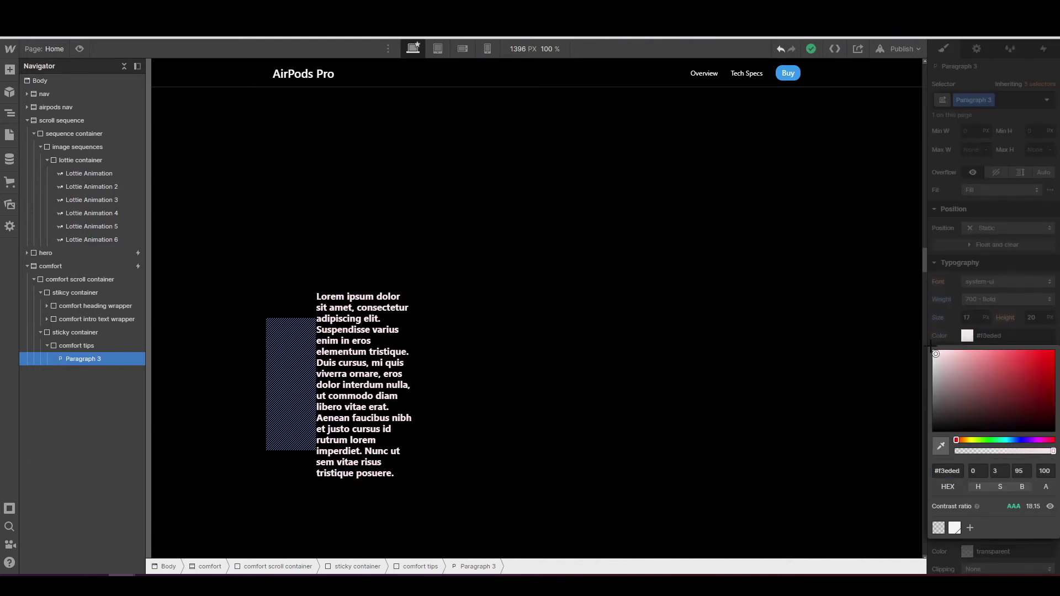
- Set the paragraph's line height to a unitless 1.3 and its letter spacing to 0.004 em
left_click(1033, 317)
type("1.3")
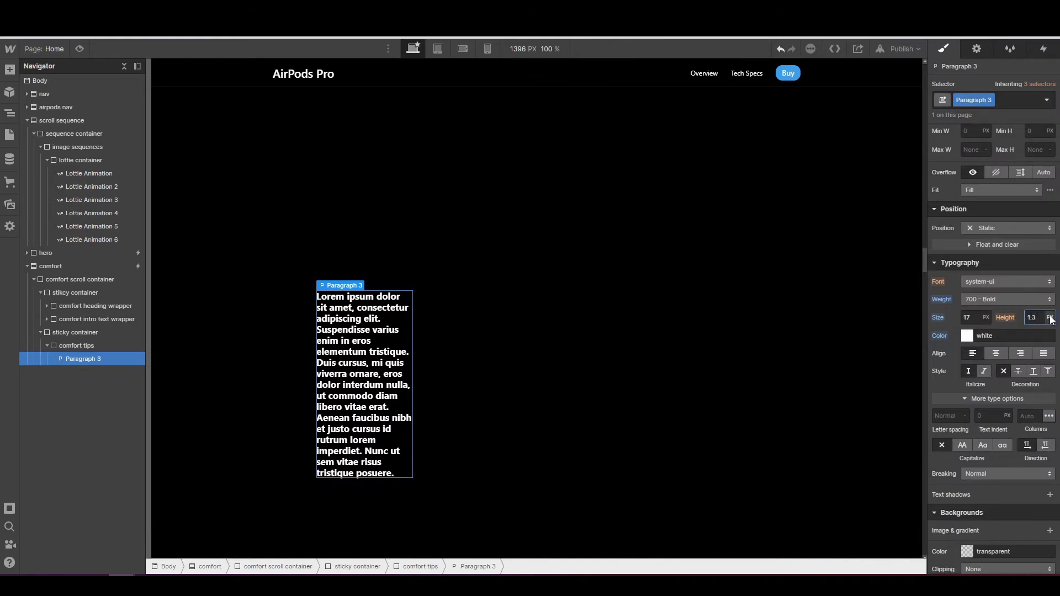
left_click(1050, 317)
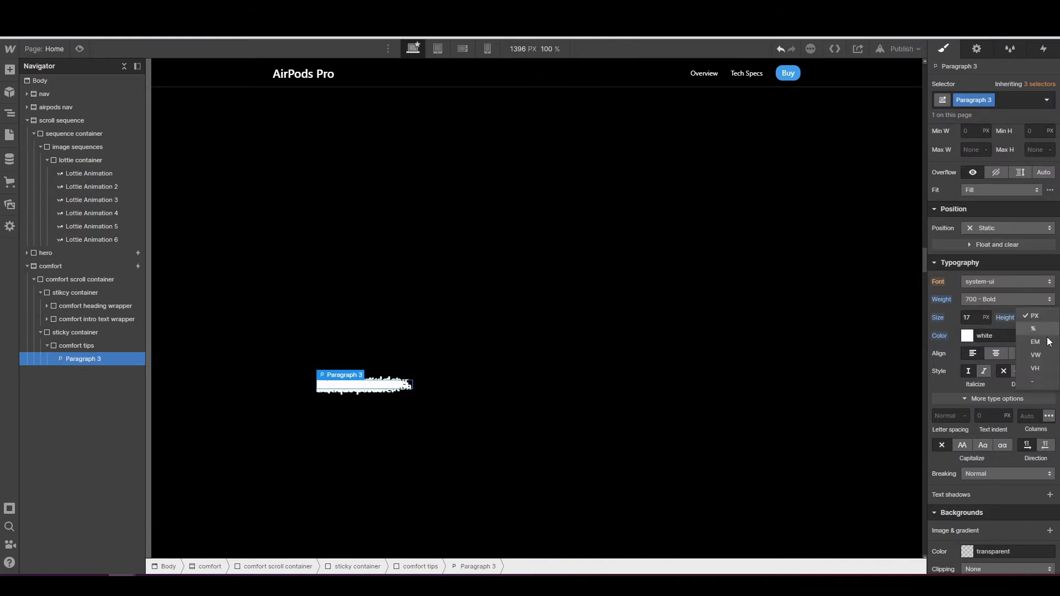
left_click(1035, 382)
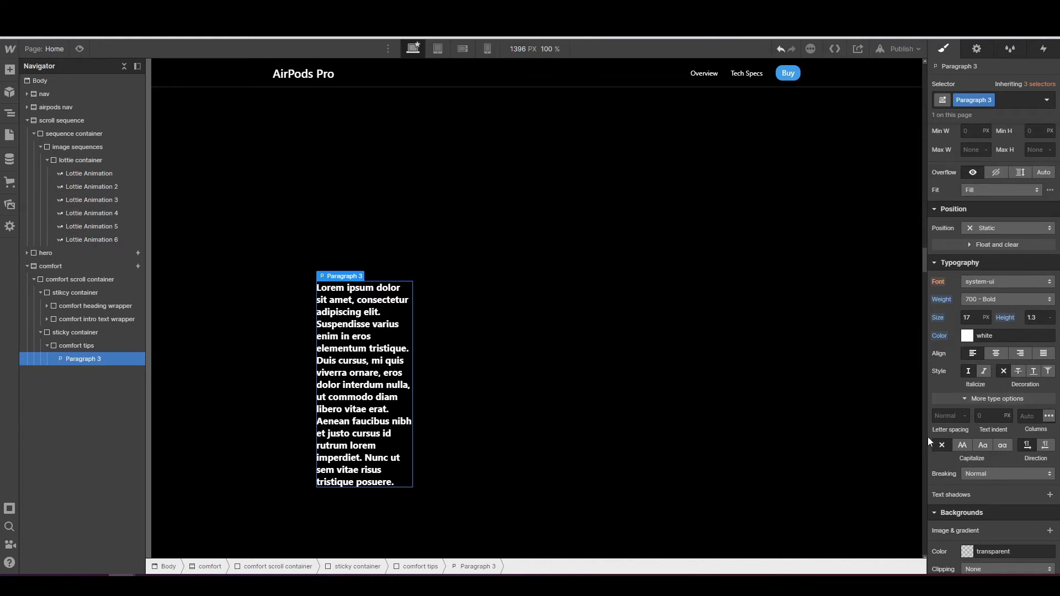
left_click(946, 417)
type("0.004pem")
key("Return")
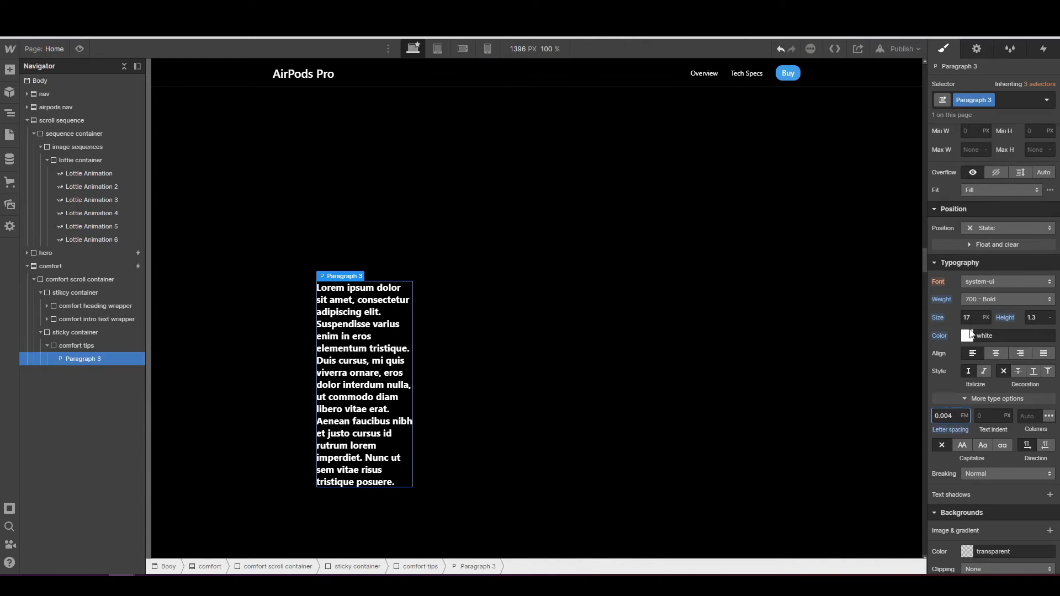
- Replace the paragraph's placeholder text with "Large" and reselect the paragraph in the comfort tips block
triple_click(368, 381)
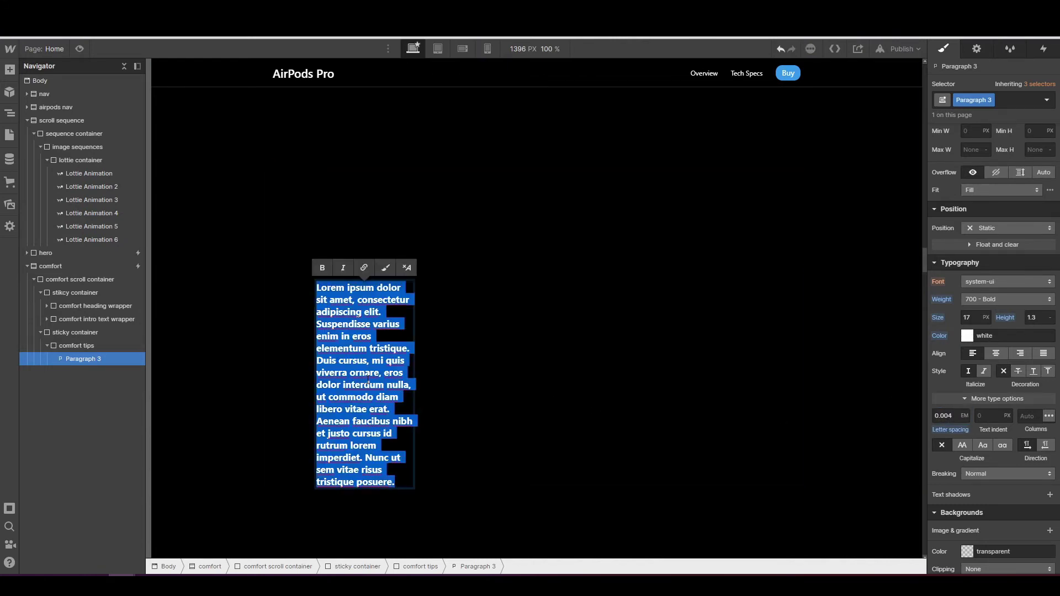
key("BackSpace")
type("Large")
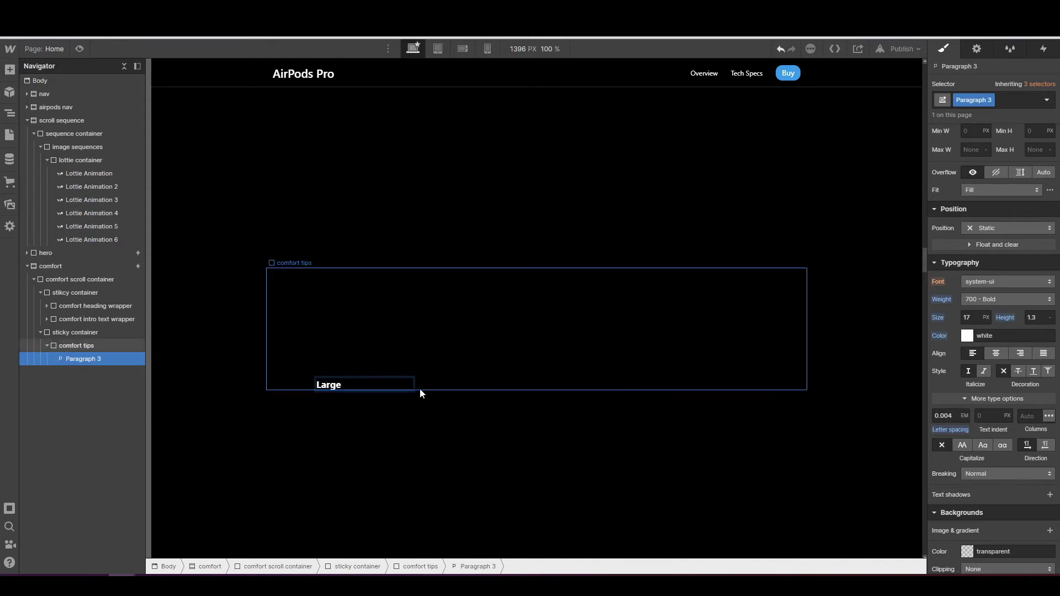
left_click(109, 348)
left_click(107, 360)
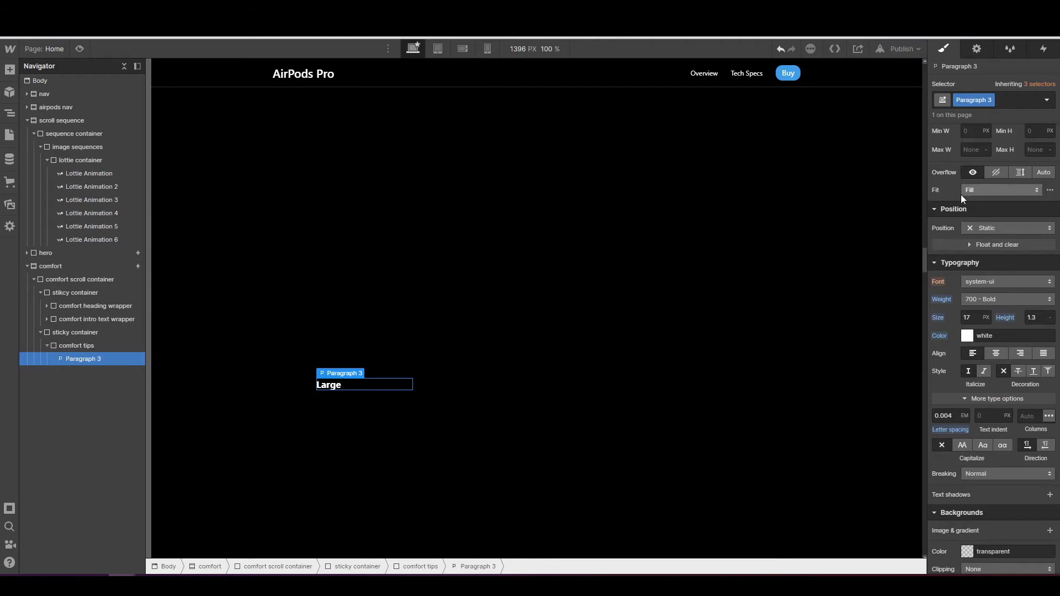
- Review the ear-tips part of the published page to compare its size labels and text with the comfort tips block
scroll(961, 194, "up", 3)
scroll(959, 216, "down", 4)
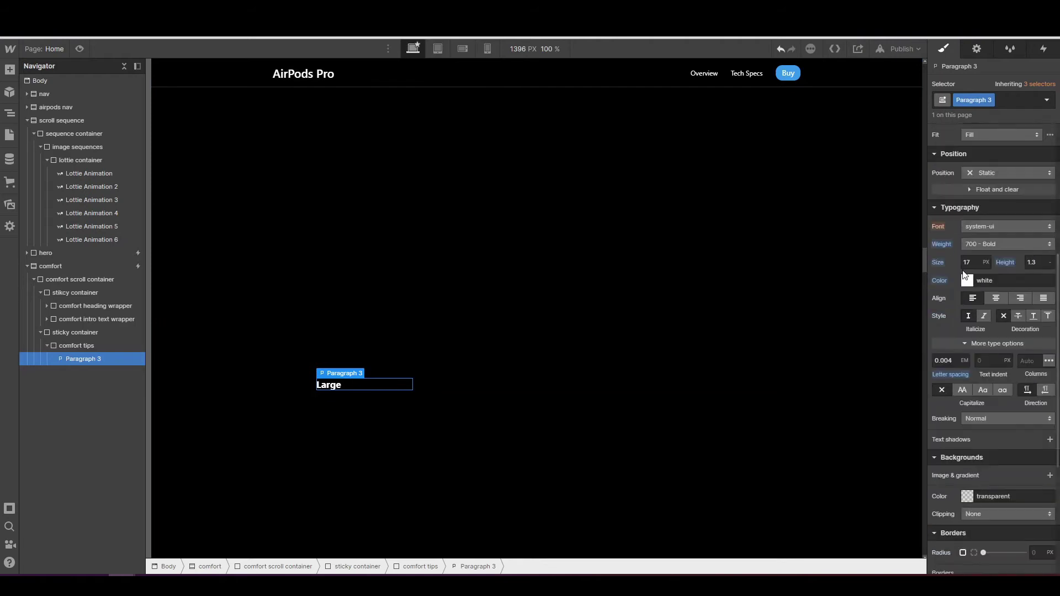
scroll(963, 270, "up", 1)
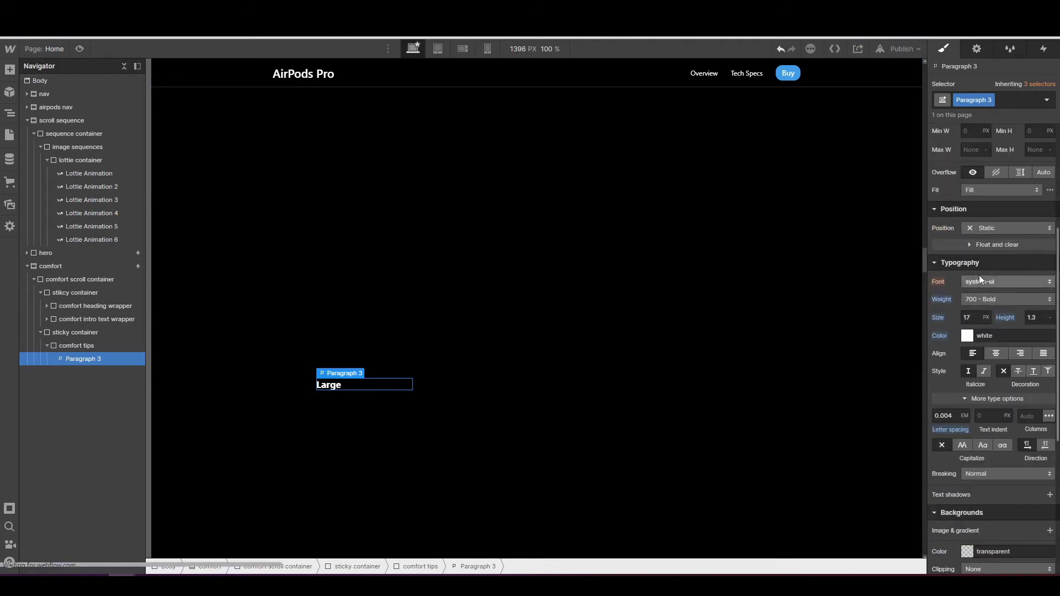
key("ctrl+shift+p")
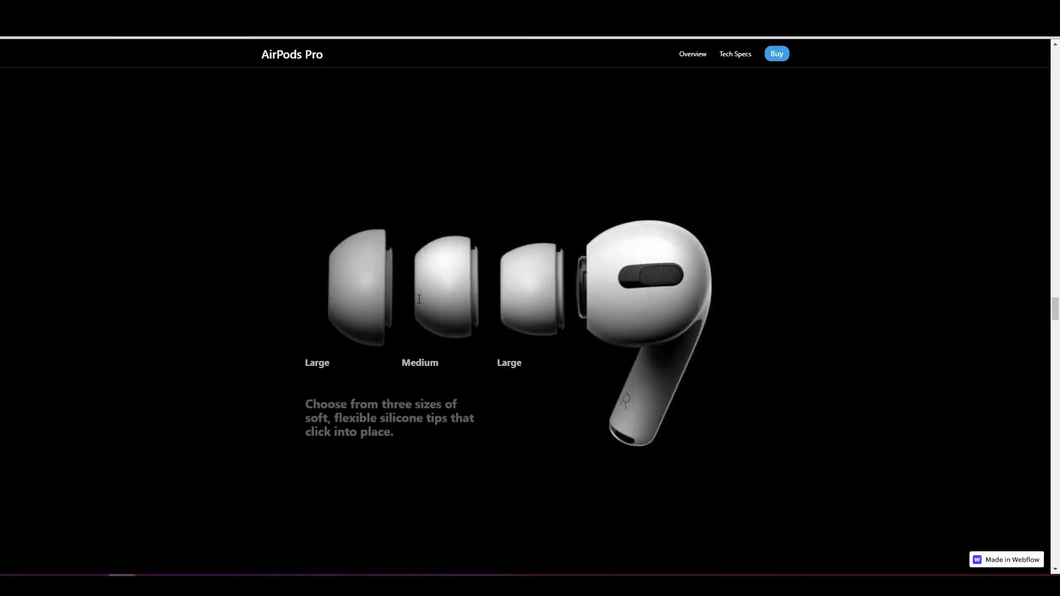
scroll(420, 299, "up", 5)
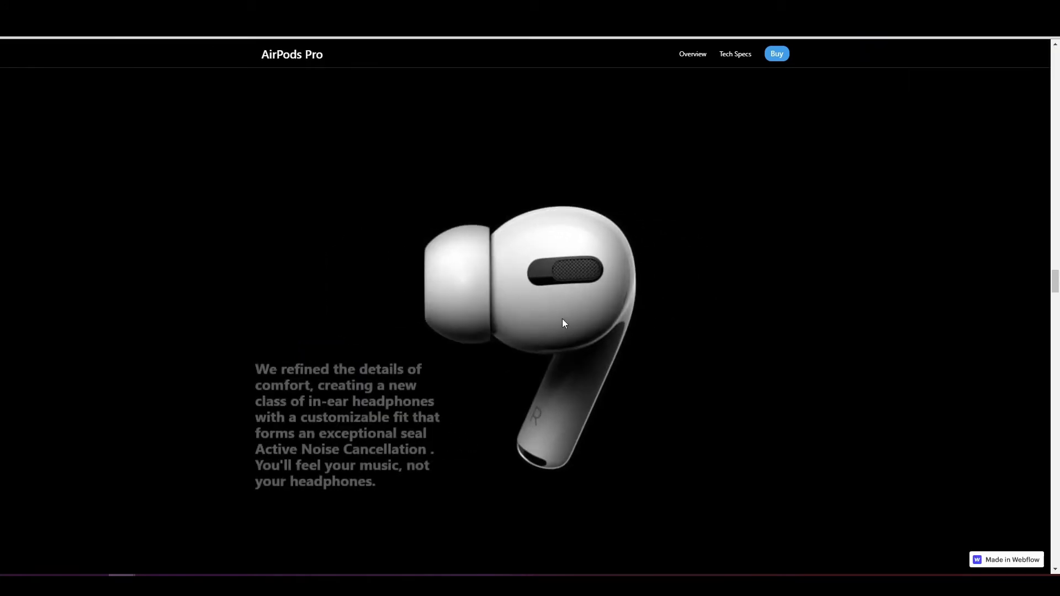
scroll(566, 325, "down", 5)
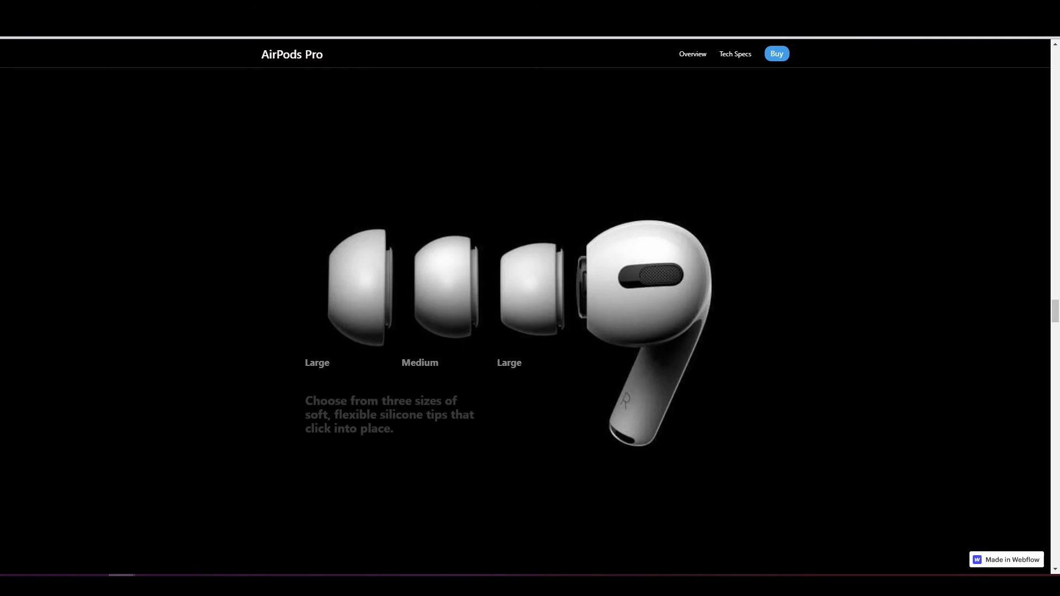
key("ctrl+Tab")
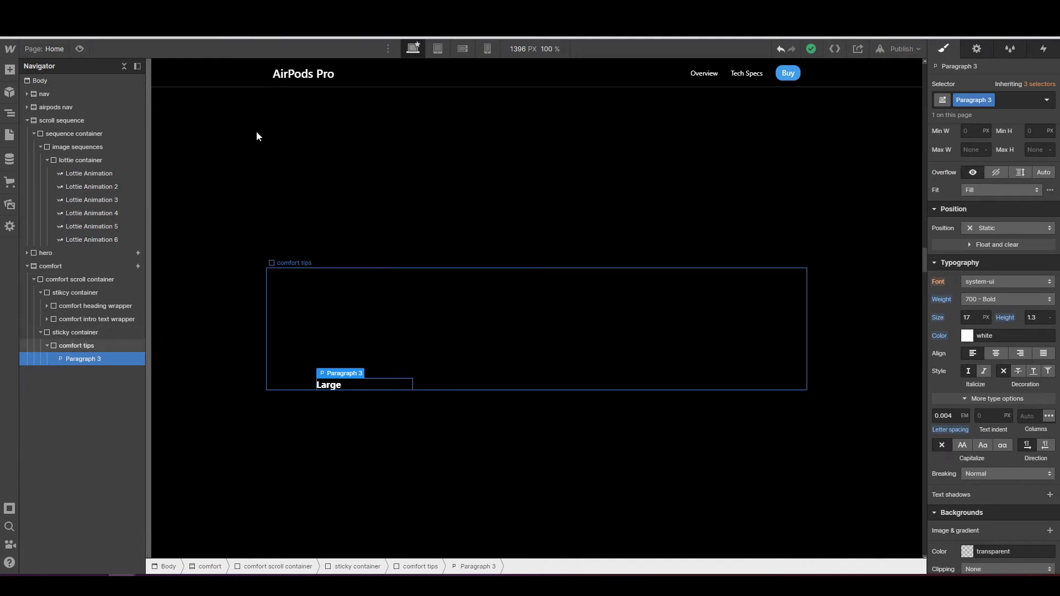
key("ctrl+Tab")
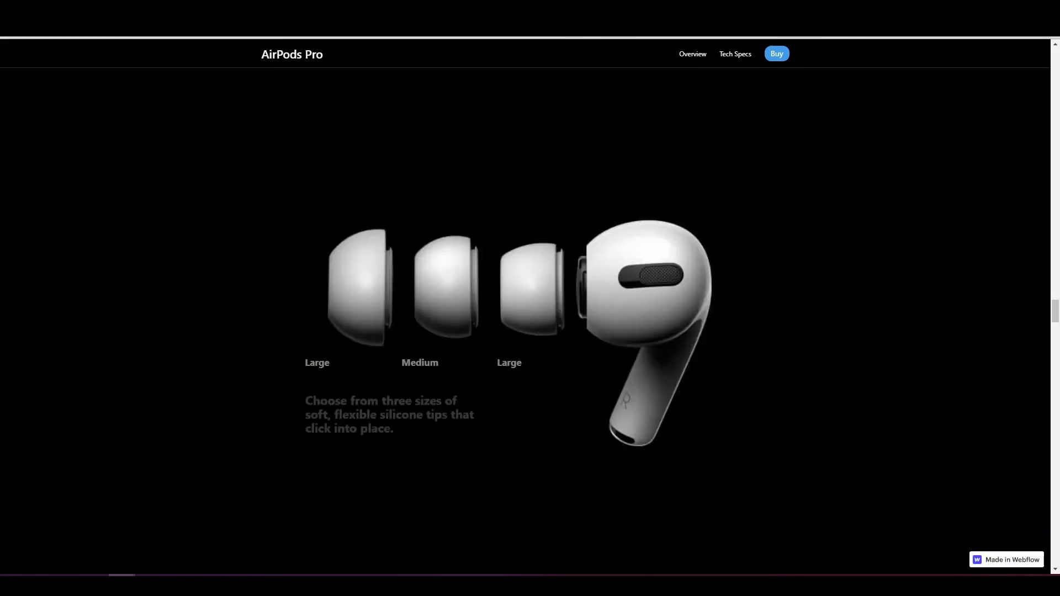
key("ctrl+Tab")
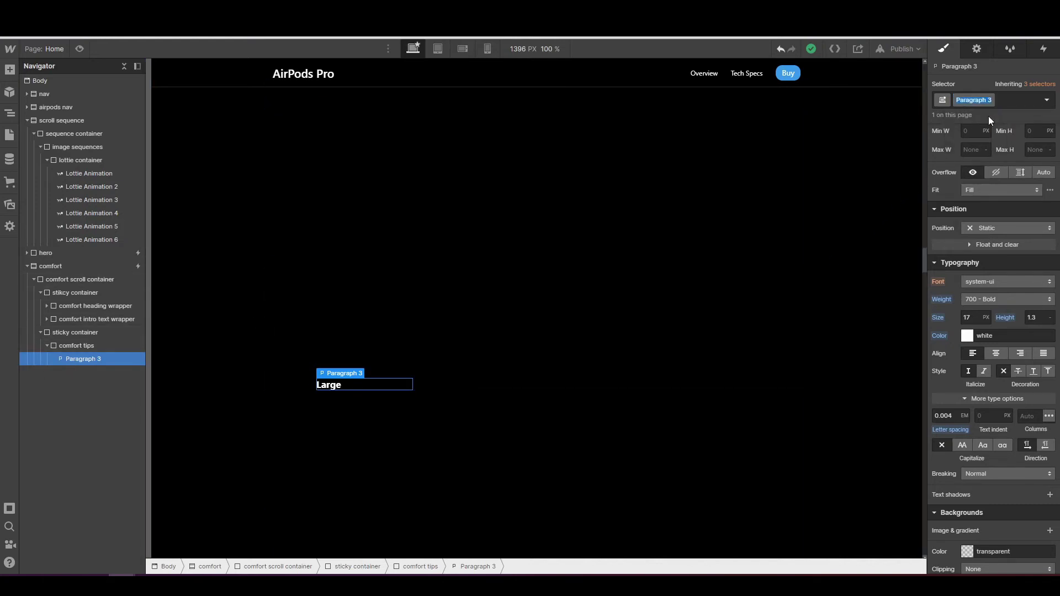
- Rename the paragraph's class to "tip" and duplicate the paragraph twice inside the comfort tips block
key("Return")
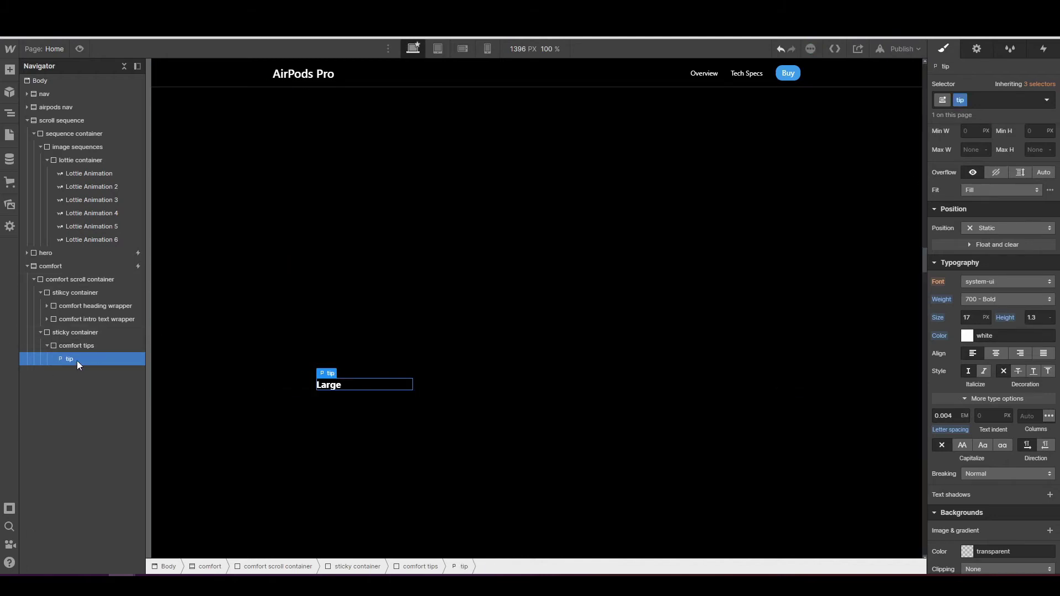
key("ctrl+d")
key("ctrl+d")
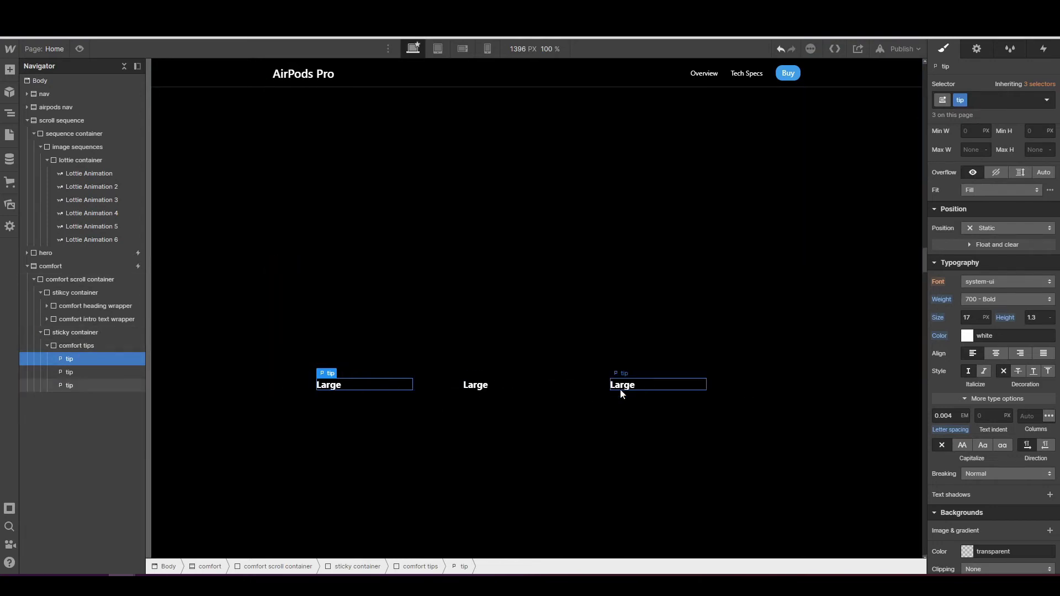
- Change the second tip label's text to "Medium" and the third label's text to "Small"
double_click(476, 385)
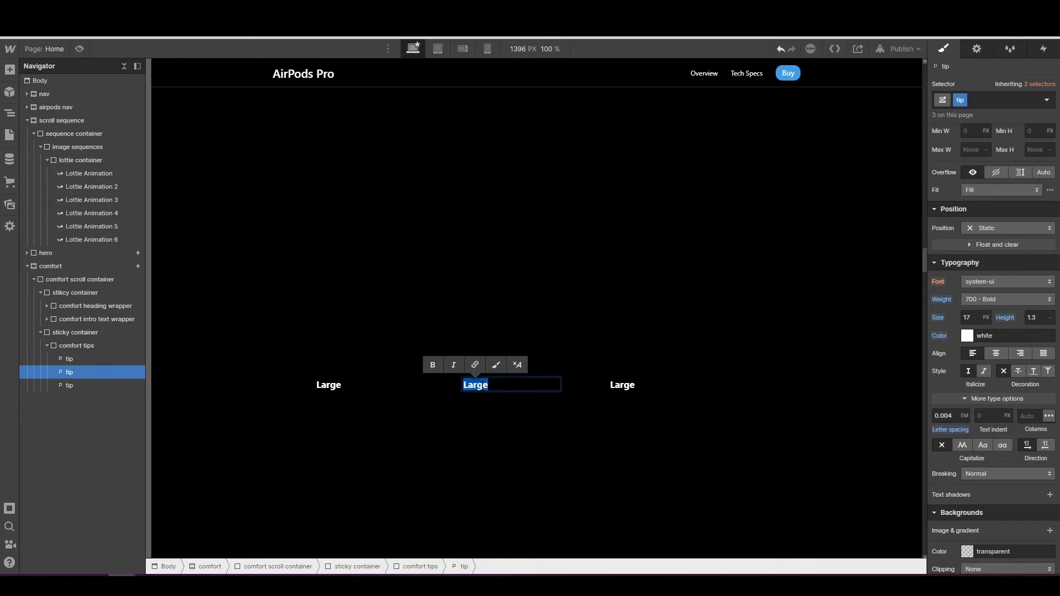
type("Medium")
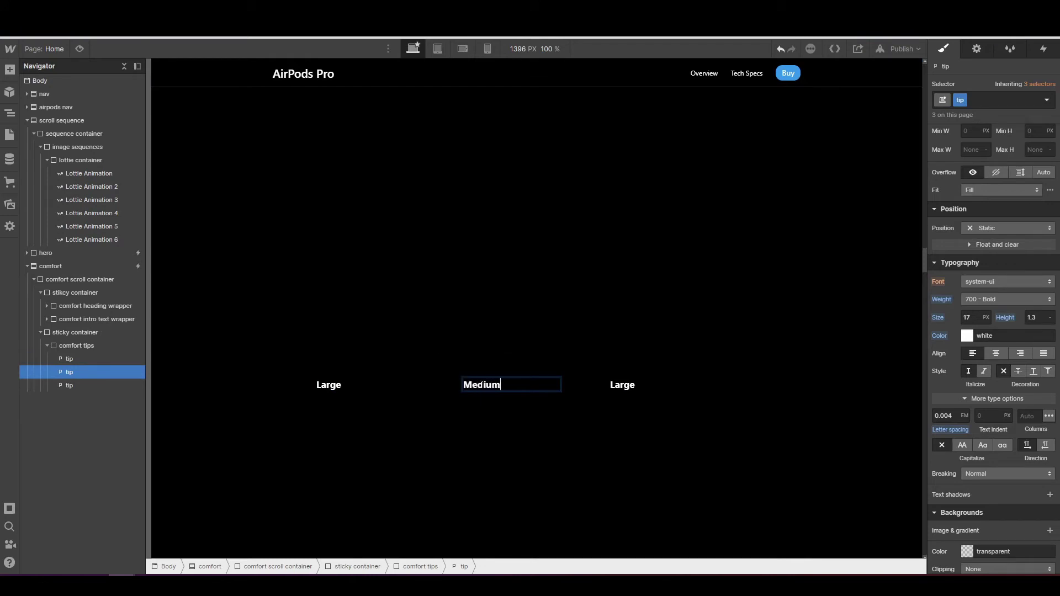
double_click(620, 385)
type("Small")
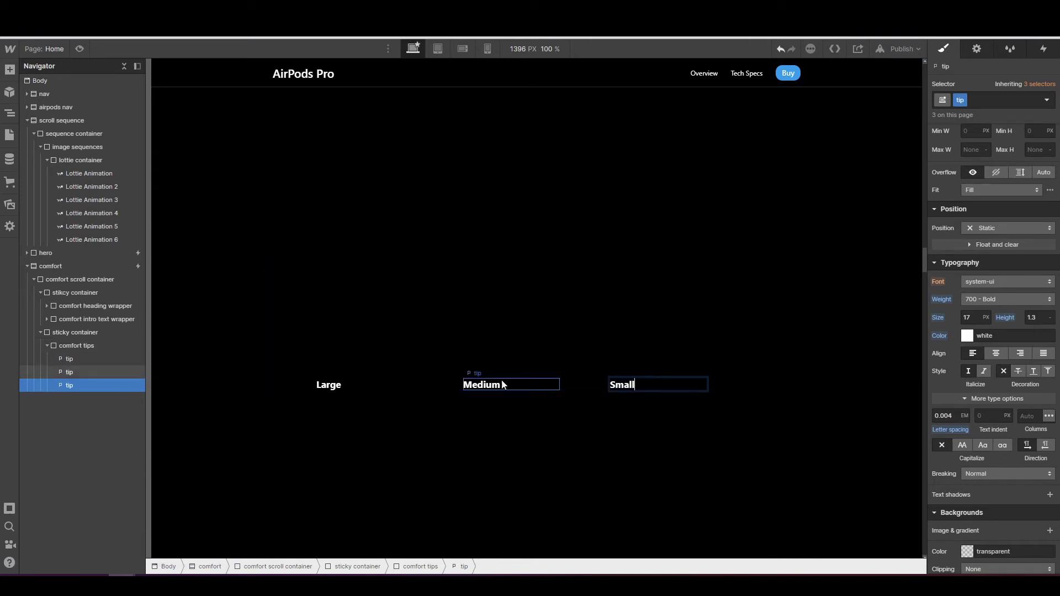
left_click(353, 391)
left_click(356, 389)
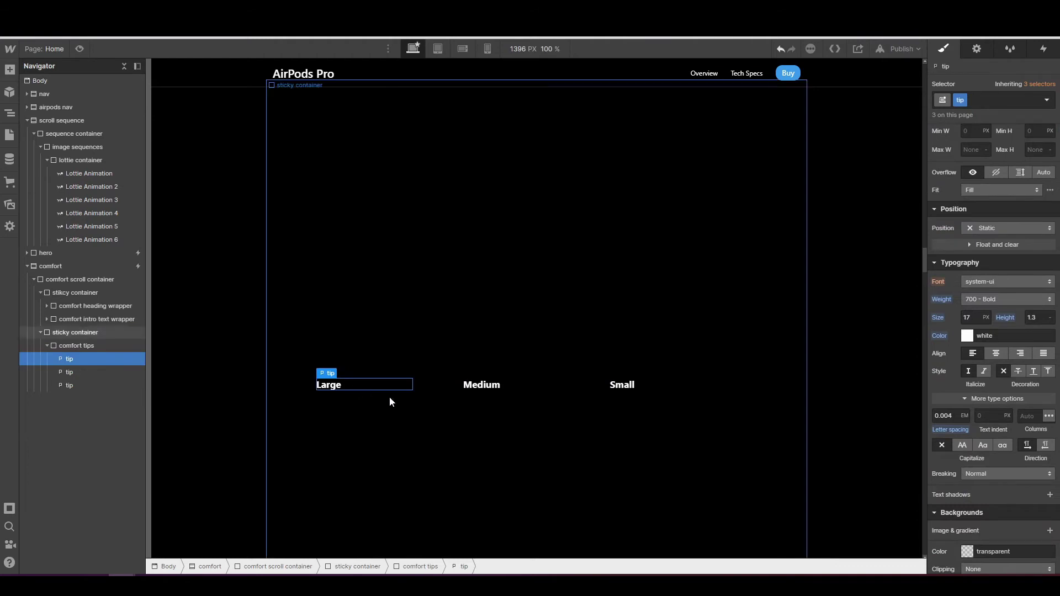
left_click(477, 391)
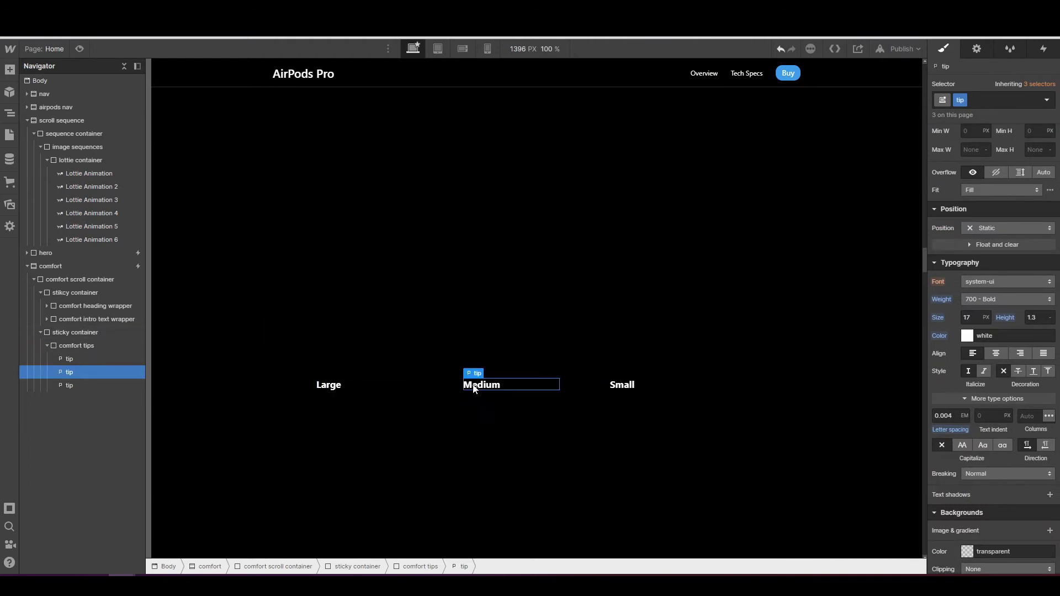
left_click(658, 386)
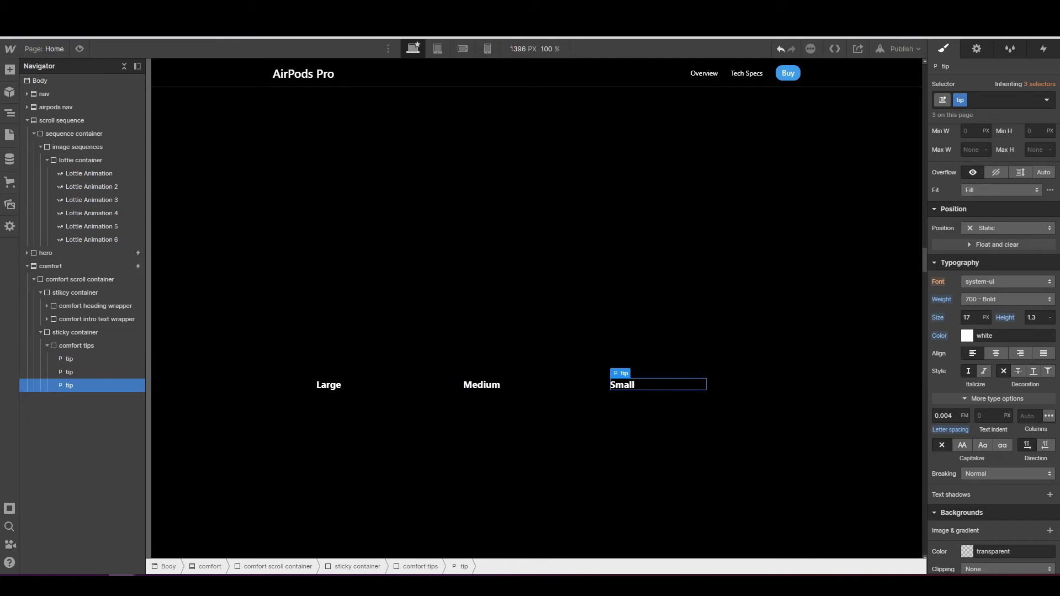
- Add the combo class "large" to the Large tip label
left_click(115, 359)
left_click(1005, 101)
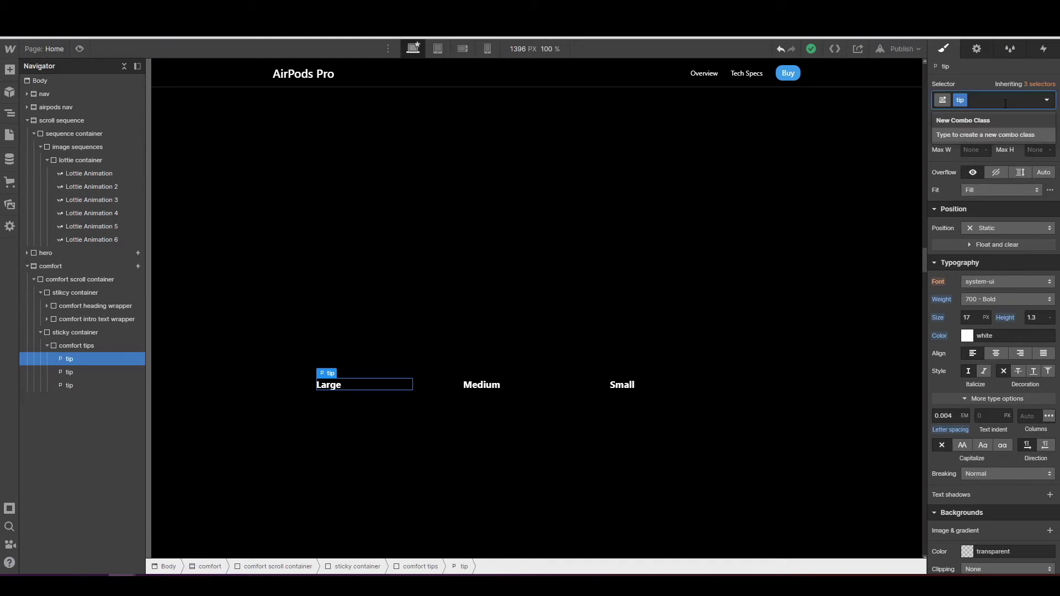
type("large")
key("Return")
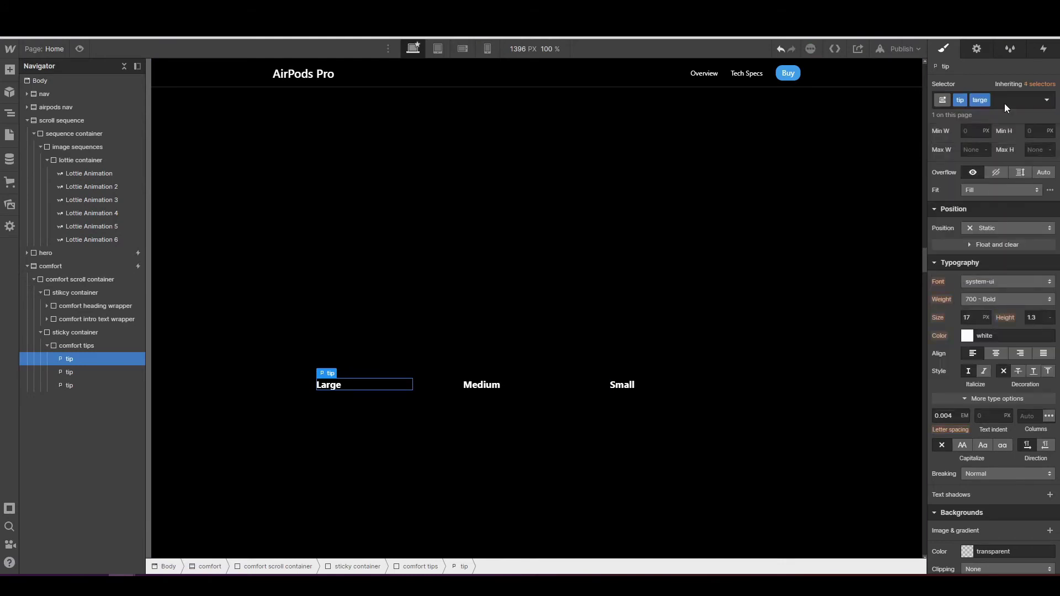
- Add the combo class "medium" to the Medium tip label
left_click(120, 377)
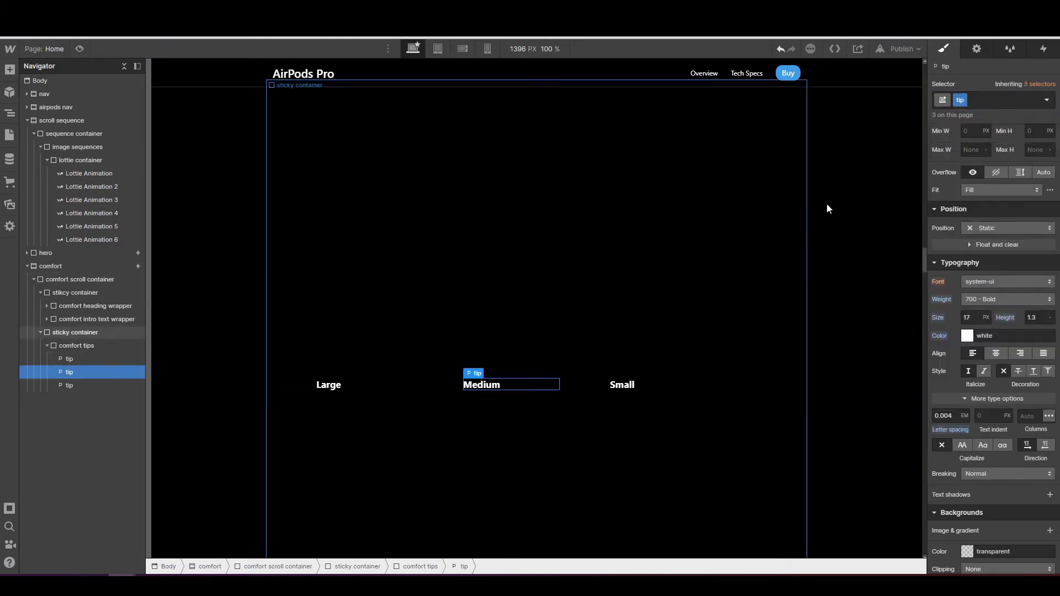
left_click(1014, 100)
type("medium")
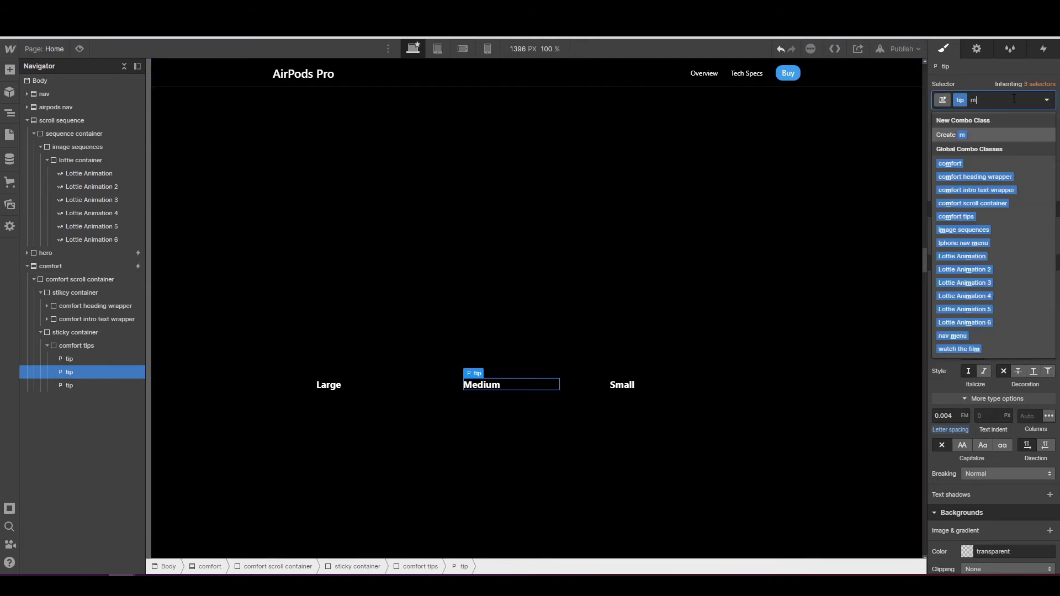
key("Return")
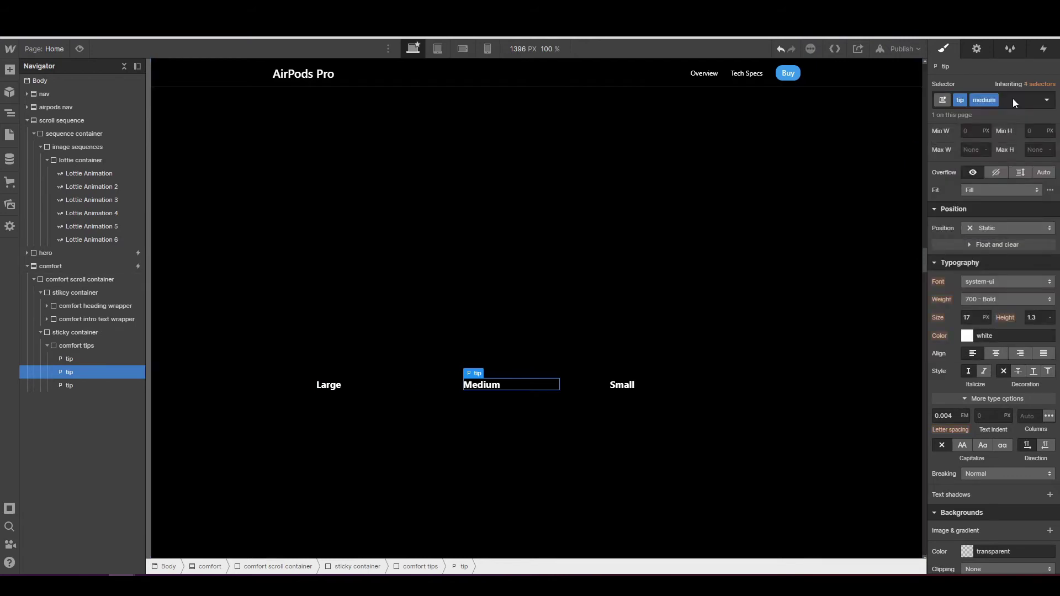
- Add the combo class "small" to the Small tip label
left_click(123, 387)
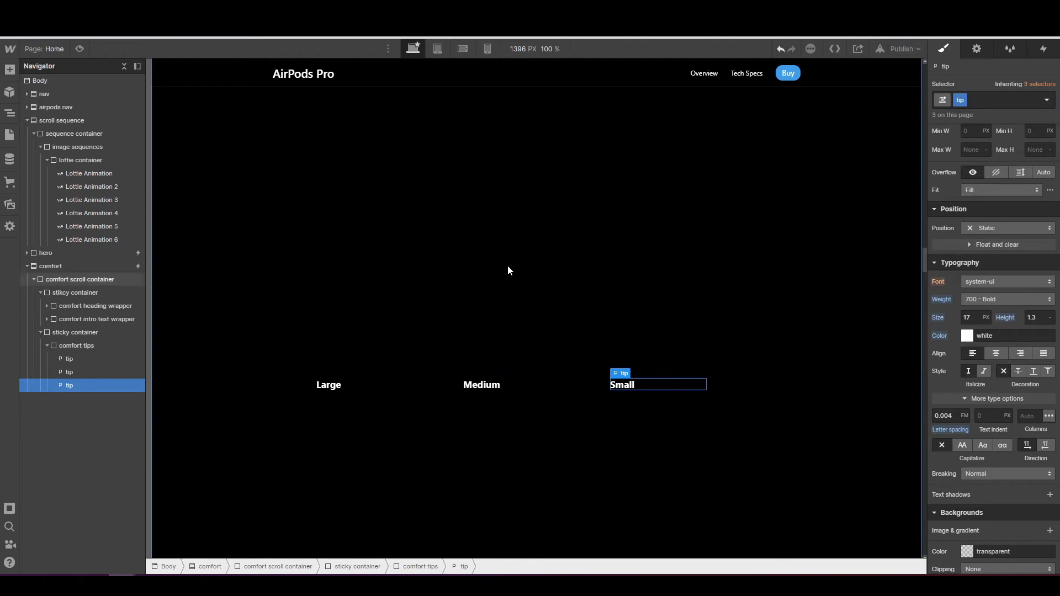
left_click(985, 101)
type("small")
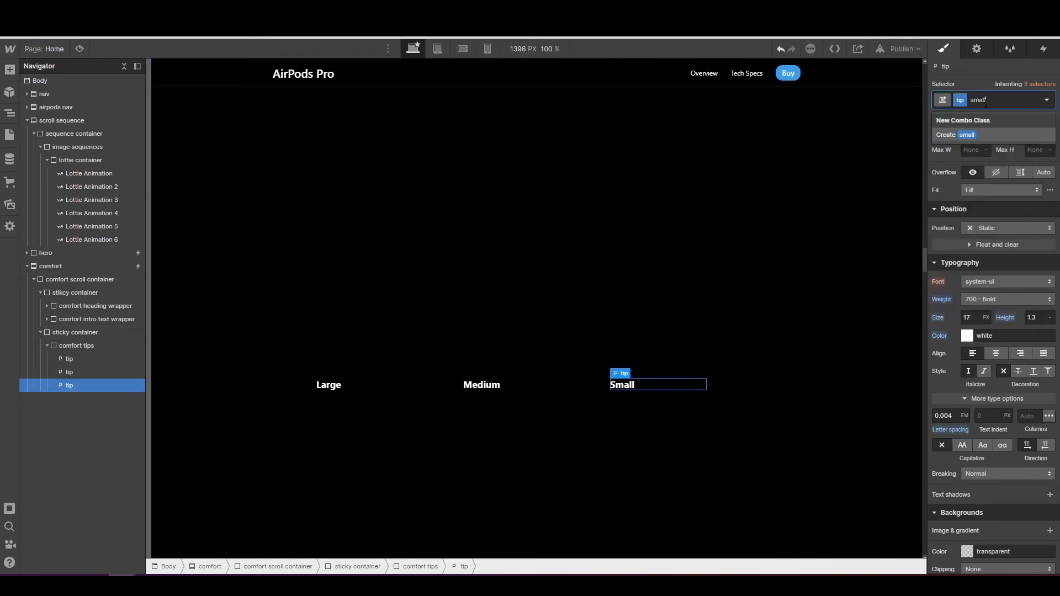
key("Return")
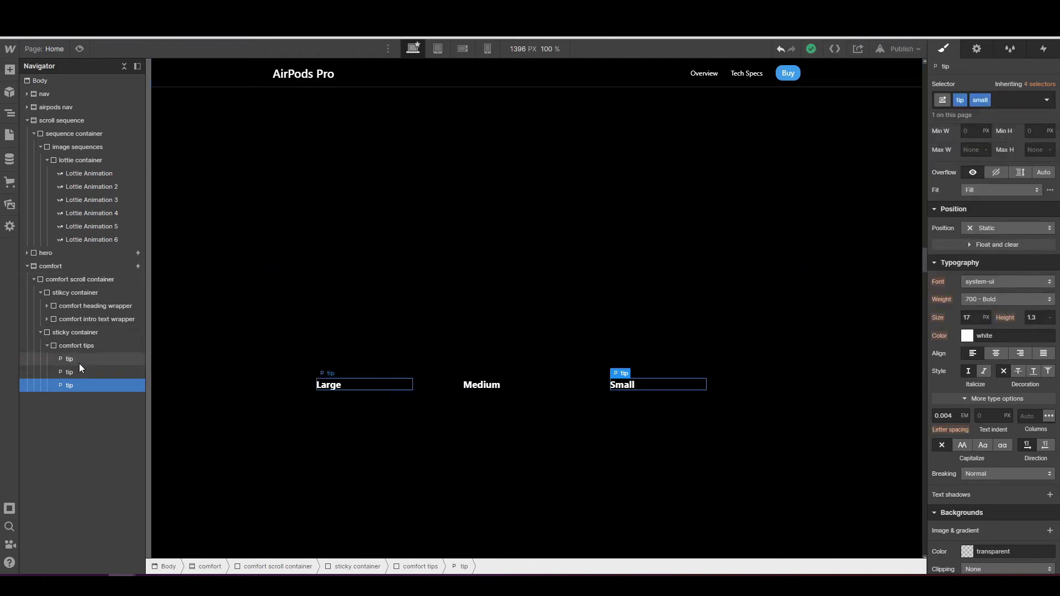
- Set the Medium tip label's left margin to 0 and reduce its width by 2 px
left_click(82, 371)
scroll(1013, 312, "up", 5)
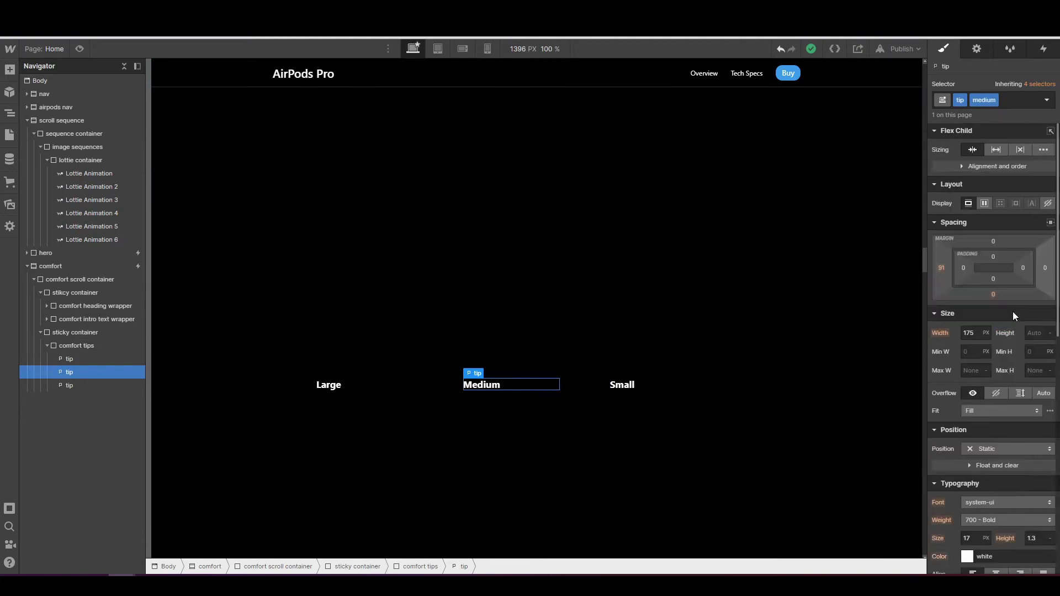
left_click(942, 267)
left_click(975, 305)
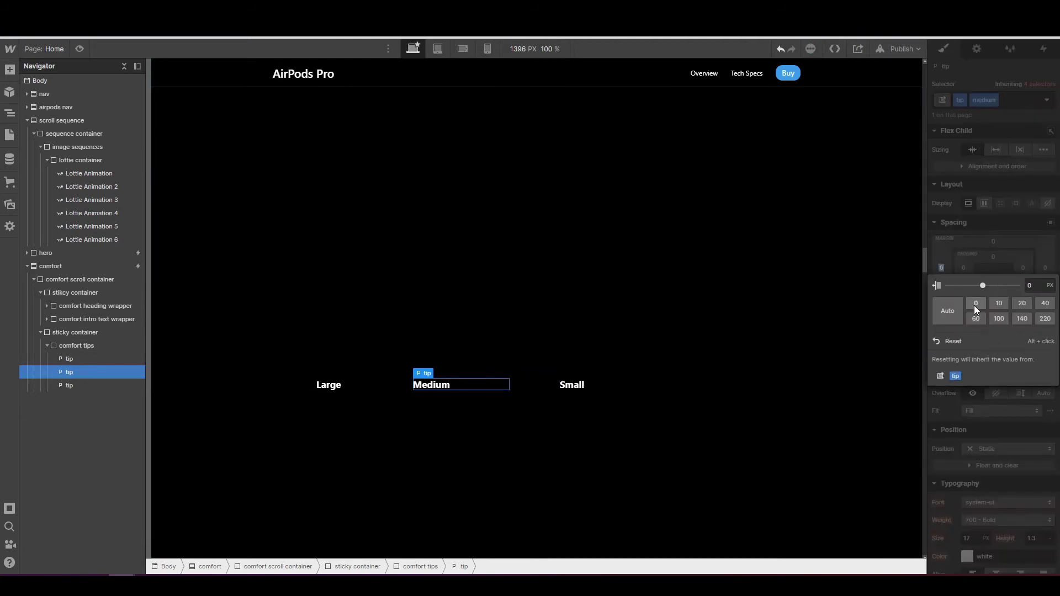
left_click(979, 333)
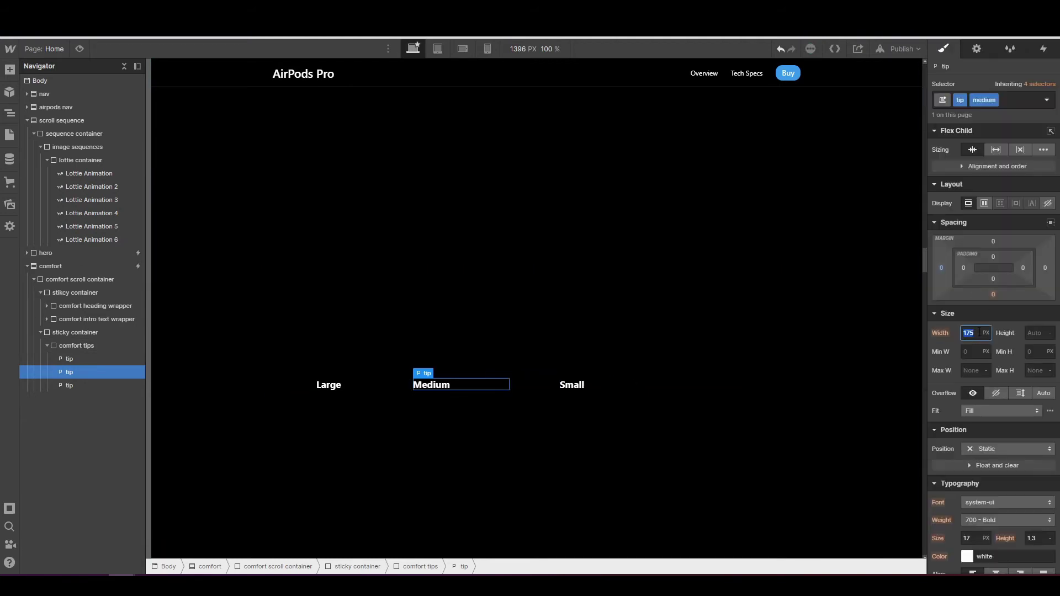
key("Down")
key("Down")
- Set the Small tip label's left margin to 0 and its width to Auto
left_click(110, 386)
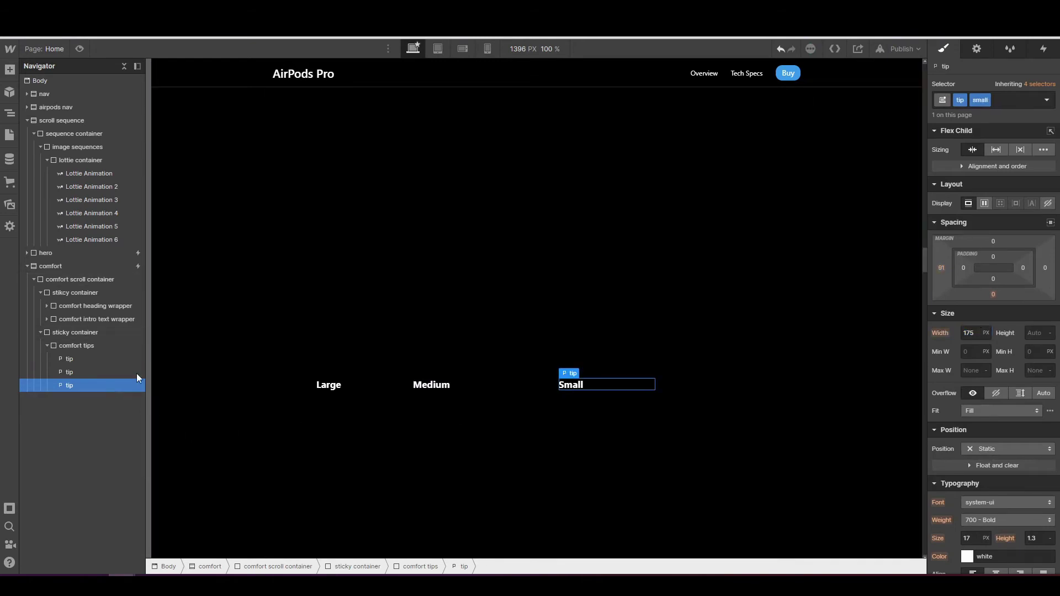
left_click(943, 269)
left_click(976, 303)
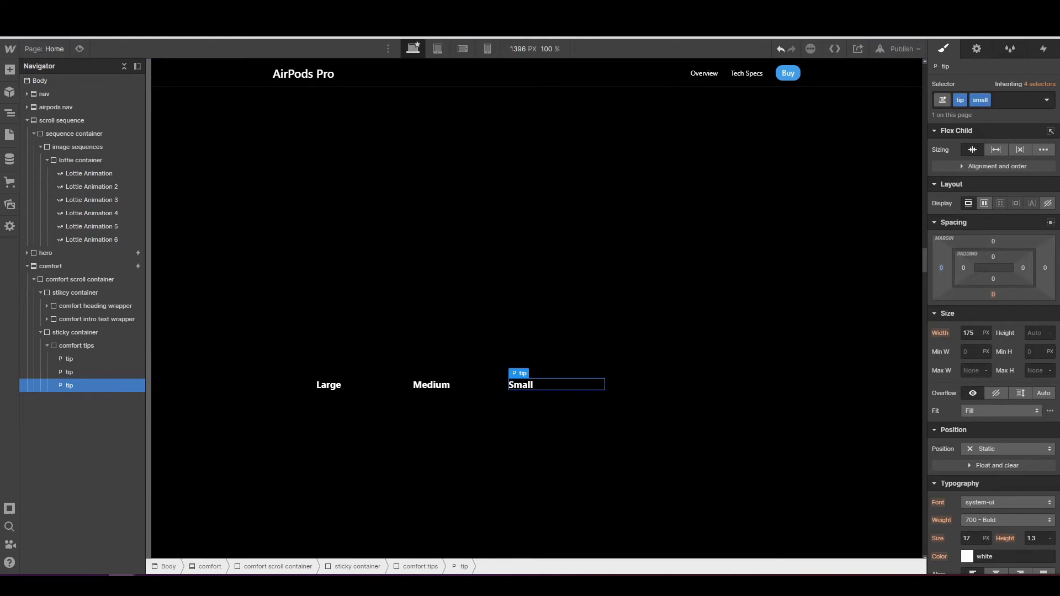
left_click(948, 334)
left_click(952, 333)
left_click(967, 333)
type("Auto")
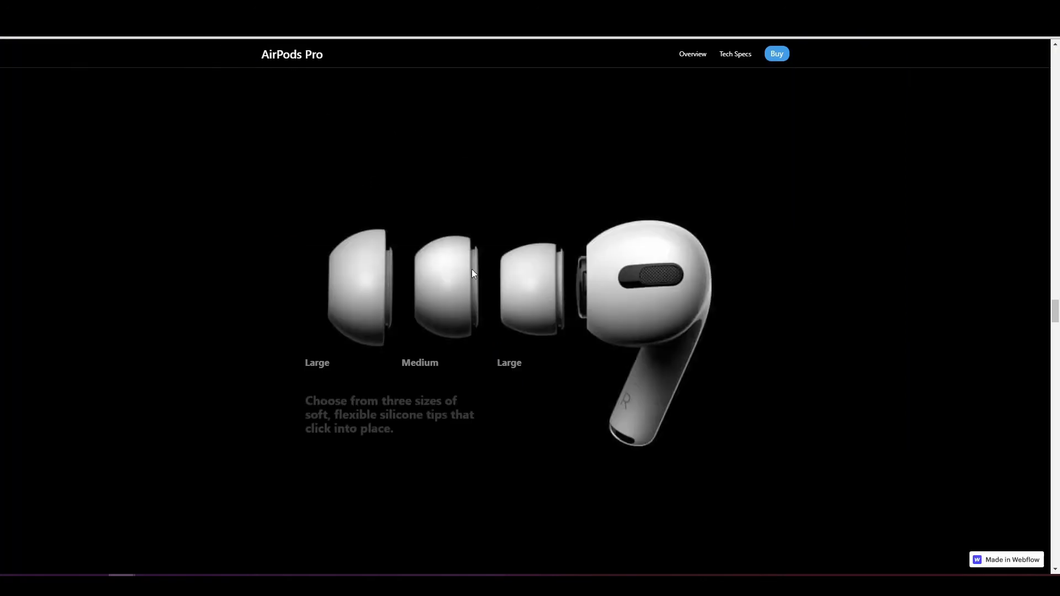
- Add a div block below the comfort tips block inside the second sticky container
scroll(475, 273, "up", 1)
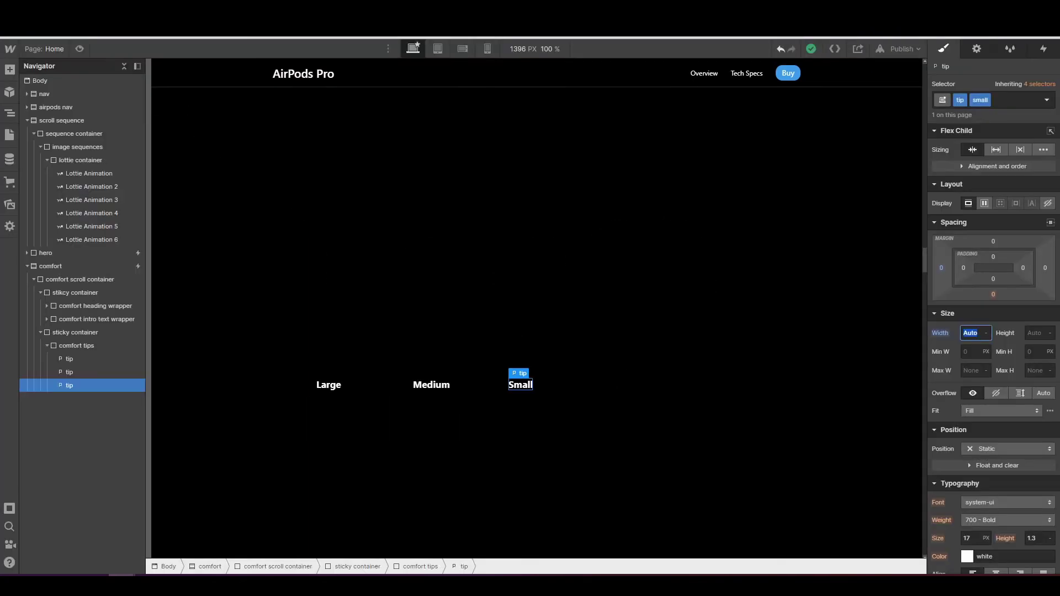
left_click(47, 345)
left_click(60, 346)
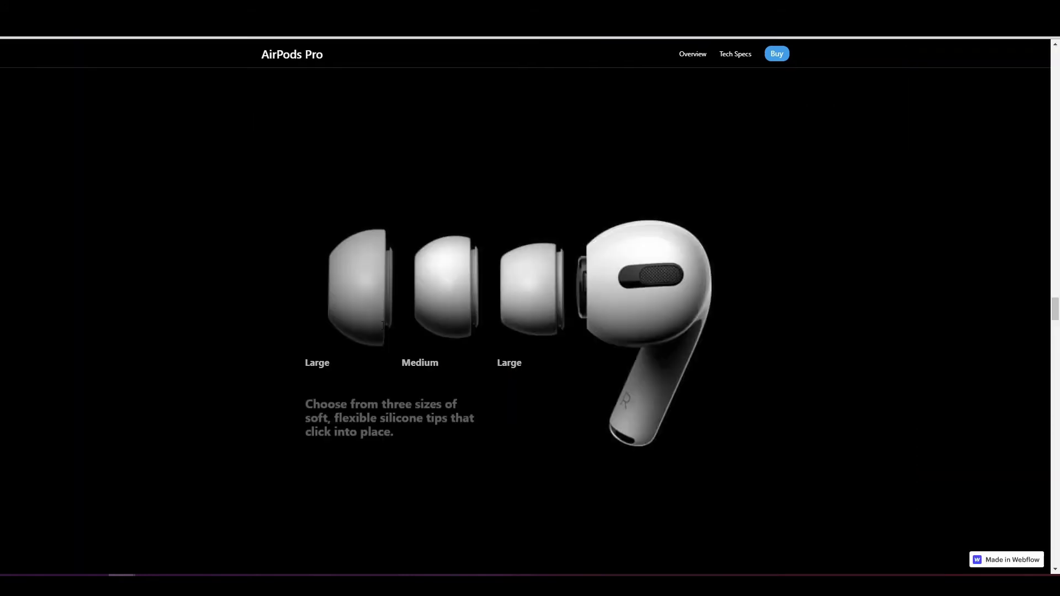
scroll(355, 466, "up", 2)
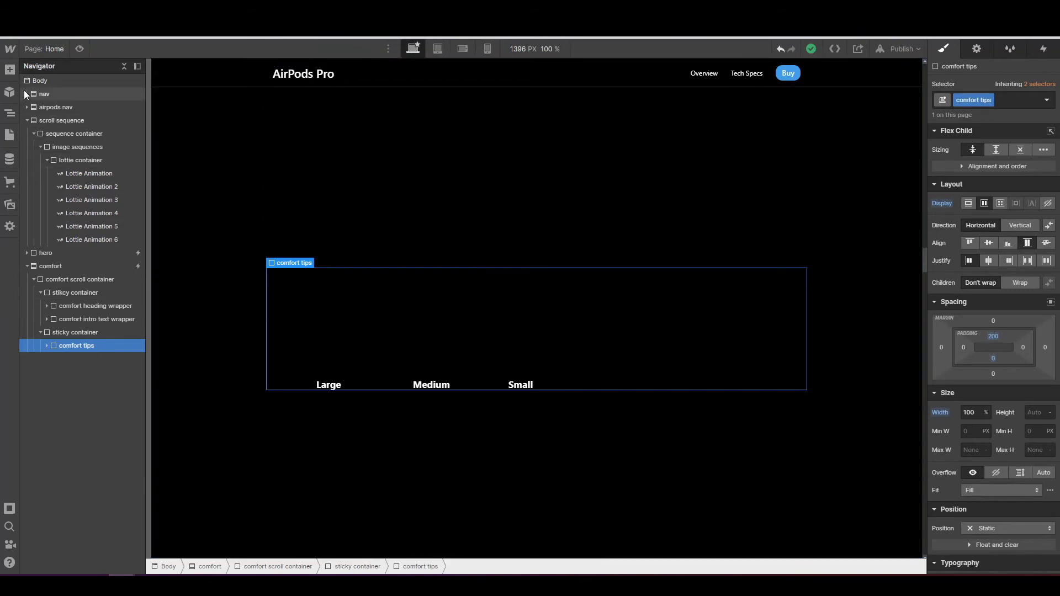
left_click(11, 70)
left_click_drag(46, 301, 78, 356)
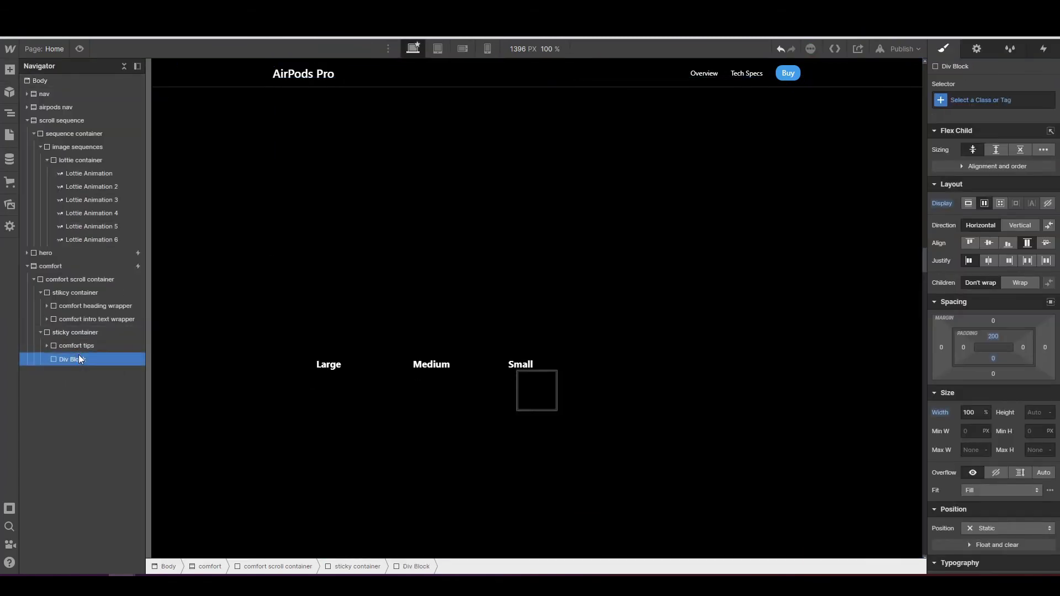
- Give the new div block the class "choose size"
left_click(974, 101)
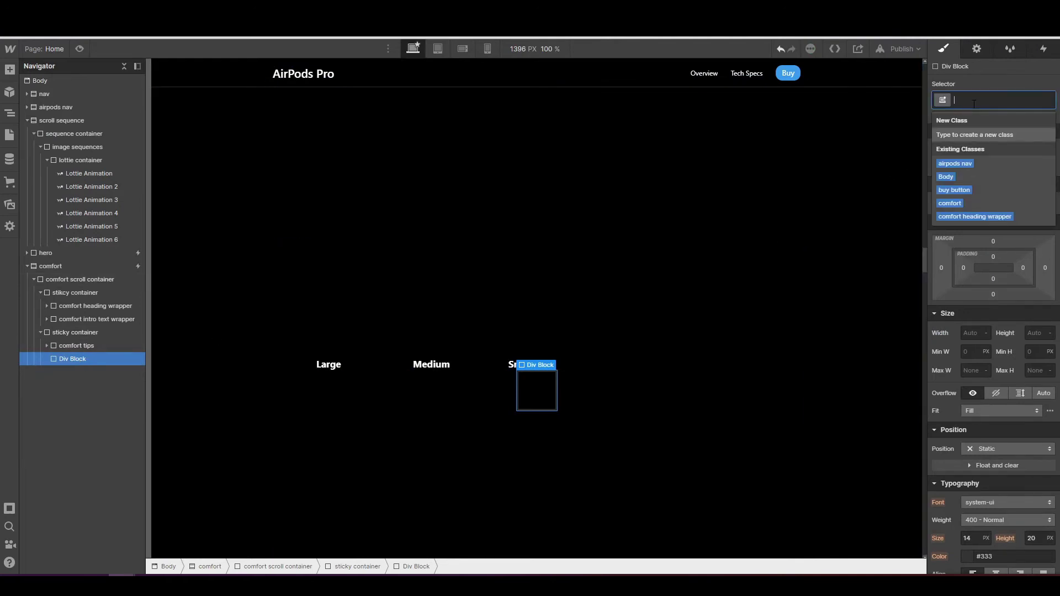
type("choose")
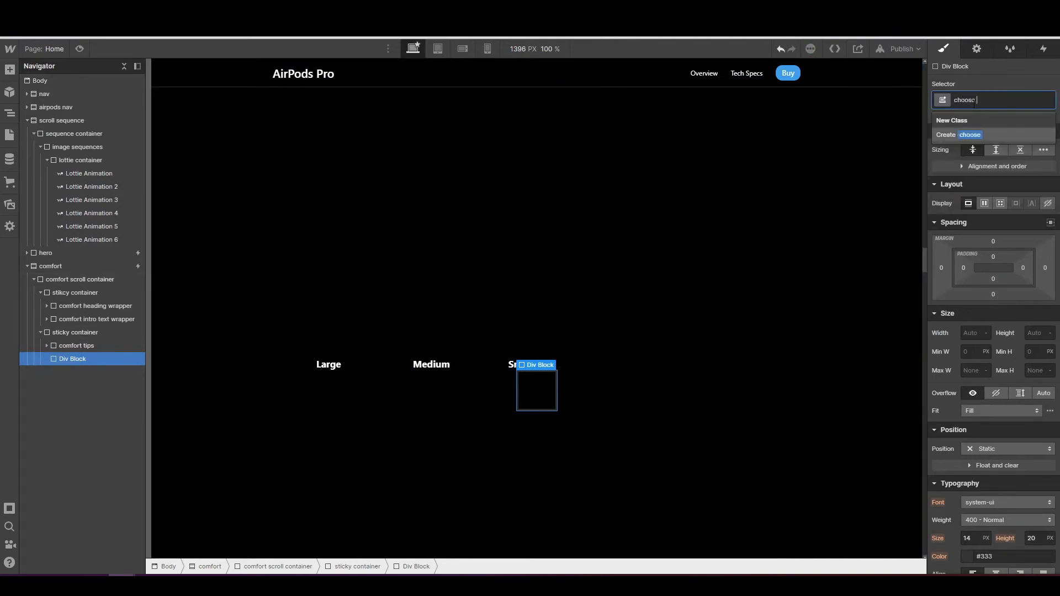
type(" size")
key("Return")
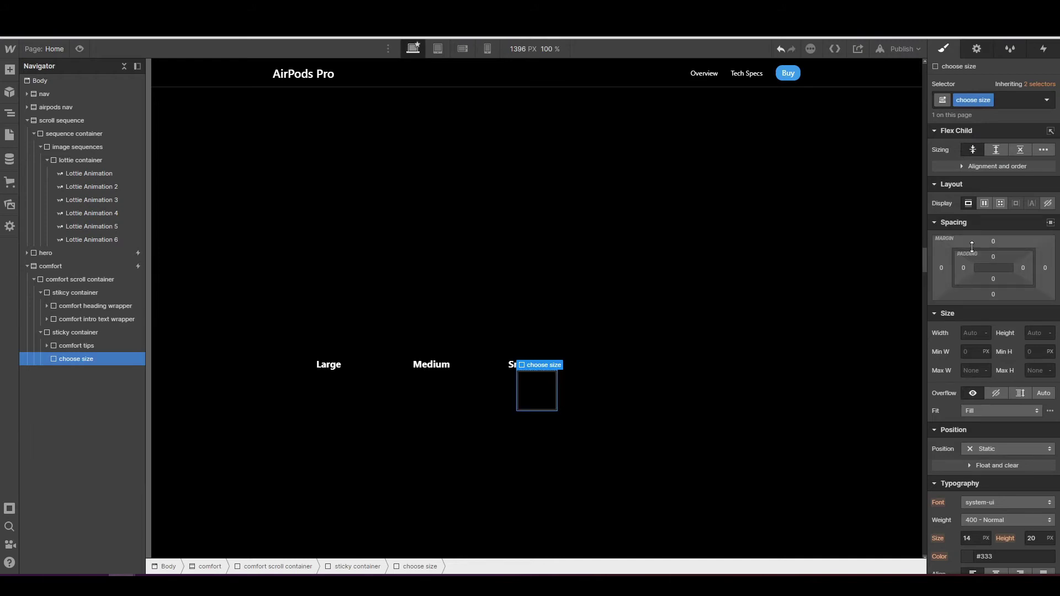
- Set the choose size block's top padding to 460 px and its width to 100%
left_click(221, 9)
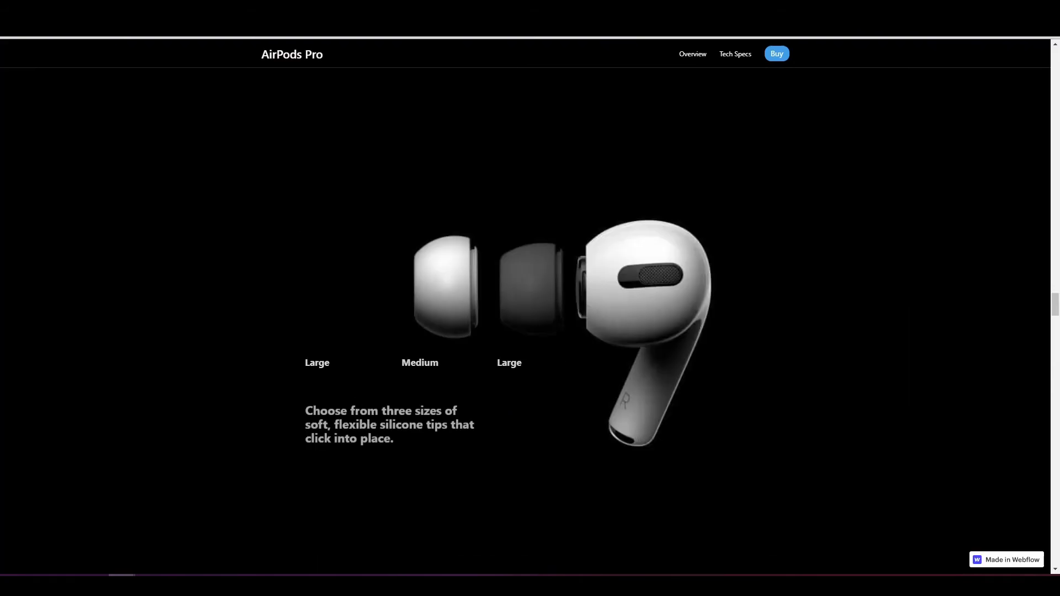
left_click(88, 9)
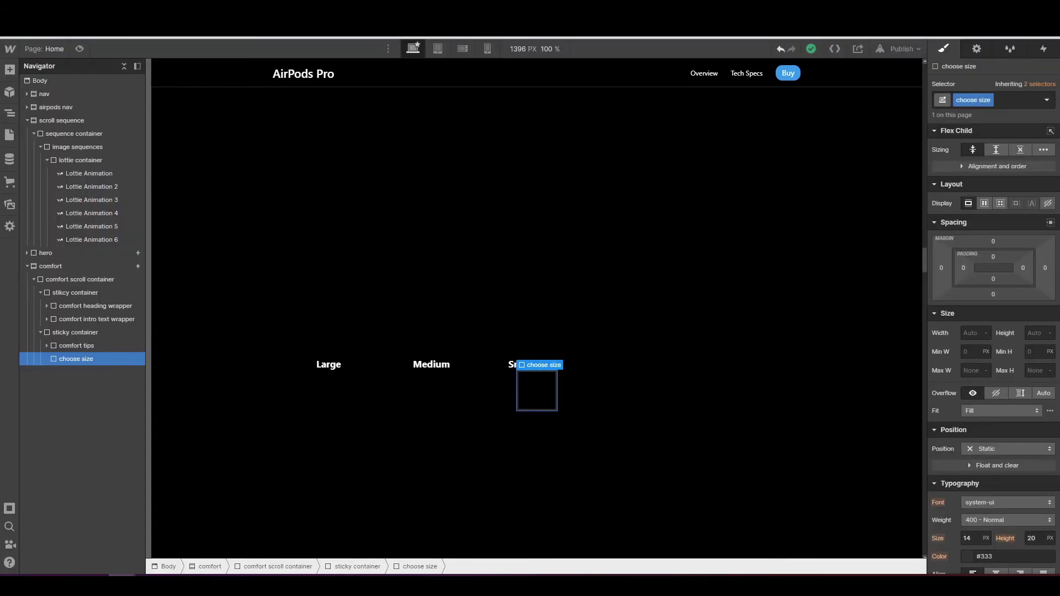
left_click(993, 258)
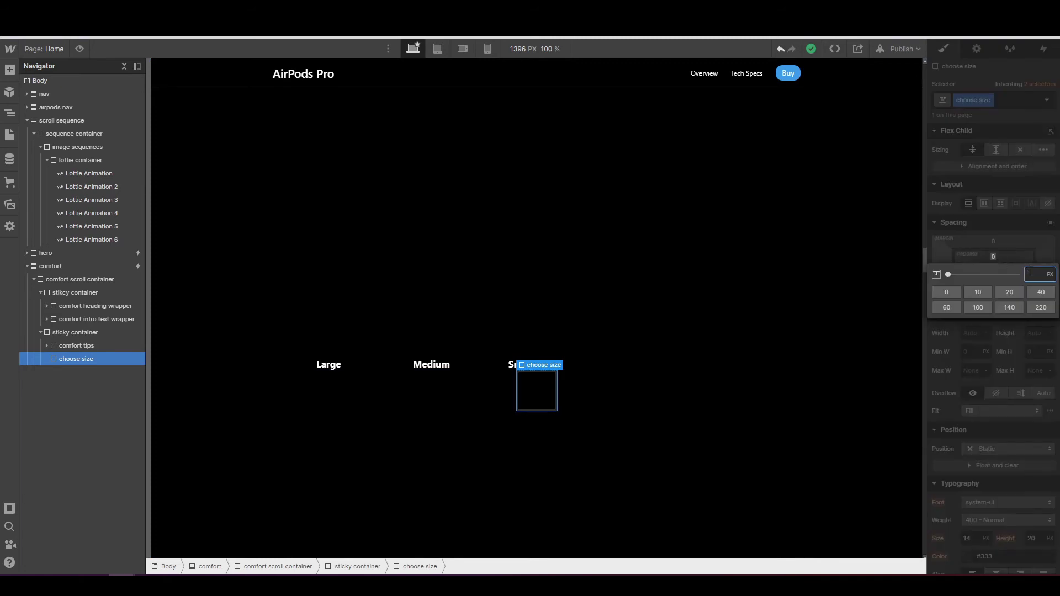
type("450")
key("Return")
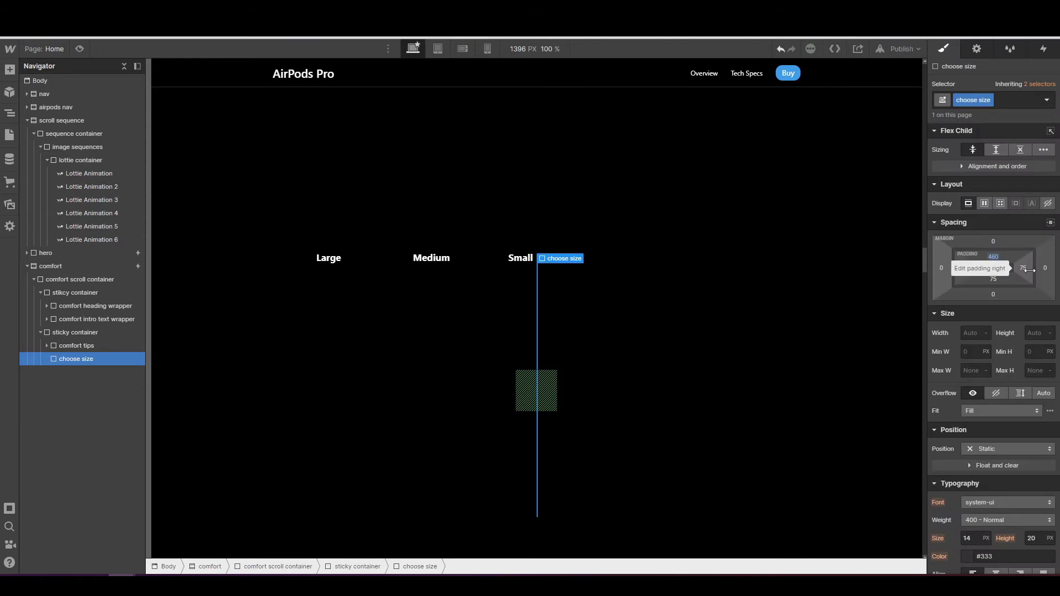
left_click(967, 336)
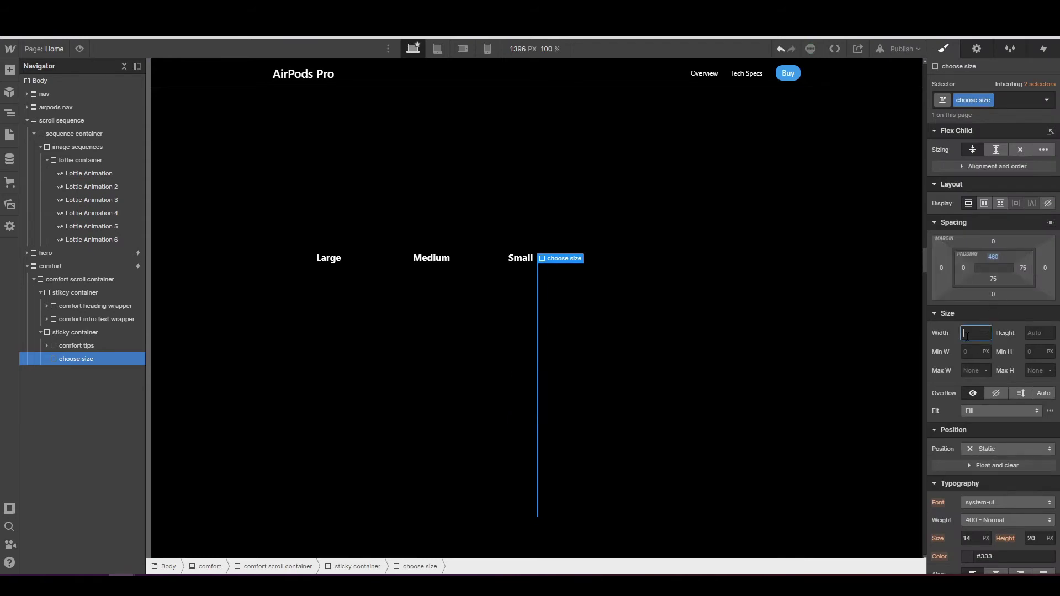
type("100%")
key("Return")
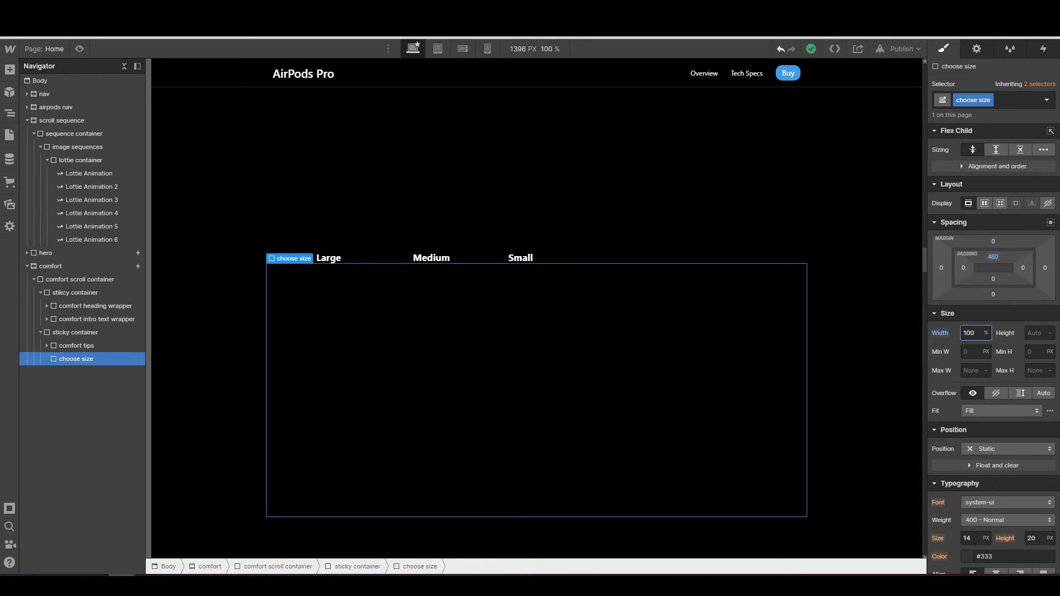
- Add a paragraph inside the choose size block and give it the new class "paragraph1"
key("Escape")
left_click(9, 70)
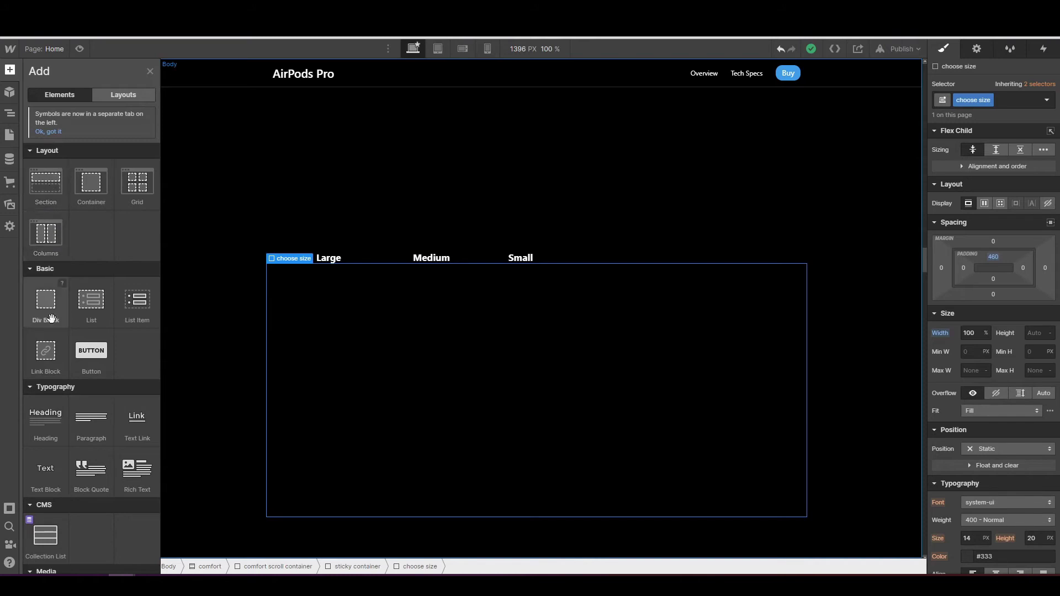
left_click_drag(83, 428, 92, 367)
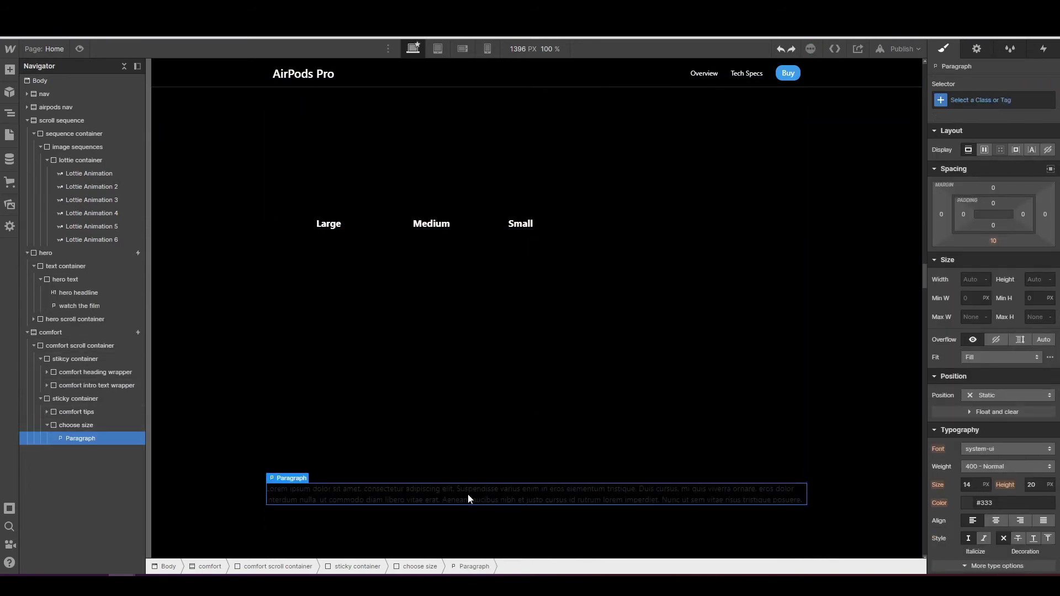
left_click(986, 100)
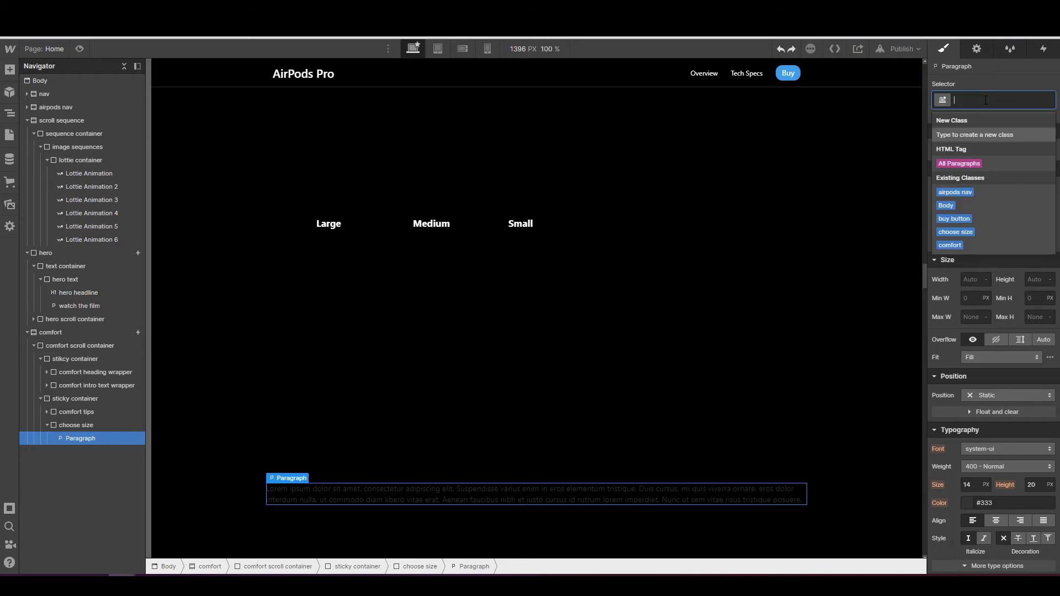
type("paragraph")
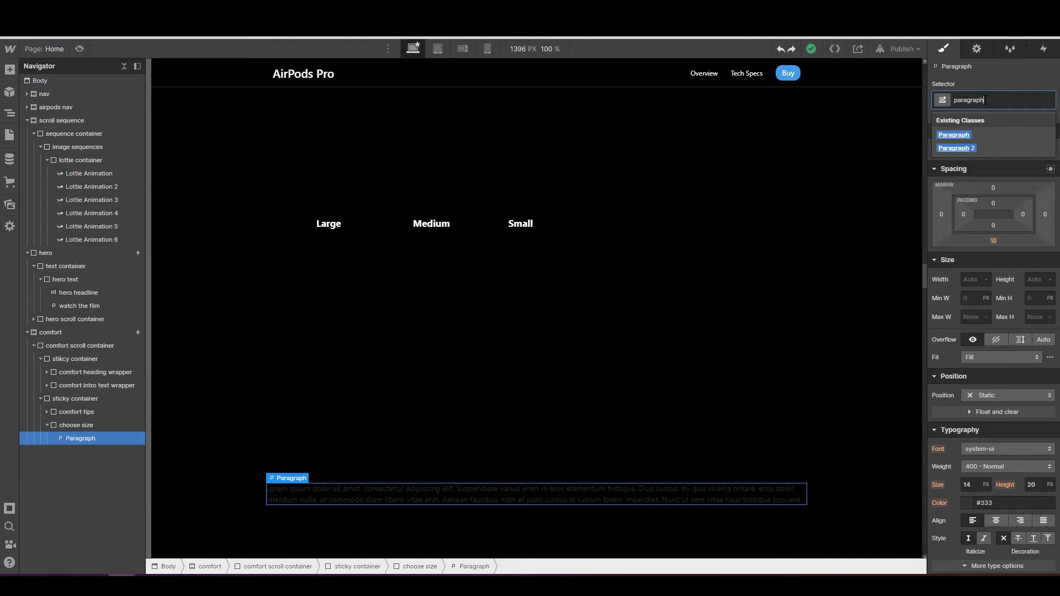
type("1")
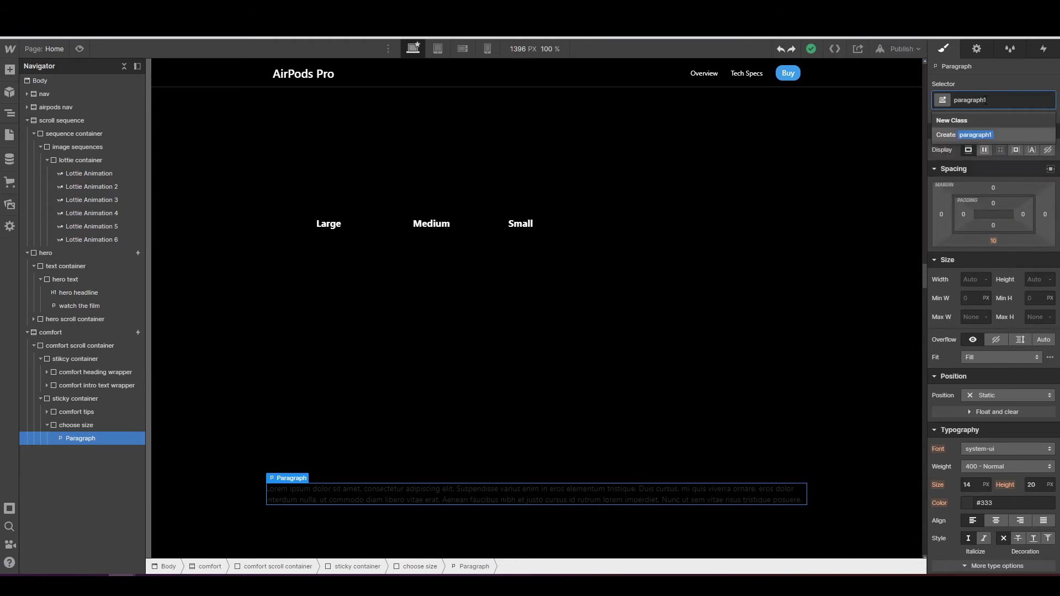
key("Return")
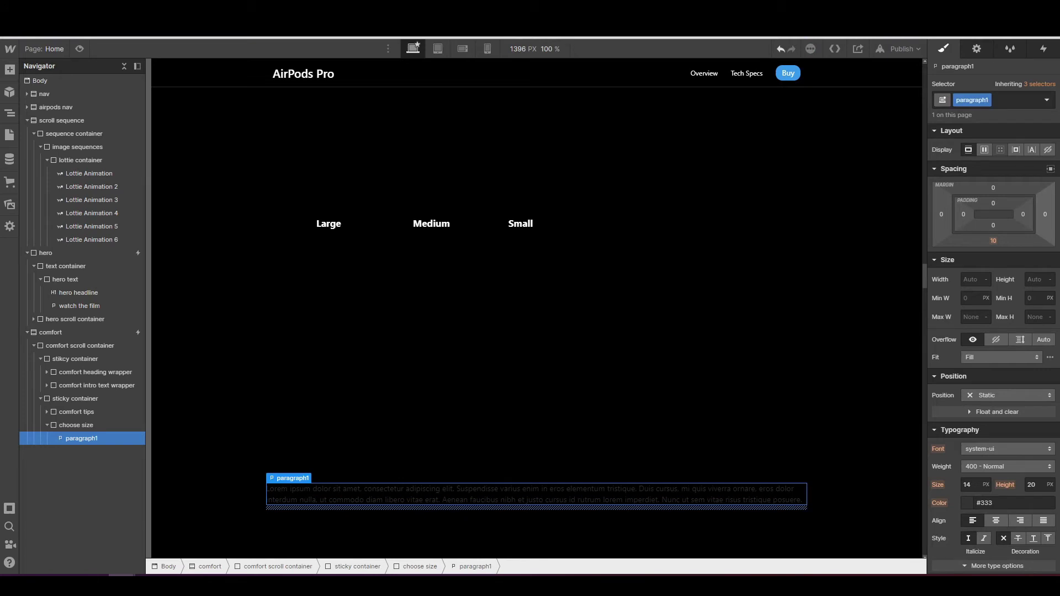
- Set the paragraph1 text to size 22 px, weight 700 - Bold and line height 1.18
scroll(977, 308, "down", 2)
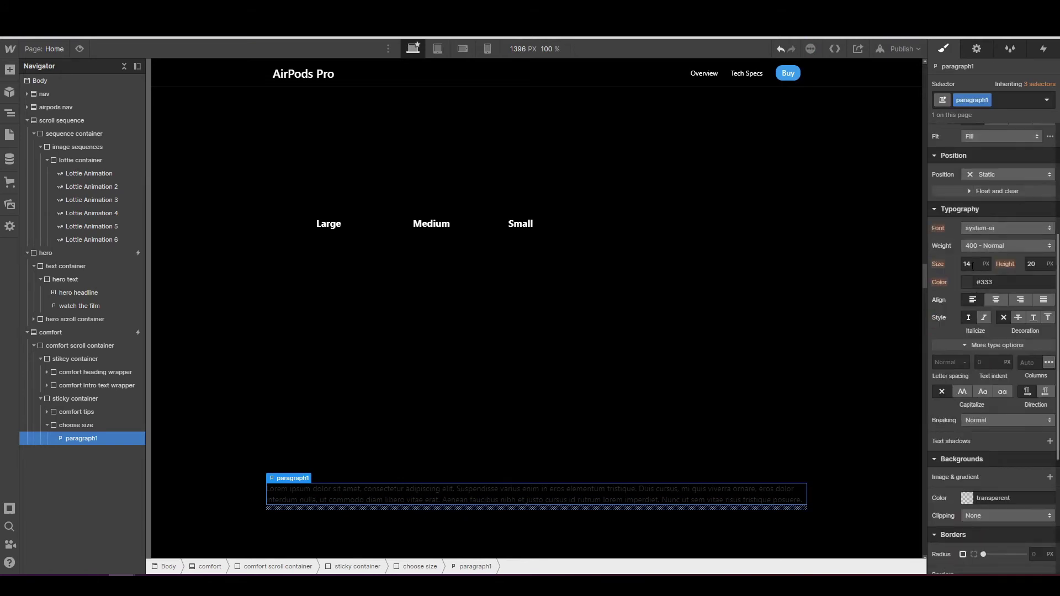
left_click(972, 265)
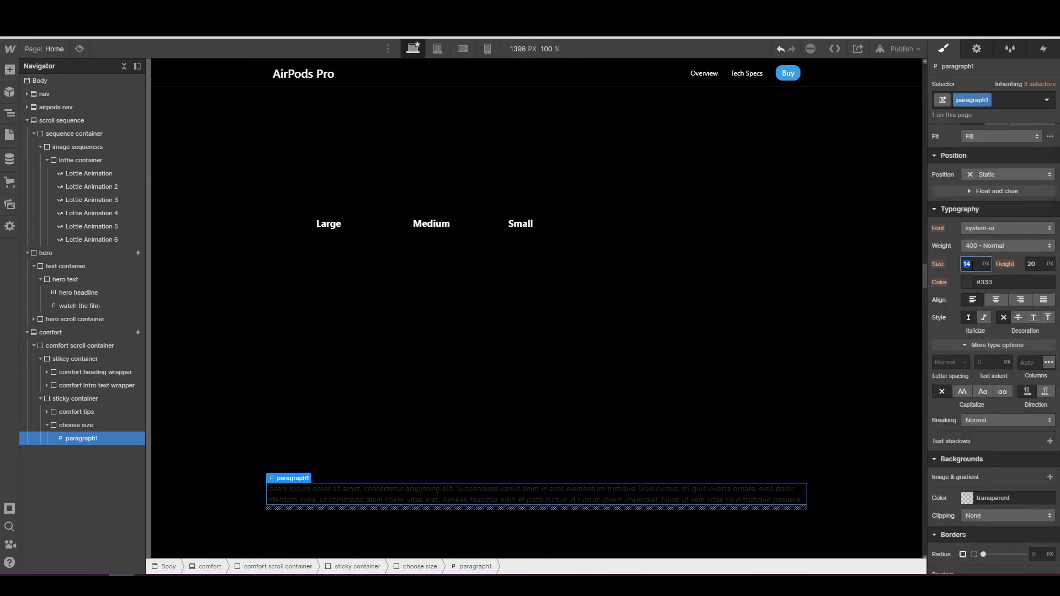
type("22")
key("Return")
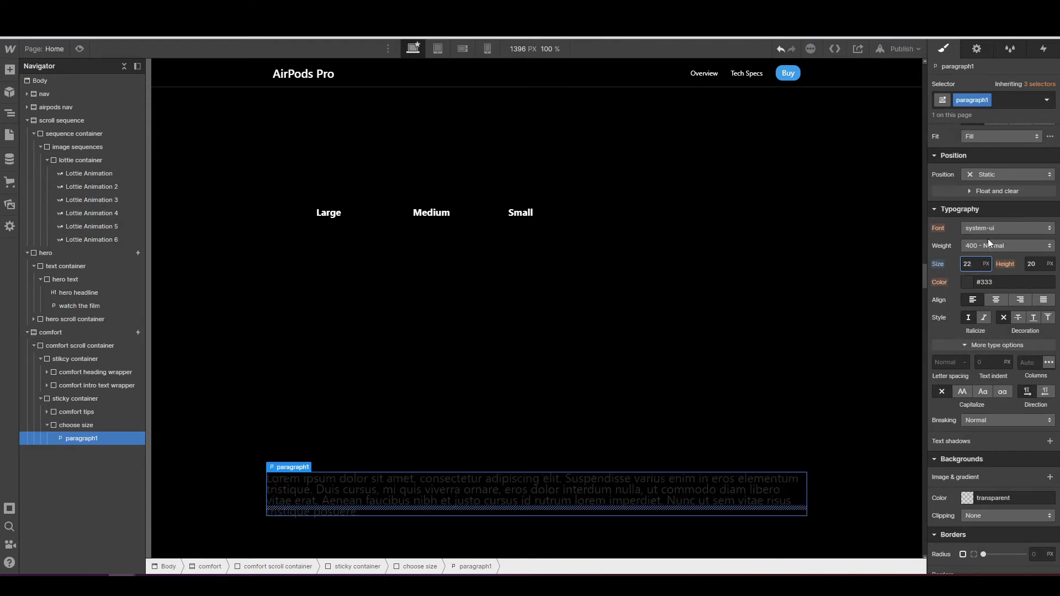
left_click(988, 243)
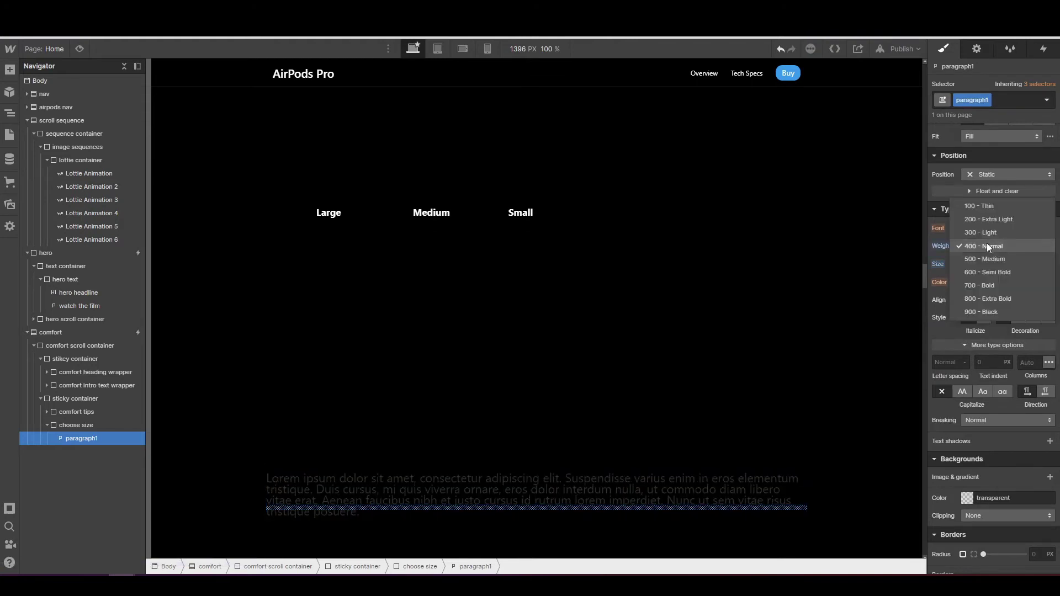
left_click(992, 286)
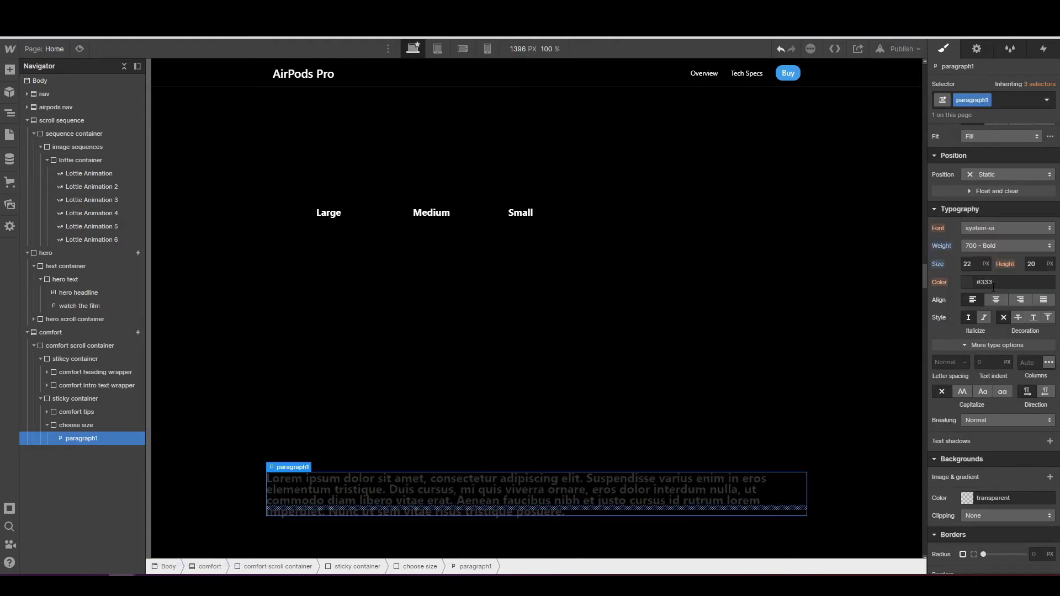
left_click(1032, 266)
type("1.18")
key("Return")
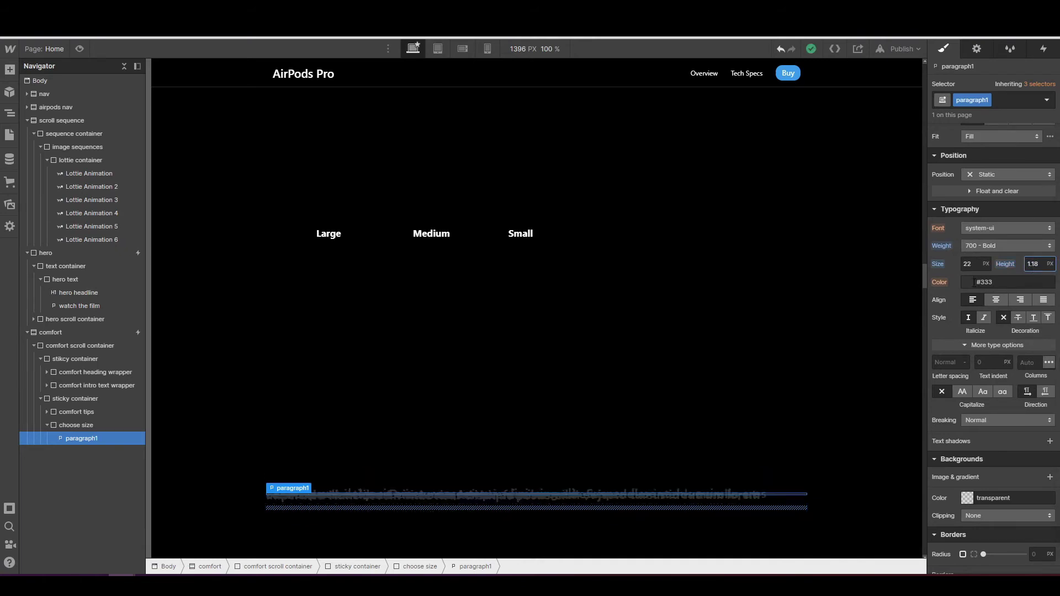
- Make the paragraph1 text white with 0.004 em letter spacing, and switch its line height to a unitless value
left_click(968, 283)
left_click(950, 303)
left_click_drag(941, 299, 933, 297)
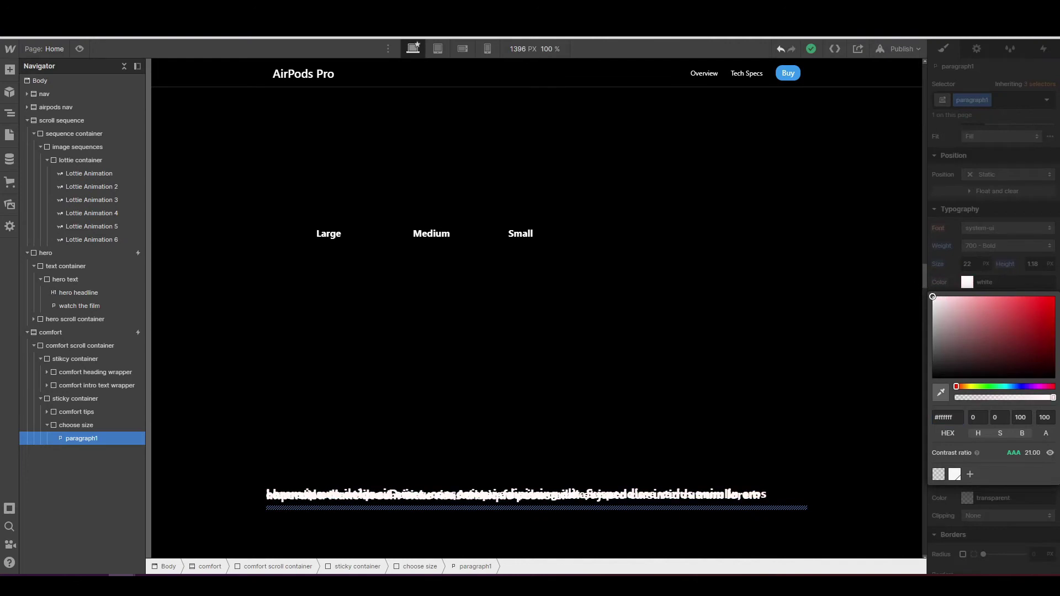
left_click(995, 247)
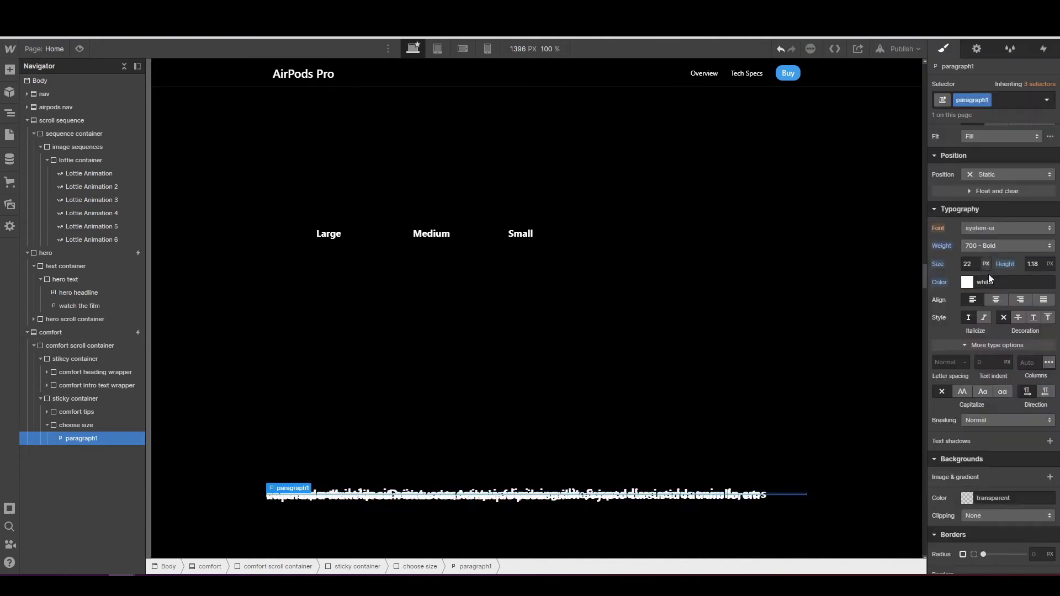
left_click(948, 364)
type("0.004em")
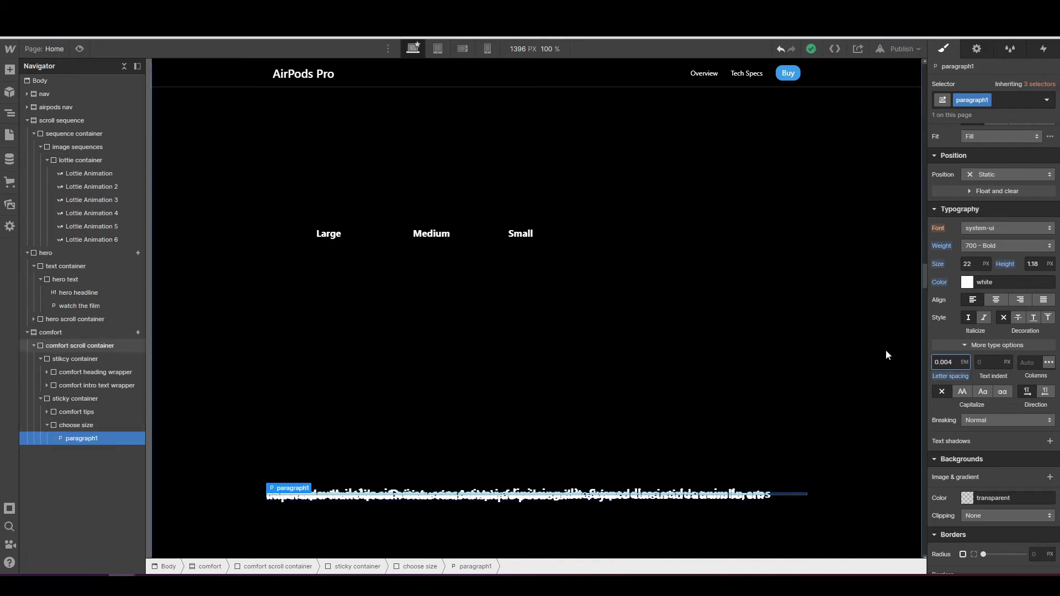
key("Return")
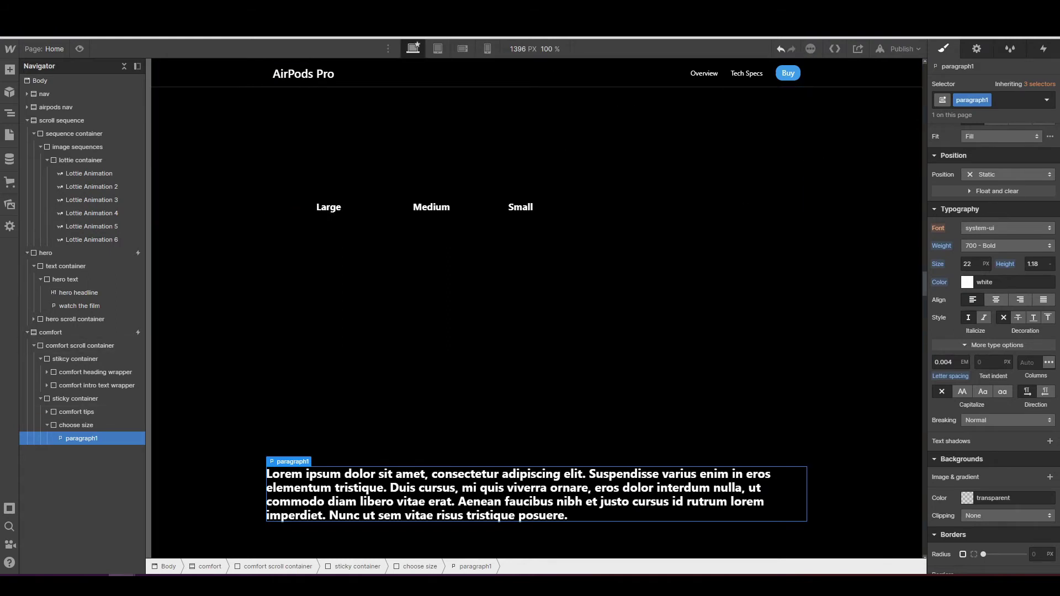
- Limit paragraph1 to a maximum width of 33.33% and set its left margin to 91 px
scroll(969, 336, "up", 4)
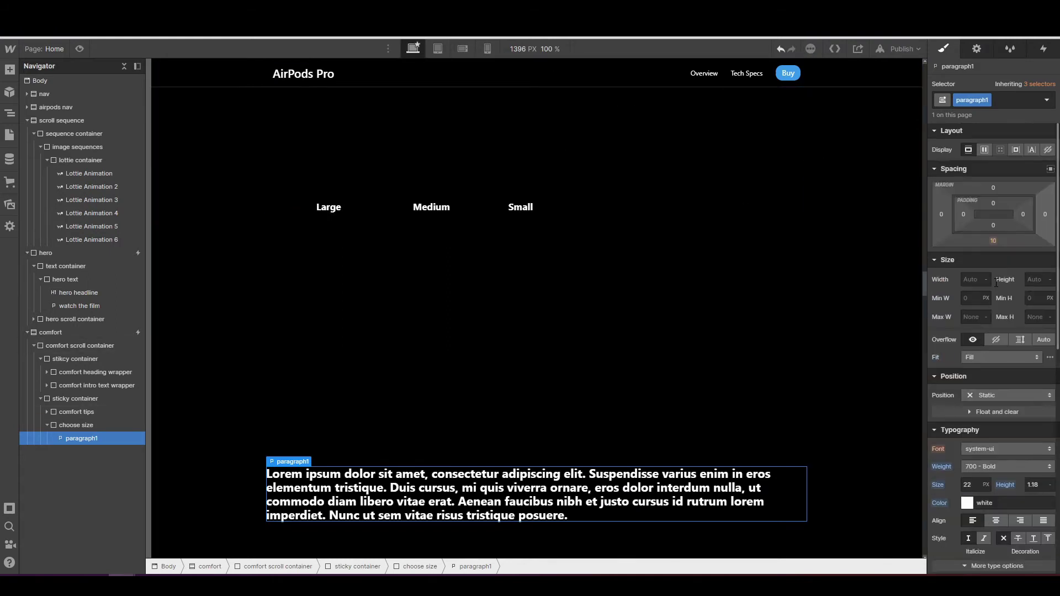
left_click(976, 317)
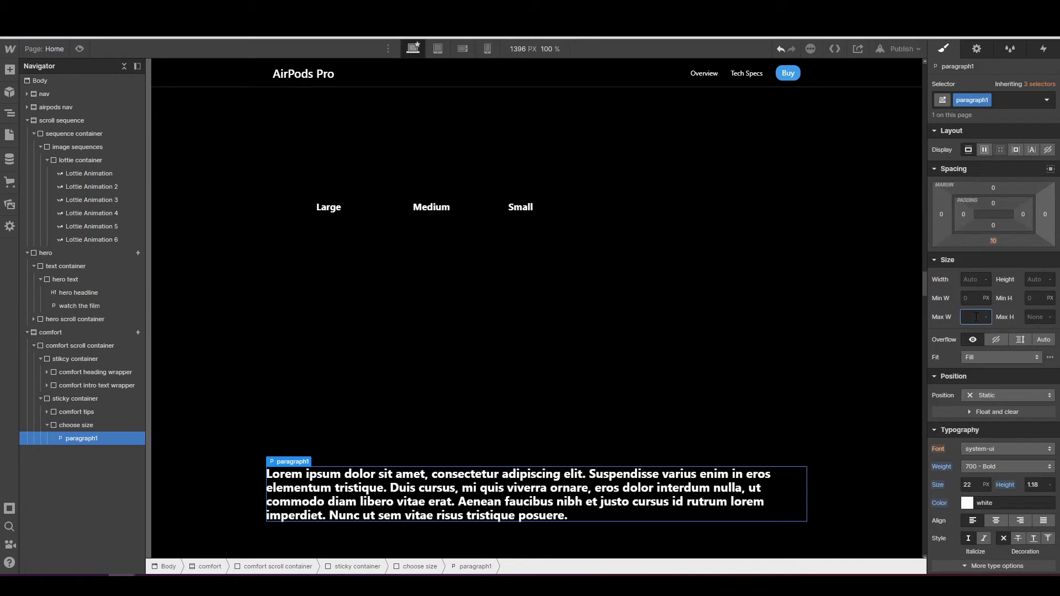
type("33.33%")
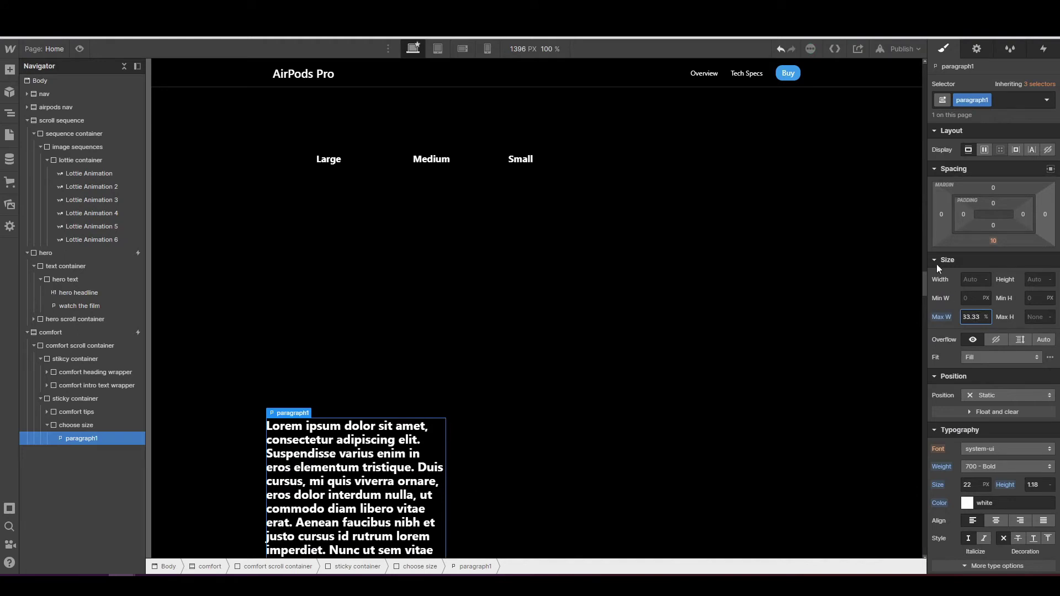
left_click(942, 214)
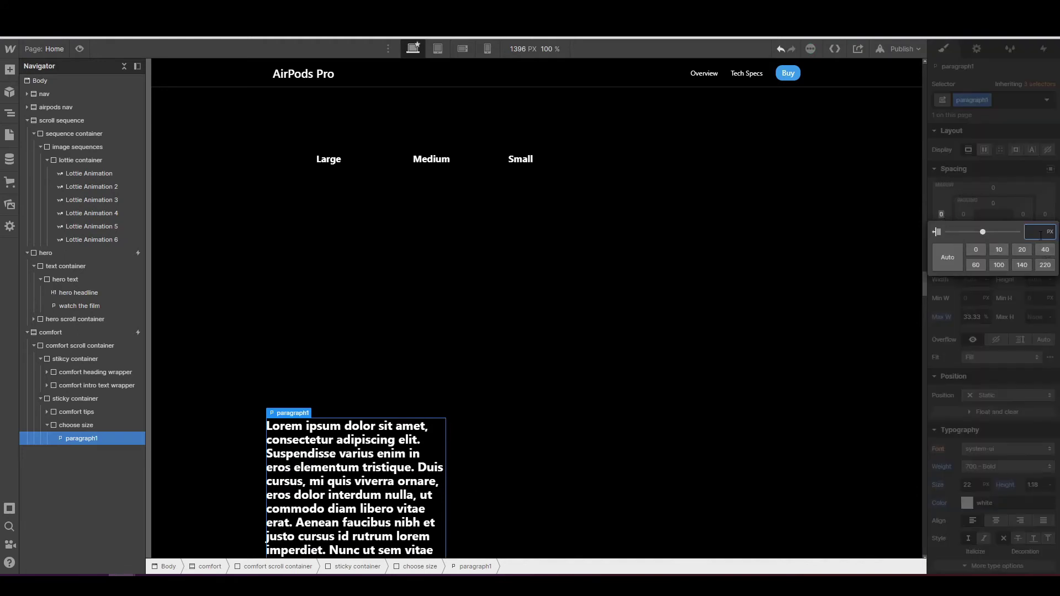
type("91")
key("Return")
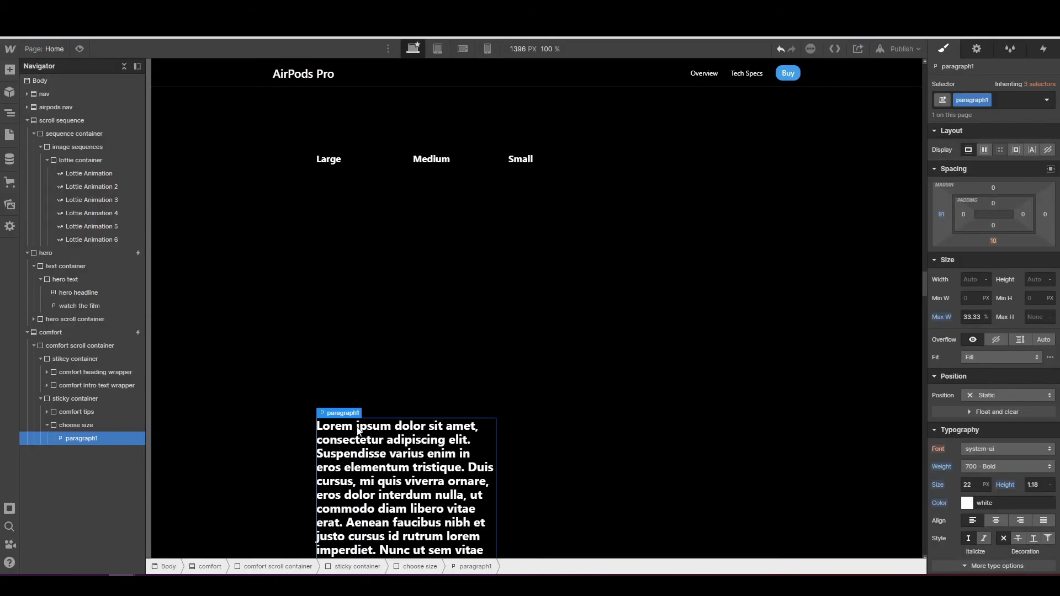
- Replace the paragraph's placeholder text with "Choose from three sizes of soft, flexible silicone tips that click into place."
triple_click(383, 473)
type("Choose from three sizes of soft, flexible silicone tips that click into place.")
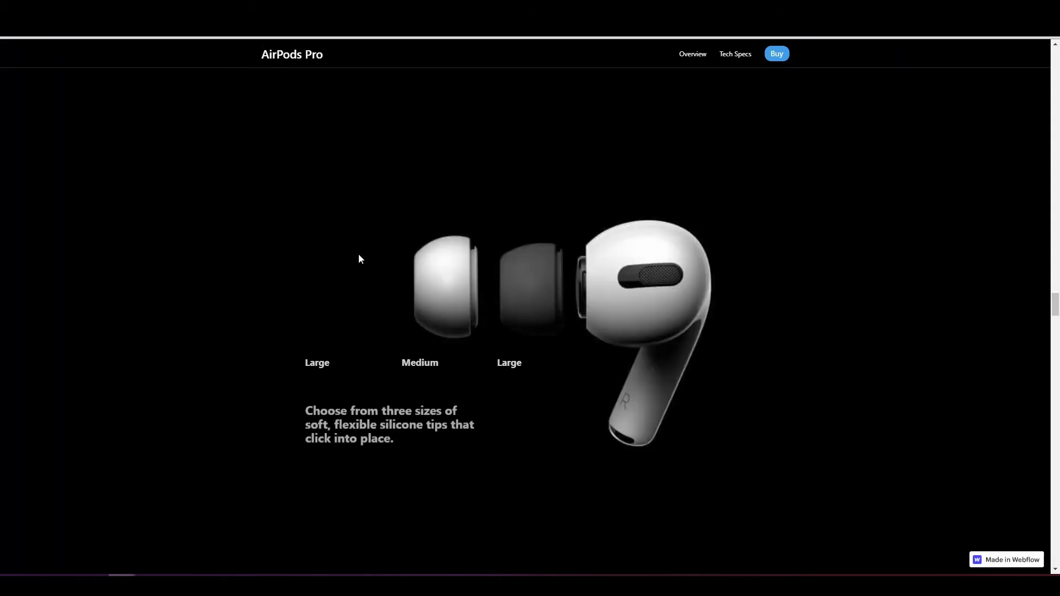
- Add a div block after choose size in the second sticky container and give it the class "comfort tip text"
scroll(359, 259, "down", 5)
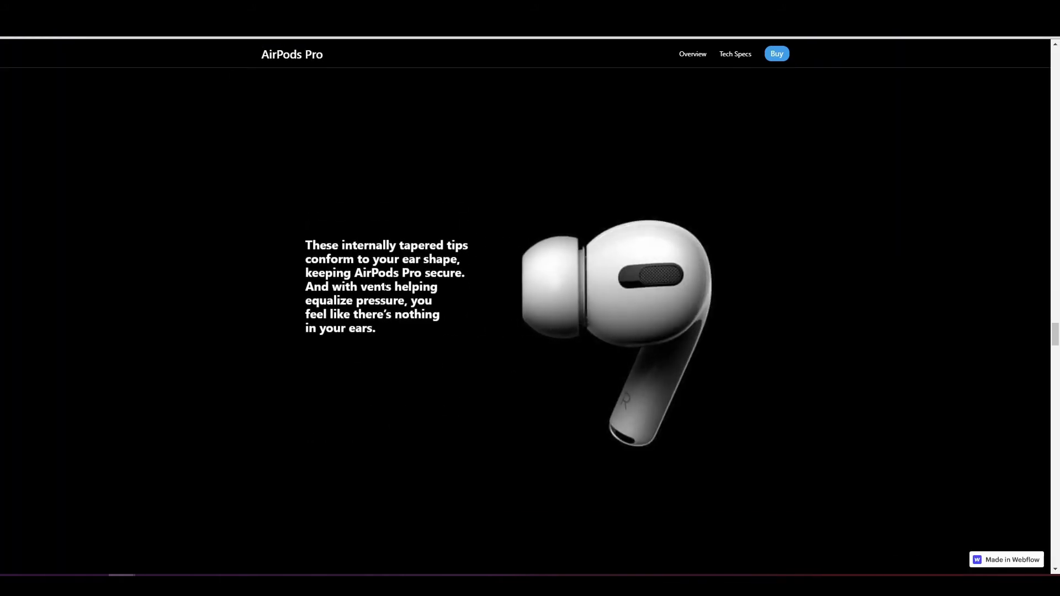
left_click_drag(344, 256, 381, 276)
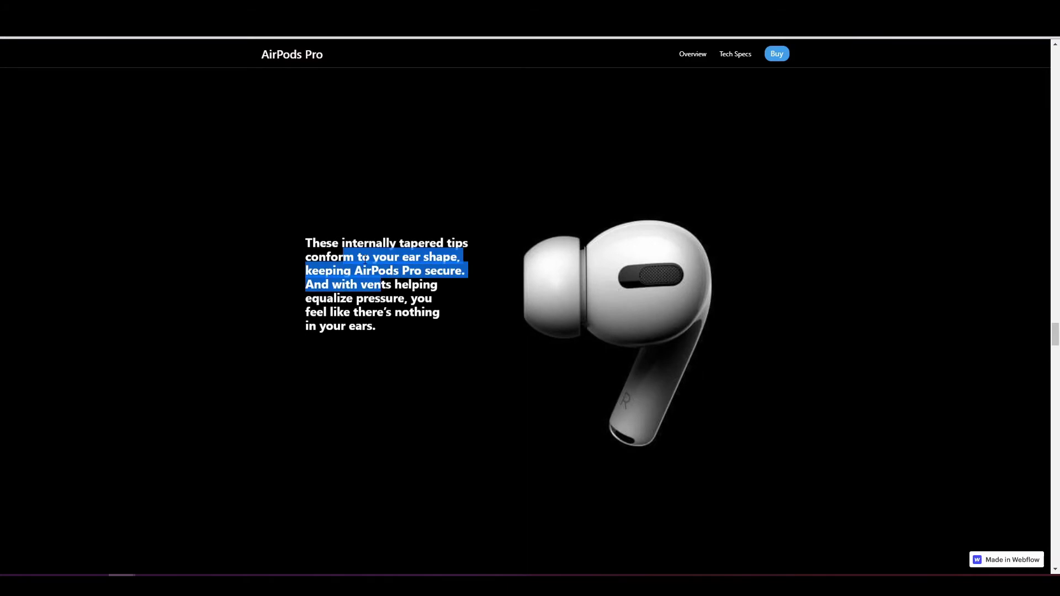
left_click(293, 207)
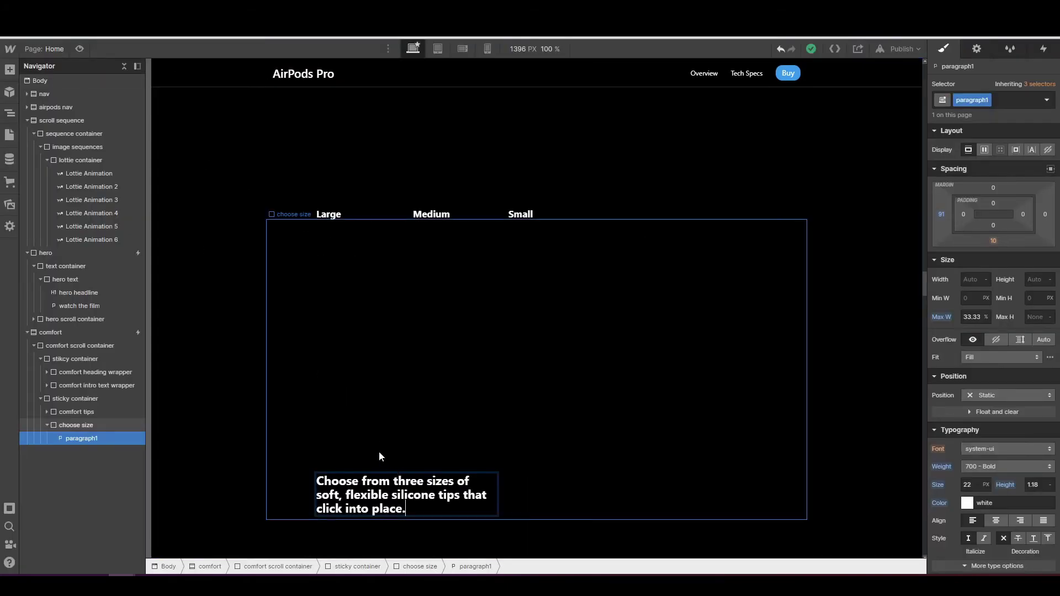
left_click(46, 425)
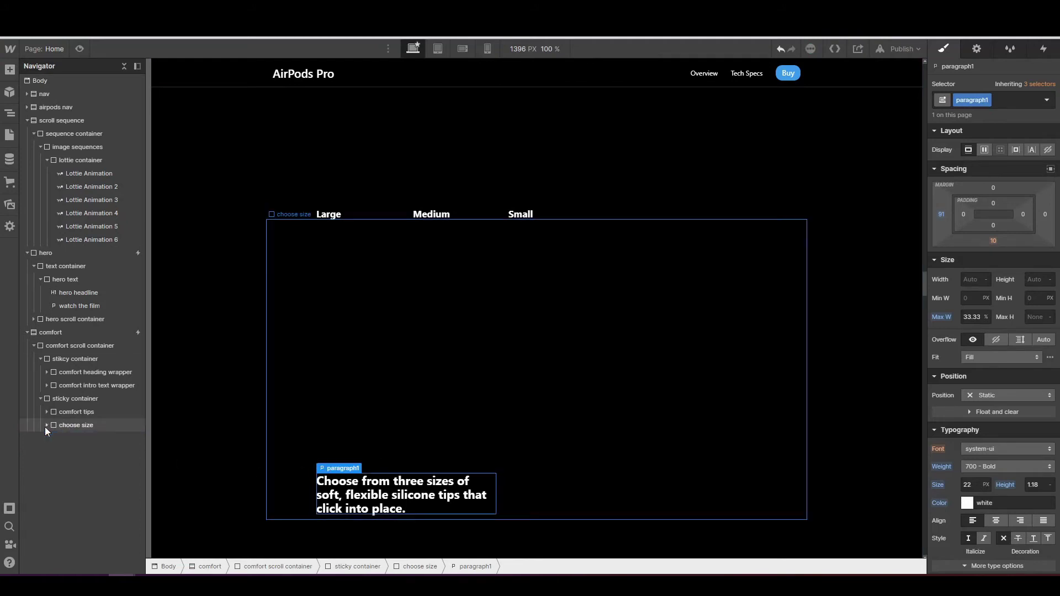
left_click(9, 69)
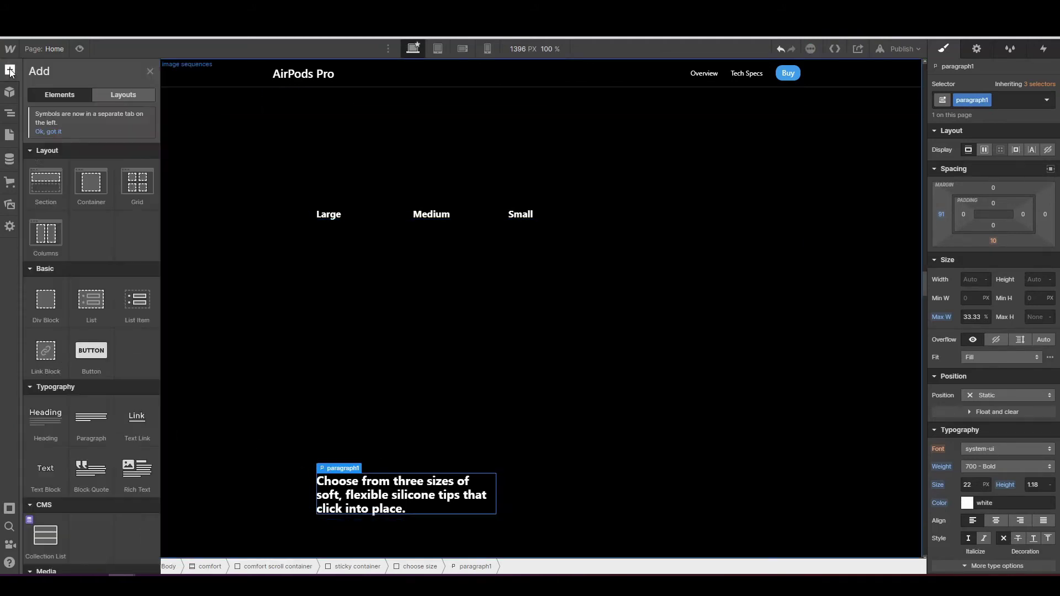
left_click_drag(45, 309, 79, 442)
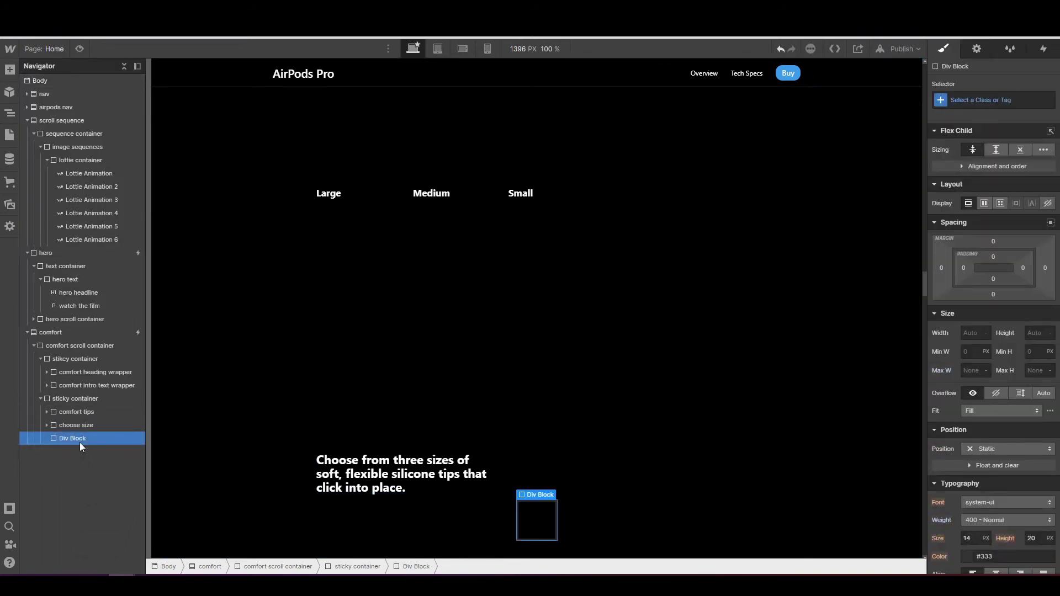
left_click(975, 98)
type("com")
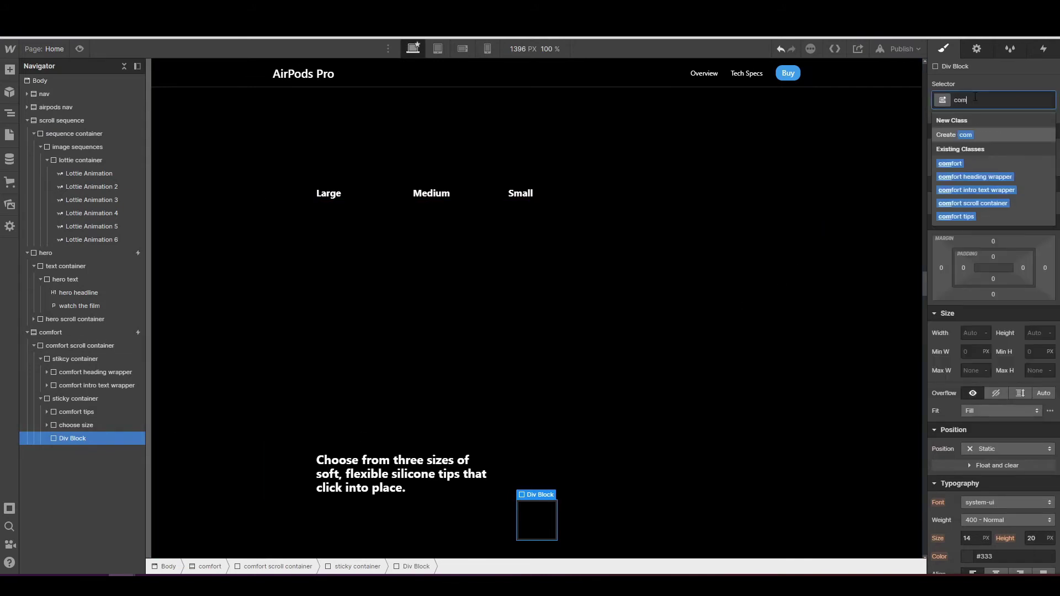
type("fort tip text")
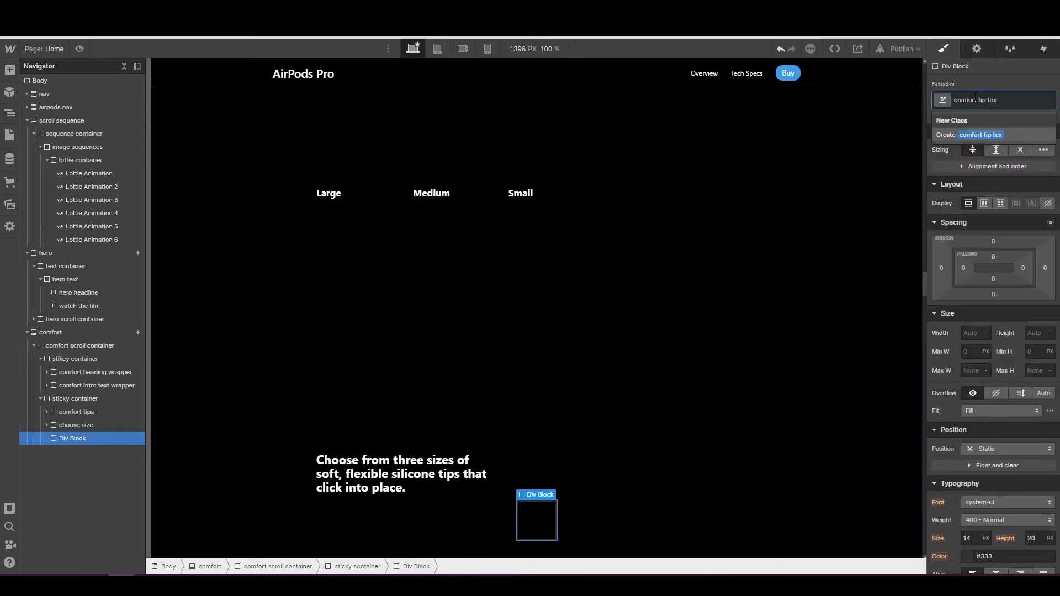
key("Return")
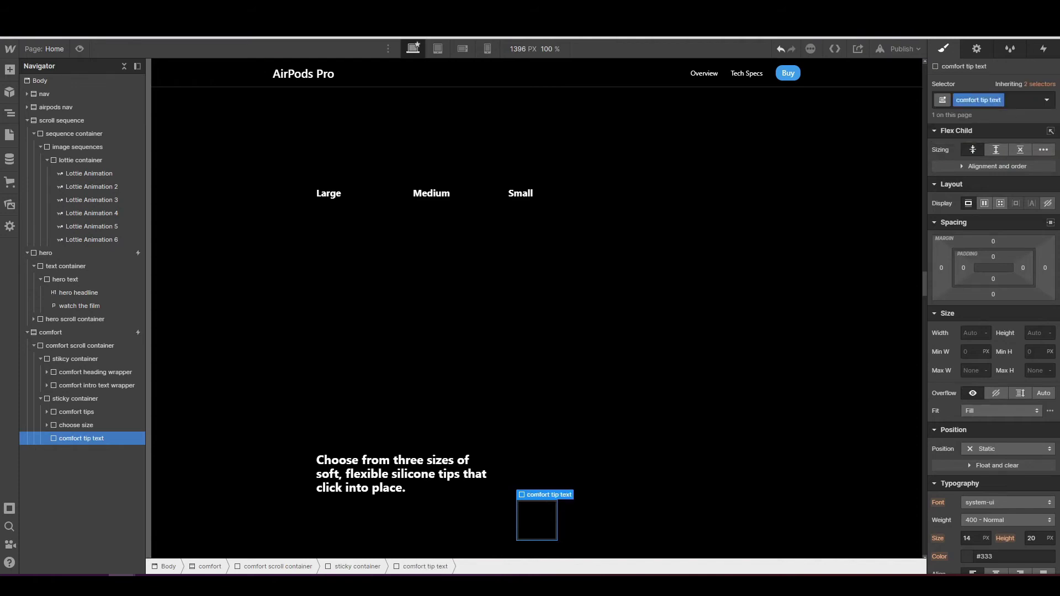
- Give the comfort tip text block 50 px of bottom padding and a width of 100%
left_click(992, 279)
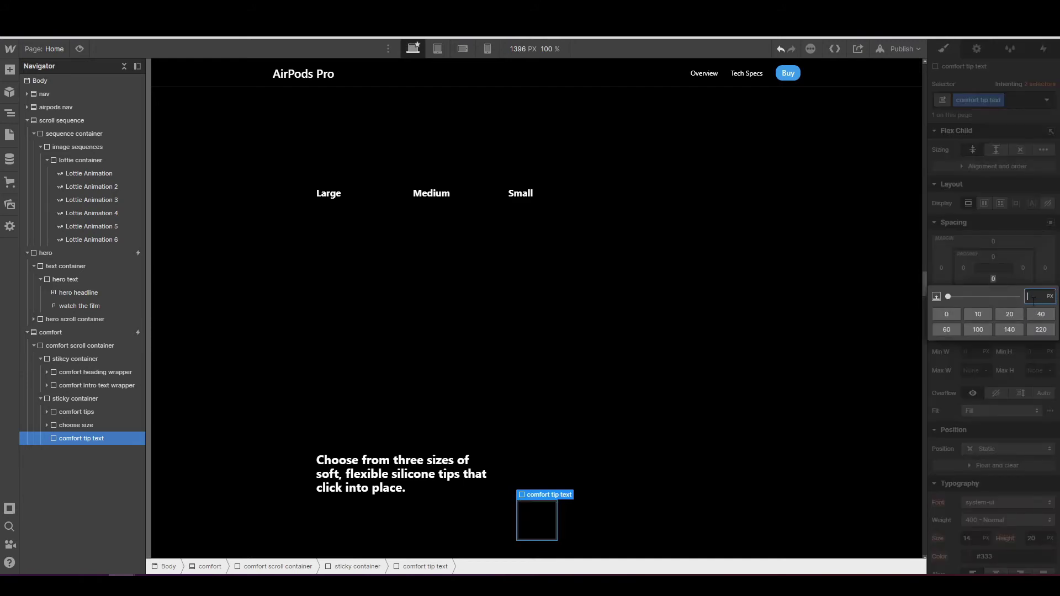
type("50")
key("Return")
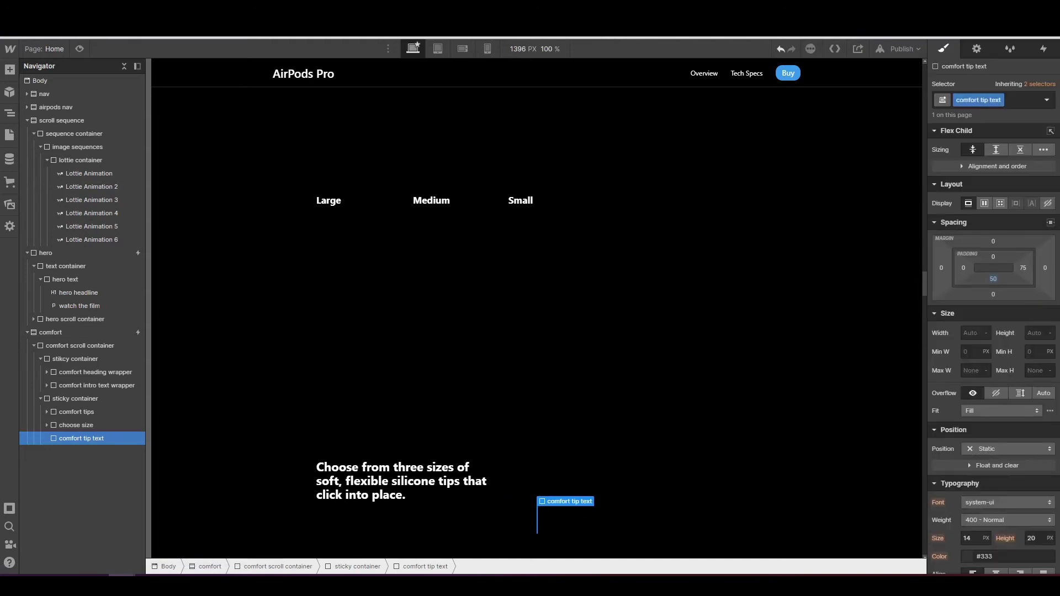
left_click(978, 335)
type("100%")
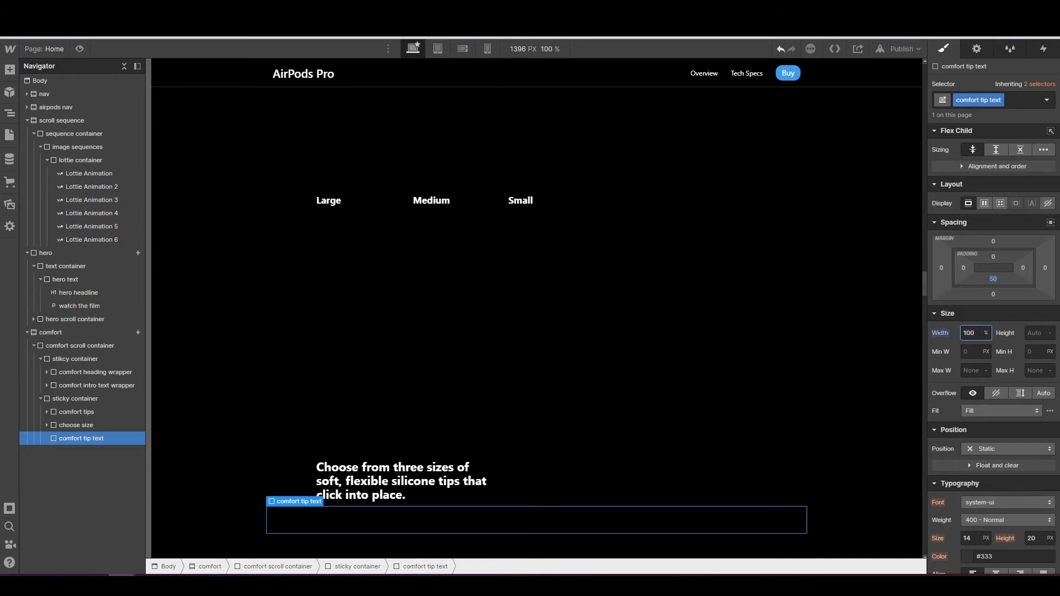
key("Return")
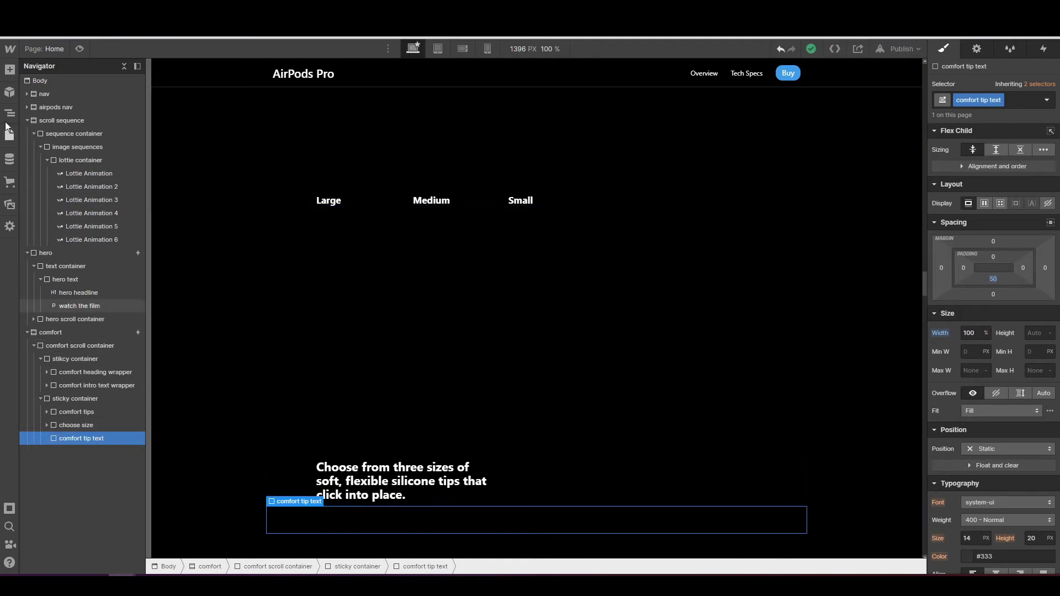
- Add a paragraph inside the comfort tip text block
left_click(10, 69)
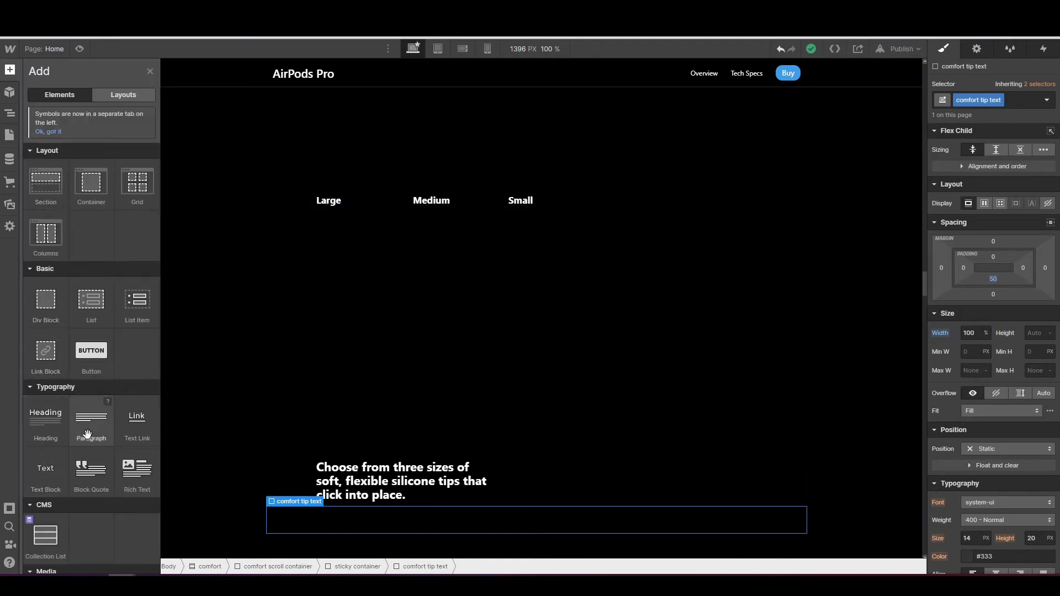
mouse_move(91, 425)
left_mouse_down()
mouse_move(88, 470)
mouse_move(82, 440)
left_mouse_up()
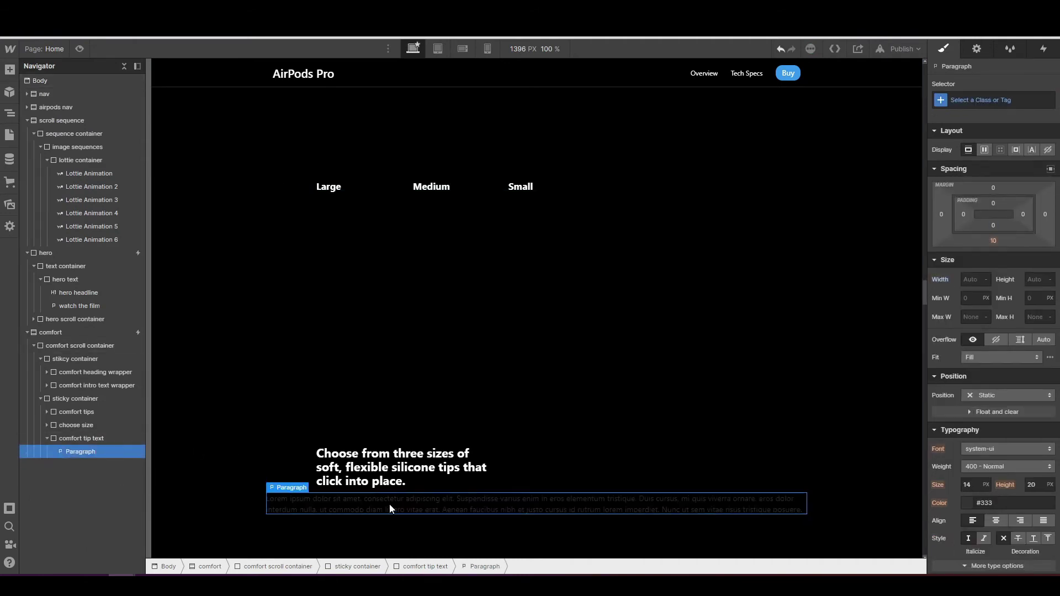
left_click(77, 440)
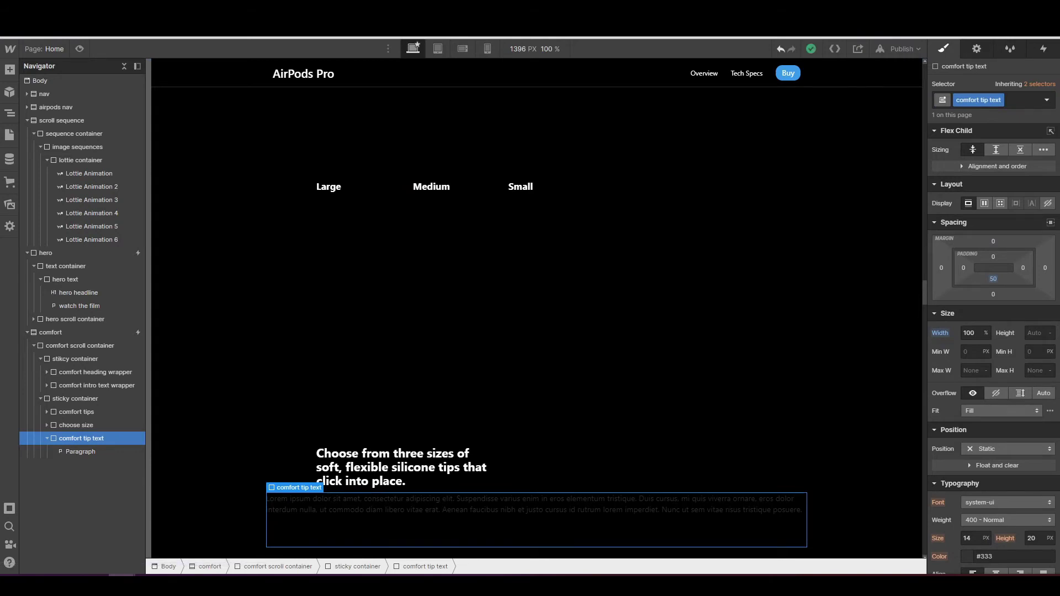
left_click(46, 438)
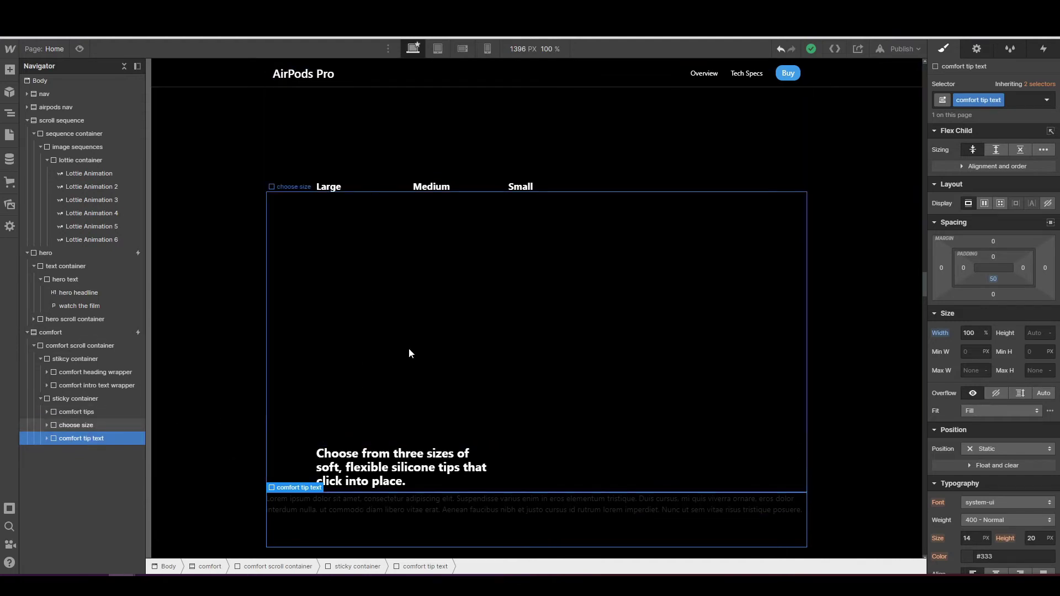
- Set the position of the comfort tips block to Absolute
left_click(81, 411)
scroll(1007, 436, "down", 2)
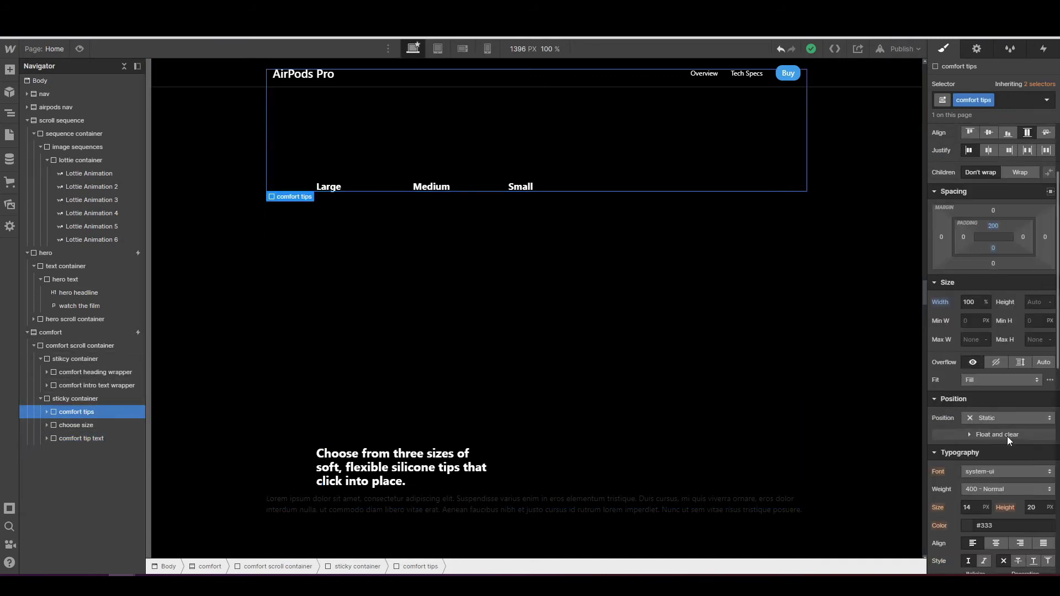
left_click(998, 419)
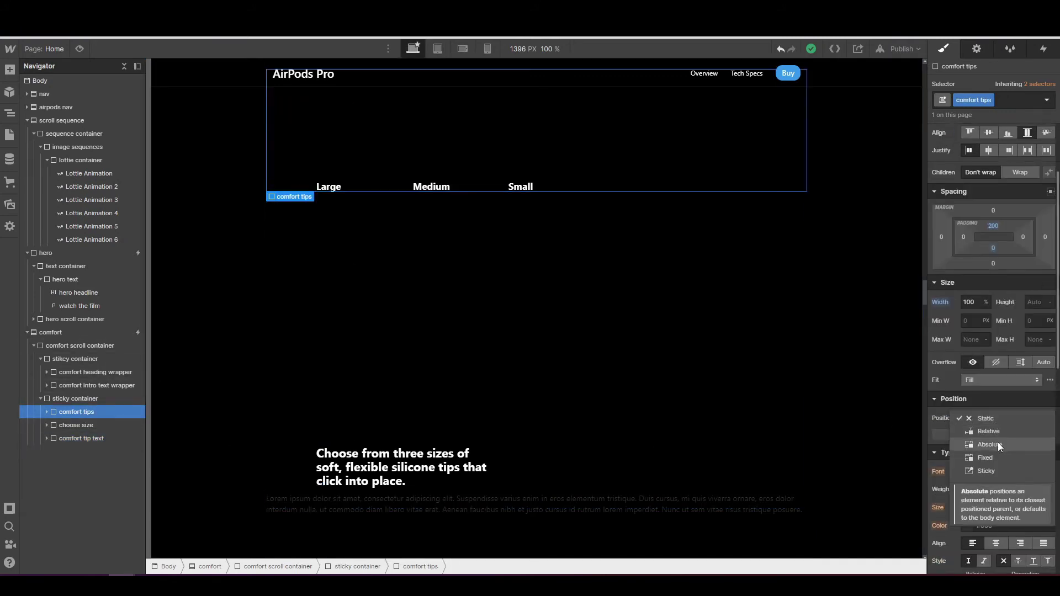
left_click(998, 442)
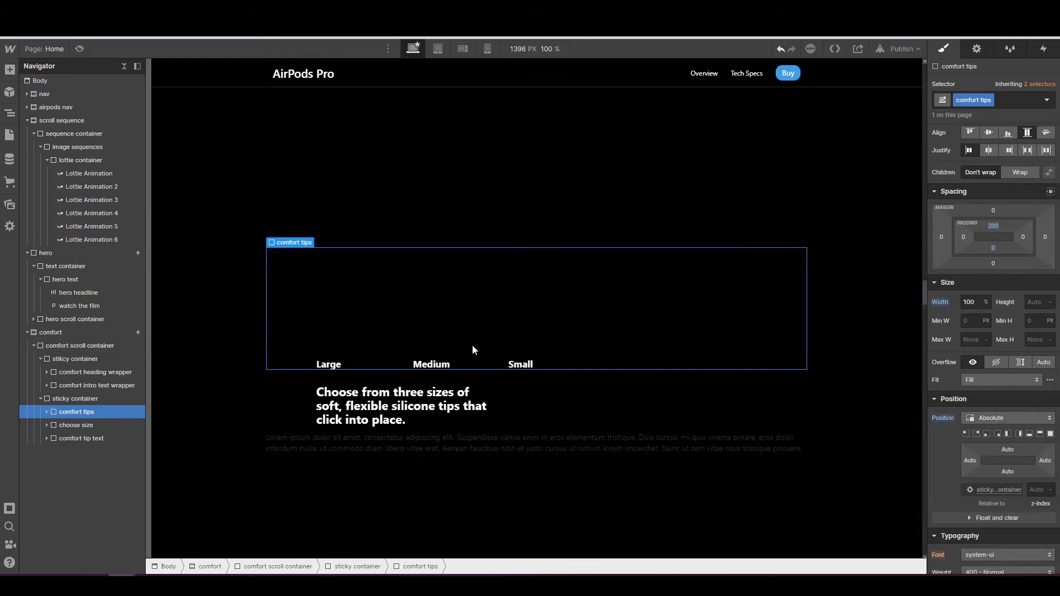
- Set the position of the "choose size" and "comfort tip text" blocks to Absolute
left_click(81, 421)
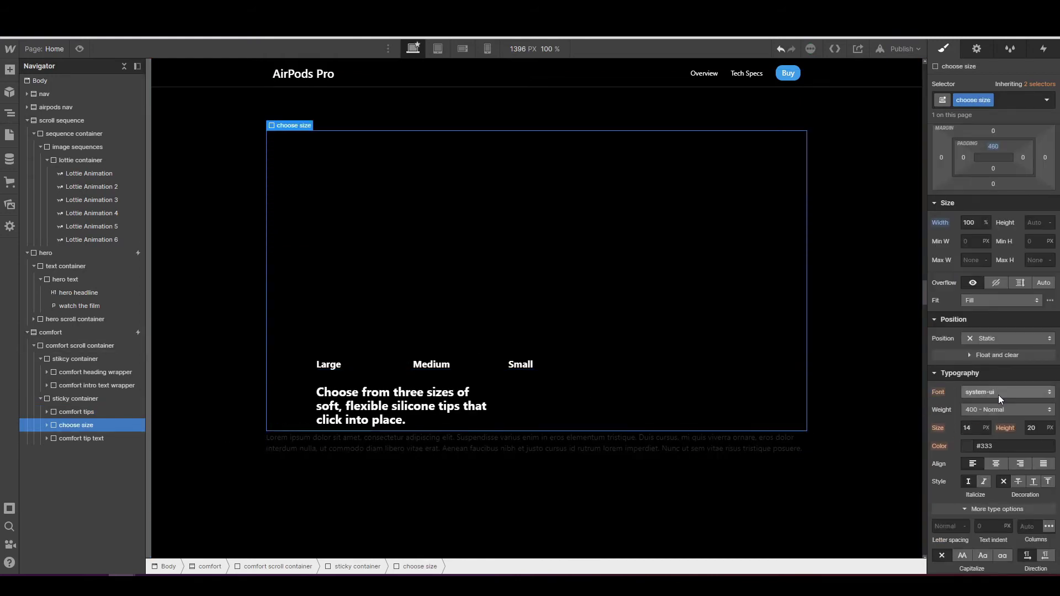
left_click(989, 339)
left_click(986, 366)
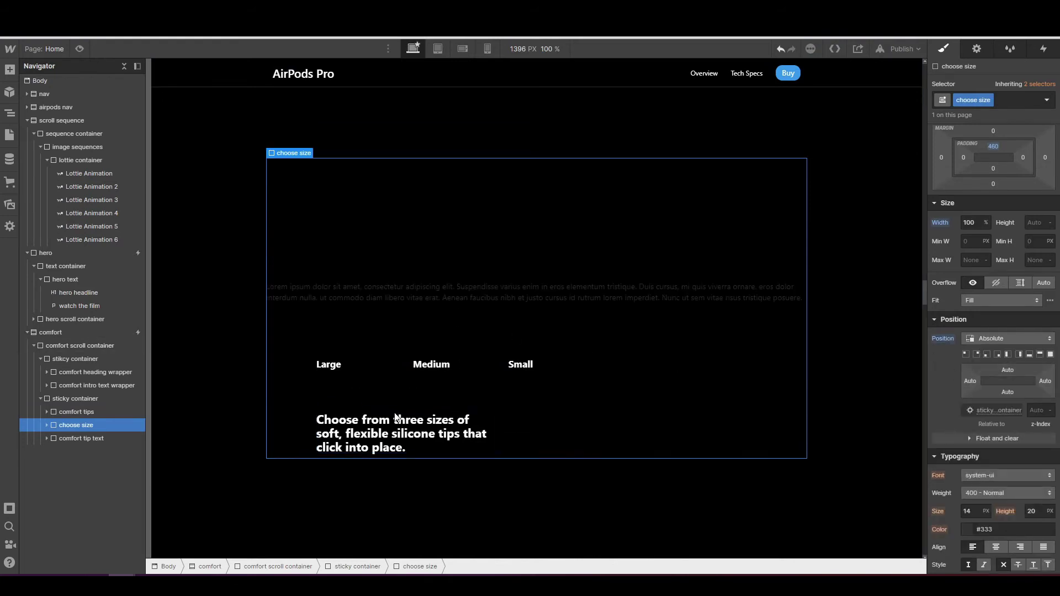
left_click(111, 438)
left_click(988, 339)
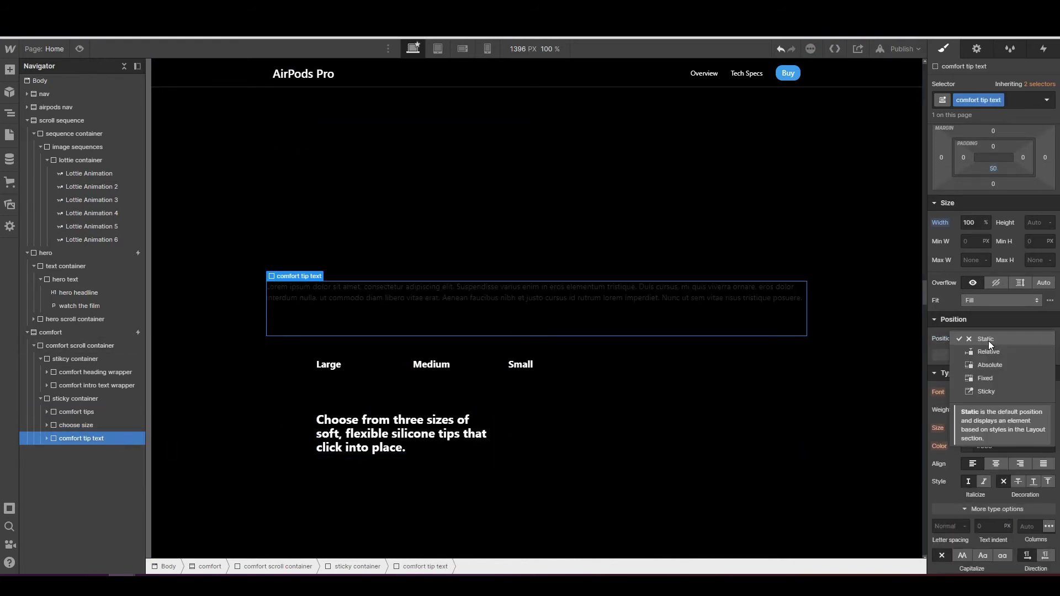
left_click(994, 363)
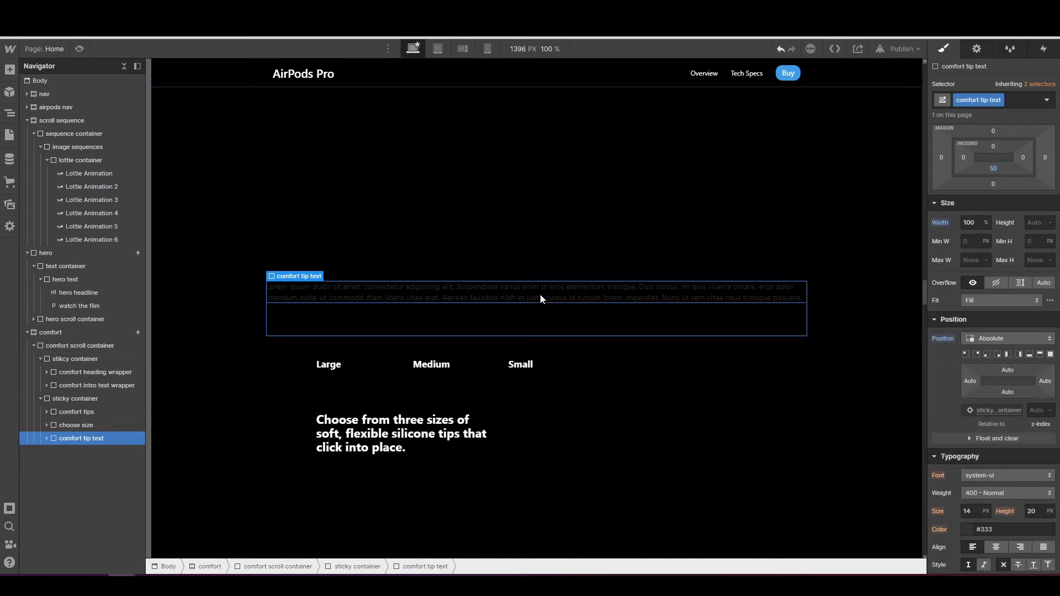
- Apply the existing class paragraph1 to the paragraph inside the "comfort tip text" block
left_click(46, 439)
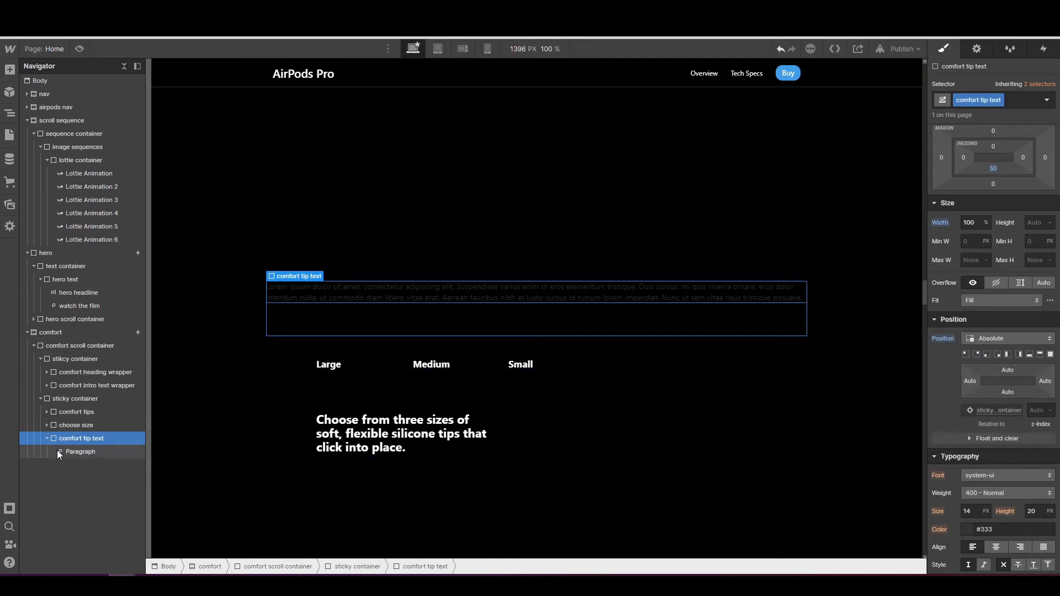
left_click(57, 451)
left_click(982, 102)
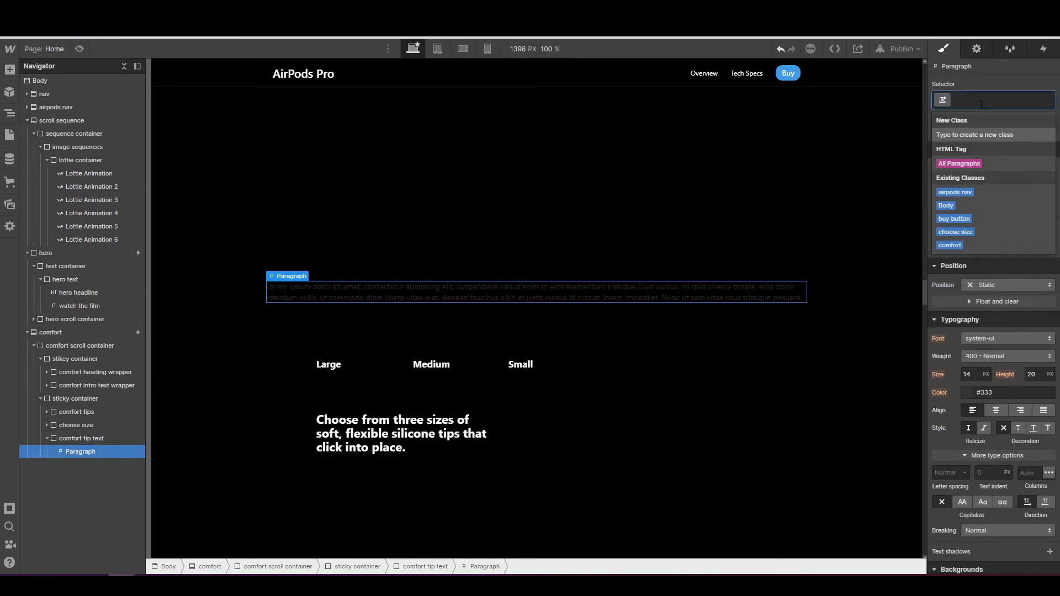
type("p")
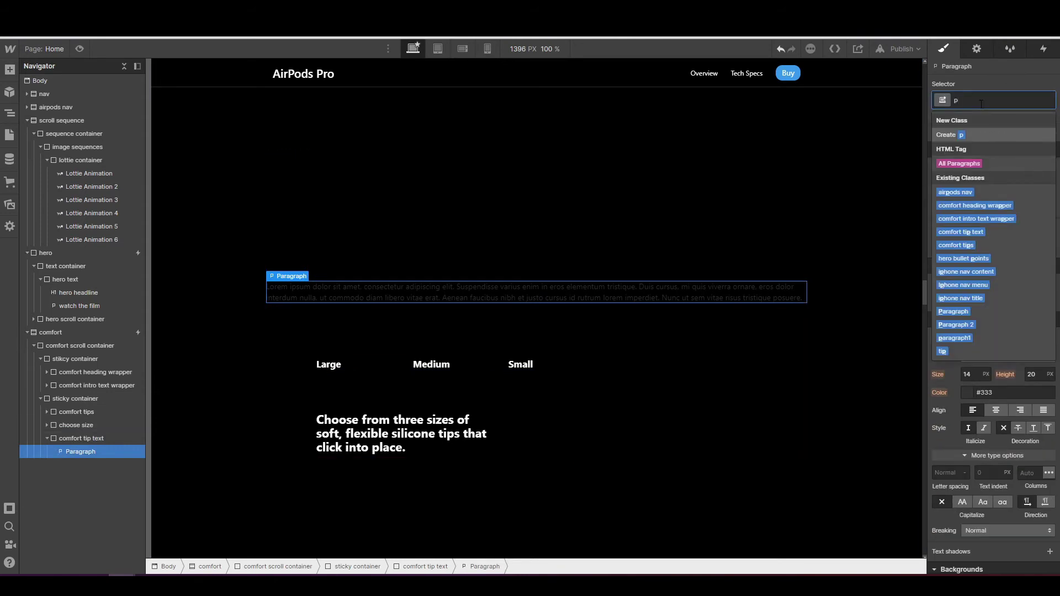
type("ara")
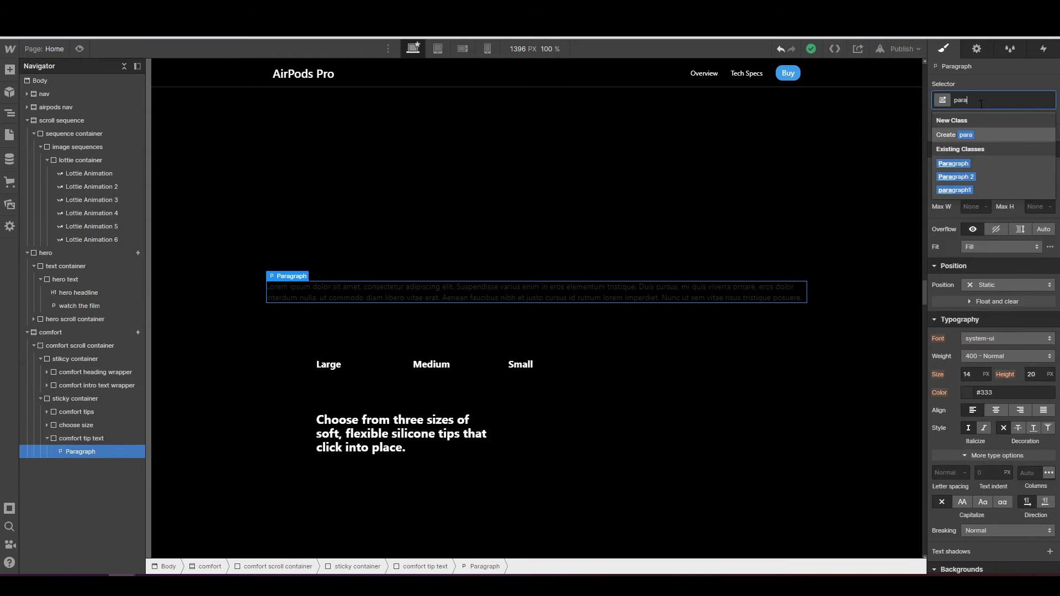
type("graph1")
key("Return")
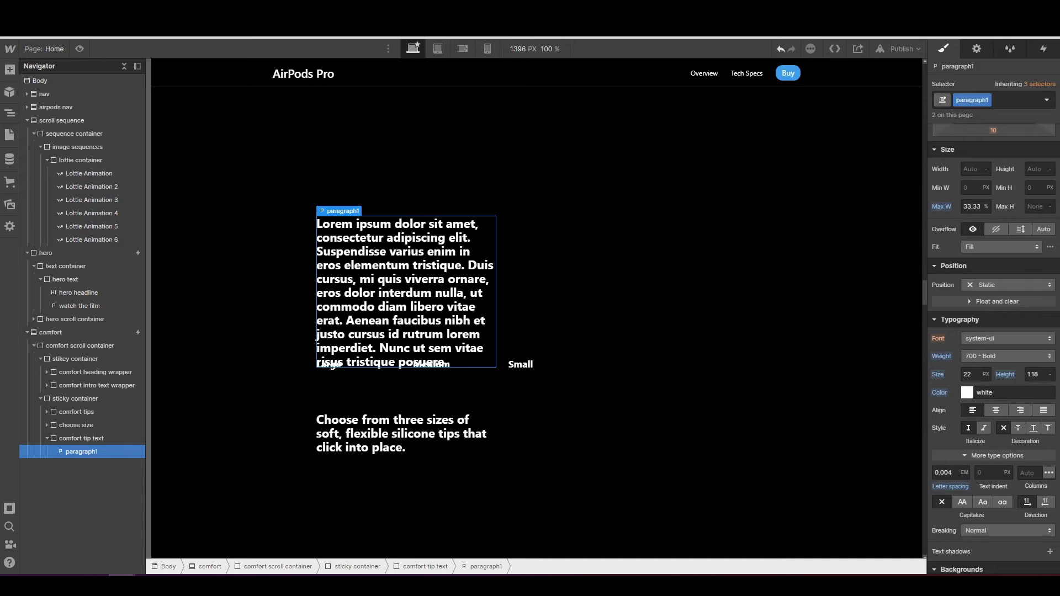
- Replace the placeholder paragraph with the copy from "These internally tapered tips conform to your ear shape" to "you feel like there's nothing in your ears."
double_click(480, 292)
key("ctrl+a")
type("These internally tapered tips conform to your ear shape, keeping AirPods Pro secure. And with vents helping equalize pressure, you feel like there’s nothing in your ears.")
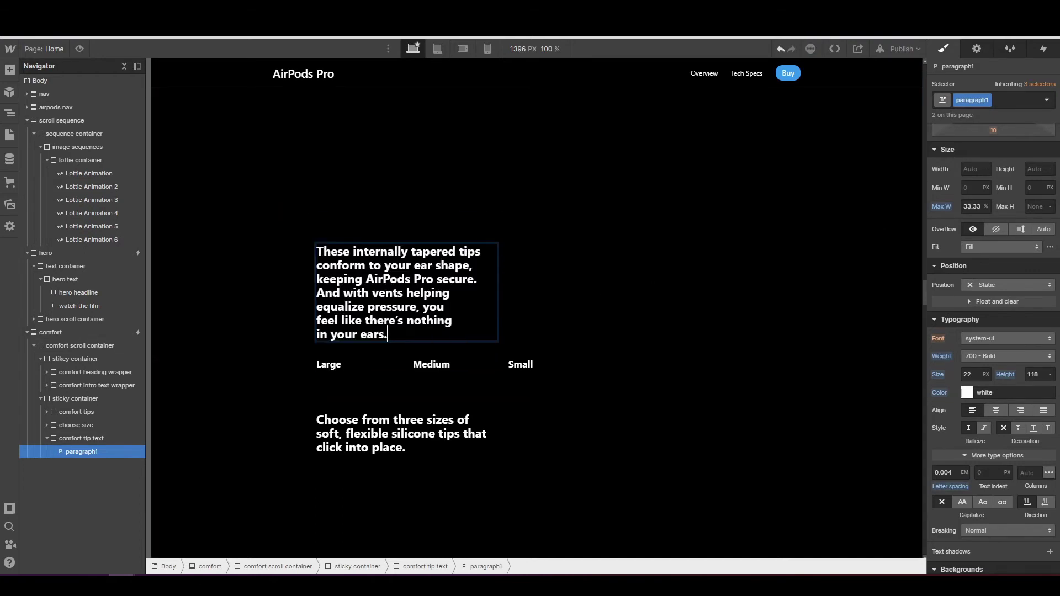
left_click(575, 319)
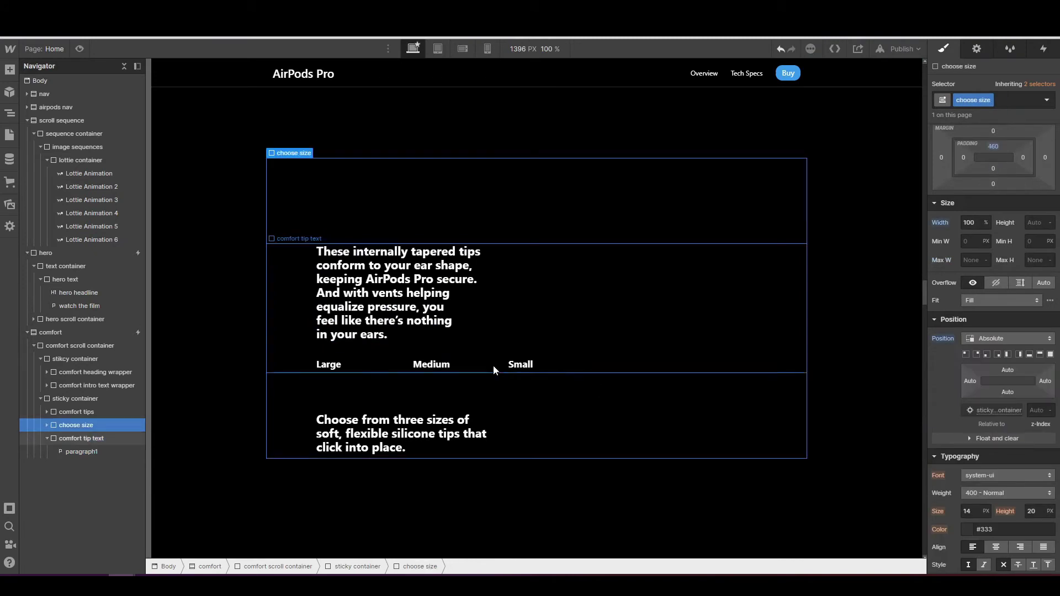
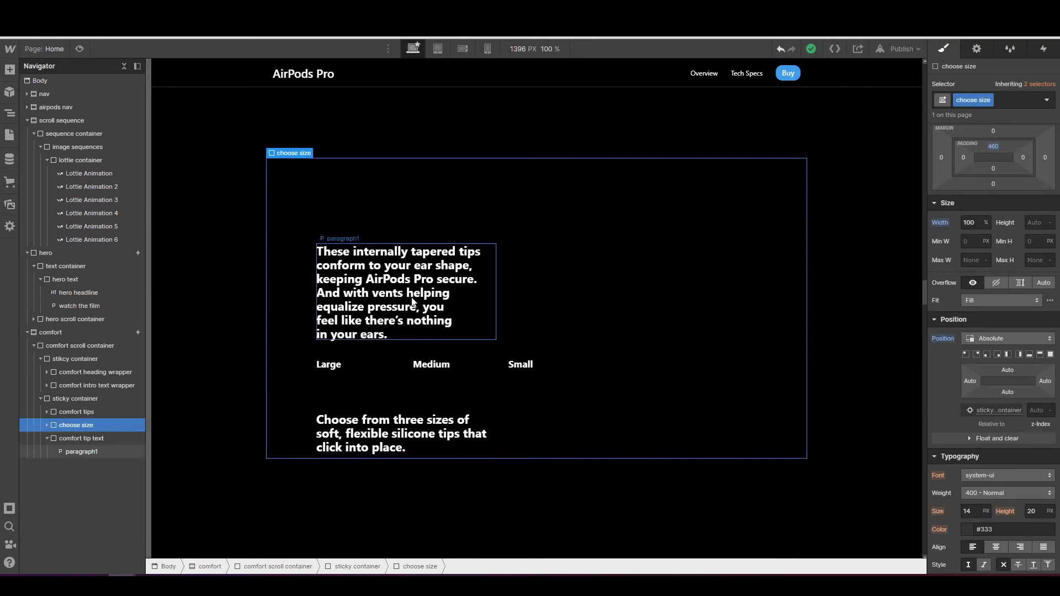
- Collapse the "comfort tip text" block and both sticky containers of the comfort section in the element tree
left_click(47, 439)
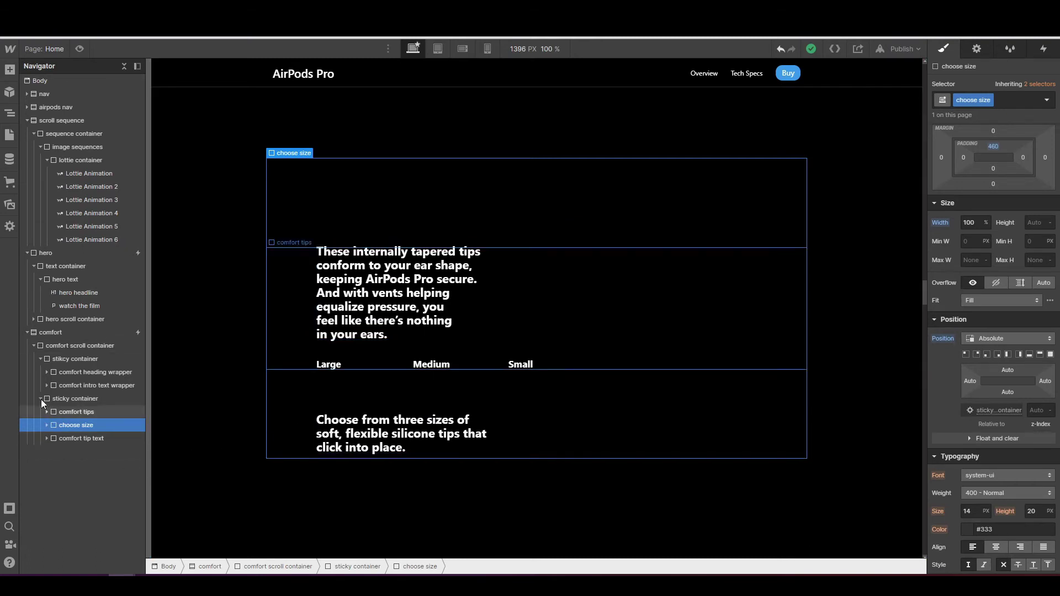
left_click(41, 399)
left_click(40, 359)
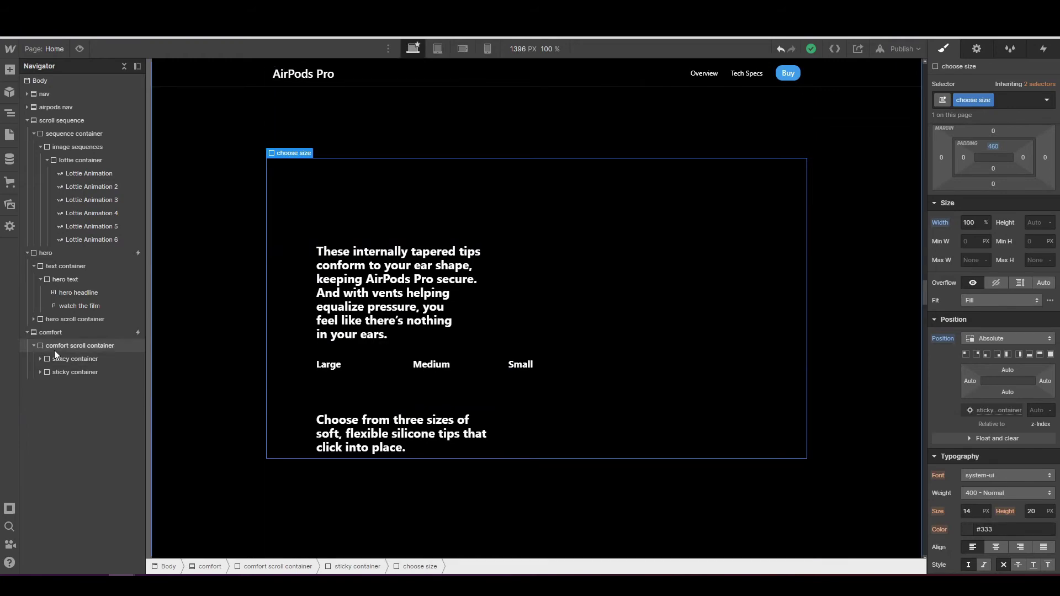
scroll(972, 416, "down", 7)
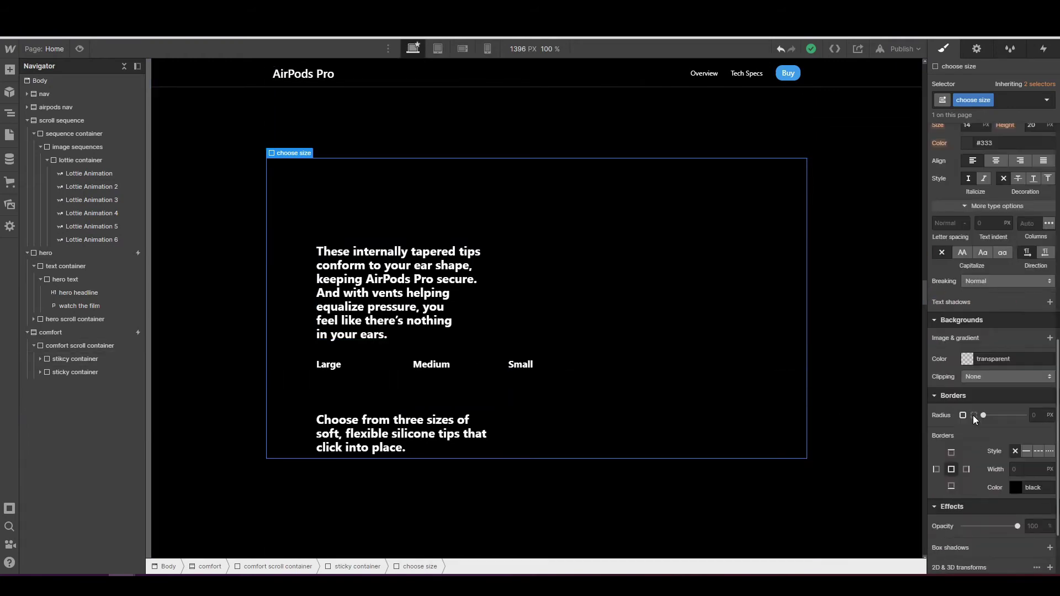
scroll(992, 467, "up", 7)
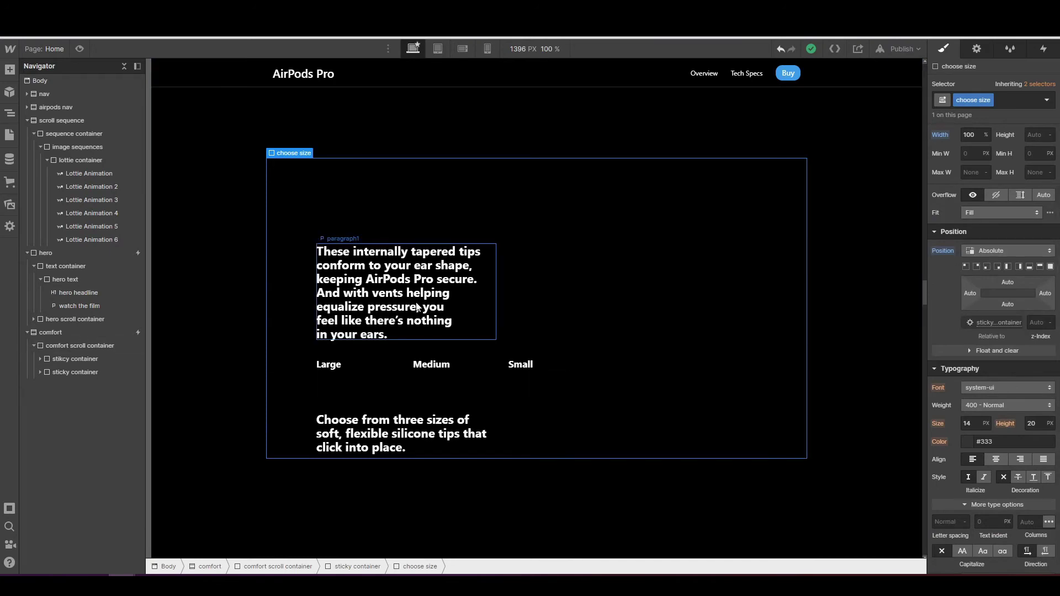
scroll(991, 330, "up", 4)
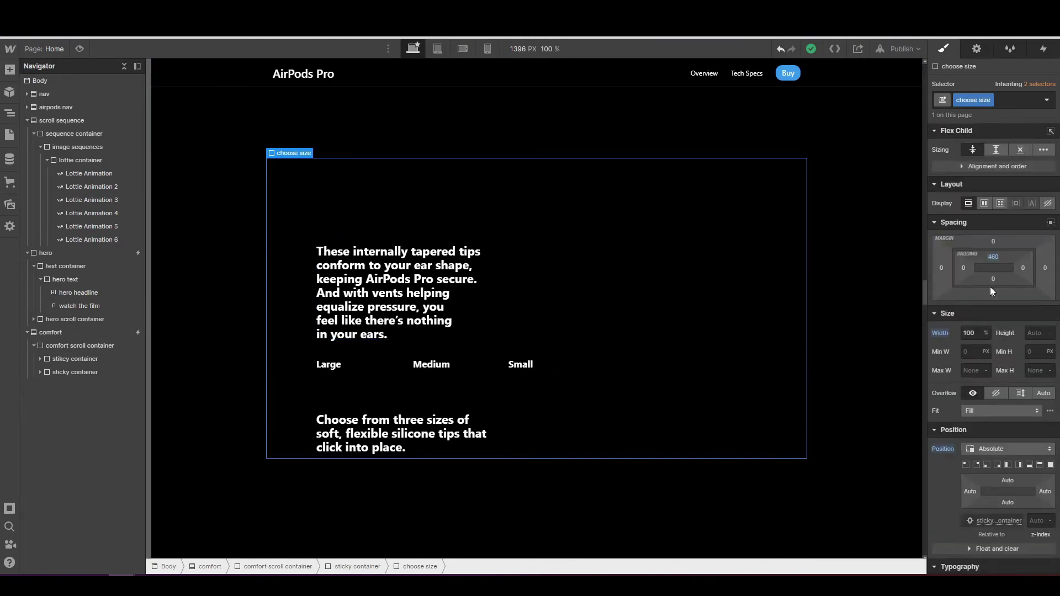
- Examine the finished AirPods Pro page's scroll animations through the comfort, tip size and noise cancellation sections, and return to the page editor
key("ctrl+shift+p")
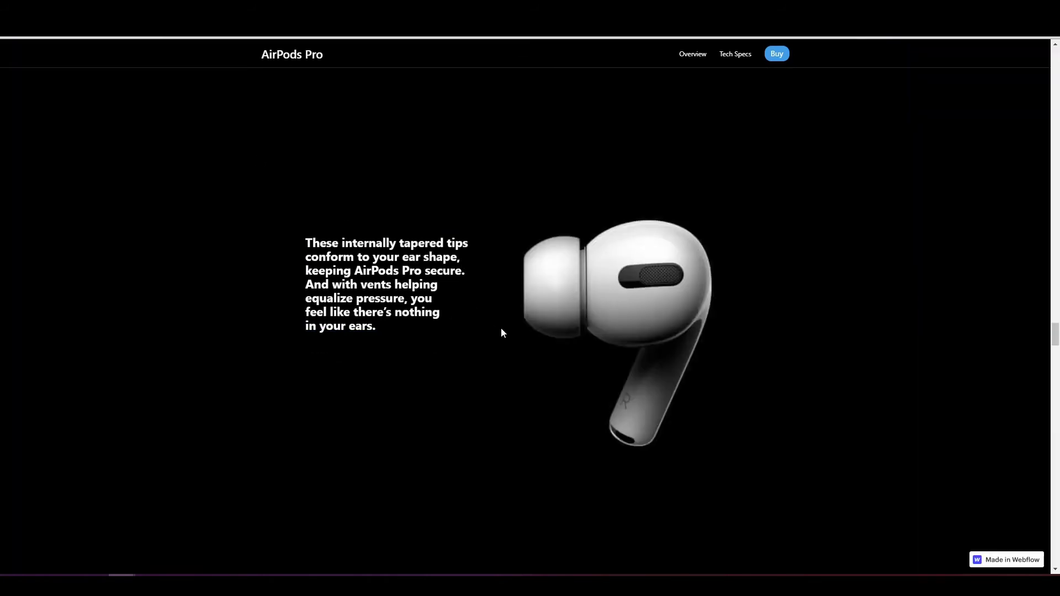
scroll(502, 333, "down", 5)
scroll(501, 333, "up", 3)
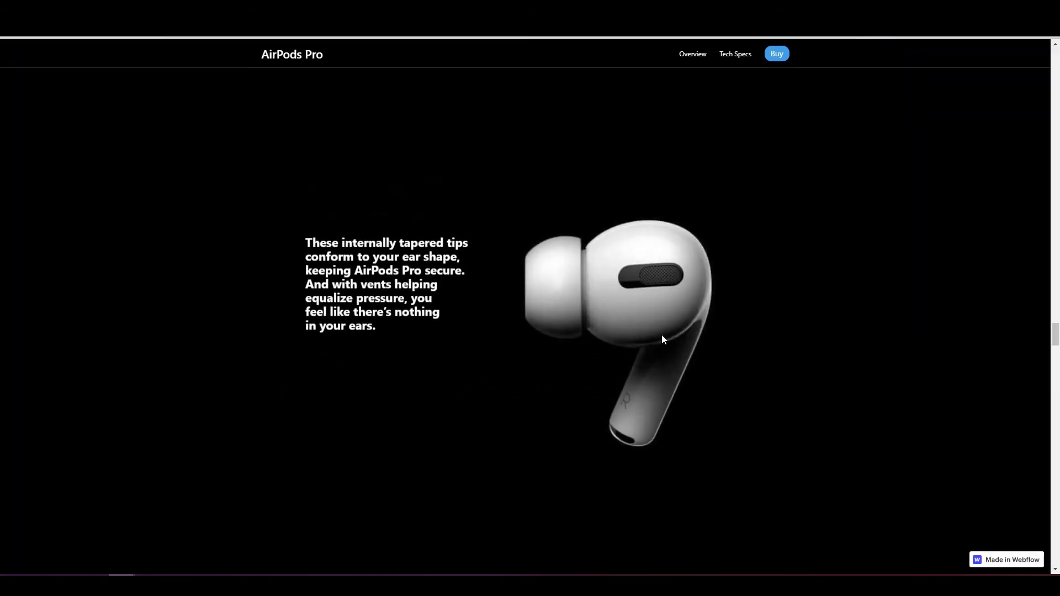
scroll(628, 315, "down", 2)
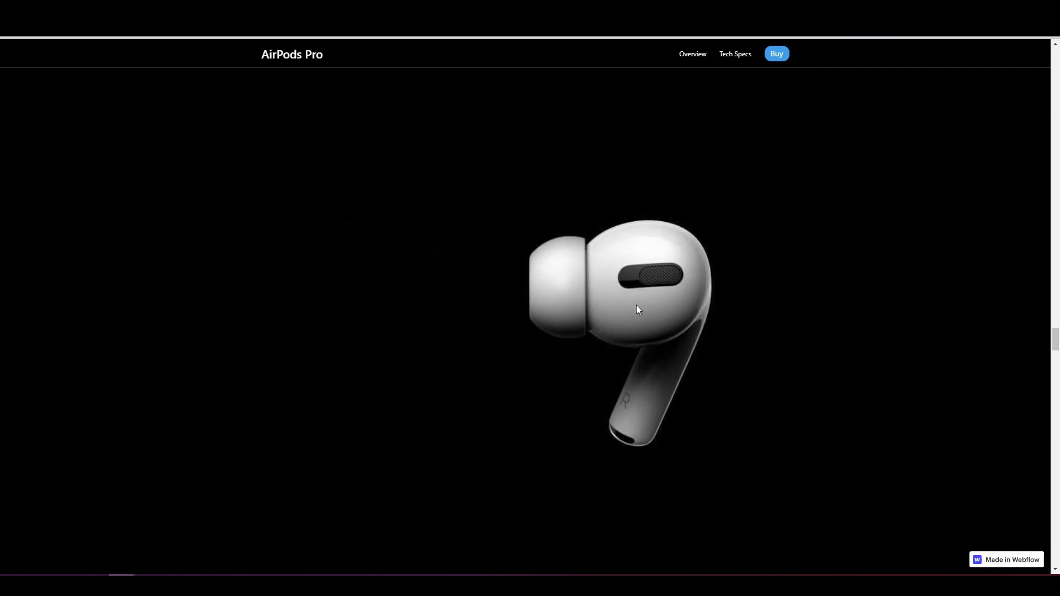
scroll(638, 309, "down", 2)
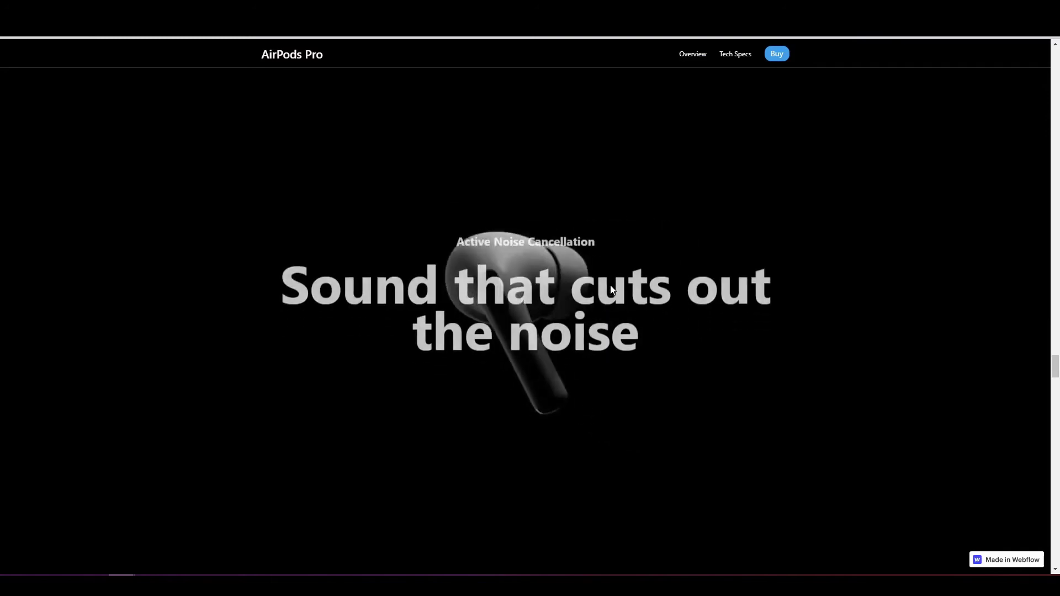
scroll(611, 285, "up", 4)
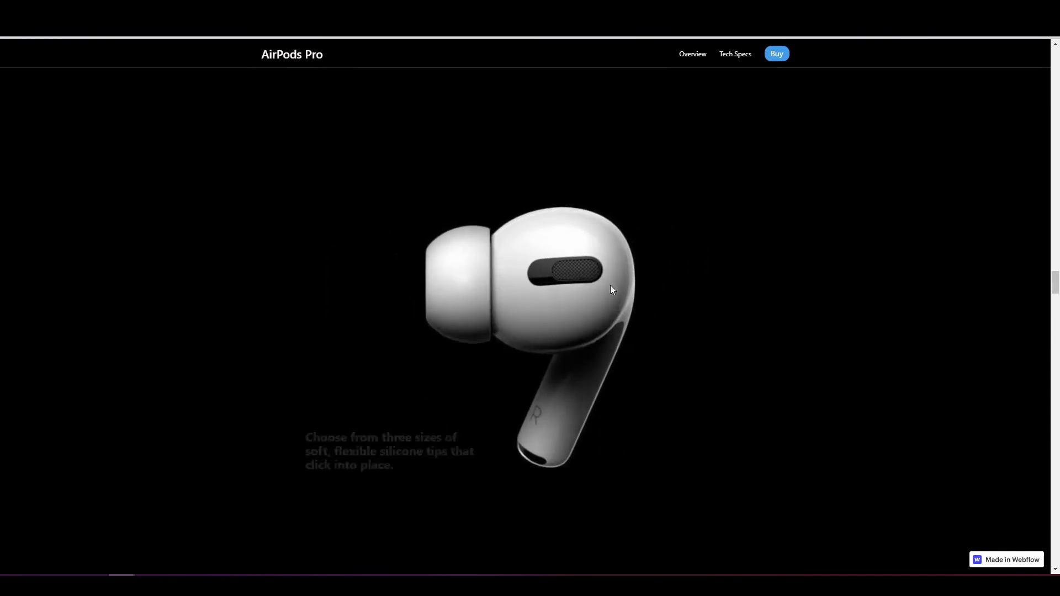
scroll(518, 280, "down", 2)
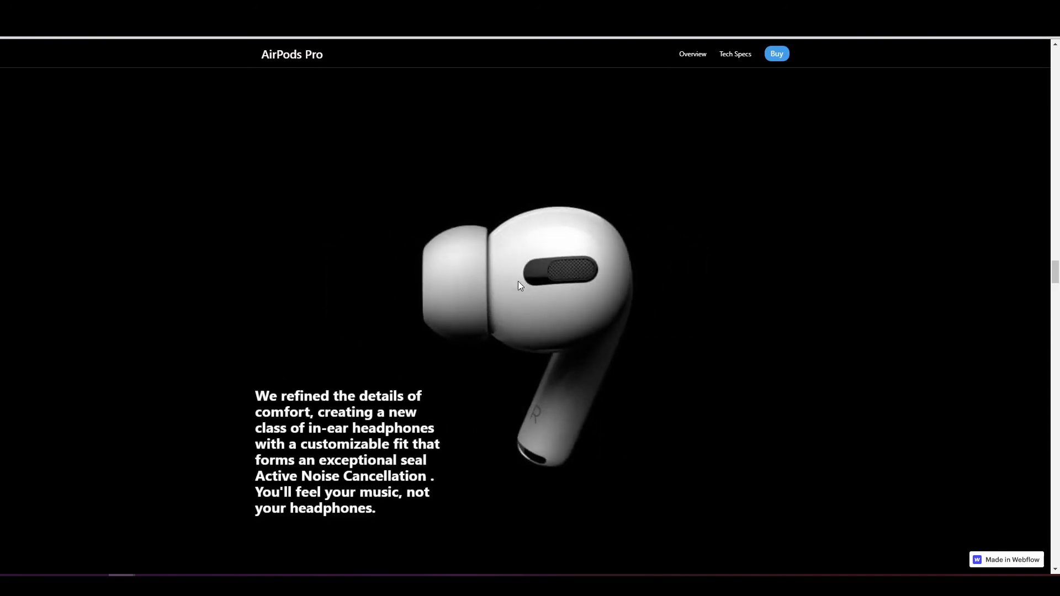
scroll(518, 282, "down", 3)
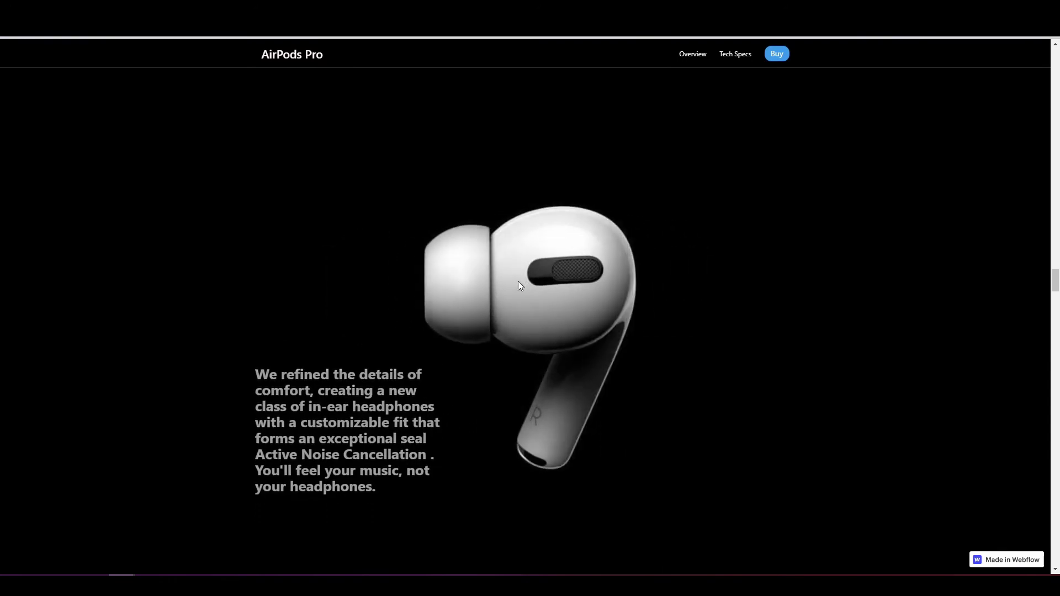
scroll(518, 284, "up", 3)
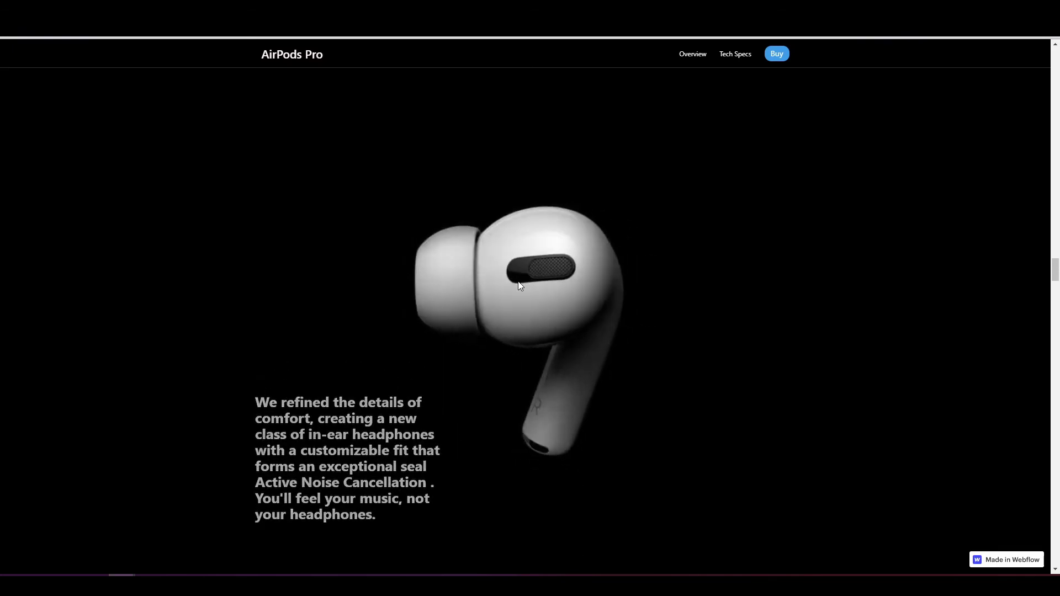
scroll(418, 389, "down", 2)
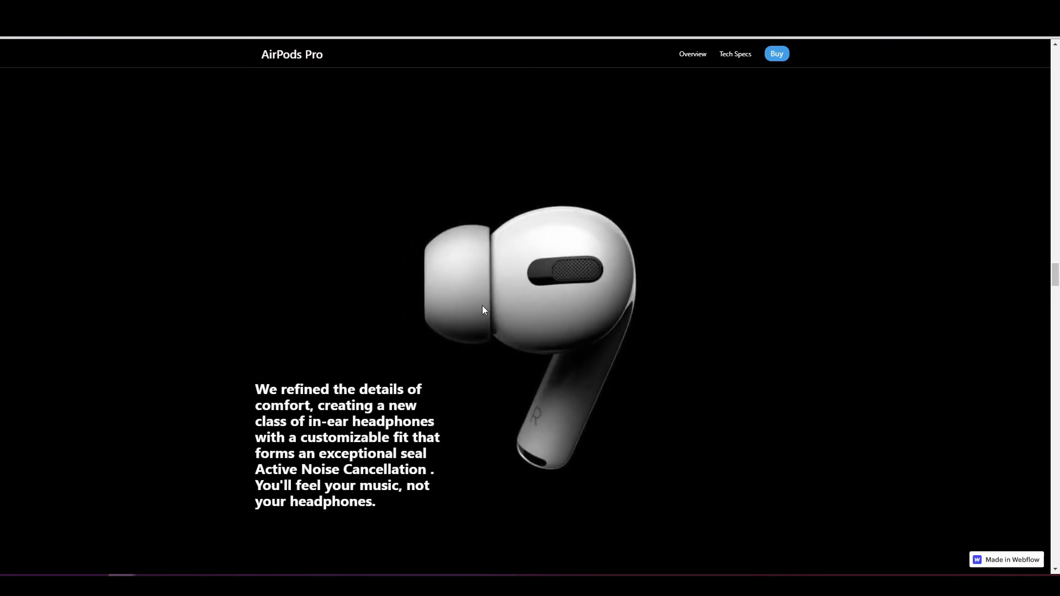
scroll(483, 310, "down", 2)
scroll(453, 387, "down", 2)
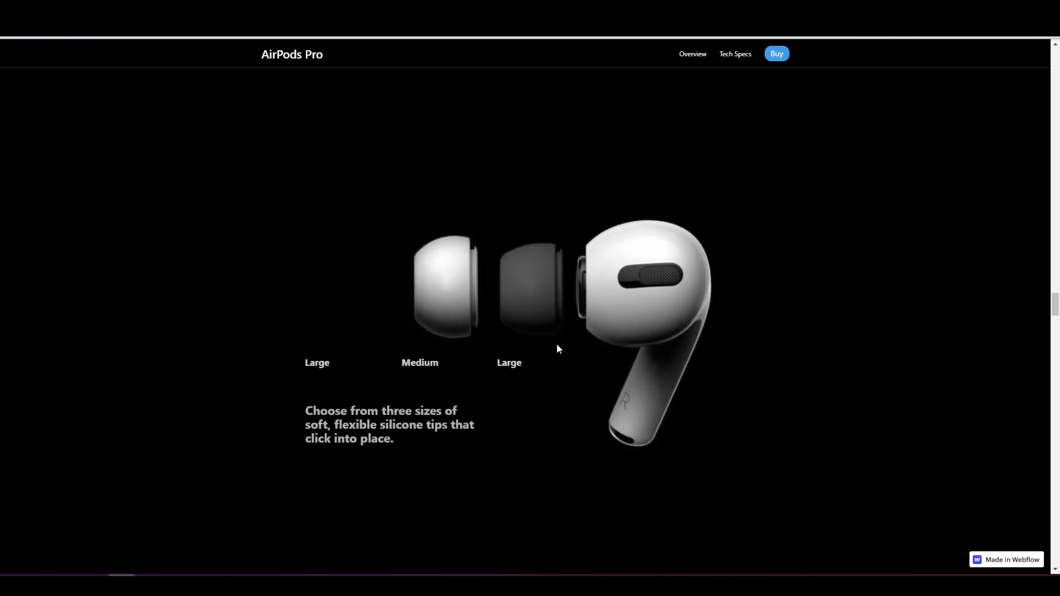
scroll(557, 346, "down", 5)
scroll(556, 348, "down", 2)
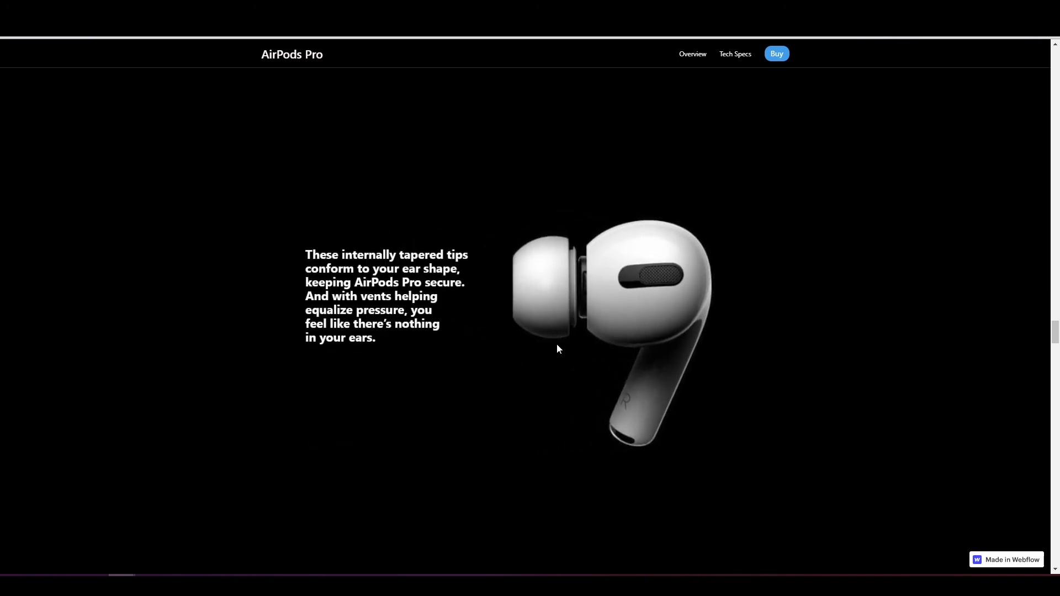
scroll(412, 286, "down", 5)
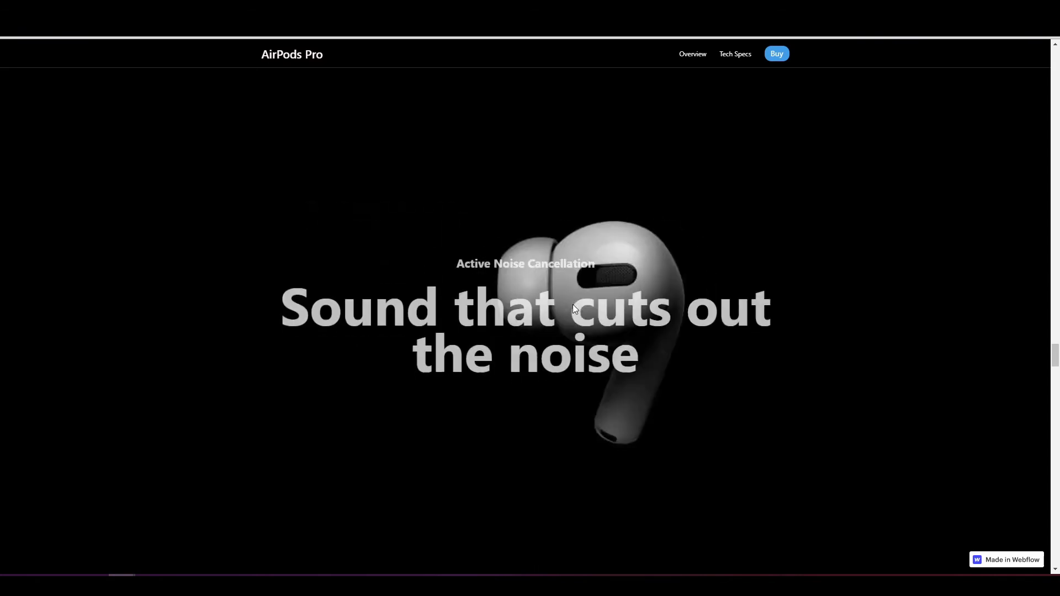
scroll(573, 305, "down", 4)
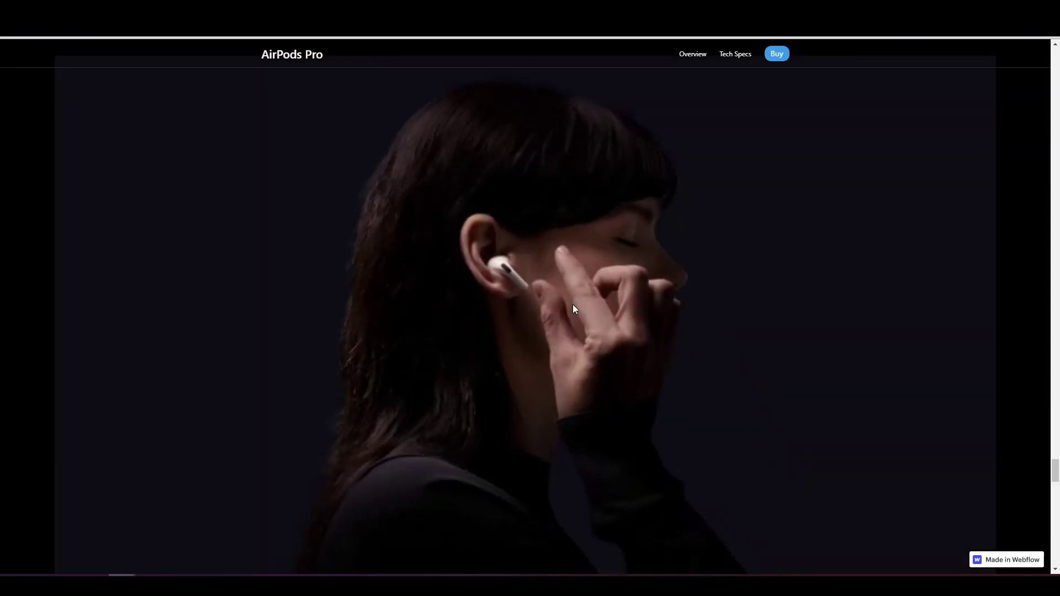
scroll(573, 305, "up", 8)
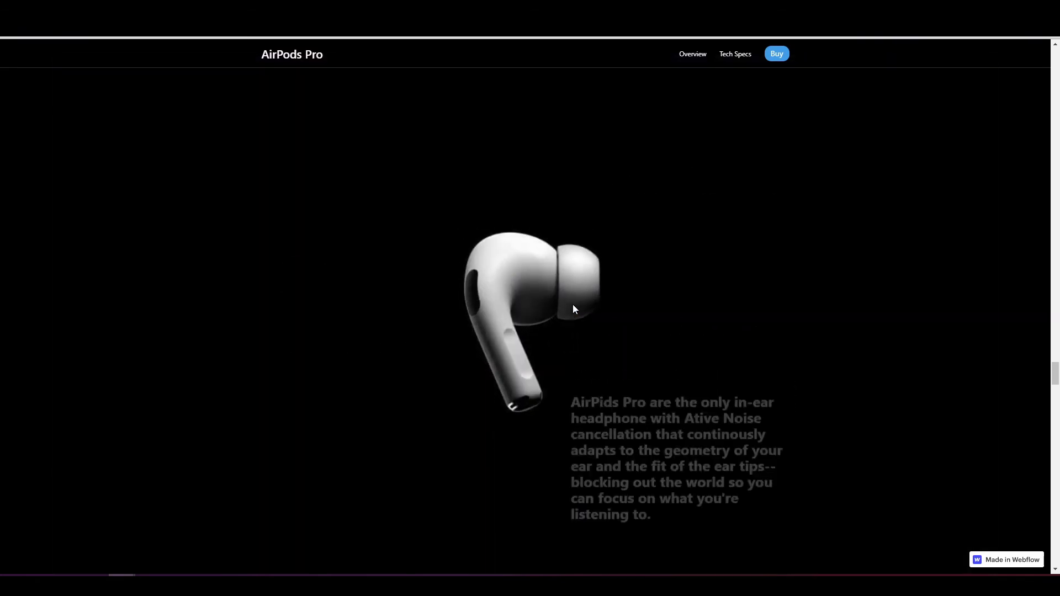
scroll(572, 303, "up", 3)
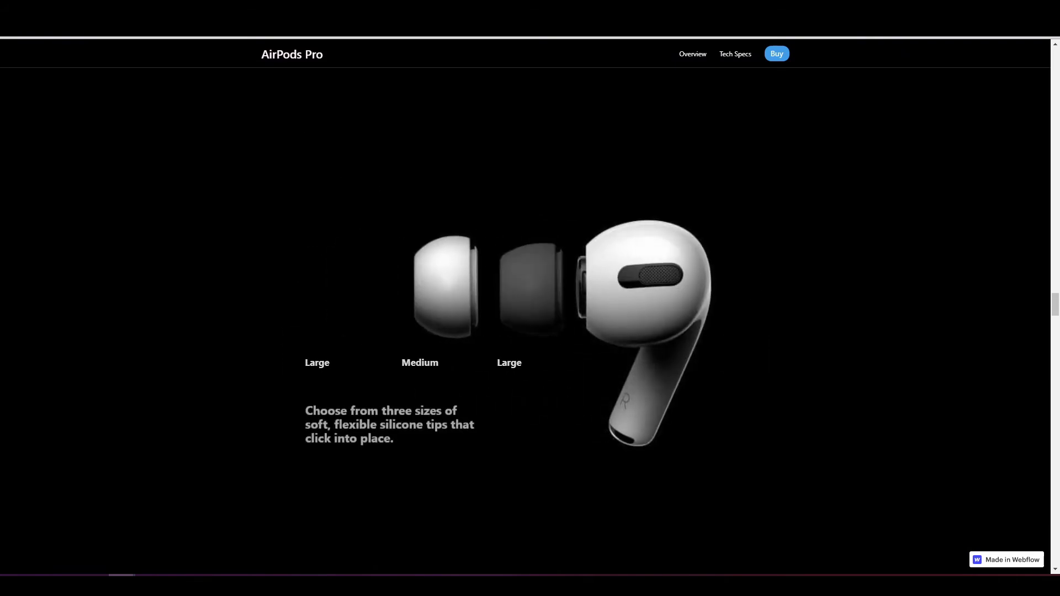
scroll(527, 292, "up", 2)
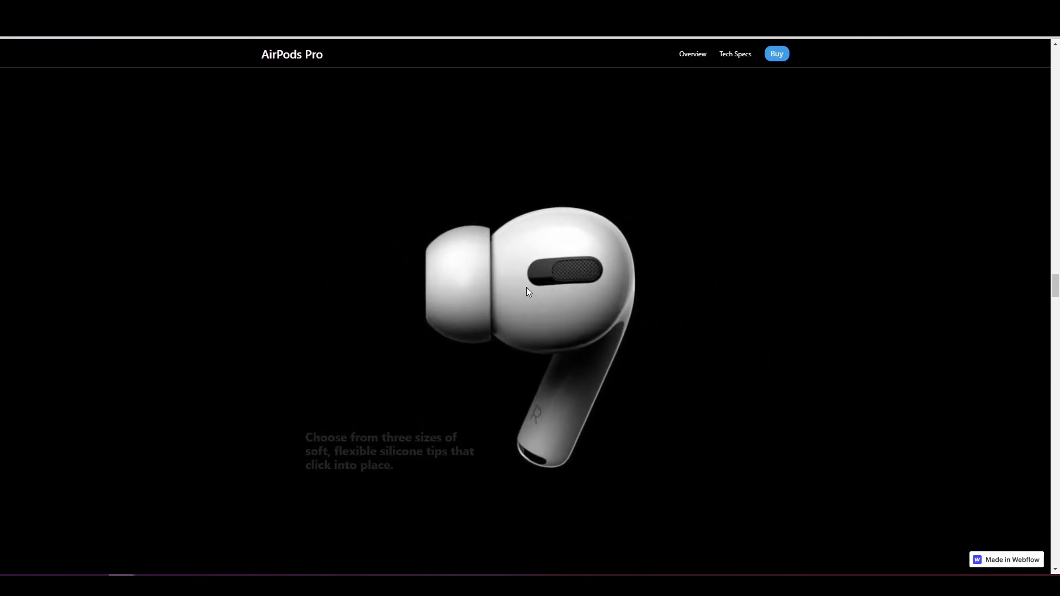
scroll(527, 293, "up", 2)
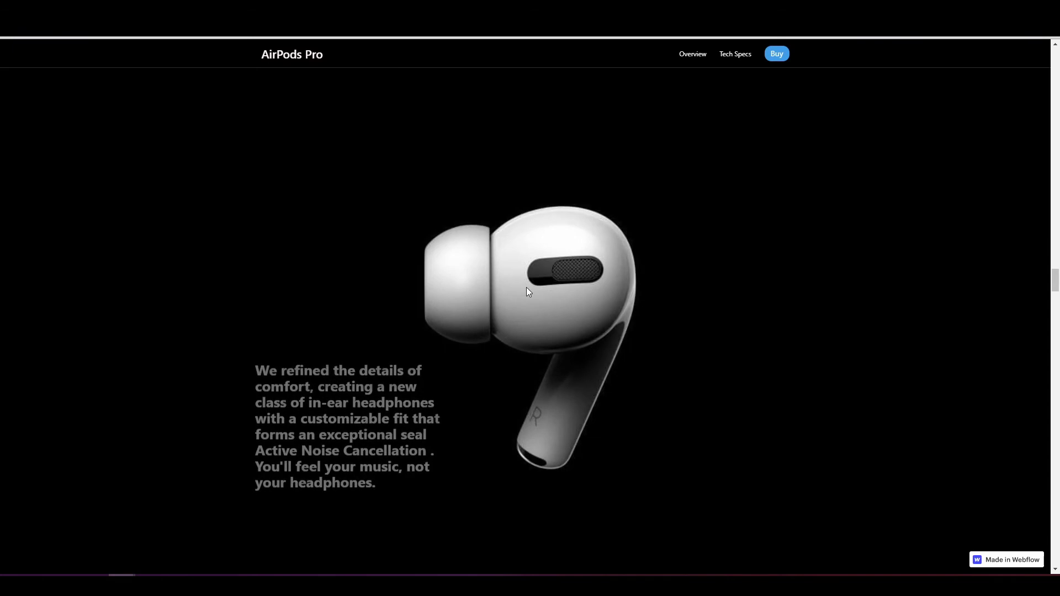
key("shift+p")
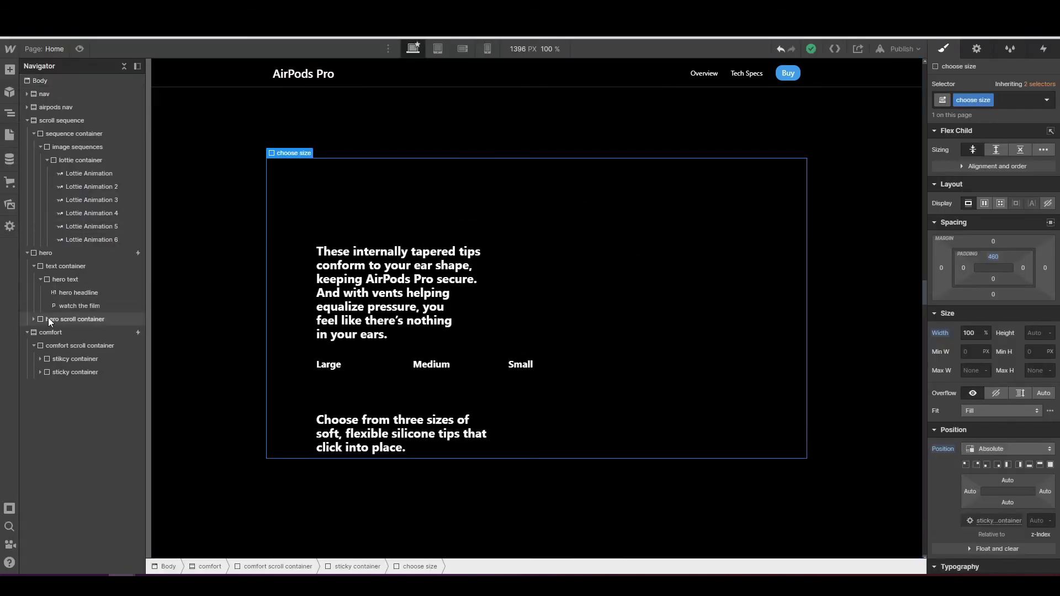
- Open the comfort section's "comfort animation" scroll animation for editing and collapse the hero block in the element tree
left_click(58, 333)
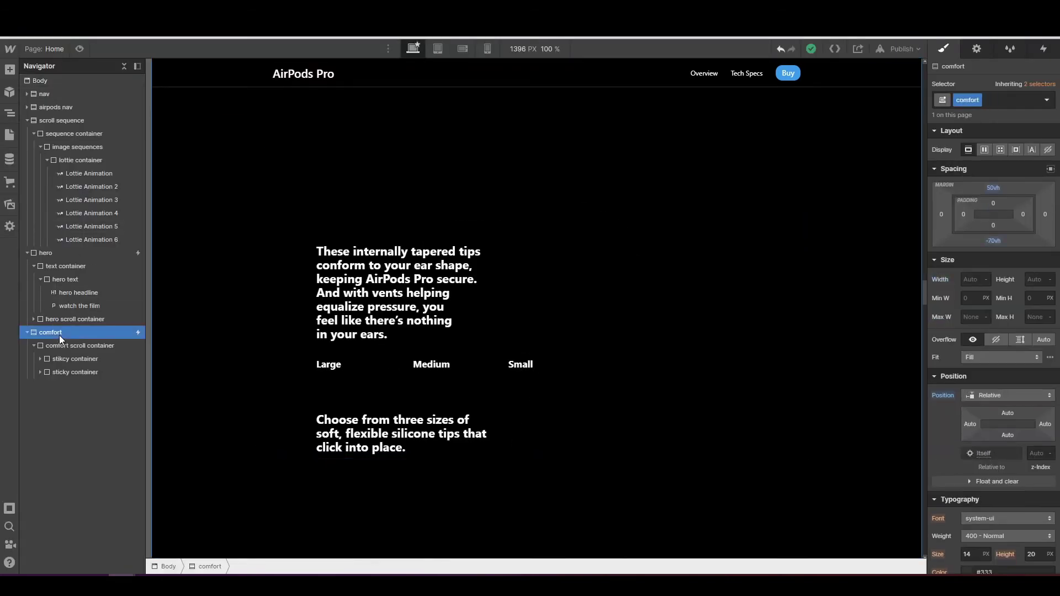
left_click(27, 254)
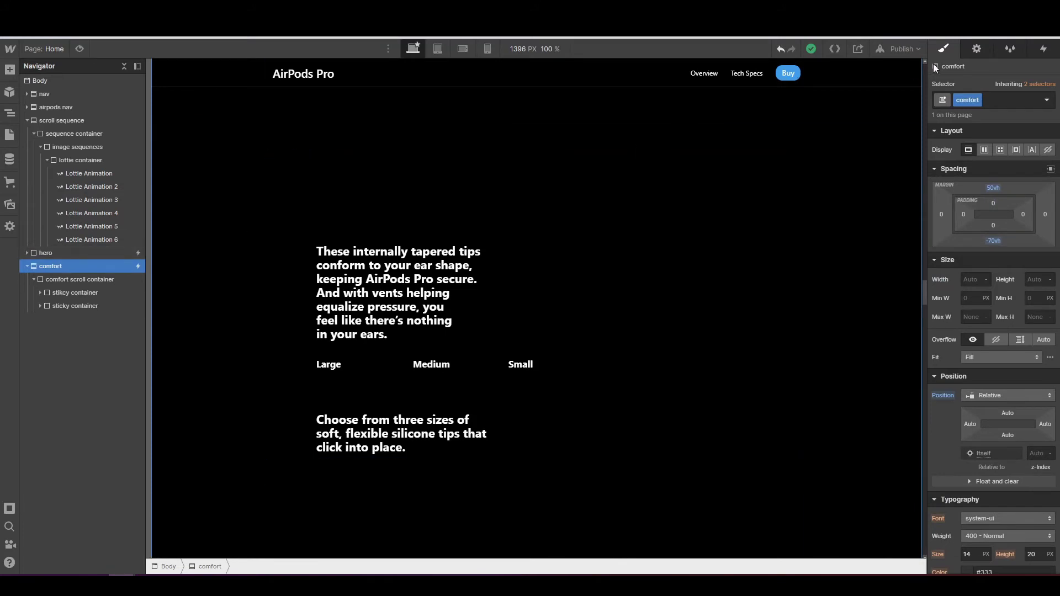
left_click(1044, 48)
left_click(957, 109)
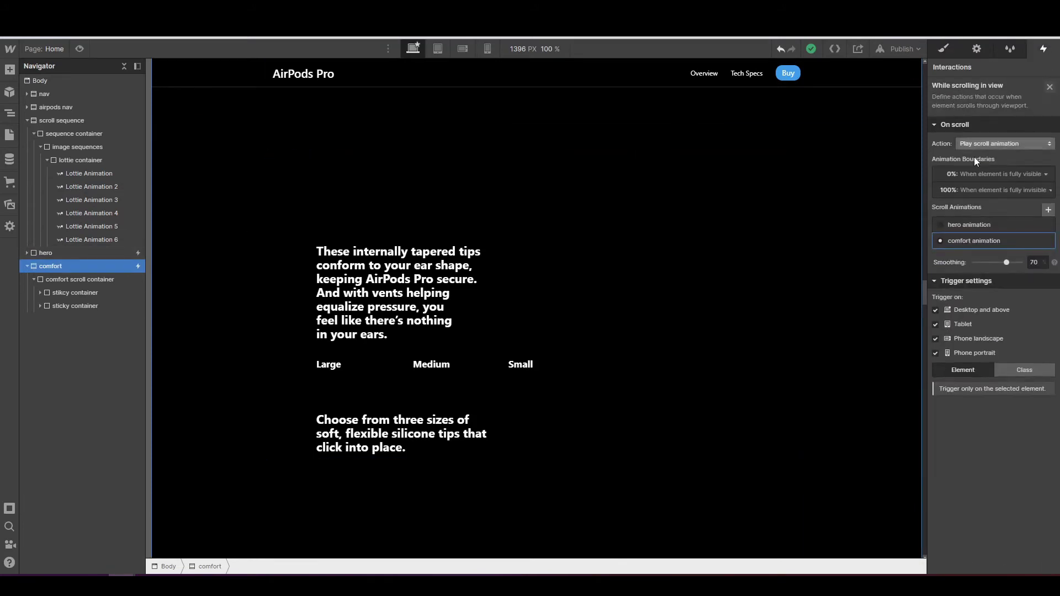
double_click(987, 243)
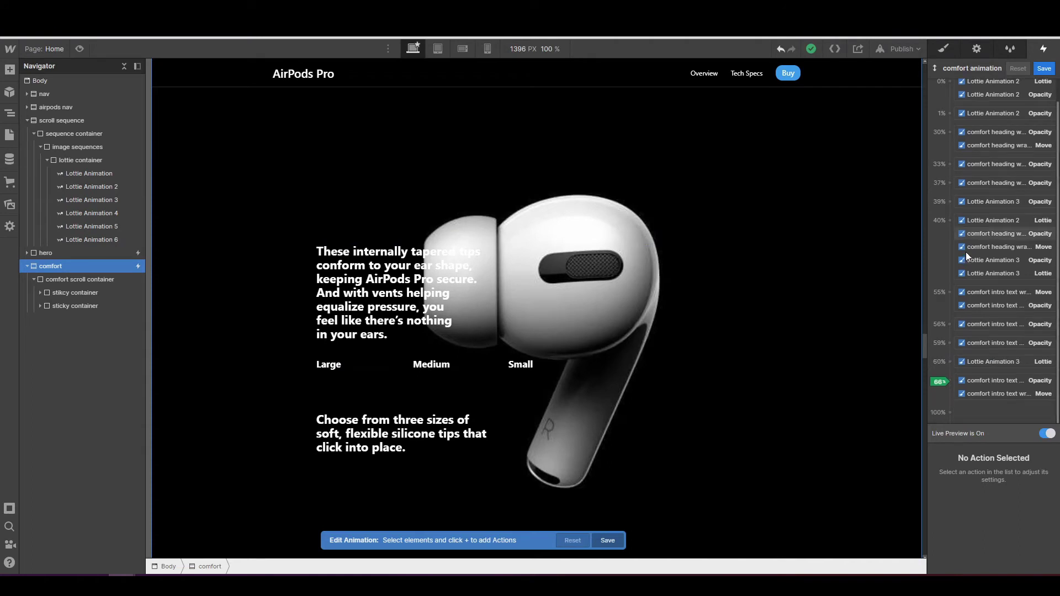
- Add an opacity action of 0% for Lottie Animation 4 at the 59% keyframe of the comfort animation
scroll(966, 252, "down", 1)
left_click(966, 360)
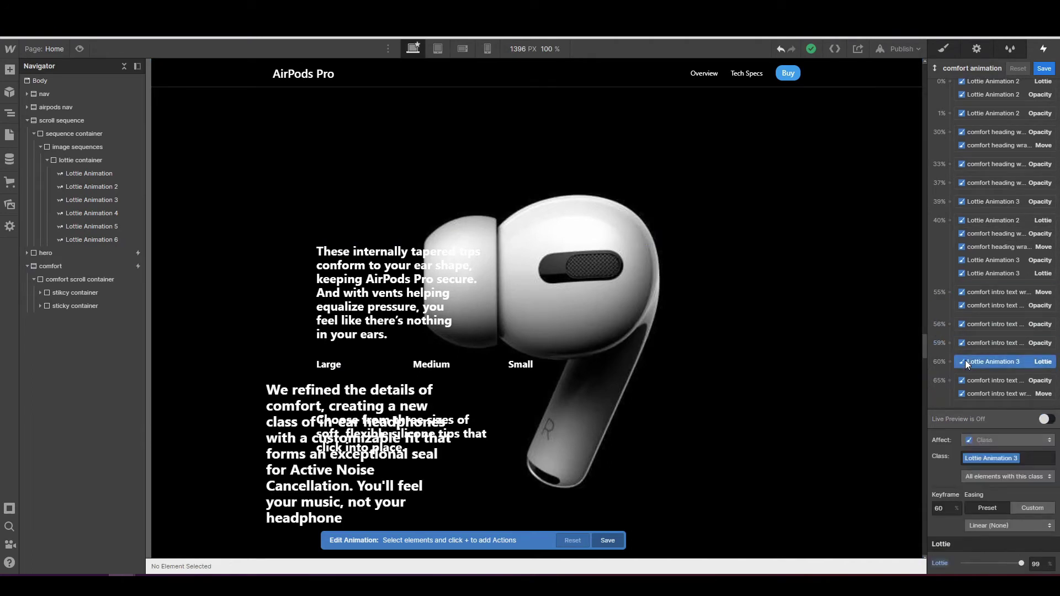
scroll(965, 360, "down", 1)
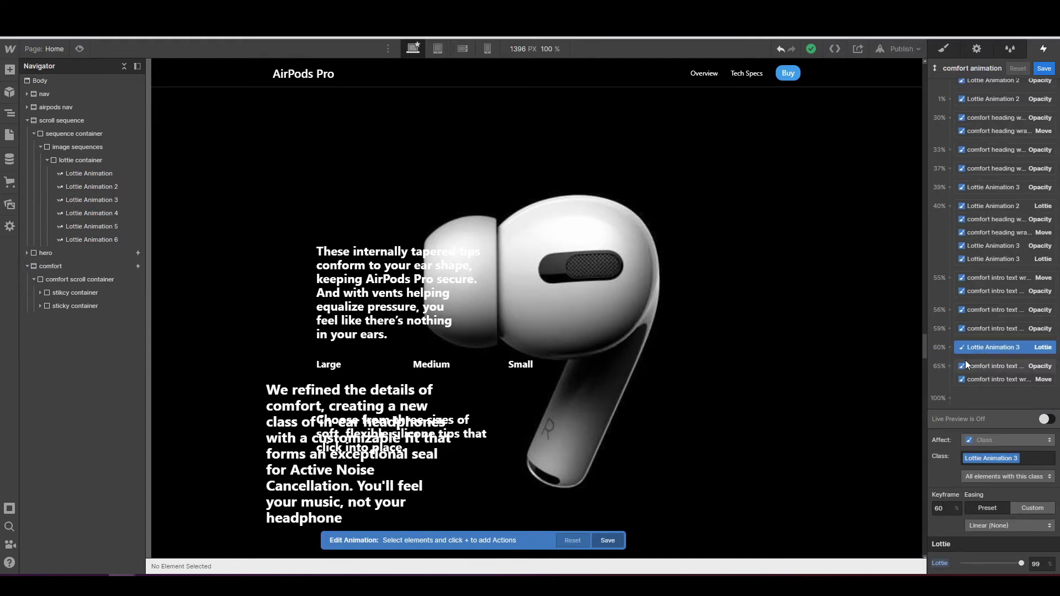
left_click(967, 328)
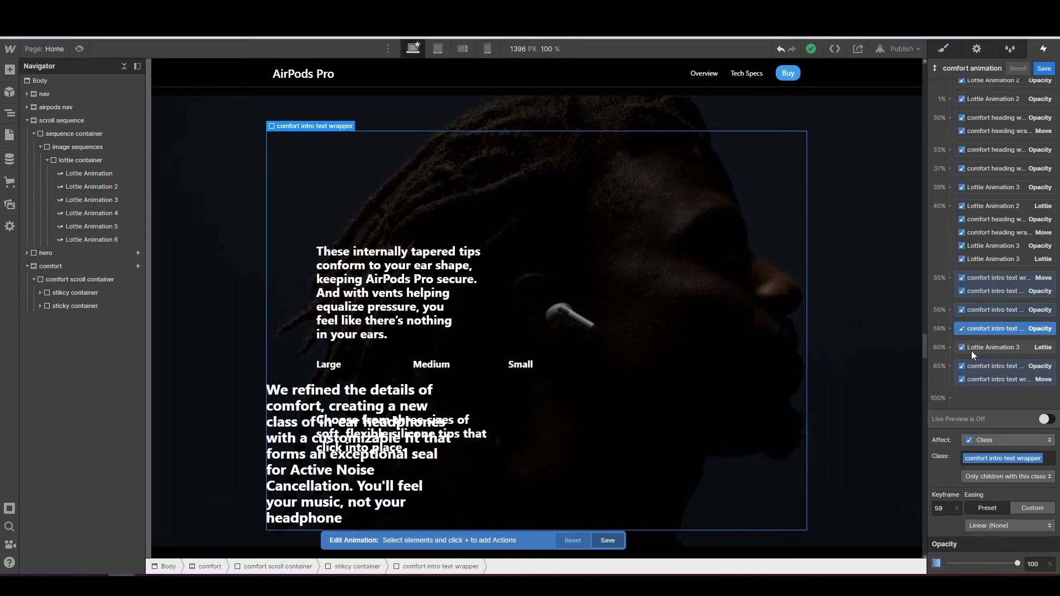
left_click(951, 328)
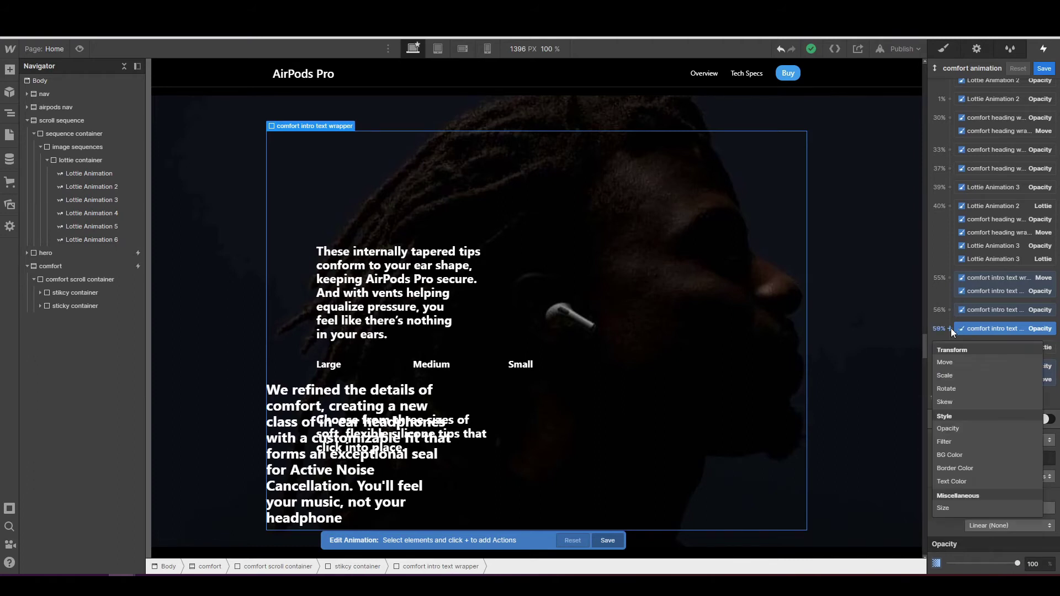
left_click(105, 213)
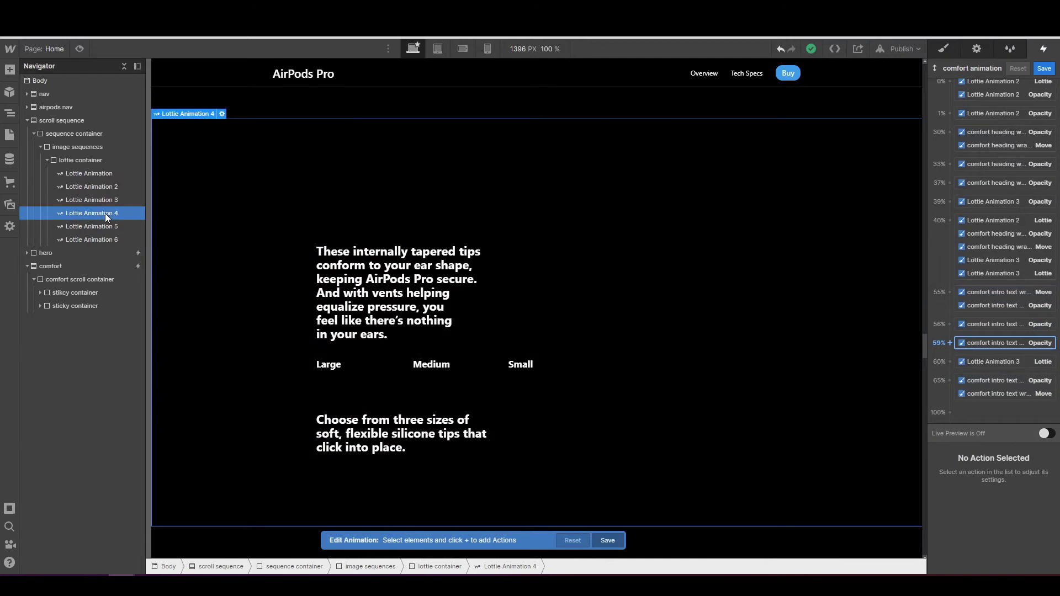
left_click(949, 343)
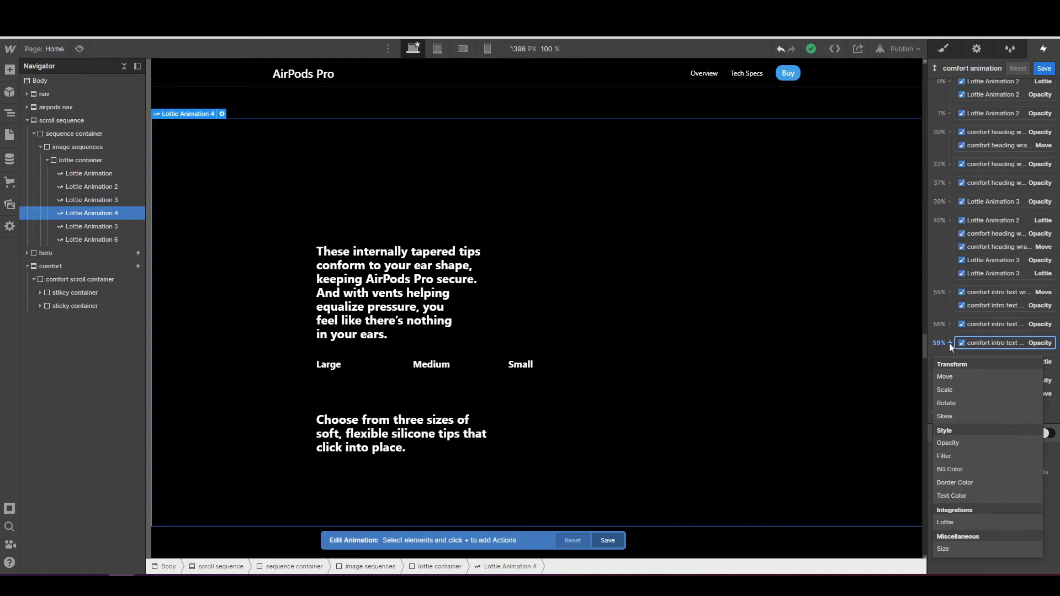
left_click(960, 443)
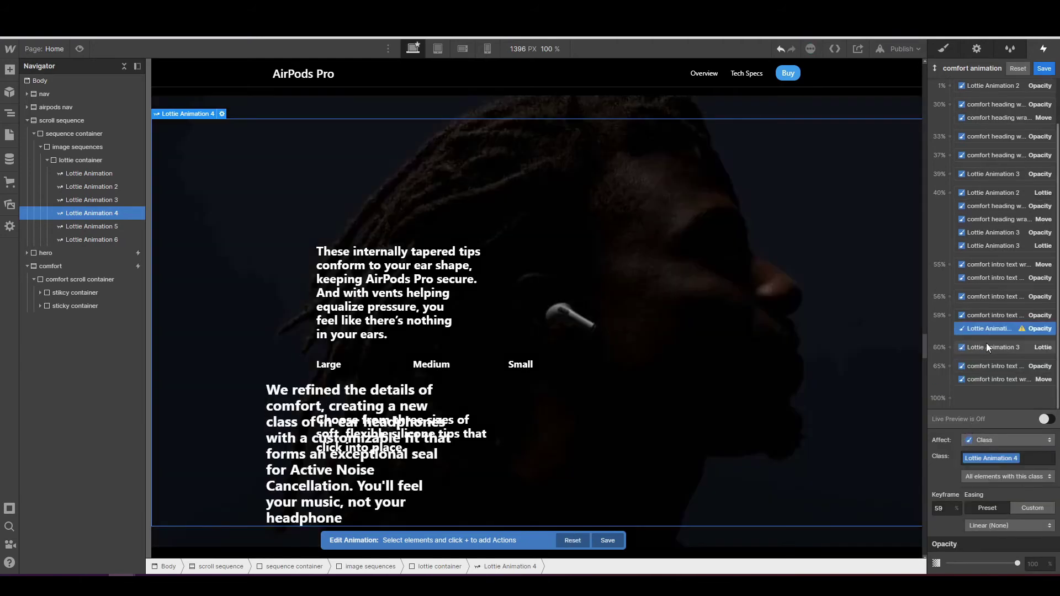
left_click(1037, 564)
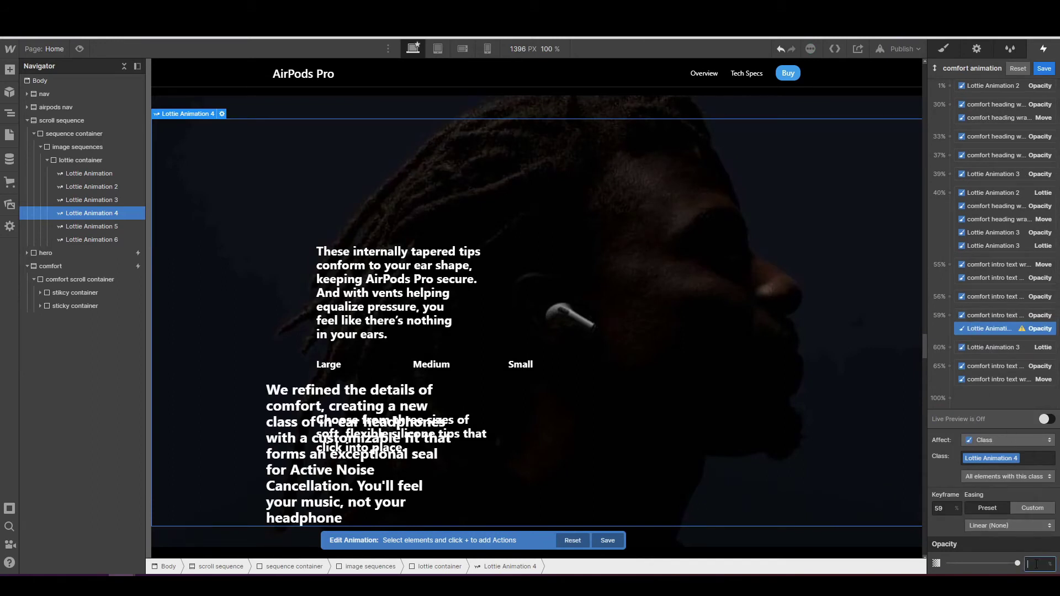
key("Return")
- Add an opacity action of 100% for Lottie Animation 4 at the 60% keyframe
left_click(949, 347)
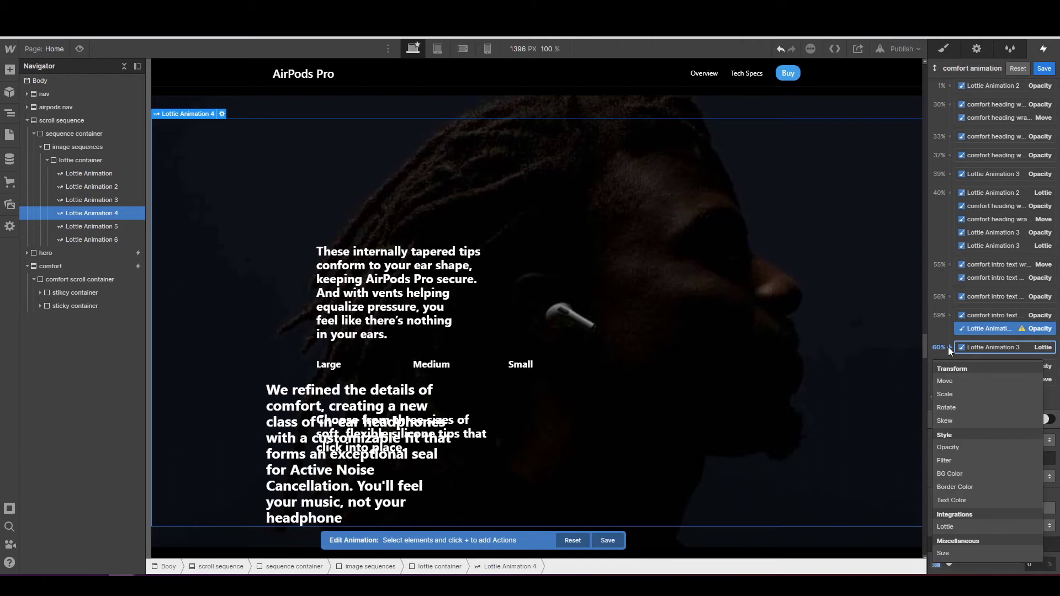
left_click(946, 447)
left_click(1035, 564)
type("100")
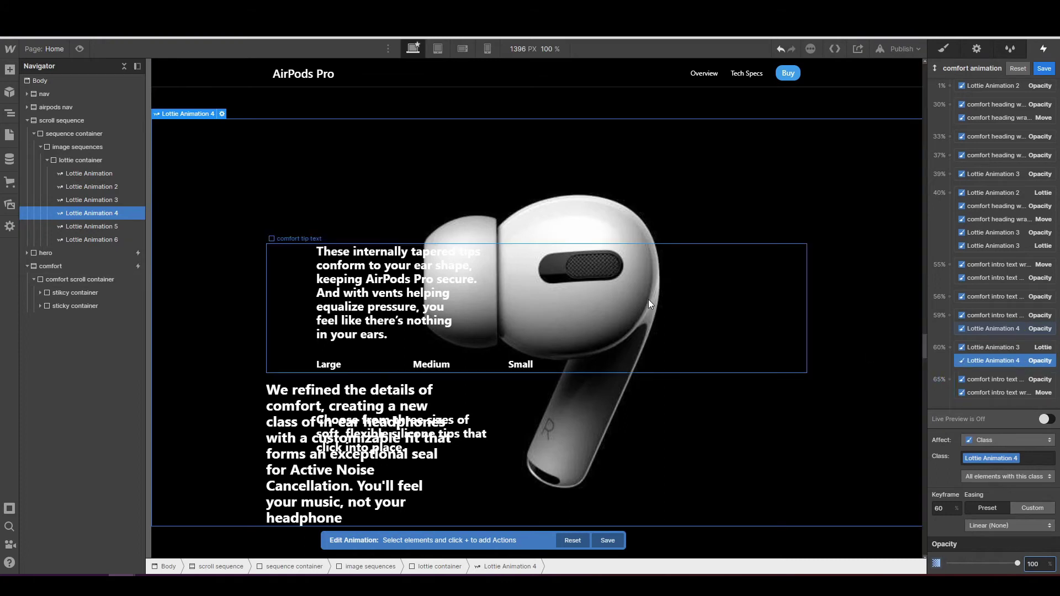
- Examine how the finished page transitions from the in-ear shot to the earbud and tip size text, and return to the page editor
scroll(1031, 333, "down", 1)
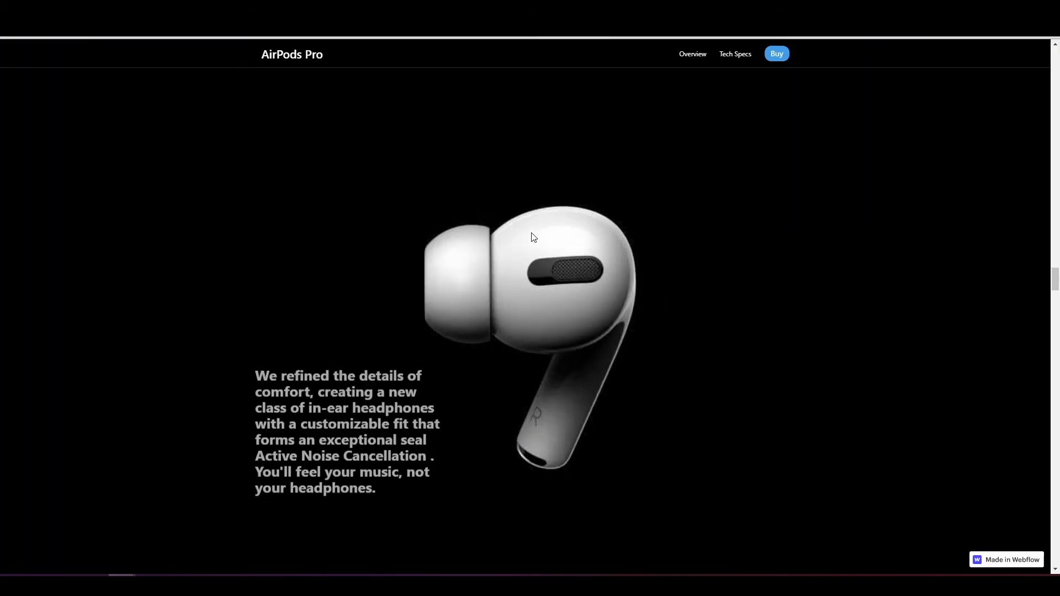
scroll(532, 237, "up", 5)
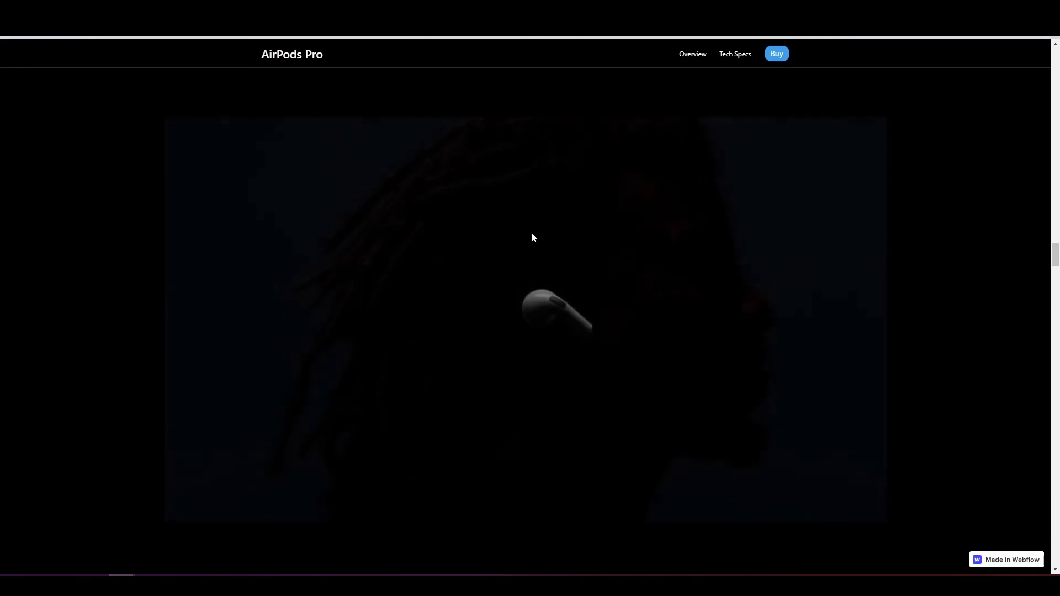
scroll(533, 238, "down", 5)
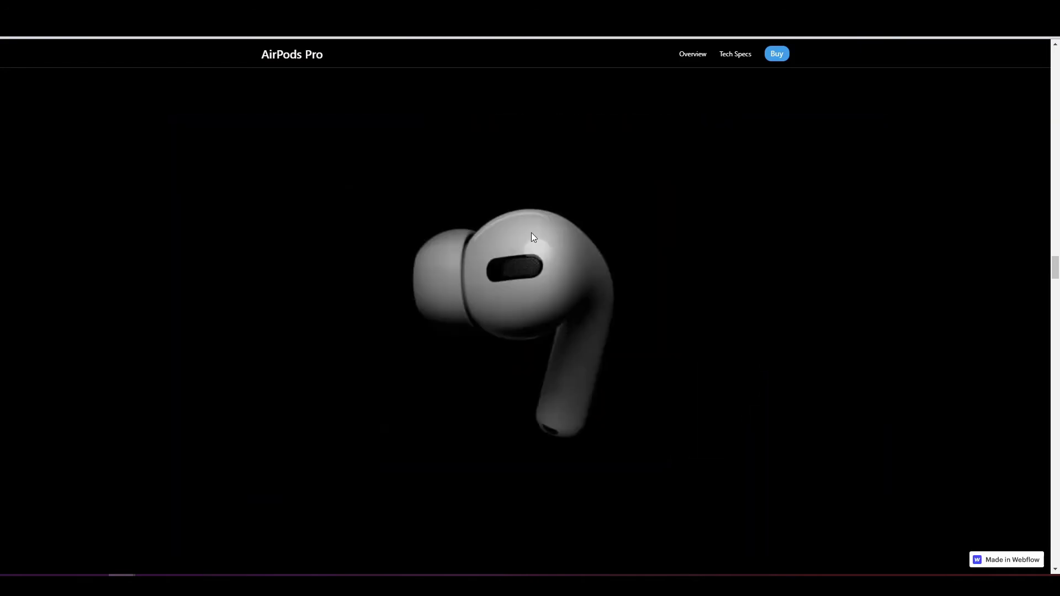
scroll(534, 238, "down", 3)
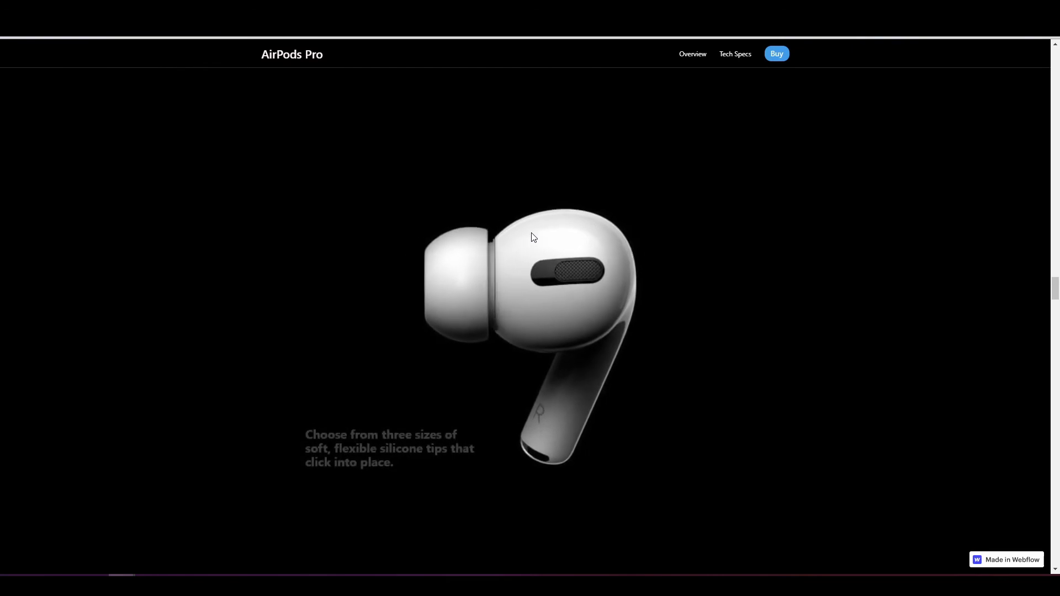
scroll(534, 237, "up", 2)
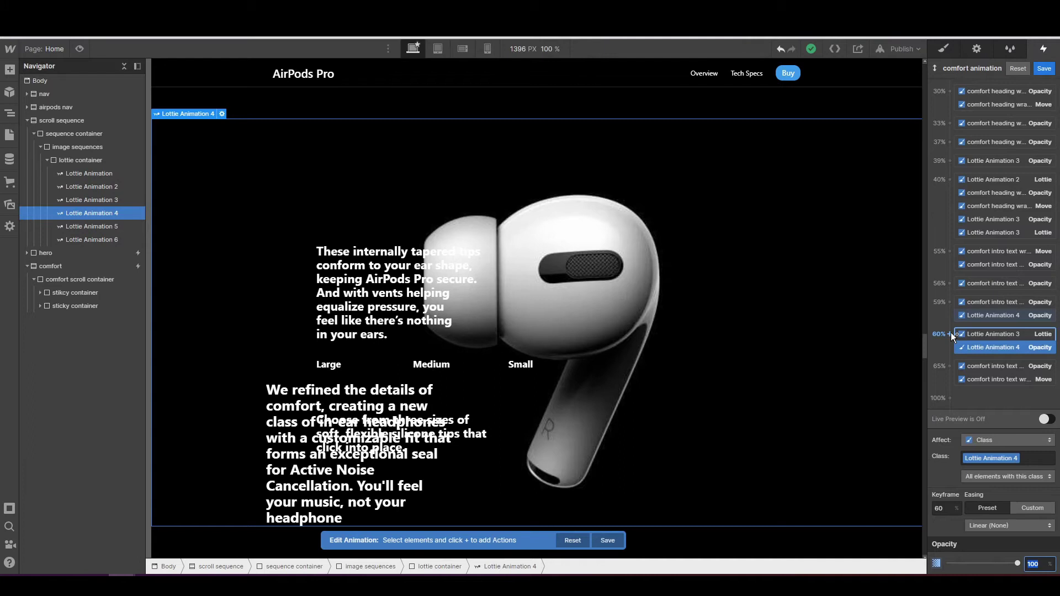
- Add an opacity action of 100% for Lottie Animation 3 at the 60% keyframe
left_click(950, 334)
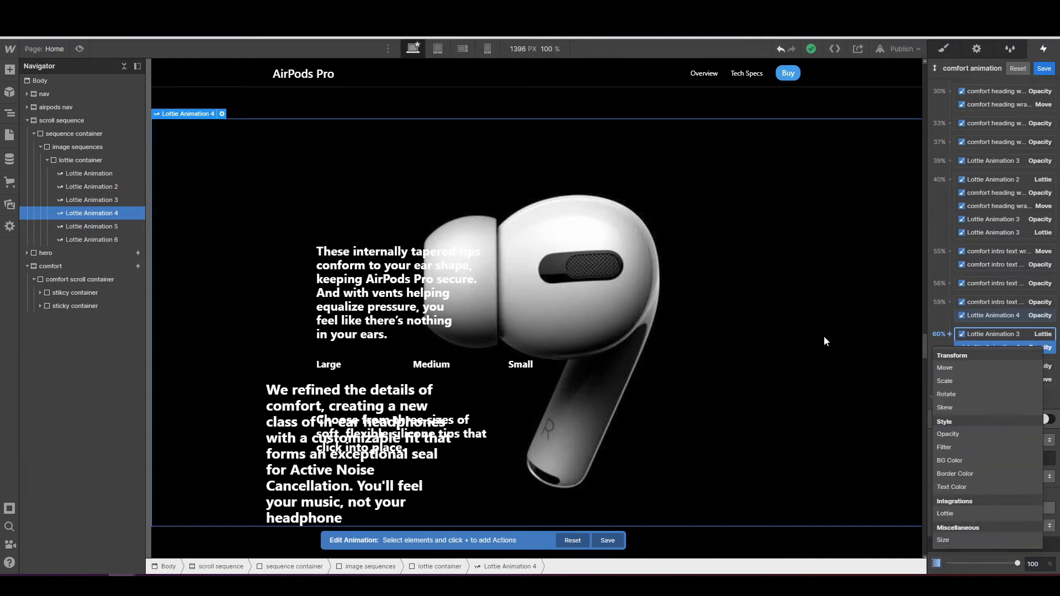
left_click(111, 199)
left_click(111, 199)
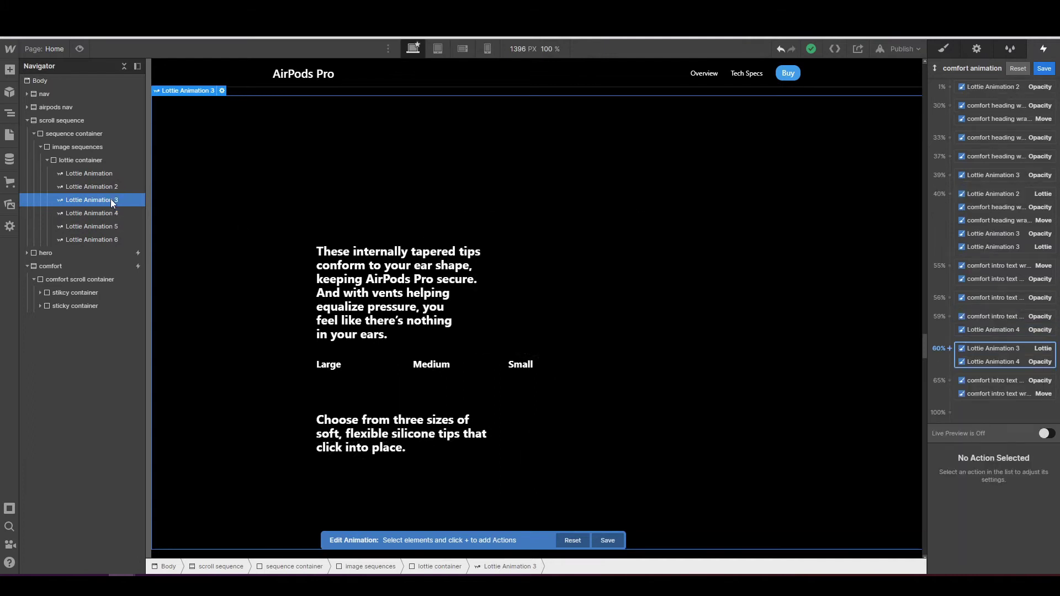
left_click(951, 348)
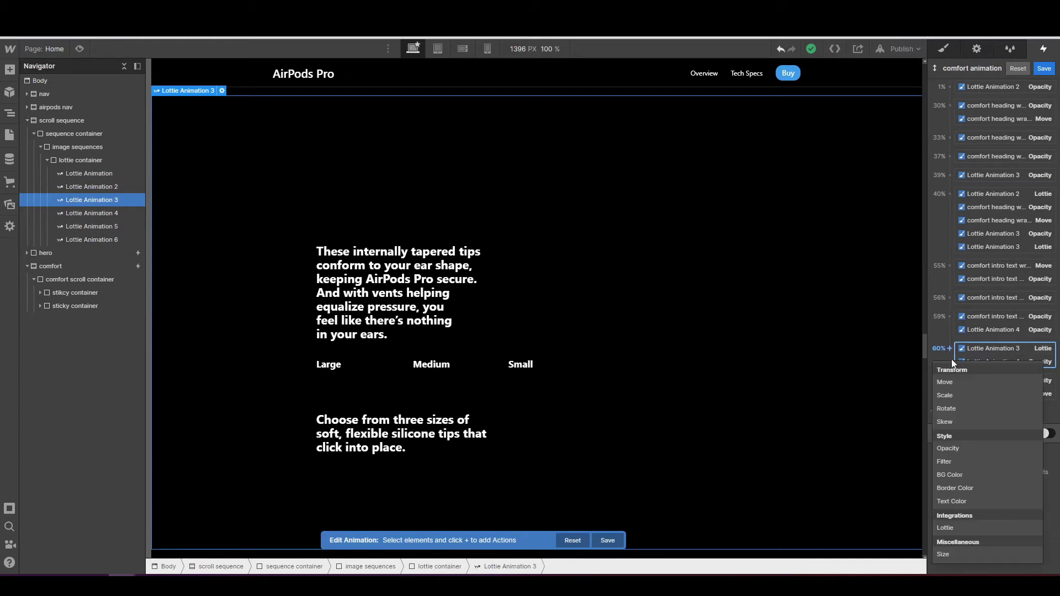
left_click(959, 446)
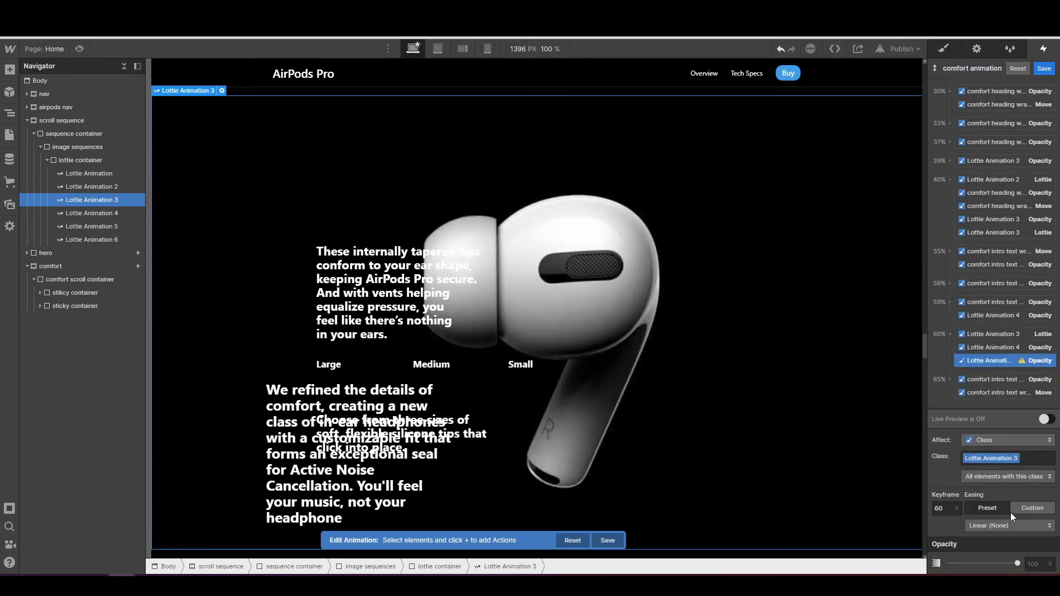
left_click(1040, 565)
type("100")
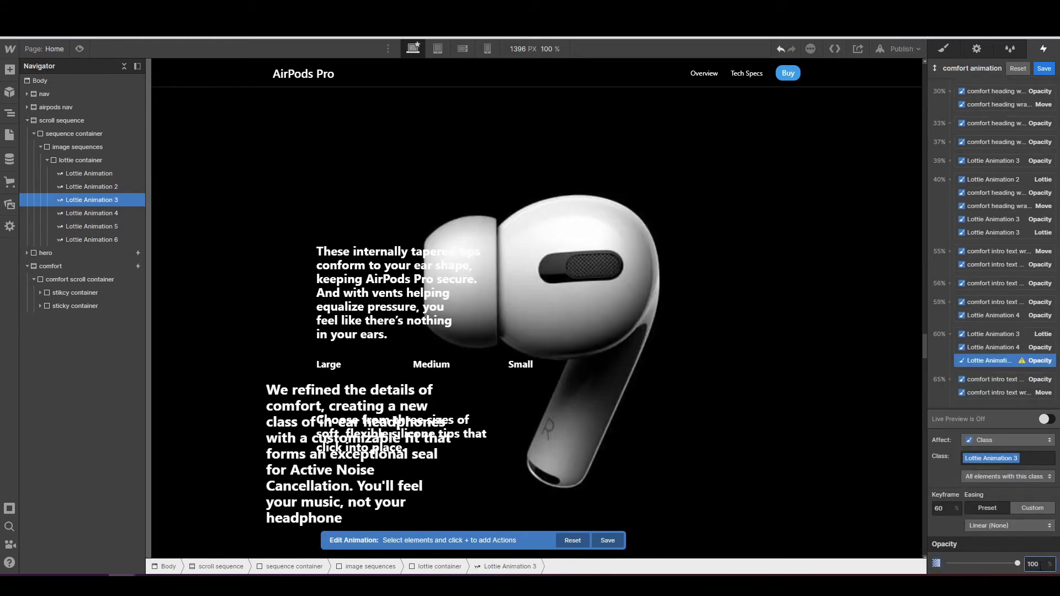
- Add an opacity action of 0% for Lottie Animation 3 at a new 61% keyframe
scroll(941, 345, "down", 1)
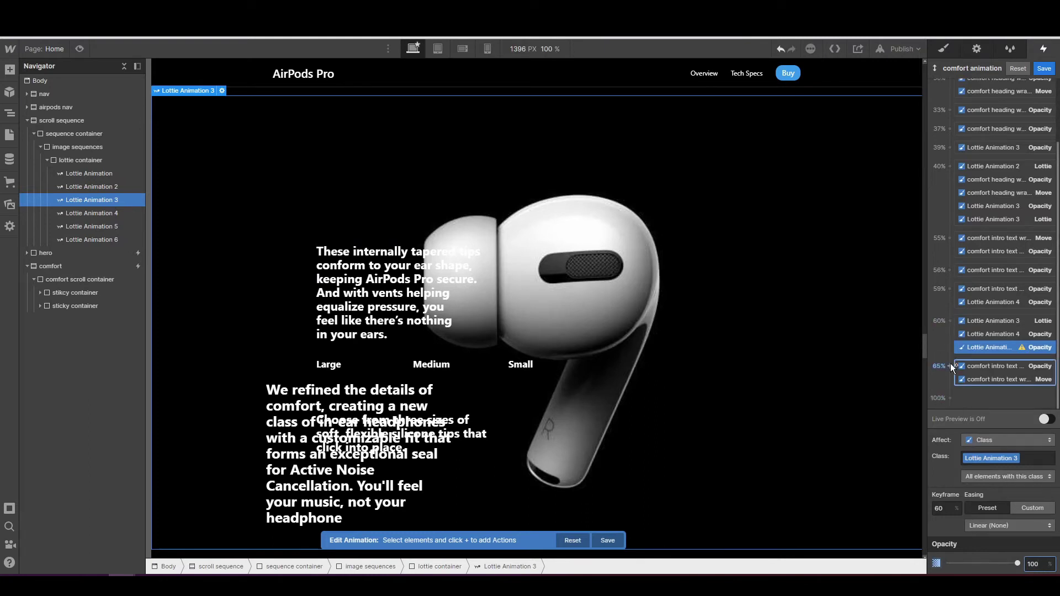
left_click(951, 358)
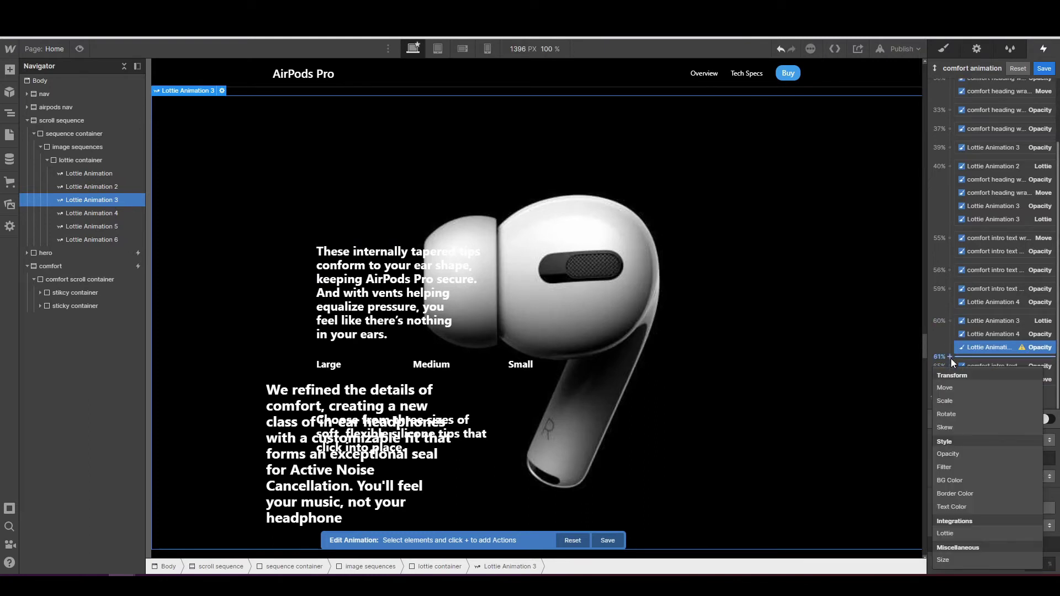
left_click(975, 452)
left_click(1040, 564)
type("0")
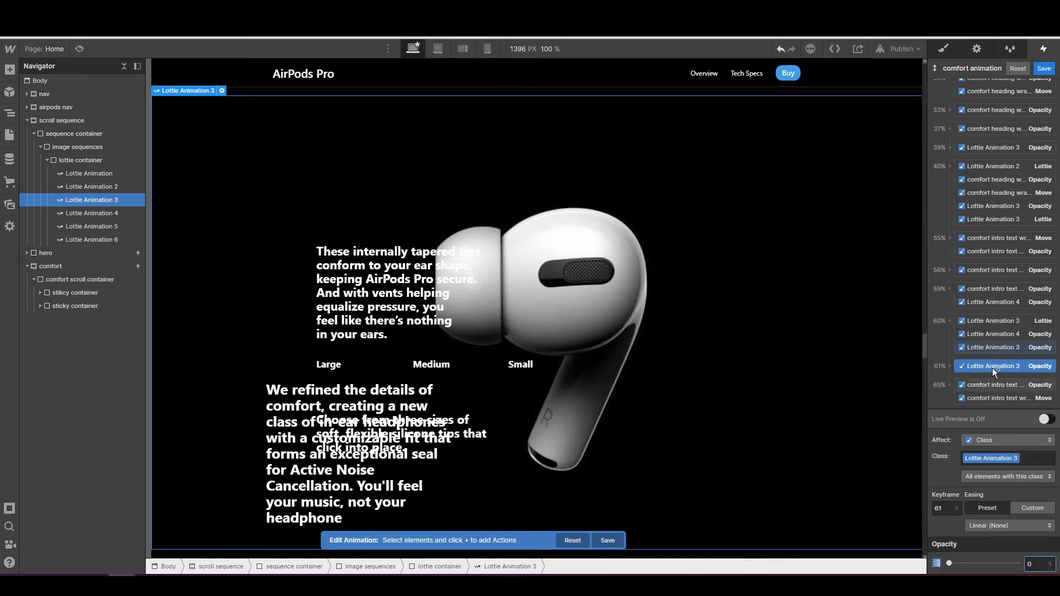
- Add a Lottie playback action for Lottie Animation 4 at the 60% keyframe, starting at 0%
scroll(993, 365, "down", 1)
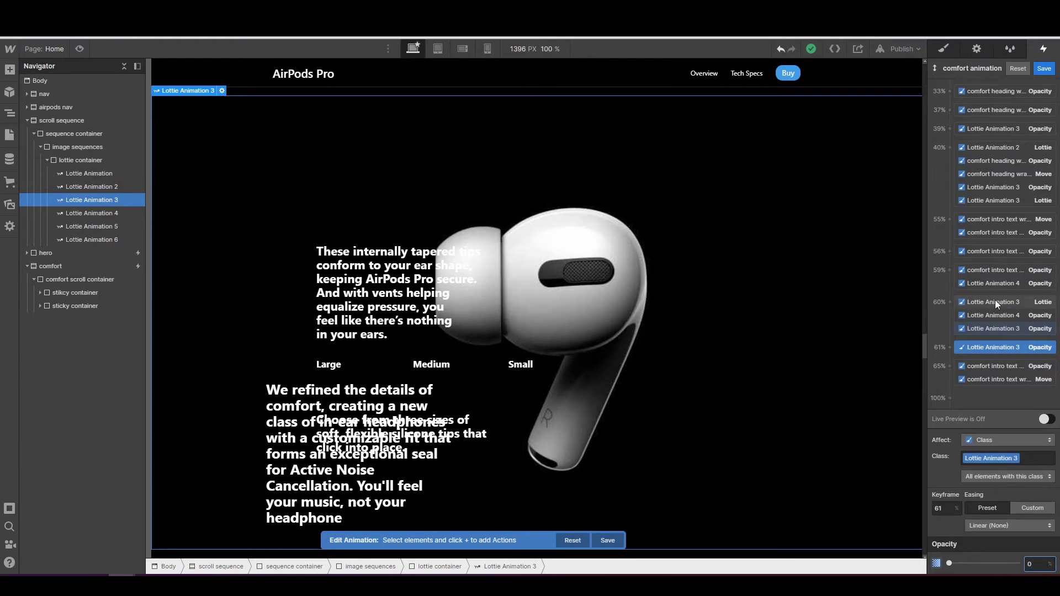
left_click(950, 301)
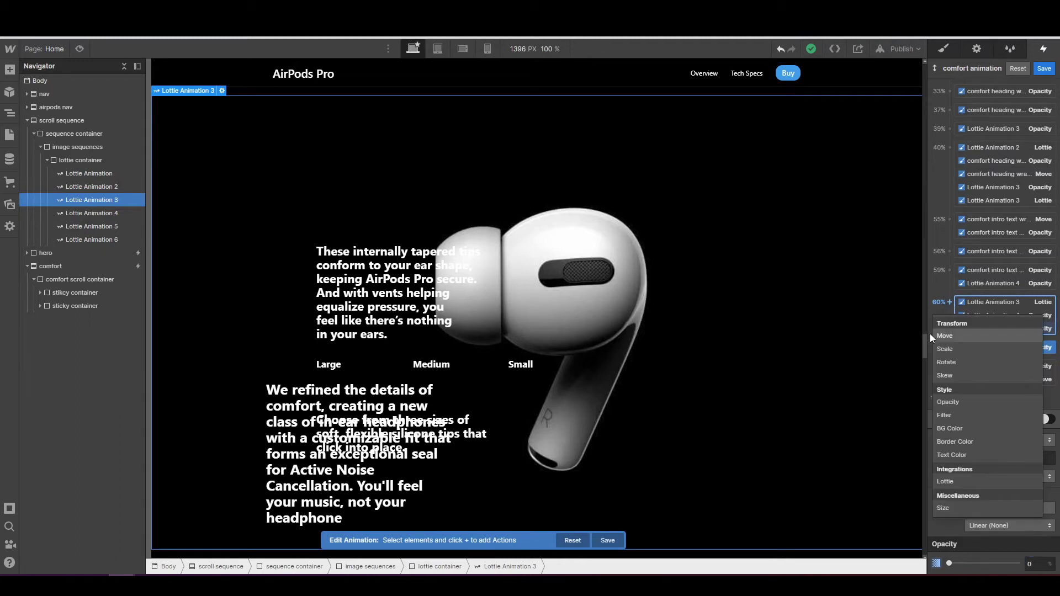
left_click(90, 213)
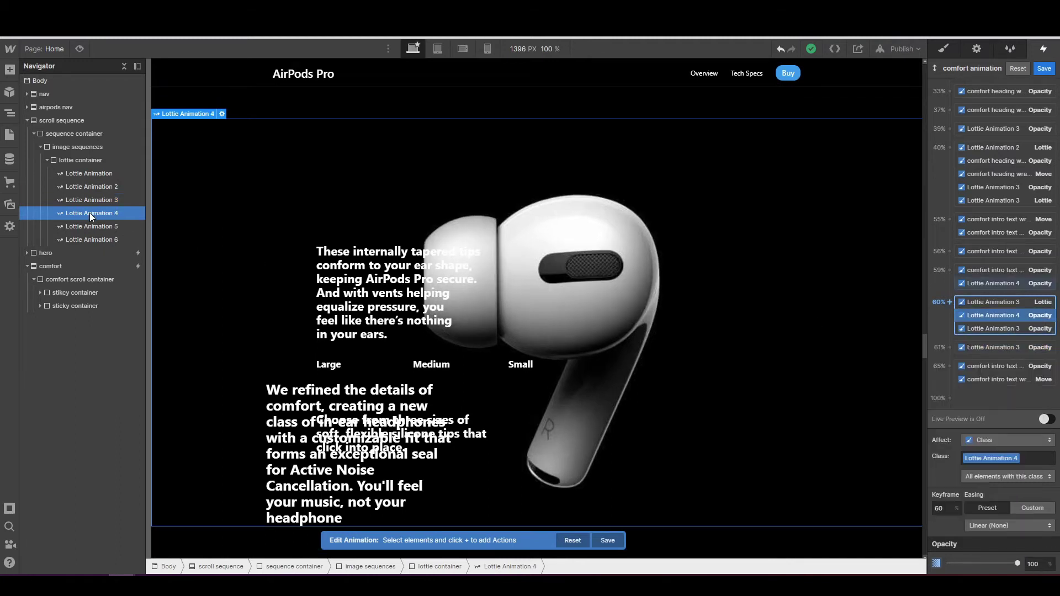
left_click(951, 301)
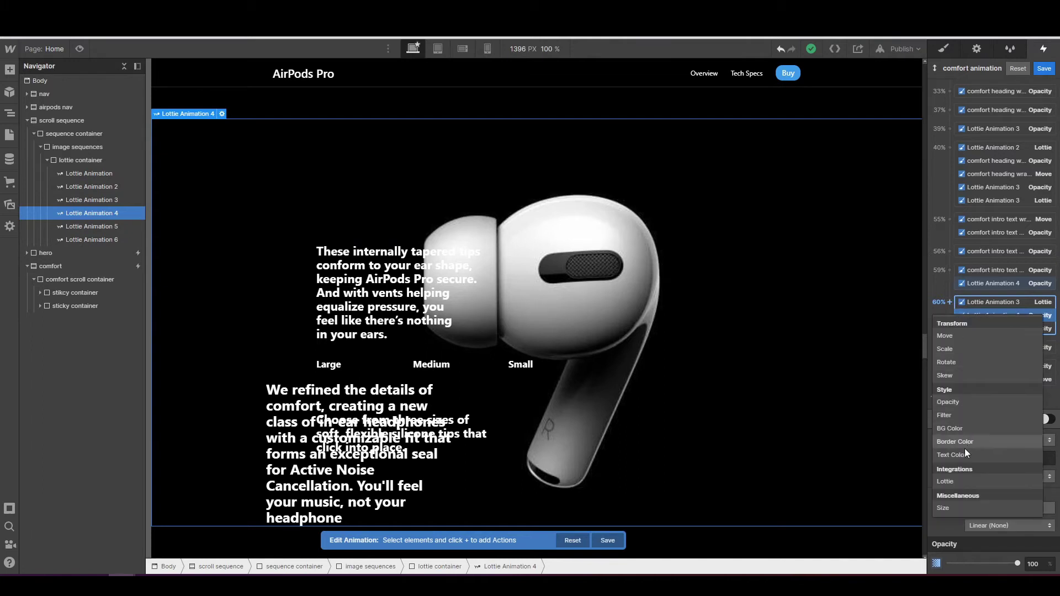
left_click(966, 481)
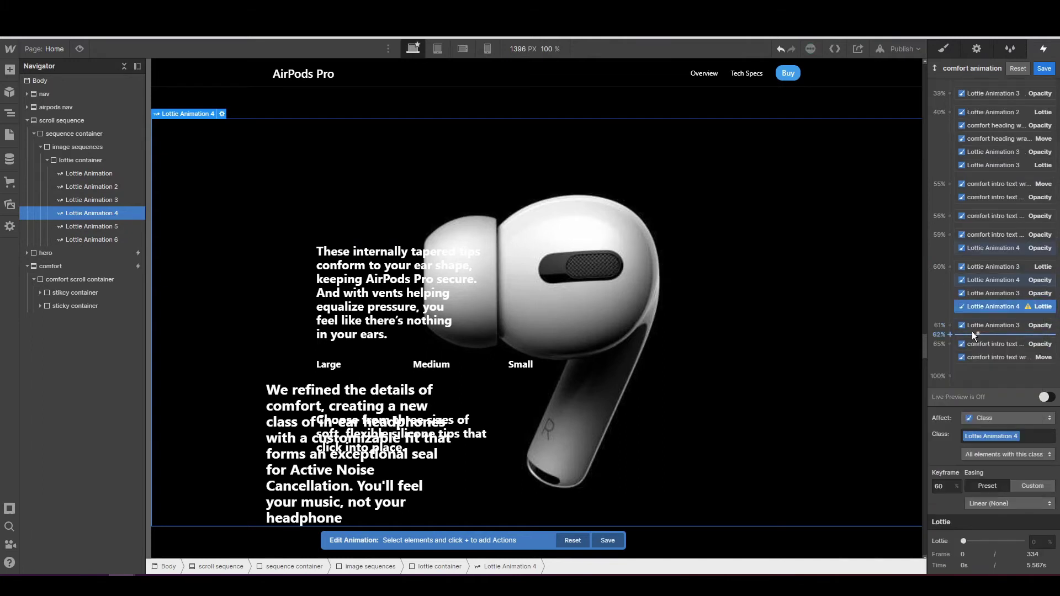
left_click(1036, 541)
- Add a Lottie playback action for Lottie Animation 4 at the 100% keyframe and set it to 100%
left_click(950, 377)
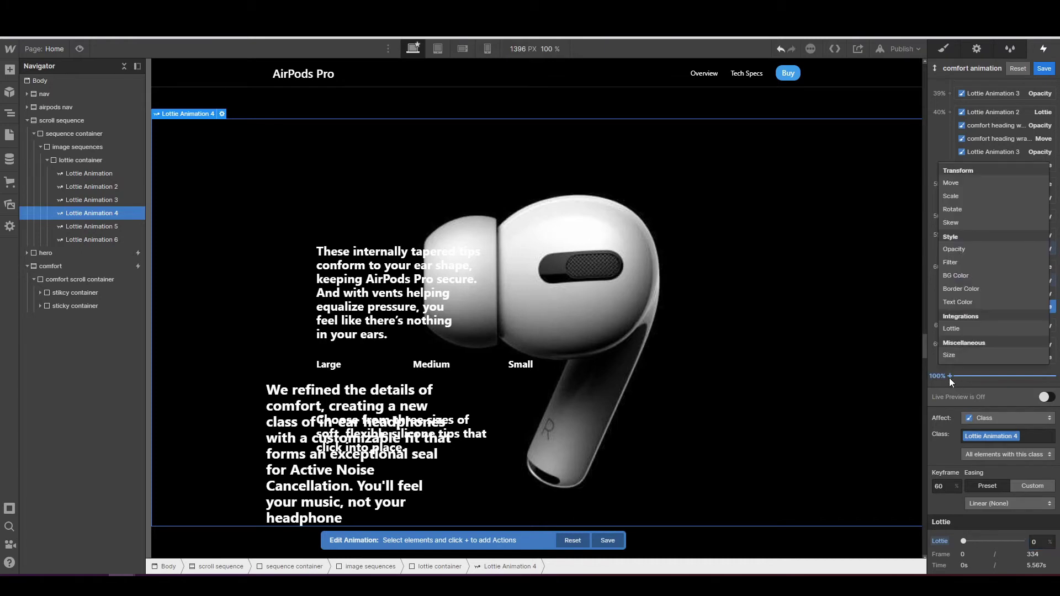
left_click(952, 329)
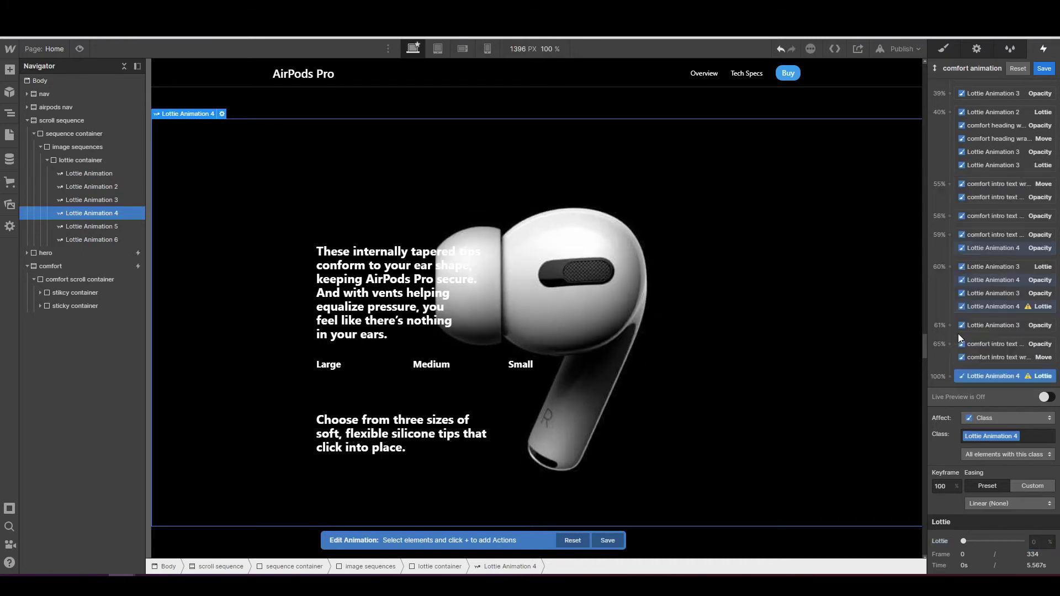
left_click(1037, 543)
type("100")
key("Return")
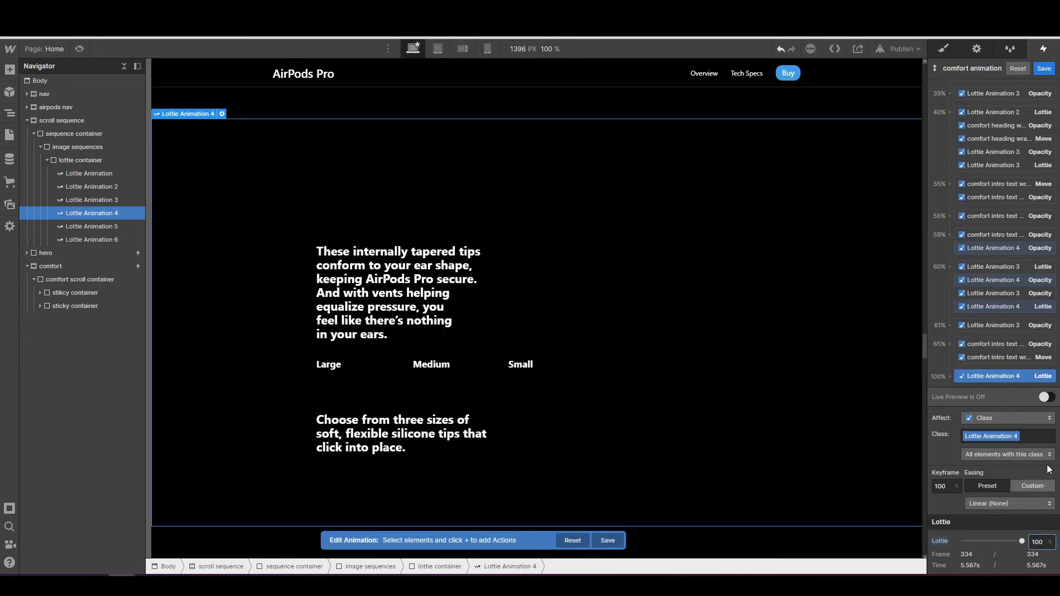
- Turn on live preview and set the render mode of Lottie Animation 4 to Canvas
left_click(1045, 397)
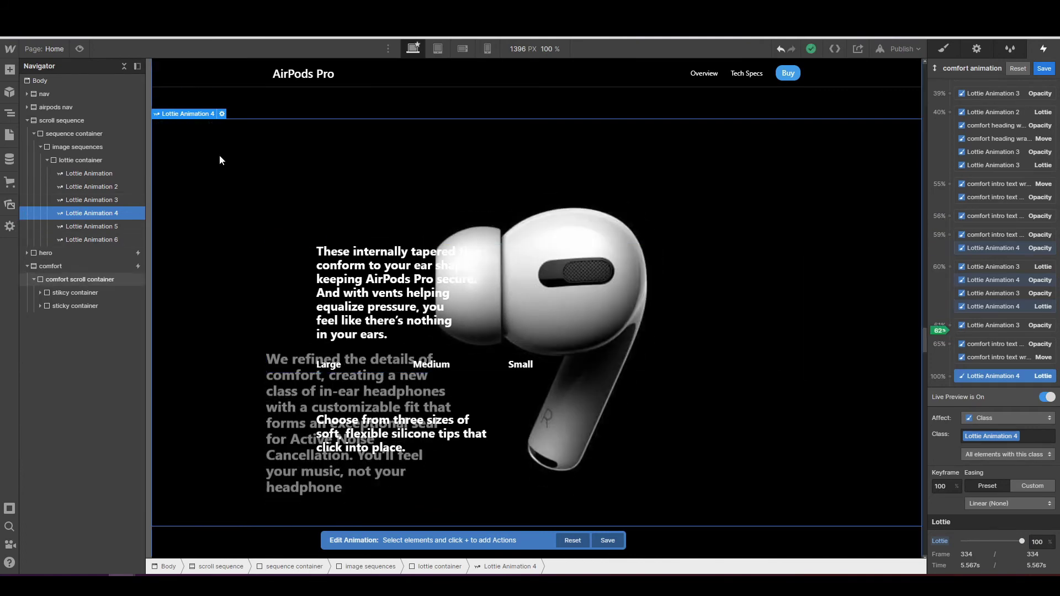
left_click(222, 114)
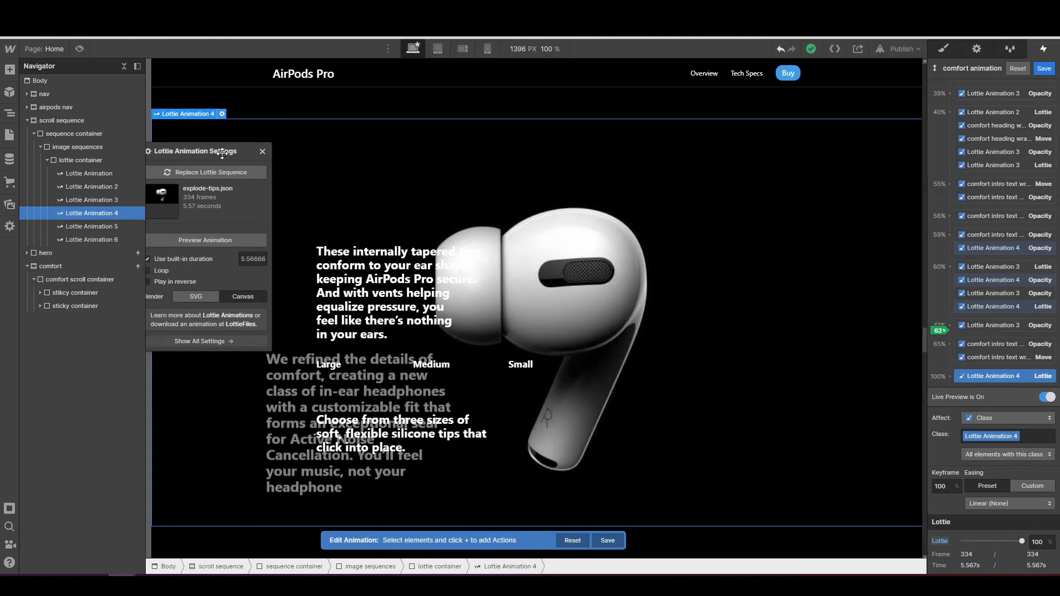
left_click(409, 315)
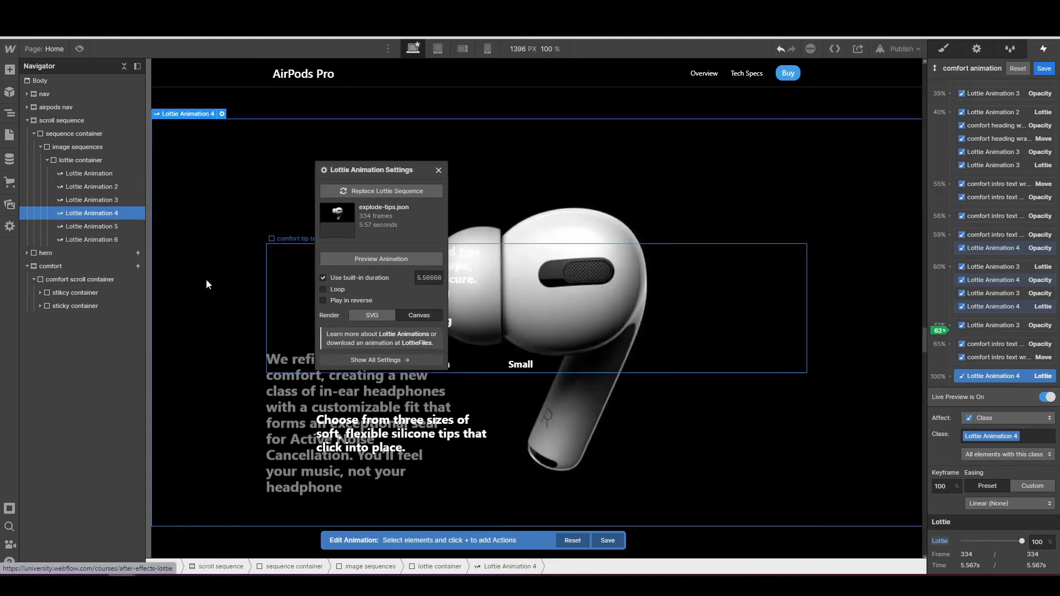
- Compare the Lottie settings of Lottie Animation 3 and Lottie Animation 4
left_click(121, 200)
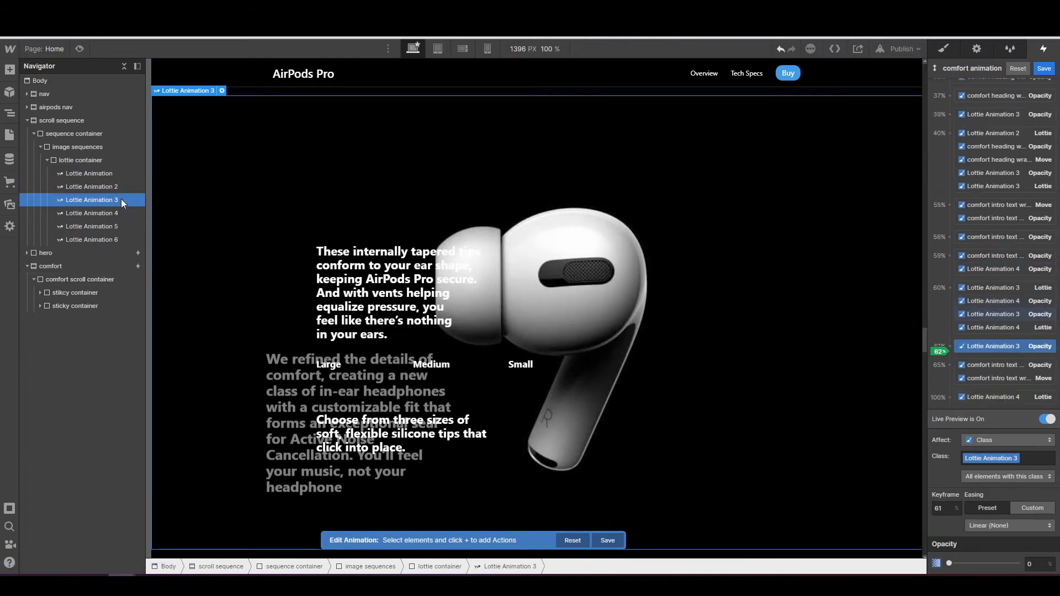
left_click(222, 90)
left_click_drag(204, 137, 335, 144)
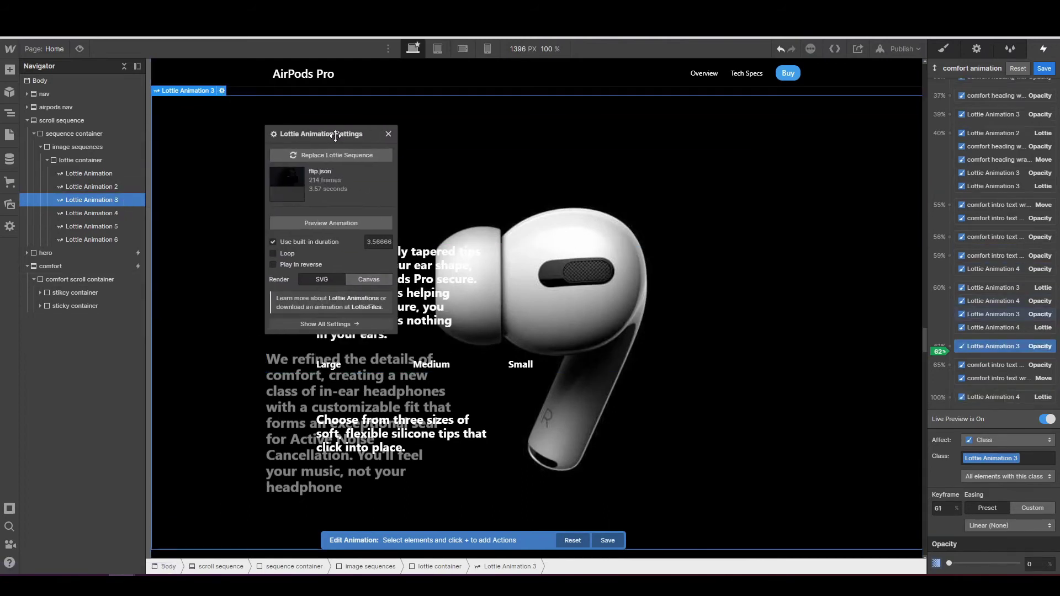
left_click(389, 134)
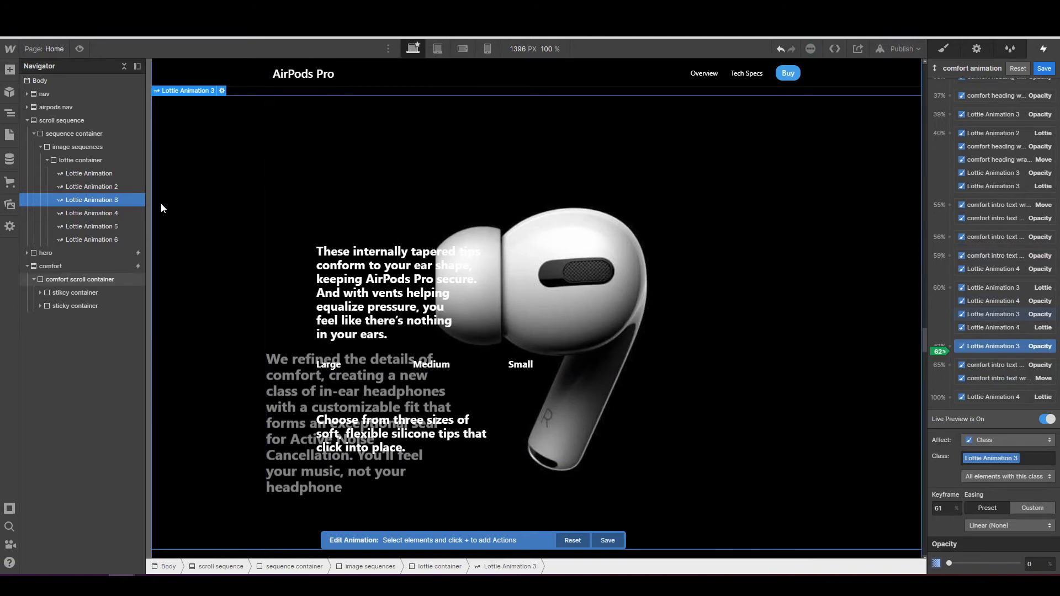
left_click(130, 212)
left_click(222, 114)
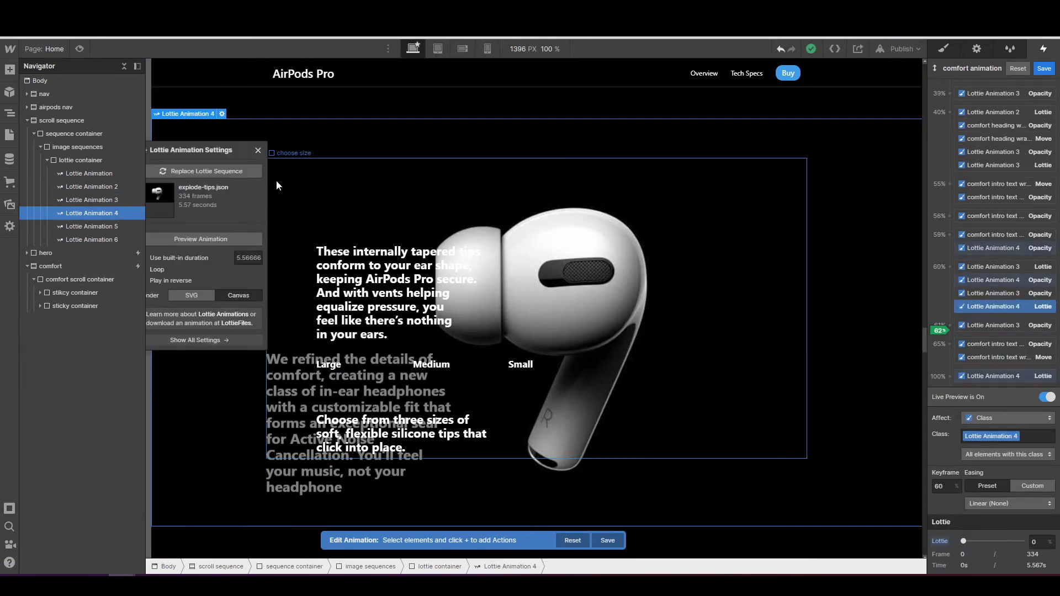
left_click(258, 151)
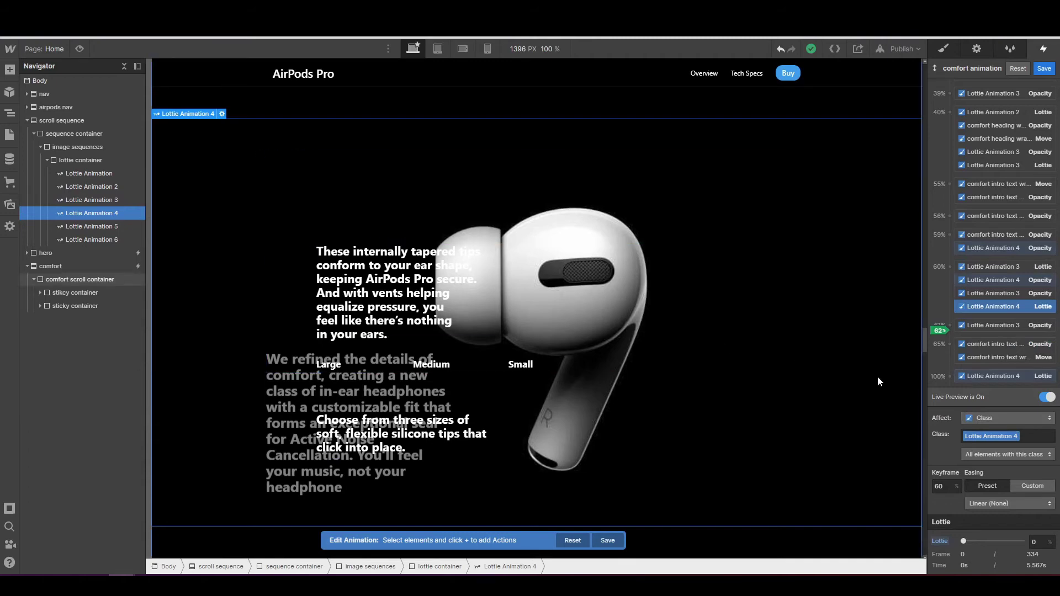
- Examine the crossfade around the 60% keyframe in the live preview and recheck the settings of Lottie Animations 4 and 3
scroll(877, 376, "up", 1)
scroll(877, 376, "down", 1)
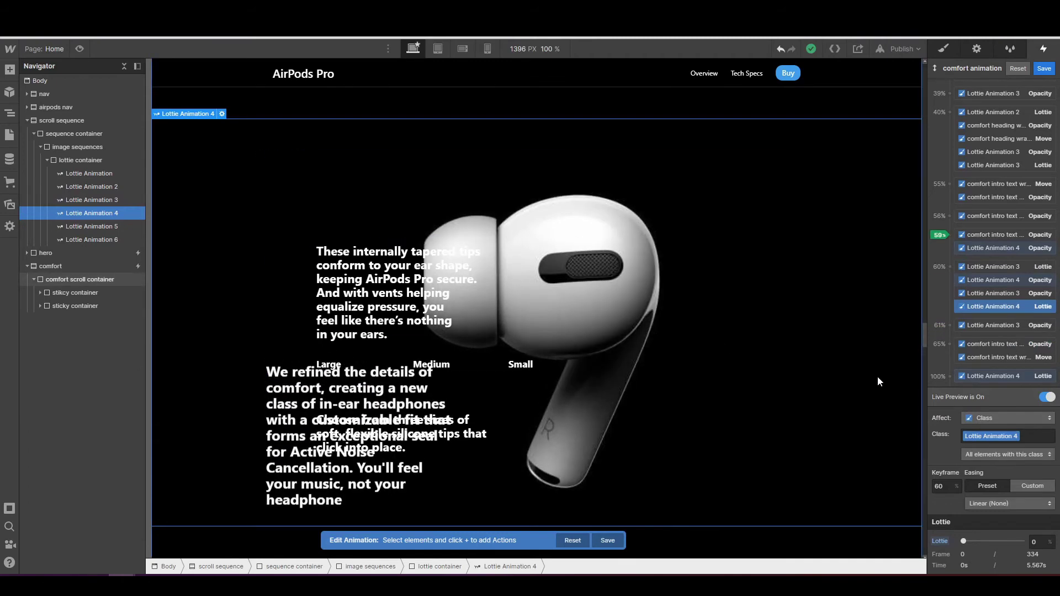
scroll(877, 376, "up", 1)
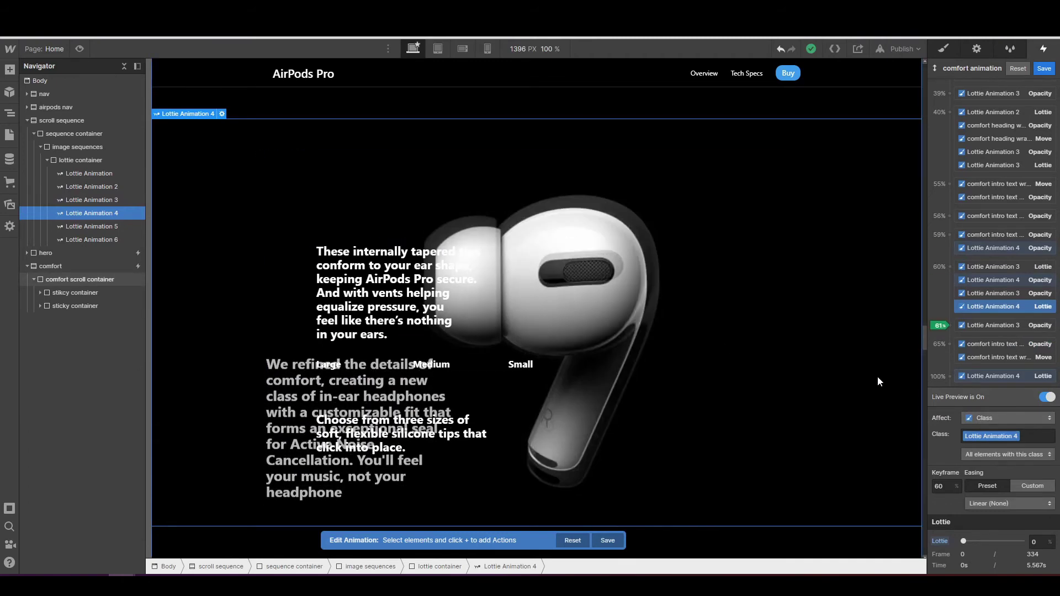
scroll(878, 378, "down", 1)
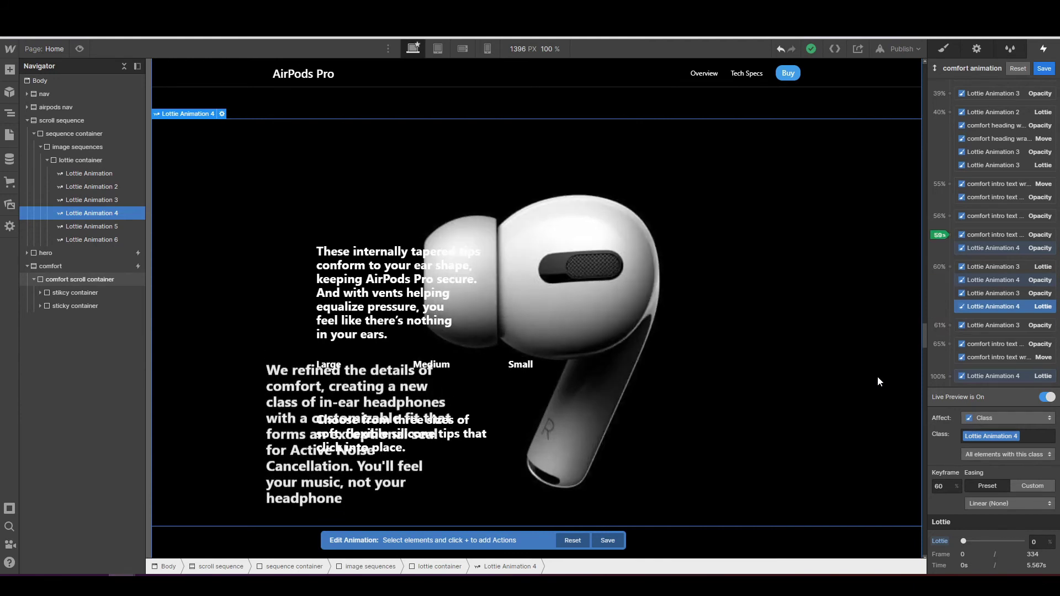
scroll(878, 377, "down", 1)
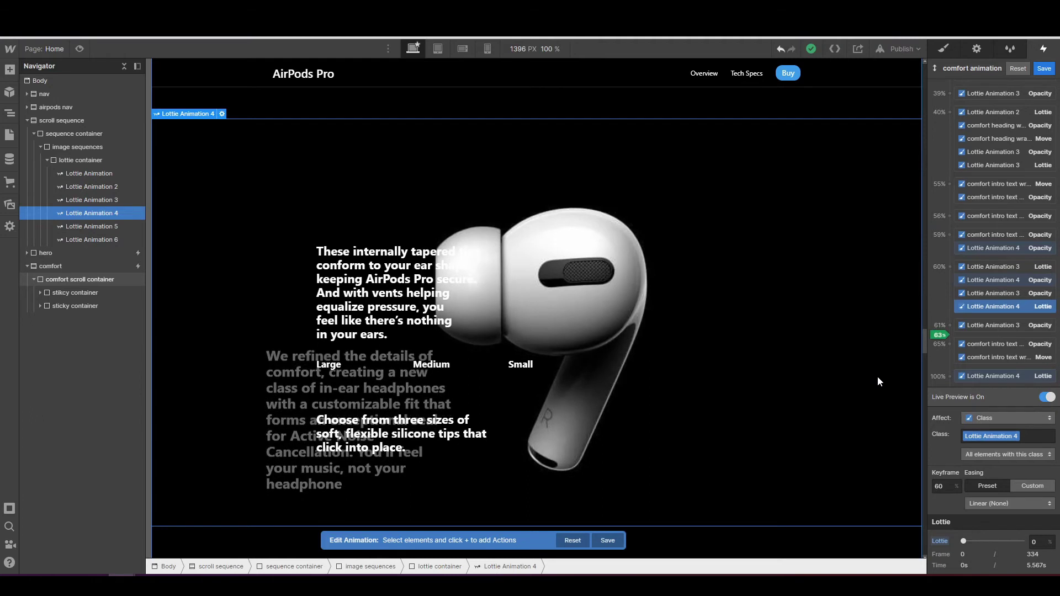
scroll(878, 381, "down", 1)
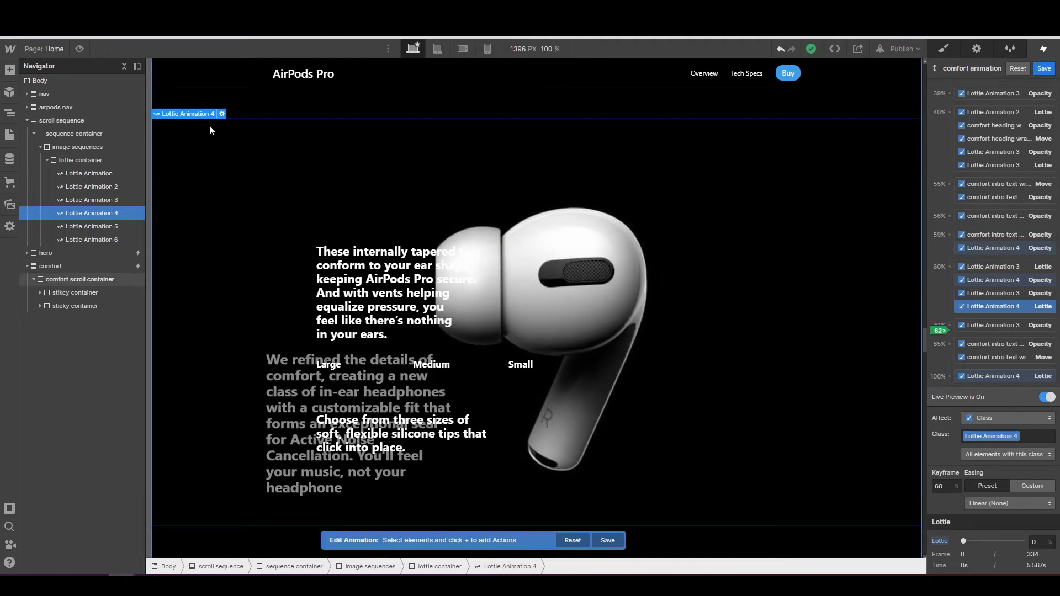
left_click(222, 114)
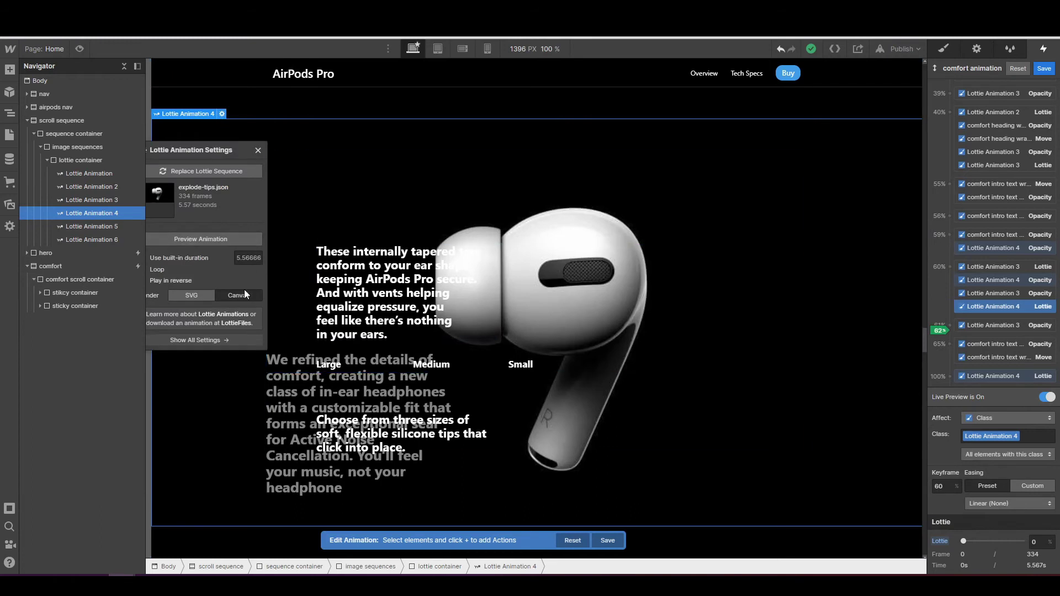
left_click(258, 151)
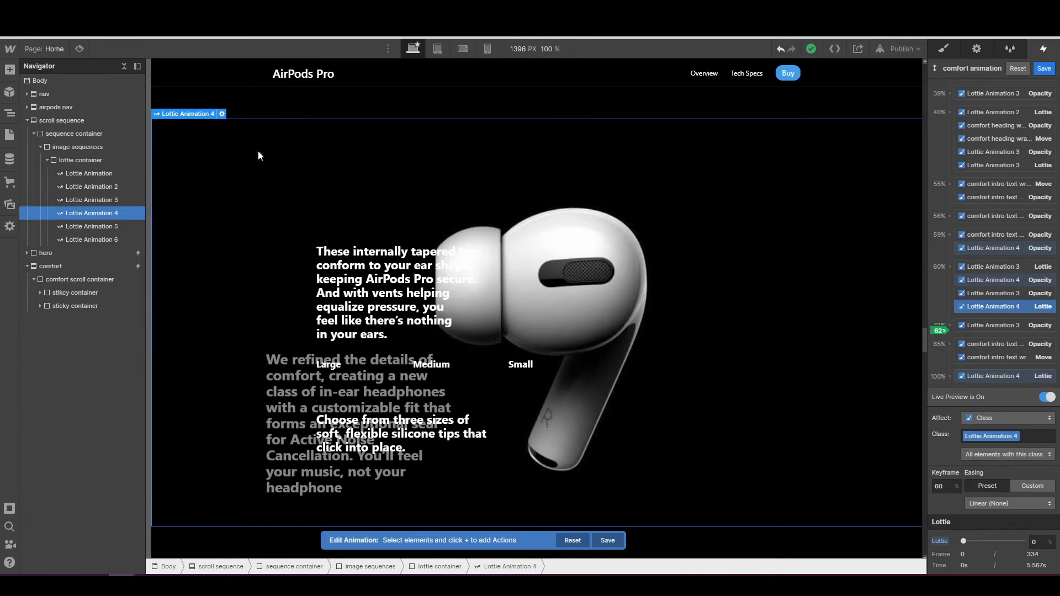
left_click(122, 201)
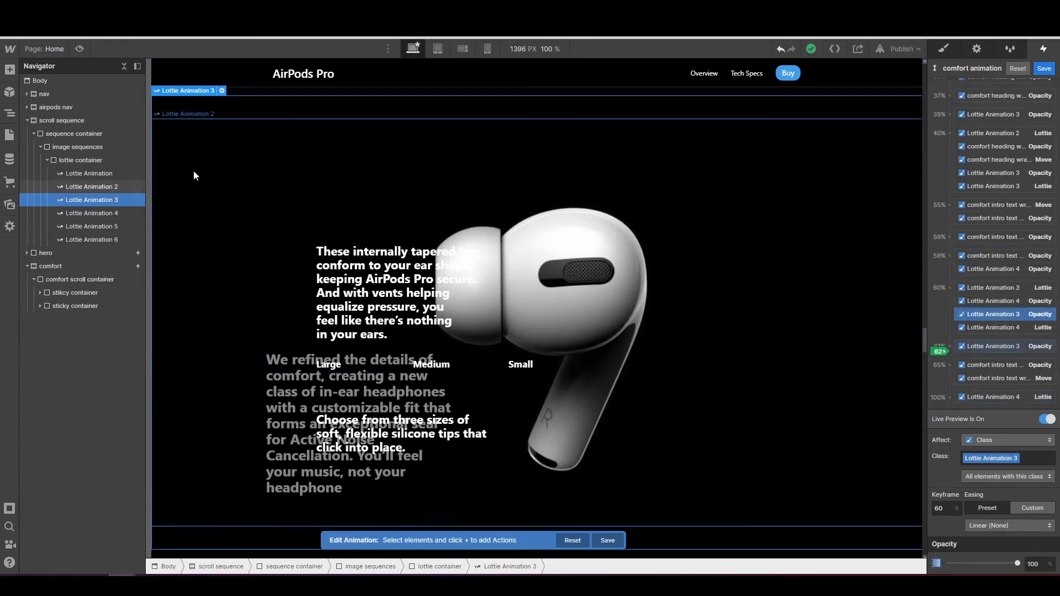
left_click(221, 90)
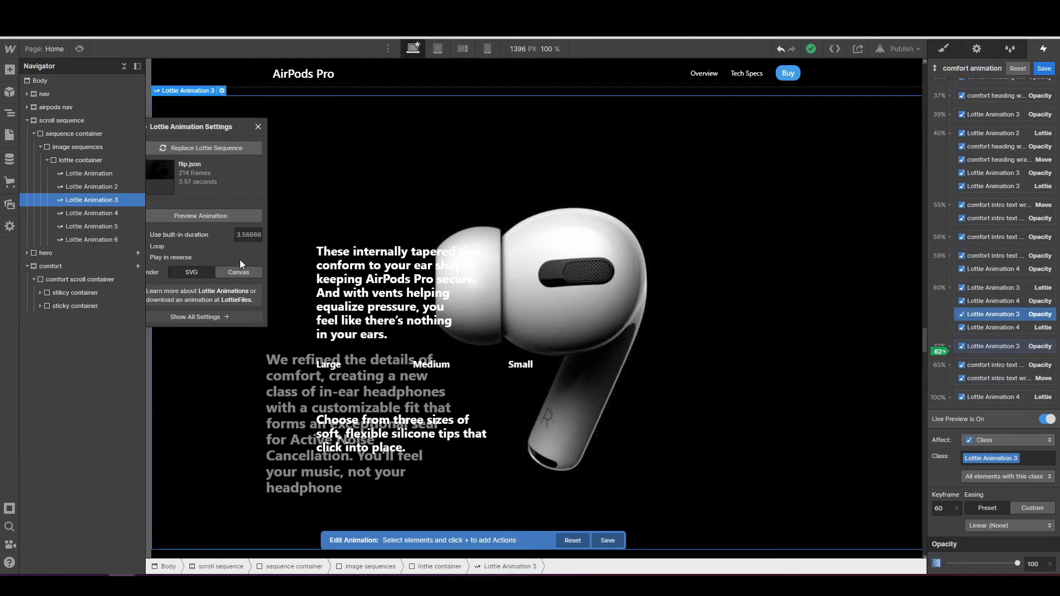
left_click(258, 127)
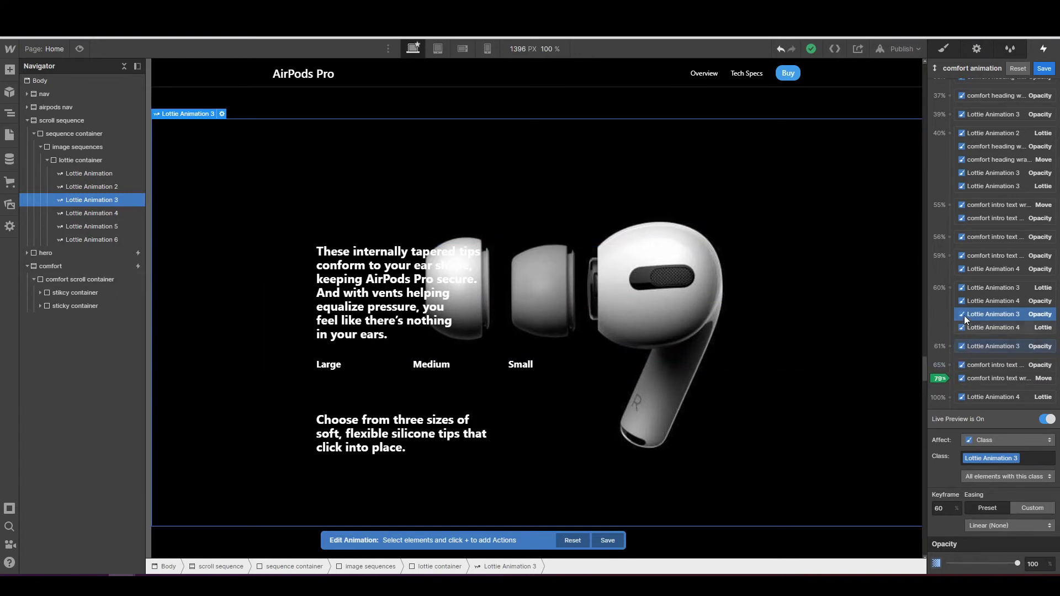
- Switch to the published AirPods Pro page and examine how the "Choose from three sizes" text appears during scrolling
left_click(383, 312)
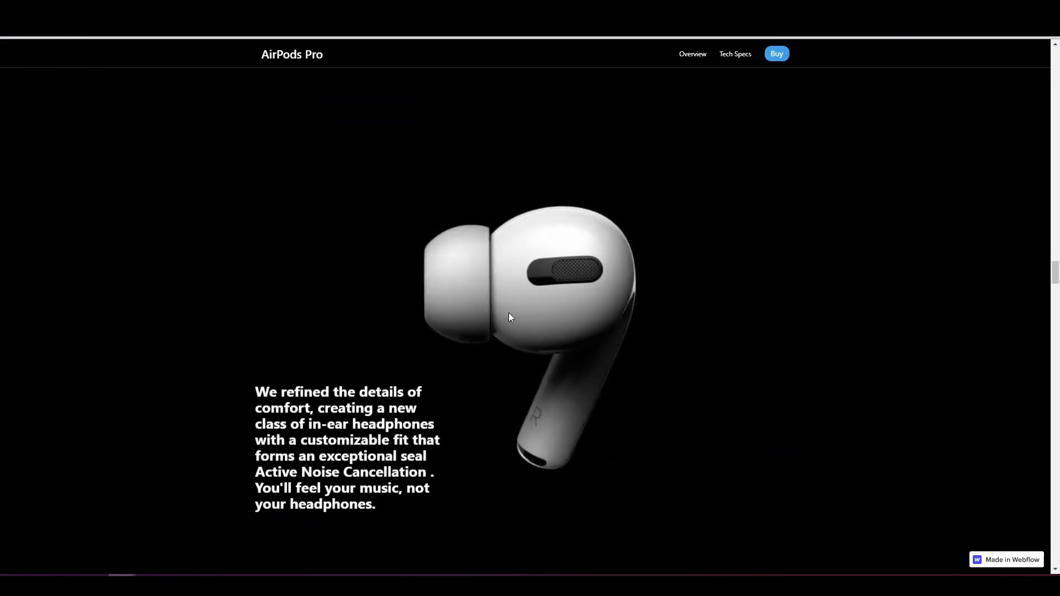
scroll(463, 364, "down", 1)
scroll(418, 397, "down", 2)
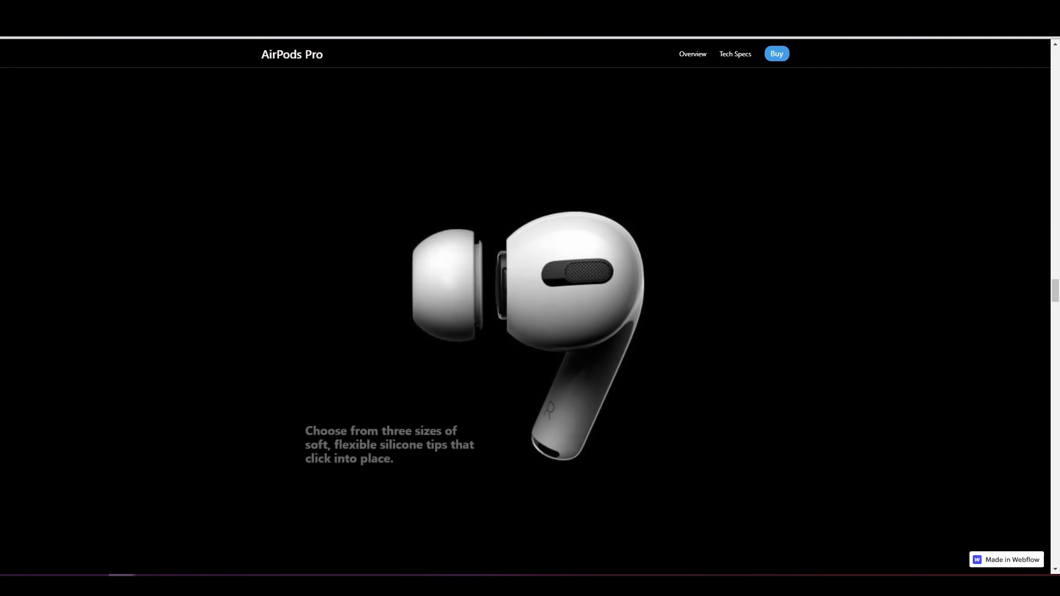
left_click_drag(338, 431, 376, 445)
- Return to the Webflow Designer, collapse the choose size and comfort tip text blocks, and select the choose size block
left_click(373, 445)
key("ctrl+shift+p")
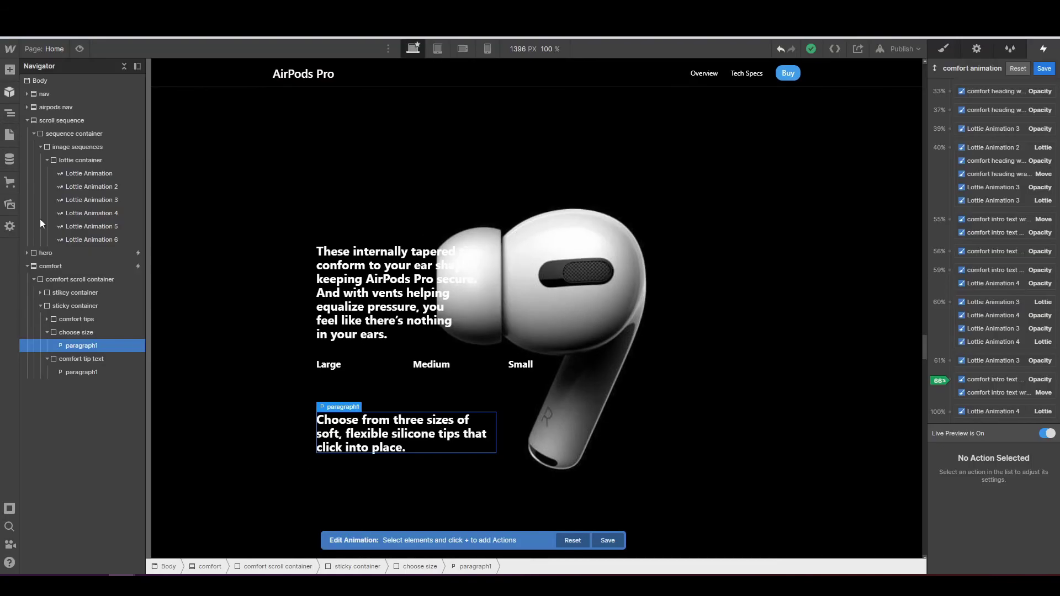
left_click(48, 333)
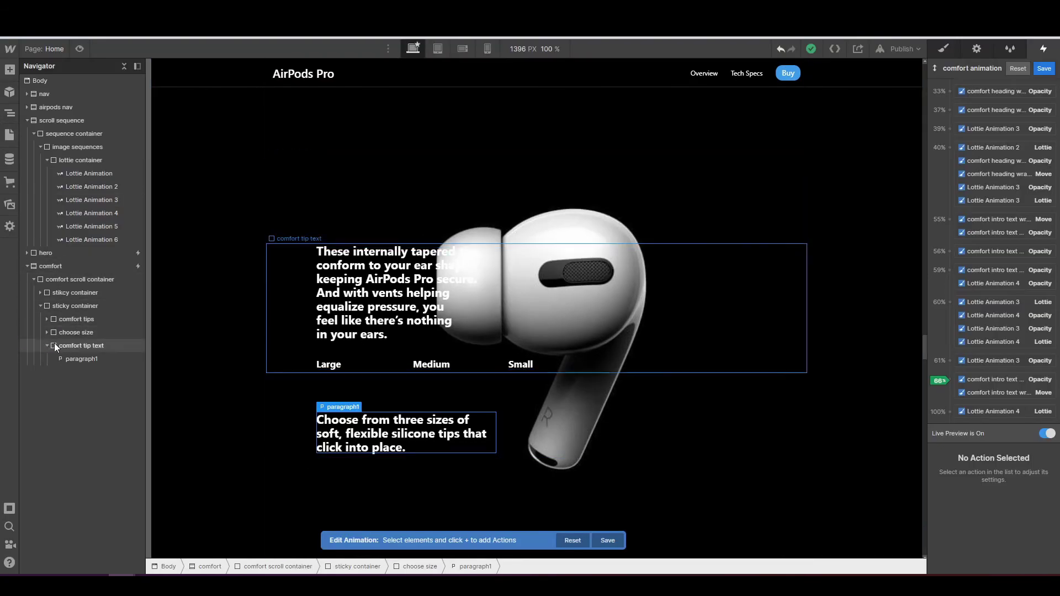
left_click(48, 345)
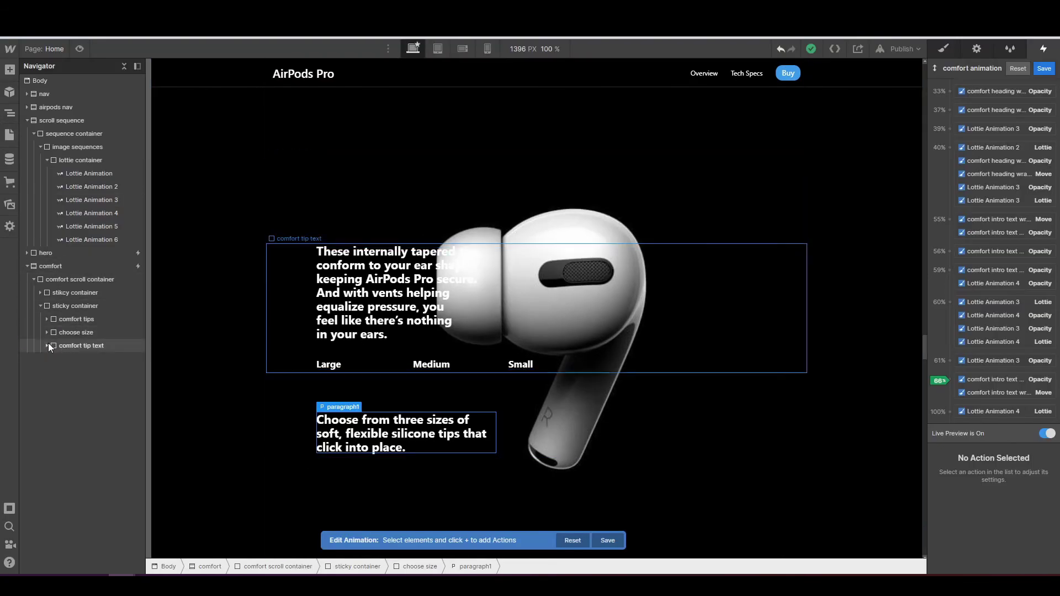
left_click(88, 335)
left_click(88, 321)
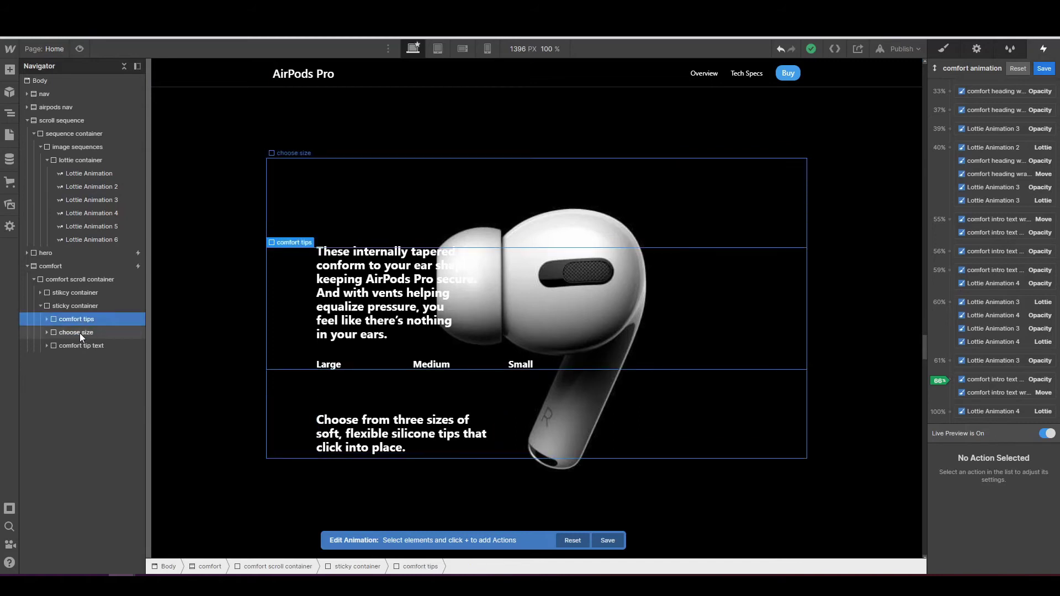
left_click(81, 346)
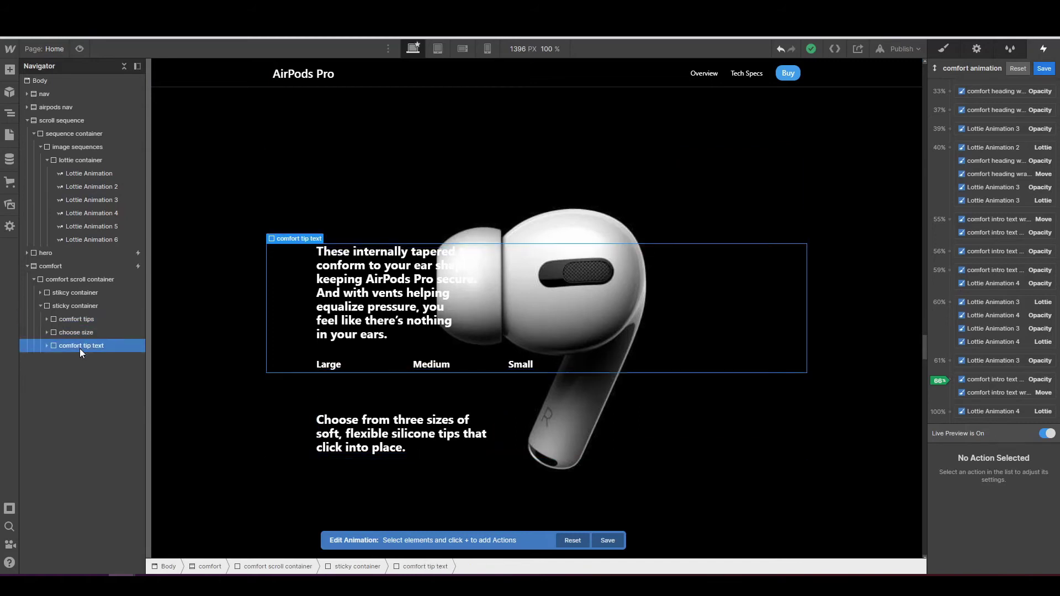
left_click(337, 431)
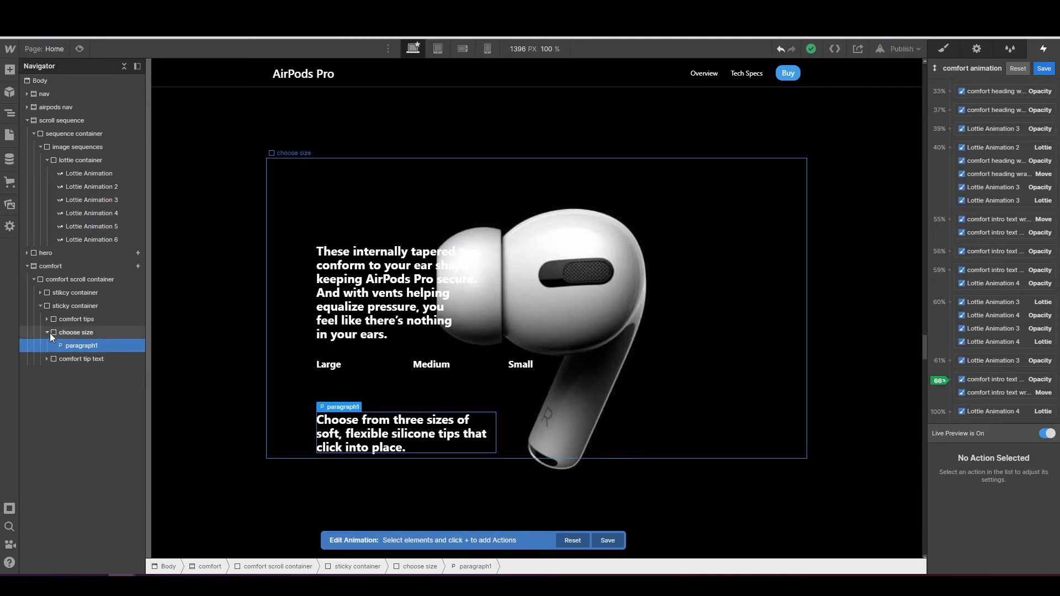
left_click(49, 333)
left_click(59, 333)
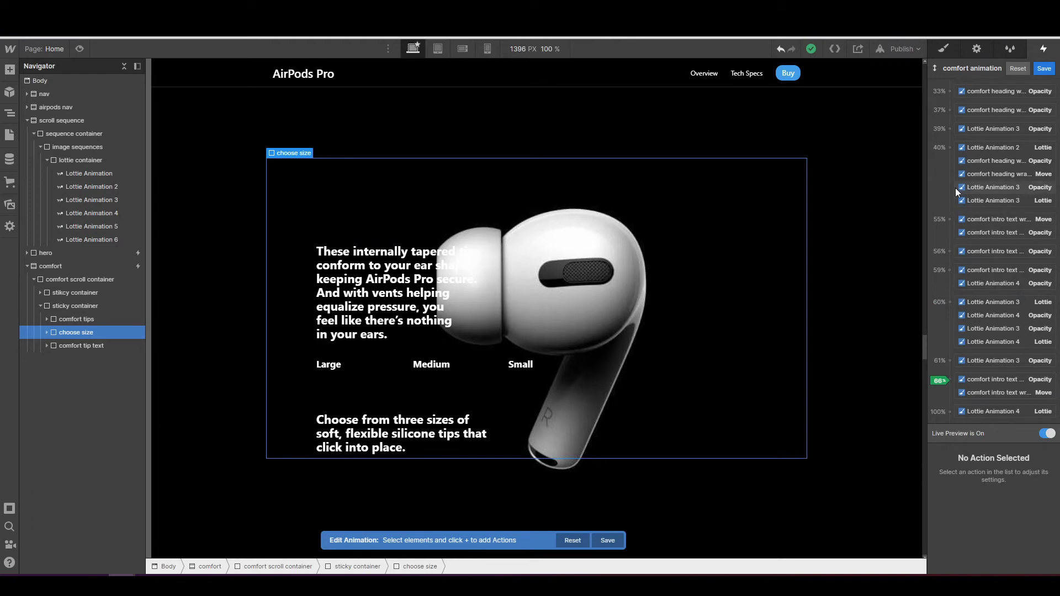
- Add an opacity action of 0% for the choose size block at the 65% keyframe
scroll(966, 154, "up", 3)
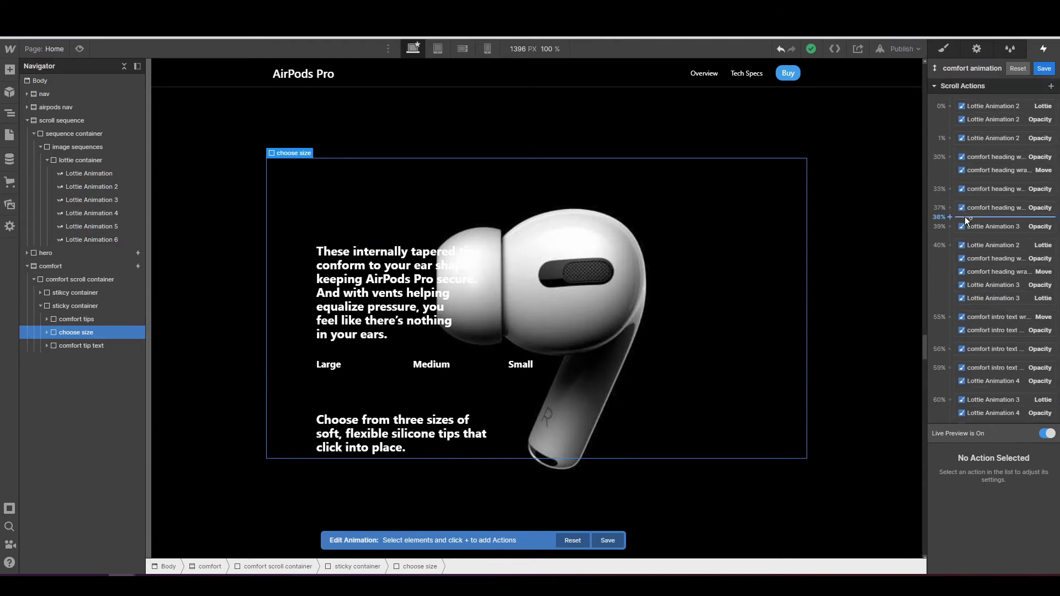
scroll(967, 251, "down", 2)
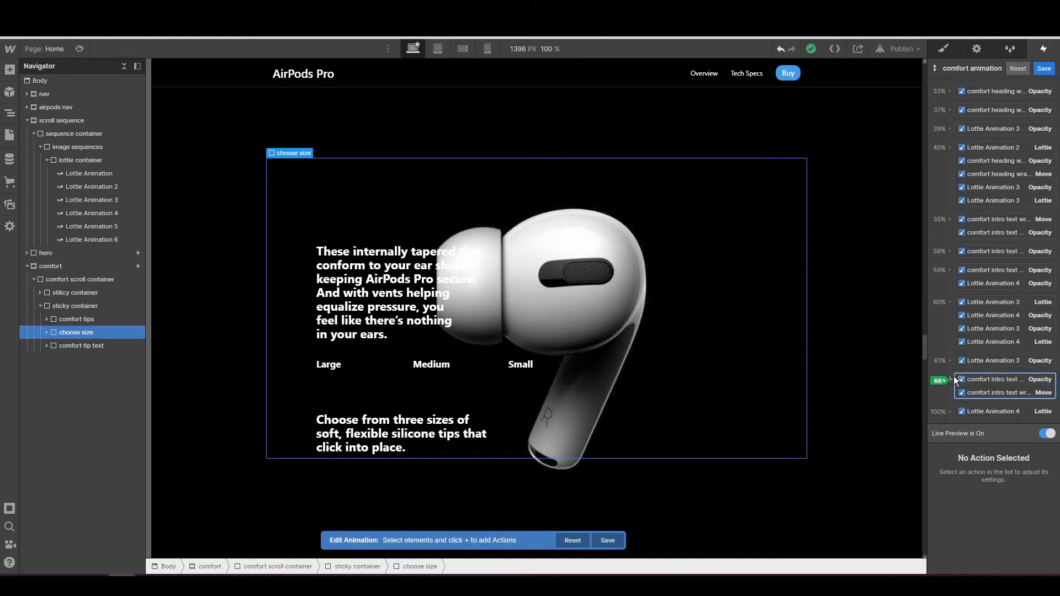
left_click_drag(946, 383, 948, 369)
left_click(949, 369)
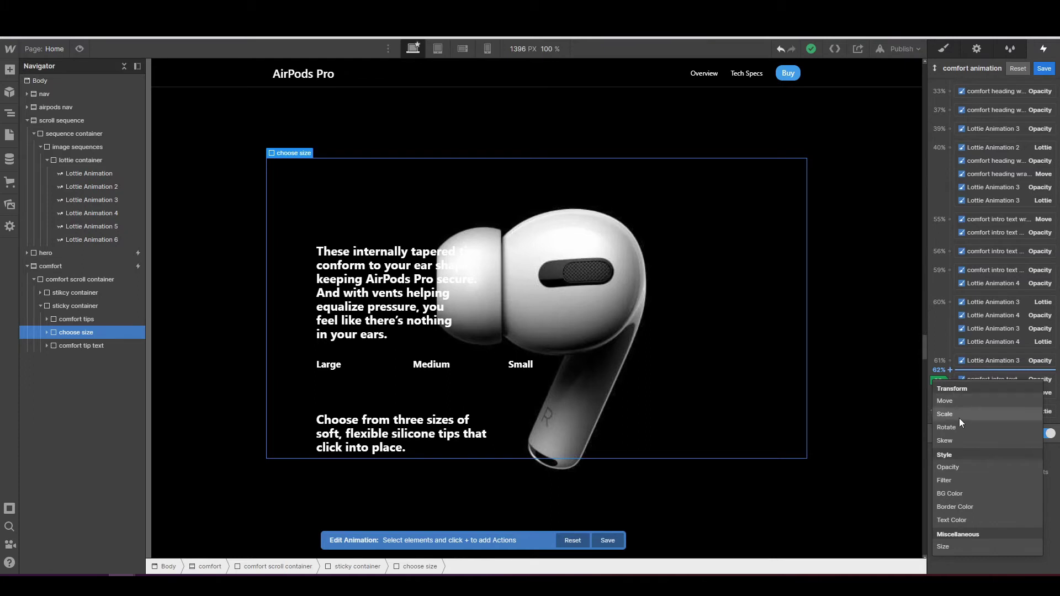
left_click(966, 468)
left_click(946, 509)
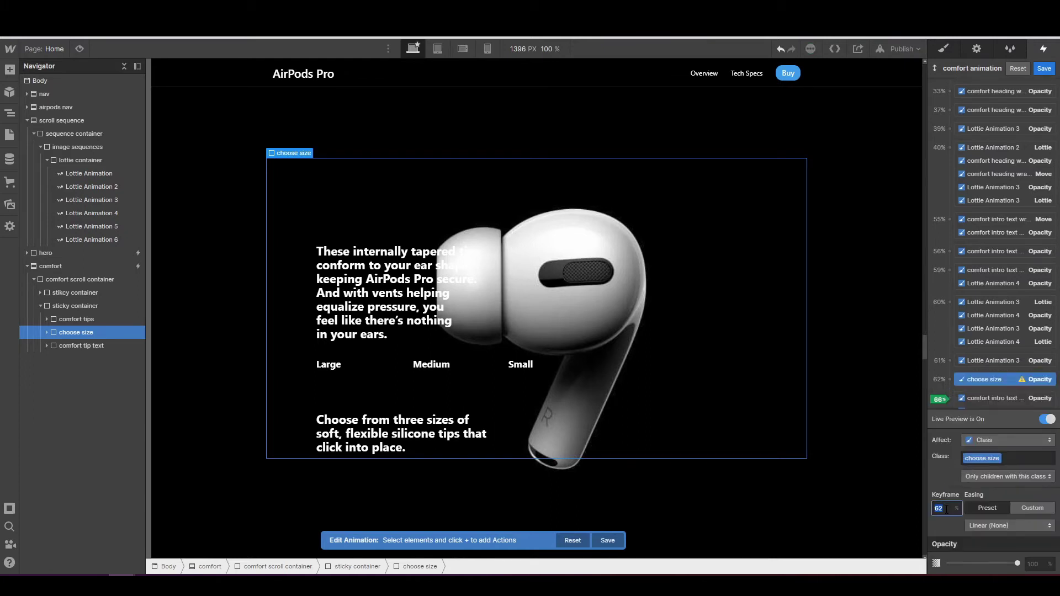
type("65")
key("Return")
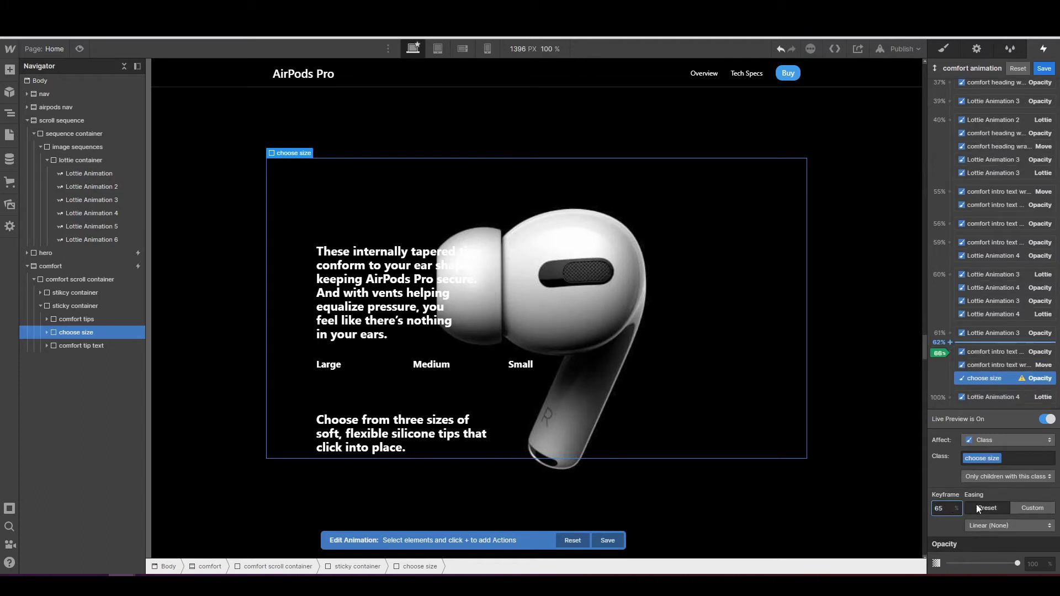
left_click(1030, 563)
key("Return")
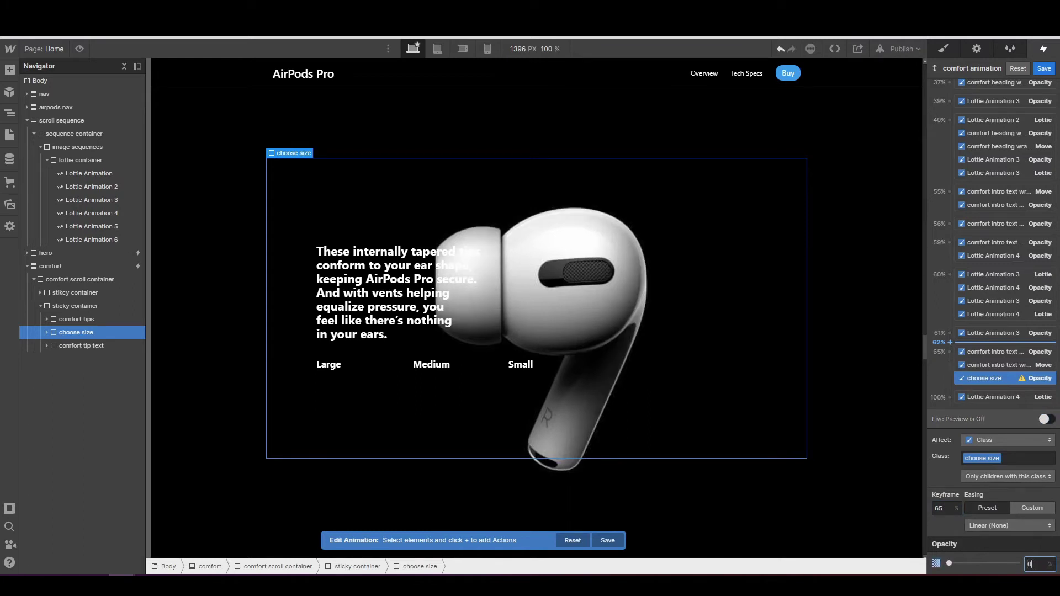
- Add a move action of 40 px on the Y axis for the choose size block at the 65% keyframe
left_click(950, 352)
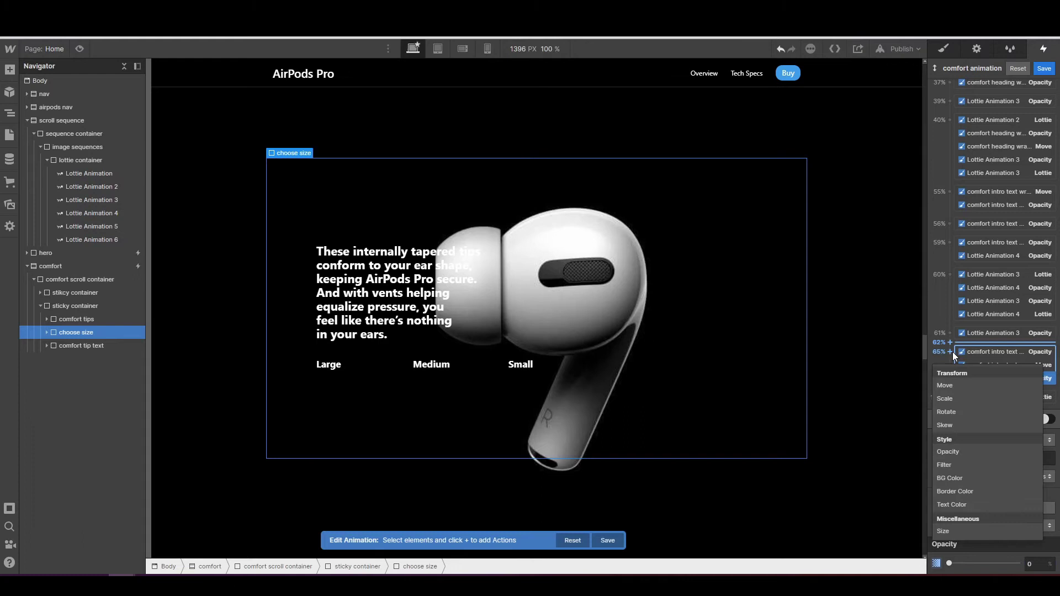
left_click(962, 387)
left_click(1041, 548)
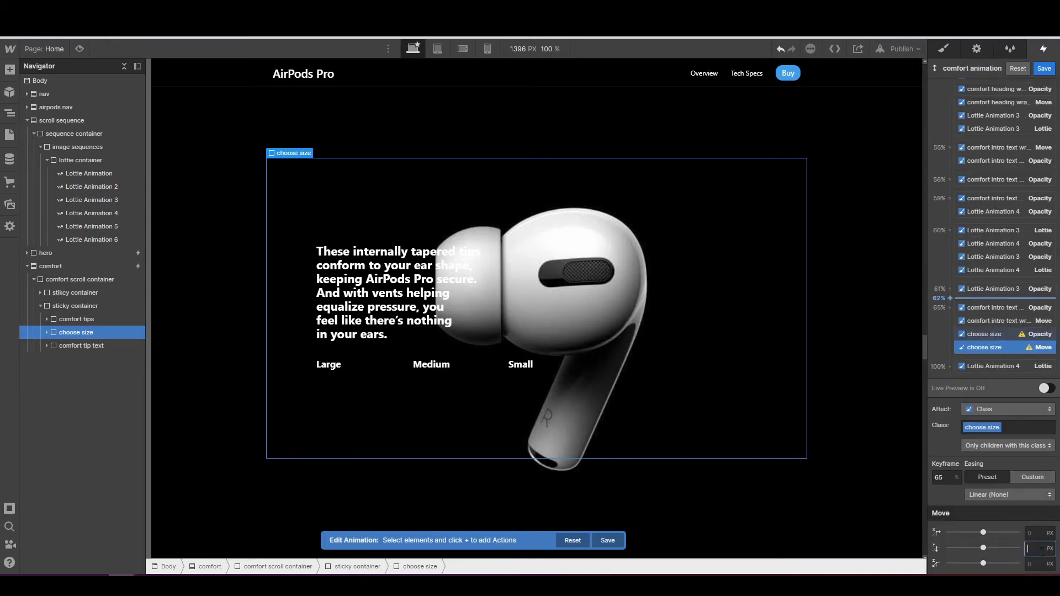
type("40")
key("Return")
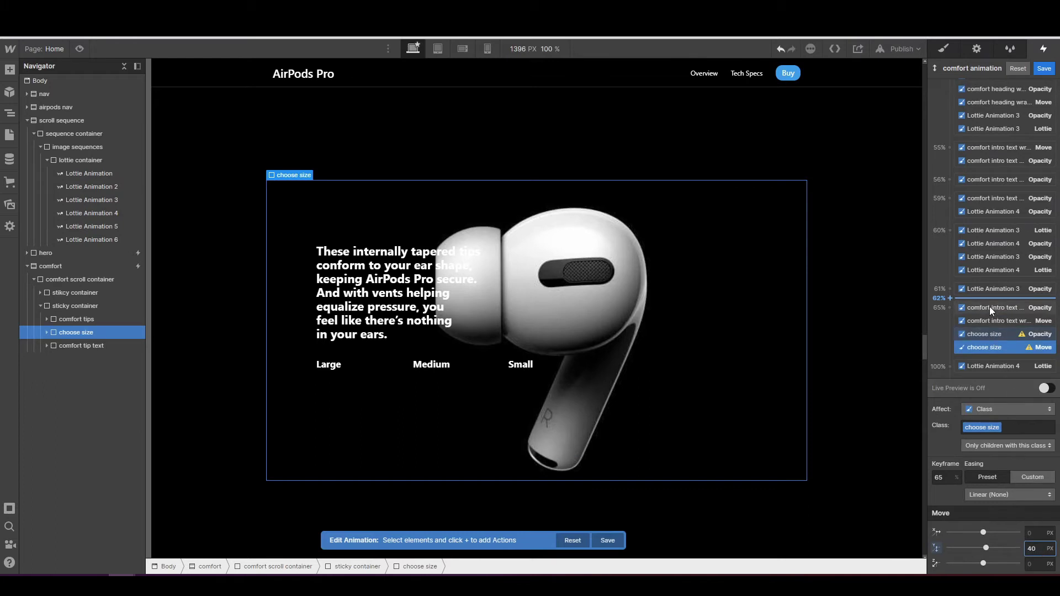
- Add an opacity action of 0% for the choose size block at the 75% keyframe
left_click(949, 358)
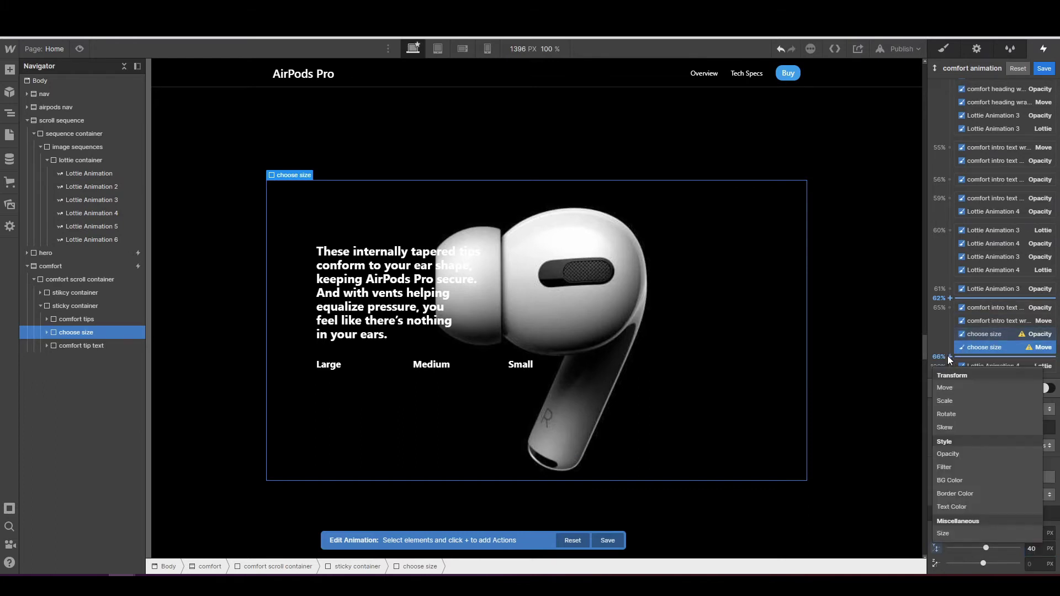
left_click(950, 450)
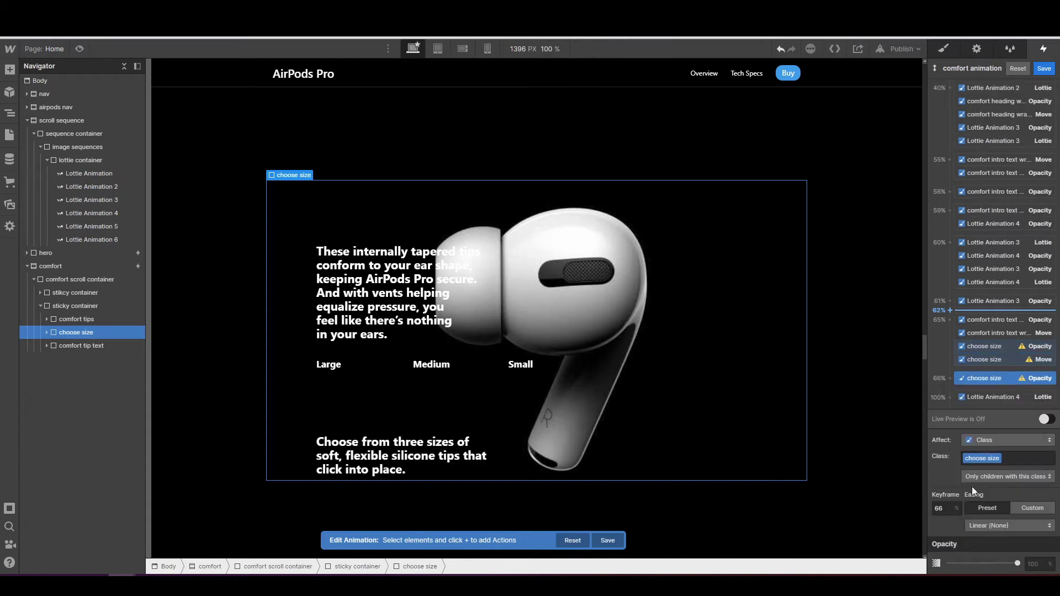
left_click(947, 509)
type("75")
key("Return")
left_click(1043, 564)
type("0")
key("Return")
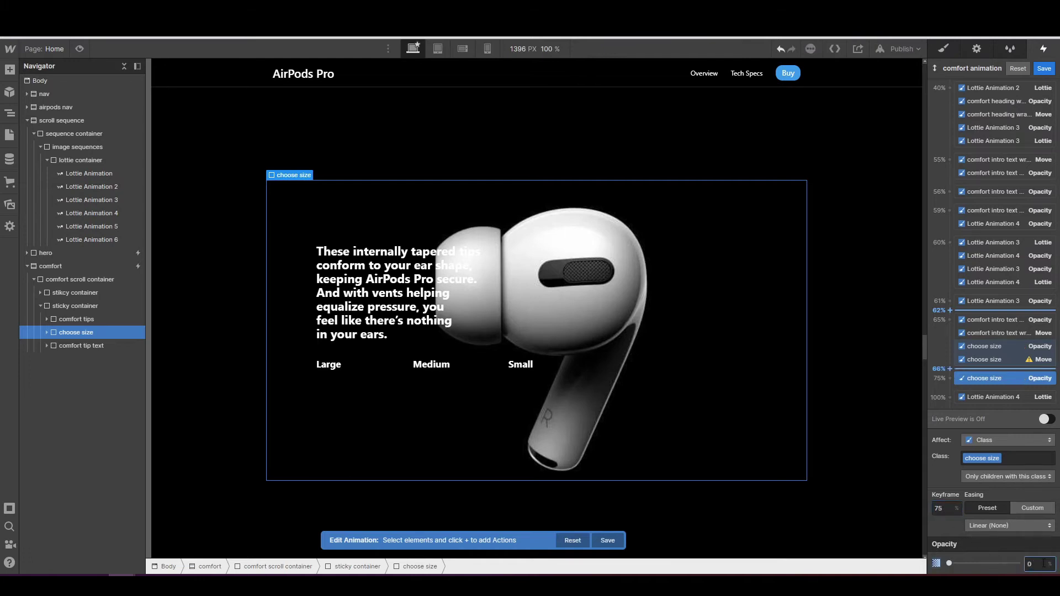
- Add a move action of -40 px on the Y axis for the choose size block at the 75% keyframe
left_click(950, 378)
left_click(950, 411)
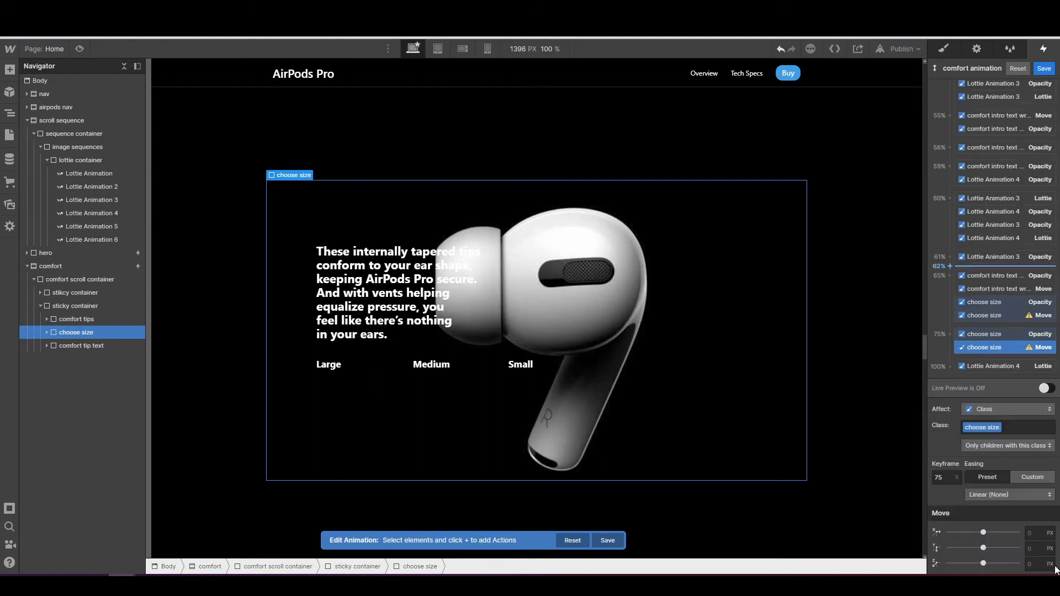
left_click(1032, 548)
type("-40")
key("Return")
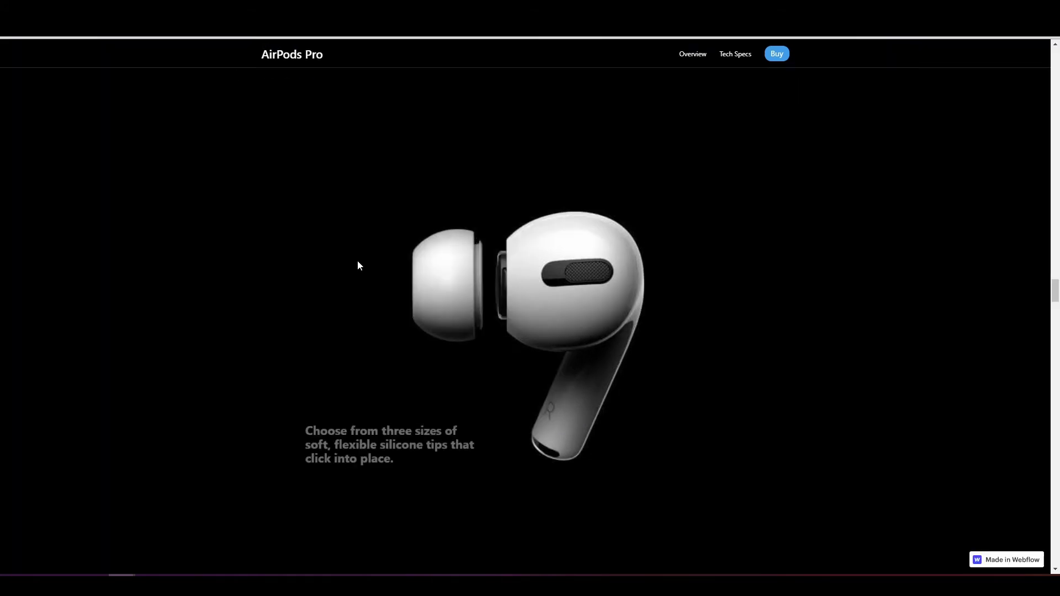
- Examine the "Choose from three sizes" text on the published page, and return to the Webflow Designer to check it in the live preview
scroll(358, 261, "down", 5)
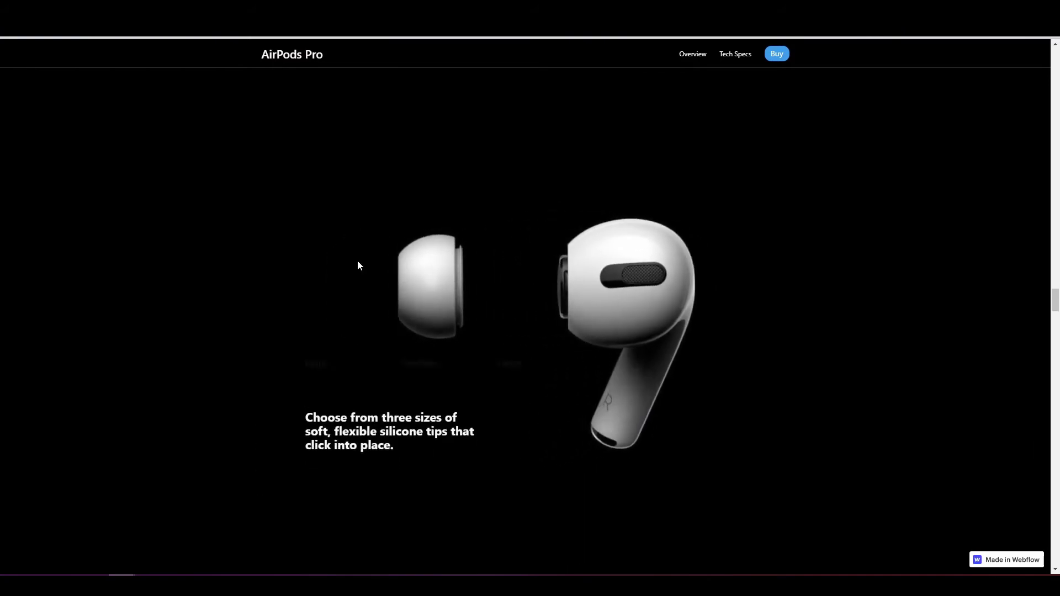
scroll(358, 266, "up", 1)
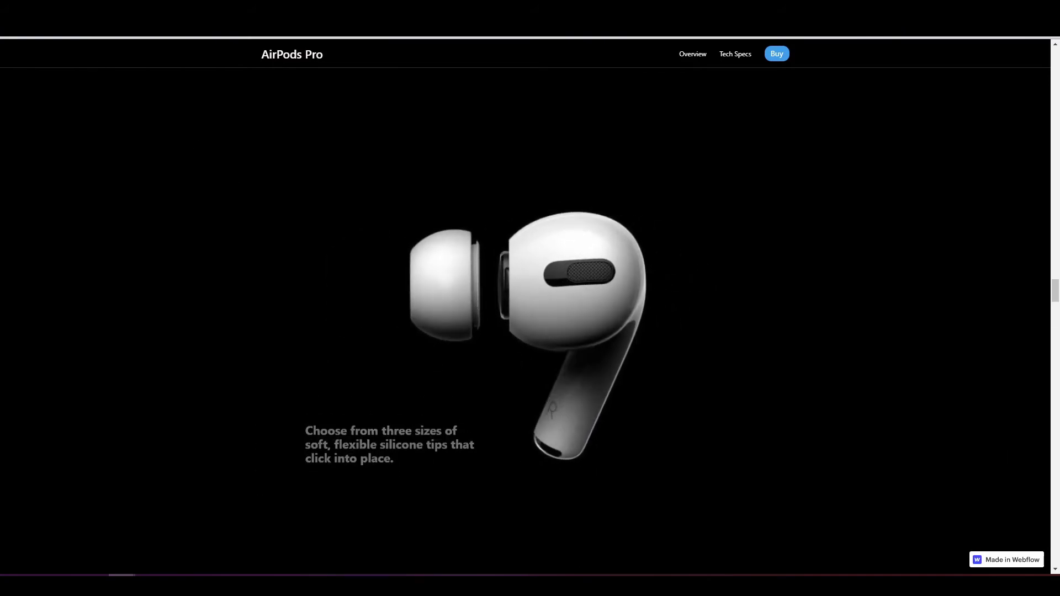
key("ctrl+Tab")
left_click(1041, 392)
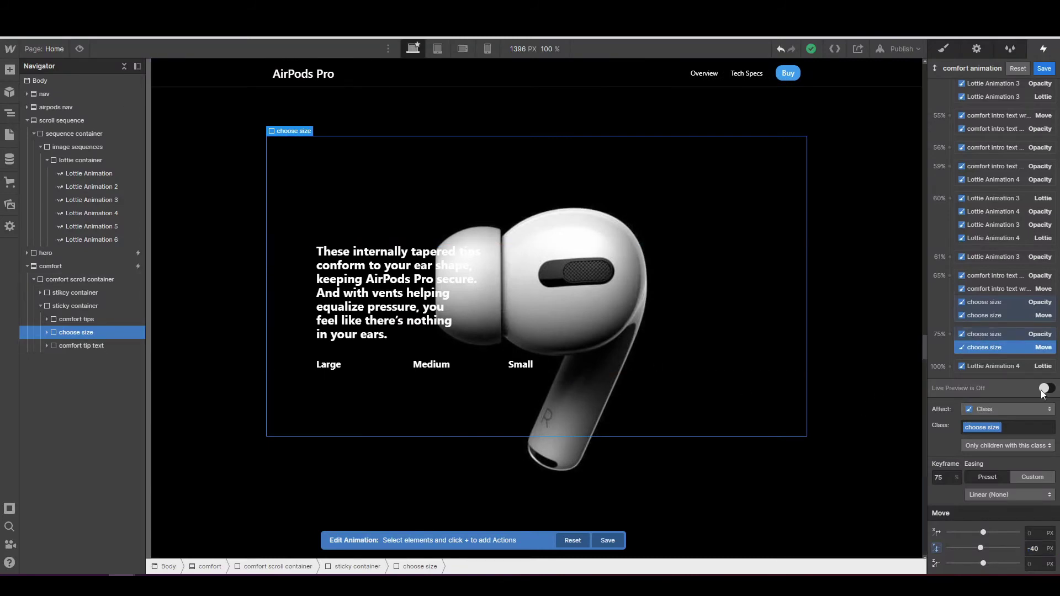
left_click(1043, 389)
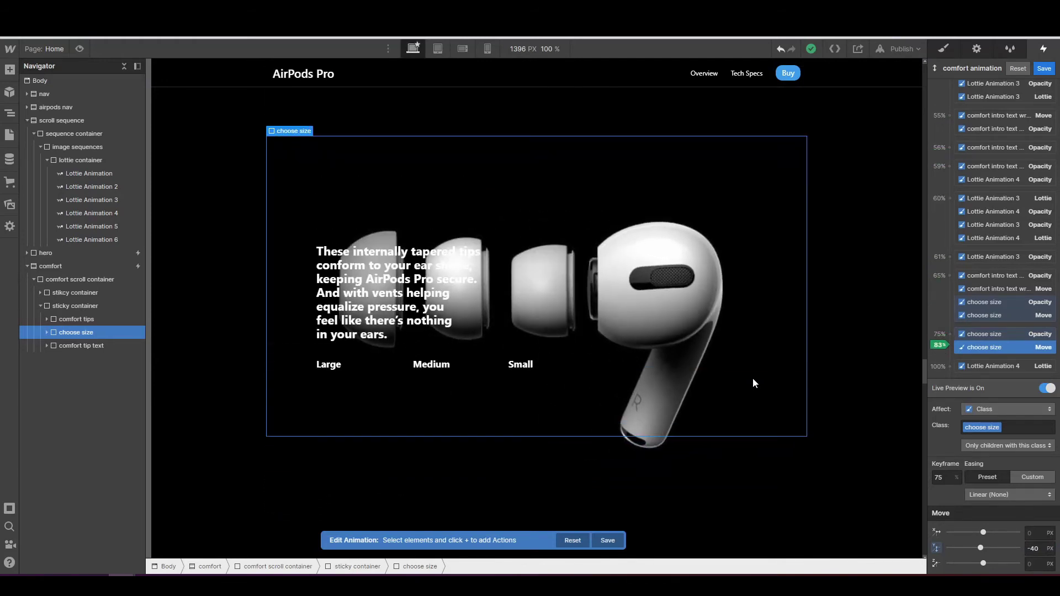
- Try 100% opacity for the choose size block at the 75% keyframe in the live preview, and restore it to 0%
left_click(971, 333)
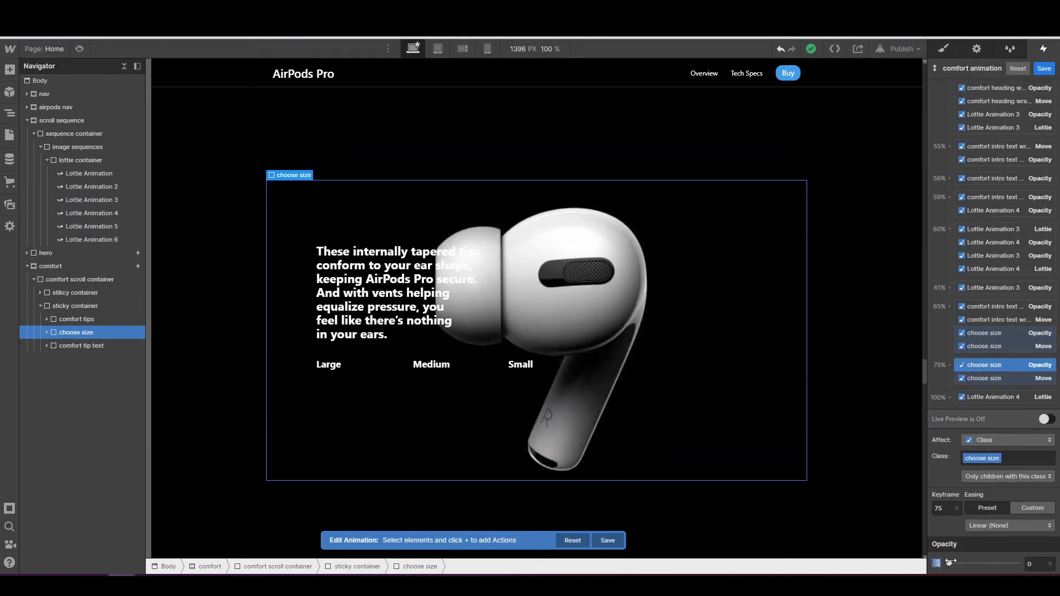
left_click_drag(950, 563, 1018, 563)
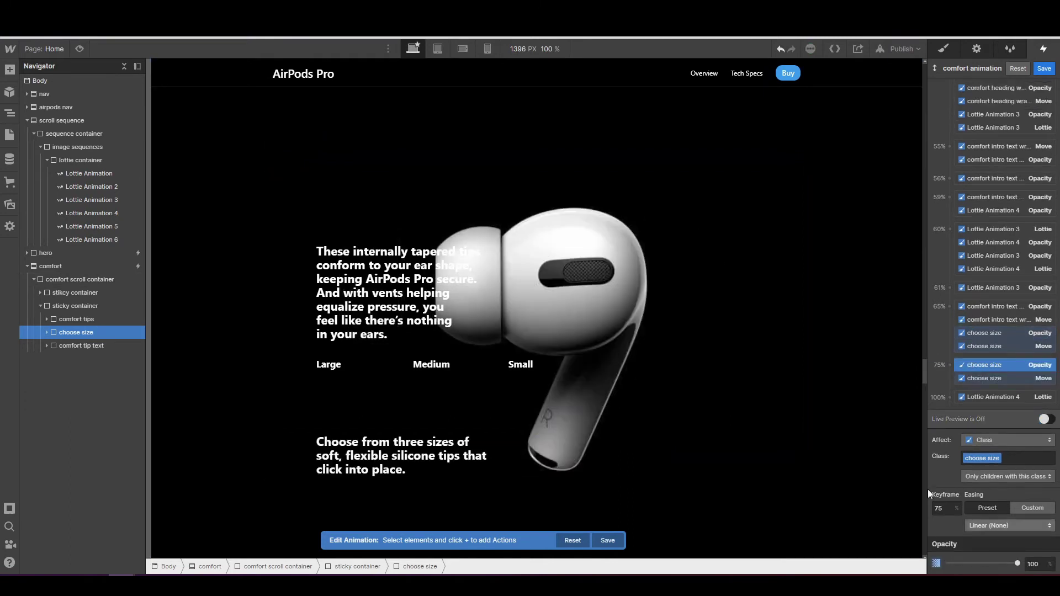
left_click(1044, 420)
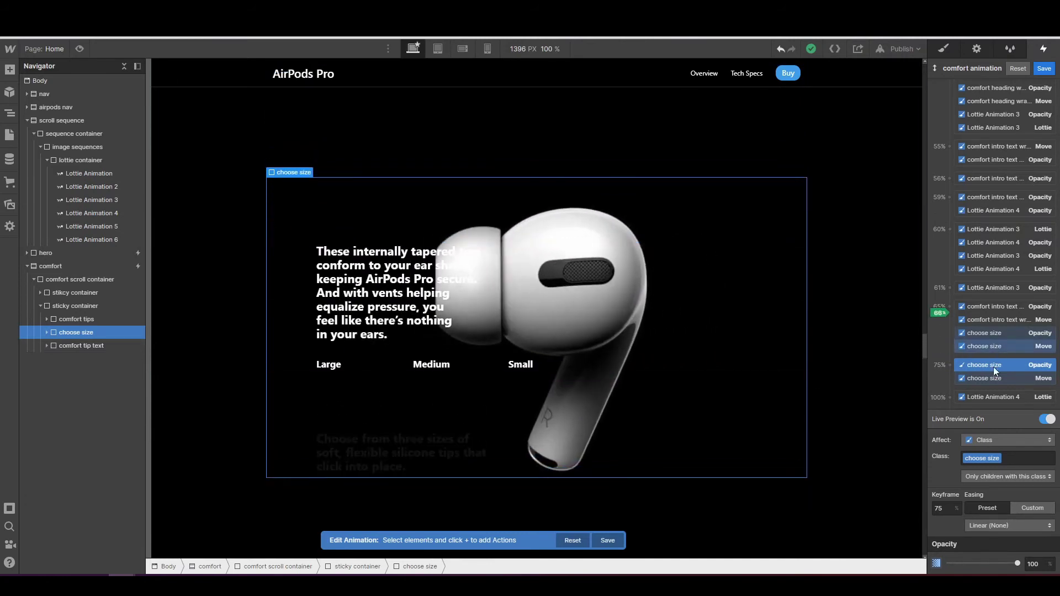
left_click_drag(1018, 563, 949, 563)
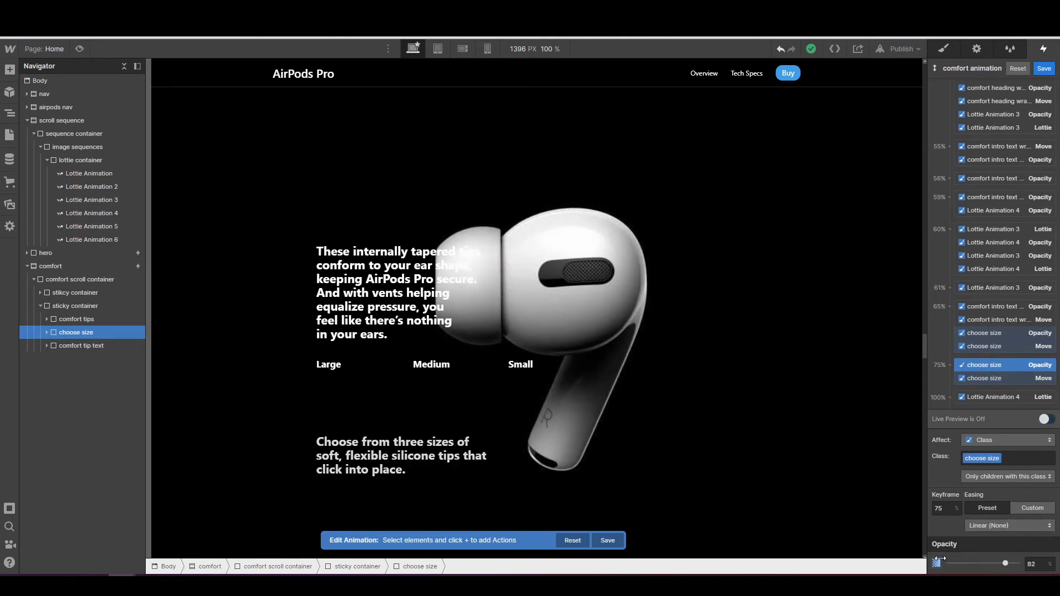
left_click(982, 418)
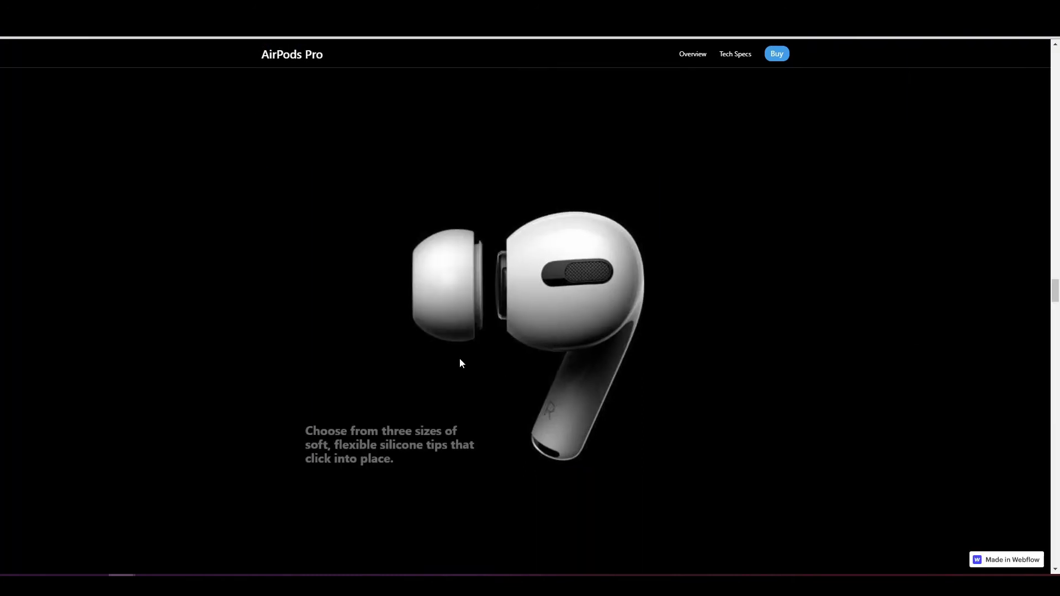
- Examine on the published AirPods Pro page when the "Choose from three sizes" text fades in and out during scrolling
scroll(461, 363, "up", 2)
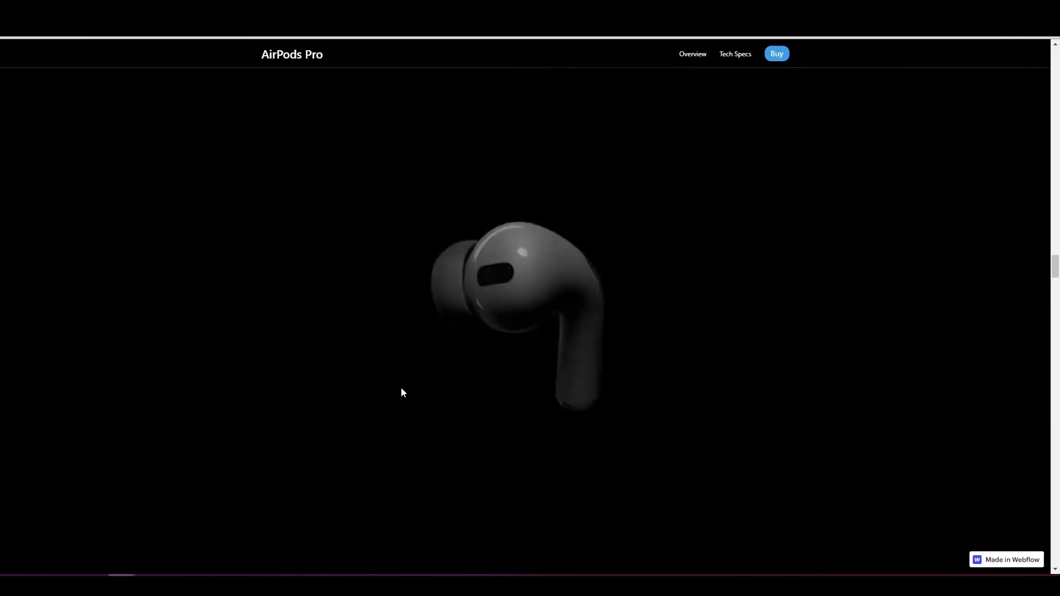
scroll(402, 389, "down", 1)
scroll(401, 388, "down", 1)
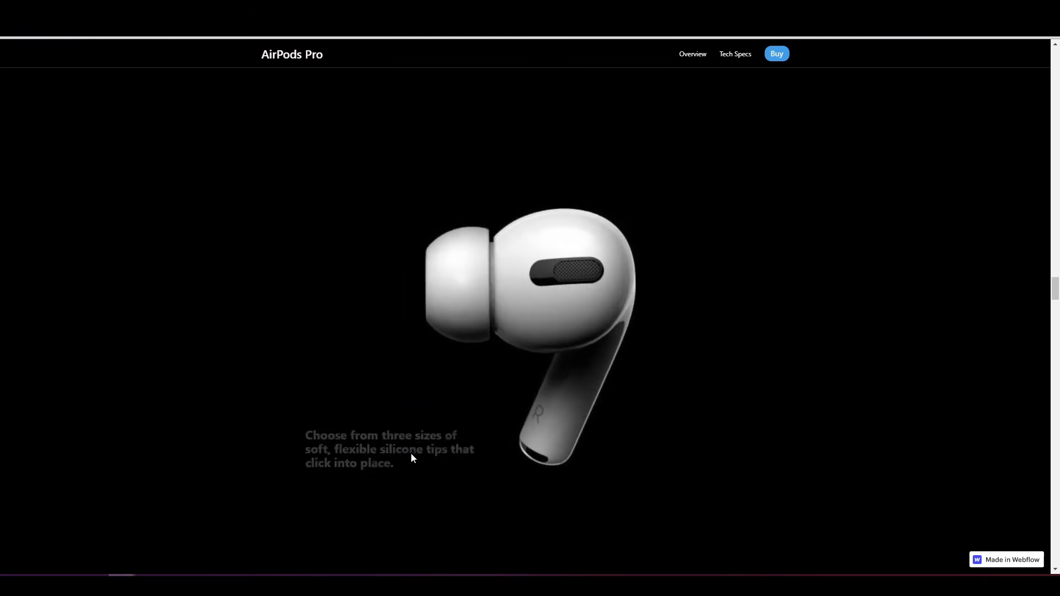
scroll(412, 458, "down", 1)
scroll(411, 458, "down", 1)
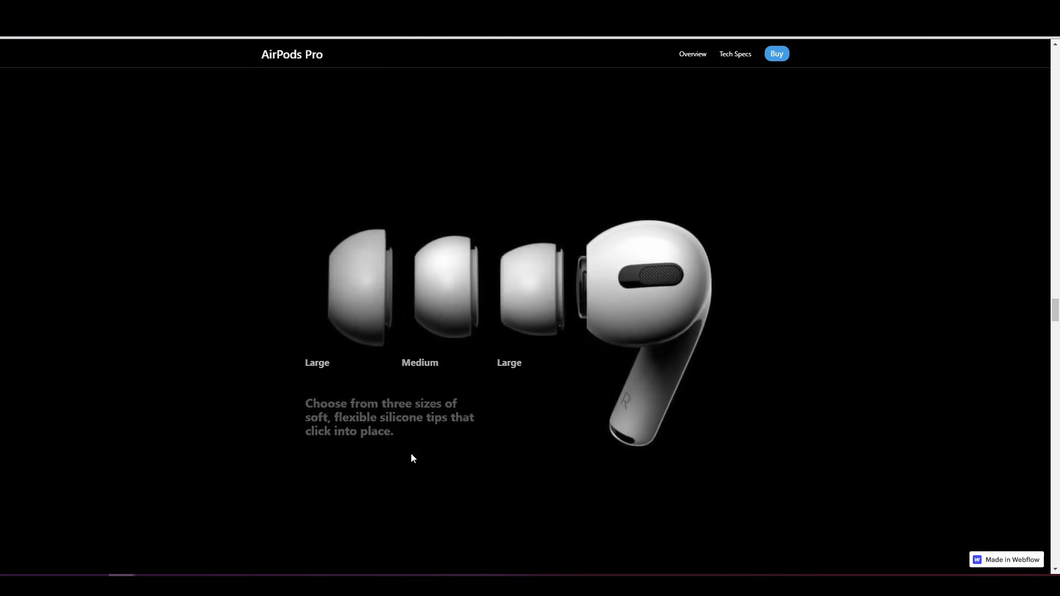
scroll(411, 458, "up", 2)
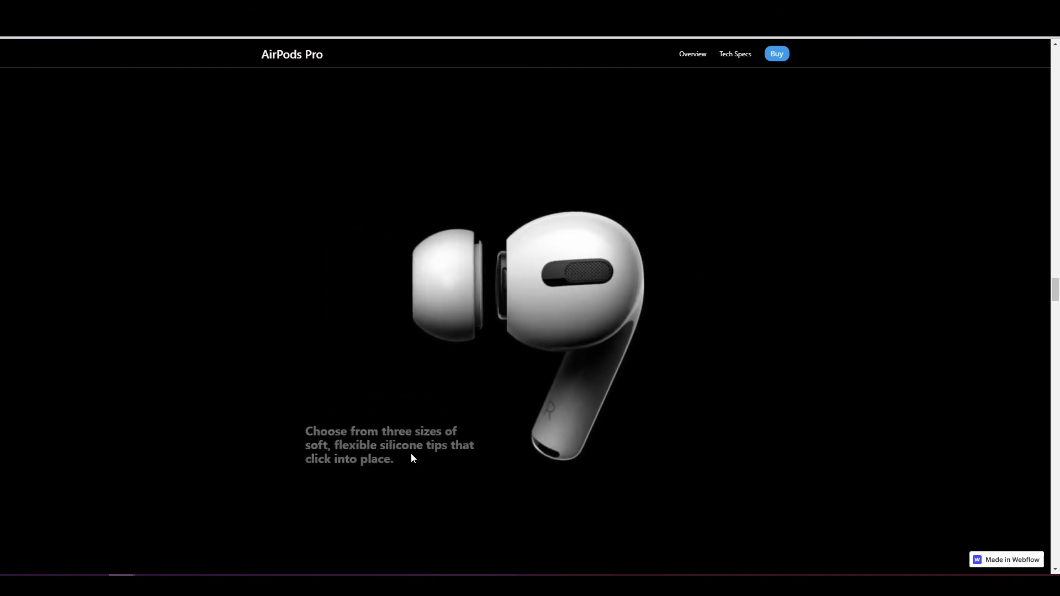
scroll(411, 458, "down", 2)
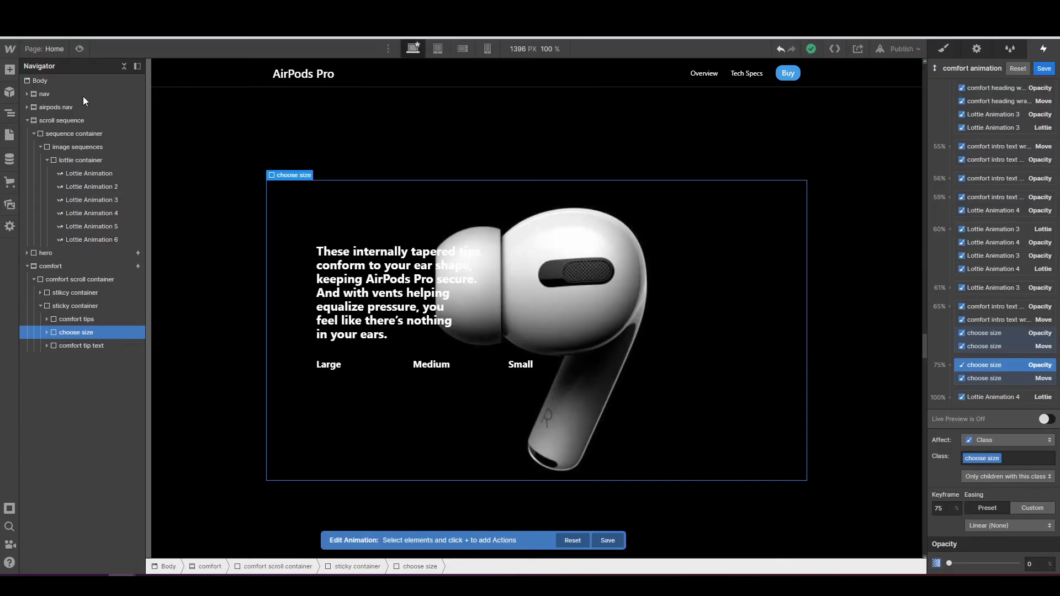
- Back in the Webflow Designer, shift the choose size opacity and move actions from the 75% to the 85% keyframe and preview them live
left_click(969, 378, "shift")
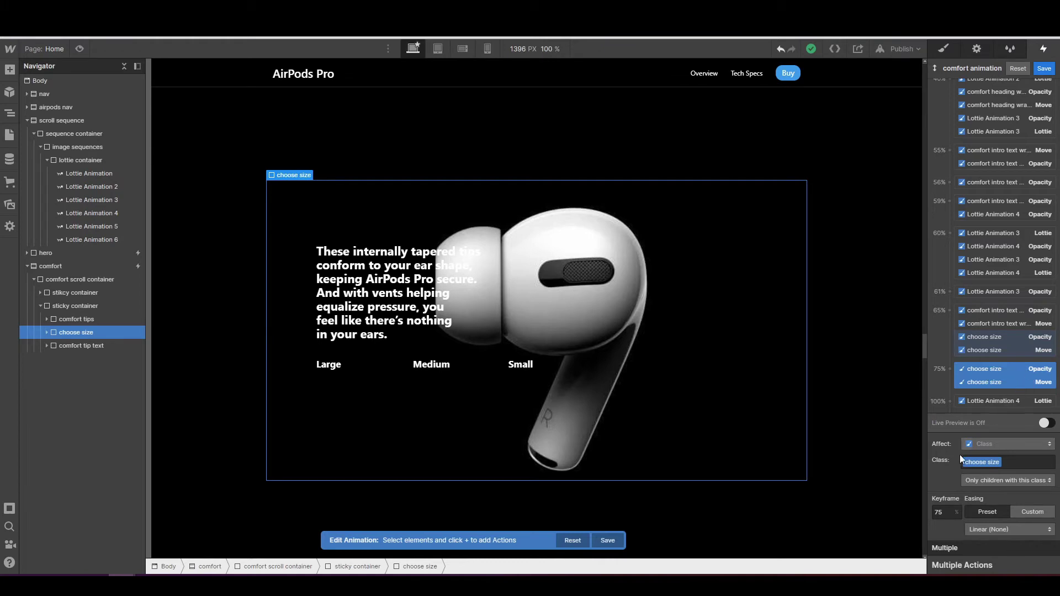
left_click(949, 515)
type("85")
key("Return")
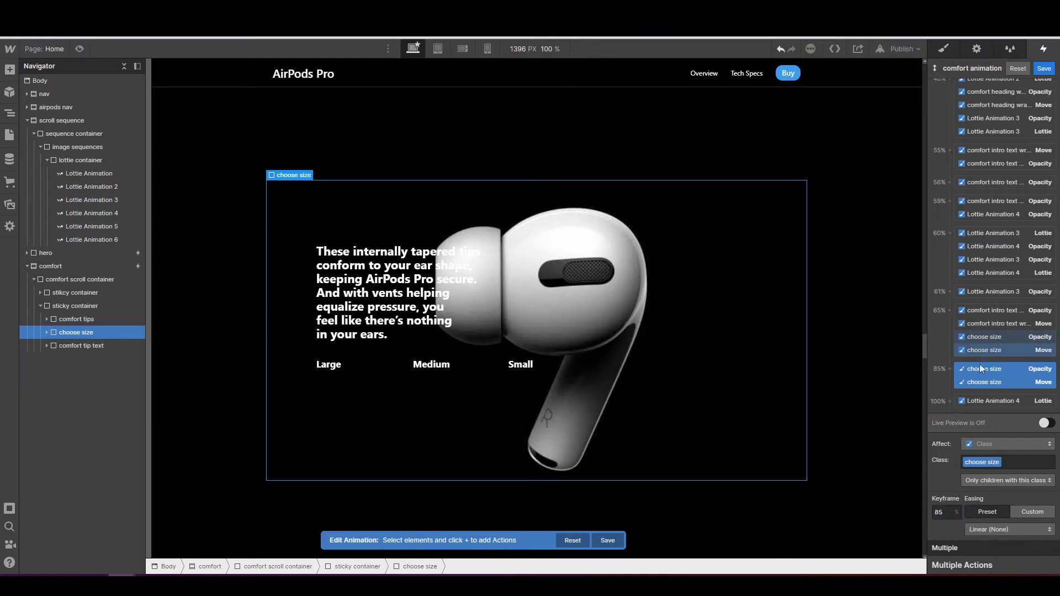
left_click(1038, 423)
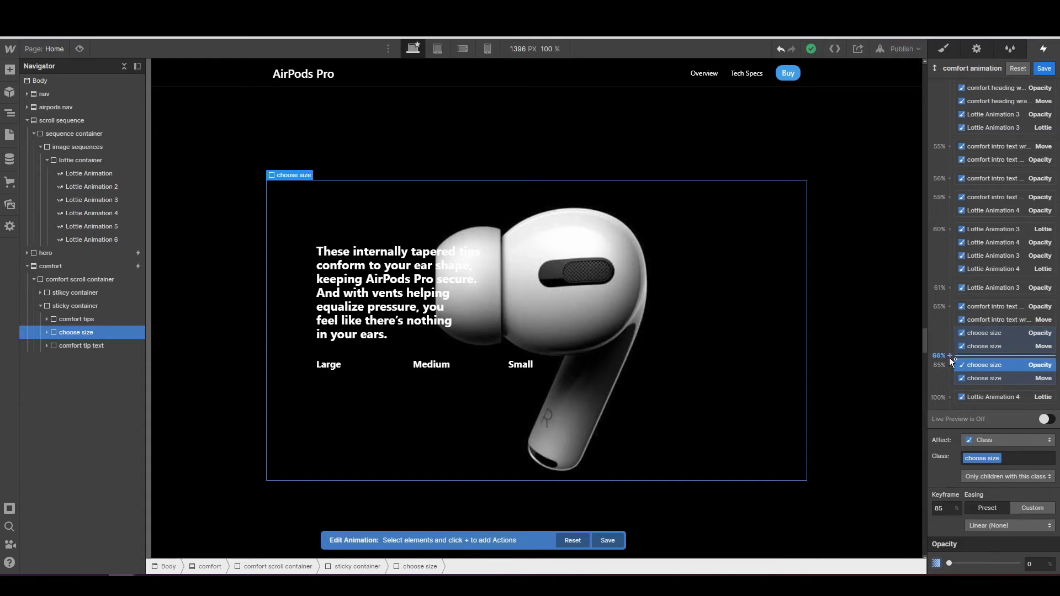
- Add an opacity action of 100% for the choose size block at the 75% keyframe
left_click(950, 356)
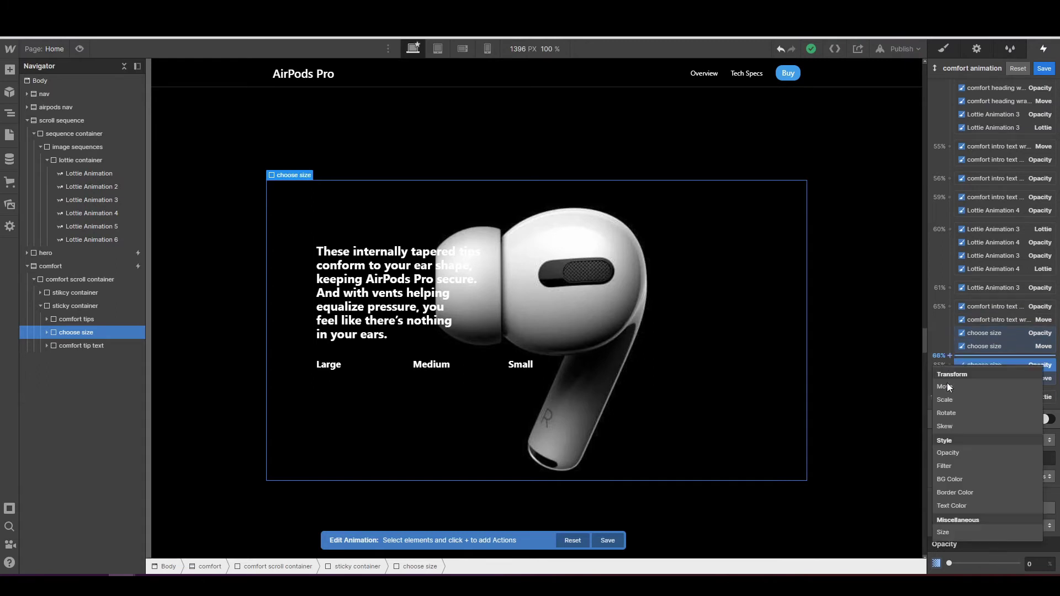
left_click(958, 453)
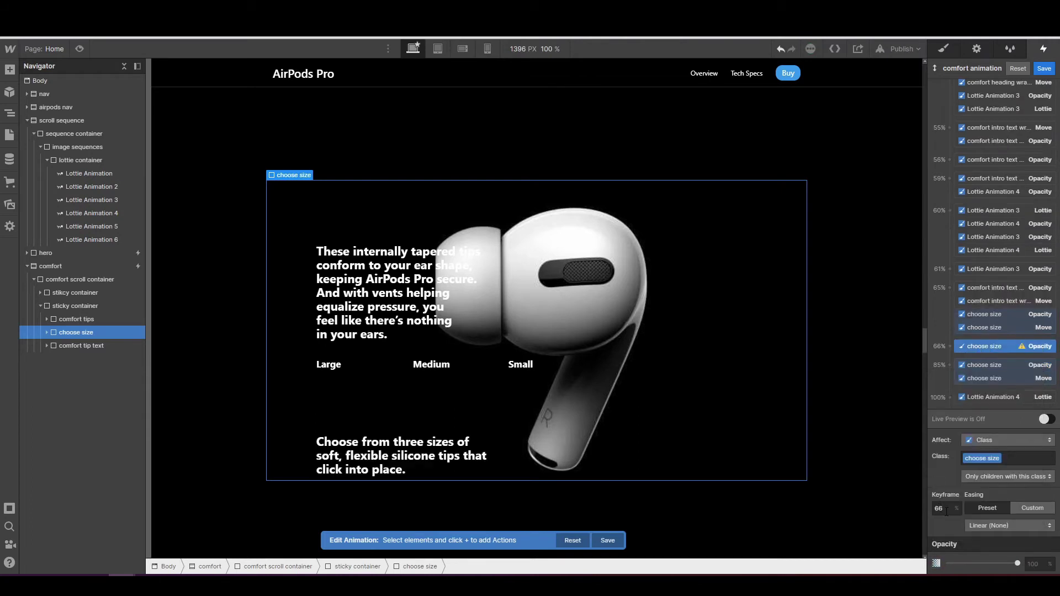
left_click(947, 510)
type("75")
key("Return")
left_click(1033, 564)
type("100")
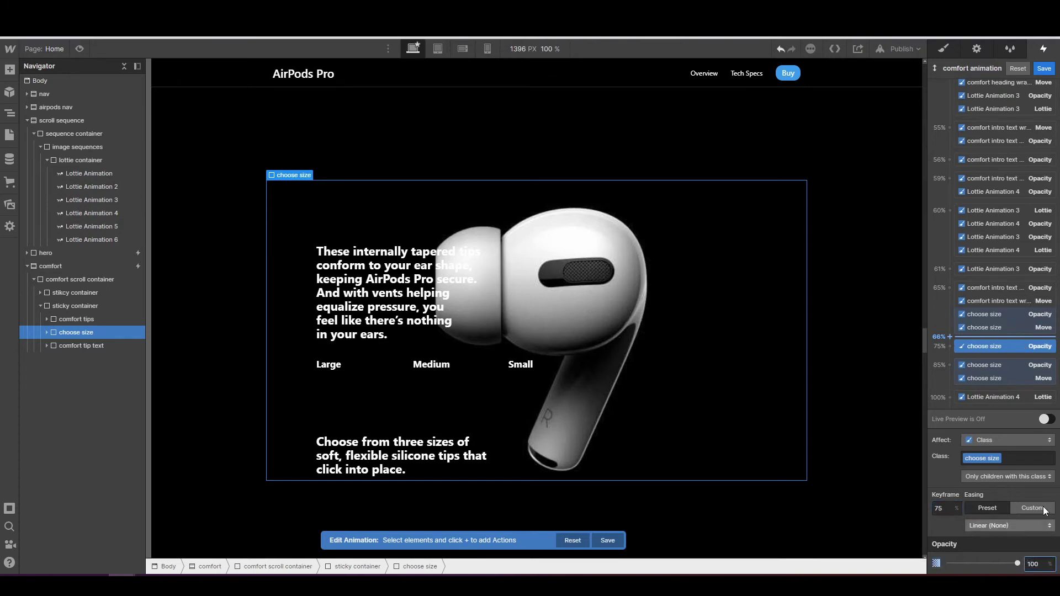
- Check the choose size fade in the live preview and compare it with the text's timing on the published AirPods Pro page
left_click(1047, 419)
scroll(740, 395, "down", 3)
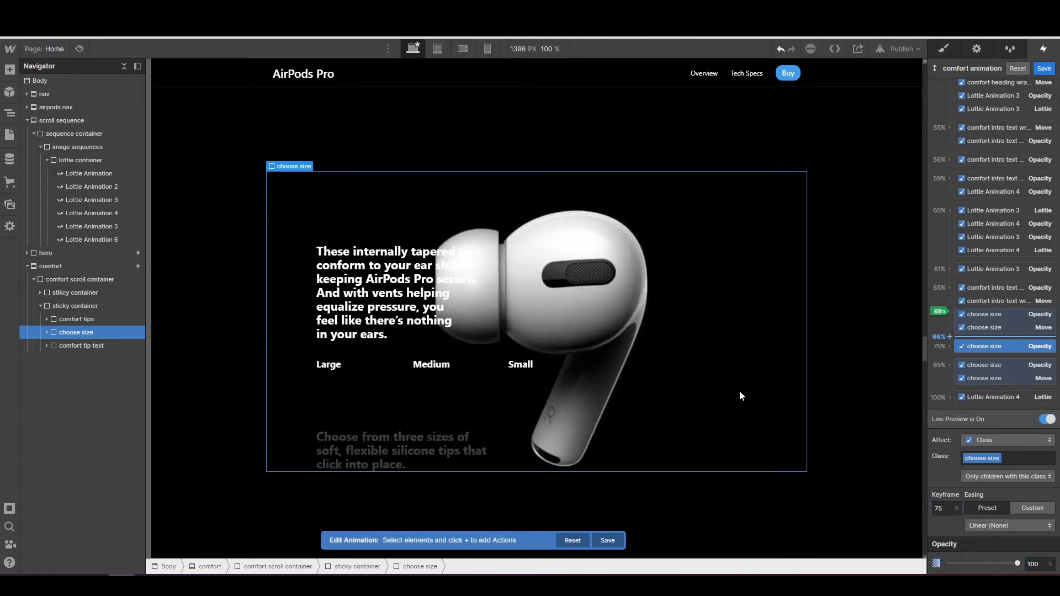
scroll(740, 390, "up", 2)
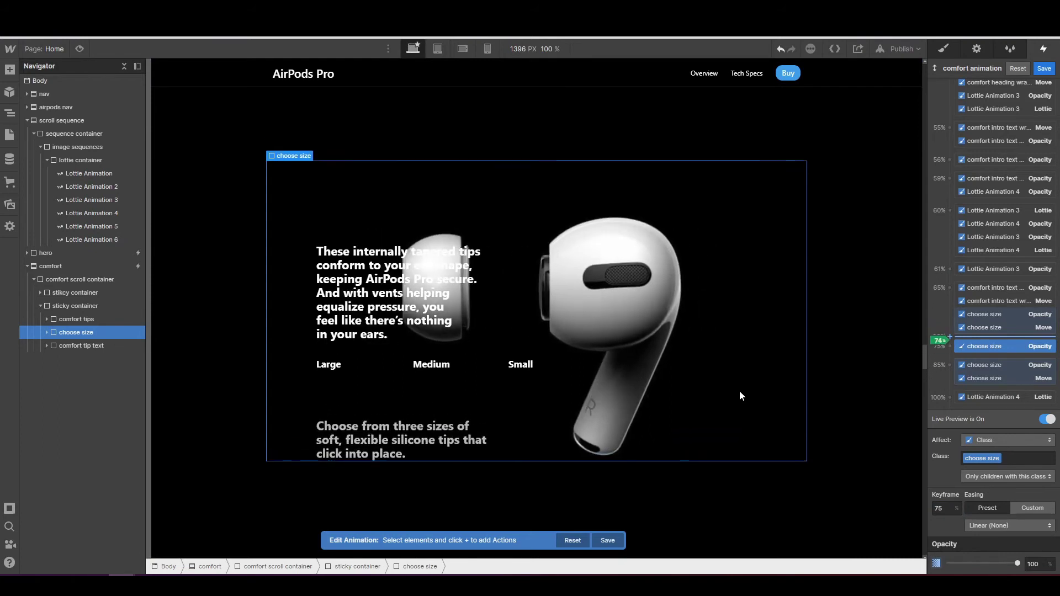
key("ctrl+shift+p")
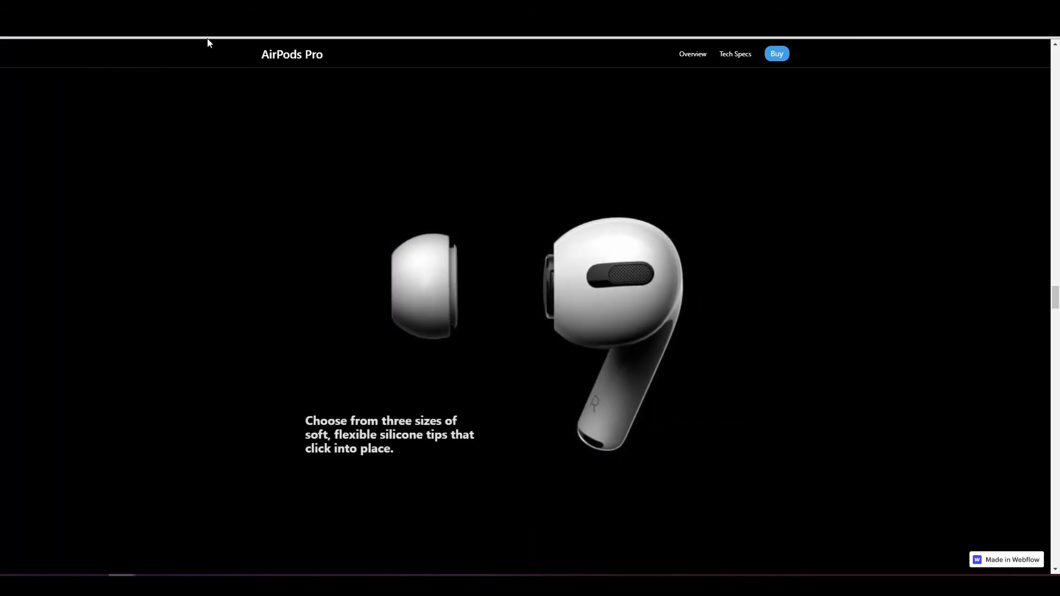
scroll(530, 414, "up", 3)
scroll(531, 414, "down", 3)
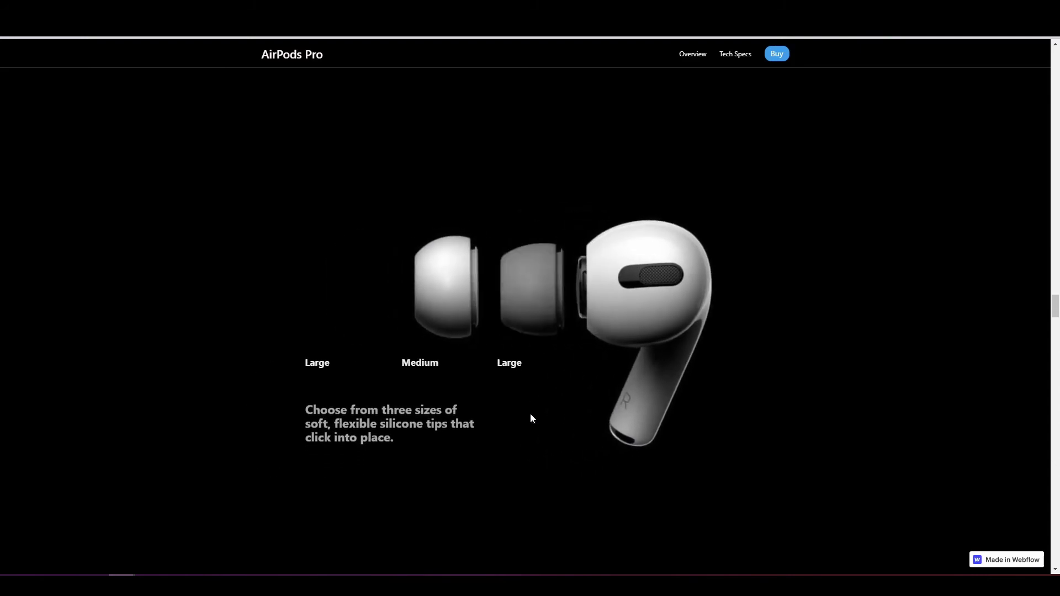
scroll(530, 413, "up", 2)
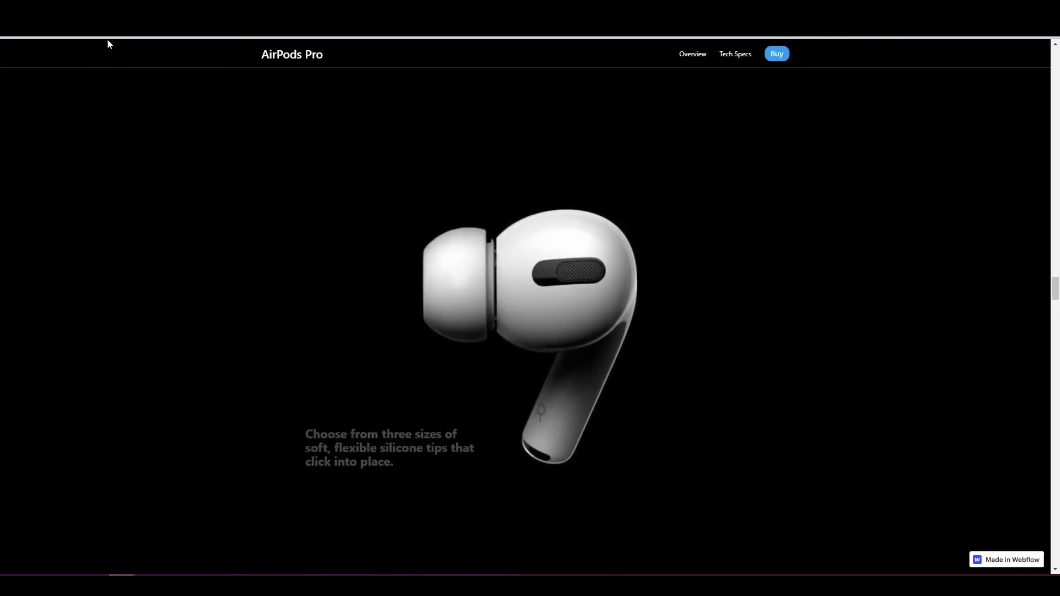
- Back in the Webflow Designer, add an opacity action of 100% for the choose size block at the 80% keyframe and preview it live
left_click(110, 44)
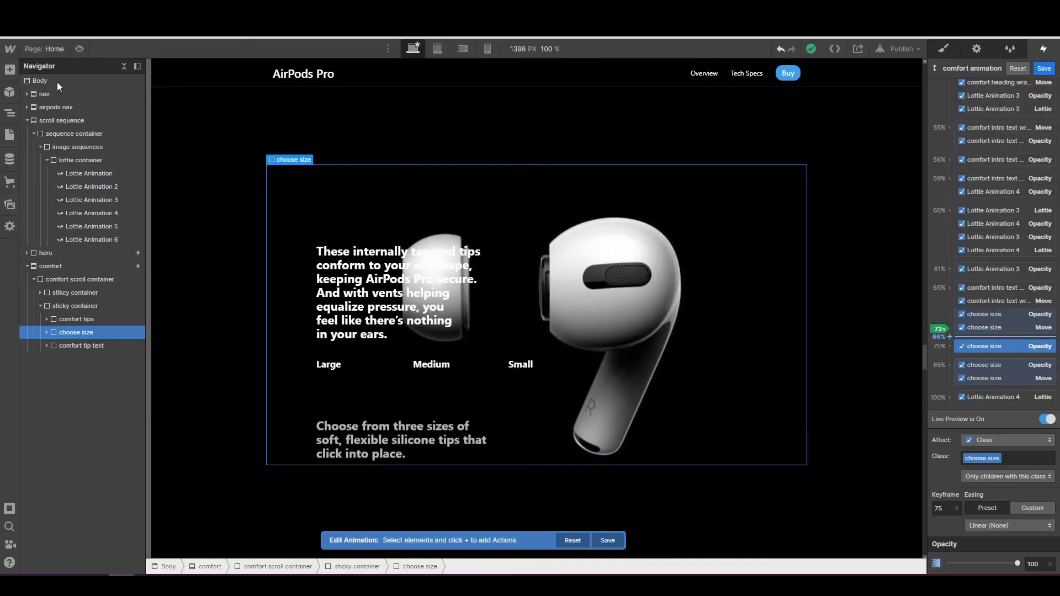
left_click(948, 352)
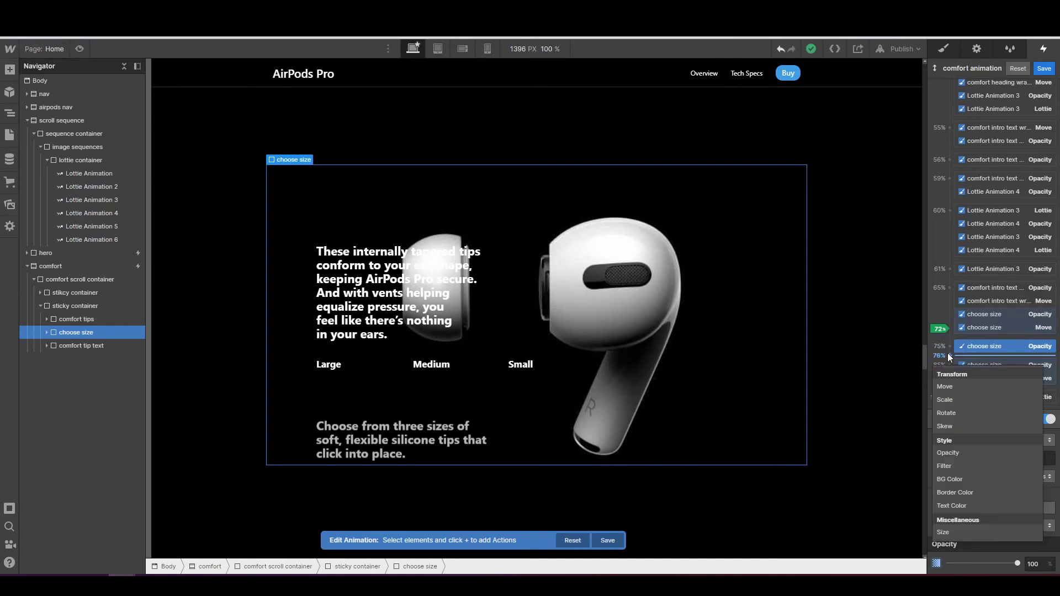
left_click(963, 447)
left_click(945, 507)
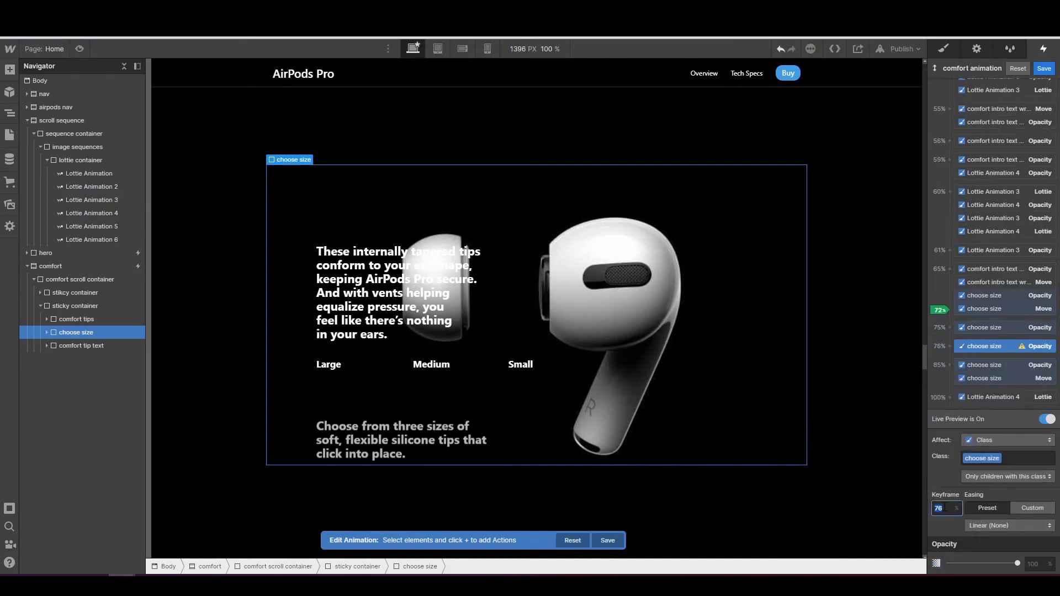
type("80")
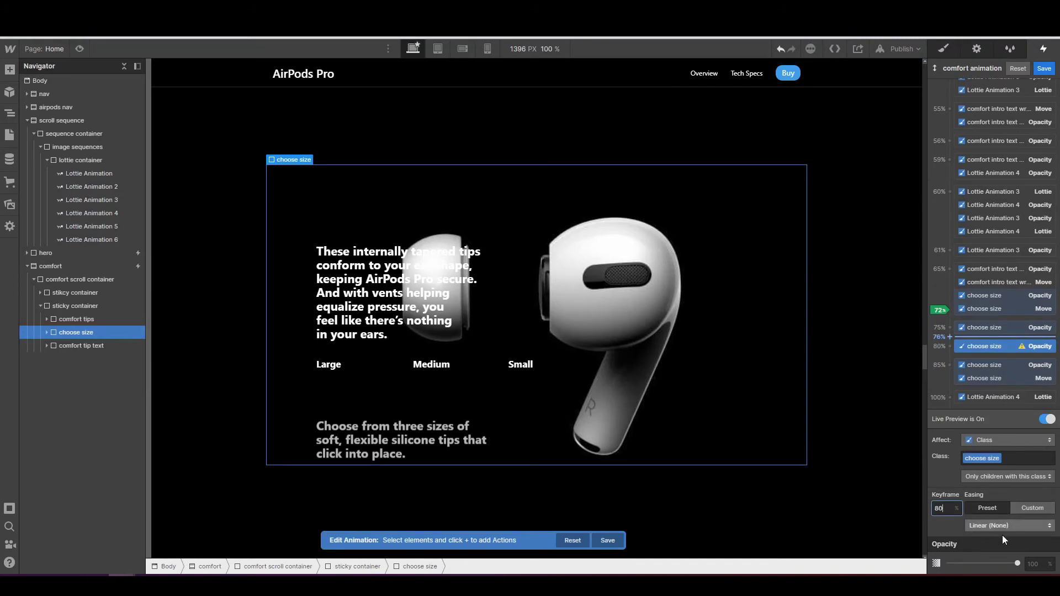
left_click(1039, 564)
type("00")
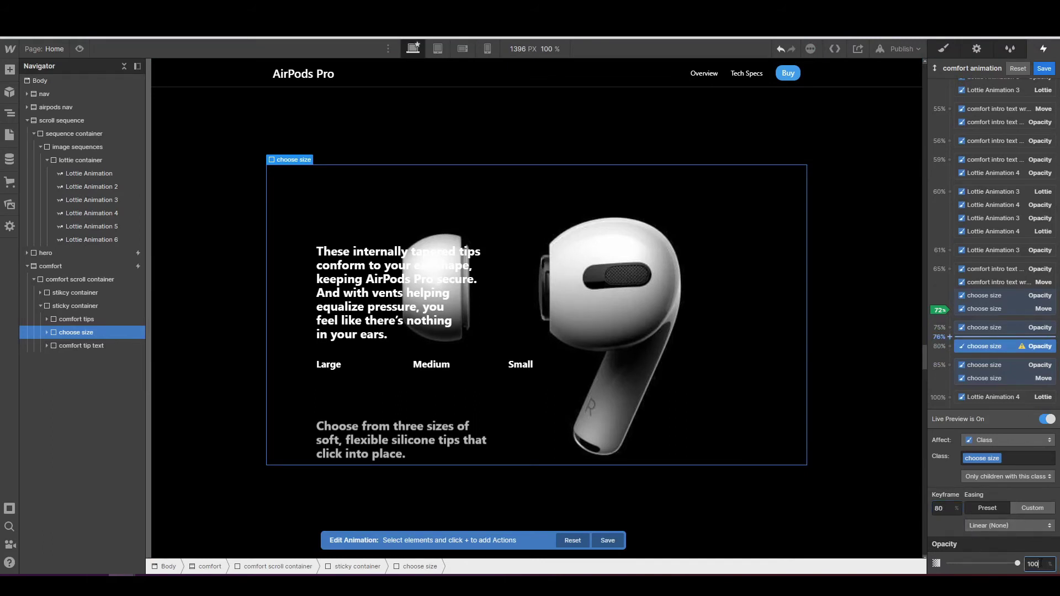
left_click(1045, 419)
left_click(1044, 422)
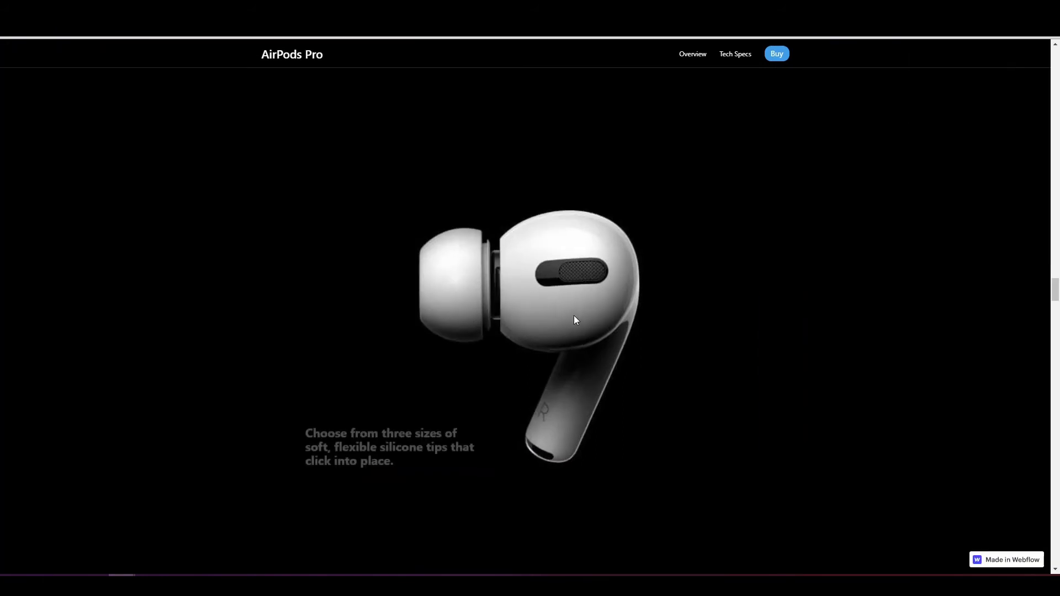
- Examine on the published AirPods Pro page when the size labels and the "Choose from three sizes" text fade in and out
scroll(575, 316, "down", 2)
scroll(574, 319, "down", 2)
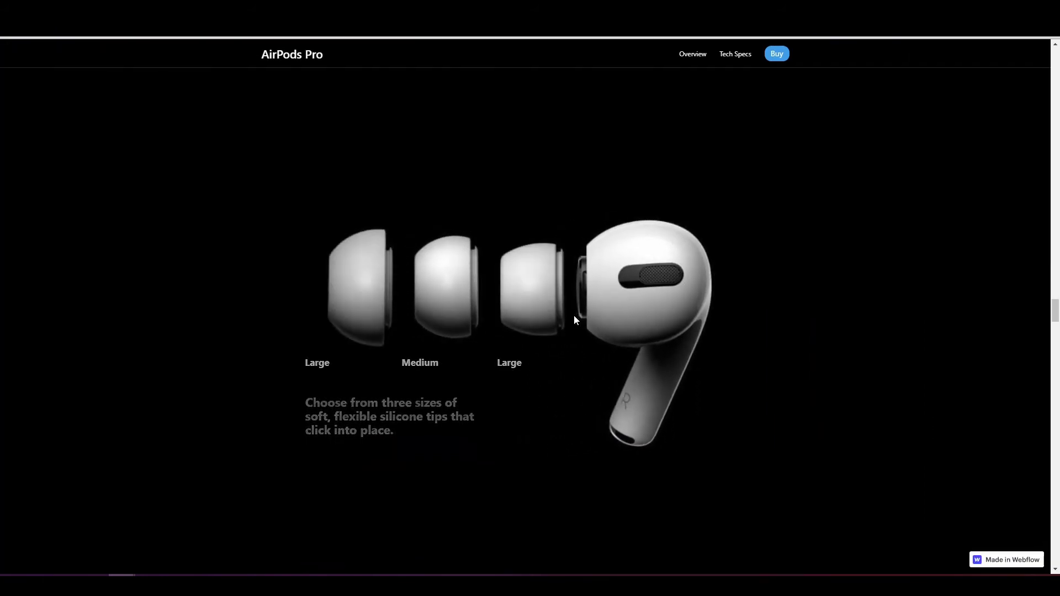
scroll(575, 318, "up", 2)
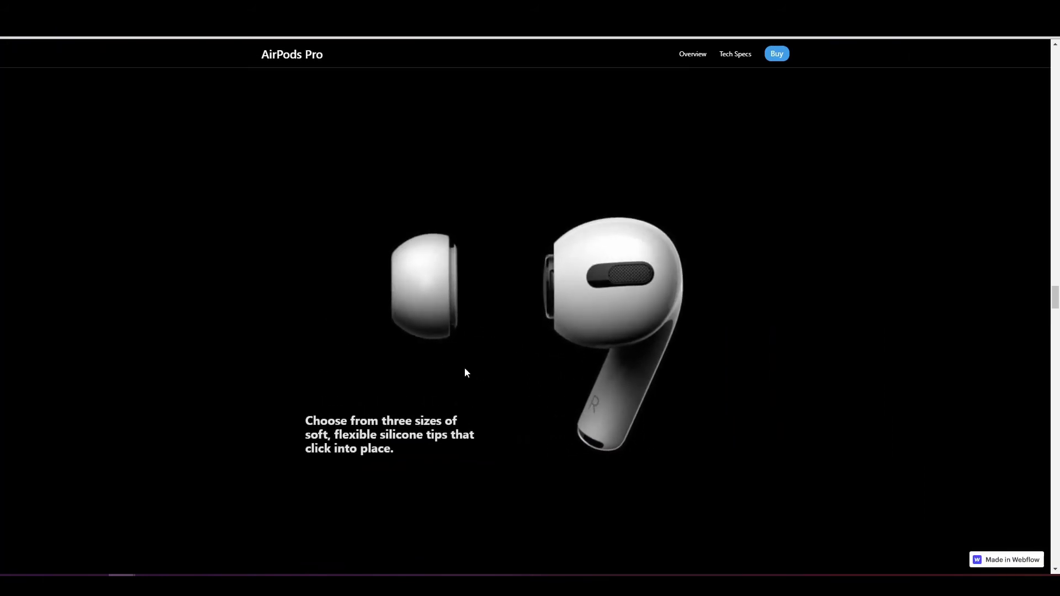
scroll(465, 370, "down", 2)
scroll(465, 373, "down", 2)
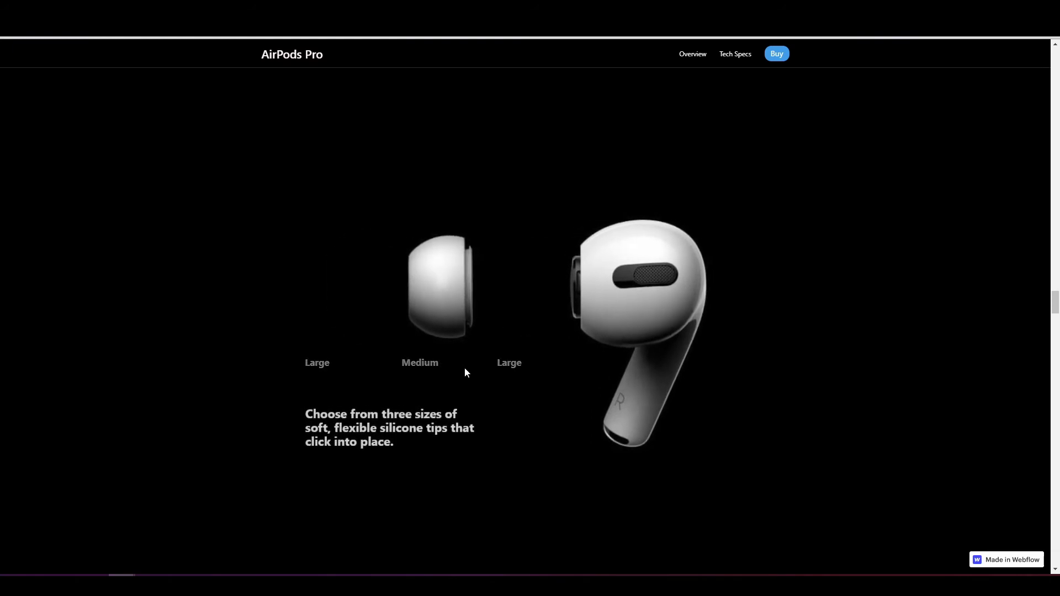
scroll(465, 372, "up", 2)
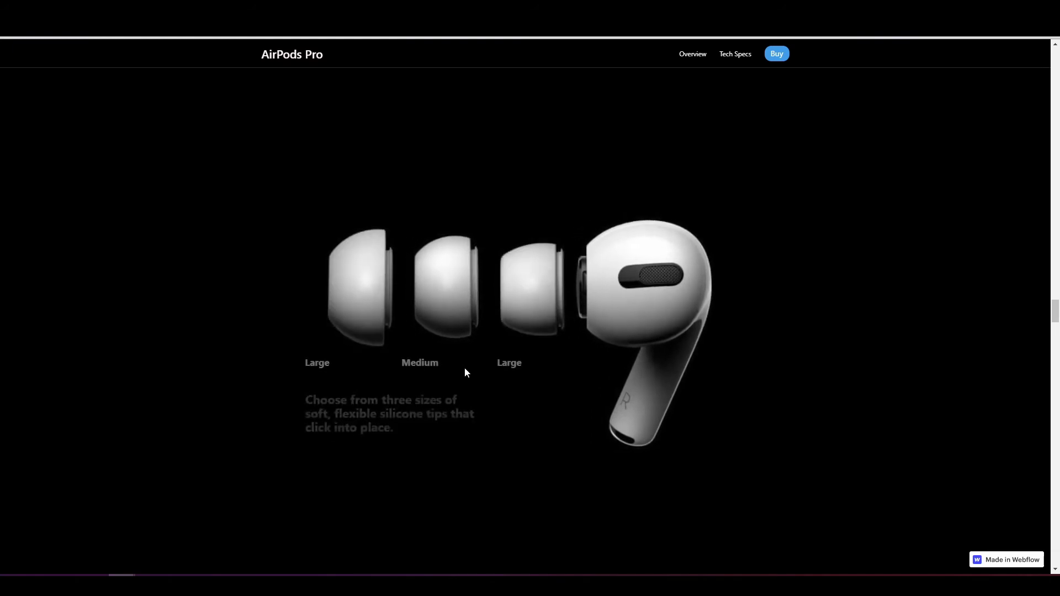
scroll(466, 373, "down", 3)
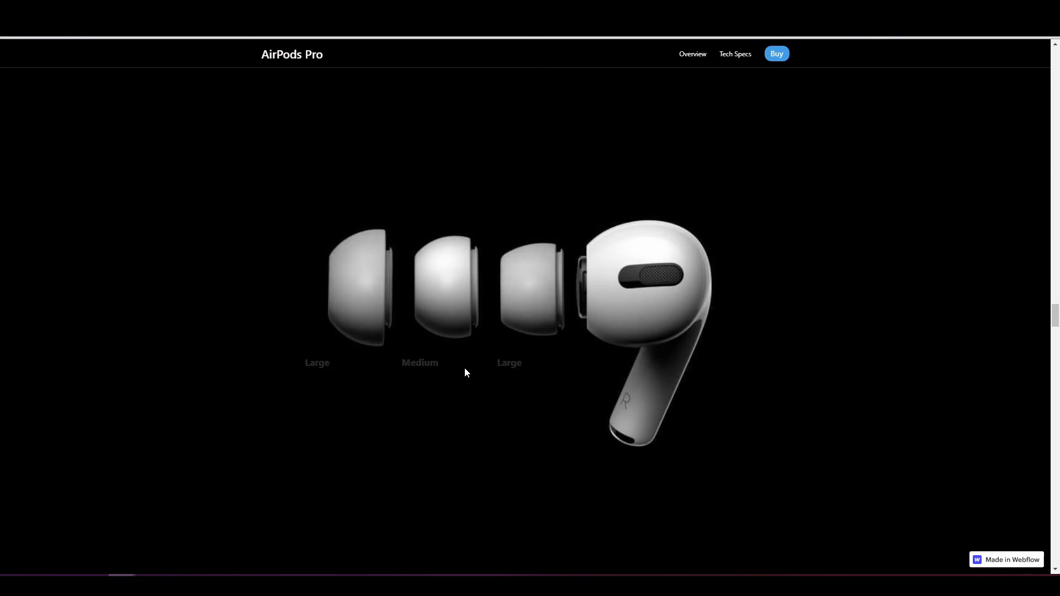
scroll(465, 372, "up", 2)
scroll(465, 373, "down", 2)
scroll(465, 368, "up", 2)
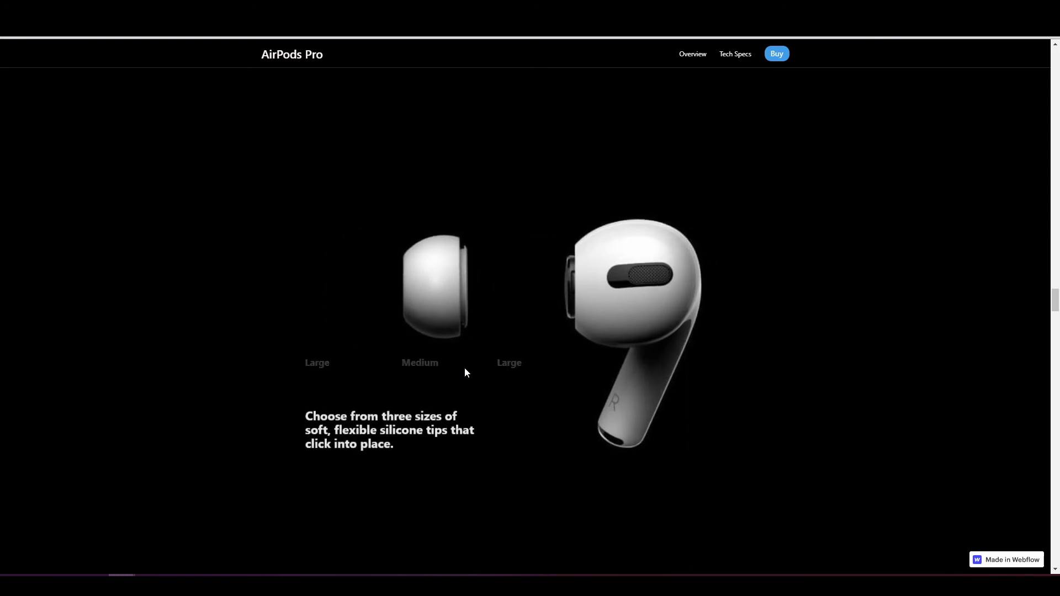
scroll(465, 369, "down", 2)
scroll(465, 372, "up", 3)
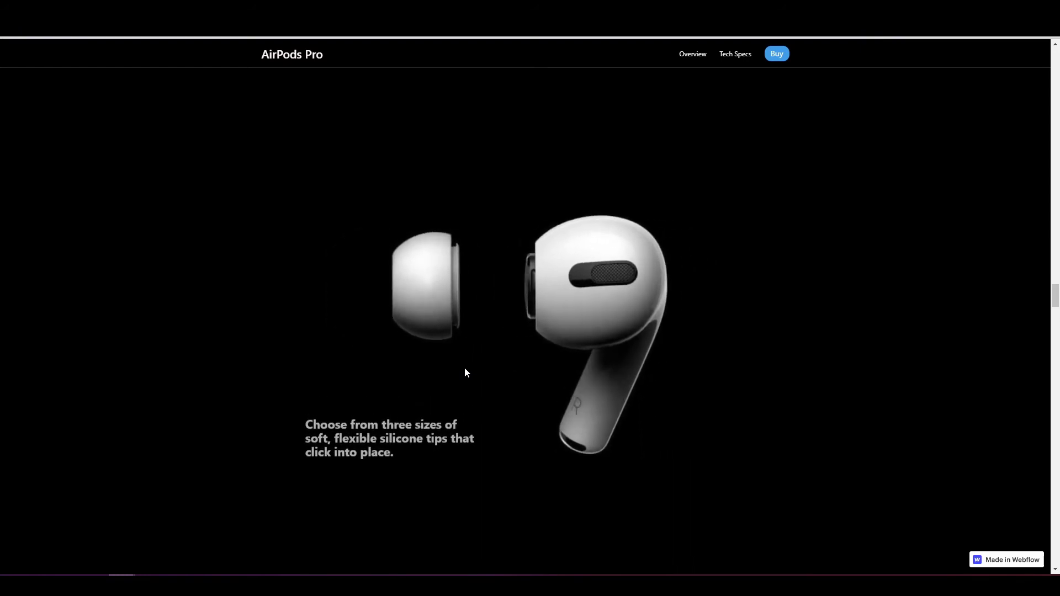
scroll(465, 372, "down", 2)
scroll(465, 372, "up", 1)
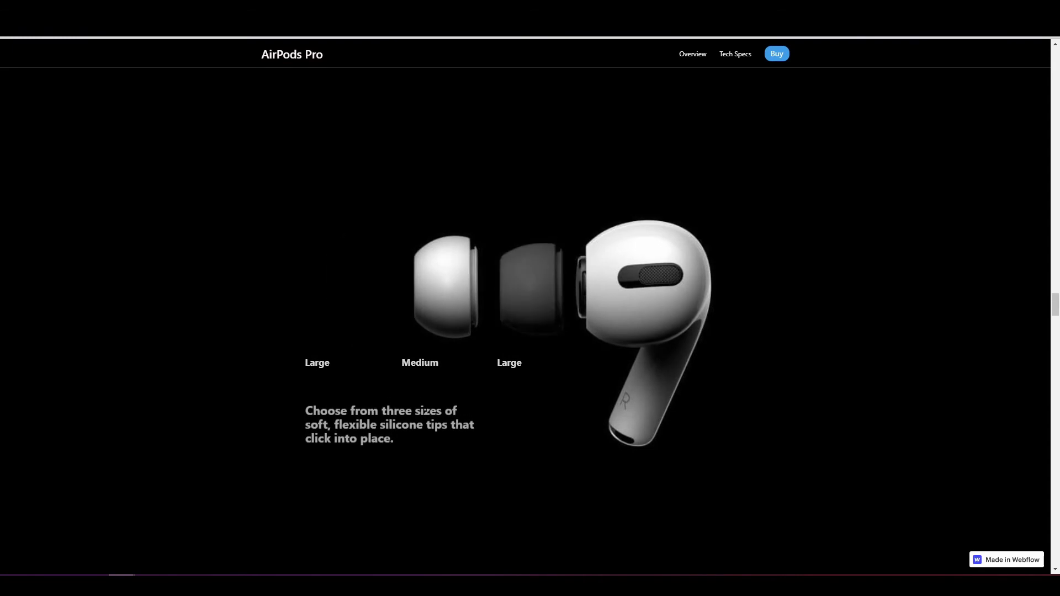
left_click_drag(386, 424, 416, 425)
scroll(412, 390, "up", 2)
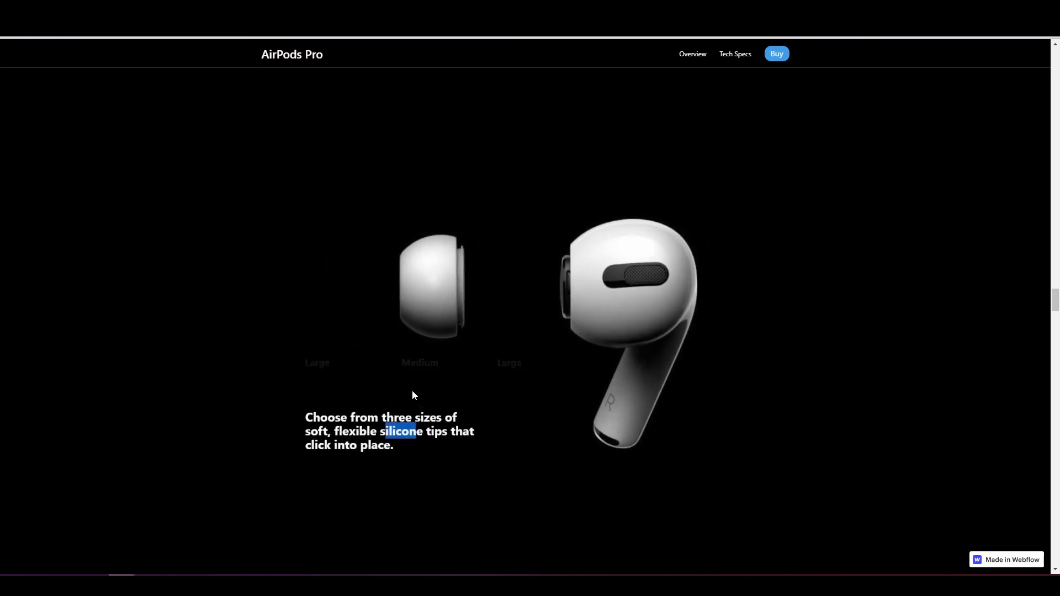
scroll(426, 371, "down", 1)
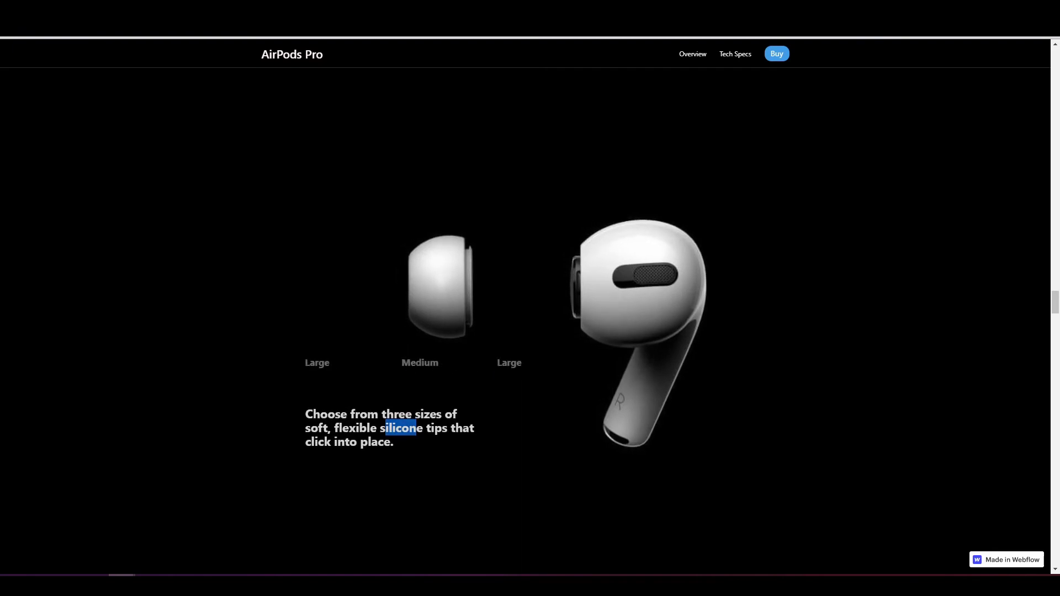
scroll(425, 372, "down", 2)
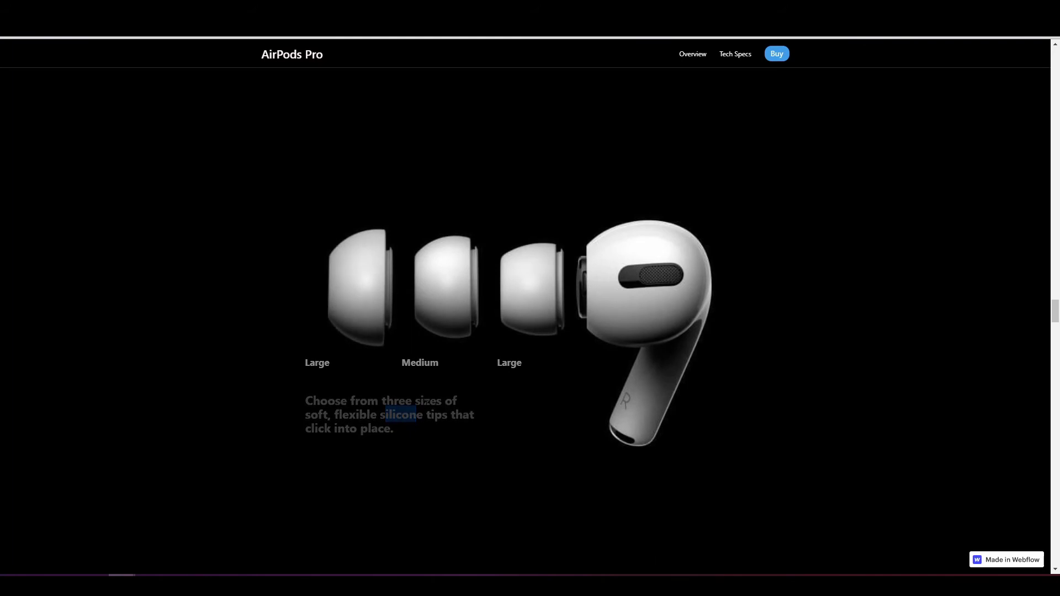
scroll(425, 371, "down", 1)
scroll(203, 200, "down", 1)
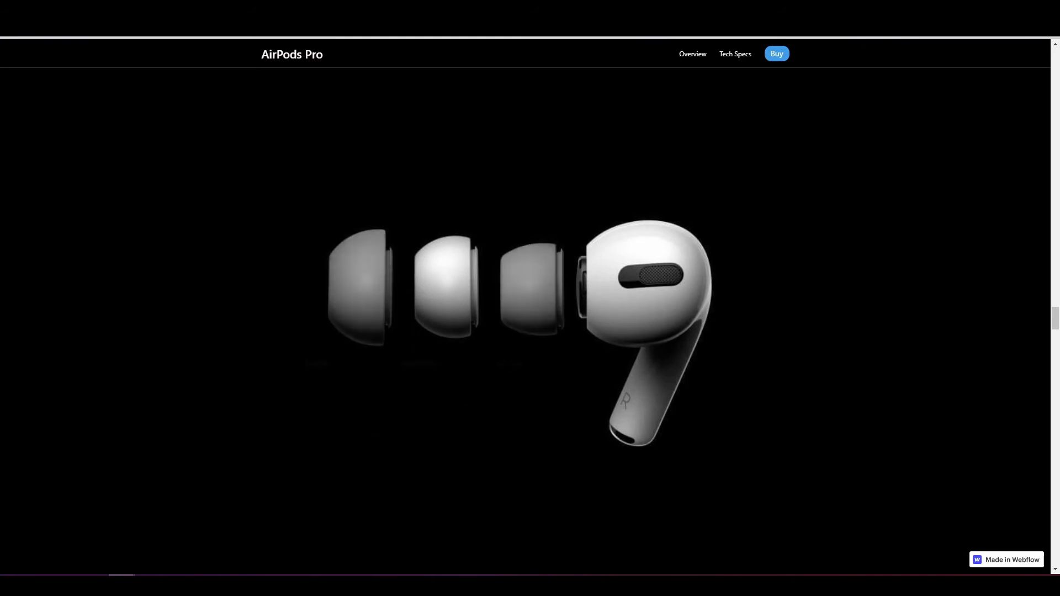
- Back in the Webflow Designer, inspect the comfort tip text and comfort tips blocks to find the one holding the Large, Medium and Small labels
left_click(71, 9)
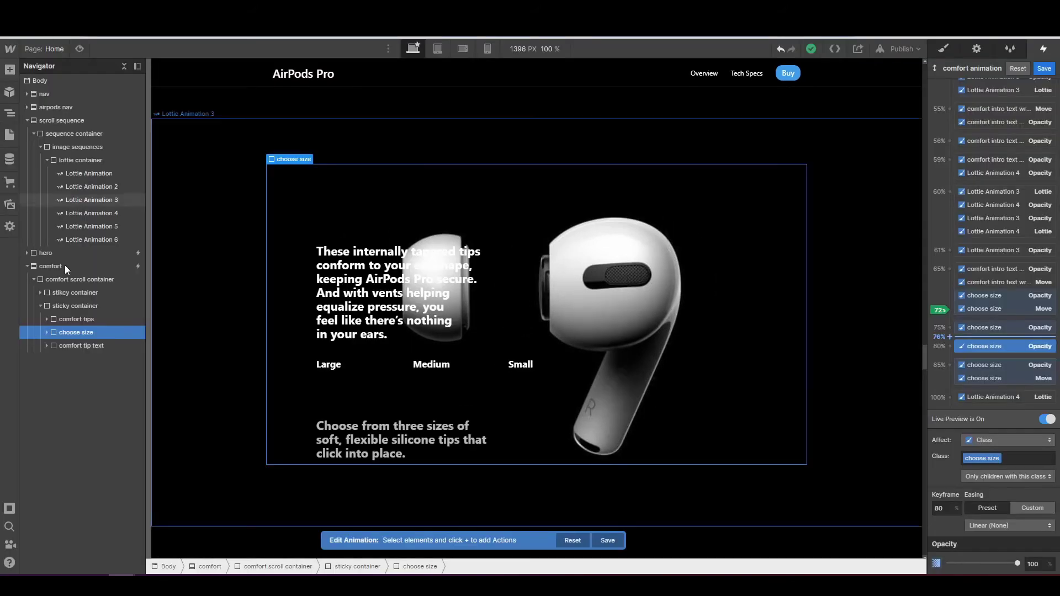
left_click(84, 346)
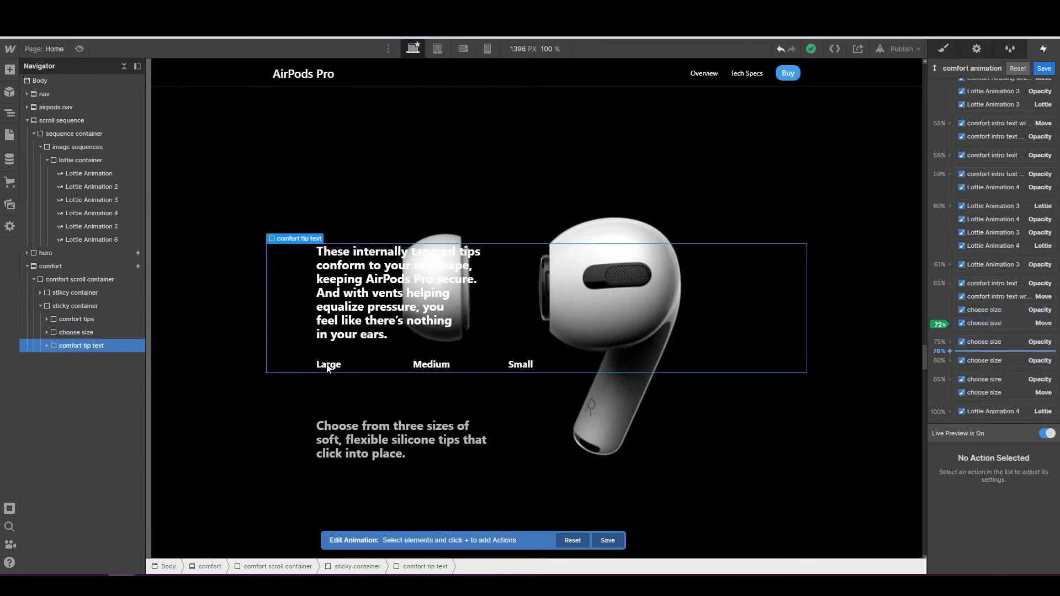
left_click(97, 323)
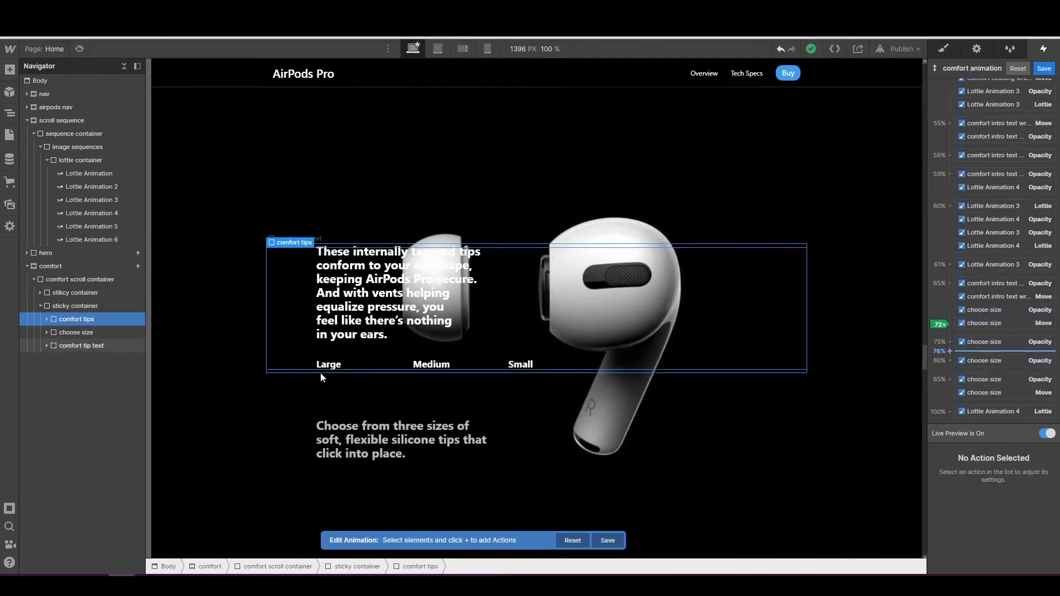
left_click(333, 365)
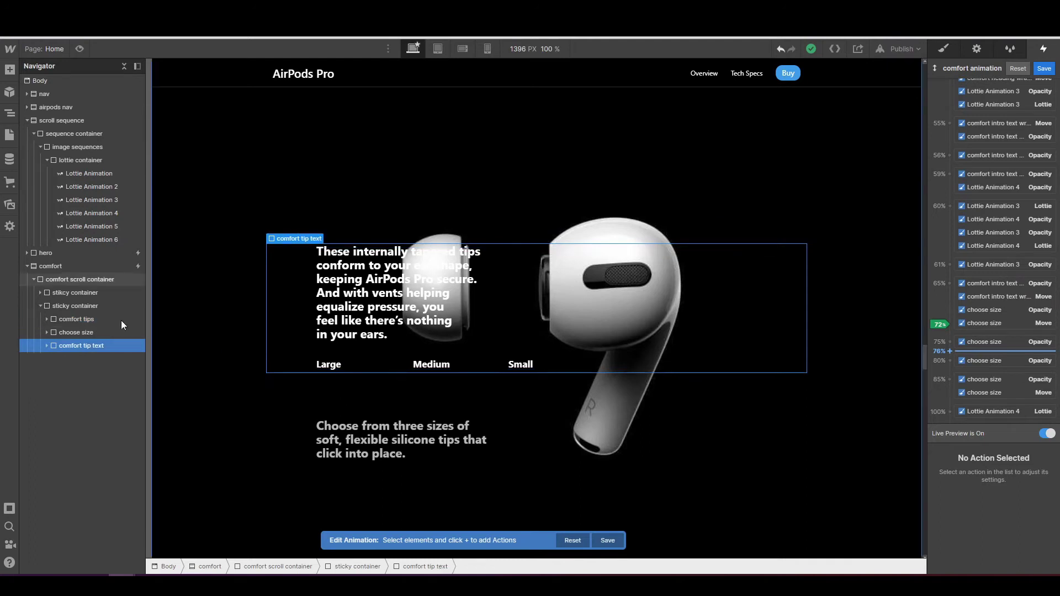
left_click(47, 319)
left_click(59, 319)
left_click(46, 319)
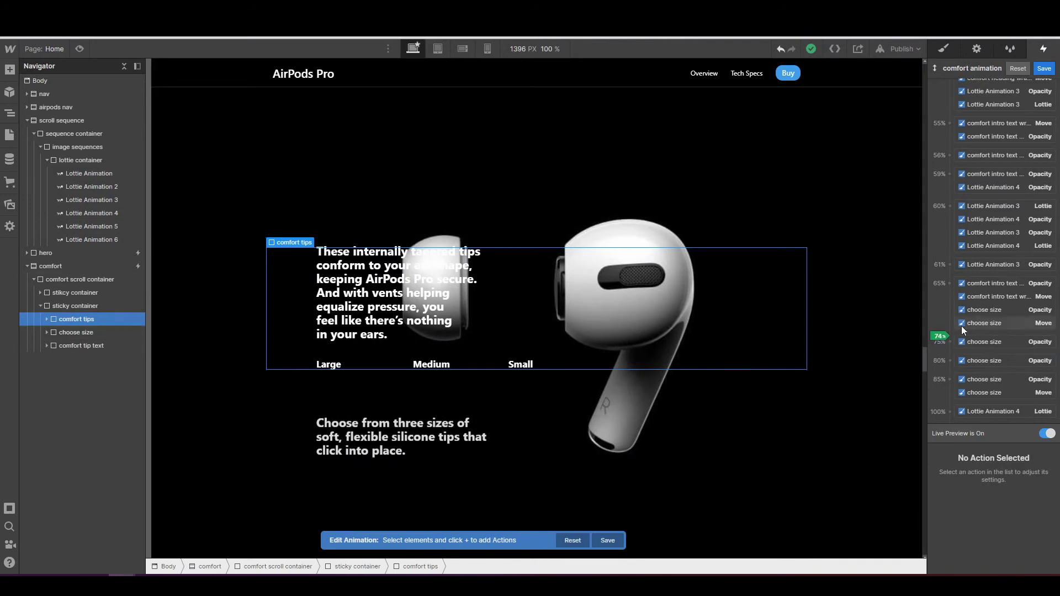
- Add an opacity action of 100% for the comfort tips block at the 80% keyframe
left_click(976, 360)
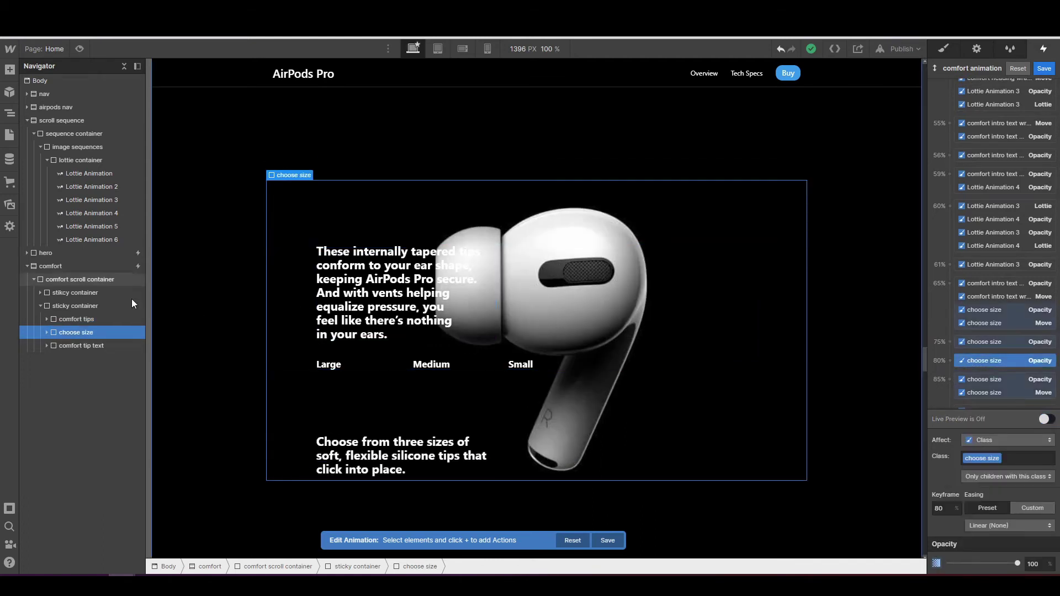
left_click(94, 319)
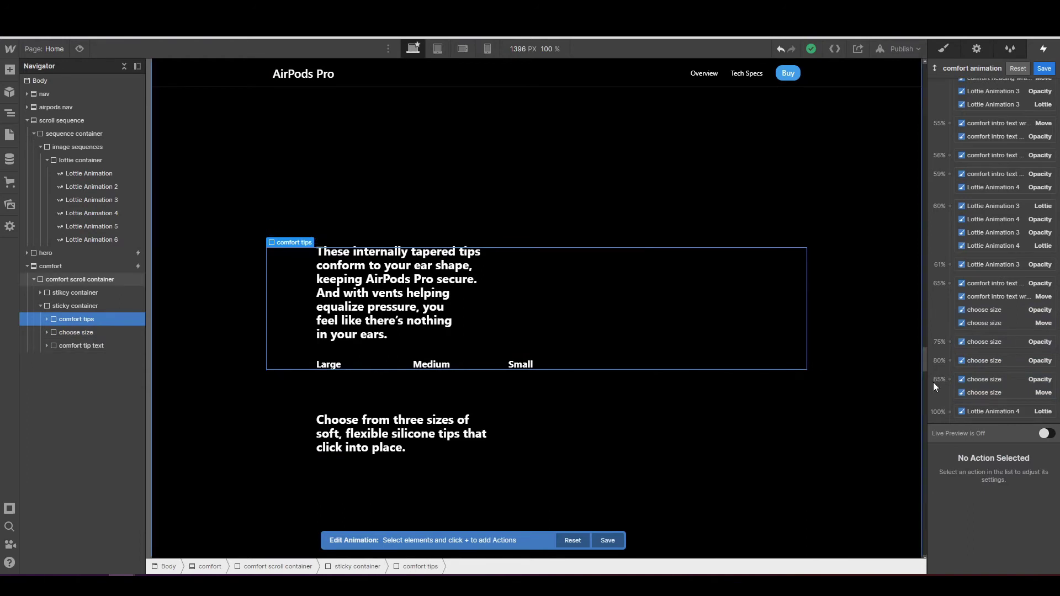
left_click(950, 361)
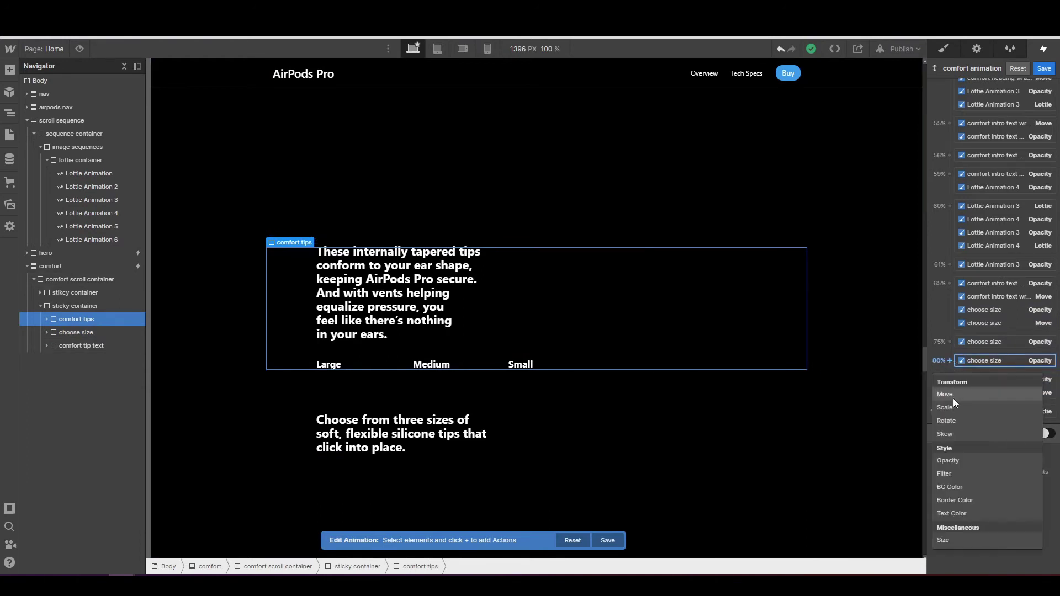
left_click(946, 462)
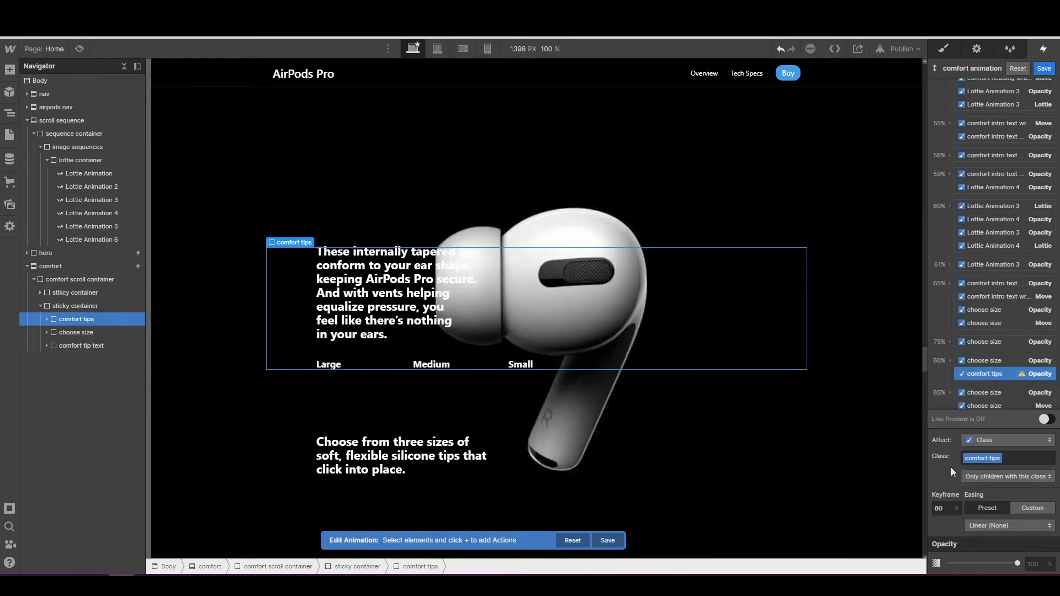
left_click(1038, 562)
type("100")
- Check on the published AirPods Pro page when the size labels appear and disappear relative to the ear tips
scroll(989, 387, "down", 1)
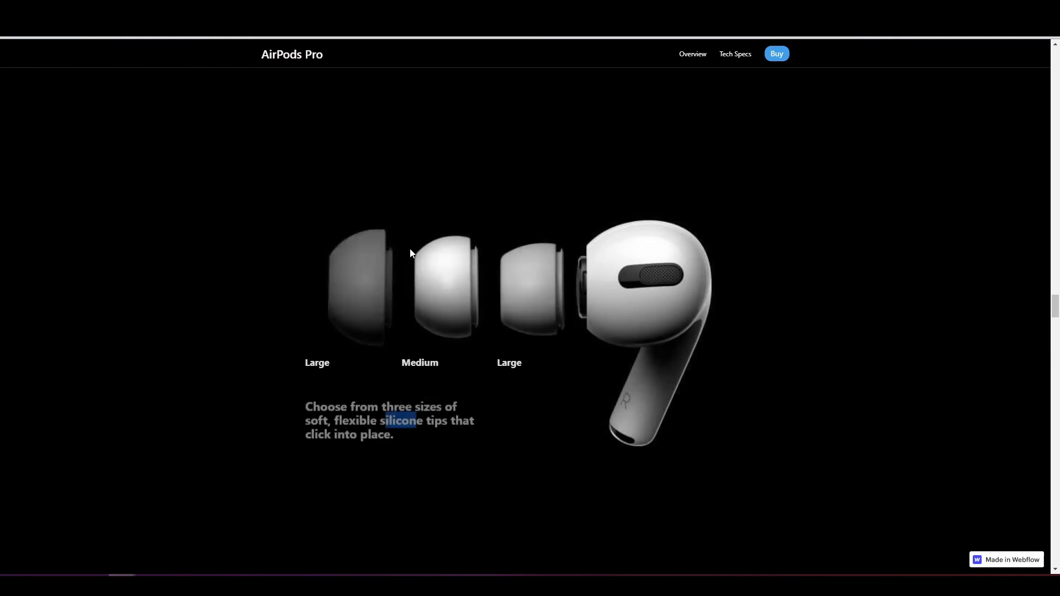
scroll(410, 248, "up", 4)
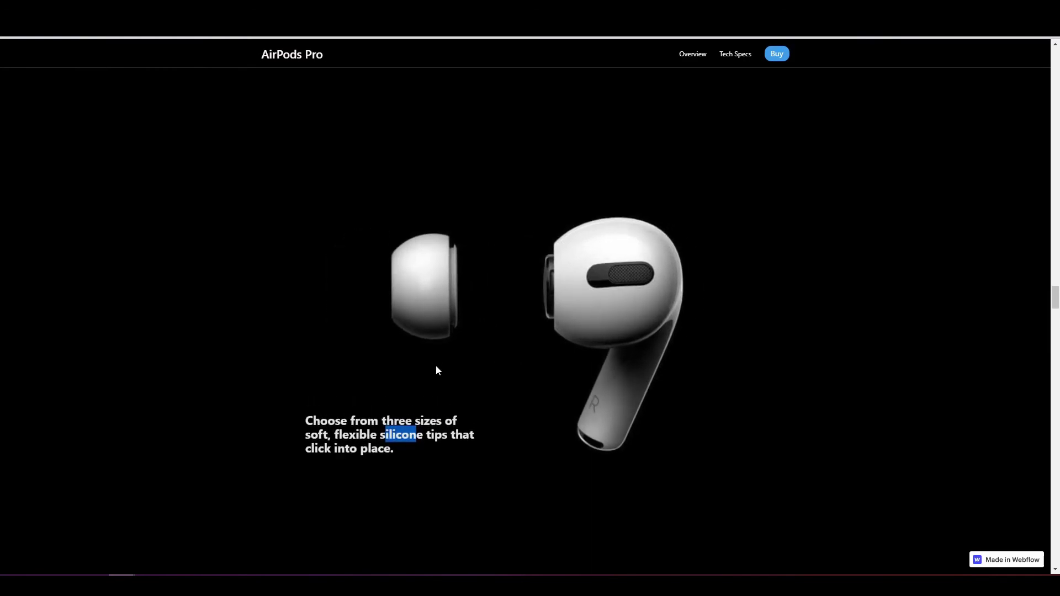
scroll(436, 365, "down", 2)
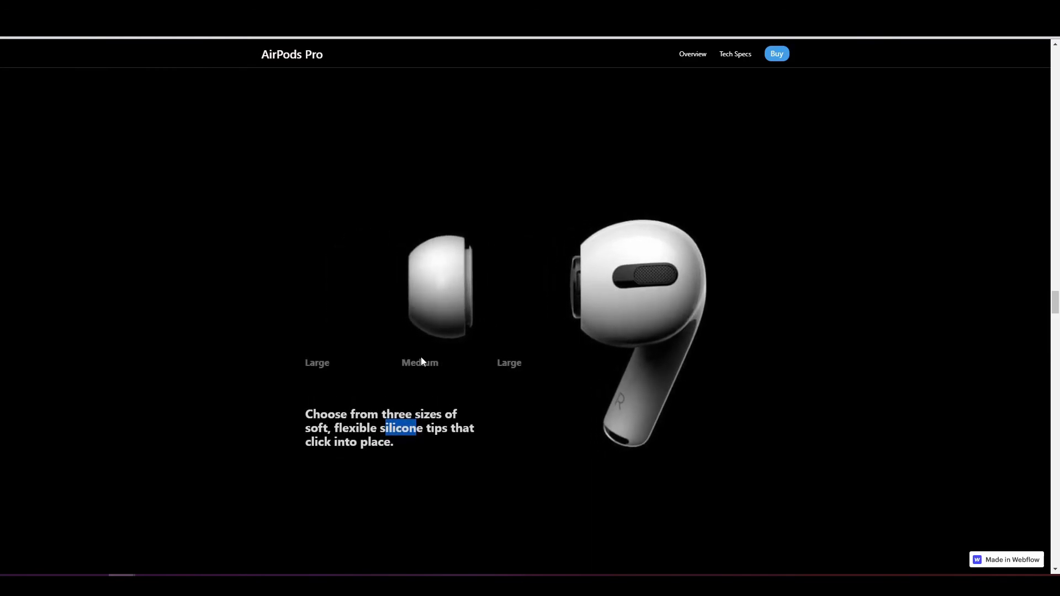
scroll(438, 376, "down", 1)
scroll(438, 374, "down", 2)
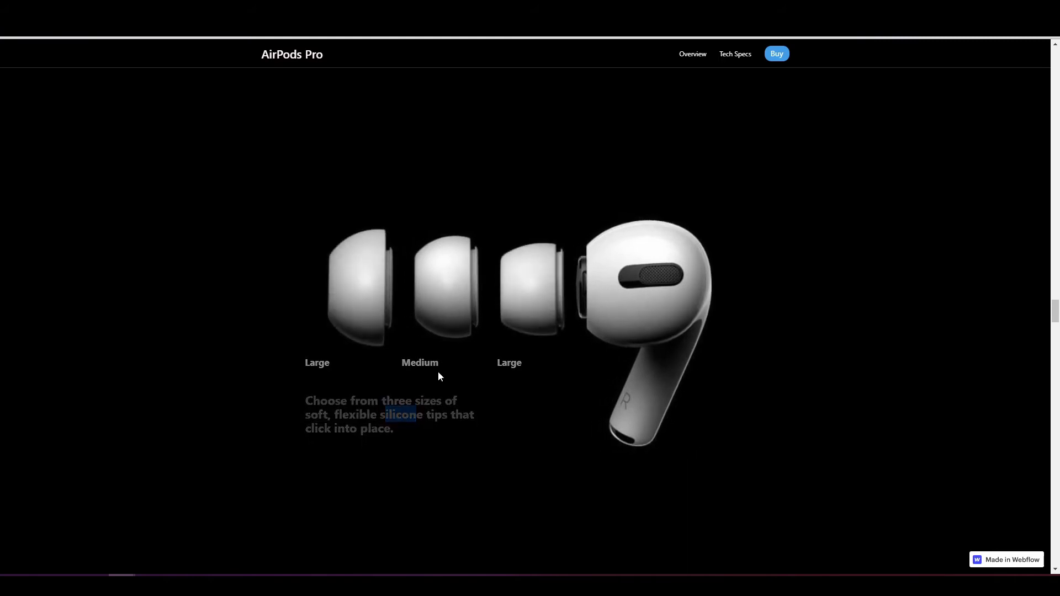
scroll(439, 376, "down", 1)
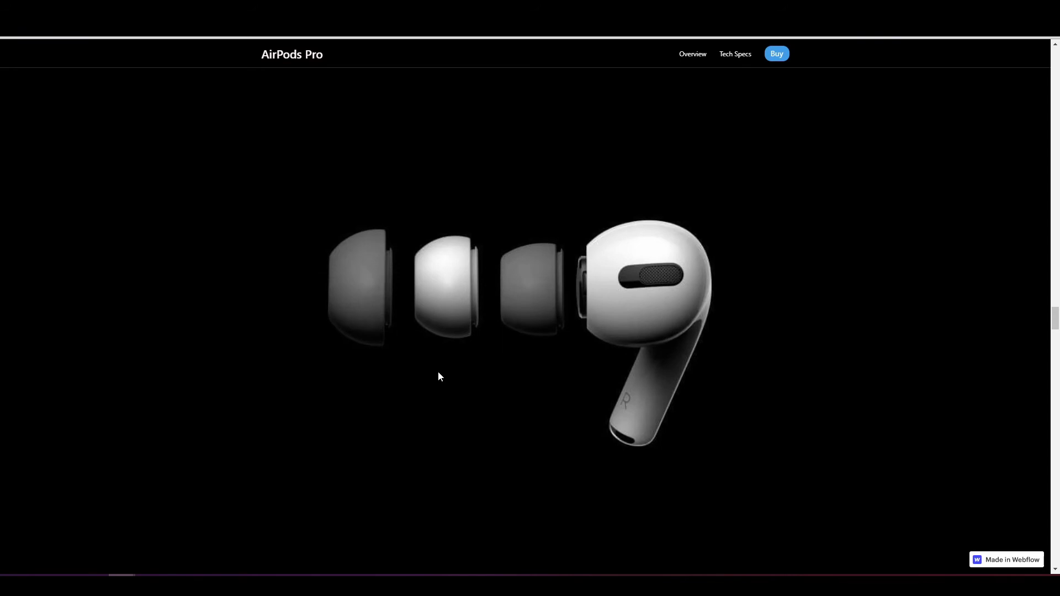
- Back in the Webflow Designer, move the comfort tips opacity action to the 79% keyframe and turn on live preview
key("ctrl+shift+p")
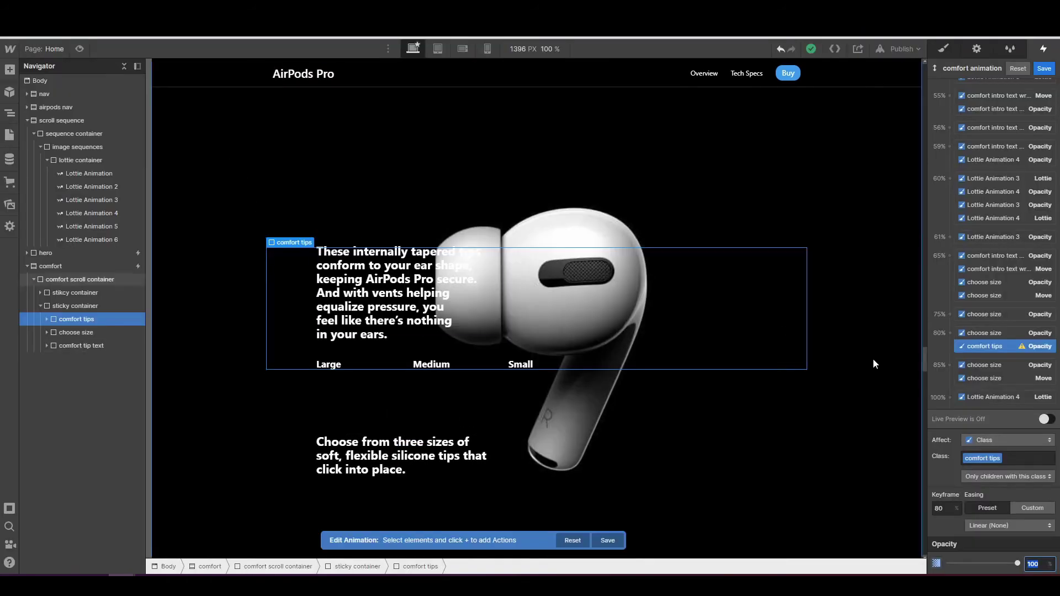
left_click(1040, 420)
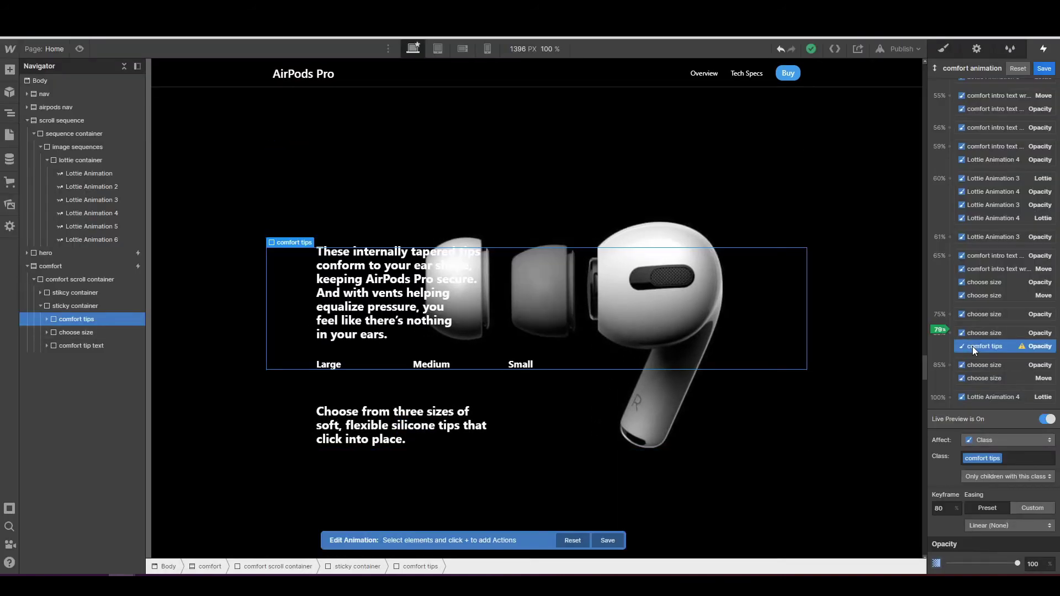
left_click_drag(972, 346, 959, 325)
left_click(952, 509)
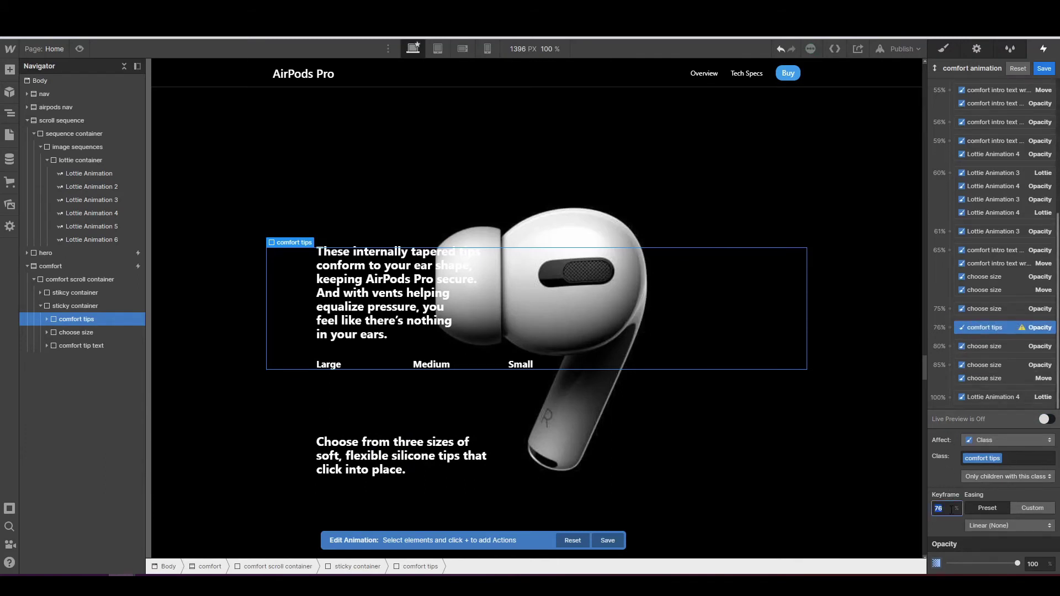
type("79")
left_click(1044, 420)
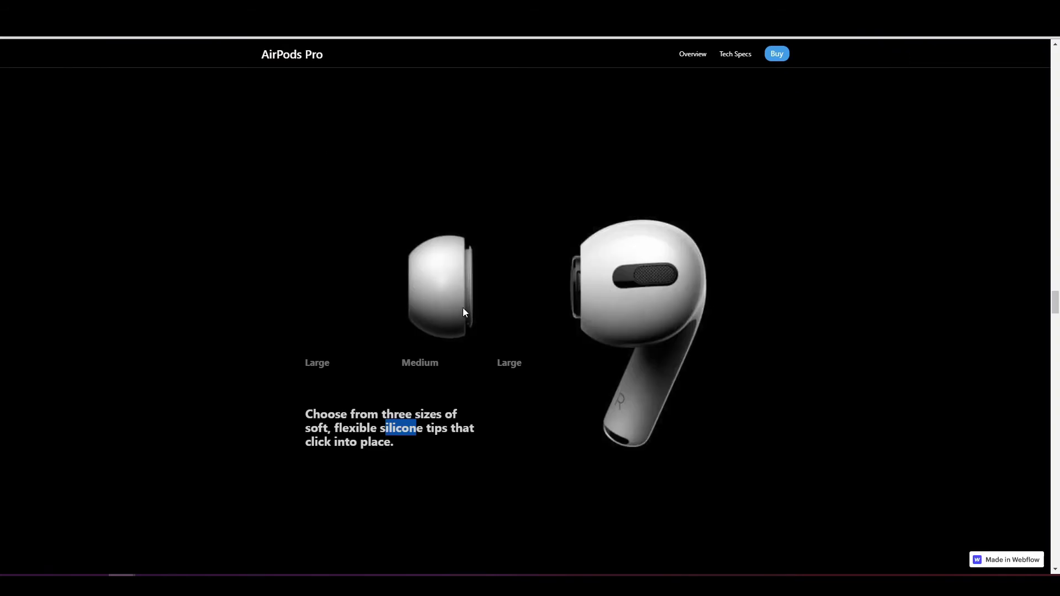
- Compare the label fade on the published AirPods Pro page, and set the comfort tips opacity at the 79% keyframe to 0%
scroll(464, 312, "down", 2)
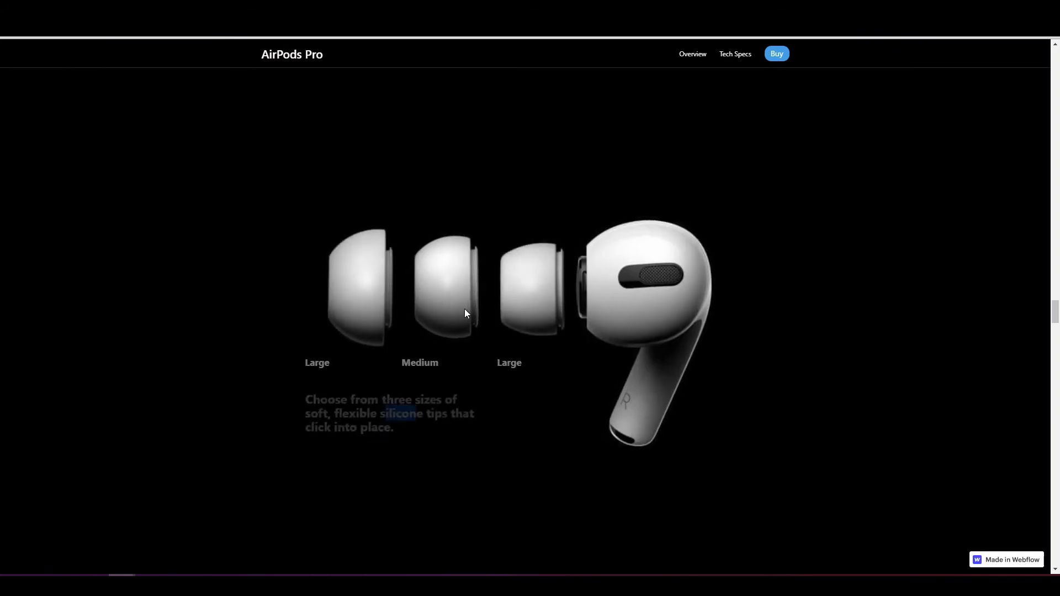
scroll(481, 313, "up", 1)
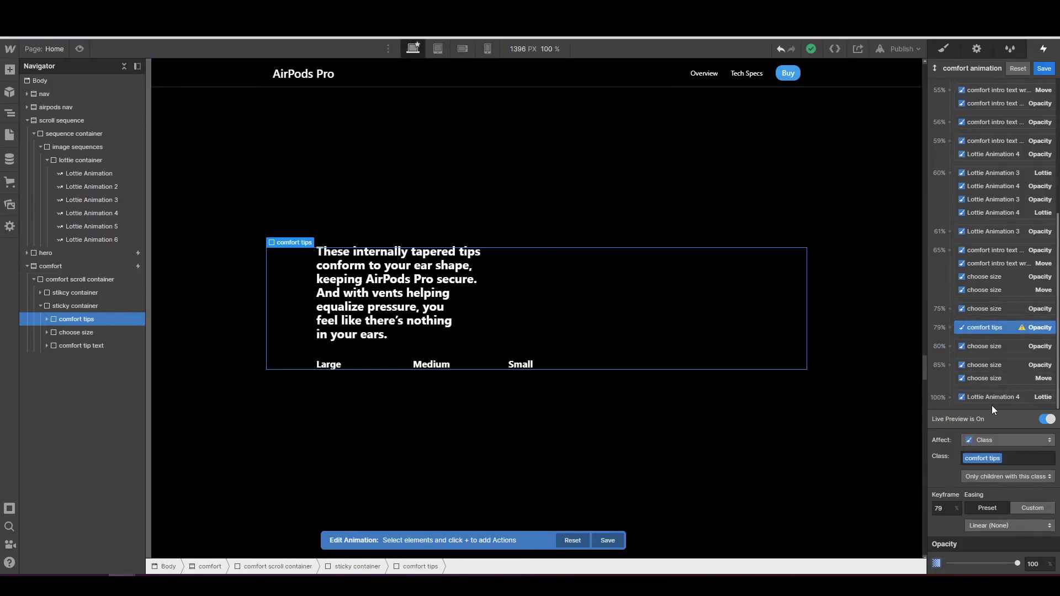
left_click(1031, 564)
type("0")
key("Return")
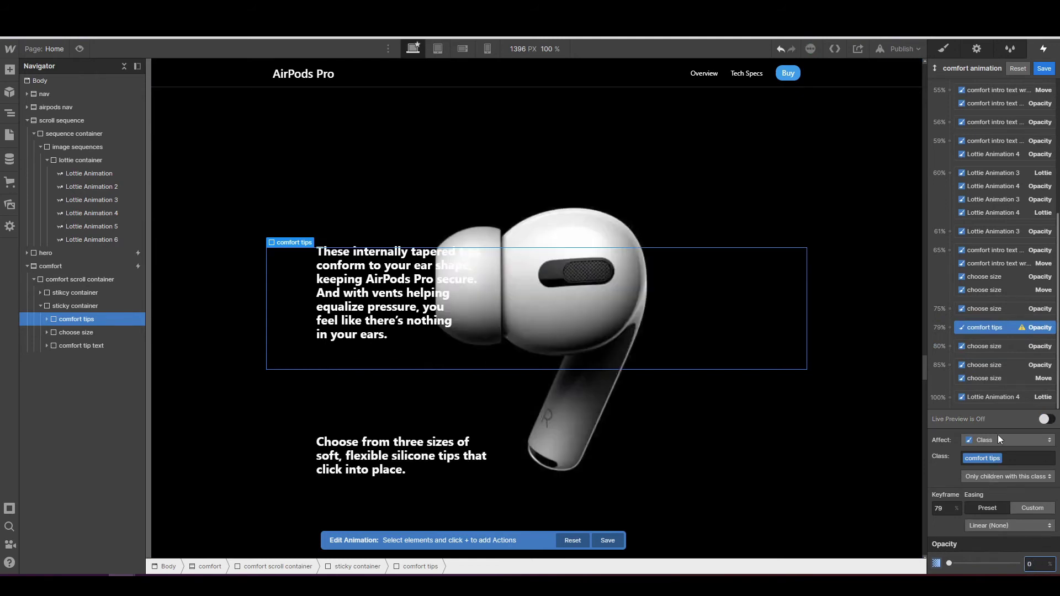
left_click(1046, 419)
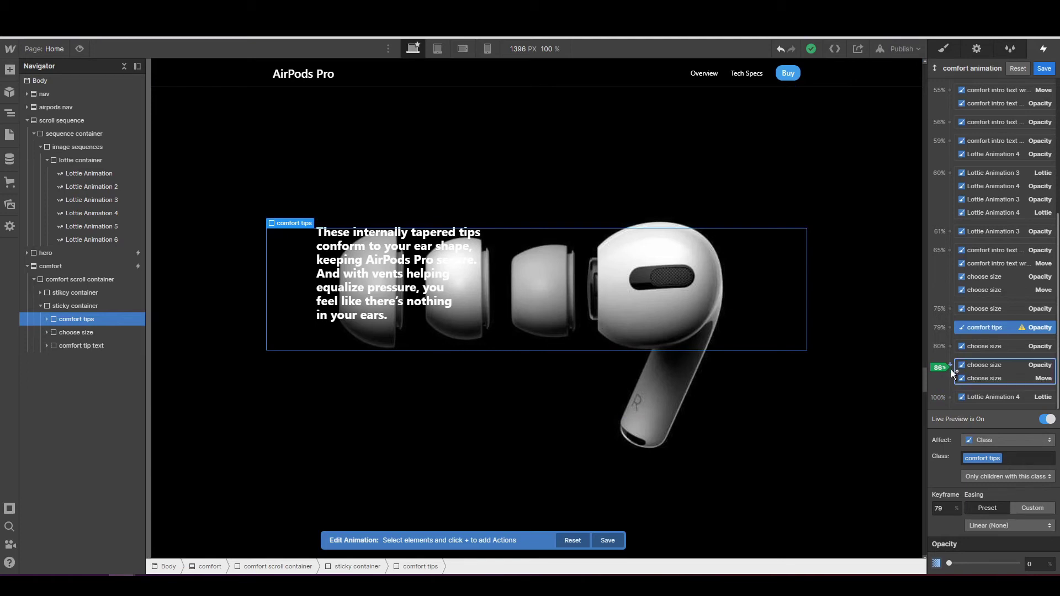
- Add an opacity action of 100% for the comfort tips block at the 87% keyframe
left_click(951, 354)
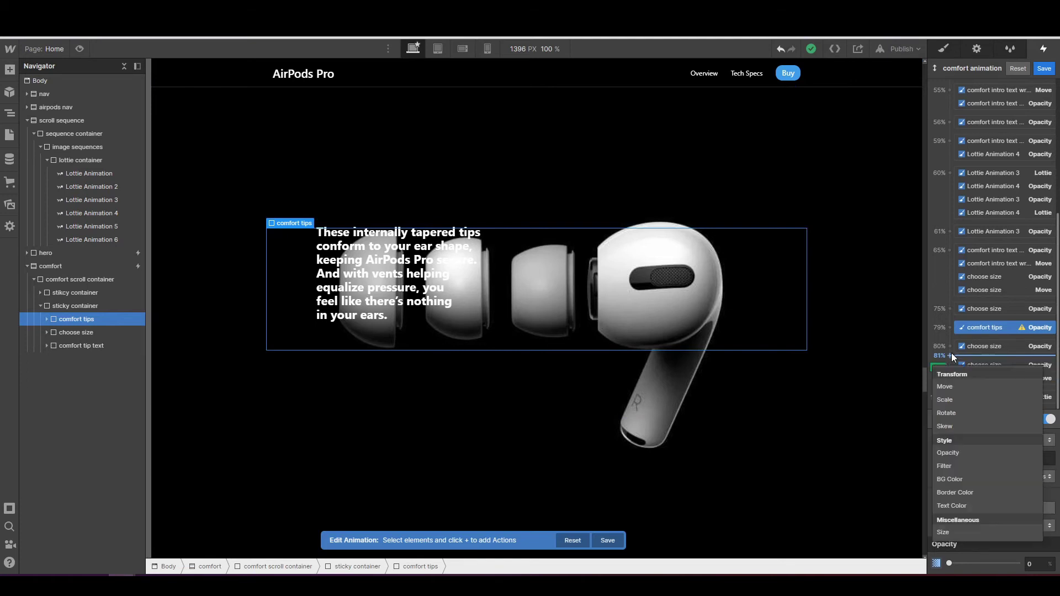
left_click(959, 453)
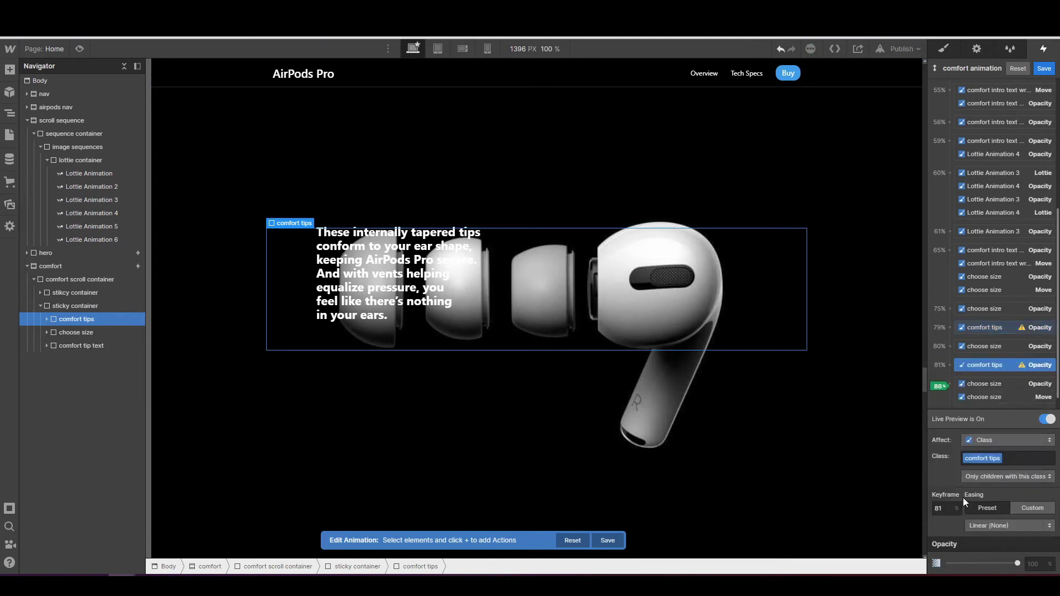
left_click(950, 508)
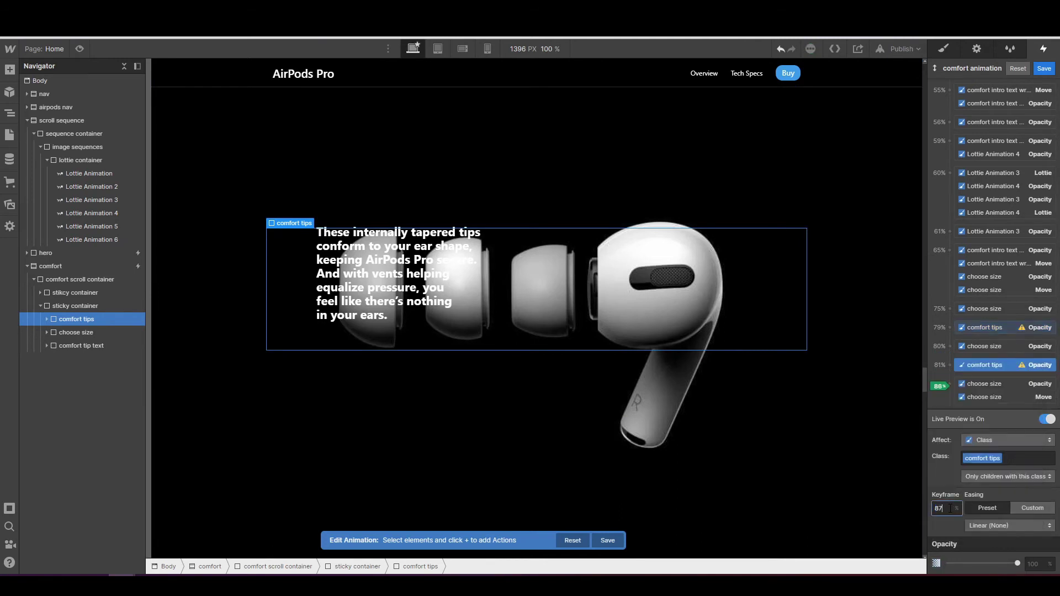
key("Return")
left_click(1038, 565)
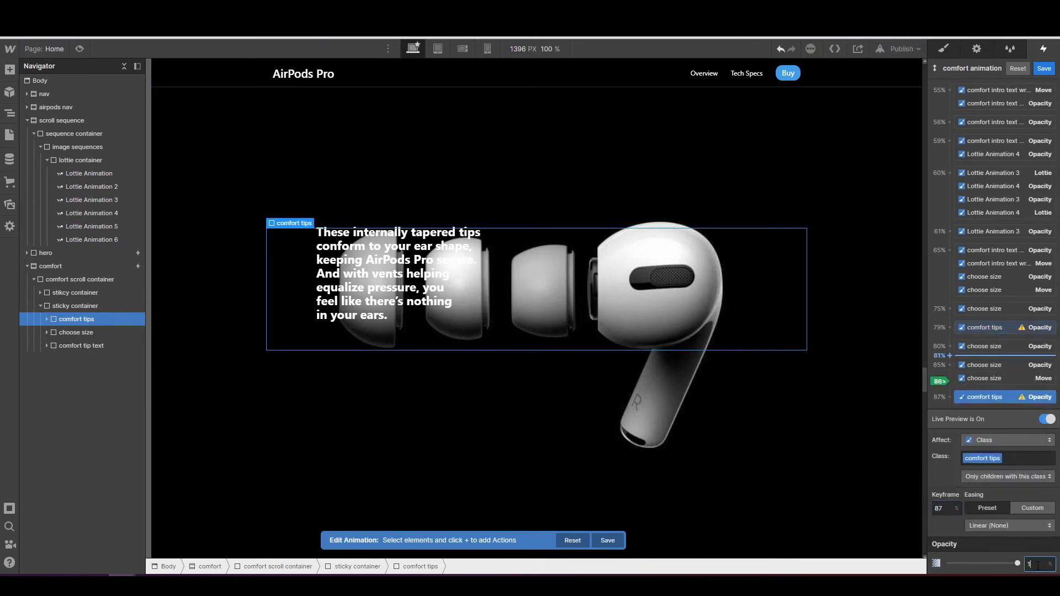
key("Return")
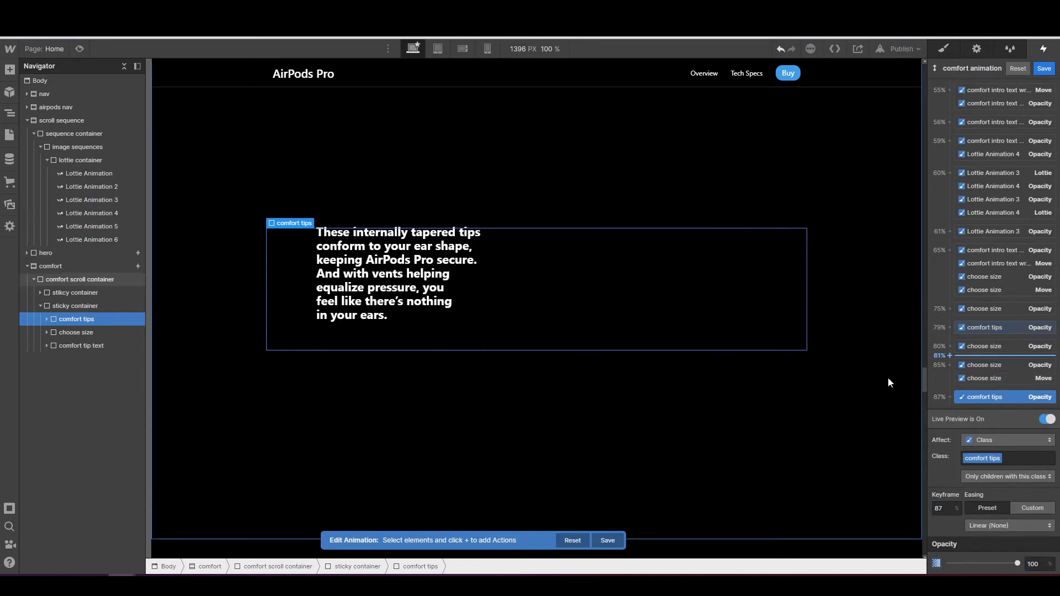
- Examine in live preview how the size labels fade relative to the ear tips and the choose size text
scroll(888, 382, "up", 1)
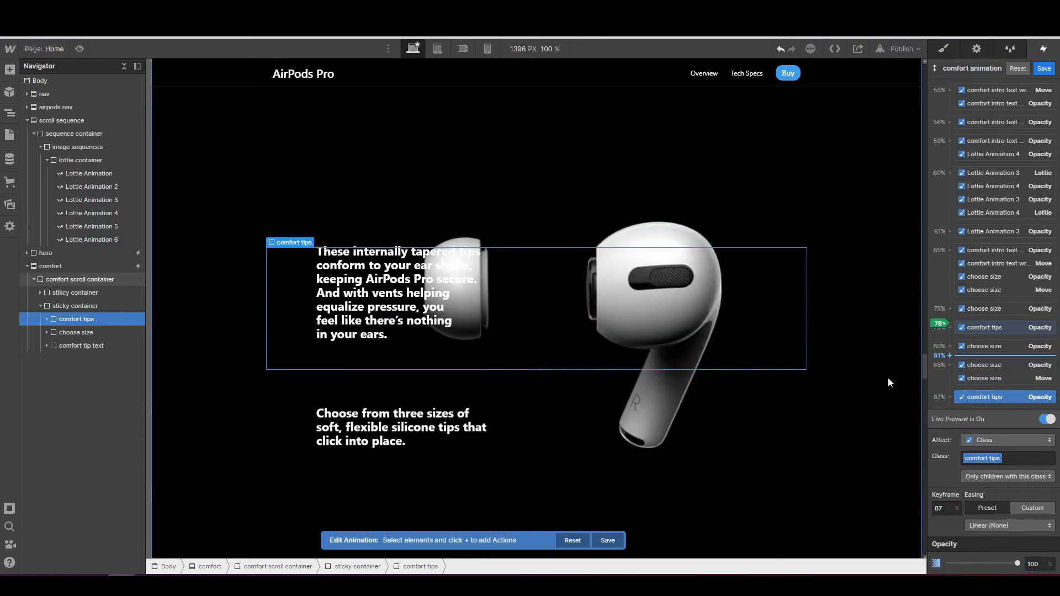
scroll(888, 377, "down", 1)
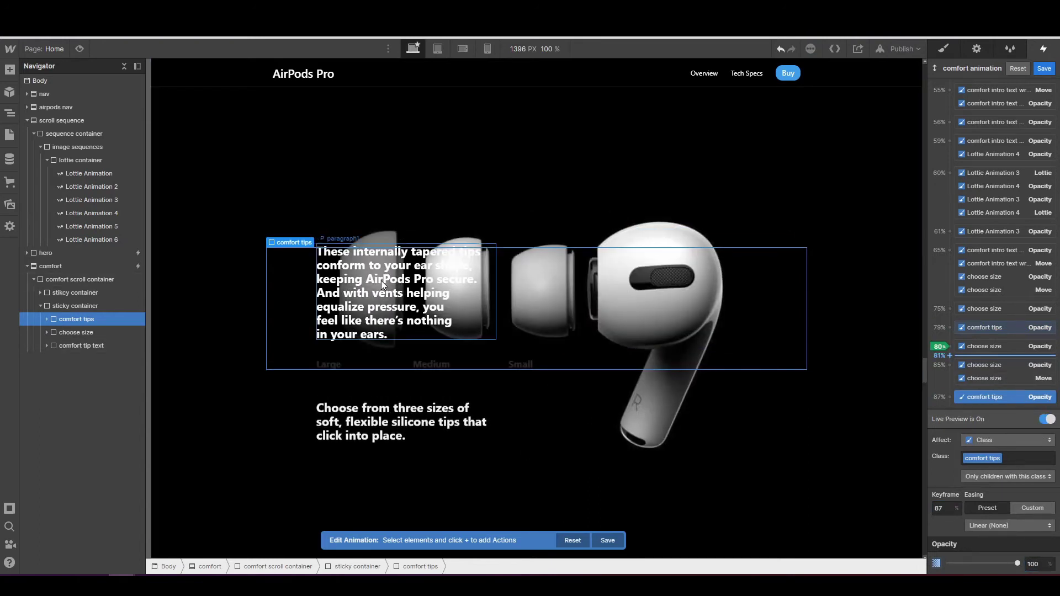
scroll(495, 353, "up", 1)
scroll(510, 375, "down", 1)
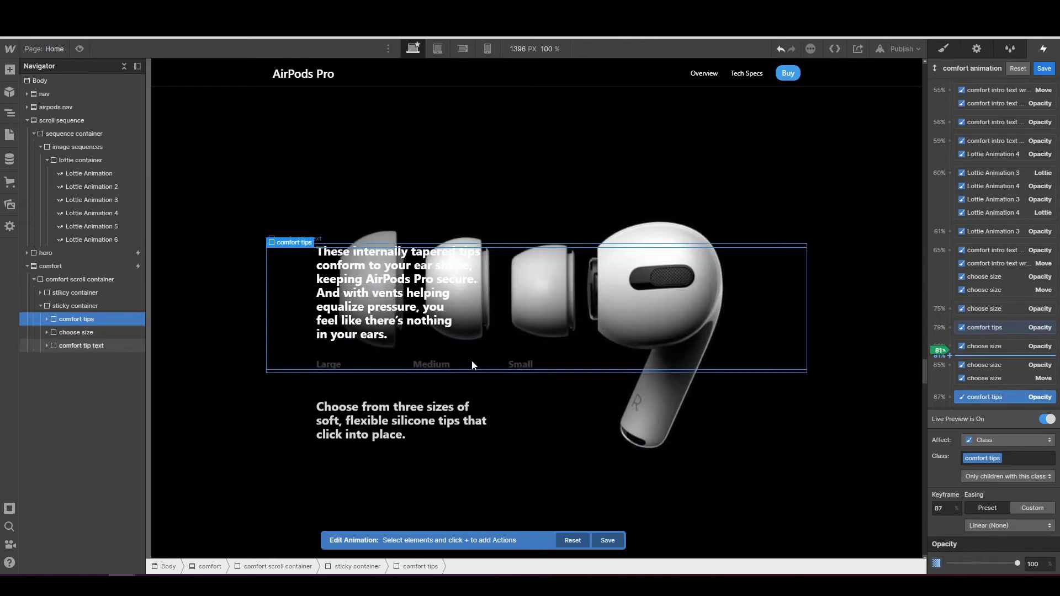
scroll(605, 381, "down", 2)
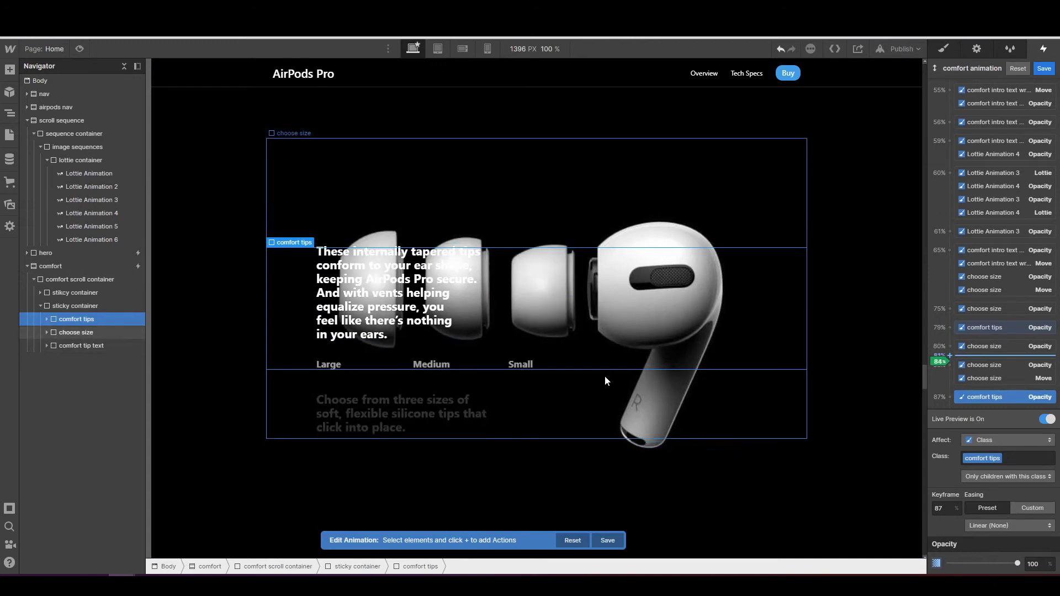
scroll(604, 381, "up", 1)
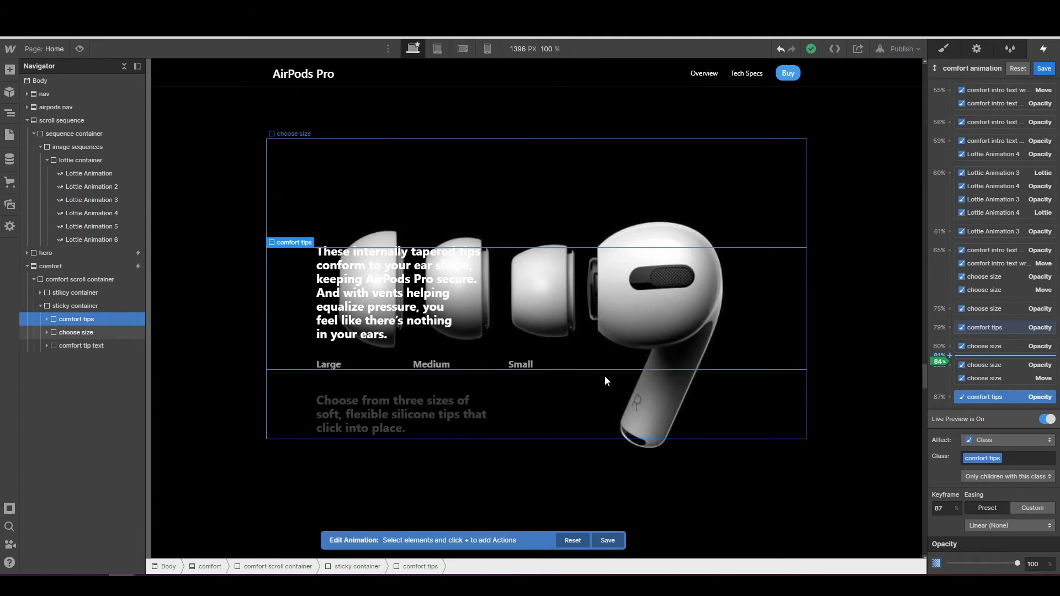
scroll(428, 365, "down", 1)
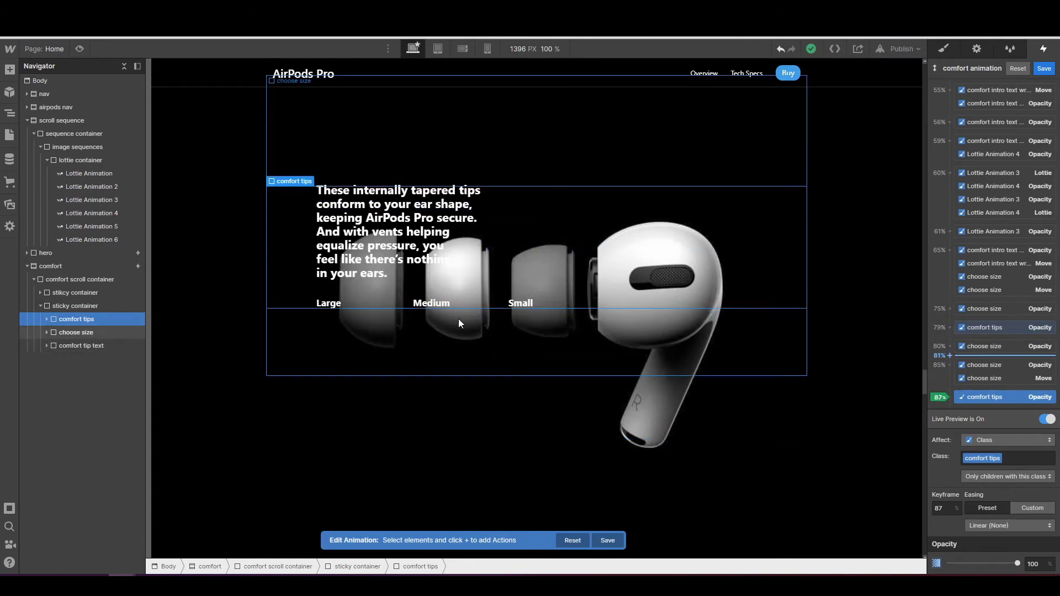
scroll(978, 359, "down", 1)
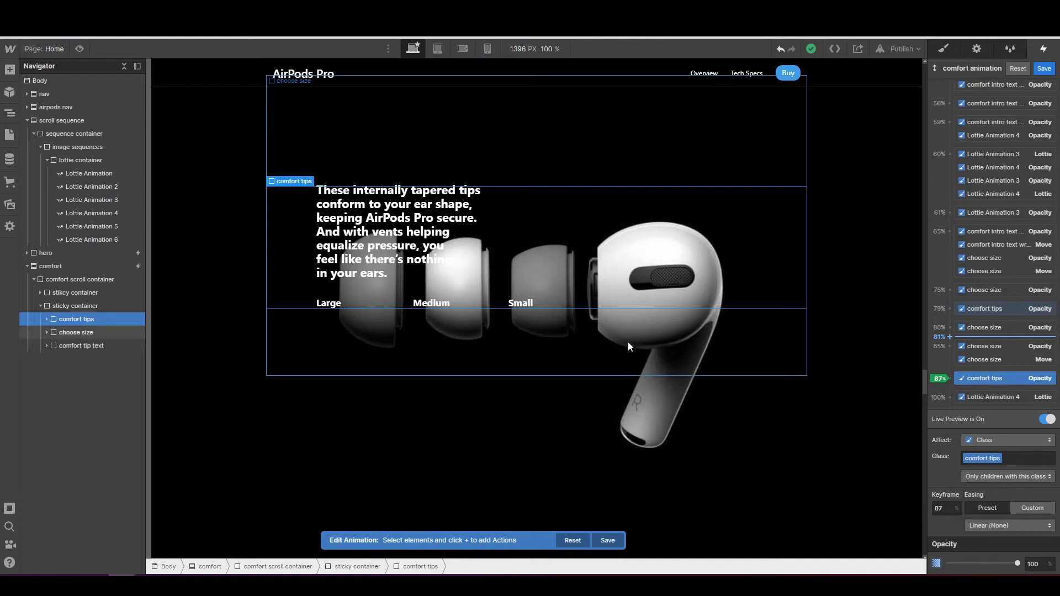
scroll(628, 347, "down", 3)
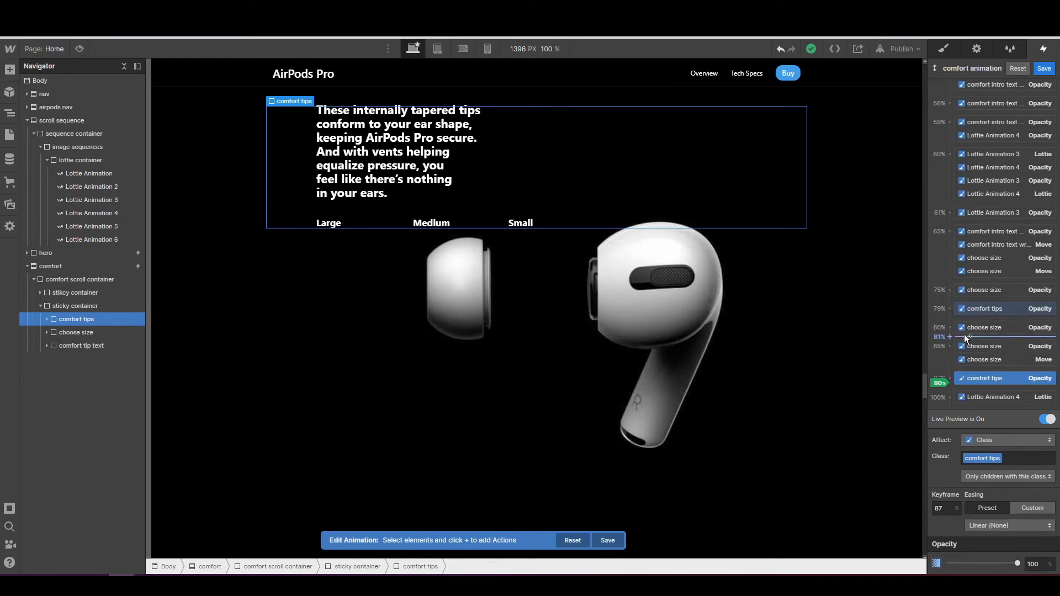
- Set the comfort tips opacity to 100% at the 79% keyframe and 0% at the 87% keyframe, with live preview on
left_click(970, 376)
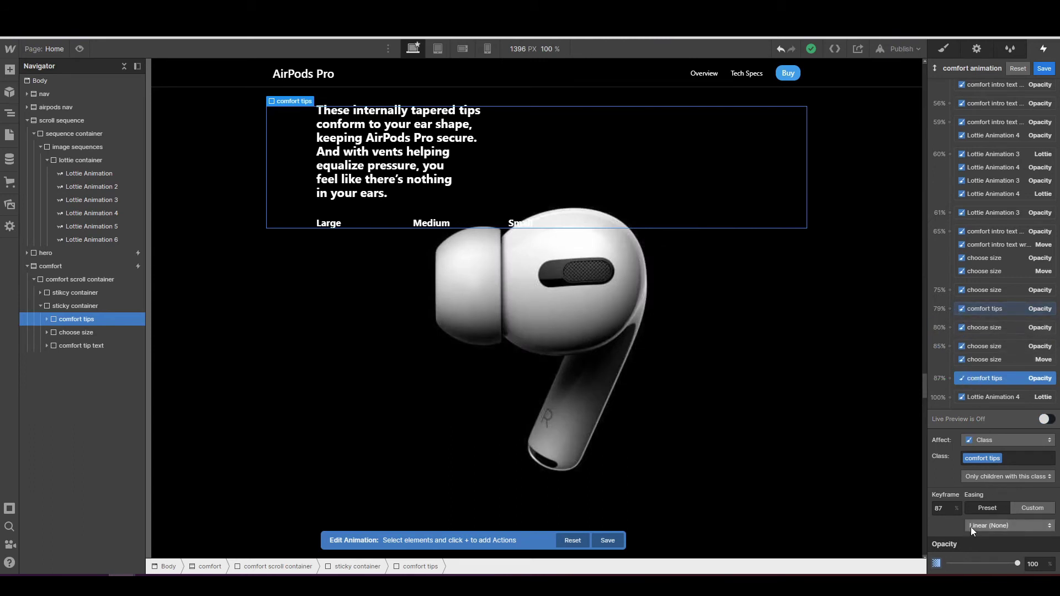
left_click(976, 314)
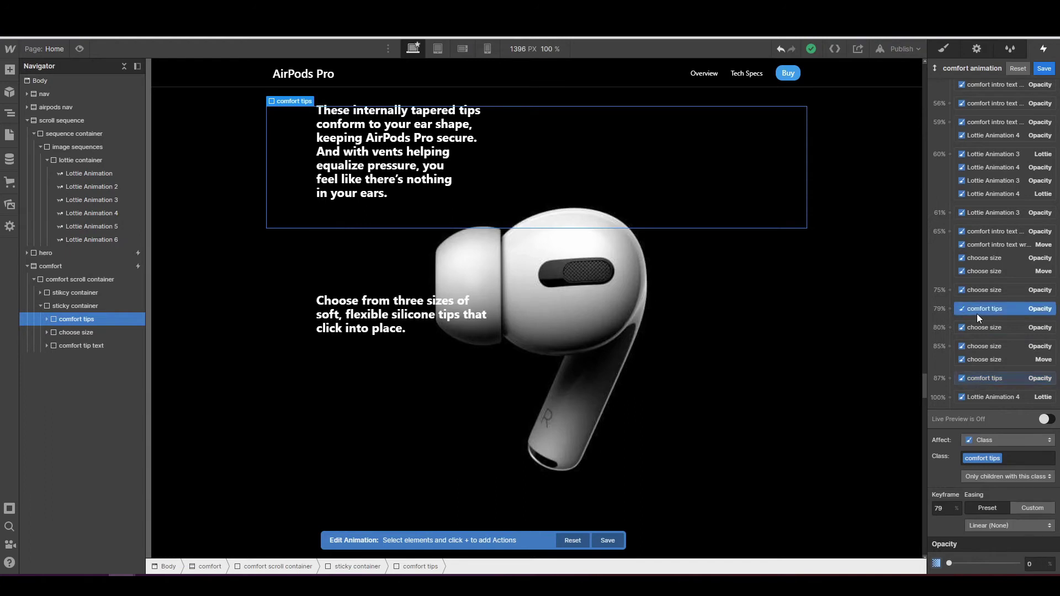
left_click_drag(949, 564, 1017, 563)
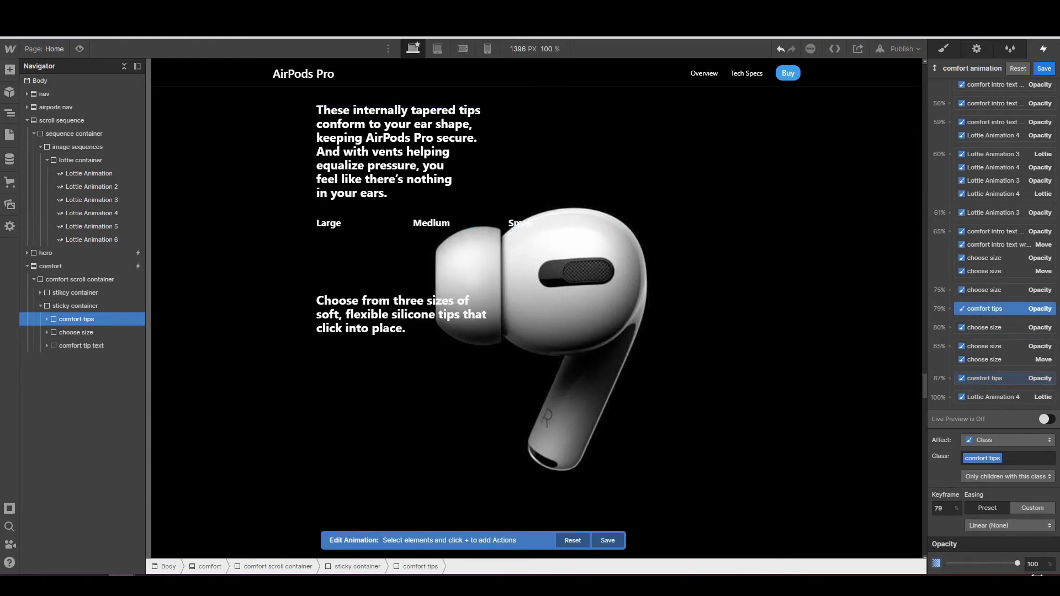
left_click(987, 378)
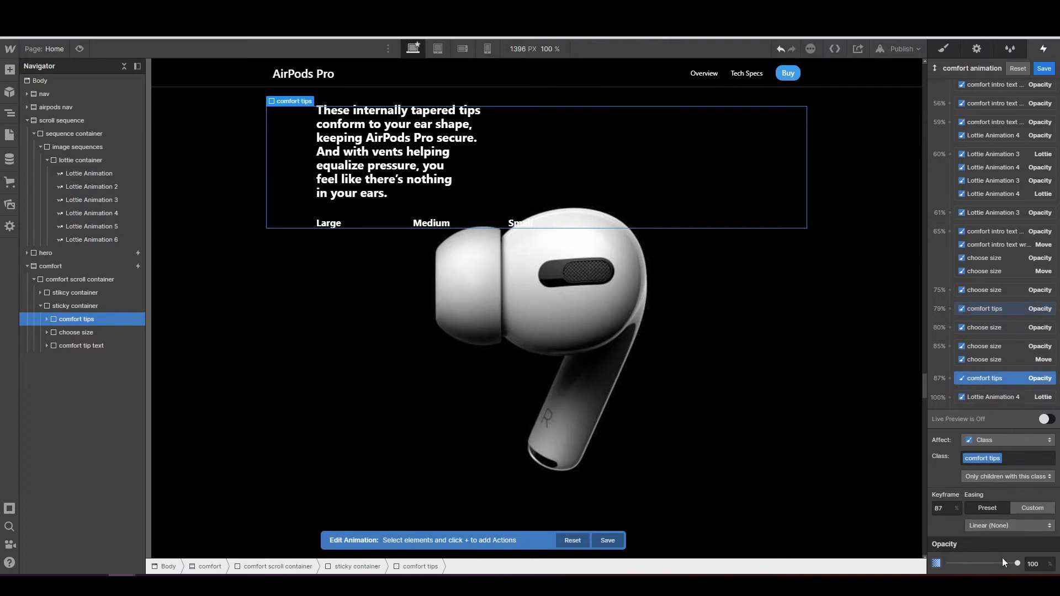
left_click_drag(1017, 563, 949, 563)
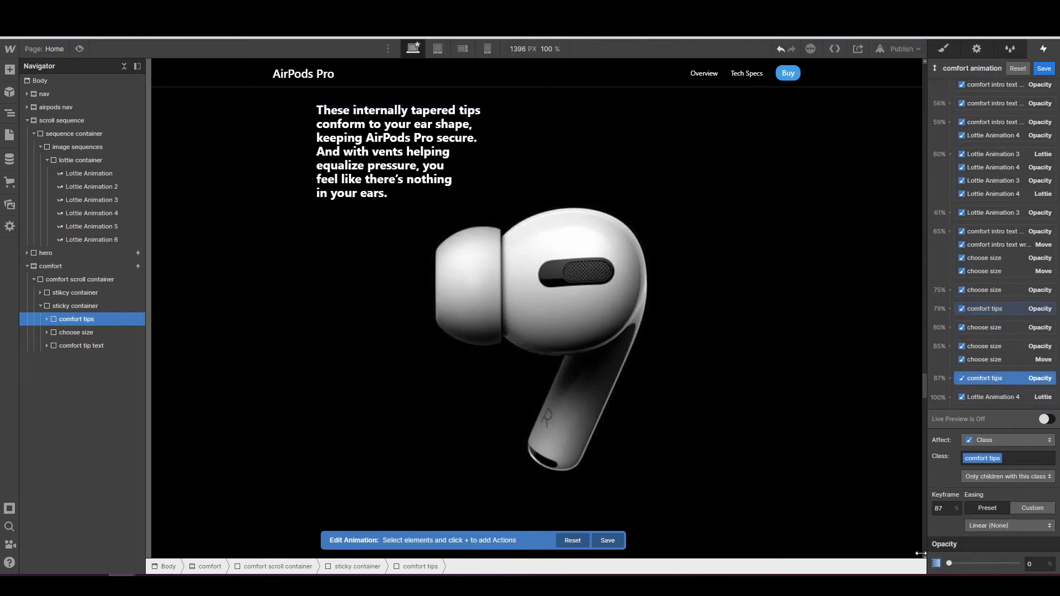
left_click(1046, 419)
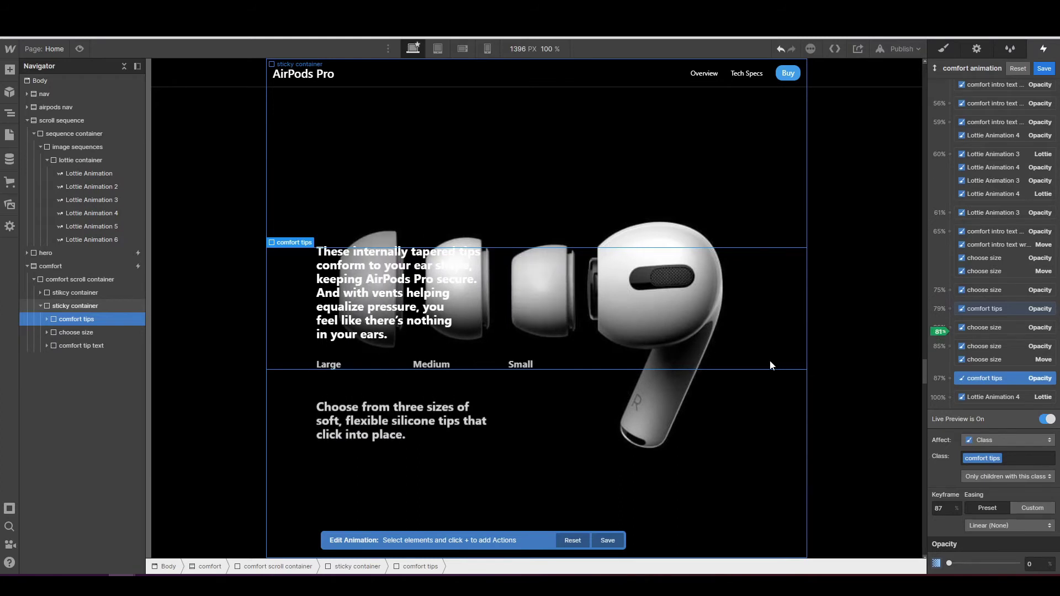
- Set the comfort tips opacity at 79% to 0% and add a 100% opacity action for the block at the 85% keyframe
left_click(964, 310)
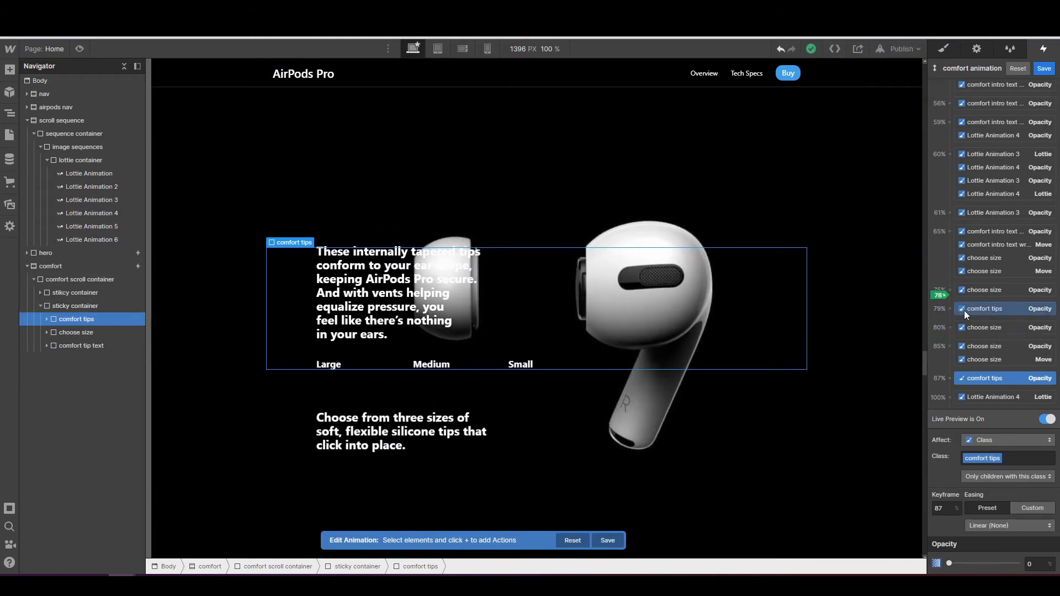
left_click_drag(1014, 564, 948, 565)
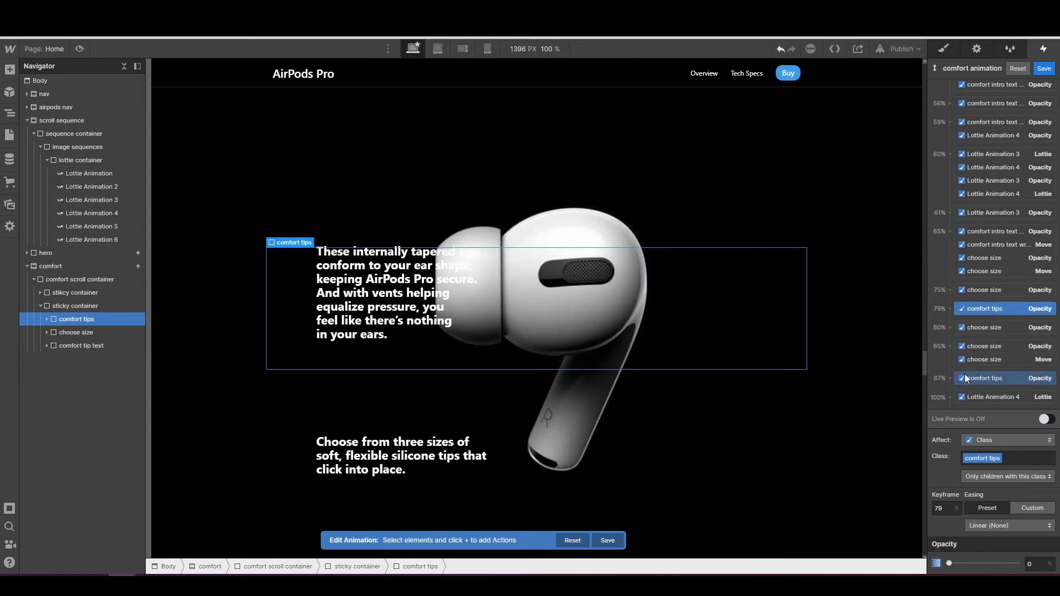
left_click(951, 346)
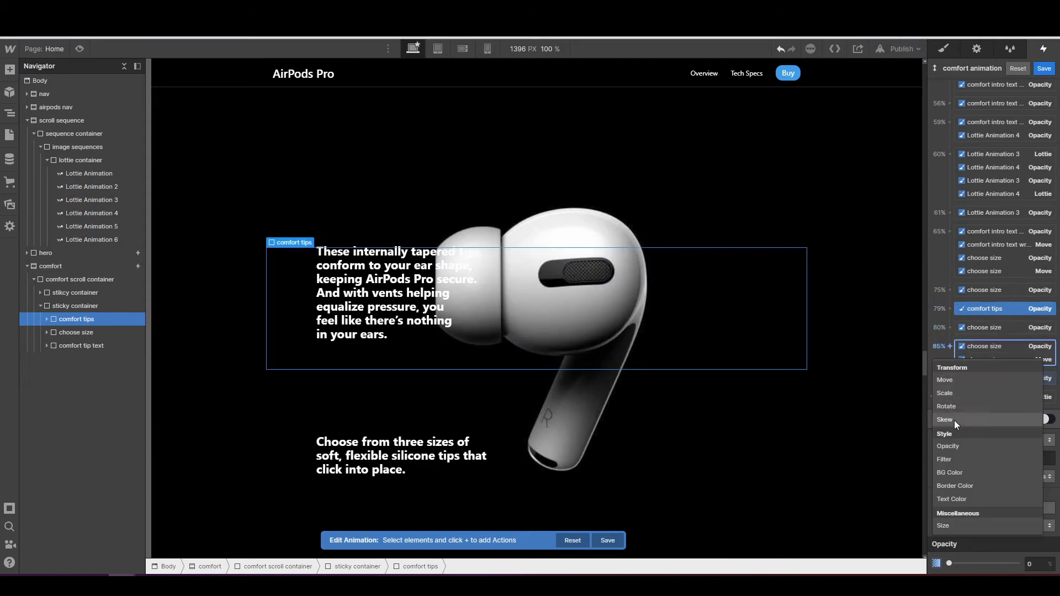
left_click(959, 444)
left_click(1041, 565)
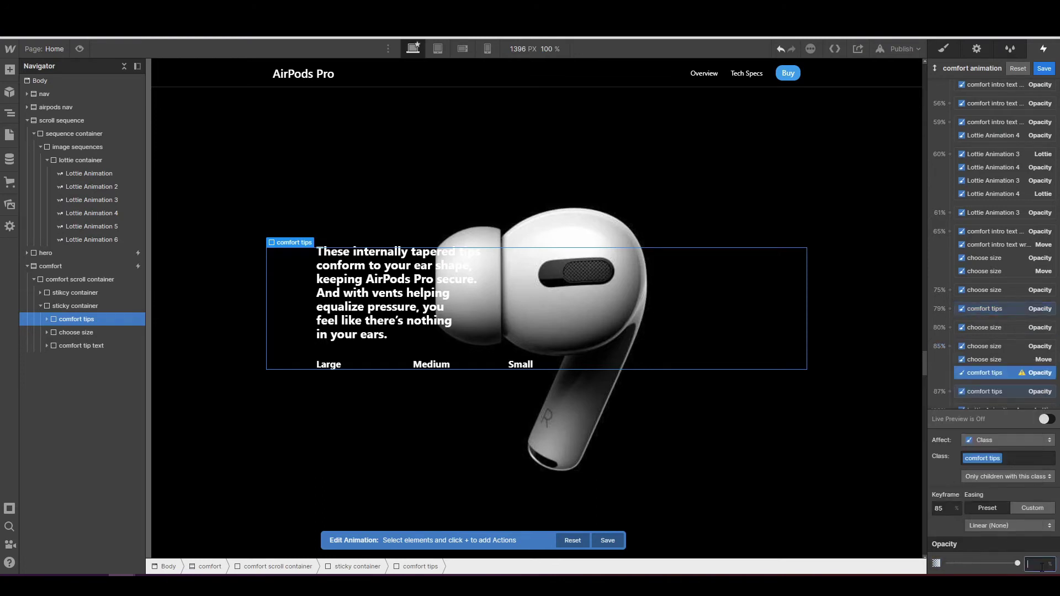
left_click(1045, 419)
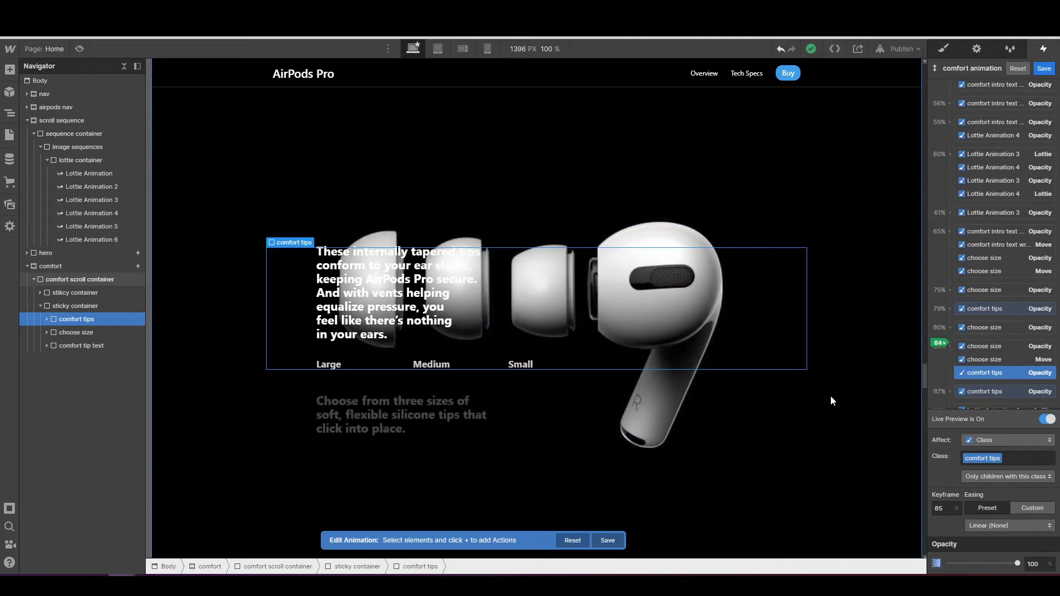
- Save the comfort animation, reopening it to check the section's scroll sequence in live preview
left_click(831, 395)
left_click(963, 112)
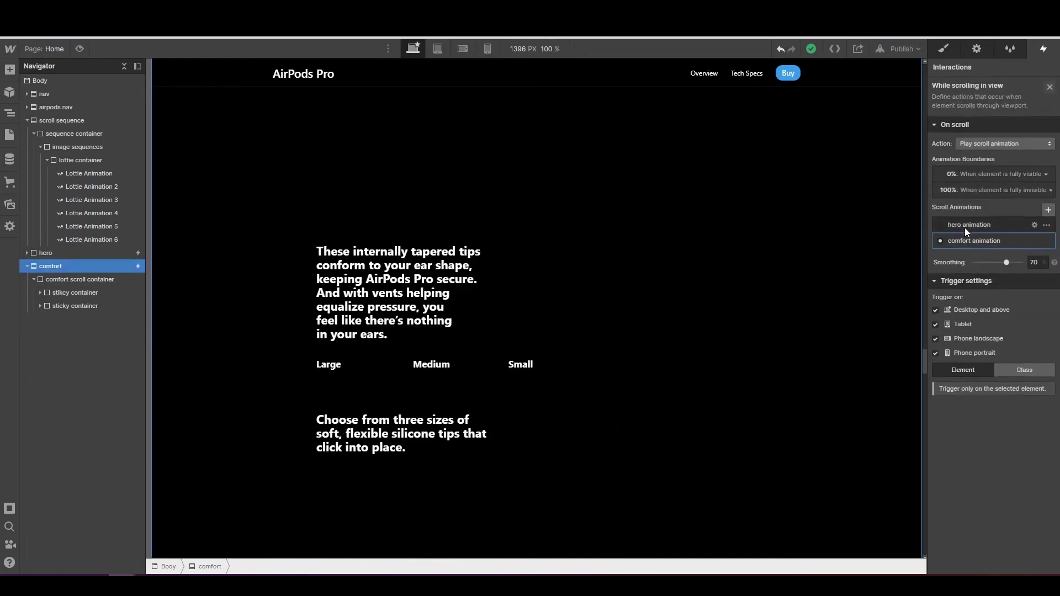
left_click(973, 242)
scroll(973, 242, "down", 2)
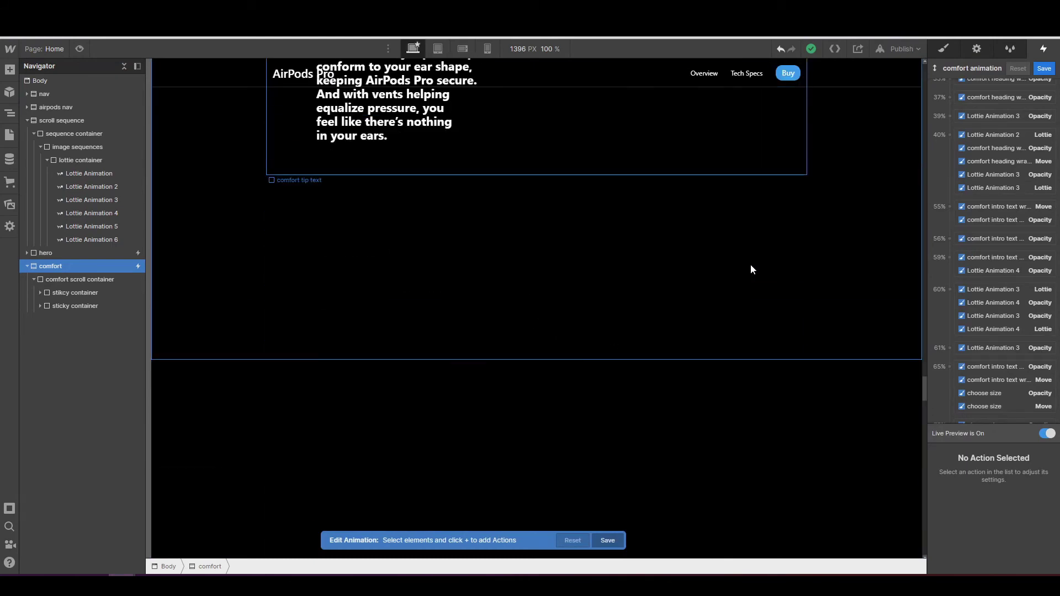
left_click(1043, 76)
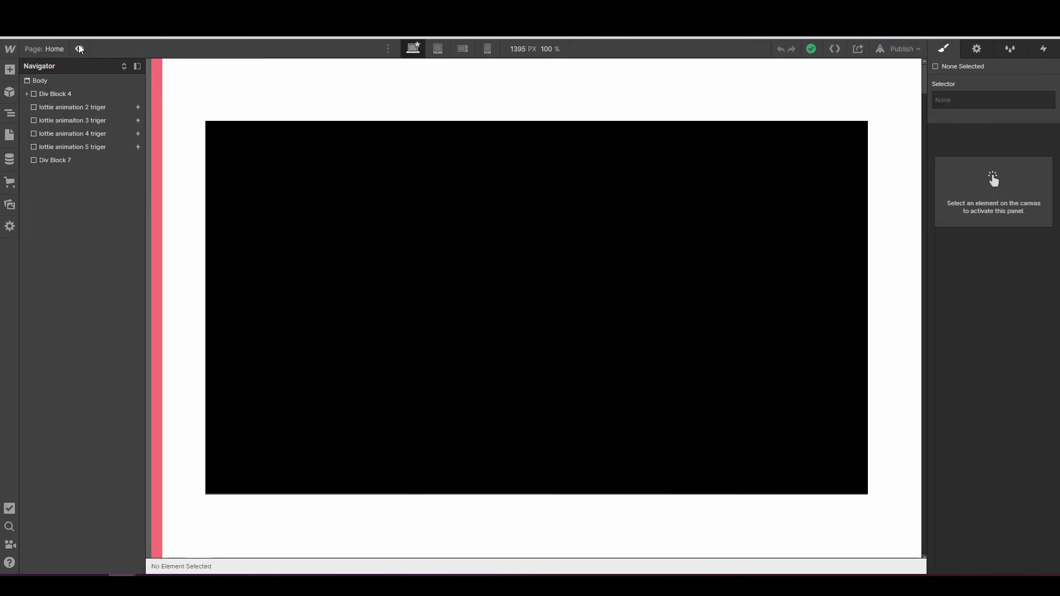
- Set the display of Div Block 7 on the Lottie demo page to None and check the end of the page in preview
left_click(79, 48)
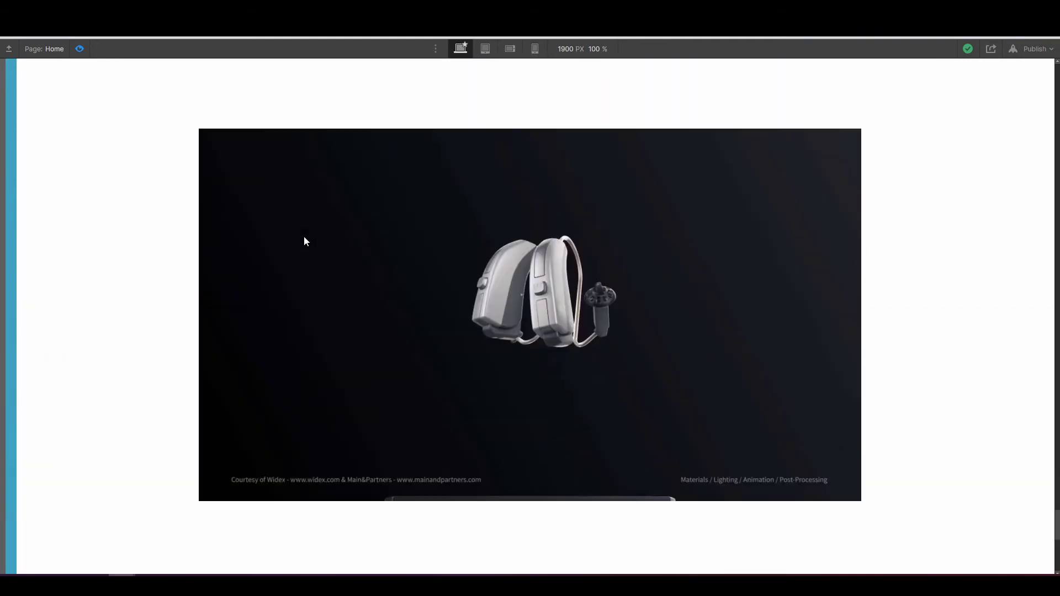
left_click(81, 50)
left_click(54, 159)
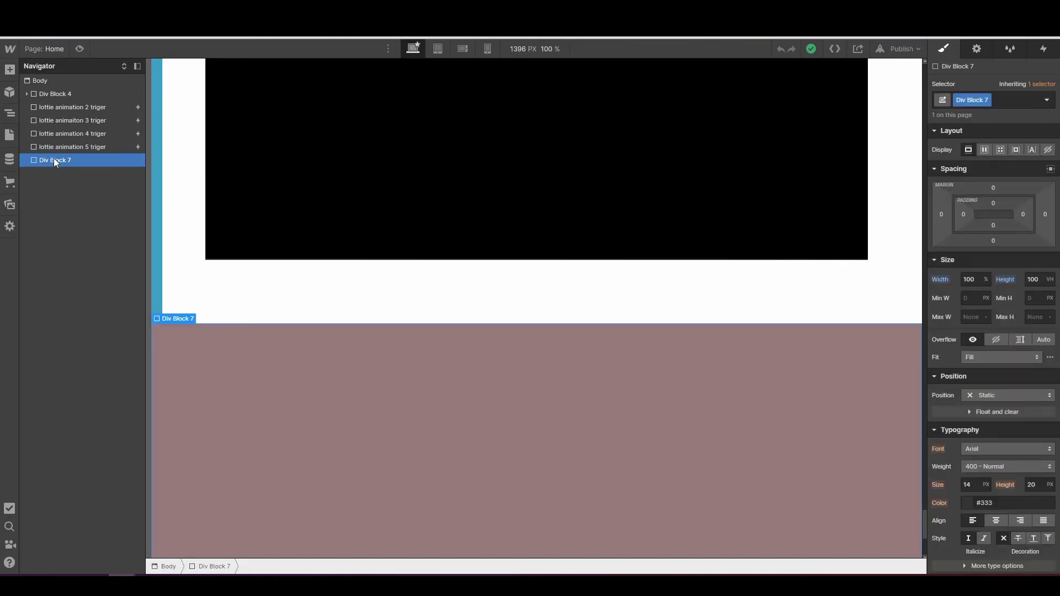
left_click(1048, 149)
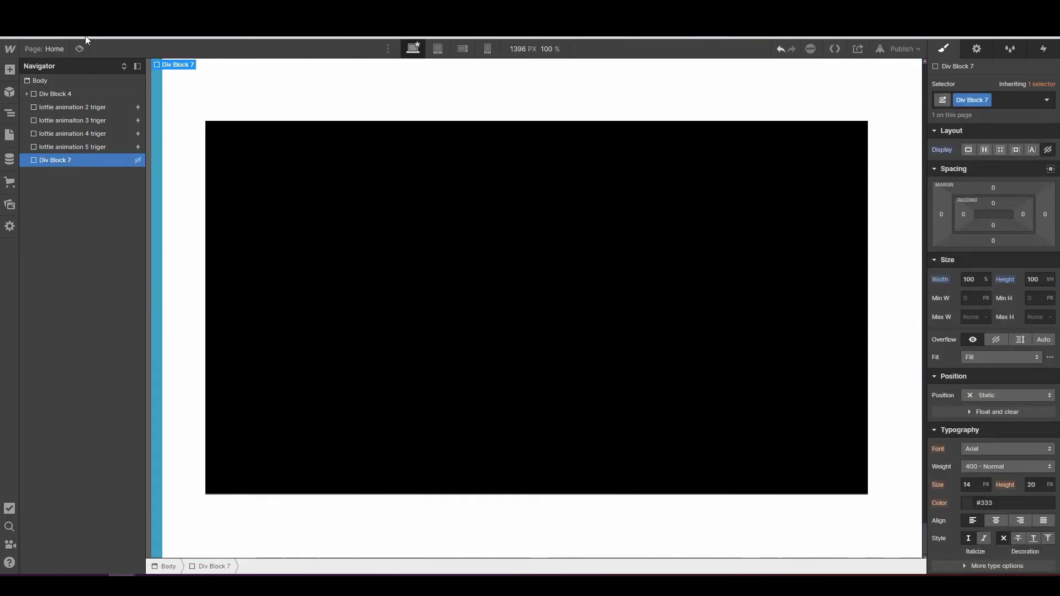
left_click(79, 49)
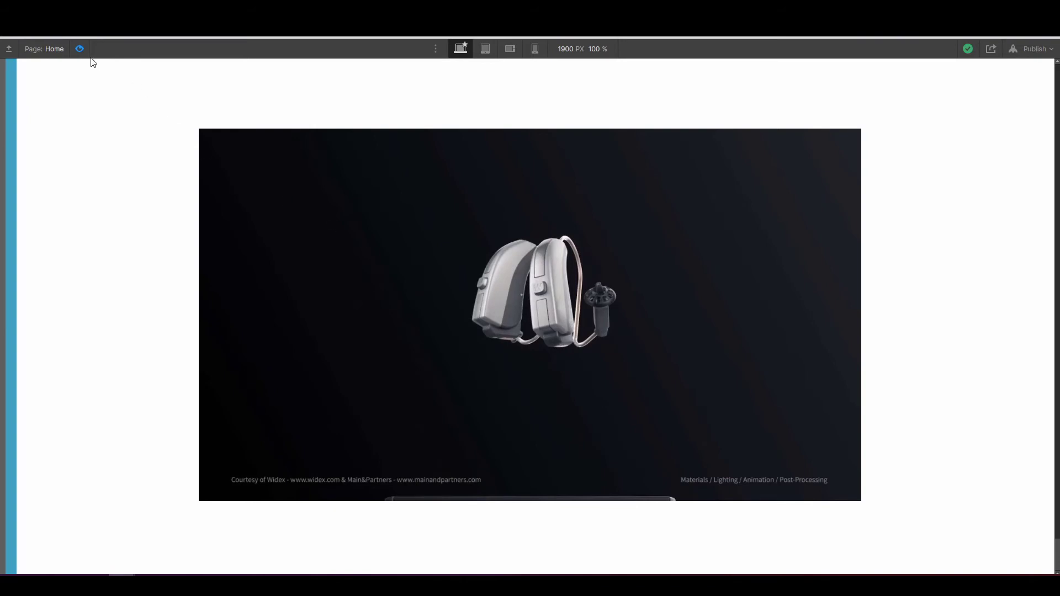
key("ctrl+shift+p")
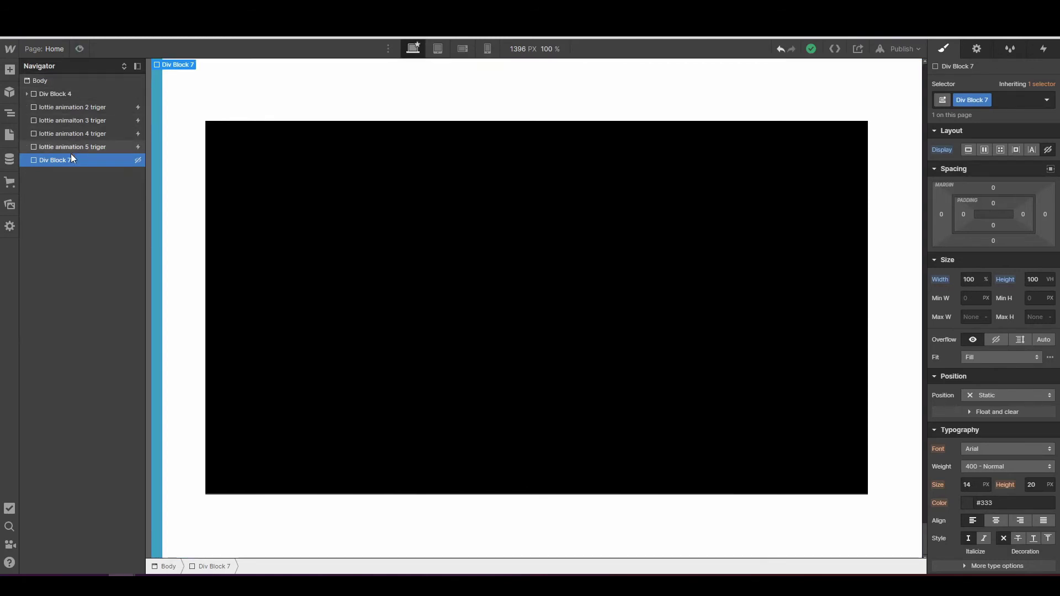
left_click(80, 49)
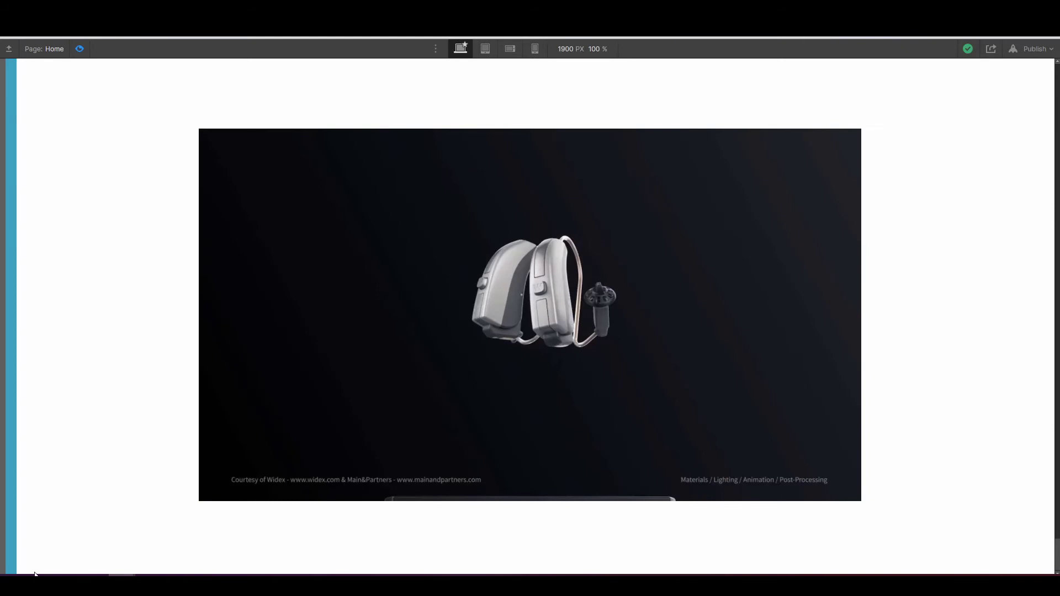
- Set the display of Div Block 7 back to Block
left_click(79, 50)
left_click(66, 159)
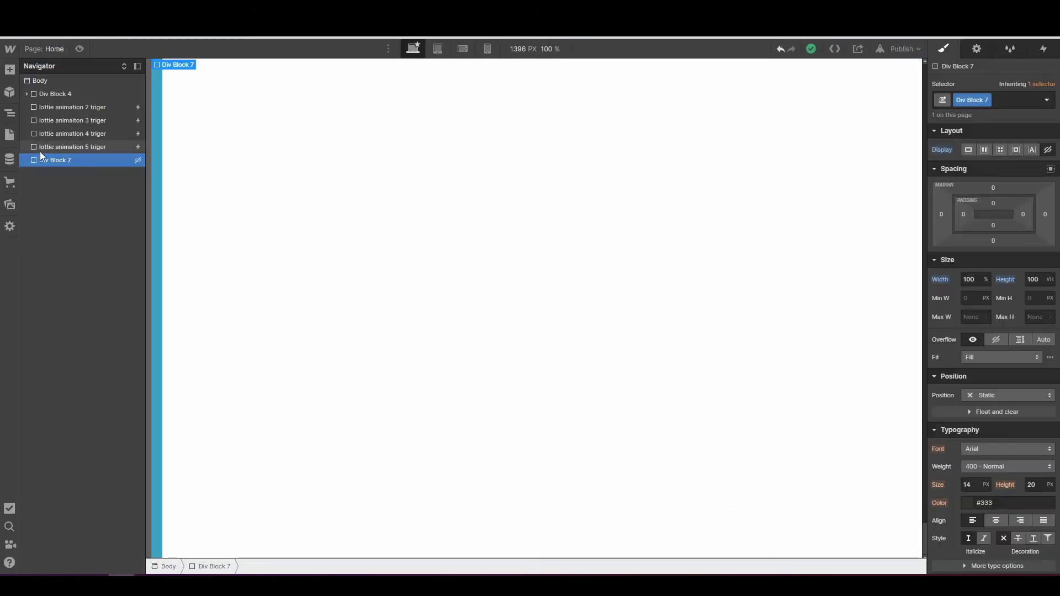
left_click(967, 152)
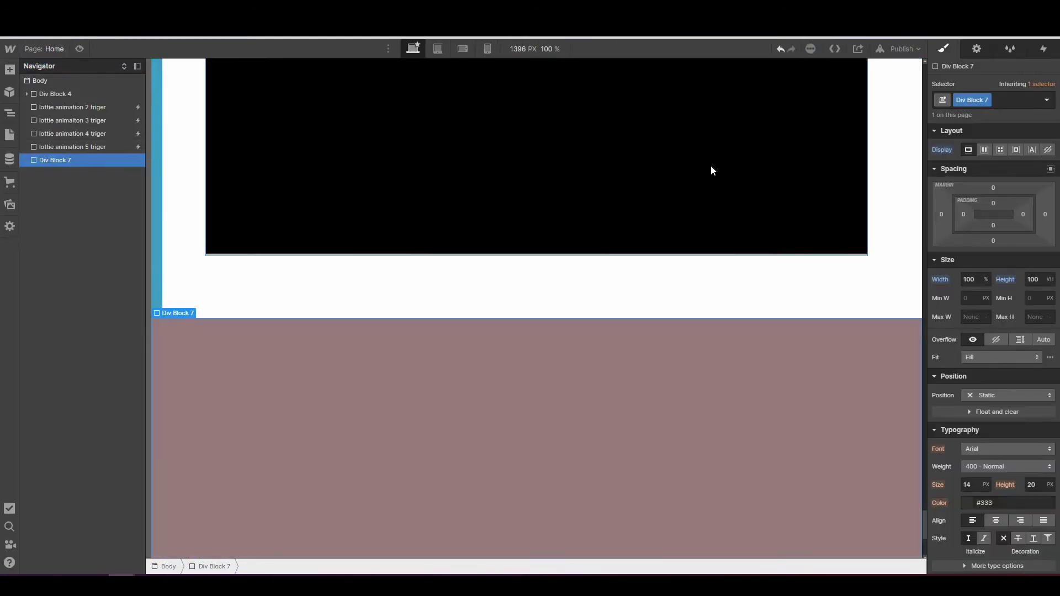
- Examine in the demo preview how the last Lottie animation scrolls away before Div Block 7, and the comfort trigger's end boundary in the AirPods project
left_click(79, 49)
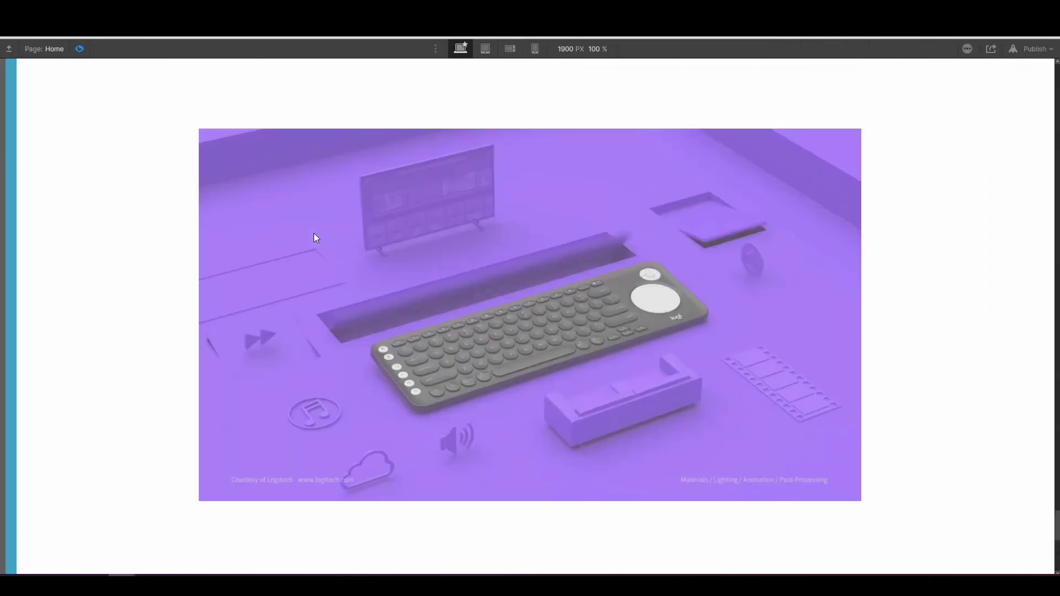
scroll(314, 233, "down", 8)
scroll(249, 278, "up", 5)
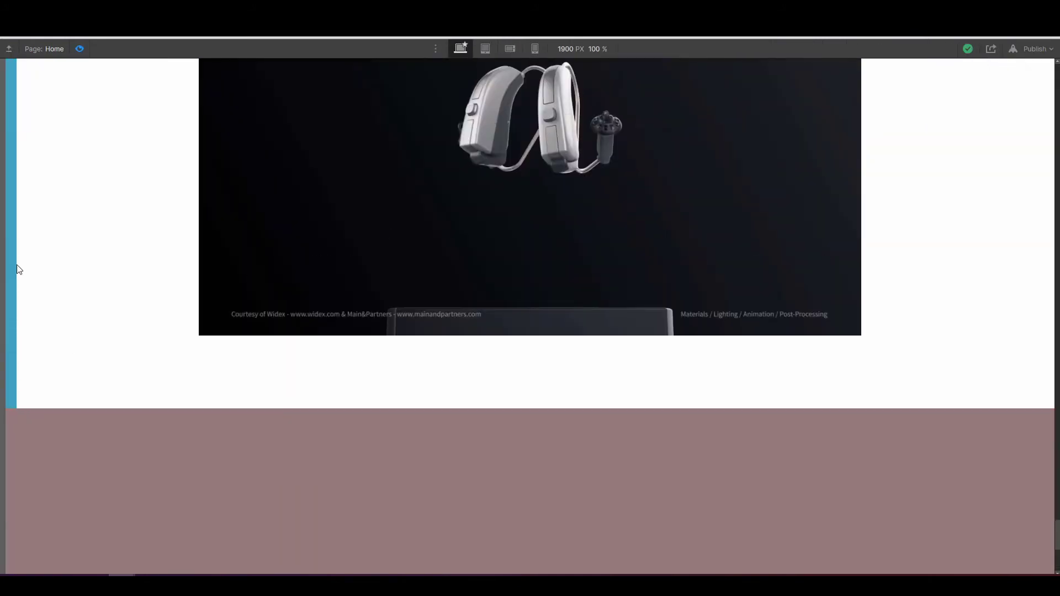
scroll(52, 166, "down", 4)
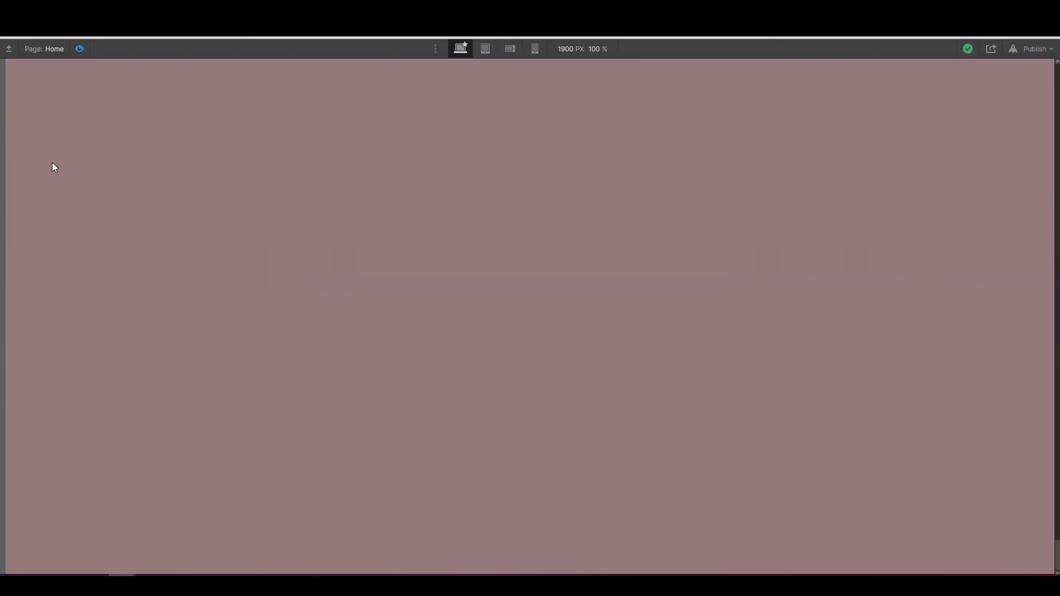
scroll(52, 165, "up", 6)
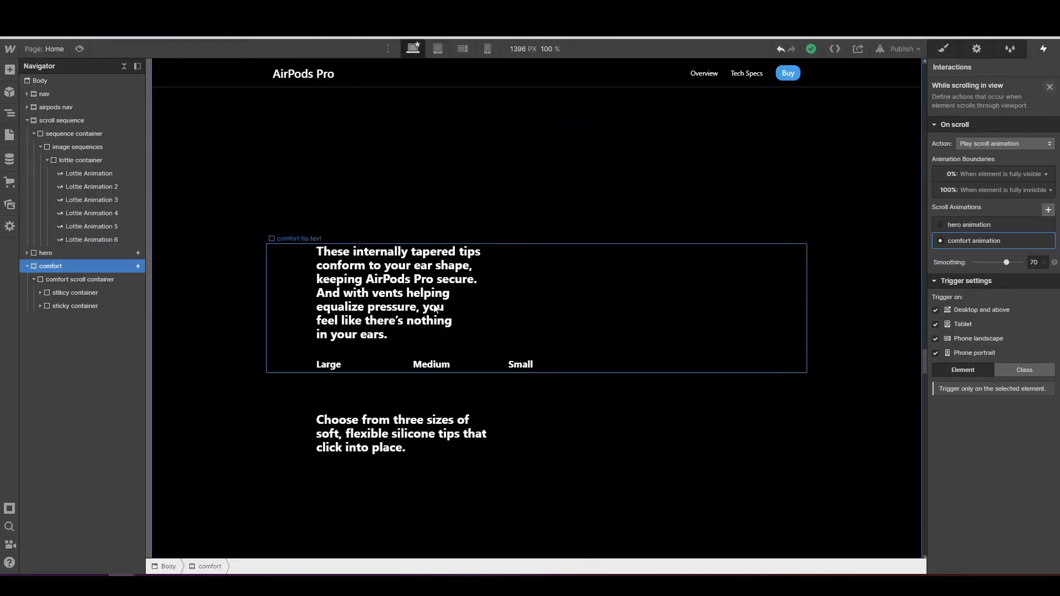
left_click(985, 188)
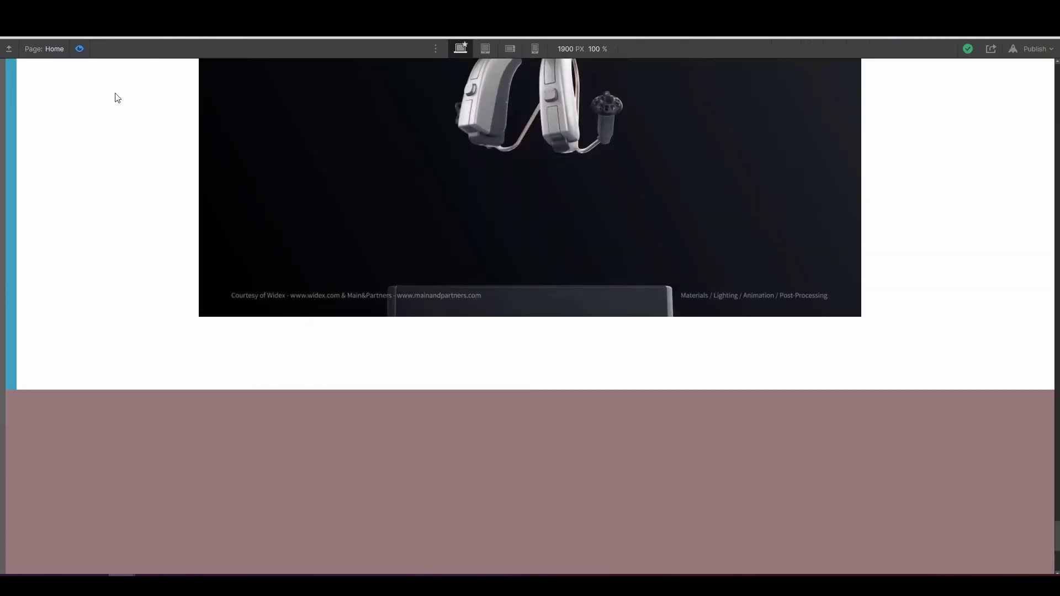
scroll(48, 347, "down", 2)
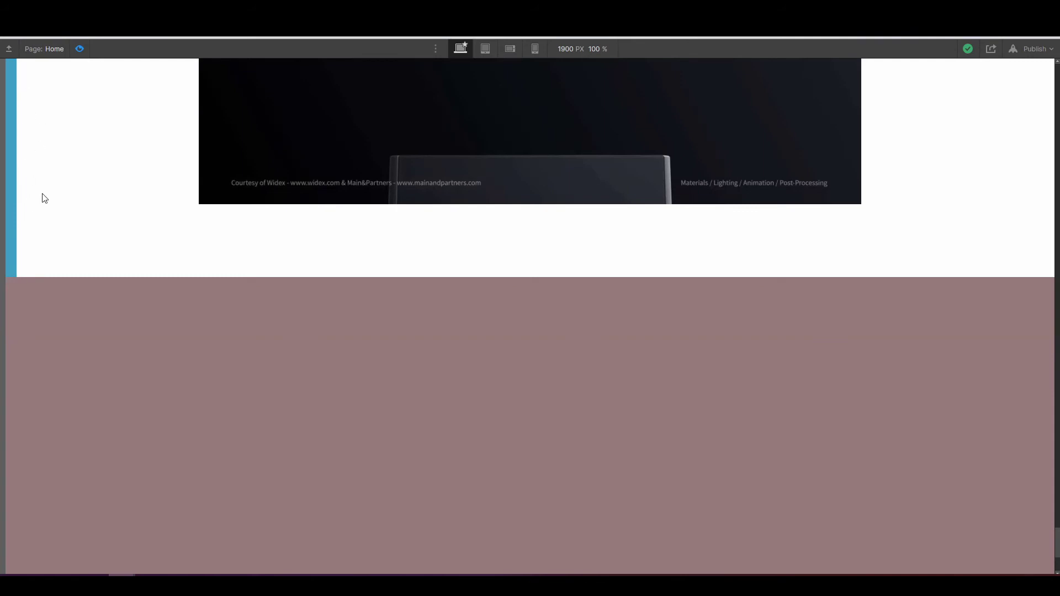
scroll(44, 197, "down", 4)
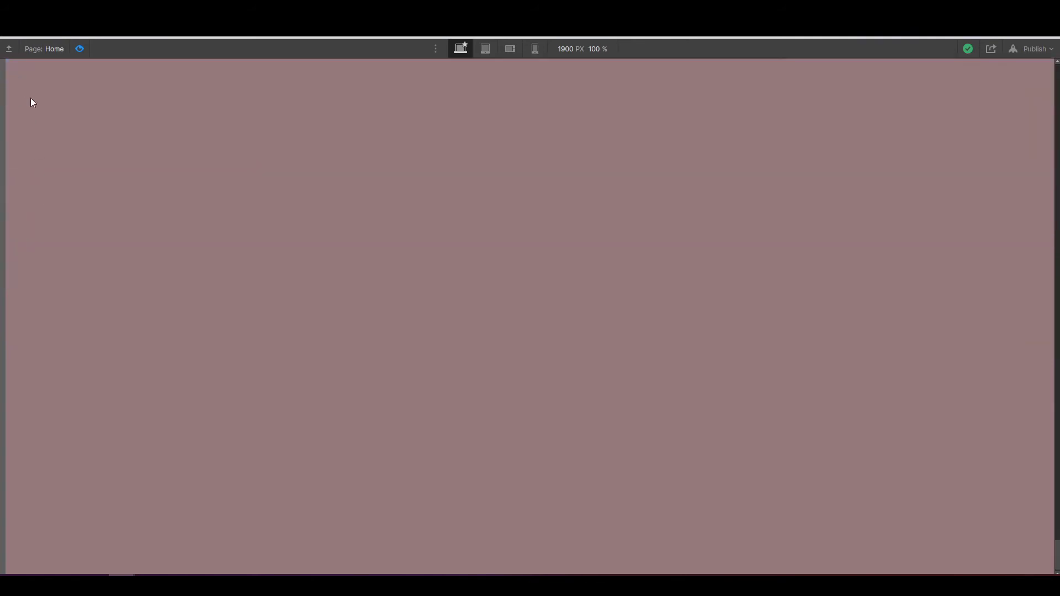
scroll(62, 76, "up", 3)
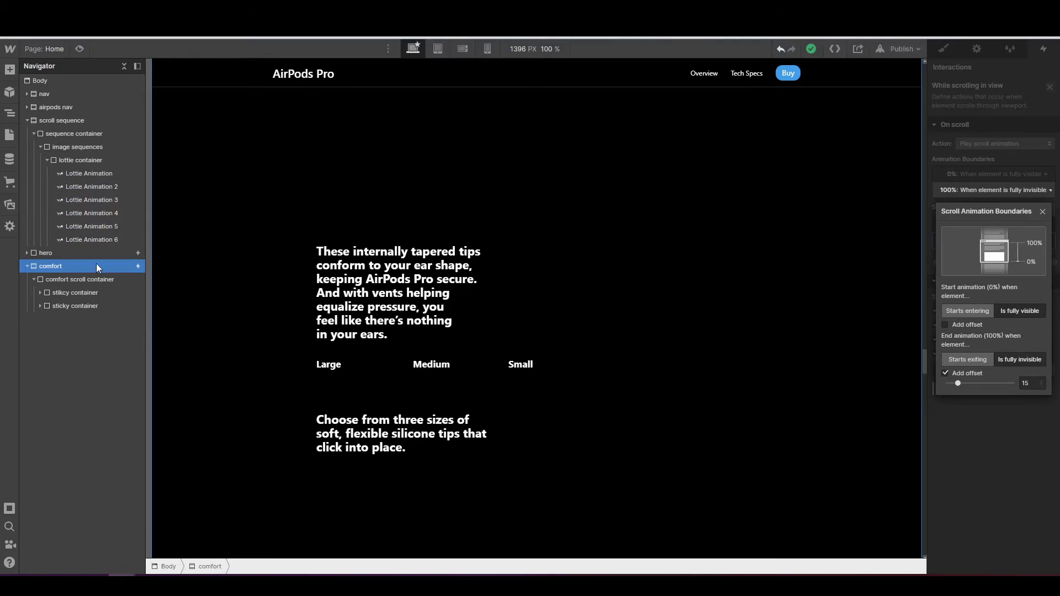
- Open the comfort animation and examine in live preview what happens beyond the end of the comfort section
left_click(986, 156)
left_click(980, 243)
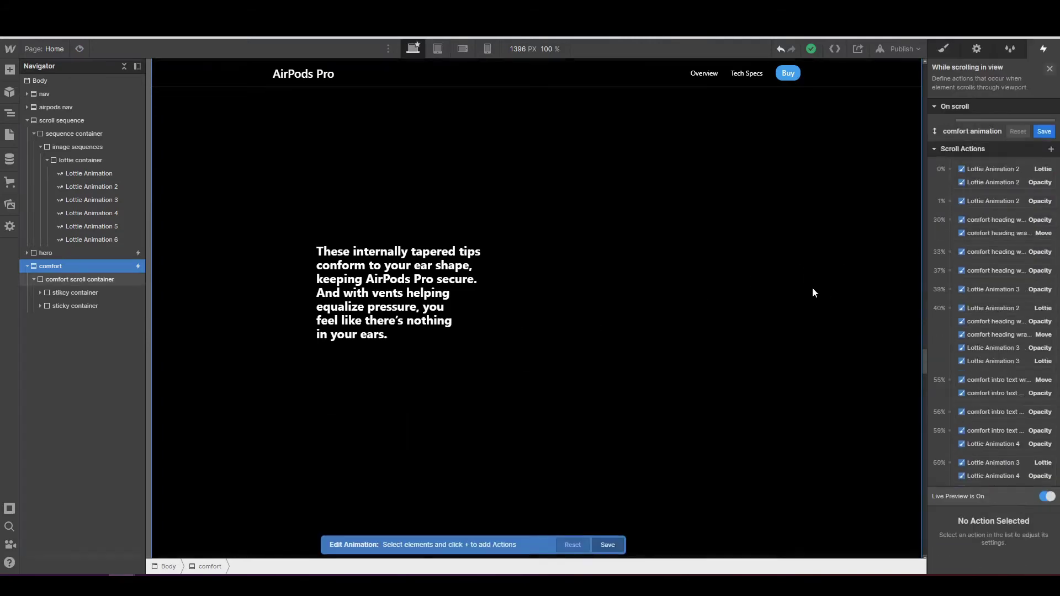
scroll(954, 301, "down", 2)
scroll(783, 302, "down", 3)
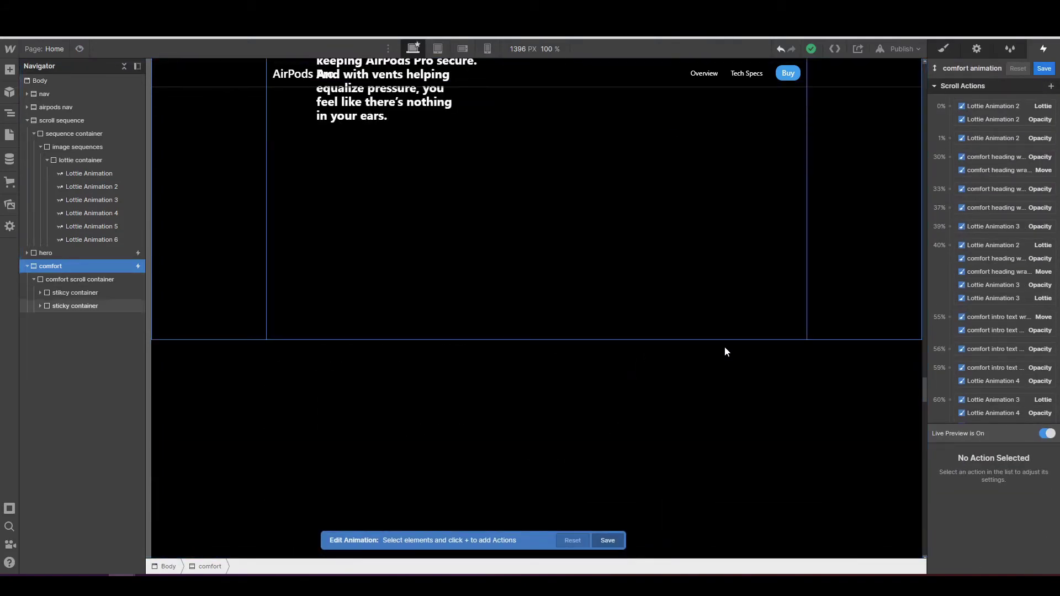
scroll(784, 265, "down", 2)
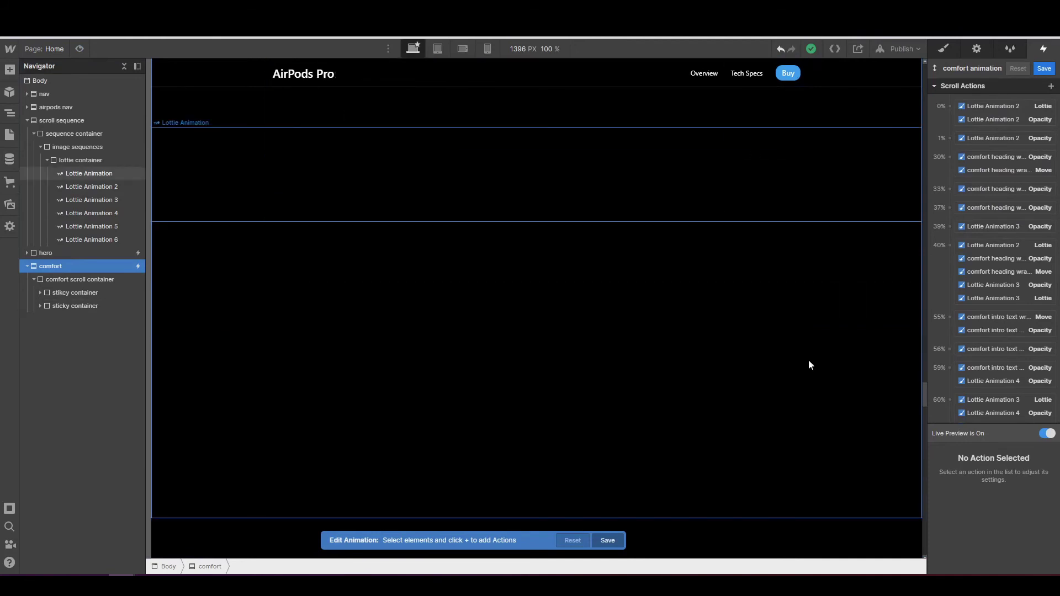
scroll(883, 453, "down", 2)
scroll(692, 339, "down", 5)
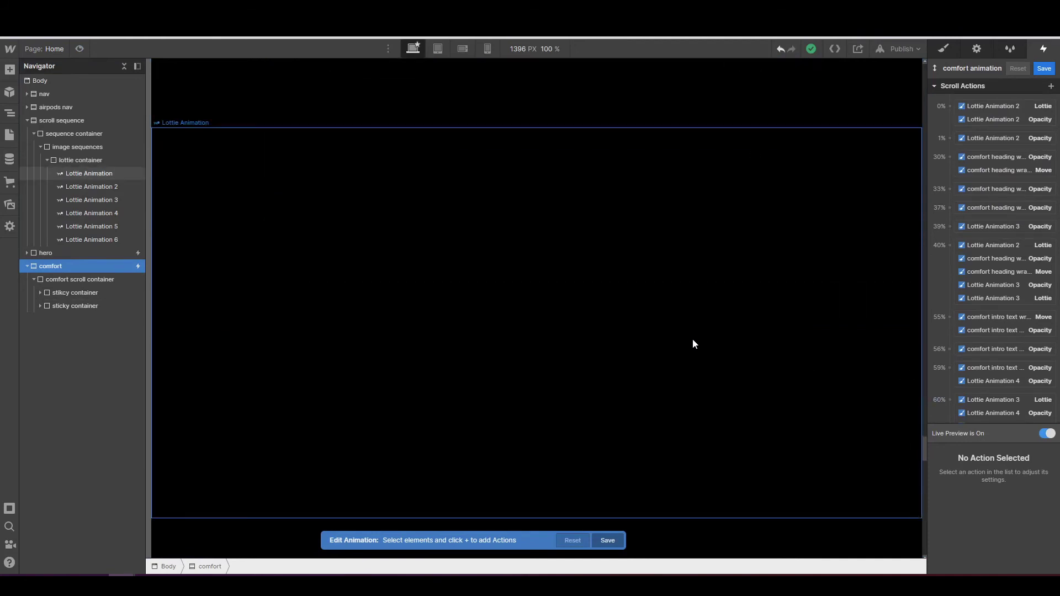
- Add a div block directly below the comfort section in the page body and set its height to 100 VH
left_click(46, 121)
left_click(937, 49)
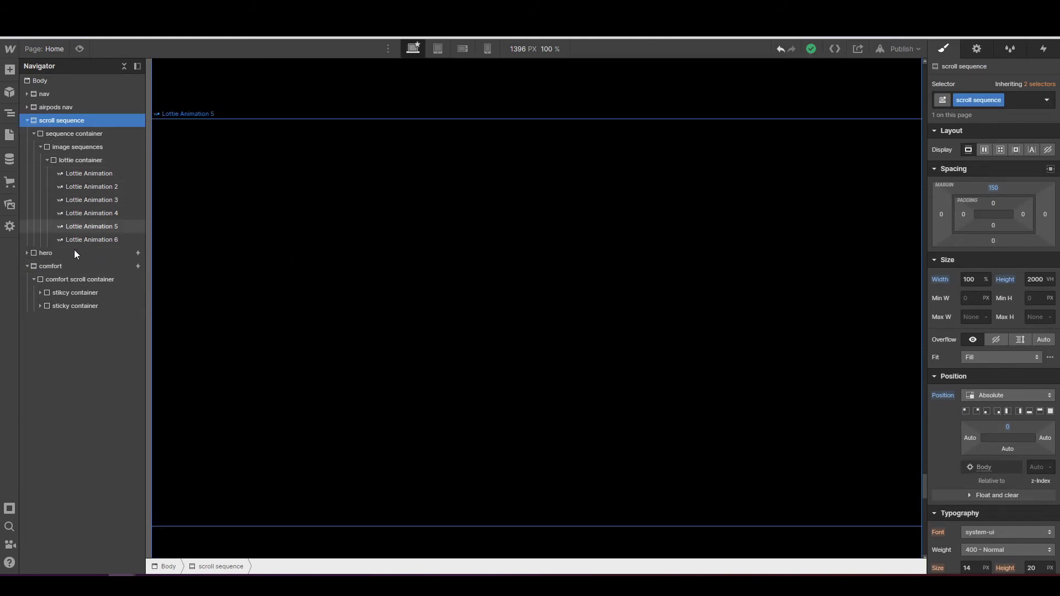
left_click(9, 70)
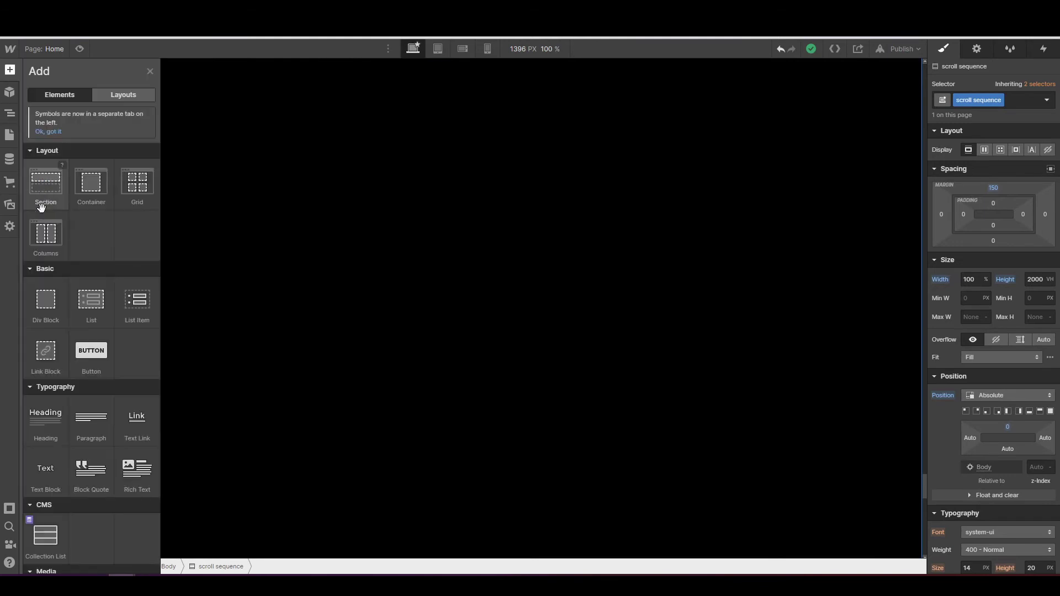
left_click_drag(49, 287, 37, 328)
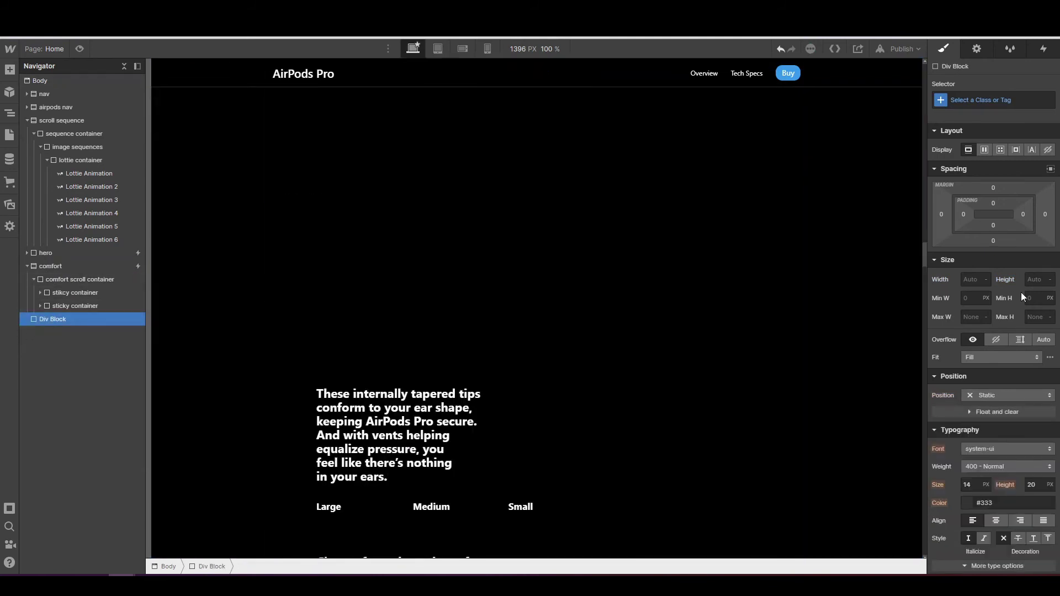
left_click(1045, 282)
key("Return")
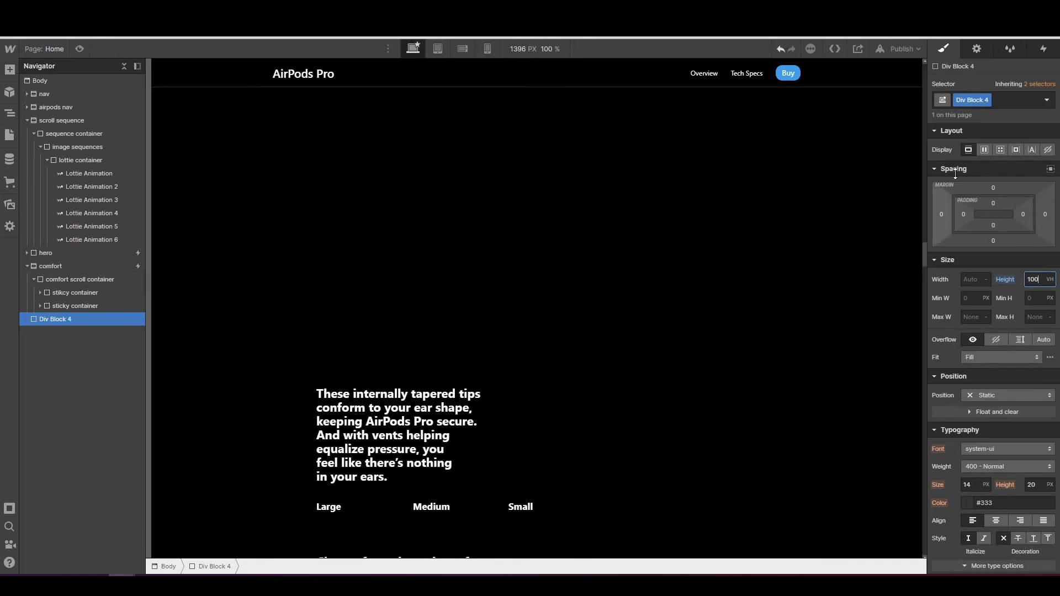
- Open the comfort section's comfort animation and review its scroll actions through the last keyframe
left_click(65, 267)
left_click(1044, 49)
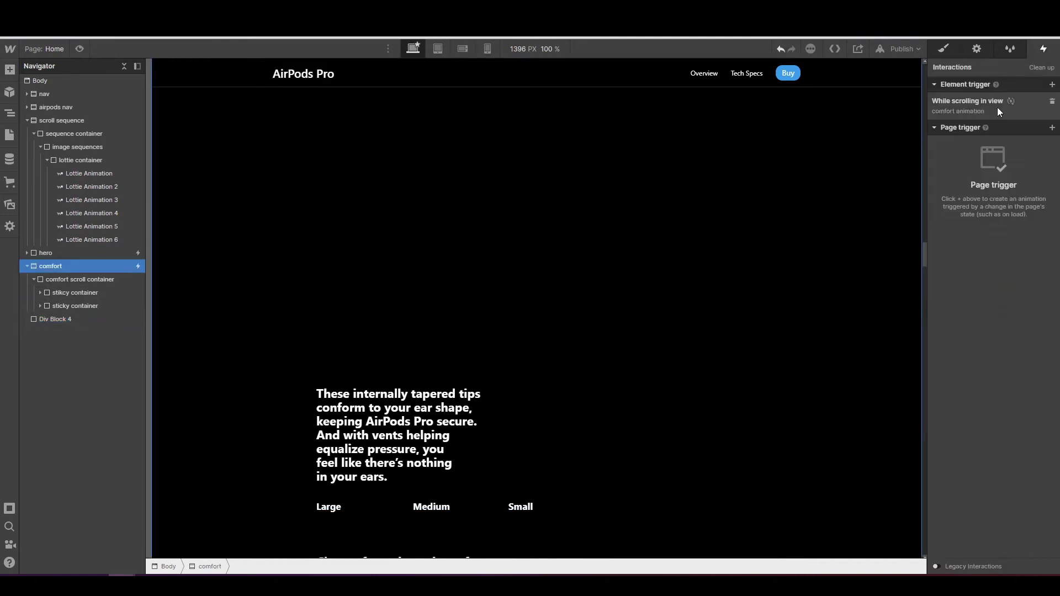
left_click(997, 108)
left_click(978, 239)
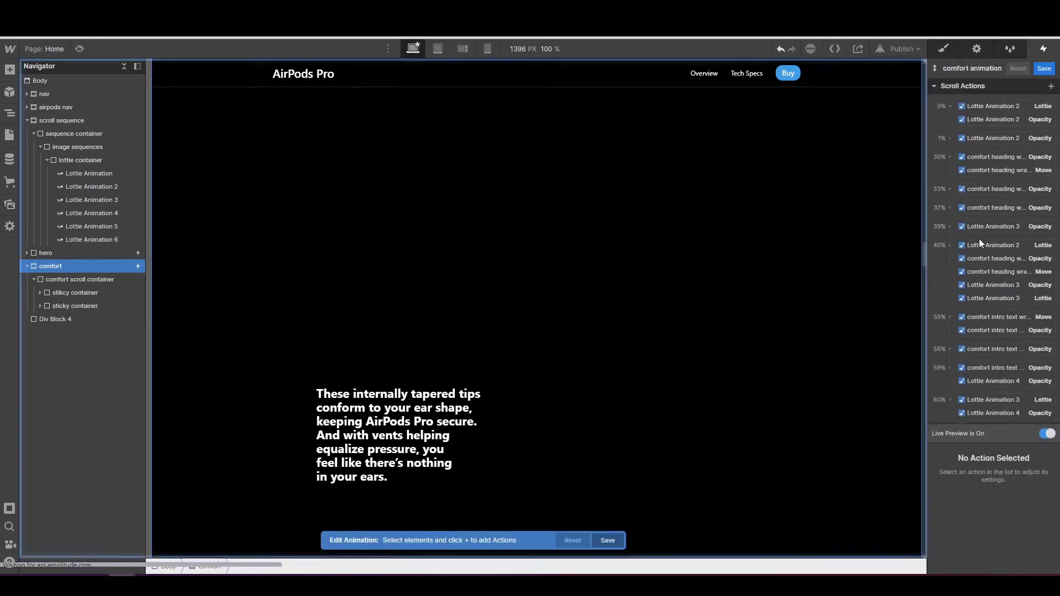
scroll(977, 241, "down", 5)
- Examine in the Lottie demo's preview how the last animation moves off as the block below it scrolls in
left_click(79, 49)
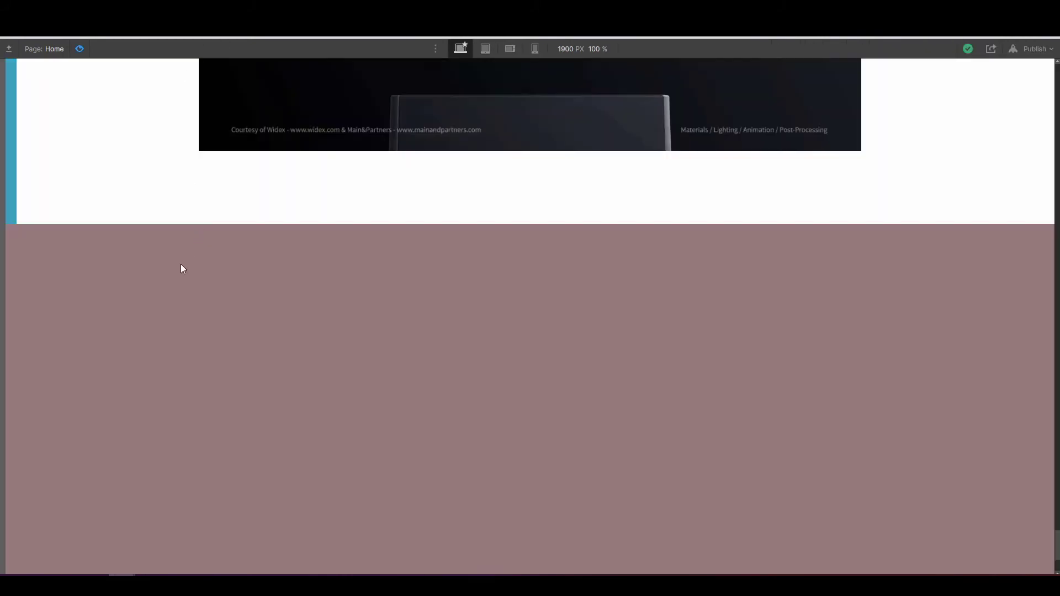
scroll(281, 348, "up", 4)
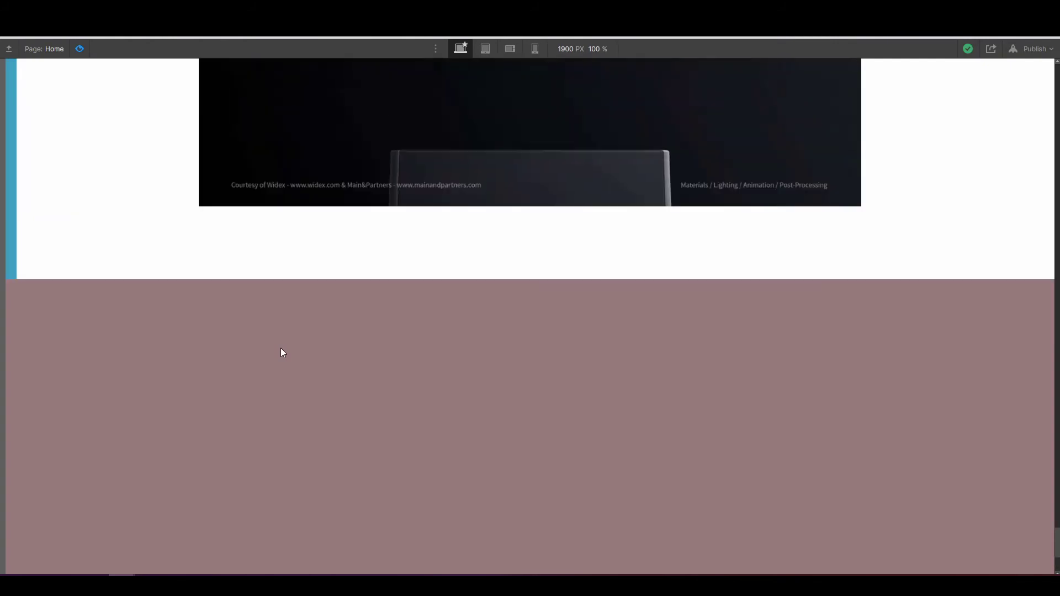
scroll(281, 348, "down", 4)
scroll(279, 341, "up", 4)
scroll(280, 340, "down", 2)
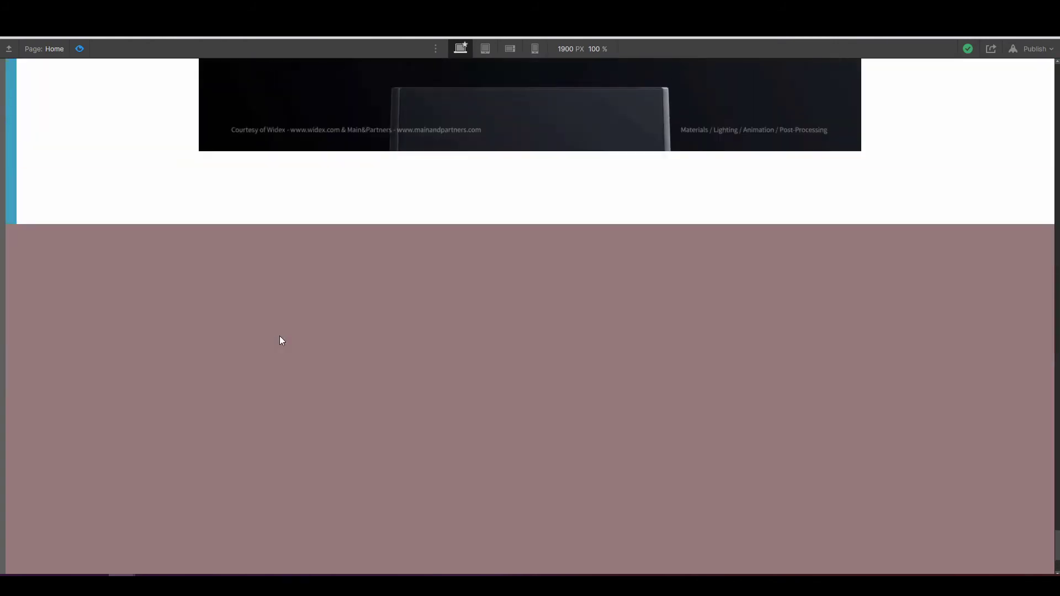
scroll(279, 340, "up", 2)
scroll(76, 160, "down", 3)
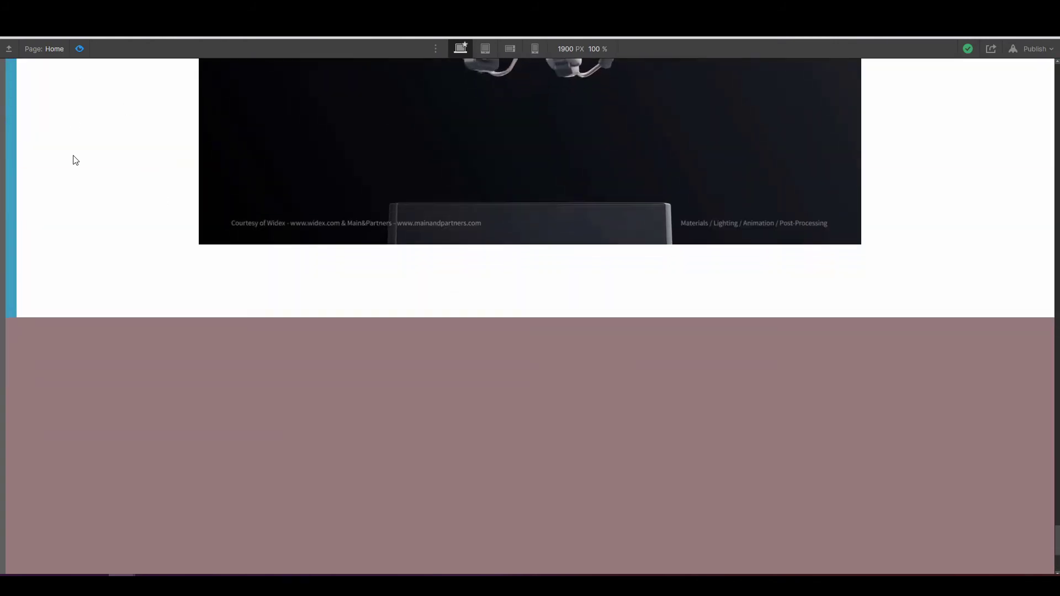
left_click(80, 48)
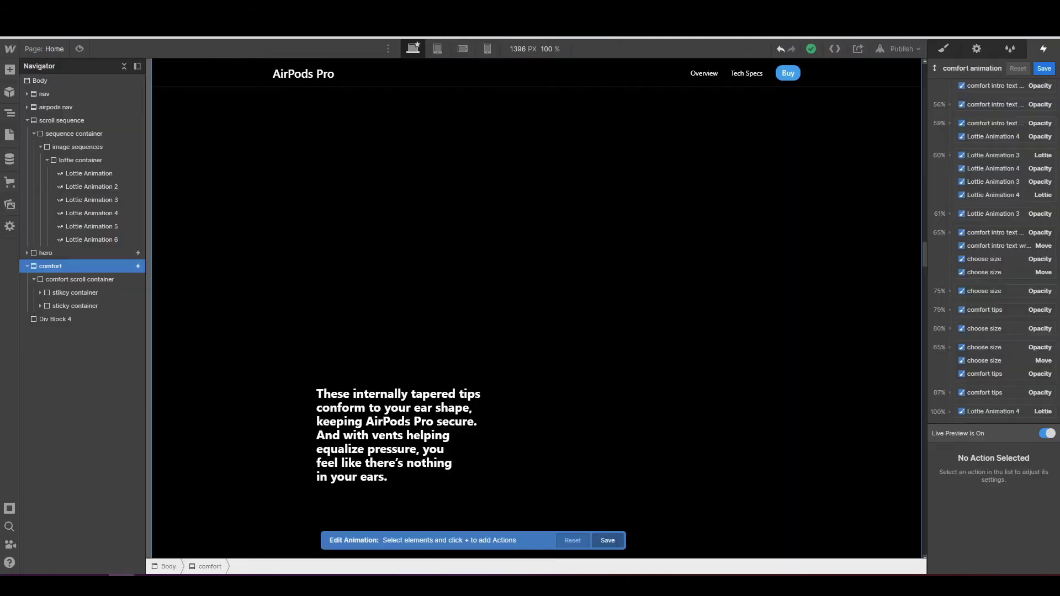
- Save the comfort animation and add an offset of 15 to the comfort section's 100% scroll boundary
left_click(1041, 67)
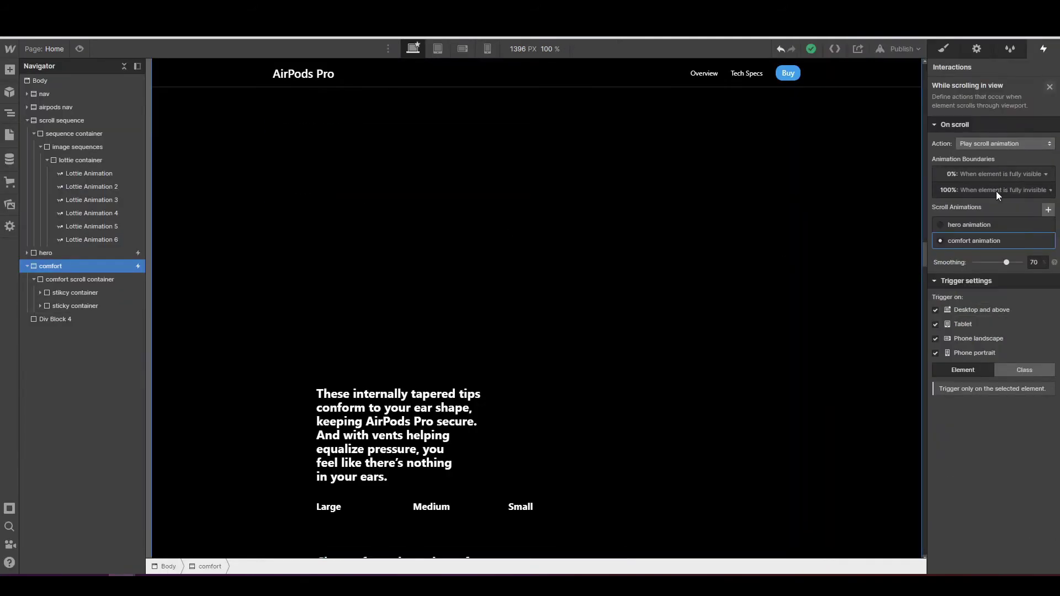
left_click(996, 190)
left_click(945, 374)
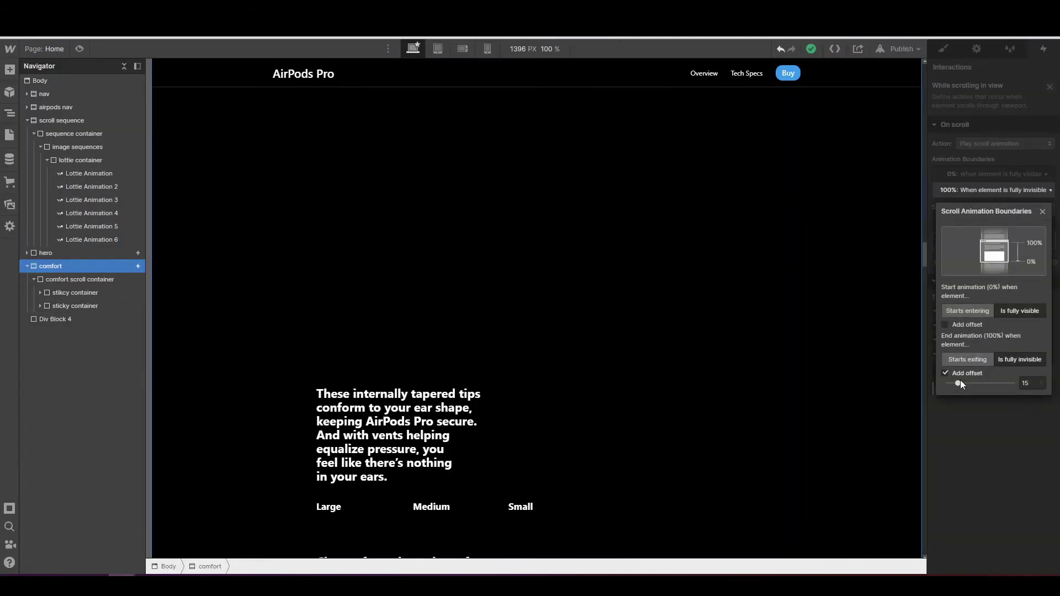
left_click(963, 412)
- Reopen the comfort animation and examine in live preview how its Lottie sequence and texts play through the section
left_click(993, 244)
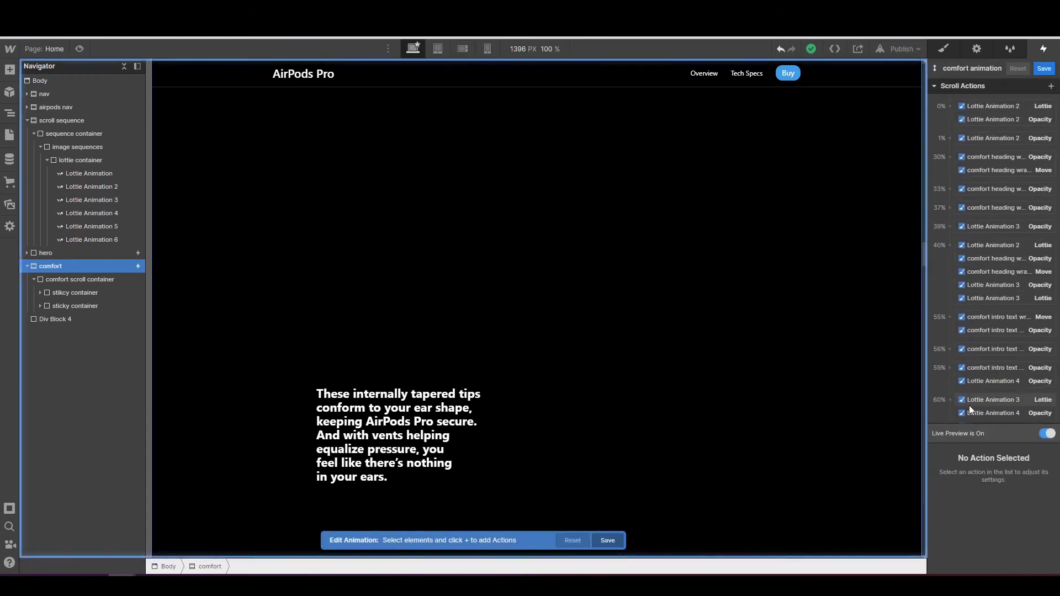
scroll(754, 356, "down", 3)
scroll(746, 350, "down", 5)
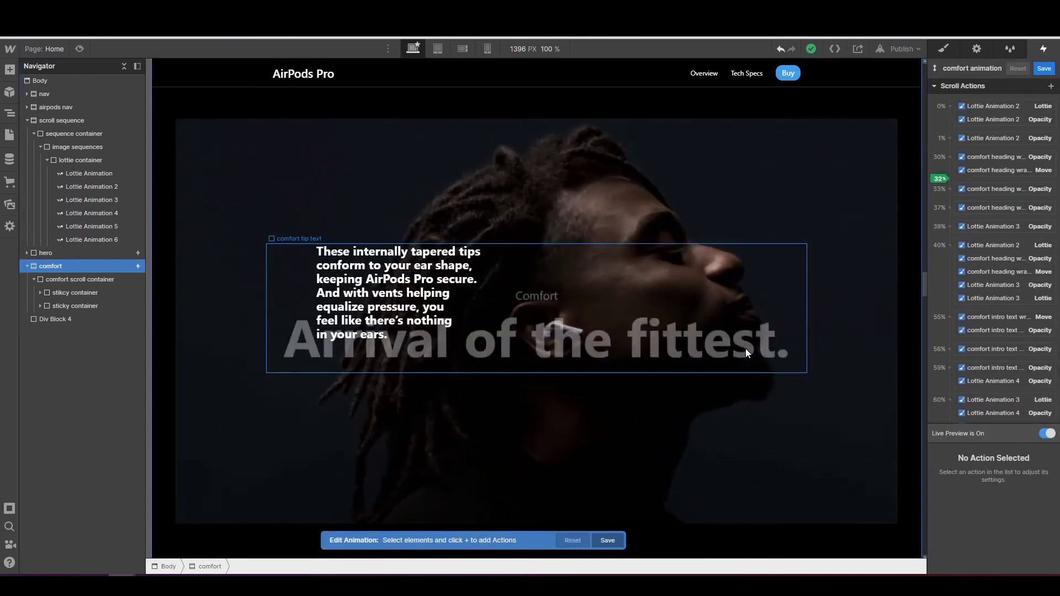
scroll(746, 350, "down", 2)
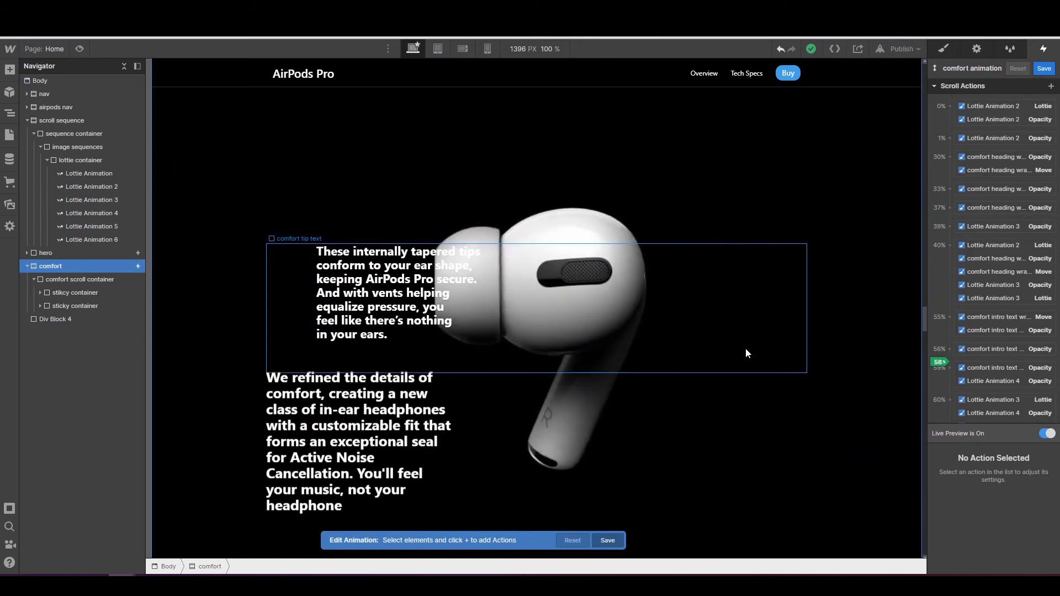
scroll(746, 348, "down", 3)
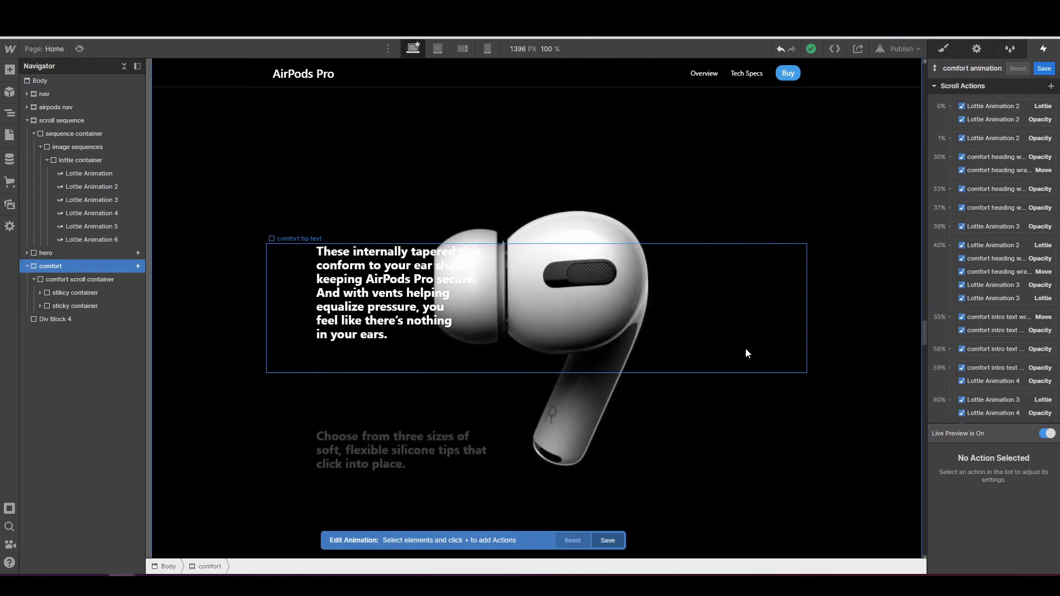
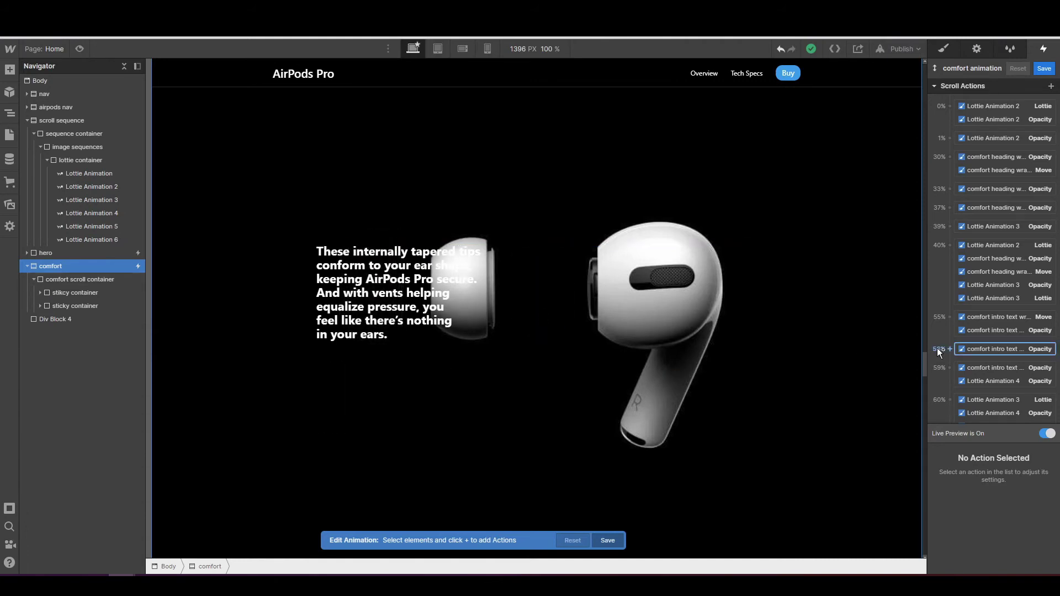
- Move the comfort tips' 85% opacity keyframe to 86% and turn live preview back on
scroll(936, 348, "down", 5)
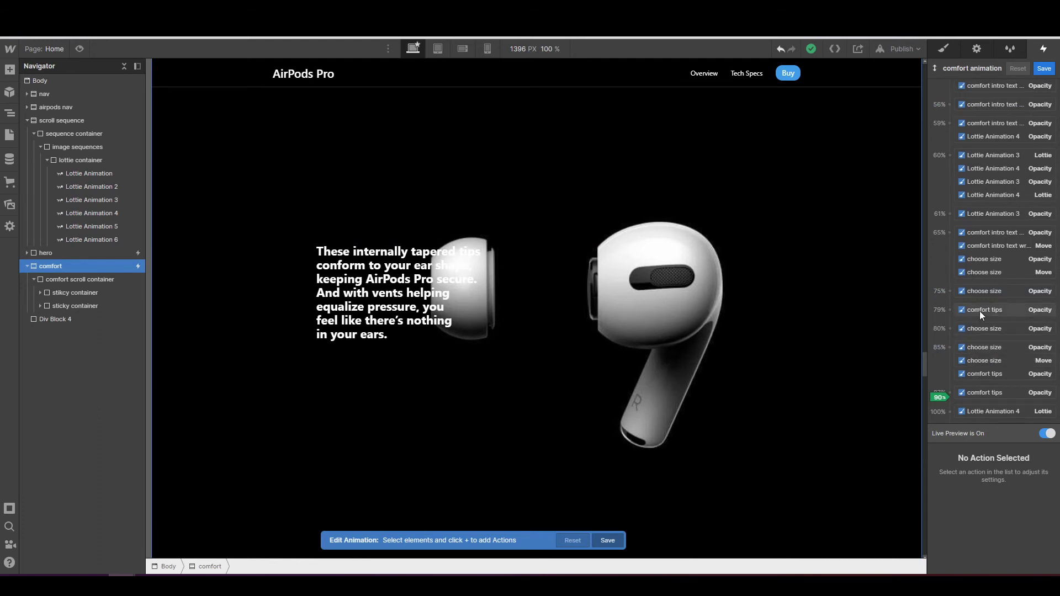
left_click(976, 374)
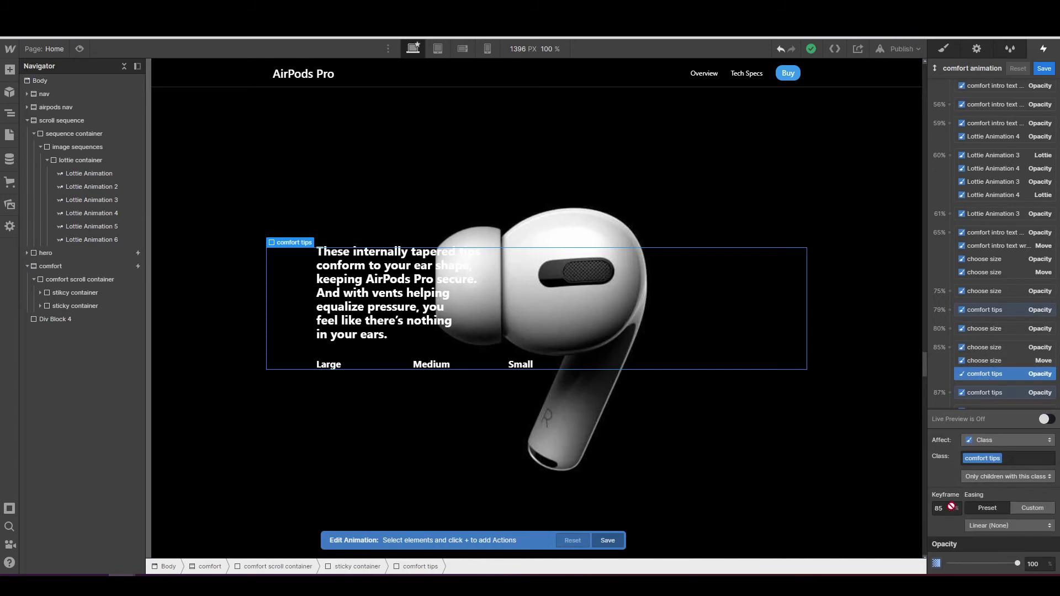
left_click(951, 508)
type("86")
left_click(1045, 420)
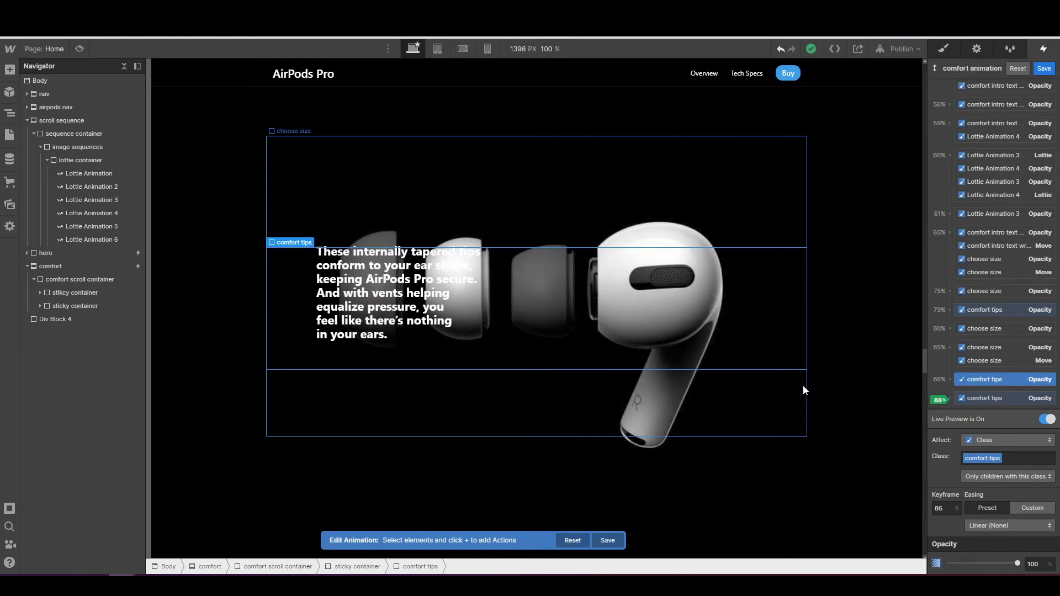
- Select the comfort tip text block that wraps the internally tapered tips paragraph
scroll(1013, 274, "down", 1)
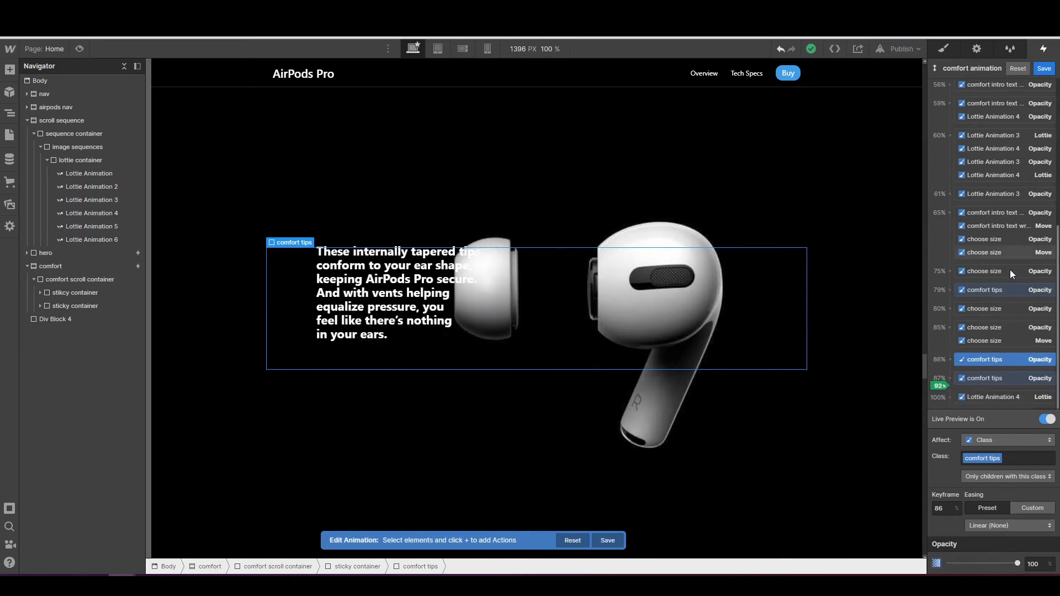
left_click(369, 265)
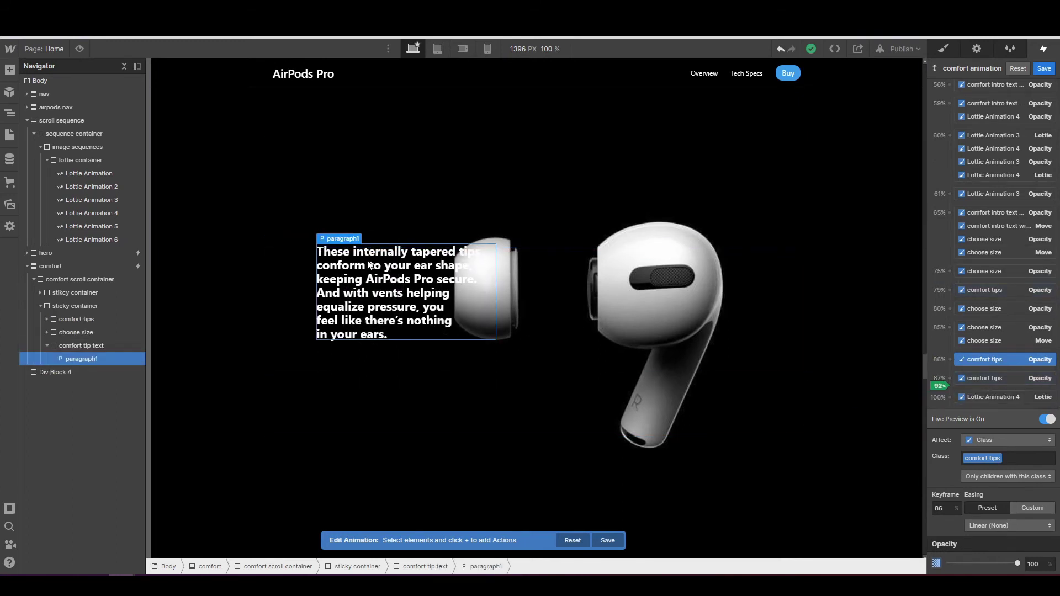
left_click(48, 344)
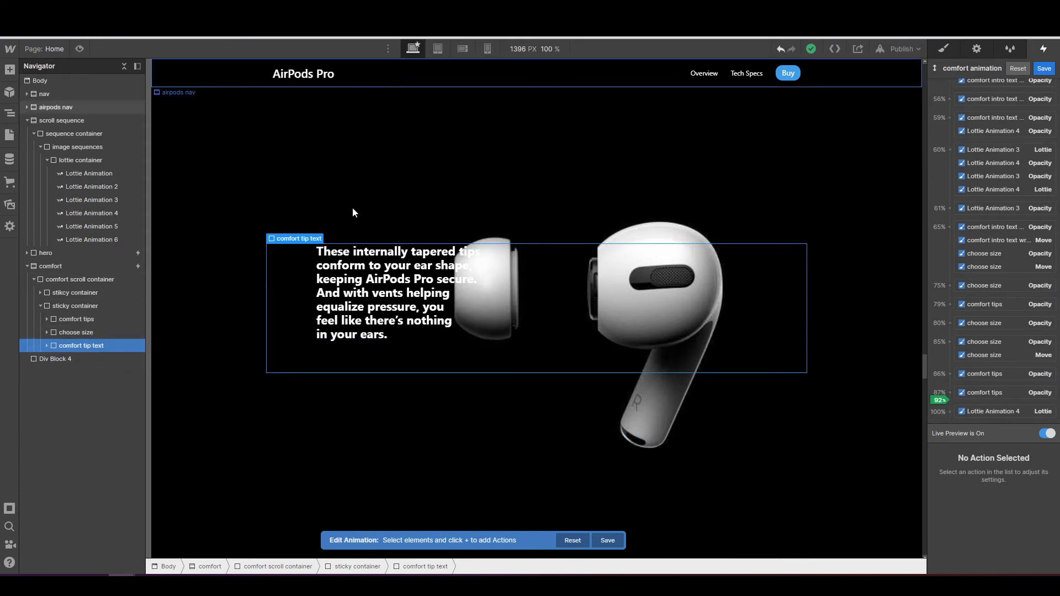
- Examine in the finished demo site how the internally tapered tips text fades and moves as the ear tip attaches
left_click(80, 49)
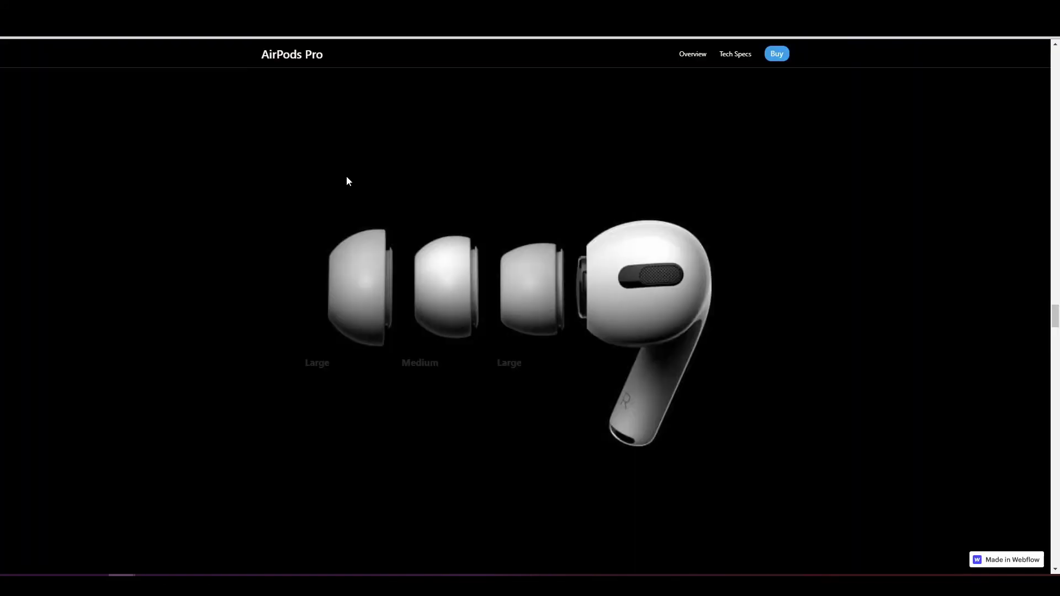
scroll(348, 179, "down", 5)
scroll(410, 281, "up", 3)
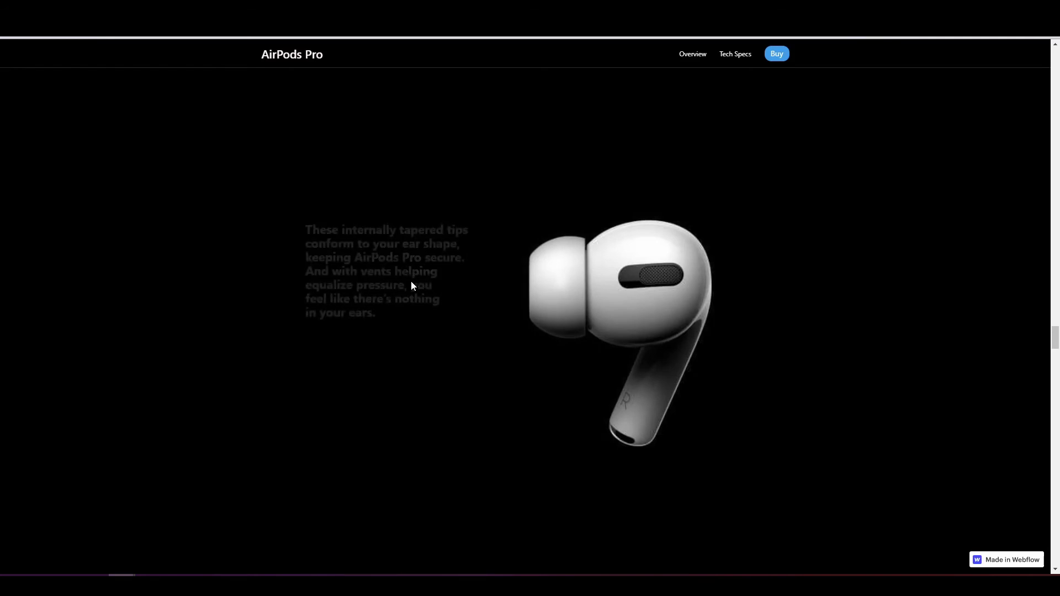
scroll(425, 283, "down", 3)
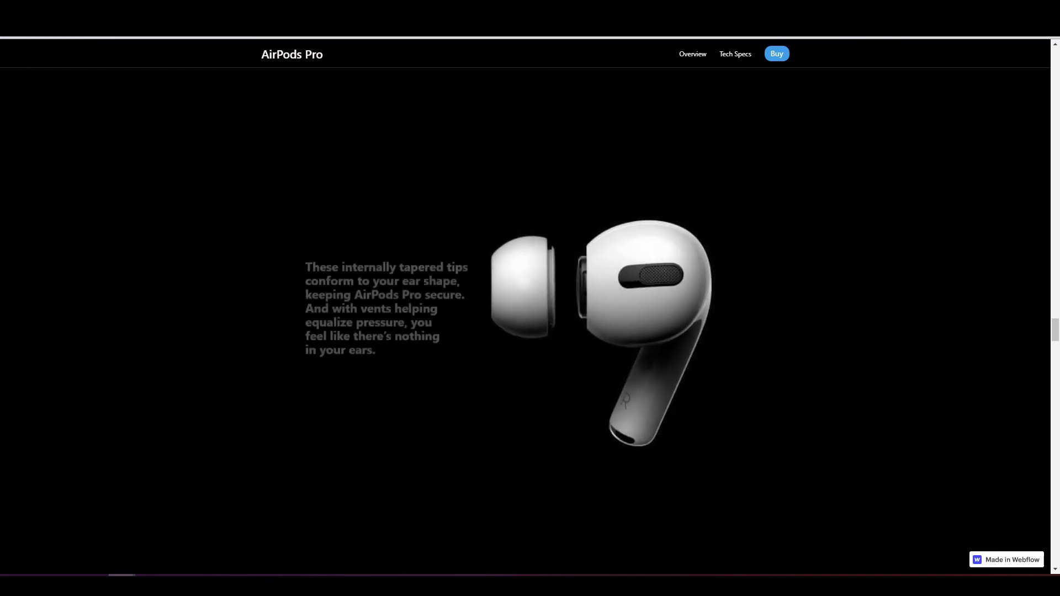
scroll(375, 287, "down", 3)
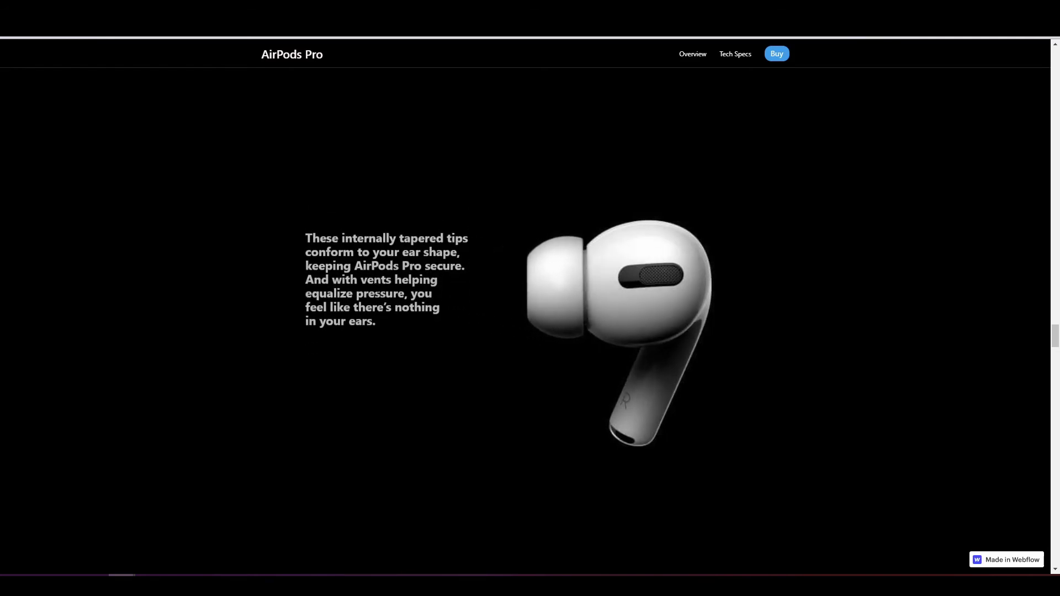
scroll(375, 288, "up", 3)
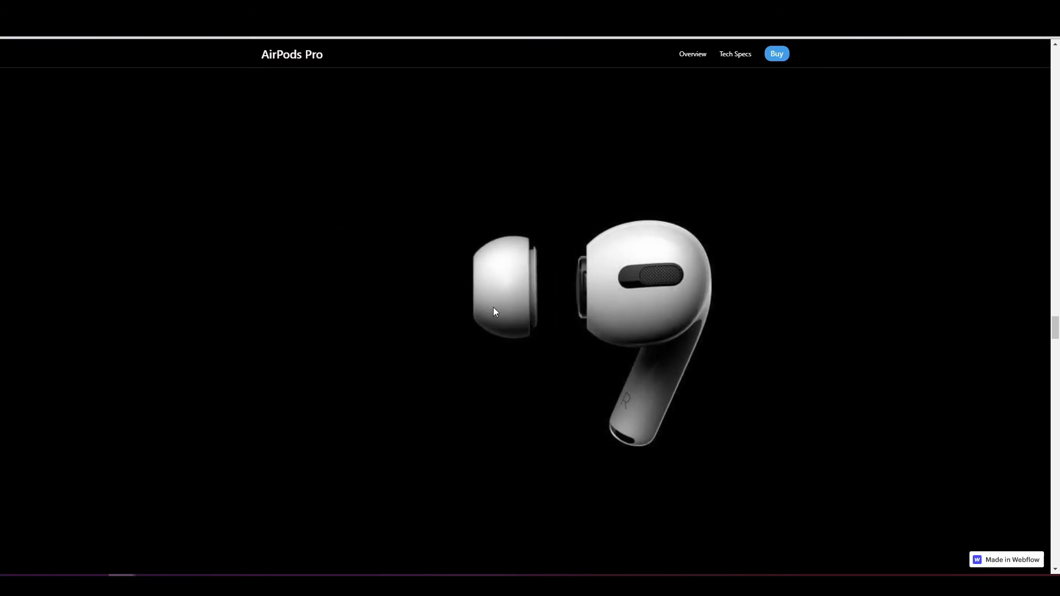
scroll(496, 310, "down", 2)
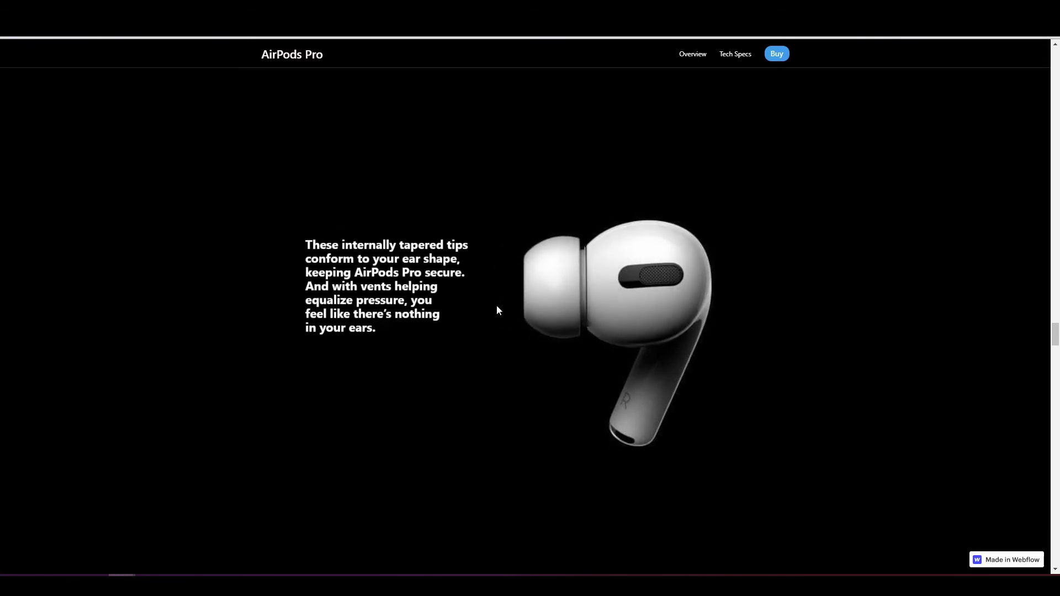
scroll(497, 310, "up", 2)
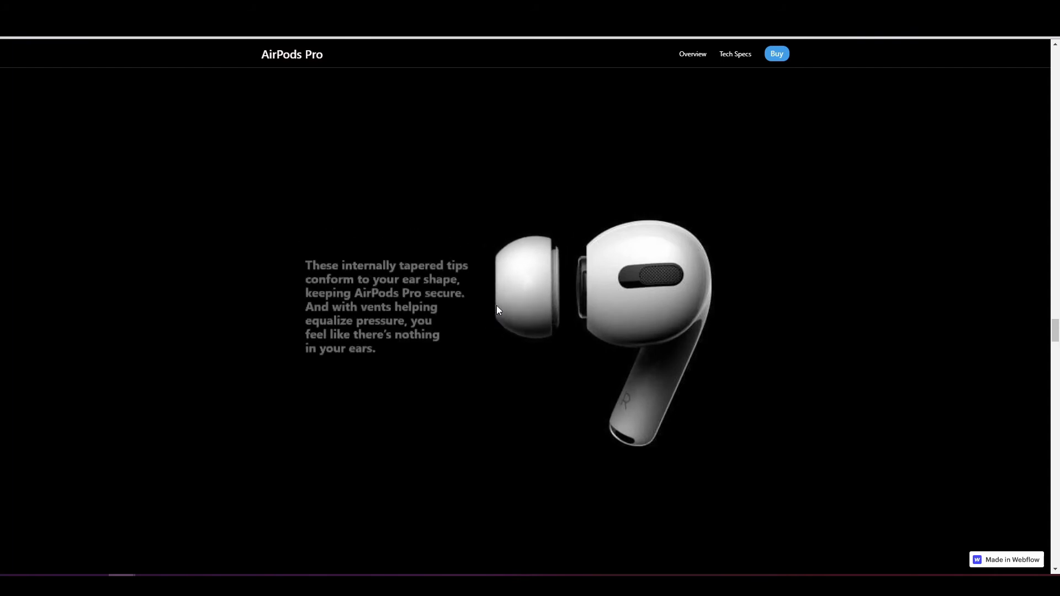
scroll(497, 307, "down", 2)
scroll(497, 307, "up", 2)
scroll(497, 307, "down", 2)
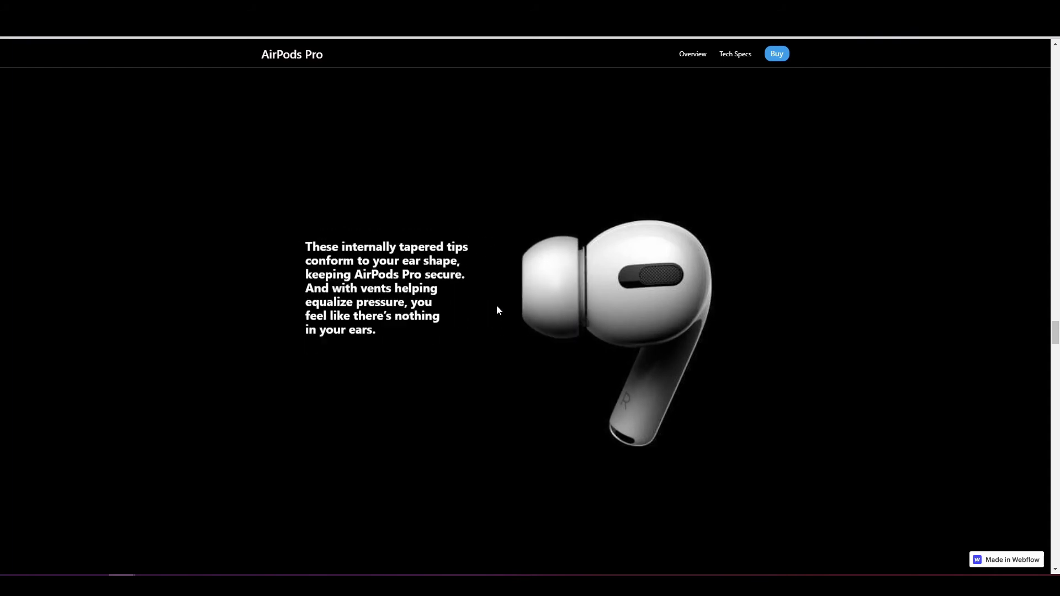
scroll(497, 310, "up", 2)
left_click(72, 9)
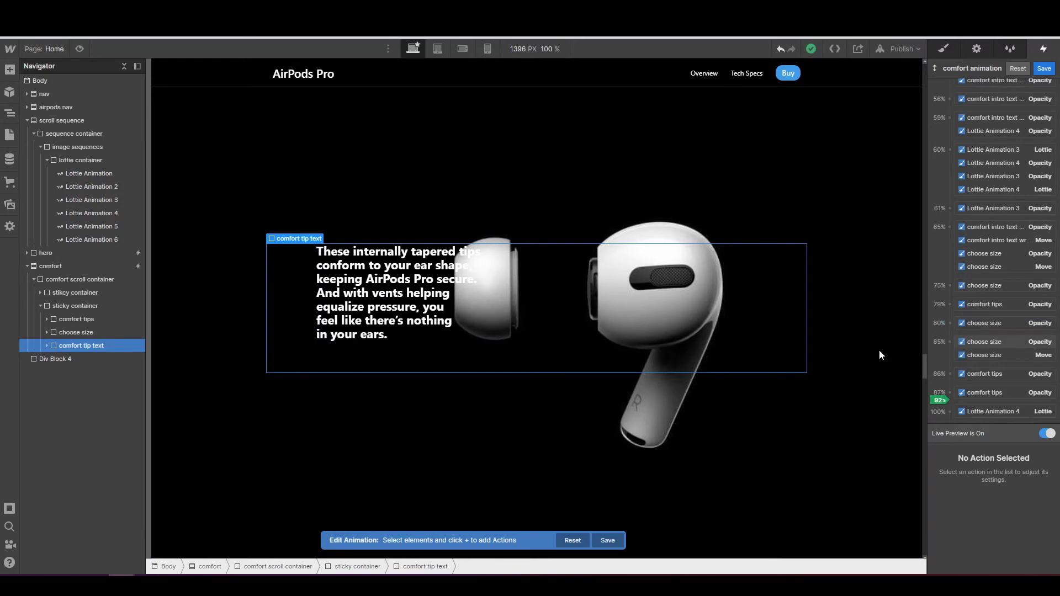
- Compare the comfort animation's live preview with the demo to find the scroll point where the tapered tips text appears
scroll(779, 347, "down", 1)
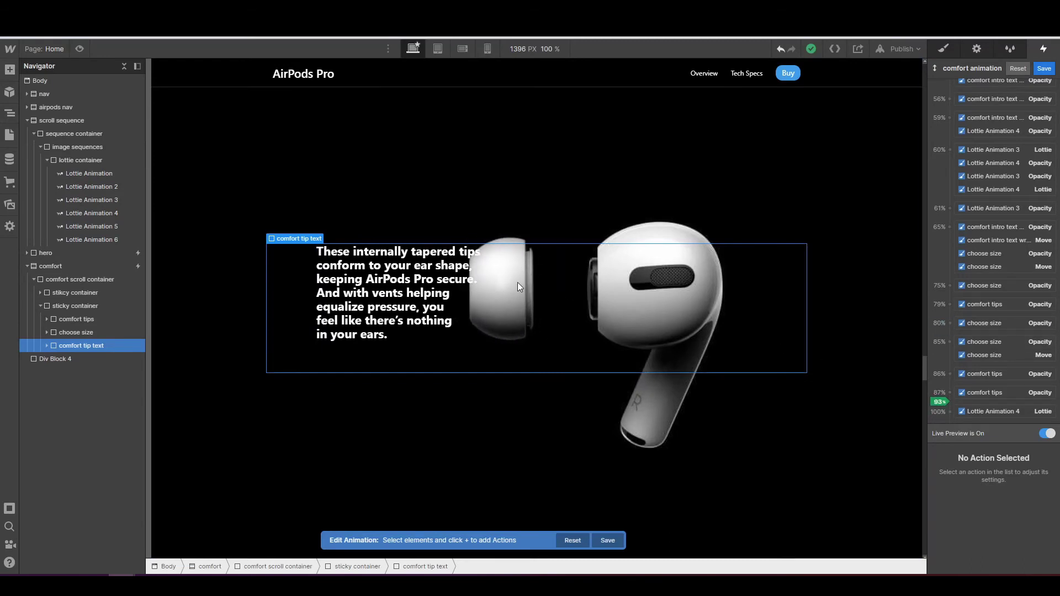
scroll(518, 283, "down", 5)
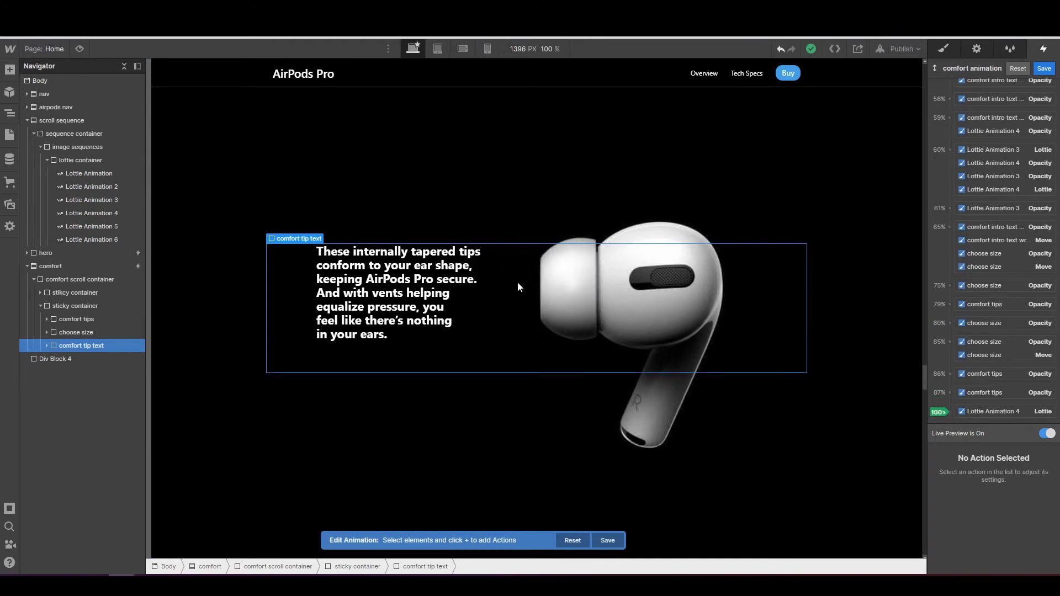
scroll(518, 283, "up", 1)
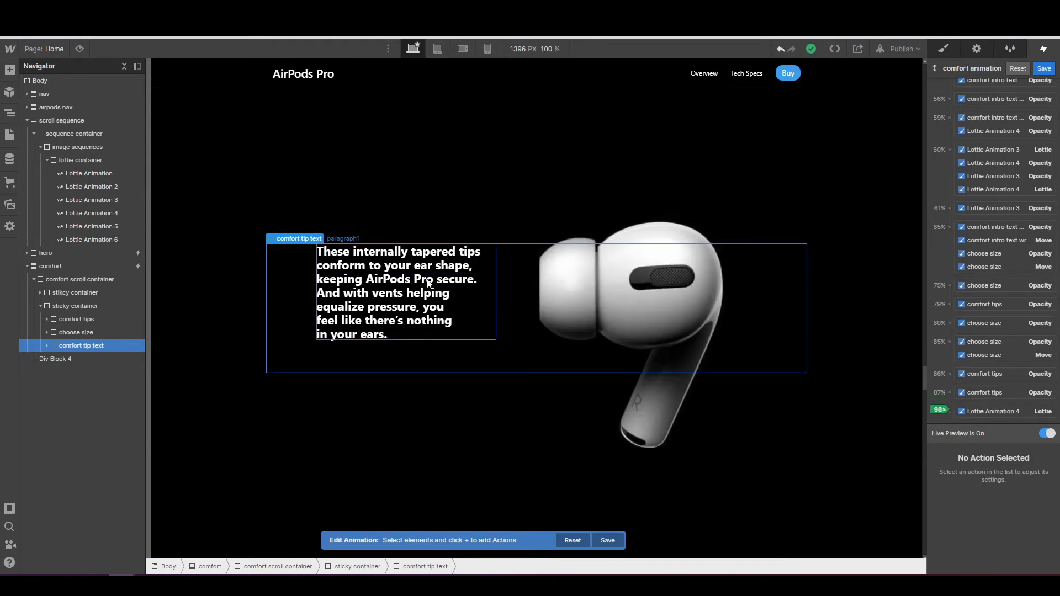
scroll(479, 277, "up", 1)
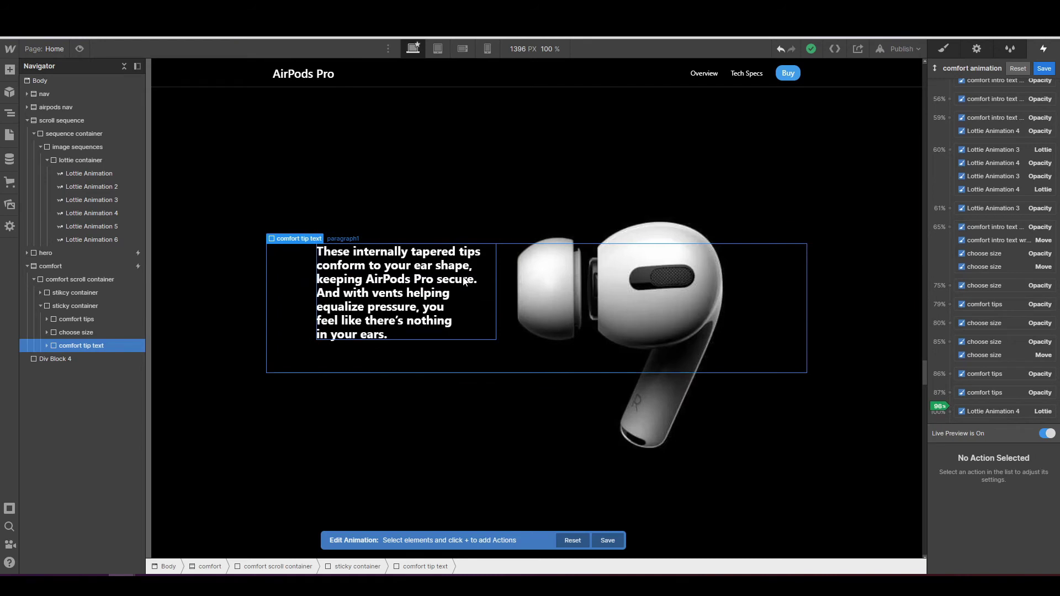
scroll(464, 282, "up", 2)
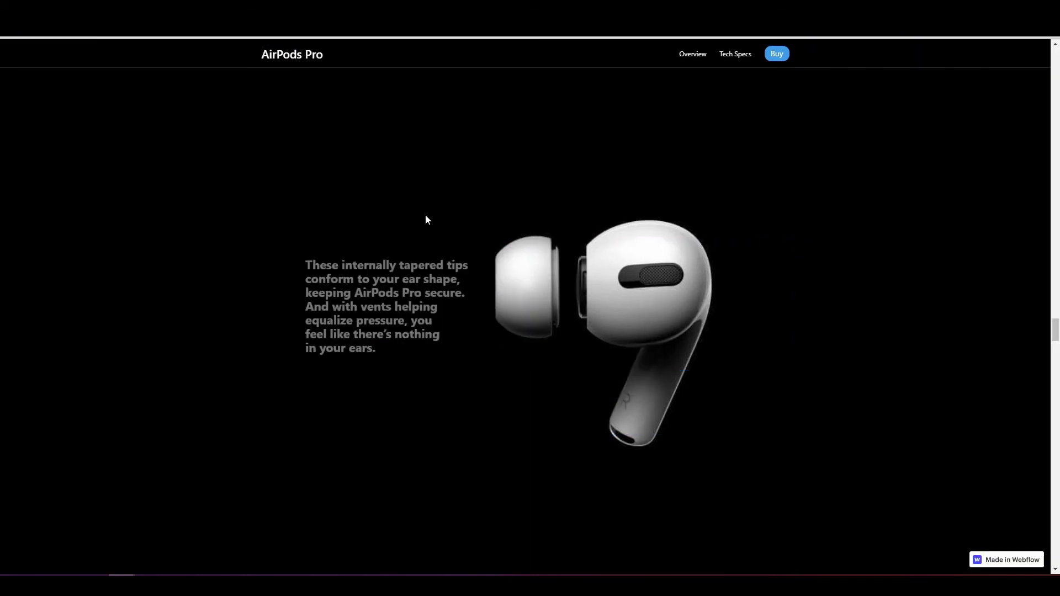
scroll(426, 217, "down", 5)
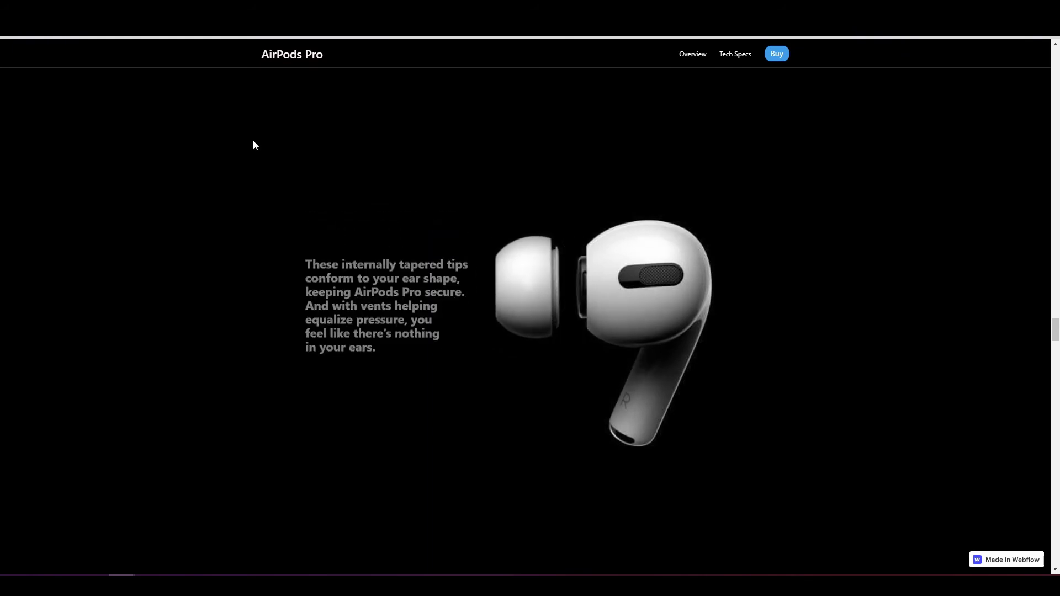
key("Escape")
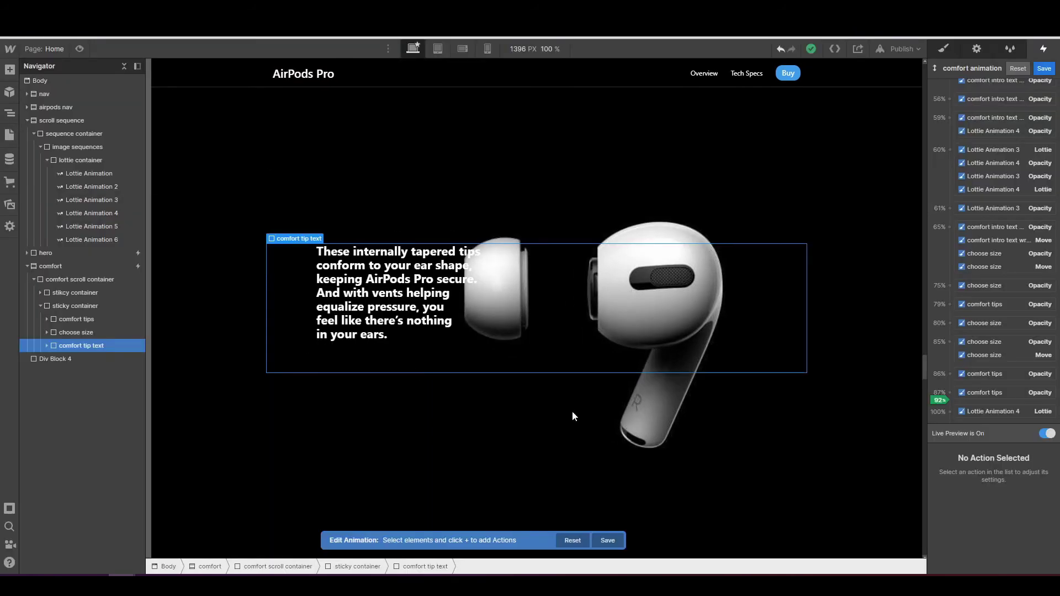
- Add a Move action for the comfort tip text with a 40 px vertical offset and set its keyframe to 93%
left_click(951, 400)
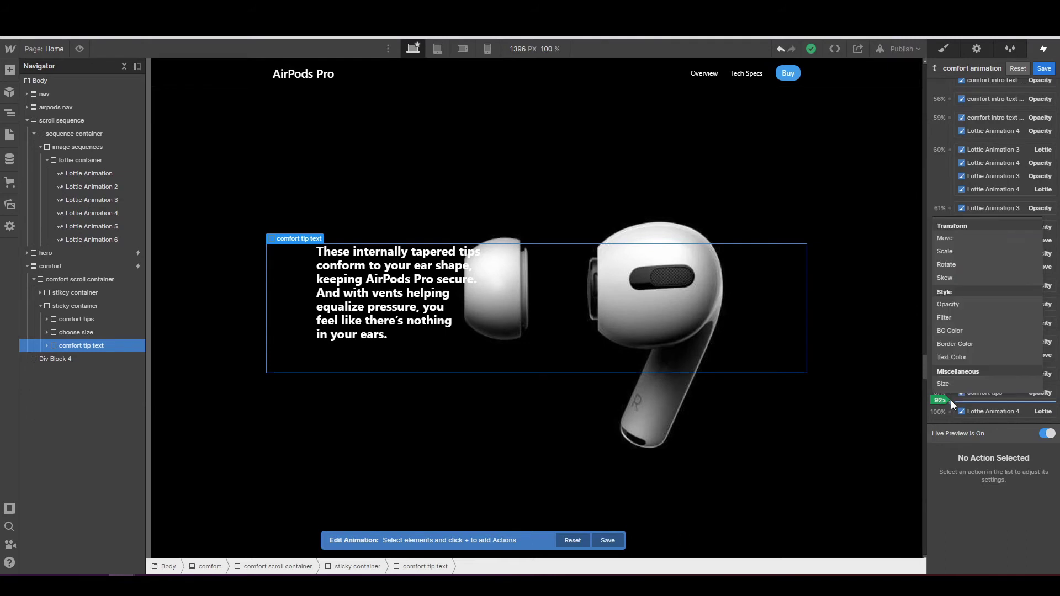
left_click(962, 244)
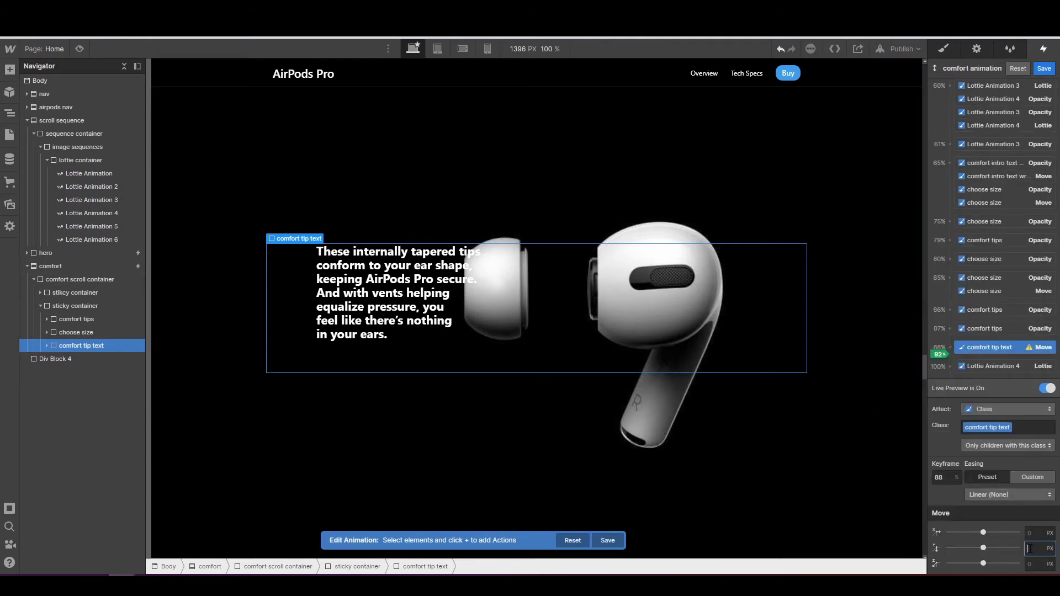
key("Return")
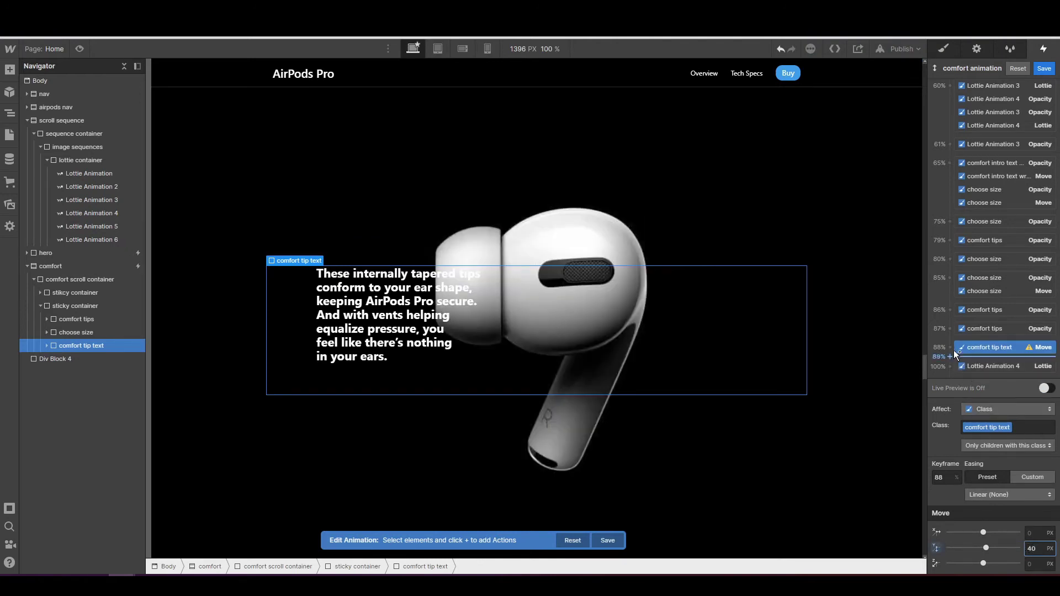
left_click(946, 482)
type("93")
key("Return")
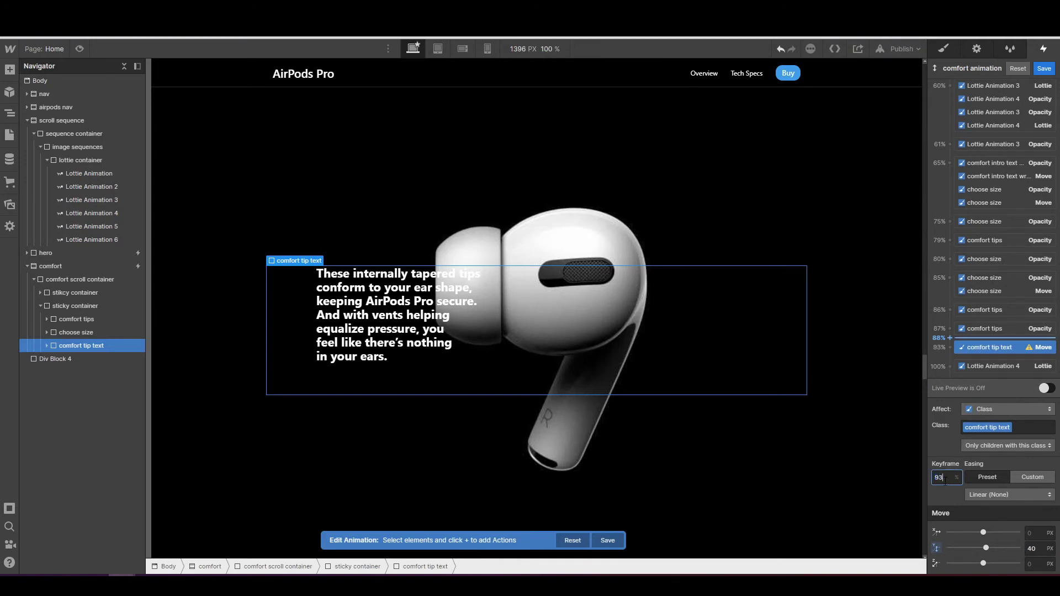
- Add an Opacity action of 0% for the comfort tip text at the 93% keyframe
left_click(950, 348)
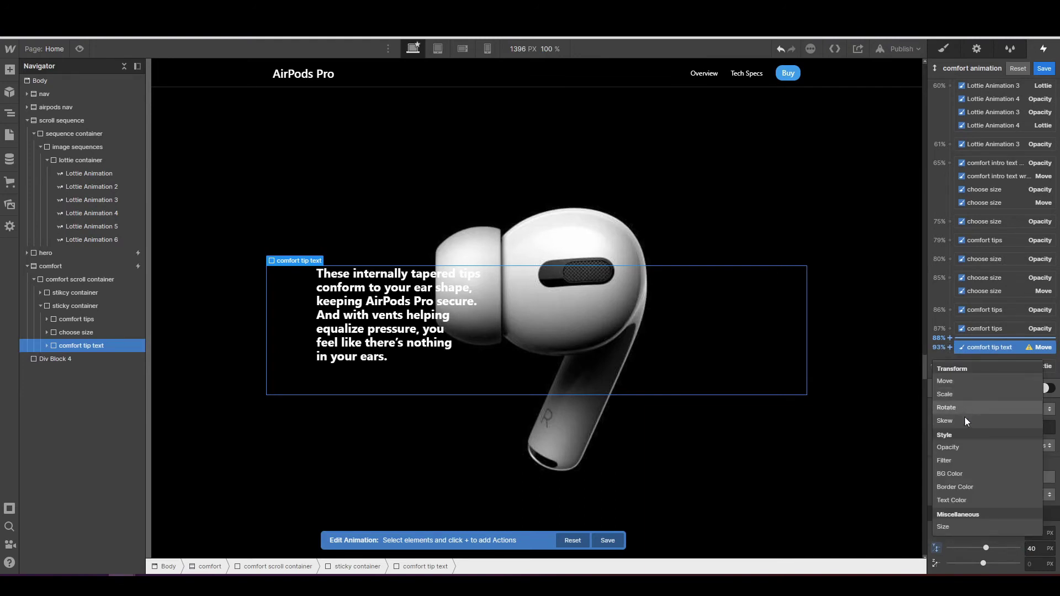
left_click(969, 448)
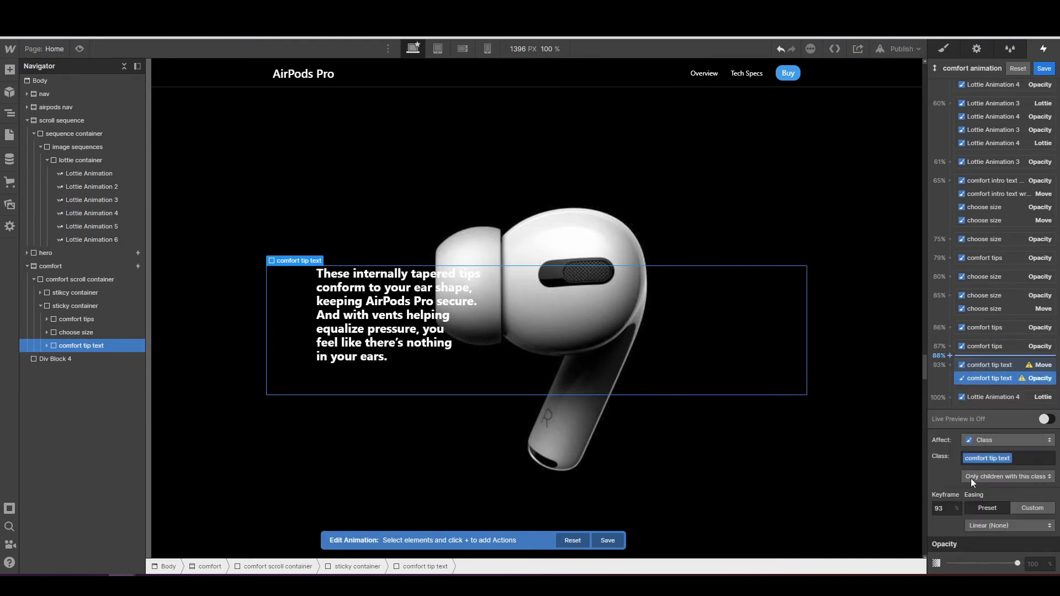
left_click(1029, 564)
type("0")
key("Return")
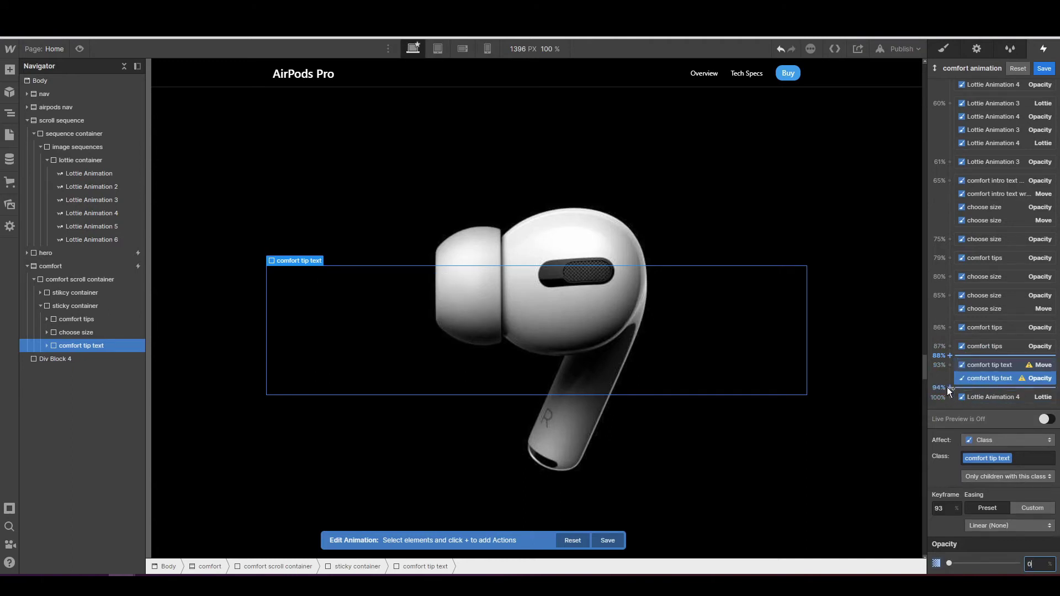
left_click(947, 386)
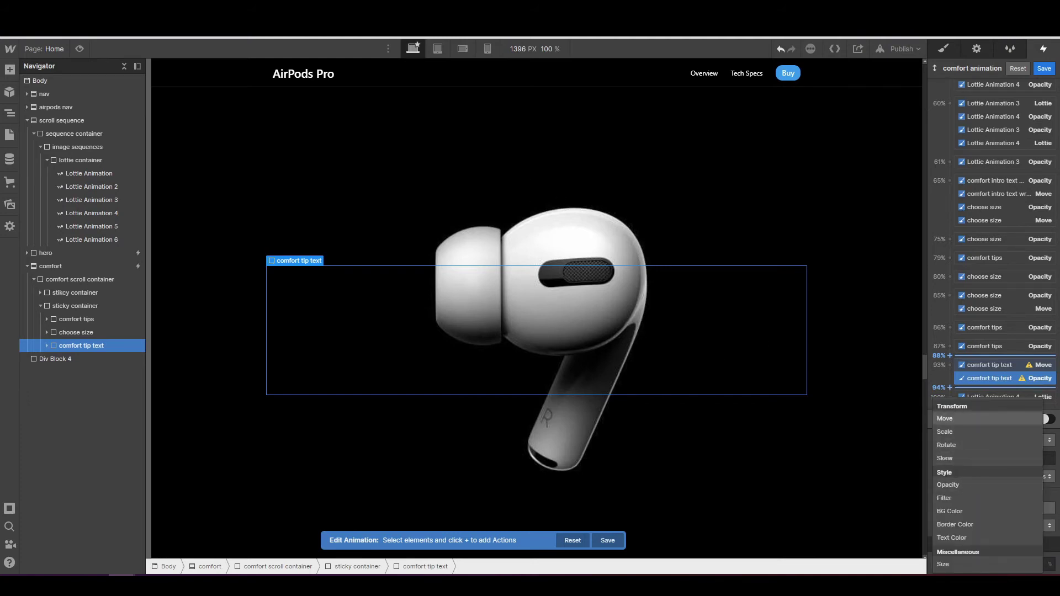
left_click(955, 357)
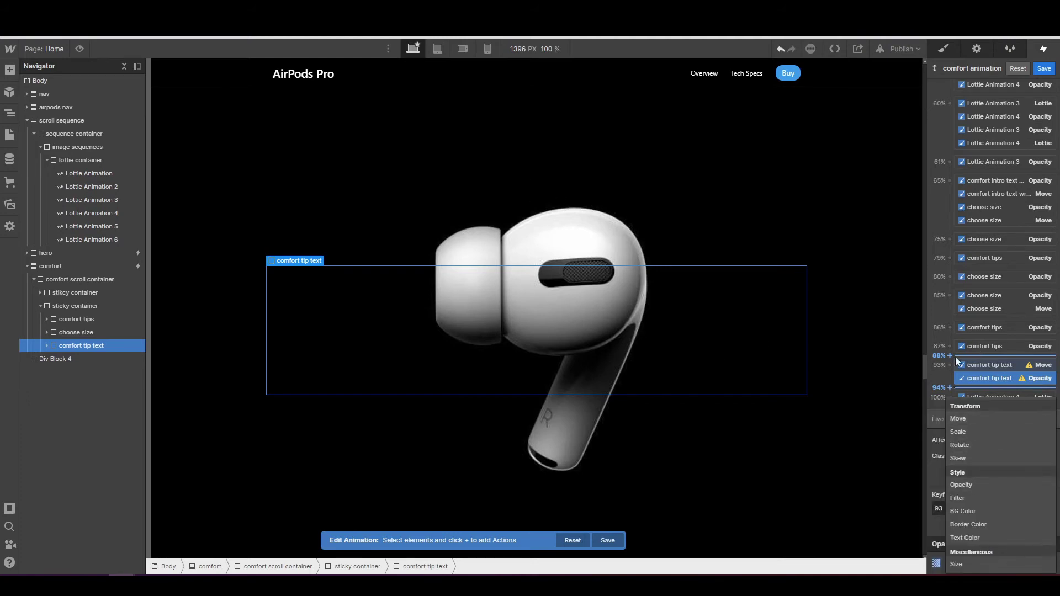
left_click(929, 383)
- Add another Opacity action of 0% for the comfort tip text and set its keyframe to 99%
left_click(1046, 420)
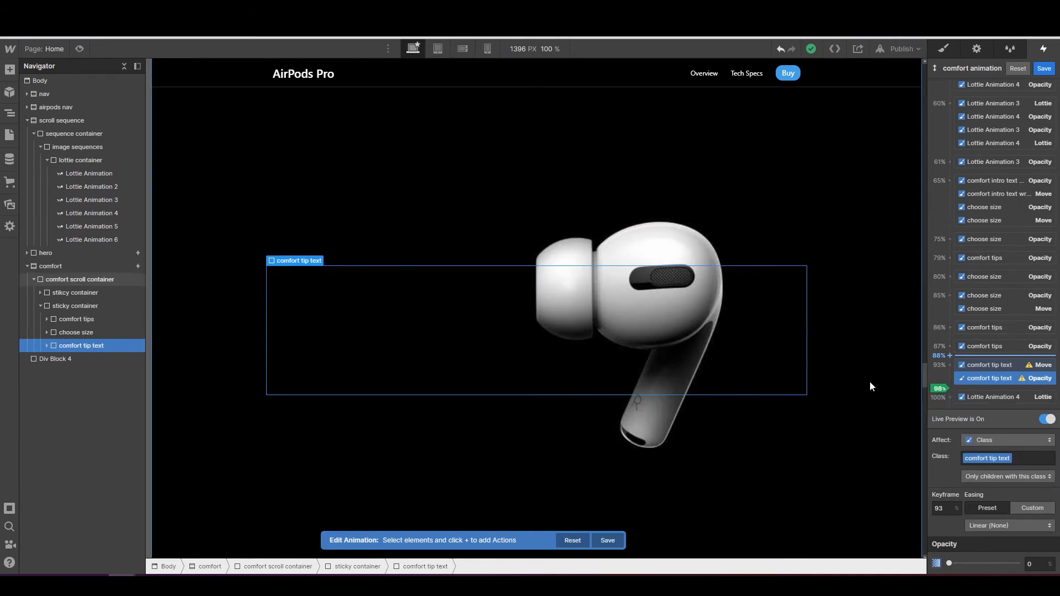
left_click(950, 387)
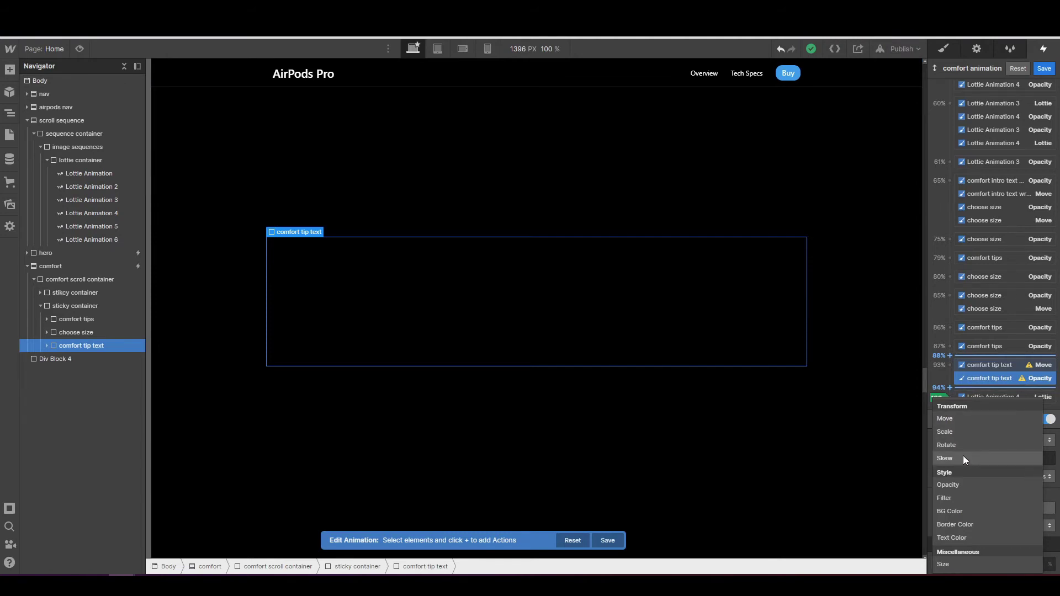
left_click(950, 483)
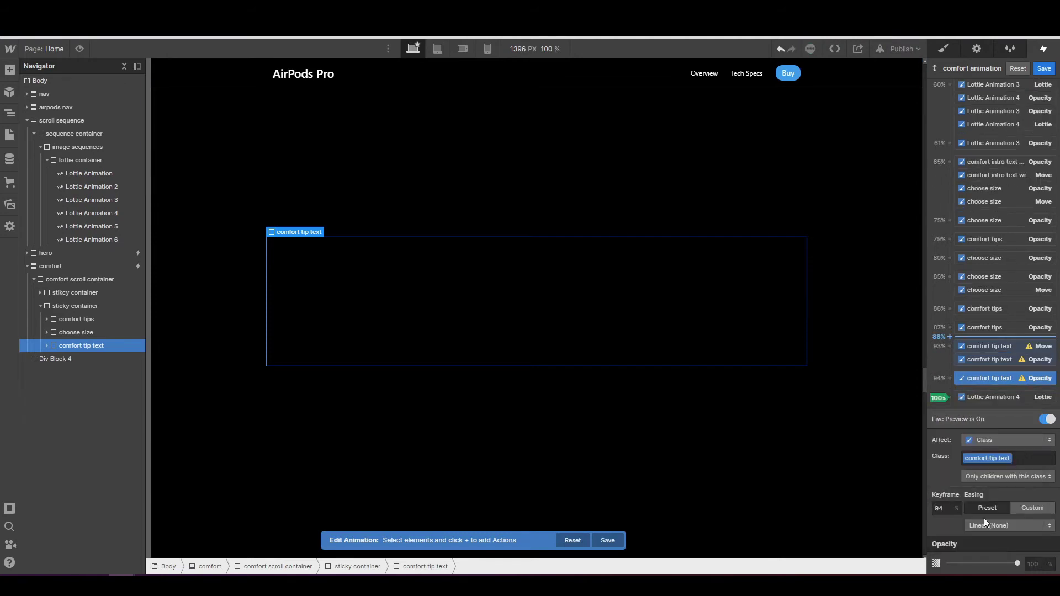
double_click(1035, 564)
key("BackSpace")
key("Return")
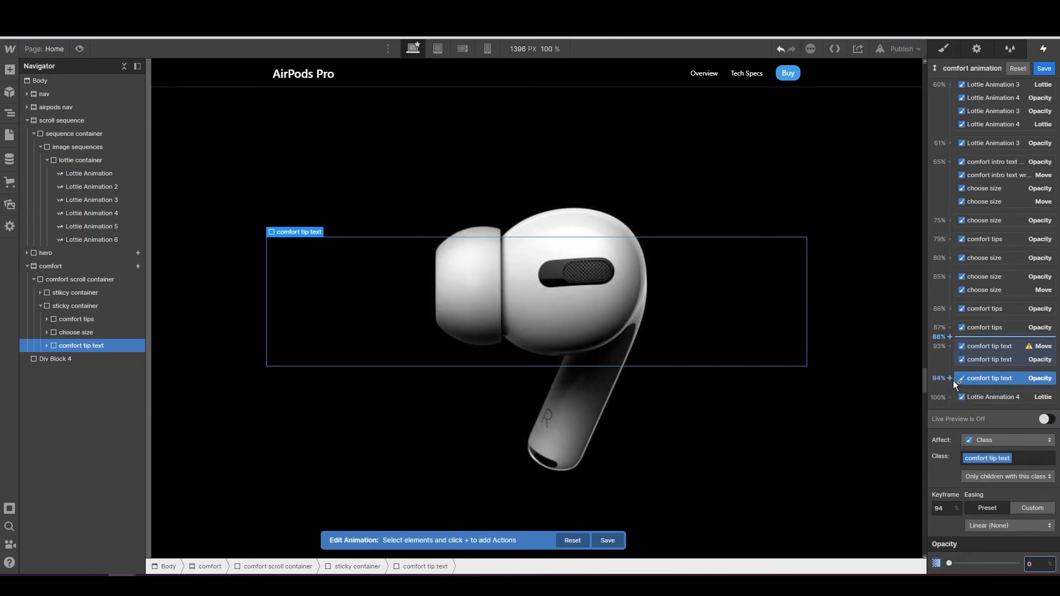
double_click(945, 513)
type("98")
double_click(945, 507)
type("99")
- Add a Move action for the comfort tip text at 99% with a vertical offset of -40 px
left_click(951, 378)
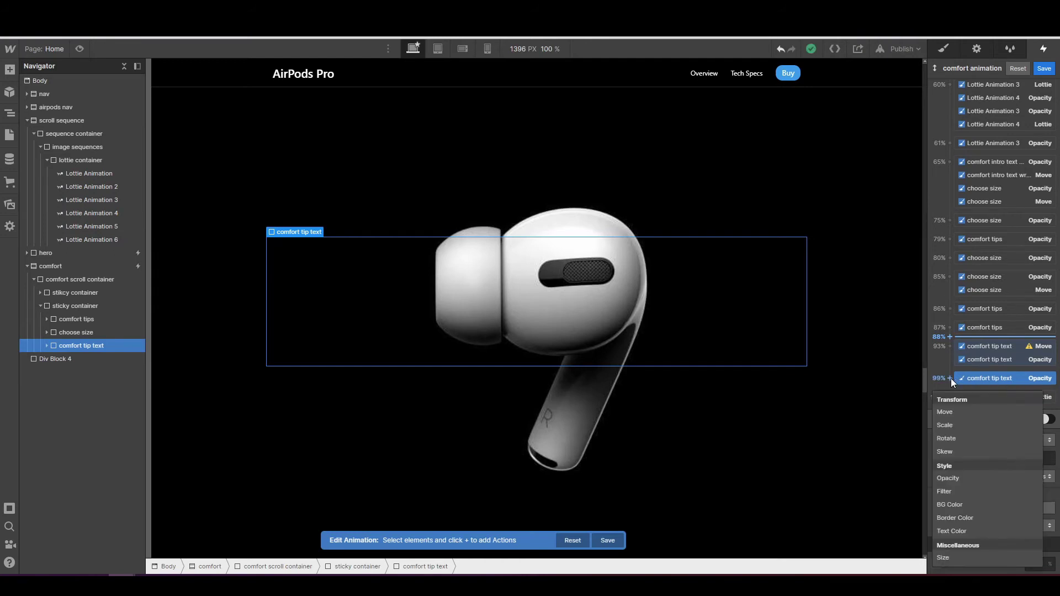
left_click(955, 412)
left_click(1038, 547)
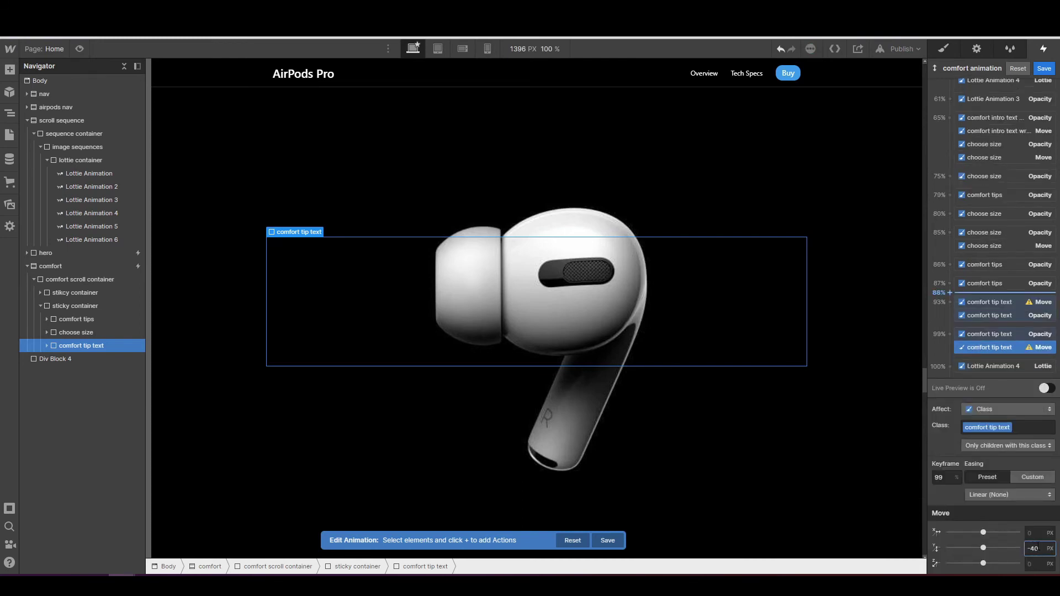
key("Return")
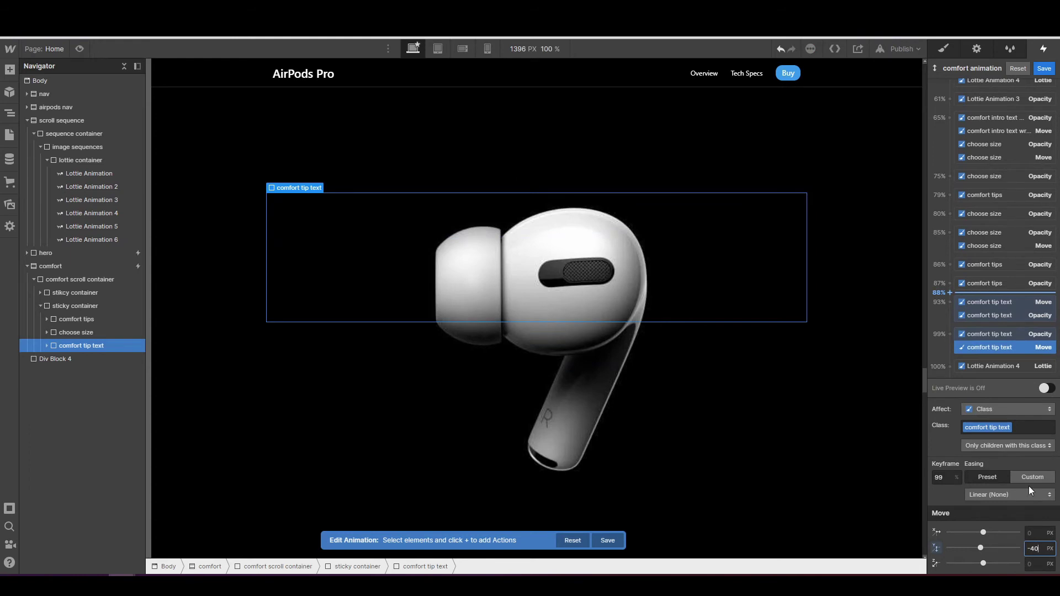
- Add an Opacity action of 100% for the comfort tip text between its fade keyframes, at 95%
left_click(950, 324)
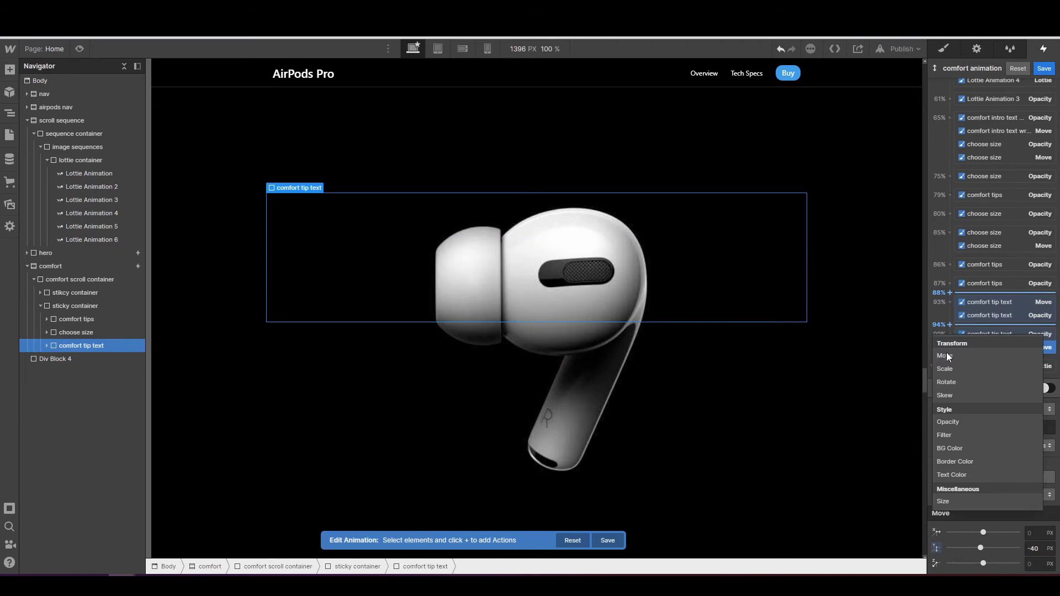
left_click(948, 422)
double_click(944, 513)
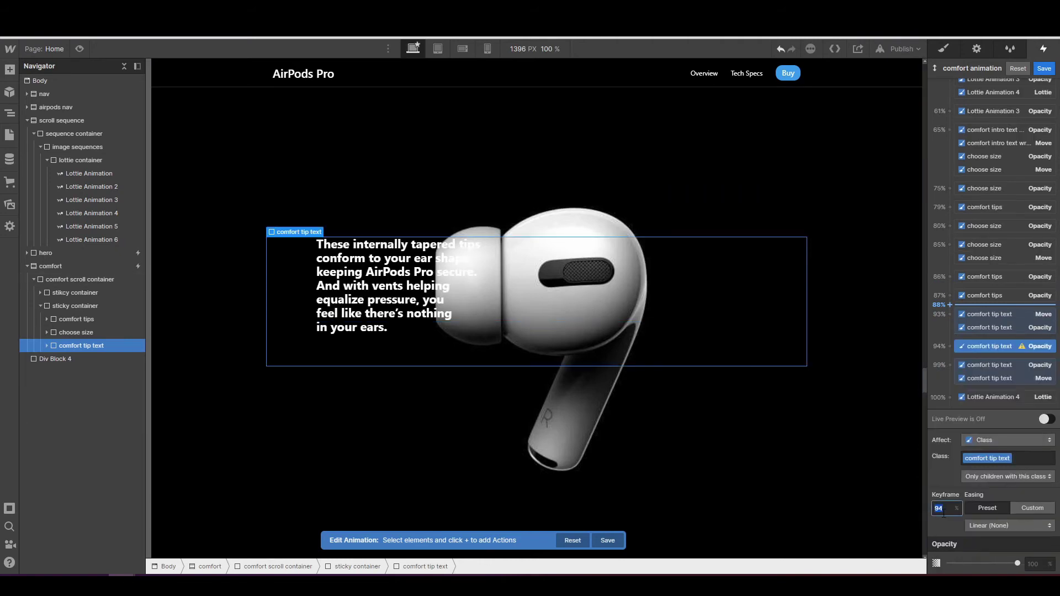
type("95")
key("Return")
left_click(1034, 561)
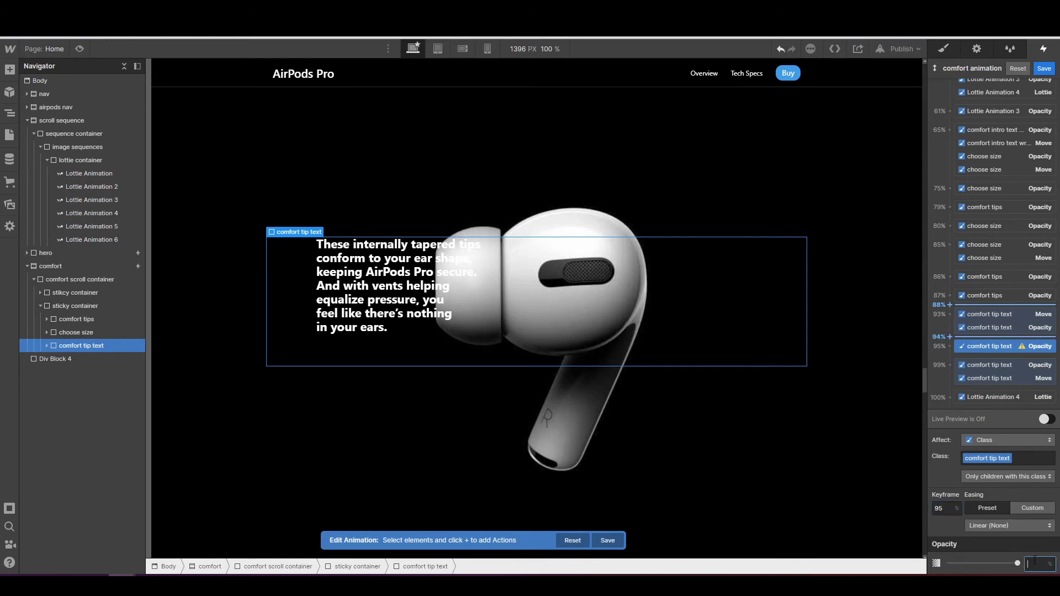
type("100")
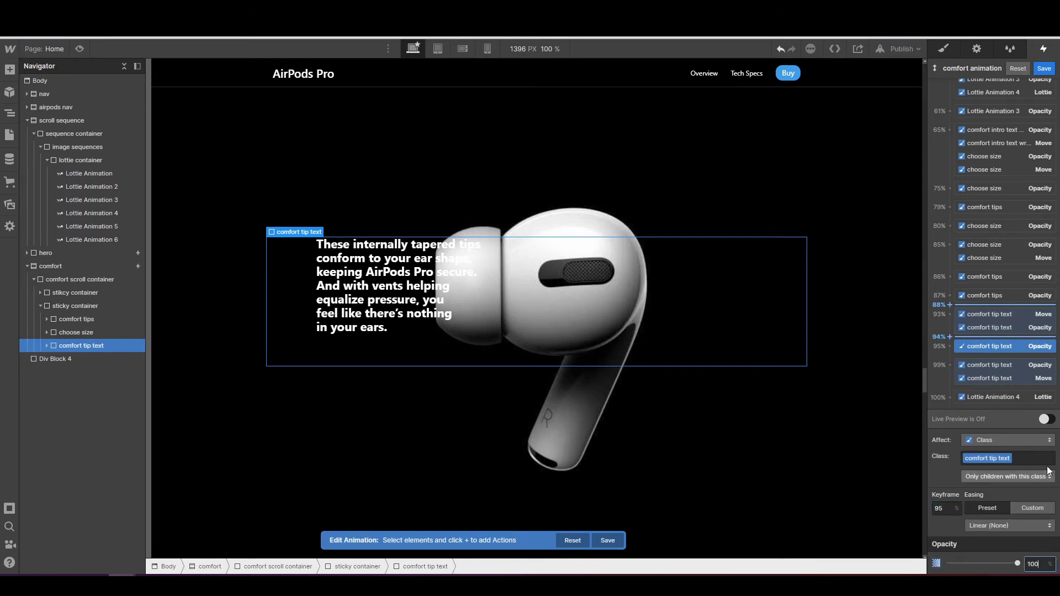
- Add a second 100% Opacity action for the comfort tip text at 96% and preview the scroll animation live
left_click(1045, 419)
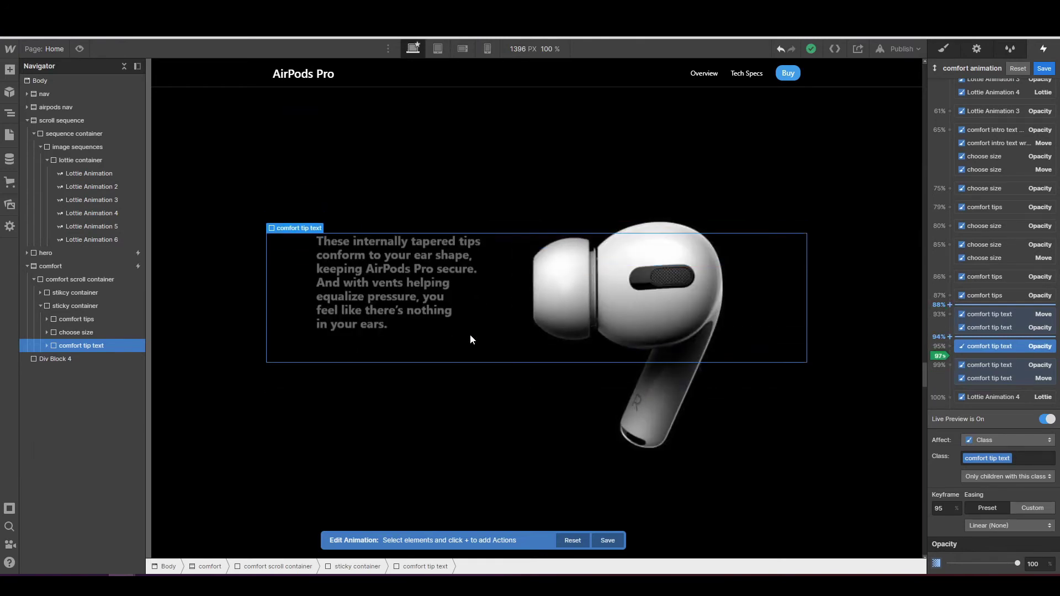
key("ctrl+shift+p")
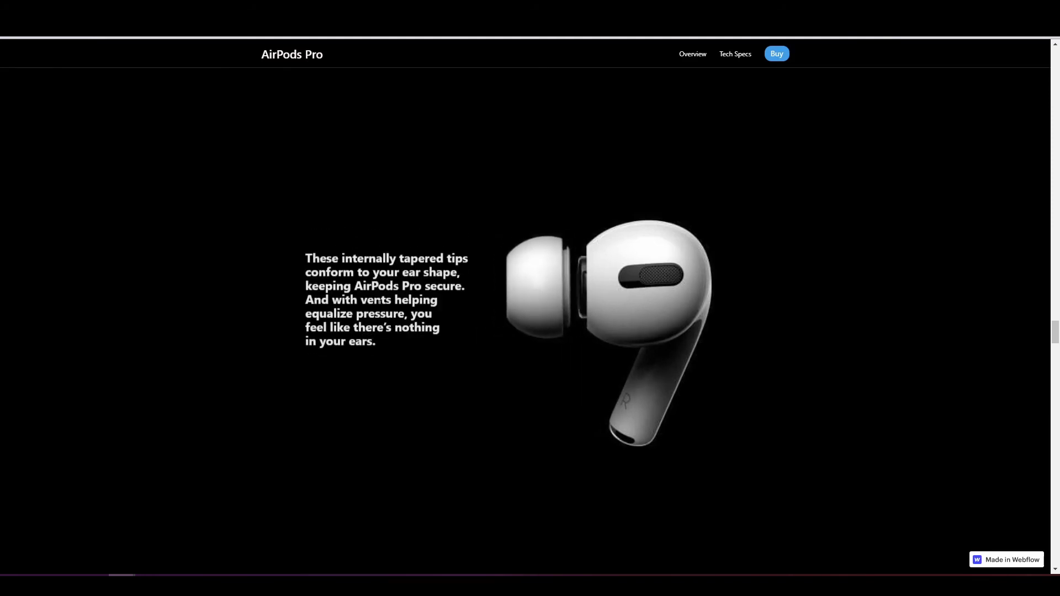
key("ctrl+shift+p")
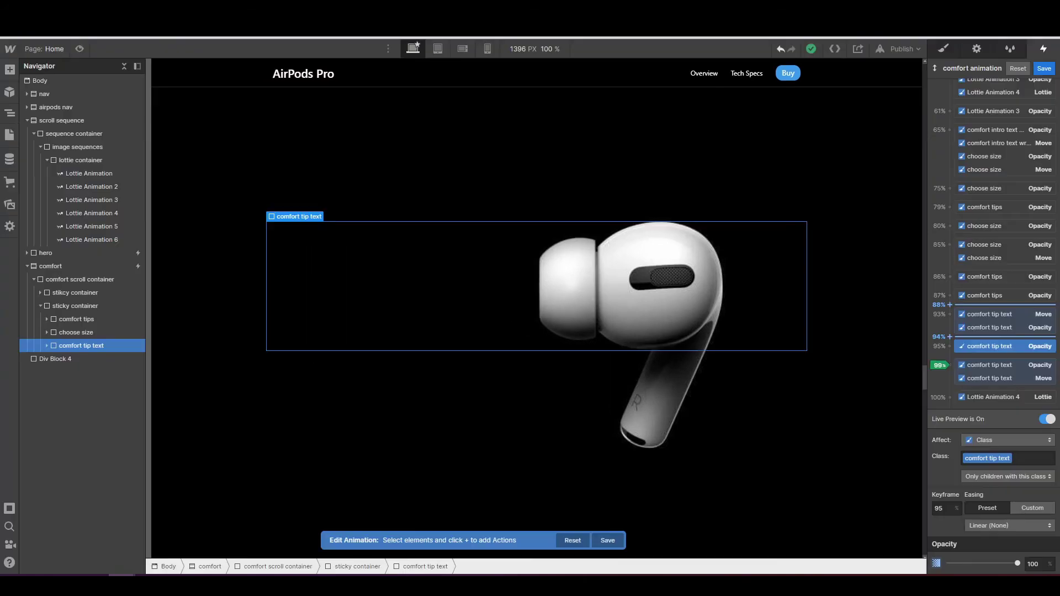
left_click(949, 347)
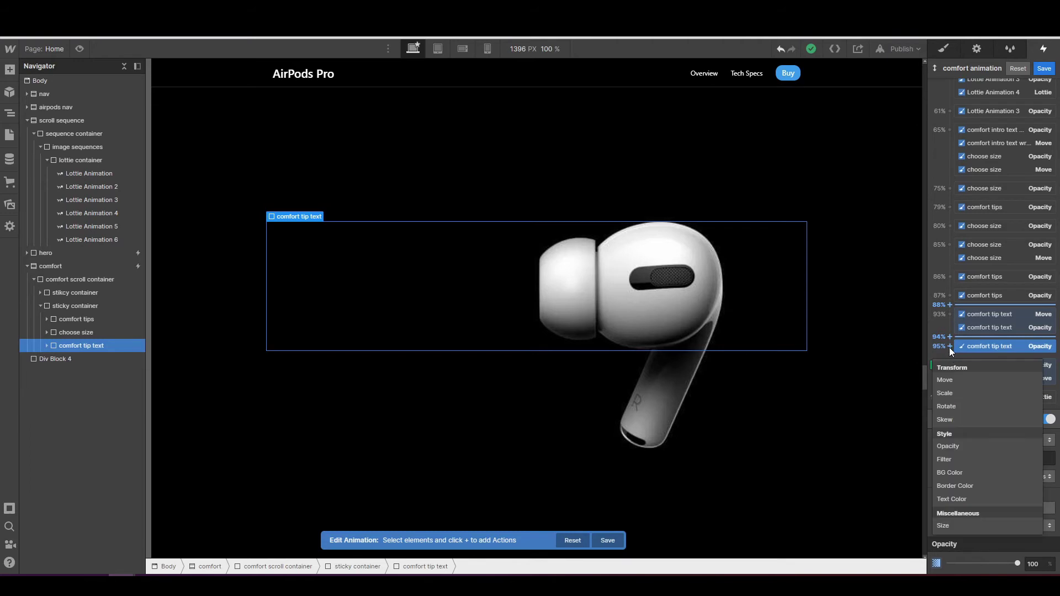
left_click(950, 350)
left_click(953, 356)
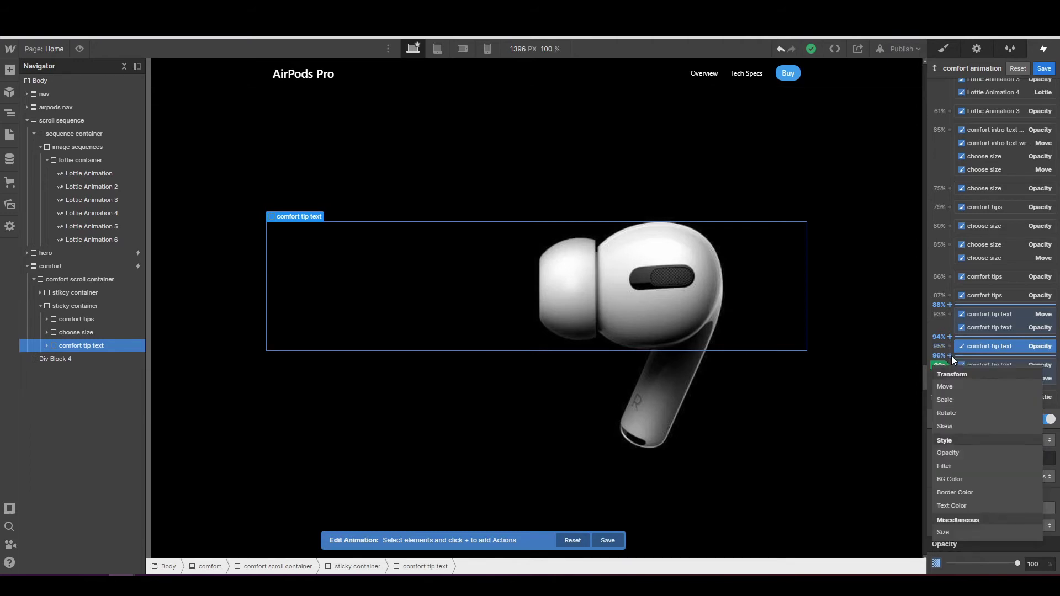
left_click(956, 453)
left_click(1035, 565)
type("100")
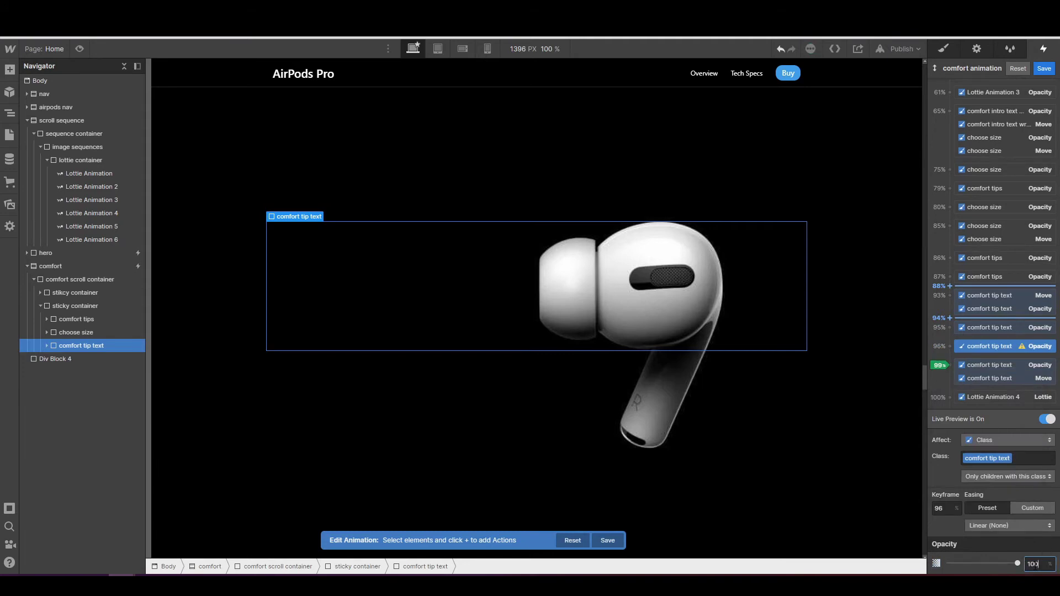
left_click(1045, 420)
left_click(1045, 420)
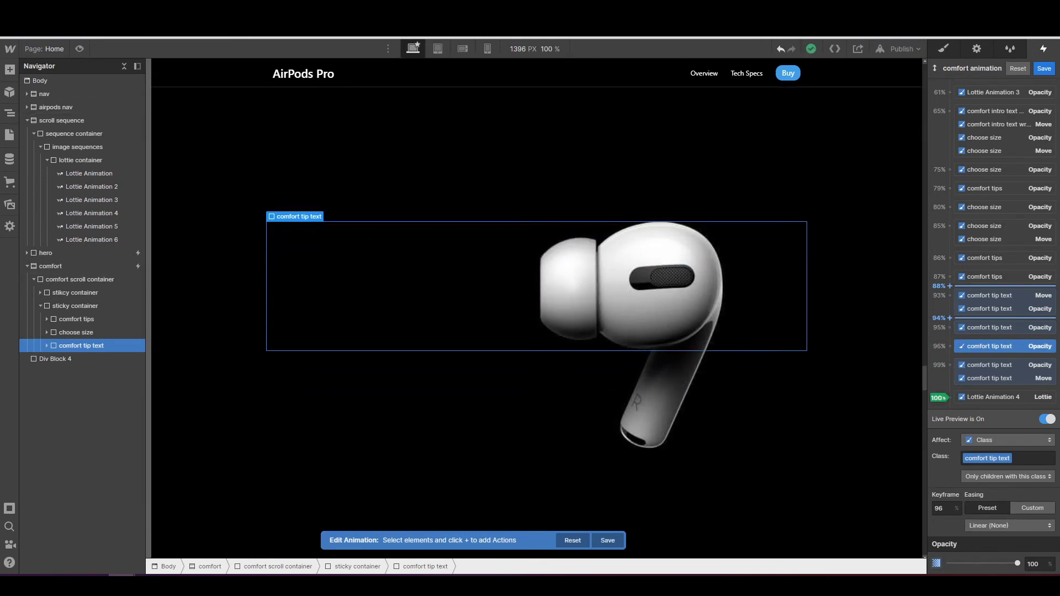
- Add an Opacity action of 0% for Lottie Animation 5 at the 99% keyframe of the comfort animation
key("ctrl+shift+p")
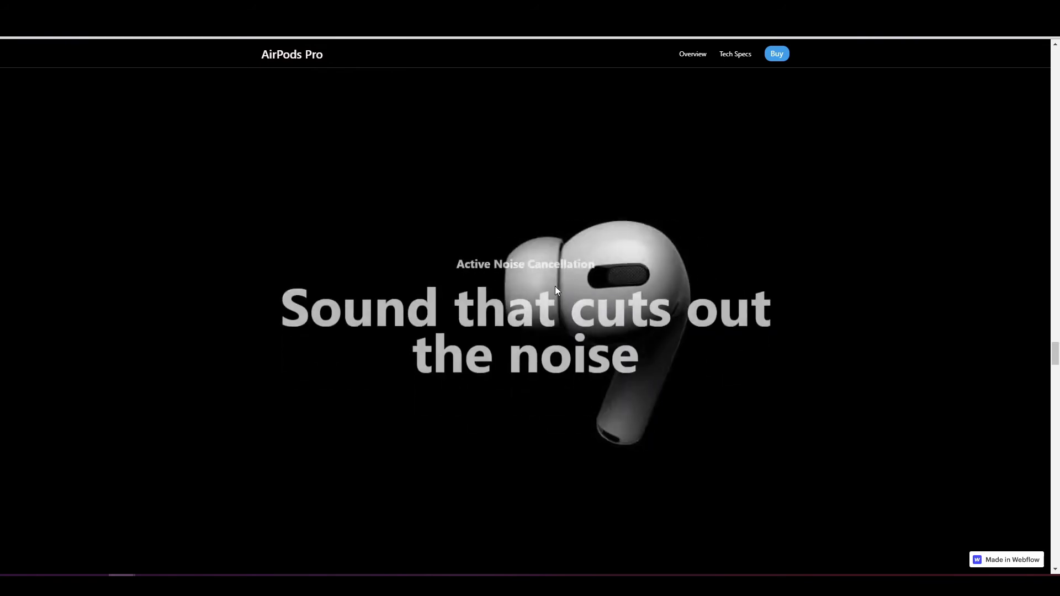
left_click(139, 67)
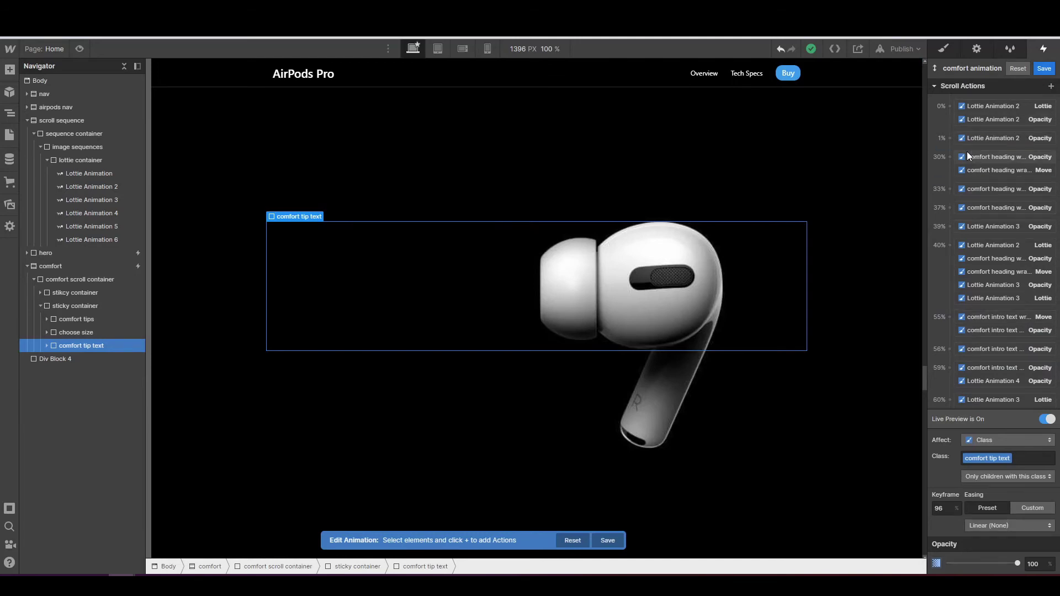
scroll(995, 204, "down", 5)
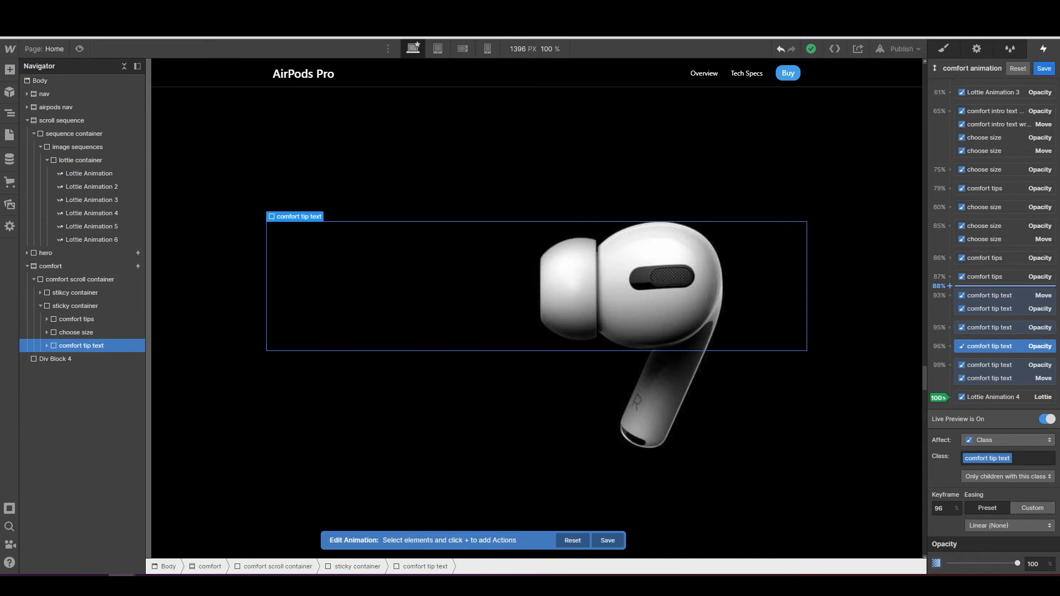
left_click(101, 226)
left_click(950, 380)
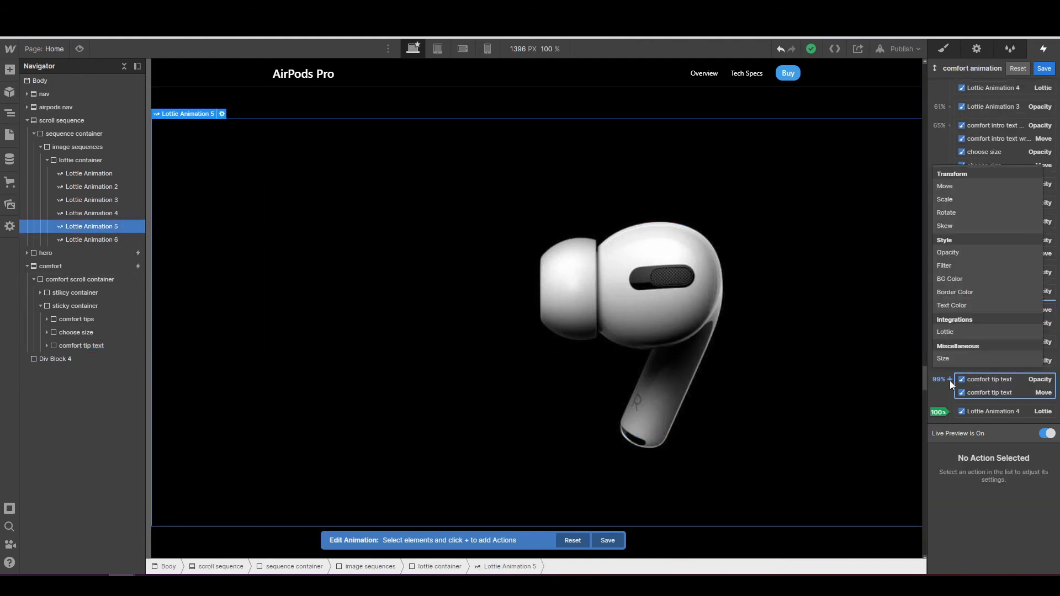
left_click(949, 252)
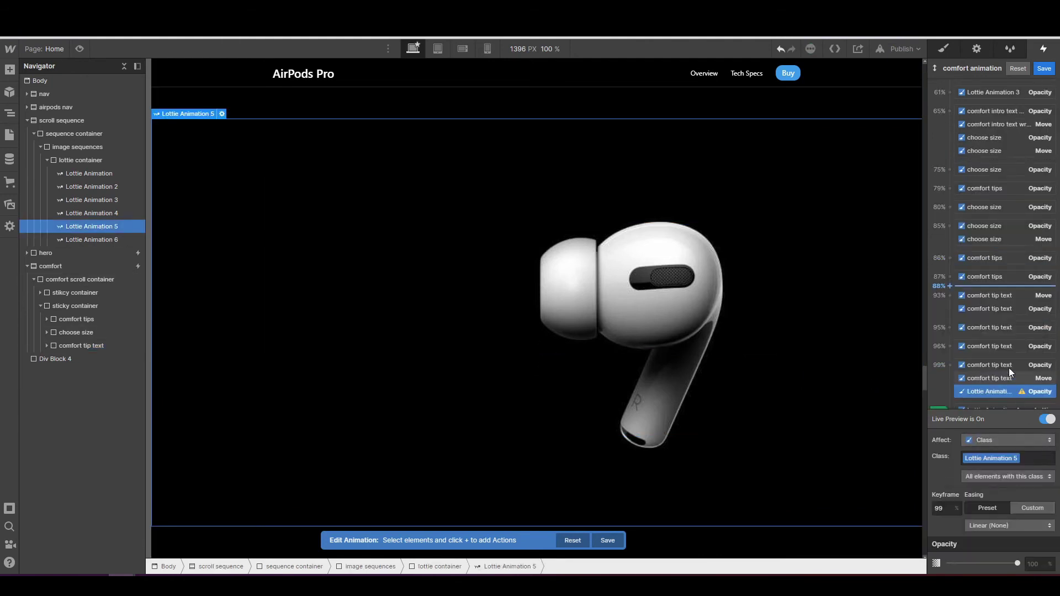
scroll(1009, 368, "down", 1)
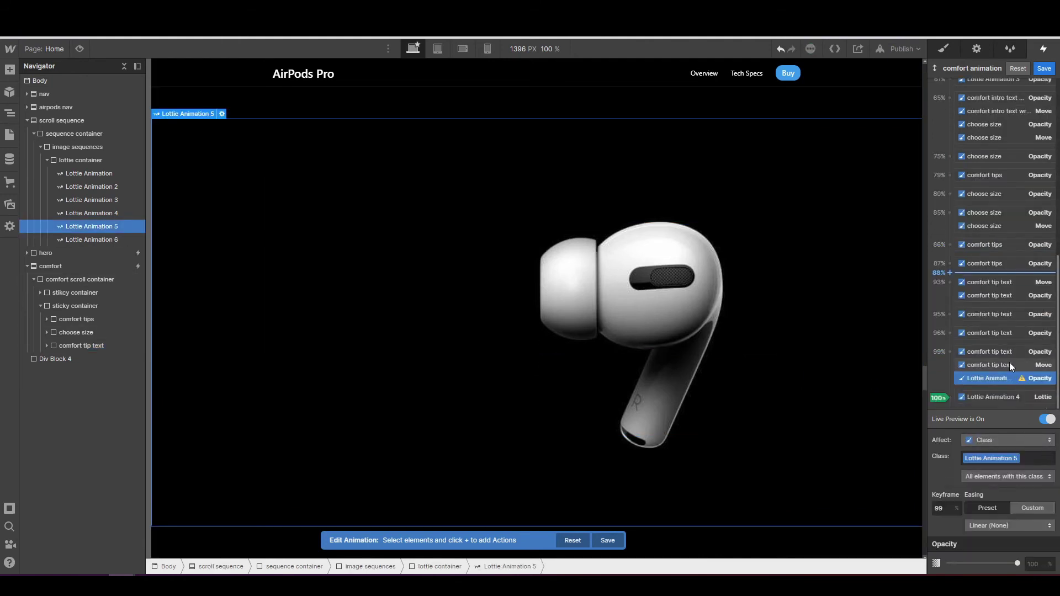
left_click(1028, 564)
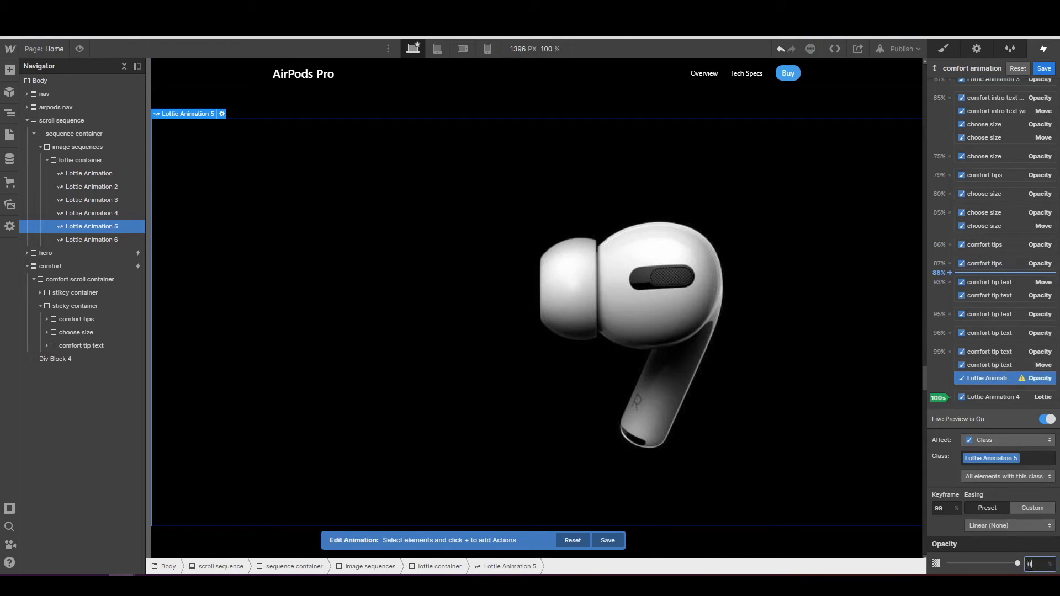
type("0")
key("Return")
- Add an Opacity action of 100% for Lottie Animation 5 at the 100% keyframe and compare the live preview with the demo
left_click(950, 397)
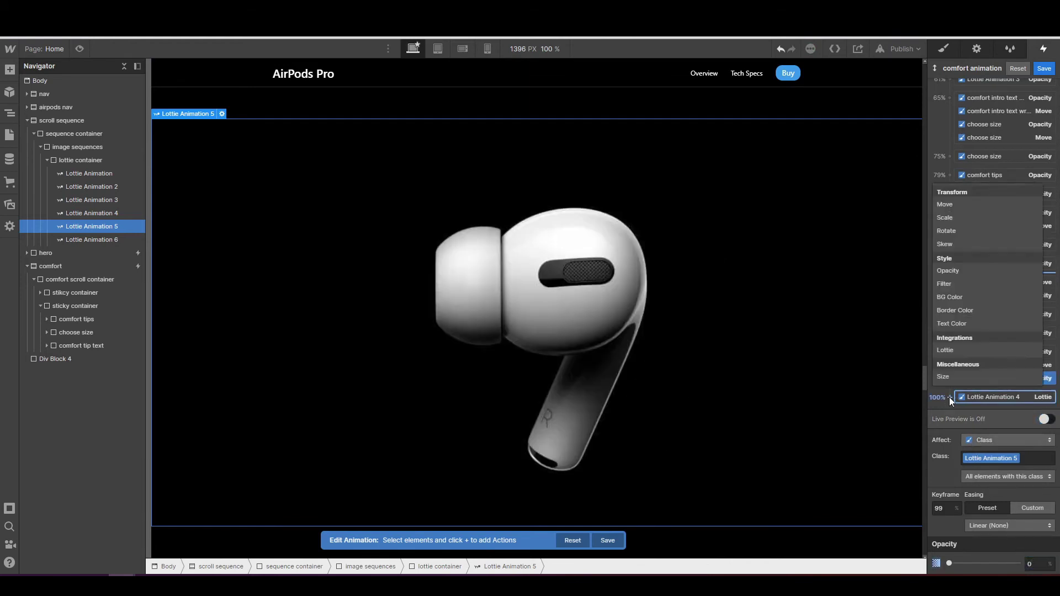
left_click(956, 271)
left_click(1036, 563)
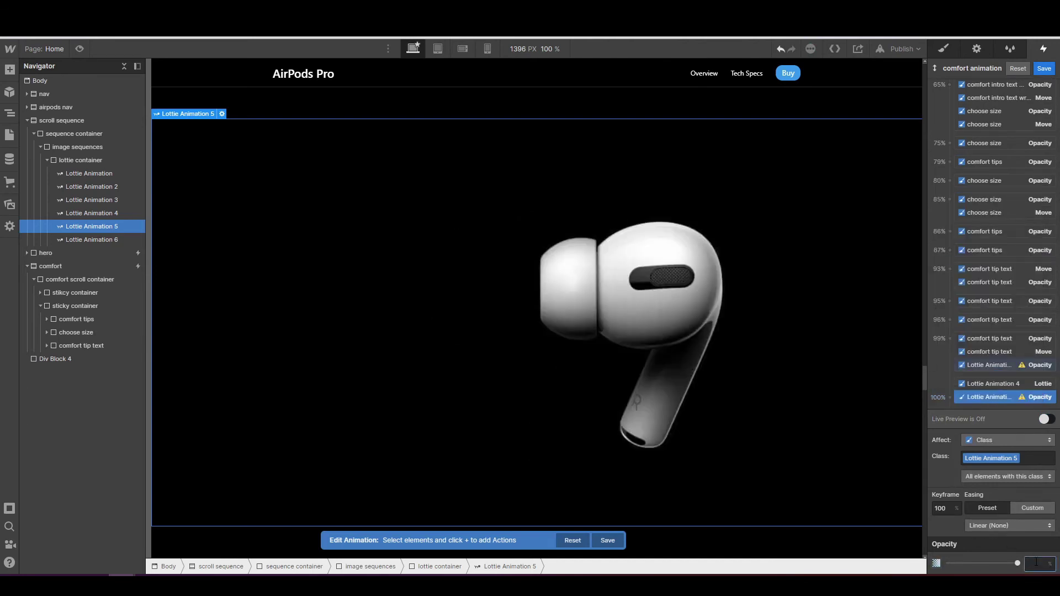
key("Return")
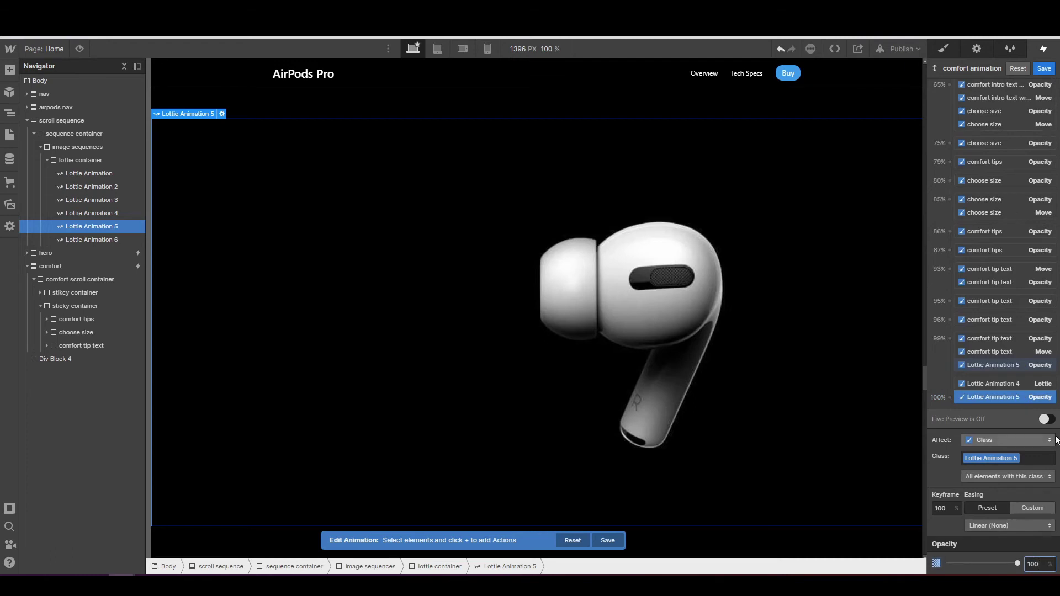
left_click(1045, 419)
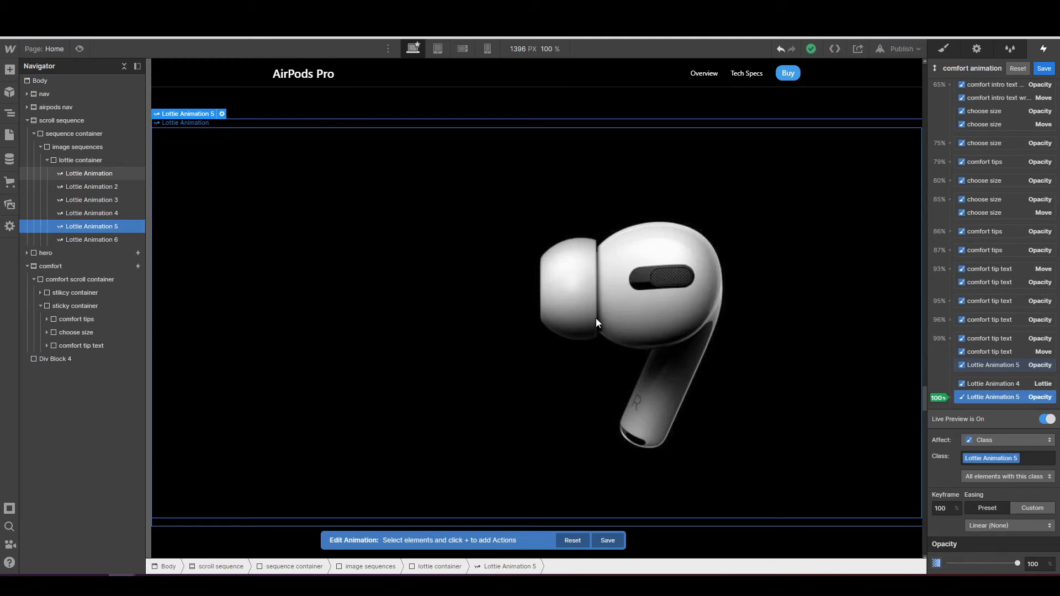
key("ctrl+shift+p")
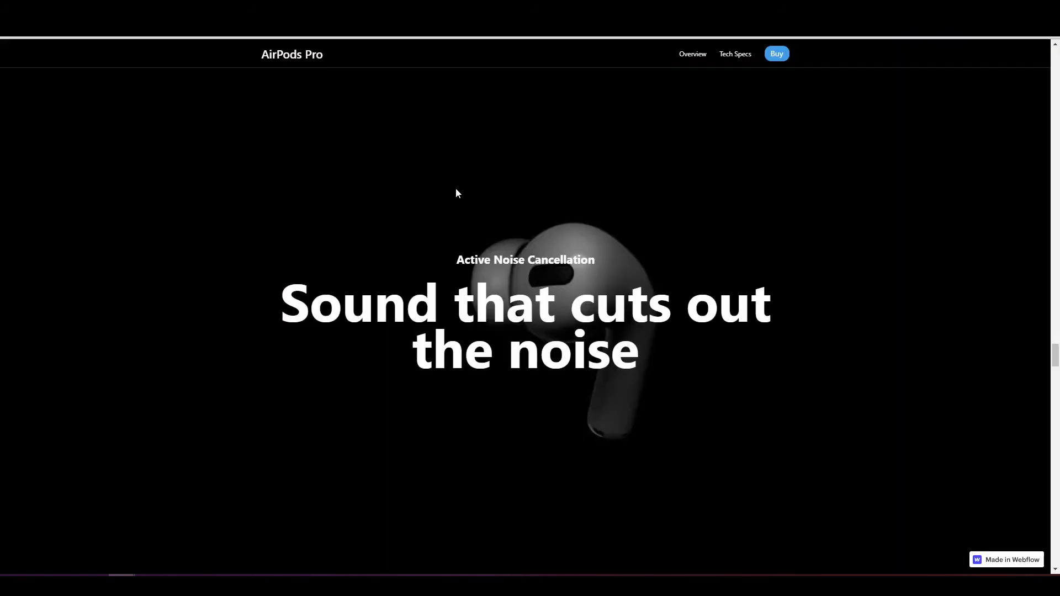
- Examine the published demo's transition from the comfort tip text into the Active Noise Cancellation section and its text blocks
scroll(456, 188, "down", 5)
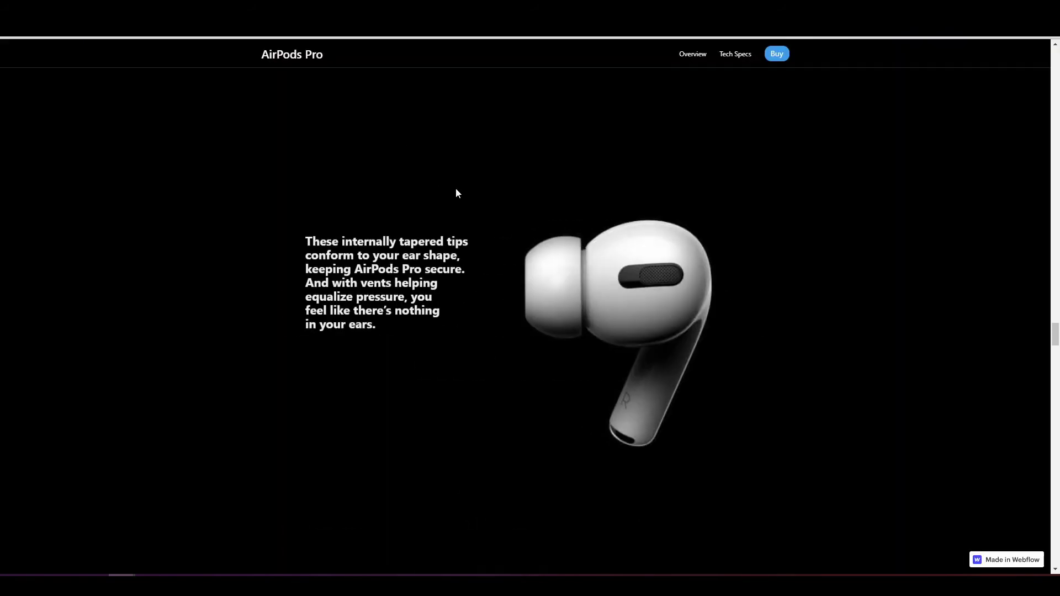
scroll(486, 238, "down", 5)
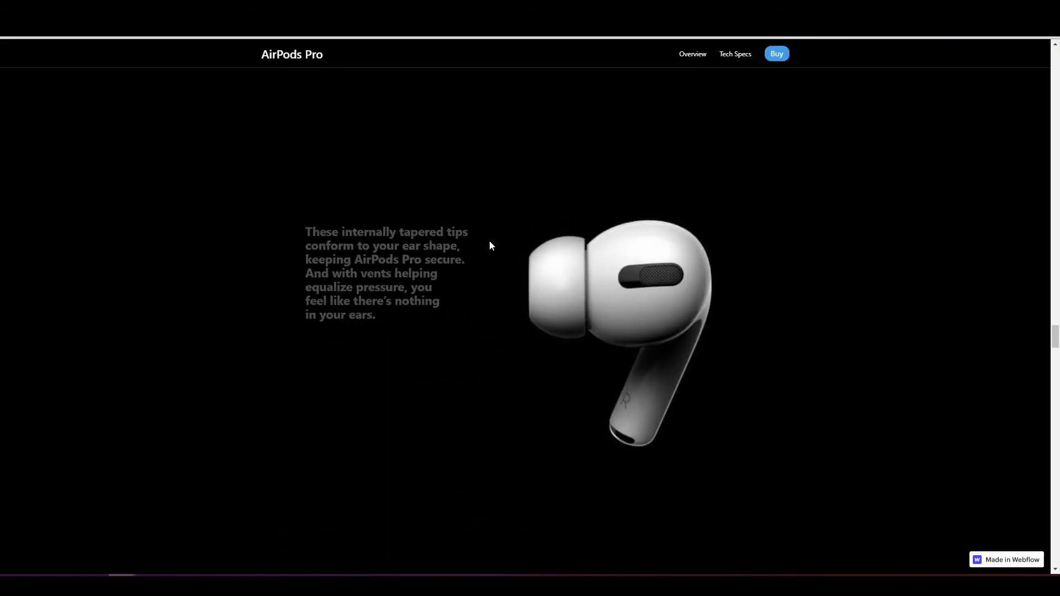
scroll(442, 243, "down", 2)
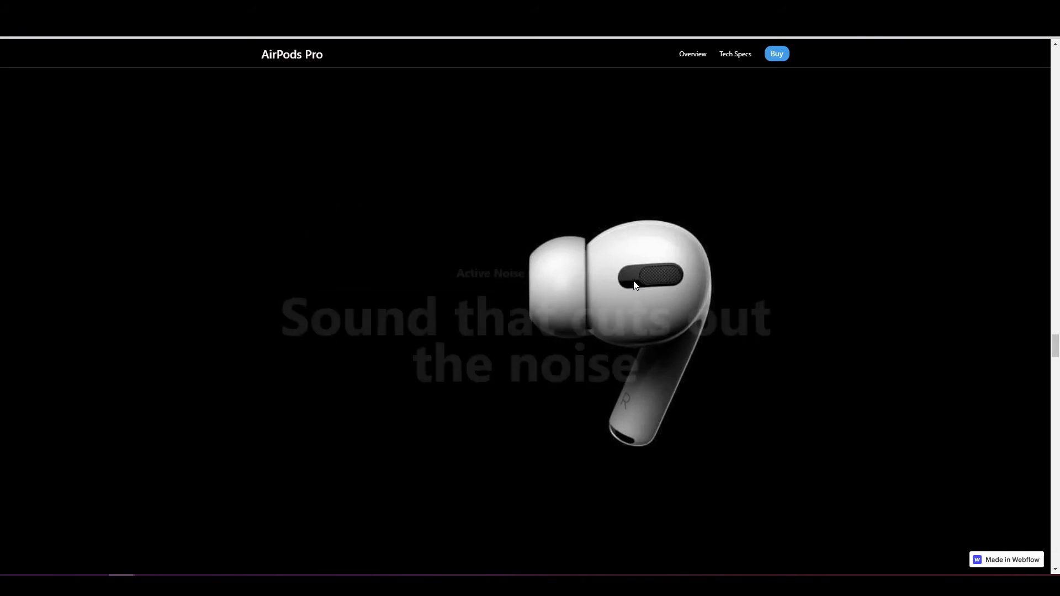
scroll(636, 284, "down", 5)
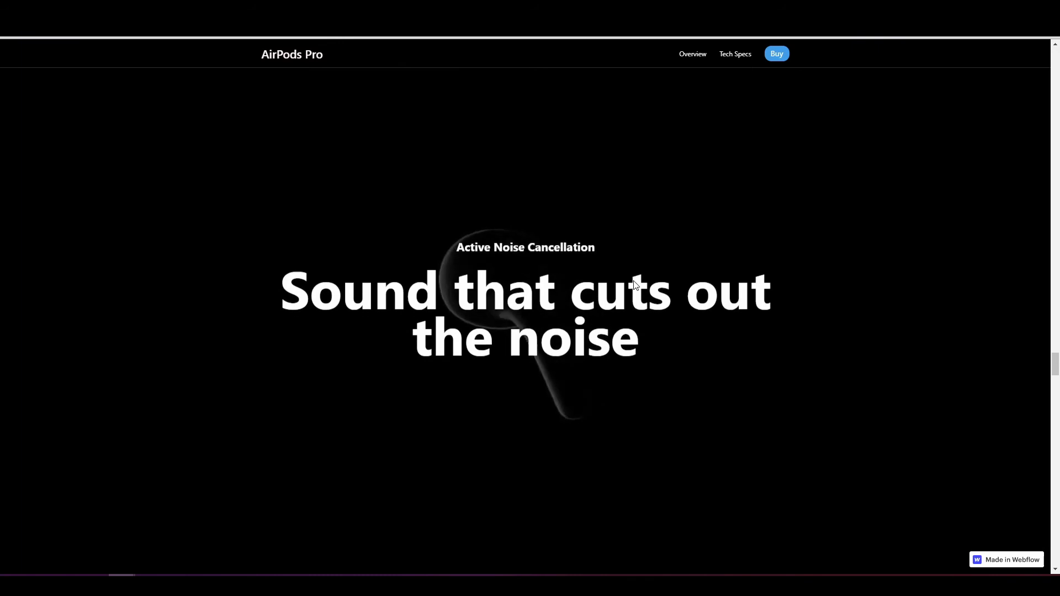
scroll(634, 281, "down", 5)
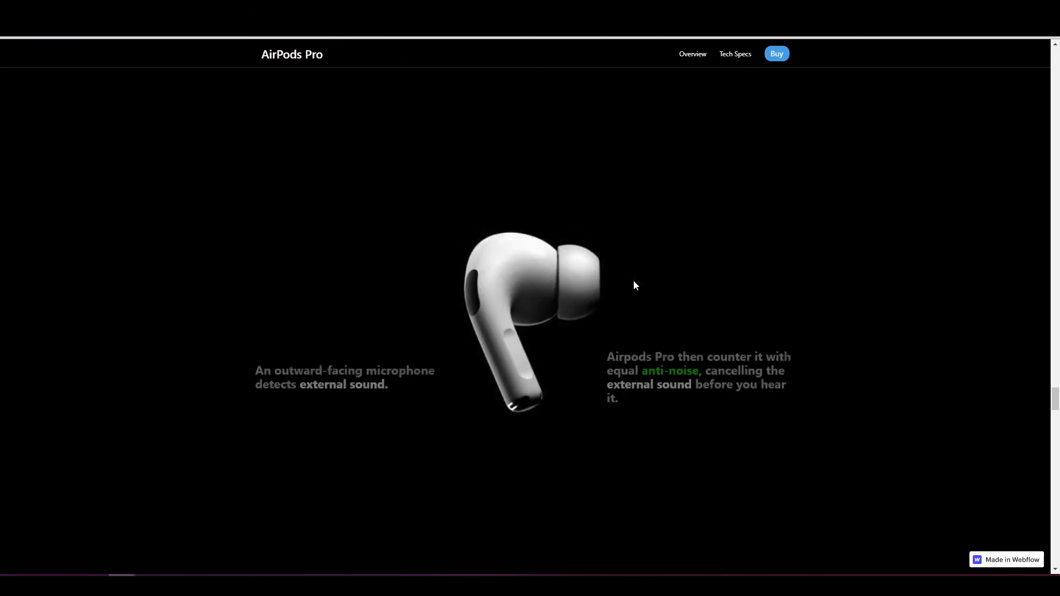
scroll(634, 281, "down", 5)
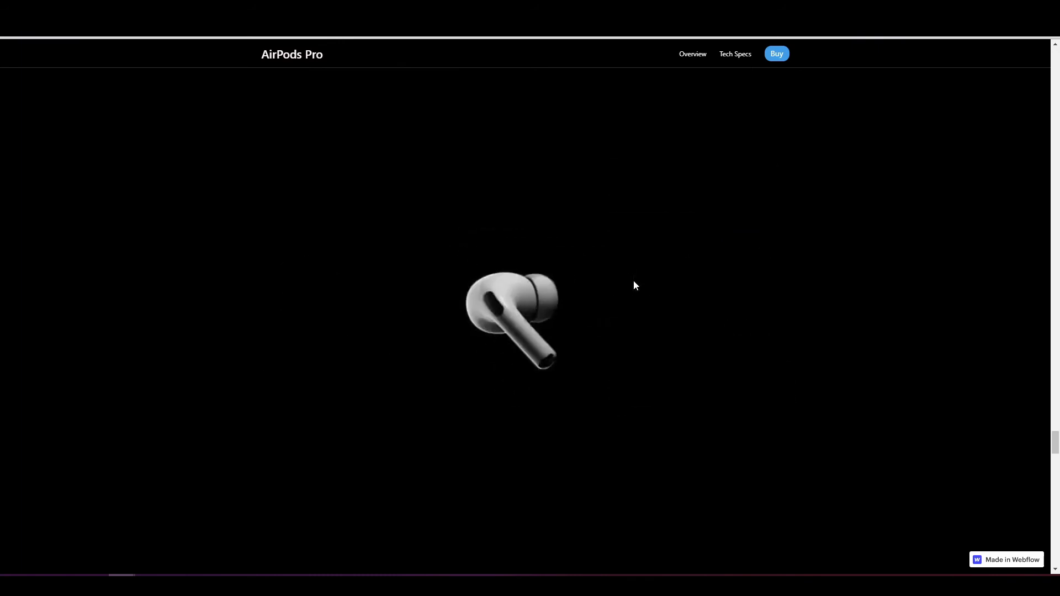
scroll(634, 281, "up", 5)
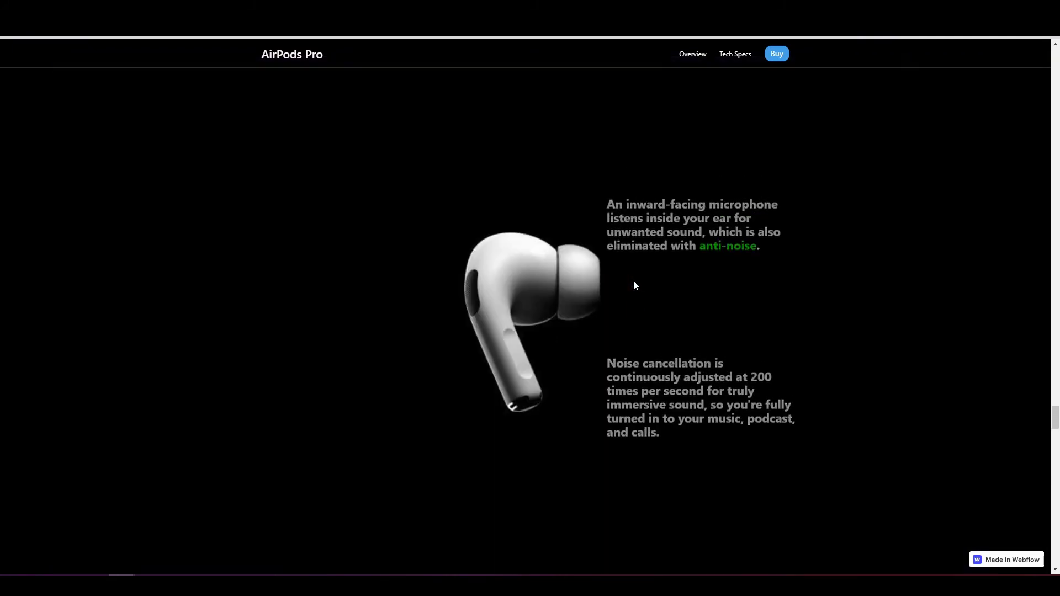
scroll(634, 281, "up", 3)
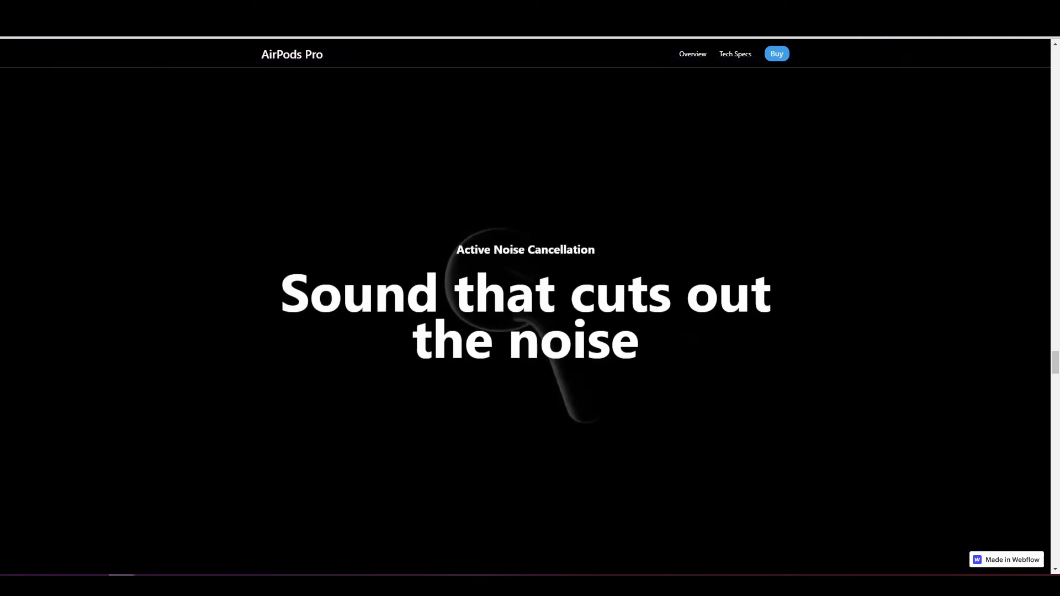
- Return to the Designer, save the comfort animation, and preview the Home page from its AirPods Pro hero
key("ctrl+shift+p")
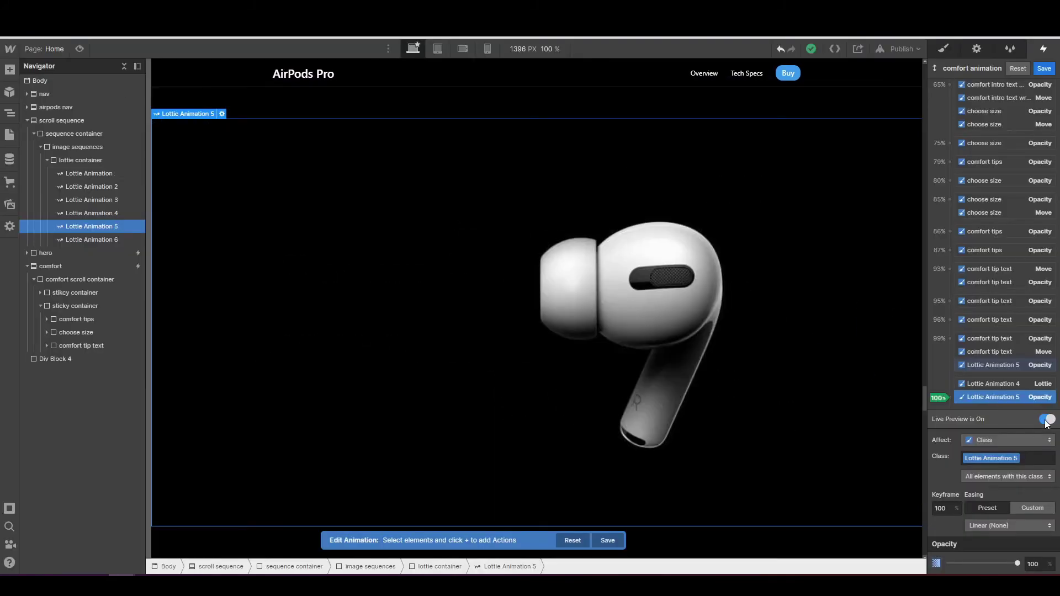
left_click(1045, 68)
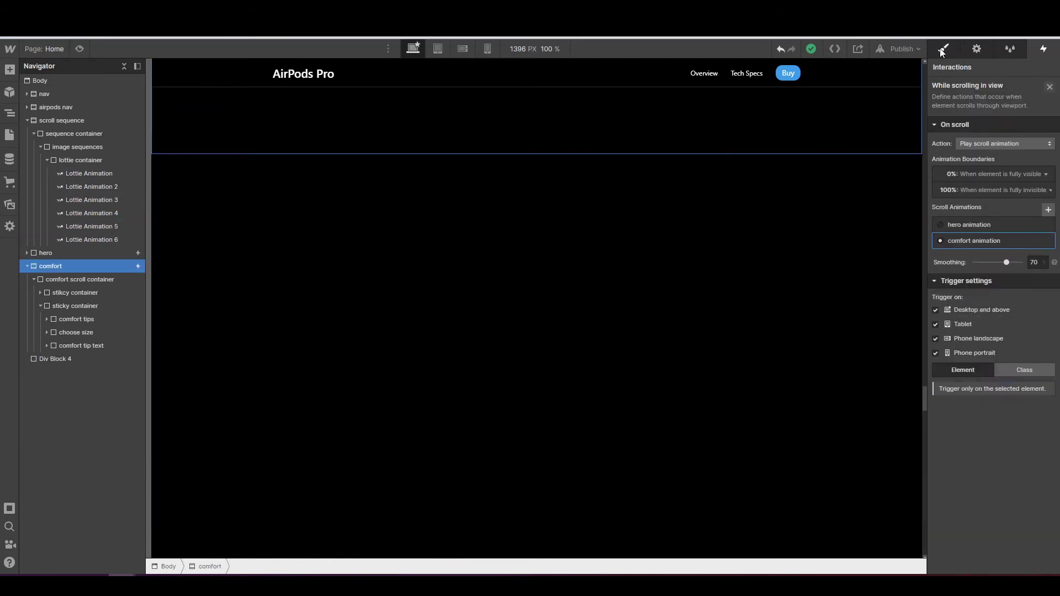
left_click(79, 49)
scroll(254, 187, "up", 5)
middle_click(254, 188)
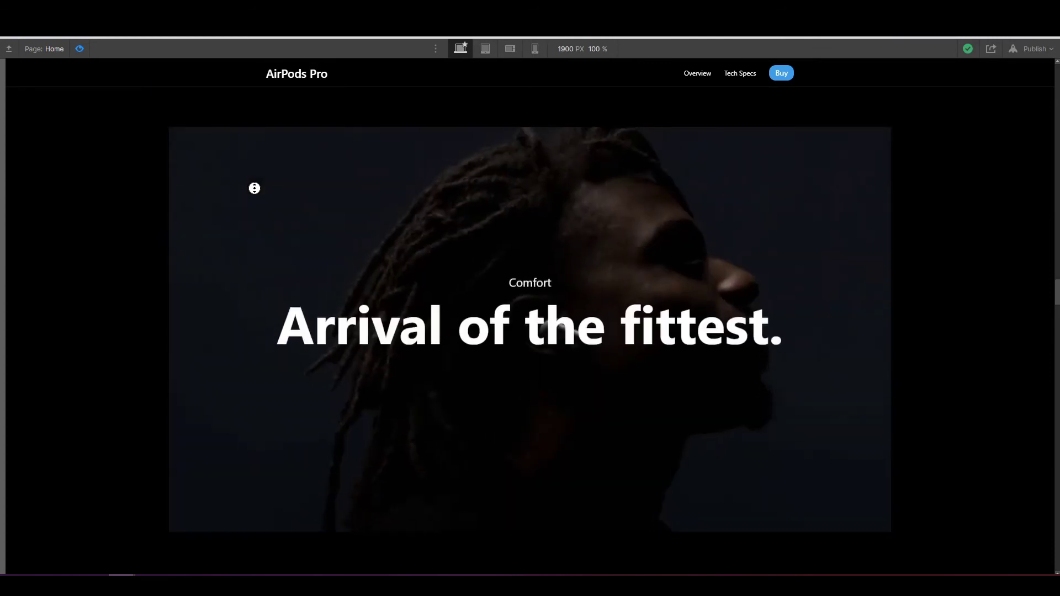
scroll(254, 188, "up", 5)
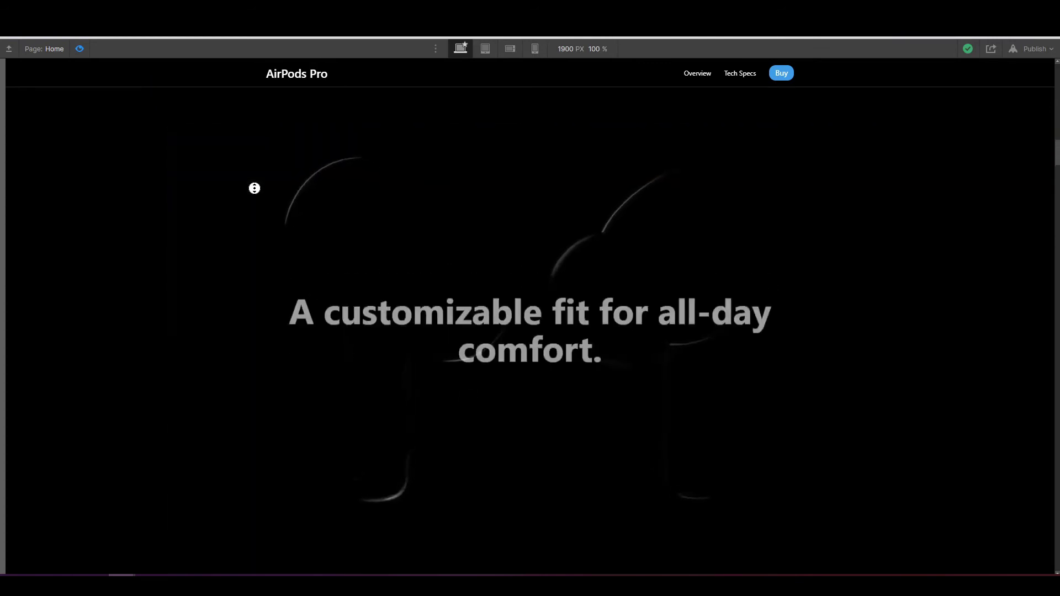
scroll(254, 189, "up", 5)
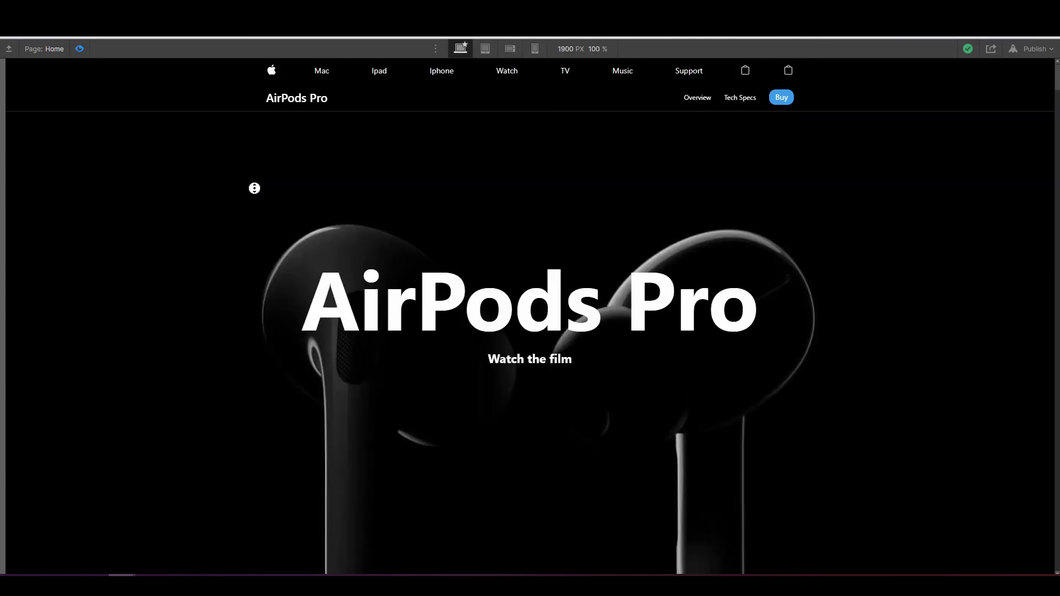
middle_click(254, 188)
- Review the previewed scroll animations from the hero through the comfort section to the end of its Lottie sequence
scroll(628, 267, "down", 5)
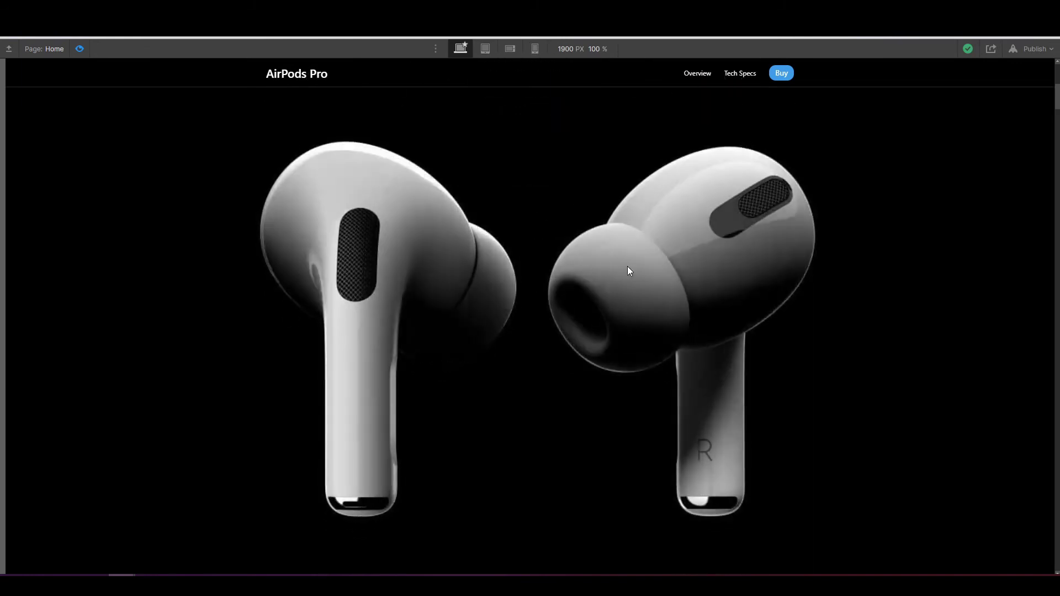
scroll(628, 266, "down", 5)
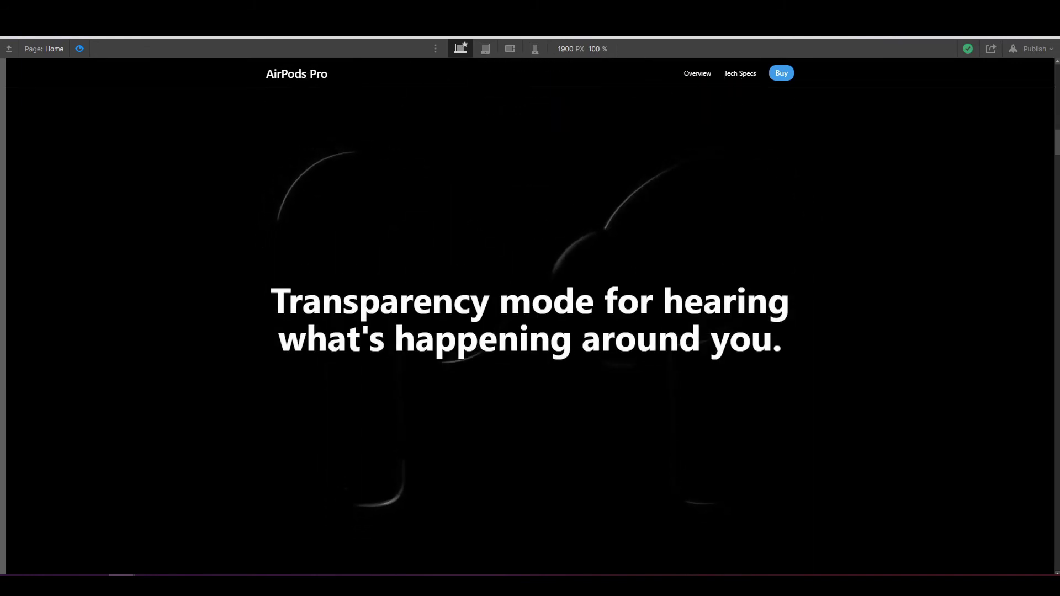
scroll(628, 266, "down", 5)
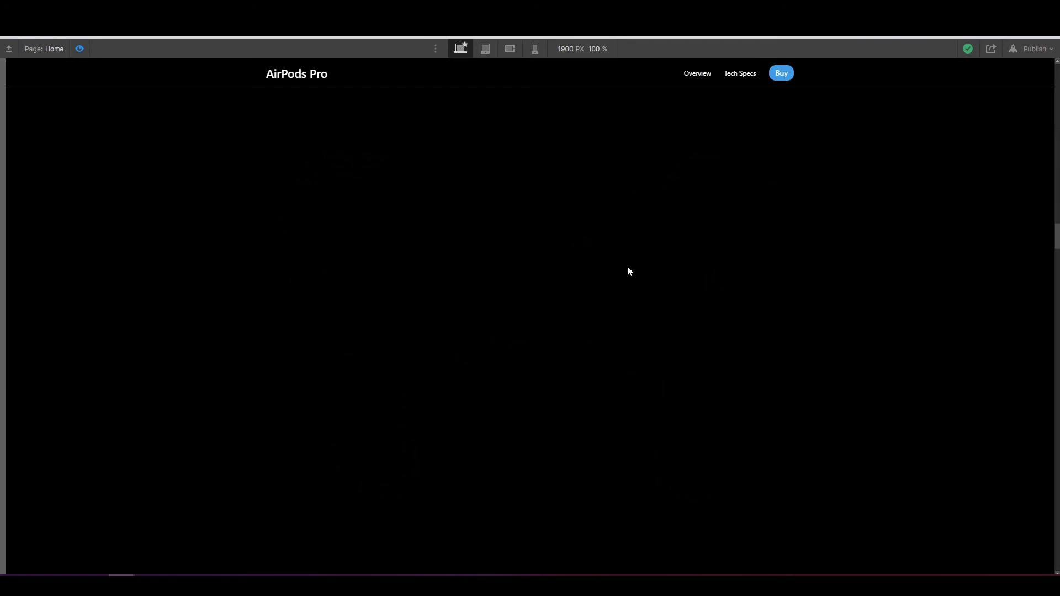
scroll(628, 266, "down", 5)
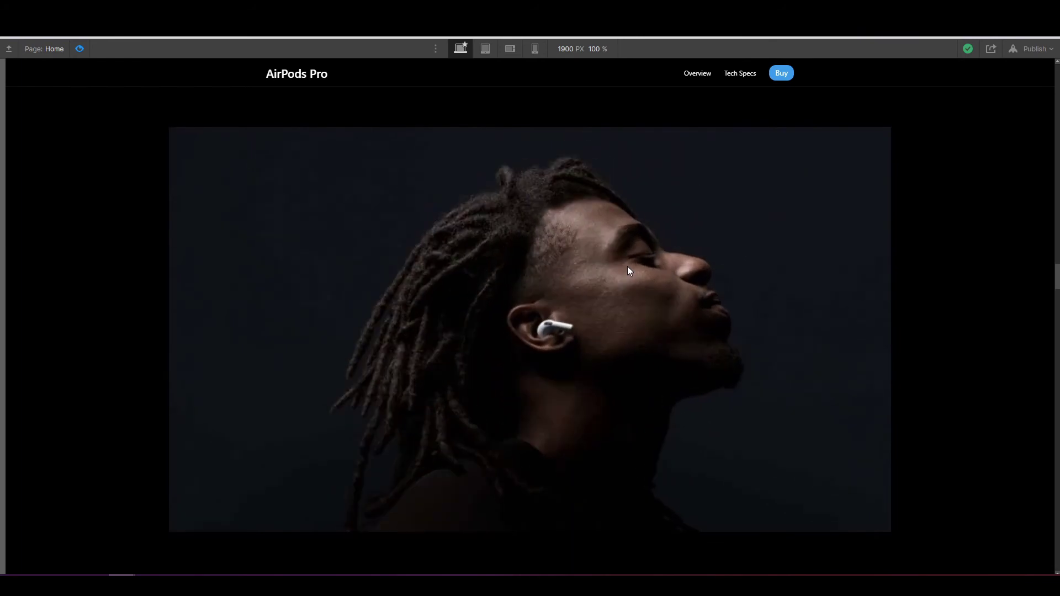
scroll(627, 266, "down", 5)
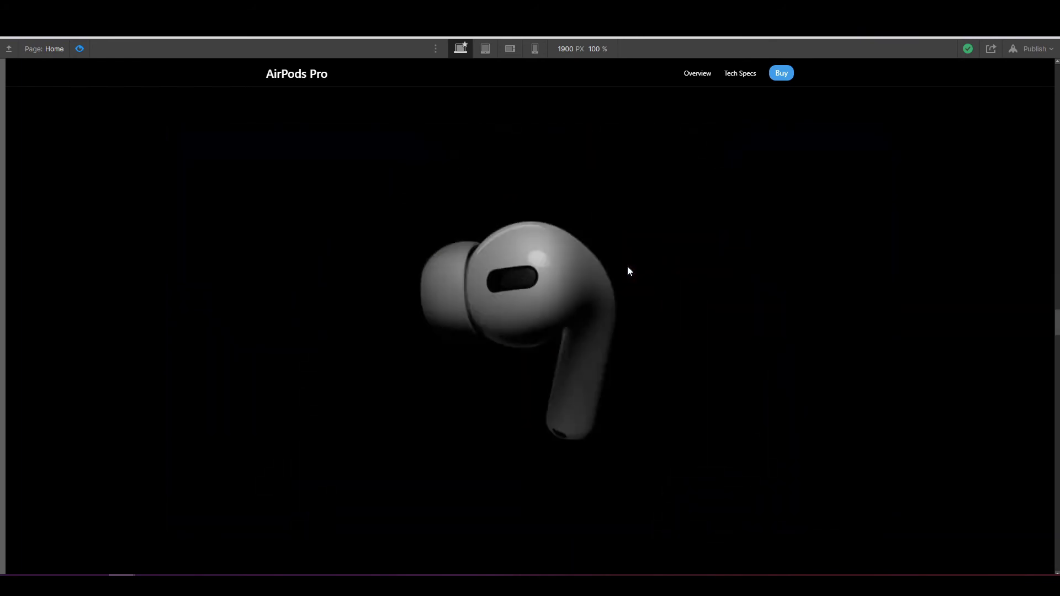
scroll(627, 266, "down", 5)
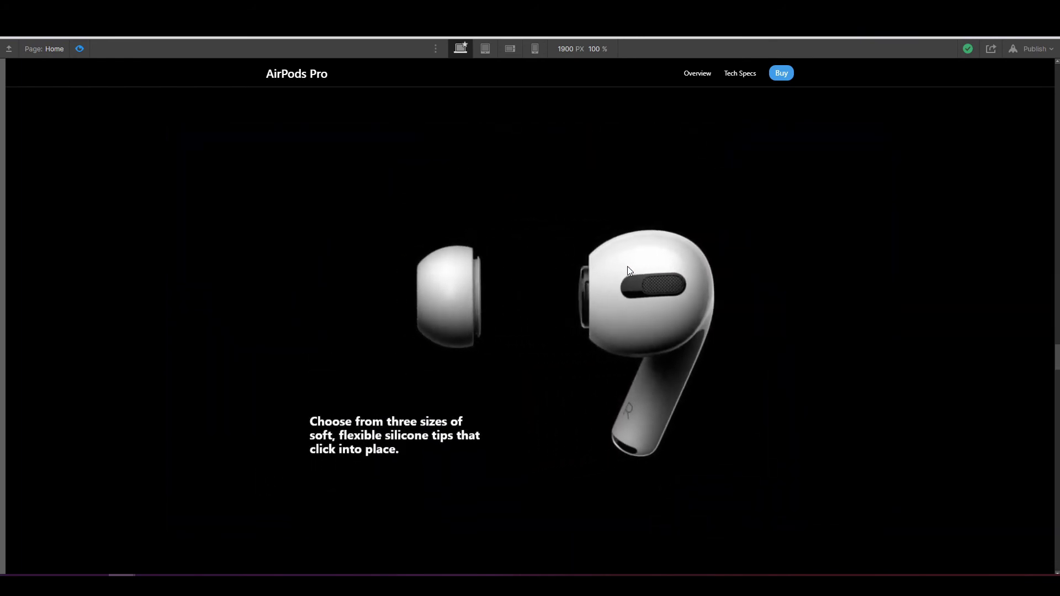
scroll(628, 266, "down", 5)
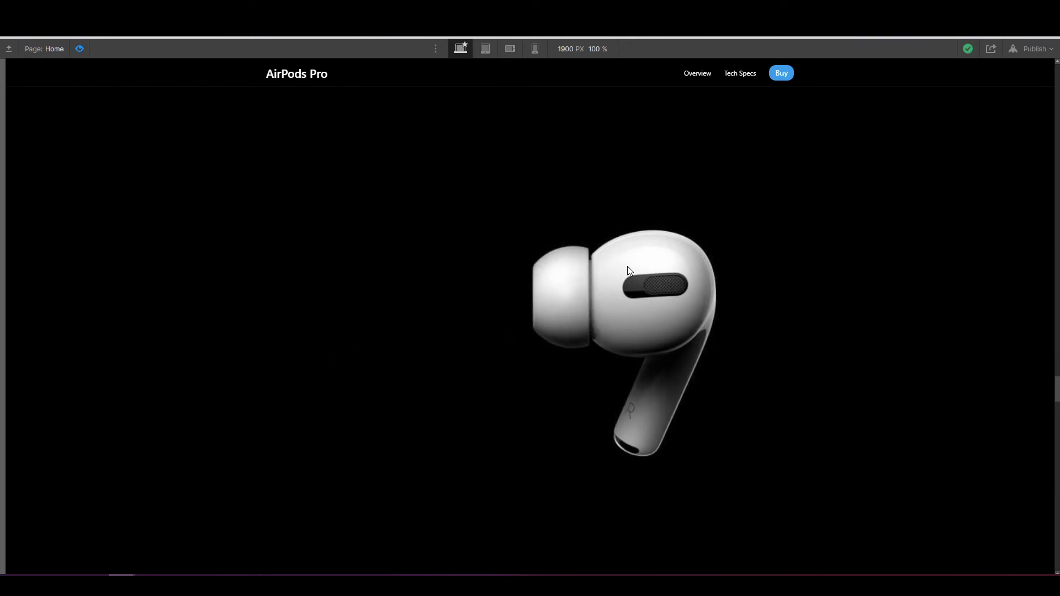
scroll(627, 267, "down", 2)
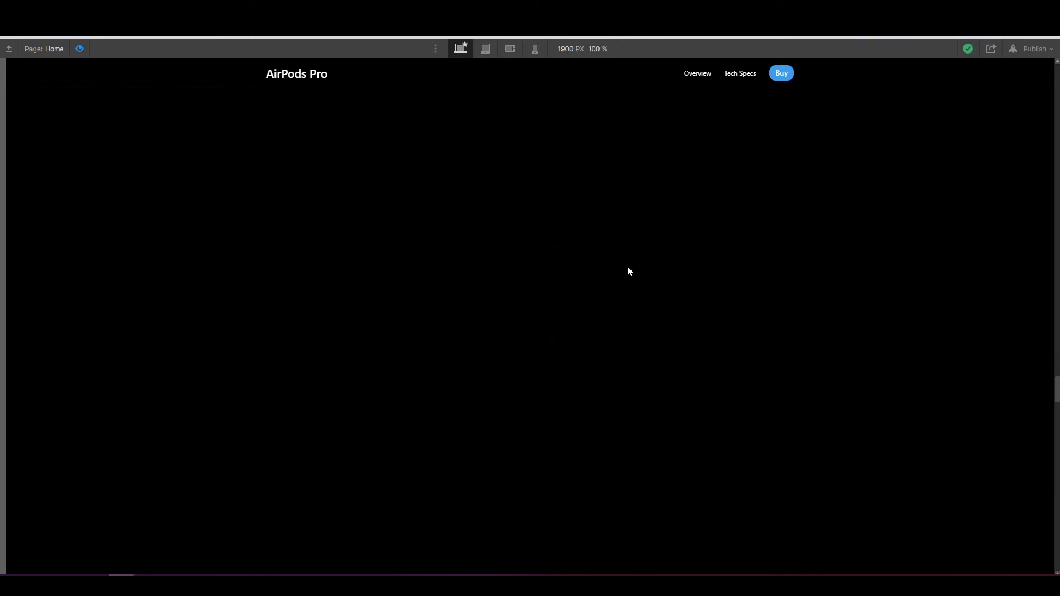
scroll(628, 267, "up", 5)
scroll(628, 266, "down", 3)
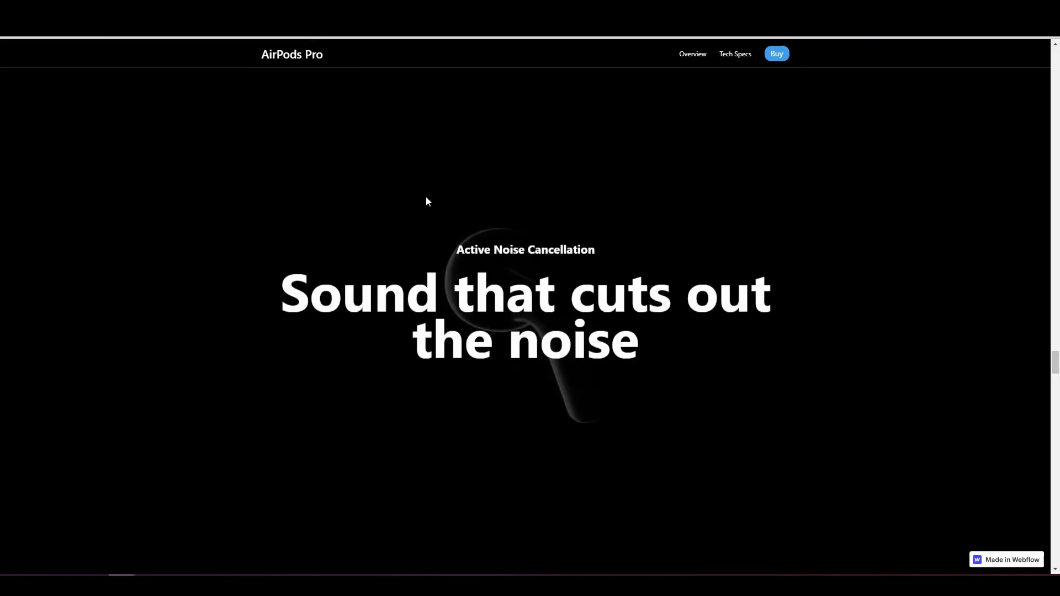
- Study the demo's Active Noise Cancellation section, checking the order of its heading, intro paragraph and microphone texts around the rotating AirPod
scroll(479, 242, "up", 4)
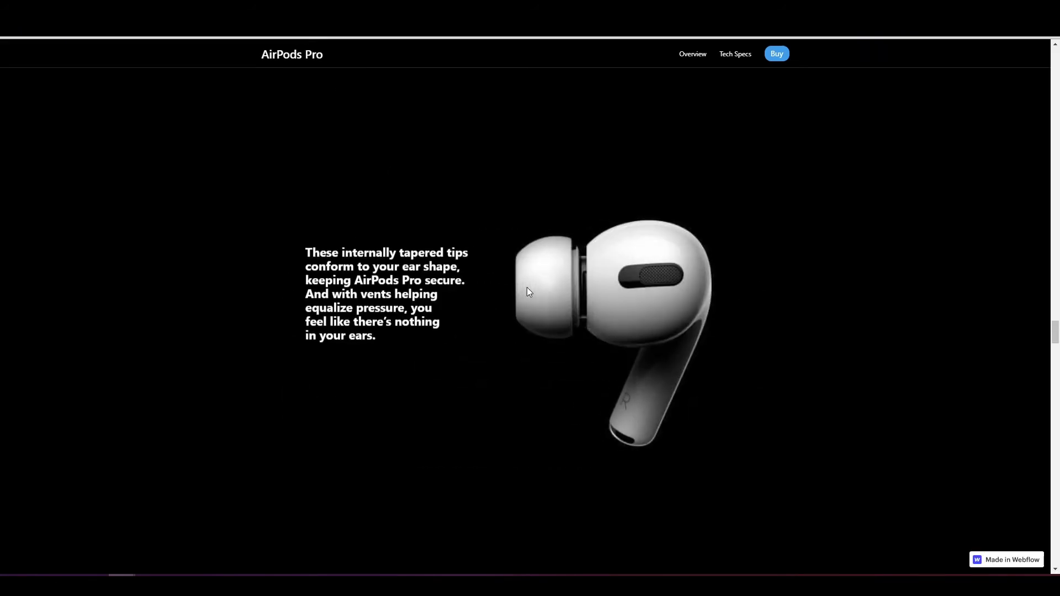
scroll(529, 292, "down", 3)
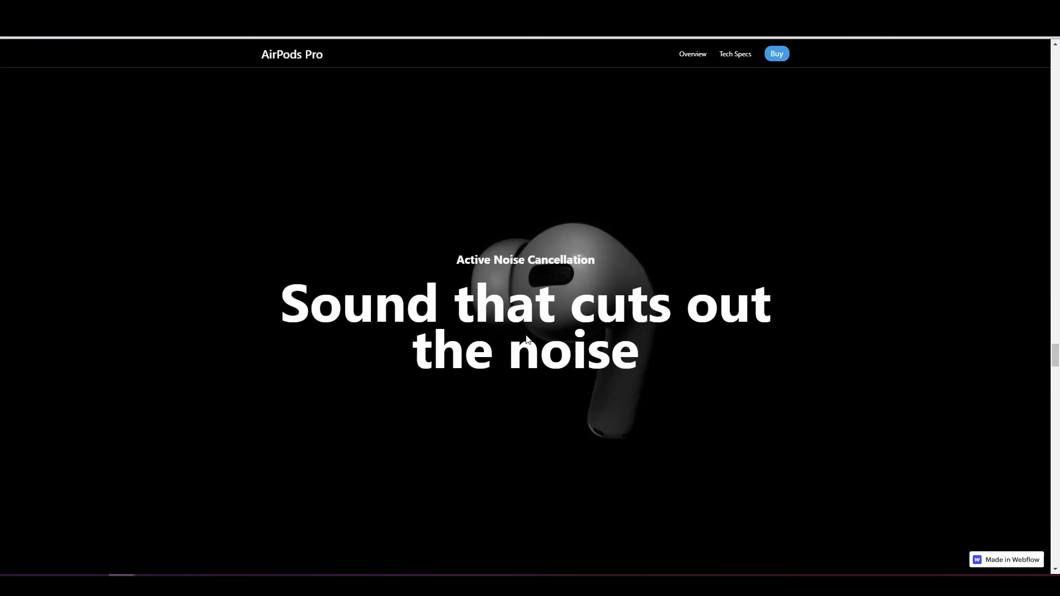
scroll(526, 336, "down", 3)
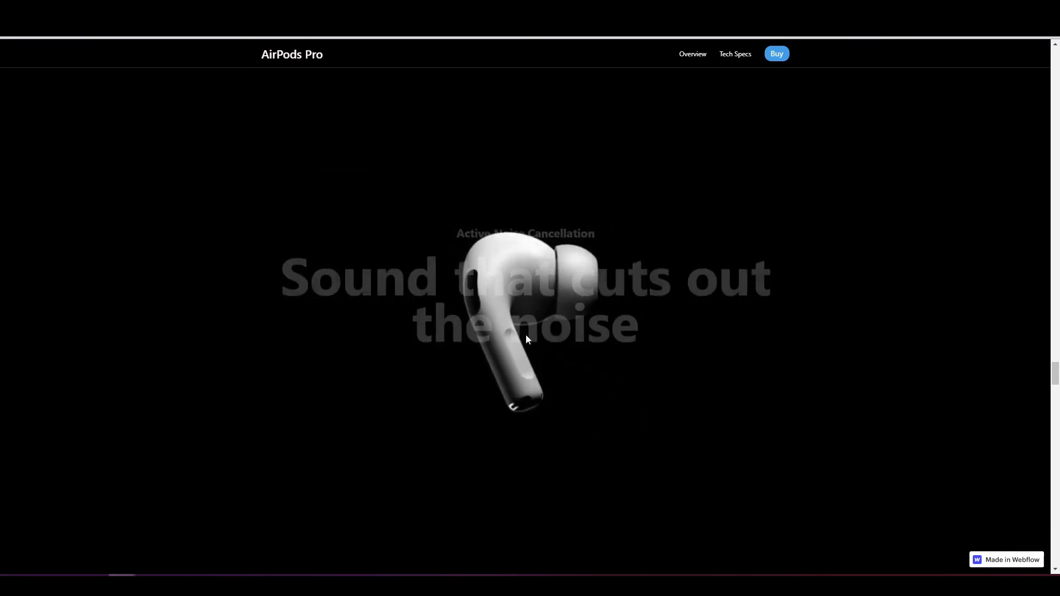
scroll(525, 336, "down", 2)
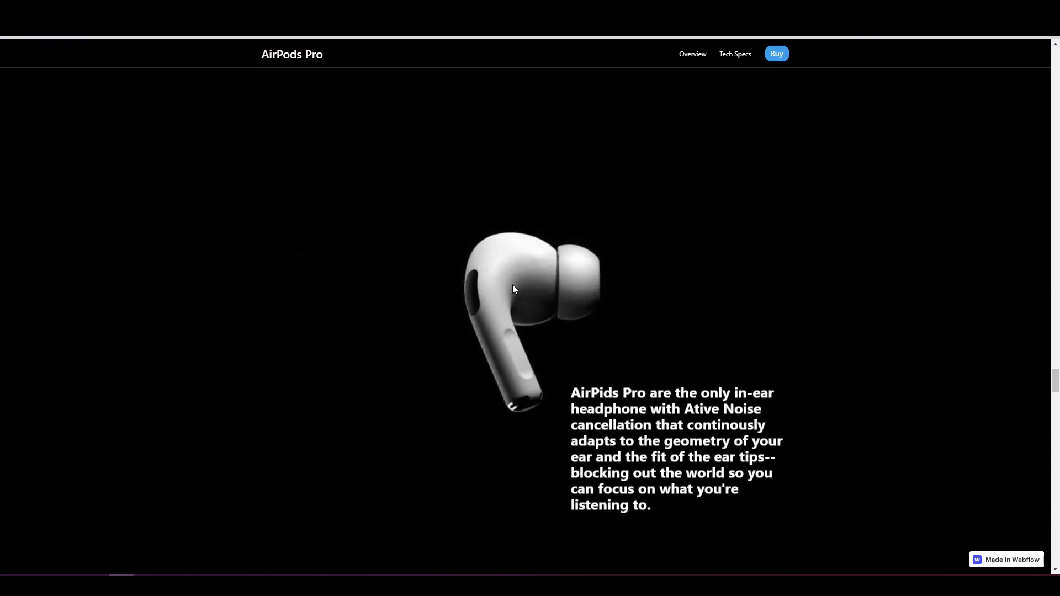
scroll(635, 408, "down", 2)
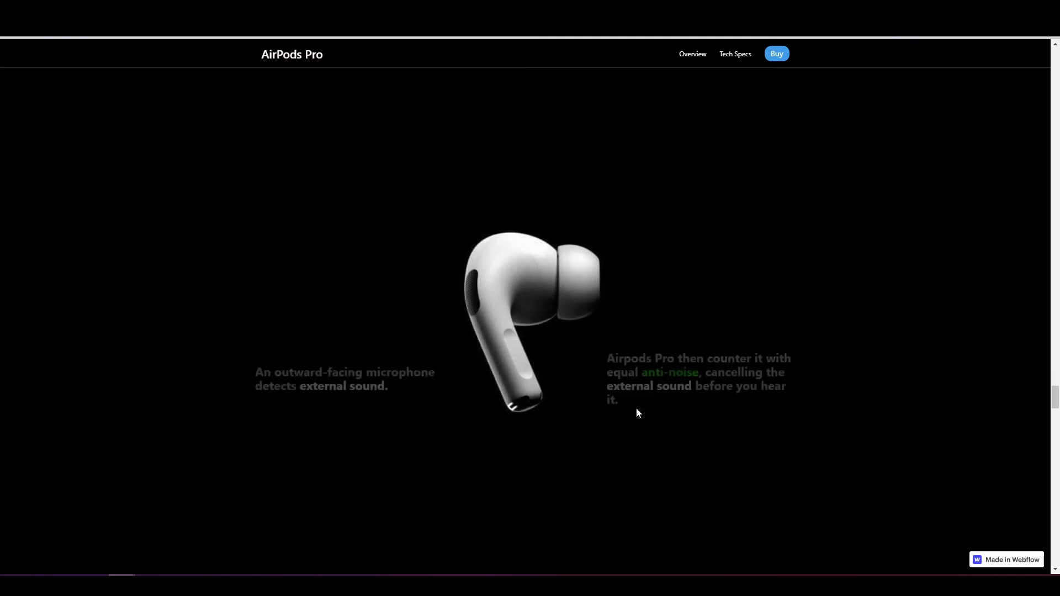
scroll(636, 409, "down", 1)
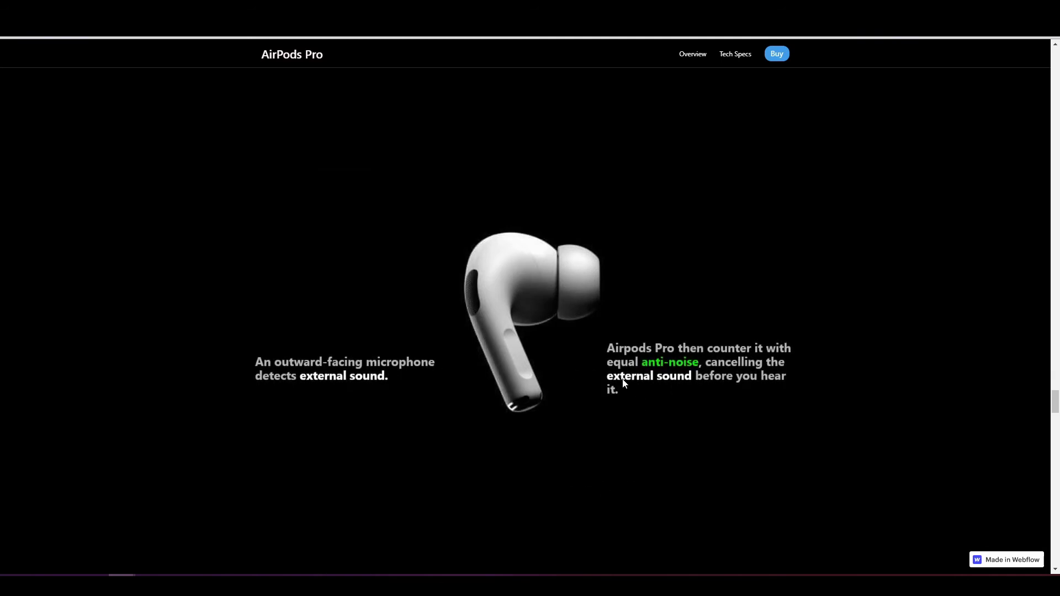
scroll(623, 380, "down", 3)
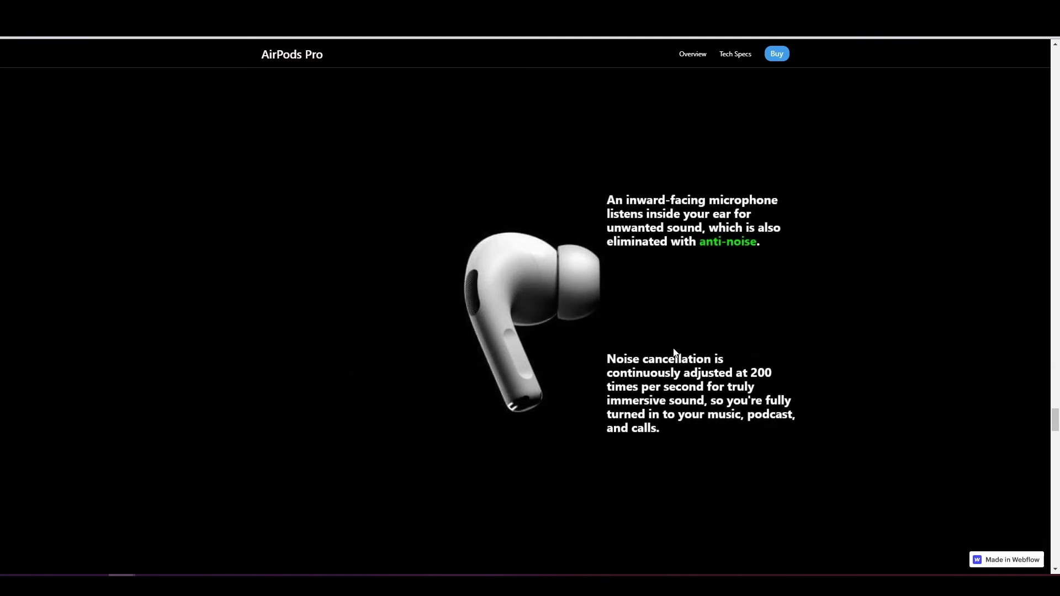
scroll(684, 345, "down", 3)
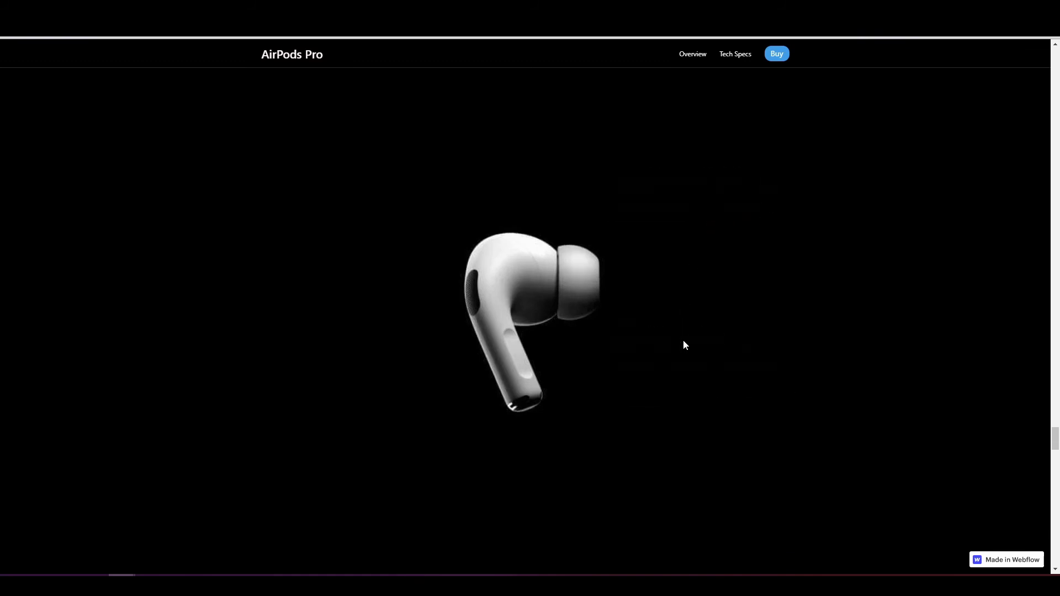
- Examine how the demo's "Sound that cuts out the noise" heading fades in as the AirPod starts turning
scroll(684, 345, "up", 3)
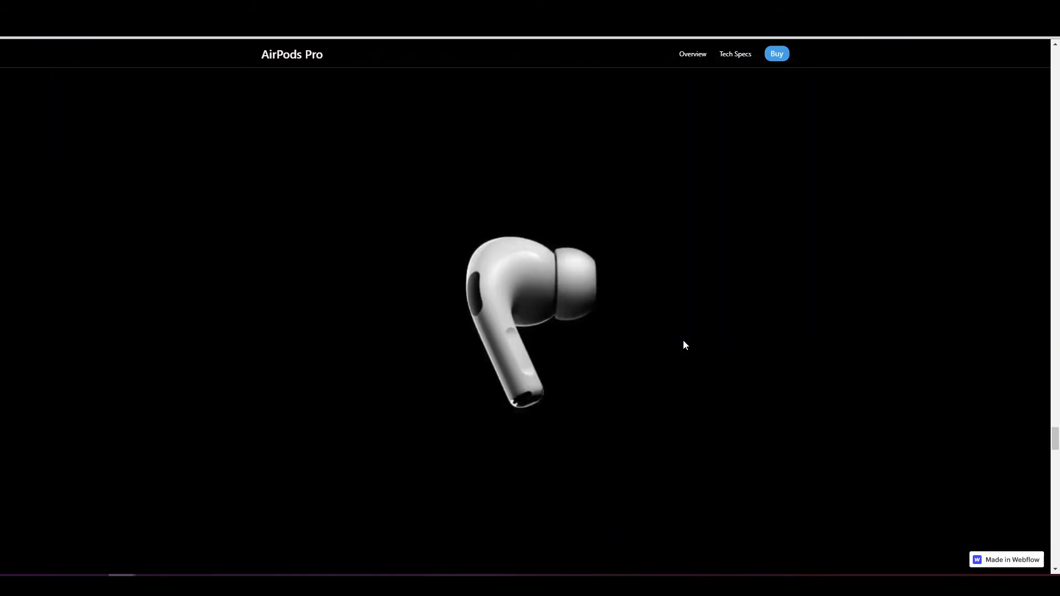
scroll(684, 346, "up", 5)
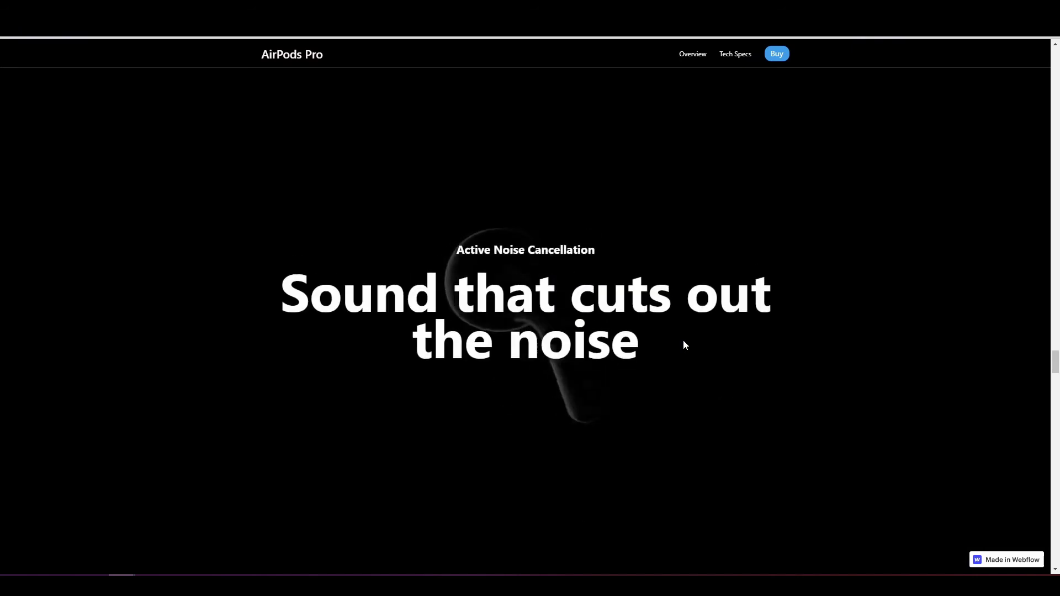
scroll(684, 345, "up", 1)
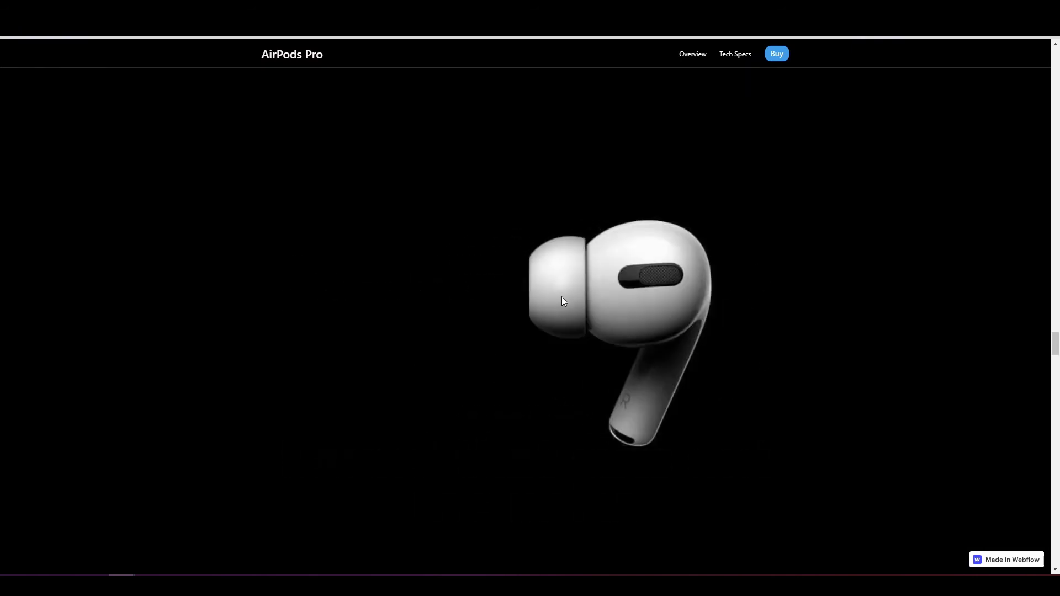
scroll(559, 331, "down", 1)
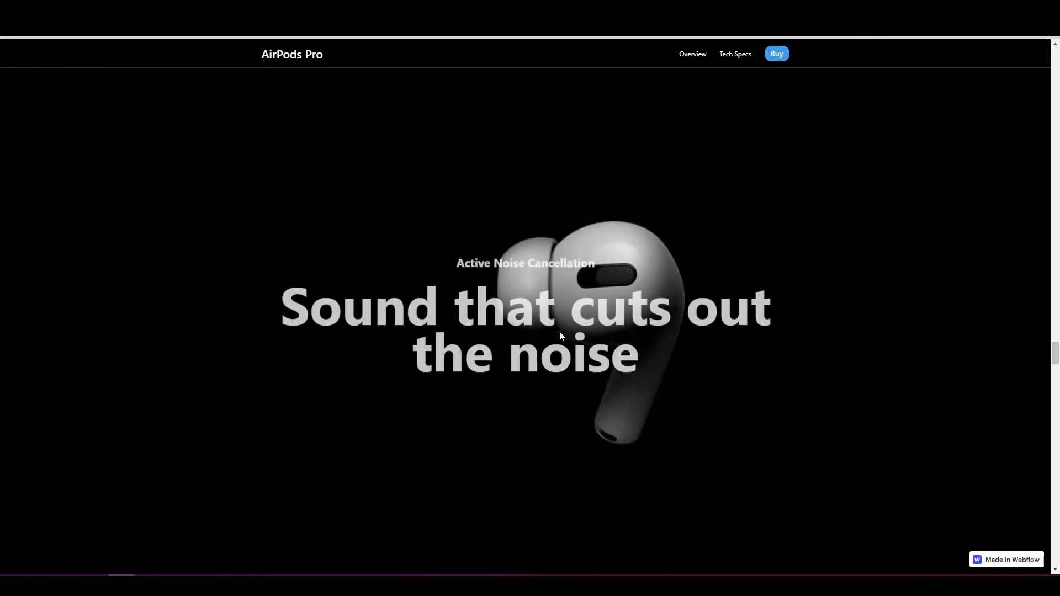
scroll(559, 331, "up", 1)
scroll(559, 330, "down", 1)
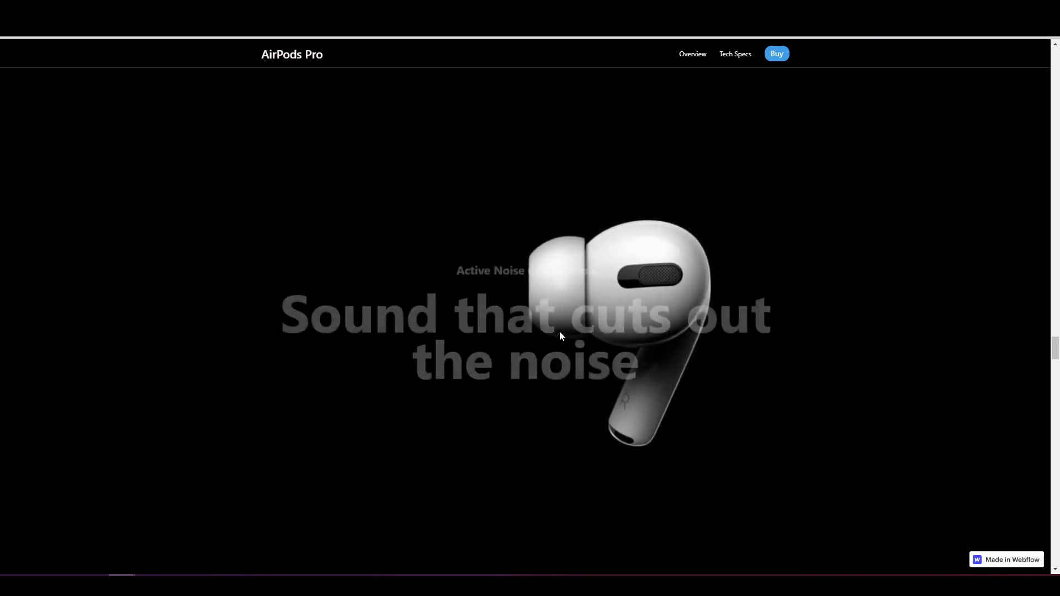
- Examine the demo's transition from the "Sound that cuts out the noise" heading to the intro paragraph in relation to the AirPod's rotation
scroll(560, 336, "down", 2)
scroll(560, 336, "down", 3)
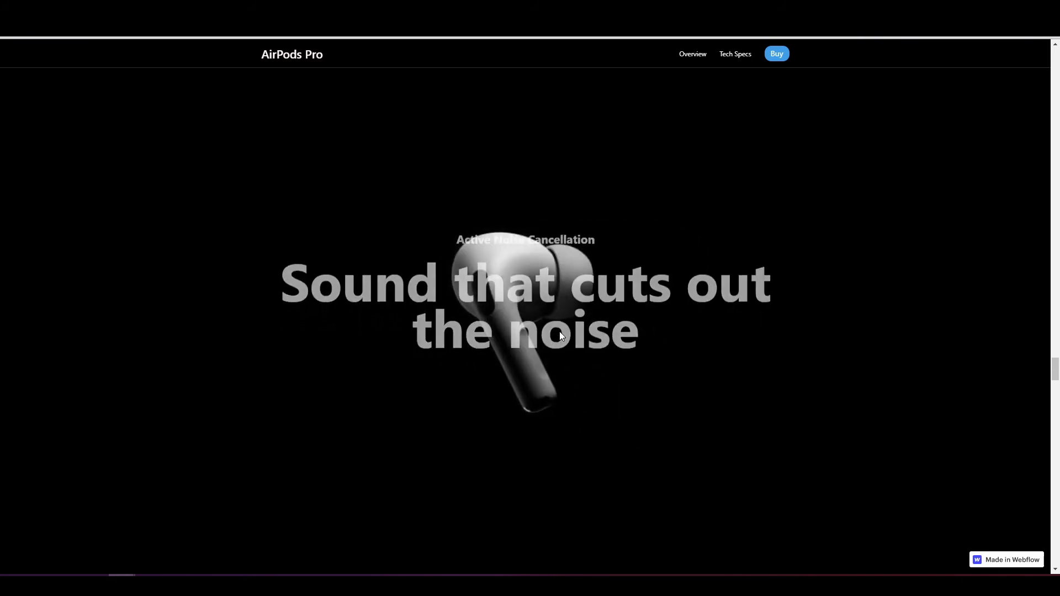
scroll(561, 335, "down", 1)
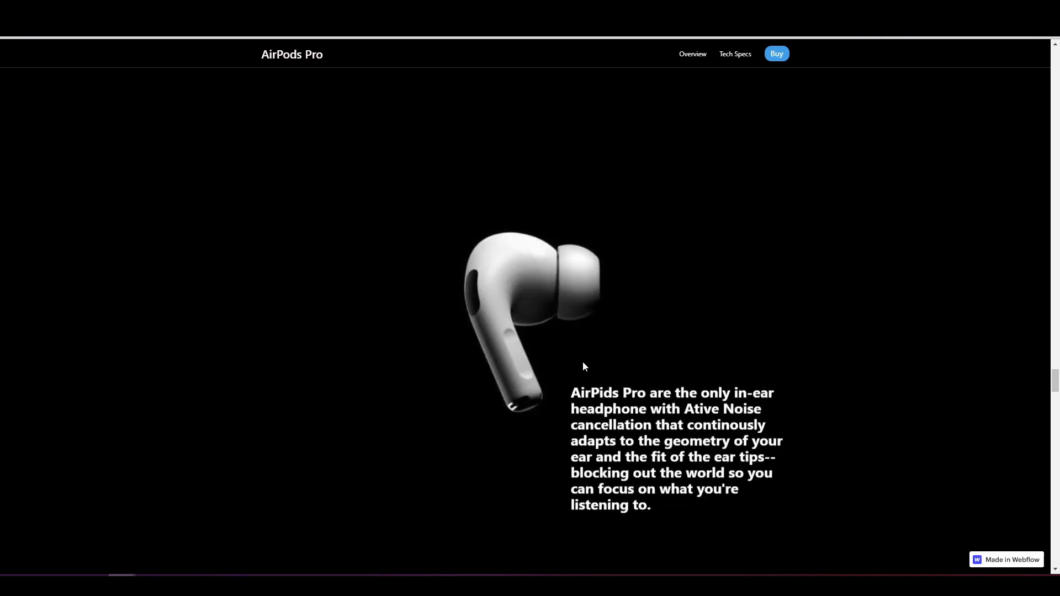
scroll(610, 386, "down", 3)
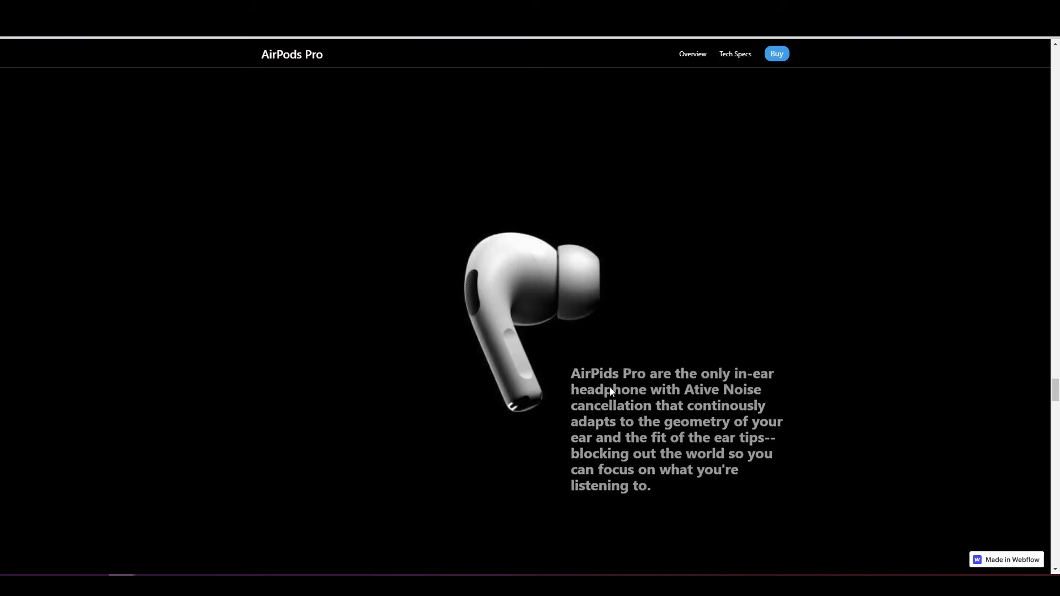
scroll(610, 387, "up", 3)
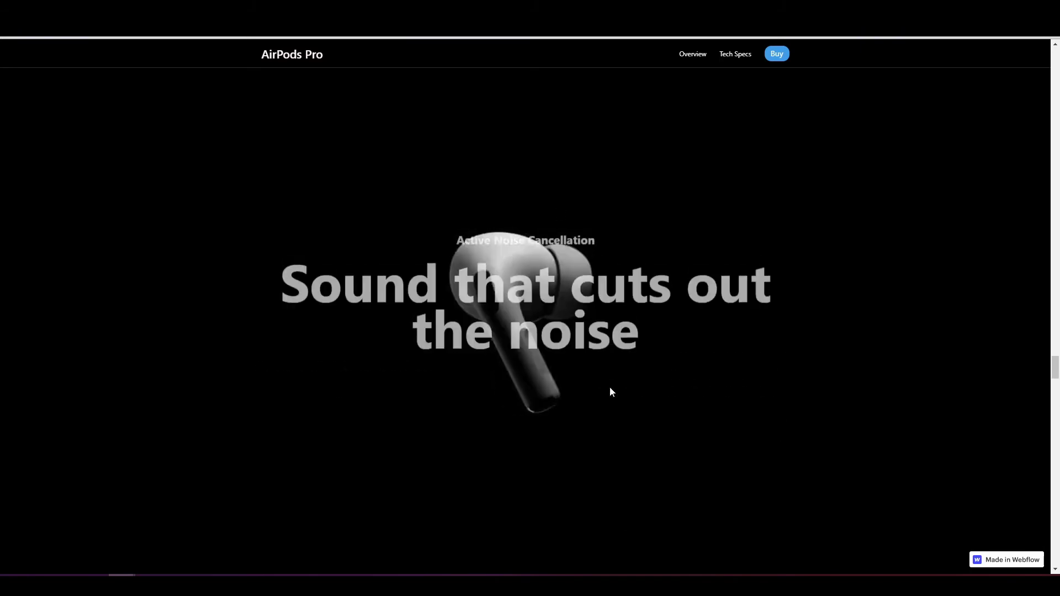
scroll(580, 378, "down", 2)
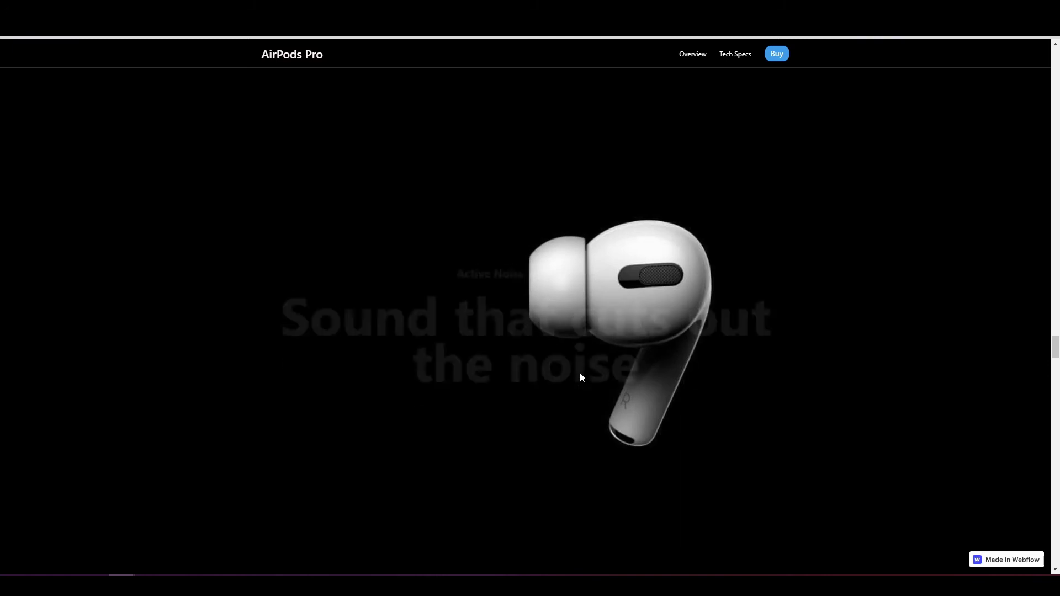
scroll(502, 338, "down", 2)
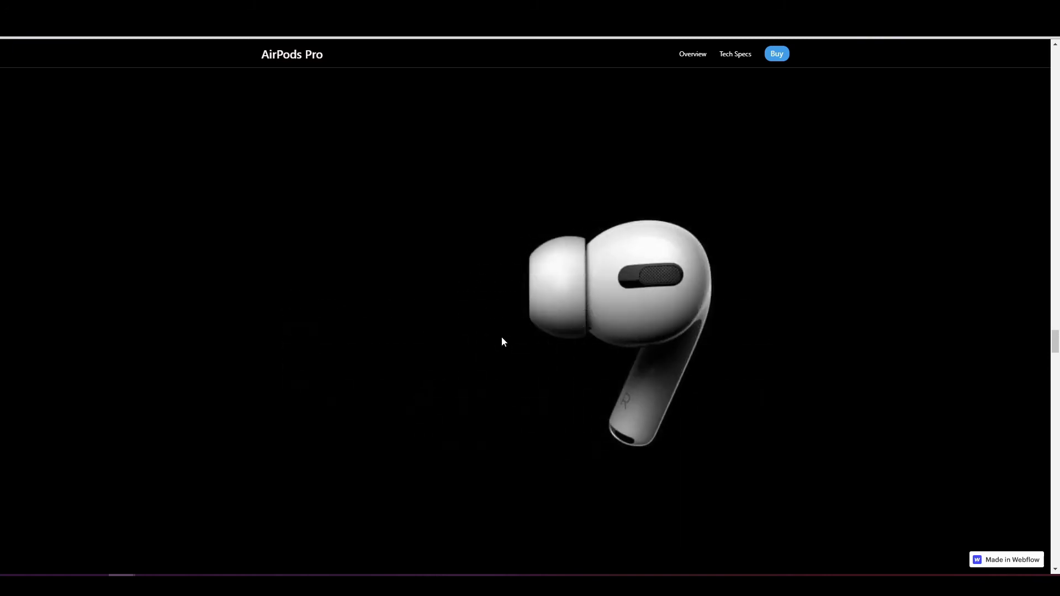
scroll(502, 336, "down", 2)
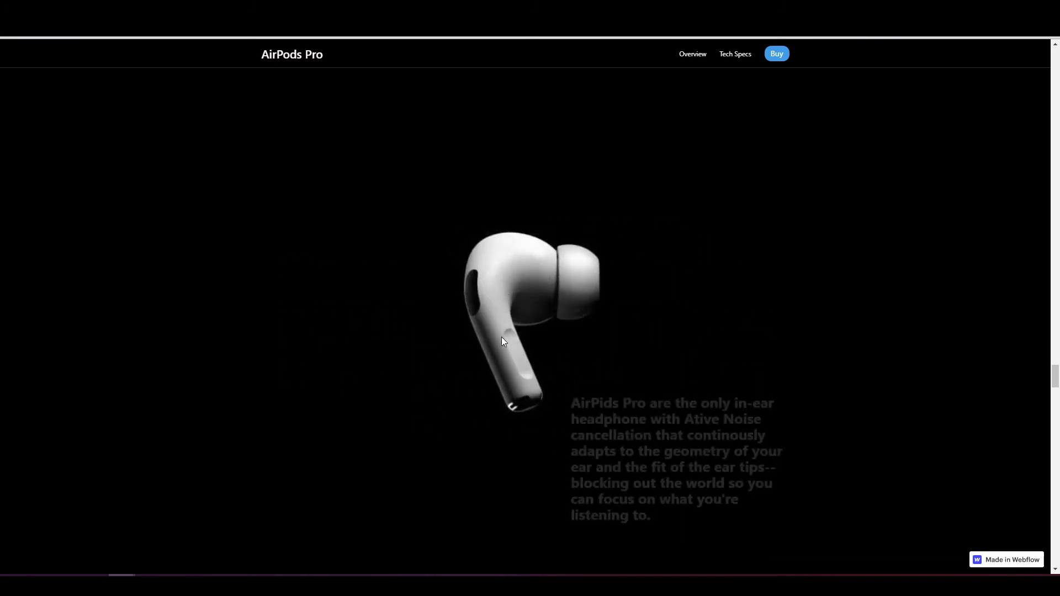
scroll(501, 337, "up", 2)
scroll(502, 338, "down", 2)
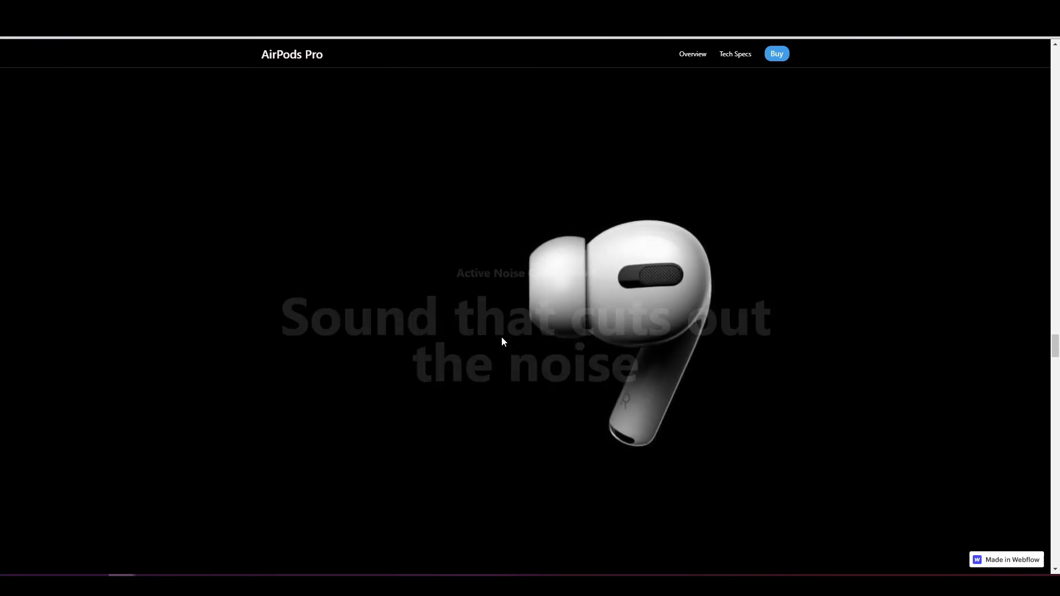
scroll(502, 337, "down", 3)
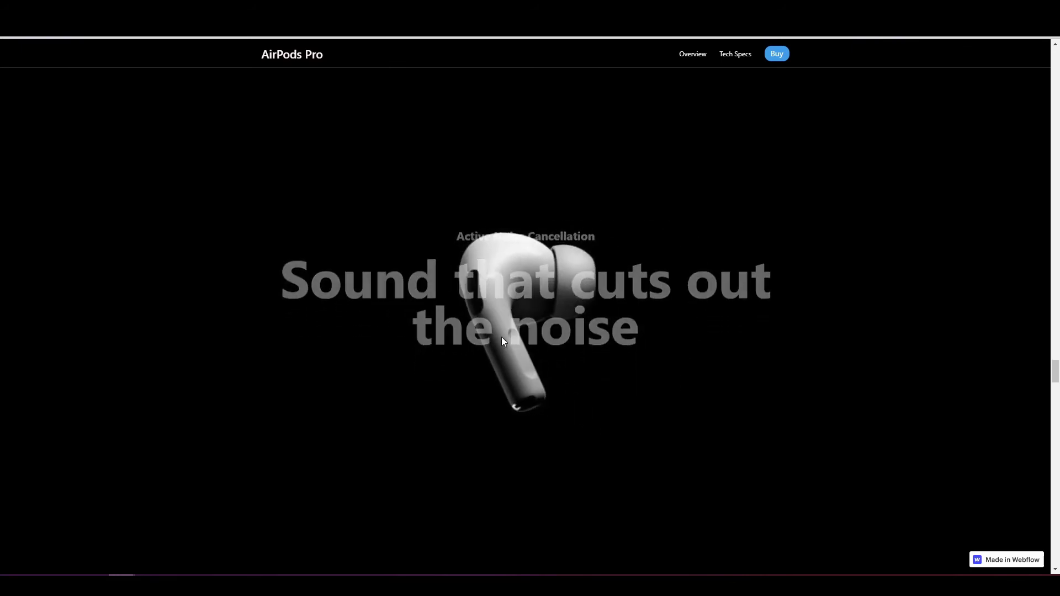
- Compare the timing and placement of the intro paragraph, the outward-facing microphone texts and the inward-facing microphone texts around the AirPod
scroll(646, 421, "down", 2)
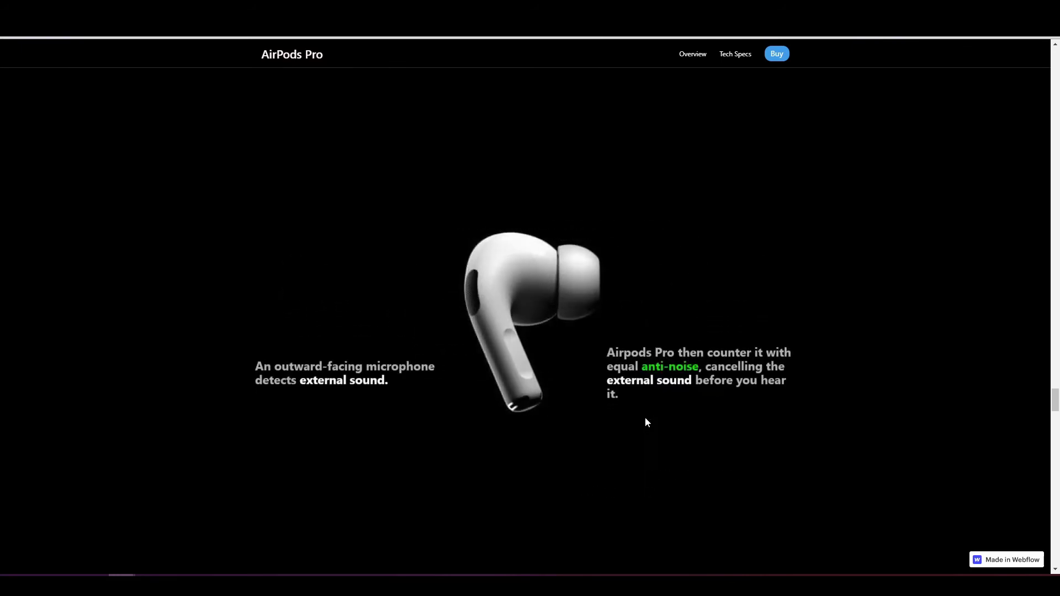
scroll(646, 421, "up", 2)
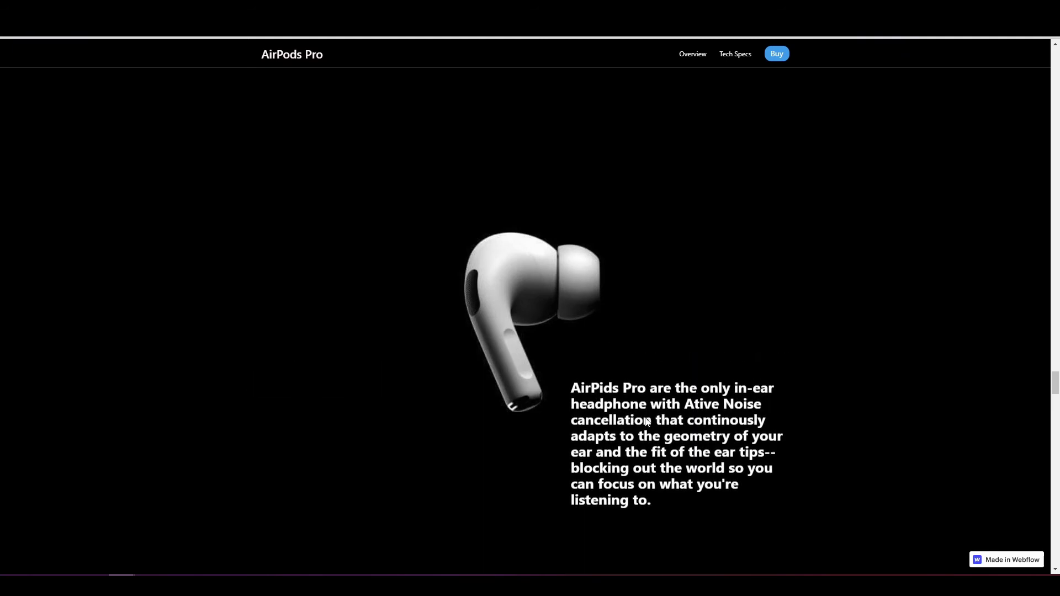
scroll(645, 418, "up", 2)
scroll(645, 418, "down", 2)
scroll(646, 421, "down", 3)
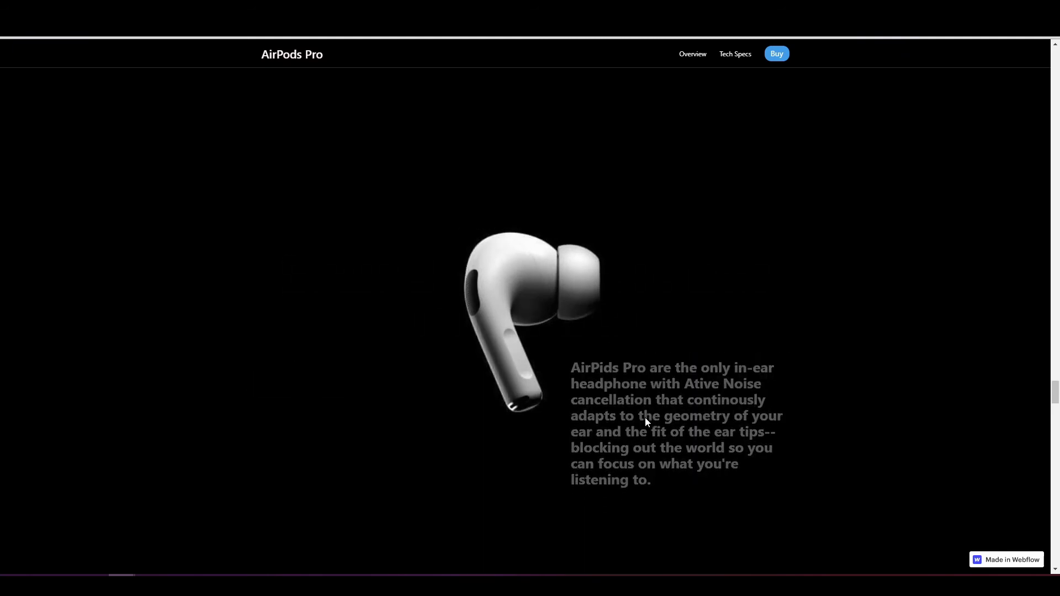
scroll(646, 419, "down", 3)
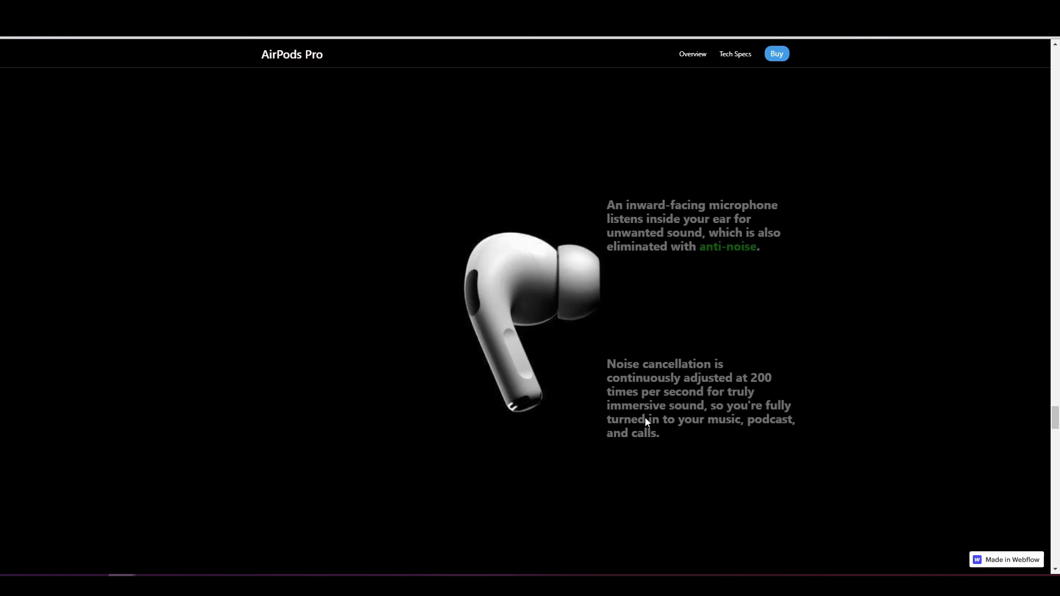
scroll(647, 422, "up", 3)
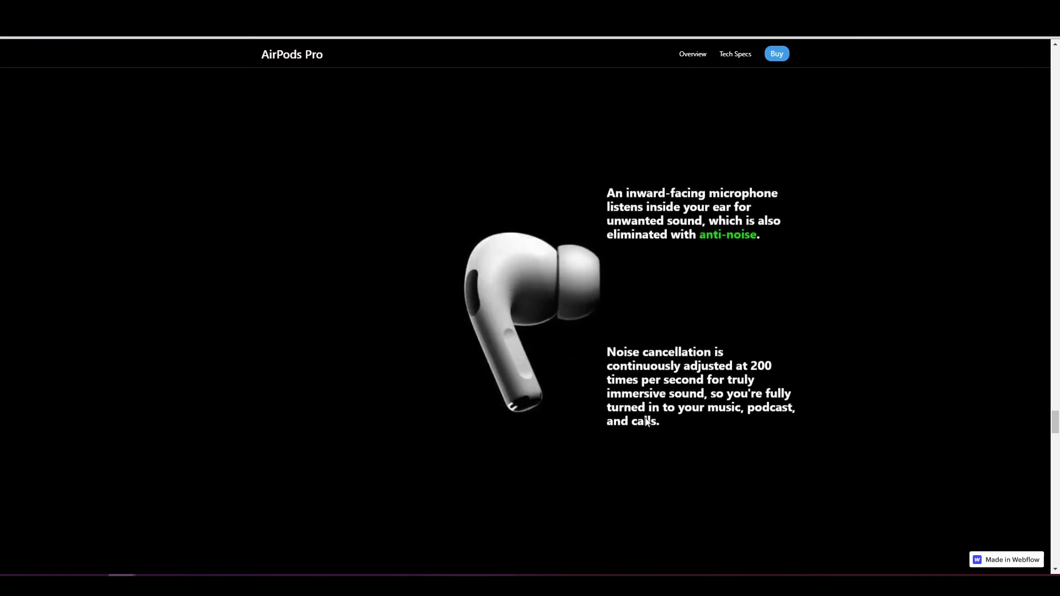
scroll(675, 316, "up", 3)
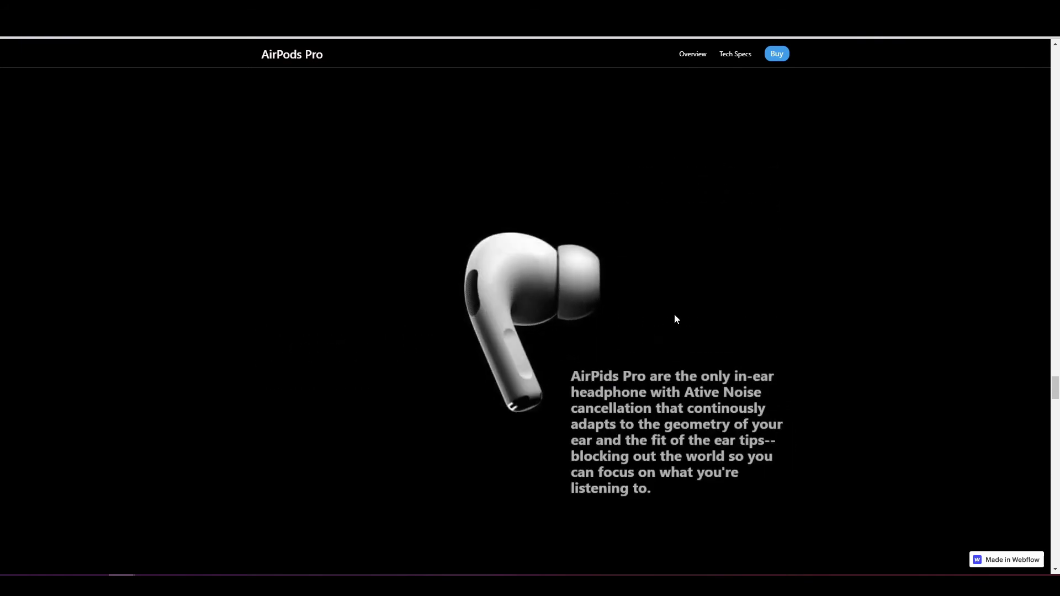
scroll(647, 413, "up", 2)
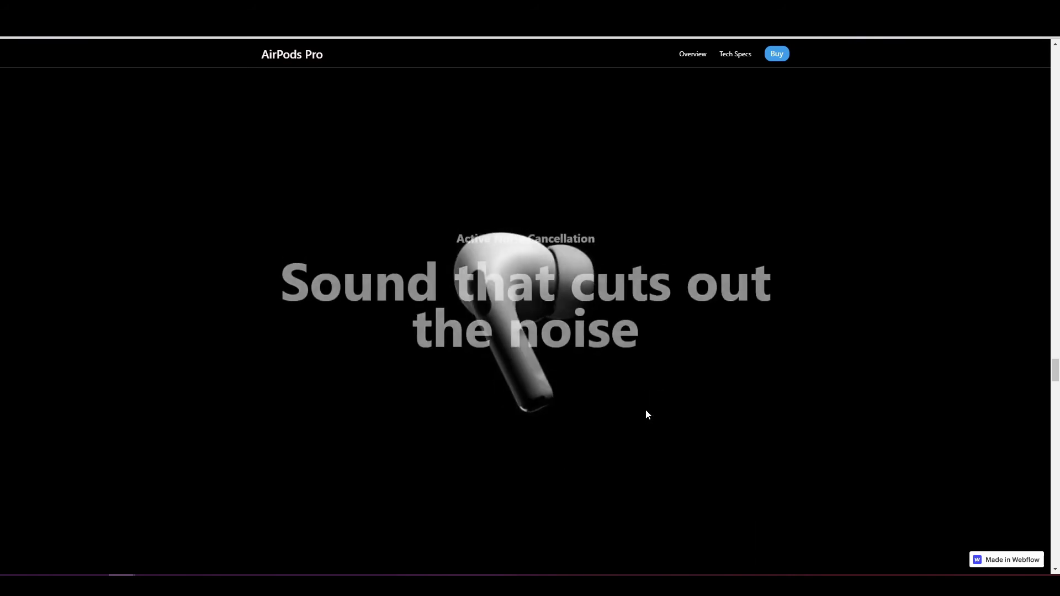
- Review the full noise cancellation text sequence through to the following portrait image, and go back to the intro paragraph
scroll(647, 413, "down", 3)
scroll(647, 414, "down", 3)
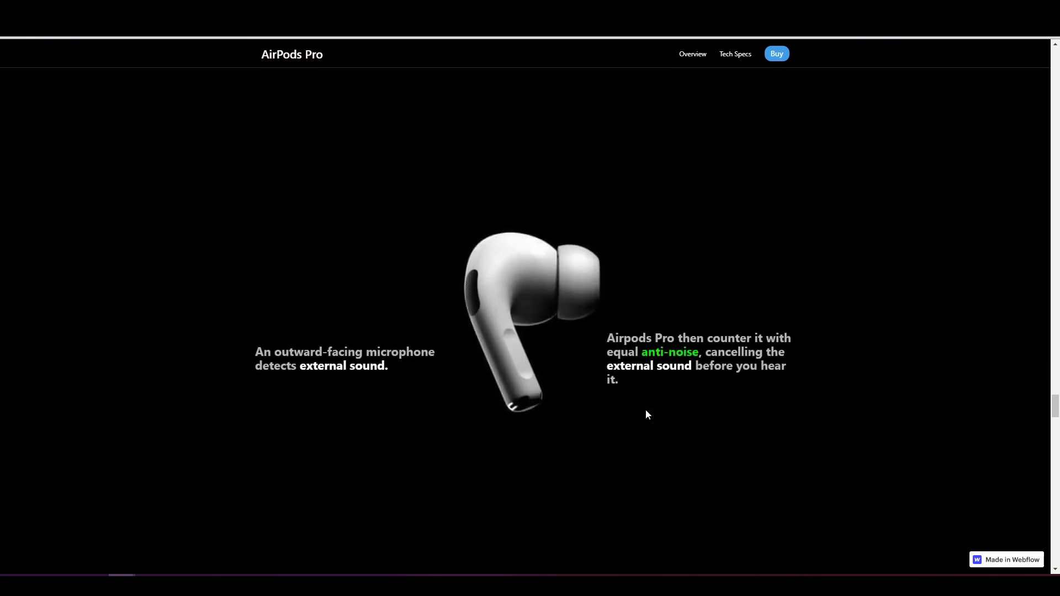
scroll(647, 413, "down", 3)
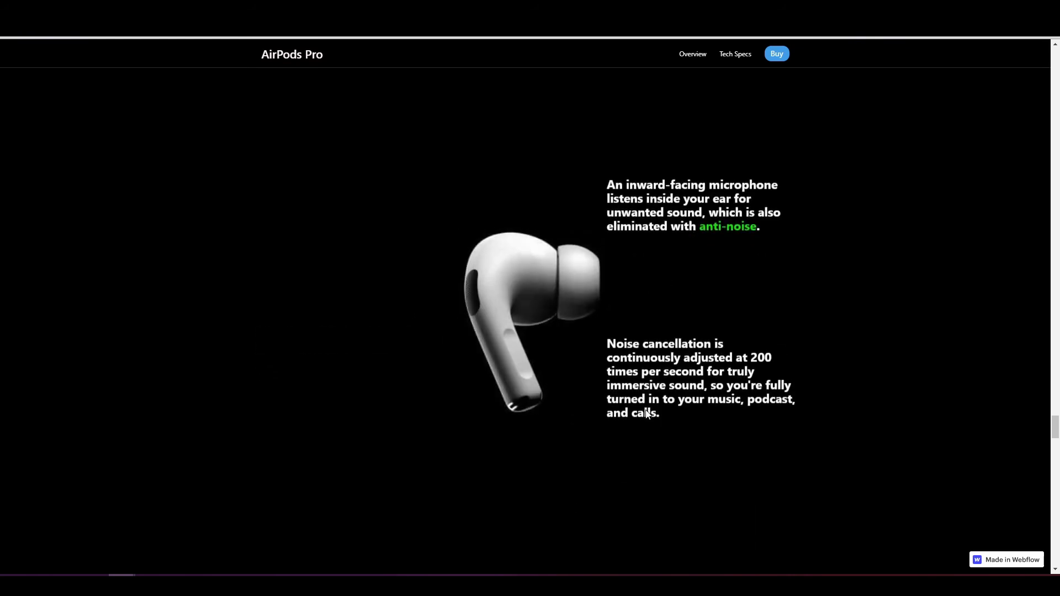
scroll(649, 406, "down", 3)
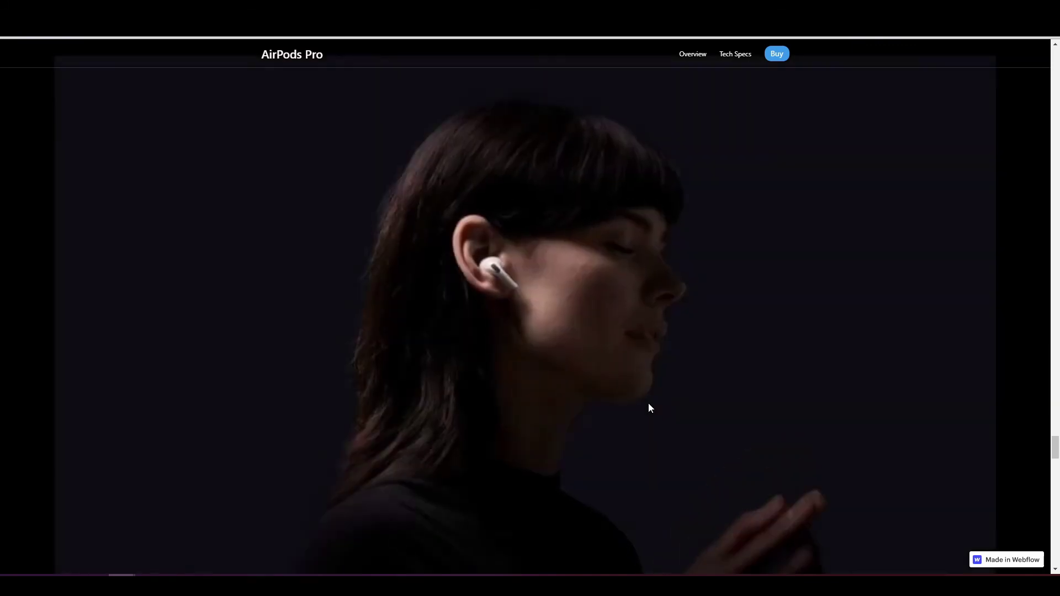
scroll(649, 406, "up", 2)
scroll(650, 408, "up", 5)
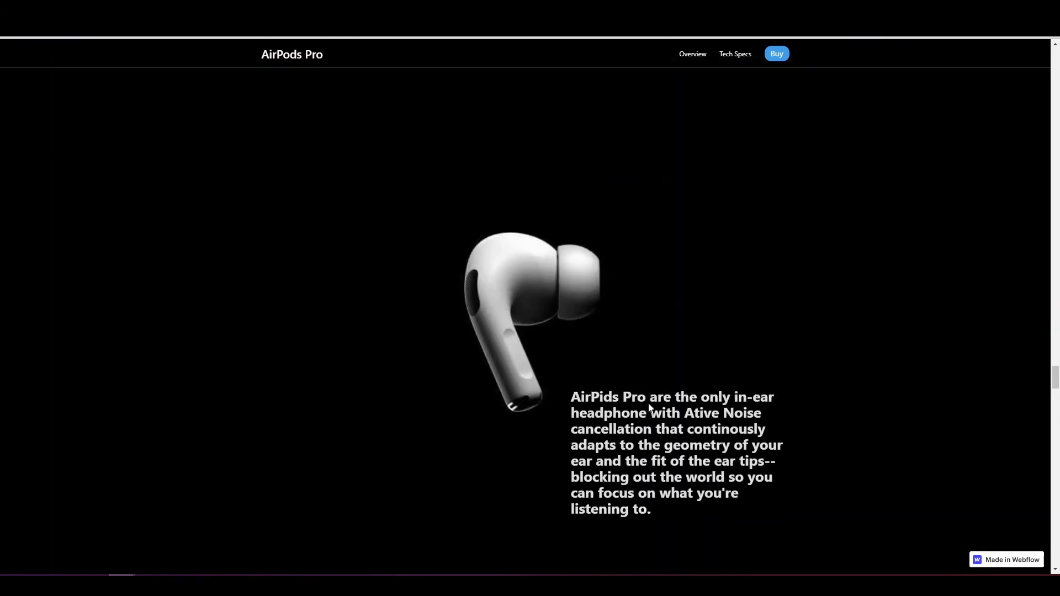
- Examine the Active Noise Cancellation section of the published AirPods Pro page, including its text blocks and scroll animation
scroll(648, 407, "down", 2)
scroll(549, 339, "up", 3)
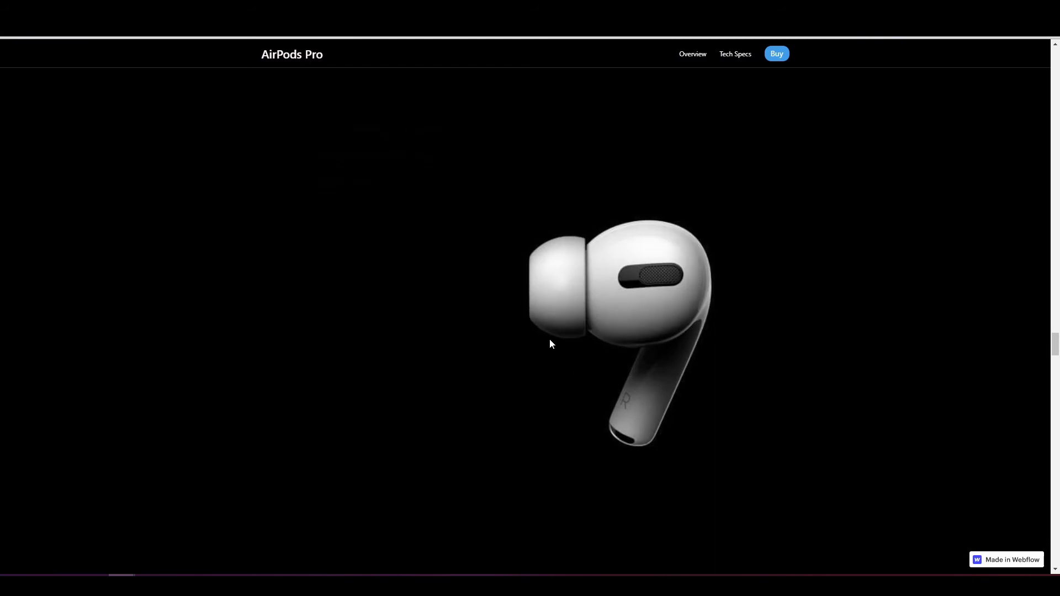
scroll(591, 350, "down", 1)
scroll(591, 350, "down", 3)
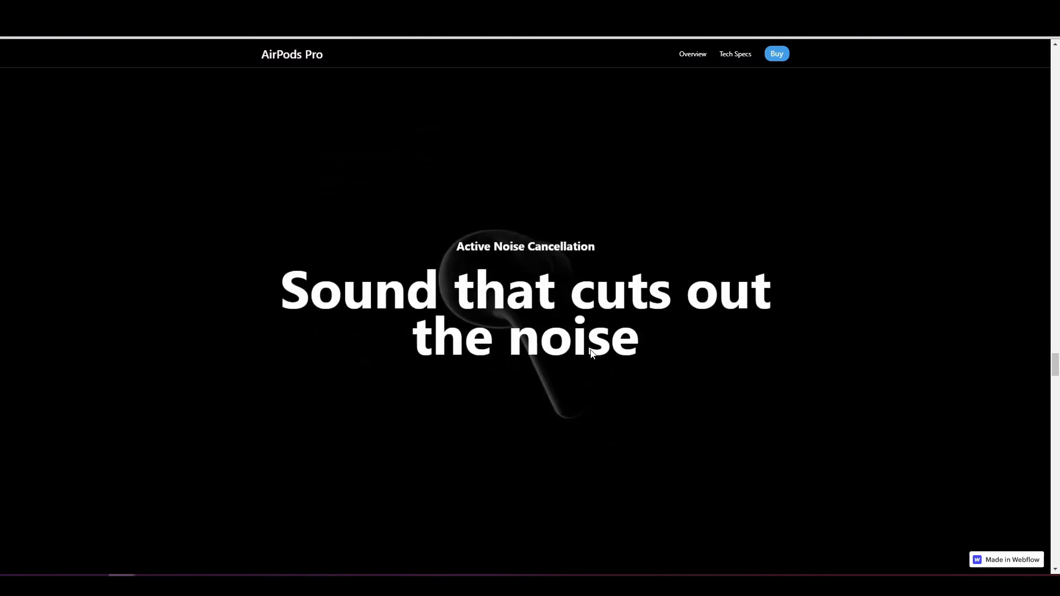
scroll(591, 349, "down", 2)
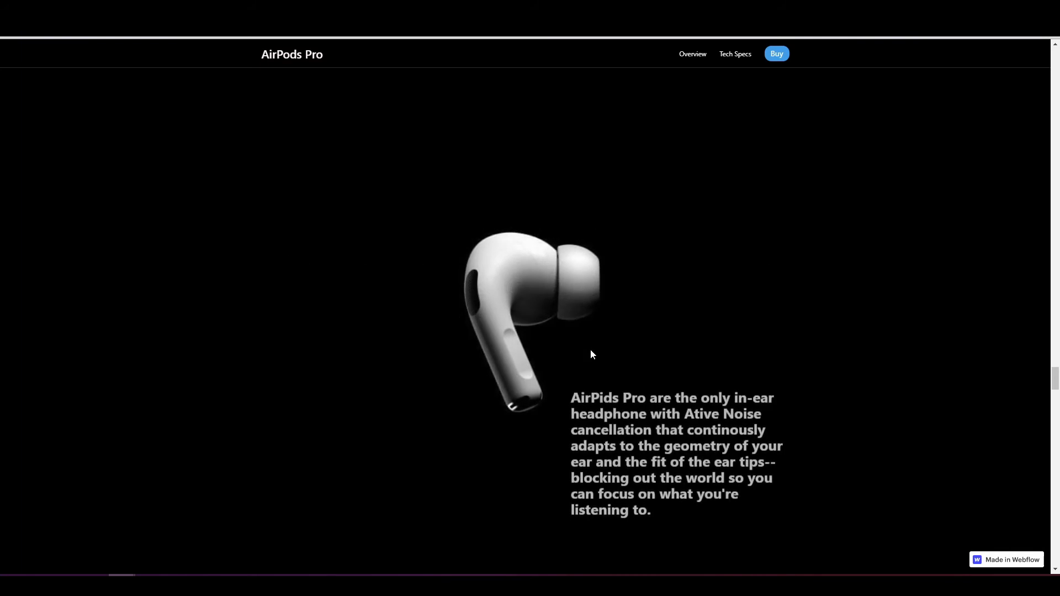
scroll(608, 433, "down", 2)
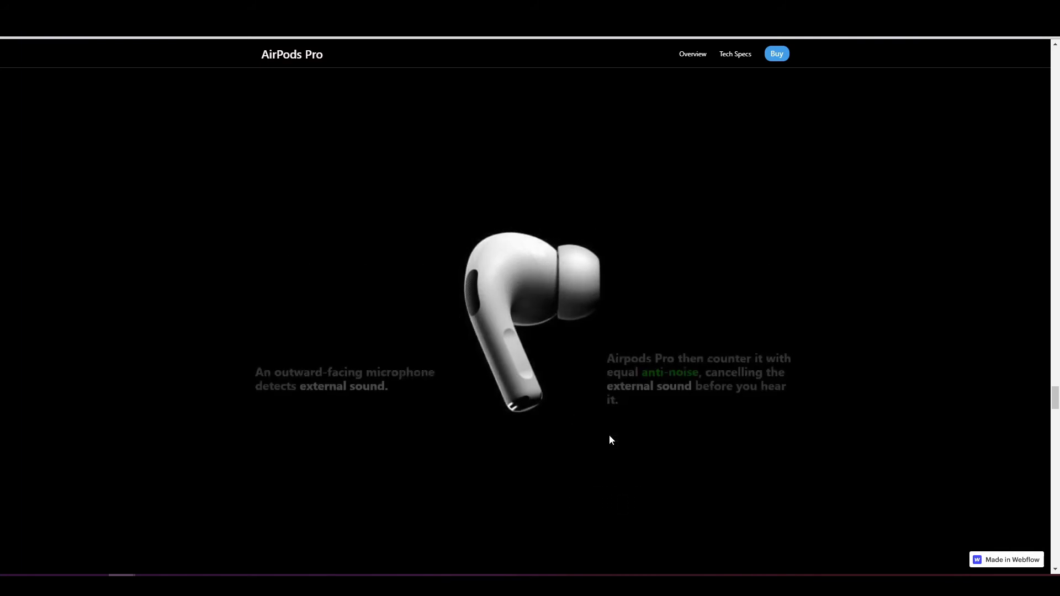
scroll(434, 392, "down", 2)
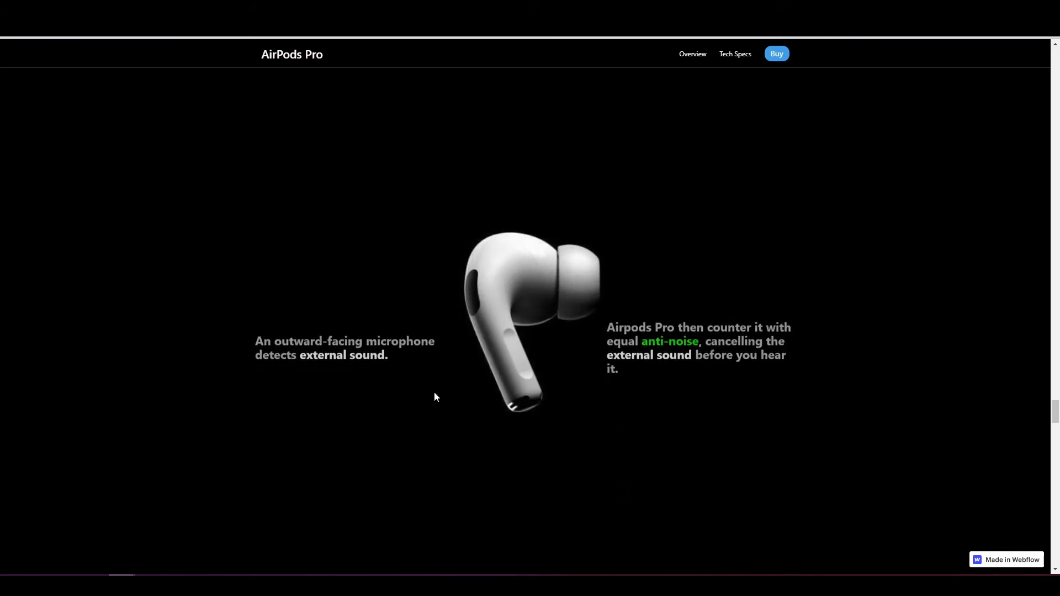
scroll(625, 272, "down", 2)
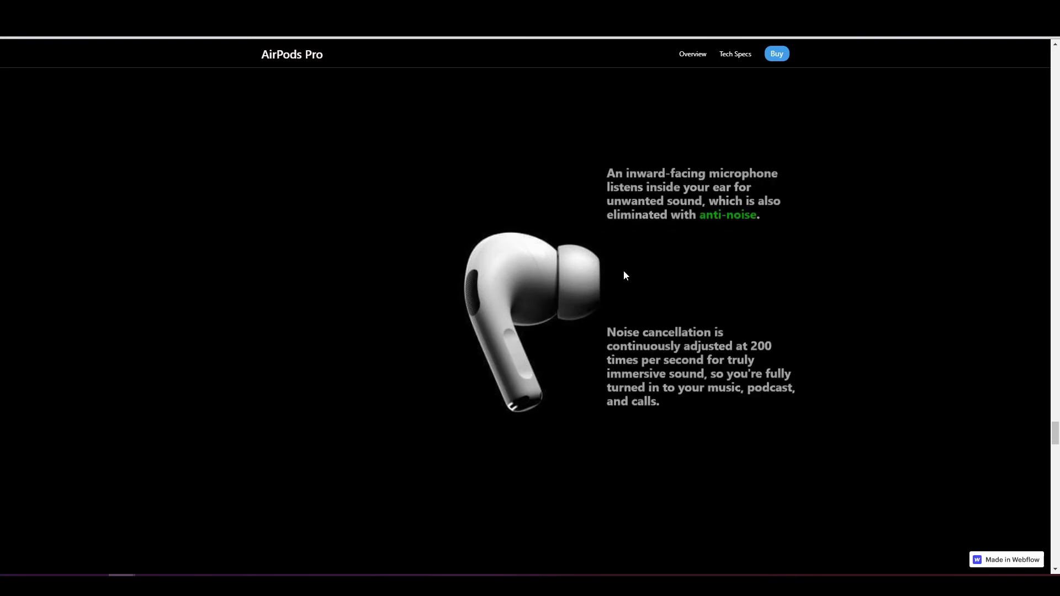
scroll(625, 272, "up", 2)
scroll(625, 275, "up", 5)
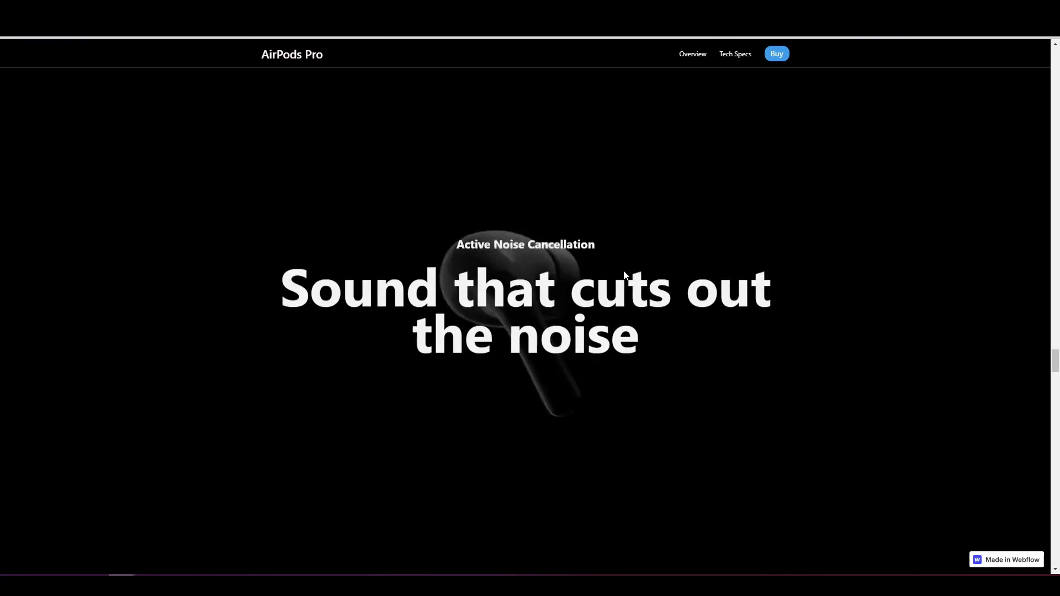
scroll(625, 275, "down", 3)
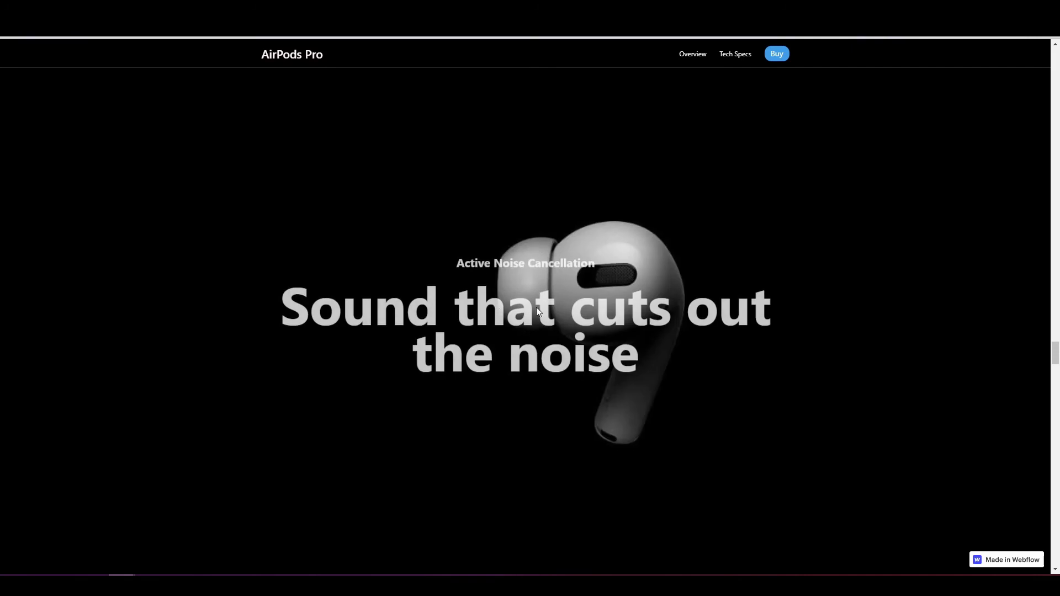
- Switch to the Webflow Designer, leave preview mode and collapse the whole element tree
key("ctrl+shift+p")
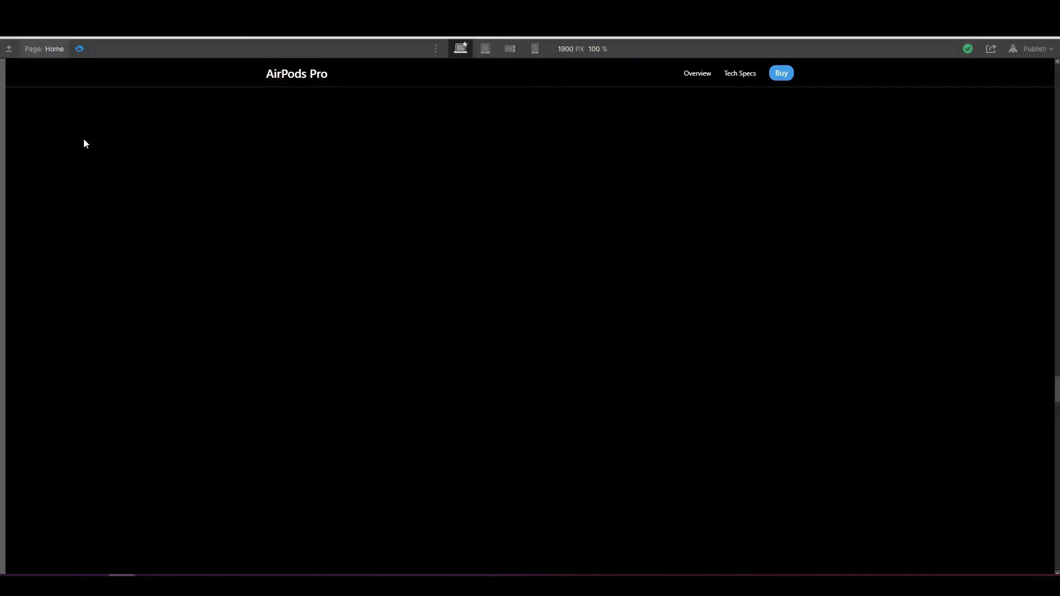
left_click(79, 49)
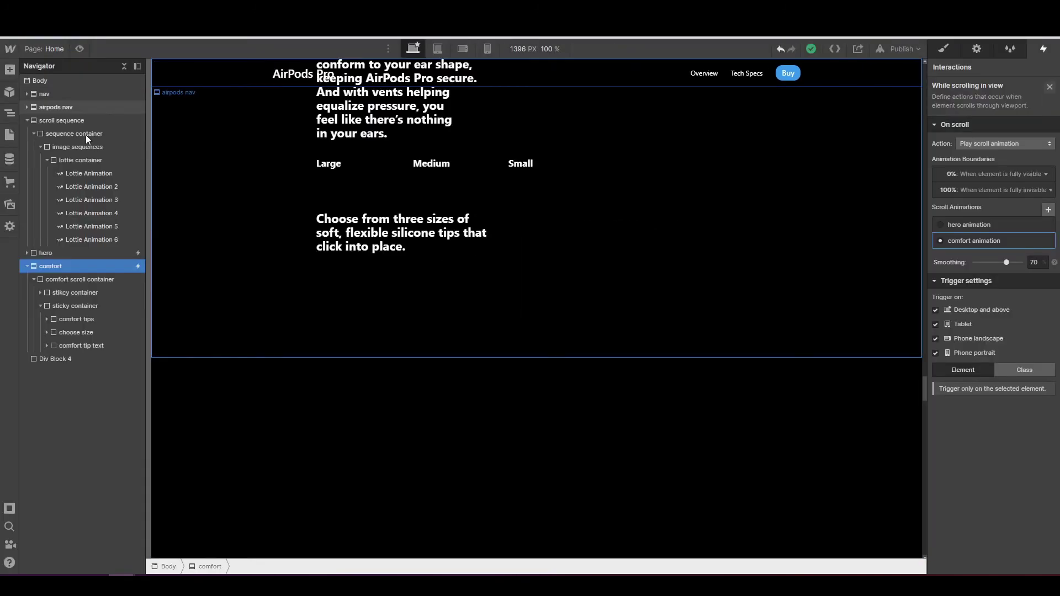
left_click(122, 70)
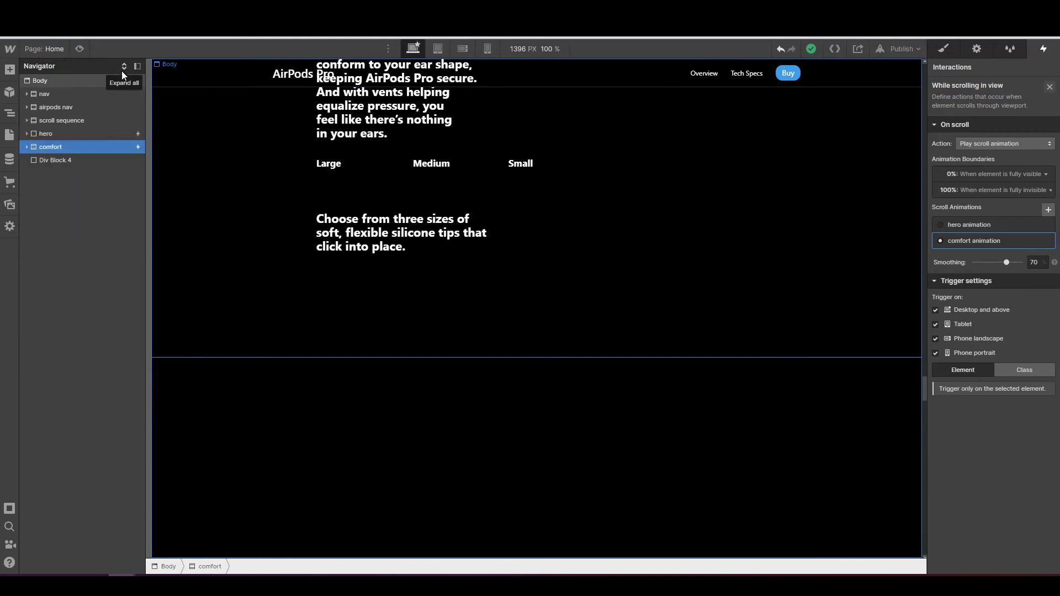
- Rename the class of Div Block 4 at the end of the page to "anc"
left_click(84, 161)
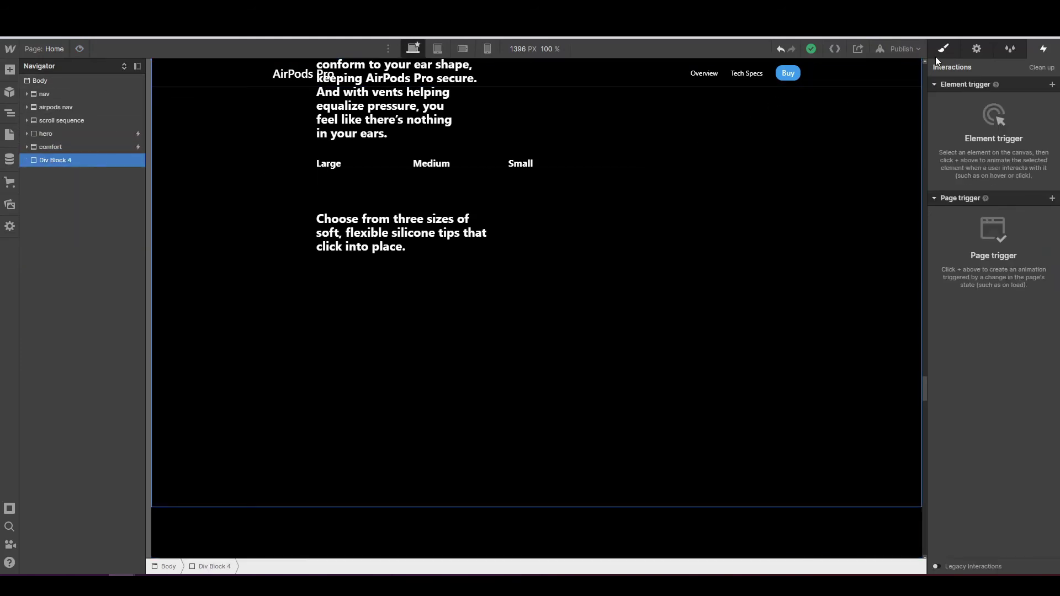
key("s")
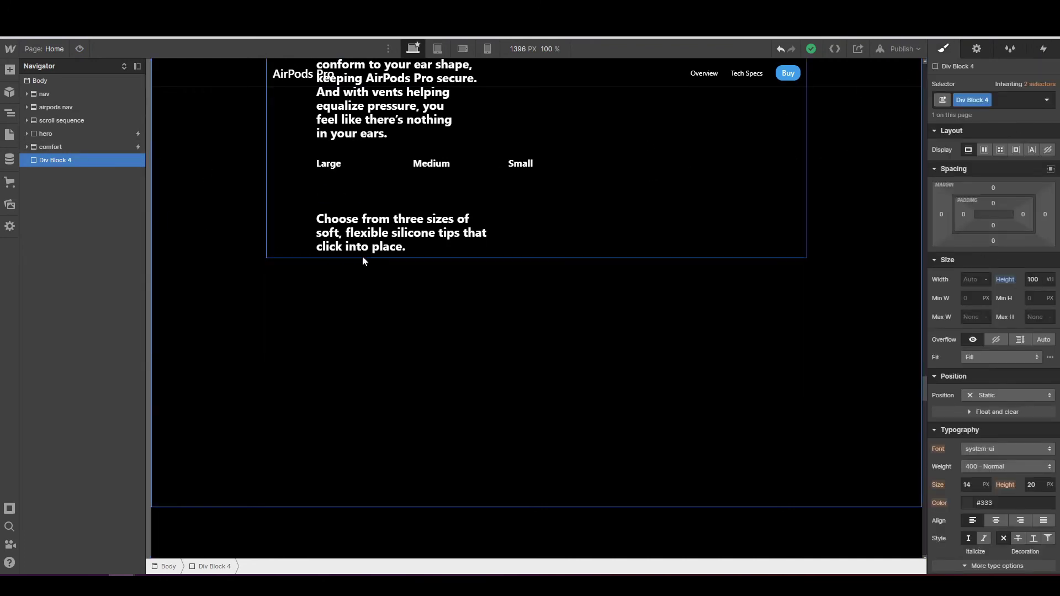
left_click(985, 104)
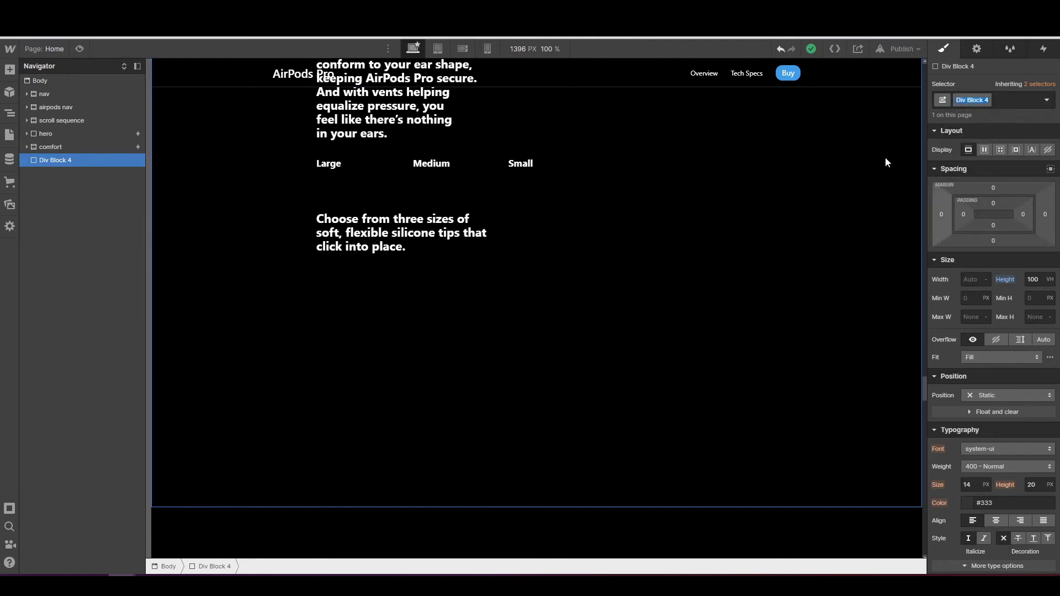
type("anc")
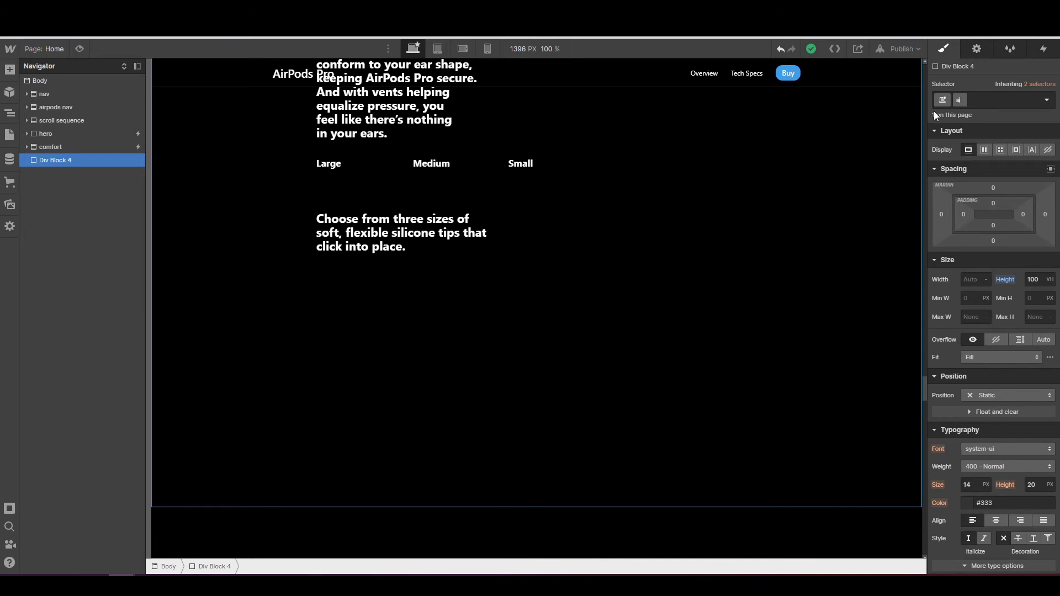
key("Return")
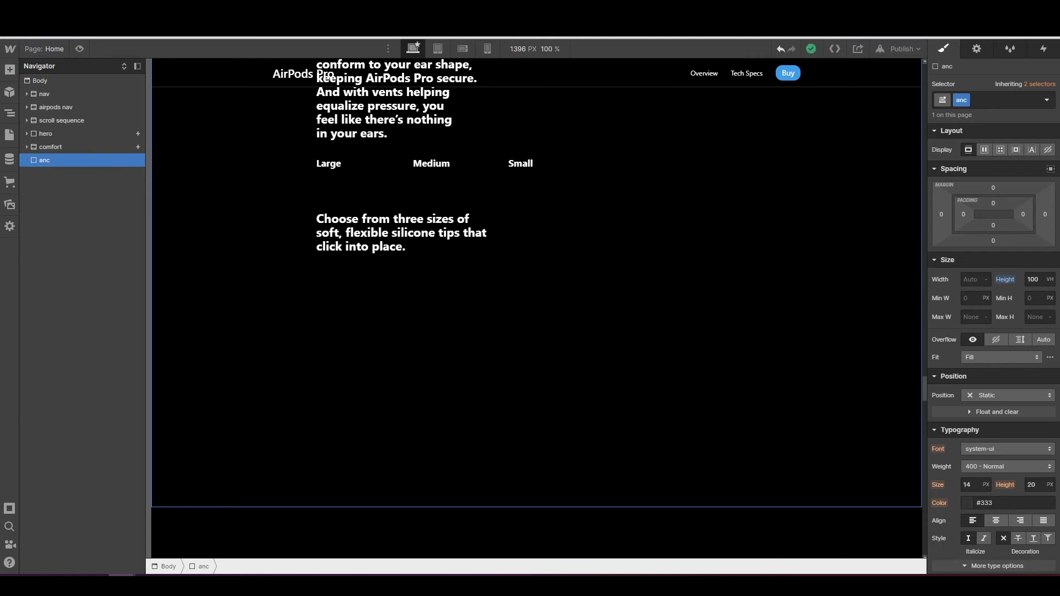
- Style the anc block with a bottom margin of -18vh, its height reset to Auto, and Relative position
left_click(995, 243)
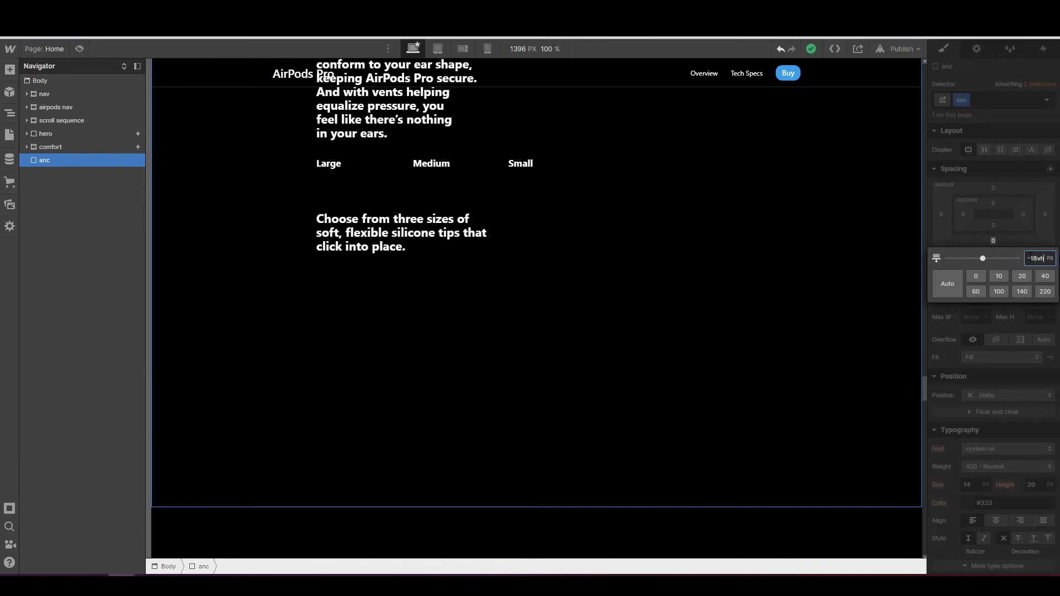
key("Return")
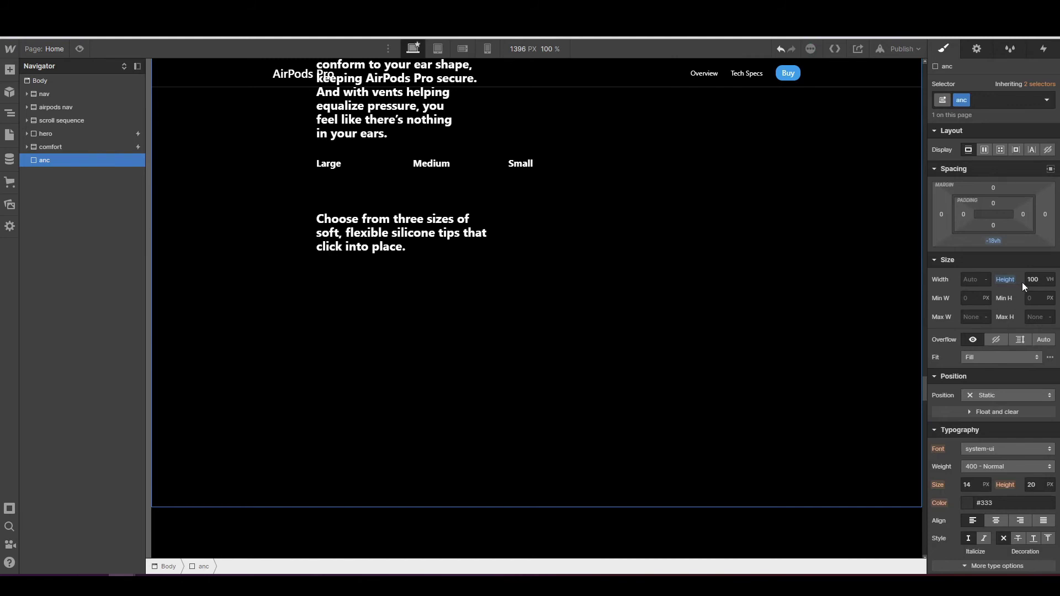
left_click(1000, 280)
left_click(1008, 290)
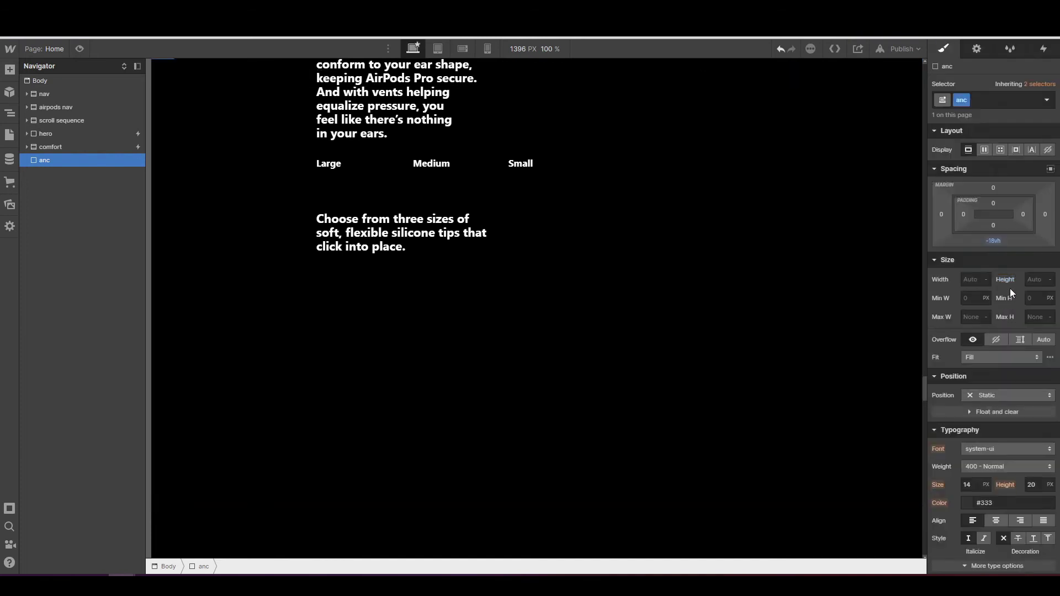
left_click(984, 396)
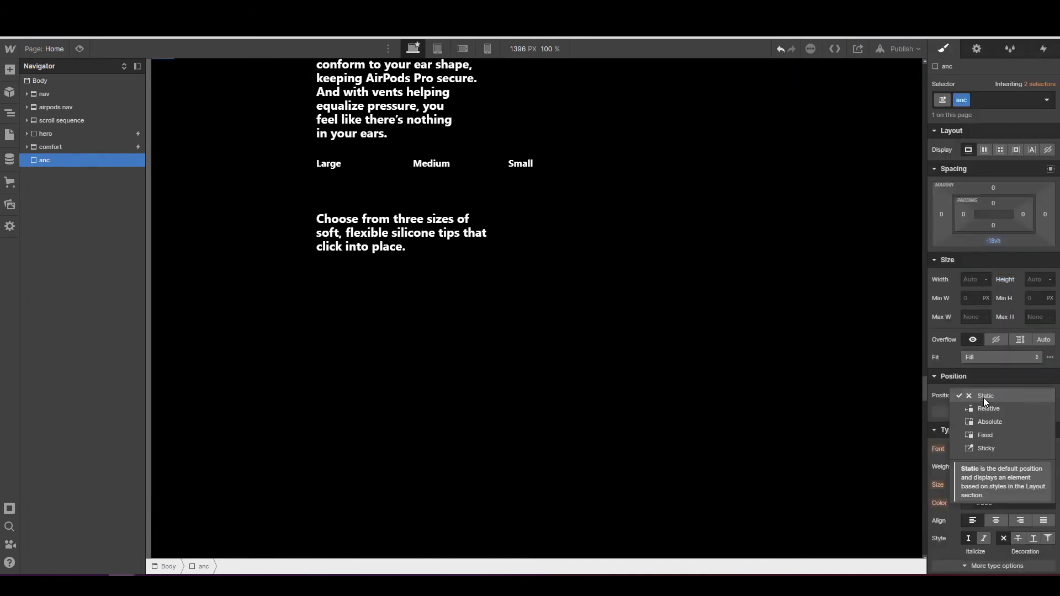
left_click(981, 408)
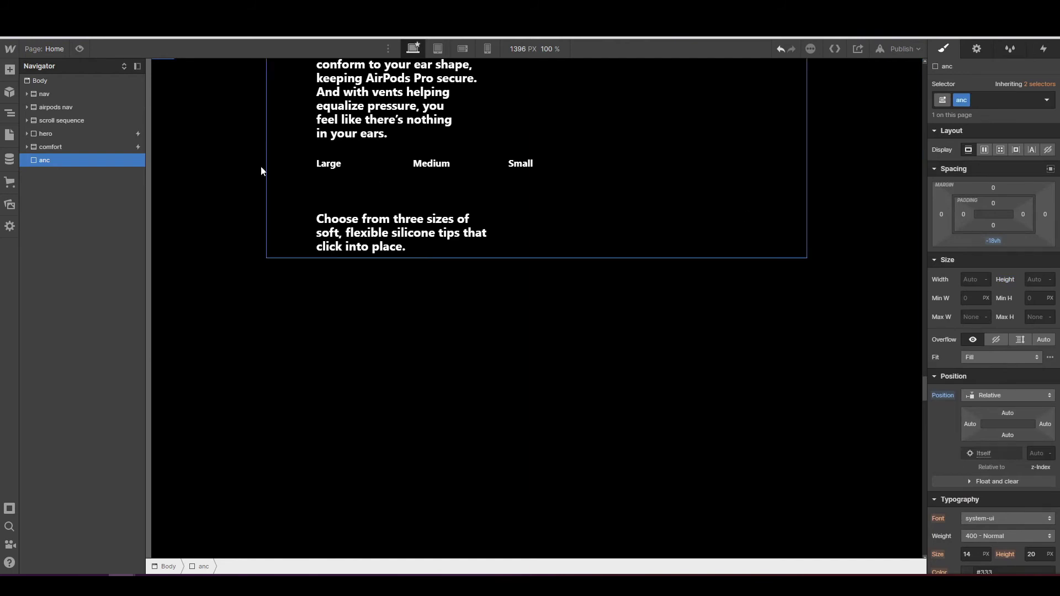
- Add a div block inside the anc block and give it the new class "anc container"
left_click(9, 69)
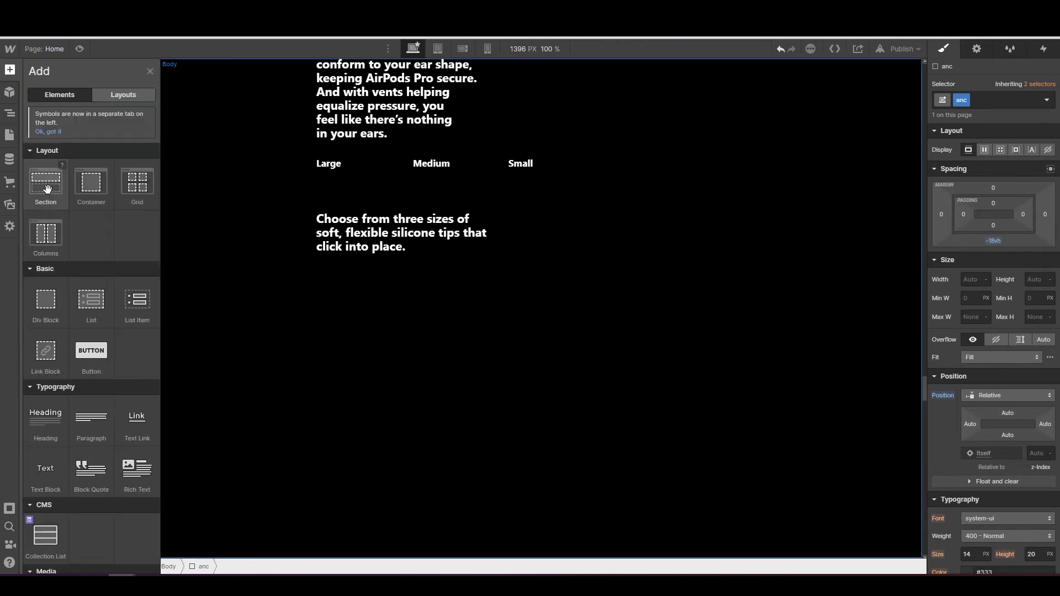
left_click_drag(44, 307, 64, 167)
left_click(966, 99)
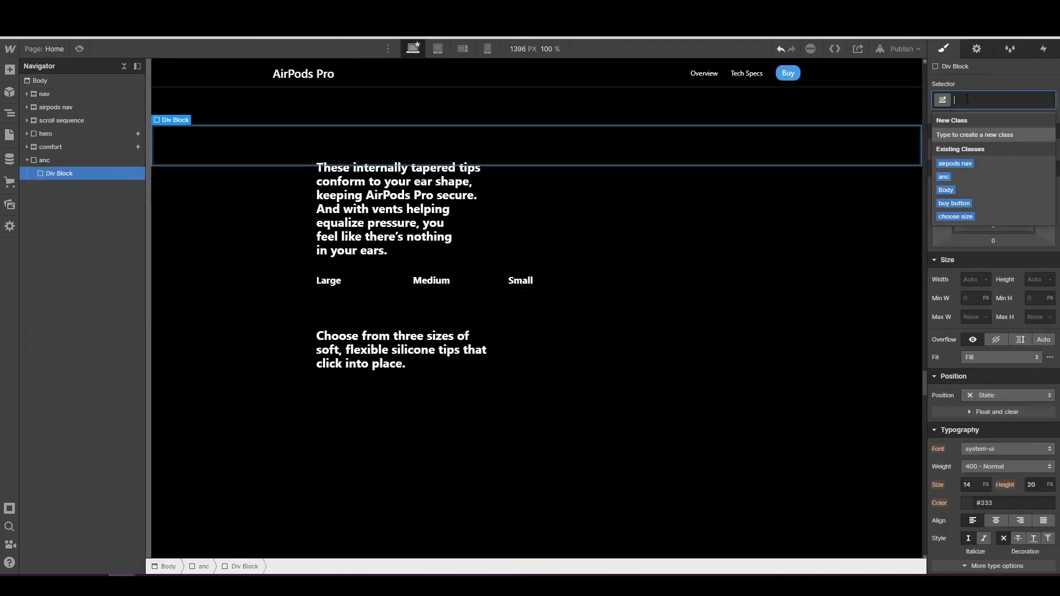
type("container")
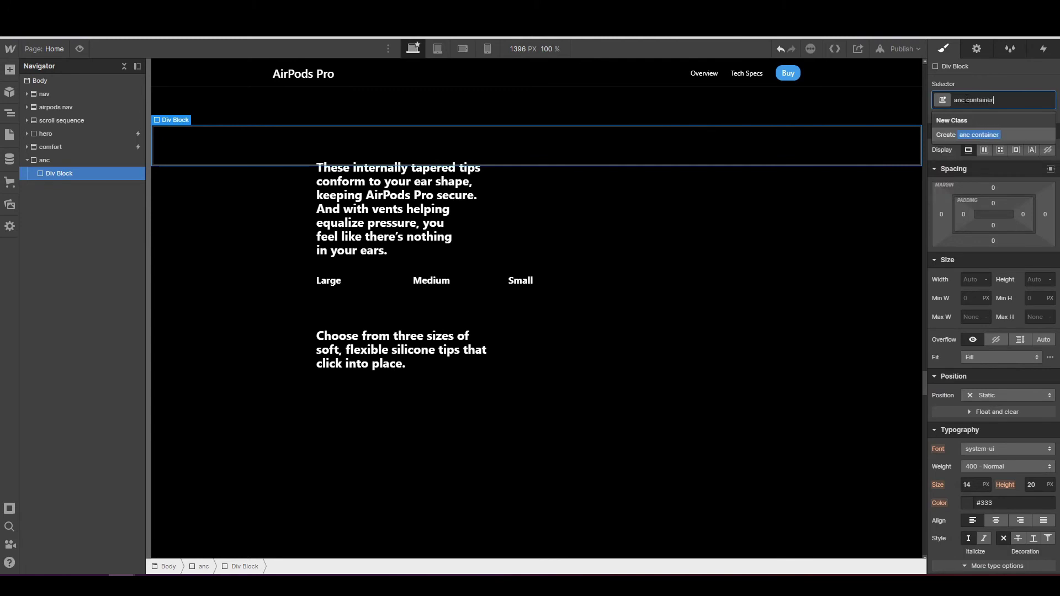
key("Return")
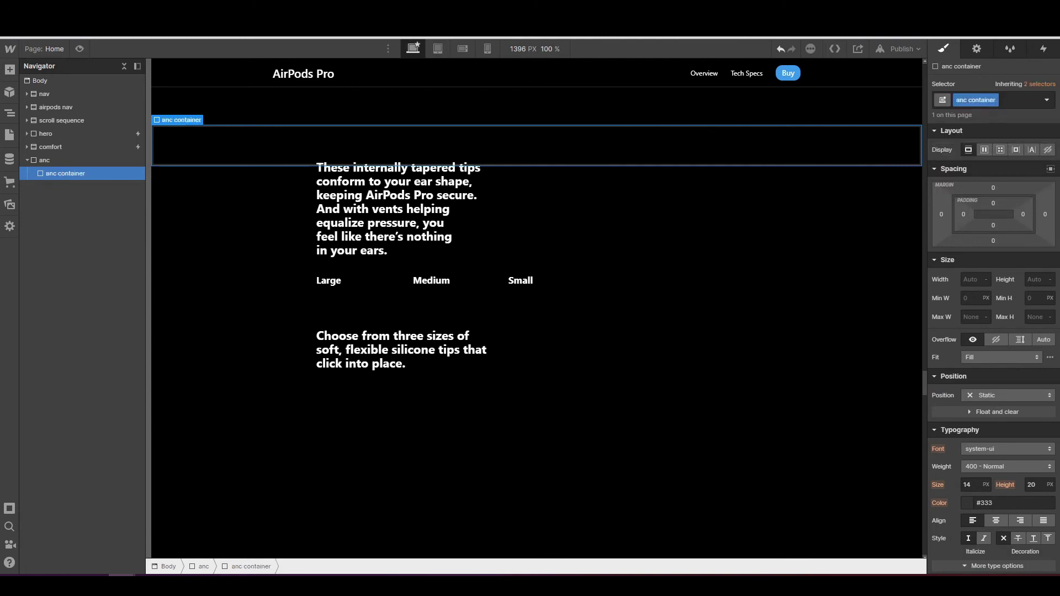
- Set the anc container's height to 1005 VH and its position to Relative
left_click(1038, 281)
type("100vh")
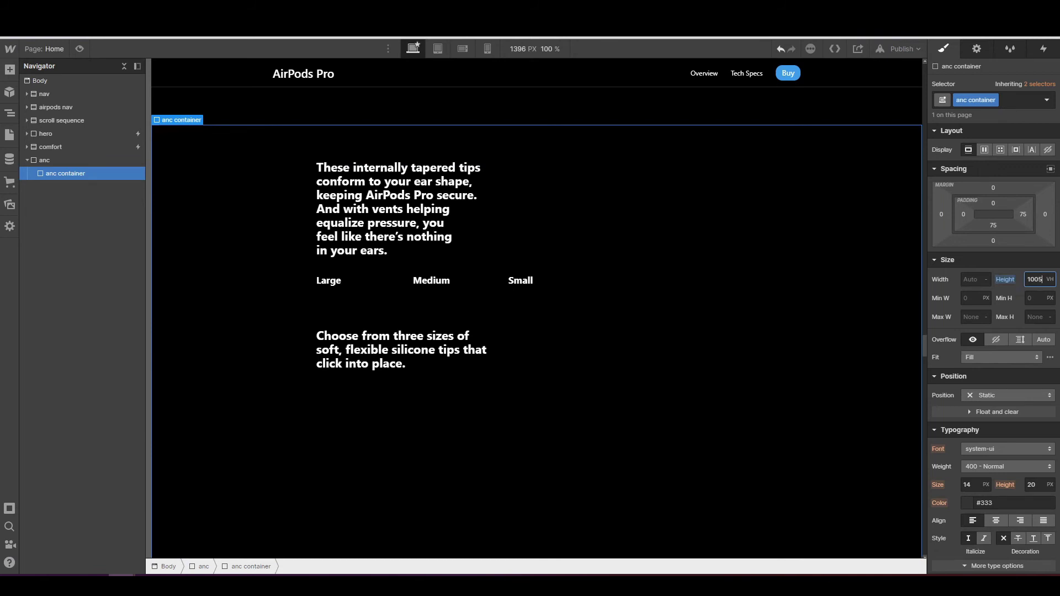
left_click(989, 392)
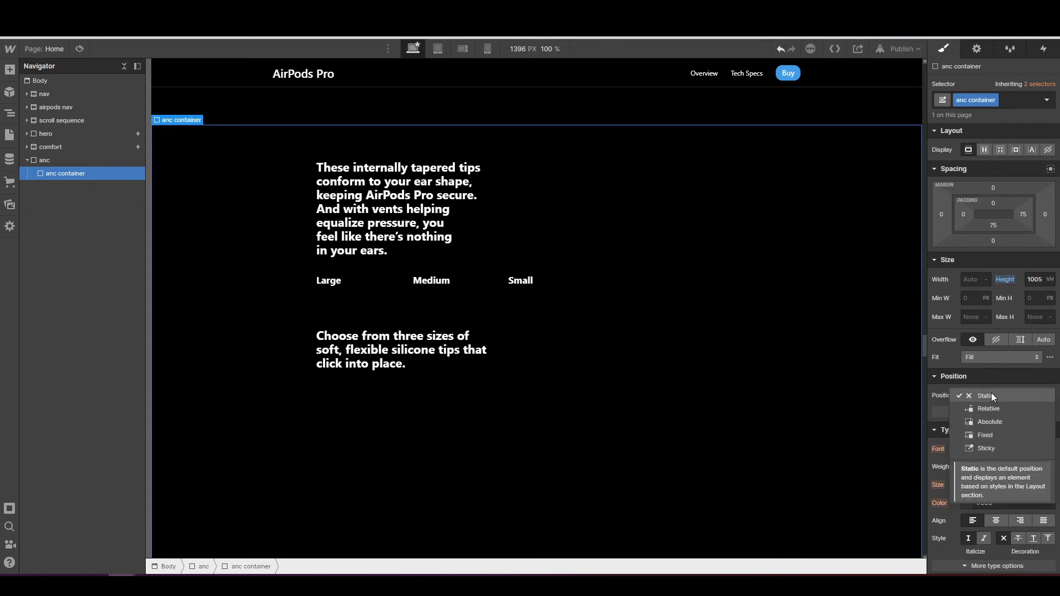
left_click(994, 411)
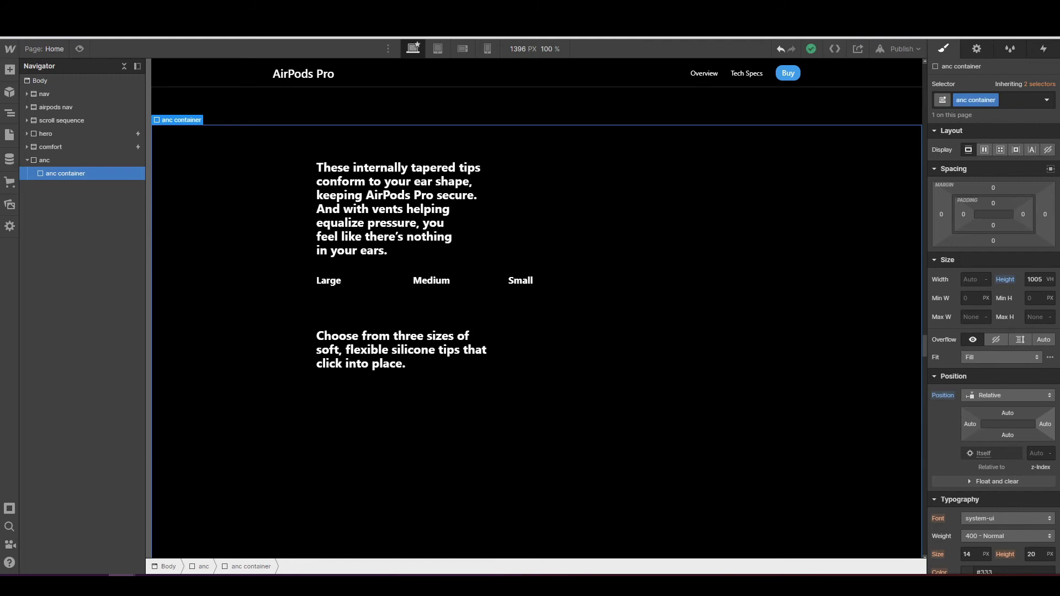
- Add a div block inside the anc container and apply the existing "sticky container" class to it
left_click(9, 72)
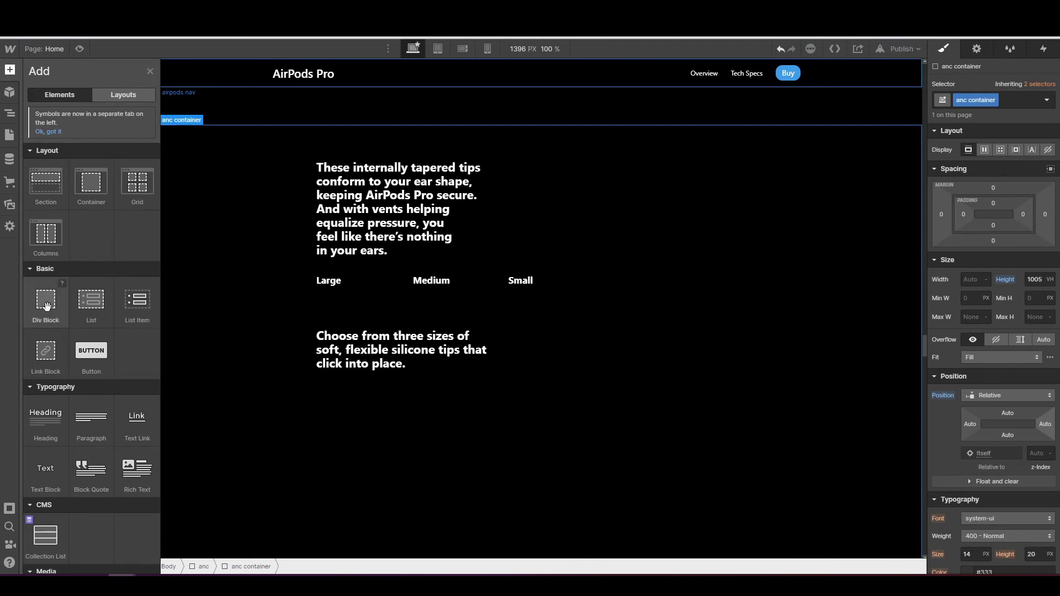
left_click_drag(46, 314, 64, 184)
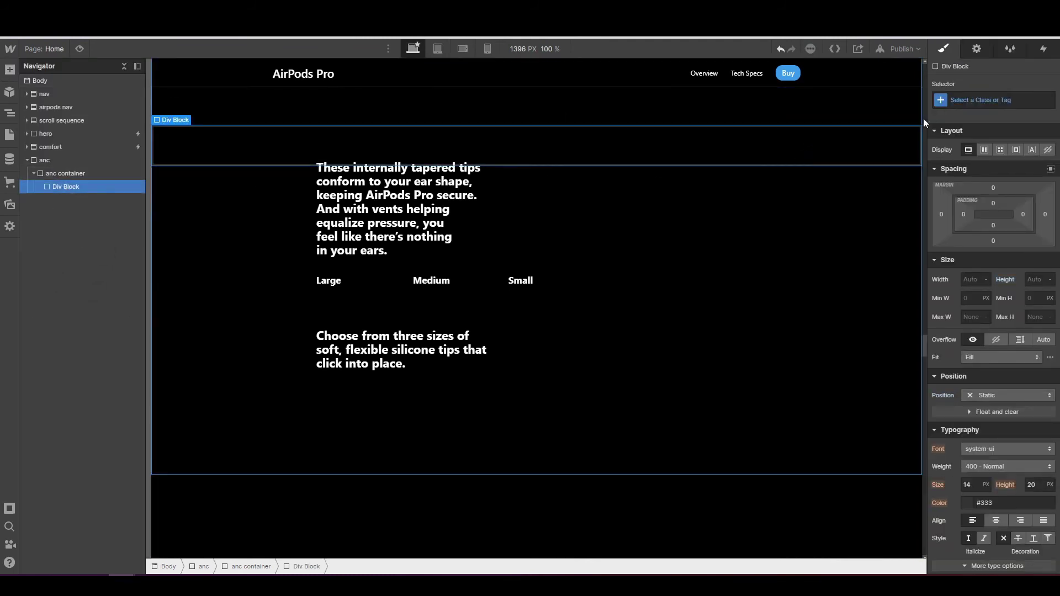
left_click(959, 100)
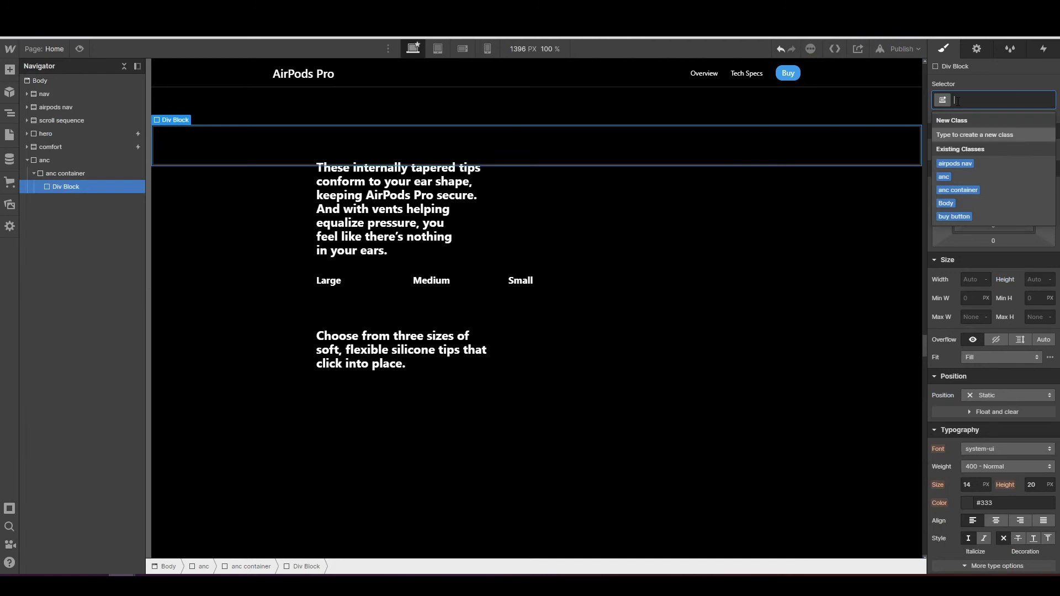
type("sticky cont")
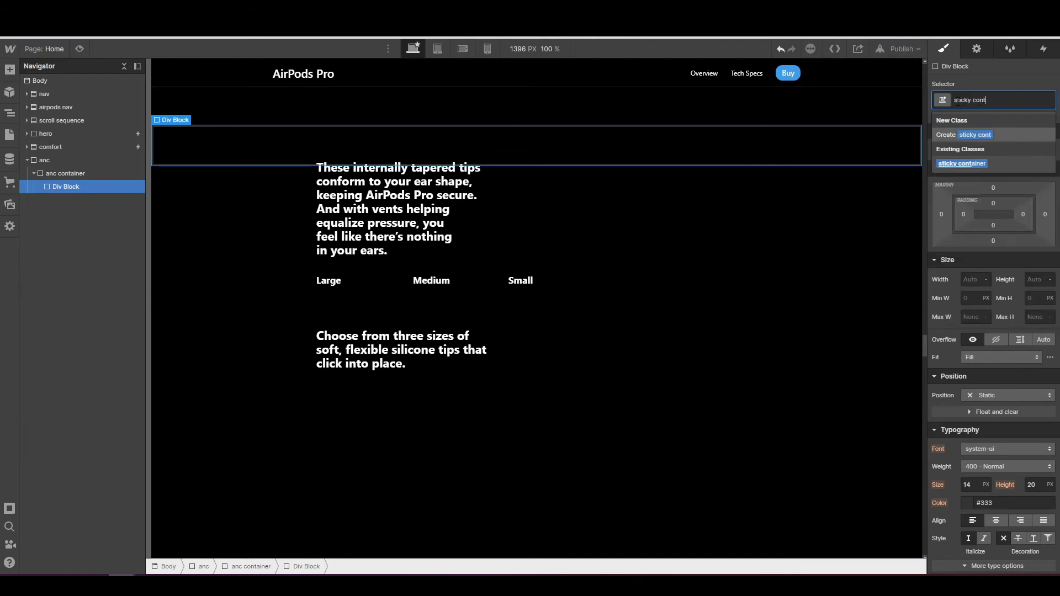
type("a")
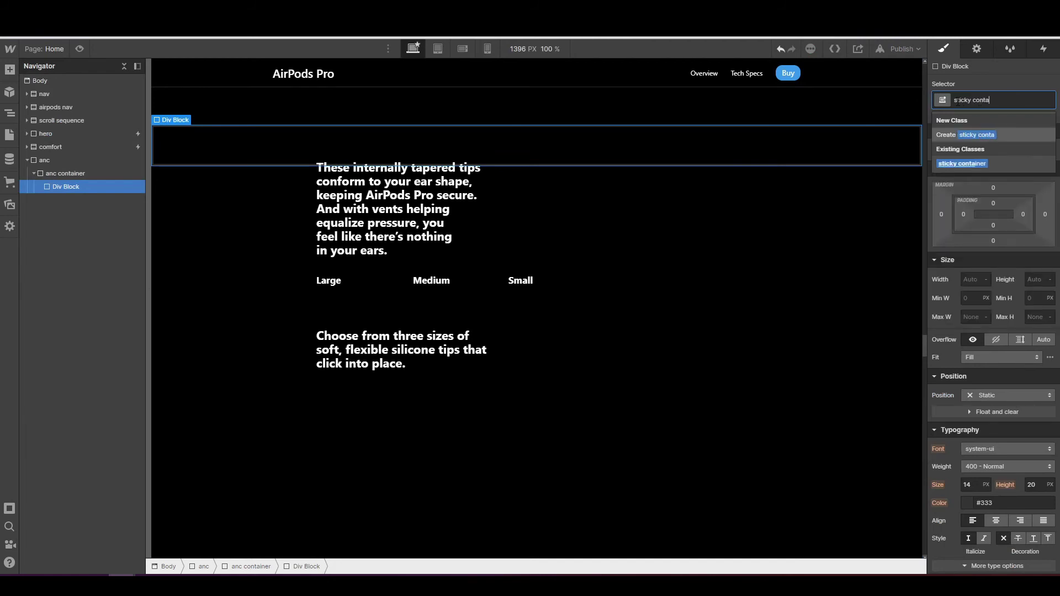
left_click(964, 163)
scroll(597, 238, "down", 1)
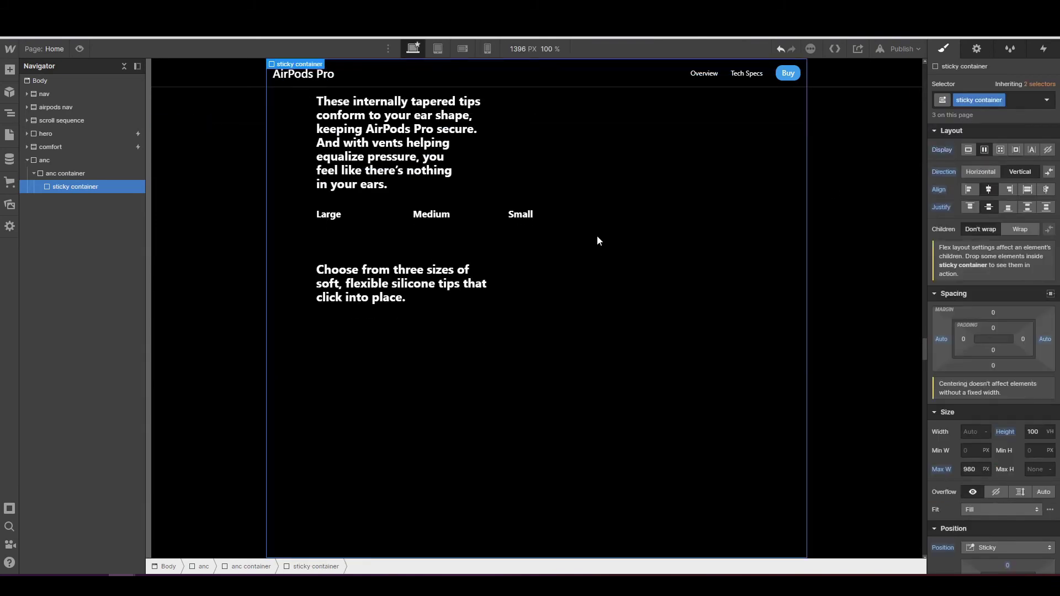
scroll(597, 236, "down", 3)
scroll(598, 241, "up", 2)
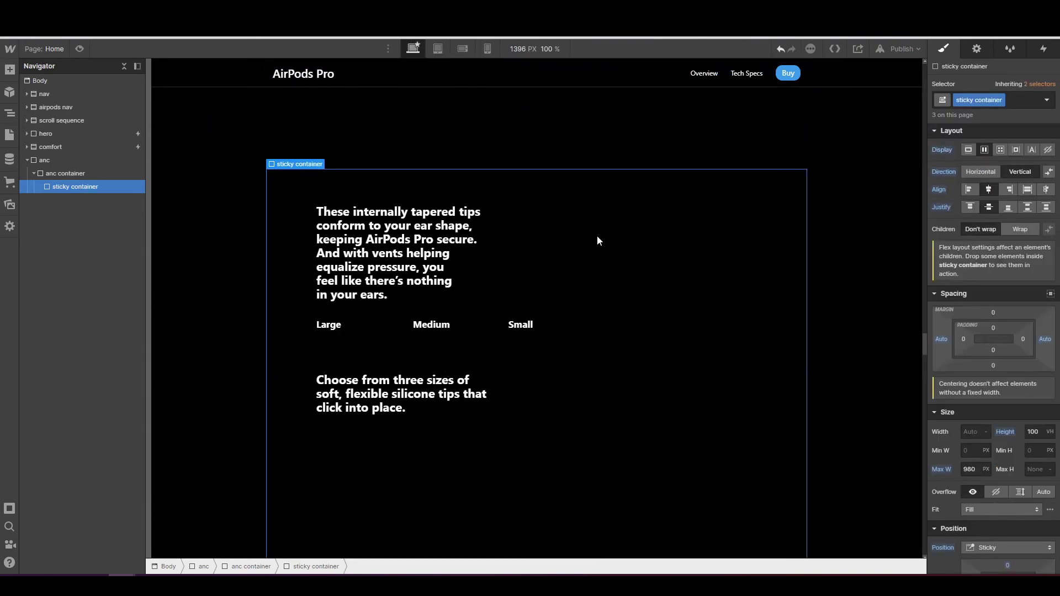
- Set the opacity of the comfort tips block inside the comfort section's sticky container to 0%
scroll(597, 241, "down", 1)
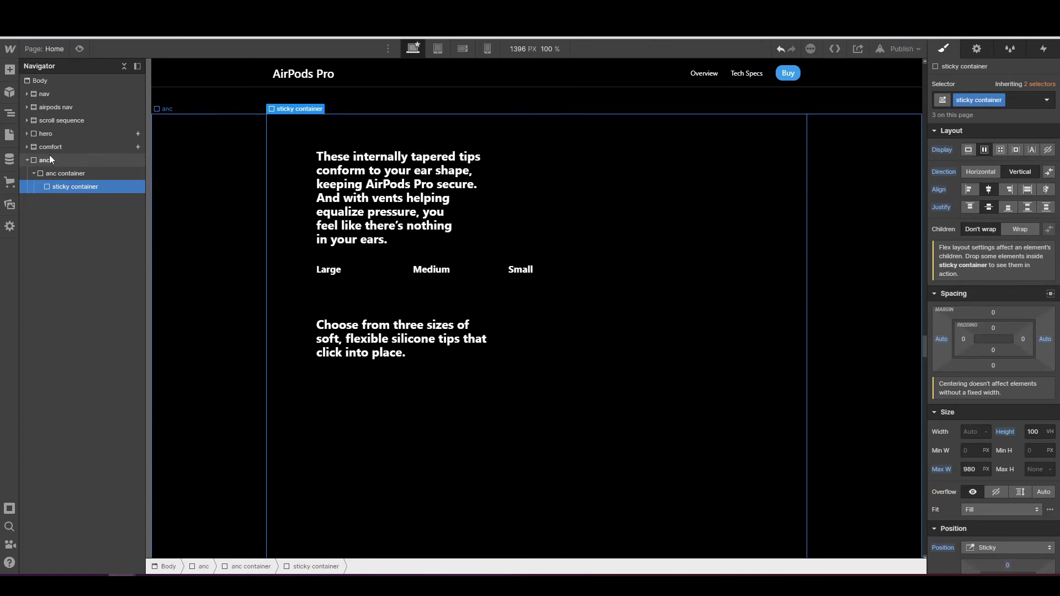
left_click(26, 147)
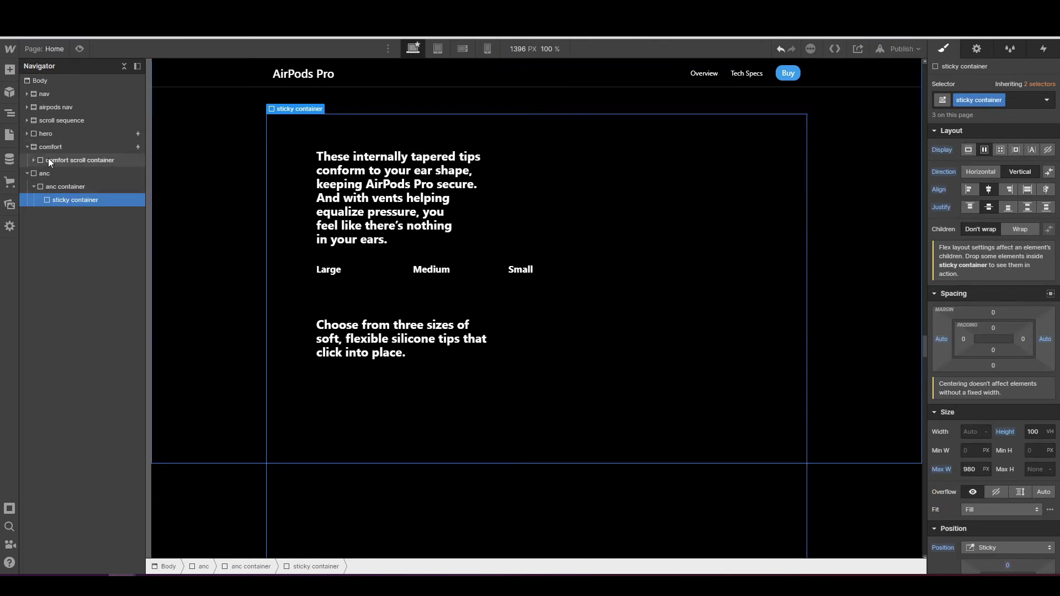
left_click(34, 159)
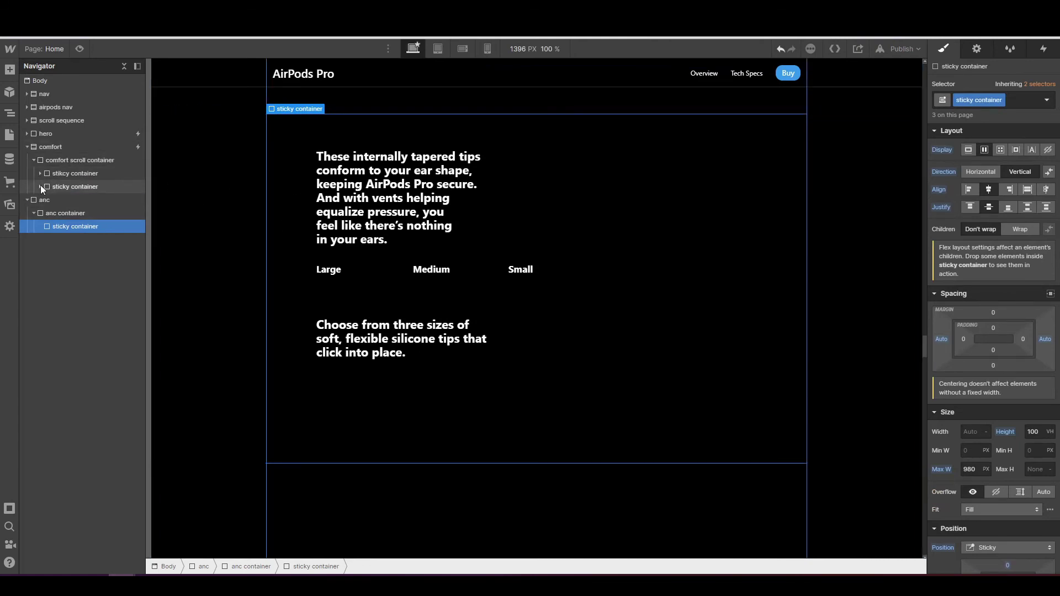
left_click(41, 186)
left_click(58, 199)
scroll(997, 420, "down", 10)
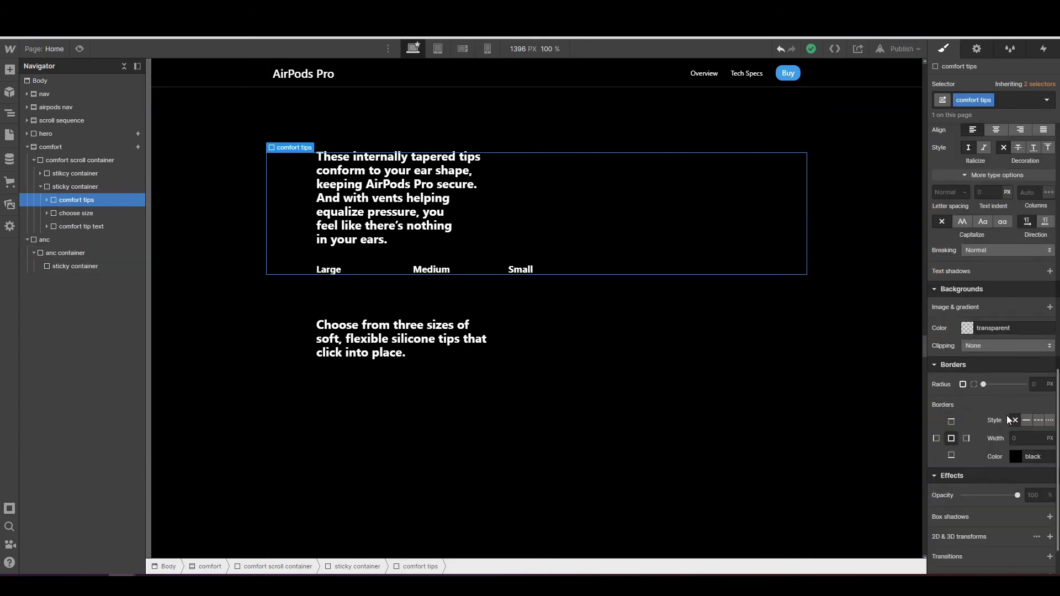
left_click_drag(1022, 495, 964, 496)
- Set the opacity of the choose size and comfort tip text blocks to 0%, and collapse the comfort section's tree
left_click(80, 214)
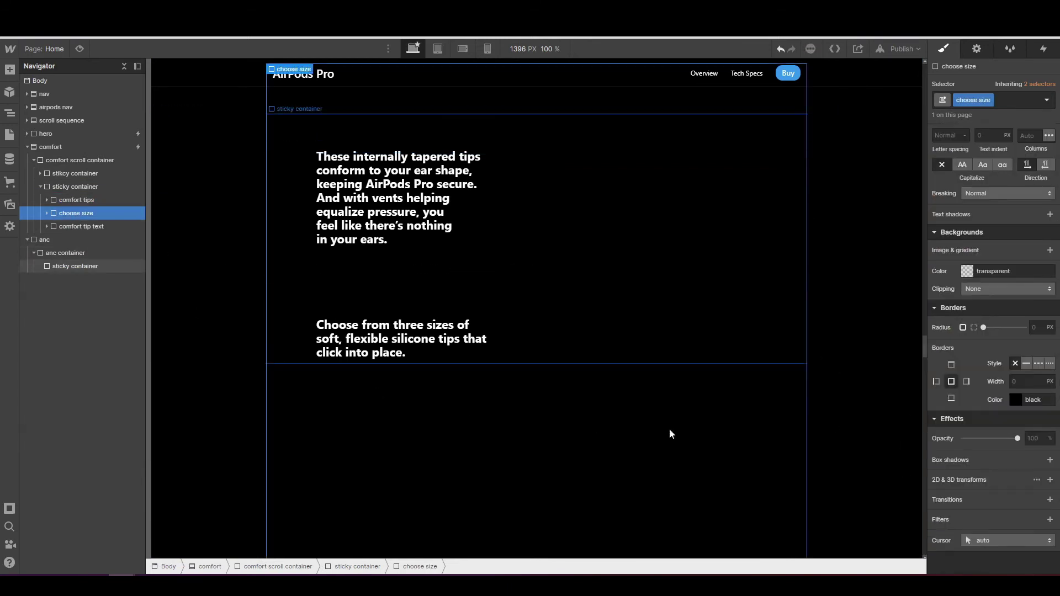
left_click_drag(1015, 439, 912, 438)
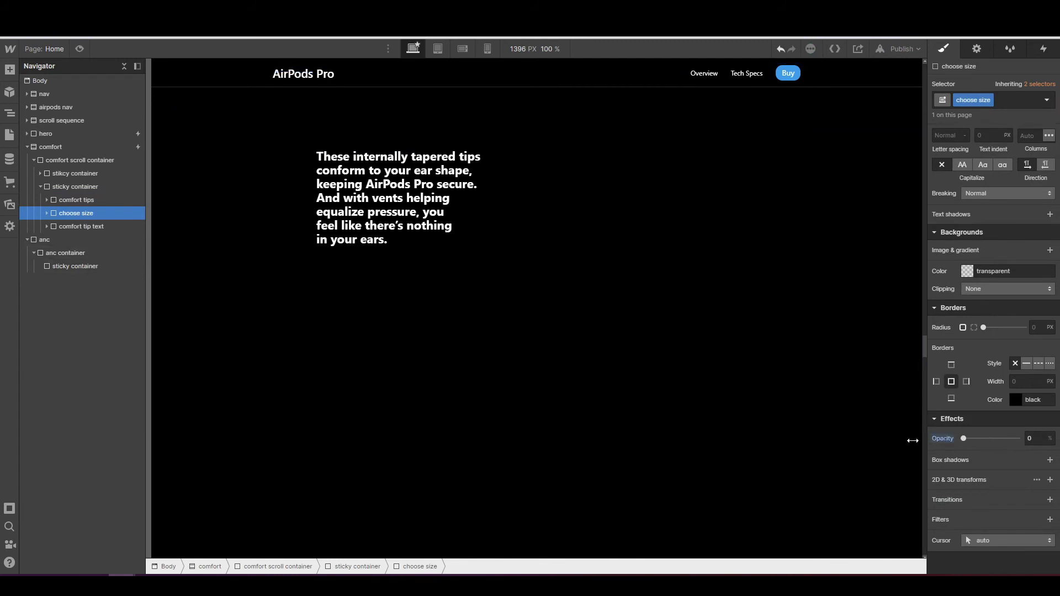
left_click(67, 228)
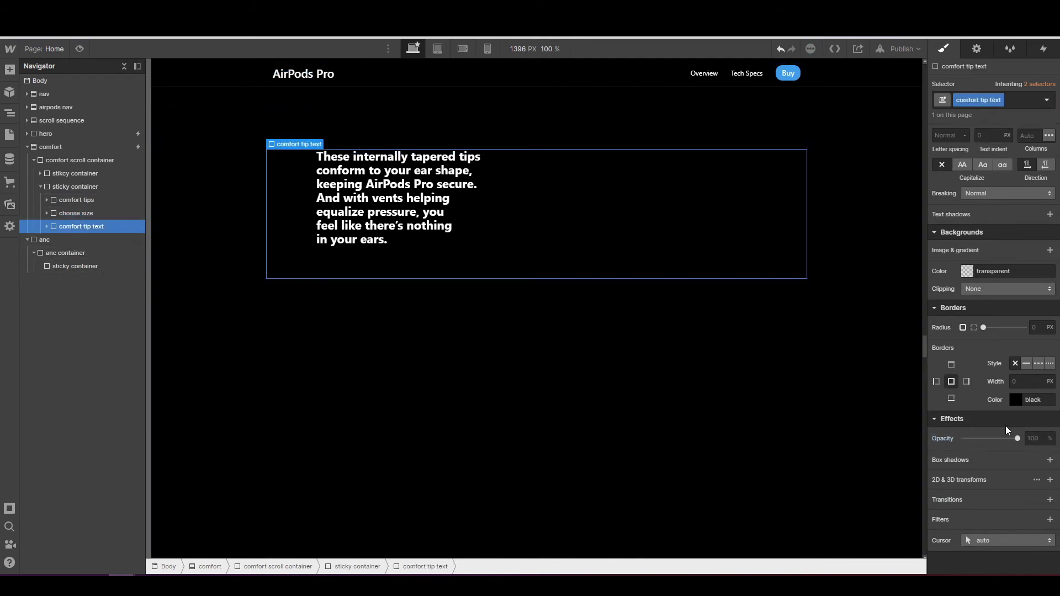
left_click_drag(1016, 438, 962, 439)
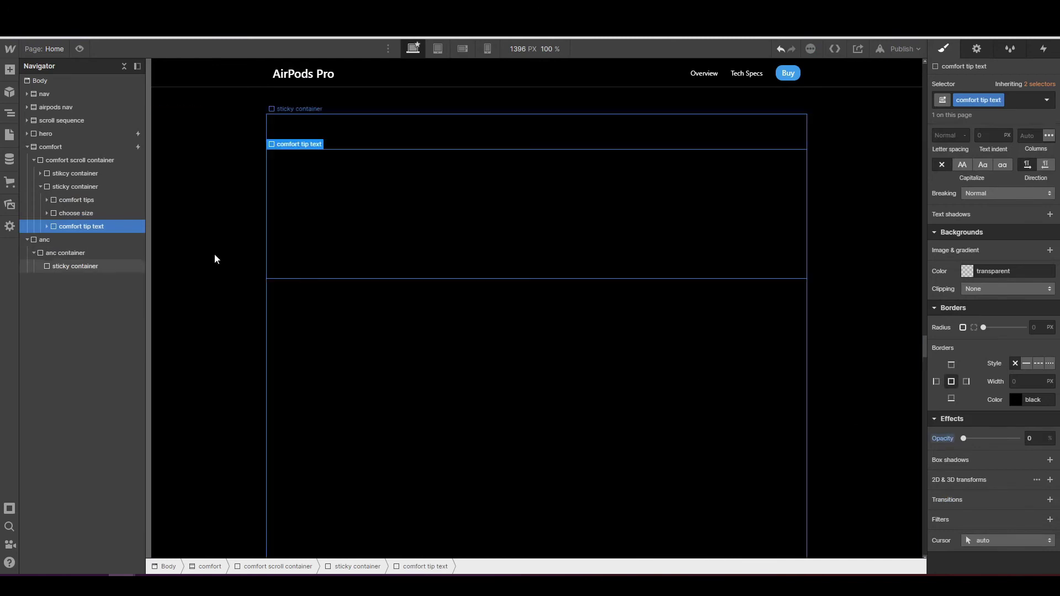
left_click(40, 186)
left_click(34, 160)
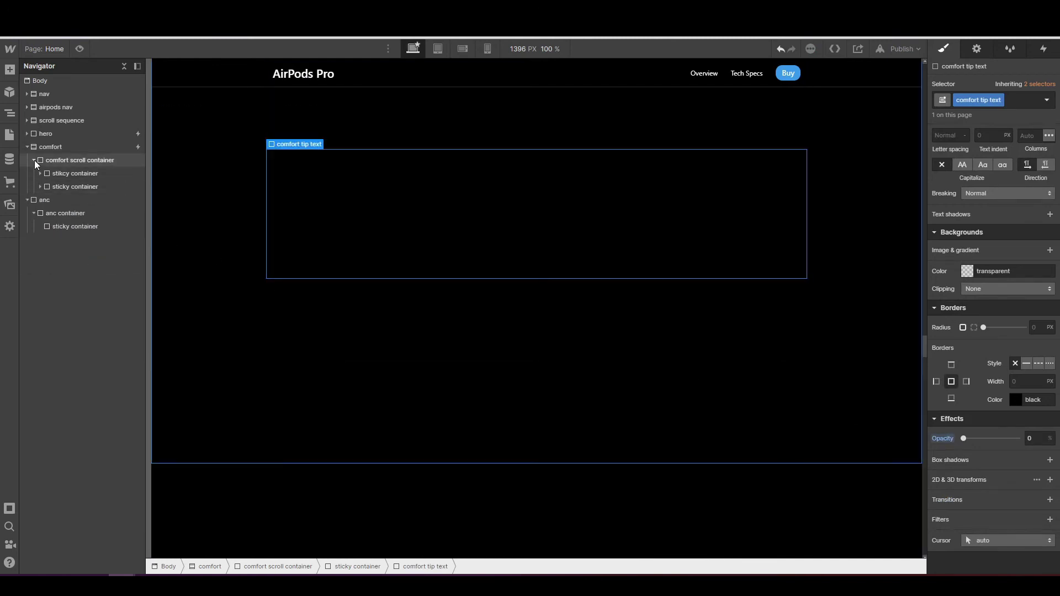
left_click(29, 146)
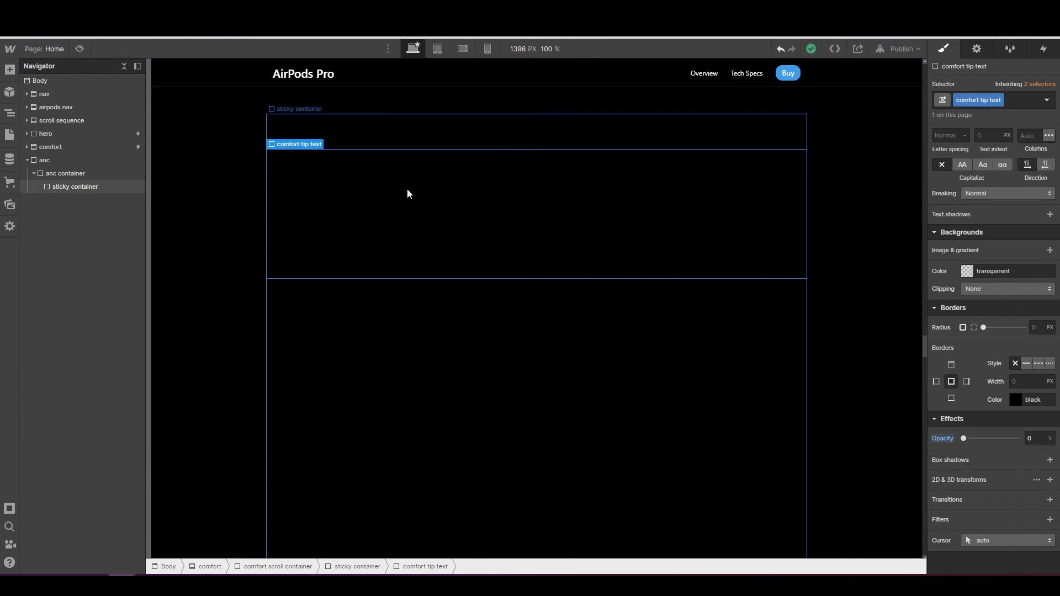
- Select the anc section's sticky container and examine how the finished reference page animates its Active Noise Cancellation intro and text on scroll
left_click(59, 189)
scroll(333, 266, "down", 1)
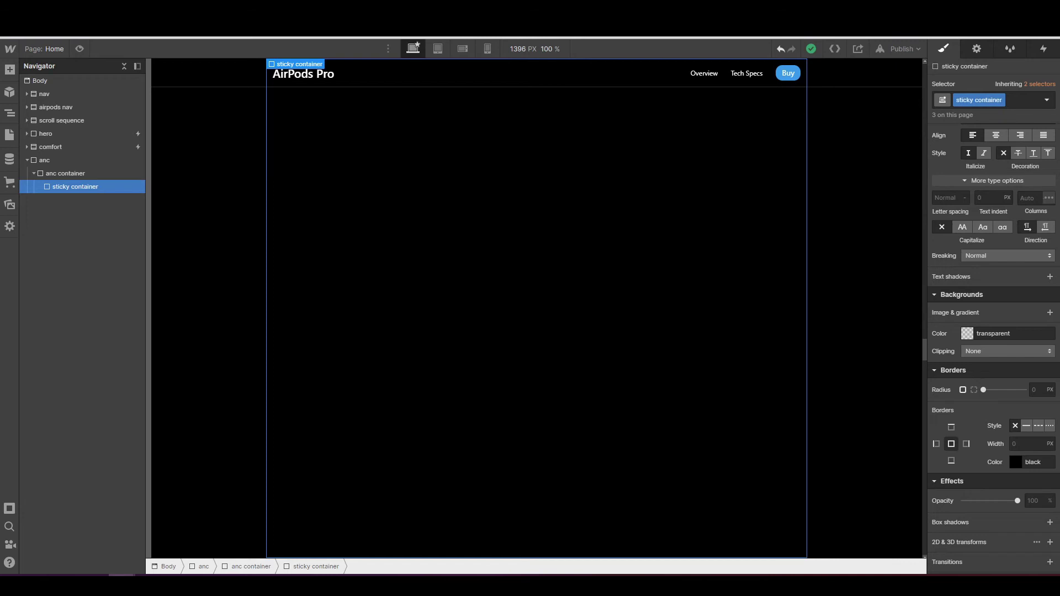
key("ctrl+shift+p")
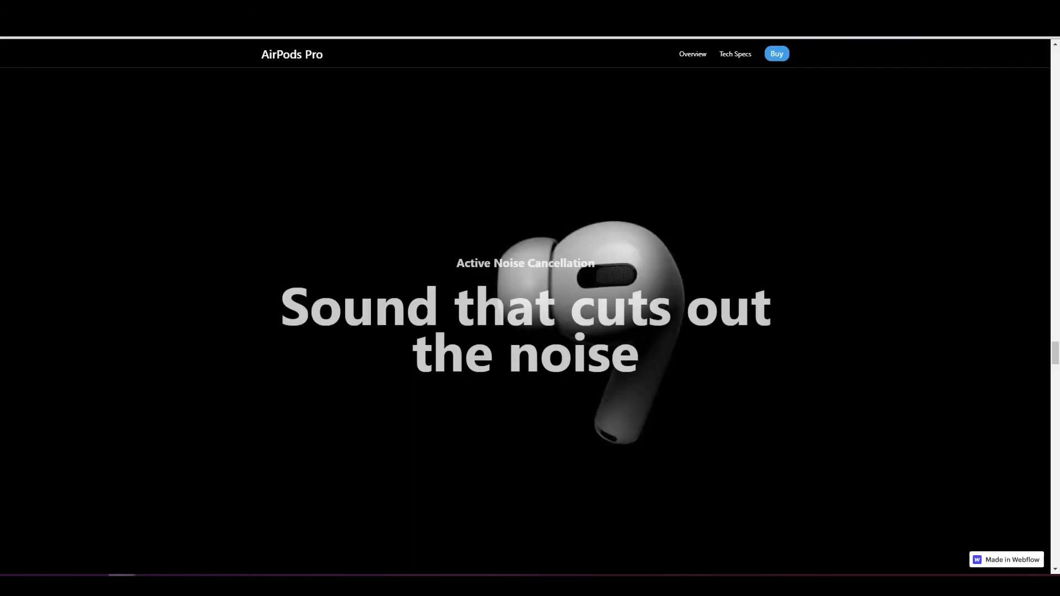
scroll(429, 257, "up", 5)
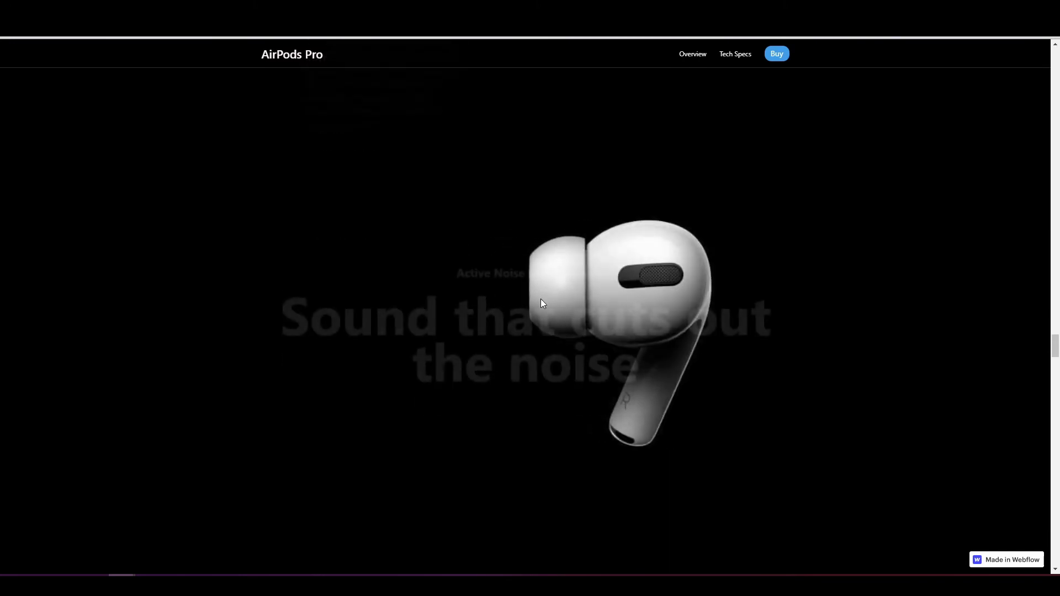
scroll(541, 300, "down", 5)
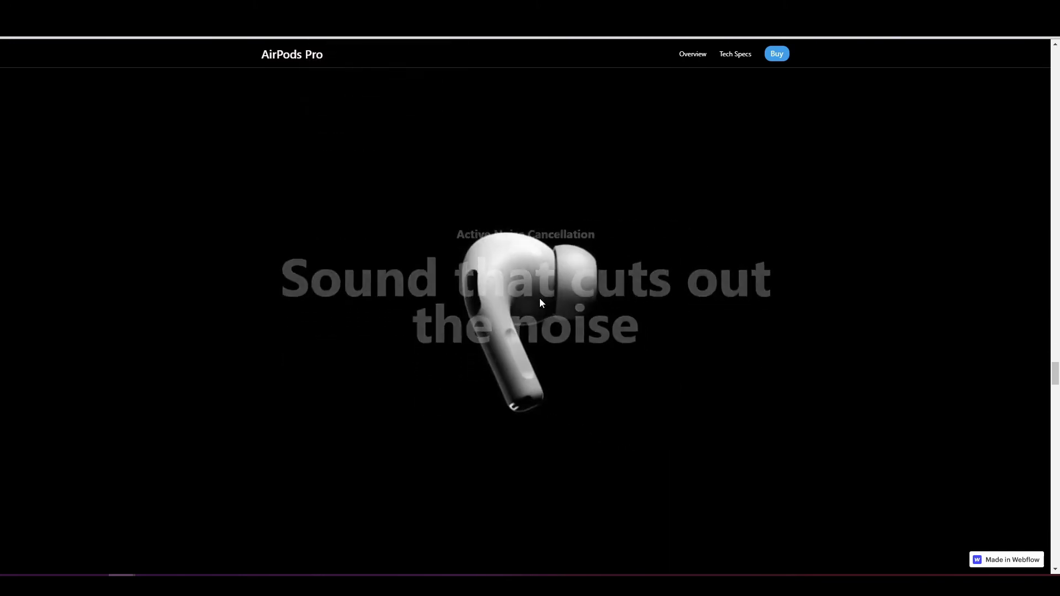
scroll(539, 297, "down", 5)
scroll(639, 376, "up", 2)
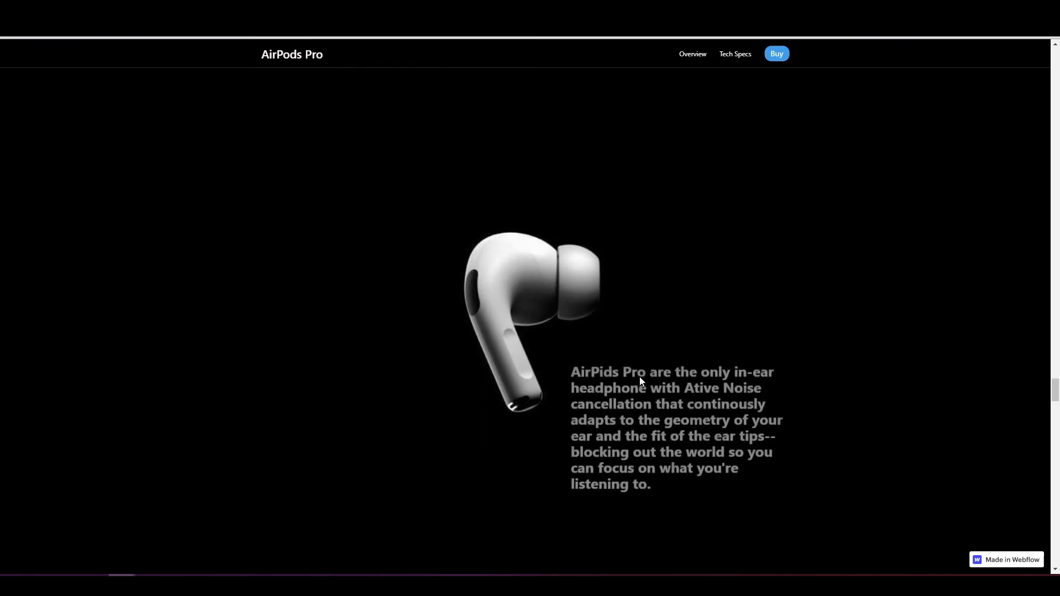
scroll(639, 376, "up", 3)
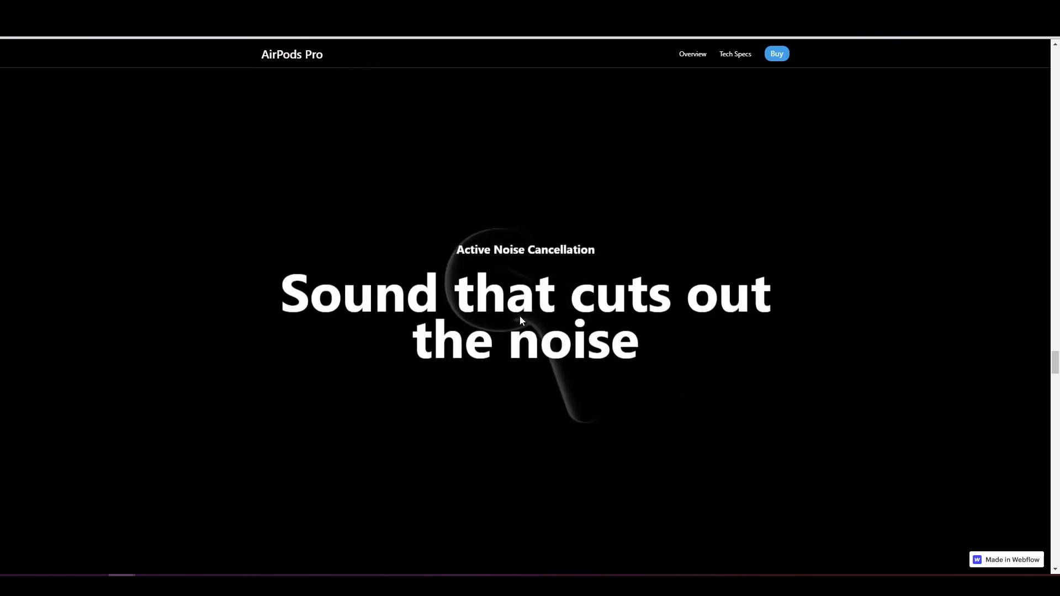
left_click(128, 47)
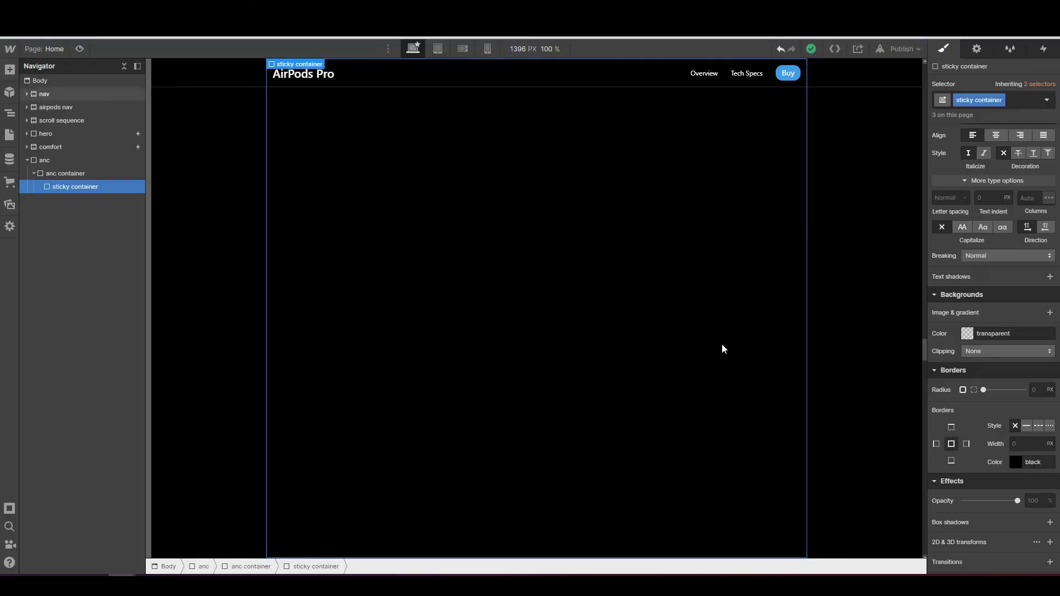
- Add a div block inside the anc section's sticky container and give it the new class "anc intro"
key("ctrl+v")
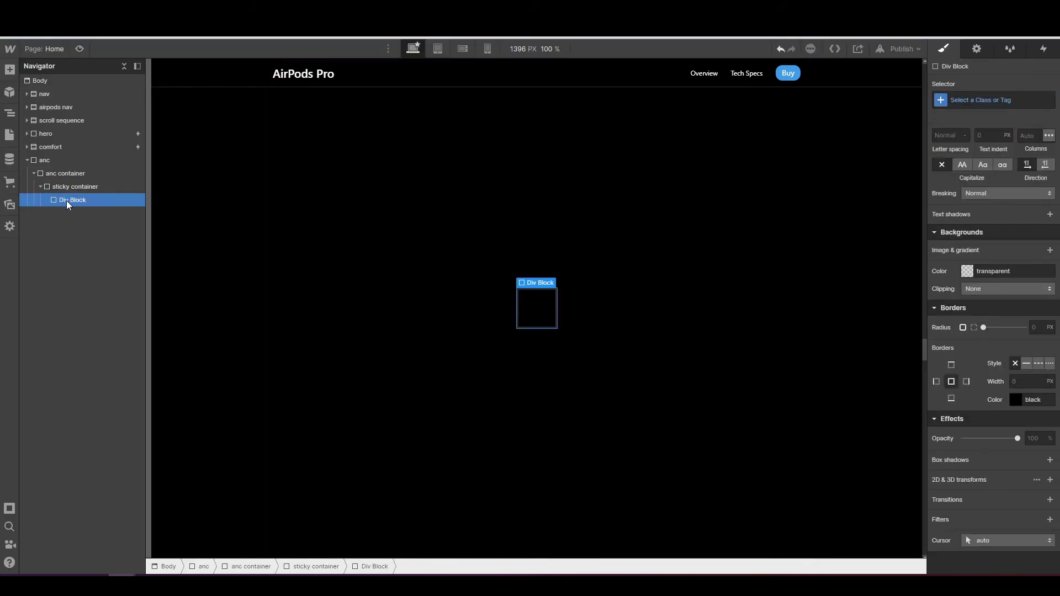
left_click(74, 187)
scroll(1009, 313, "up", 6)
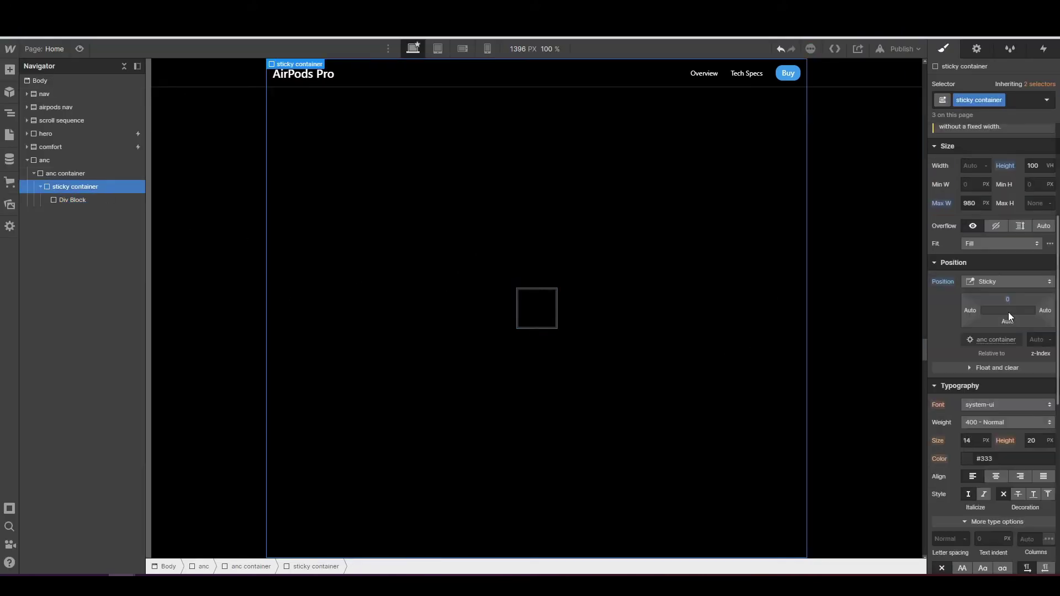
scroll(1009, 313, "up", 4)
scroll(1009, 313, "down", 4)
scroll(997, 339, "up", 4)
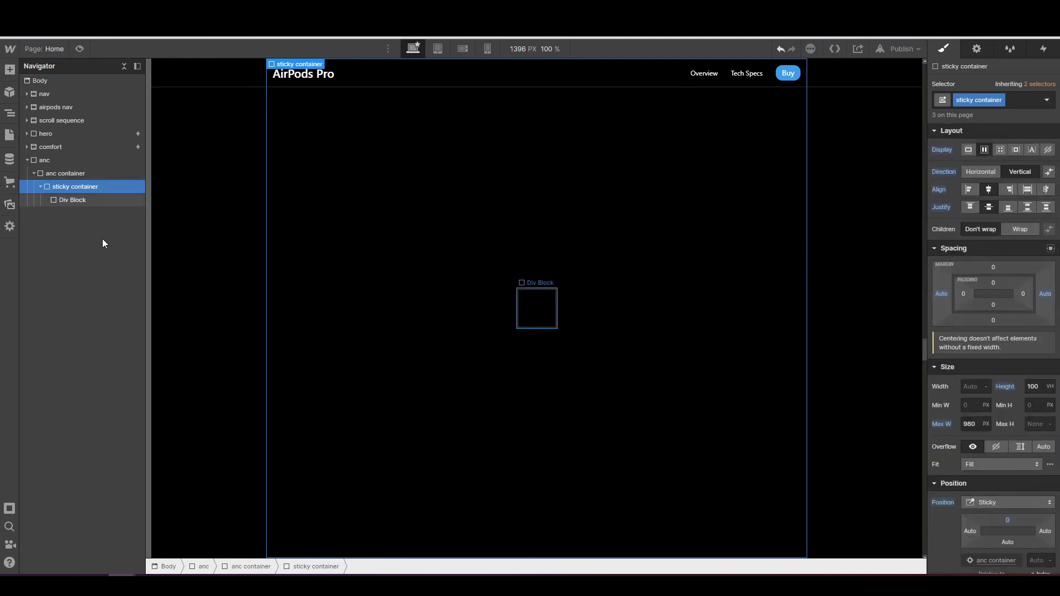
left_click(78, 201)
left_click(983, 101)
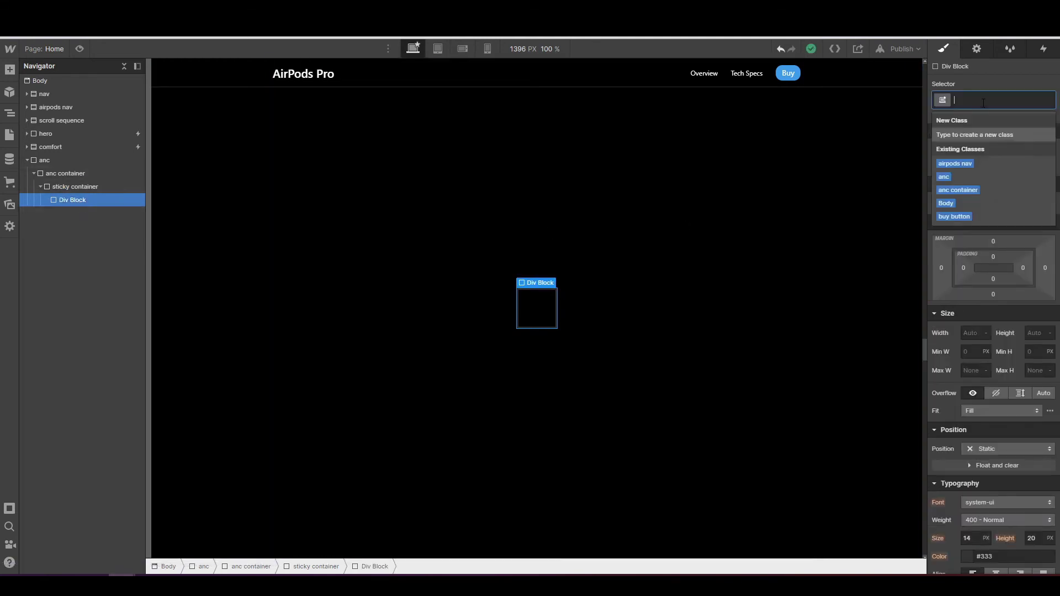
type("anc intro")
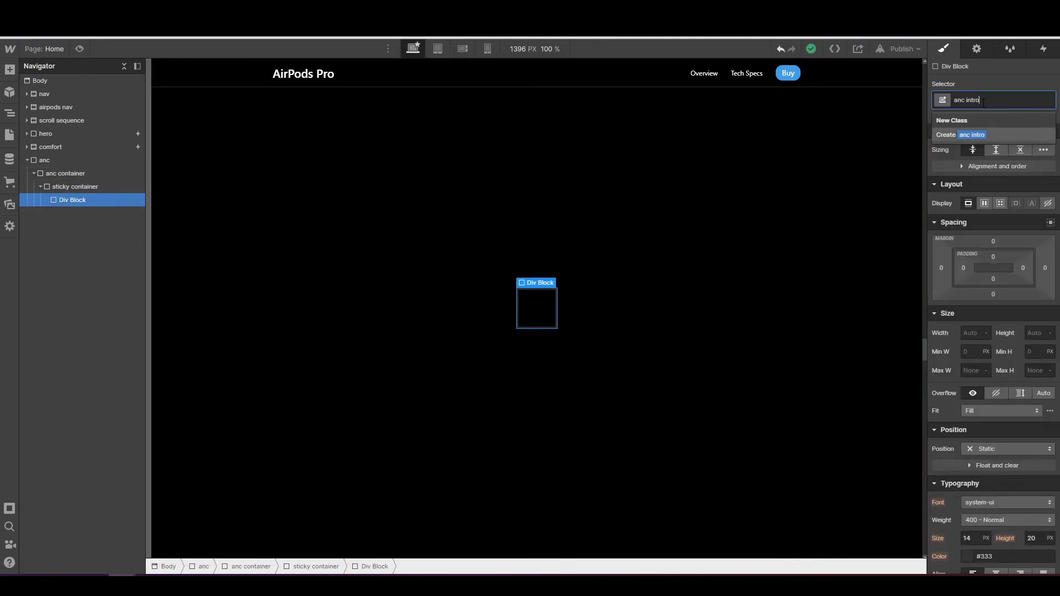
key("Return")
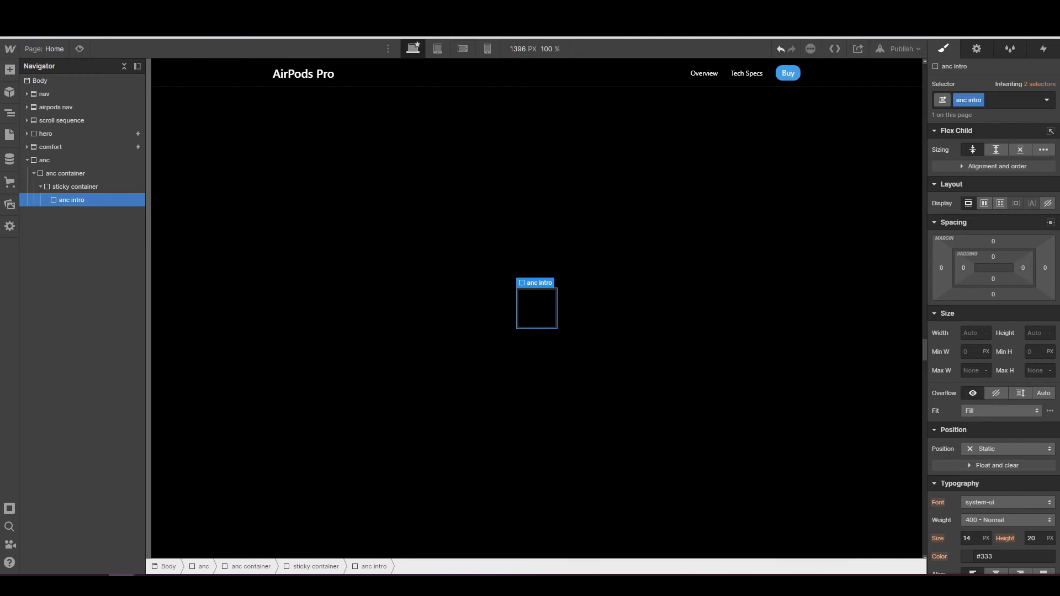
- Set the width of the anc intro block to 100%
left_click(977, 336)
type("100%")
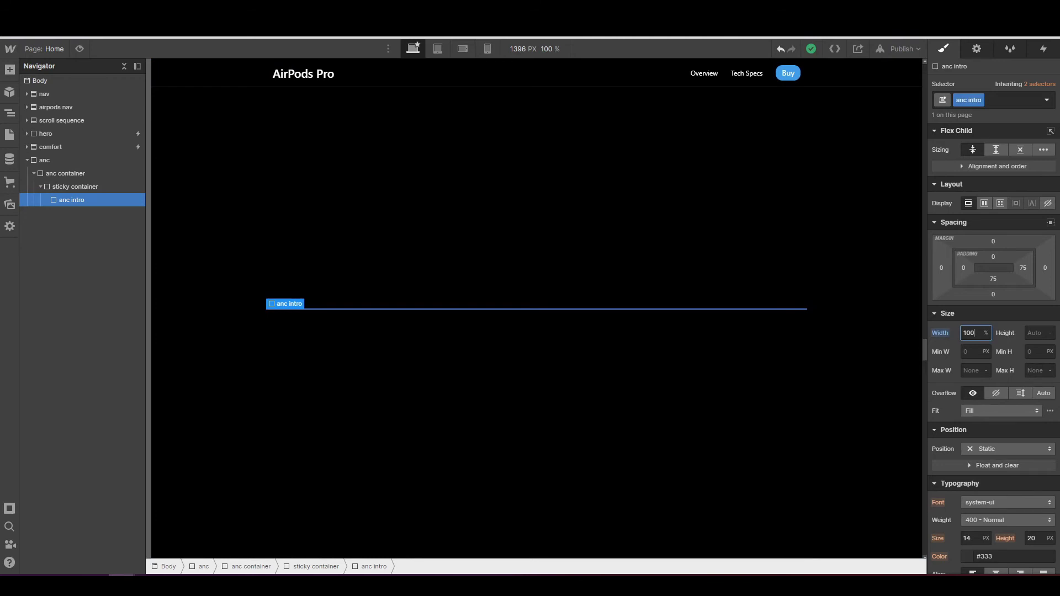
key("Return")
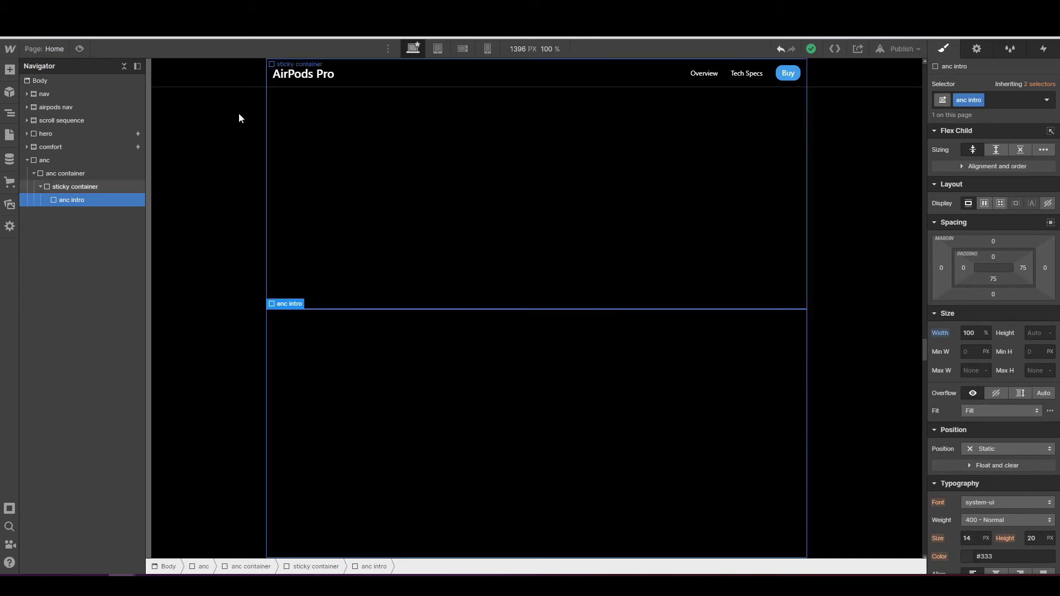
- Add a paragraph inside the anc intro block and apply the existing "section eyebrow" class to it
key("ctrl+shift+p")
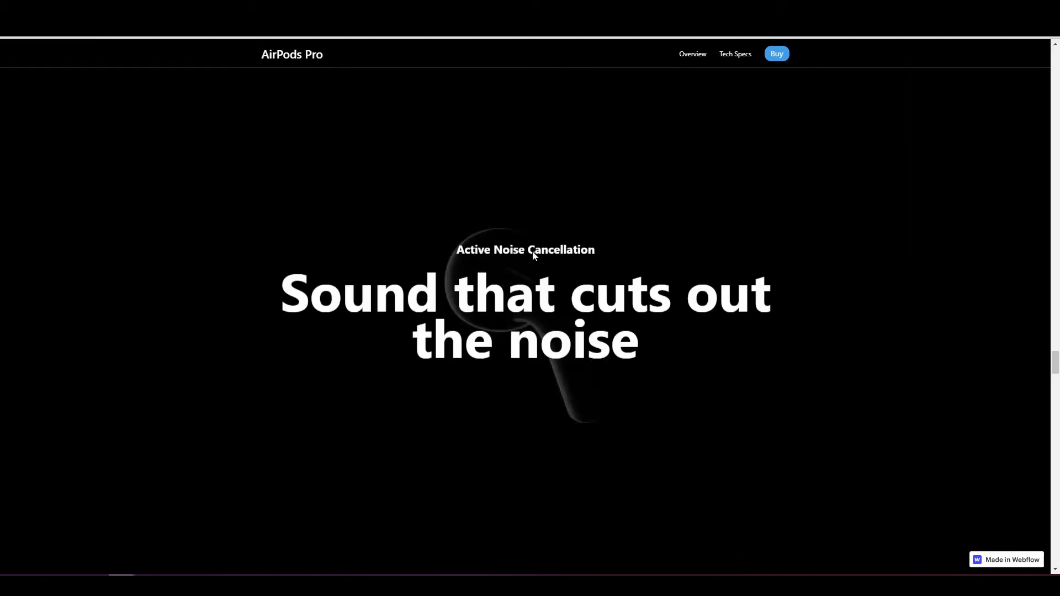
key("ctrl+shift+p")
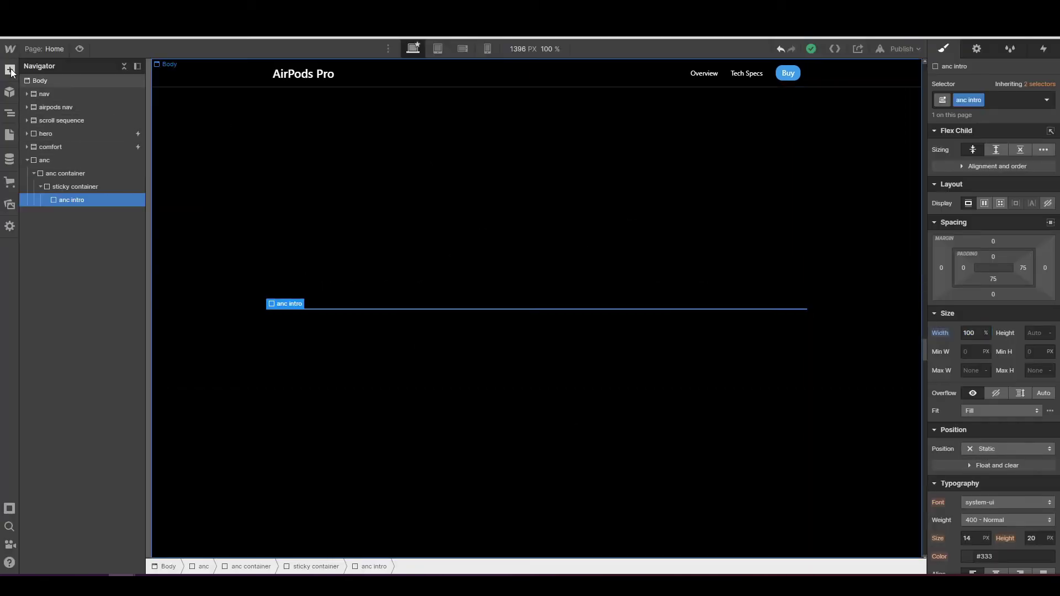
key("a")
left_click_drag(79, 435, 71, 201)
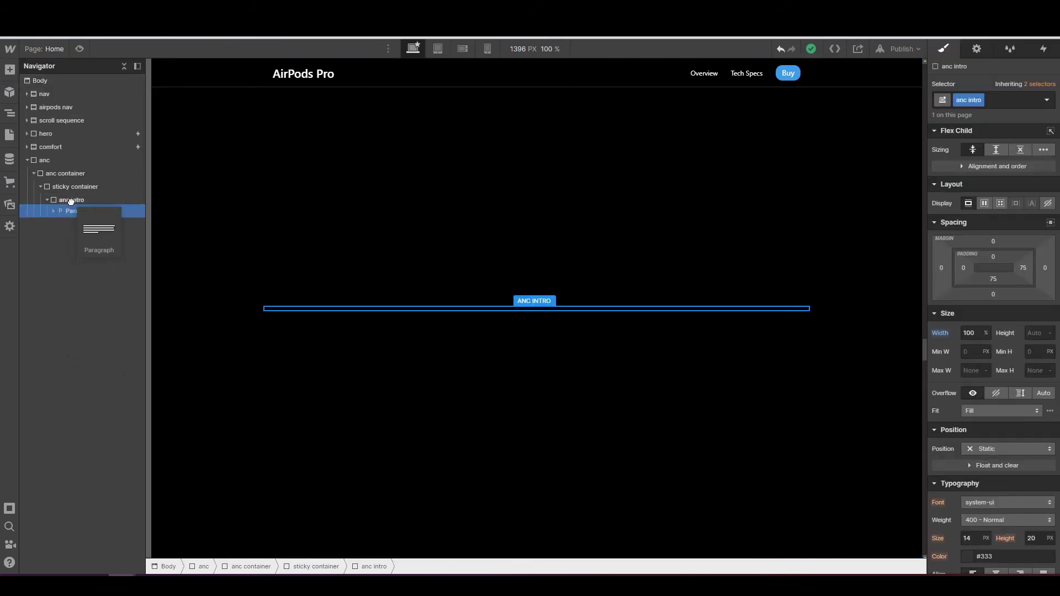
left_click(965, 100)
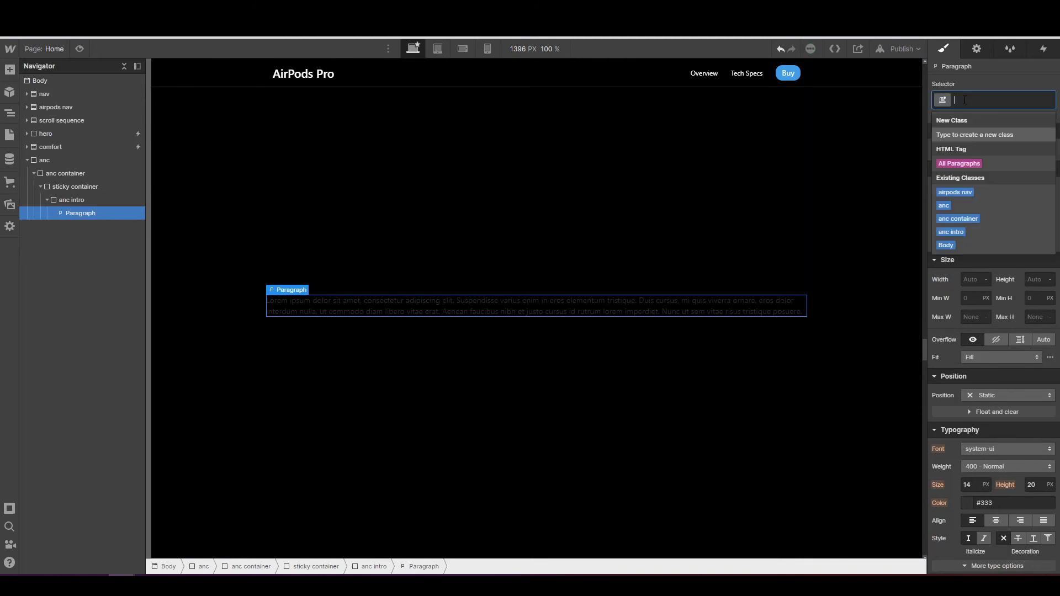
type("section eyeb")
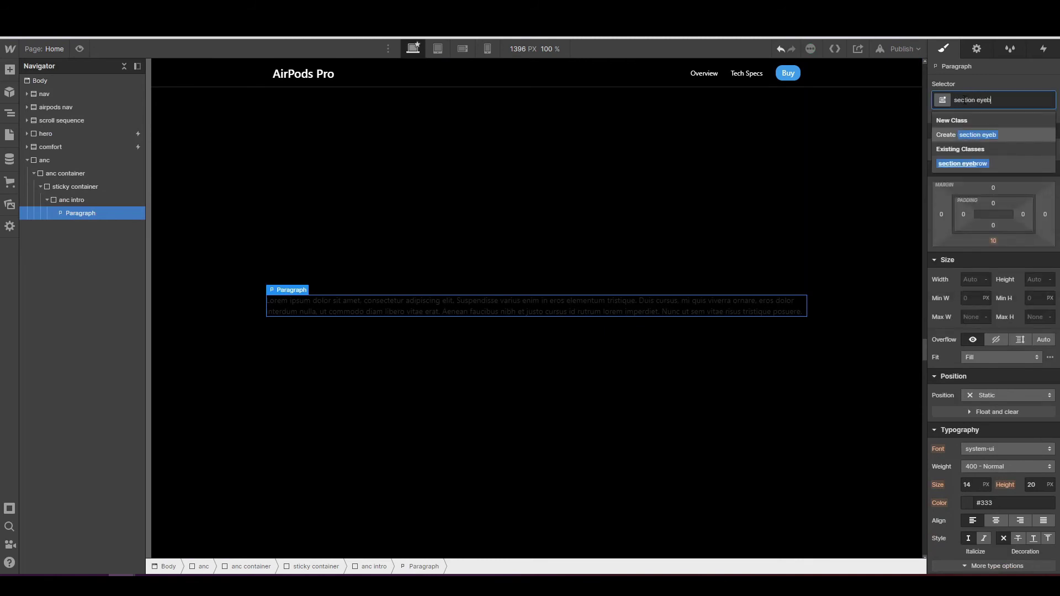
key("Return")
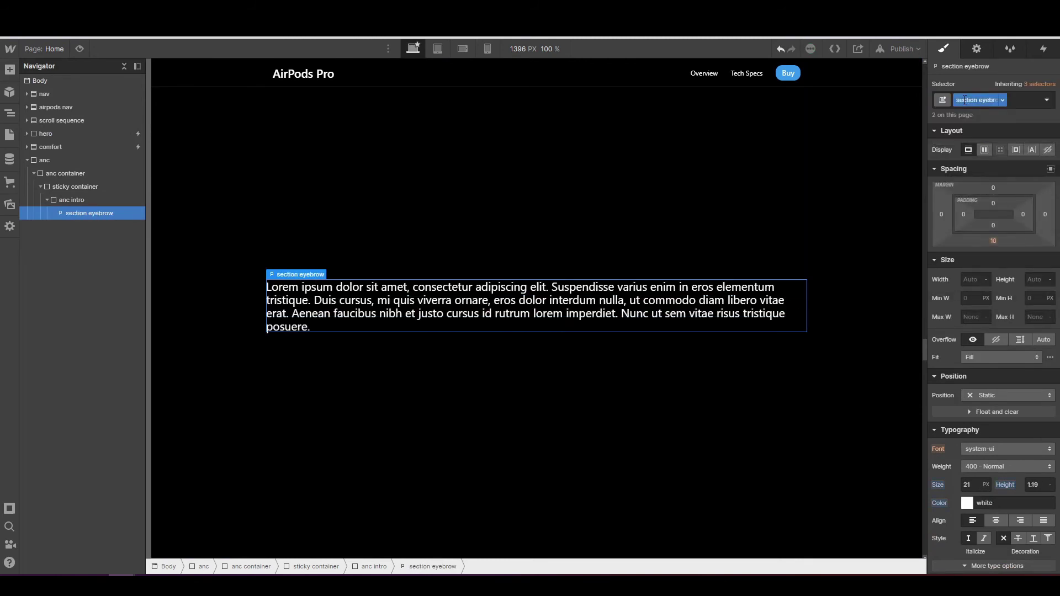
- Replace the section eyebrow paragraph's placeholder text with "Active Noise Cancellation"
double_click(573, 288)
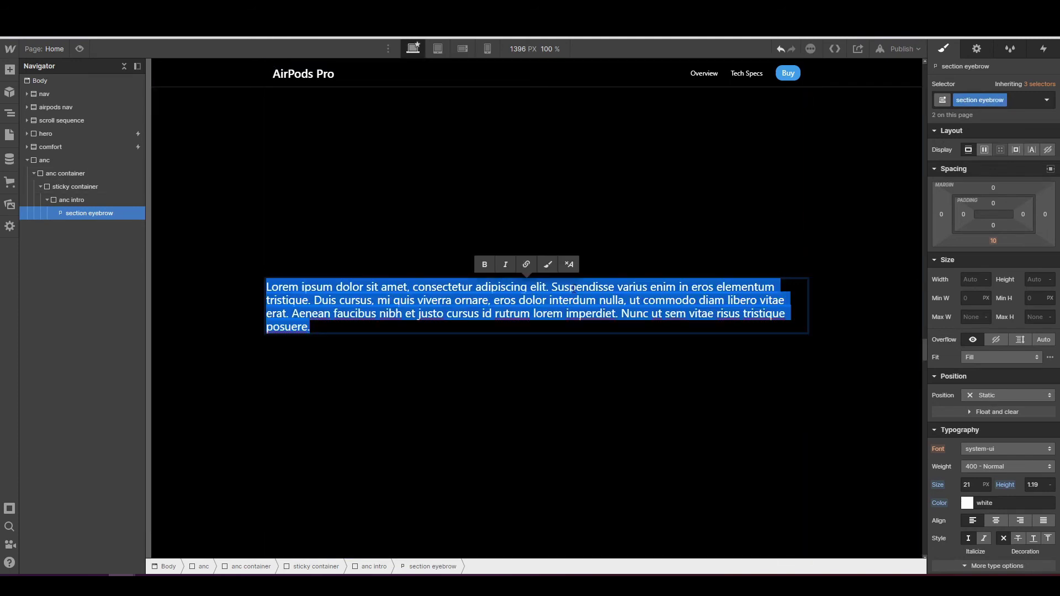
type("Active Noi")
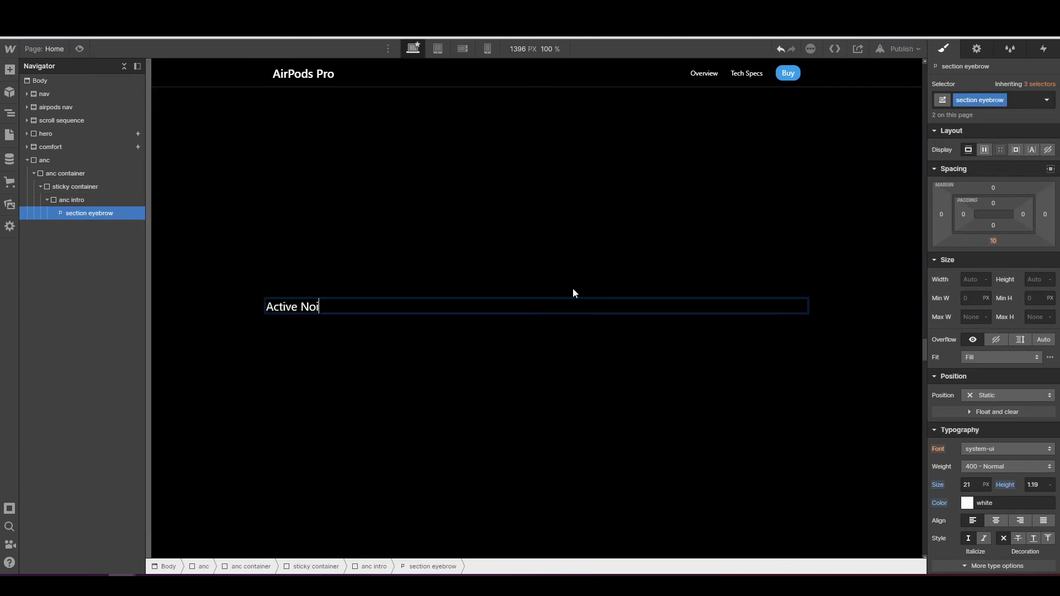
type("se Cancellation")
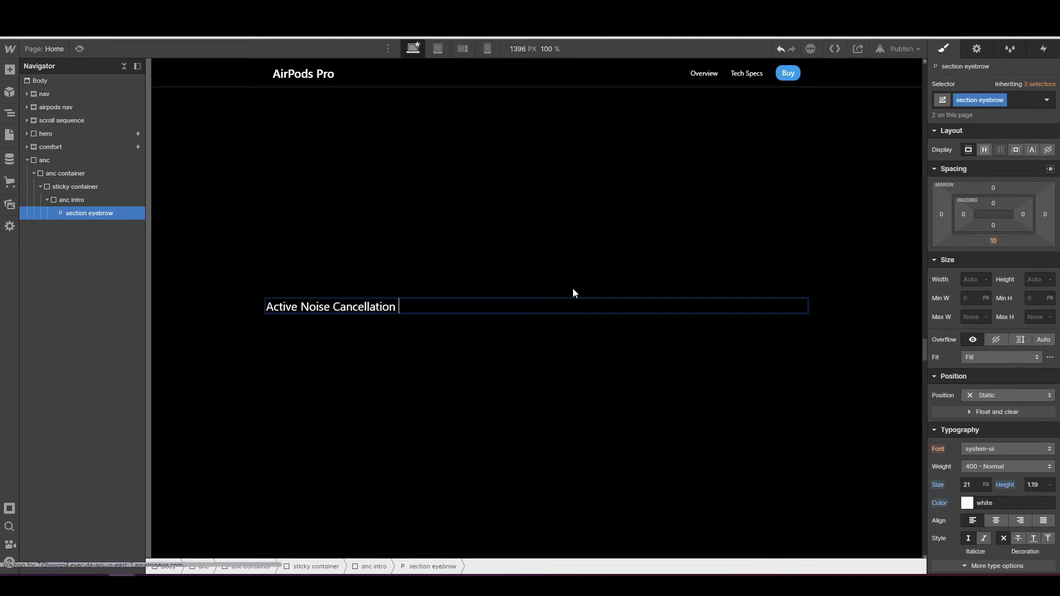
scroll(1019, 292, "down", 3)
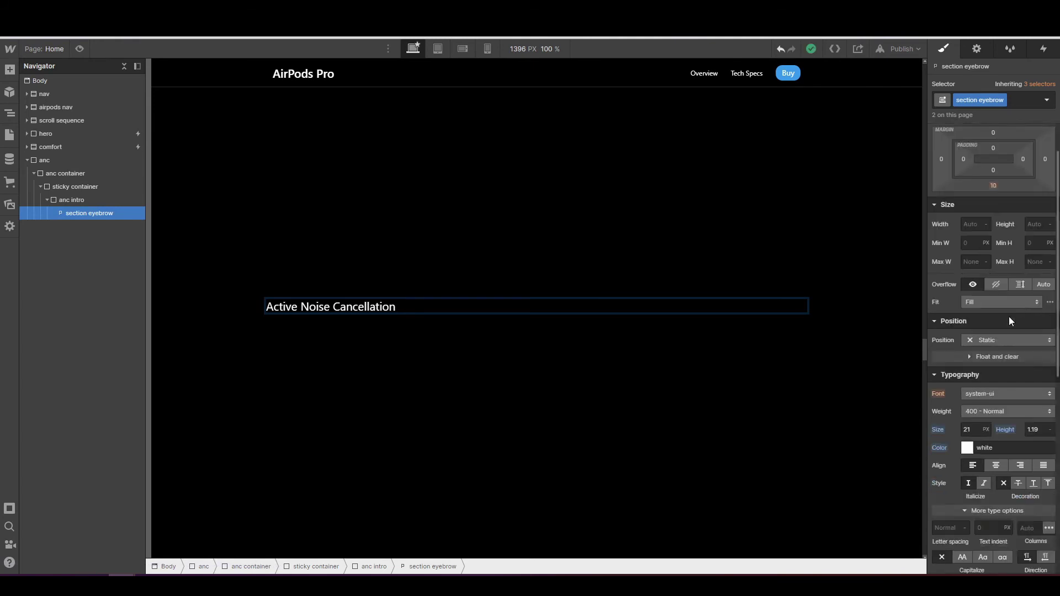
- Center-align the section eyebrow text and set its weight to 700 - Bold
left_click(996, 355)
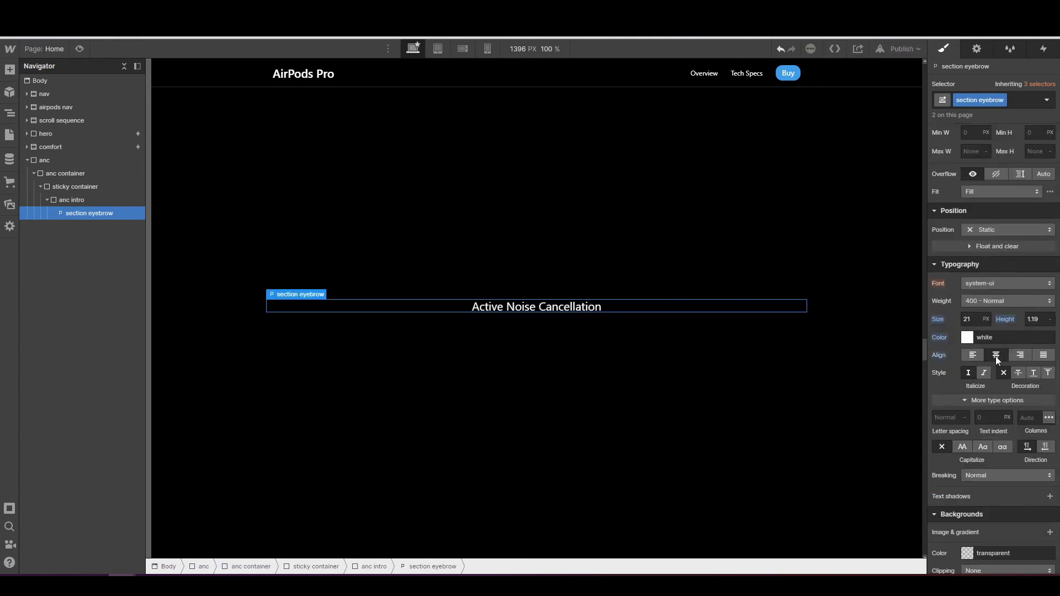
left_click(1003, 306)
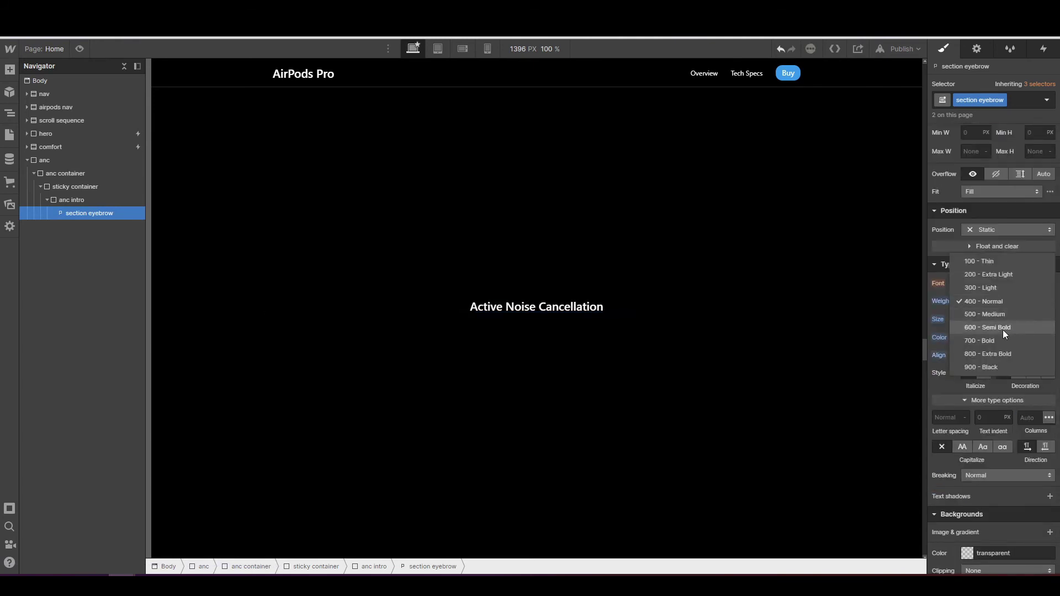
left_click(1002, 340)
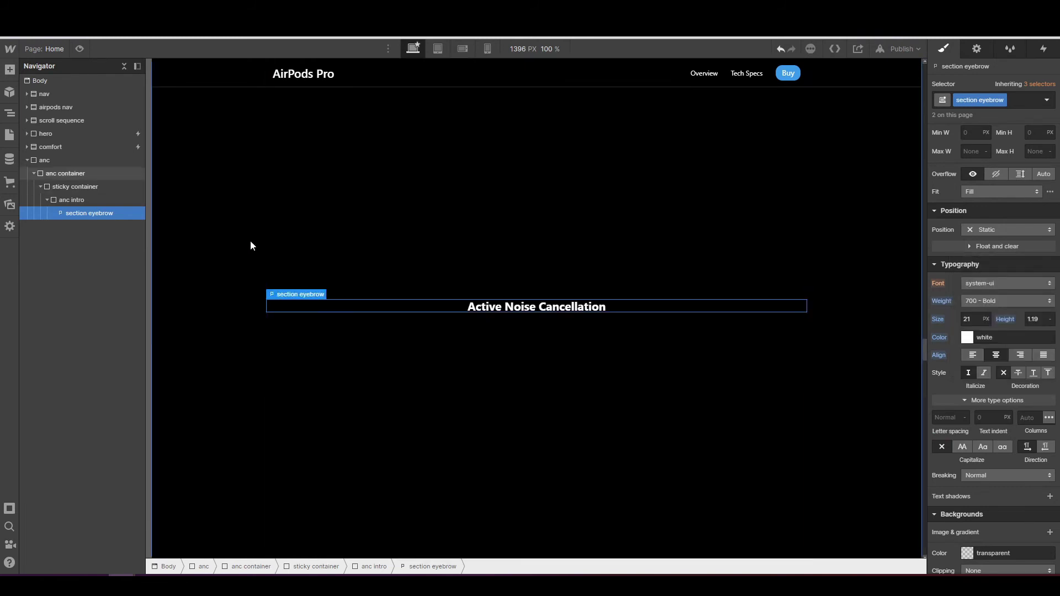
- Add an H1 heading inside the anc intro block, directly below the section eyebrow
key("a")
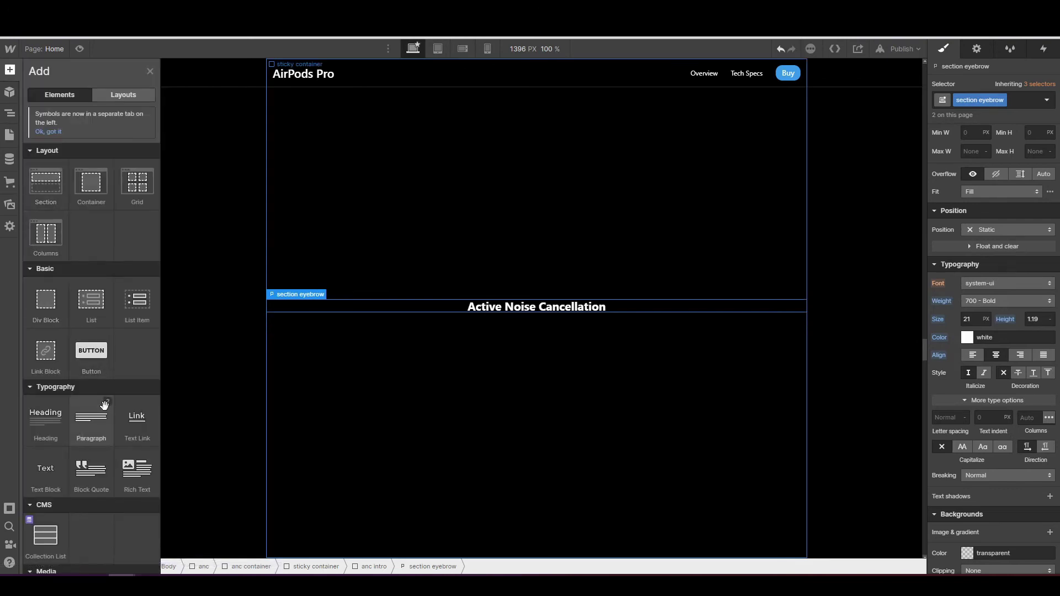
left_click_drag(45, 423, 96, 226)
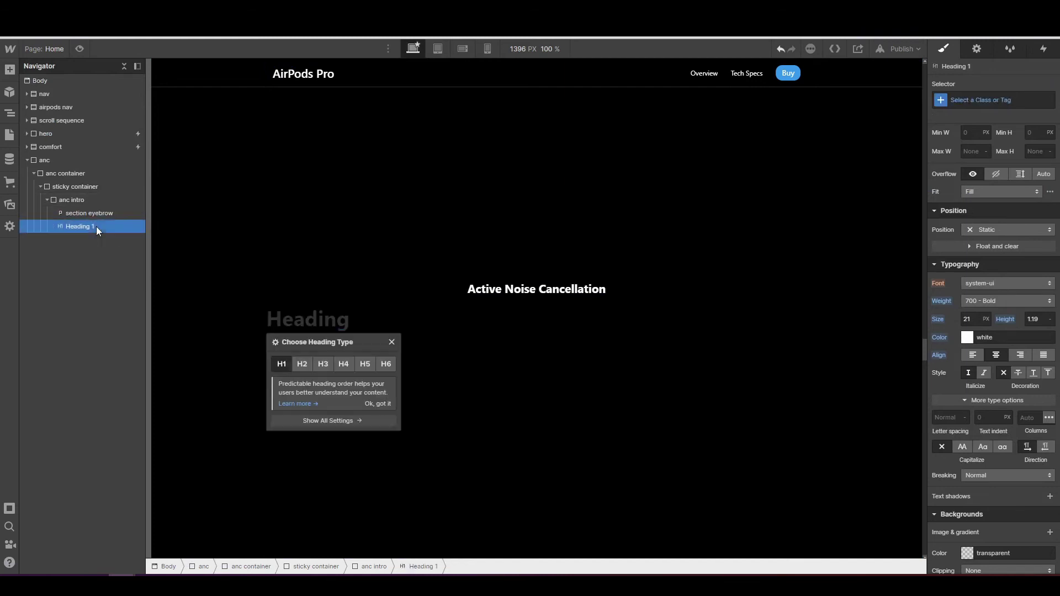
- Try the existing "section headline" class on the new heading and remove it again
left_click(969, 100)
type("section heading")
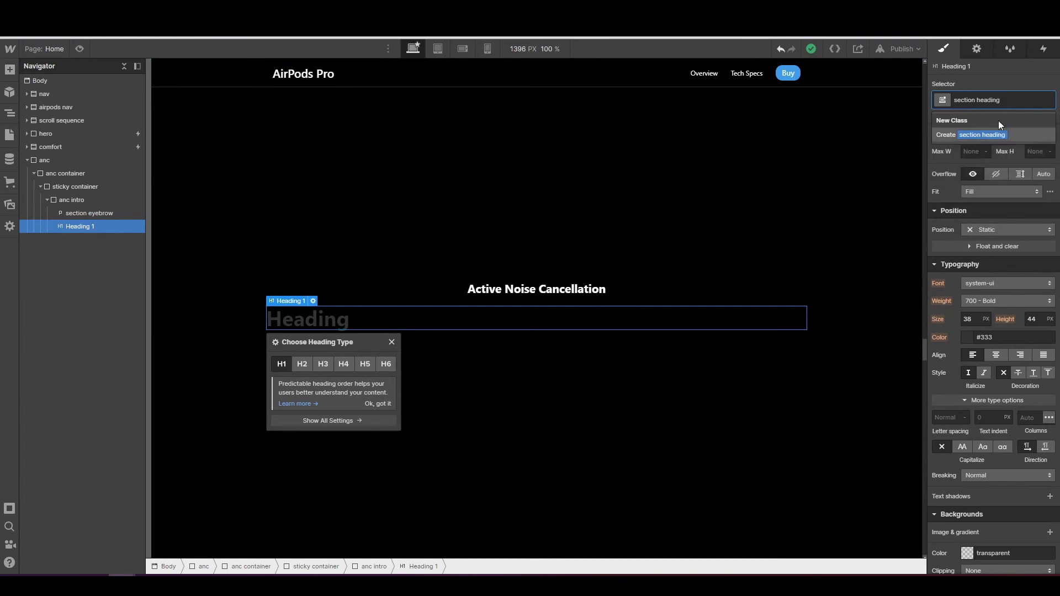
key("BackSpace")
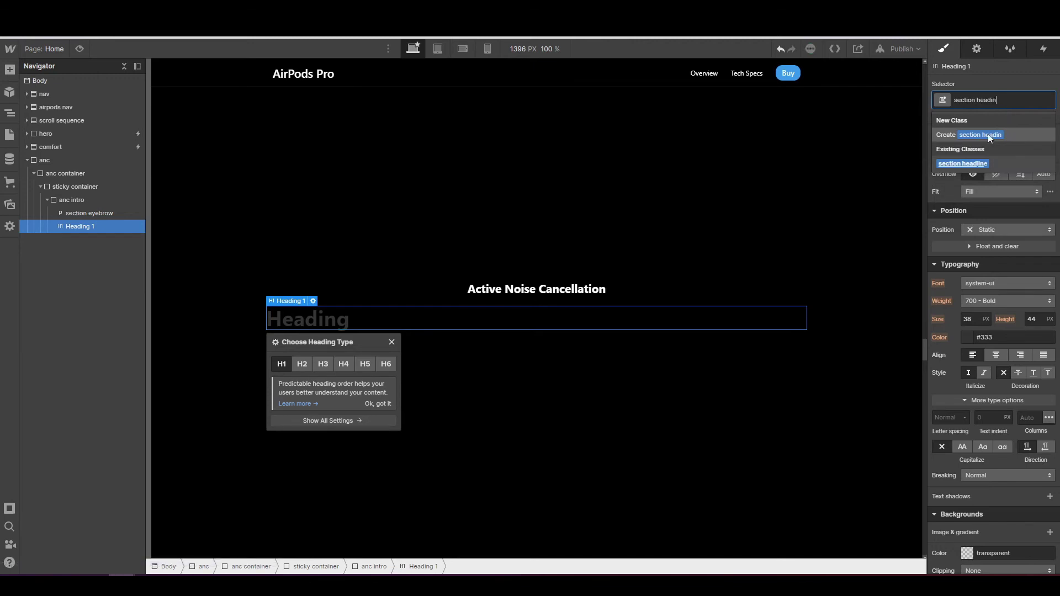
left_click(972, 164)
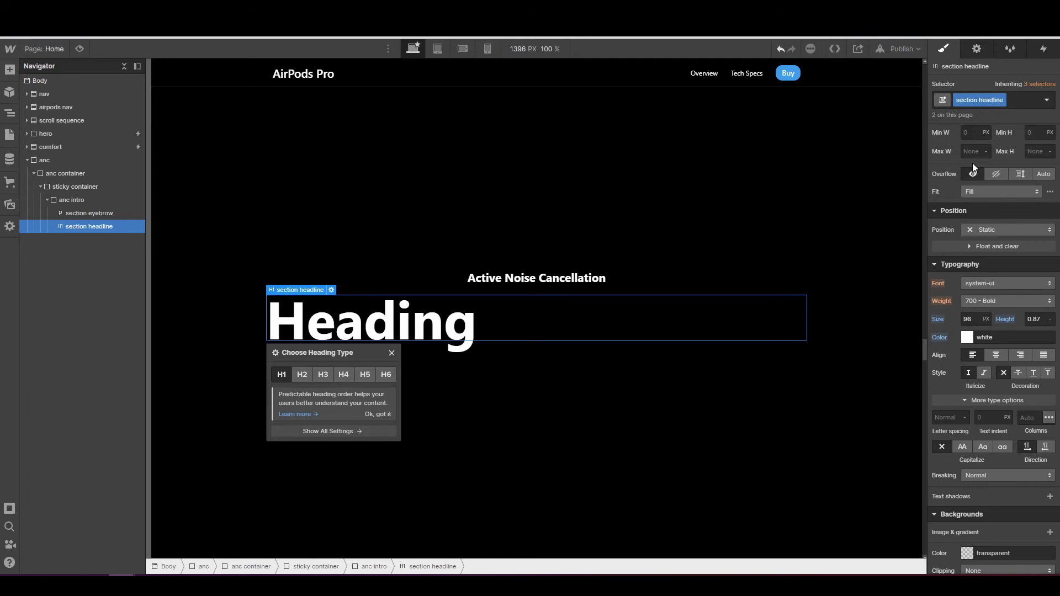
left_click(1011, 102)
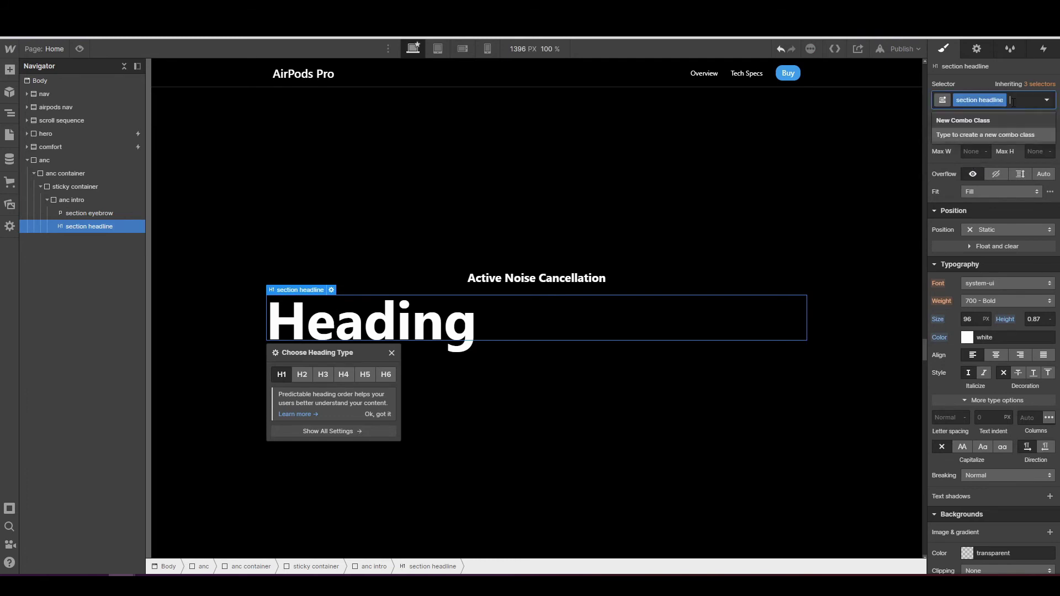
key("BackSpace")
- Give the heading in the anc intro block the new class "section heading"
type("secti")
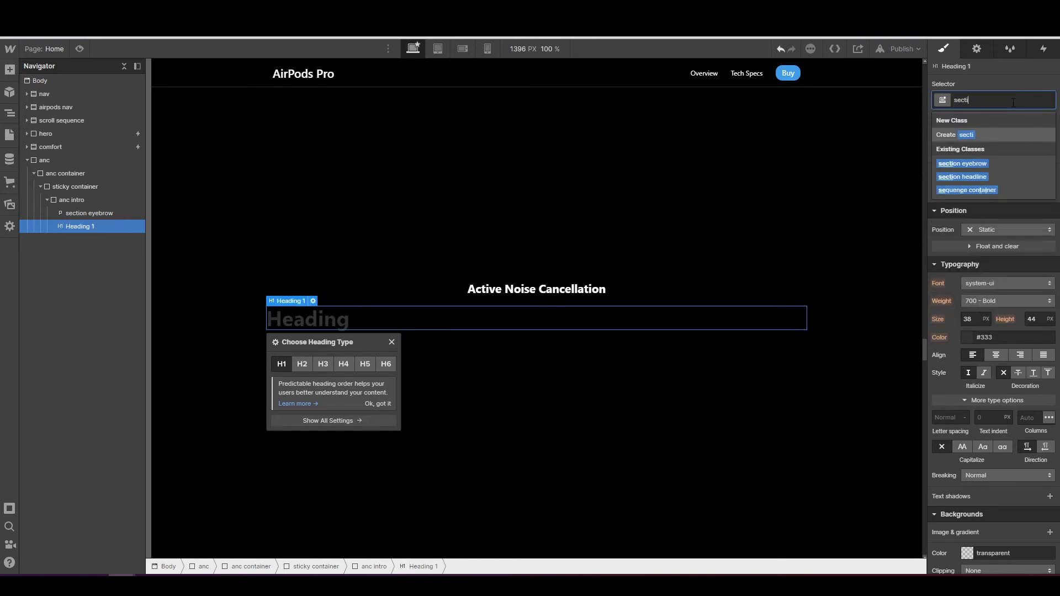
type("on heading")
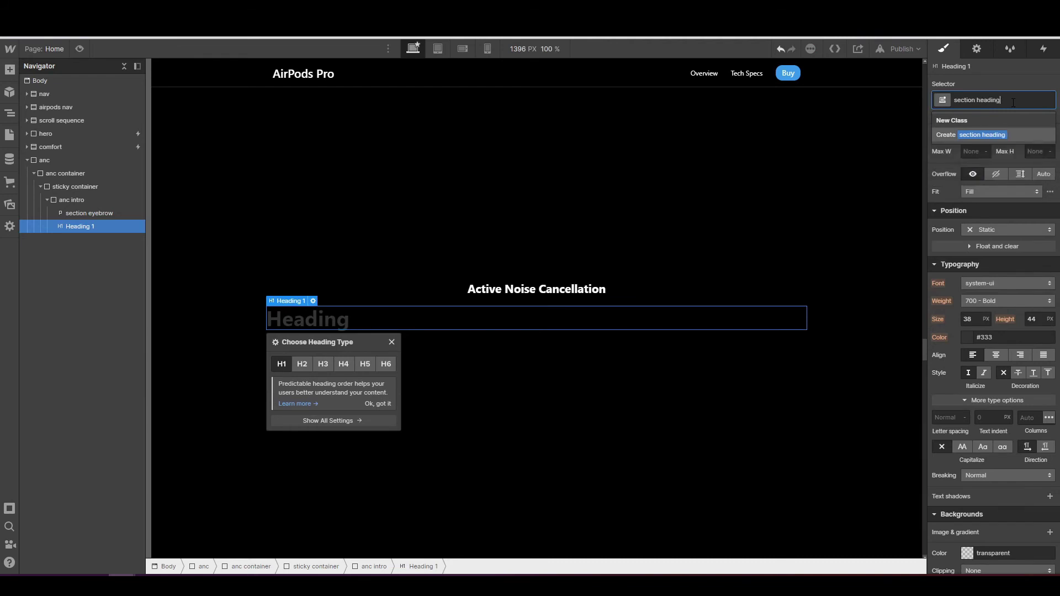
key("Return")
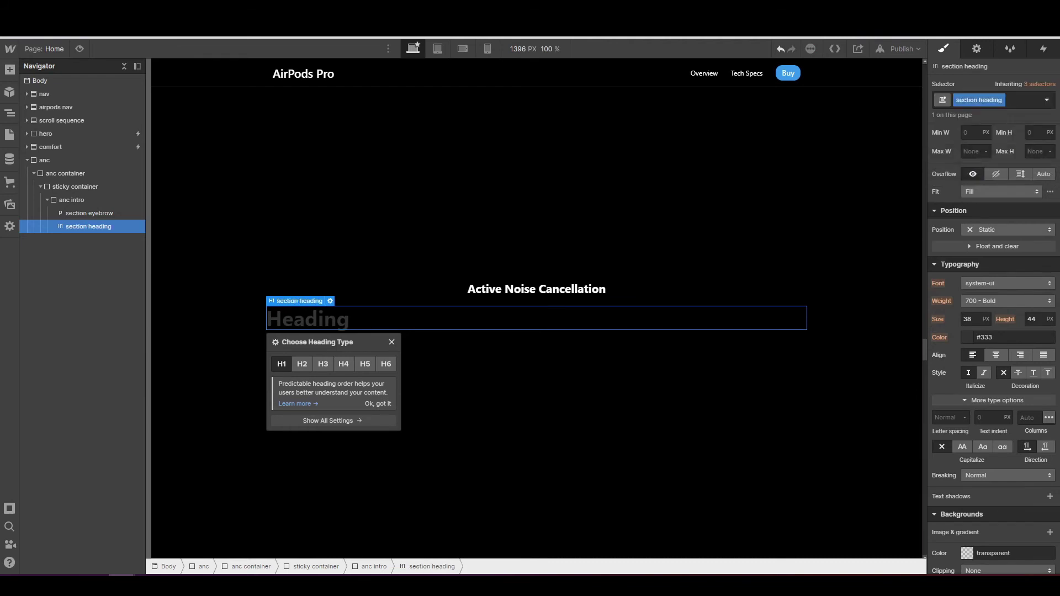
- Set the section heading's font size to 96 px and its line height to 0.8
scroll(1005, 350, "down", 1)
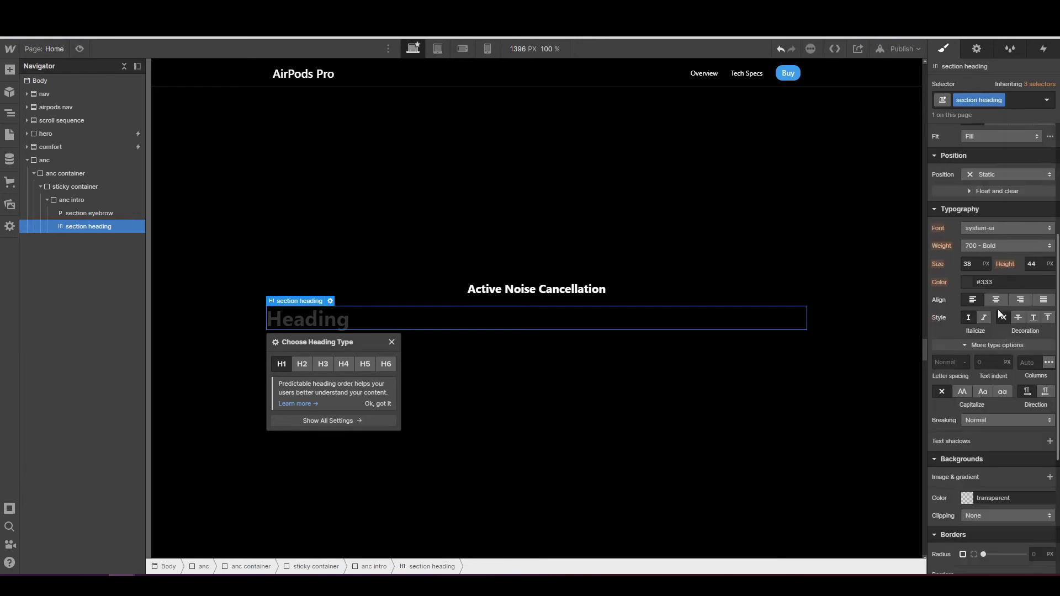
left_click(980, 268)
type("9")
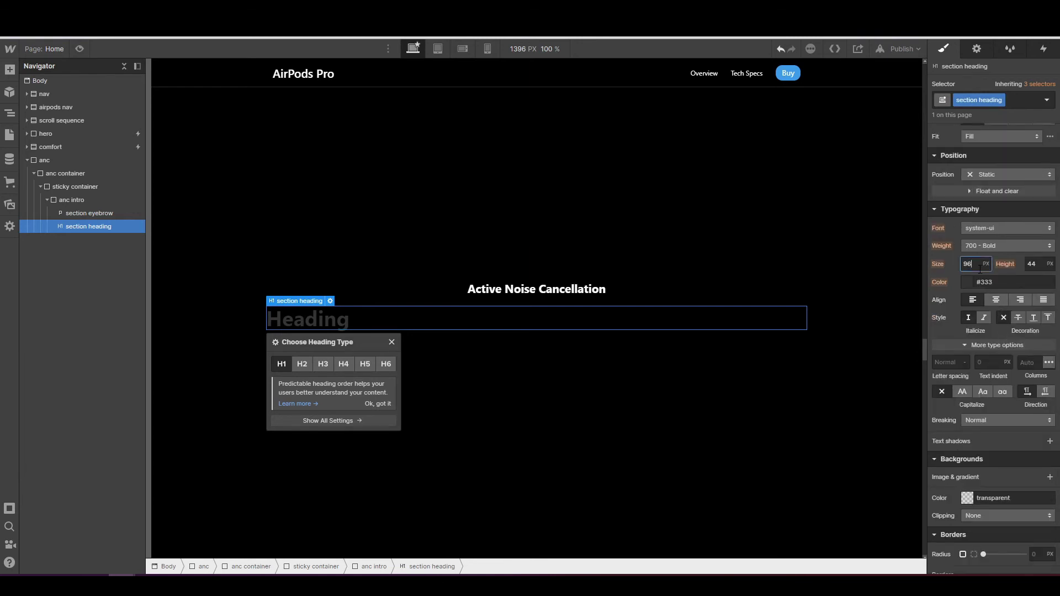
type("6")
left_click(1032, 263)
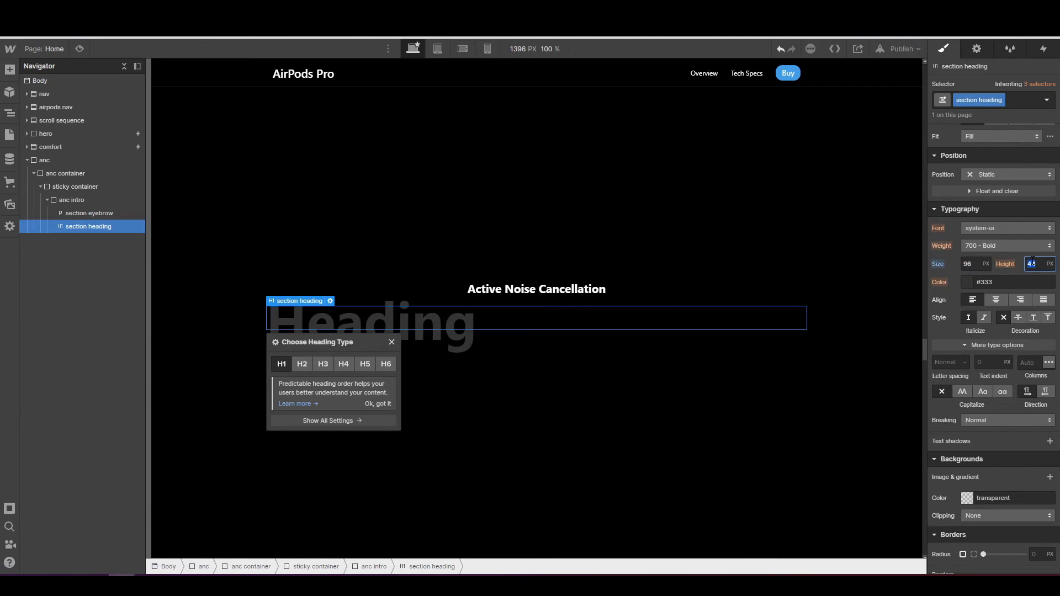
type("0.8")
key("Return")
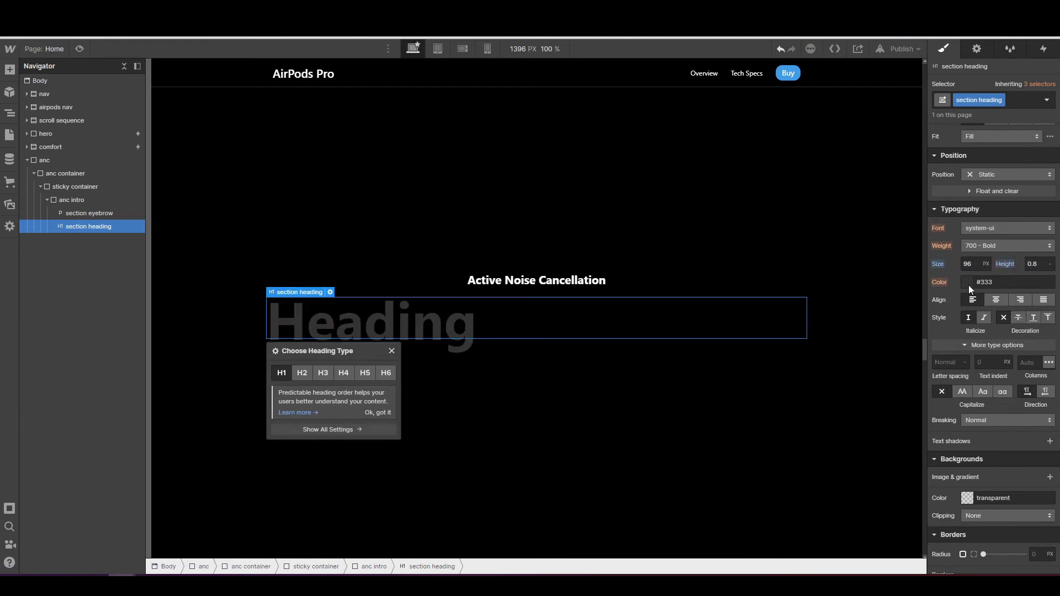
- Color the section heading white and center-align its text
left_click(968, 283)
left_click_drag(969, 317, 933, 297)
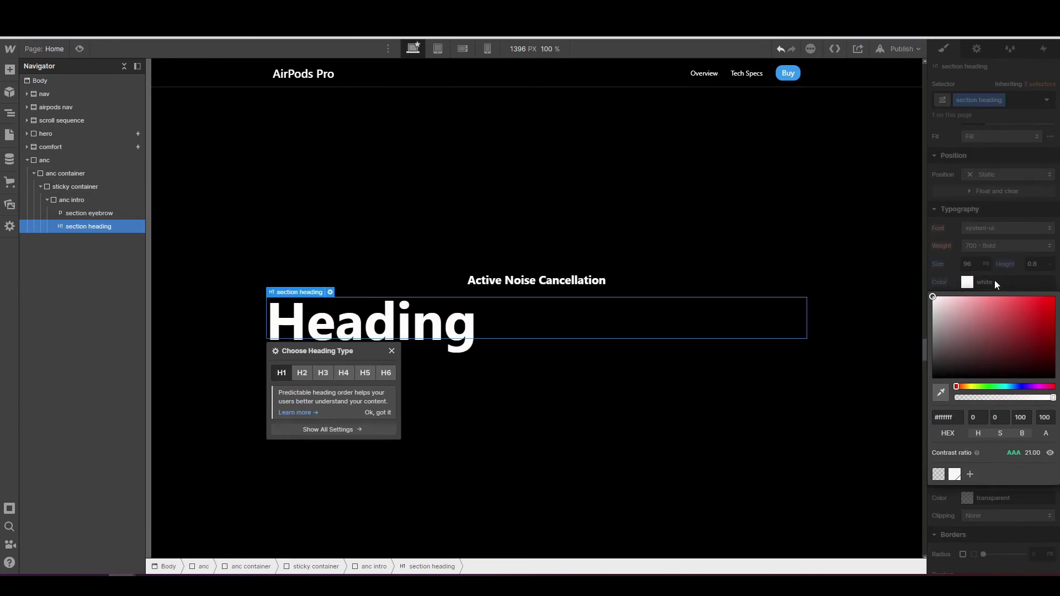
left_click(997, 282)
left_click(994, 301)
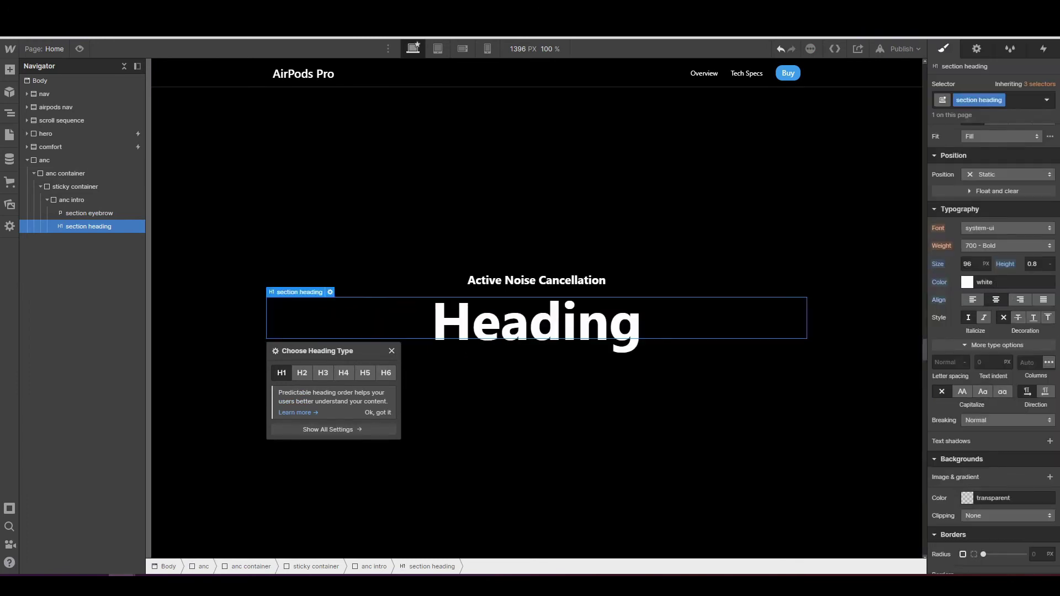
- Replace the section heading's placeholder text with "Sound that cuts out the noise"
double_click(525, 325)
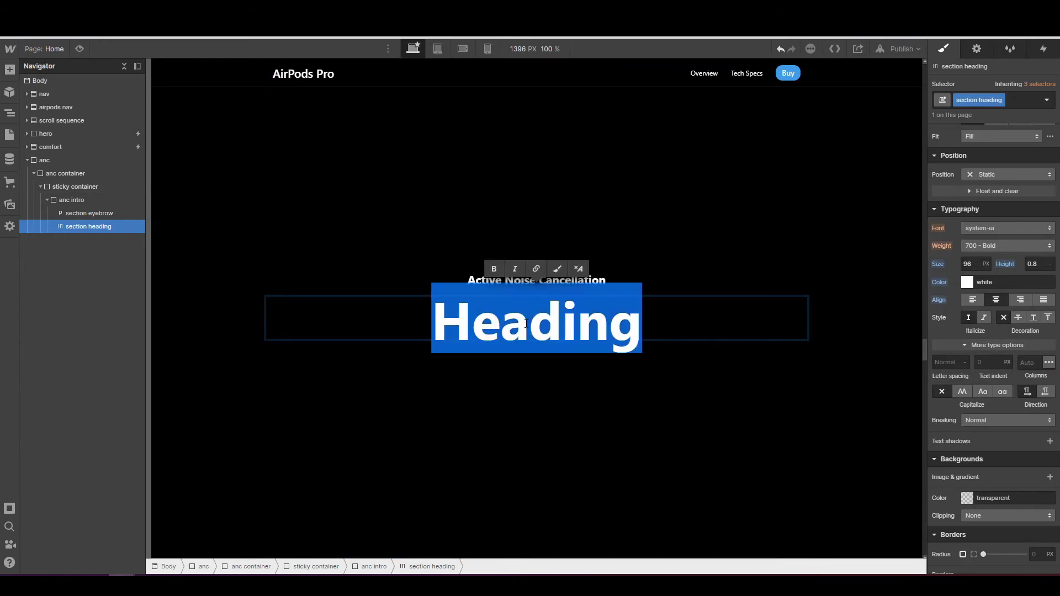
type("Sound th")
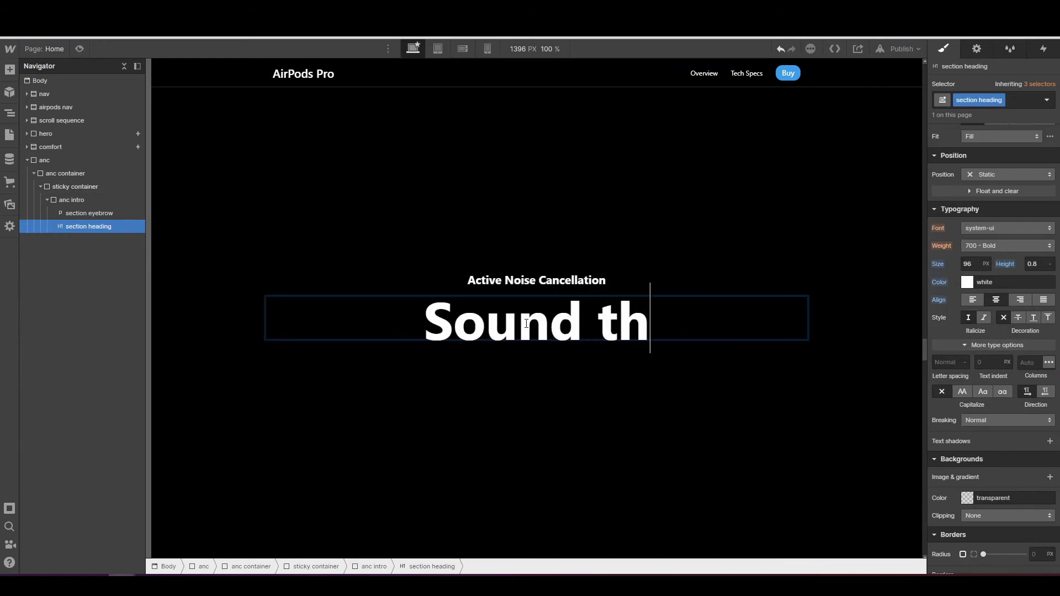
type("at cuts ")
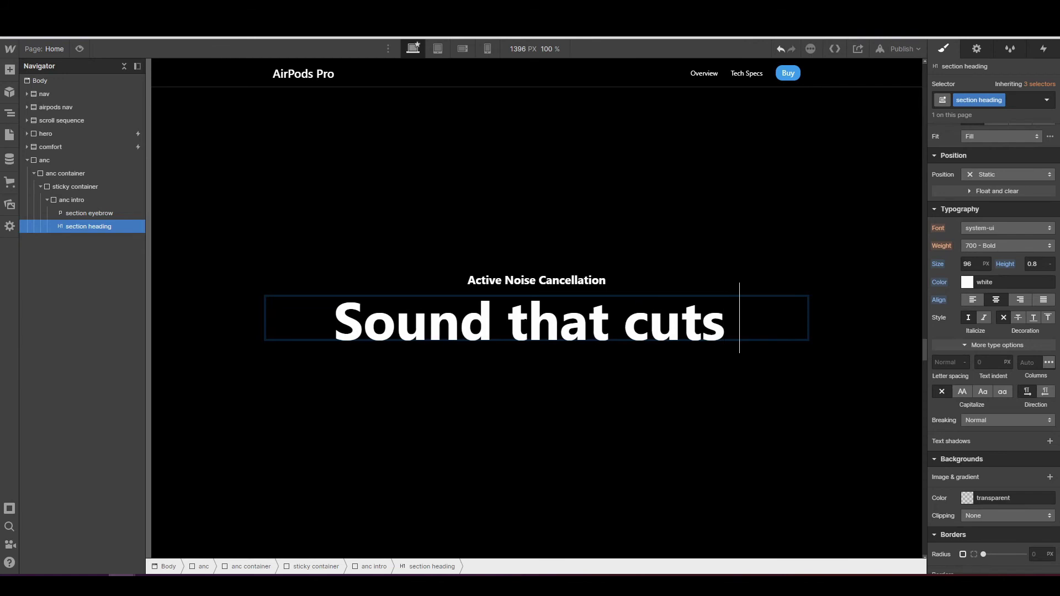
type("out hte")
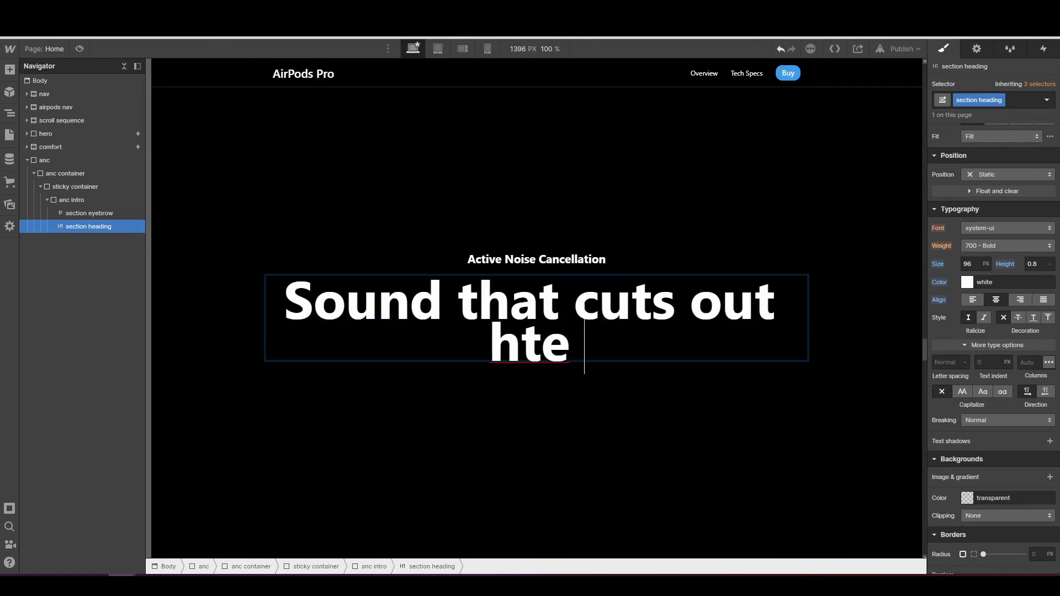
key("BackSpace")
key("BackSpace")
key("BackSpace")
type("the noise")
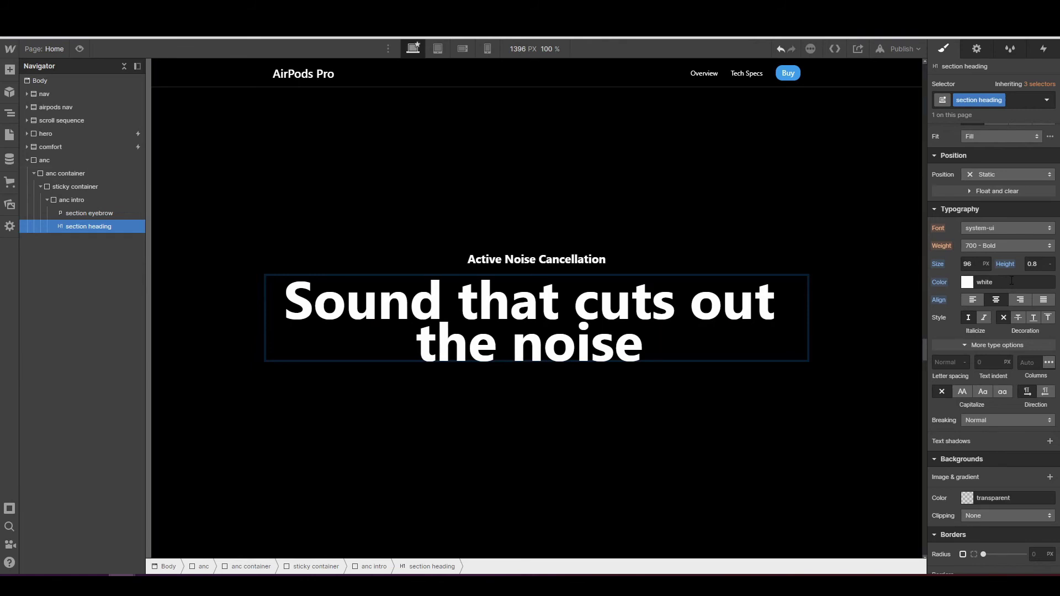
- Set the section heading's line height to 0.9
left_click(1039, 264)
type("0.69")
type("9")
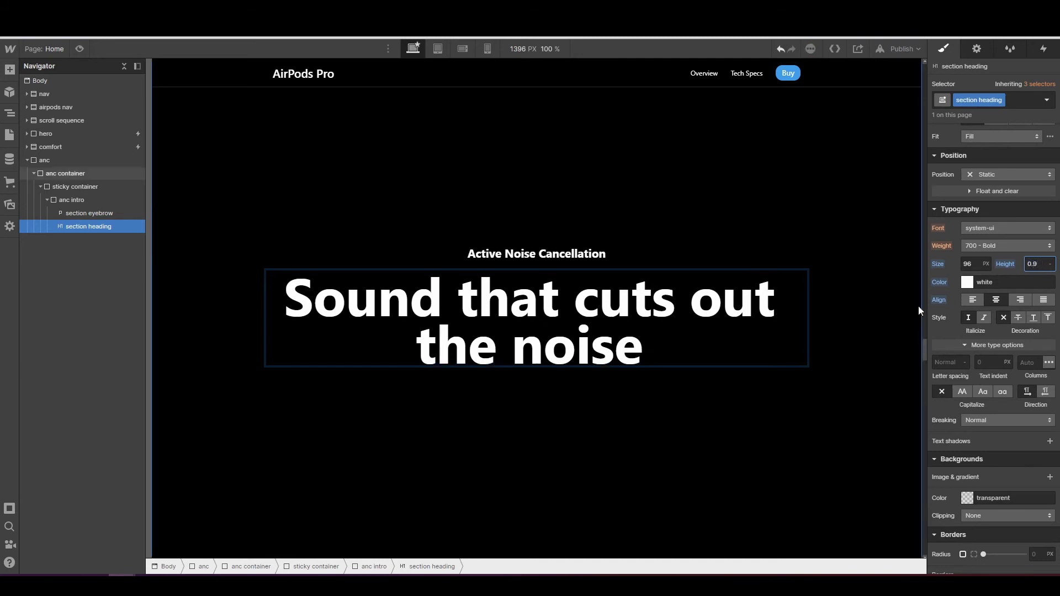
- Set the anc intro block's position to Absolute and its opacity to 0%
left_click(48, 200)
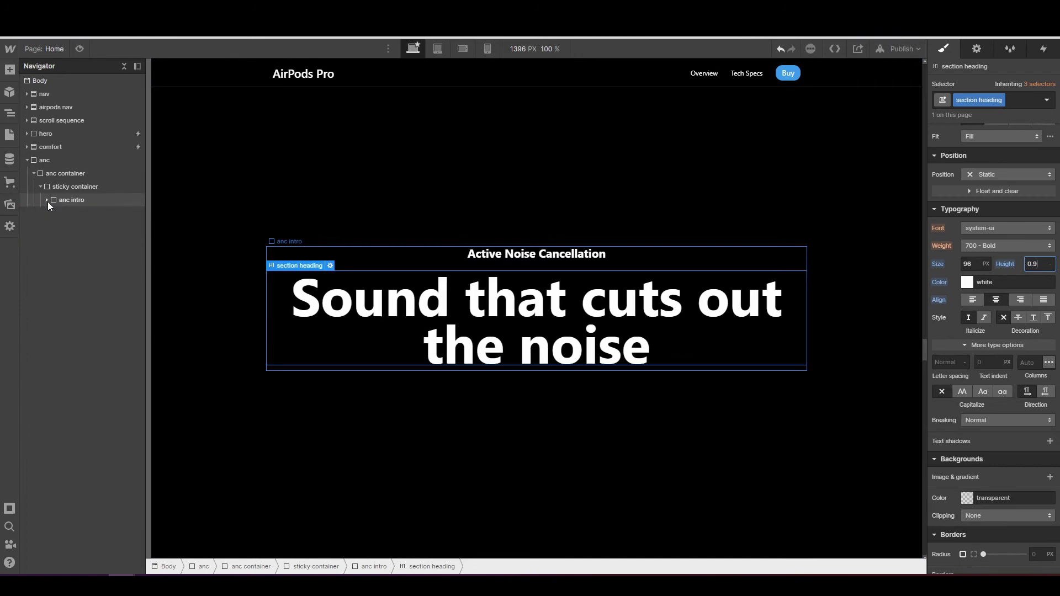
left_click(55, 200)
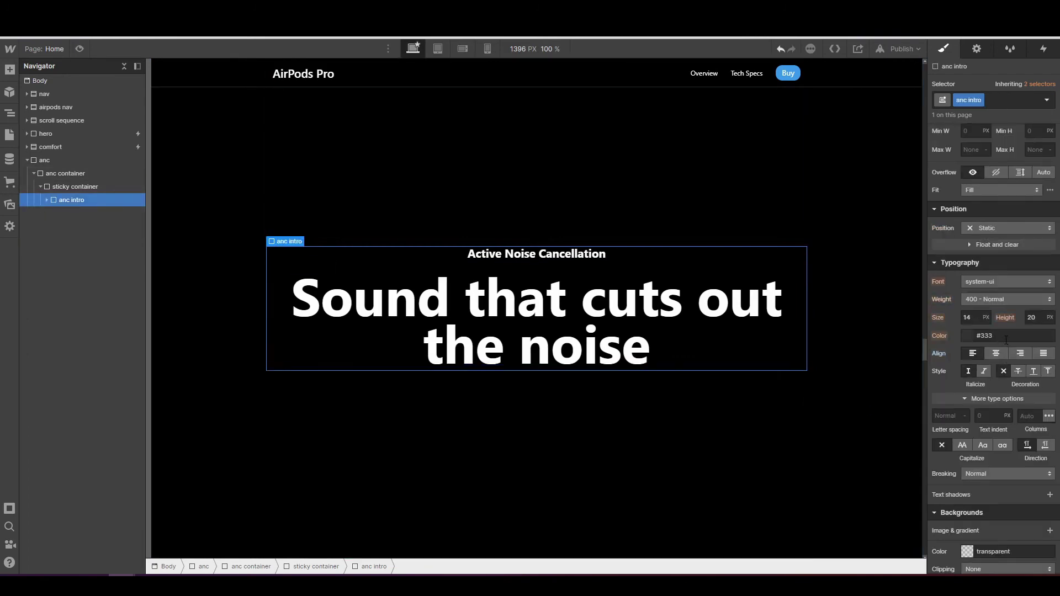
scroll(1007, 339, "down", 5)
scroll(1005, 339, "up", 5)
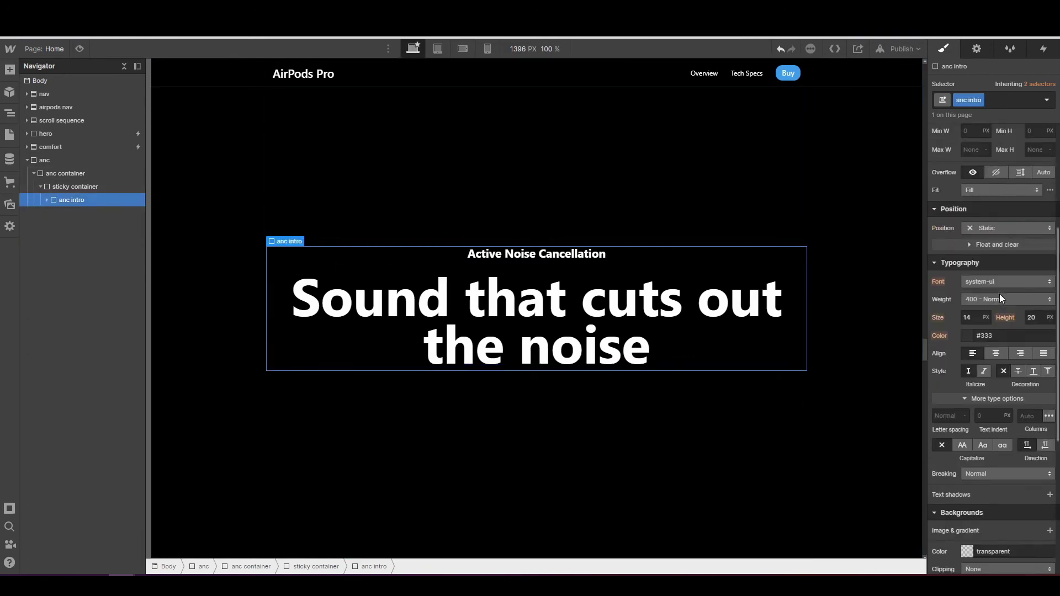
scroll(1000, 294, "up", 1)
left_click(1000, 284)
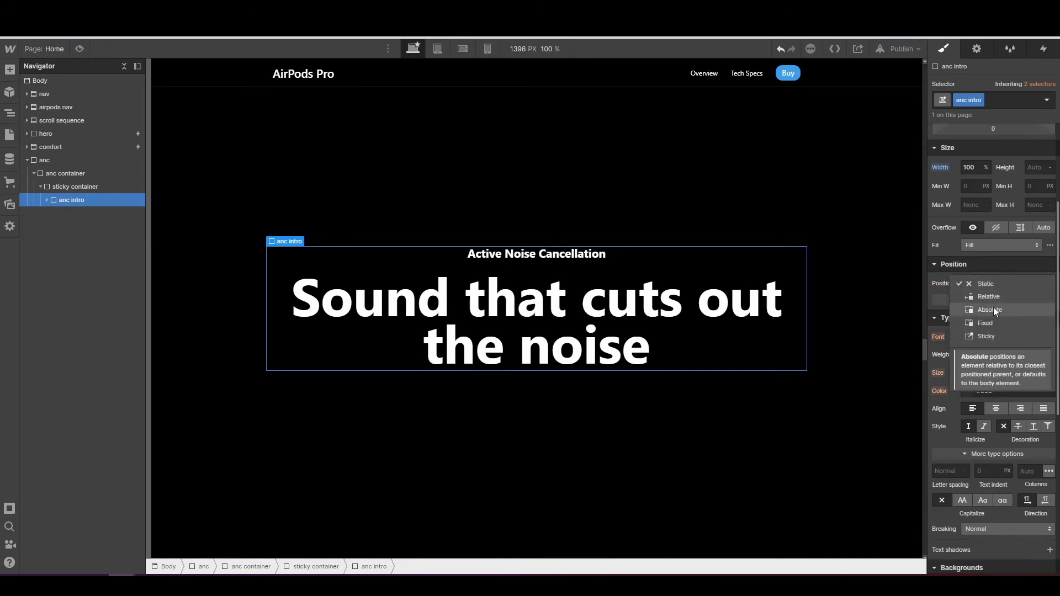
left_click(993, 309)
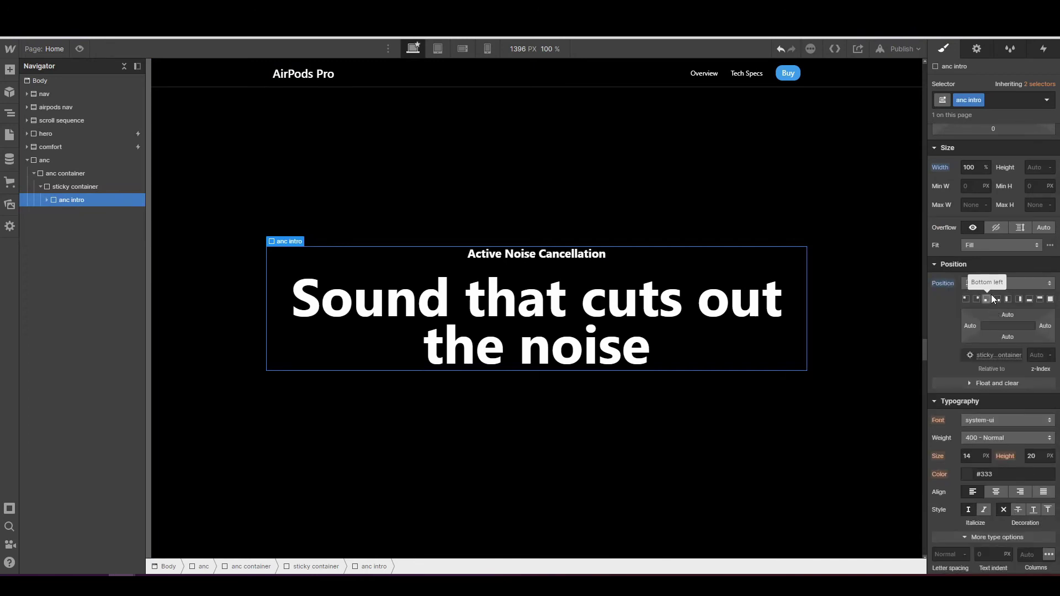
scroll(993, 343, "down", 7)
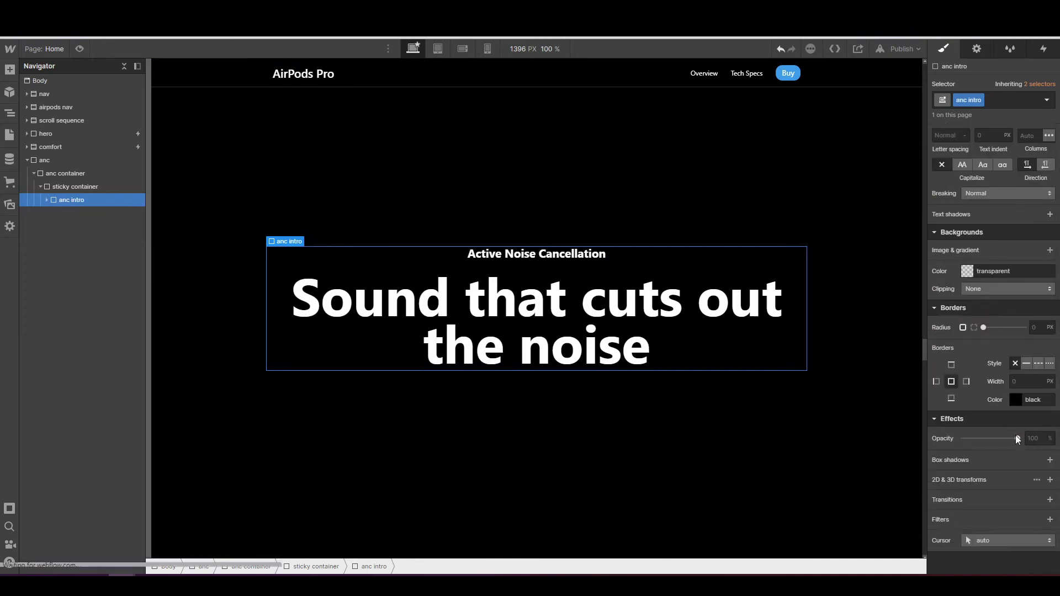
left_click_drag(1018, 438, 949, 440)
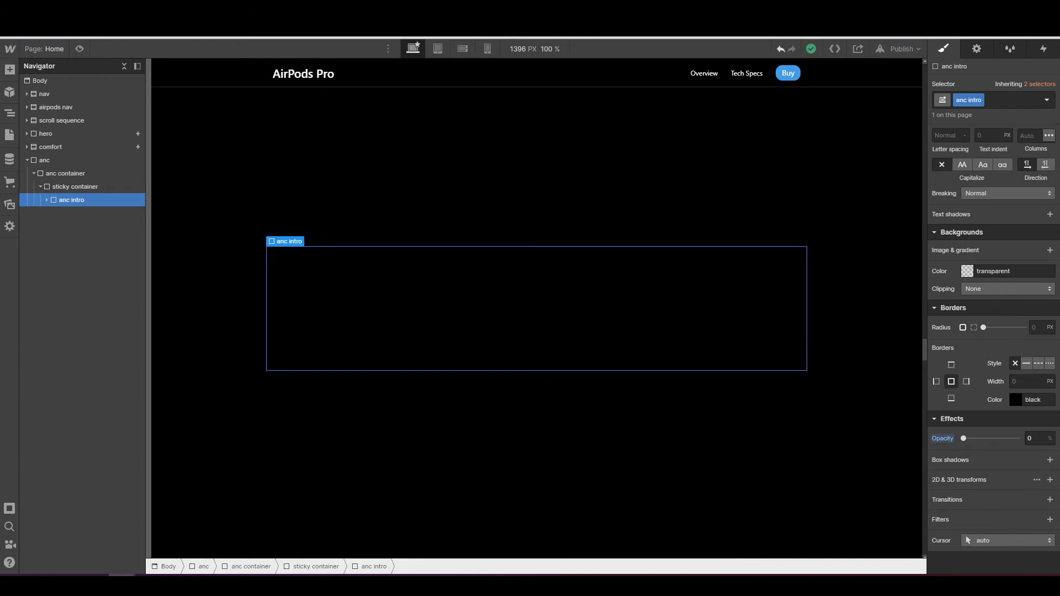
- Check the live page around the earbud and its Active Noise Cancellation paragraph, and return to the designer
key("ctrl+shift+p")
scroll(449, 303, "down", 1)
scroll(449, 304, "down", 2)
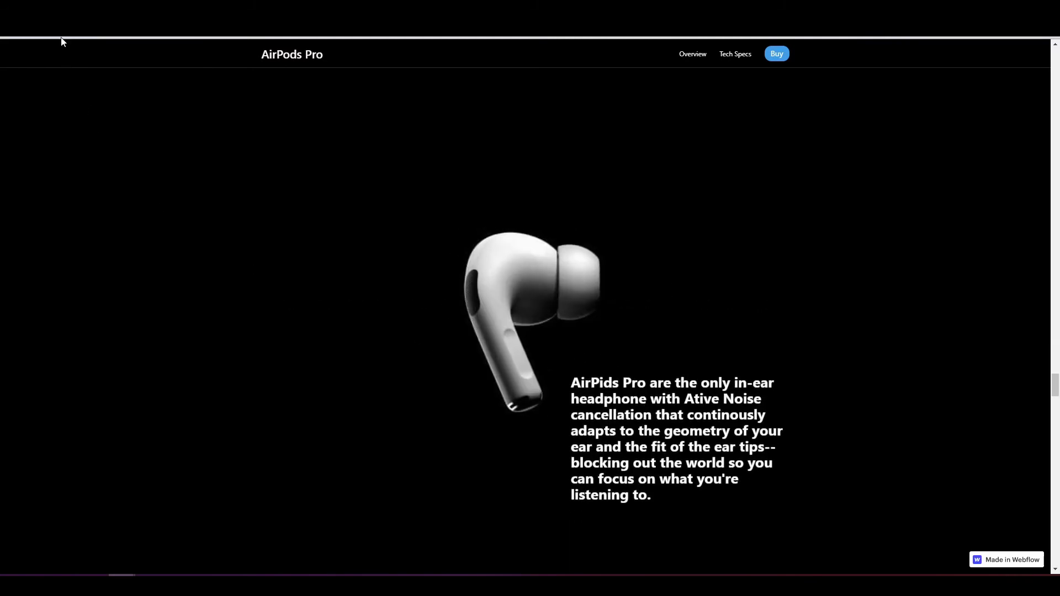
left_click(61, 9)
- Add a div block inside the sticky container after anc intro and give it the class "anc intro paragraph"
left_click(9, 71)
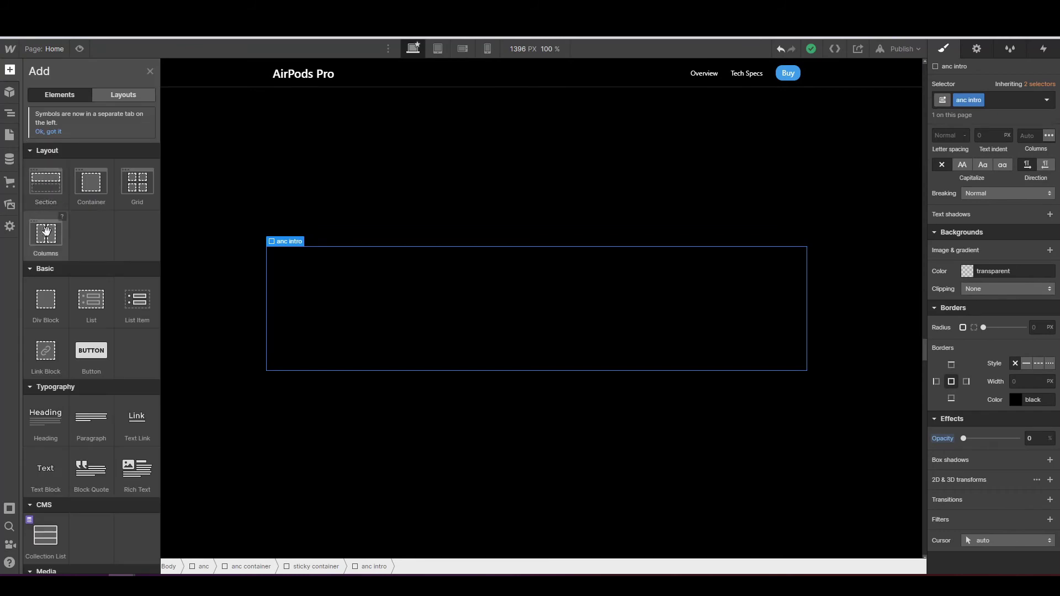
left_click_drag(47, 301, 58, 243)
left_click(48, 201)
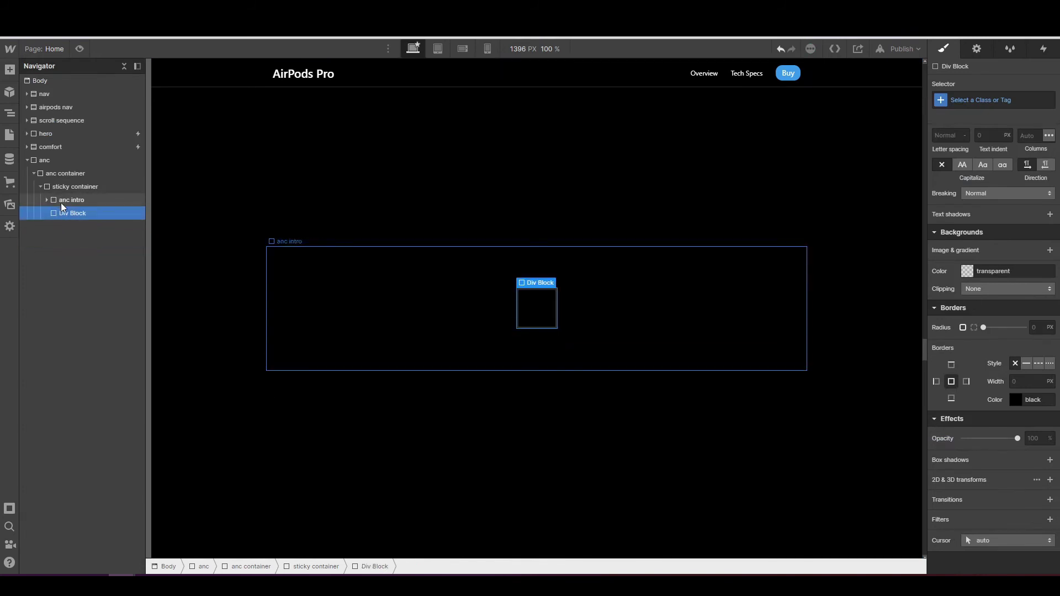
left_click(963, 103)
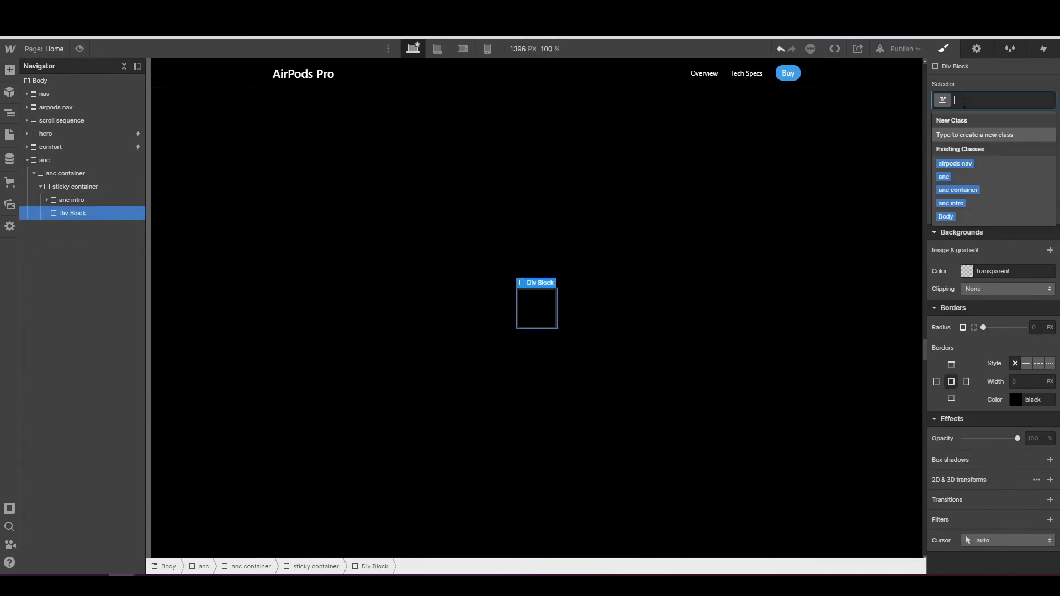
type("anc intro")
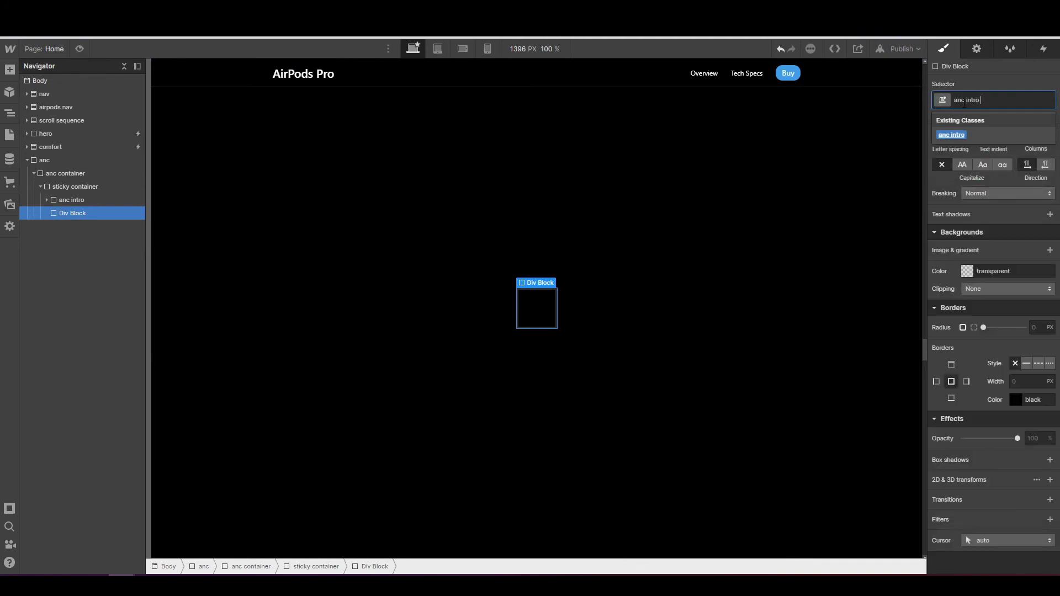
type(" paragraph")
key("Return")
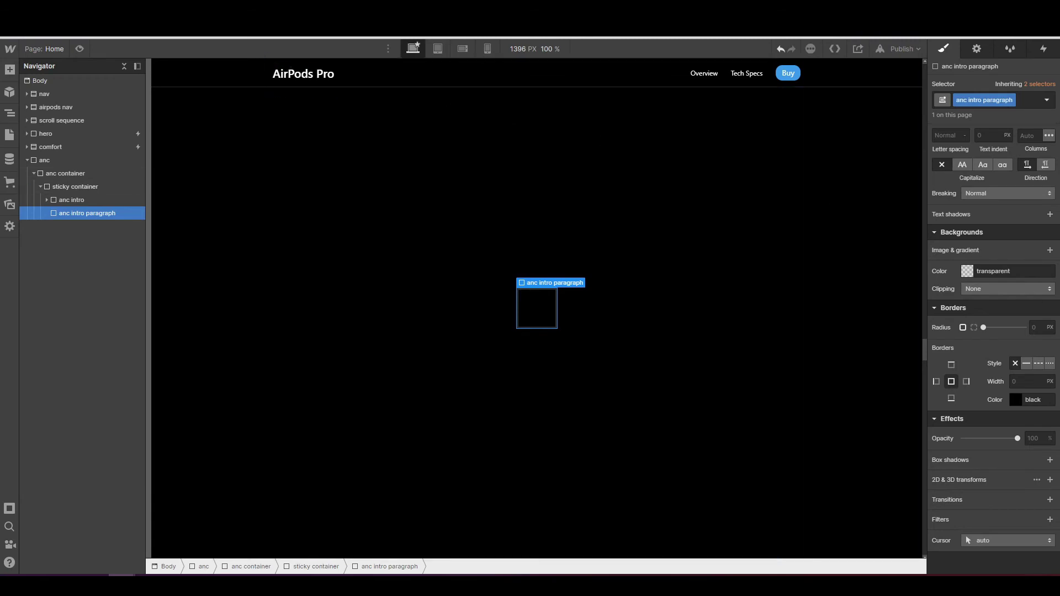
- Set the anc intro paragraph block's position to Absolute
key("ctrl+shift+p")
key("ctrl+shift+p")
scroll(984, 249, "up", 9)
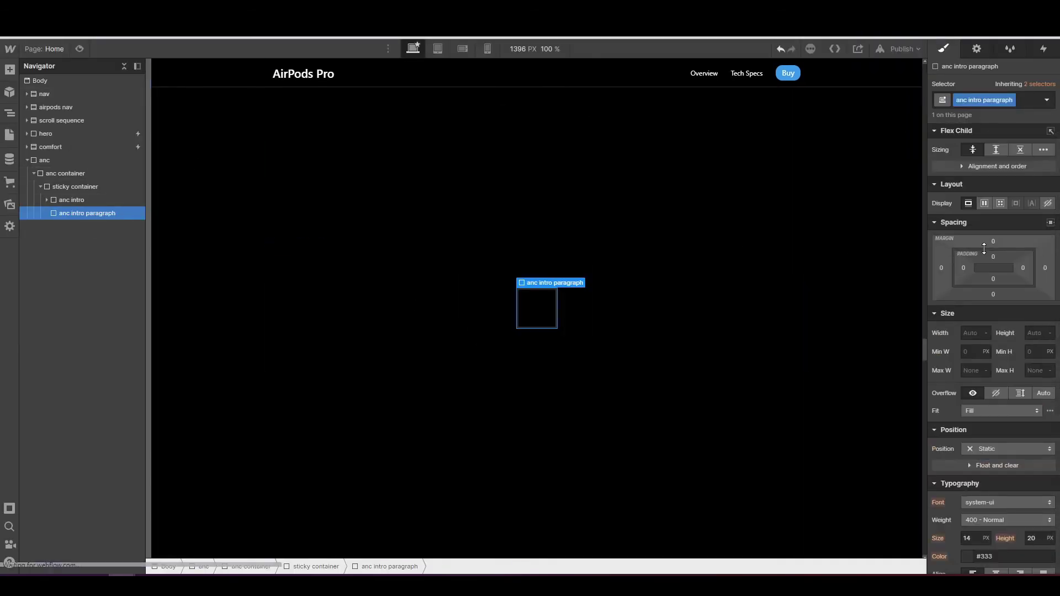
scroll(981, 227, "down", 5)
left_click(990, 175)
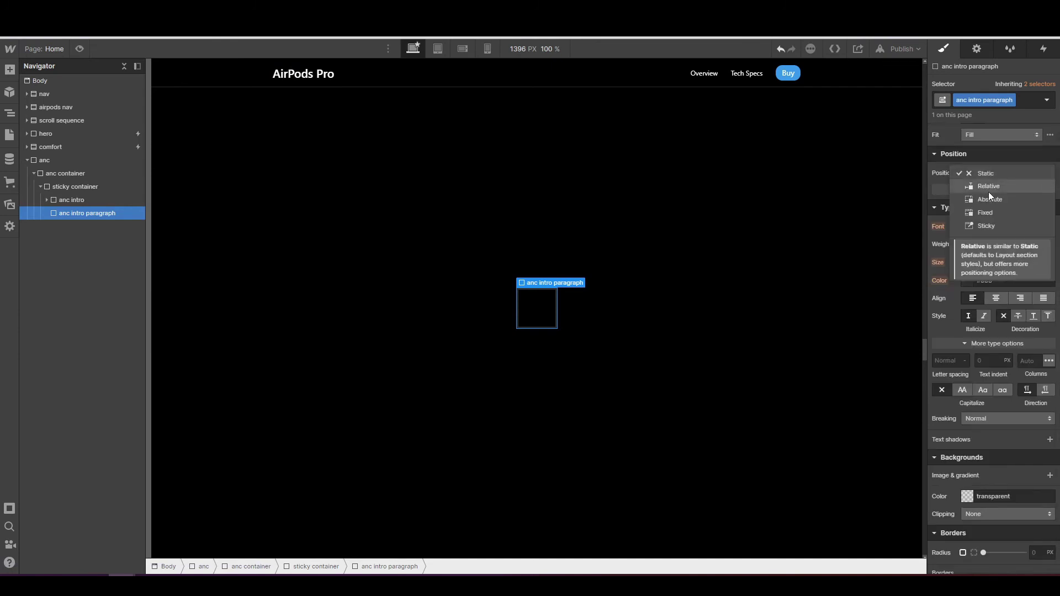
left_click(986, 196)
scroll(986, 301, "up", 5)
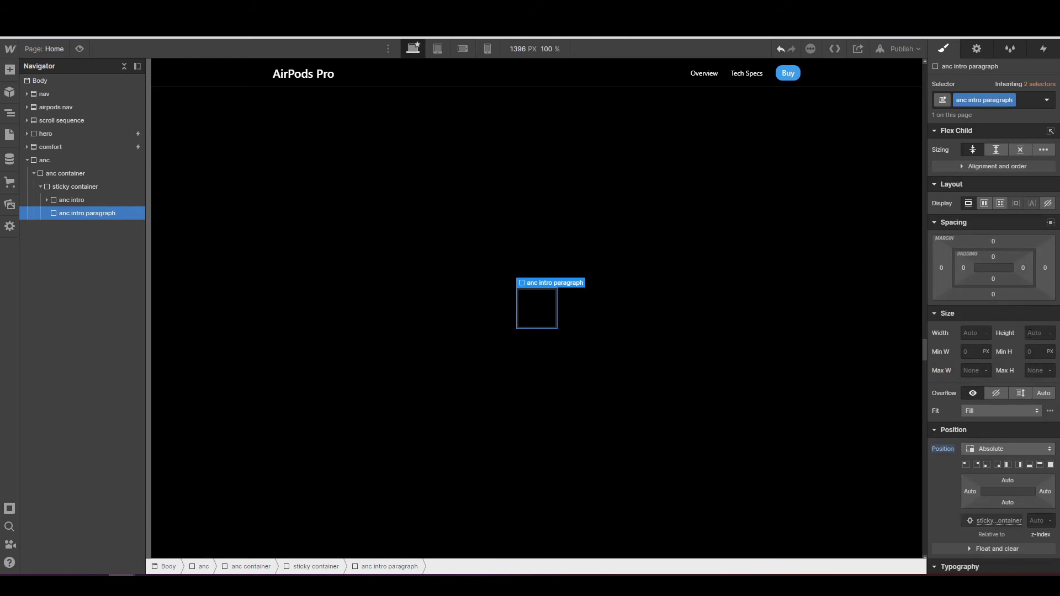
- Give the anc intro paragraph block a top padding of 50vh and a width of 100%
left_click(994, 257)
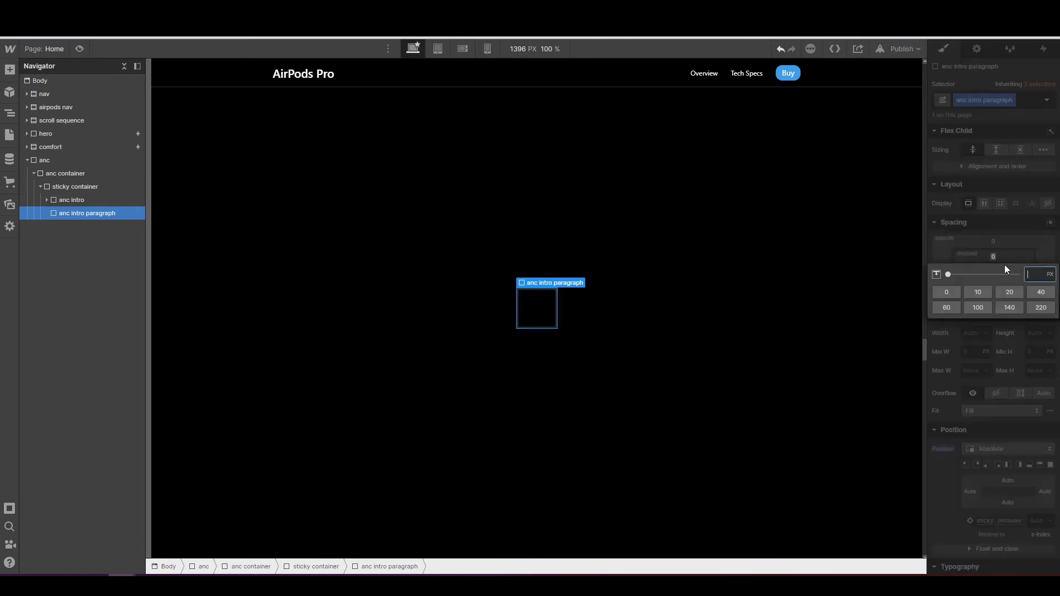
type("50vh")
key("Return")
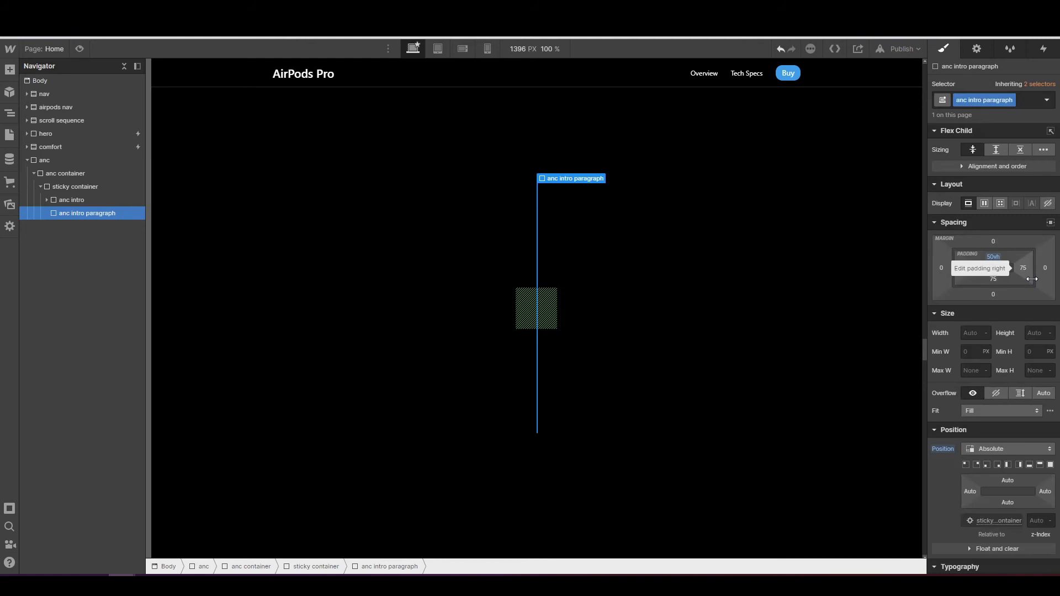
left_click(975, 334)
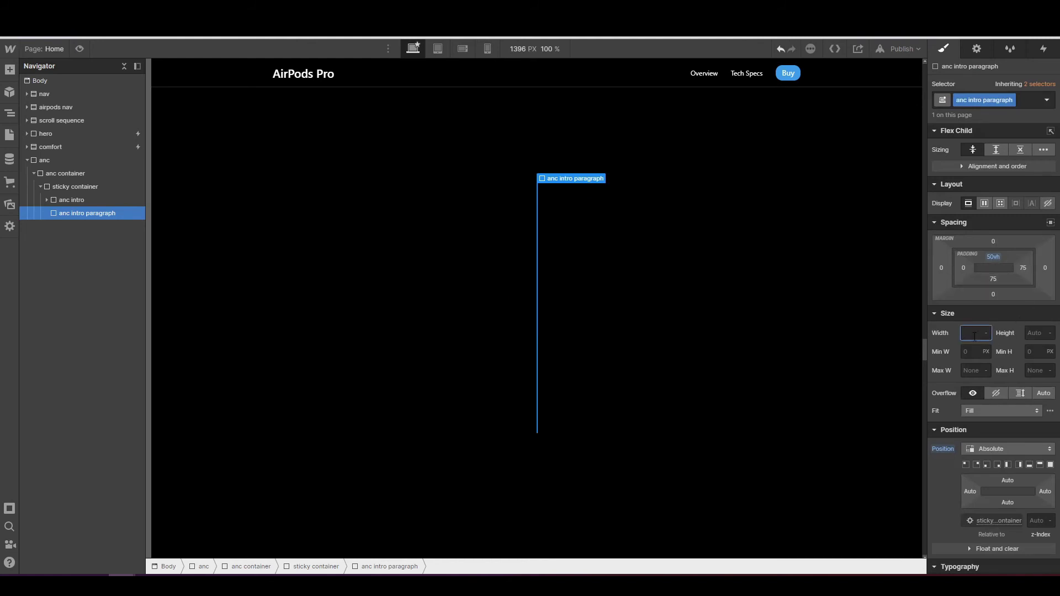
type("100%")
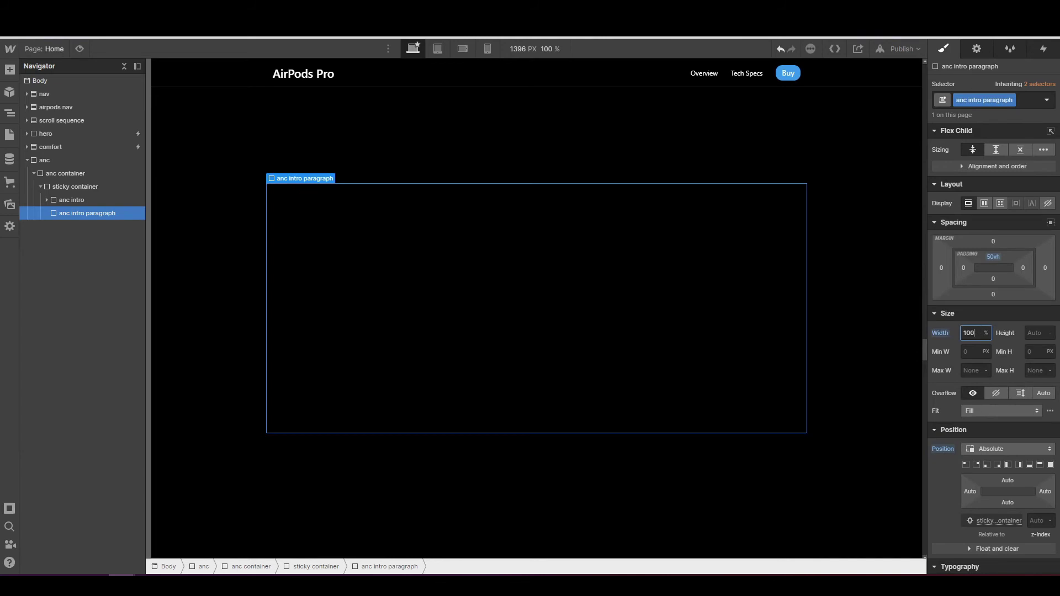
key("Return")
- Add a paragraph inside the anc intro paragraph block and give it the class "anc intro paragraph text"
left_click(9, 69)
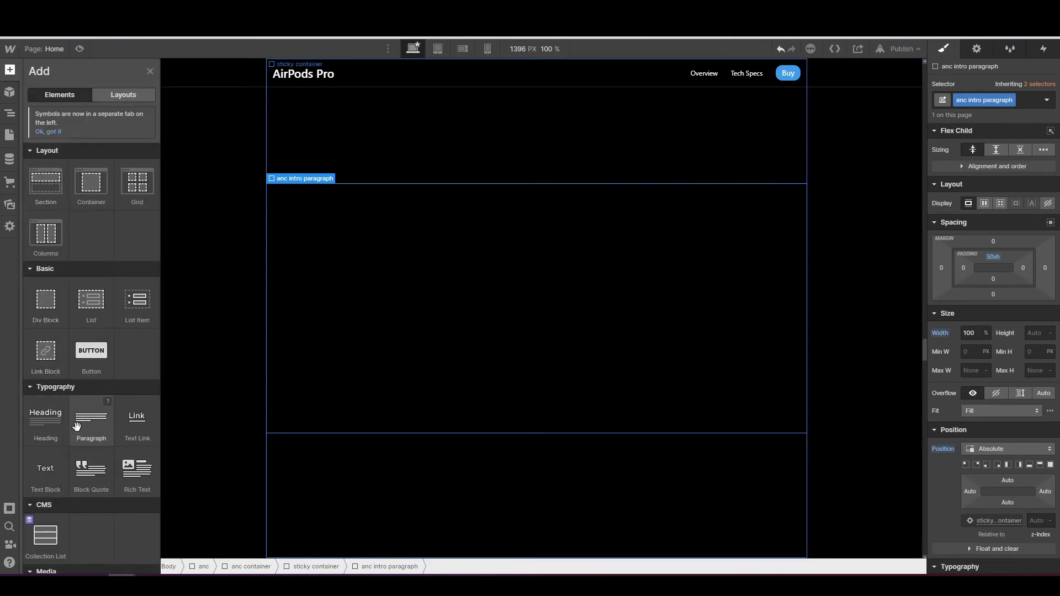
left_click_drag(78, 425, 75, 216)
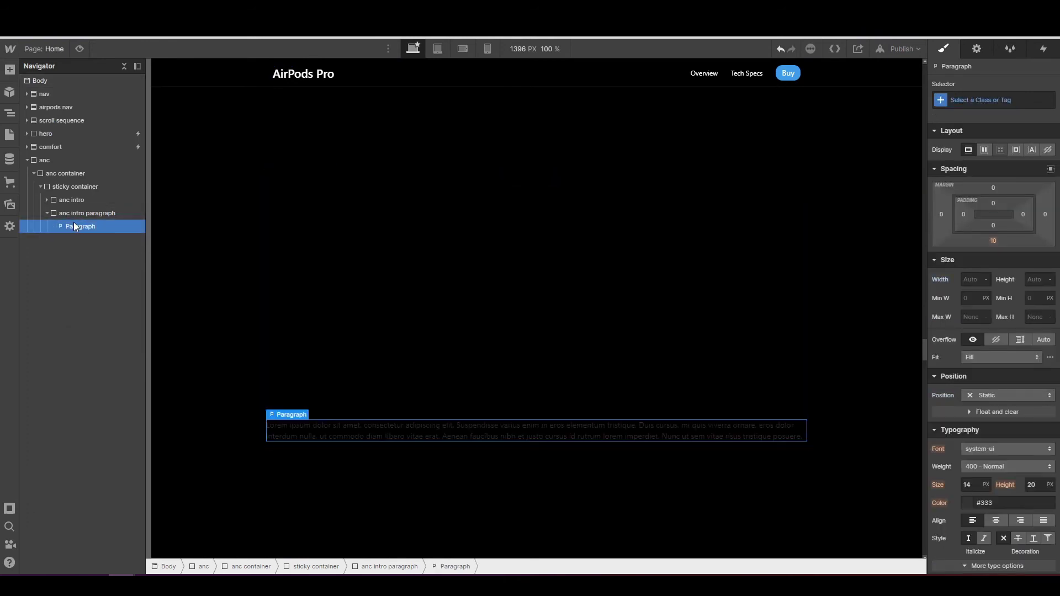
left_click(966, 101)
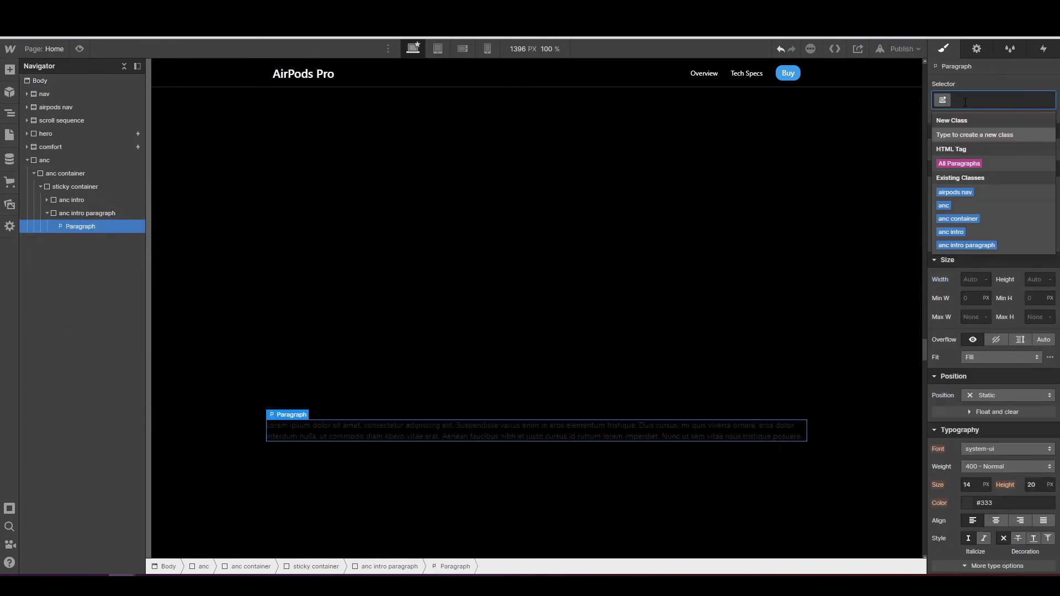
type("anc intro para")
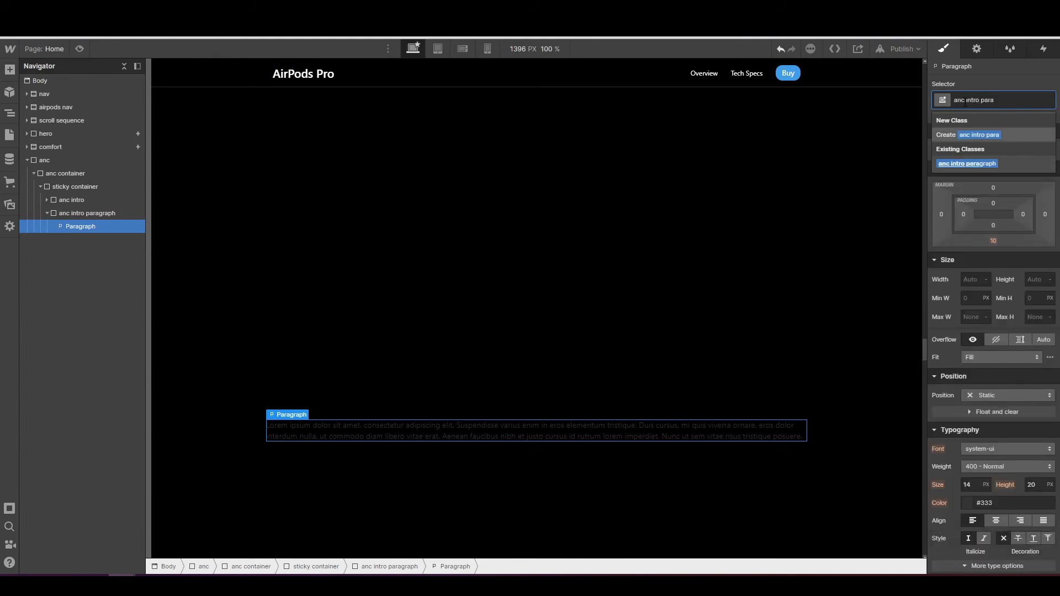
type("graph")
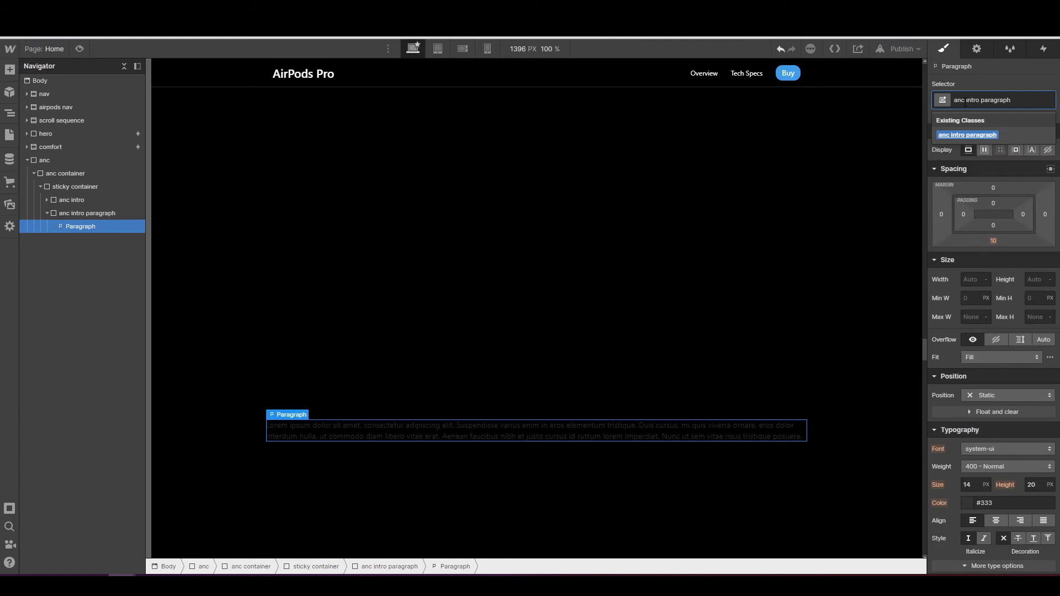
type("t")
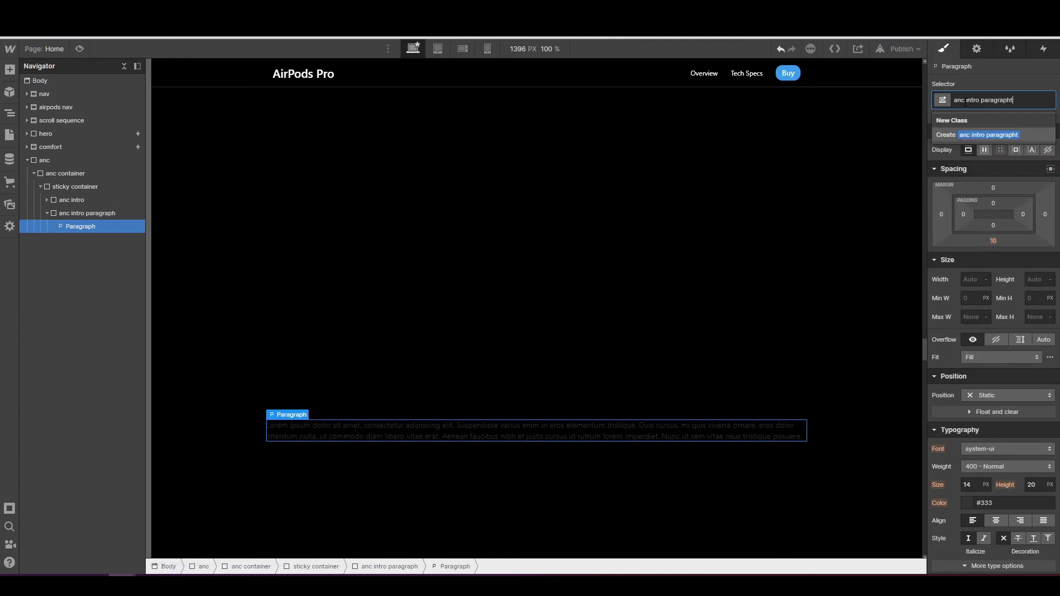
key("BackSpace")
type("text")
key("Return")
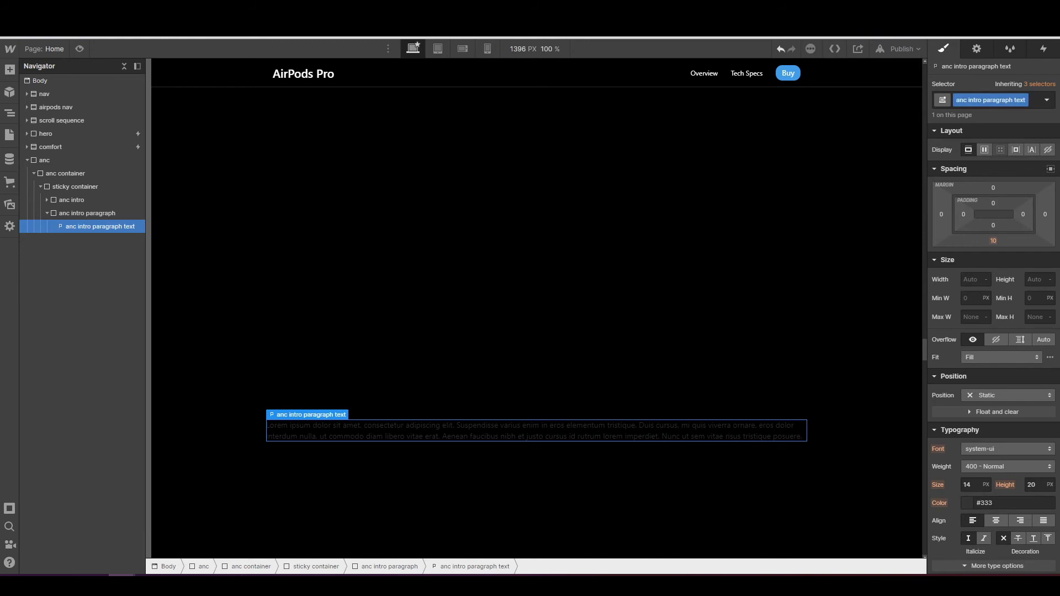
- Set the new paragraph's font size to 26 px and its line height to a unitless 1.1
scroll(934, 303, "down", 4)
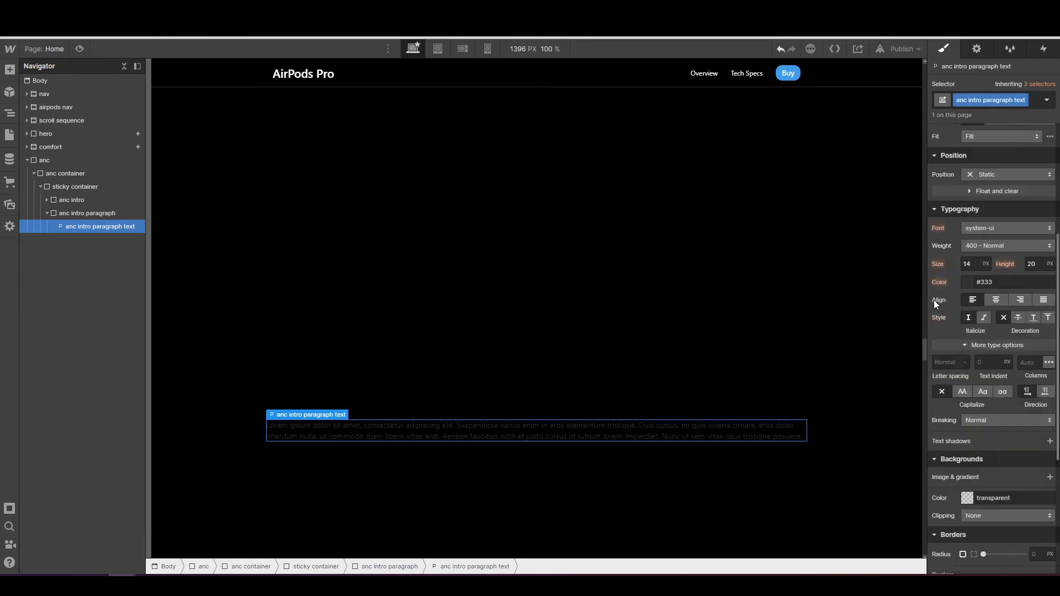
left_click(971, 262)
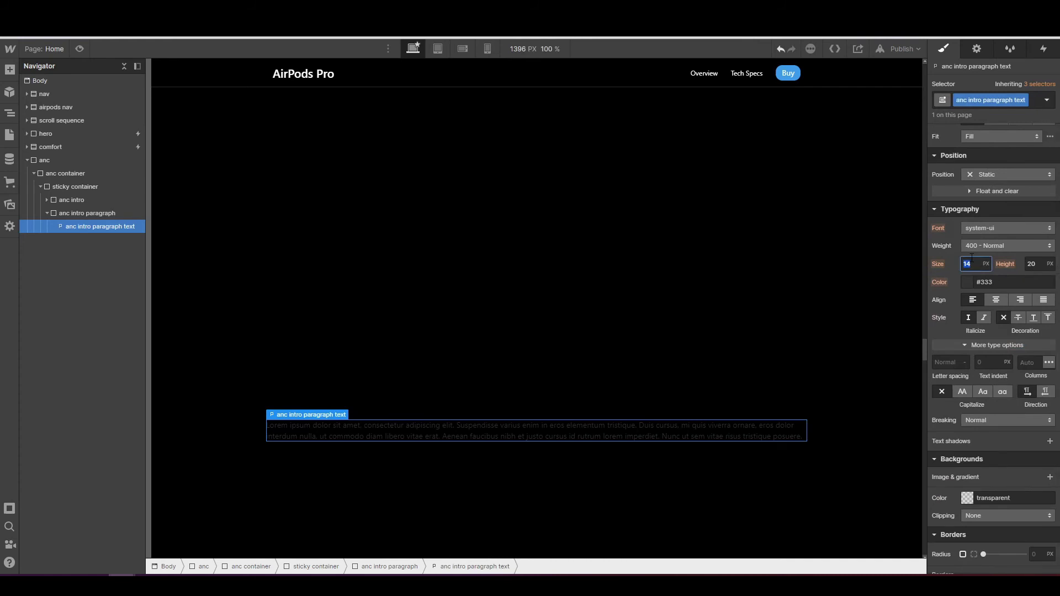
type("26")
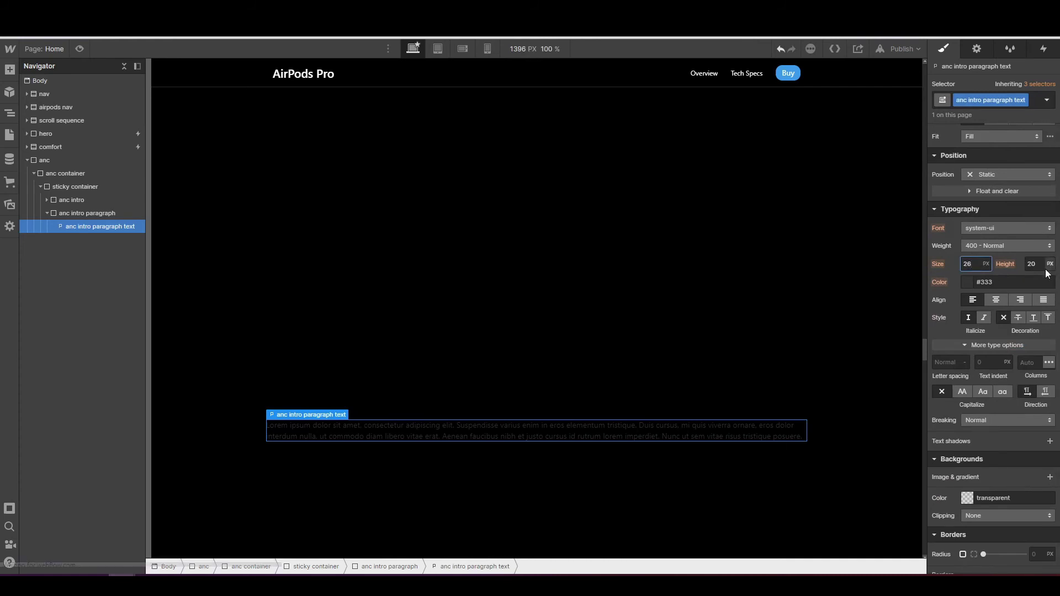
left_click(1037, 262)
type("1.1")
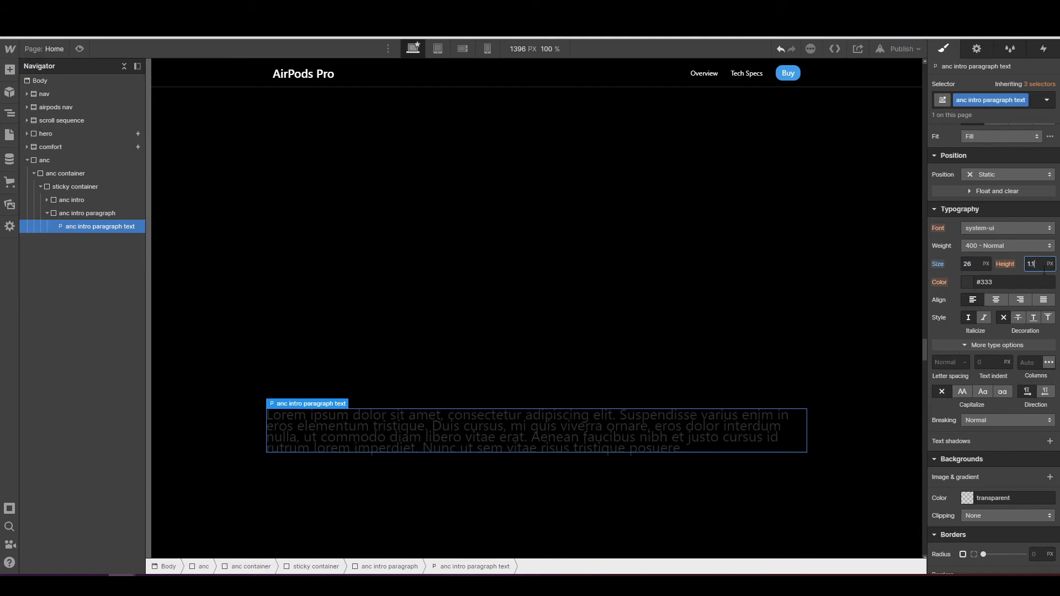
left_click(1049, 265)
left_click(1033, 326)
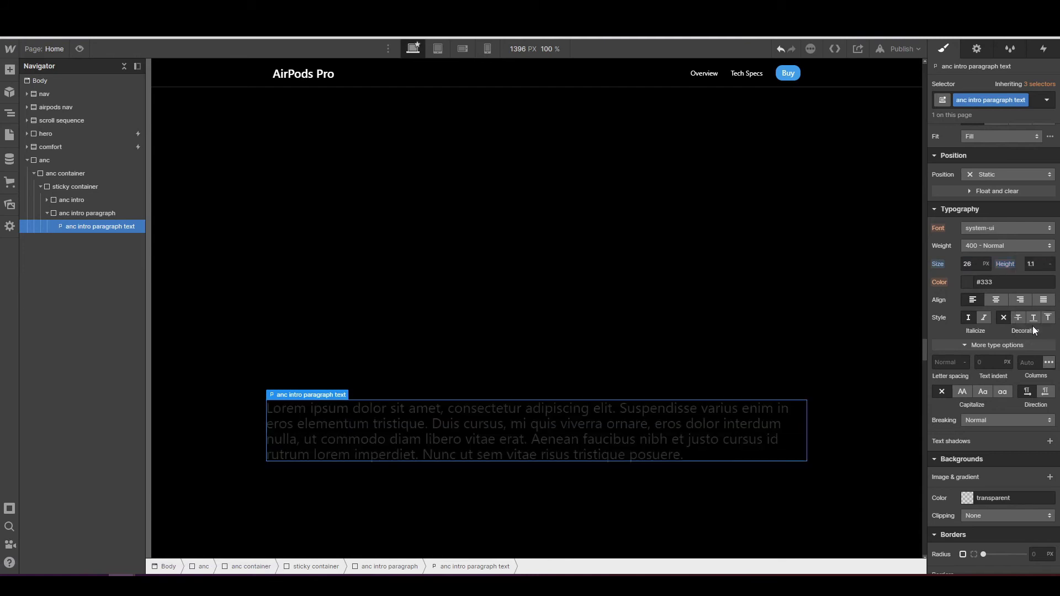
- Set the anc intro paragraph text's color to white (#ffffff)
left_click(972, 291)
left_click_drag(971, 300, 940, 274)
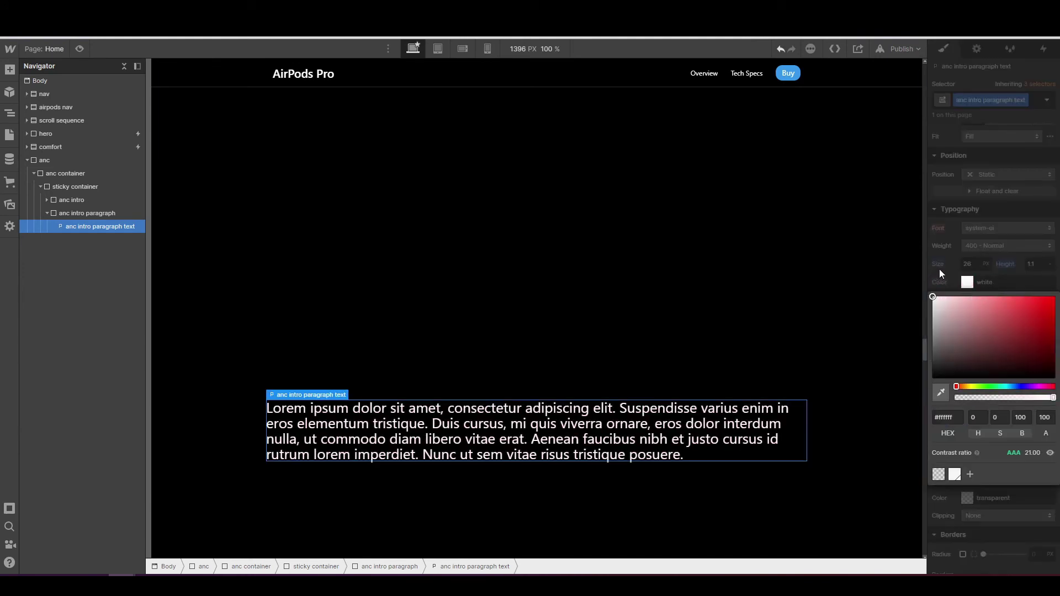
left_click(942, 273)
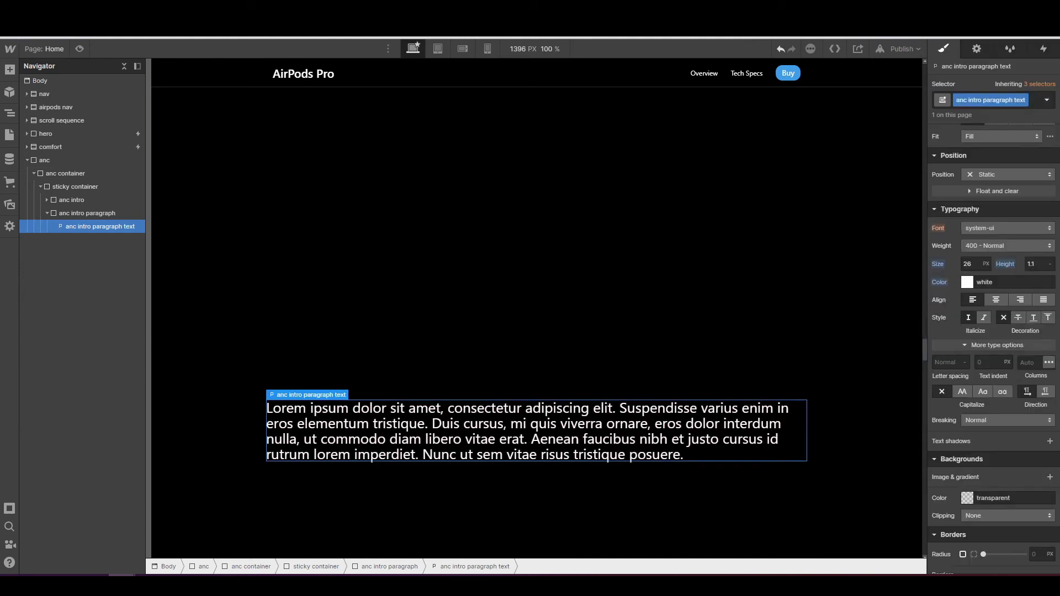
- Replace the anc intro paragraph placeholder text with the opening "AirPods Pro are the only in-ear headphone with Active Noise Cancellation that"
left_click(243, 22)
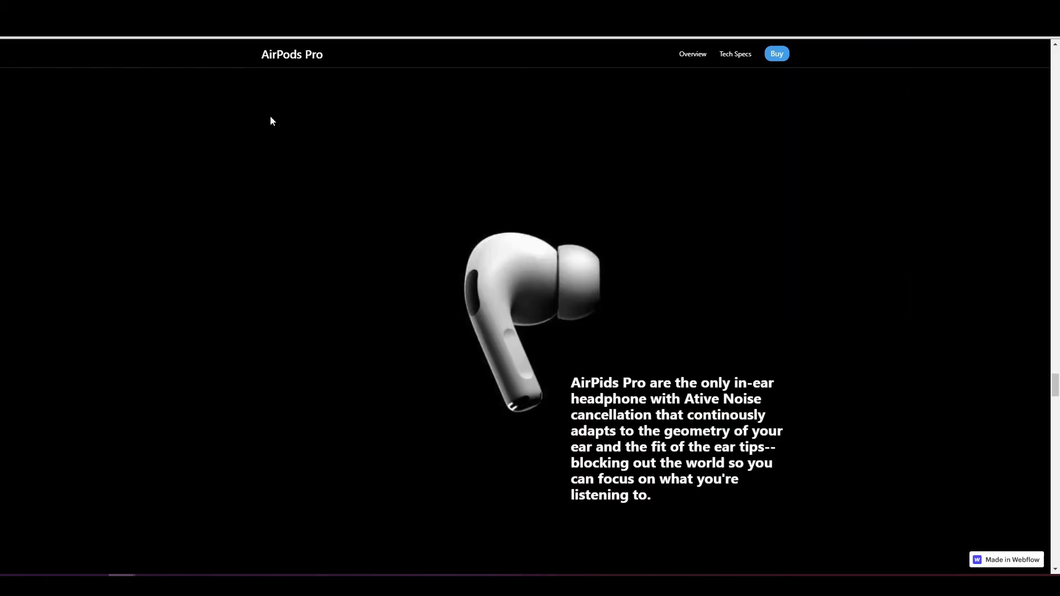
left_click(91, 23)
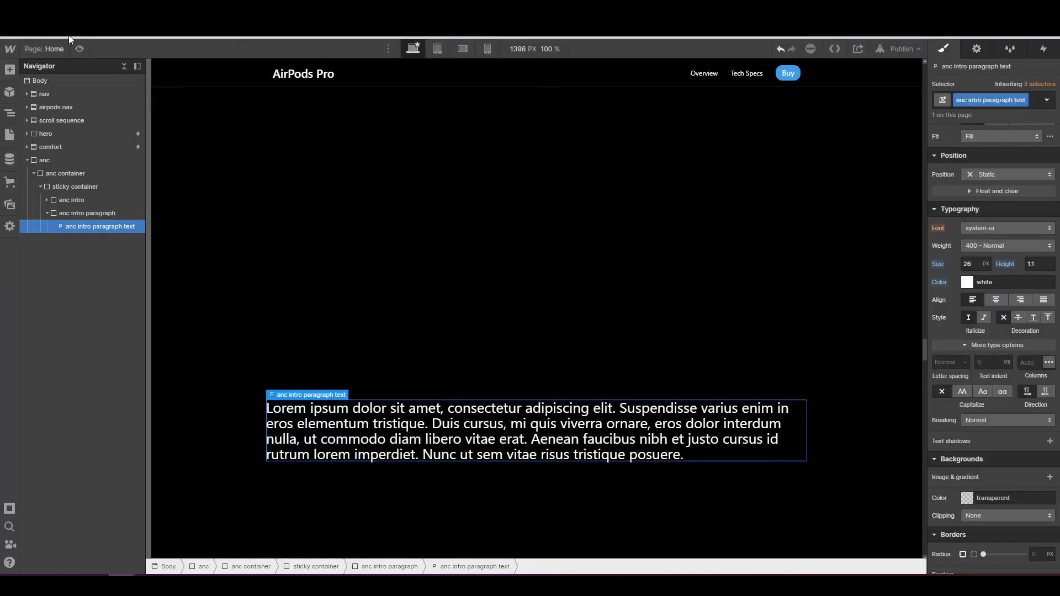
double_click(360, 433)
key("ctrl+a")
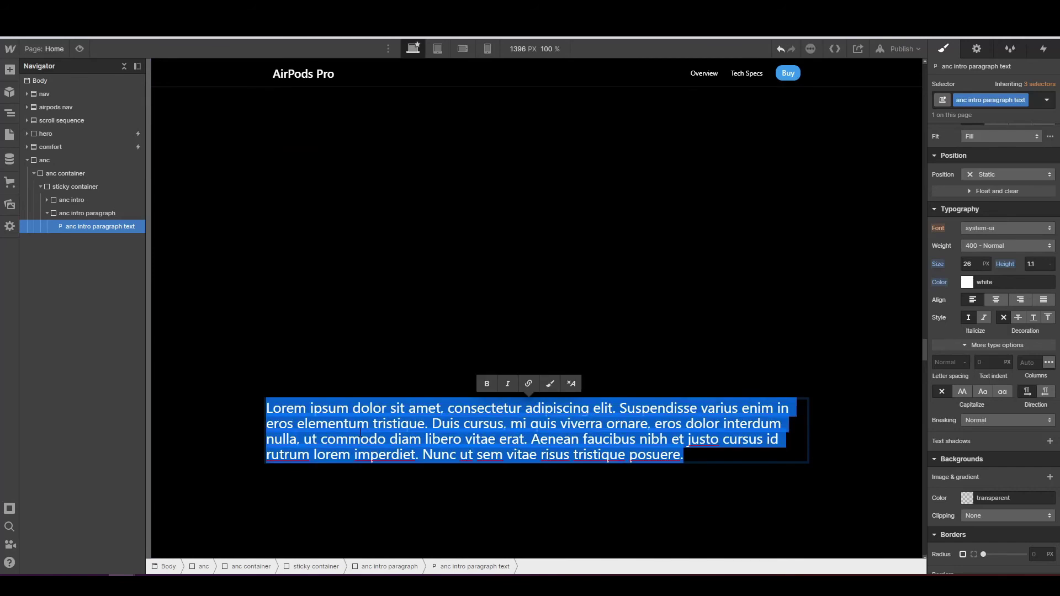
type("Air")
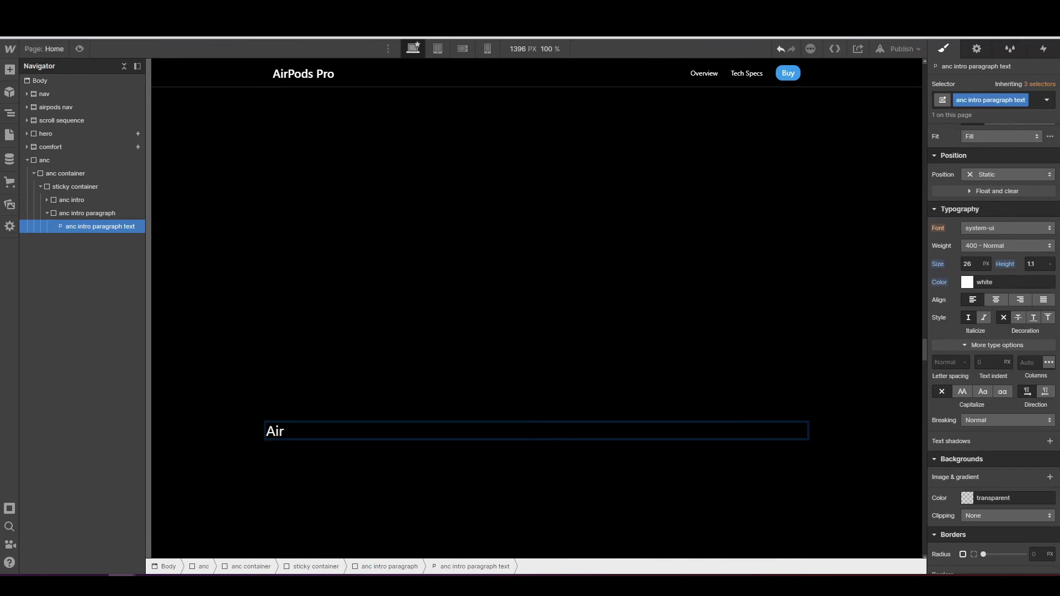
type("Pods Pro are the only ")
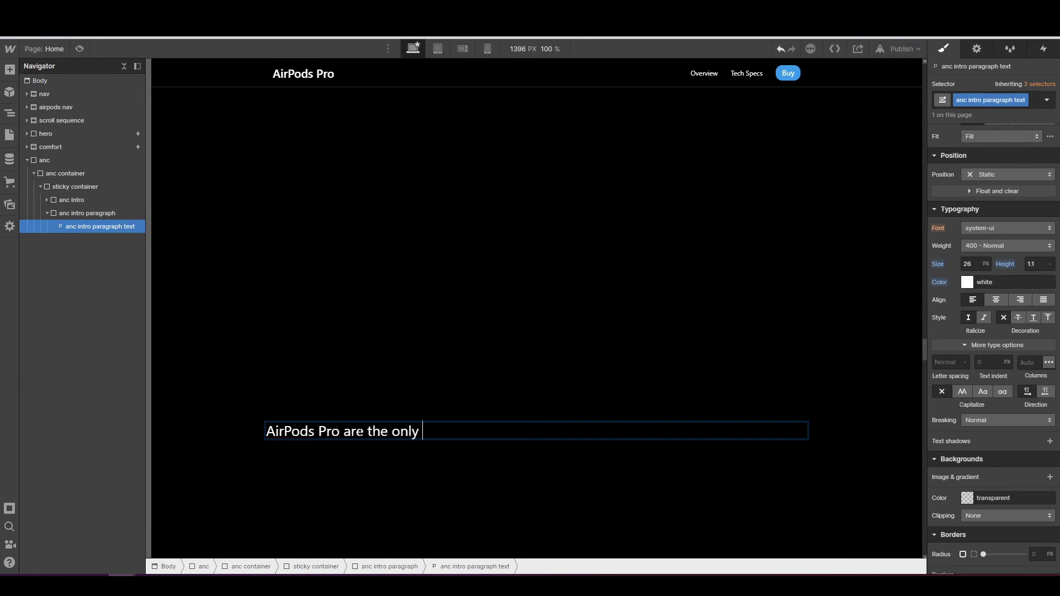
type("in-ear headphon")
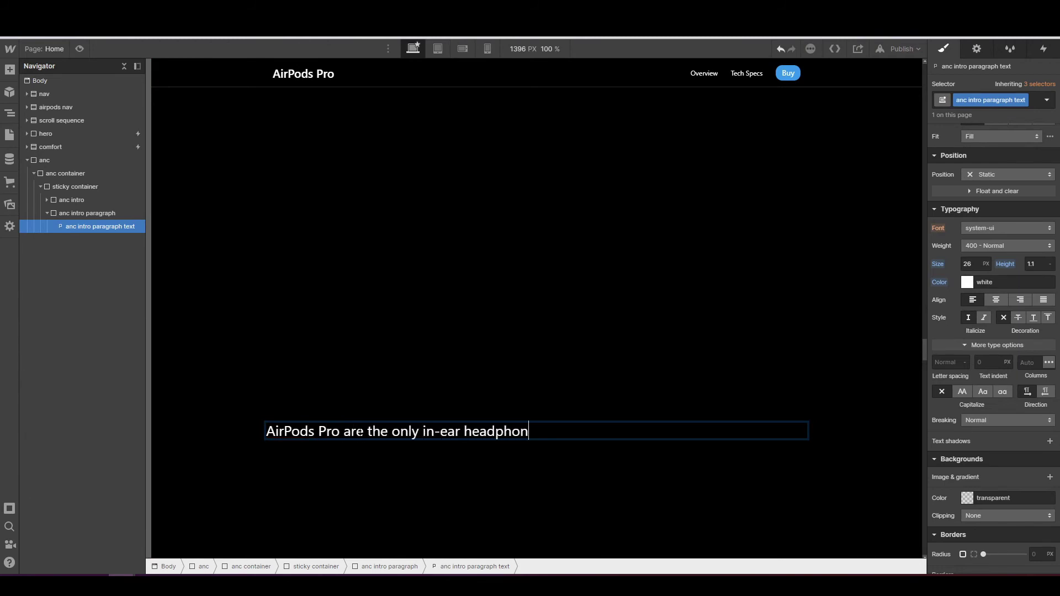
type("e with Active Noise Ca")
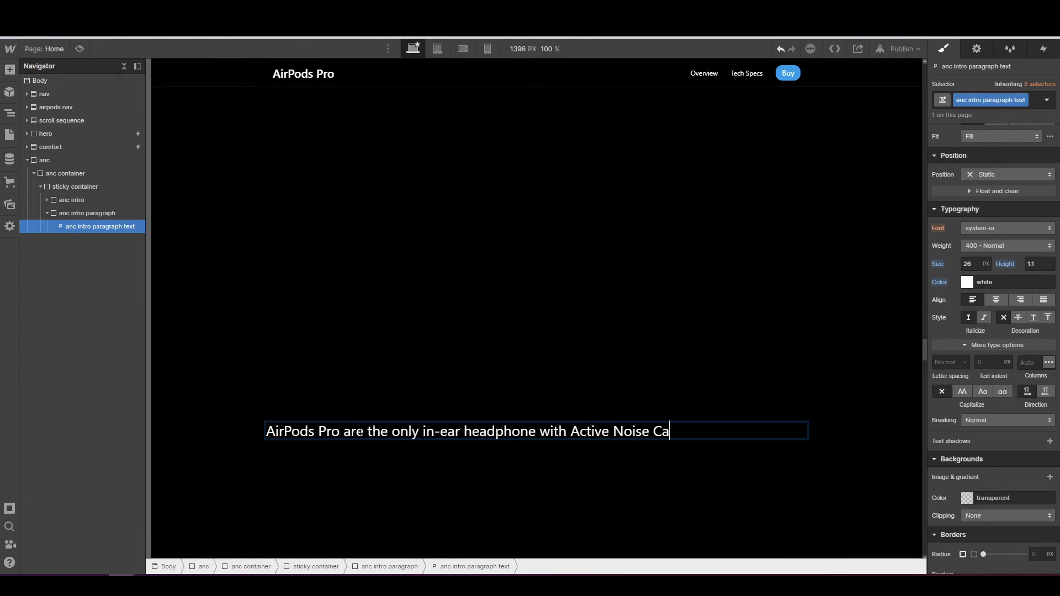
type("ncellation")
key("BackSpace")
key("BackSpace")
key("BackSpace")
key("BackSpace")
type("ation that continuely")
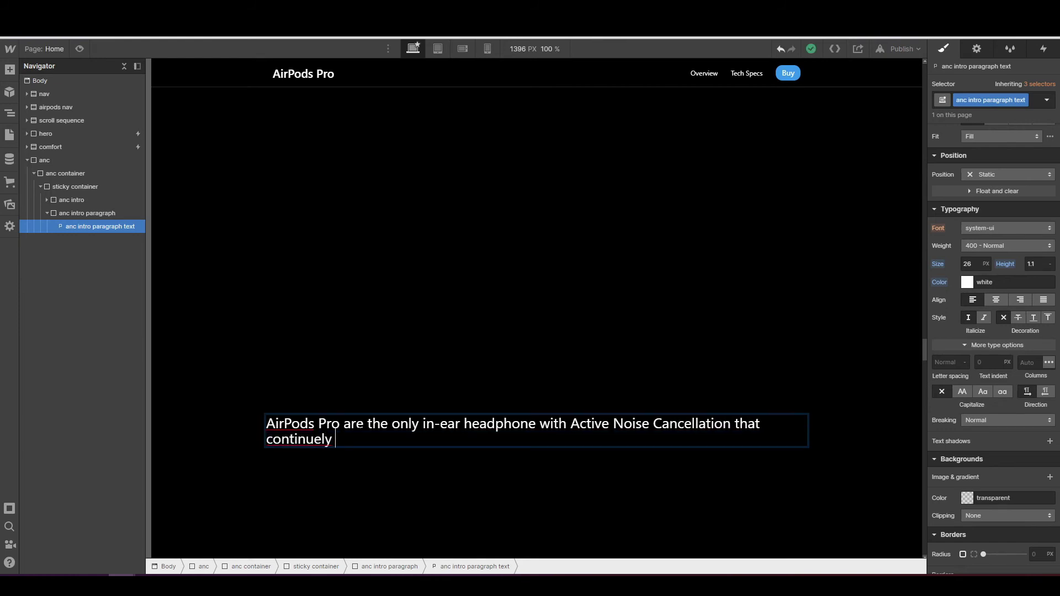
- Continue the paragraph with "continousely adapts to the geometry of your ear and the fit of the ear tips--blocking"
key("BackSpace")
key("BackSpace")
key("BackSpace")
key("BackSpace")
type("s")
key("BackSpace")
key("BackSpace")
key("BackSpace")
key("BackSpace")
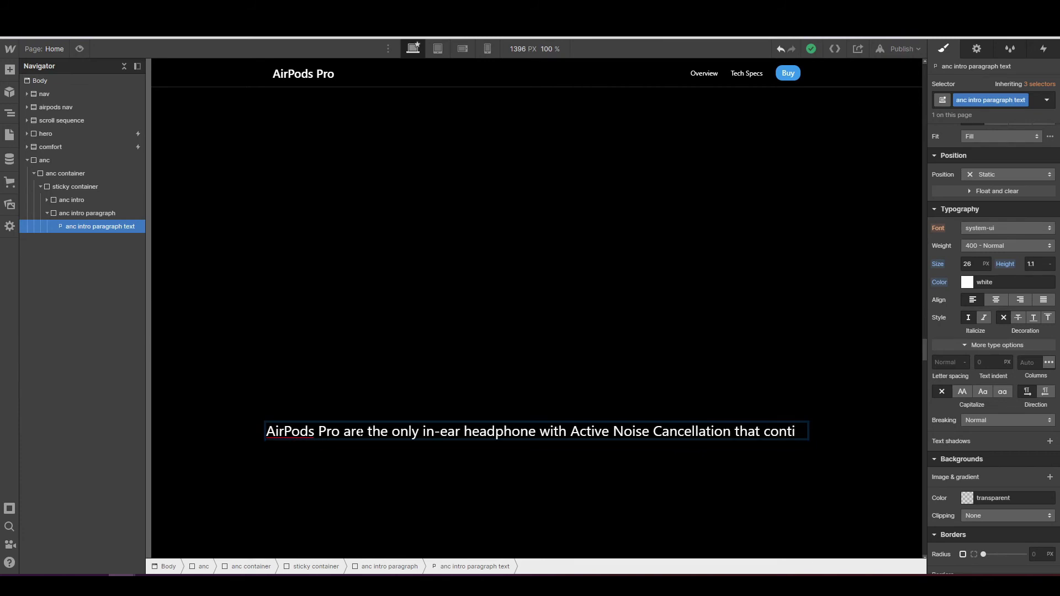
type("nousely adapts to the")
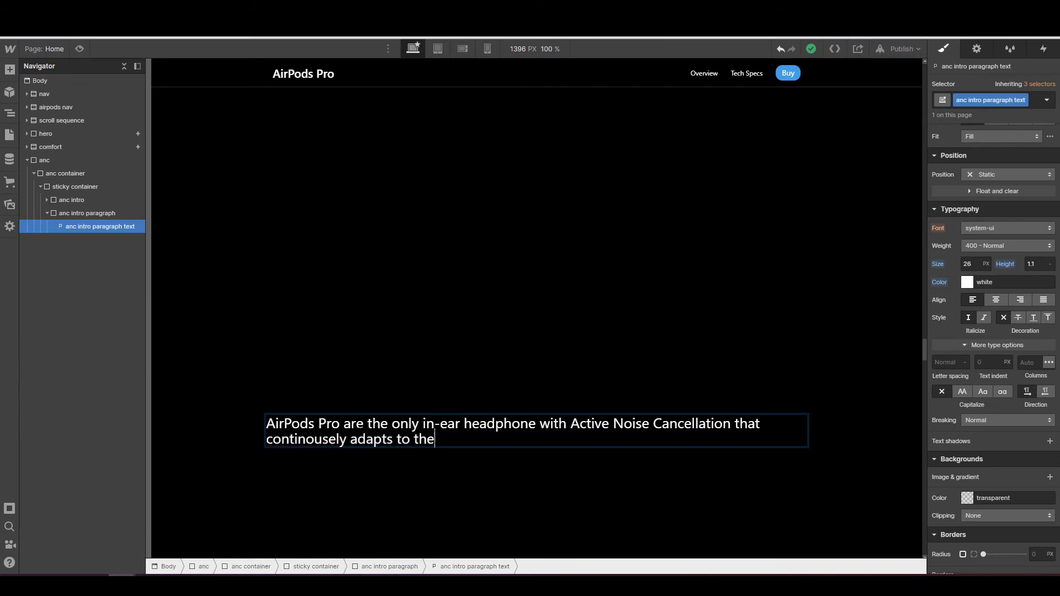
type(" geometry of your ear and th")
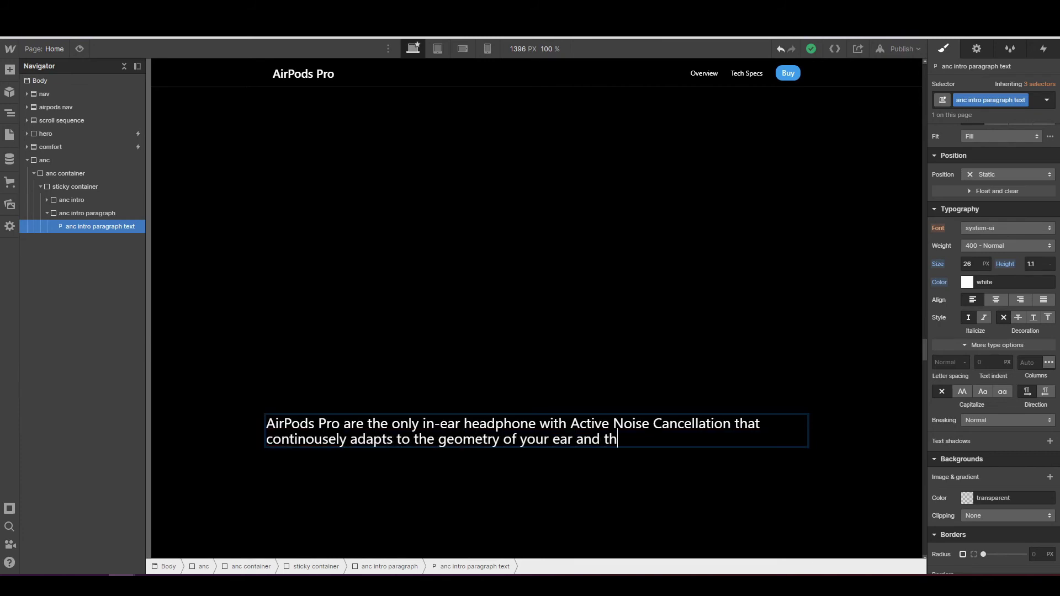
type("e fit of the ear ti")
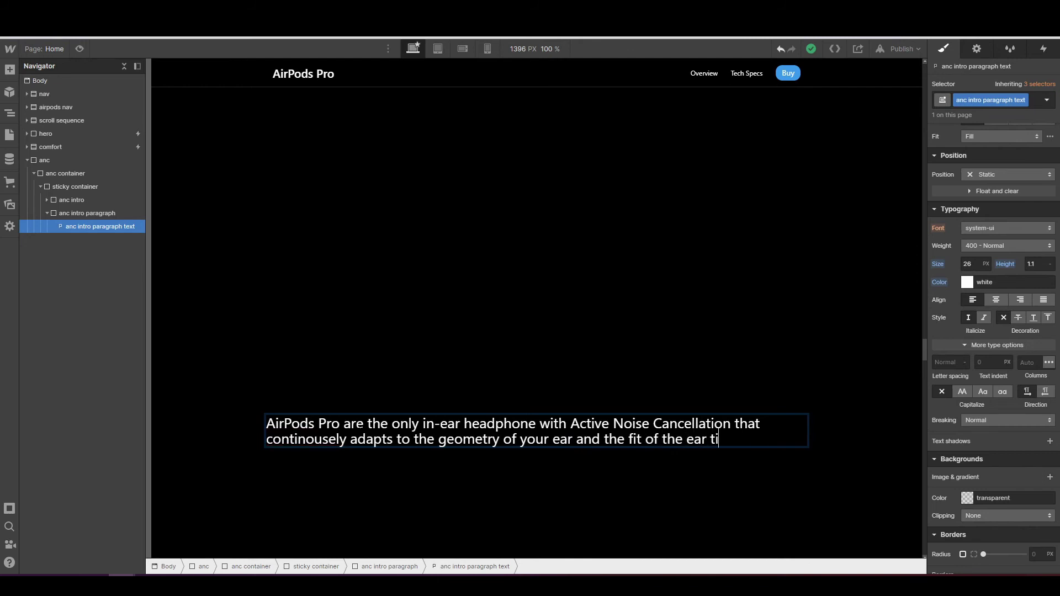
type("ps--blocking ")
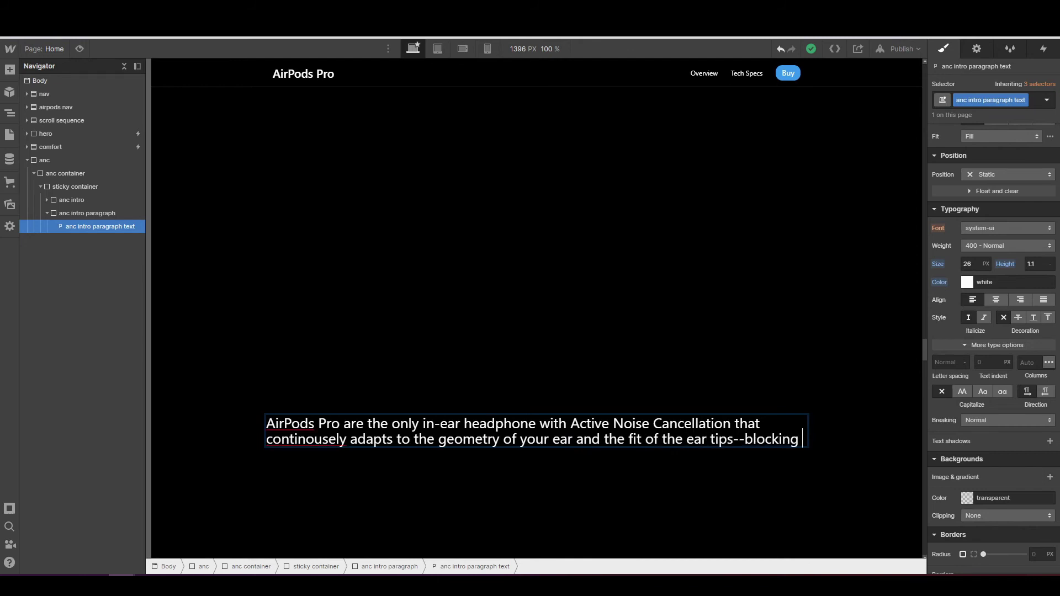
- Finish the paragraph with "out the world so you can focus on what you're listening to ." and correct the misspelled word to "continuously"
type("out the world ")
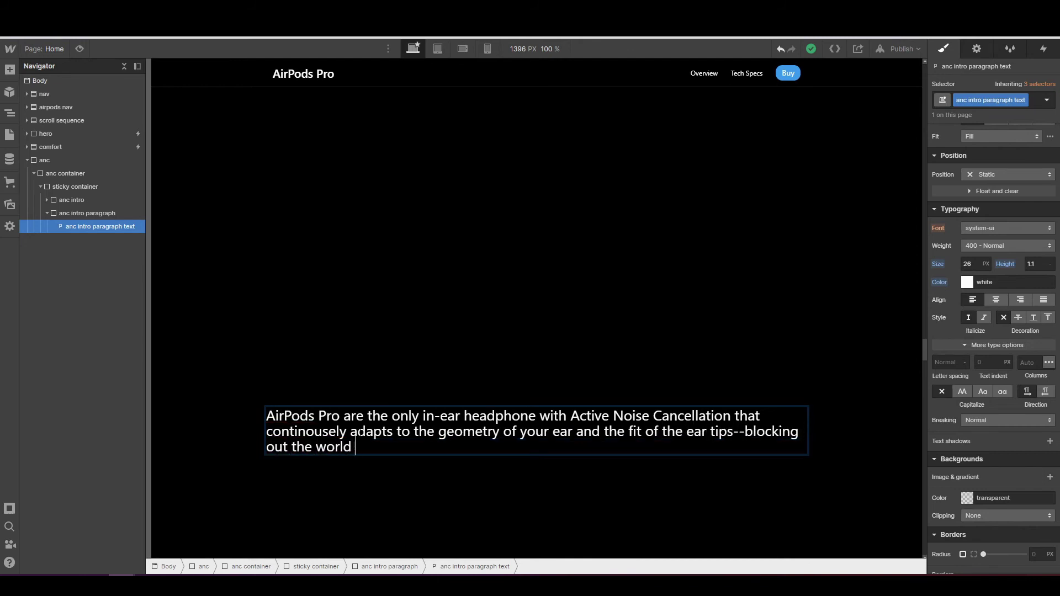
type("so you can focus")
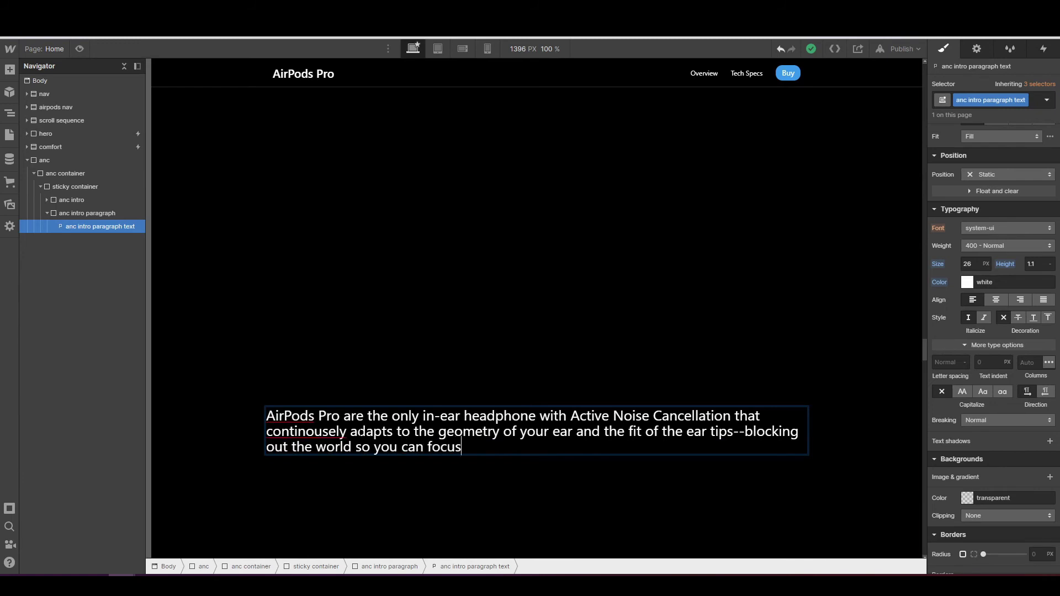
type(" on what you're listening to .")
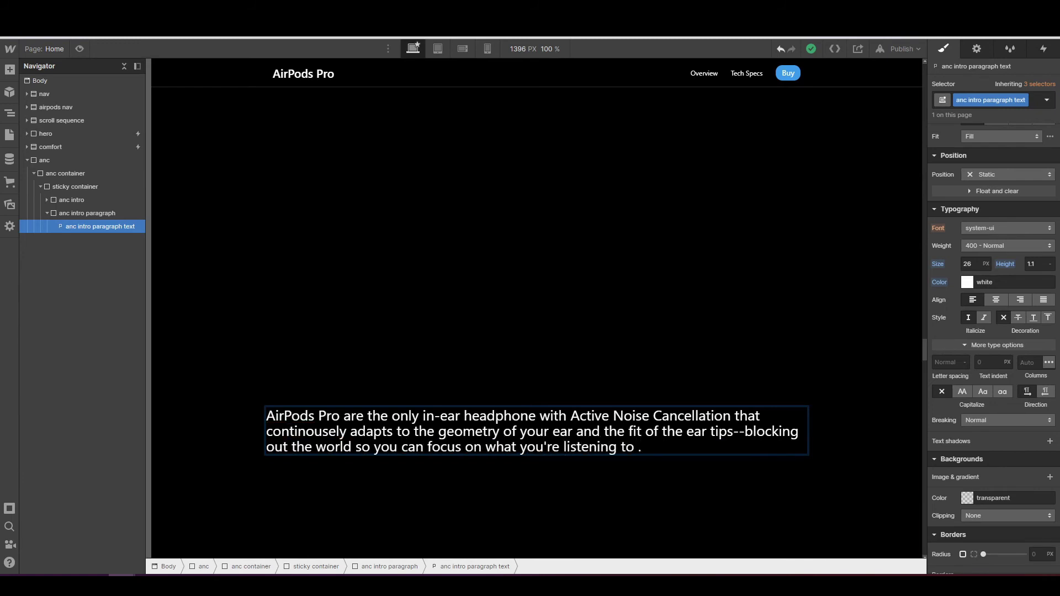
right_click(319, 433)
left_click(357, 432)
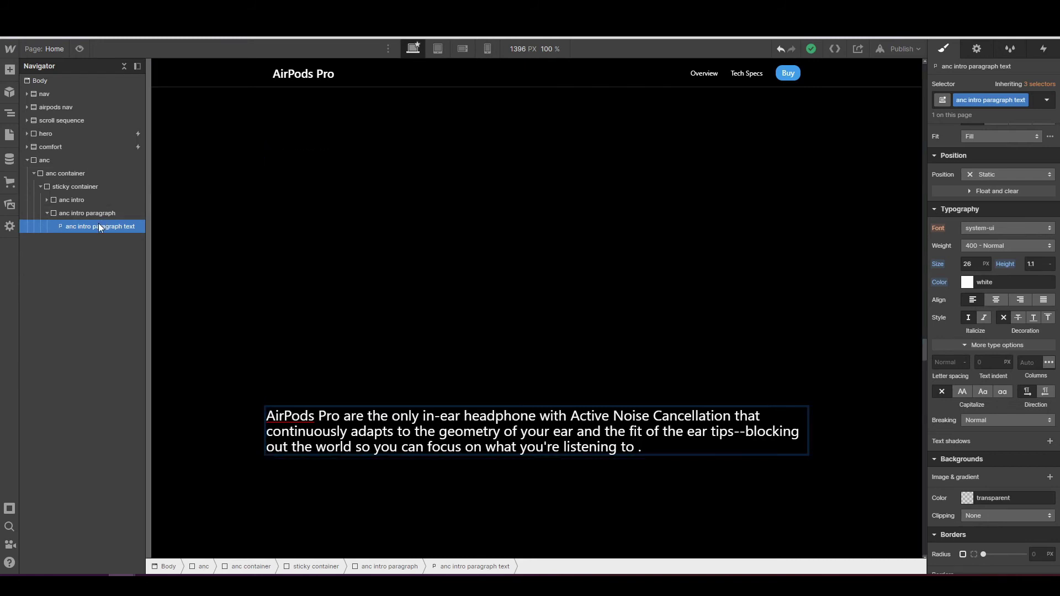
- Set the left margin of the anc intro paragraph text to 58%
scroll(982, 349, "up", 3)
scroll(982, 349, "up", 1)
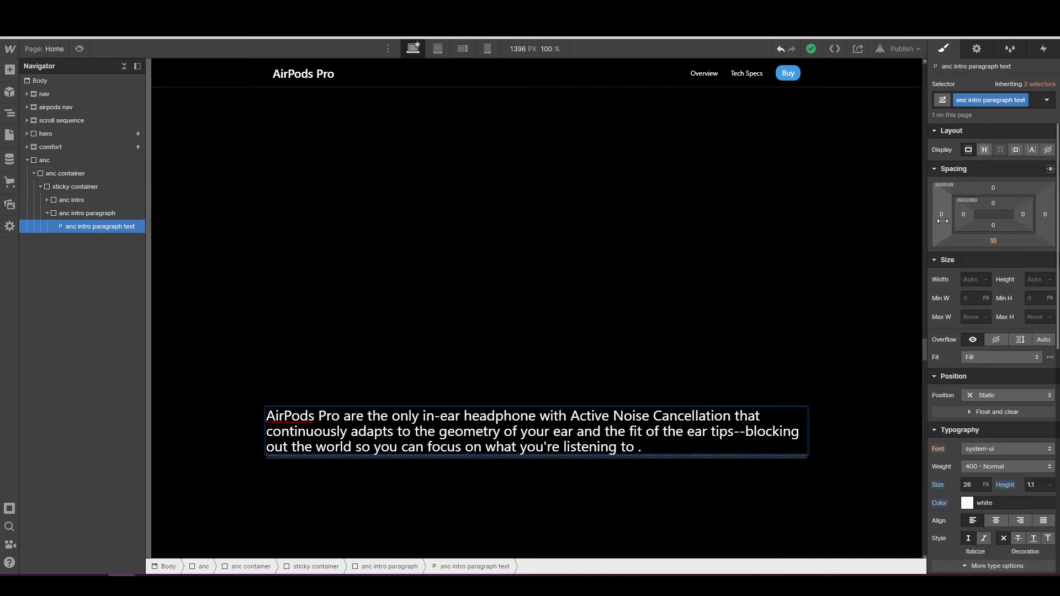
mouse_move(942, 214)
left_mouse_down()
mouse_move(800, 234)
mouse_move(615, 234)
mouse_move(541, 256)
mouse_move(599, 260)
mouse_move(535, 265)
mouse_move(569, 273)
left_mouse_up()
left_click(942, 215)
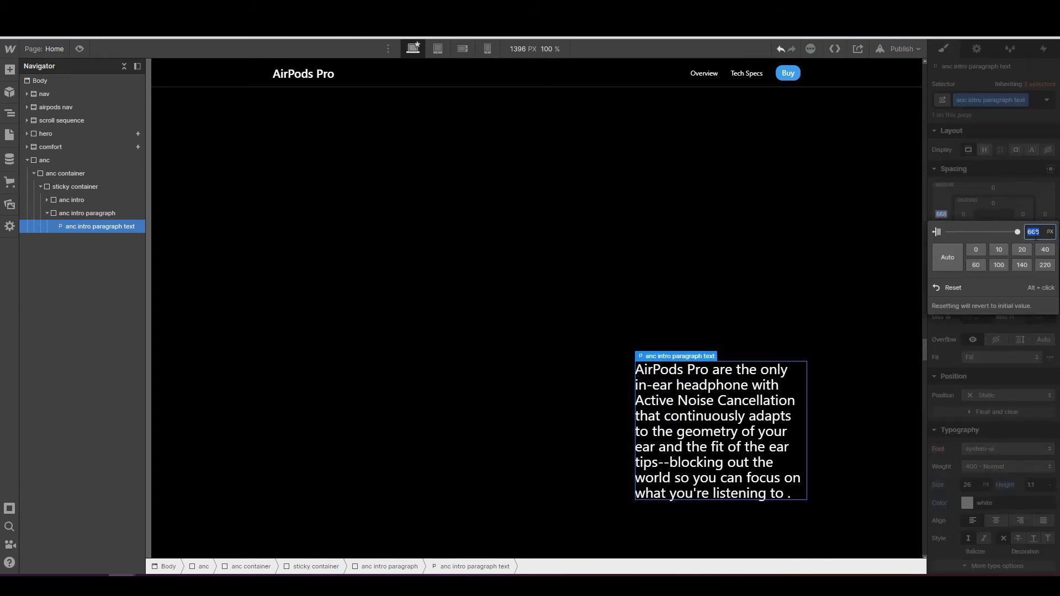
left_click(1046, 232)
left_click(1045, 244)
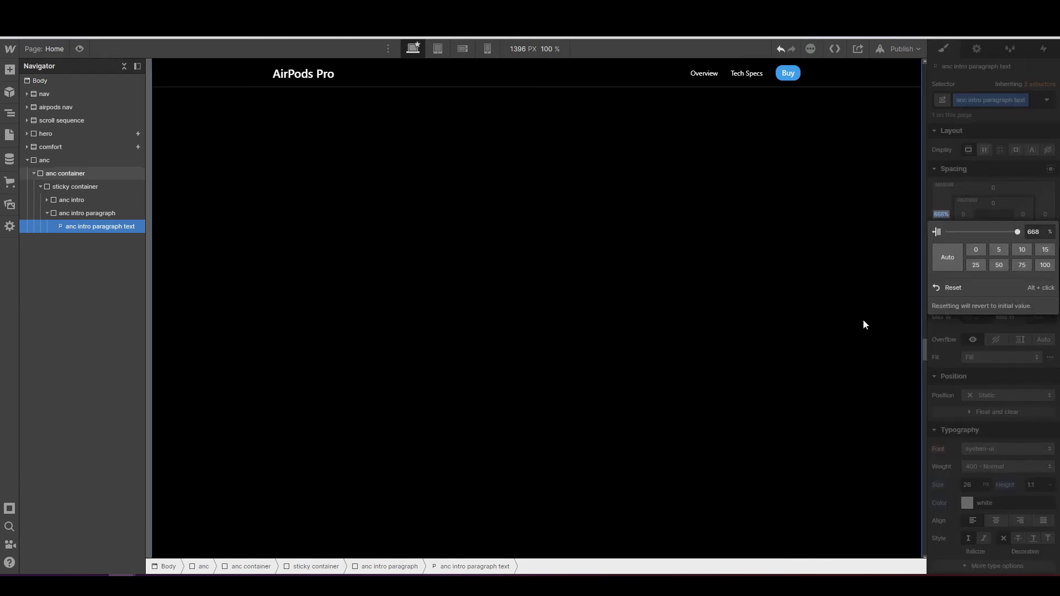
left_click_drag(1015, 234, 936, 228)
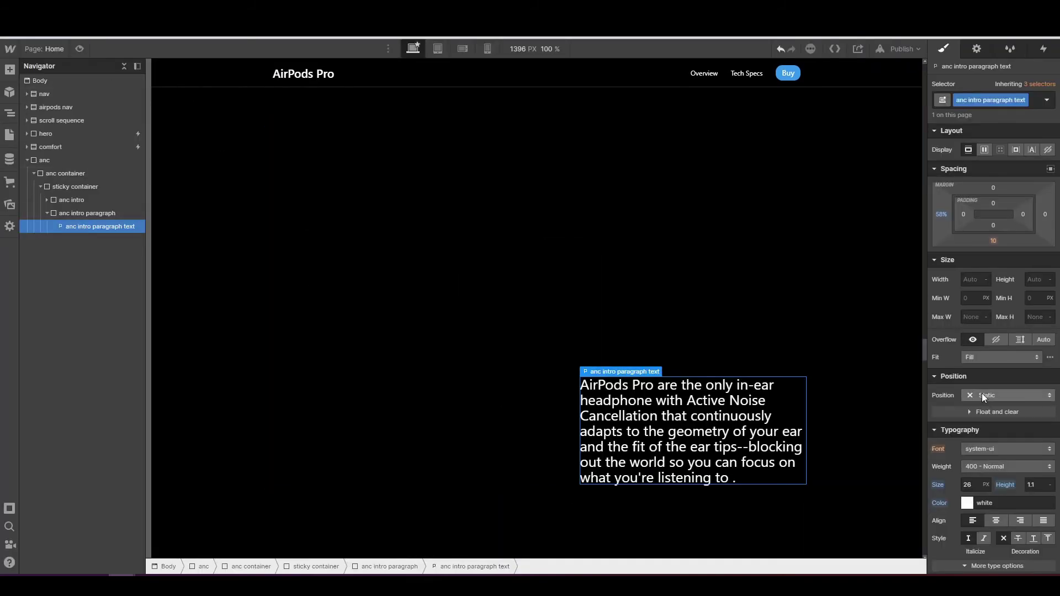
- Set the font weight of the anc intro paragraph text to 700 - Bold
scroll(982, 393, "down", 2)
left_click(983, 357)
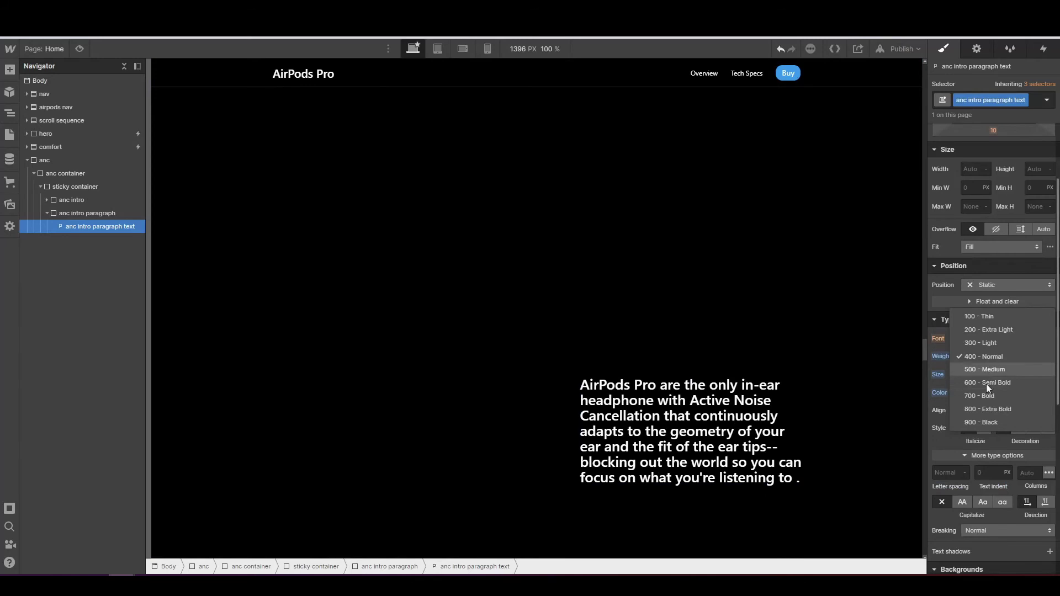
left_click(992, 397)
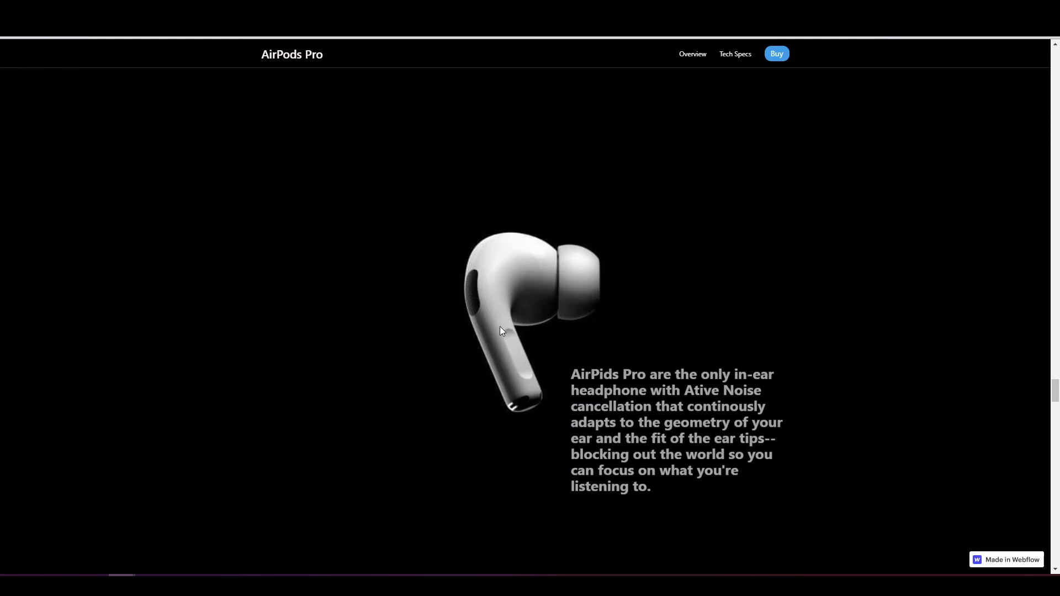
- Reduce the opacity of the anc intro paragraph block to 0%
scroll(501, 331, "down", 3)
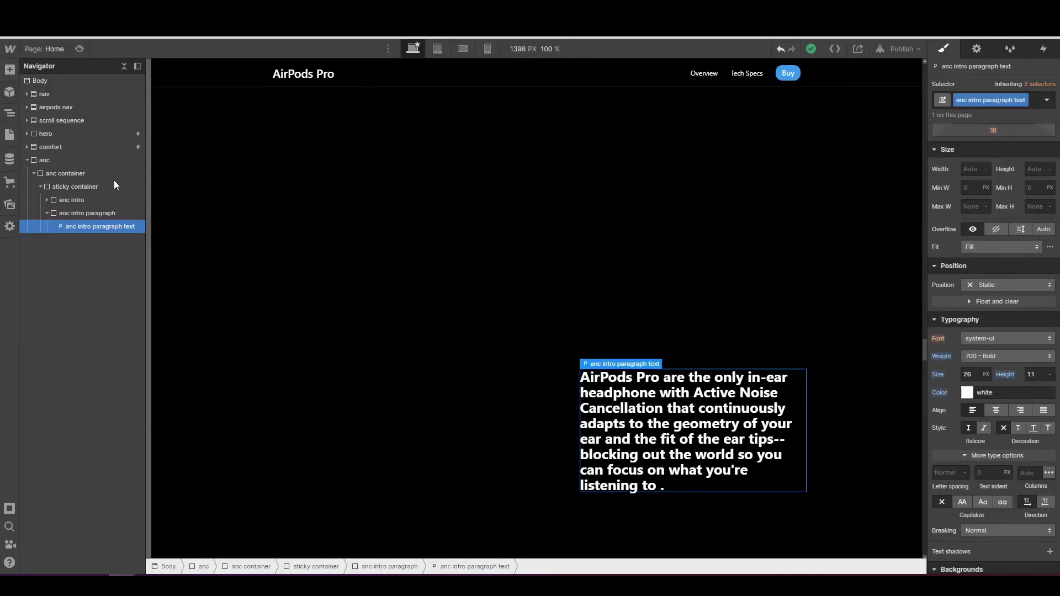
left_click(47, 213)
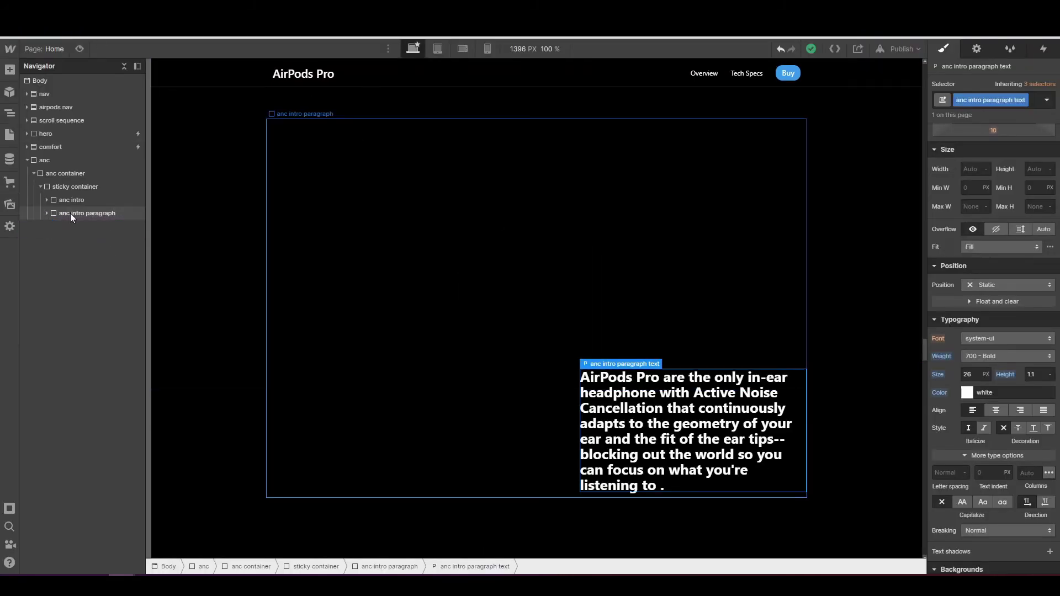
left_click(72, 213)
scroll(986, 418, "down", 9)
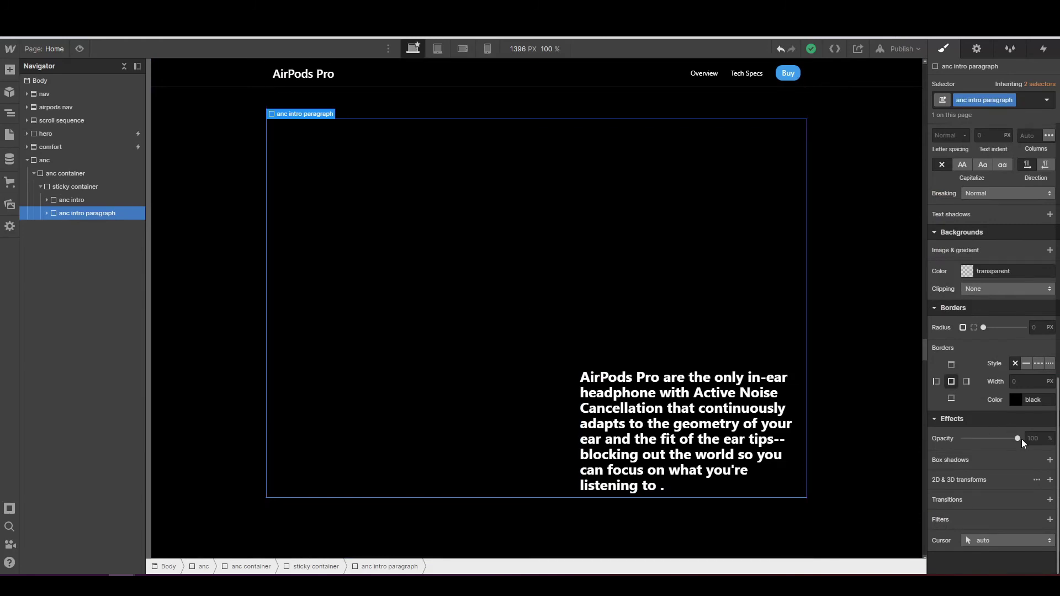
left_click_drag(1019, 438, 948, 440)
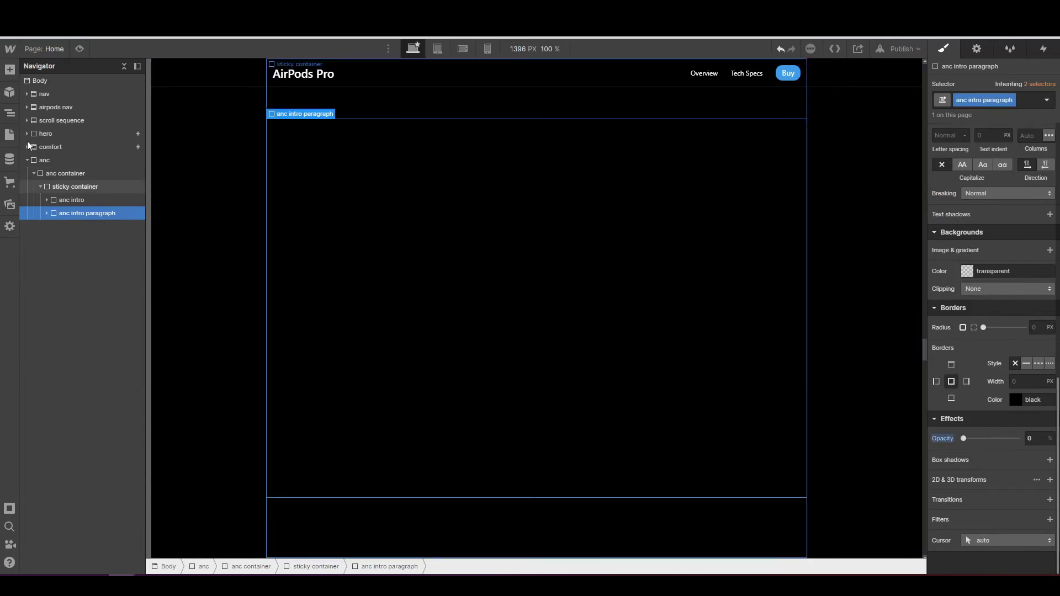
- Add a div block inside the sticky container after anc intro paragraph and give it the class "anc external mic"
left_click(9, 69)
left_click_drag(39, 315, 71, 230)
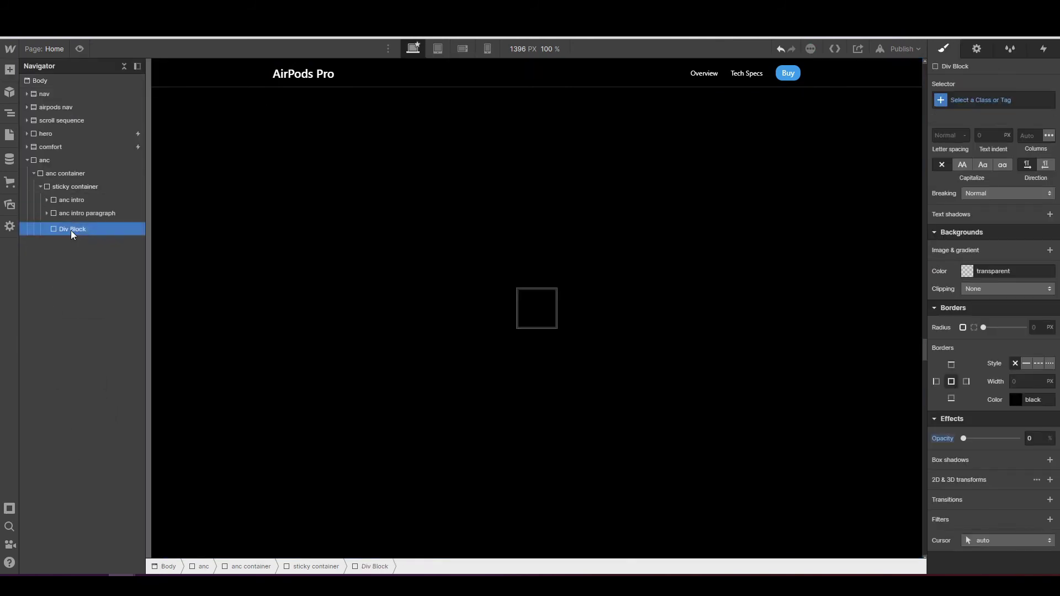
left_click(960, 101)
type("anc e")
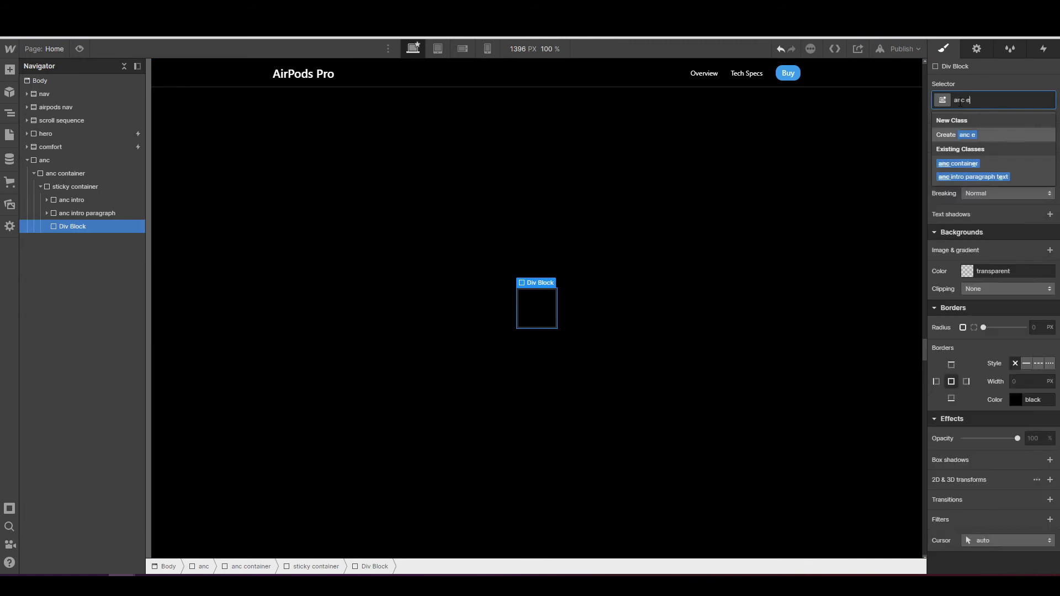
type("xtern")
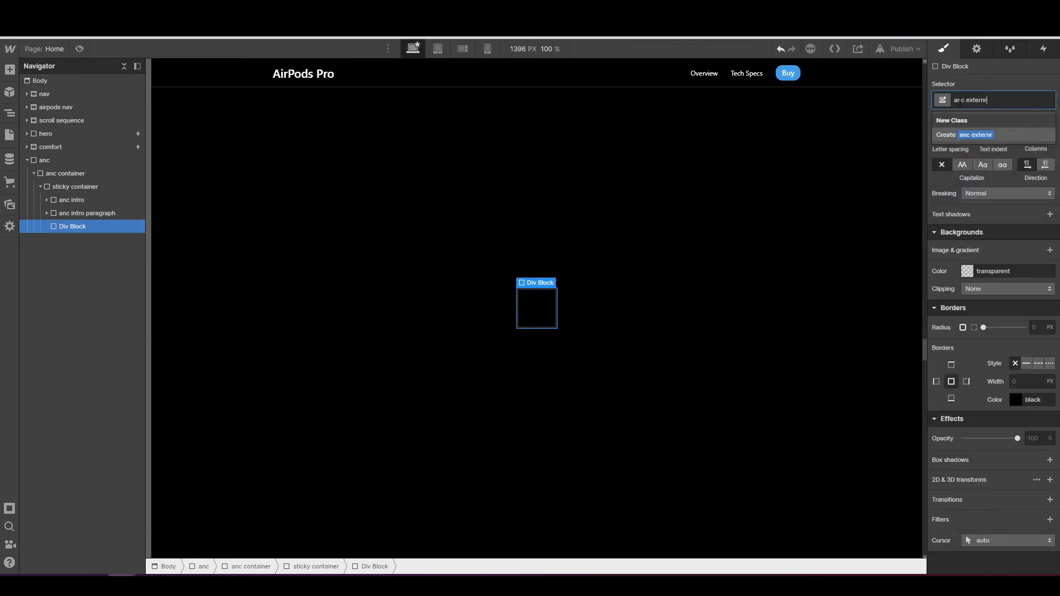
type("al mic")
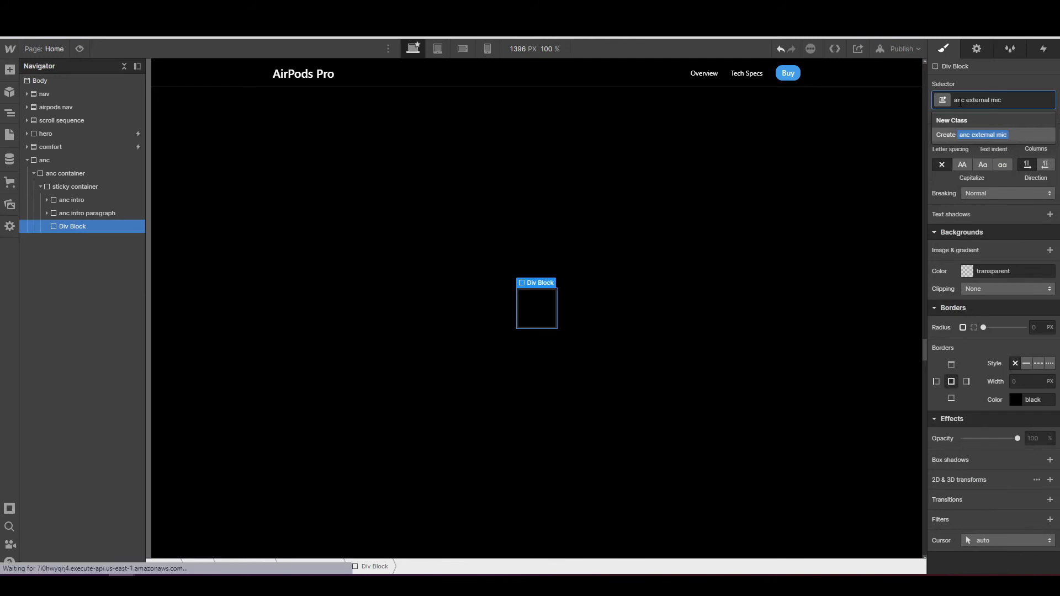
key("Return")
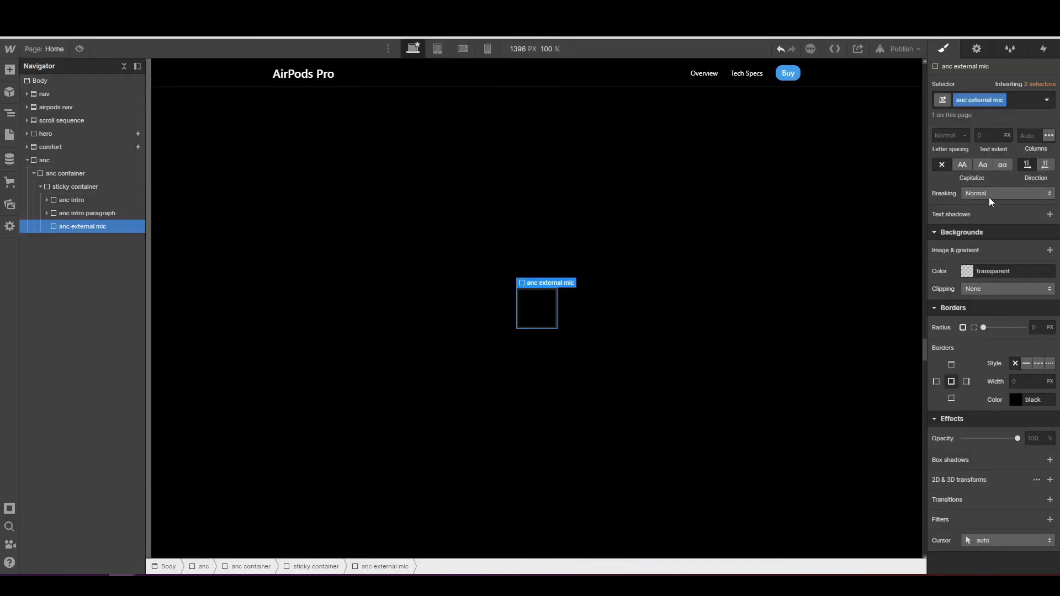
- Set the top padding of the anc external mic block to 200 px
scroll(1015, 198, "up", 10)
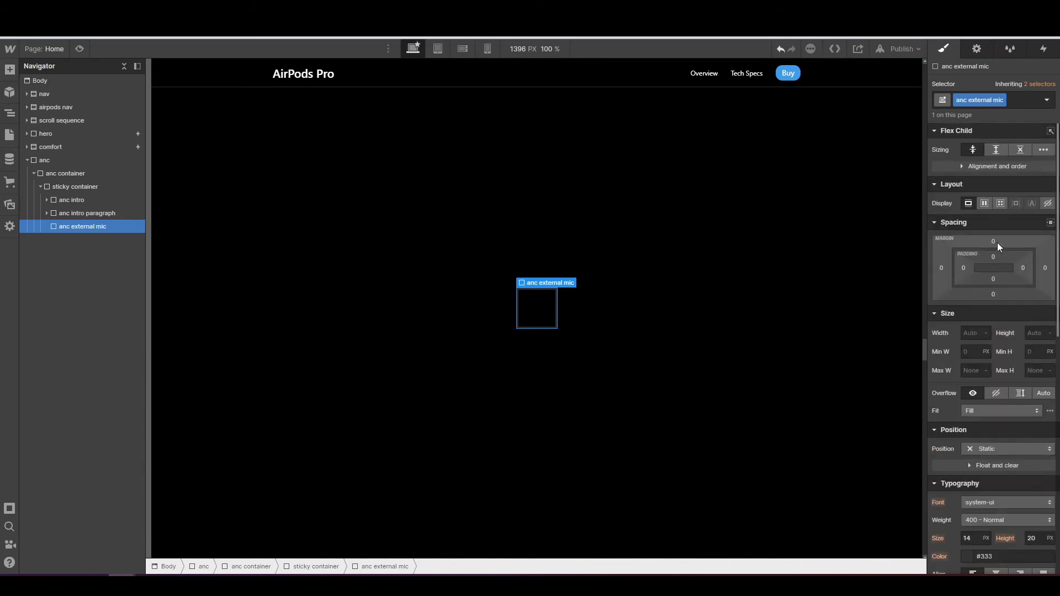
left_click(994, 257)
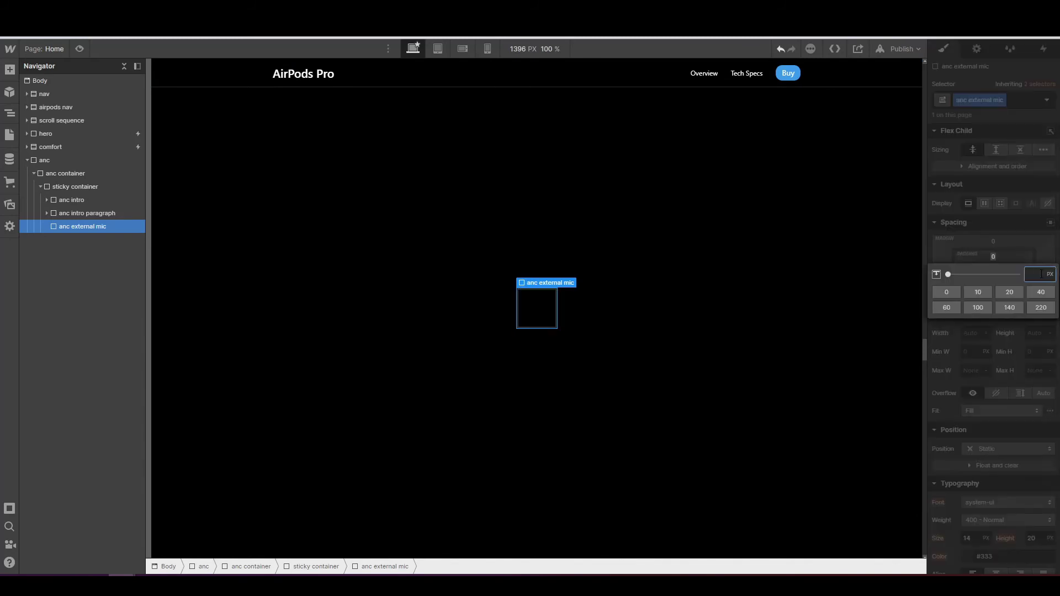
type("200")
key("Return")
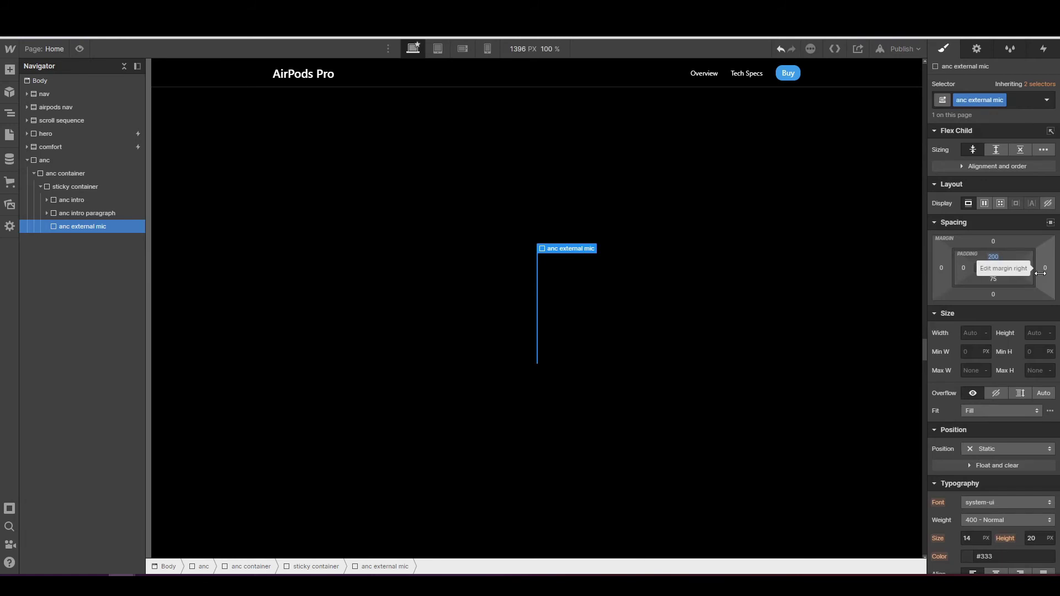
- Set the anc external mic block's bottom padding to 0 and its width to 100%
left_click(994, 281)
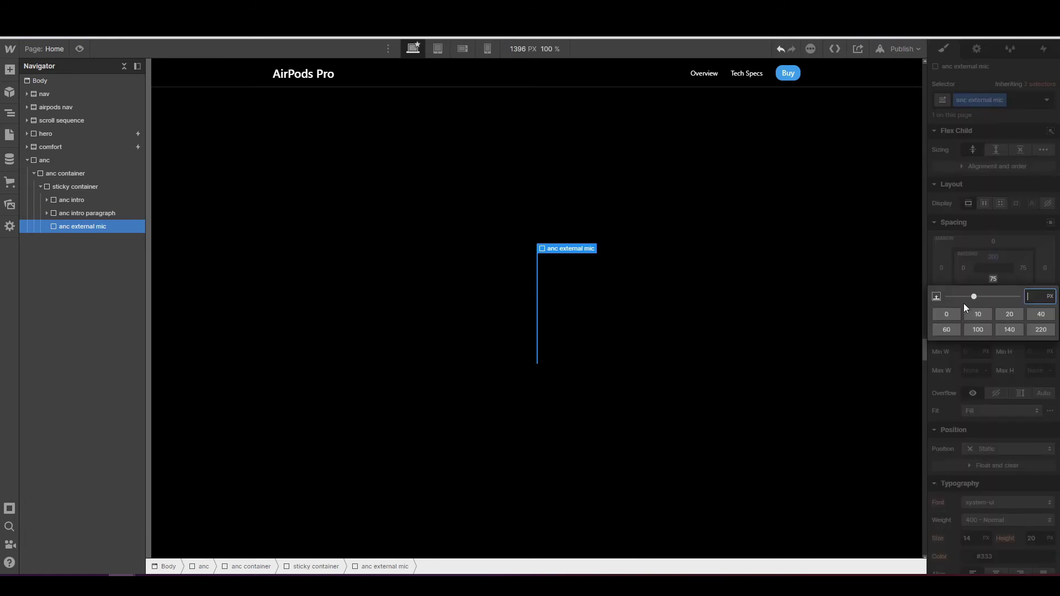
left_click(949, 313)
left_click(976, 269)
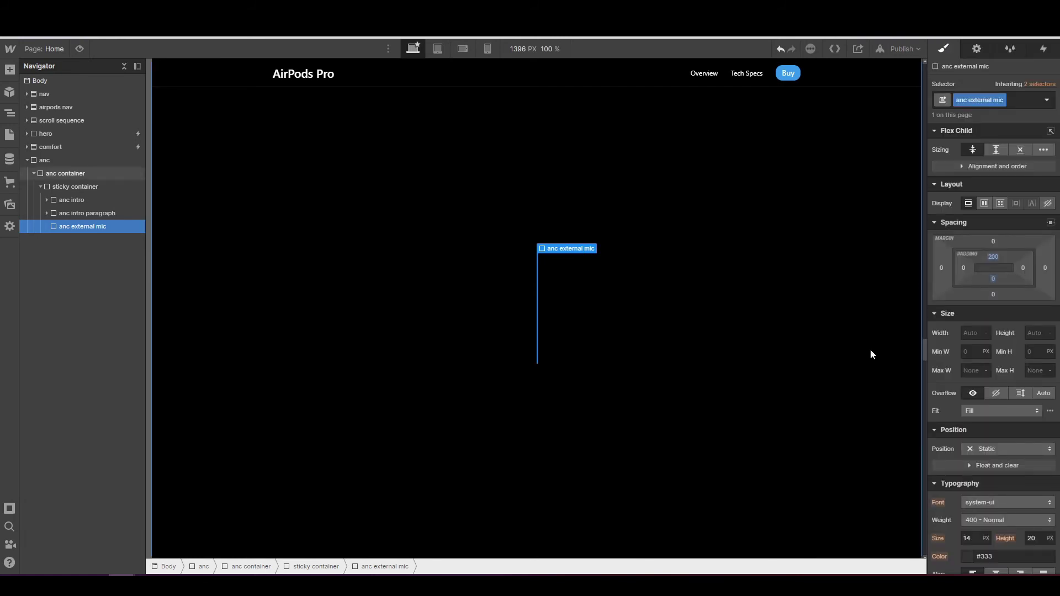
left_click(965, 334)
type("1")
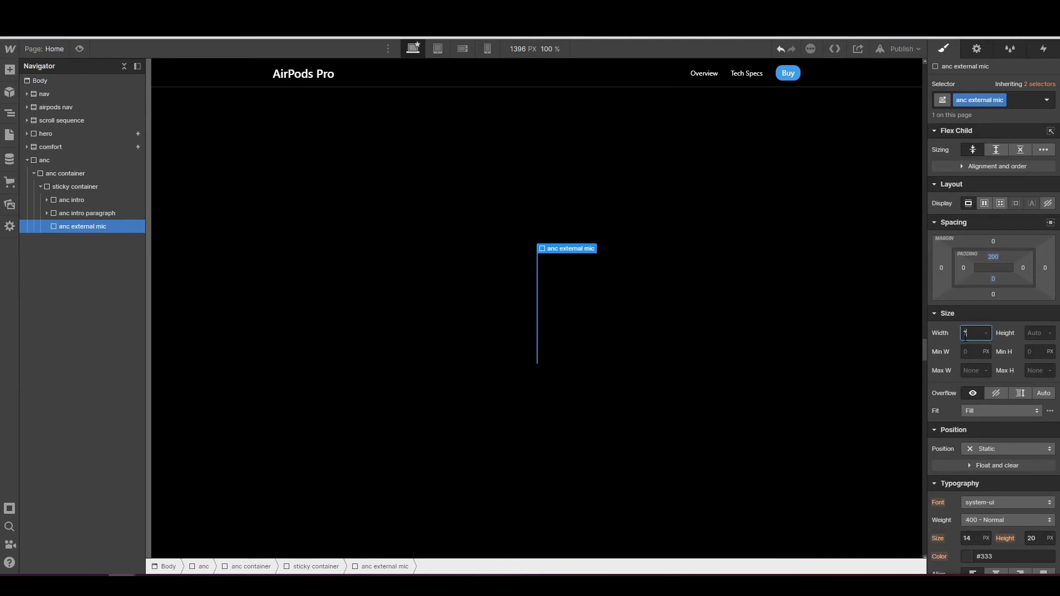
type("00%")
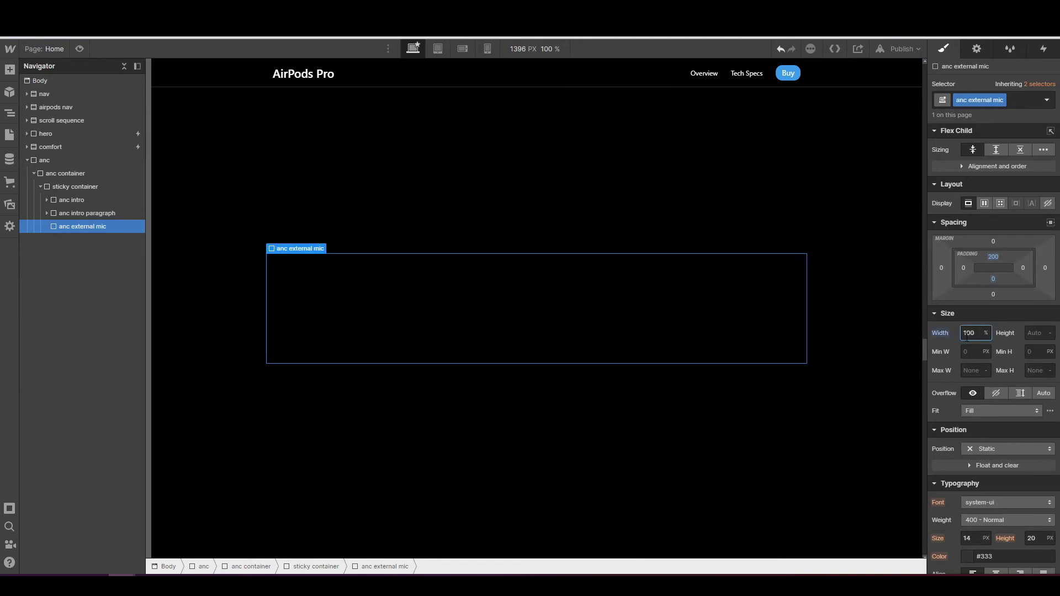
- Change the position of the anc external mic block to Absolute
scroll(956, 378, "down", 2)
left_click(982, 337)
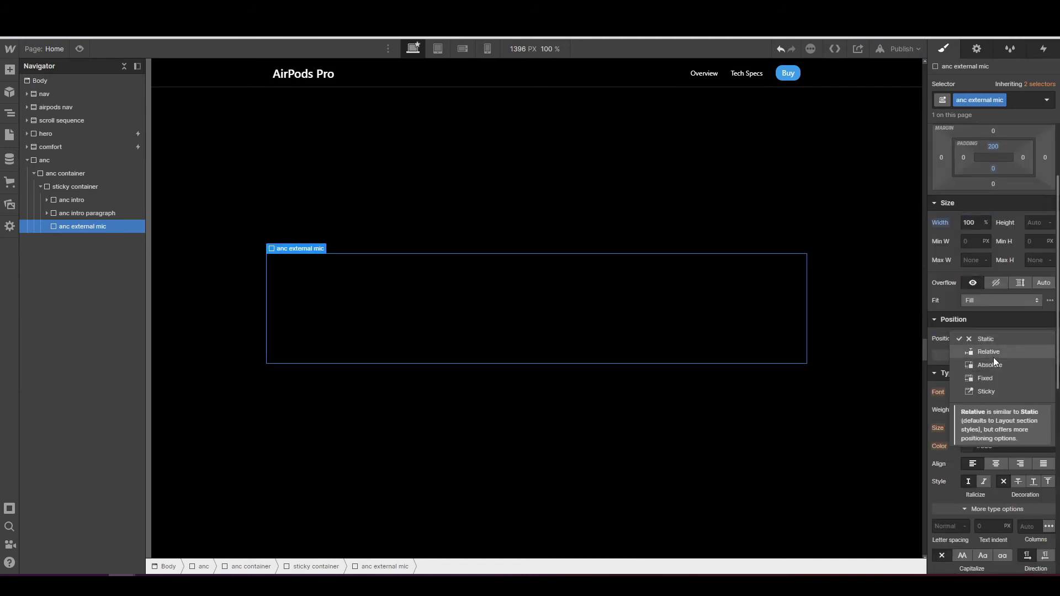
left_click(993, 356)
left_click(992, 342)
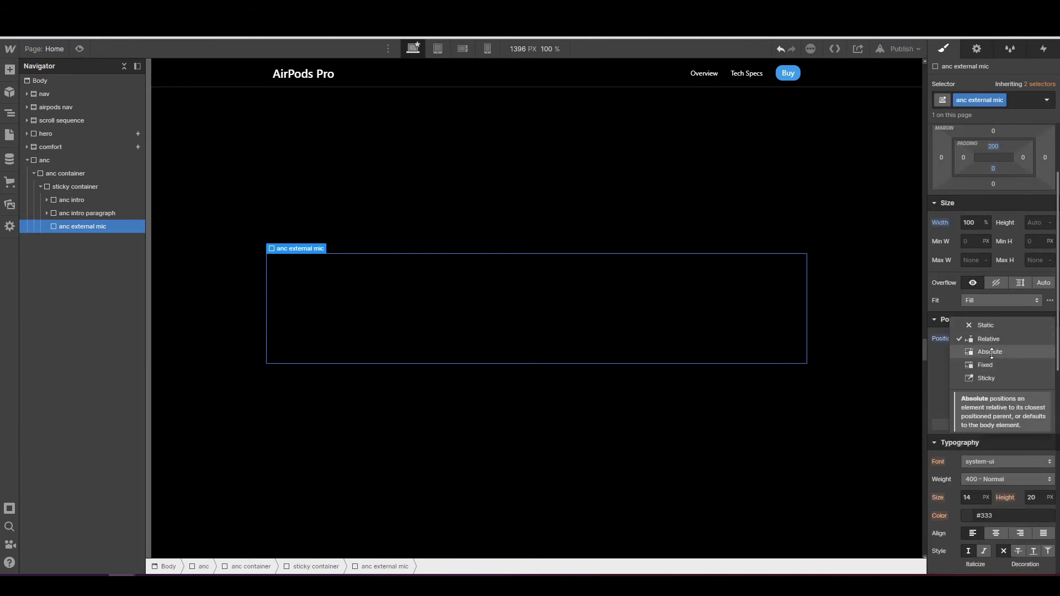
left_click(992, 352)
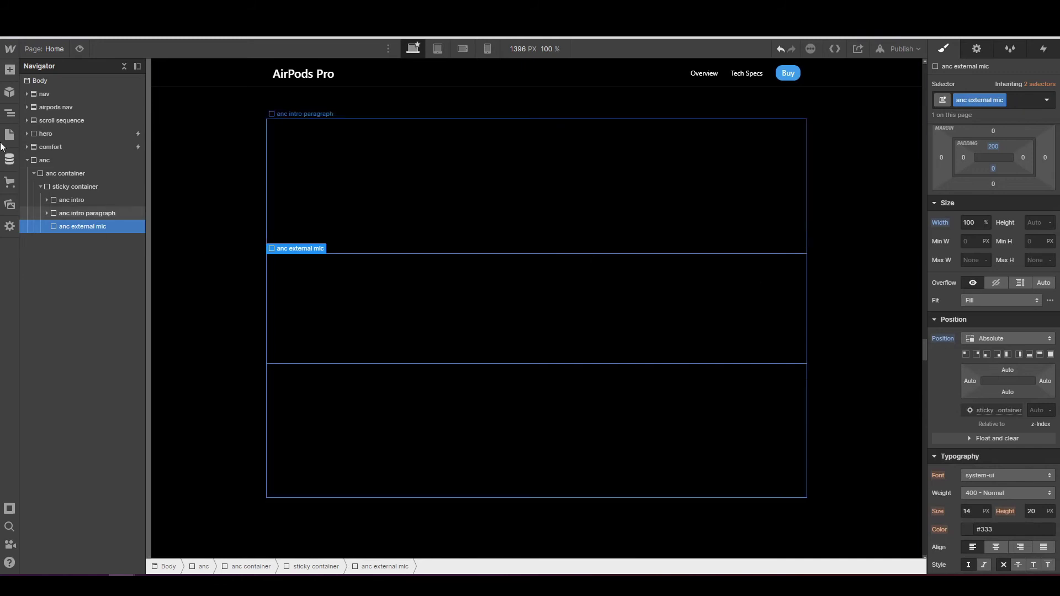
- Add a paragraph inside the anc external mic block and give it the new class "anc bullets"
left_click(9, 69)
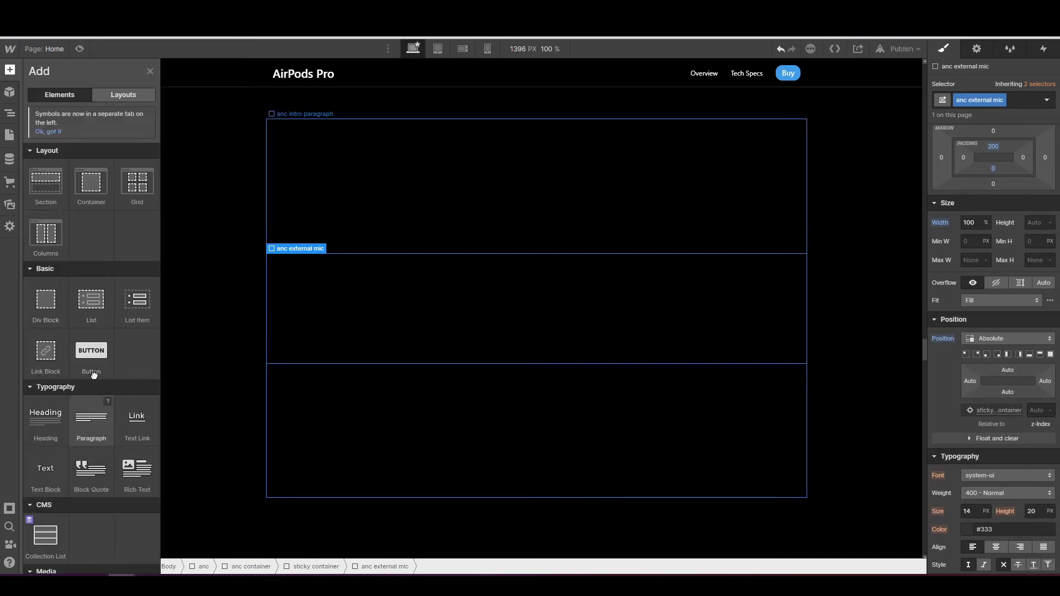
left_click_drag(91, 418, 81, 230)
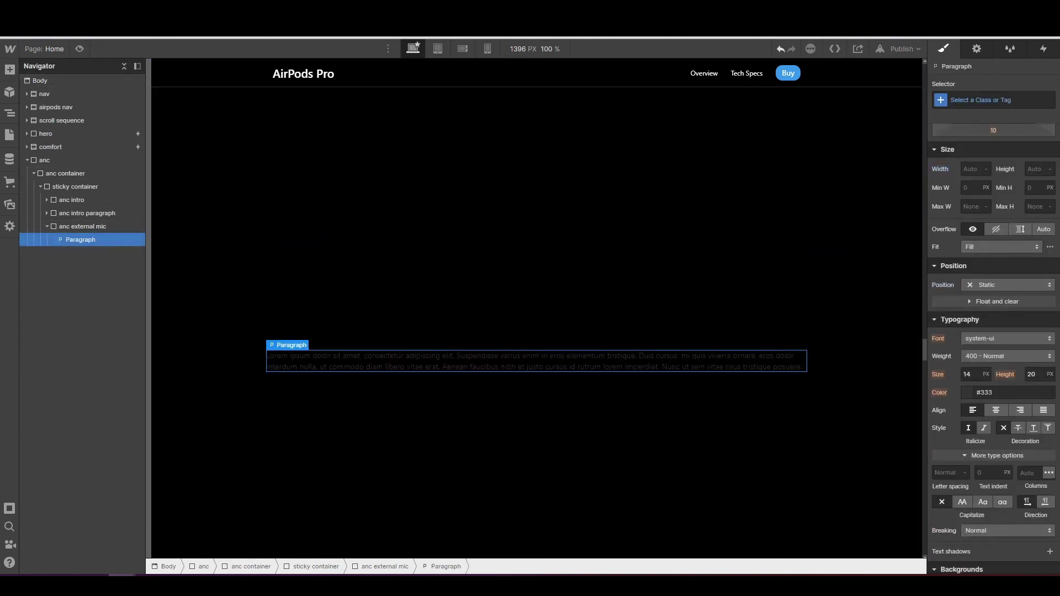
left_click(982, 103)
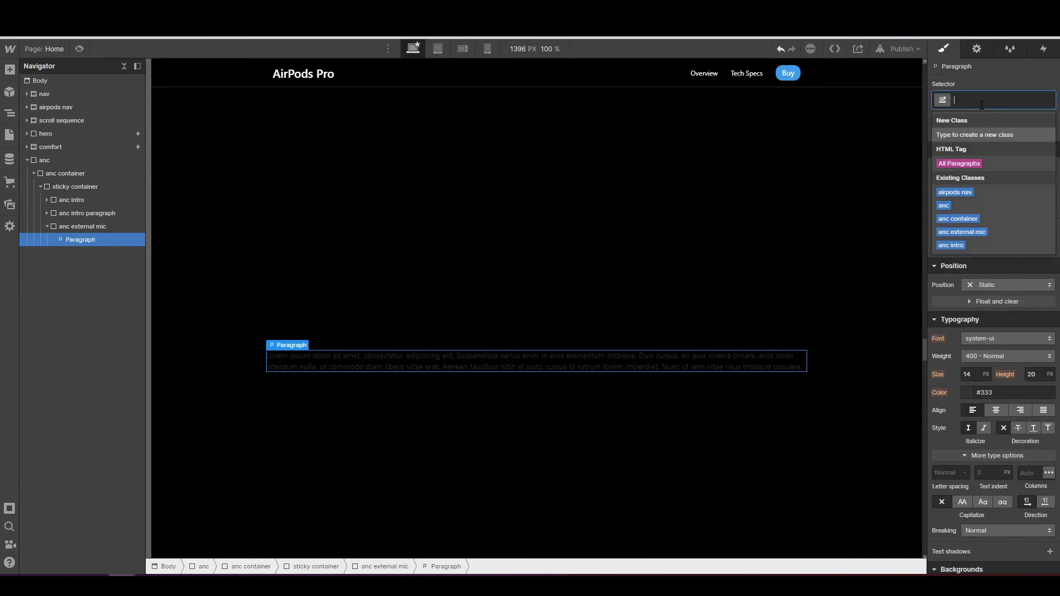
type("anc bullets")
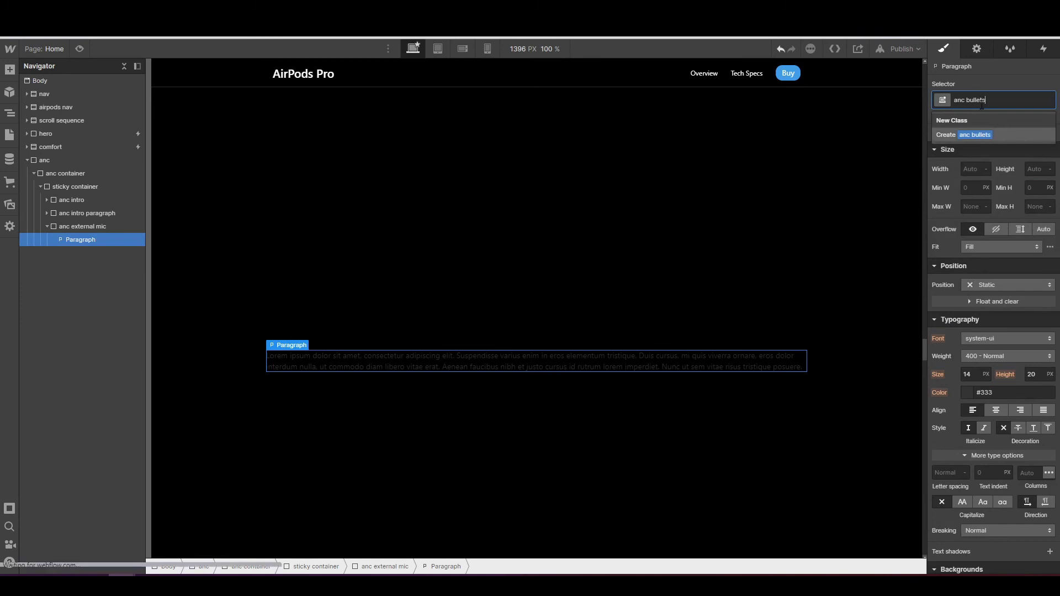
key("Return")
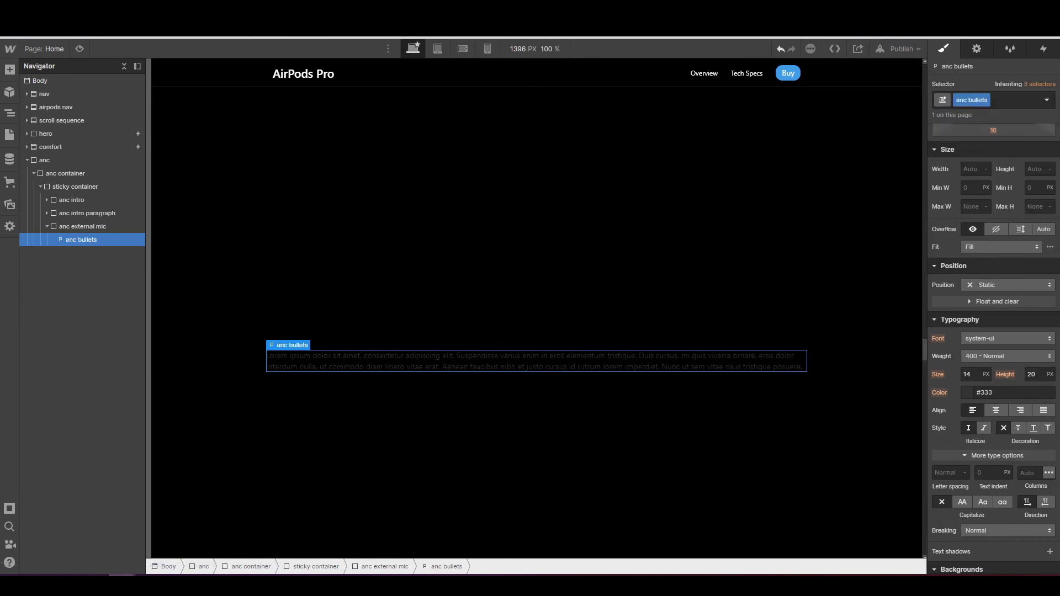
- Style the anc bullets text with weight 700 - Bold, size 22 px and a unitless line height of 1.1
scroll(962, 296, "down", 3)
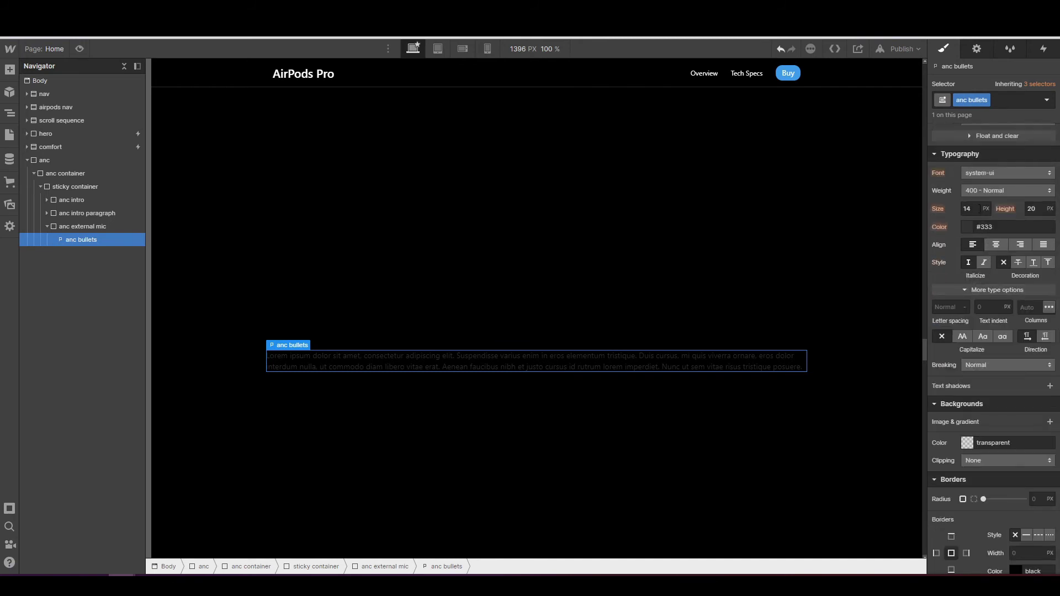
left_click(979, 192)
left_click(977, 230)
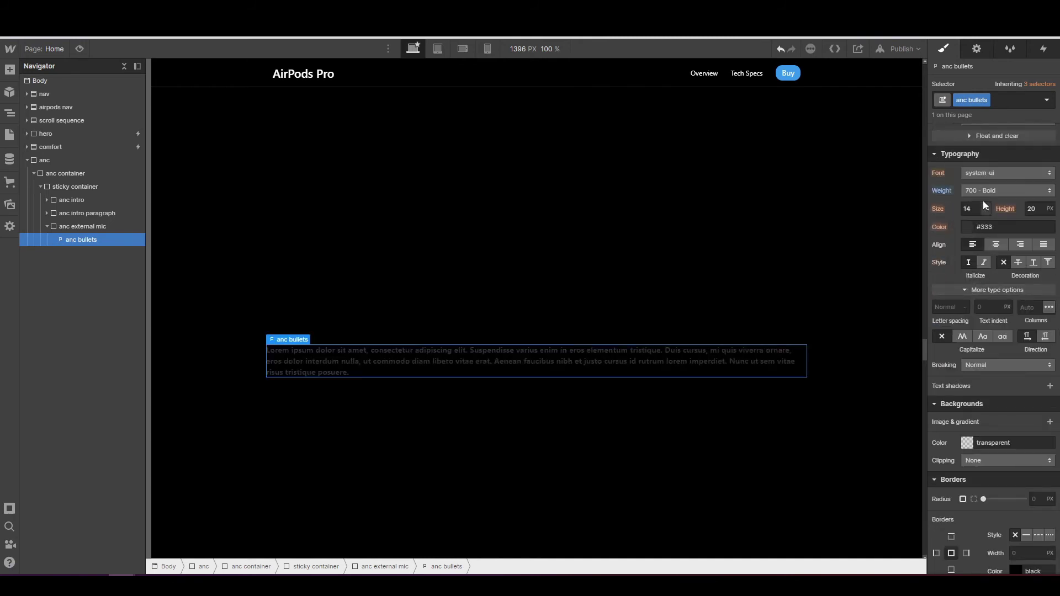
left_click(974, 209)
type("22")
left_click(1033, 209)
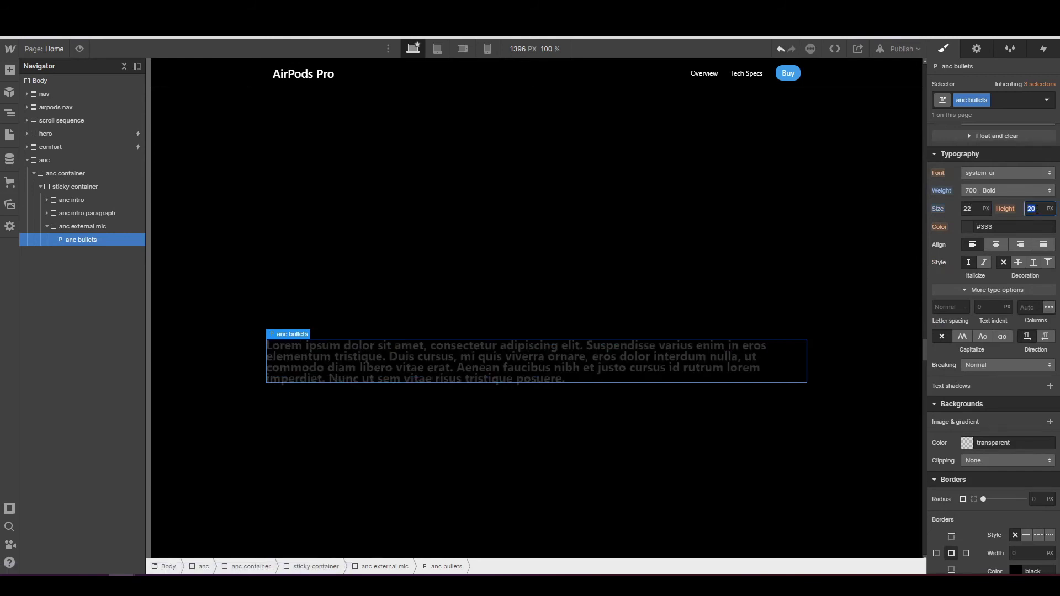
type("1.1")
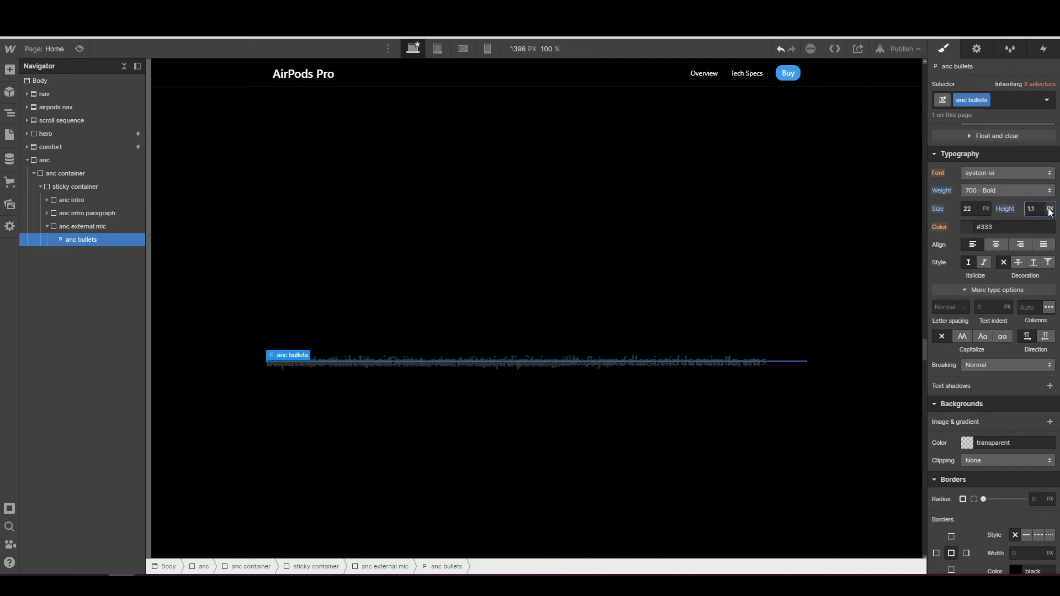
left_click(1050, 209)
left_click(1034, 270)
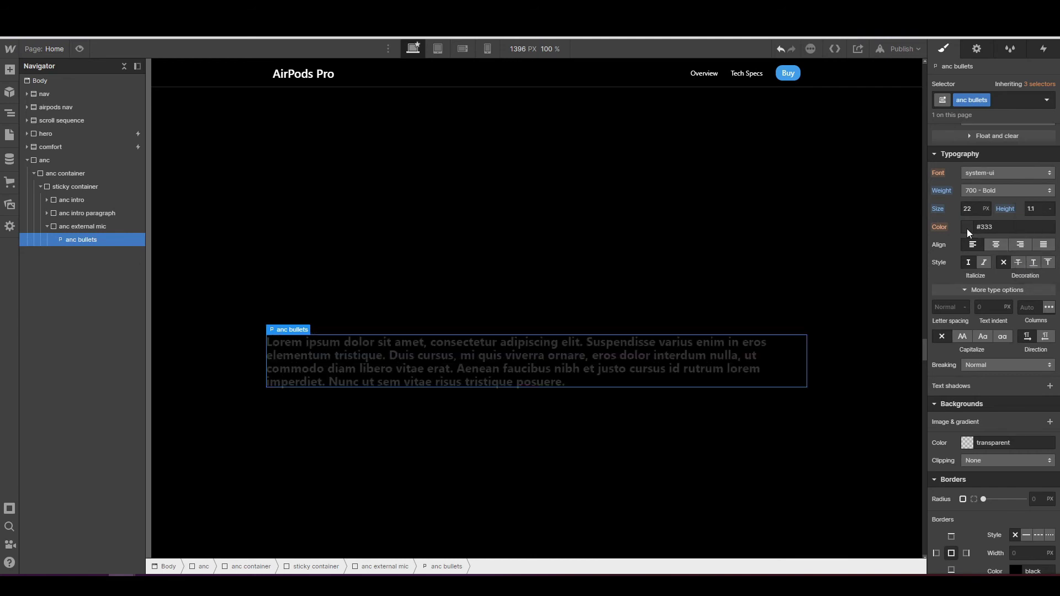
- Set the anc bullets text color to white
left_click(967, 229)
left_click_drag(971, 265, 933, 242)
left_click(955, 212)
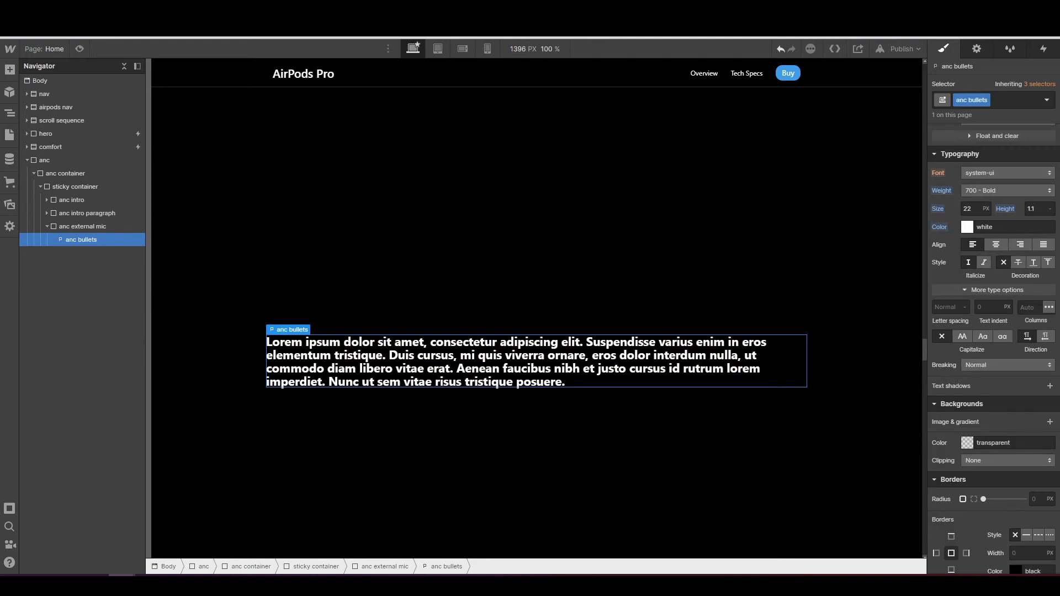
- Limit the anc bullets paragraph to a maximum width of 35%
scroll(976, 293, "up", 5)
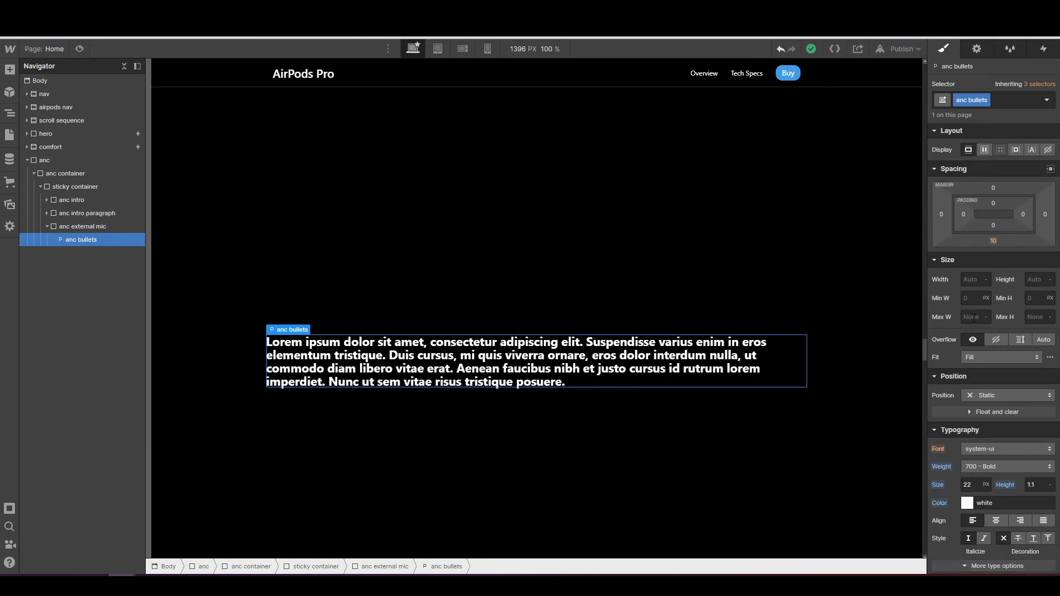
left_click(975, 317)
type("35%")
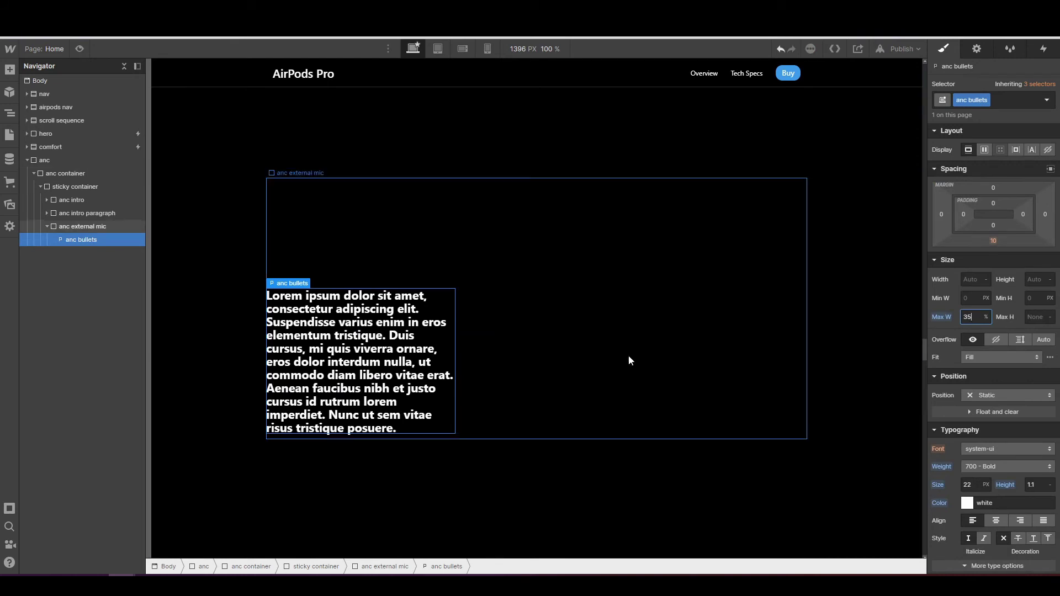
key("ctrl+r")
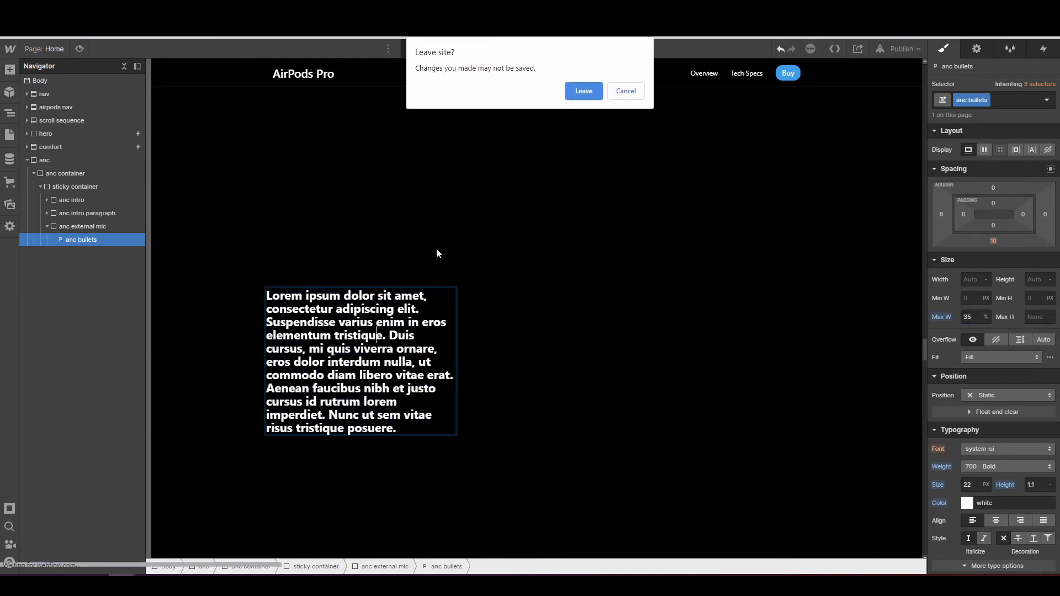
left_click(611, 93)
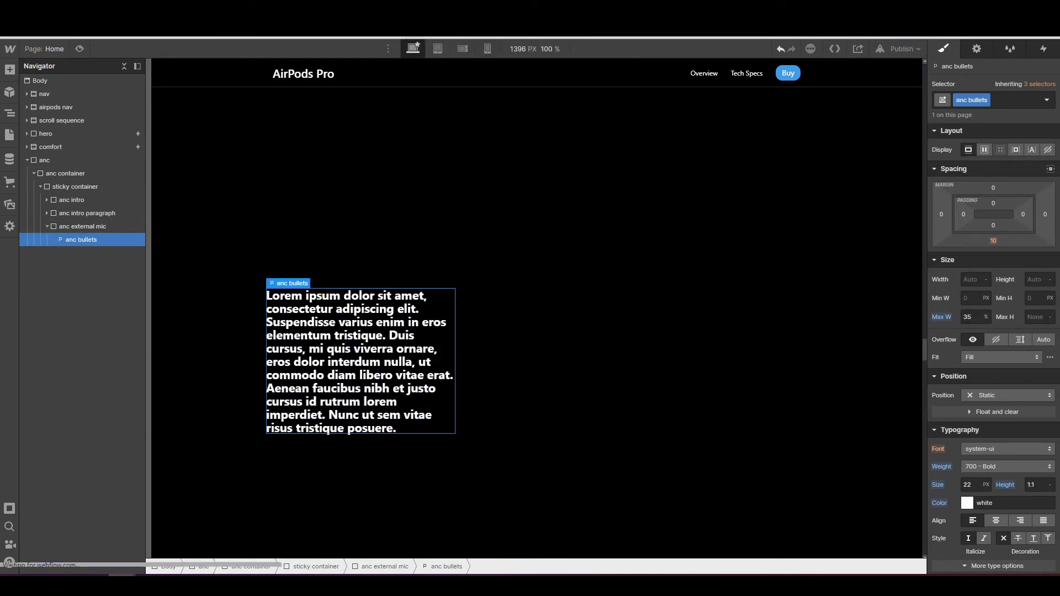
- Replace the placeholder text of the anc bullets paragraph with "An outward-facing microphone detects external sound."
double_click(322, 363)
key("ctrl+a")
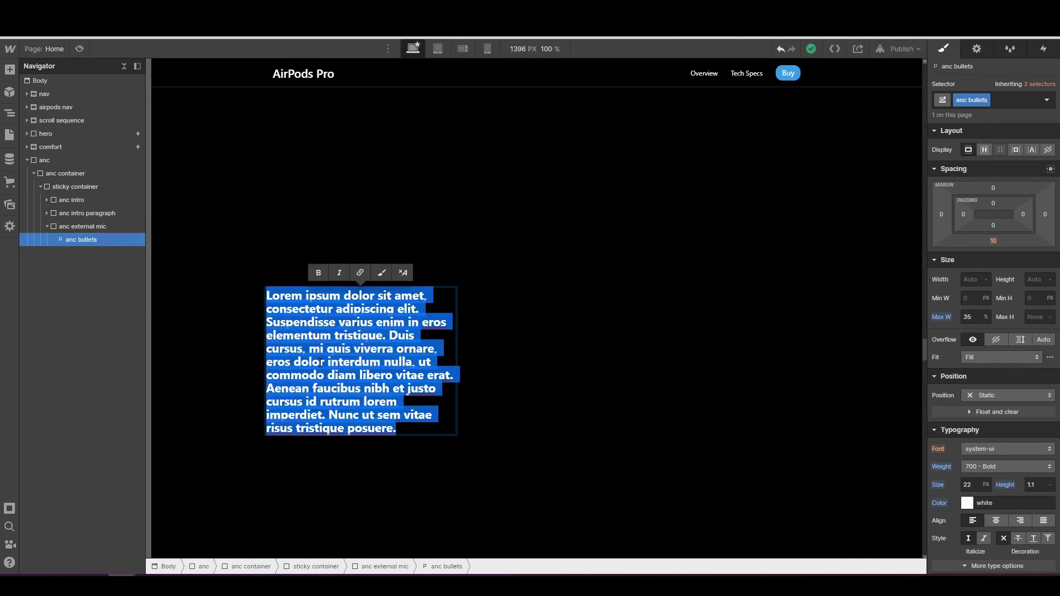
type("An out")
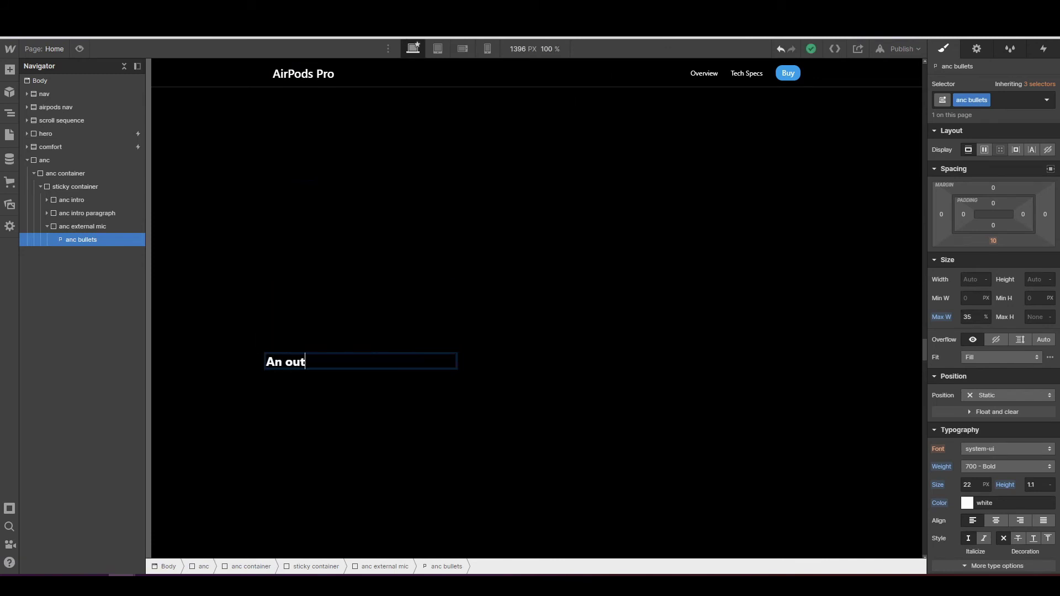
type("ward-facing mich")
key("BackSpace")
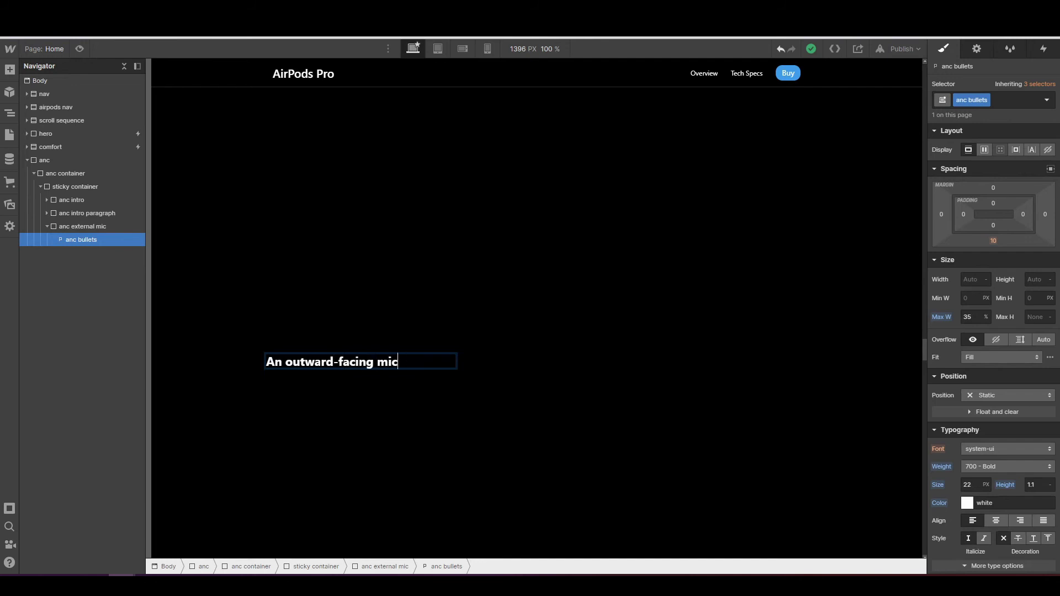
type("rophone detects")
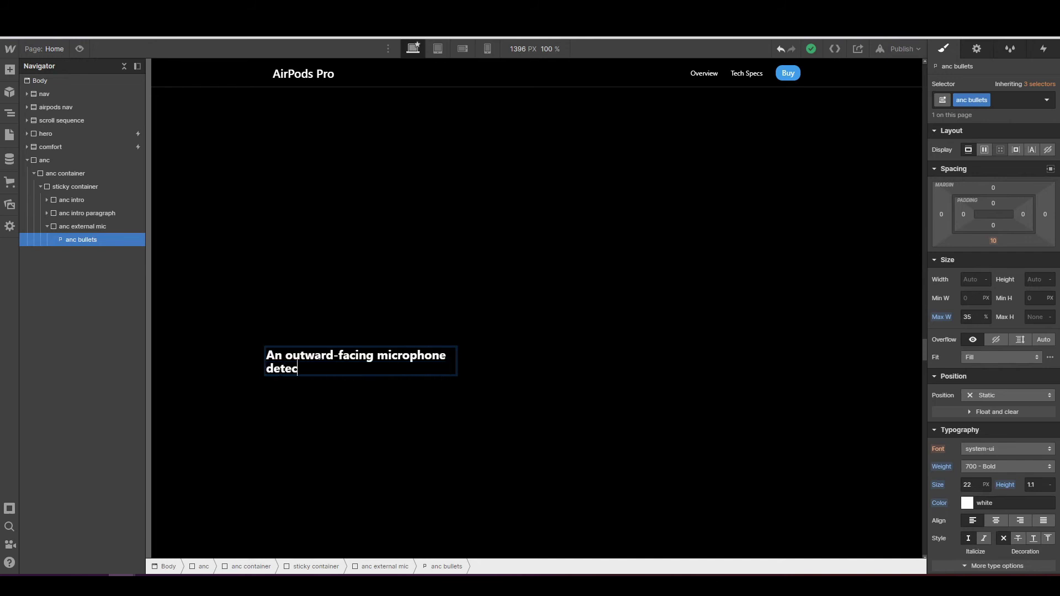
type(" external sound.")
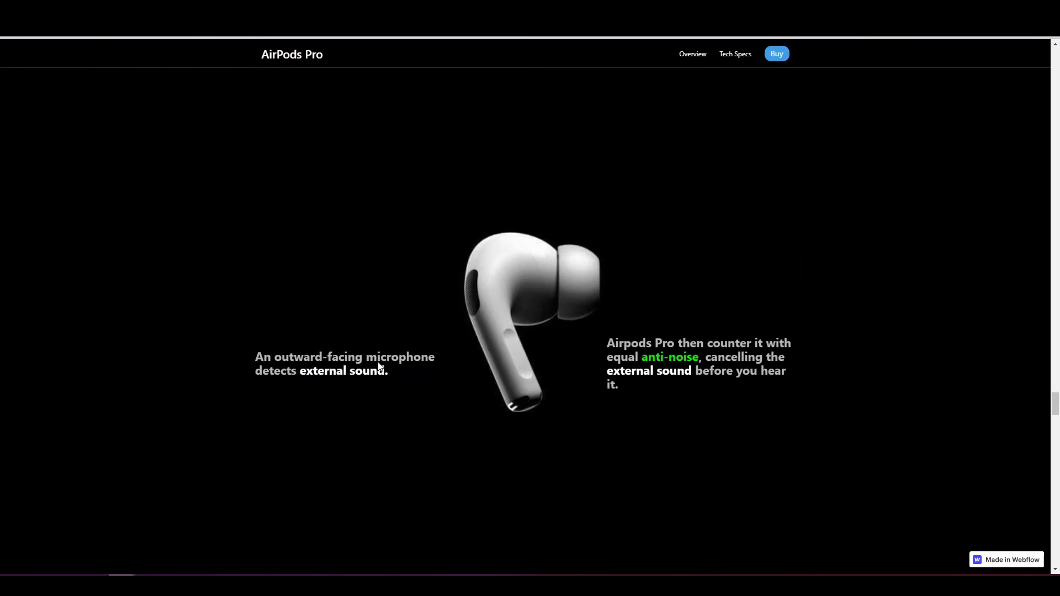
- Set the anc bullets text color to #b7b7b7
scroll(379, 364, "up", 1)
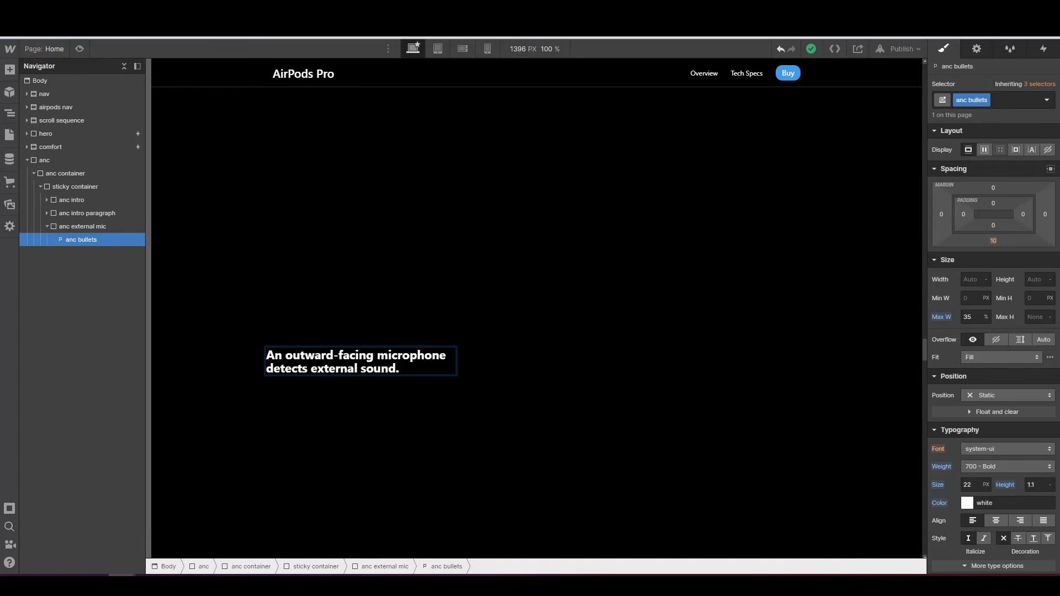
scroll(961, 374, "down", 4)
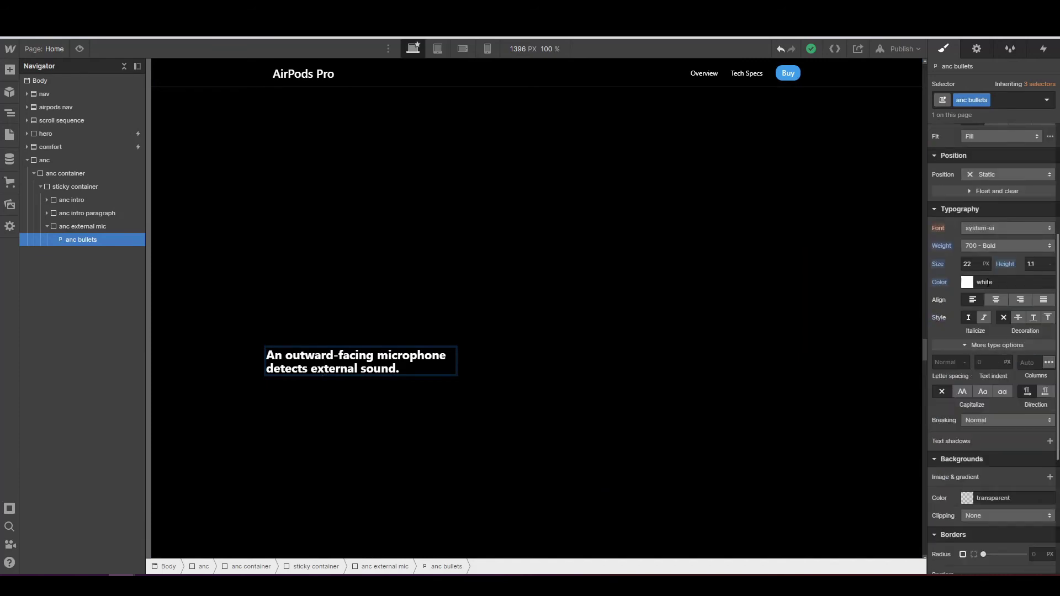
left_click(988, 283)
type("#b7b7b7")
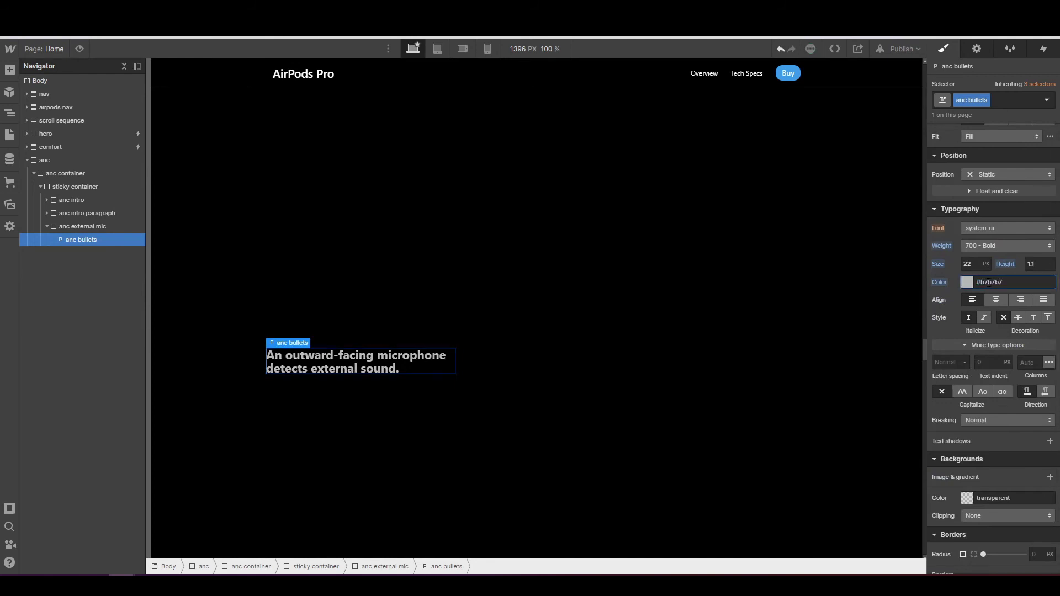
- Wrap the words "external sound." in a text span and give it the new class "white"
left_click_drag(312, 370, 395, 369)
double_click(314, 370)
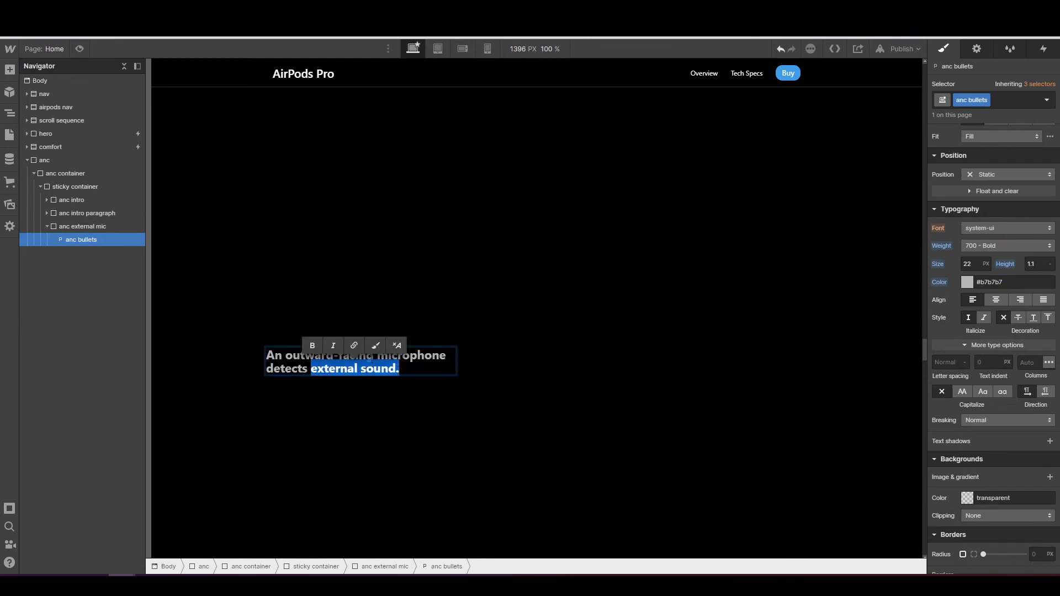
left_click(373, 348)
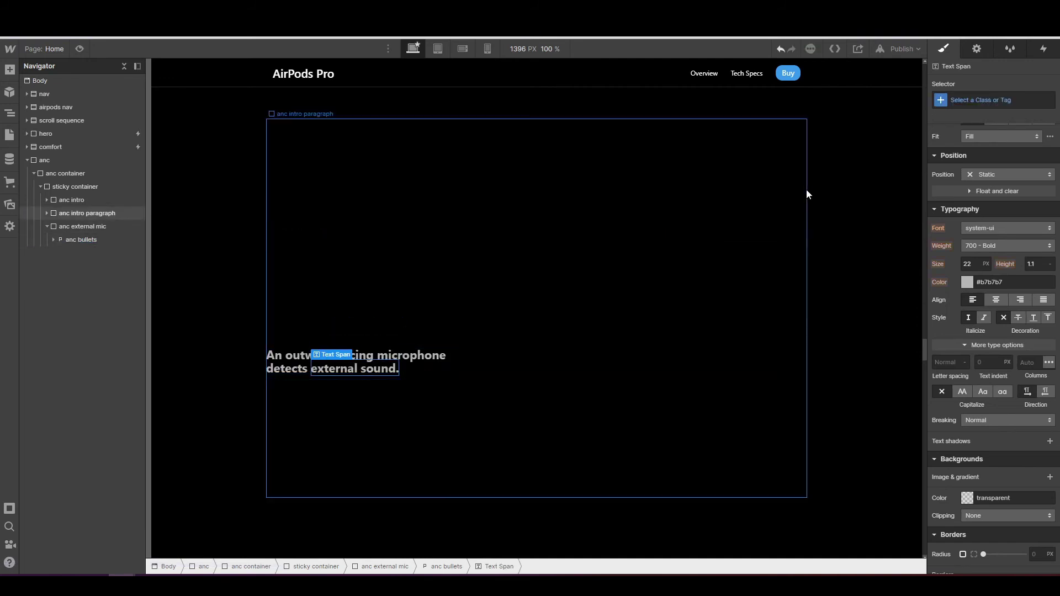
left_click(961, 99)
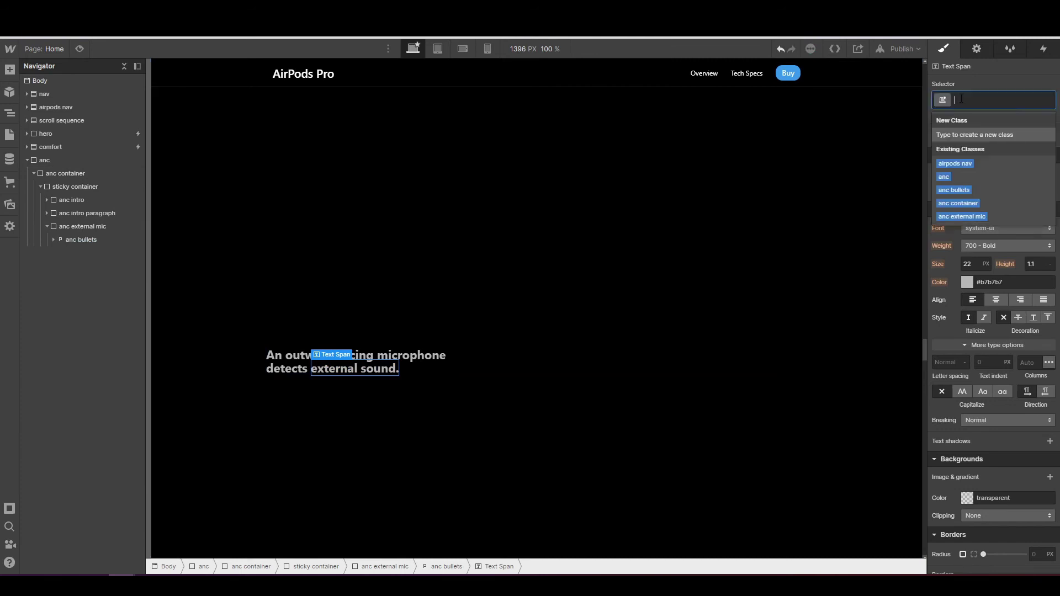
type("white")
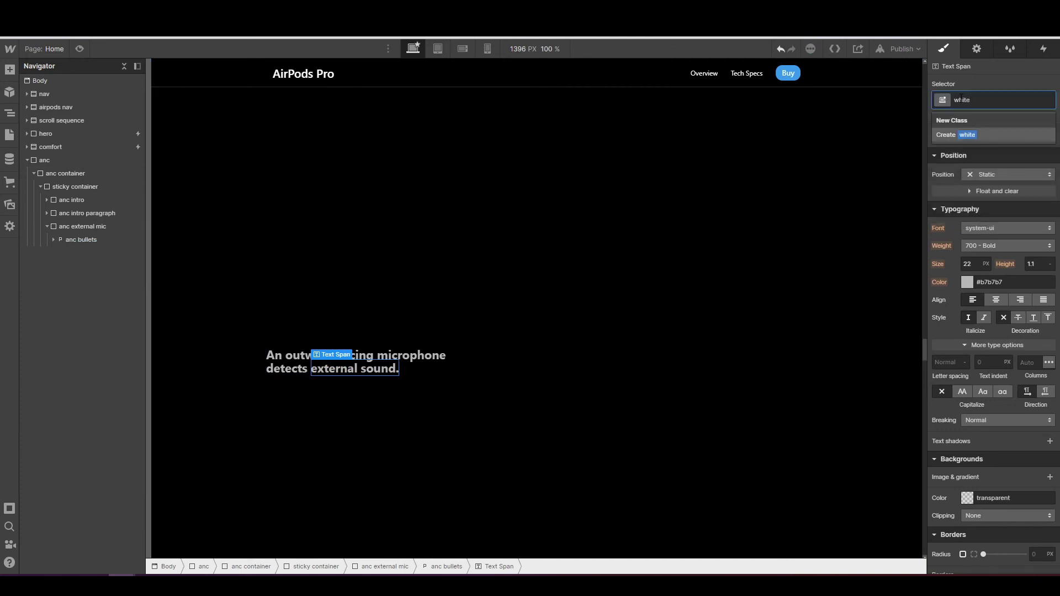
key("Return")
scroll(1009, 290, "down", 3)
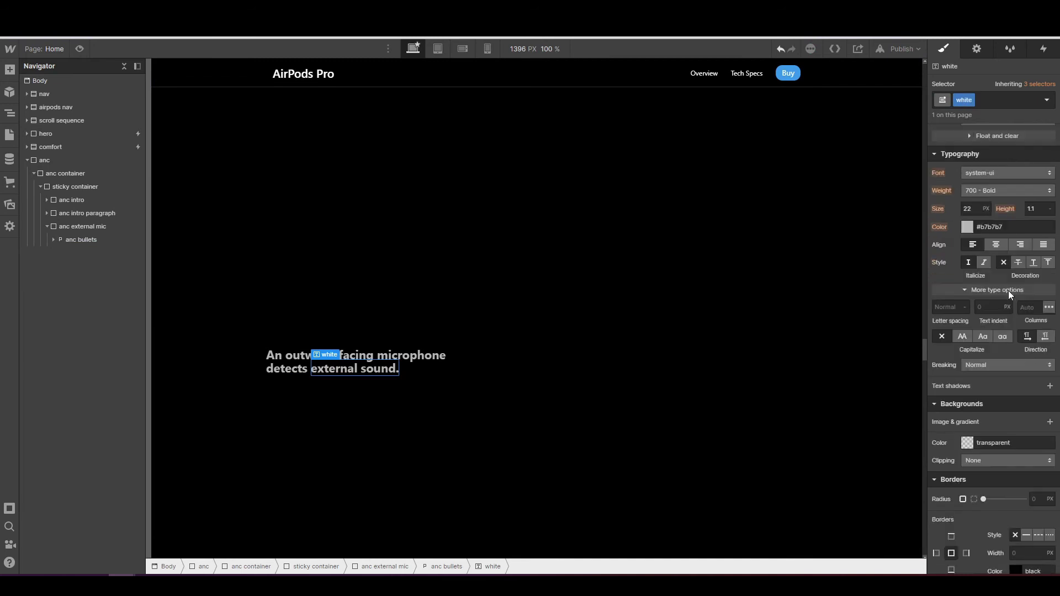
- Set the text color of the "white" span around "external sound." to white
scroll(963, 202, "up", 2)
left_click(966, 227)
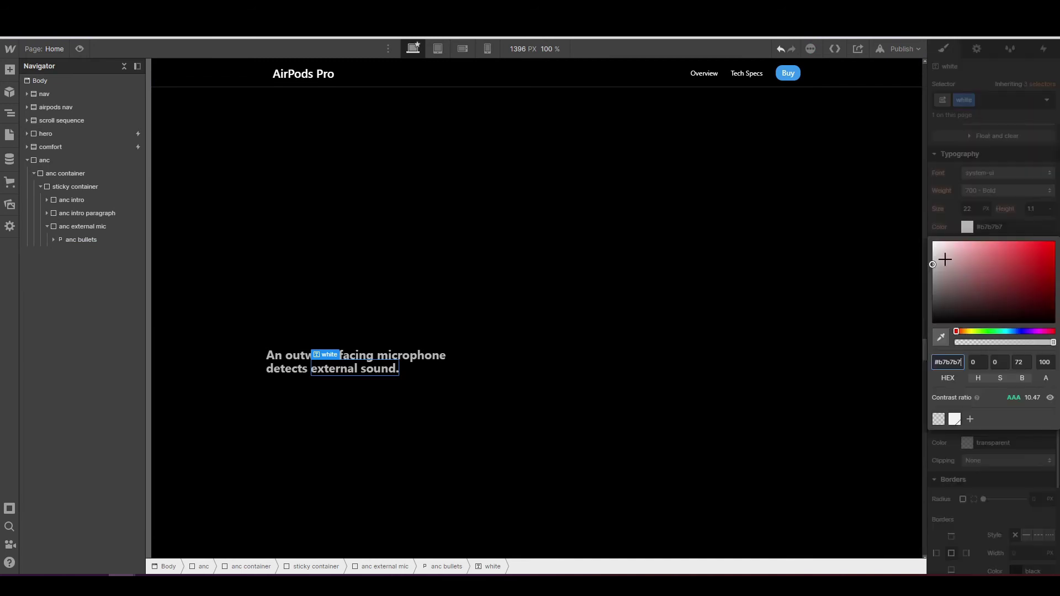
left_click(979, 217)
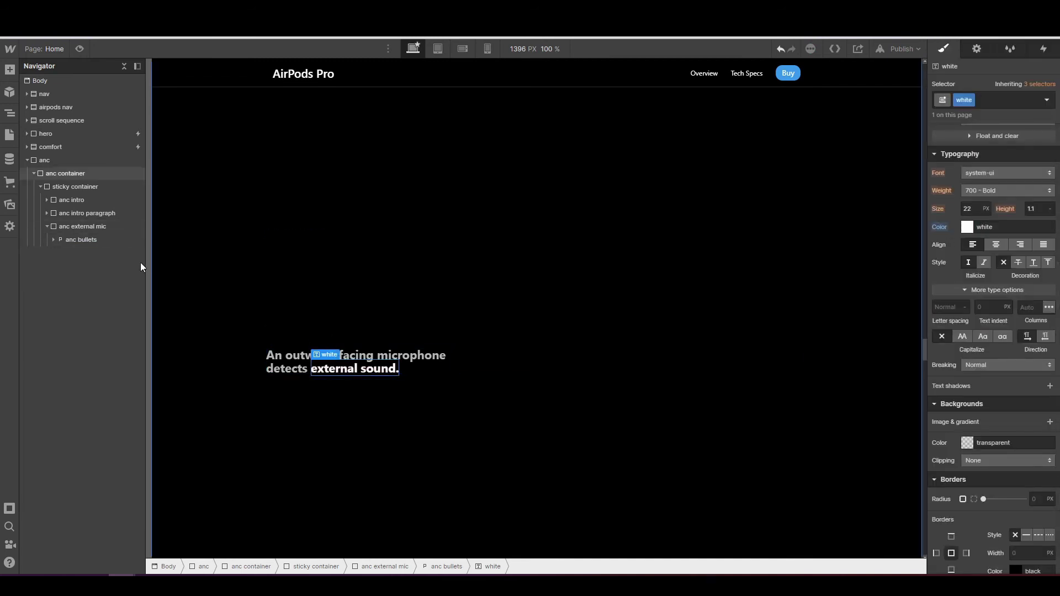
- Add a div block inside the sticky container after anc external mic and make its position absolute
left_click(59, 228)
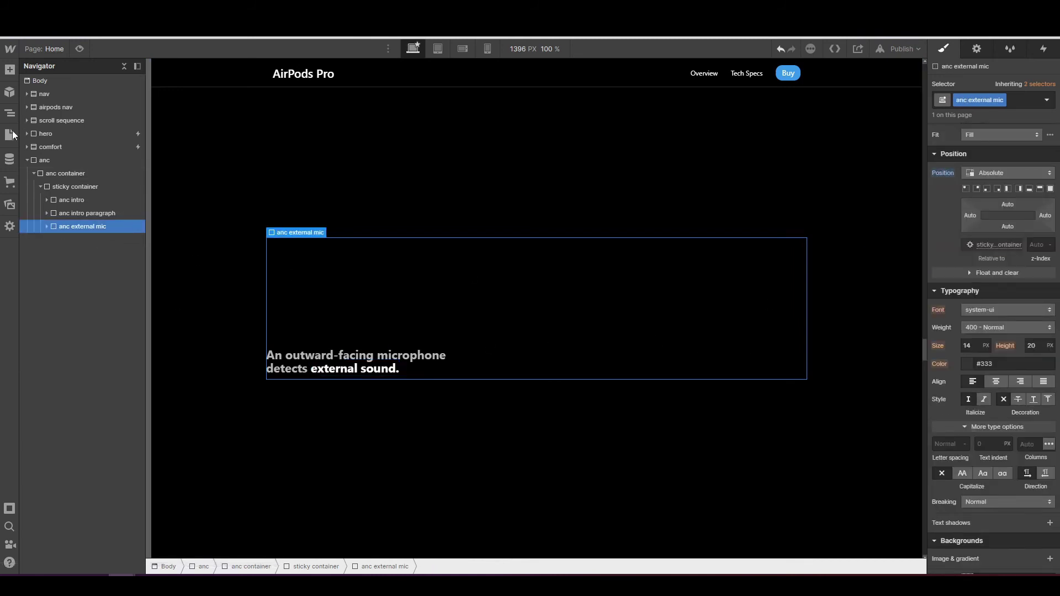
left_click(10, 69)
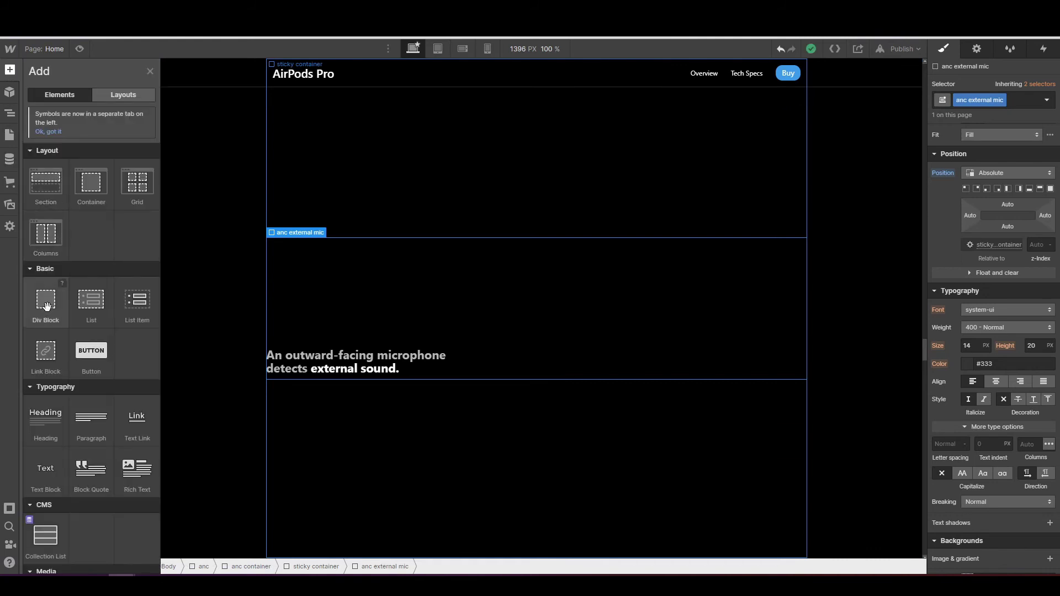
left_click_drag(45, 307, 45, 251)
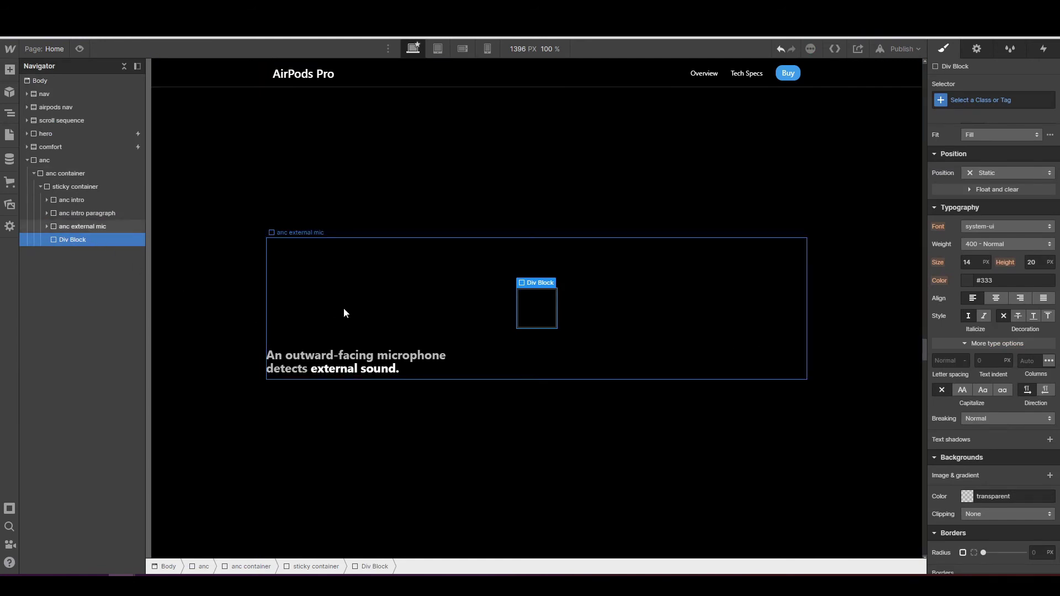
left_click(992, 177)
left_click(994, 198)
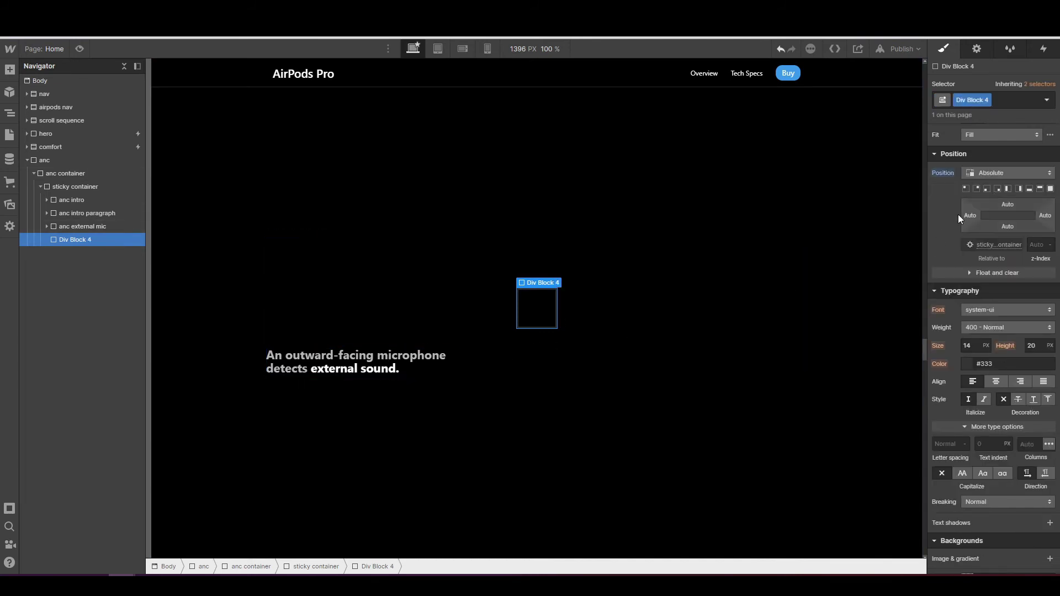
- Give the new div block a top padding of 200 px and a bottom padding of 0
scroll(959, 214, "up", 4)
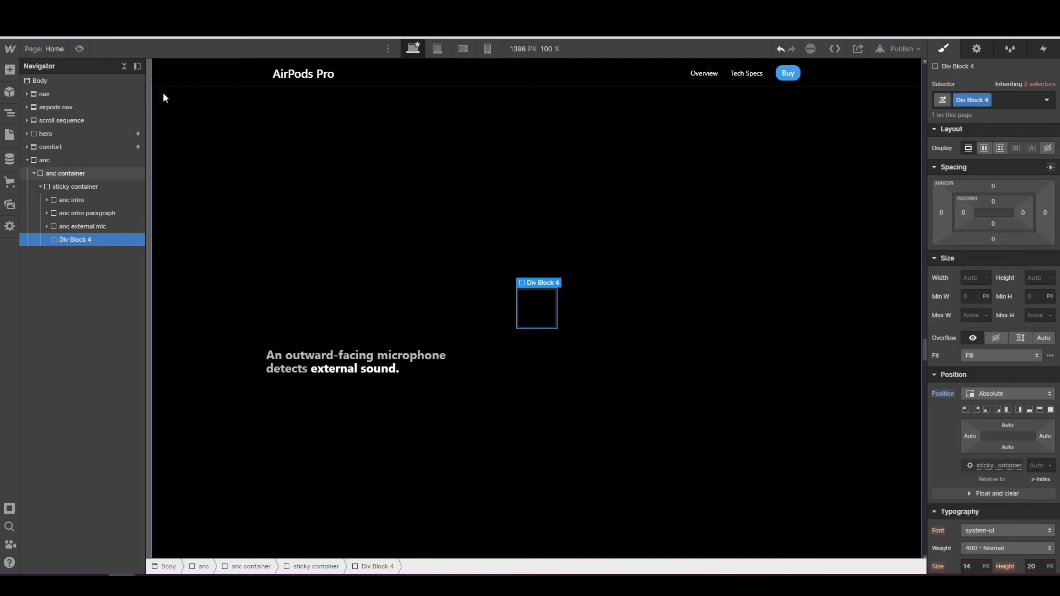
left_click(80, 48)
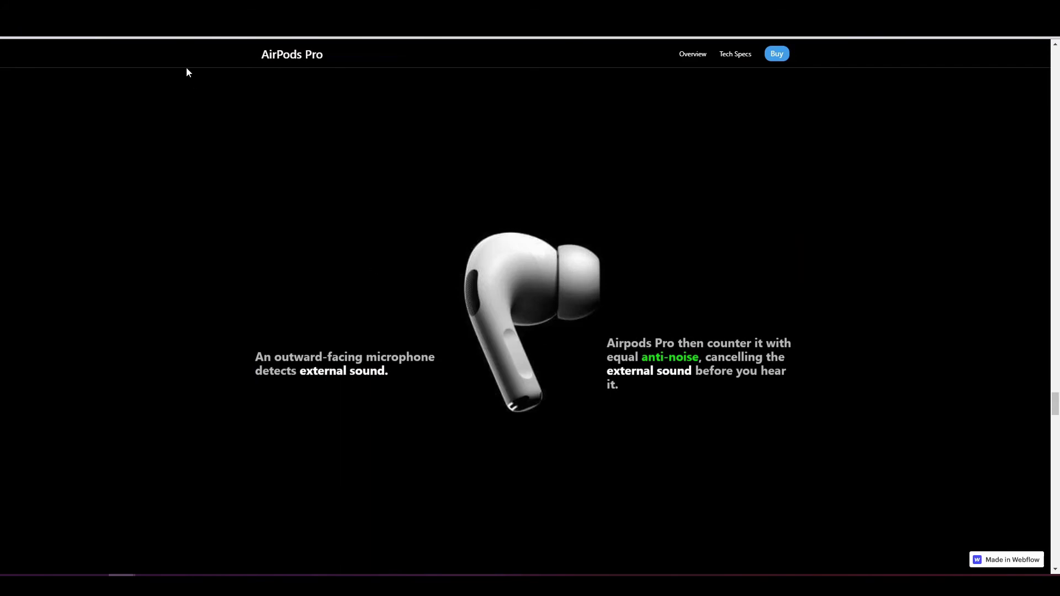
key("Escape")
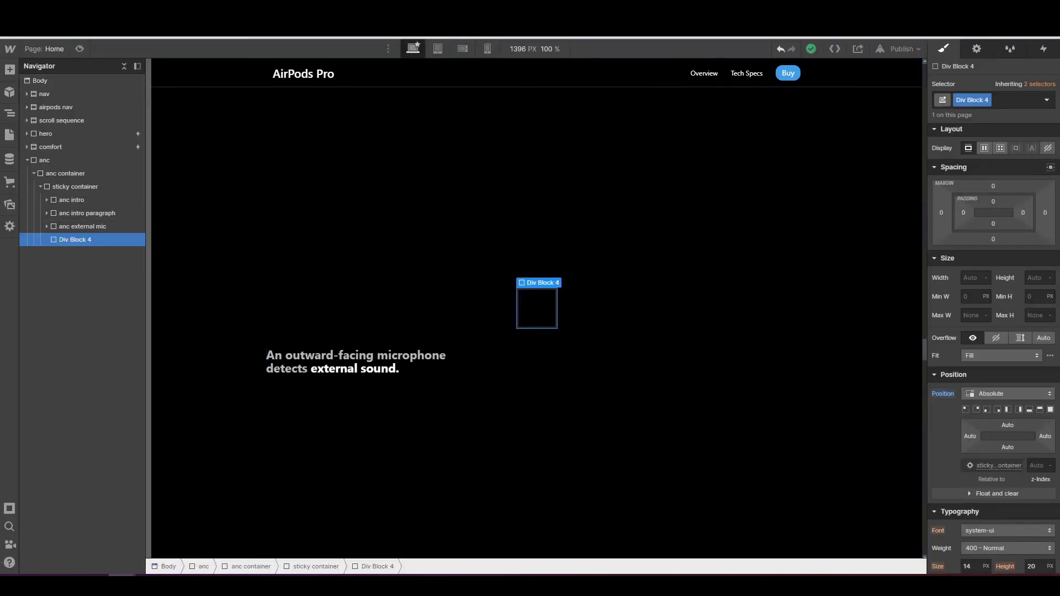
left_click(993, 202)
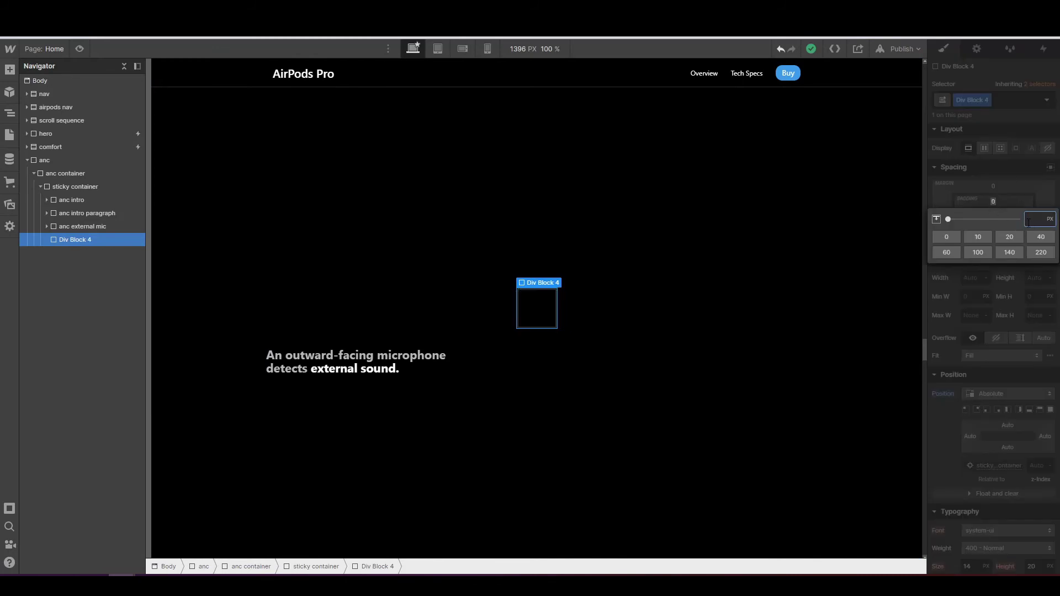
type("200px")
key("Return")
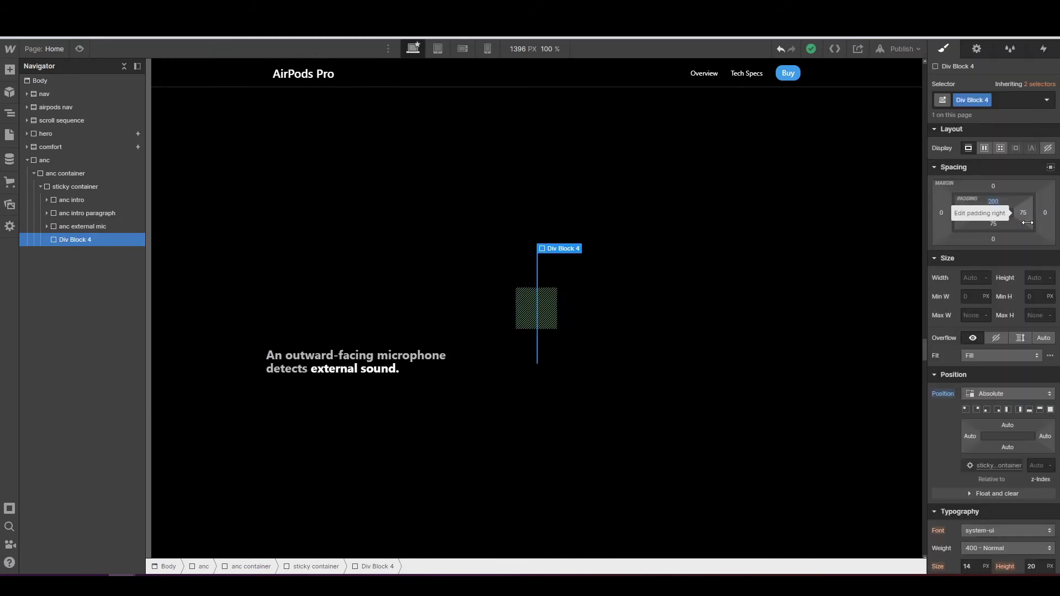
left_click(994, 225)
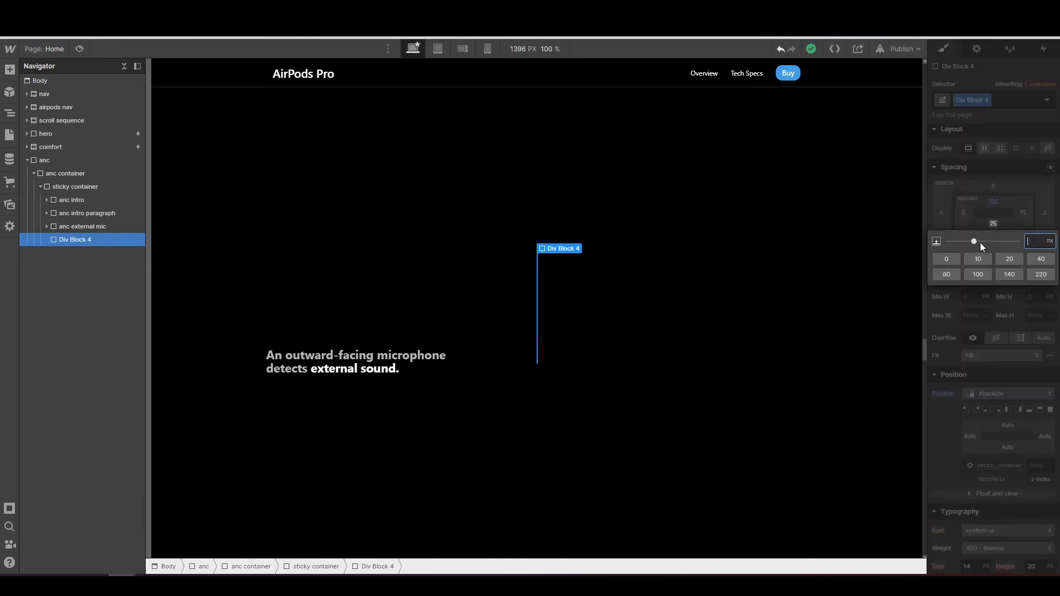
left_click(947, 259)
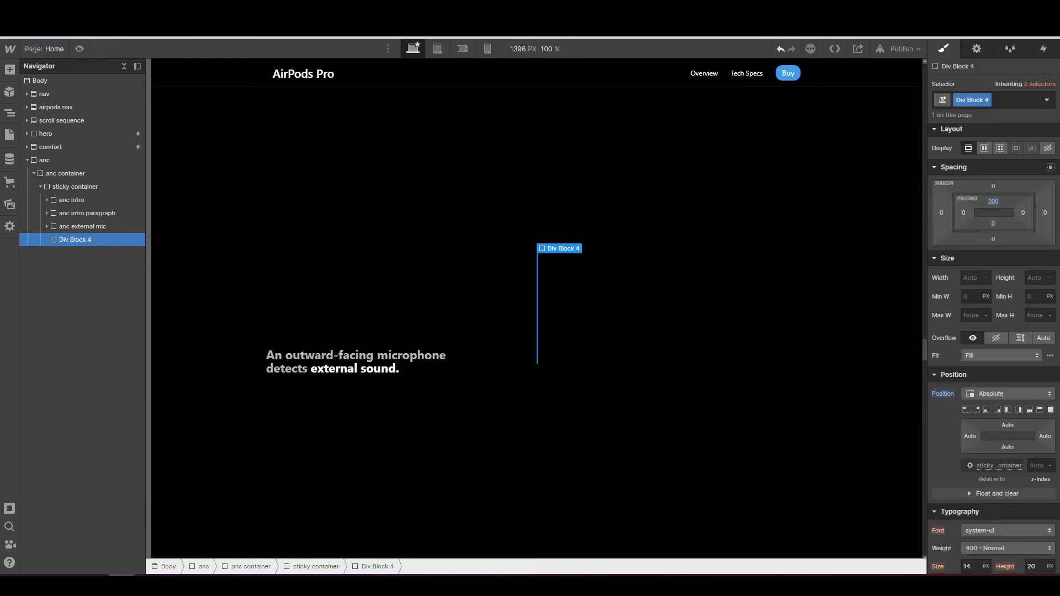
- Set the new div block's width to 100% and insert a paragraph inside it
left_click(972, 277)
type("100%")
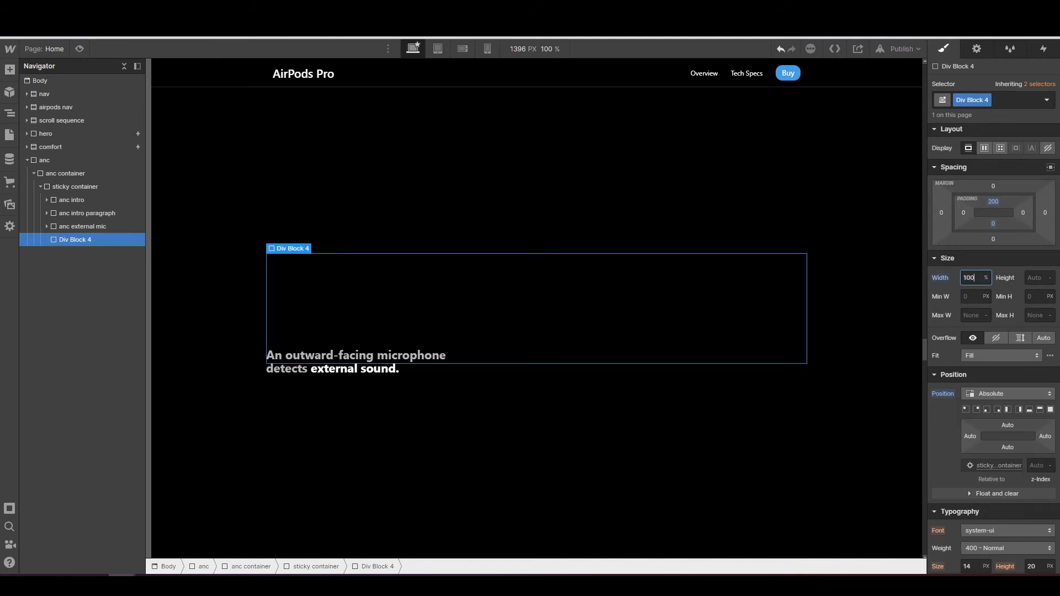
key("Return")
left_click(10, 69)
left_click_drag(93, 416, 81, 241)
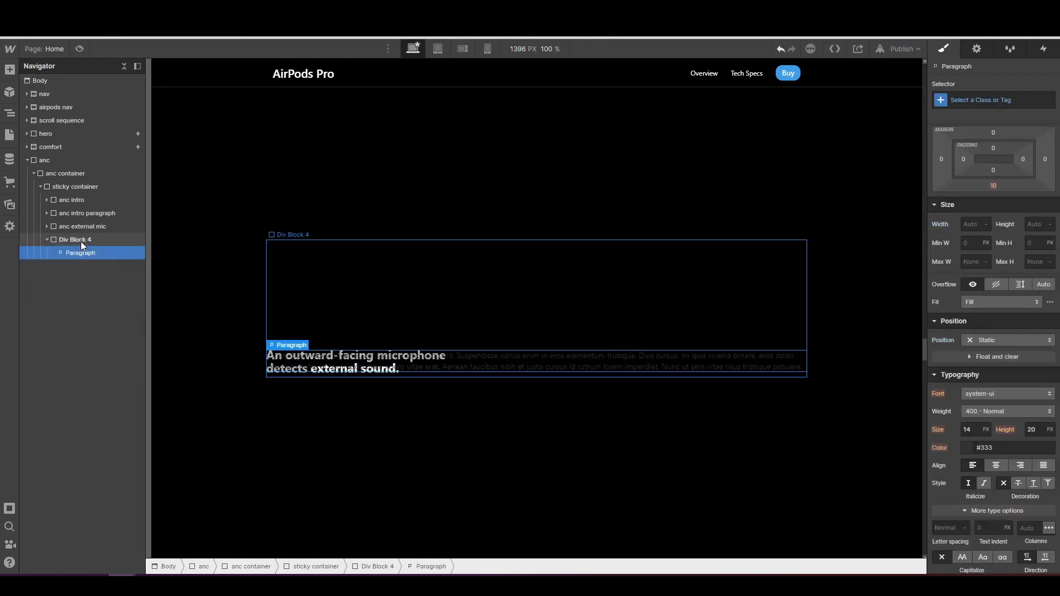
- Rename the Div Block 4 class to "anc external sound"
left_click(83, 240)
left_click(988, 100)
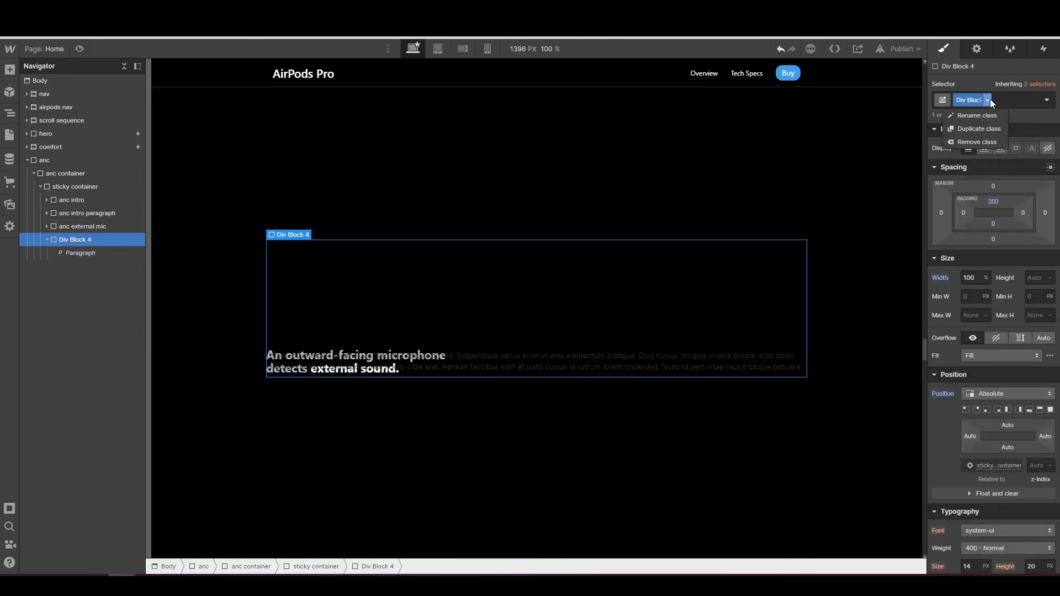
left_click(989, 115)
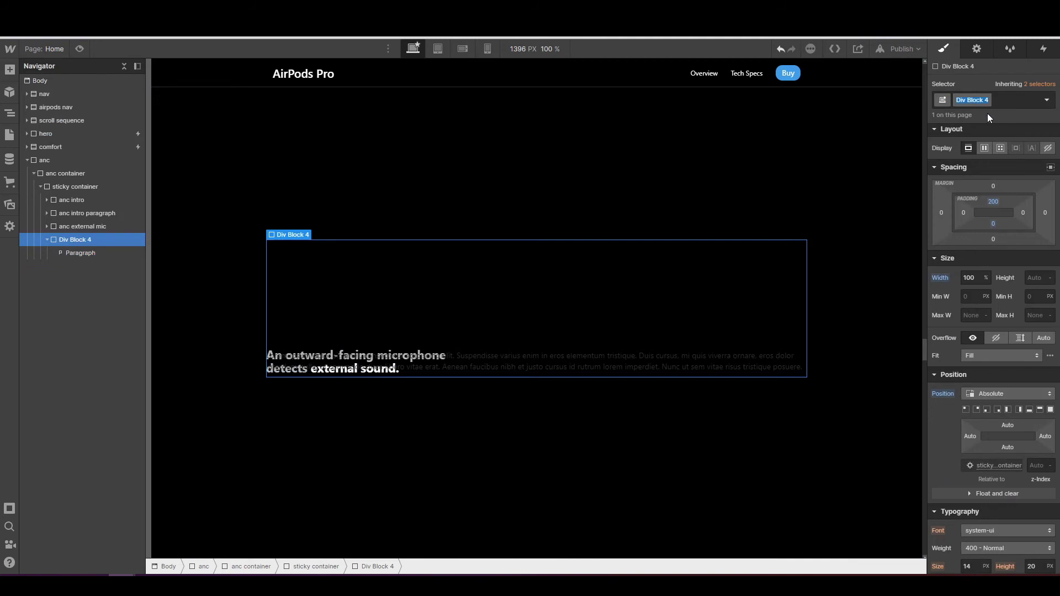
type("anc")
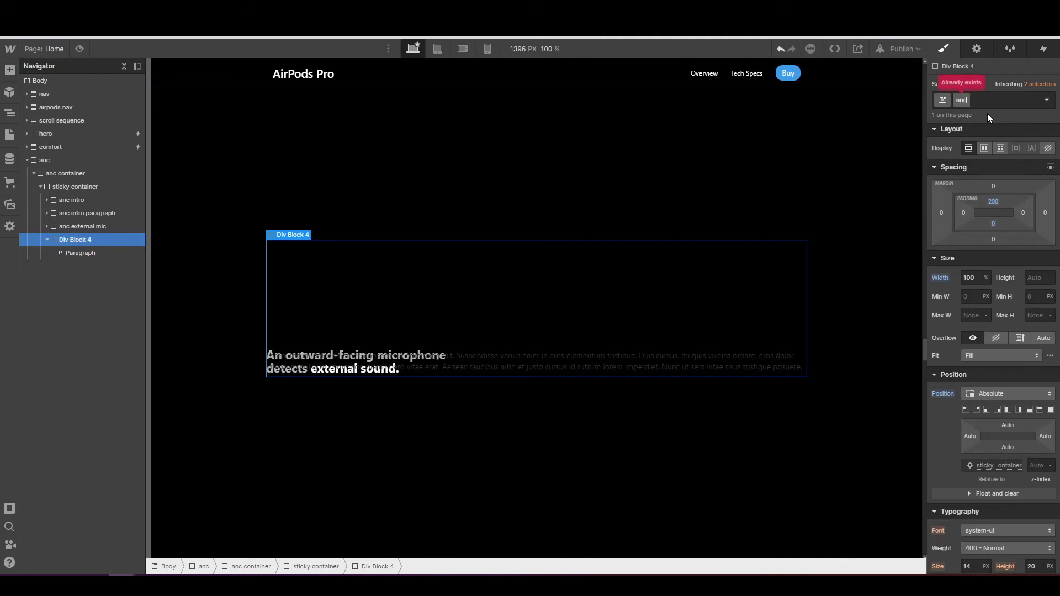
type(" bullets right")
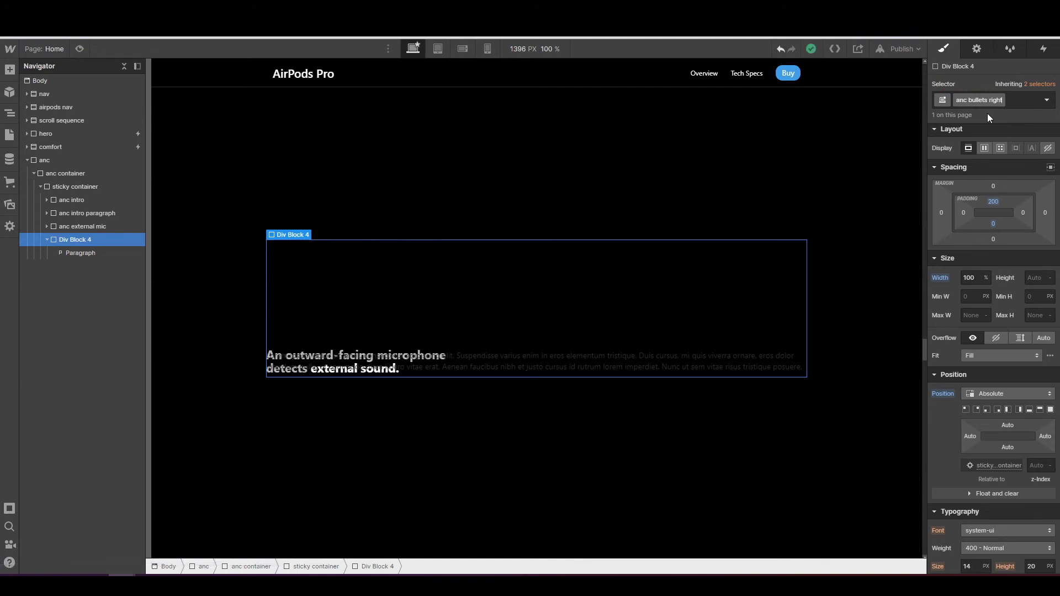
key("BackSpace")
key("BackSpace")
key("BackSpace")
key("BackSpace")
key("BackSpace")
key("BackSpace")
key("BackSpace")
key("BackSpace")
key("BackSpace")
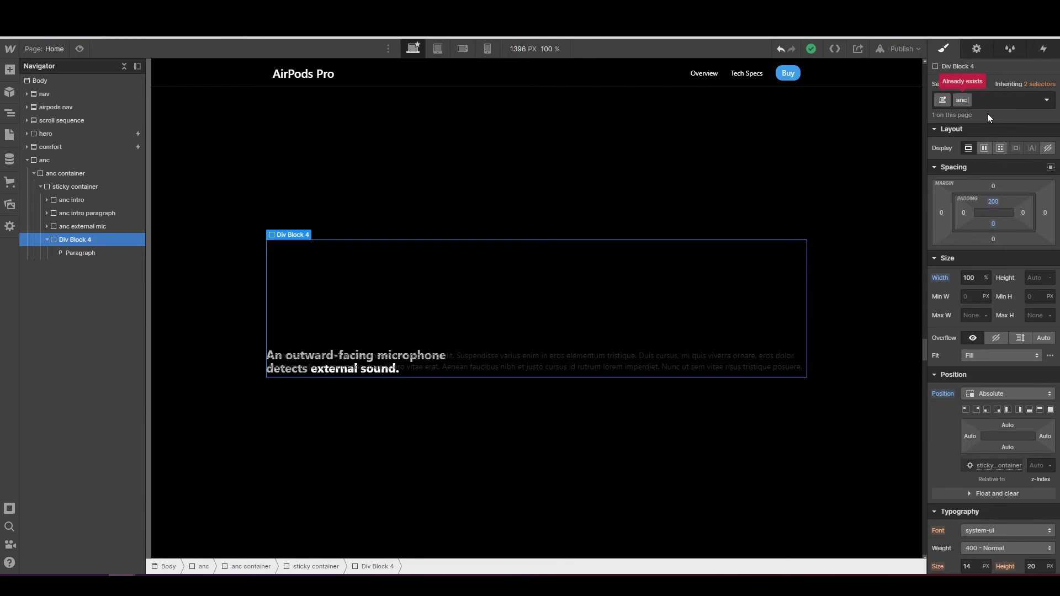
type("external soun")
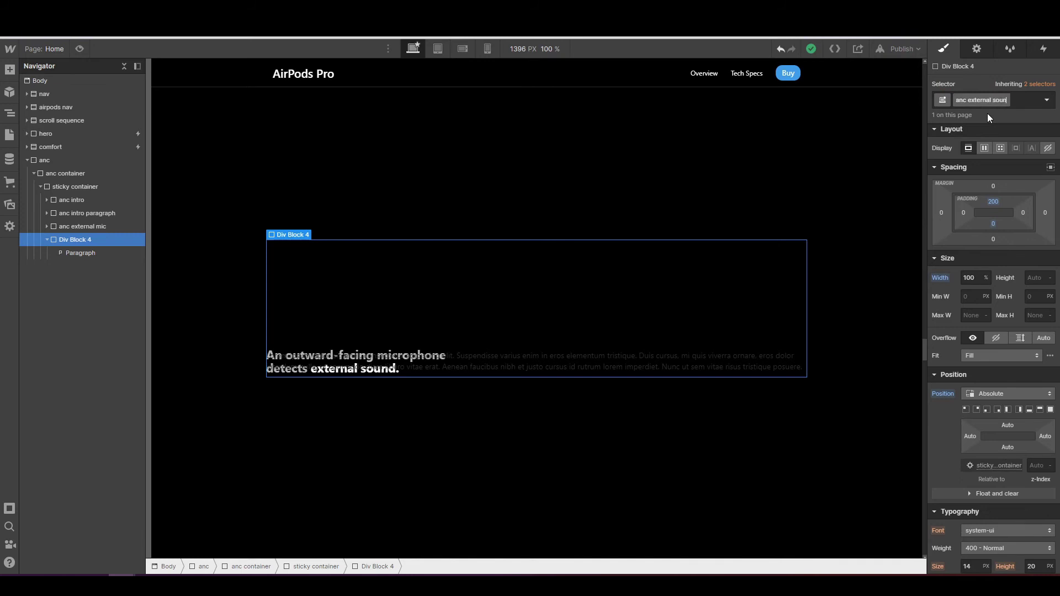
type("d")
key("Return")
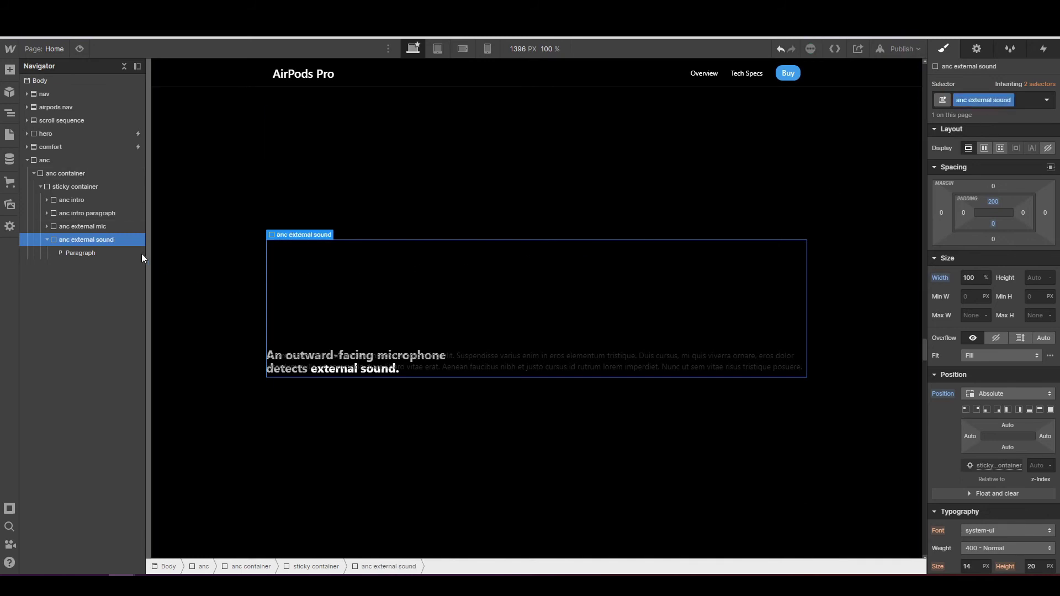
- Apply the existing class "anc bullets" to the paragraph inside anc external sound
left_click(123, 253)
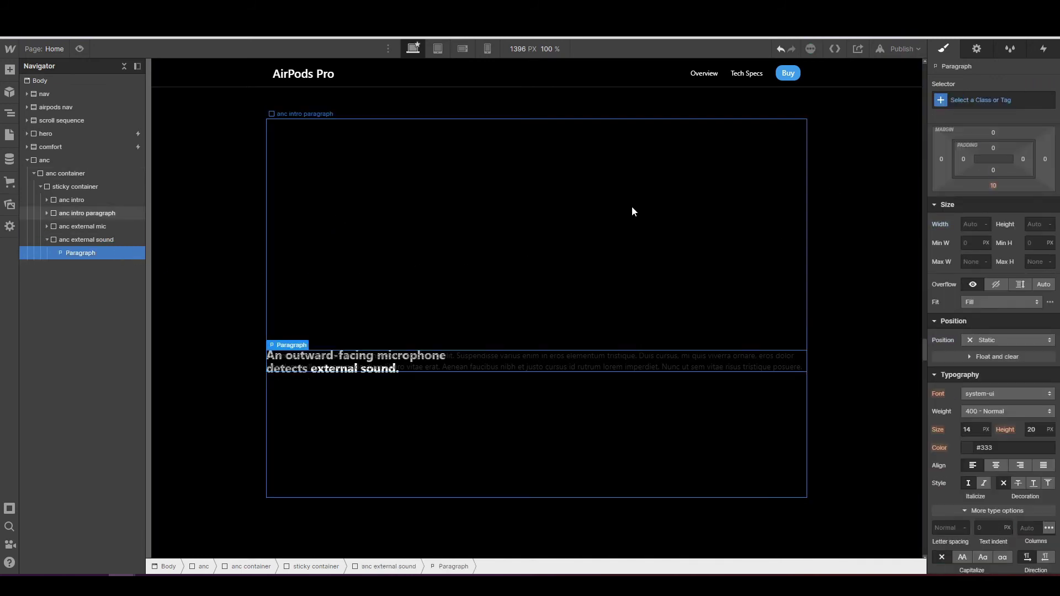
left_click(994, 100)
type("anc bullets")
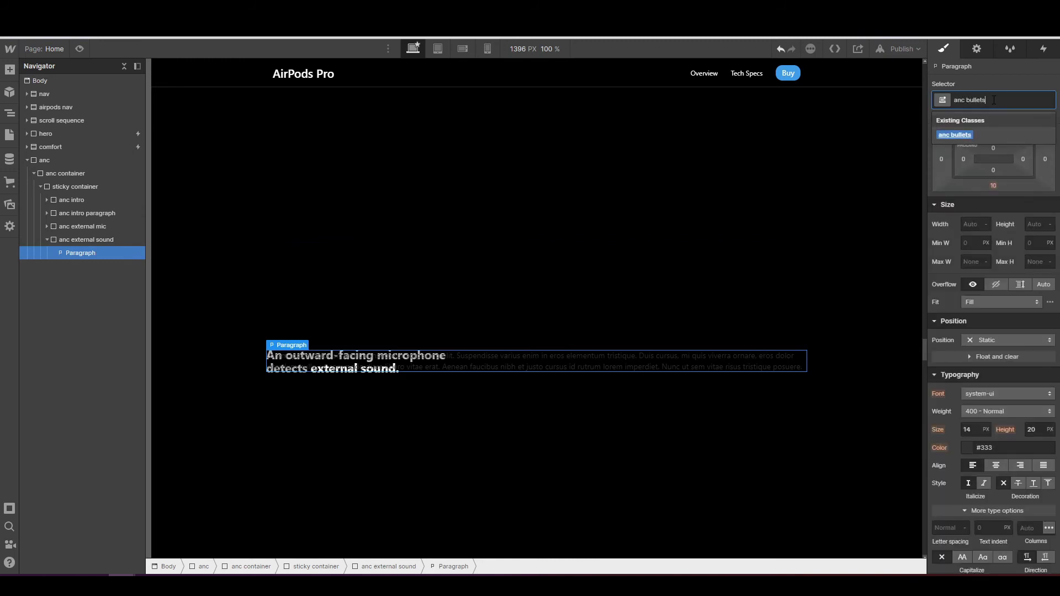
key("Return")
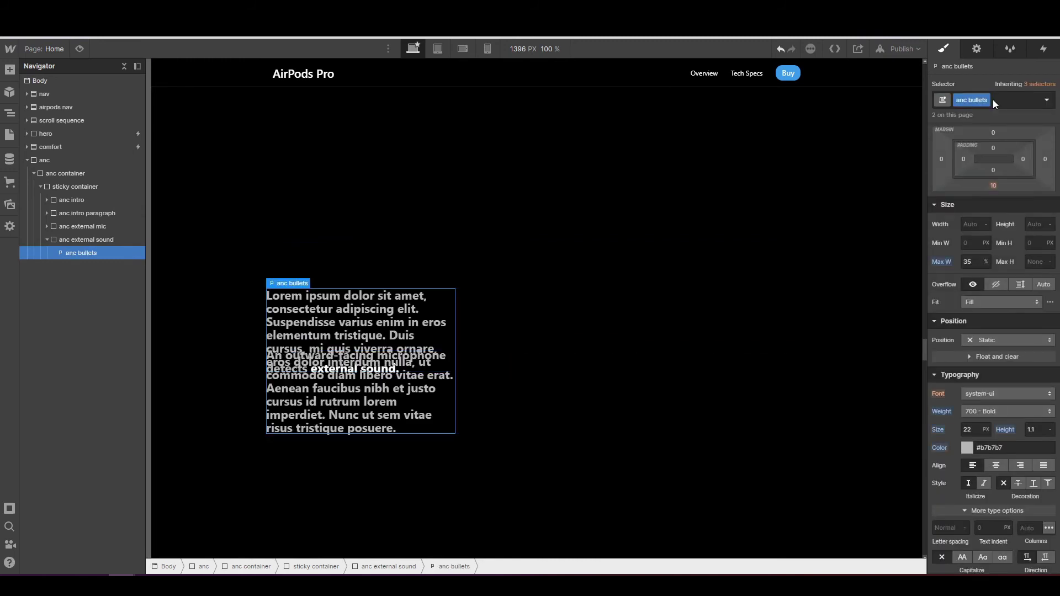
- Add the combo class "anc bullets right" to the anc external sound paragraph
left_click(993, 100)
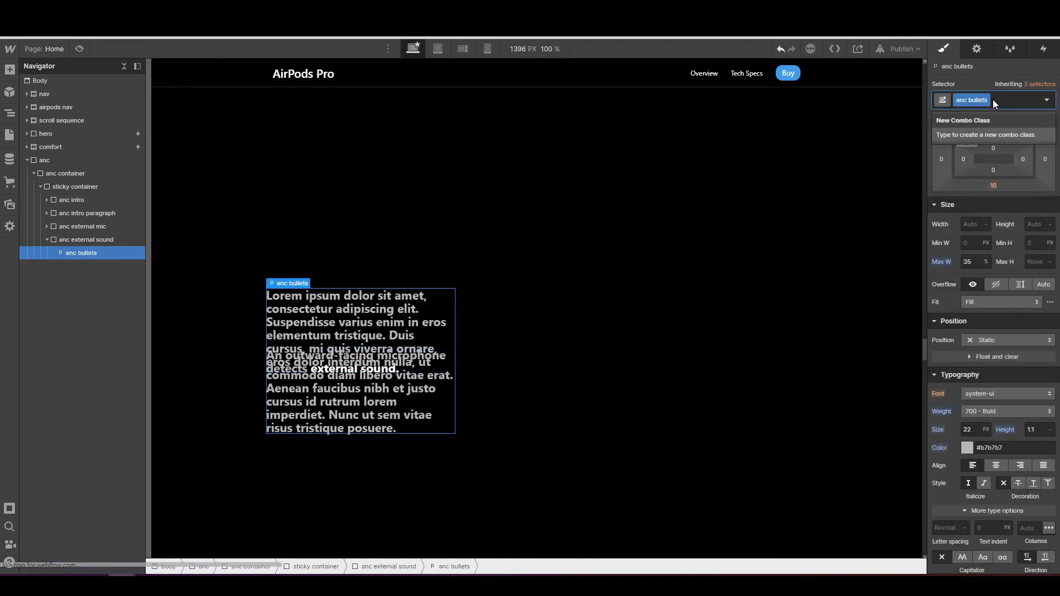
type("anc bulle")
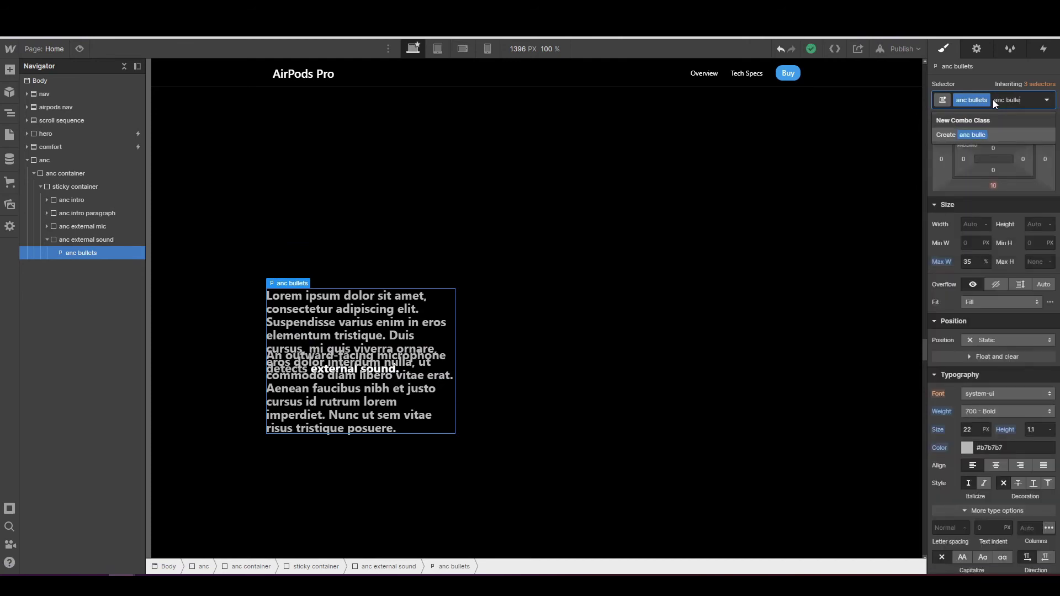
type("ts right")
key("Return")
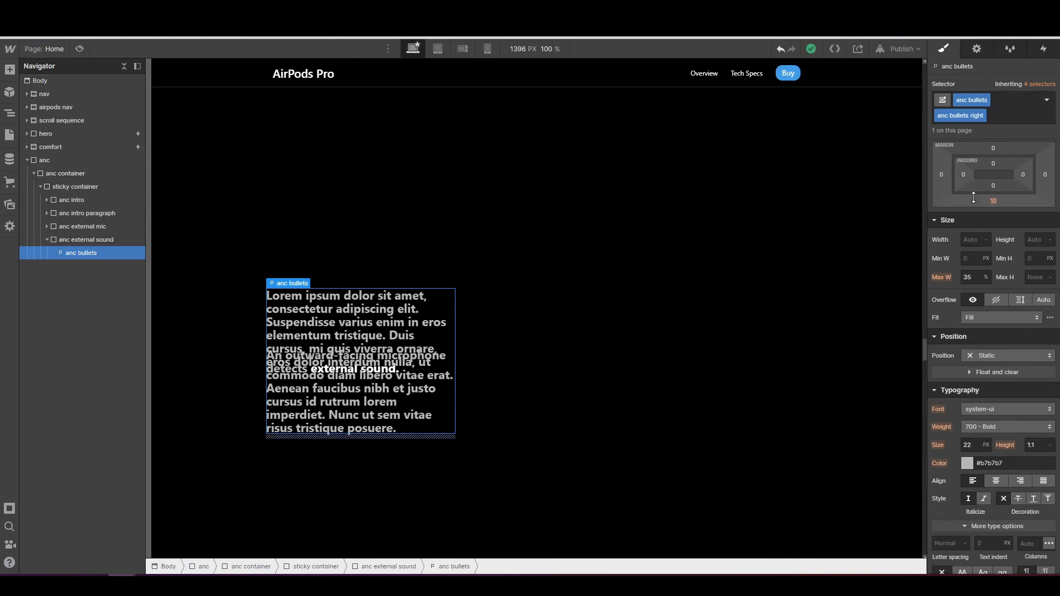
- Set the left margin of the anc bullets right paragraph to 65%
left_click(941, 175)
left_click(1050, 192)
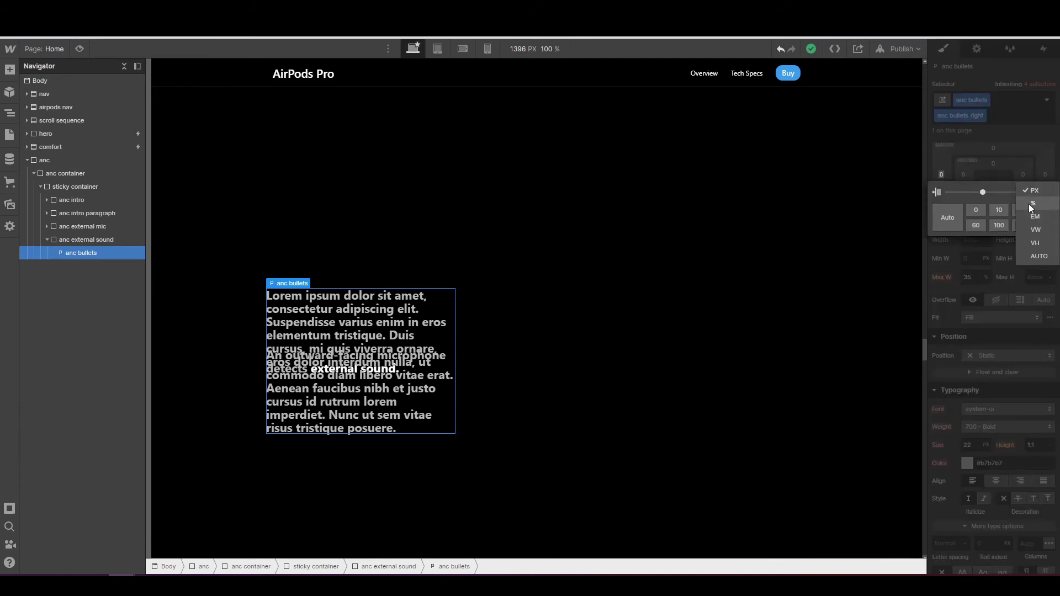
left_click(1031, 204)
left_click_drag(940, 176, 904, 196)
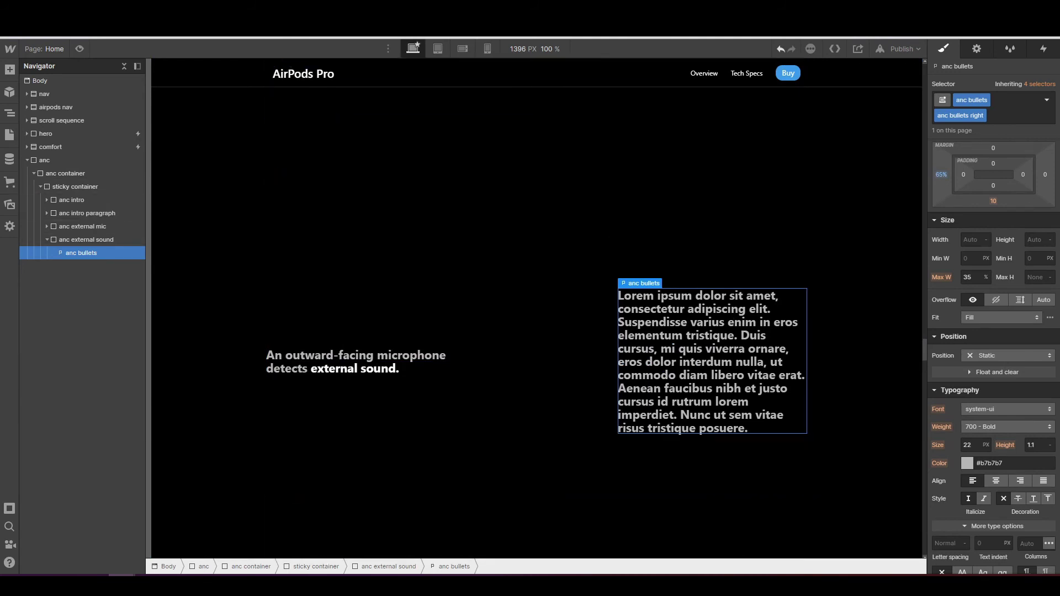
- Replace the placeholder in the anc bullets right paragraph with "AirPods pro then counter it with equal anti-noise, cancelling the external sound before you hear it."
left_click(79, 49)
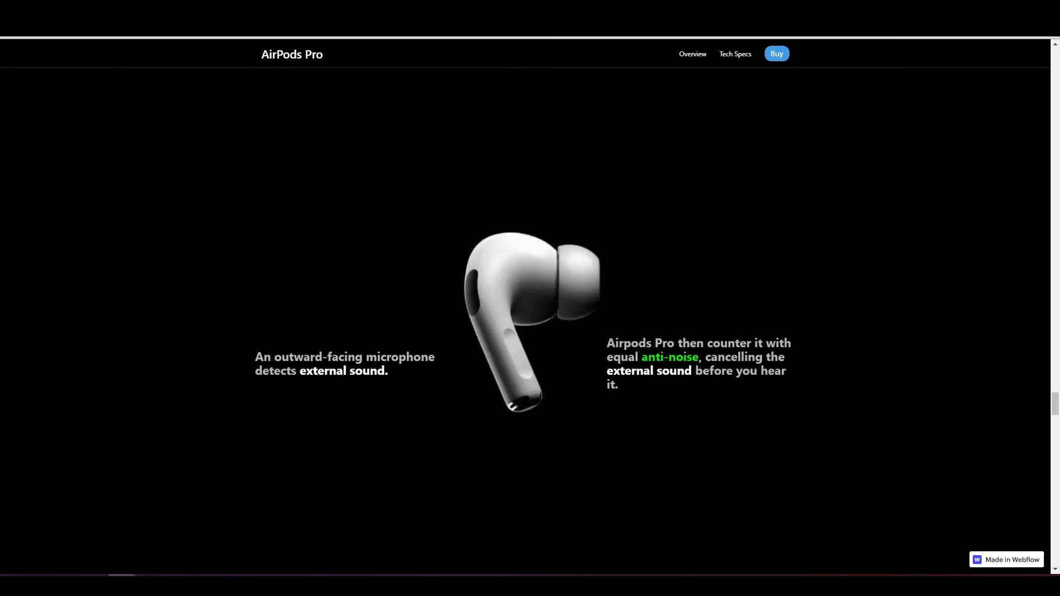
key("ctrl+shift+p")
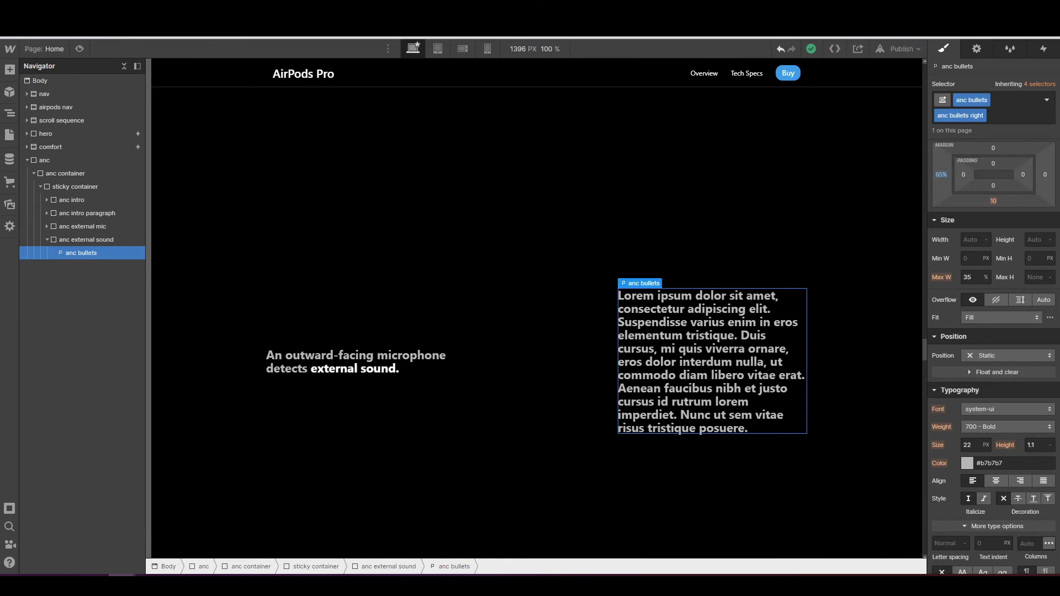
triple_click(734, 401)
type("Aor")
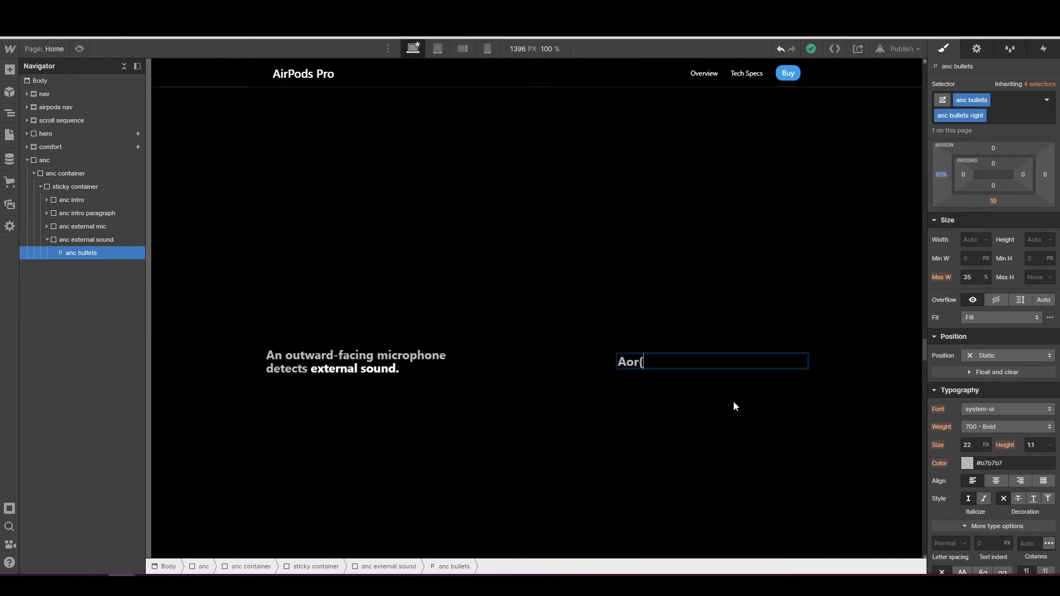
key("BackSpace")
key("BackSpace")
type("irPods pro then")
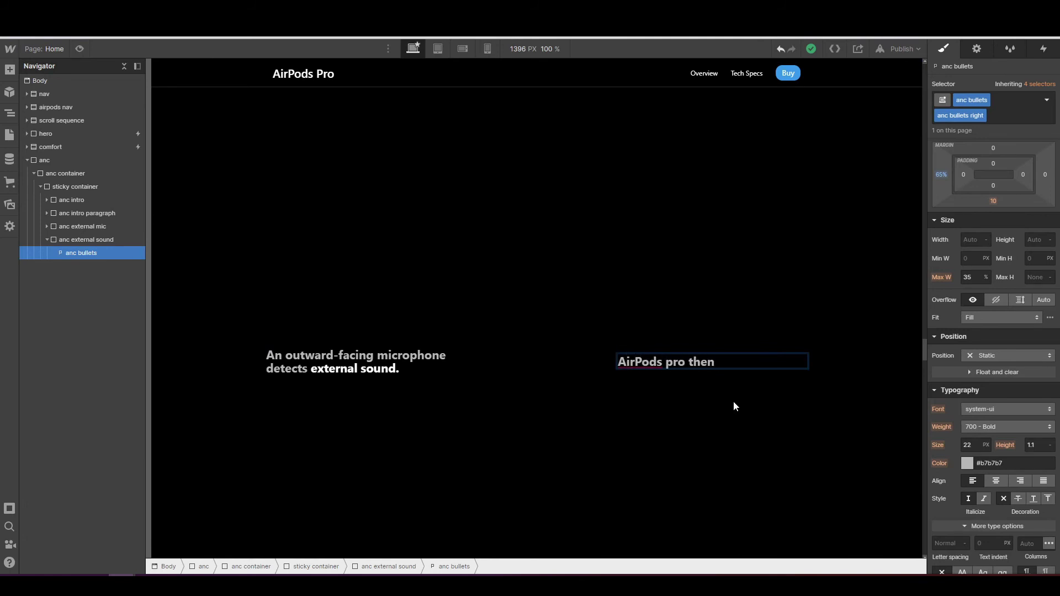
type(" counter it with equal noise")
key("BackSpace")
key("BackSpace")
key("BackSpace")
key("BackSpace")
key("BackSpace")
type("an")
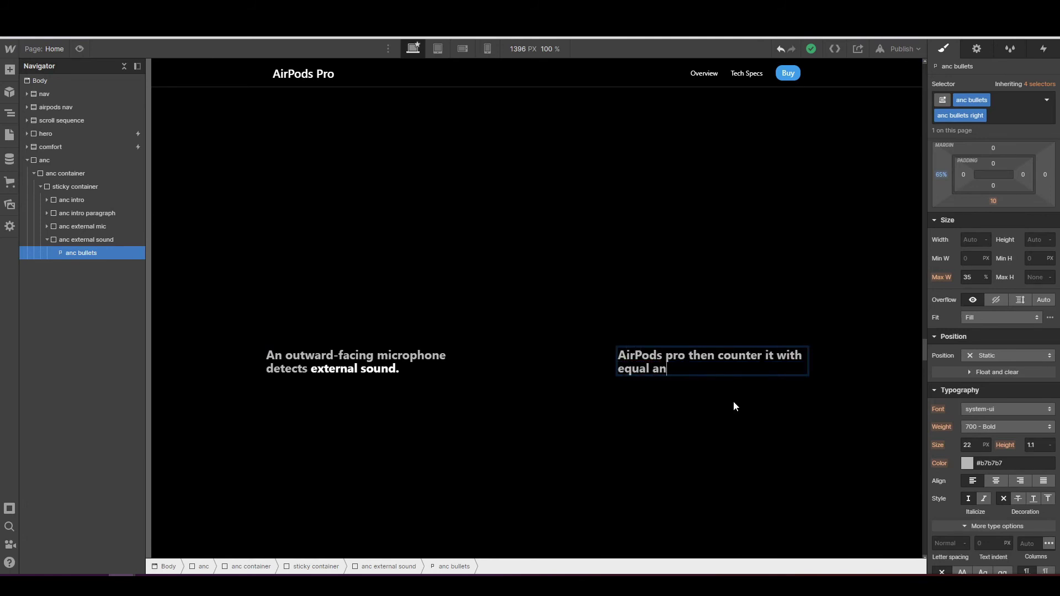
type("ti-noise, cancelling the exte")
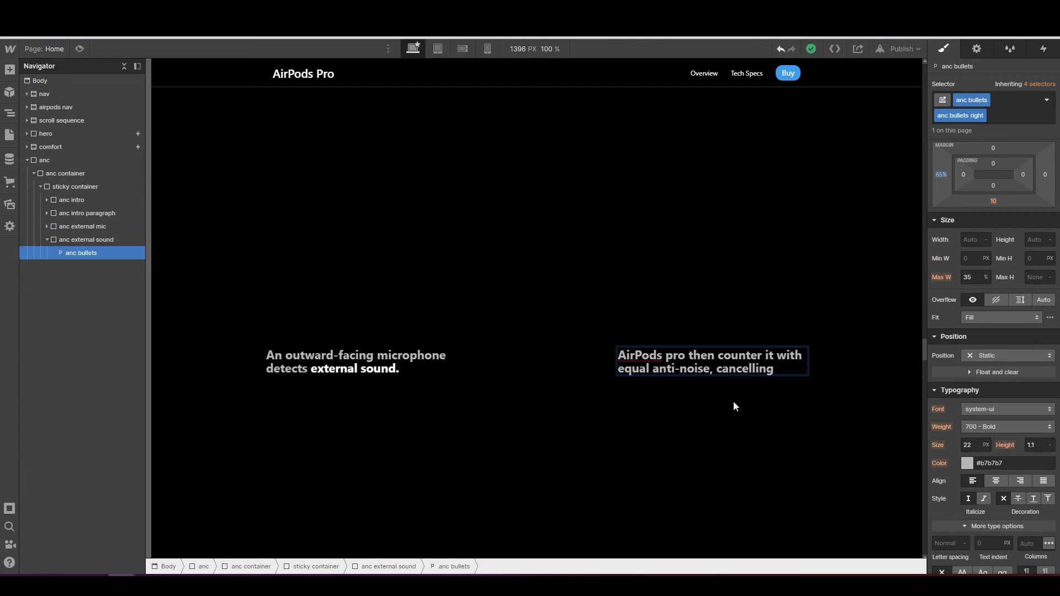
type("rnal sound before you hear it.")
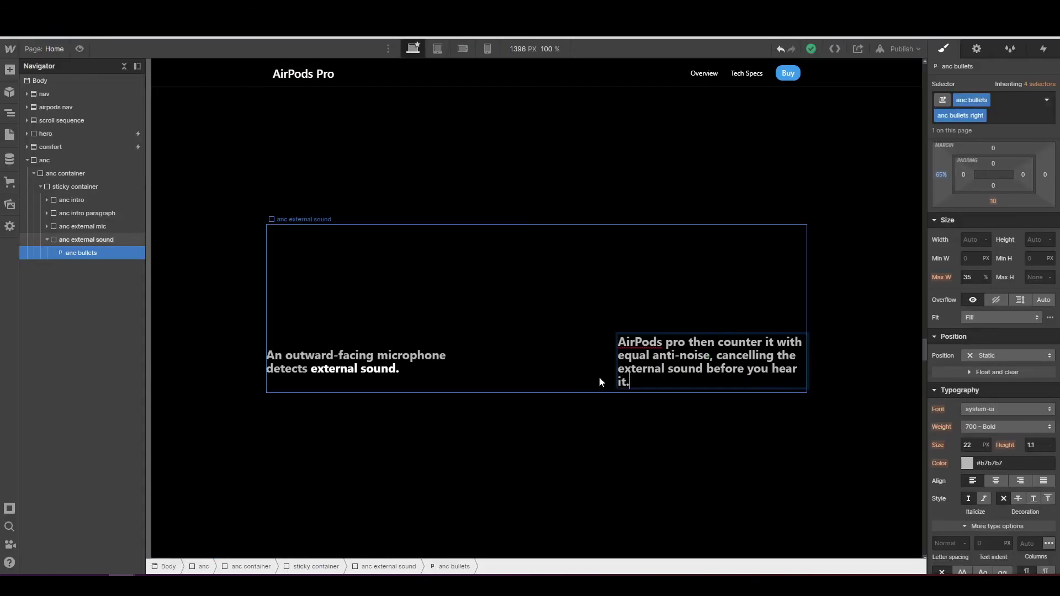
- Wrap "external sound" in the anc external sound paragraph in a text span and apply the existing class "white"
left_click_drag(707, 368, 618, 368)
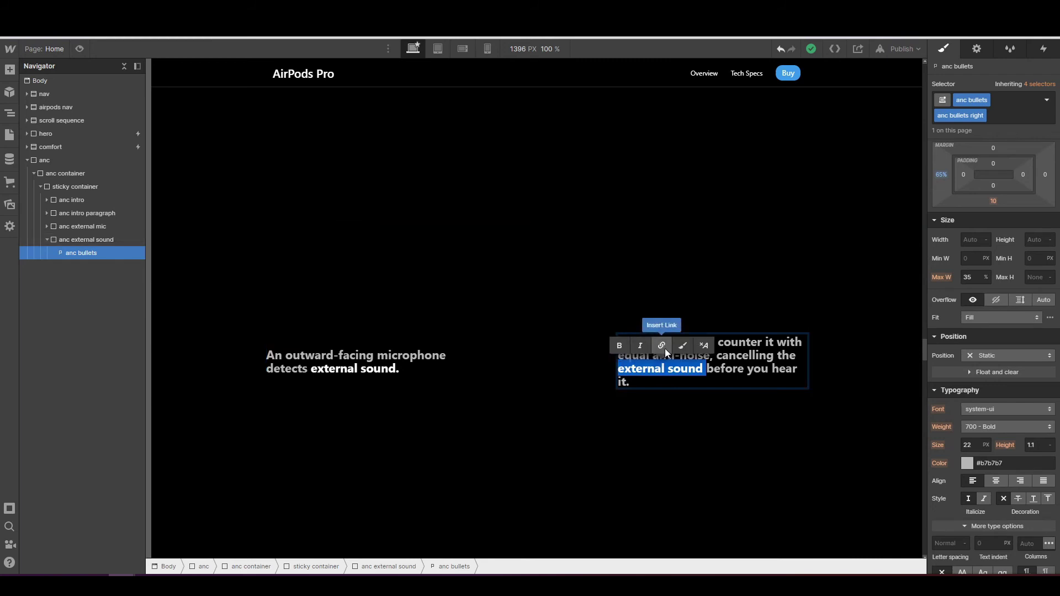
left_click(683, 345)
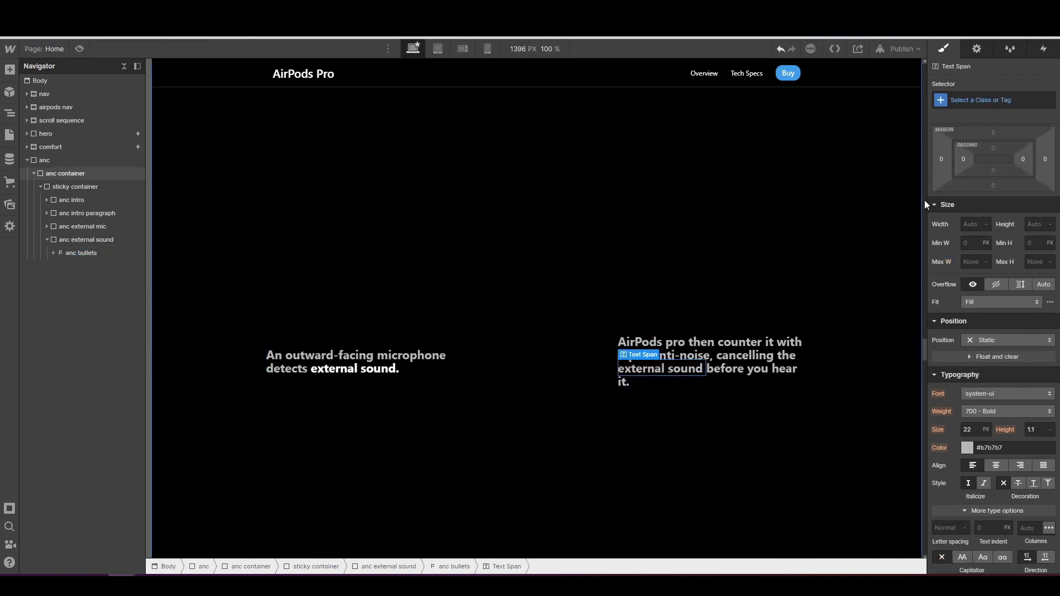
left_click(992, 102)
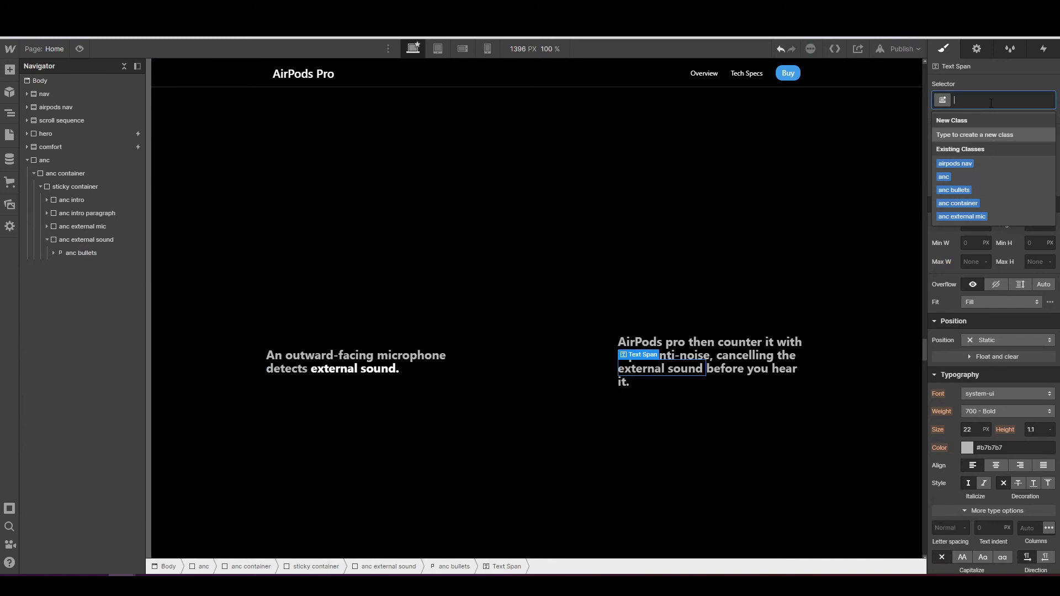
type("whtite")
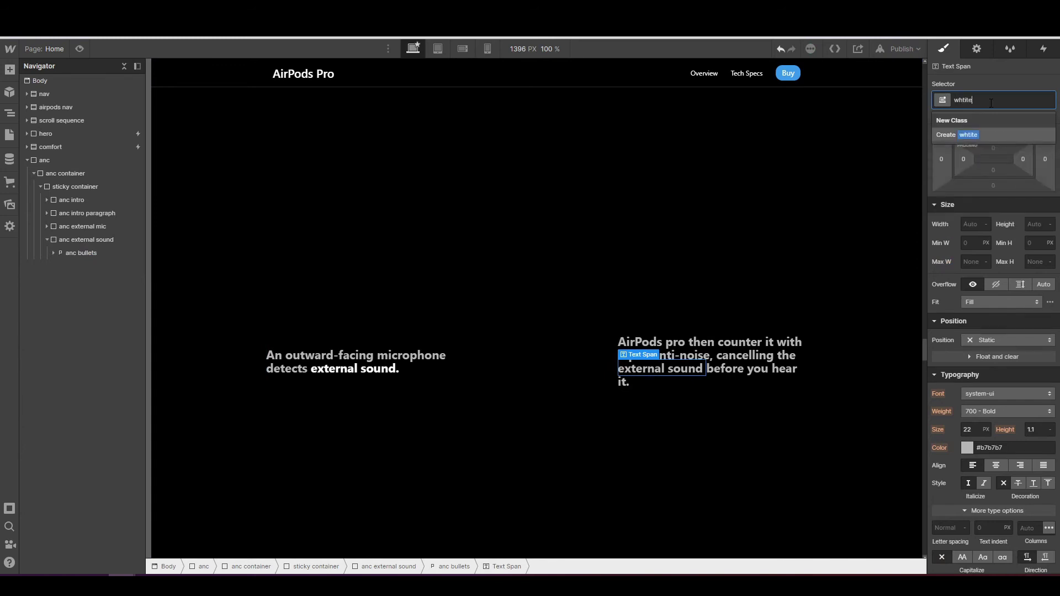
key("Return")
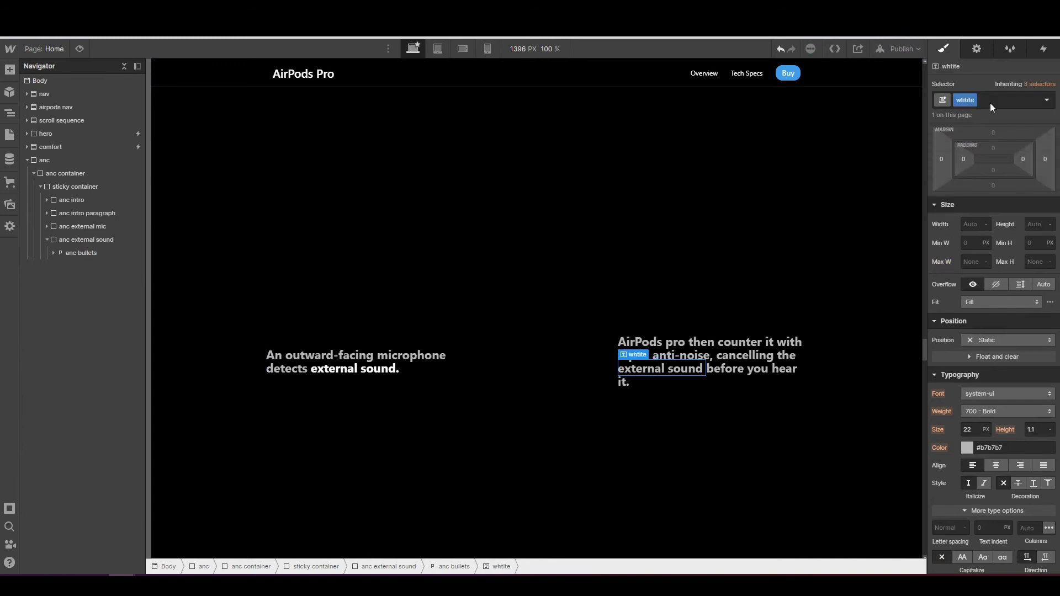
left_click(990, 103)
key("BackSpace")
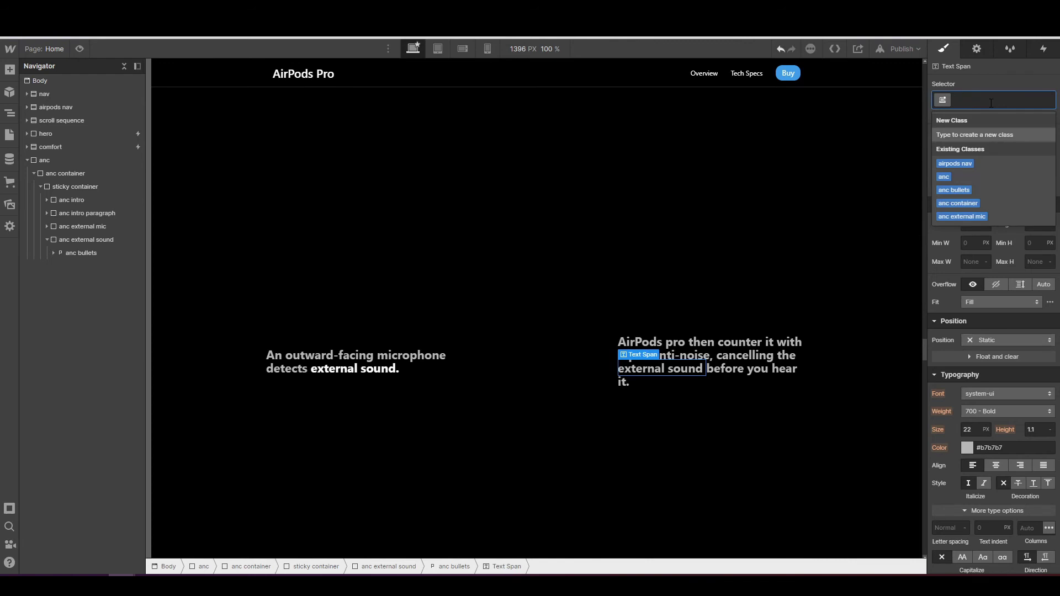
type("white")
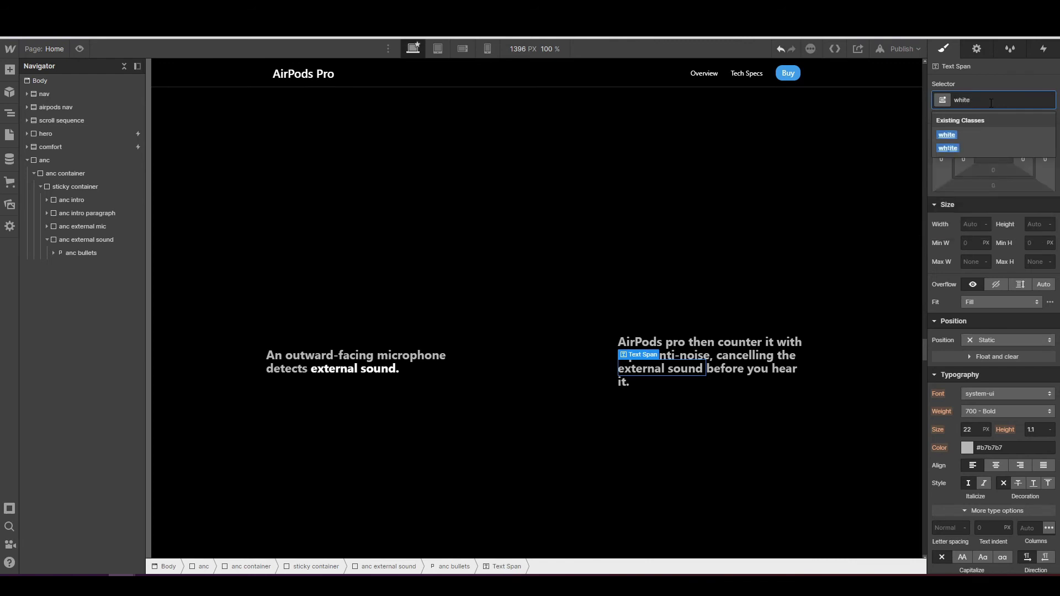
left_click(942, 135)
- Wrap "anti-noise" in the same paragraph in a text span and give it a new class named "green"
left_click(704, 358)
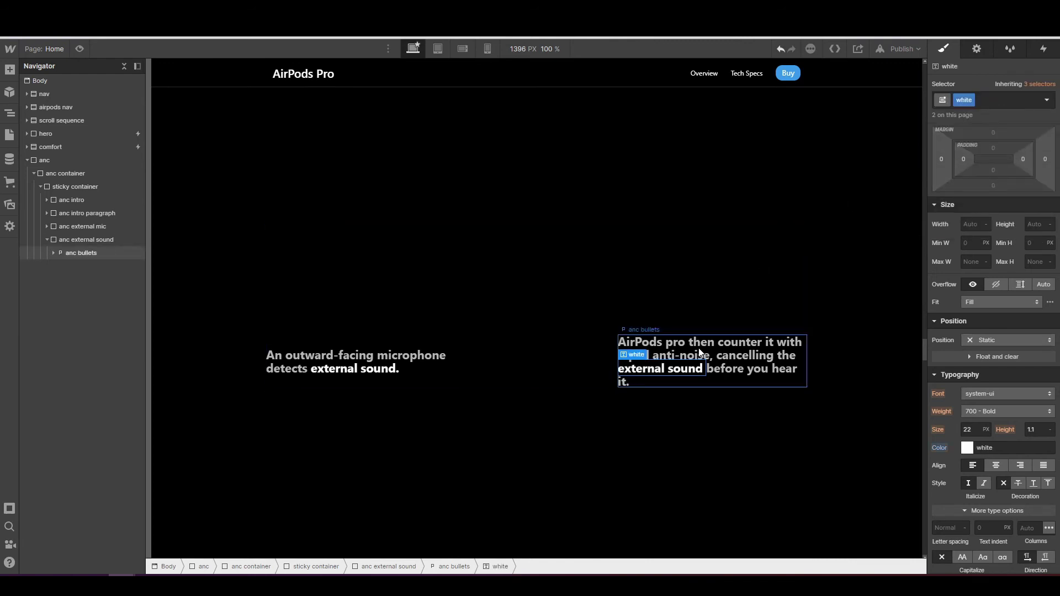
double_click(703, 358)
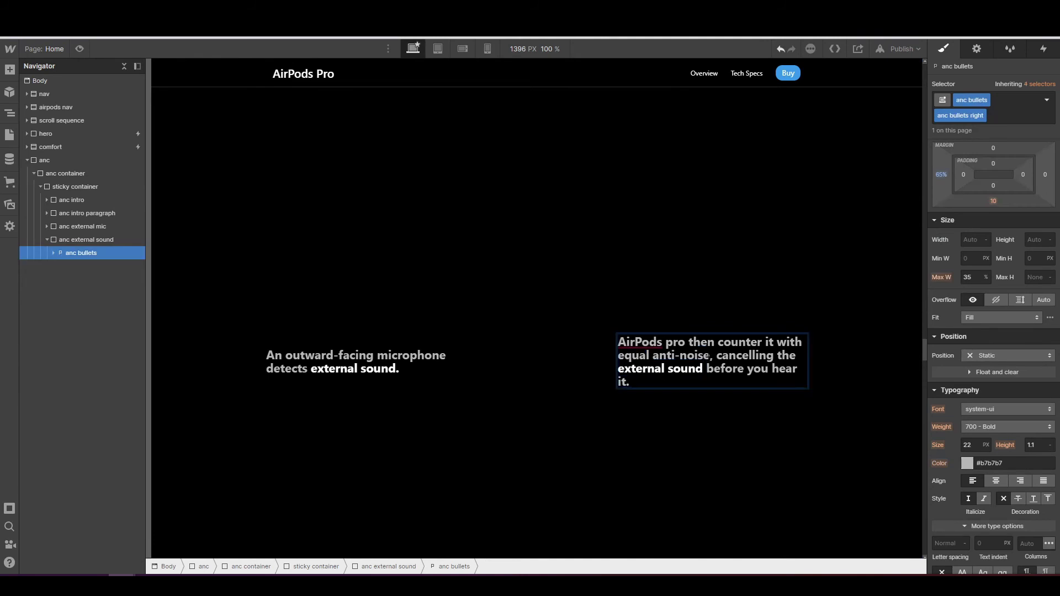
left_click_drag(710, 356, 653, 356)
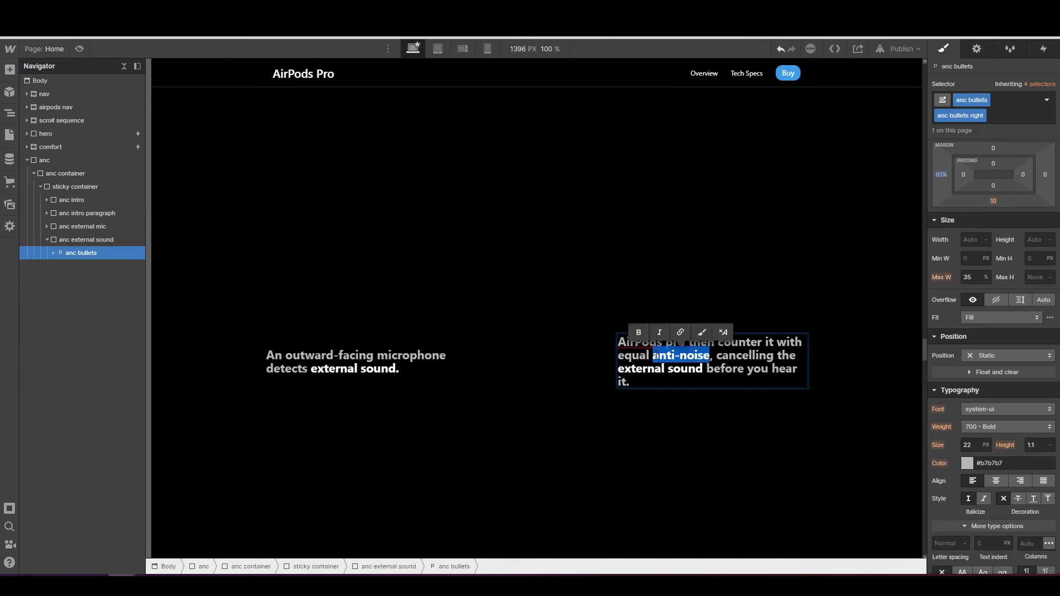
left_click(702, 332)
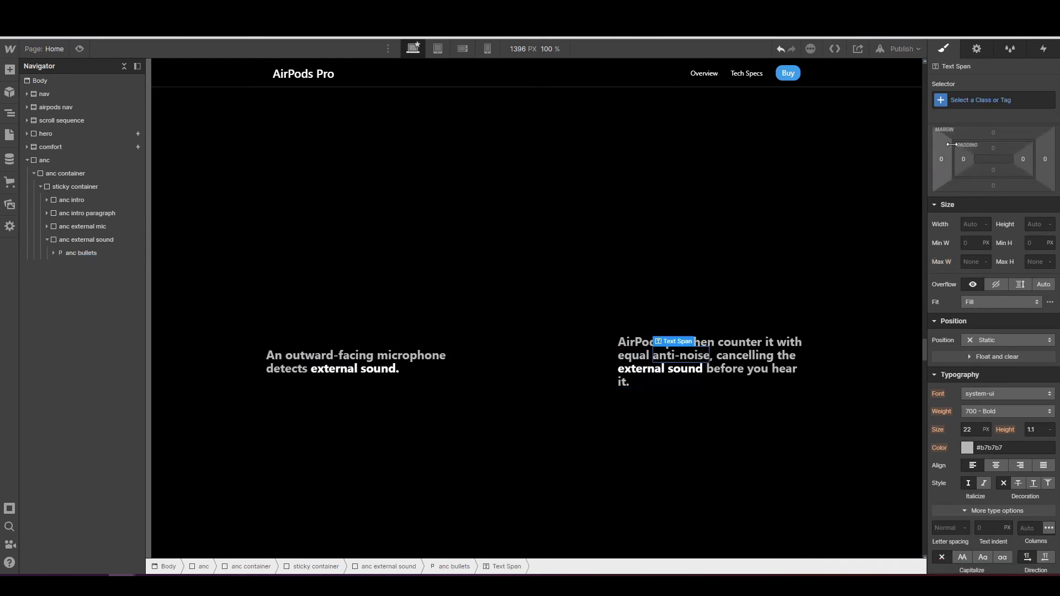
left_click(968, 100)
type("gr")
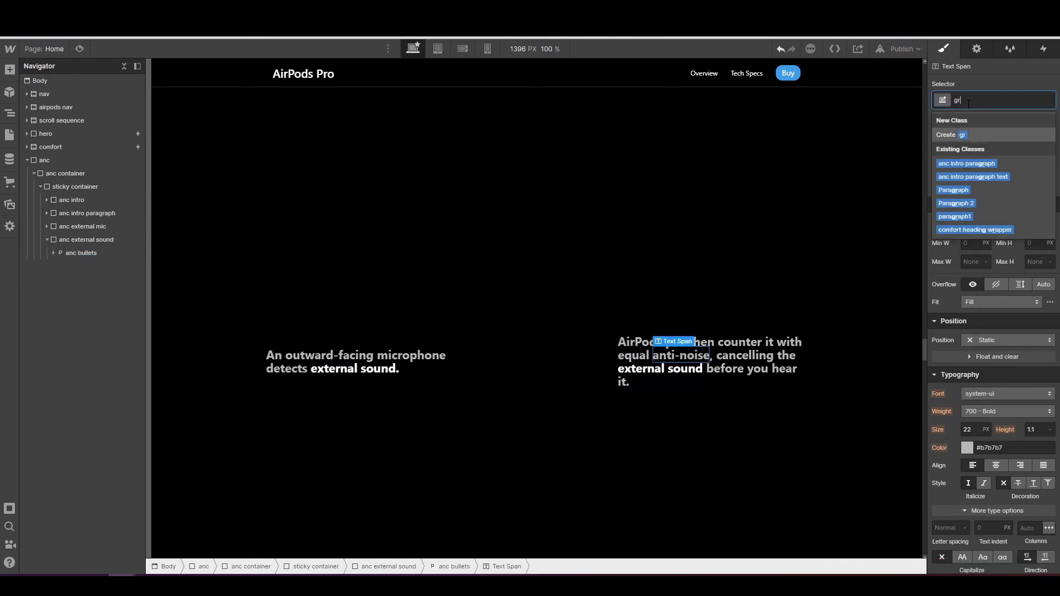
type("een")
key("Return")
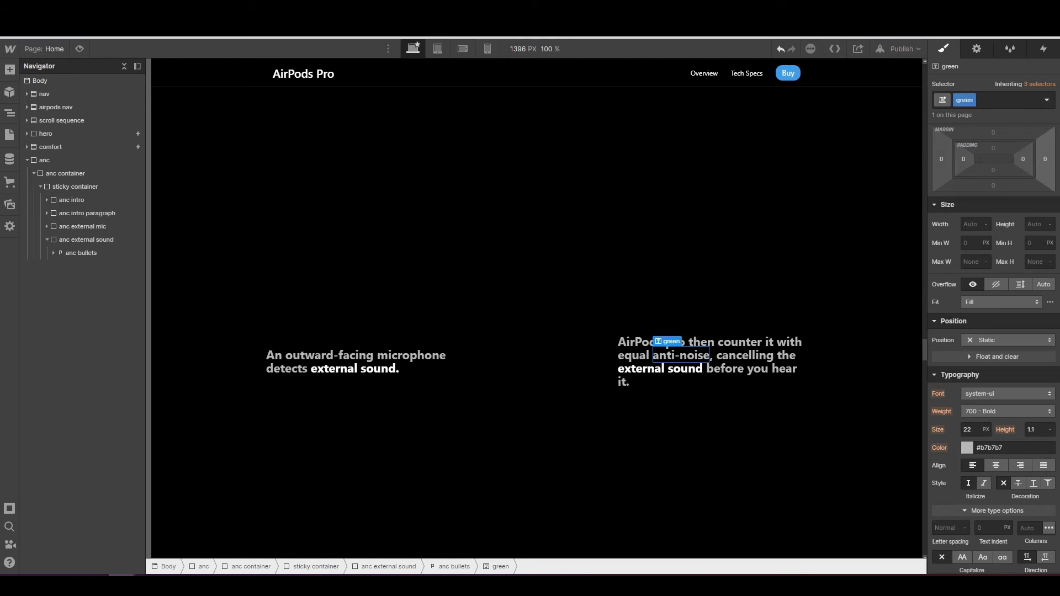
- Set the text color of the green span to #02cc01
scroll(982, 340, "down", 5)
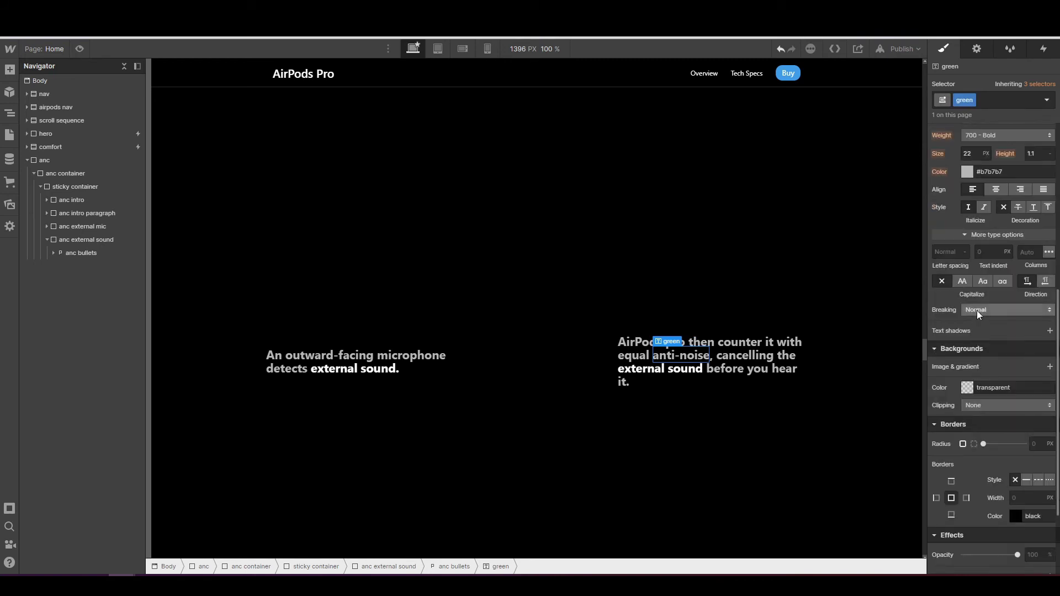
scroll(976, 310, "up", 2)
left_click(967, 282)
left_click(986, 387)
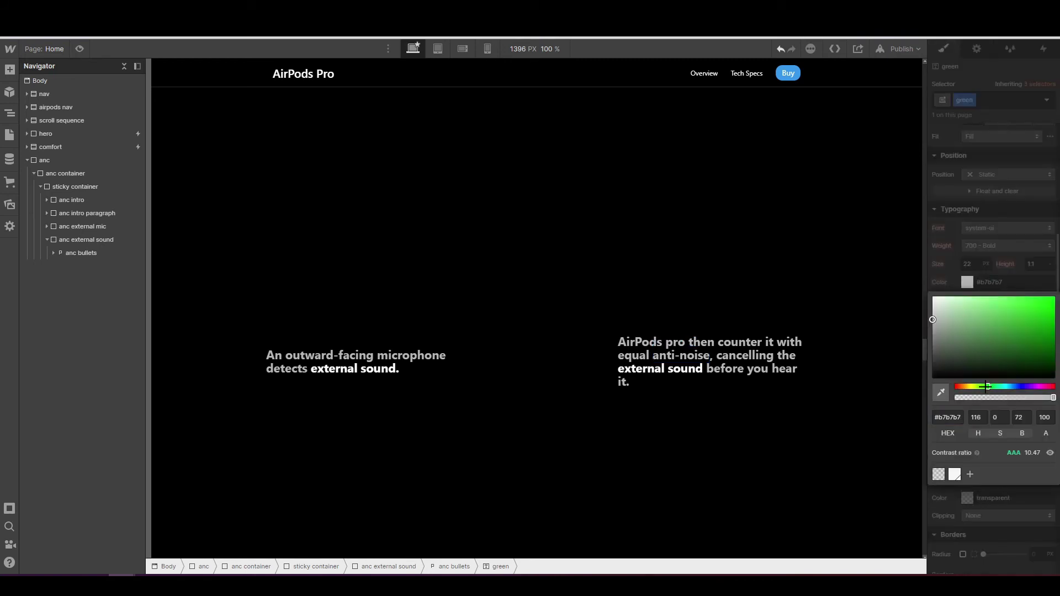
left_click_drag(992, 353, 1033, 311)
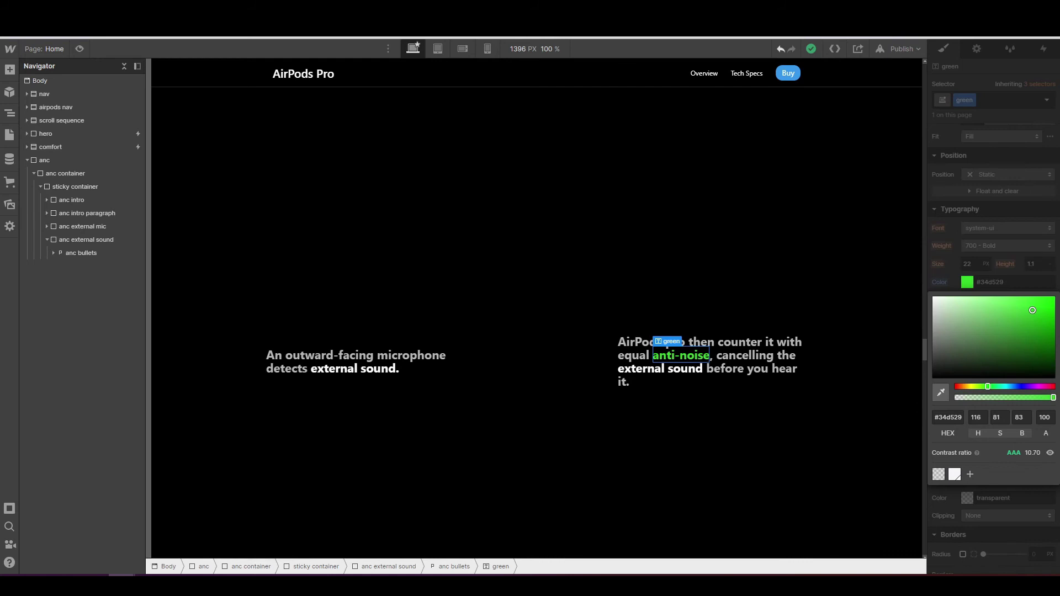
left_click(1001, 283)
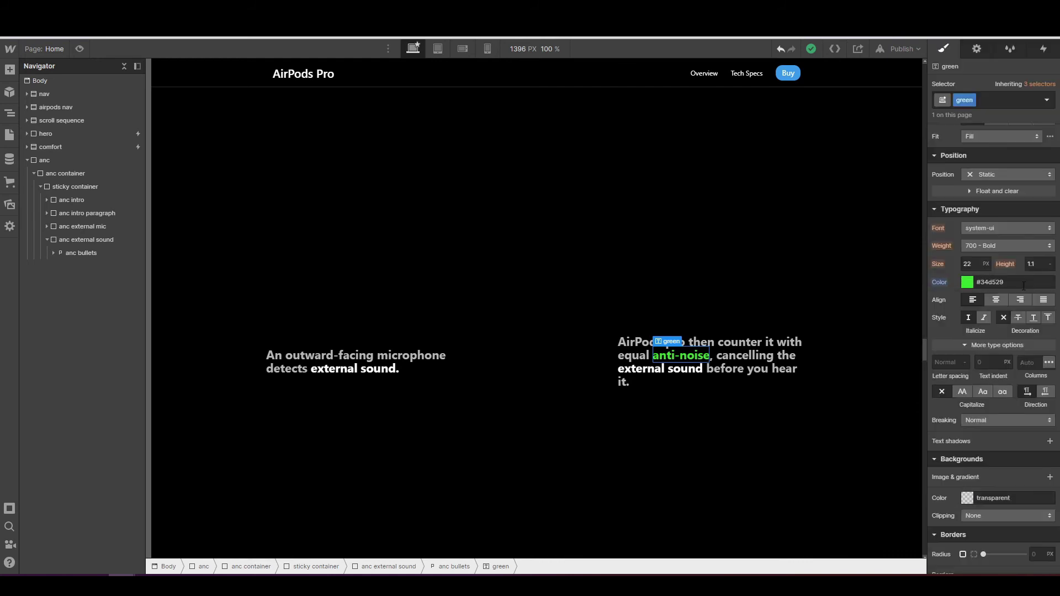
type("#02cc01")
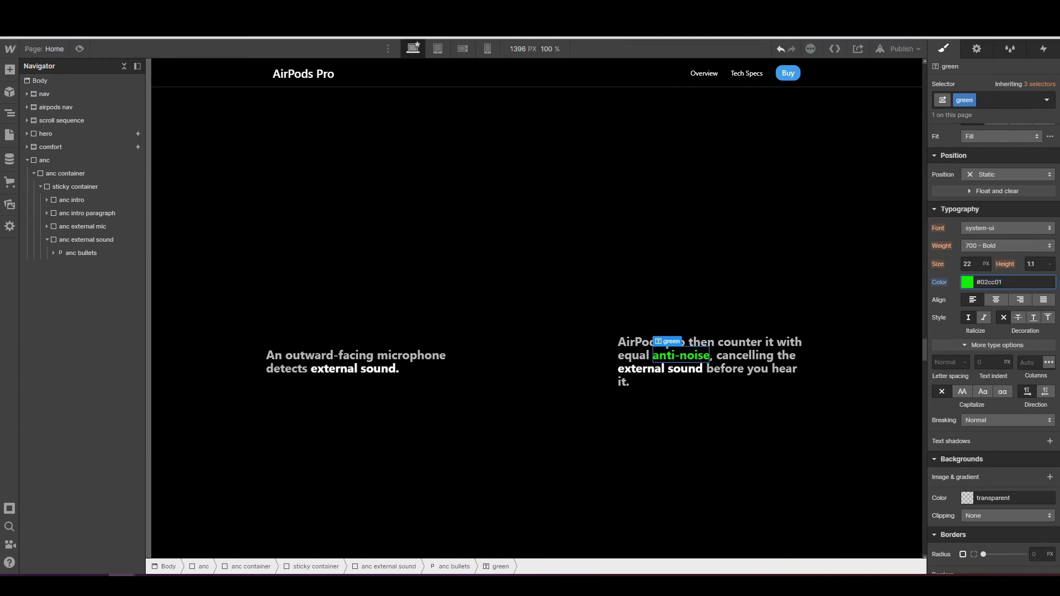
key("Return")
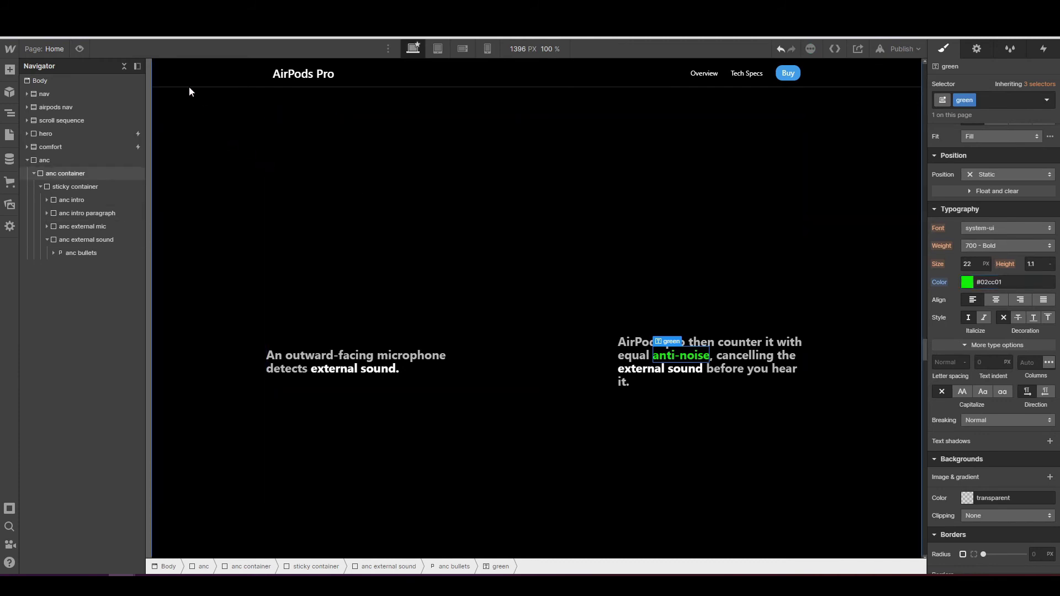
- Set the opacity of both the anc external mic and anc external sound blocks to 0%
key("ctrl+shift+p")
scroll(479, 287, "down", 3)
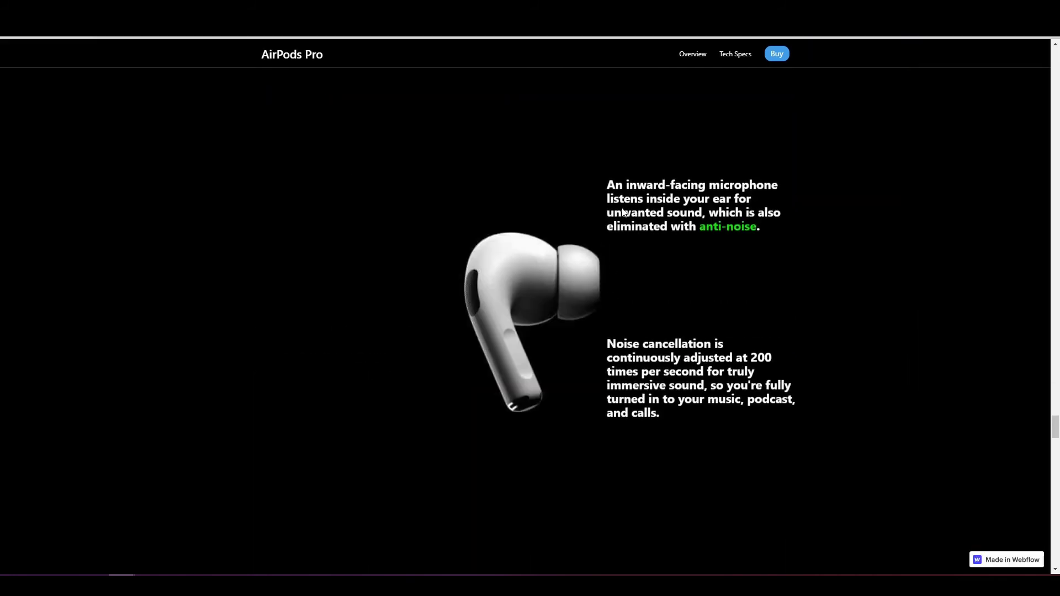
scroll(652, 319, "down", 1)
scroll(651, 319, "up", 1)
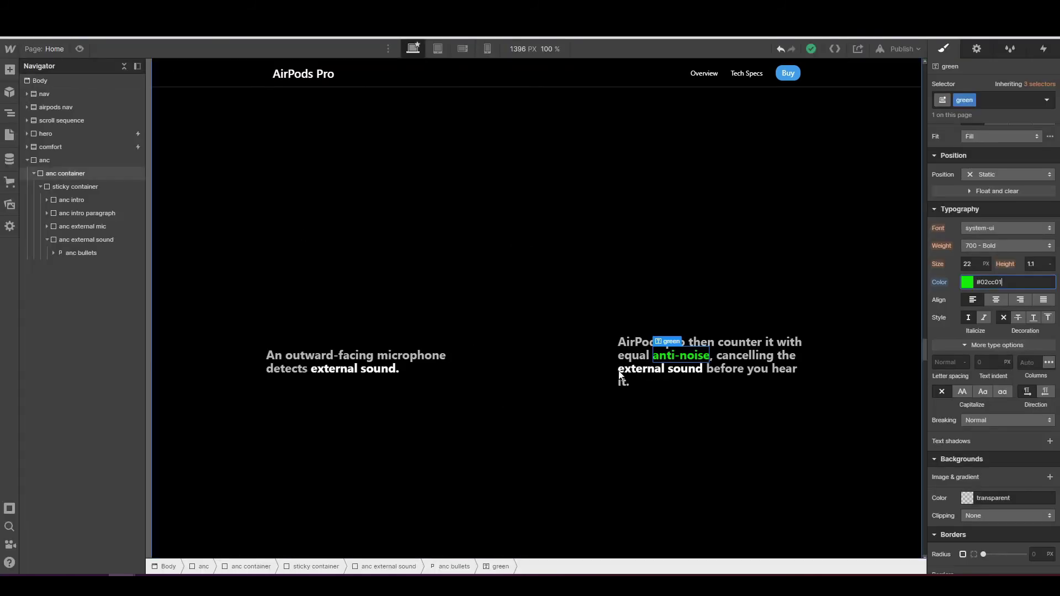
left_click(48, 239)
left_click(59, 228)
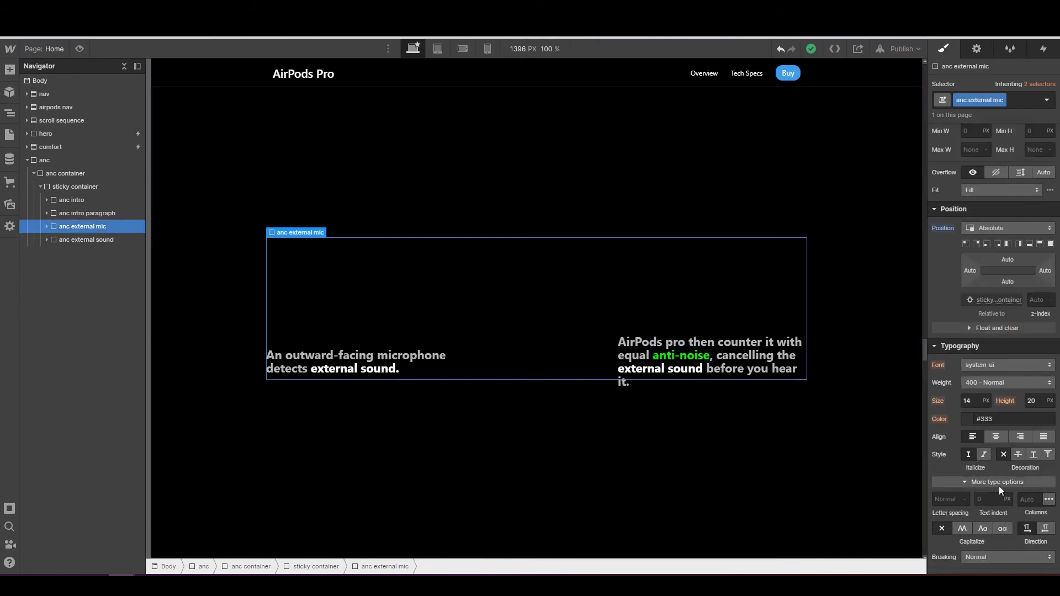
scroll(1001, 485, "down", 5)
left_click_drag(1016, 438, 919, 438)
left_click(97, 243)
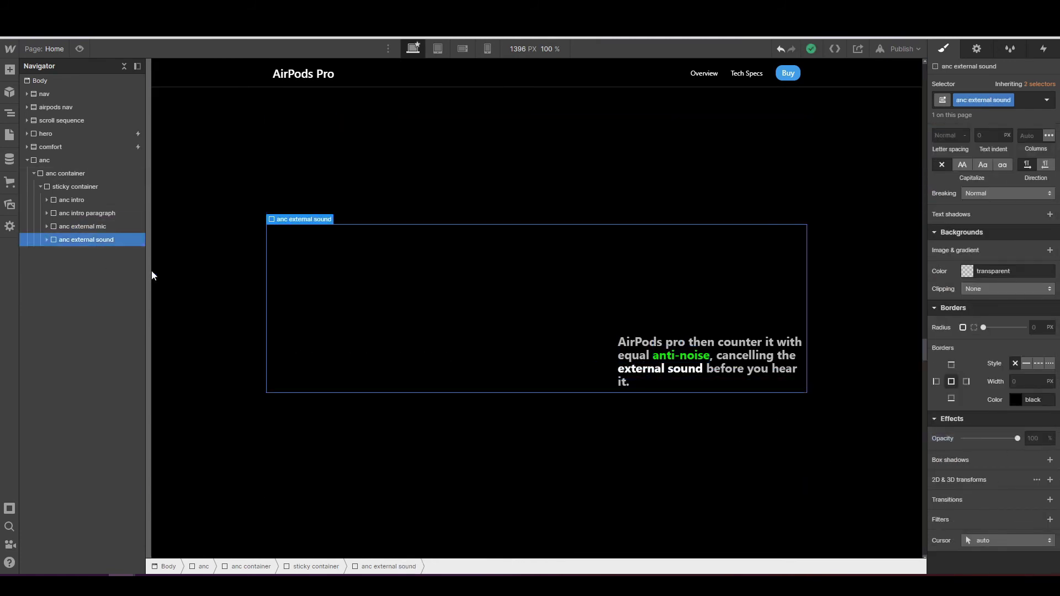
left_click_drag(1016, 438, 928, 438)
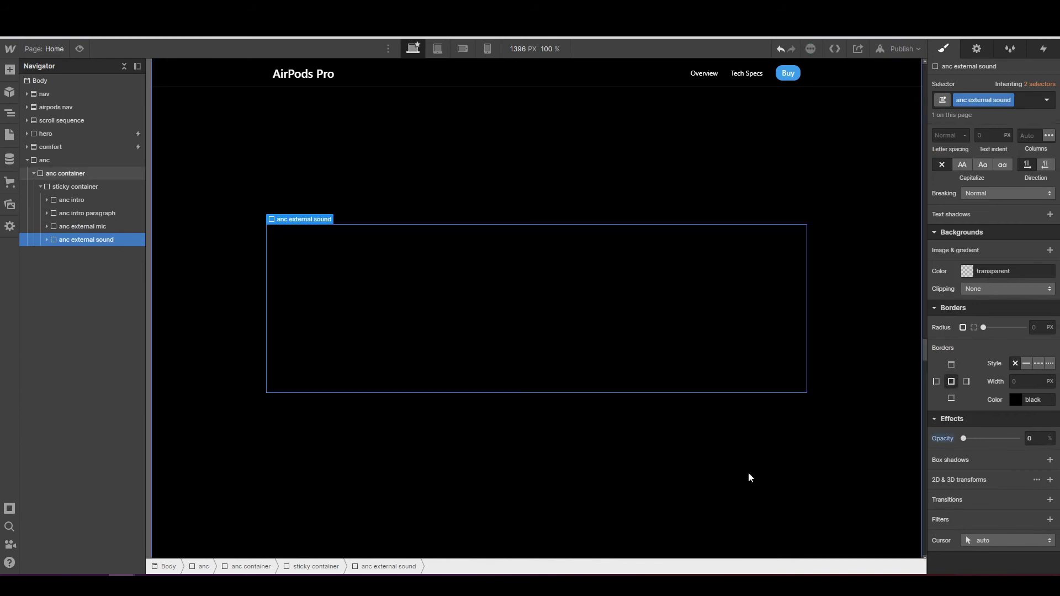
- Add a div block below anc external sound in the sticky container and give it the new class "anc internal mic"
left_click(9, 69)
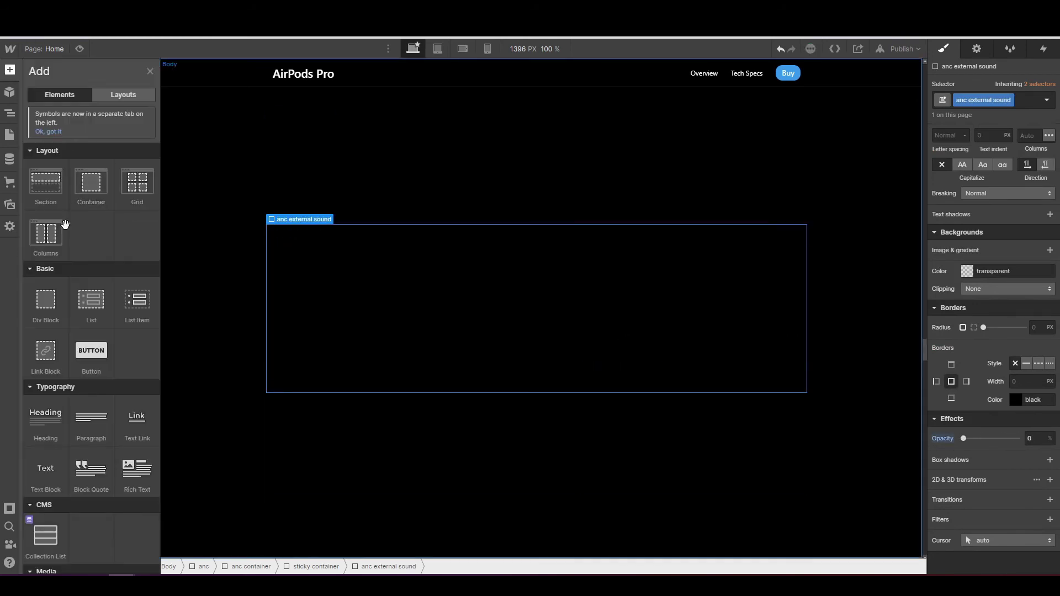
left_click_drag(48, 297, 78, 266)
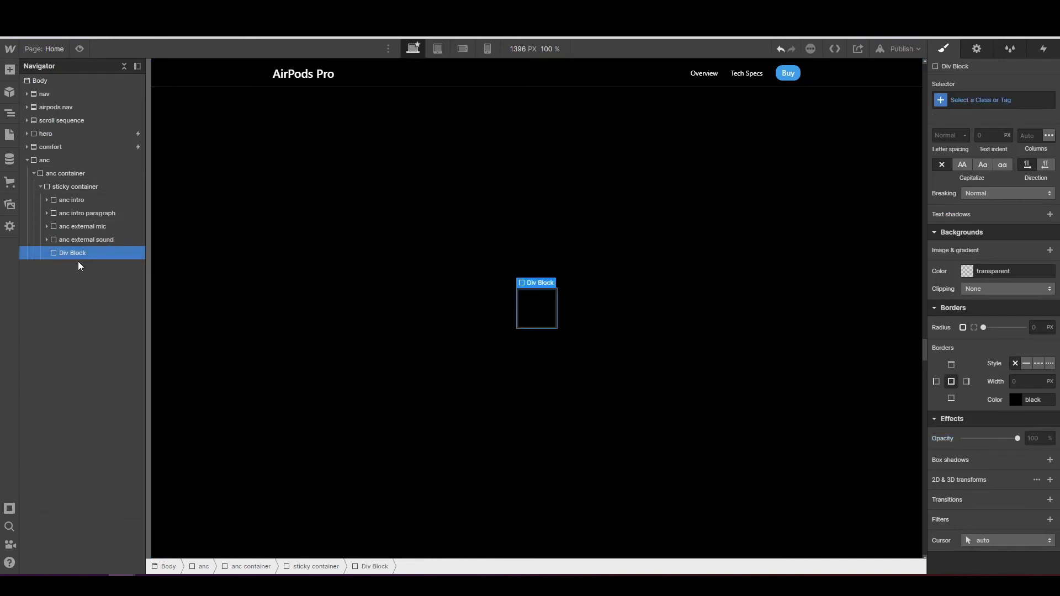
left_click(1002, 98)
type("anc ")
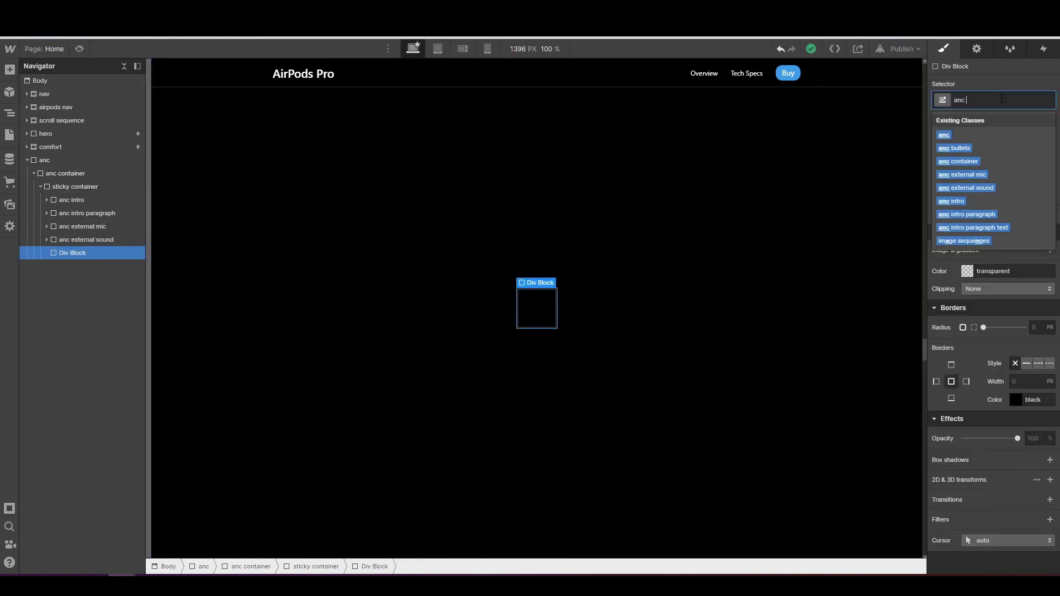
type("i")
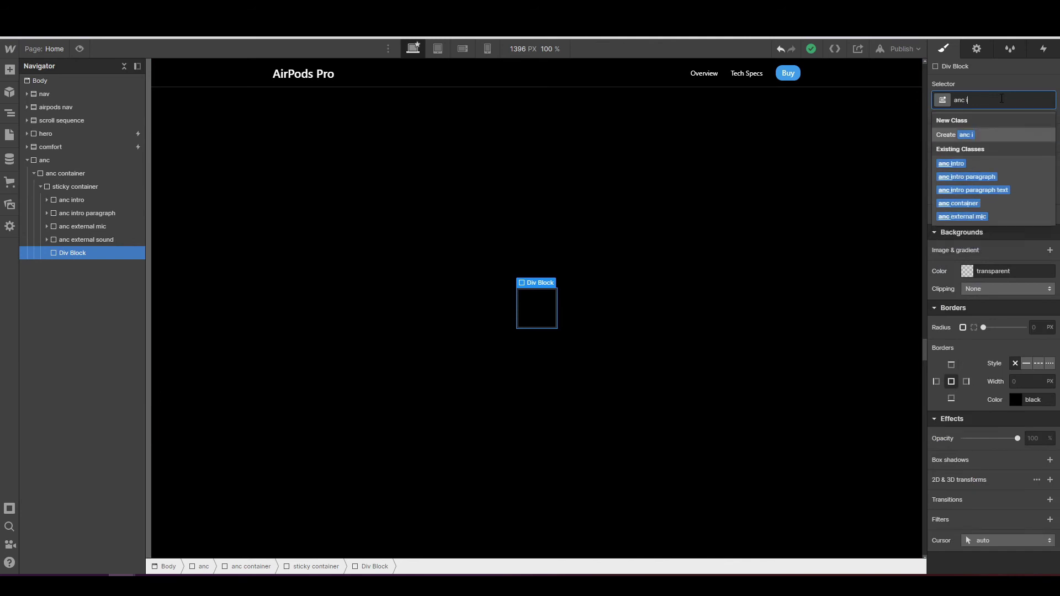
type("nternal mic")
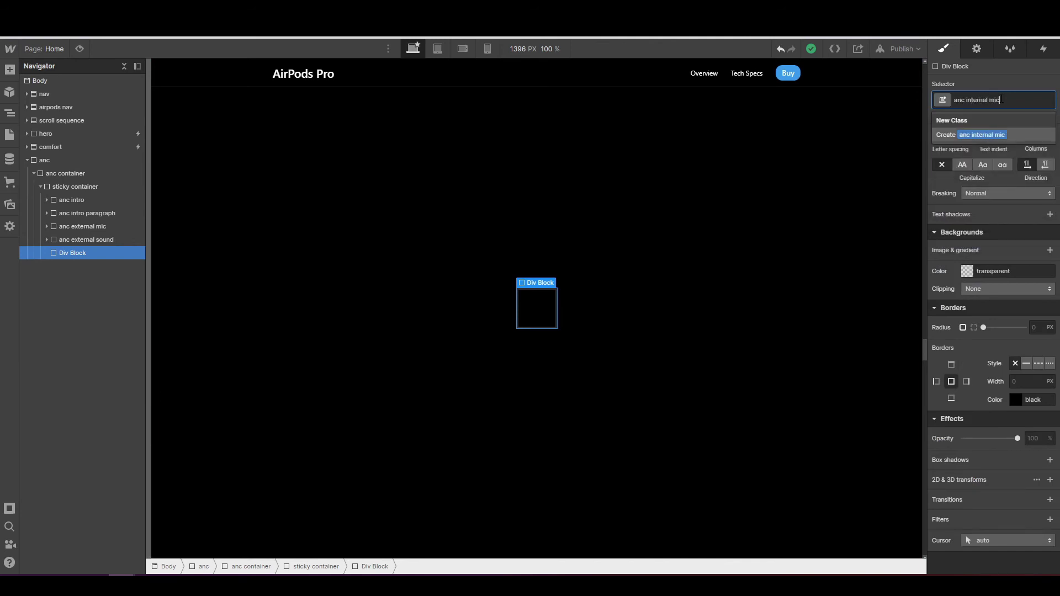
key("Return")
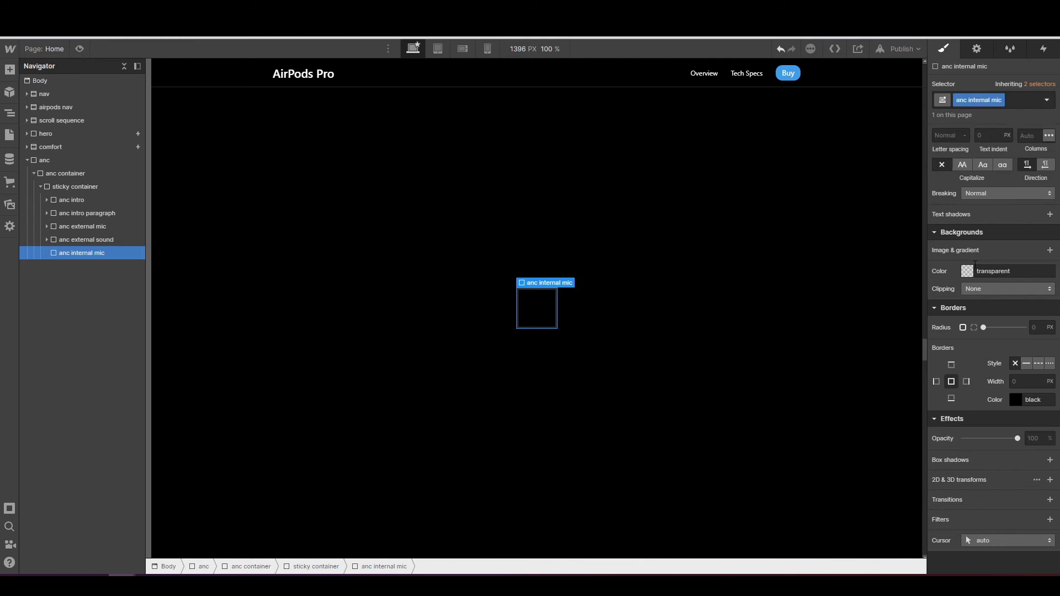
- Set the bottom padding of the anc internal mic block to 350 px
scroll(975, 266, "up", 10)
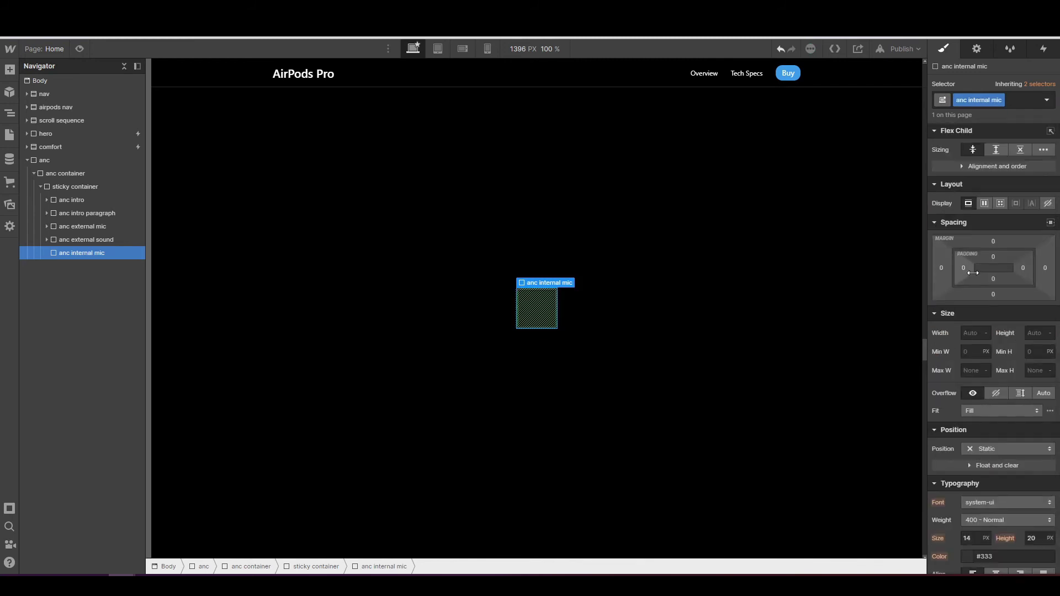
left_click(993, 279)
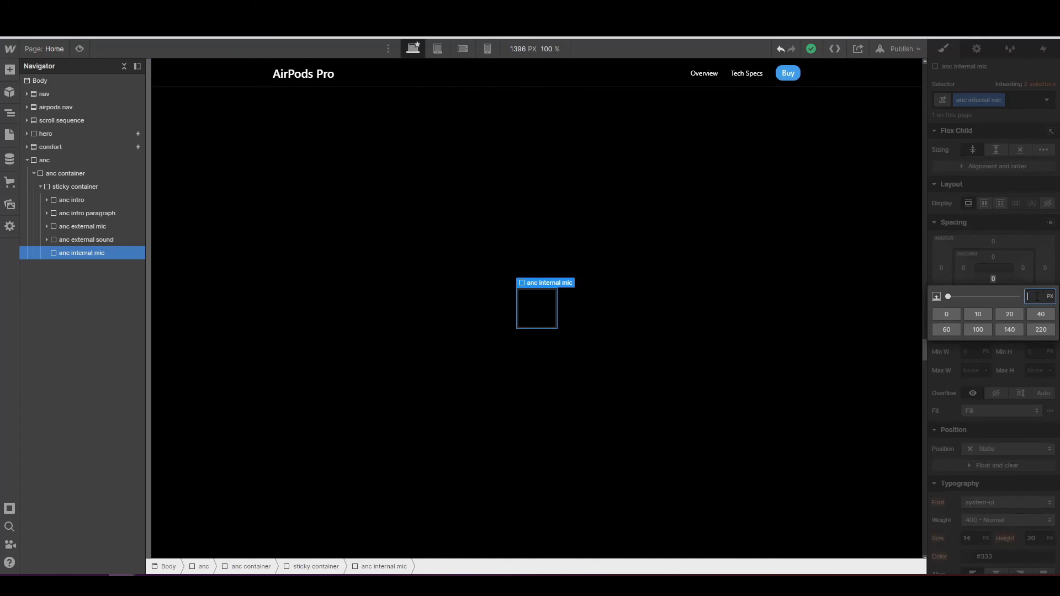
type("150px")
key("Return")
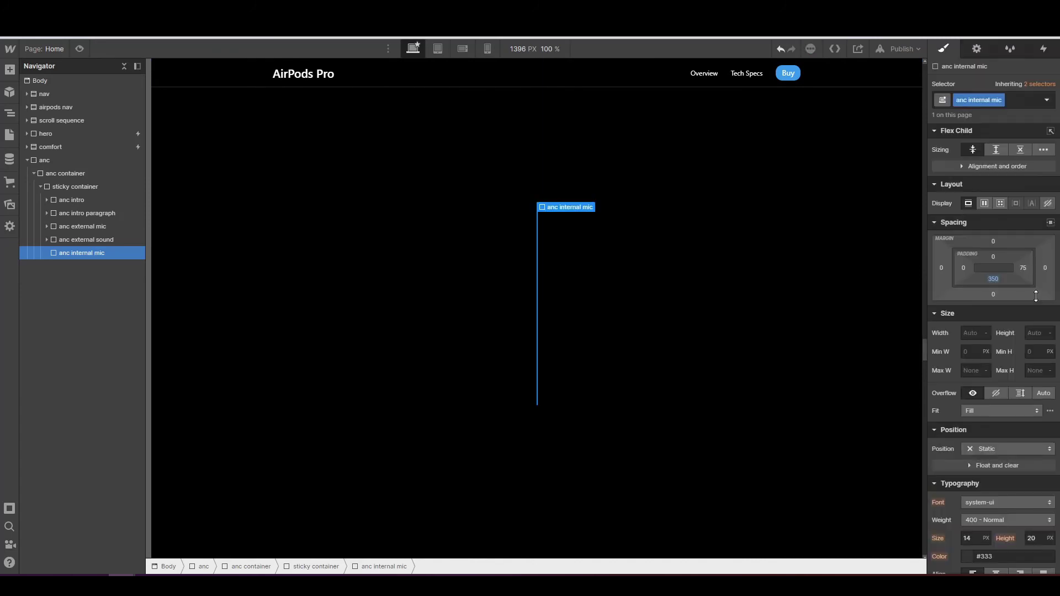
- Set the anc internal mic block's width to 100% and its position to Absolute
left_click(977, 331)
type("100")
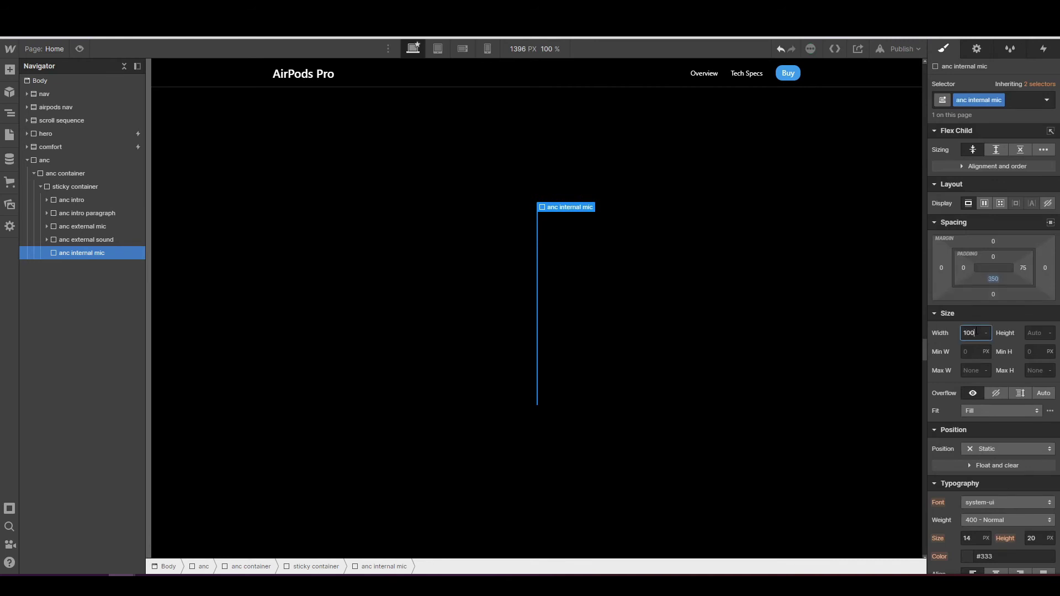
type("%")
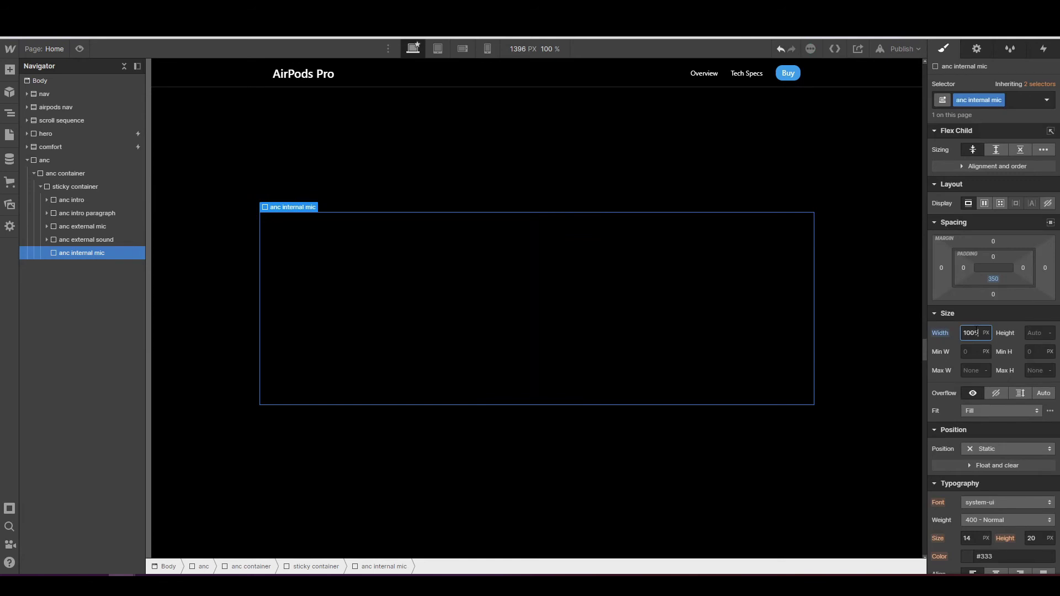
key("Return")
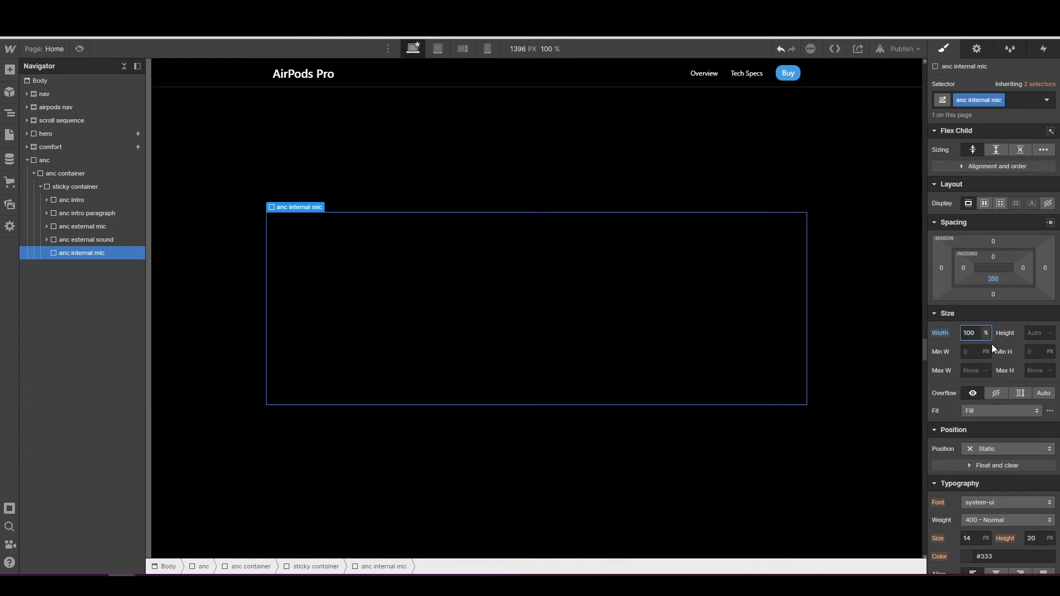
left_click(999, 449)
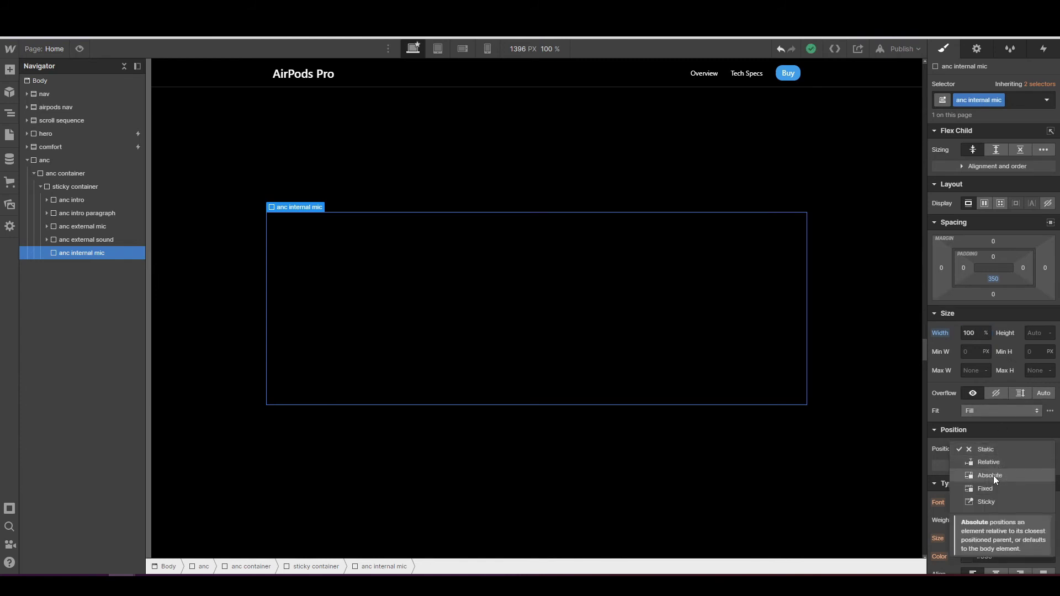
left_click(994, 476)
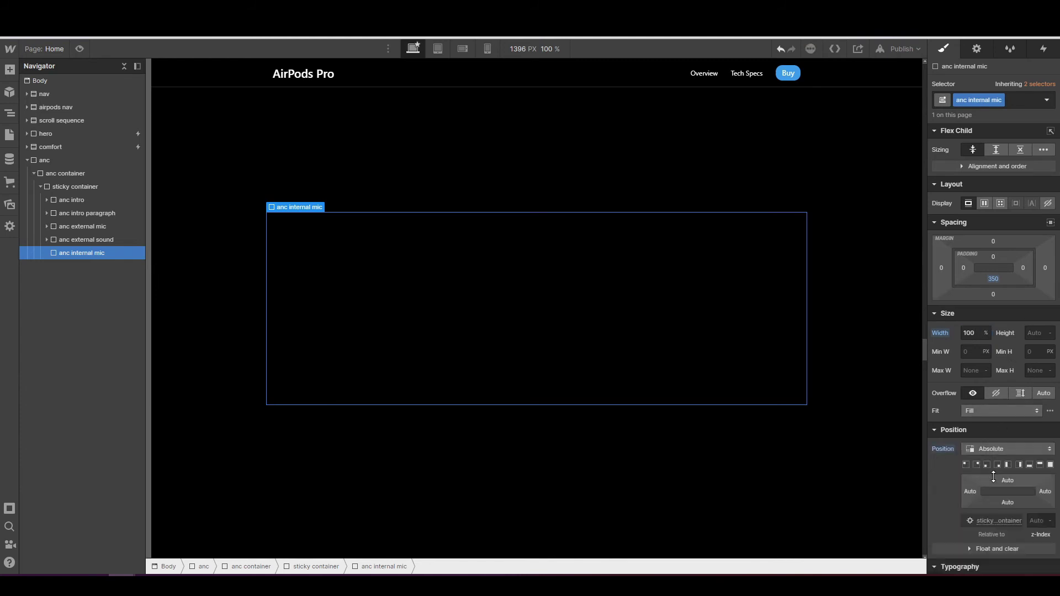
- Add a paragraph inside the anc internal mic block and give it the new class "anc paragraph right"
left_click(9, 69)
left_click_drag(90, 417, 84, 259)
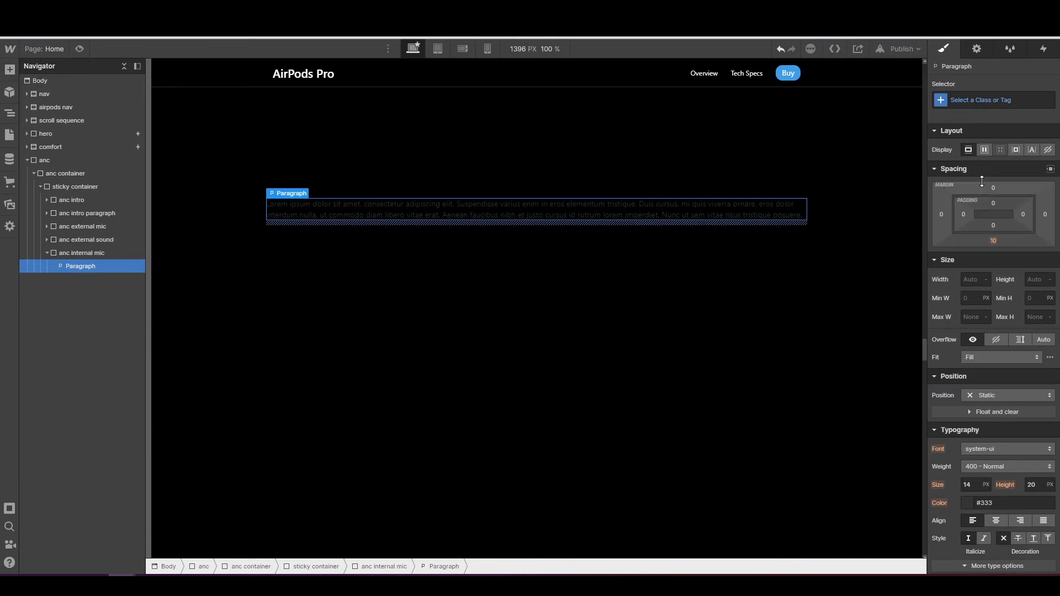
left_click(988, 103)
type("a")
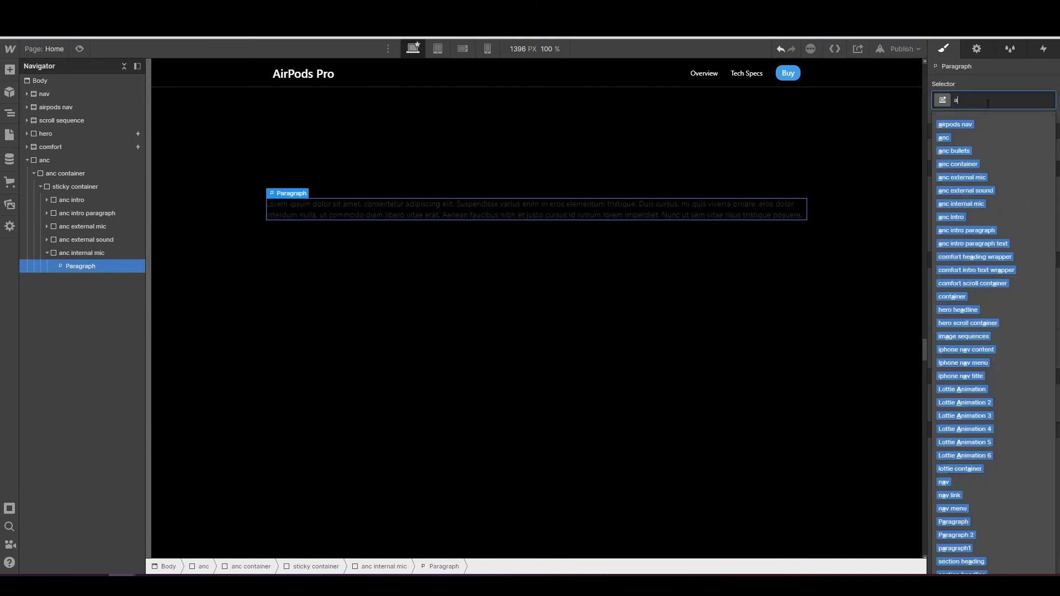
type("nc paragra")
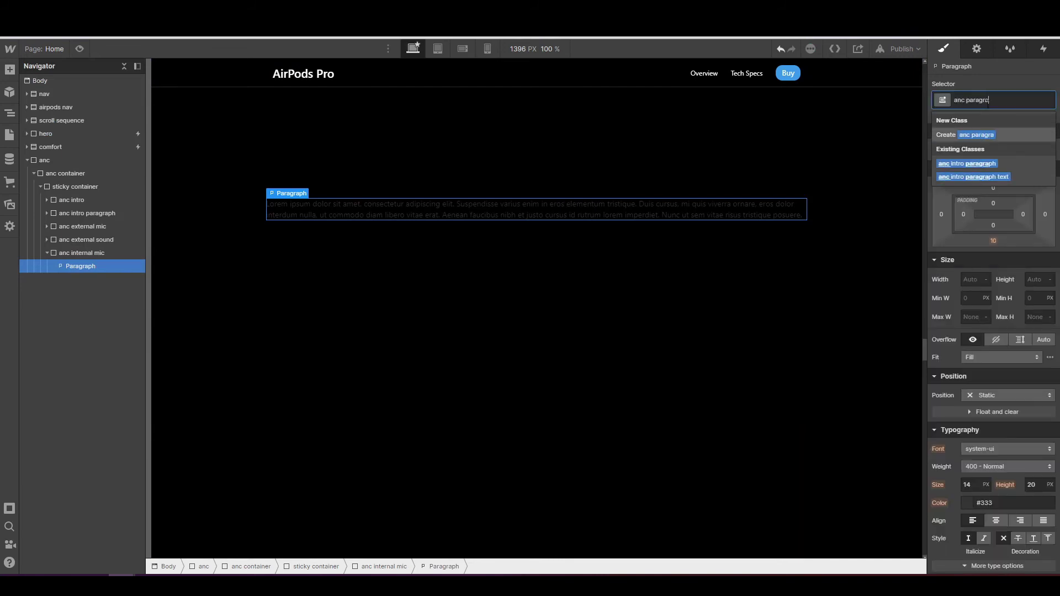
type("ph ri")
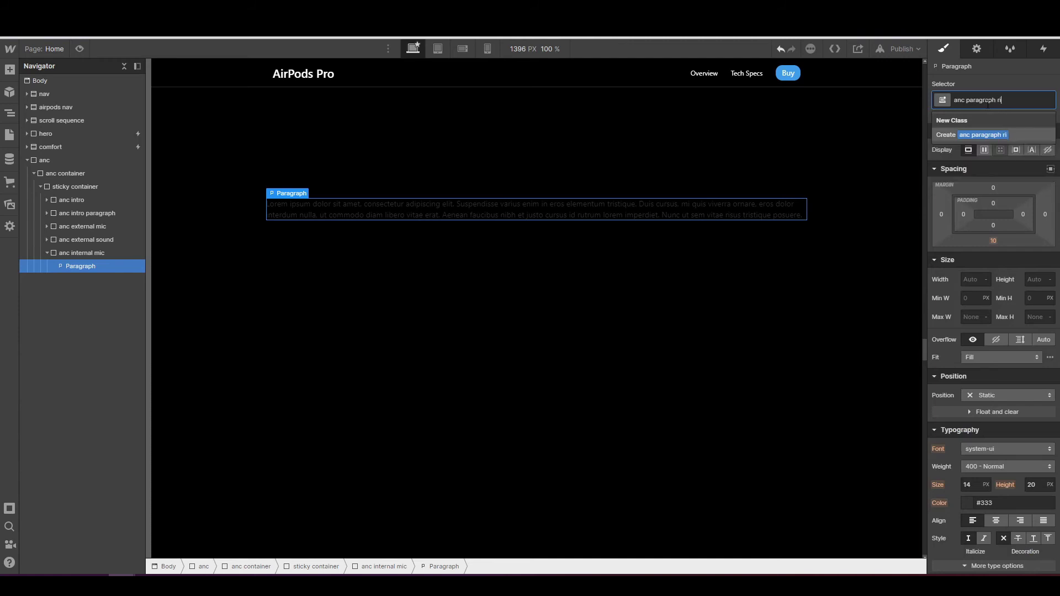
type("ght")
key("Return")
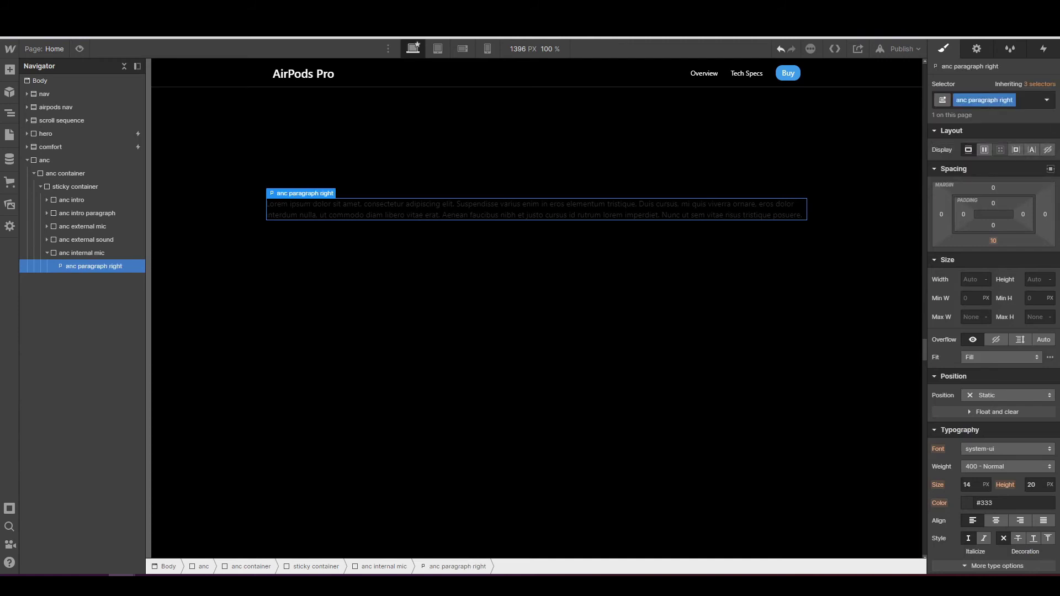
- Style the anc paragraph right text with 700 - Bold weight, 22 px size and a unitless line height of 1.18
scroll(1002, 313, "down", 3)
left_click(1000, 305)
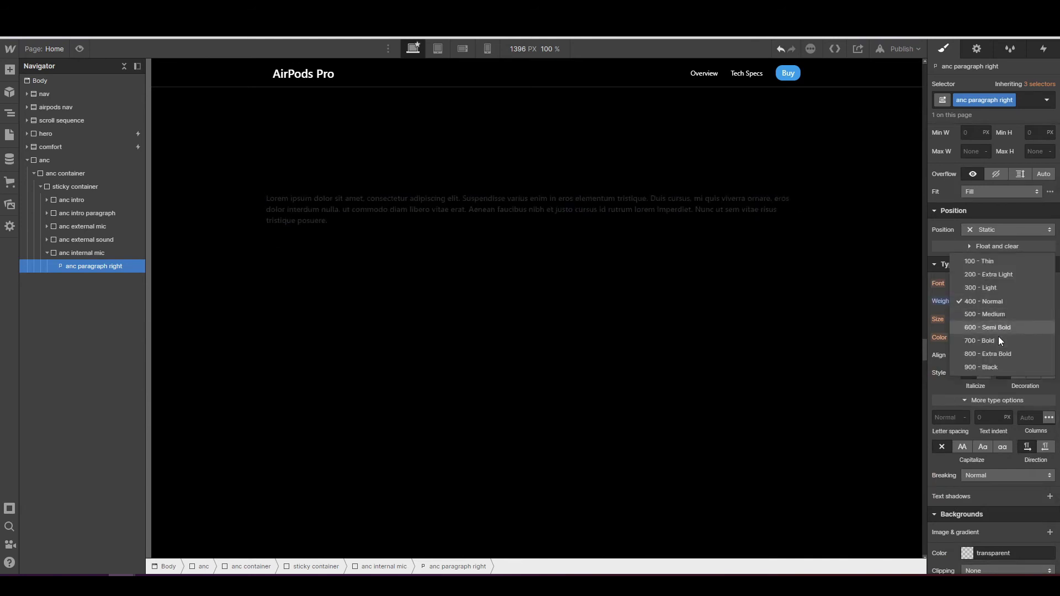
left_click(980, 341)
left_click(975, 320)
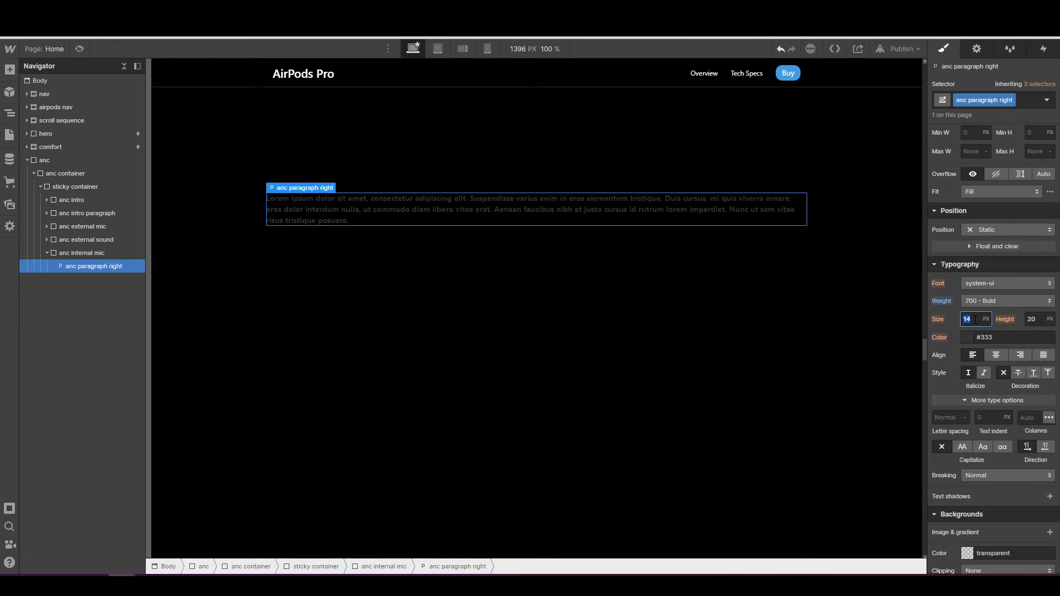
type("22")
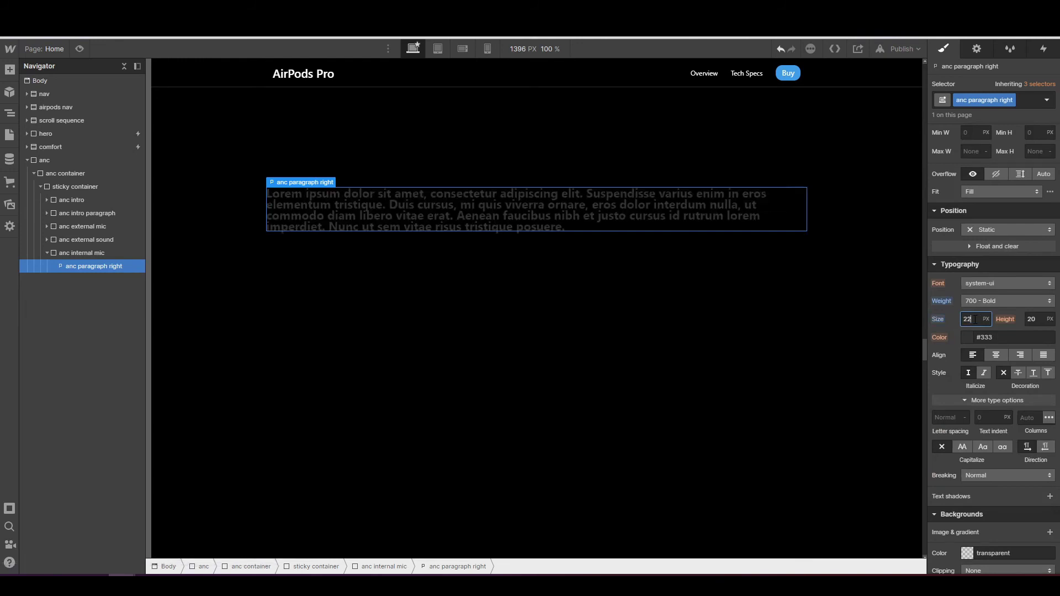
left_click(1035, 319)
type("1.18")
left_click(1049, 319)
left_click(1036, 382)
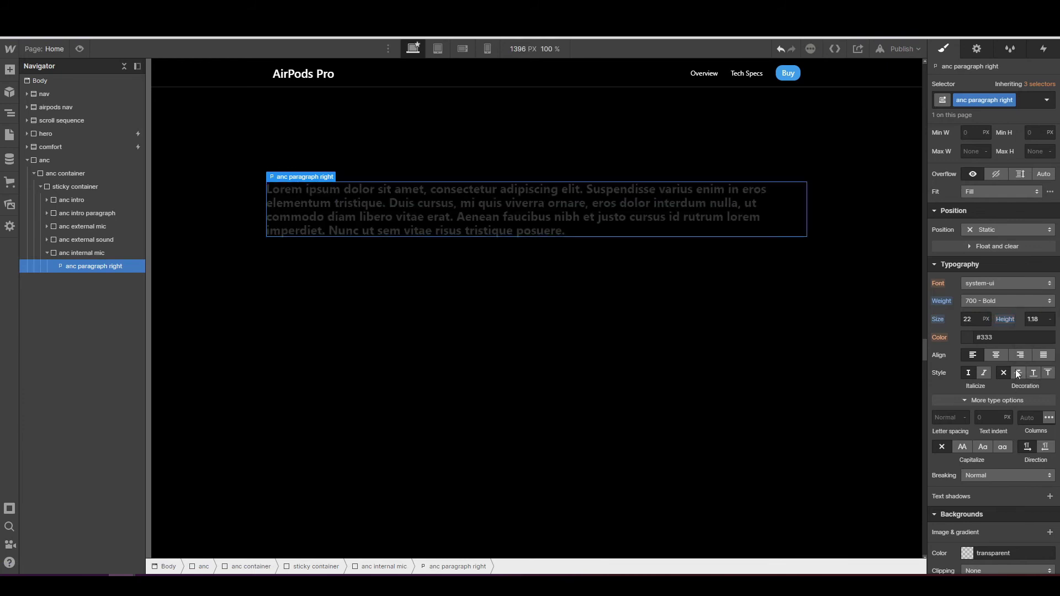
- Set the text color of the anc paragraph right element to white
left_click(973, 338)
left_click_drag(964, 361, 933, 352)
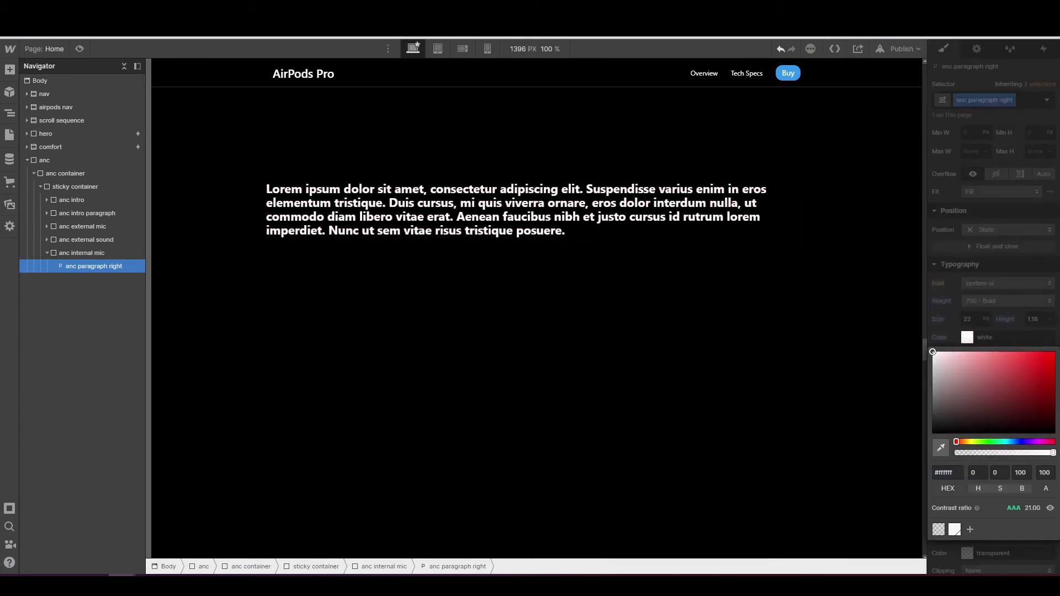
left_click(949, 318)
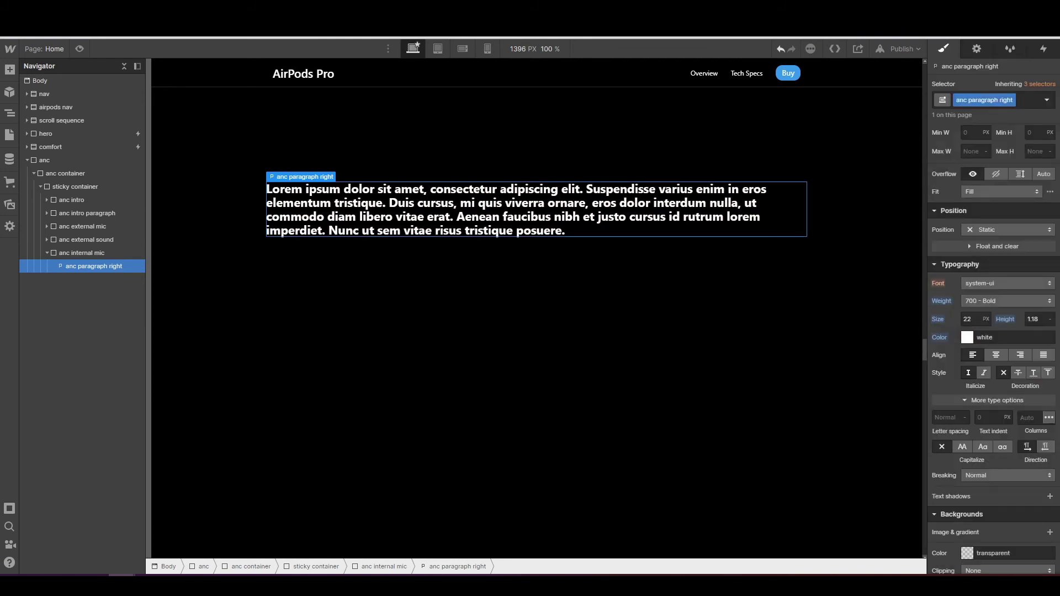
- Set the left margin of the anc paragraph right element to 65%
scroll(1008, 227, "up", 3)
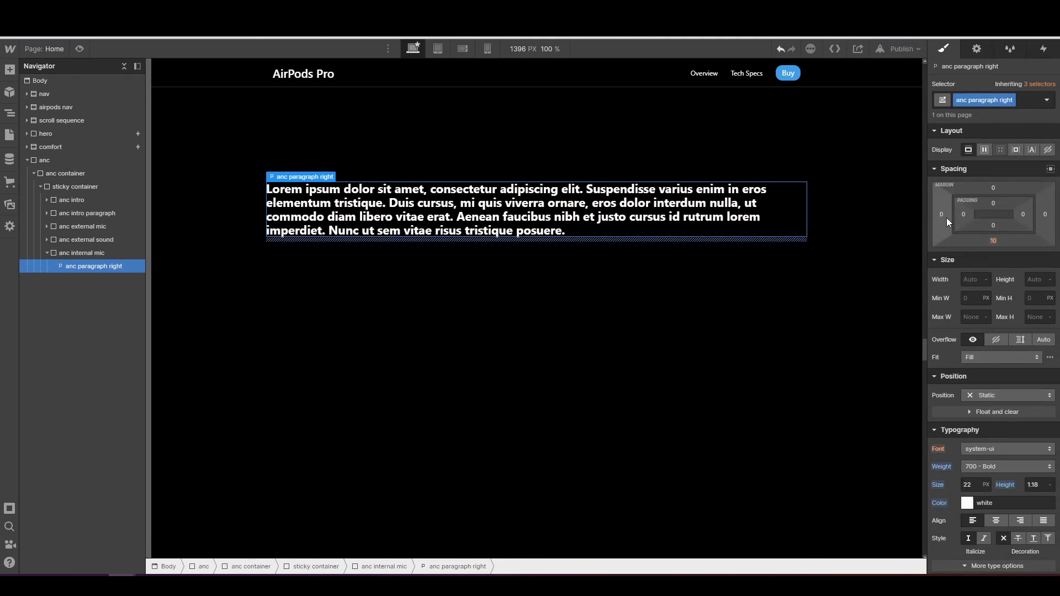
left_click(946, 217)
left_click(1049, 232)
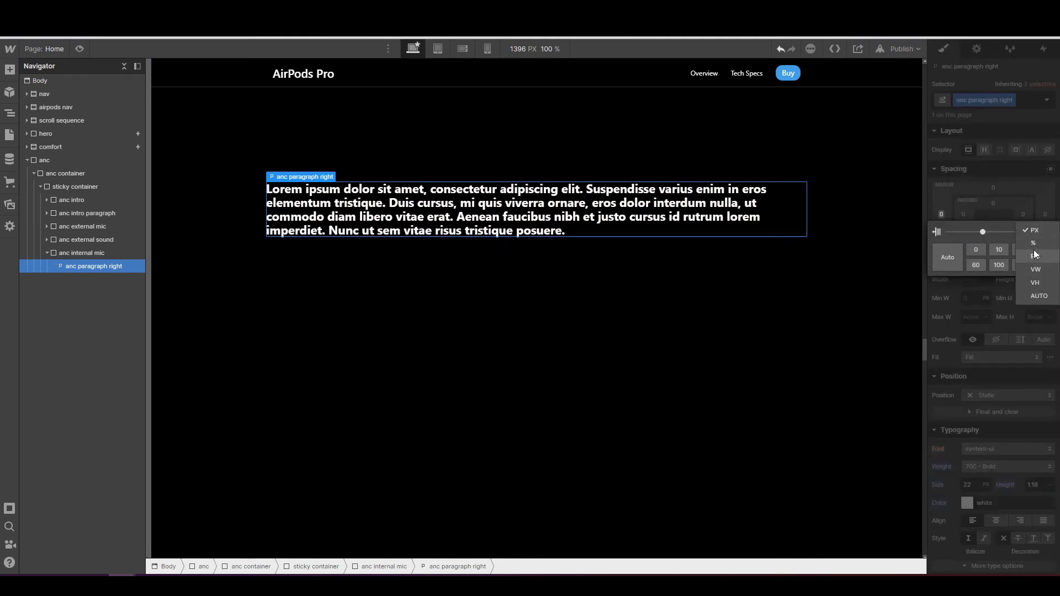
left_click(1034, 243)
left_click_drag(939, 216, 909, 218)
left_click_drag(908, 218, 906, 222)
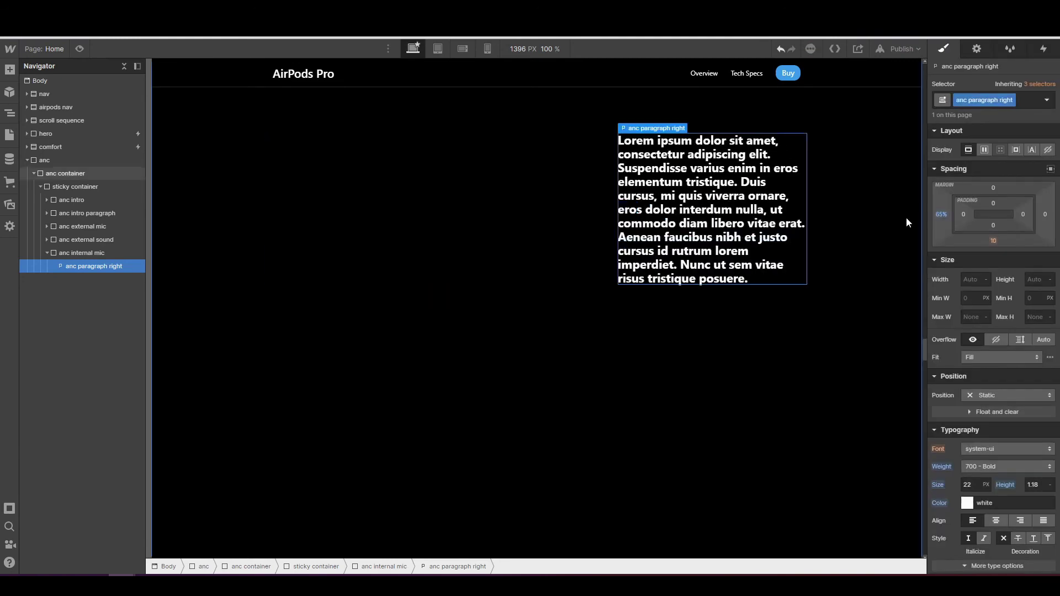
- Replace the paragraph's text with "An outward-facing microphone listens inside your ear from unwanted sound, which is also eliminated with anti-noise."
double_click(701, 199)
key("ctrl+a")
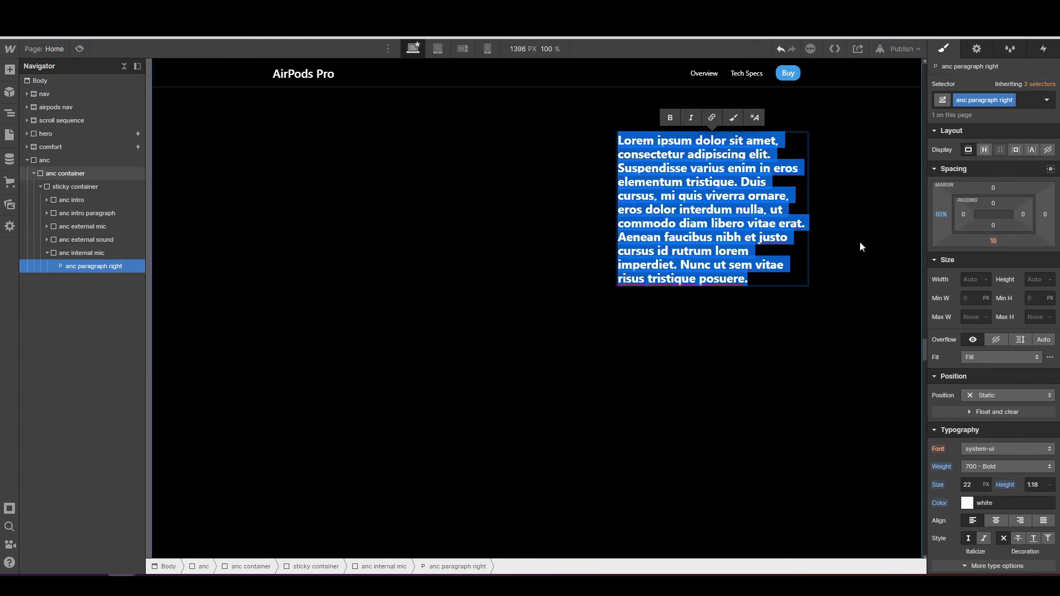
key("BackSpace")
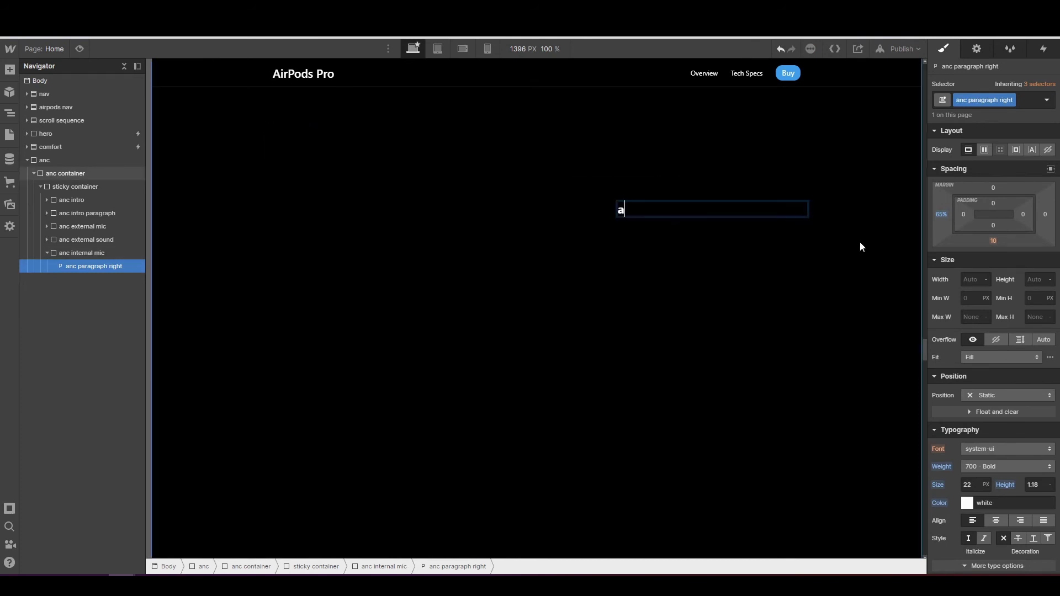
type("An outward-fac")
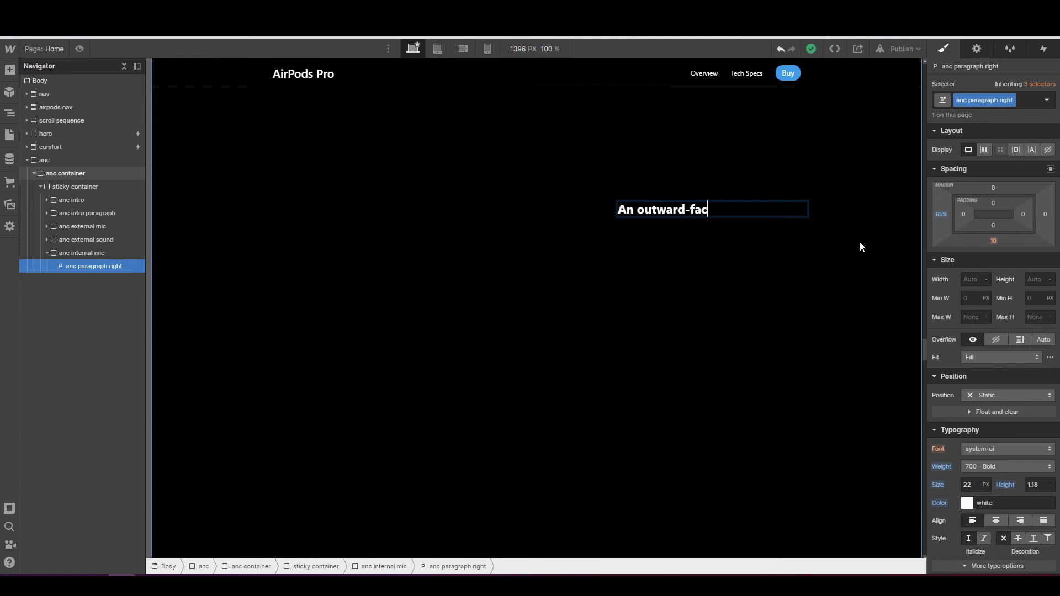
type("ing microphone listens inside ")
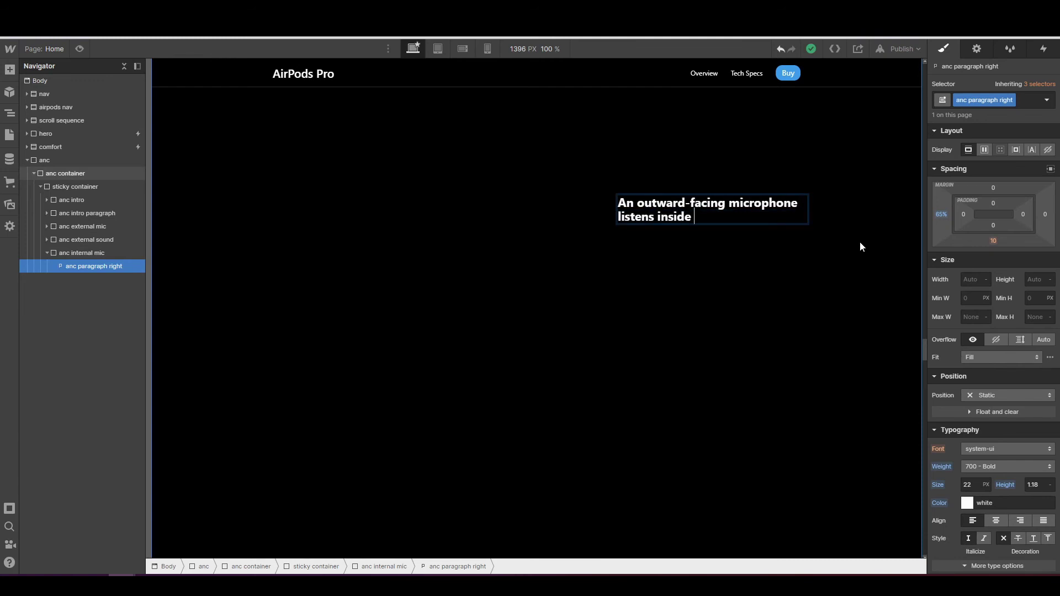
type("your ear from unwanted sound, which is alos")
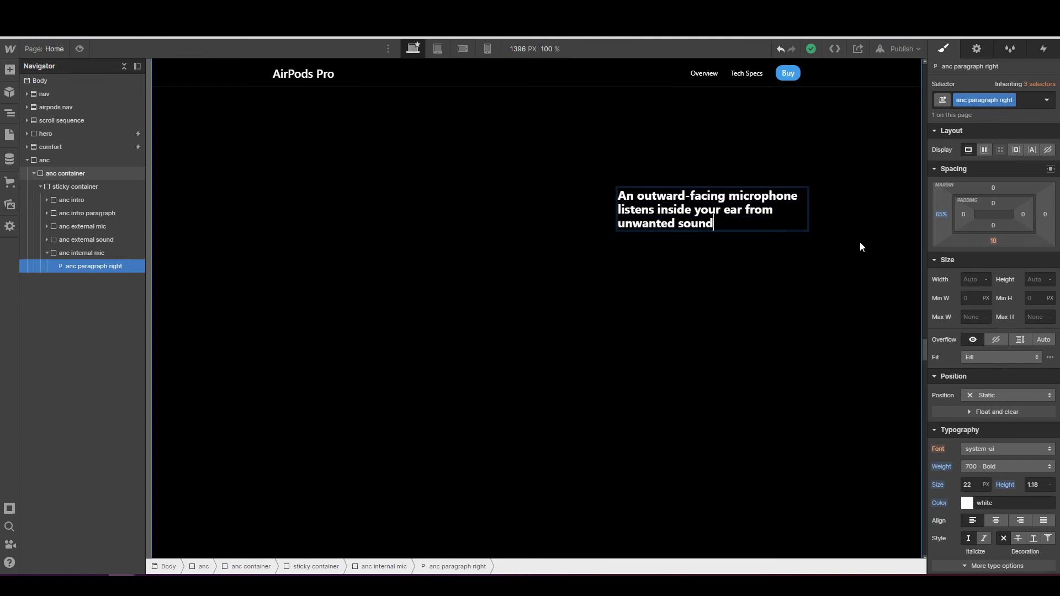
key("BackSpace")
key("BackSpace")
key("BackSpace")
key("BackSpace")
type("also eliminated with ati")
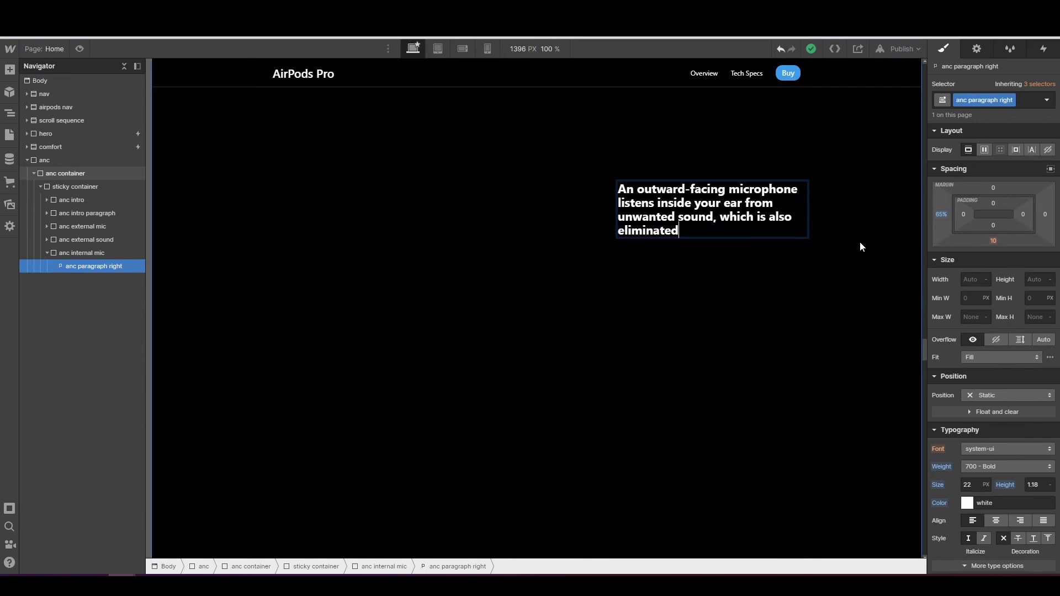
type("-noise.")
key("Left")
key("Left")
key("Left")
key("Left")
key("Left")
key("Left")
key("Left")
key("Left")
key("Left")
type("n")
left_click(92, 265)
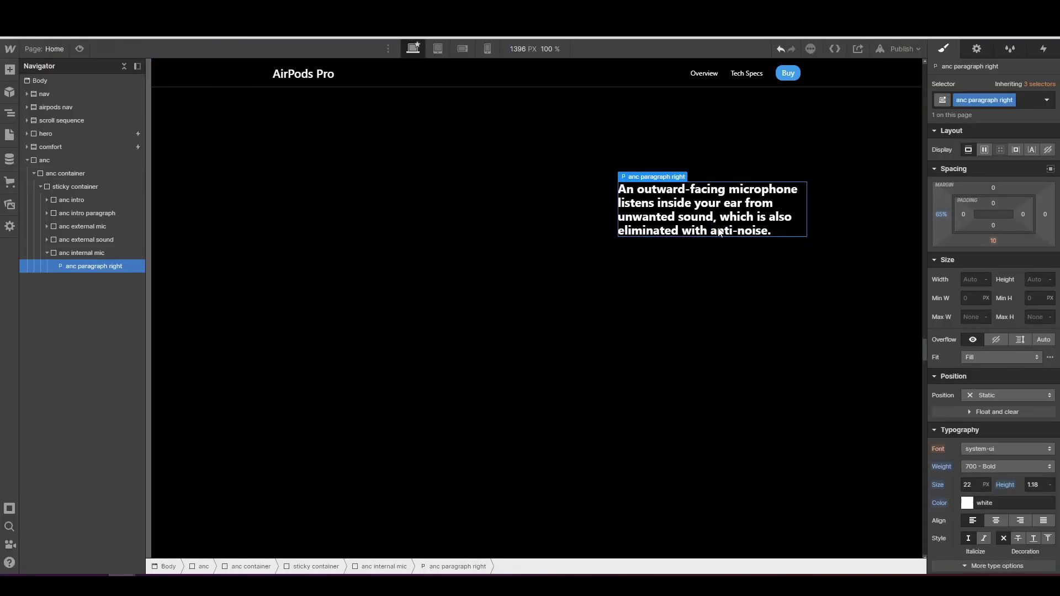
- Wrap the word "anti-noise" in the paragraph in a text span and apply the existing green class to it
double_click(717, 231)
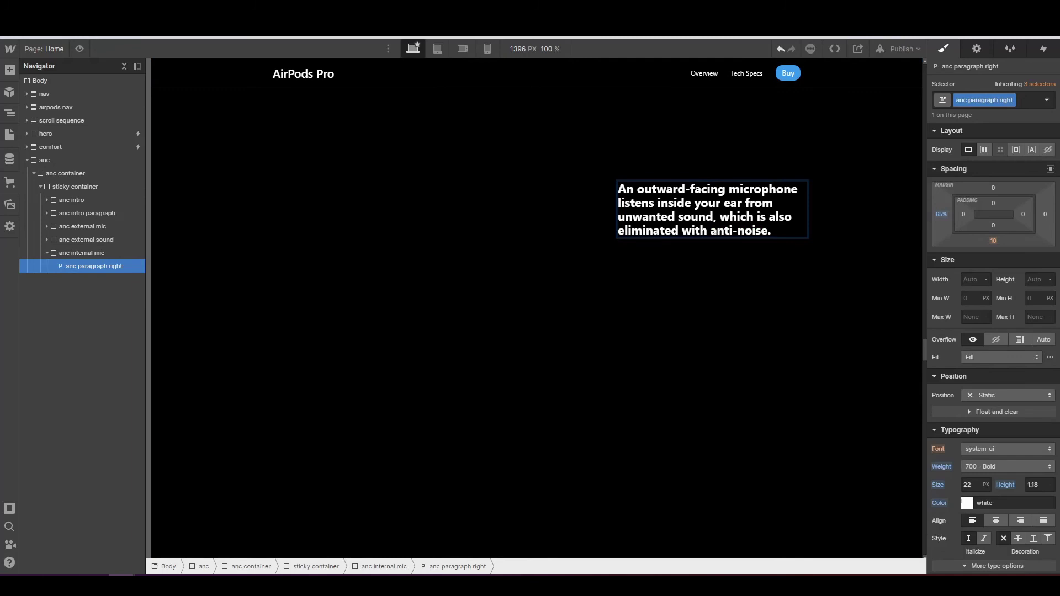
left_click_drag(711, 231, 765, 232)
left_click(760, 207)
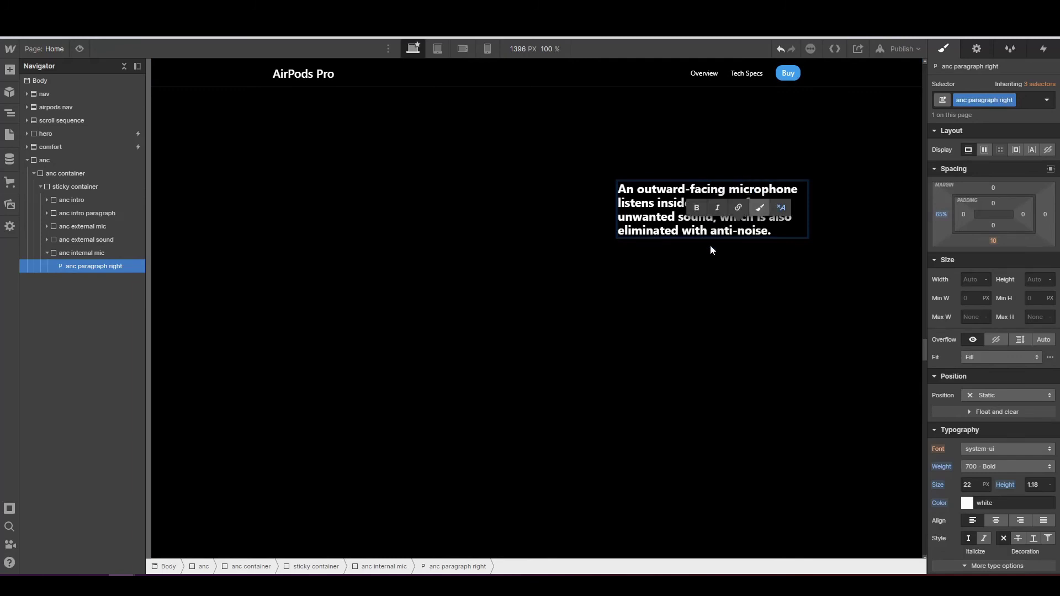
left_click(981, 100)
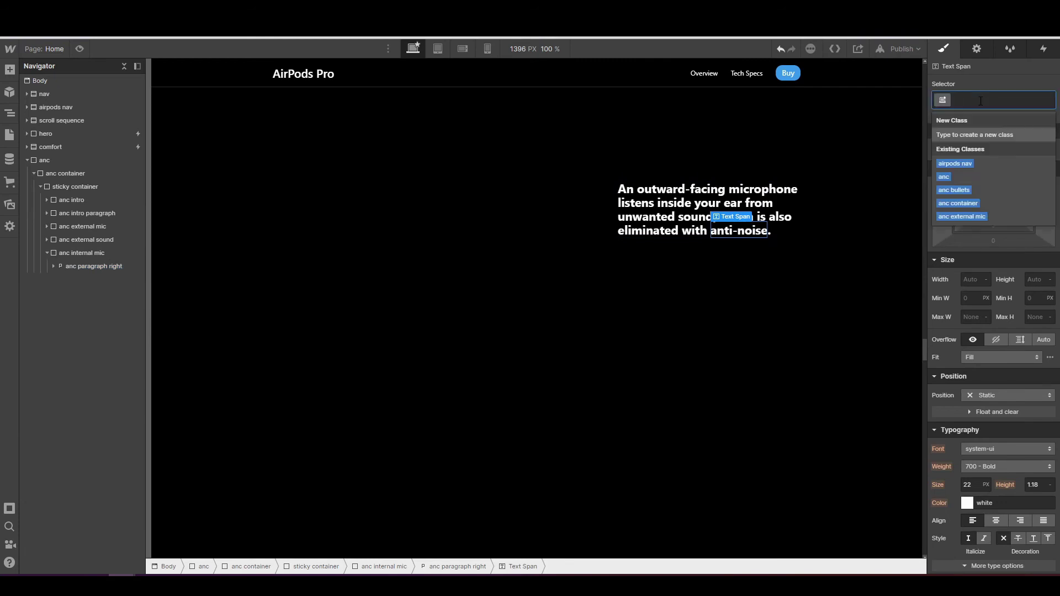
type("green")
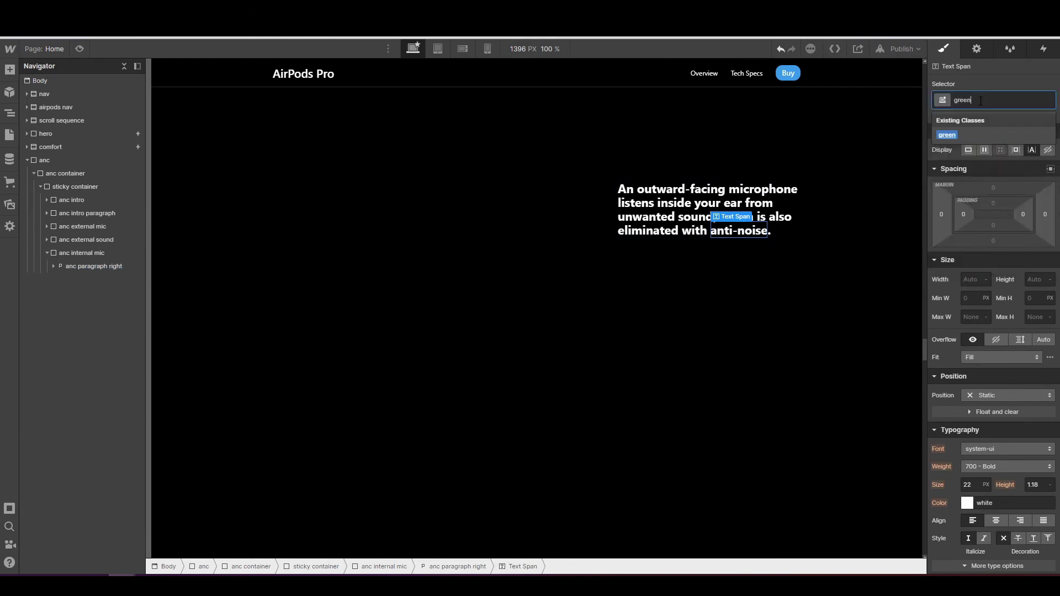
key("Return")
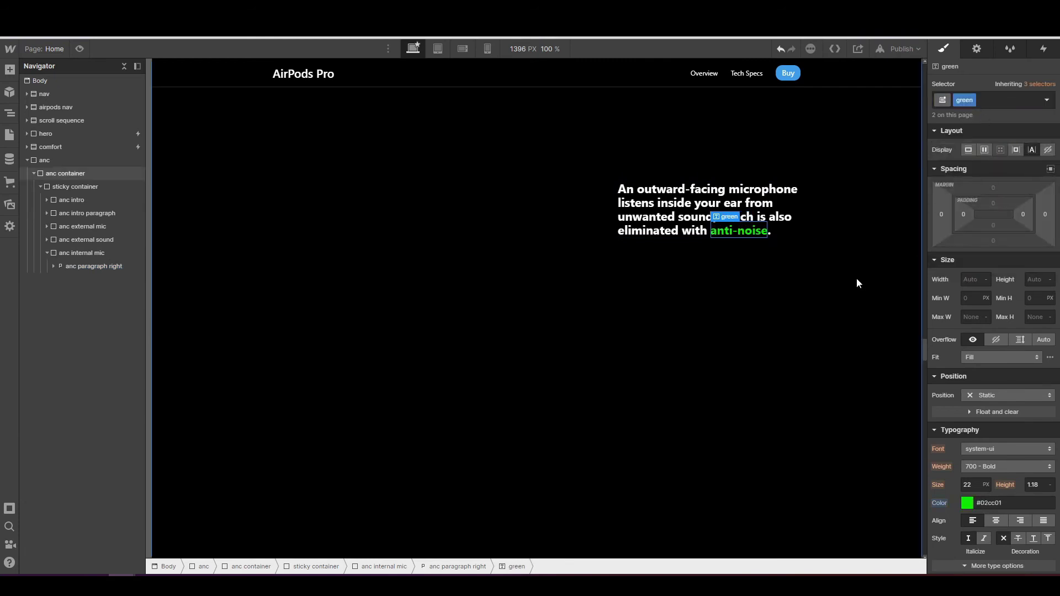
- Add a div block inside the sticky container below anc internal mic and give it the class anc continously
left_click(46, 253)
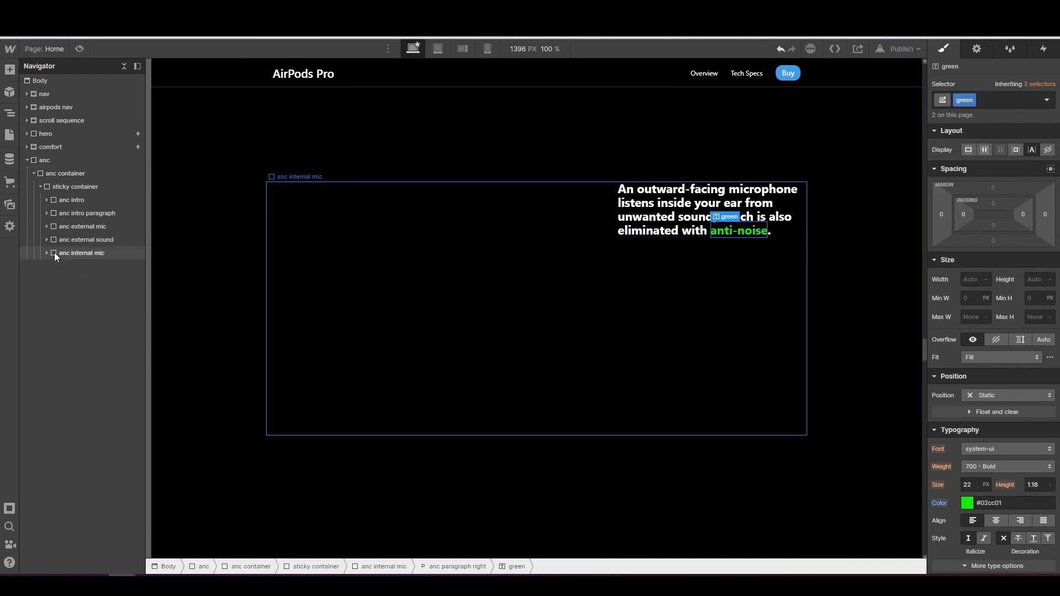
left_click(55, 253)
key("a")
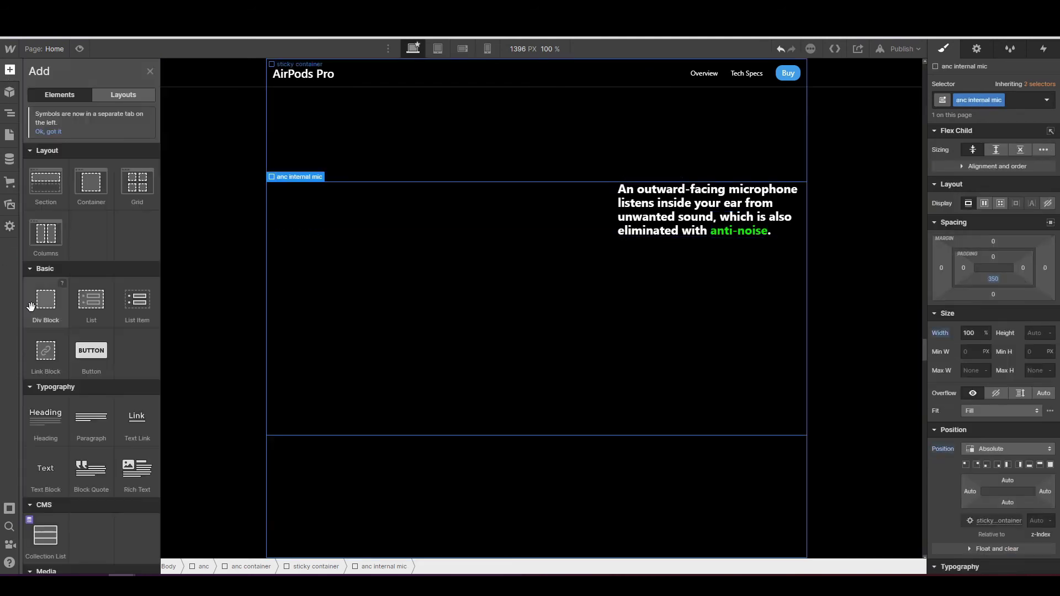
left_click_drag(46, 299, 76, 269)
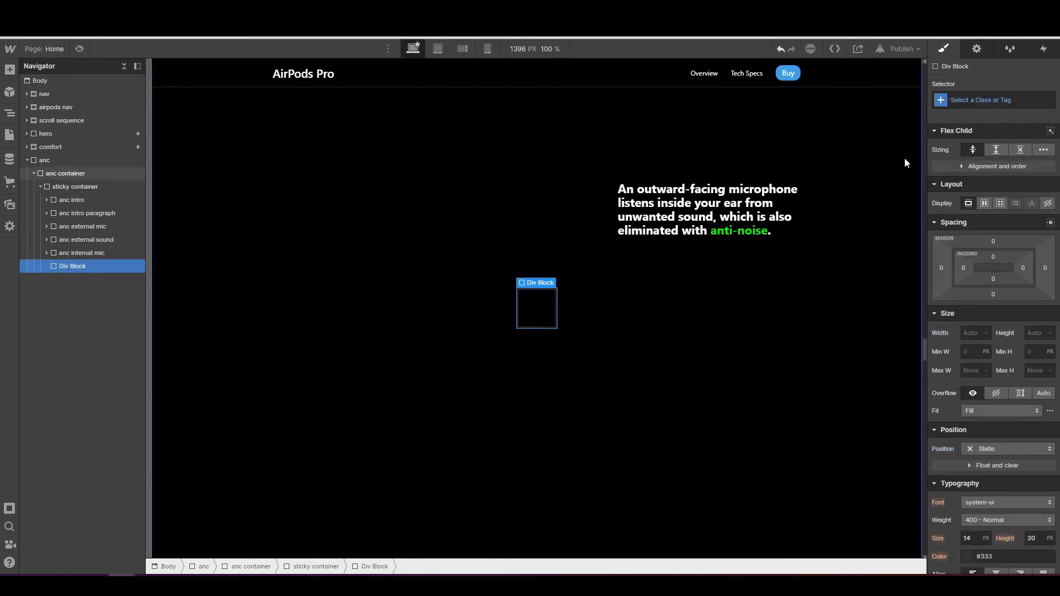
left_click(976, 100)
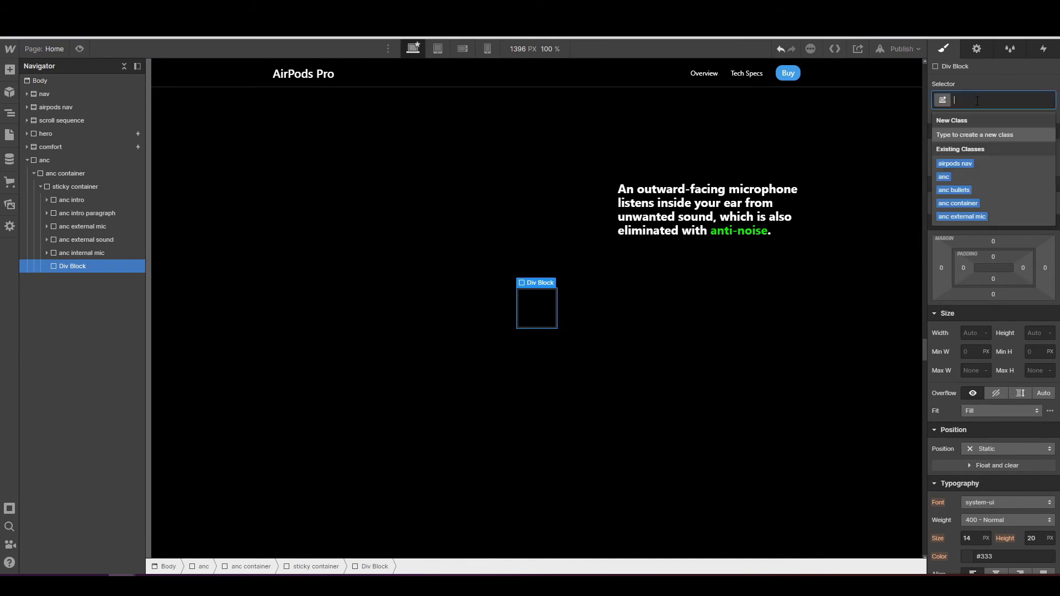
type("anc co")
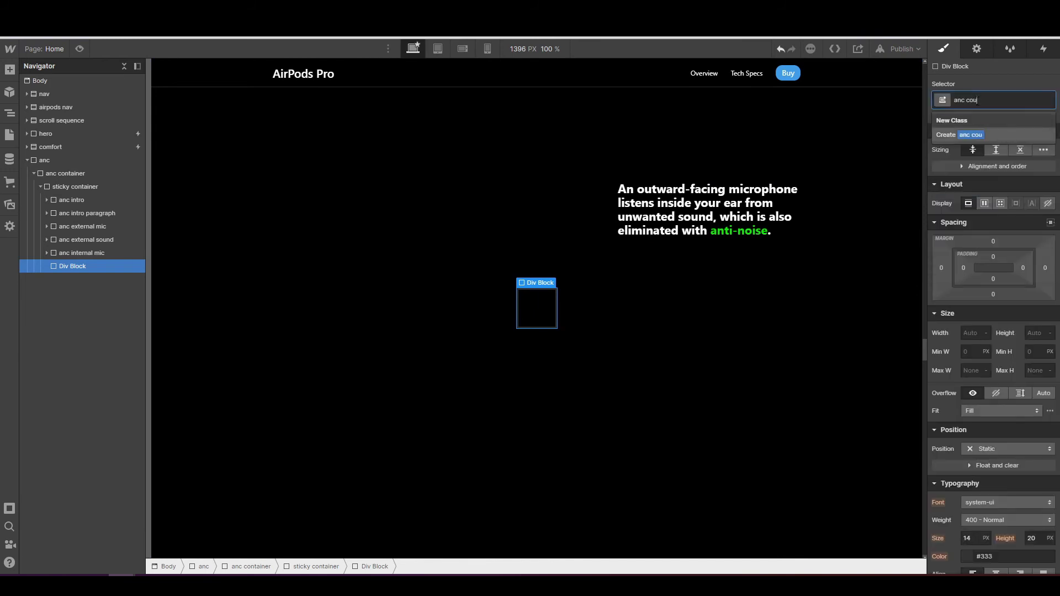
type("ntinour")
key("Return")
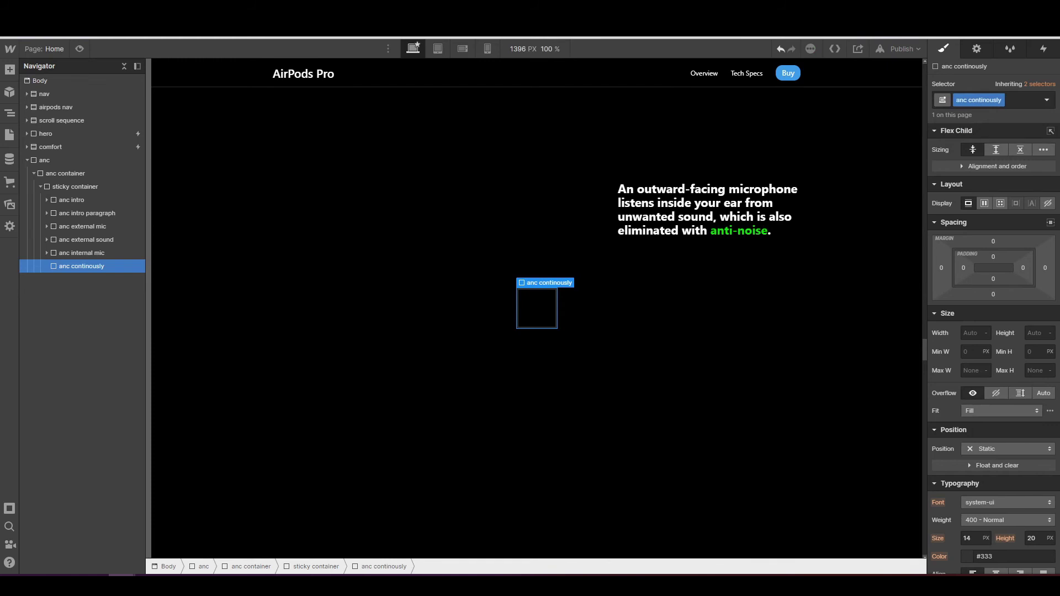
- Set the anc continously block's width to 100% and its position to Absolute
left_click(966, 333)
type("100%")
key("Return")
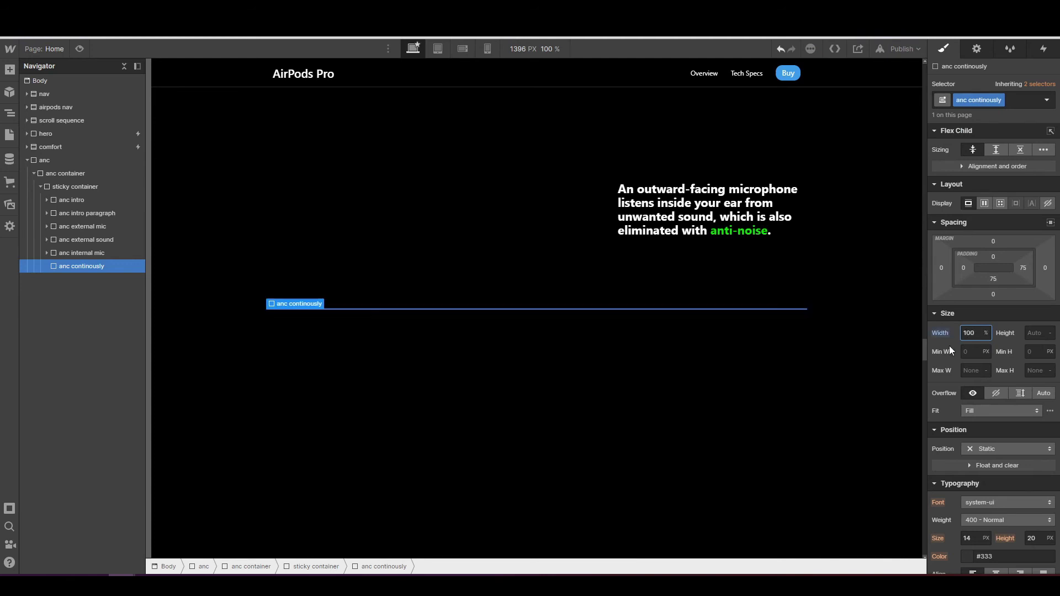
left_click(995, 450)
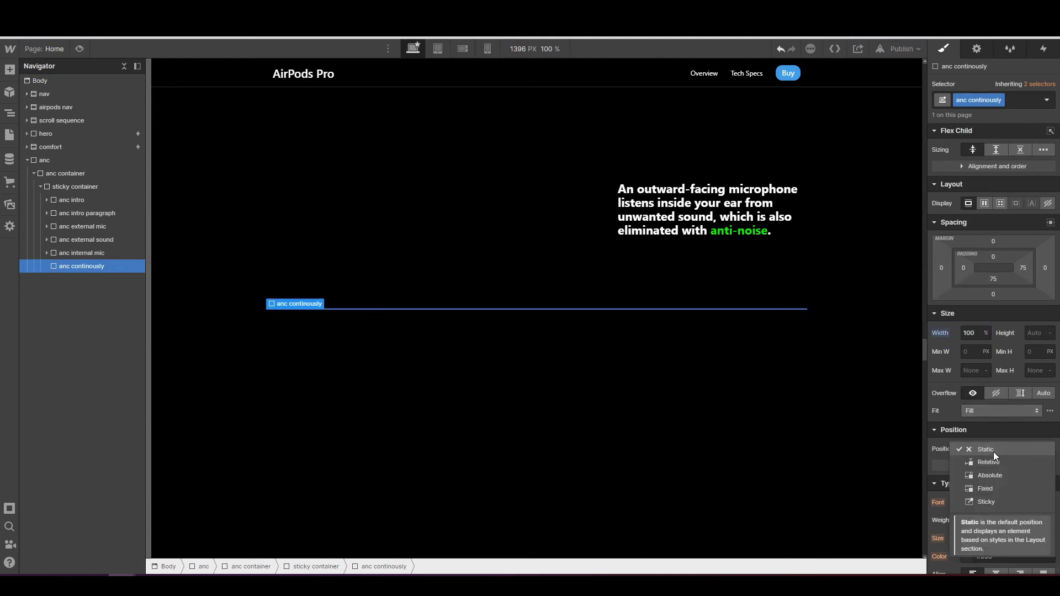
left_click(996, 474)
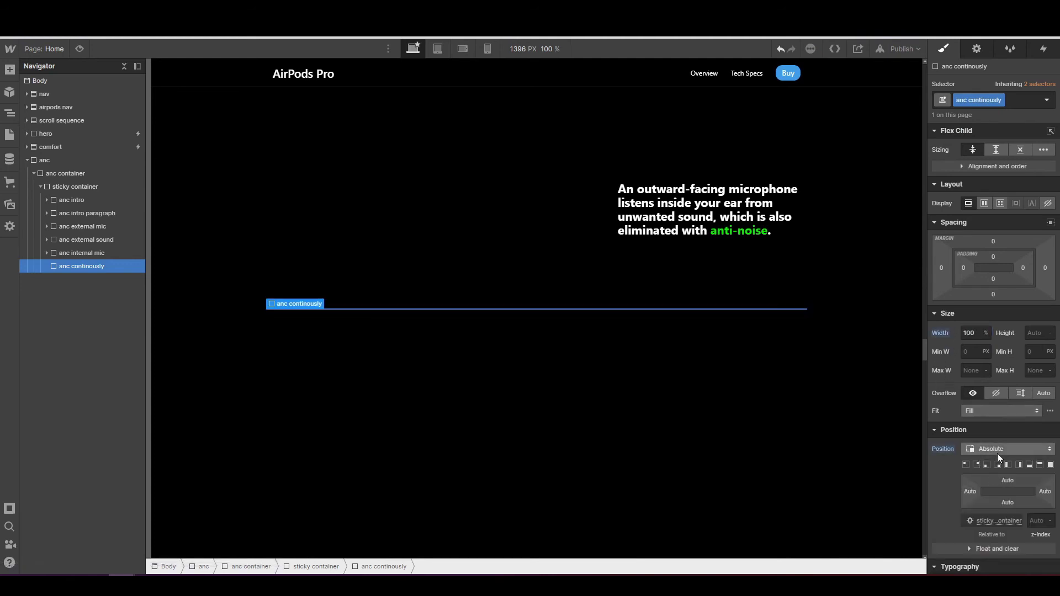
- Set the top padding of the anc continously block to 275 px
left_click(993, 260)
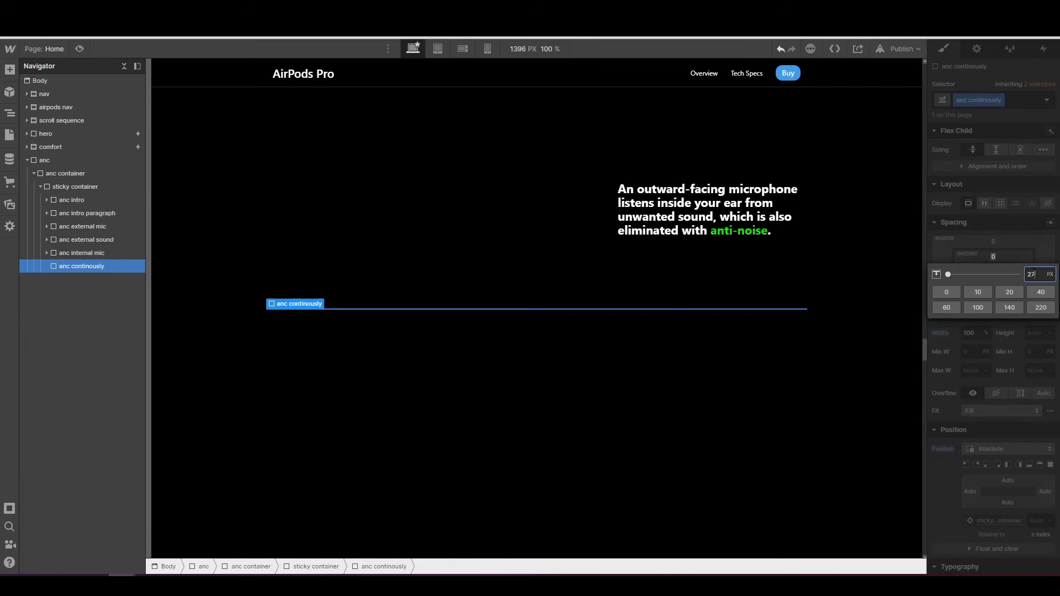
type("275")
key("Return")
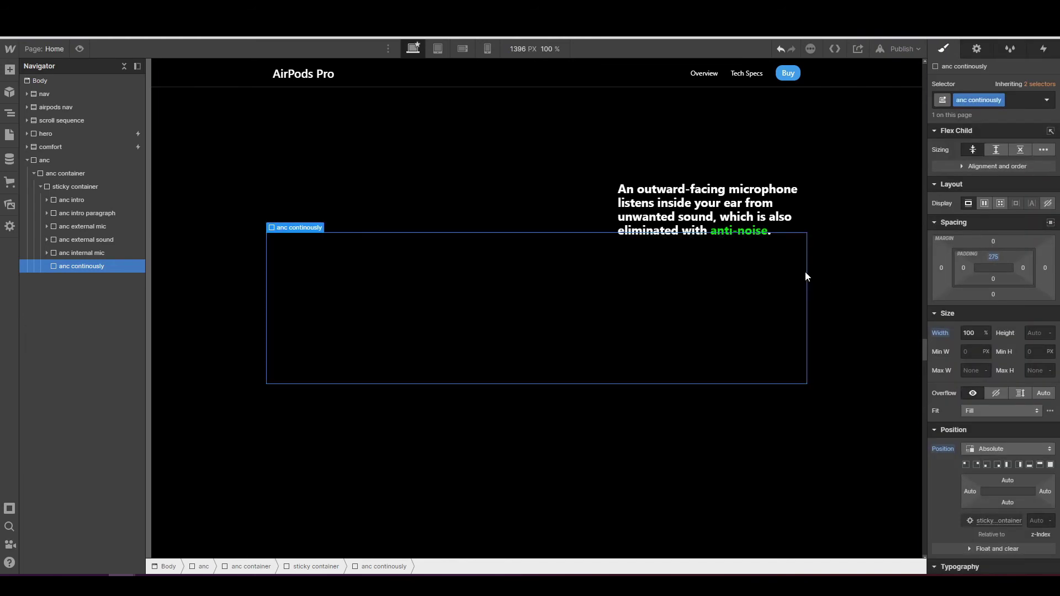
- Add a paragraph inside the anc continously block and apply the existing class anc paragraph right to it
left_click(12, 71)
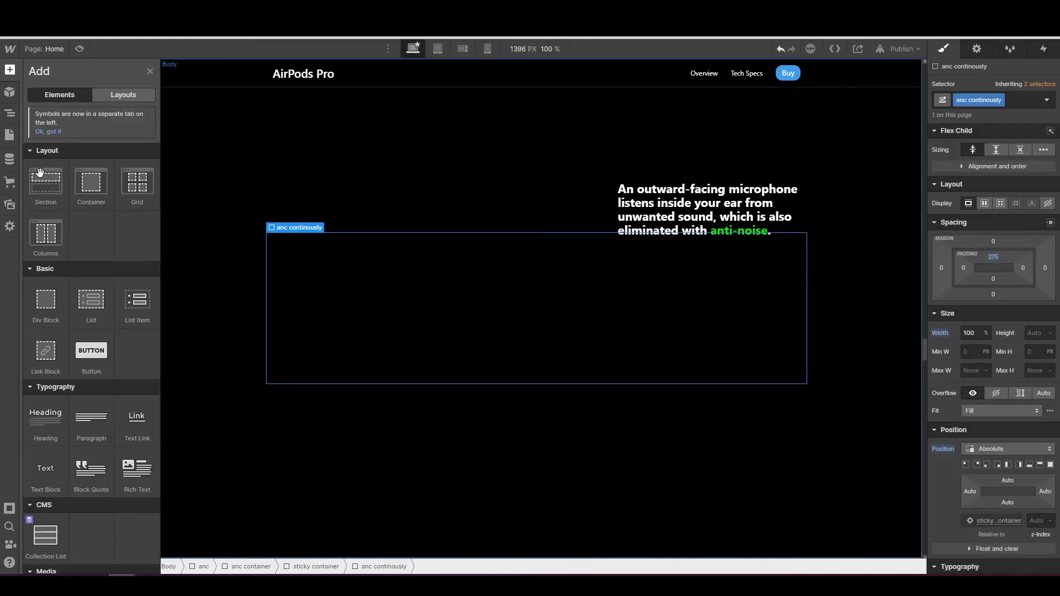
left_click_drag(91, 423, 81, 272)
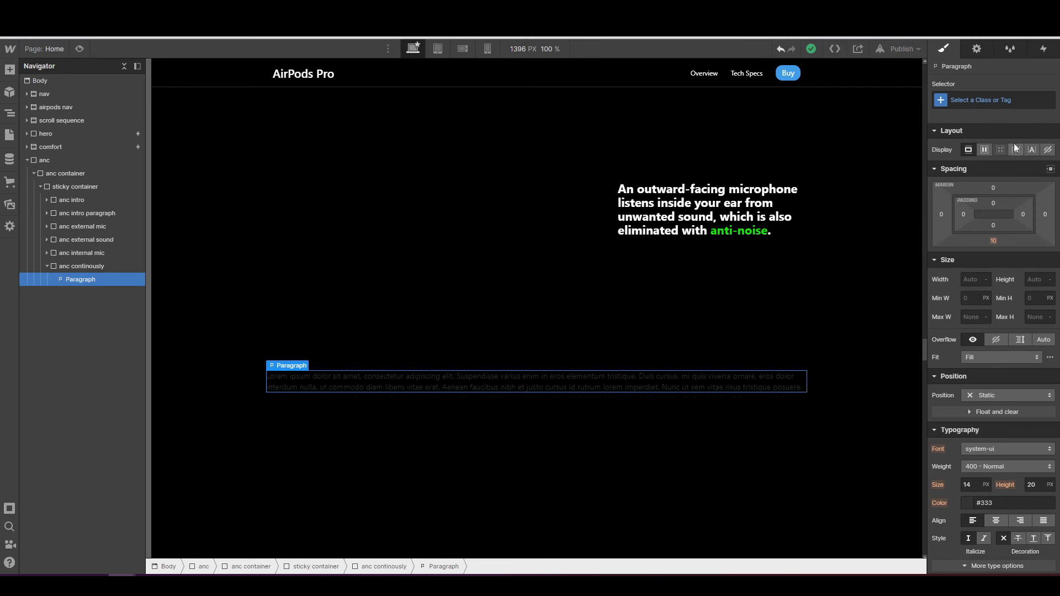
left_click(995, 102)
type("anc ")
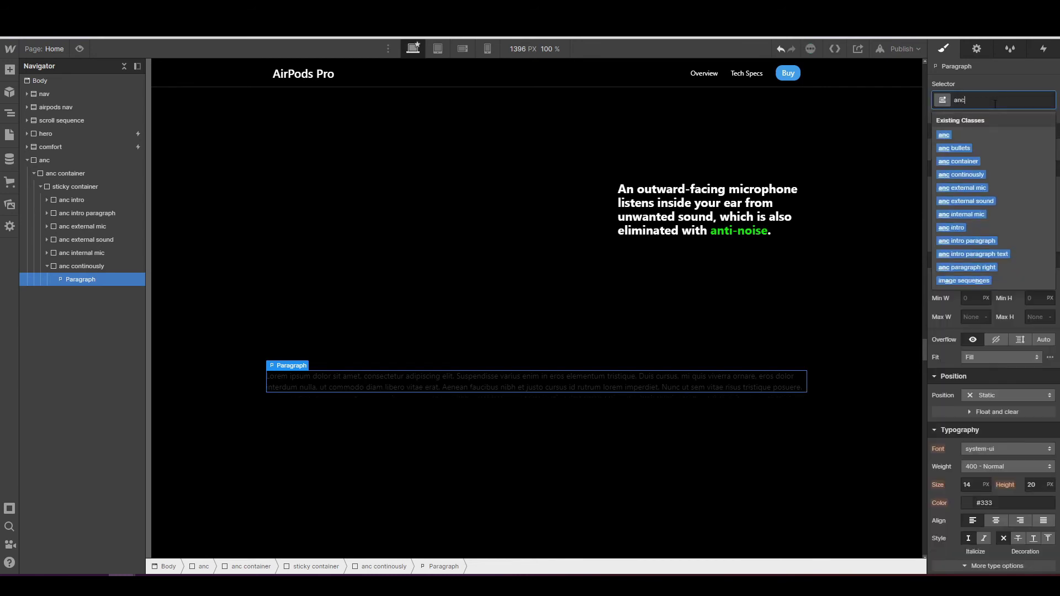
type("para")
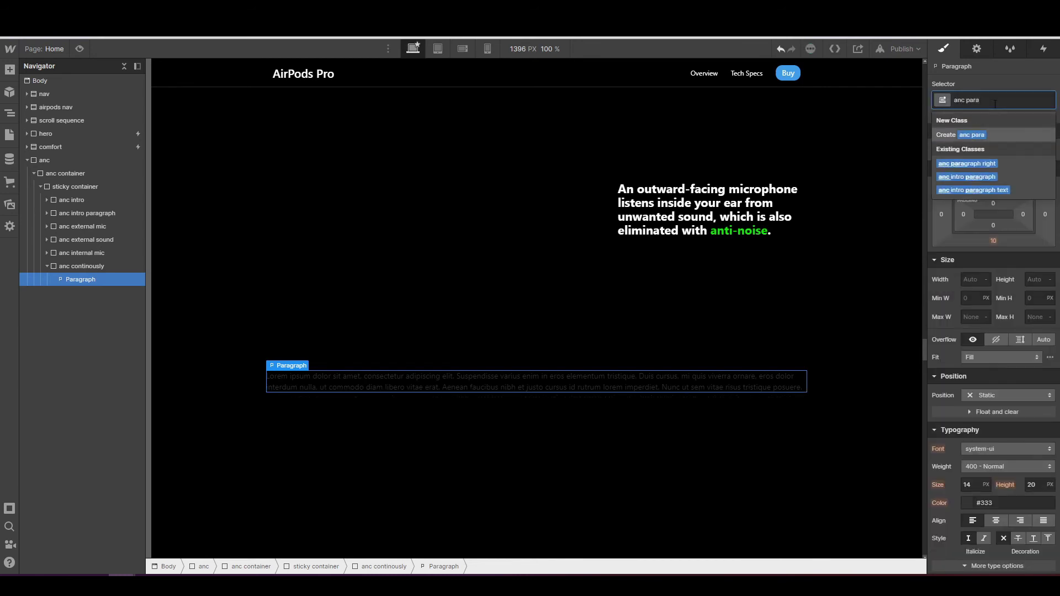
type("grpah r")
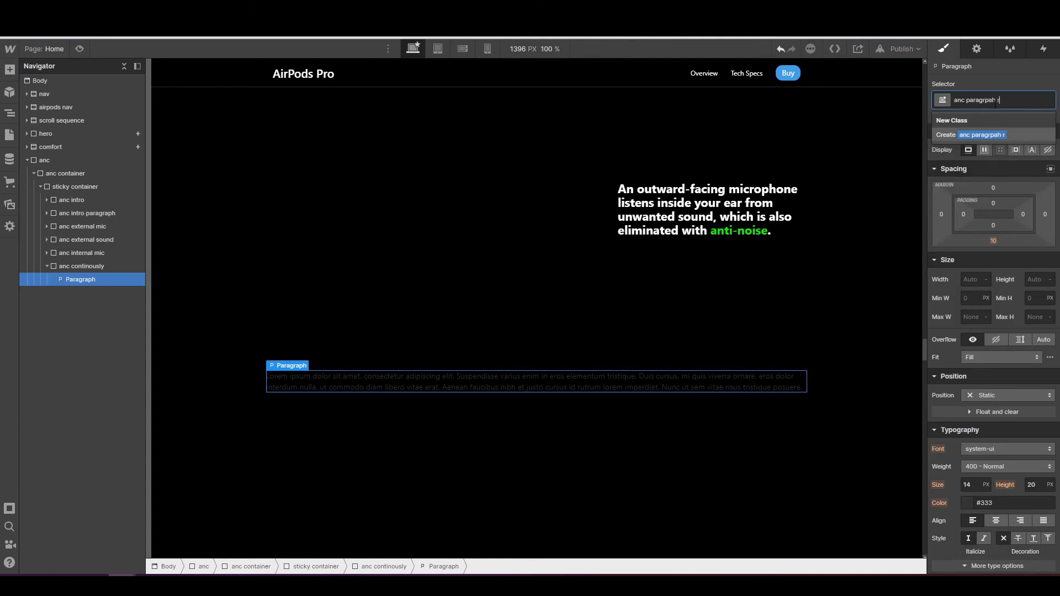
type("ih")
key("BackSpace")
key("BackSpace")
key("BackSpace")
key("BackSpace")
key("BackSpace")
key("BackSpace")
key("BackSpace")
key("BackSpace")
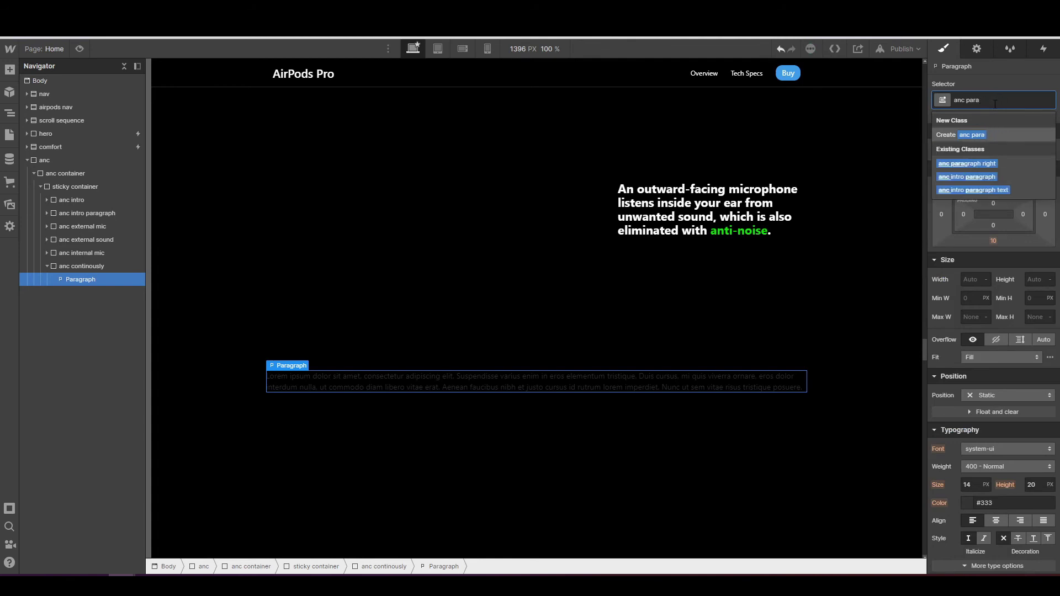
left_click(962, 164)
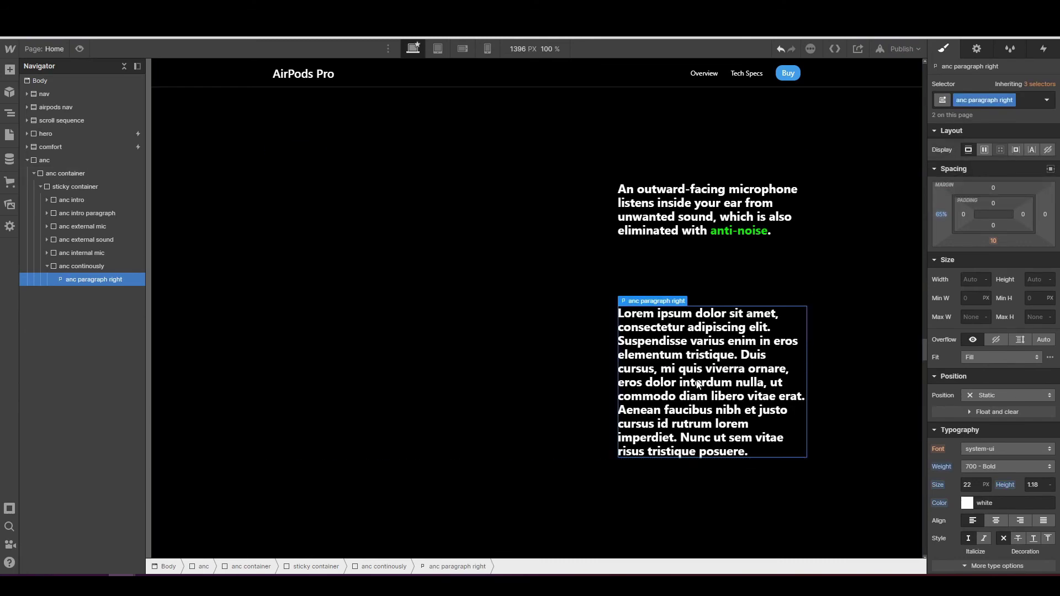
- Replace the new paragraph's placeholder text with "Noise cancellation is continously adjusted at 200 times per second for truly immersive sound,"
double_click(688, 396)
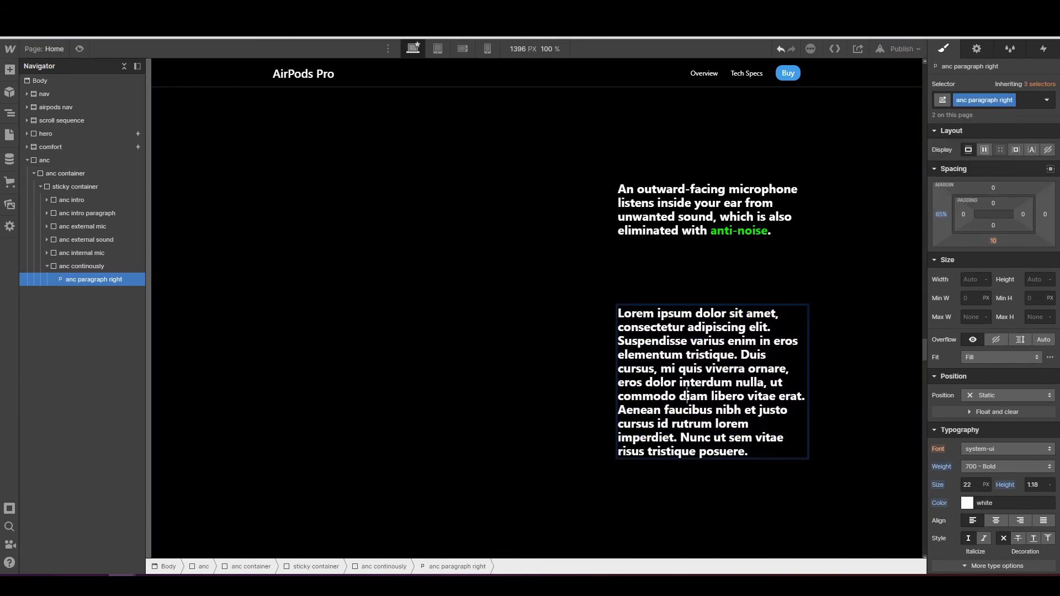
triple_click(686, 396)
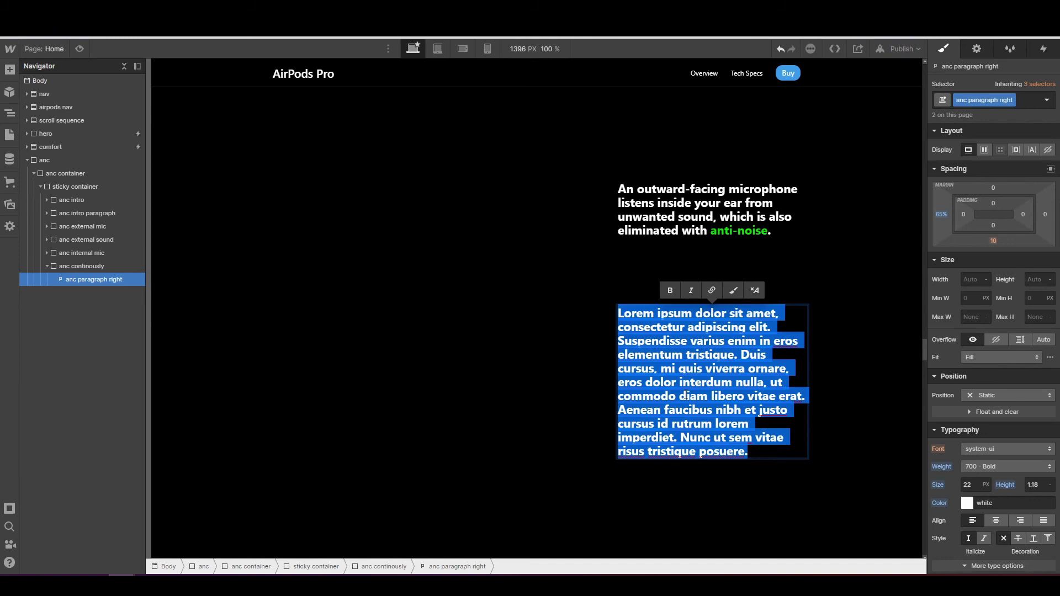
type("Noise")
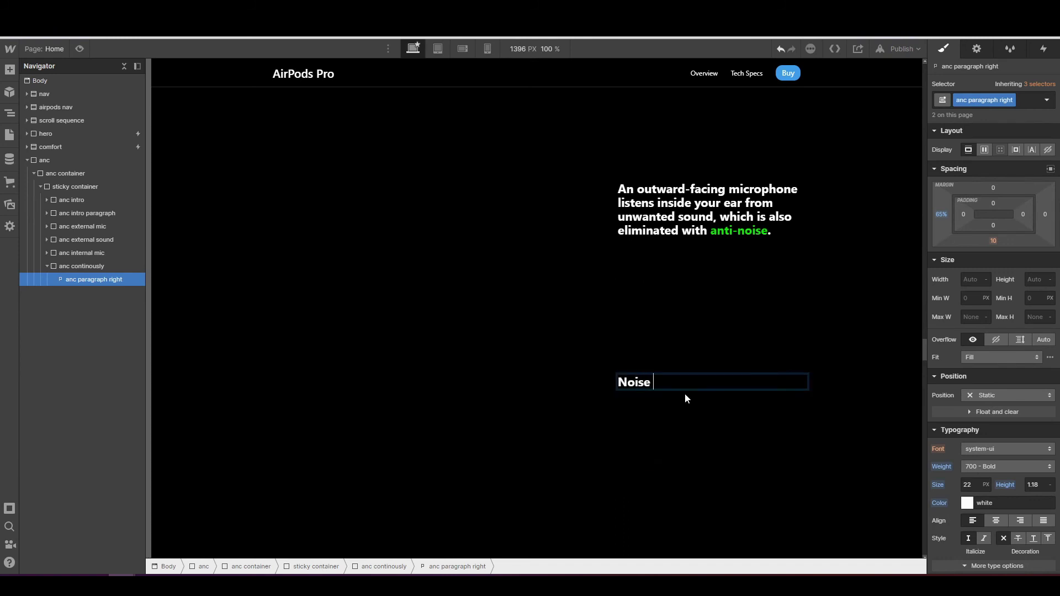
type(" cancellation is continou")
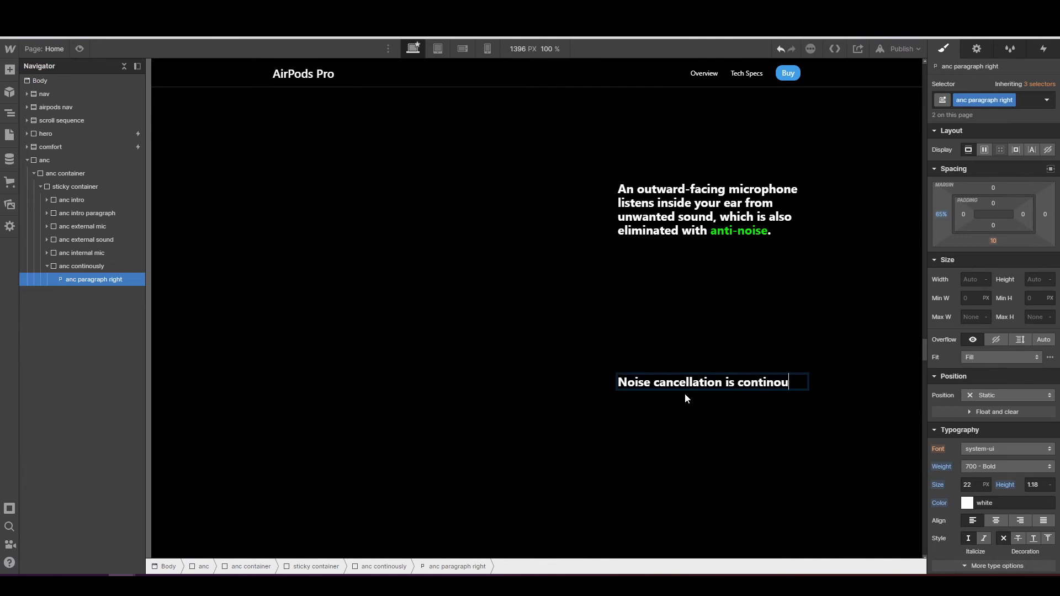
type("sly adjusted at 200 t")
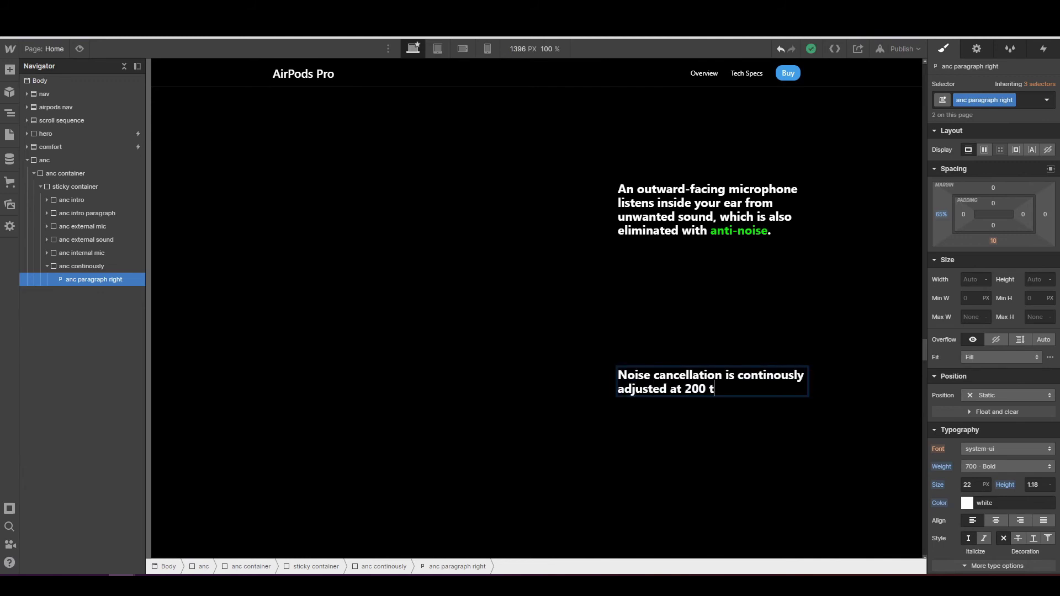
type("imes per second for truly immersive sound, ss")
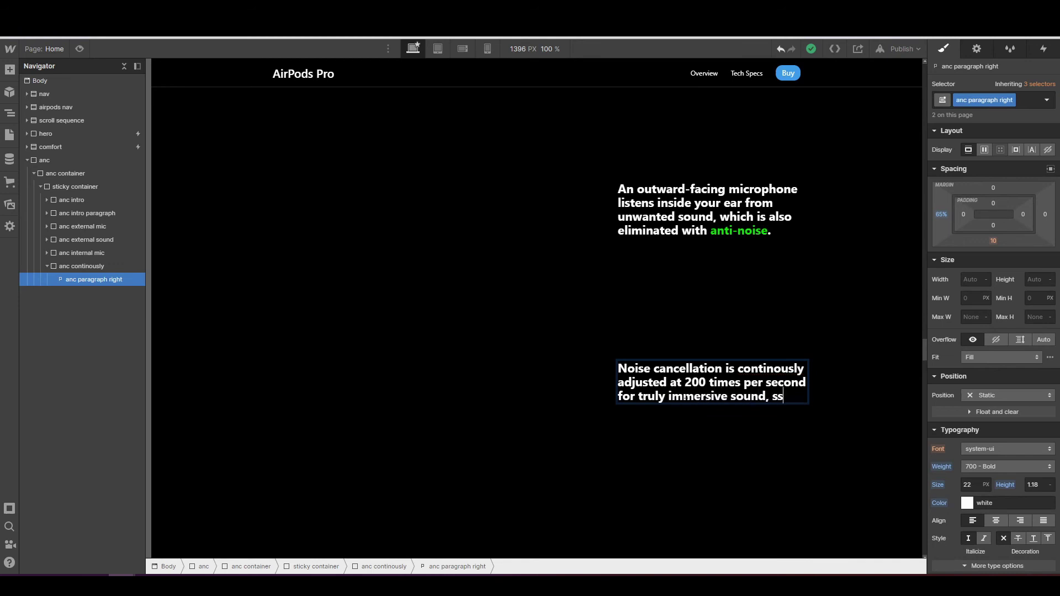
- Complete the sentence with "so you're fully turned in to your music, podcast and calls." and correct the spelling of "continuously"
key("BackSpace")
type("o you're fully trurned")
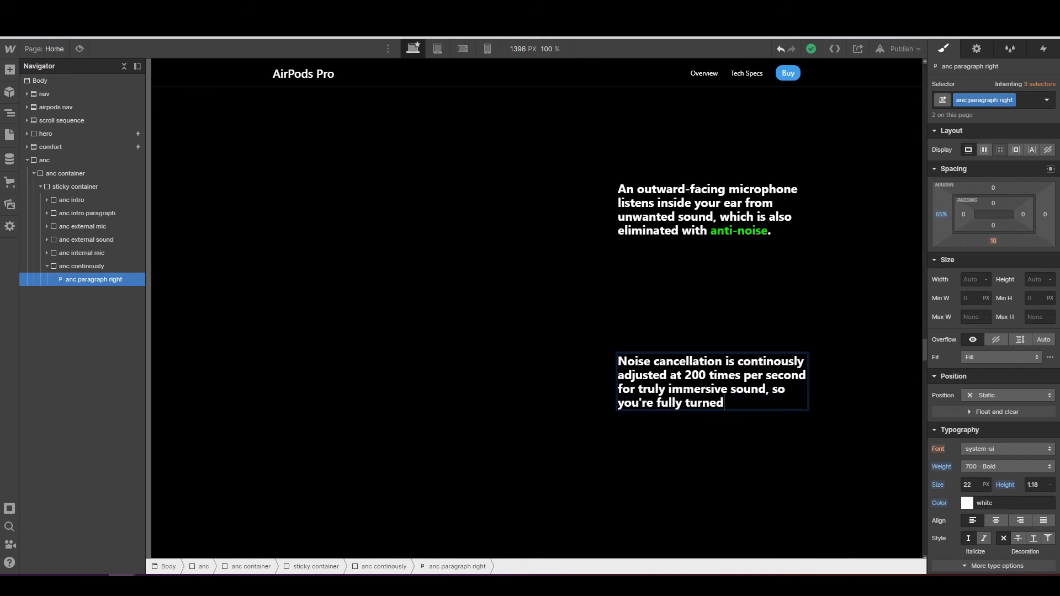
type(" in to your music, podcast and calls.")
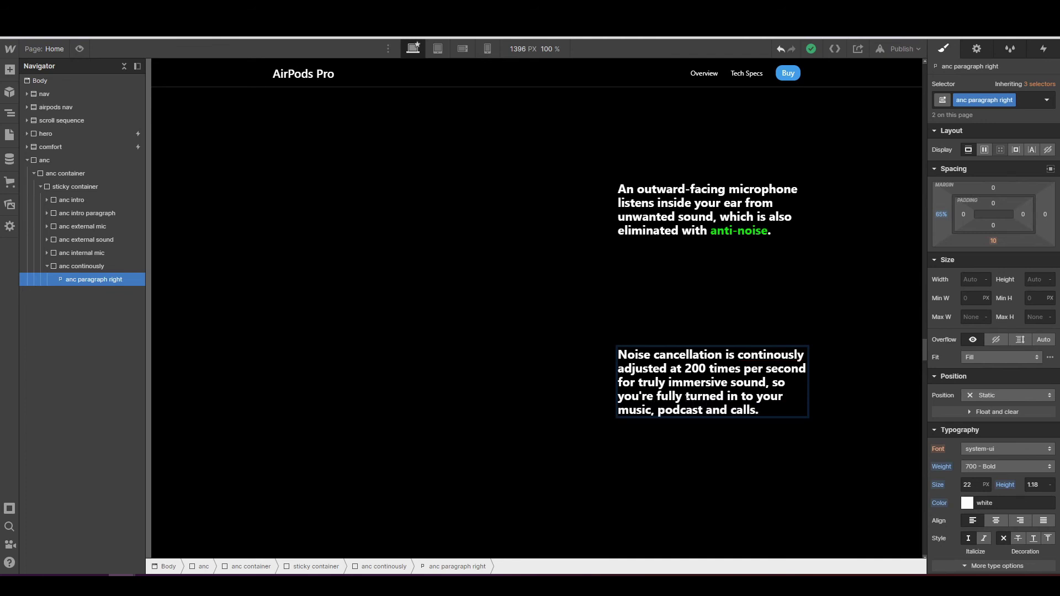
double_click(772, 359)
left_click(763, 362)
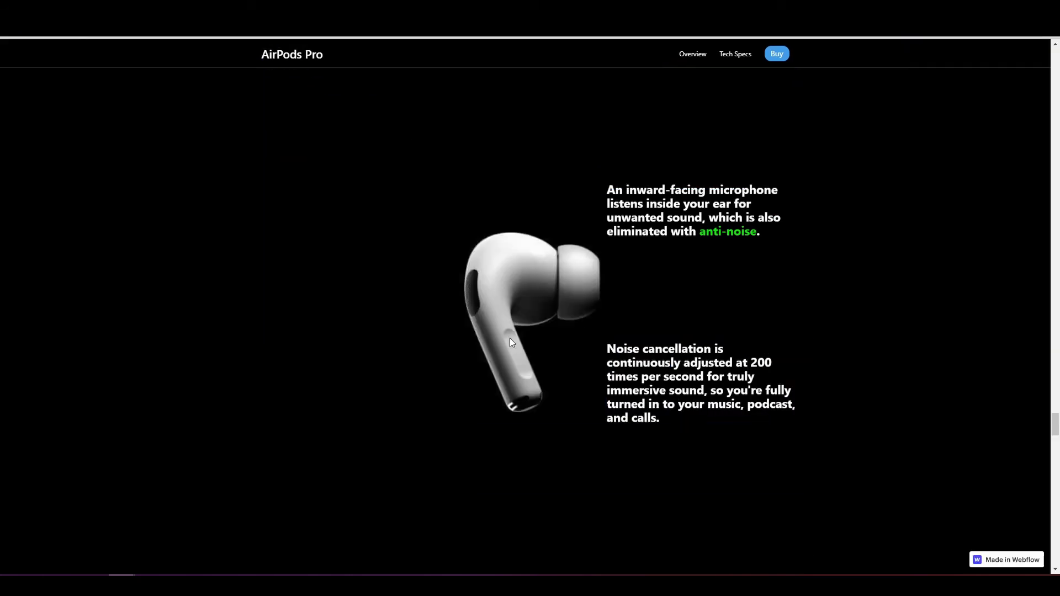
- Switch to the finished reference page and examine how its Active Noise Cancellation section animates on scroll
scroll(509, 338, "down", 5)
scroll(510, 337, "up", 5)
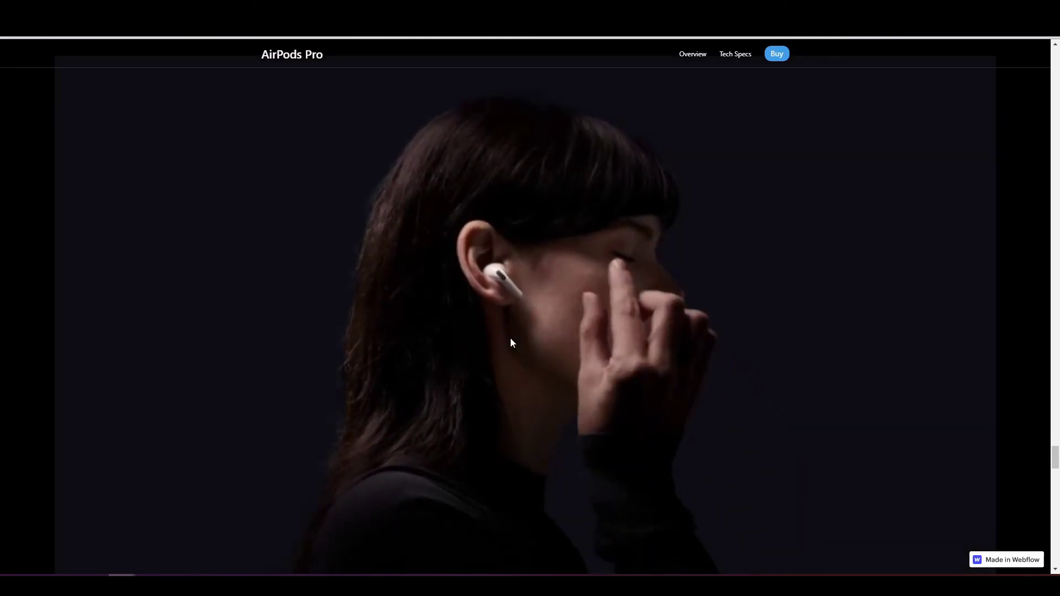
scroll(511, 338, "up", 5)
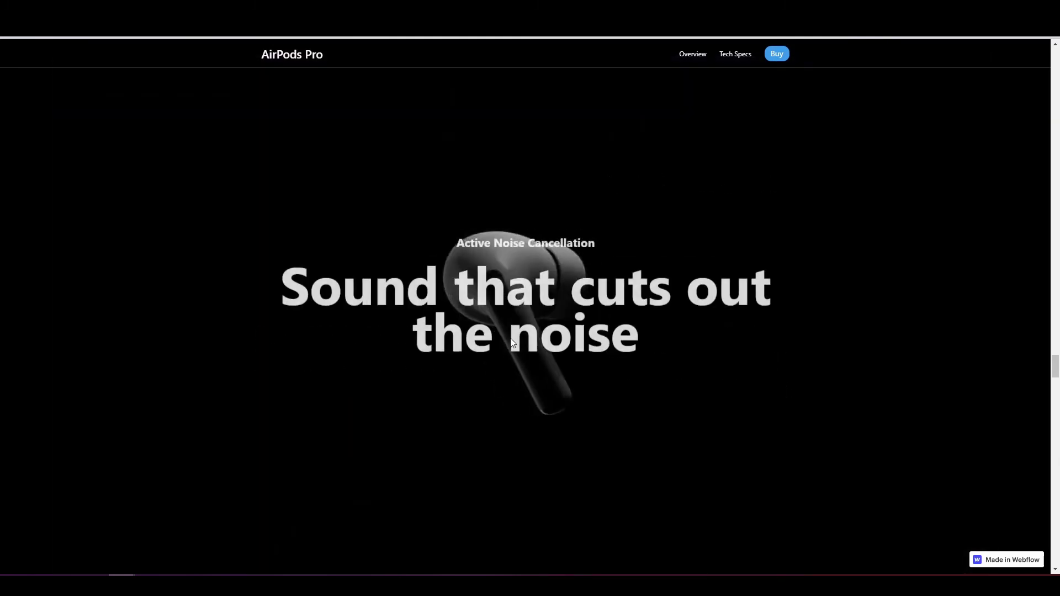
scroll(510, 338, "down", 3)
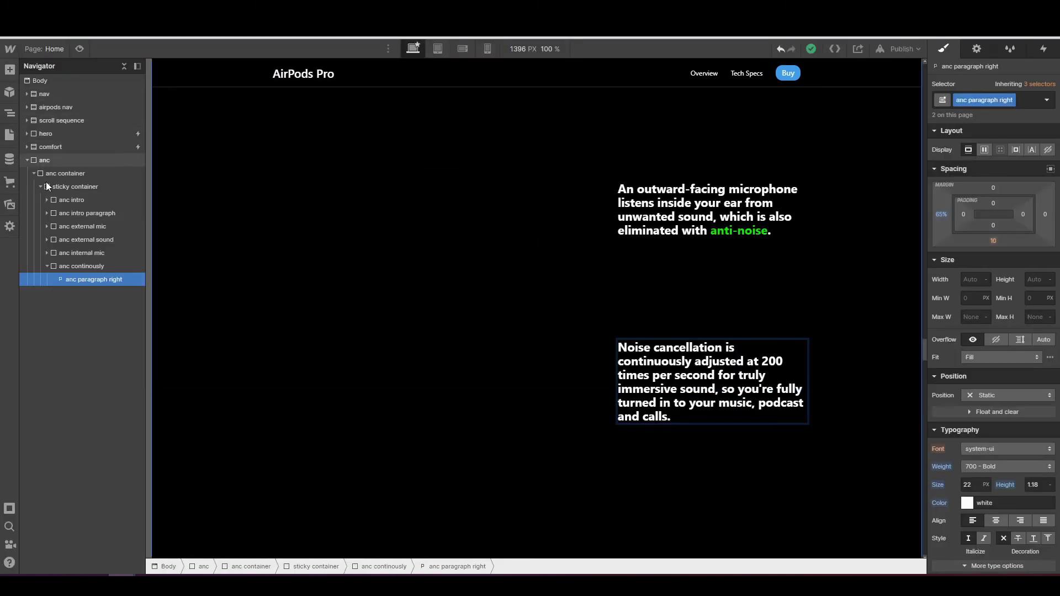
- Expand the scroll sequence section down to its lottie container and select Lottie Animation 5
left_click(34, 121)
left_click(26, 120)
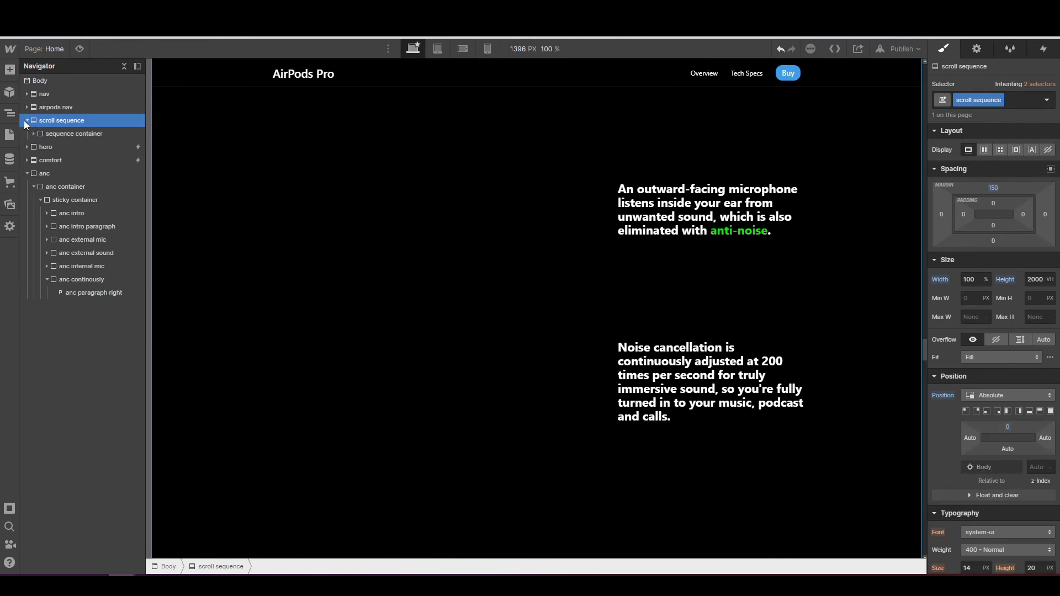
left_click(34, 134)
left_click(43, 147)
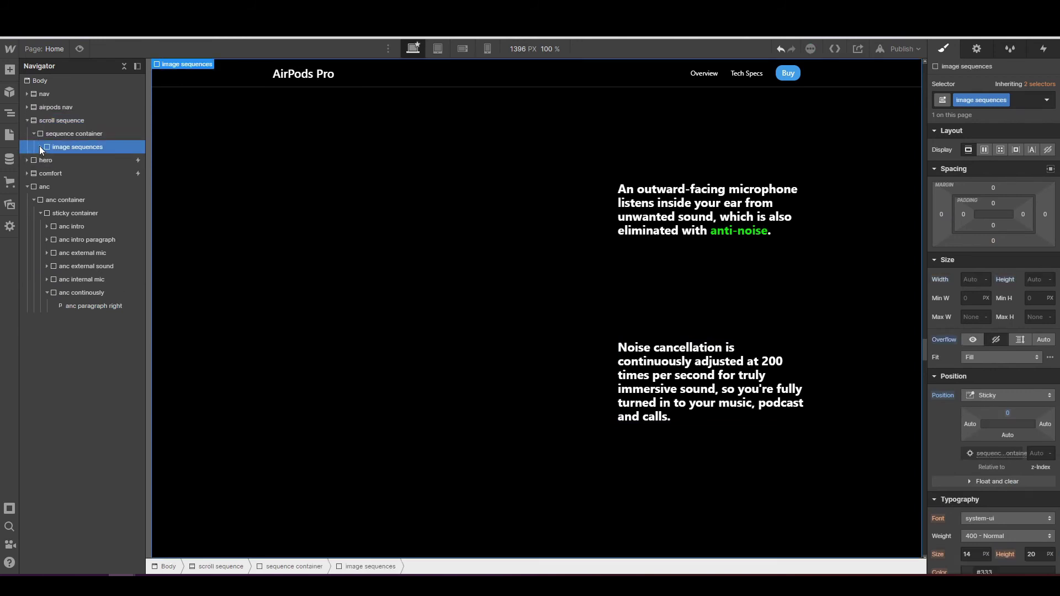
left_click(40, 147)
left_click(48, 158)
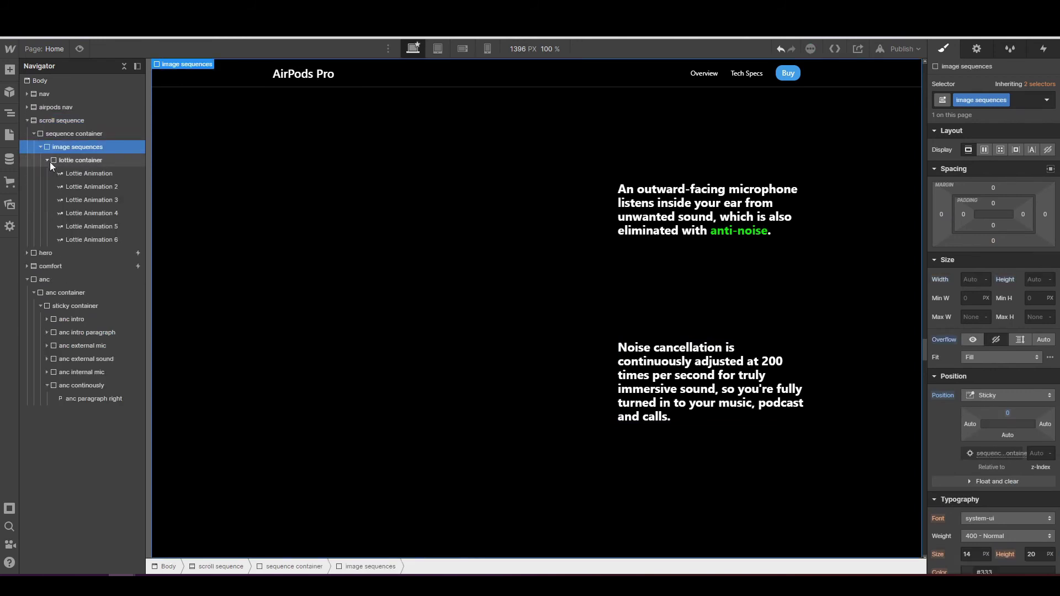
left_click(97, 227)
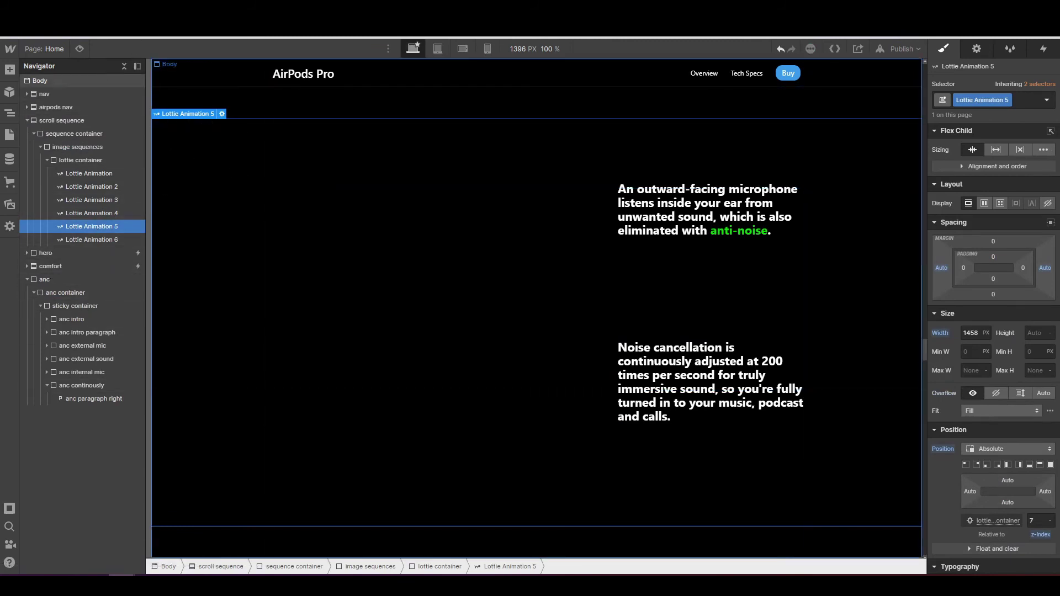
- Switch to the finished reference page and examine how the comfort section transitions into the Active Noise Cancellation texts on scroll
key("shift+p")
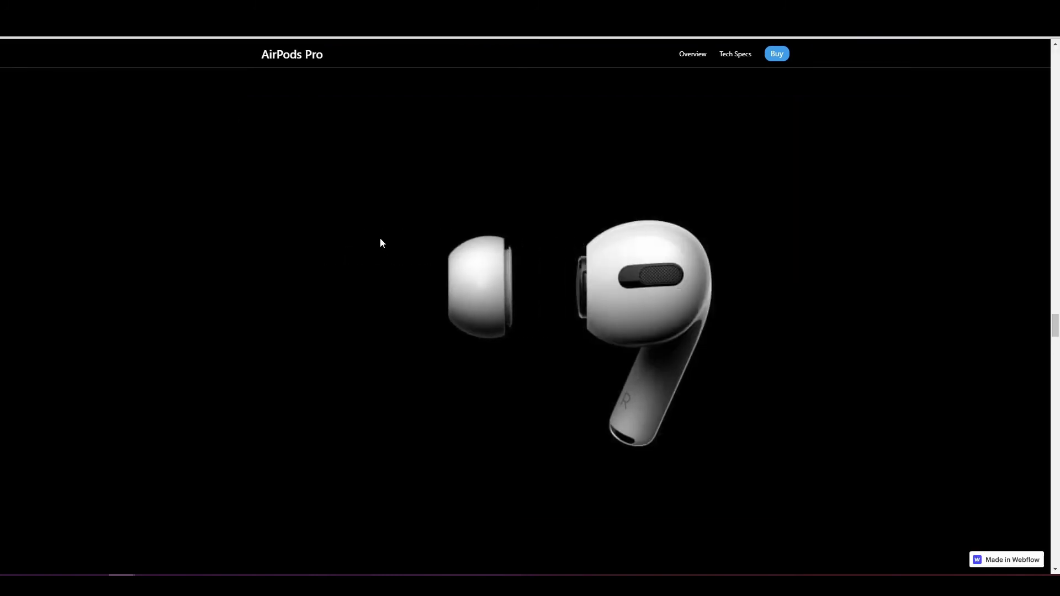
scroll(506, 298, "down", 5)
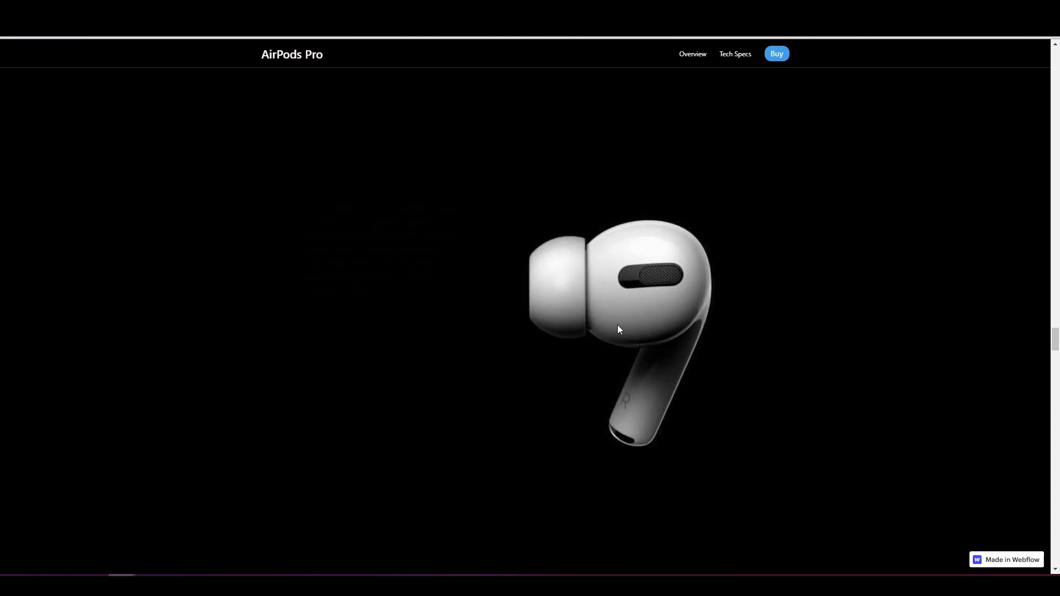
scroll(618, 329, "up", 2)
scroll(619, 329, "down", 2)
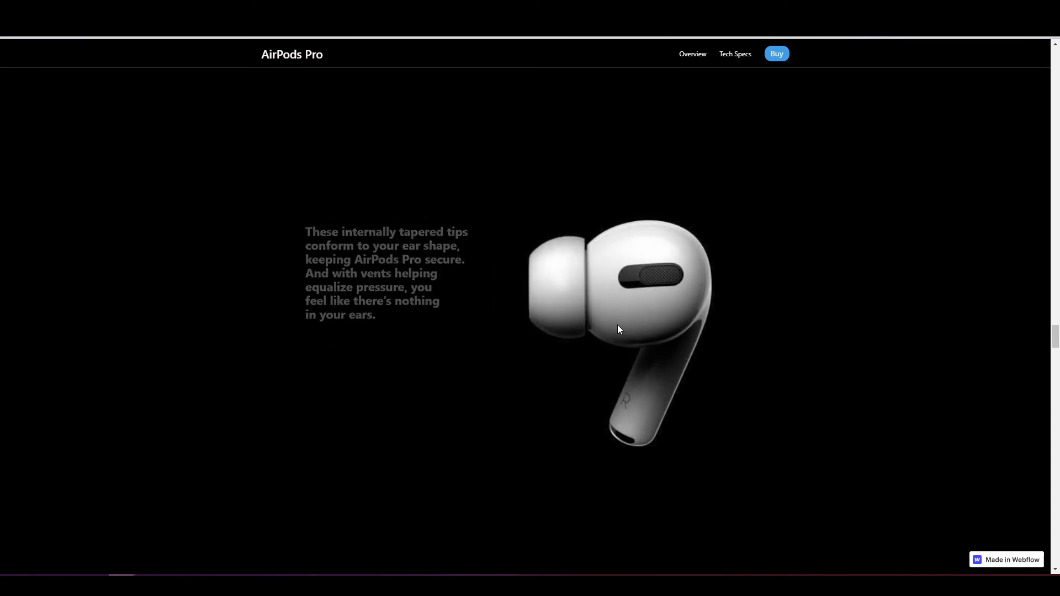
key("shift+p")
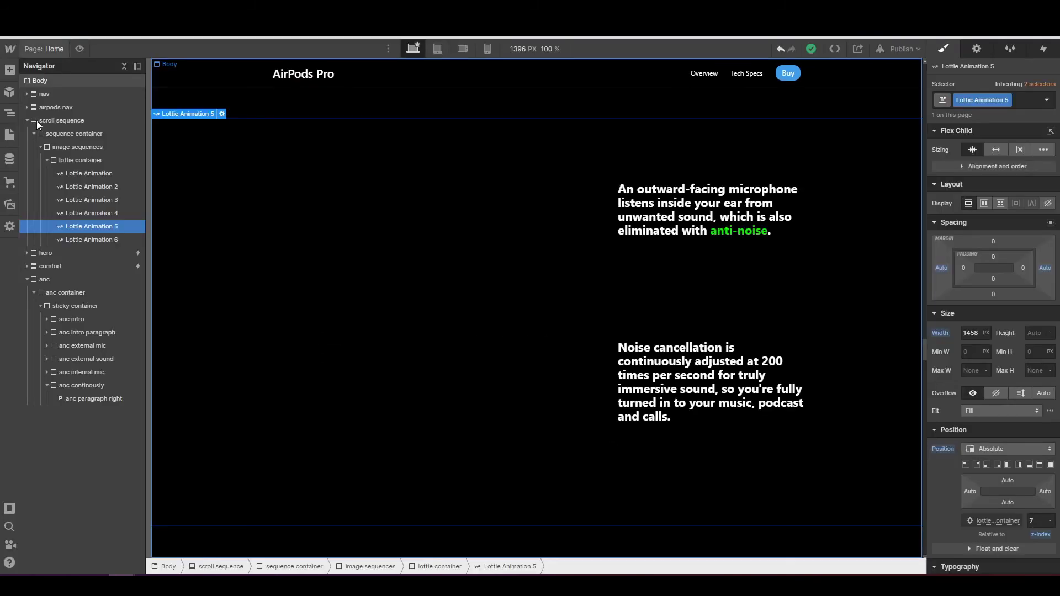
key("shift+p")
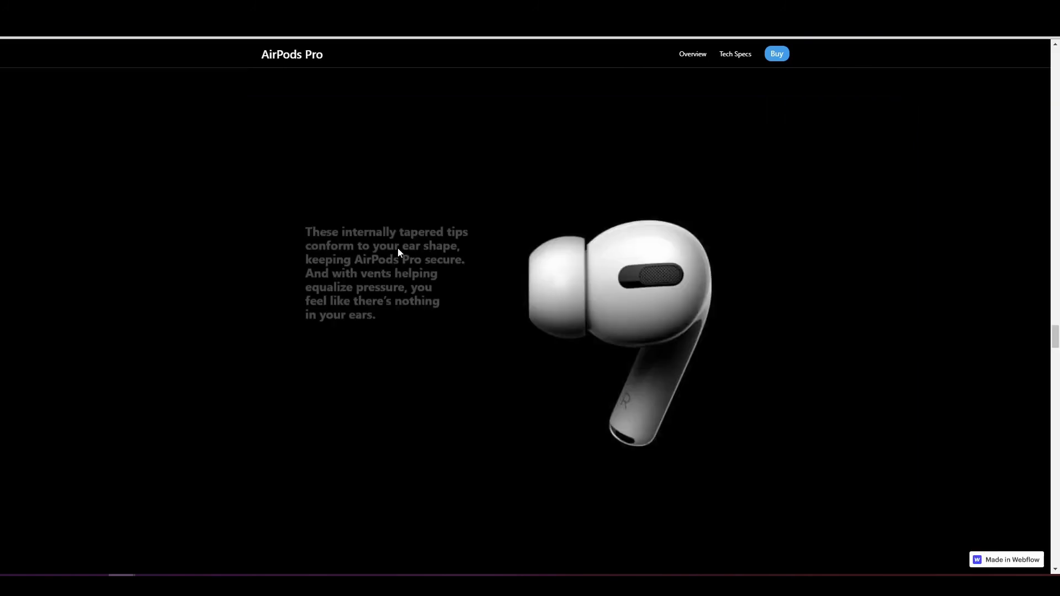
scroll(663, 319, "down", 3)
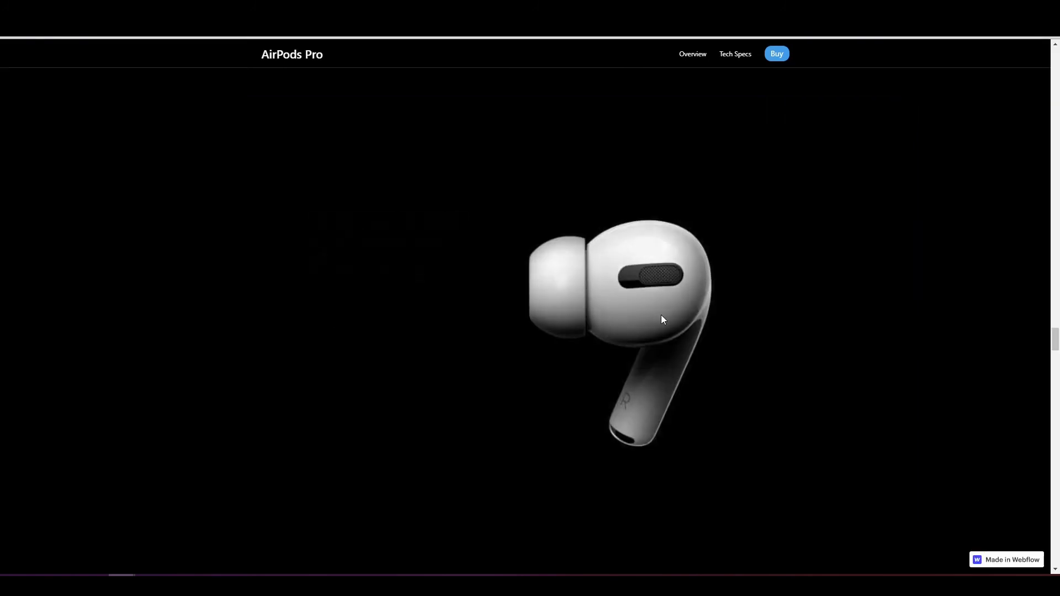
scroll(662, 317, "down", 2)
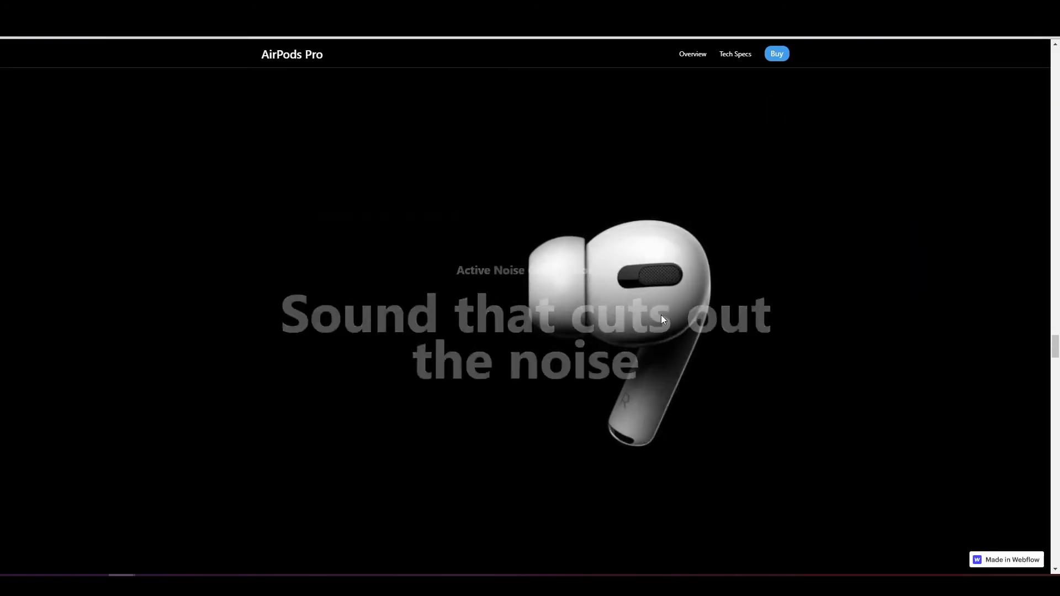
scroll(523, 313, "down", 3)
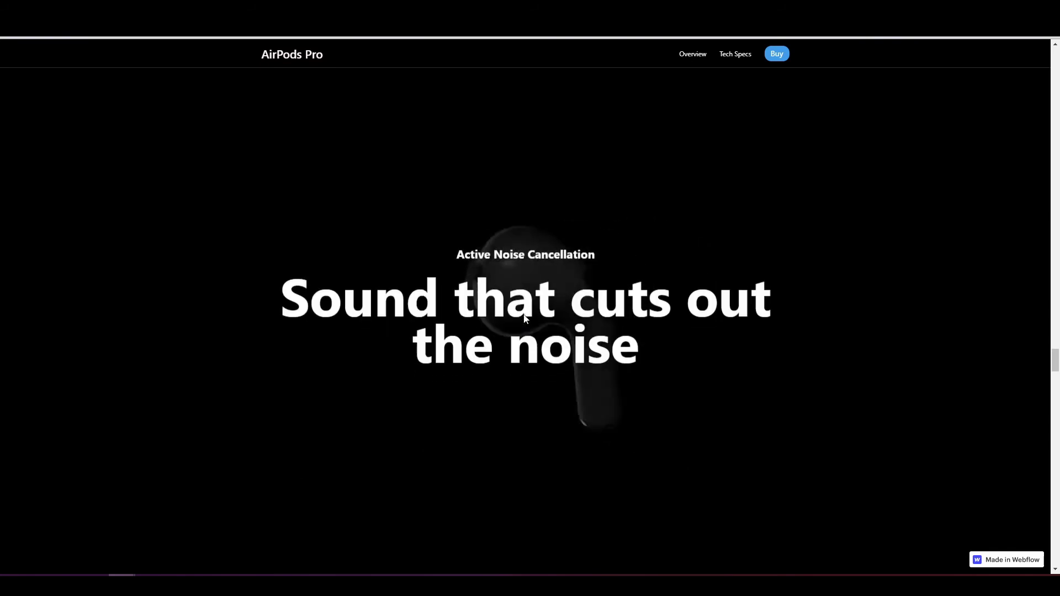
scroll(588, 379, "down", 5)
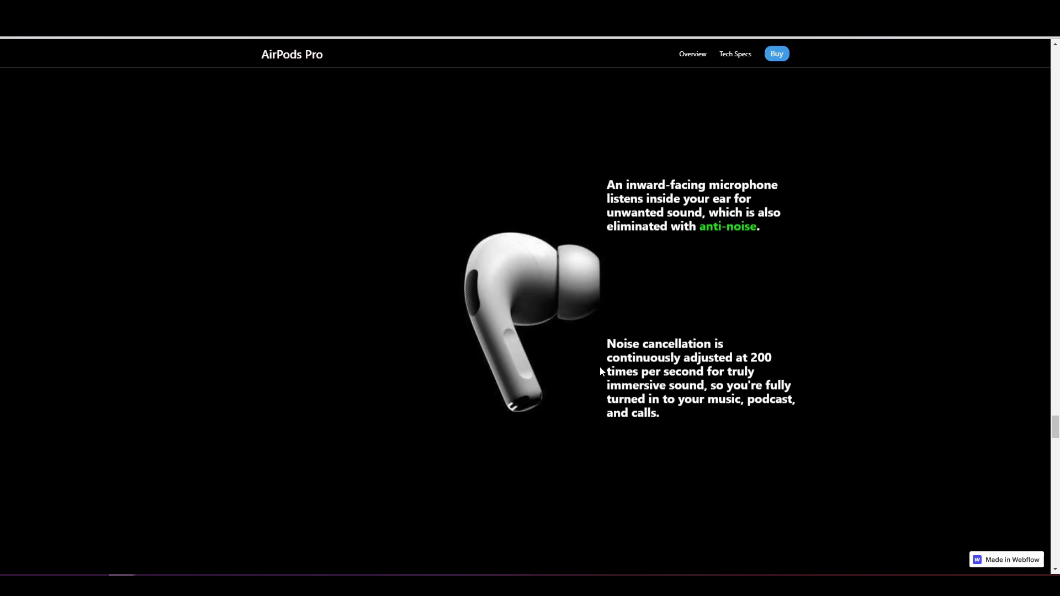
- Examine how the earbud rotates and dims behind the "Sound that cuts out the noise" heading while scrolling back and forth
scroll(601, 370, "up", 5)
scroll(601, 371, "up", 4)
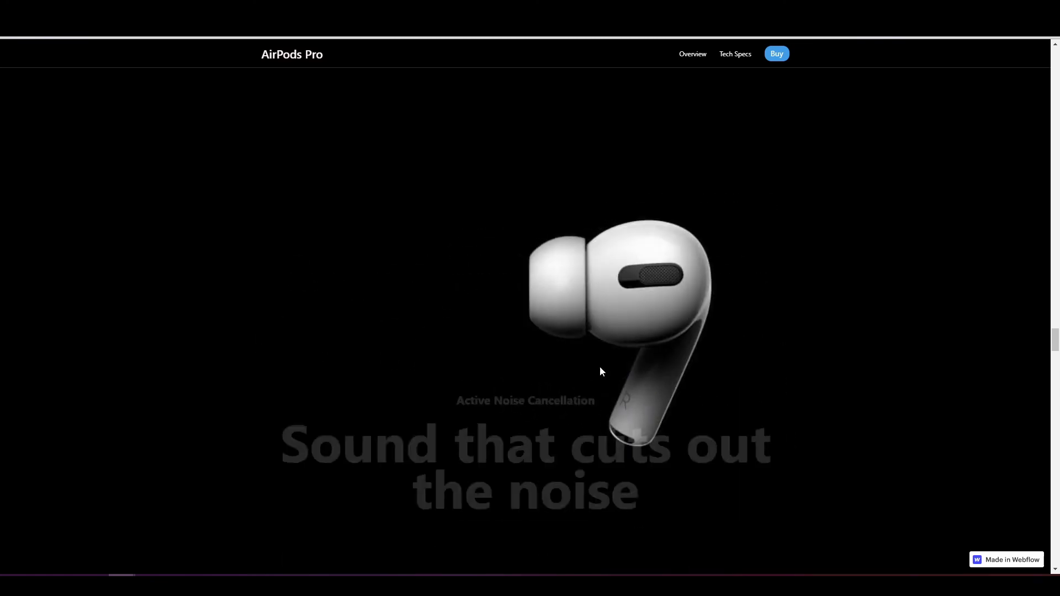
scroll(601, 371, "down", 2)
scroll(600, 368, "down", 5)
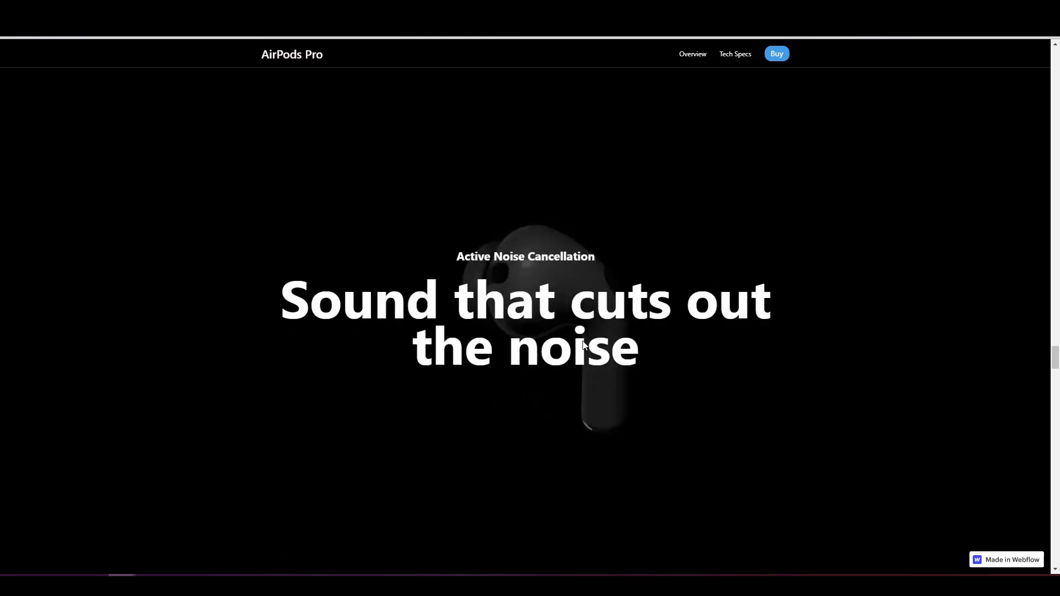
scroll(577, 332, "up", 6)
scroll(577, 331, "down", 6)
scroll(578, 335, "up", 2)
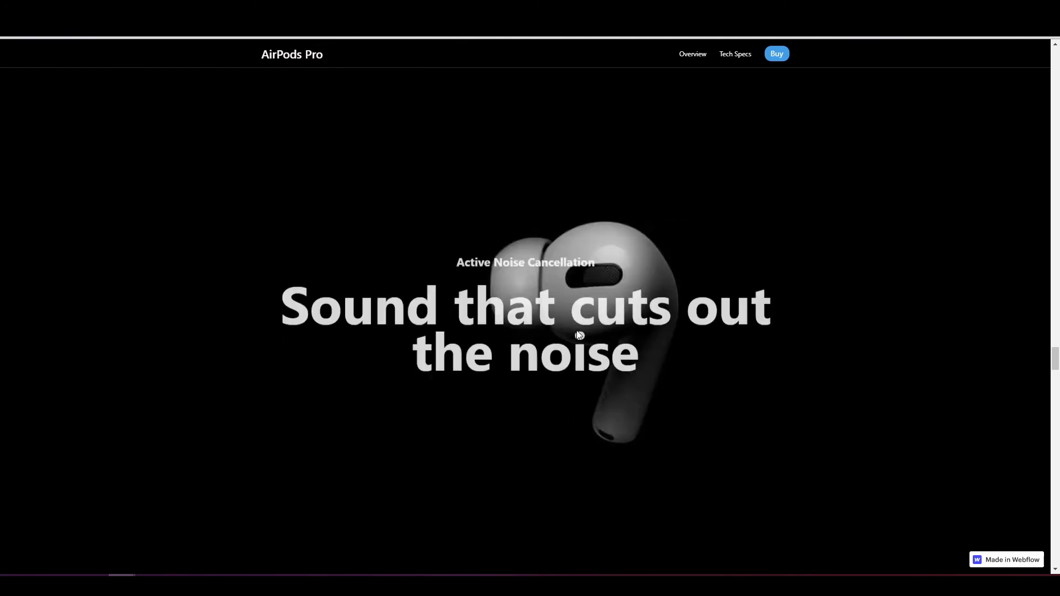
scroll(579, 334, "down", 2)
scroll(578, 334, "up", 4)
scroll(577, 331, "down", 4)
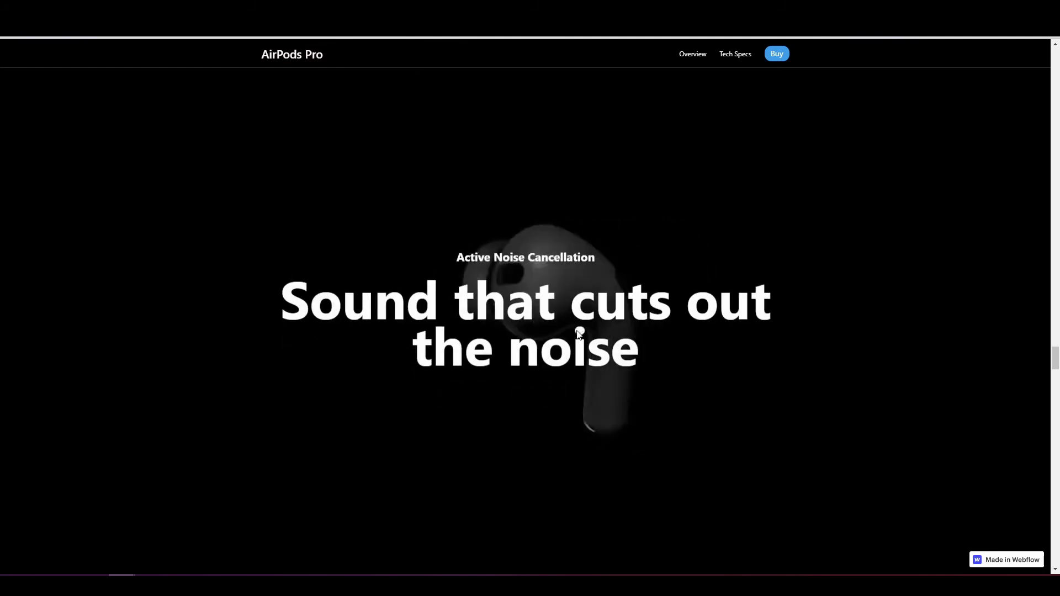
scroll(579, 335, "up", 4)
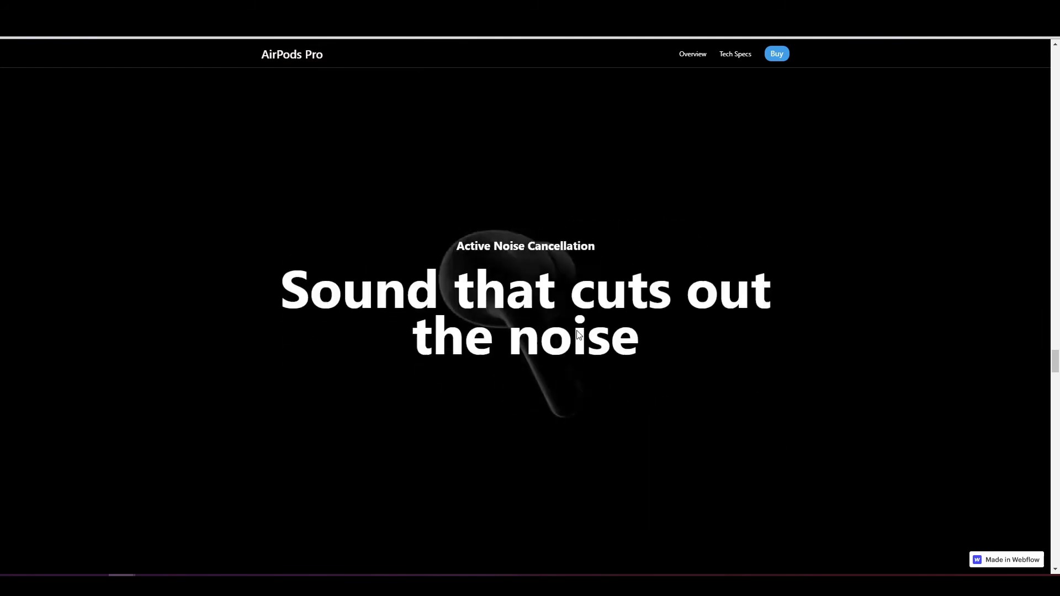
scroll(577, 334, "down", 3)
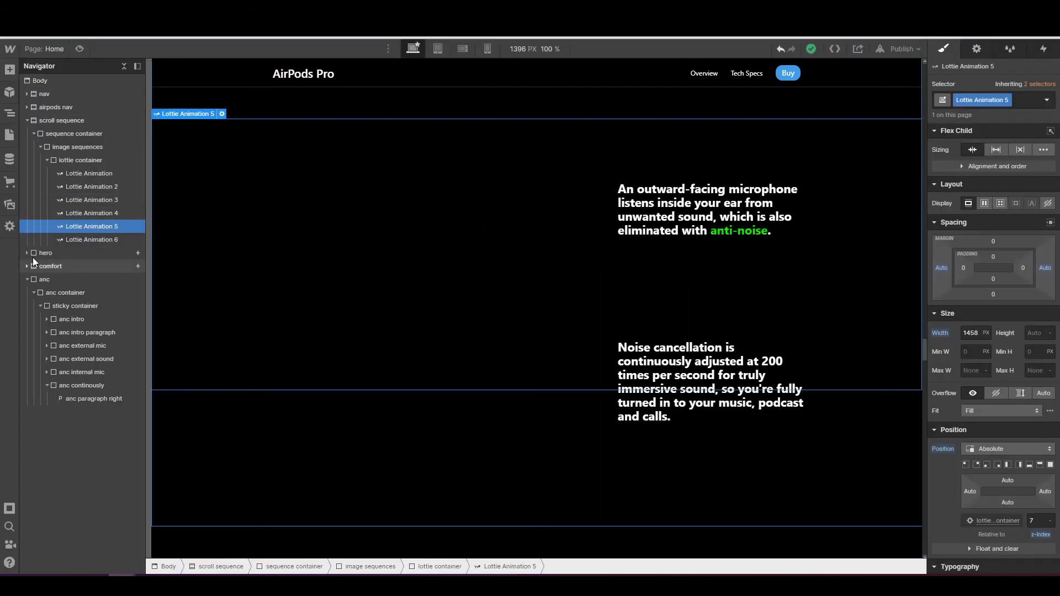
- Give the anc section a While scrolling in view trigger that plays a scroll animation, starting when the element is fully visible
left_click(45, 280)
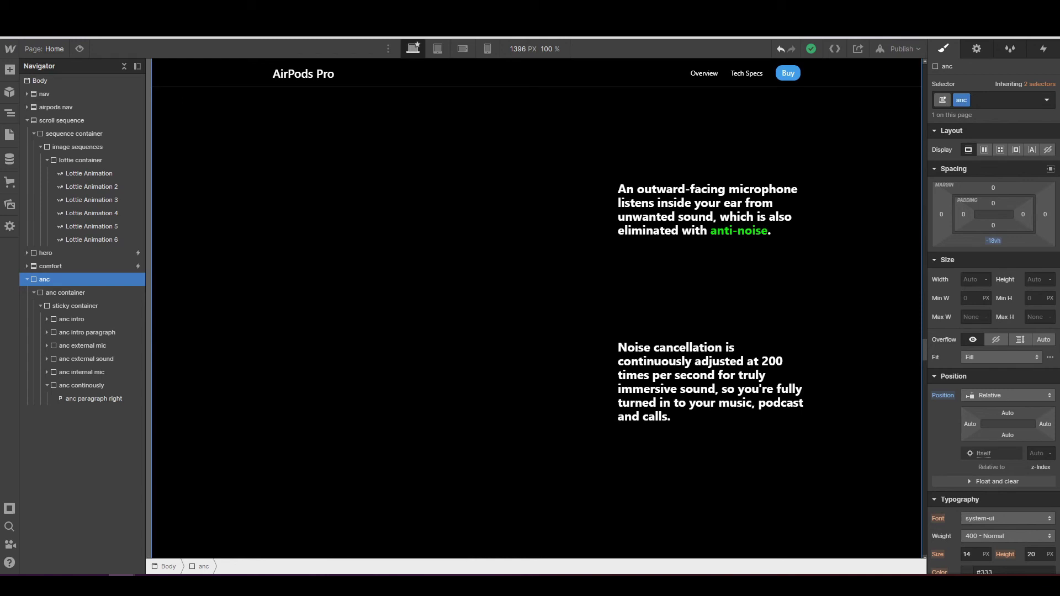
left_click(1056, 51)
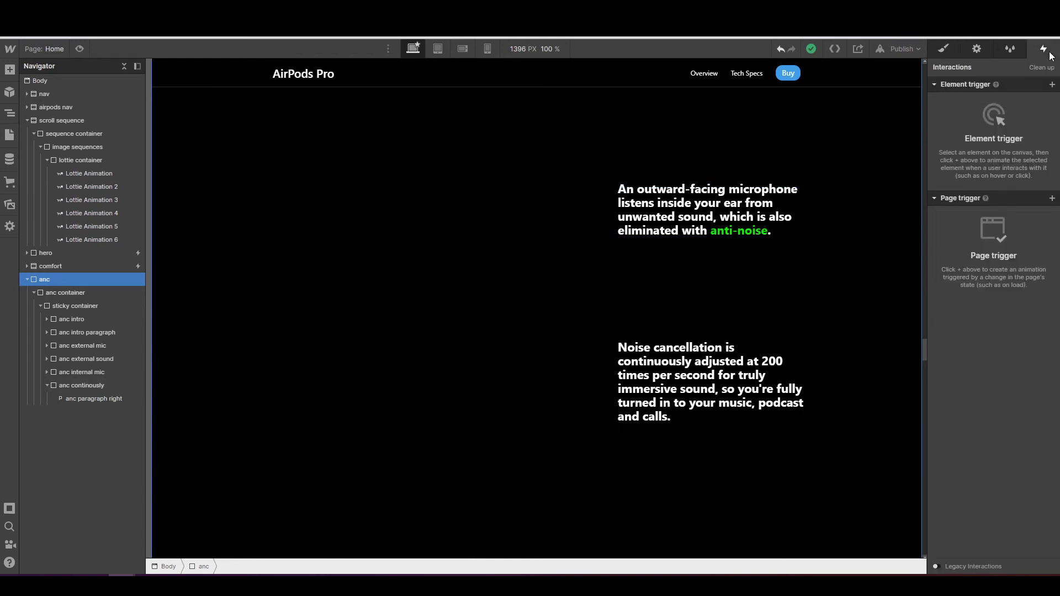
left_click(1052, 84)
left_click(986, 154)
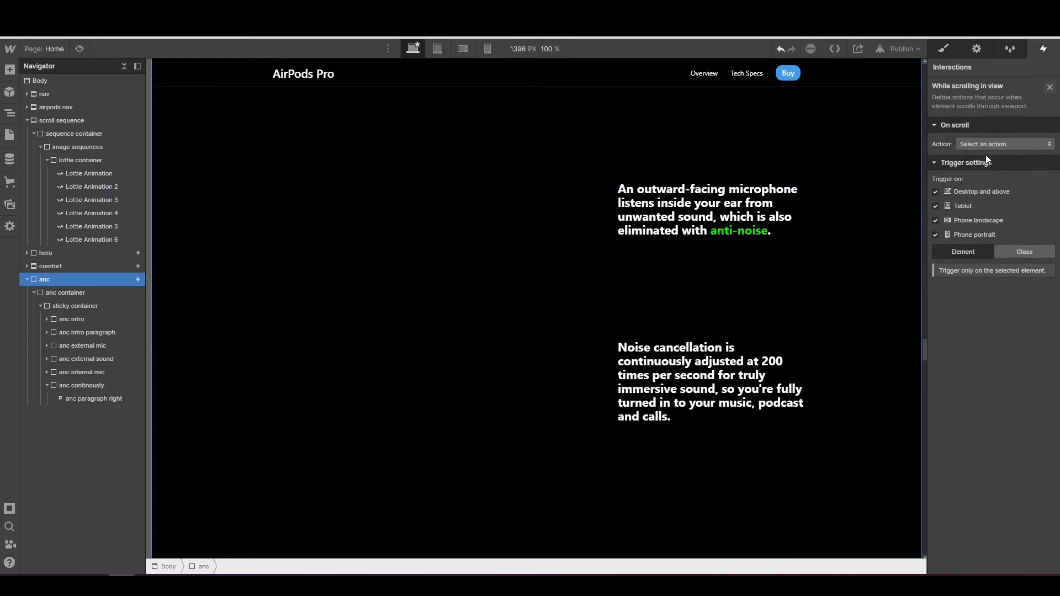
left_click(996, 144)
left_click(988, 169)
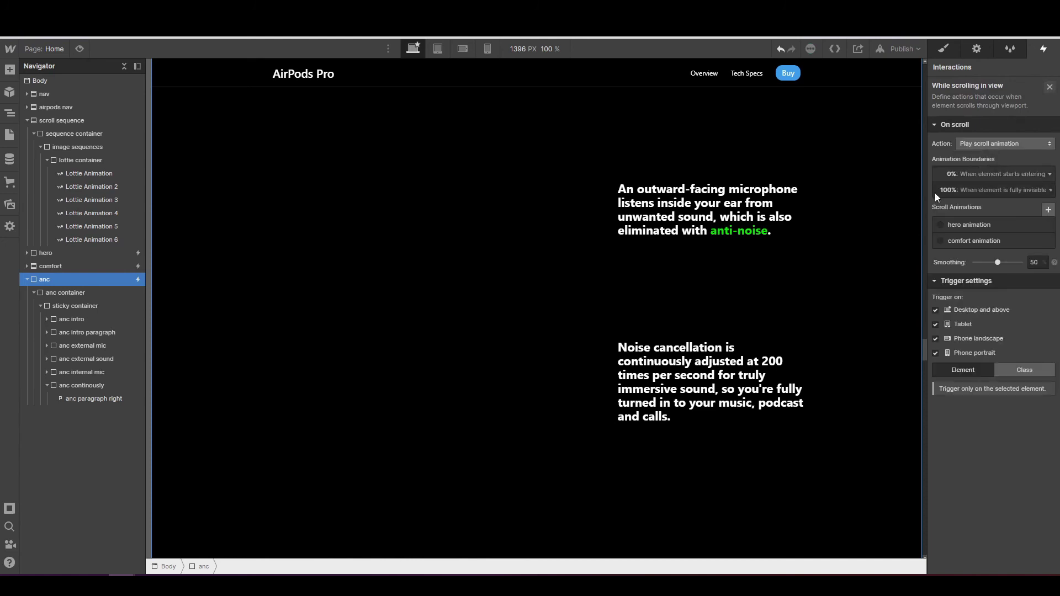
left_click(1002, 174)
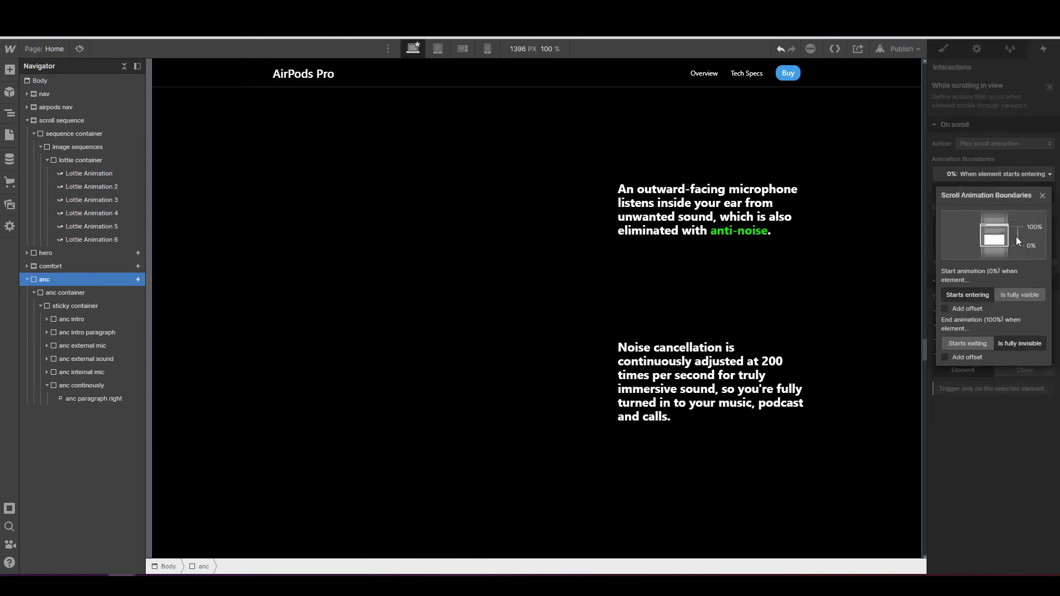
left_click(1022, 297)
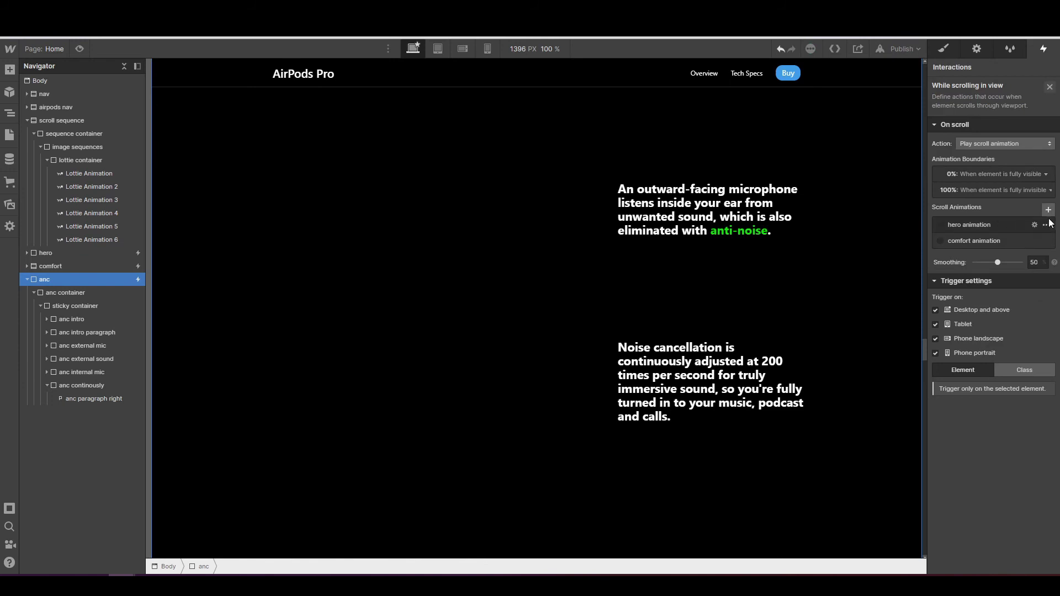
- Create a new scroll animation for the anc section and name it "anc animation"
left_click(1048, 210)
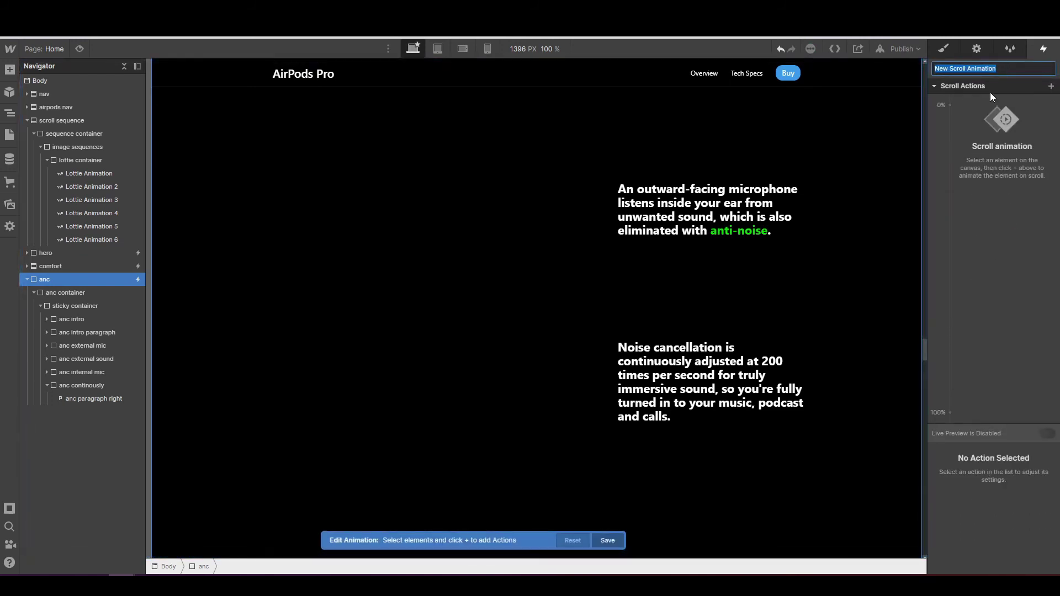
type("anc animation")
key("Return")
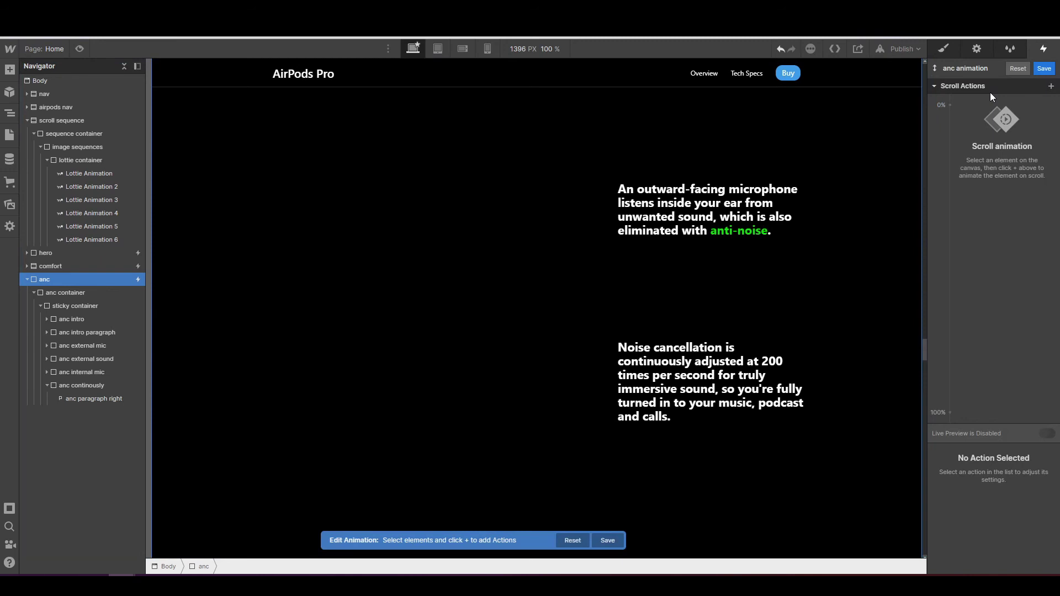
- Save the anc animation and check the comfort and hero animations, leaving anc animation selected for the anc section's scroll trigger
left_click(1044, 68)
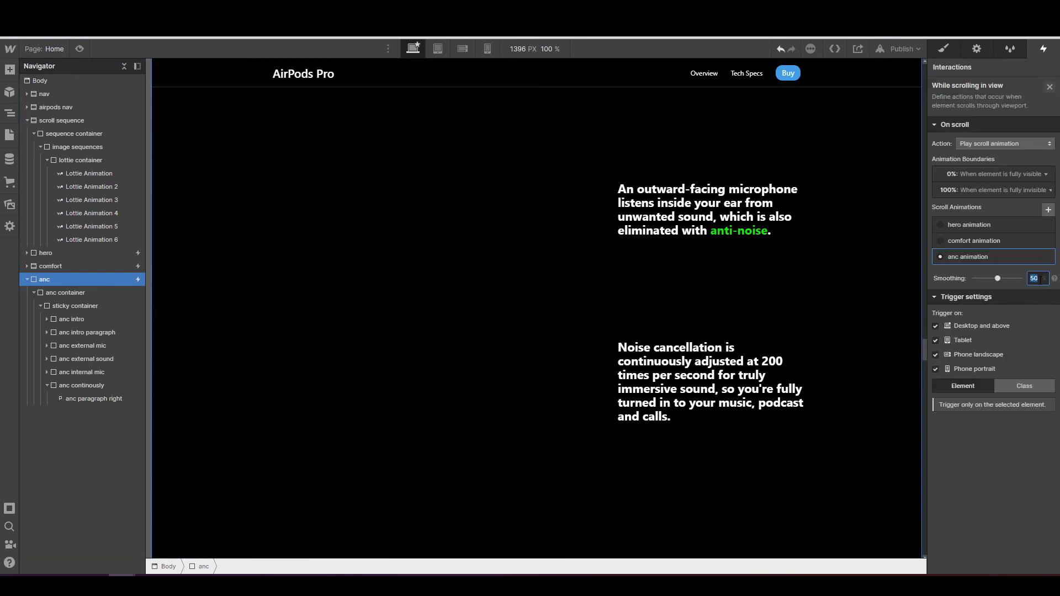
left_click(1002, 241)
left_click(992, 225)
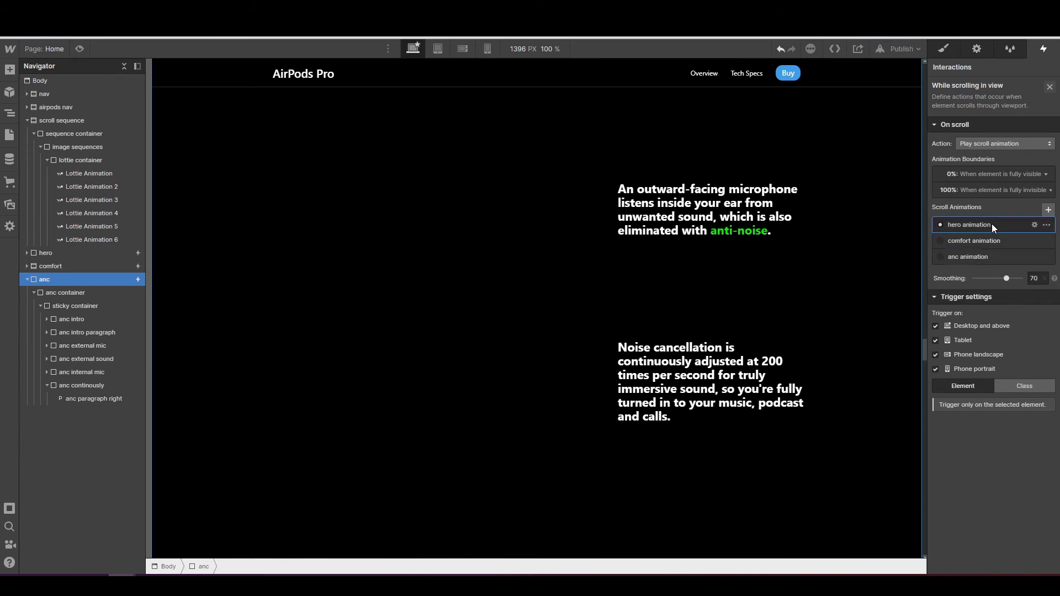
left_click(987, 257)
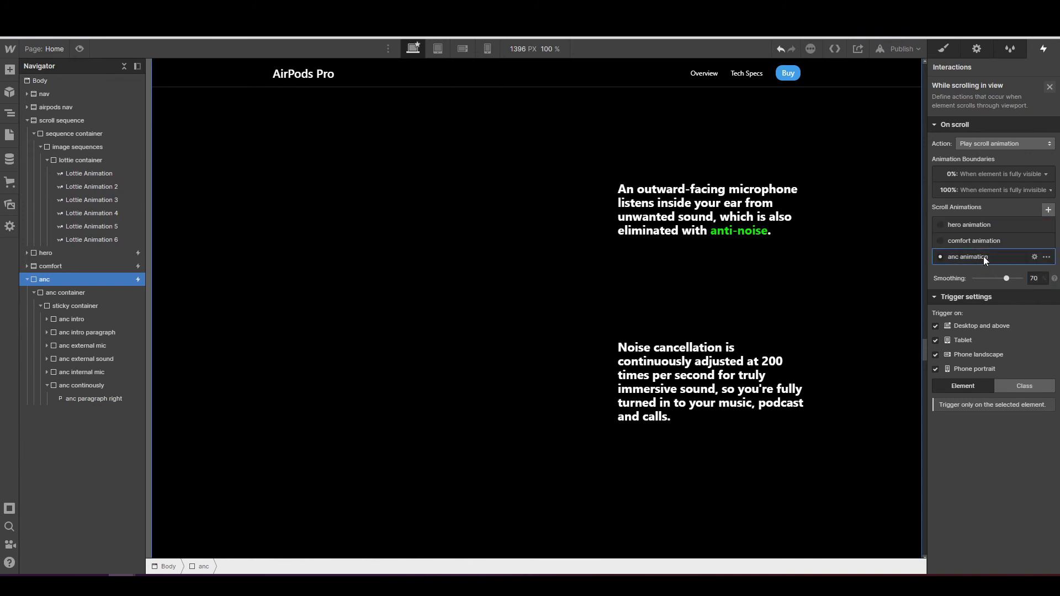
left_click(986, 258)
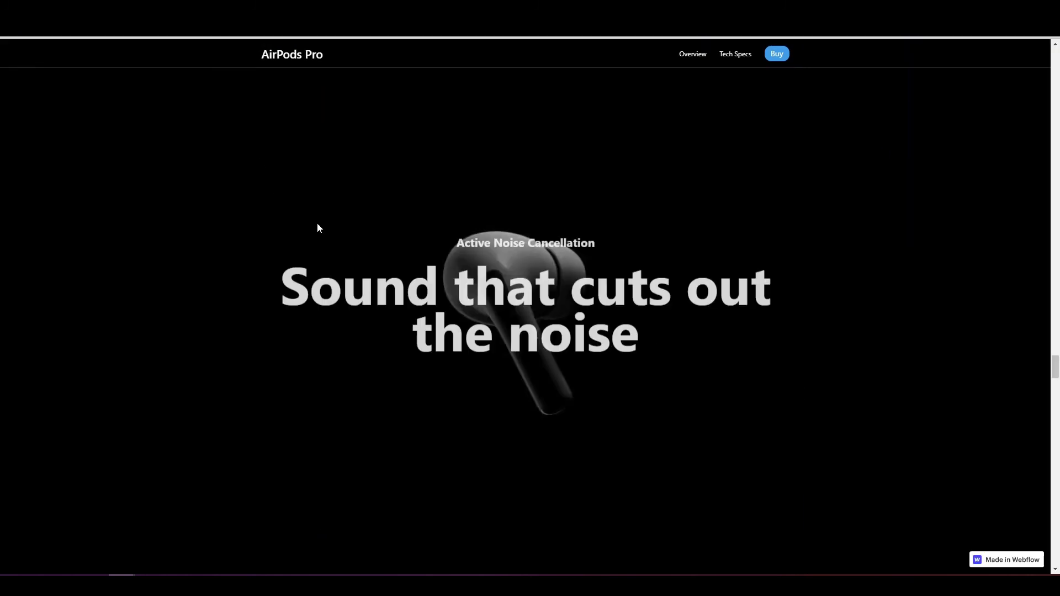
- Switch to the published AirPods Pro page and examine how the comfort section transitions into the Active Noise Cancellation intro
scroll(414, 326, "up", 5)
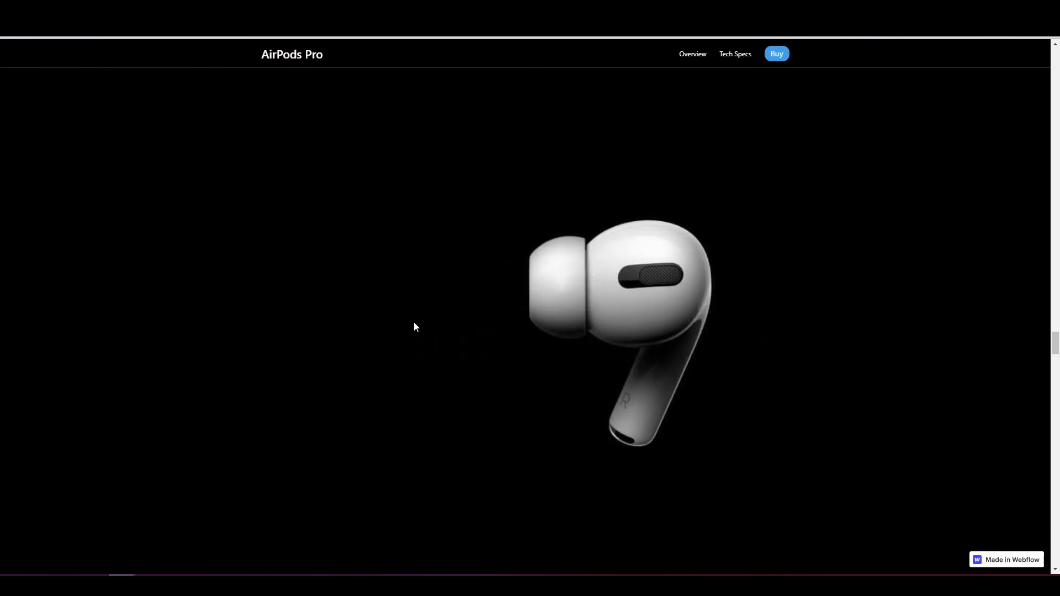
scroll(415, 326, "down", 2)
scroll(515, 343, "down", 2)
scroll(515, 343, "up", 1)
scroll(514, 343, "up", 1)
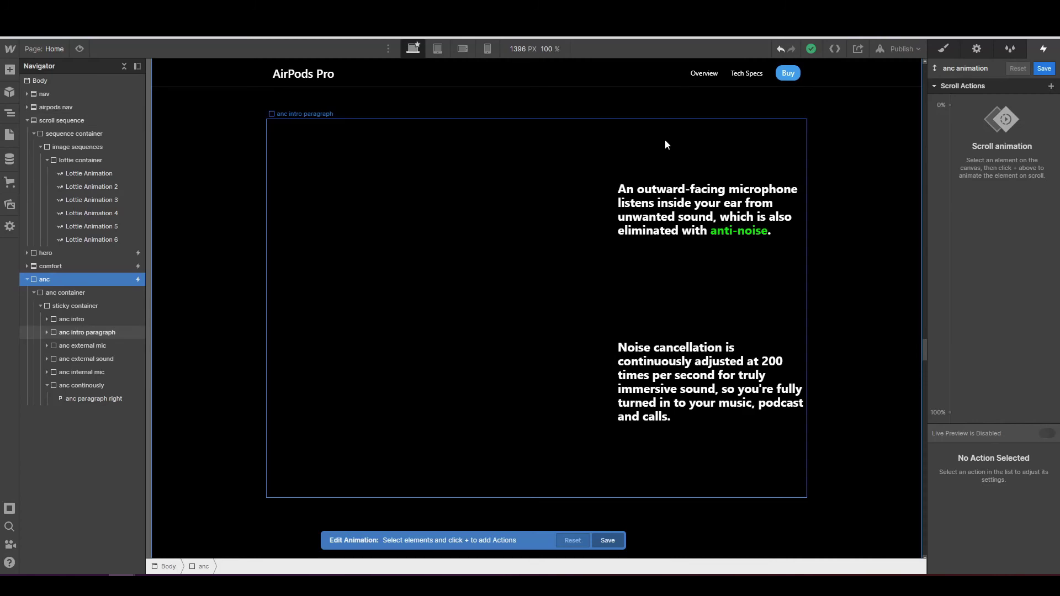
- Collapse the anc continously block in the element tree and save the anc animation to leave its editor
left_click(72, 319)
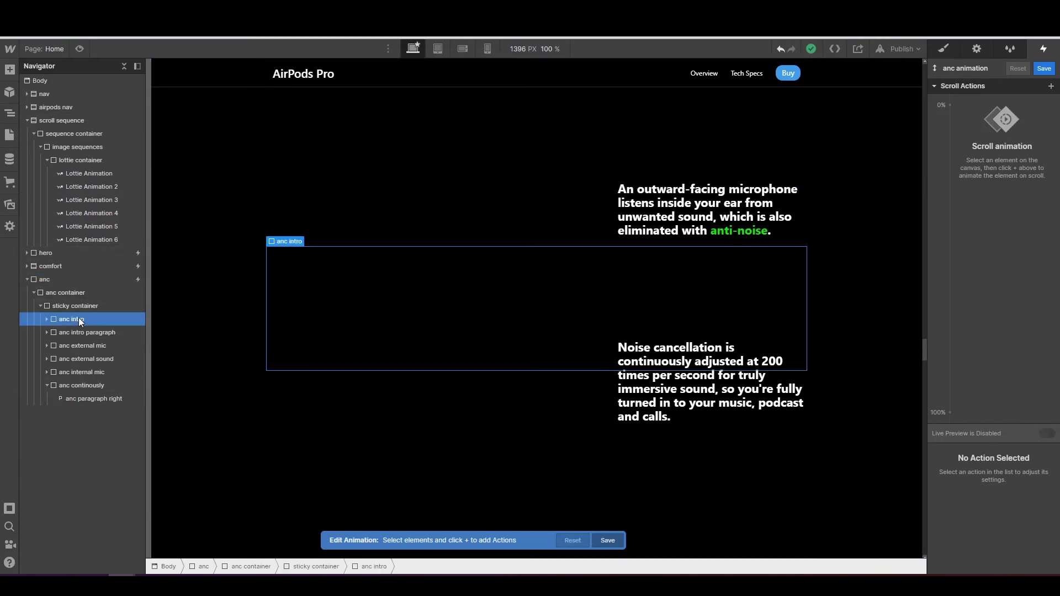
left_click(46, 386)
left_click(56, 374)
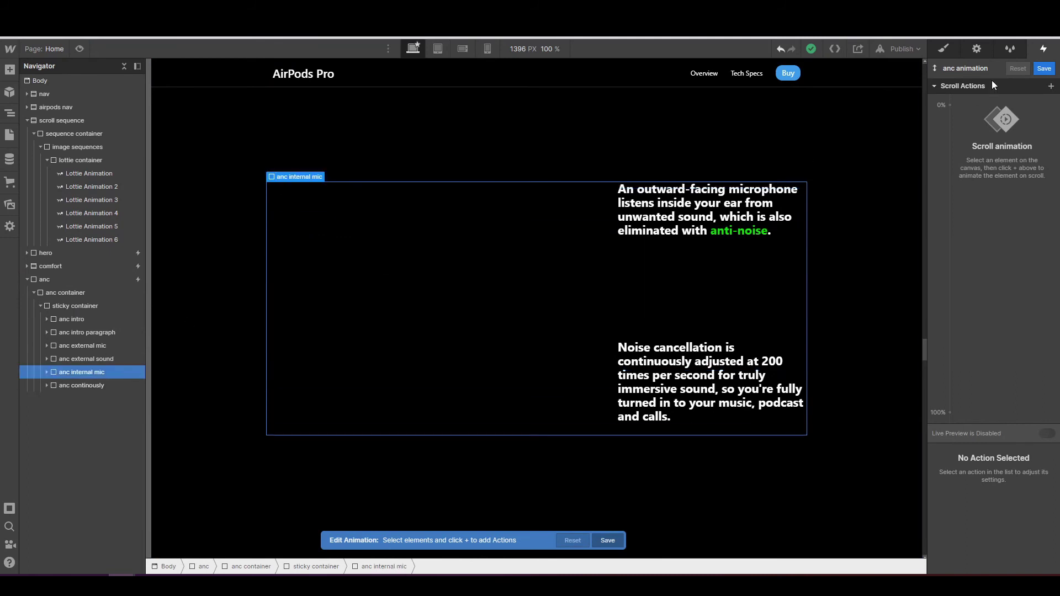
left_click(1045, 69)
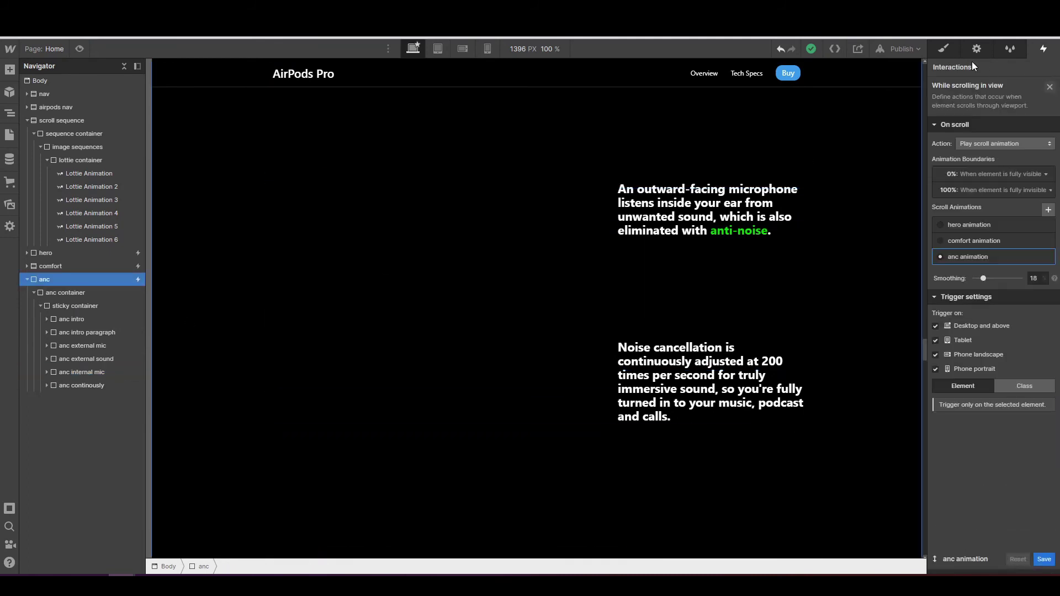
- Set the anc section's opacity to 100% in its style settings
left_click(943, 49)
scroll(996, 379, "down", 10)
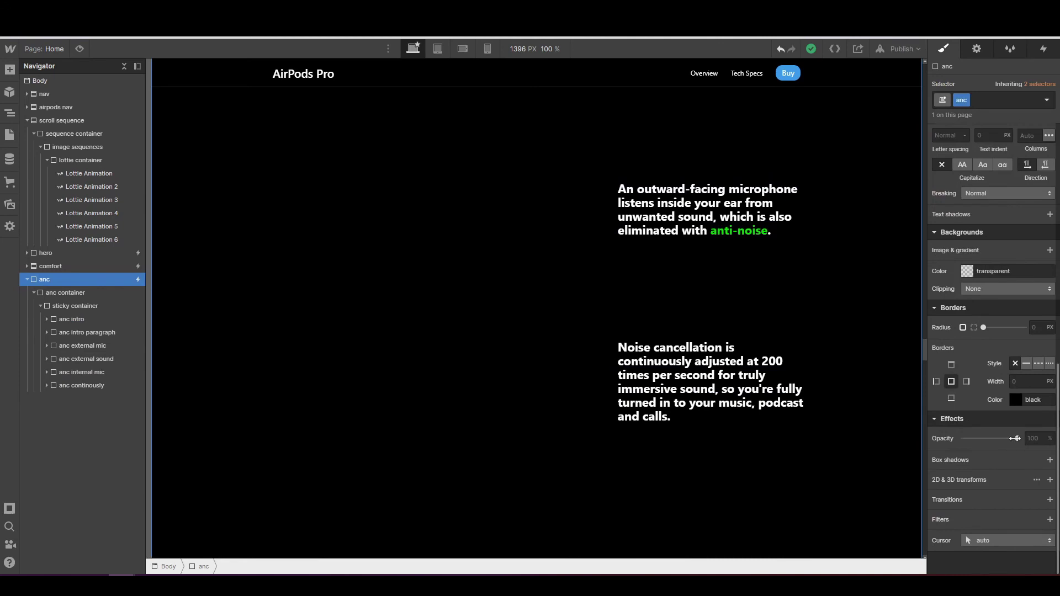
left_click_drag(984, 439, 1052, 440)
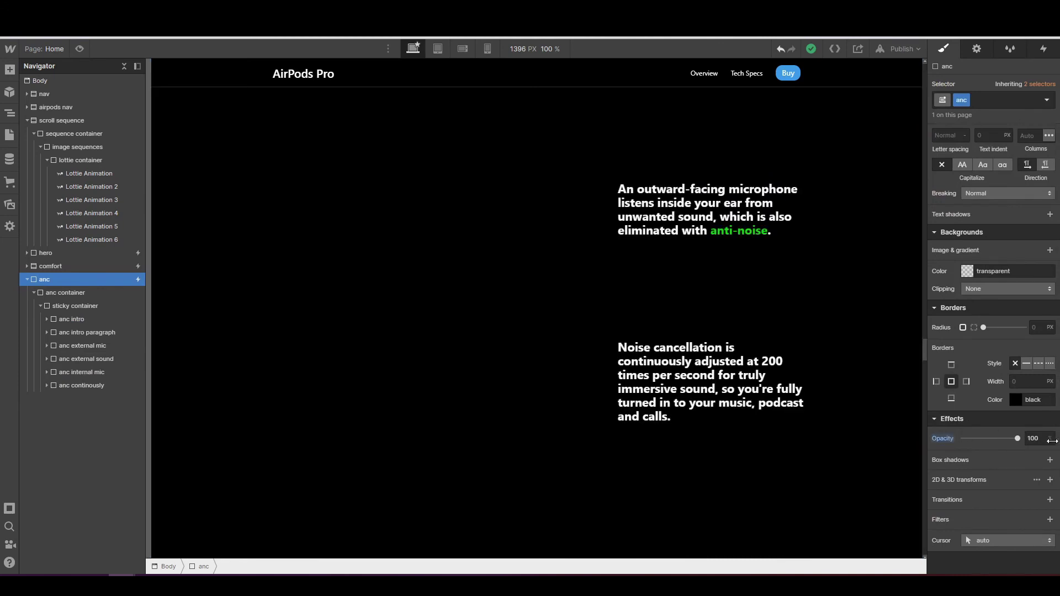
- Set the opacity of the anc internal mic and anc continously blocks to 0% and the anc intro block to 100%
left_click(84, 373)
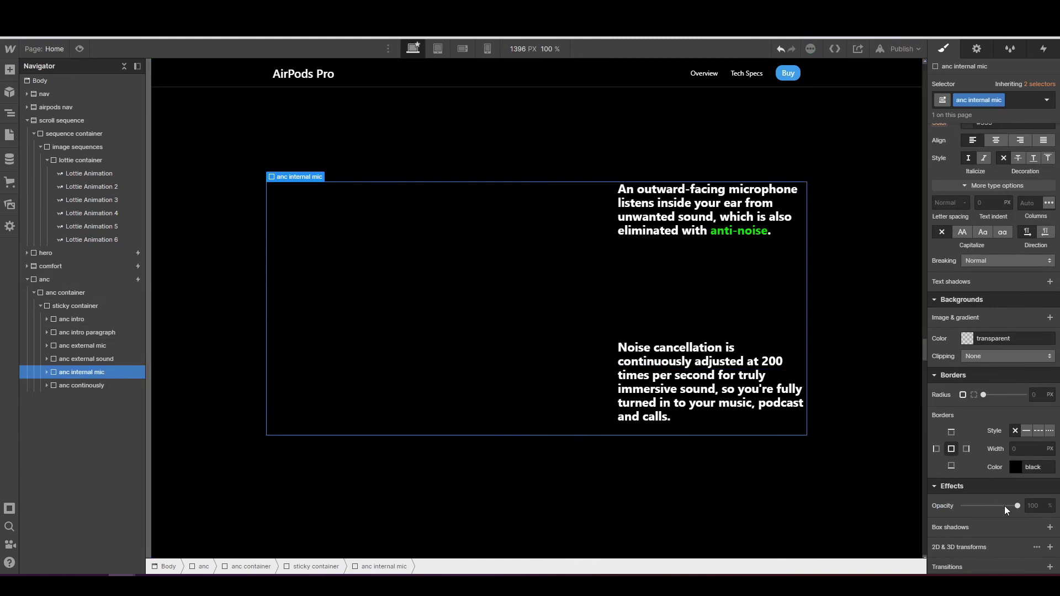
left_click_drag(1015, 507, 964, 507)
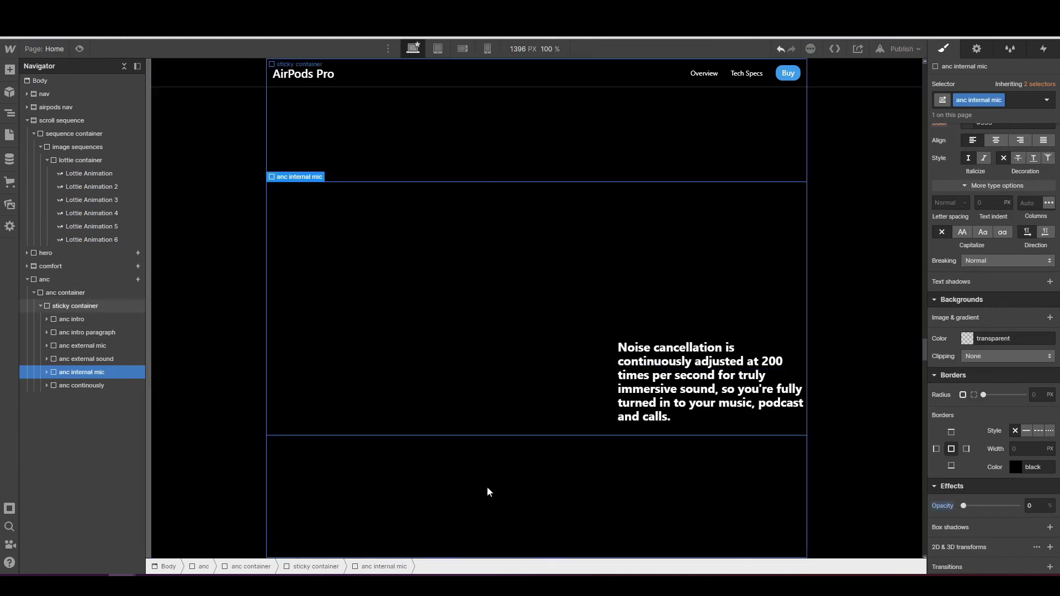
left_click(96, 389)
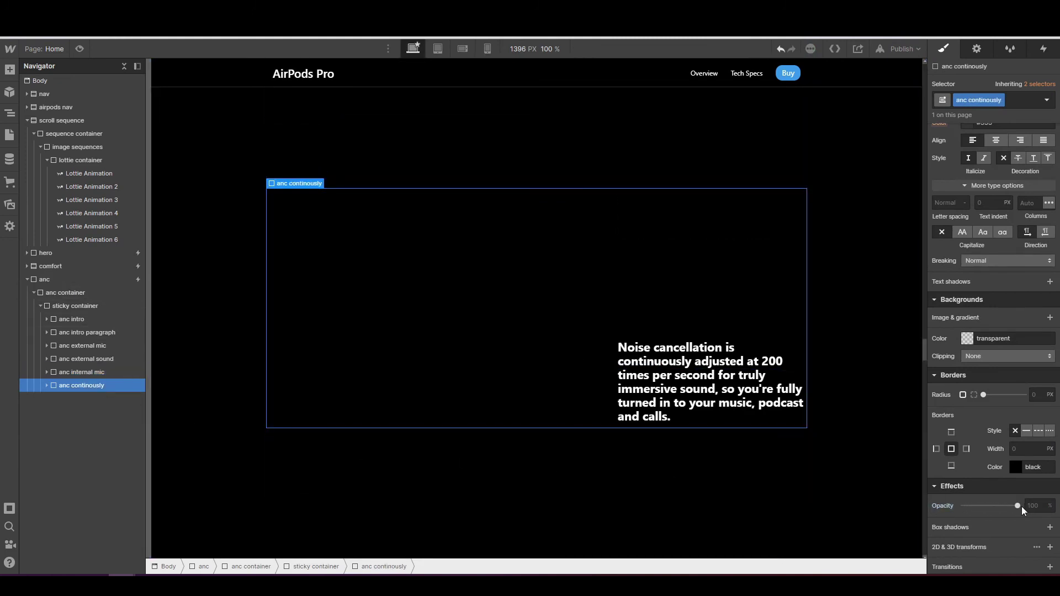
left_click_drag(1019, 506, 921, 509)
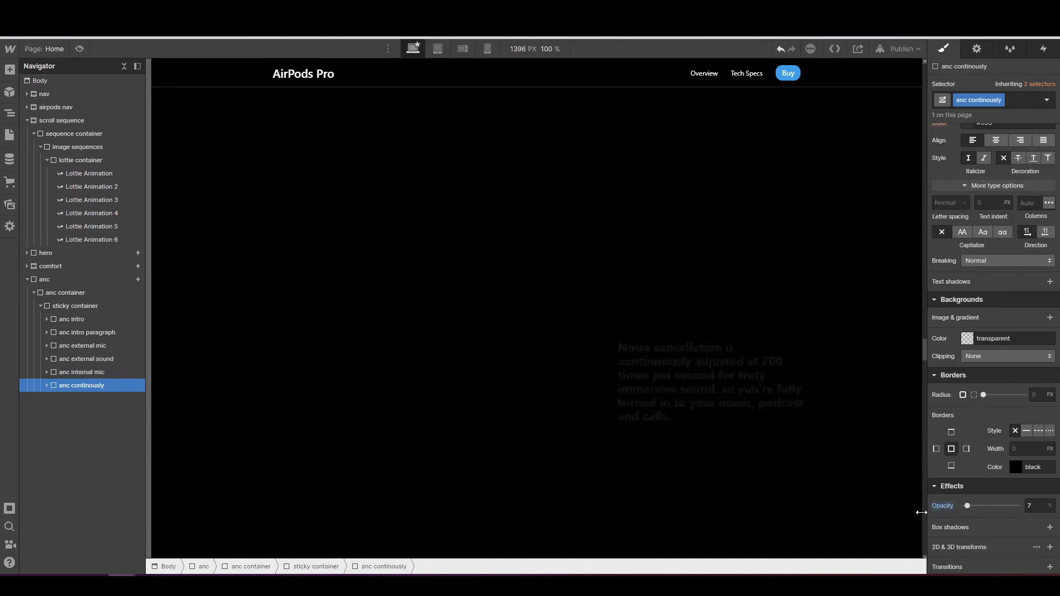
left_click(67, 321)
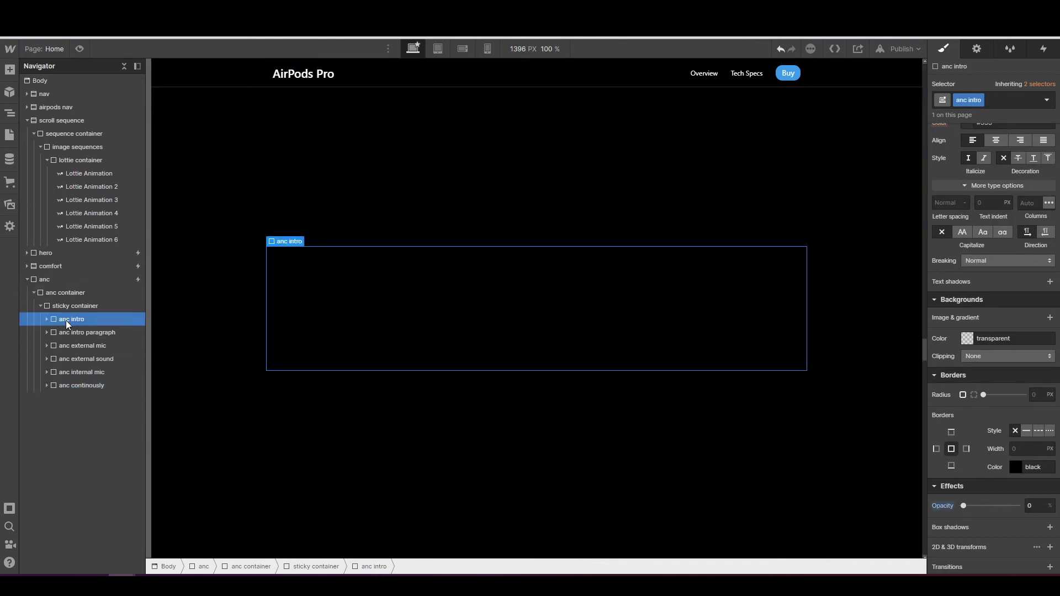
left_click_drag(963, 506, 1030, 503)
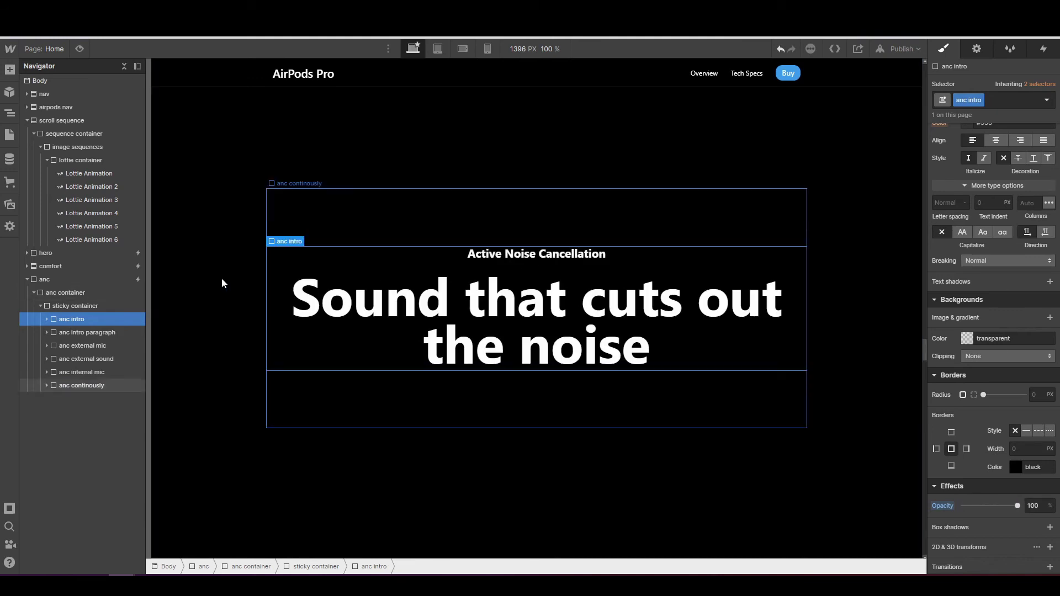
- Open the anc section's scroll interaction and select the anc animation
left_click(76, 267)
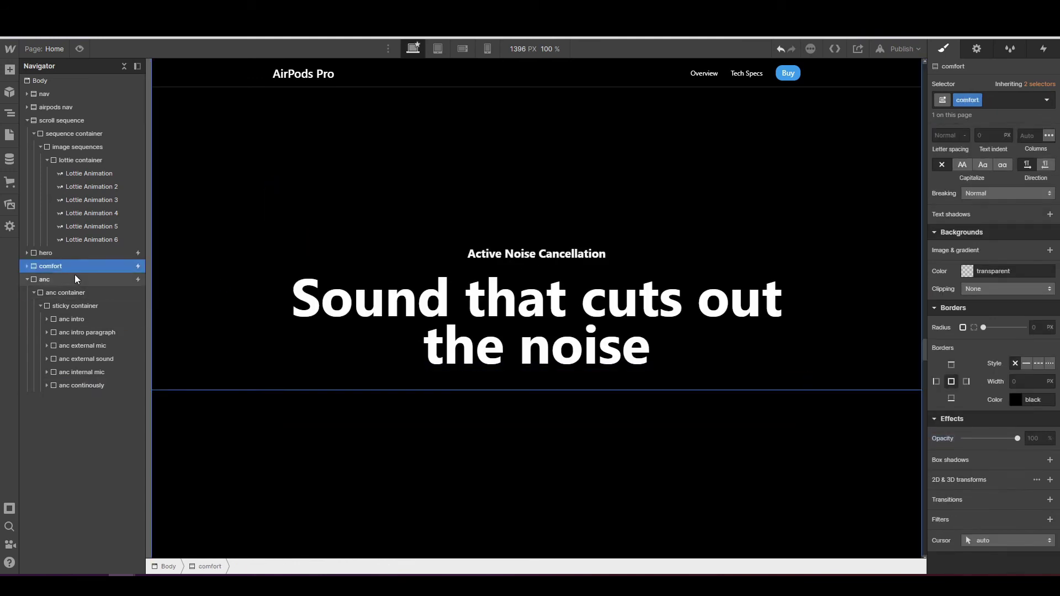
left_click(76, 279)
left_click(1044, 48)
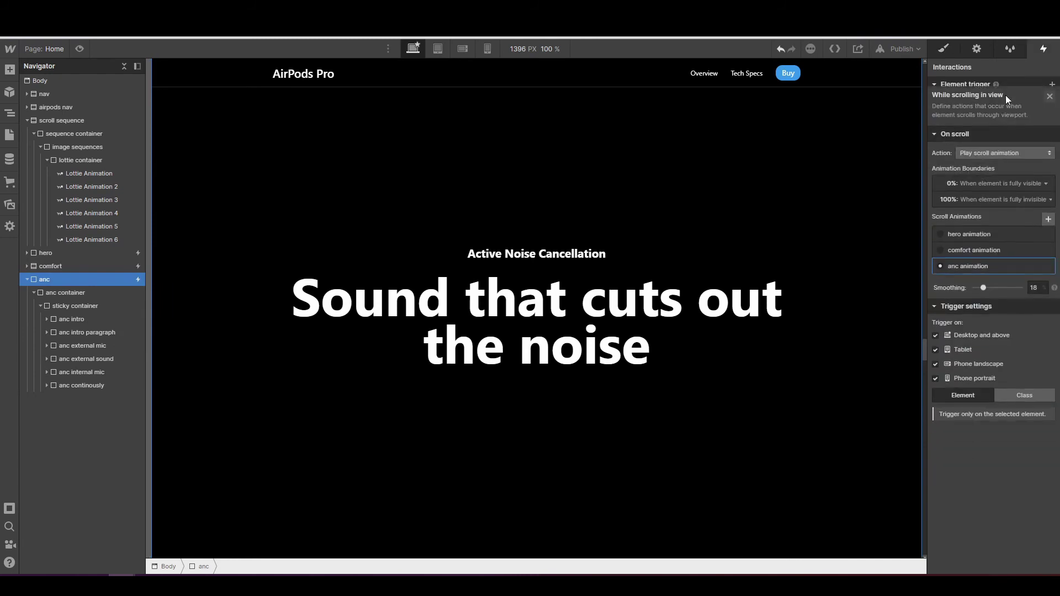
left_click(979, 253)
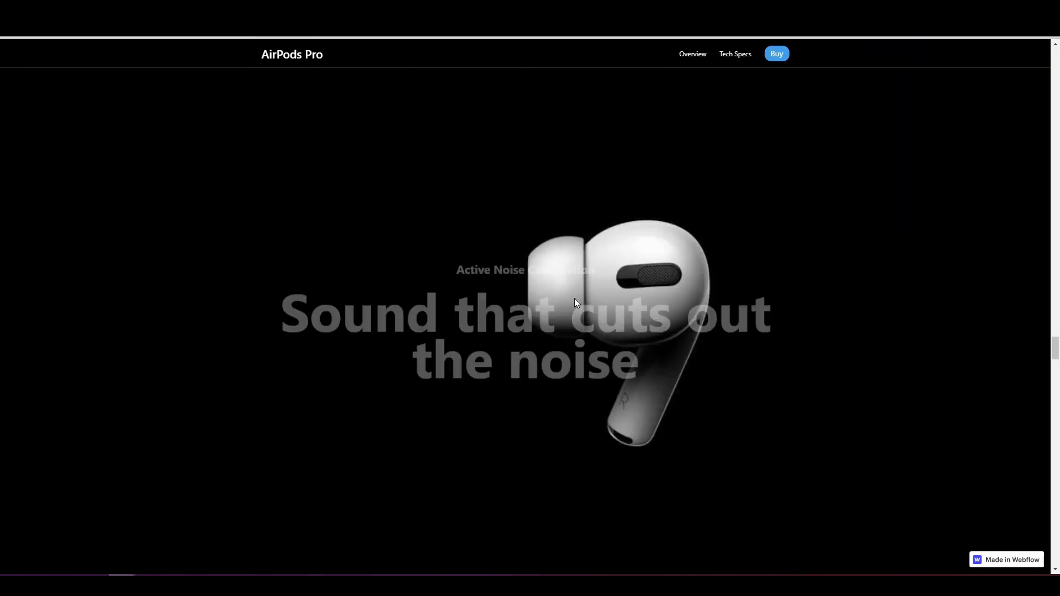
- Examine on the published page how the anc intro, paragraph and microphone texts fade and move during scrolling
scroll(574, 302, "down", 5)
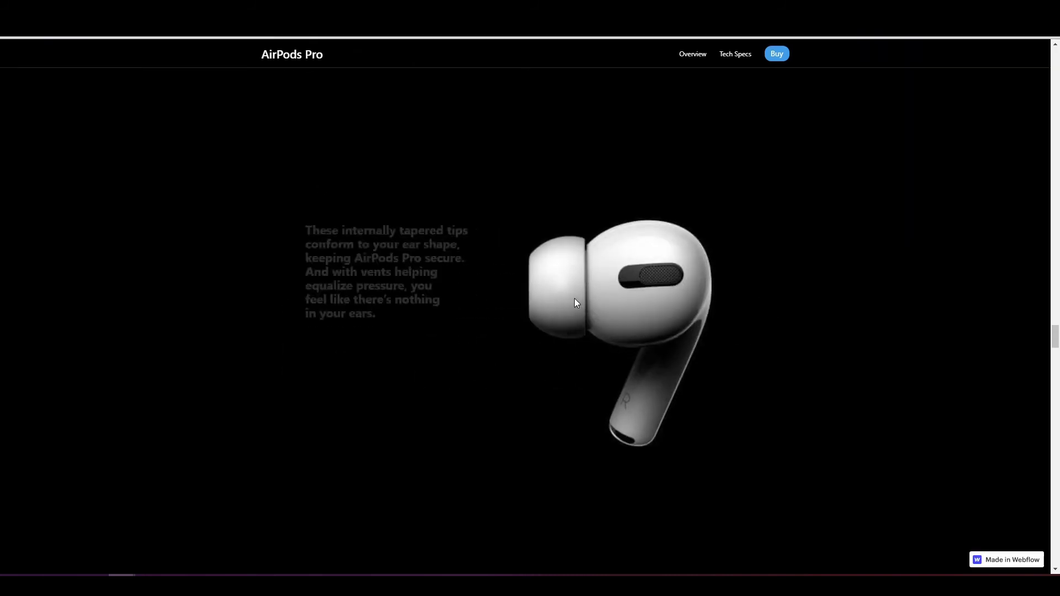
scroll(575, 303, "down", 2)
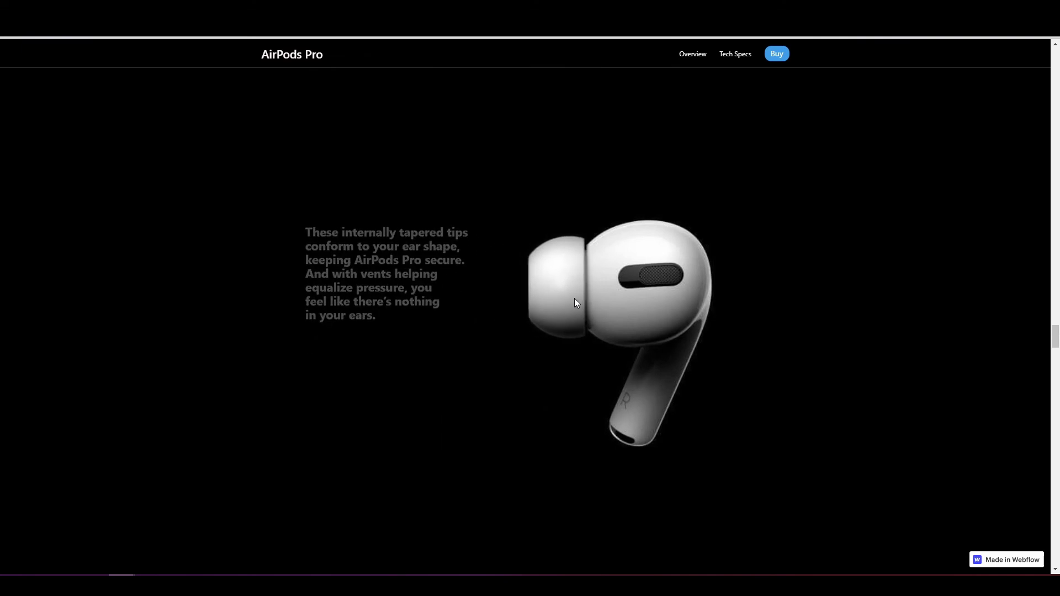
scroll(574, 303, "down", 1)
scroll(574, 303, "down", 3)
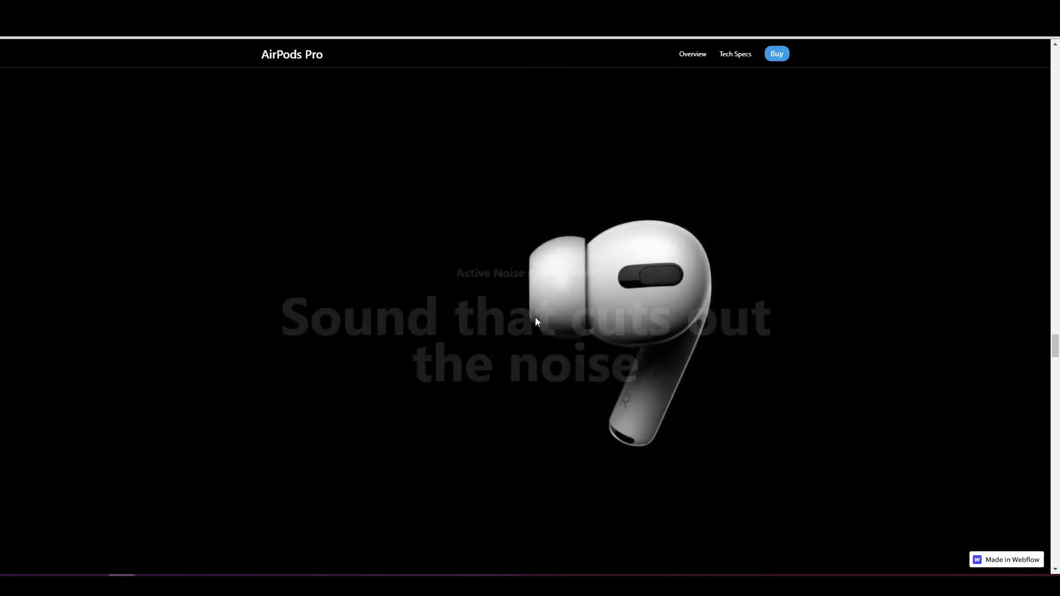
scroll(535, 318, "down", 3)
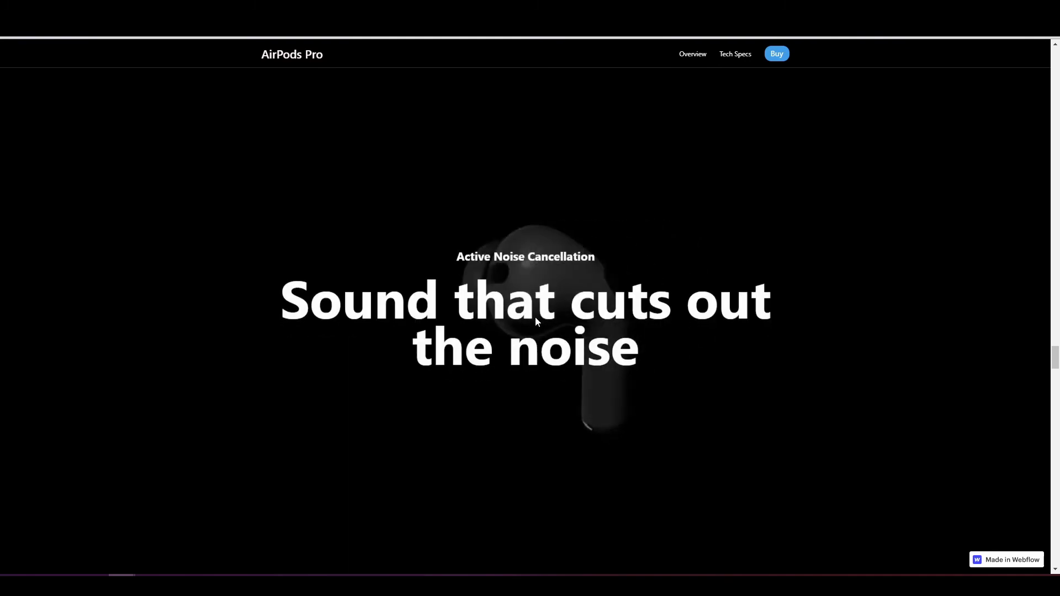
scroll(535, 318, "down", 3)
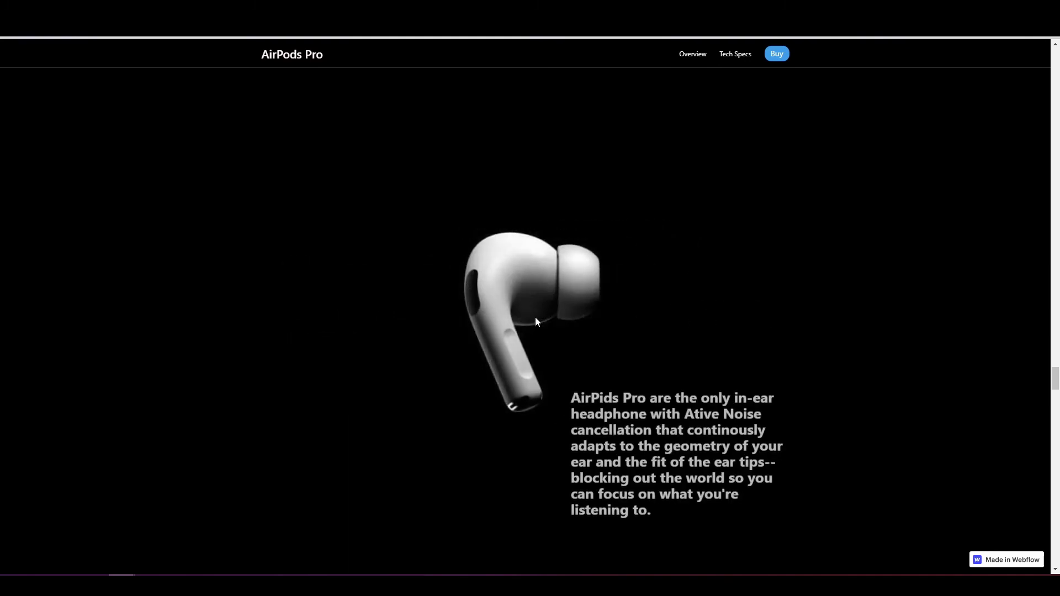
scroll(542, 312, "down", 3)
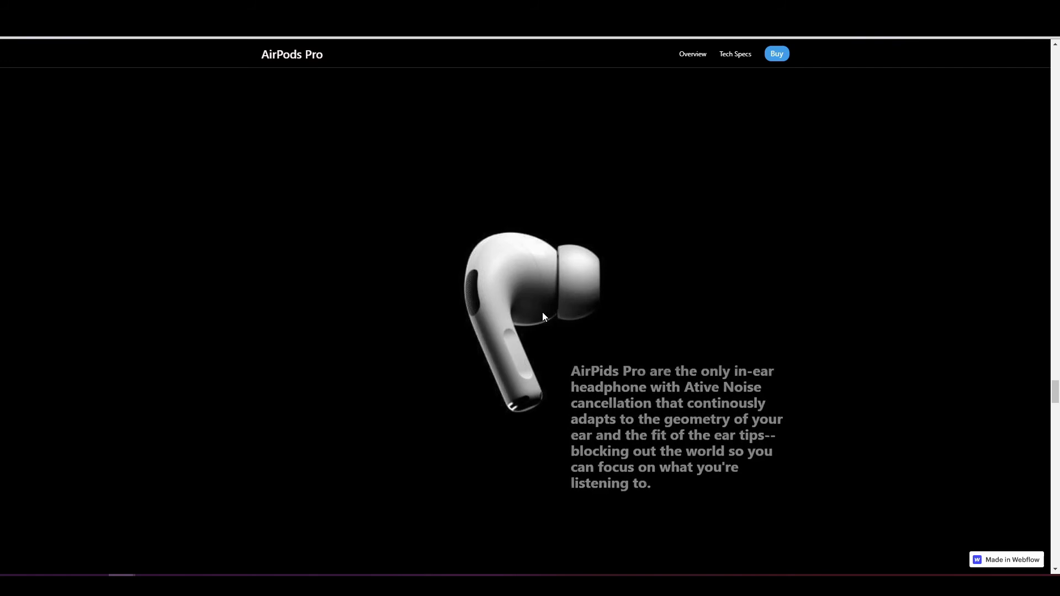
scroll(543, 313, "down", 2)
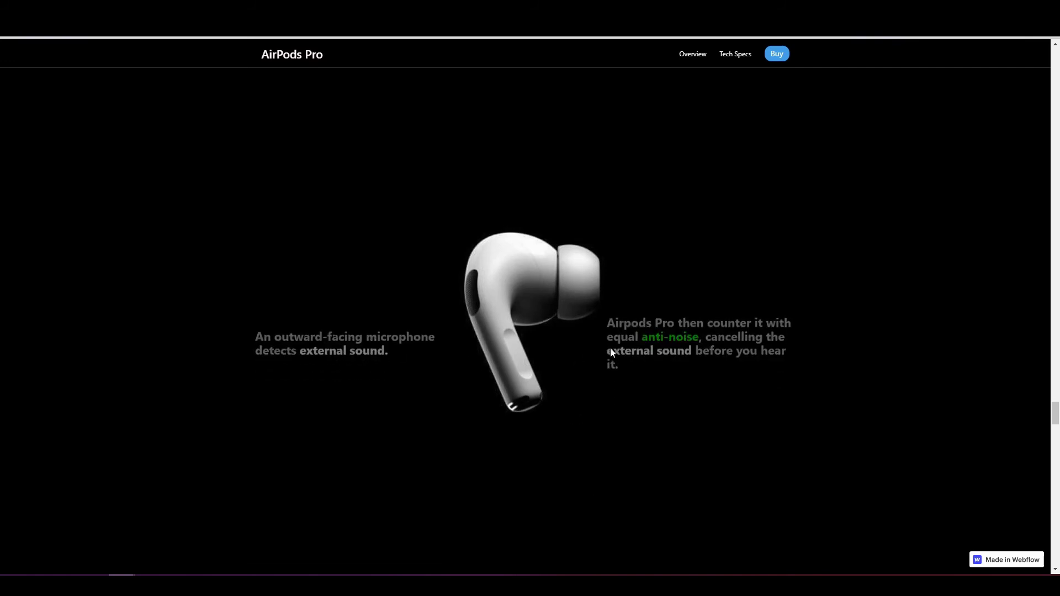
- Examine the published page's transition from noise cancellation to Transparency mode, returning to the external and internal microphone texts
scroll(611, 352, "down", 4)
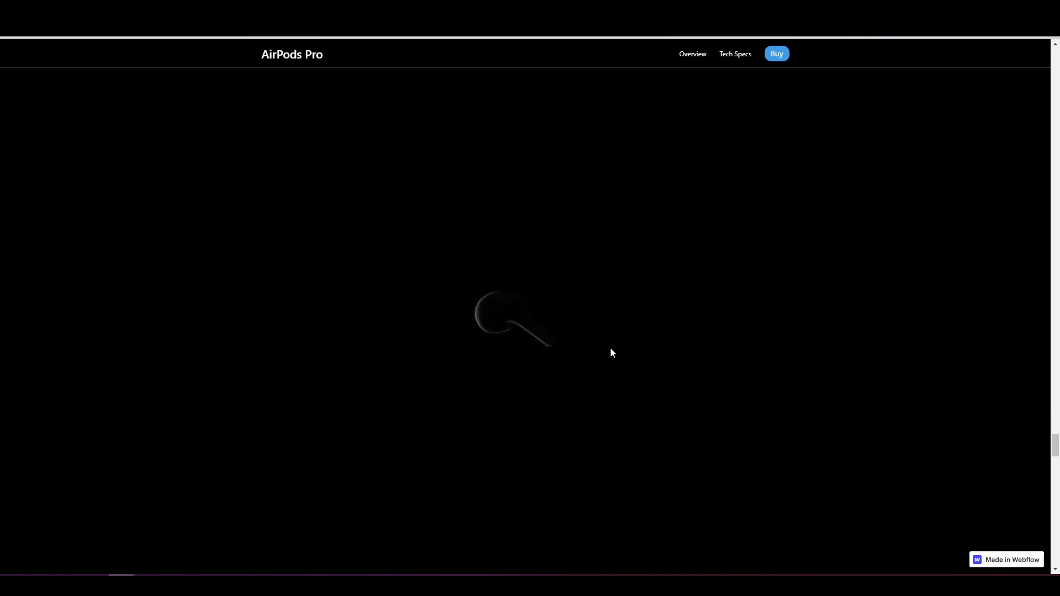
scroll(610, 349, "up", 2)
scroll(611, 349, "down", 3)
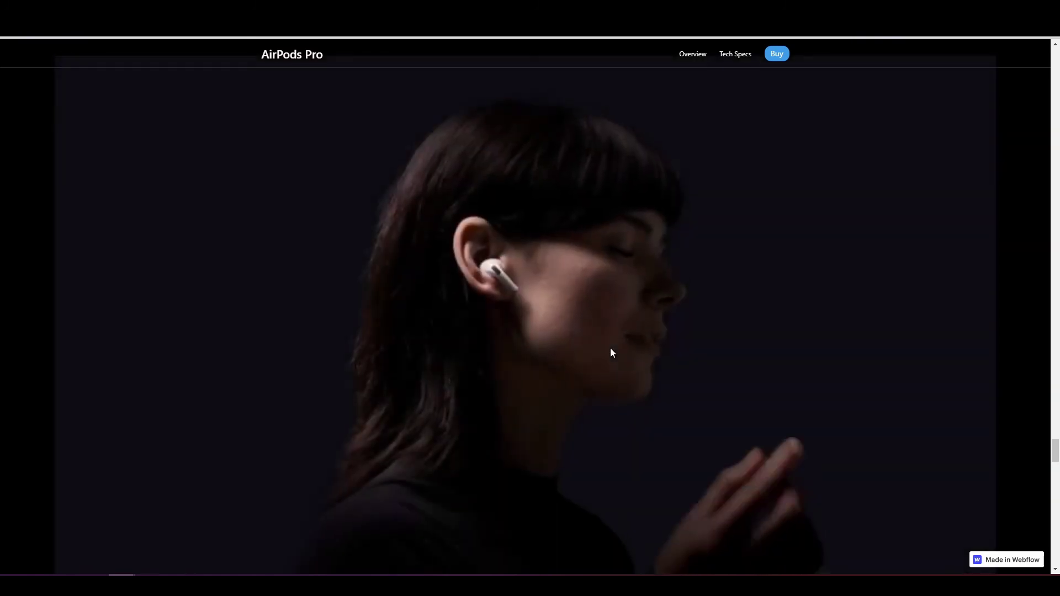
scroll(611, 352, "down", 4)
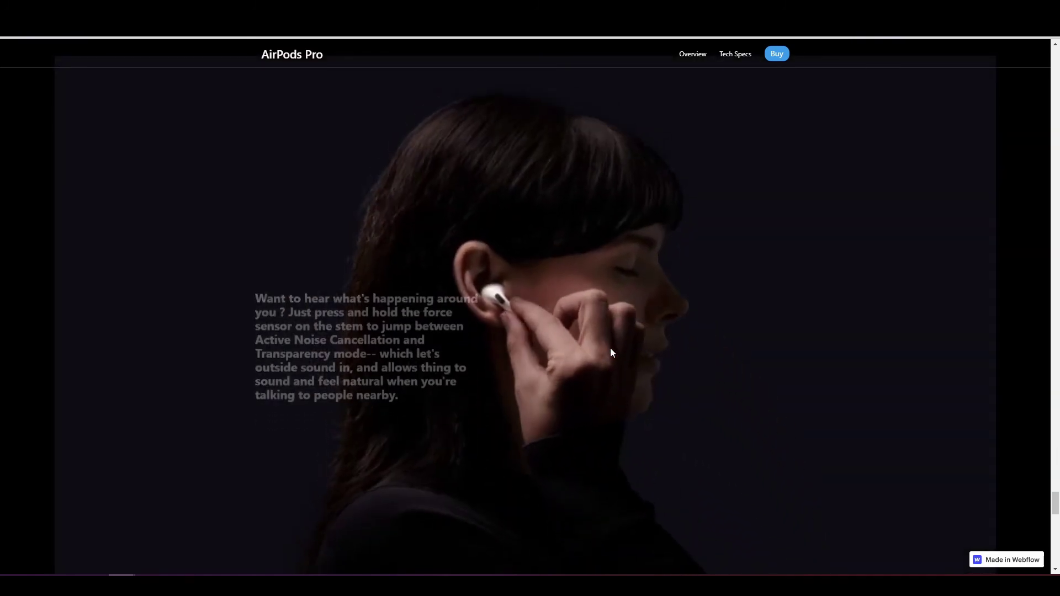
scroll(611, 353, "up", 4)
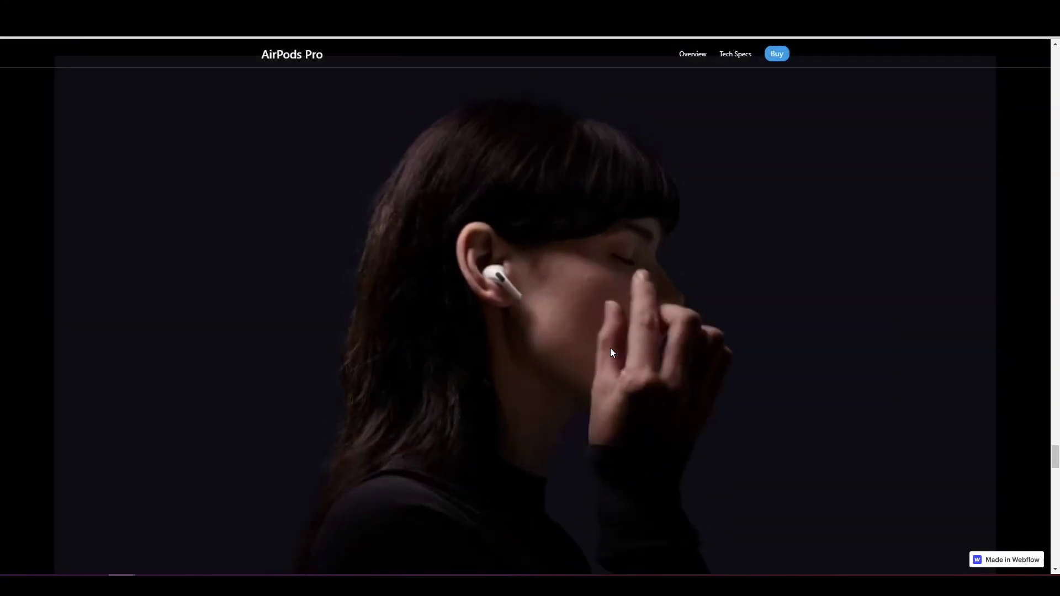
scroll(610, 352, "down", 5)
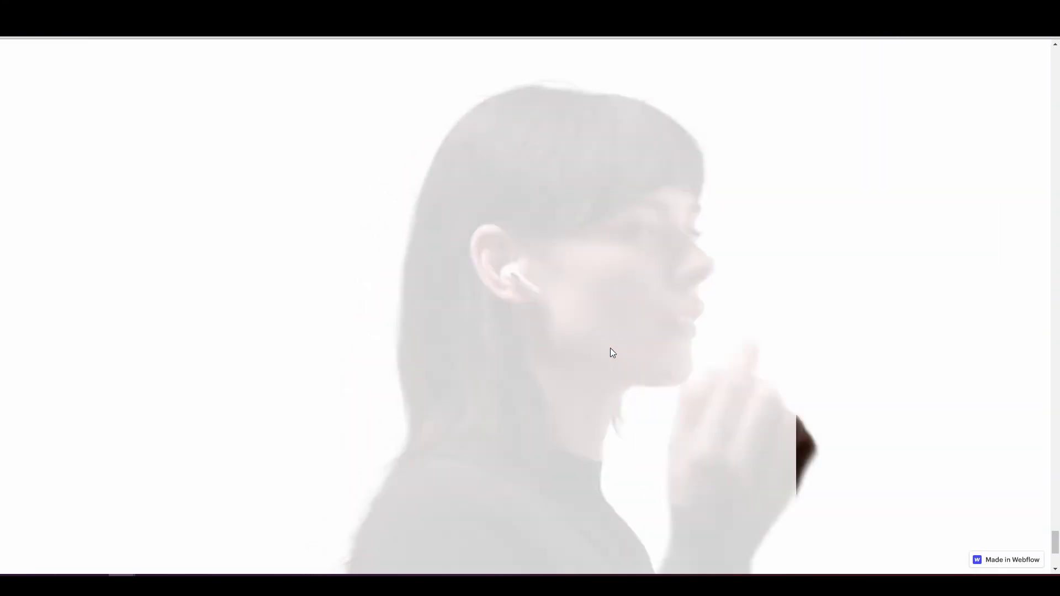
scroll(611, 352, "up", 4)
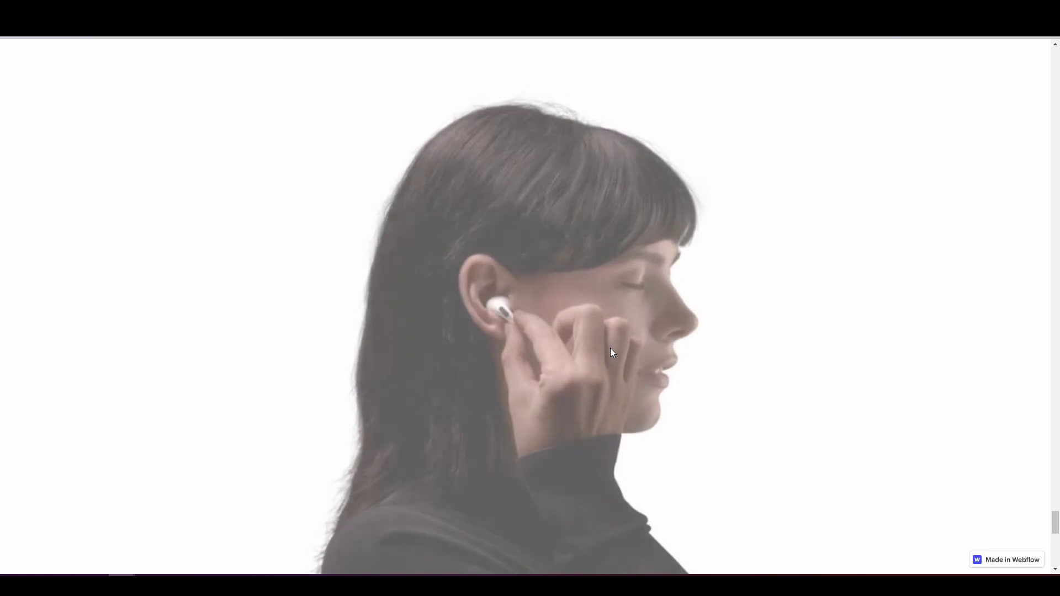
scroll(611, 352, "up", 5)
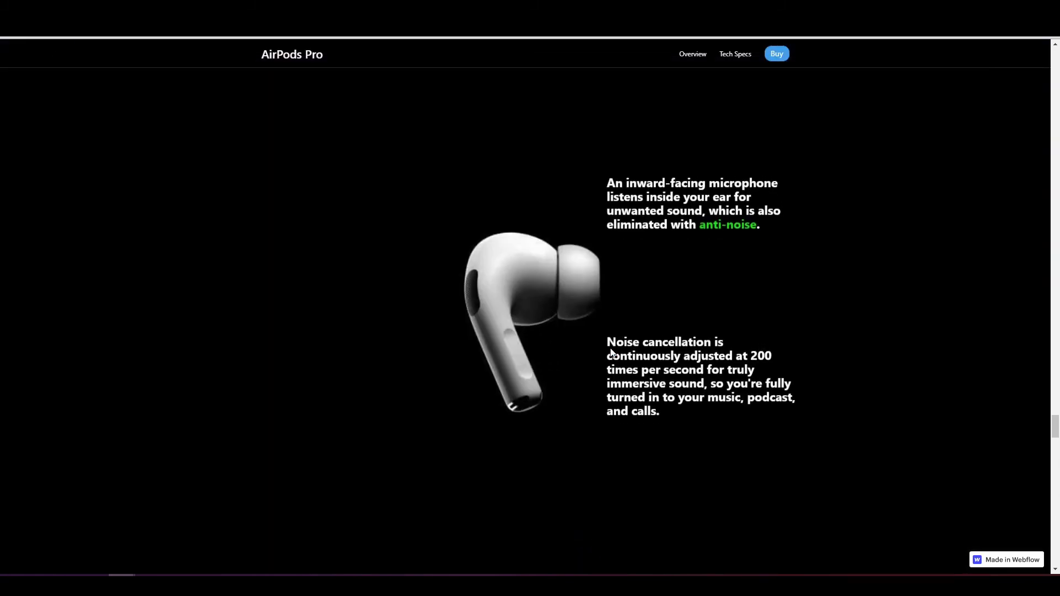
scroll(611, 352, "up", 3)
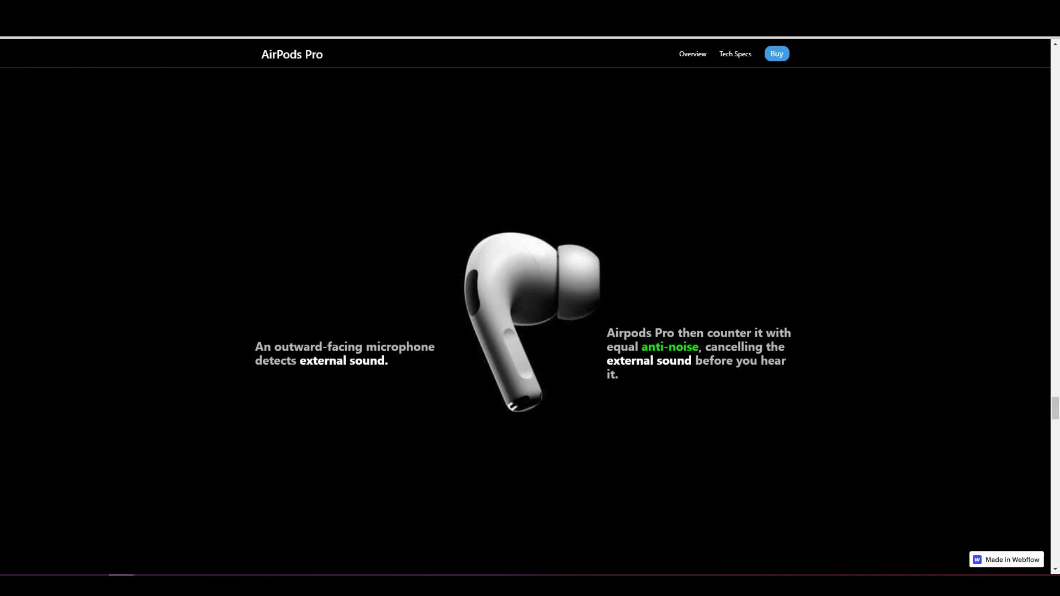
- Examine on the published page how the "Sound that cuts out the noise" heading fades against the rotating earbud and gives way to the paragraph
scroll(766, 313, "up", 8)
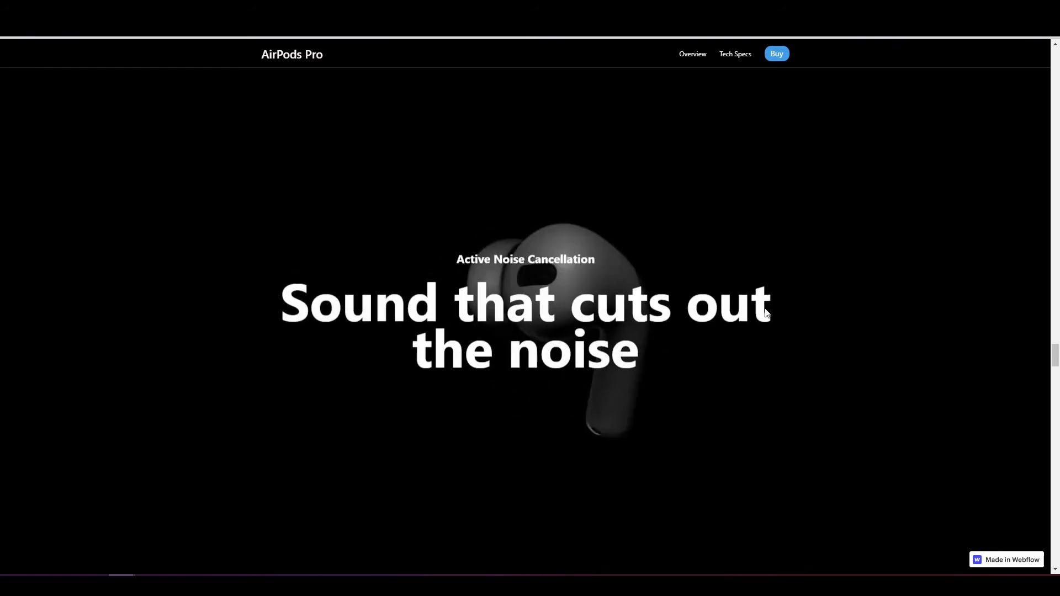
scroll(765, 314, "down", 3)
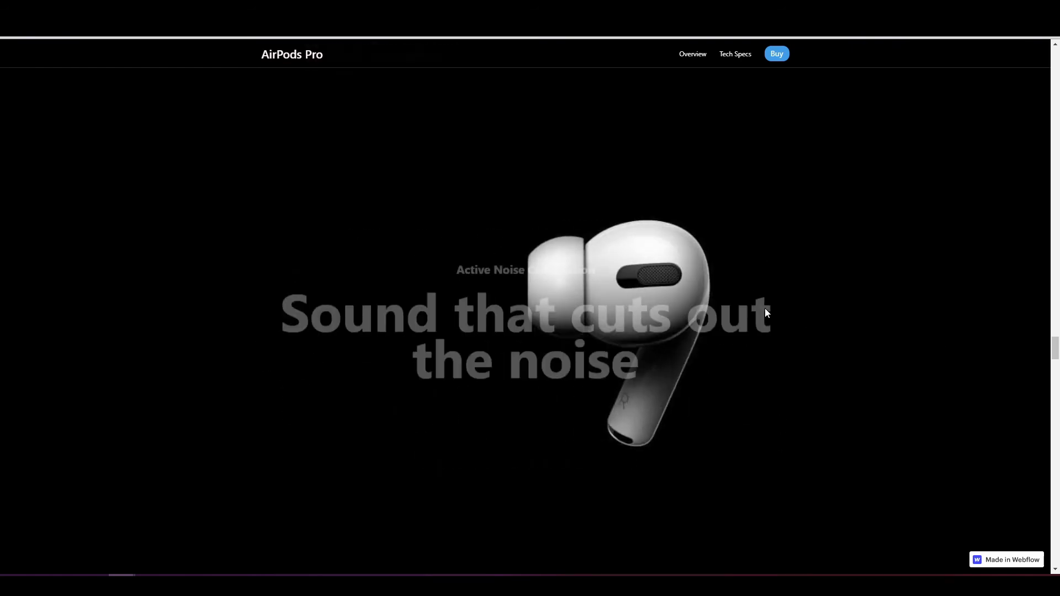
scroll(766, 310, "down", 1)
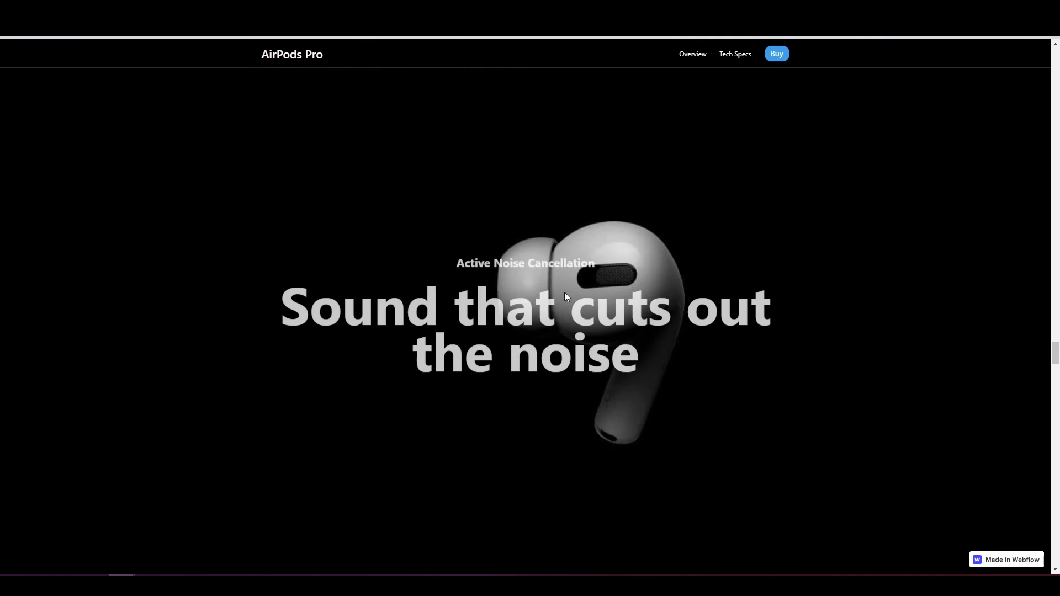
scroll(565, 293, "down", 1)
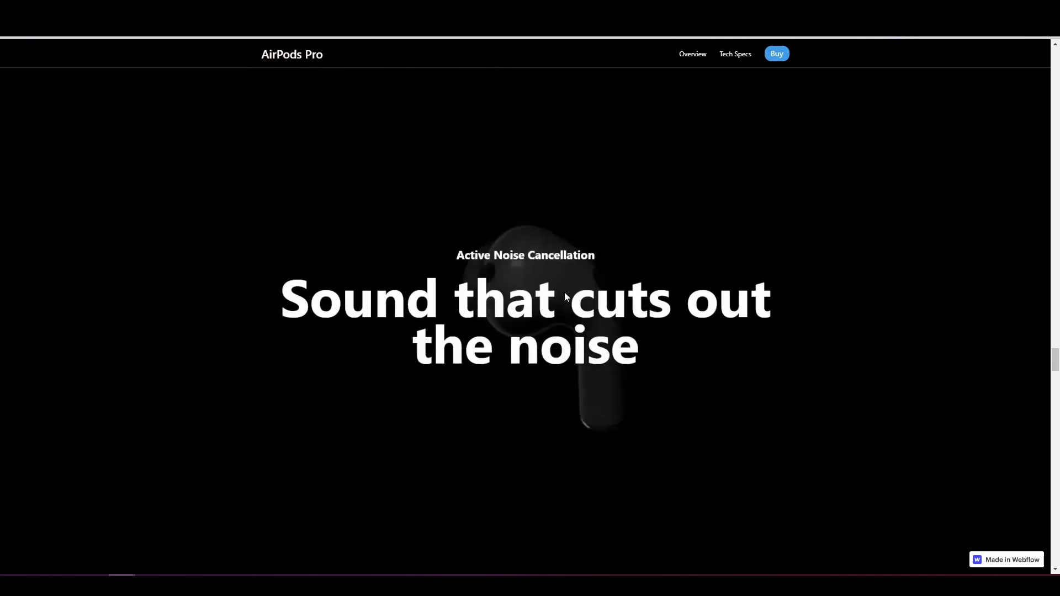
scroll(565, 292, "down", 2)
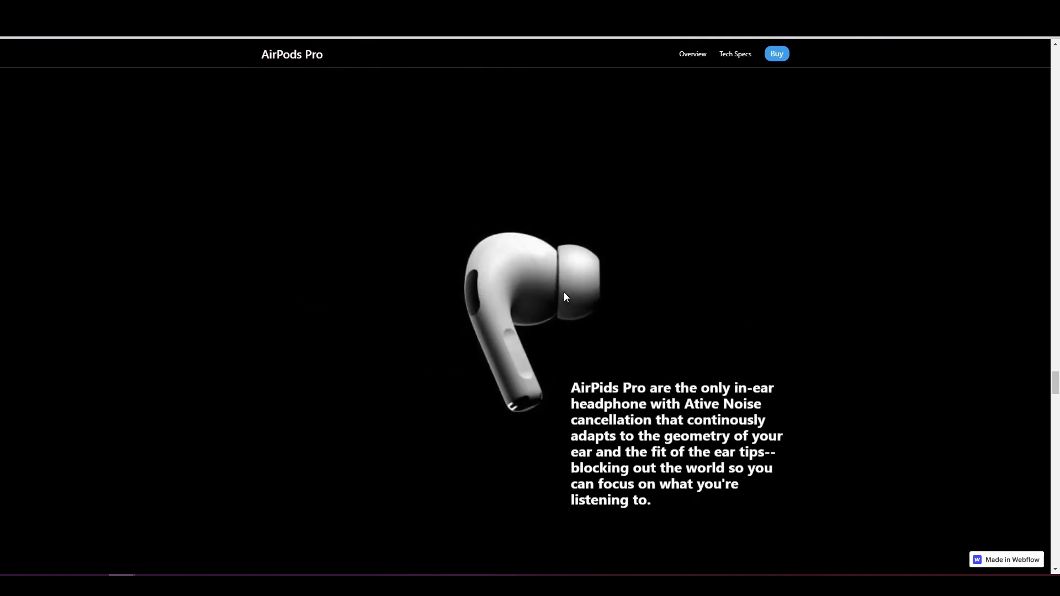
scroll(565, 298, "up", 3)
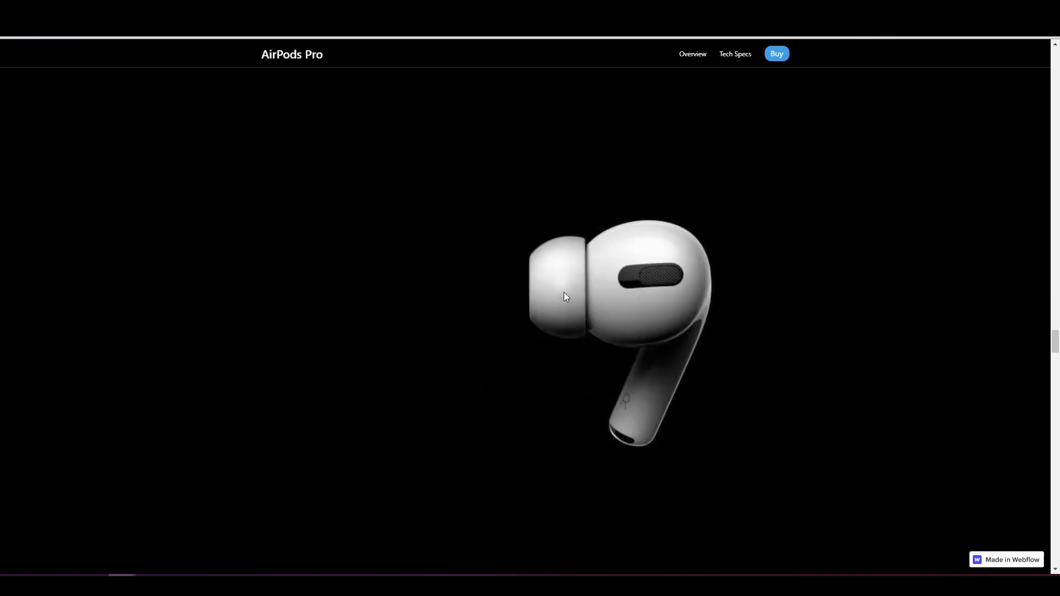
scroll(564, 297, "down", 2)
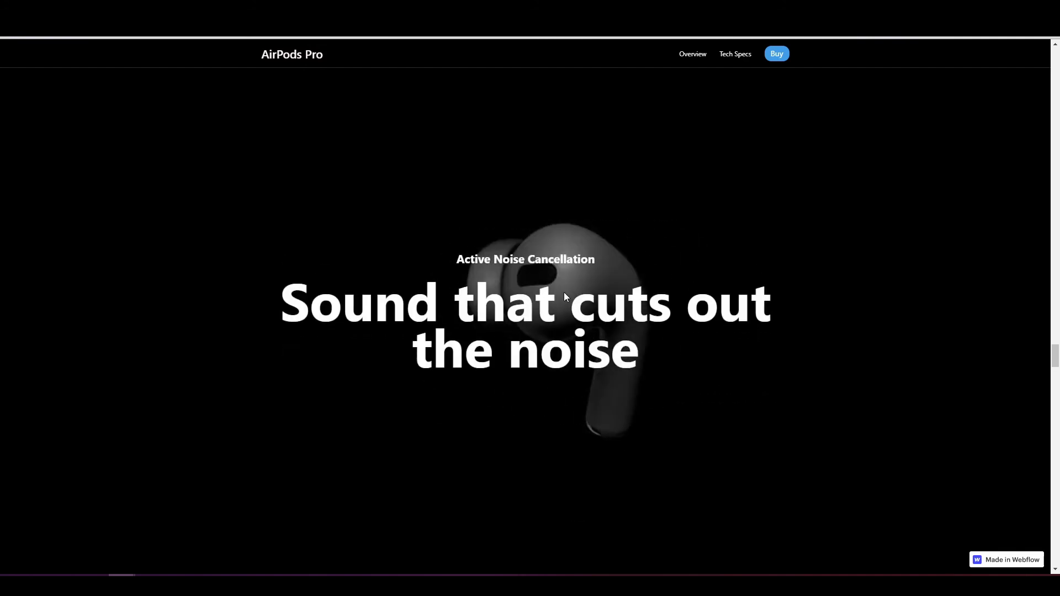
scroll(565, 296, "down", 2)
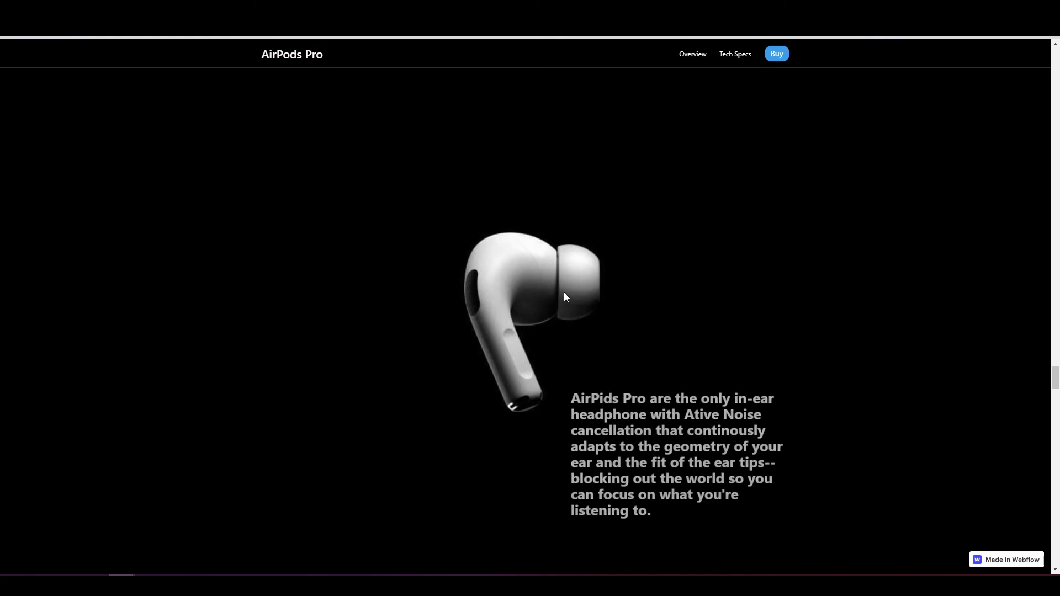
scroll(564, 297, "up", 2)
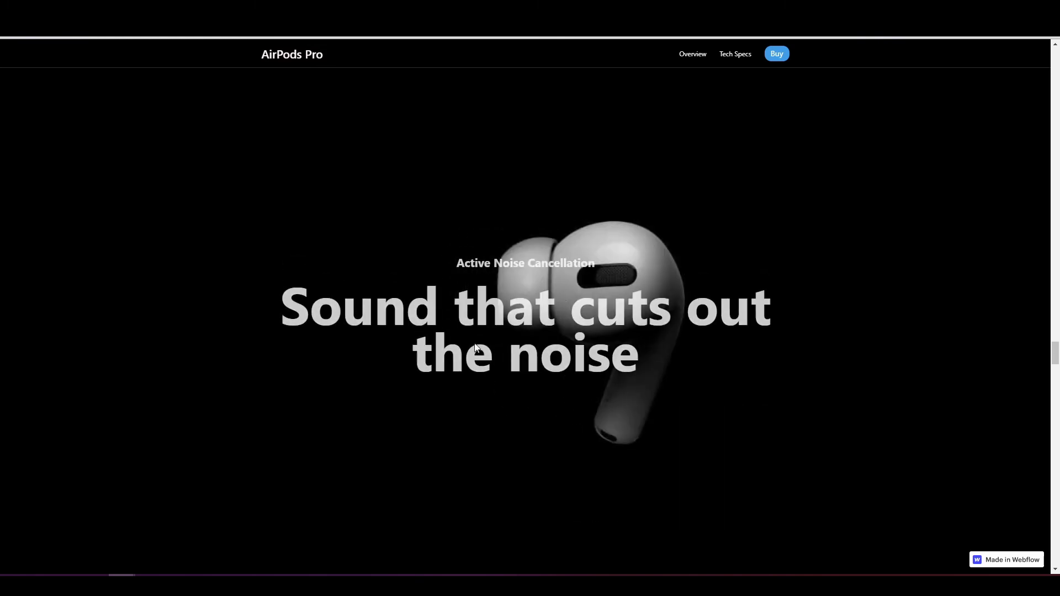
scroll(523, 308, "down", 2)
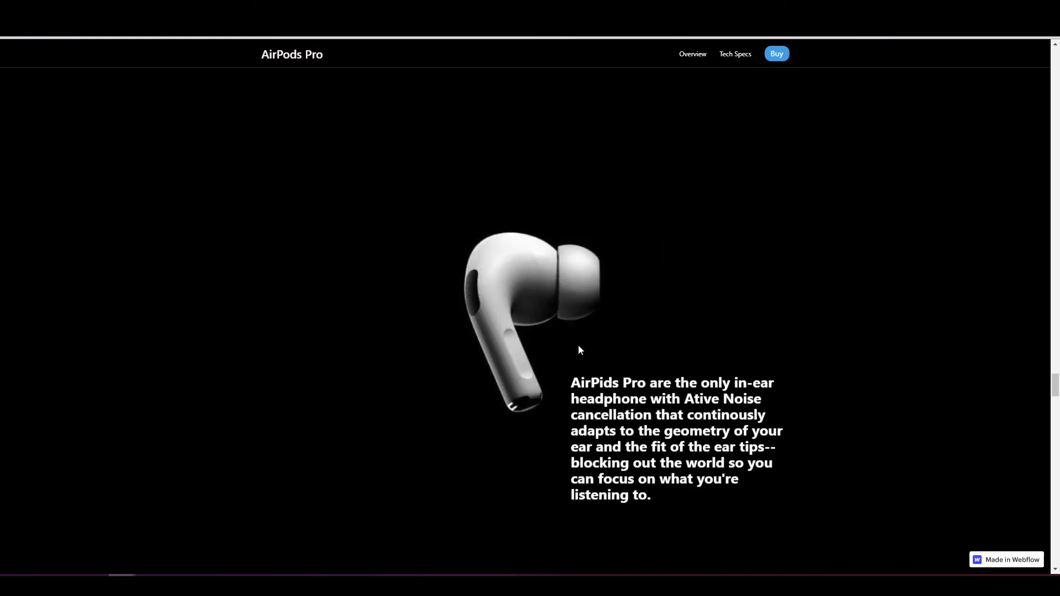
- Examine the published page's scroll sequence from the microphone texts through the woman's video to the Transparency mode text, including its reverse playback
scroll(579, 350, "down", 1)
scroll(579, 352, "down", 1)
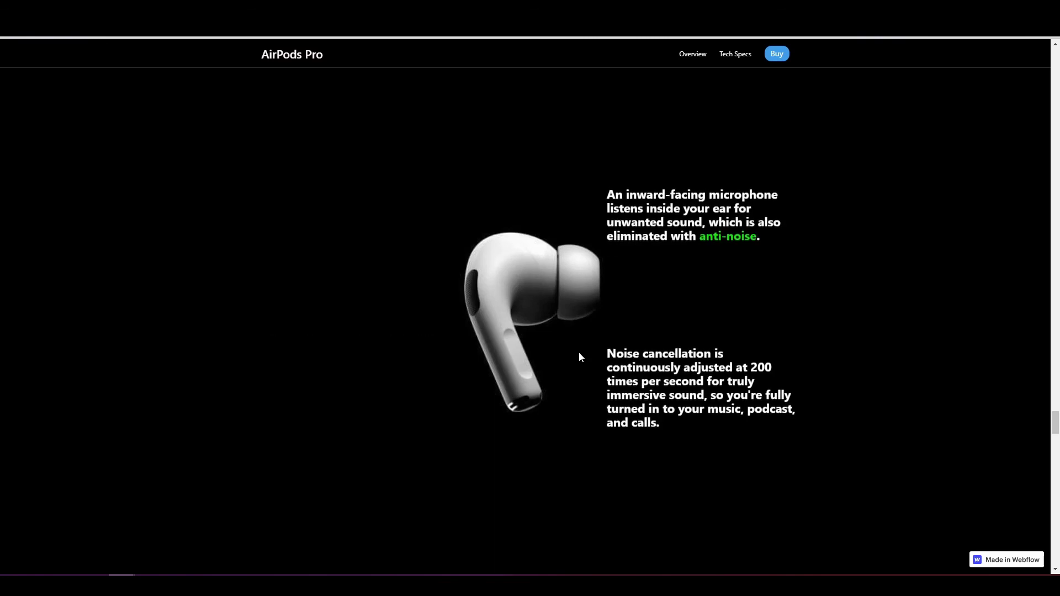
scroll(579, 352, "down", 3)
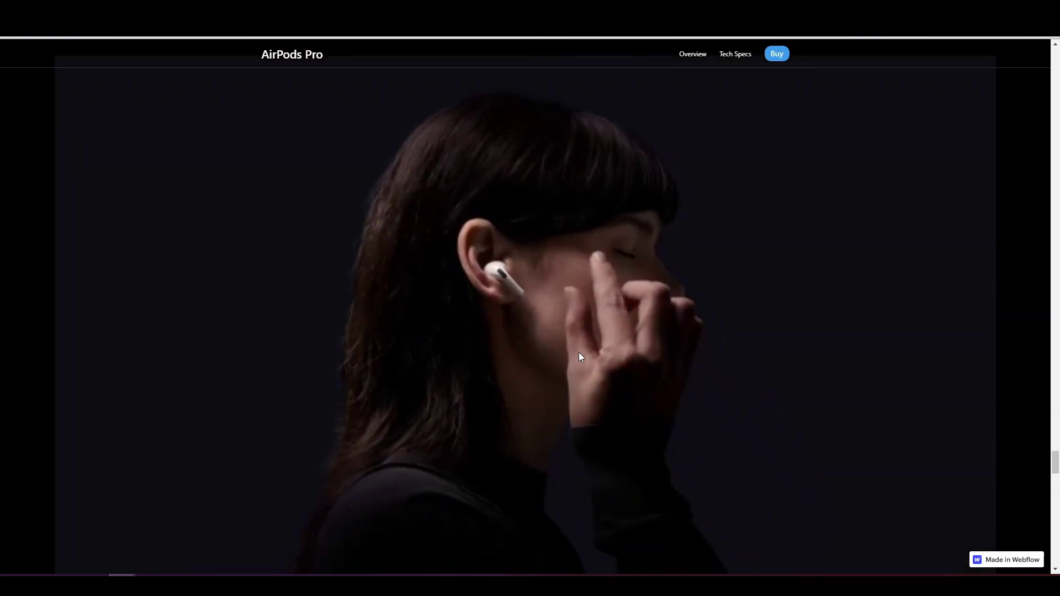
scroll(579, 353, "down", 3)
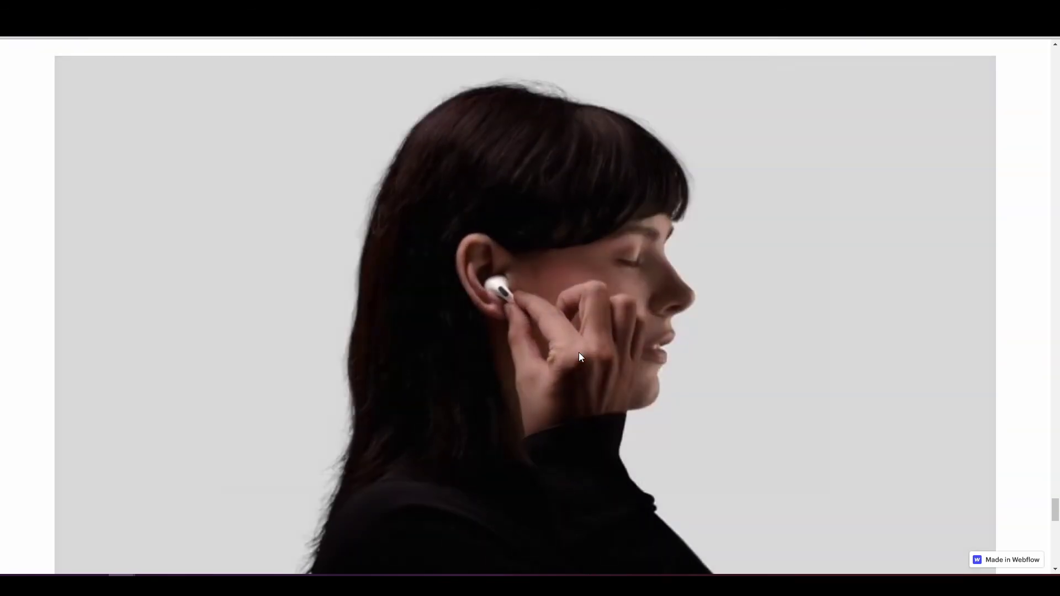
scroll(578, 353, "up", 6)
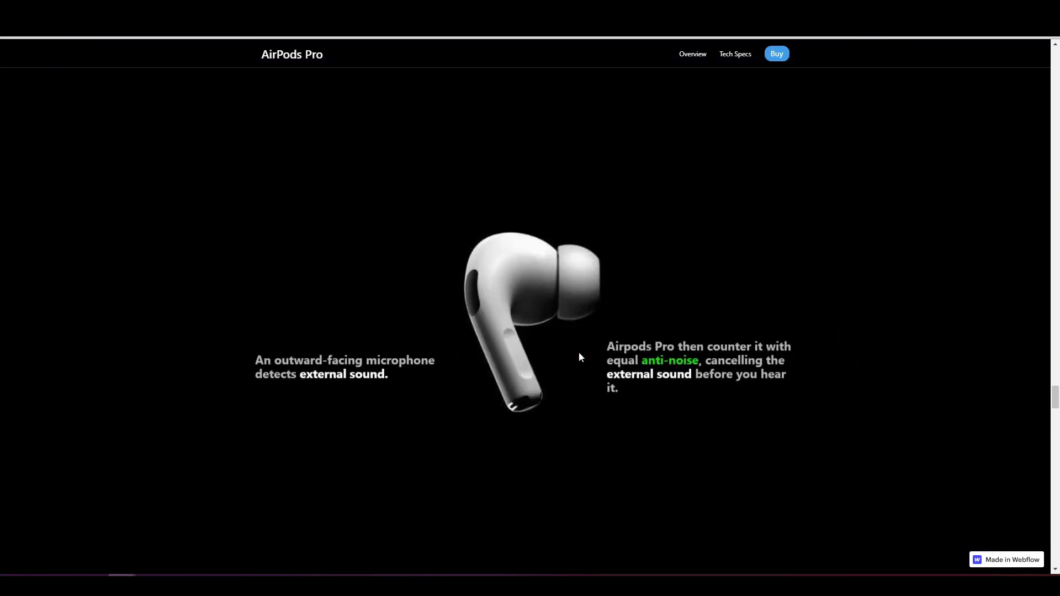
scroll(578, 354, "up", 5)
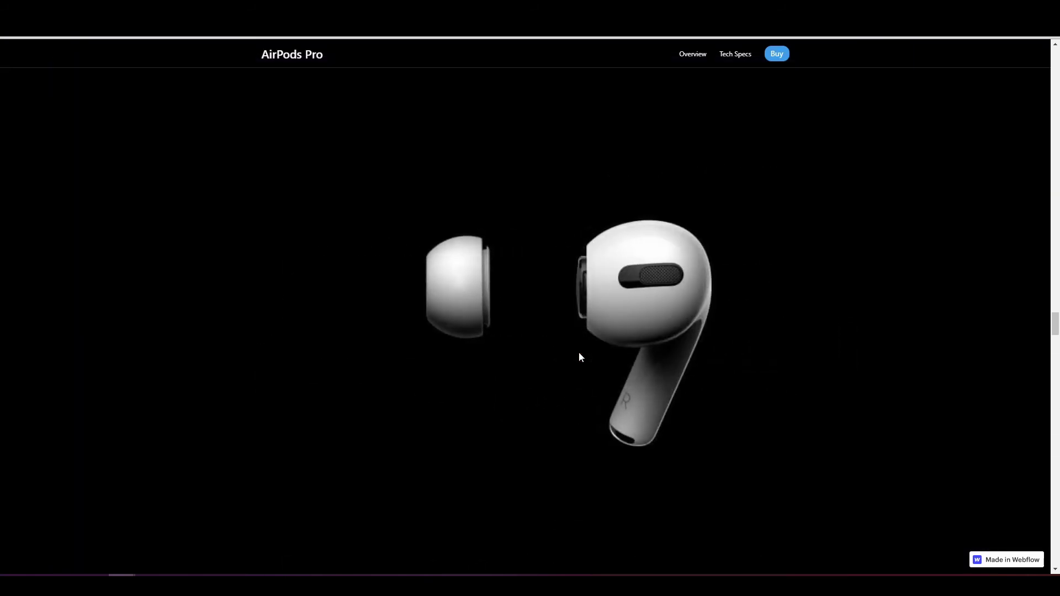
scroll(579, 356, "down", 2)
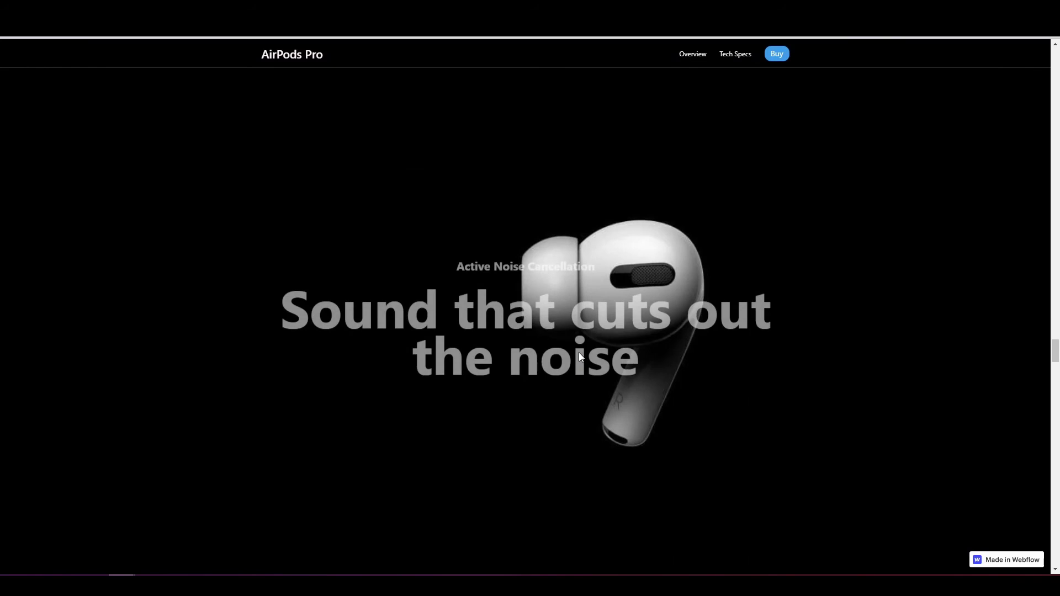
scroll(578, 356, "down", 2)
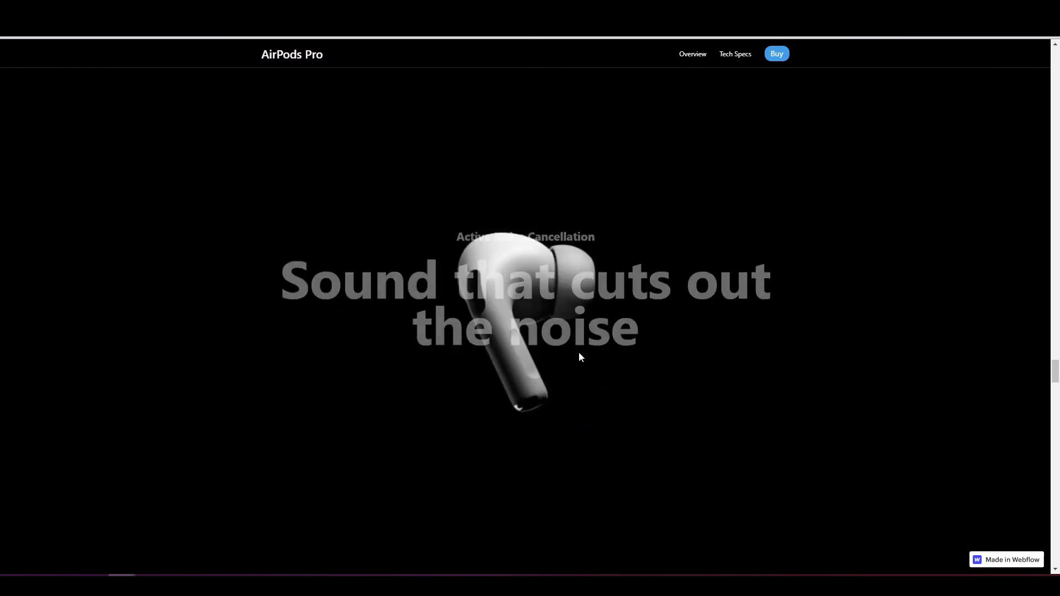
scroll(579, 357, "down", 4)
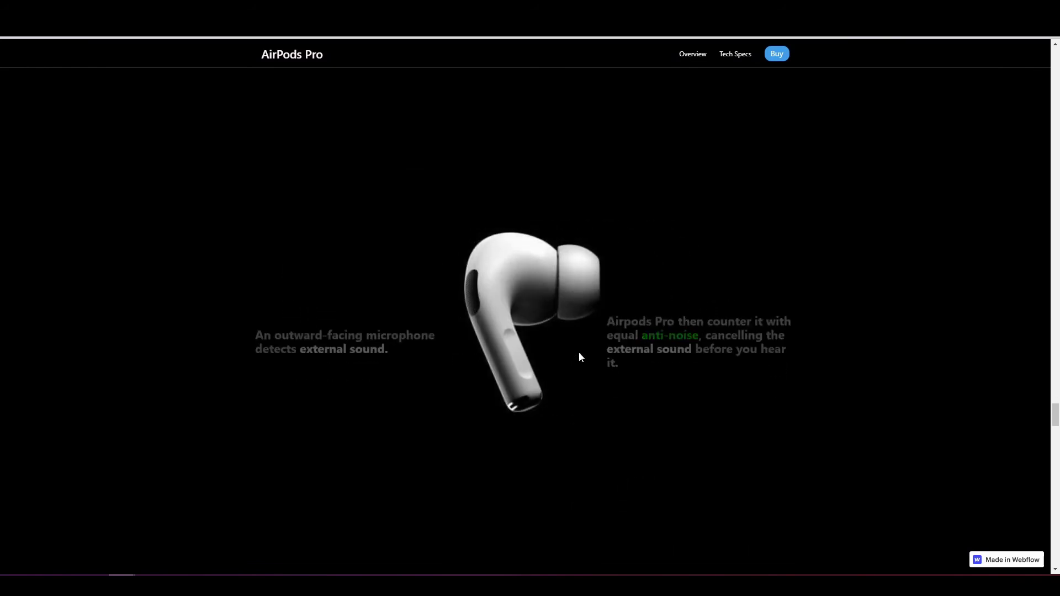
scroll(579, 356, "down", 5)
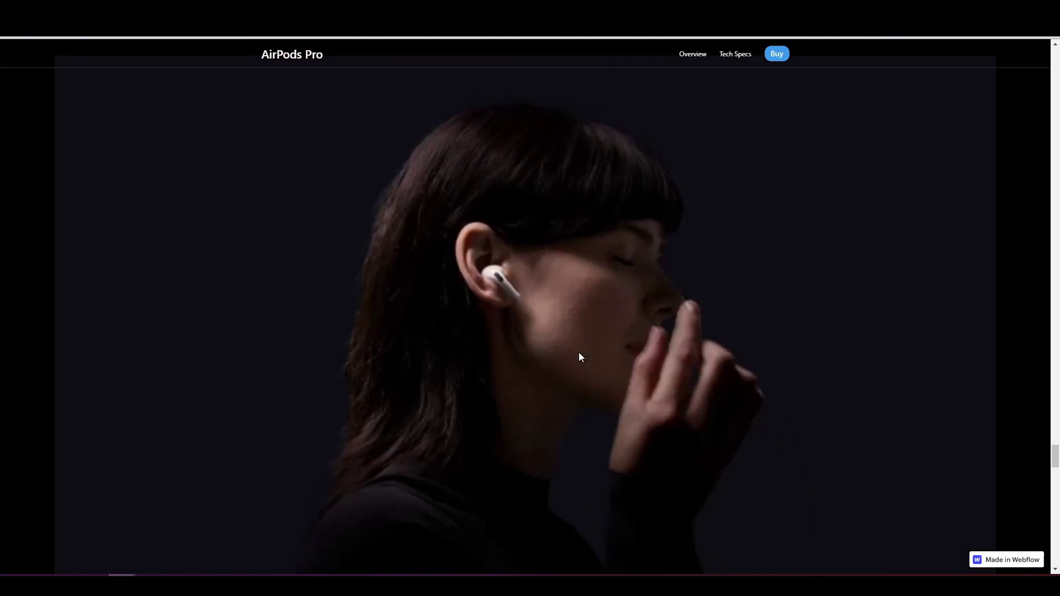
scroll(579, 356, "down", 4)
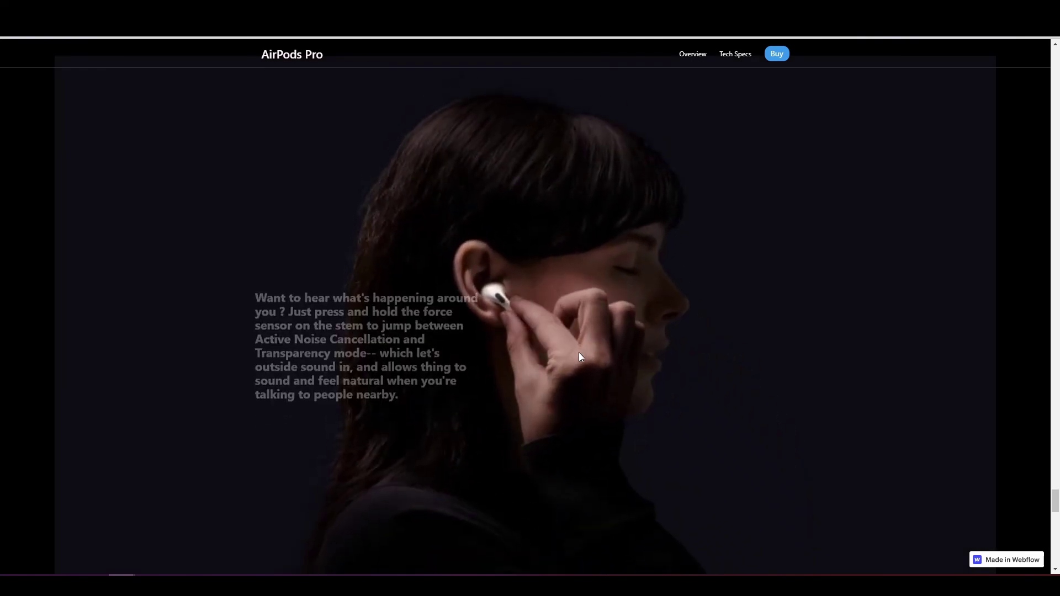
scroll(579, 357, "down", 2)
scroll(579, 357, "up", 5)
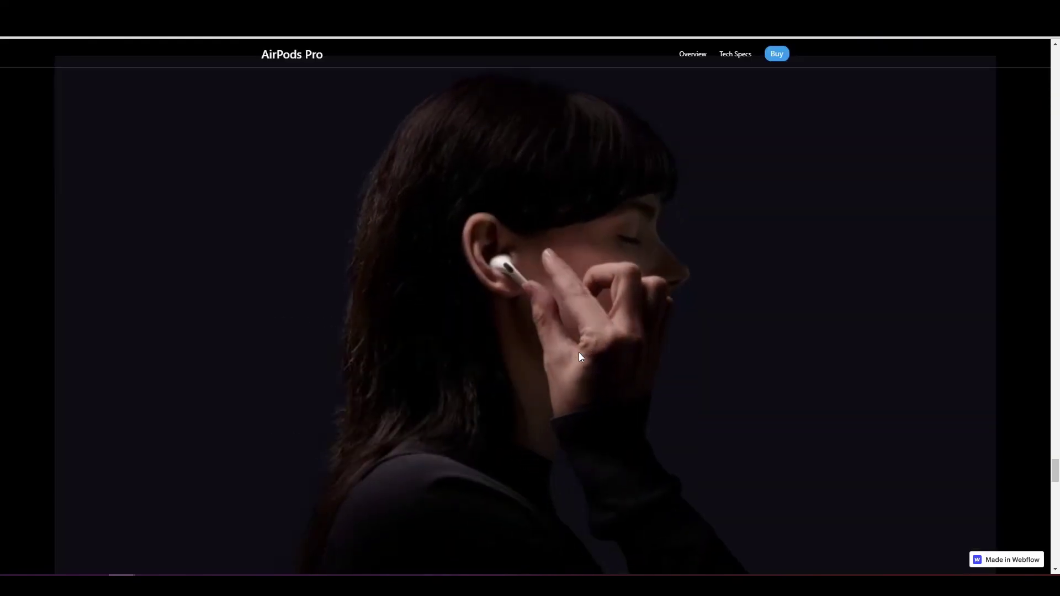
- Review the order of the noise cancellation heading, inward-facing microphone texts and dark-to-light video change on the published page
scroll(579, 356, "up", 5)
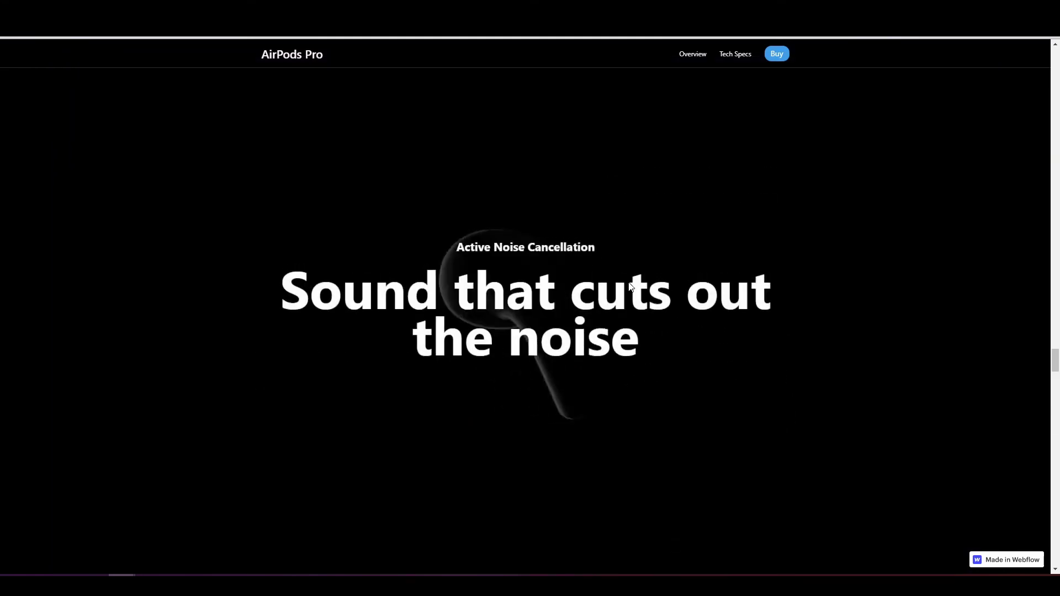
scroll(630, 284, "down", 3)
scroll(630, 284, "up", 4)
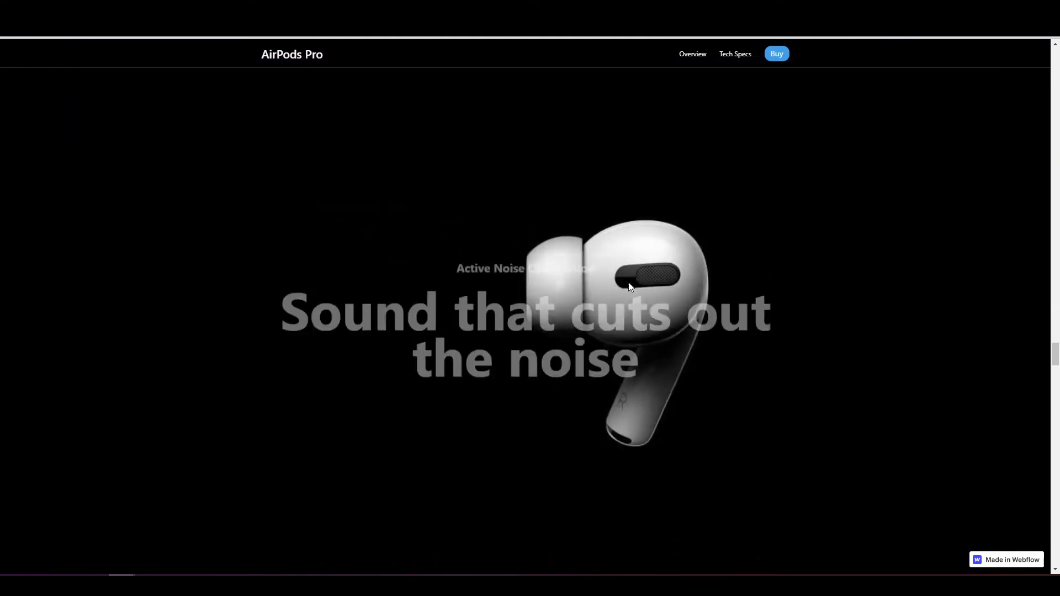
scroll(630, 286, "down", 5)
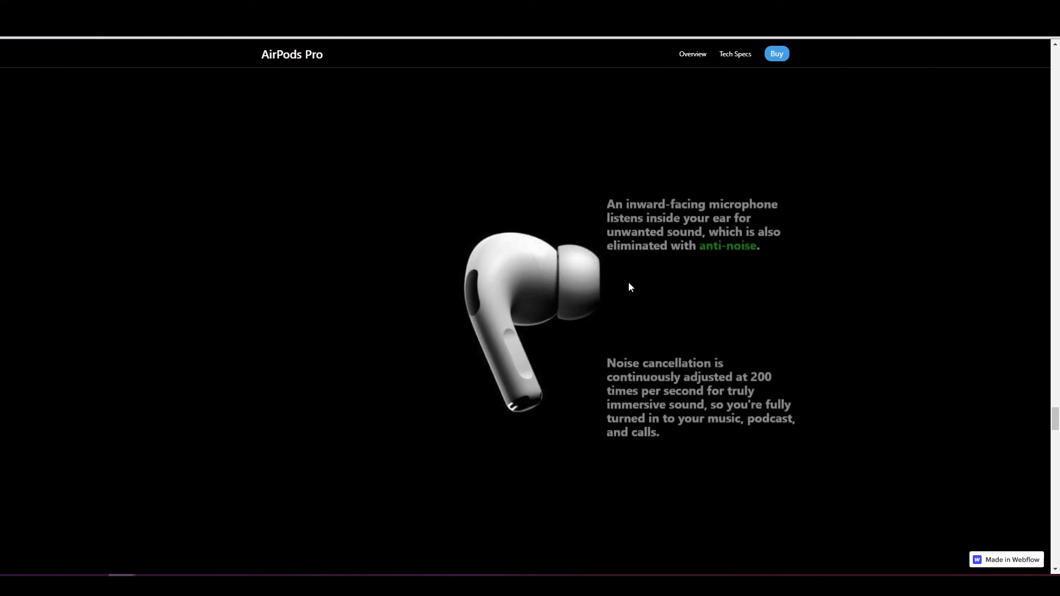
scroll(630, 286, "down", 3)
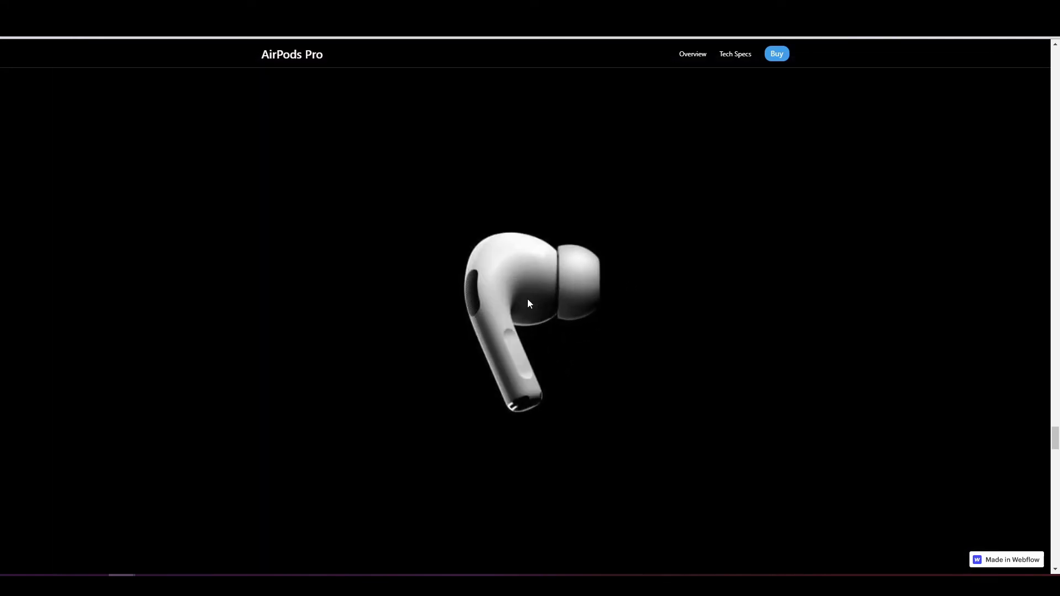
scroll(528, 304, "down", 4)
scroll(528, 299, "down", 4)
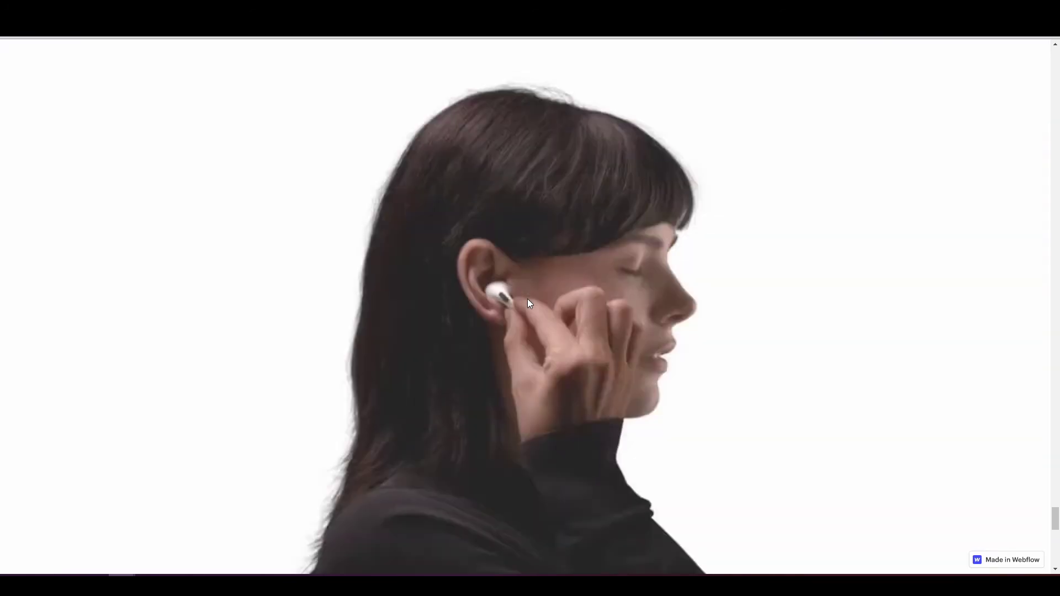
scroll(528, 299, "up", 10)
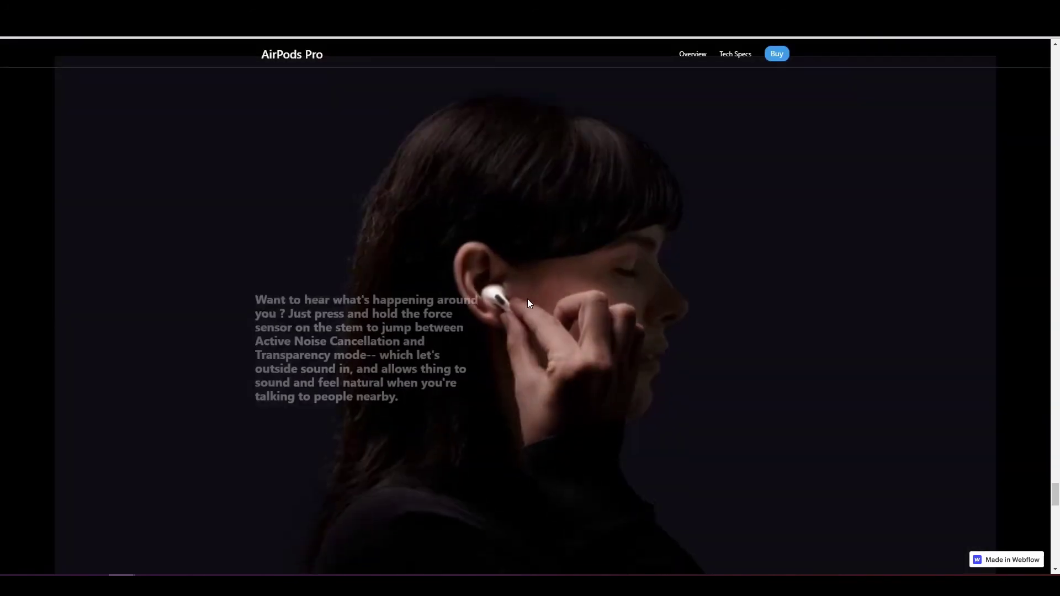
scroll(528, 303, "up", 5)
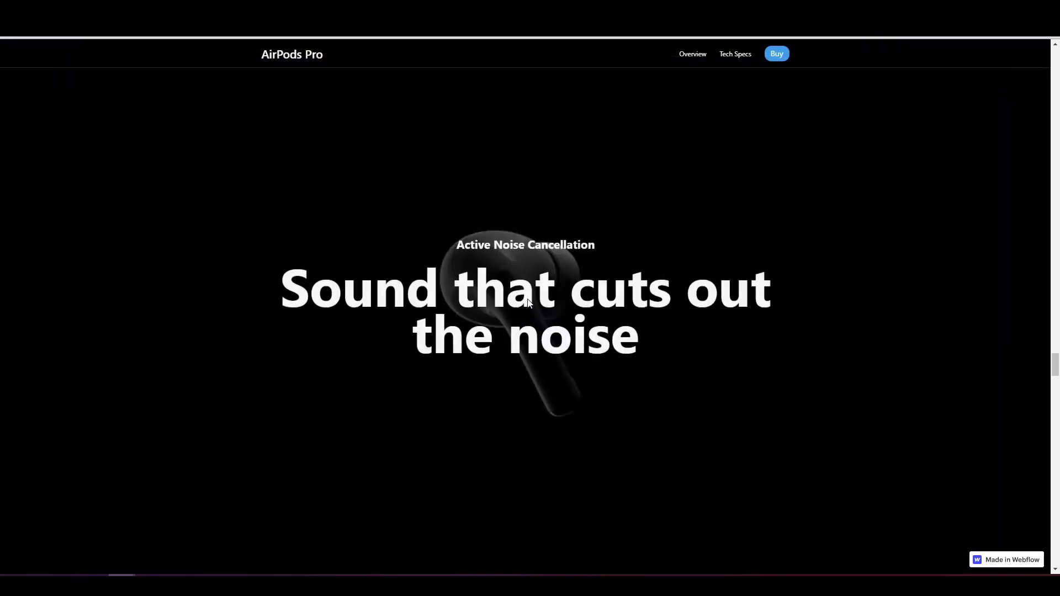
- Examine the scroll positions on the published page where the noise cancellation heading fades out and the in-ear headphone paragraph fades in and out
scroll(528, 303, "down", 2)
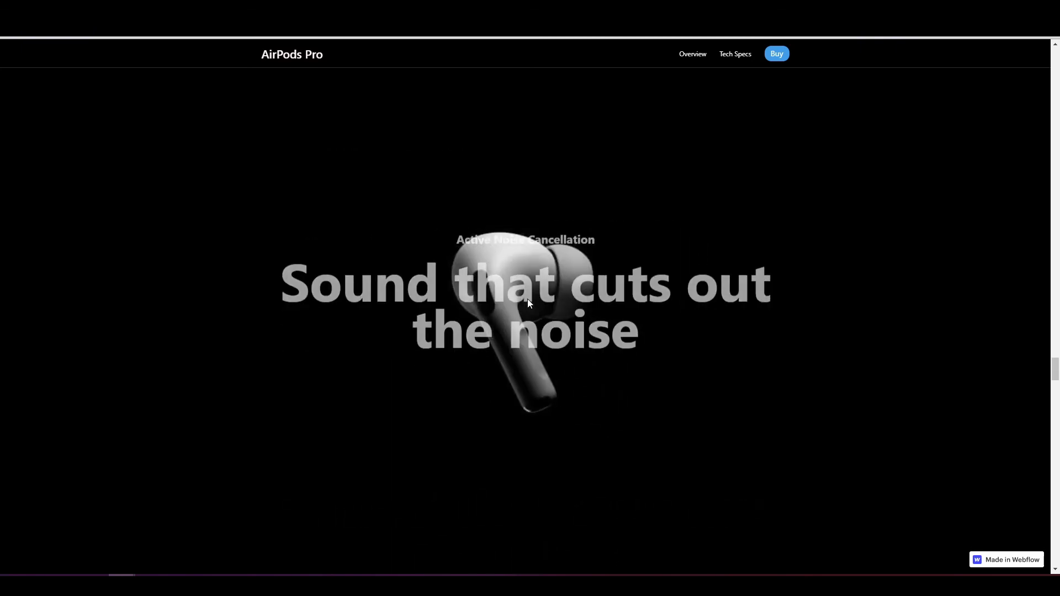
scroll(528, 303, "up", 3)
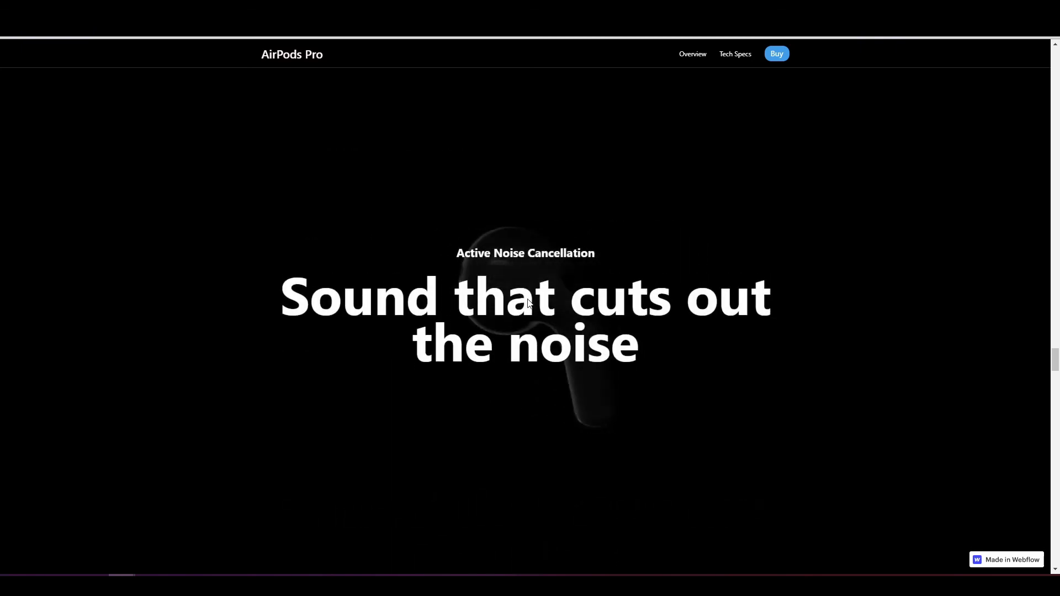
scroll(528, 303, "down", 2)
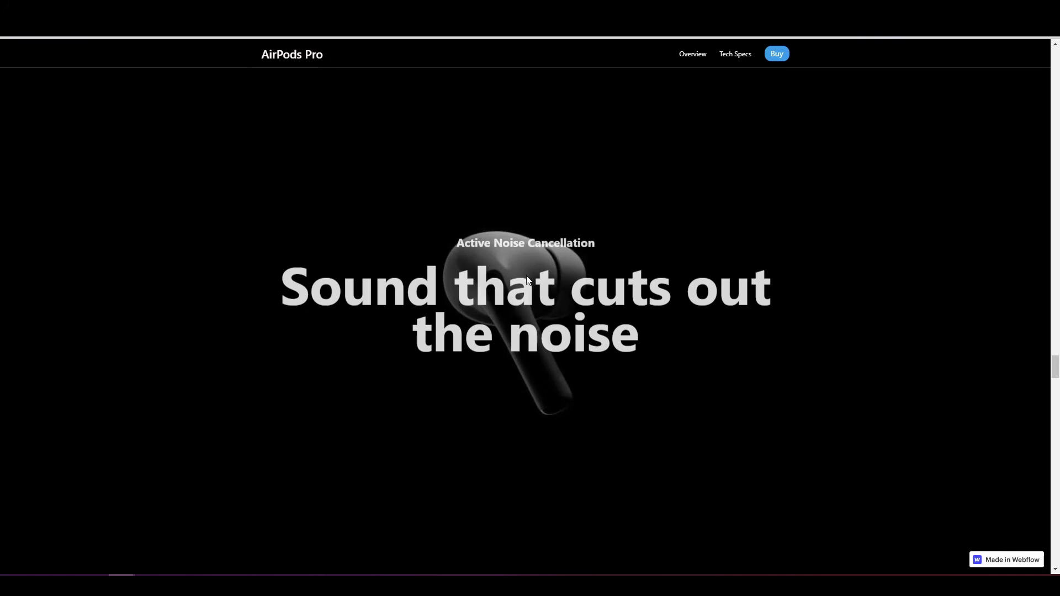
scroll(527, 280, "down", 4)
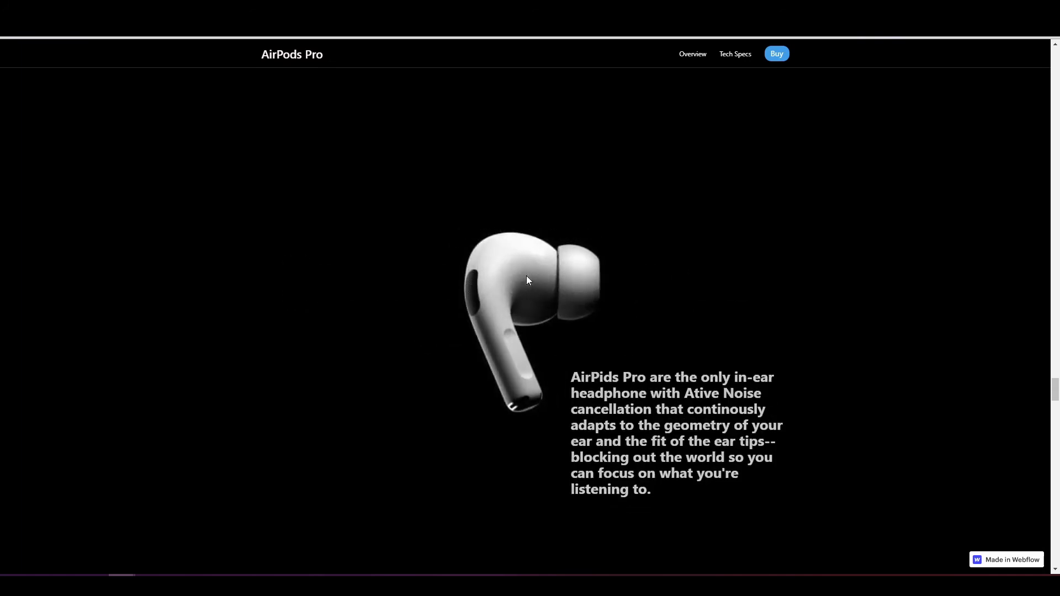
scroll(527, 280, "down", 3)
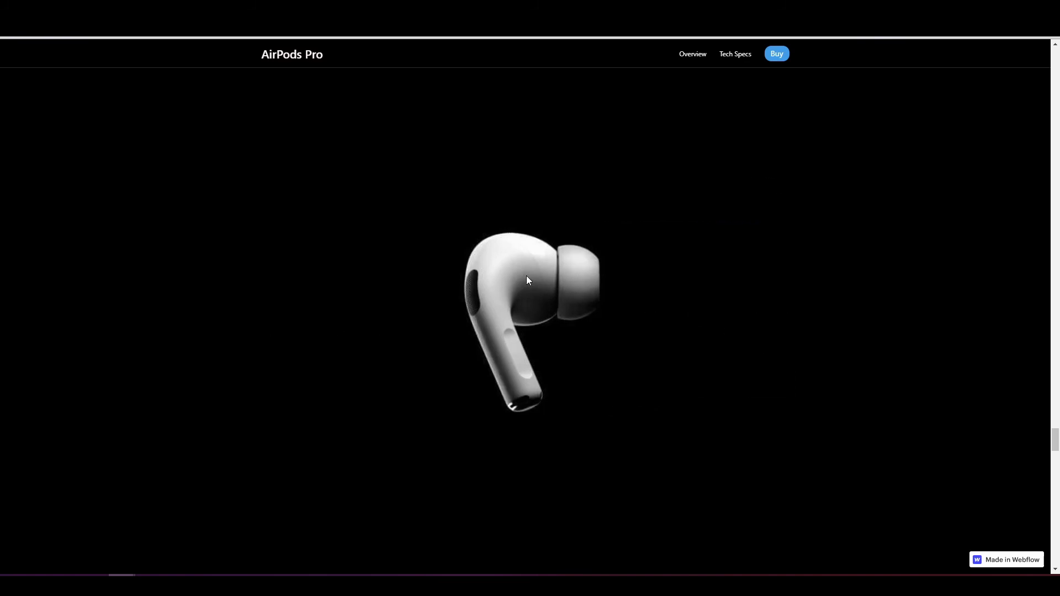
scroll(527, 280, "up", 2)
scroll(528, 280, "up", 5)
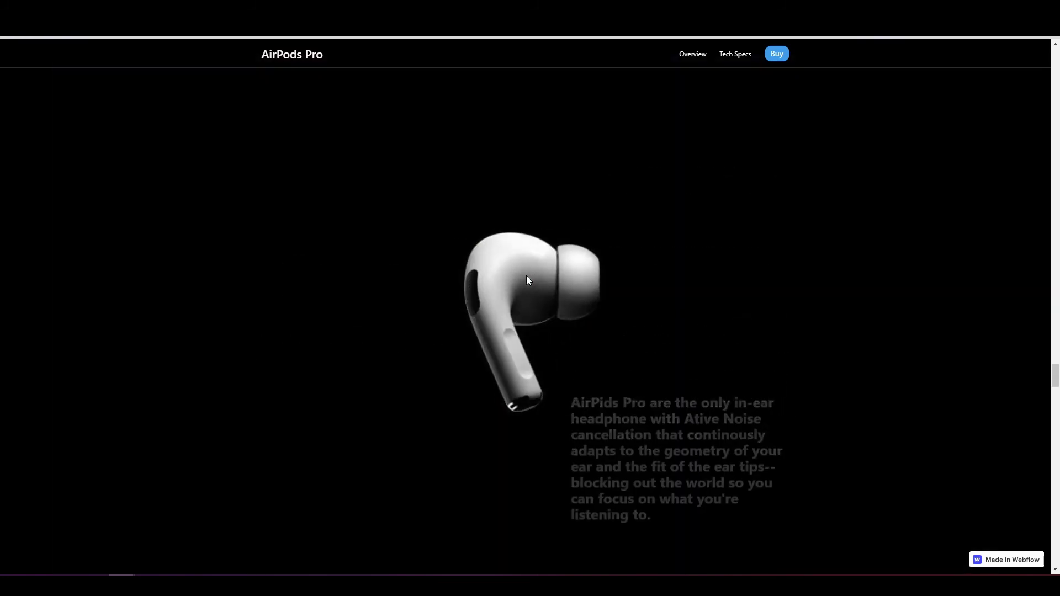
scroll(527, 280, "down", 5)
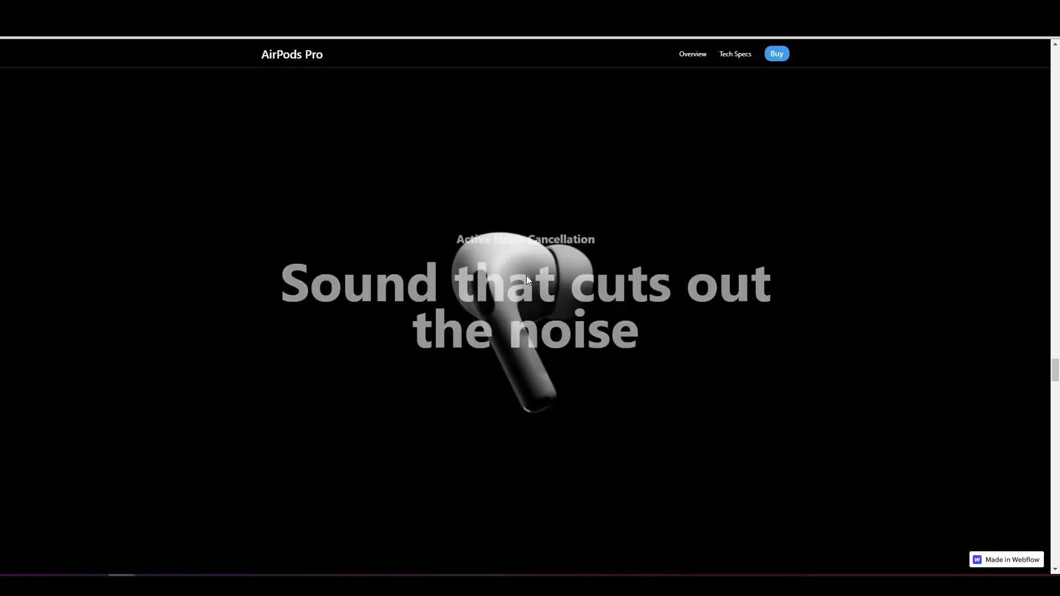
- Examine on the published page how the in-ear headphone paragraph appears between the noise cancellation heading and the woman's video
scroll(527, 280, "up", 4)
scroll(526, 278, "down", 5)
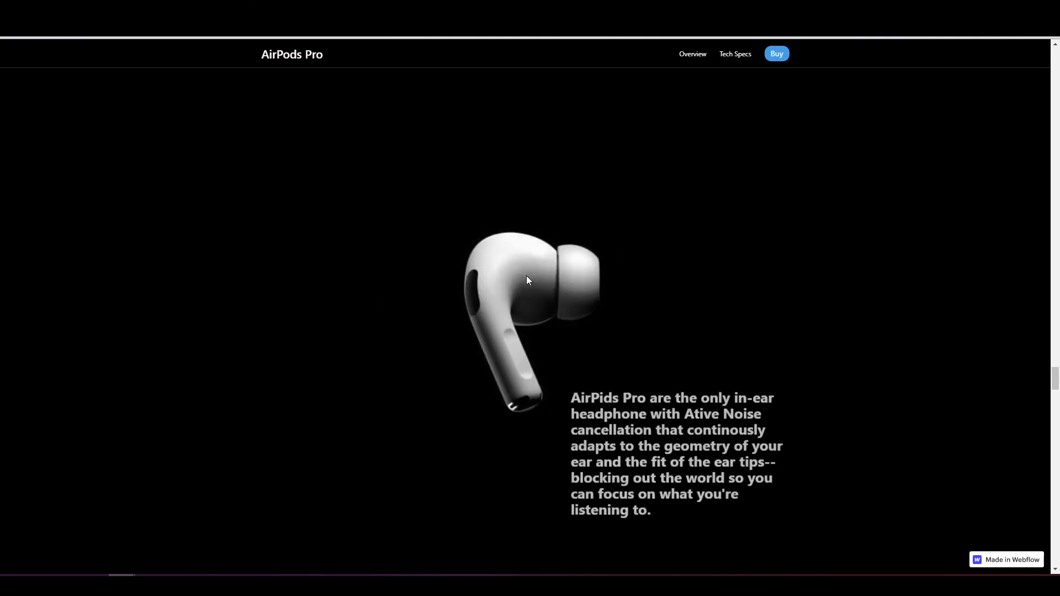
scroll(527, 278, "up", 5)
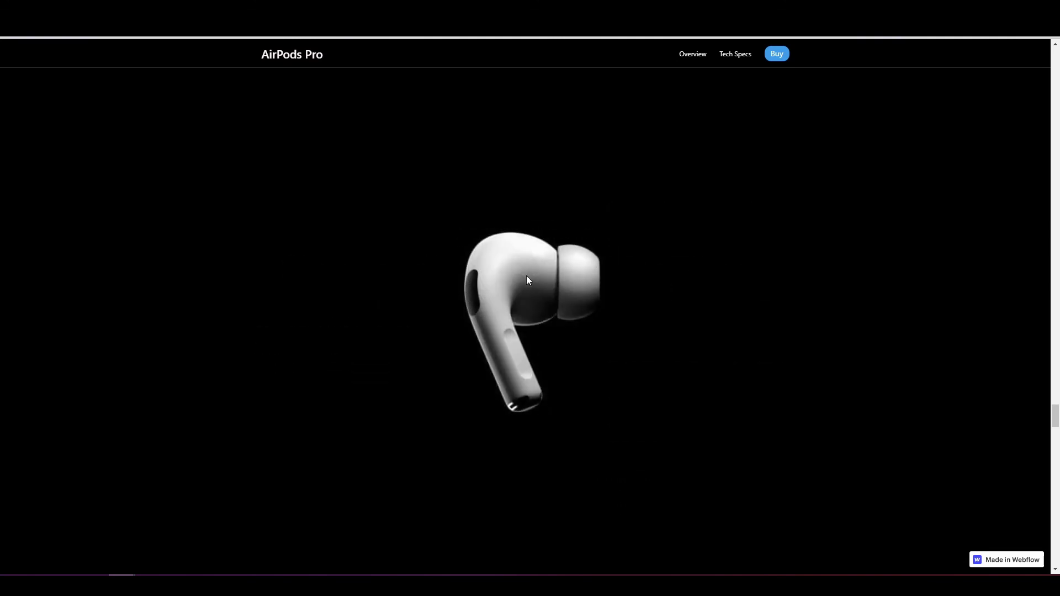
scroll(526, 280, "up", 4)
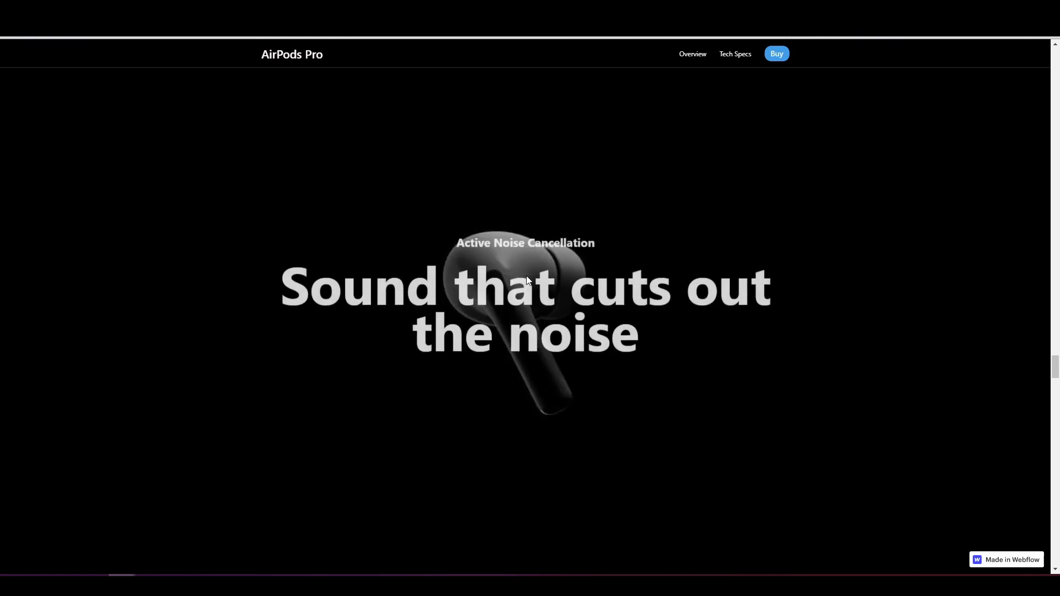
scroll(526, 280, "down", 6)
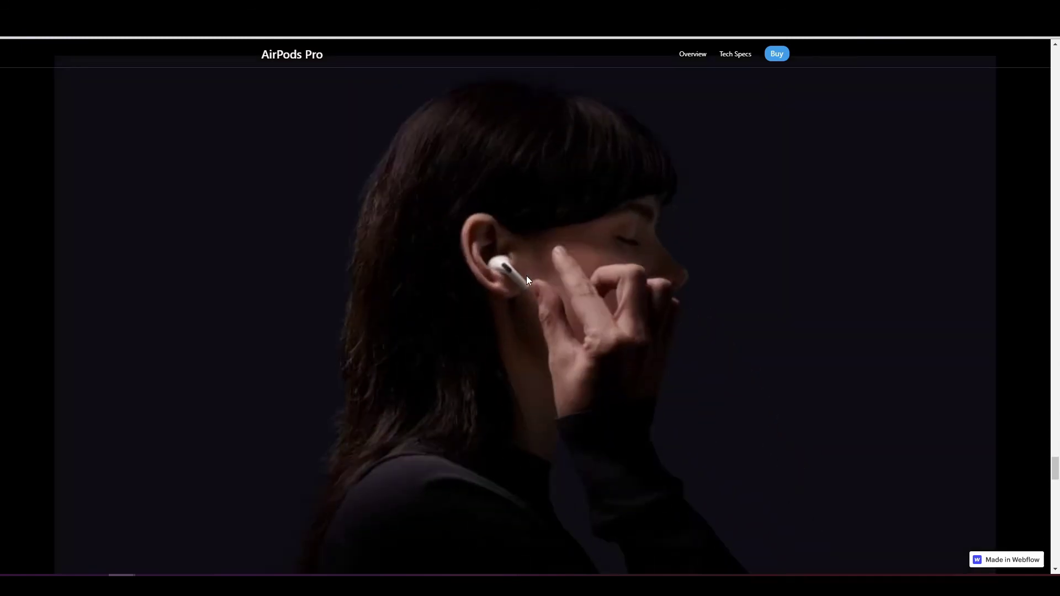
scroll(527, 280, "up", 4)
scroll(527, 276, "up", 3)
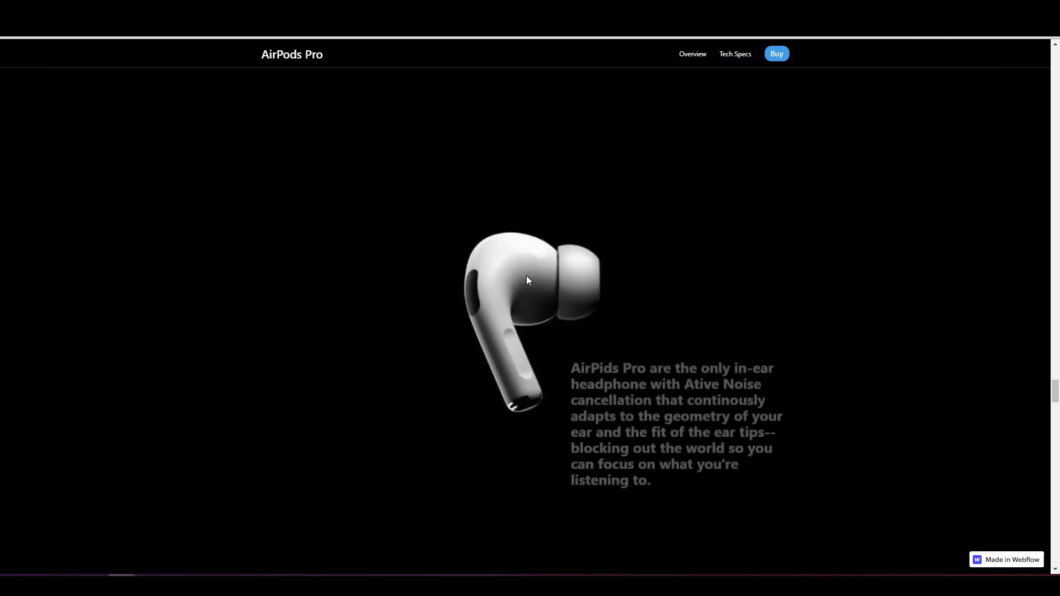
middle_click(526, 276)
scroll(527, 280, "up", 3)
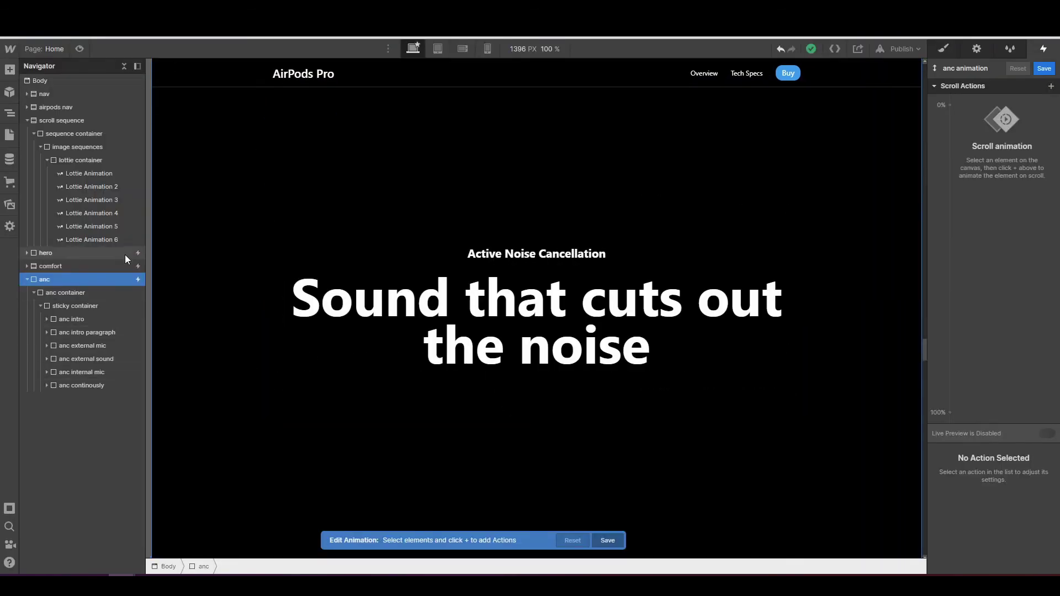
- Select Lottie Animation 5 and check on the published page where the earbud starts rotating as the noise cancellation heading fades in
left_click(104, 226)
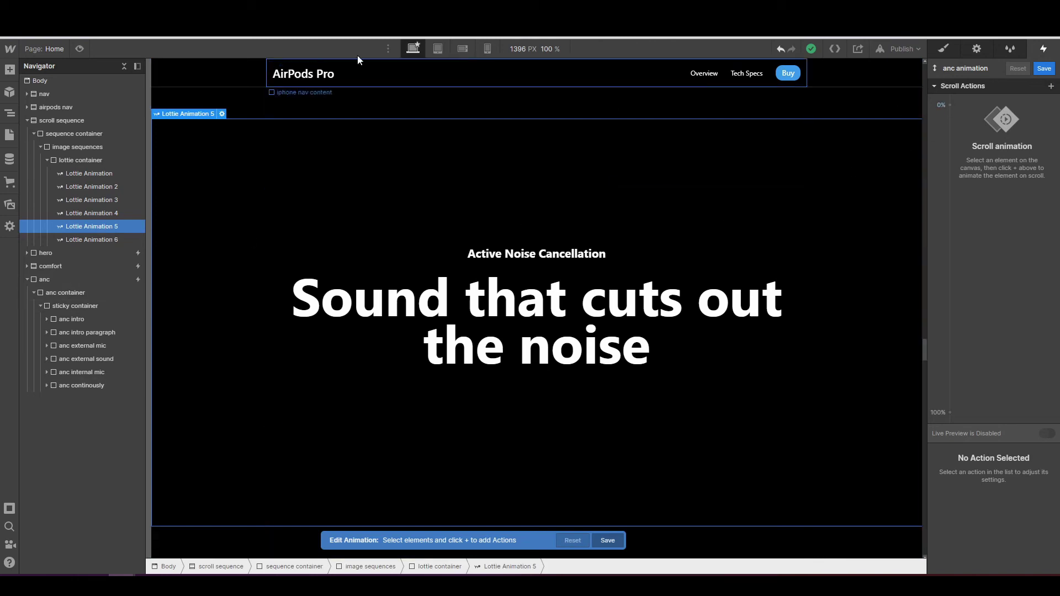
key("ctrl+shift+p")
scroll(458, 276, "down", 5)
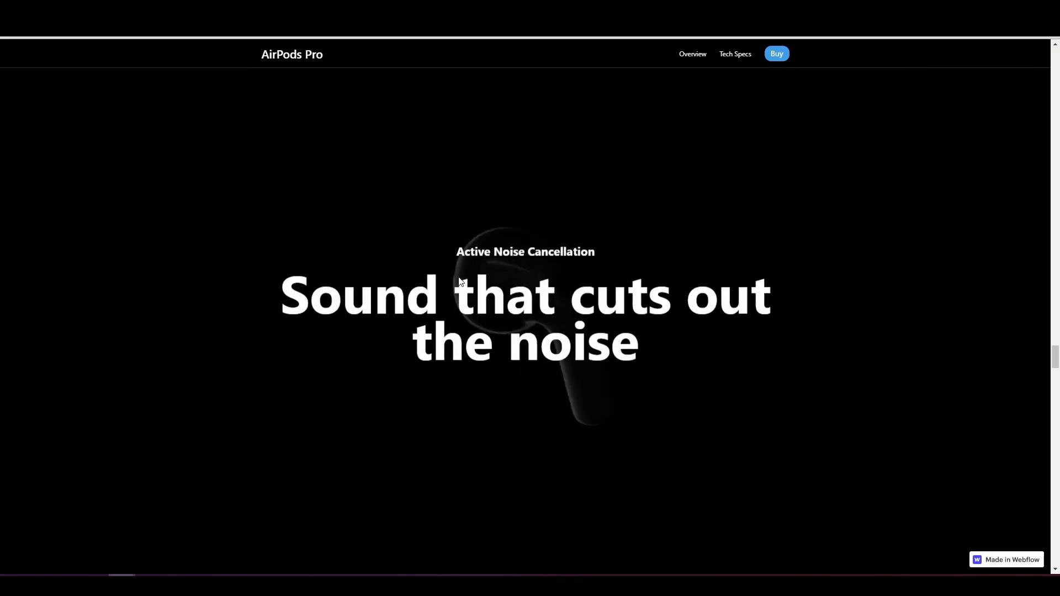
scroll(497, 326, "down", 3)
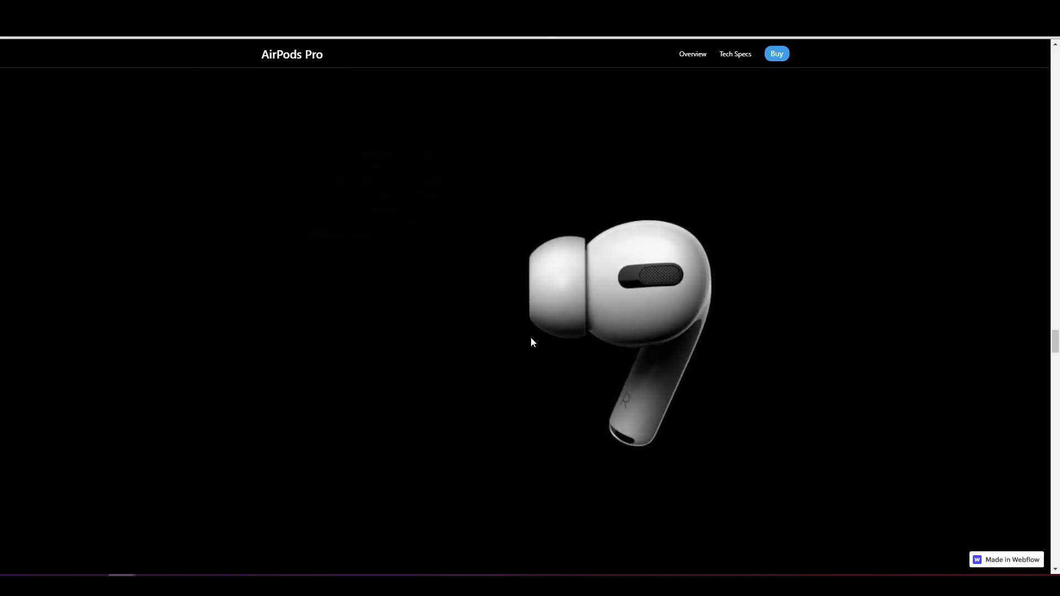
scroll(633, 296, "down", 2)
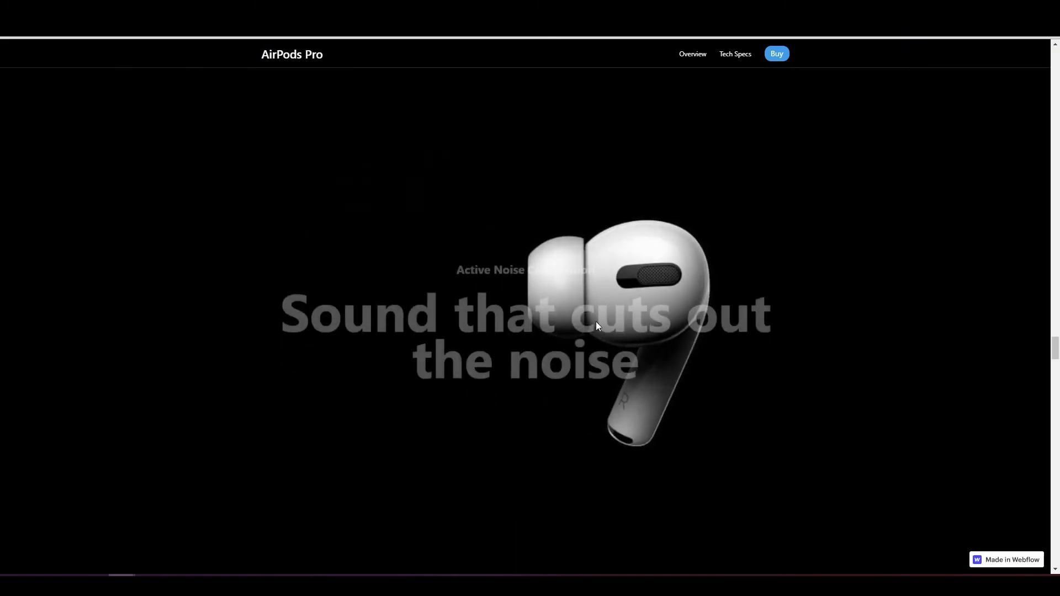
scroll(594, 326, "down", 2)
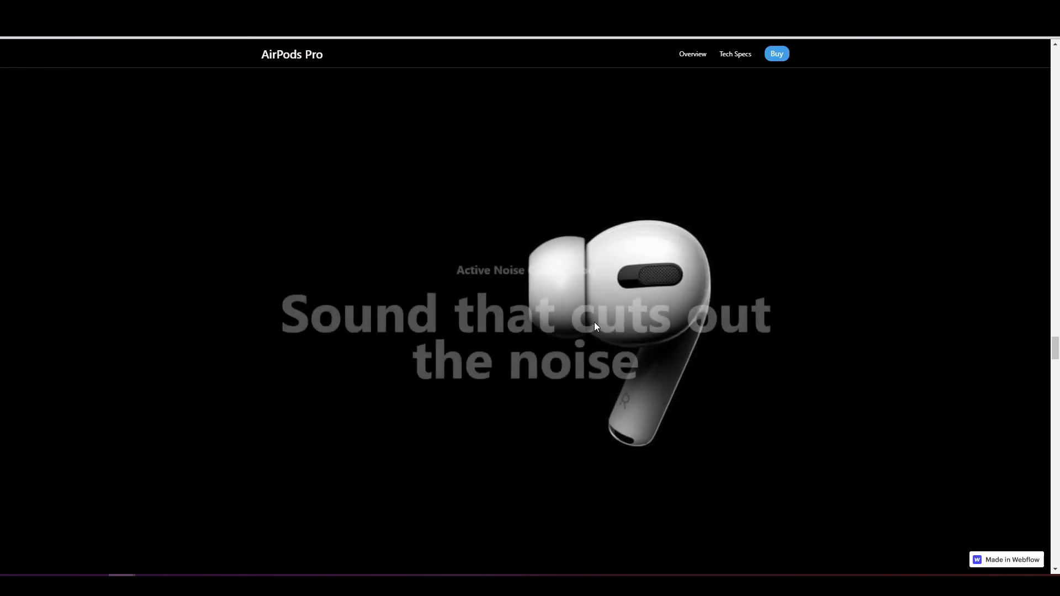
scroll(537, 326, "up", 1)
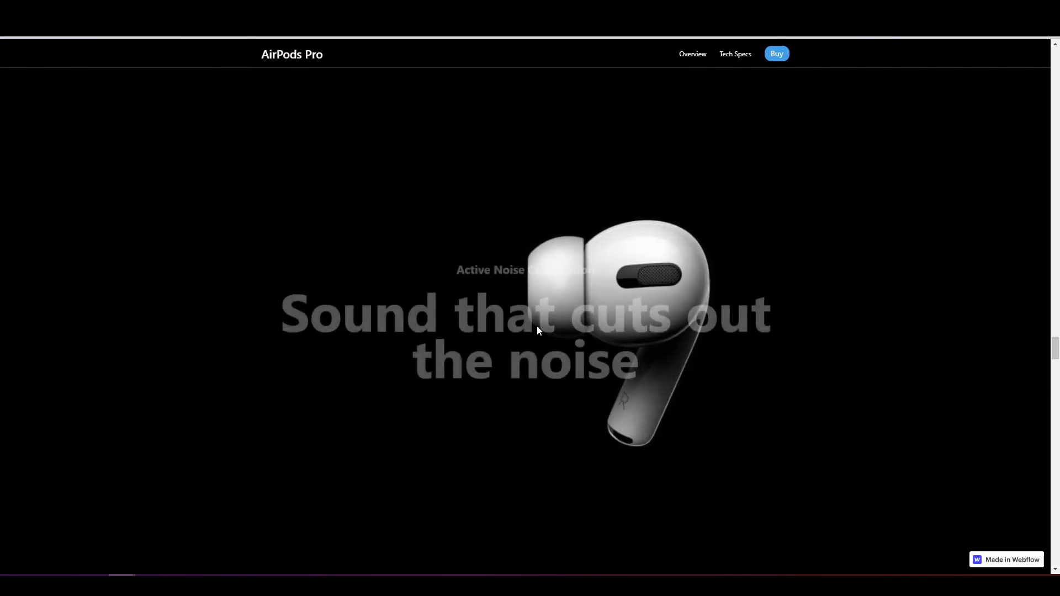
scroll(537, 326, "down", 1)
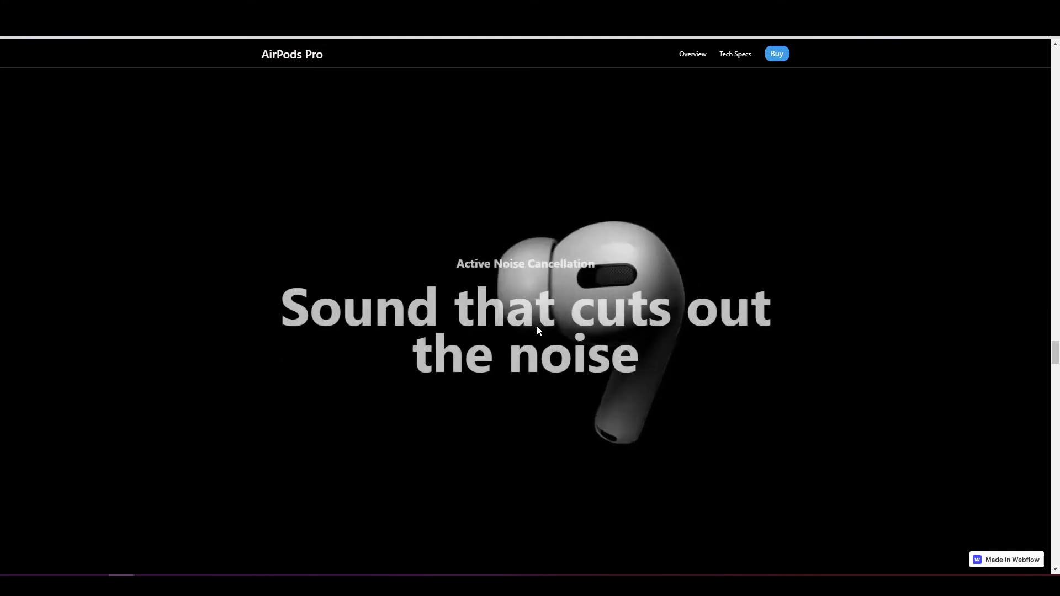
scroll(536, 326, "up", 1)
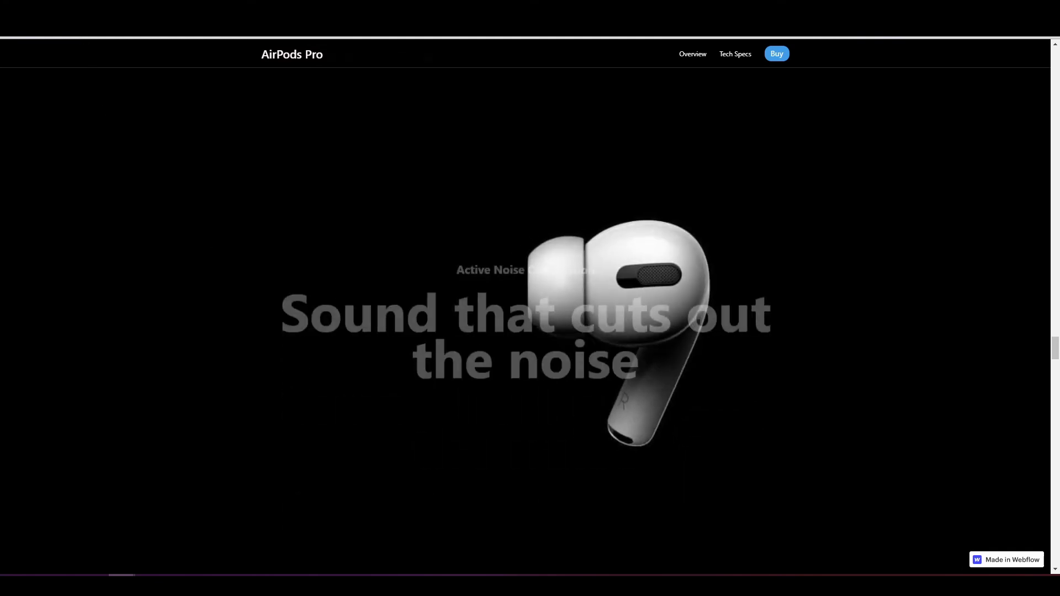
key("ctrl+shift+p")
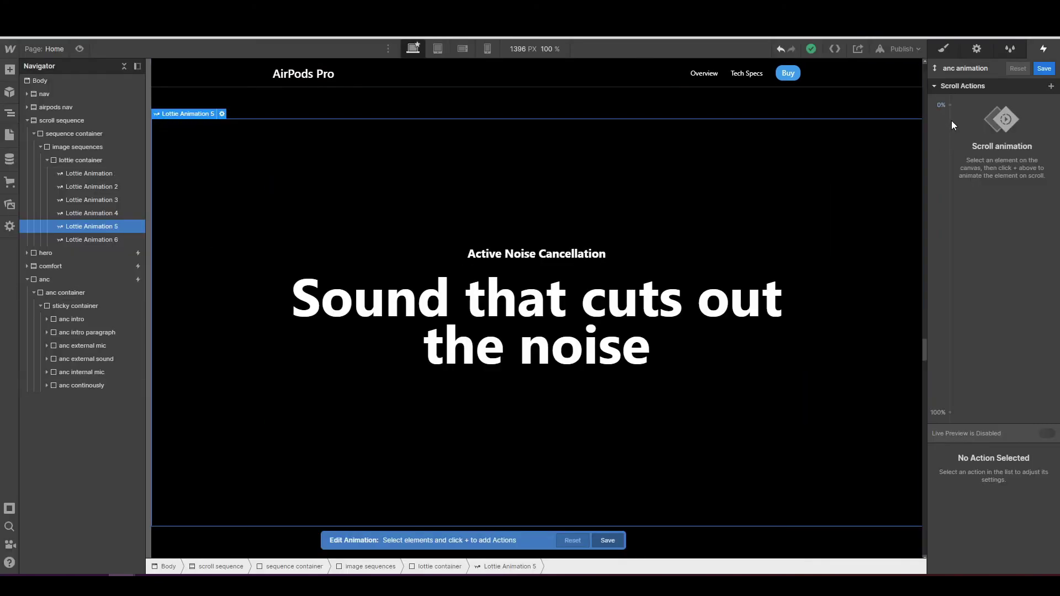
- Add a Lottie action for Lottie Animation 5 starting at the 1% keyframe, with Lottie progress 100% at the 100% keyframe
left_click(950, 105)
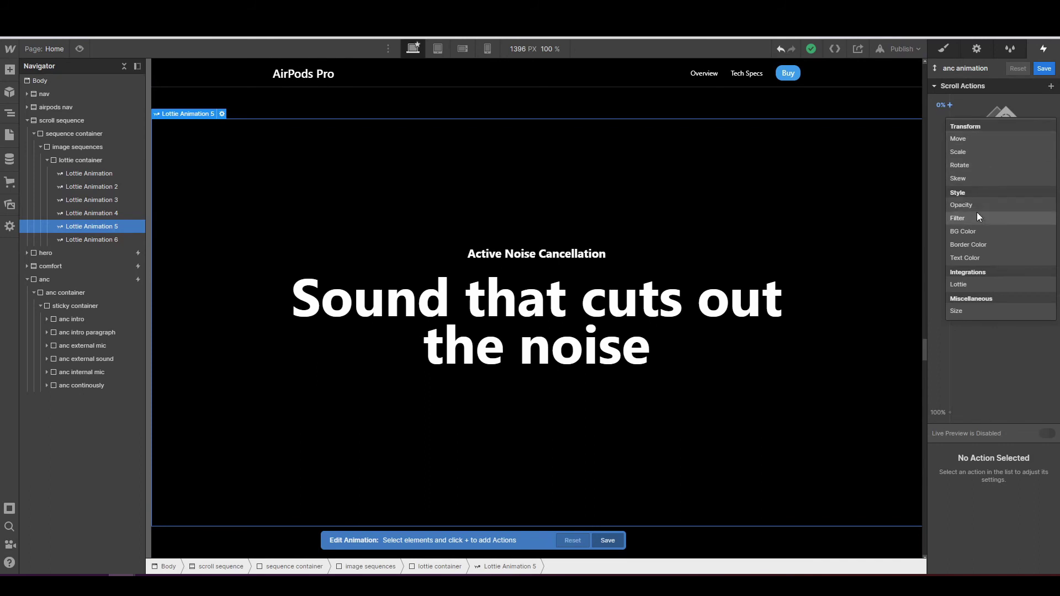
left_click(974, 284)
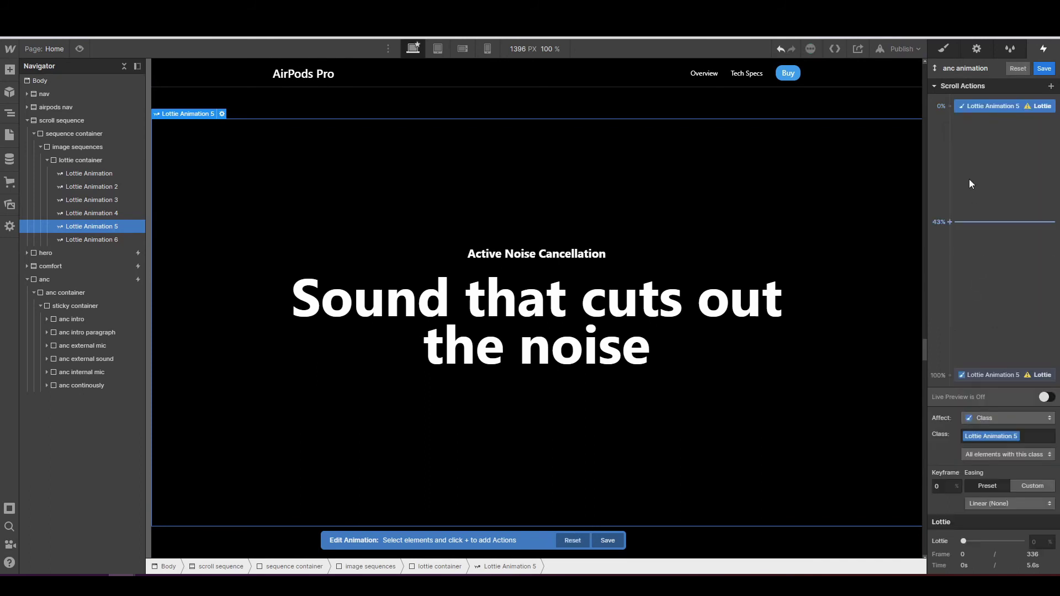
left_click_drag(961, 104, 959, 115)
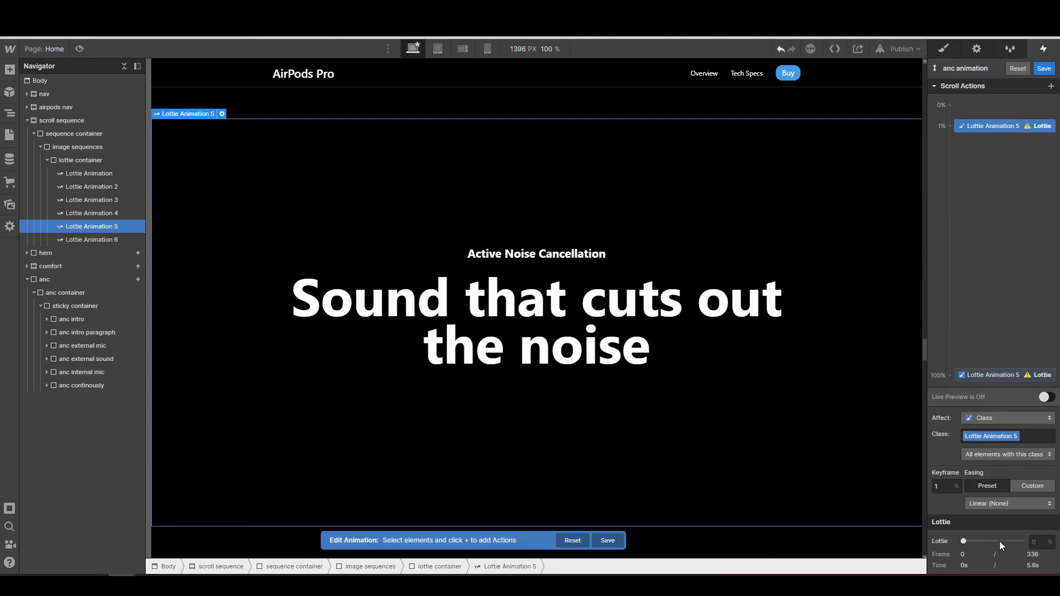
left_click(1034, 541)
left_click(987, 378)
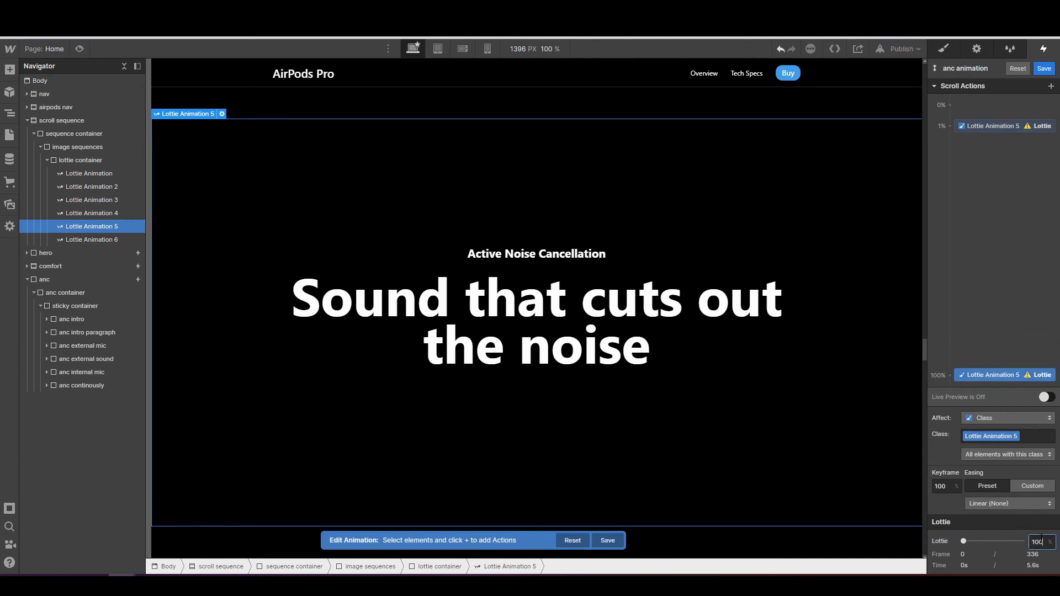
key("Return")
- Turn on the live preview for the anc animation and save it
left_click(1044, 397)
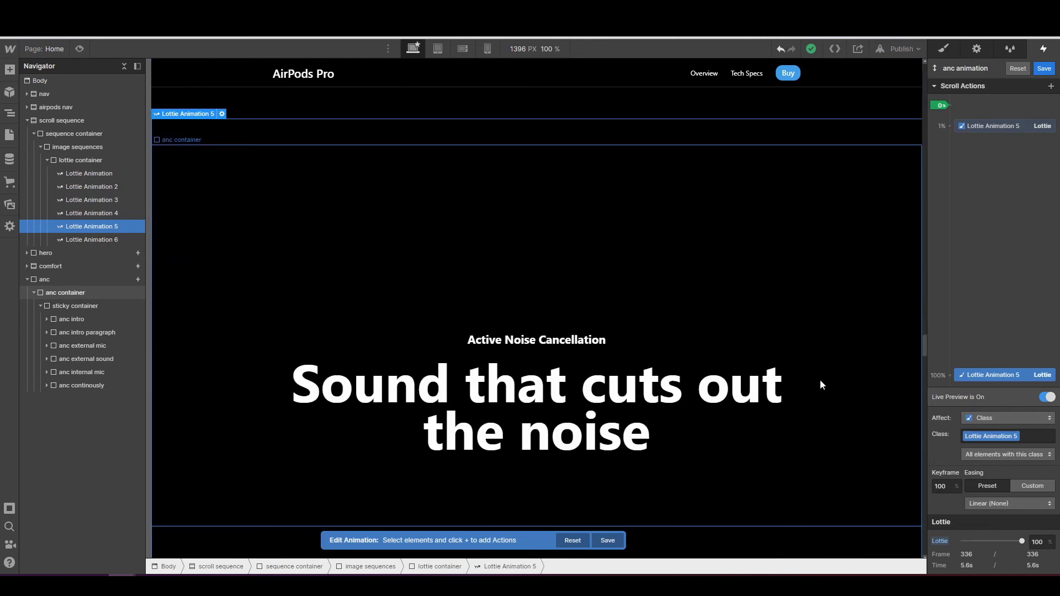
left_click(1044, 69)
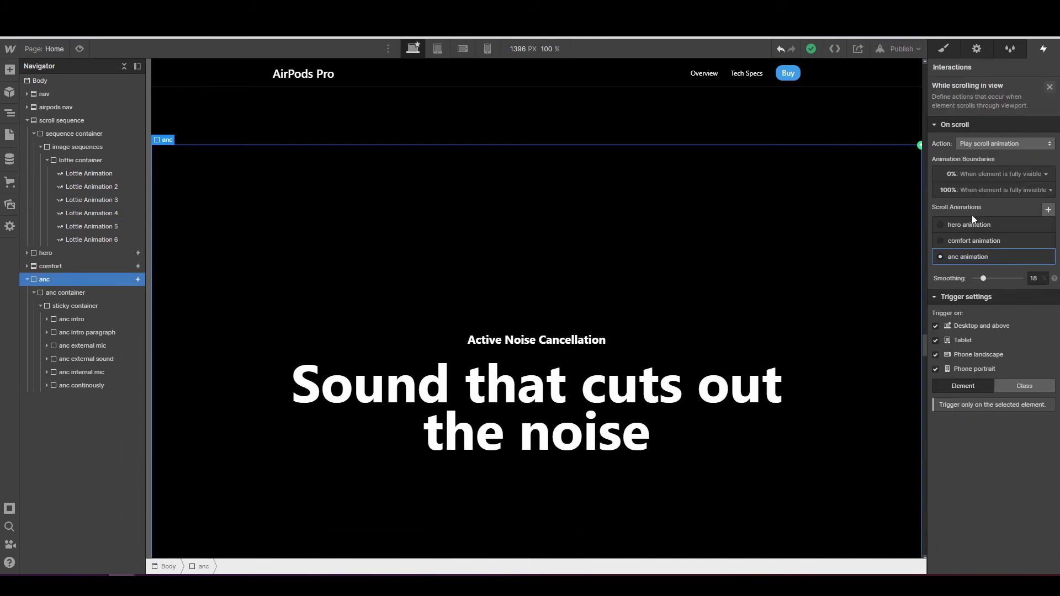
left_click(1051, 90)
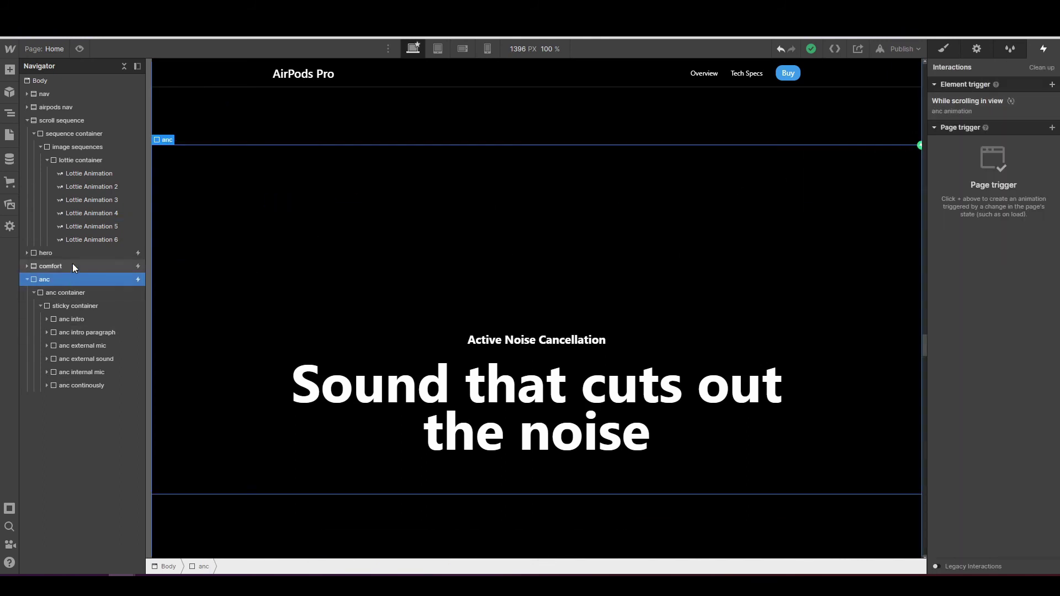
- Reapply 100% opacity to Lottie Animation 5 at the comfort animation's 100% keyframe and save that animation
left_click(72, 265)
left_click(945, 119)
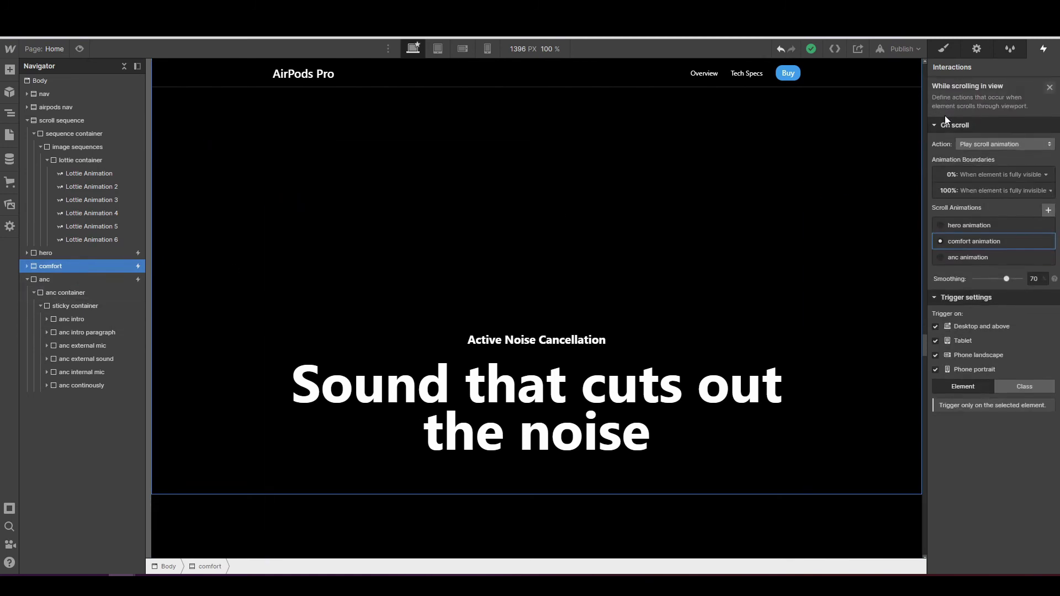
left_click(966, 244)
scroll(967, 253, "down", 10)
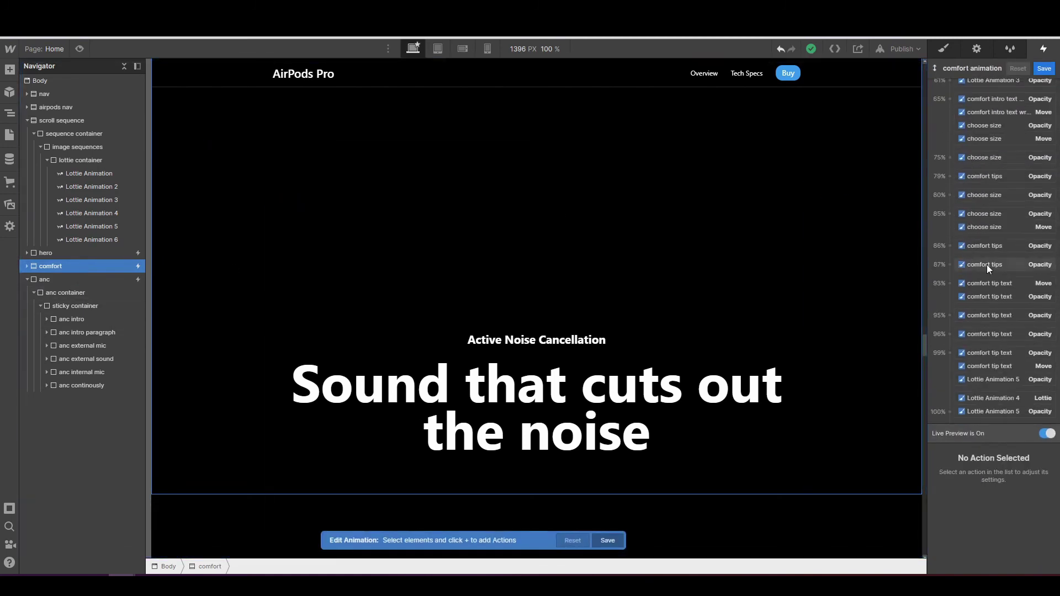
left_click(979, 412)
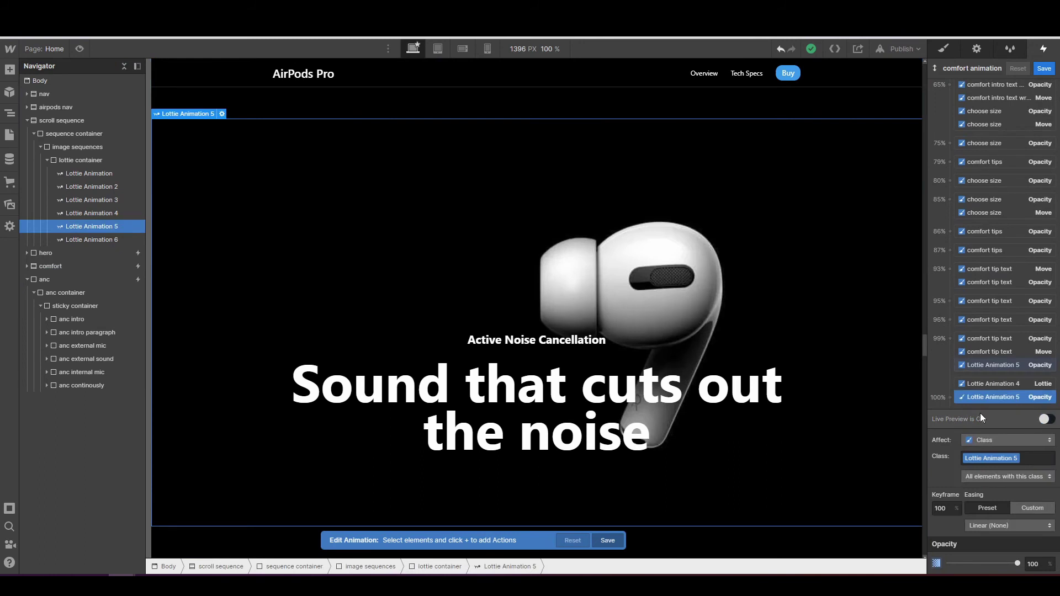
mouse_move(1022, 565)
left_mouse_down()
mouse_move(950, 564)
mouse_move(1033, 560)
left_mouse_up()
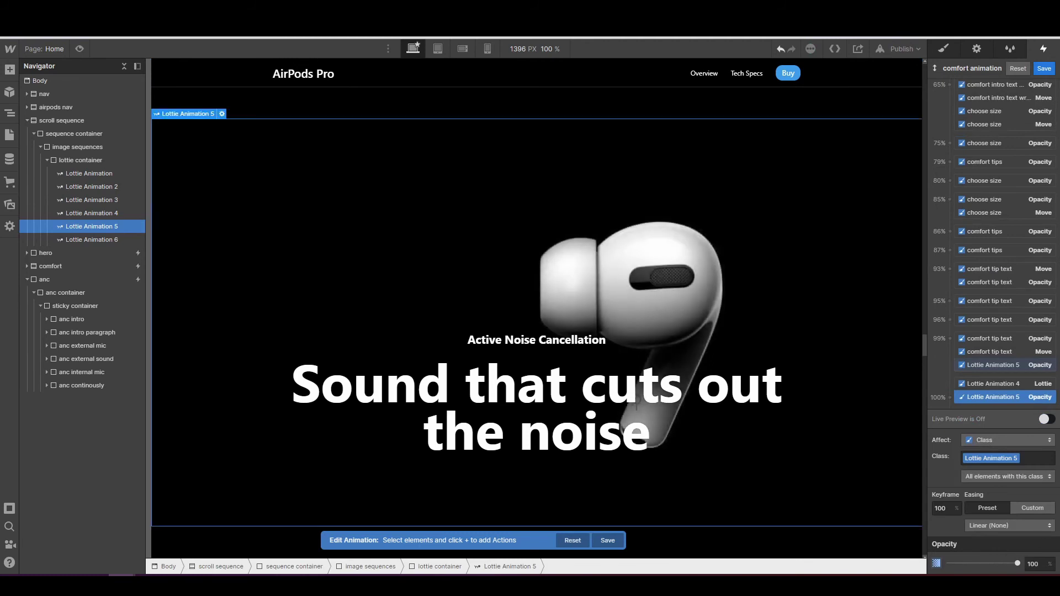
left_click(1045, 68)
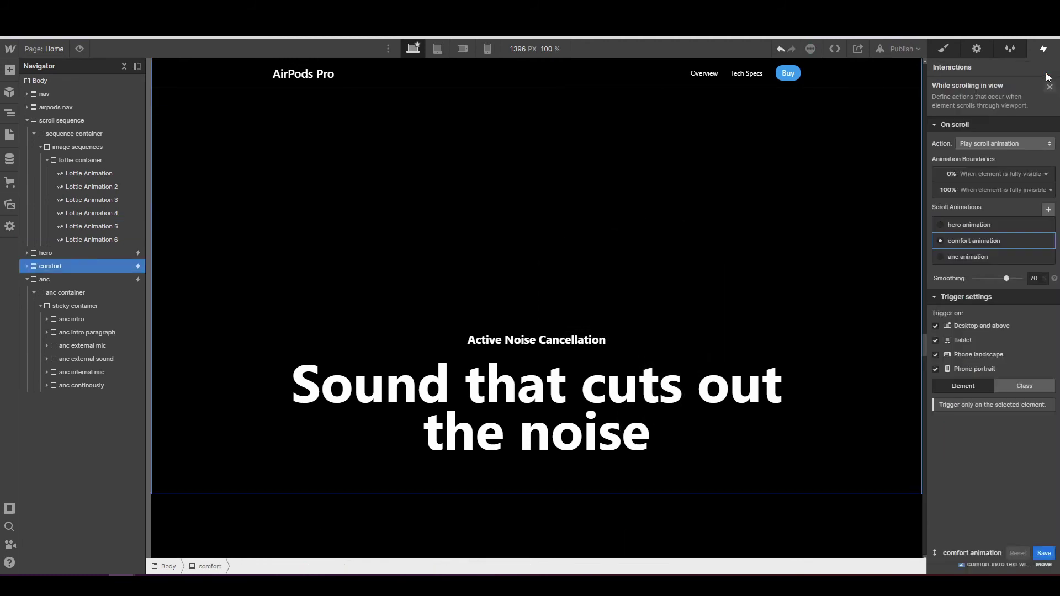
- Set the style opacity of Lottie Animation 5 to 100%
left_click(945, 49)
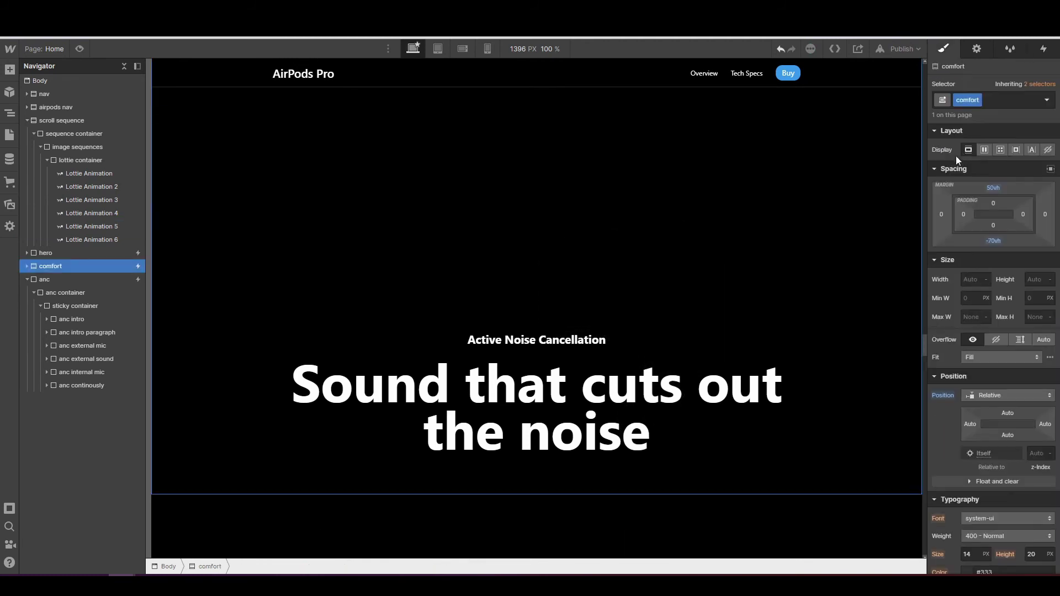
left_click(98, 228)
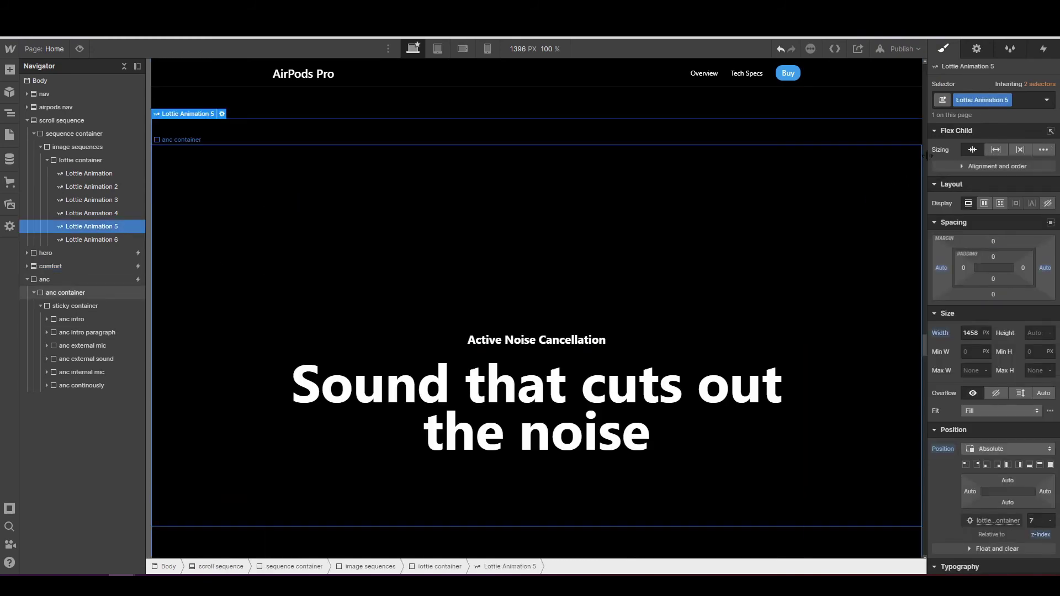
scroll(988, 304, "down", 4)
scroll(961, 414, "down", 5)
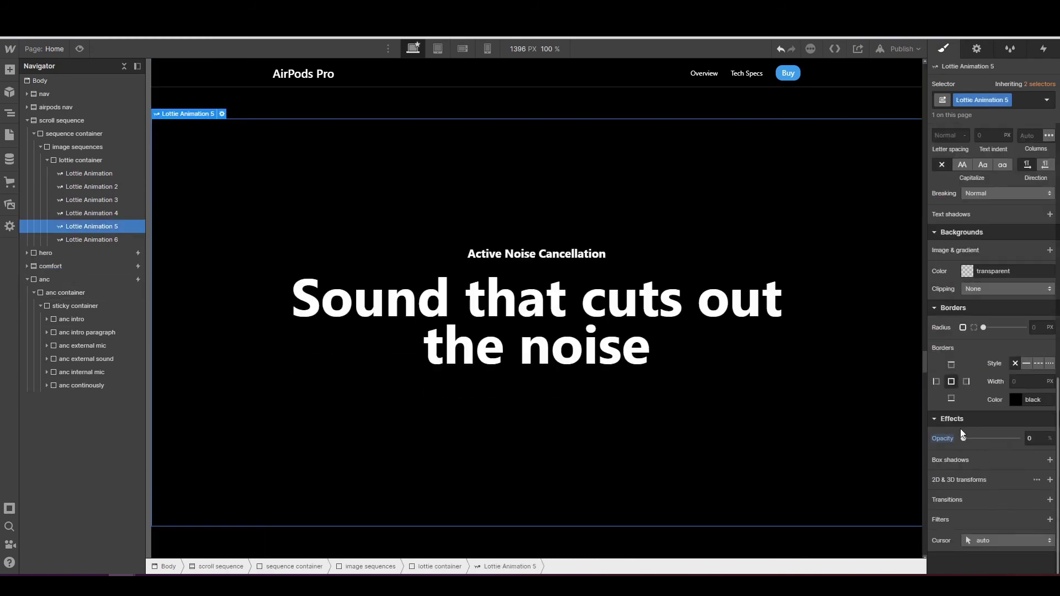
left_click_drag(963, 438, 1018, 438)
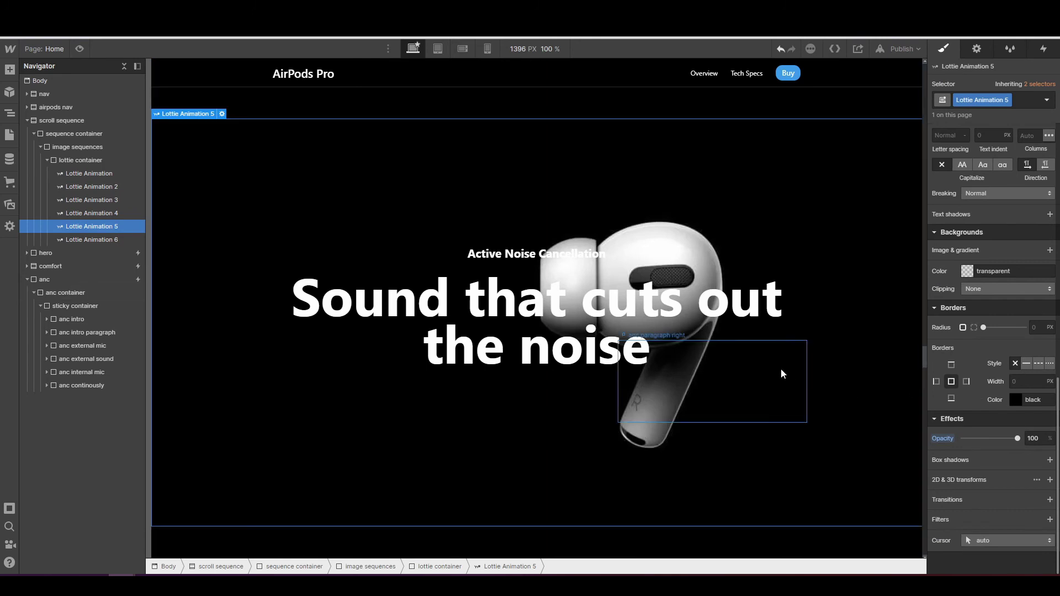
- Open the anc section's anc scroll animation for editing
left_click(1044, 49)
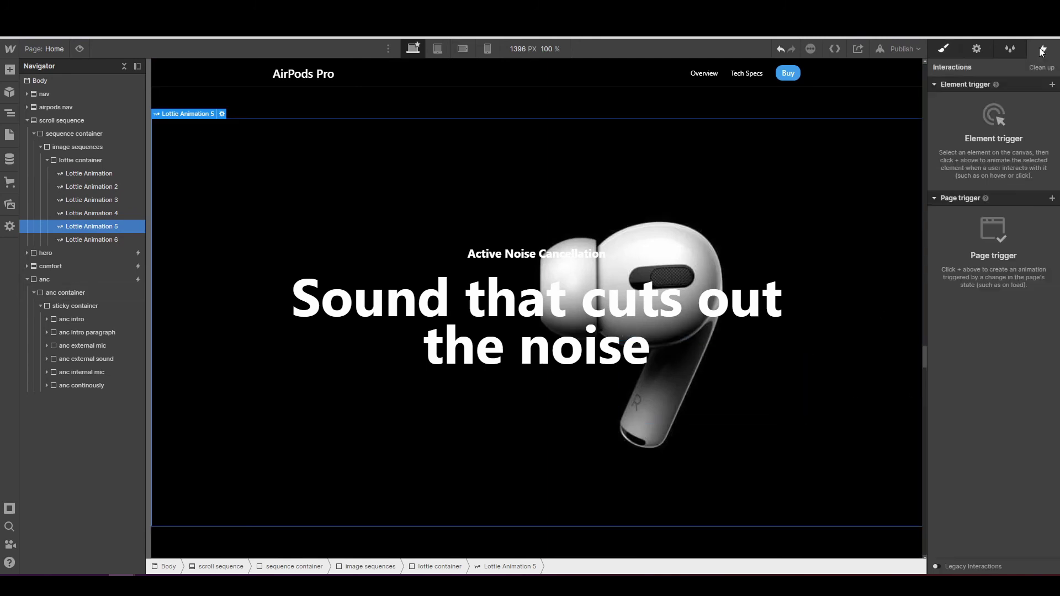
left_click(57, 282)
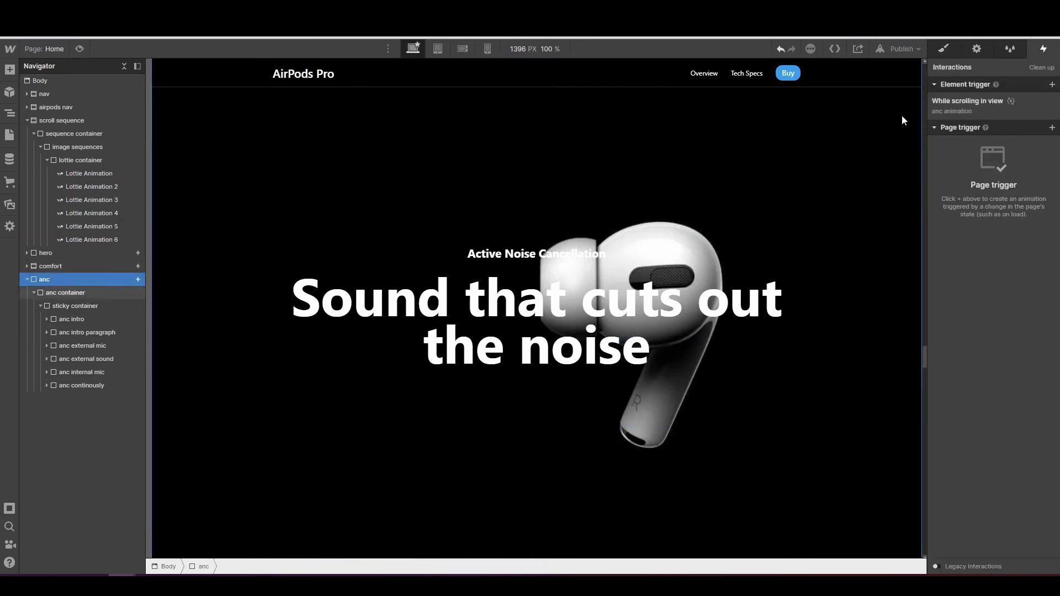
left_click(961, 105)
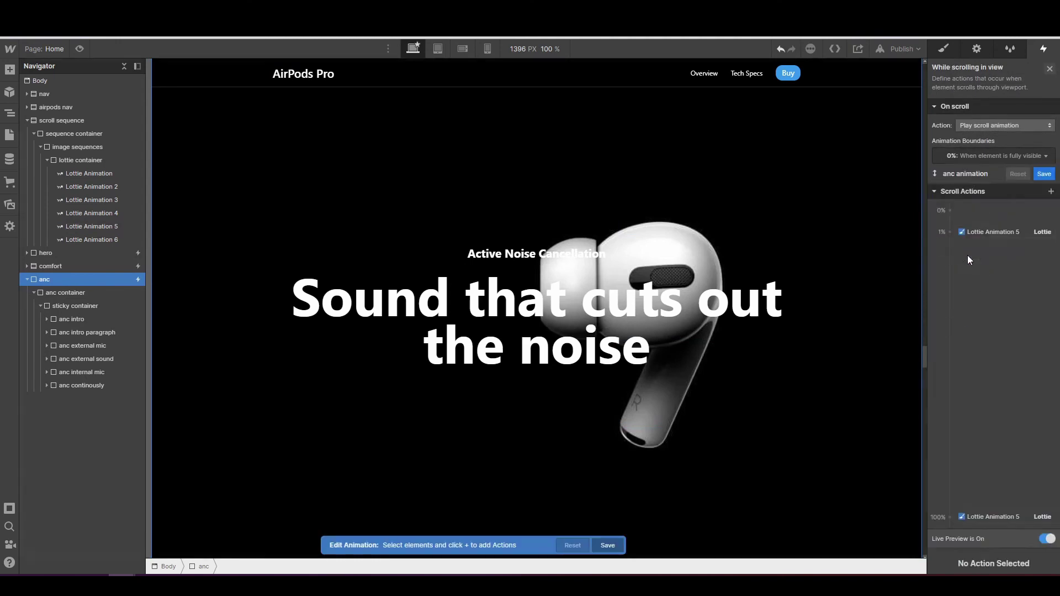
scroll(968, 255, "down", 2)
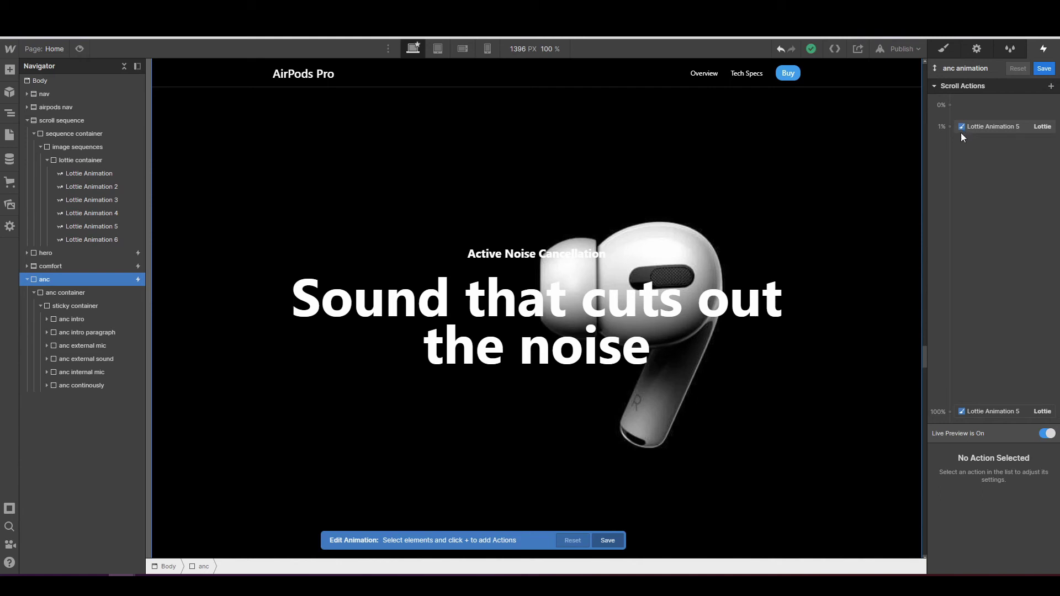
- Check the anc animation's Lottie Animation 5 playback in the live preview and save the animation
left_click_drag(963, 131, 987, 124)
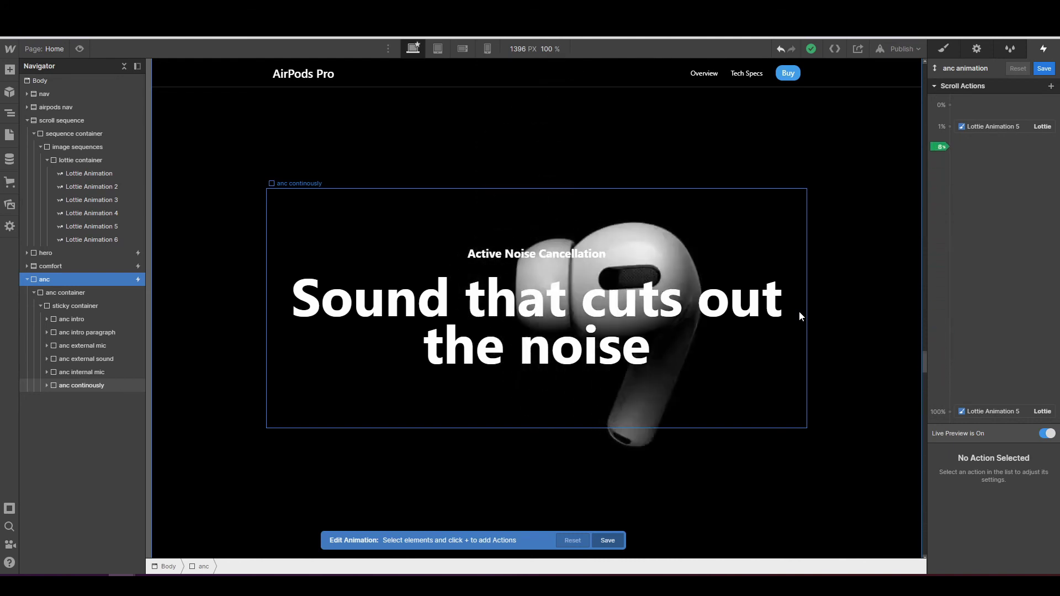
left_click(1053, 68)
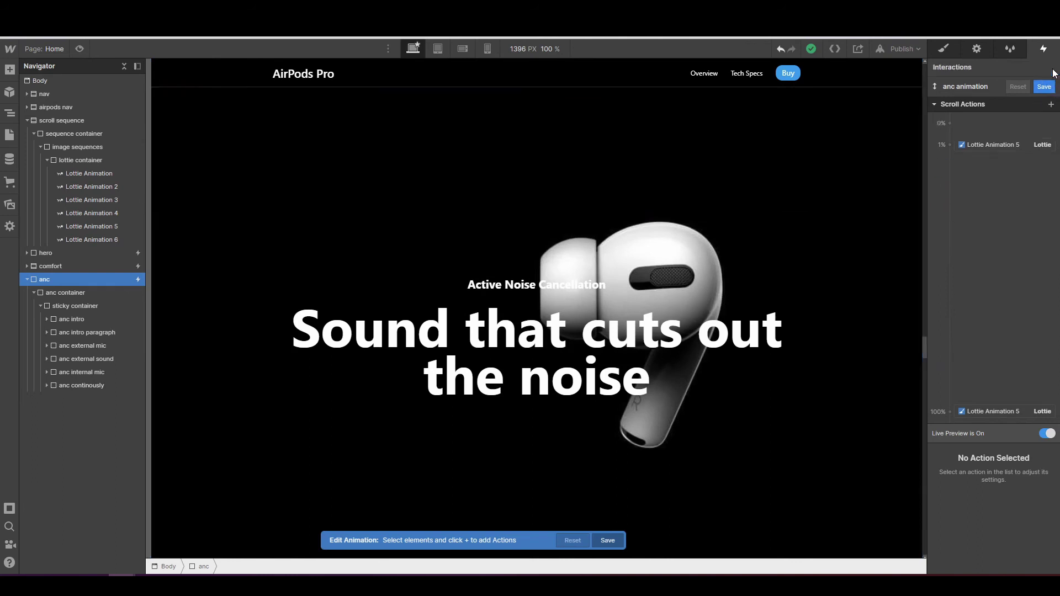
- Collapse the page structure and inspect the height setting of the scroll sequence section
left_click(943, 49)
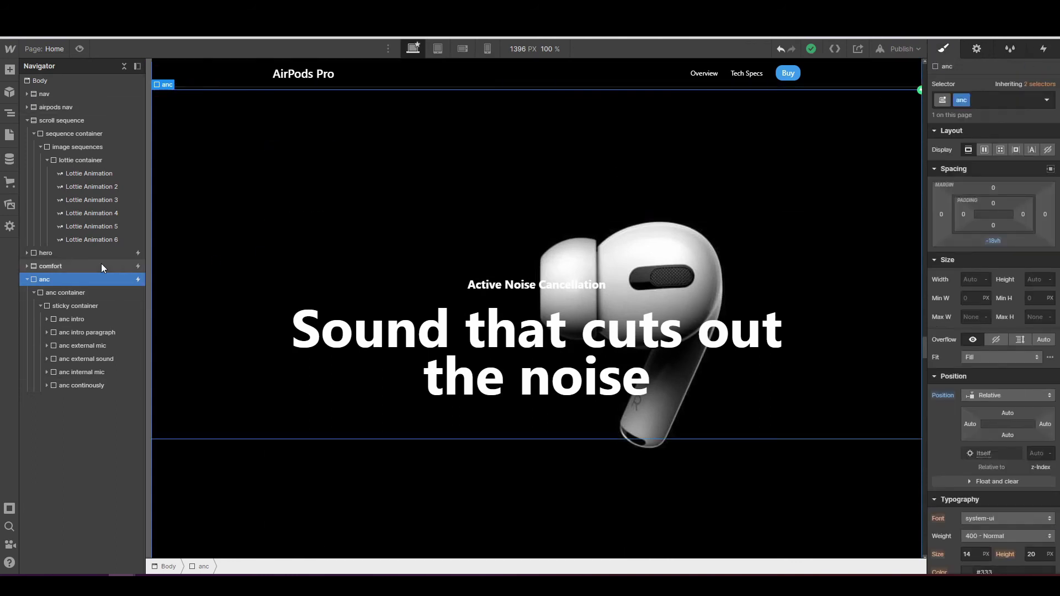
left_click(27, 119)
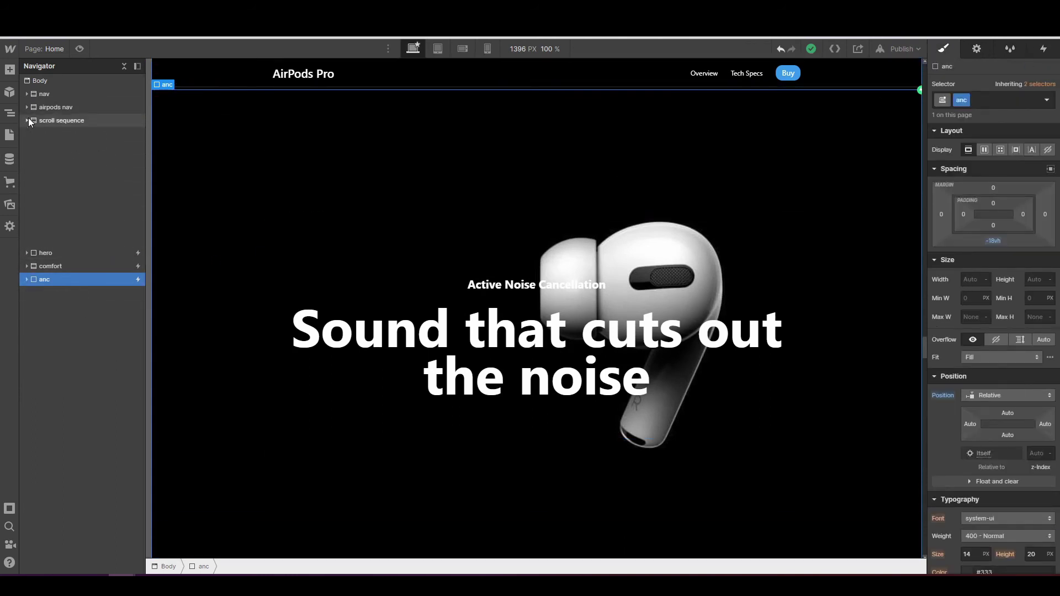
left_click(69, 121)
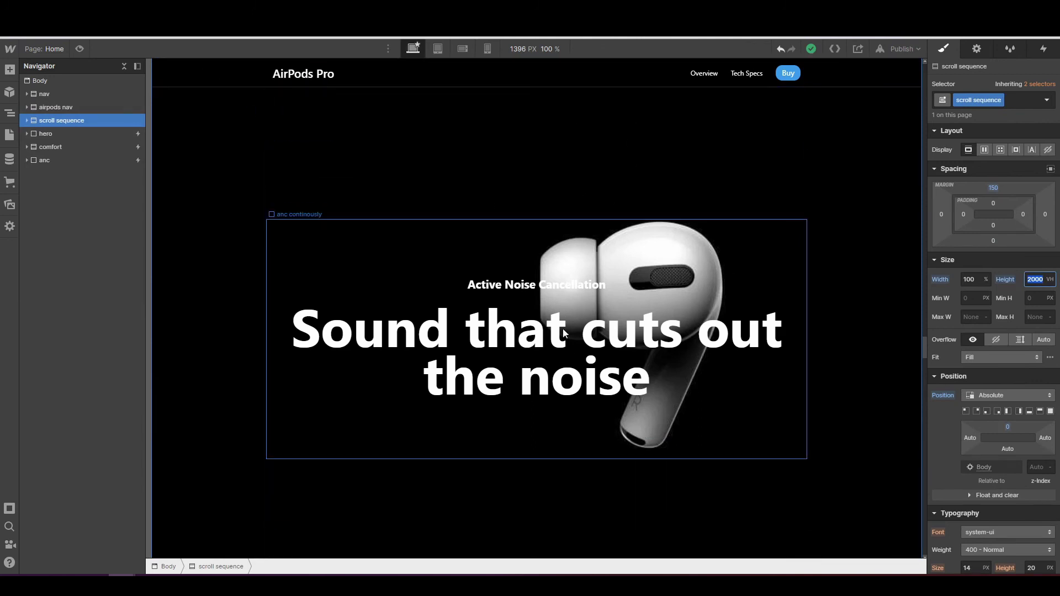
- Open the "testing the lottie animation" project in a duplicated browser tab
right_click(108, 37)
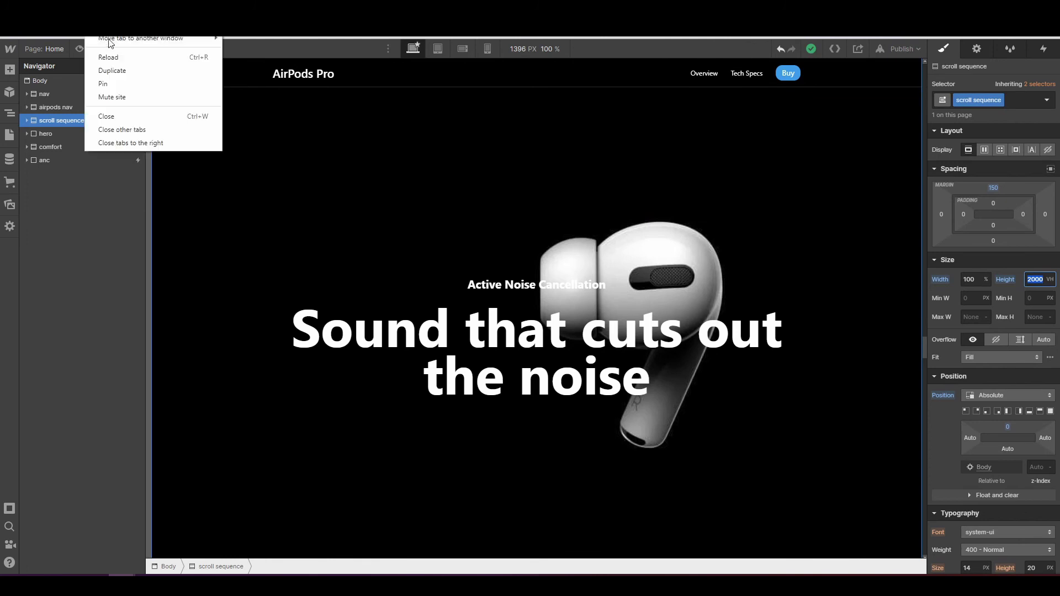
left_click(111, 69)
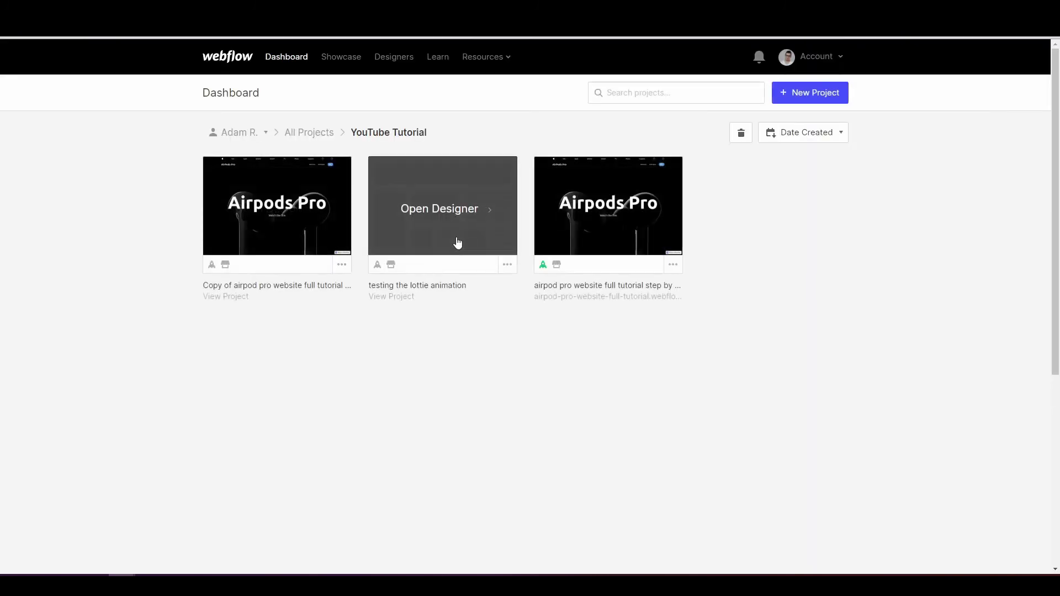
left_click(458, 243)
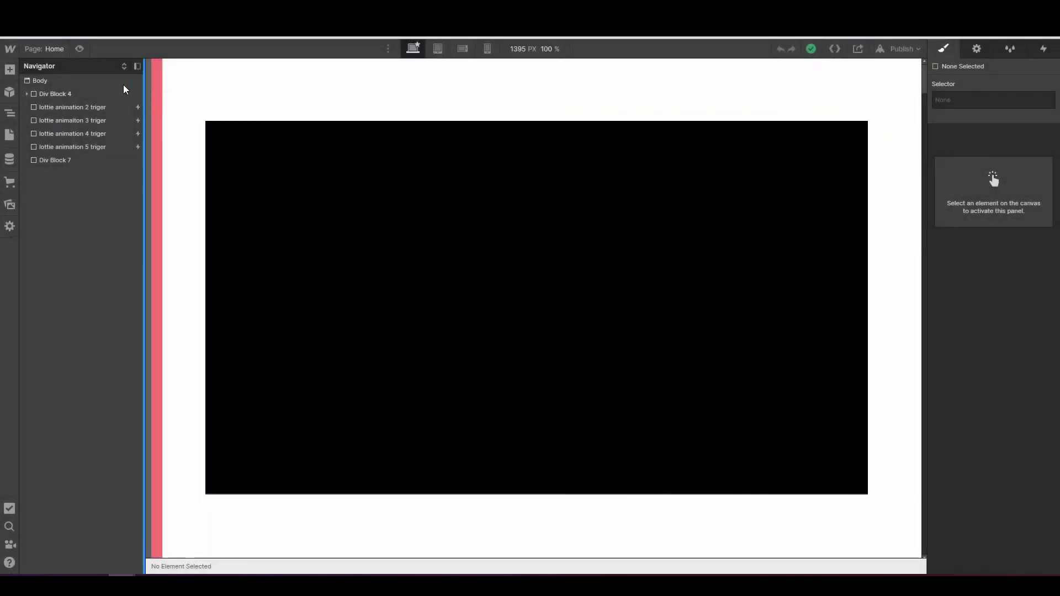
- Preview the test page and examine how its lottie sequence ends where the following section begins
left_click(80, 49)
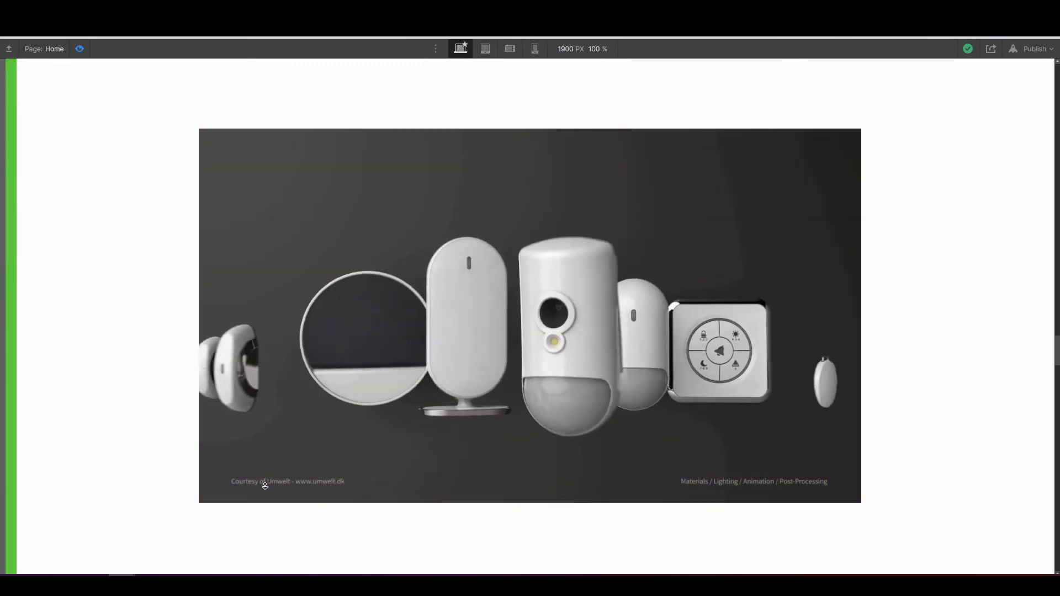
scroll(265, 486, "down", 5)
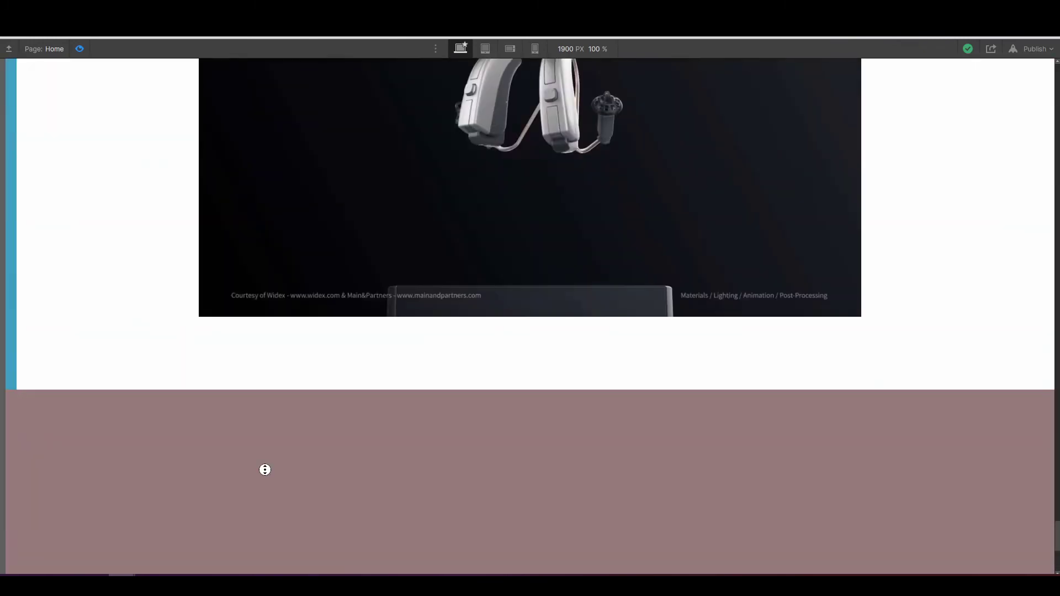
scroll(265, 470, "up", 3)
scroll(15, 437, "down", 2)
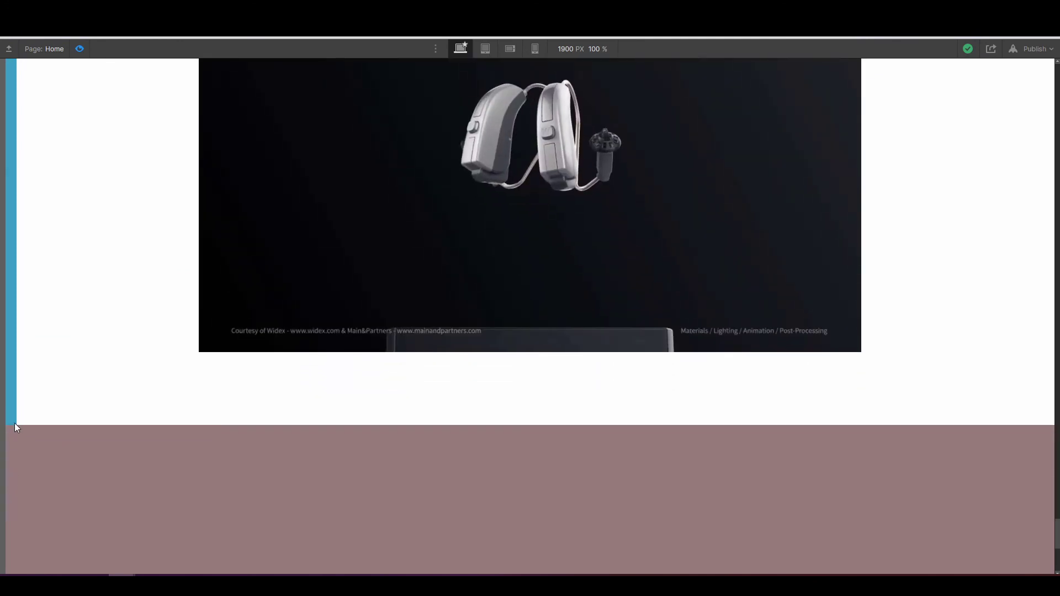
scroll(80, 149, "down", 2)
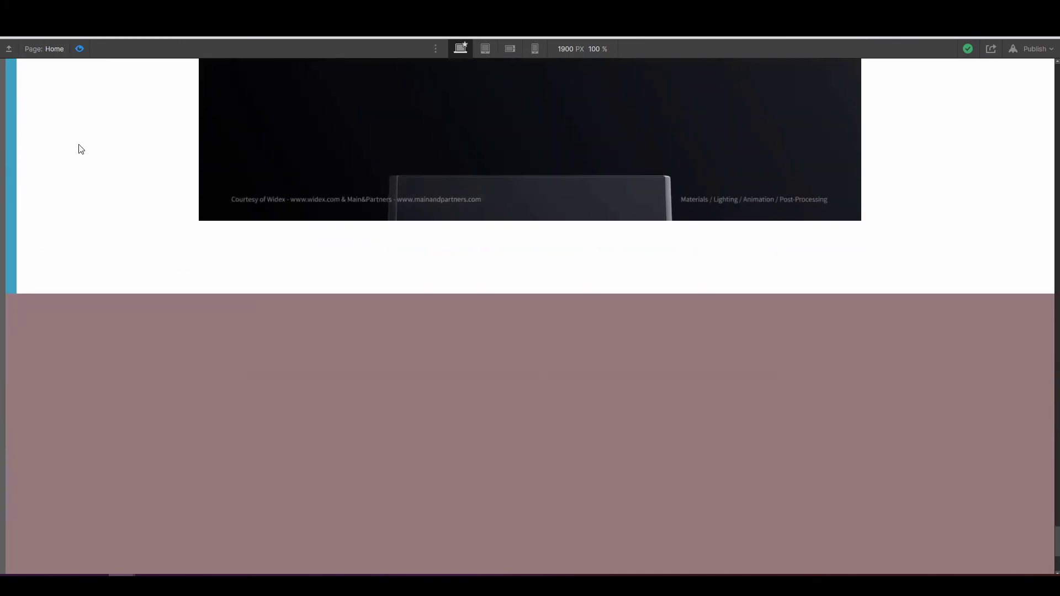
scroll(80, 149, "down", 3)
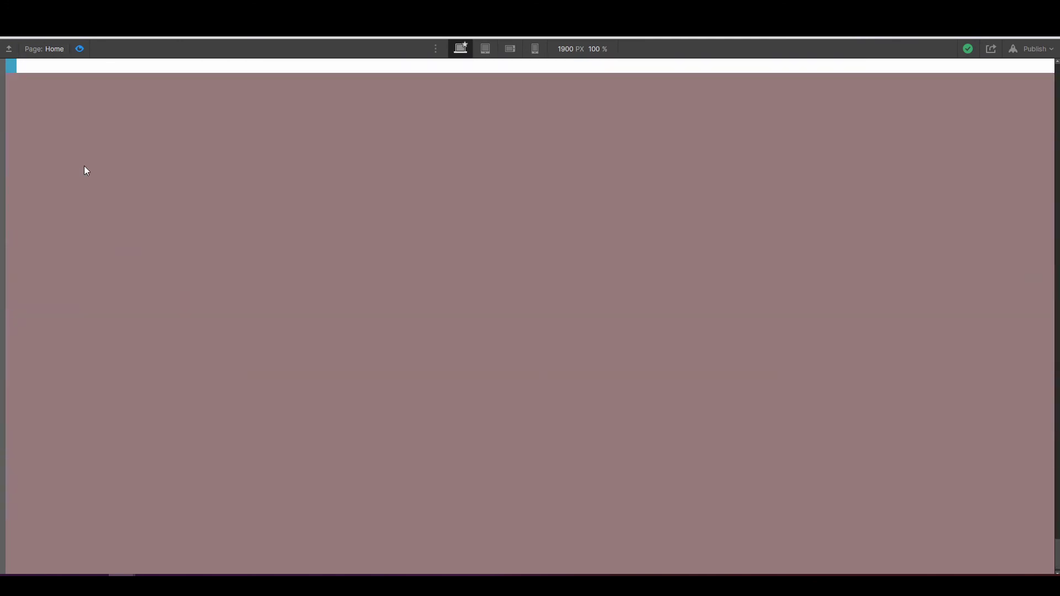
left_click(80, 49)
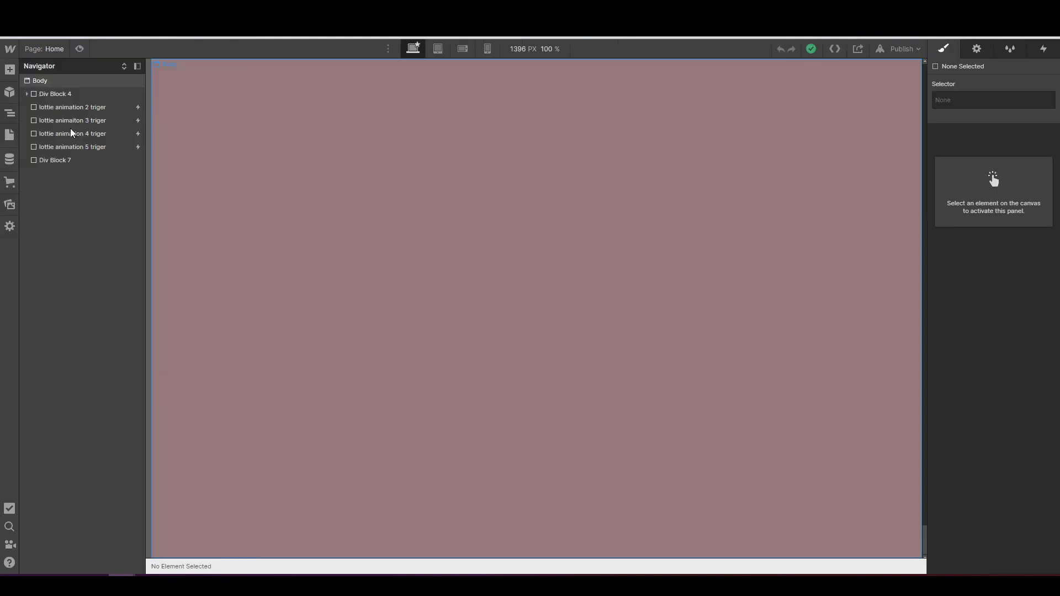
- Expand Div Block 4 and inspect the height setting of its child Div Block 5
left_click(58, 95)
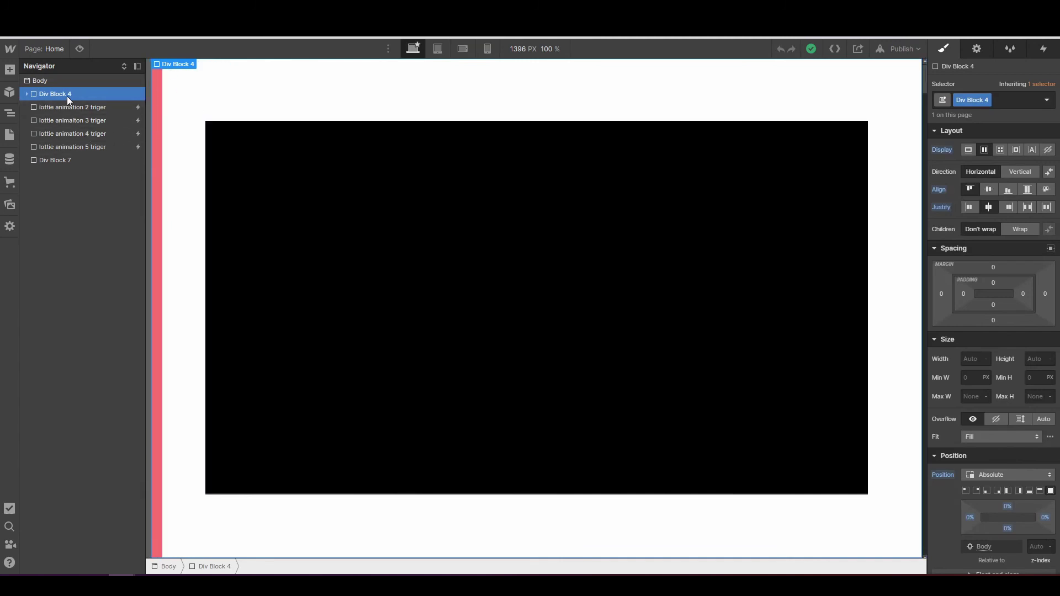
left_click(27, 94)
left_click(74, 107)
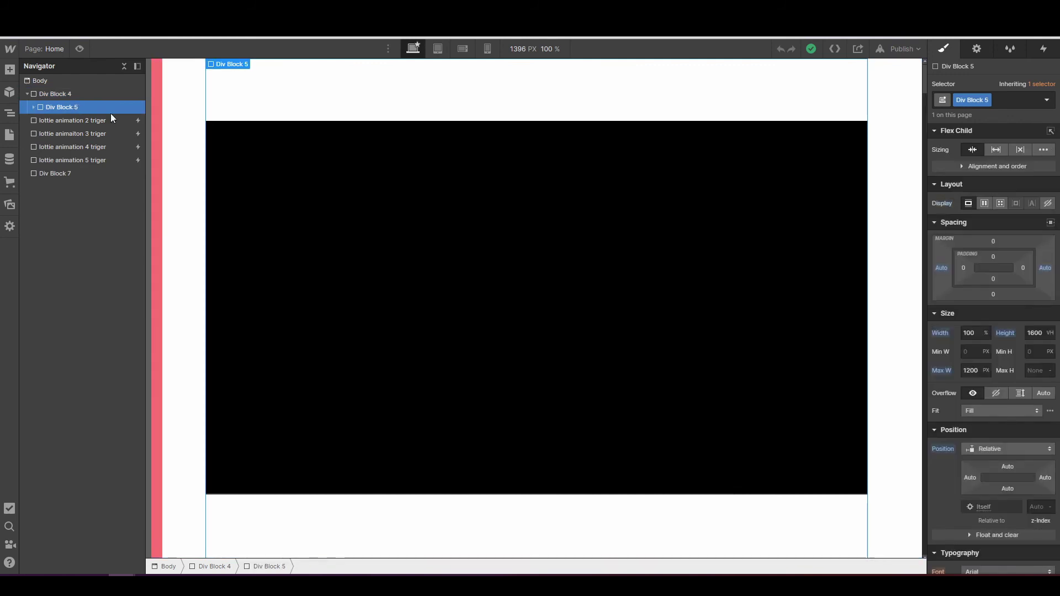
left_click(1033, 333)
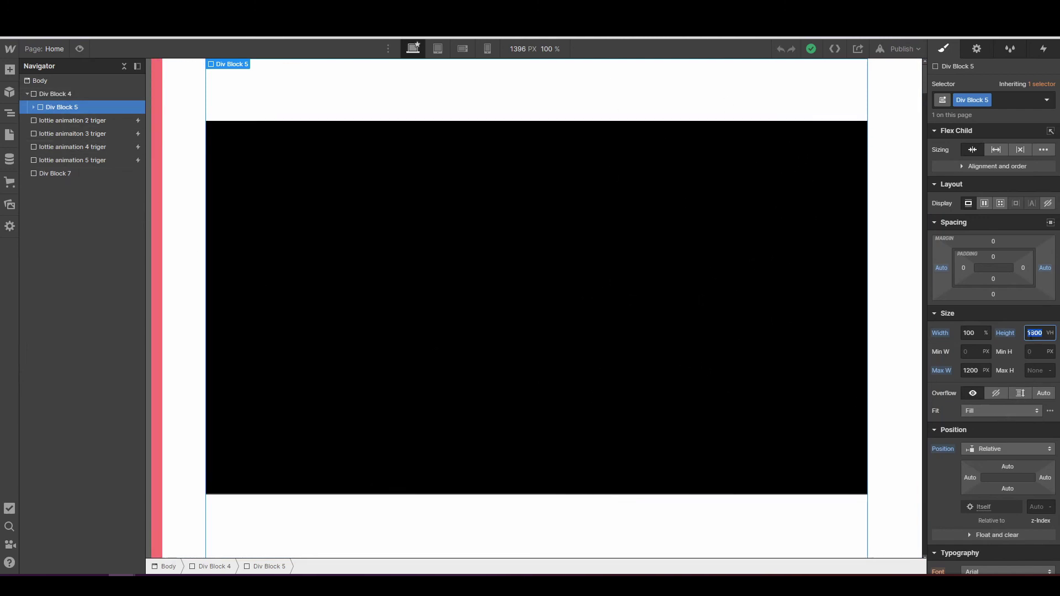
- Compare the heights of the lottie animation 2 to 5 triggers with Div Block 5, and inspect Div Block 7
left_click(85, 121)
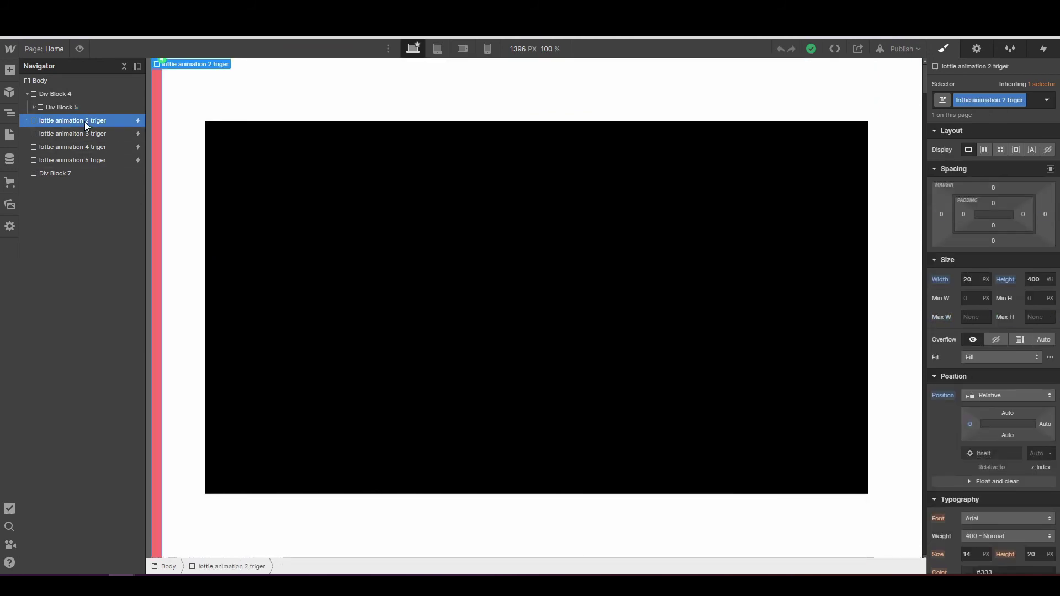
left_click(89, 134)
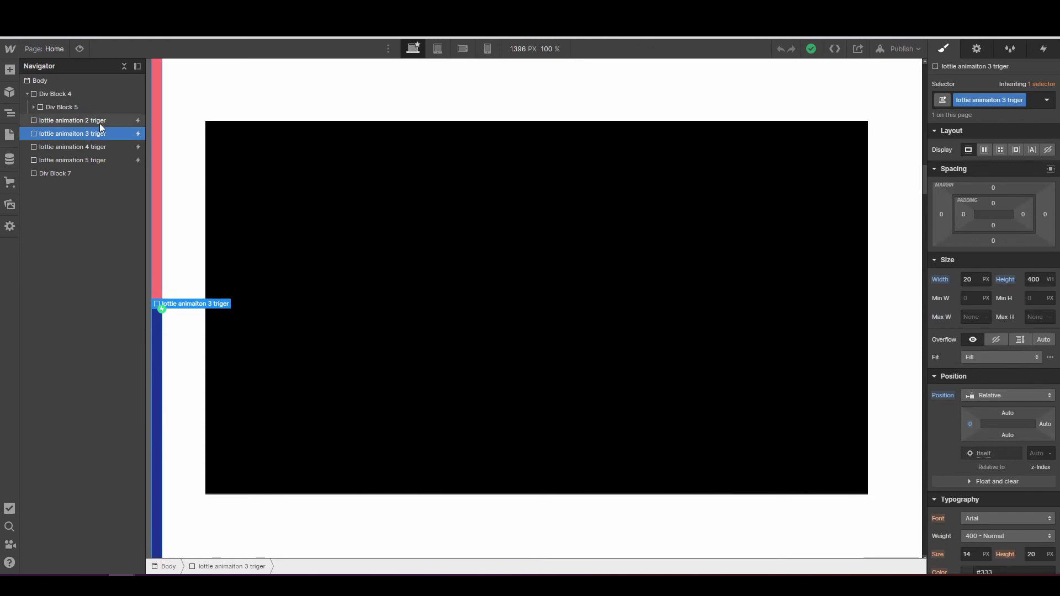
left_click(100, 123)
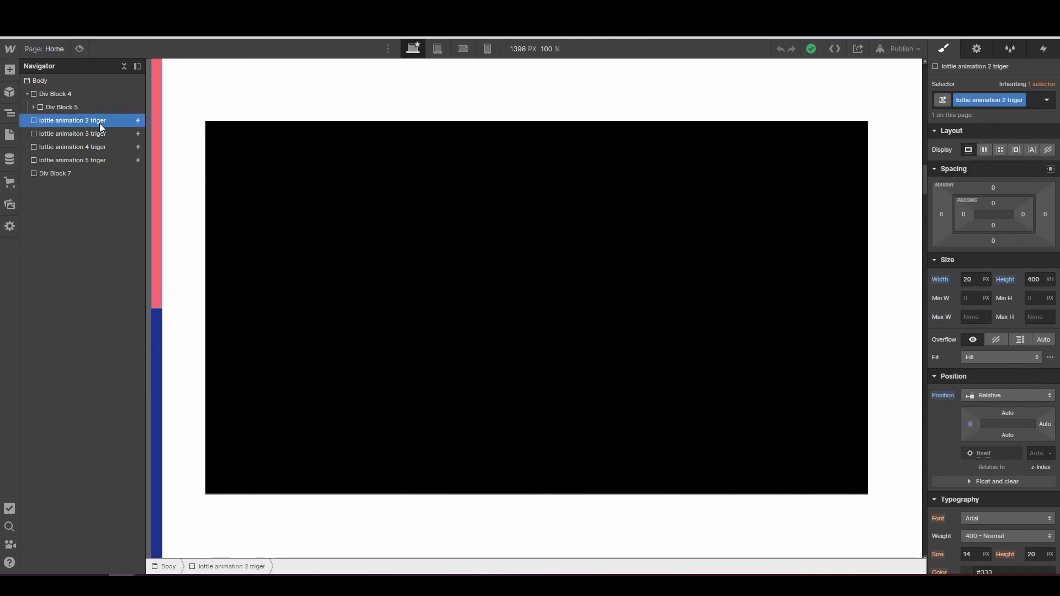
left_click(98, 137)
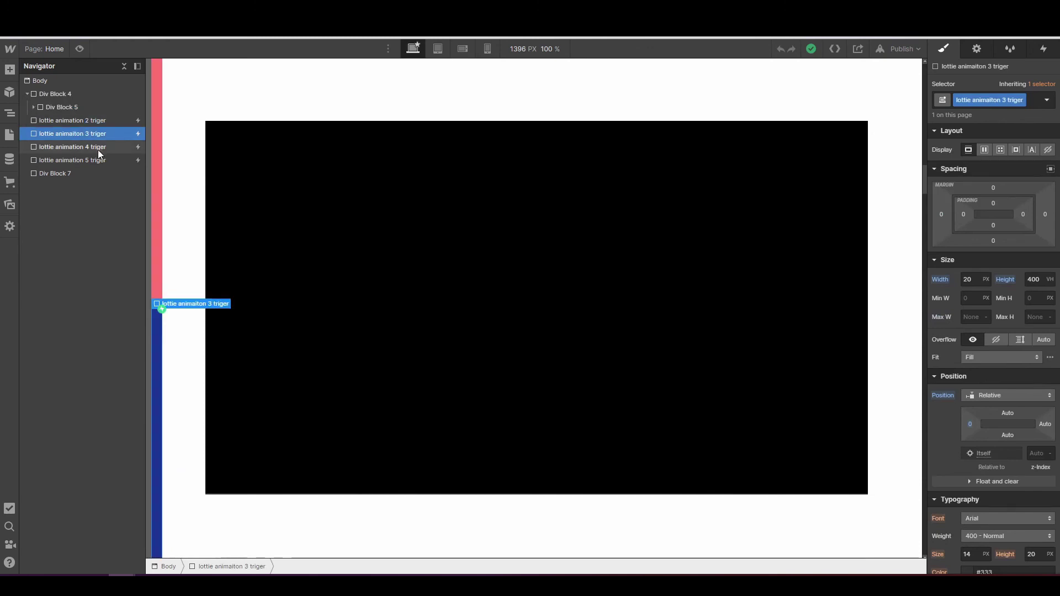
left_click(98, 148)
left_click(95, 160)
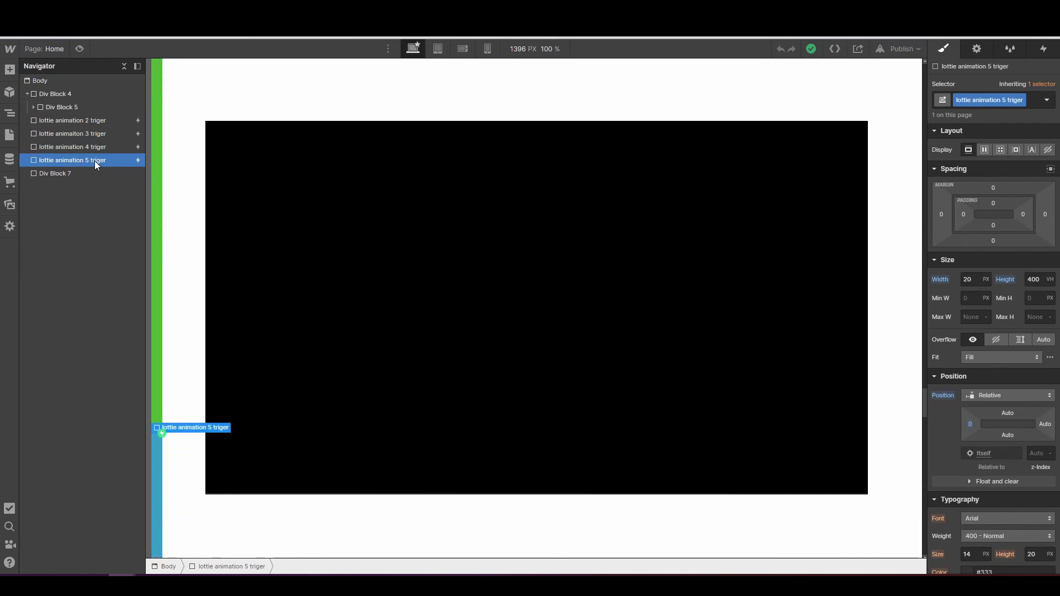
left_click(90, 106)
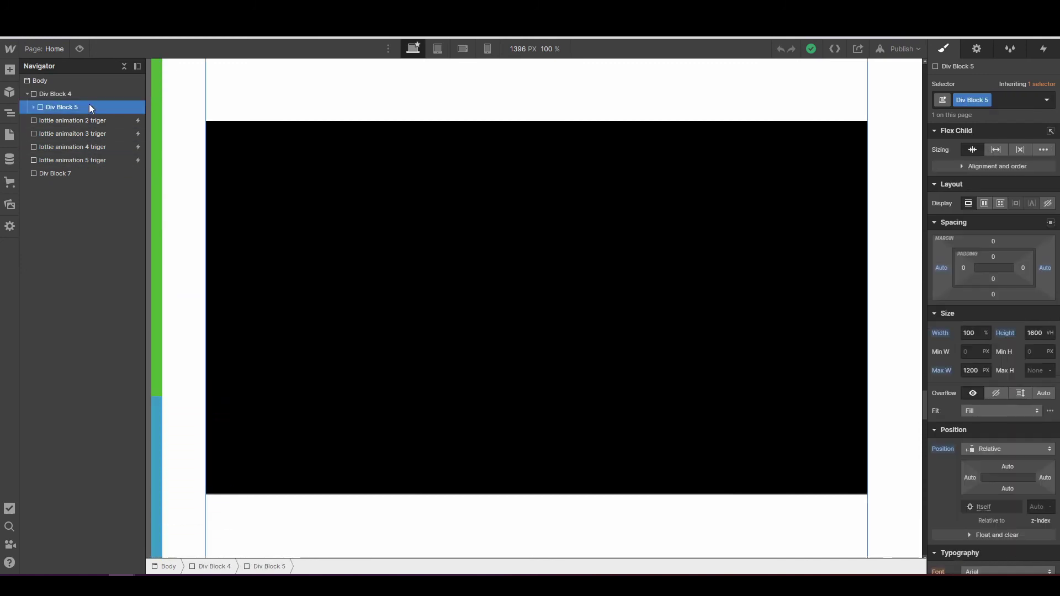
left_click(63, 172)
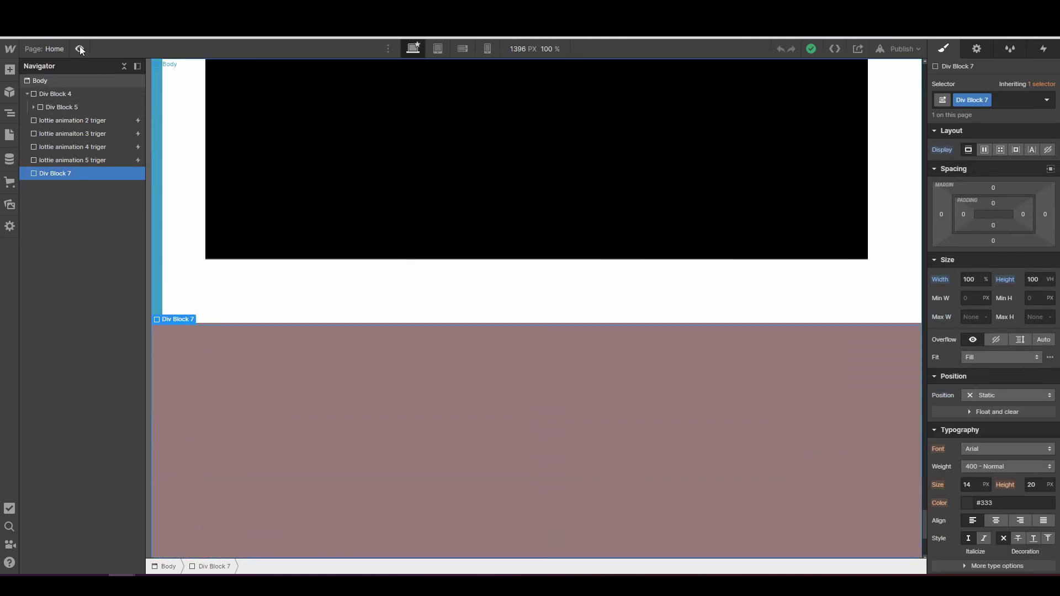
- Preview the test page's transition from the last lottie trigger into Div Block 7, and return to the AirPods Pro project
left_click(80, 49)
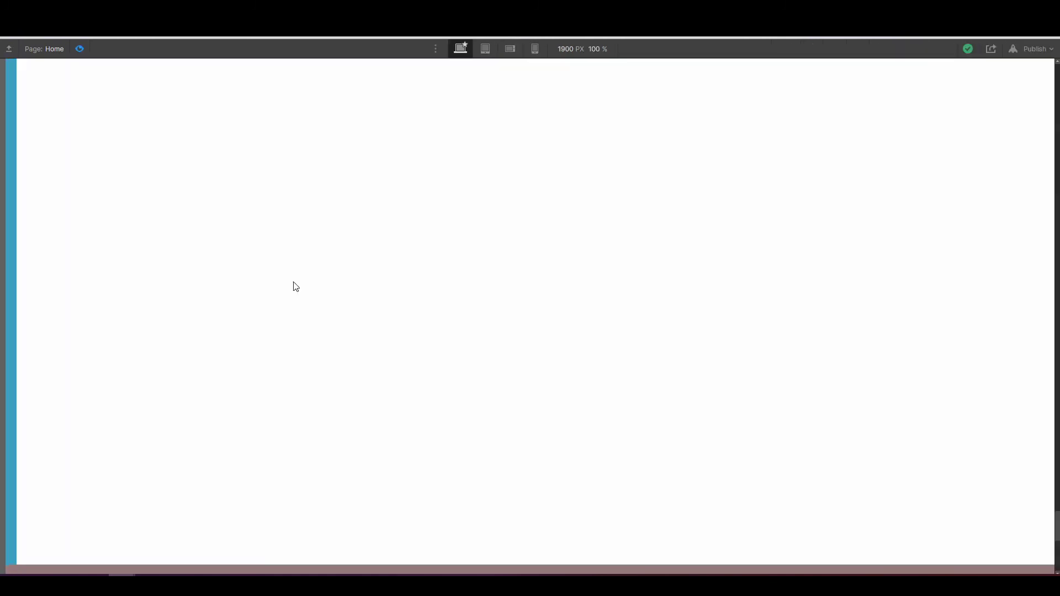
scroll(287, 293, "down", 5)
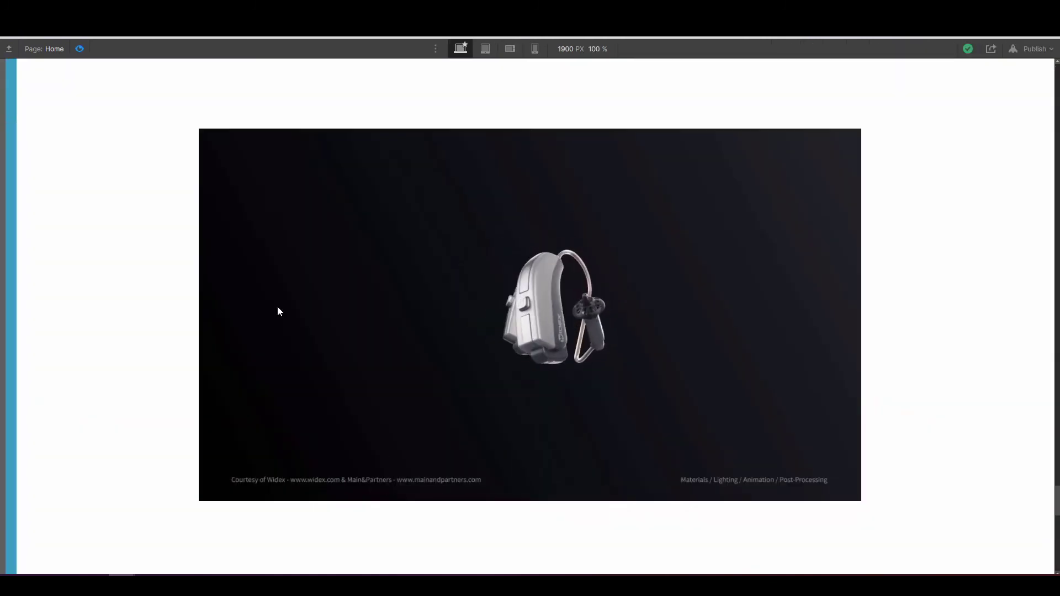
scroll(278, 310, "down", 4)
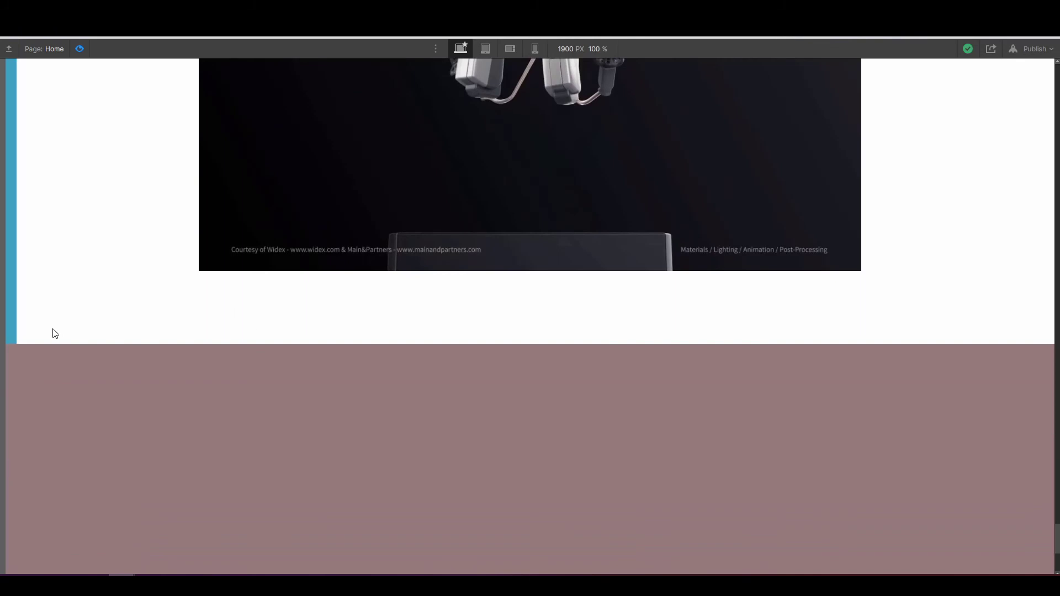
scroll(68, 296, "down", 5)
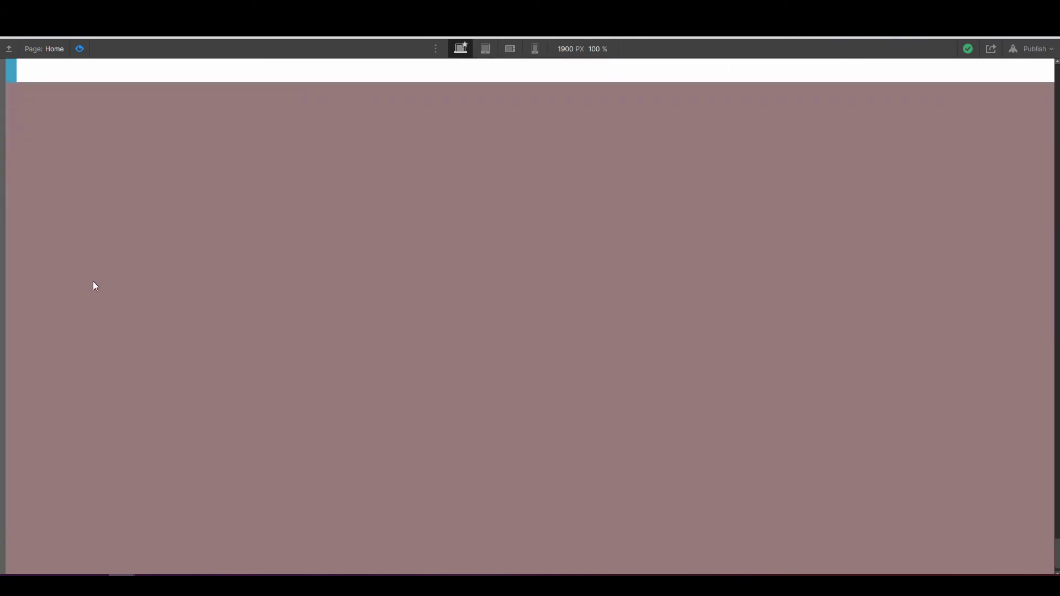
left_click(80, 49)
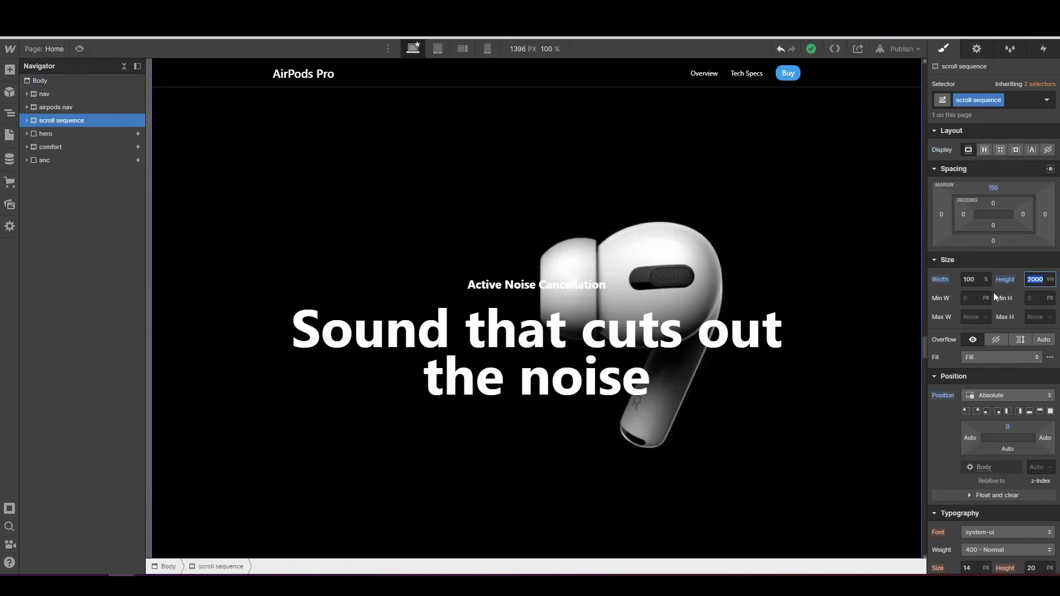
- Examine where the scroll sequence ends relative to the pinned Active Noise Cancellation text
scroll(708, 359, "down", 5)
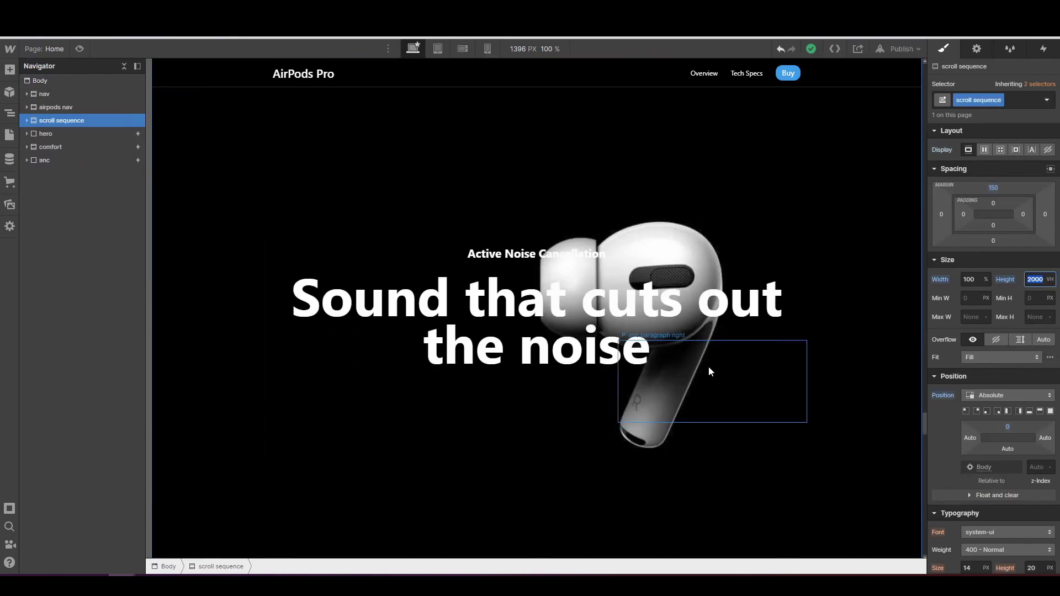
scroll(709, 372, "down", 3)
scroll(710, 372, "down", 3)
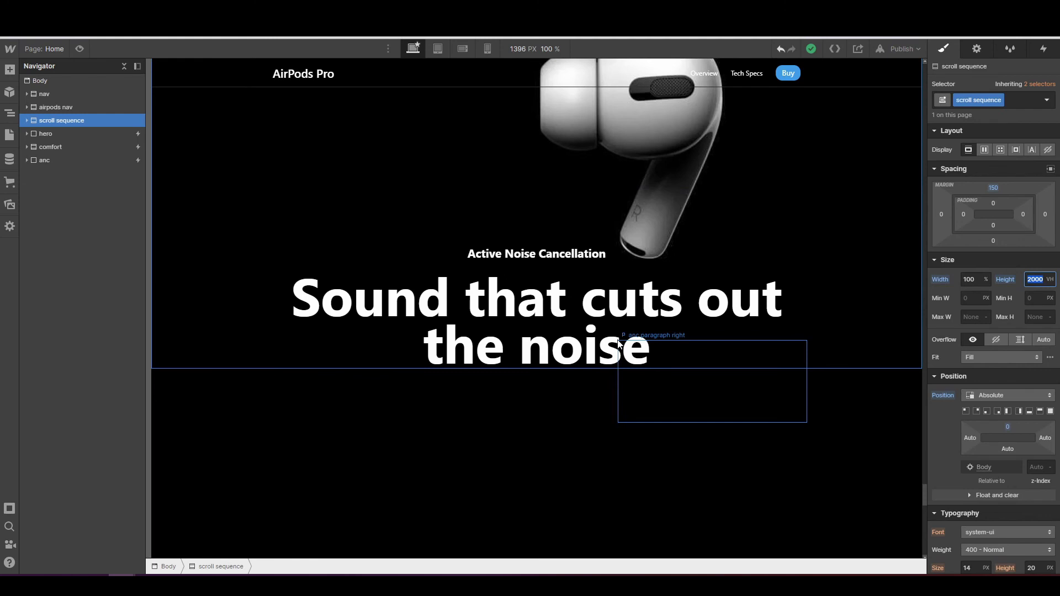
scroll(618, 237, "down", 3)
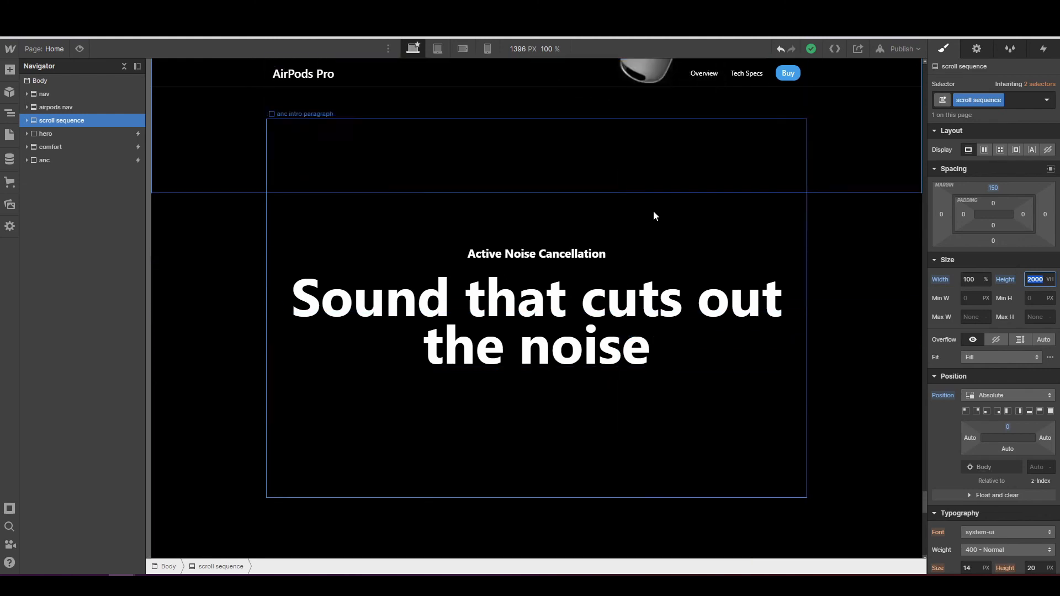
scroll(654, 216, "down", 3)
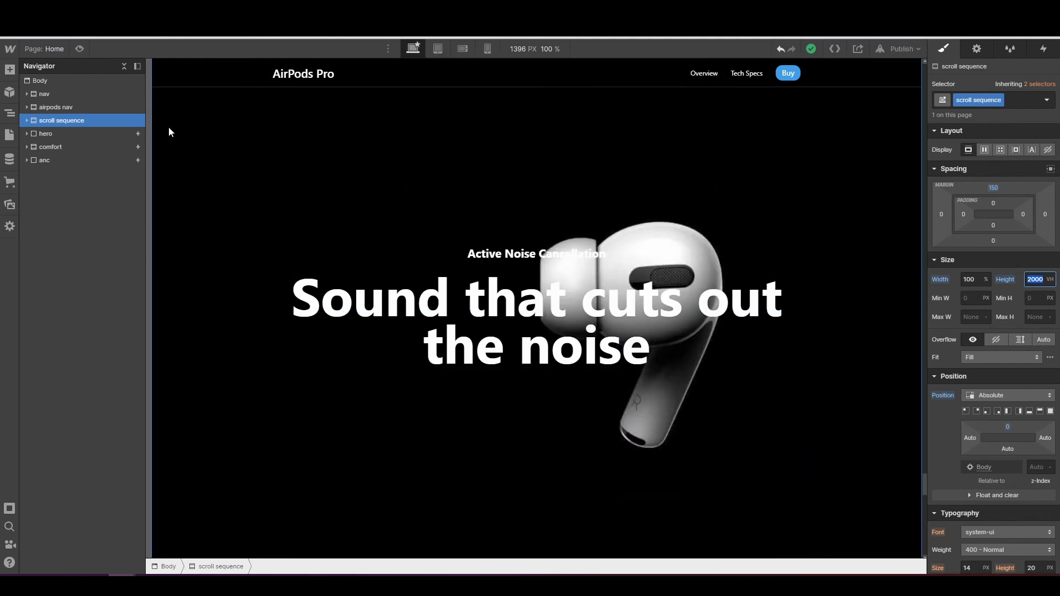
- Inspect the heights of the hero section's text container and hero scroll container
left_click(84, 136)
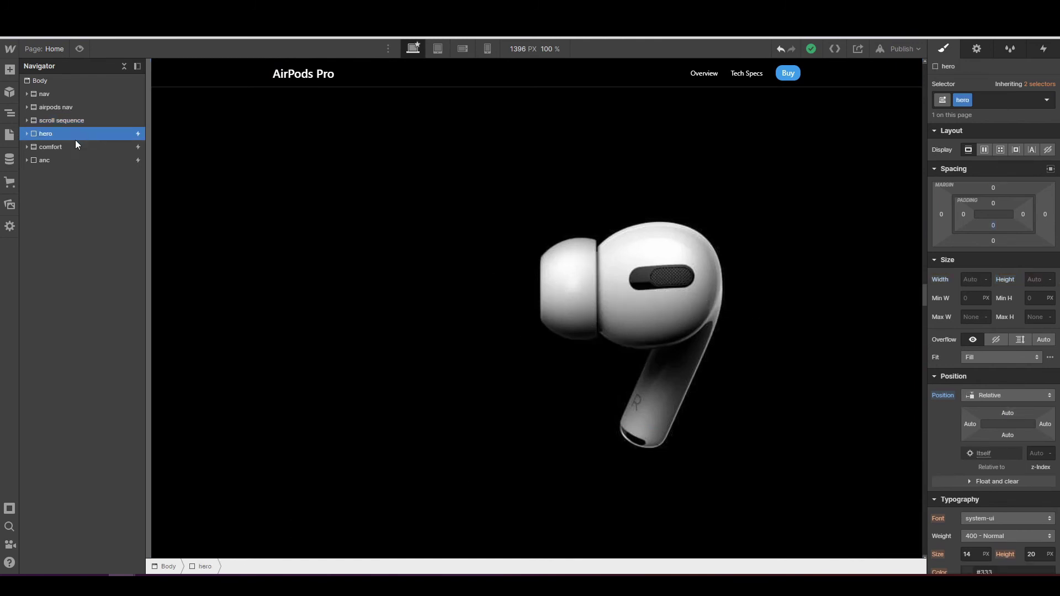
left_click(27, 134)
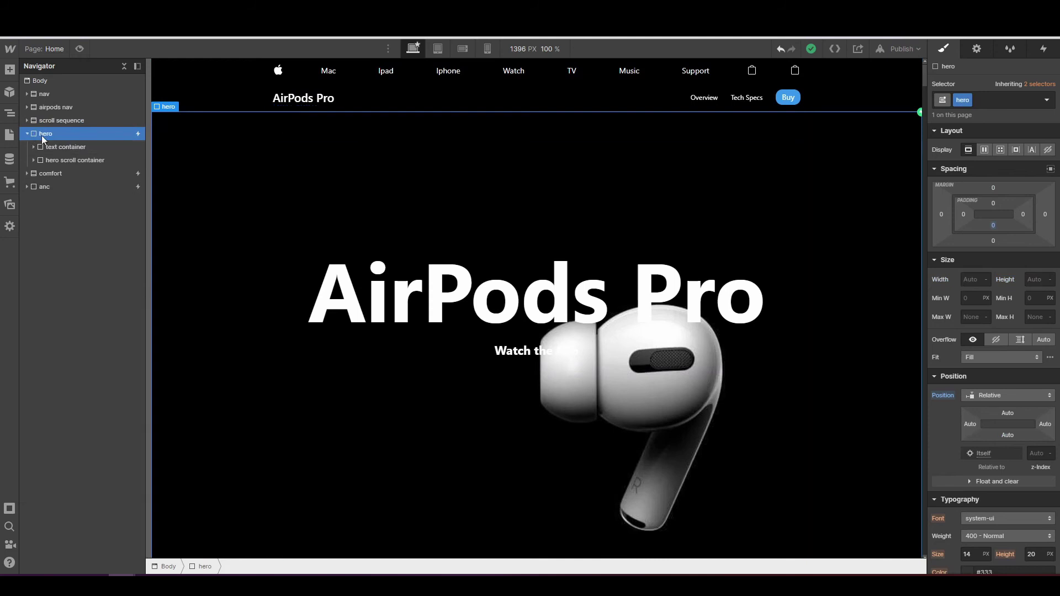
left_click(71, 152)
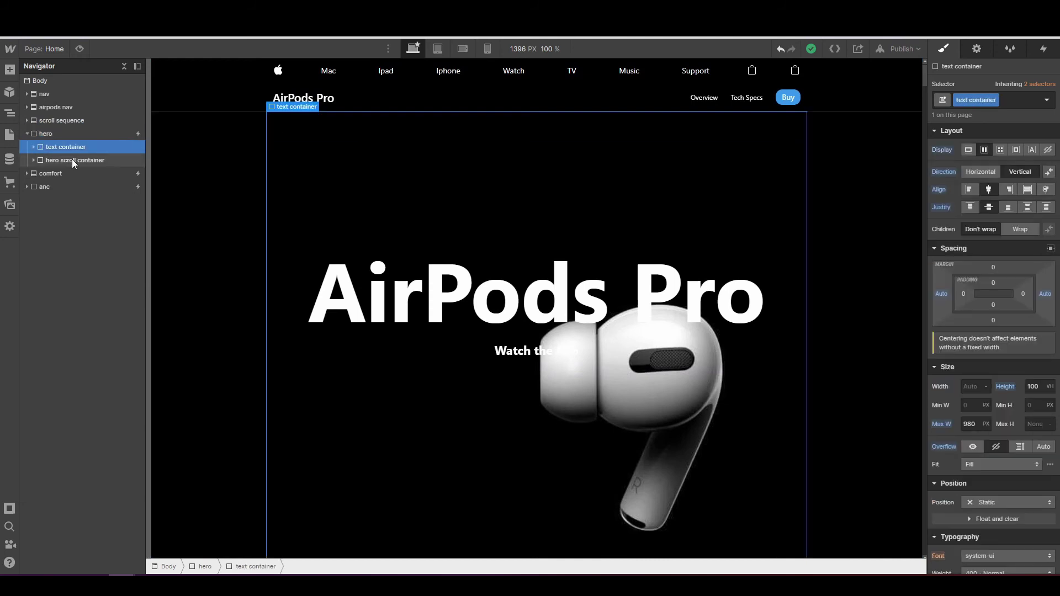
left_click(72, 159)
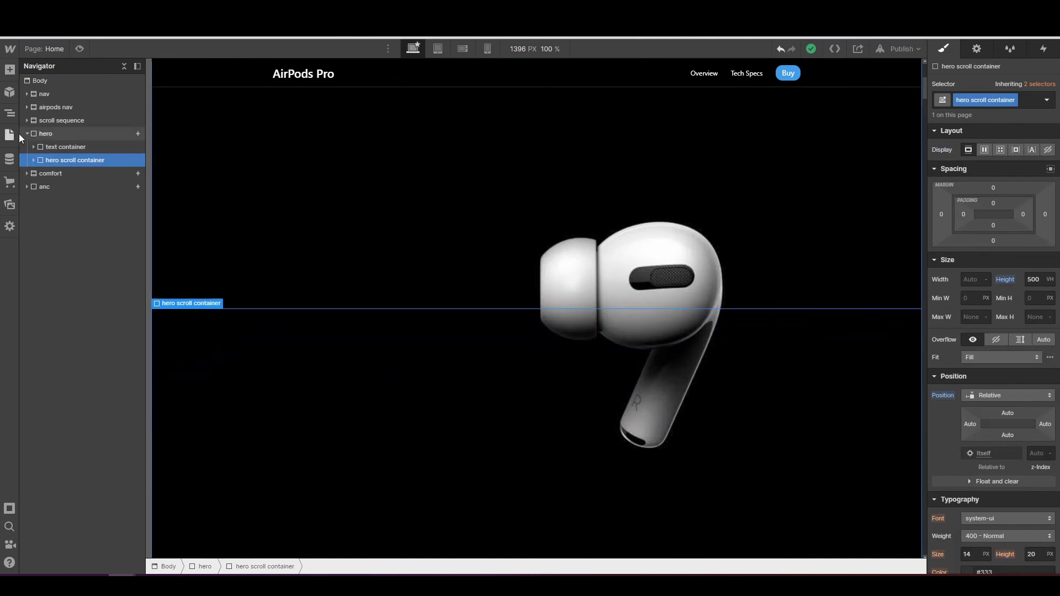
- Inspect the height of the comfort section's scroll container
left_click(27, 134)
left_click(35, 145)
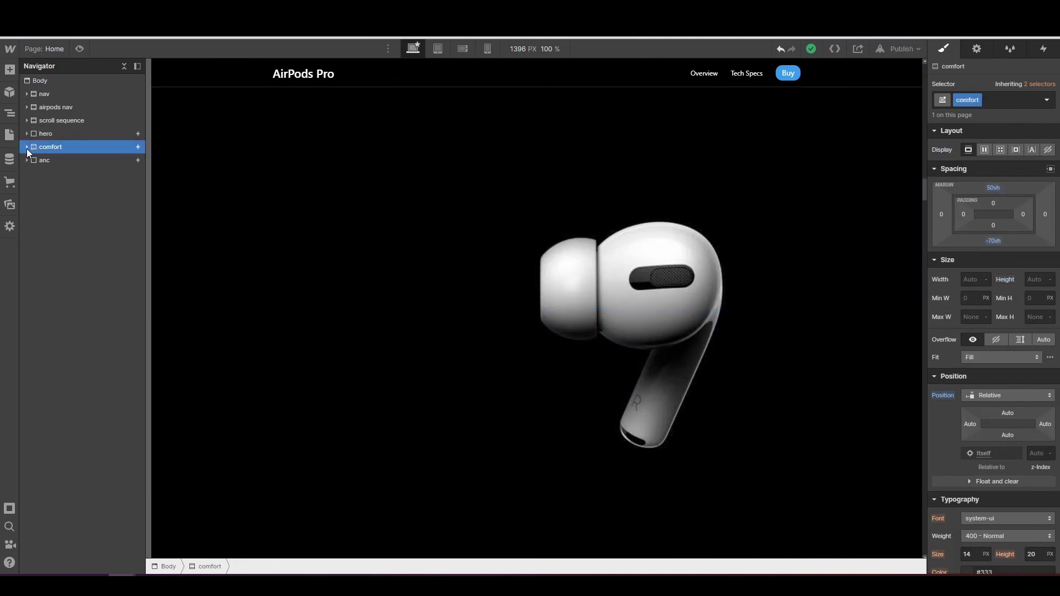
left_click(26, 148)
left_click(53, 160)
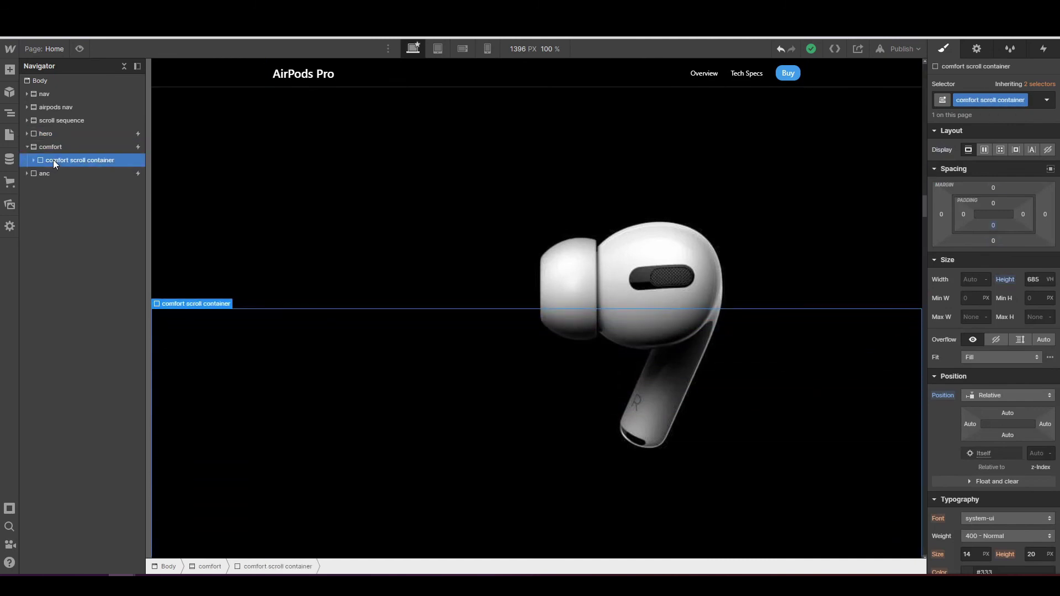
left_click(27, 147)
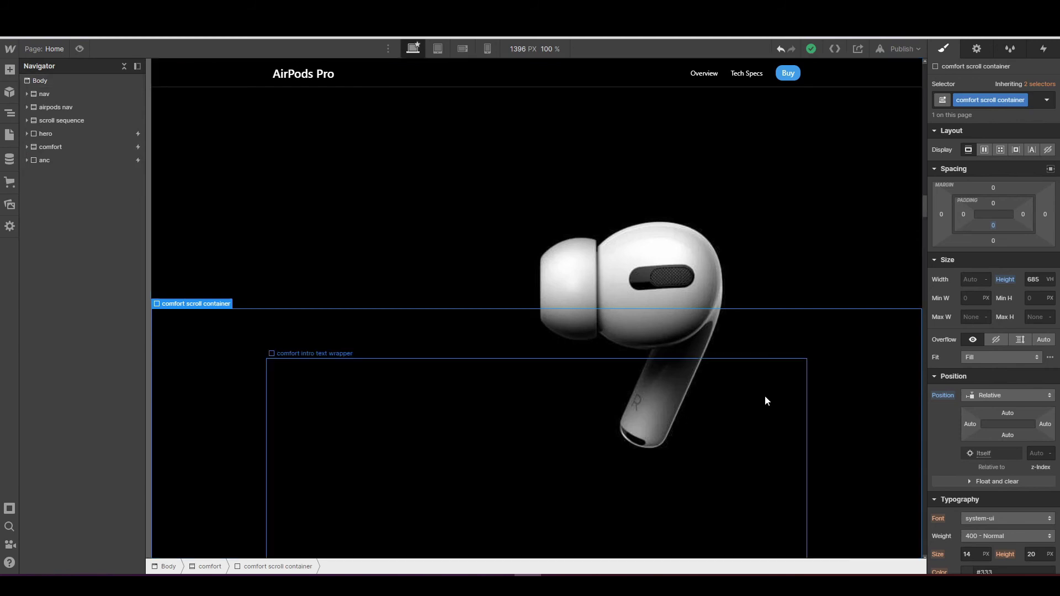
- Add the hero and comfort heights in Calculator as 600 + 685, ready for another addend
left_click_drag(627, 118, 496, 91)
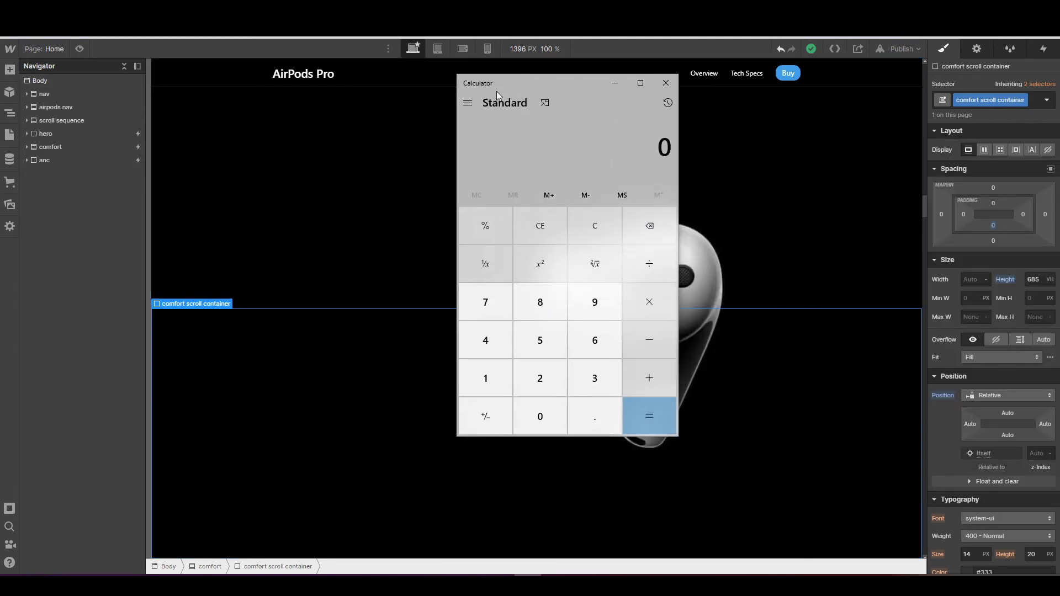
left_click(594, 342)
left_click(540, 417)
left_click(540, 416)
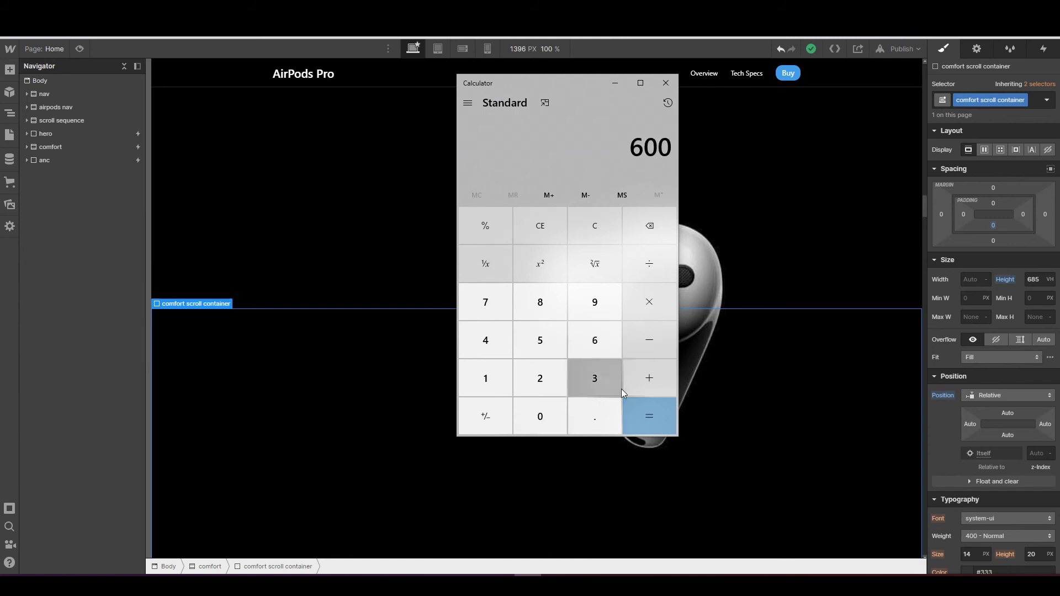
left_click(661, 387)
left_click_drag(540, 86, 596, 116)
left_click(692, 372)
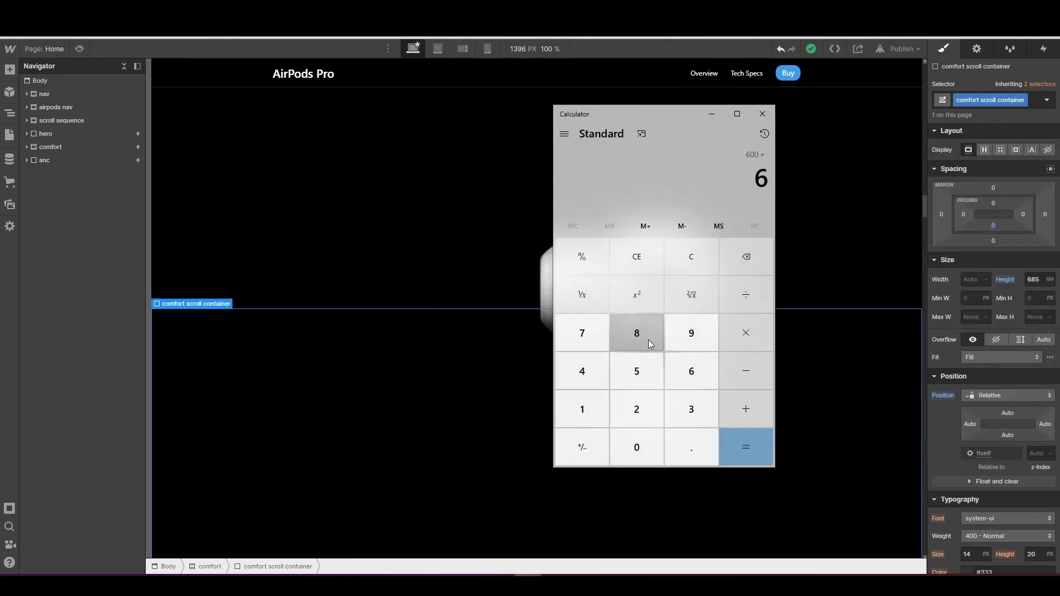
left_click(636, 333)
left_click(636, 372)
left_click(746, 410)
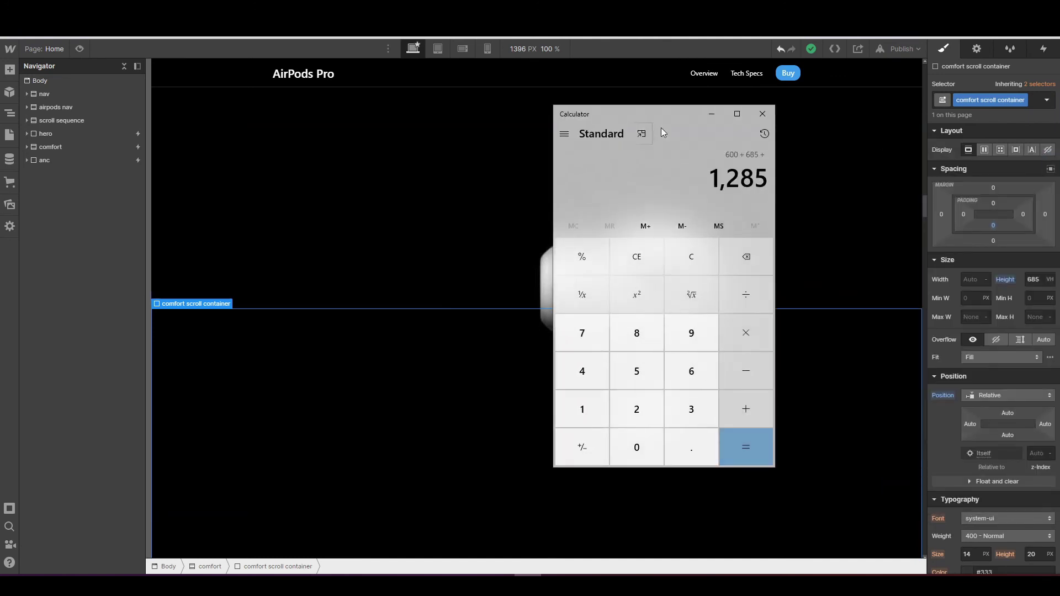
left_click_drag(661, 127, 1059, 138)
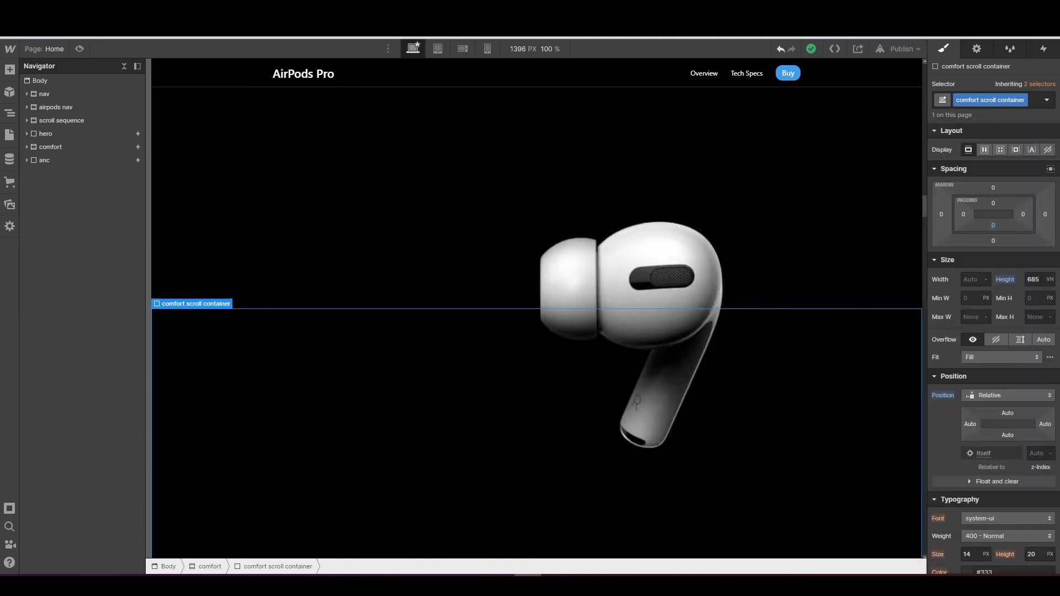
- Inspect the anc container's height, add 1005 to the running sum in Calculator, and close Calculator
left_click(26, 160)
left_click(49, 172)
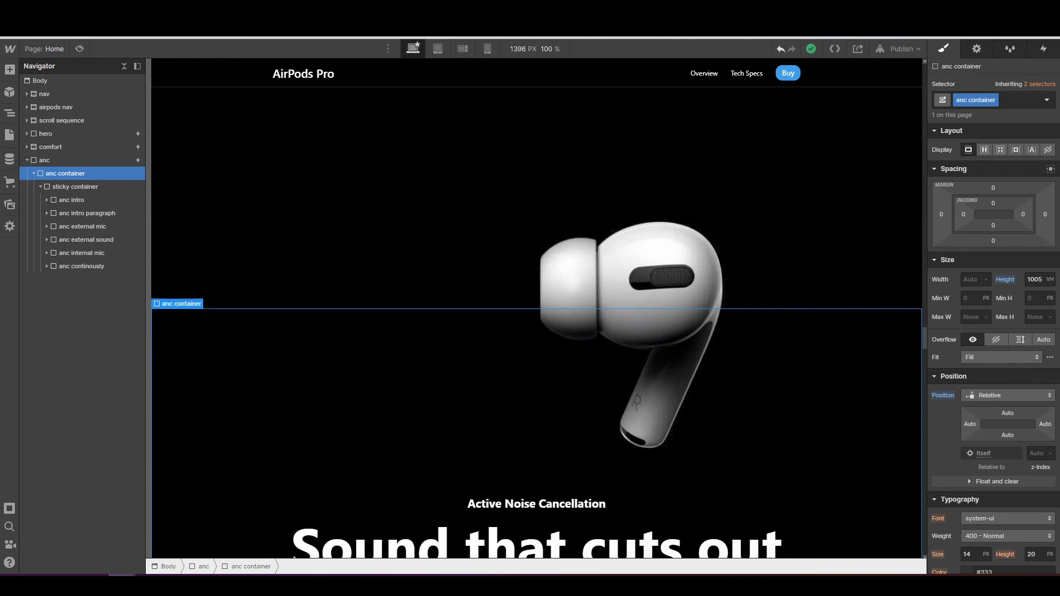
left_click_drag(1059, 117, 588, 116)
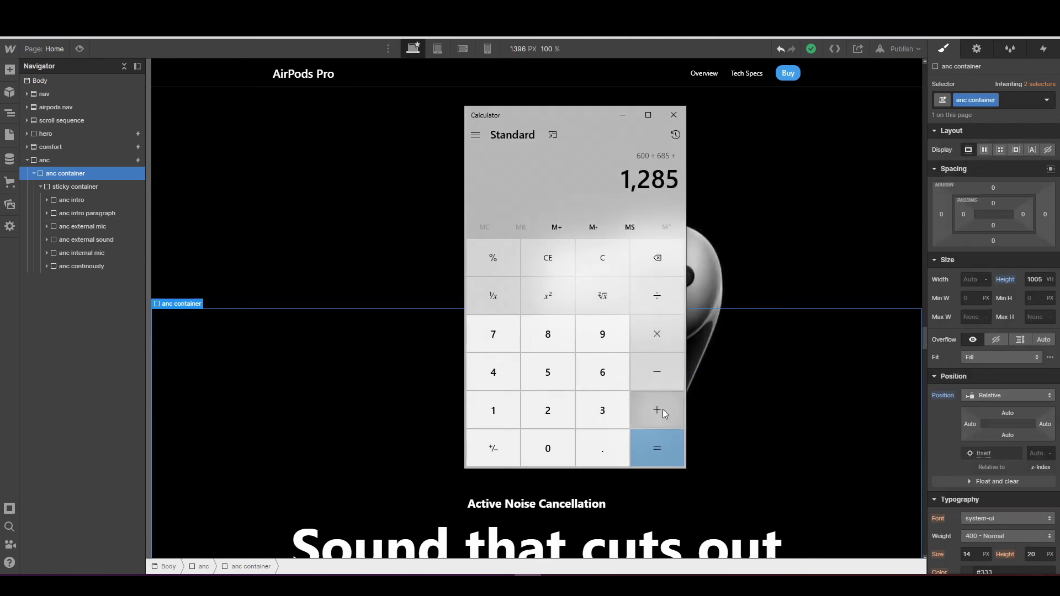
left_click(493, 421)
left_click(536, 449)
left_click(536, 449)
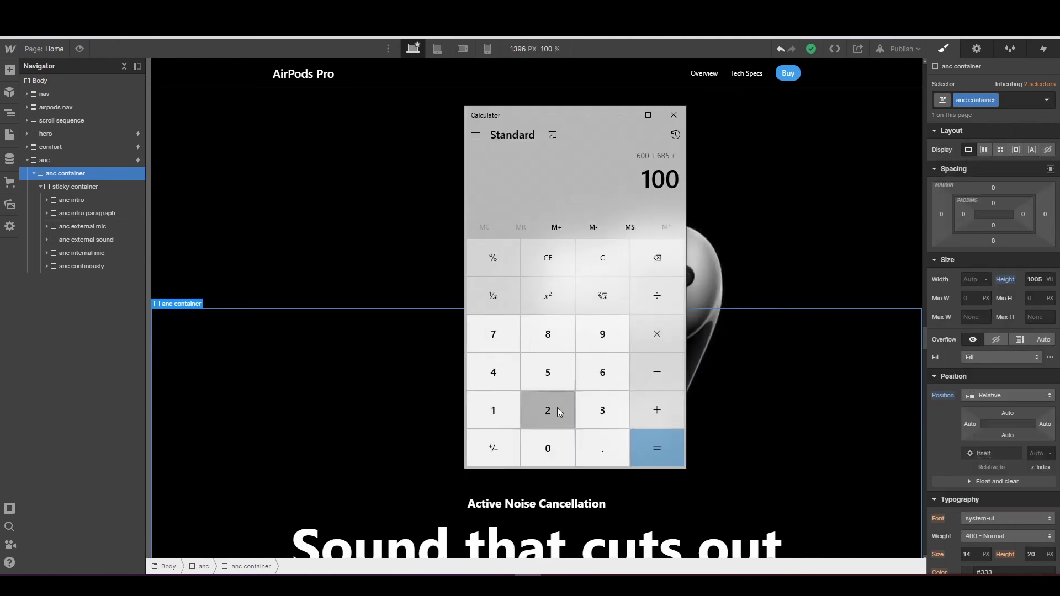
key("5")
left_click(657, 448)
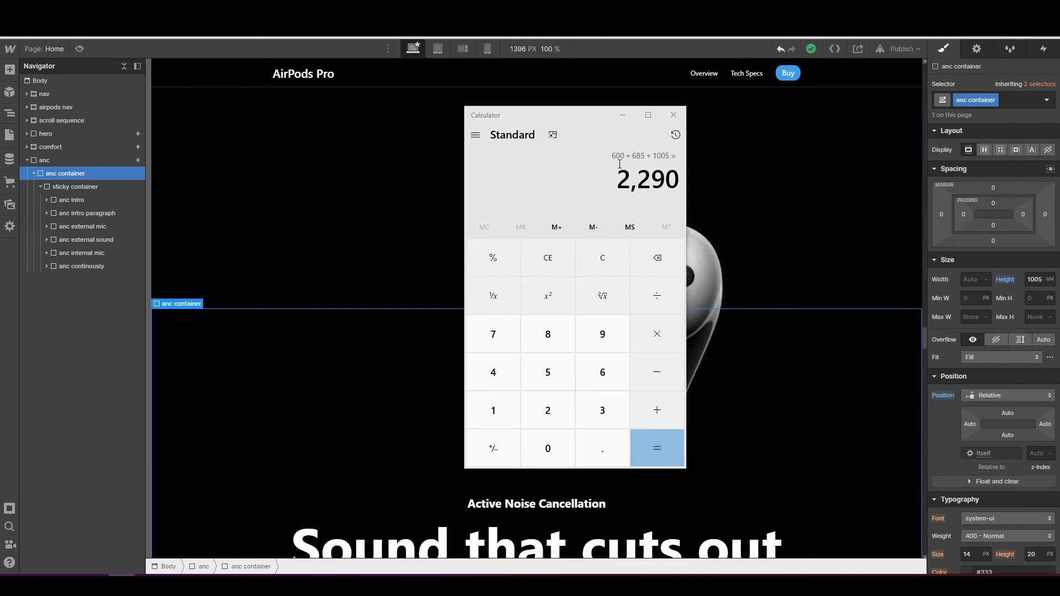
left_click(674, 115)
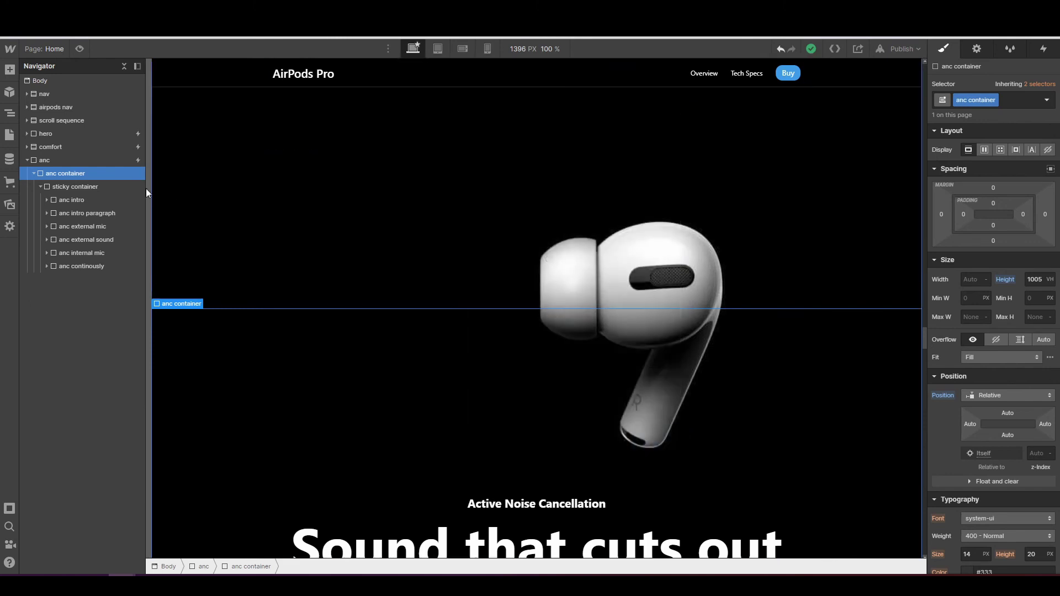
- Set the scroll sequence's height to 2290 VH
left_click(70, 120)
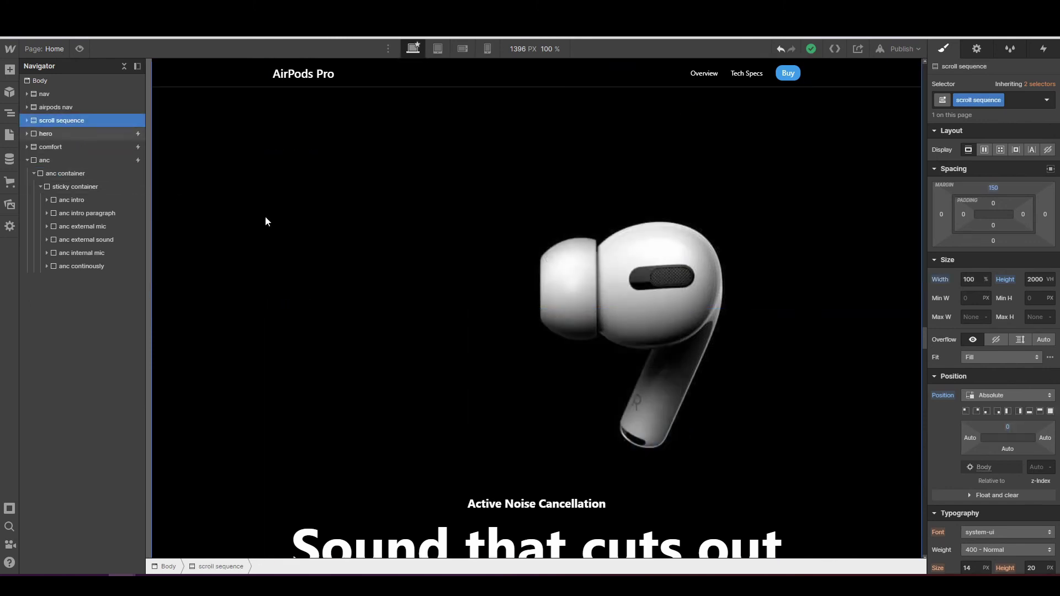
left_click(1039, 280)
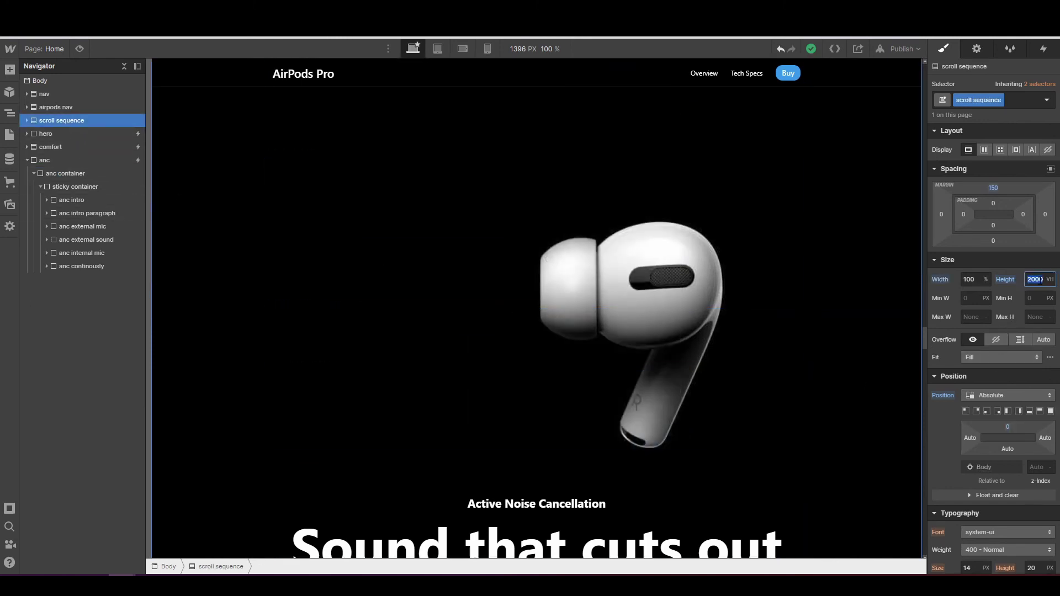
type("29")
right_click(1039, 279)
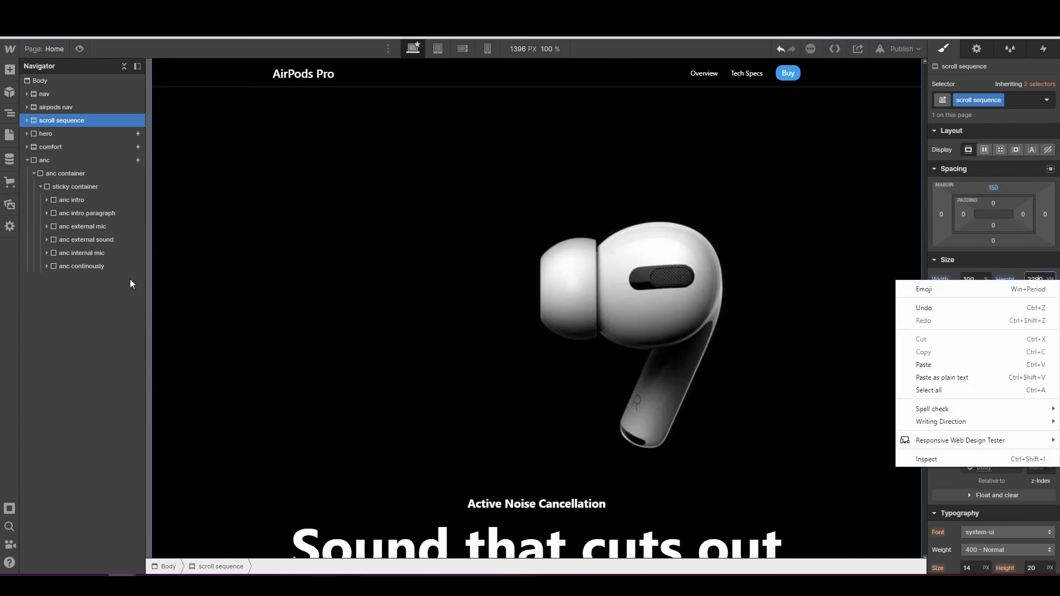
- Set the smoothing of the anc section's while-scrolling-in-view animation to 70
left_click(74, 162)
left_click(77, 160)
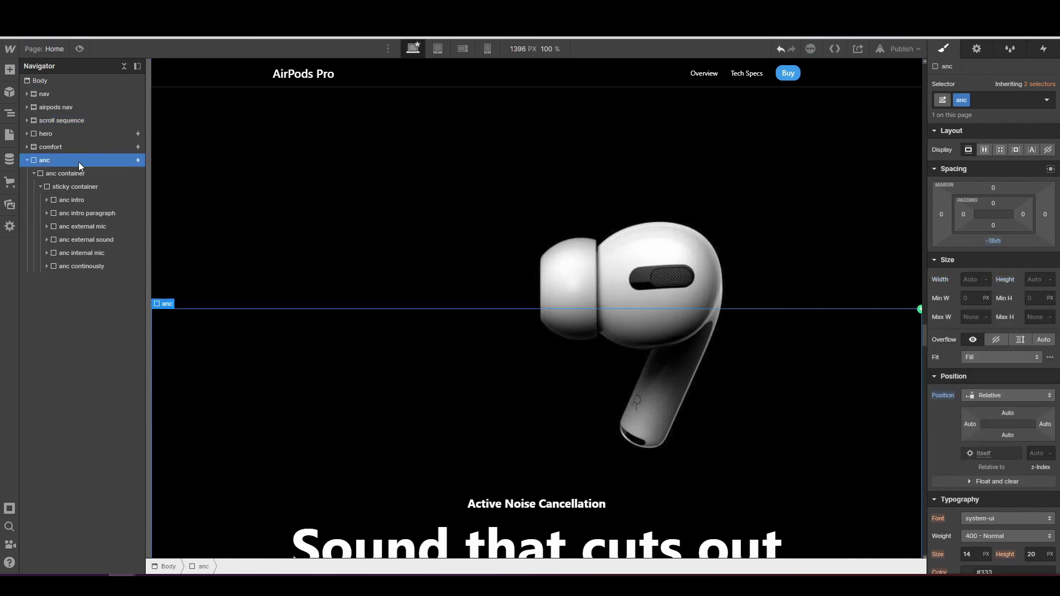
left_click(1043, 50)
left_click(978, 115)
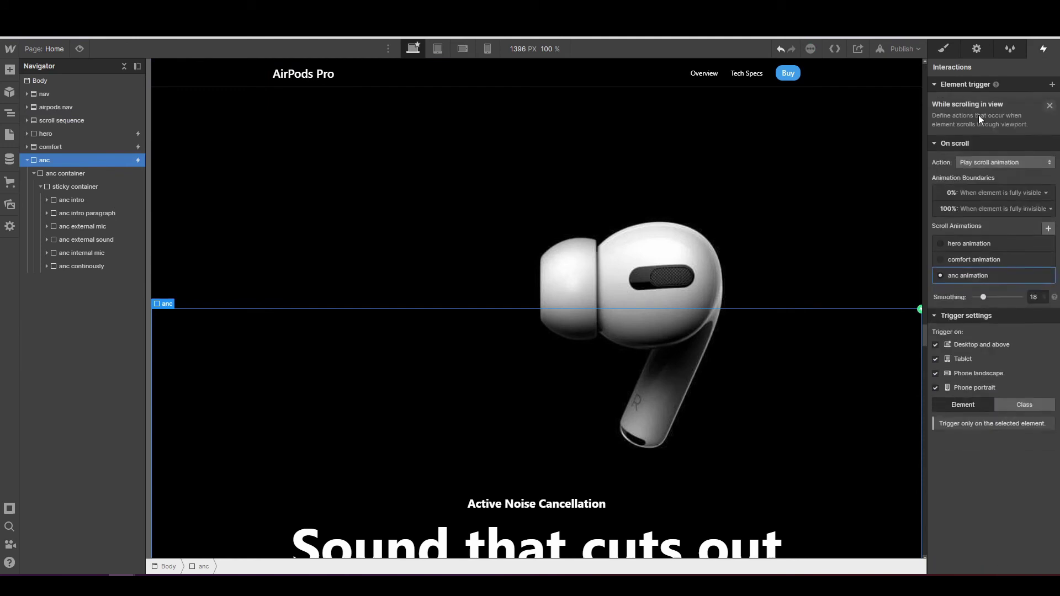
left_click(977, 258)
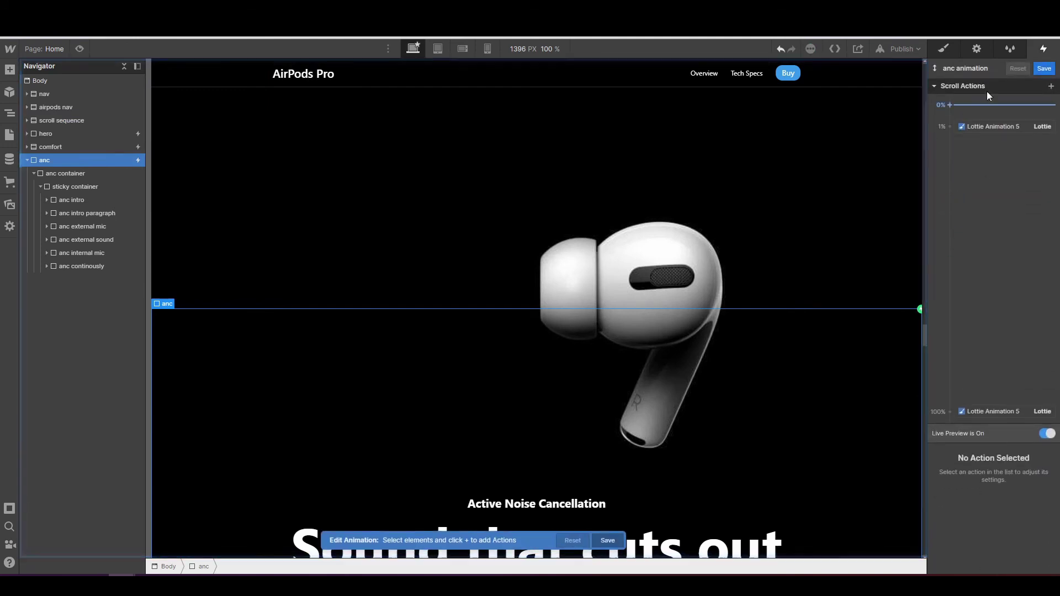
left_click(1035, 72)
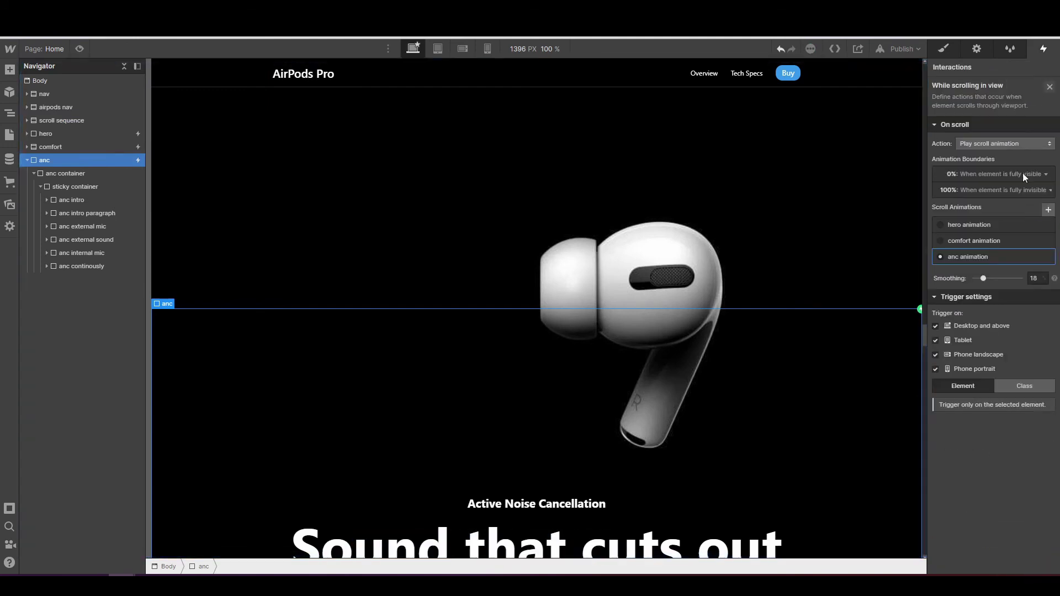
left_click(1033, 280)
type("70")
- Examine the anc animation's live preview through the section's scroll range, including how the Active Noise Cancellation text leaves its pinned position
left_click(998, 258)
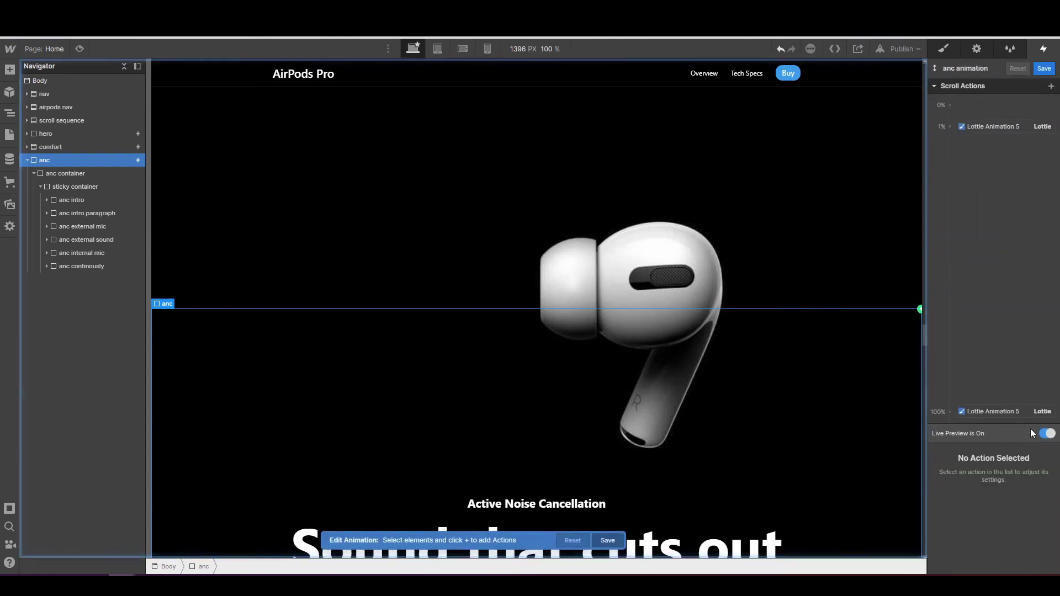
scroll(777, 339, "down", 3)
scroll(776, 339, "down", 2)
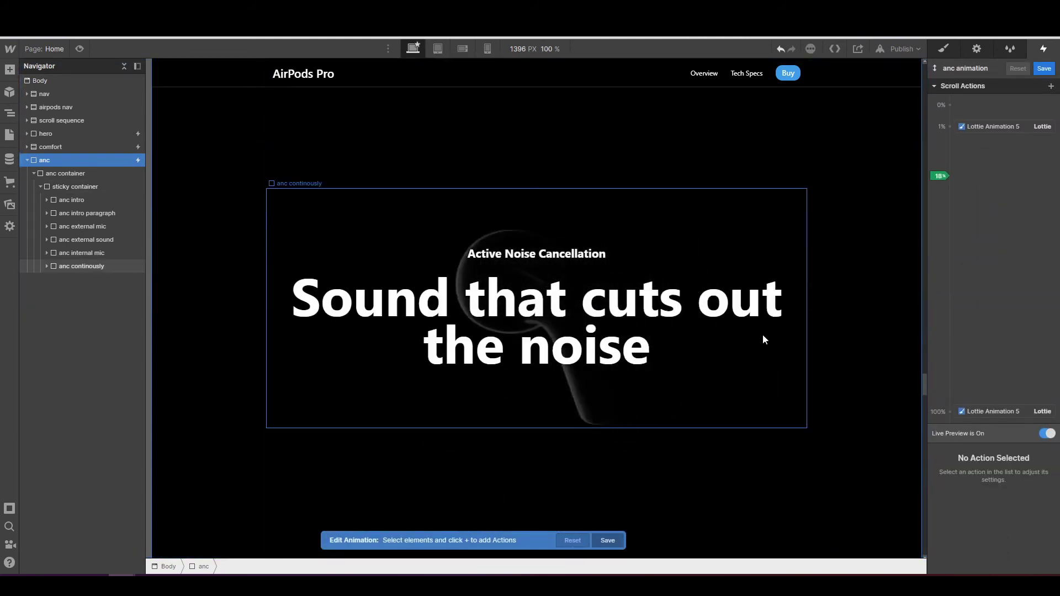
scroll(764, 339, "down", 3)
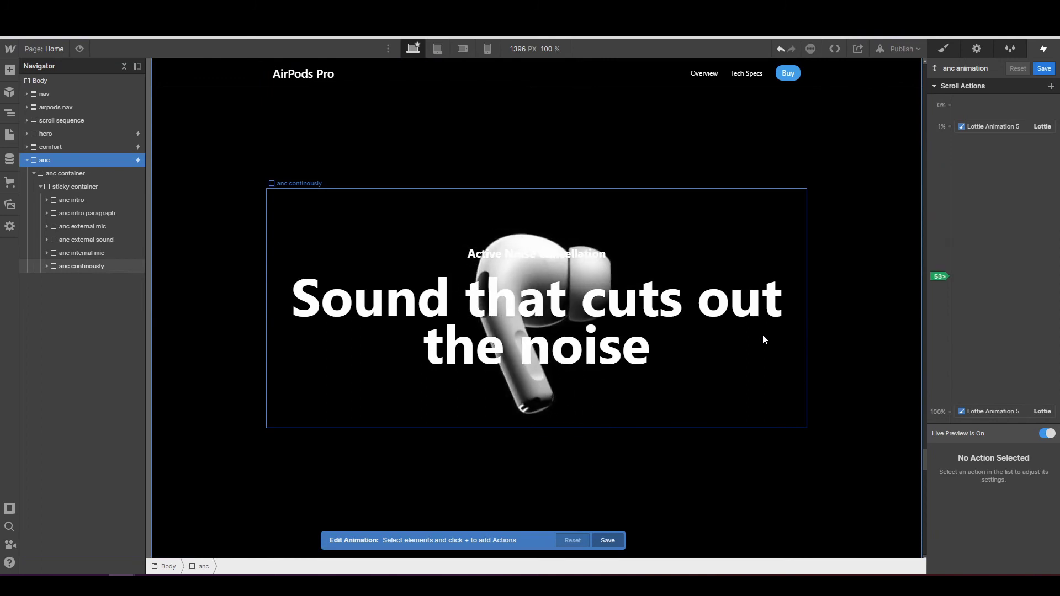
scroll(764, 339, "down", 4)
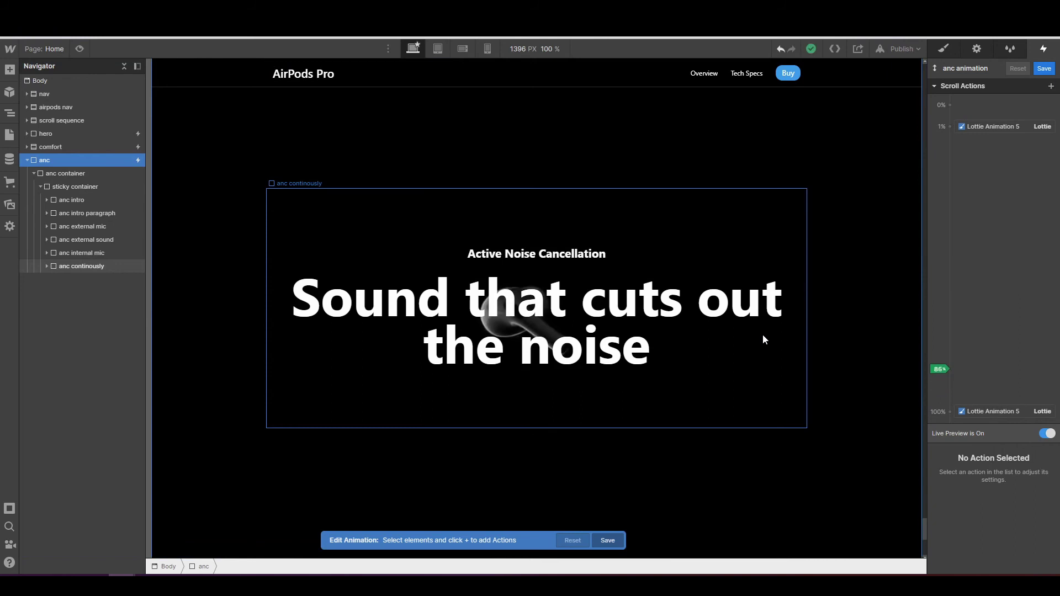
scroll(763, 338, "up", 1)
scroll(764, 335, "down", 1)
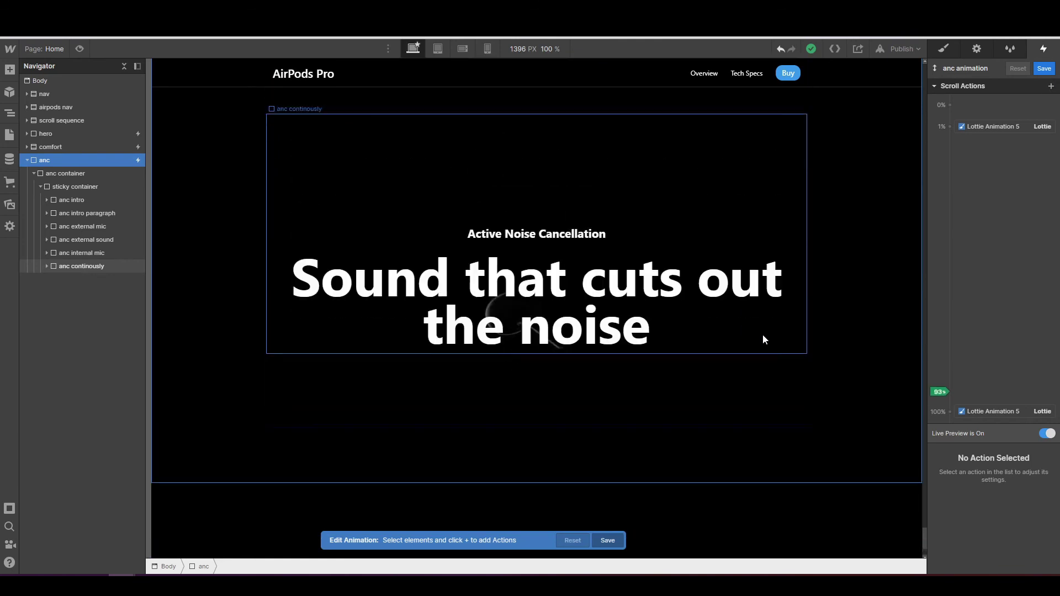
scroll(764, 338, "up", 2)
scroll(764, 333, "down", 4)
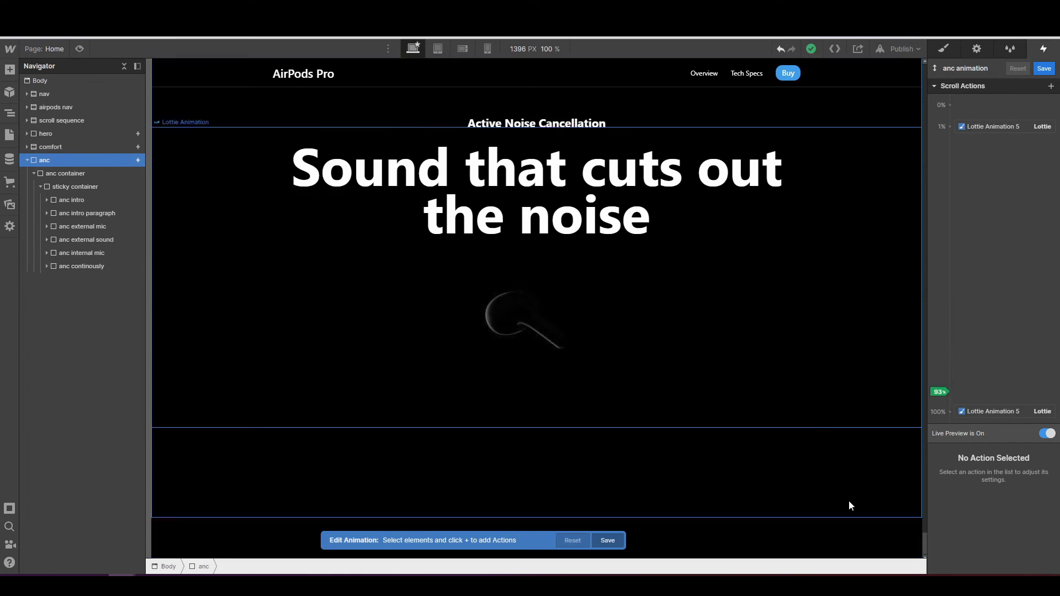
- Add a div block after the anc section at the end of the page and set its height to 100 VH
left_click(27, 160)
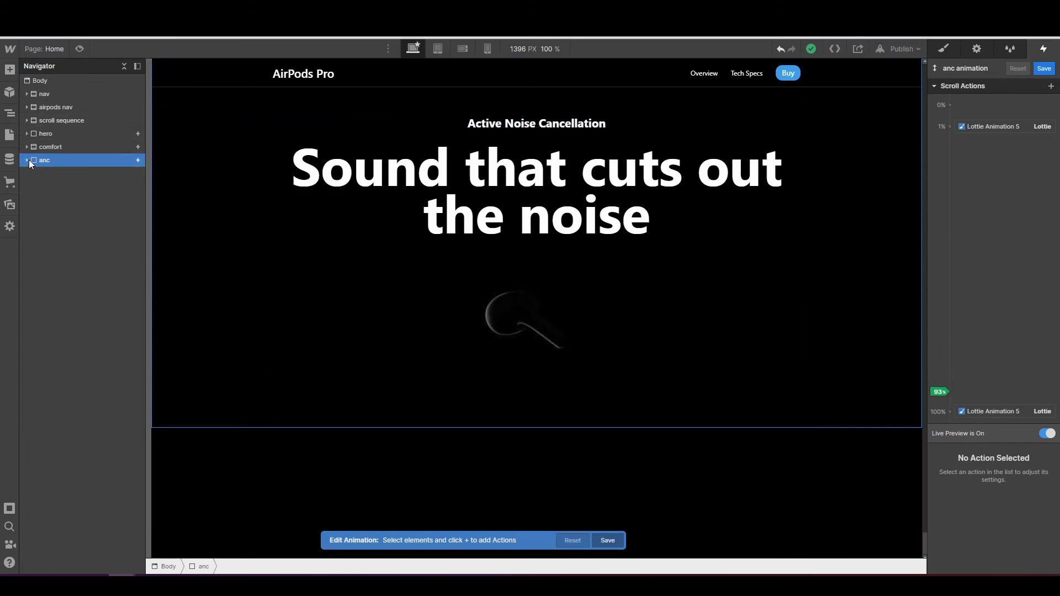
left_click(9, 70)
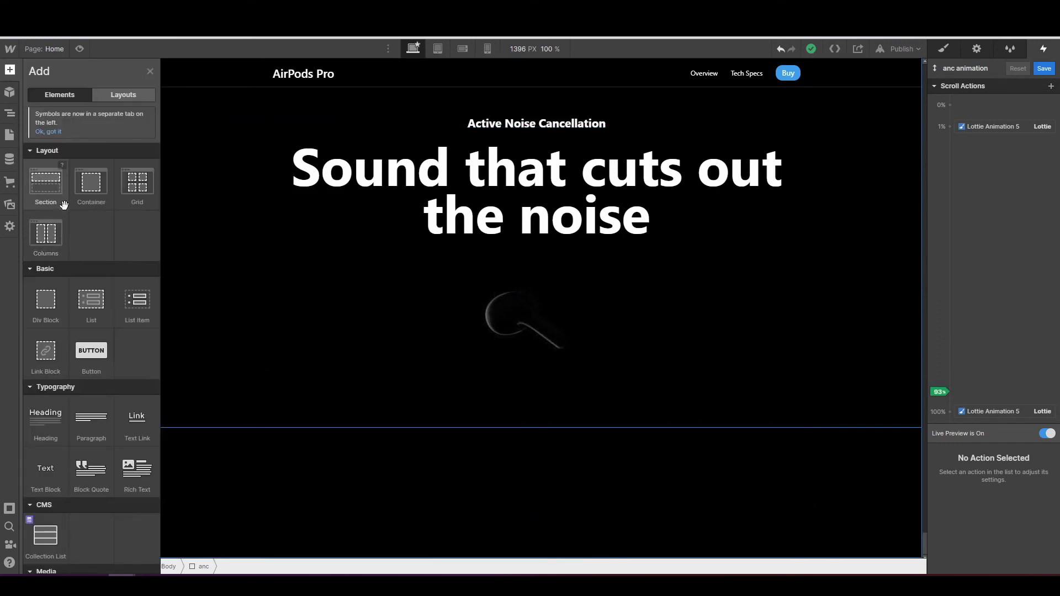
left_click_drag(46, 299, 44, 174)
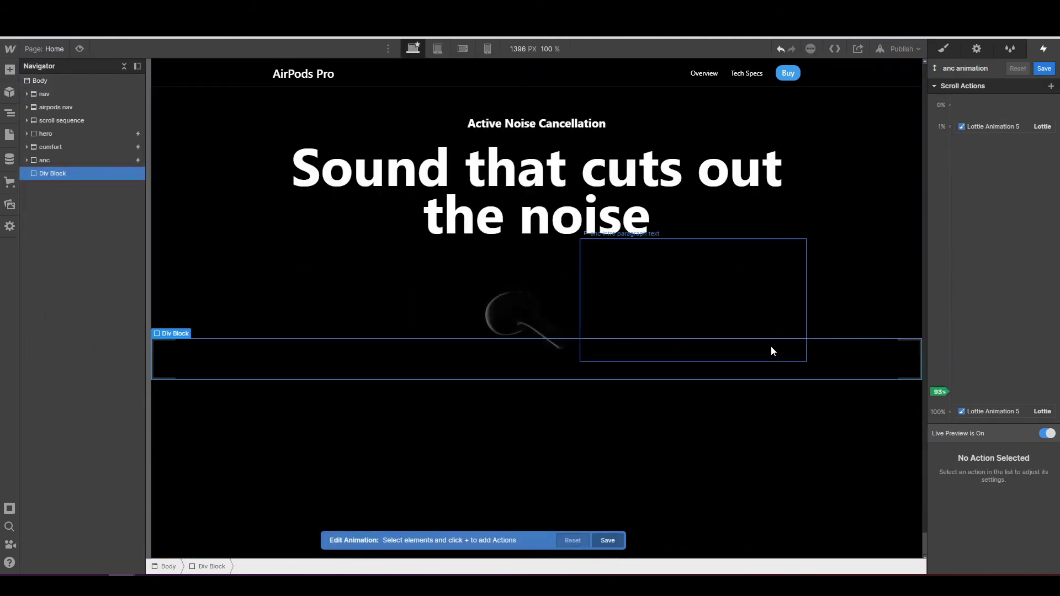
left_click(943, 49)
left_click(1032, 280)
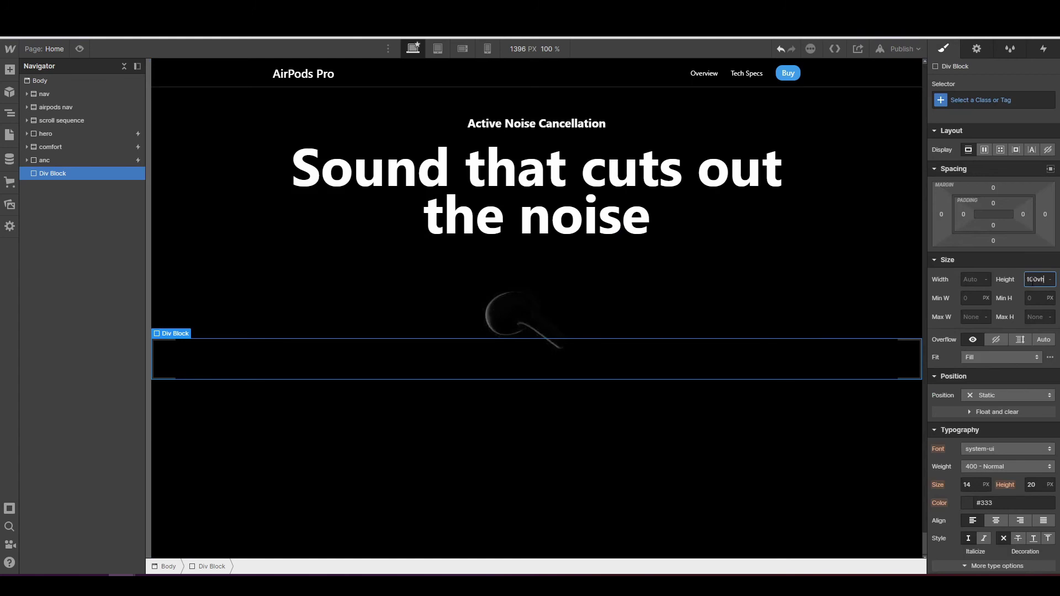
key("Return")
scroll(680, 408, "down", 4)
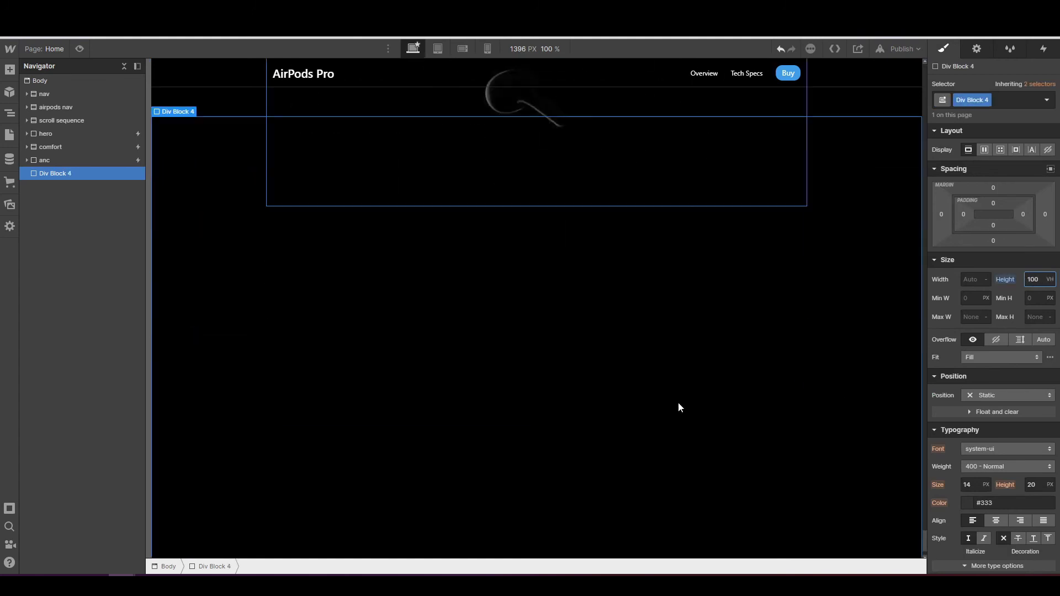
- Open the anc section's while-scrolling-in-view animation and examine in live preview how it plays as the section gives way to Div Block 4
scroll(678, 408, "up", 4)
scroll(678, 408, "down", 4)
scroll(678, 407, "up", 4)
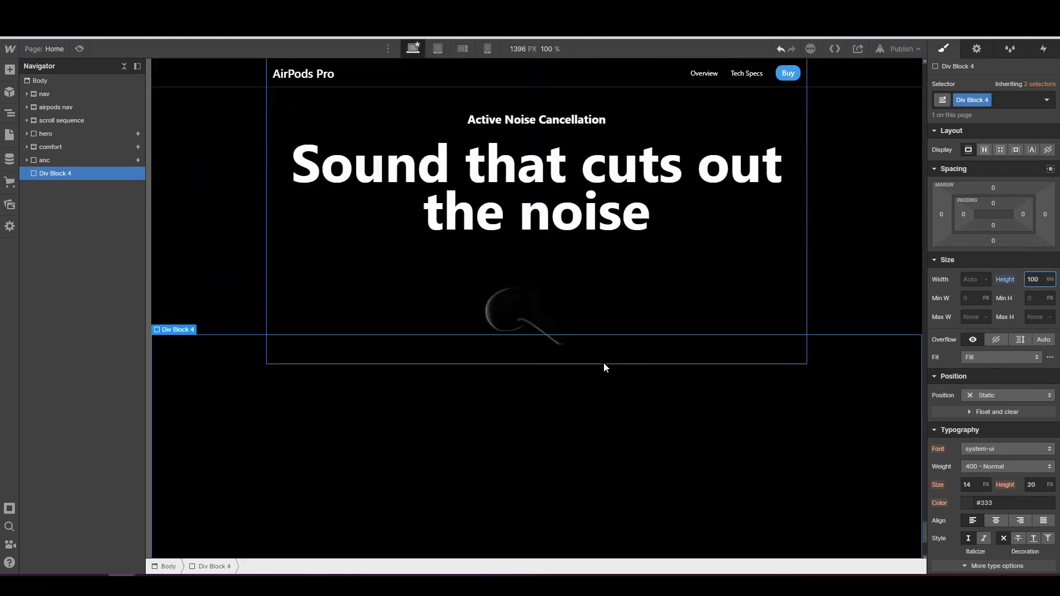
scroll(602, 364, "down", 4)
scroll(599, 365, "up", 9)
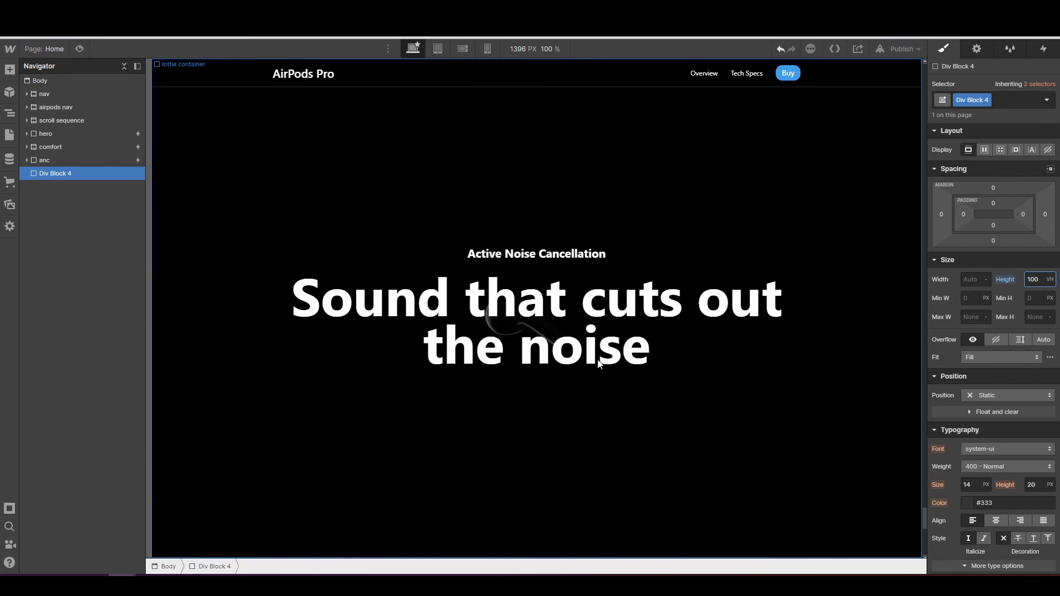
left_click(72, 160)
left_click(1039, 49)
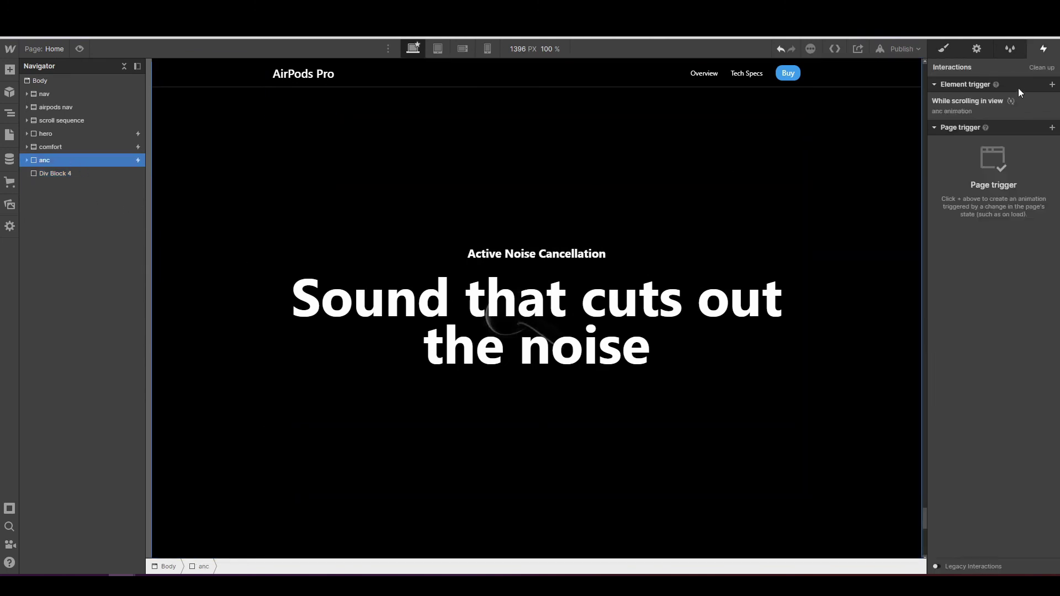
left_click(1003, 104)
left_click(977, 257)
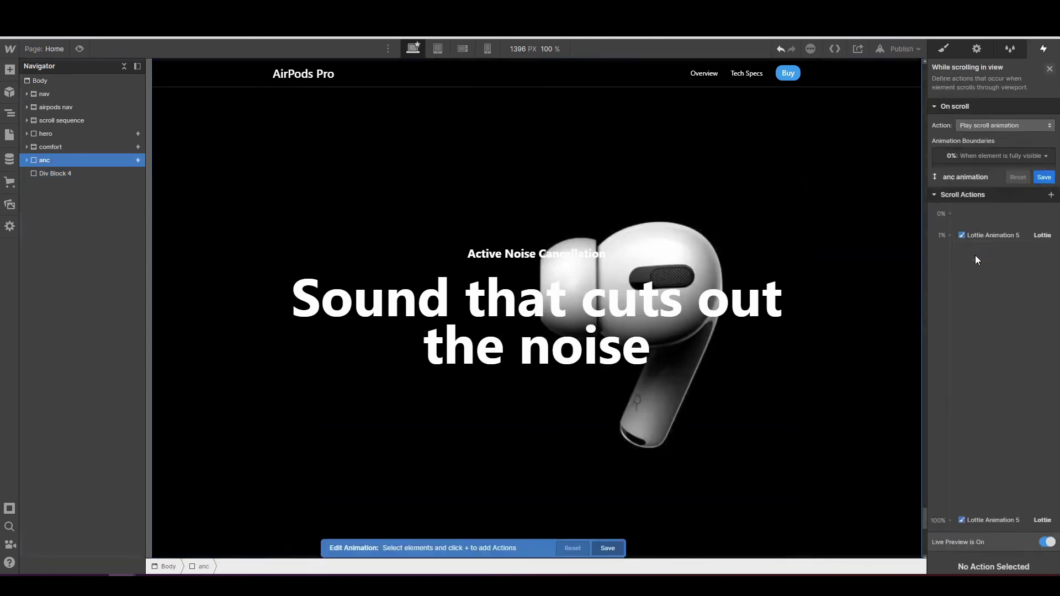
scroll(807, 329, "down", 1)
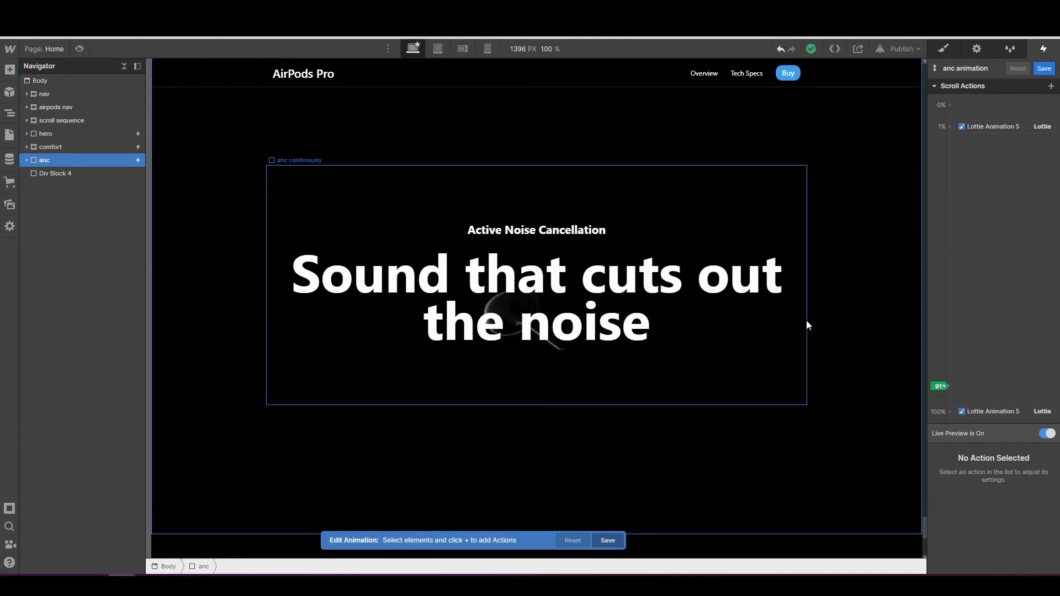
scroll(807, 320, "down", 2)
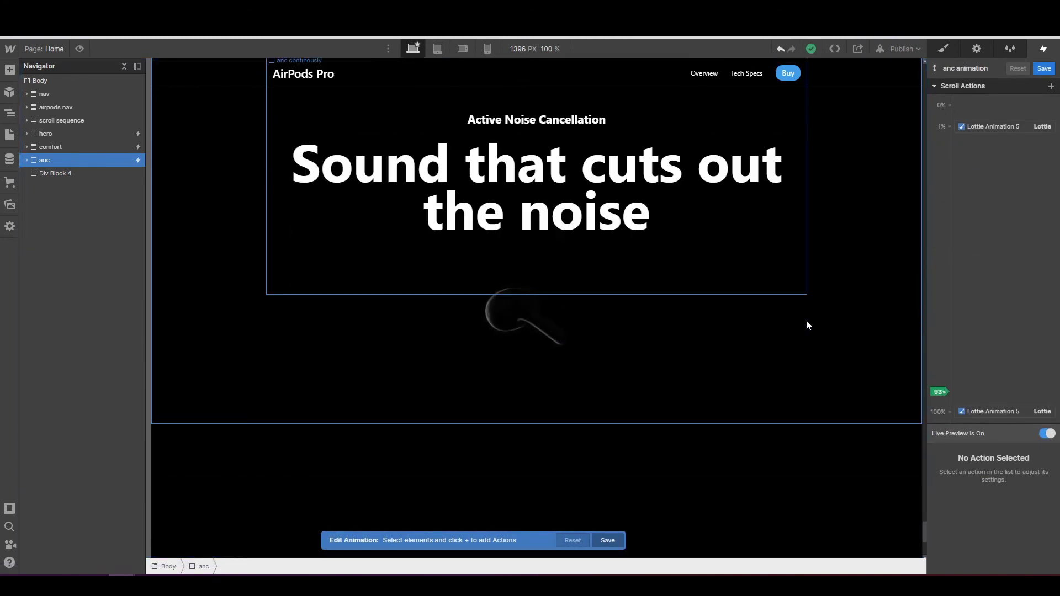
scroll(807, 320, "down", 2)
scroll(806, 321, "up", 4)
scroll(806, 320, "down", 5)
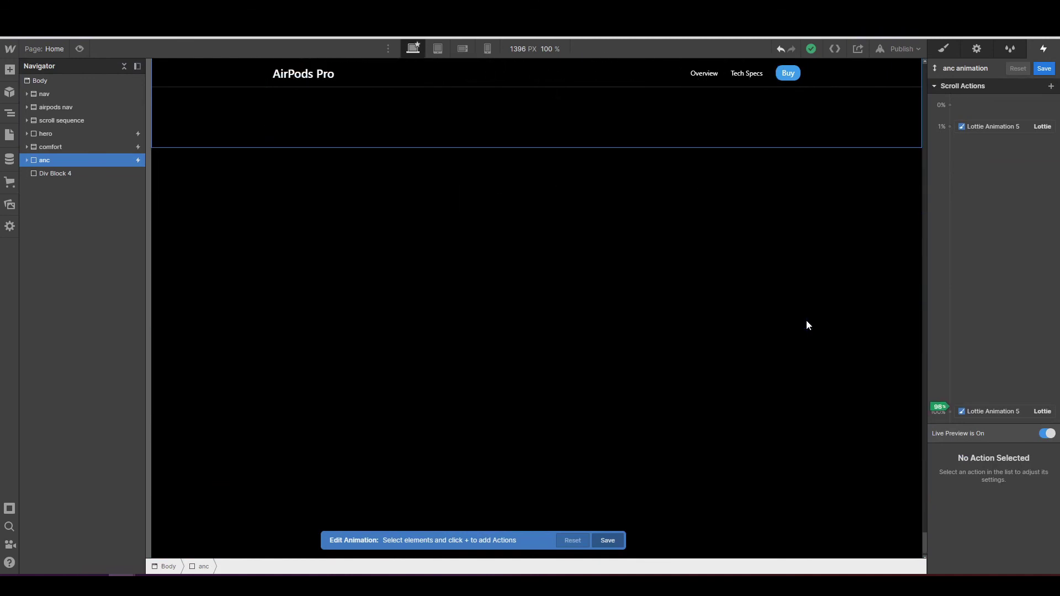
scroll(807, 321, "up", 4)
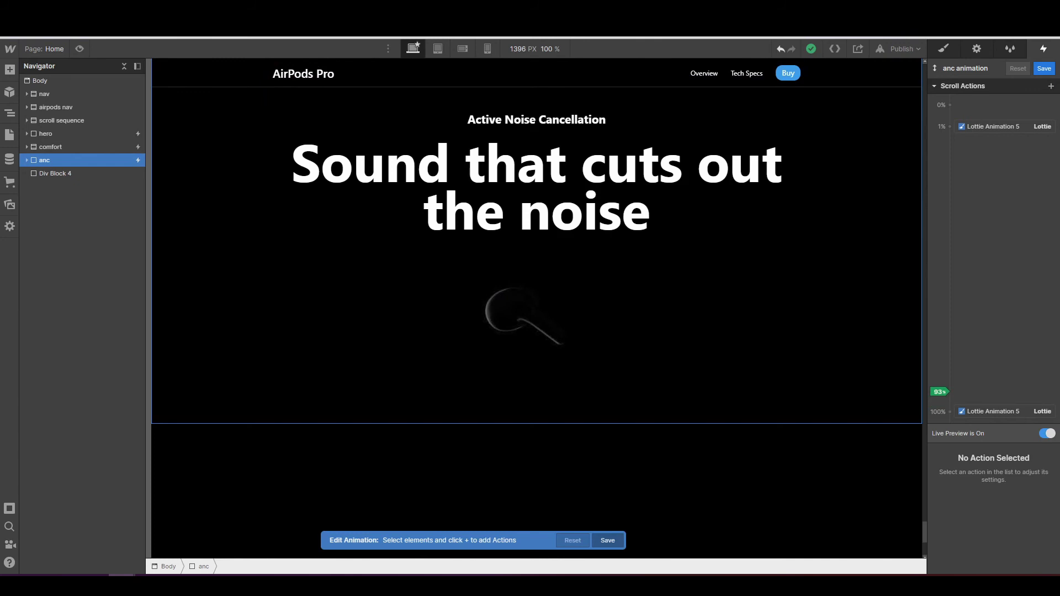
- Save the anc animation and add an offset of 10 to the end boundary of its scroll trigger
left_click(1045, 68)
left_click(979, 188)
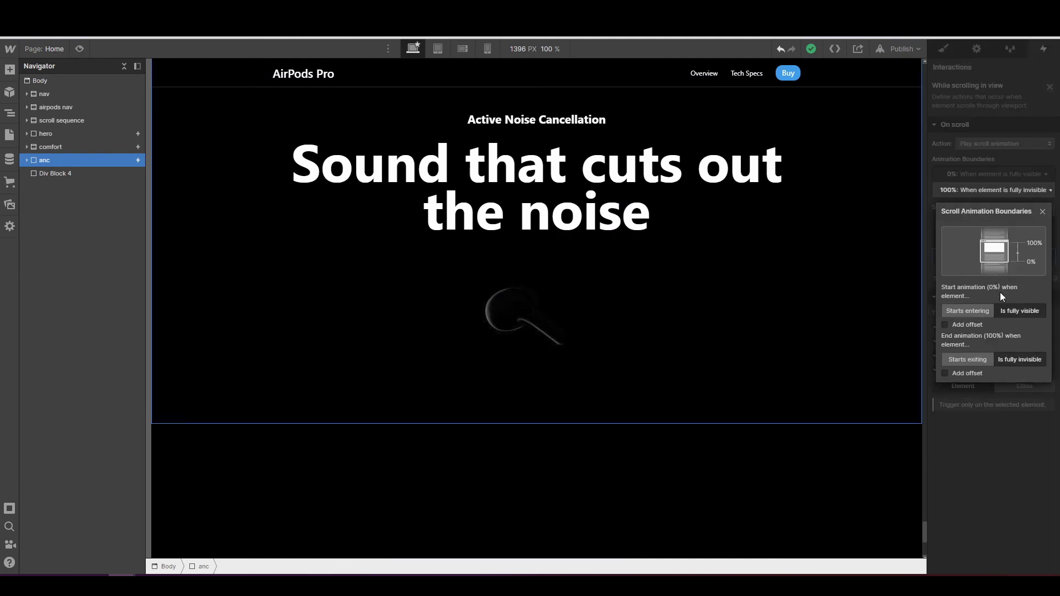
left_click(946, 373)
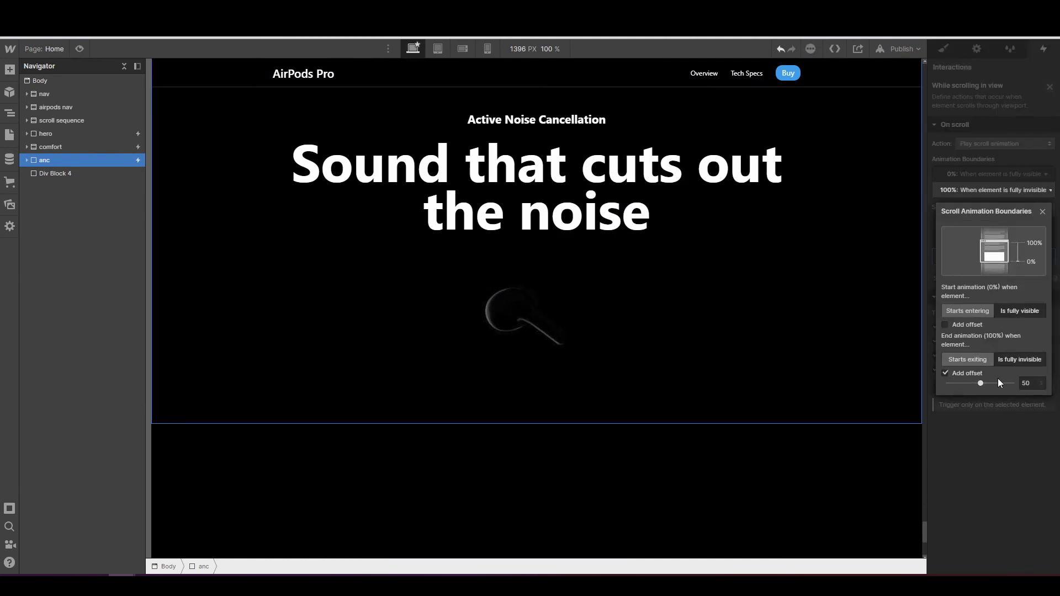
type("10")
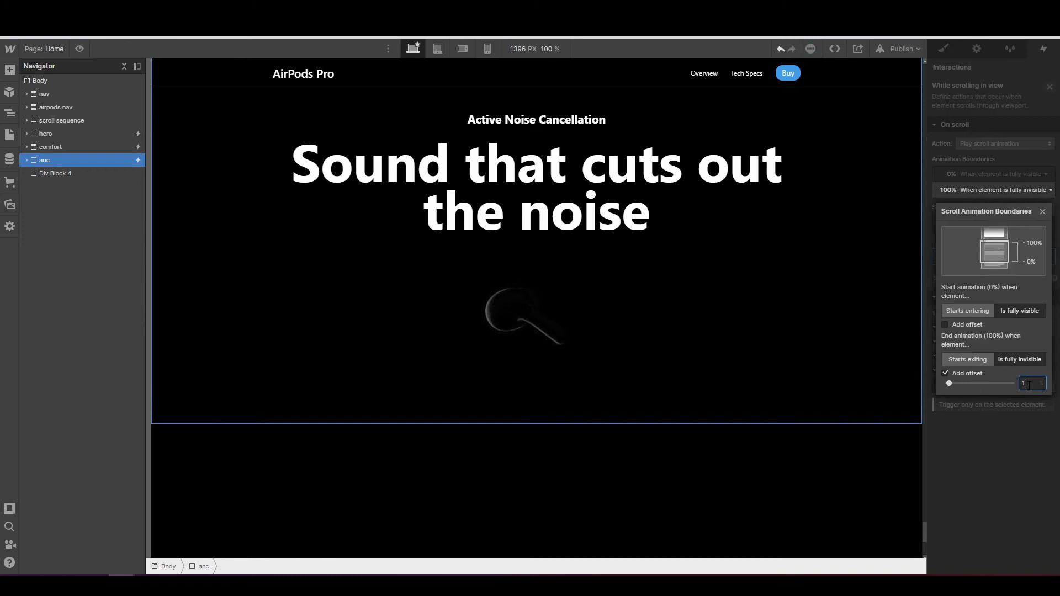
left_click(972, 166)
- Reopen the anc animation and examine in live preview how the AirPod sequence plays across the section with the new end boundary
left_click(972, 257)
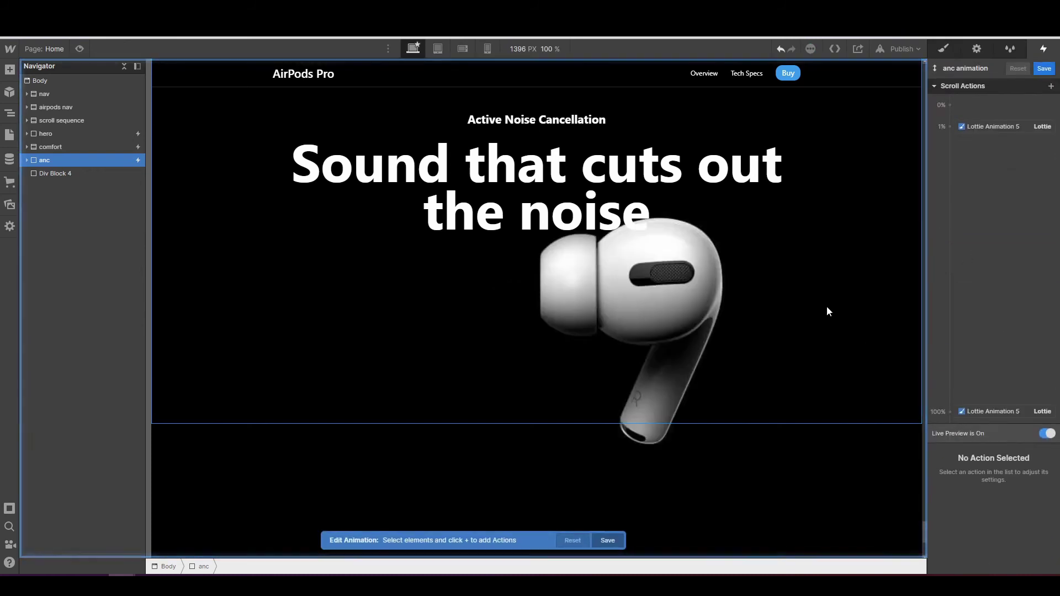
scroll(826, 311, "down", 3)
scroll(827, 311, "up", 5)
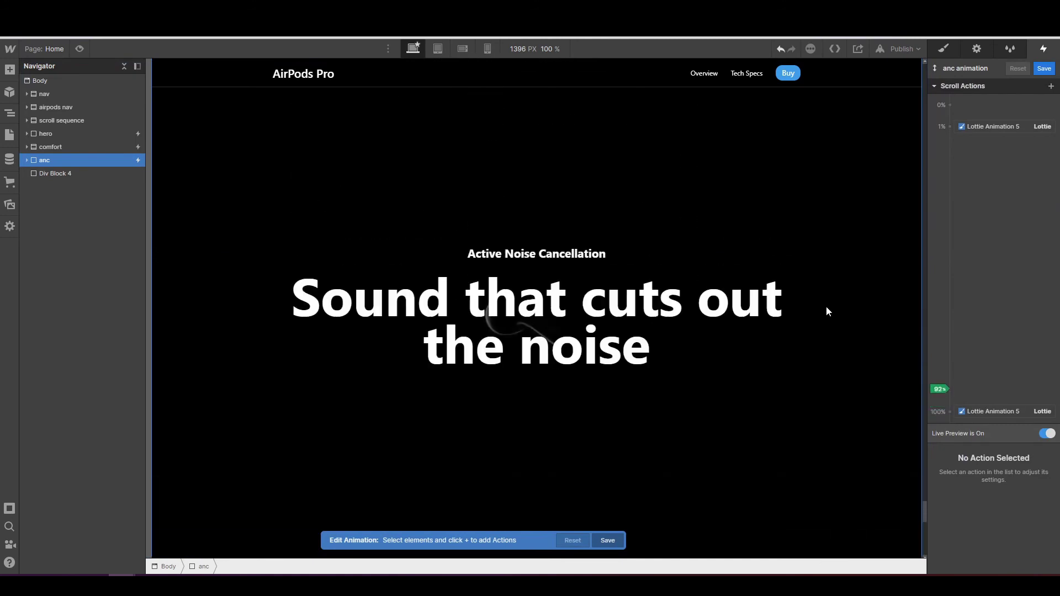
scroll(827, 311, "down", 2)
scroll(827, 311, "up", 6)
scroll(827, 311, "down", 3)
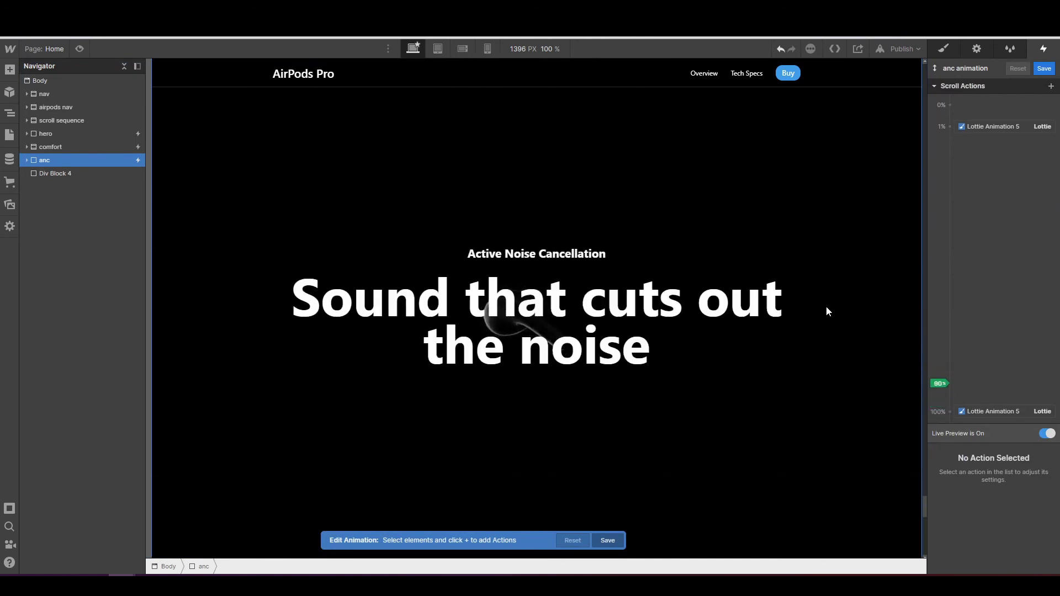
scroll(827, 311, "down", 2)
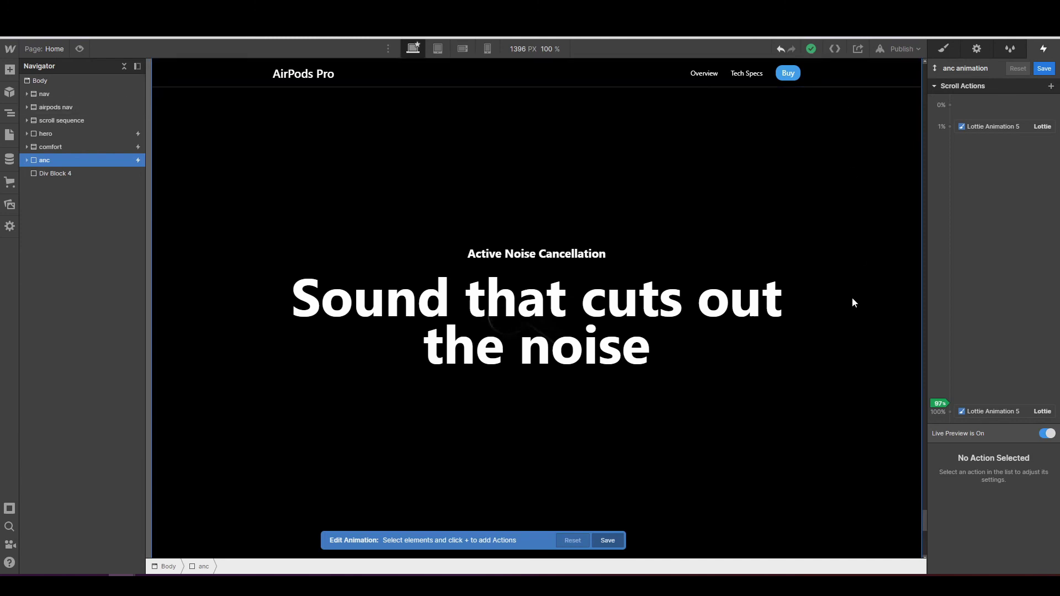
scroll(845, 309, "up", 3)
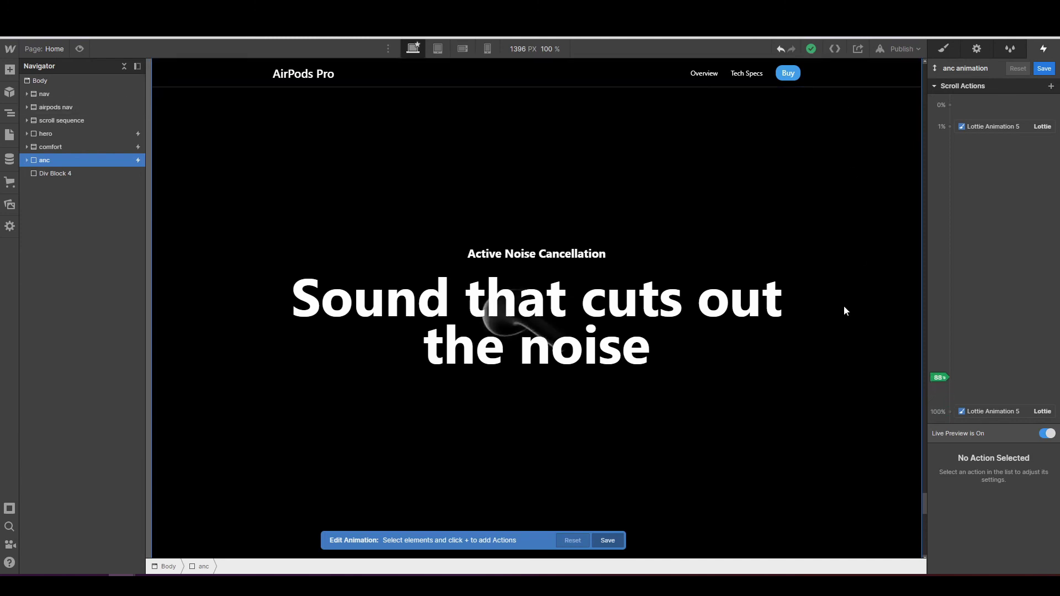
scroll(845, 311, "down", 2)
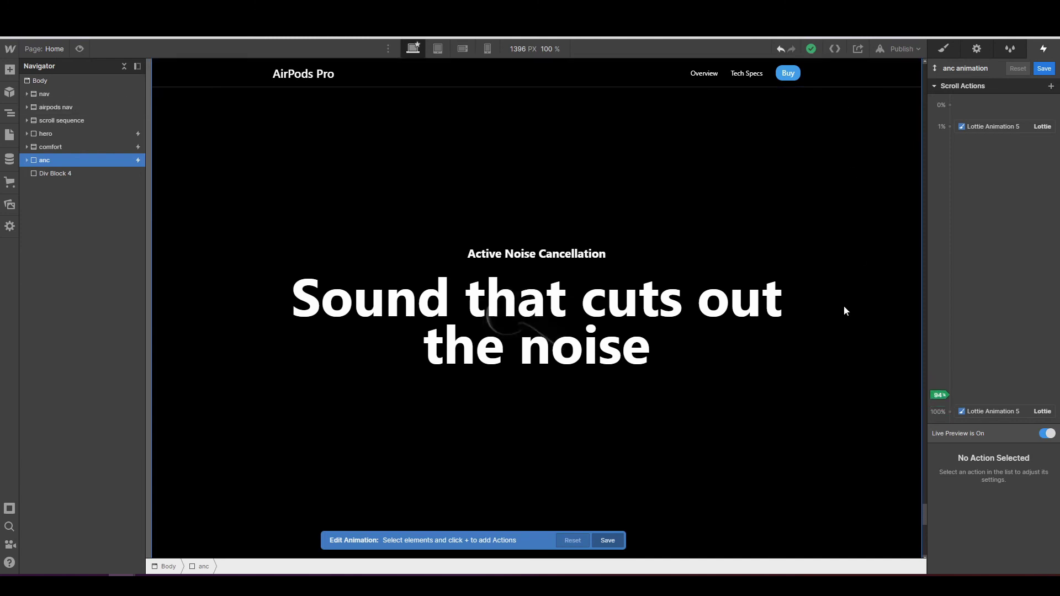
scroll(845, 311, "up", 15)
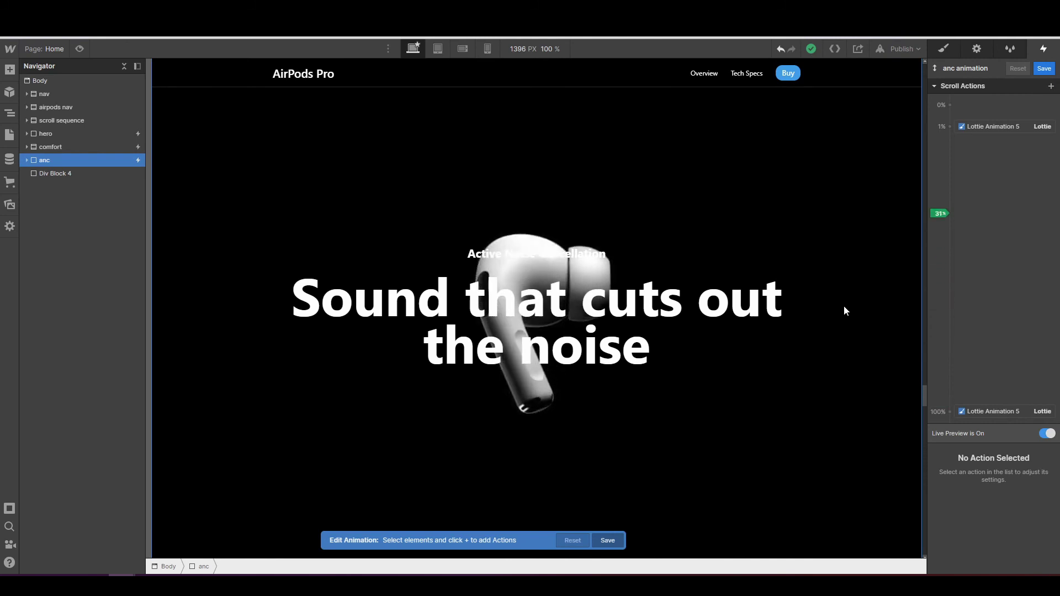
scroll(844, 311, "up", 7)
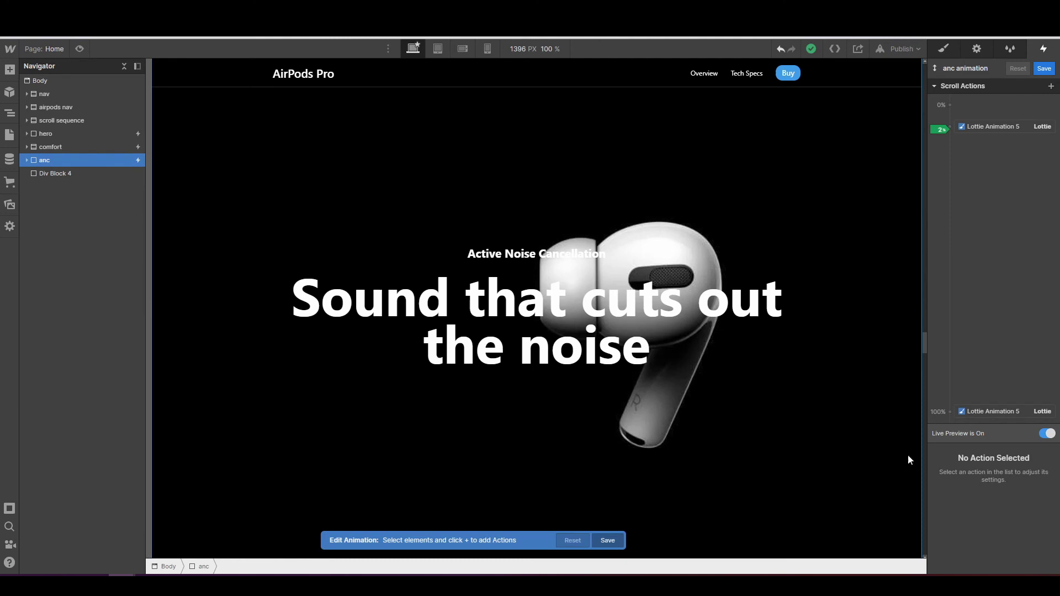
- Move the ending Lottie Animation 5 keyframe of the anc animation to 50% and check the published page's noise cancellation sequence for comparison
left_click_drag(986, 410, 976, 261)
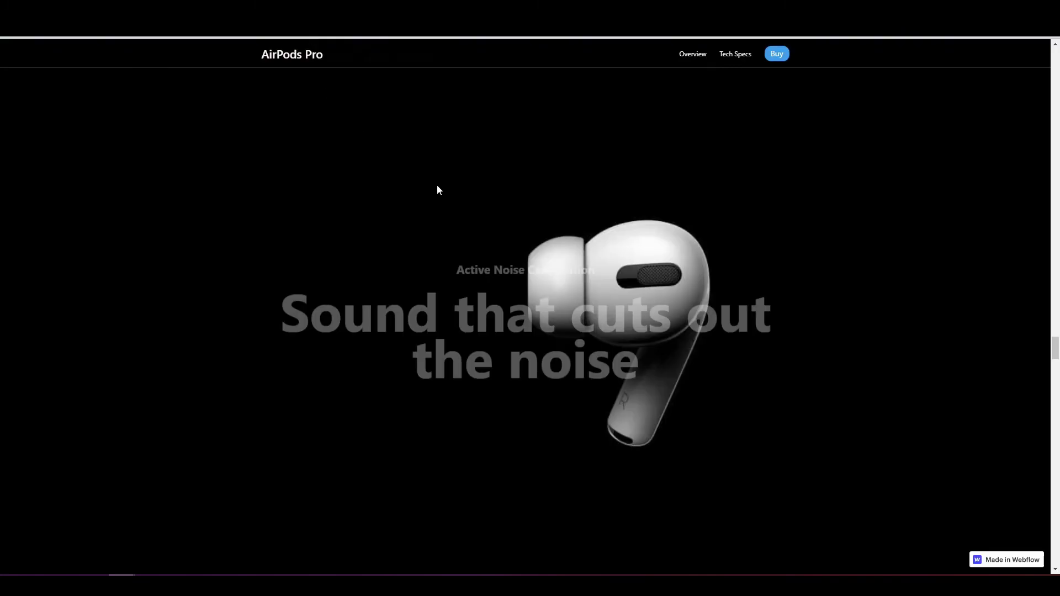
scroll(663, 320, "down", 10)
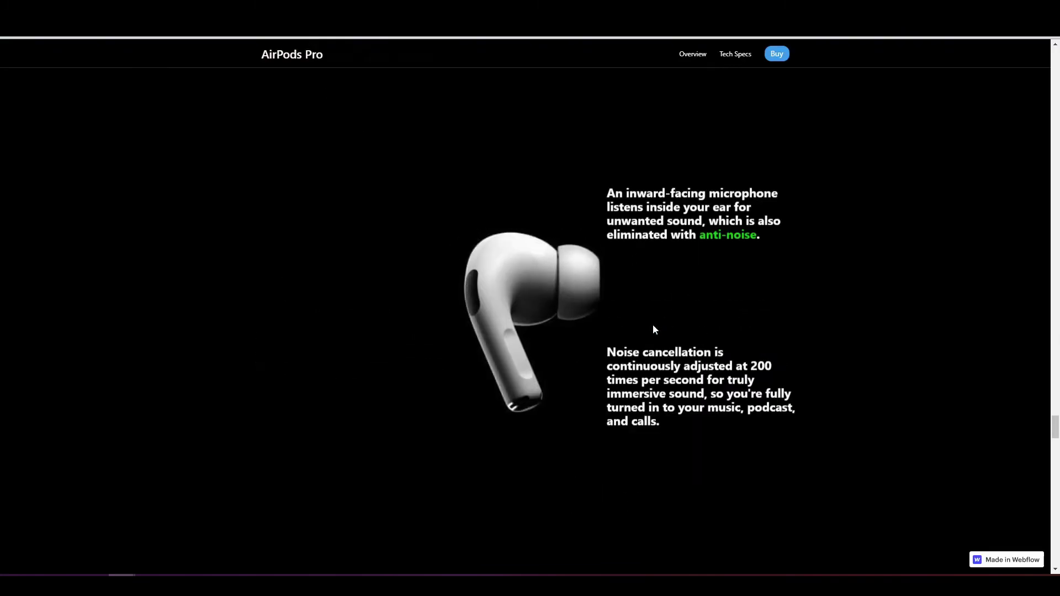
scroll(653, 325, "down", 5)
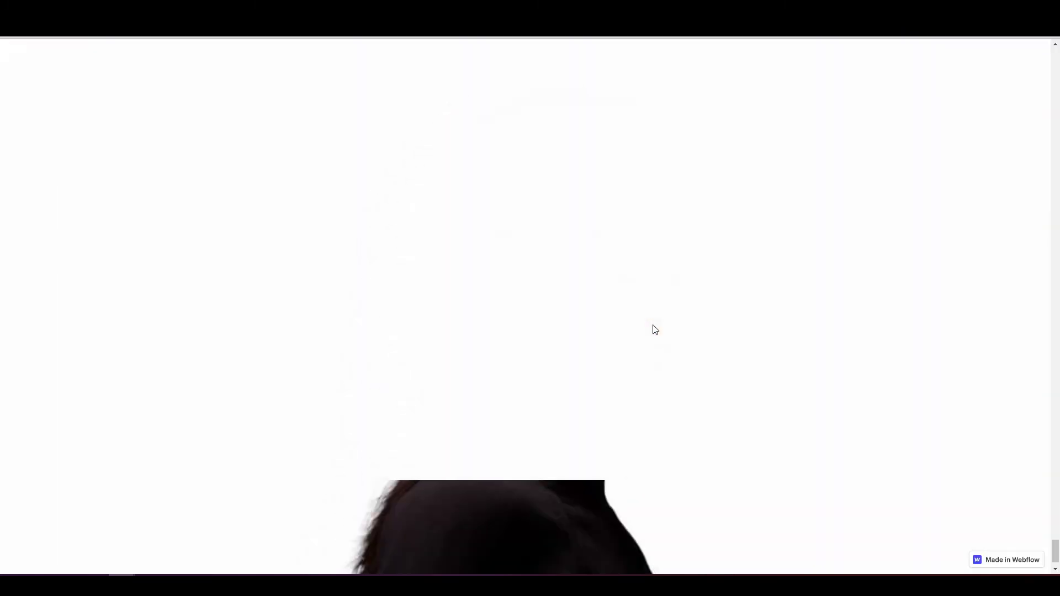
scroll(654, 330, "up", 6)
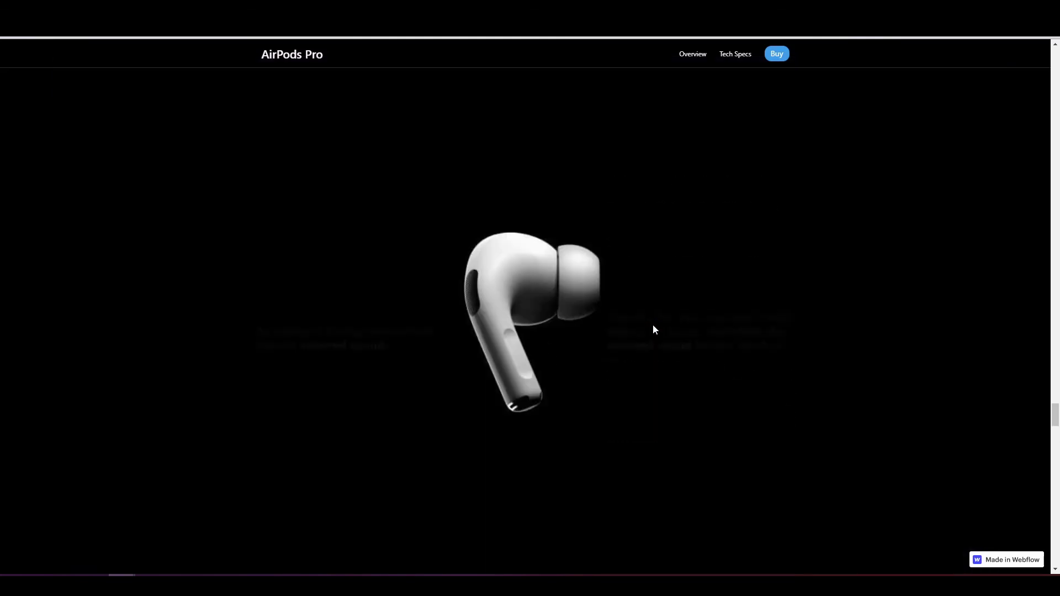
scroll(654, 330, "up", 5)
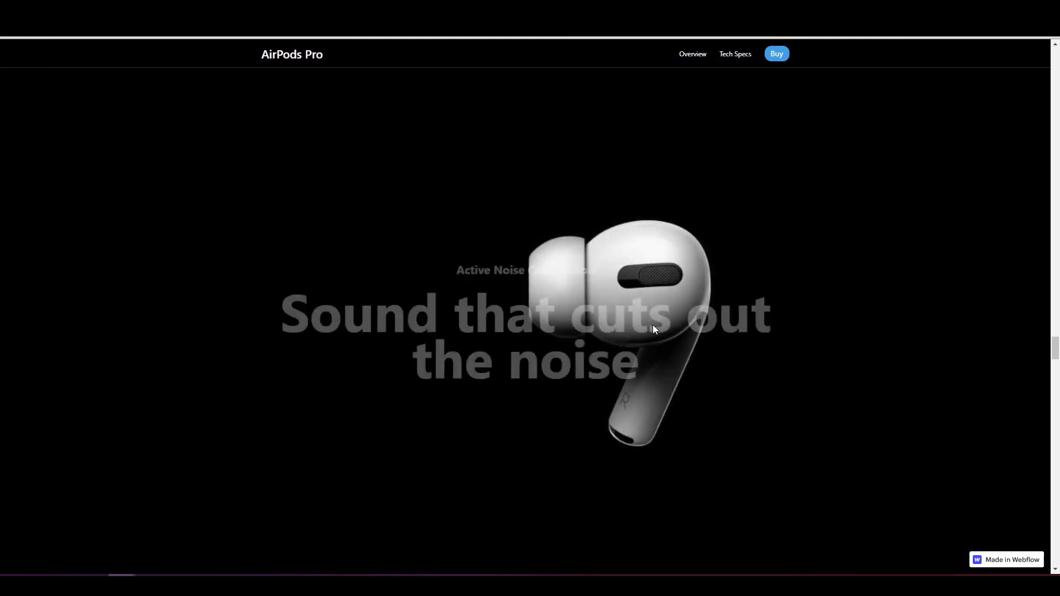
scroll(240, 184, "up", 2)
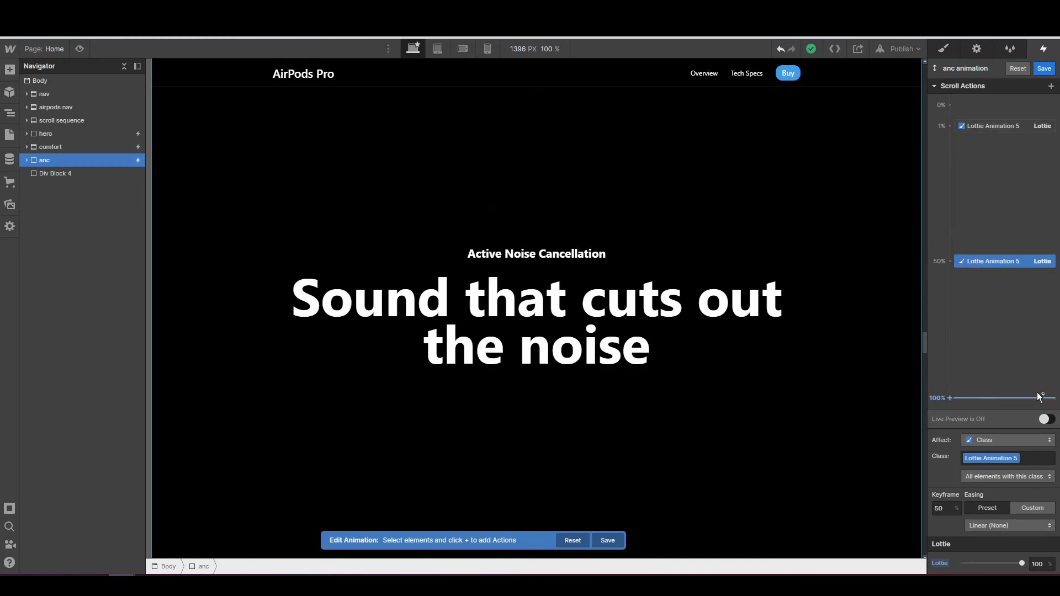
- Turn on live preview and examine the AirPod rotation's pacing across the anc section with the shortened Lottie timing
left_click(1046, 419)
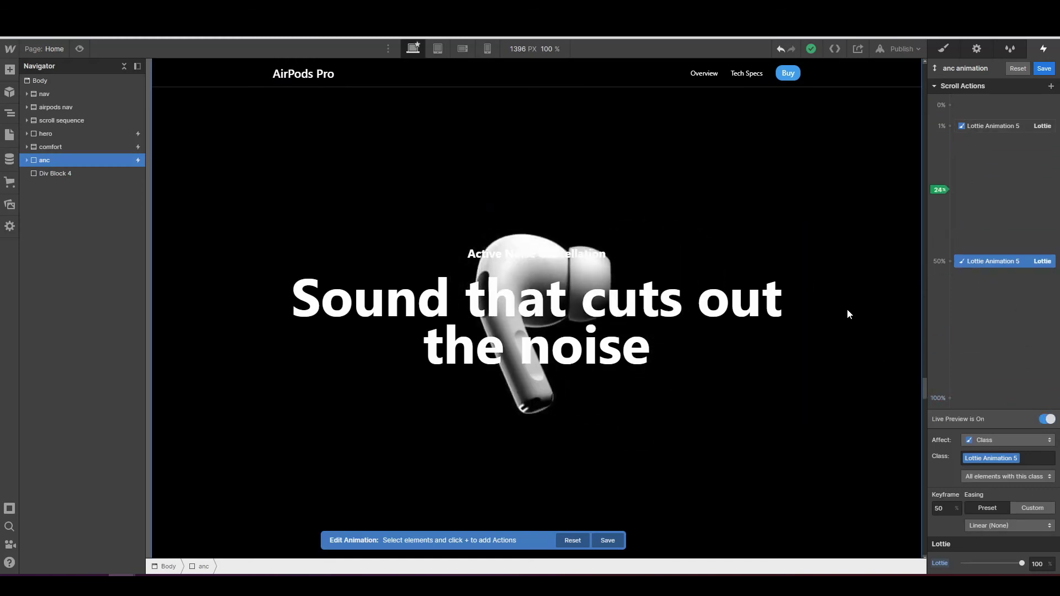
scroll(848, 314, "down", 10)
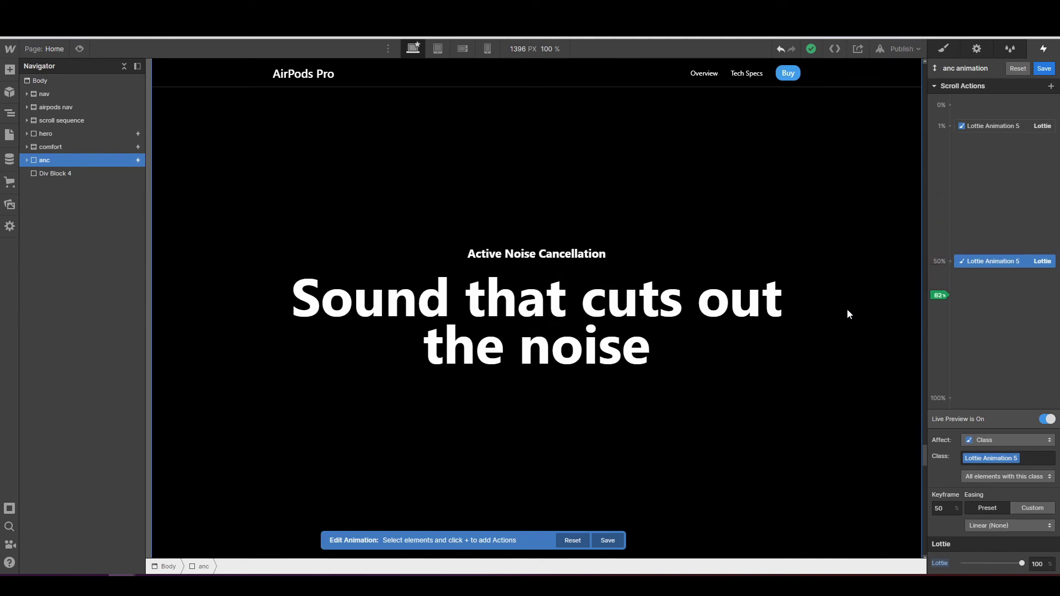
scroll(848, 310, "up", 12)
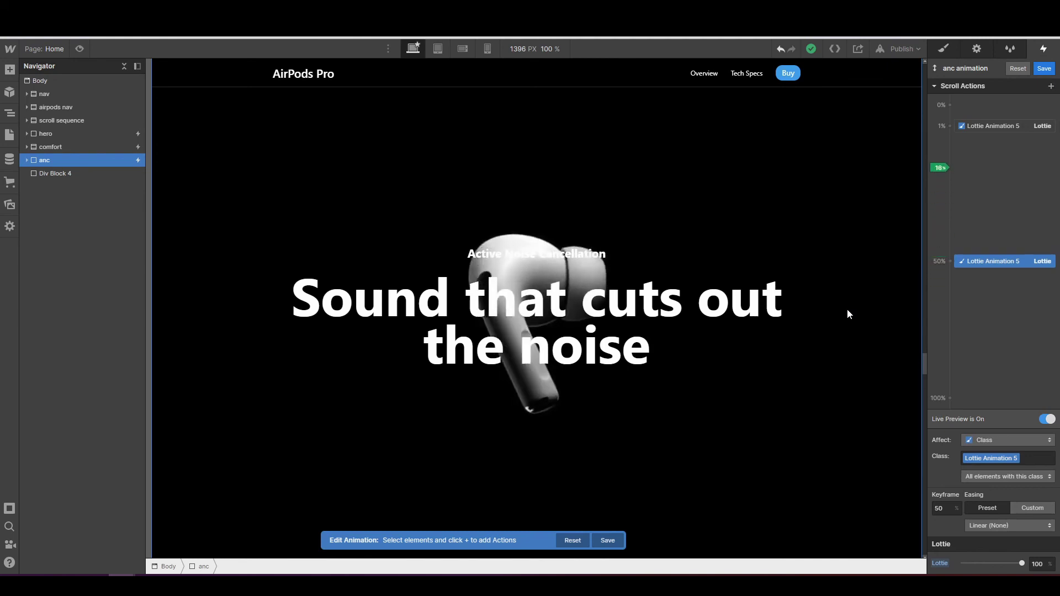
scroll(849, 314, "up", 4)
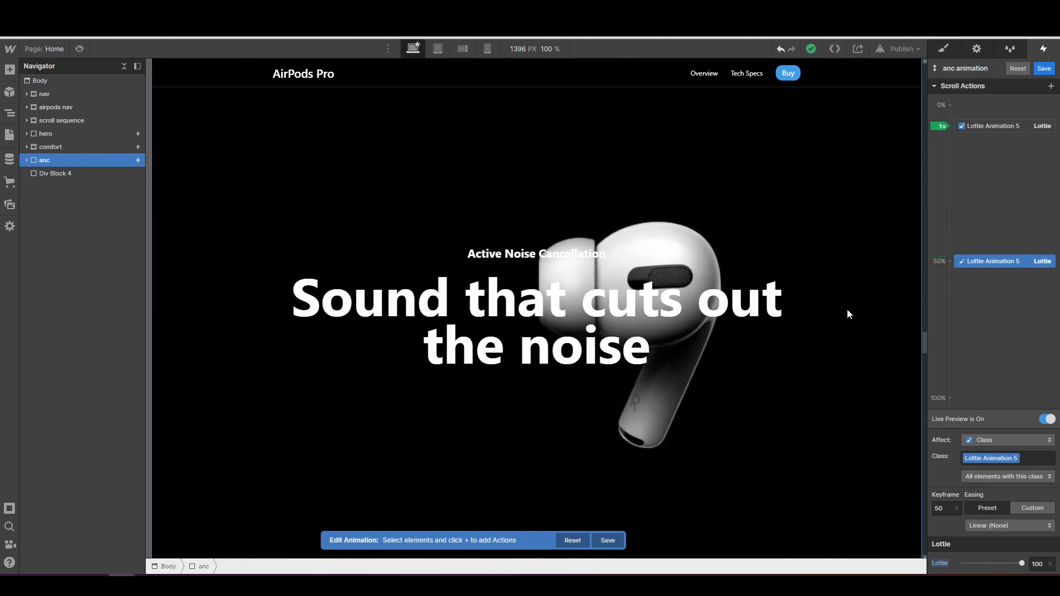
scroll(848, 310, "down", 2)
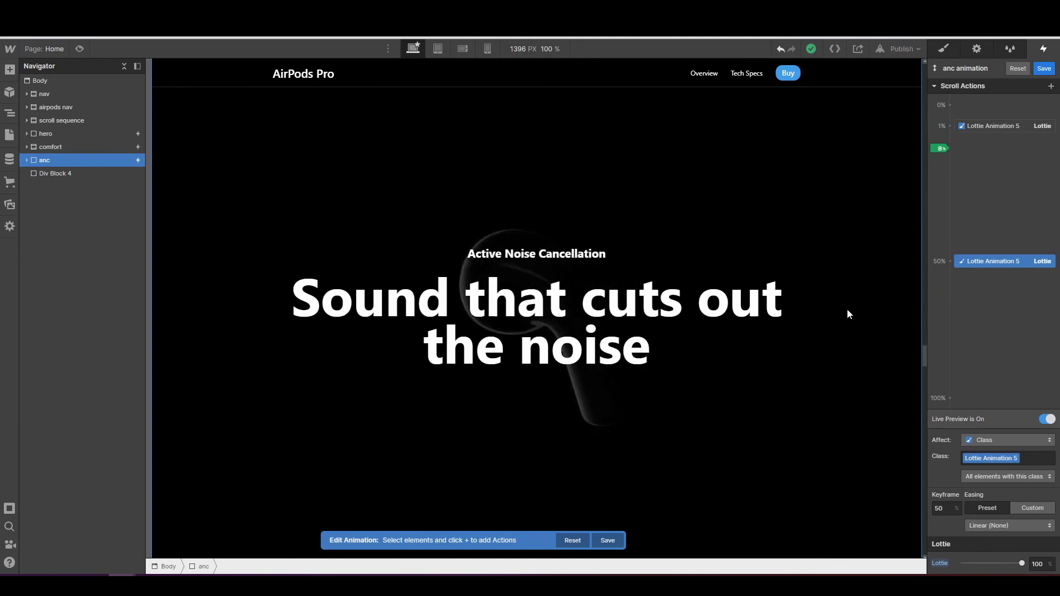
- Switch to the published AirPods Pro page and examine when the AirPod stops rotating relative to the heading and the headphone paragraph
scroll(848, 311, "down", 2)
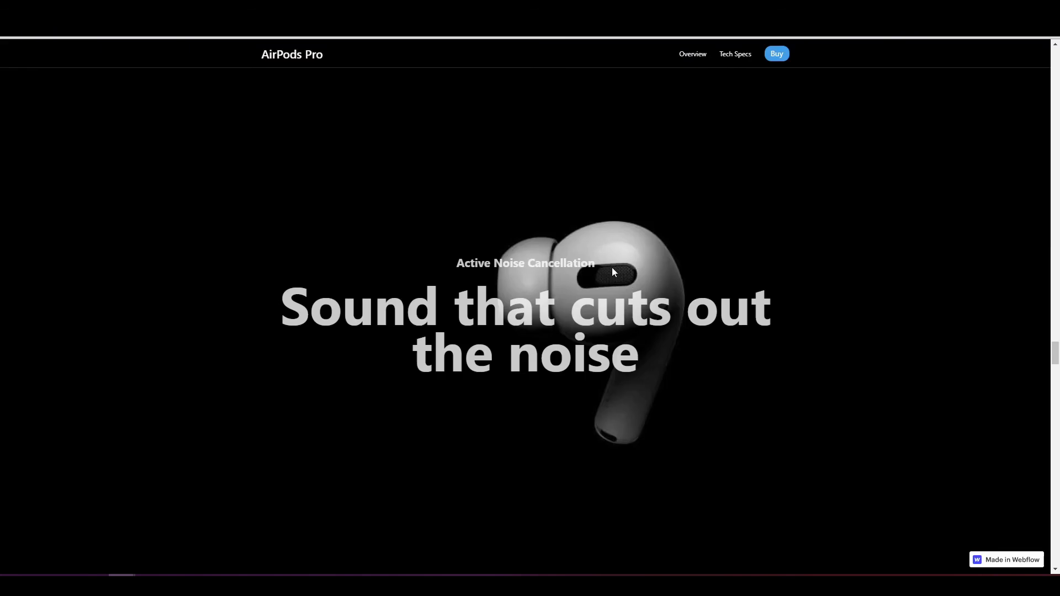
scroll(618, 256, "down", 2)
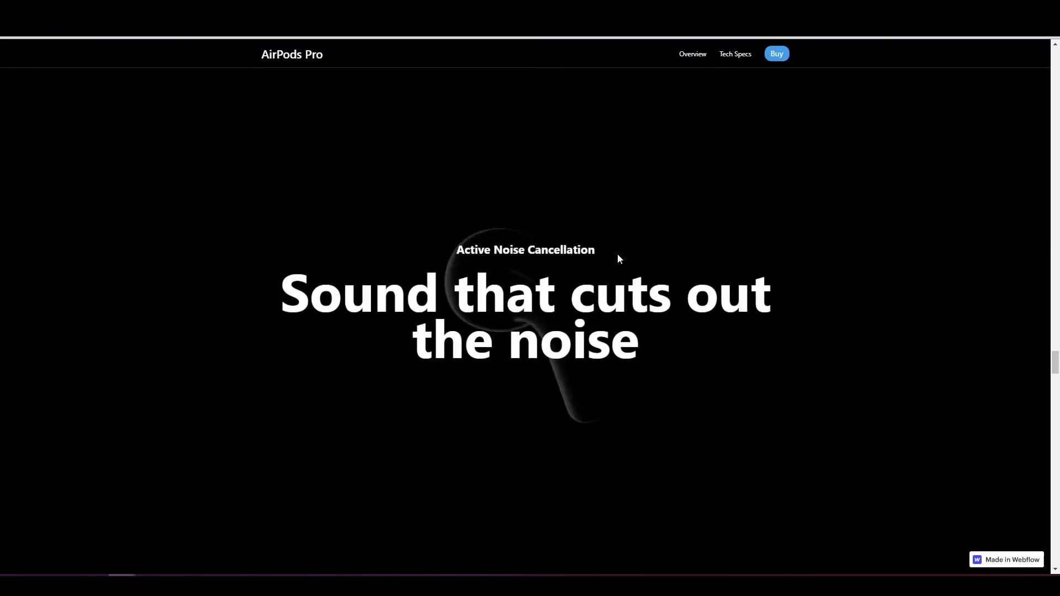
scroll(618, 255, "down", 2)
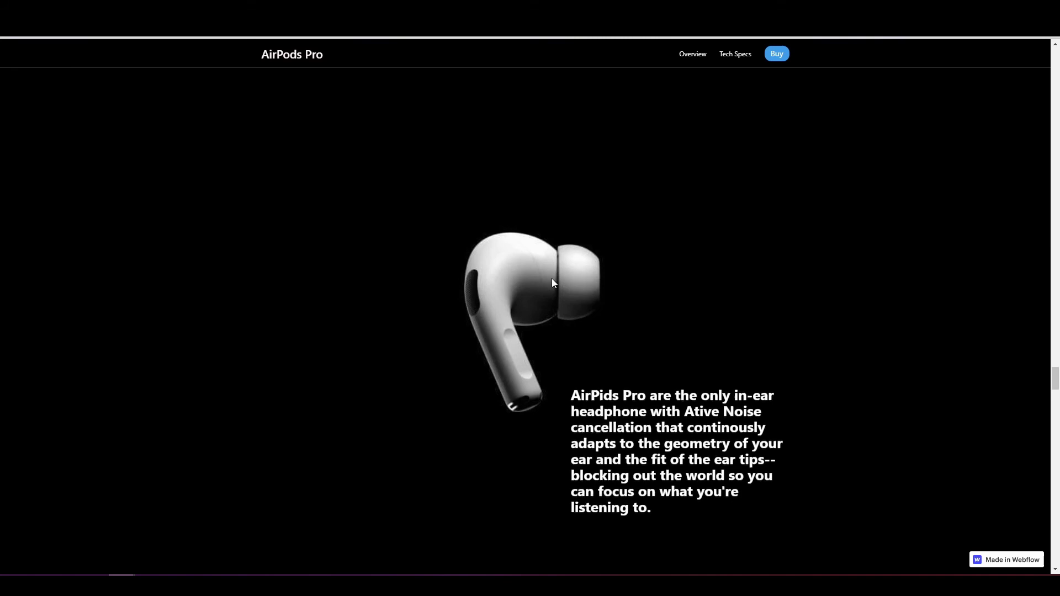
scroll(552, 278, "up", 2)
scroll(552, 278, "down", 2)
scroll(552, 279, "up", 2)
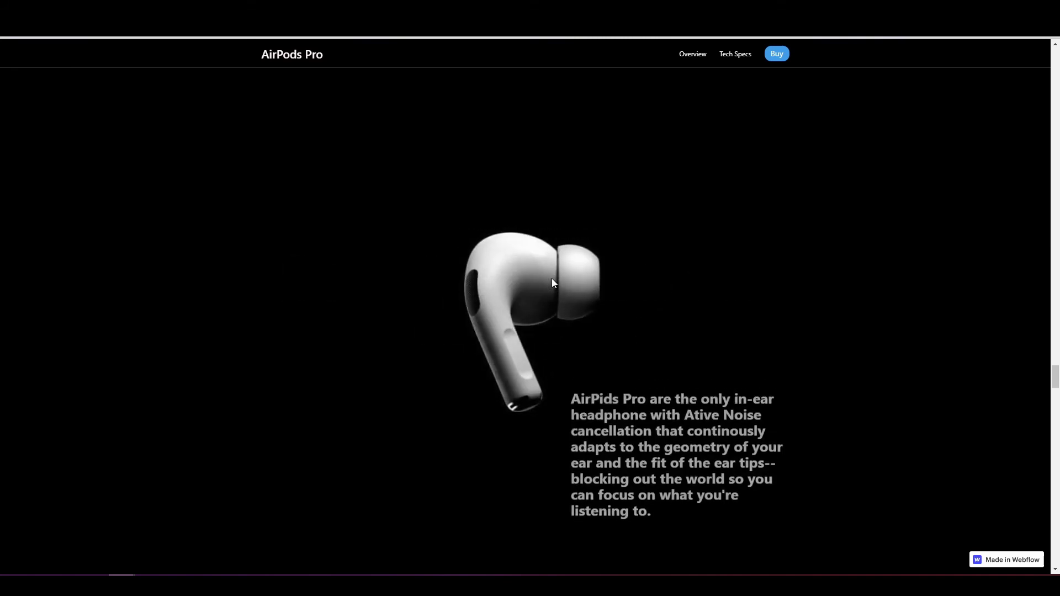
scroll(552, 279, "down", 2)
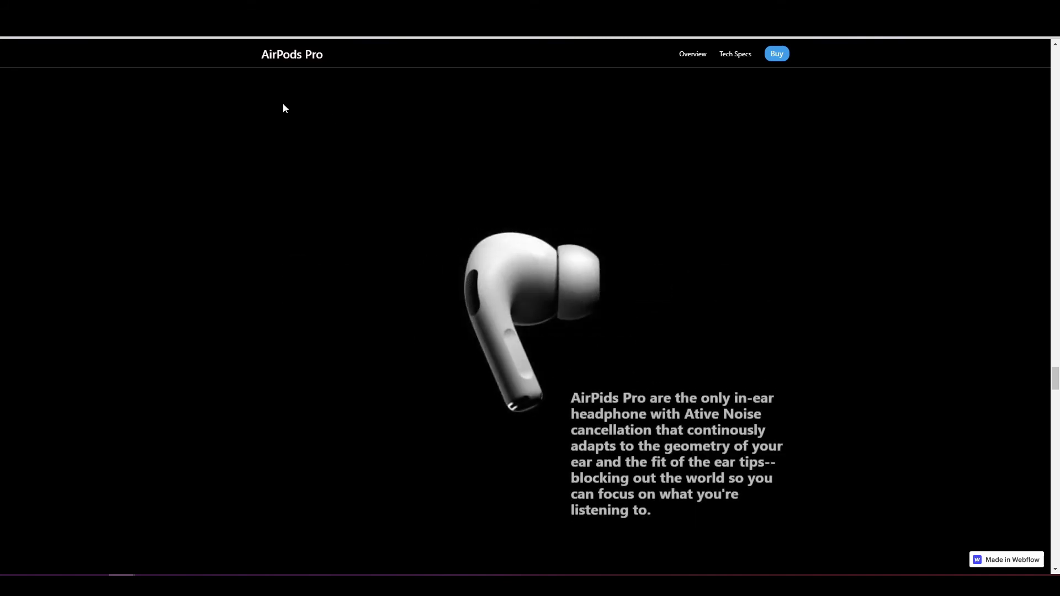
- Return to the Designer and add a Lottie action for Lottie Animation 5 at 22% of the anc animation
key("Escape")
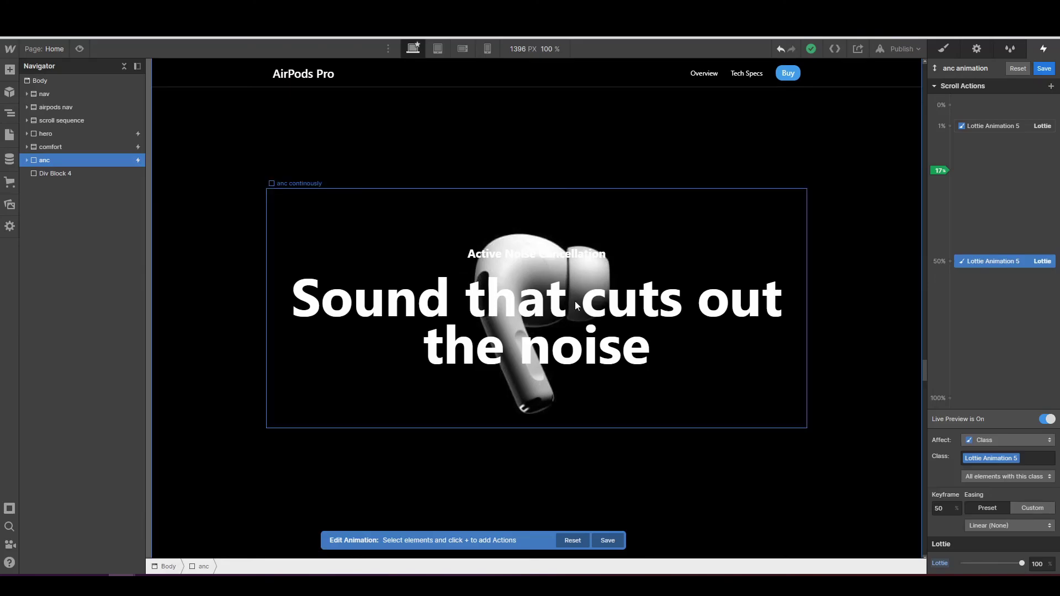
scroll(633, 307, "up", 1)
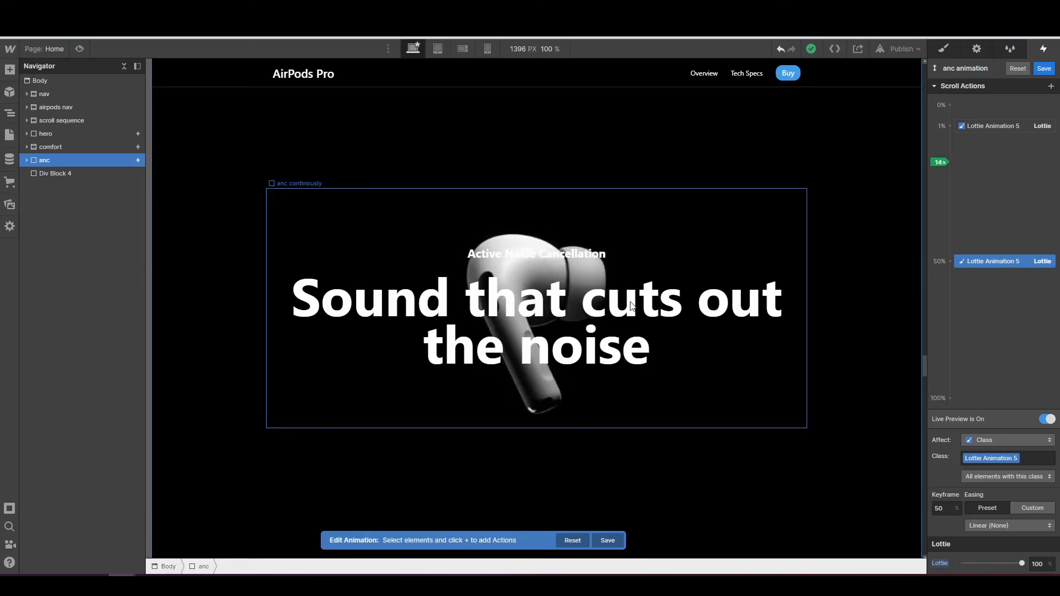
scroll(632, 307, "down", 1)
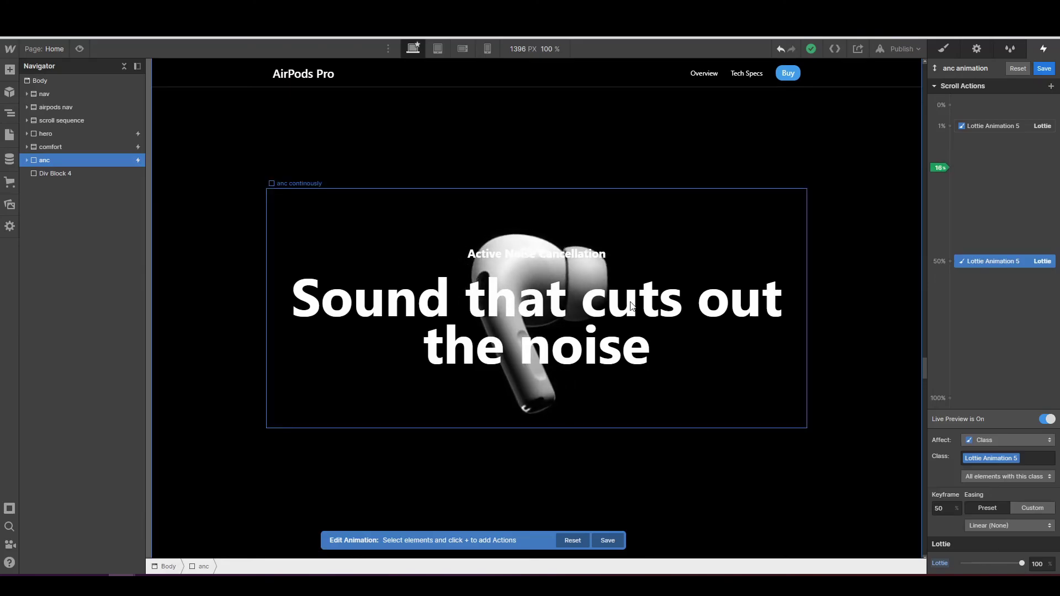
scroll(632, 307, "down", 1)
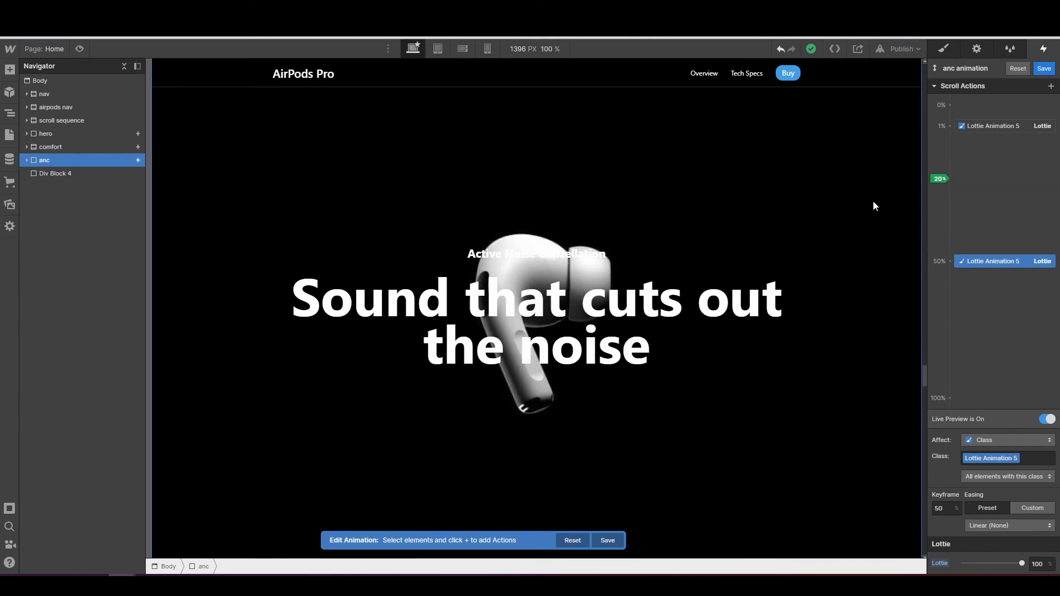
left_click(953, 179)
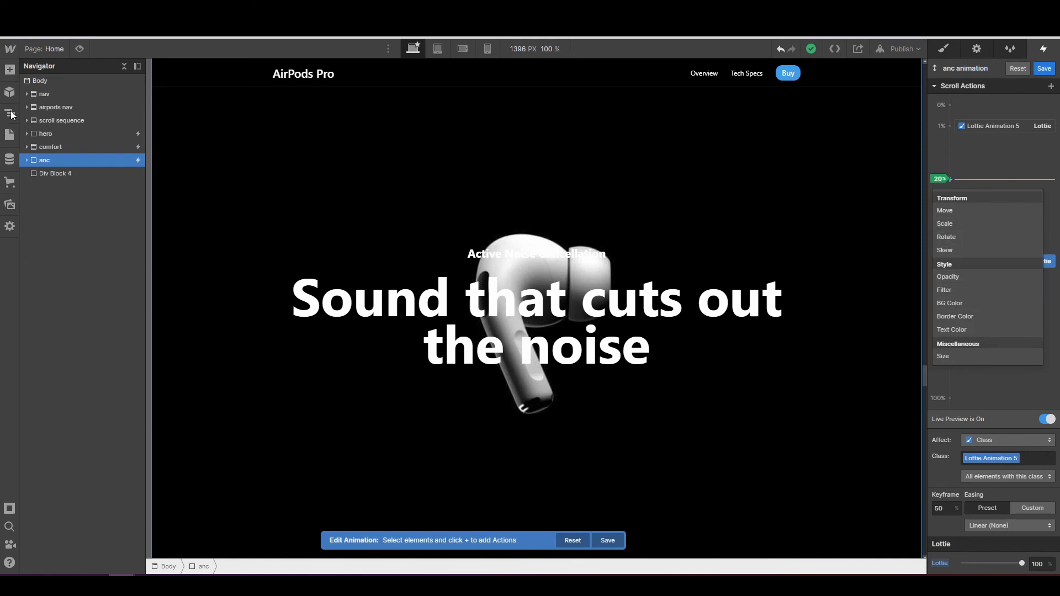
left_click(27, 120)
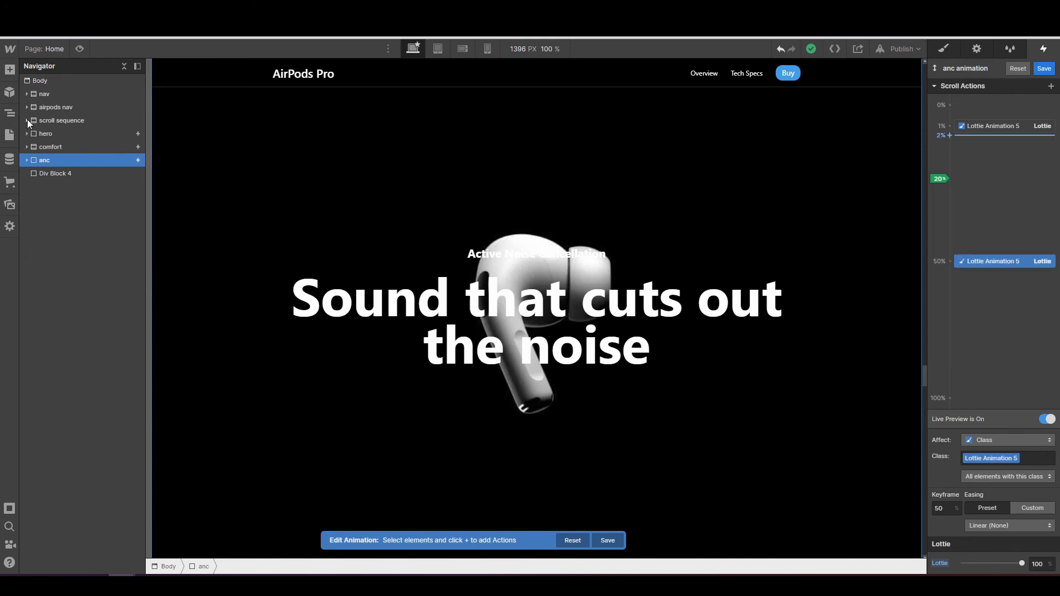
left_click(28, 120)
left_click(84, 224)
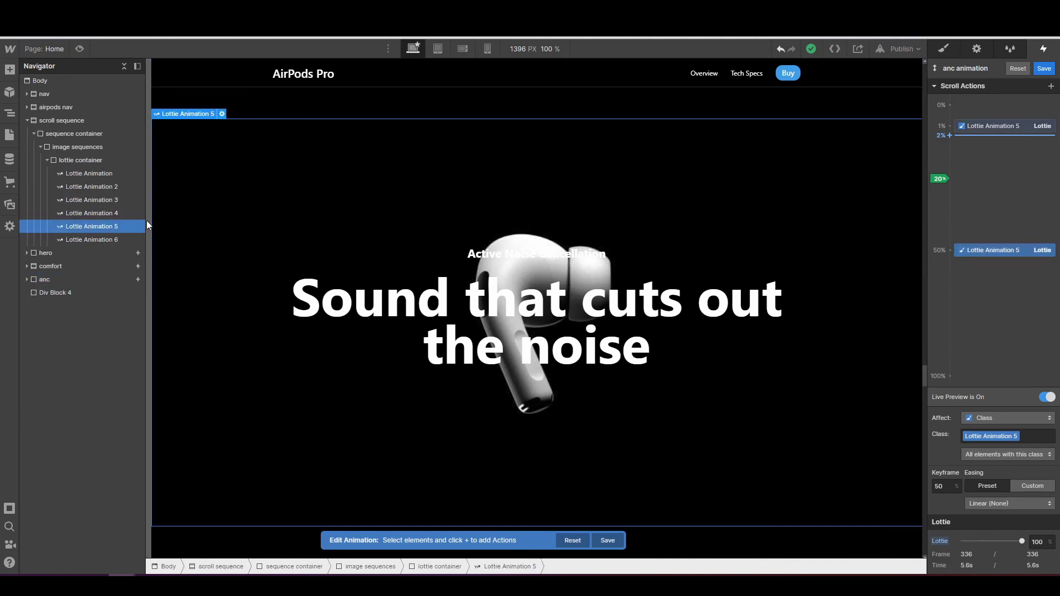
left_click(952, 181)
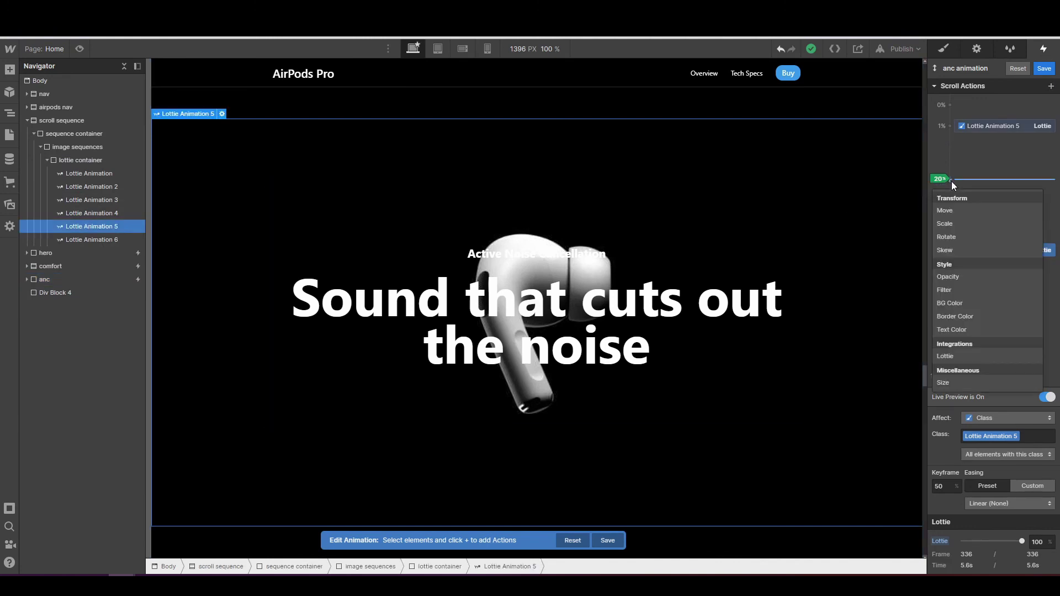
left_click(963, 354)
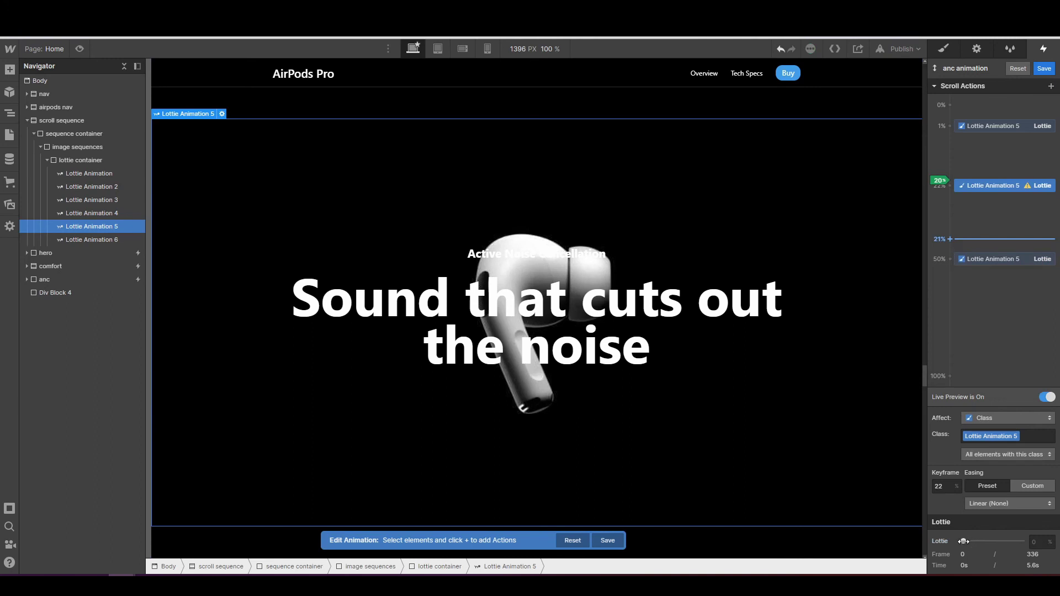
- Set the Lottie progress of the 22% keyframe to 45%
left_click_drag(967, 541, 989, 543)
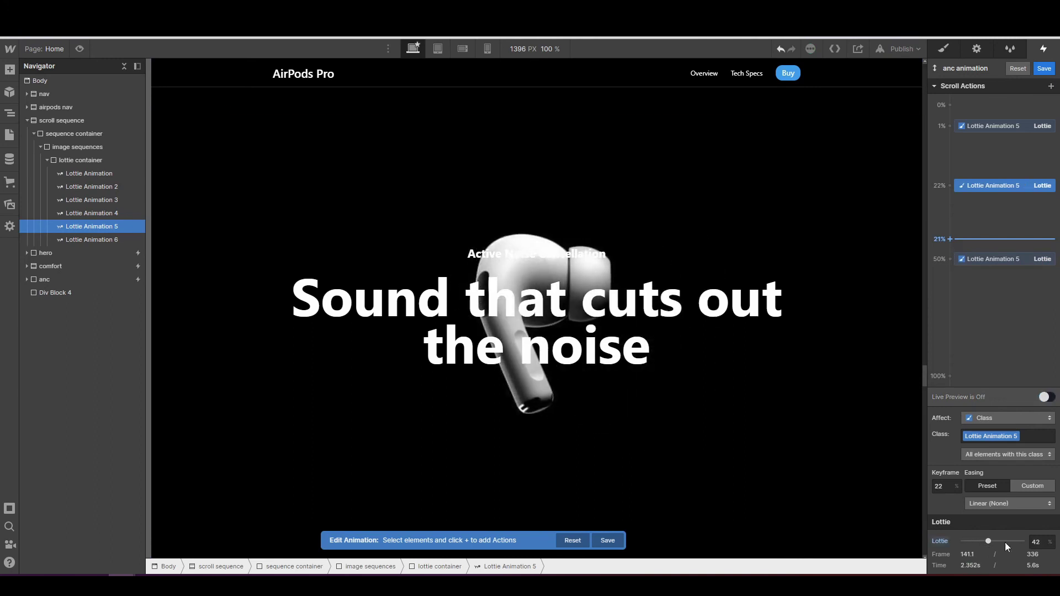
left_click(1037, 543)
type("45")
key("Return")
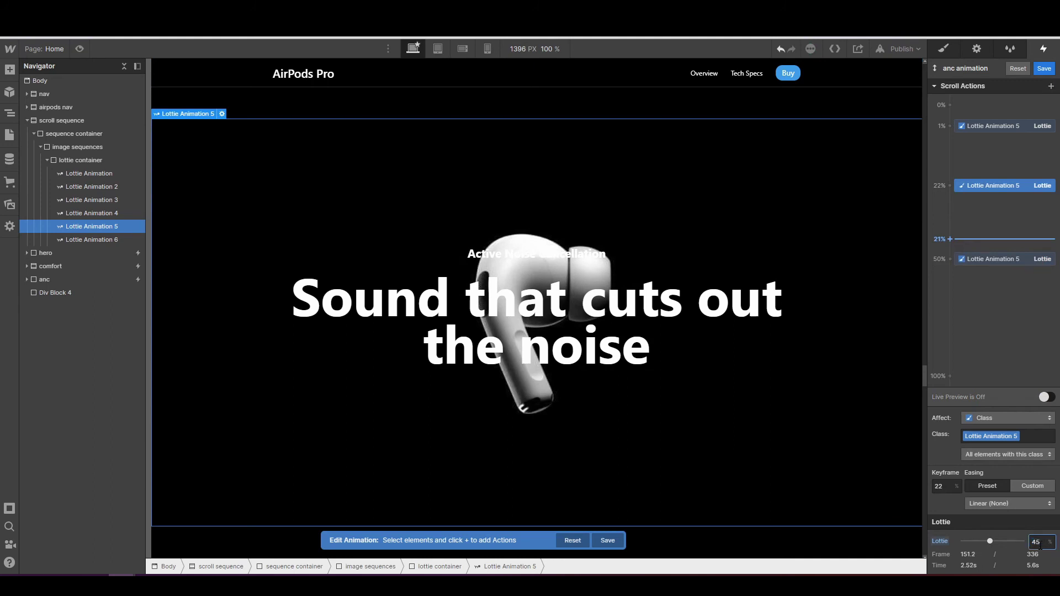
- Turn on live preview and examine how the AirPod sequence plays past the 22% keyframe to beyond the ending keyframe
left_click(1049, 397)
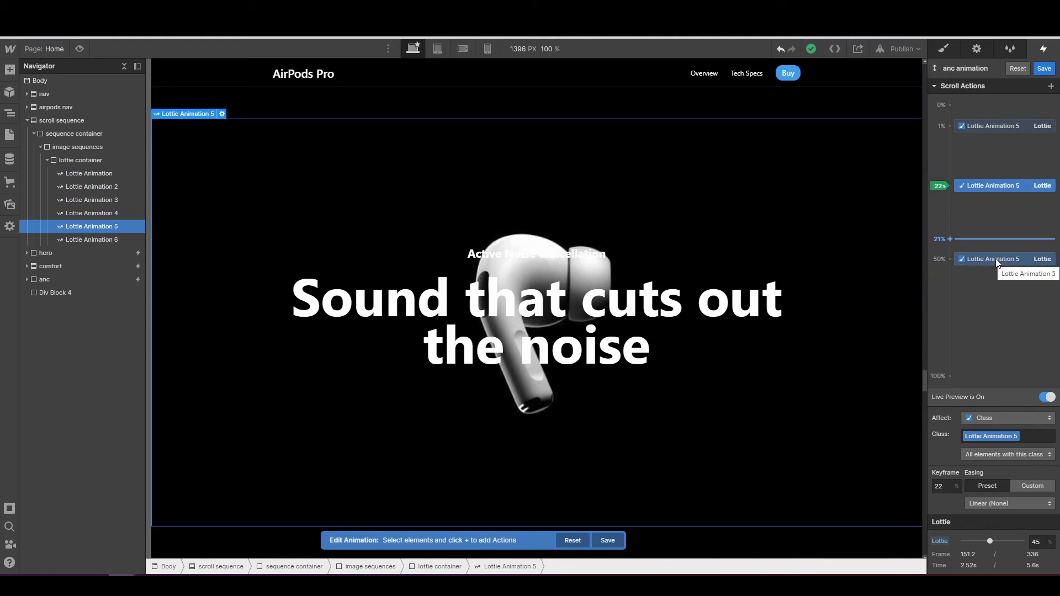
scroll(849, 303, "down", 2)
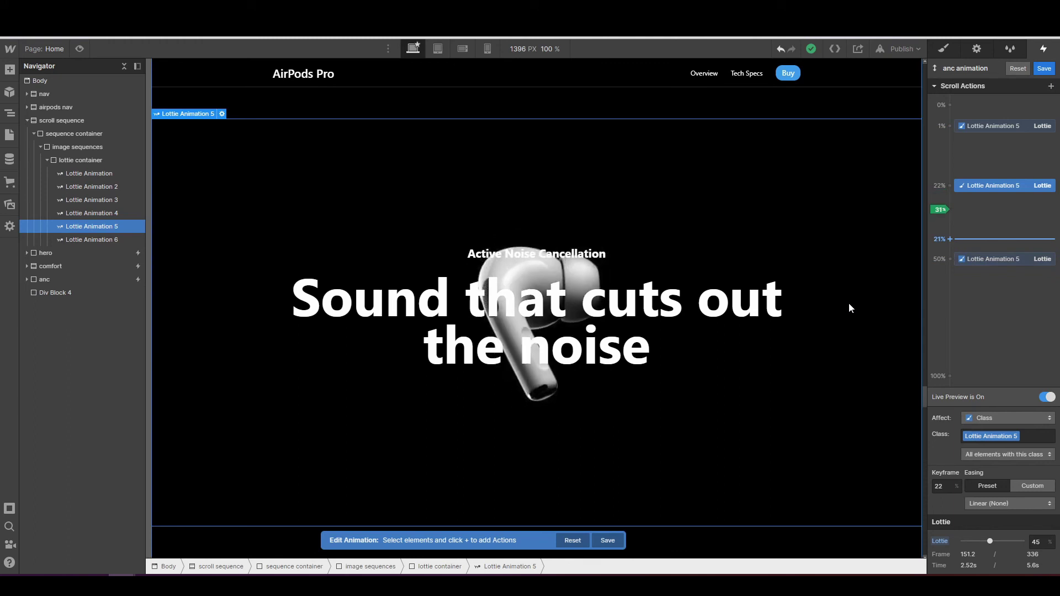
scroll(850, 304, "down", 5)
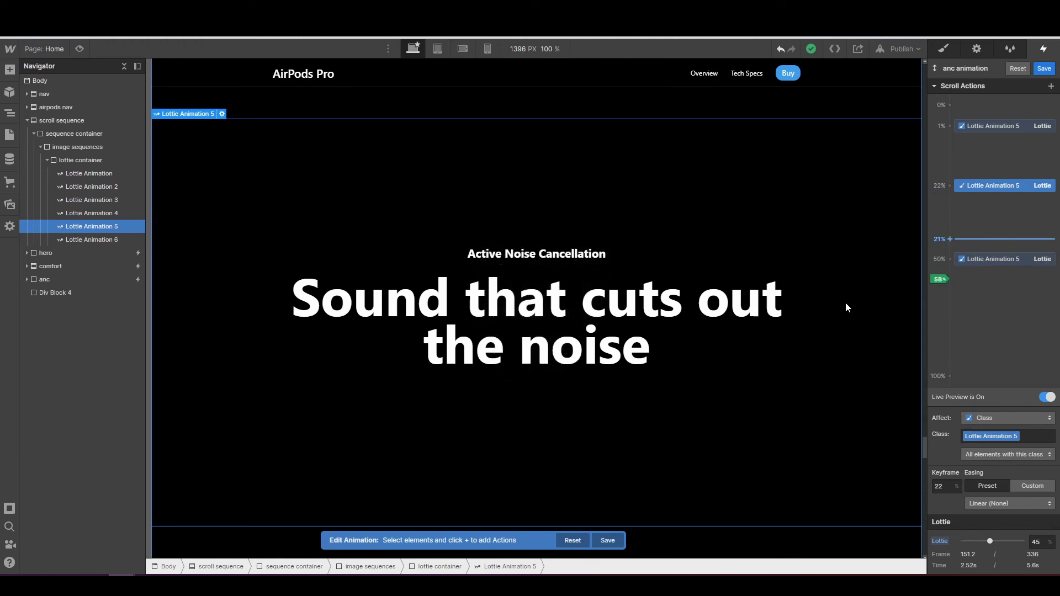
scroll(846, 302, "up", 7)
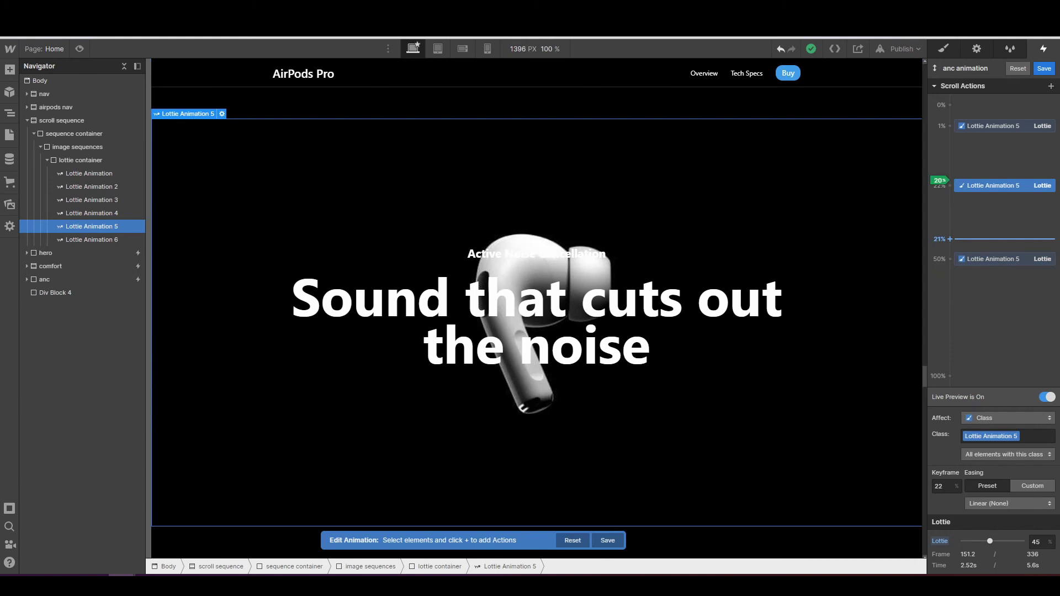
- Switch to the published AirPods Pro page and examine how long the AirPod holds still before it shrinks into the woman's ear
left_click(232, 10)
scroll(469, 241, "down", 2)
scroll(475, 248, "up", 5)
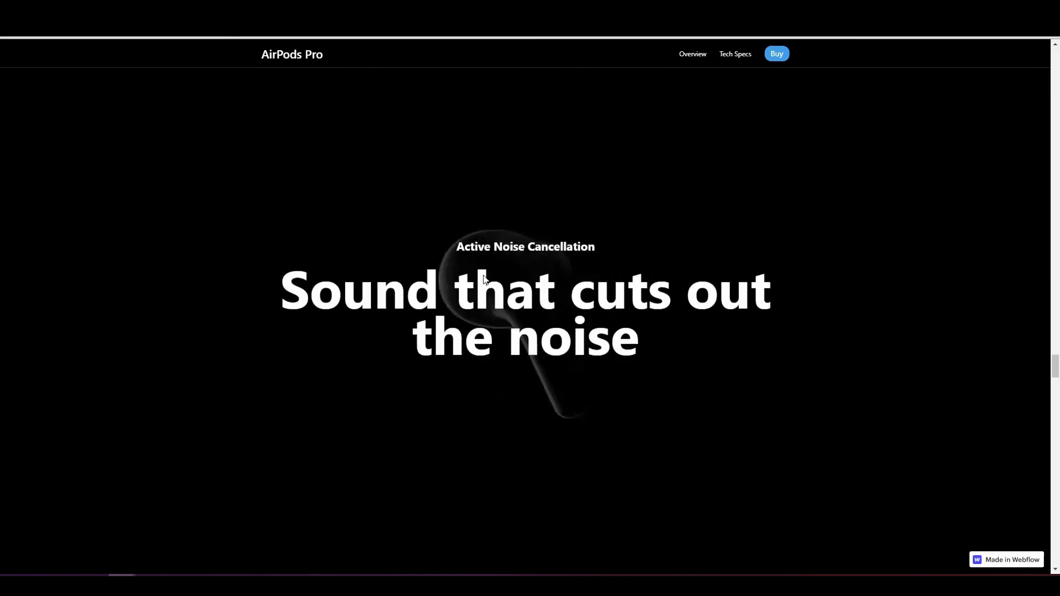
scroll(491, 281, "down", 5)
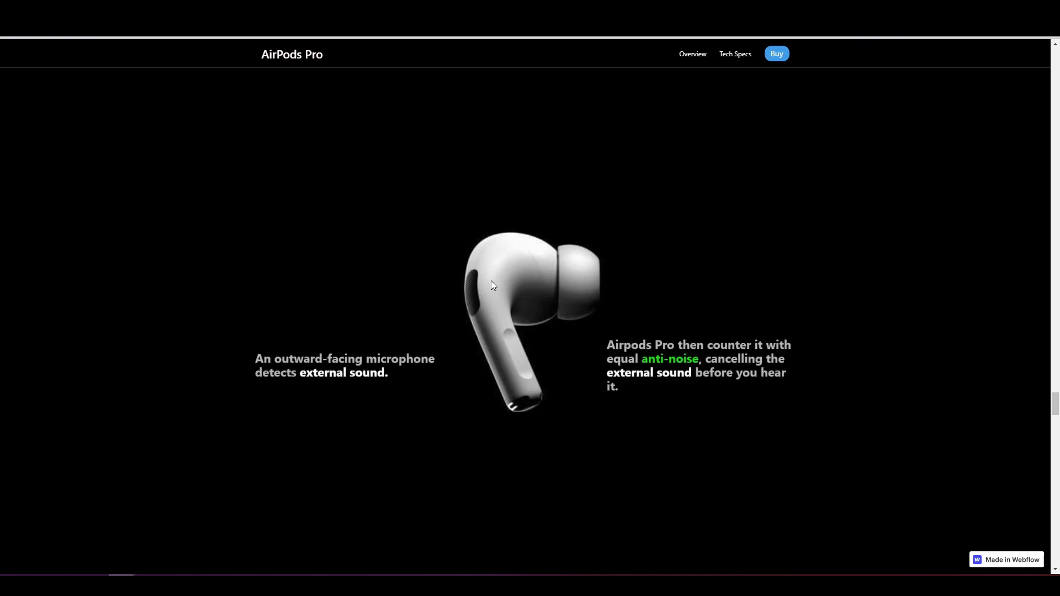
scroll(493, 285, "down", 5)
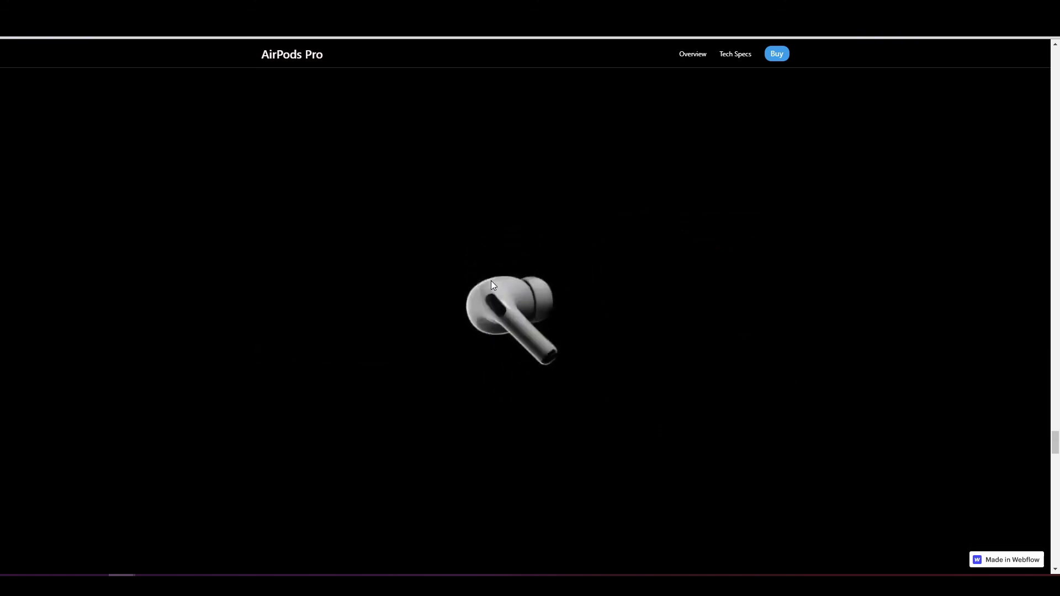
scroll(492, 280, "down", 3)
scroll(491, 281, "up", 5)
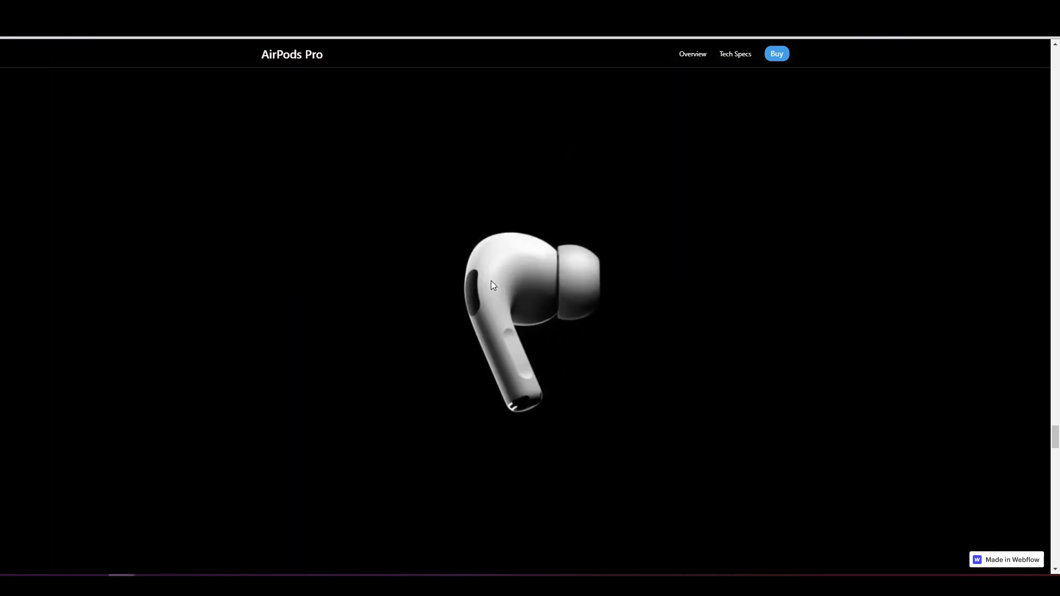
scroll(491, 281, "down", 4)
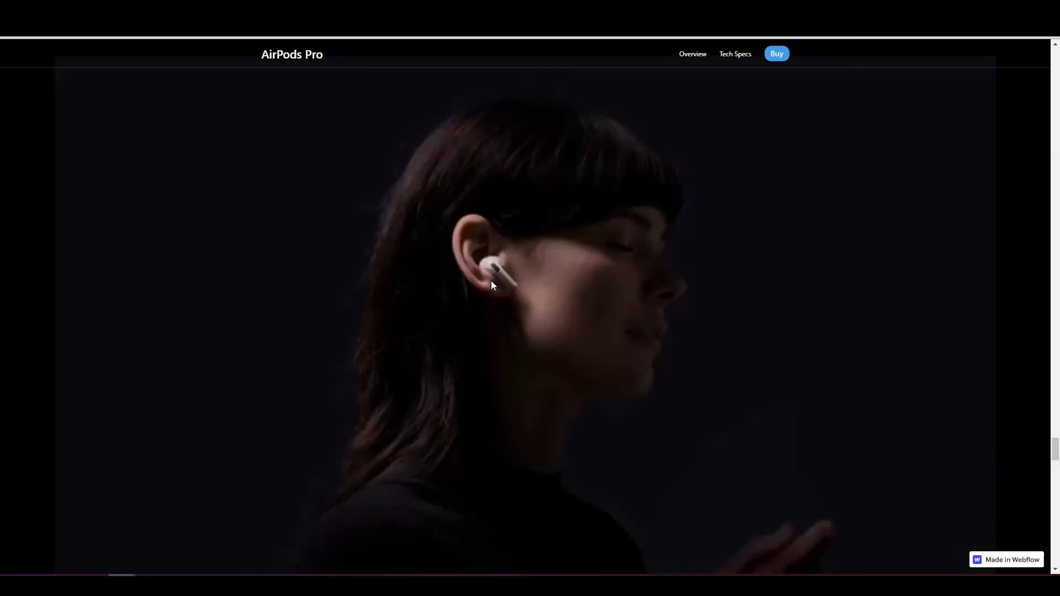
scroll(491, 281, "up", 3)
scroll(491, 280, "down", 3)
scroll(491, 281, "up", 4)
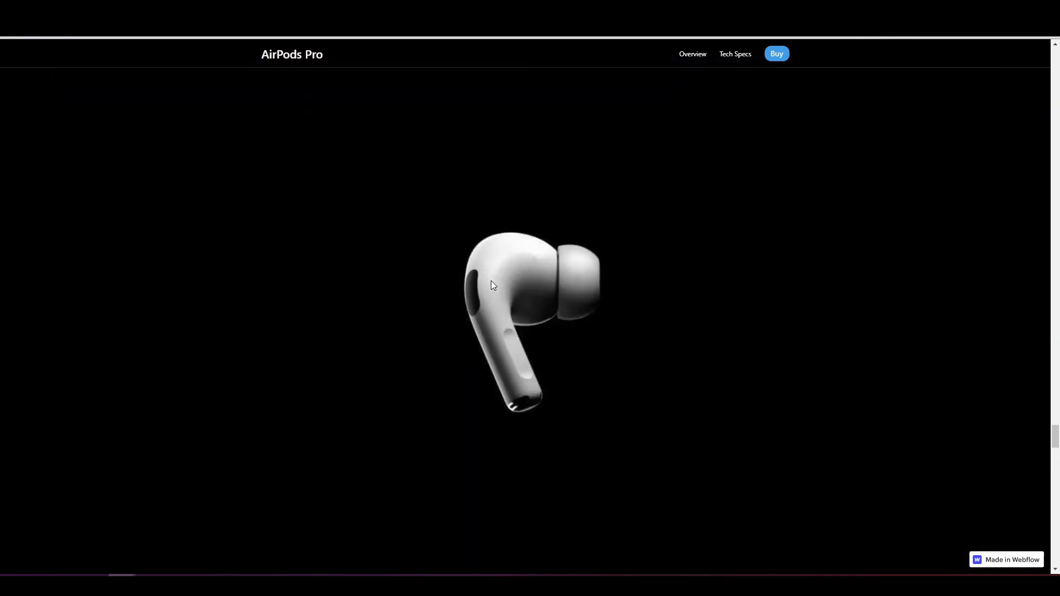
scroll(493, 285, "down", 3)
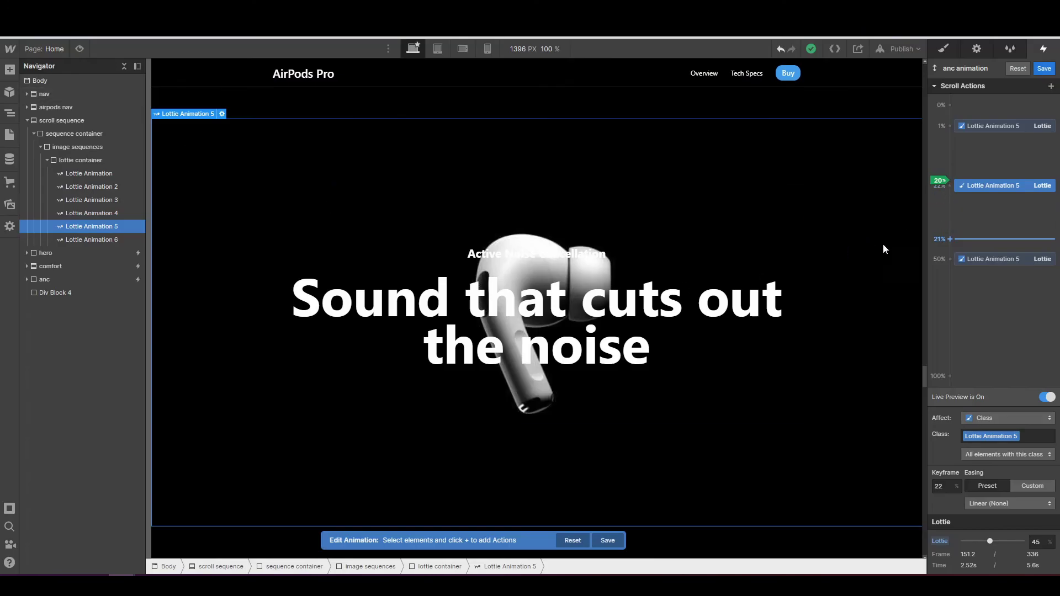
- Back in the Designer, add another Lottie action for Lottie Animation 5 to the anc animation and place its keyframe at 45%
scroll(702, 307, "down", 5)
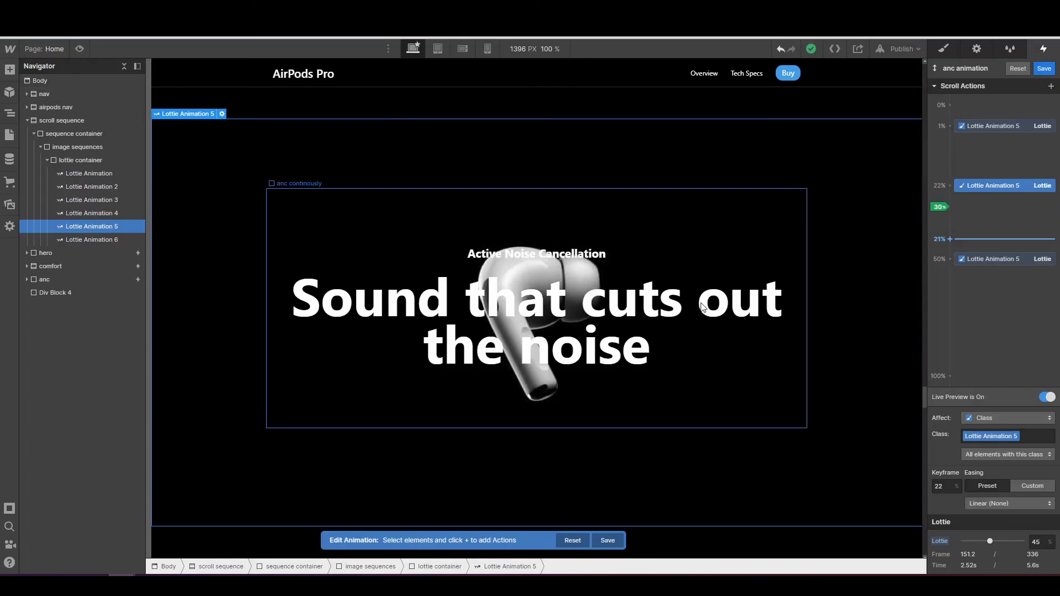
scroll(703, 307, "down", 1)
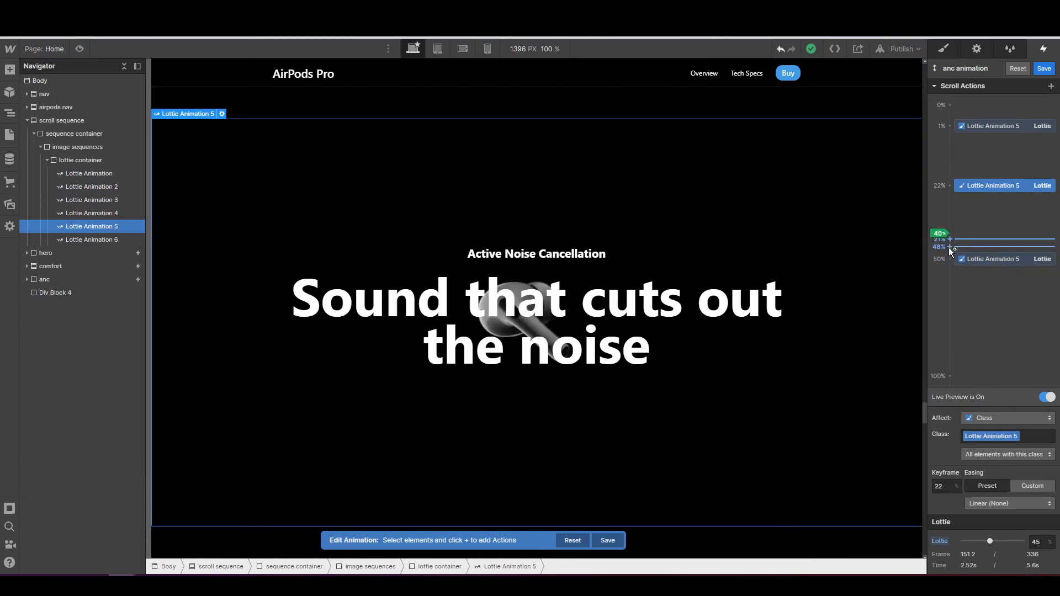
left_click(950, 243)
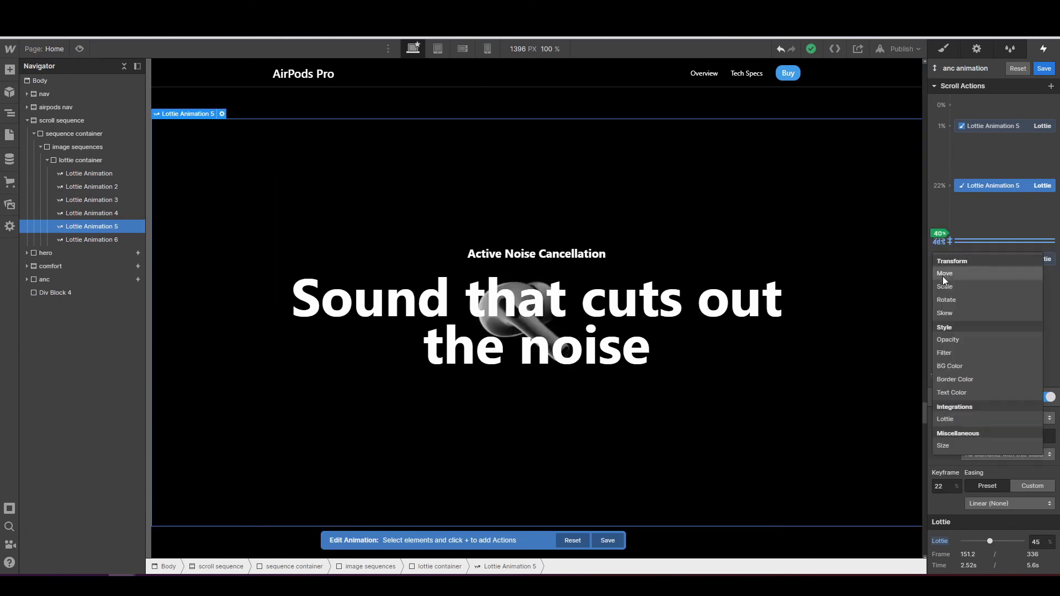
left_click(945, 420)
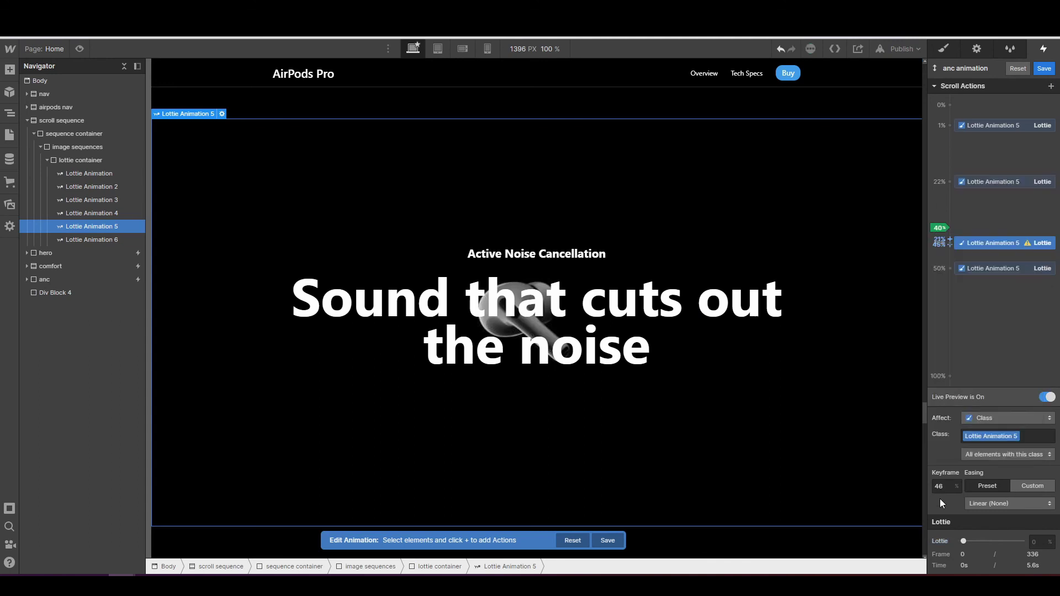
double_click(945, 488)
key("Down")
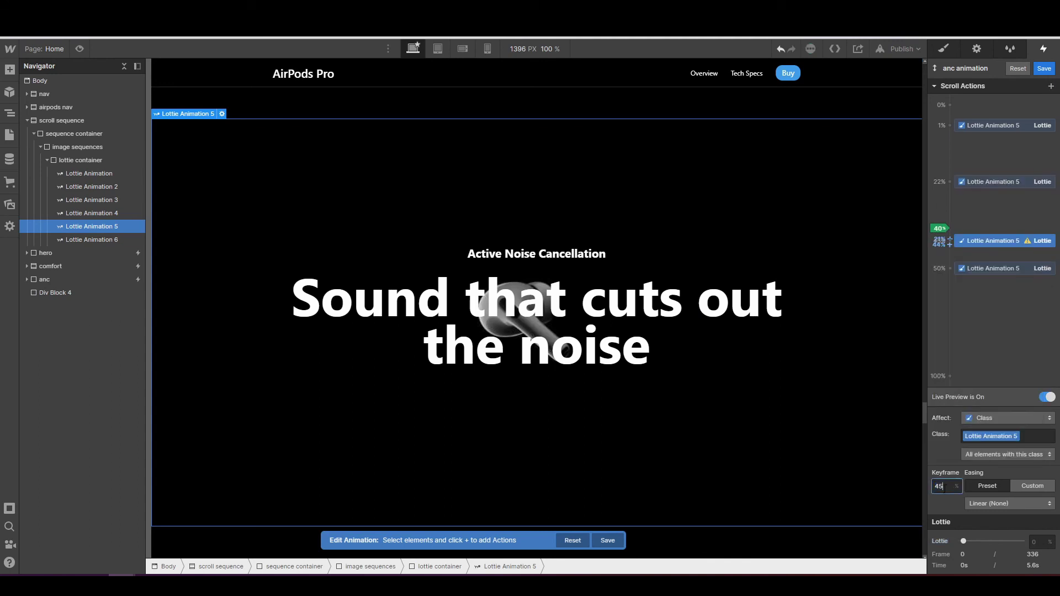
- Set the Lottie progress of the 45% keyframe to 45% and turn on live preview
left_click(1036, 541)
type("45")
key("Return")
left_click(1044, 397)
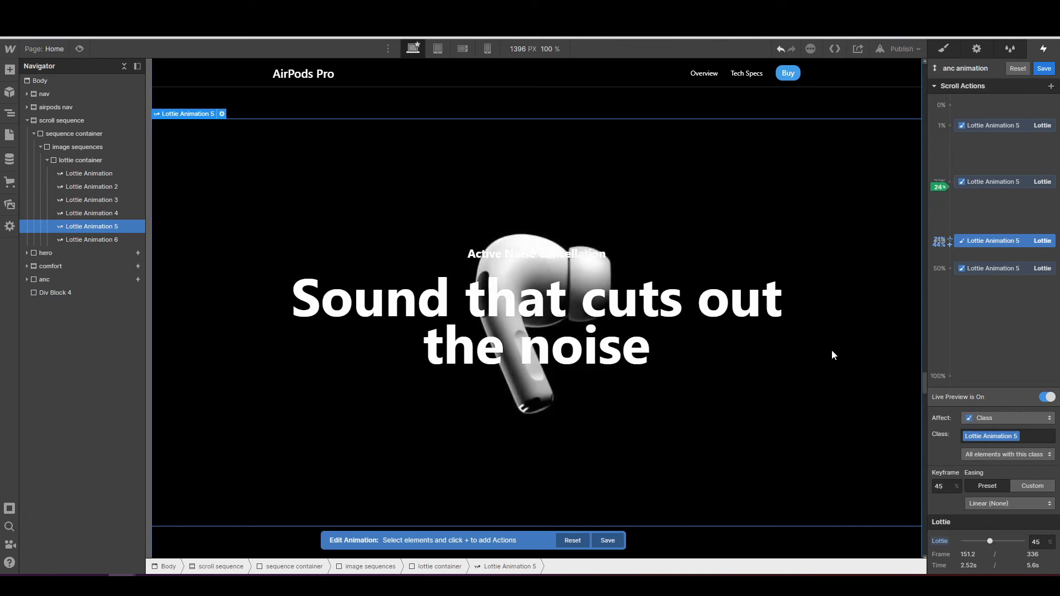
- Move the 22% Lottie Animation 5 keyframe to 20% and turn live preview back on
left_click(986, 180)
left_click(949, 490)
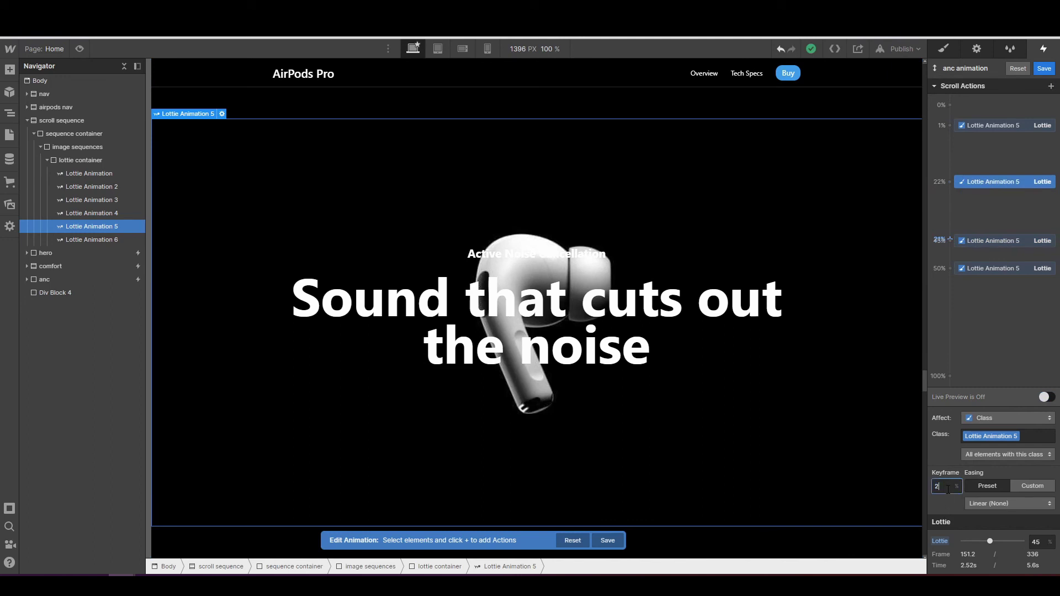
type("20")
key("Return")
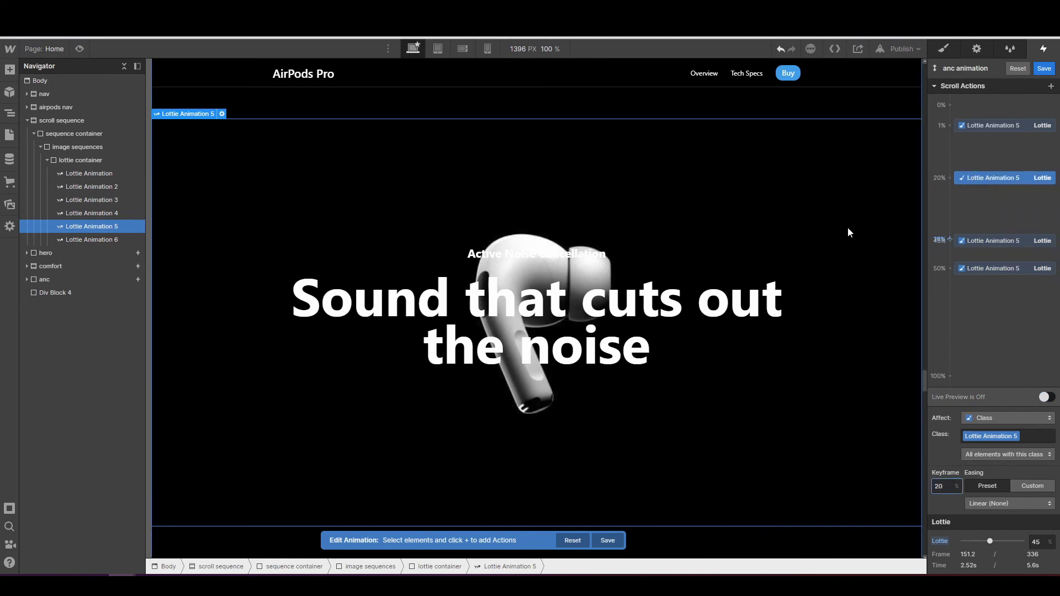
left_click(1045, 398)
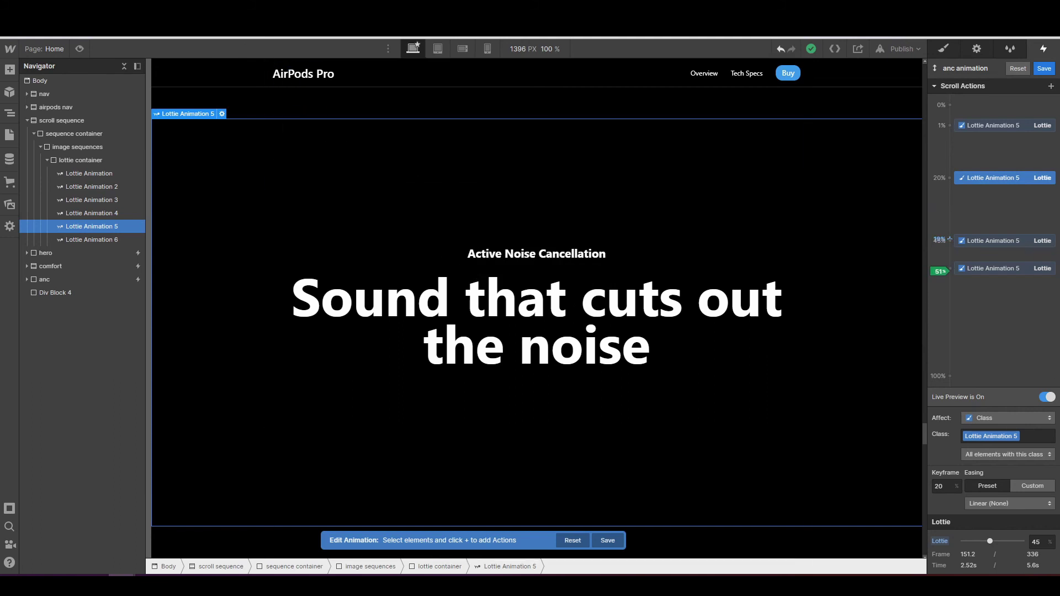
- Switch to the published AirPods Pro page and examine when the Active Noise Cancellation heading fades in relative to the AirPod's rotation
left_click(287, 9)
scroll(524, 238, "down", 3)
scroll(524, 237, "up", 3)
scroll(524, 238, "up", 10)
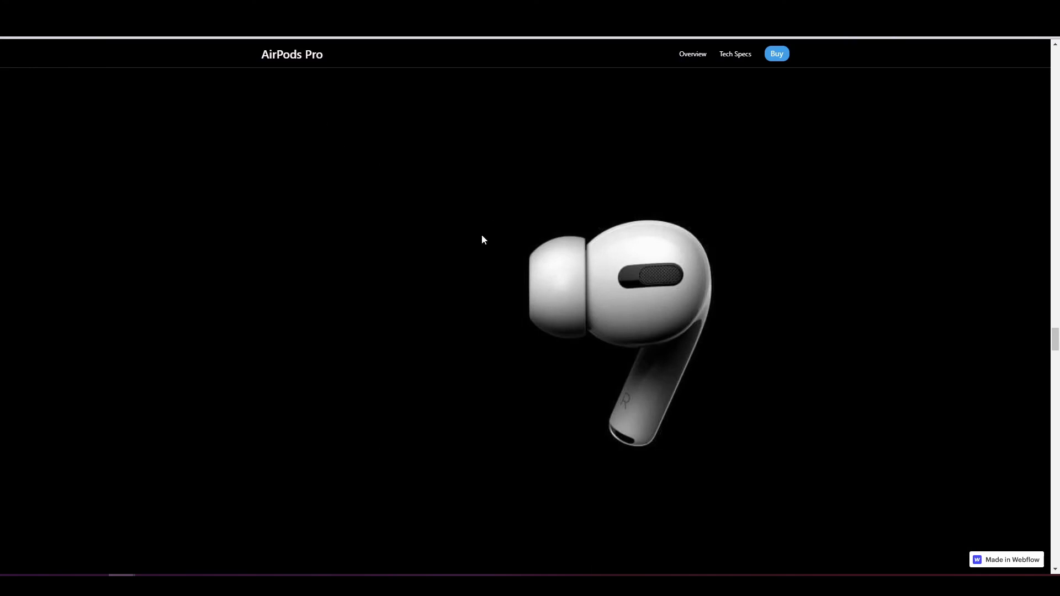
scroll(497, 254, "down", 2)
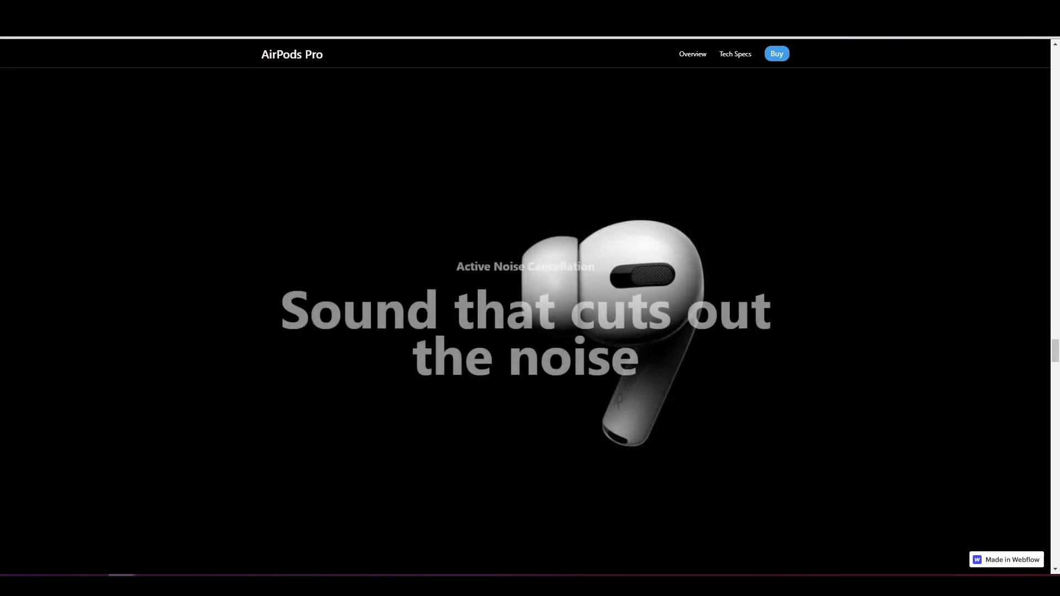
left_click(77, 9)
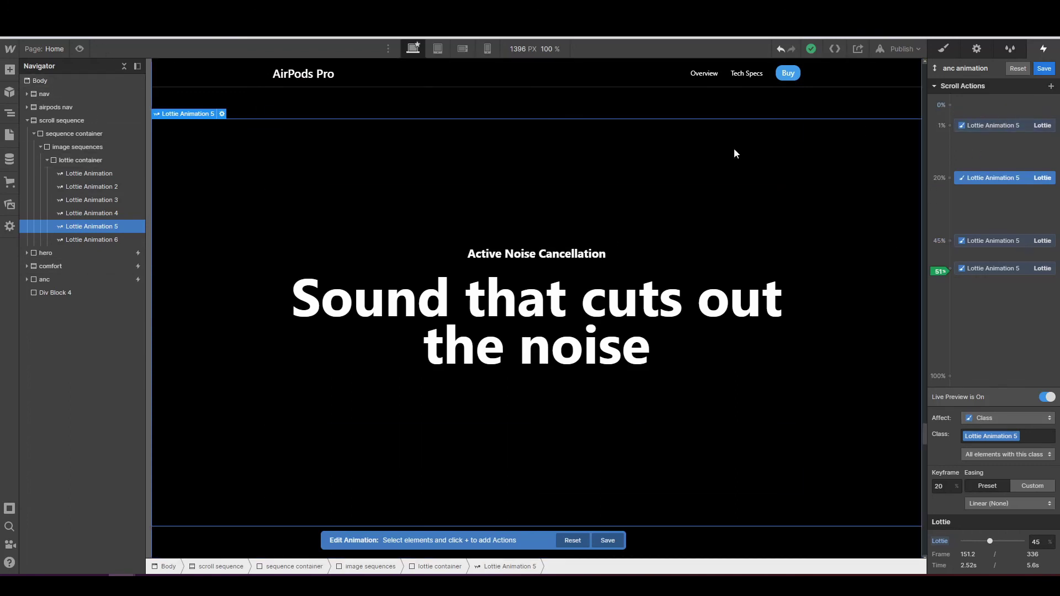
key("ctrl+Tab")
scroll(525, 330, "down", 5)
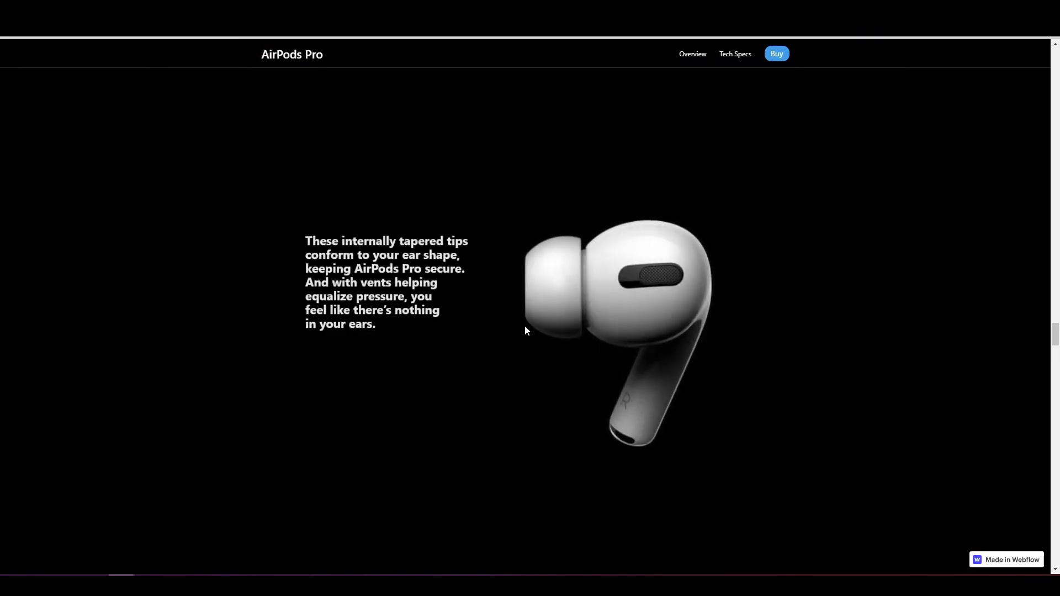
scroll(525, 327, "down", 5)
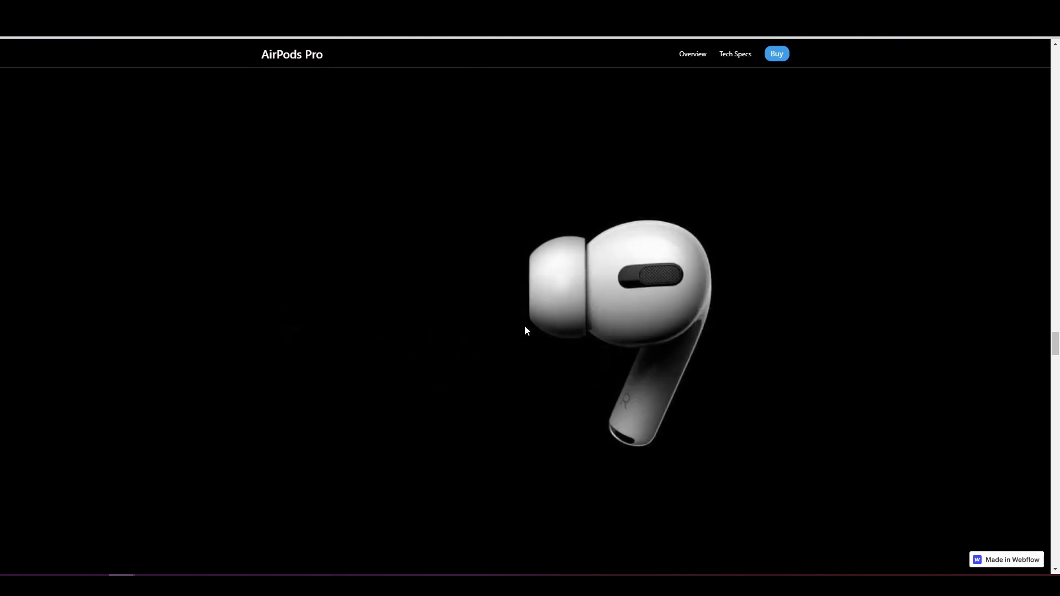
scroll(525, 330, "up", 2)
scroll(525, 330, "down", 2)
scroll(528, 330, "up", 2)
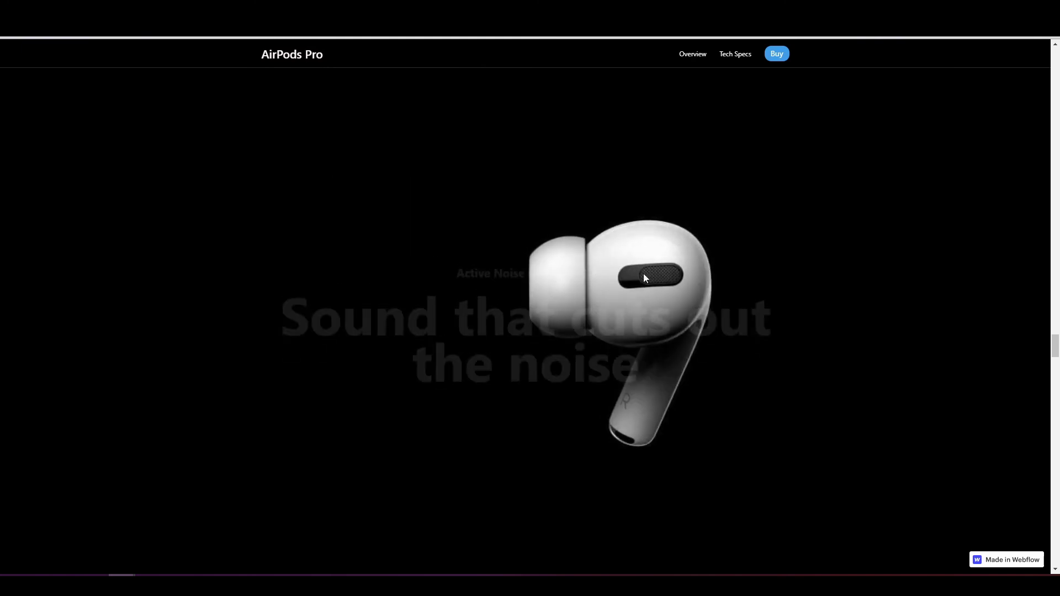
scroll(597, 300, "up", 2)
scroll(595, 299, "down", 2)
scroll(574, 334, "down", 2)
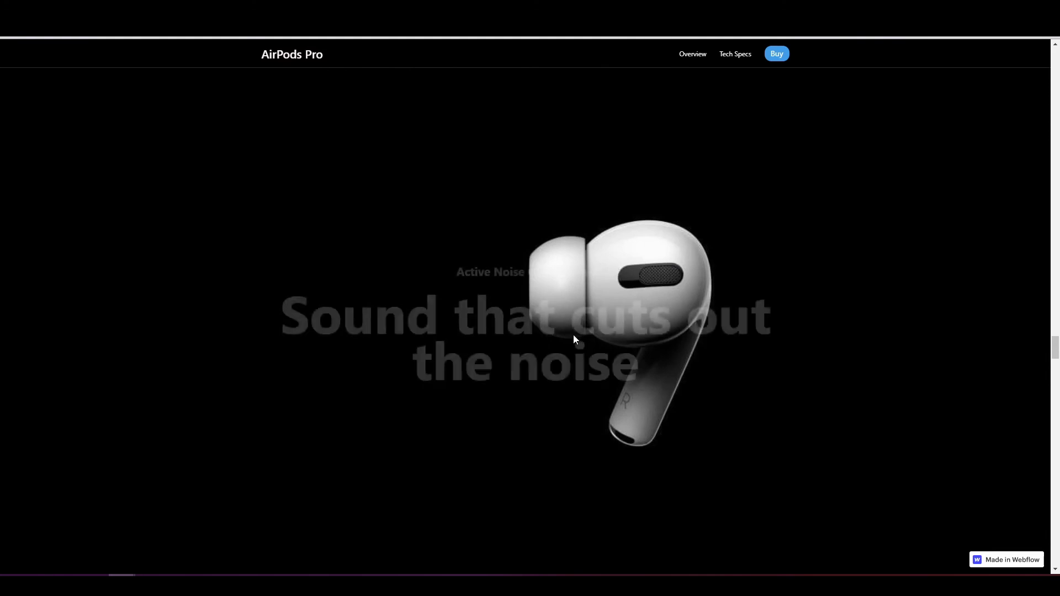
scroll(573, 334, "up", 1)
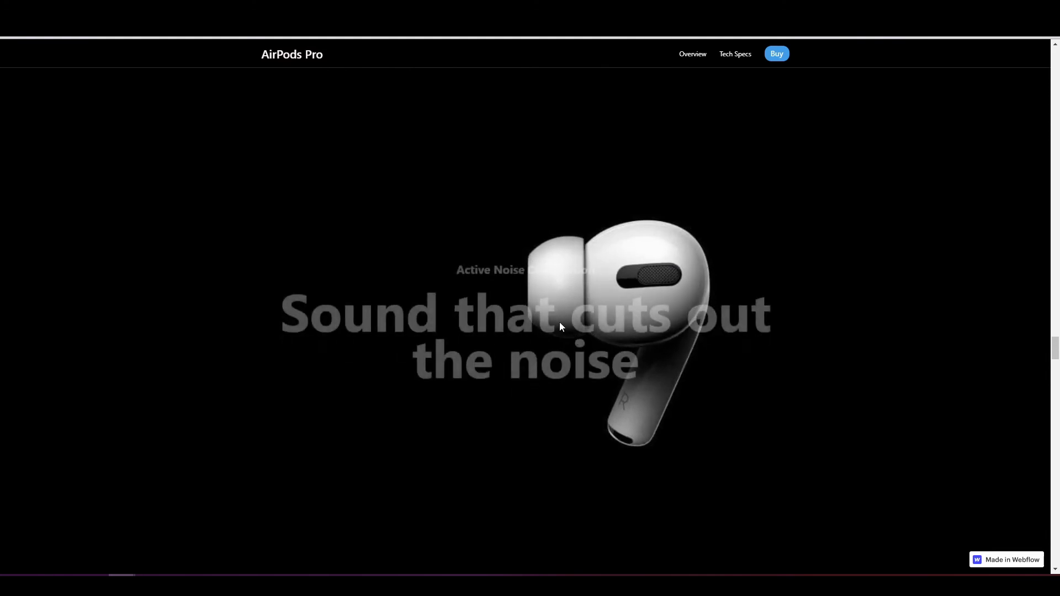
- Back in the Designer, expand the anc section and select the anc intro element
key("ctrl+shift+p")
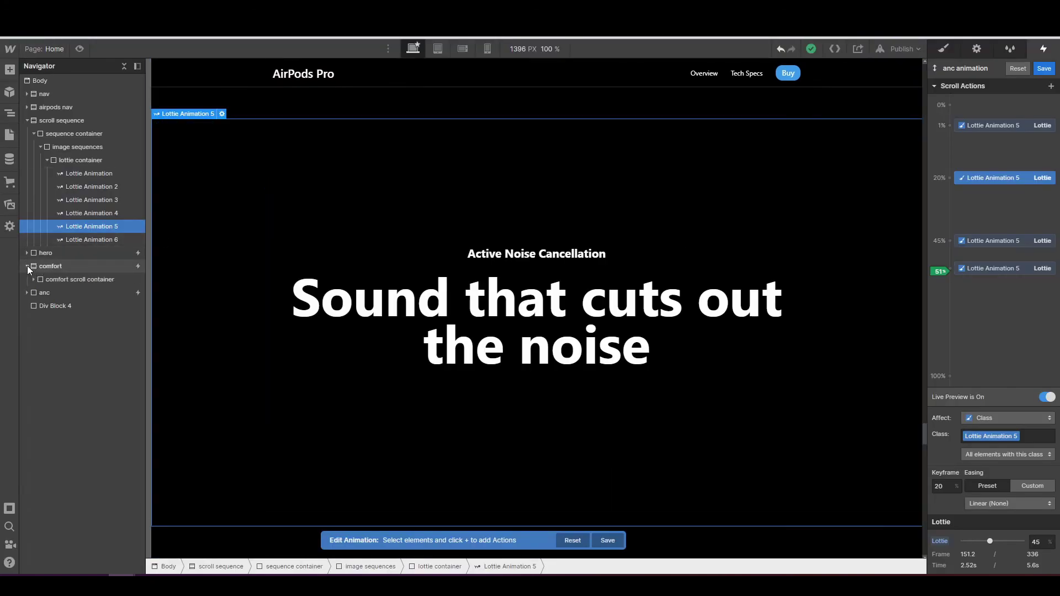
left_click(27, 279)
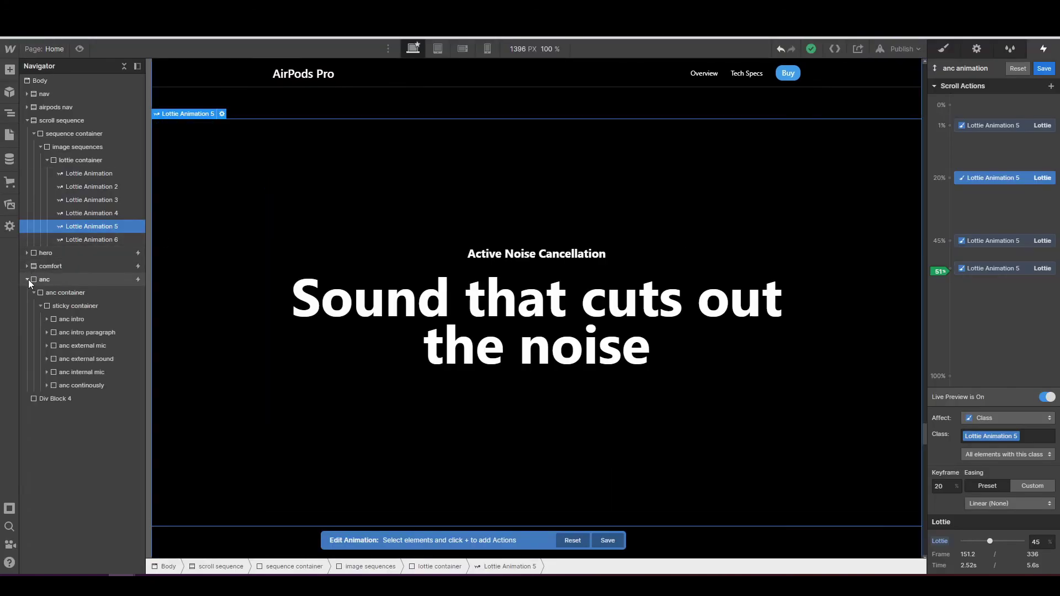
left_click(61, 320)
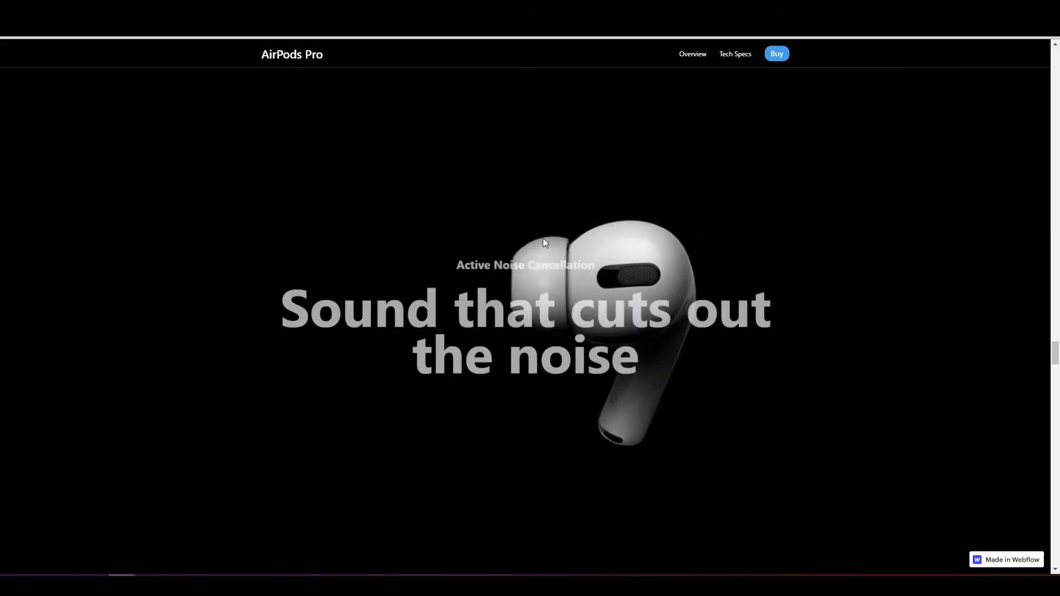
- On the published page, examine how the Active Noise Cancellation heading moves and fades while the AirPod rotates, up to the intro paragraph
scroll(544, 243, "down", 3)
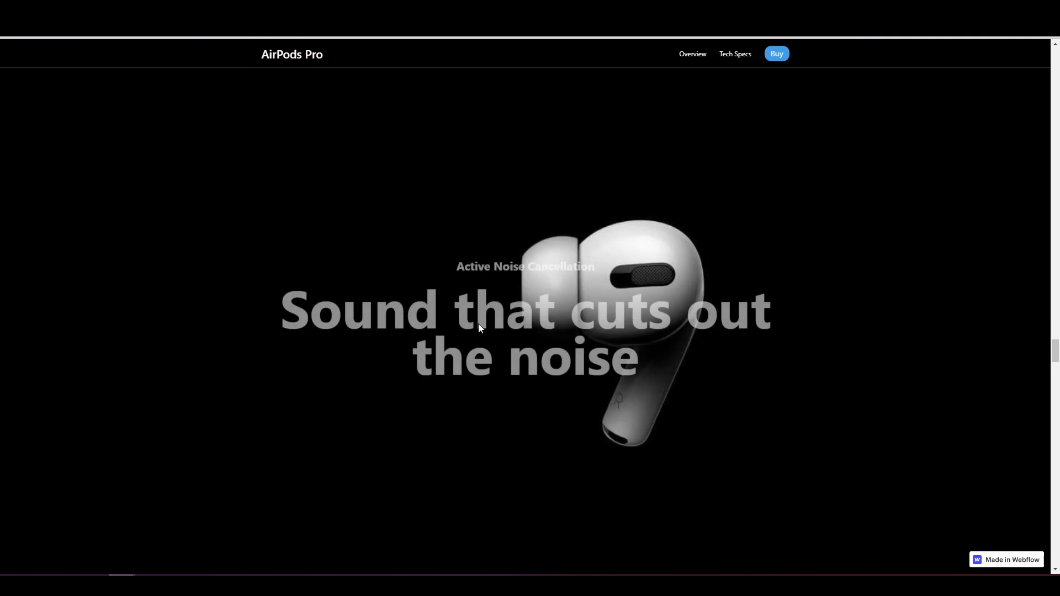
scroll(562, 317, "down", 2)
scroll(562, 317, "down", 5)
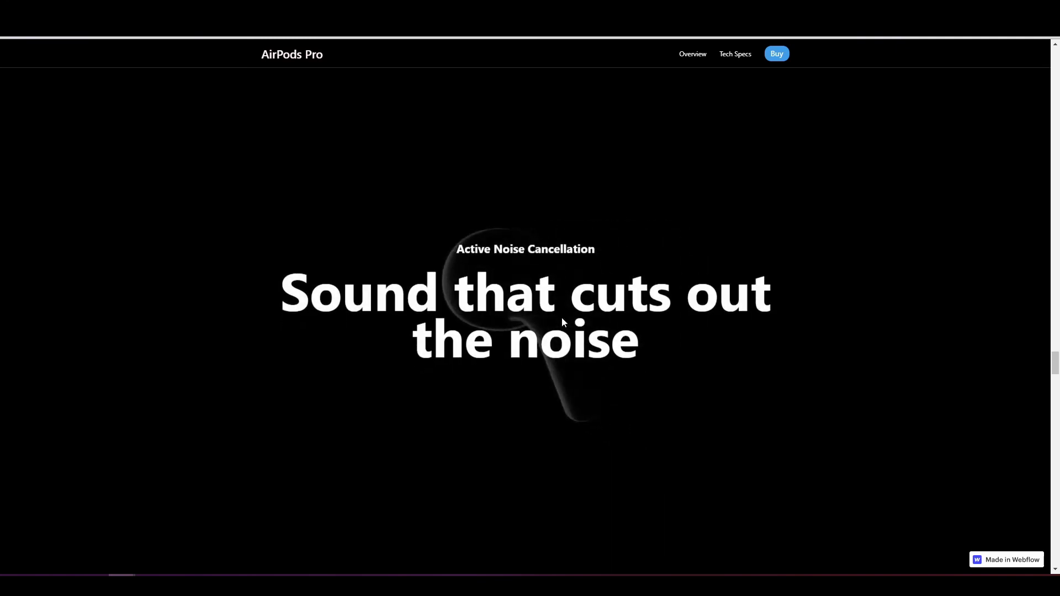
scroll(561, 317, "up", 6)
scroll(561, 317, "up", 5)
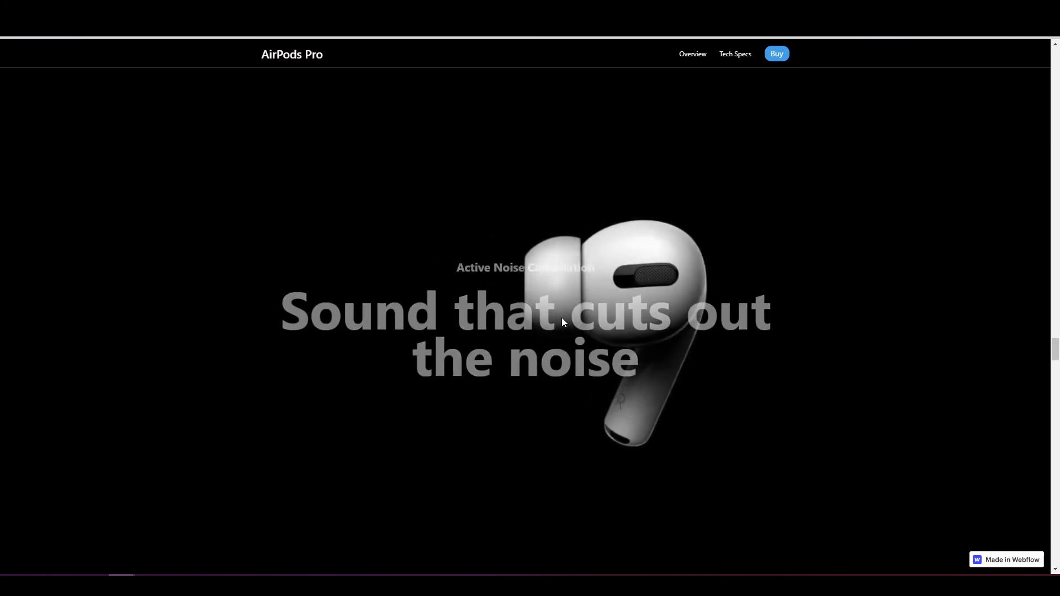
scroll(562, 317, "down", 9)
scroll(562, 317, "down", 5)
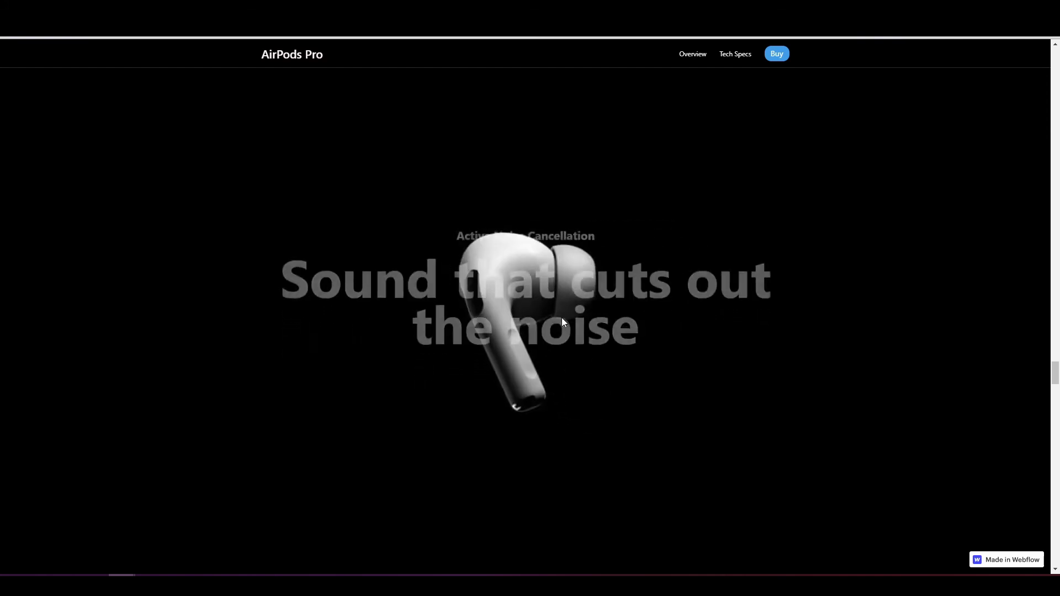
scroll(561, 317, "up", 3)
scroll(562, 322, "down", 3)
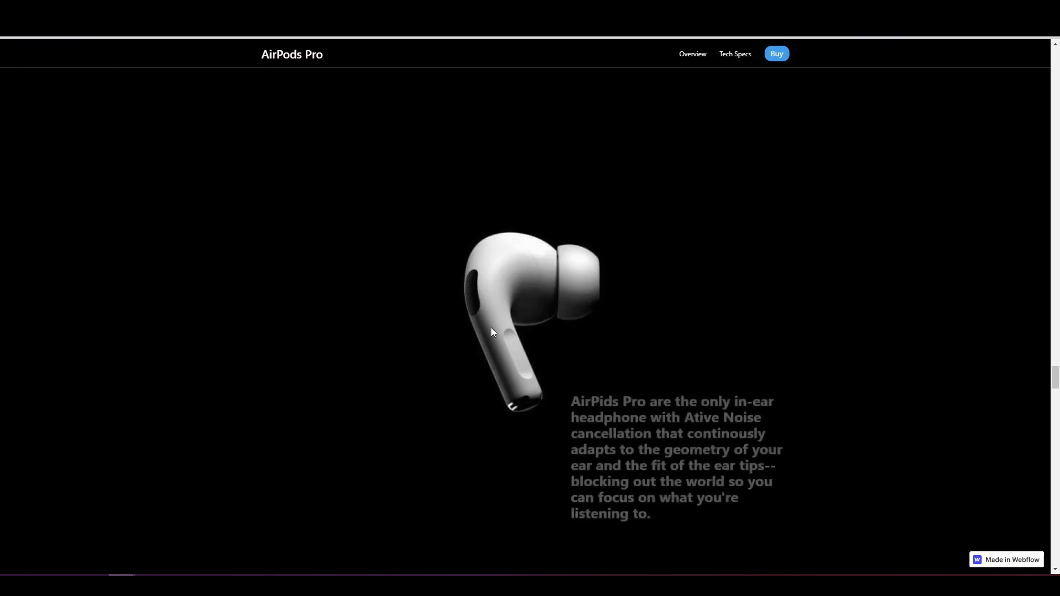
scroll(492, 327, "up", 3)
scroll(491, 327, "down", 4)
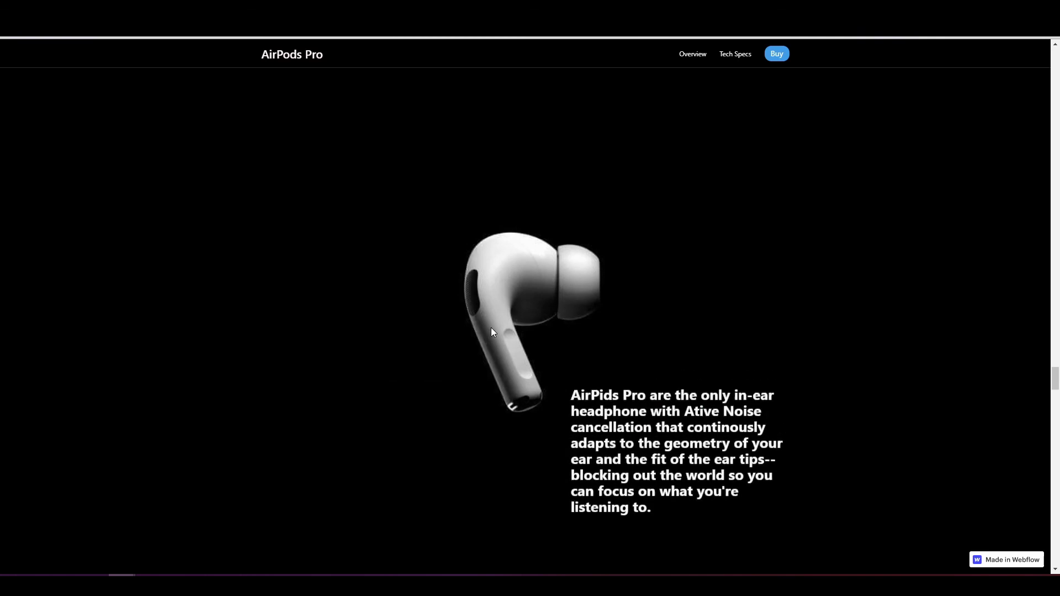
- Back in the Designer, add a Move action for anc intro to the anc animation and set its vertical move to 40 px
left_click(147, 43)
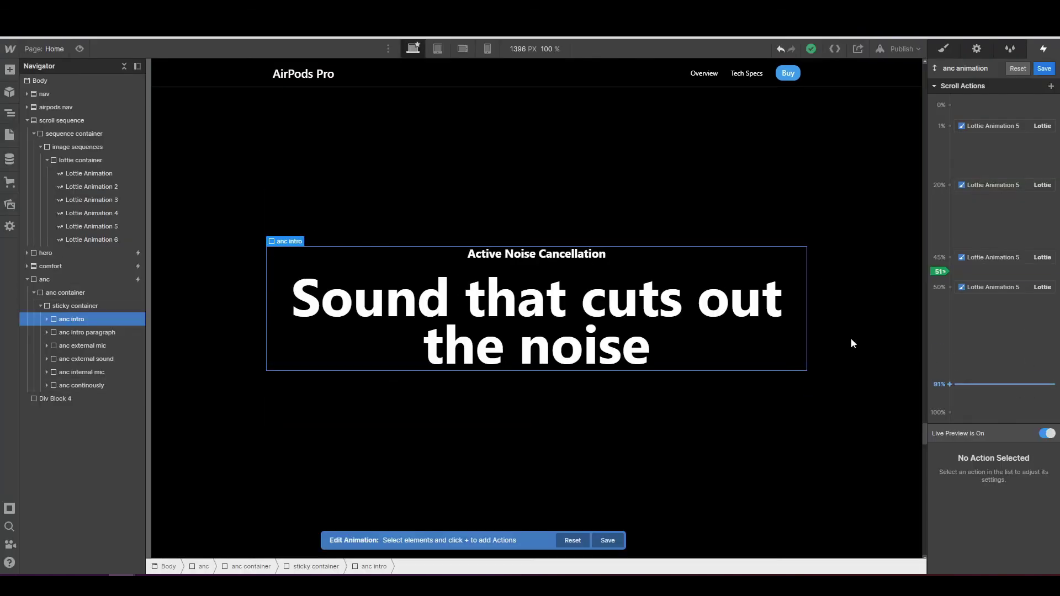
scroll(850, 339, "down", 1)
scroll(737, 292, "up", 3)
scroll(737, 292, "up", 8)
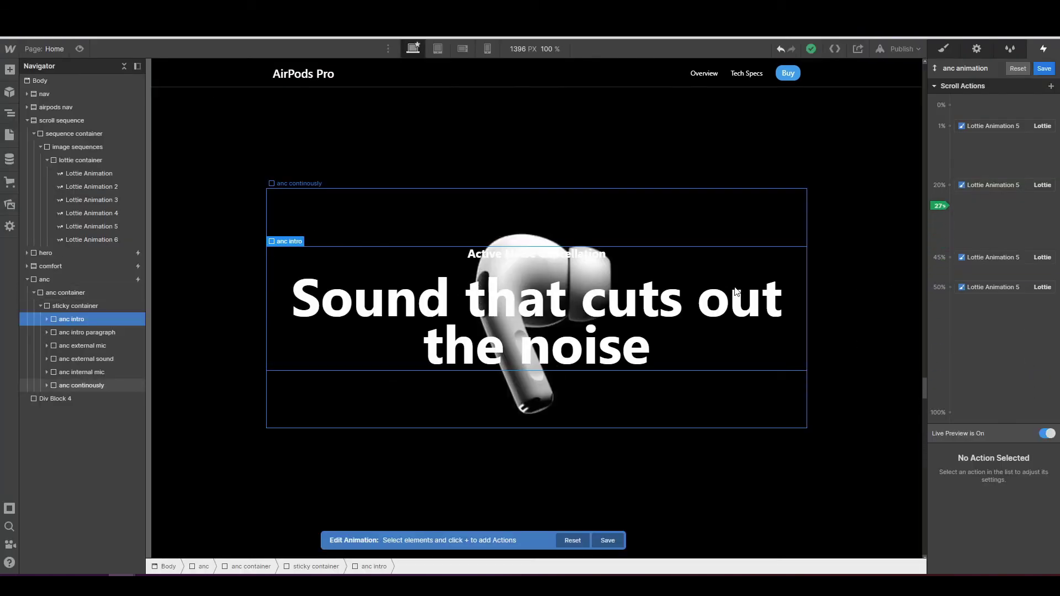
scroll(738, 292, "down", 2)
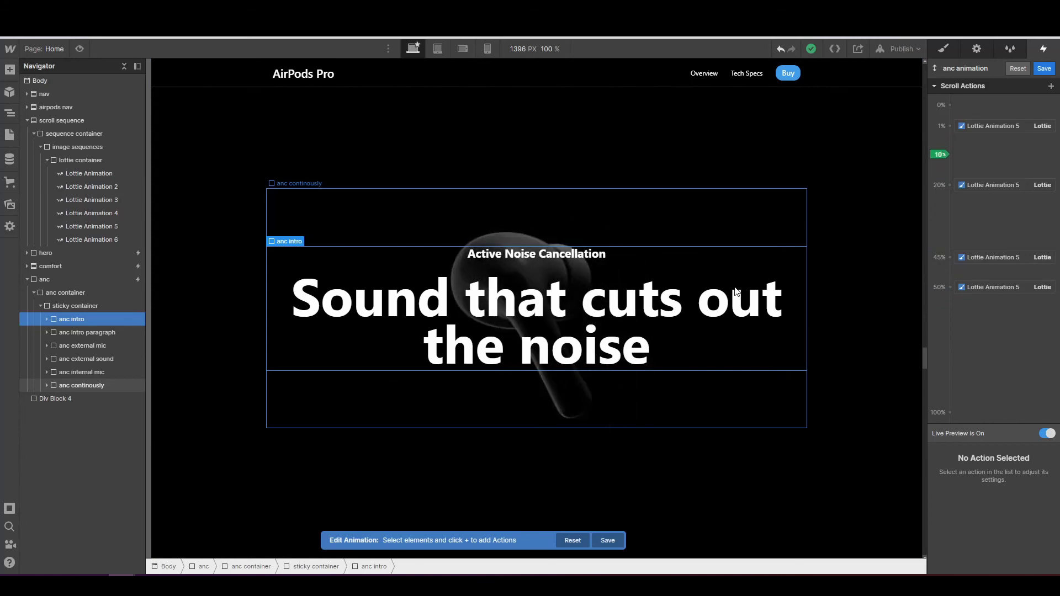
scroll(737, 292, "down", 1)
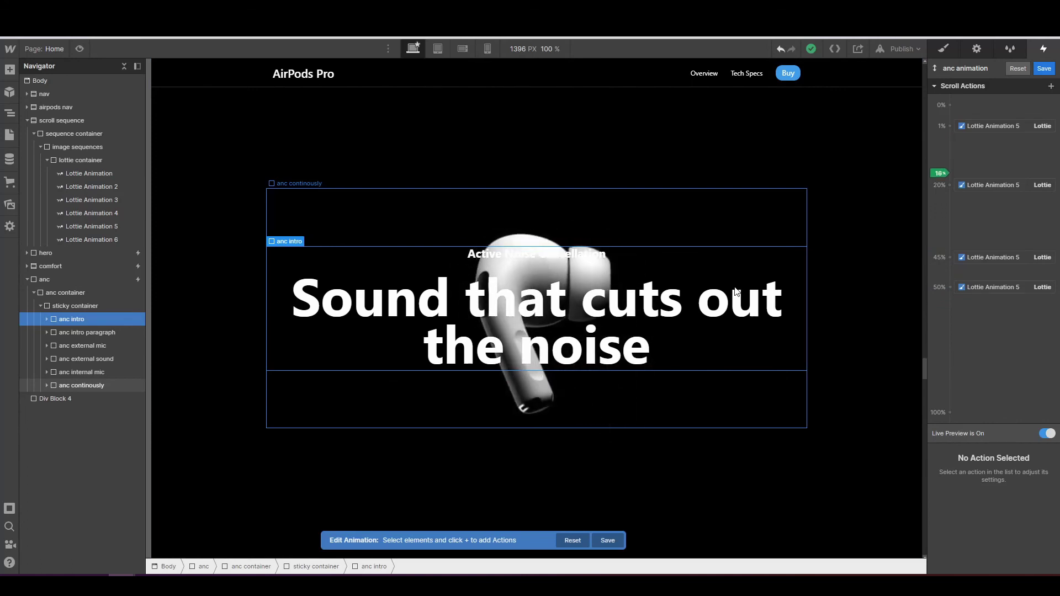
scroll(737, 292, "up", 1)
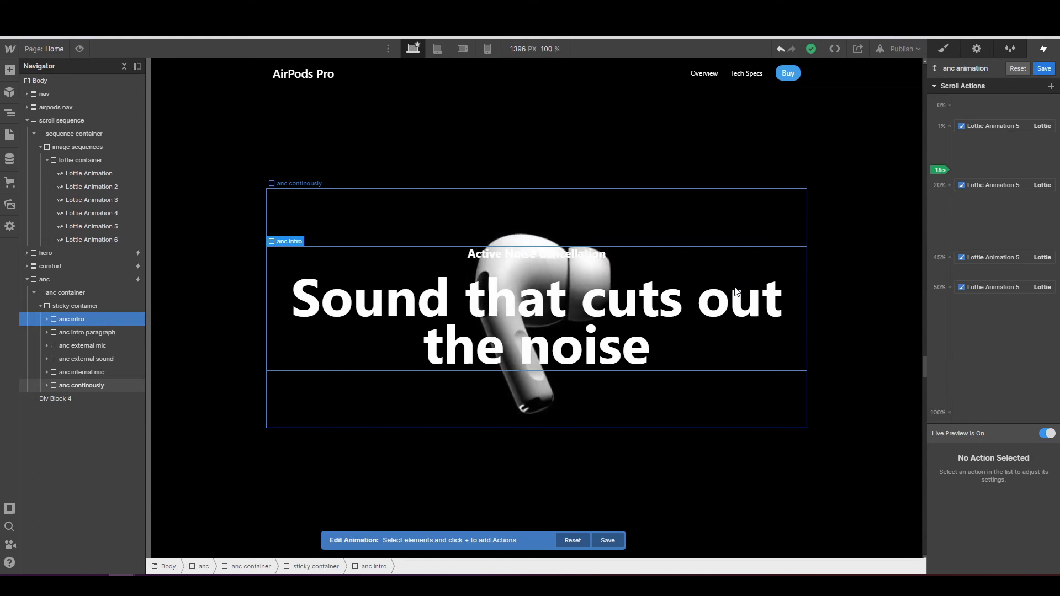
left_click(952, 172)
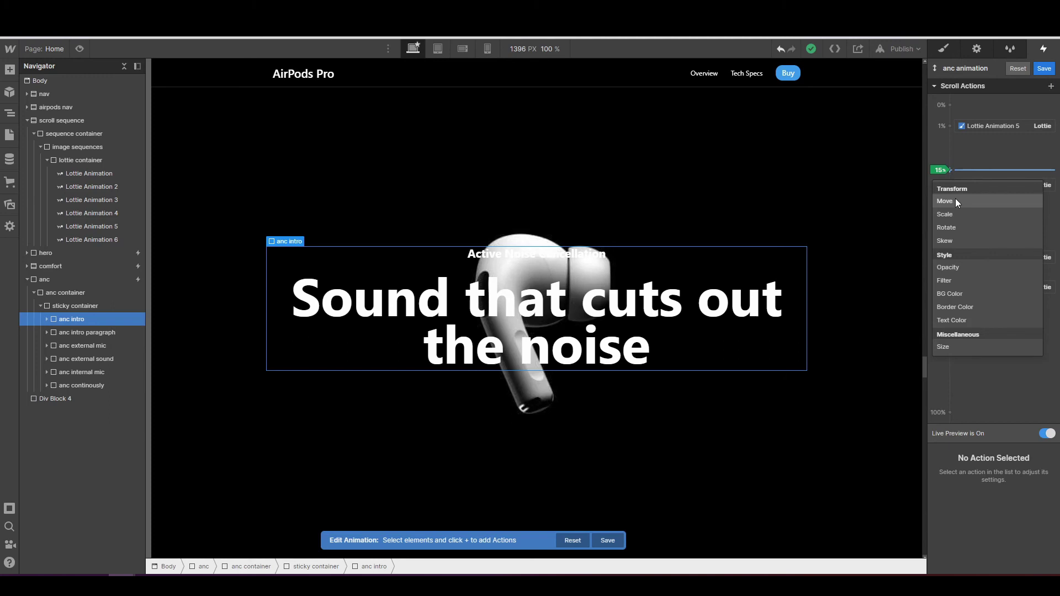
left_click(956, 201)
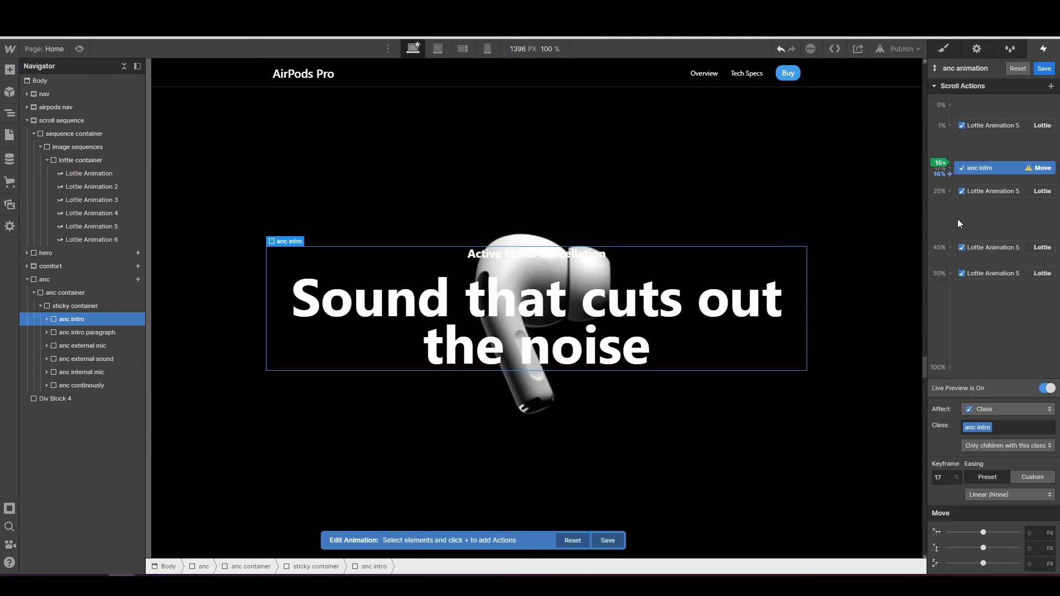
left_click(1037, 547)
key("Return")
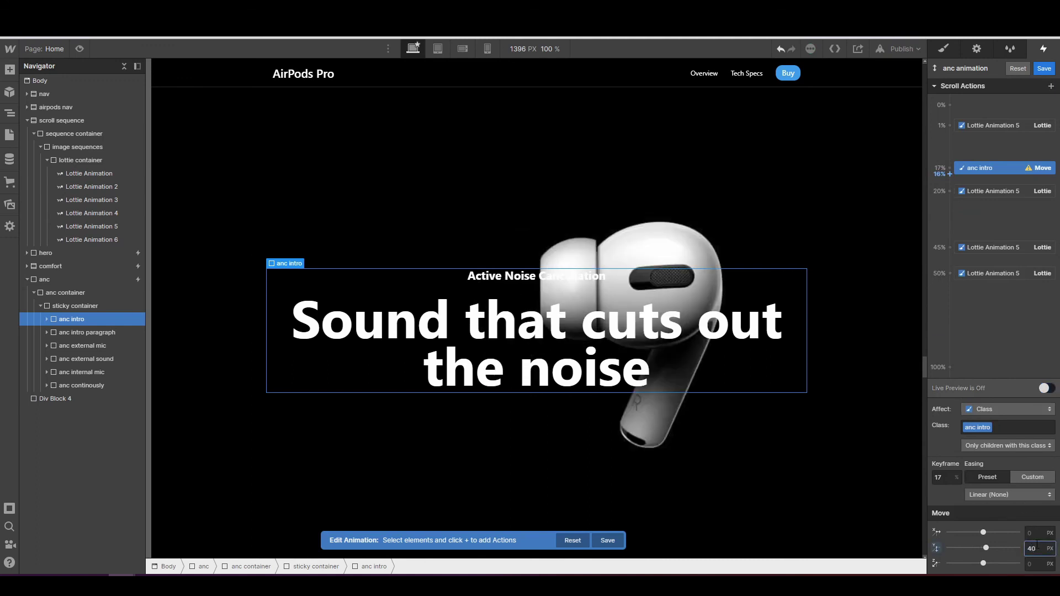
- Set the keyframe of the anc intro Move action to 15%
left_click(976, 168)
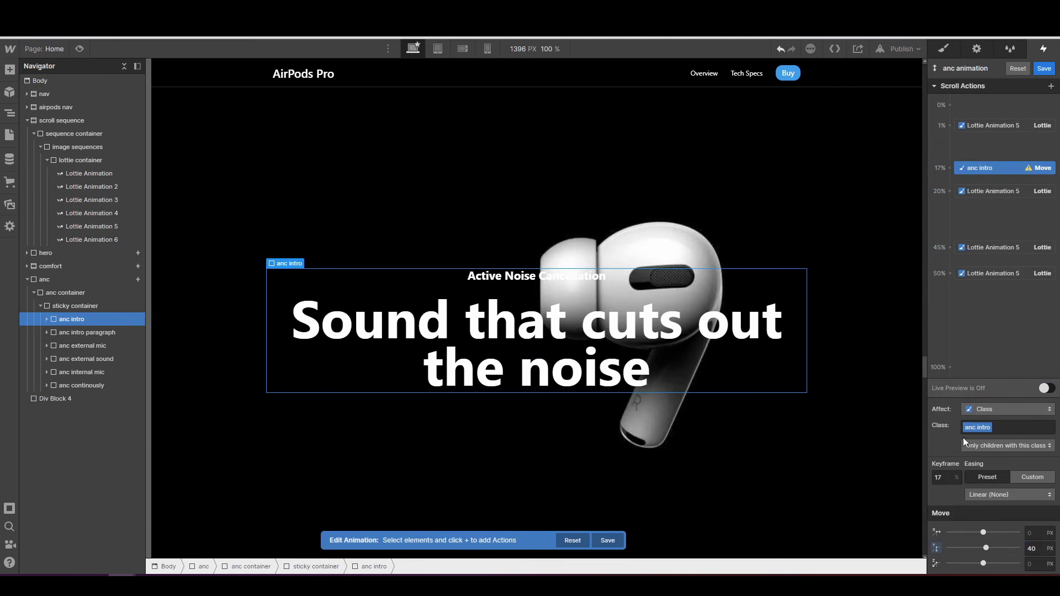
left_click(946, 478)
type("15")
key("Return")
- Add an Opacity action for anc intro at 15% and set its opacity to 0%
left_click(952, 168)
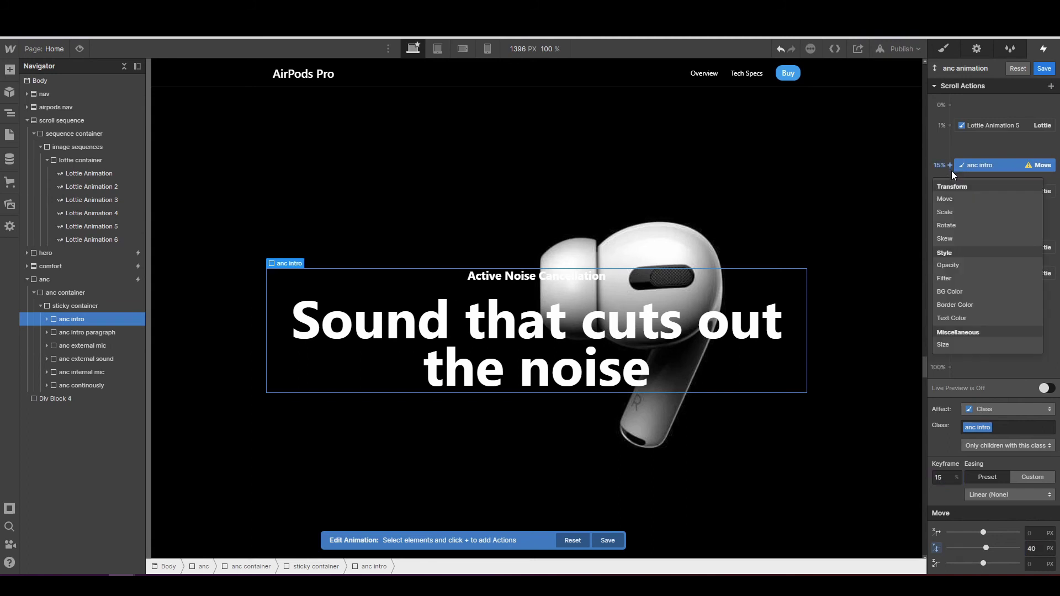
left_click(950, 263)
left_click(1032, 563)
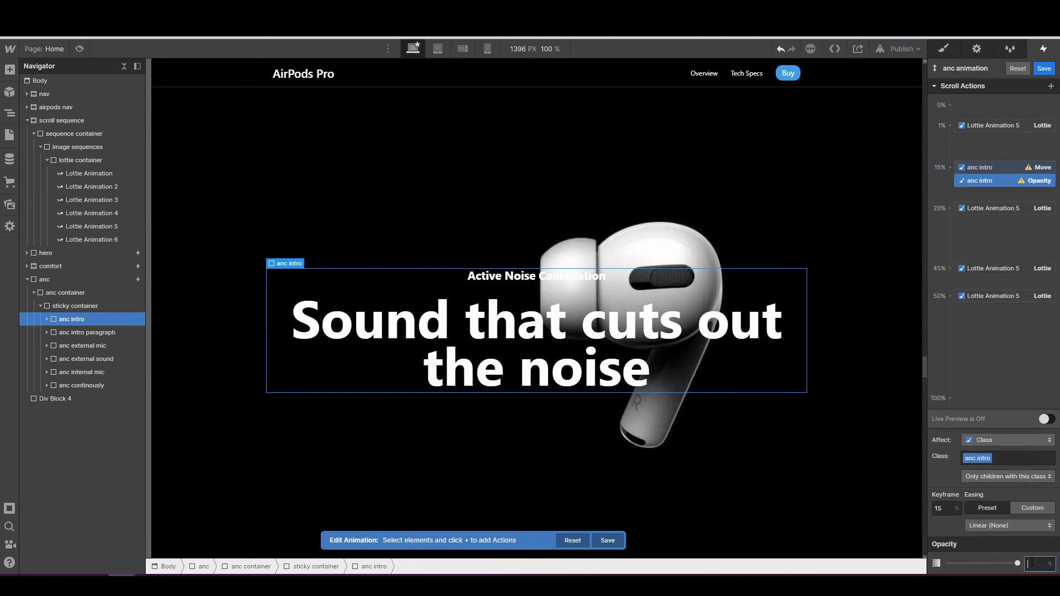
type("0")
key("Return")
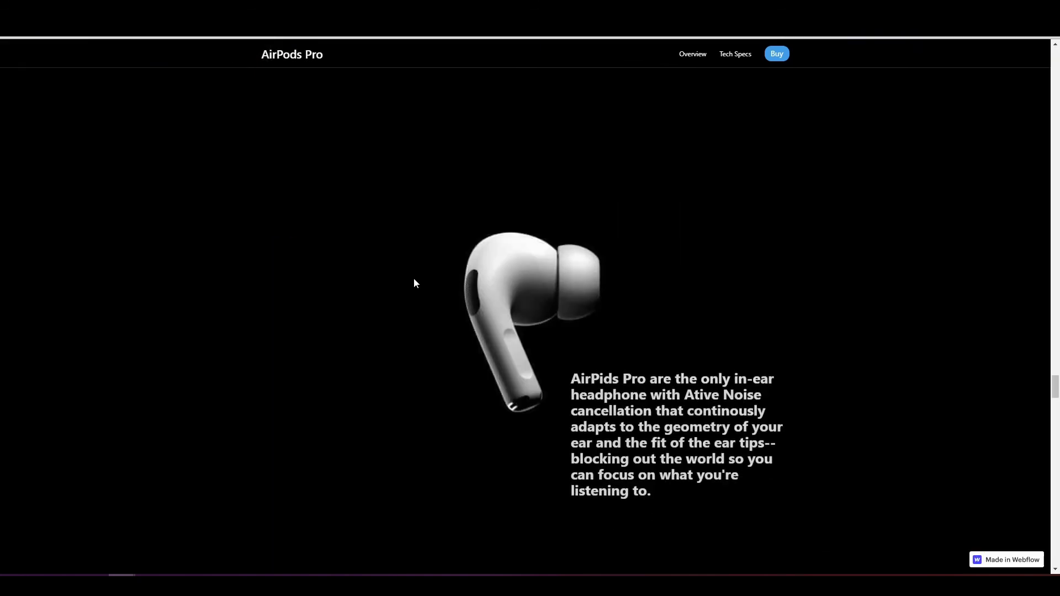
- Switch to the published page and examine how the heading drifts and fades in and out during the AirPod's rotation
scroll(414, 279, "up", 3)
scroll(414, 279, "up", 8)
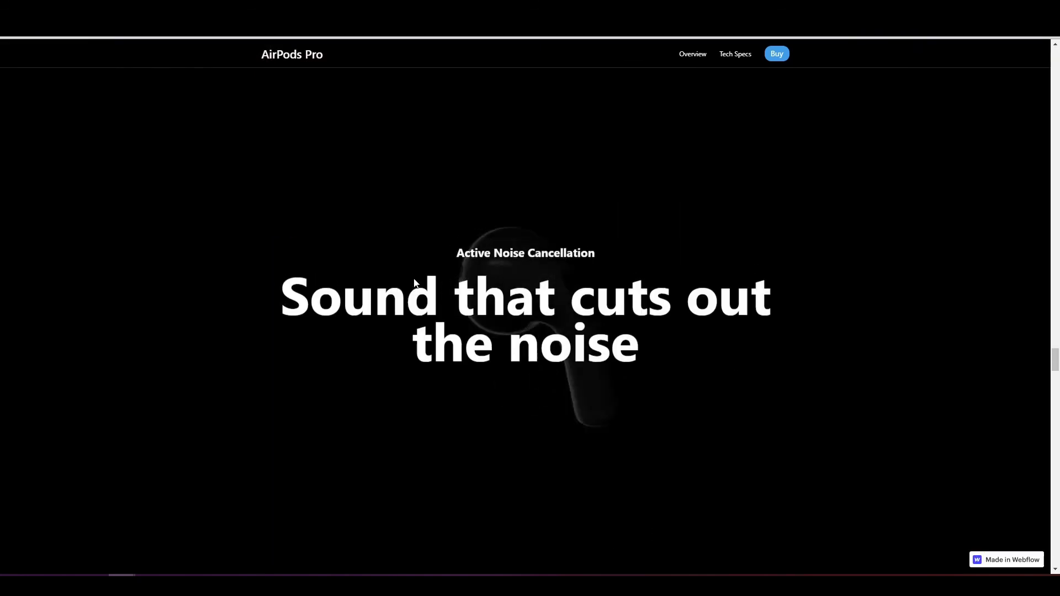
scroll(414, 279, "down", 4)
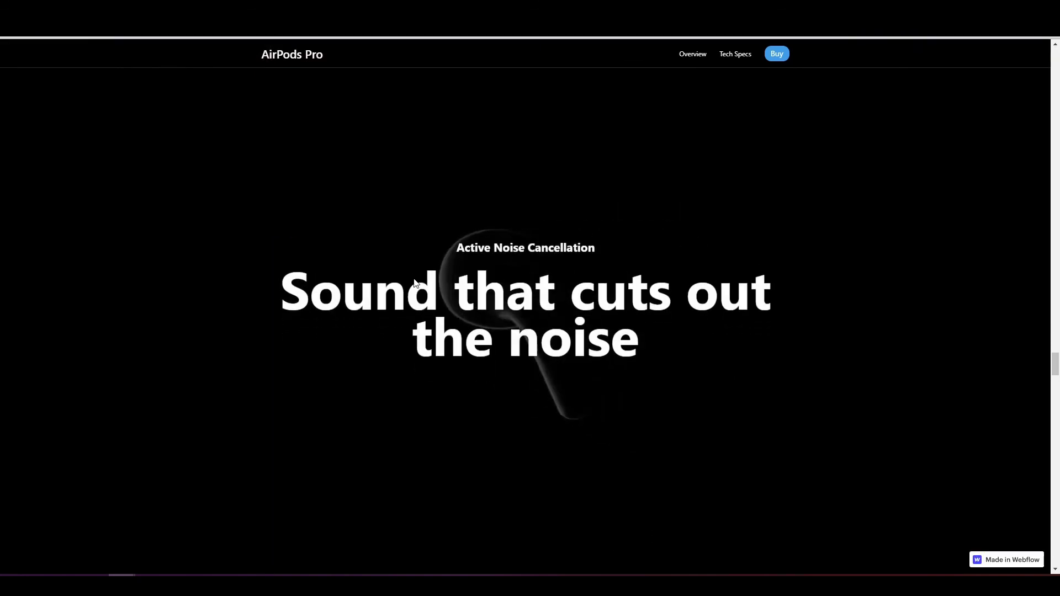
scroll(414, 279, "up", 3)
scroll(414, 279, "down", 4)
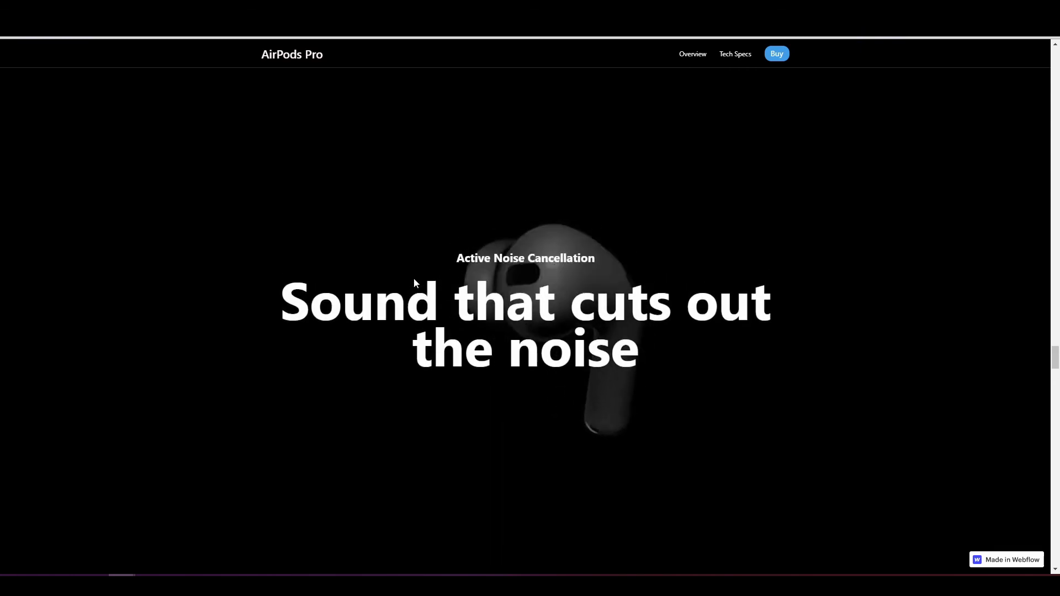
scroll(414, 279, "down", 4)
scroll(414, 279, "up", 2)
scroll(415, 283, "up", 1)
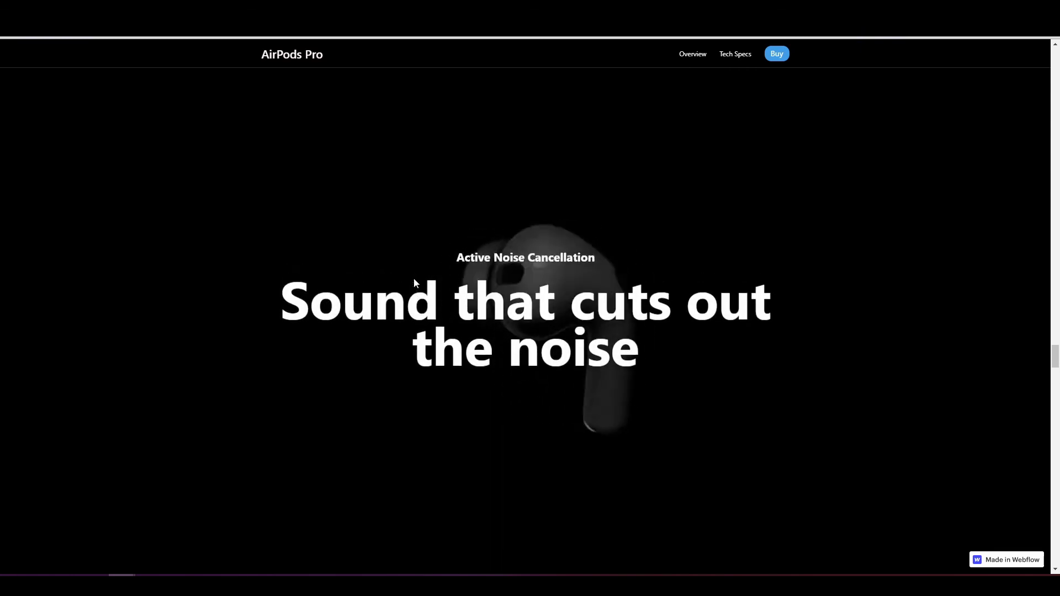
scroll(415, 283, "down", 4)
scroll(415, 282, "down", 2)
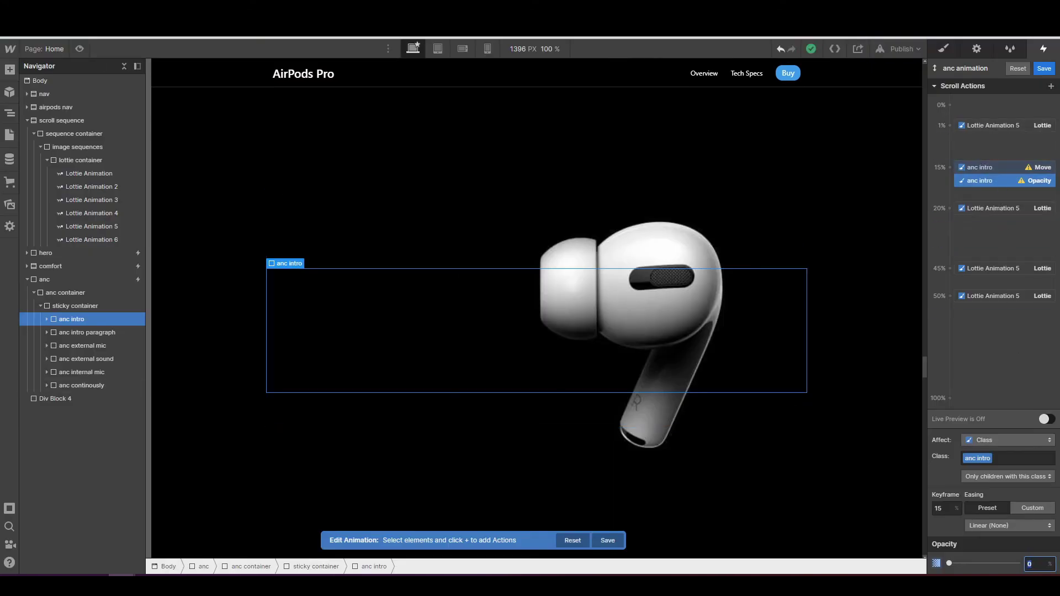
- Add an Opacity action for anc intro at the 0% keyframe and set its opacity to 0%
left_click(951, 105)
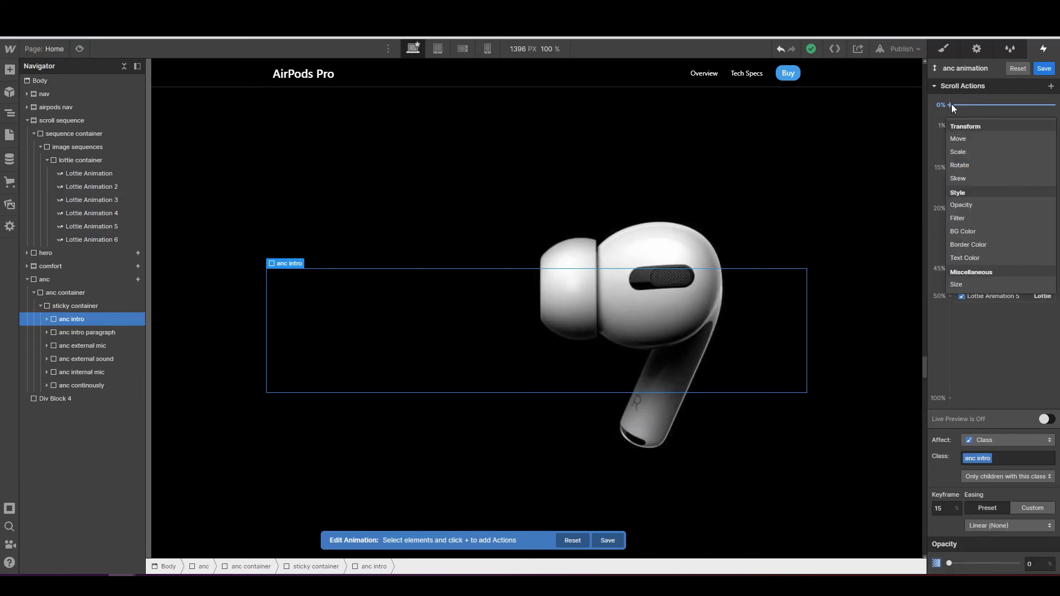
left_click(967, 205)
left_click(1029, 564)
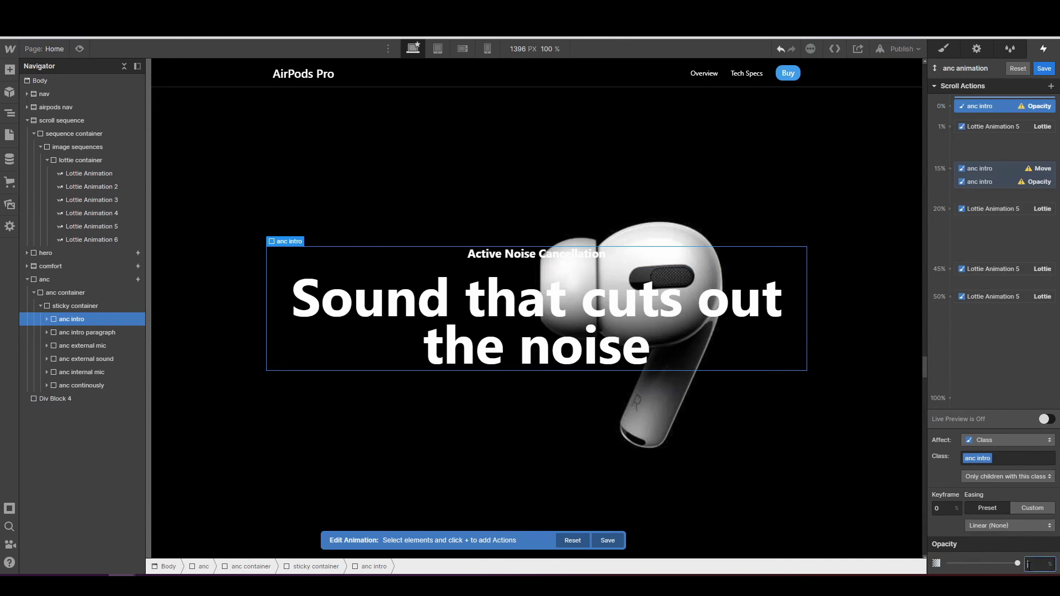
type("0")
key("Return")
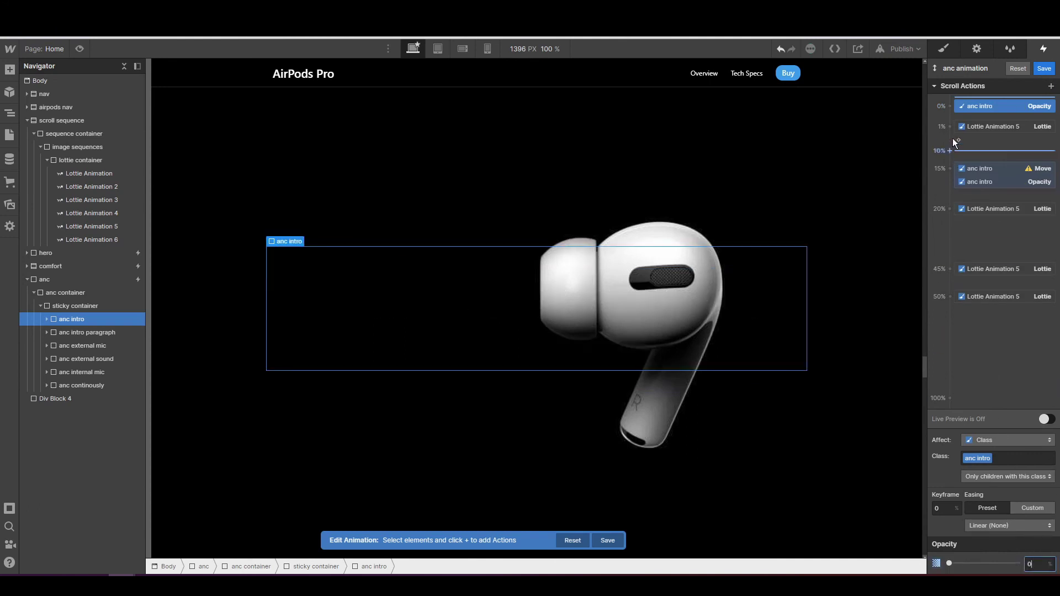
- Add a Move action for anc intro at the 0% keyframe and set its vertical move to 40 px
left_click(950, 107)
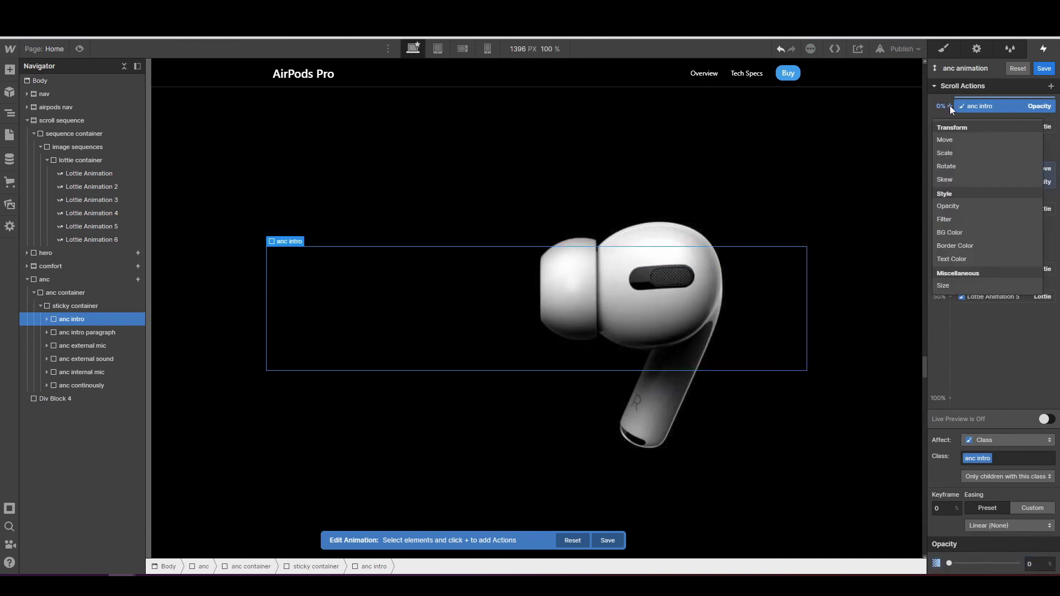
left_click(947, 140)
left_click(1030, 550)
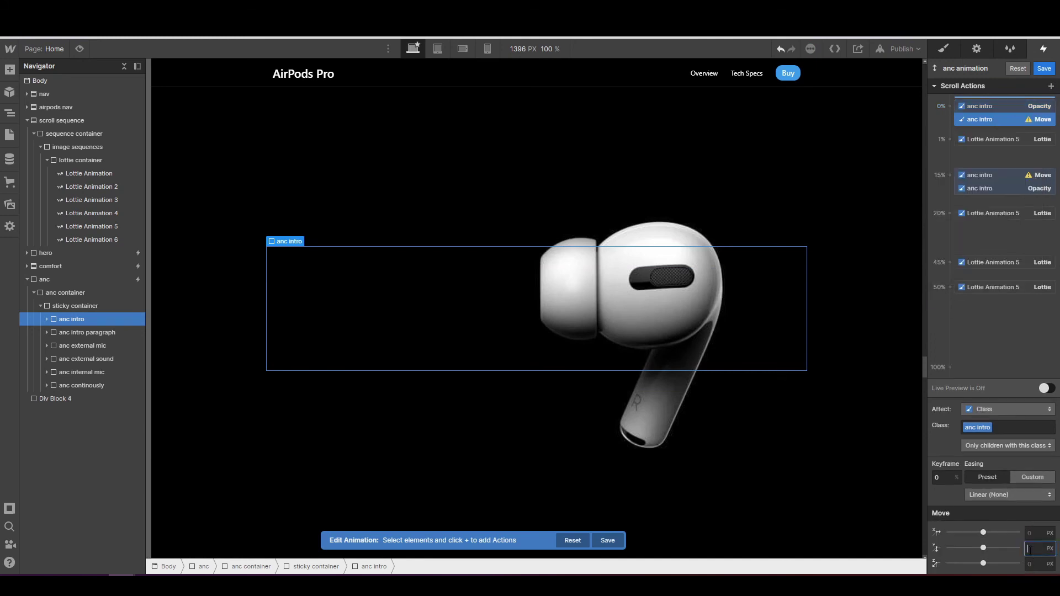
type("40")
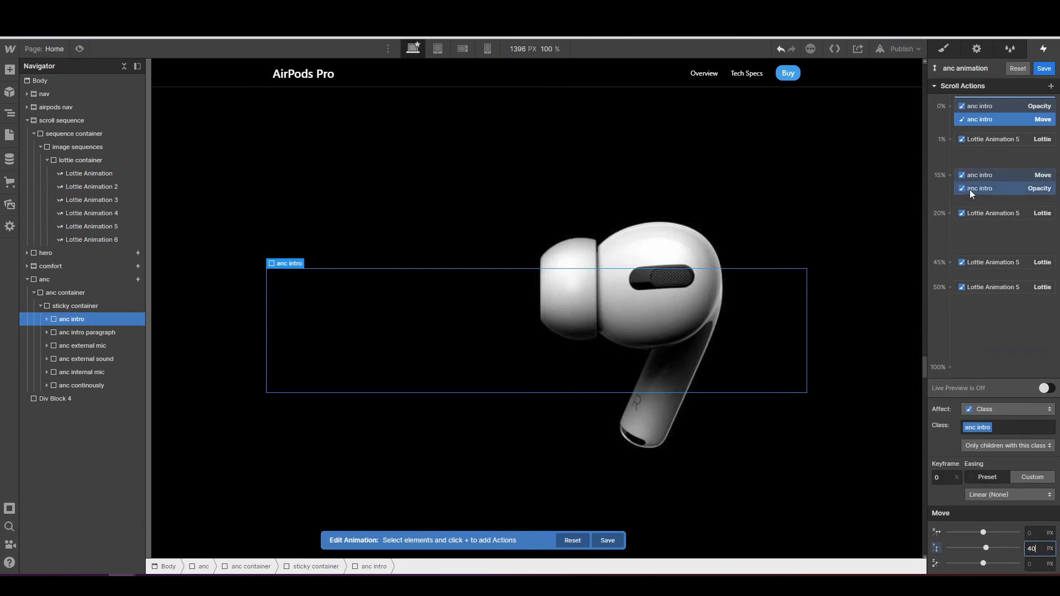
- Set the vertical move of the 15% anc intro Move action to -40 px and review the other anc intro keyframes
left_click(977, 177)
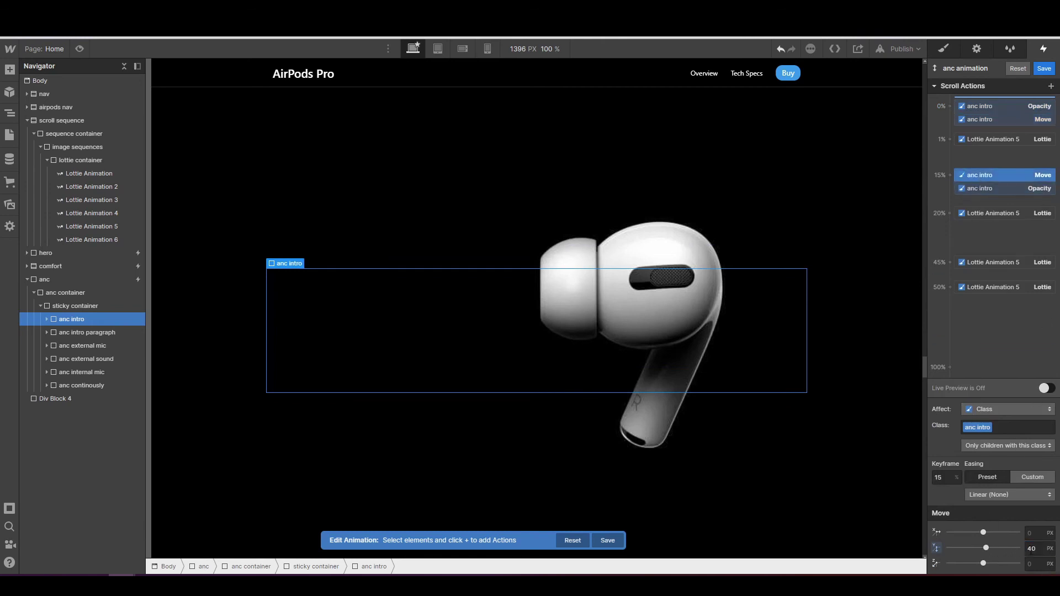
left_click(1031, 551)
type("-40")
key("Return")
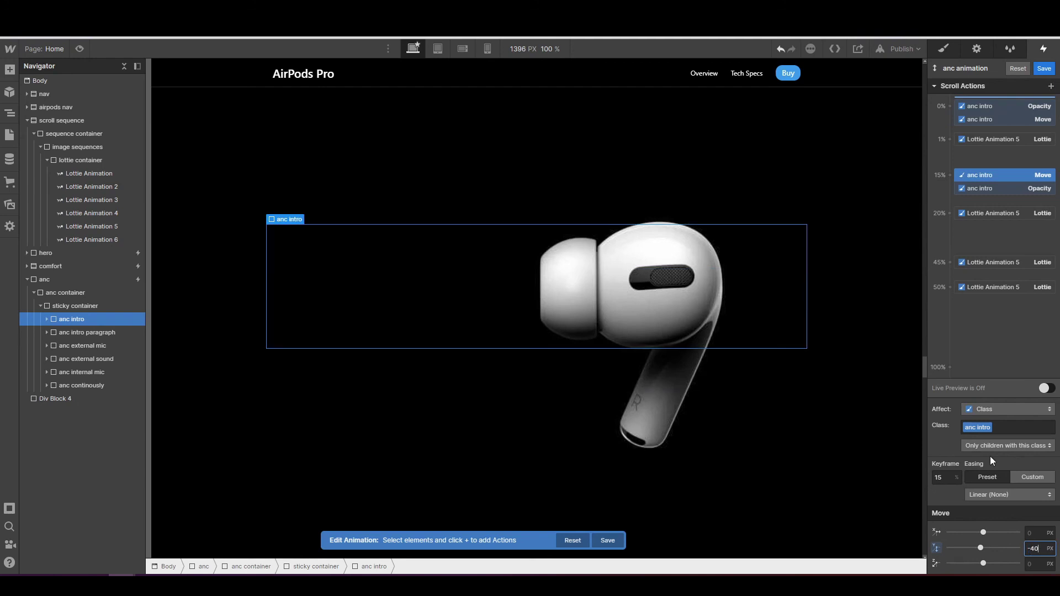
left_click(993, 118)
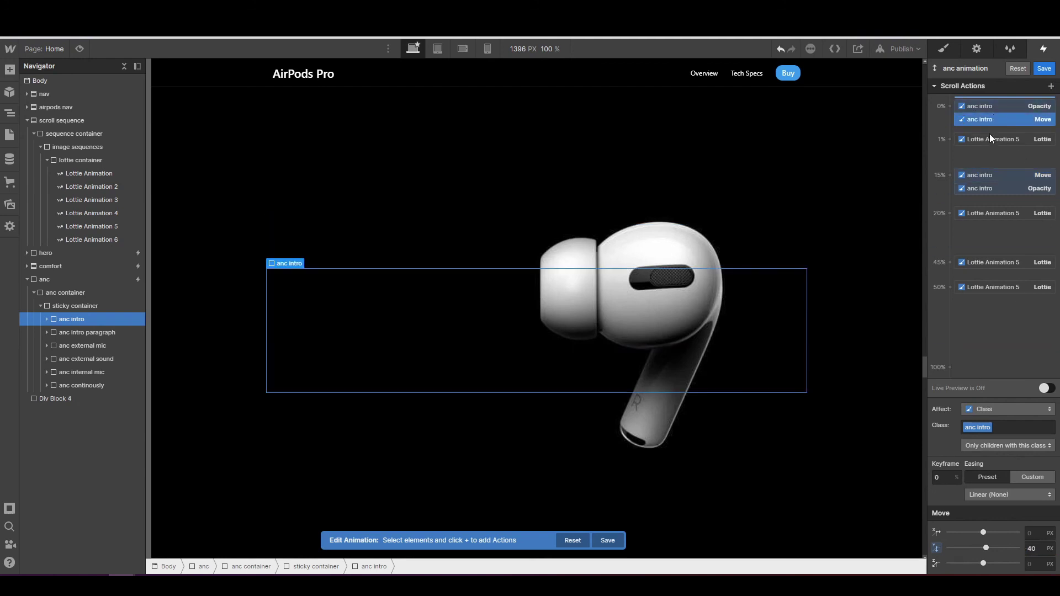
left_click(974, 186)
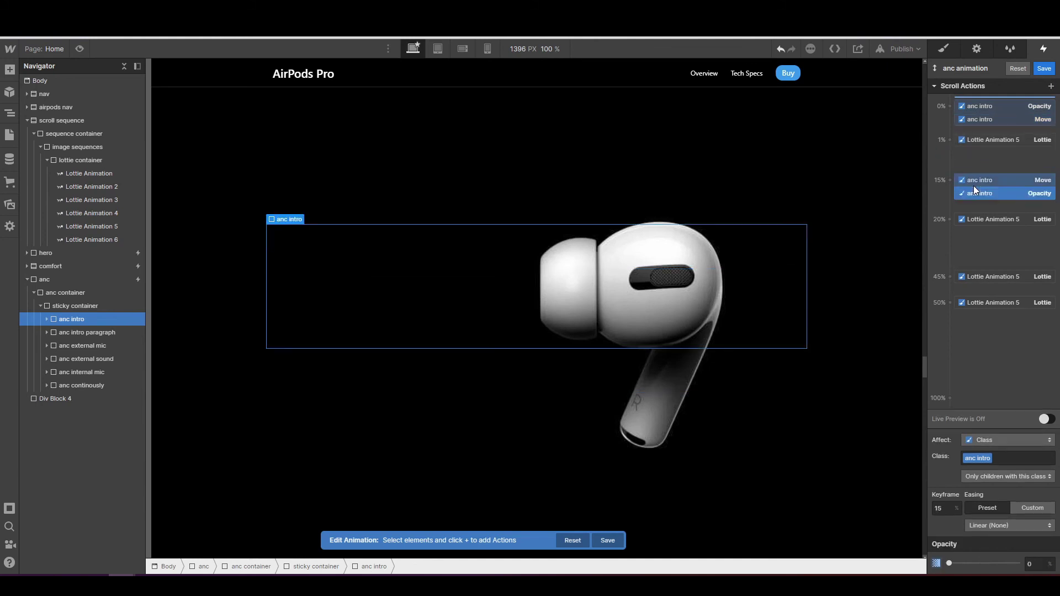
left_click(982, 118)
left_click(982, 107)
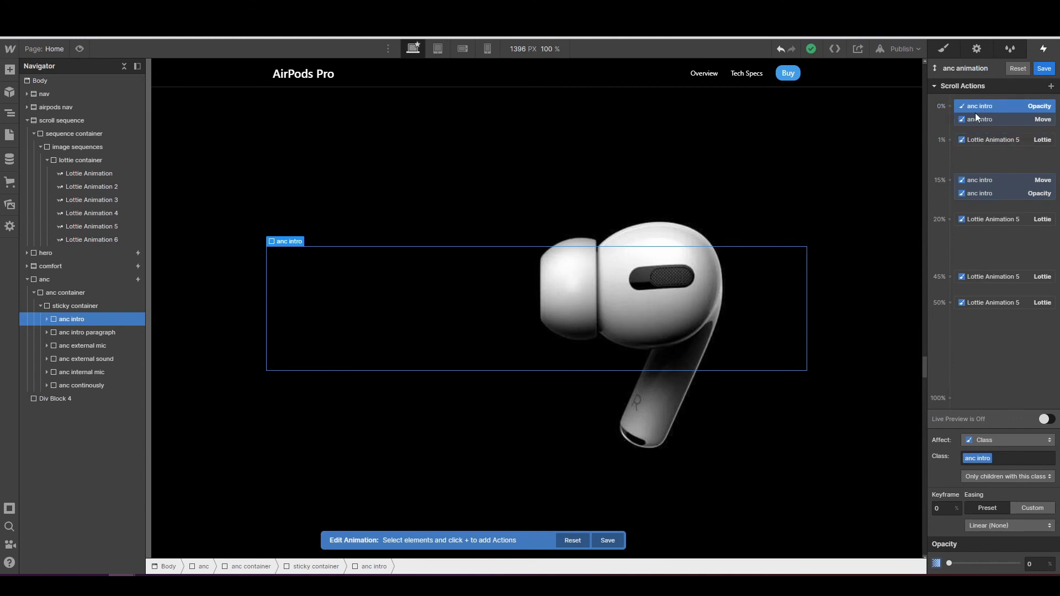
- Add an Opacity action for anc intro at the 5% keyframe and set its opacity to 100%
left_click(947, 155)
left_click(963, 249)
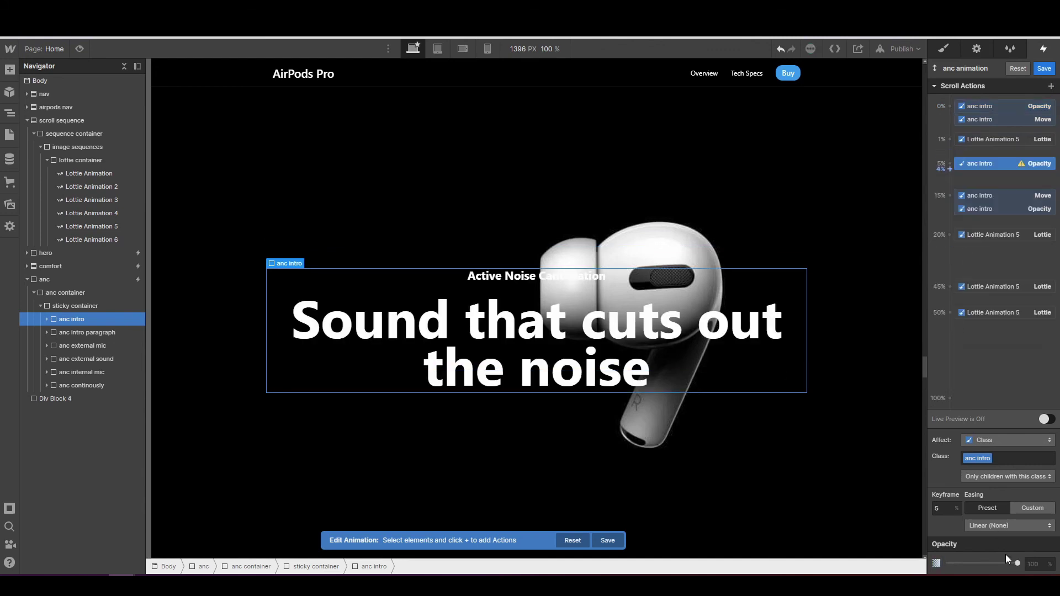
left_click(1037, 566)
type("100")
key("Return")
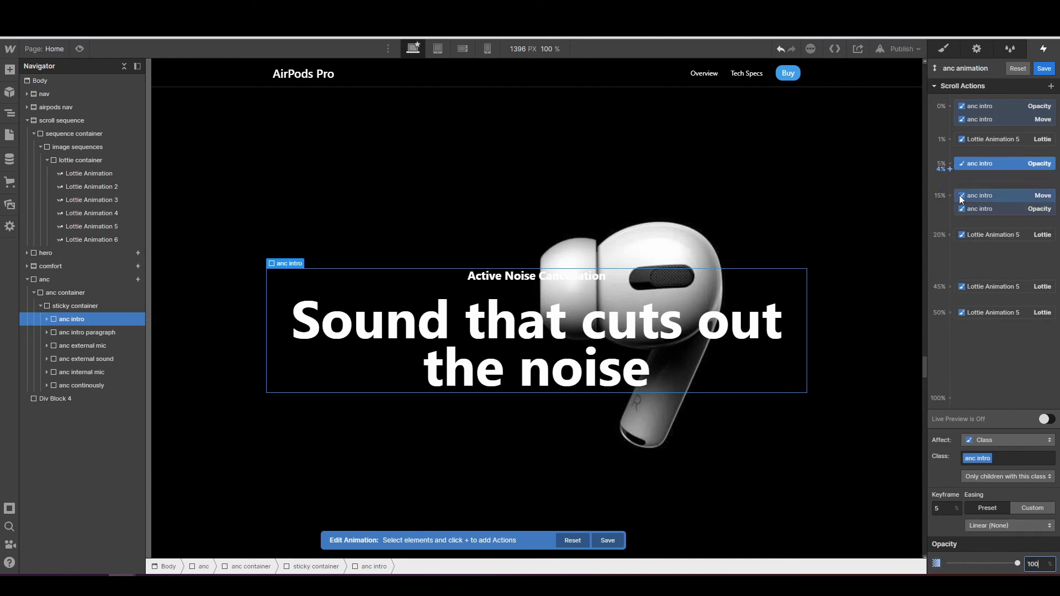
- Add an Opacity action for anc intro at 10% with 100% opacity, and turn on Live Preview to check the animation
left_click(950, 179)
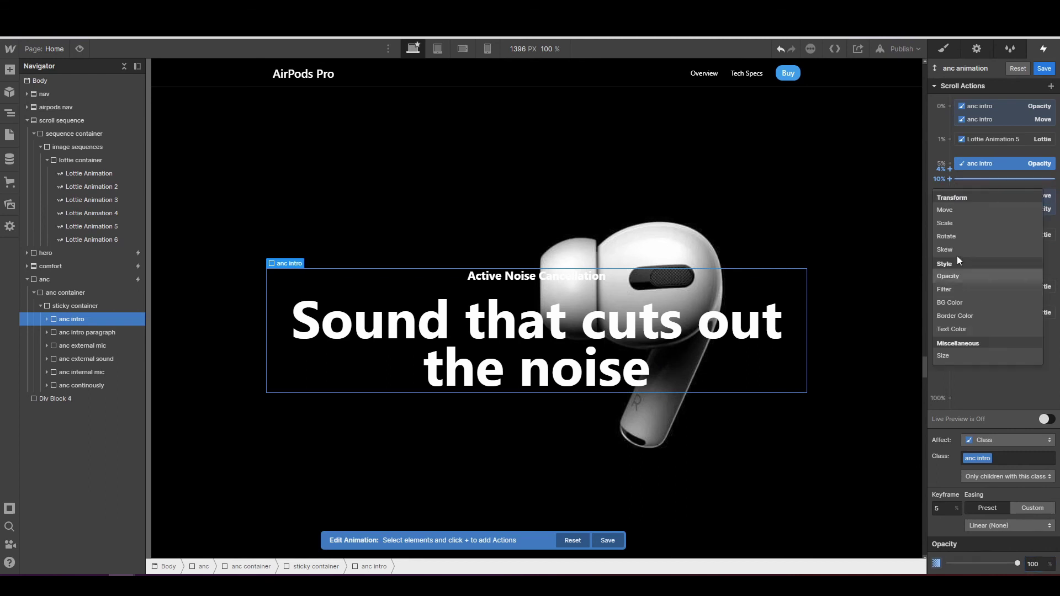
left_click(956, 276)
left_click(1031, 565)
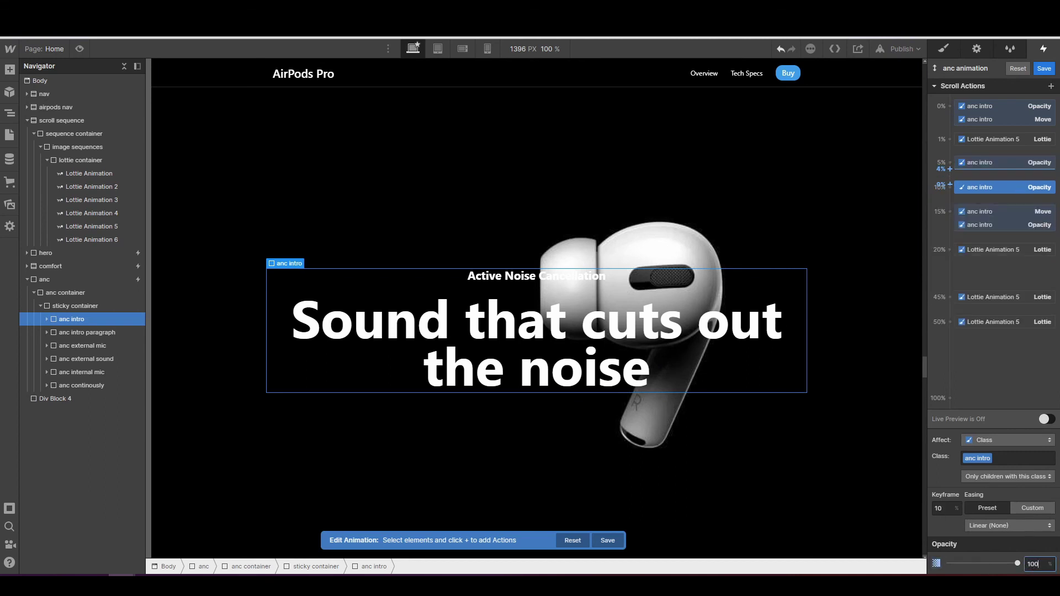
left_click(1046, 419)
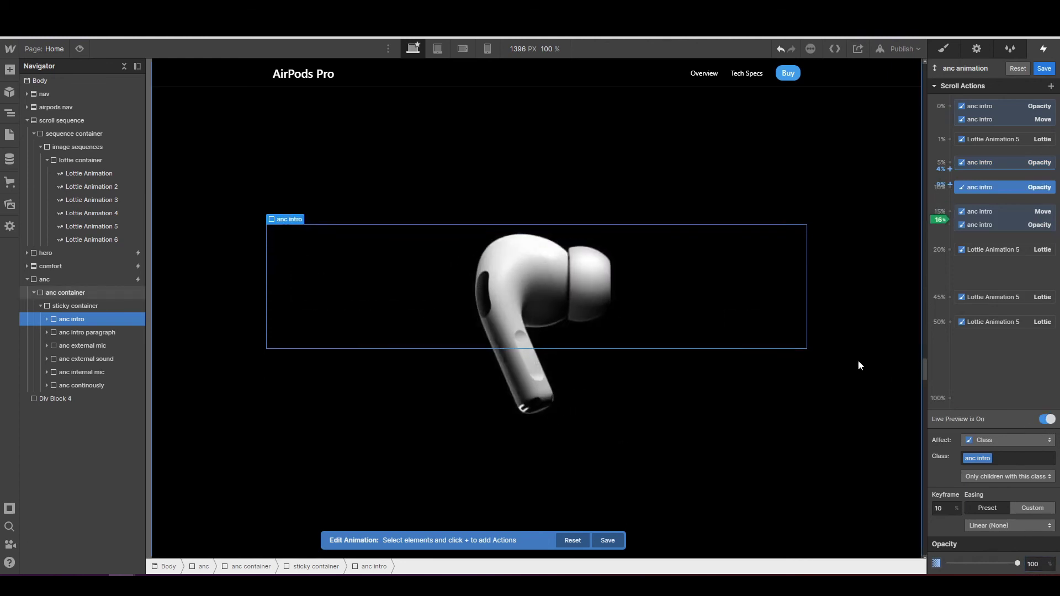
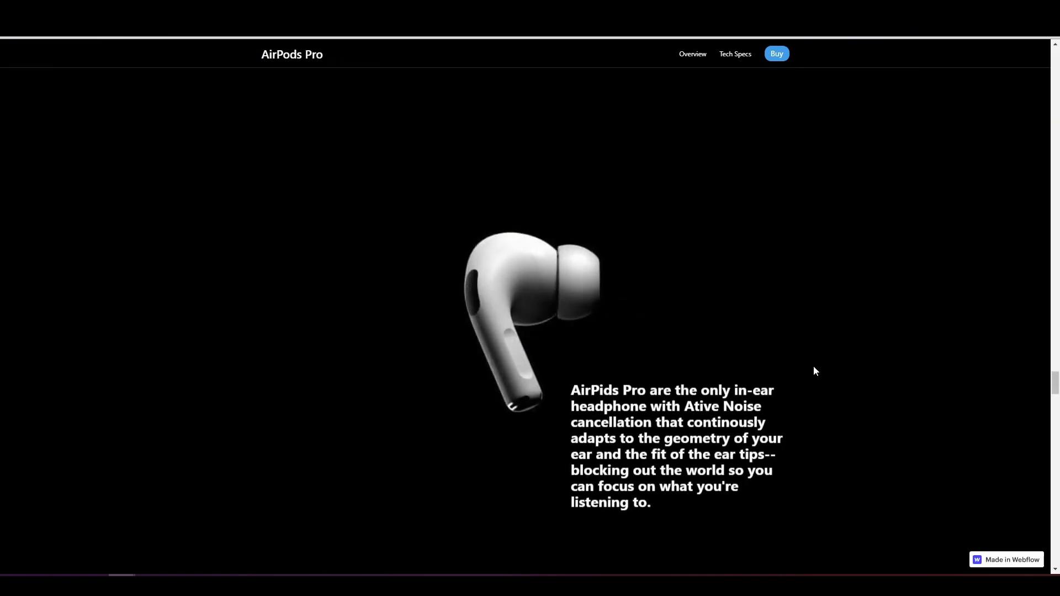
- Switch to the published page, examine how the intro paragraph moves and fades beside the AirPod, and return to the Designer
scroll(814, 366, "up", 3)
scroll(814, 365, "down", 3)
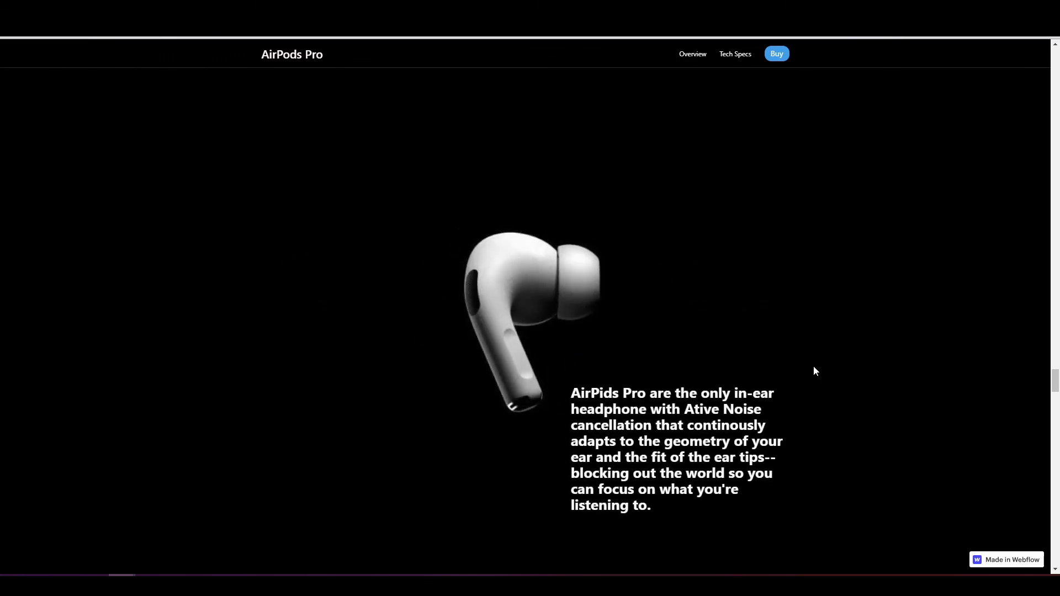
scroll(663, 409, "down", 2)
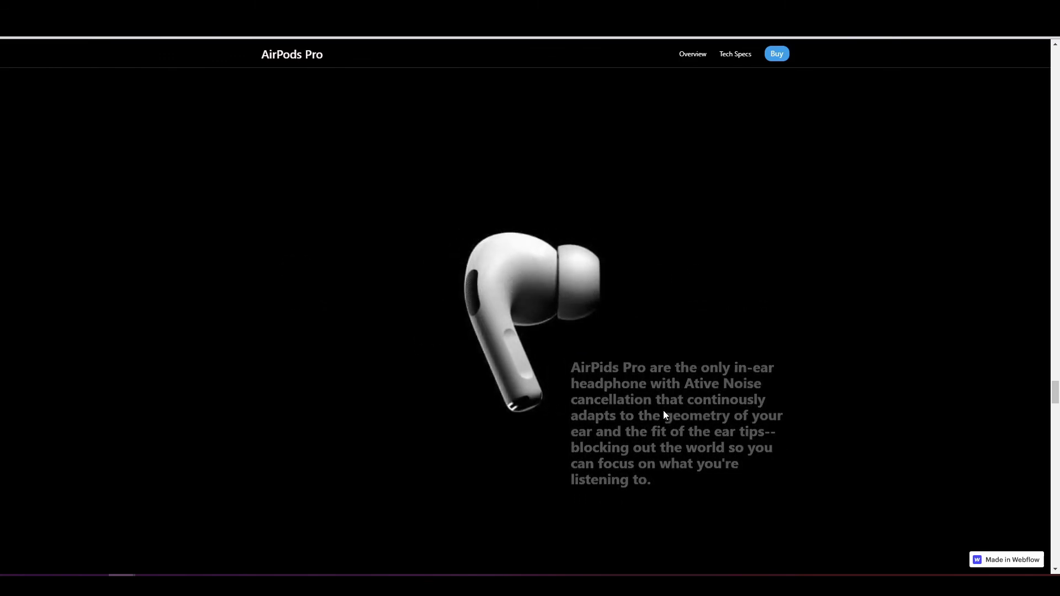
scroll(664, 416, "up", 2)
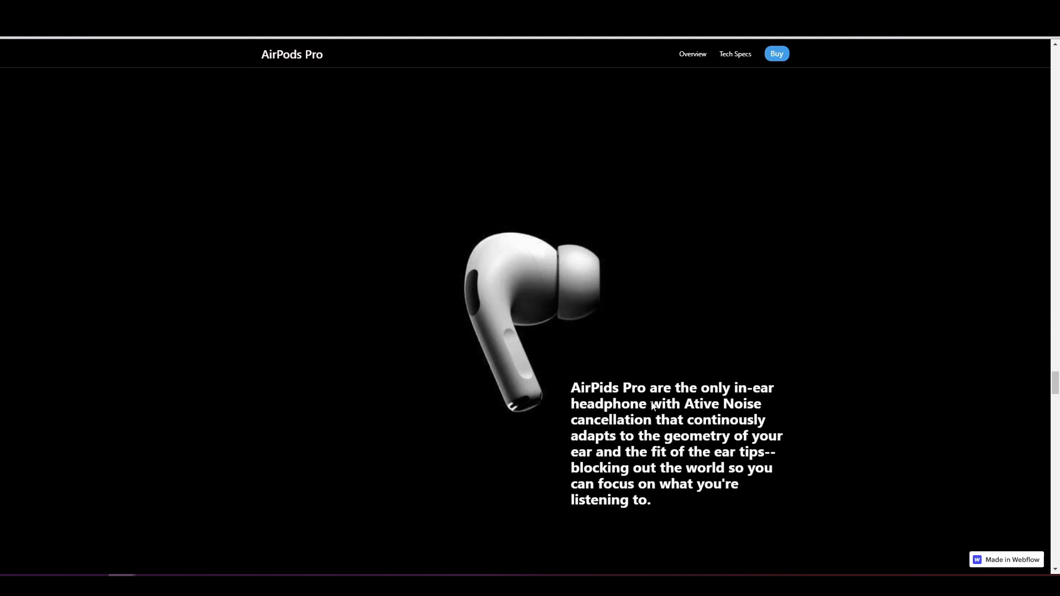
key("ctrl+shift+p")
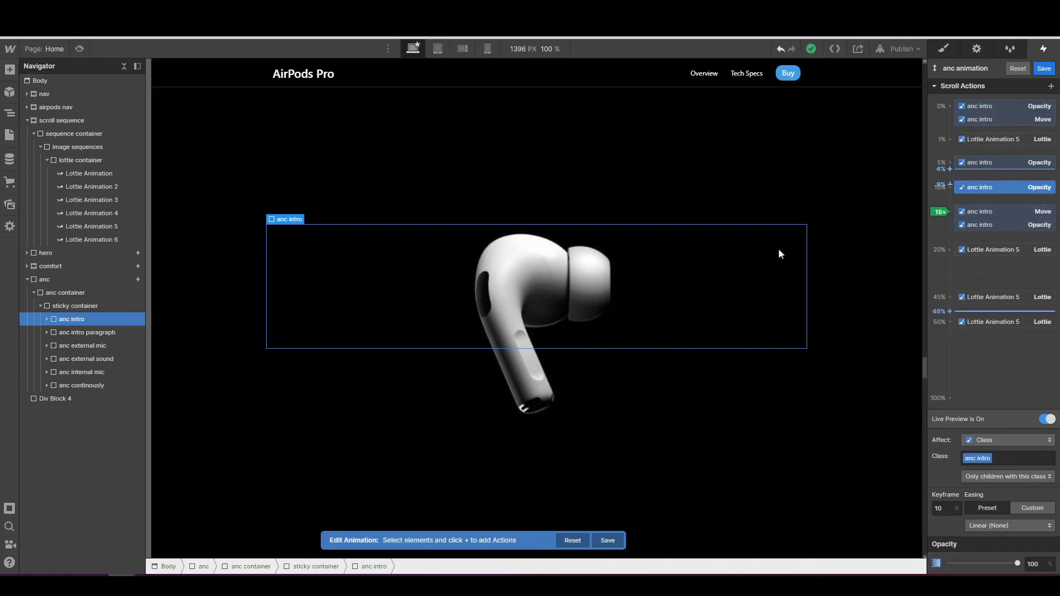
- Switch to the published page again and examine the order in which the intro paragraph and microphone texts fade in and out
key("ctrl+shift+p")
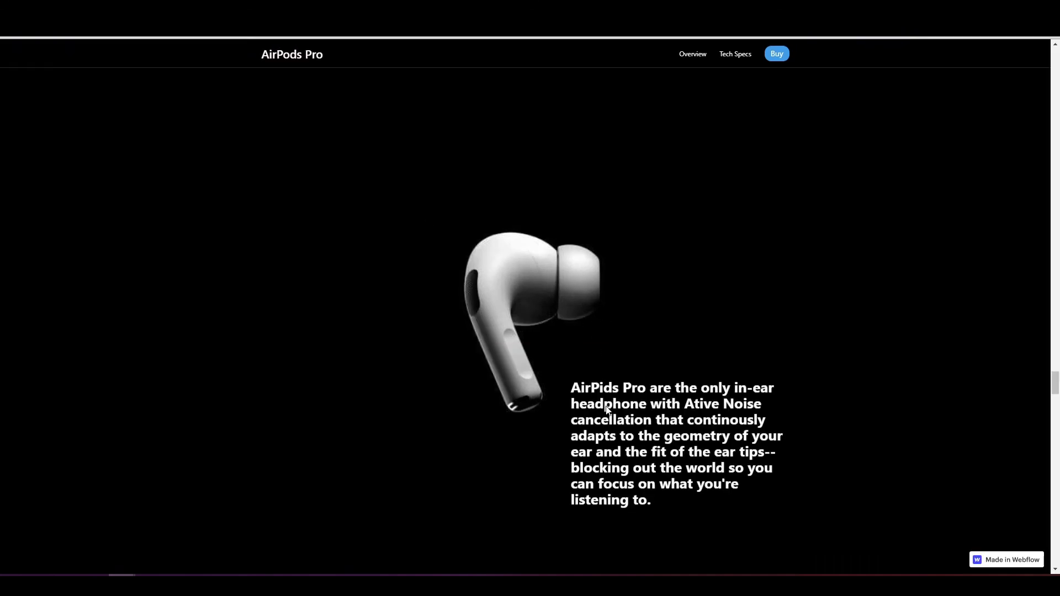
scroll(649, 392, "down", 5)
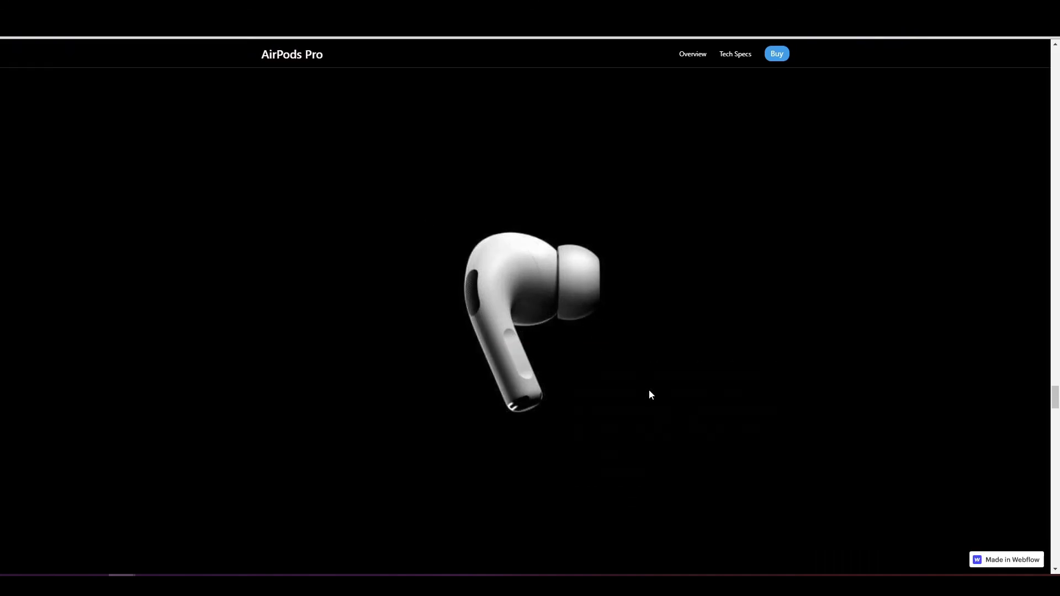
scroll(649, 393, "up", 3)
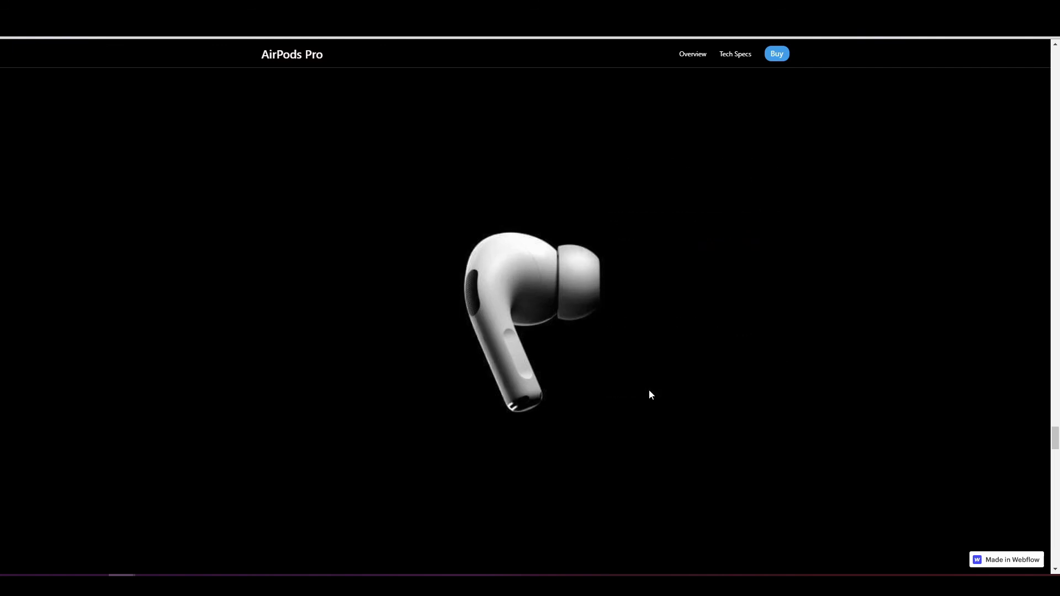
scroll(649, 393, "down", 3)
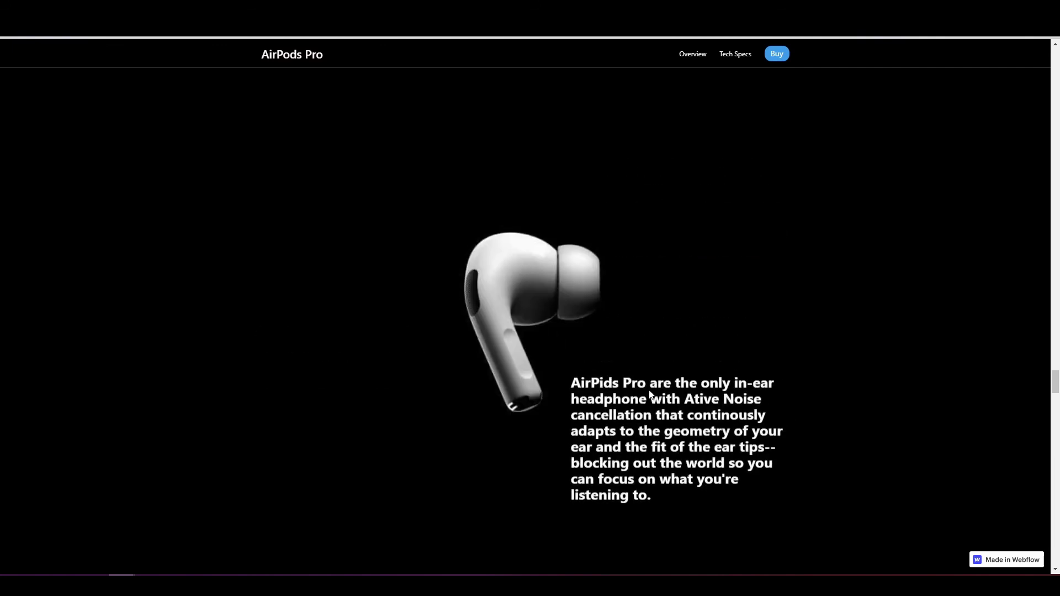
scroll(650, 393, "up", 3)
scroll(650, 391, "down", 3)
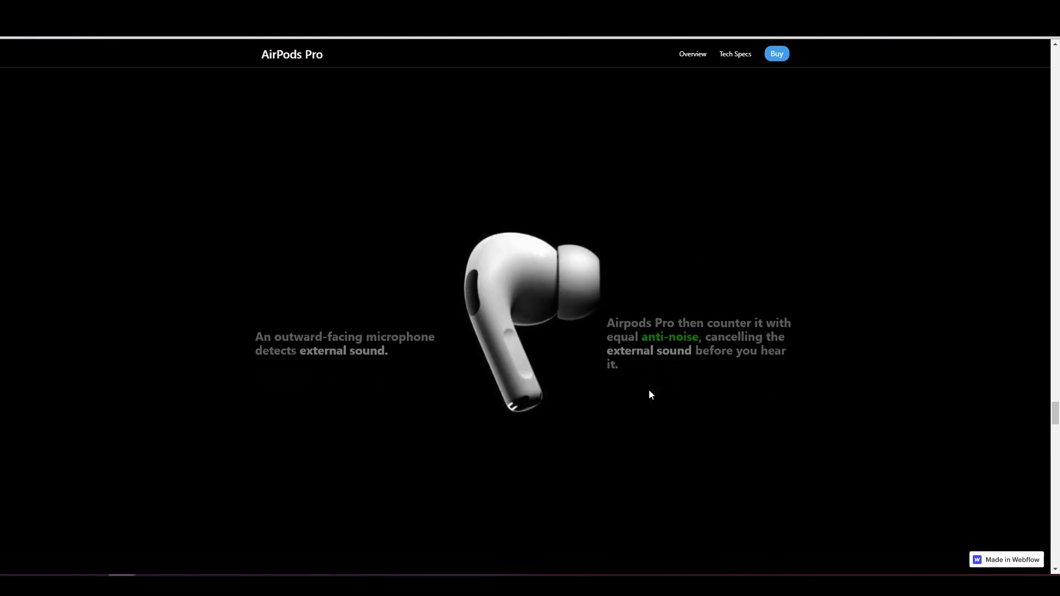
scroll(649, 391, "up", 3)
scroll(650, 392, "down", 5)
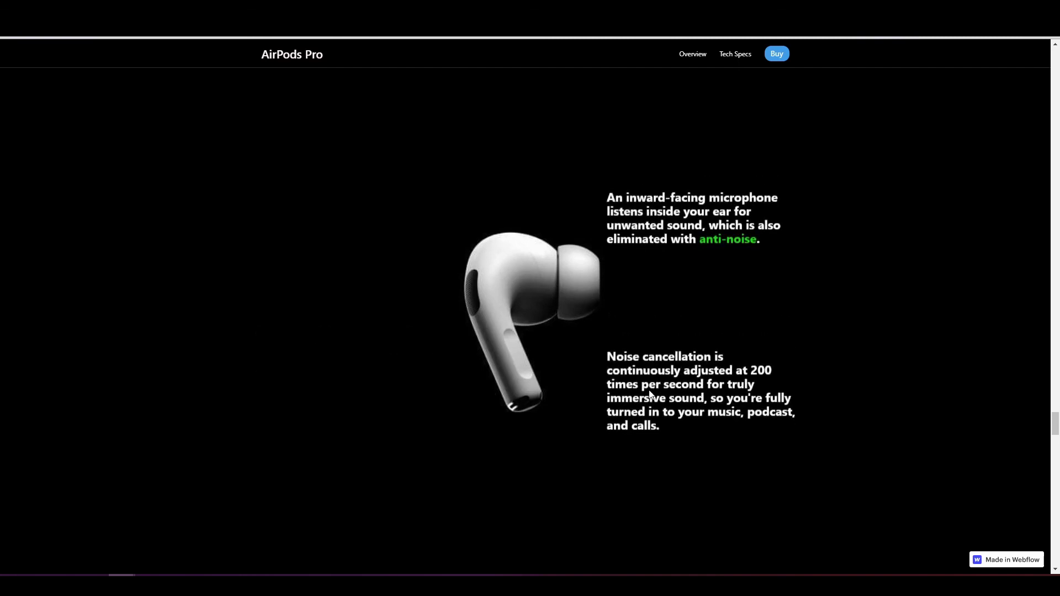
scroll(649, 390, "up", 6)
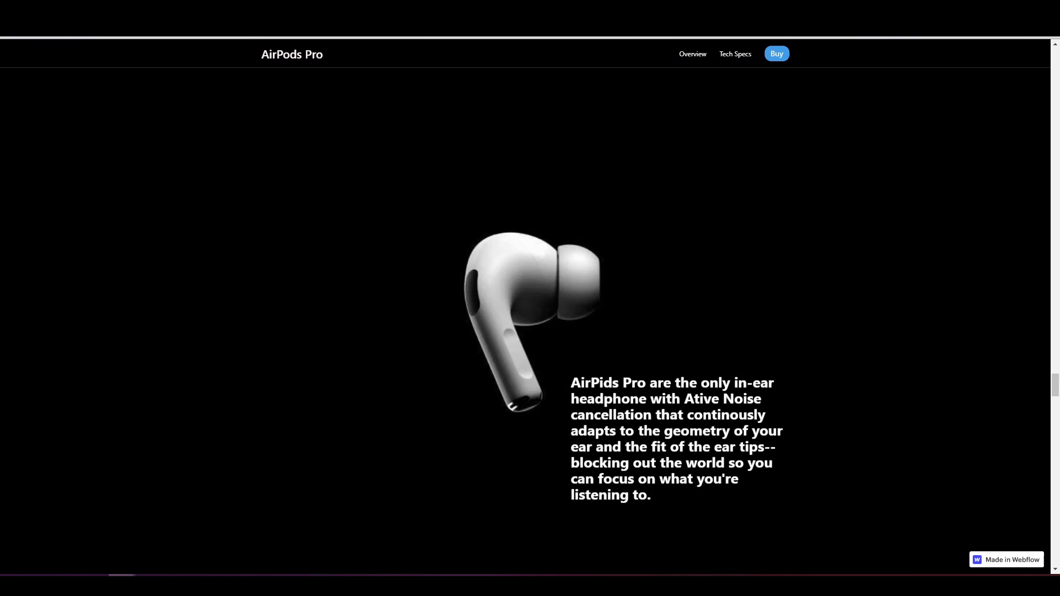
- Back in the Designer, select anc intro paragraph and save the anc animation
key("ctrl+shift+p")
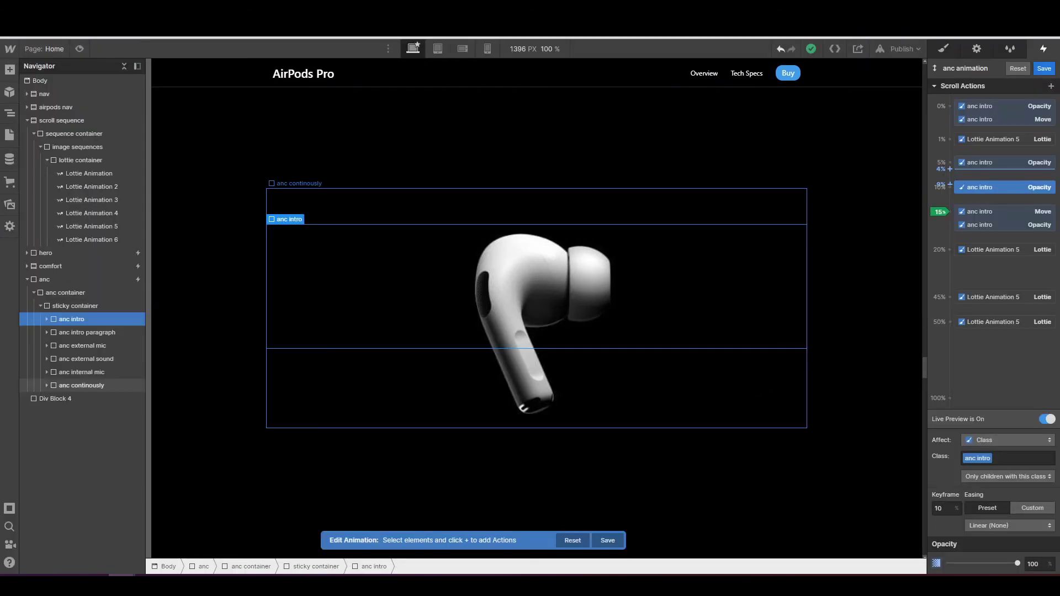
left_click(84, 332)
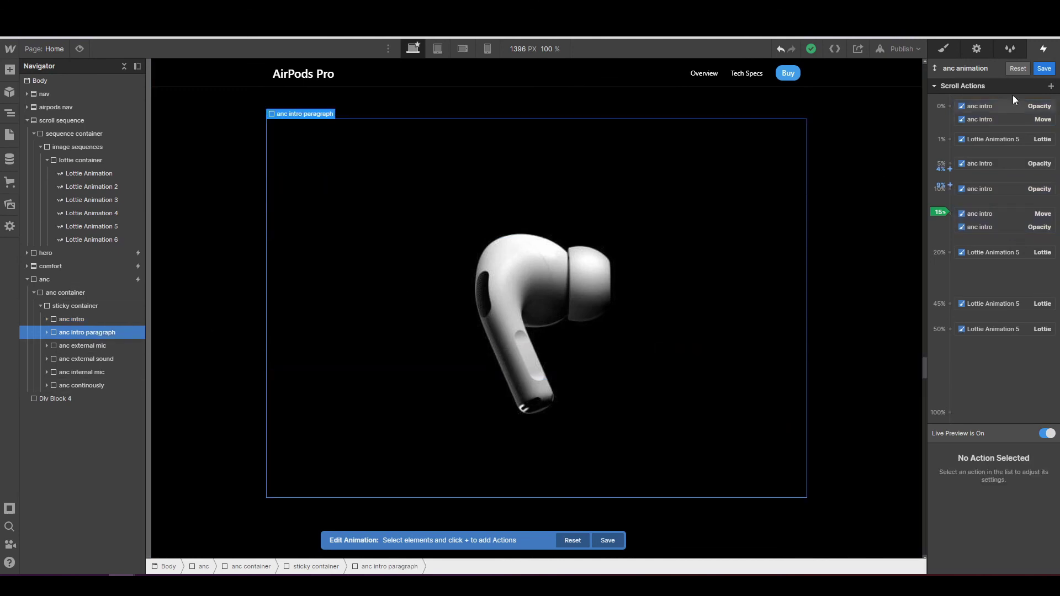
left_click(1044, 71)
- Set the opacity of the anc intro element to 0% in its style effects
key("s")
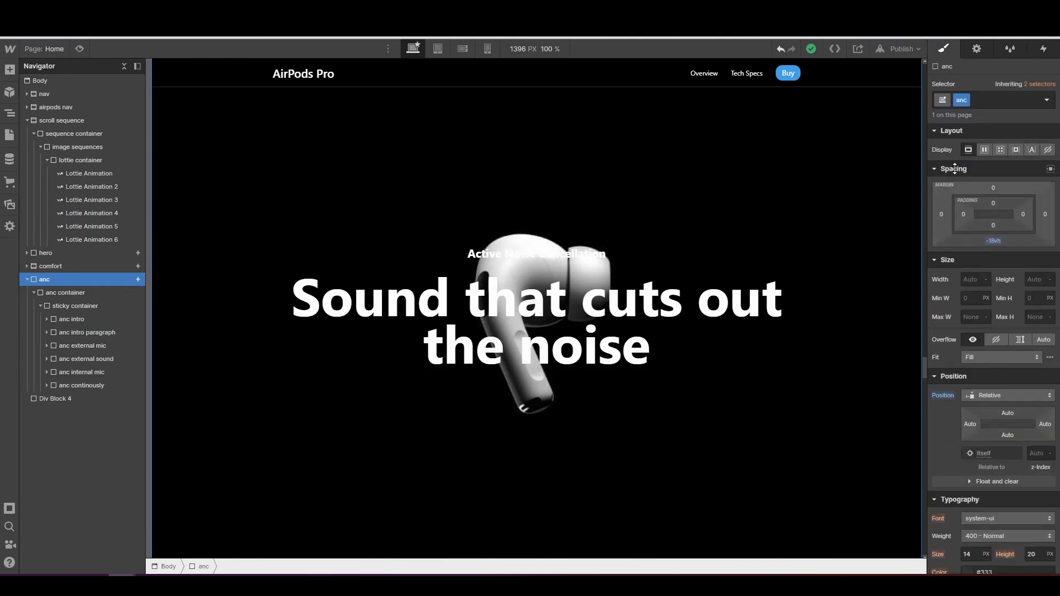
scroll(1003, 330, "down", 10)
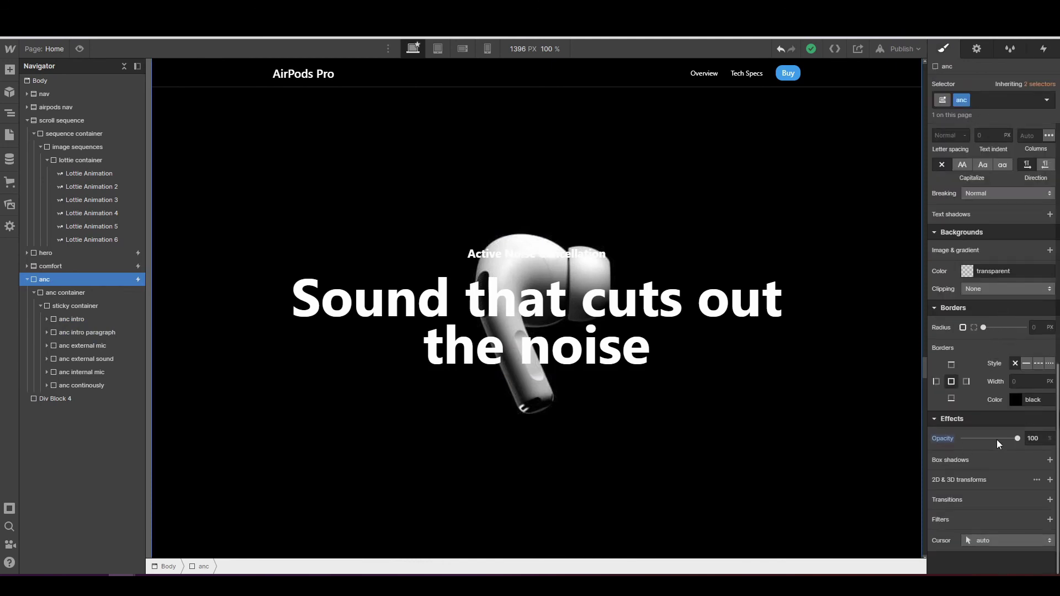
left_click(87, 305)
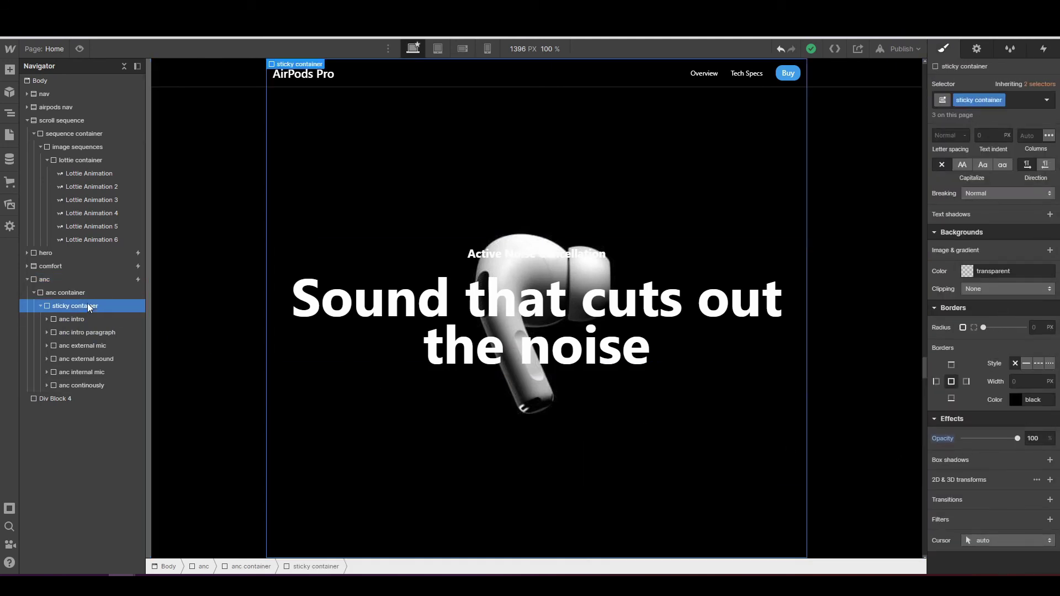
left_click(85, 319)
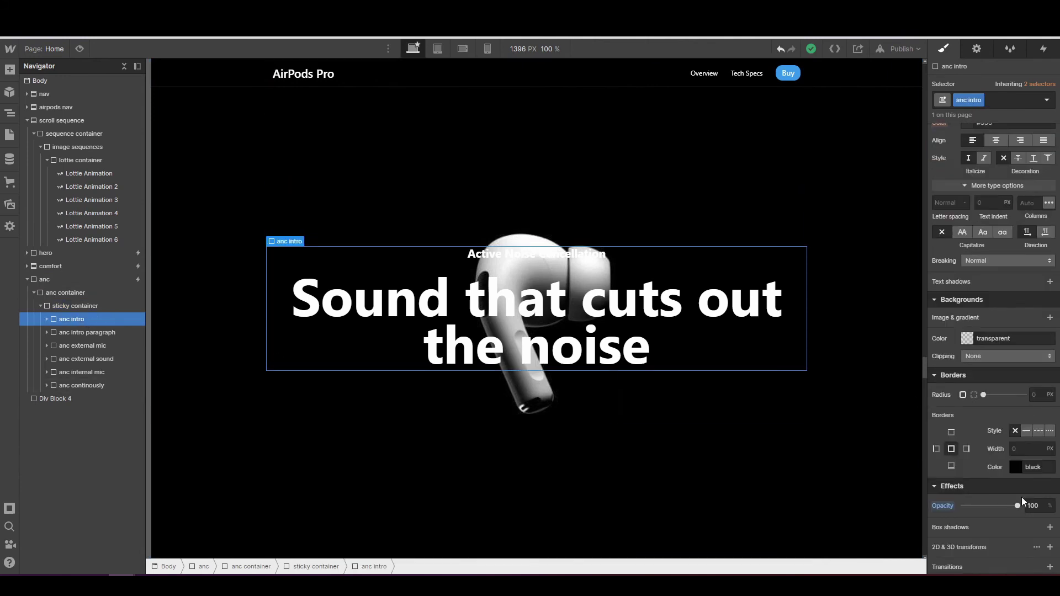
left_click_drag(1018, 506, 942, 506)
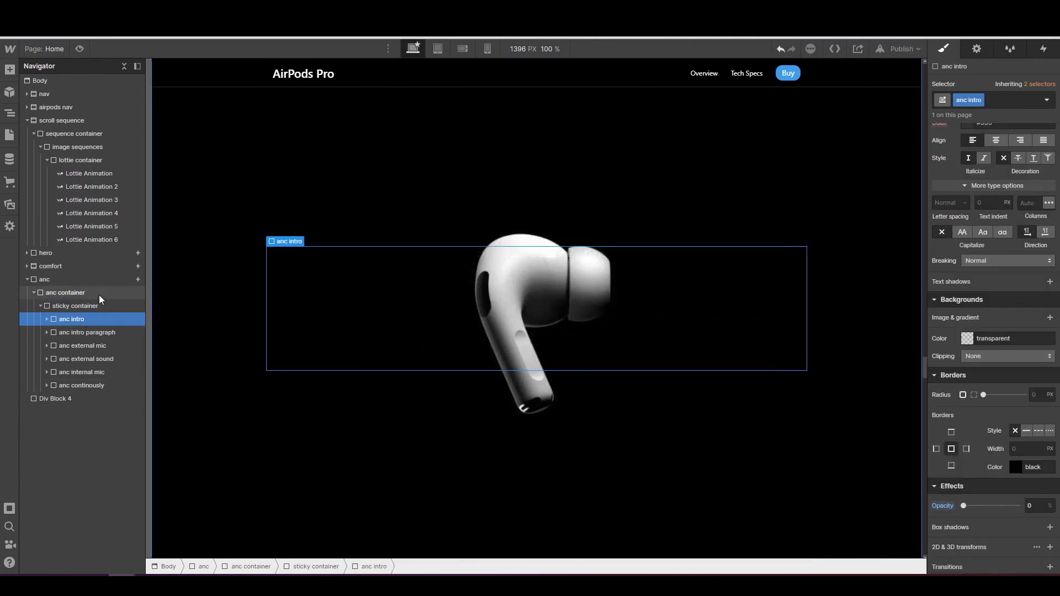
- Raise the opacity of anc intro paragraph to 100% and open the anc section's anc animation for editing with that paragraph selected
left_click(86, 332)
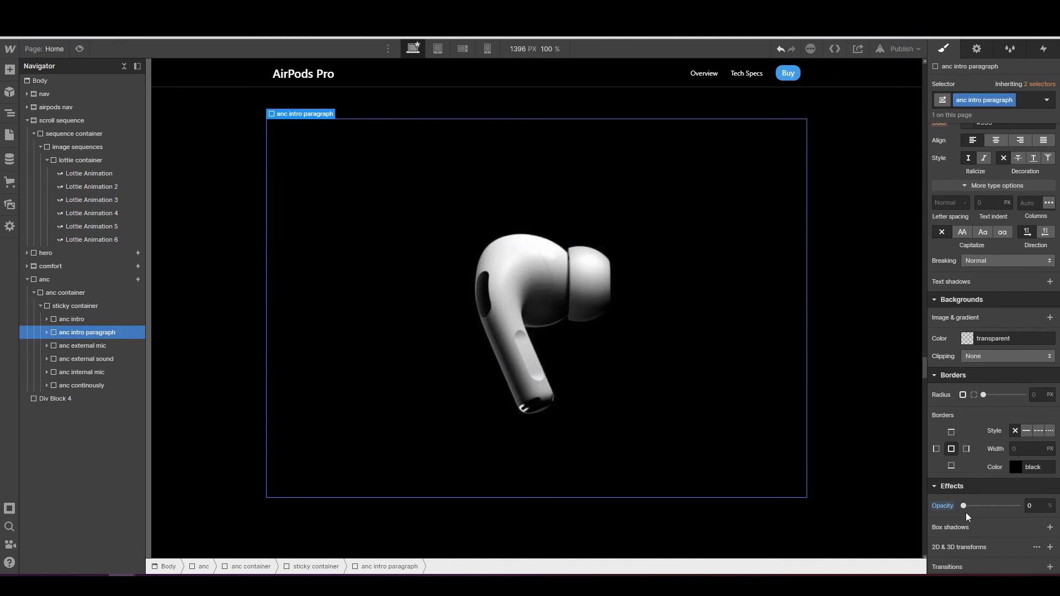
left_click_drag(965, 507, 1025, 508)
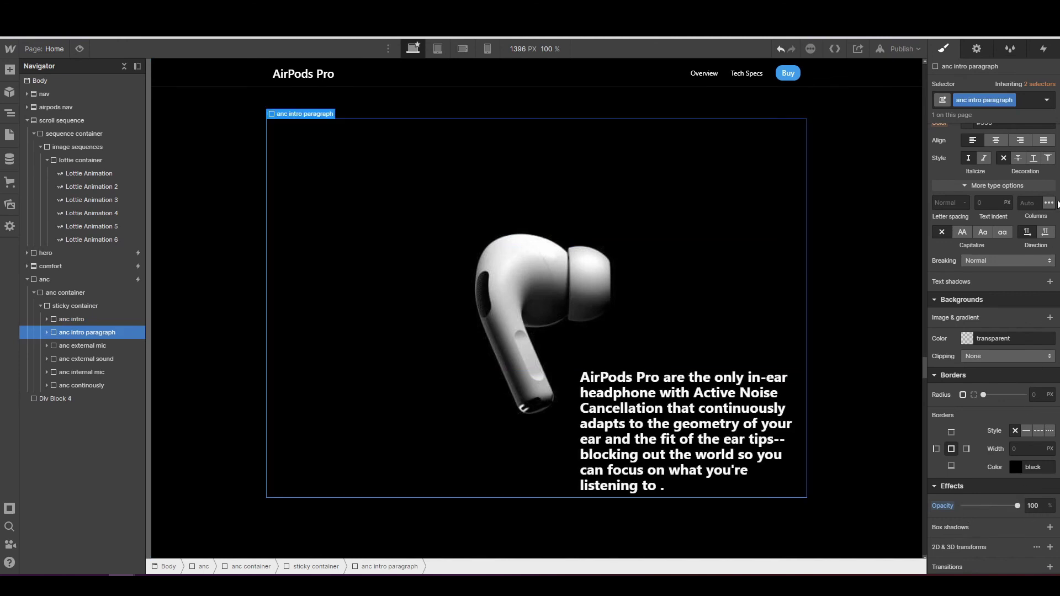
left_click(104, 281)
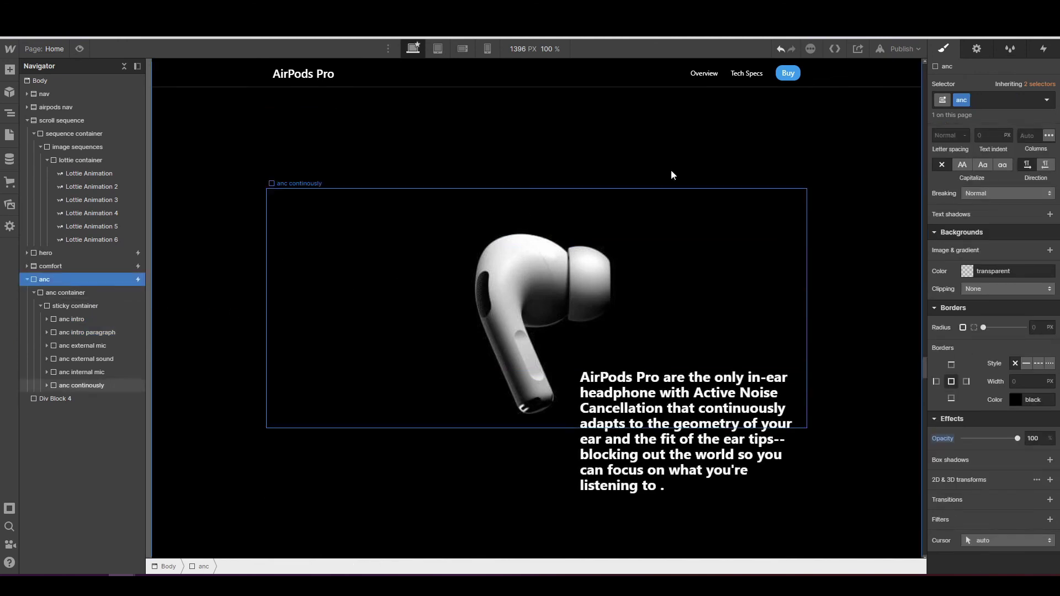
left_click(1050, 53)
left_click(992, 105)
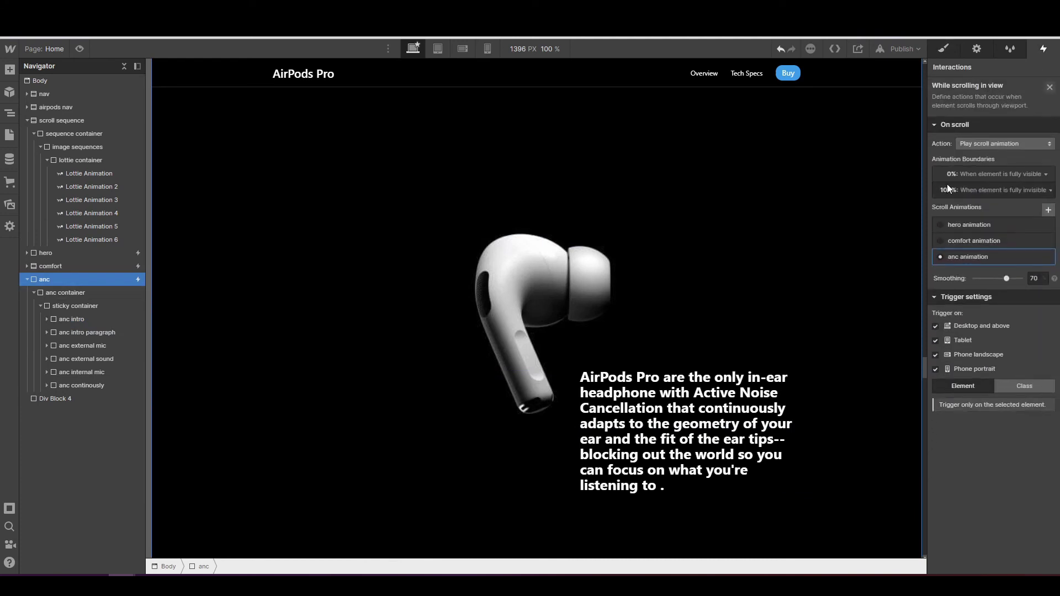
left_click(972, 255)
scroll(972, 255, "down", 1)
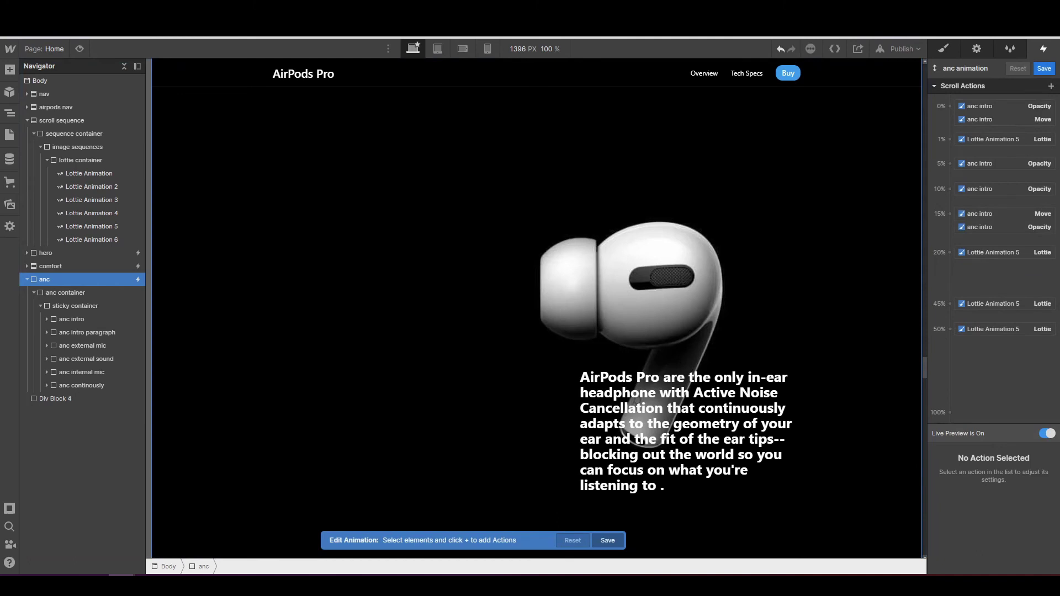
left_click(87, 332)
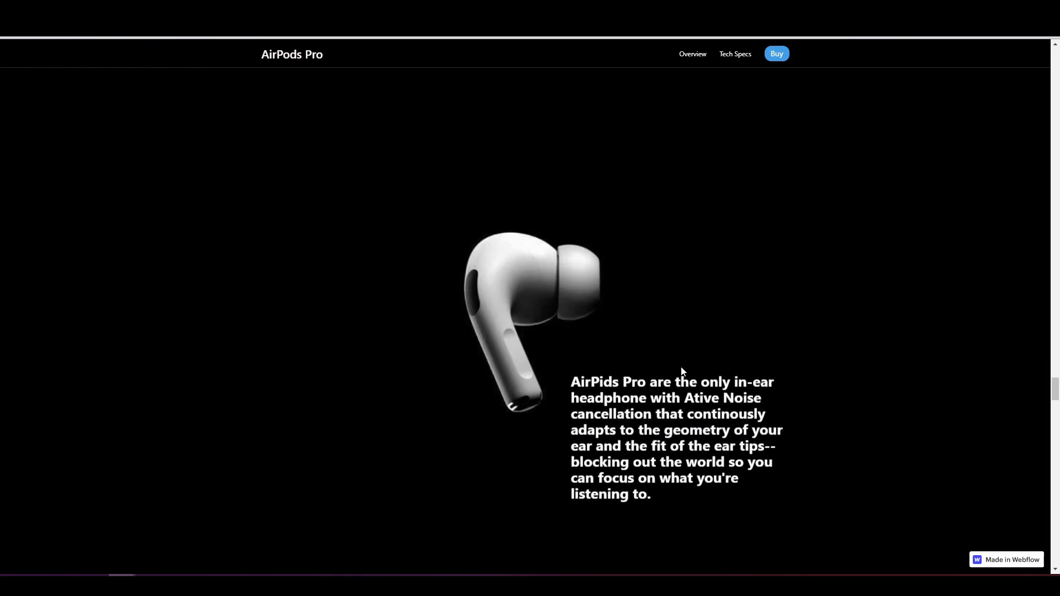
- Switch to the published page and examine when the intro heading, intro paragraph and microphone texts move and fade around the AirPod
scroll(681, 367, "up", 1)
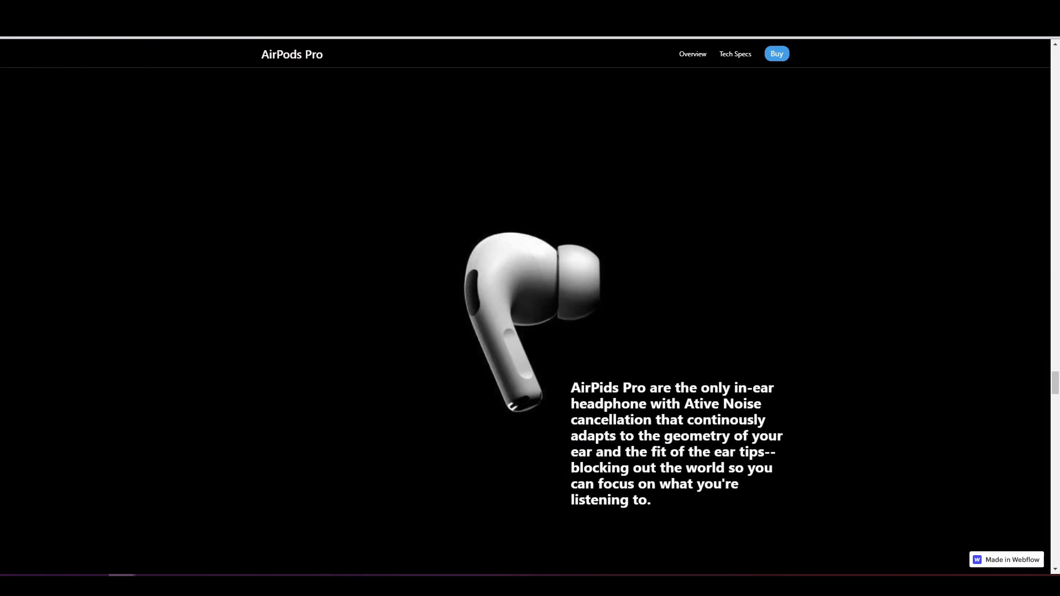
scroll(655, 359, "up", 5)
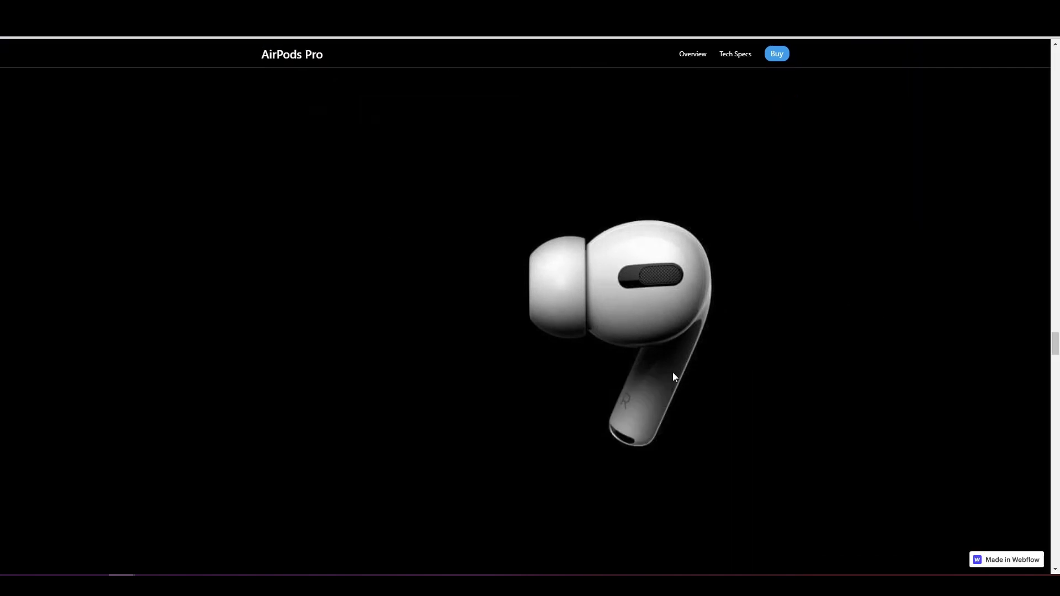
scroll(672, 373, "down", 5)
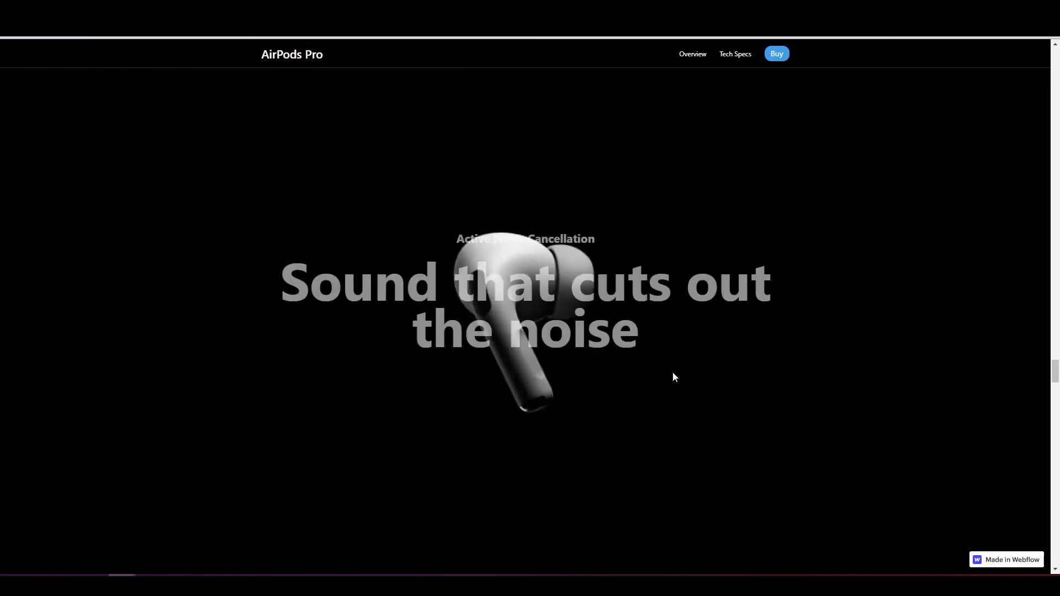
scroll(673, 378, "down", 3)
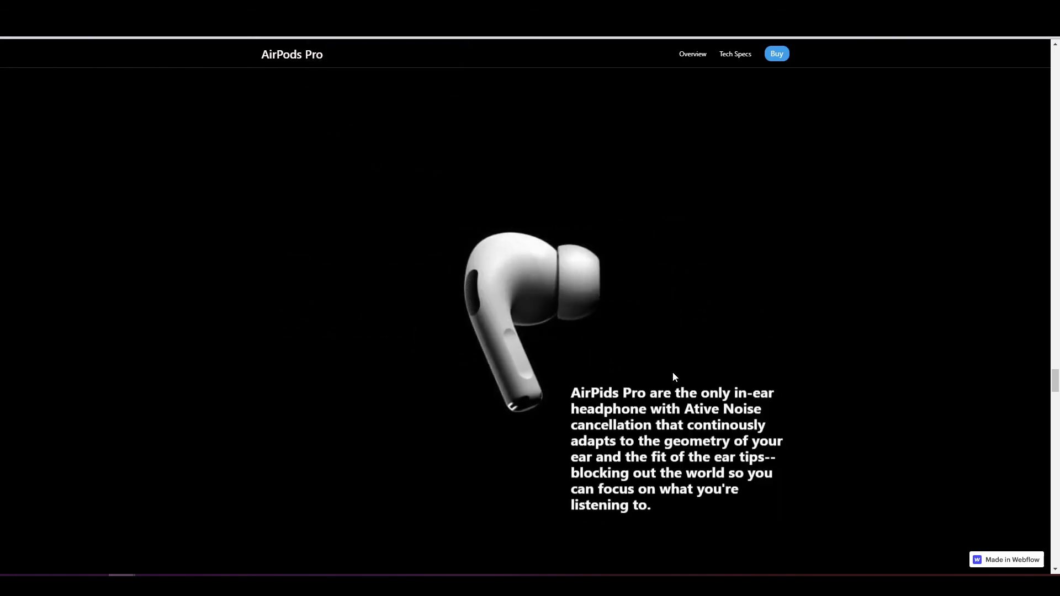
scroll(641, 407, "down", 3)
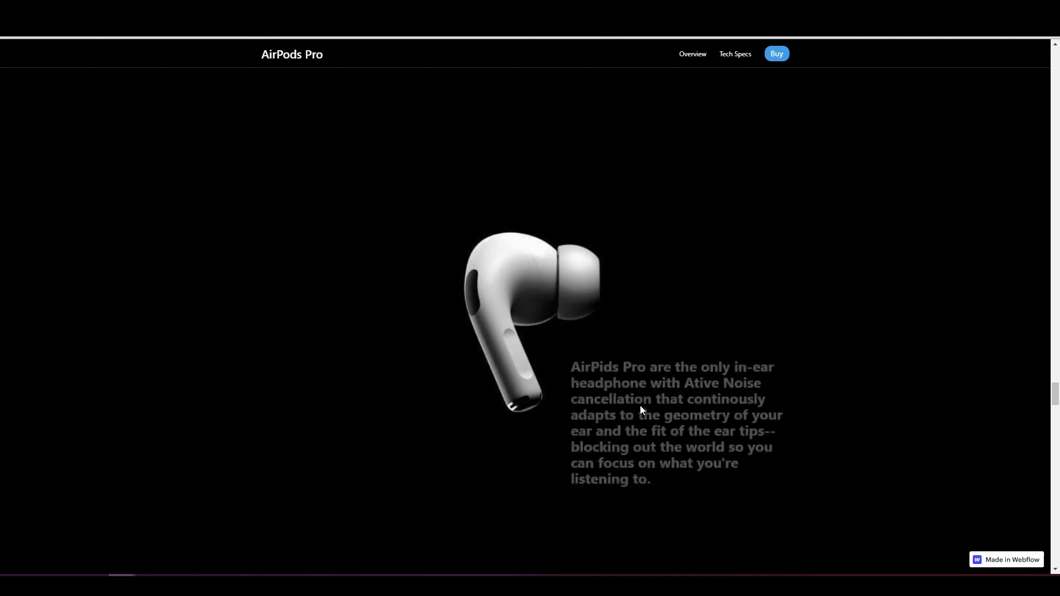
scroll(650, 382, "down", 3)
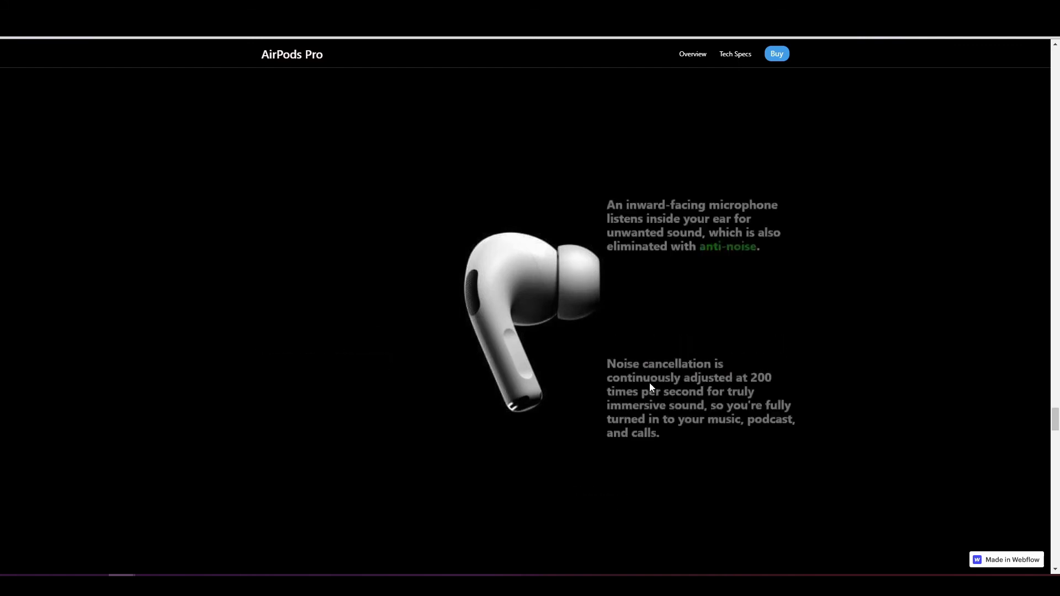
scroll(625, 325, "down", 3)
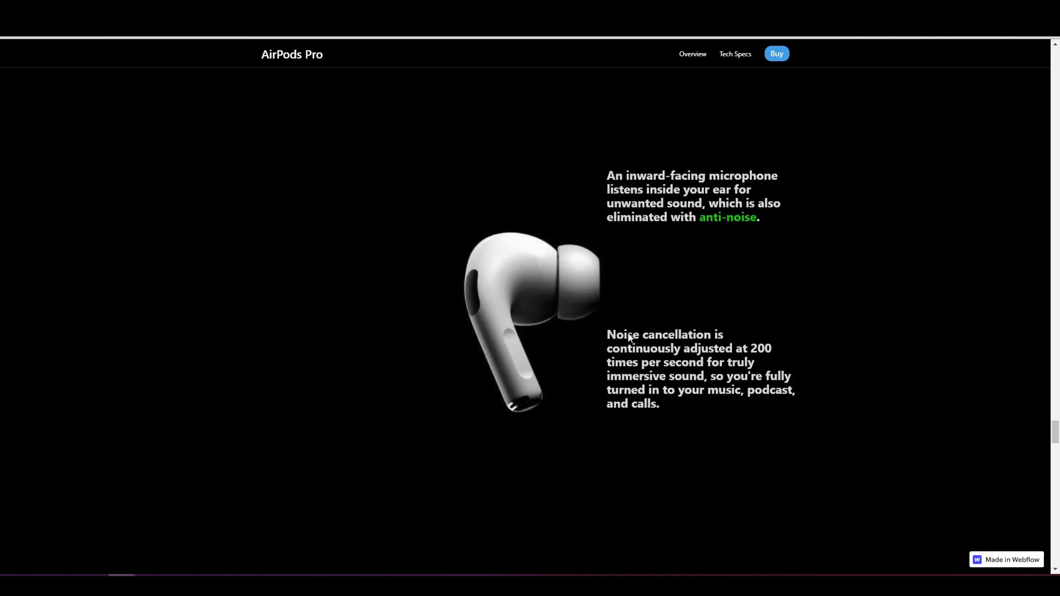
scroll(629, 340, "up", 5)
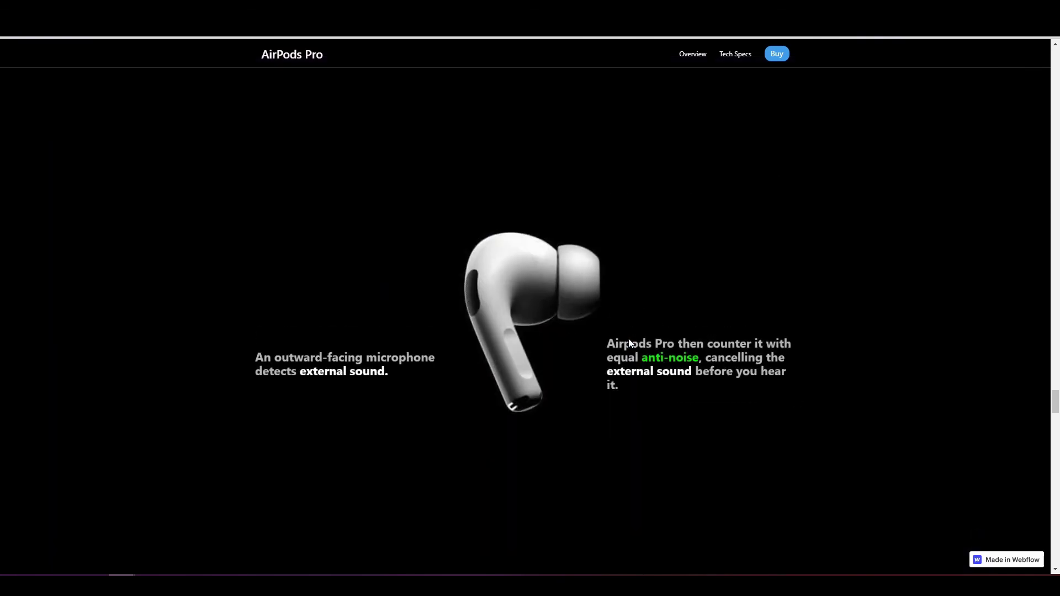
scroll(628, 337, "down", 1)
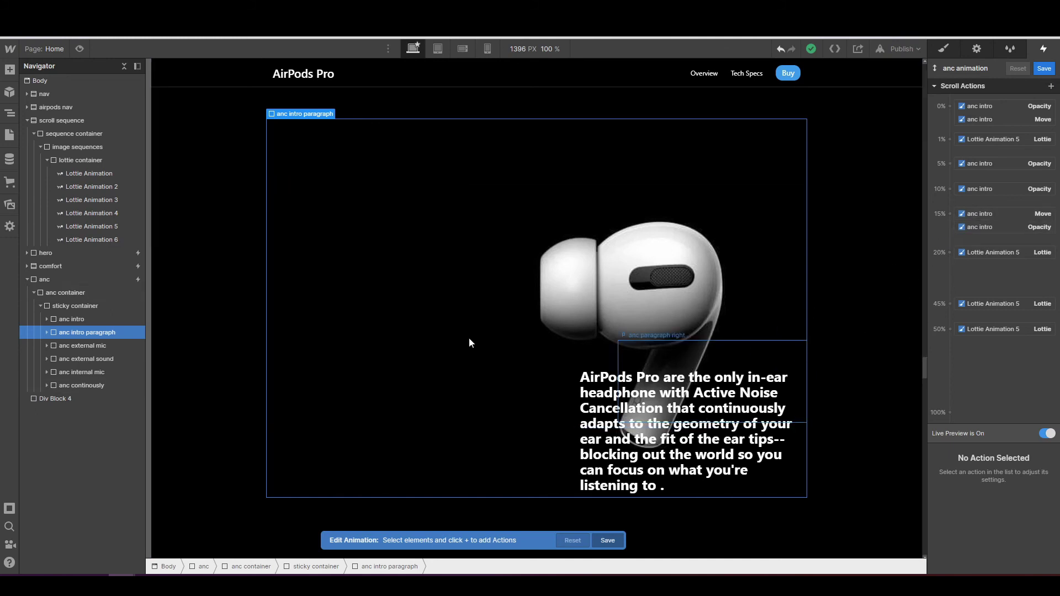
- Back in the Designer, add a Move action for anc intro paragraph at 15% with a vertical offset of 40 px
left_click(951, 214)
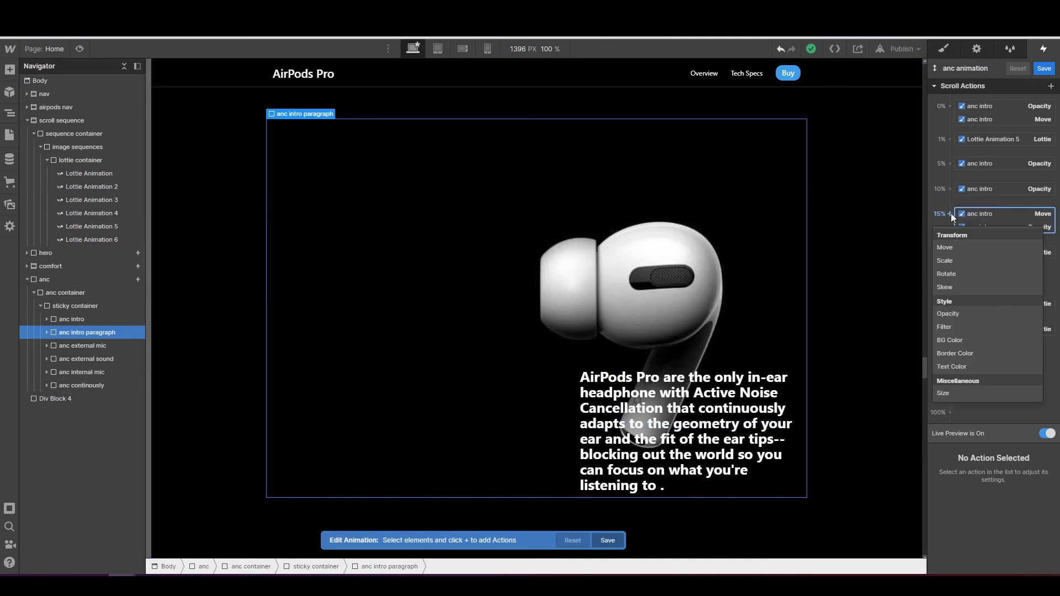
left_click(956, 246)
left_click(1038, 548)
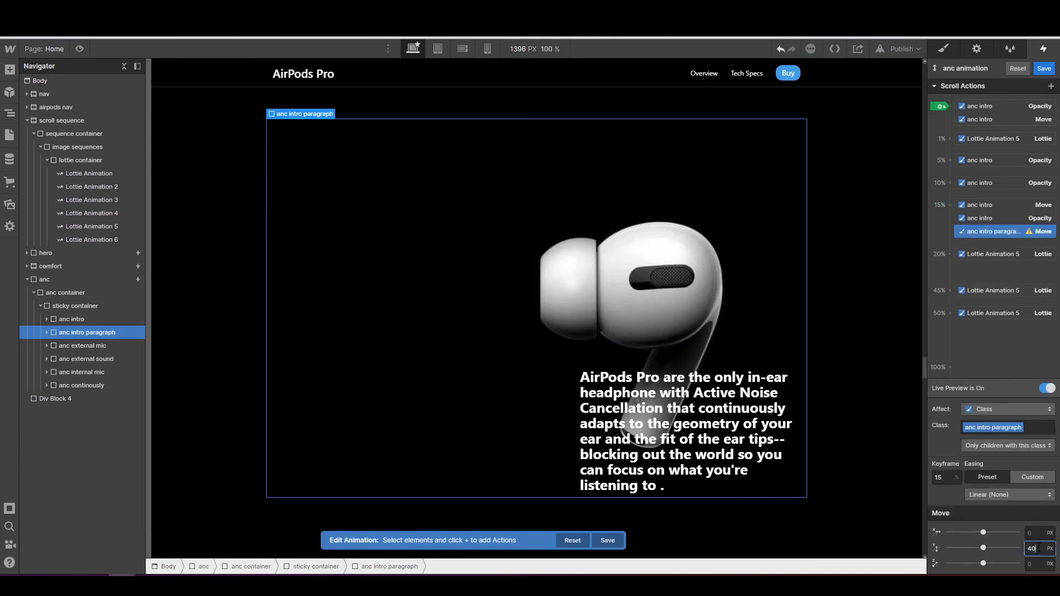
key("Return")
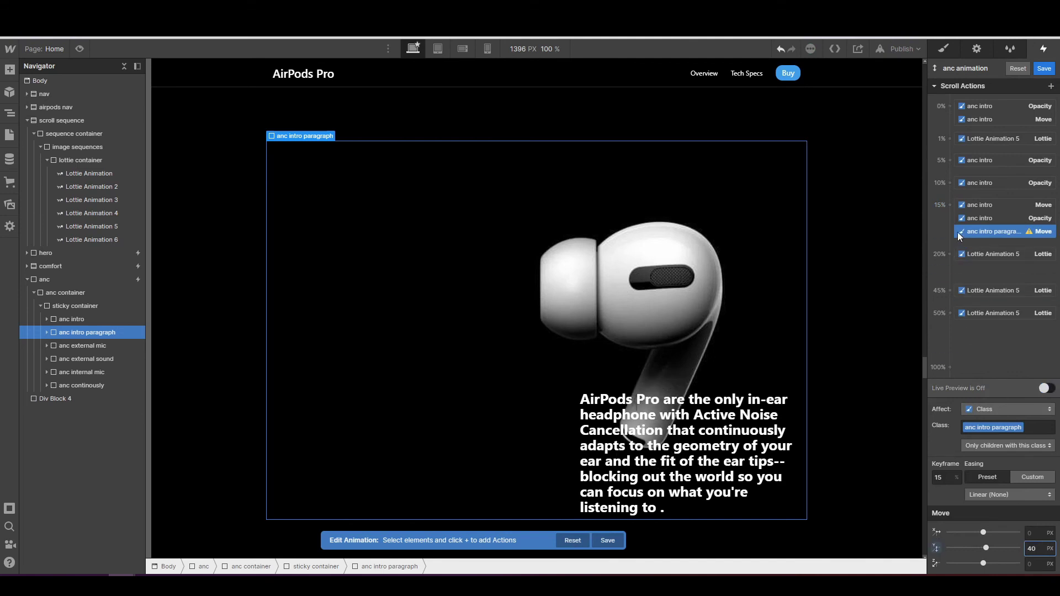
- Add an Opacity action of 0% for anc intro paragraph at the 15% keyframe
left_click(950, 208)
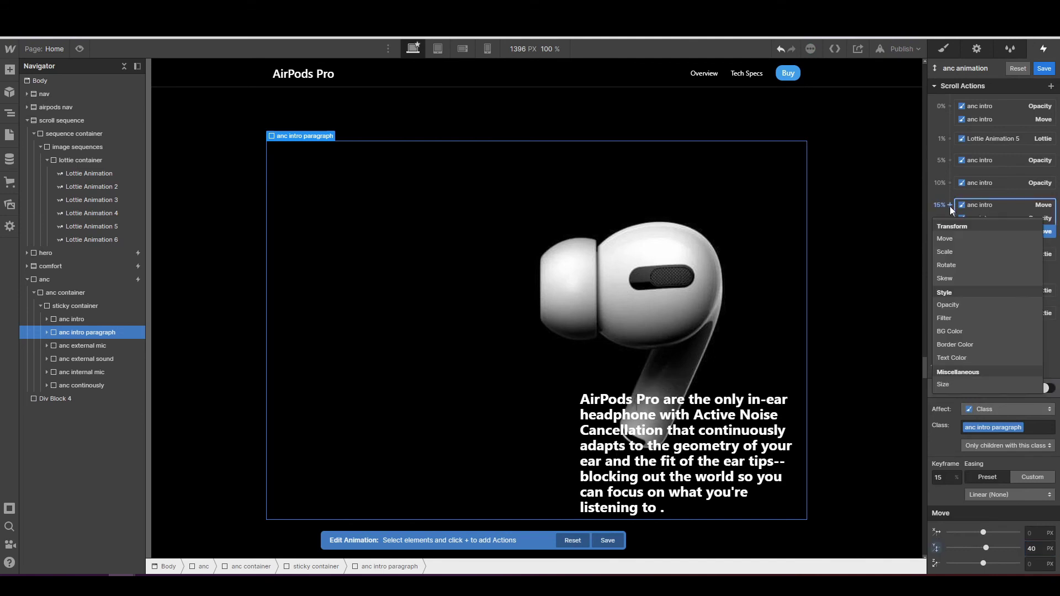
left_click(947, 304)
left_click(1037, 564)
type("0")
key("Return")
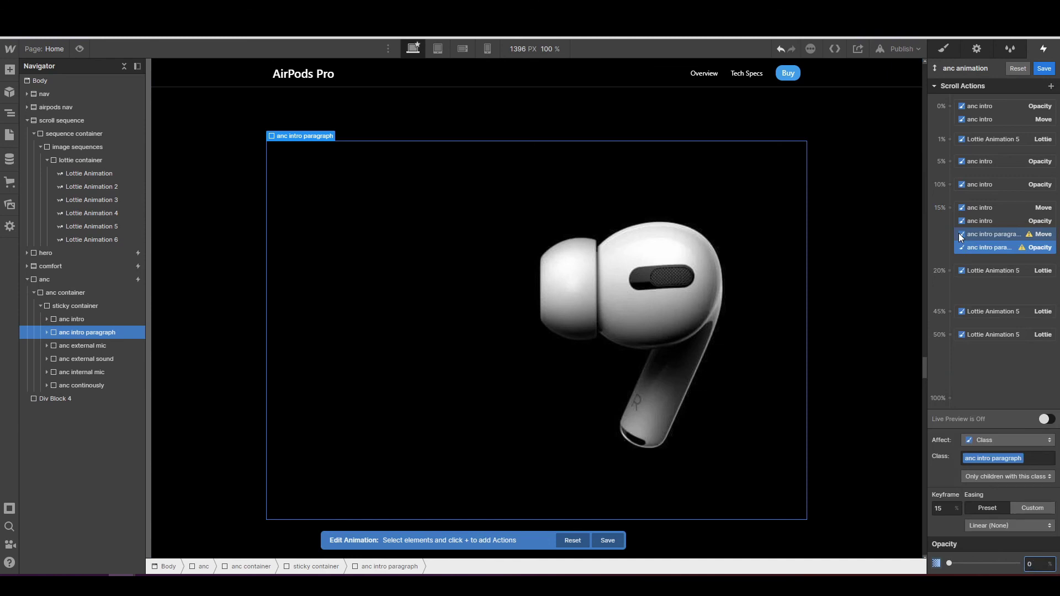
- Add an Opacity action of 100% for anc intro paragraph at a new 17% keyframe
mouse_move(961, 237)
left_mouse_down()
mouse_move(955, 247)
mouse_move(956, 213)
mouse_move(950, 259)
left_mouse_up()
left_click(950, 258)
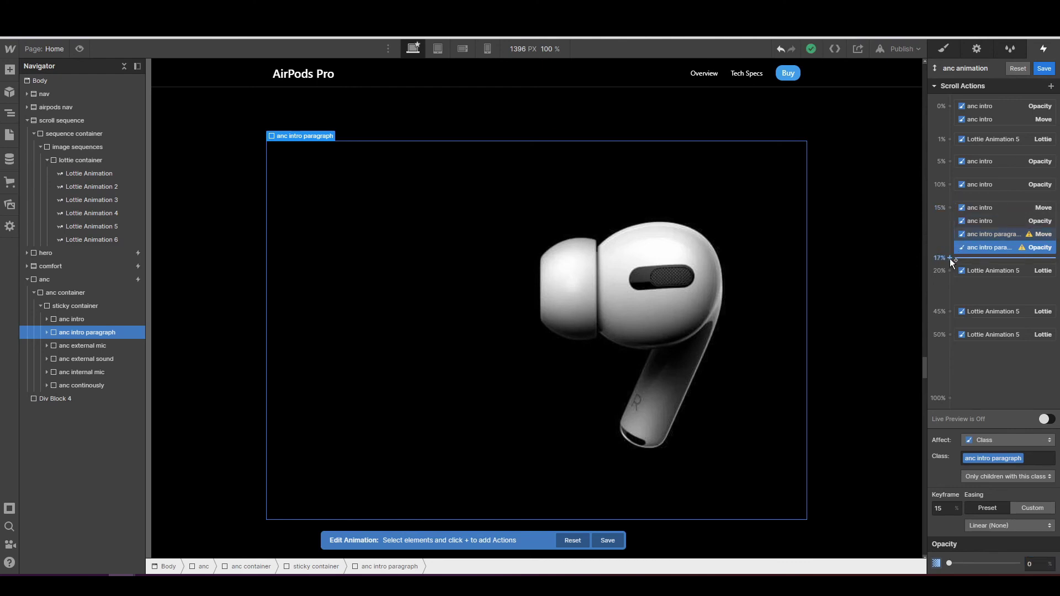
left_click(956, 355)
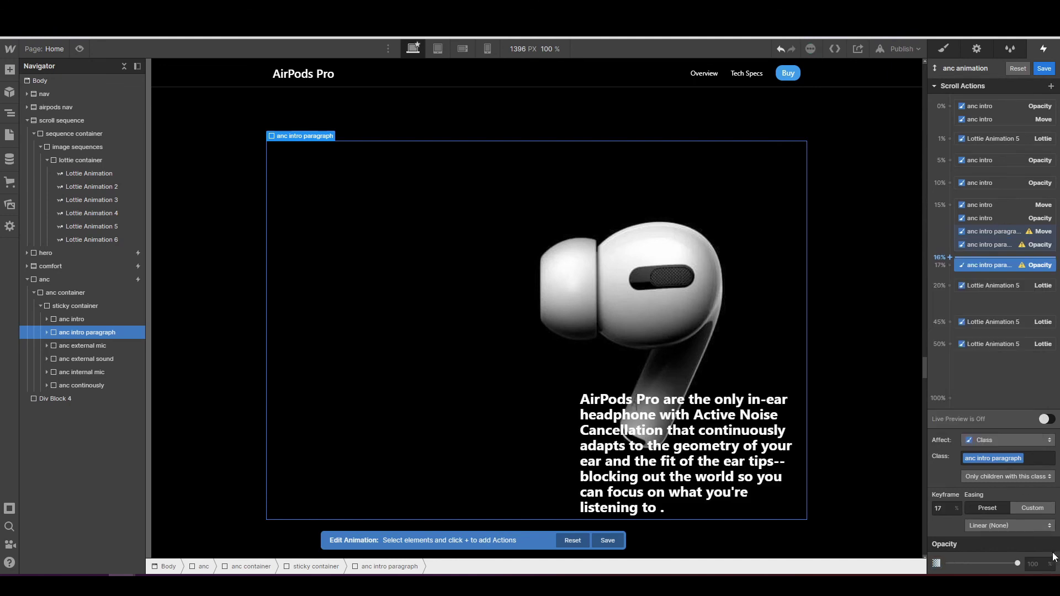
left_click(1044, 565)
- Add an Opacity action of 100% for anc intro paragraph at the 20% keyframe, alongside the Lottie action
left_click(949, 283)
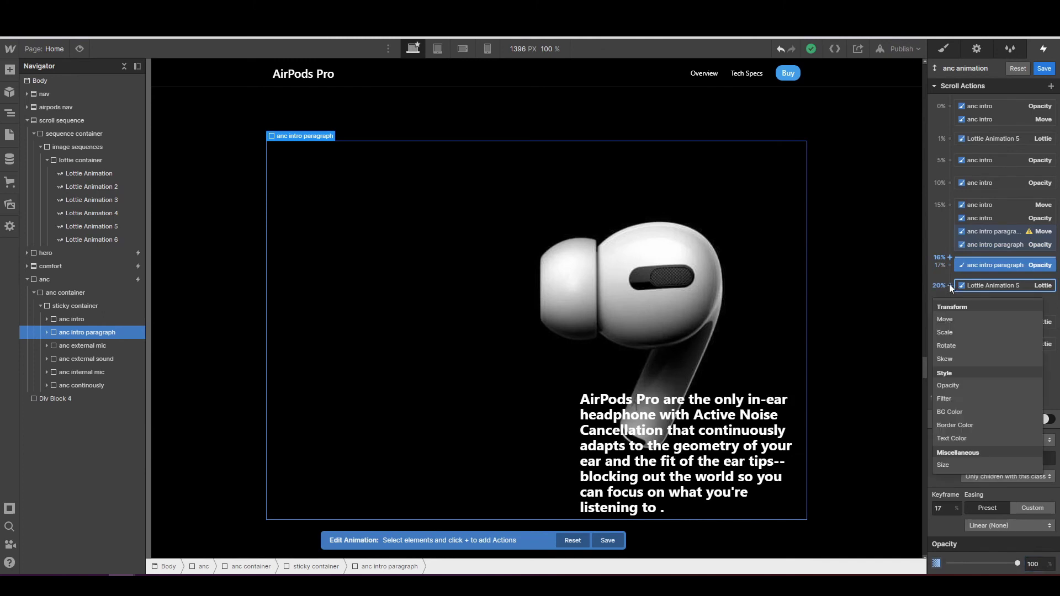
left_click(953, 385)
left_click(1037, 564)
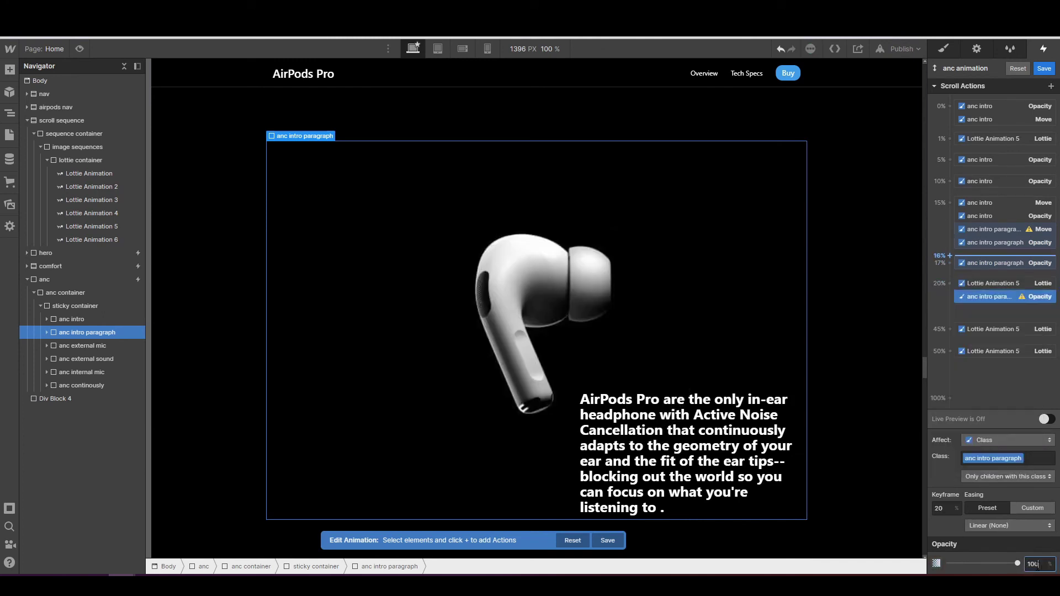
key("Return")
- Add an Opacity action of 0% for anc intro paragraph at a new 25% keyframe
left_click(950, 309)
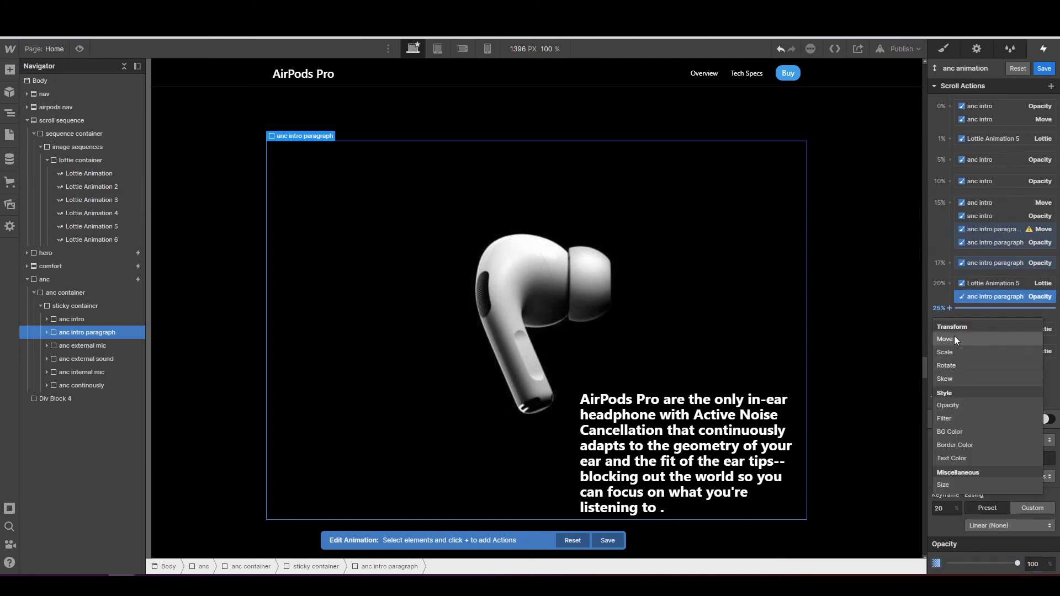
left_click(962, 405)
left_click_drag(1018, 564, 949, 564)
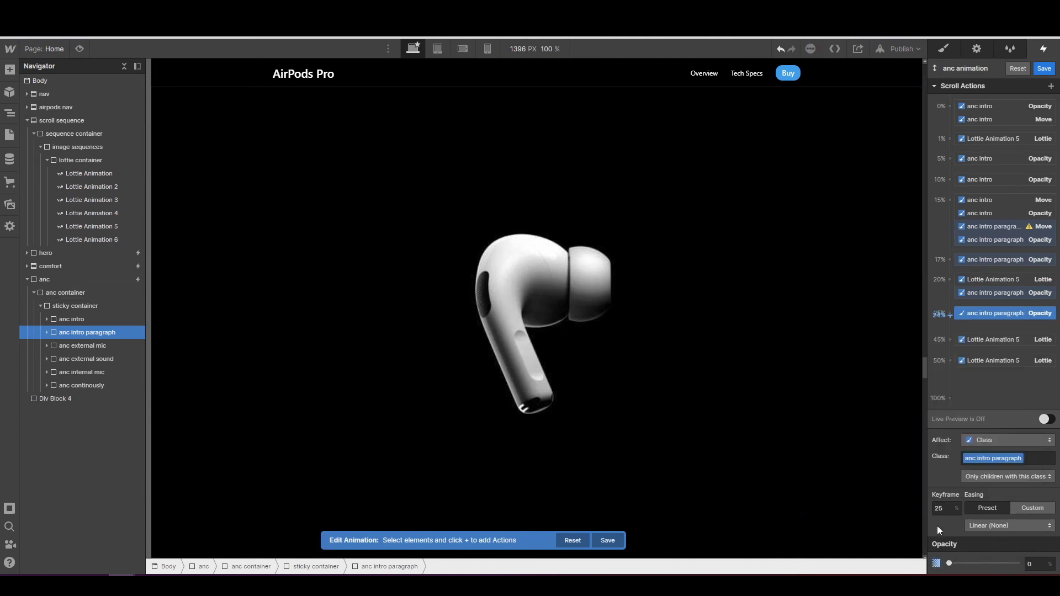
- Add a Move action for anc intro paragraph at 25% with a vertical offset of -40 px
left_click(950, 315)
left_click(947, 347)
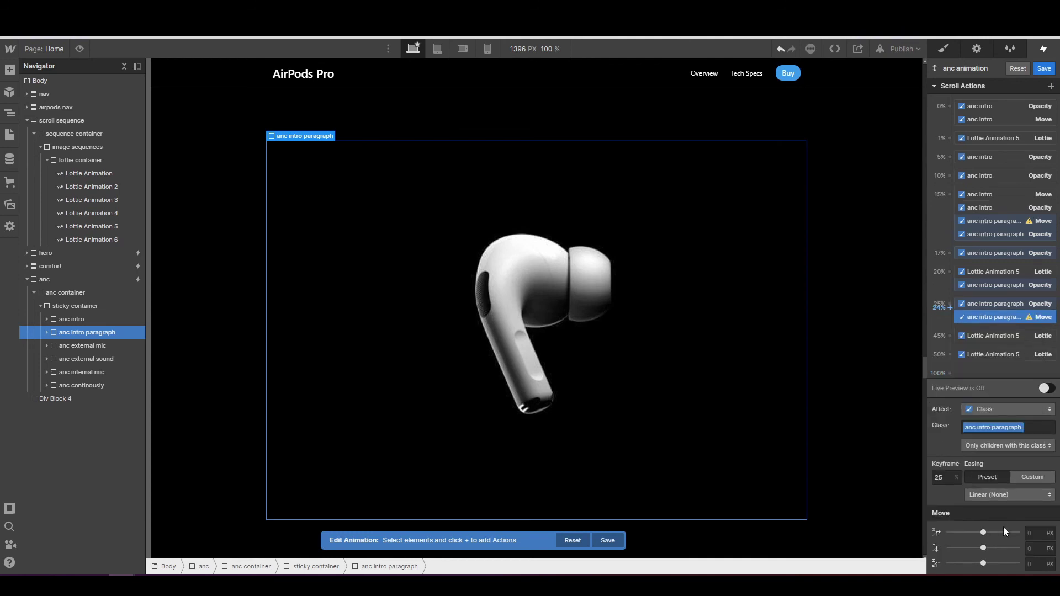
left_click(1033, 549)
key("Return")
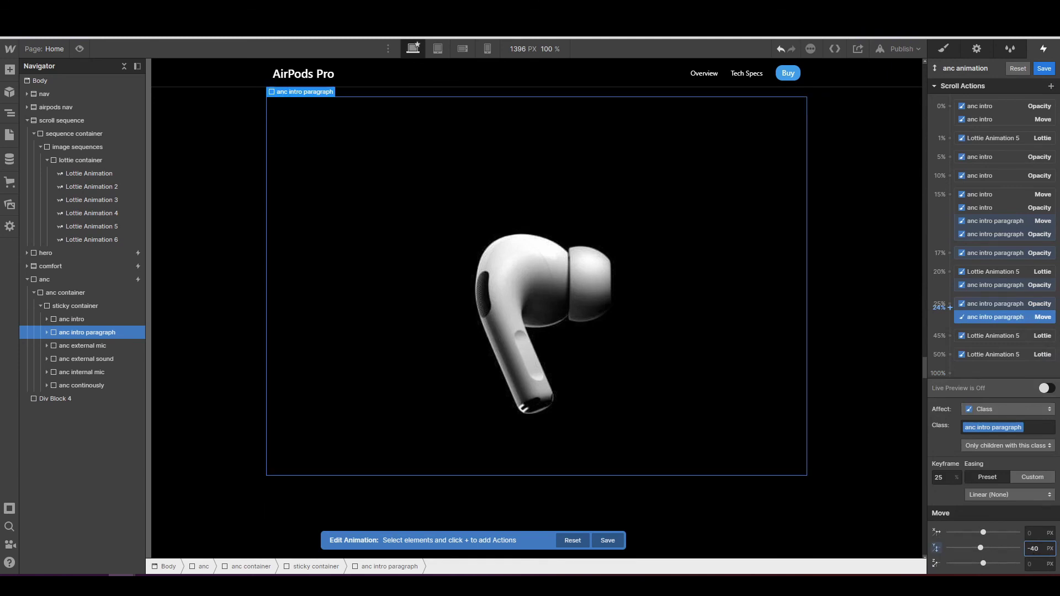
- Save the anc animation after a live preview, and compare the paragraph's fade with the published page
left_click(1042, 389)
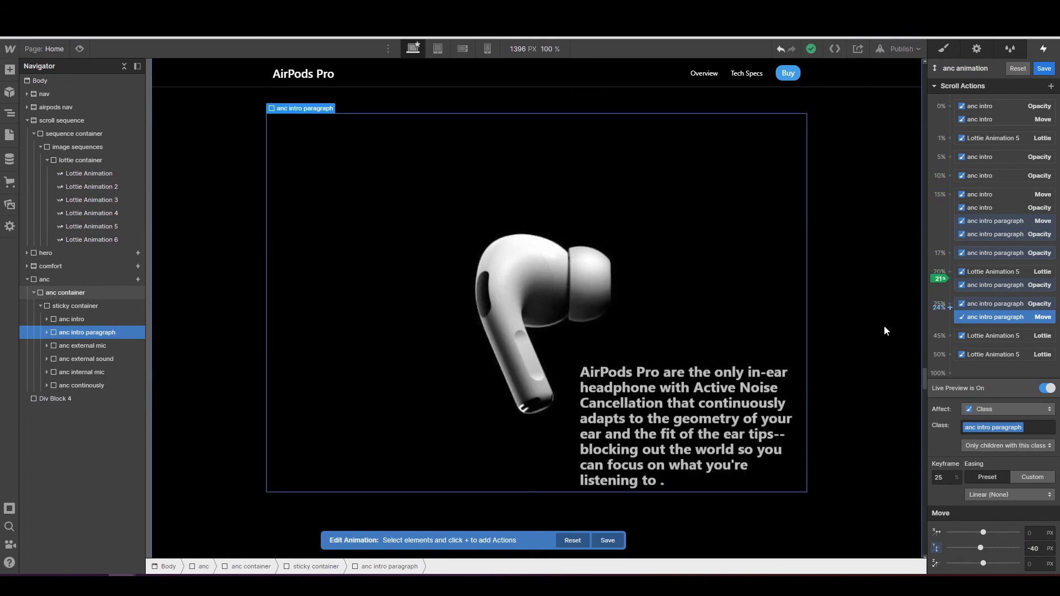
left_click(1044, 68)
left_click(952, 52)
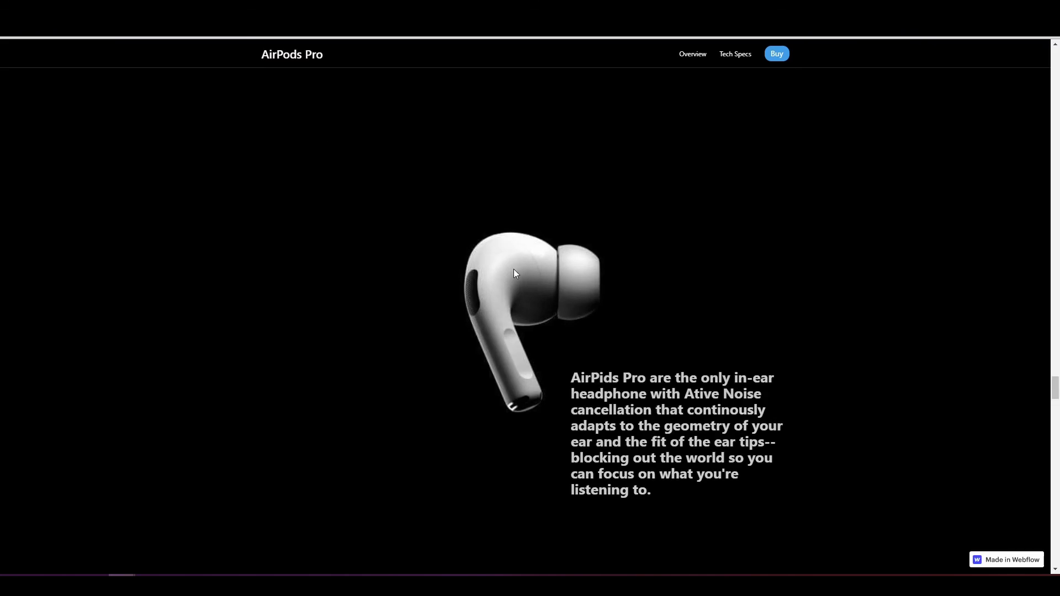
scroll(524, 282, "down", 3)
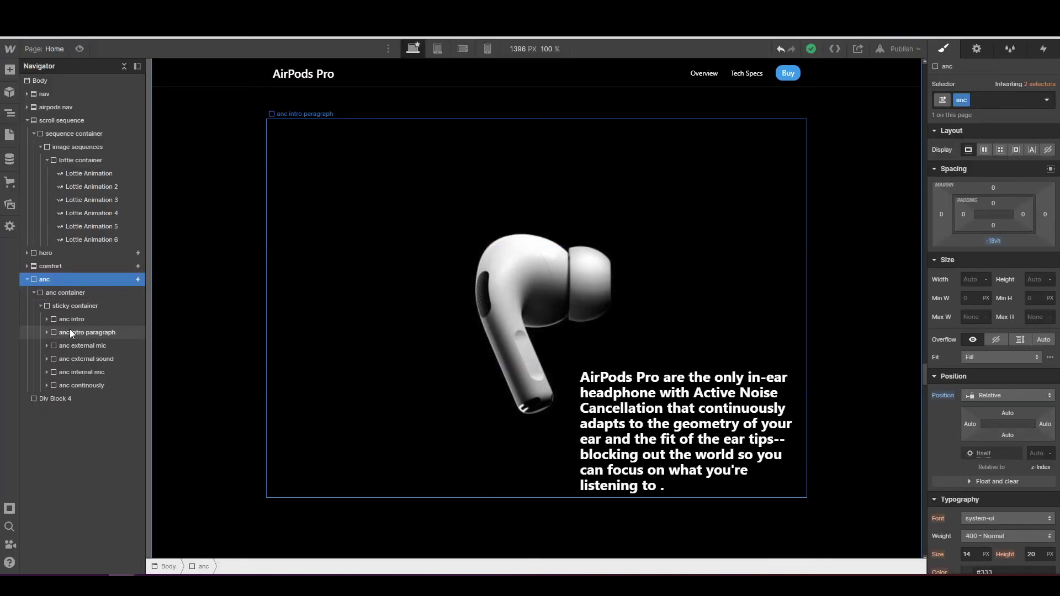
- Back in the Designer, set the style opacity of anc intro paragraph to 0%
left_click(71, 333)
scroll(944, 444, "down", 8)
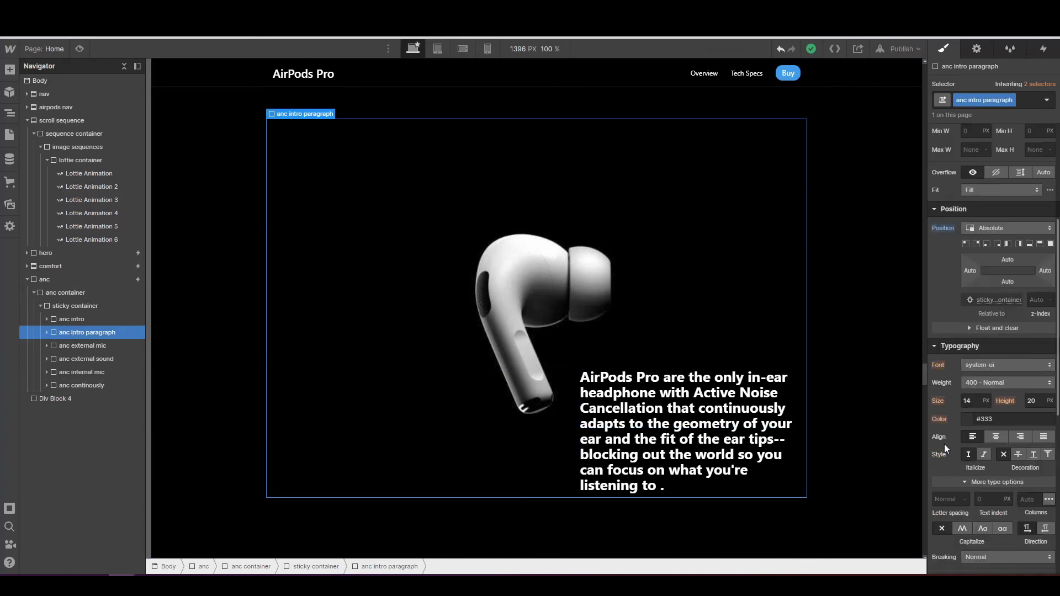
scroll(994, 480, "down", 2)
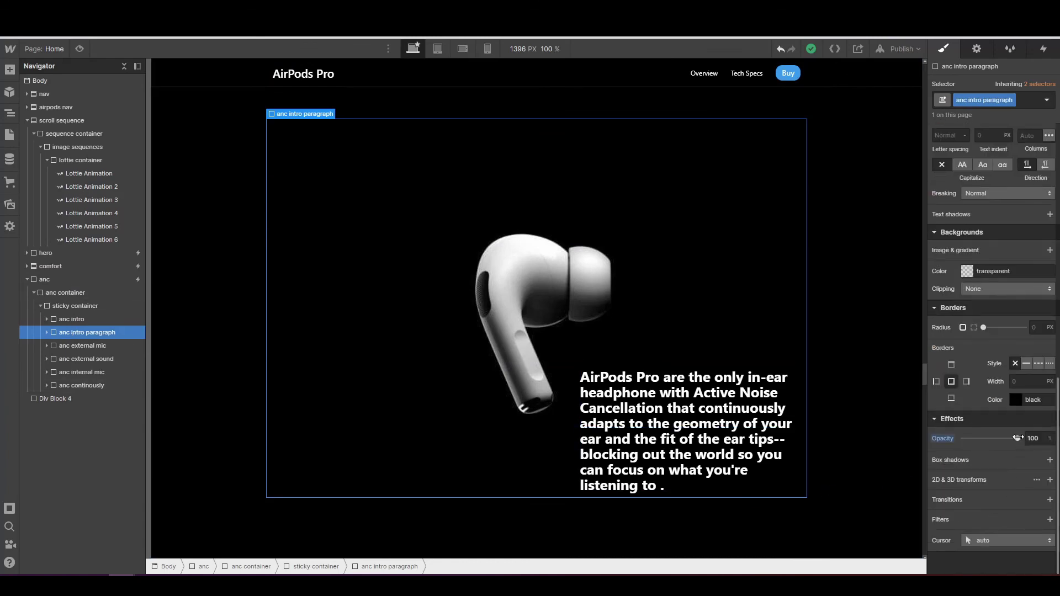
left_click_drag(1018, 438, 797, 439)
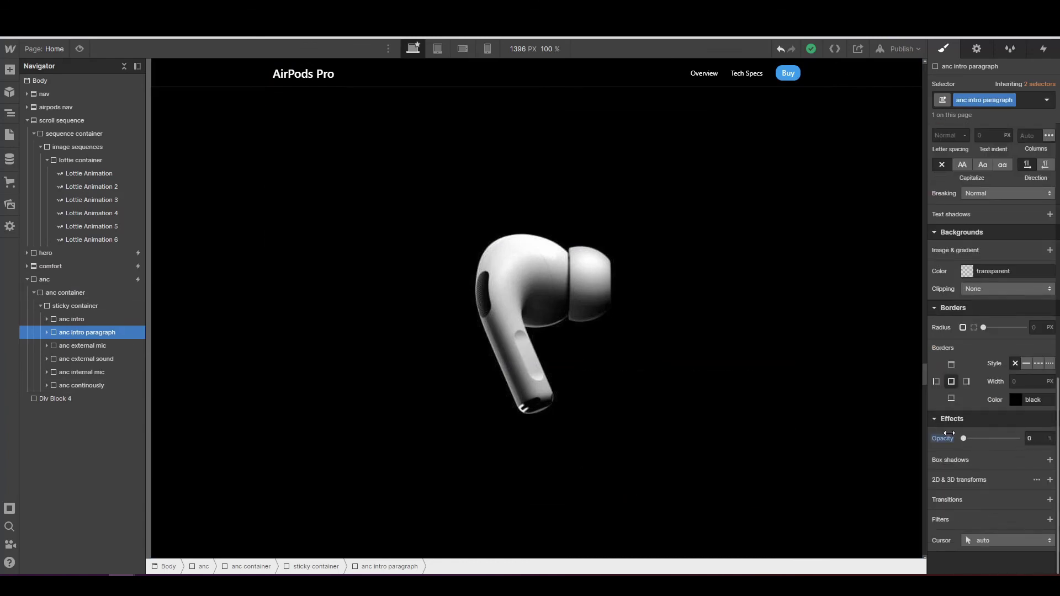
- Try to raise the style opacity of anc external mic from its hidden state
left_click(101, 348)
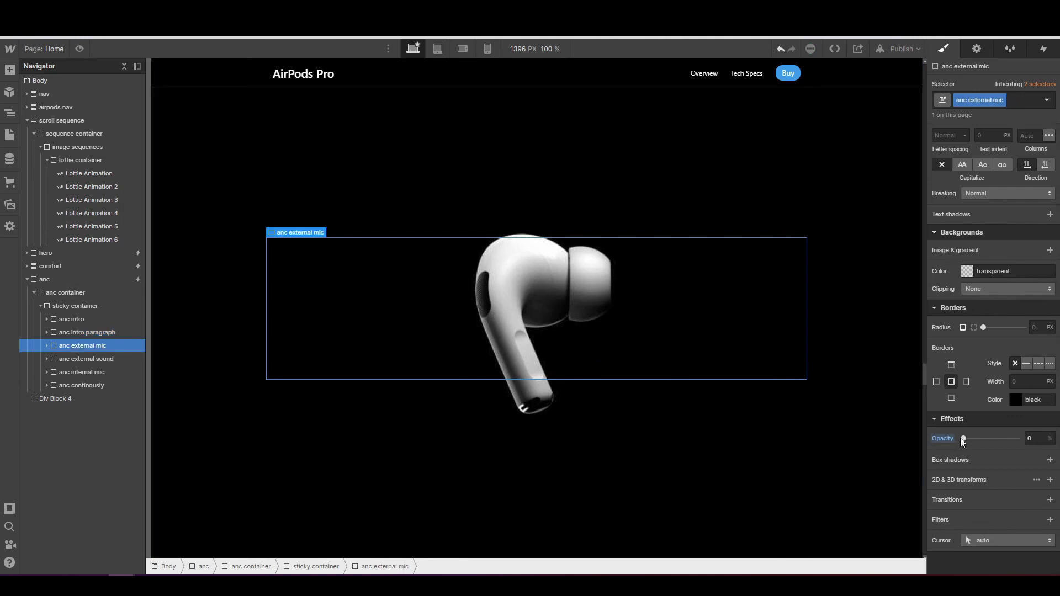
left_click_drag(963, 439, 1028, 442)
left_click(1035, 441)
type("00")
key("Return")
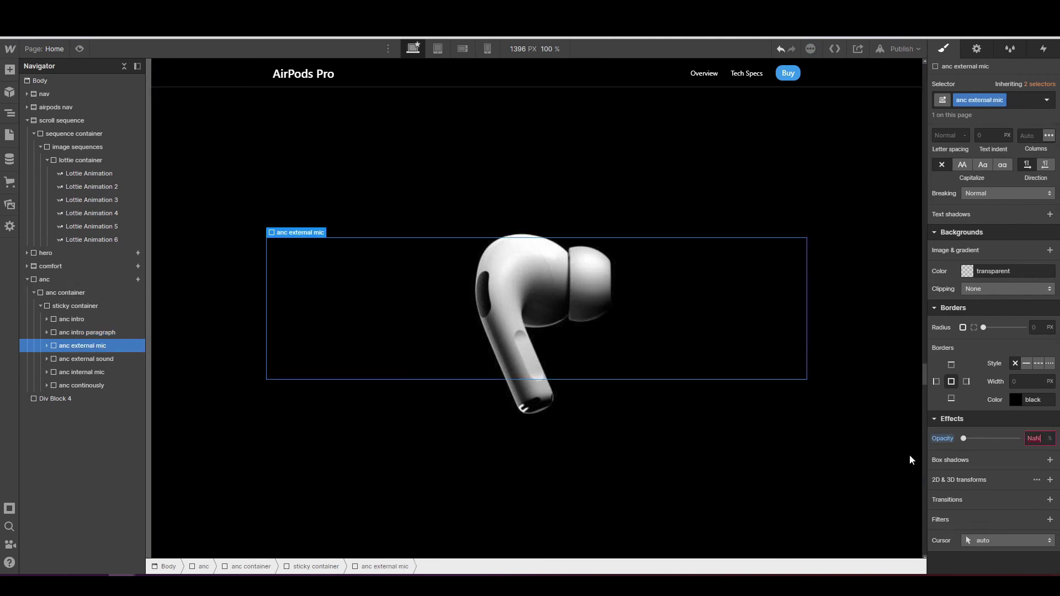
- Set the style opacity of anc external sound and anc external mic to 100%
left_click(114, 360)
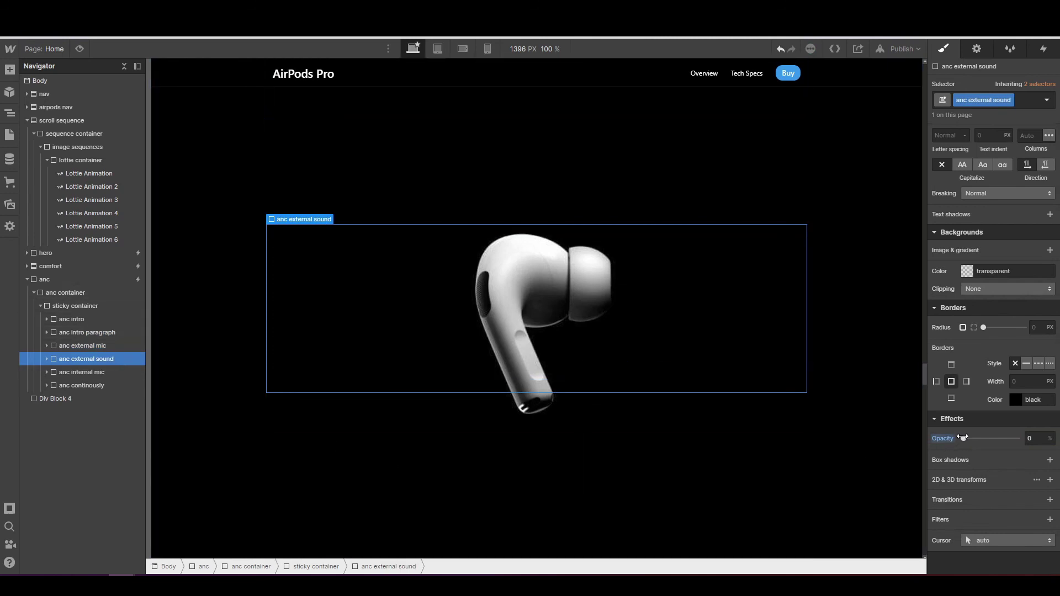
left_click_drag(959, 438, 1018, 438)
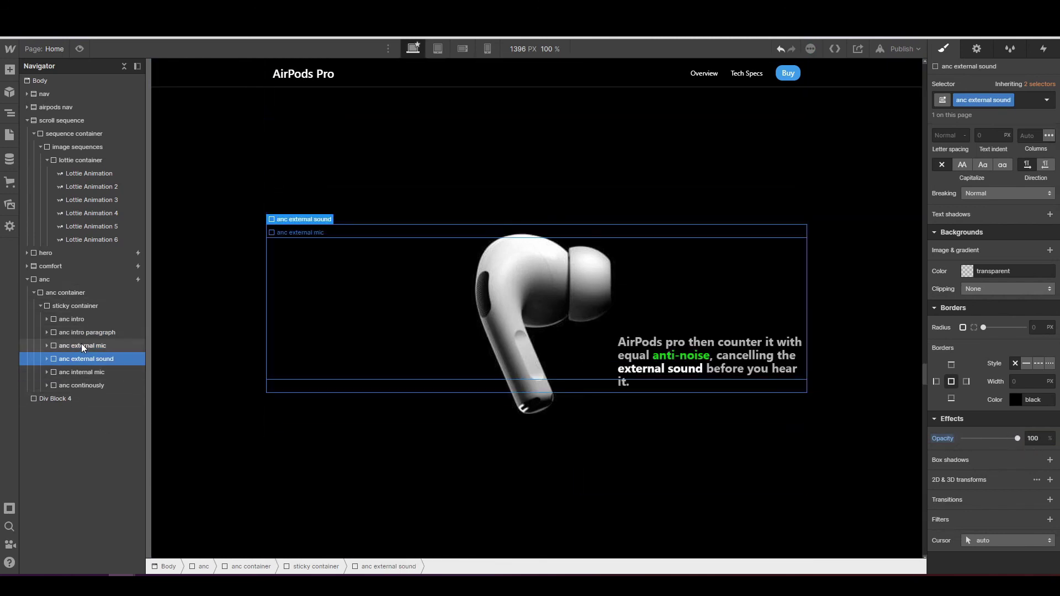
left_click(61, 346)
left_click_drag(961, 438, 1018, 438)
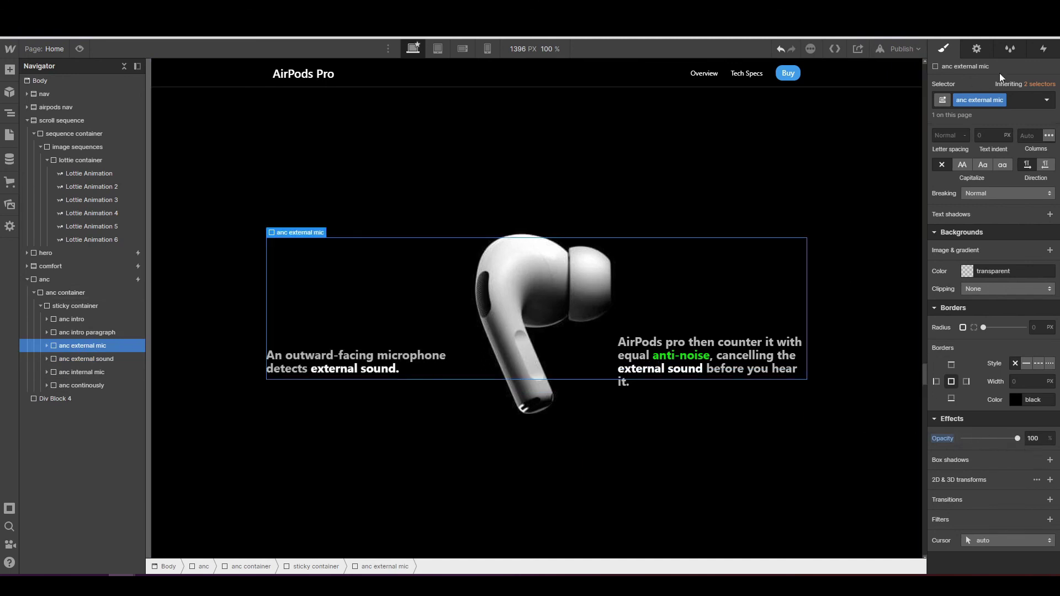
- Open the anc section's anc animation for editing and check the external mic and sound texts on the published page
left_click(1051, 52)
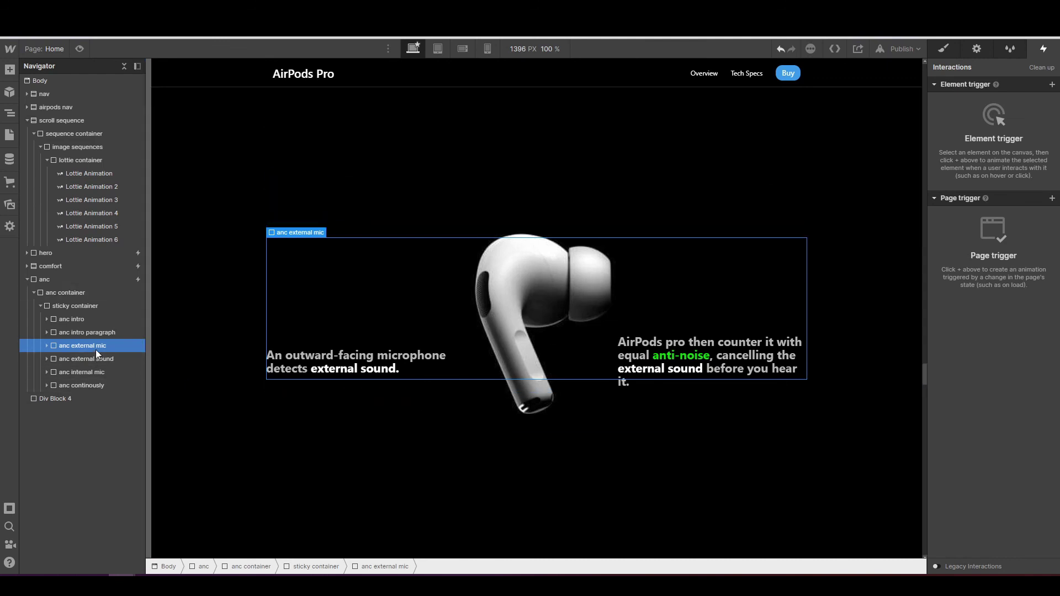
left_click(65, 282)
left_click(993, 101)
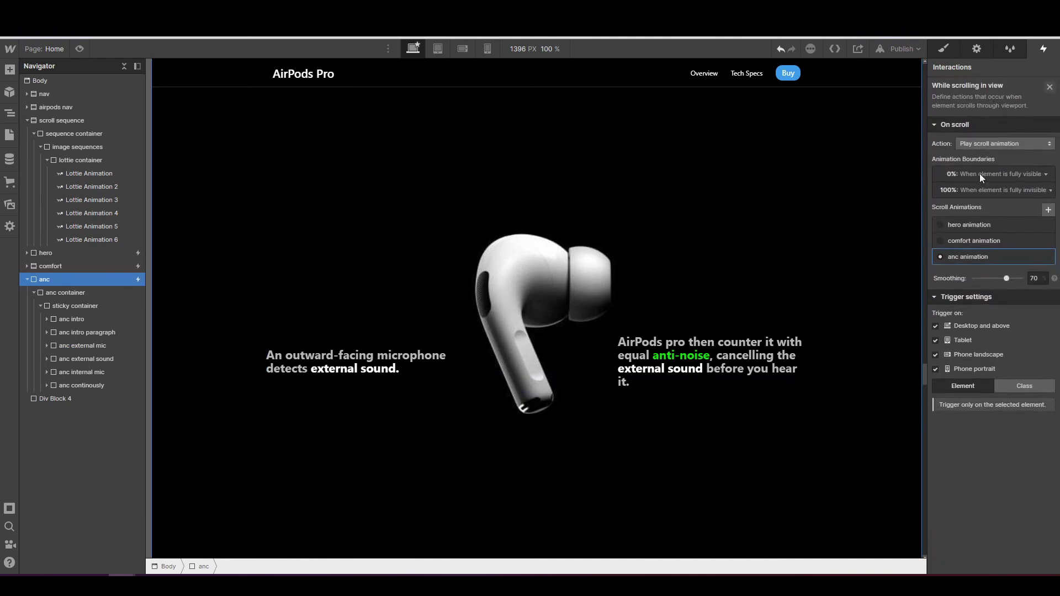
left_click(965, 255)
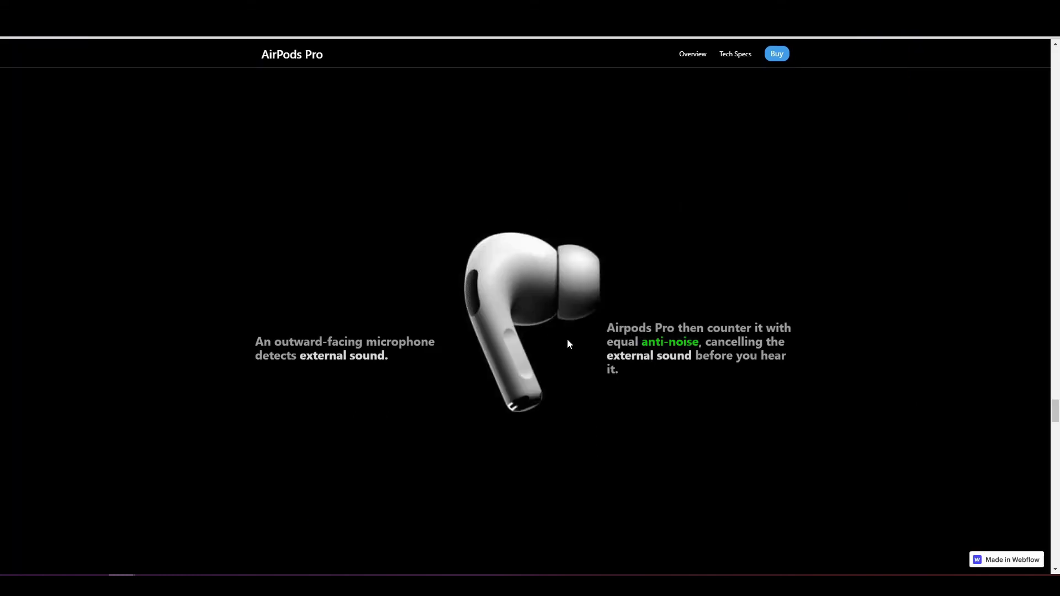
scroll(568, 344, "down", 2)
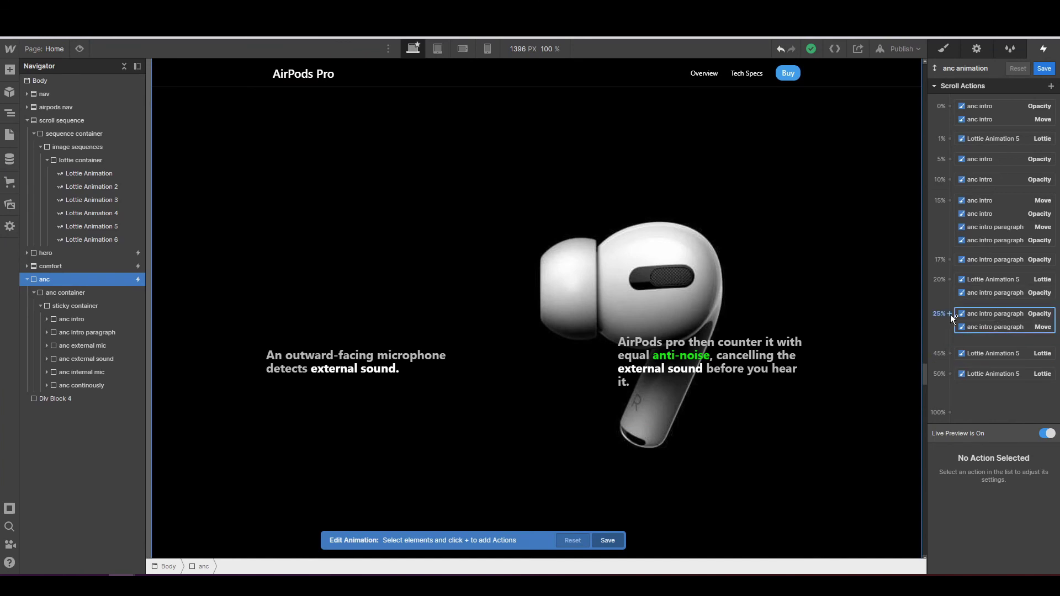
- Add an Opacity action of 0% for anc external mic at the 25% keyframe of the anc animation
left_click(95, 333)
left_click(101, 345)
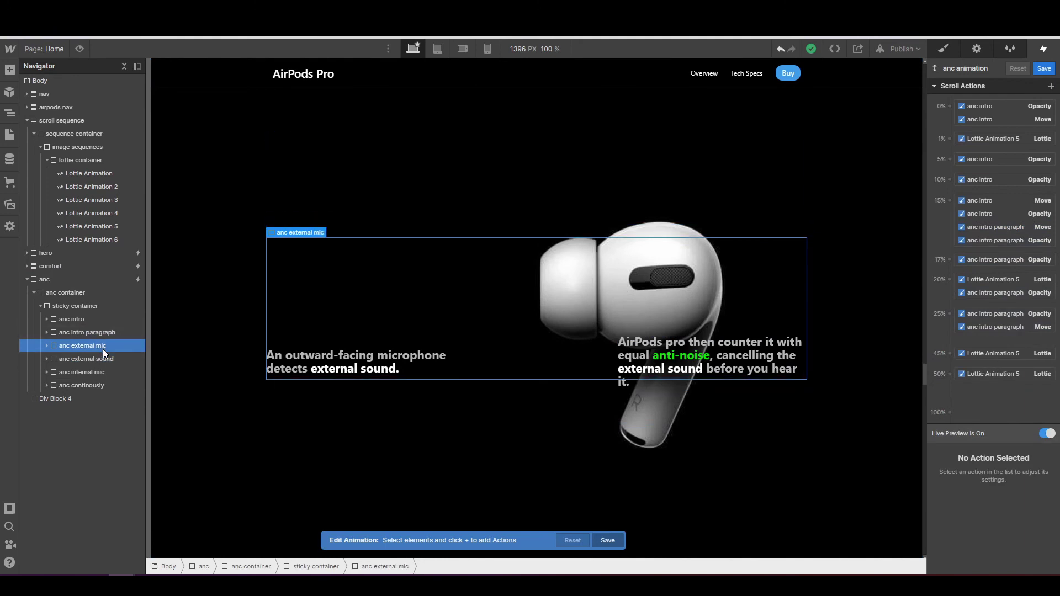
left_click(950, 314)
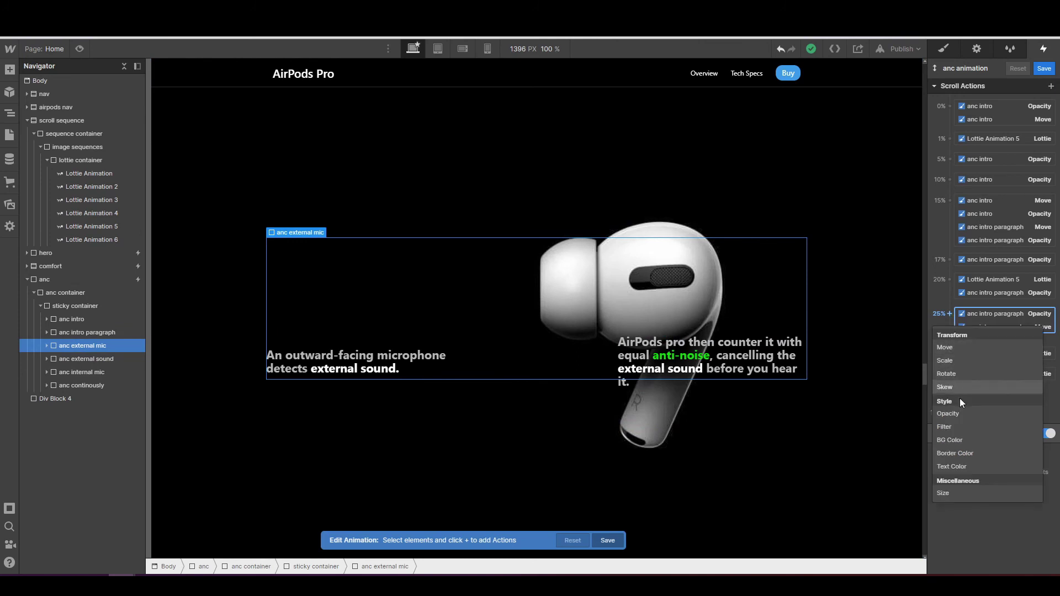
left_click(956, 413)
left_click(1030, 564)
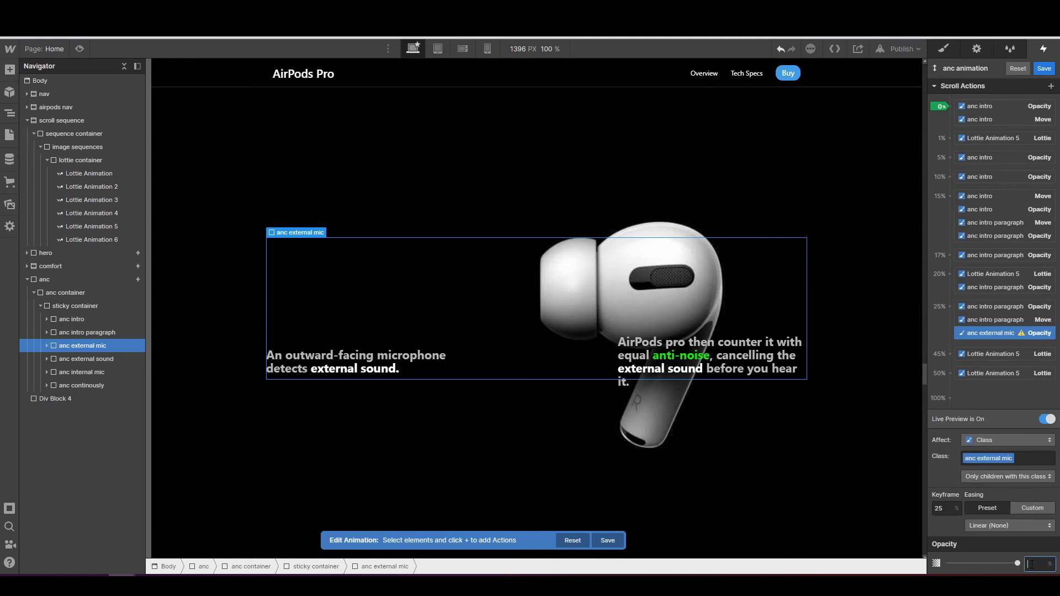
type("0")
key("Return")
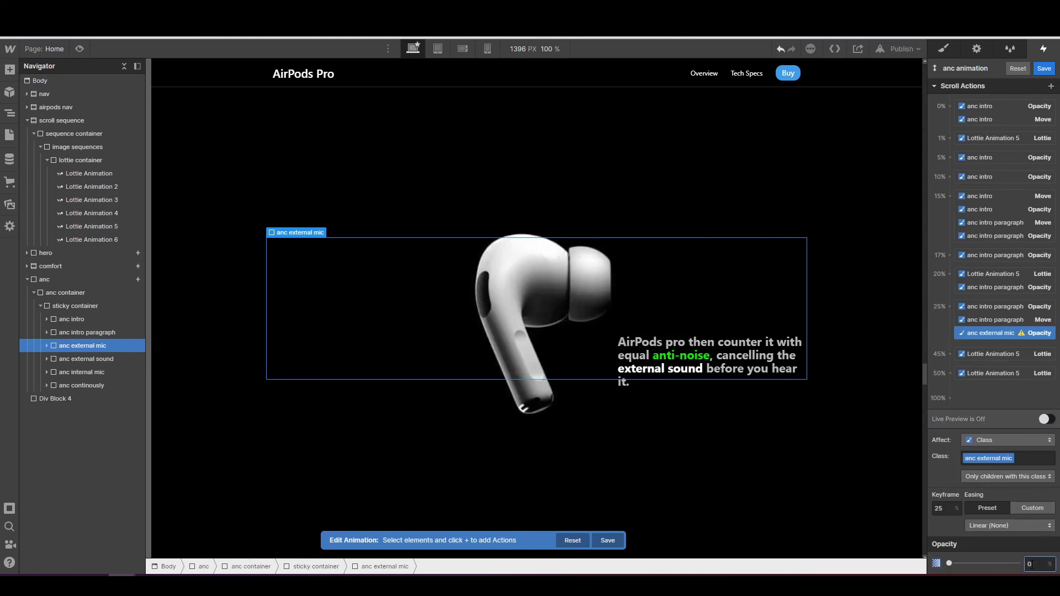
- Add a Move action for anc external mic at 25% with a vertical offset of 40 px
left_click(949, 305)
left_click(943, 337)
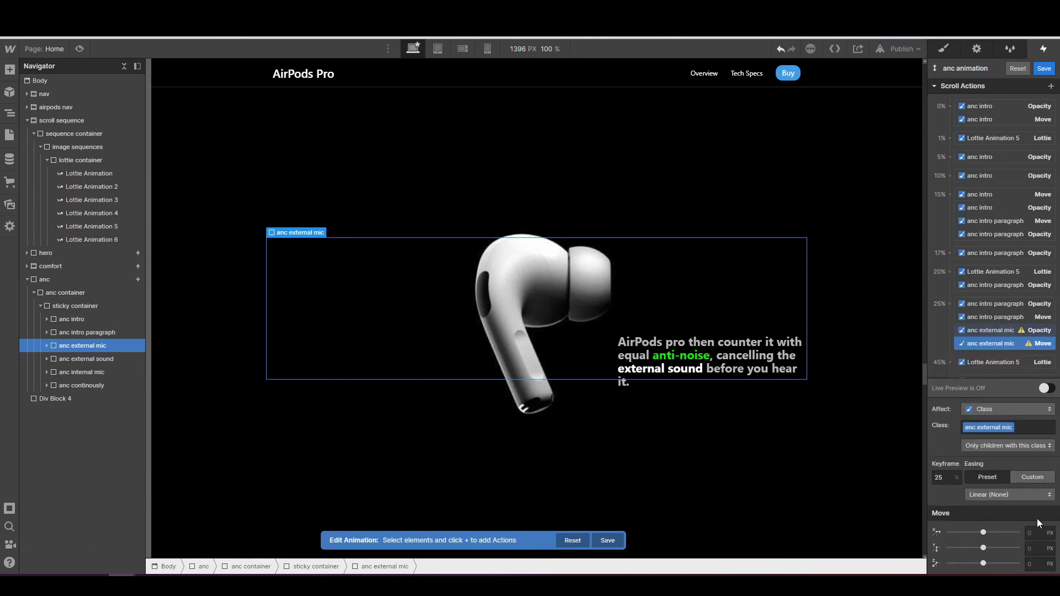
left_click(1031, 549)
type("40")
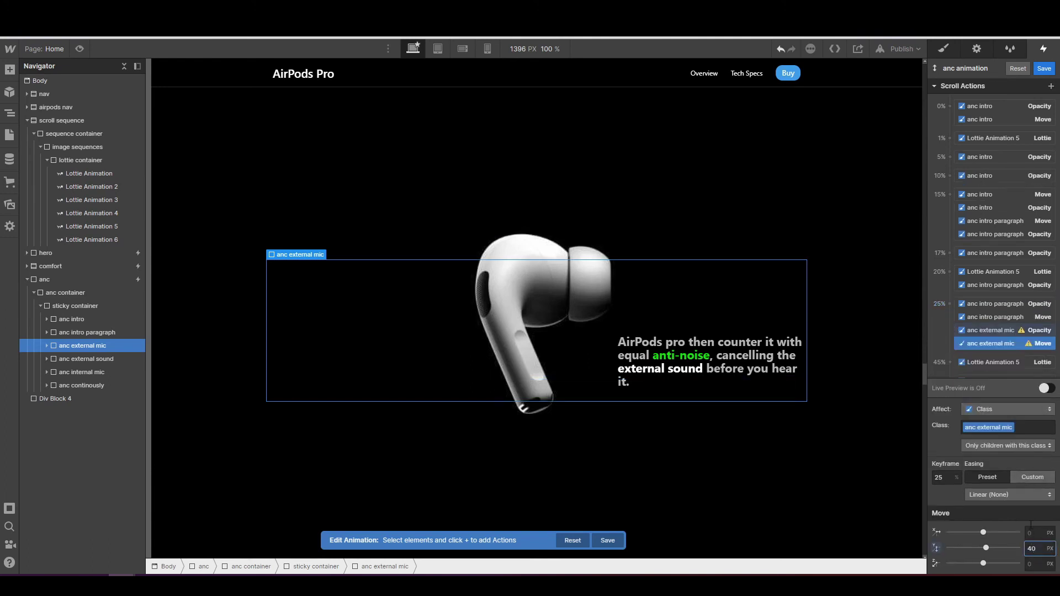
- Duplicate the anc external mic Opacity and Move actions at 25% and retarget the copies to anc external sound
scroll(973, 263, "down", 1)
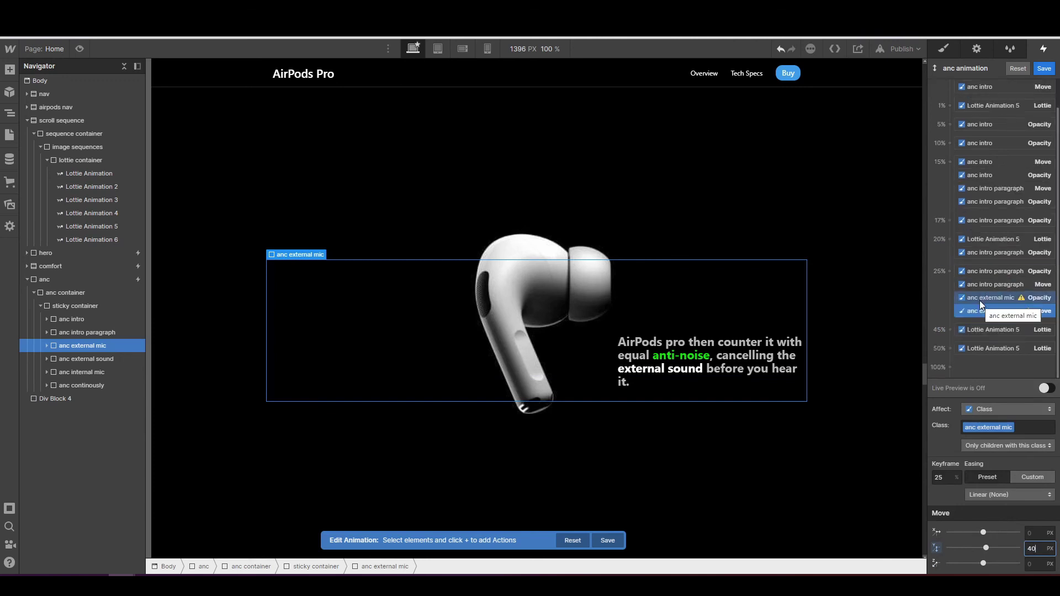
scroll(979, 301, "up", 1)
right_click(976, 332)
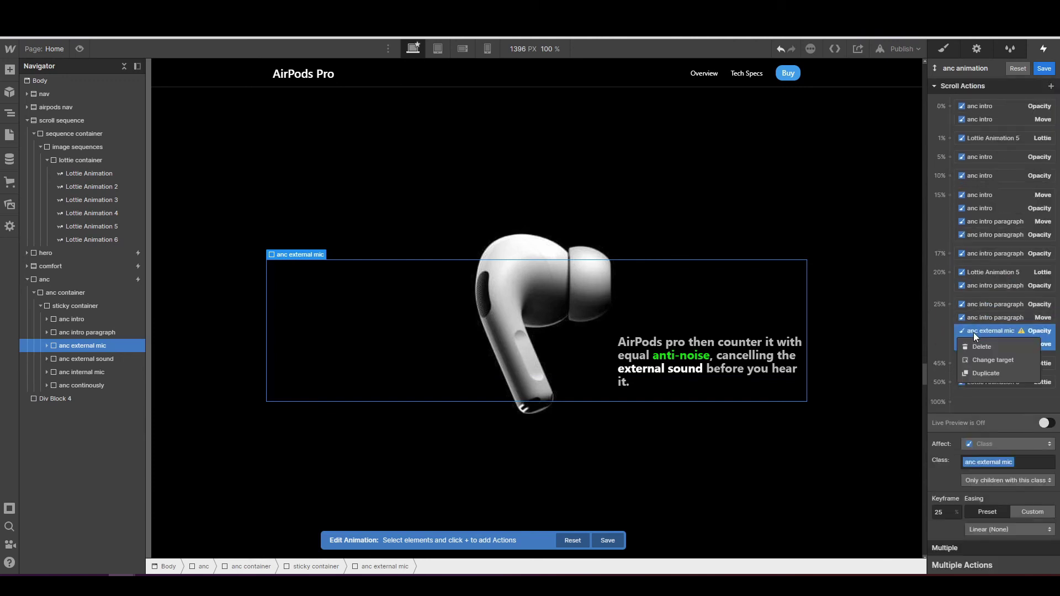
left_click(983, 372)
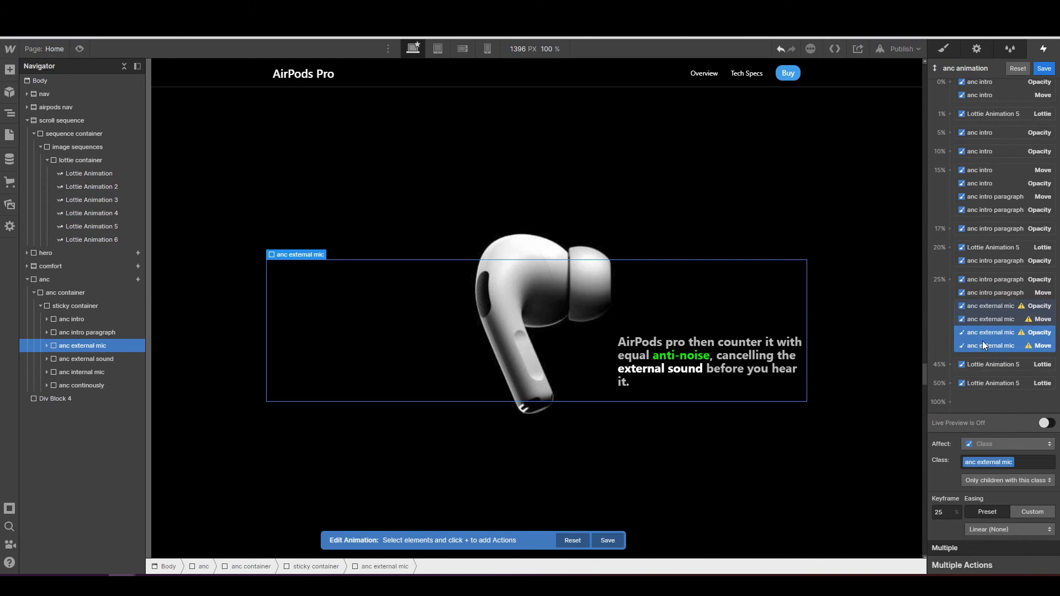
right_click(983, 342)
left_click(989, 369)
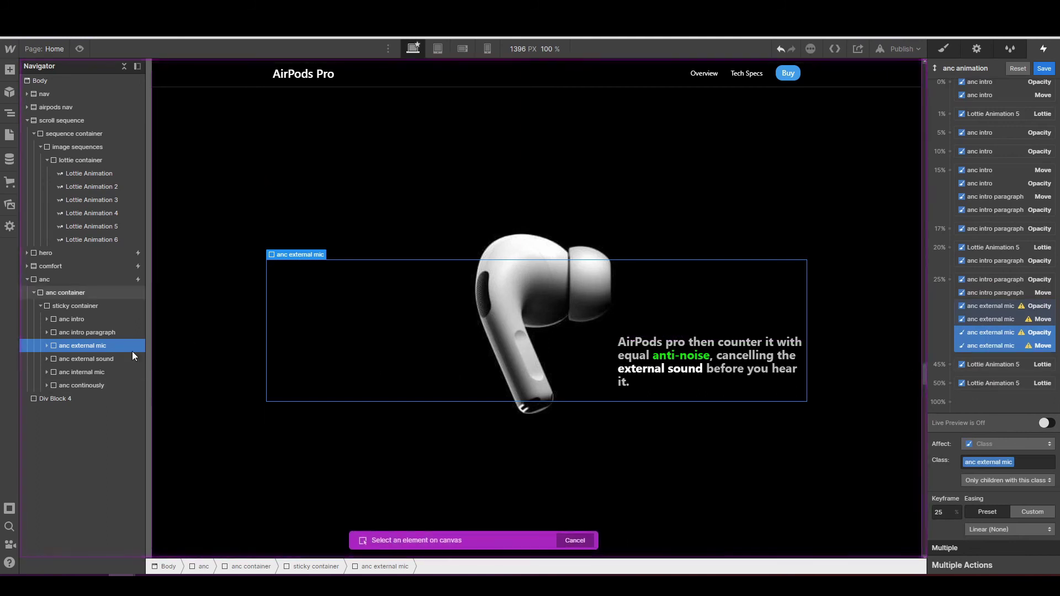
left_click(109, 358)
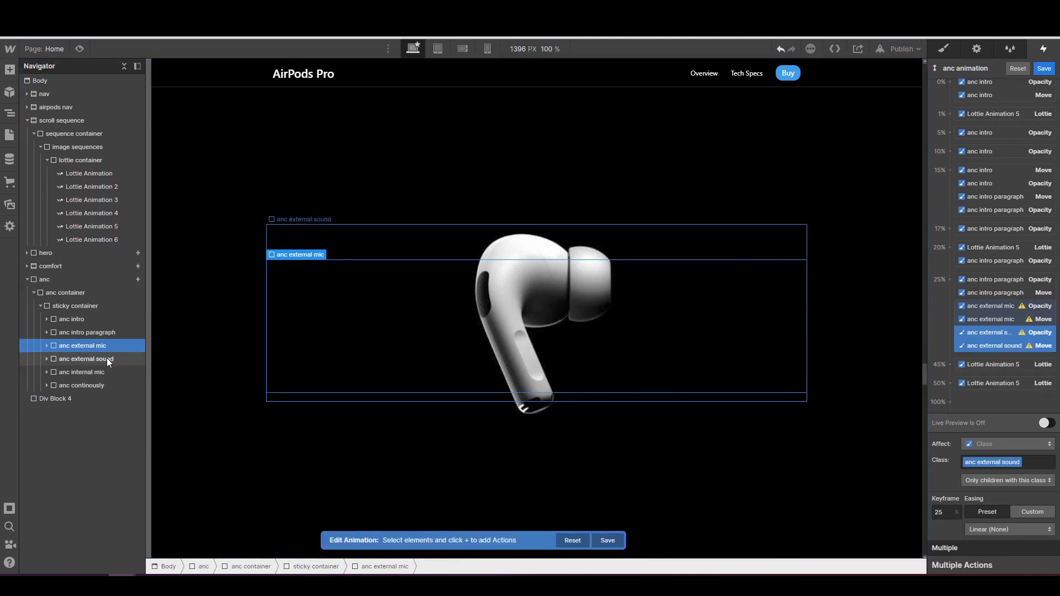
- Duplicate the four external mic and external sound actions at 25% and place the copies at the 35% keyframe
left_click(969, 304)
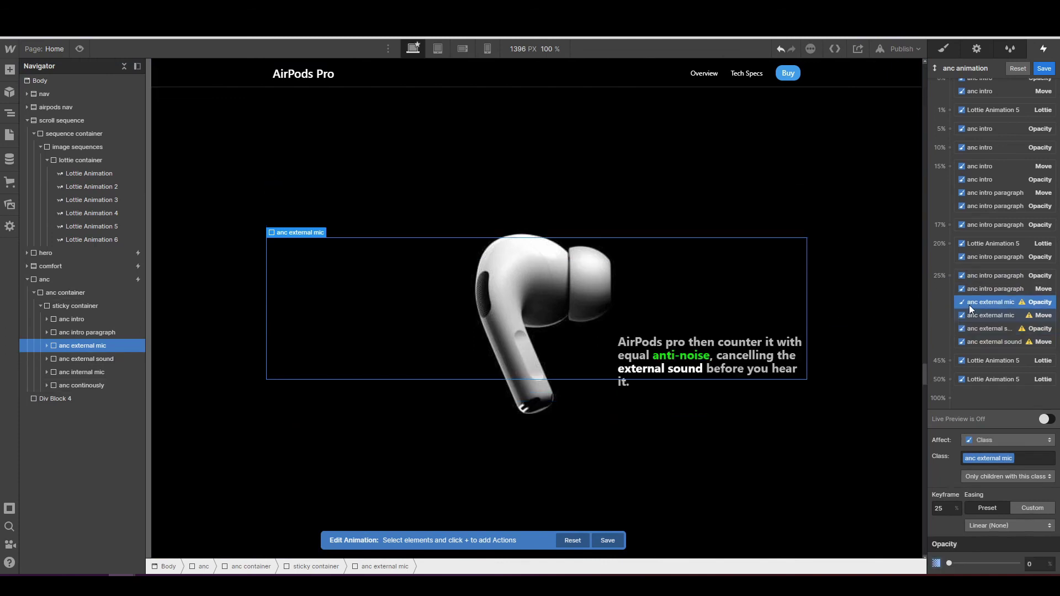
left_click(976, 338, "shift")
right_click(977, 337)
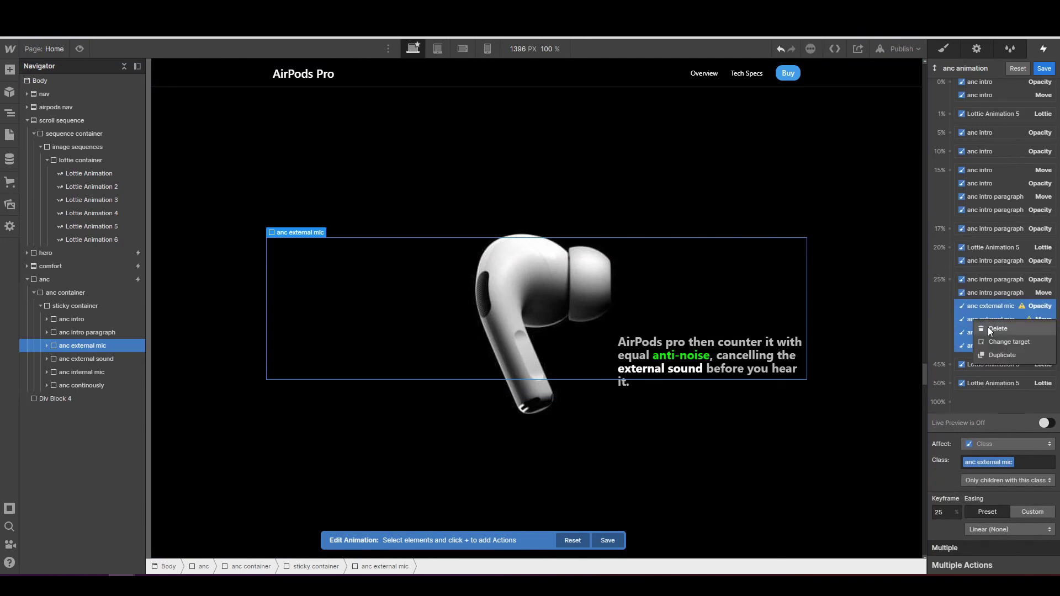
left_click(995, 350)
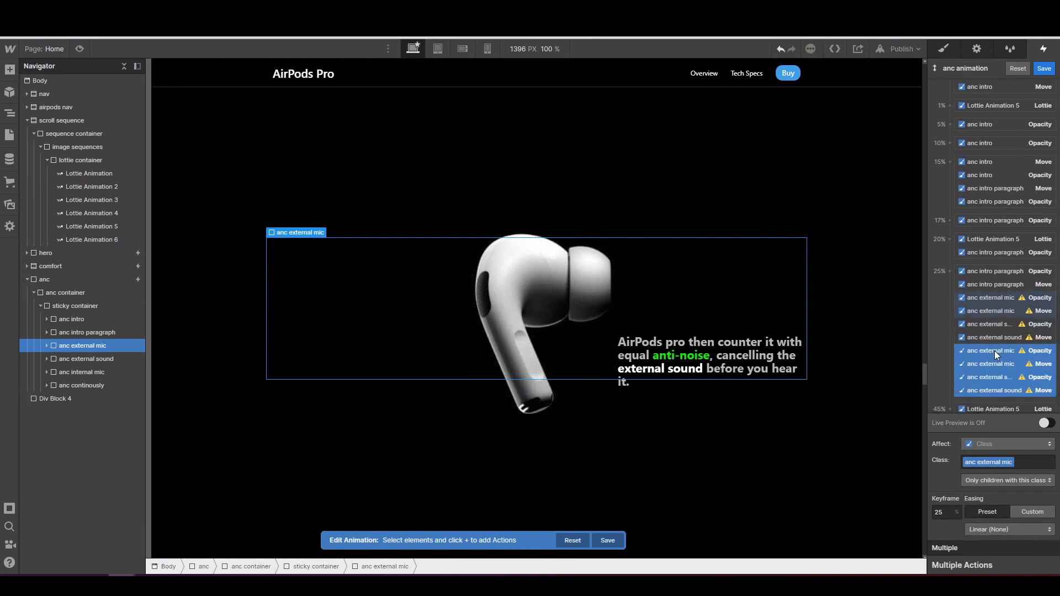
scroll(986, 300, "down", 1)
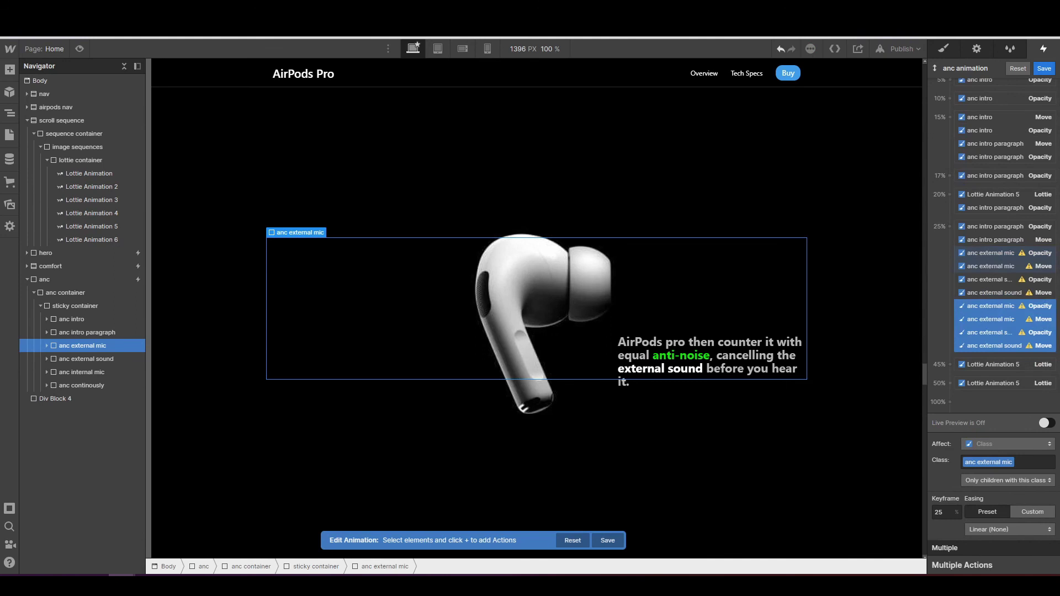
left_click_drag(982, 304, 946, 350)
left_click(948, 356)
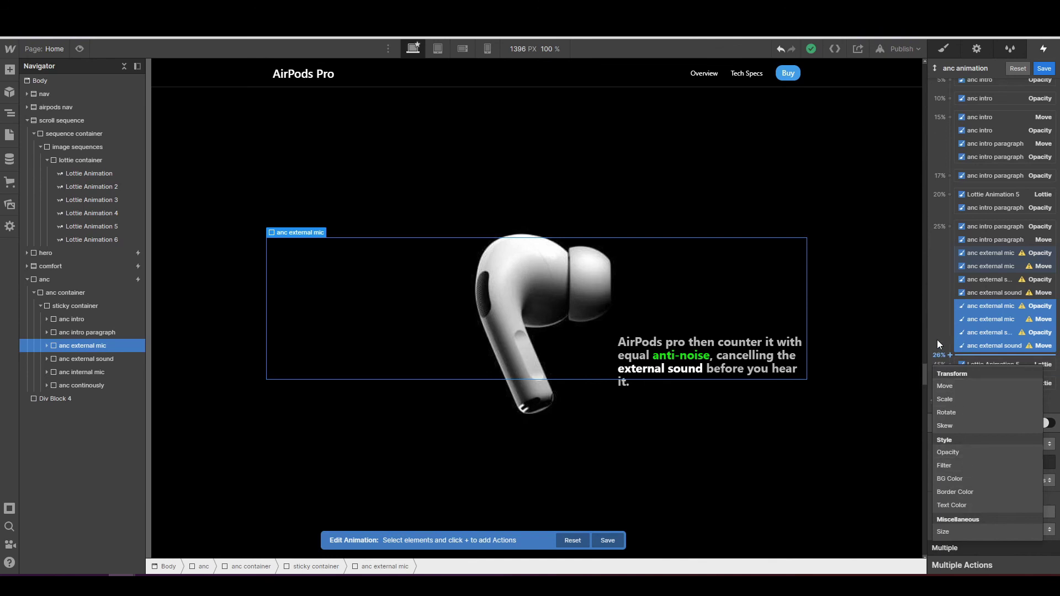
left_click(975, 328)
left_click_drag(968, 325, 958, 372)
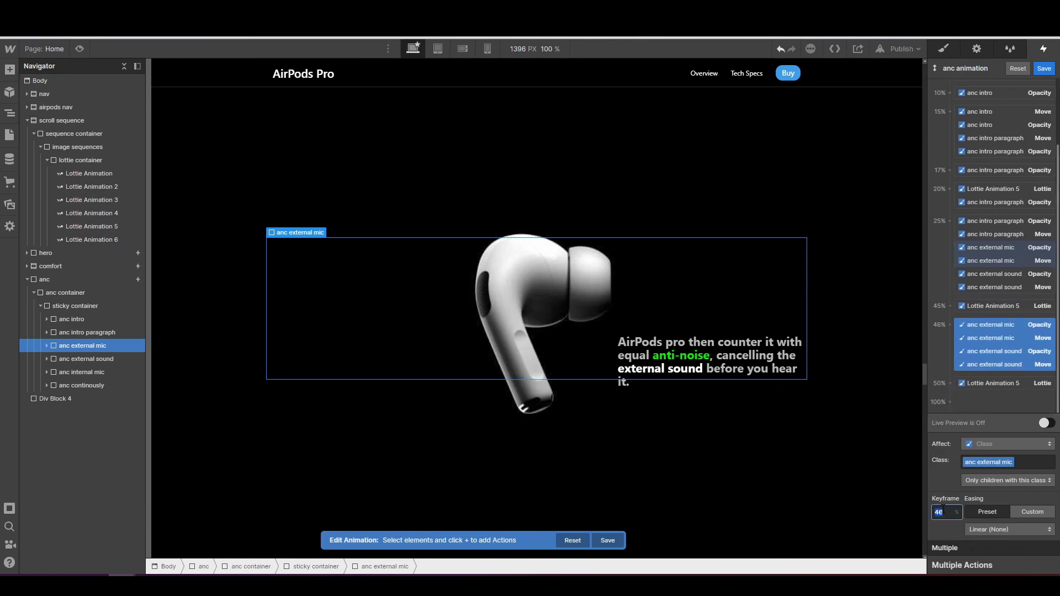
type("35")
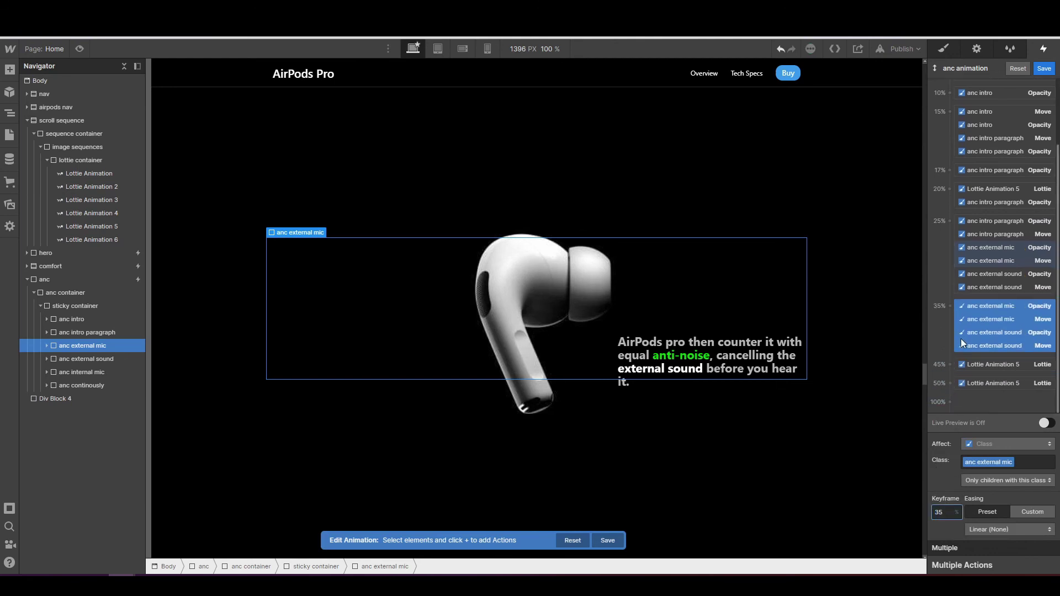
- Set the vertical move of both anc external mic and anc external sound at 35% to -40 px
left_click(983, 307)
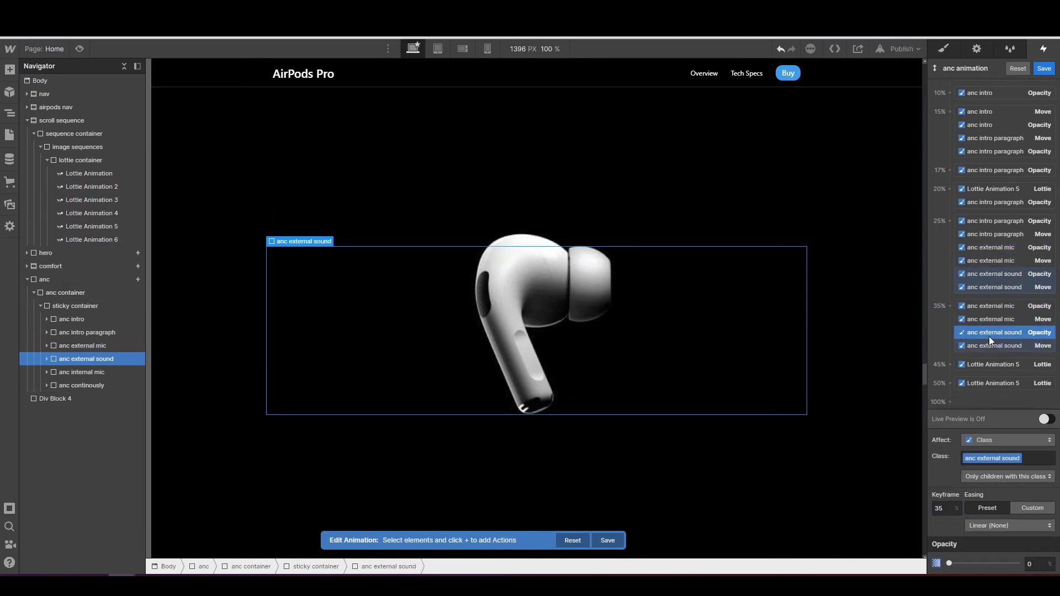
left_click(992, 319)
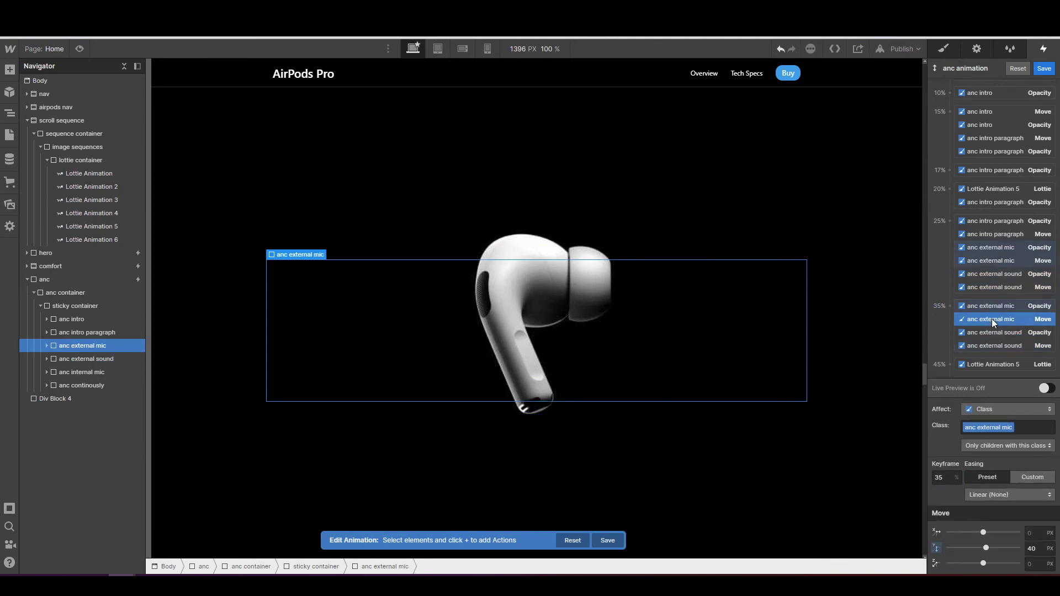
left_click(1037, 549)
type("-4")
key("Return")
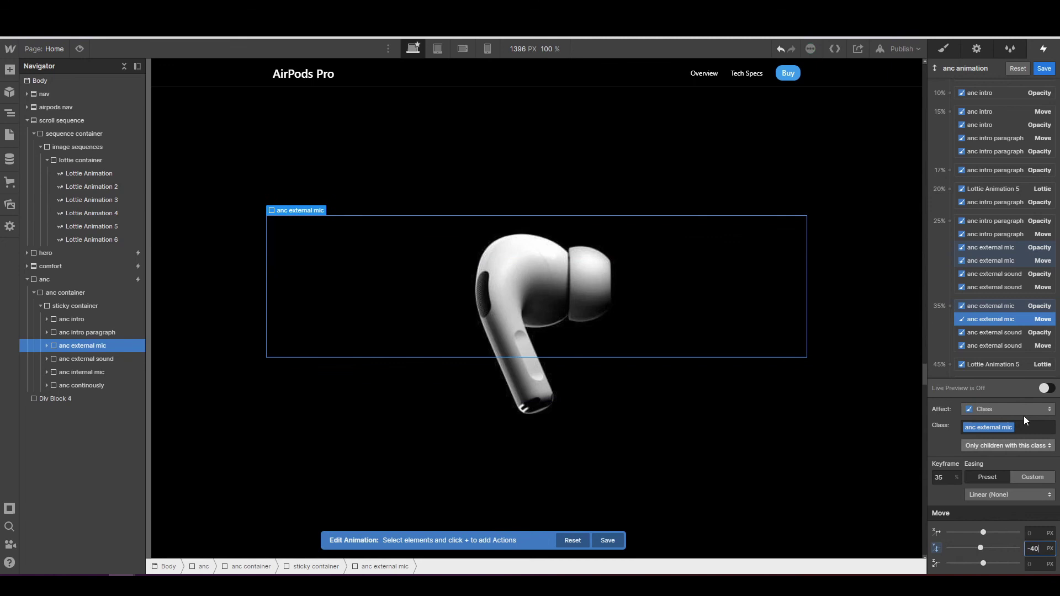
left_click(996, 346)
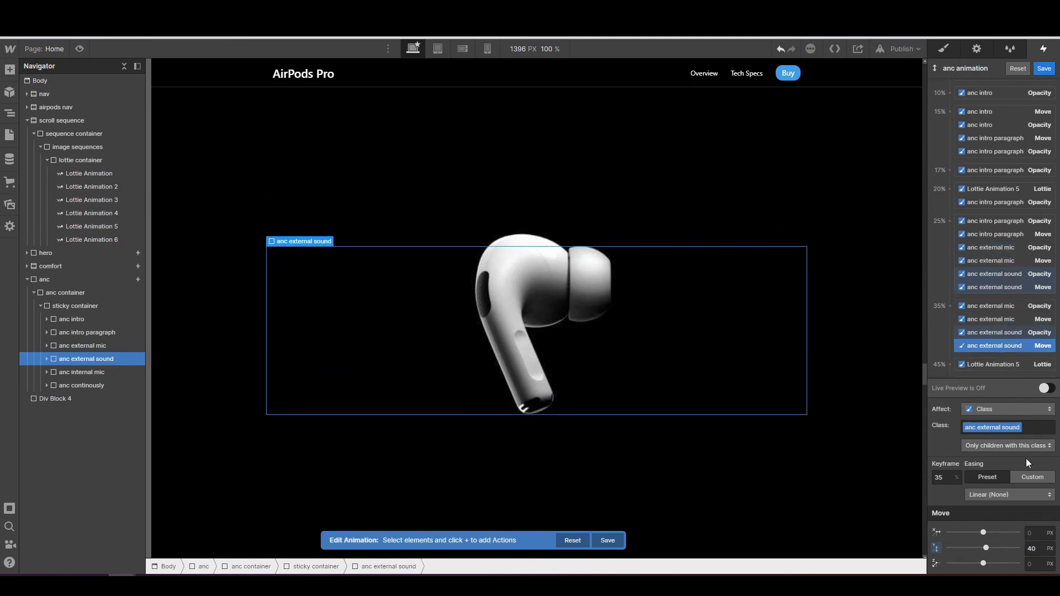
left_click(1038, 547)
type("-4")
key("Return")
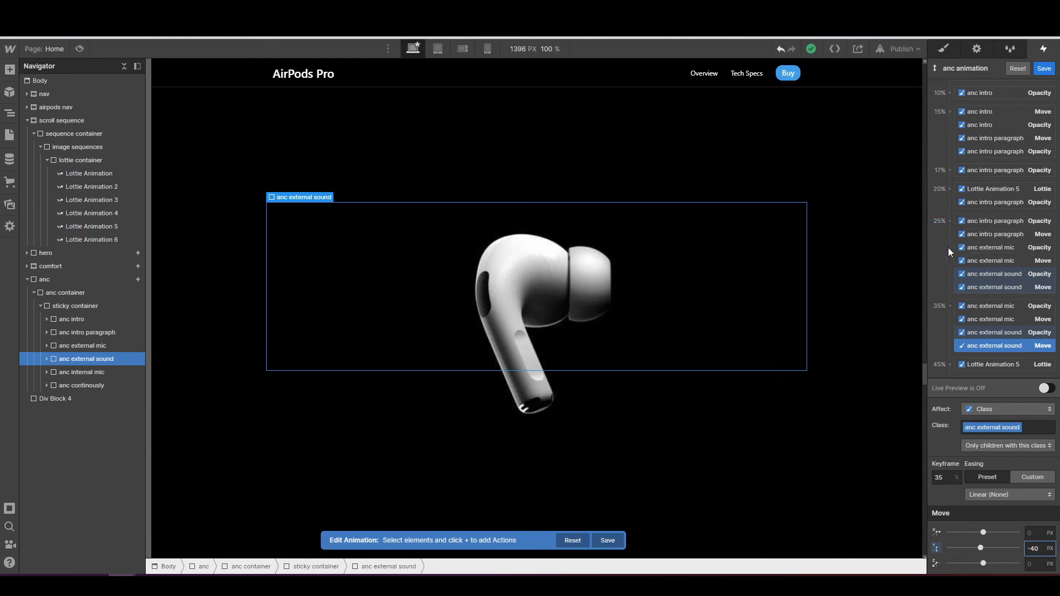
- Add an Opacity action for anc external mic at the 27% keyframe with opacity 100%
left_click(98, 344)
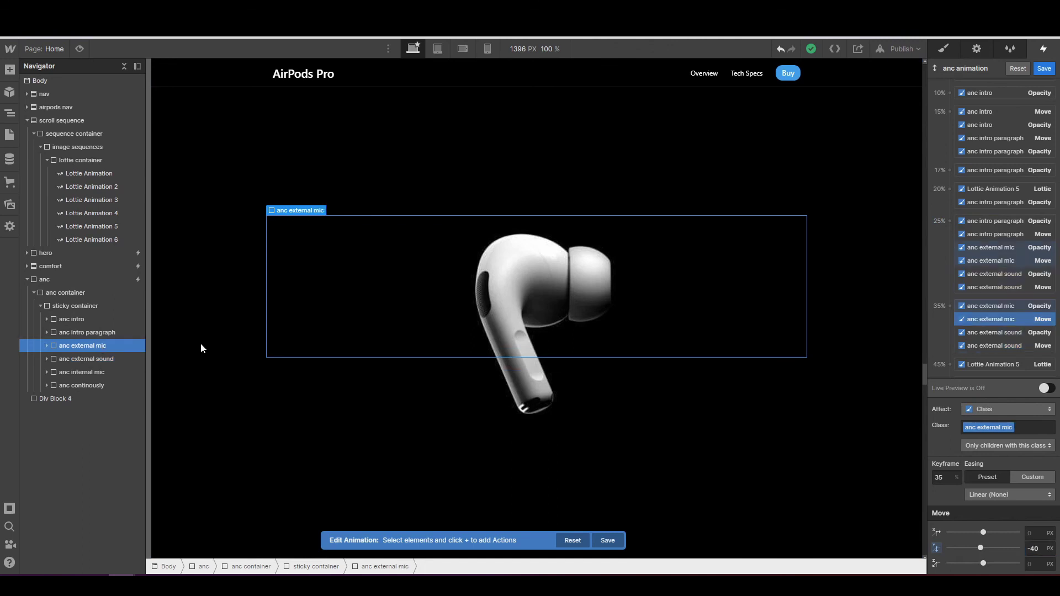
left_click(951, 297)
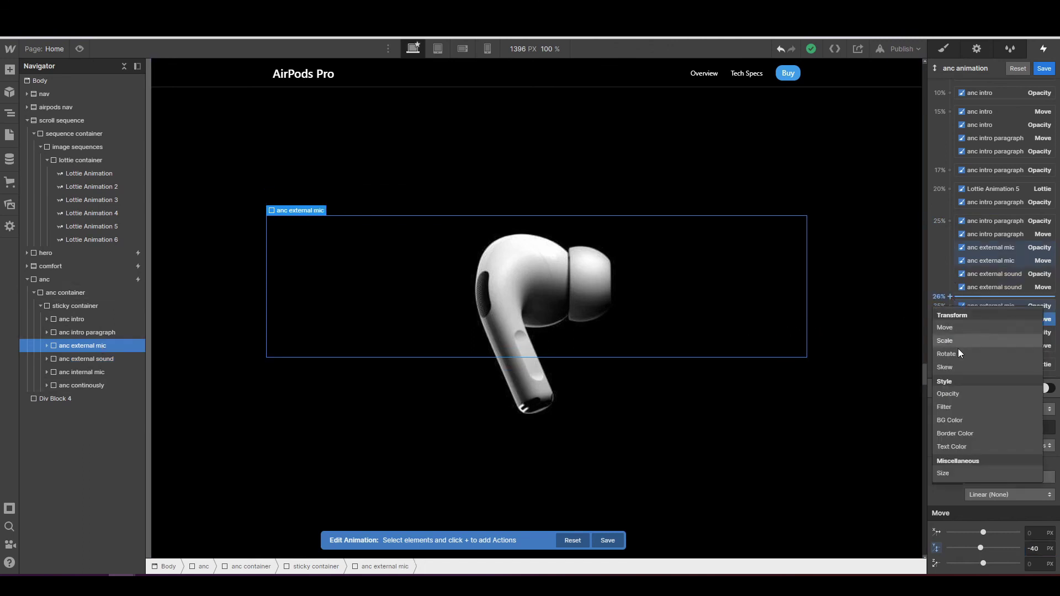
left_click(956, 395)
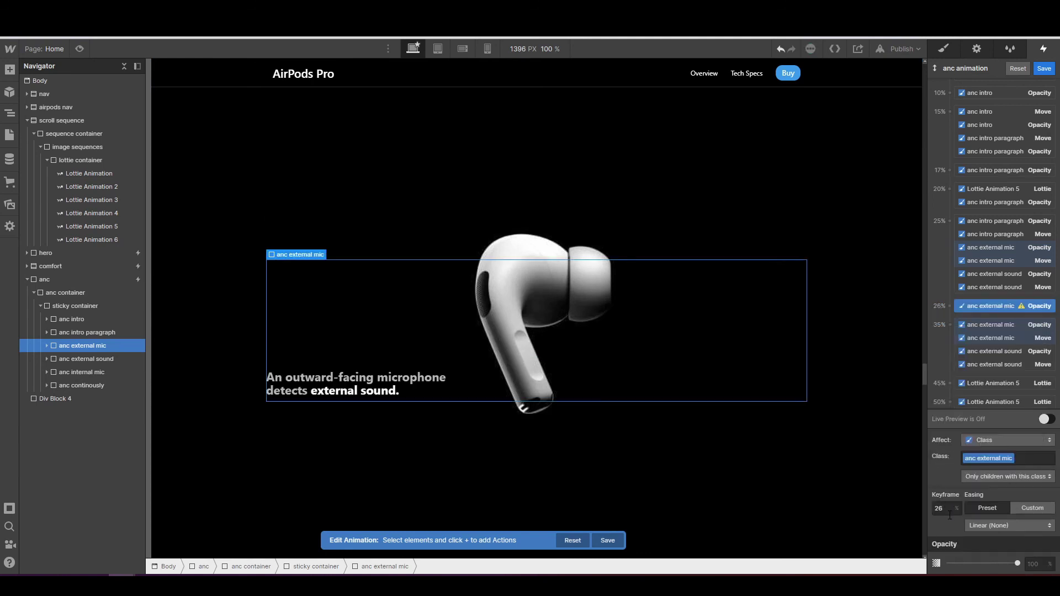
type("27")
left_click(1033, 565)
key("Return")
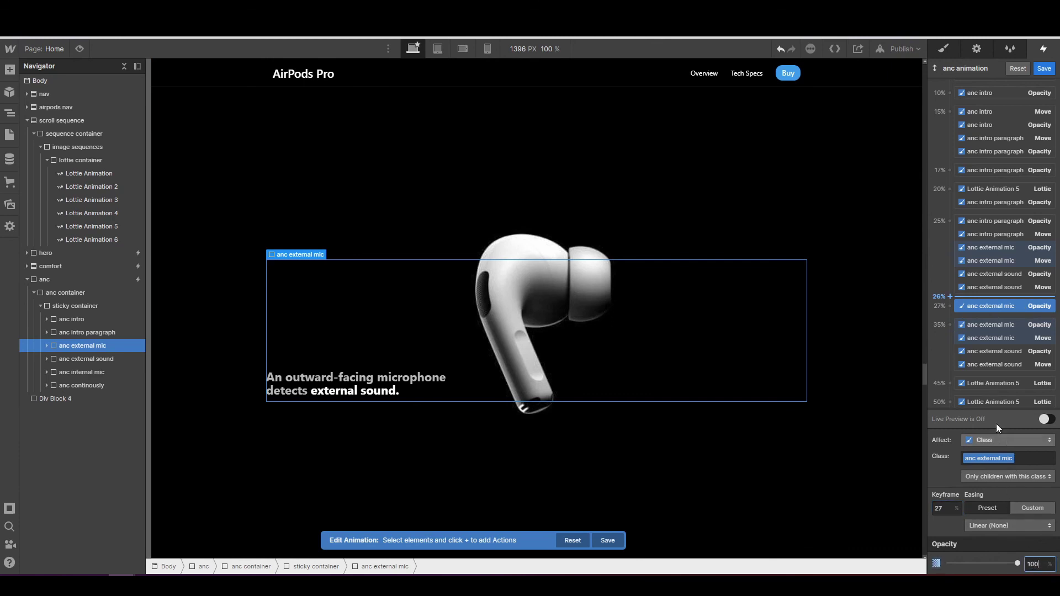
- Duplicate the 27% anc external mic Opacity action and retarget the copy to anc external sound
right_click(967, 306)
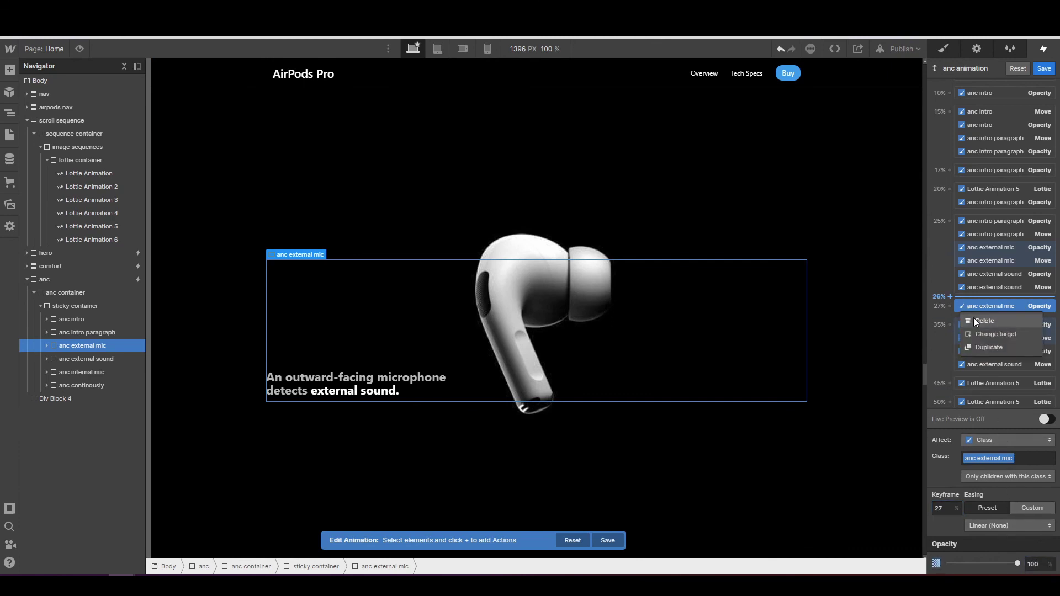
left_click(985, 347)
right_click(982, 321)
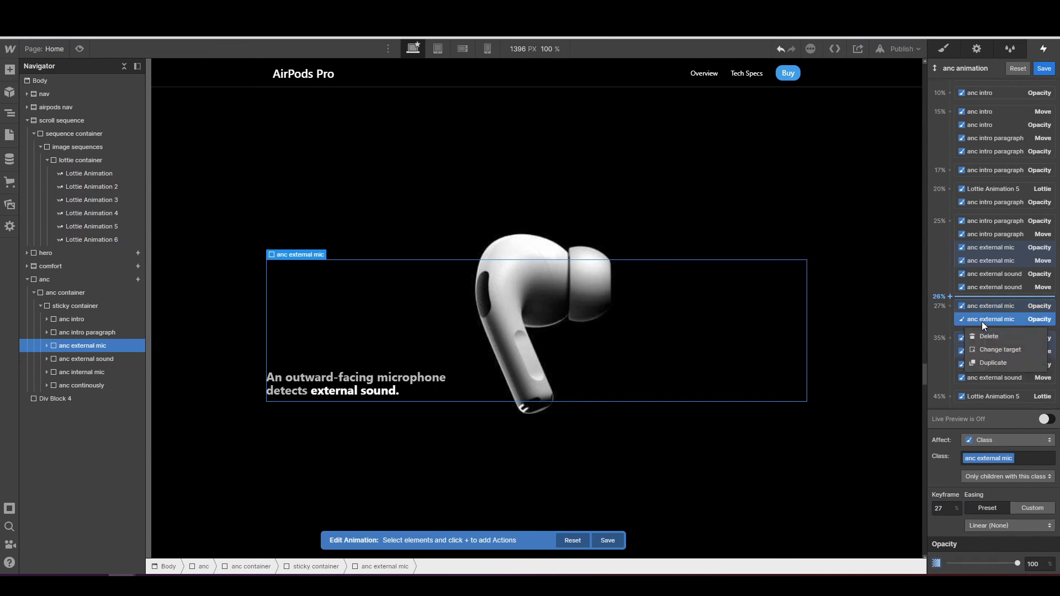
left_click(985, 352)
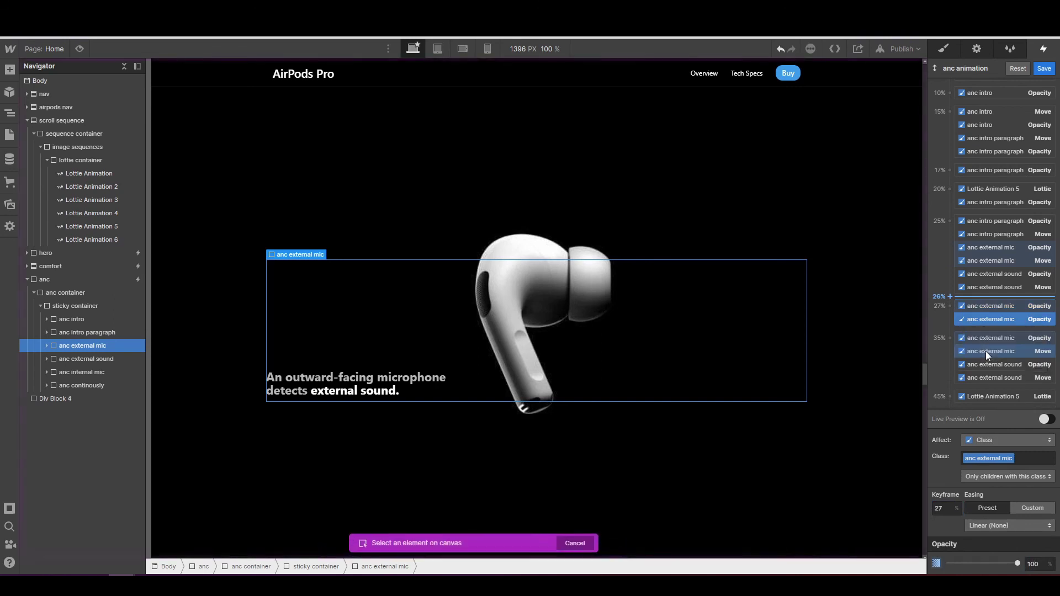
left_click(103, 360)
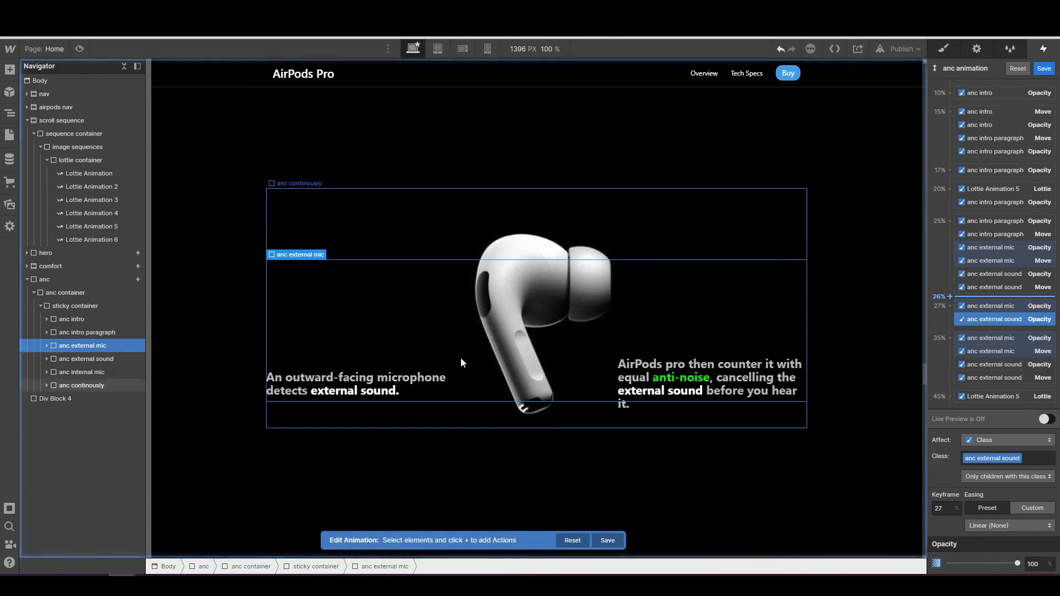
- Duplicate both Opacity actions at 27% and set the copies' keyframe to 32%
scroll(1014, 282, "down", 1)
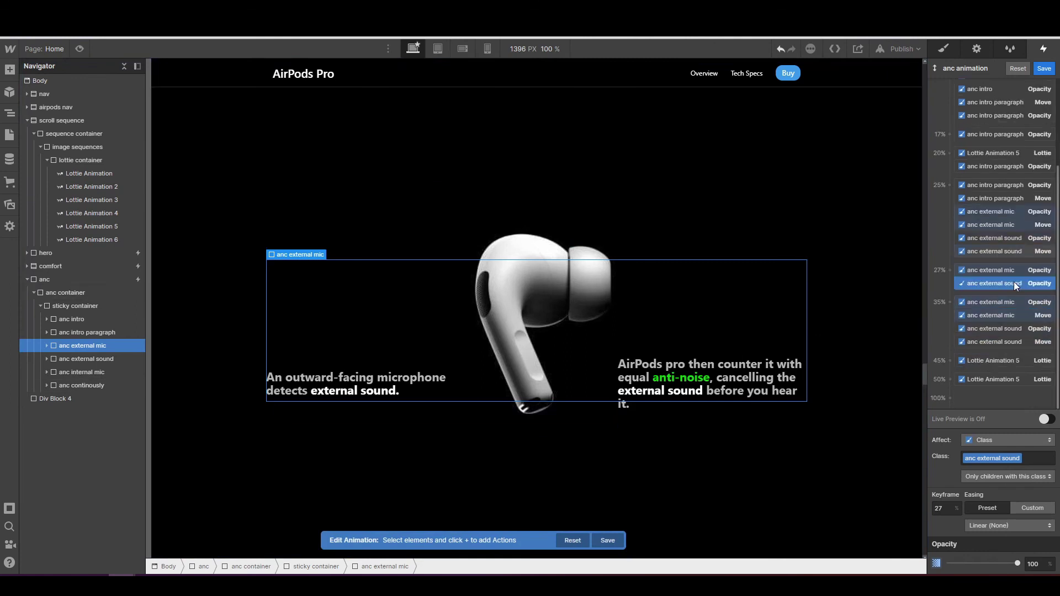
left_click(970, 270)
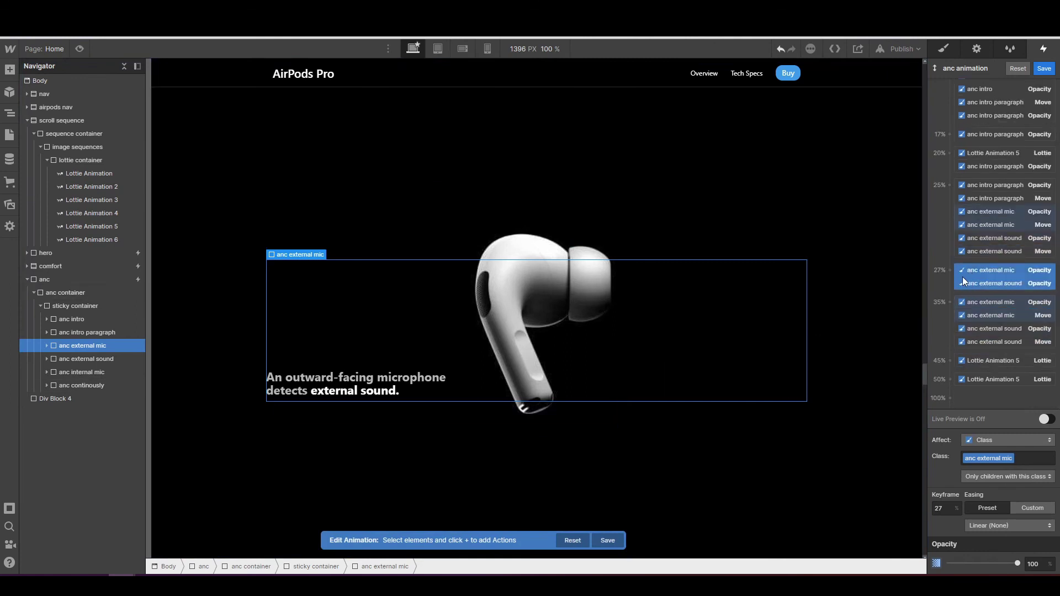
right_click(963, 277)
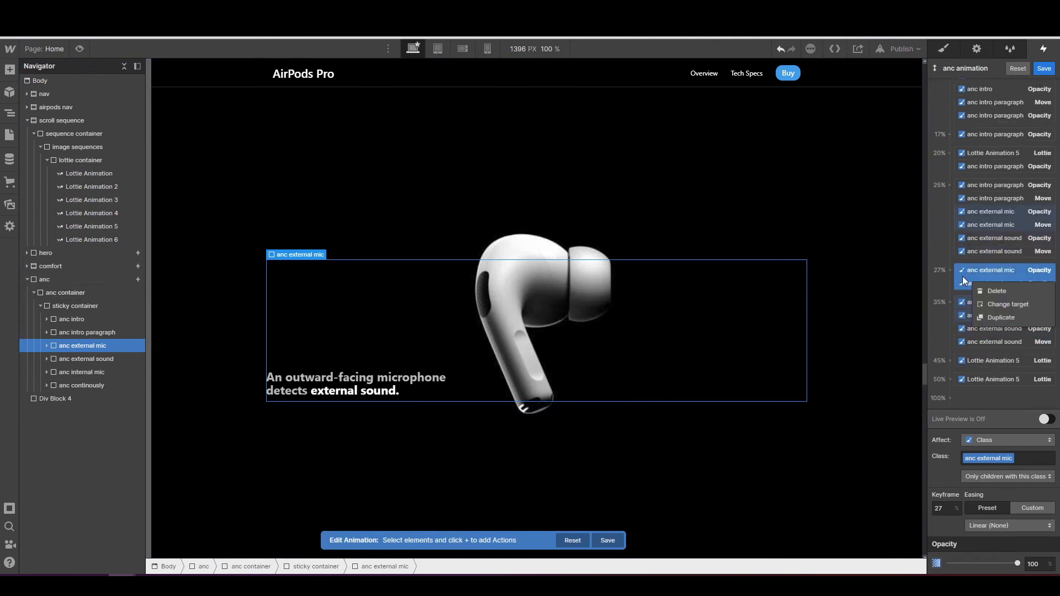
left_click(987, 317)
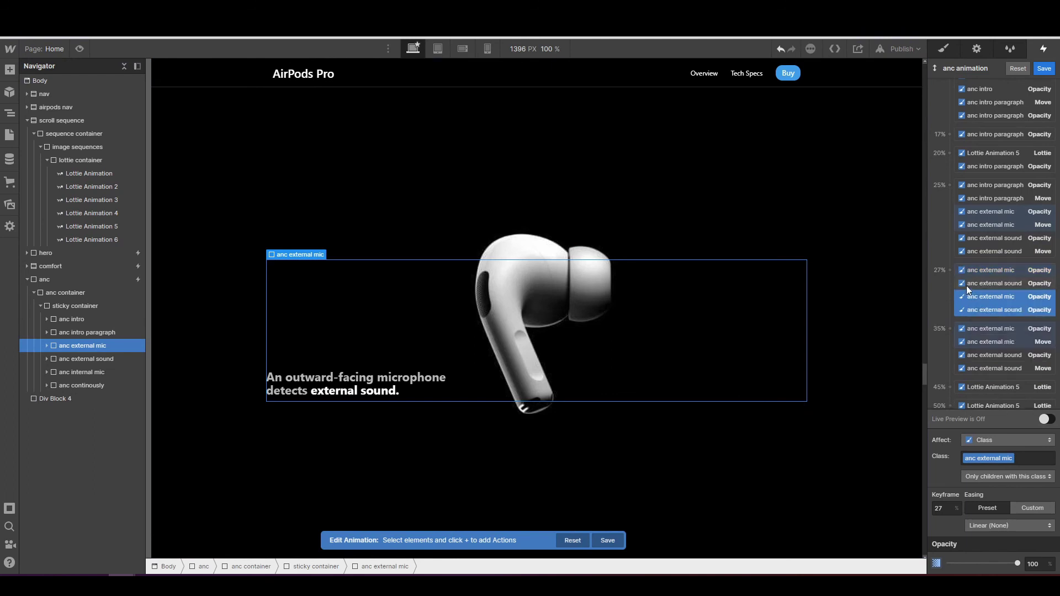
left_click(947, 508)
type("32")
key("Return")
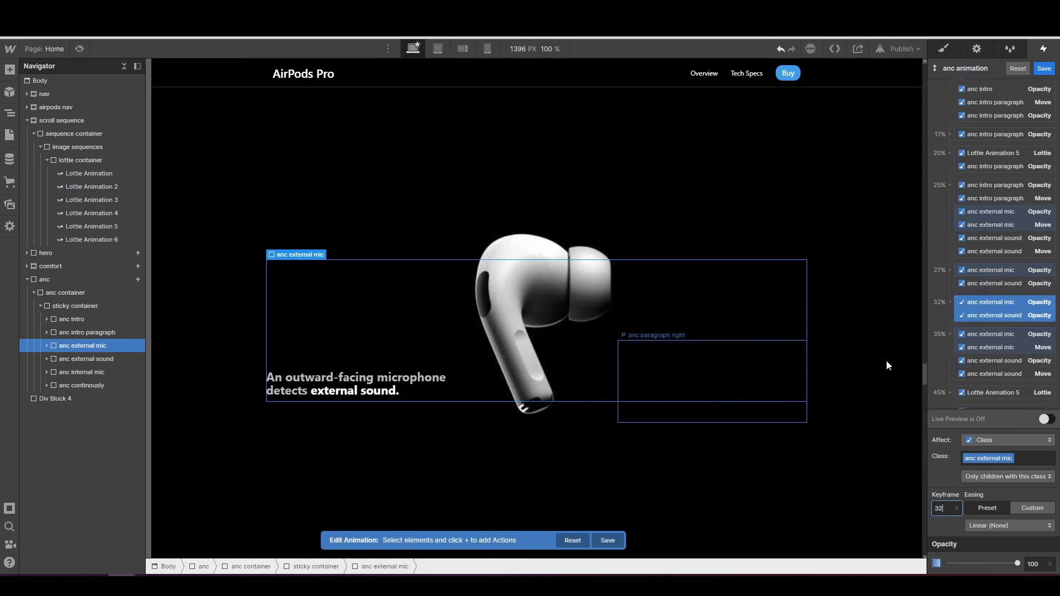
- Turn on live preview to check the external mic and sound animation, and compare it with the published AirPods Pro page
left_click(970, 303)
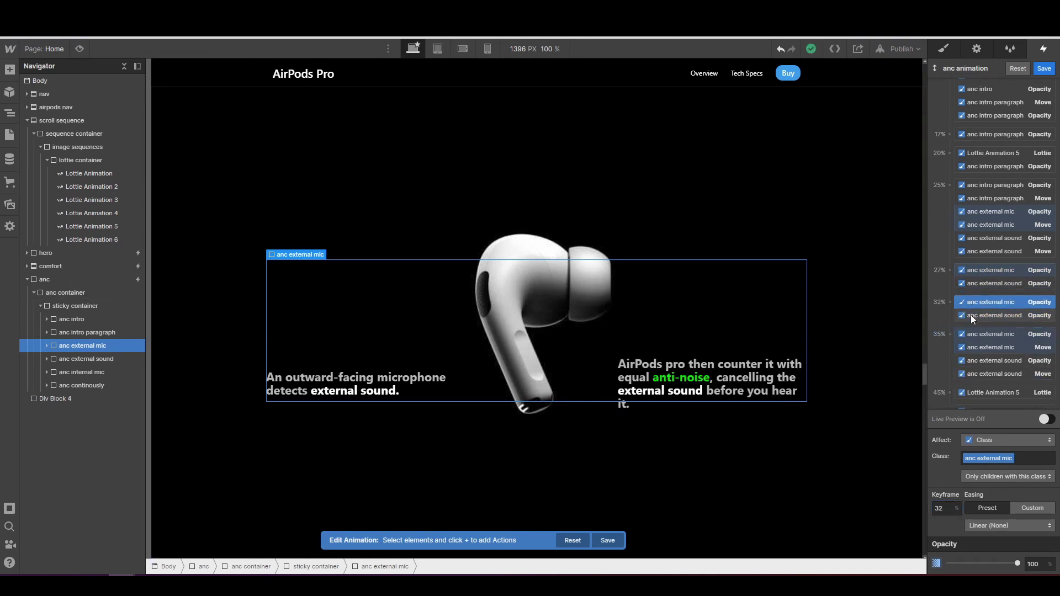
left_click(1046, 419)
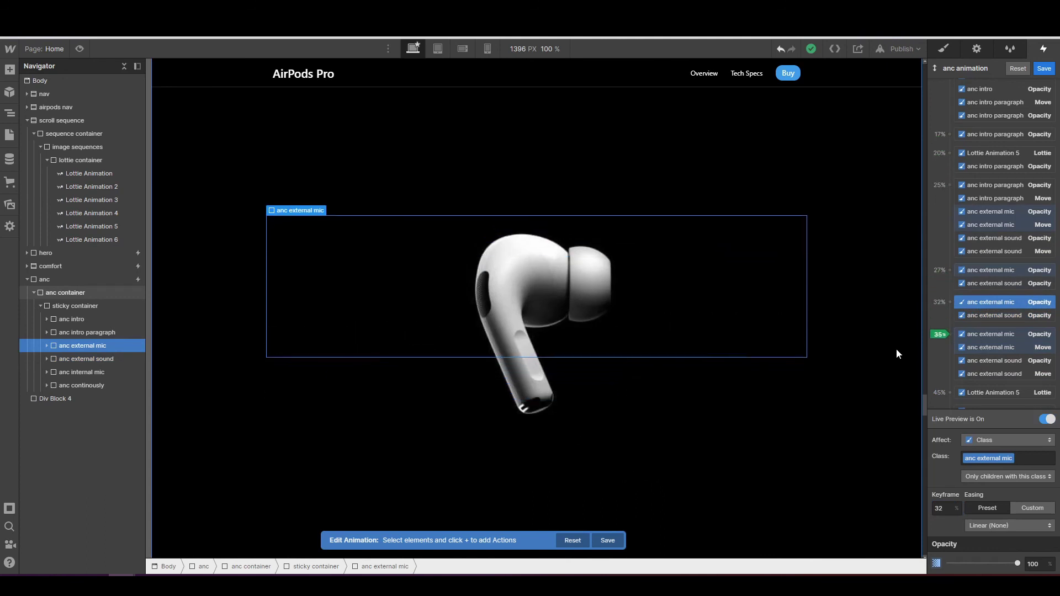
scroll(959, 330, "down", 2)
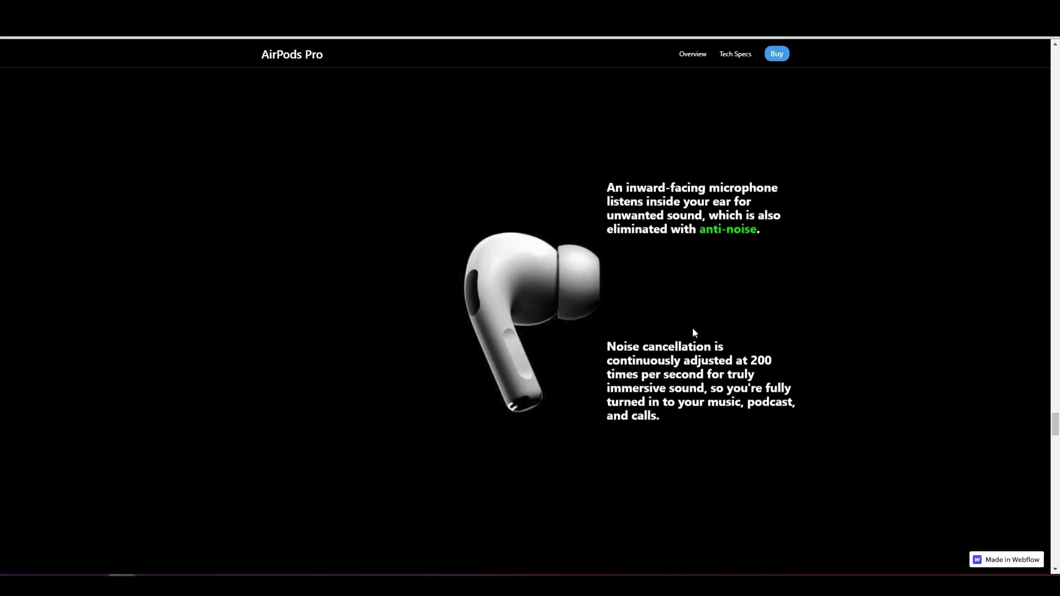
scroll(693, 328, "up", 3)
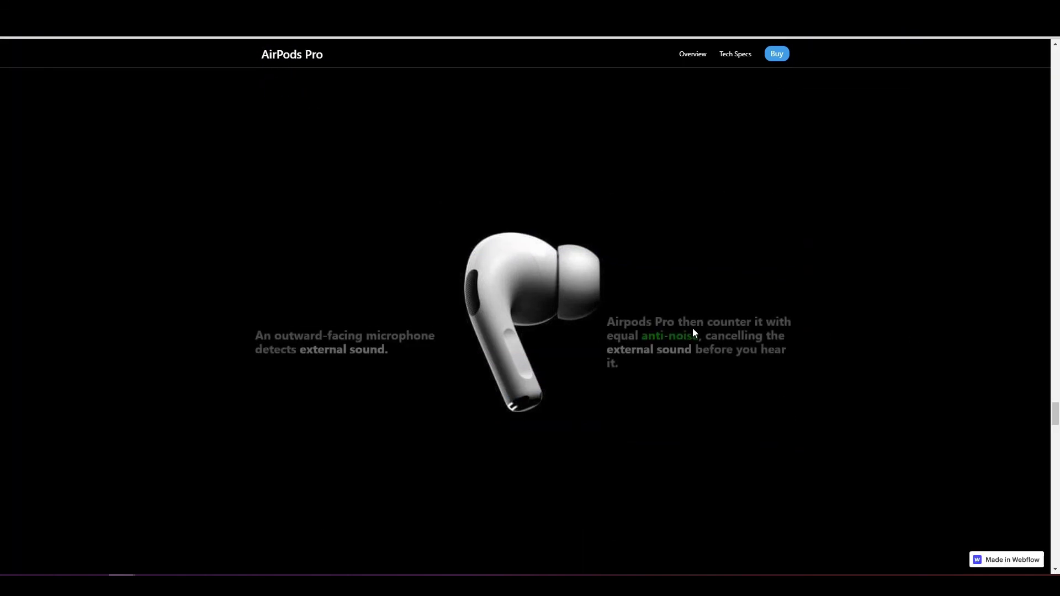
scroll(693, 328, "down", 3)
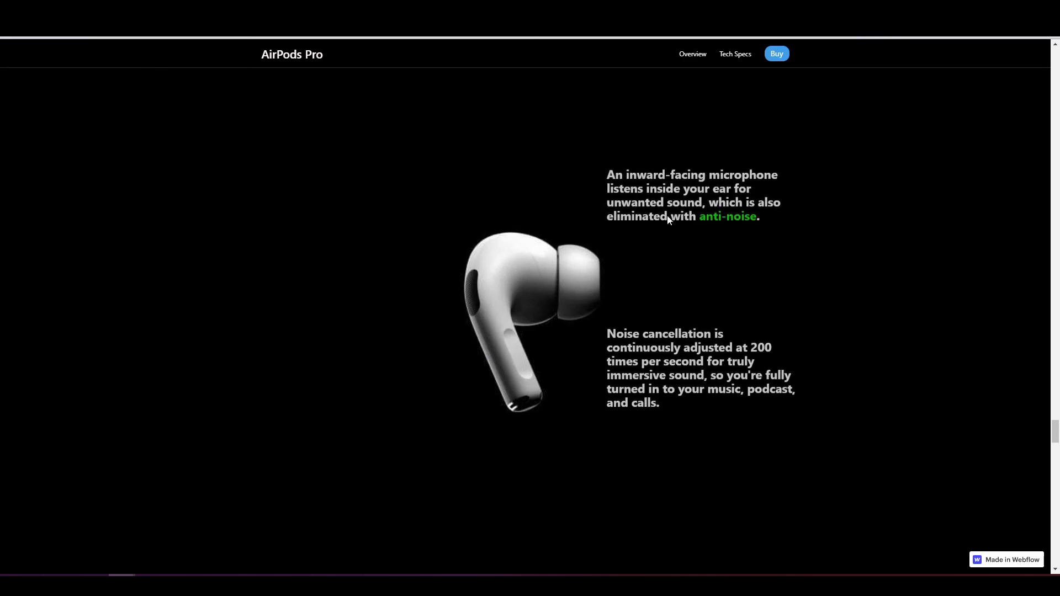
- Check the anc external sound, anc internal mic and anc continously blocks, and exit the anc animation editor with its actions kept
scroll(666, 385, "up", 2)
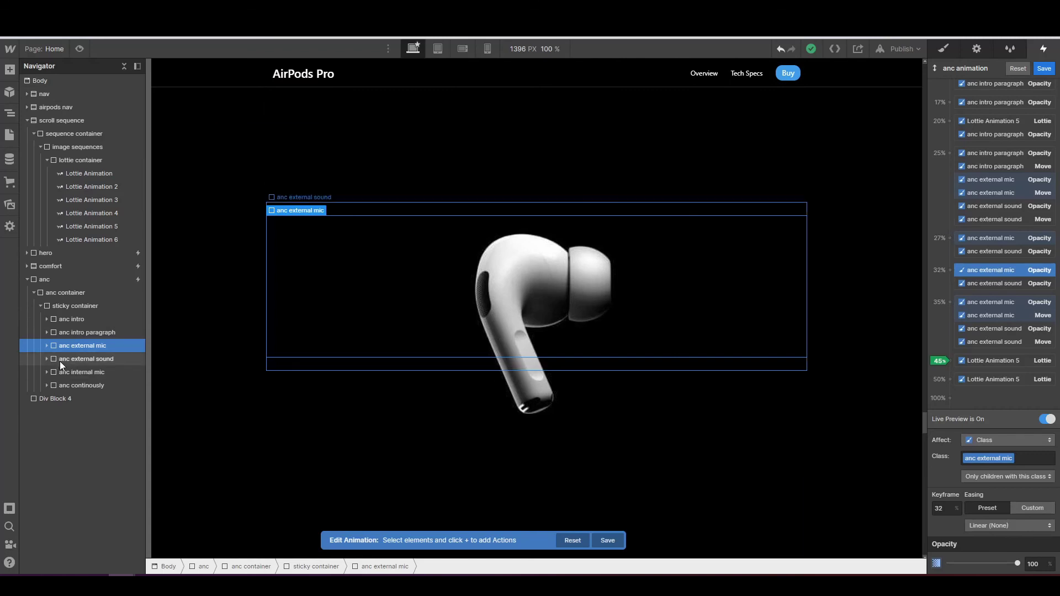
left_click(73, 360)
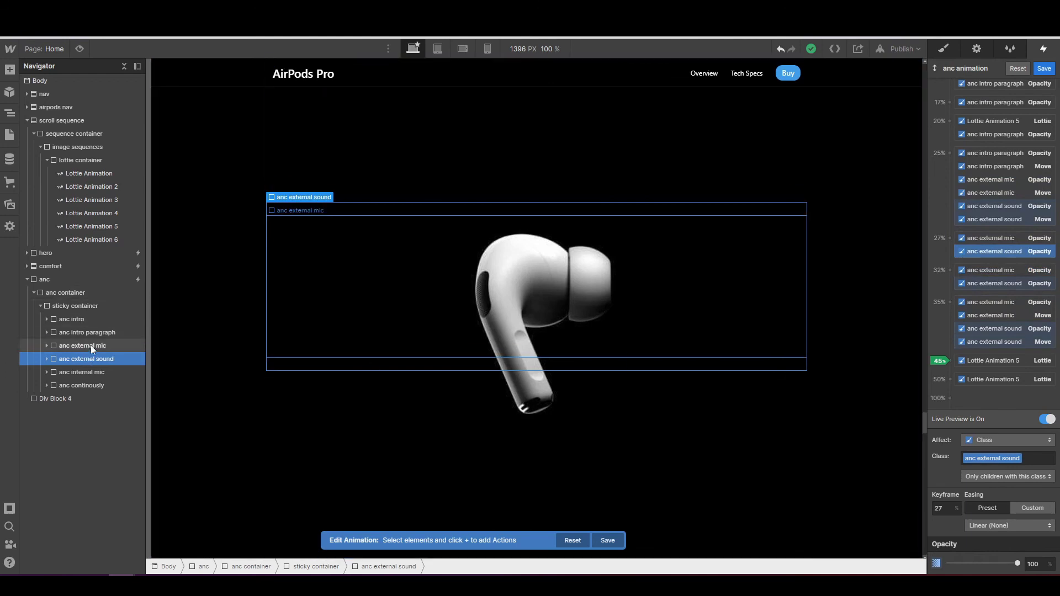
left_click(92, 372)
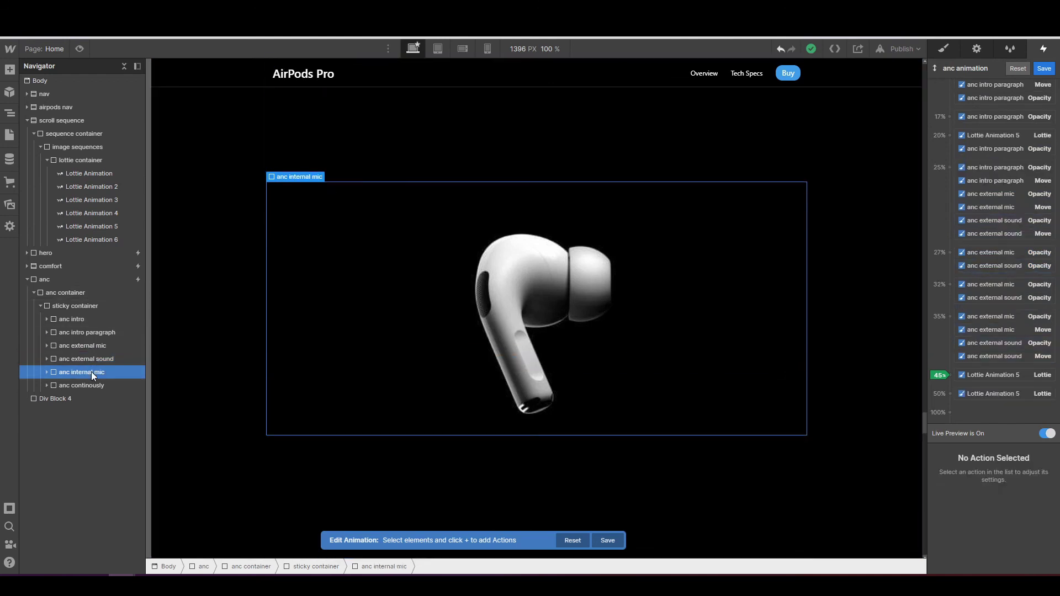
left_click(92, 386)
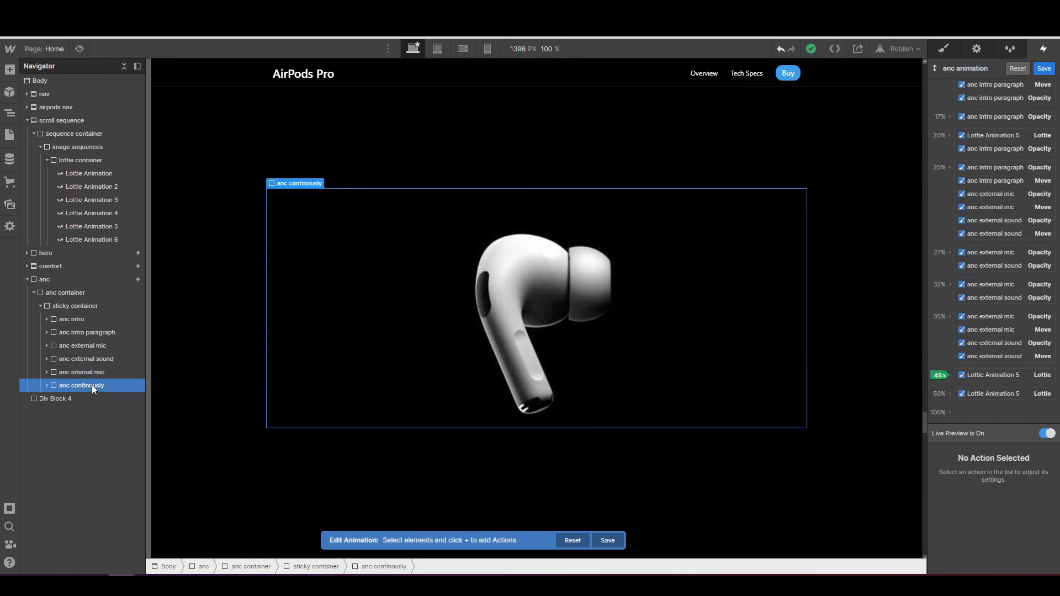
left_click(1019, 70)
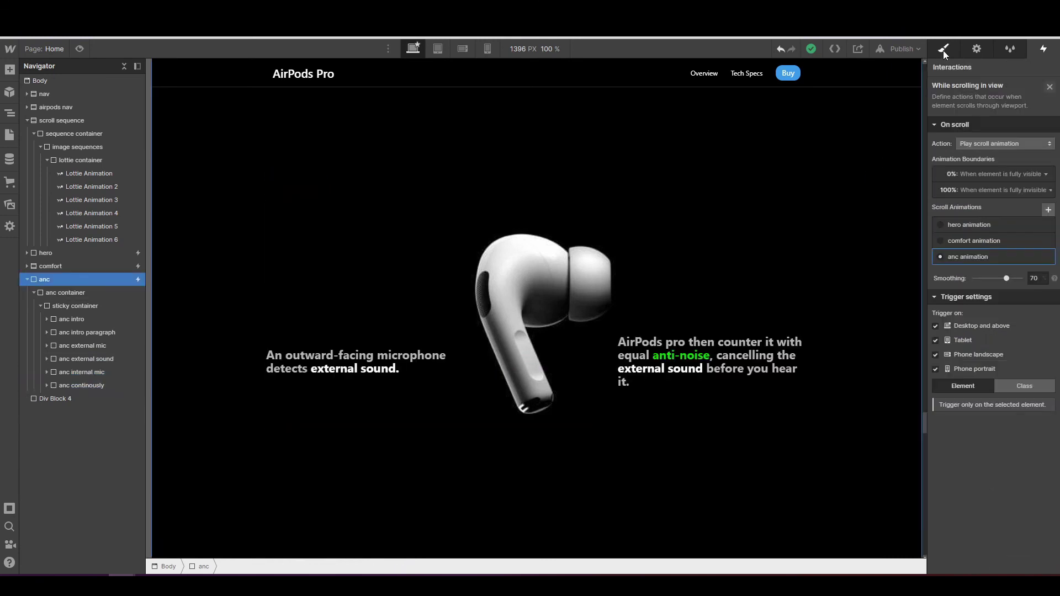
- Set the style opacity of the anc external mic and anc external sound blocks to 0%
left_click(943, 49)
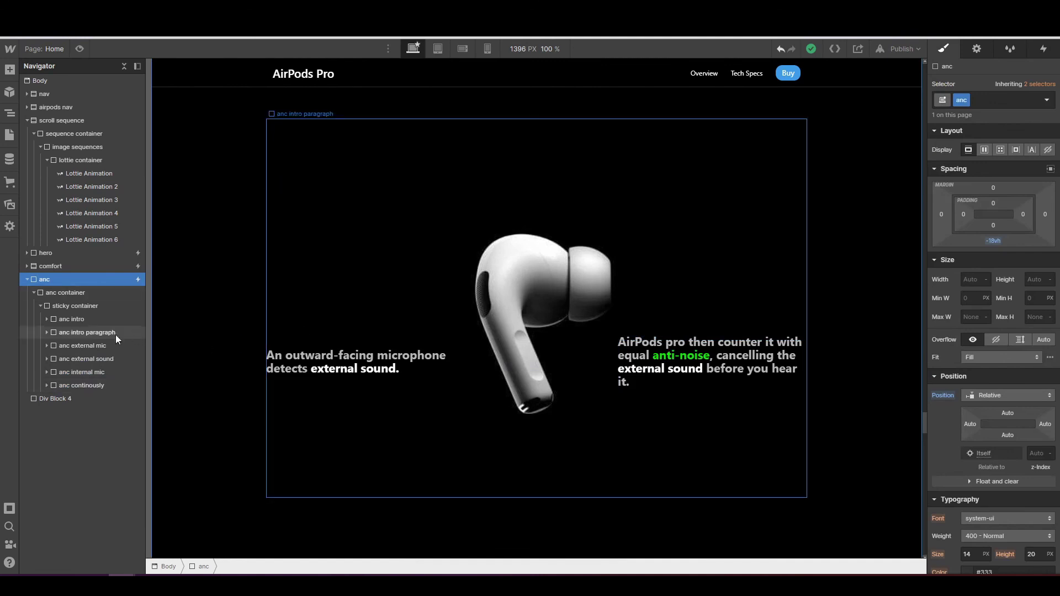
left_click(104, 344)
scroll(988, 373, "down", 10)
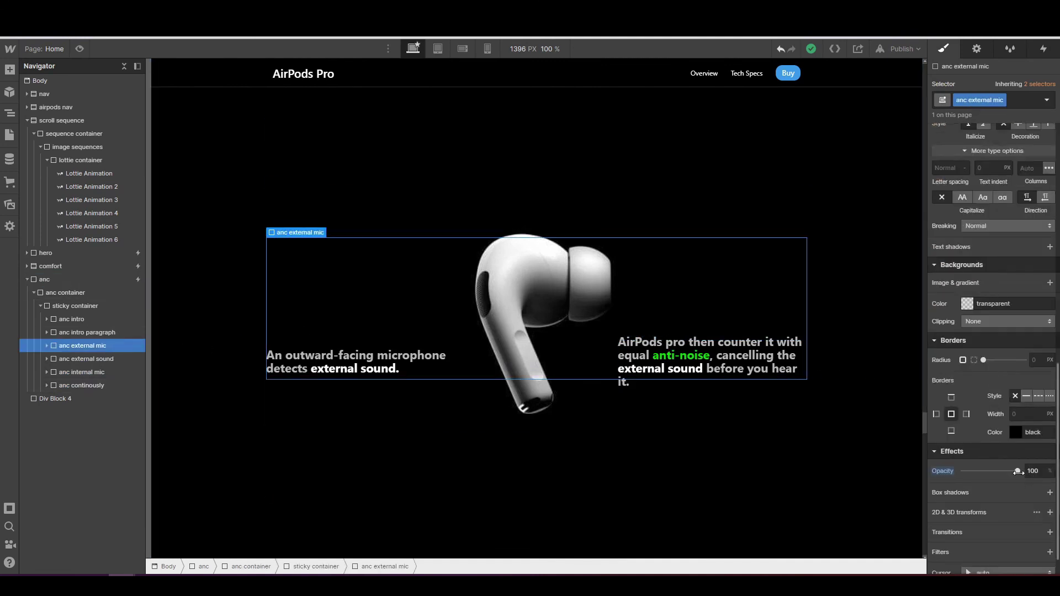
left_click_drag(1018, 473, 950, 474)
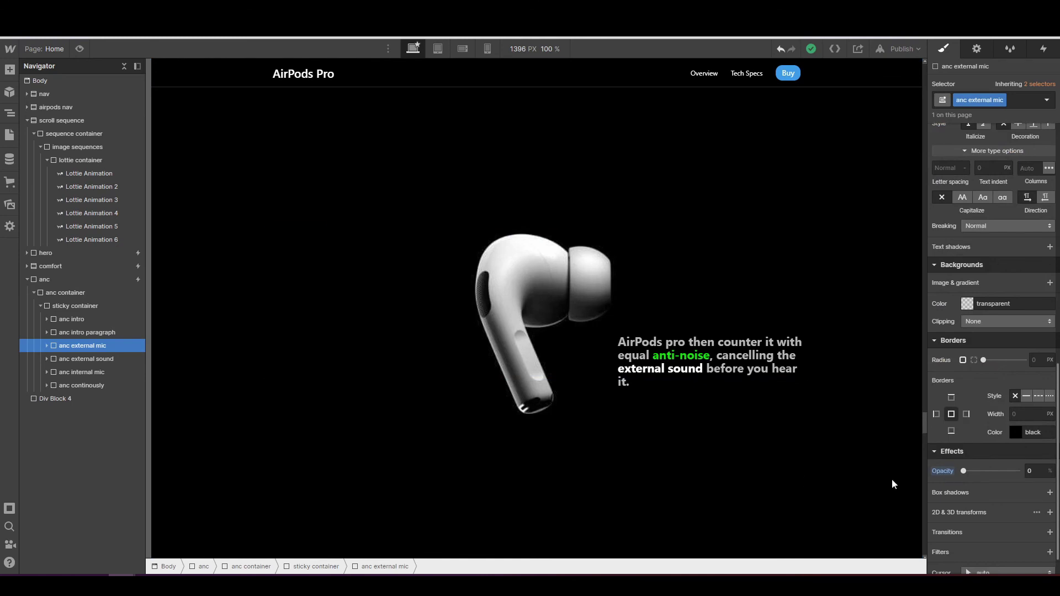
left_click(82, 362)
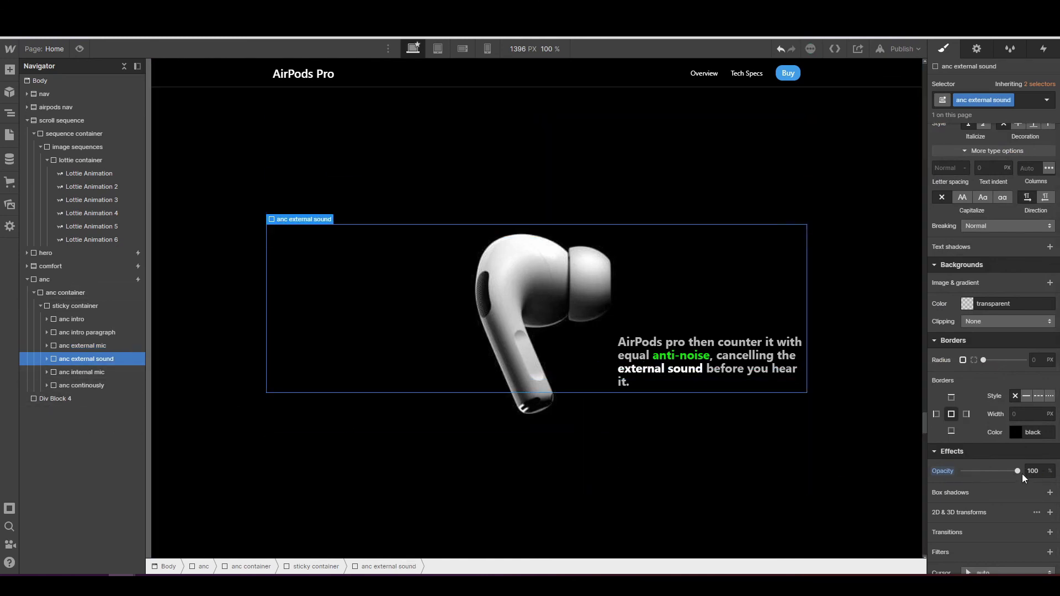
left_click_drag(1018, 473, 964, 473)
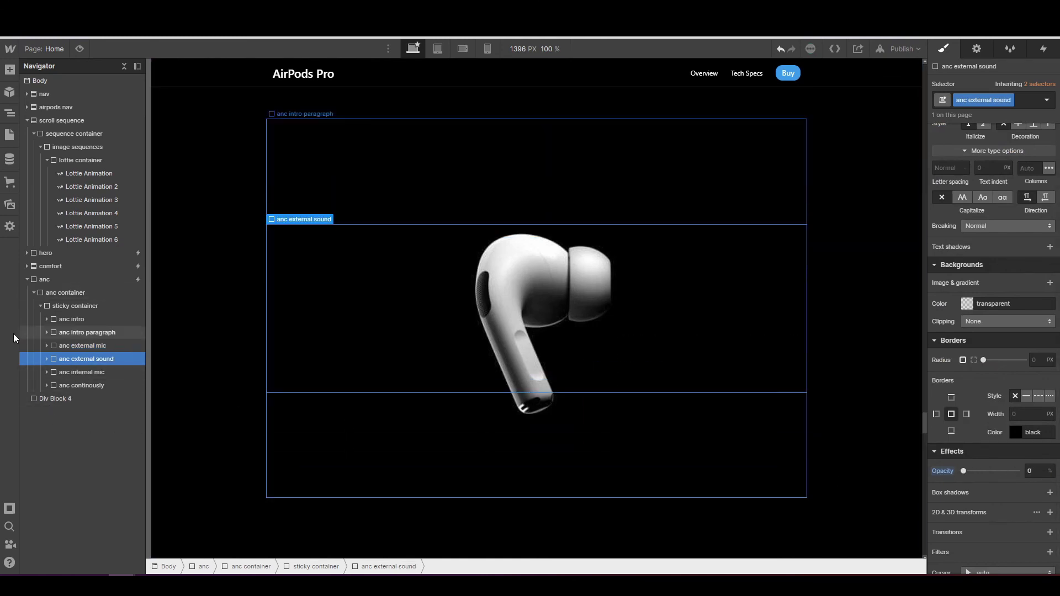
- Set the style opacity of the anc internal mic and anc continously blocks to 100%
left_click(71, 372)
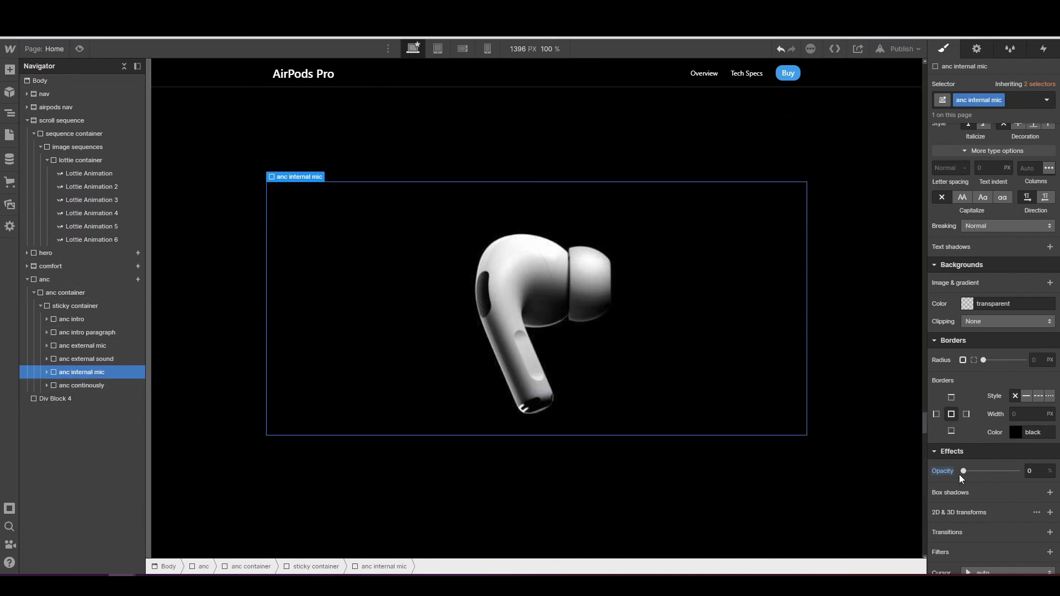
left_click_drag(963, 473, 1019, 472)
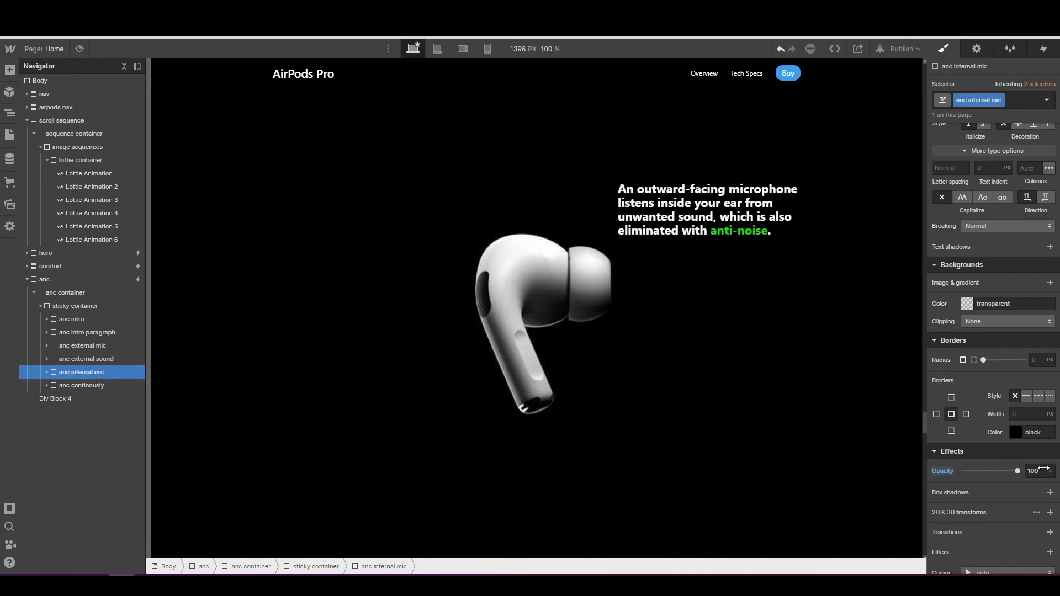
left_click(108, 387)
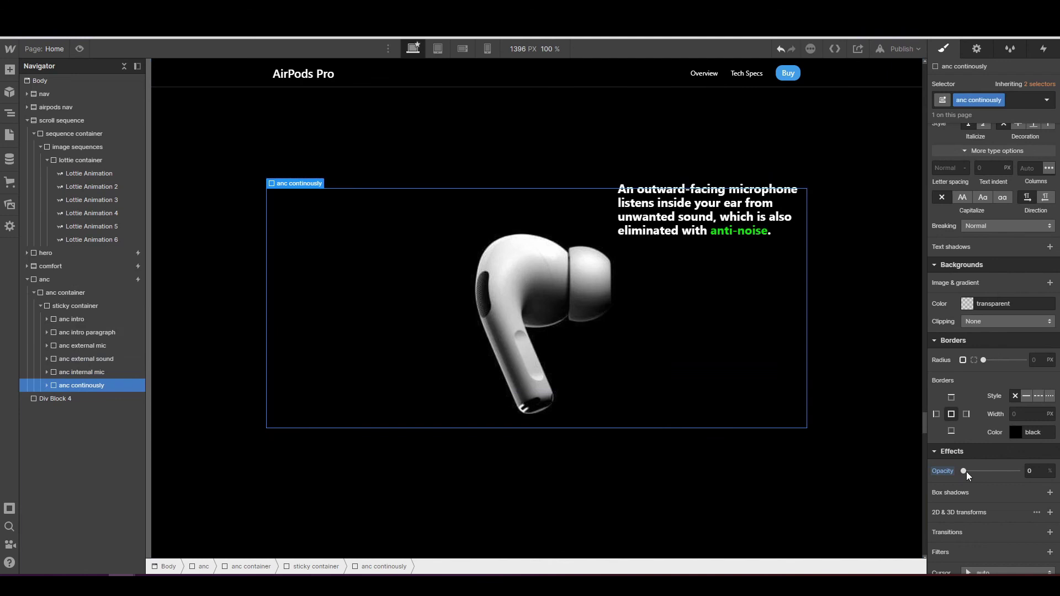
left_click_drag(967, 472, 1019, 472)
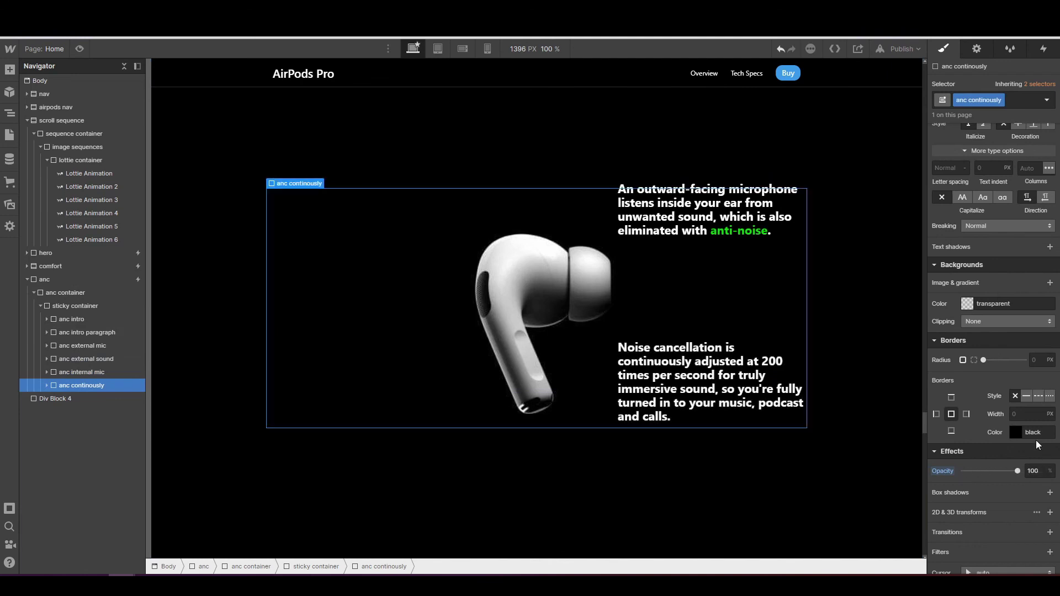
scroll(1036, 440, "up", 10)
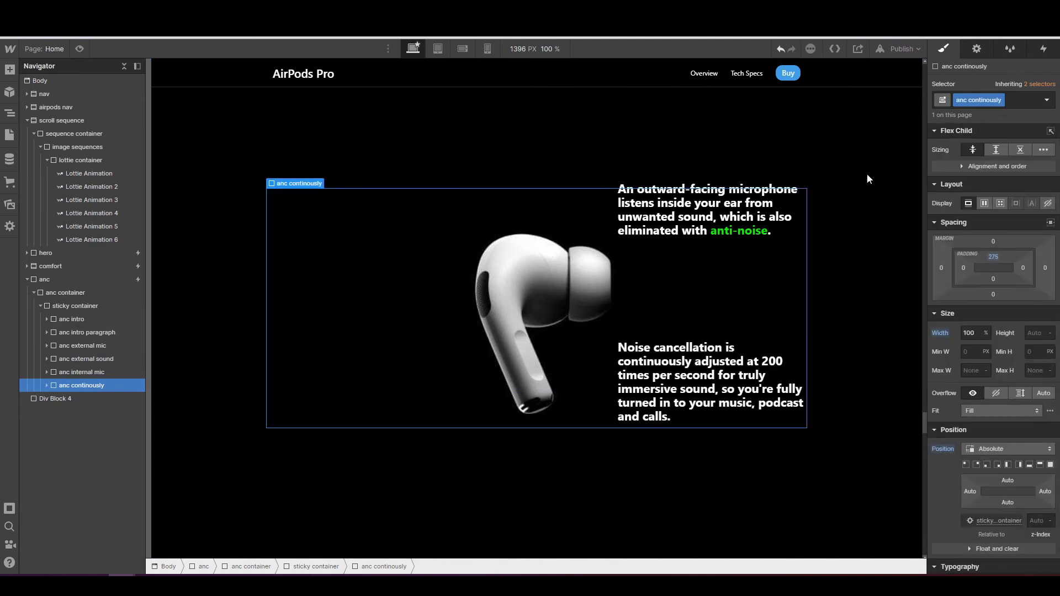
- Reopen the anc animation from the anc element's scroll interaction for editing
left_click(56, 307)
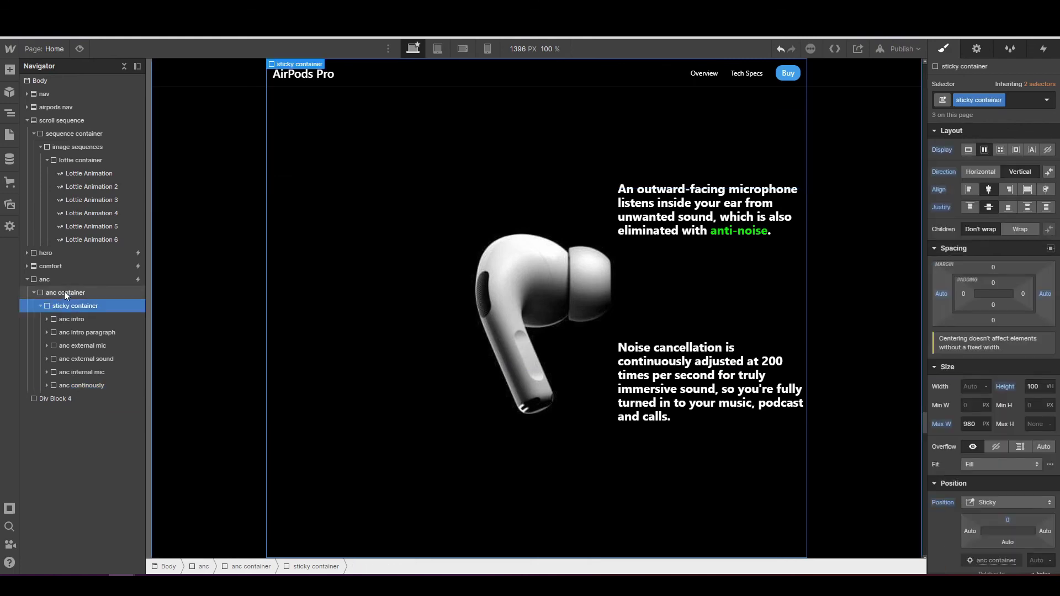
left_click(62, 281)
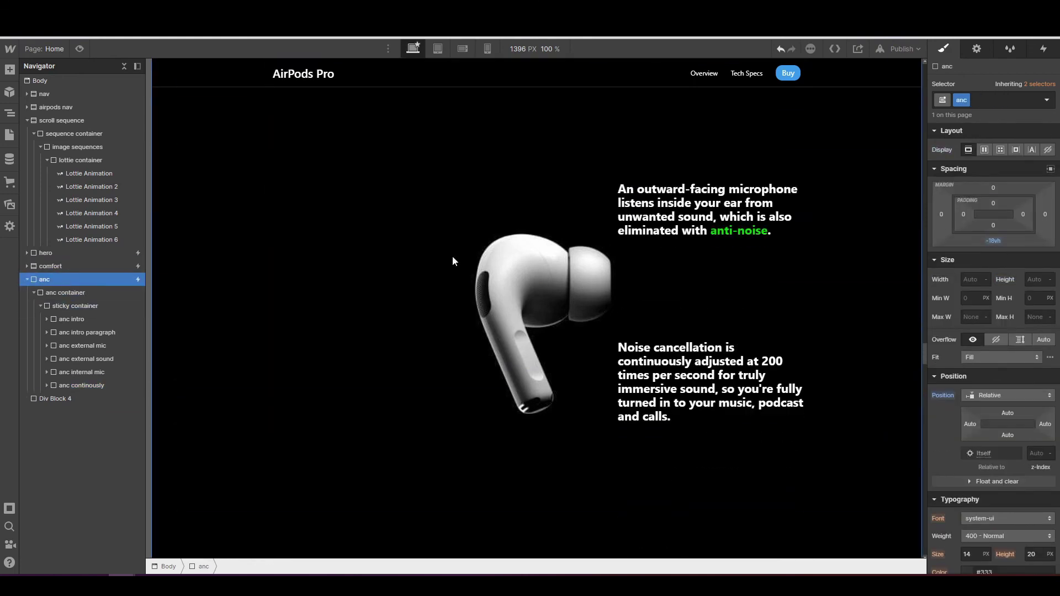
left_click(1049, 53)
left_click(980, 112)
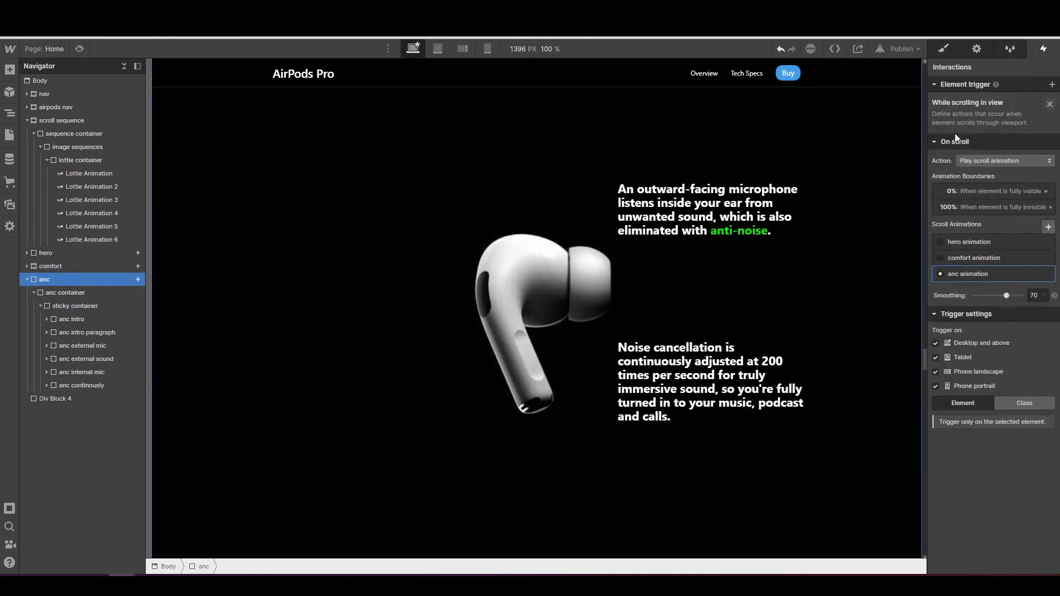
left_click(966, 256)
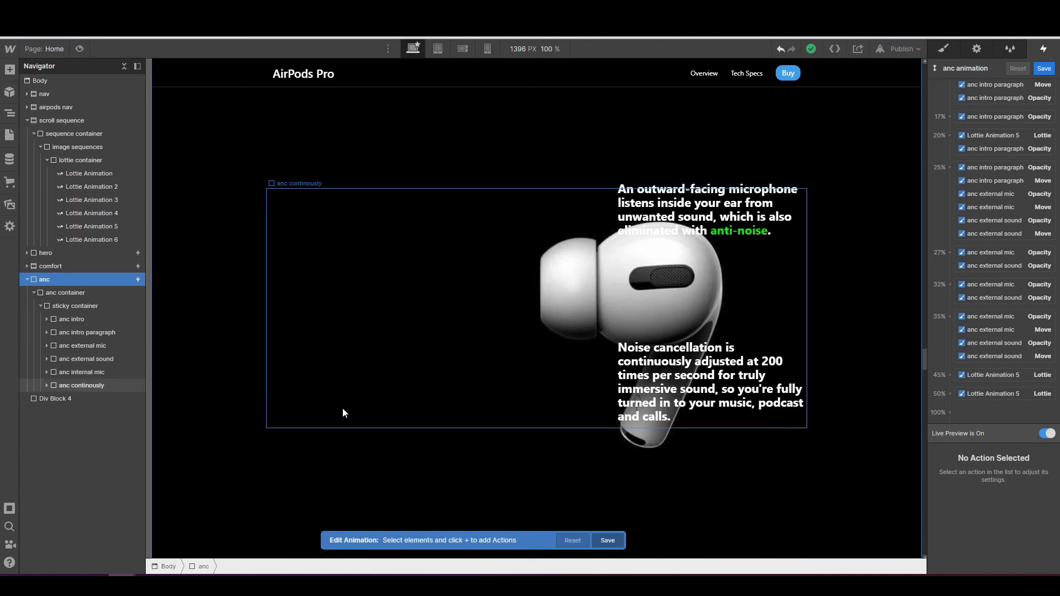
- Add an Opacity action for anc internal mic at the 35% keyframe with opacity 0%
left_click(114, 374)
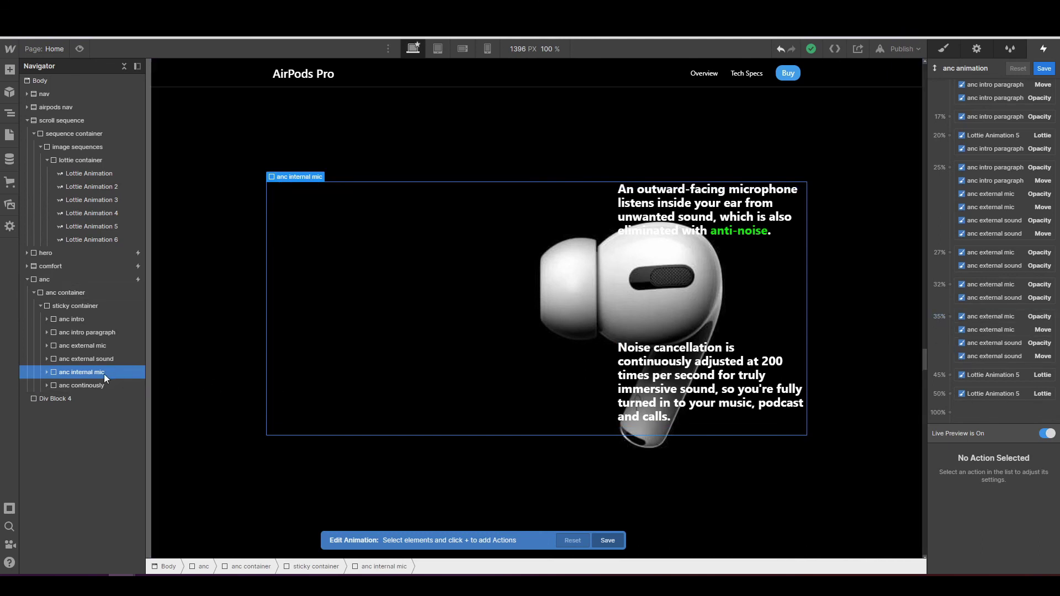
left_click(951, 316)
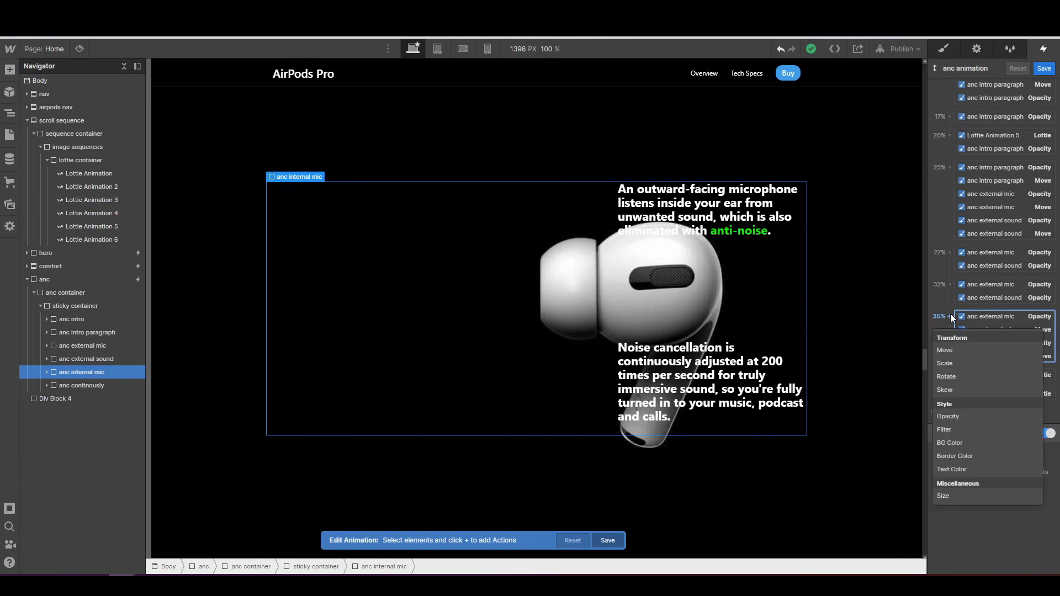
left_click(956, 417)
scroll(992, 370, "down", 1)
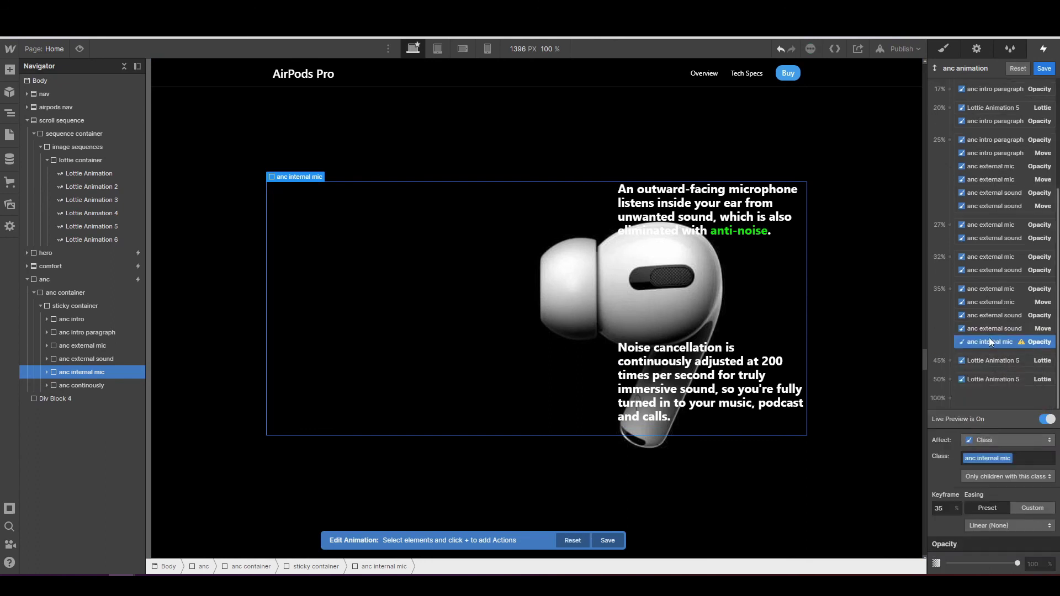
left_click(1041, 564)
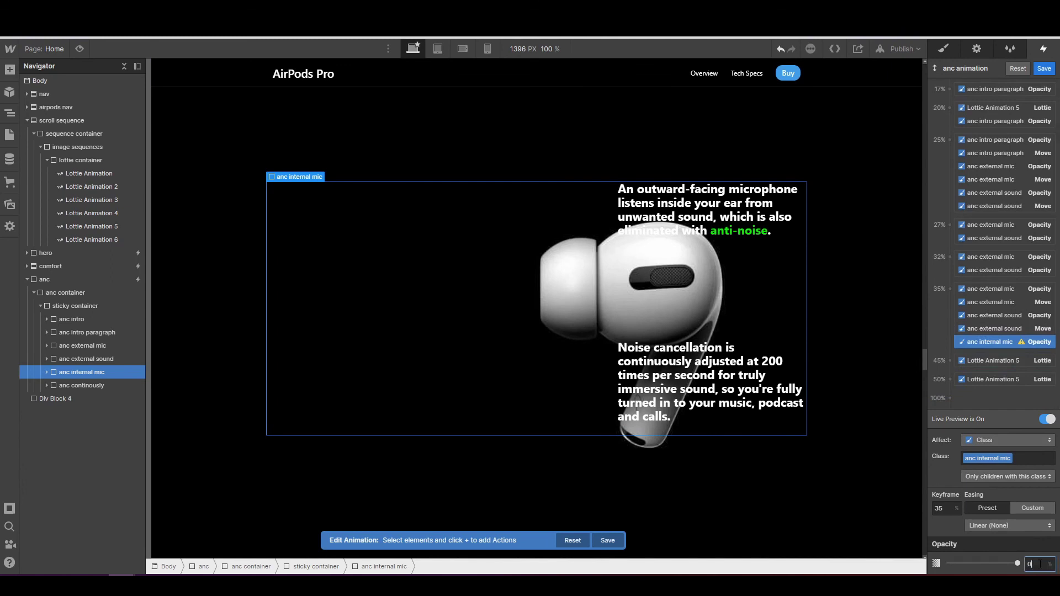
key("Return")
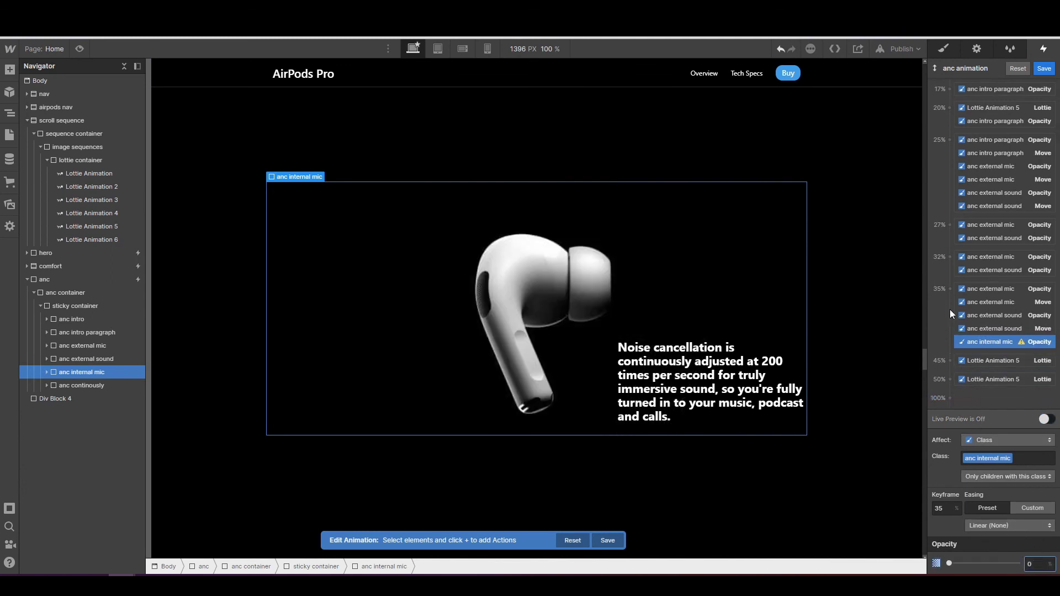
- Add a Move action for anc internal mic at the 35% keyframe with a vertical offset of 40 px
left_click(949, 289)
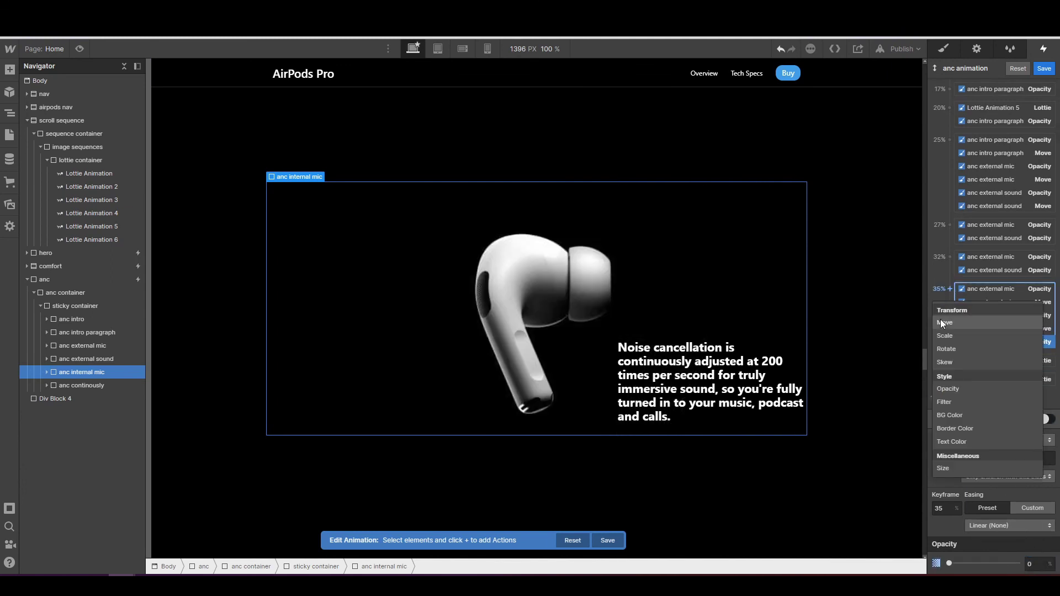
left_click(940, 320)
left_click(1035, 549)
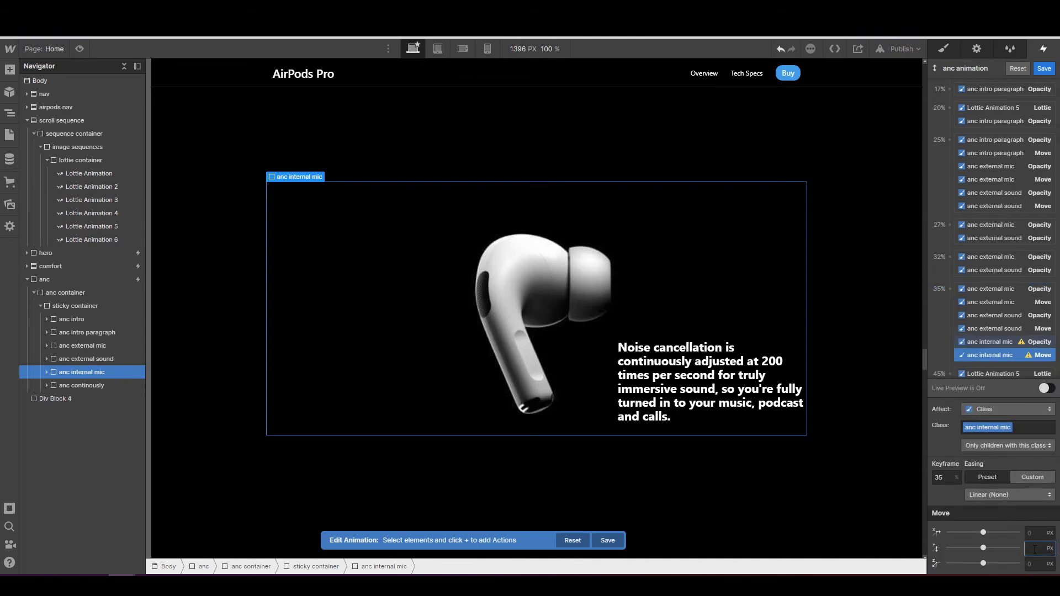
type("40")
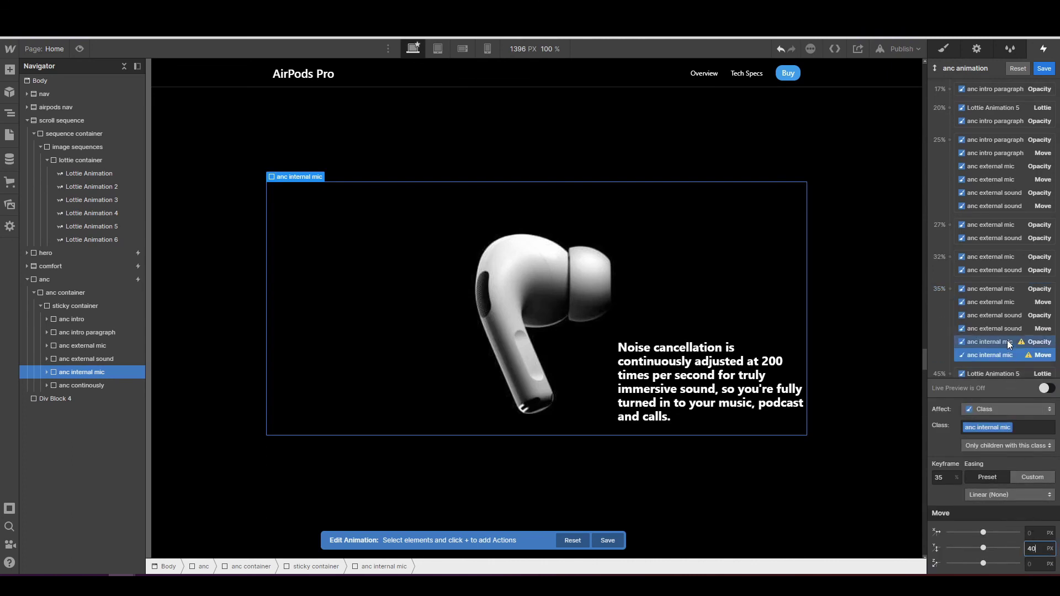
- Duplicate the anc internal mic Opacity and Move actions at 35% and retarget the copies to anc continously
scroll(1008, 333, "down", 2)
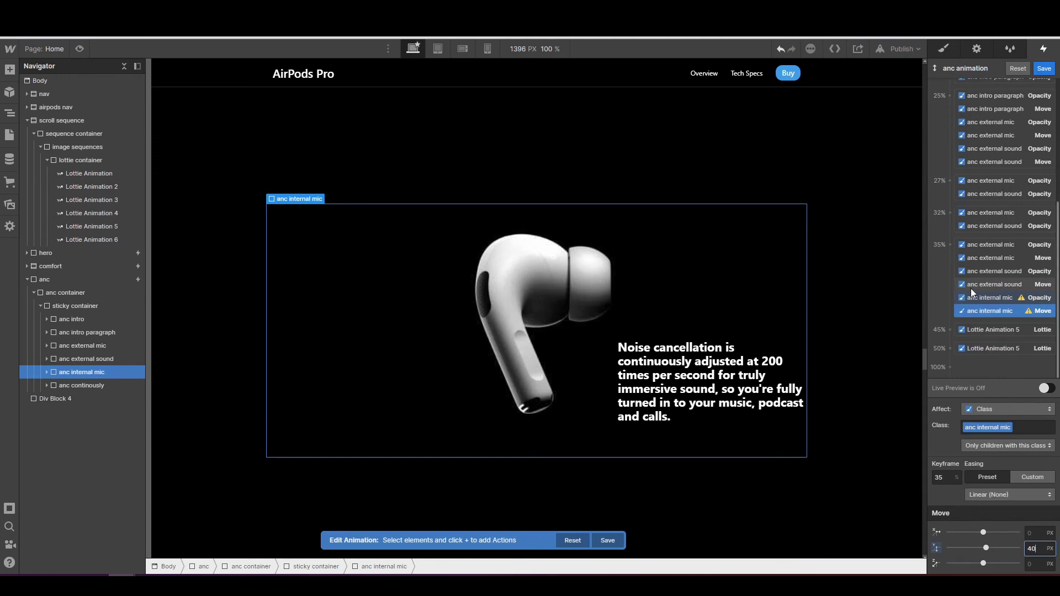
left_click(973, 299, "shift")
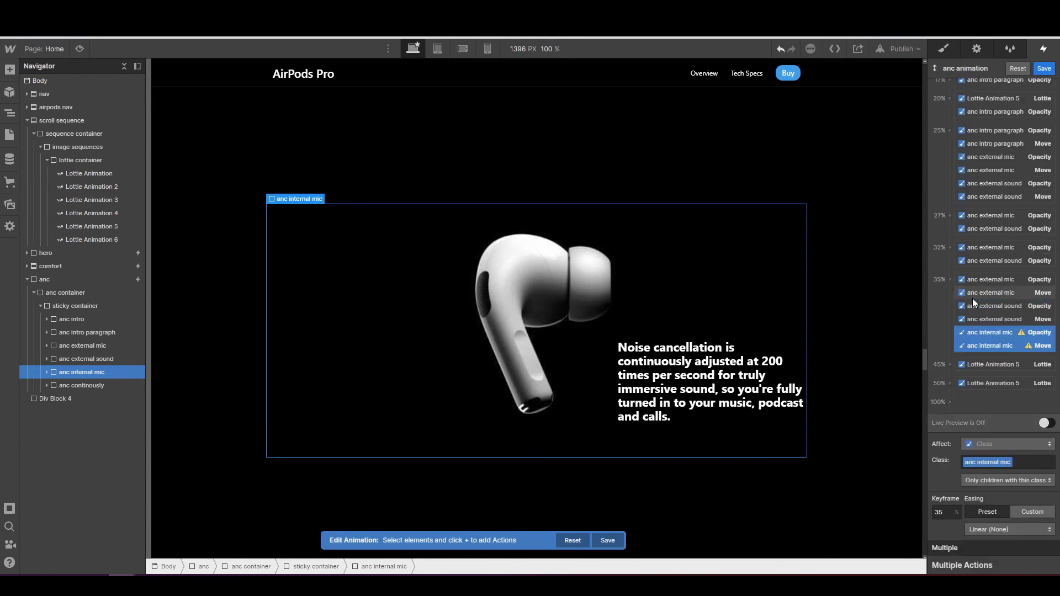
right_click(976, 340)
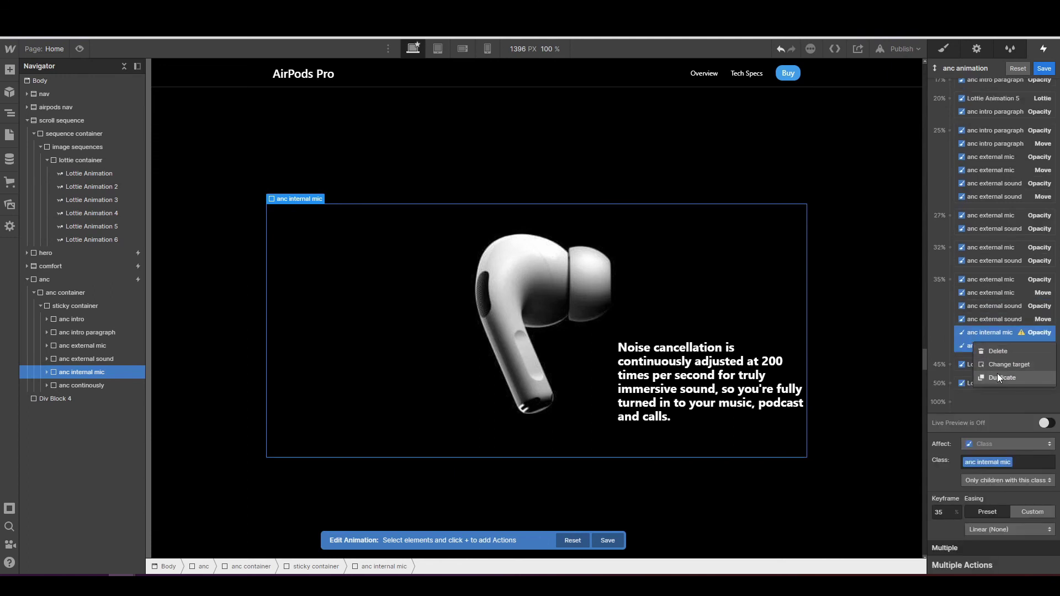
left_click(997, 375)
right_click(982, 337)
left_click(999, 364)
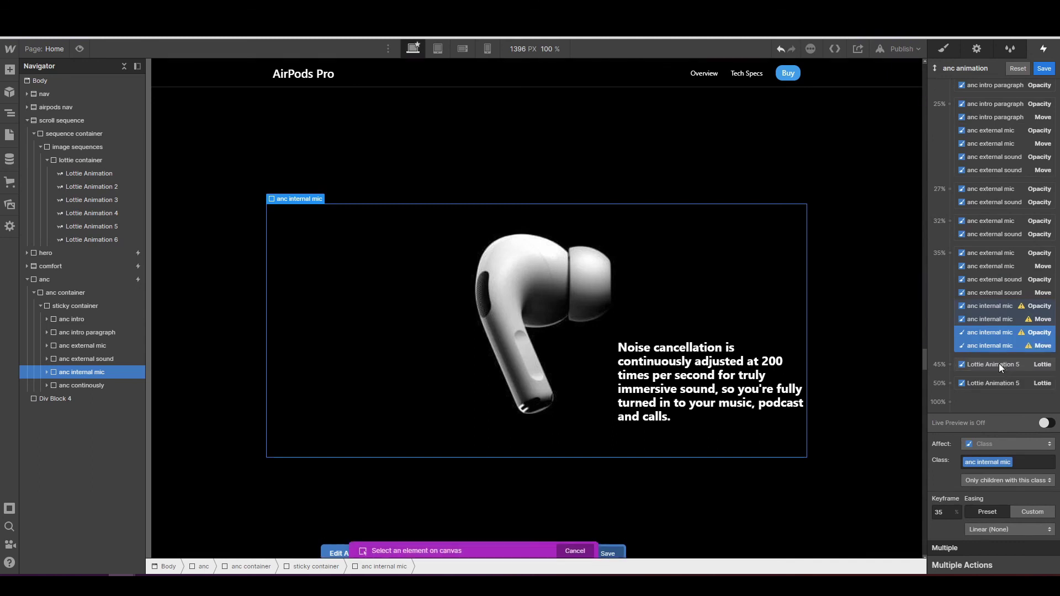
left_click(88, 385)
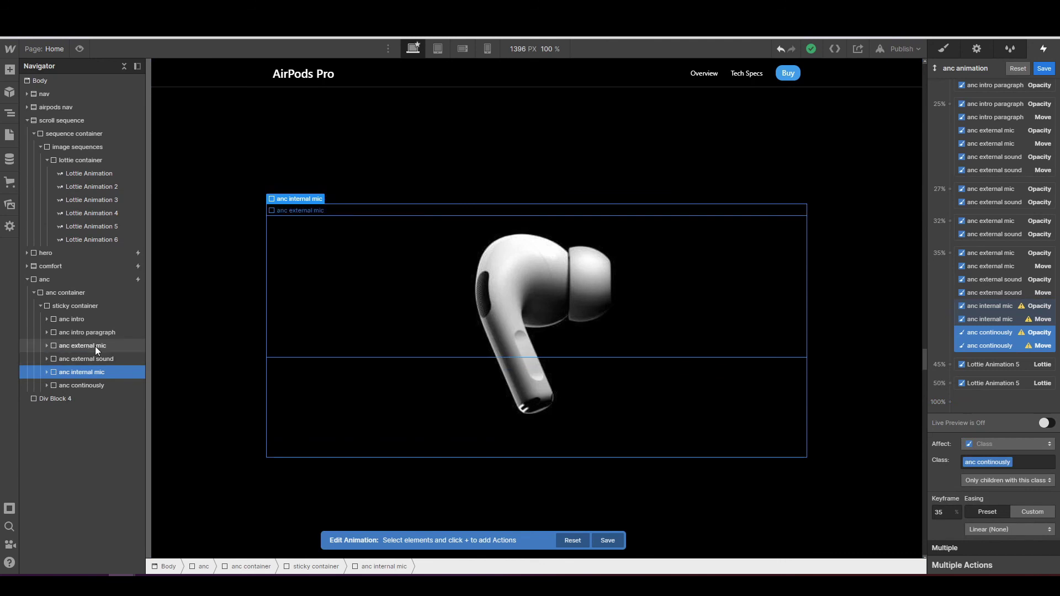
- Duplicate the four anc internal mic and anc continously Opacity and Move actions at 35% and set the copies to the 45% keyframe
left_click(987, 301)
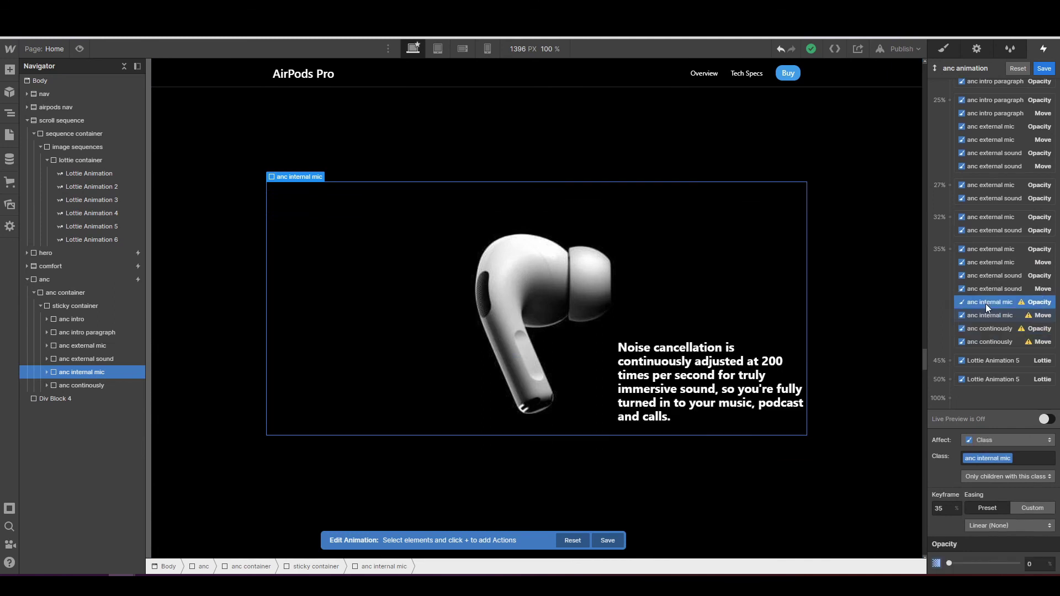
left_click(983, 340, "shift")
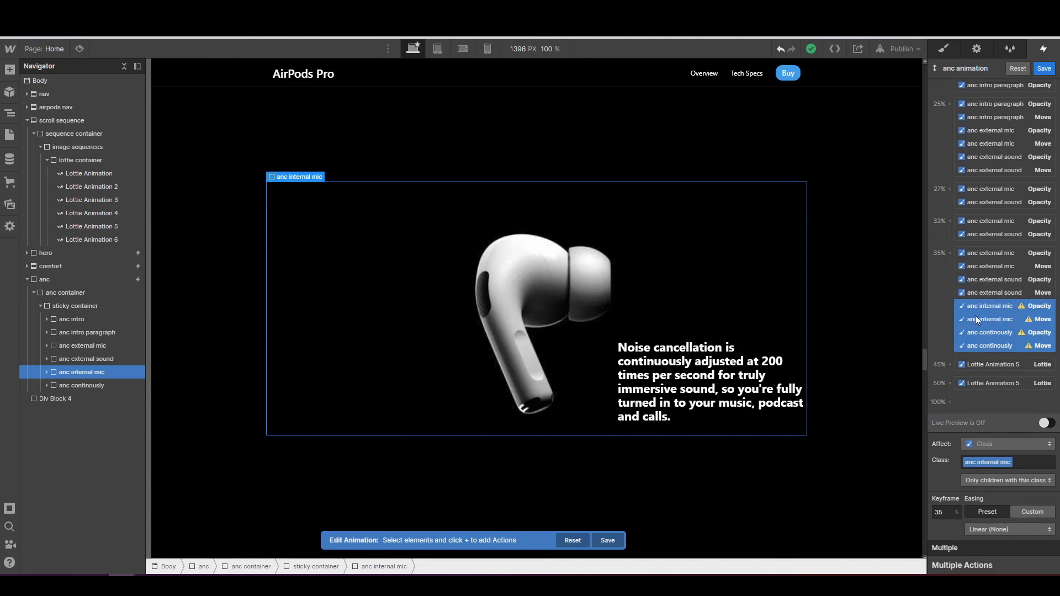
right_click(978, 317)
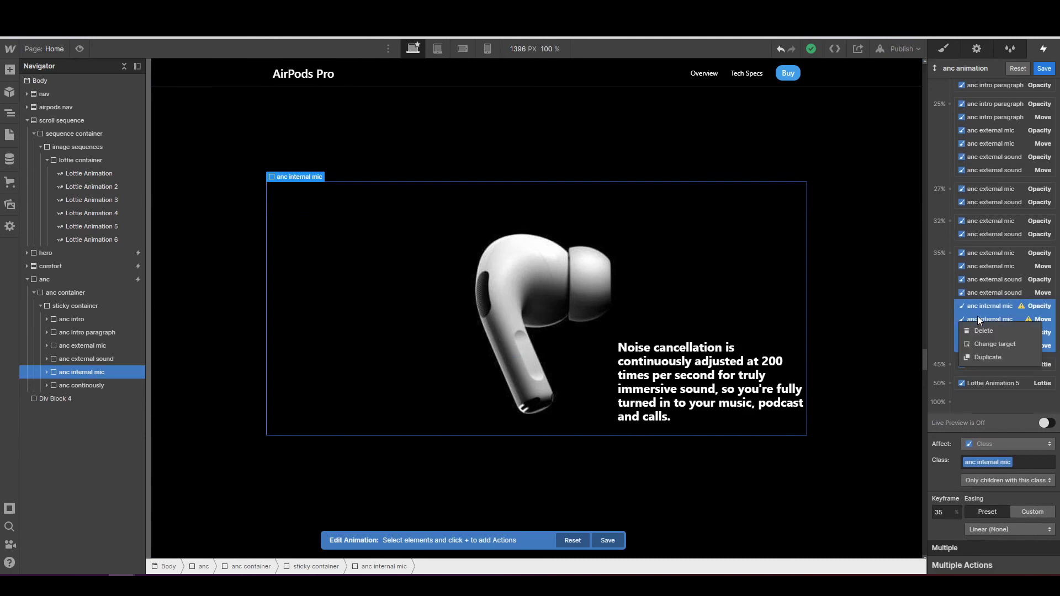
left_click(980, 354)
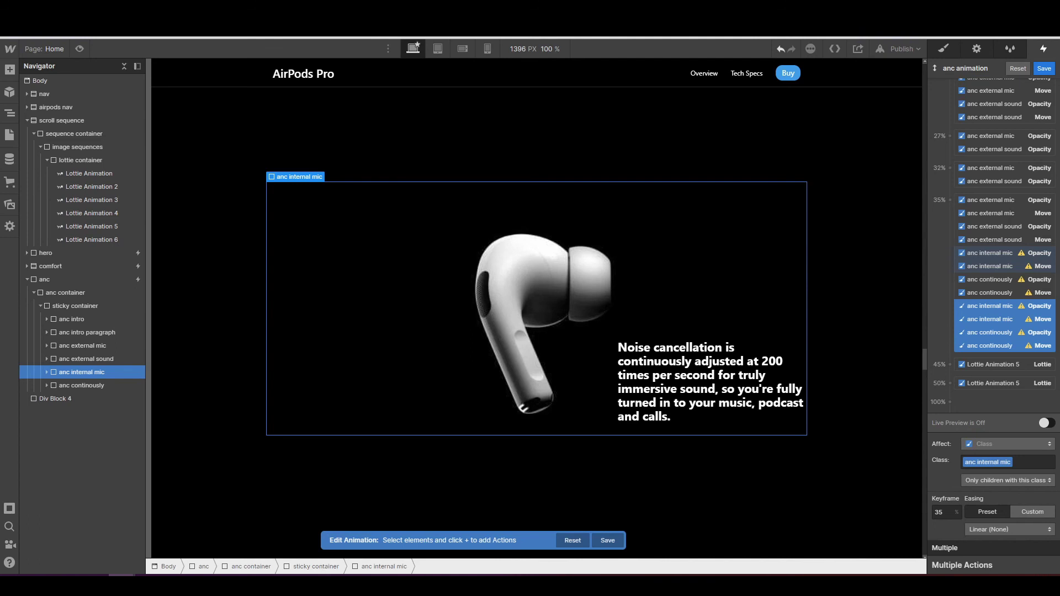
left_click(938, 512)
type("45")
key("Return")
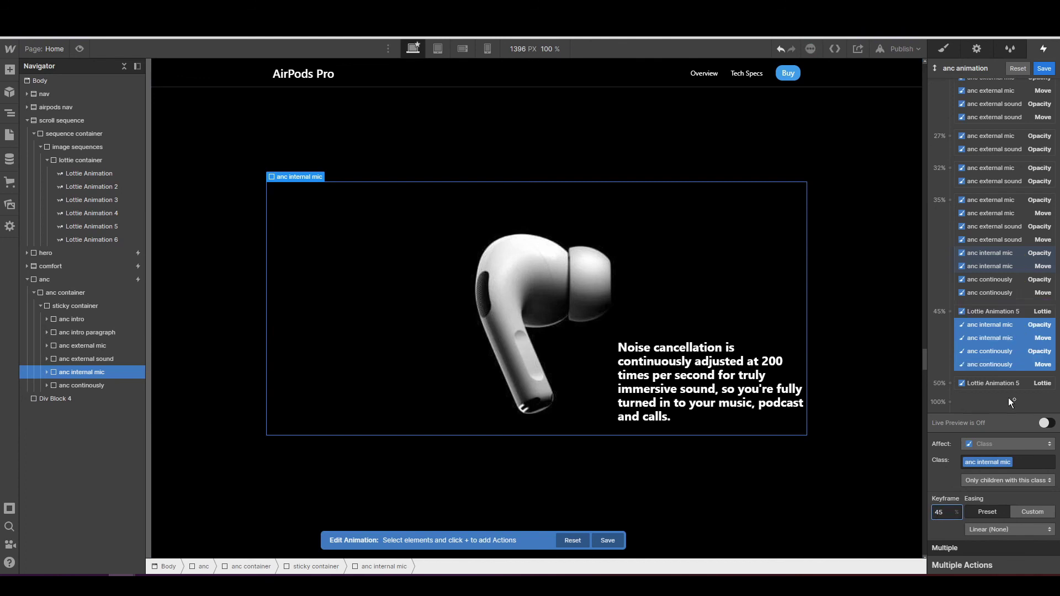
- Set the vertical Move offset of both anc internal mic and anc continously at the 45% keyframe to -40 px
left_click(995, 325)
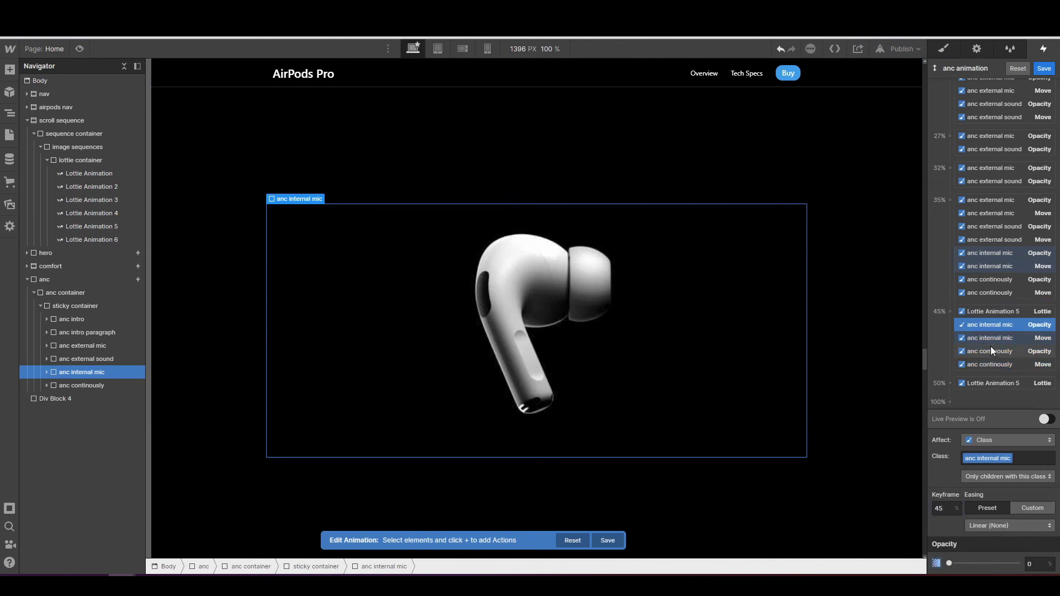
left_click(990, 352)
left_click(989, 338)
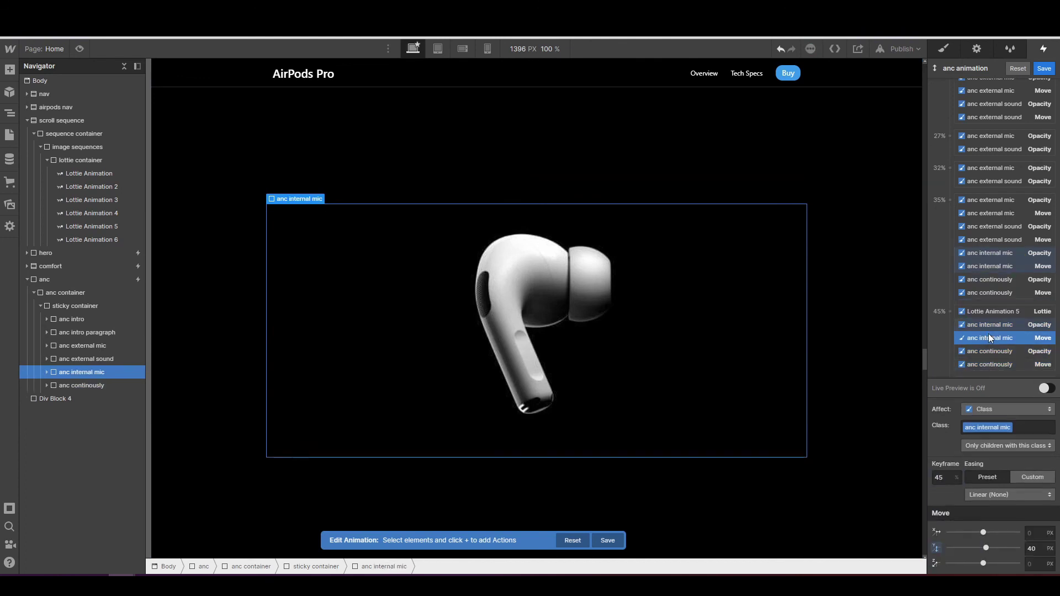
double_click(1036, 550)
type("-40")
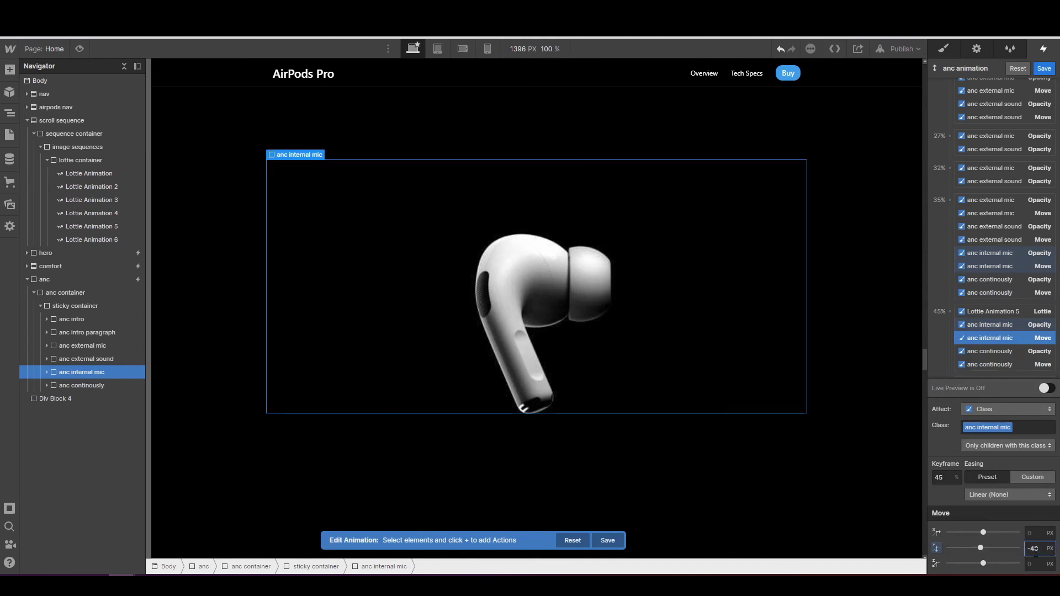
scroll(1003, 346, "down", 1)
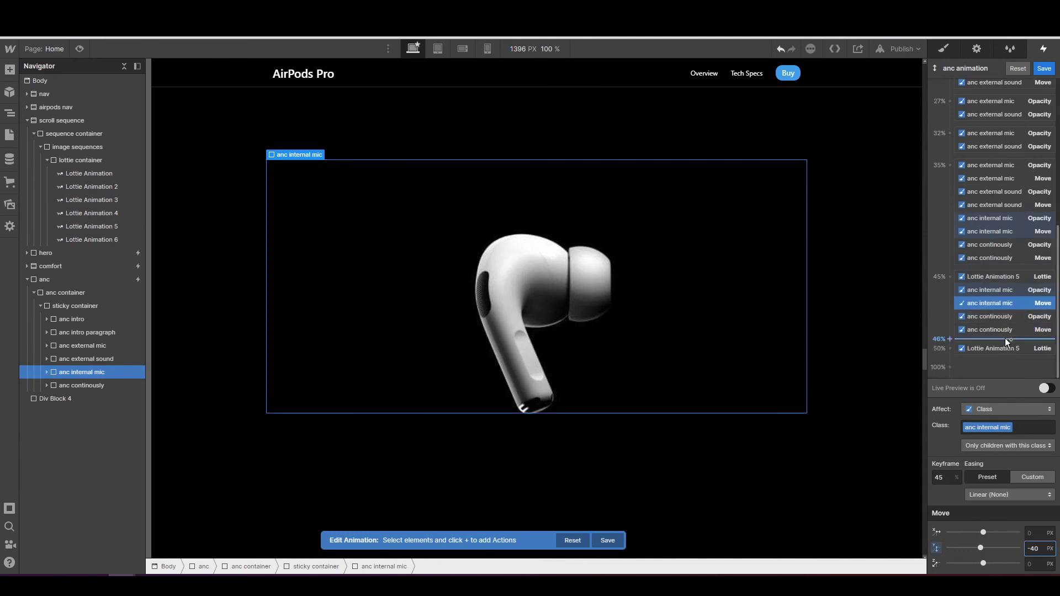
left_click(1005, 331)
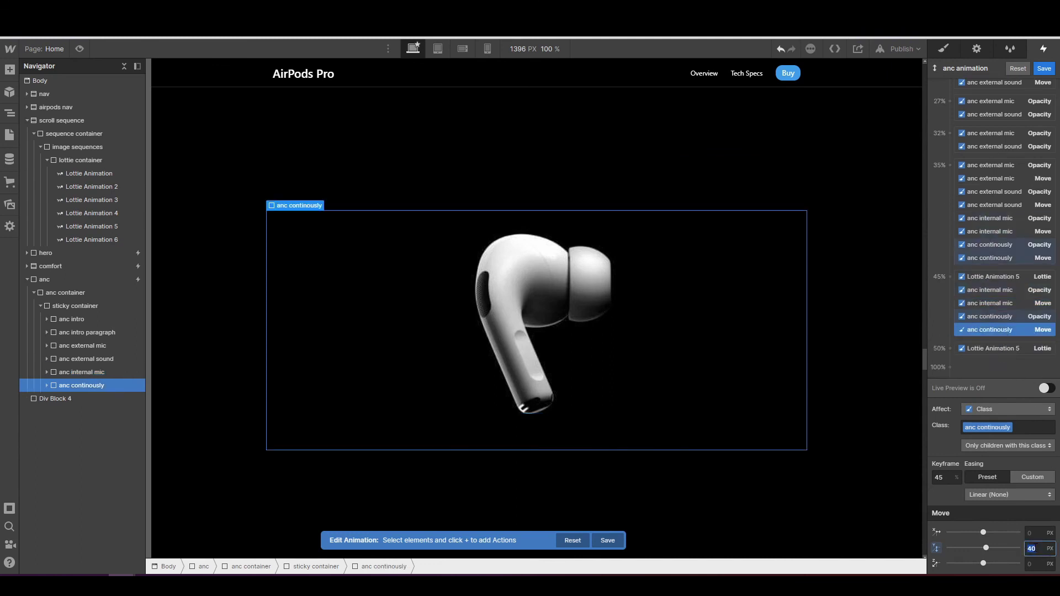
type("-40")
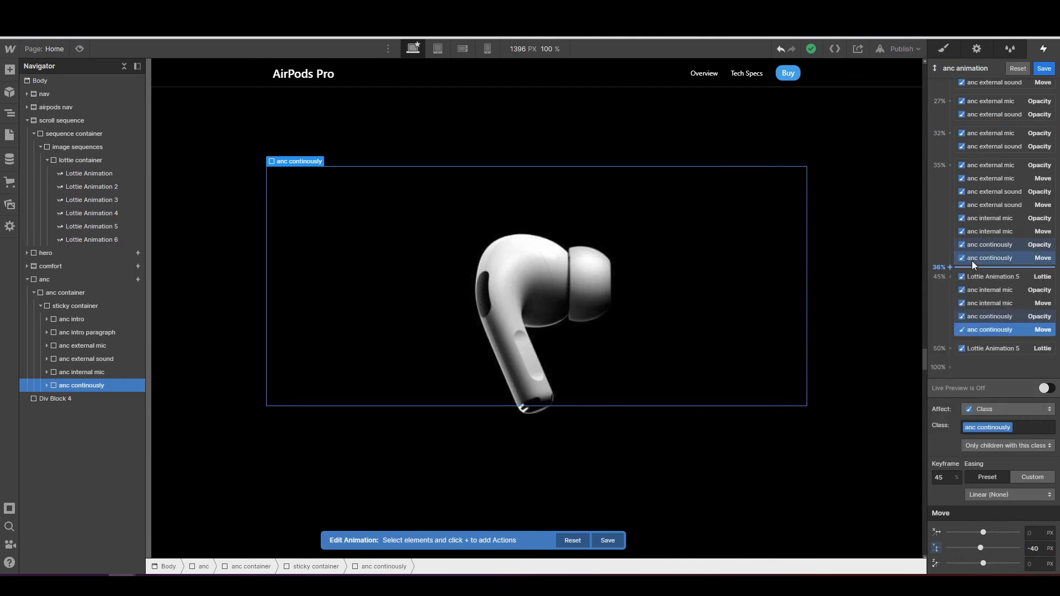
- Add an Opacity action for anc internal mic at the 37% keyframe with opacity 100%
left_click(111, 372)
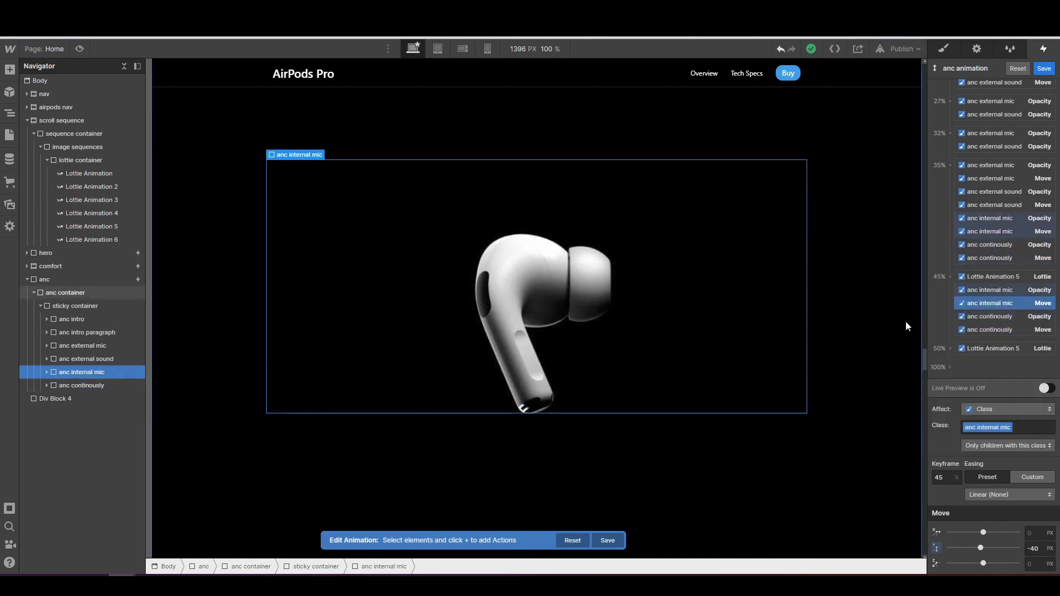
left_click(948, 269)
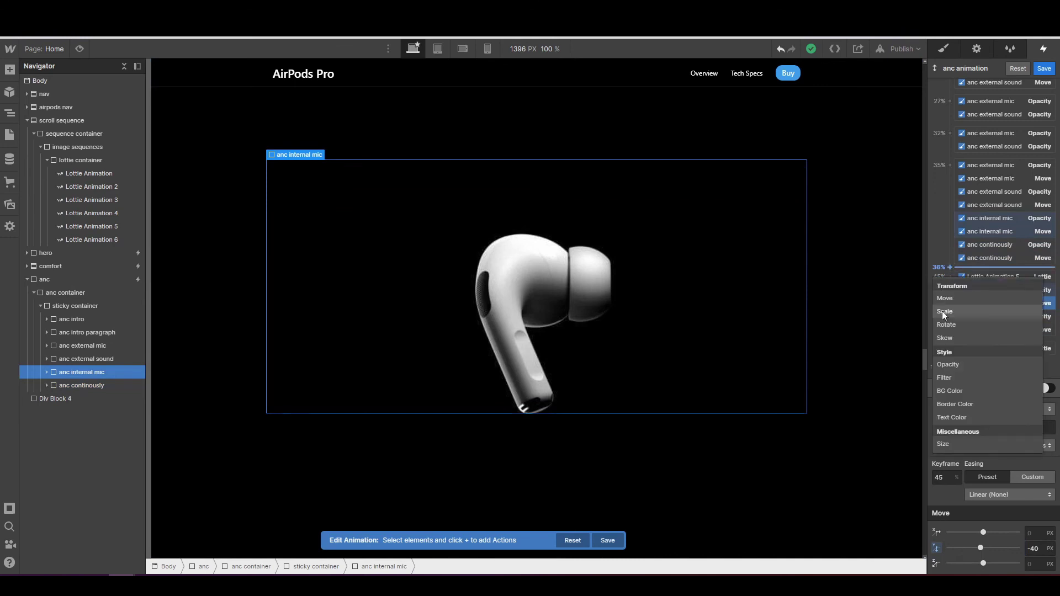
left_click(948, 364)
left_click(945, 505)
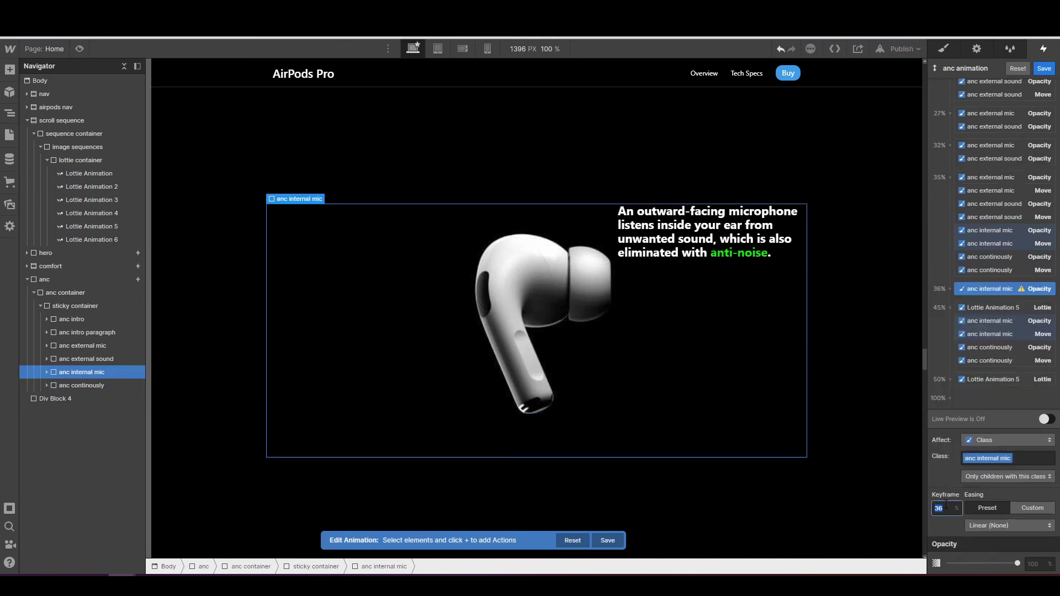
type("37")
left_click(1032, 564)
- Duplicate the anc internal mic Opacity action at 37% and retarget the copy to anc continously
right_click(982, 289)
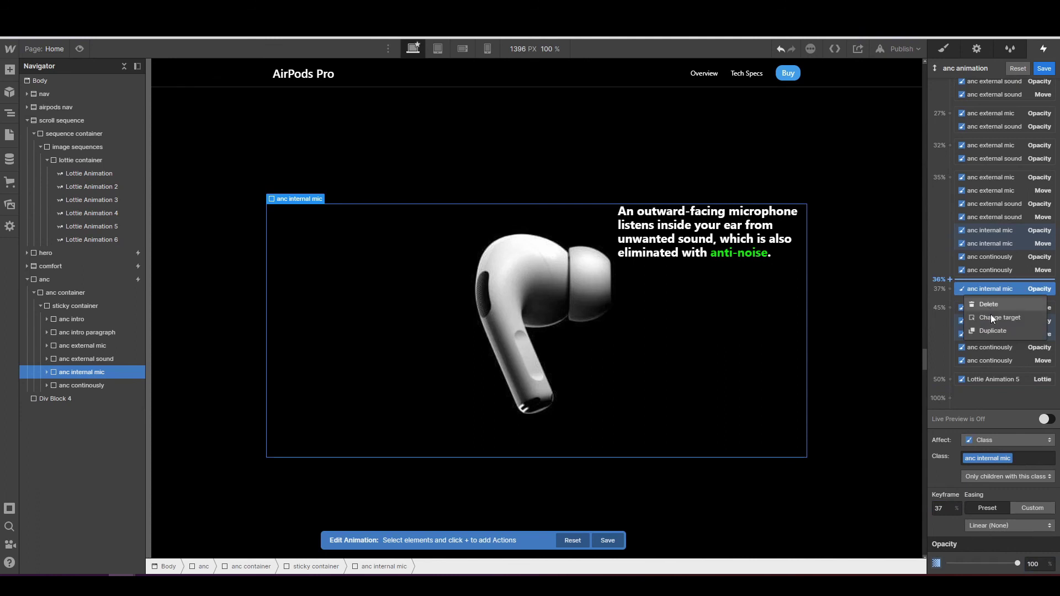
left_click(995, 328)
left_click(986, 291)
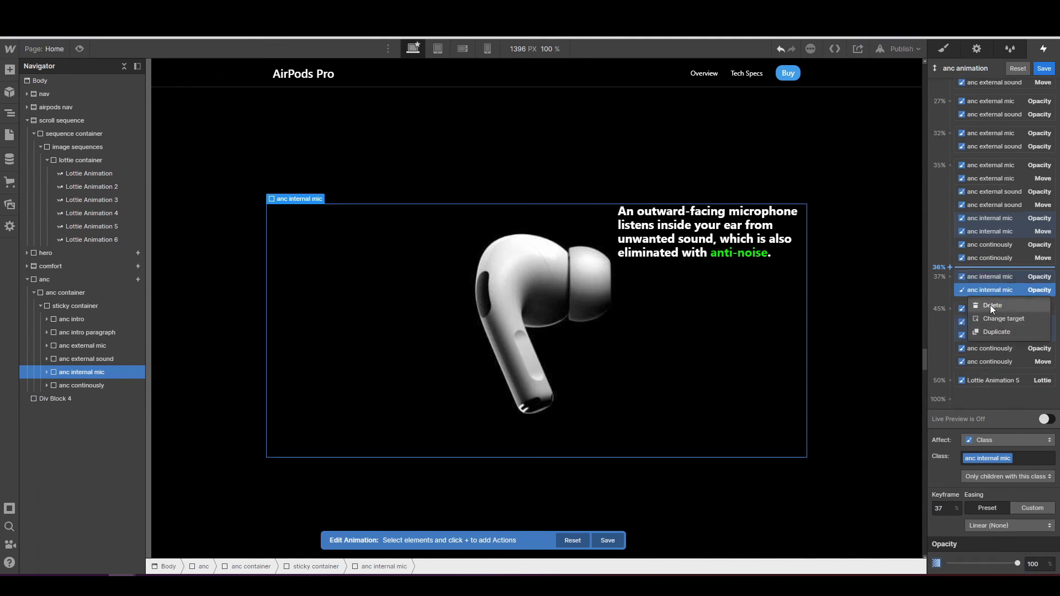
left_click(995, 320)
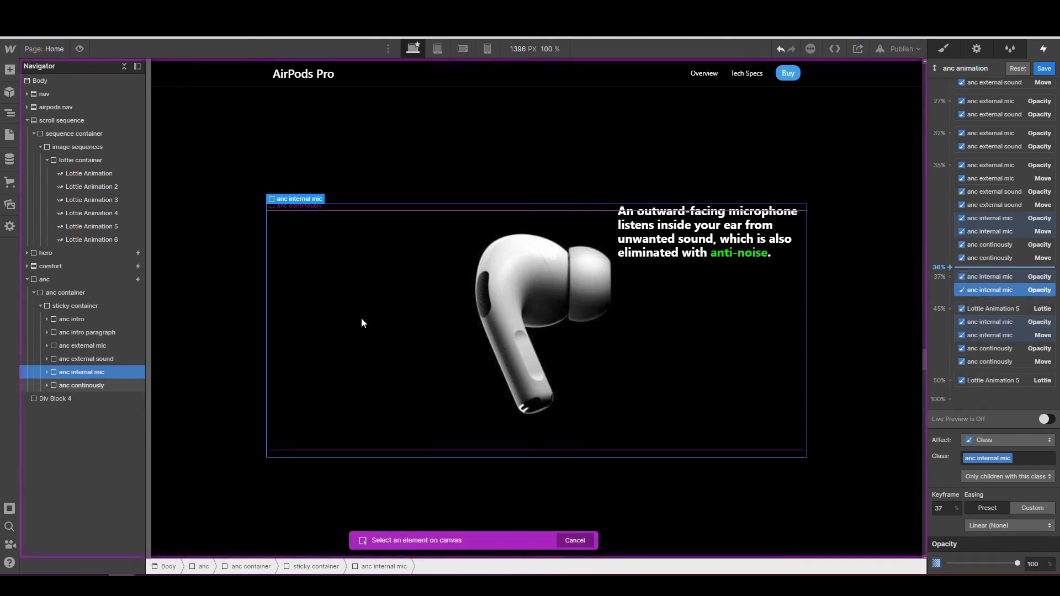
left_click(98, 386)
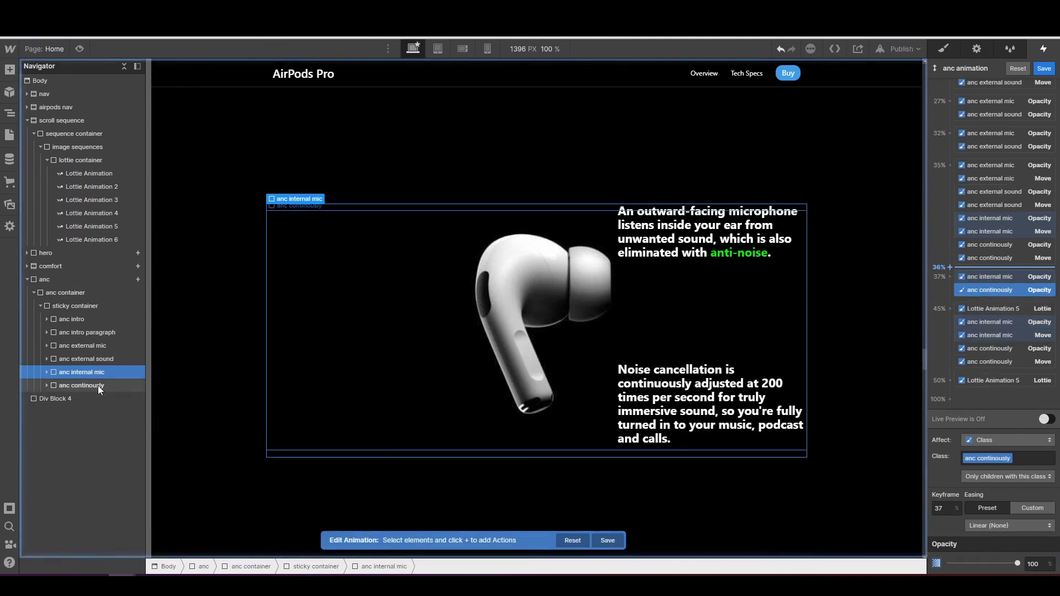
- Duplicate both Opacity actions at 37% and set the copies to the 42% keyframe
left_click(977, 277)
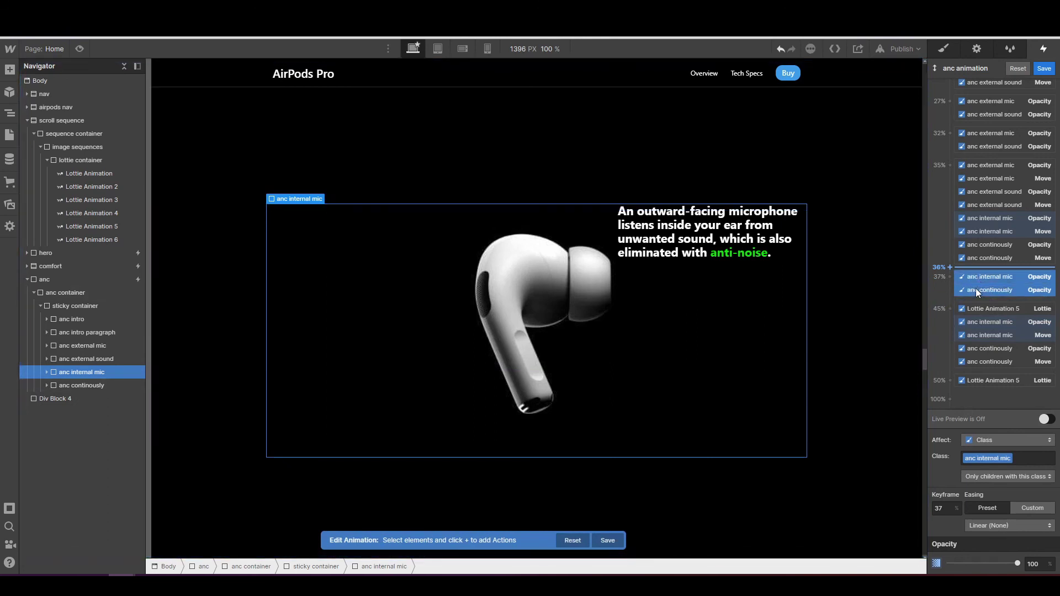
right_click(978, 281)
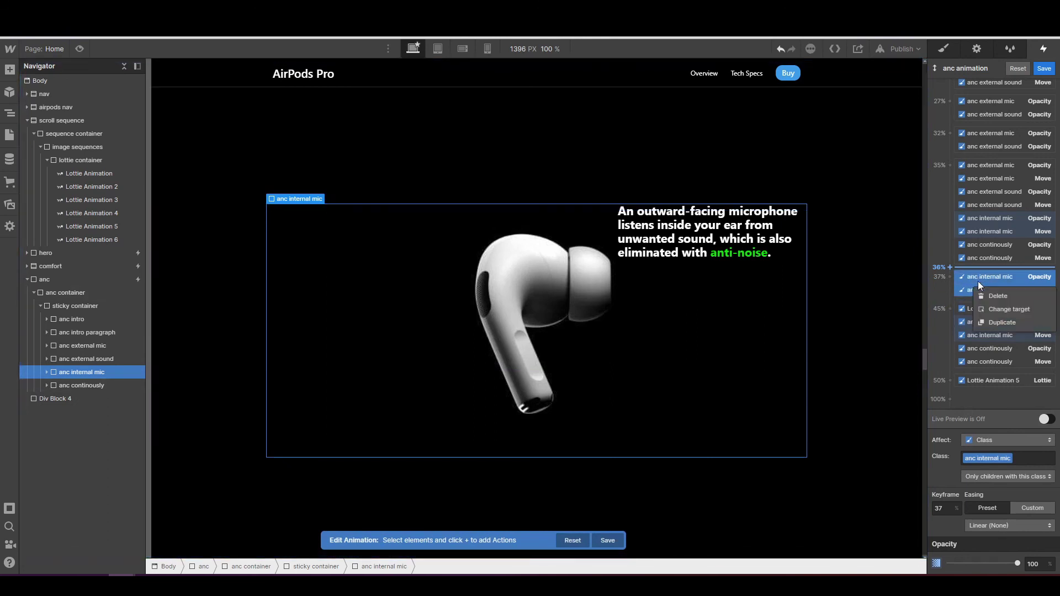
left_click(997, 324)
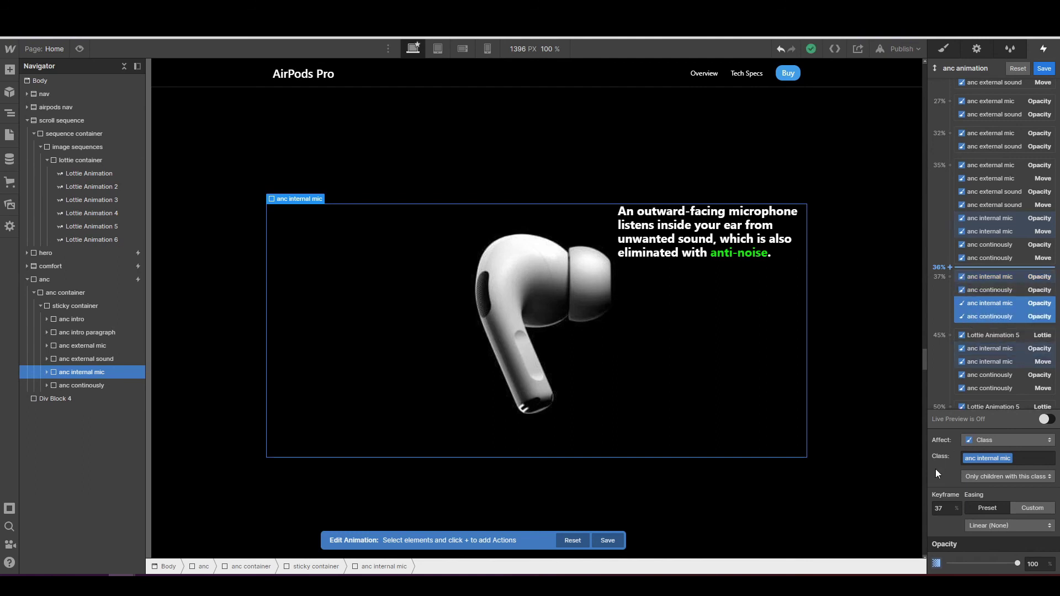
left_click(941, 508)
type("42")
key("Return")
- Play the anc animation in Live Preview through the text fades, and select the Lottie Animation 5 action at 50%
left_click(1046, 420)
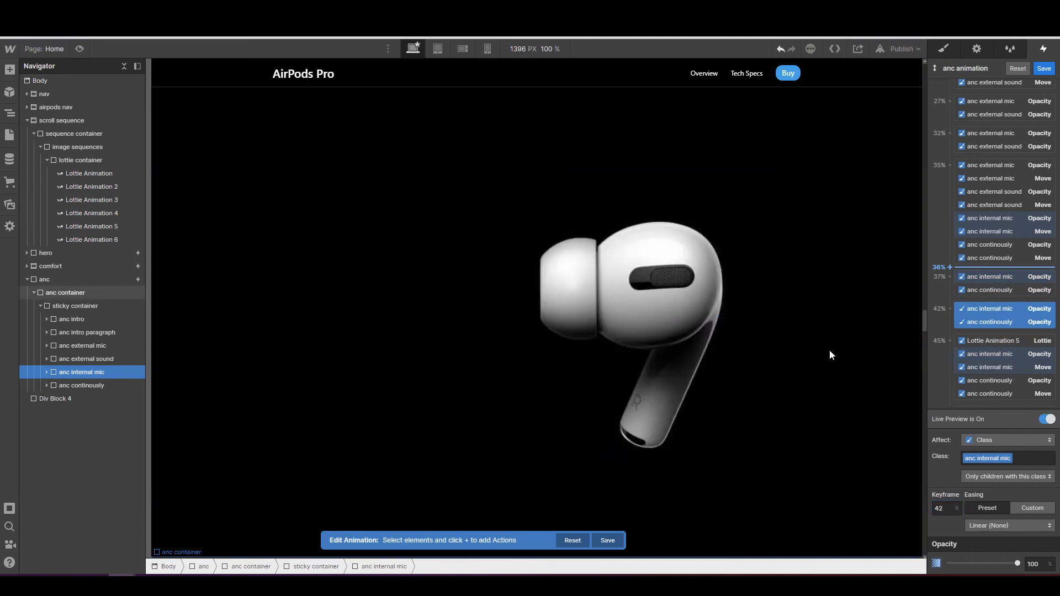
scroll(750, 318, "down", 3)
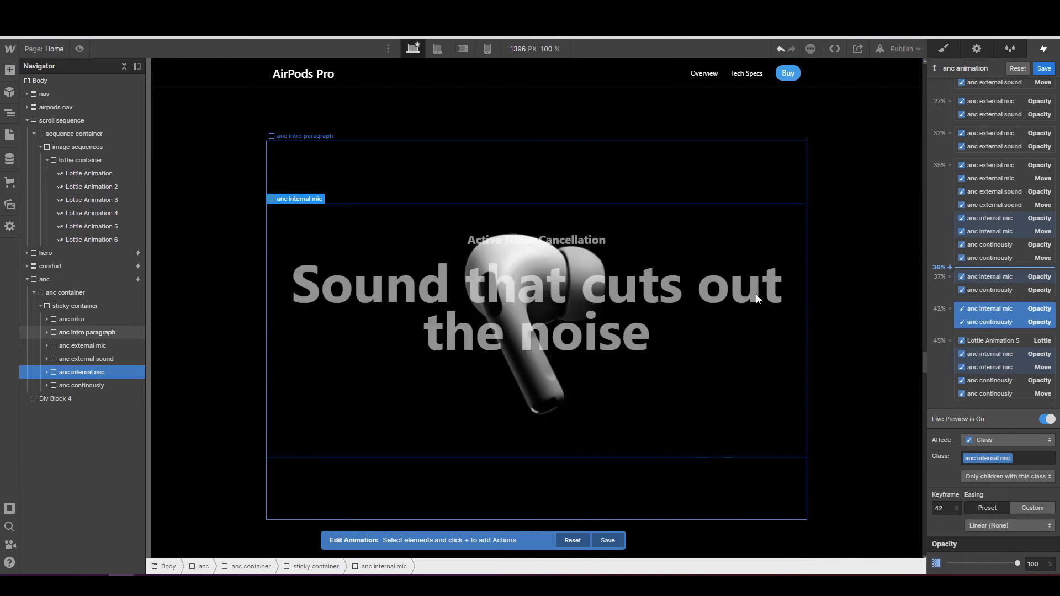
scroll(756, 300, "down", 1)
scroll(757, 299, "down", 2)
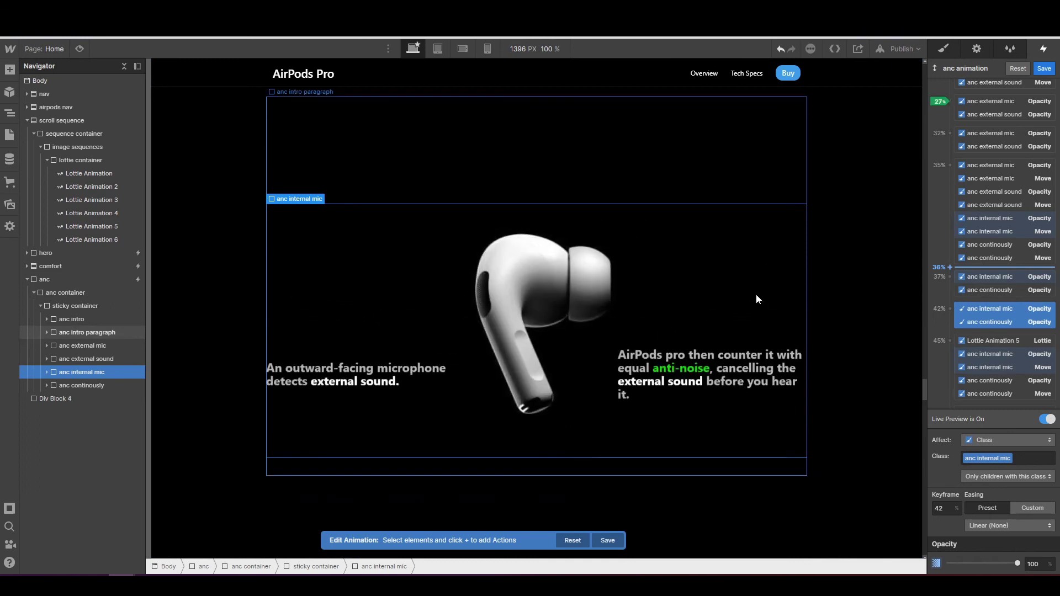
scroll(757, 298, "down", 3)
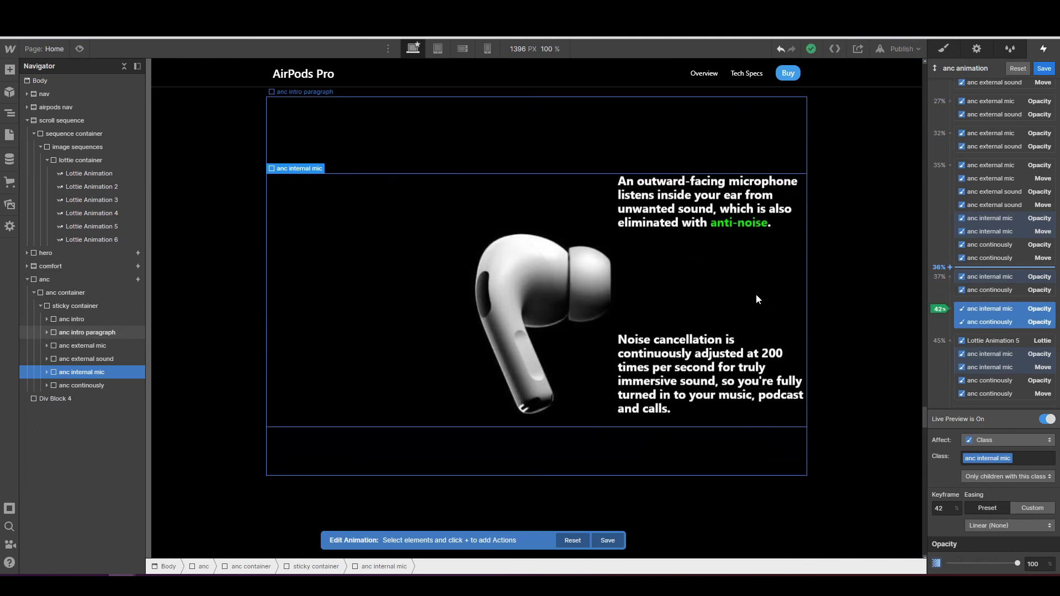
scroll(757, 300, "down", 2)
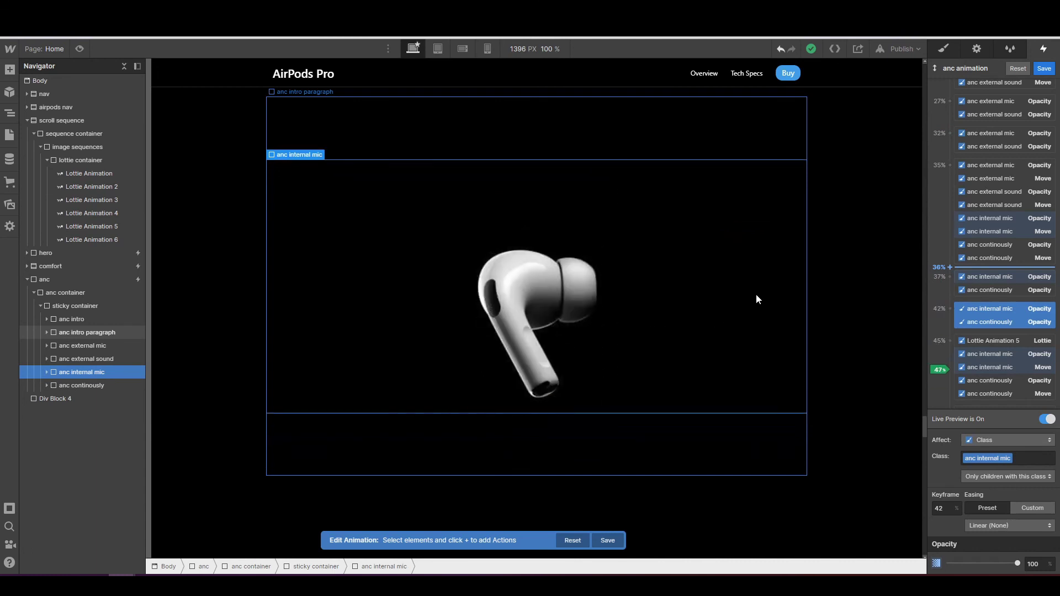
scroll(959, 284, "down", 1)
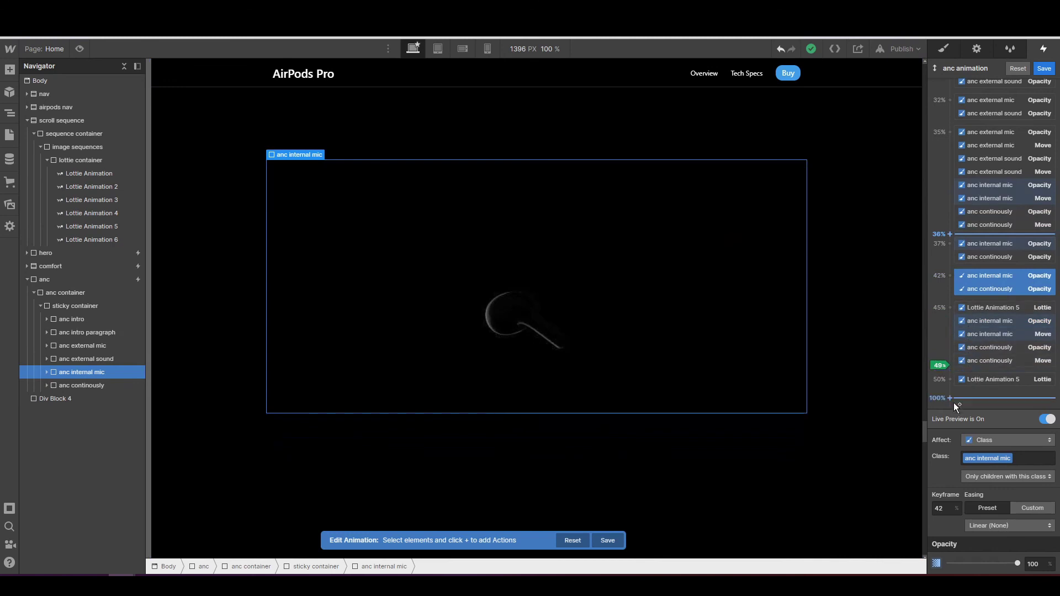
left_click(969, 380)
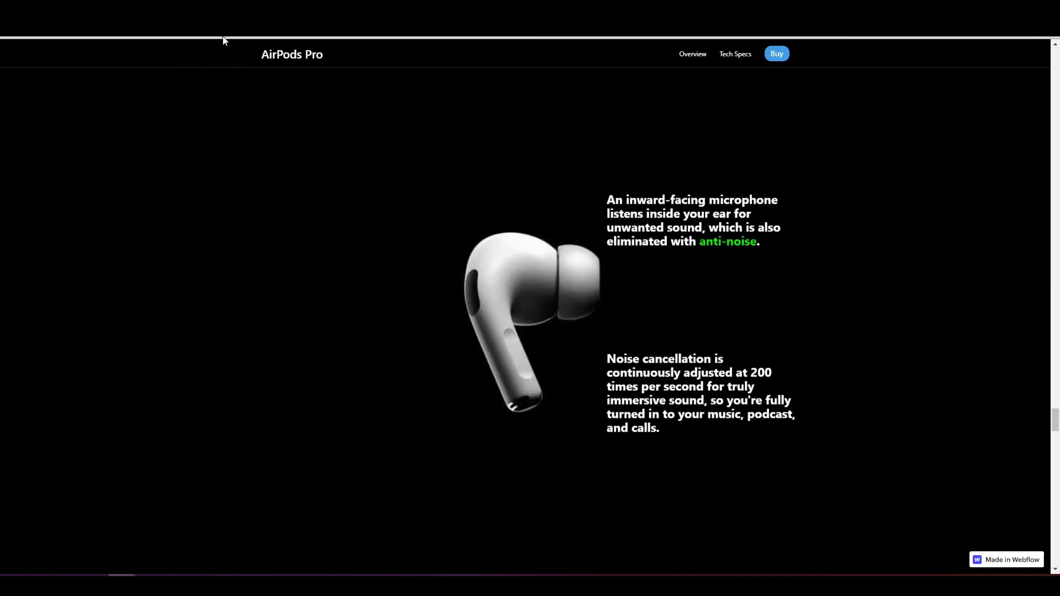
- Examine on the published reference page how the earbud sequence transitions into the Transparency mode section
scroll(535, 339, "down", 5)
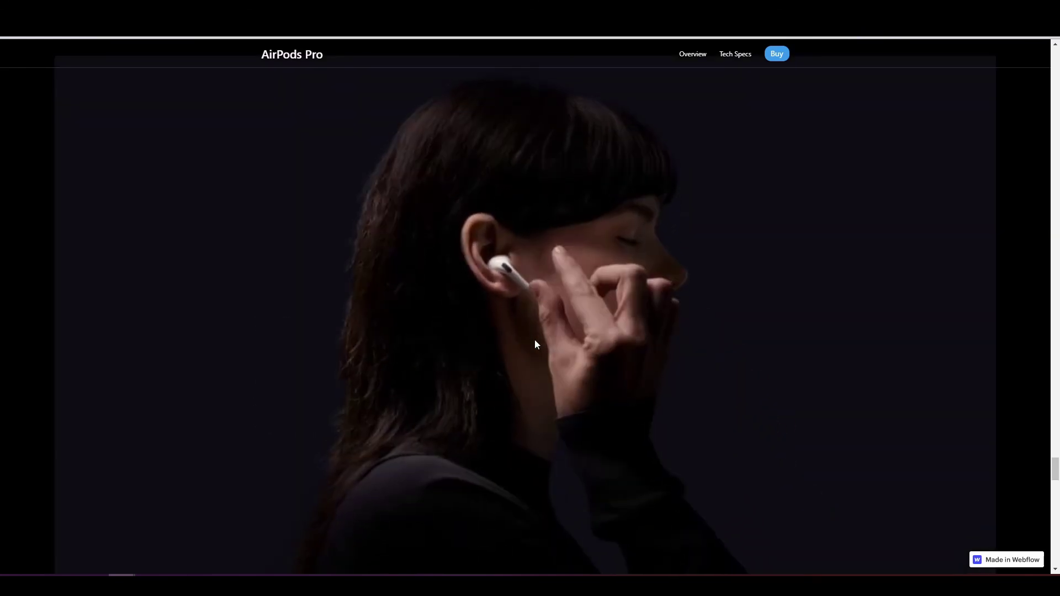
scroll(534, 340, "down", 3)
scroll(357, 360, "down", 3)
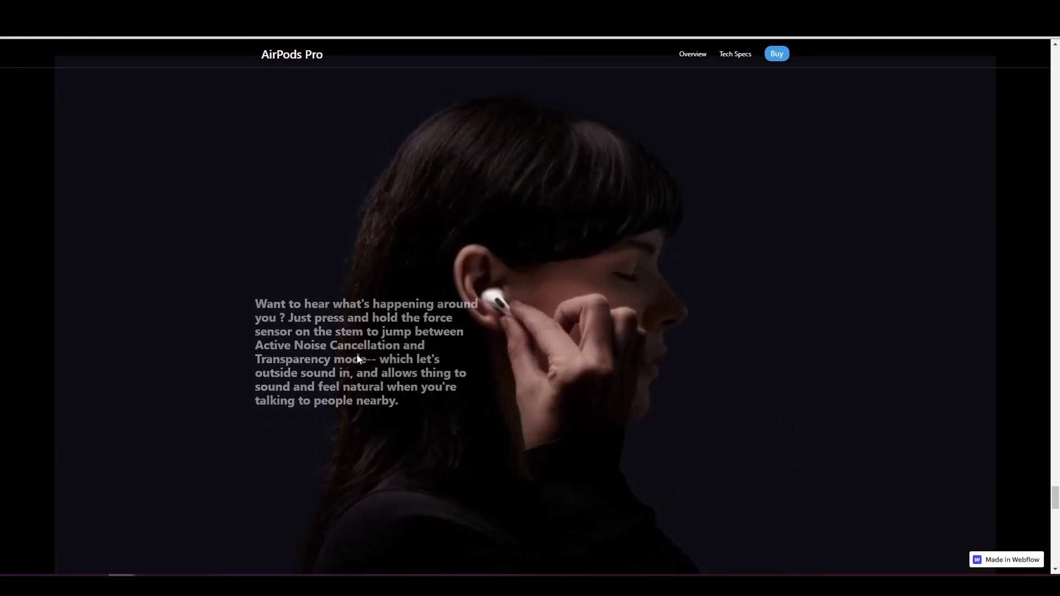
scroll(358, 356, "up", 5)
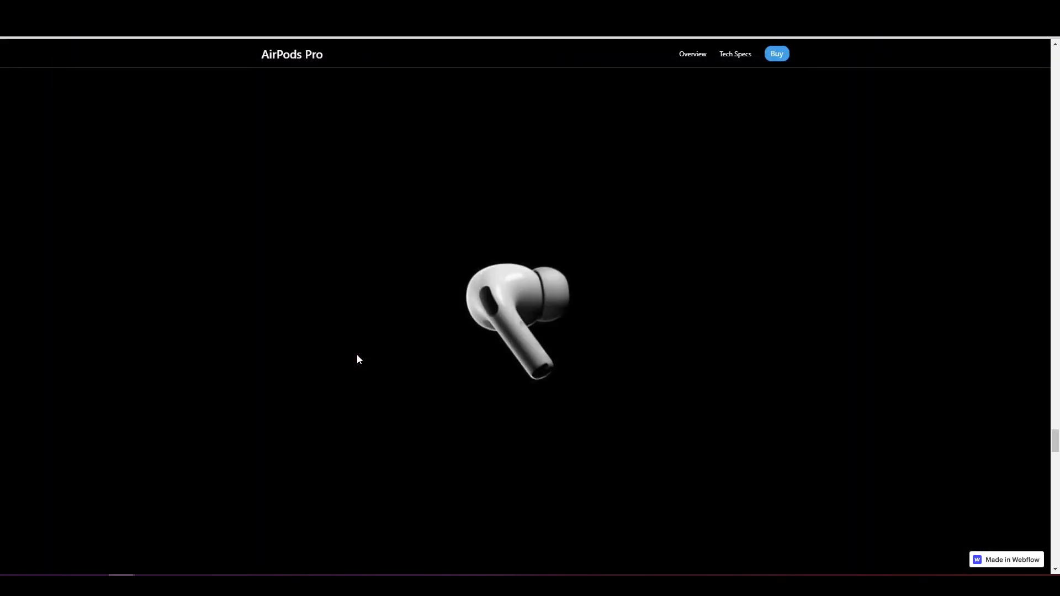
scroll(410, 264, "down", 2)
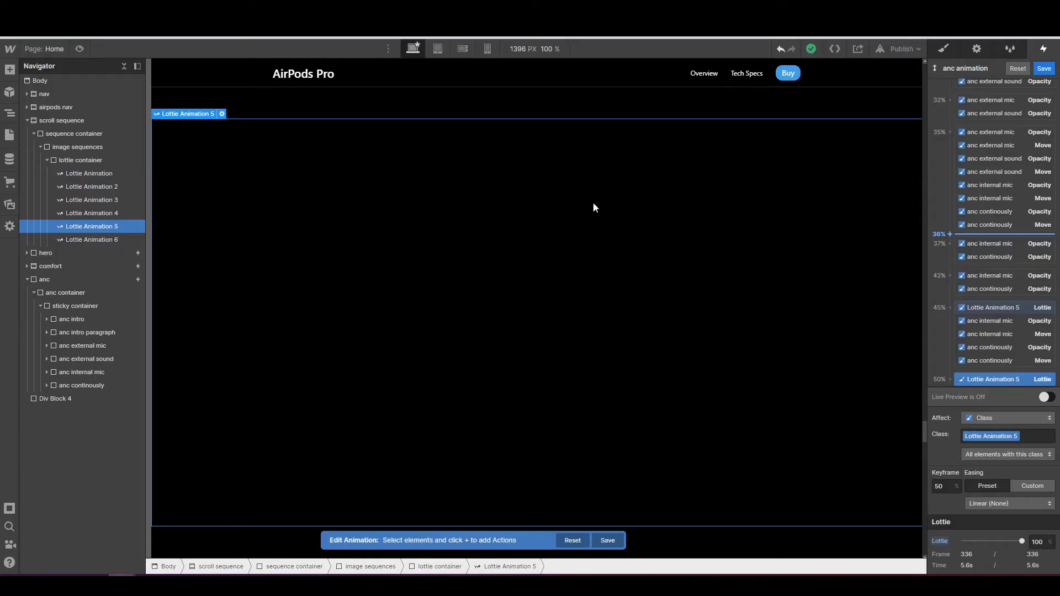
- Turn Live Preview back on and examine the end of Lottie Animation 5 around the 50% keyframe
scroll(1009, 306, "down", 1)
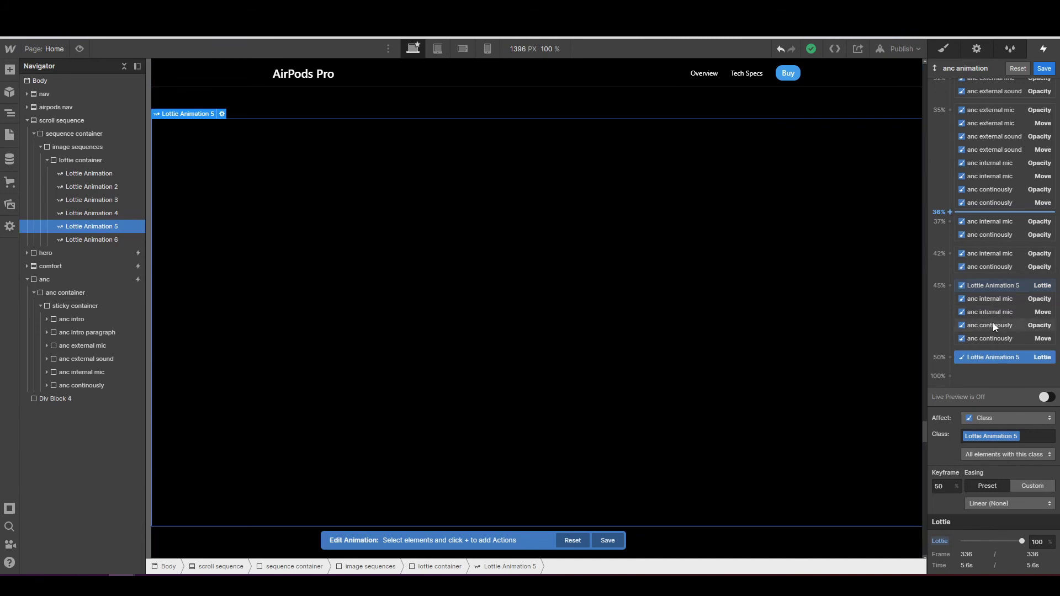
left_click(1045, 397)
scroll(755, 367, "down", 3)
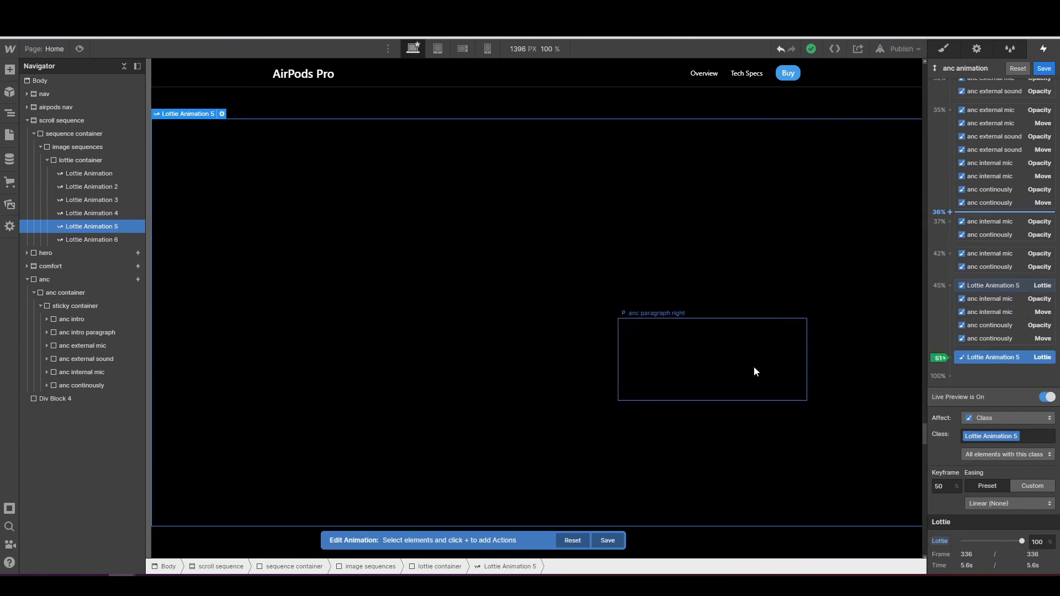
scroll(754, 367, "up", 1)
scroll(755, 367, "down", 1)
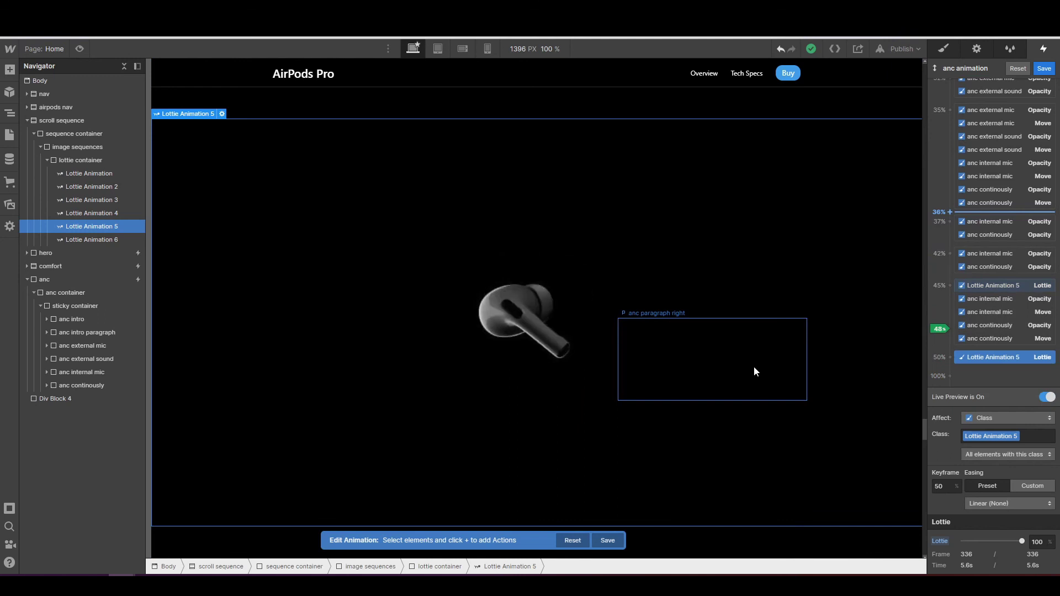
scroll(756, 371, "down", 1)
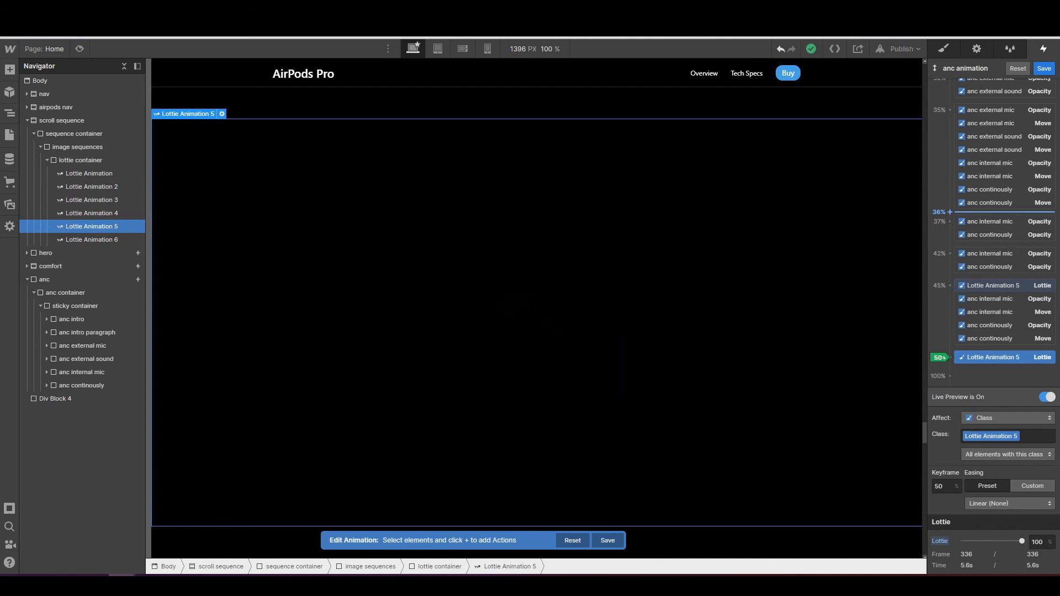
scroll(684, 320, "down", 1)
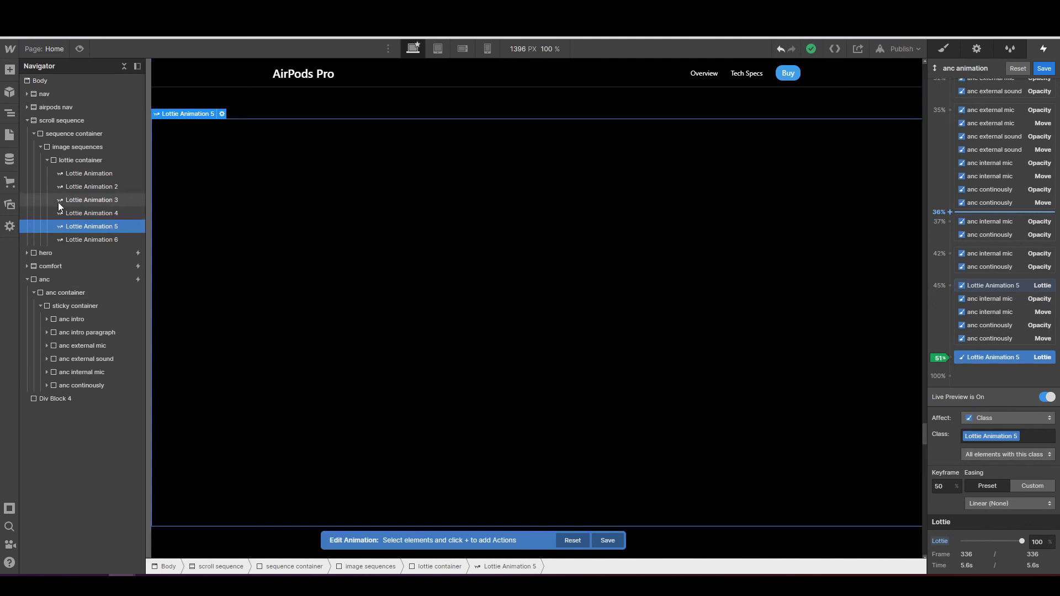
left_click(91, 239)
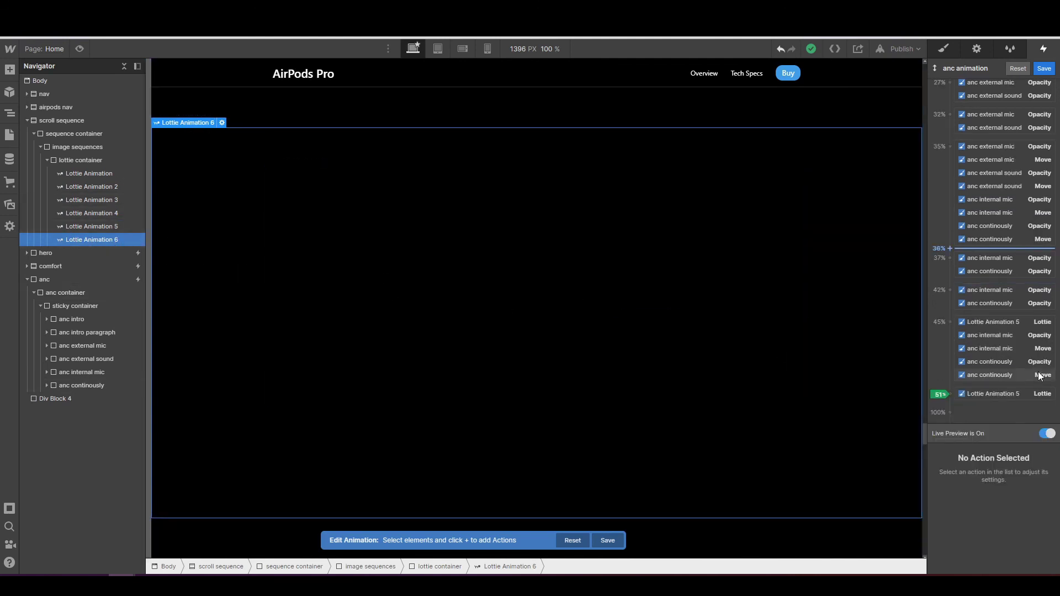
left_click(956, 395)
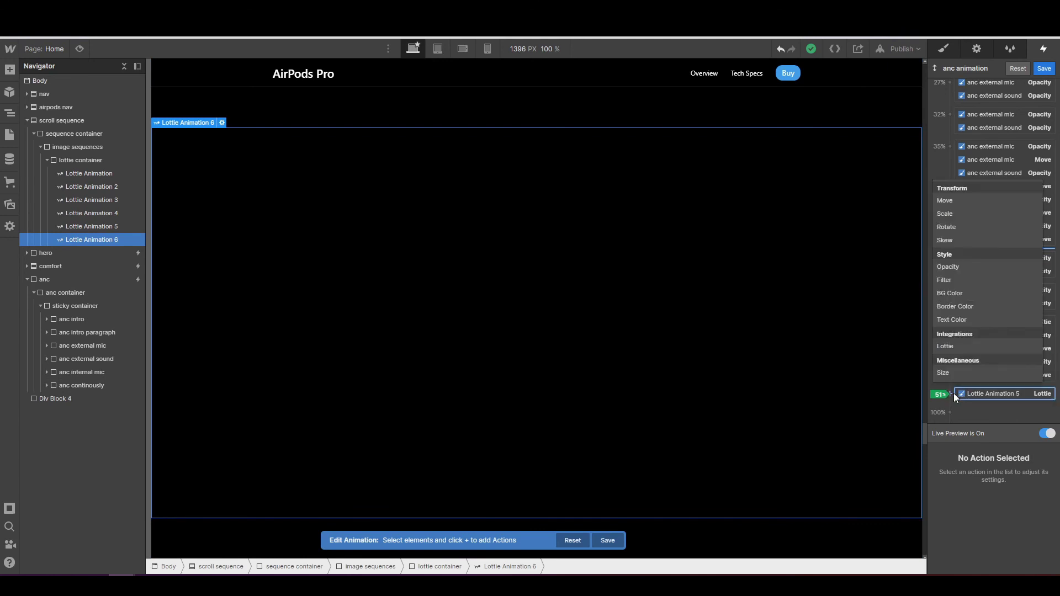
left_click(962, 350)
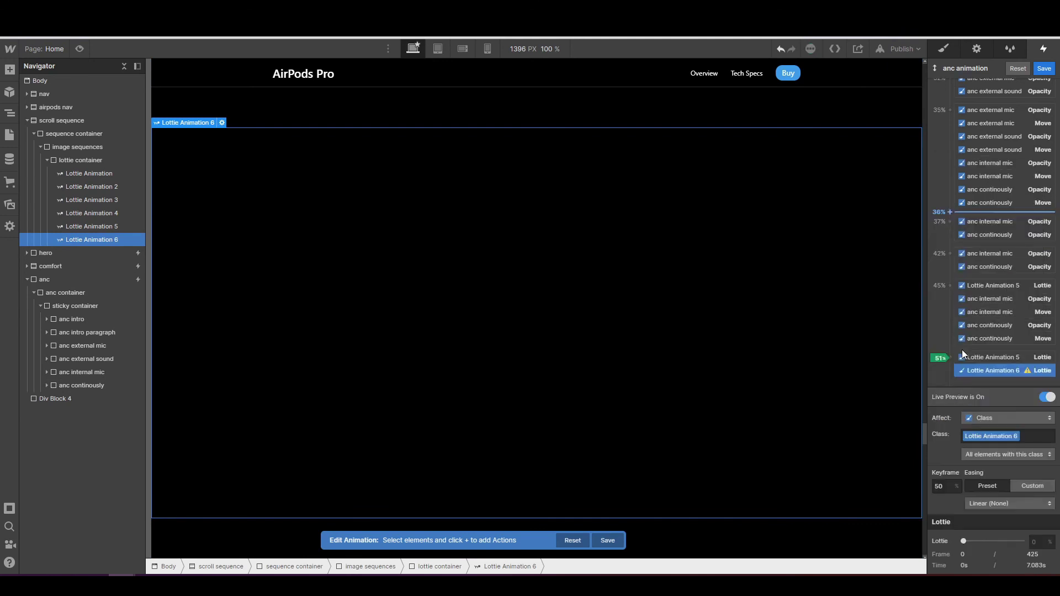
left_click(989, 369)
scroll(1003, 365, "down", 1)
key("Delete")
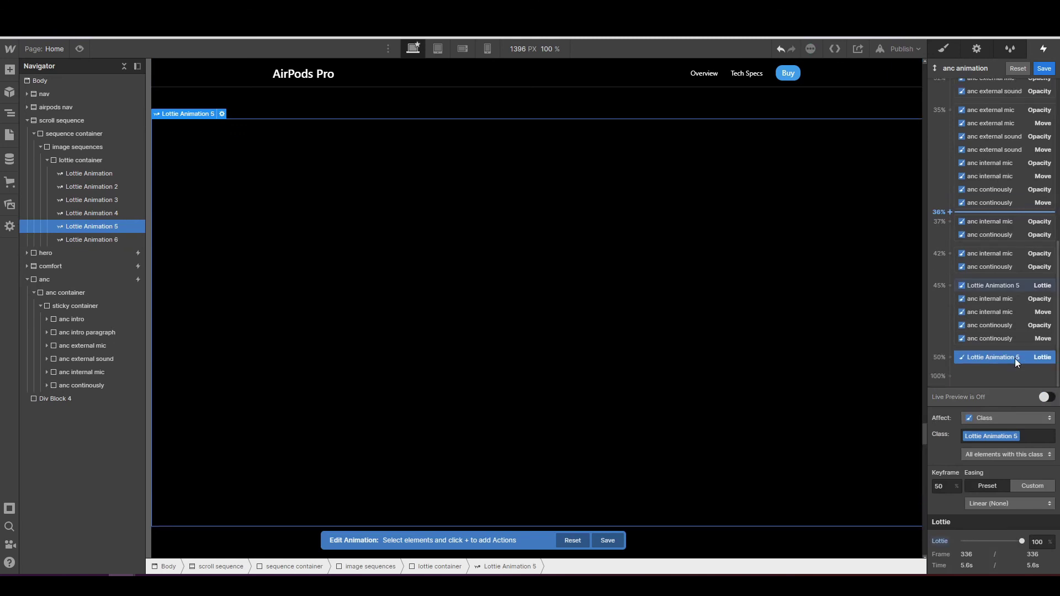
- Try adding Opacity actions for Lottie Animation 5, 0% at the 50% keyframe and 100% at the 51% keyframe
left_click(950, 357)
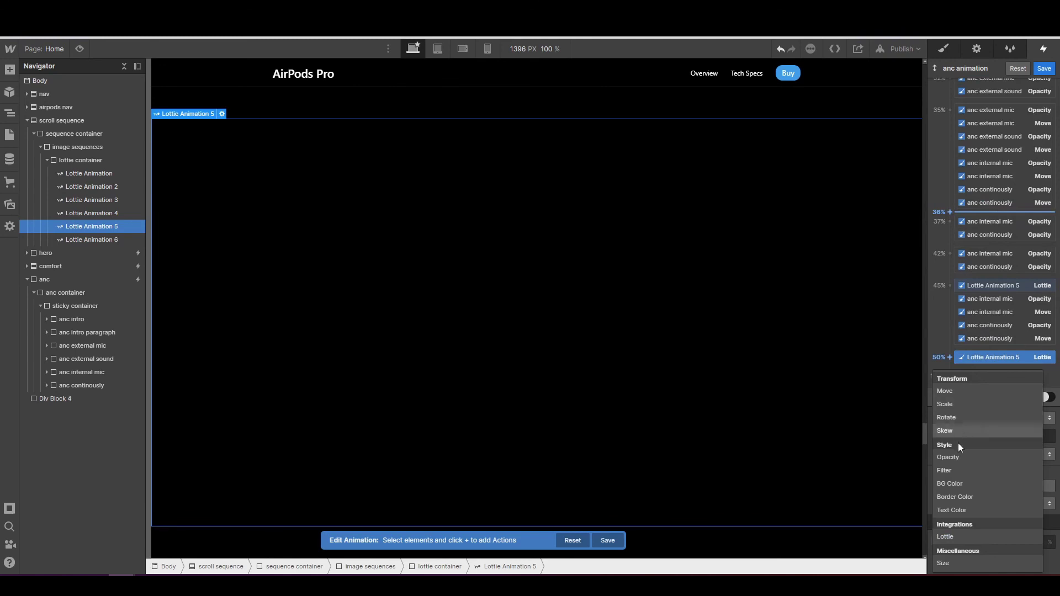
left_click(961, 457)
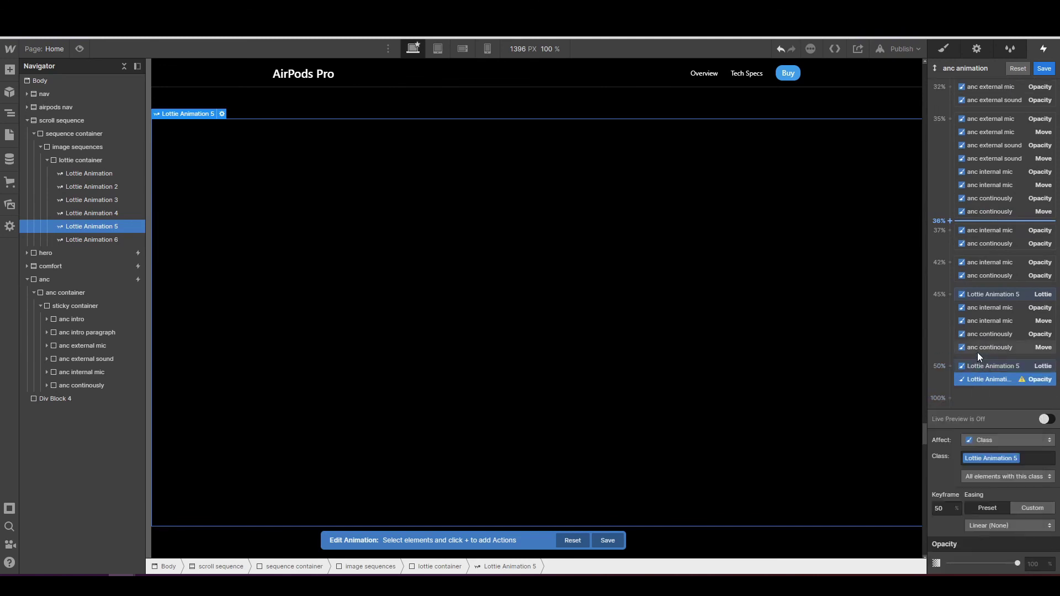
left_click(1042, 559)
type("0")
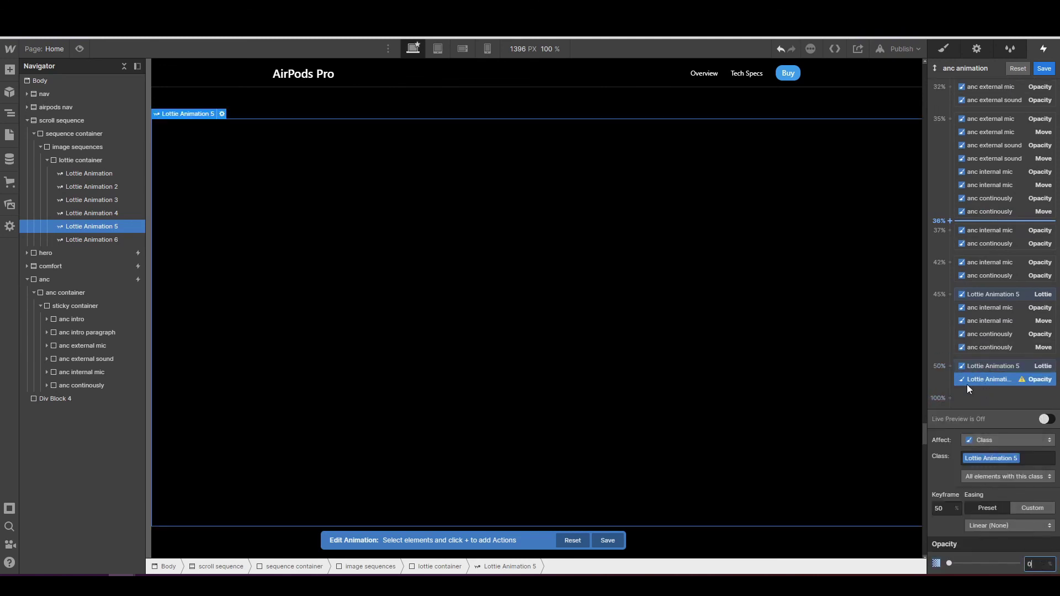
left_click(951, 387)
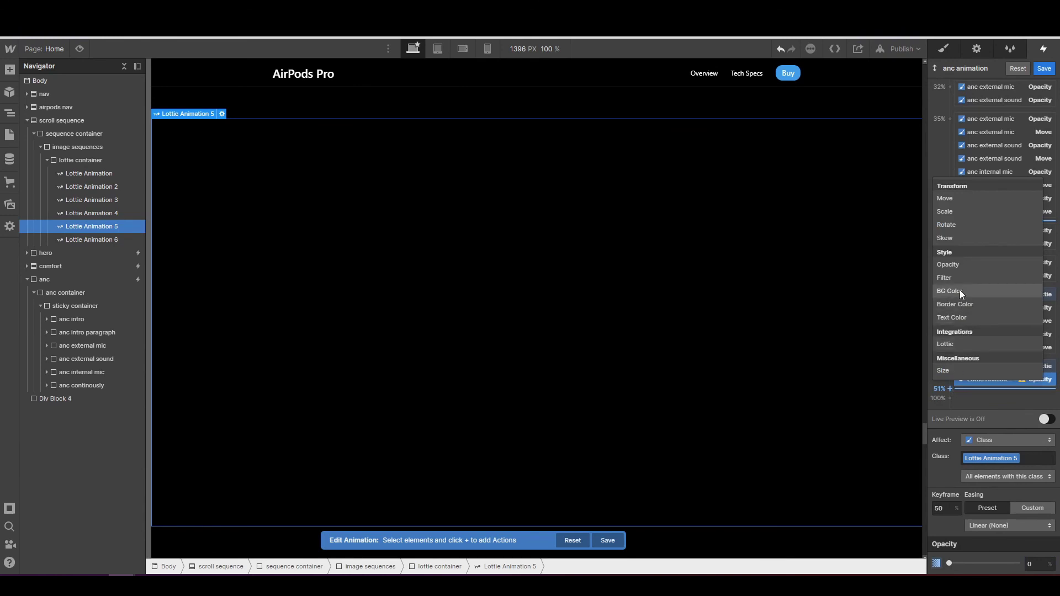
left_click(953, 267)
left_click(1036, 563)
type("1")
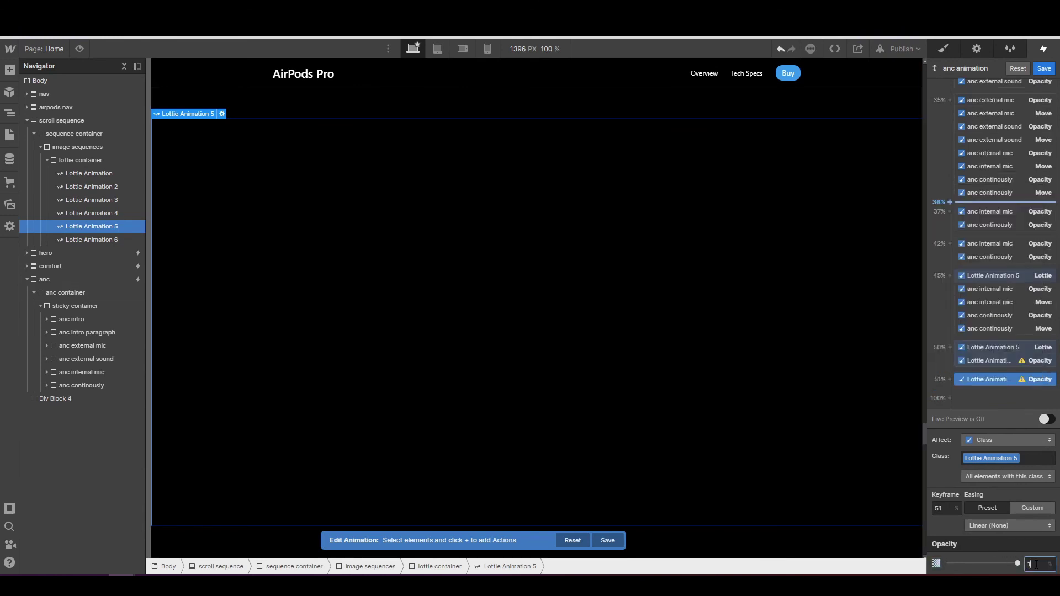
type("00")
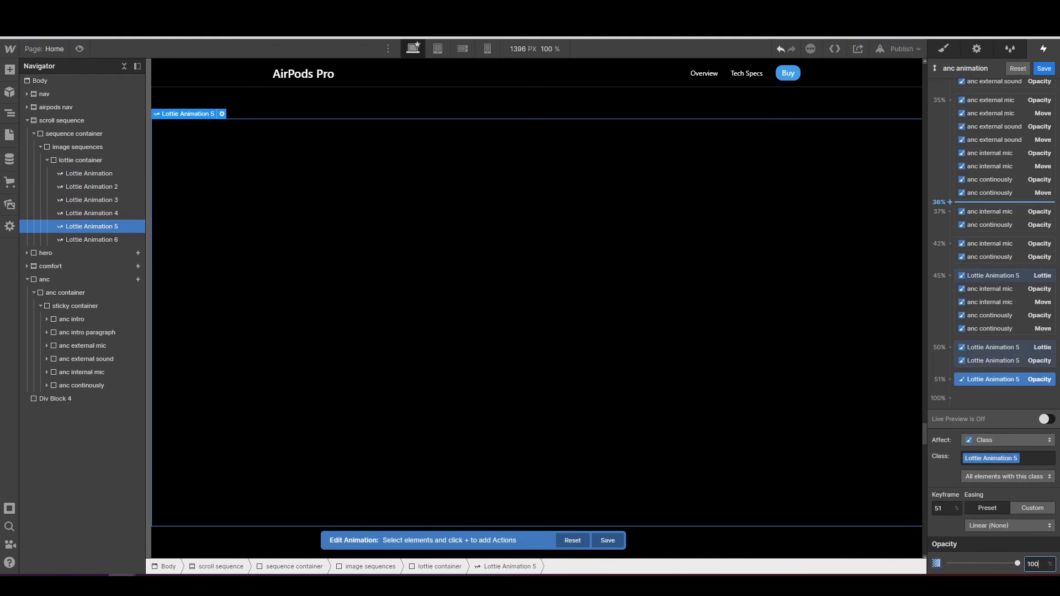
key("Return")
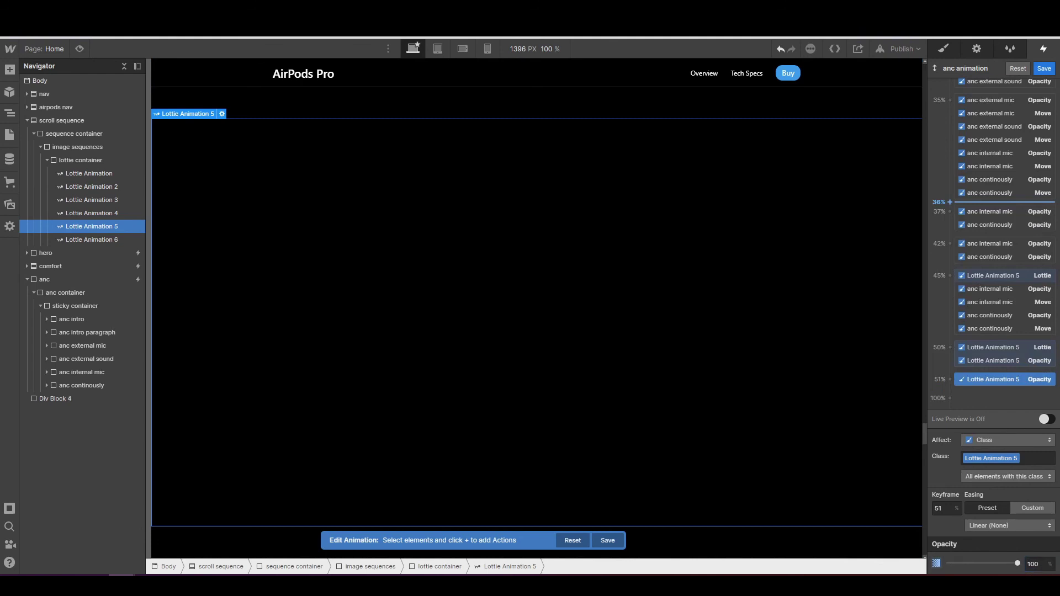
- Undo the Opacity actions added for Lottie Animation 5 at the 50% and 51% keyframes
left_click(950, 347)
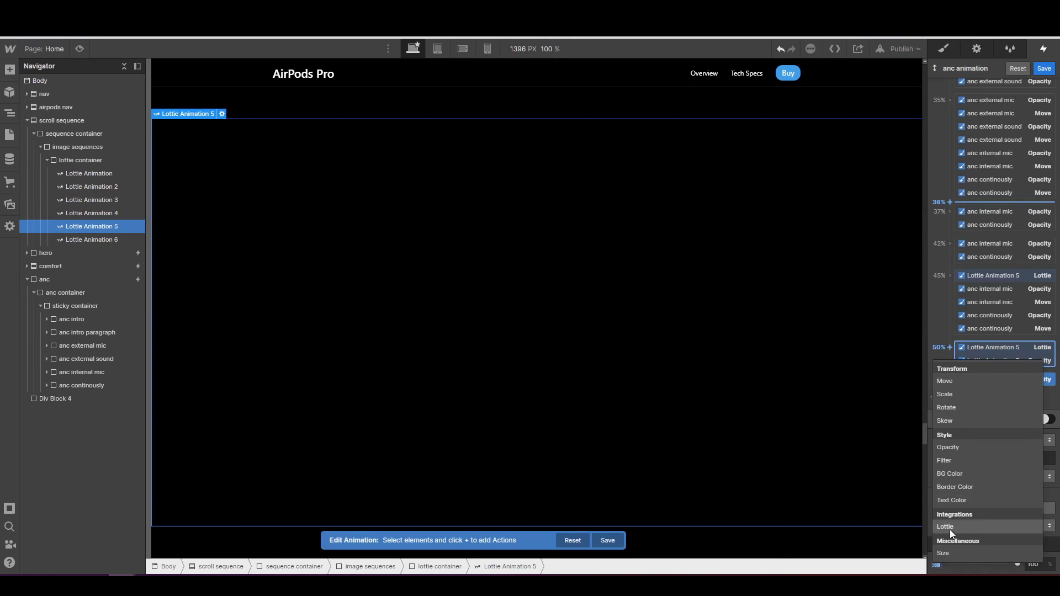
left_click(941, 333)
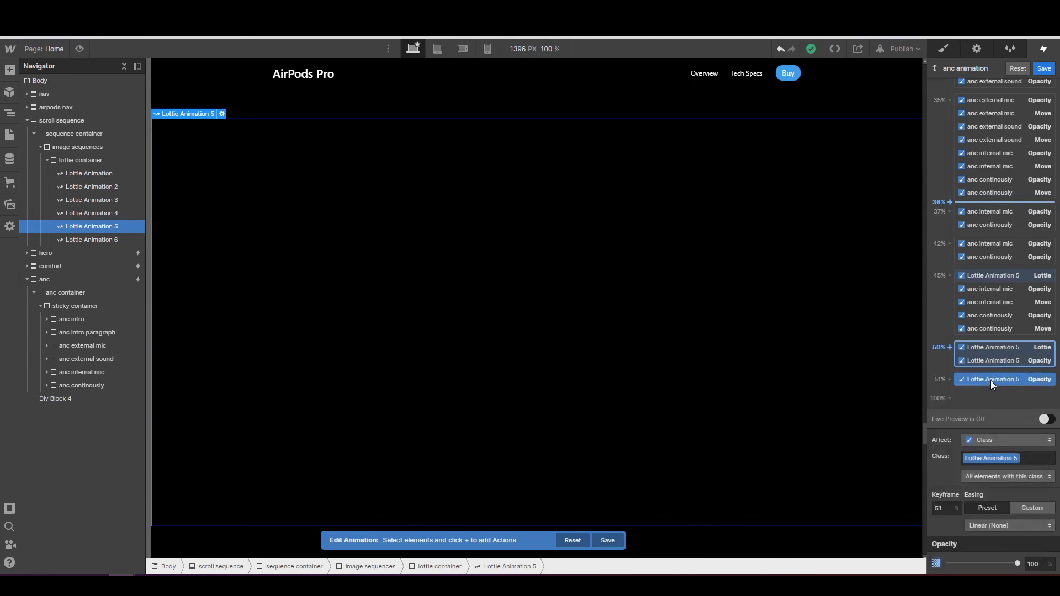
key("ctrl+z")
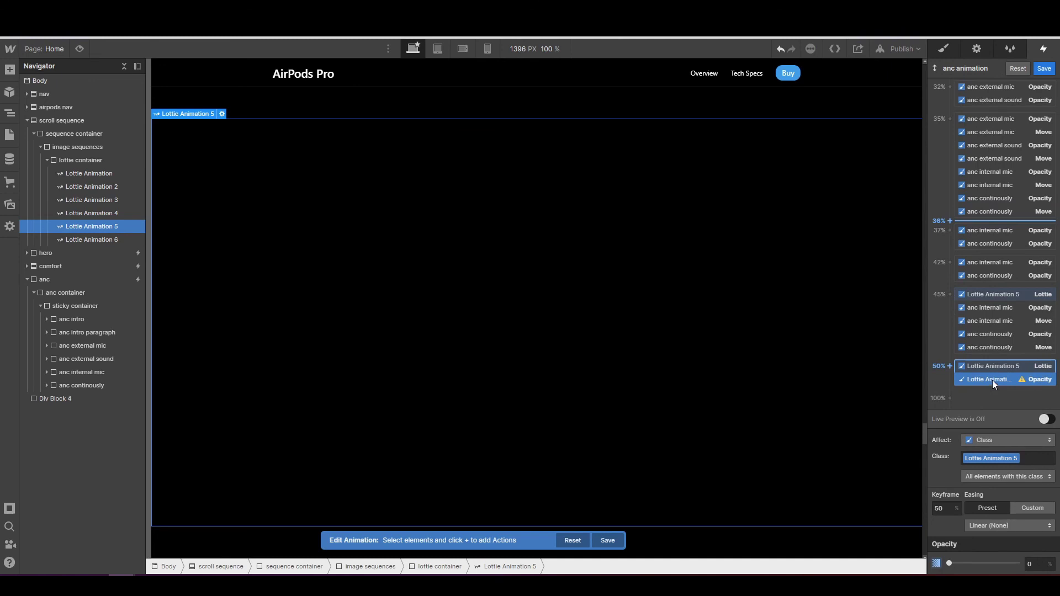
key("ctrl+z")
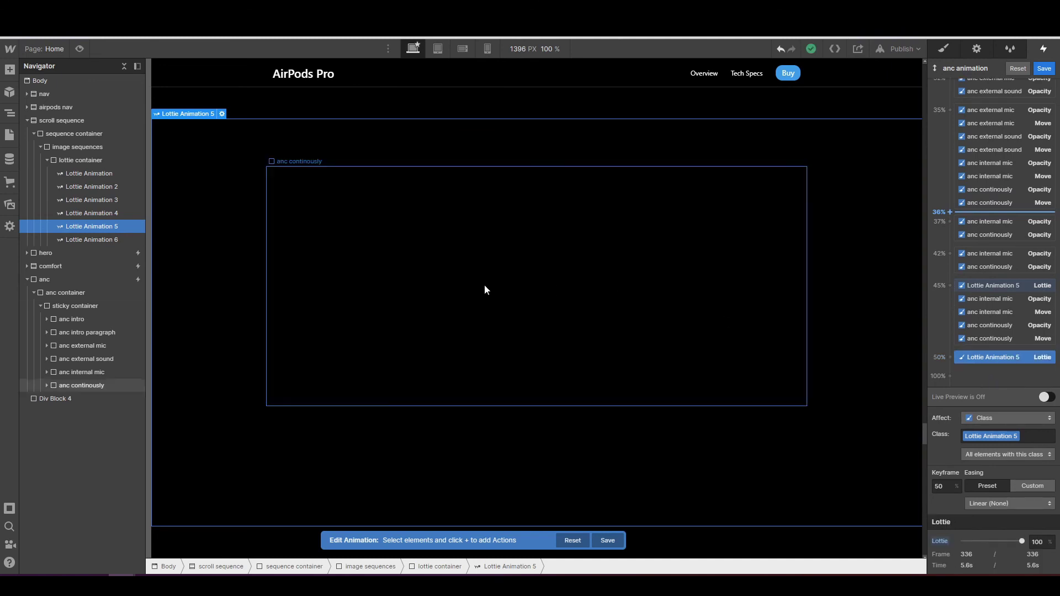
- Add Opacity actions for Lottie Animation 6, set to 0% at the 50% keyframe and 100% at the 51% keyframe
left_click(95, 241)
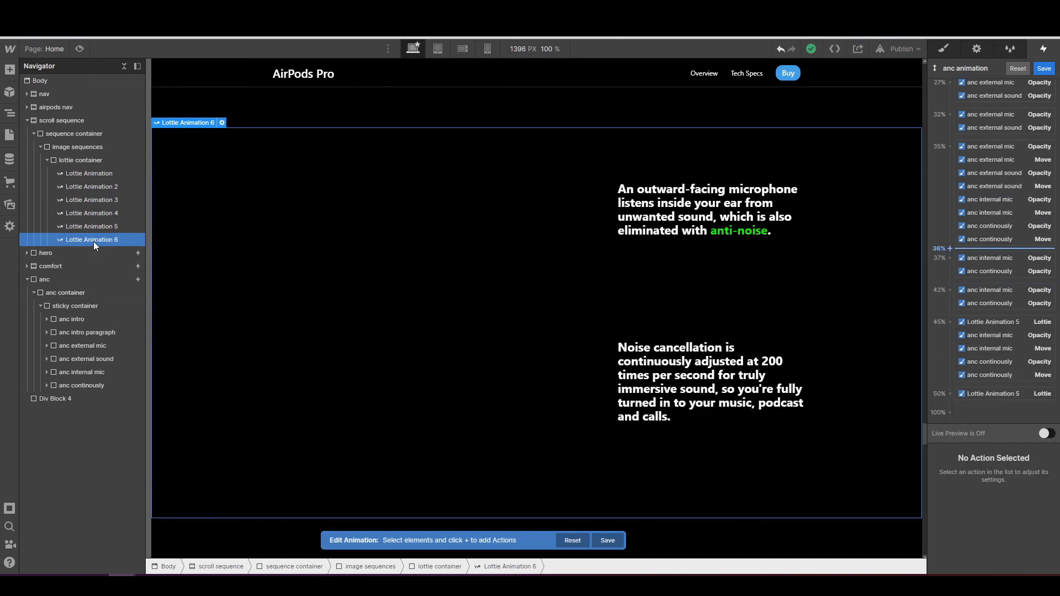
left_click(951, 393)
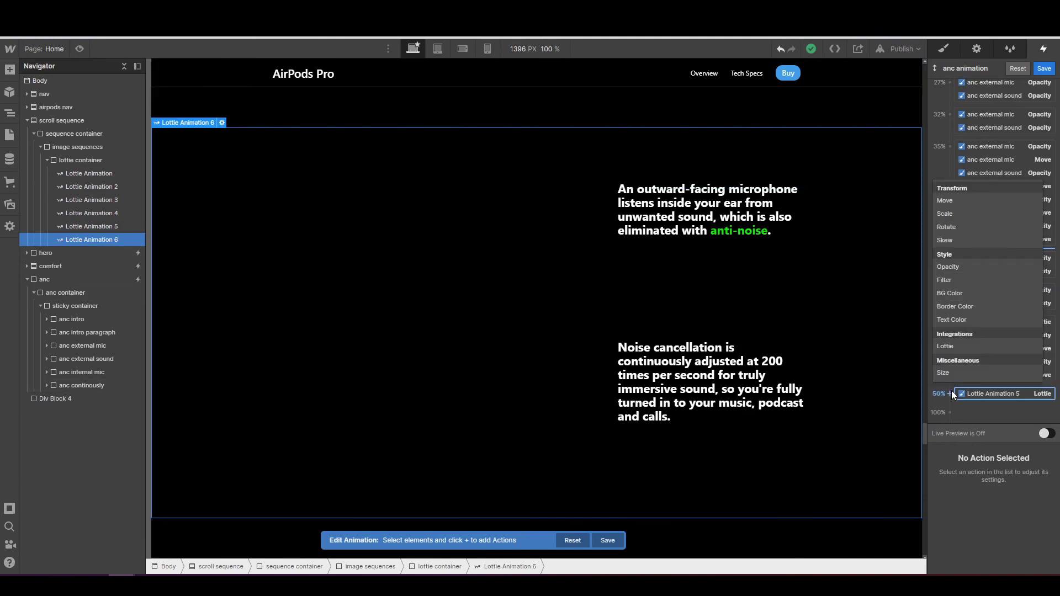
left_click(966, 270)
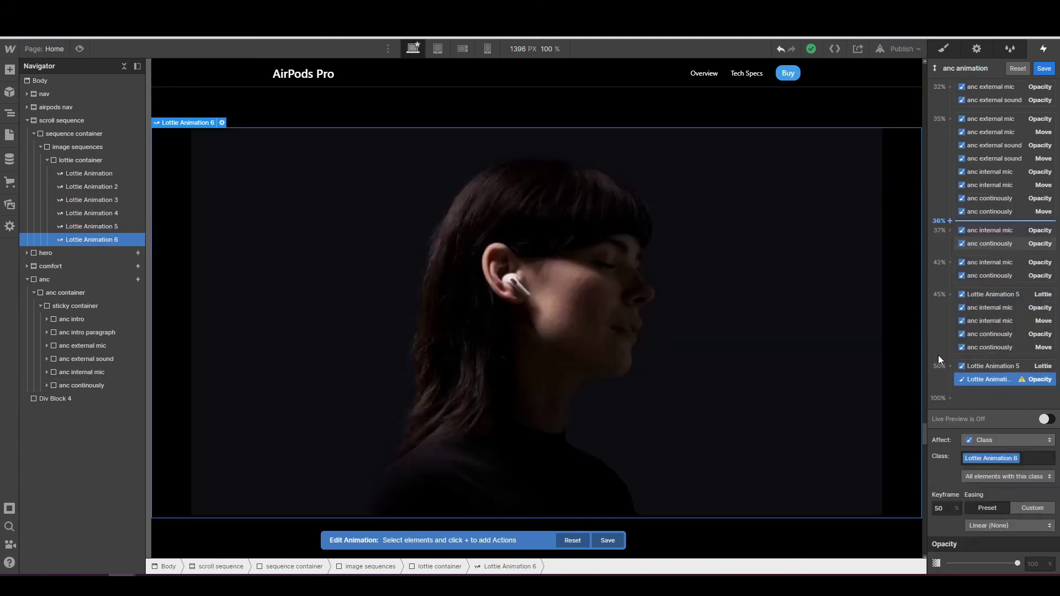
left_click(1037, 568)
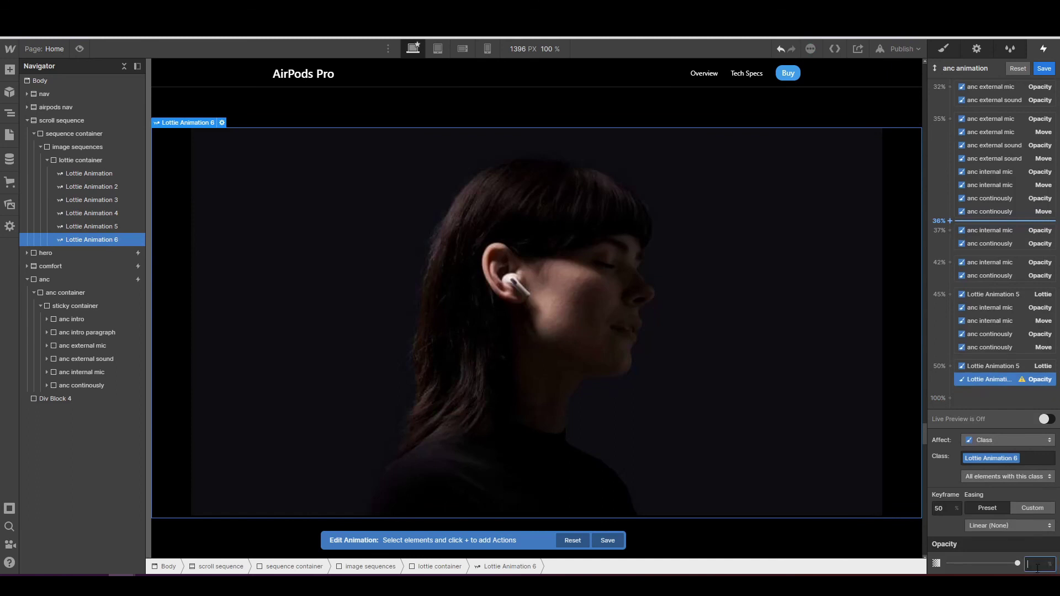
key("Return")
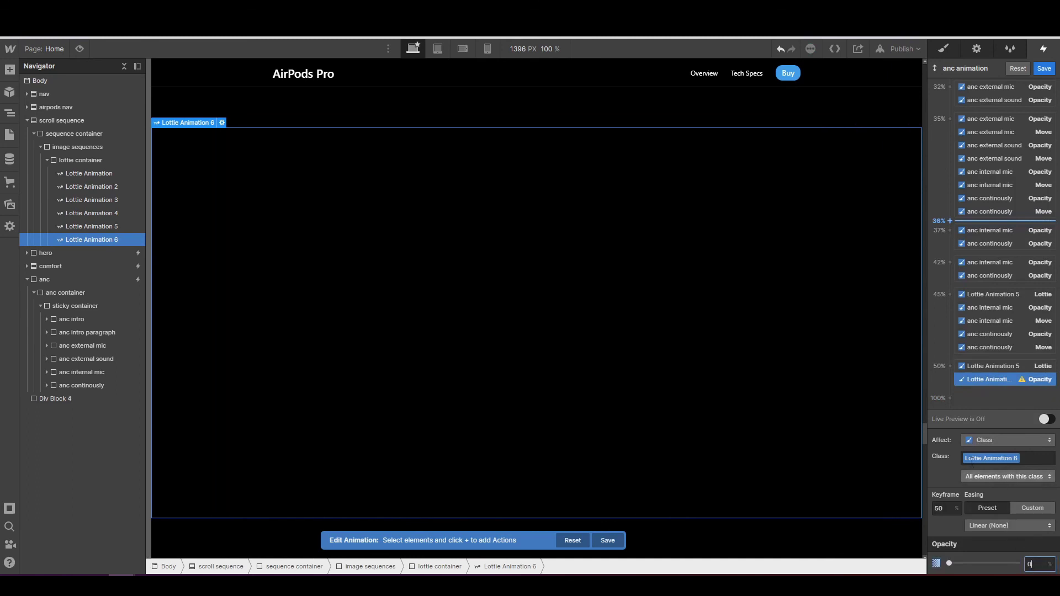
left_click(949, 388)
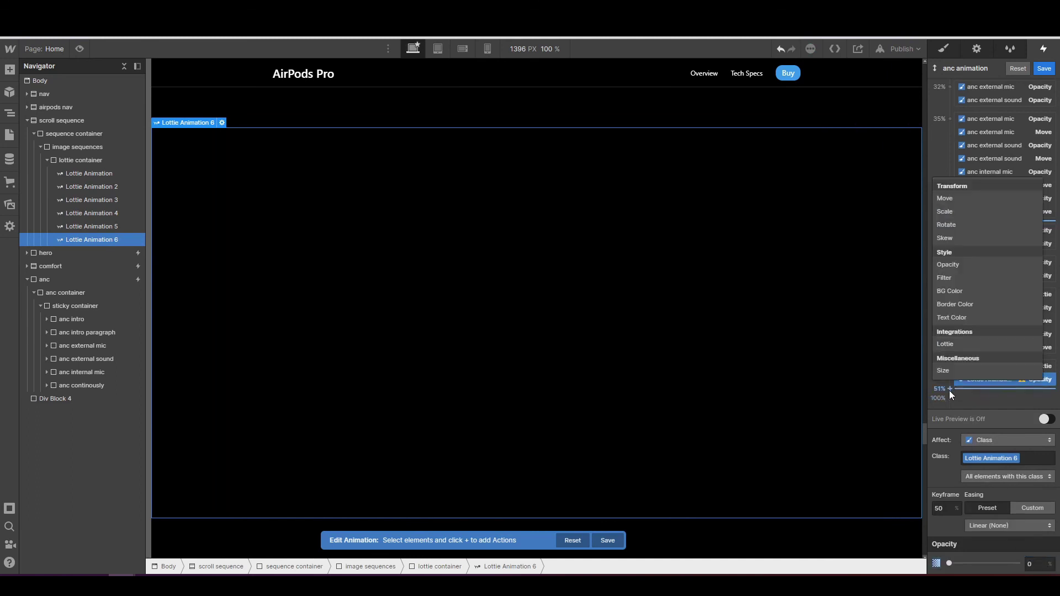
left_click(952, 264)
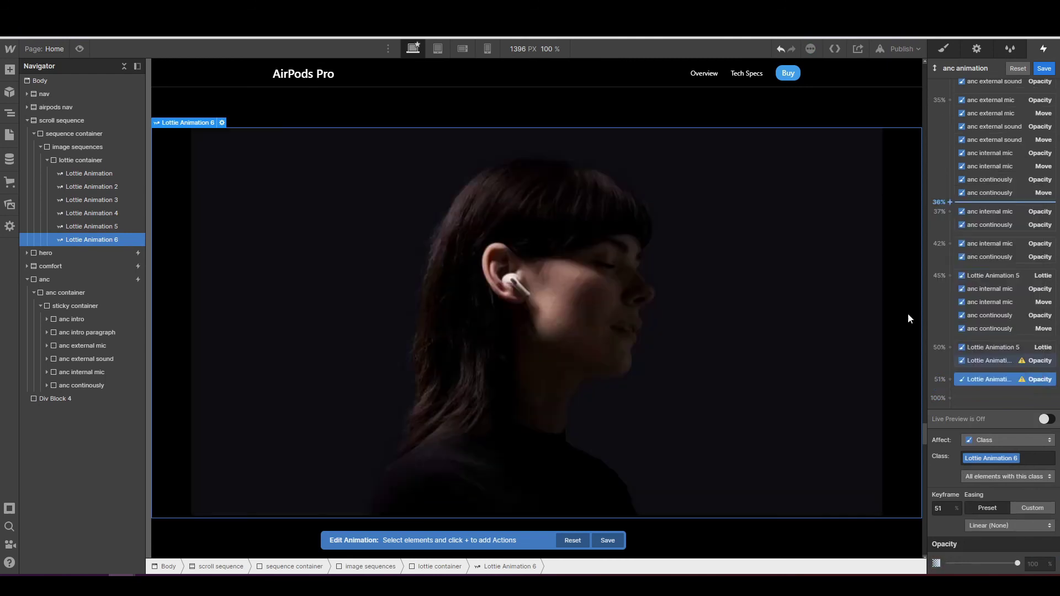
left_click(1037, 564)
- Add Lottie actions for Lottie Animation 6, set to 0% at the 50% keyframe and 100% at the 100% keyframe
left_click(950, 347)
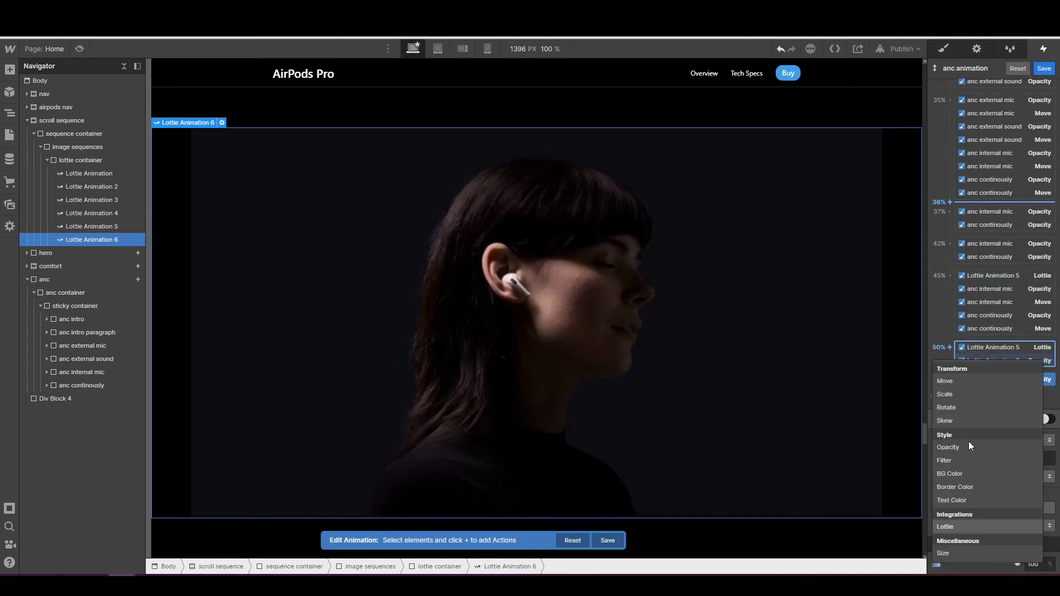
left_click(966, 527)
left_click(1040, 542)
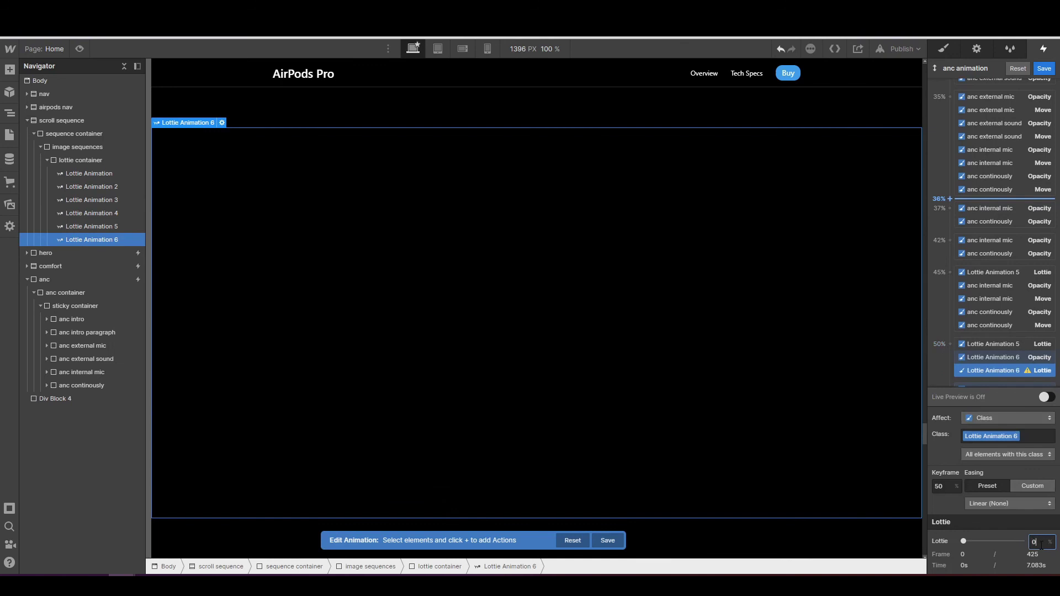
scroll(972, 331, "down", 1)
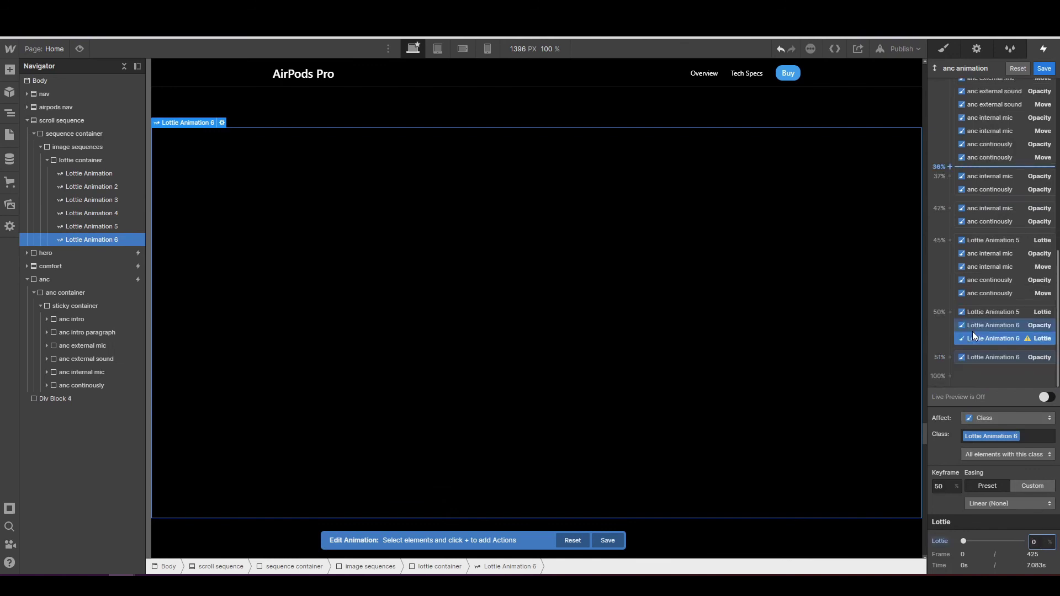
left_click(950, 376)
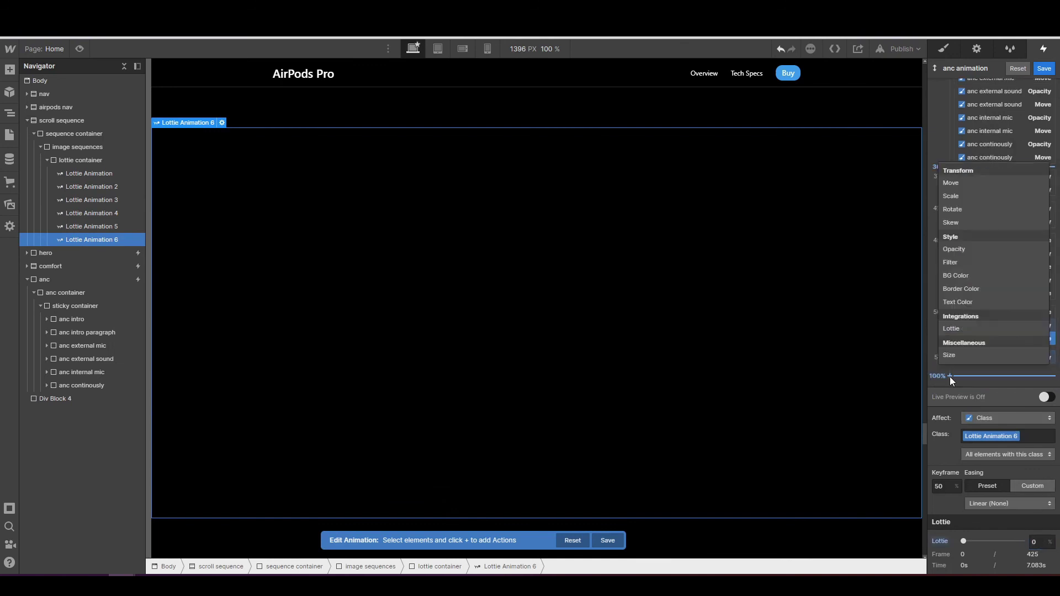
left_click(966, 335)
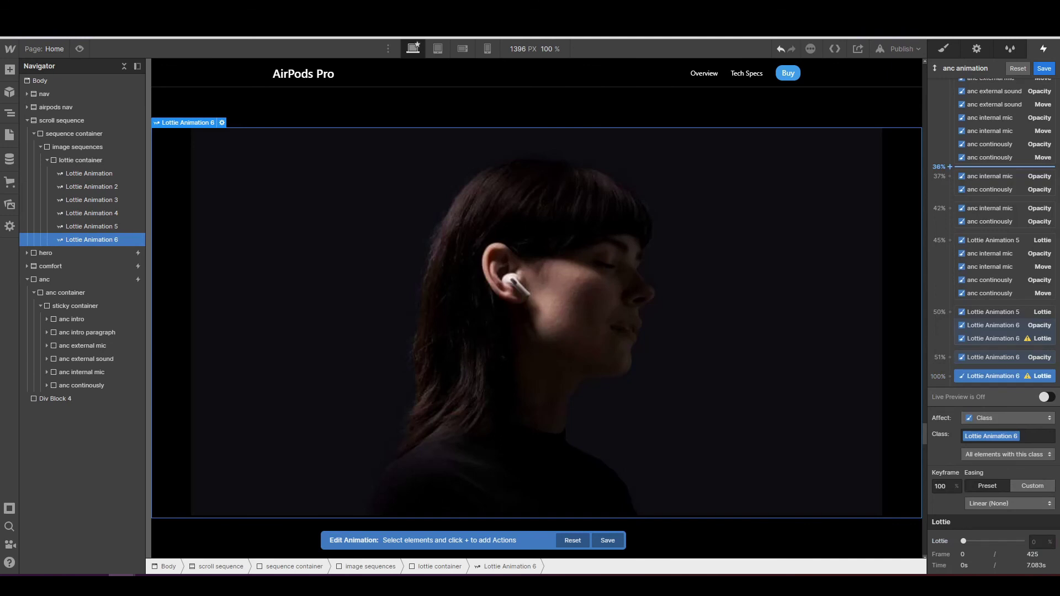
left_click(1035, 542)
type("100")
key("Return")
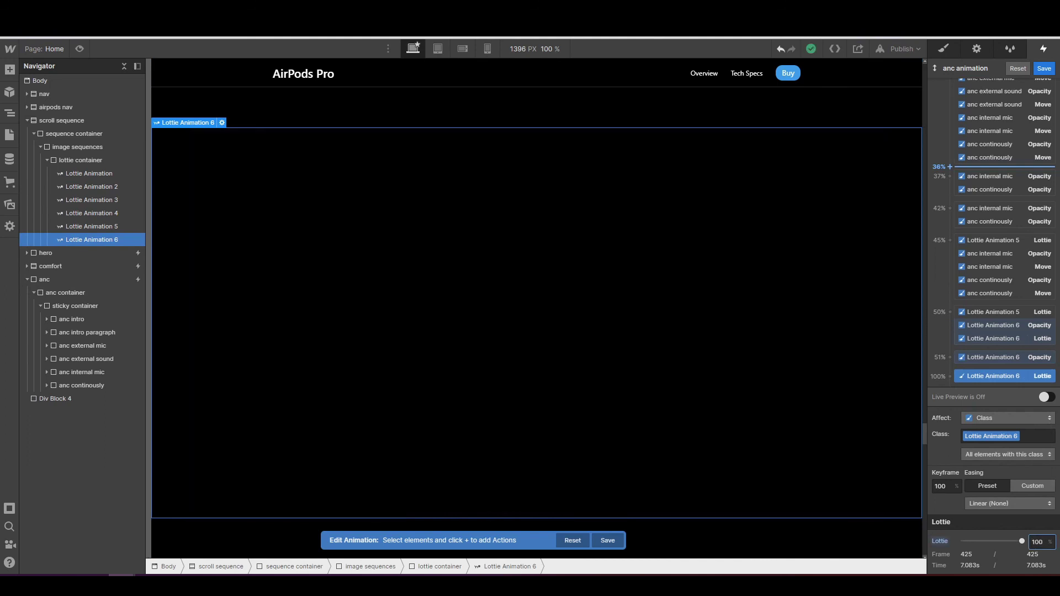
key("Return")
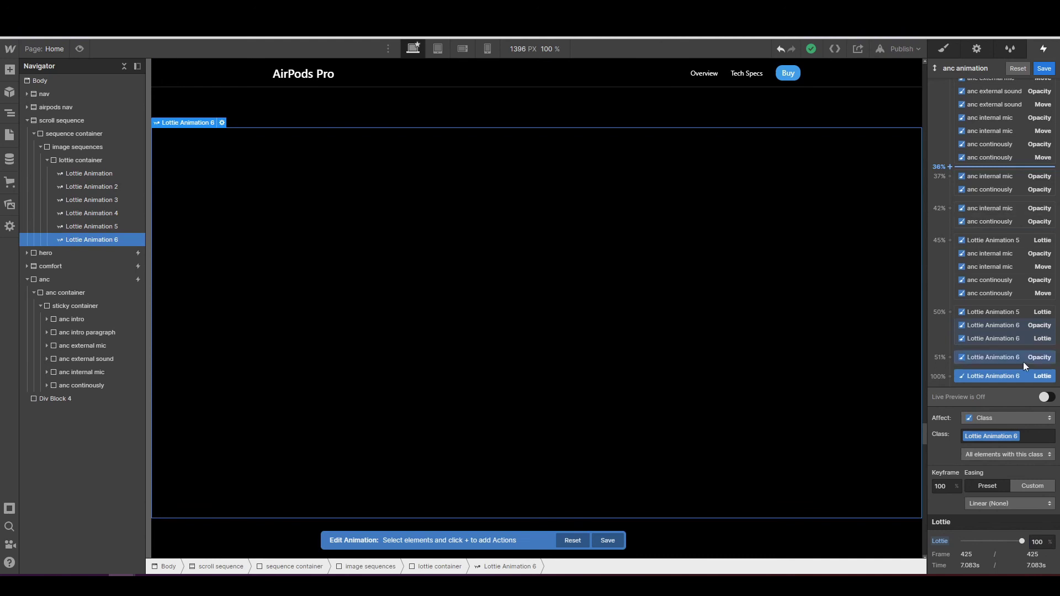
- Compare the Live Preview with the Transparency mode sequence on the published reference page, and save the anc animation
left_click(1044, 396)
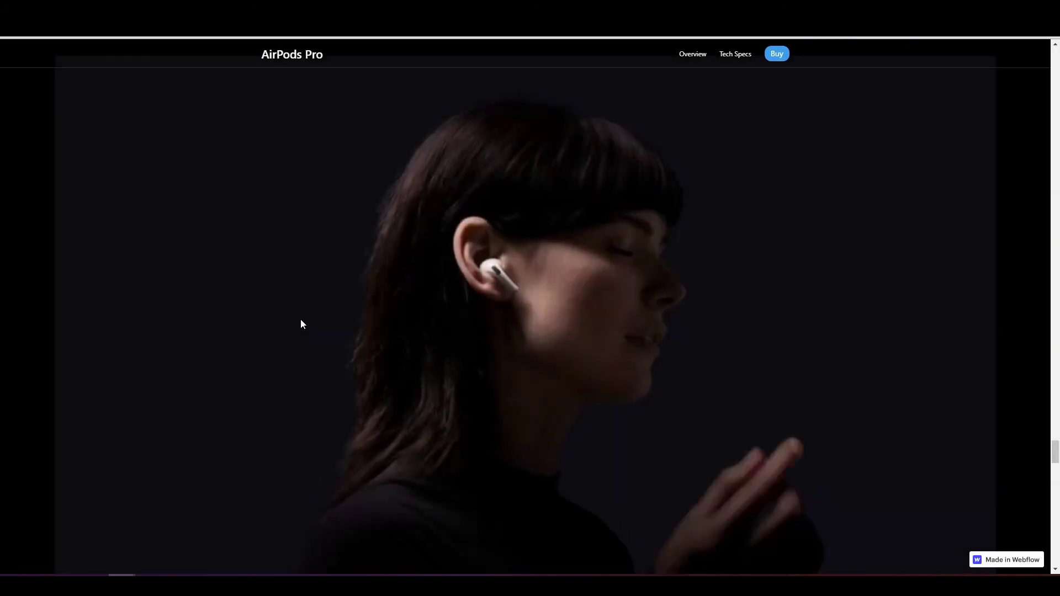
scroll(301, 319, "down", 5)
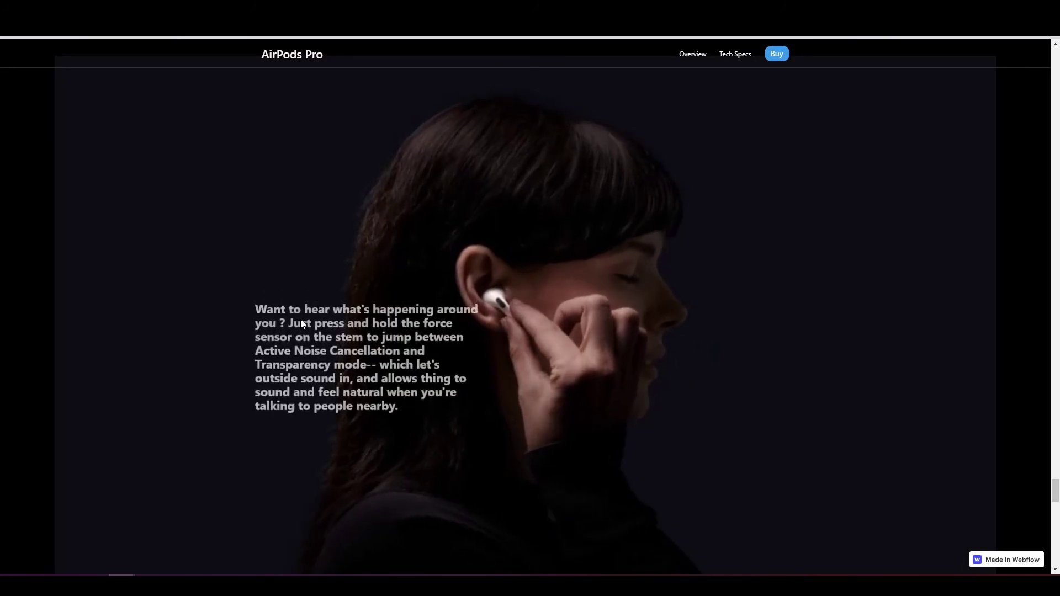
scroll(300, 319, "up", 2)
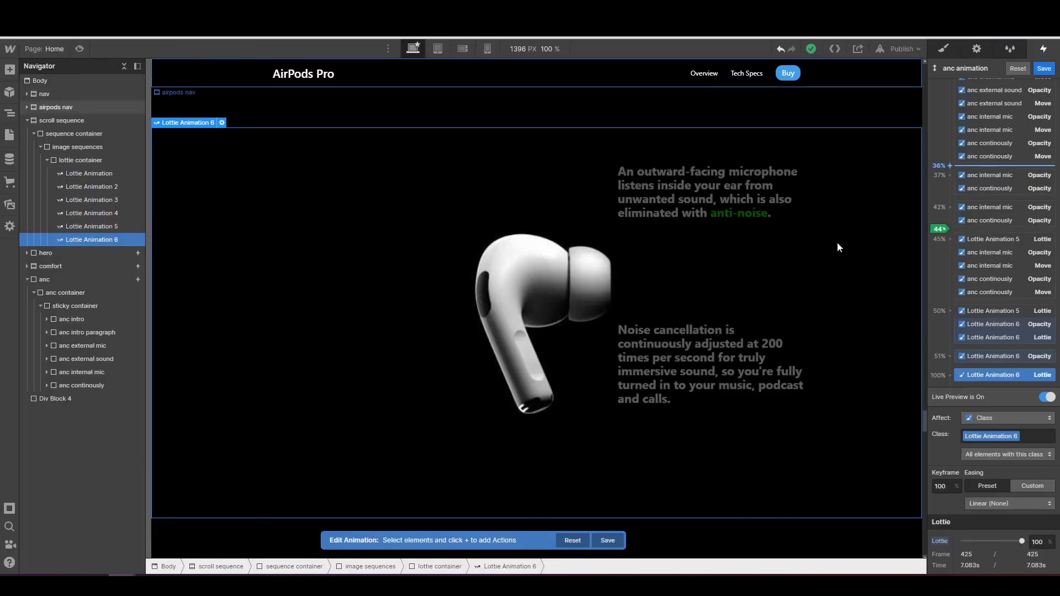
left_click(1049, 70)
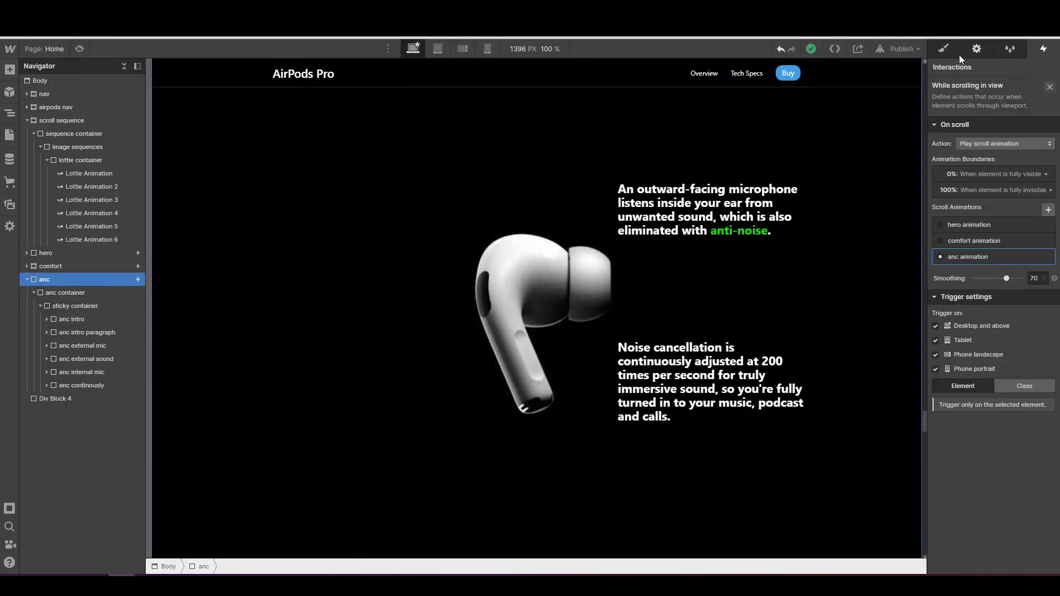
- Set the opacity of the anc internal mic and anc continously blocks to 0%
left_click(953, 51)
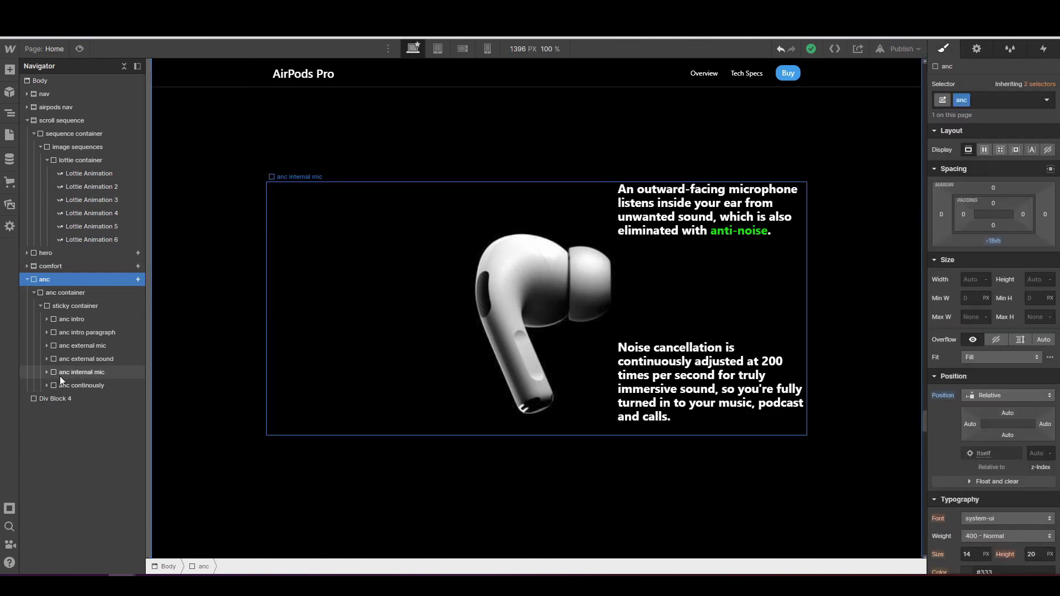
left_click(83, 372)
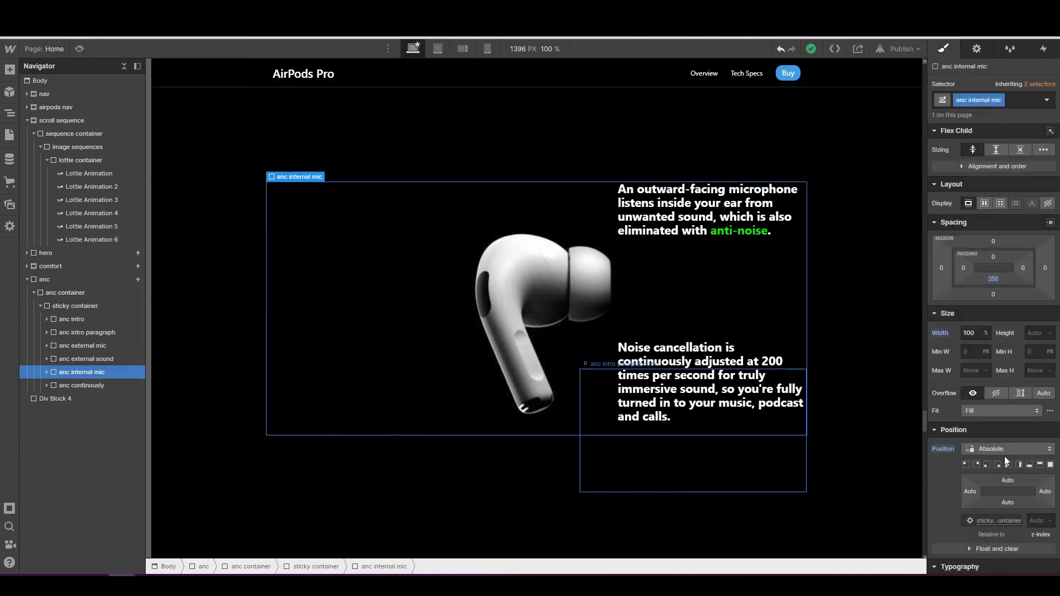
scroll(1016, 450, "down", 3)
scroll(1027, 445, "down", 5)
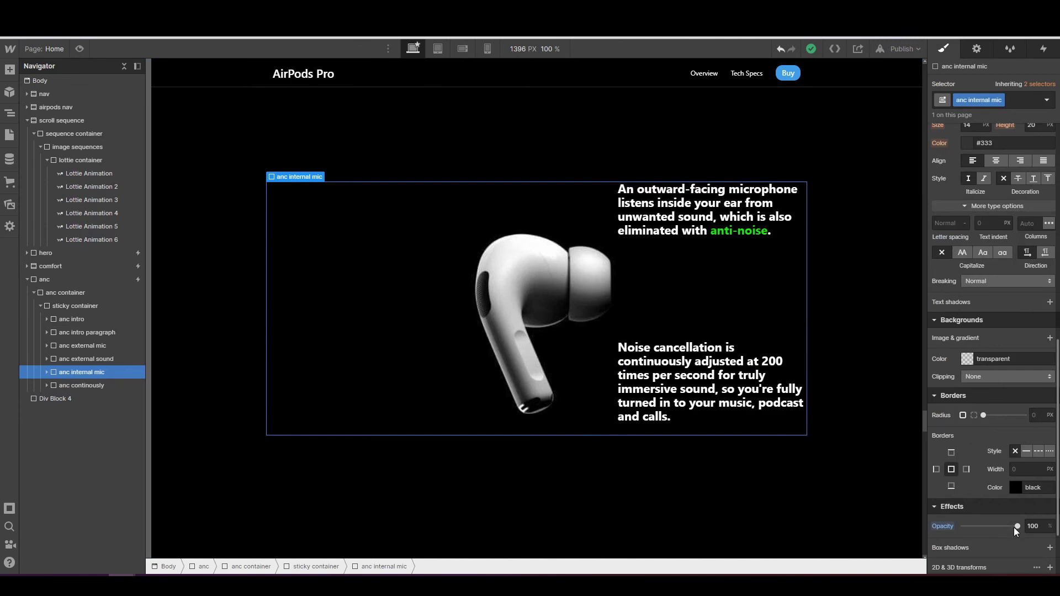
left_click_drag(1015, 528, 961, 528)
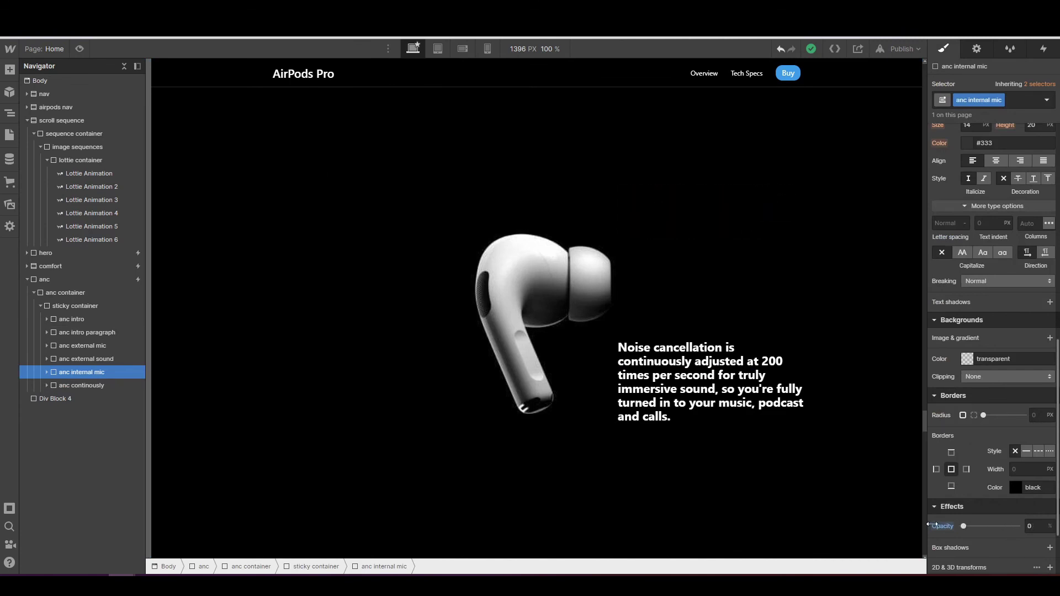
left_click(72, 388)
left_click_drag(1015, 530, 915, 529)
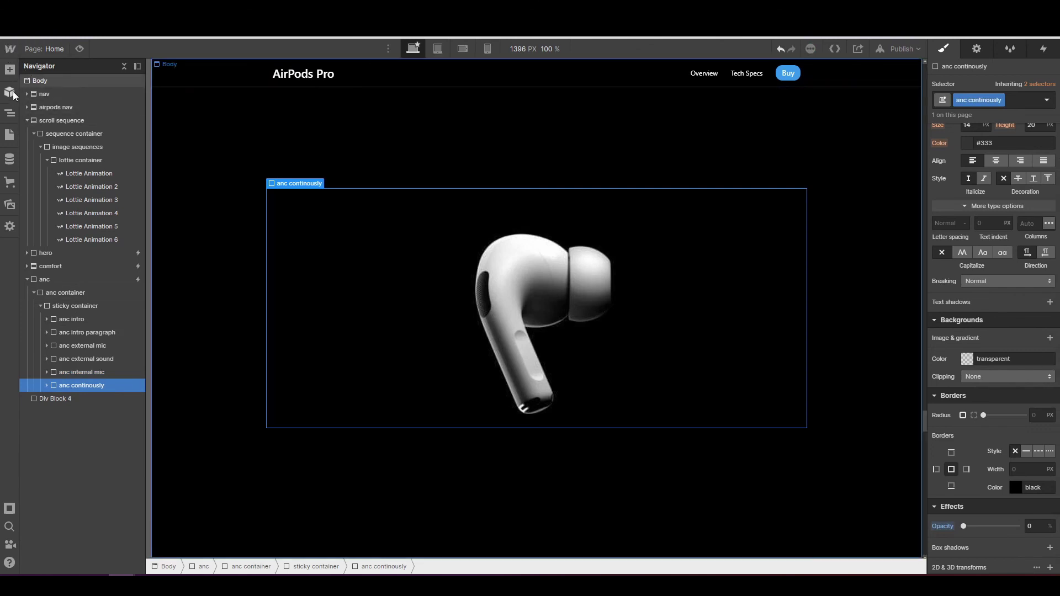
left_click(7, 114)
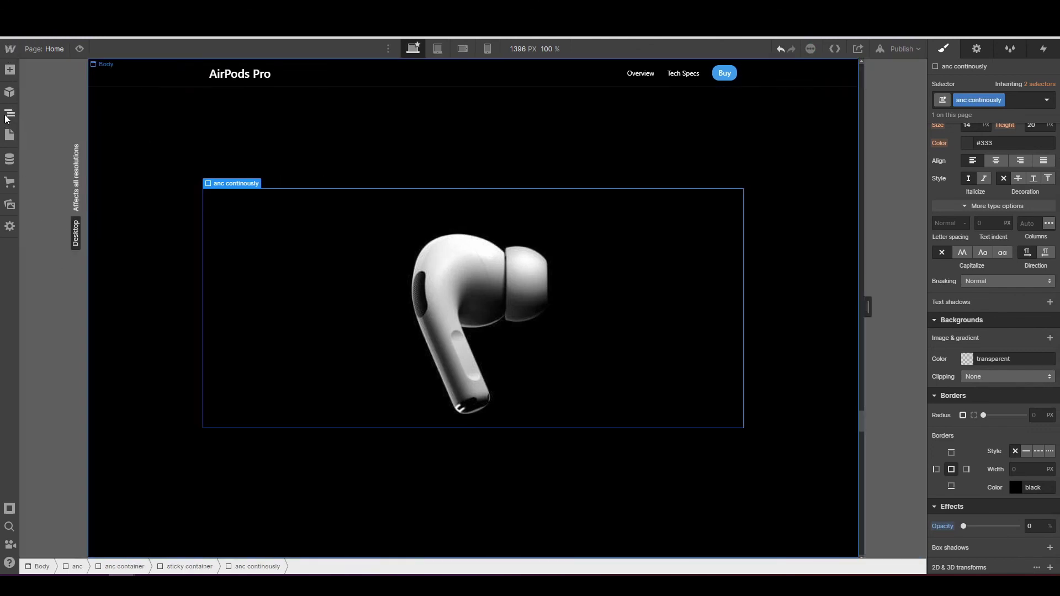
left_click(8, 115)
left_click(135, 69)
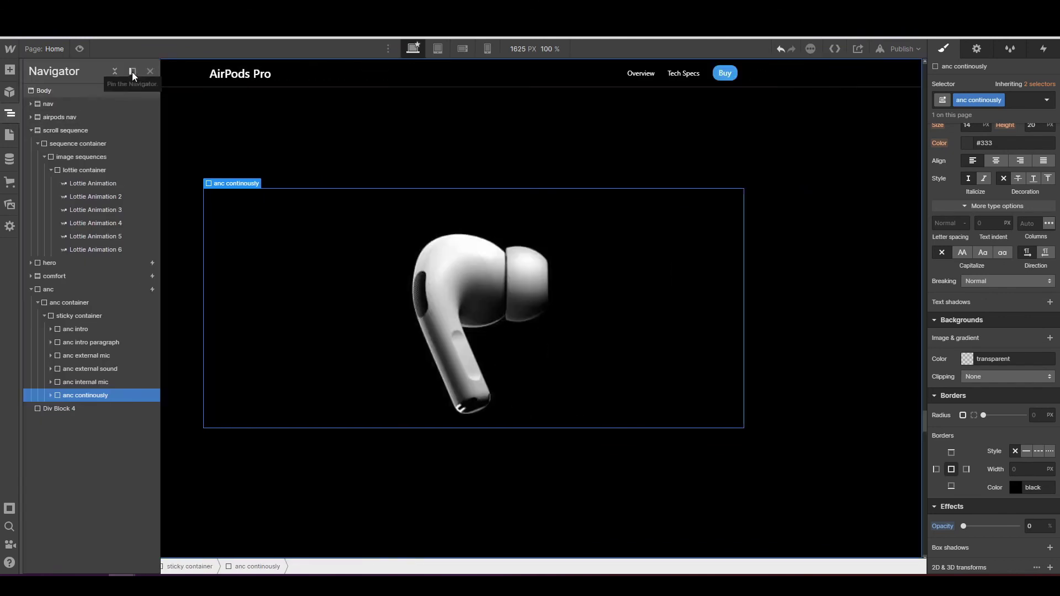
left_click(132, 72)
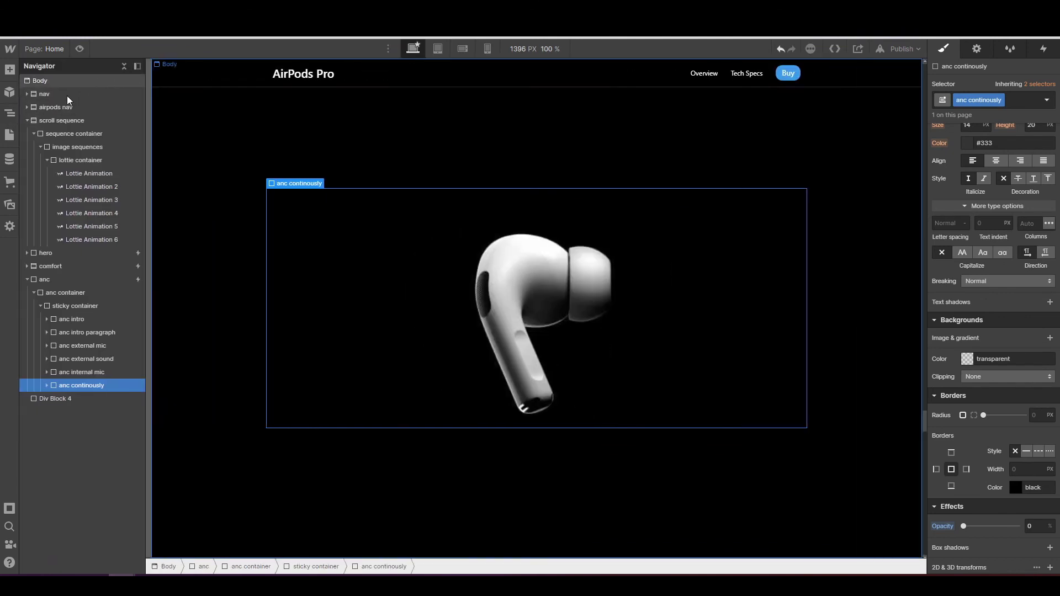
- Add a div block at the end of the sticky container and give it the new class "anc transparency"
left_click(8, 70)
left_click_drag(34, 307, 69, 404)
left_click(47, 399)
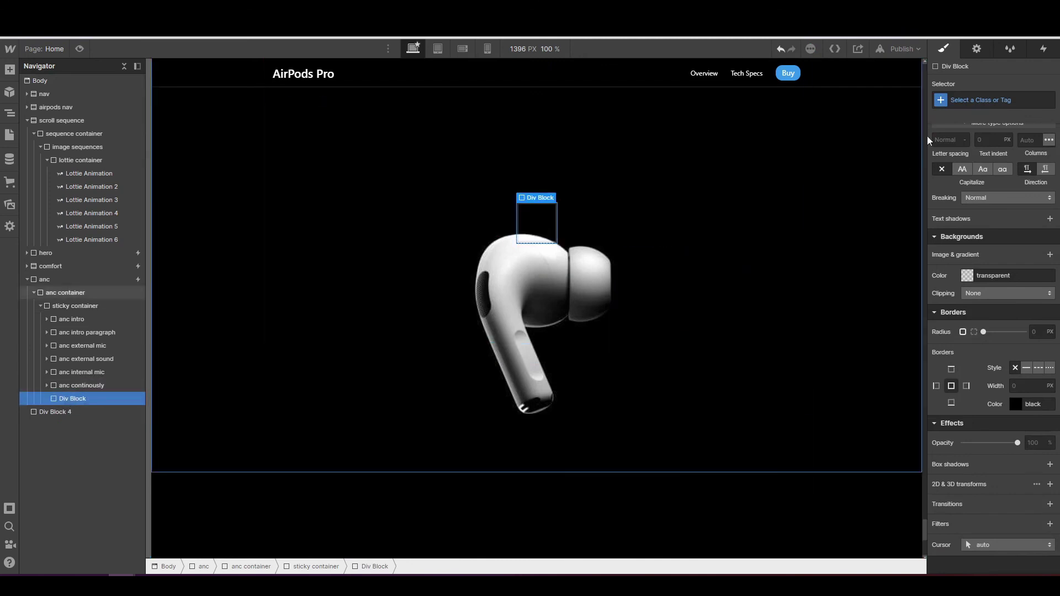
left_click(966, 101)
type("anc ")
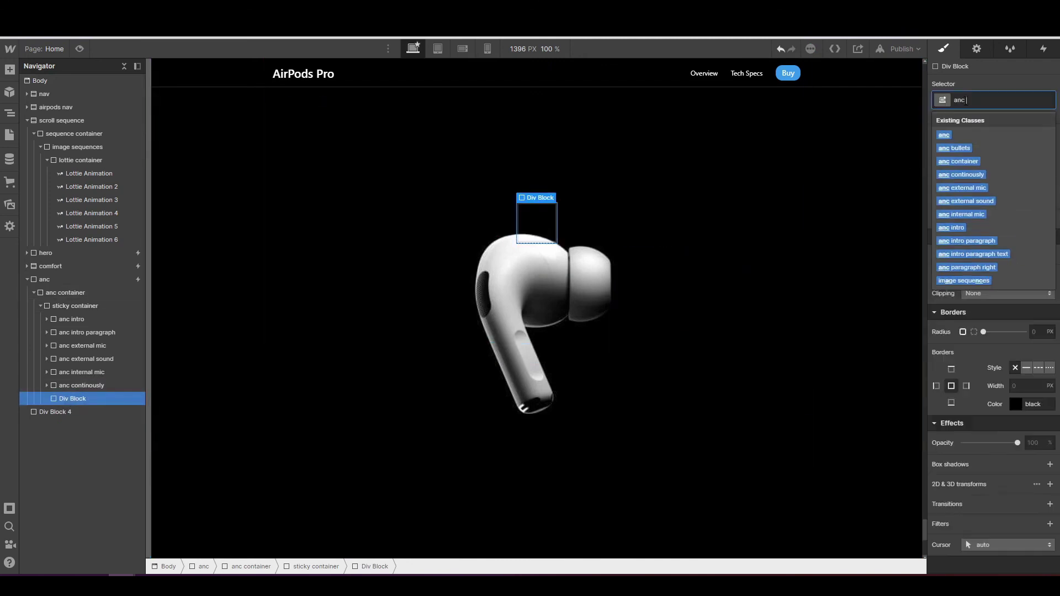
type("transparency")
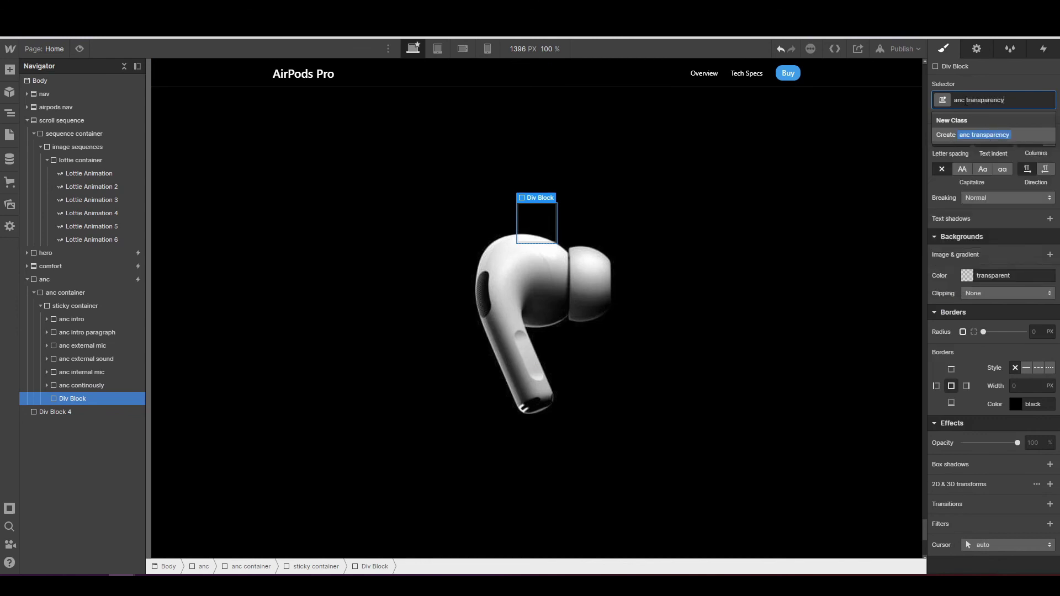
key("Return")
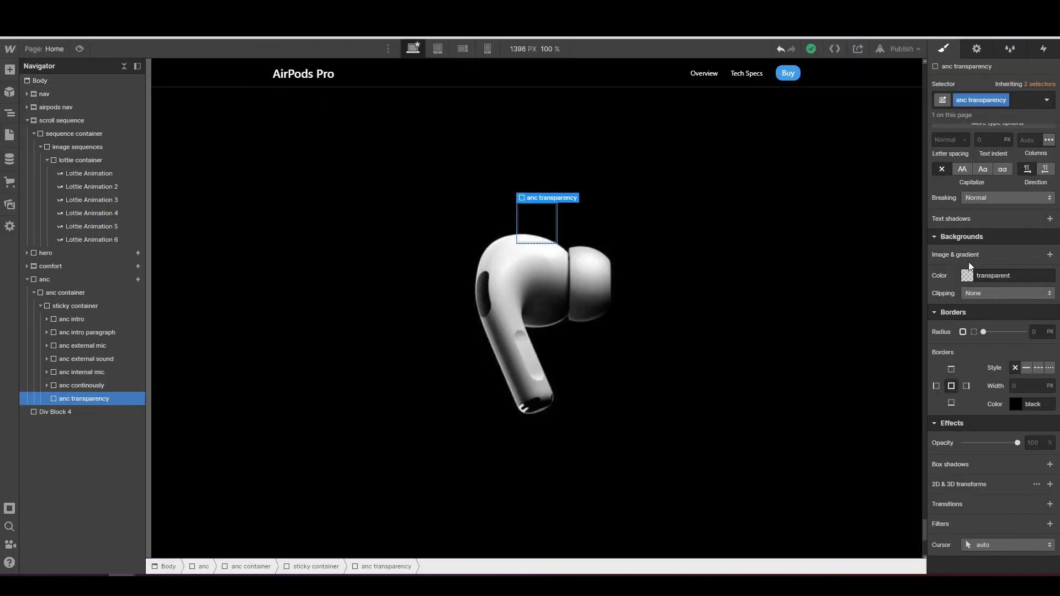
- Try a top padding of 200 px on the anc transparency block, and set it back to 0
scroll(967, 247, "up", 3)
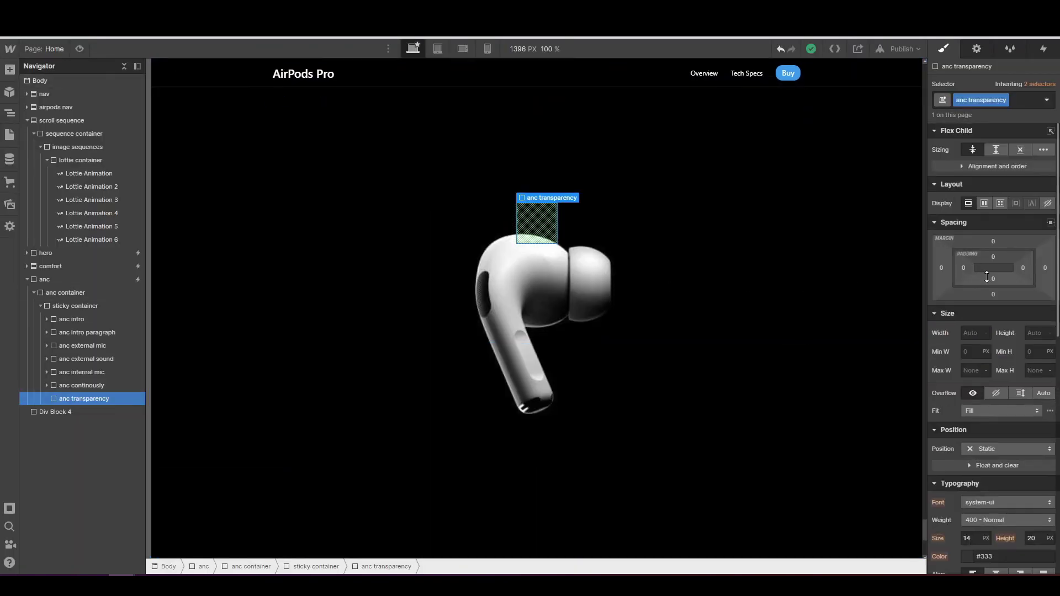
left_click(992, 259)
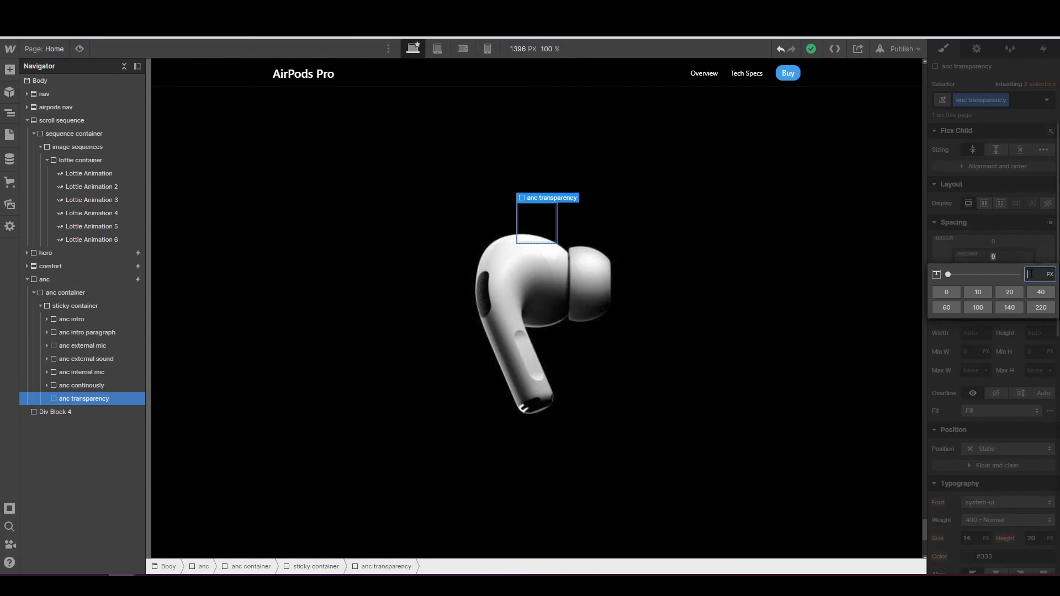
type("200")
key("Return")
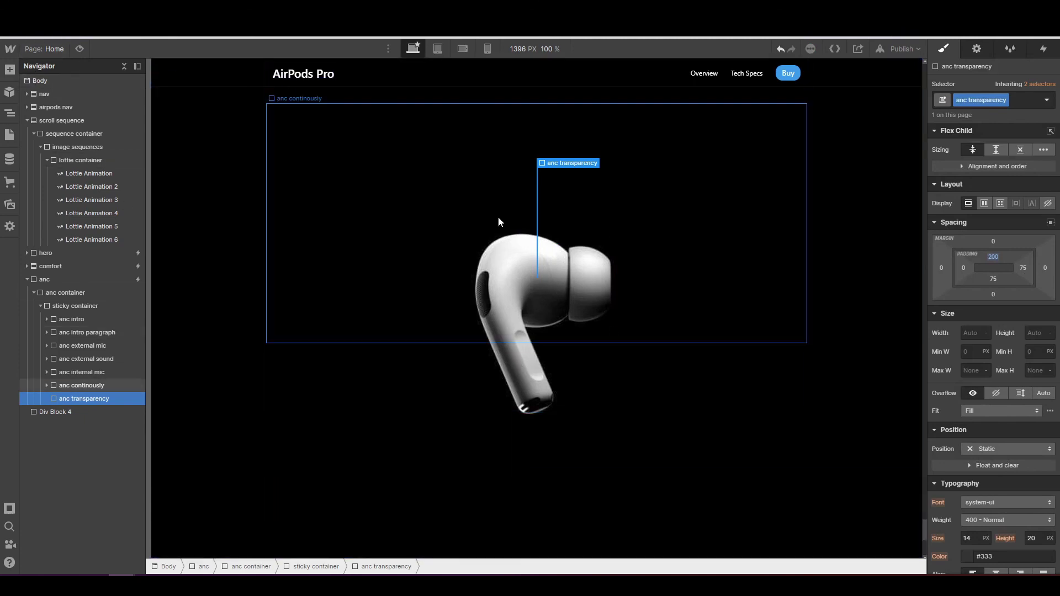
left_click(993, 256)
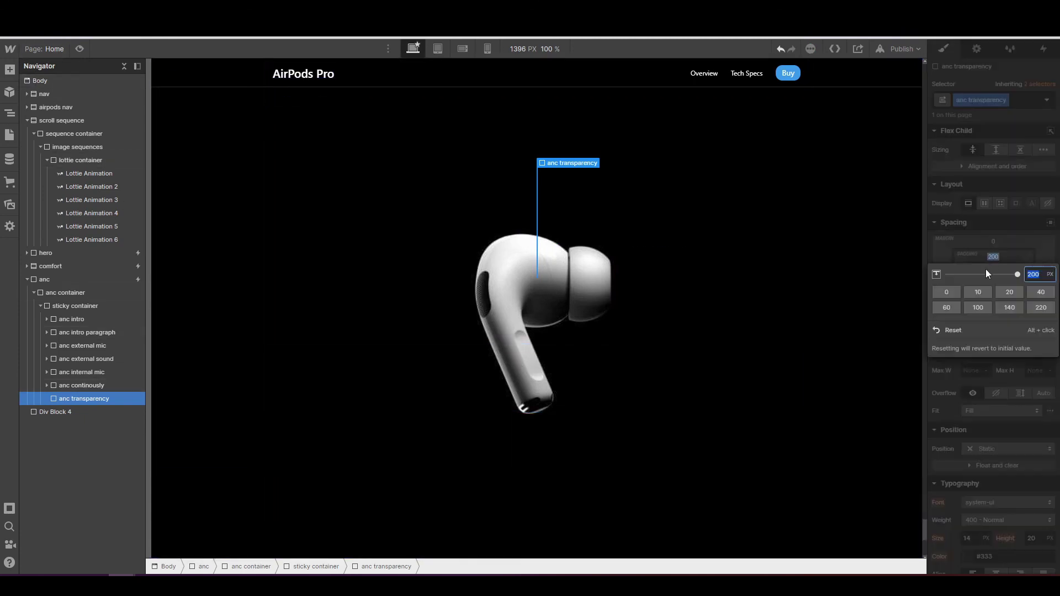
left_click(946, 294)
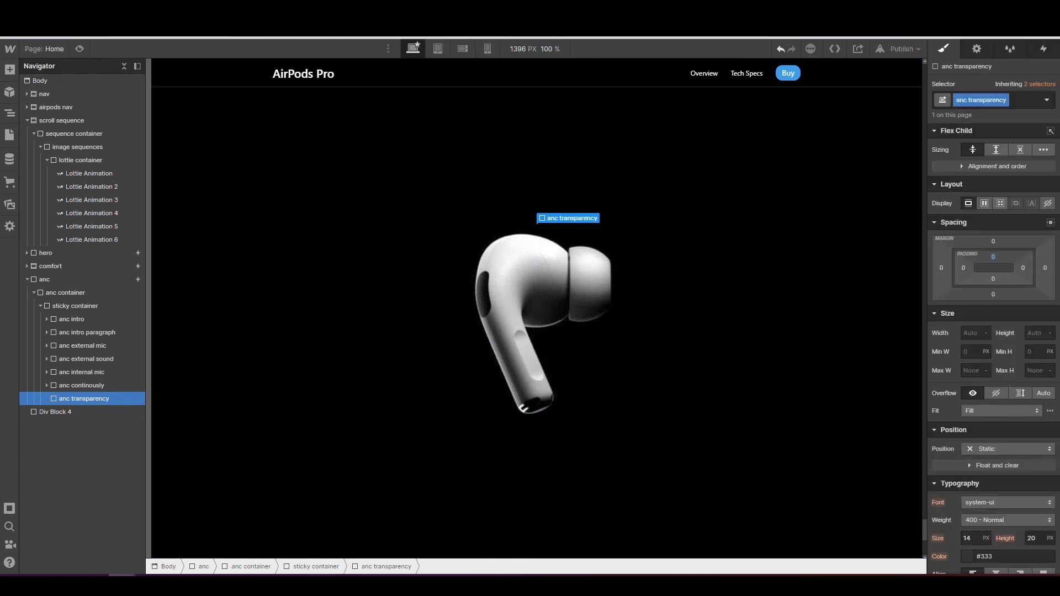
- Set the anc transparency block's width to 100% and its position to Absolute
left_click(970, 336)
type("100%")
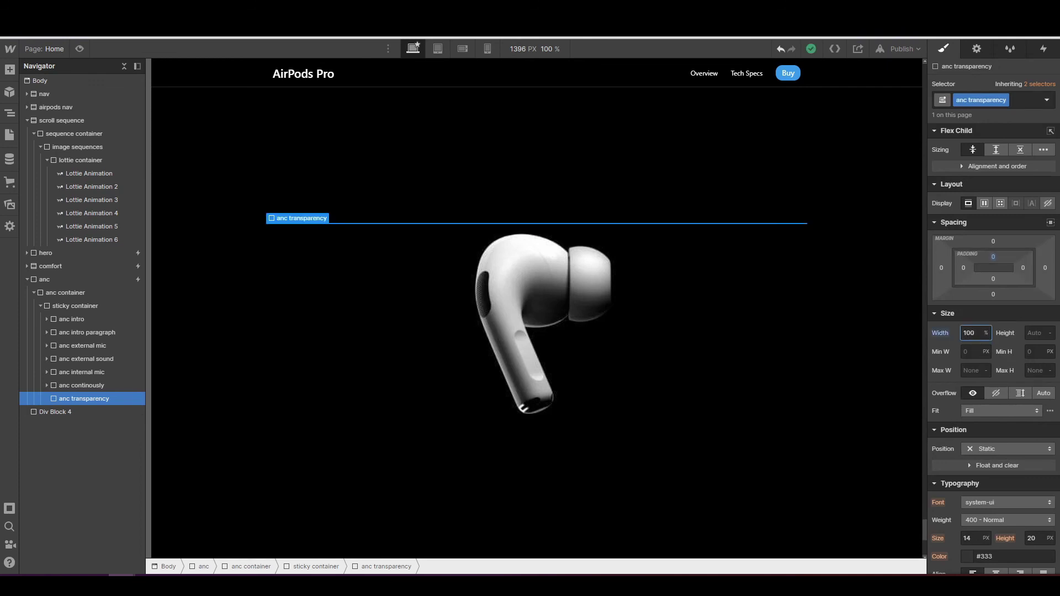
scroll(945, 396, "down", 2)
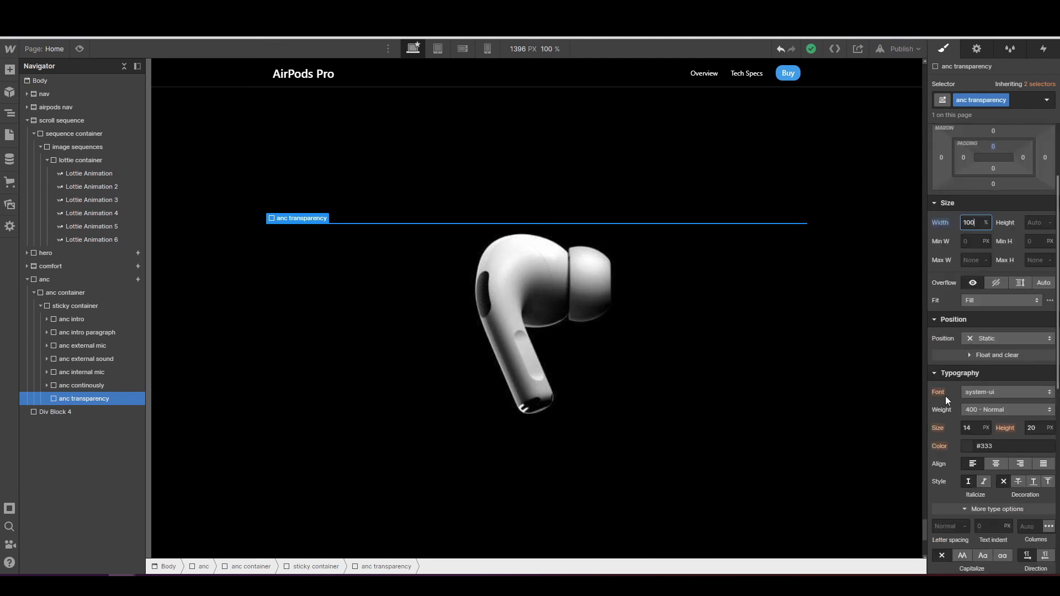
left_click(980, 337)
left_click(987, 365)
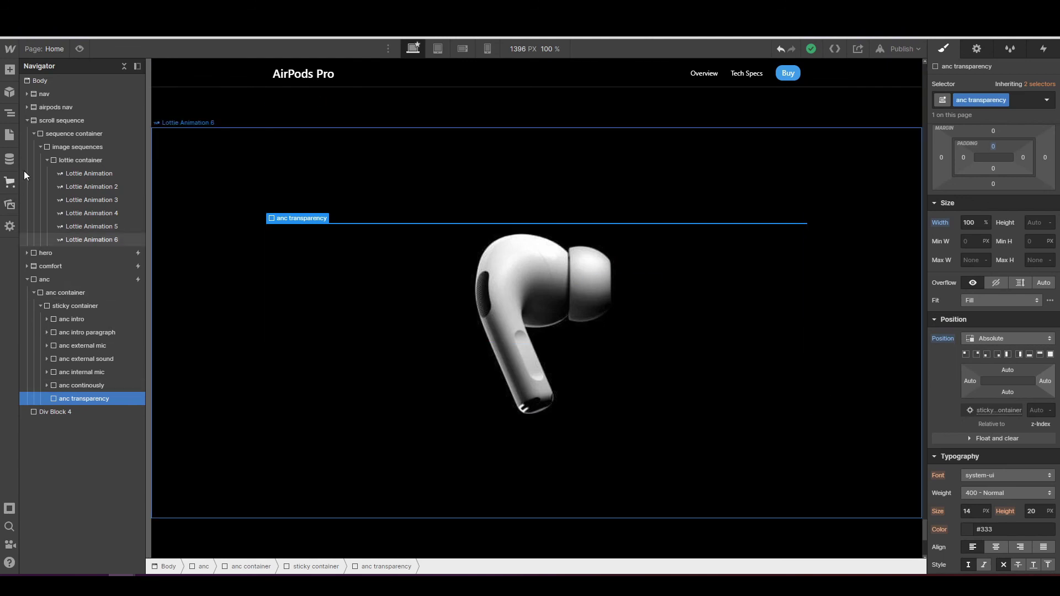
- Add a paragraph inside the anc transparency block and check the Transparency mode wording on the published reference page
left_click(11, 70)
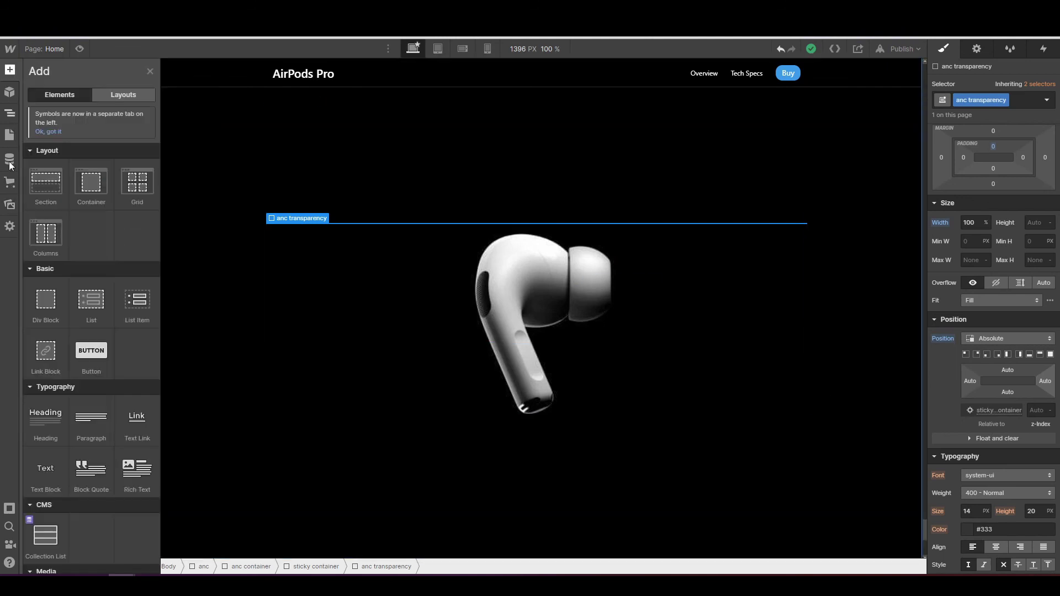
mouse_move(91, 416)
left_mouse_down()
mouse_move(72, 367)
mouse_move(72, 409)
mouse_move(83, 410)
left_mouse_up()
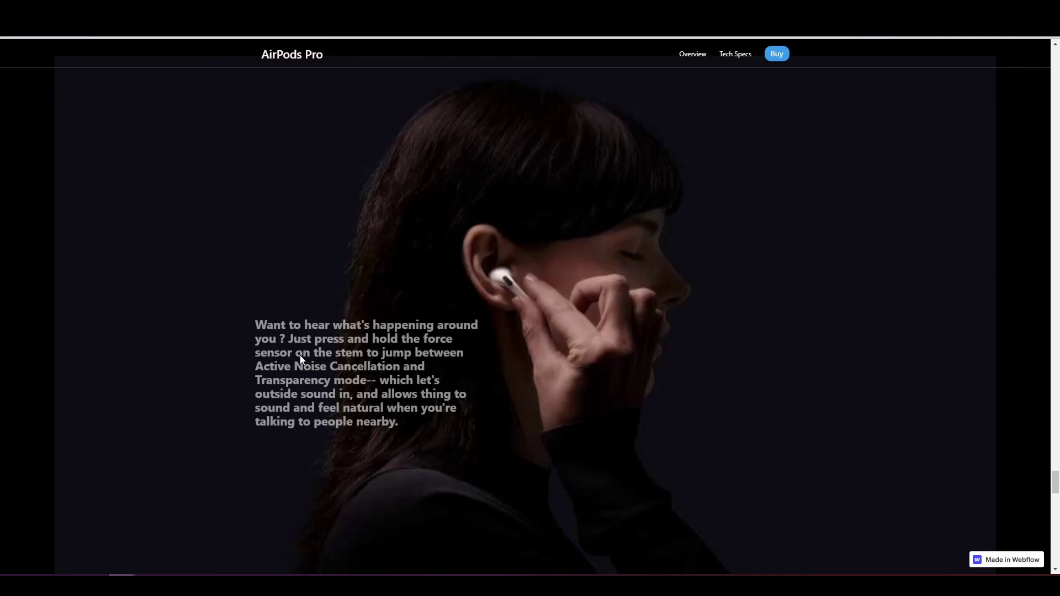
scroll(322, 366, "down", 1)
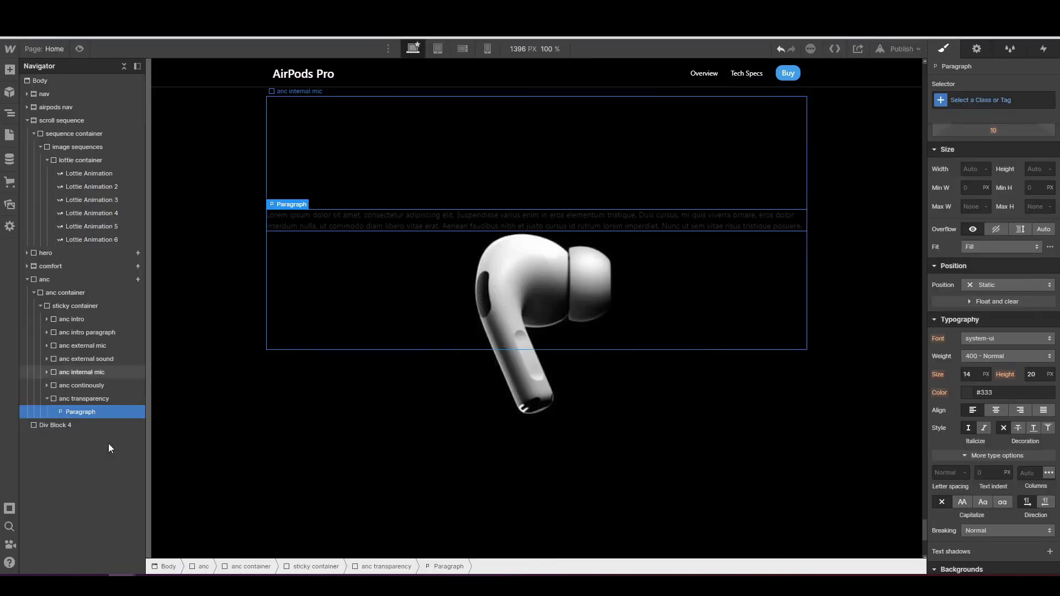
- Replace the paragraph's placeholder with white Transparency mode copy, from "want to hear what's happening around you ?" to "talking to people .", and correct its misspellings
double_click(437, 222)
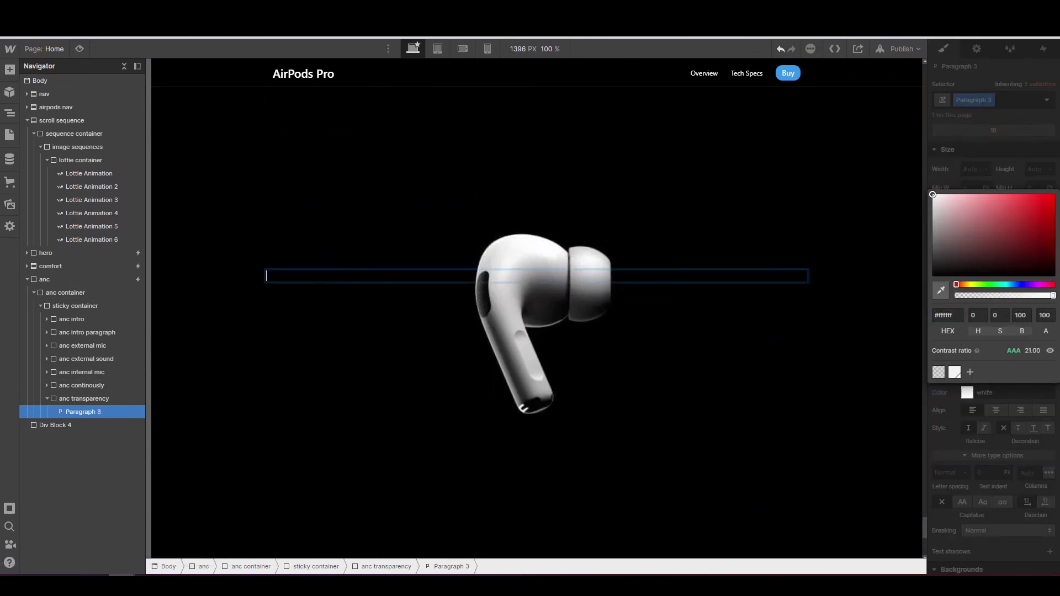
type("want to hear what's happening")
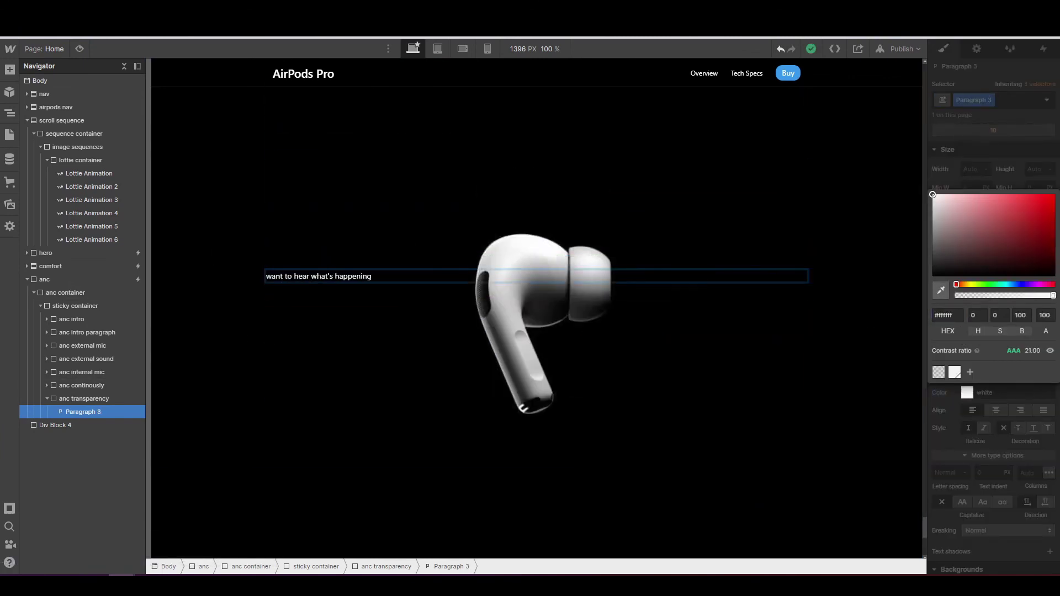
type(" around you ? Just press and hold the face sensor on the ")
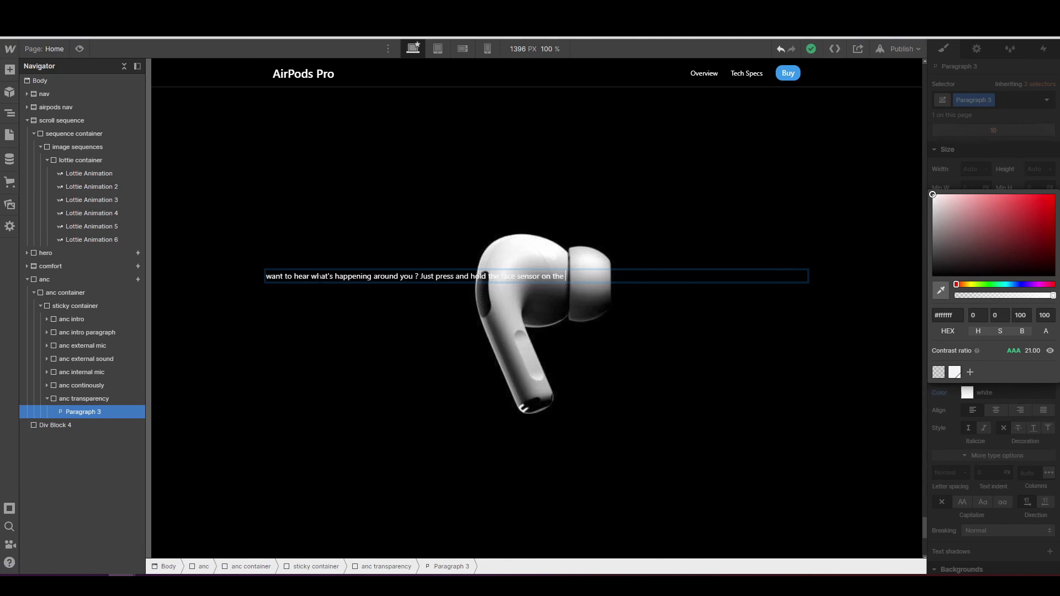
type("stem to jump between Active Noise Cancellaiton and Transpar")
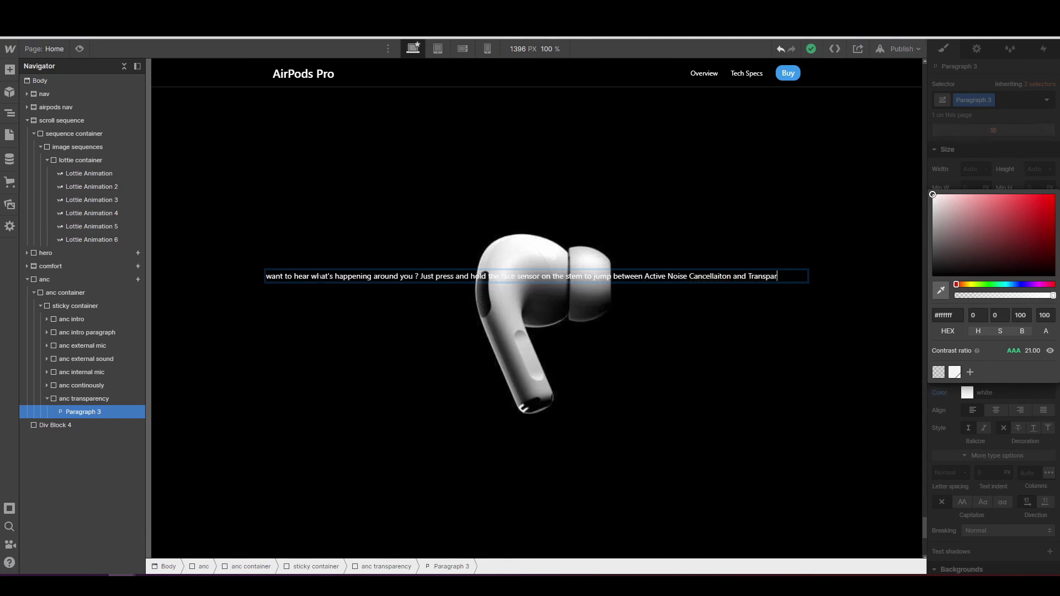
type("ency mode -- which let's outside sound ")
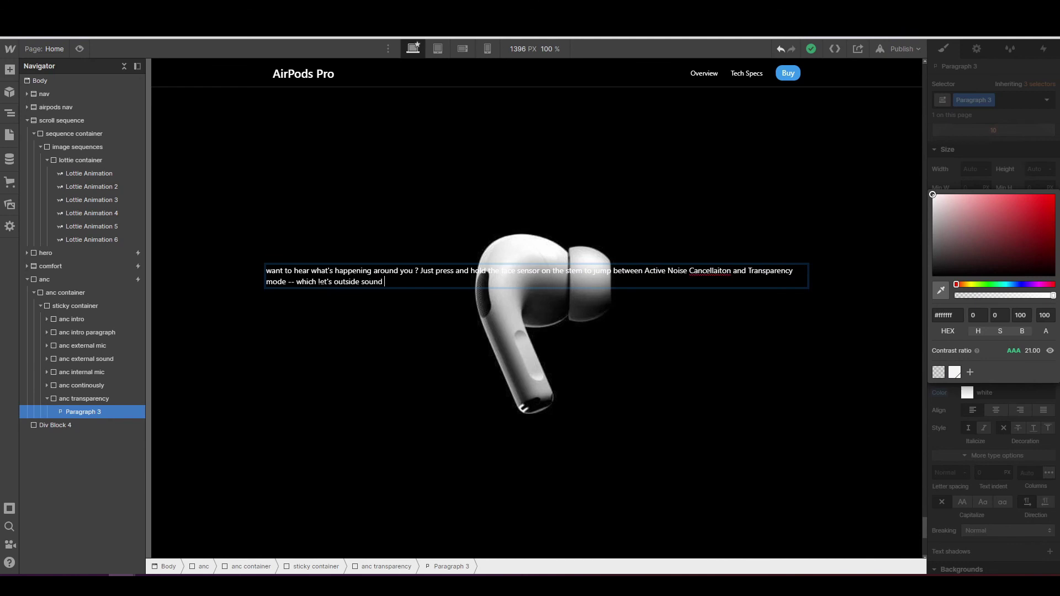
type("in, and allows things to sound and t")
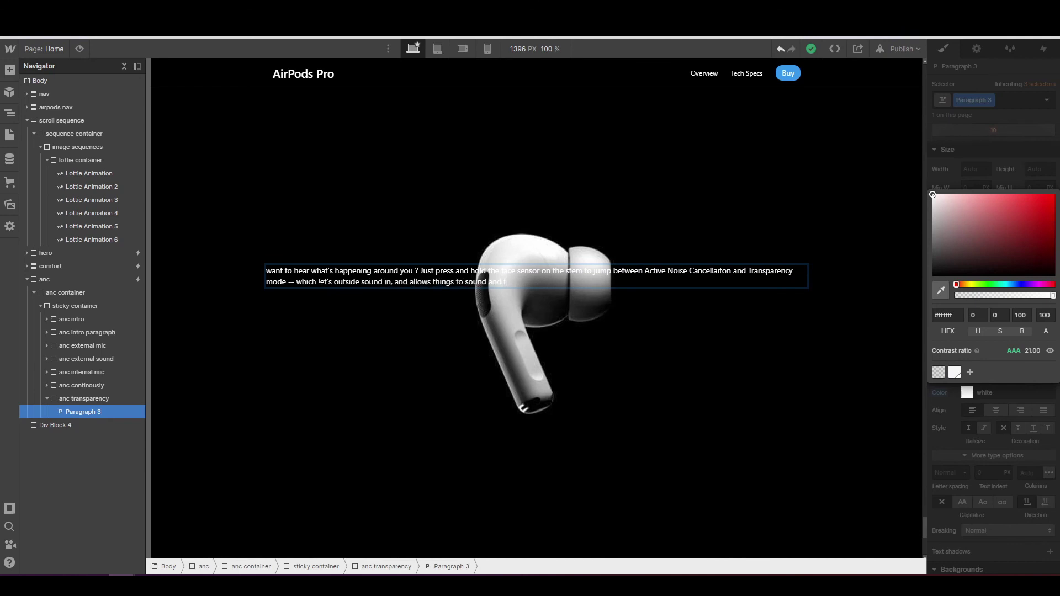
type("eel natrual when your're talking to people .")
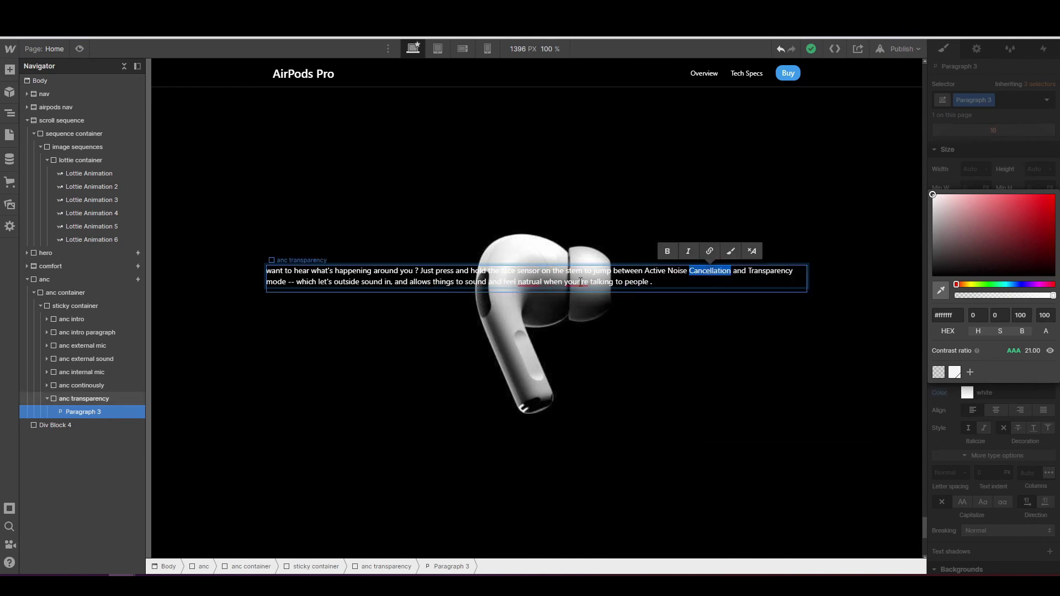
right_click(580, 282)
left_click(597, 255)
left_click(949, 152)
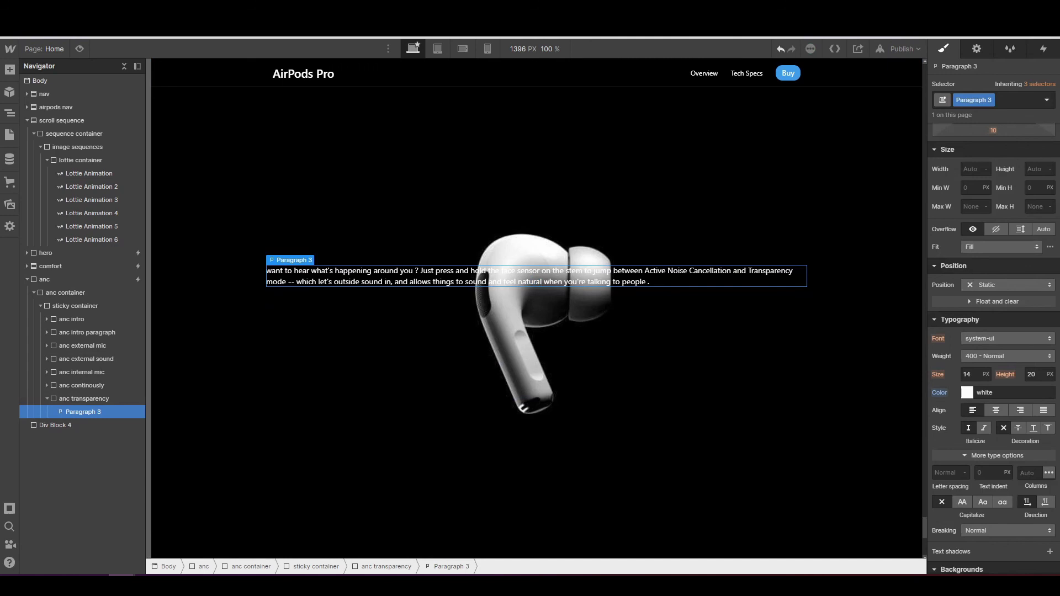
- Set the Transparency mode paragraph's font size to 22 px and its line height to 1.18 px
scroll(982, 341, "down", 2)
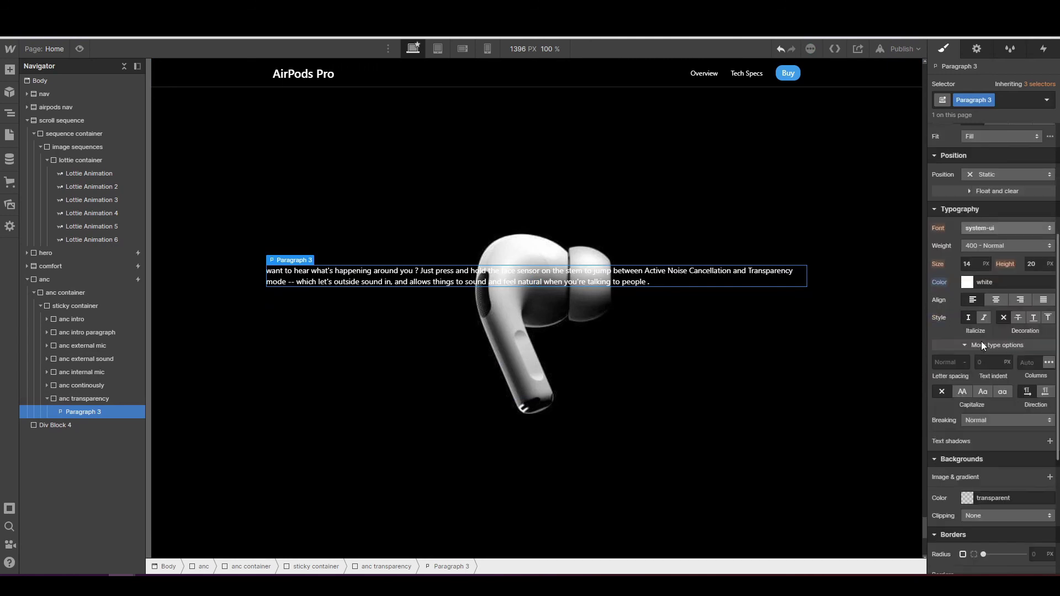
left_click(967, 264)
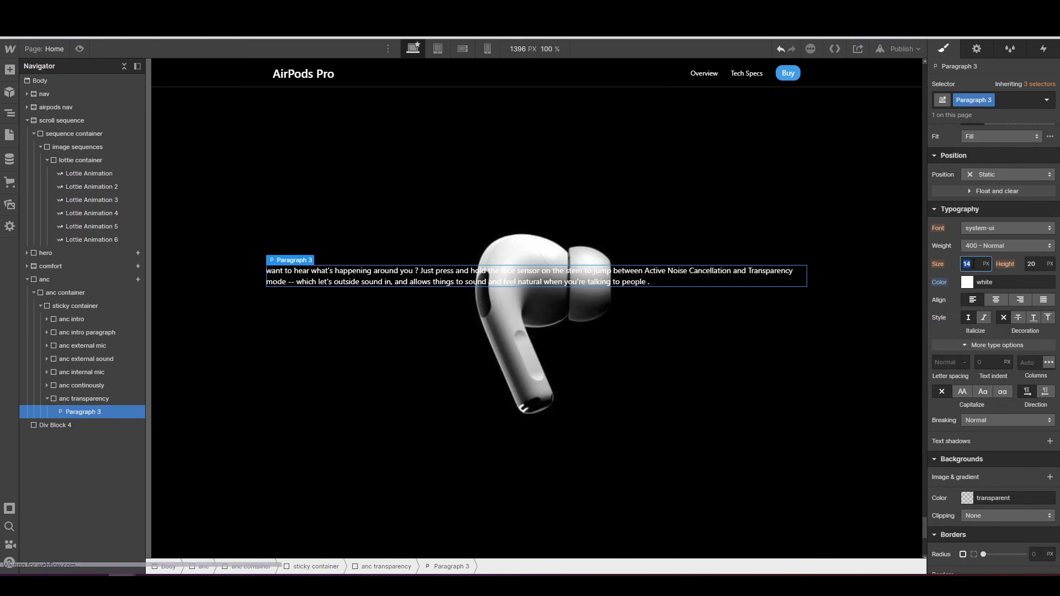
type("22")
key("Return")
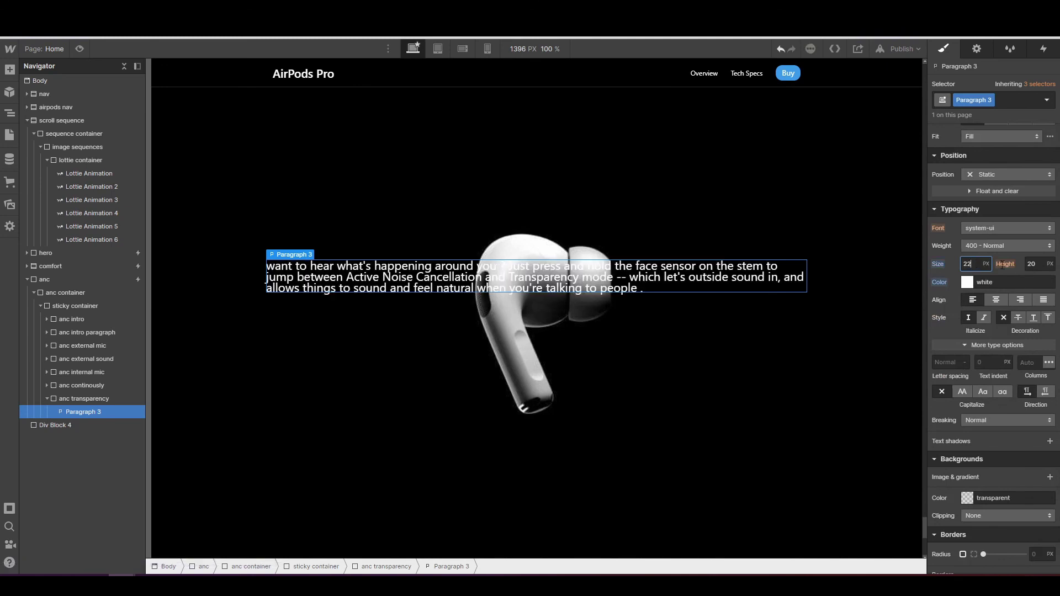
left_click(1045, 266)
type("1.18")
key("Return")
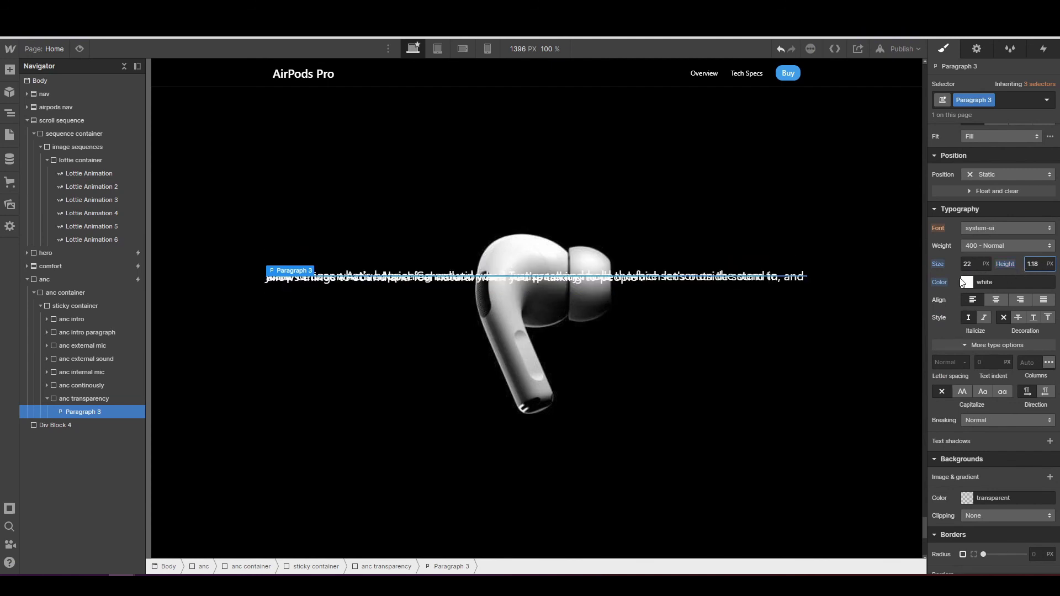
- Switch the Transparency mode paragraph's 1.18 line height from pixels to a unitless multiplier
left_click(1051, 264)
left_click(1046, 332)
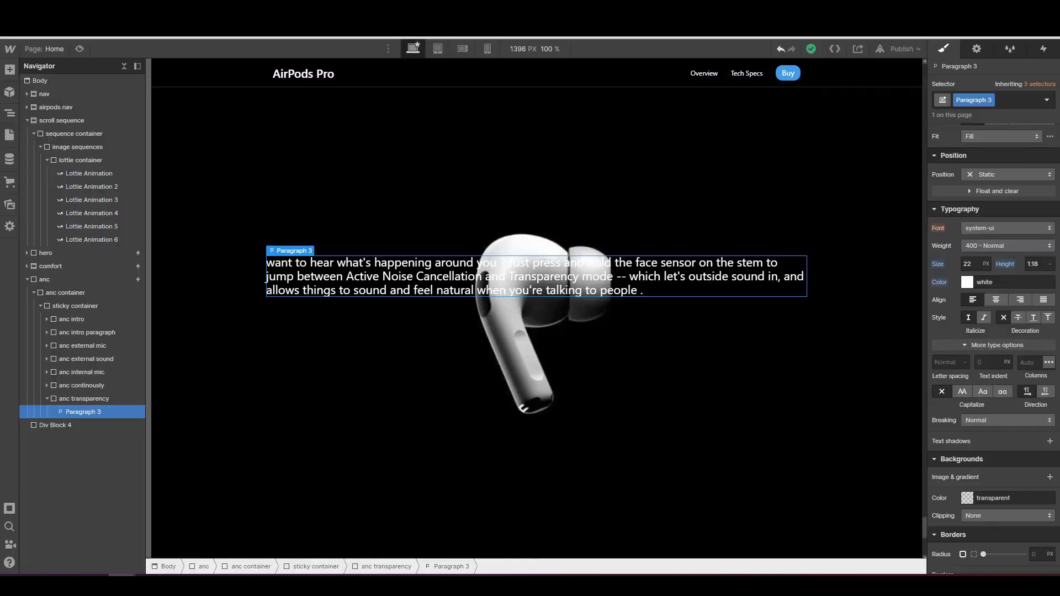
scroll(986, 289, "up", 5)
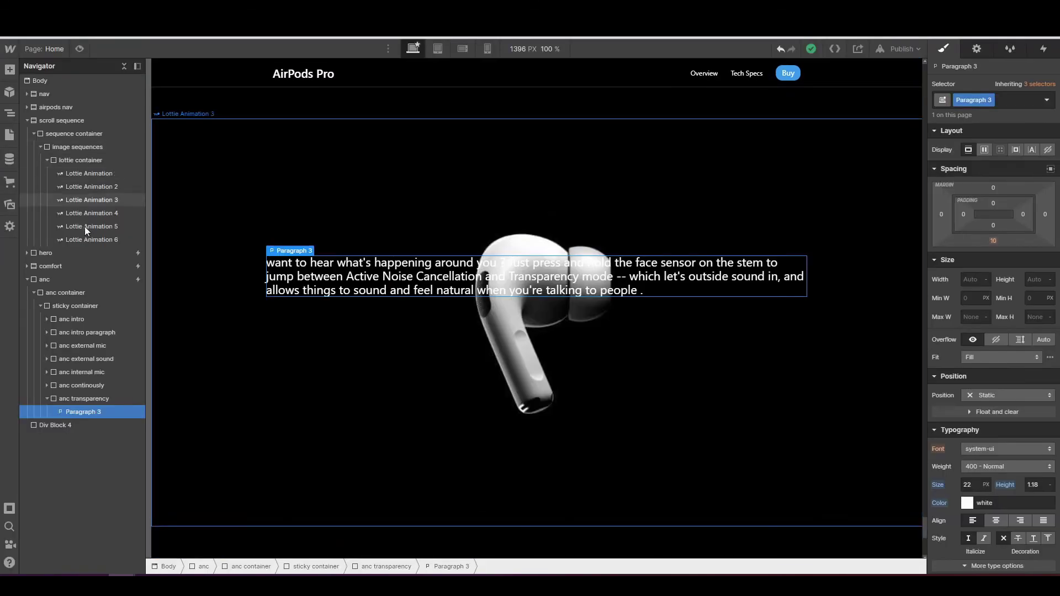
- Set Lottie Animation 5's opacity to 0% and Lottie Animation 6's opacity to 100%
left_click(88, 240)
left_click(94, 227)
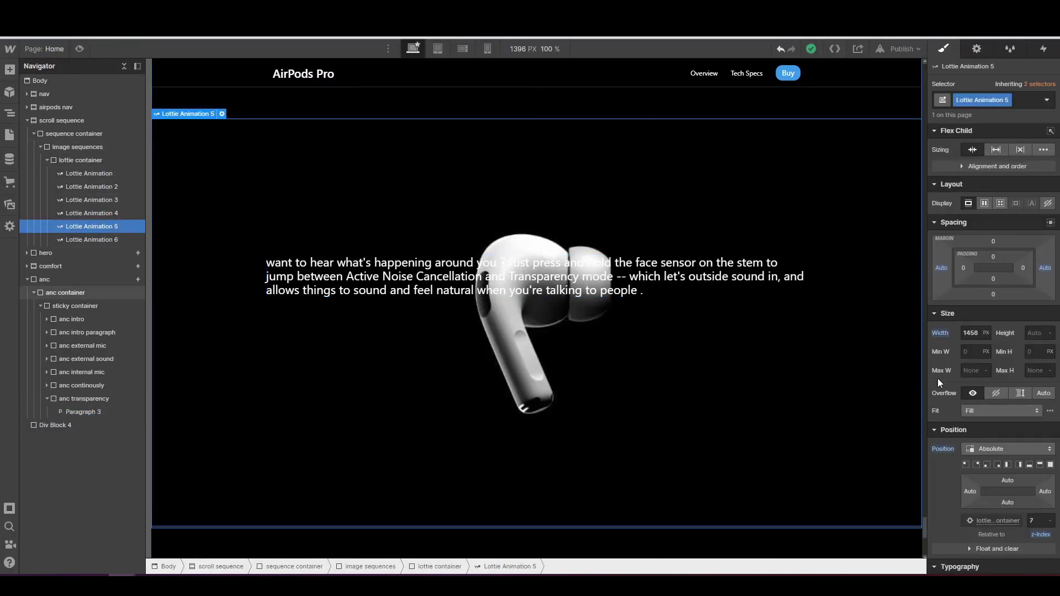
scroll(964, 390, "down", 10)
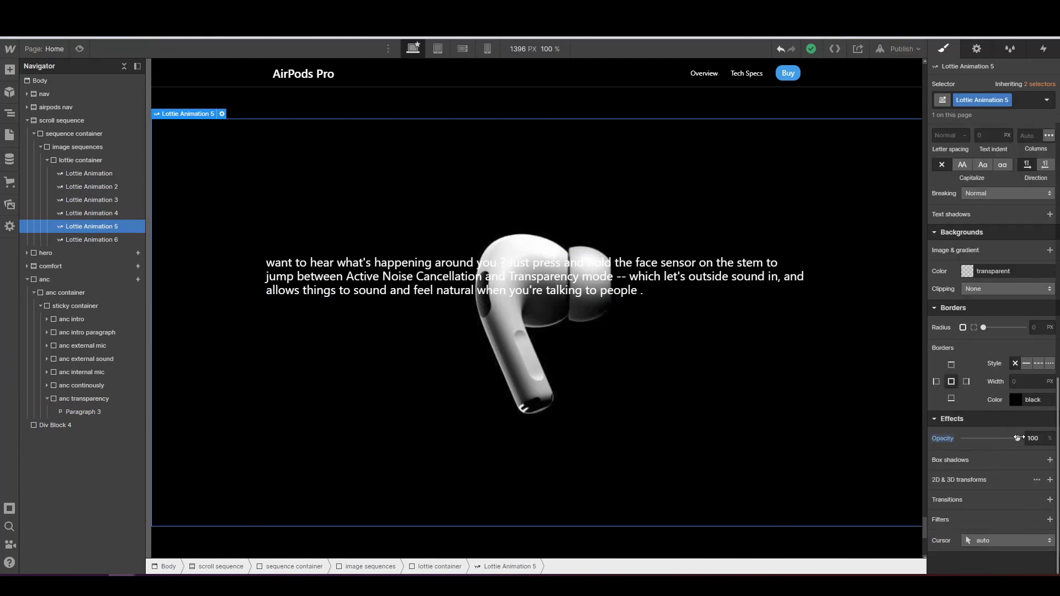
left_click_drag(1019, 438, 964, 438)
left_click(91, 240)
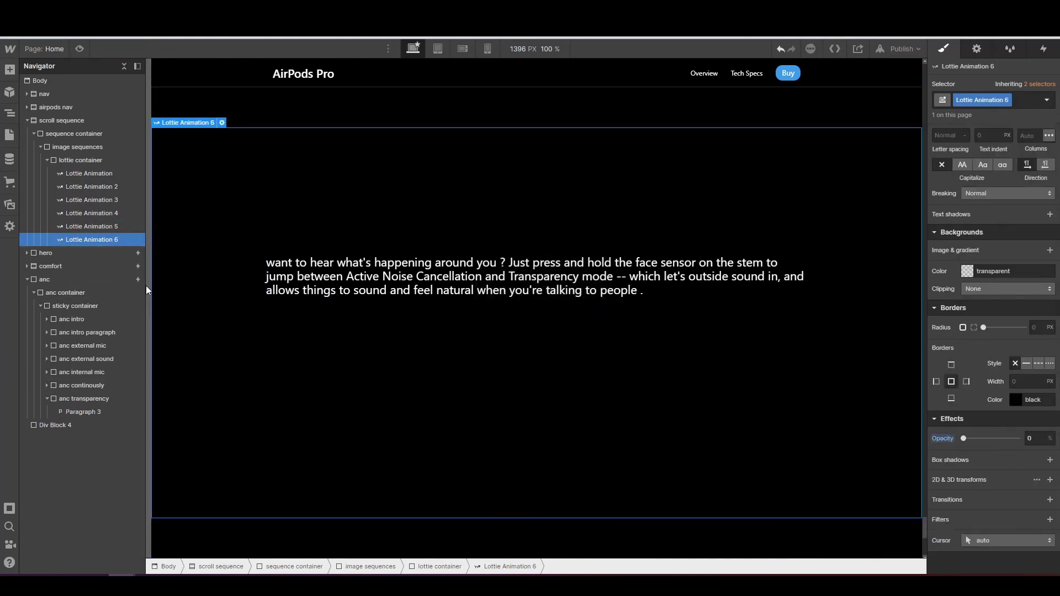
left_click_drag(964, 438, 1019, 438)
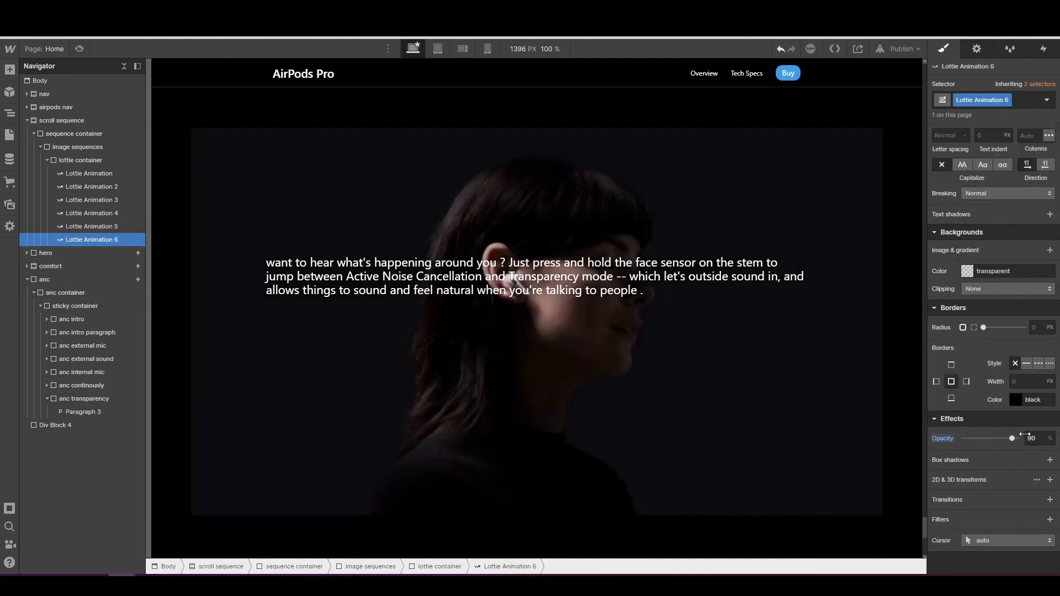
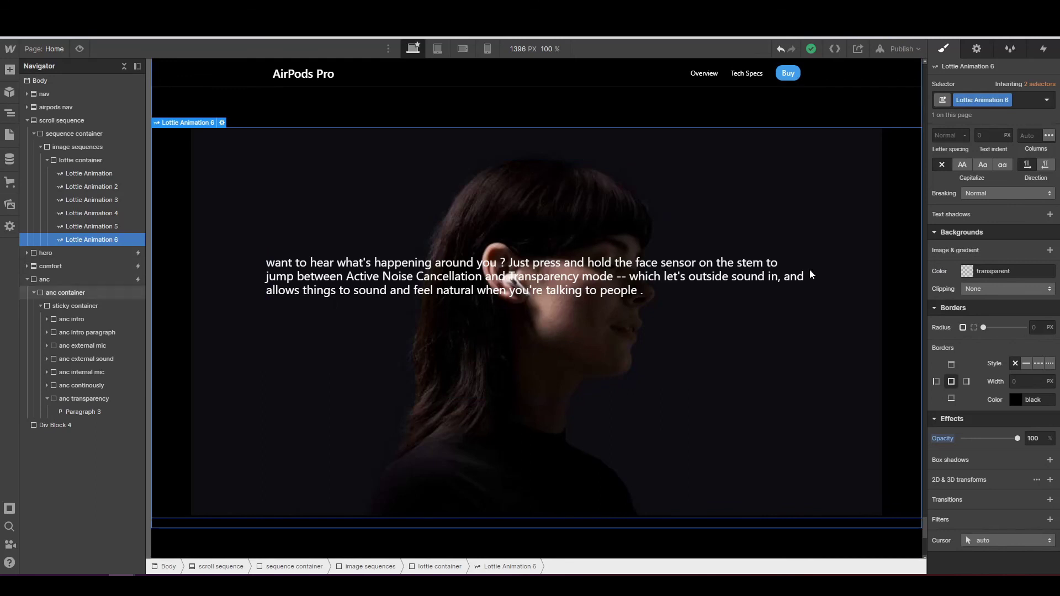
- Set the width of the paragraph inside the anc transparency block to 41.6%
scroll(971, 290, "up", 6)
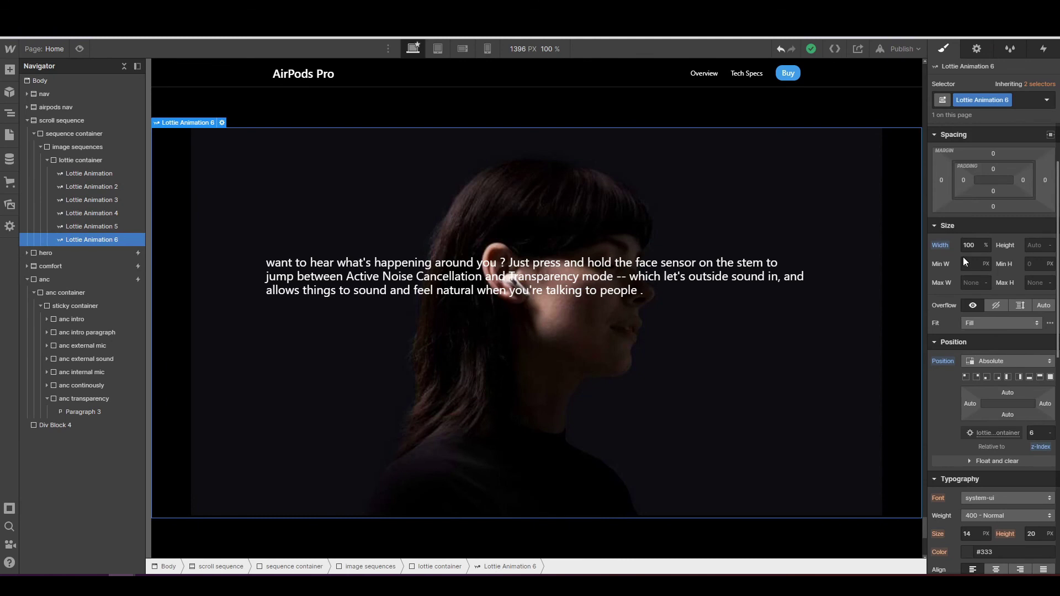
left_click(89, 406)
left_click(981, 192)
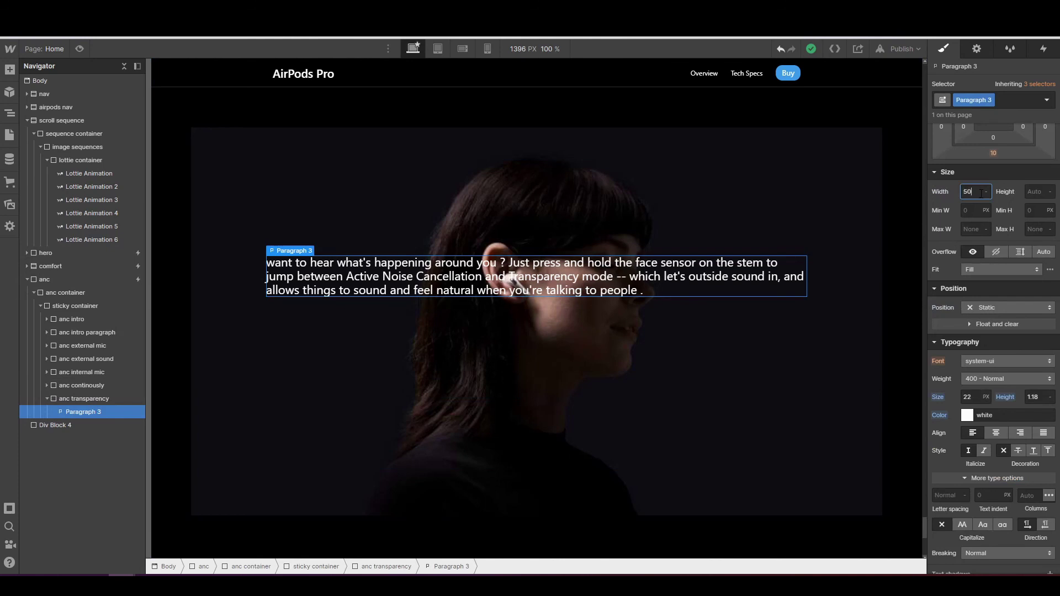
type("50%")
key("Return")
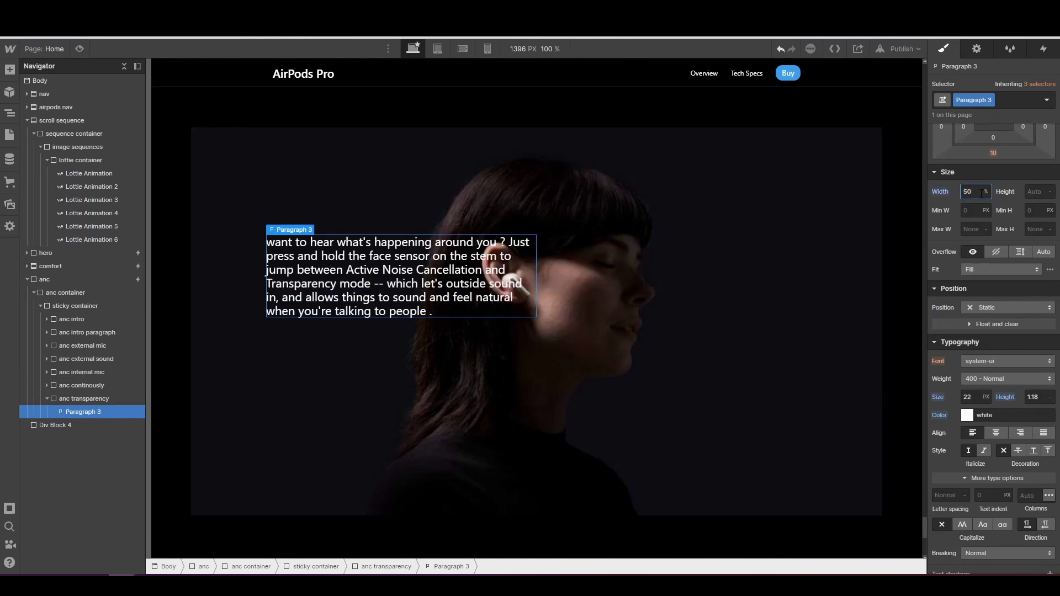
key("Down")
key("Down")
key("Down")
key("Down")
key("Down")
key("Down")
key("Down")
key("Down")
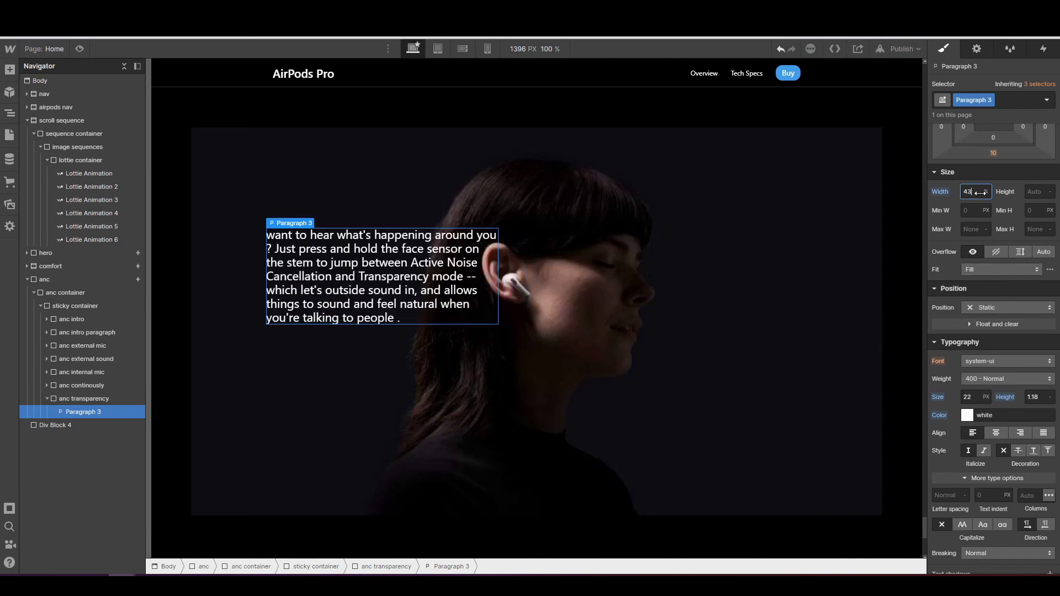
key("Down")
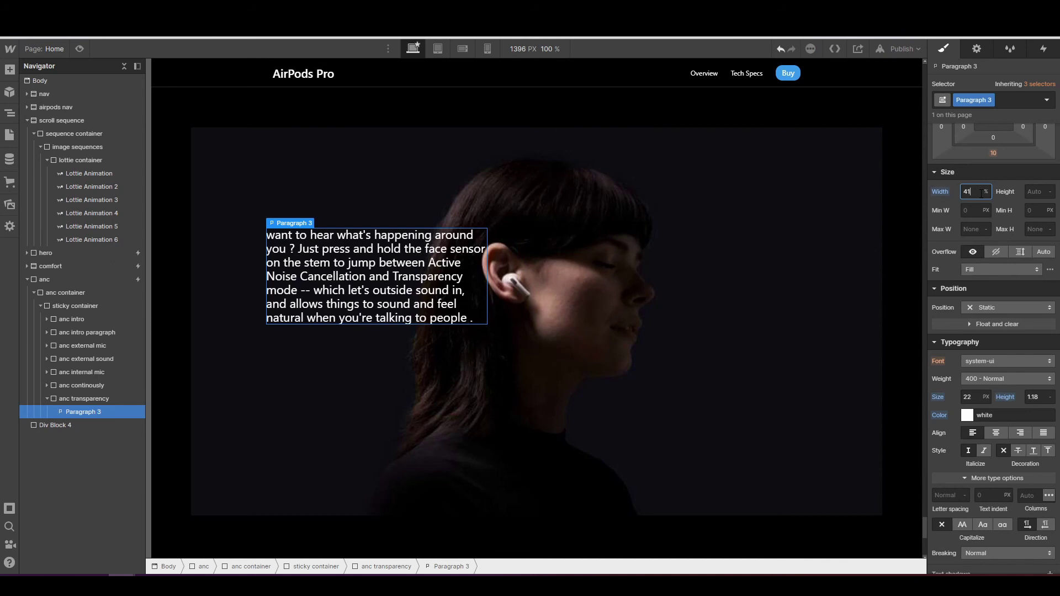
key("Return")
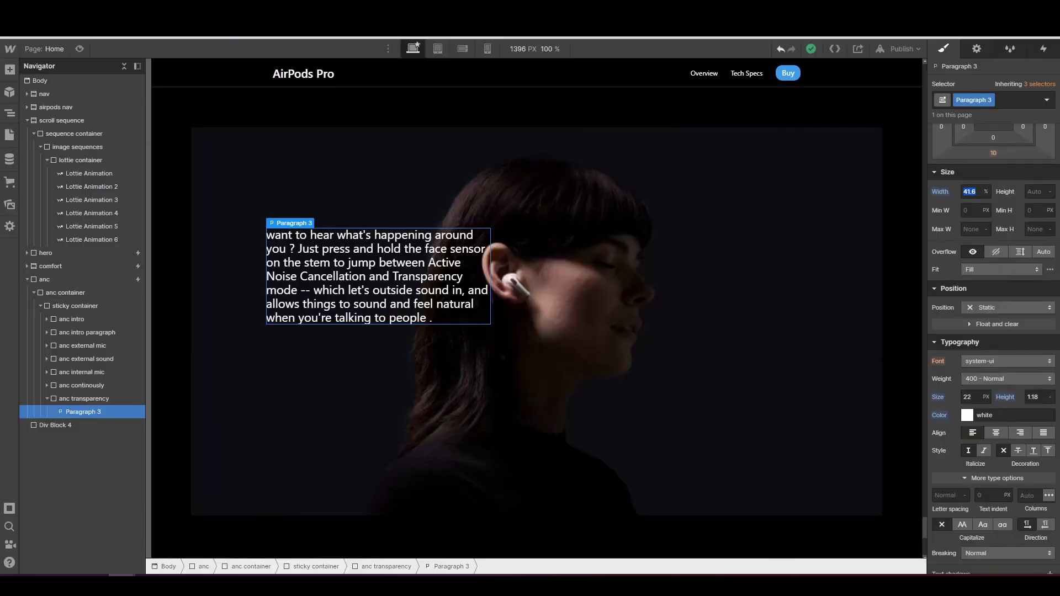
- Set the anc transparency block's top padding to 200 px and compare the text placement with the published reference page
left_click(79, 399)
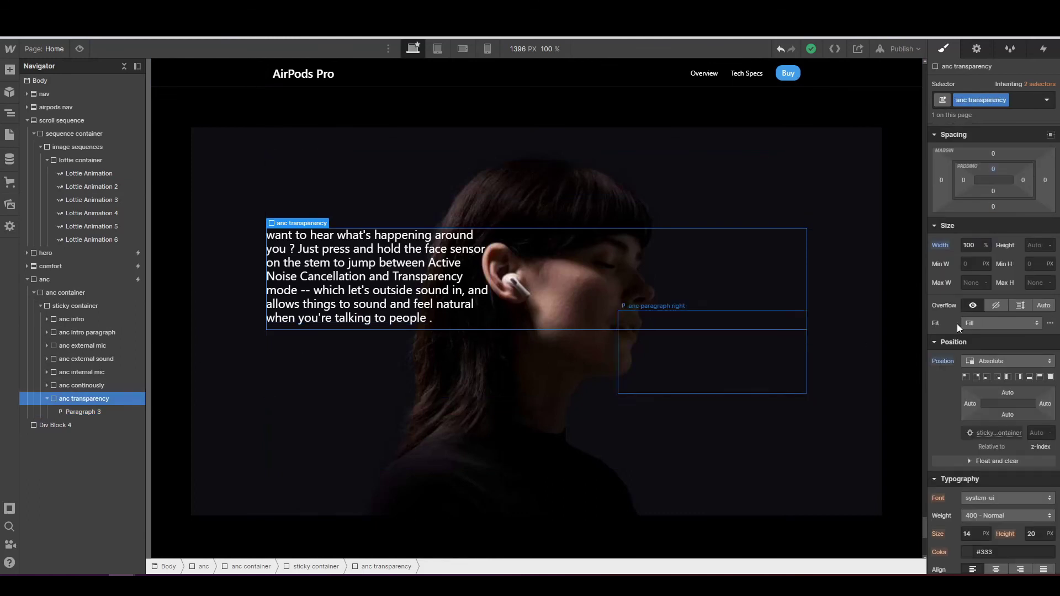
scroll(1000, 267, "up", 2)
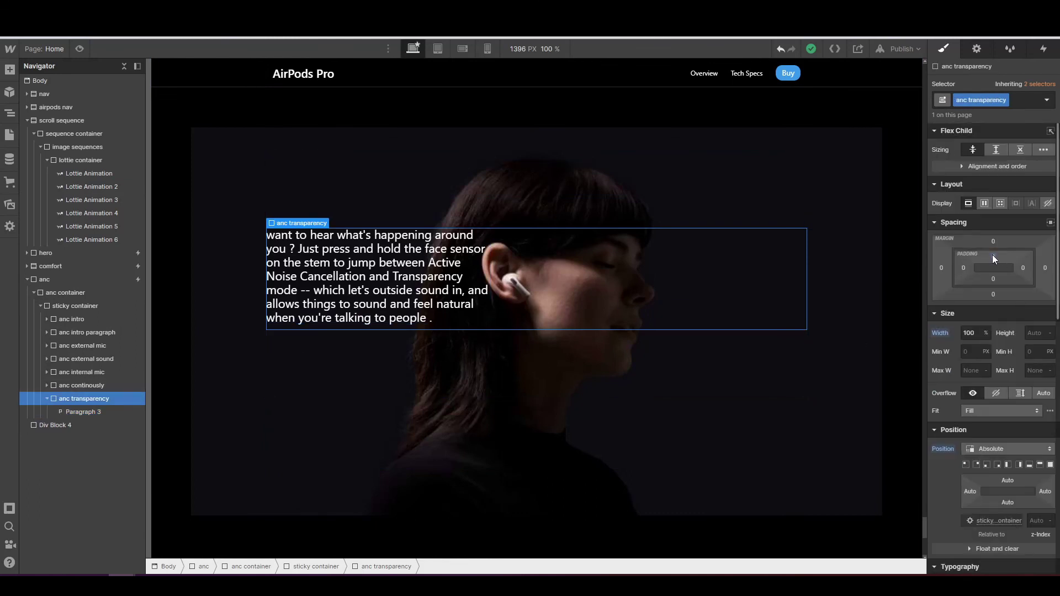
left_click(994, 257)
key("shift+Up")
key("shift+Up")
key("shift+Up")
key("shift+Up")
key("shift+Up")
key("shift+Up")
key("shift+Up")
key("shift+Up")
key("shift+Up")
key("shift+Up")
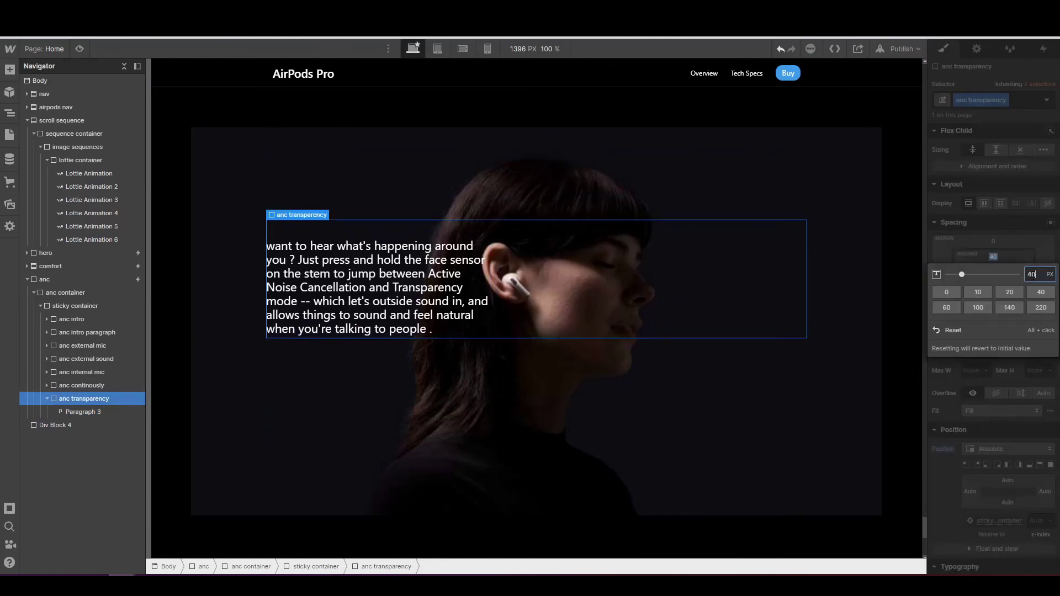
key("shift+Up")
key("shift+Up")
key("shift+Up")
key("shift+Up")
key("shift+Up")
key("shift+Up")
key("shift+Up")
key("shift+Up")
key("shift+Up")
key("shift+Up")
key("shift+Up")
key("shift+Up")
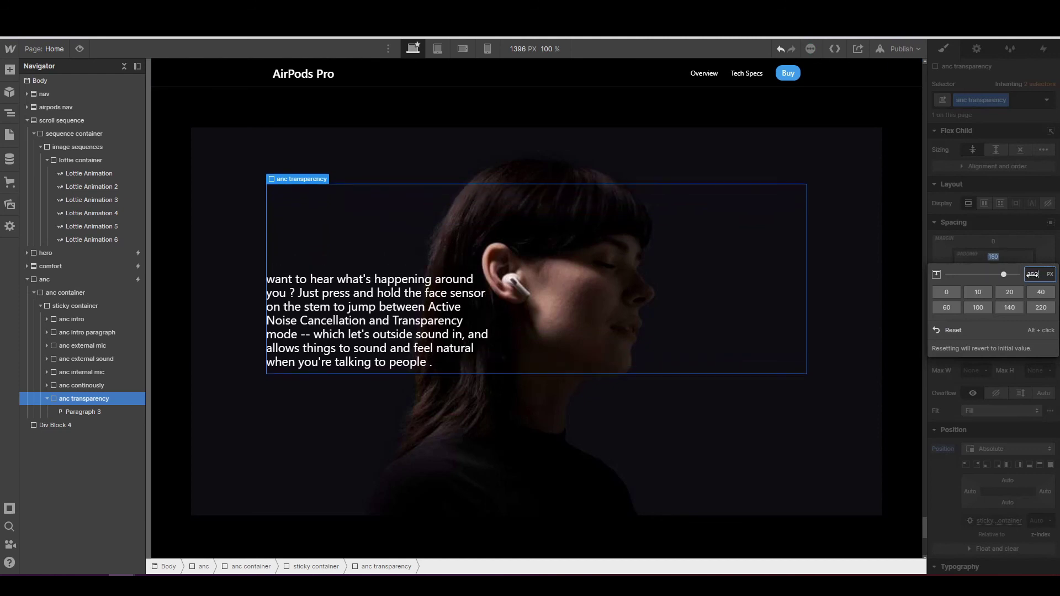
key("shift+Up")
key("shift+Up")
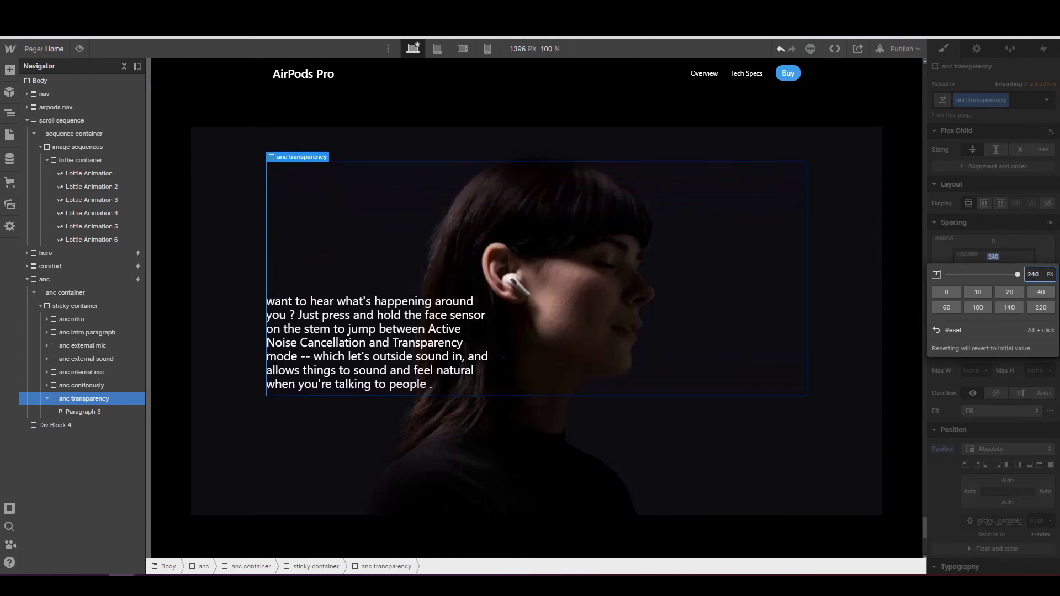
key("shift+Down")
key("shift+Down")
key("shift+Down")
key("shift+Down")
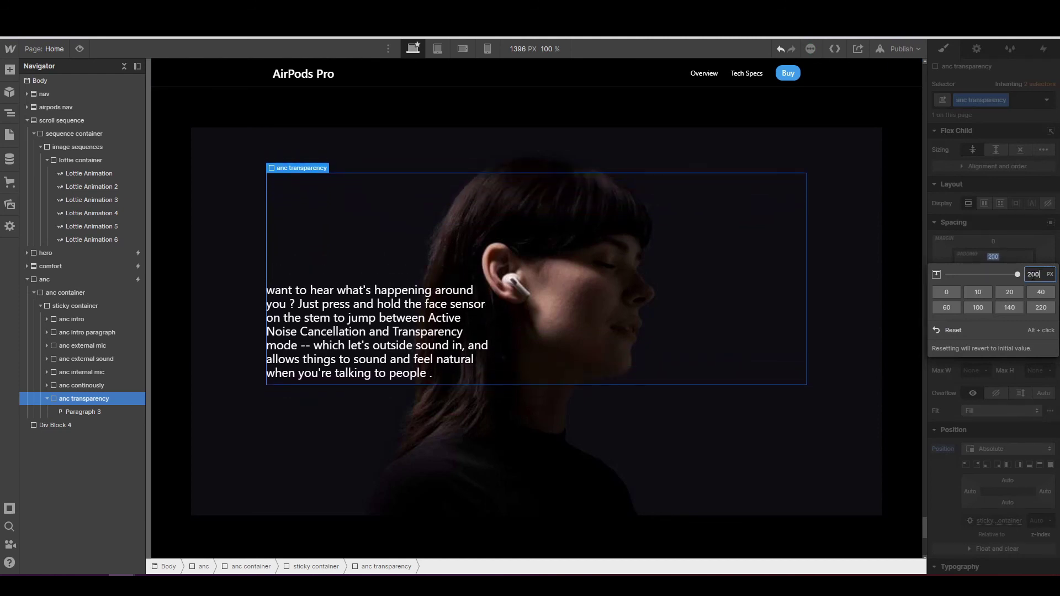
key("Escape")
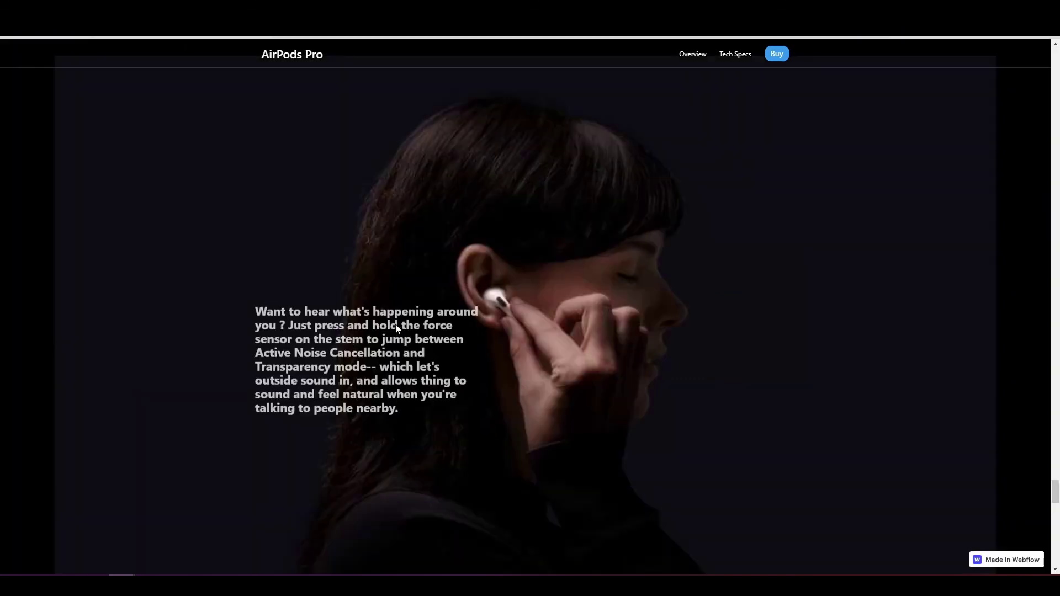
scroll(397, 327, "up", 1)
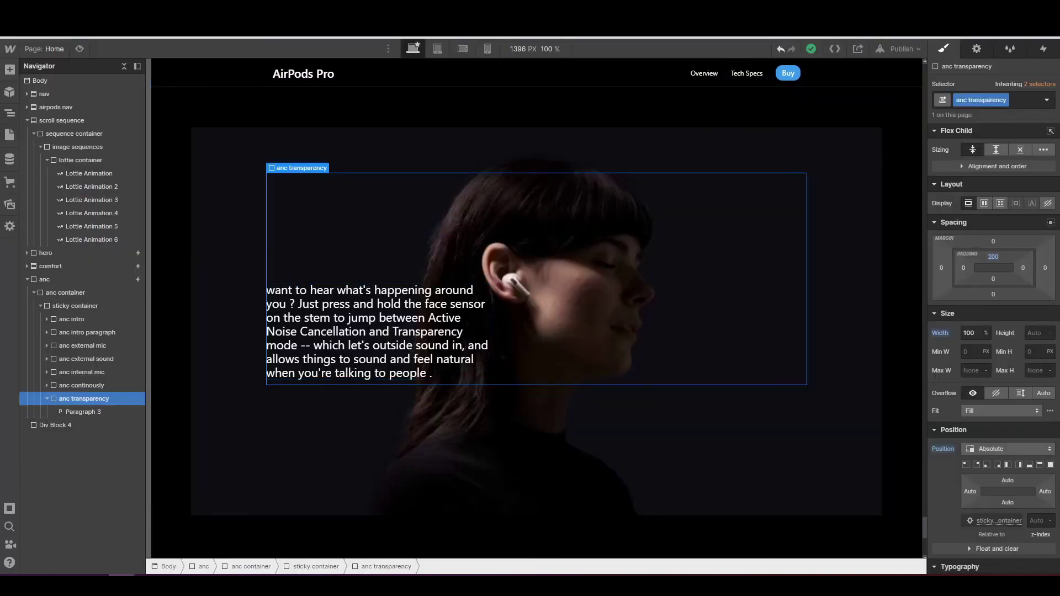
- Collapse the anc transparency block in the element tree
left_click(47, 398)
scroll(967, 407, "down", 4)
scroll(970, 405, "up", 3)
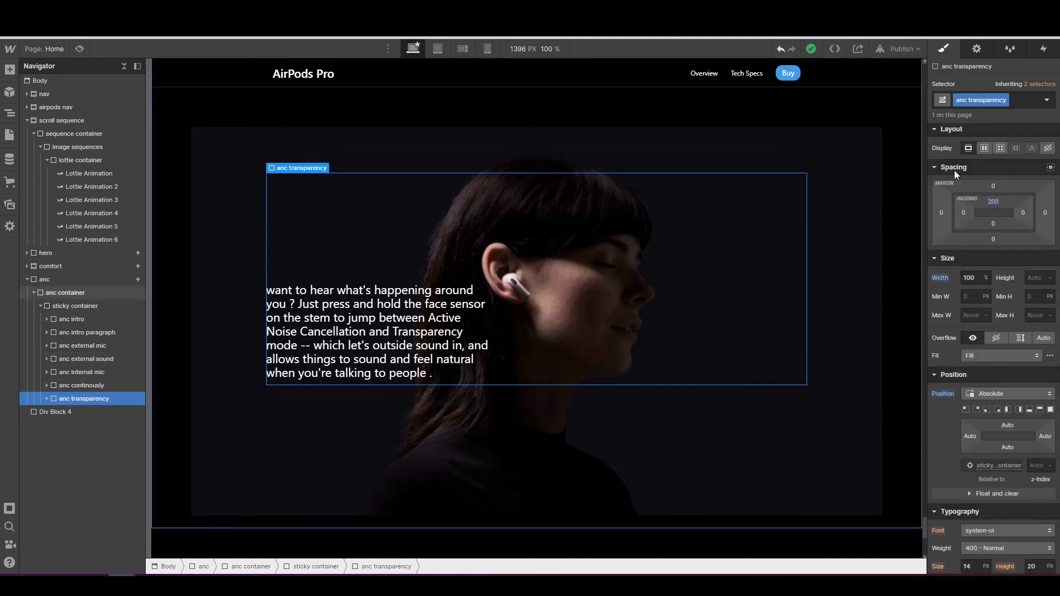
left_click(92, 280)
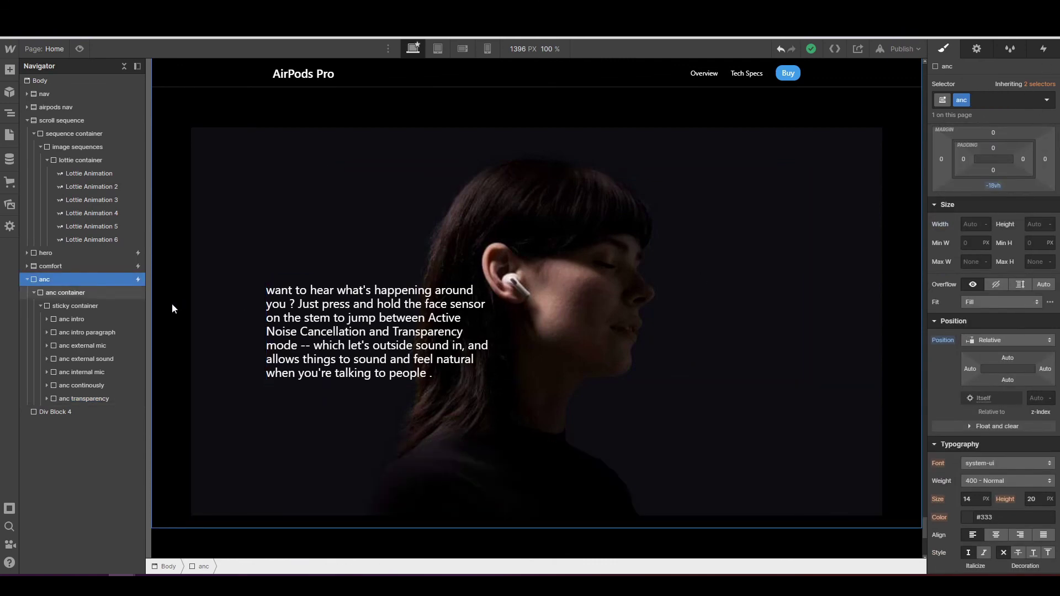
- Set Lottie Animation 6's opacity back to 0% and Lottie Animation 5's opacity back to 100%
left_click(88, 240)
scroll(986, 432, "down", 10)
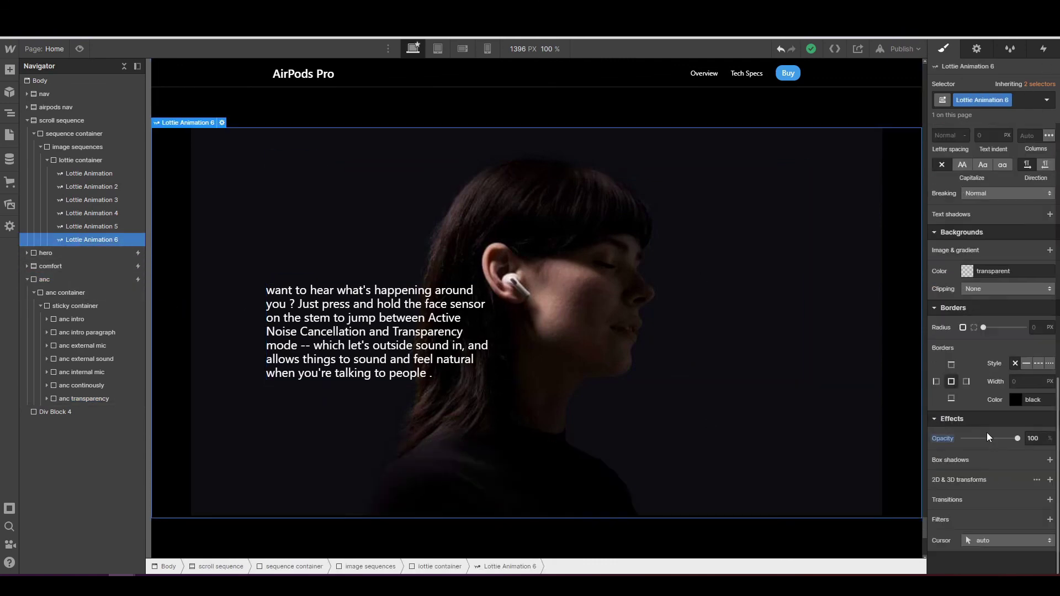
left_click_drag(1016, 438, 907, 443)
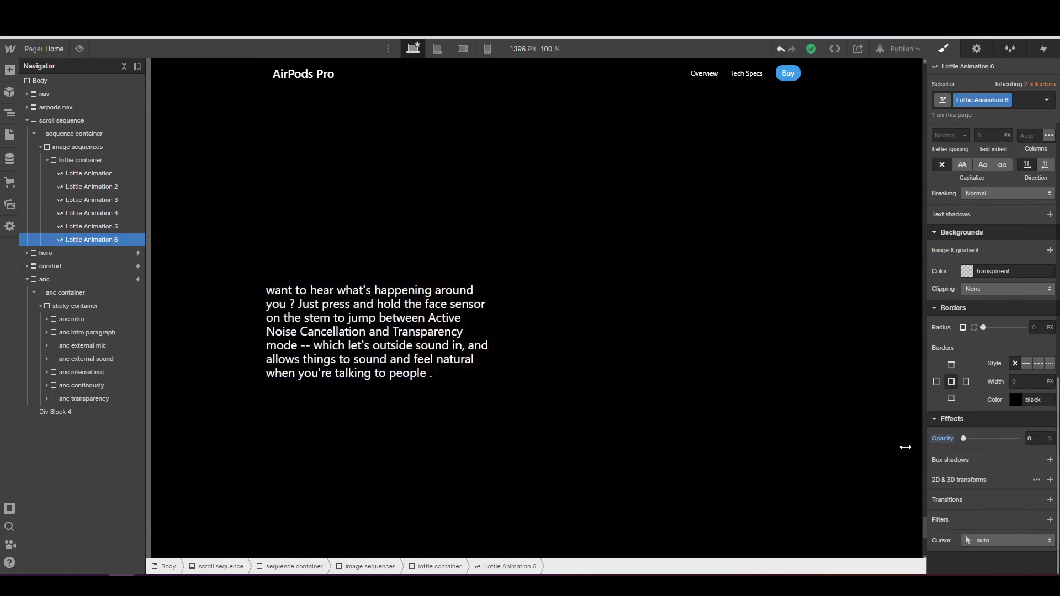
left_click(117, 227)
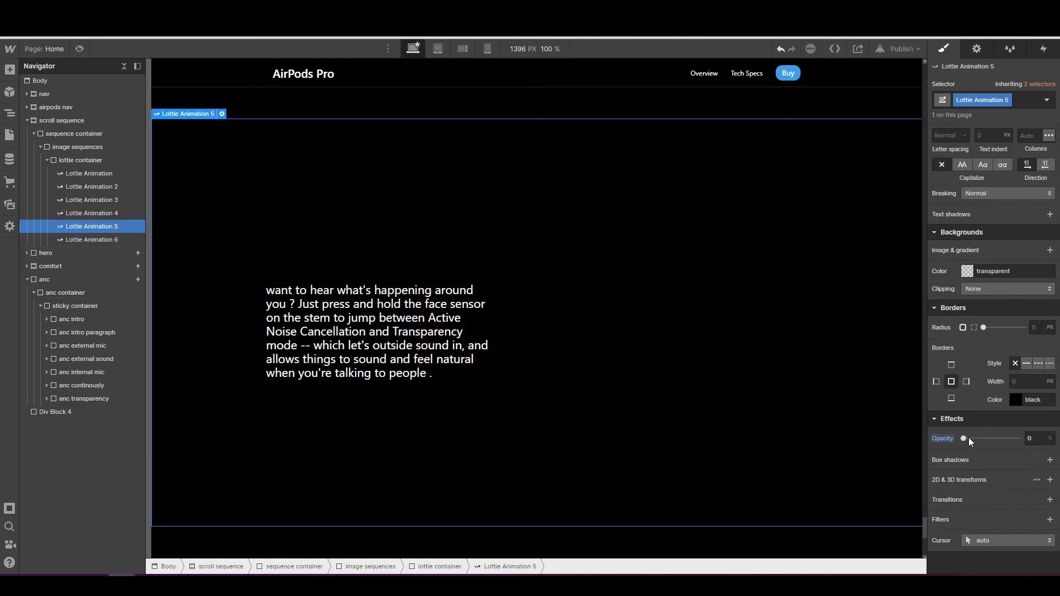
left_click_drag(969, 438, 1043, 445)
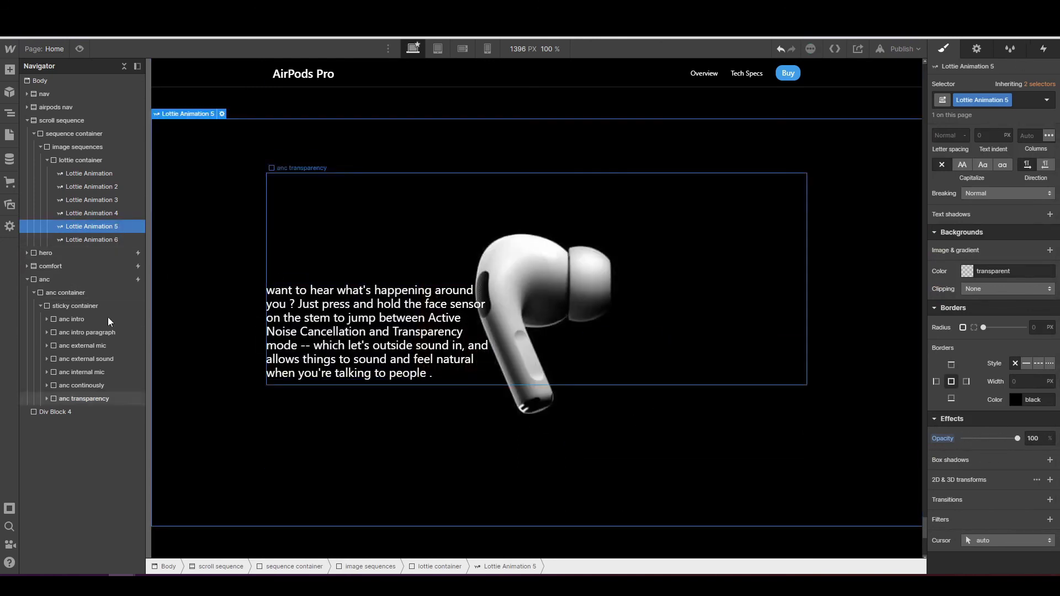
- Open the anc animation for editing from the anc section's While scrolling in view interaction
left_click(71, 279)
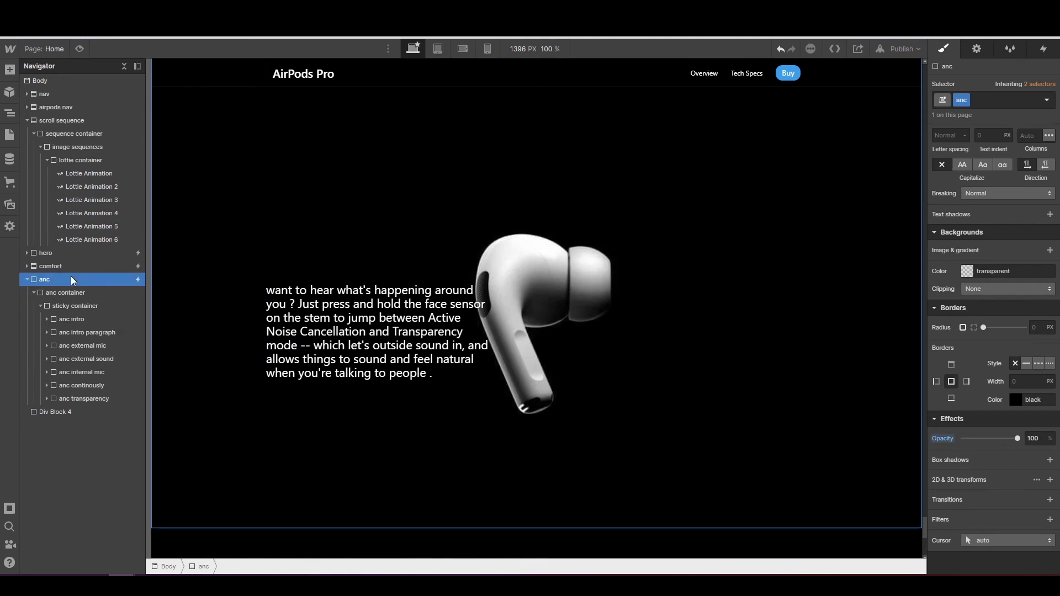
left_click(1044, 48)
left_click(936, 105)
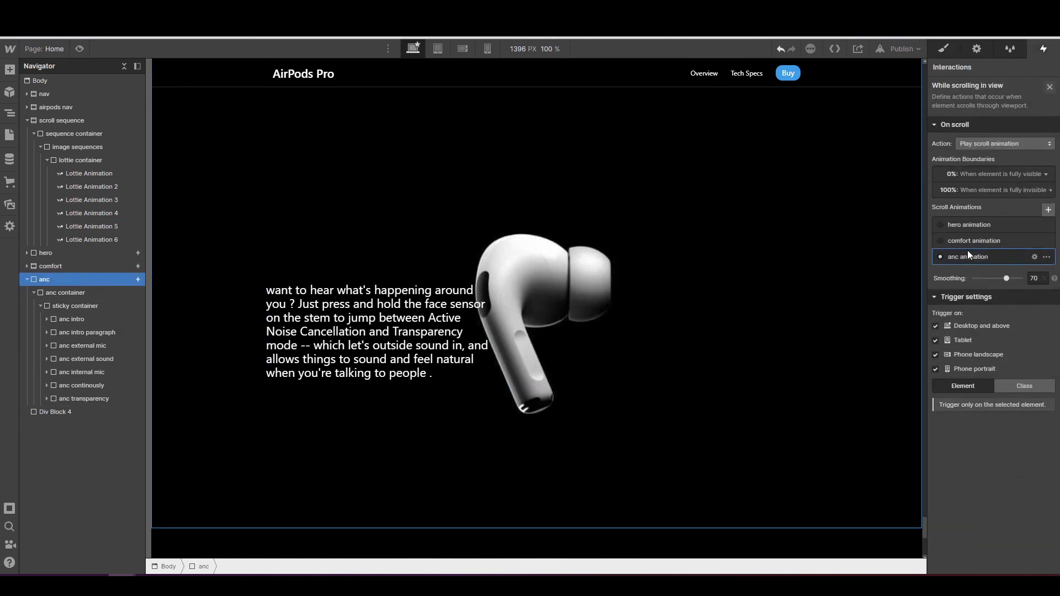
left_click(969, 255)
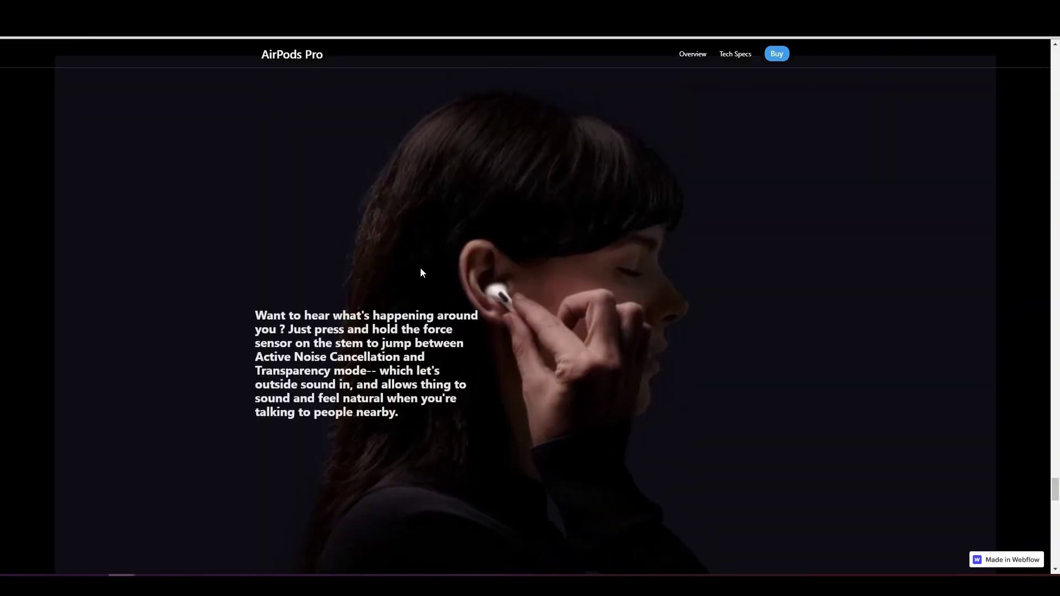
- Examine when the Transparency mode text fades in and moves on the published reference page, and preview the anc animation by scrolling
scroll(421, 272, "up", 5)
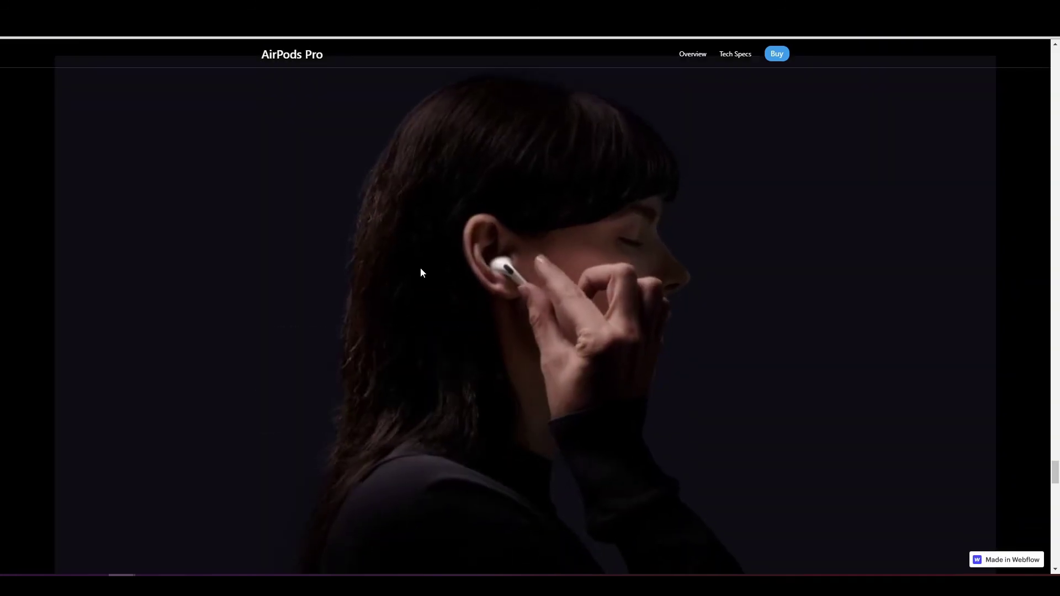
scroll(421, 272, "down", 5)
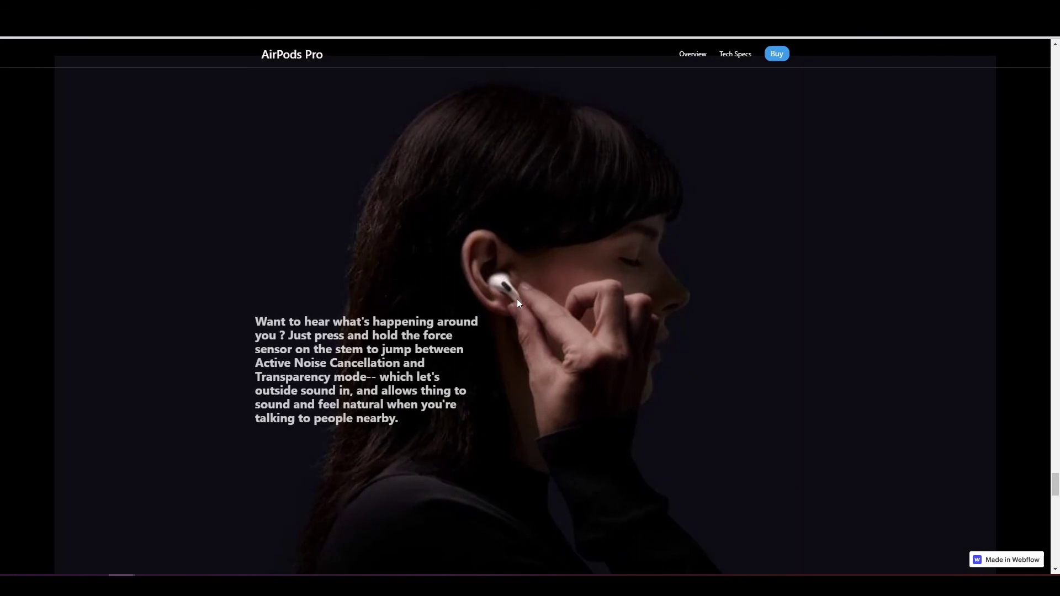
scroll(518, 303, "up", 1)
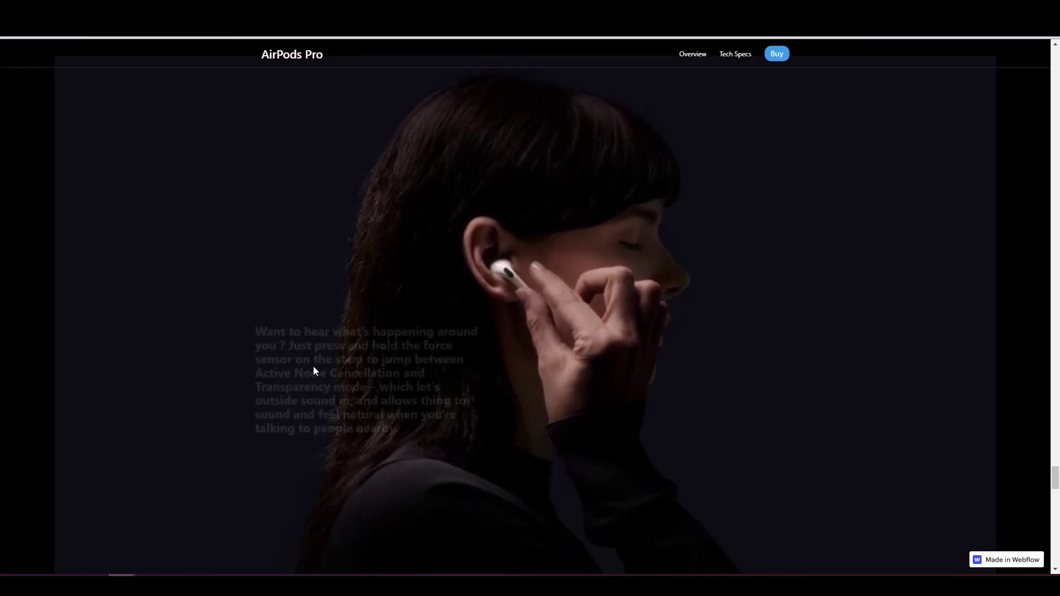
scroll(313, 366, "up", 1)
key("Escape")
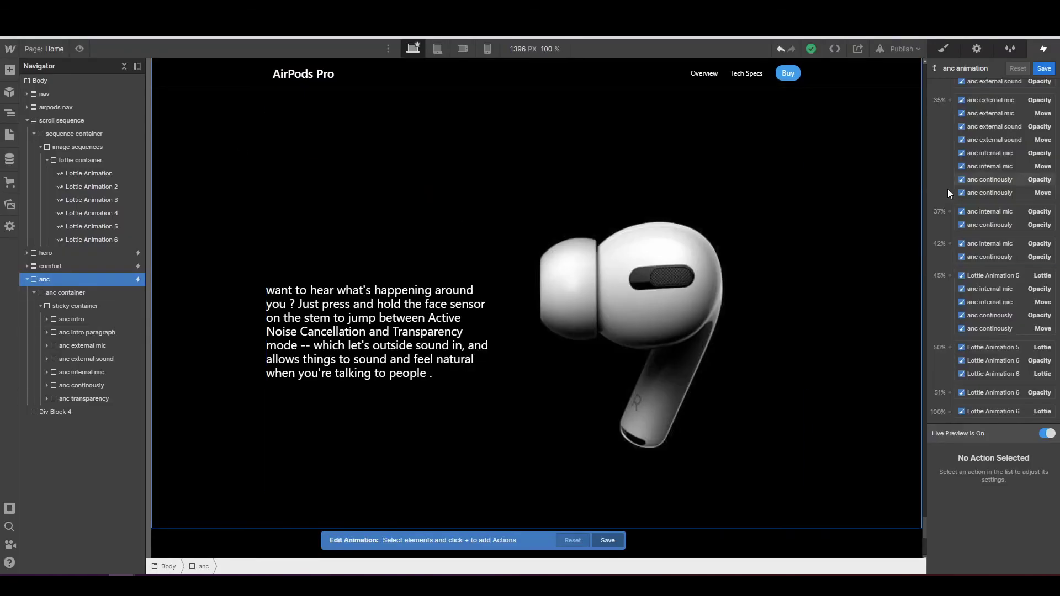
scroll(810, 322, "up", 3)
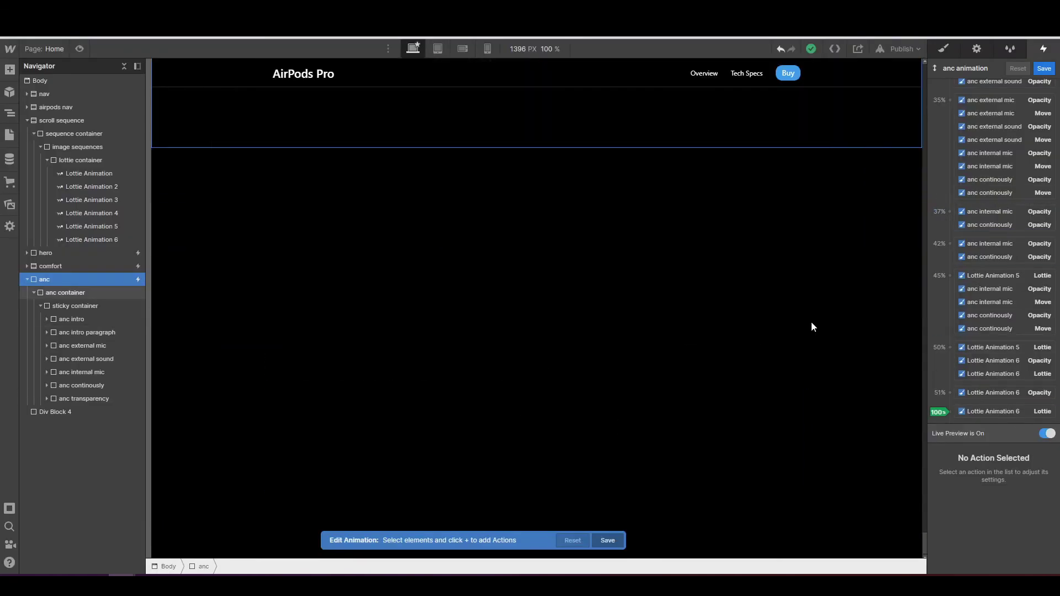
- Compare the anc animation's scroll percentages with the published reference page to find where the Transparency mode text should fade in and out
scroll(814, 327, "up", 3)
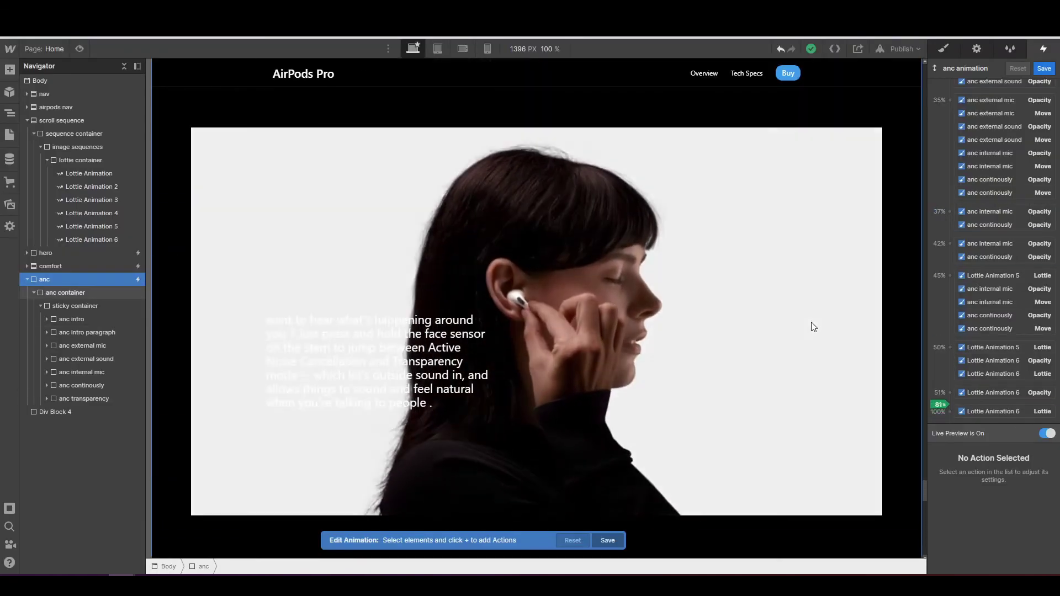
scroll(811, 323, "up", 3)
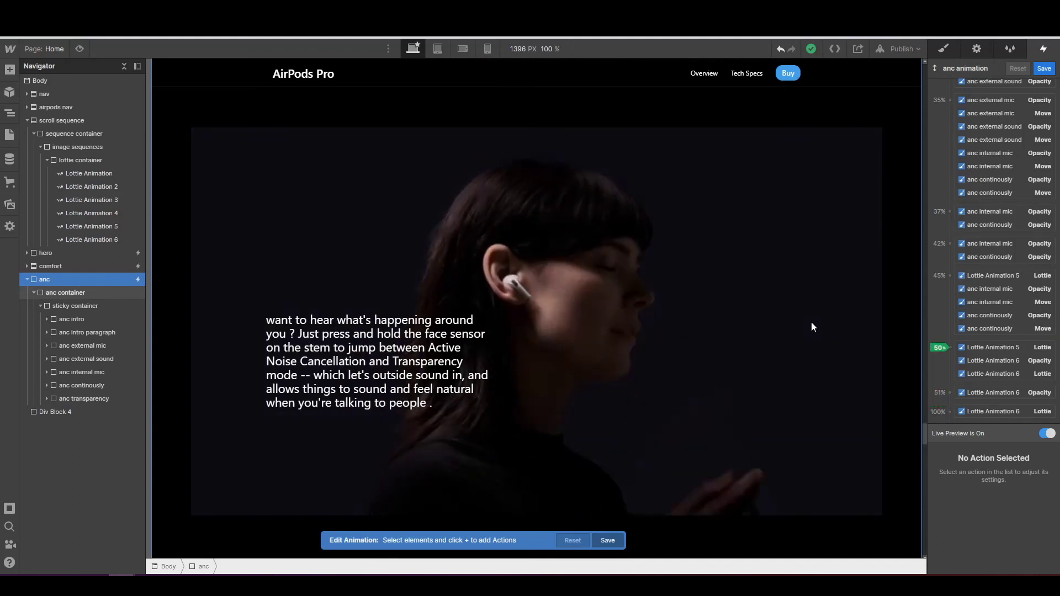
scroll(812, 323, "down", 1)
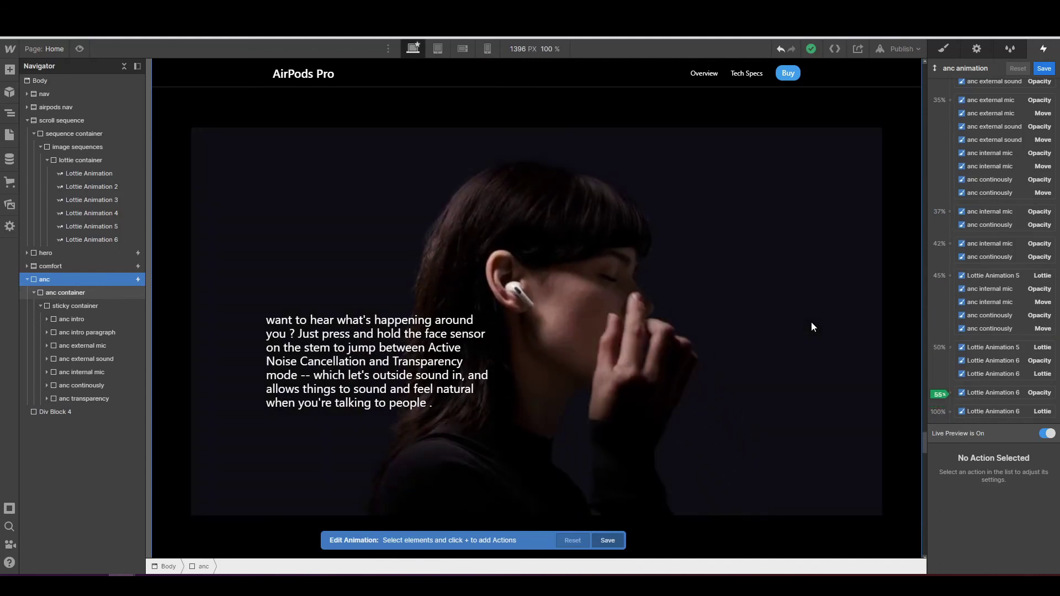
scroll(810, 322, "down", 1)
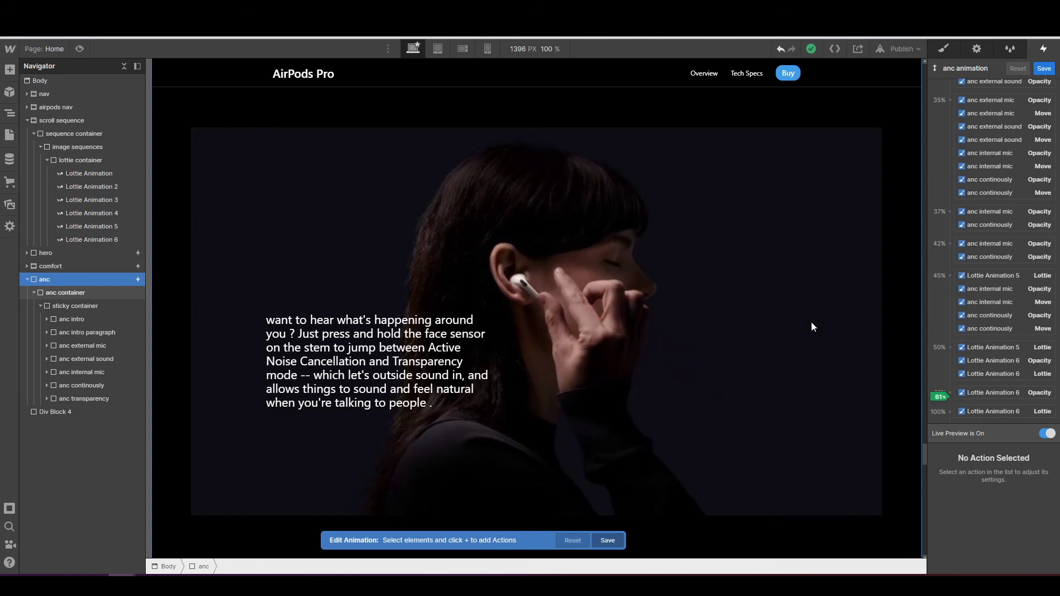
scroll(811, 322, "down", 1)
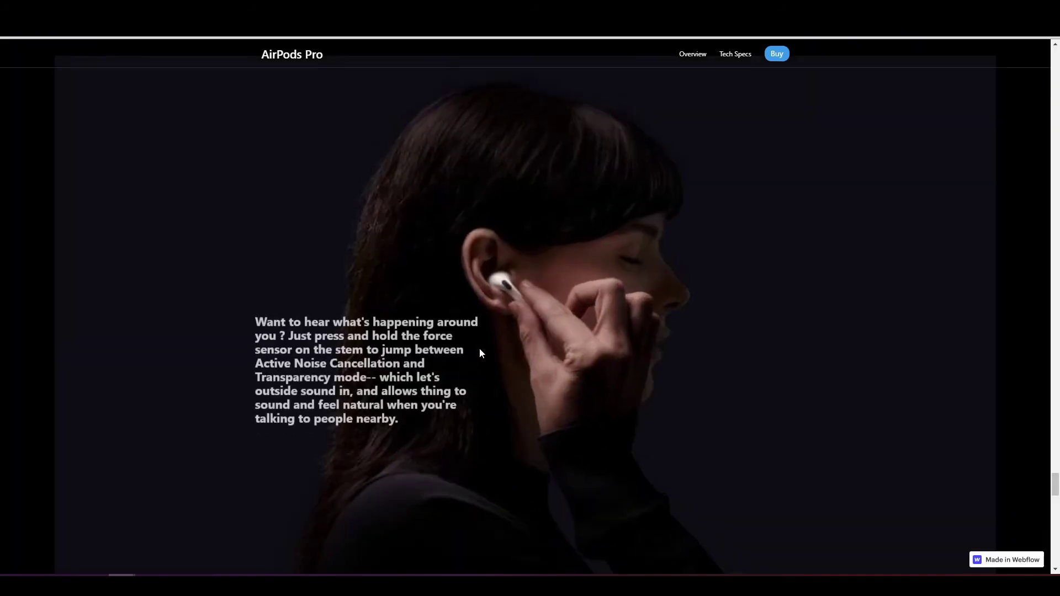
scroll(480, 349, "down", 3)
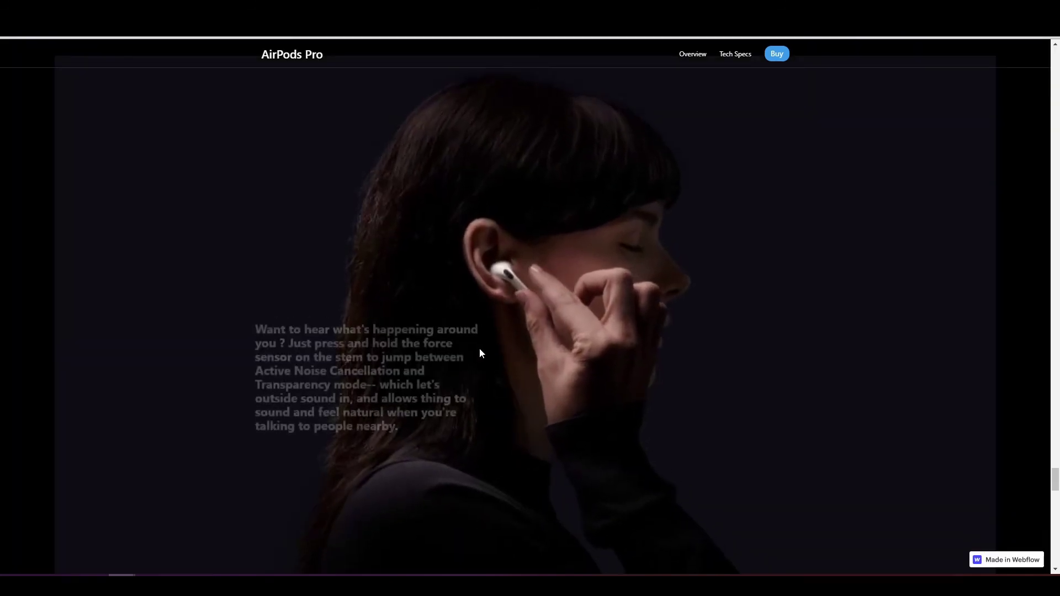
scroll(481, 353, "down", 2)
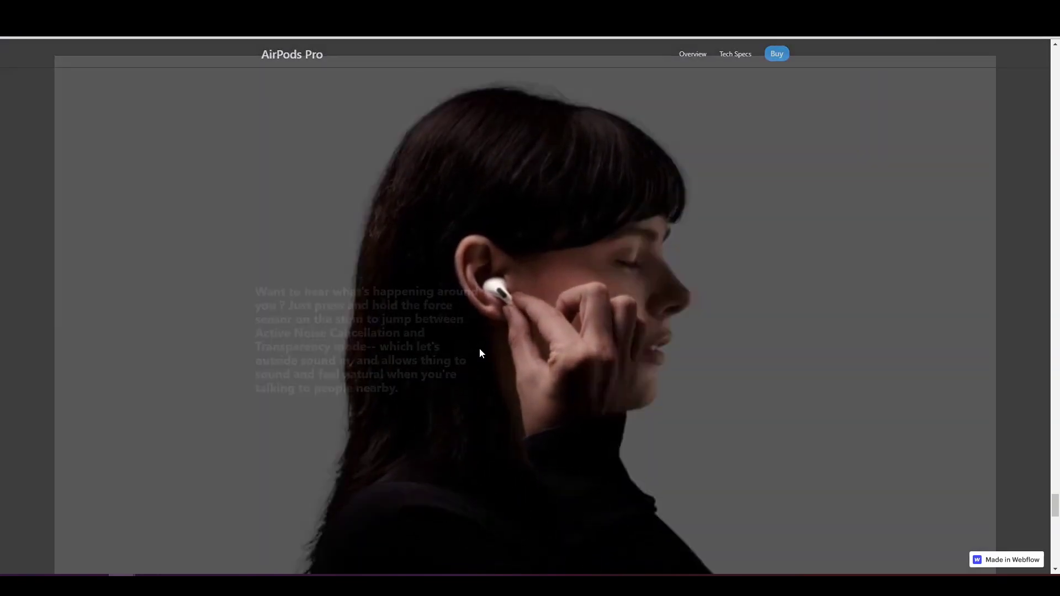
scroll(480, 354, "down", 2)
scroll(480, 350, "up", 3)
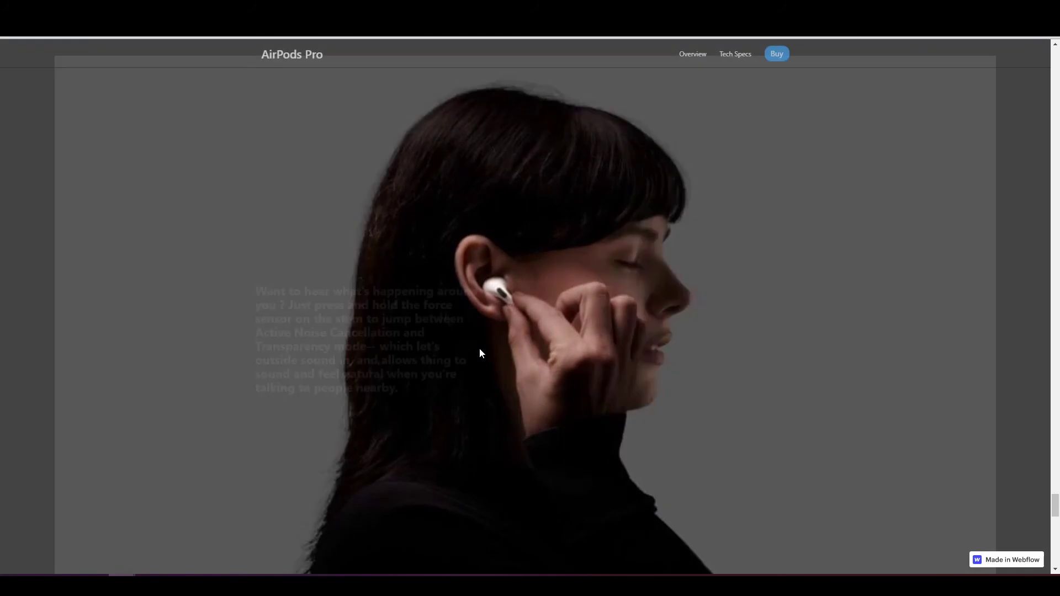
scroll(480, 354, "up", 1)
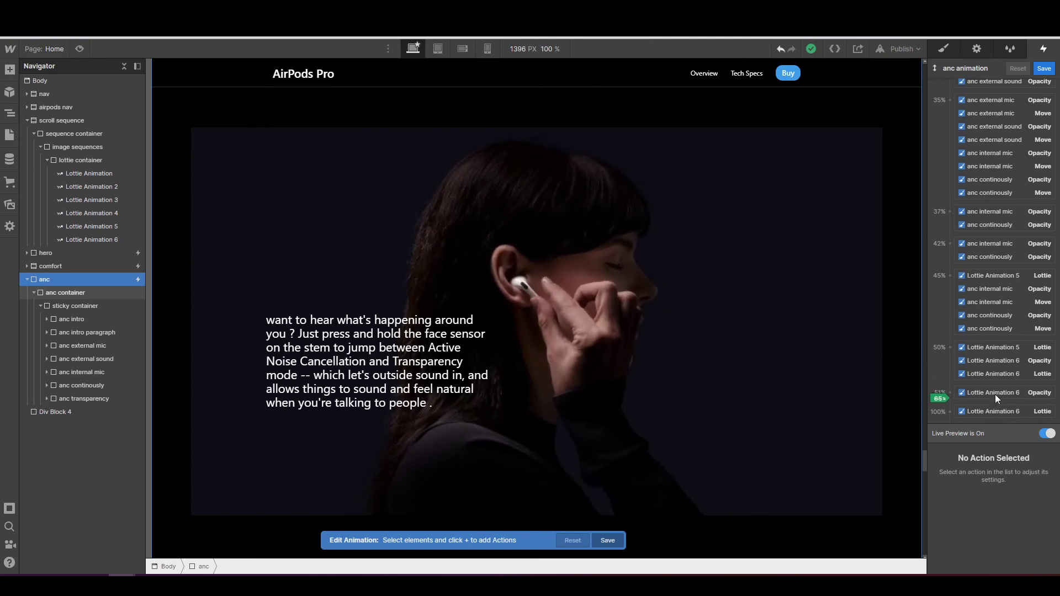
left_click(954, 402)
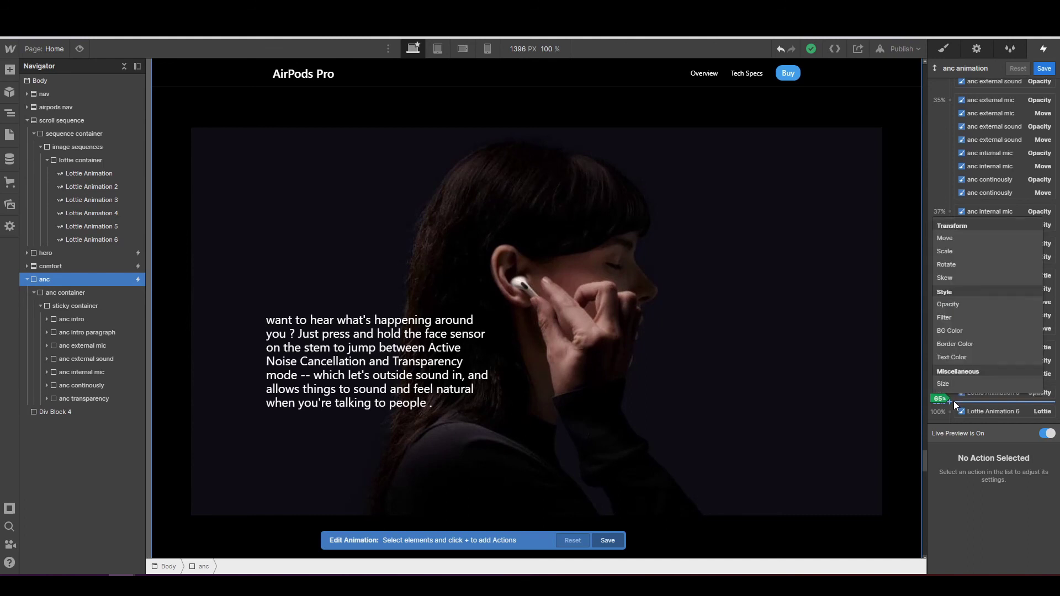
left_click(952, 307)
scroll(956, 379, "down", 1)
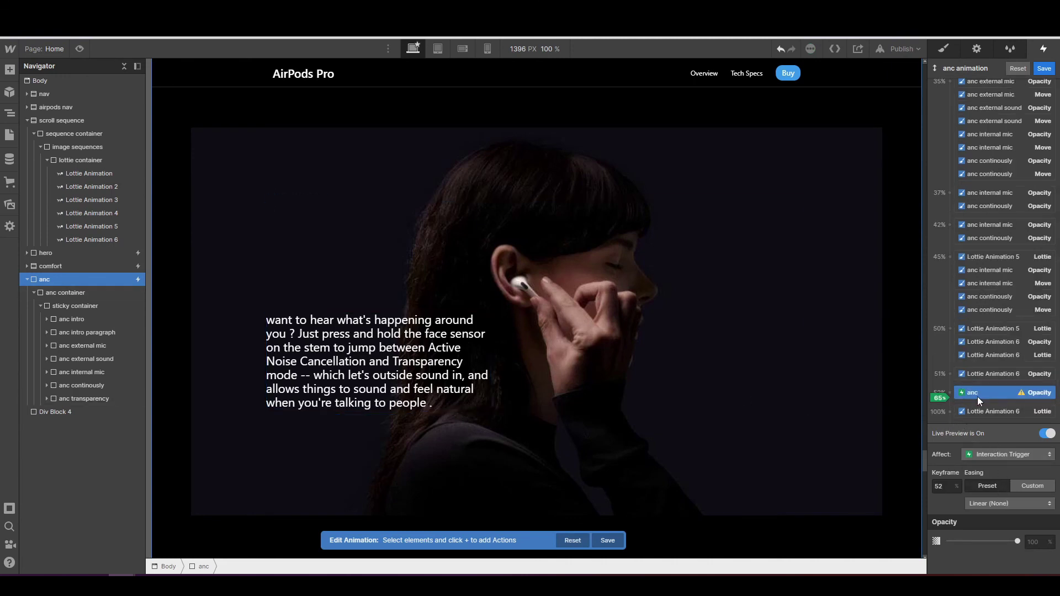
key("Escape")
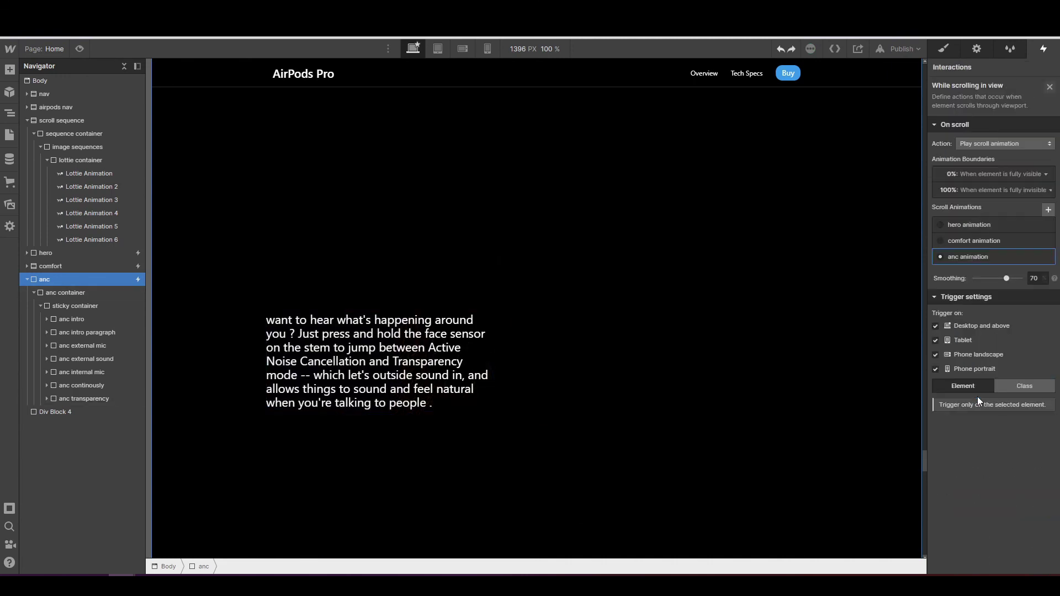
left_click(975, 257)
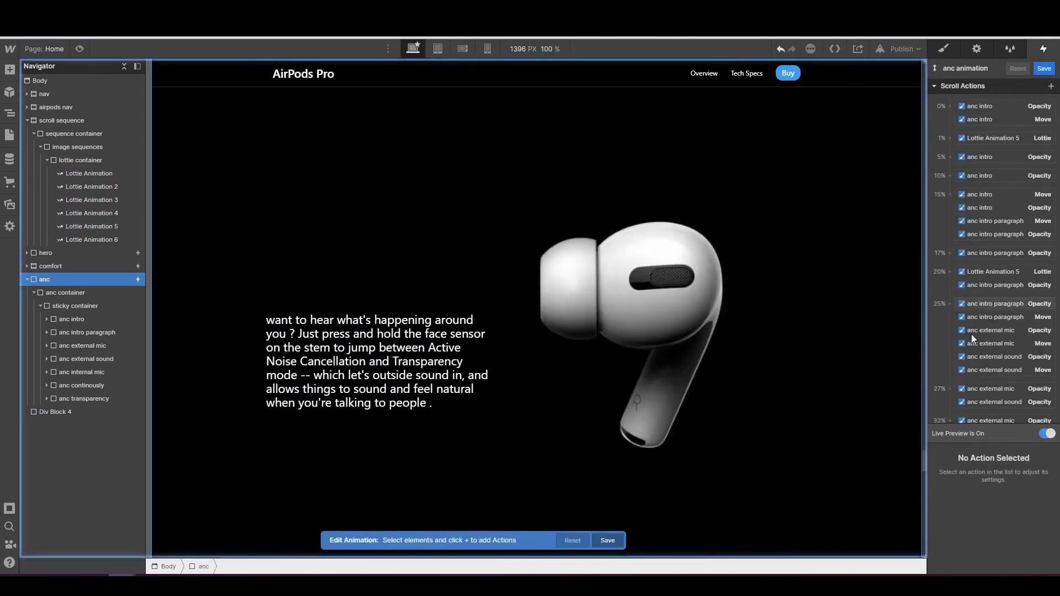
scroll(972, 334, "down", 5)
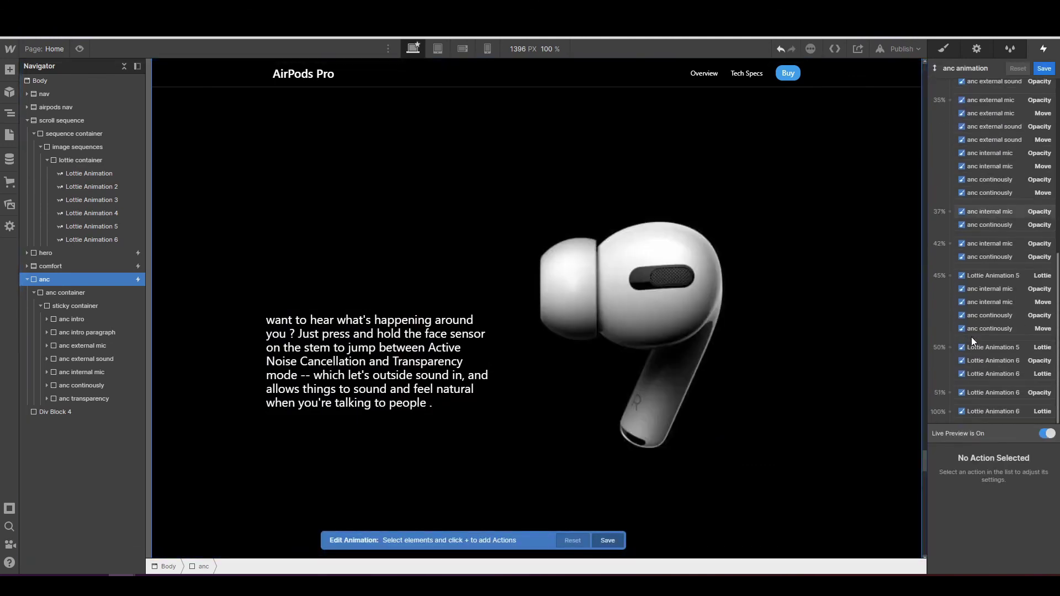
- Add an Opacity action for anc transparency to the anc animation at the 65% keyframe, with opacity set to 0%
left_click(88, 398)
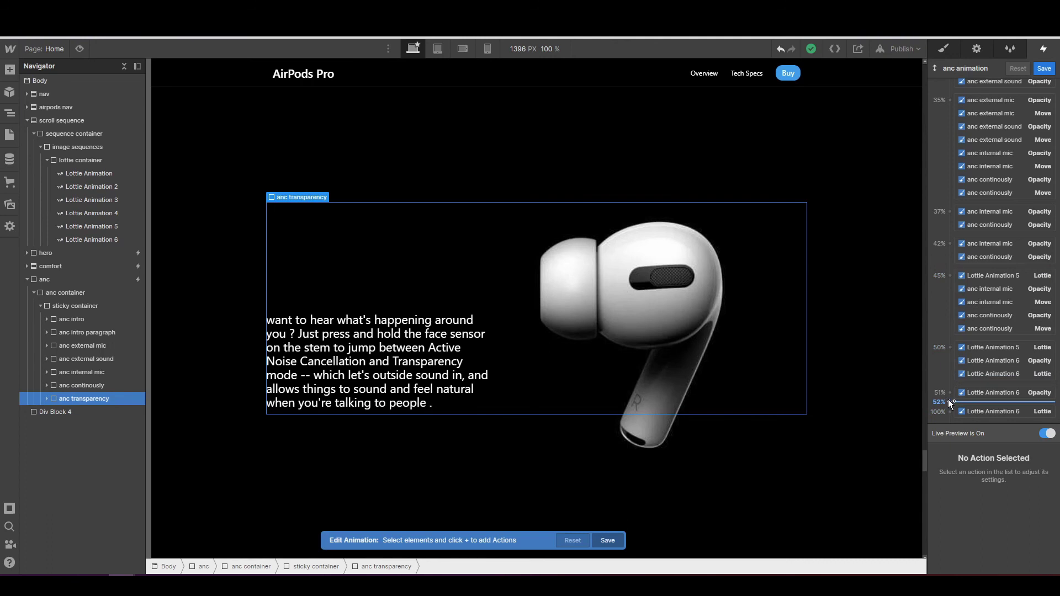
scroll(808, 379, "down", 3)
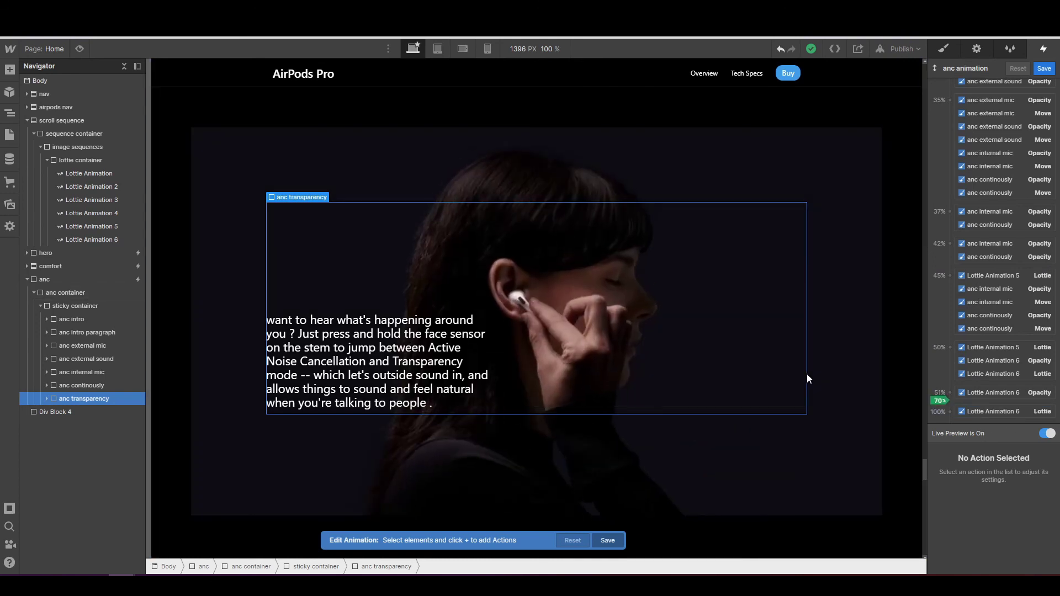
scroll(808, 379, "down", 3)
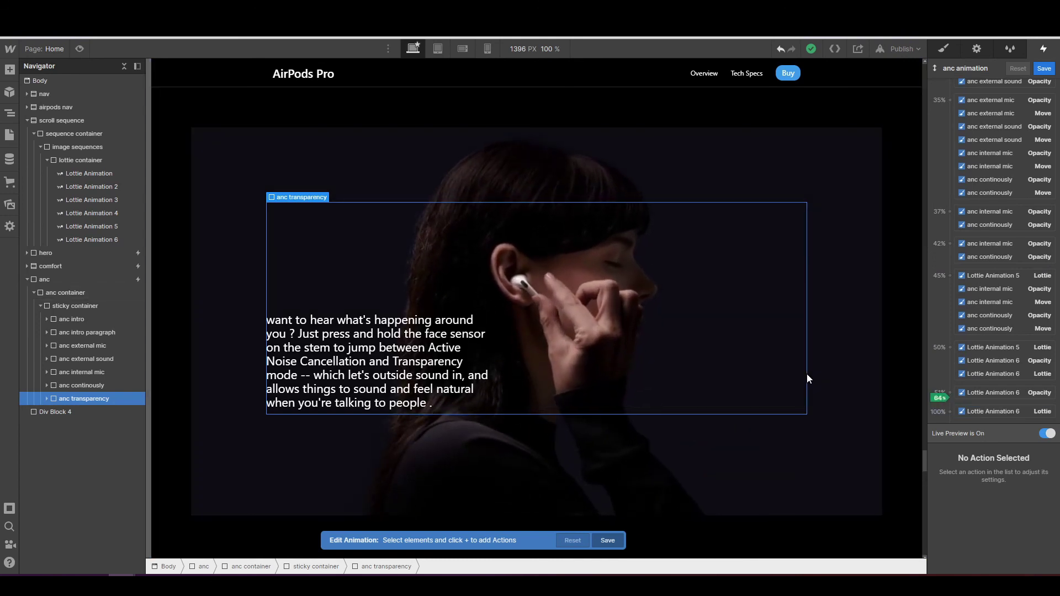
scroll(808, 379, "up", 4)
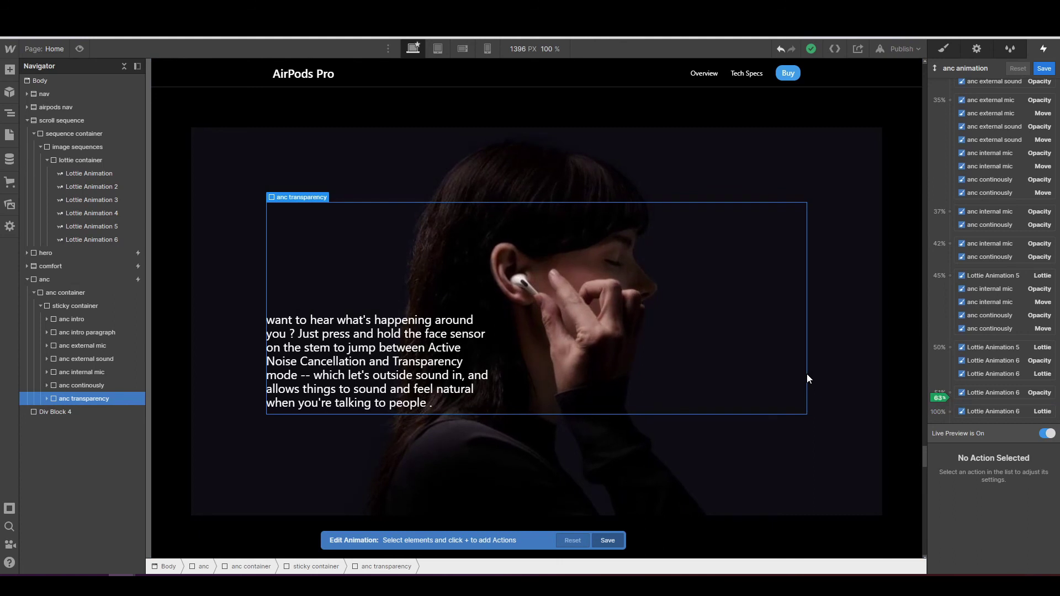
left_click(949, 401)
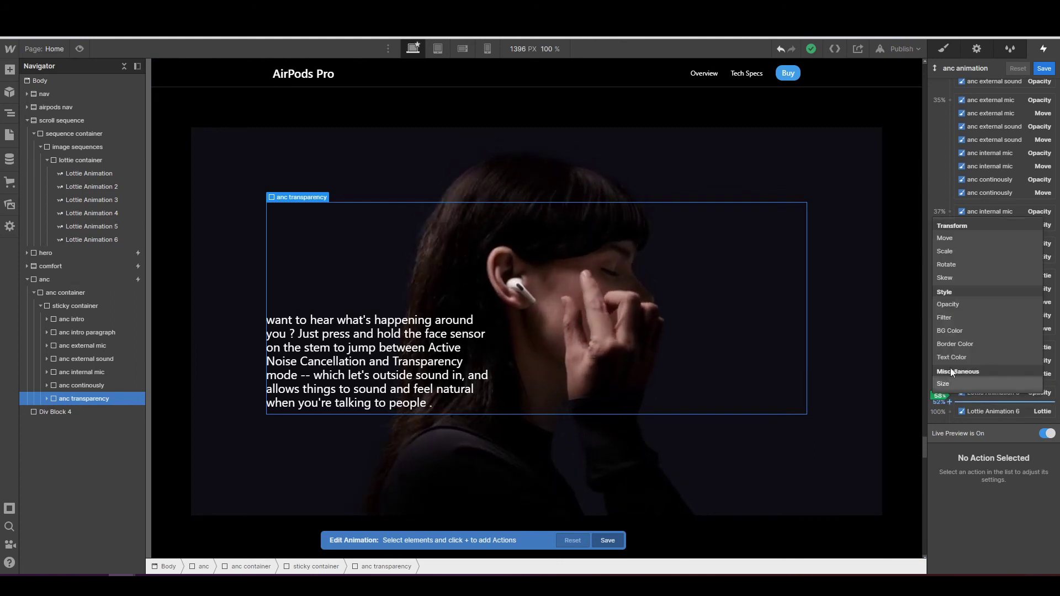
left_click(954, 303)
left_click(943, 511)
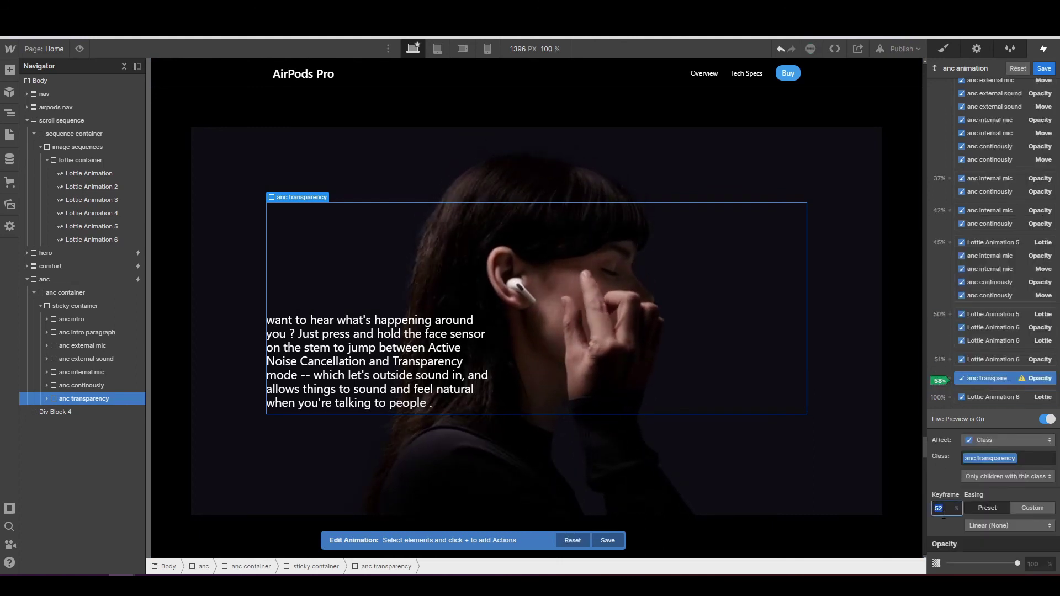
type("65")
left_click(1035, 563)
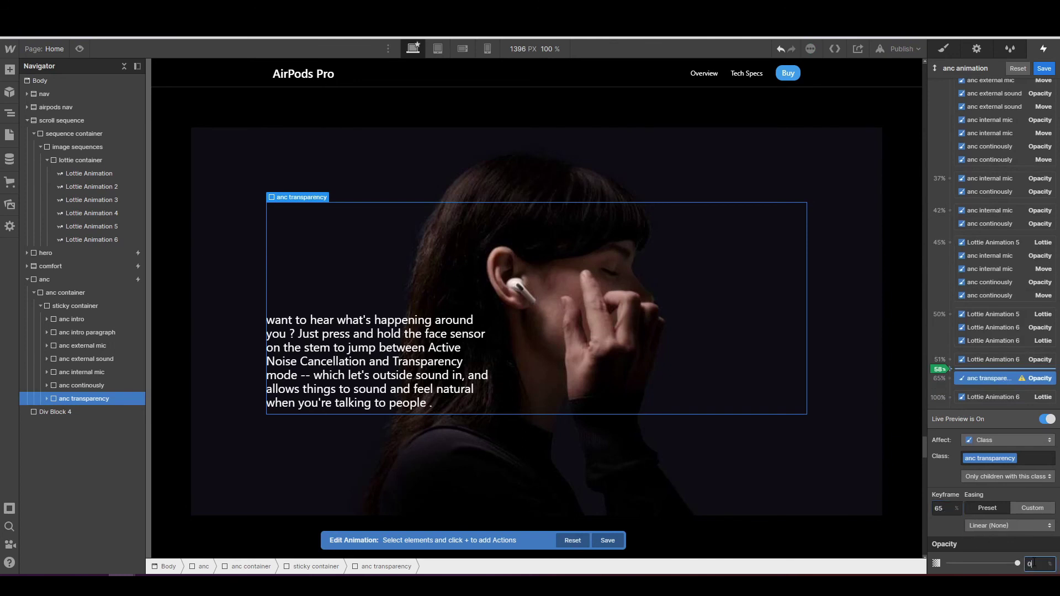
type("0")
key("Return")
left_click(986, 420)
- Add a Move action for anc transparency at the 65% keyframe with a vertical offset of 40 px
left_click(948, 379)
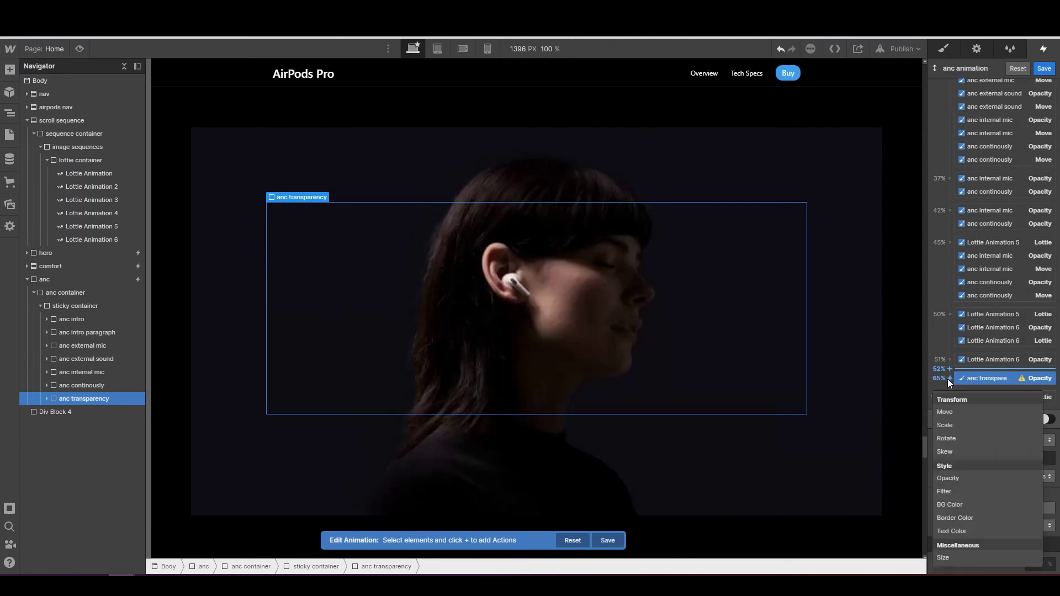
left_click(954, 413)
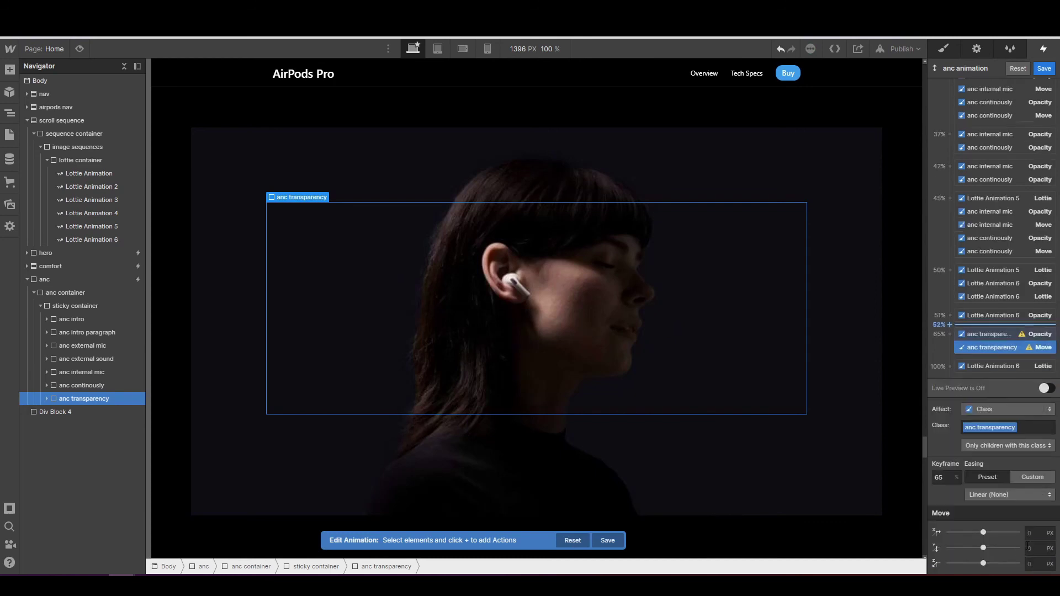
left_click(1028, 548)
key("Return")
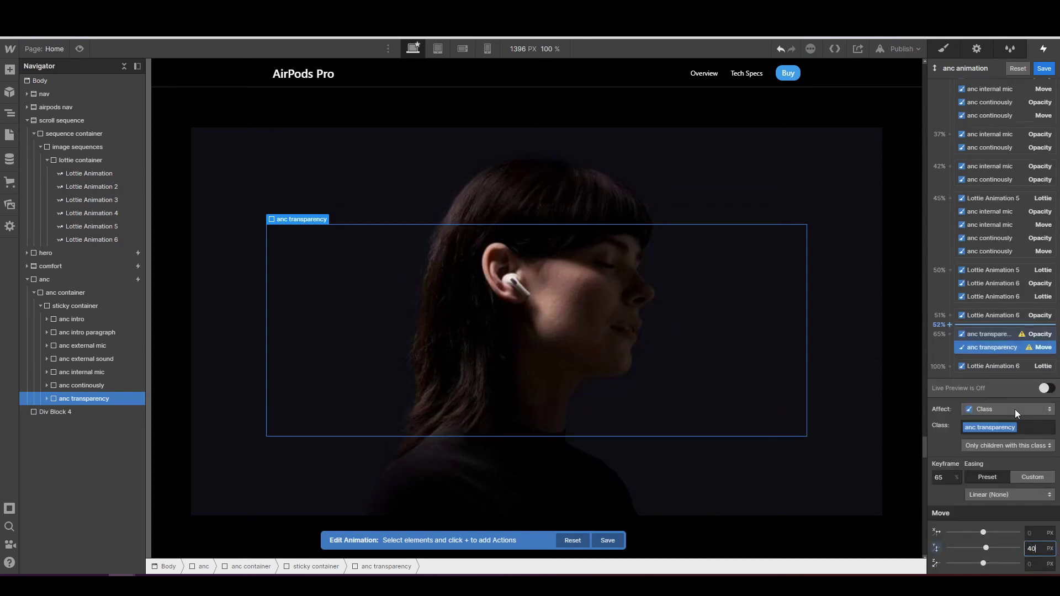
left_click(1035, 387)
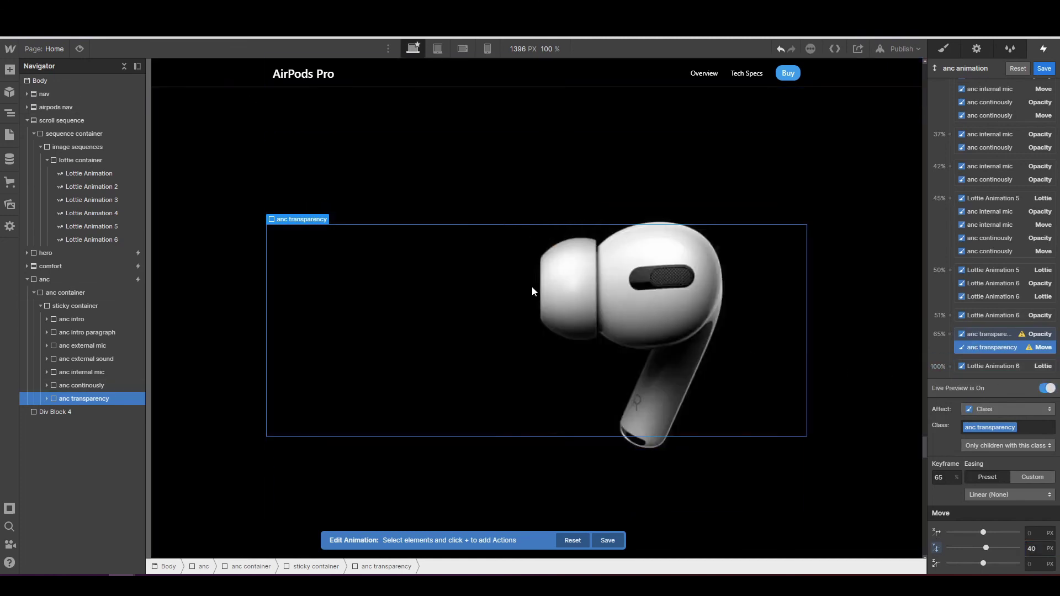
- Check the text's fade-out on the reference page and add a Move action for anc transparency at 80% with a vertical offset of -40 px
key("ctrl+shift+p")
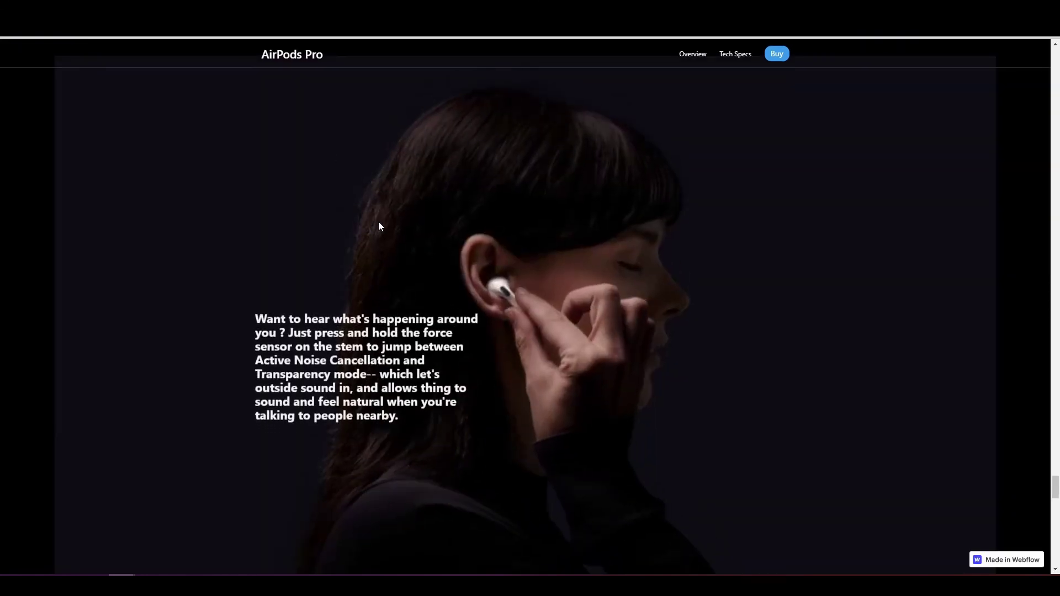
scroll(379, 225, "down", 3)
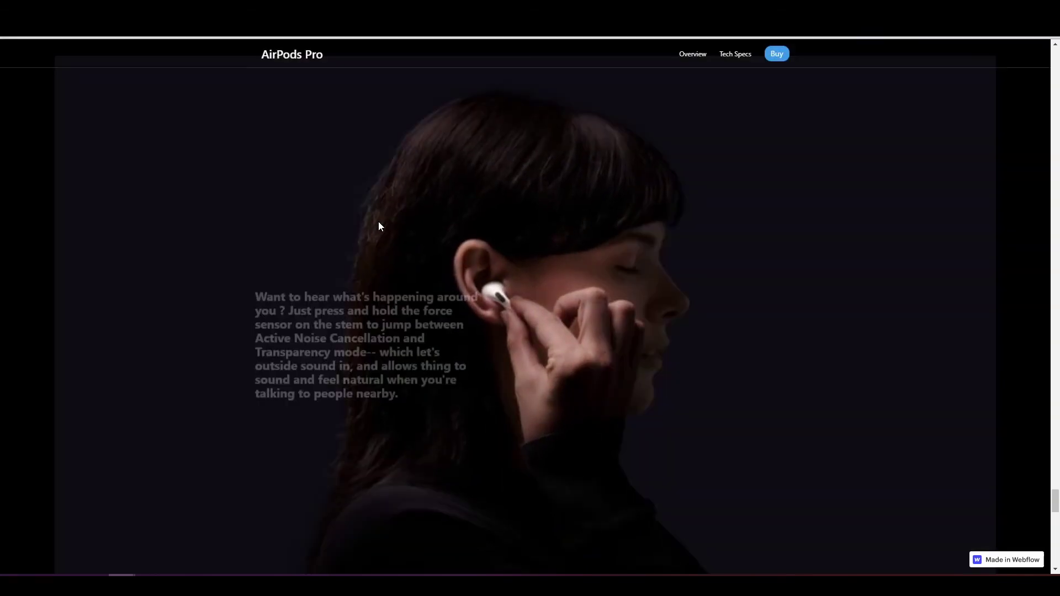
scroll(379, 226, "up", 2)
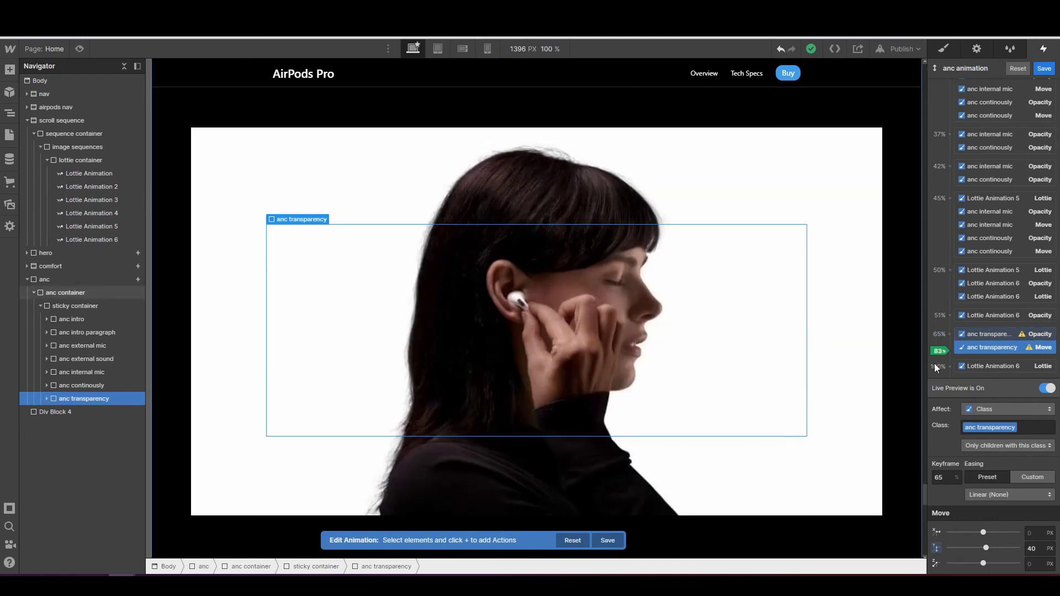
left_click(949, 358)
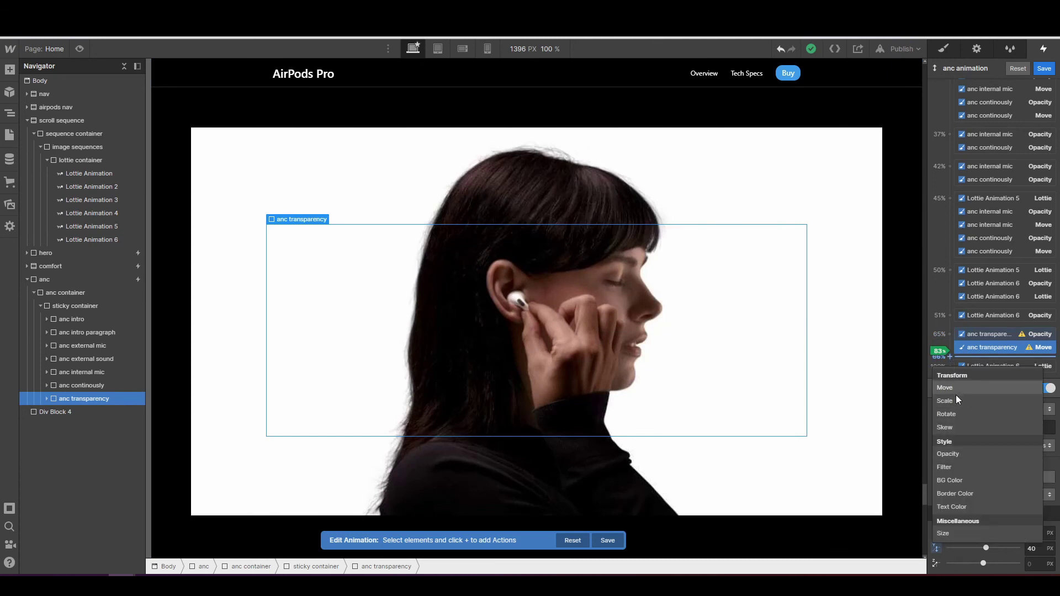
left_click(956, 392)
left_click(949, 476)
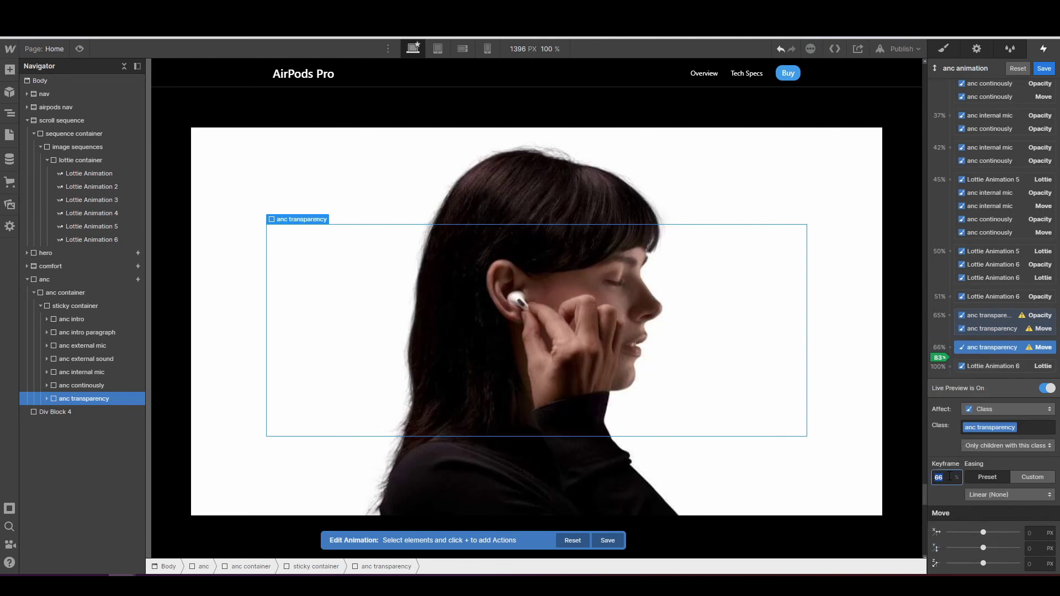
type("80")
left_click(1037, 548)
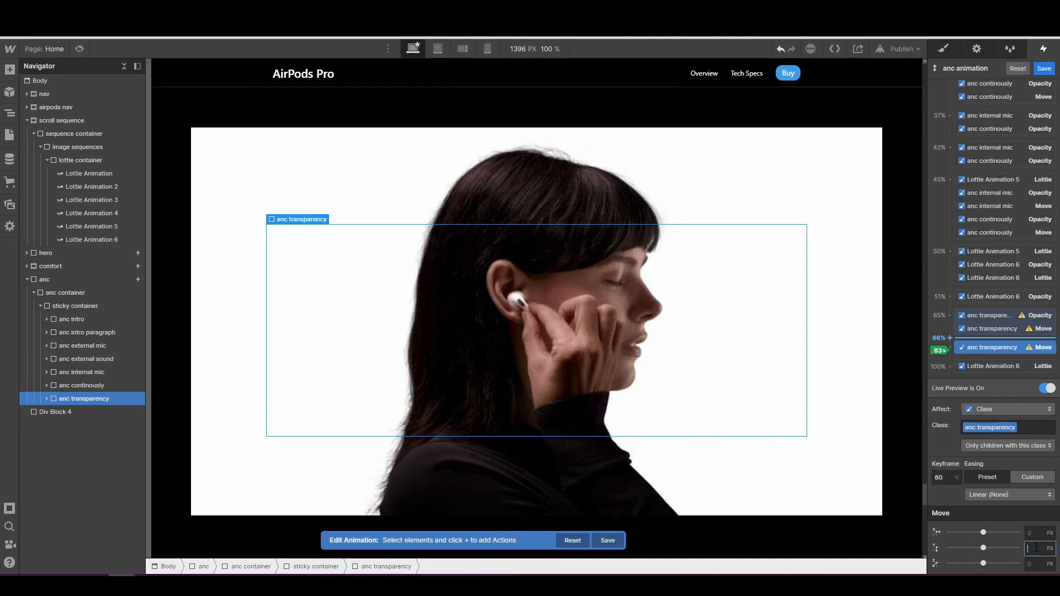
type("-40")
key("Return")
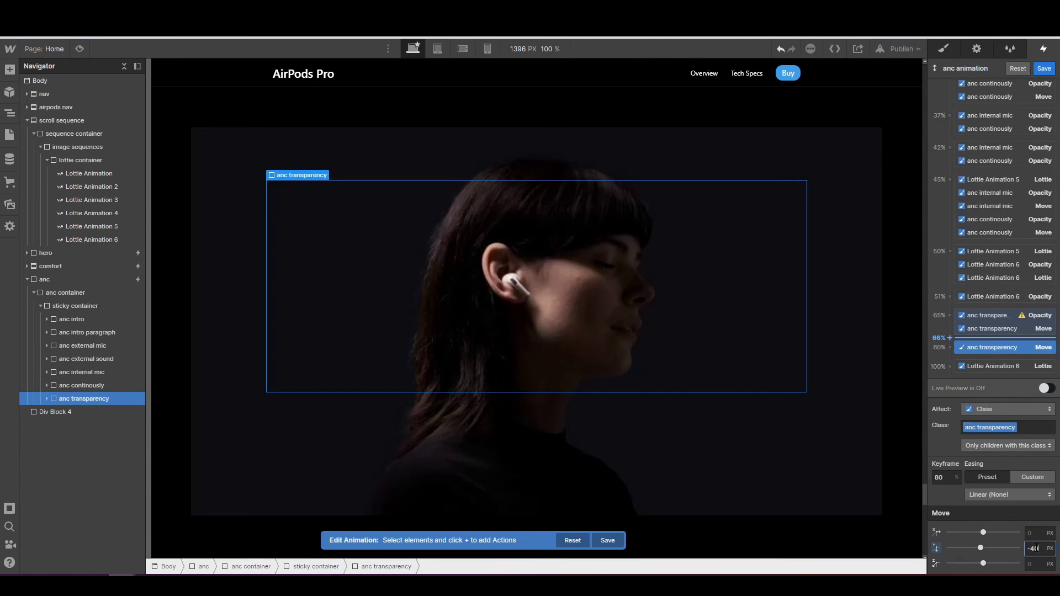
- Add an Opacity action for anc transparency at the 80% keyframe and set its opacity to 0%
left_click(950, 348)
left_click(956, 448)
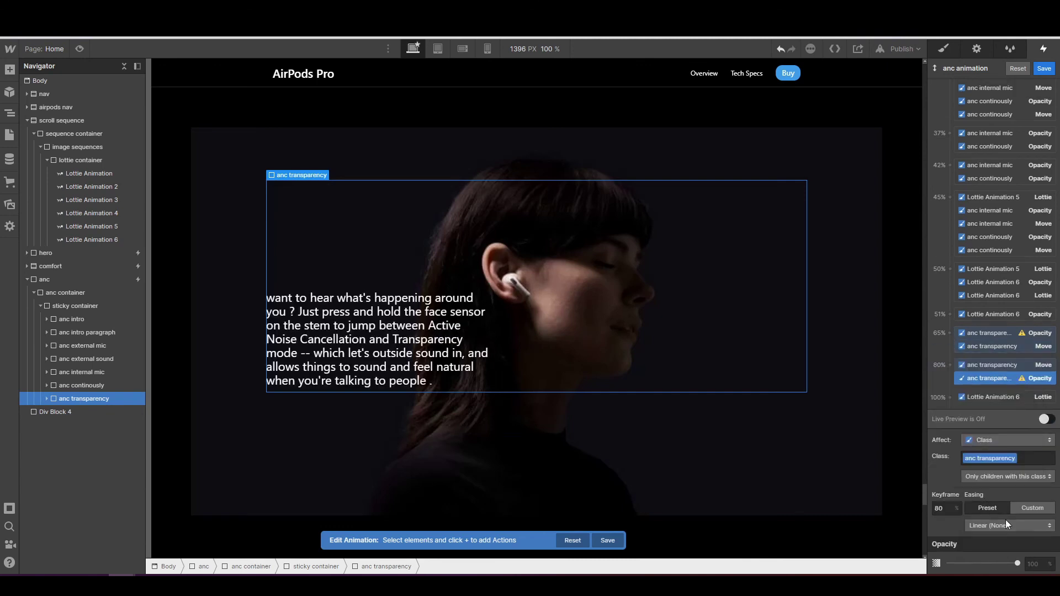
left_click(1040, 563)
key("Return")
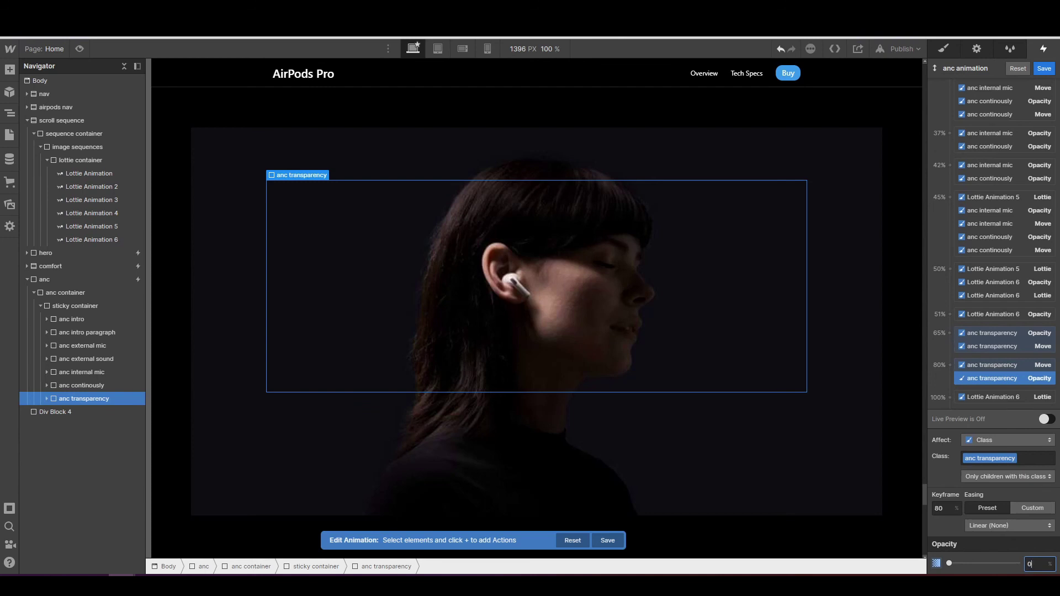
key("Return")
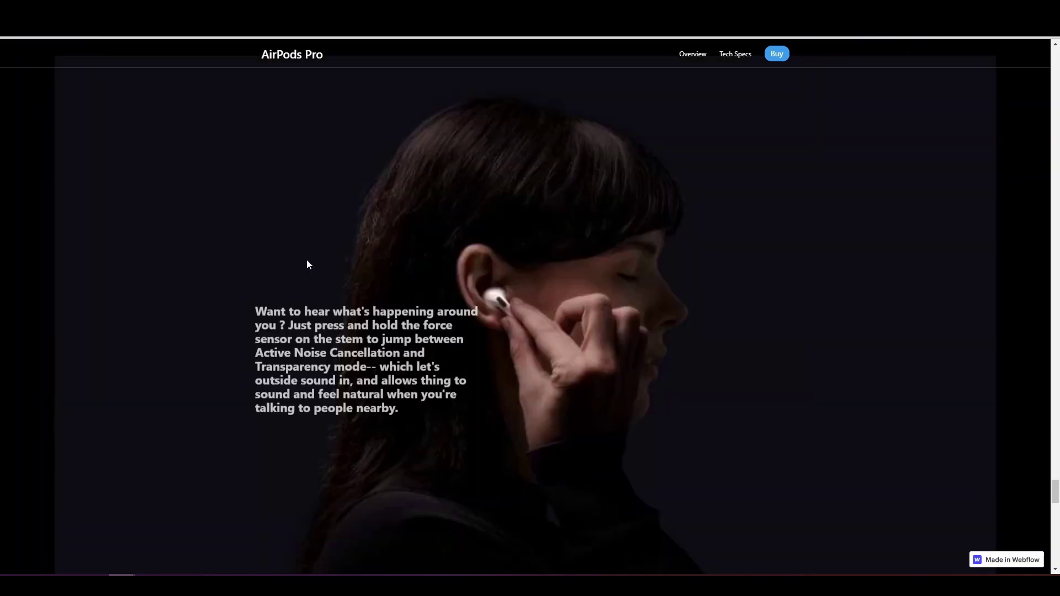
- Examine on the reference page how the Transparency mode text fades in and out during the scroll
scroll(313, 300, "down", 3)
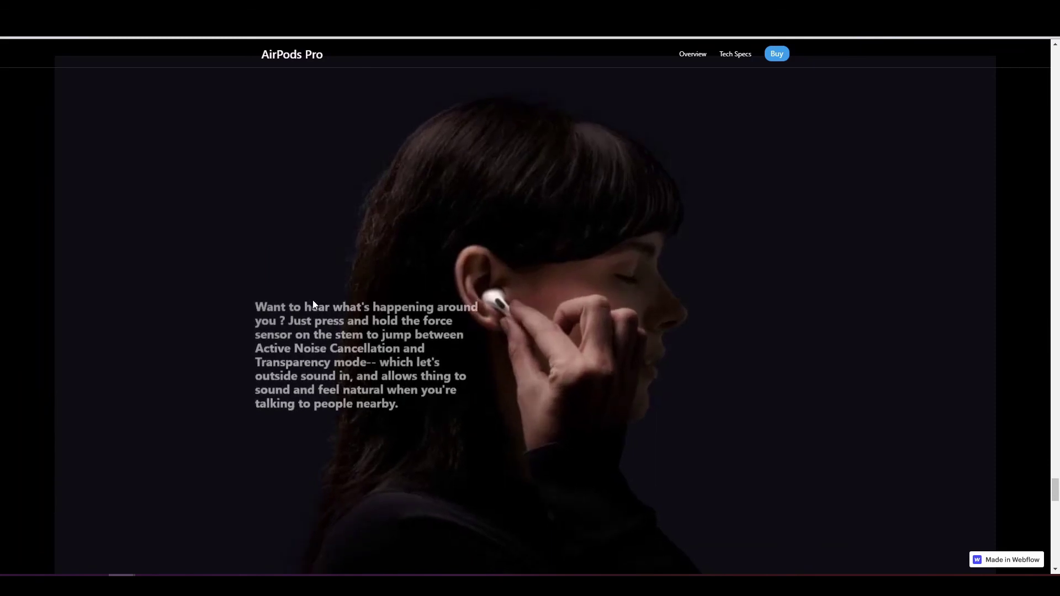
scroll(313, 300, "up", 2)
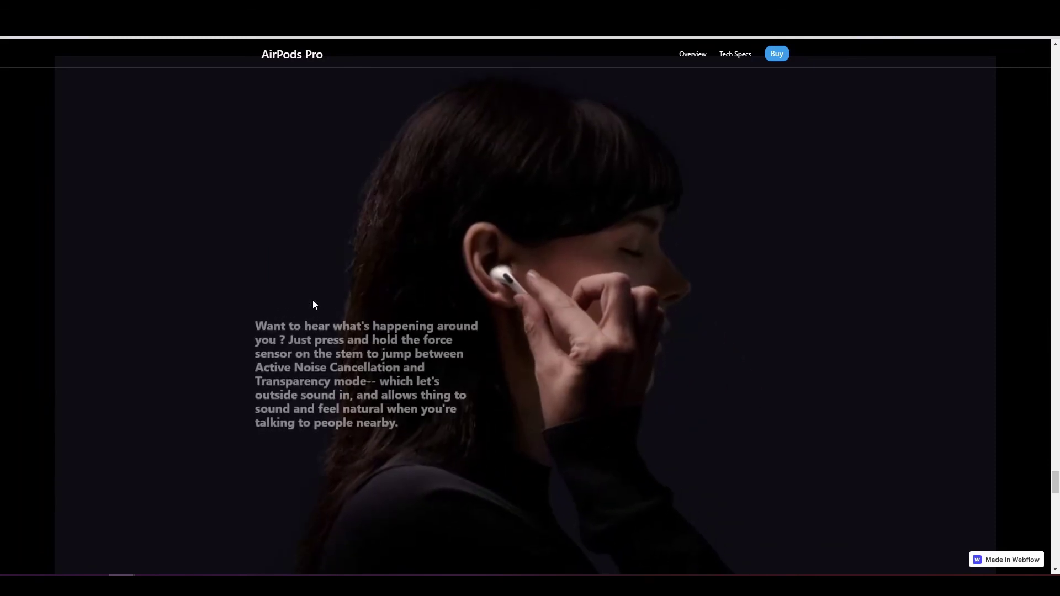
scroll(312, 300, "down", 2)
scroll(313, 300, "up", 4)
scroll(313, 300, "down", 2)
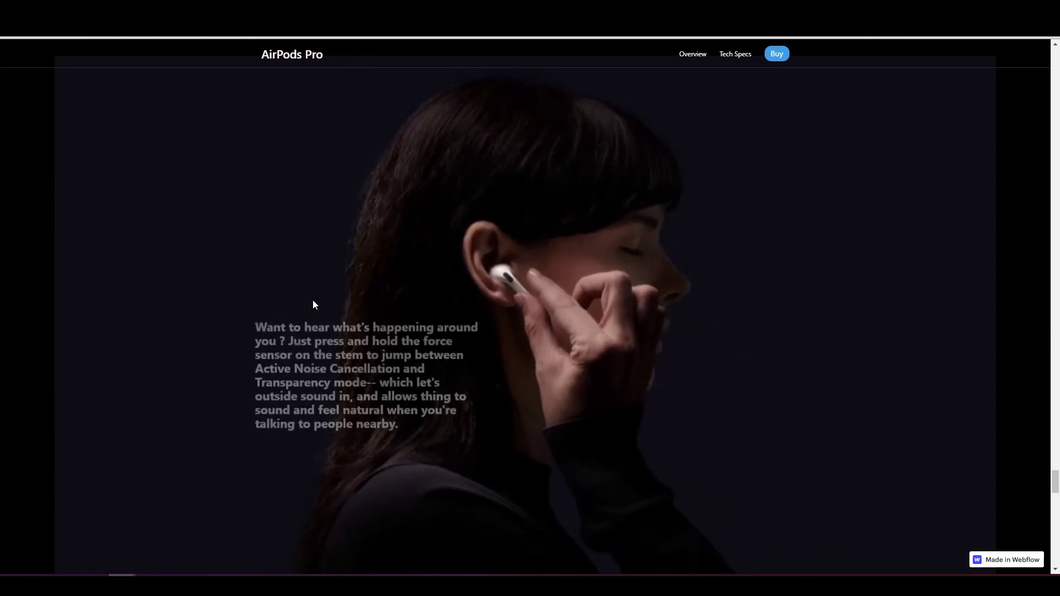
scroll(313, 300, "down", 5)
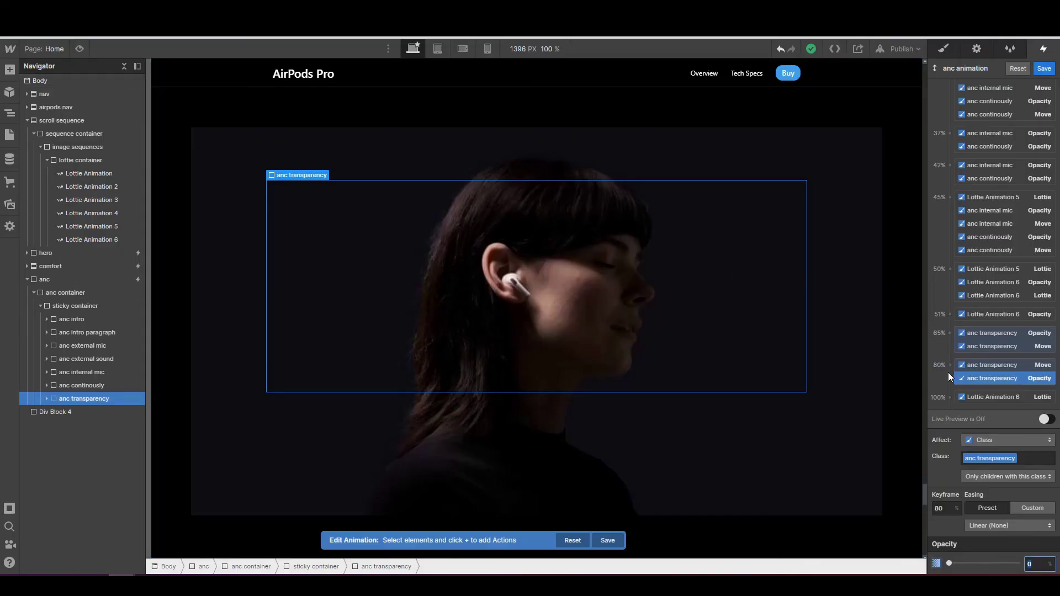
- Add an Opacity action for anc transparency at the 70% keyframe, set it to 100%, and preview the animation live
left_click(949, 387)
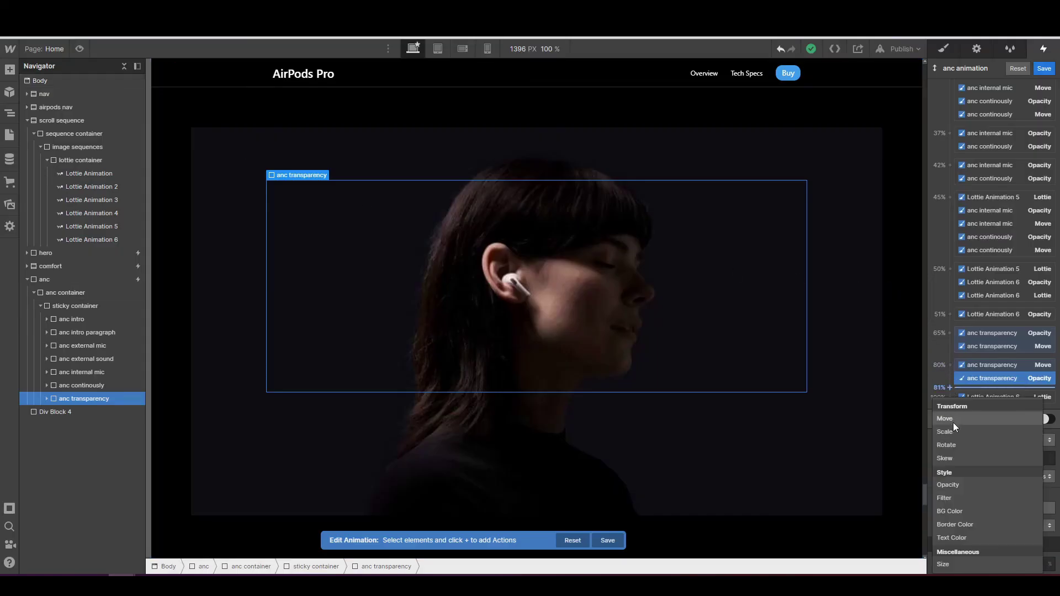
left_click(959, 486)
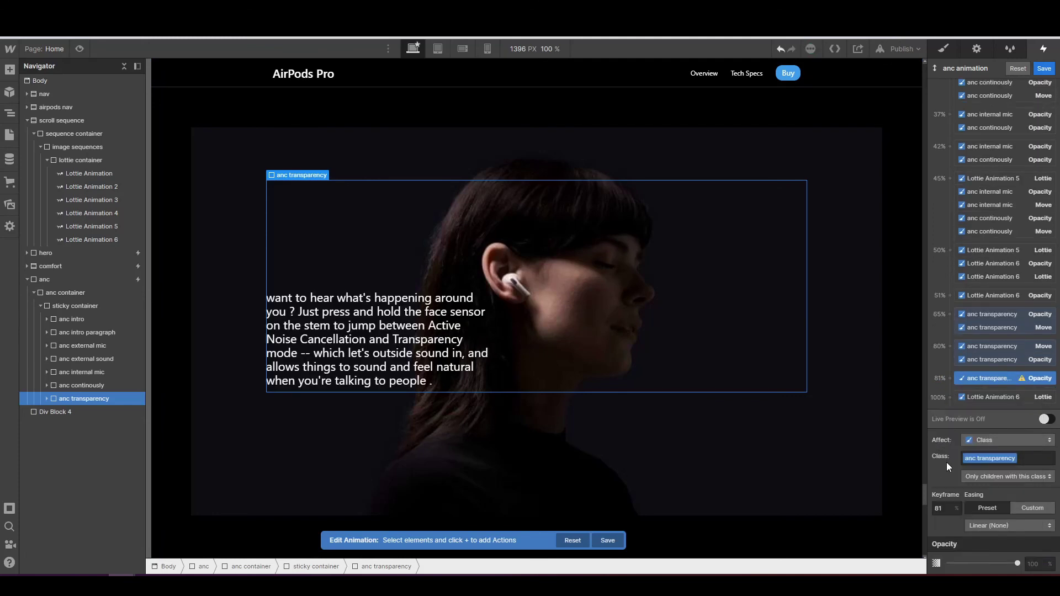
left_click(947, 508)
type("70")
key("Return")
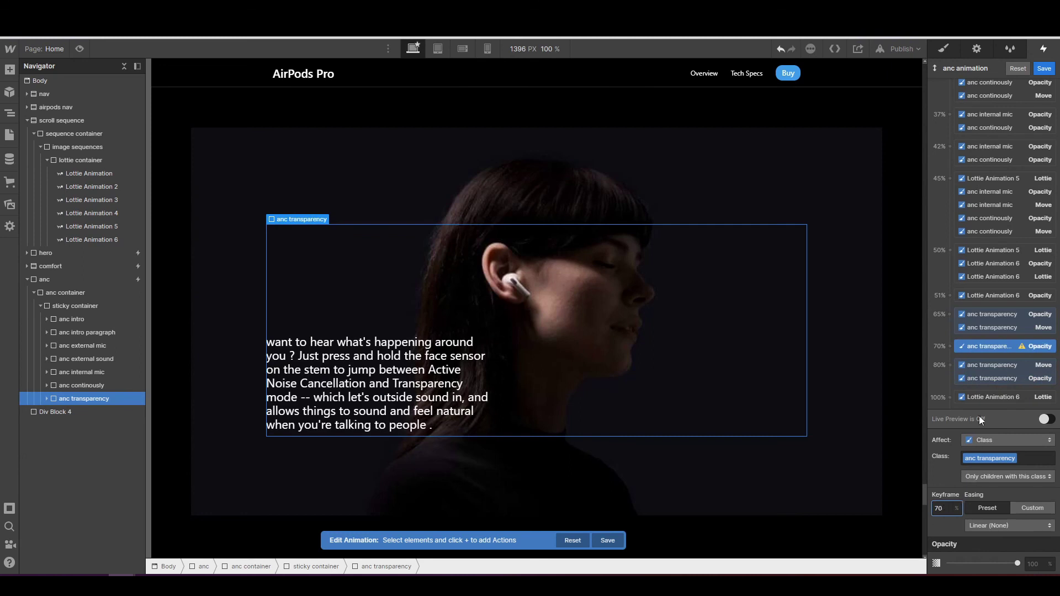
left_click(1031, 564)
type("100")
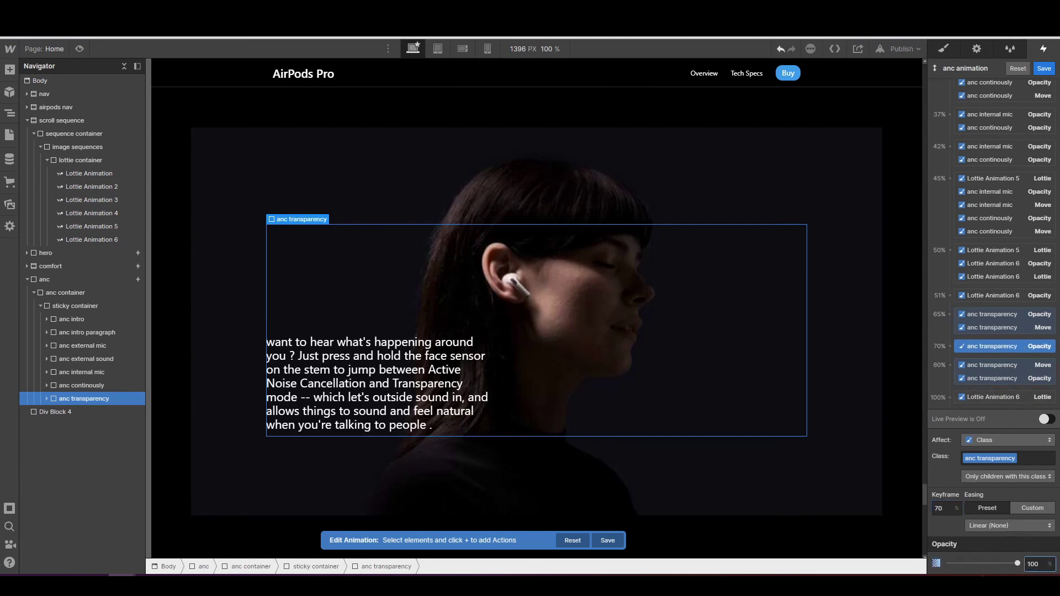
left_click(1046, 420)
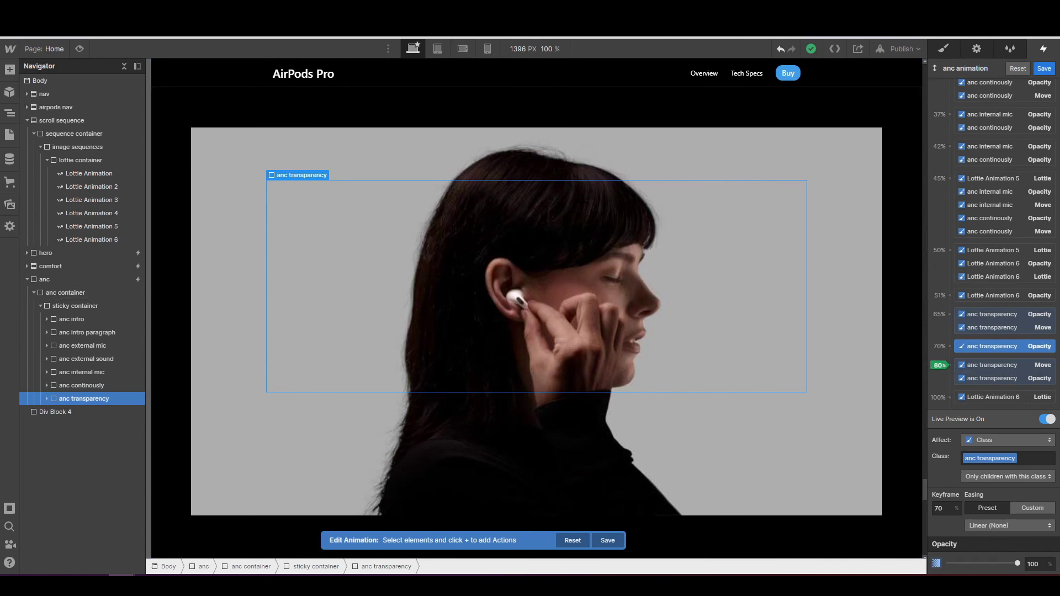
left_click(950, 355)
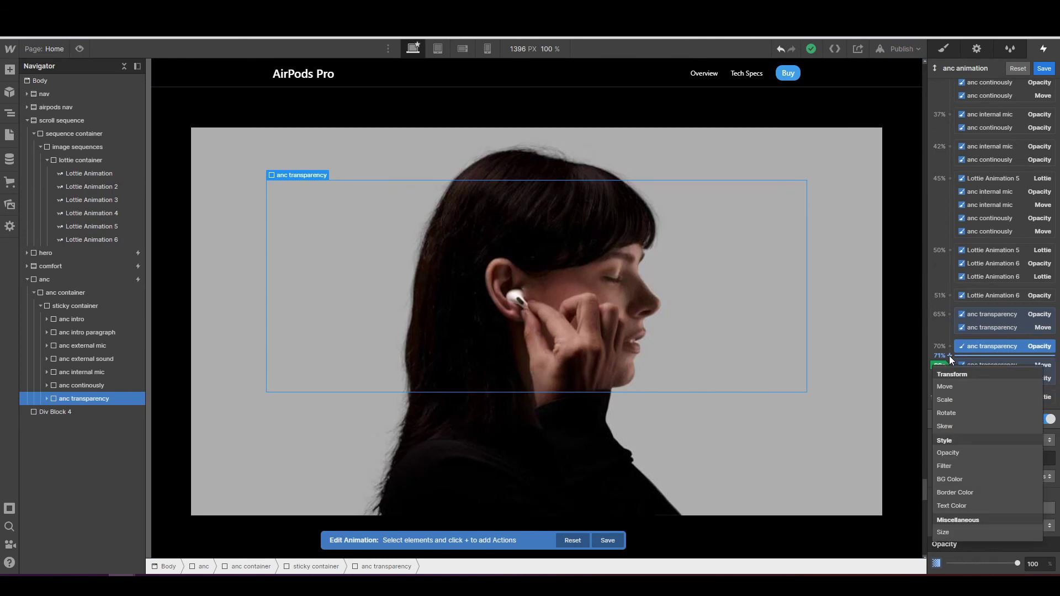
left_click(949, 453)
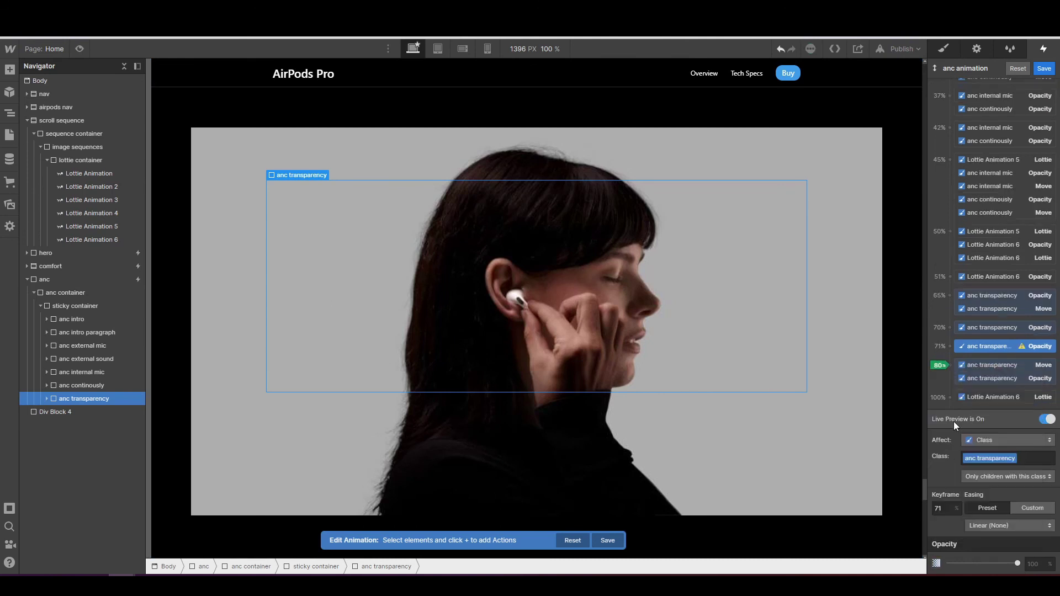
left_click(983, 350)
key("Delete")
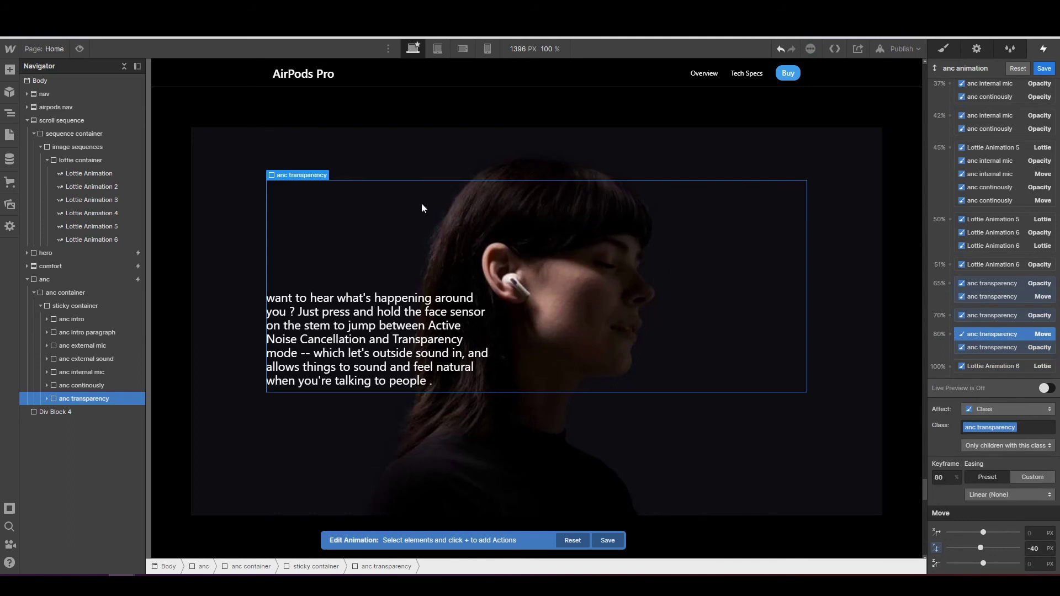
- Add a BG Color action for the Body at the 79% keyframe and set its color to black
left_click(58, 80)
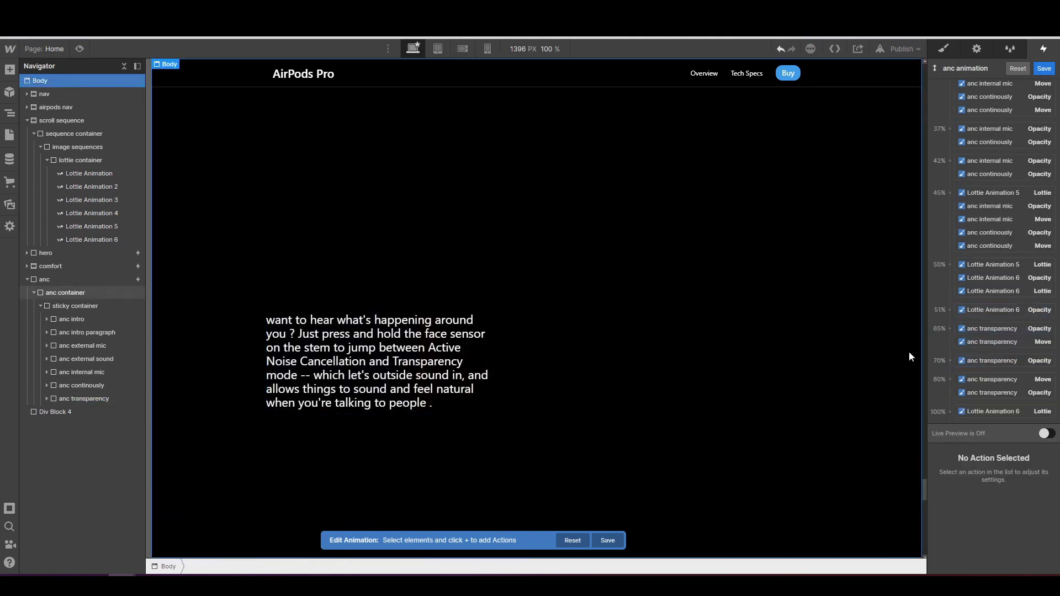
left_click(950, 370)
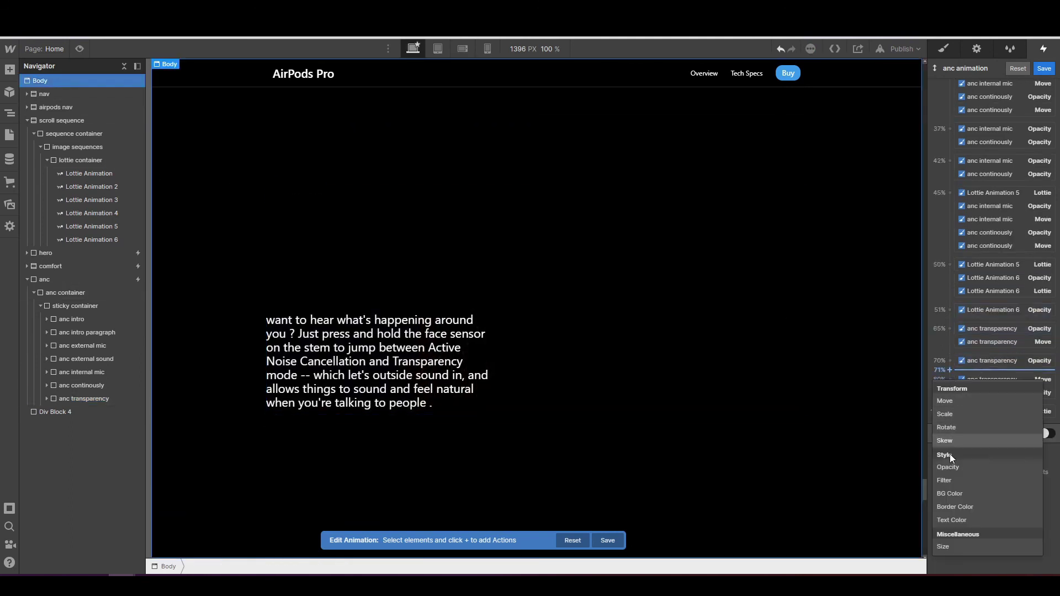
left_click(954, 494)
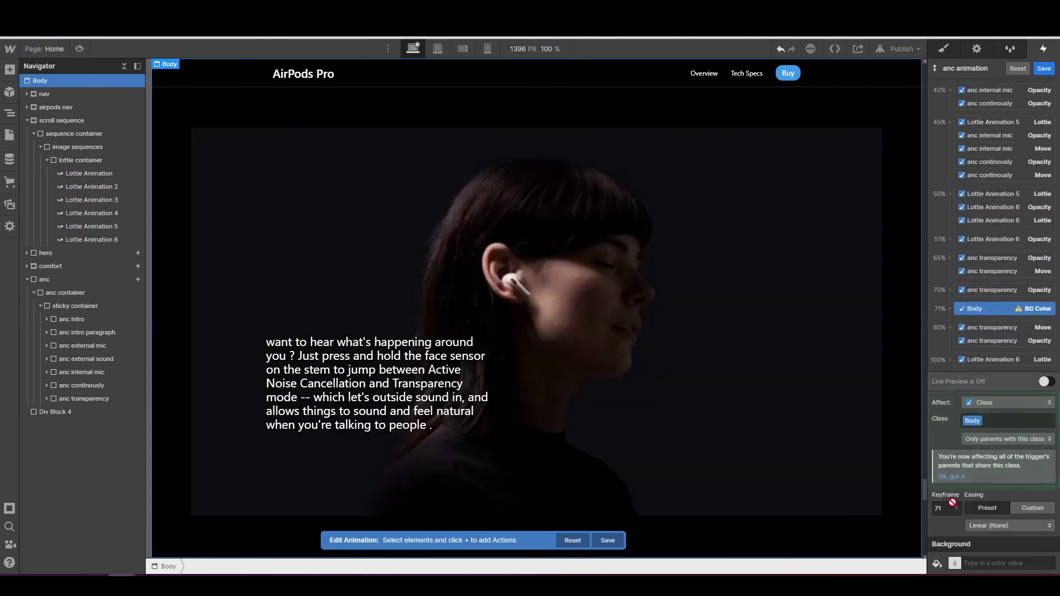
left_click(954, 509)
type("79")
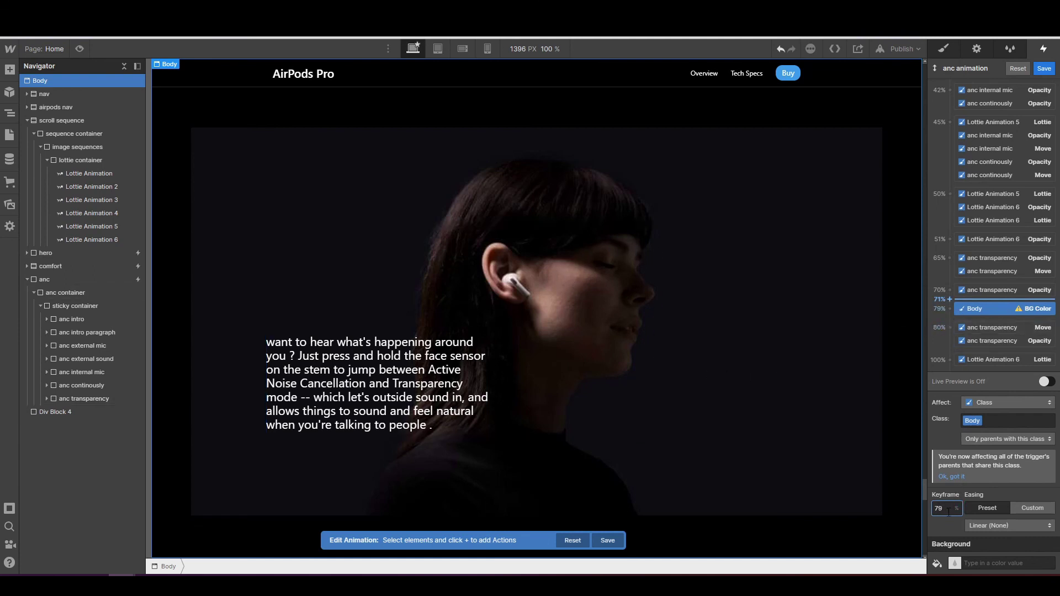
left_click(983, 563)
type("black")
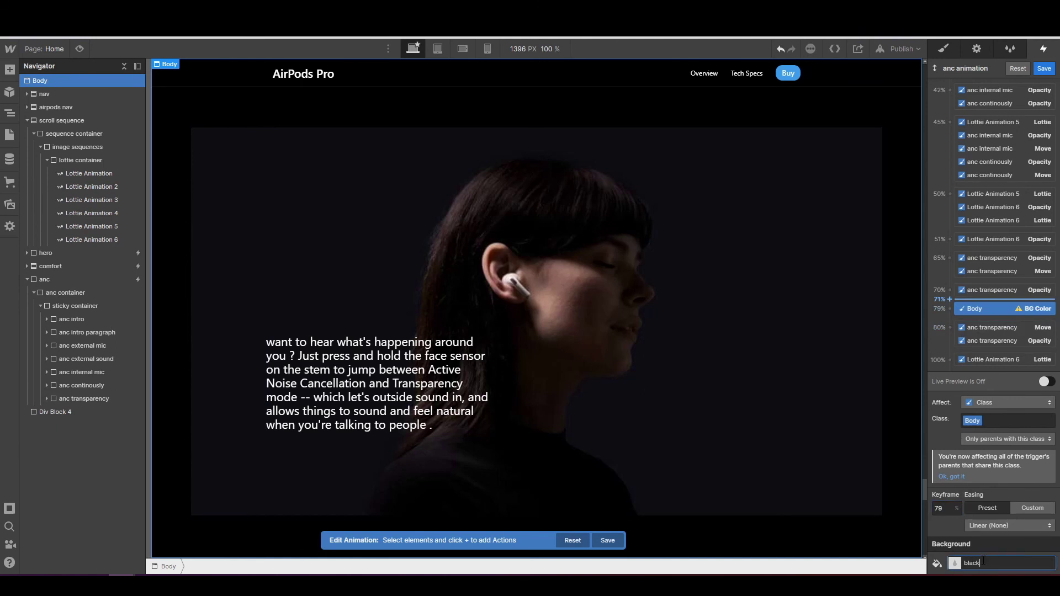
- Add a BG Color action for the Body at the 80% keyframe, set it to white, and preview the animation live
left_click(951, 327)
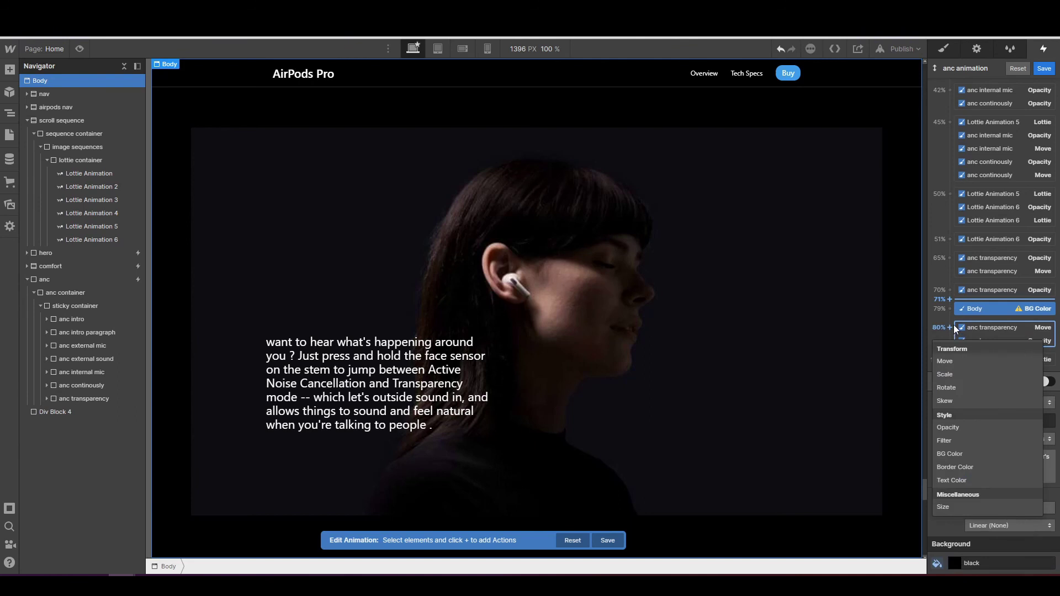
left_click(957, 454)
left_click(956, 563)
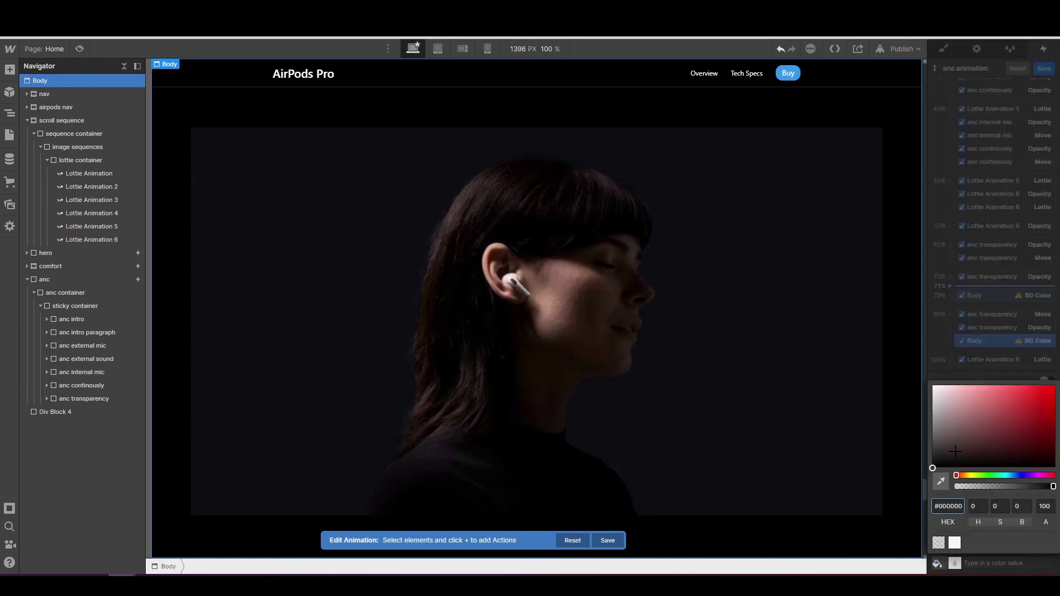
left_click_drag(948, 419, 933, 387)
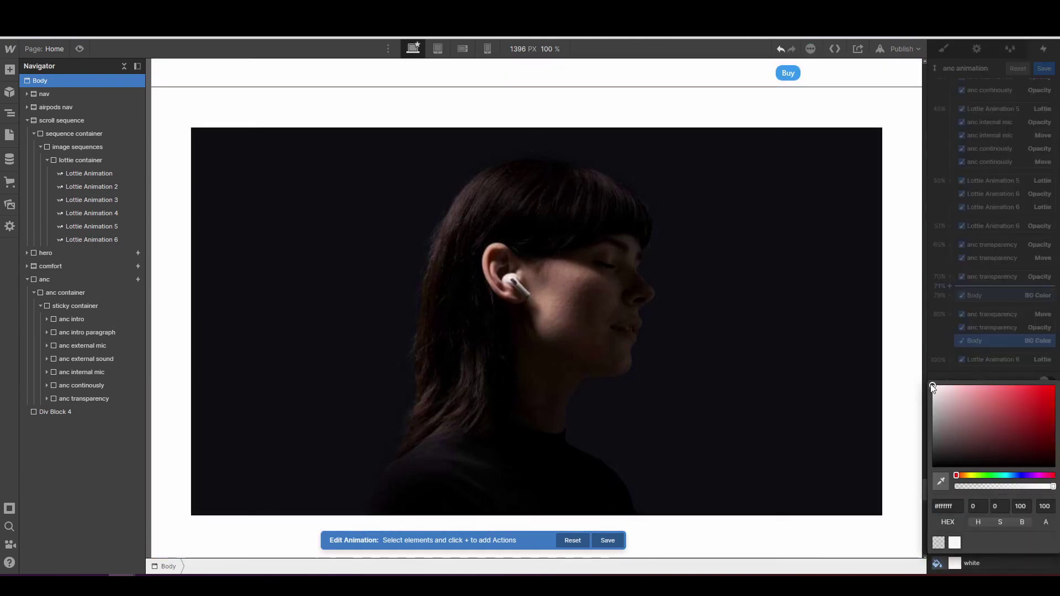
left_click(945, 357)
left_click(1045, 382)
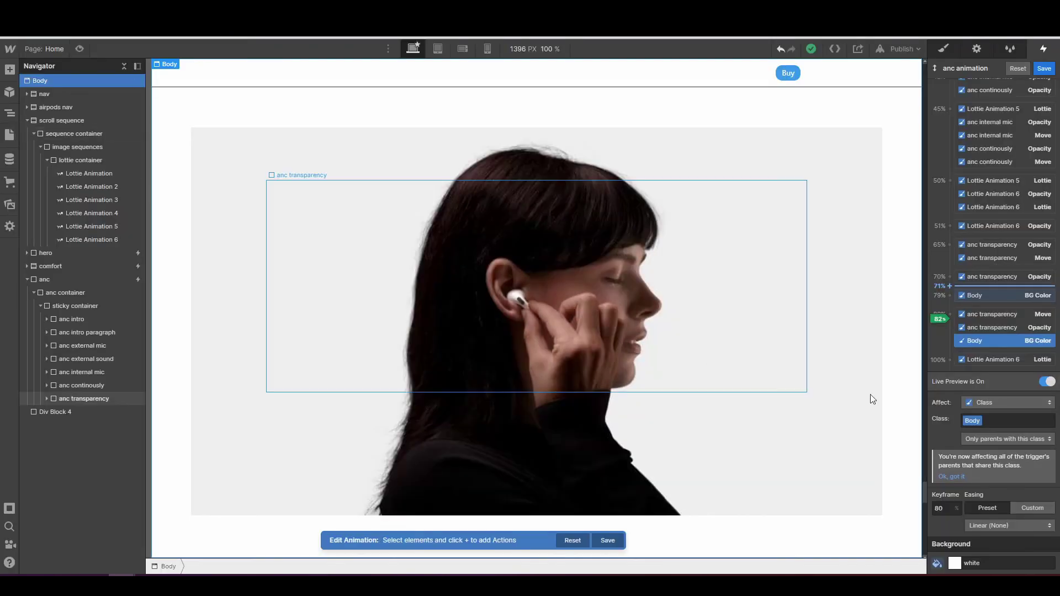
- Add an Opacity action for airpods nav at the 79% keyframe and set its opacity to 100%
left_click(48, 93)
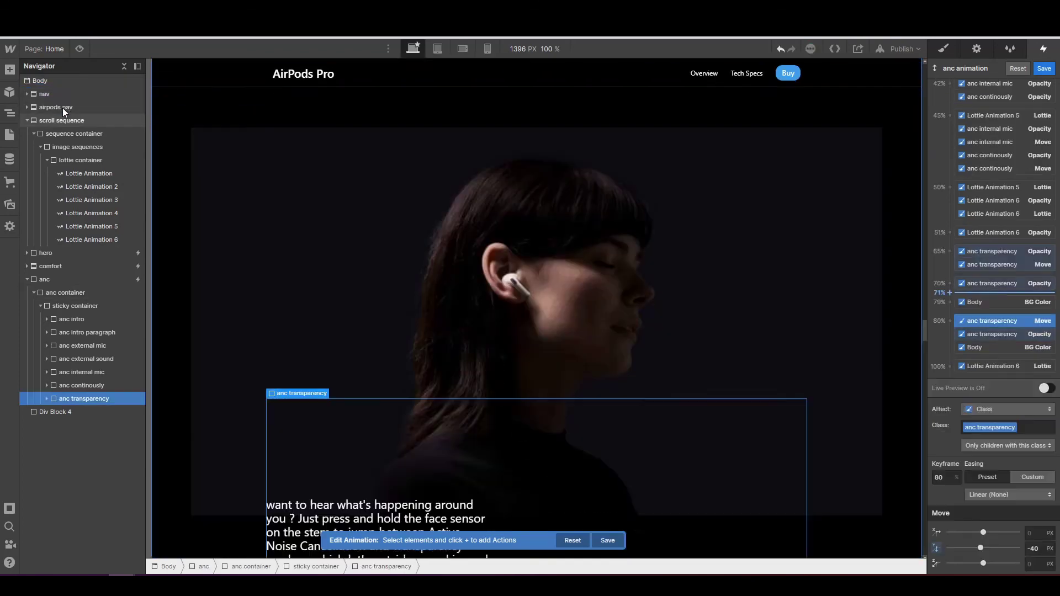
left_click(61, 107)
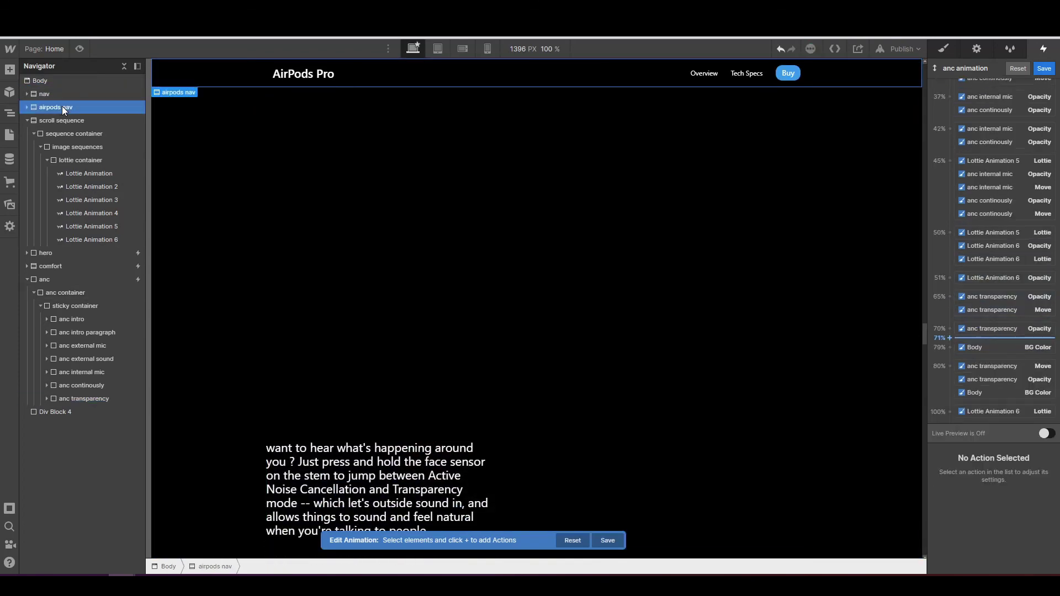
left_click(950, 347)
left_click(955, 448)
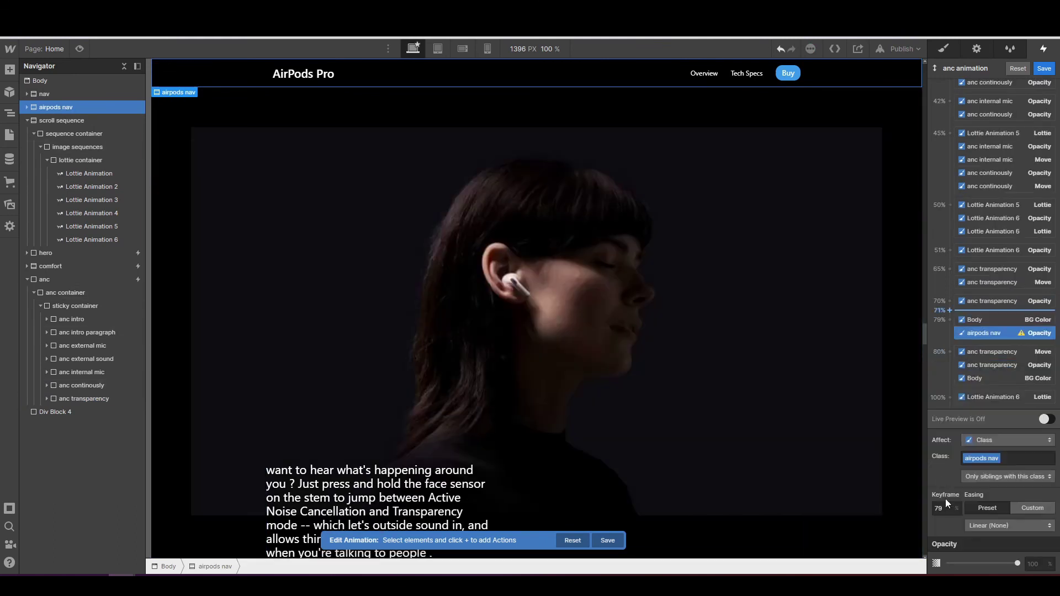
double_click(945, 508)
type("100")
key("Return")
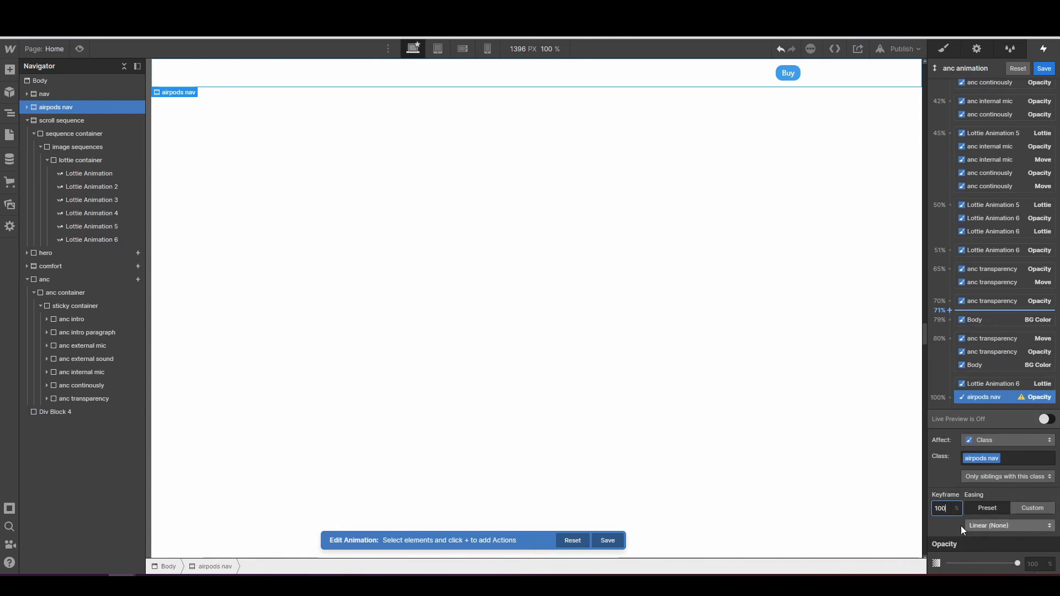
double_click(941, 508)
type("79")
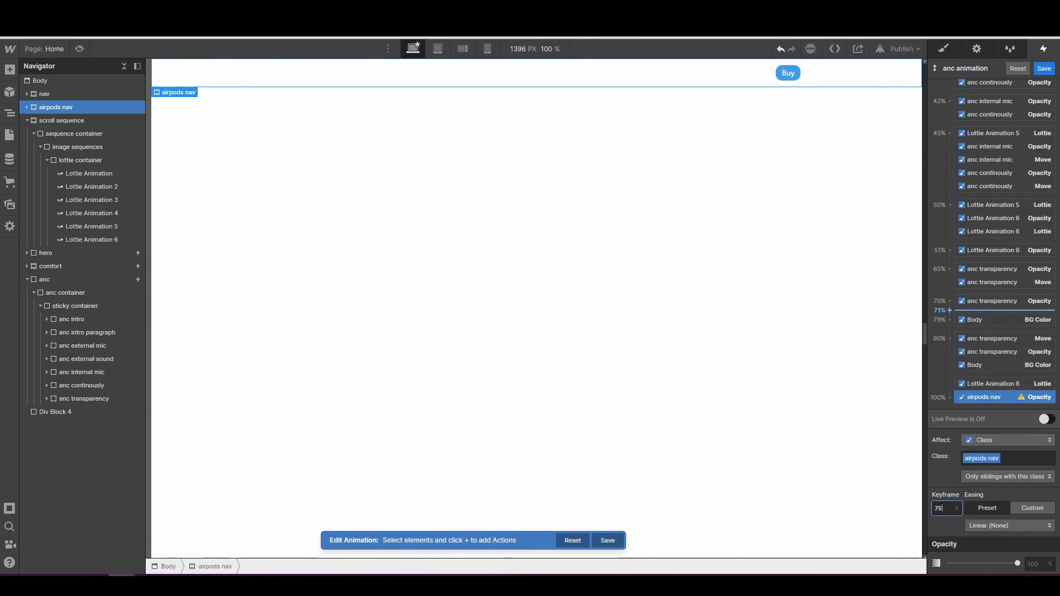
key("Return")
left_click(1029, 564)
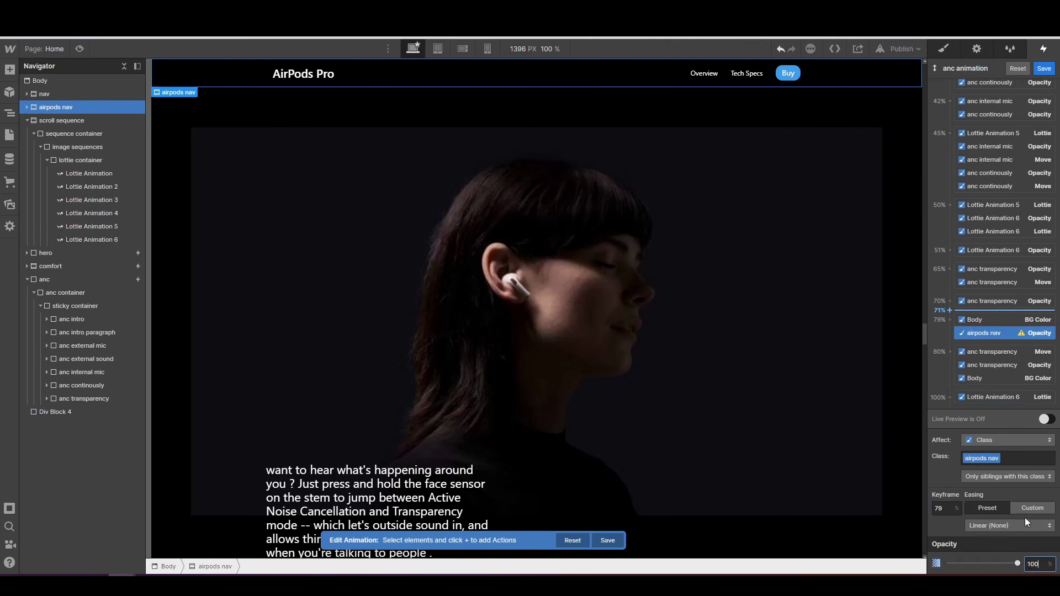
- Add an Opacity action for airpods nav at the 80% keyframe and preview the animation live
left_click(950, 351)
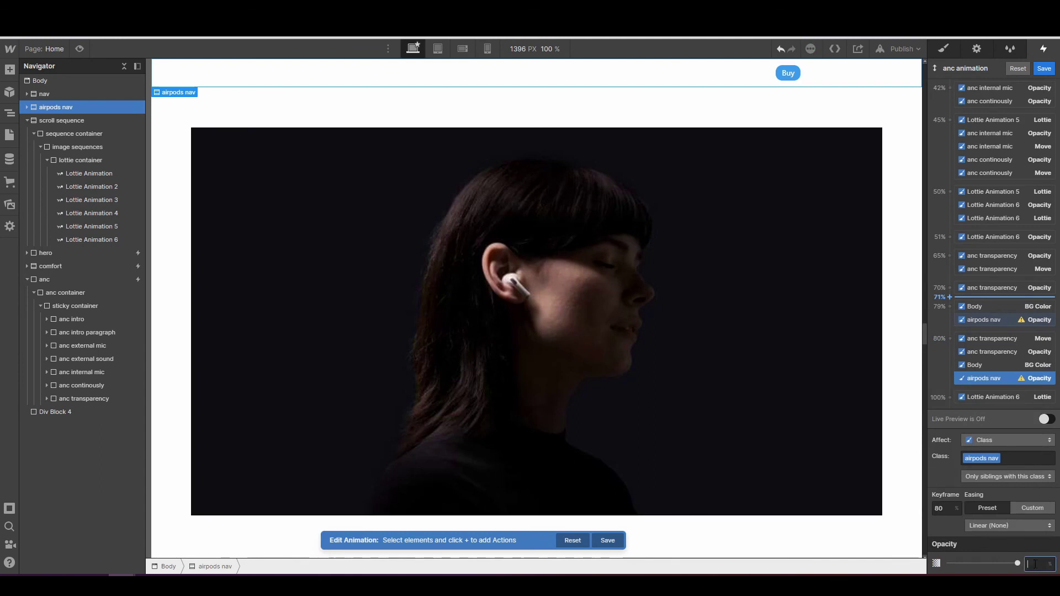
key("Return")
left_click(1046, 419)
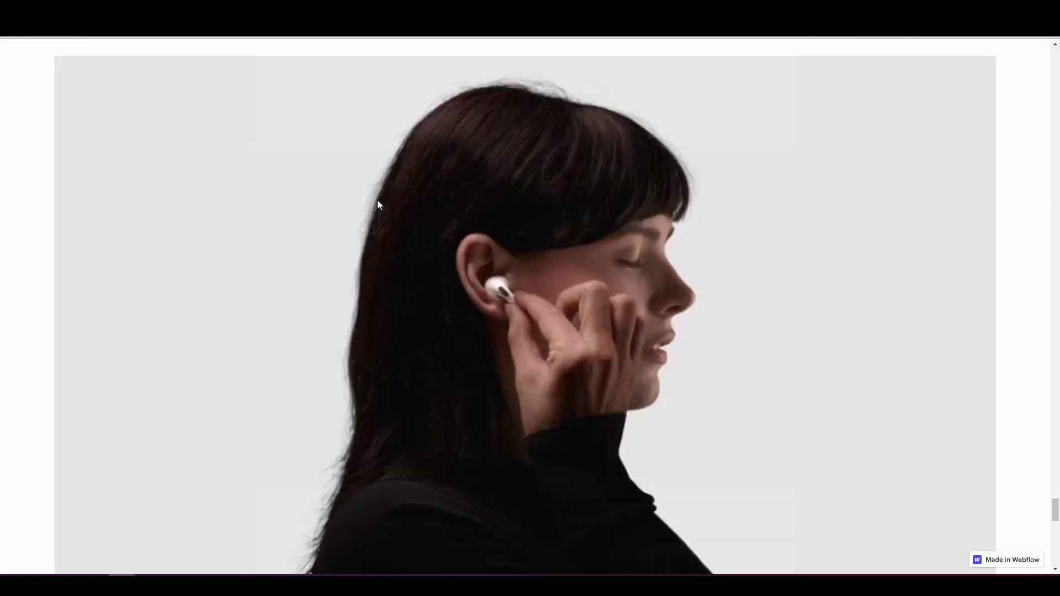
- Review the closing fade on the reference page, and add a Div Block inside anc container, after the sticky container
scroll(377, 200, "down", 5)
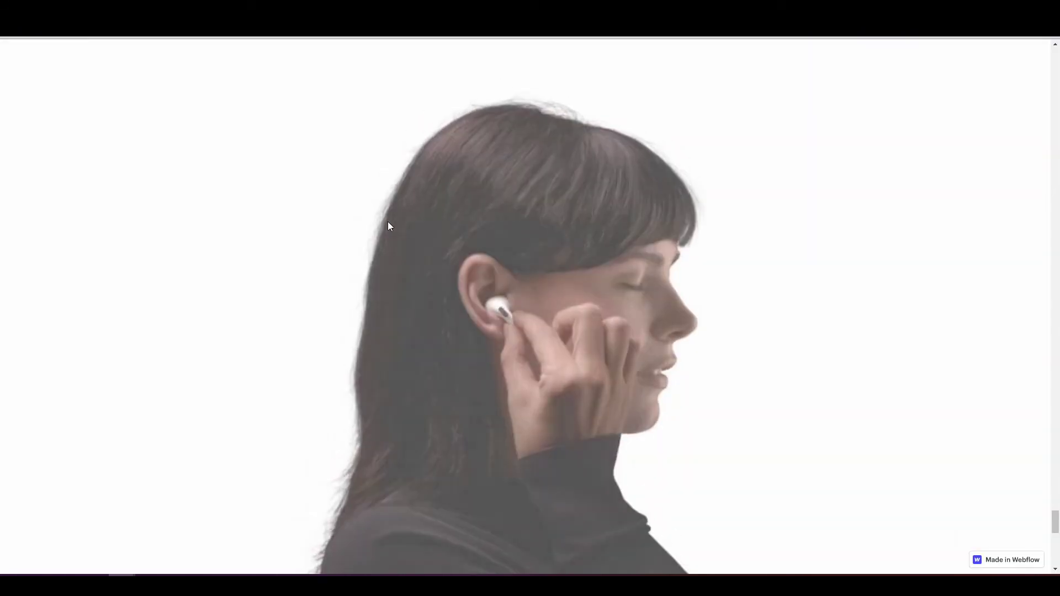
scroll(389, 227, "down", 3)
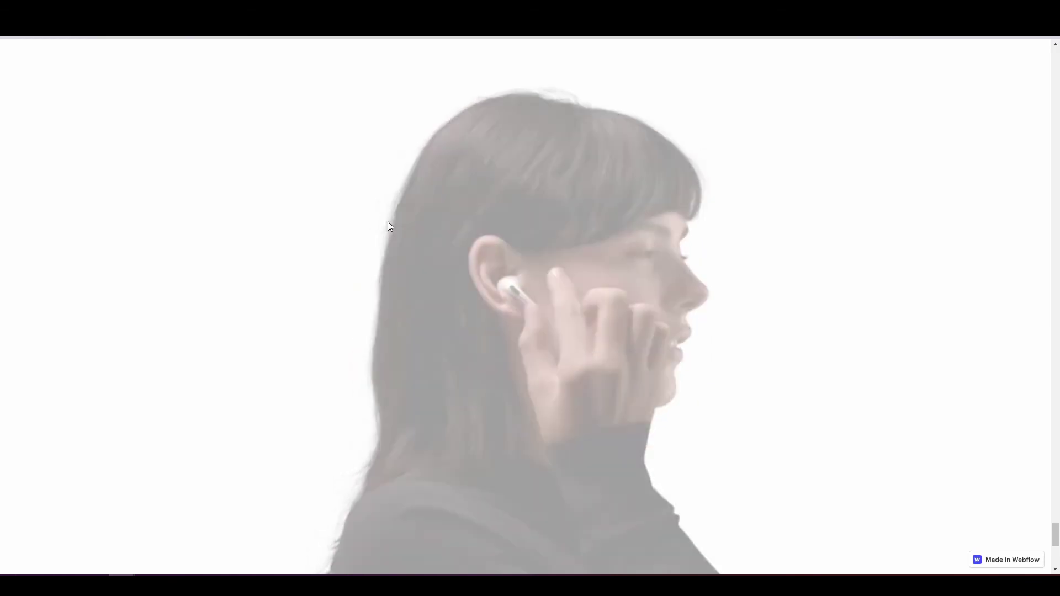
scroll(388, 226, "down", 2)
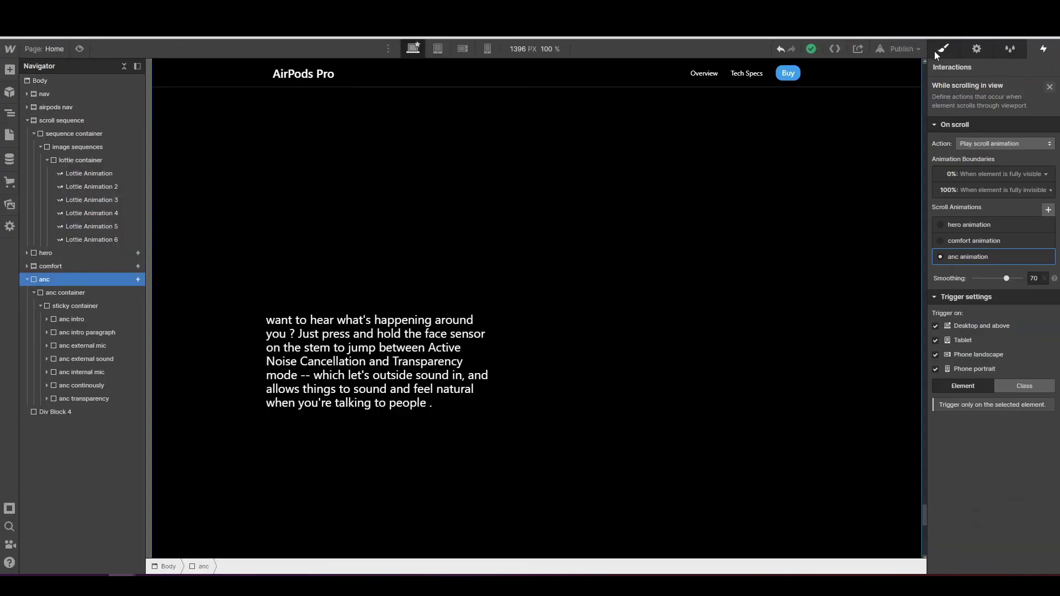
left_click(936, 52)
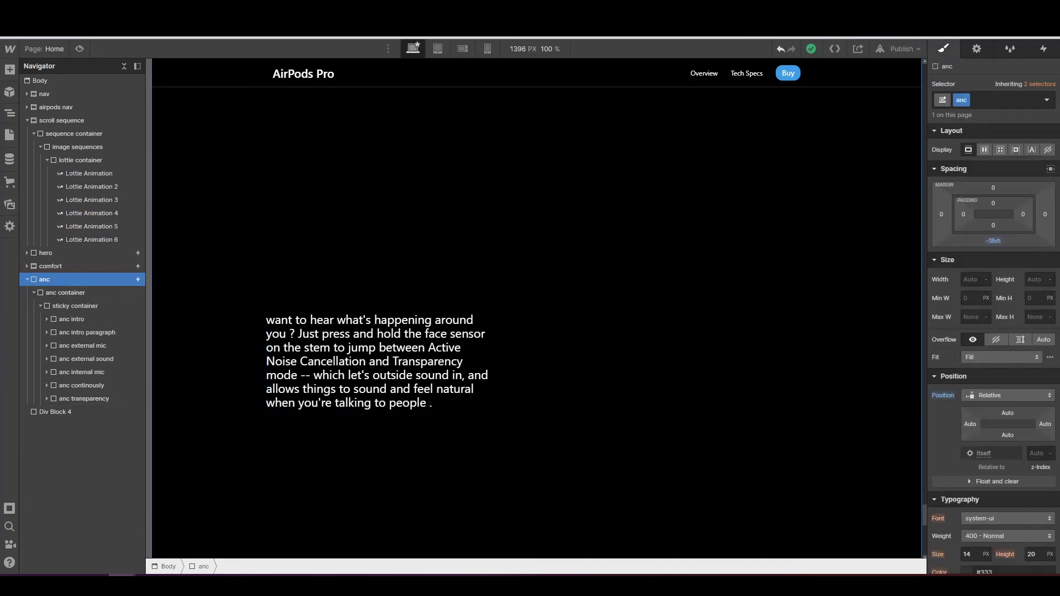
left_click(41, 305)
left_click(51, 306)
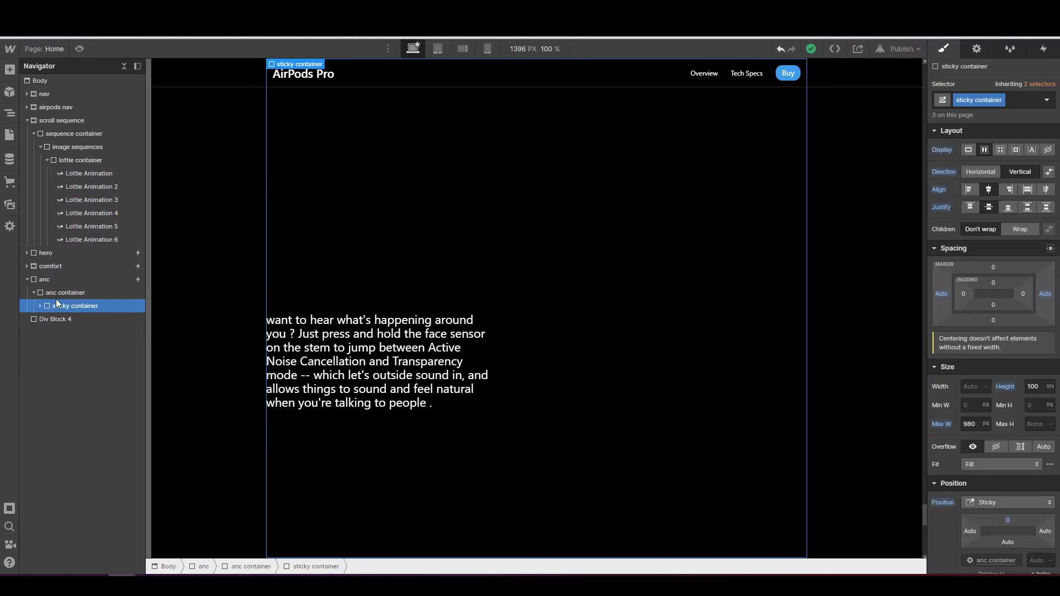
left_click(58, 294)
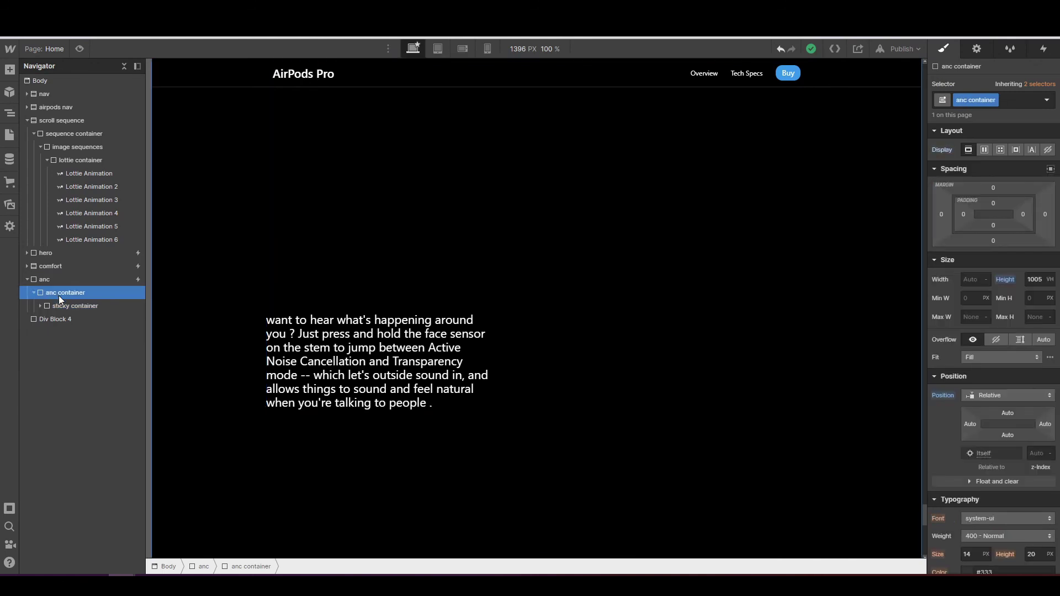
left_click(10, 70)
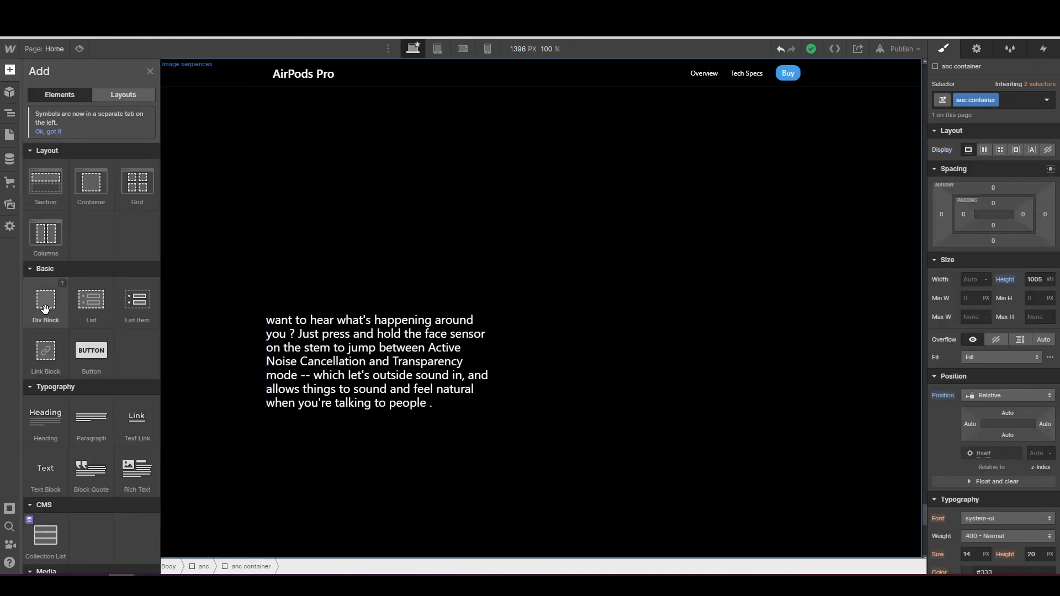
mouse_move(48, 312)
left_mouse_down()
mouse_move(44, 346)
mouse_move(48, 320)
left_mouse_up()
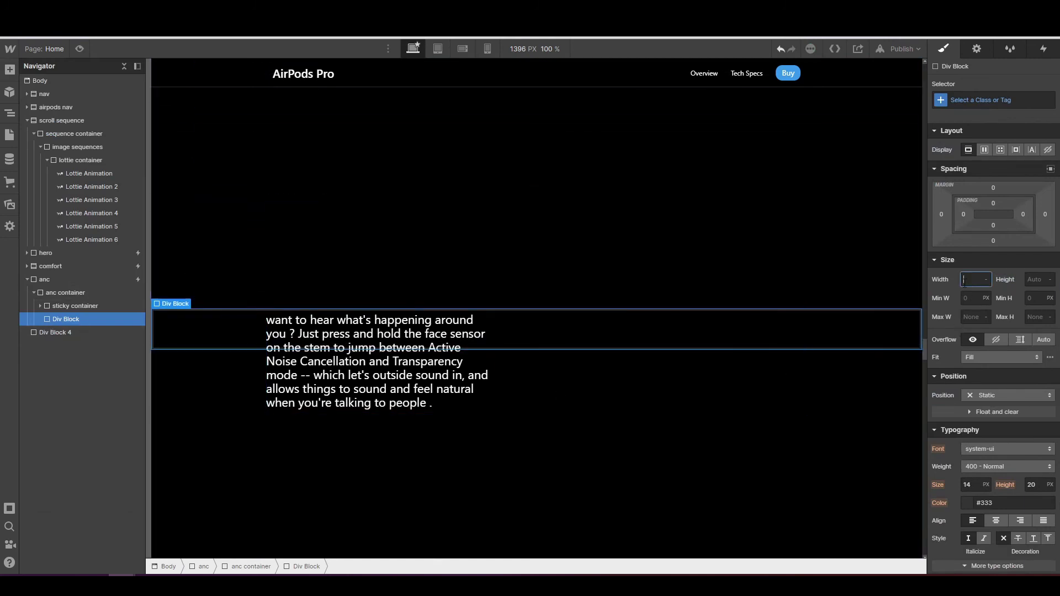
- Size the new div block to 100% width and 100 VH height, and set its position to Absolute
key("Return")
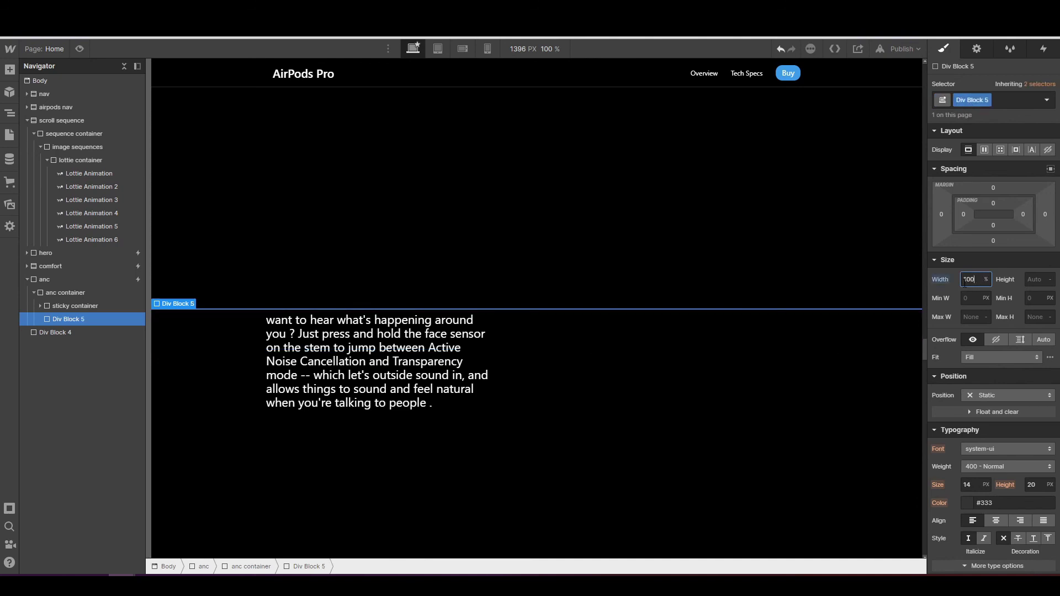
left_click(1030, 279)
type("100vh")
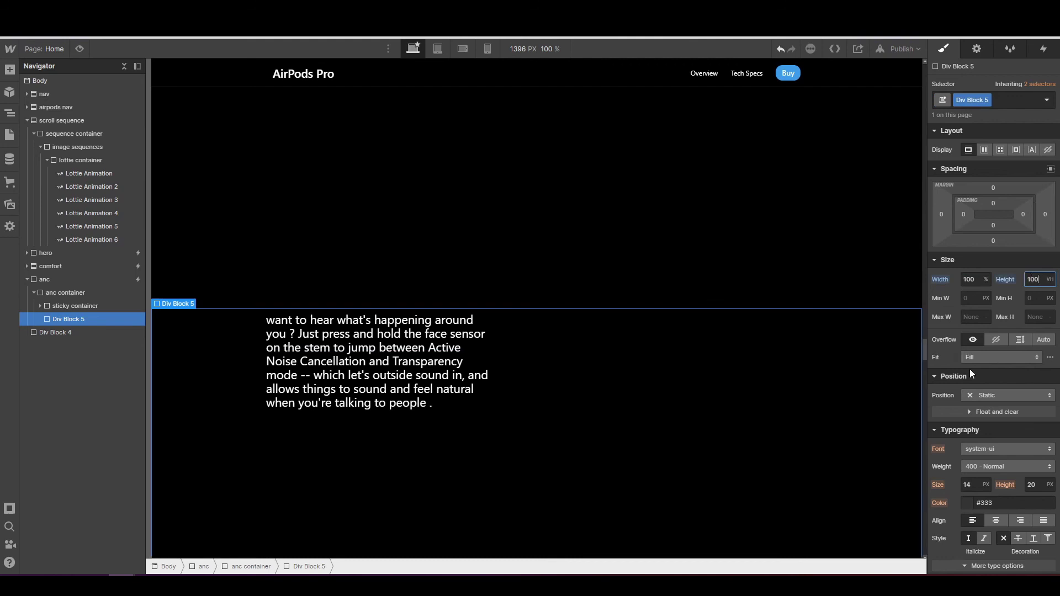
left_click(988, 395)
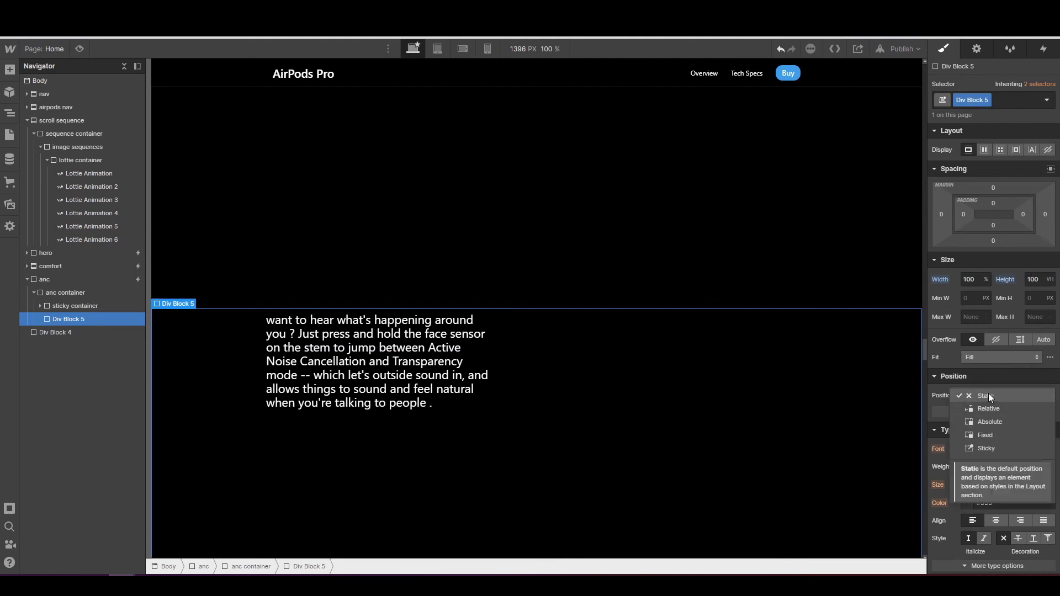
left_click(984, 421)
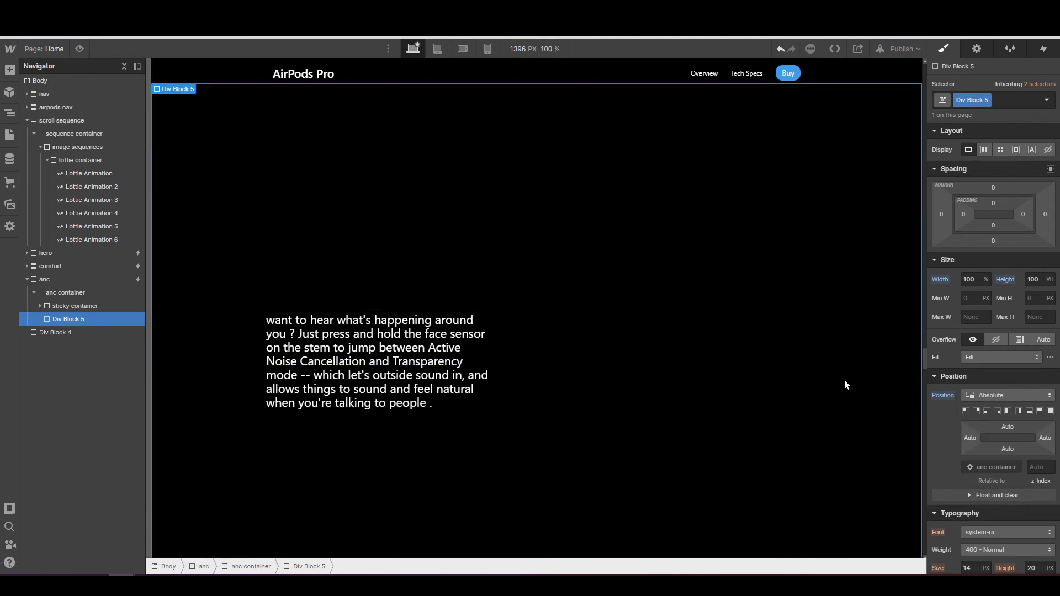
- Rename the new div block's class to "white overlay"
left_click(986, 100)
type("white")
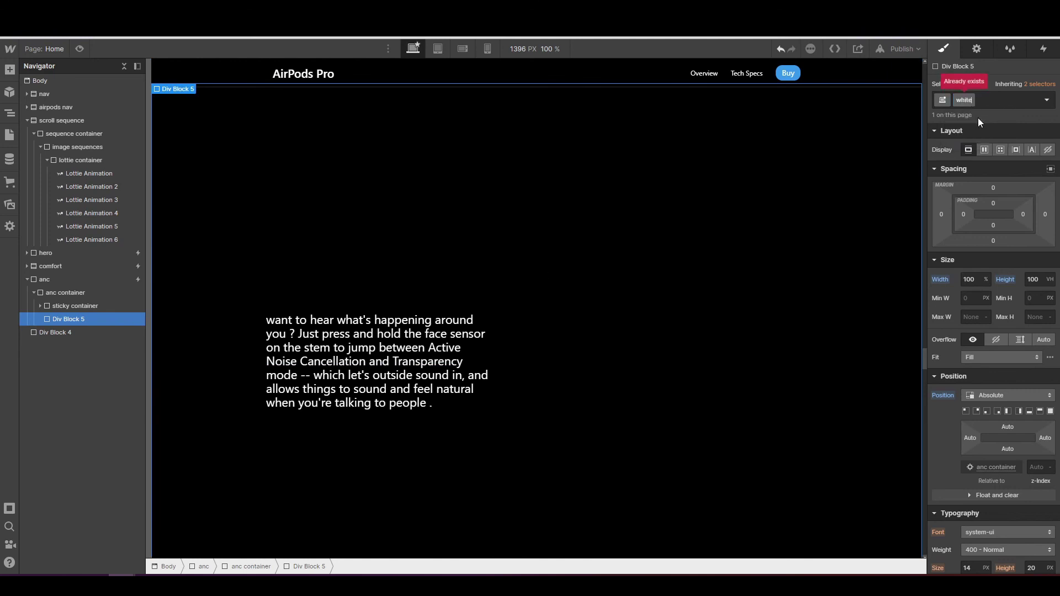
type(" overlay")
key("Return")
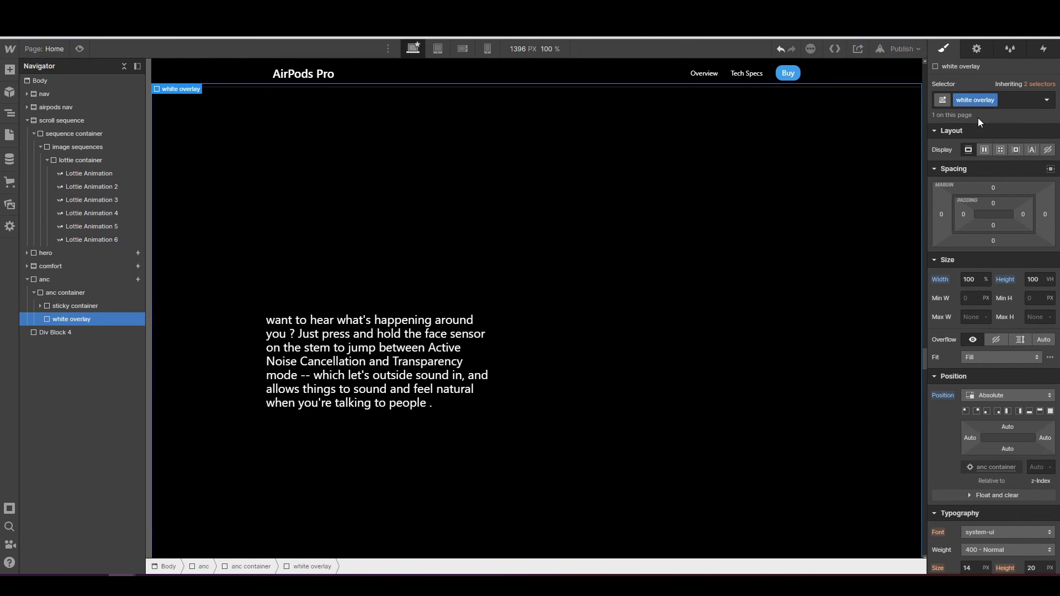
- Set the white overlay's background color to white and check how it covers the page
scroll(989, 275, "down", 10)
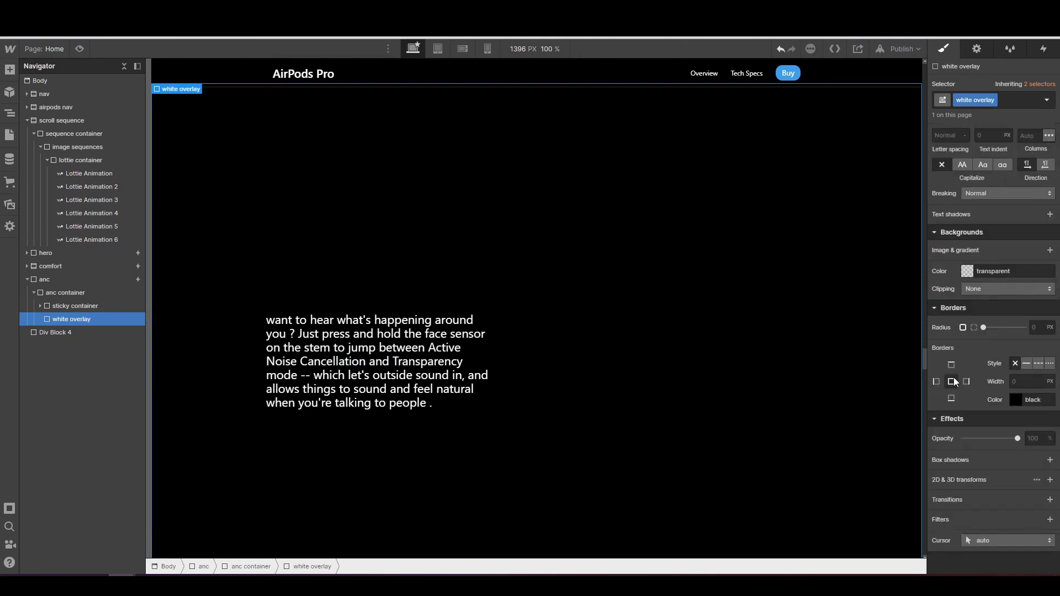
left_click(966, 270)
left_click_drag(953, 307, 933, 285)
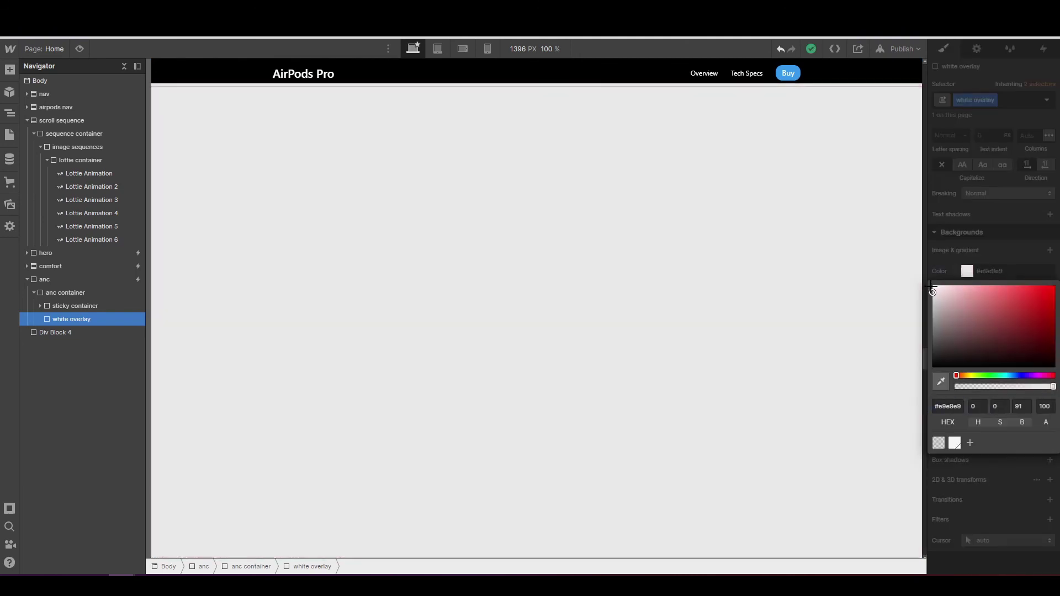
left_click(945, 264)
scroll(888, 274, "down", 7)
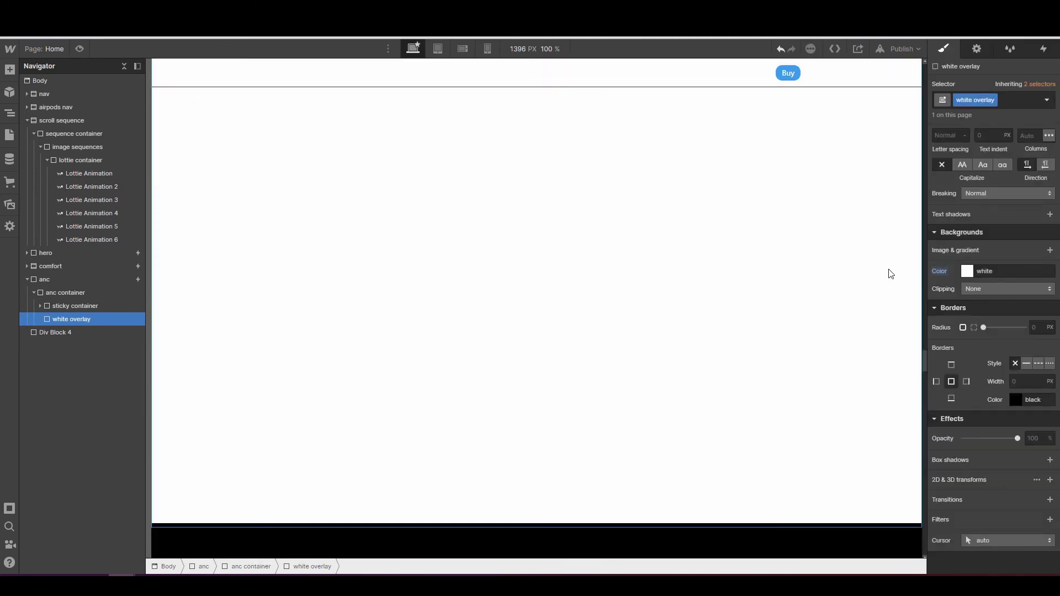
scroll(887, 277, "up", 6)
scroll(888, 282, "up", 5)
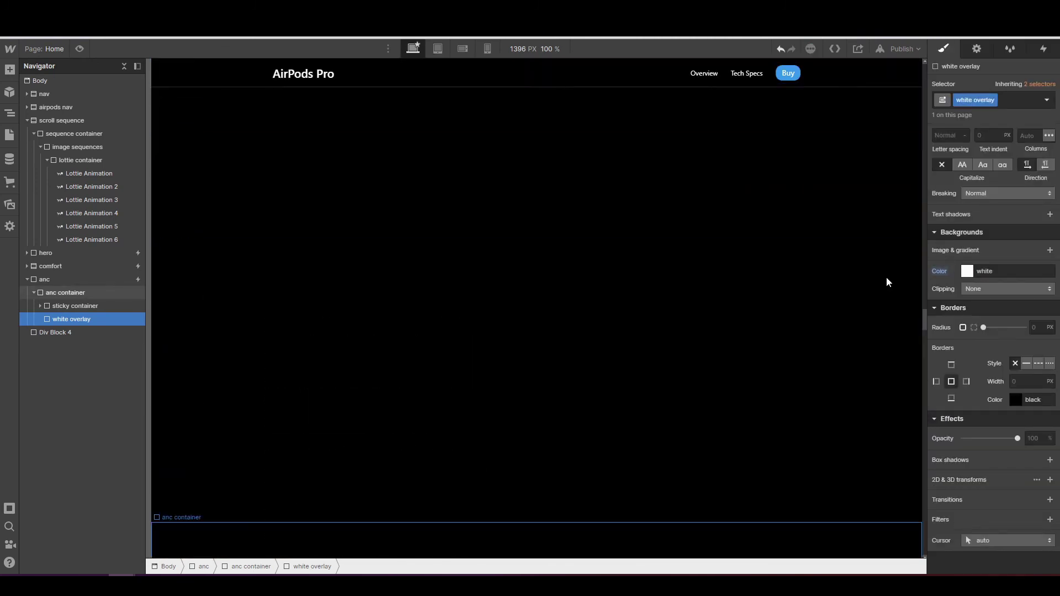
scroll(889, 282, "down", 5)
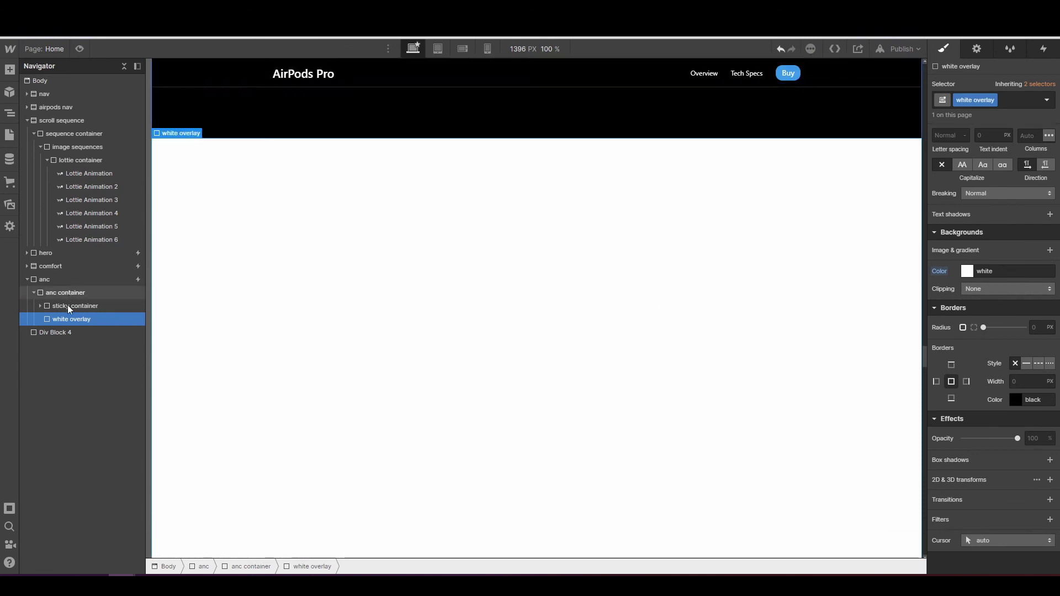
- Move the white overlay into the sticky container, after anc transparency, and stay on the site when asked about leaving
left_click(40, 306)
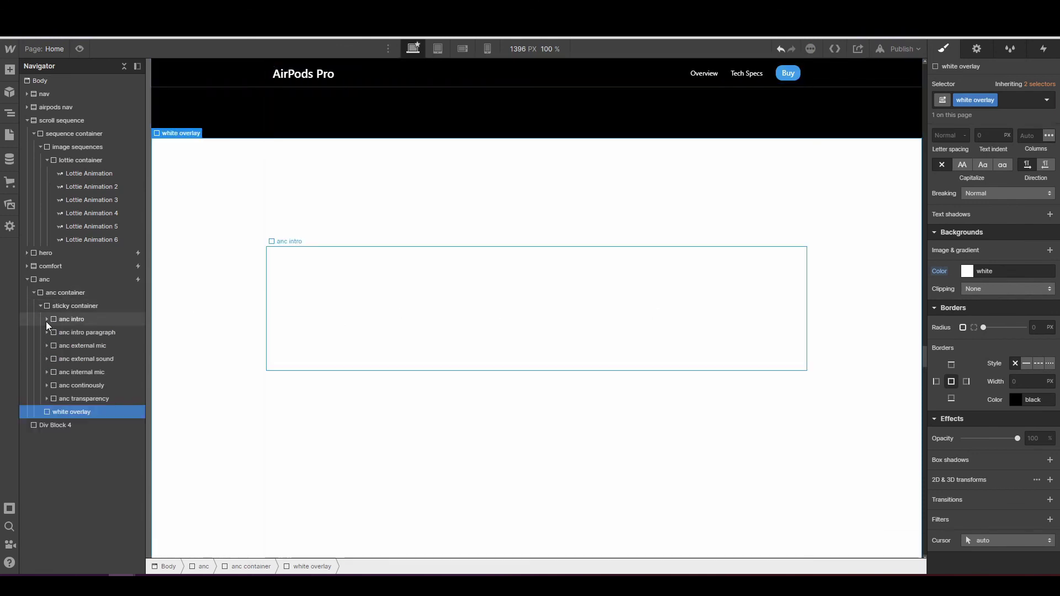
mouse_move(48, 412)
left_mouse_down()
mouse_move(71, 406)
mouse_move(57, 413)
left_mouse_up()
left_click(47, 412)
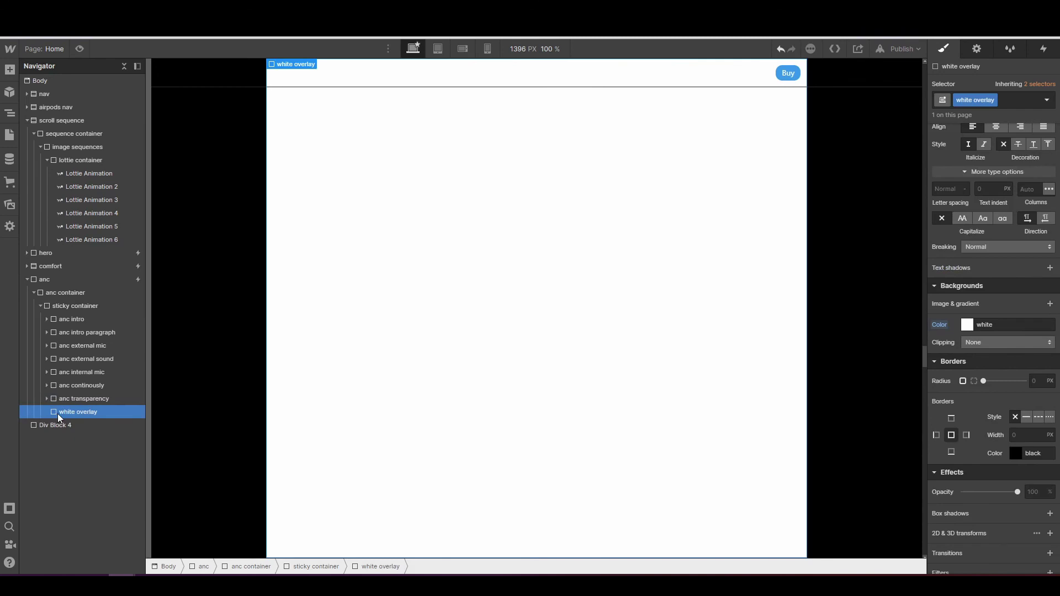
left_click(41, 306)
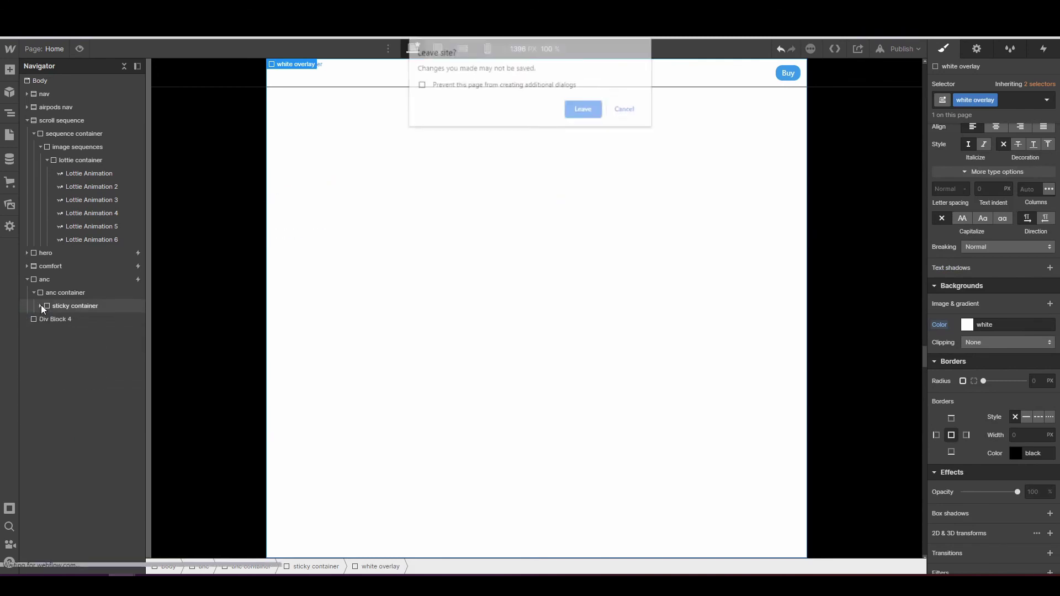
left_click(624, 113)
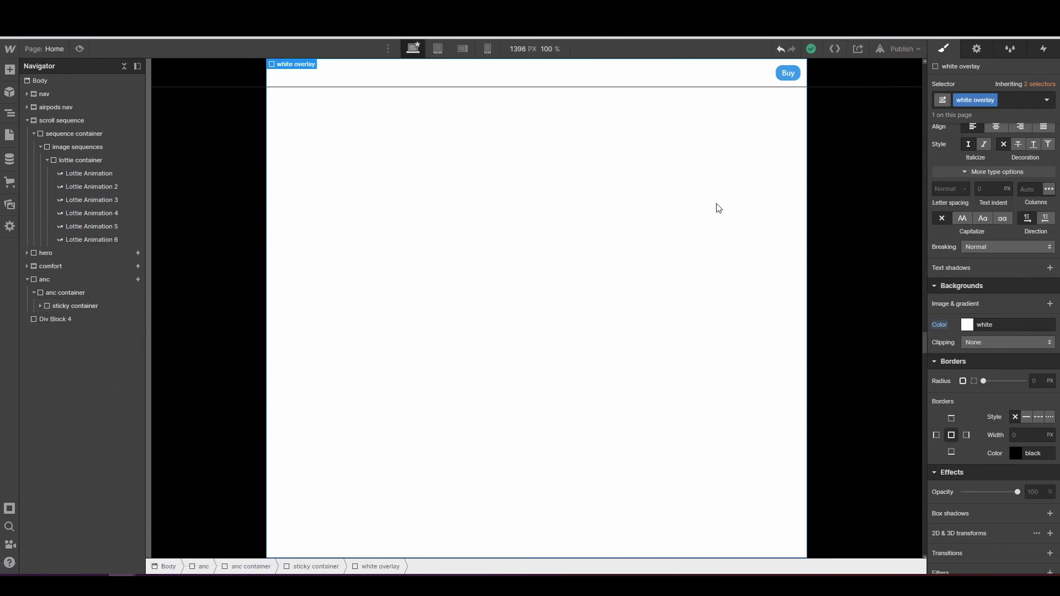
- Set the white overlay's opacity to 0%
scroll(949, 379, "down", 1)
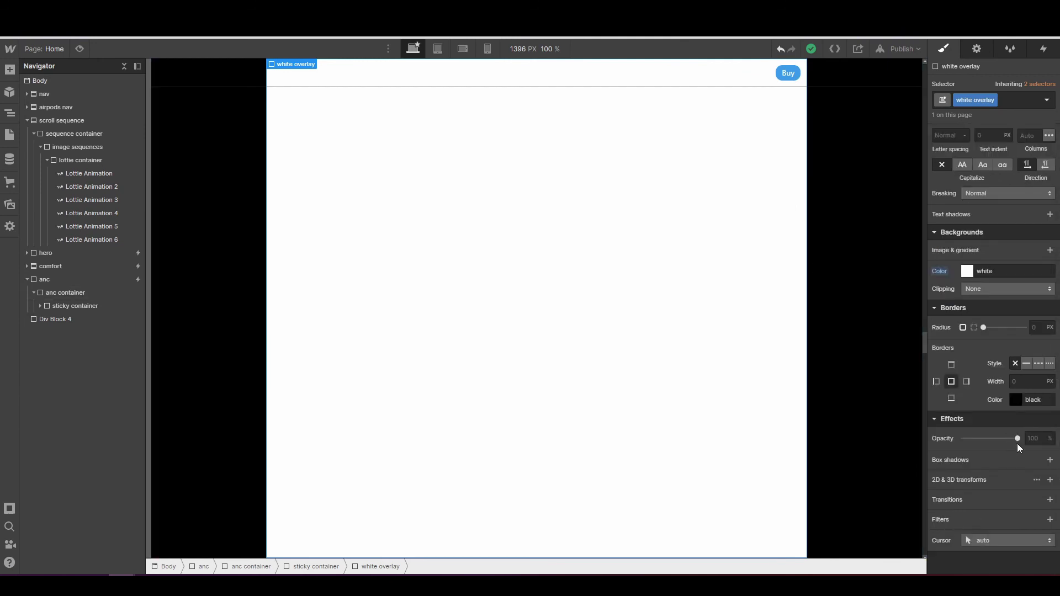
left_click(41, 305)
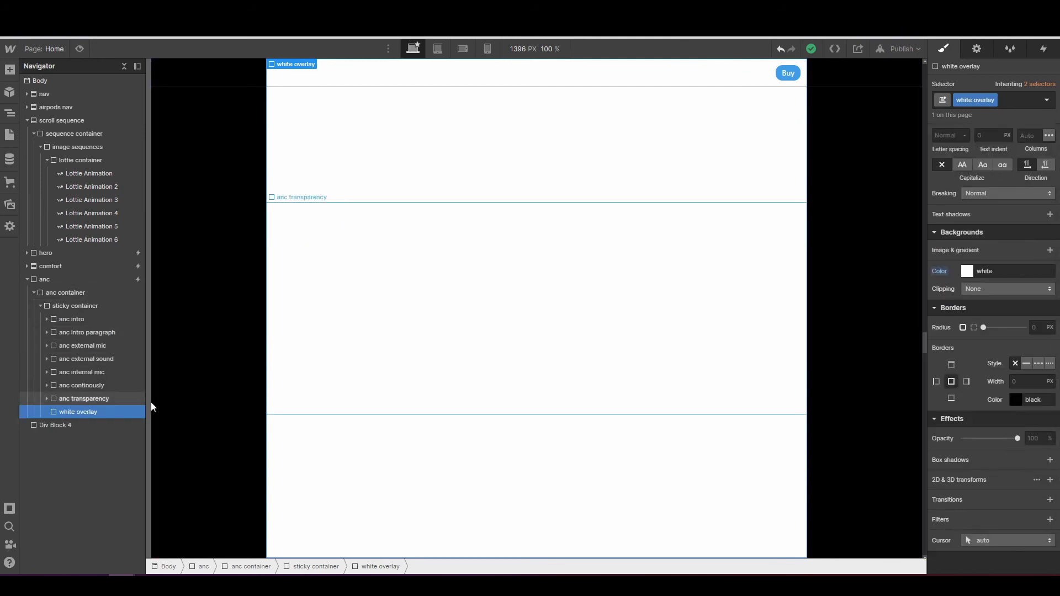
left_click_drag(1015, 440, 912, 436)
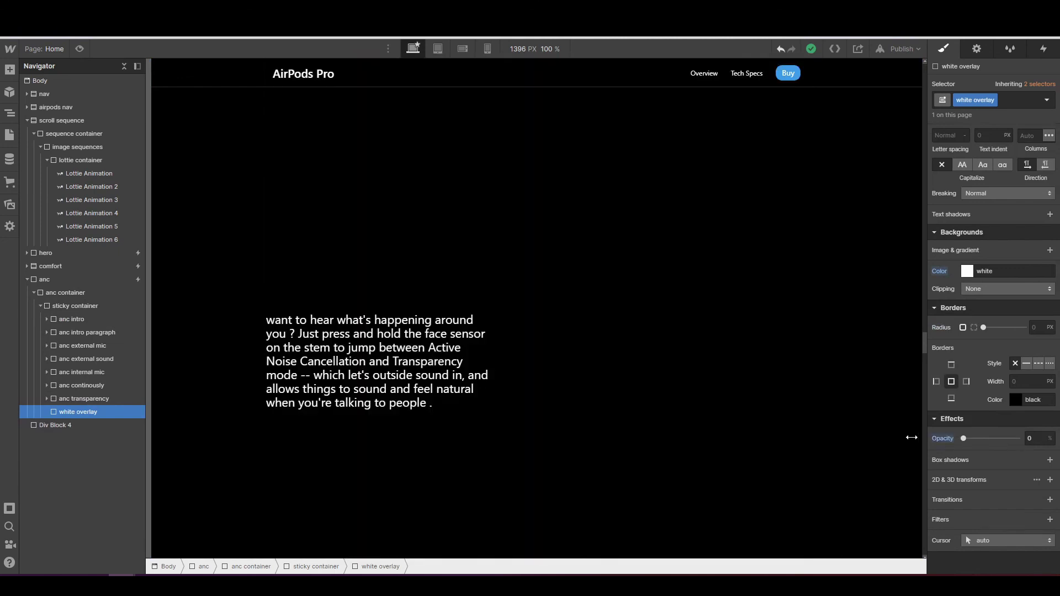
- Open the anc animation from the anc section's while-scrolling-in-view trigger for editing
left_click(88, 282)
left_click(1044, 48)
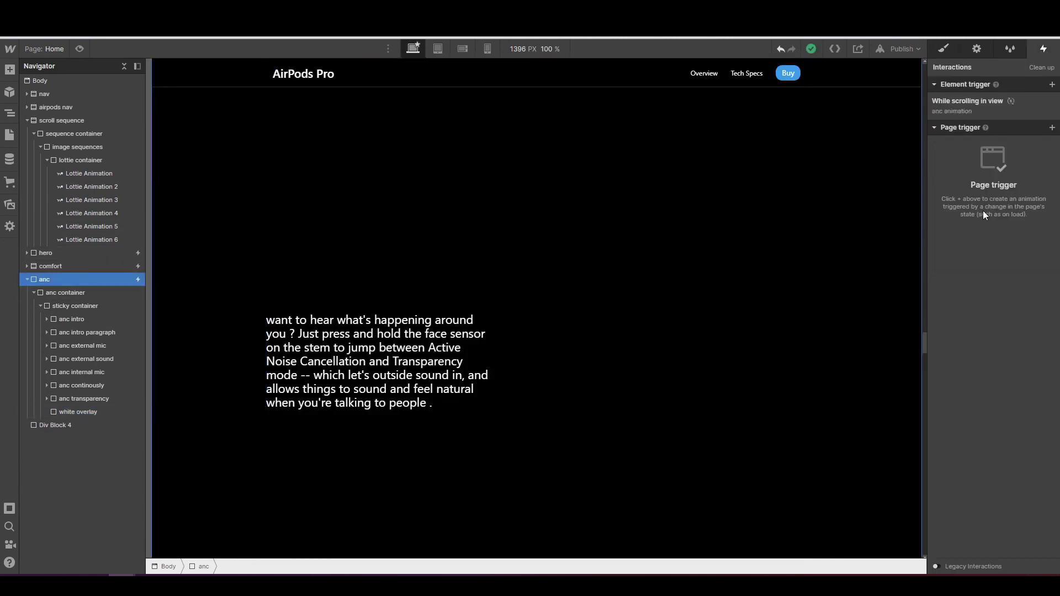
left_click(975, 102)
left_click(967, 257)
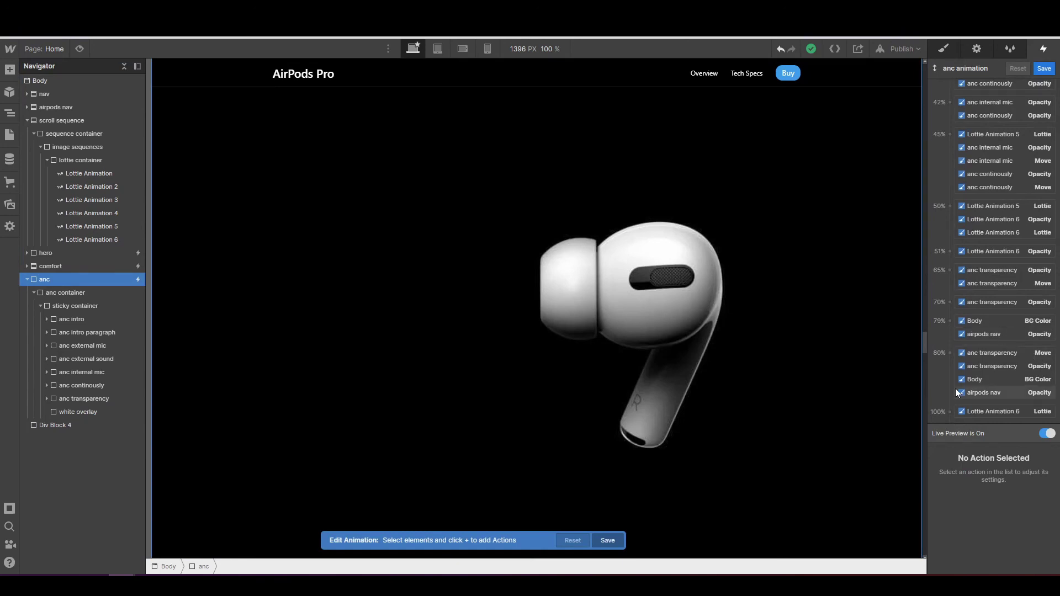
- Check the reference's closing fade and add an opacity action for the white overlay at 81%, set to 0%
left_click(948, 402)
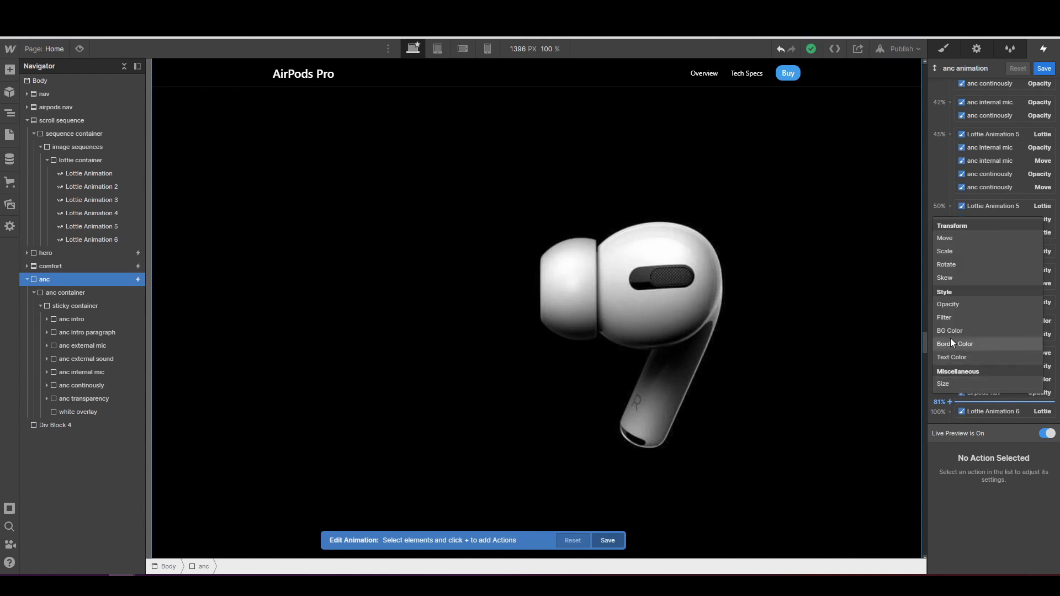
left_click(88, 412)
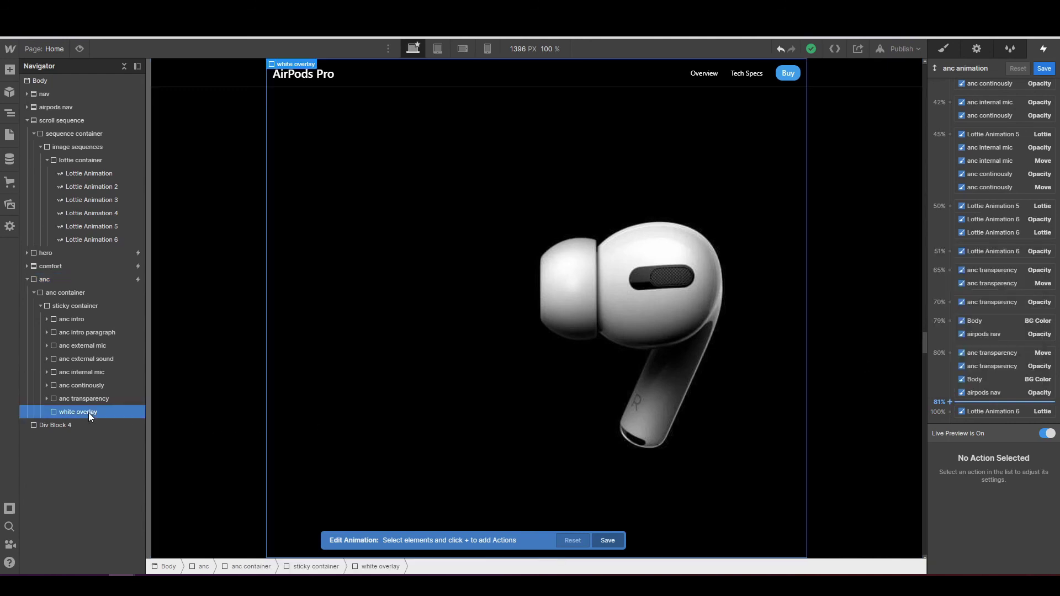
left_click(949, 402)
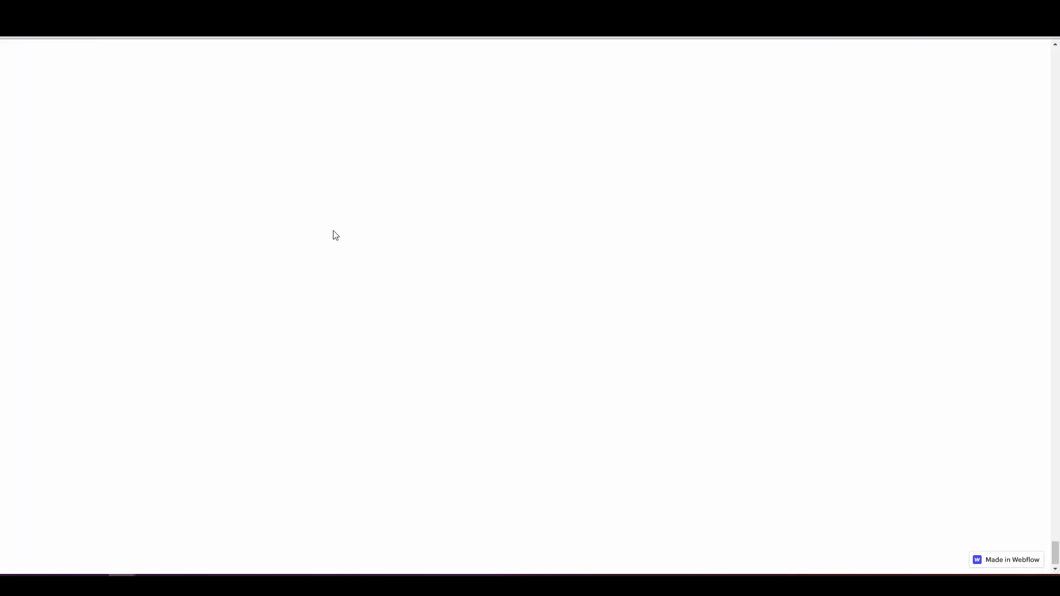
scroll(335, 235, "up", 5)
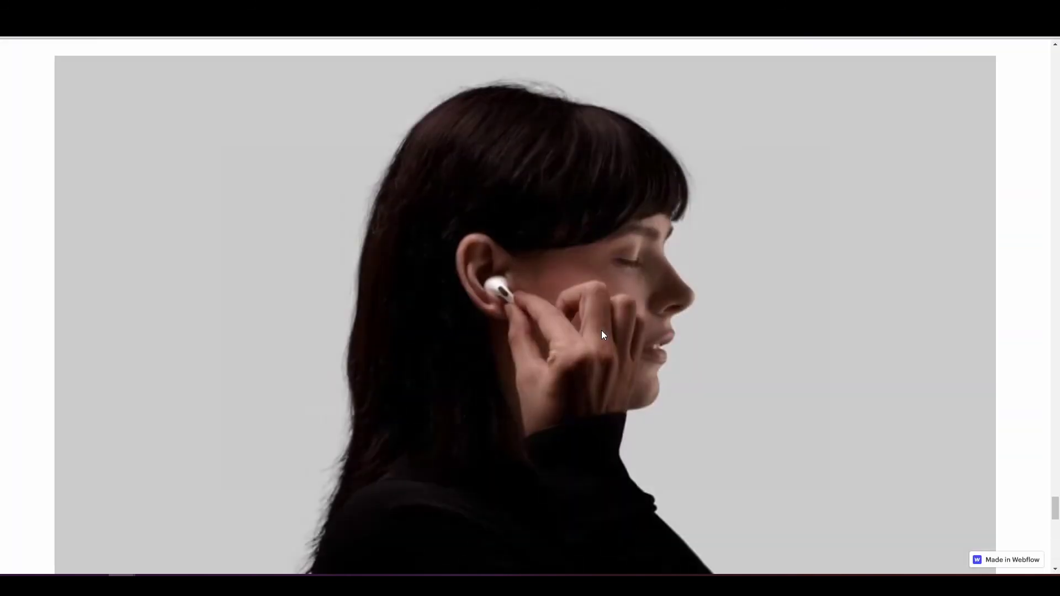
scroll(602, 330, "down", 2)
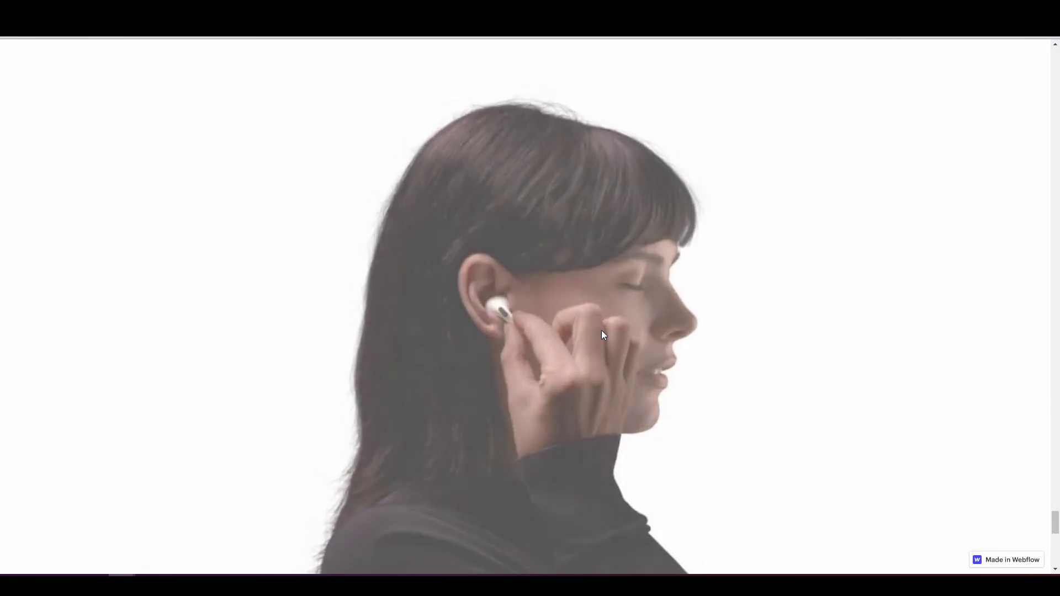
scroll(602, 330, "up", 2)
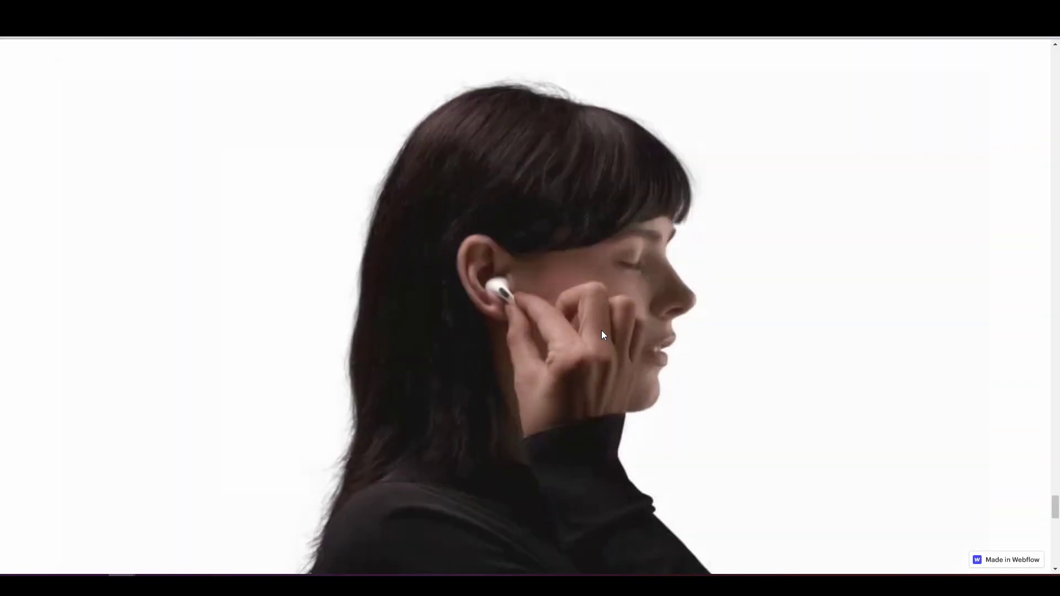
scroll(601, 330, "down", 2)
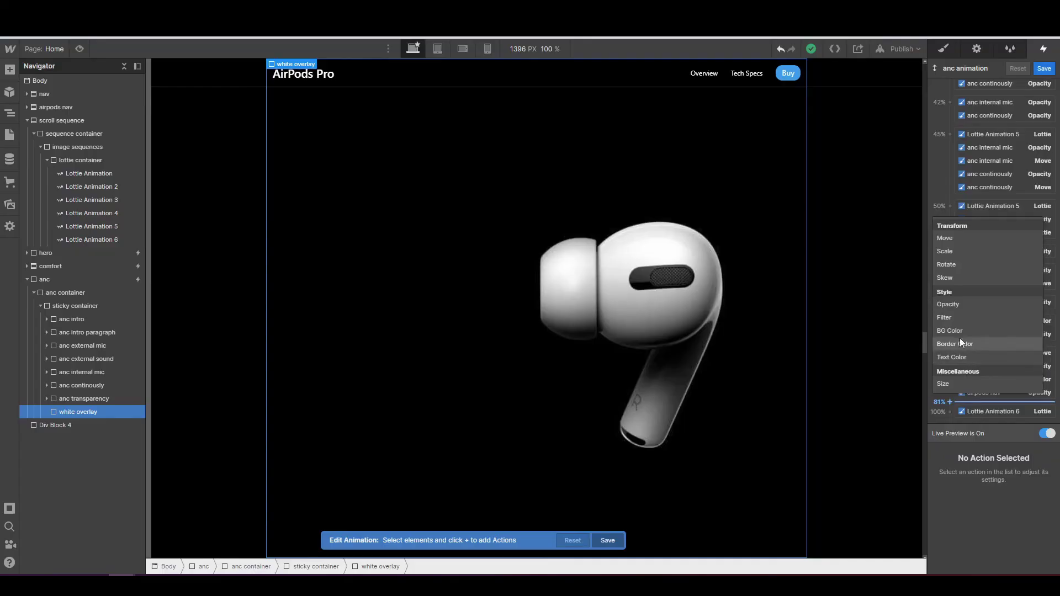
left_click(956, 305)
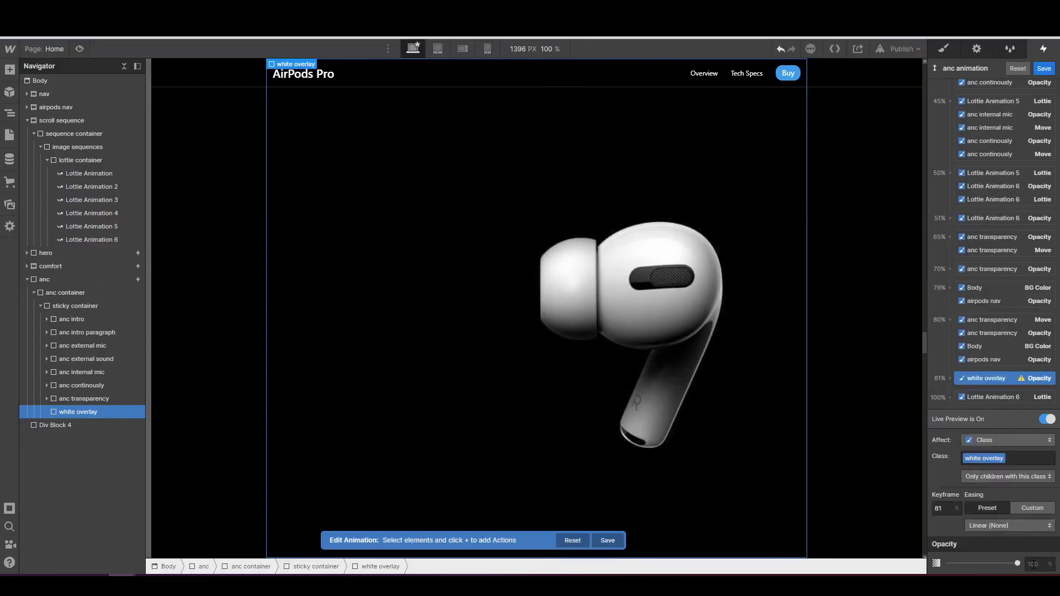
key("Return")
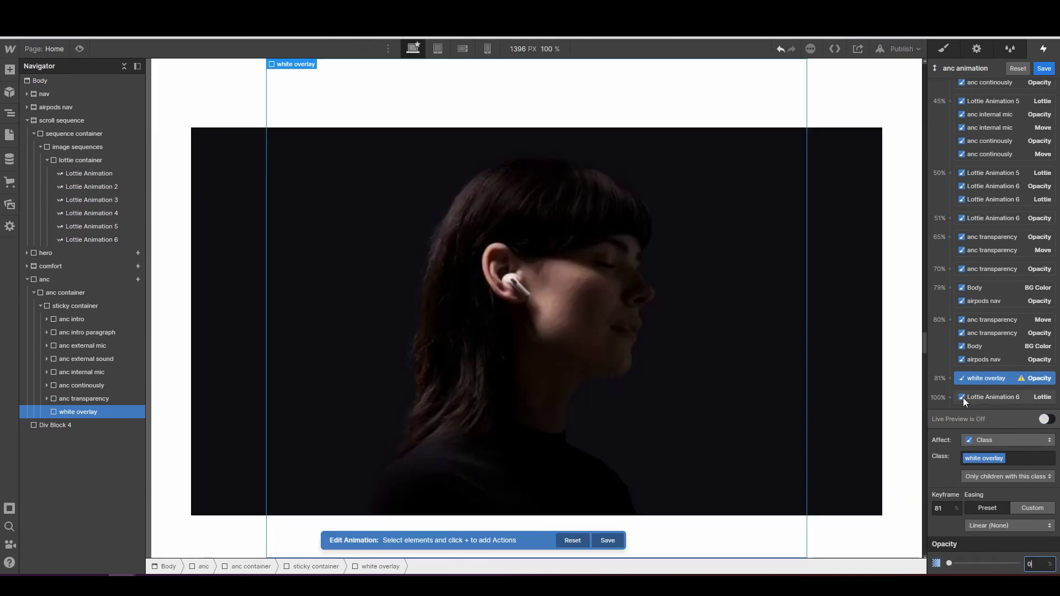
- Add an opacity action for the white overlay at the 100% keyframe, set to 100%
left_click(947, 396)
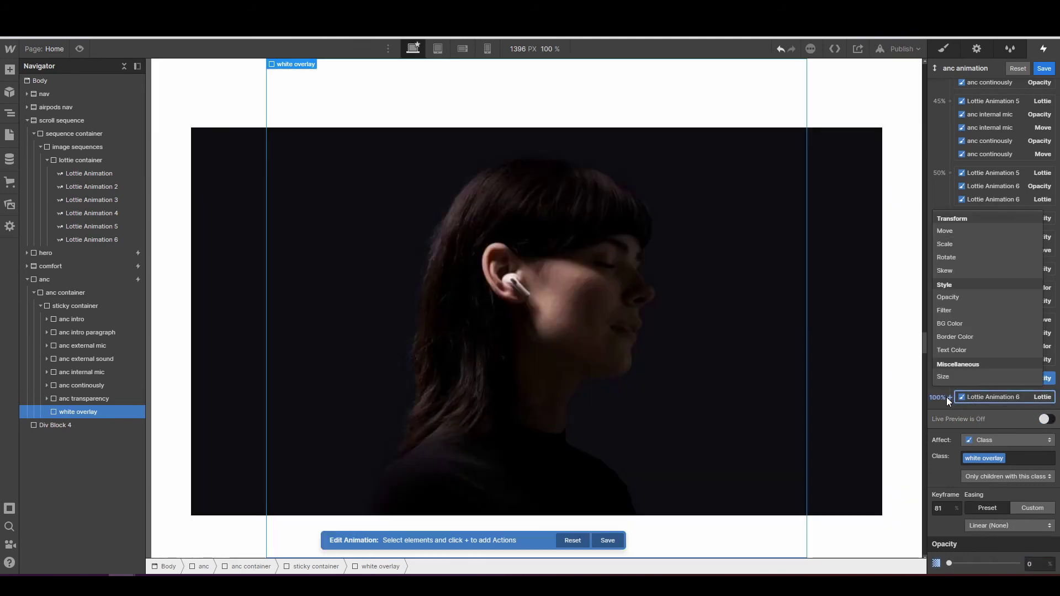
left_click(955, 296)
left_click(1034, 564)
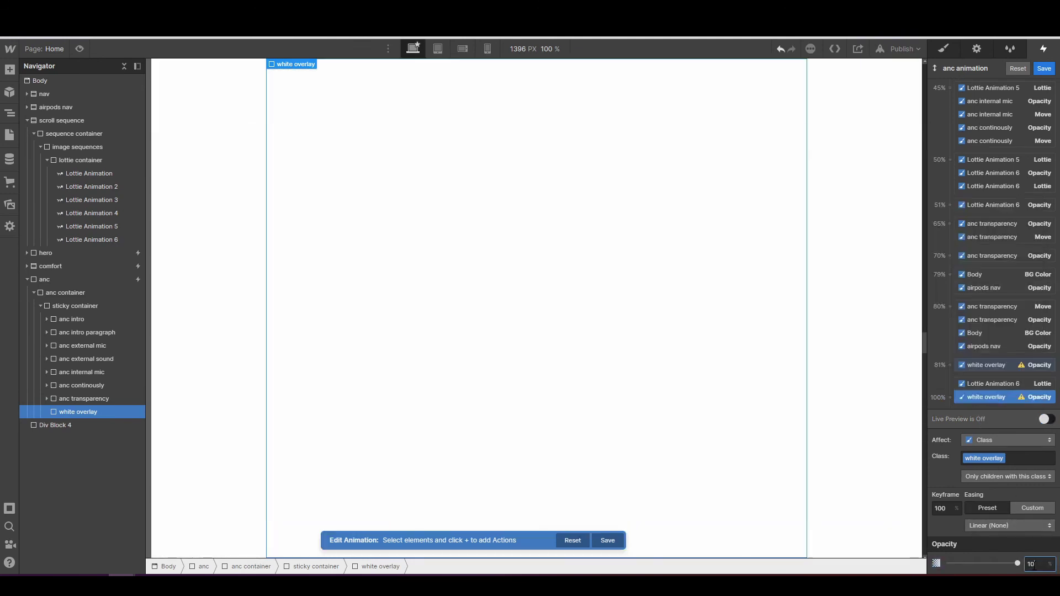
- Turn on live preview and scroll through the anc animation to check the overlay's closing fade to white
left_click(1045, 418)
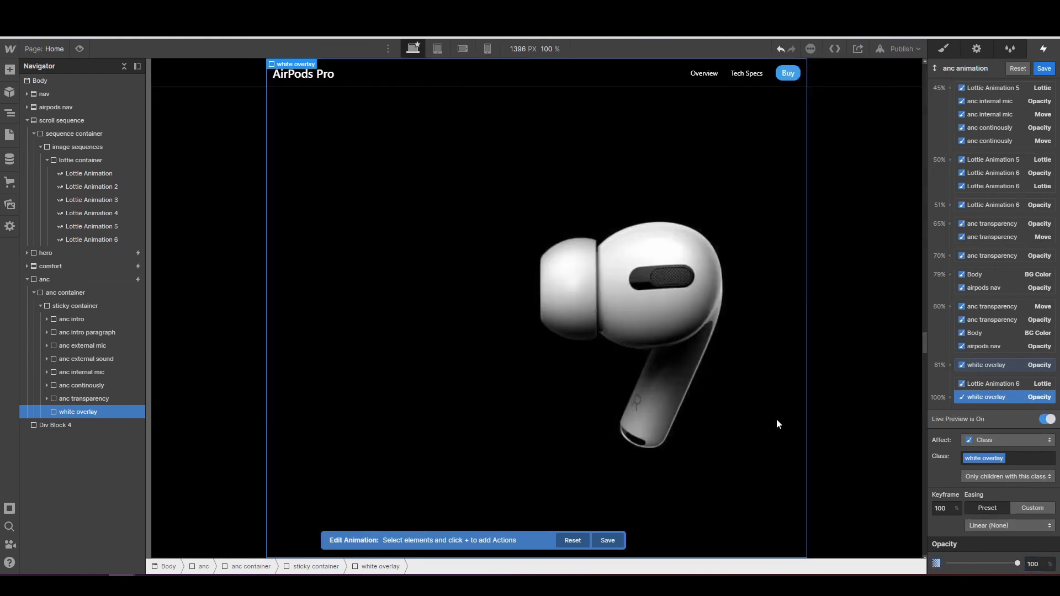
scroll(777, 424, "down", 10)
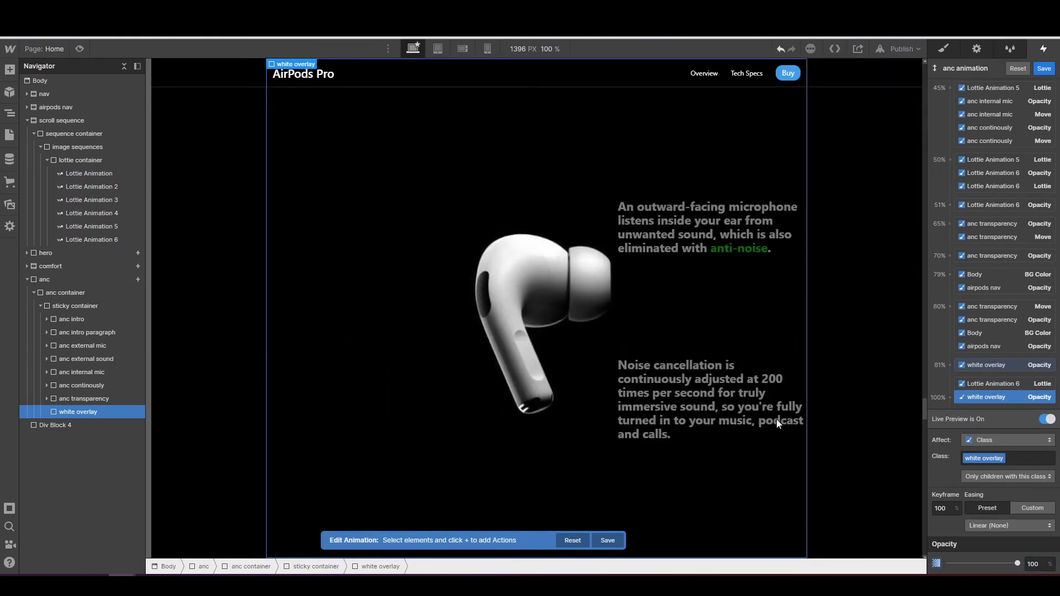
scroll(776, 407, "down", 8)
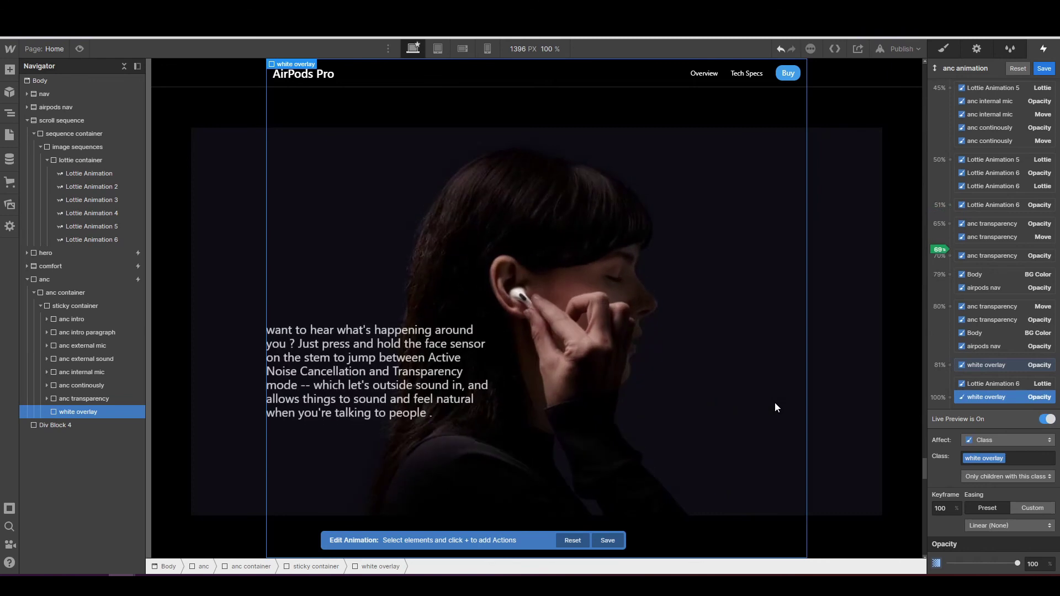
scroll(776, 406, "down", 5)
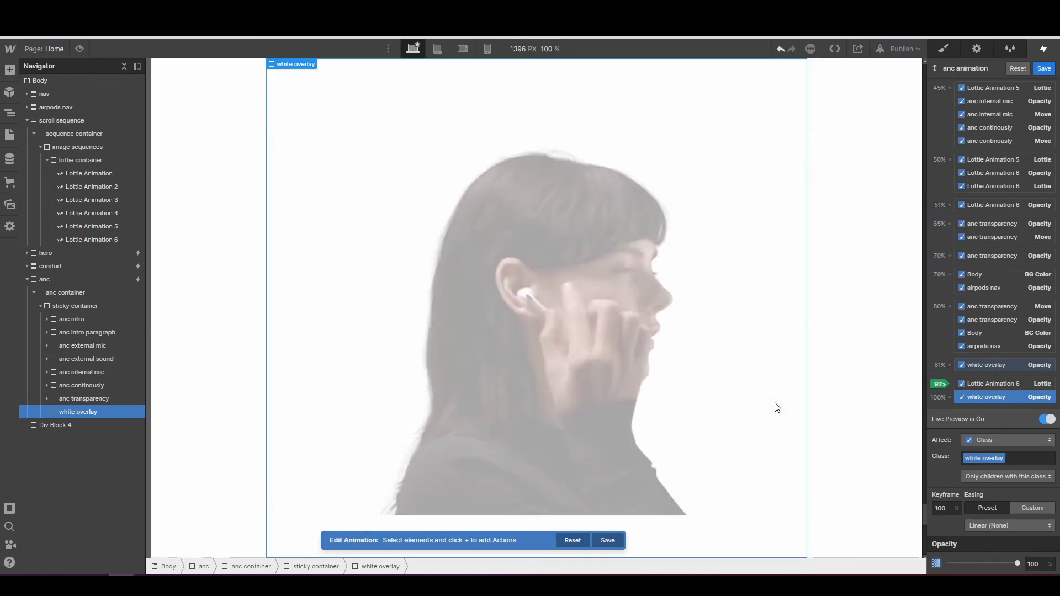
scroll(777, 408, "down", 2)
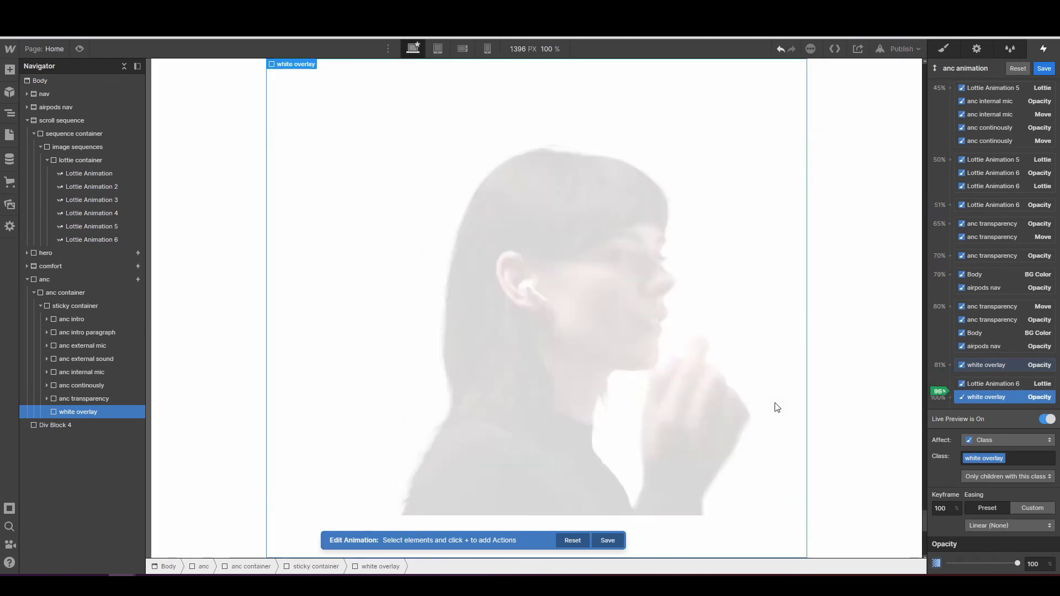
scroll(777, 408, "down", 1)
scroll(777, 407, "up", 4)
scroll(777, 408, "down", 4)
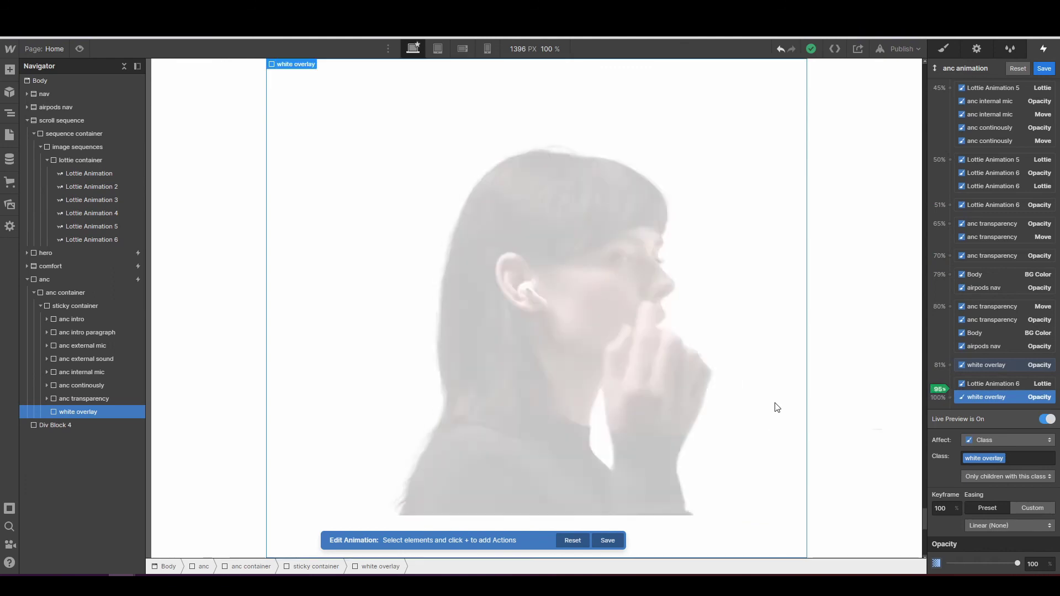
scroll(778, 407, "up", 2)
scroll(777, 408, "down", 2)
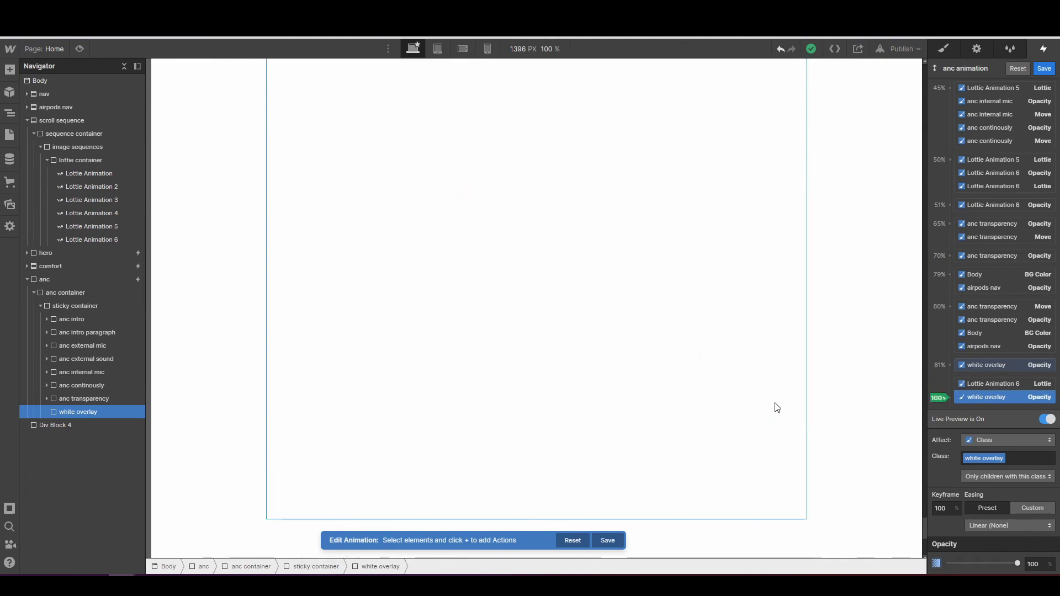
scroll(777, 408, "up", 1)
- Preview the full-width page to check how the white overlay covers the closing image, and return to the designer
key("ctrl+shift+p")
scroll(380, 296, "up", 2)
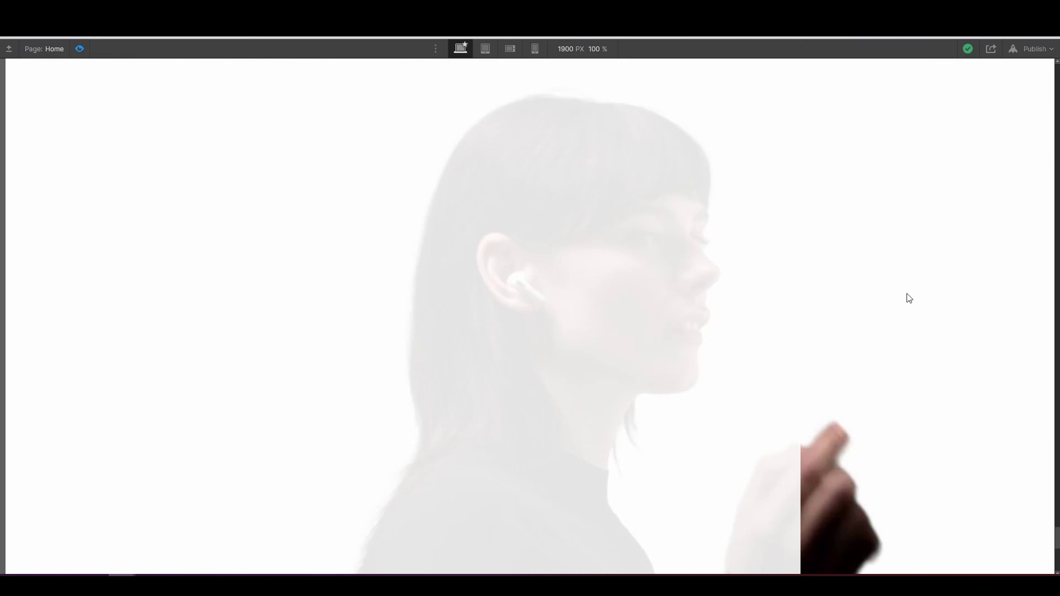
key("ctrl+shift+p")
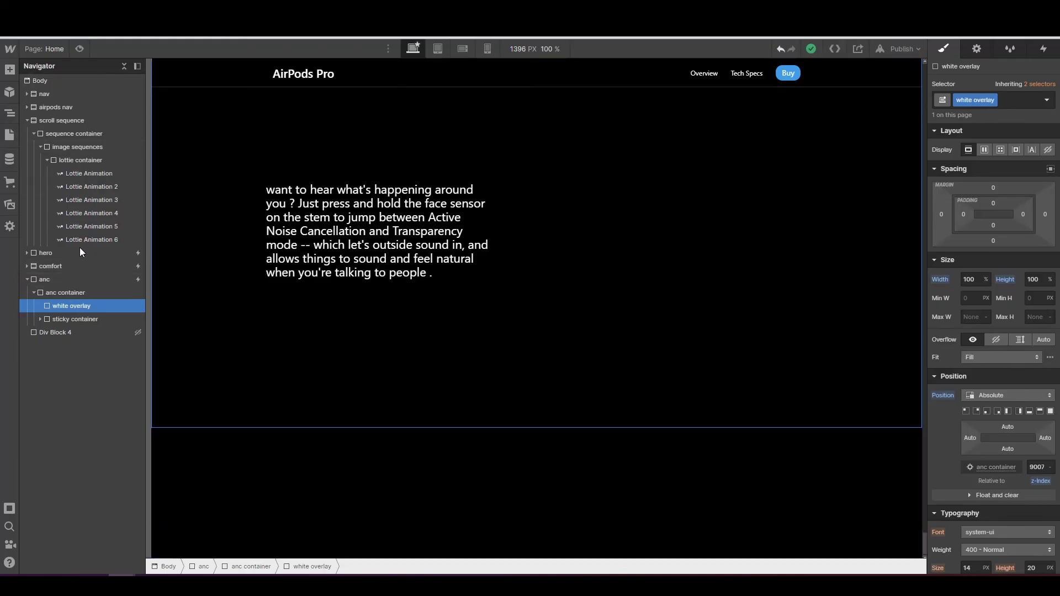
- Collapse the scroll sequence and inspect the size settings of the white overlay and the anc container
left_click(35, 121)
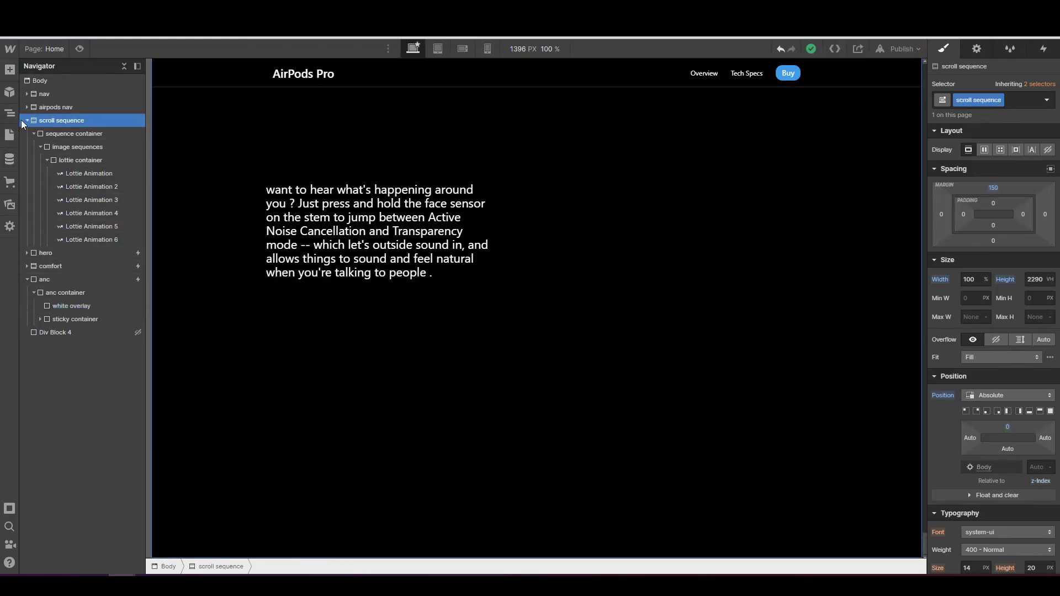
left_click(28, 121)
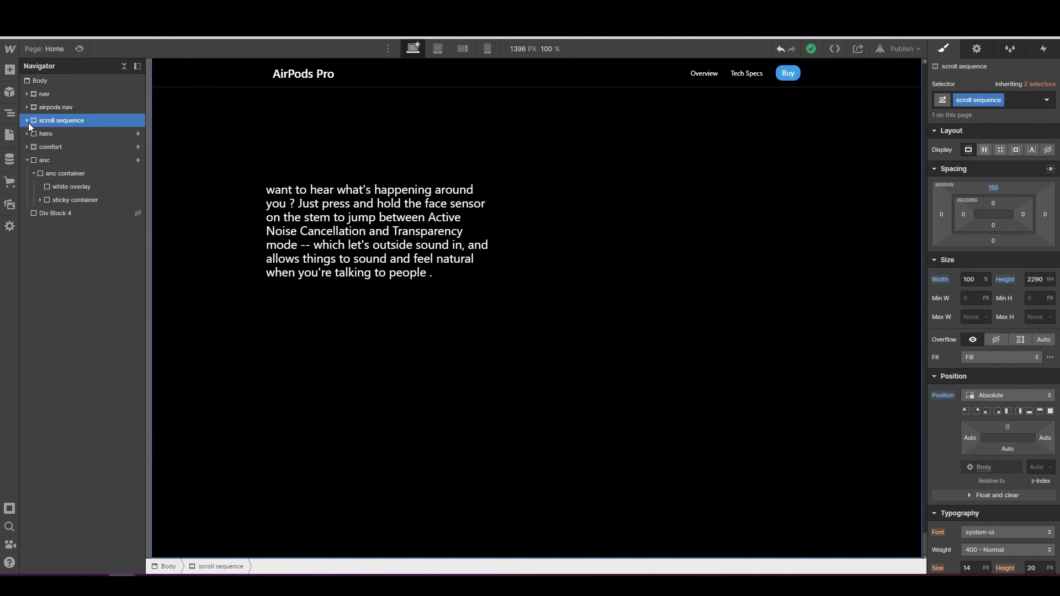
left_click(65, 188)
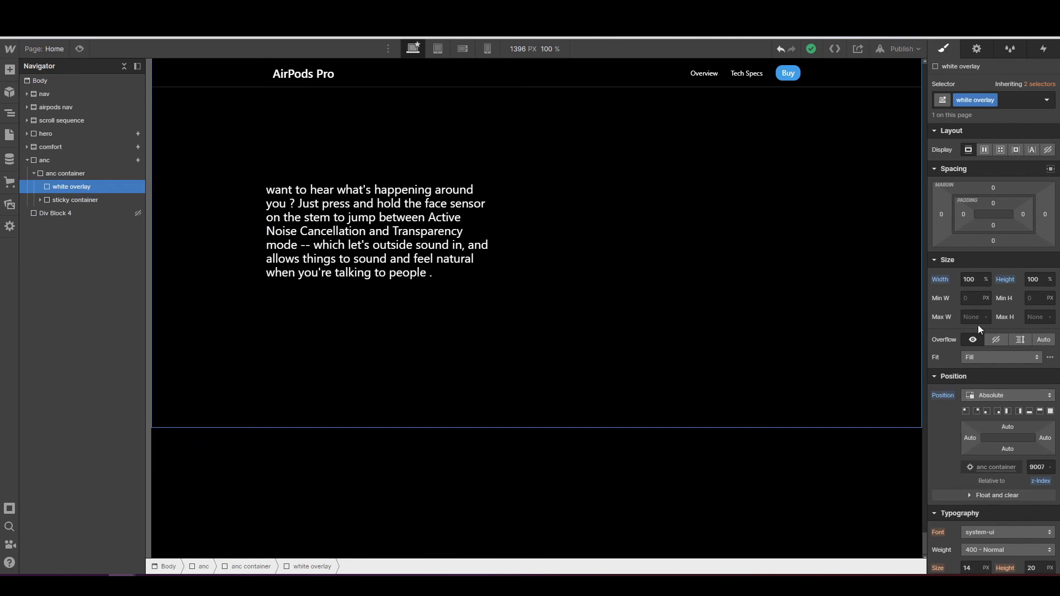
left_click(972, 280)
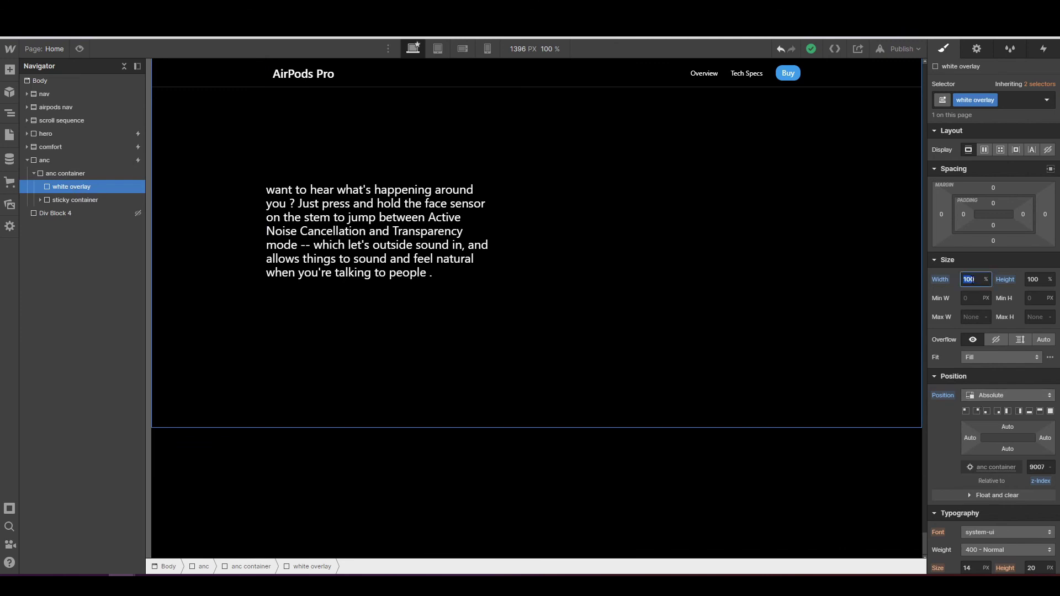
left_click(1030, 280)
left_click(82, 175)
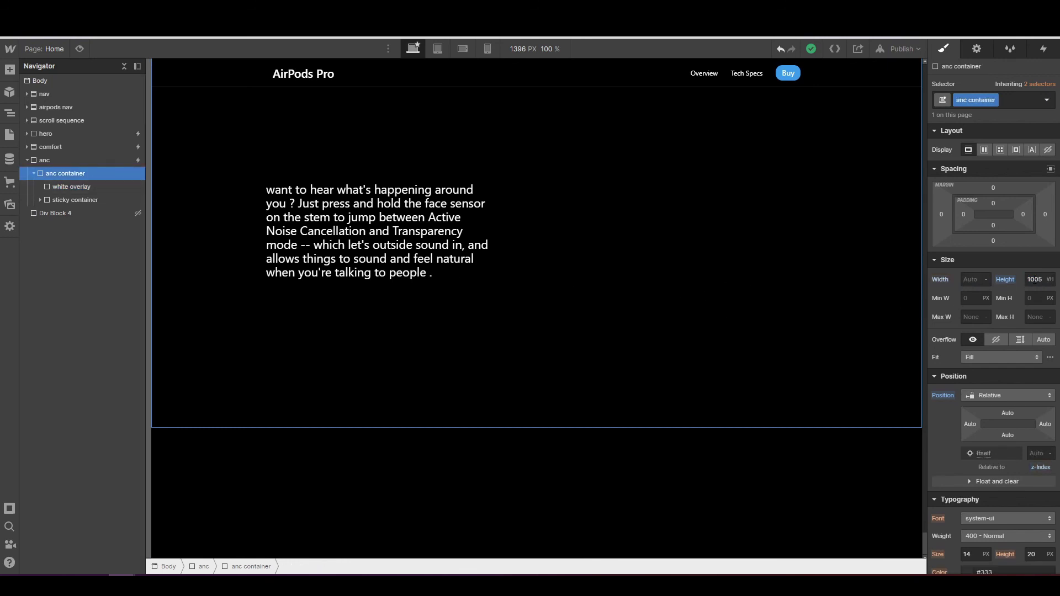
left_click(1034, 280)
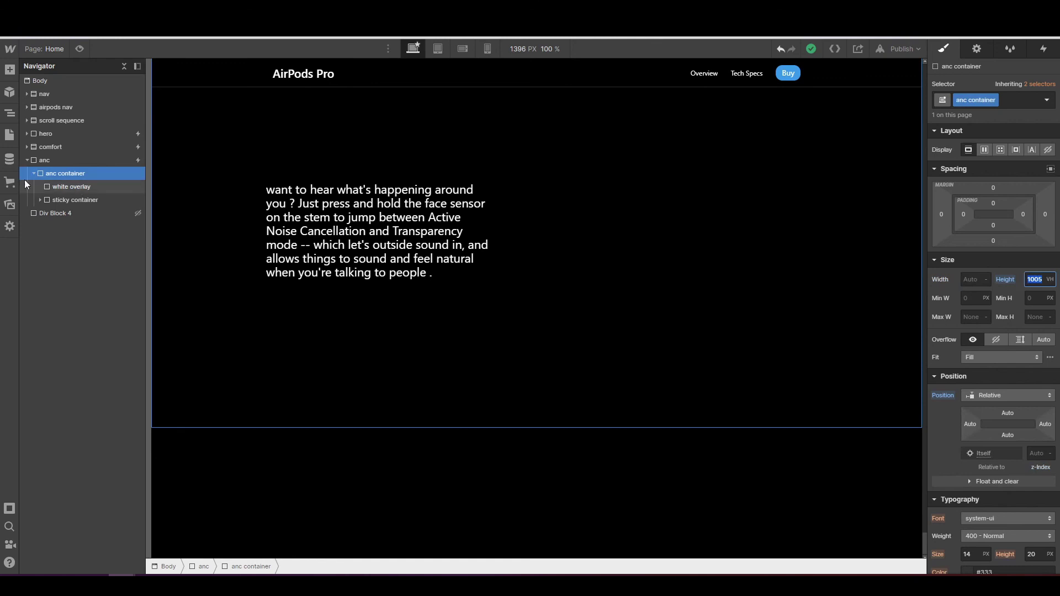
- Collapse the anc section and delete Div Block 4 from the page
left_click(28, 161)
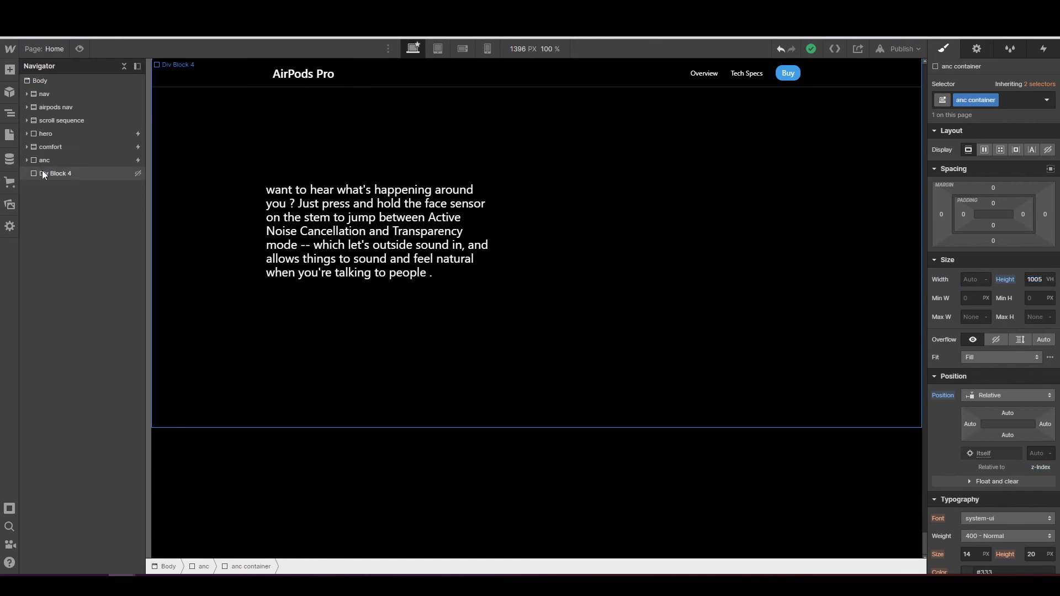
left_click(42, 171)
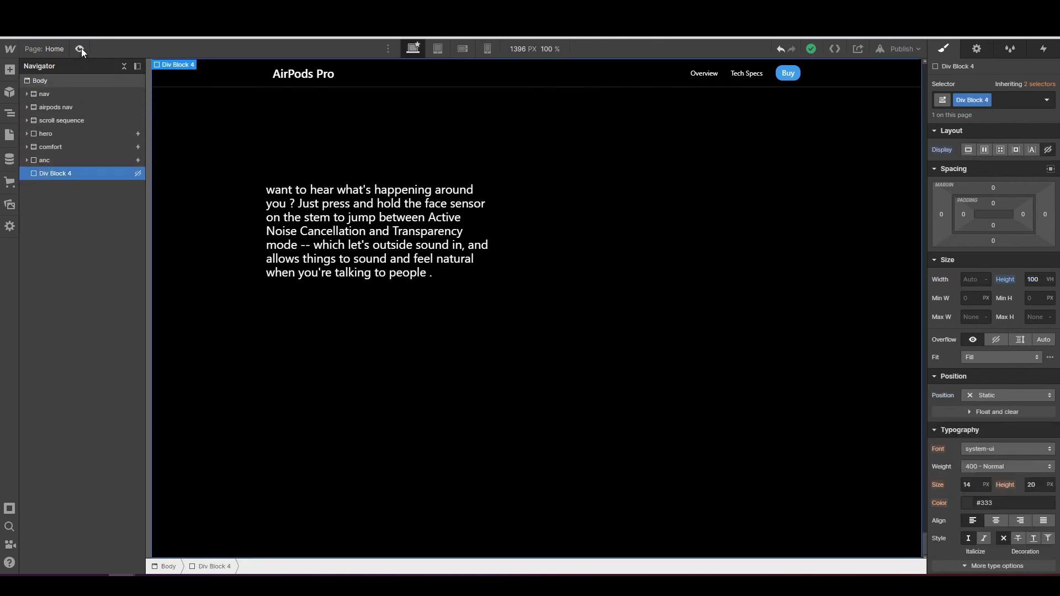
key("Delete")
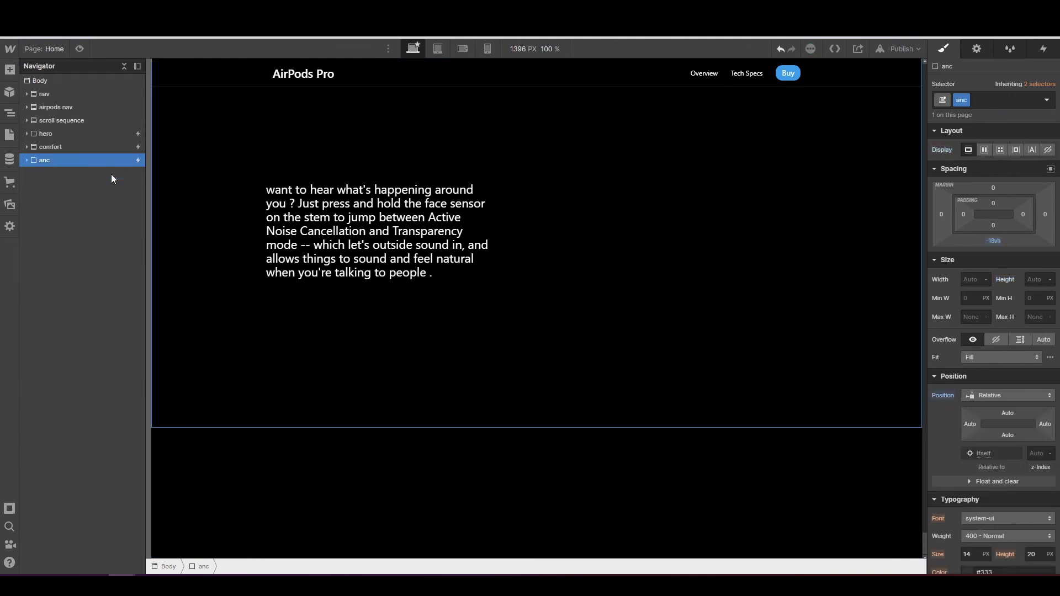
- Go back to the top of the page and open it in preview mode
scroll(403, 307, "up", 3)
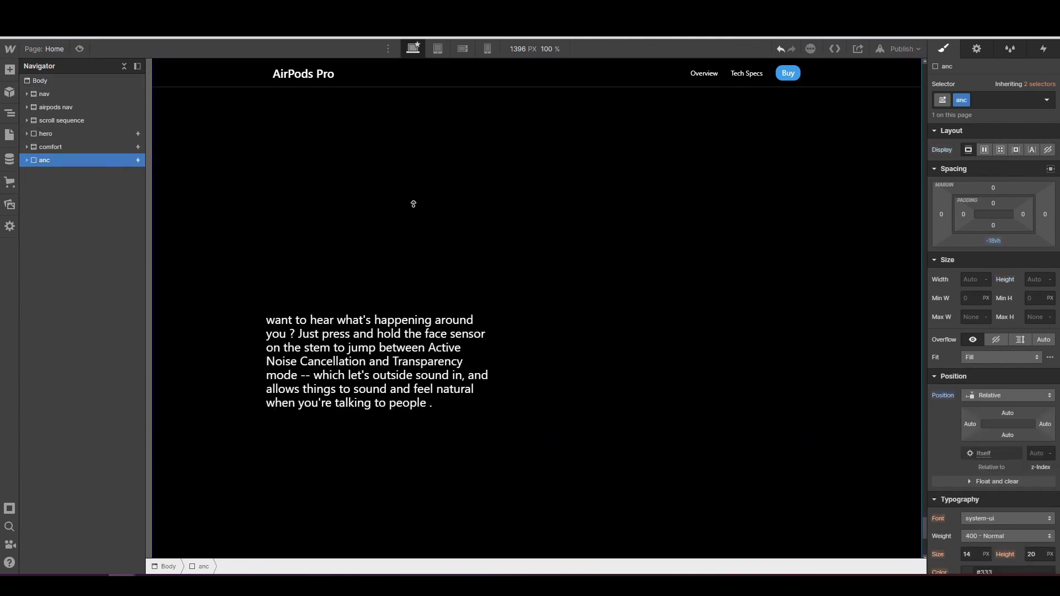
scroll(415, 193, "up", 5)
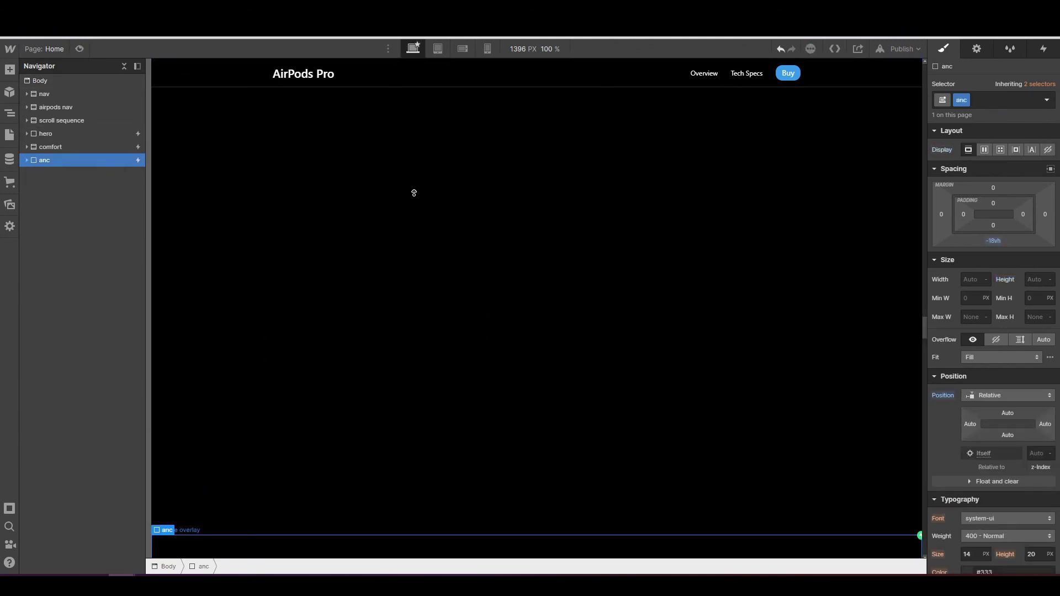
scroll(414, 193, "up", 5)
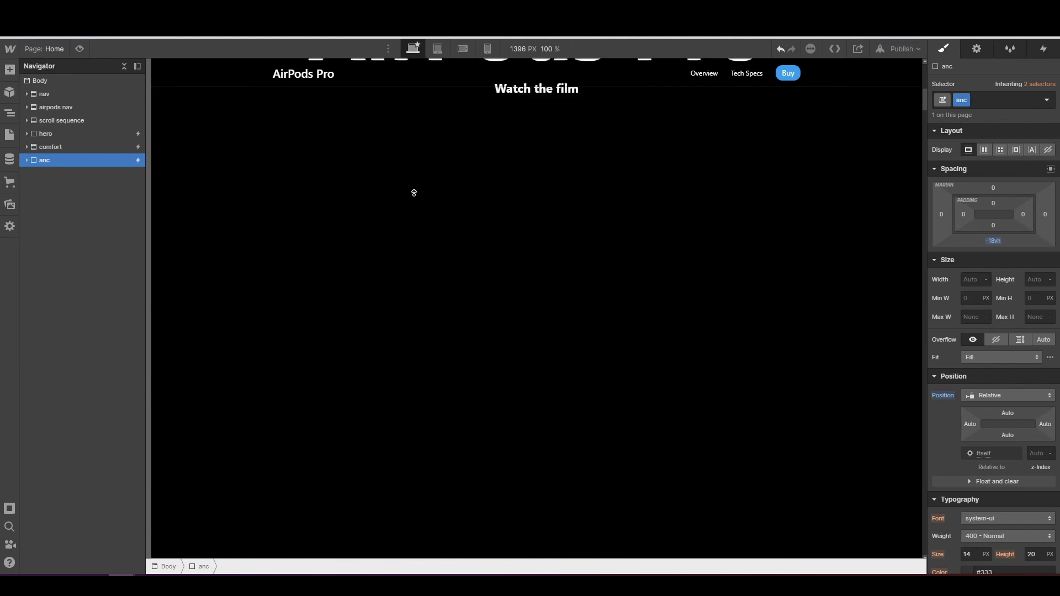
left_click(79, 48)
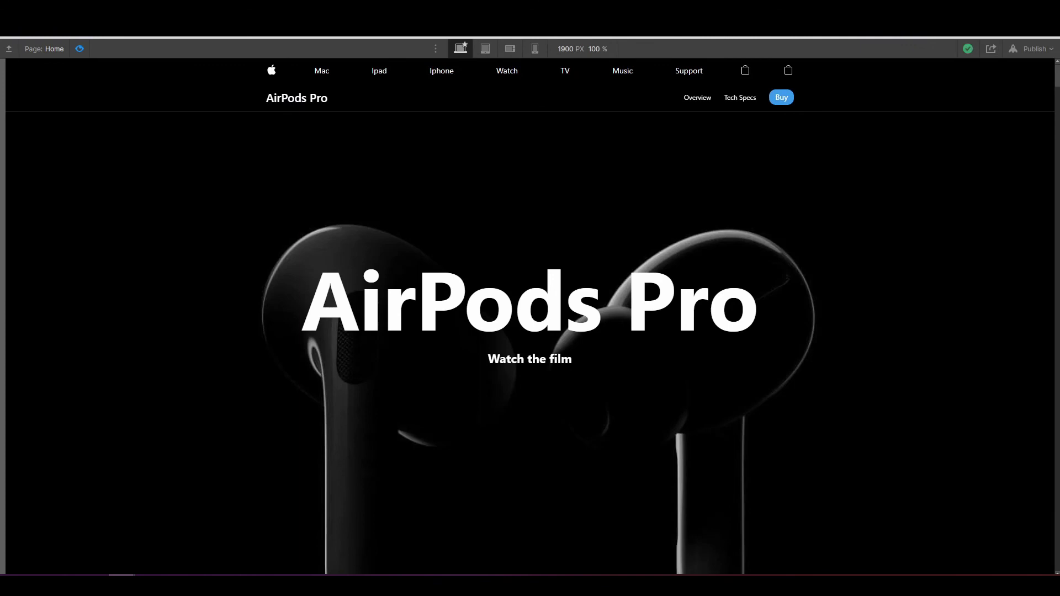
- Review the hero and comfort sections in the full-width preview, checking the scroll-driven headings and AirPods images
scroll(619, 343, "down", 5)
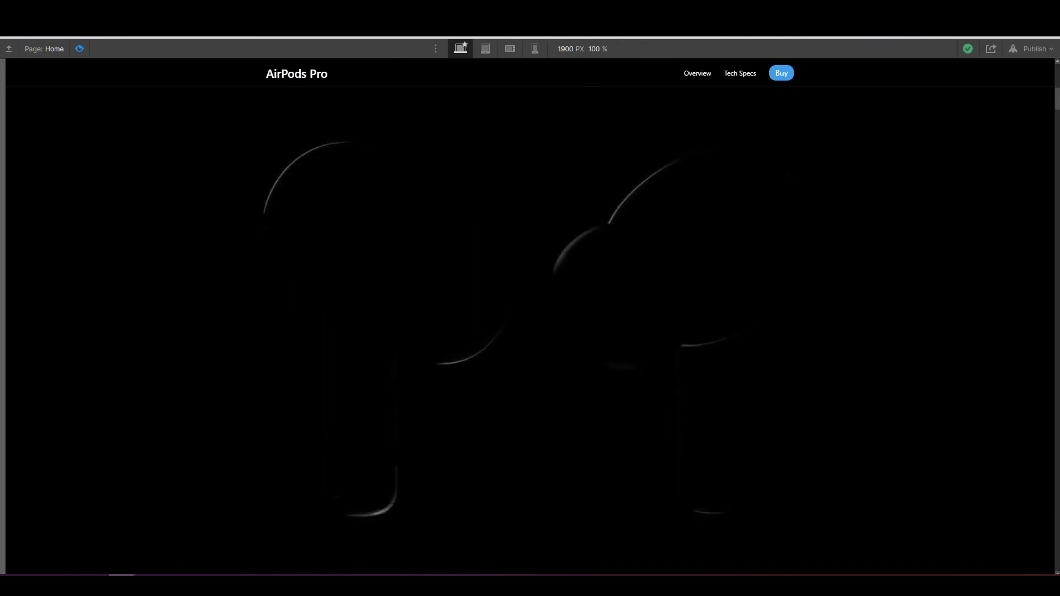
scroll(619, 343, "down", 5)
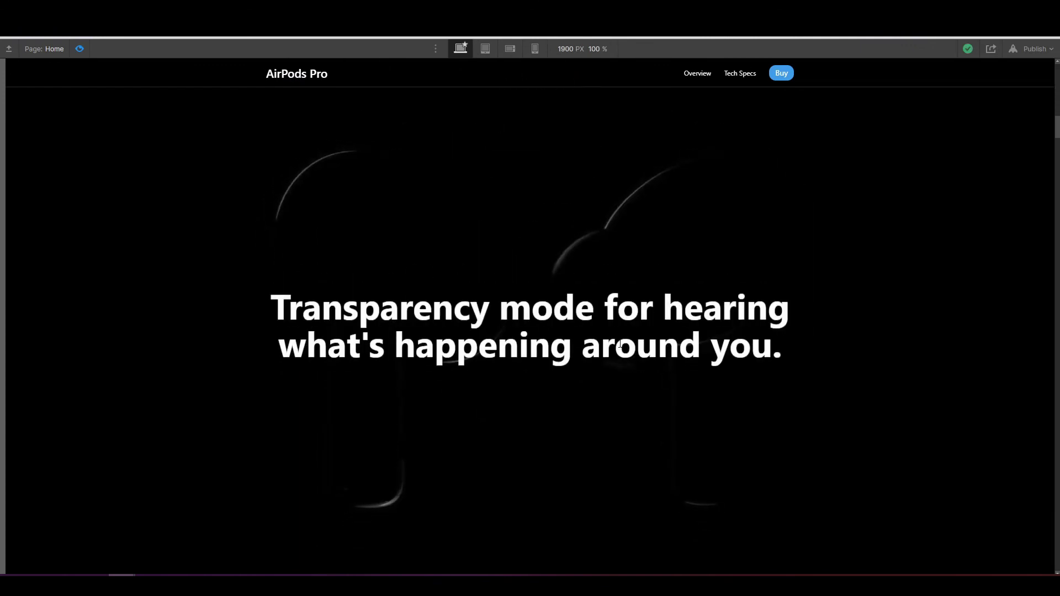
scroll(619, 344, "down", 5)
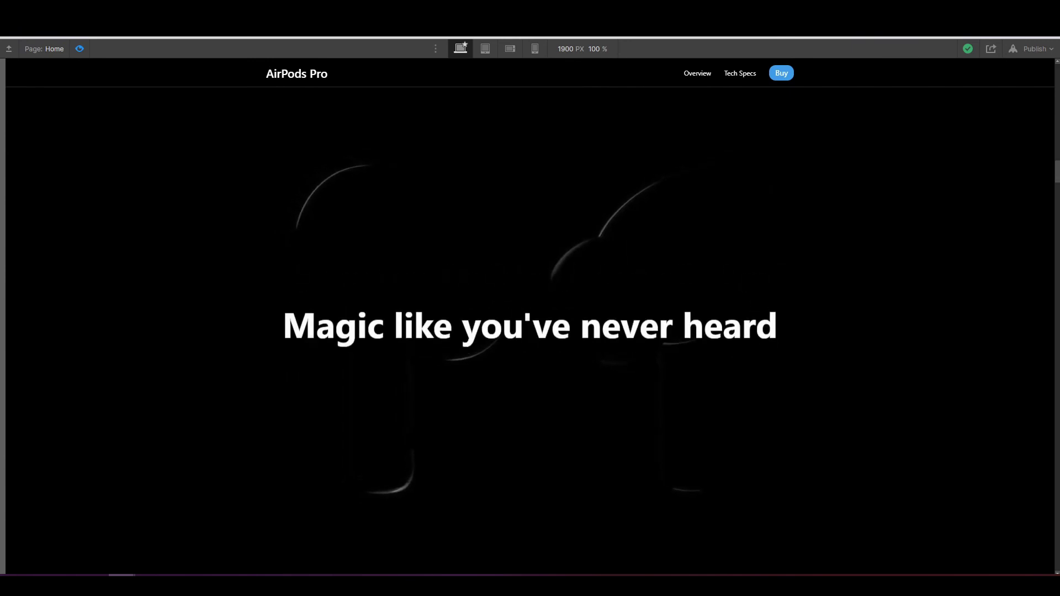
scroll(620, 344, "down", 2)
scroll(619, 348, "down", 4)
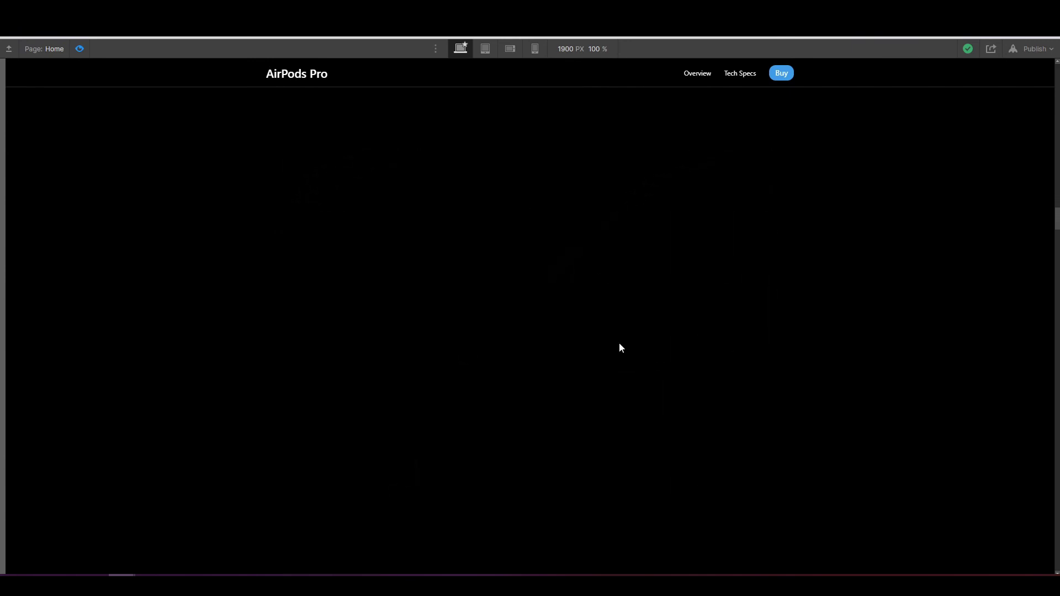
scroll(620, 344, "down", 6)
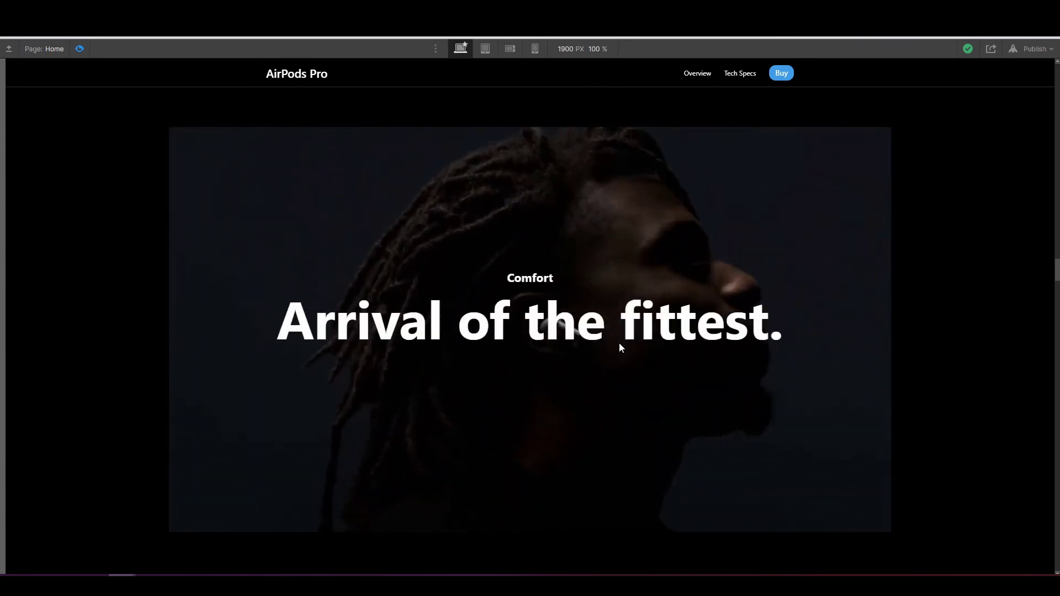
scroll(619, 347, "down", 5)
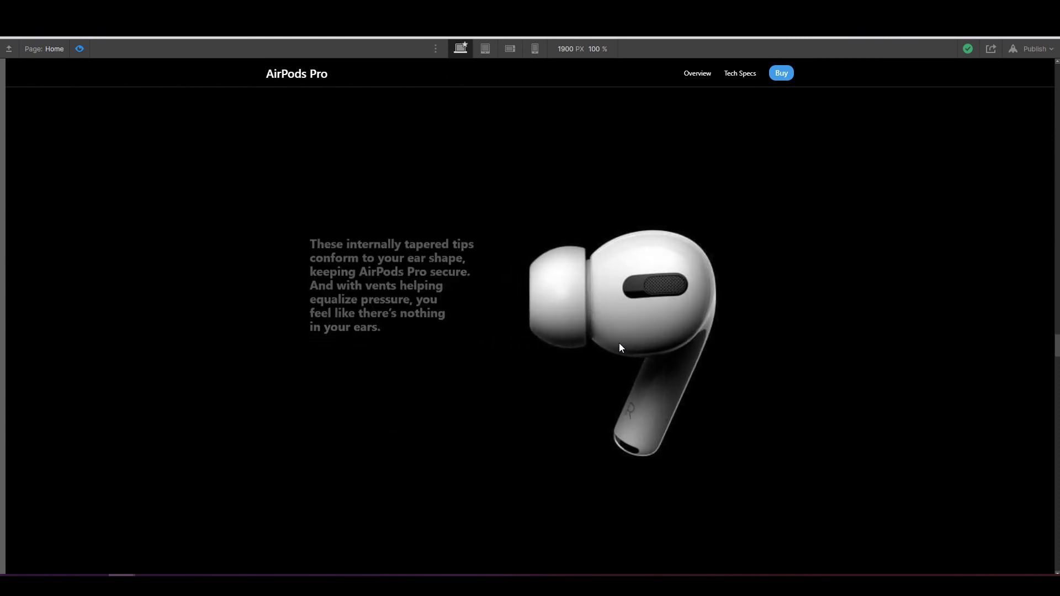
- Review the Active Noise Cancellation sequence through the transparency text, check the closing white fade on the published page, and return to the designer
scroll(619, 347, "down", 3)
scroll(620, 347, "down", 3)
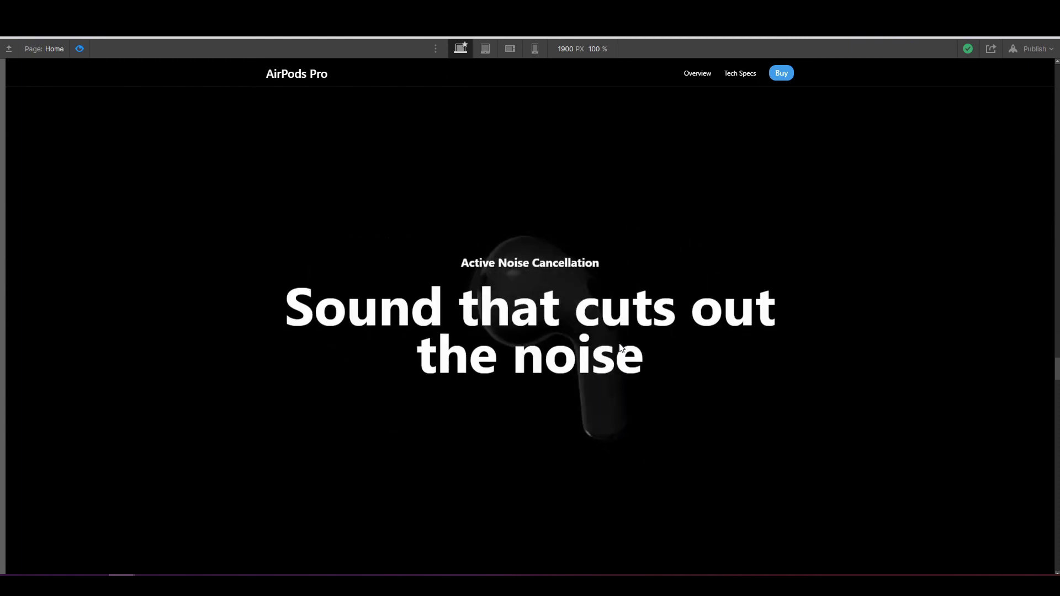
scroll(619, 347, "down", 5)
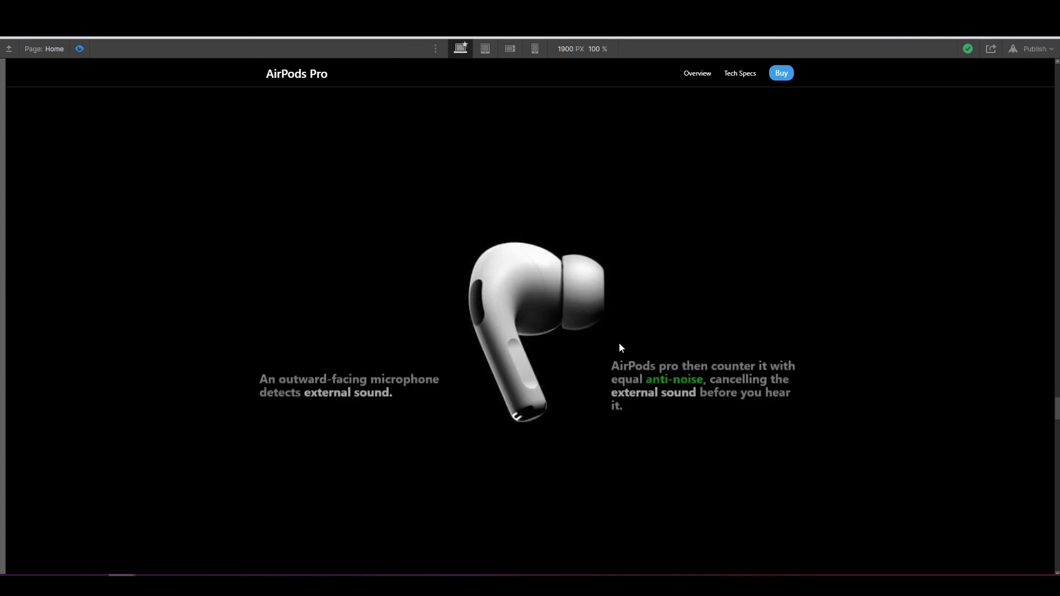
scroll(620, 347, "down", 5)
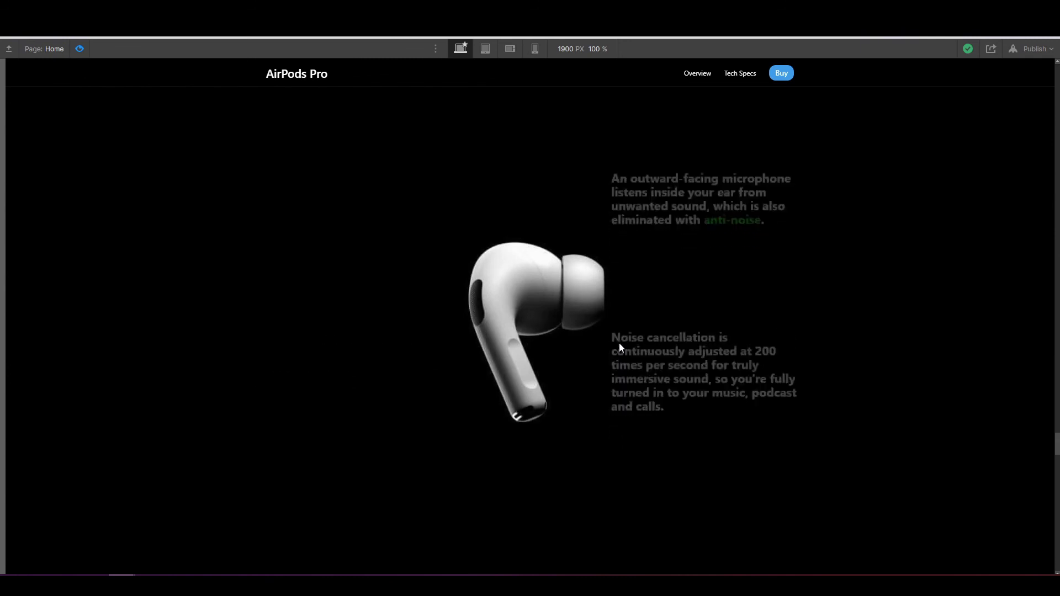
scroll(618, 343, "down", 5)
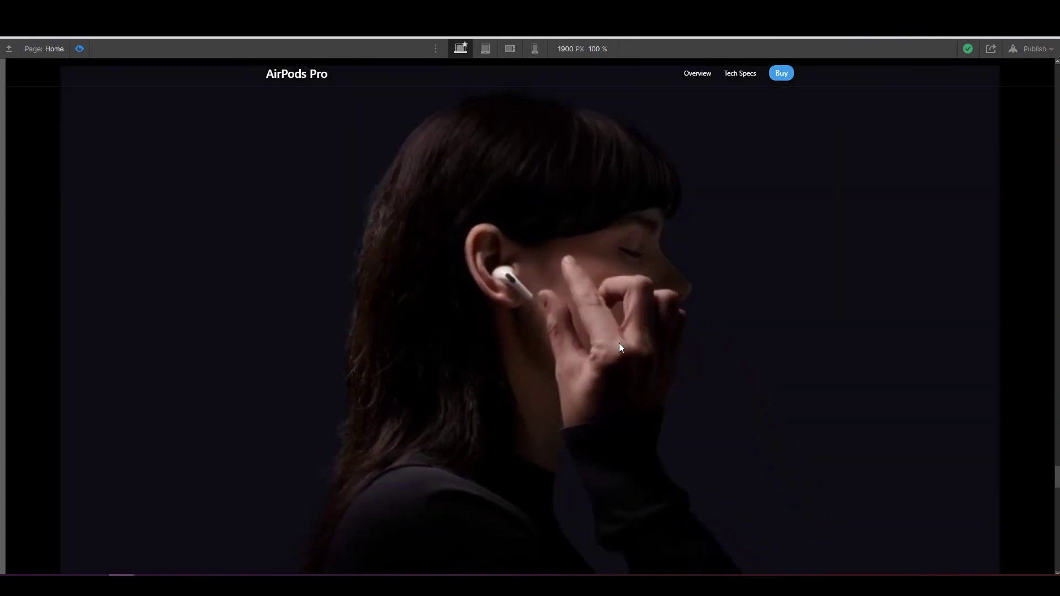
scroll(620, 347, "up", 2)
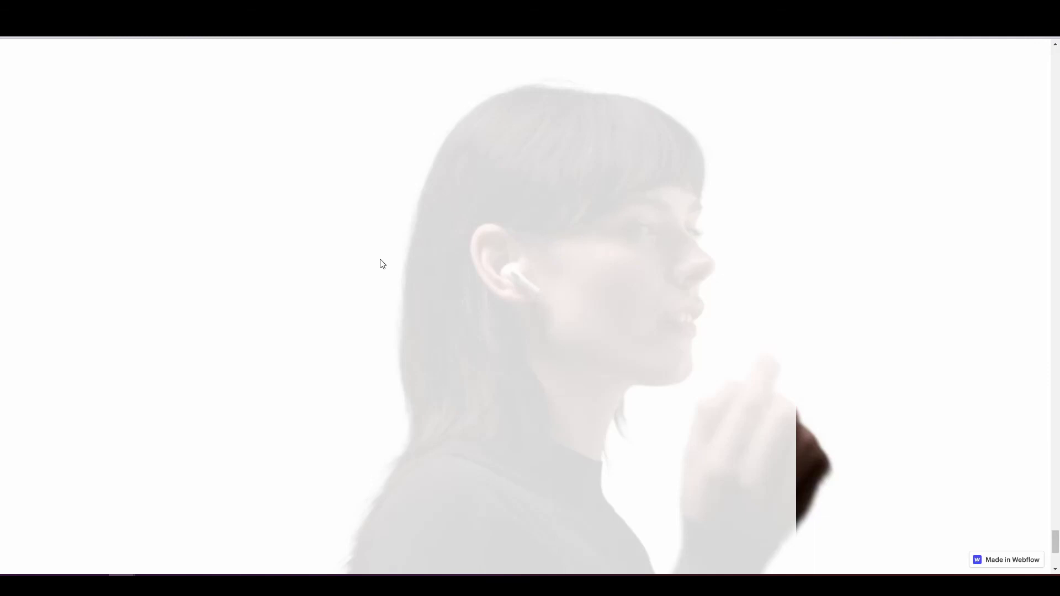
scroll(380, 264, "up", 5)
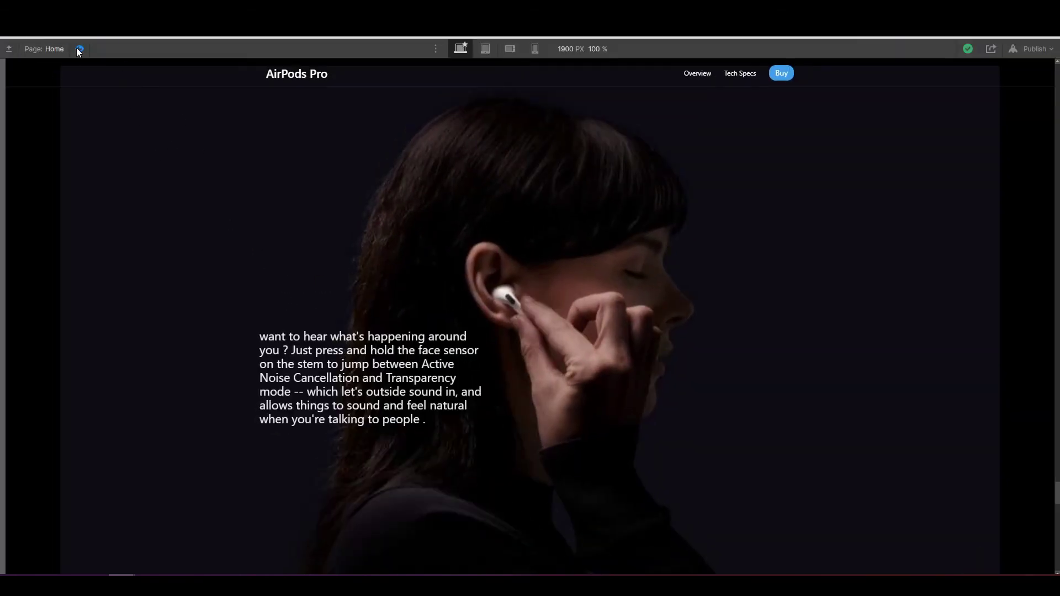
left_click(80, 49)
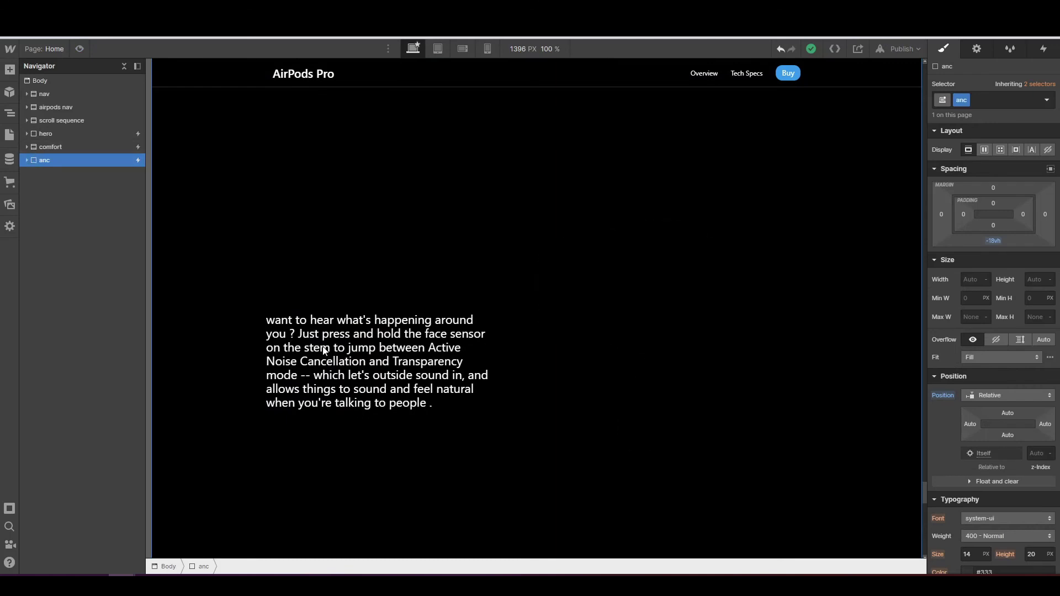
- Set the font weight of the paragraph inside the anc transparency block to 700 - Bold
left_click(324, 351)
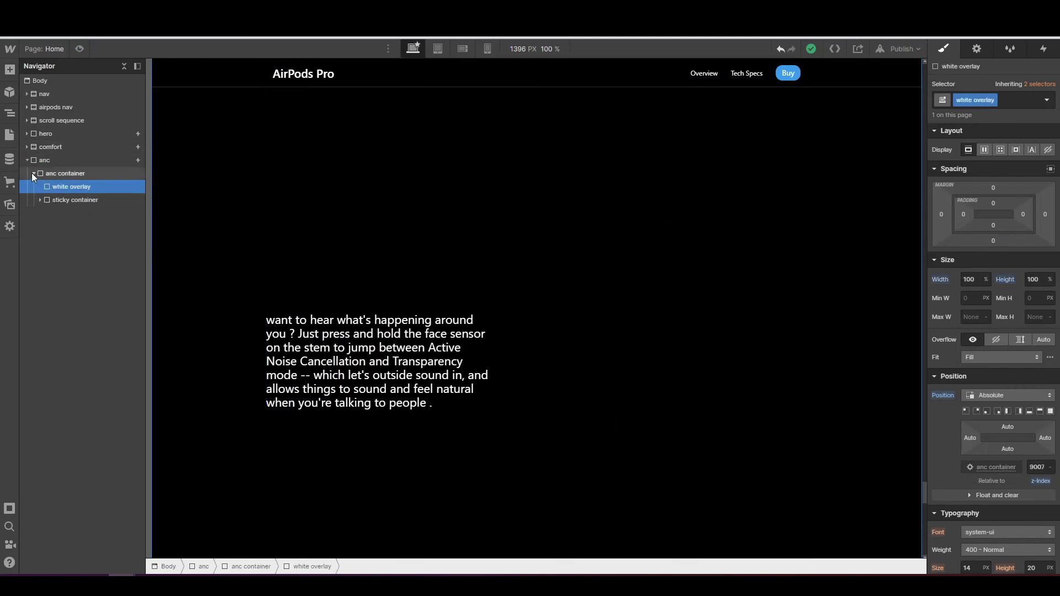
left_click(41, 200)
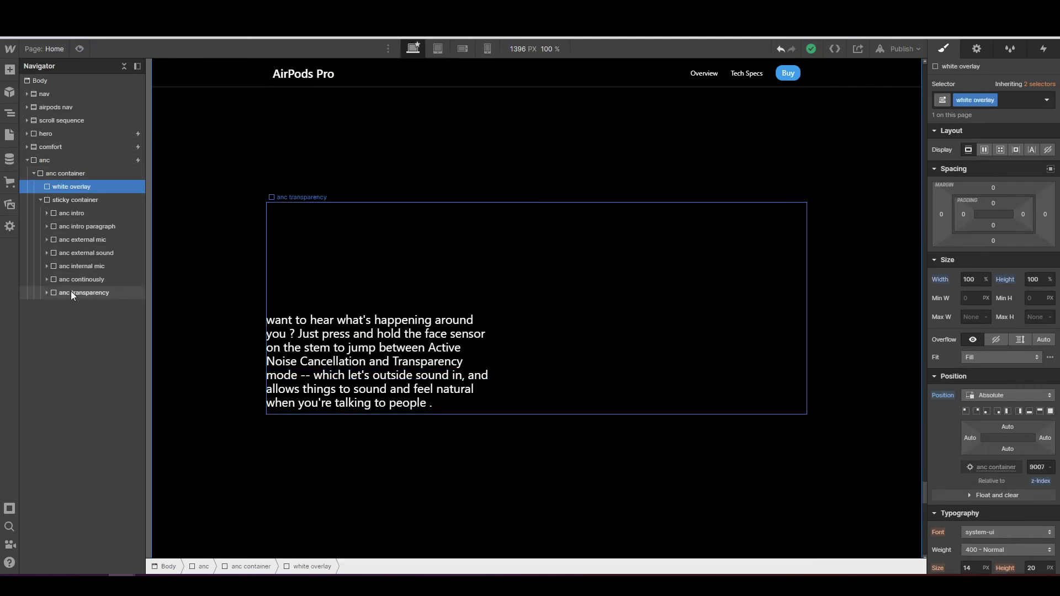
left_click(52, 293)
left_click(61, 305)
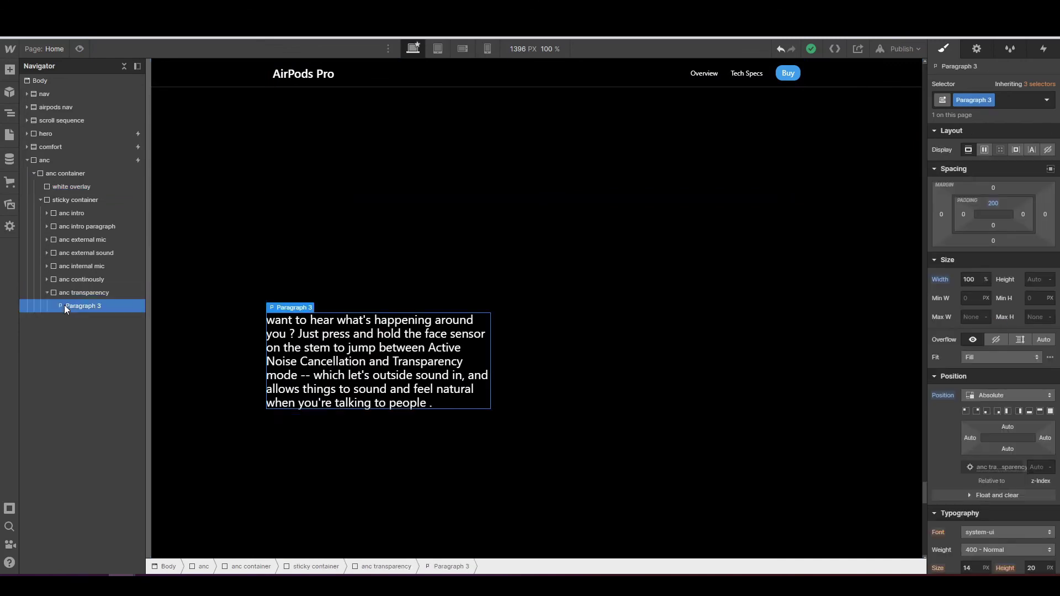
scroll(1012, 321, "down", 2)
scroll(1003, 304, "up", 2)
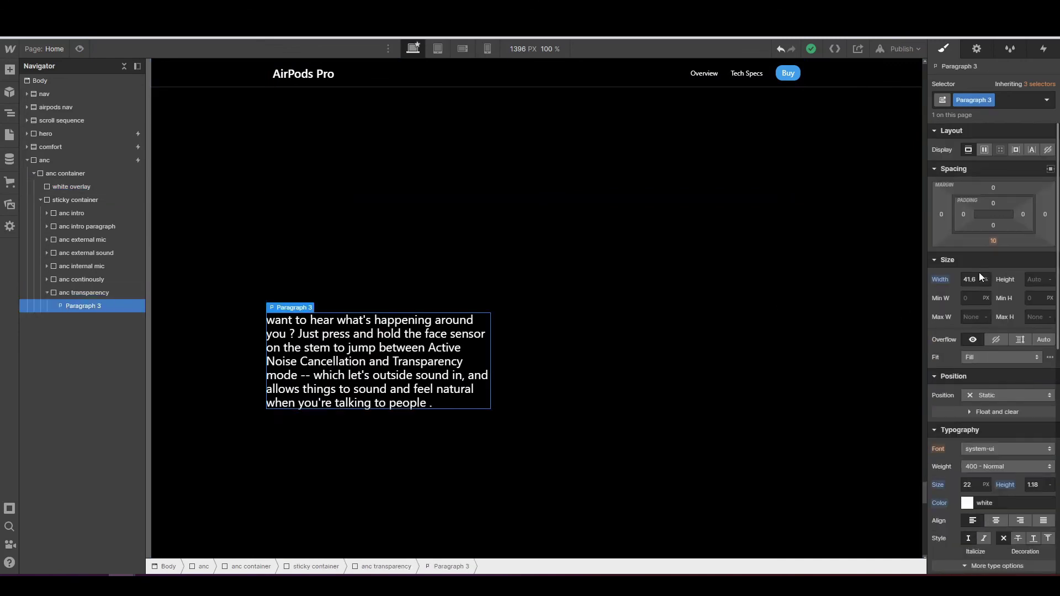
scroll(1001, 376, "down", 2)
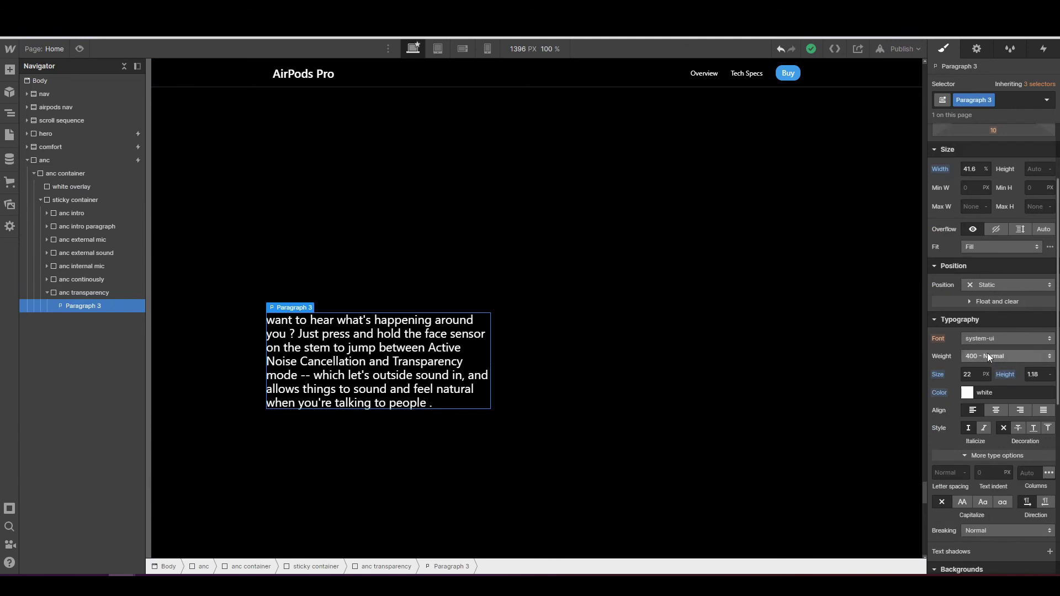
left_click(988, 356)
left_click(984, 396)
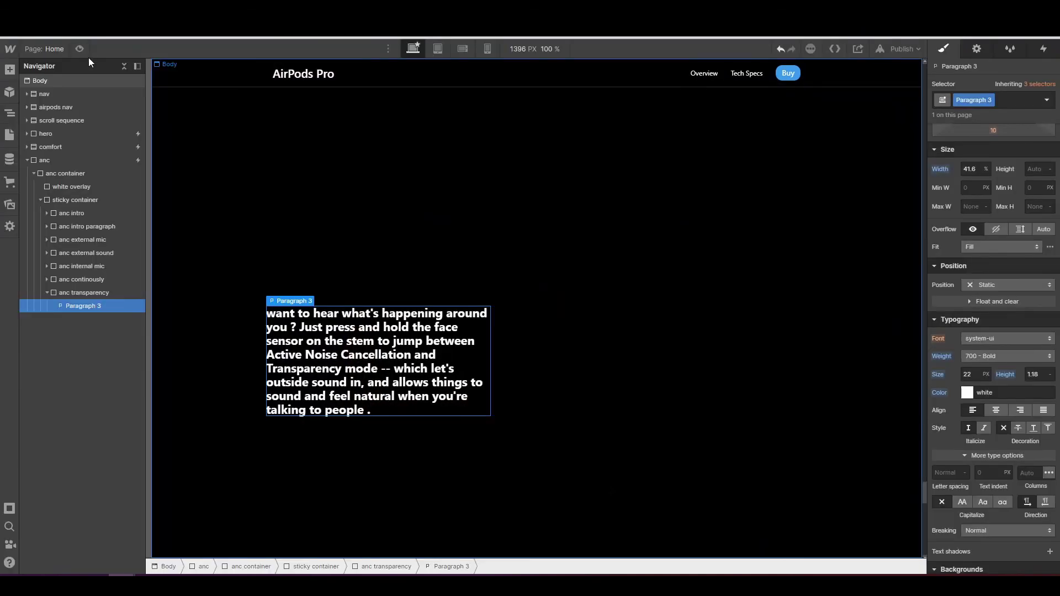
- Preview the bold transparency paragraph and the closing white fade, return to the designer, and collapse all elements in the page structure
key("ctrl+shift+p")
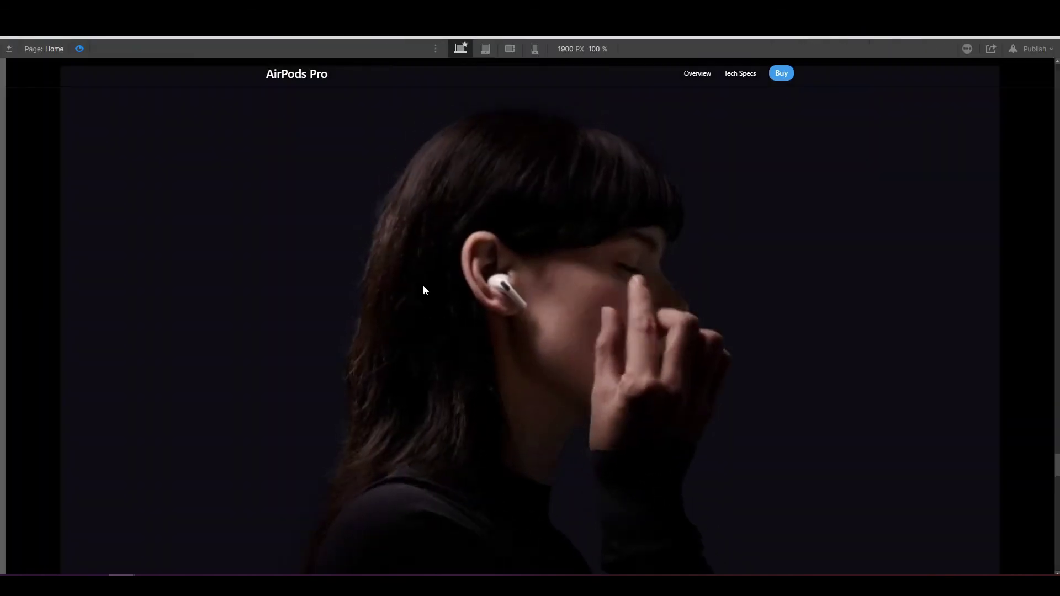
scroll(424, 290, "down", 5)
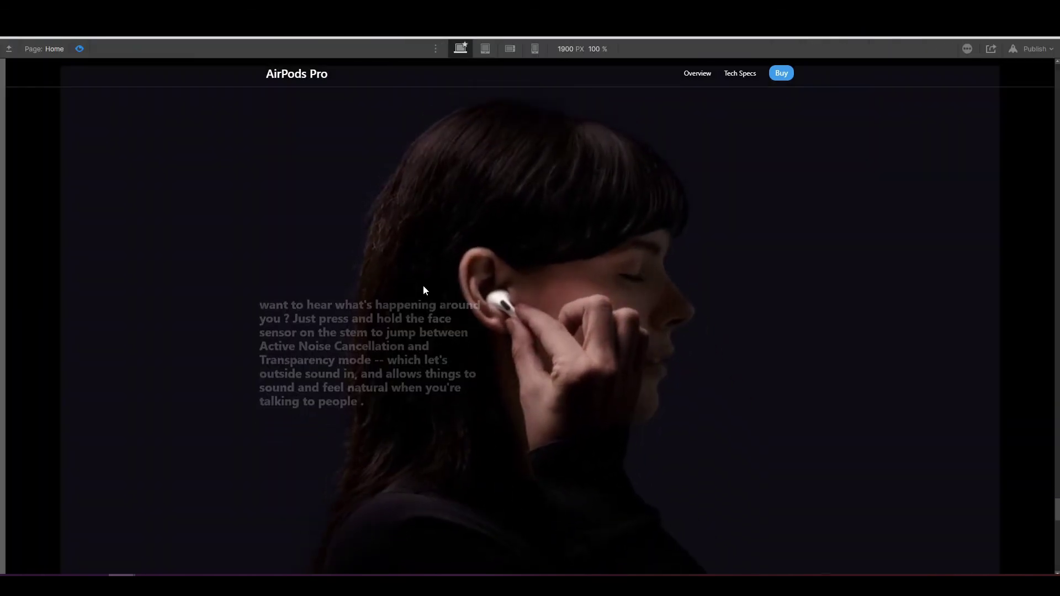
scroll(425, 290, "down", 2)
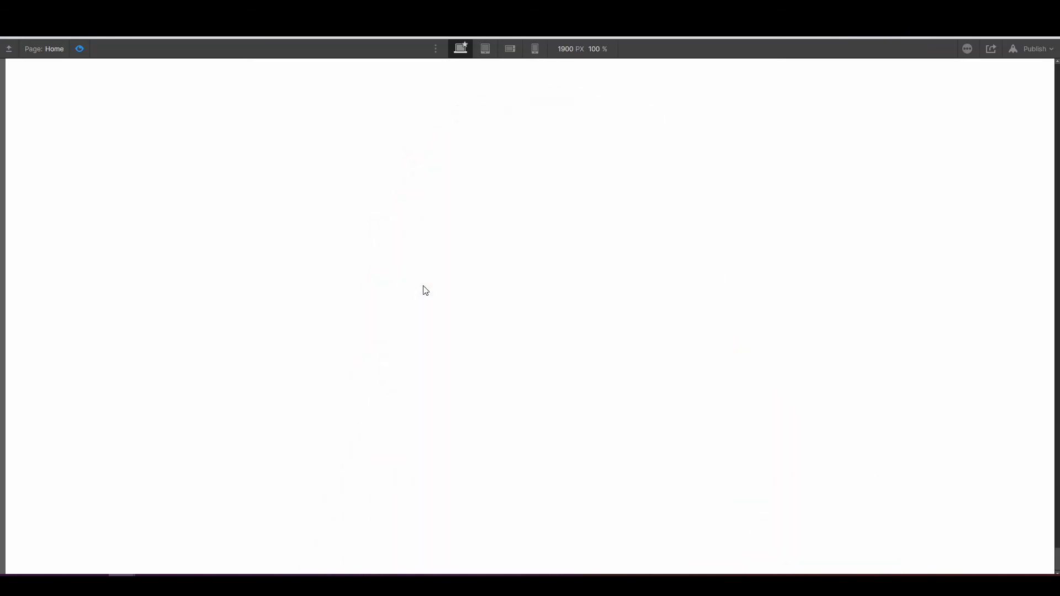
left_click(83, 50)
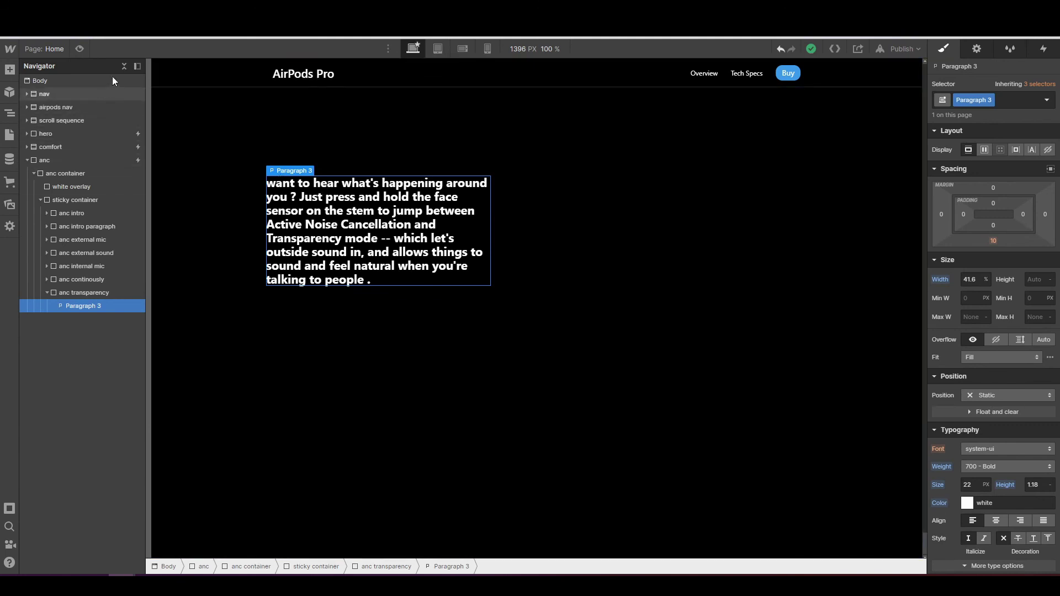
left_click(125, 65)
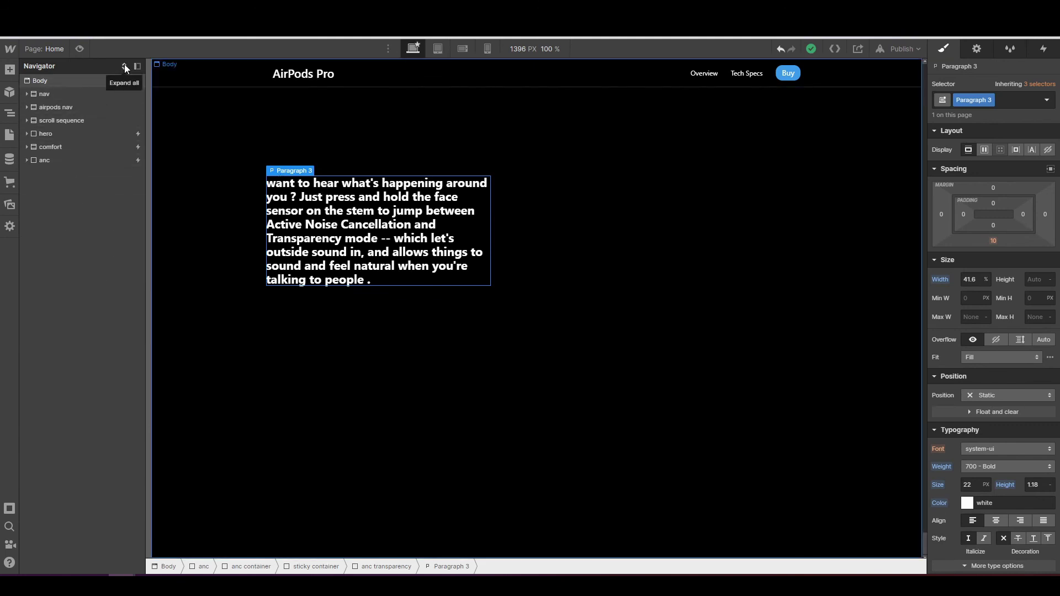